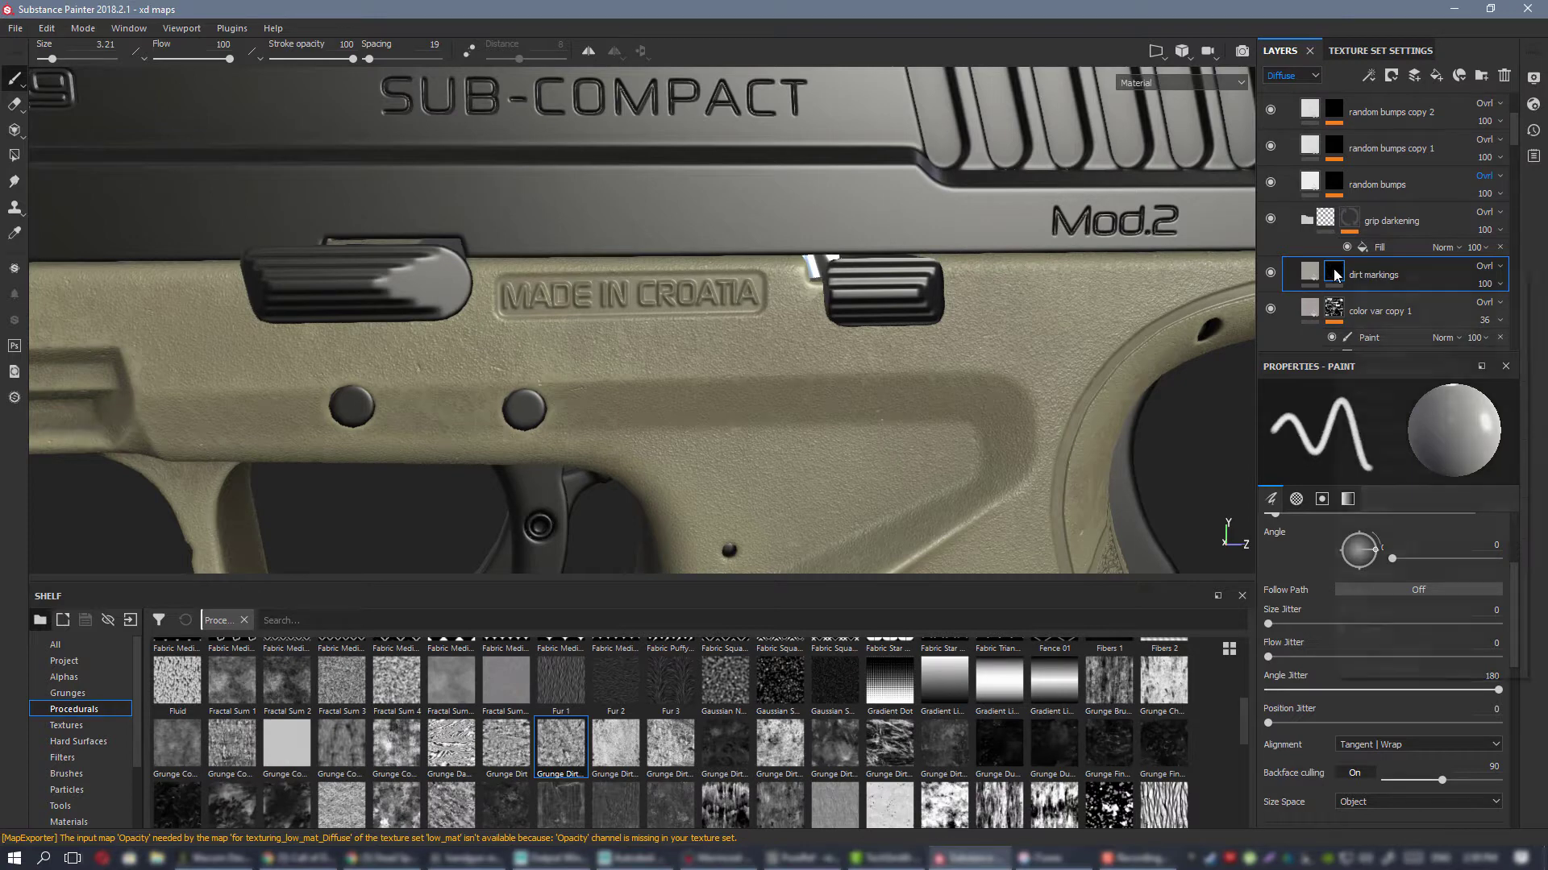
Step: Add a Mask Editor generator to the mask of the dirt markings layer
right_click(1334, 276)
click(1414, 546)
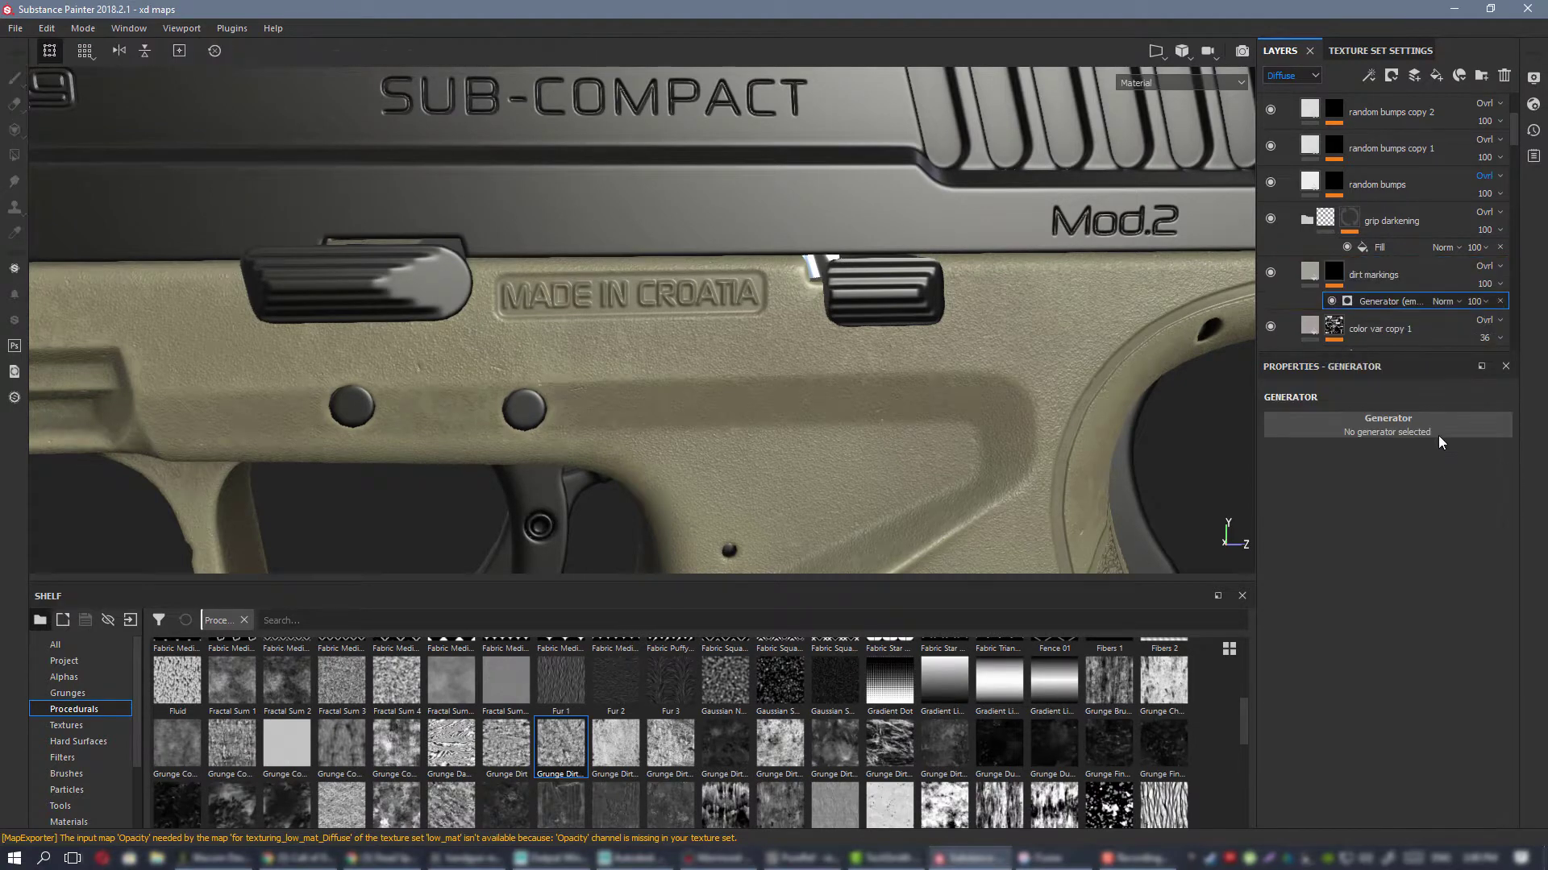
click(1431, 423)
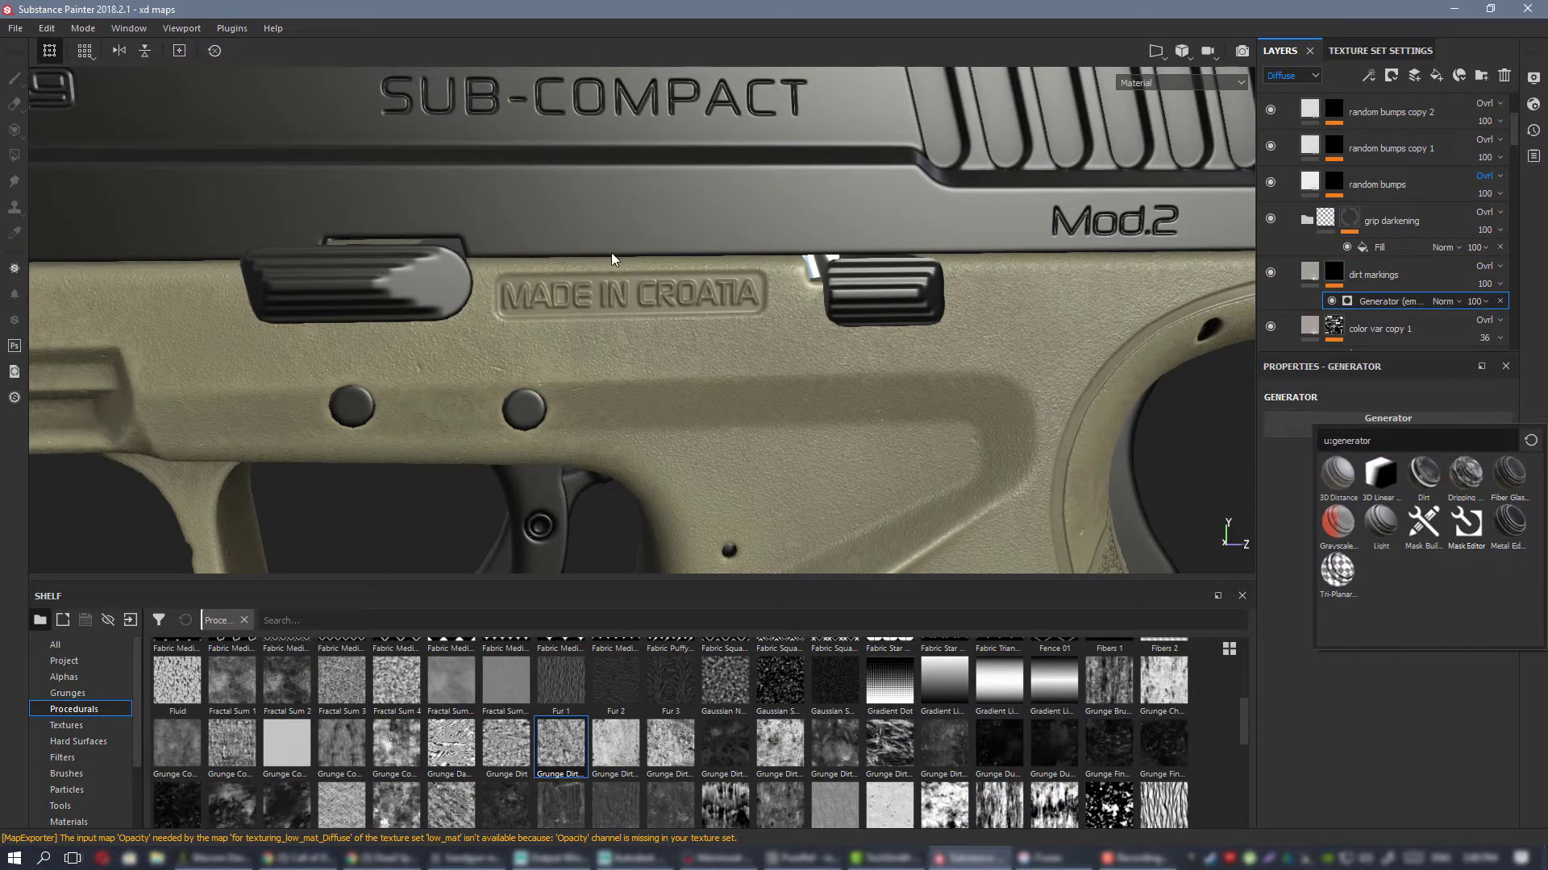
alt+right_drag(722, 309, 933, 304)
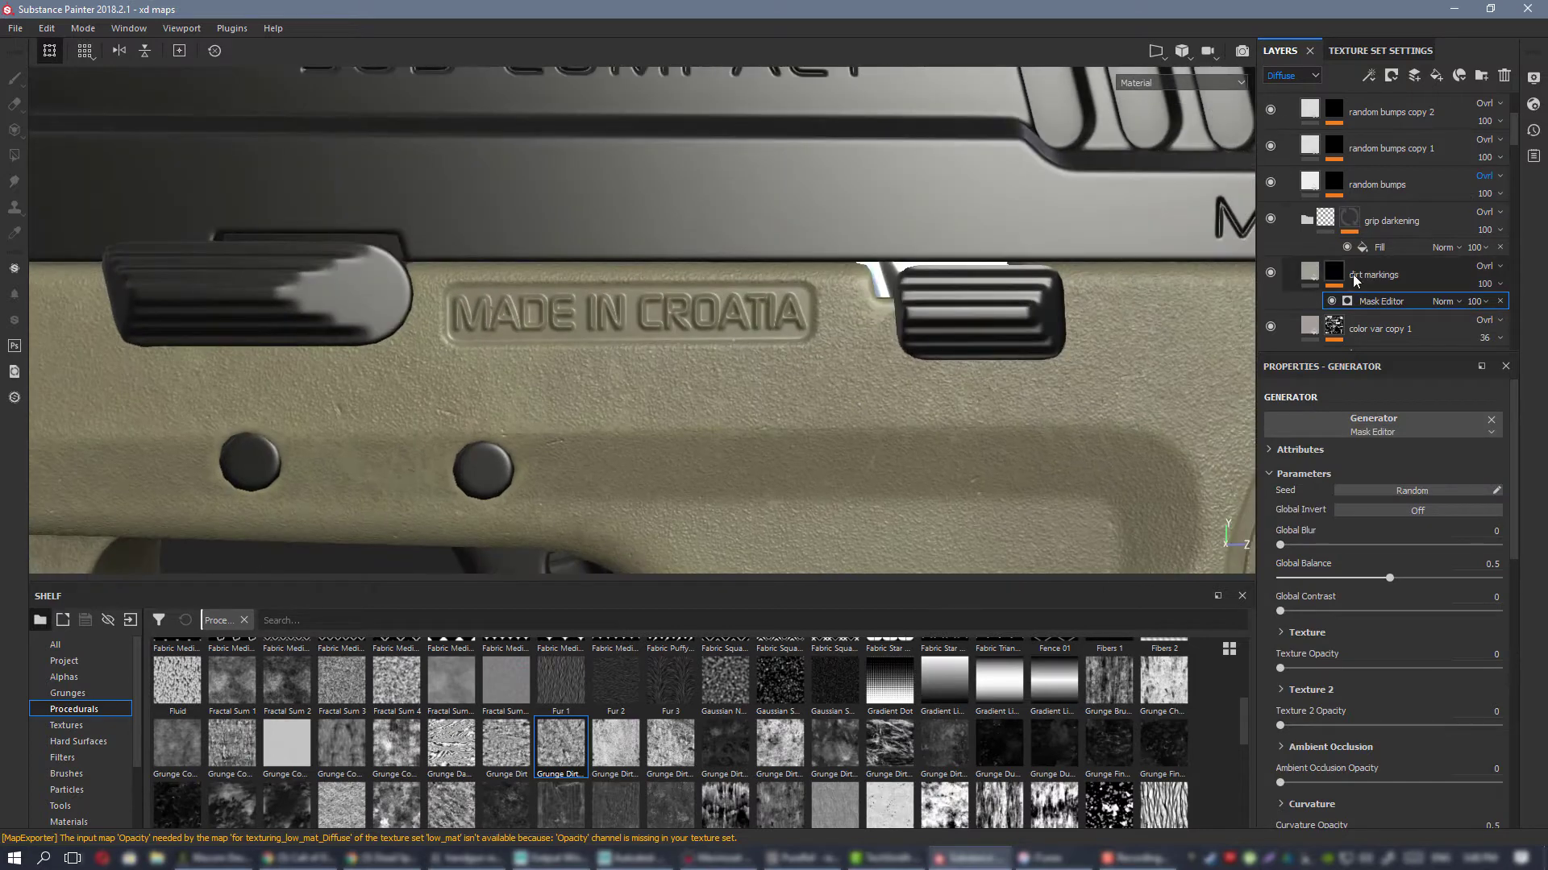
click(1307, 76)
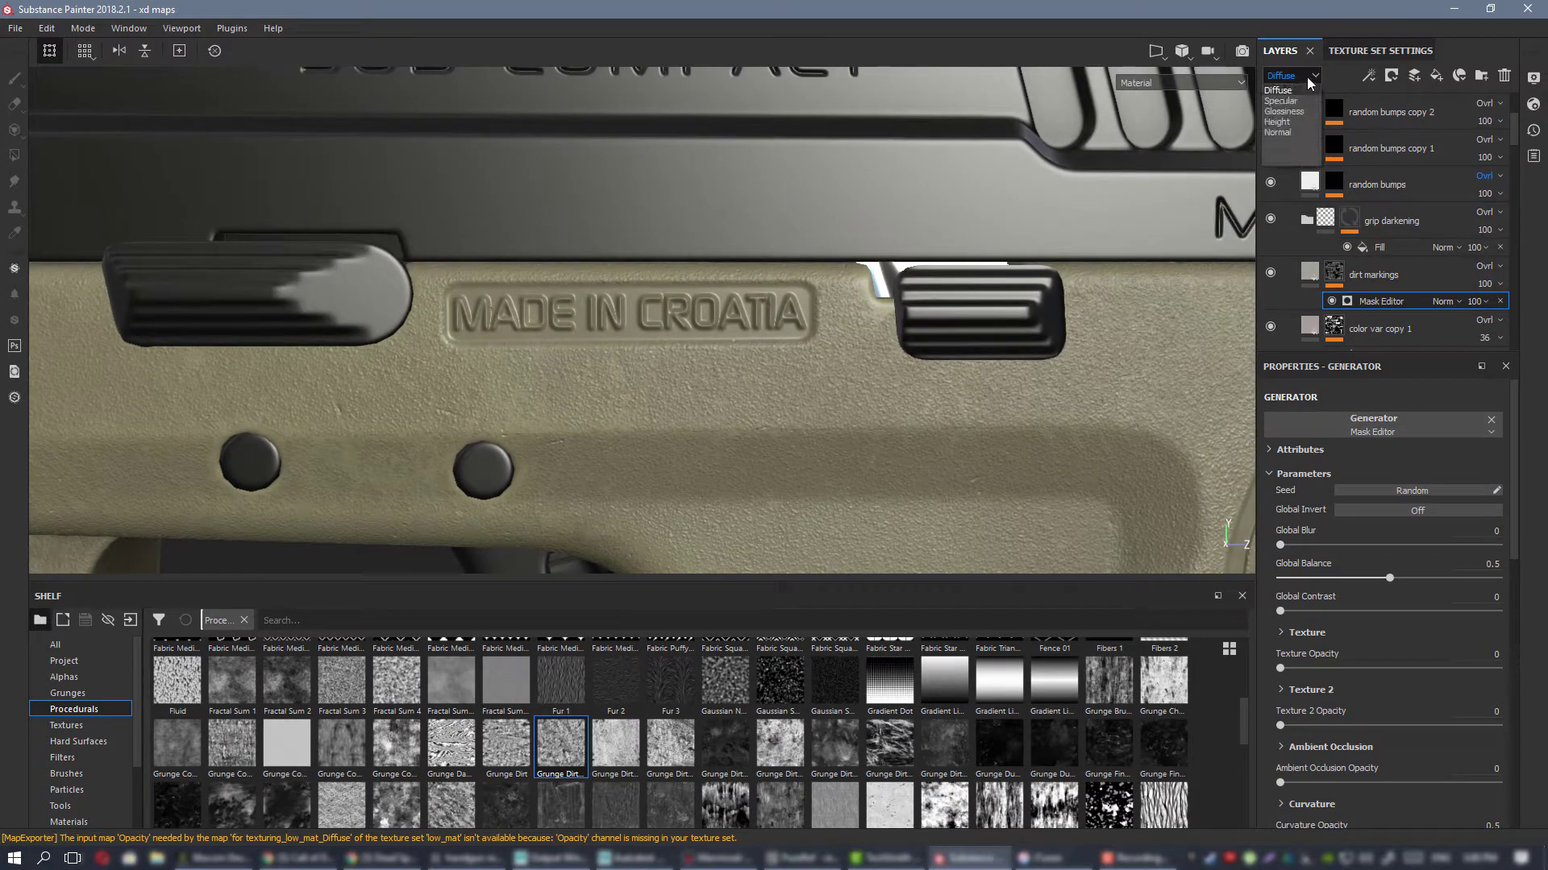
click(1288, 112)
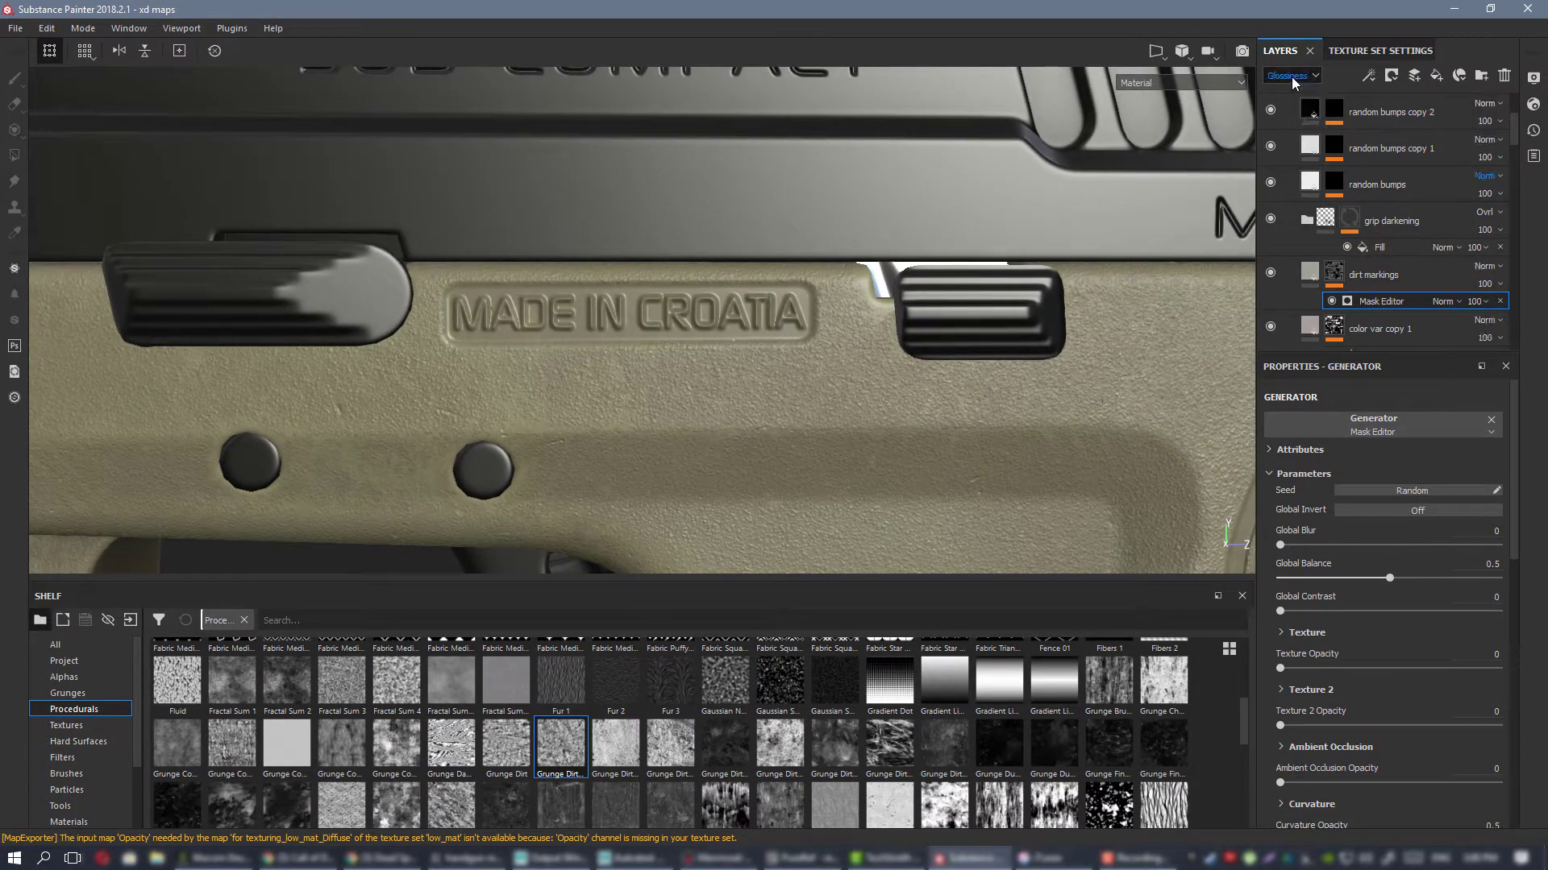
click(1290, 75)
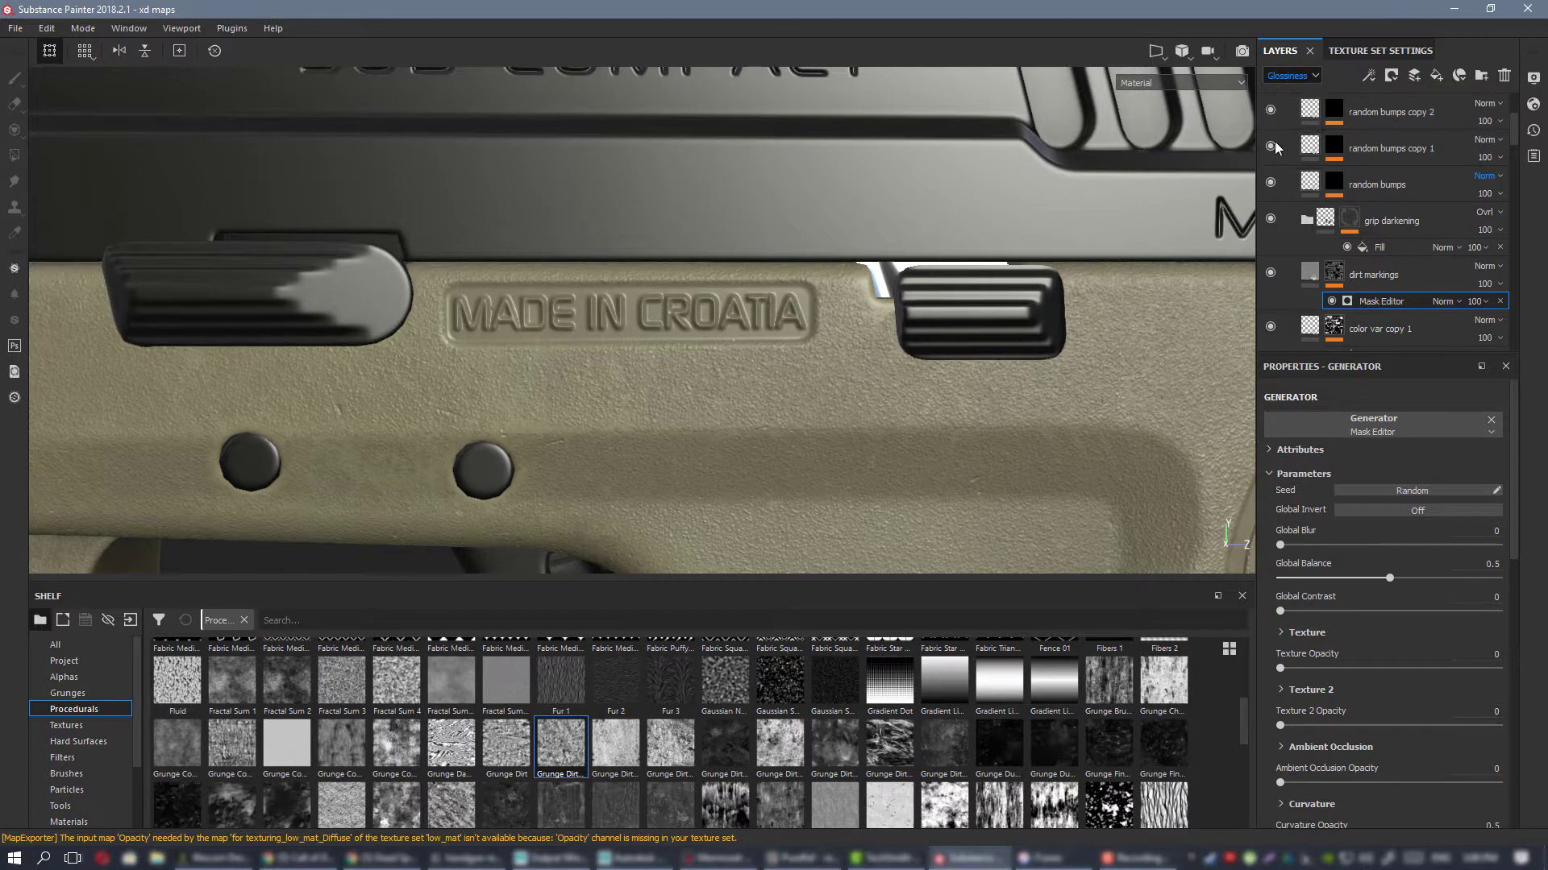
click(1286, 88)
Step: In the dirt markings Mask Editor, set the Curvature Opacity to 1 and the Curvature mode to Cavities
click(1308, 275)
click(1333, 274)
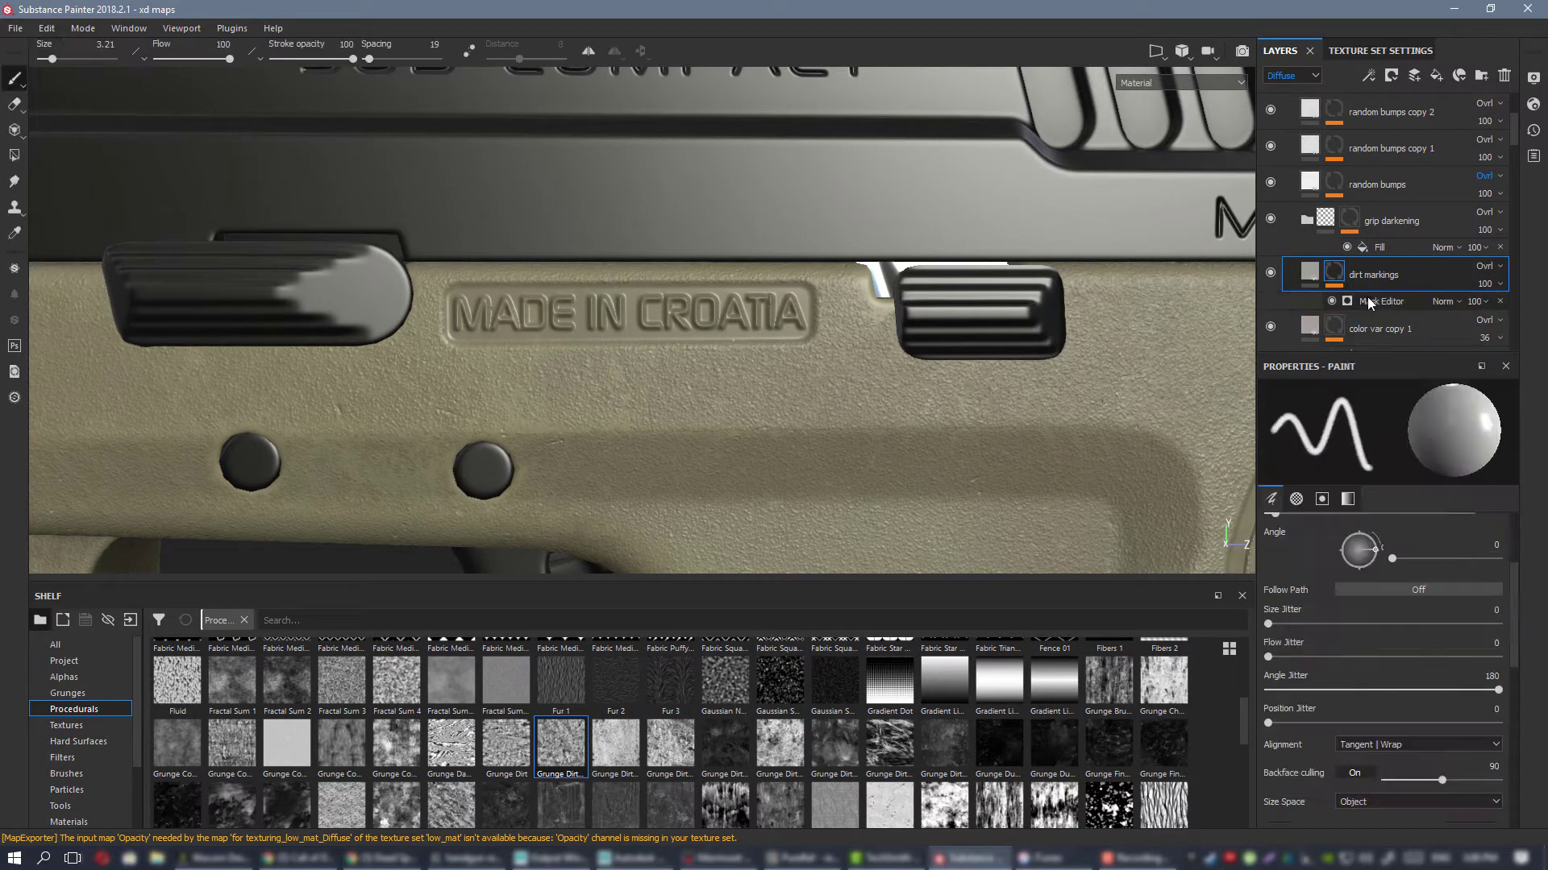
click(1370, 298)
scroll(652, 319, up, 2)
scroll(1358, 564, down, 3)
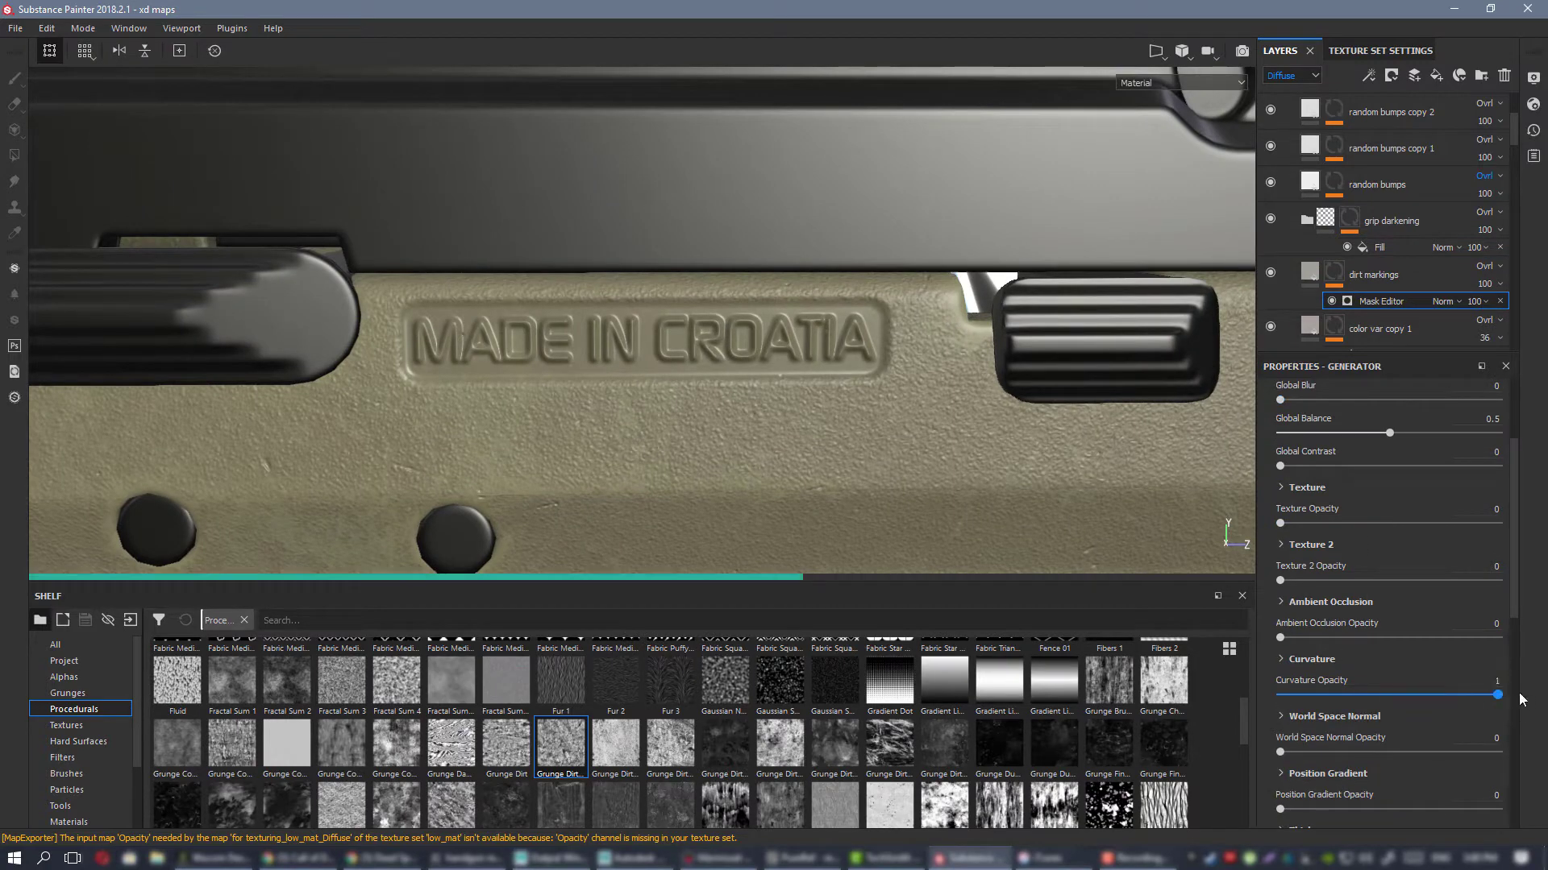
click(1307, 657)
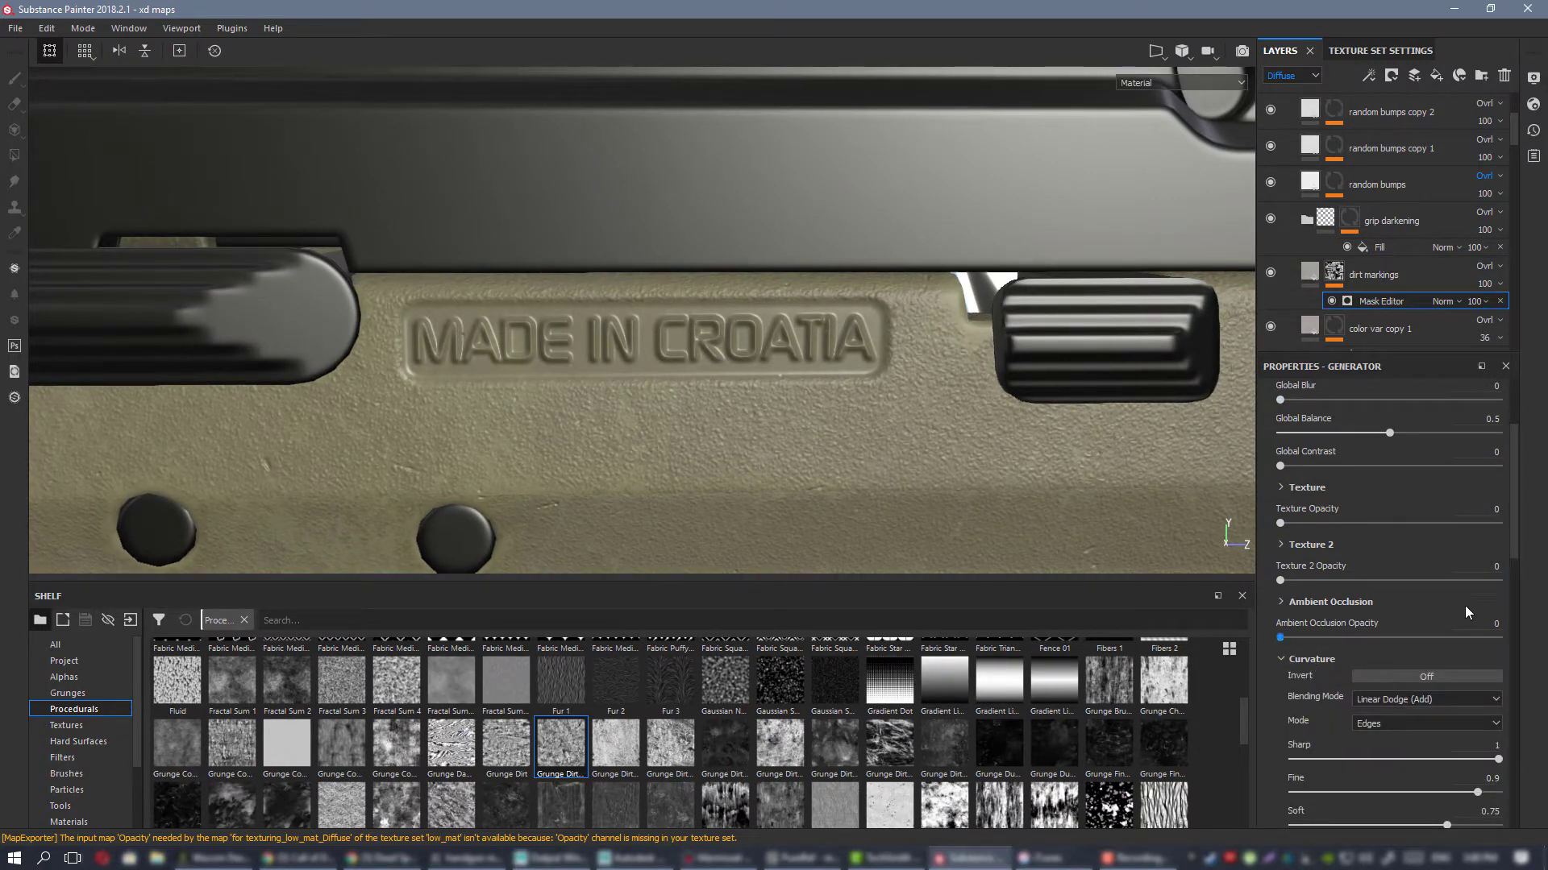
click(1433, 717)
click(1414, 742)
Step: Examine the dirt markings on the frame and engraved lettering in the Diffuse channel view, comparing with the layer hidden and shown
alt+drag(886, 453, 833, 394)
key(c)
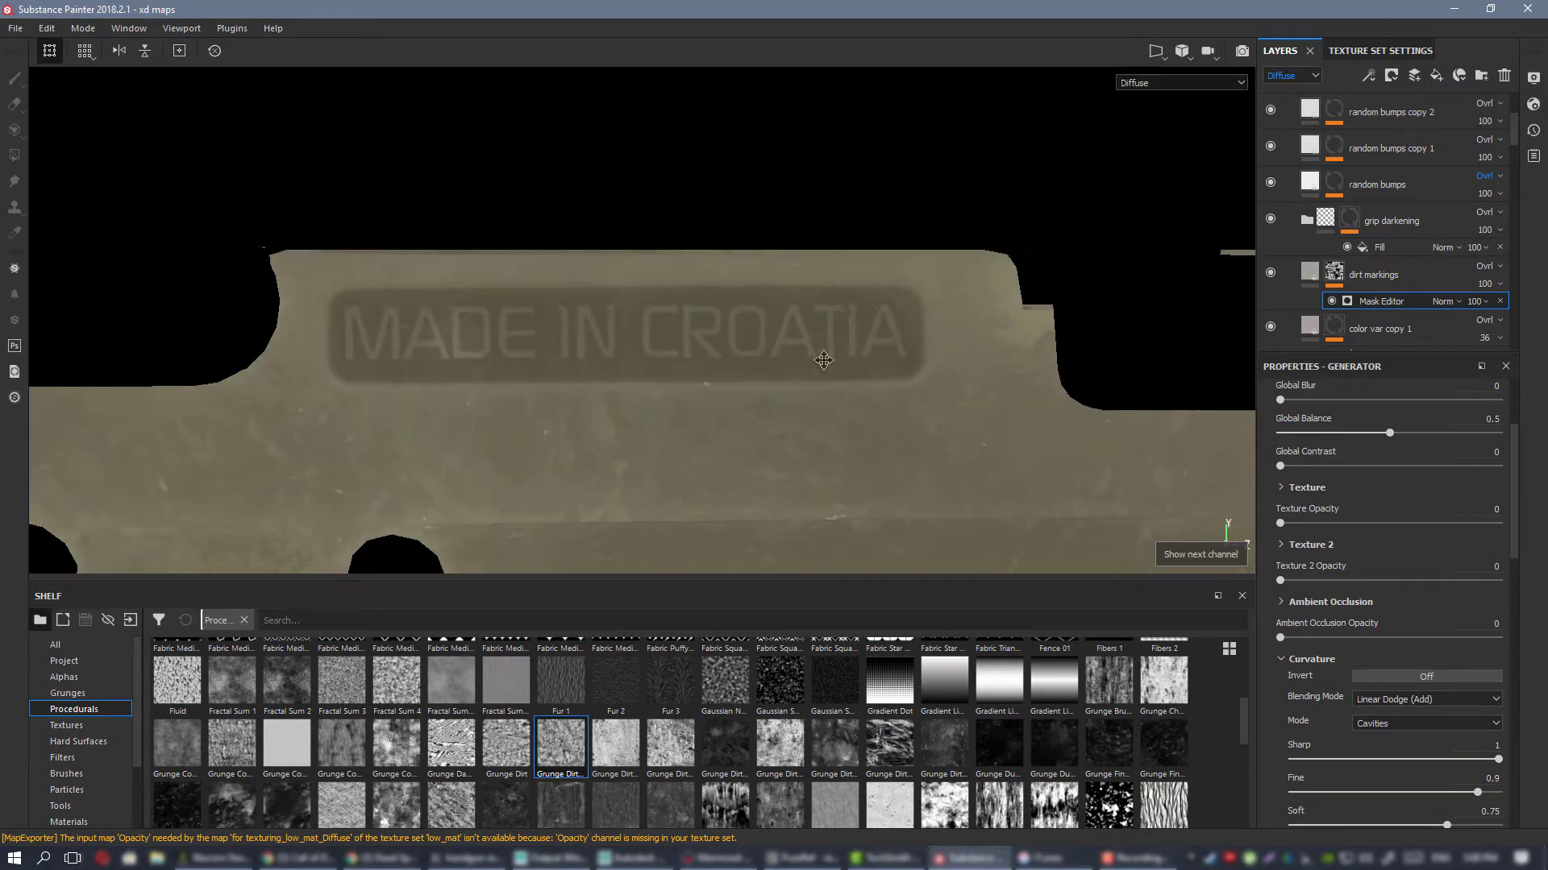
alt+right_drag(822, 355, 403, 284)
alt+middle_drag(657, 276, 508, 170)
alt+middle_drag(698, 250, 719, 184)
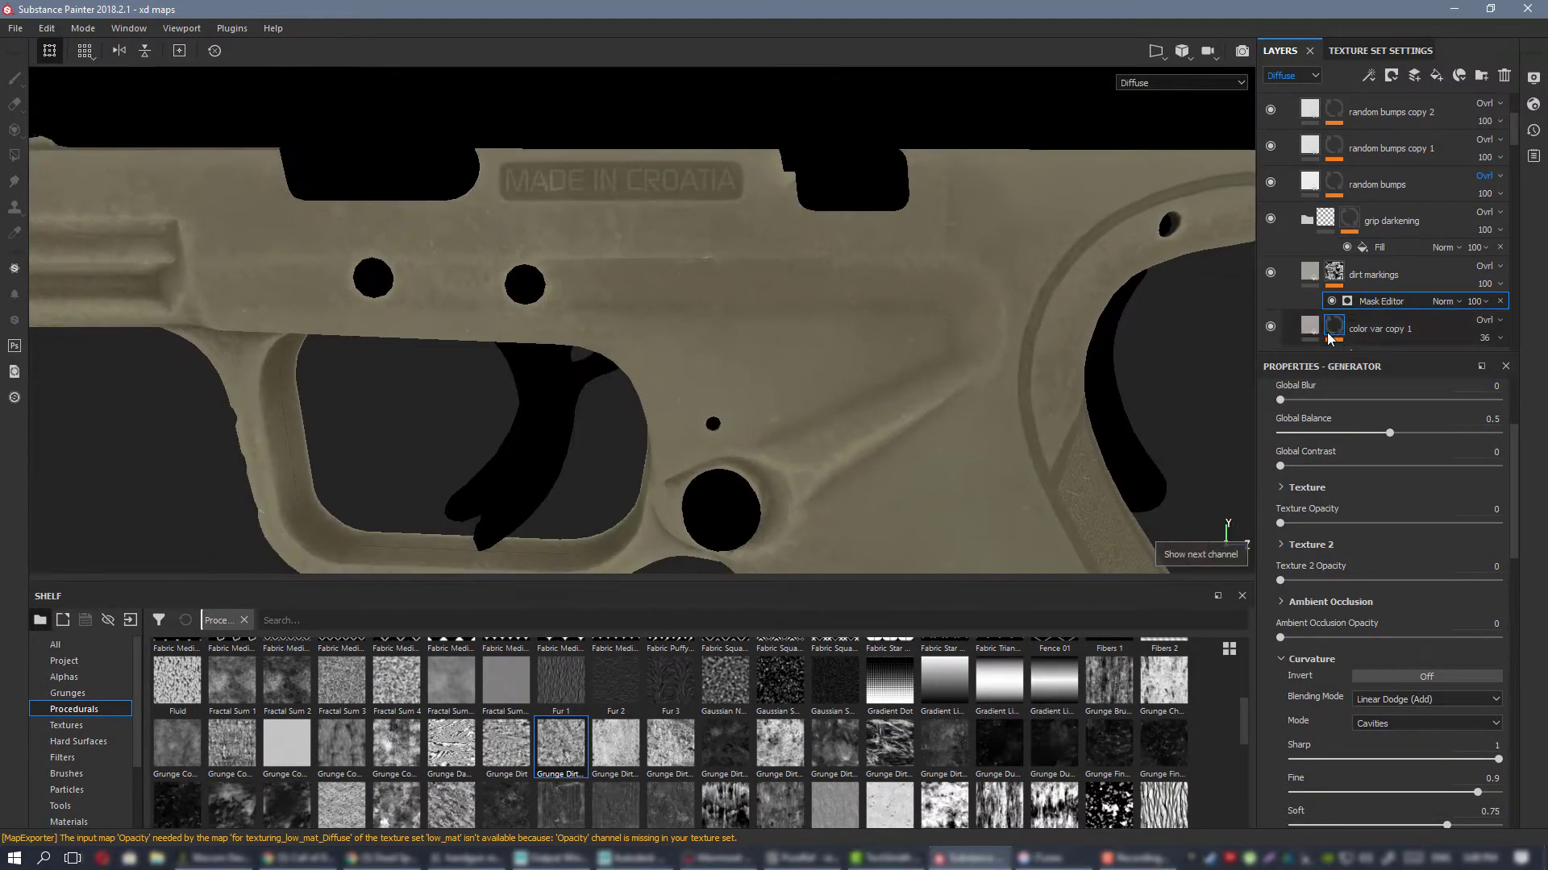
click(1271, 273)
click(1271, 272)
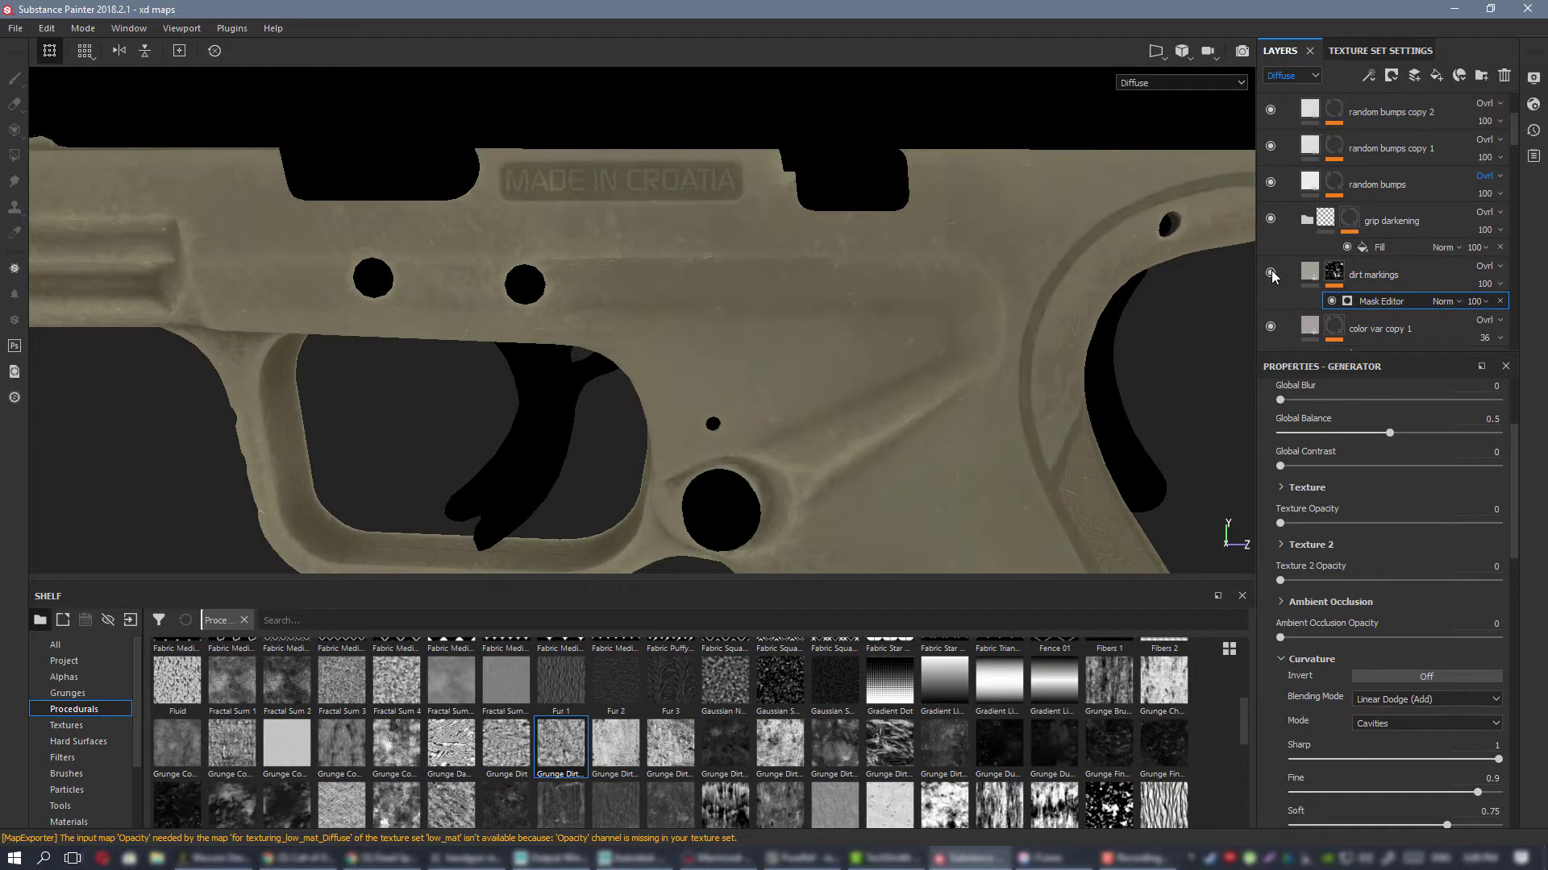
alt+right_drag(435, 169, 327, 146)
mouse_move(621, 232)
alt+mouse_down()
mouse_move(701, 219)
mouse_move(636, 229)
alt+mouse_up()
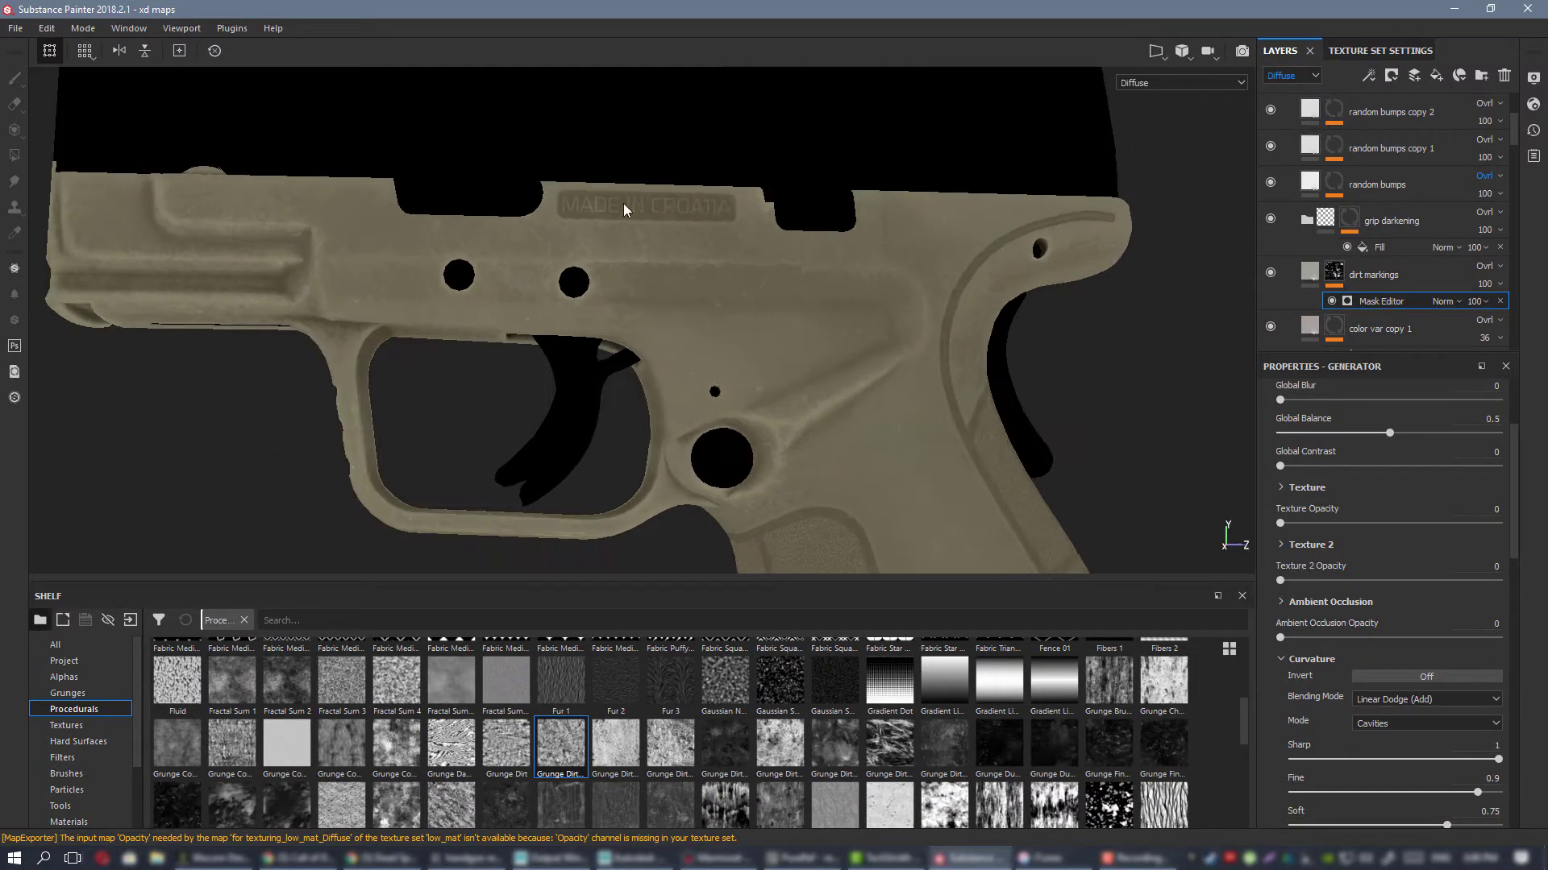
alt+right_drag(624, 210, 991, 548)
alt+middle_drag(729, 287, 688, 338)
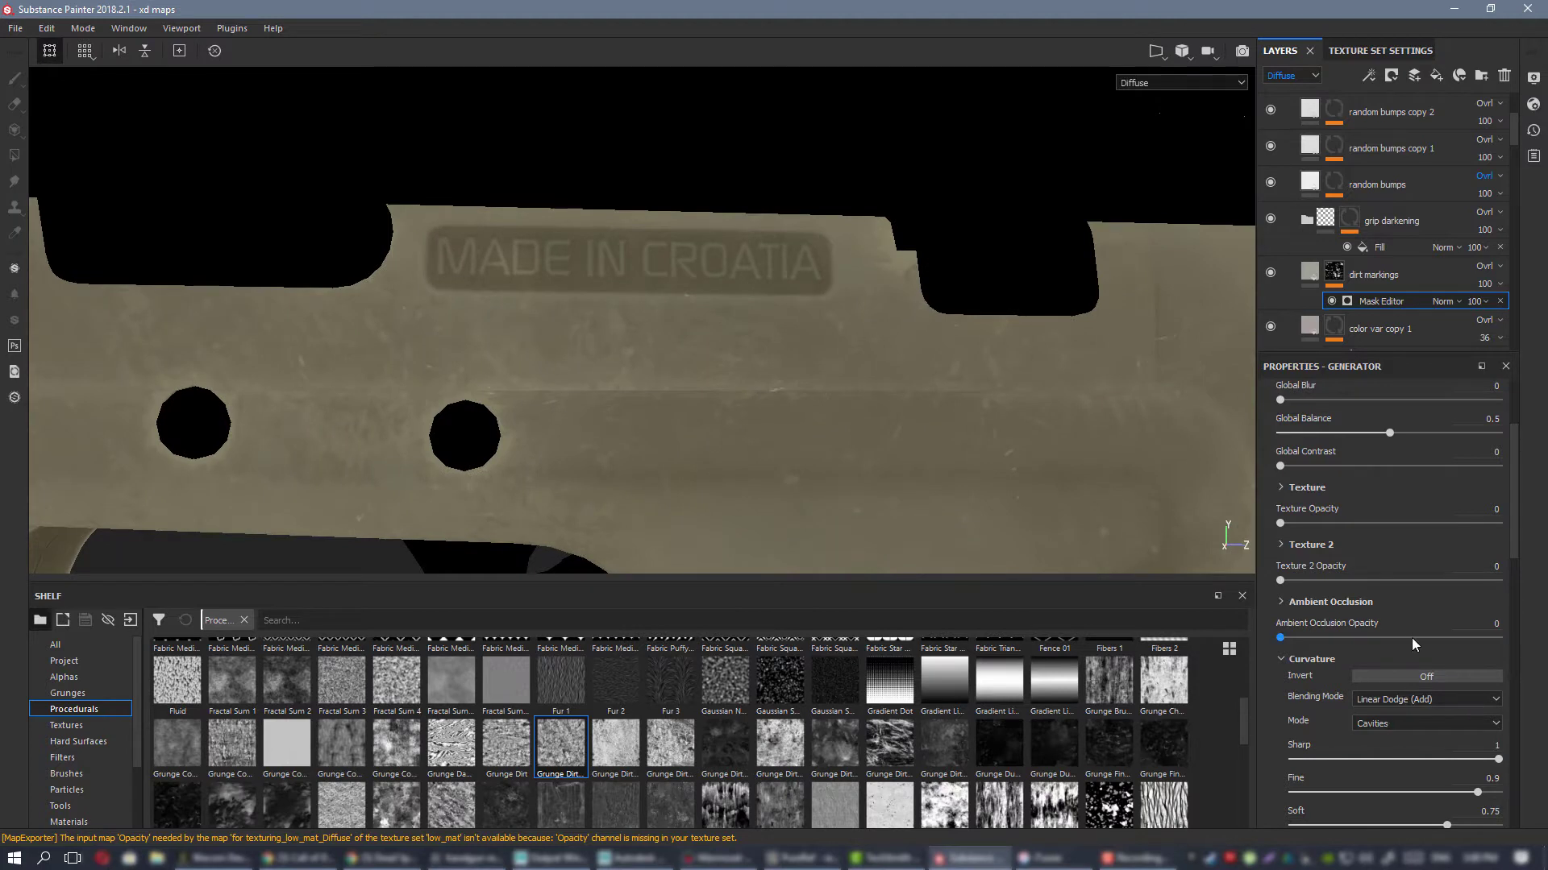
Step: Set the Curvature Huge, Big, Large, Medium and Soft values to 0 and Fine to 0.73
scroll(1413, 633, down, 4)
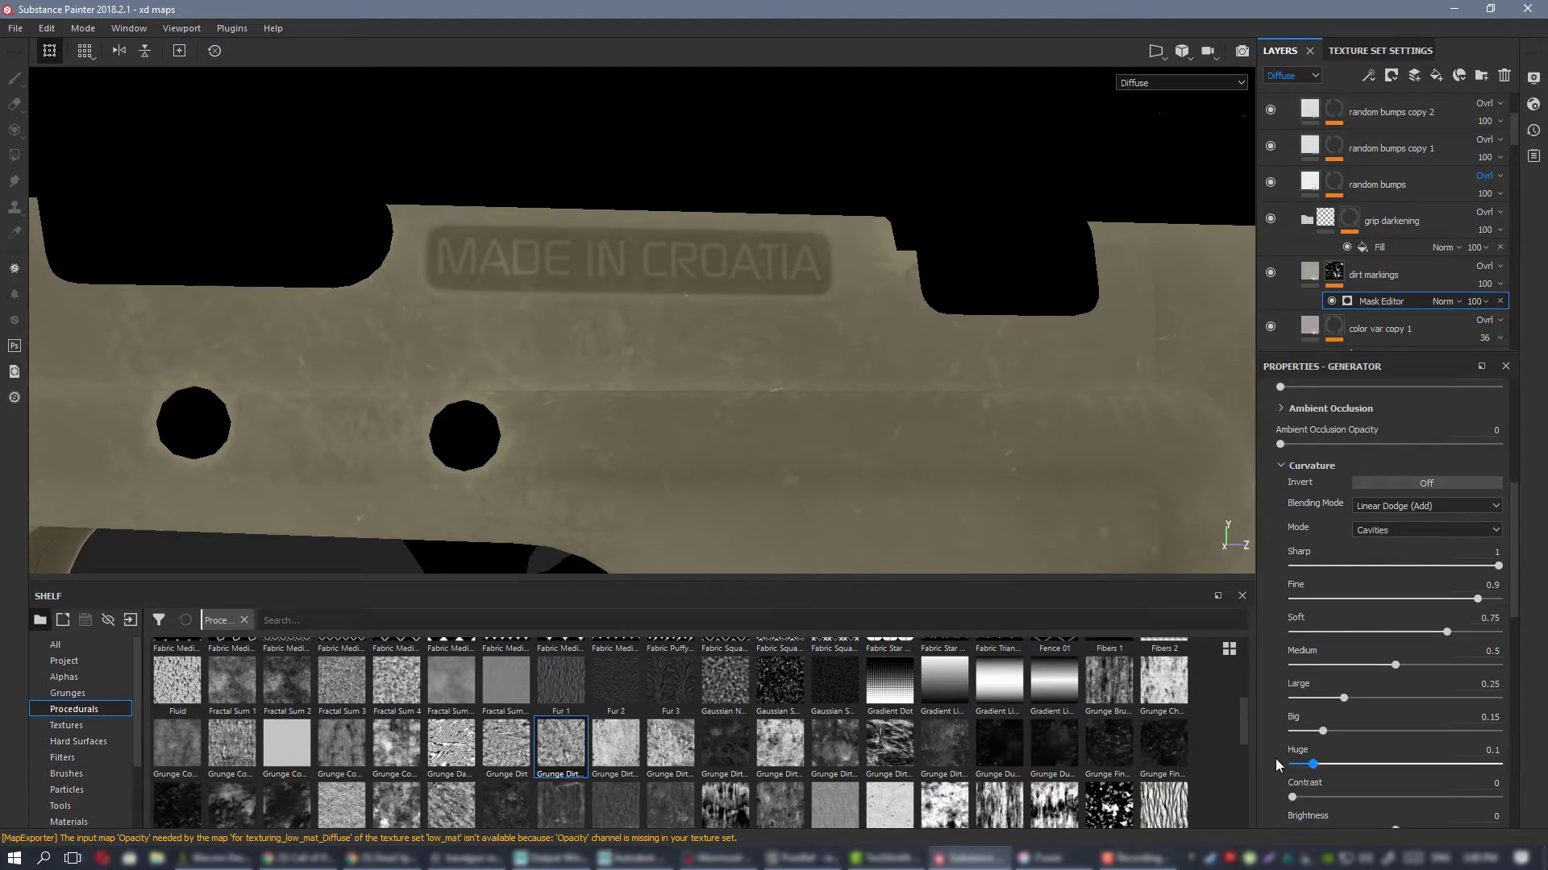
drag(1312, 764, 1281, 698)
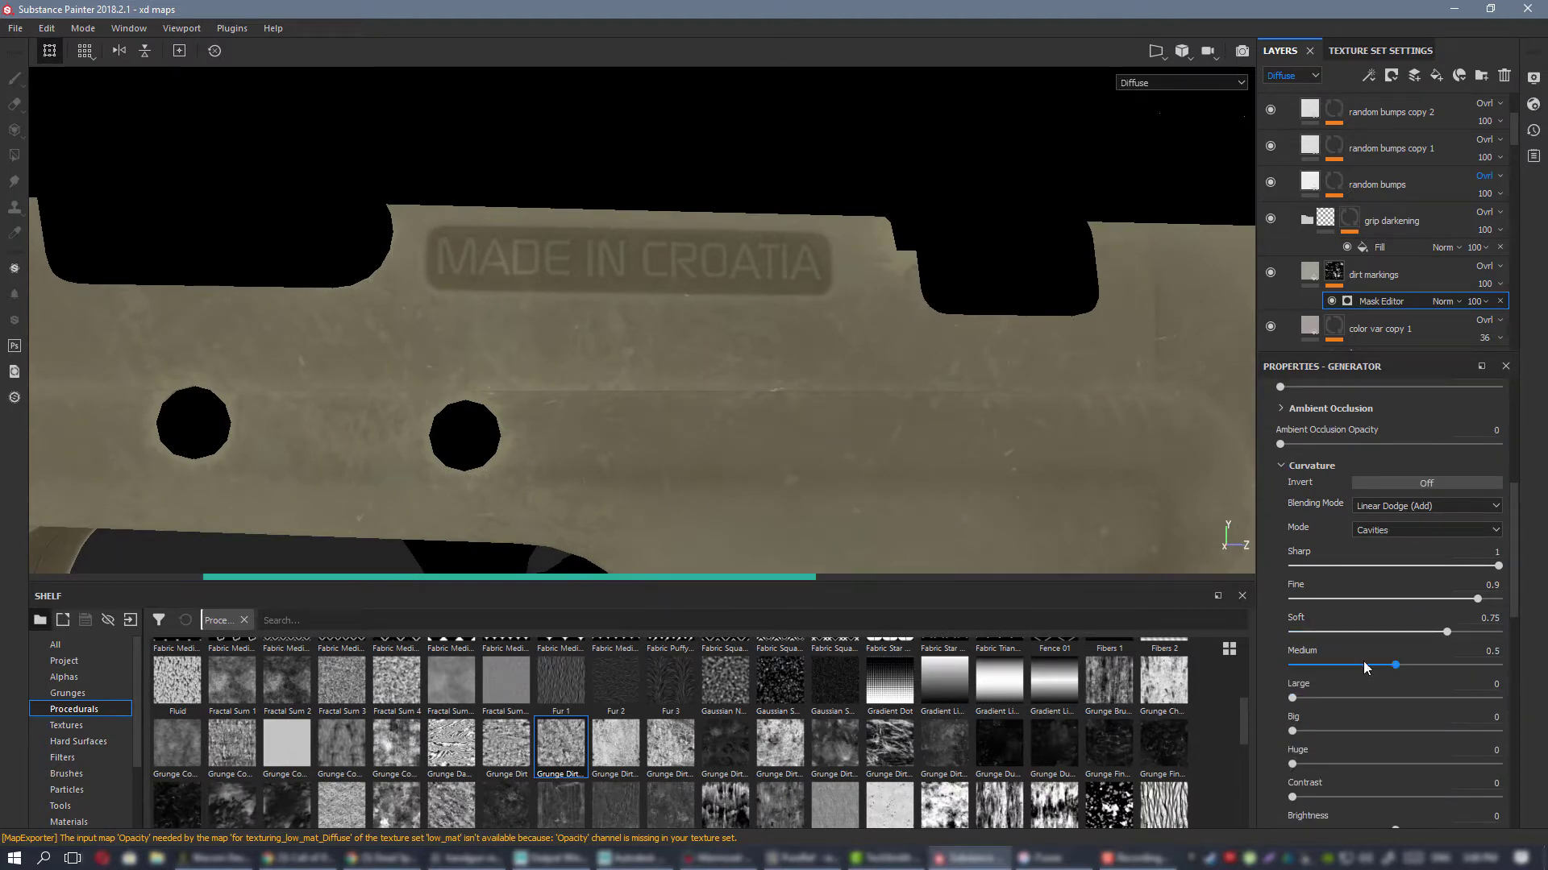
drag(1363, 668, 1281, 666)
drag(1438, 632, 1211, 629)
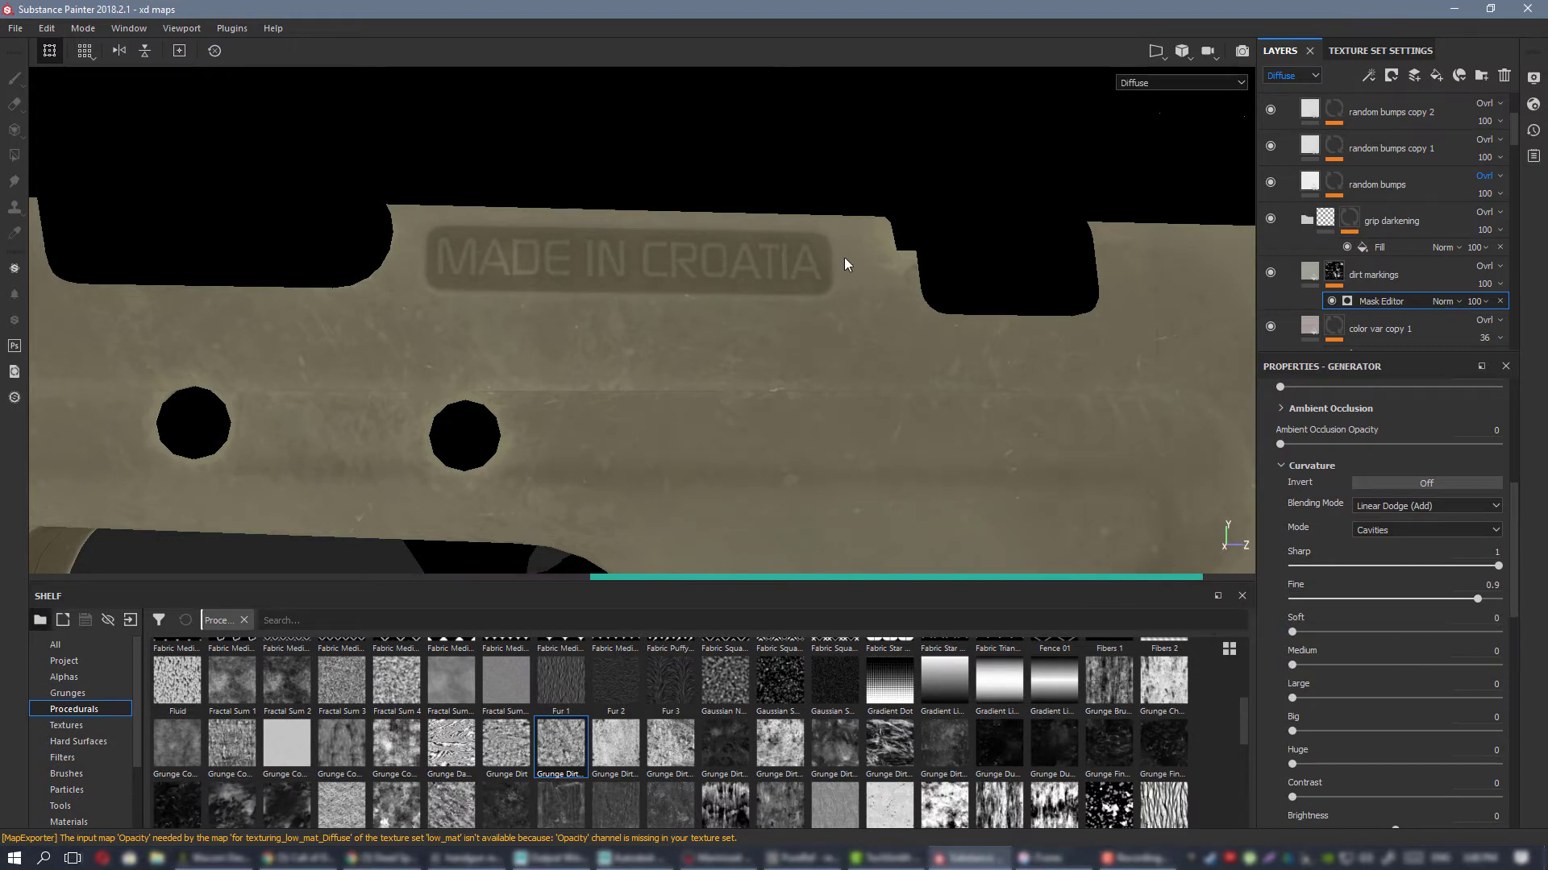
drag(1478, 599, 1441, 587)
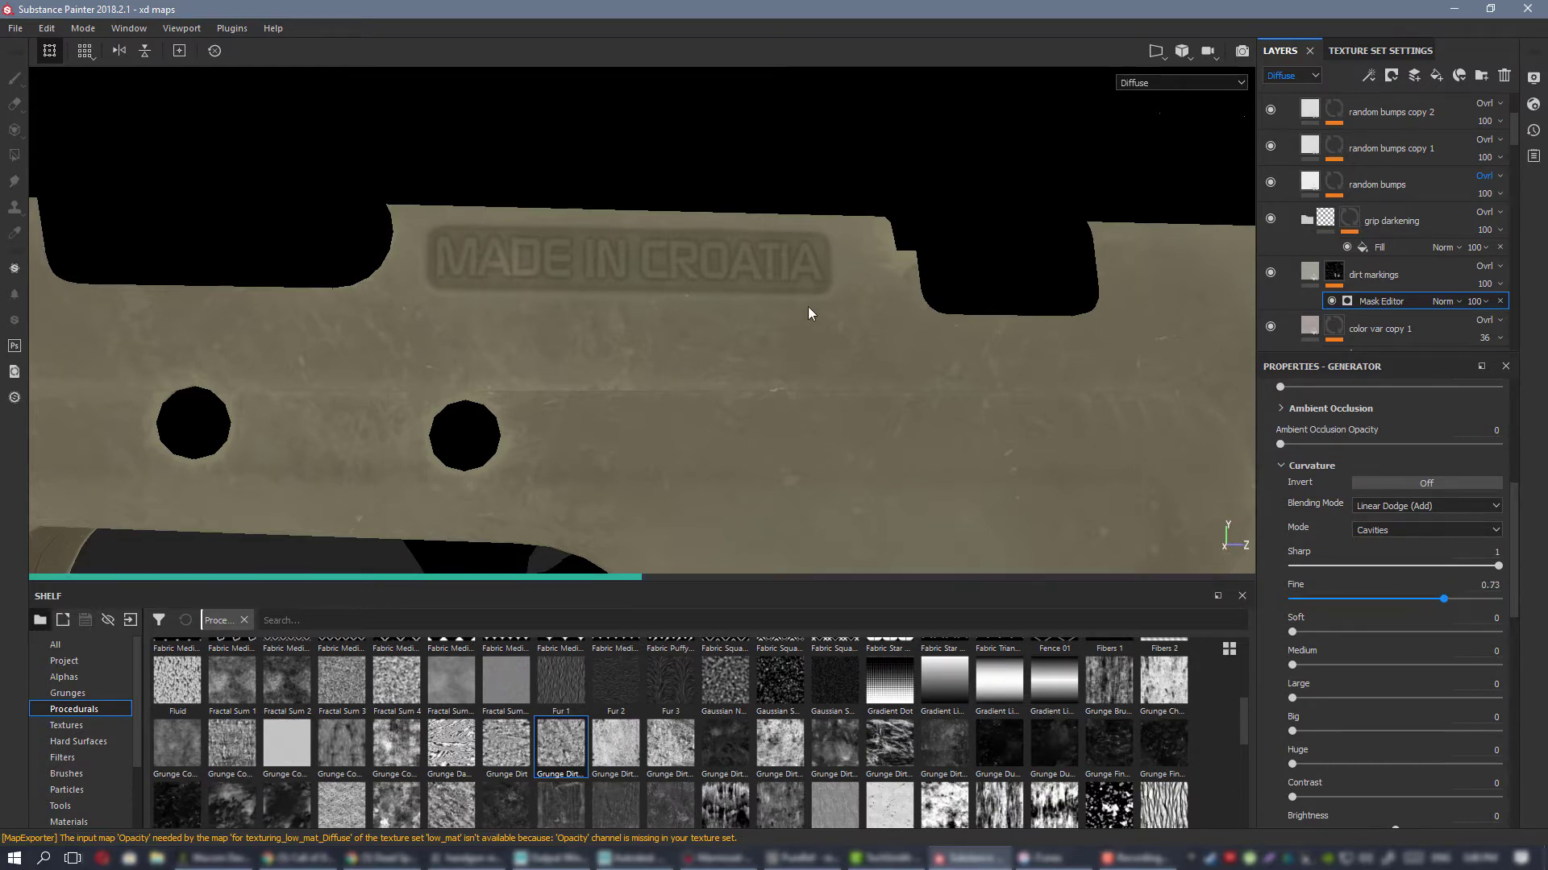
Step: Set the generator's Texture Opacity to 1 and assign the Grunge Dirt procedural as its Texture image input
scroll(907, 415, down, 3)
alt+middle_drag(894, 405, 370, 76)
alt+drag(504, 228, 653, 290)
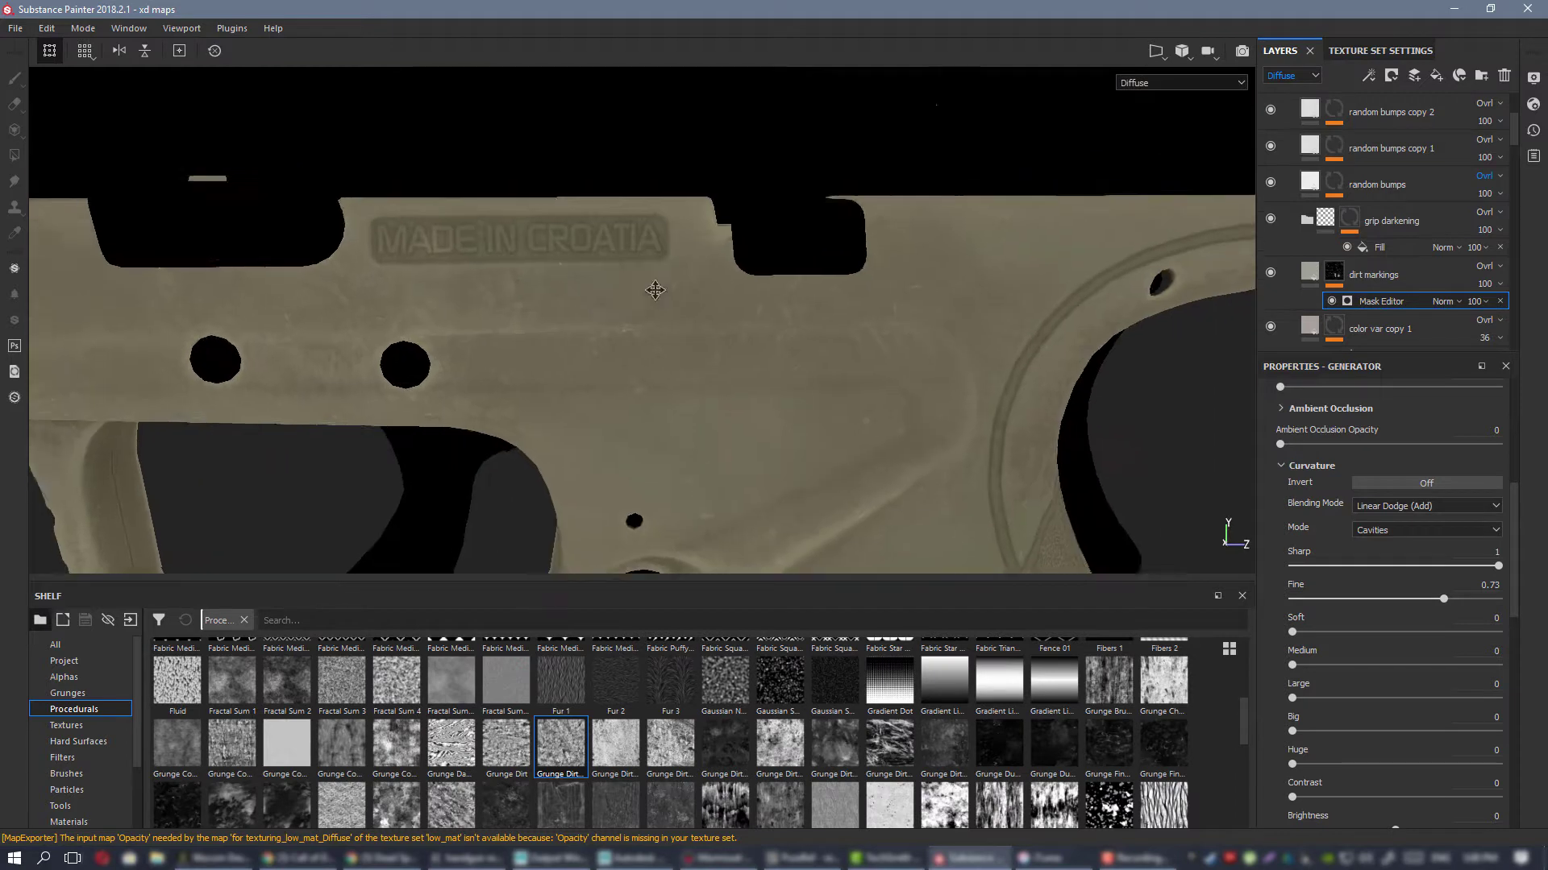
alt+right_drag(652, 290, 847, 439)
scroll(1435, 574, up, 5)
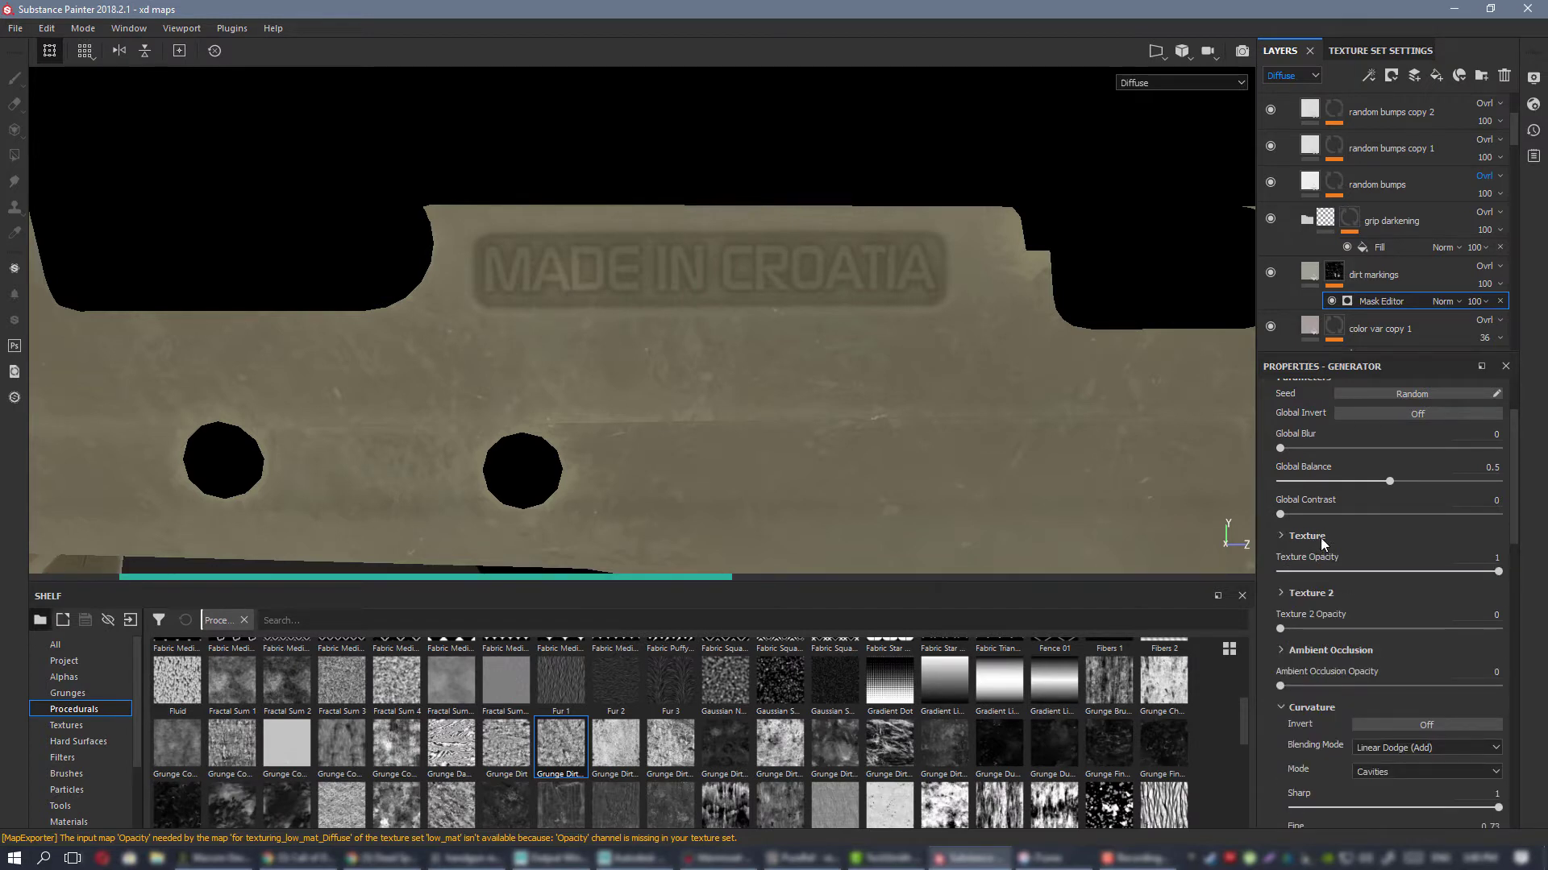
scroll(1373, 596, down, 6)
scroll(1376, 583, down, 2)
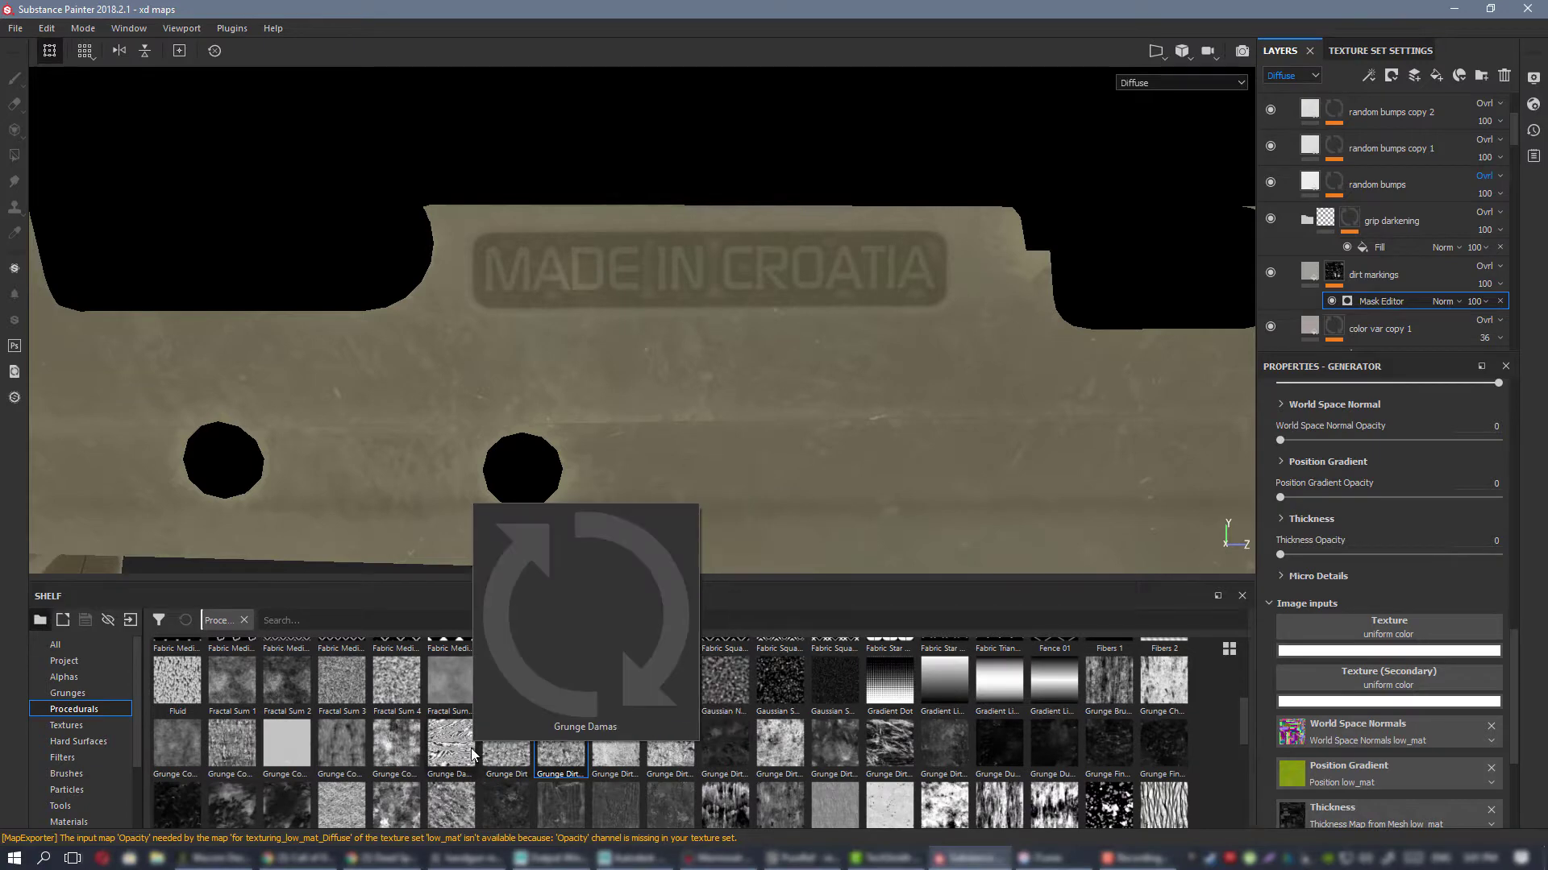
drag(516, 748, 1359, 636)
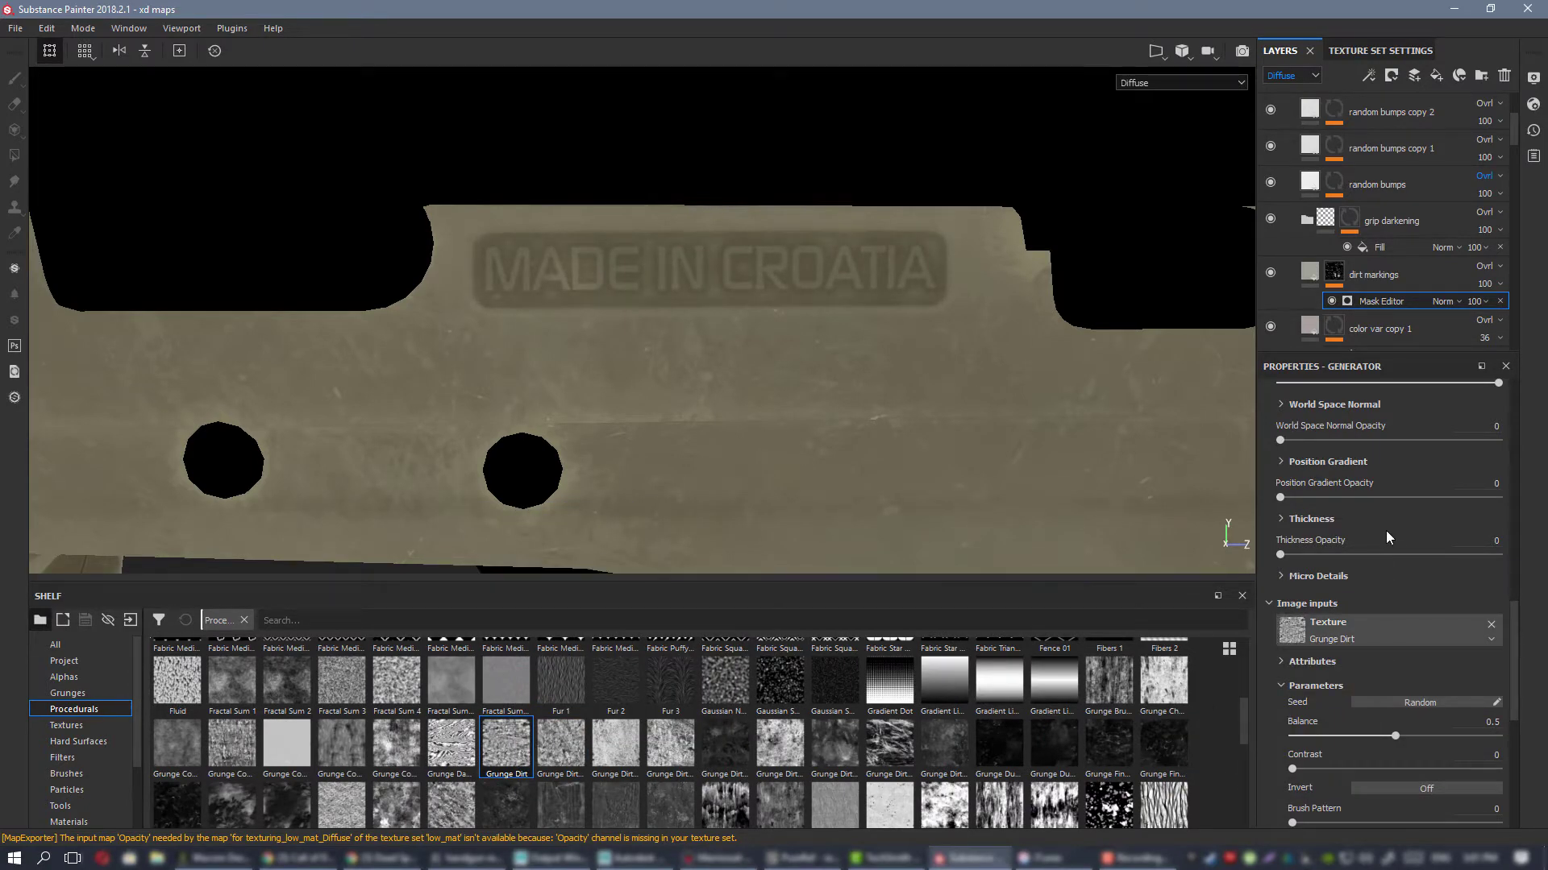
Step: Display the dirt markings mask, set its Texture contrast to 0.5 and scale to 8.2, and preview the lettering in material view
alt+click(1340, 277)
click(1380, 301)
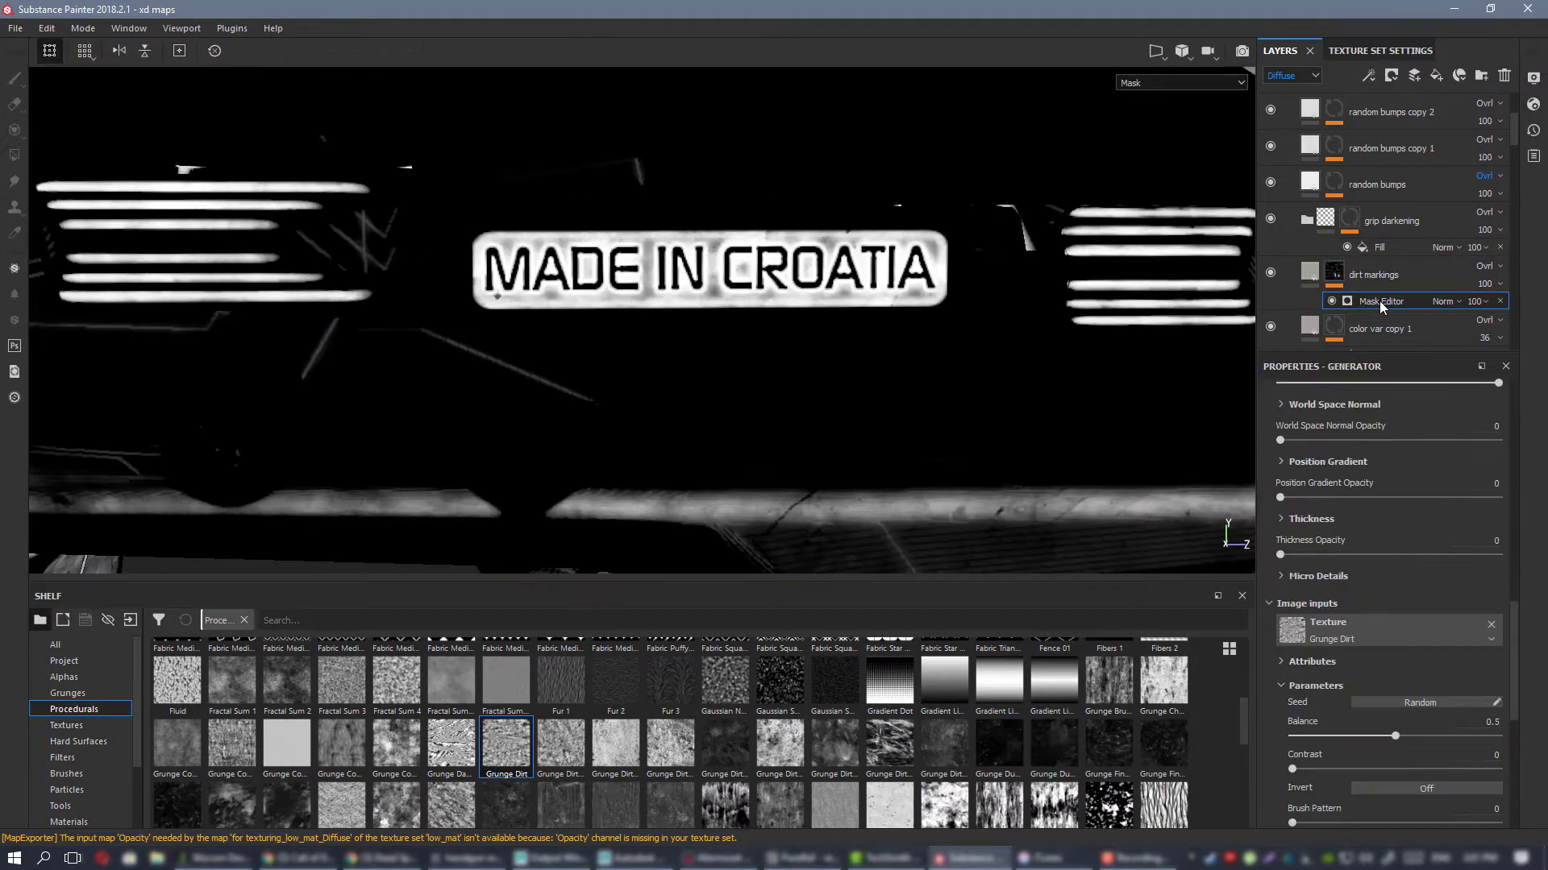
scroll(1412, 574, down, 5)
scroll(1415, 587, up, 1)
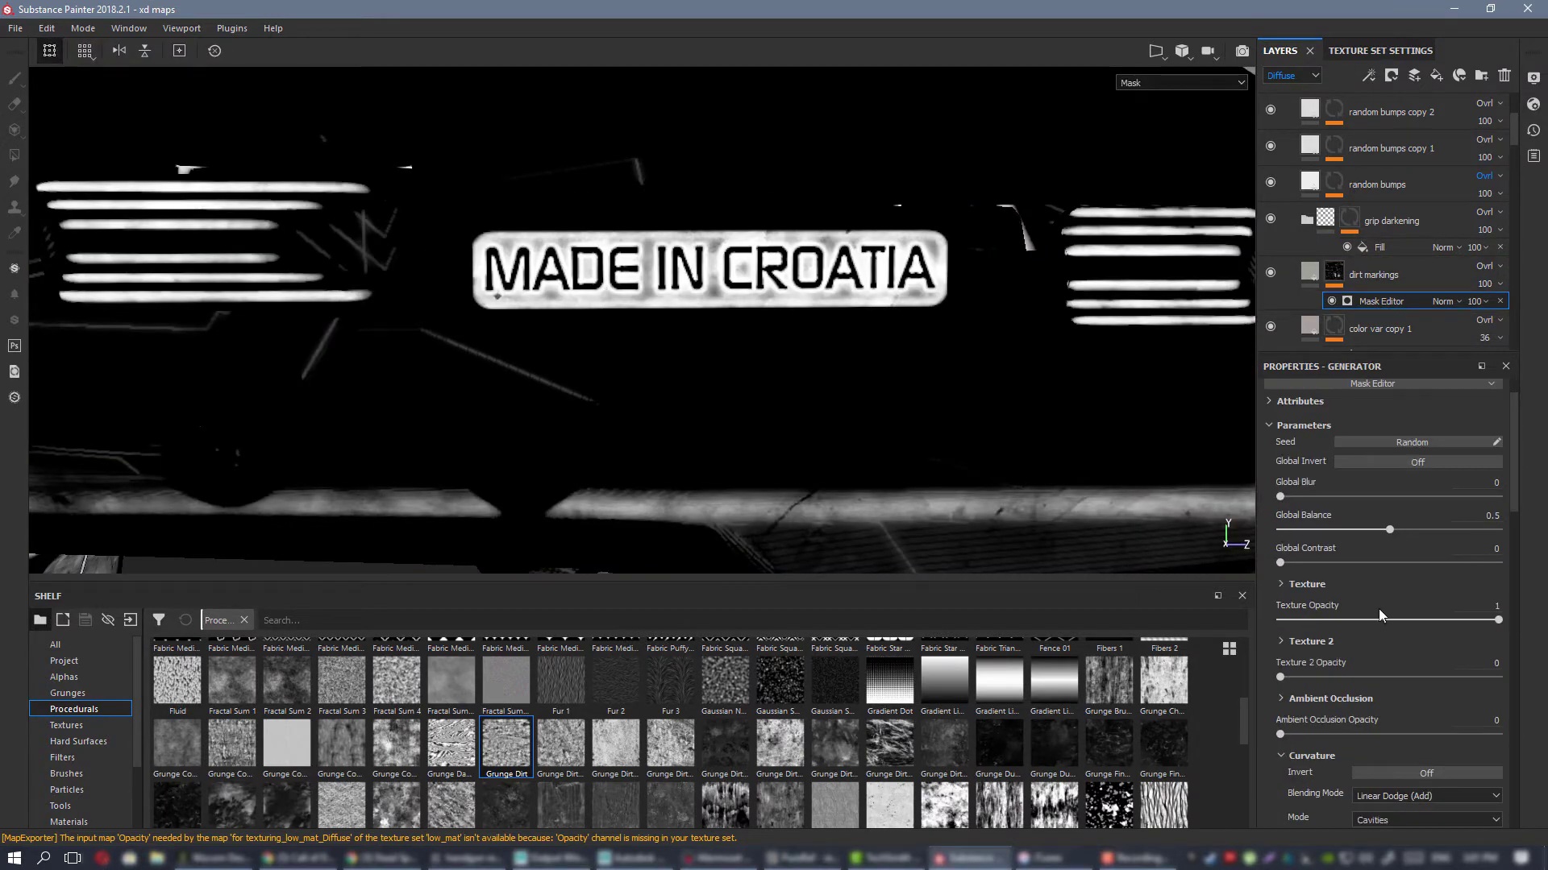
click(1299, 593)
scroll(1332, 619, down, 1)
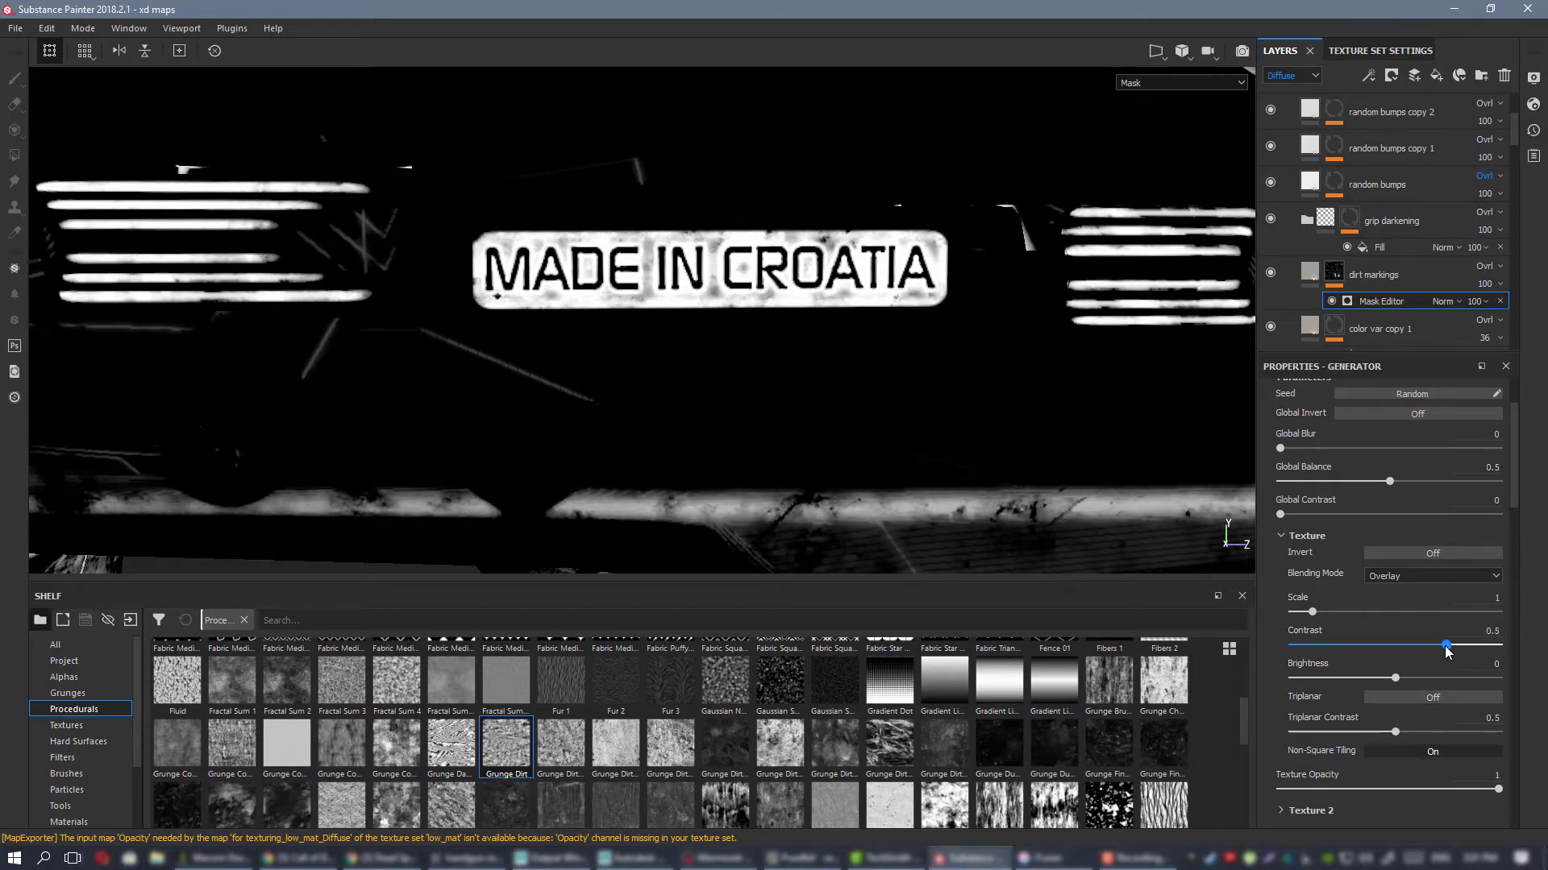
click(1343, 612)
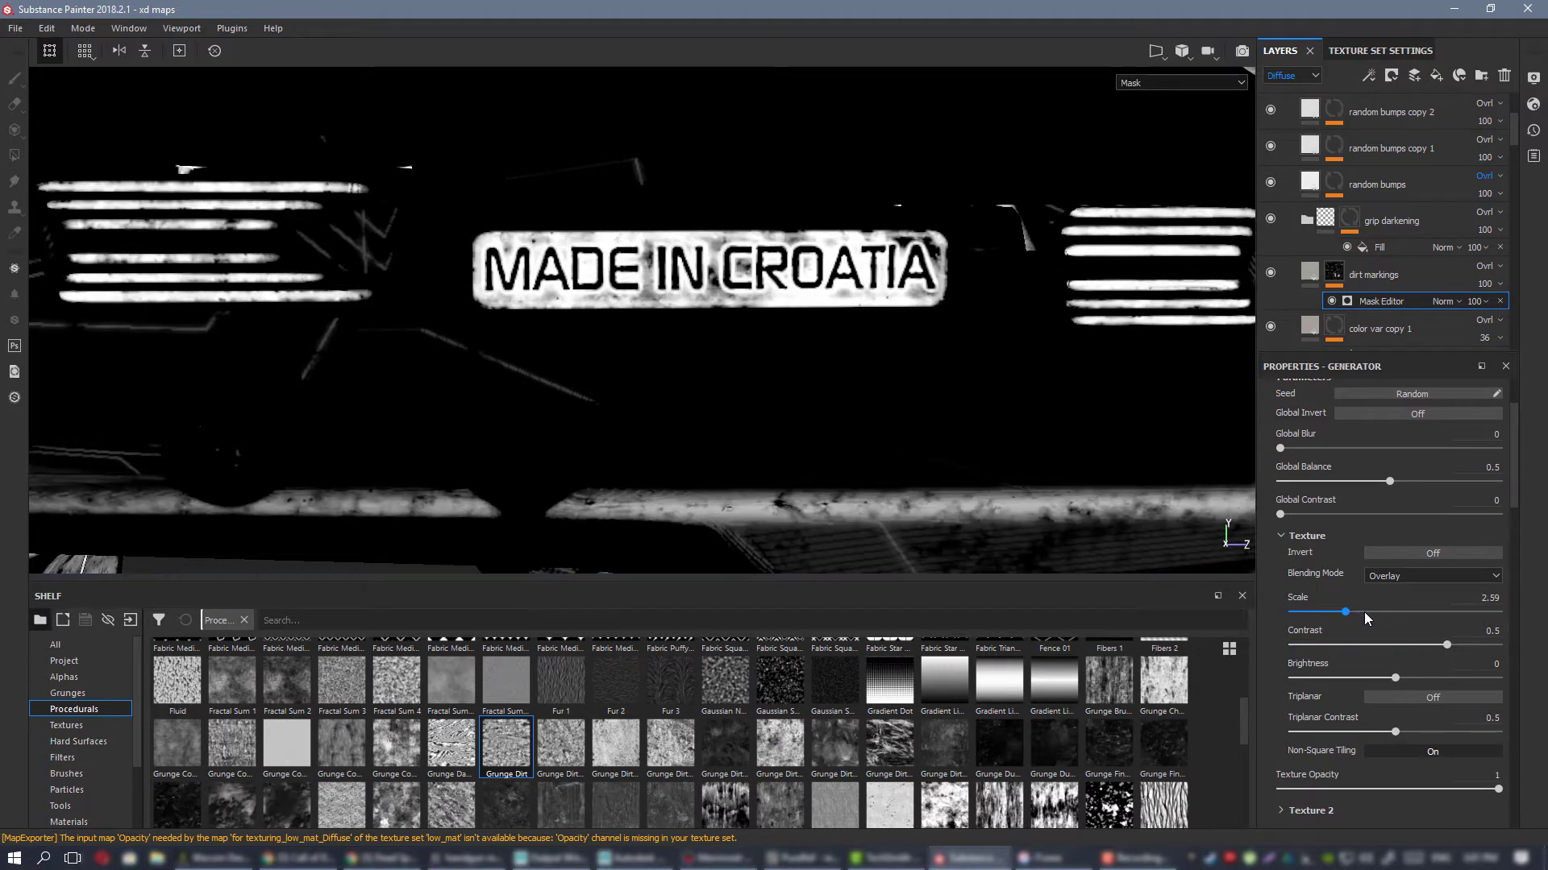
drag(1375, 612, 1464, 616)
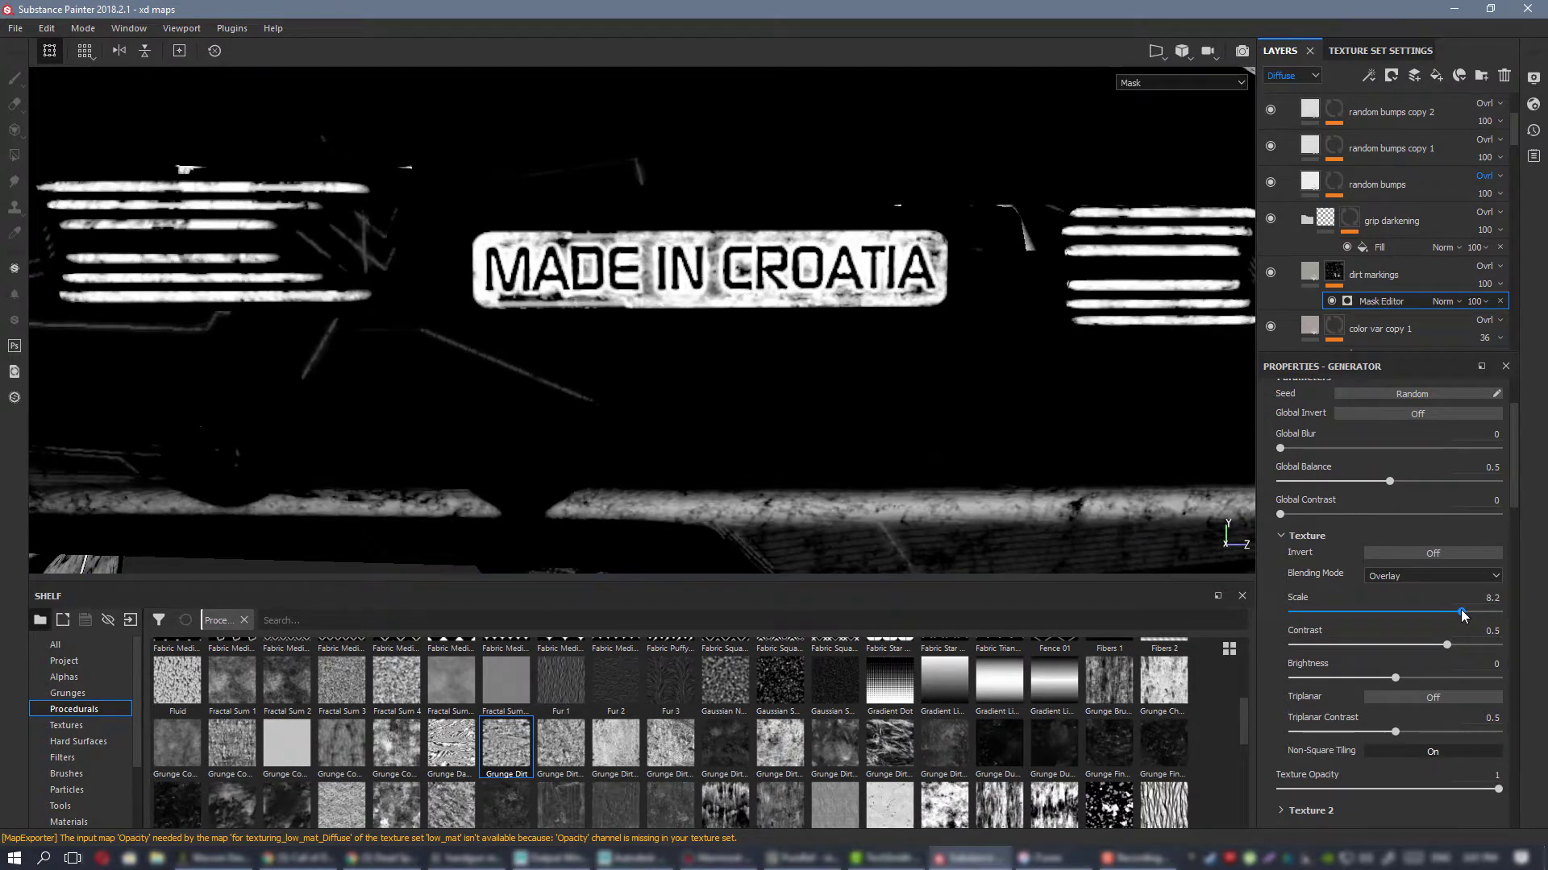
alt+middle_drag(739, 257, 724, 274)
key(m)
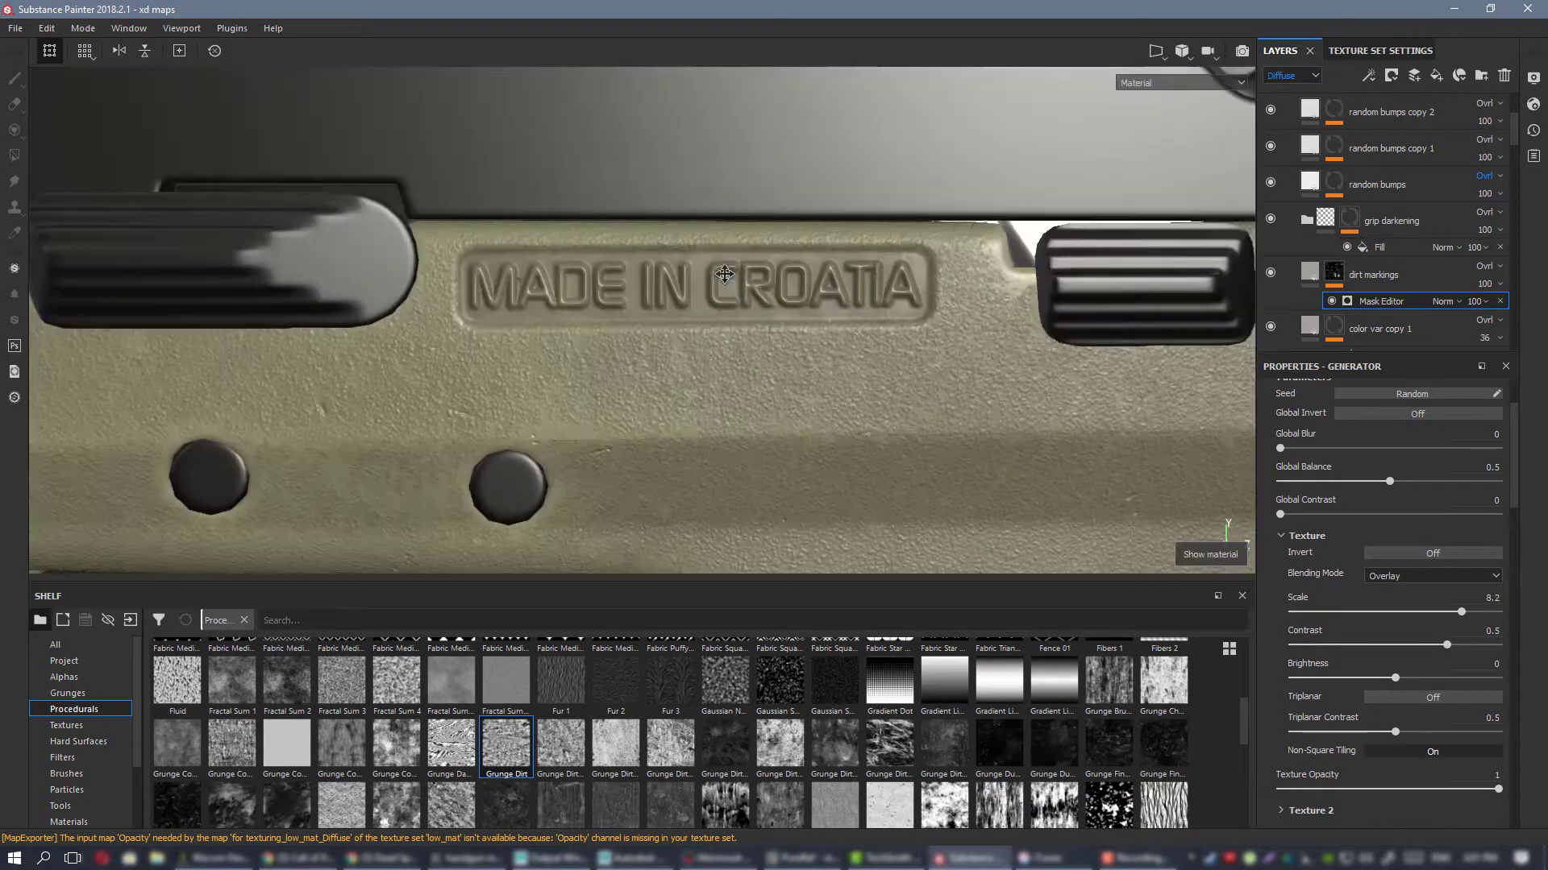
alt+drag(706, 270, 940, 487)
scroll(939, 487, up, 2)
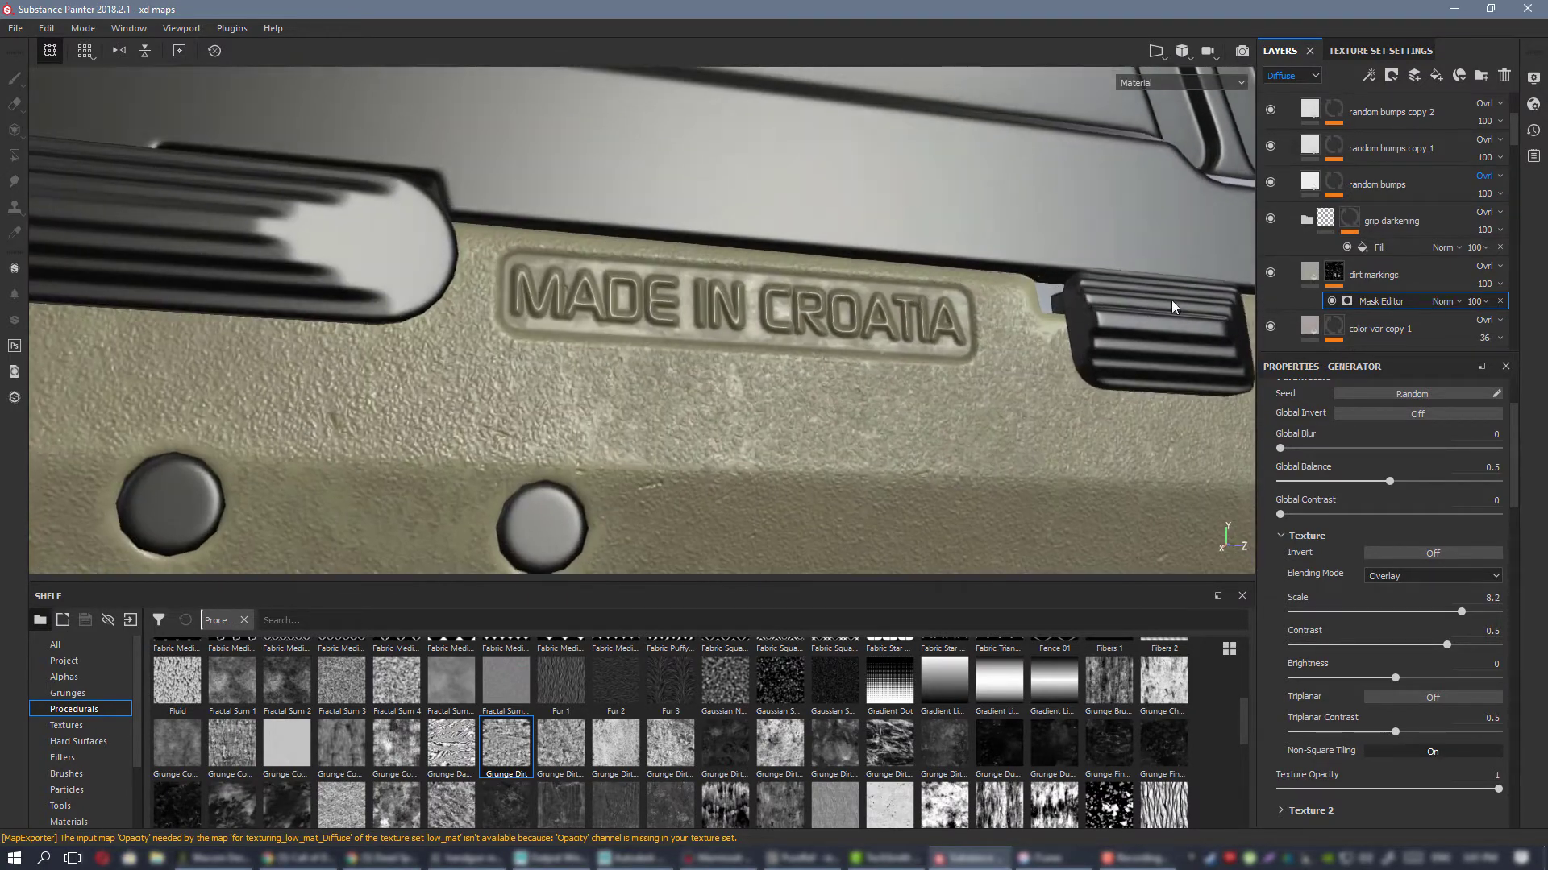
Step: Add Levels to the dirt markings mask with the black input at 0.437 and white input at 0.968, and preview it in material view
key(c)
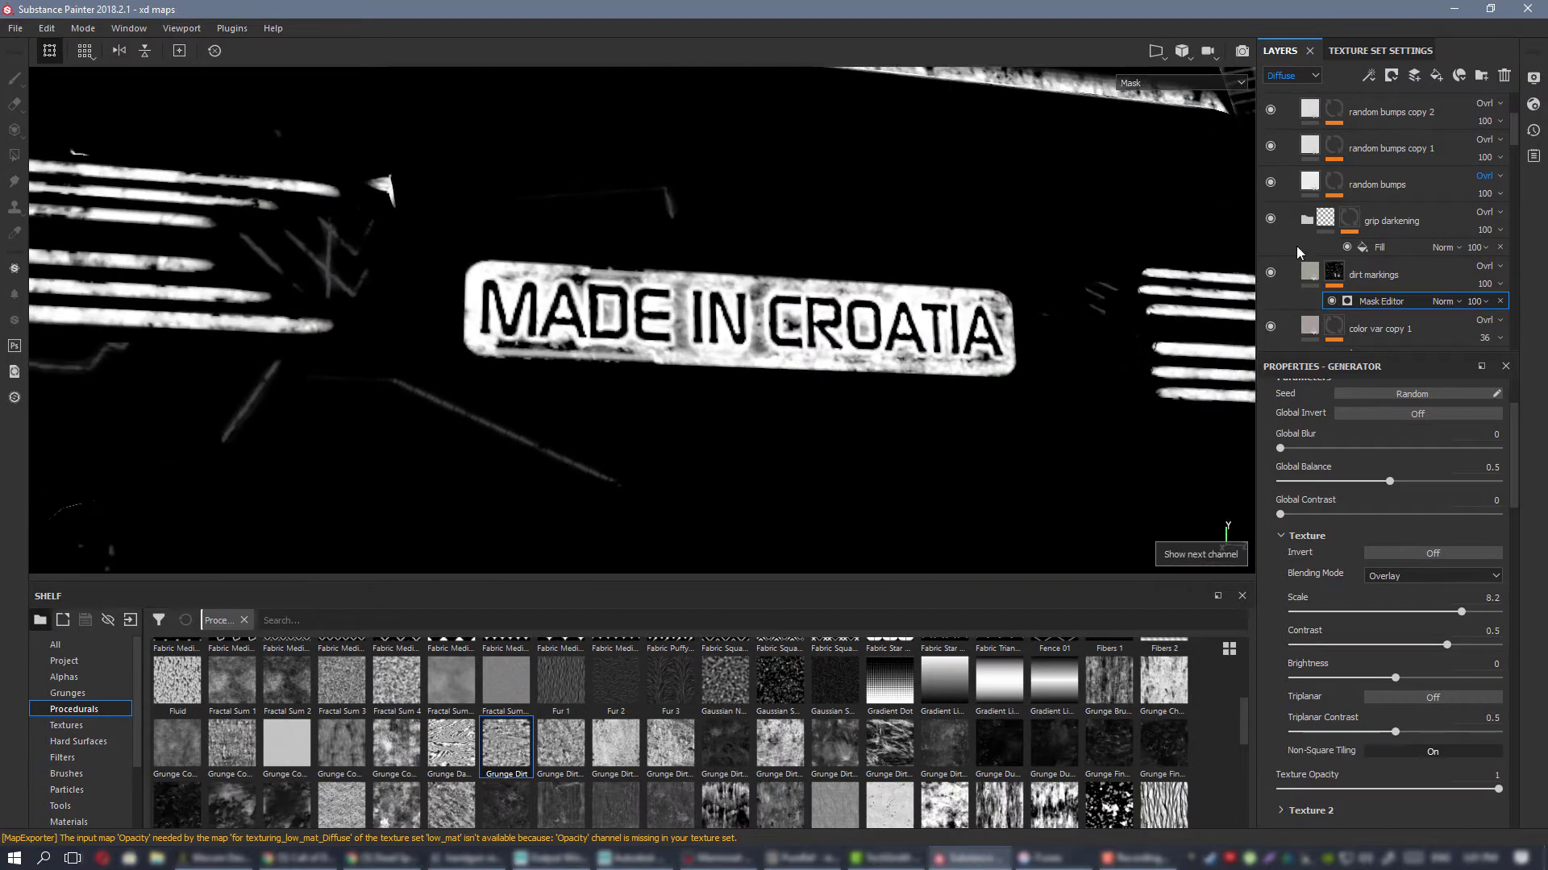
right_click(1335, 274)
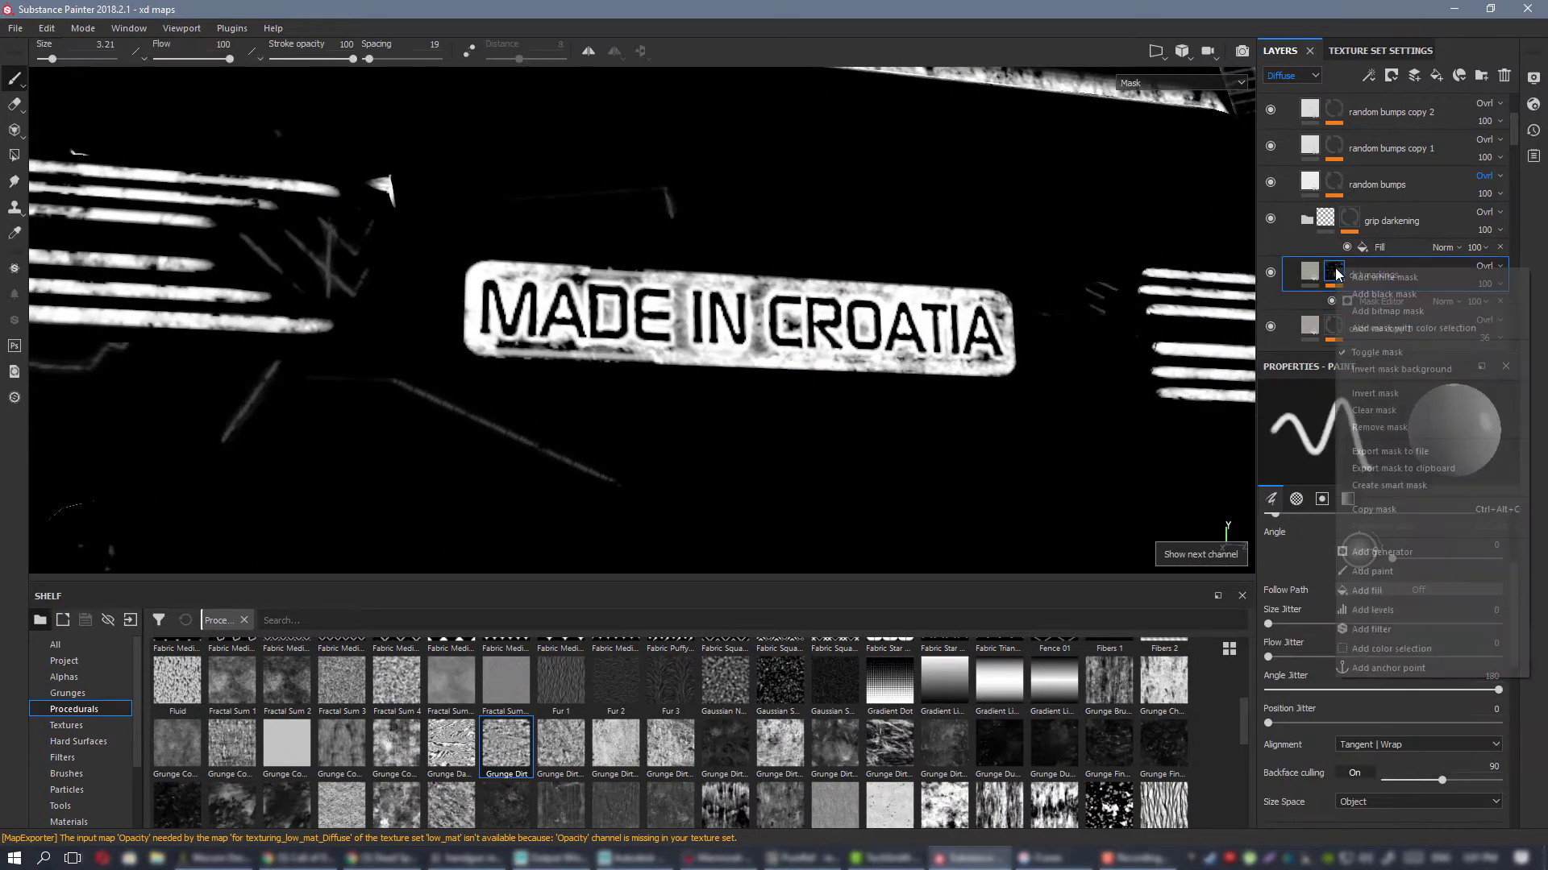
click(1408, 585)
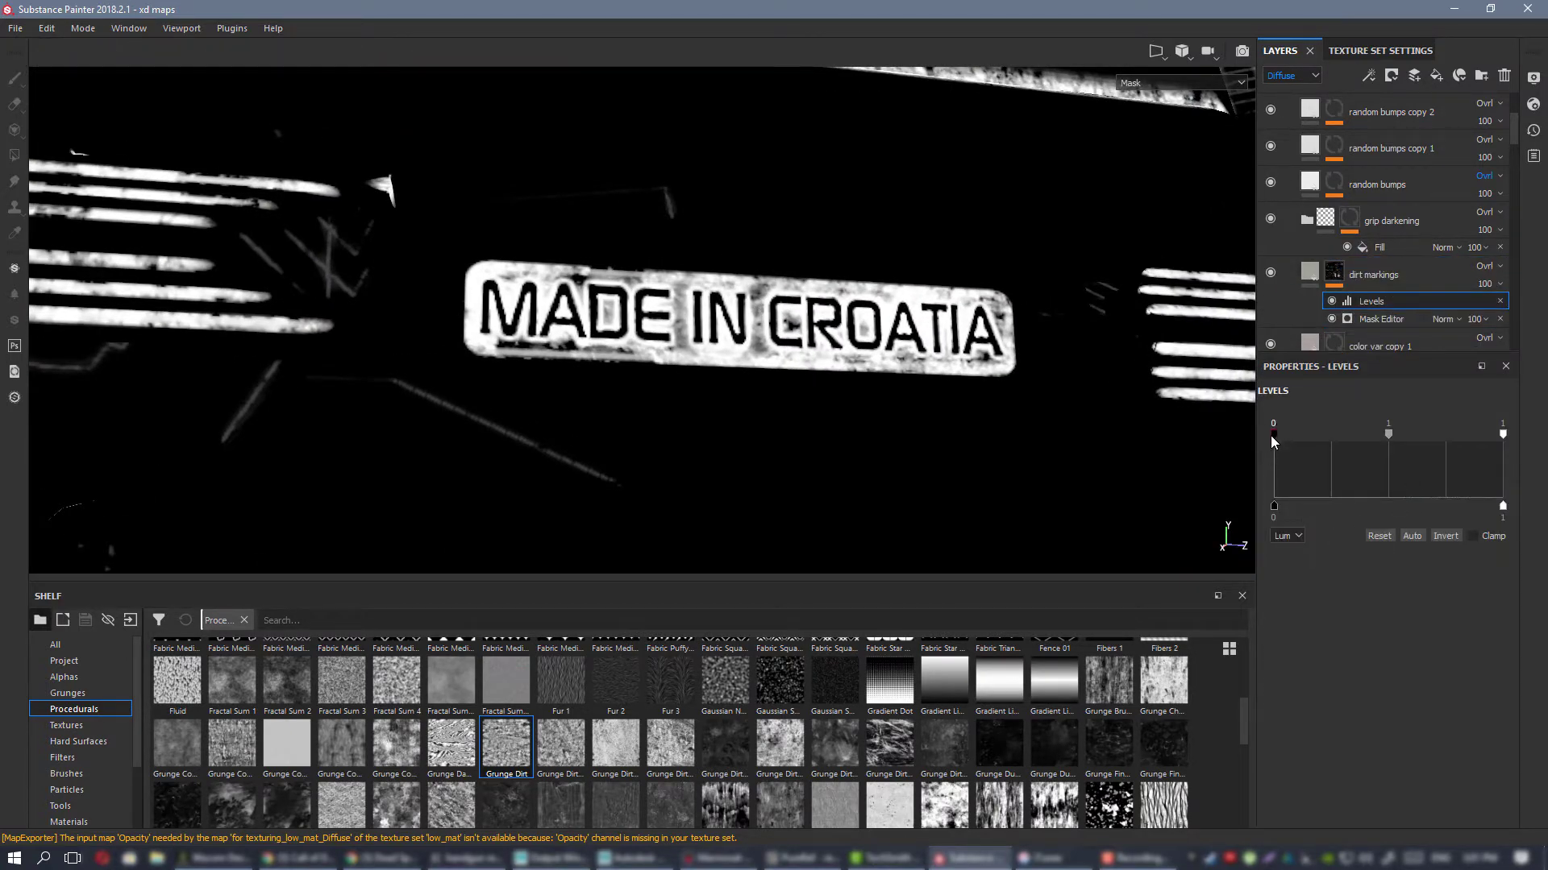
drag(1271, 436, 1318, 435)
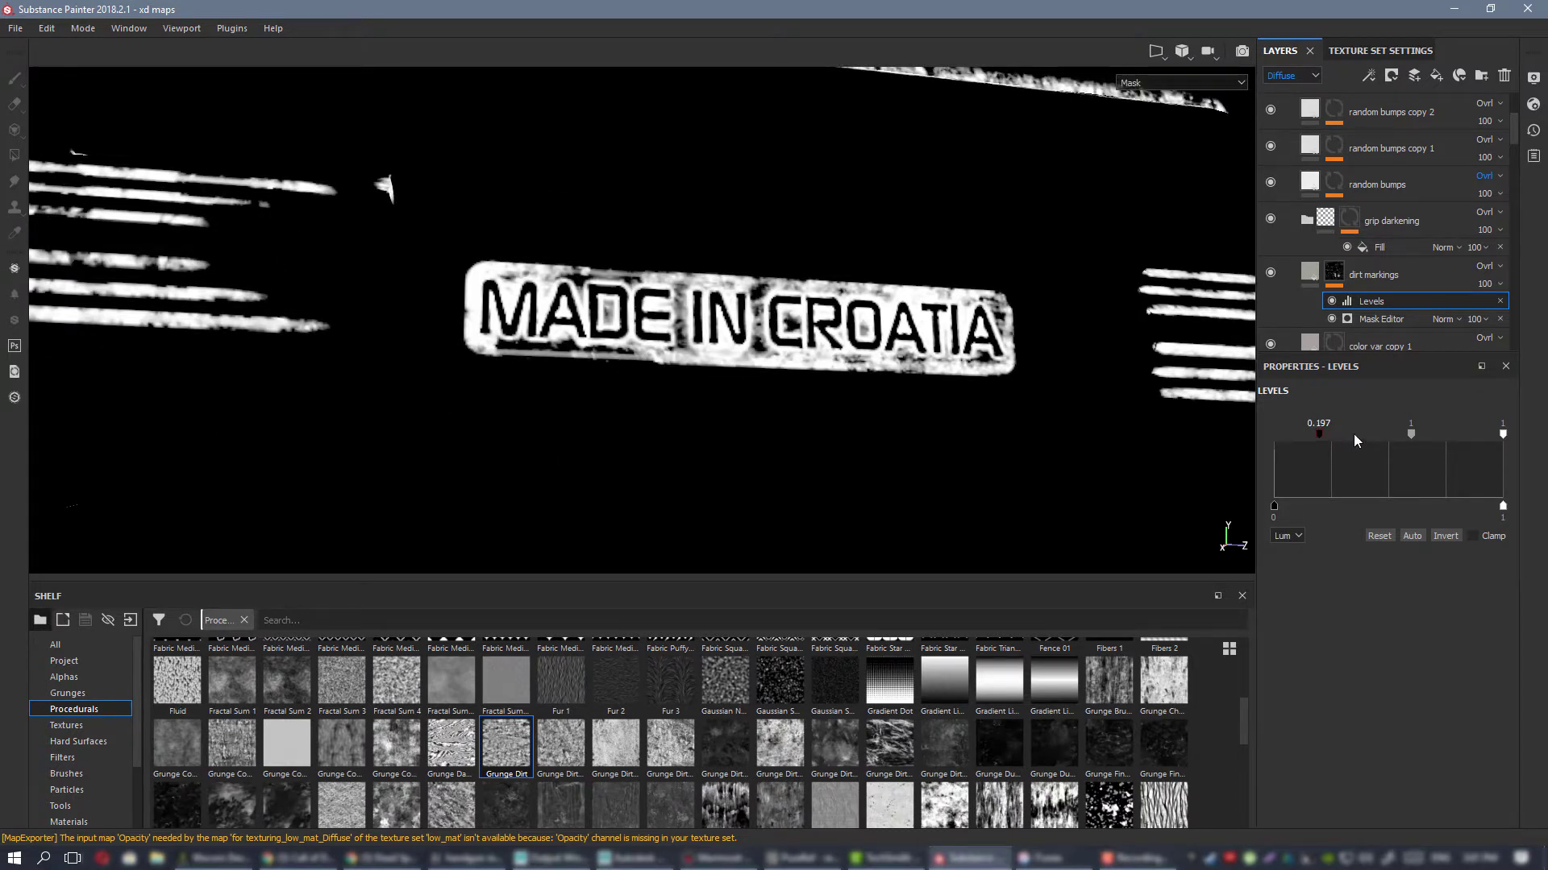
key(ctrl+z)
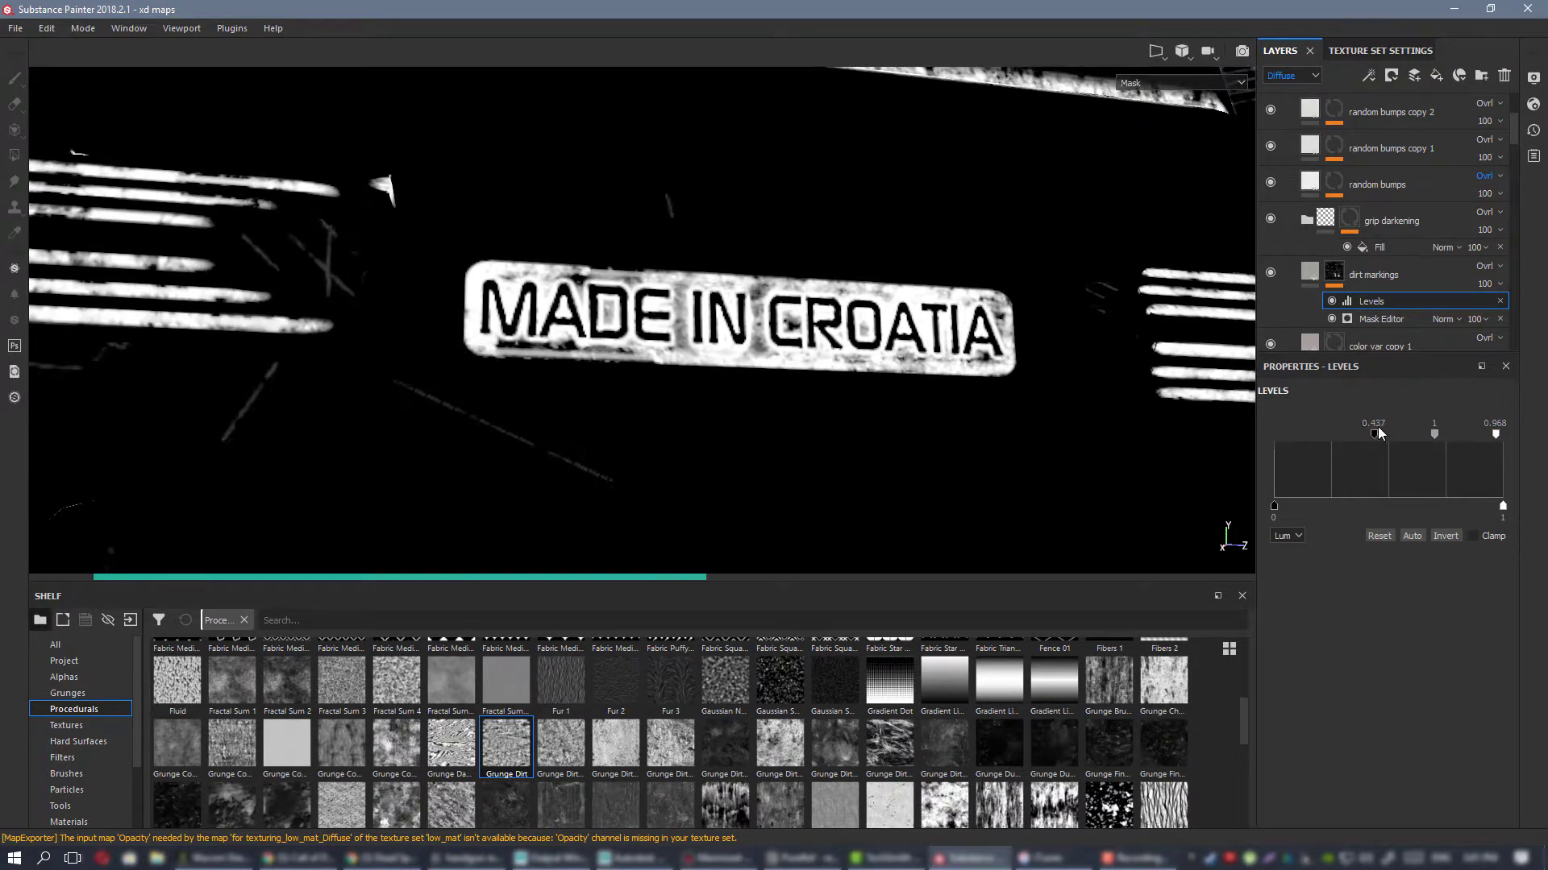
key(m)
alt+right_drag(873, 401, 1416, 482)
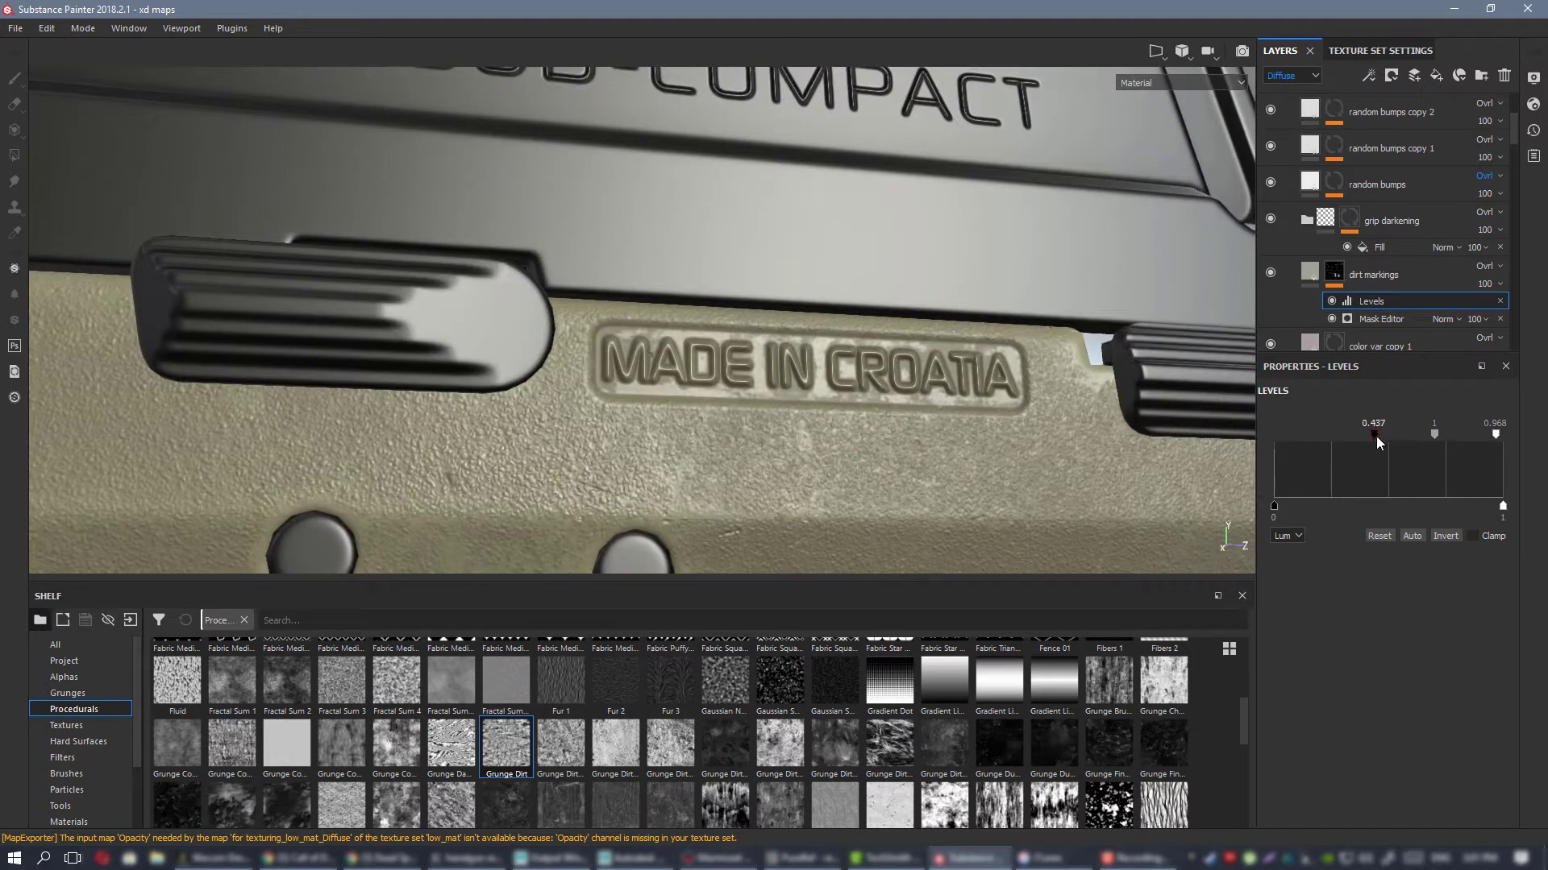
Step: Remove the Levels effect from the dirt markings mask, then set the Mask Editor's Global Balance to 0.56 and preview the mask
drag(1340, 434, 1294, 433)
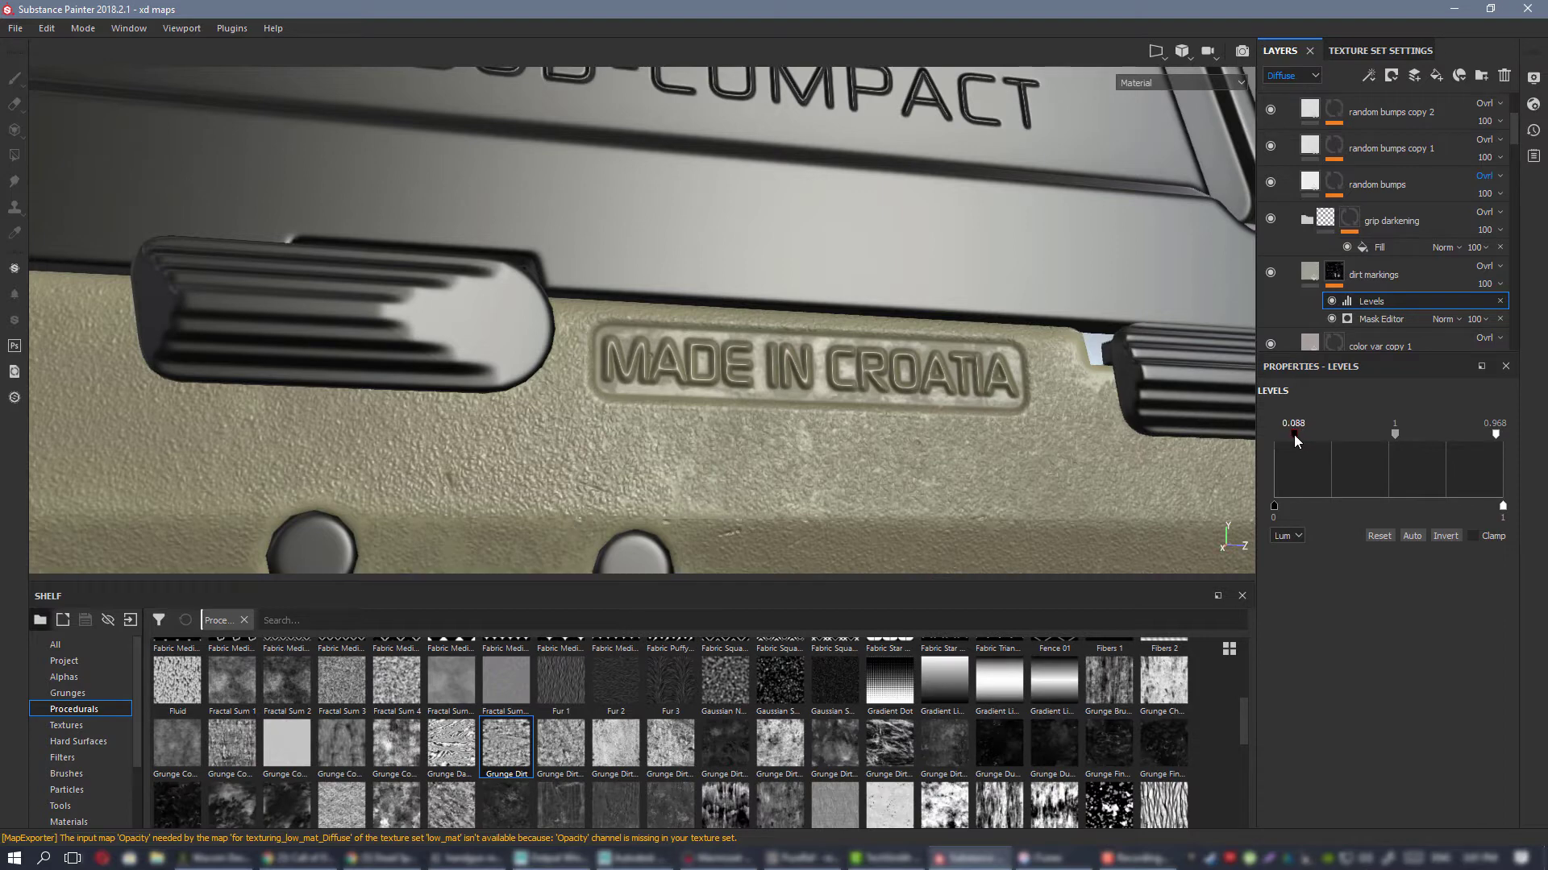
key(Delete)
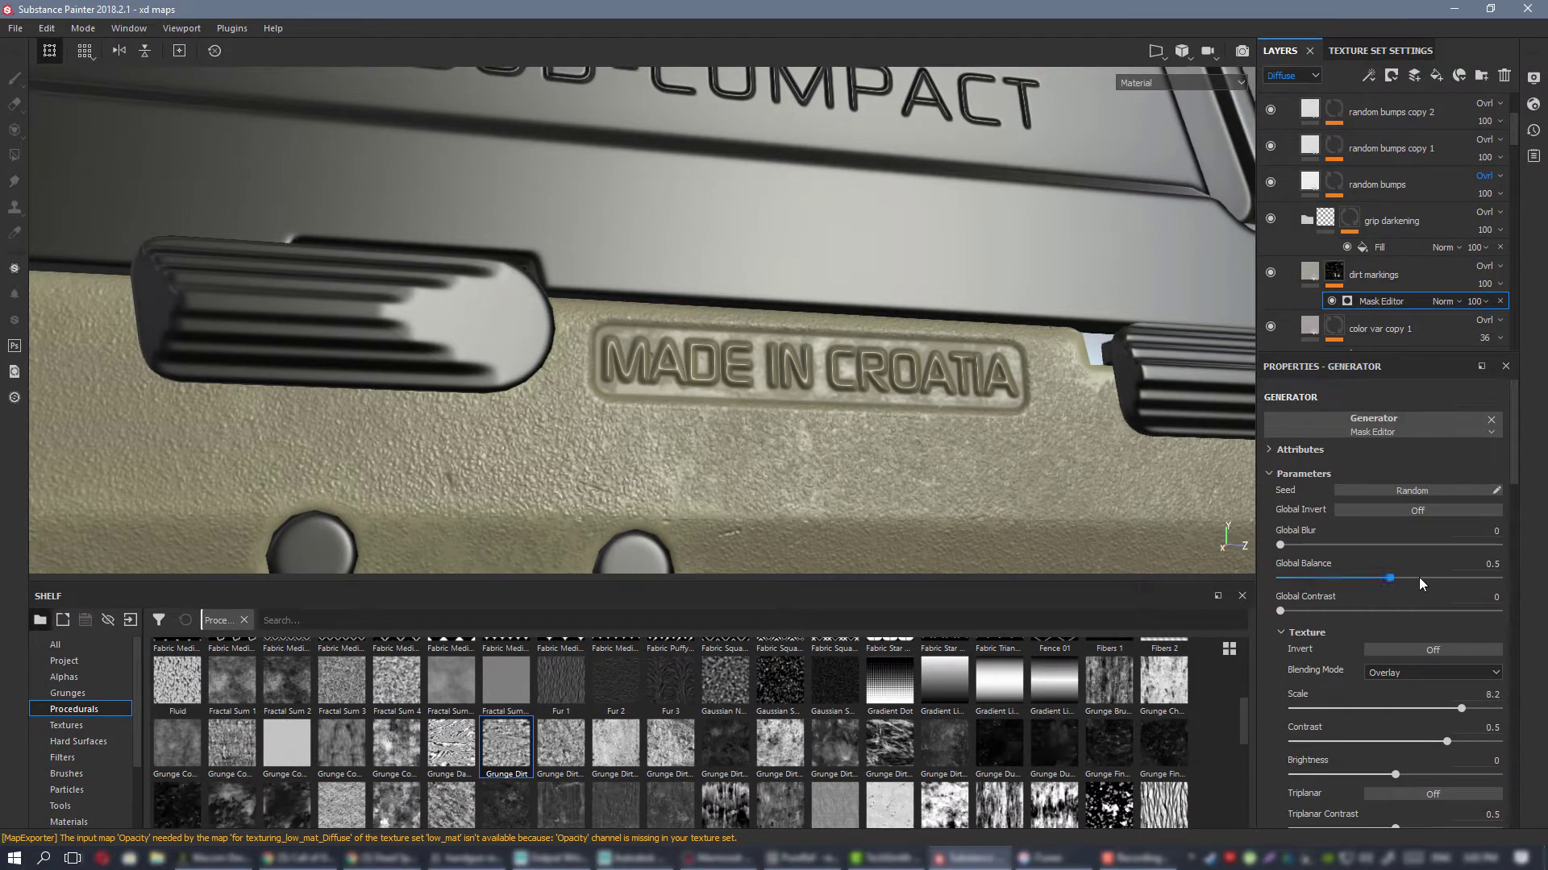
click(1420, 578)
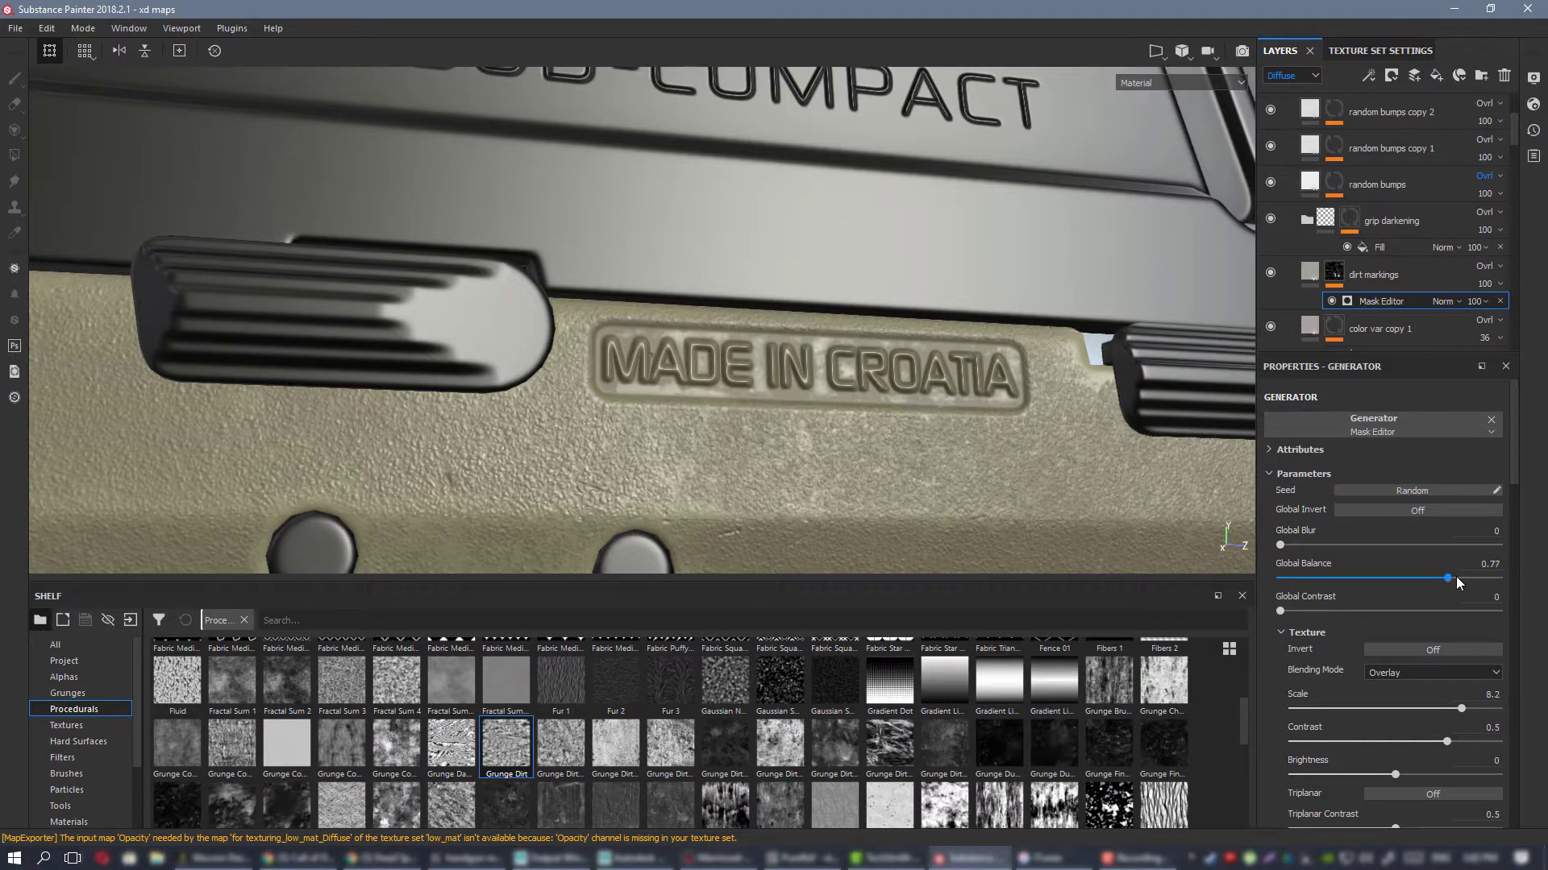
click(1428, 577)
click(1403, 579)
key(c)
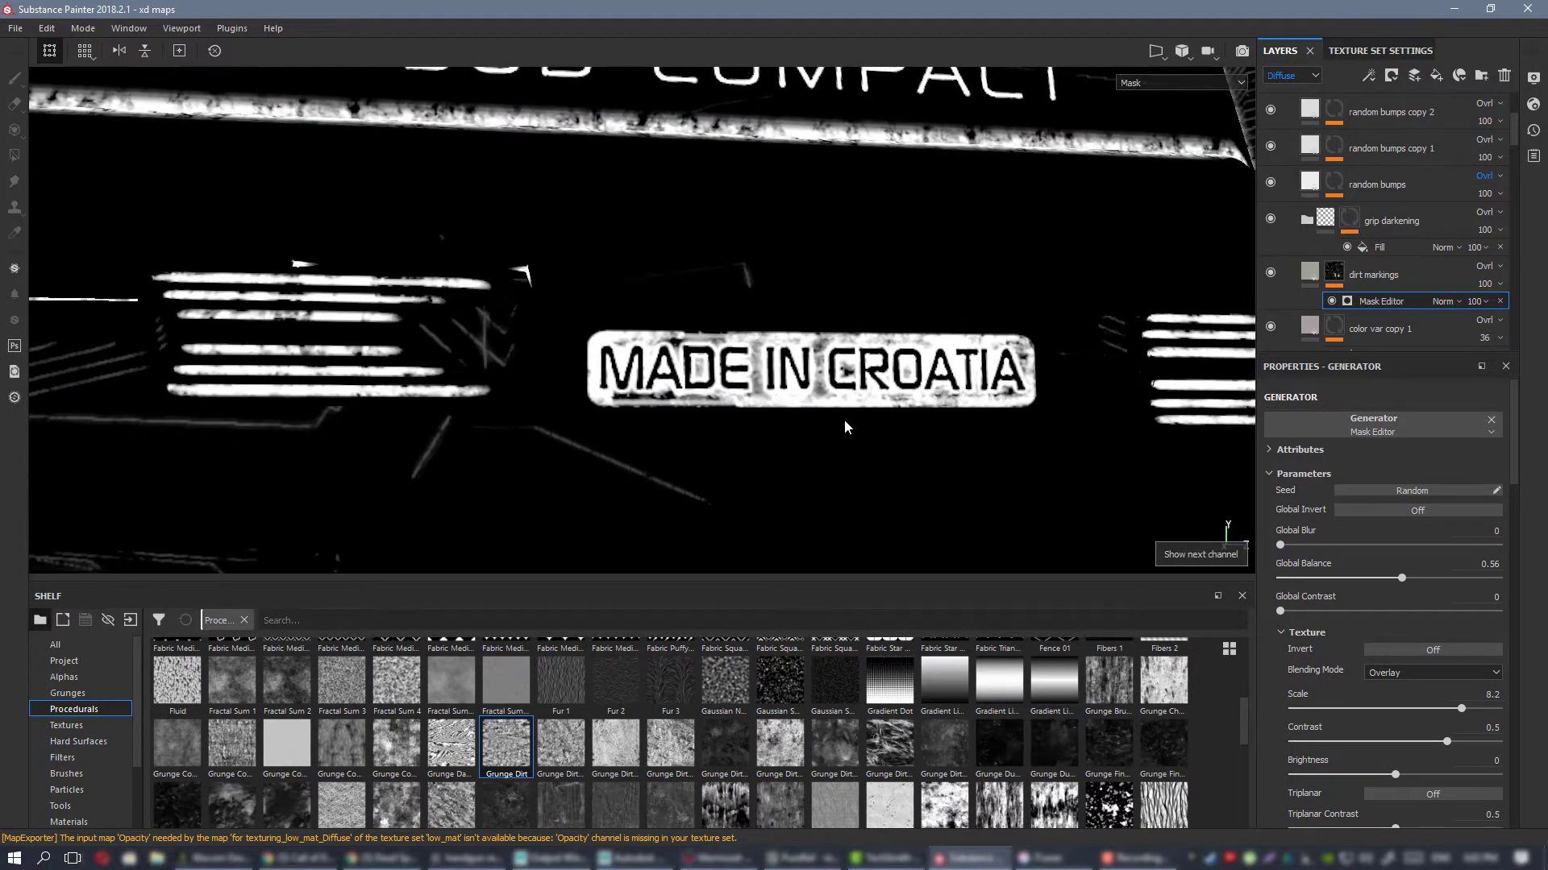
key(m)
Step: Set the dirt markings layer's fill Glossiness to 0.4364 and preview the lettering at an angle
click(1311, 274)
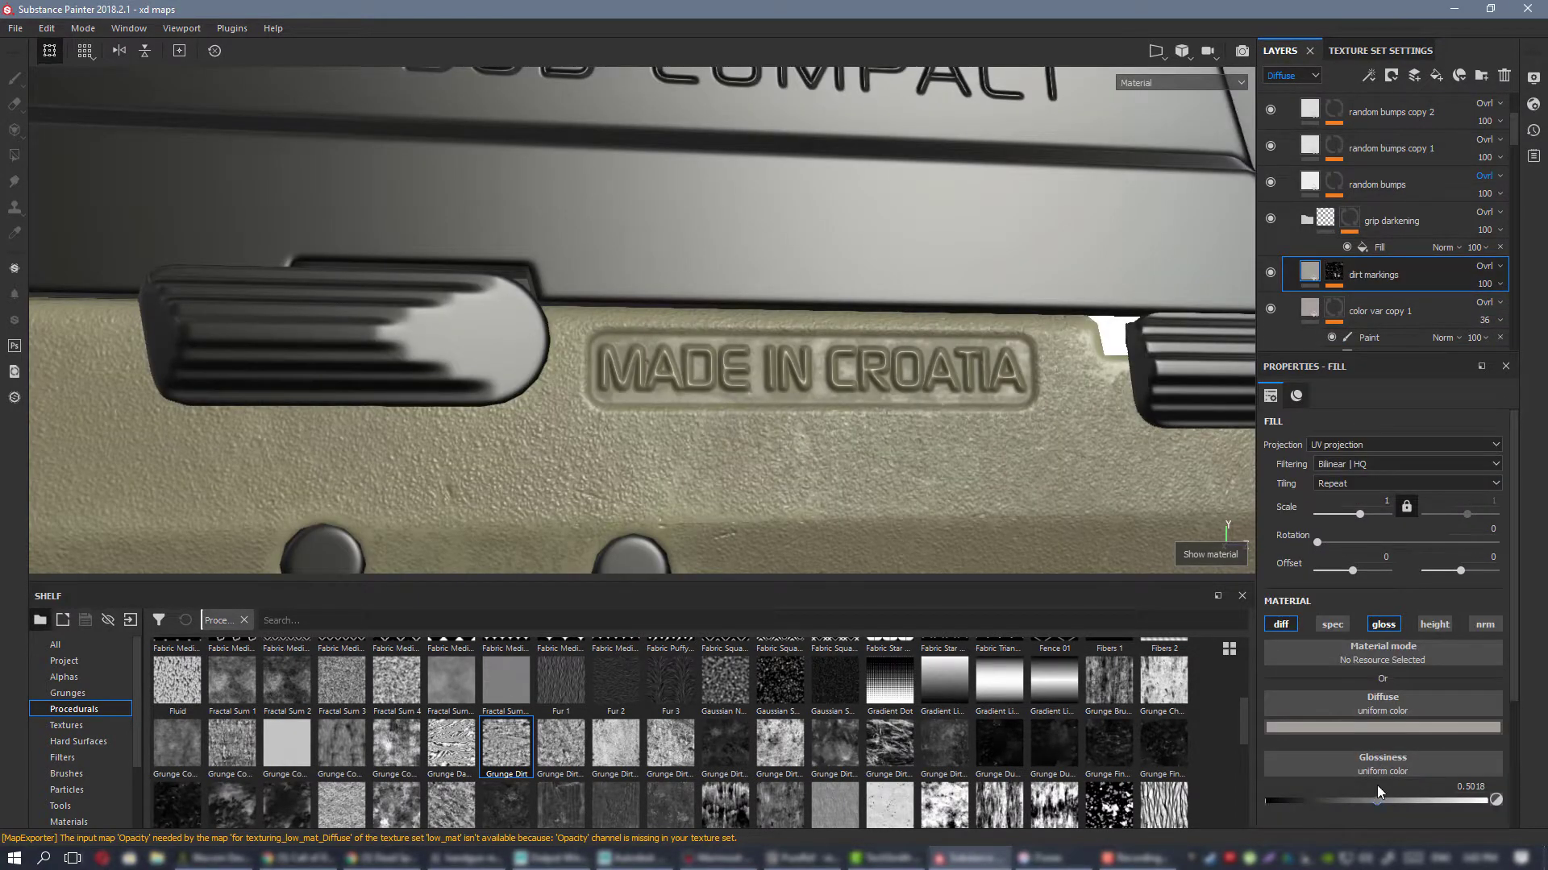
drag(1367, 801, 1362, 801)
alt+drag(951, 355, 874, 321)
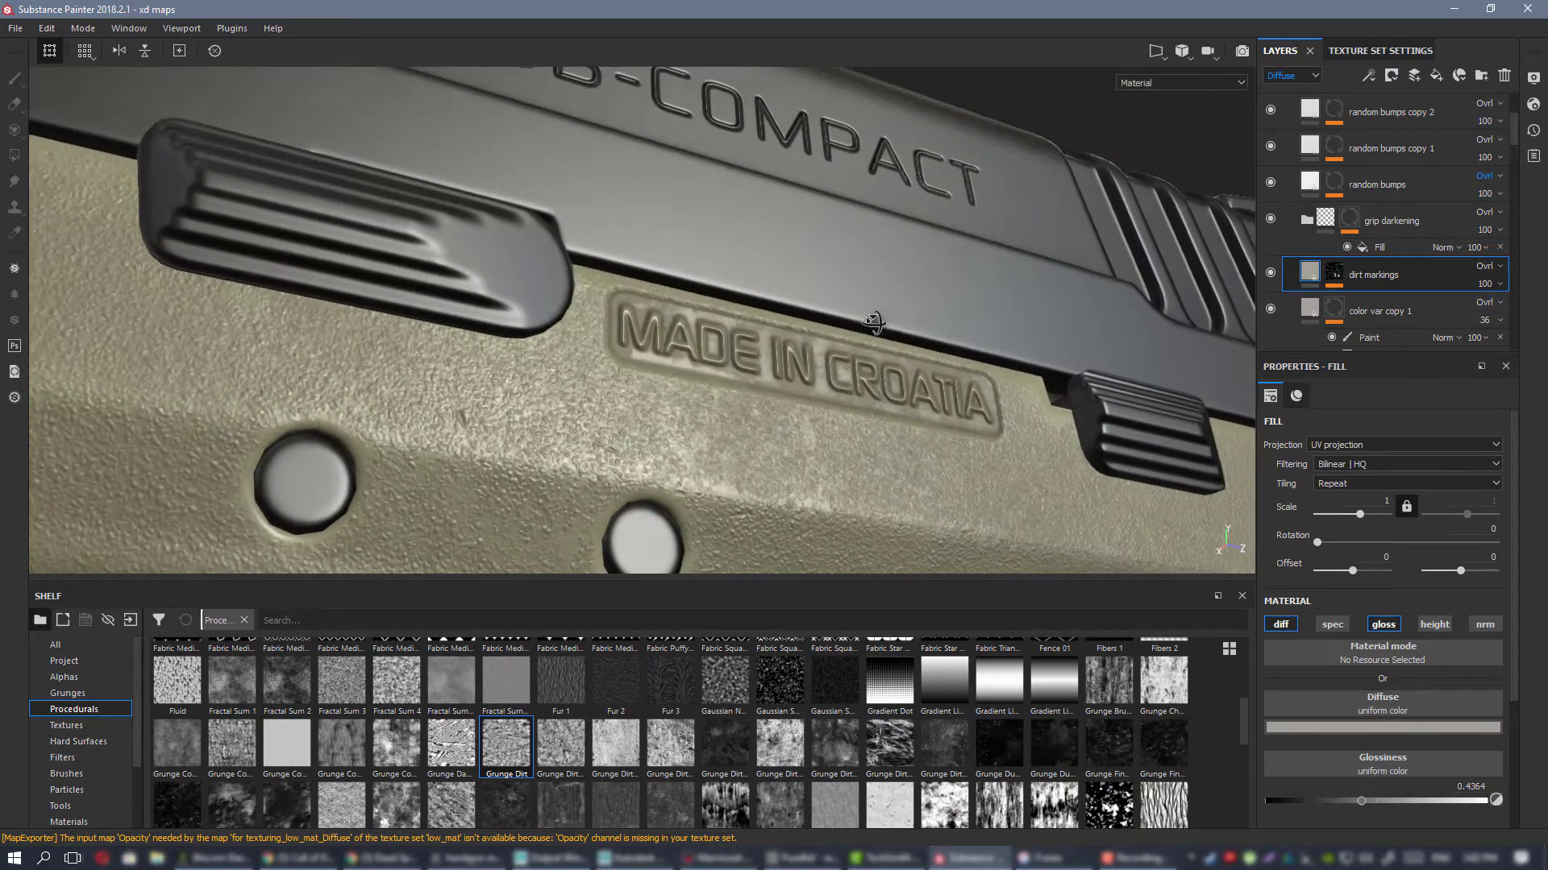
Step: Examine the dirt on the grip and rear frame in material view and in the layer's mask view
alt+right_drag(874, 322, 451, 298)
alt+middle_drag(777, 505, 475, 182)
alt+middle_drag(725, 242, 560, 269)
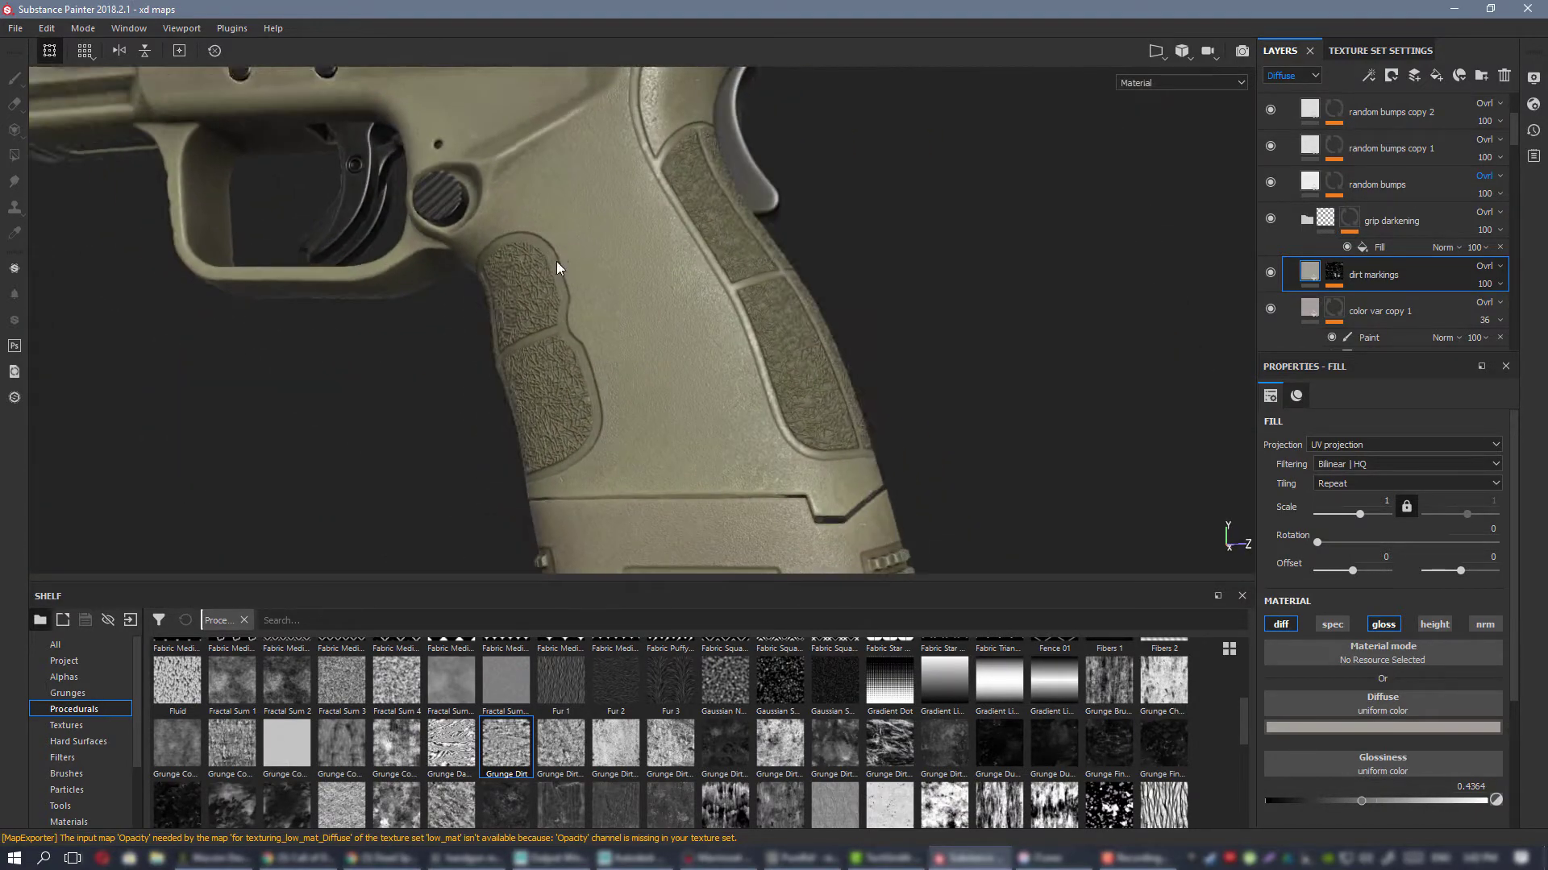
alt+right_drag(559, 269, 808, 294)
mouse_move(699, 273)
alt+middle_down()
mouse_move(773, 304)
mouse_move(680, 269)
alt+middle_up()
alt+middle_drag(680, 166, 816, 403)
alt+middle_drag(796, 310, 725, 483)
alt+right_drag(801, 346, 901, 408)
key(c)
Step: Assign the Grunge Map 013 procedural as the Texture image input of the dirt markings Mask Editor
scroll(957, 456, down, 3)
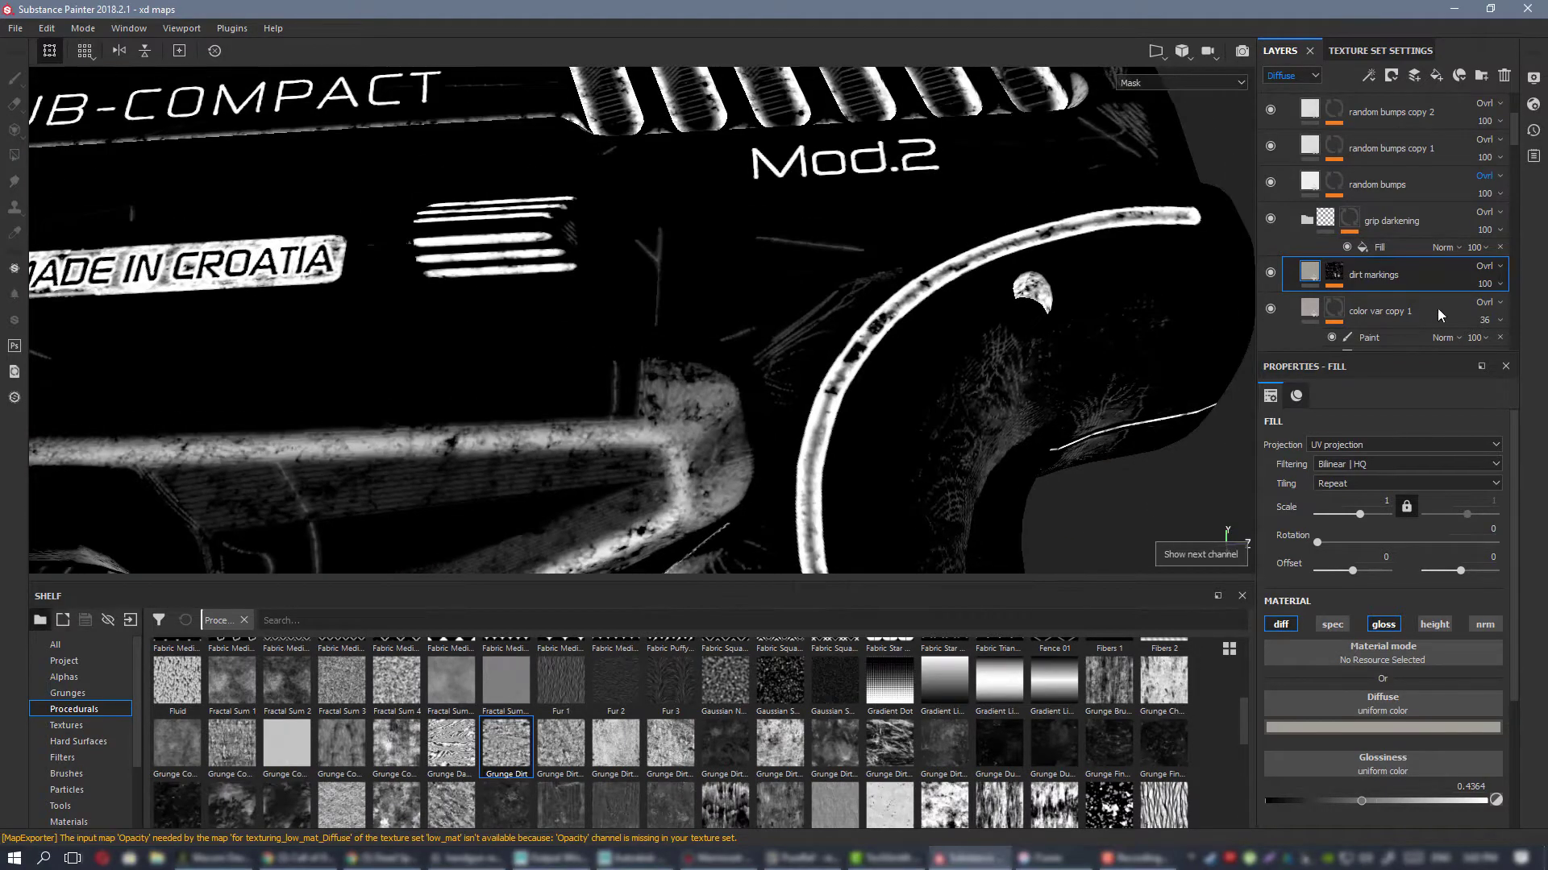
click(1332, 272)
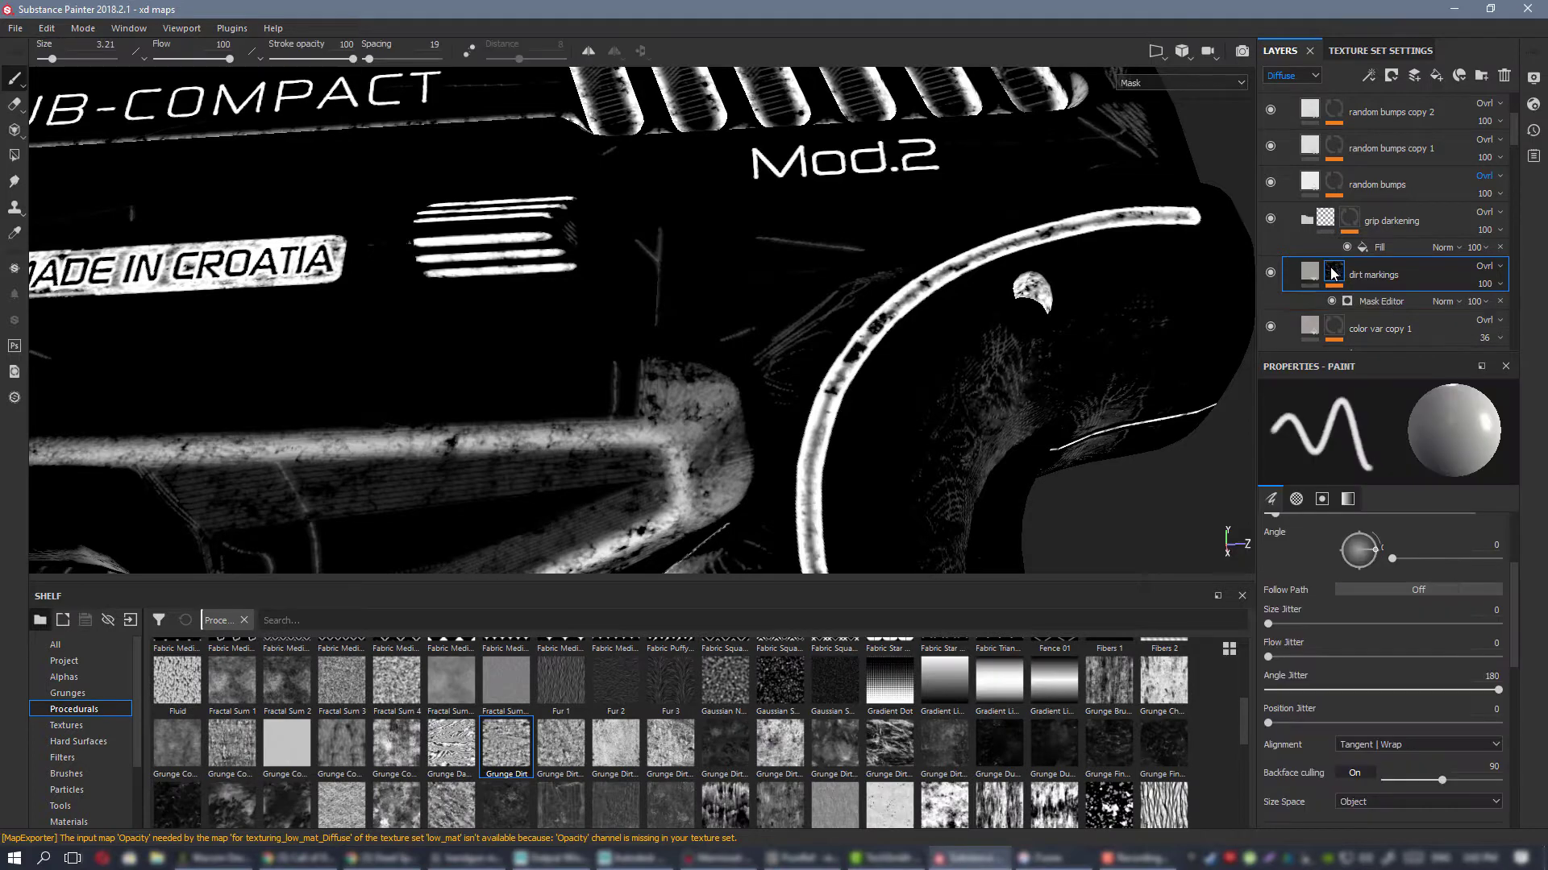
click(1370, 301)
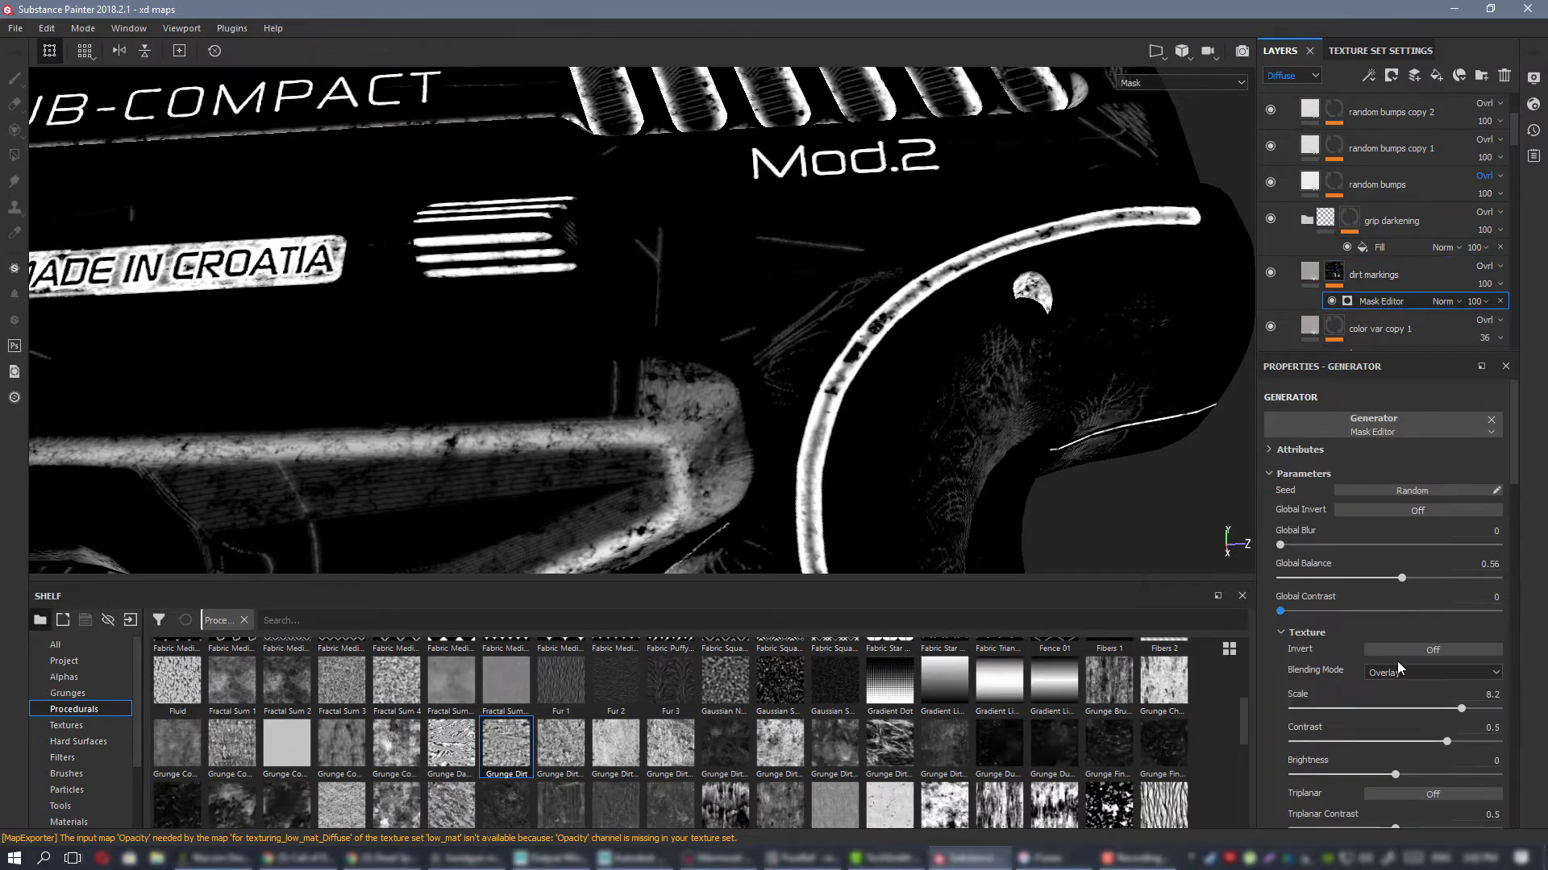
scroll(748, 736, up, 3)
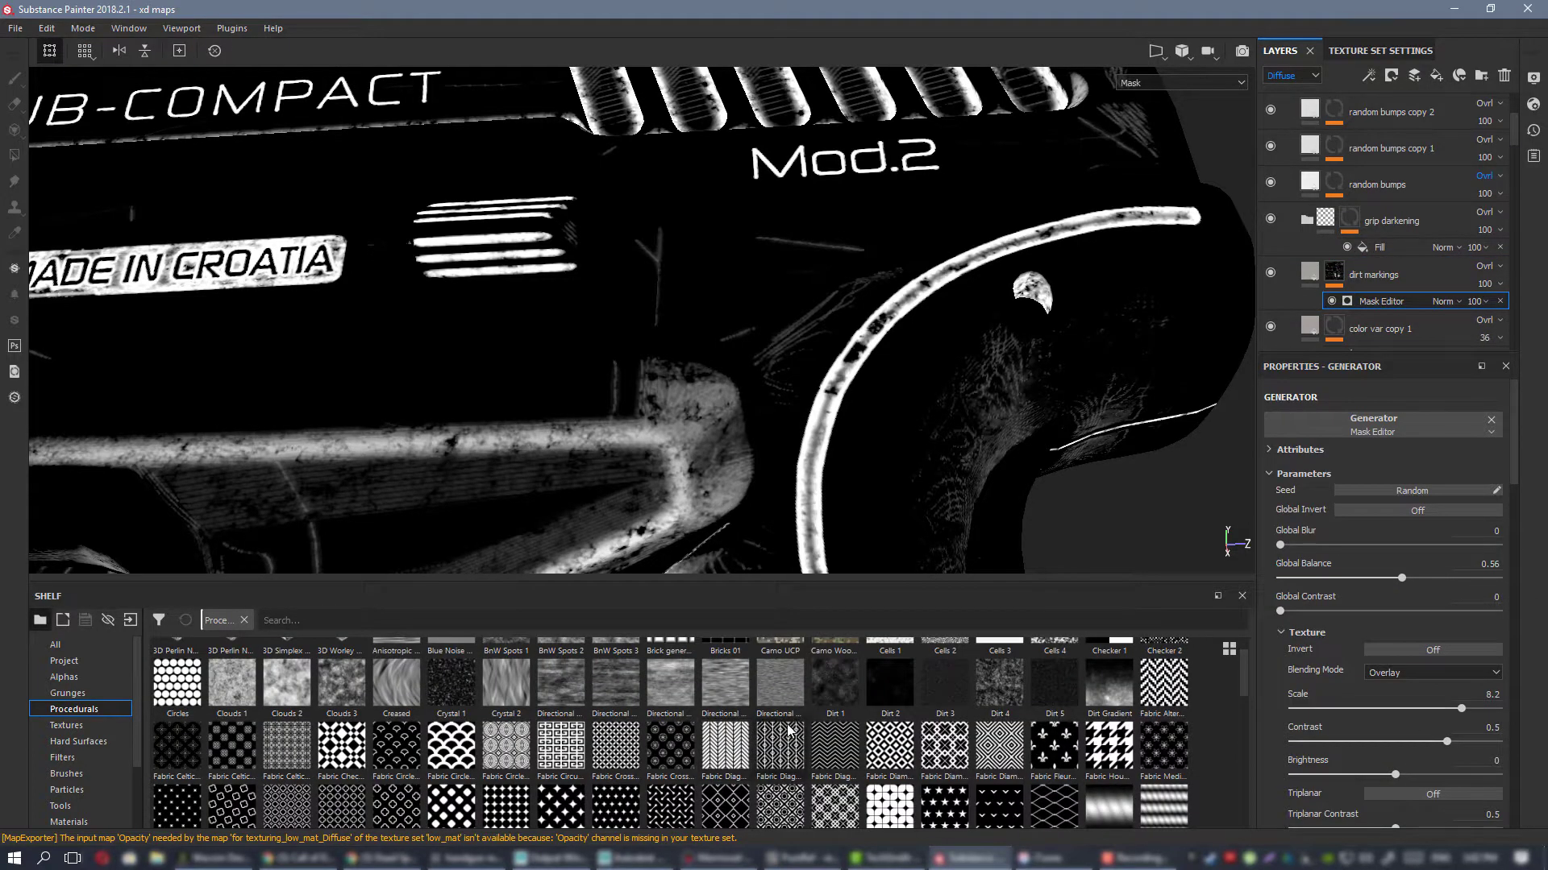
scroll(786, 733, up, 1)
scroll(1410, 563, down, 10)
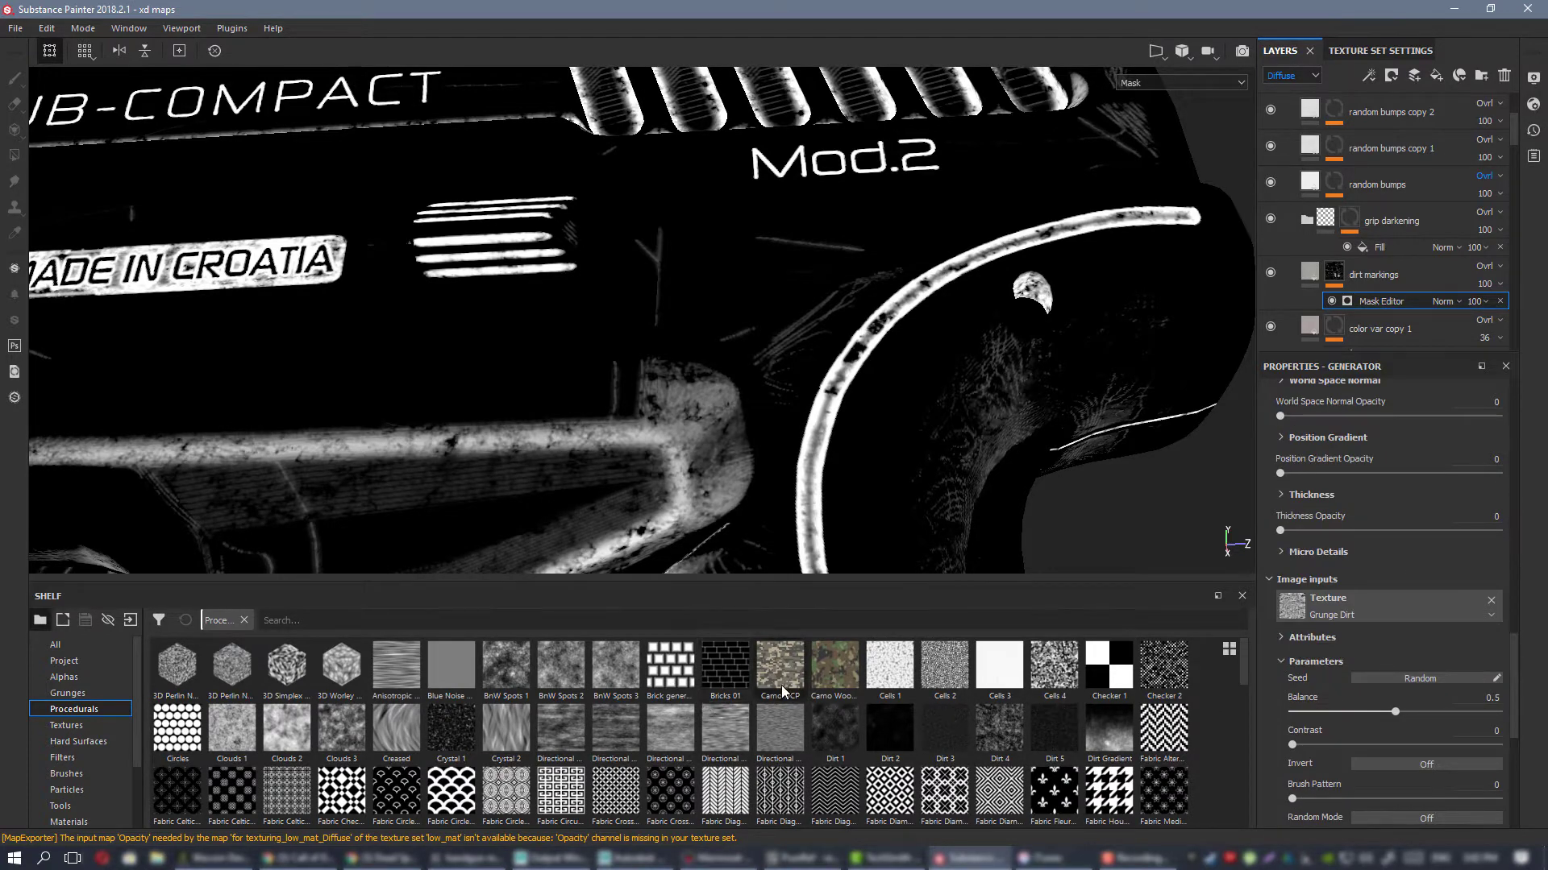
scroll(782, 693, down, 5)
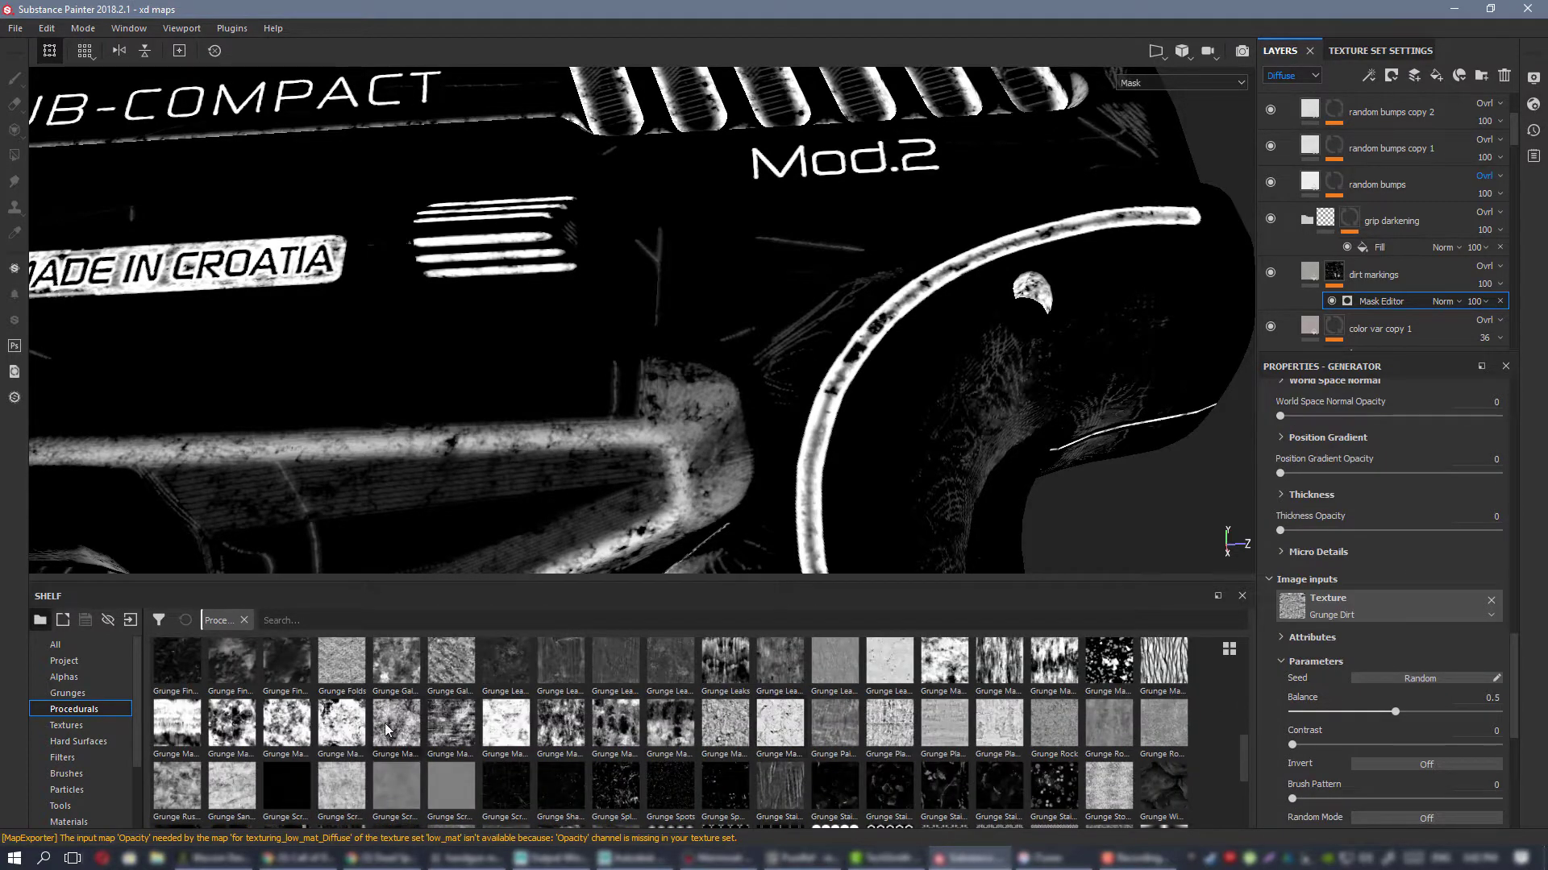
mouse_move(455, 728)
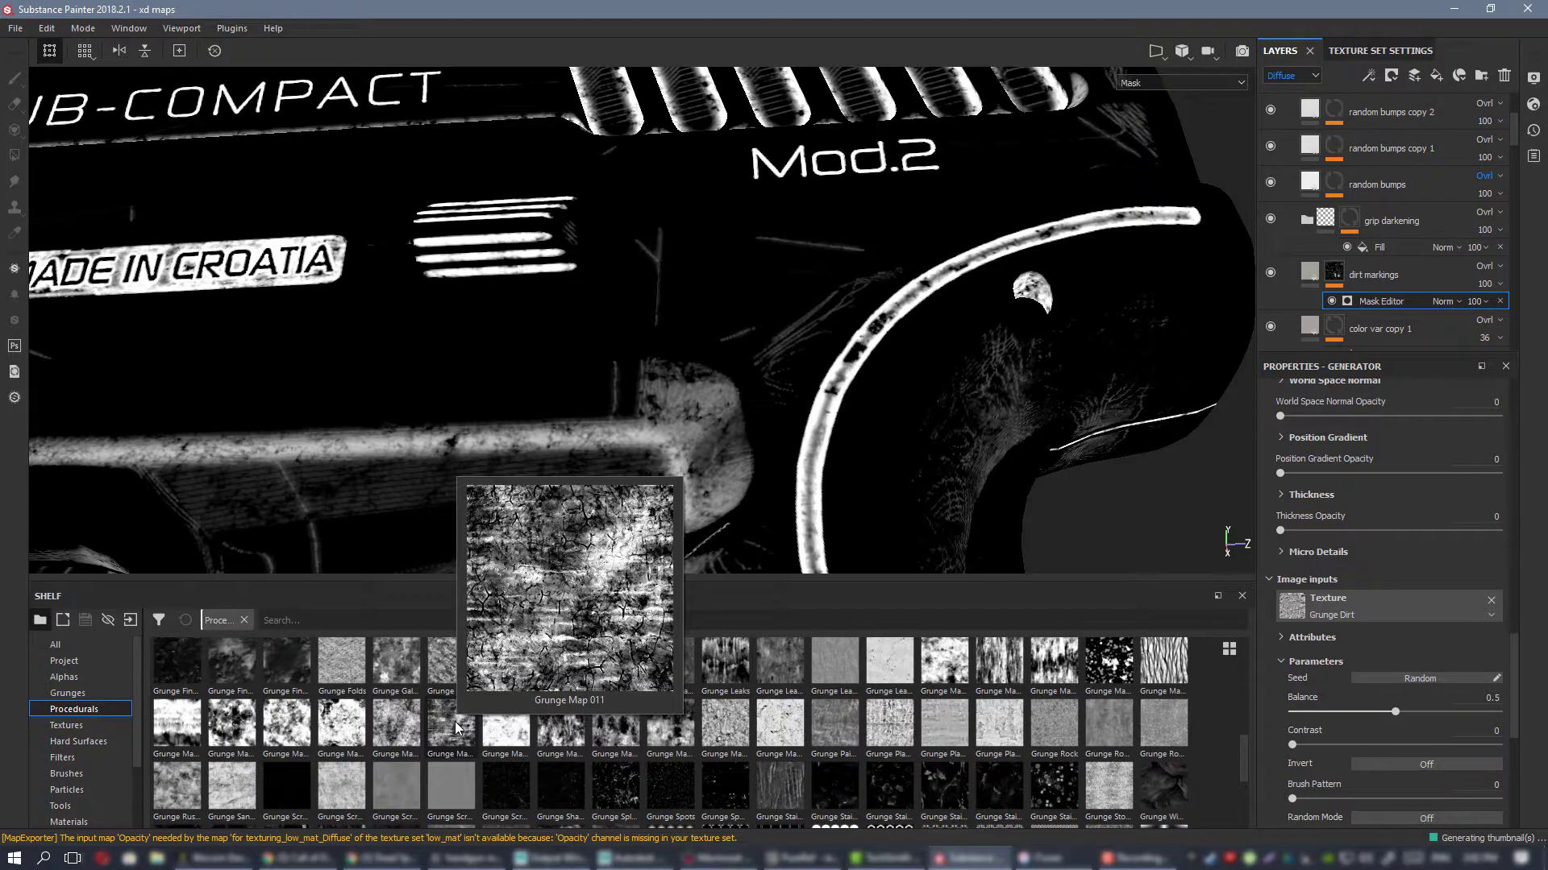
mouse_move(282, 737)
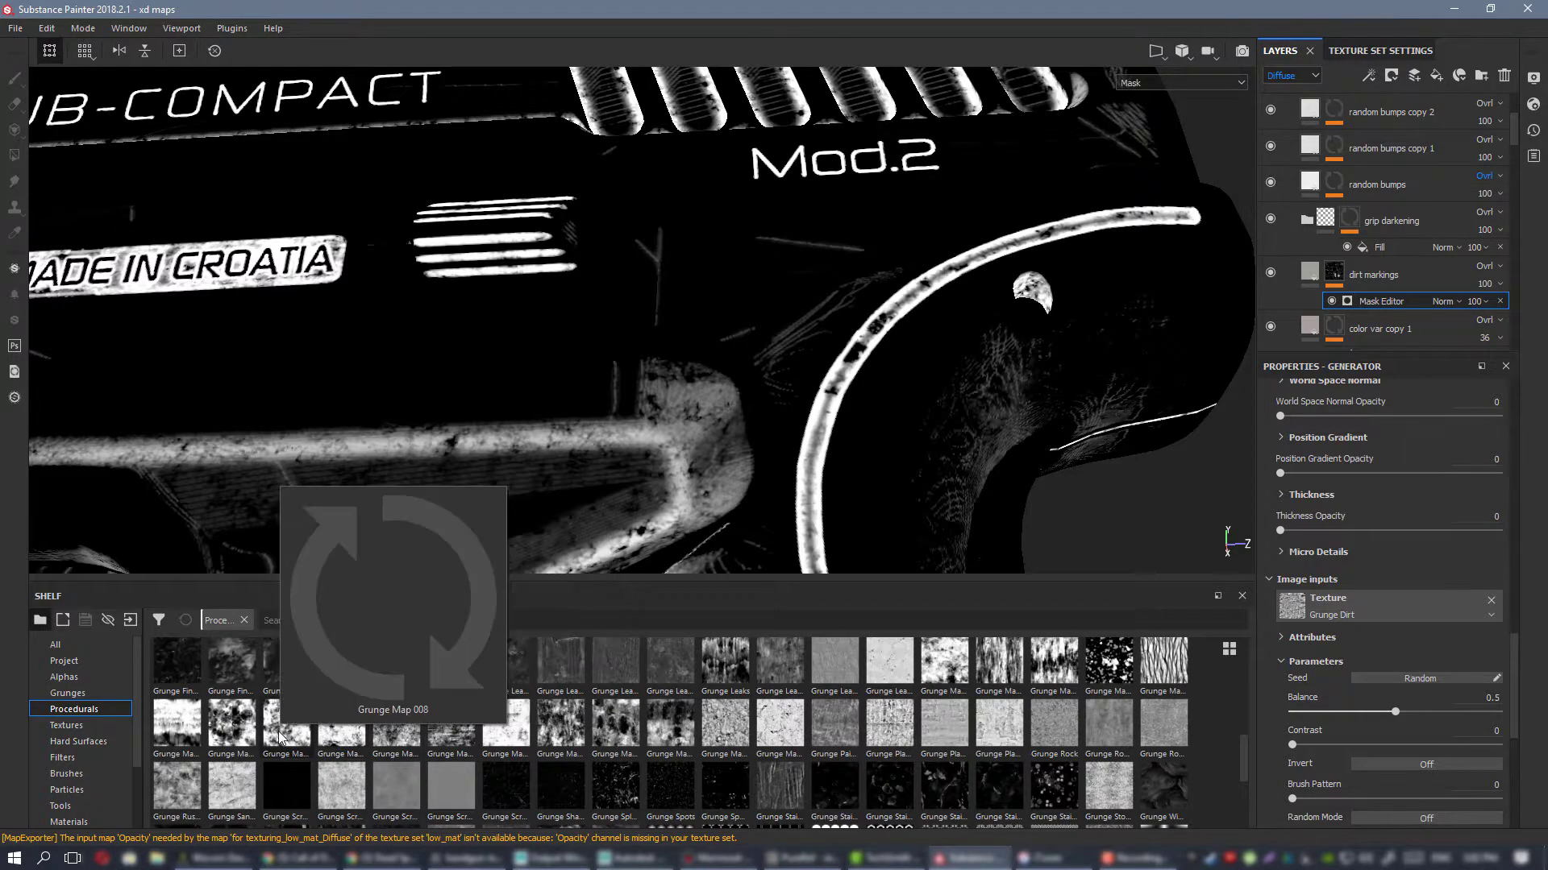
drag(569, 738, 1388, 604)
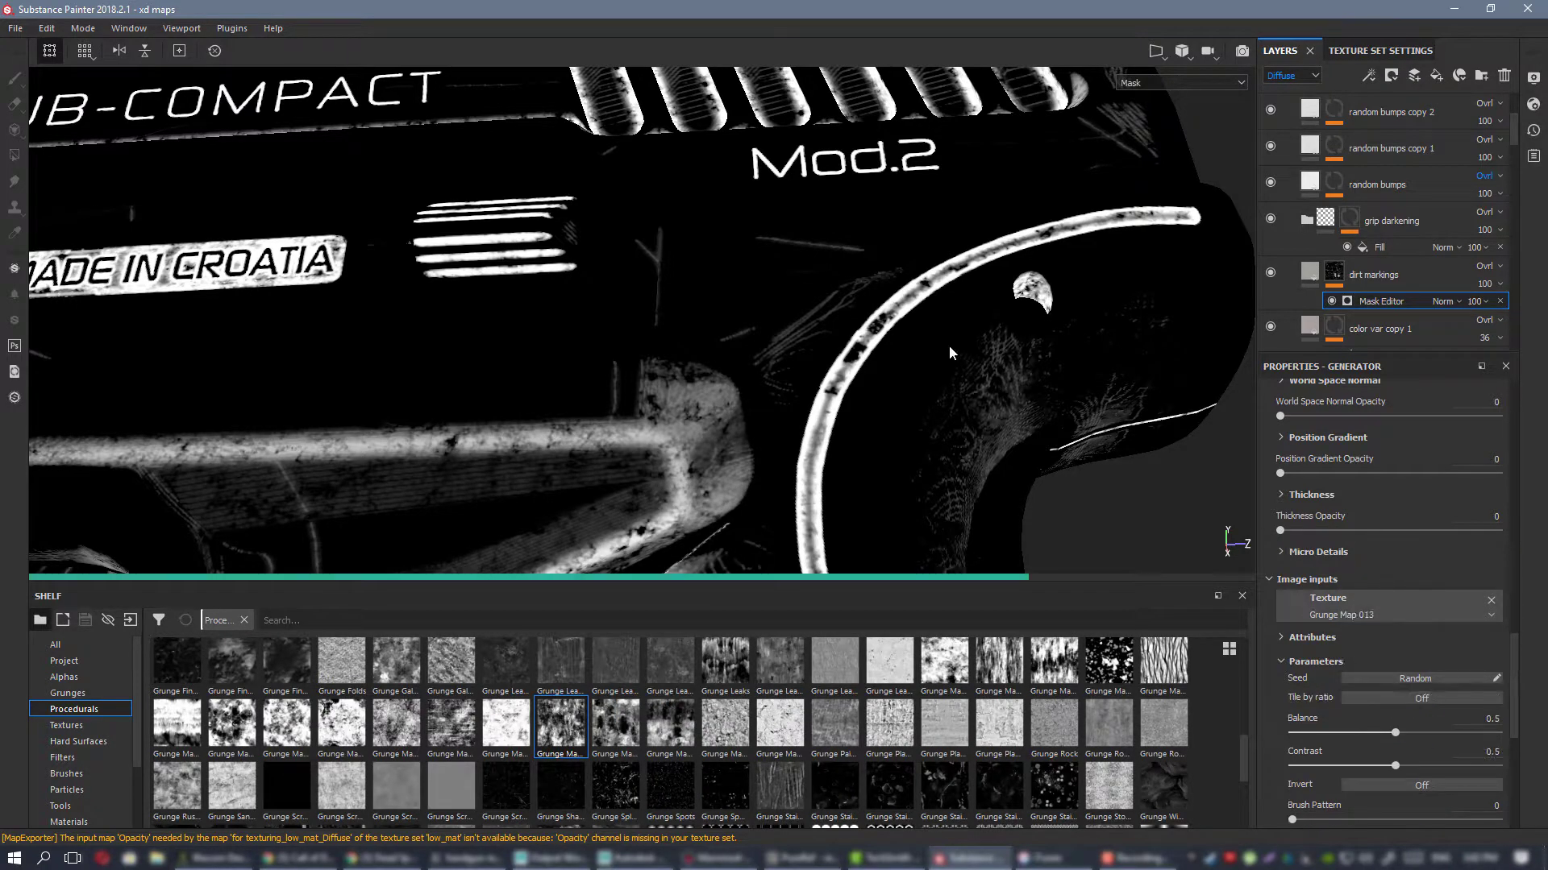
Step: Replace the Mask Editor's Texture image input with the Grunge Roughcast procedural and check the mask on the frame
alt+middle_drag(657, 292, 758, 450)
scroll(1426, 461, up, 3)
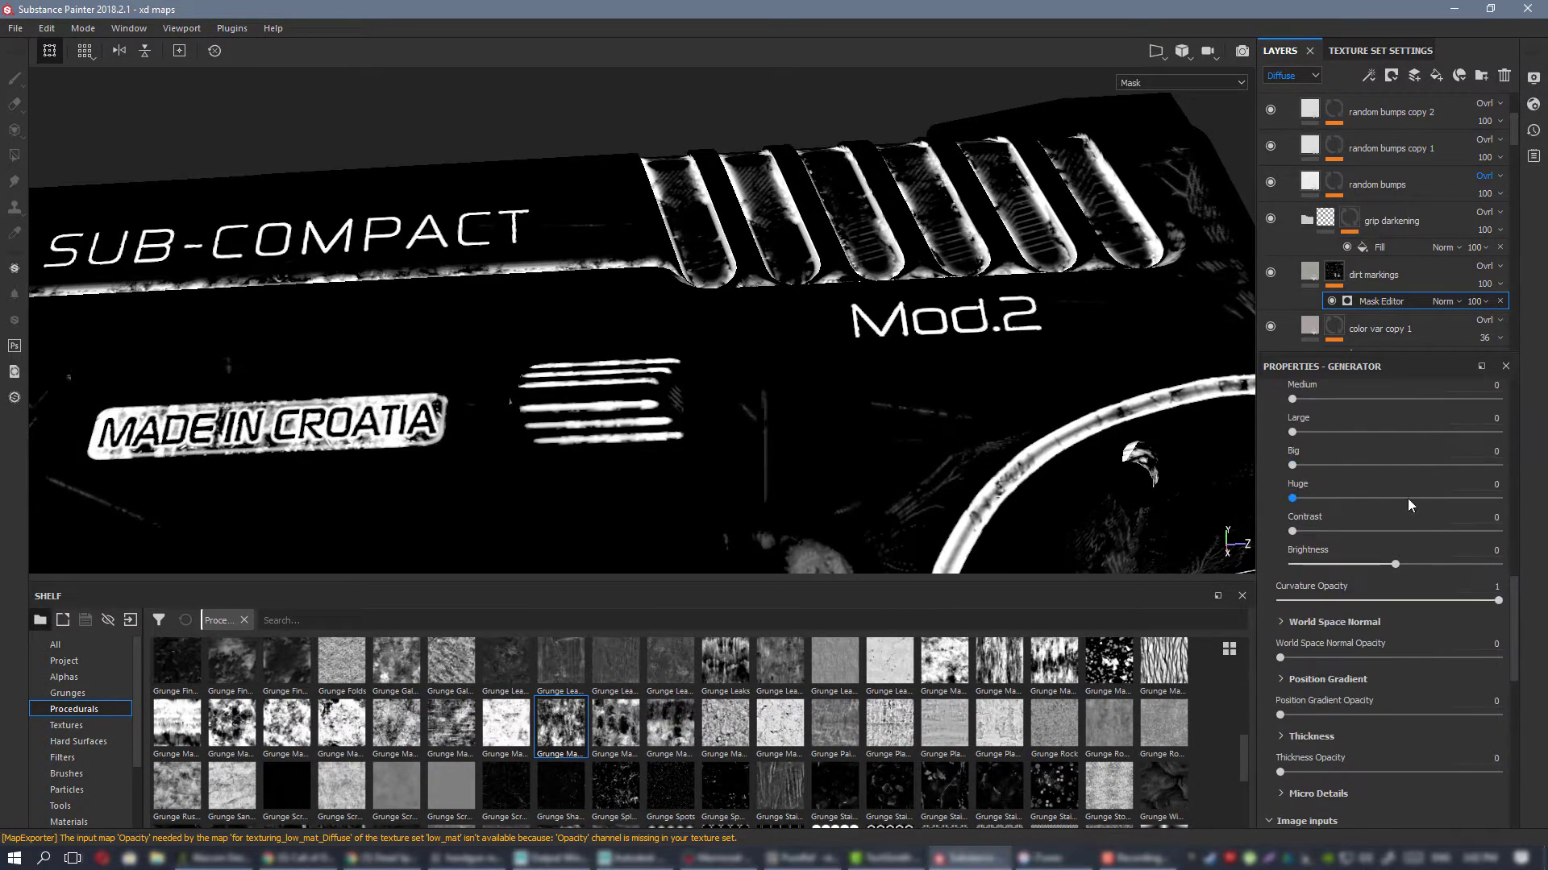
scroll(1409, 506, up, 5)
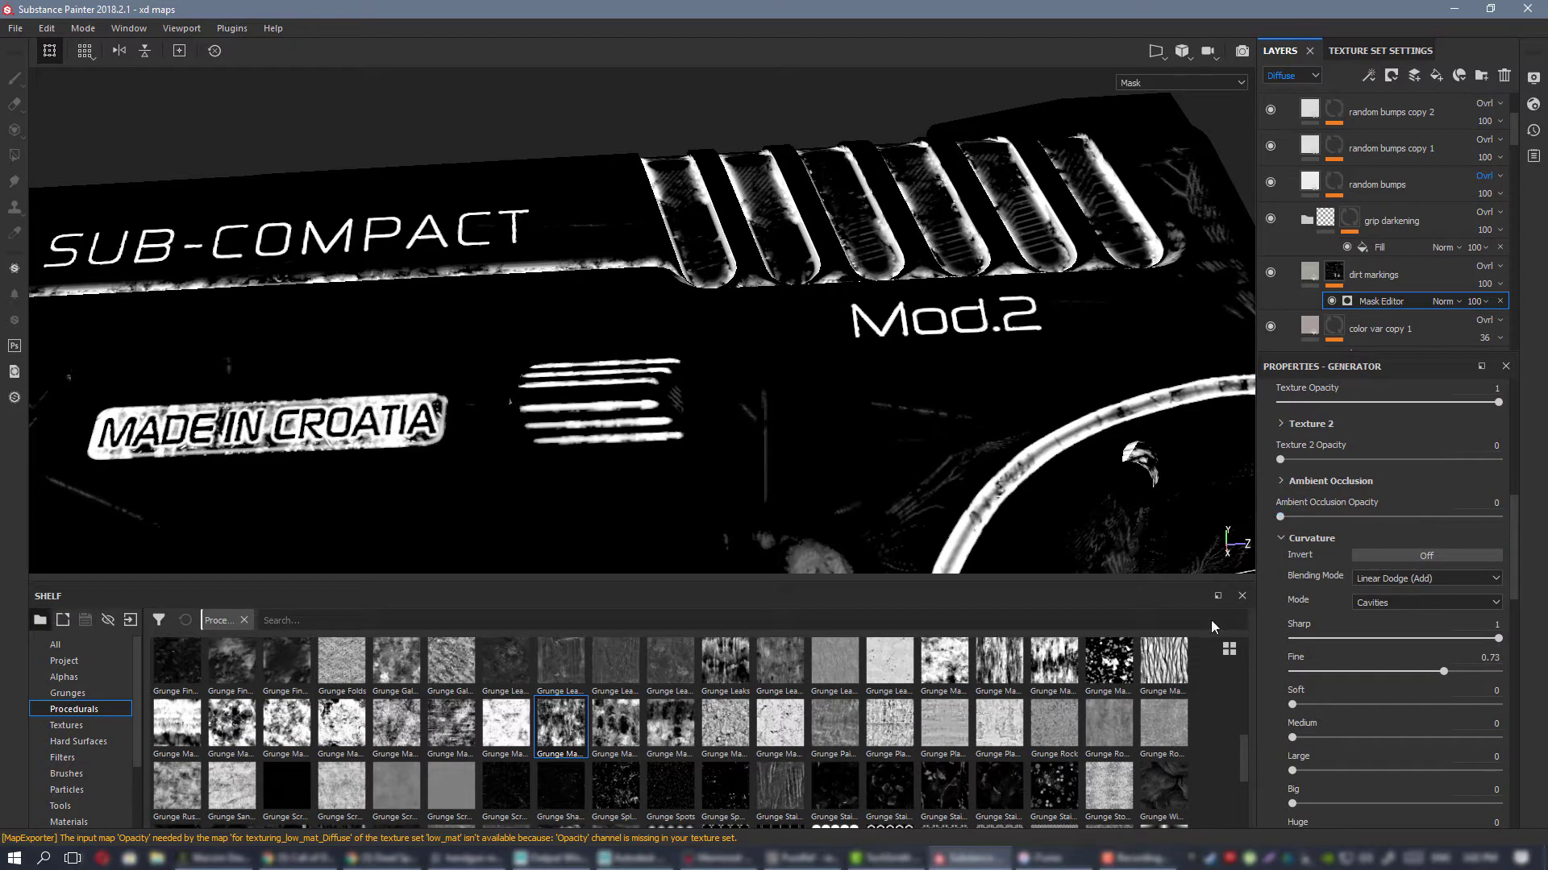
mouse_move(1183, 718)
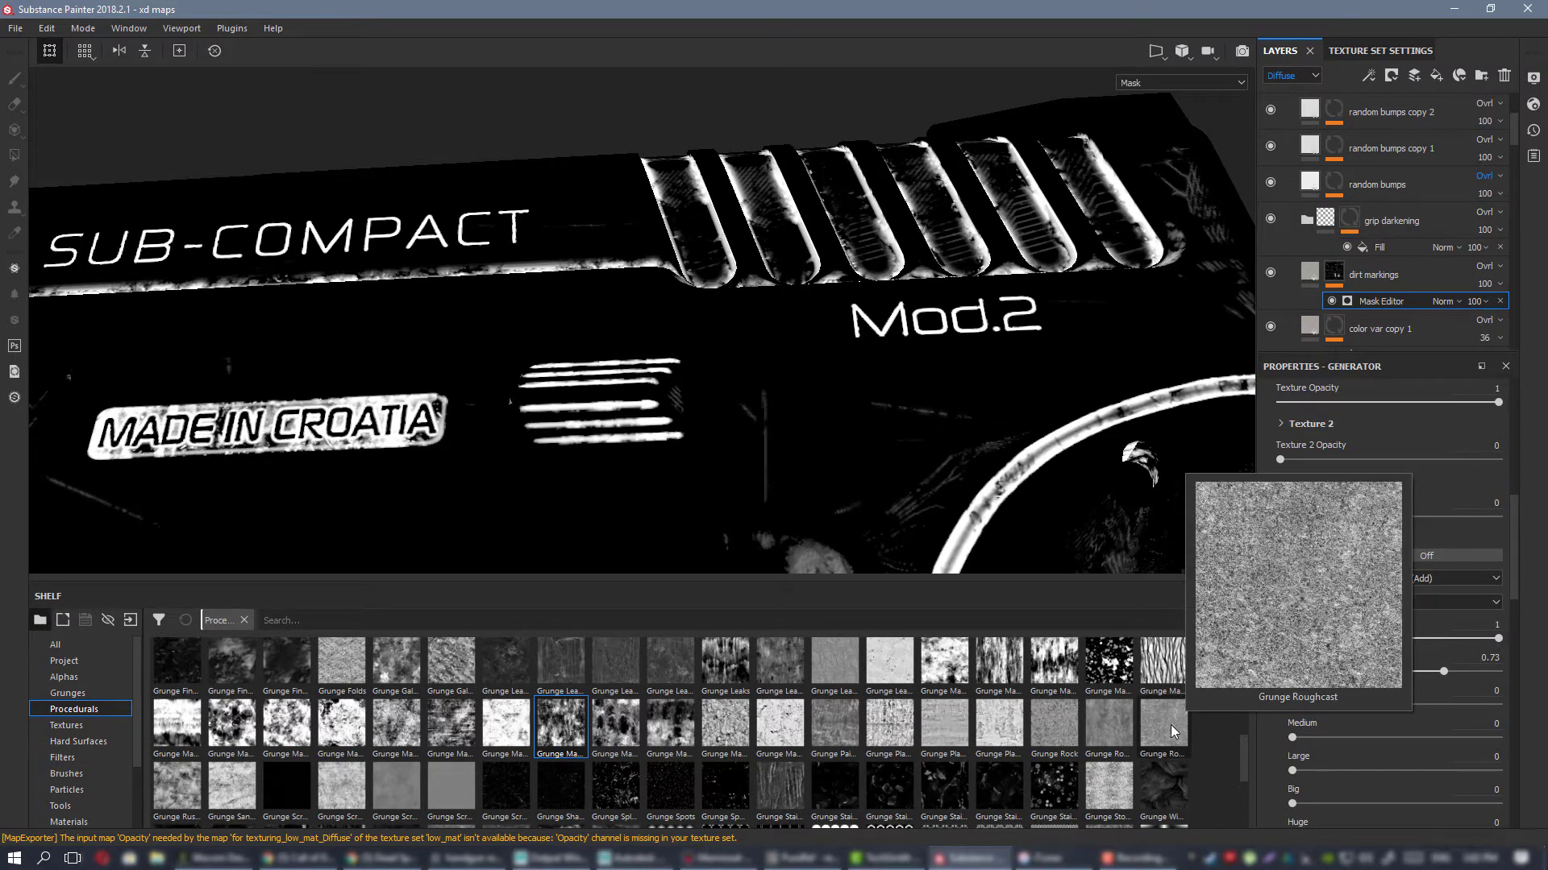
scroll(1419, 505, down, 8)
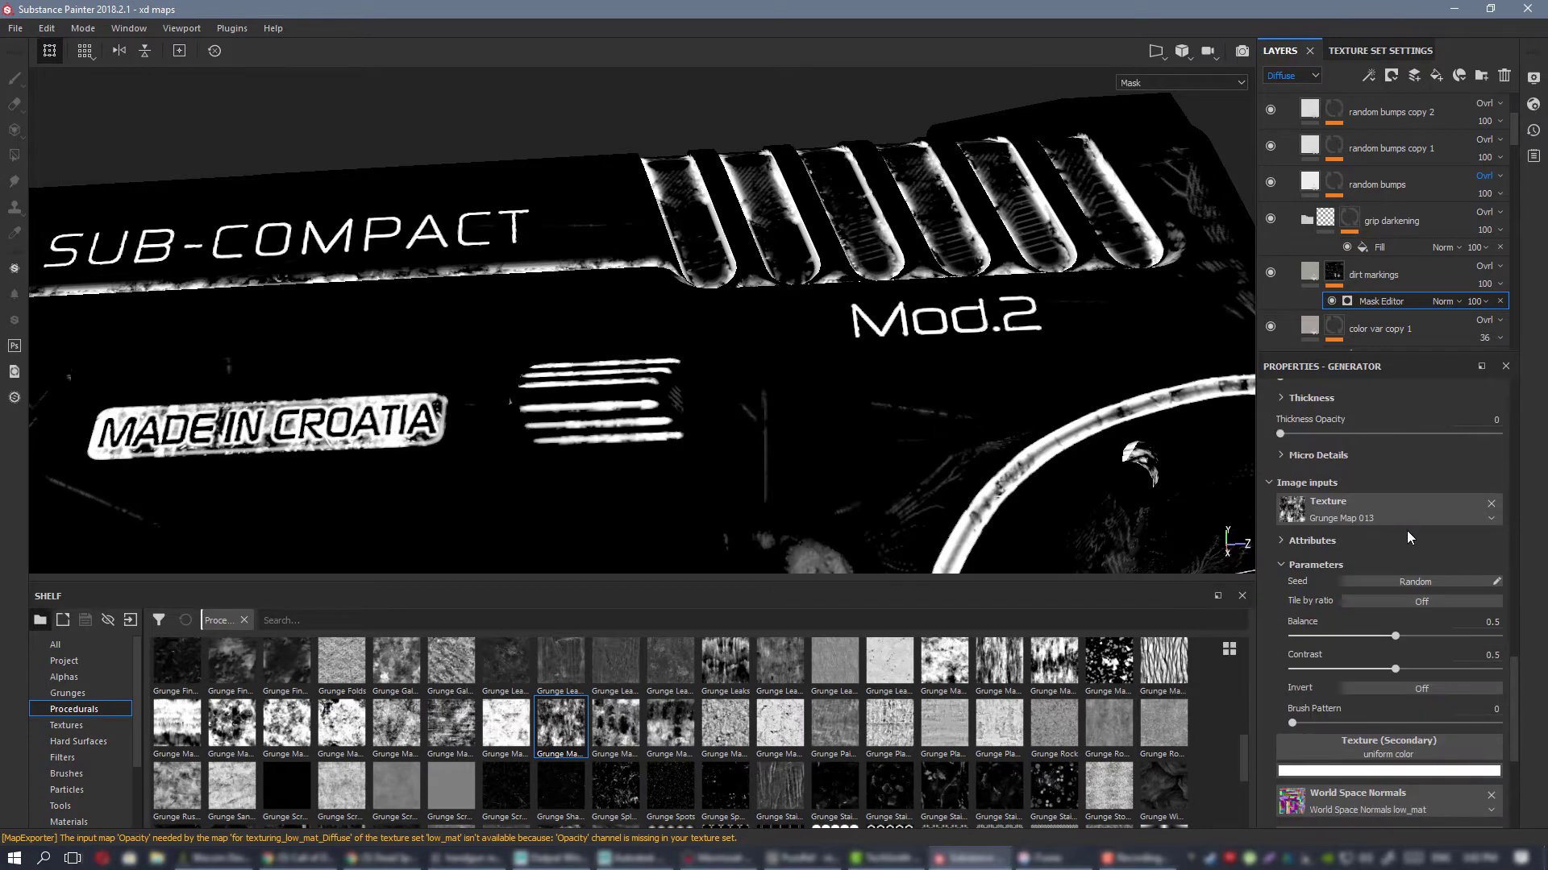
drag(1164, 738, 1344, 512)
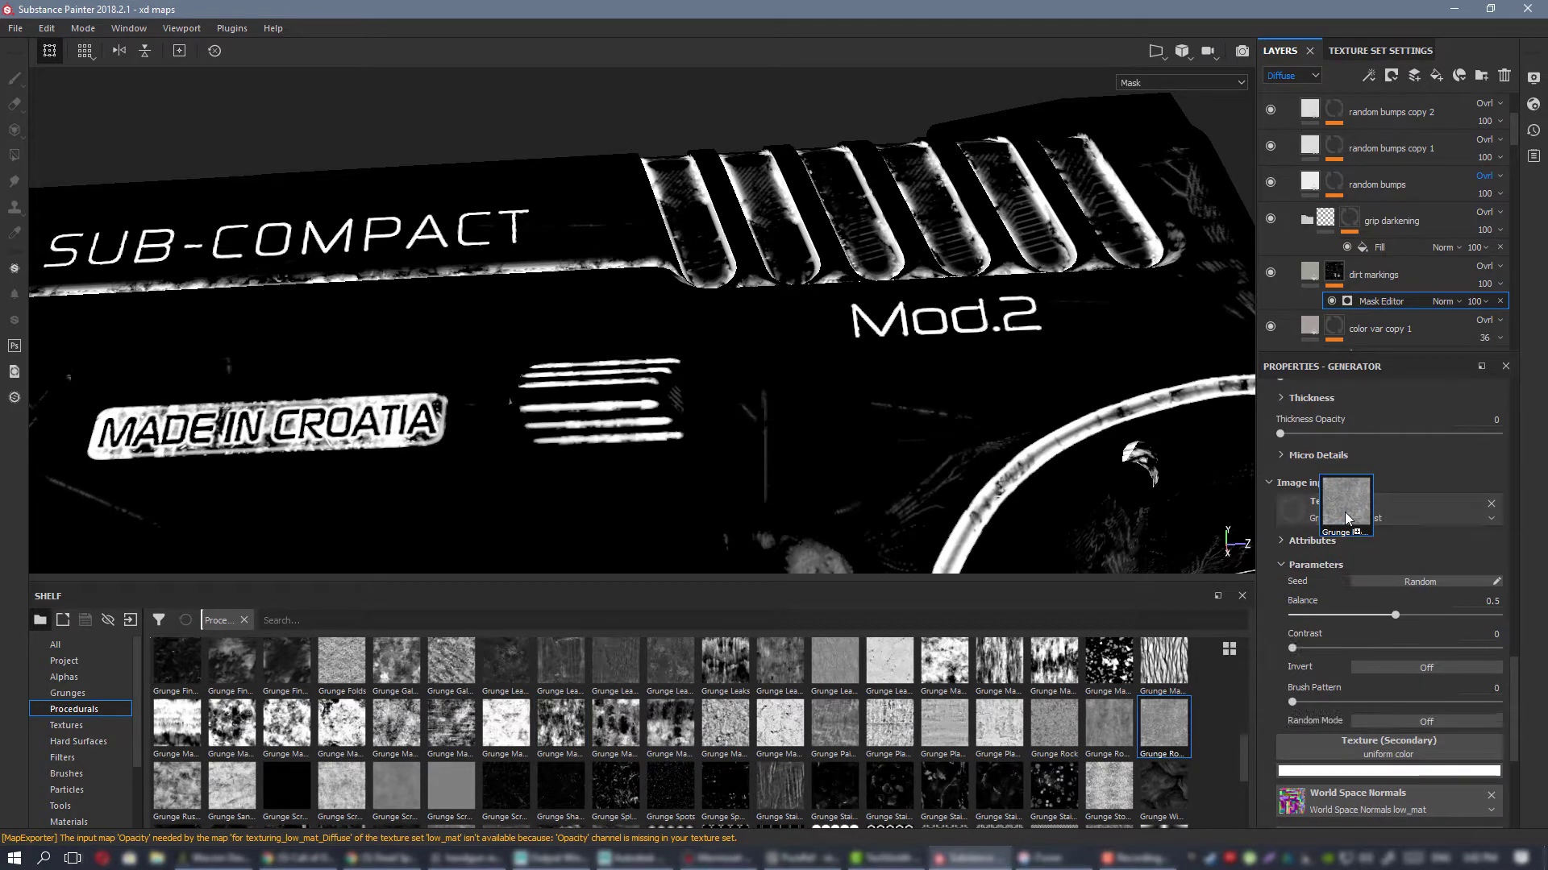
alt+middle_drag(694, 316, 500, 165)
scroll(860, 467, up, 3)
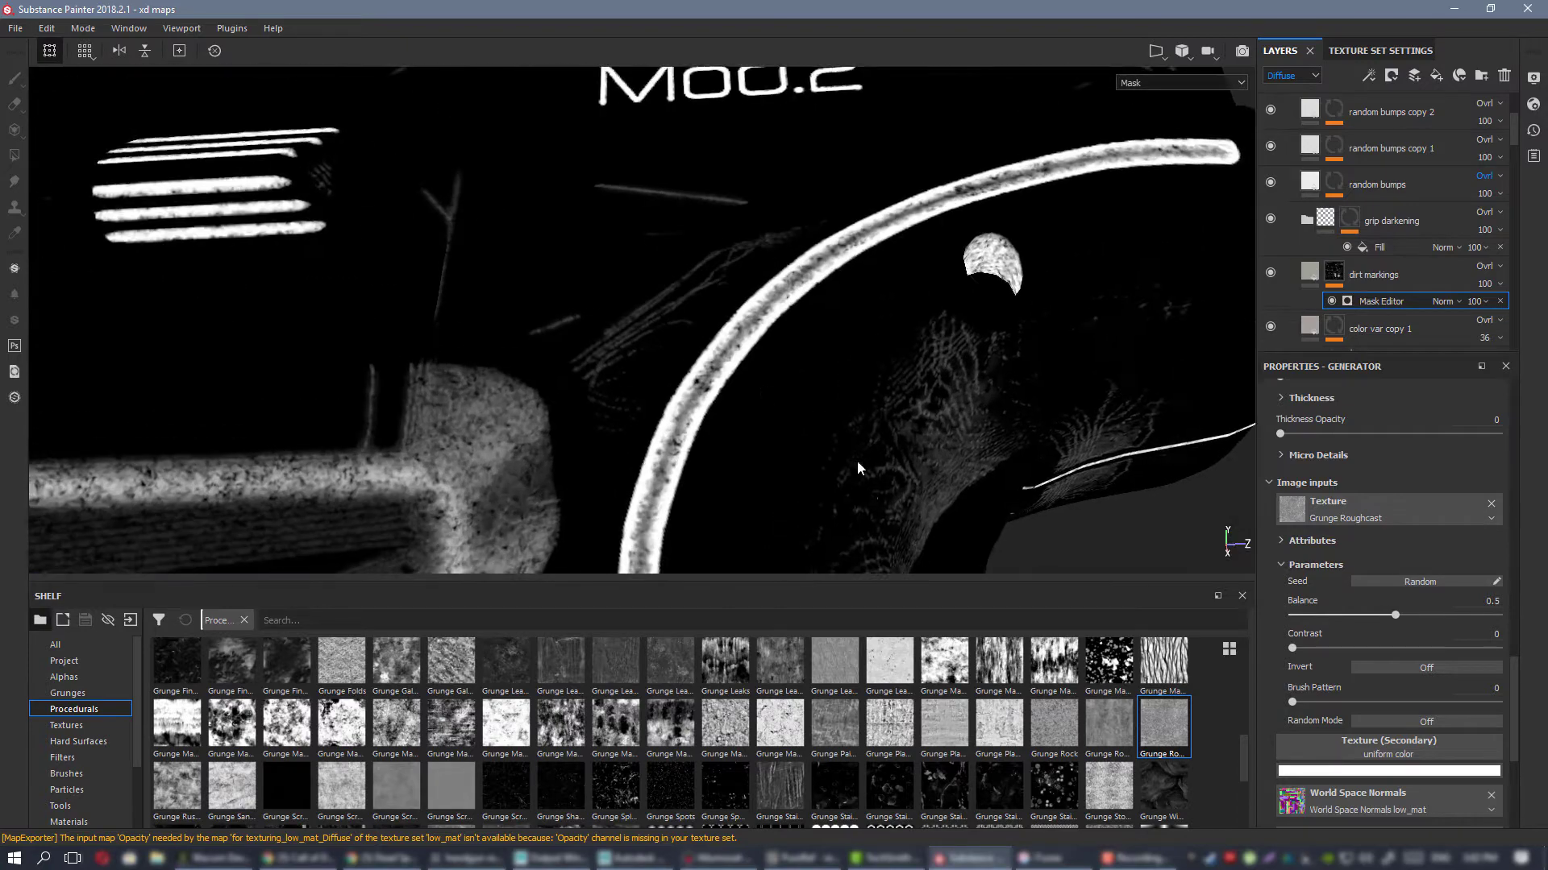
Step: Examine the frame's recessed markings in material view and in the Diffuse and Glossiness channels
key(m)
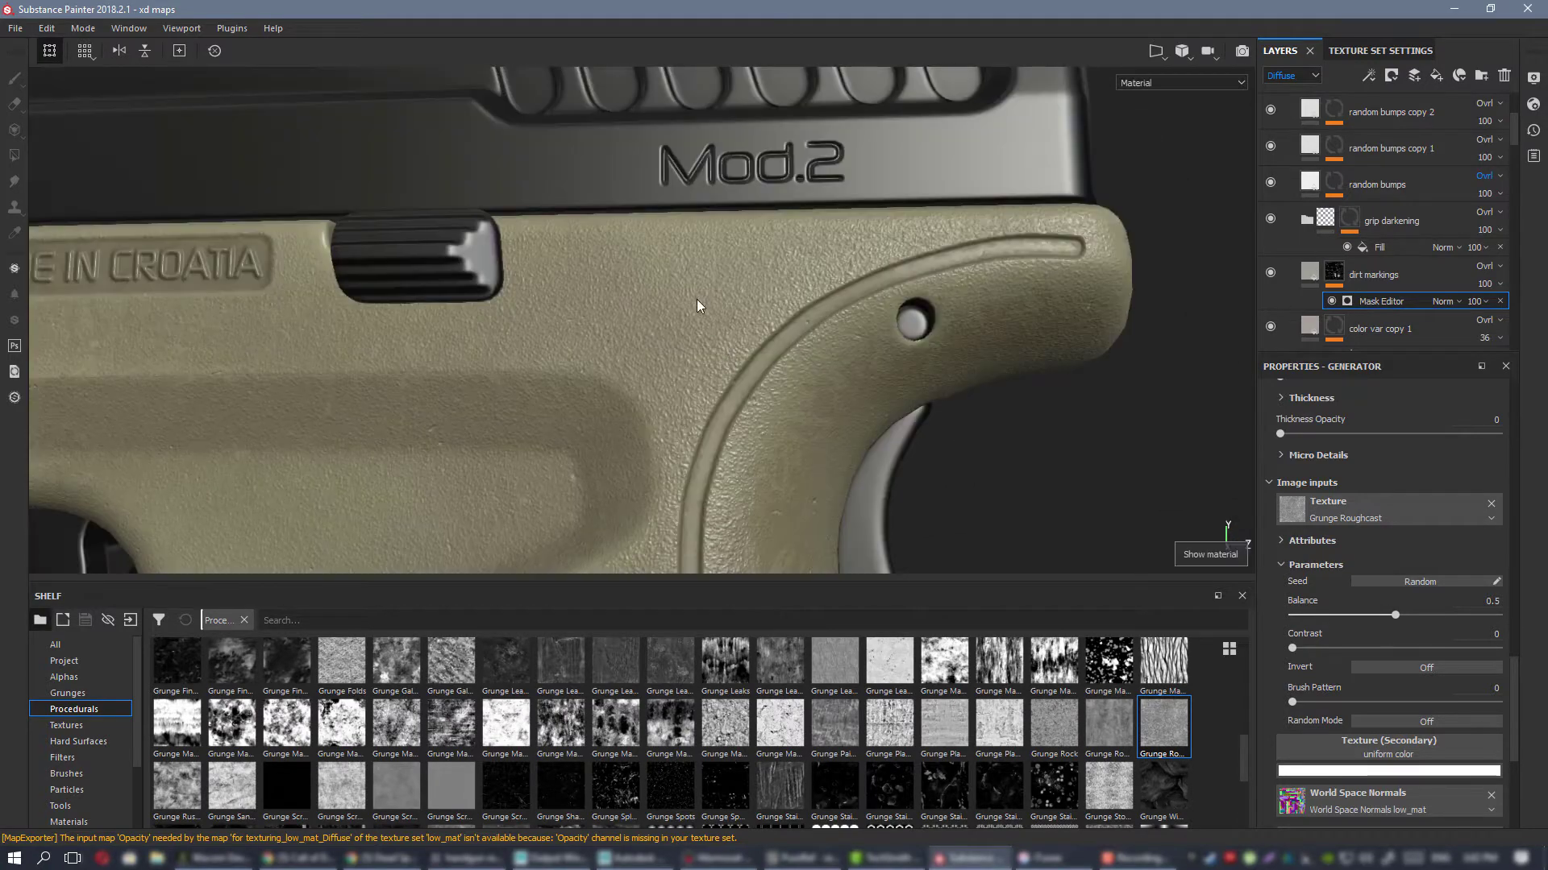
alt+drag(698, 305, 567, 261)
alt+middle_drag(567, 260, 636, 291)
scroll(636, 290, up, 3)
alt+drag(701, 314, 812, 394)
mouse_move(850, 420)
alt+right_down()
mouse_move(674, 418)
mouse_move(909, 461)
mouse_move(854, 398)
alt+right_up()
key(c)
key(c)
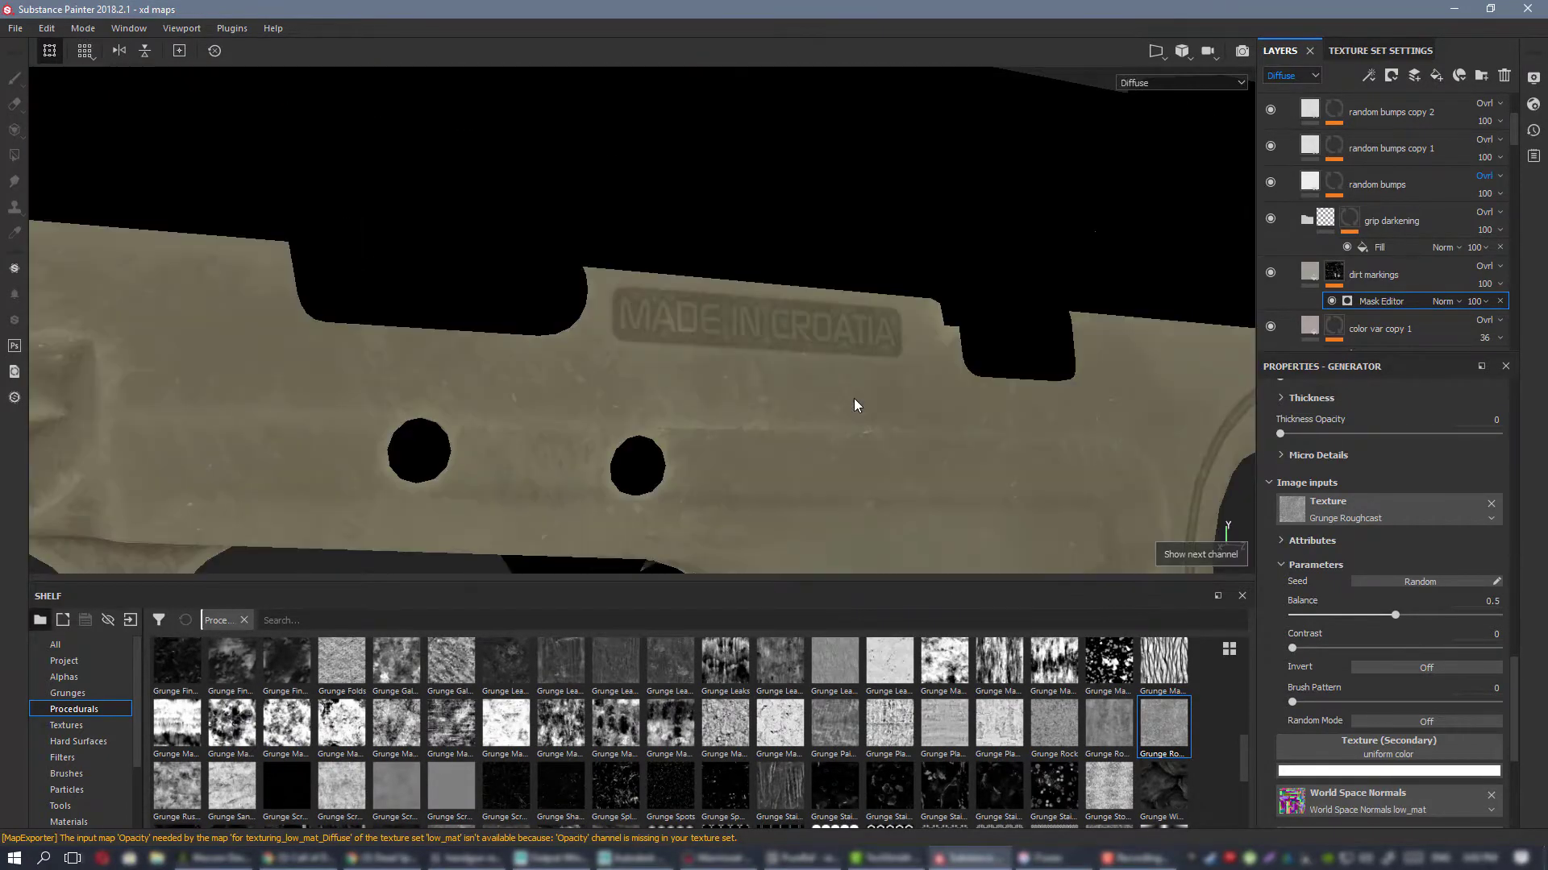
alt+drag(854, 398, 802, 368)
key(c)
key(c)
mouse_move(801, 367)
alt+right_down()
mouse_move(781, 352)
mouse_move(815, 354)
alt+right_up()
Step: Set the dirt markings layer's fill Glossiness to 0.3745 and check the lettering in the Glossiness channel
click(1310, 272)
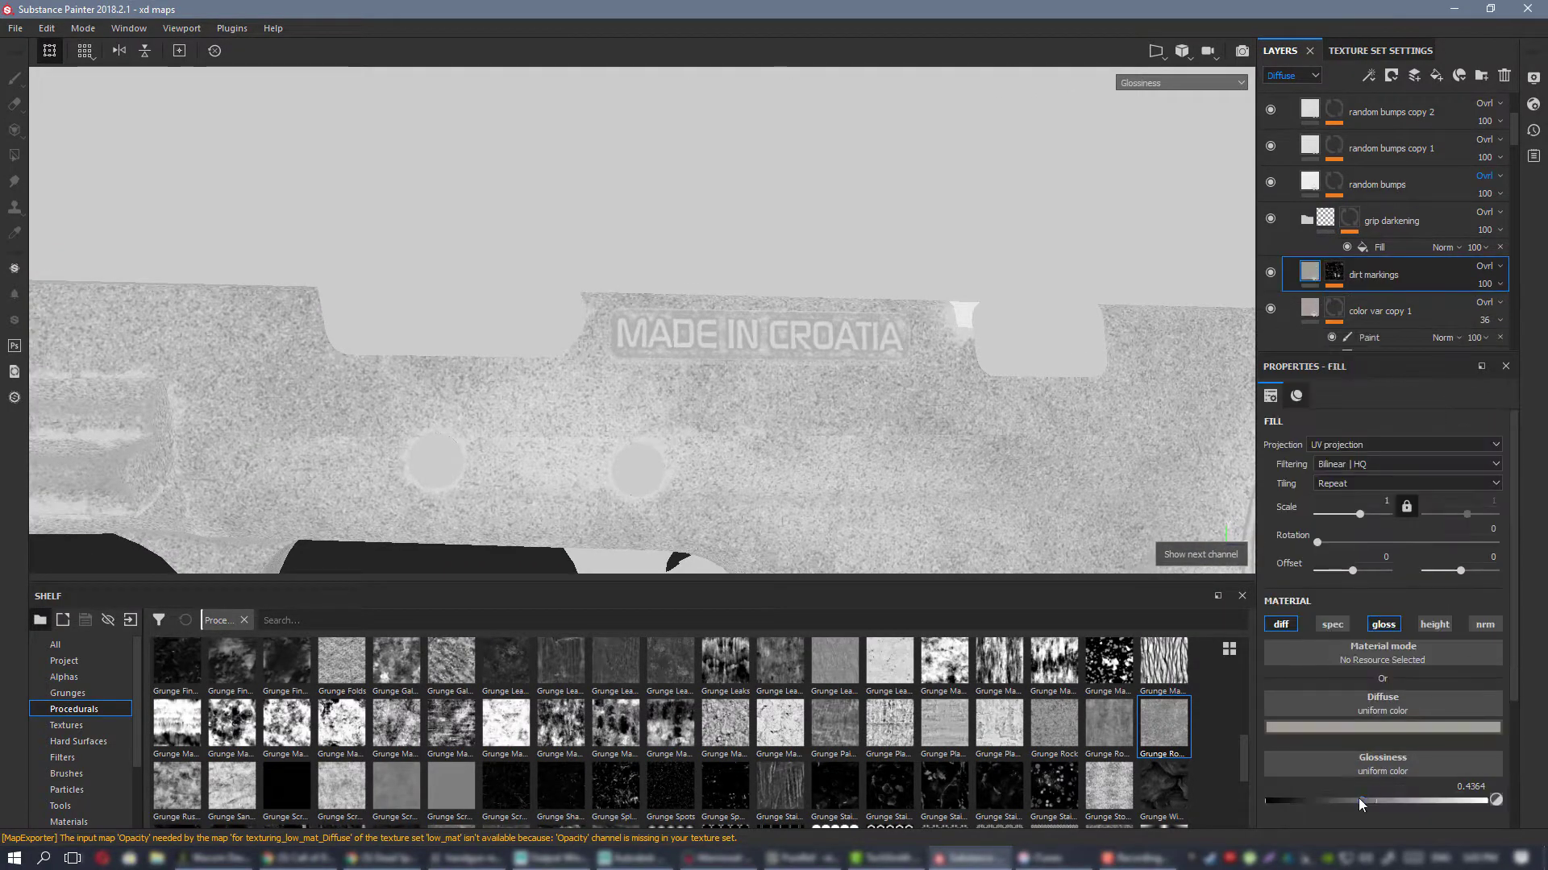
drag(1357, 799, 1347, 803)
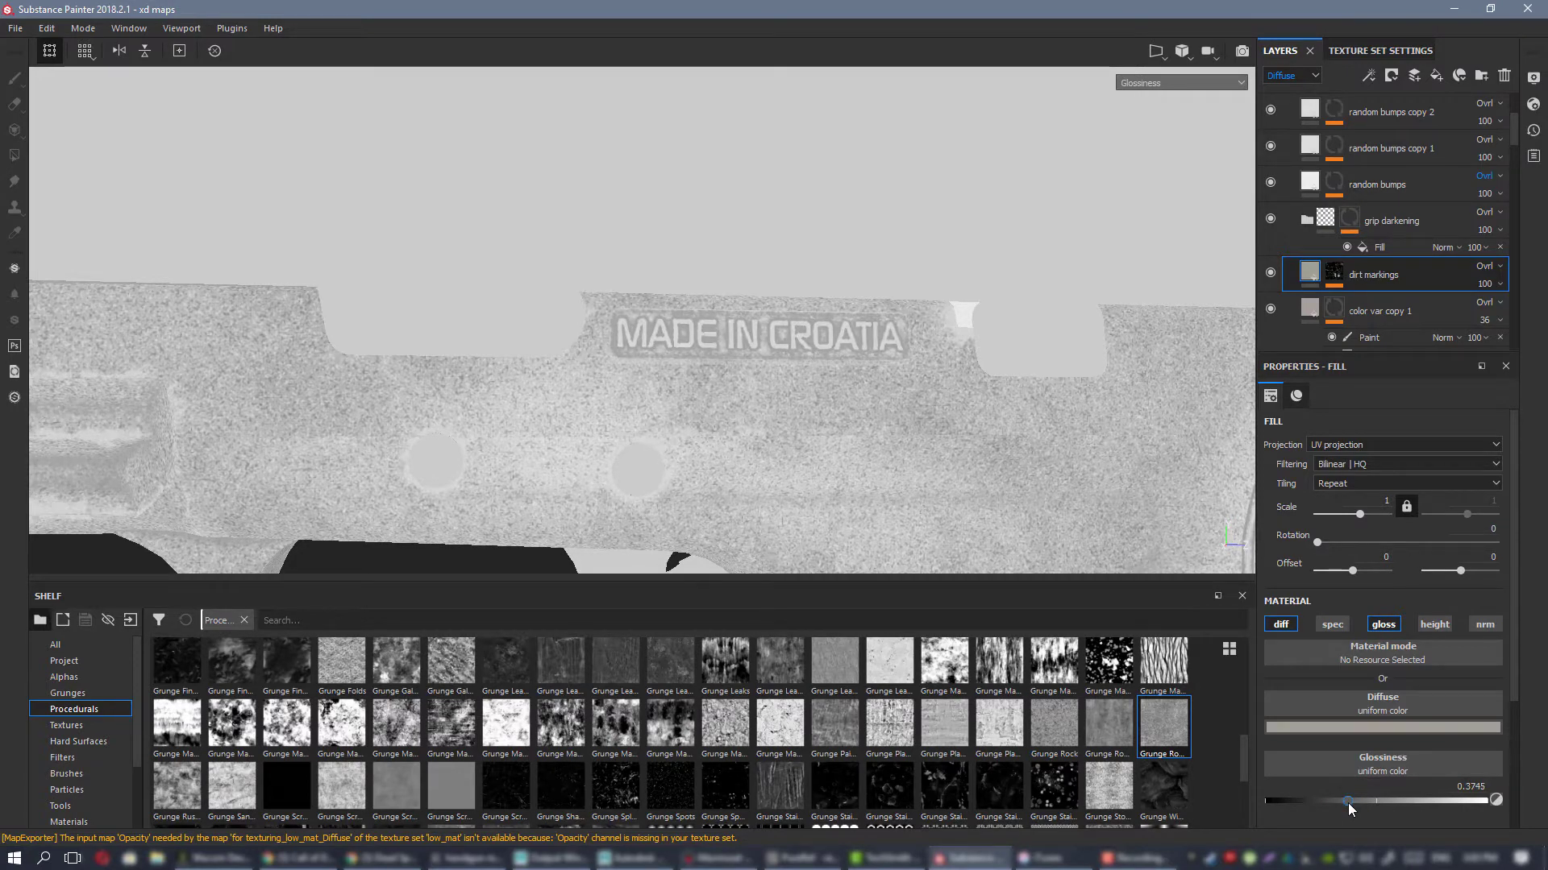
scroll(897, 438, down, 3)
scroll(894, 435, up, 5)
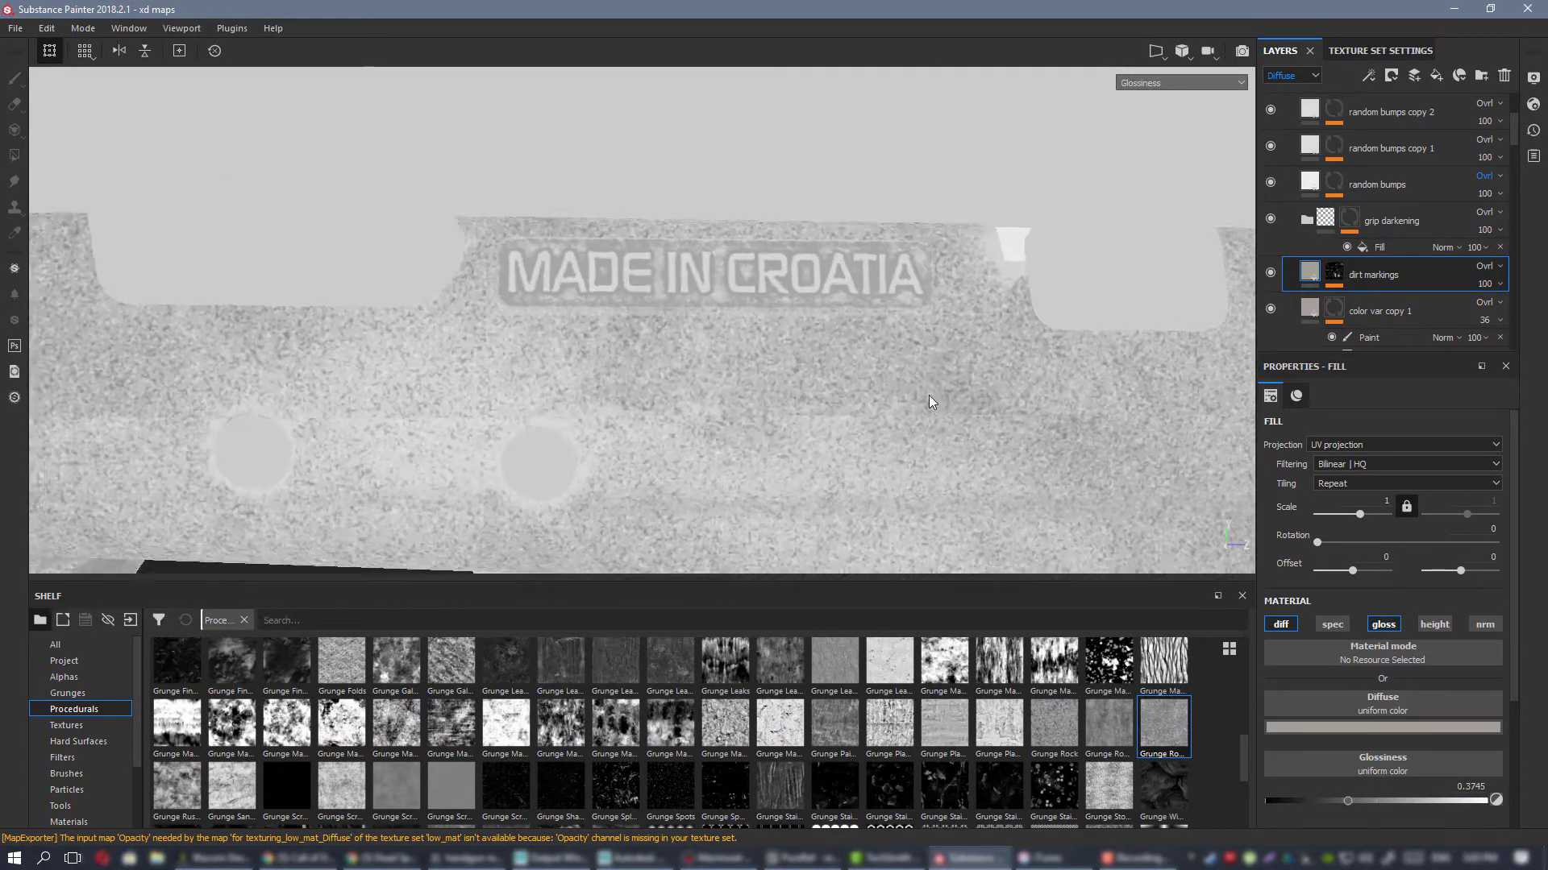
alt+drag(931, 402, 1177, 320)
Step: Set the Curvature Fine value to 0.43 in the dirt markings Mask Editor
click(1366, 276)
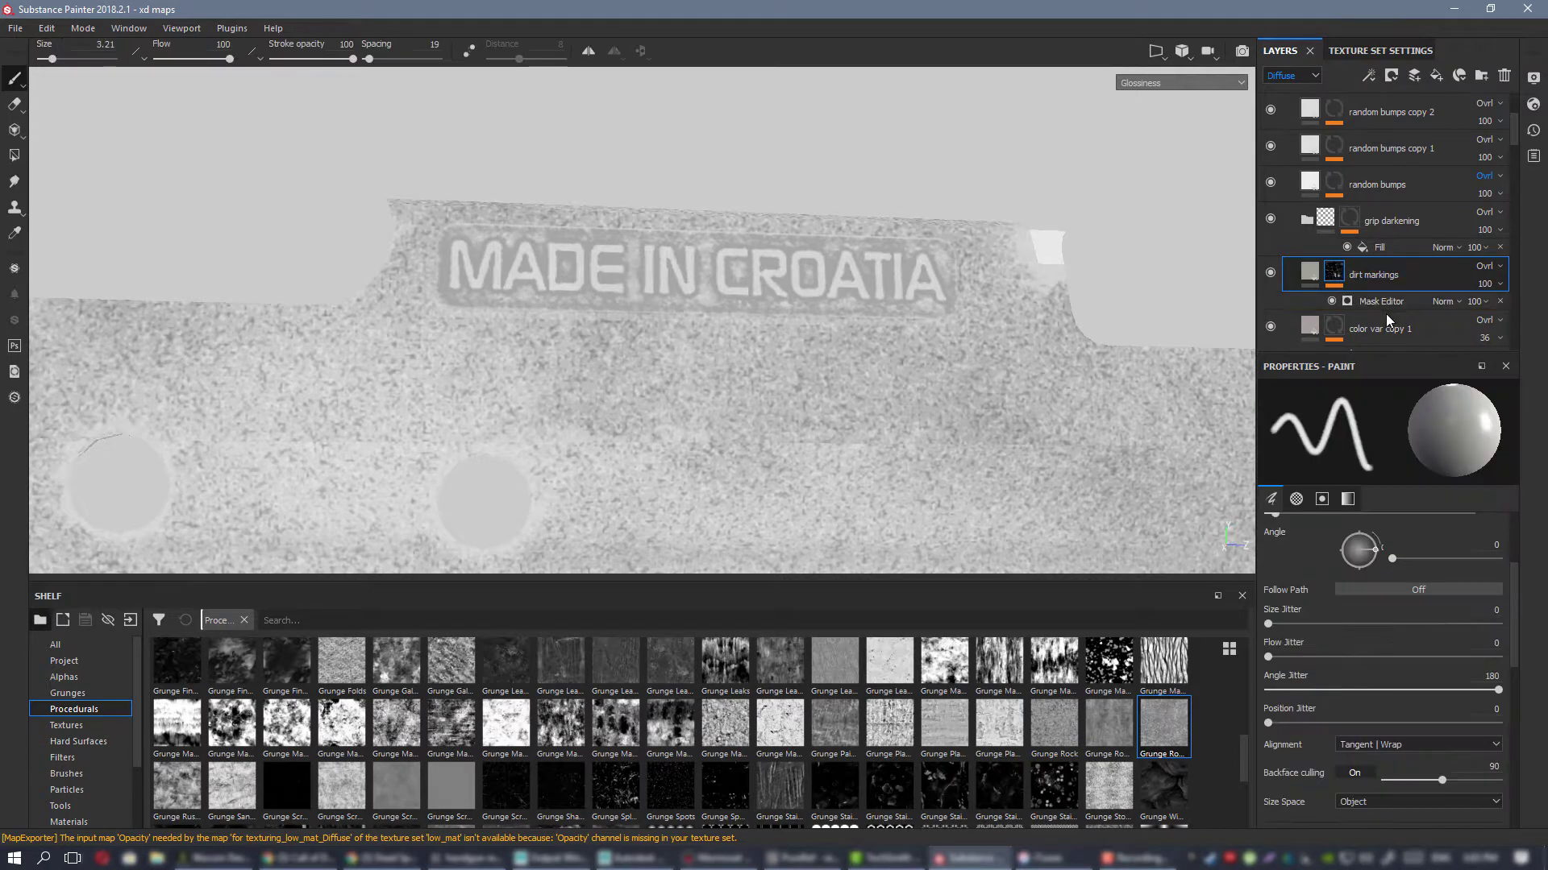
click(1385, 301)
scroll(1410, 583, up, 8)
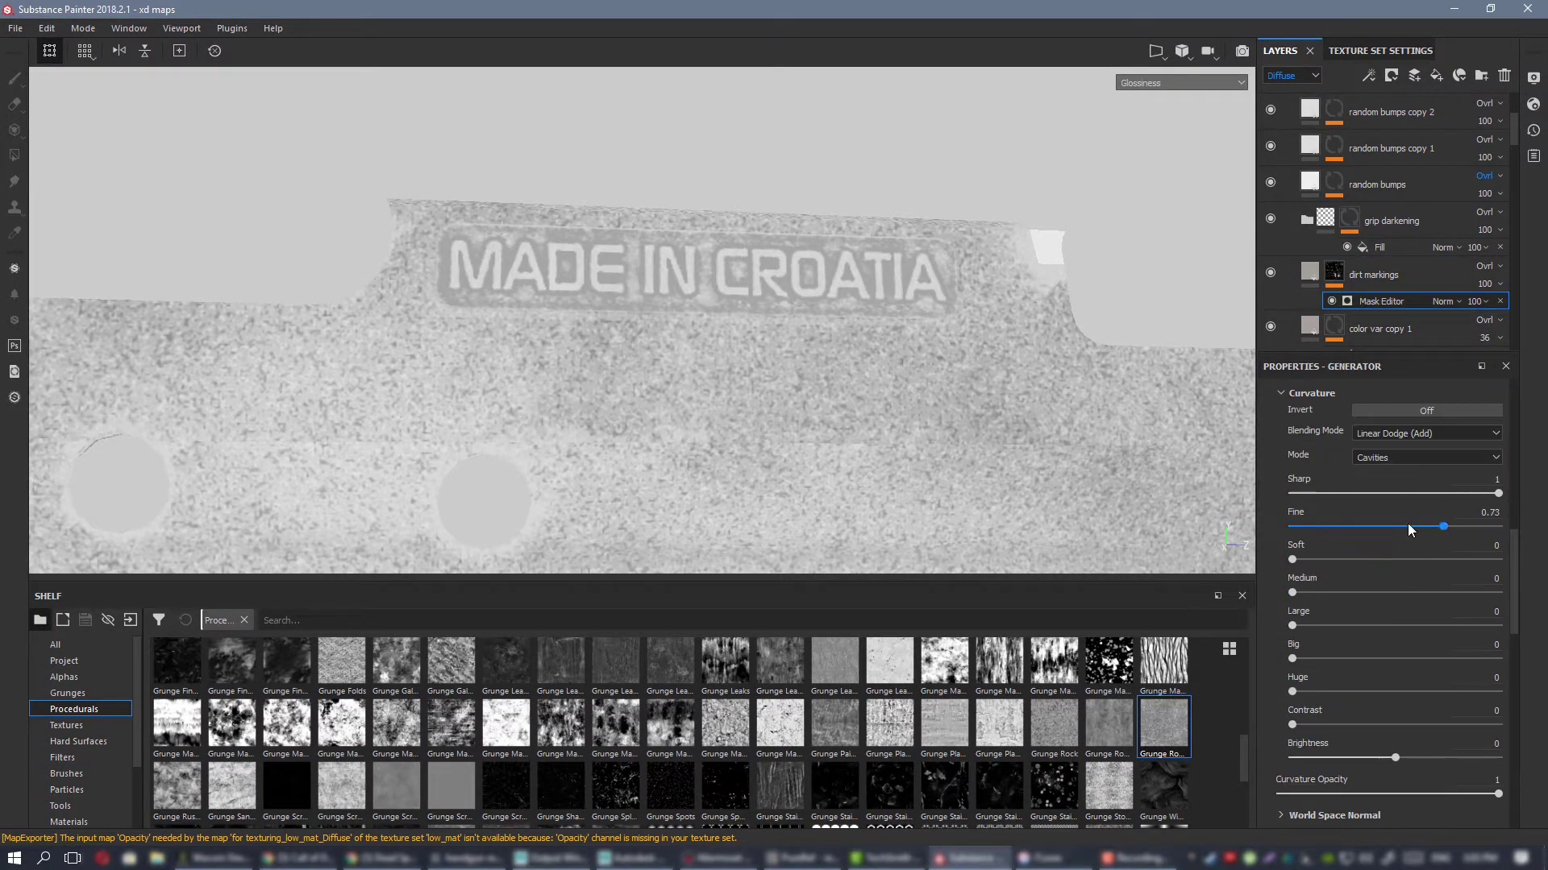
drag(1407, 525, 1388, 524)
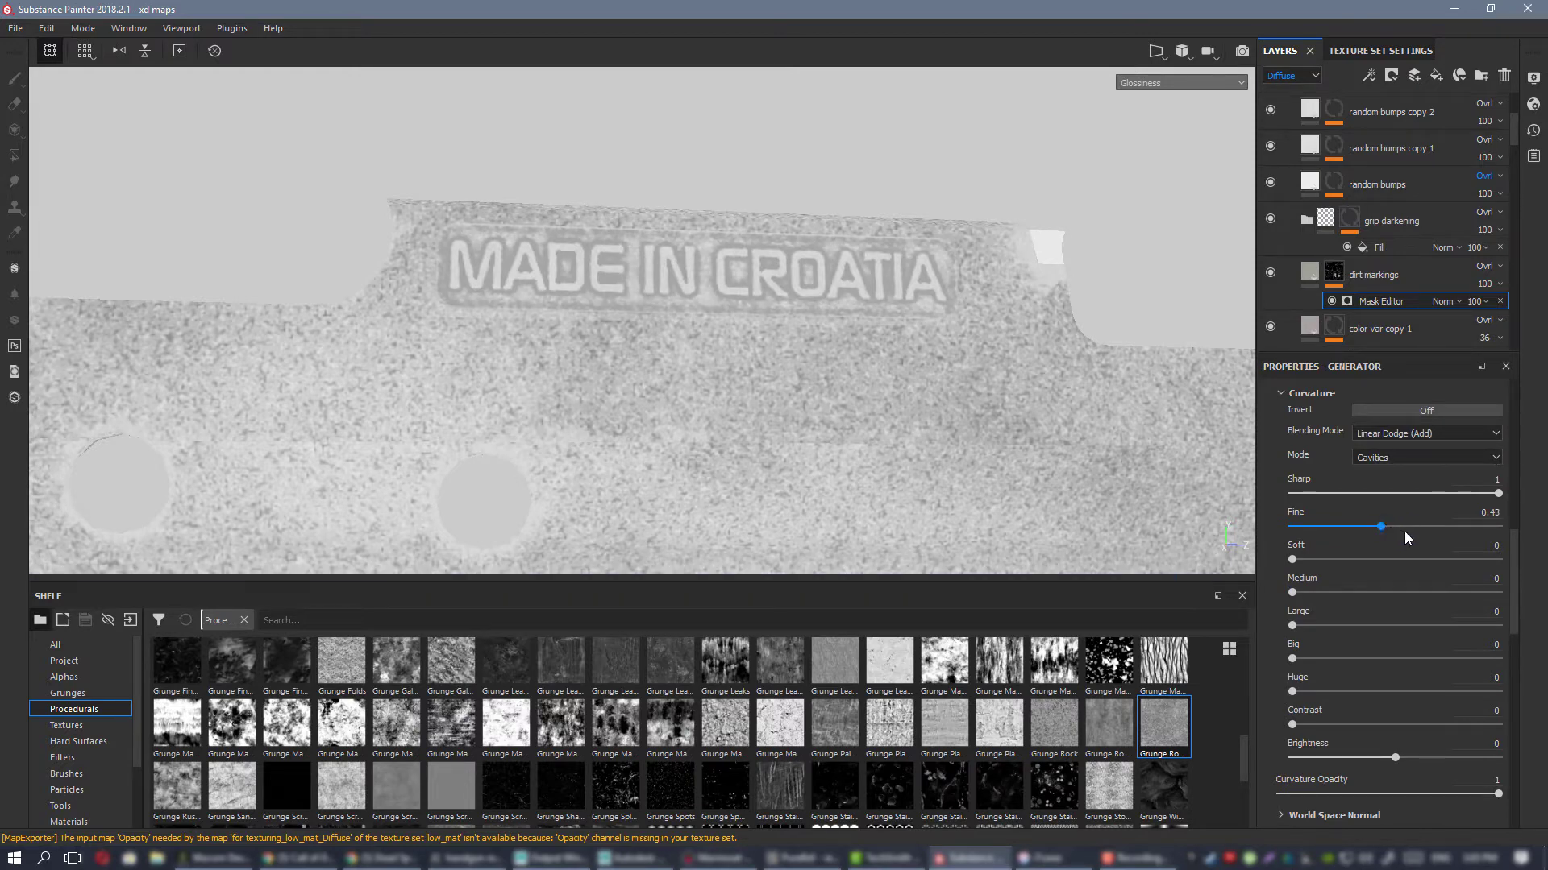
Step: Collapse the Mask Editor's Texture settings and set Texture Opacity to 0.54
scroll(1404, 531, up, 5)
scroll(1399, 513, up, 2)
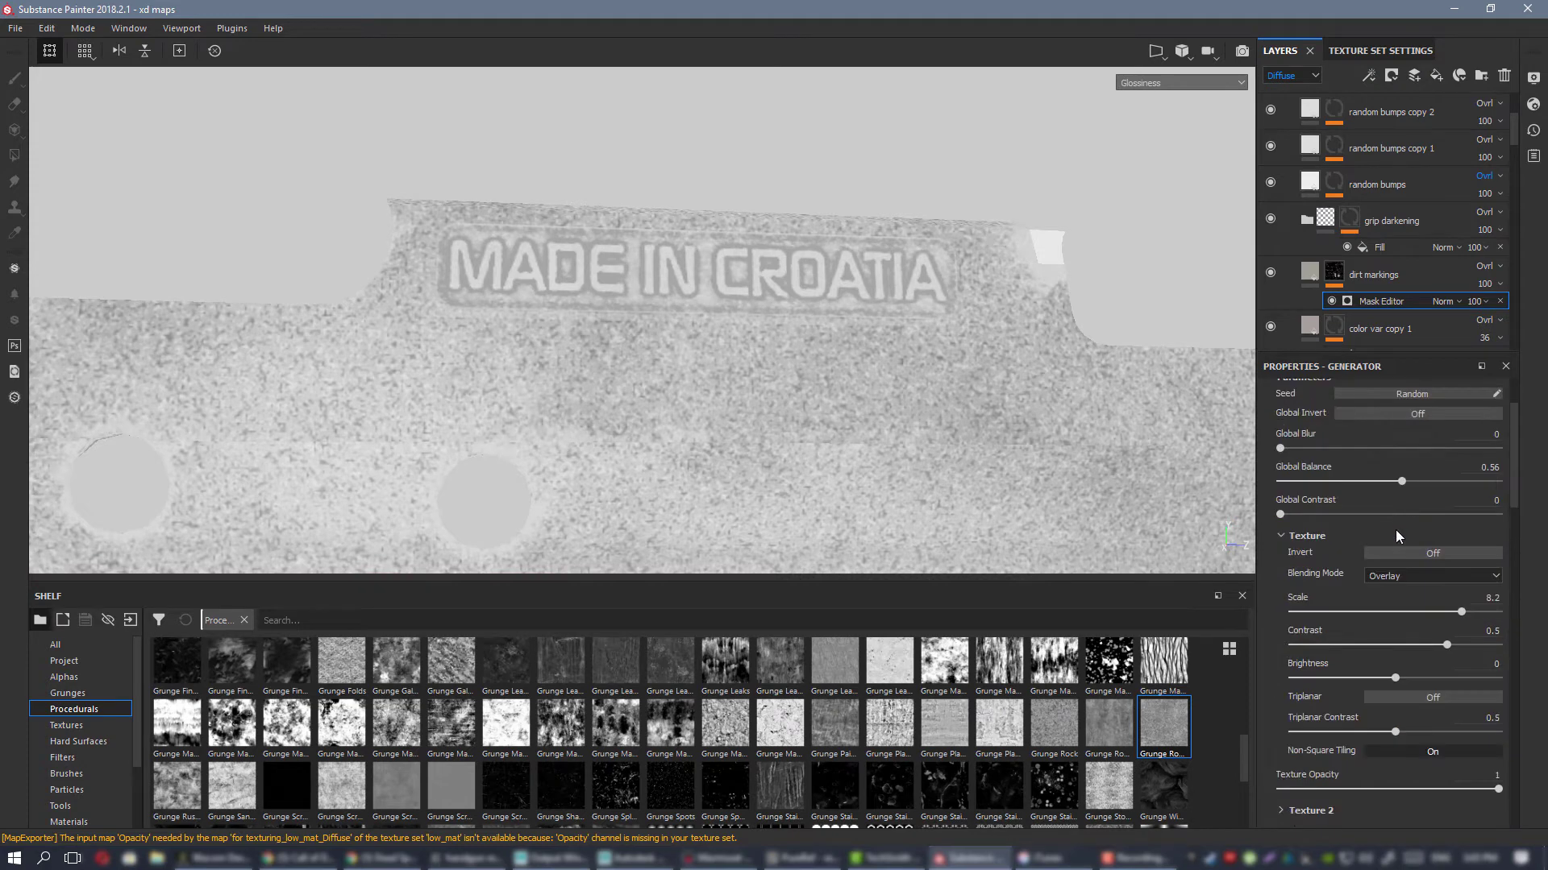
click(1313, 536)
click(1399, 572)
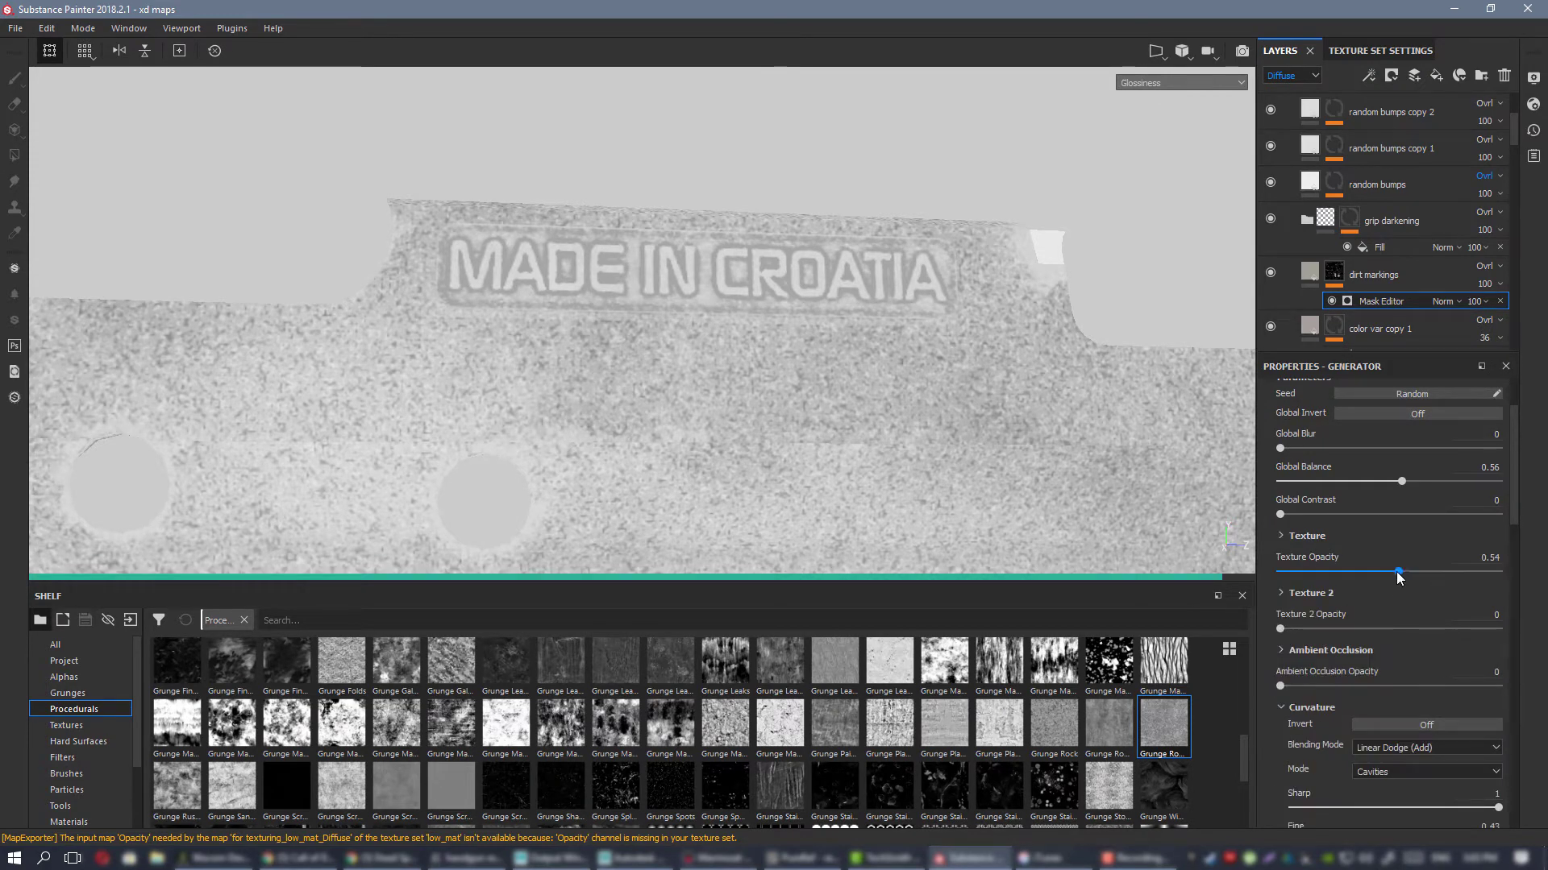
Step: Toggle the dirt markings layer's visibility off and on to compare its effect on the frame's glossiness
scroll(815, 405, down, 3)
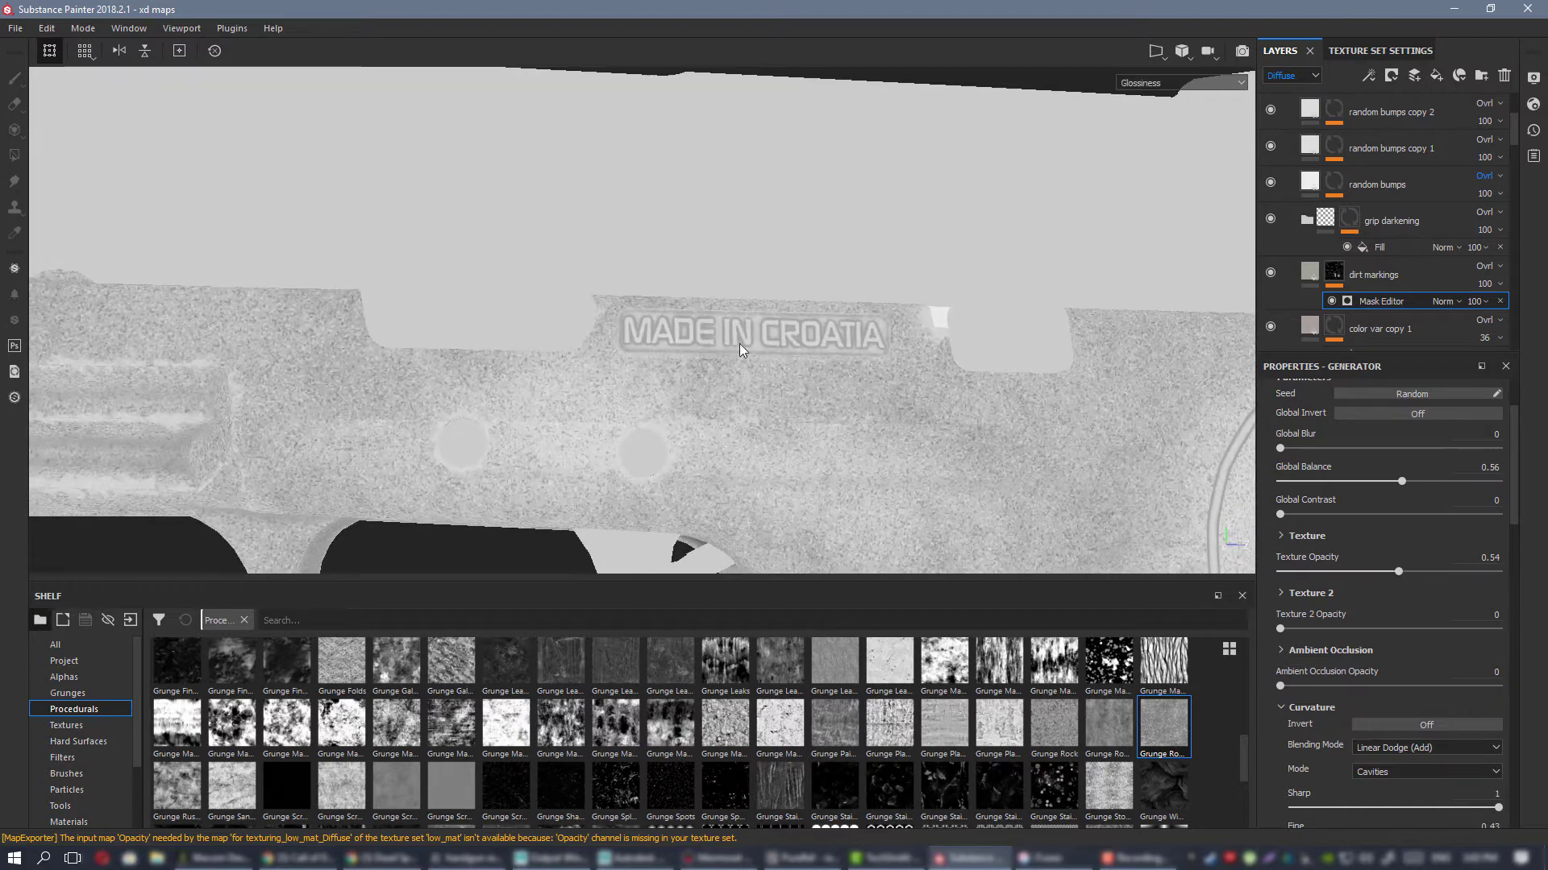
alt+middle_drag(816, 404, 684, 355)
click(1271, 271)
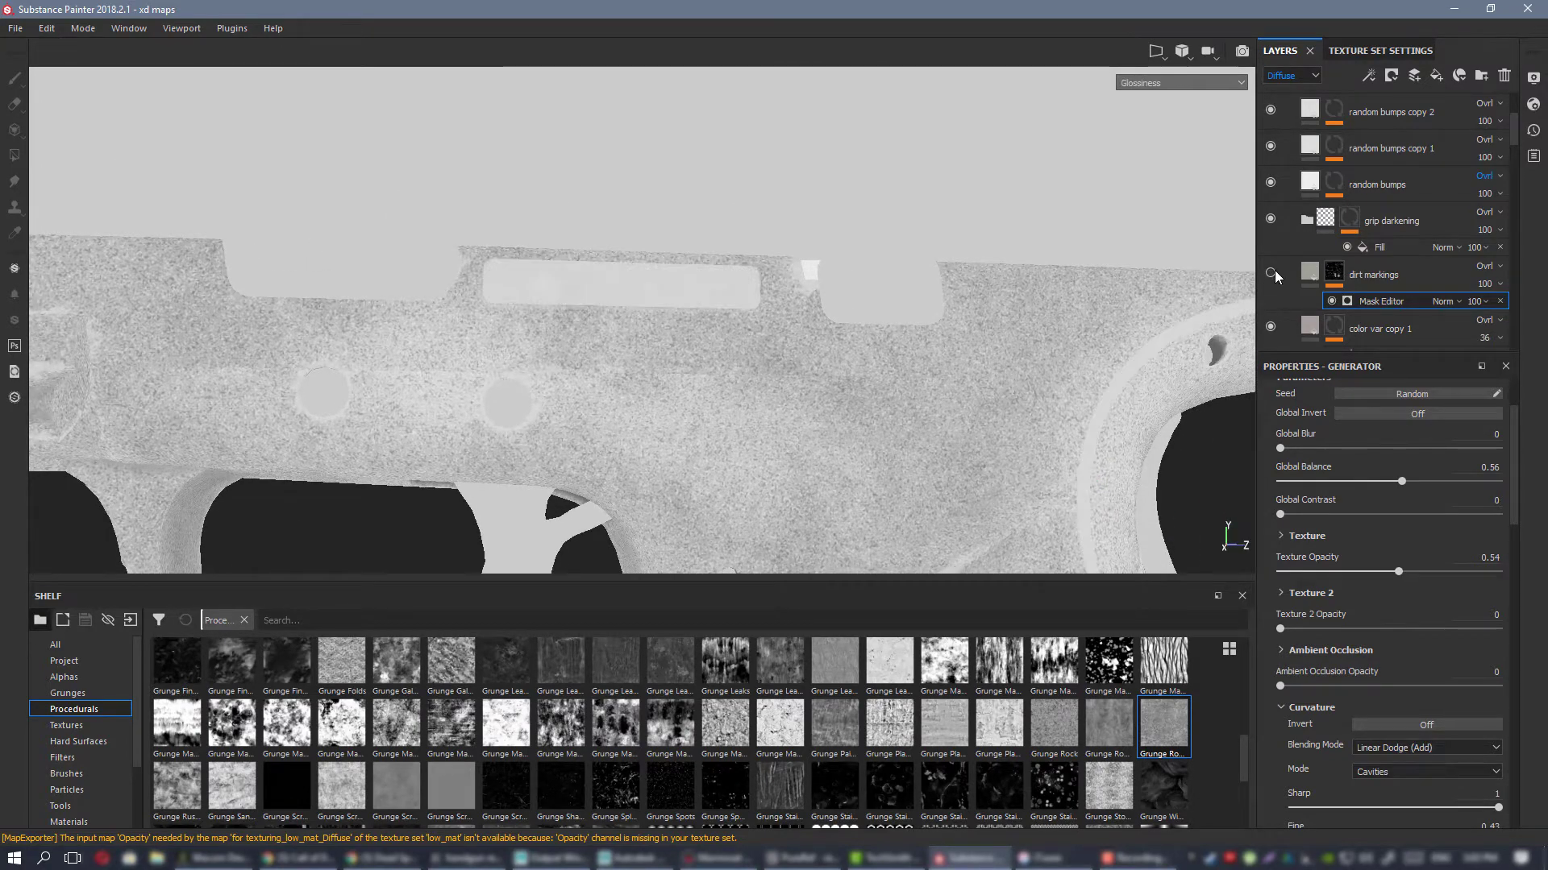
click(1271, 271)
alt+middle_drag(788, 317, 428, 228)
alt+drag(428, 228, 518, 231)
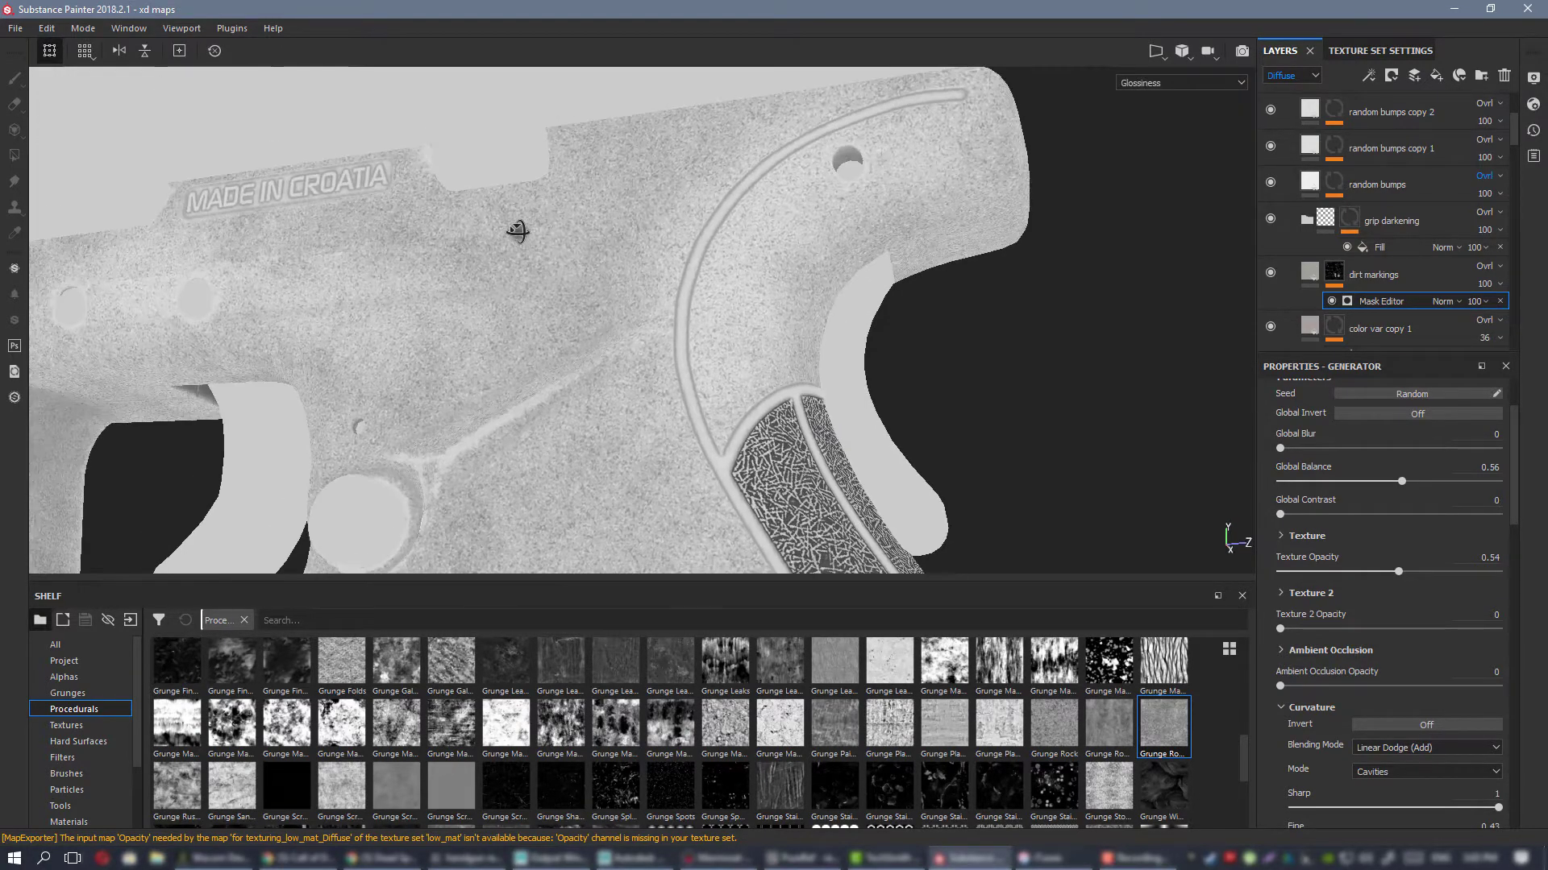
Step: Return to the full material view and toggle the dirt markings layer's visibility to compare its effect on the frame
key(m)
alt+drag(671, 259, 752, 247)
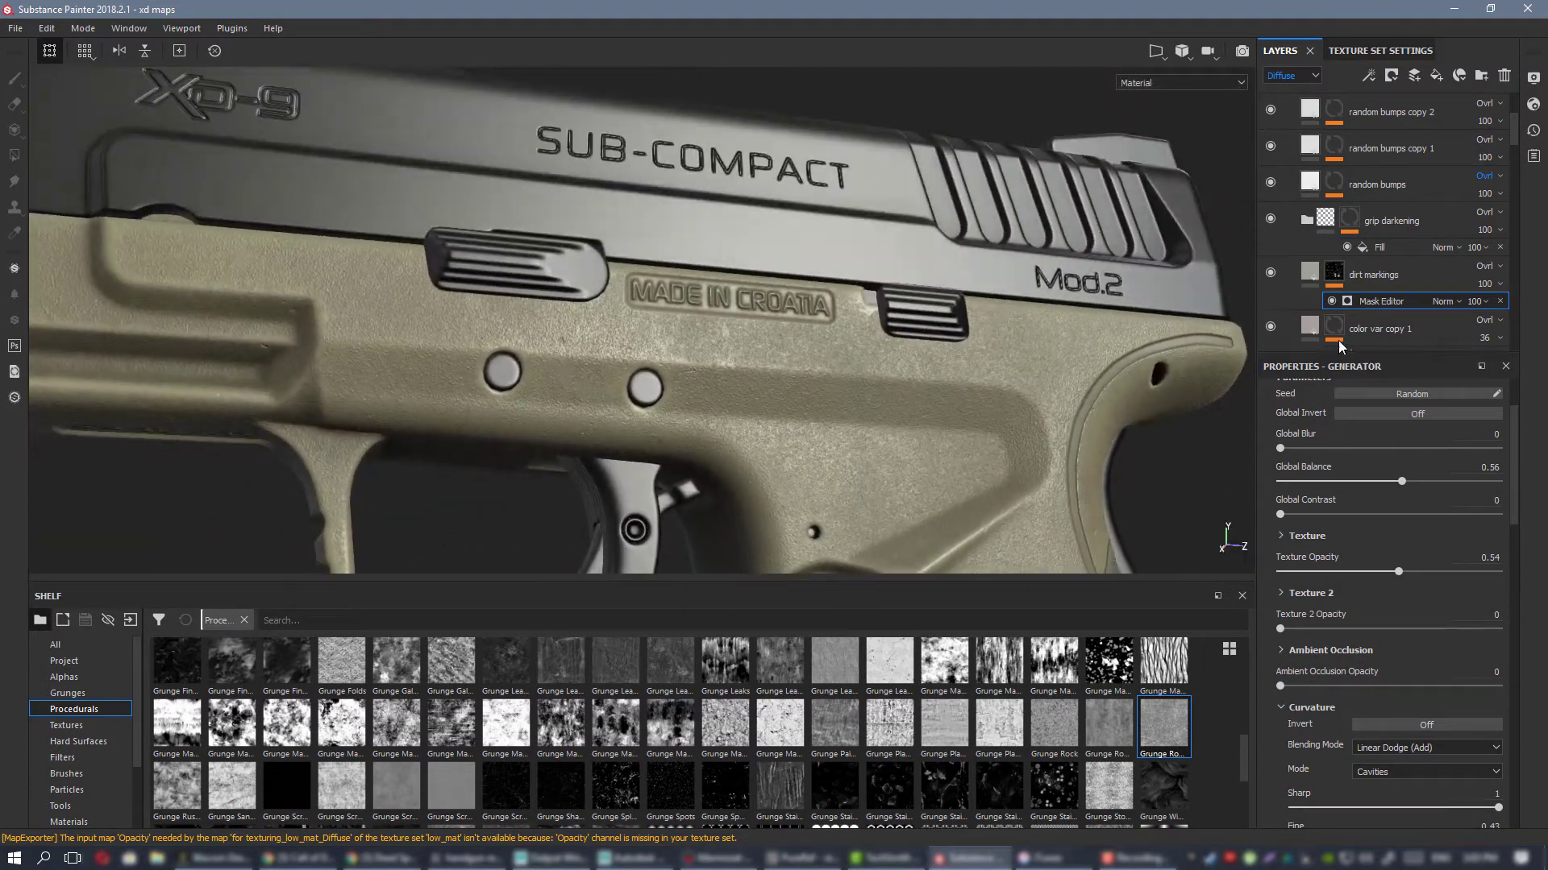
click(1269, 272)
click(1269, 272)
click(1270, 272)
click(1270, 272)
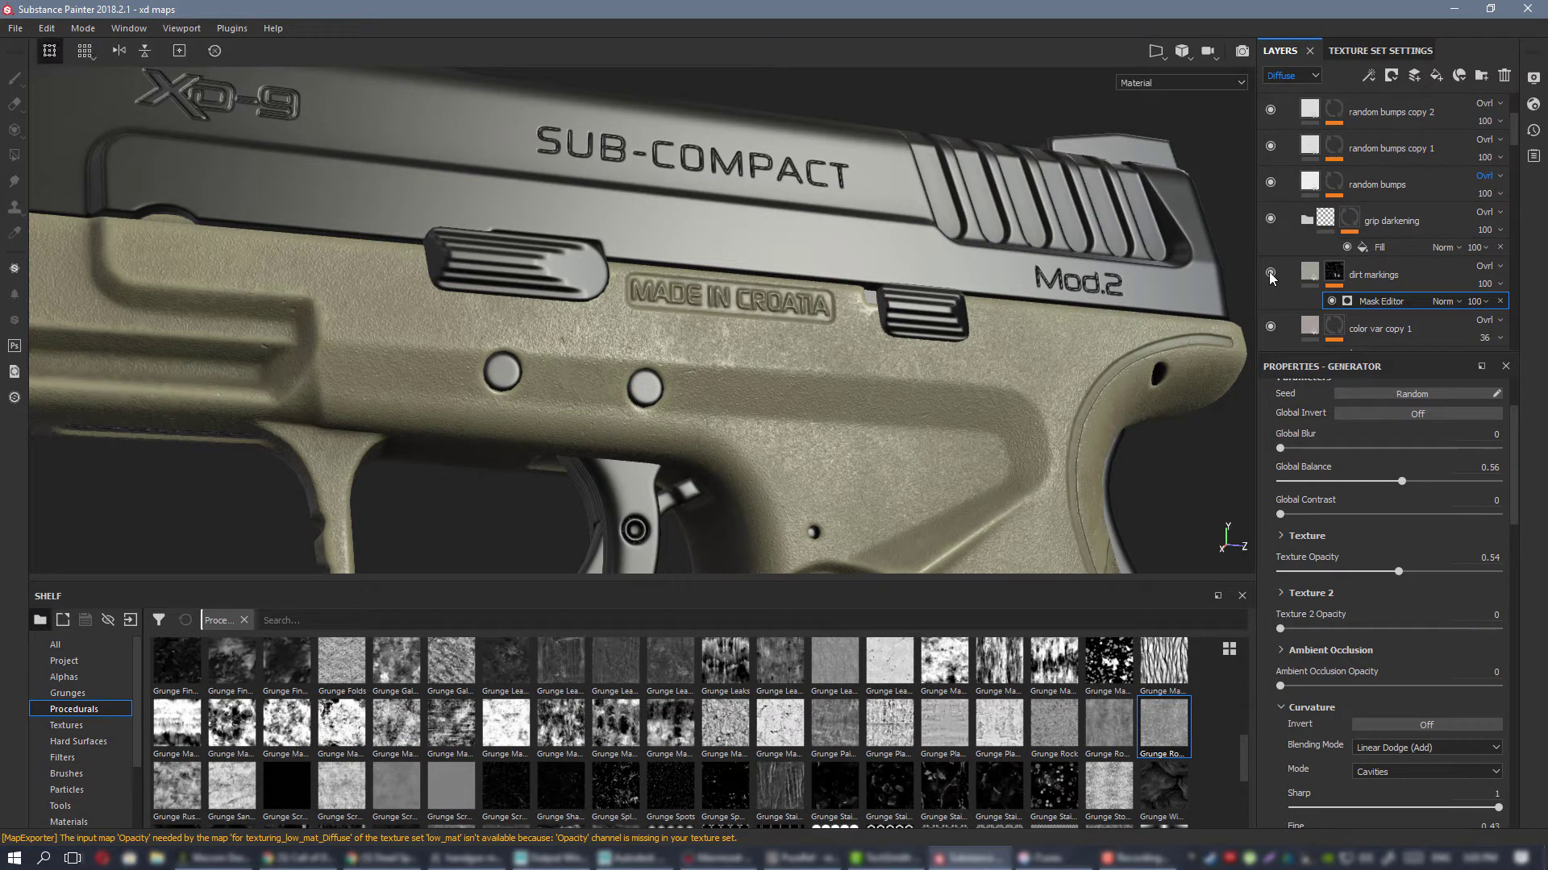
Step: Add a Levels adjustment to the dirt markings mask and raise its black input point to 0.317
right_click(1342, 271)
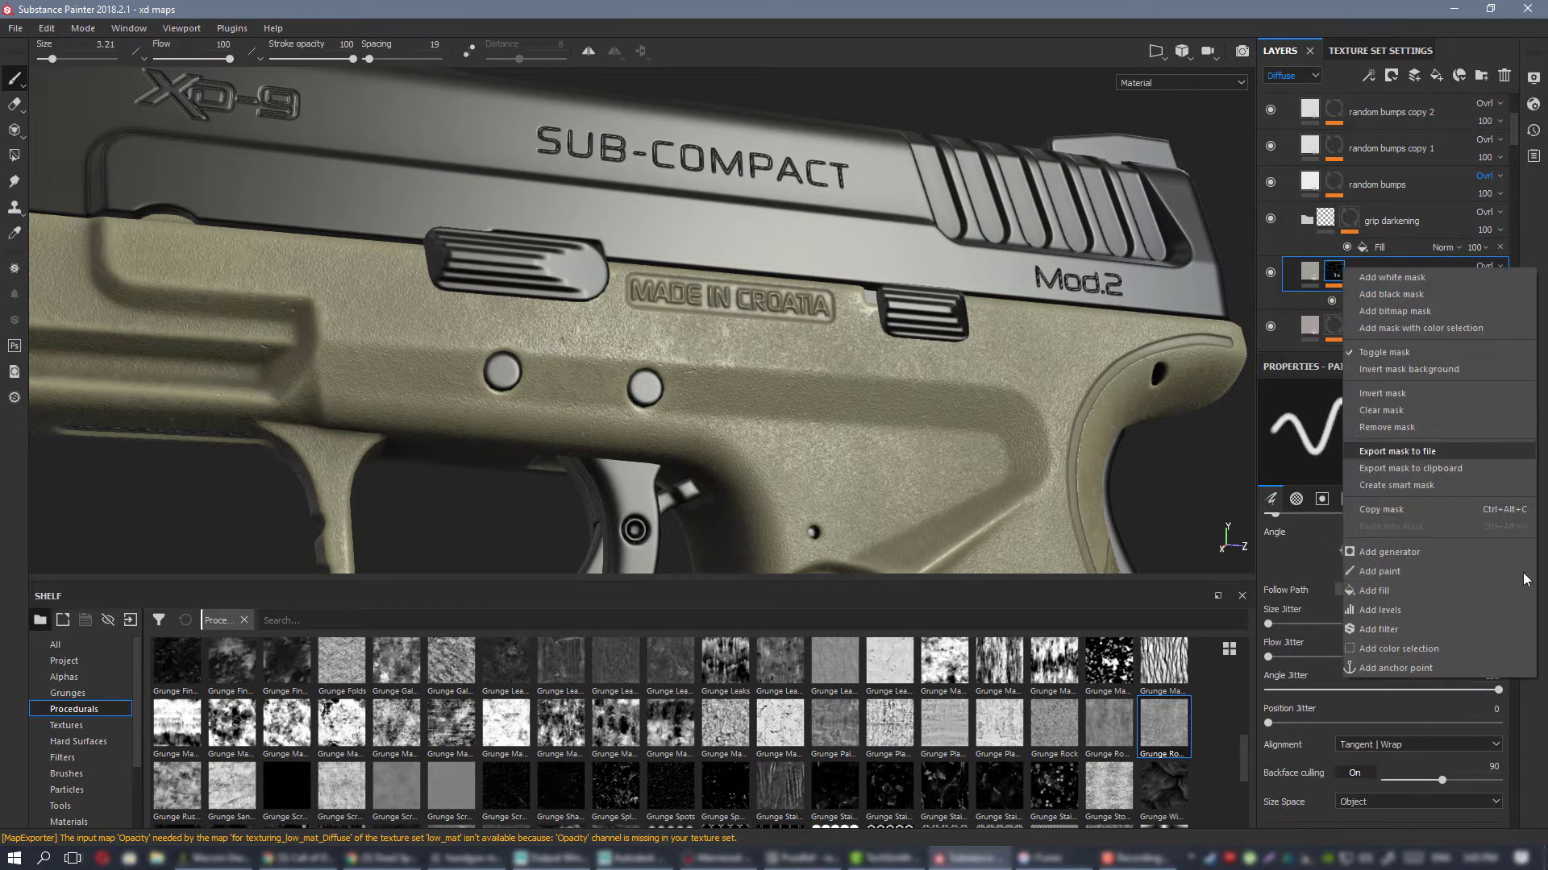
click(1428, 614)
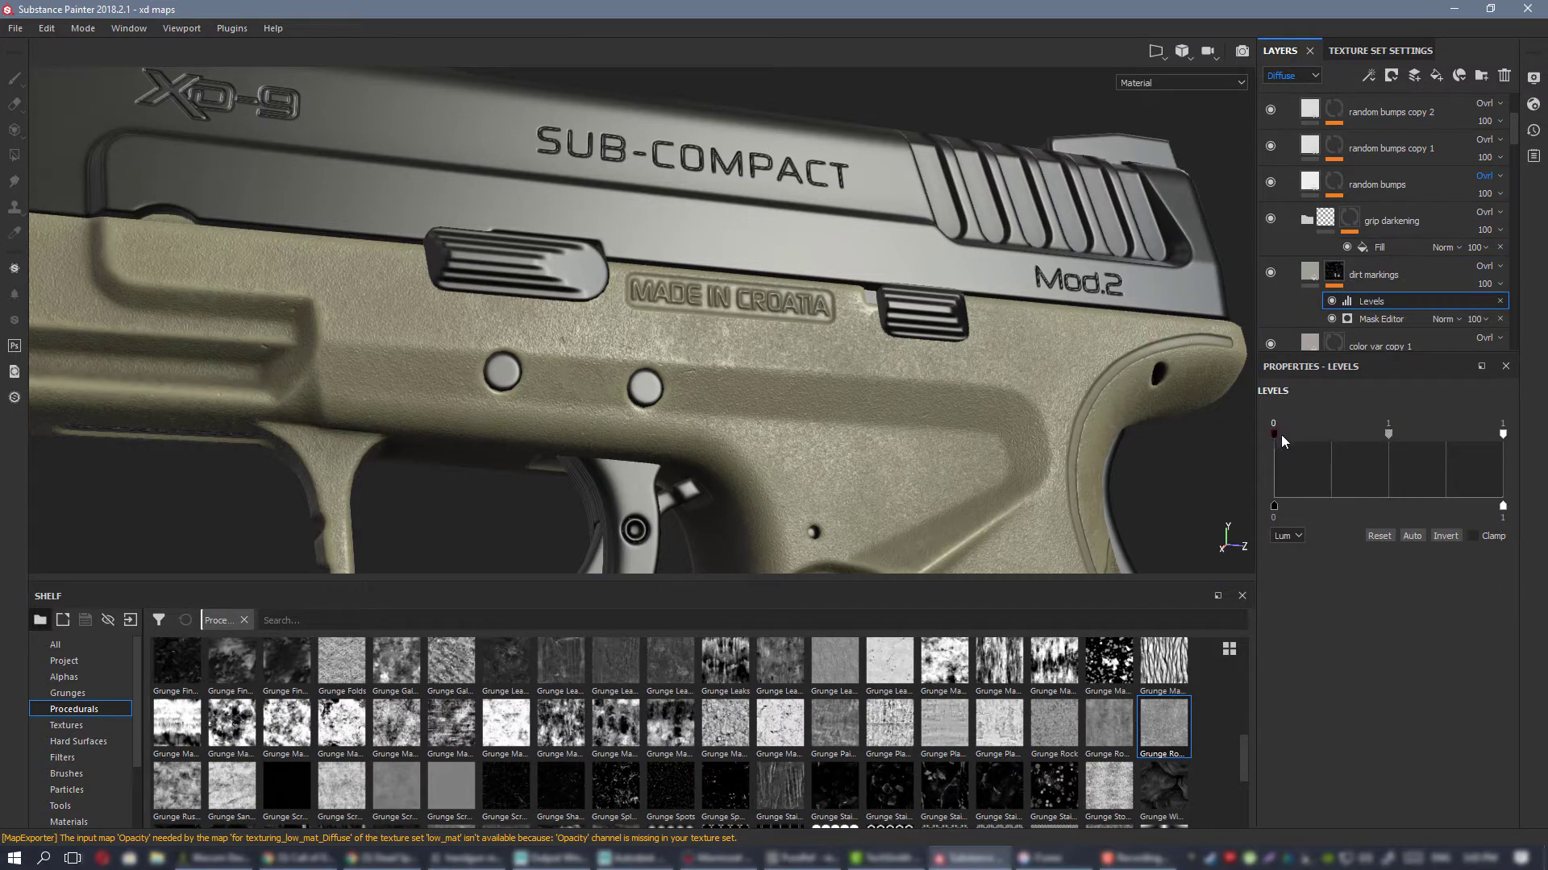
drag(1280, 434, 1346, 434)
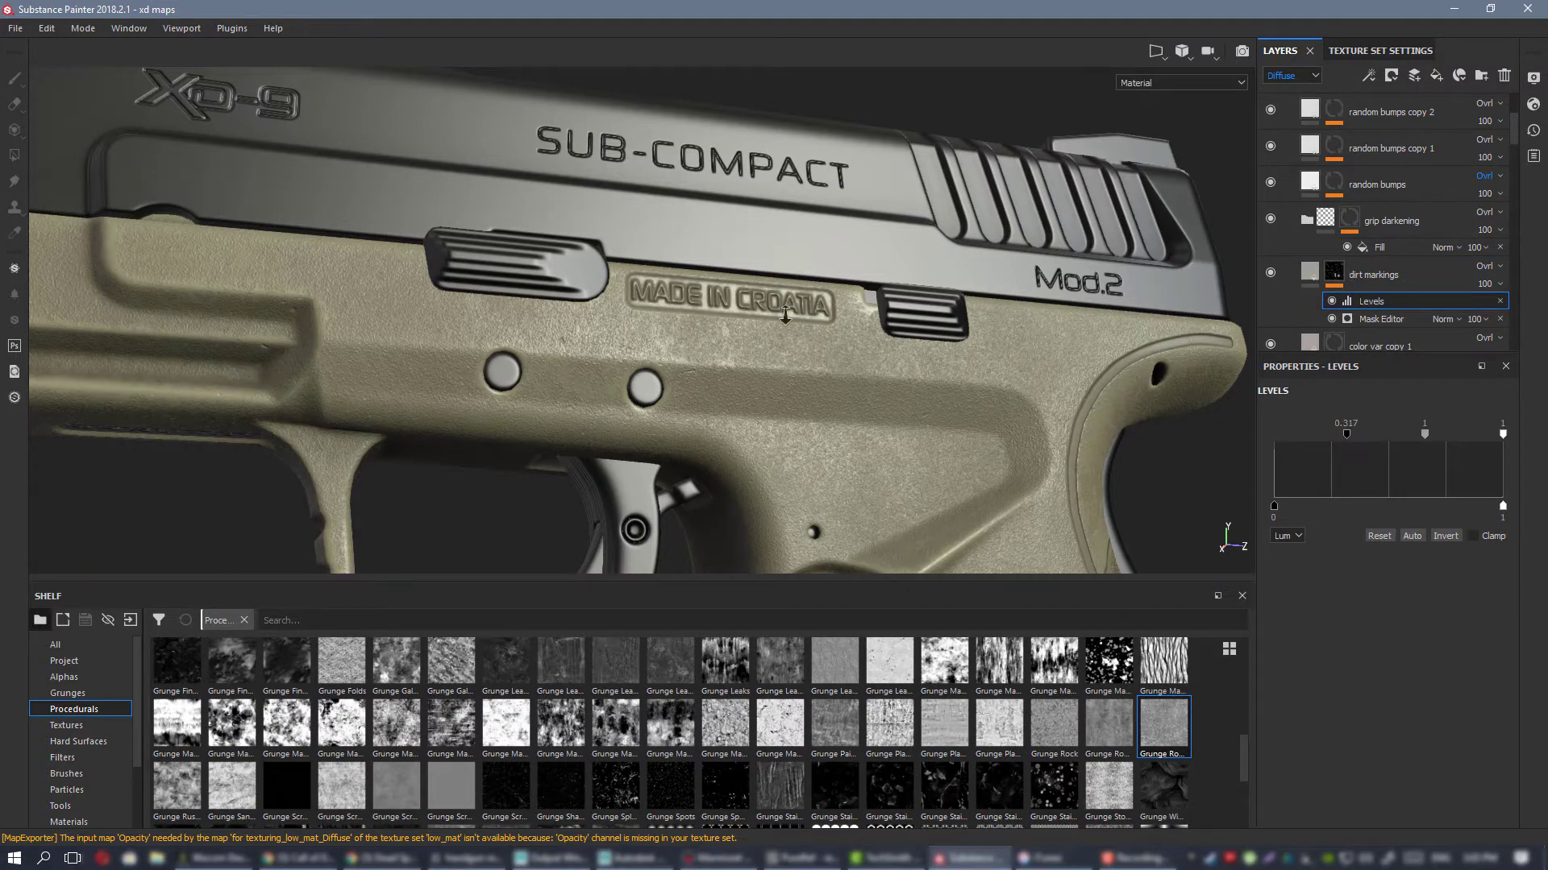
scroll(786, 338, up, 3)
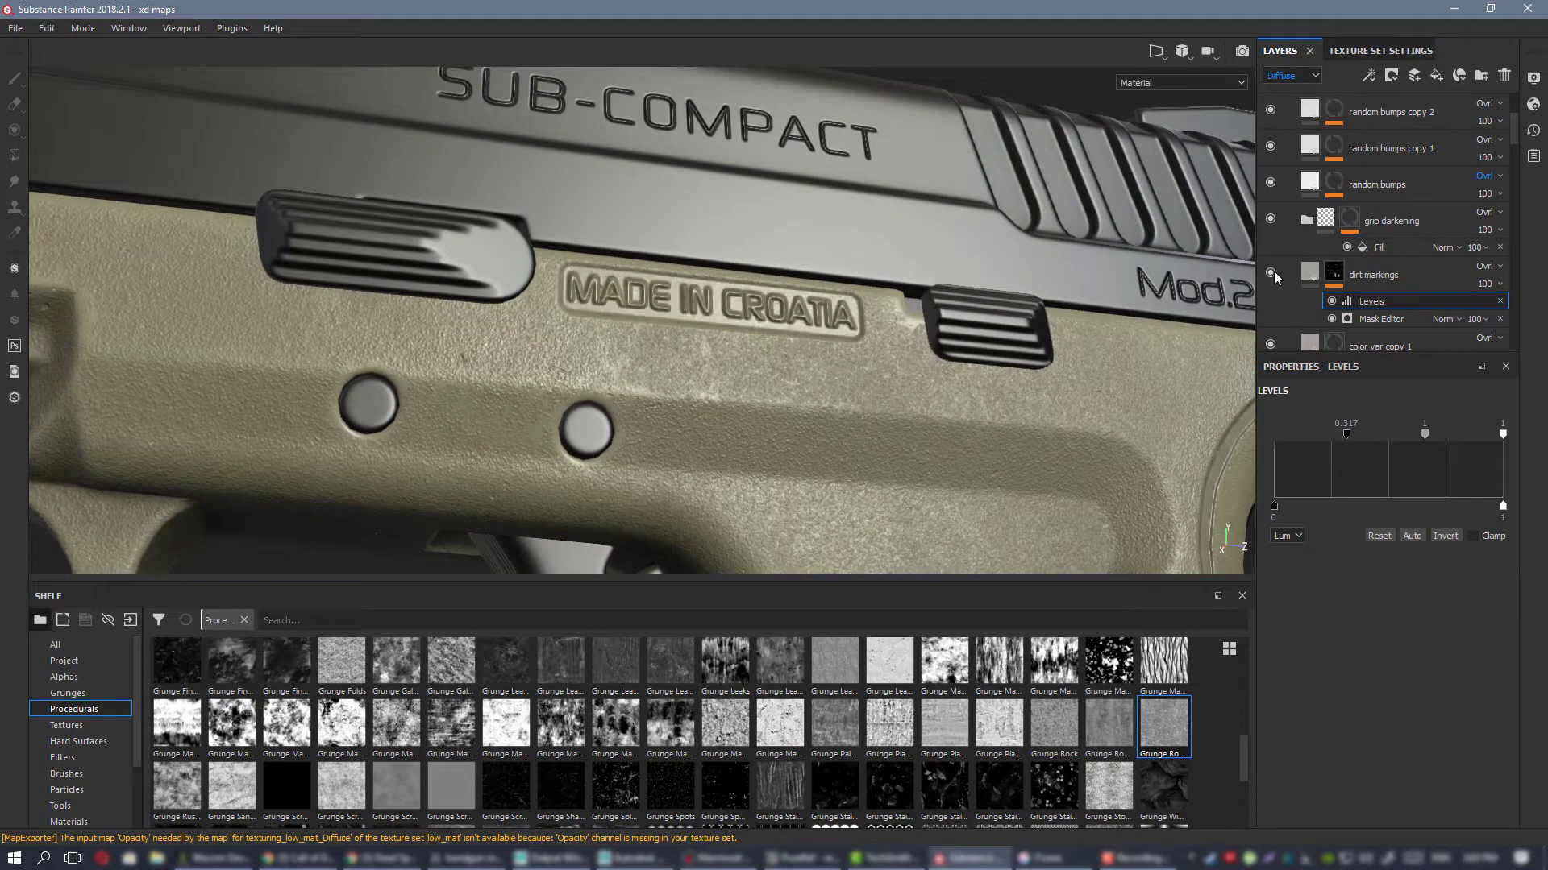
Step: Inspect the dirt on the frame and grip, view the dirt markings mask alone, and return to the material view
scroll(915, 399, down, 3)
alt+middle_drag(915, 399, 809, 304)
alt+drag(808, 304, 639, 224)
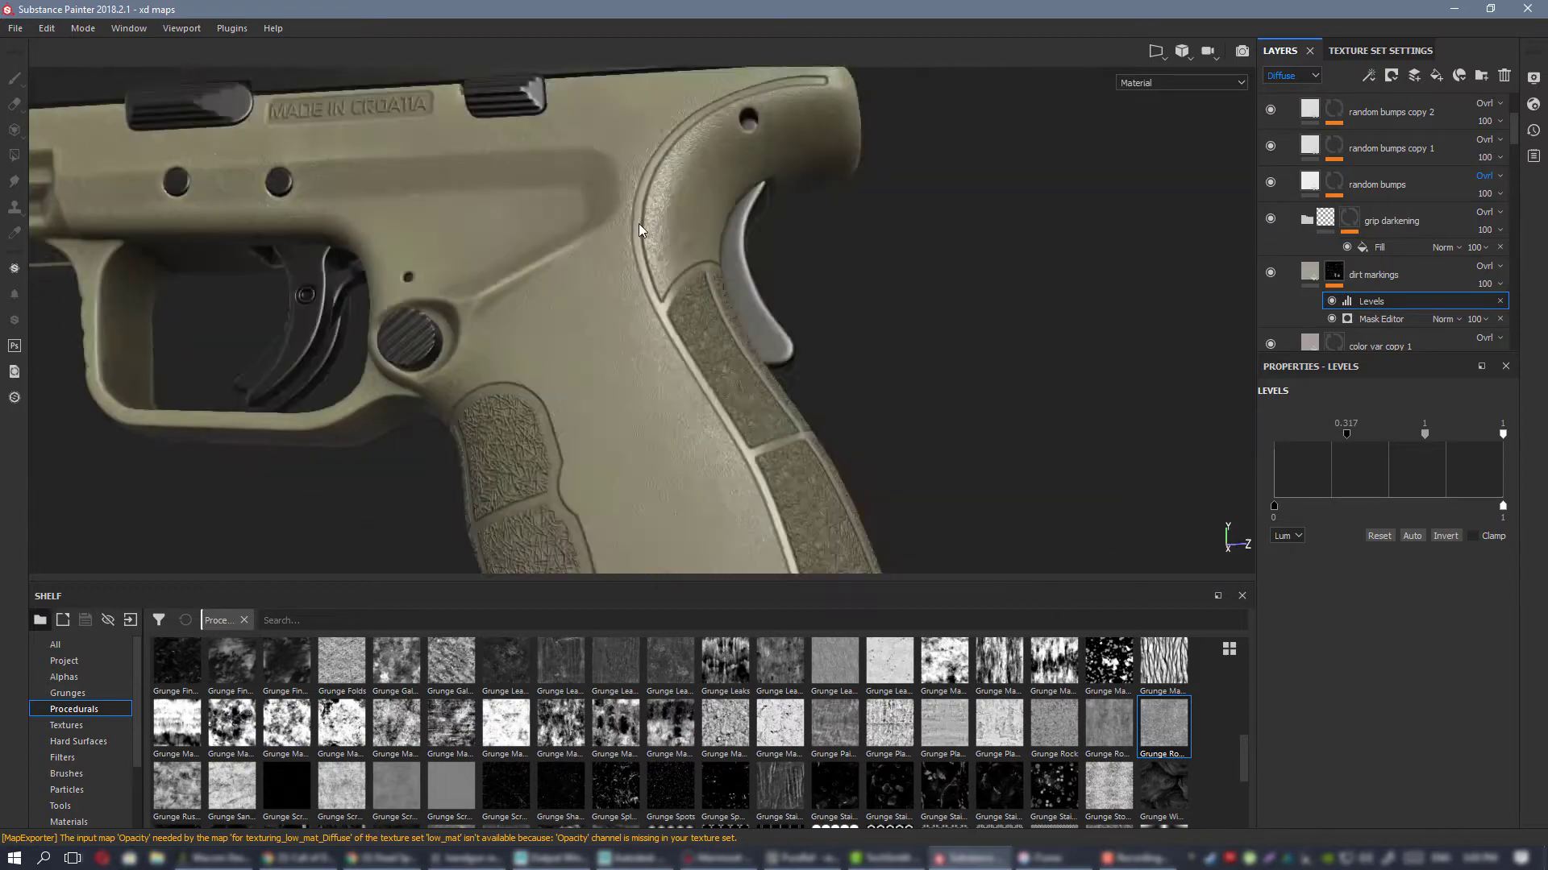
alt+right_drag(639, 230, 559, 349)
scroll(559, 349, down, 2)
alt+drag(560, 349, 613, 323)
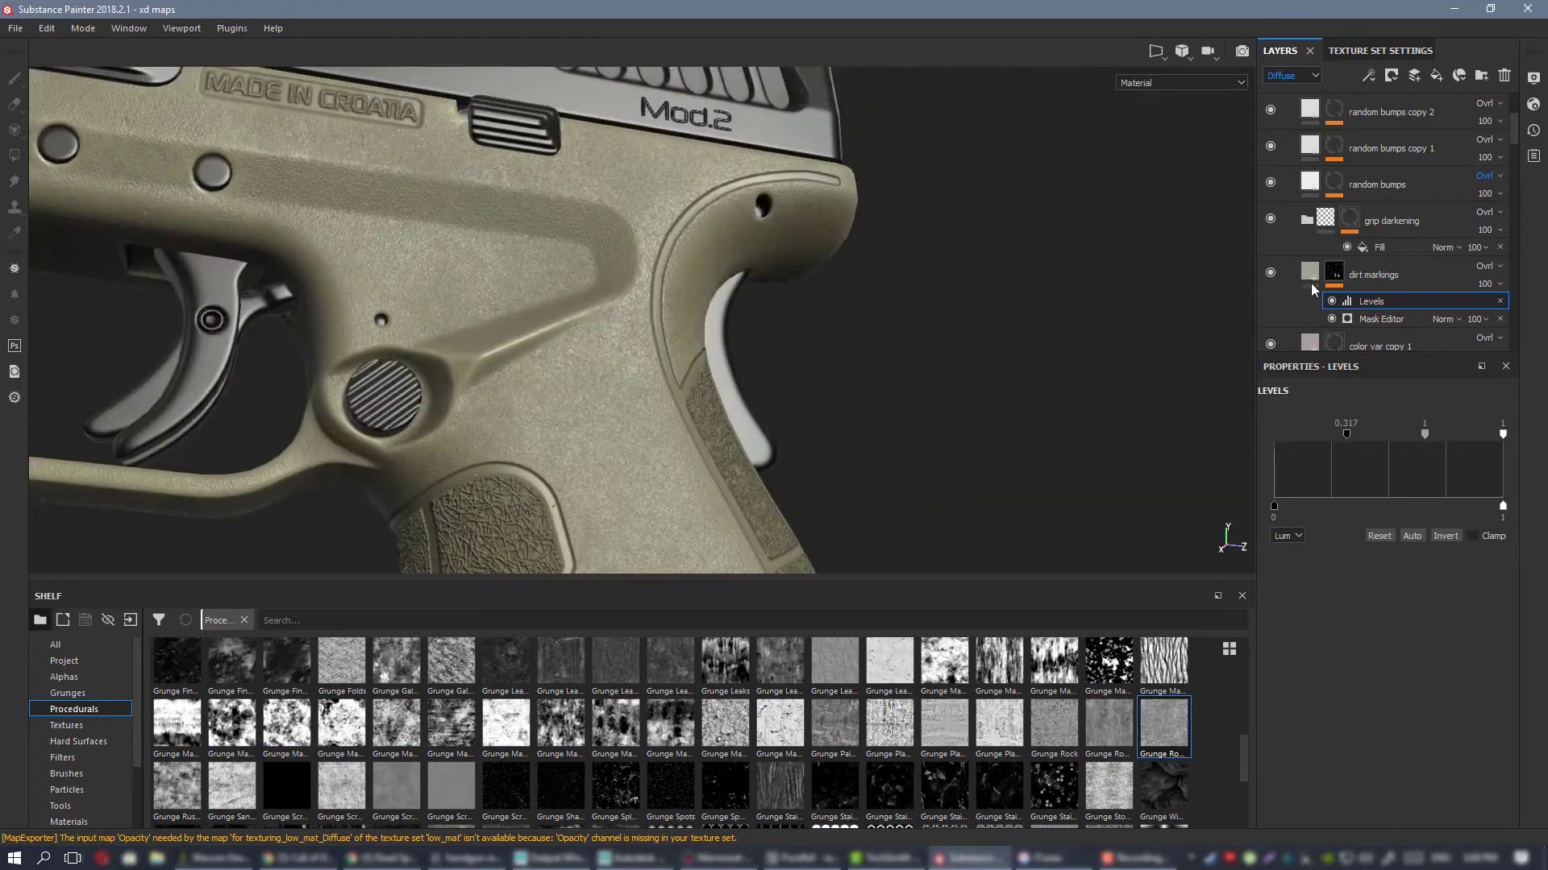
alt+click(1333, 272)
alt+middle_drag(500, 284, 923, 428)
scroll(627, 301, down, 1)
mouse_move(627, 301)
alt+mouse_down()
mouse_move(714, 351)
mouse_move(718, 322)
alt+mouse_up()
key(m)
Step: Examine the dirt from the frame's front to the grip with the environment lighting rotated
alt+middle_drag(361, 268, 650, 252)
scroll(649, 253, up, 3)
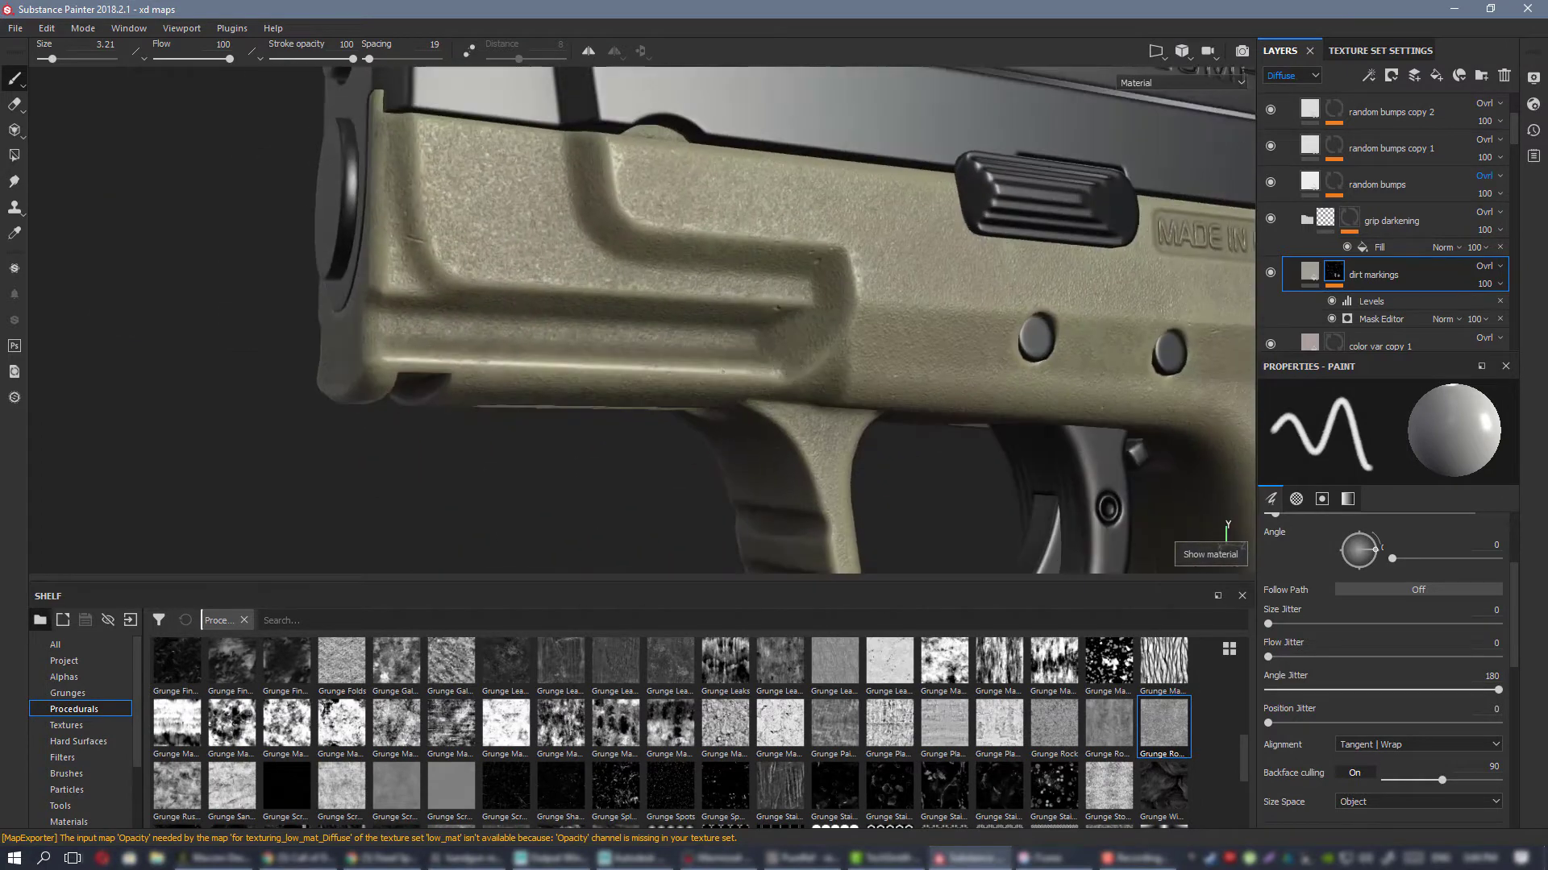
mouse_move(835, 355)
shift+right_down()
mouse_move(809, 339)
mouse_move(845, 353)
shift+right_up()
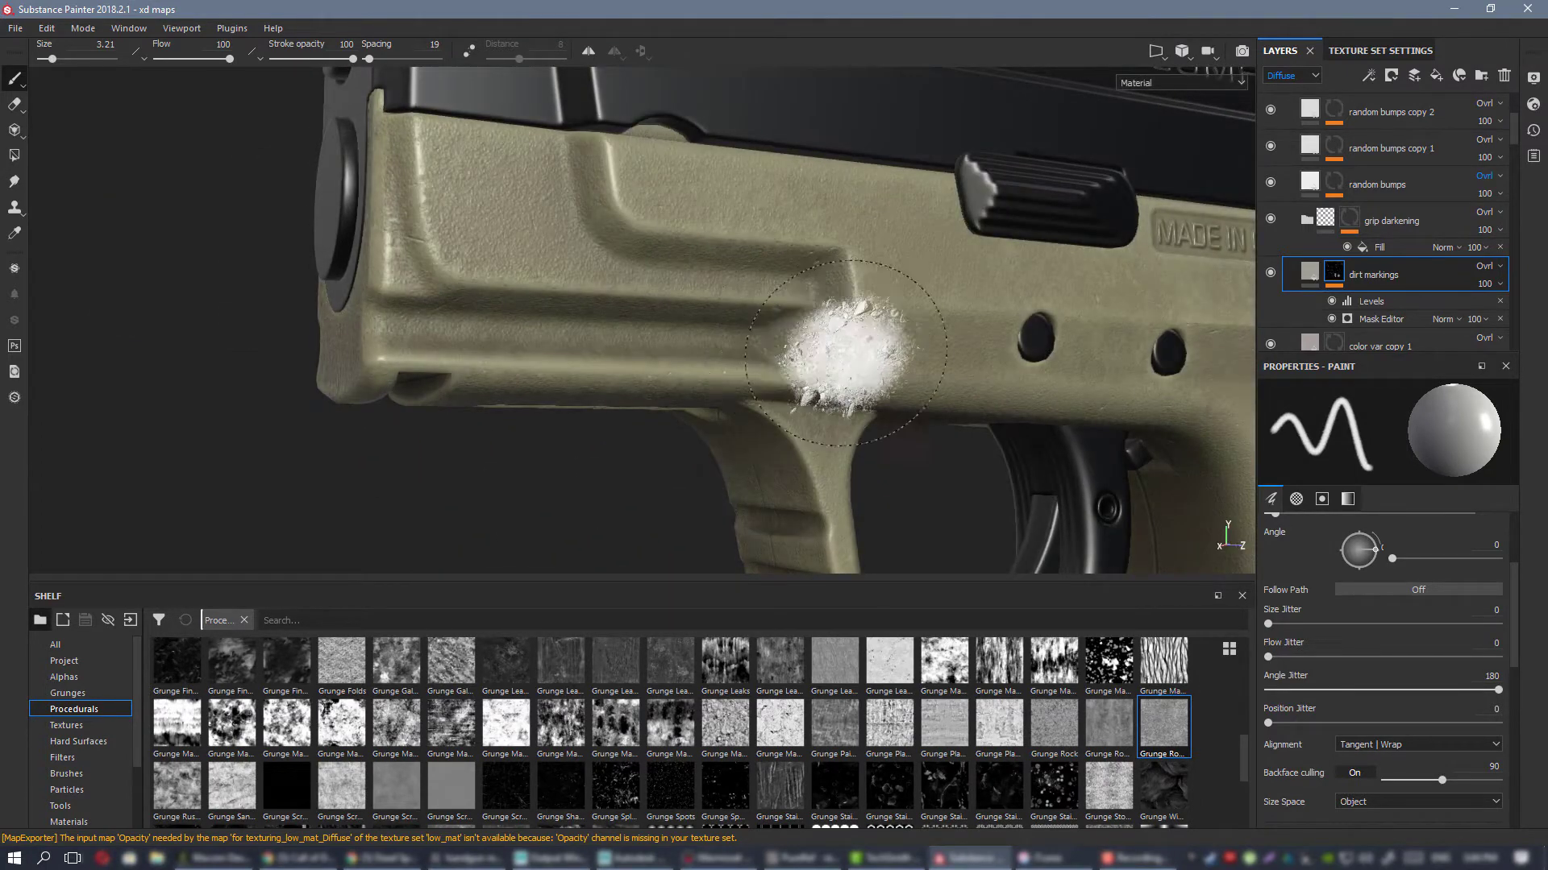
scroll(846, 353, down, 2)
alt+middle_drag(846, 353, 480, 238)
alt+drag(758, 300, 815, 321)
alt+middle_drag(815, 322, 507, 187)
alt+drag(681, 346, 827, 355)
alt+middle_drag(338, 222, 729, 392)
scroll(691, 262, up, 2)
mouse_move(867, 375)
alt+mouse_down()
mouse_move(879, 379)
mouse_move(847, 372)
alt+mouse_up()
alt+drag(758, 250, 645, 298)
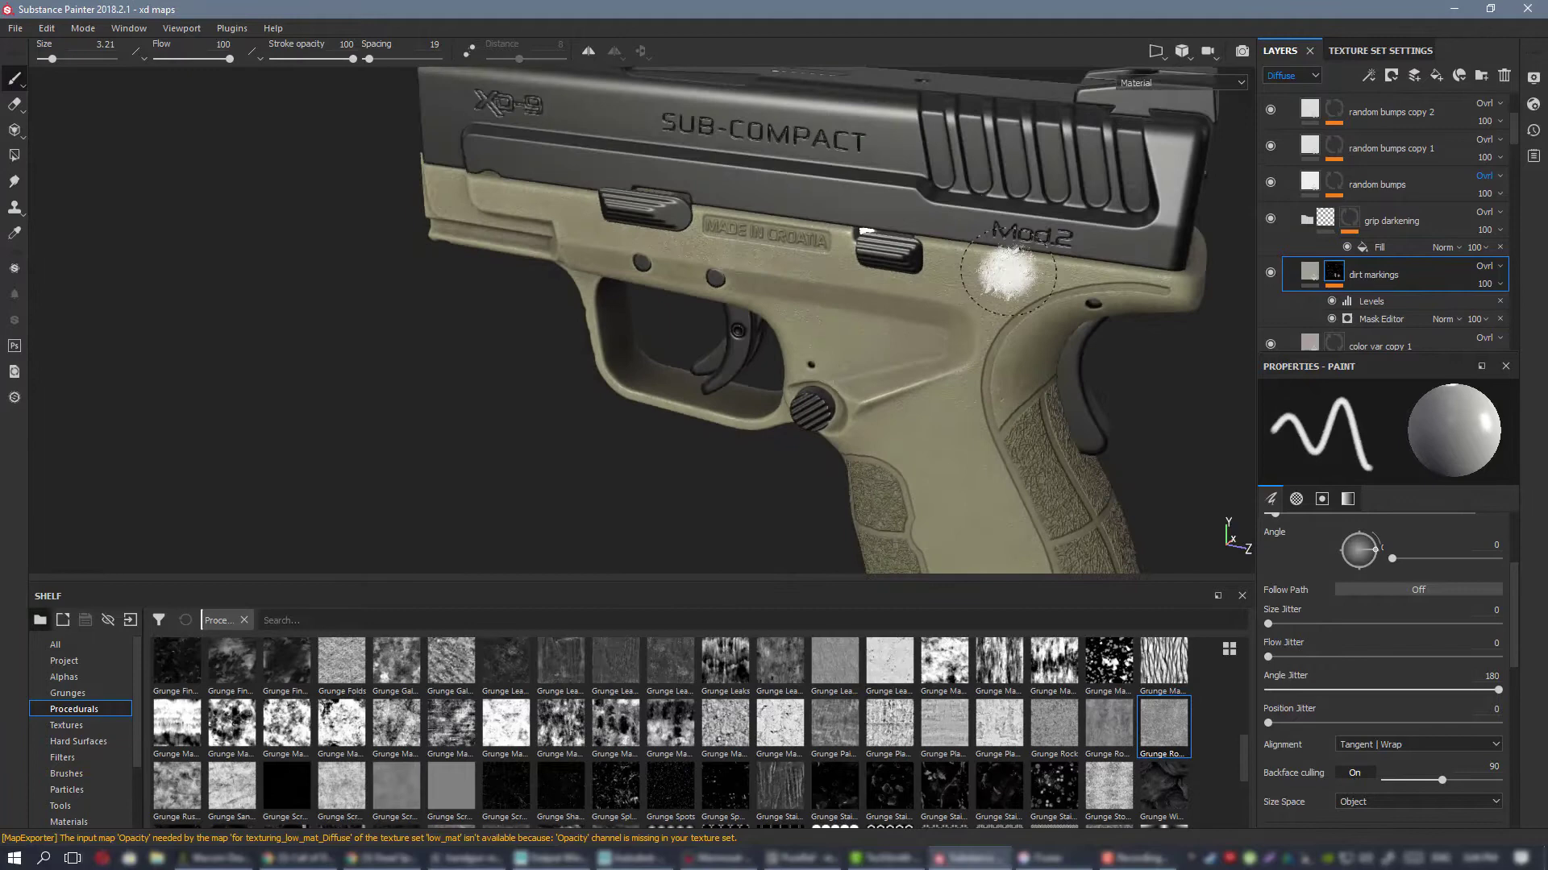
Step: Toggle the dirt markings layer's visibility and examine the MADE IN CROATIA lettering up close
click(1270, 272)
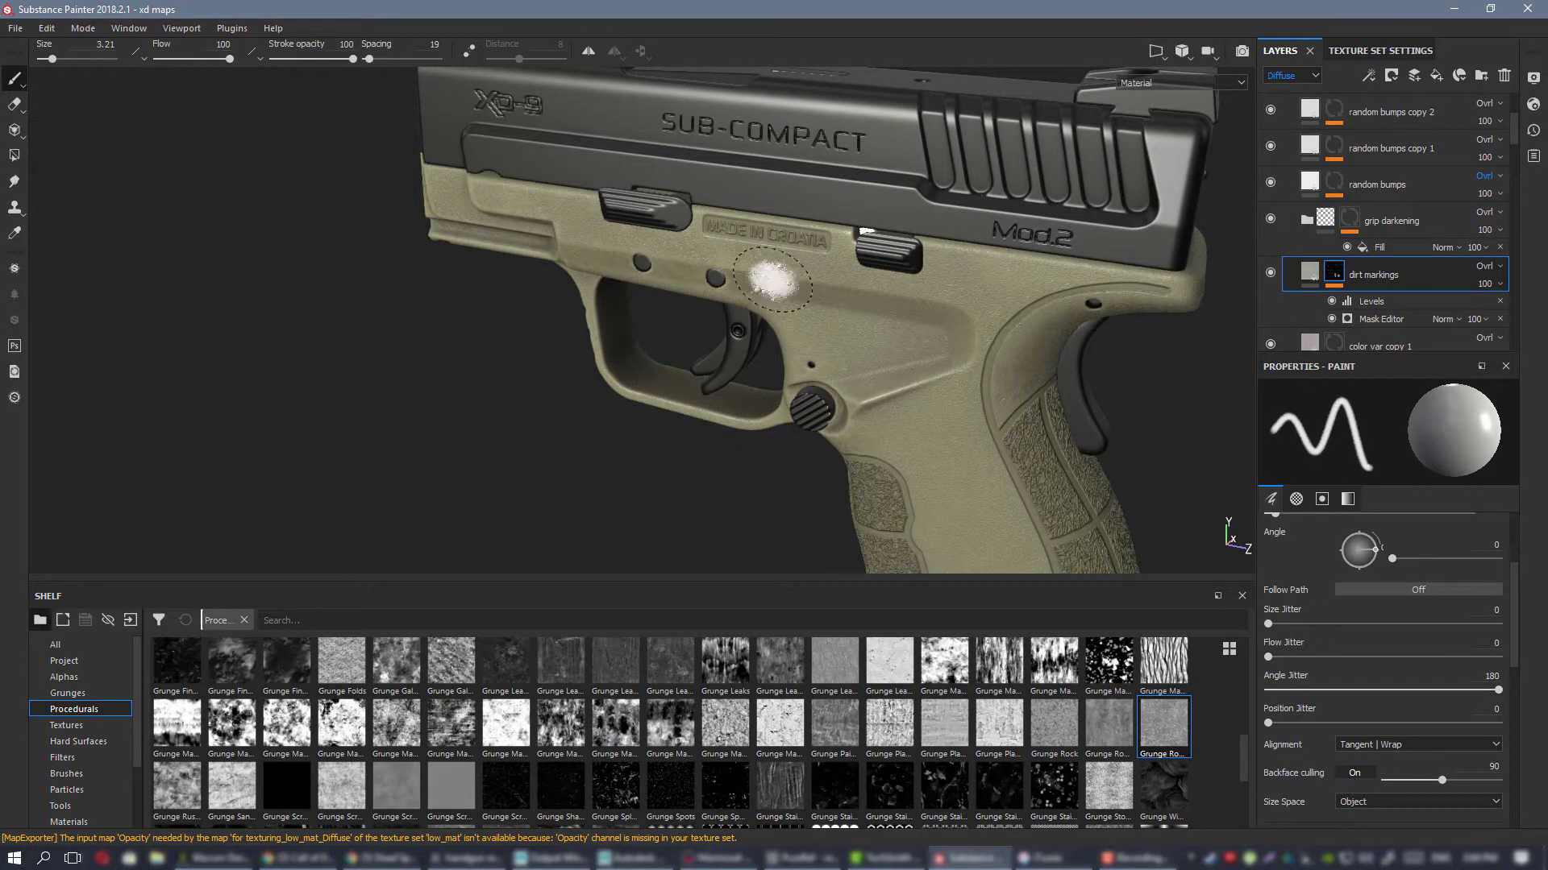
alt+right_drag(773, 276, 839, 283)
alt+shift+drag(840, 282, 975, 249)
alt+right_drag(975, 249, 907, 408)
alt+drag(906, 409, 902, 366)
alt+right_drag(902, 366, 757, 269)
alt+drag(757, 269, 760, 248)
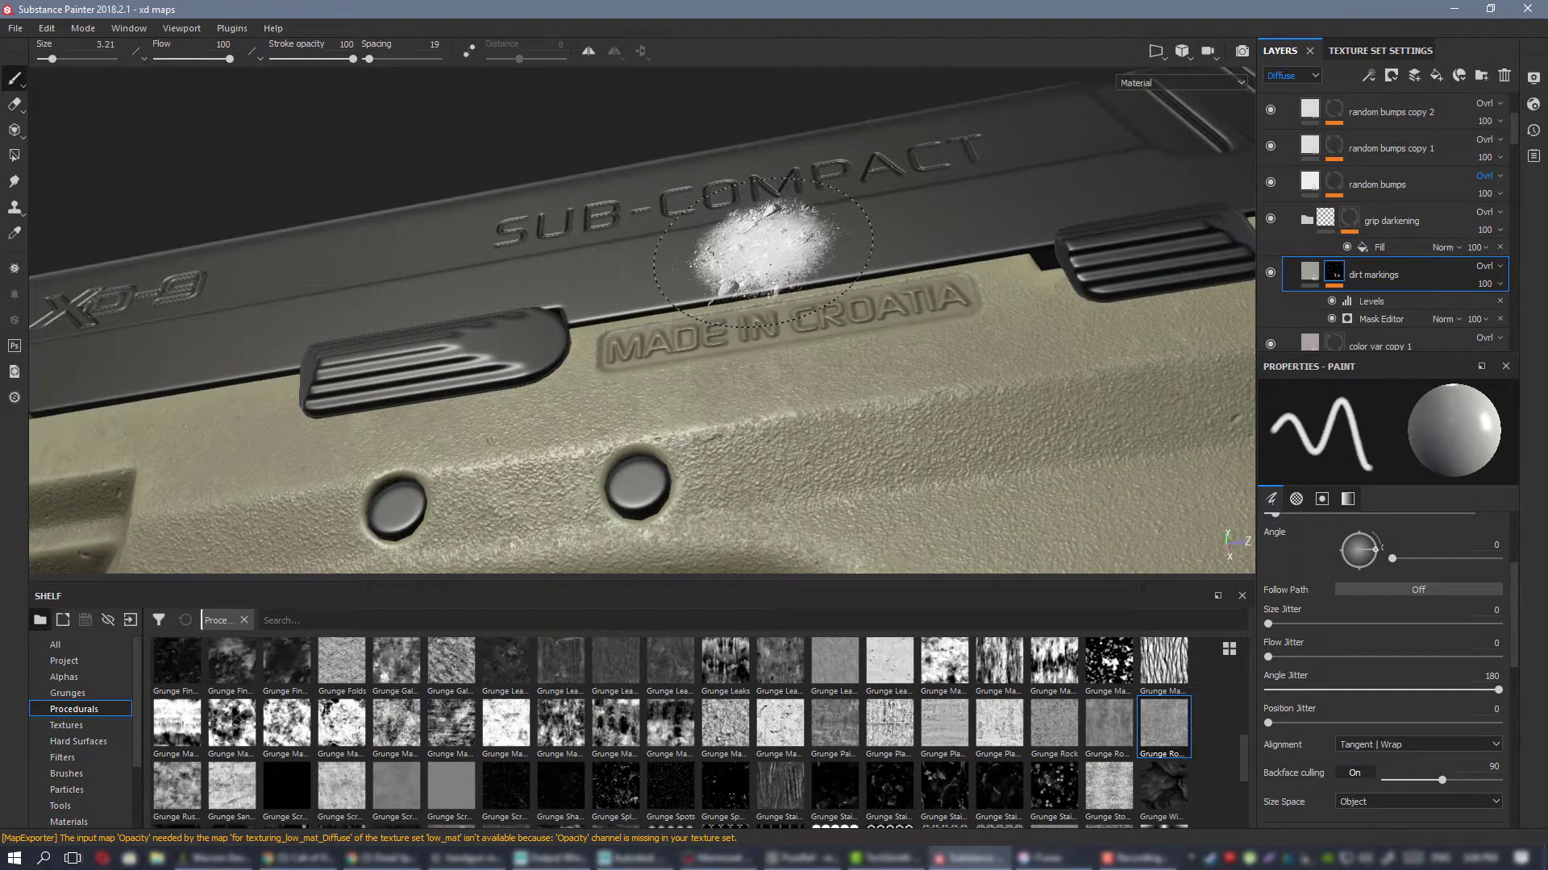
alt+drag(762, 254, 798, 400)
alt+right_drag(798, 400, 860, 379)
alt+middle_drag(860, 379, 814, 274)
Step: Reduce the brush size to 0.63 and inspect the dirt across the frame from several angles and distances
mouse_move(815, 290)
ctrl+right_down()
mouse_move(766, 290)
mouse_move(806, 290)
ctrl+right_up()
alt+right_drag(926, 394, 715, 329)
alt+drag(715, 329, 697, 334)
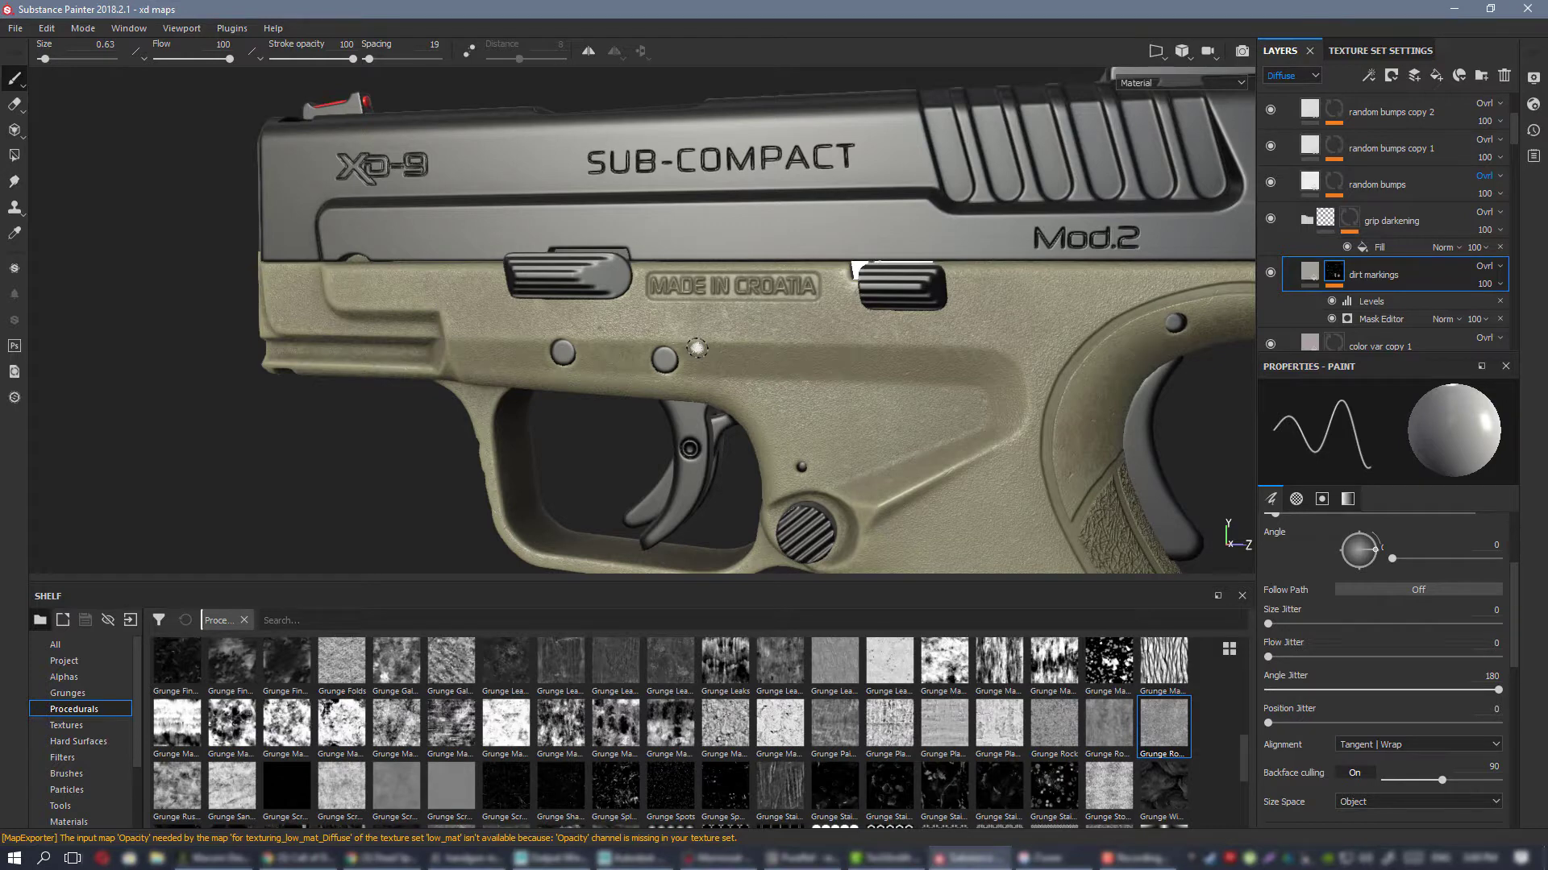
alt+drag(839, 406, 895, 359)
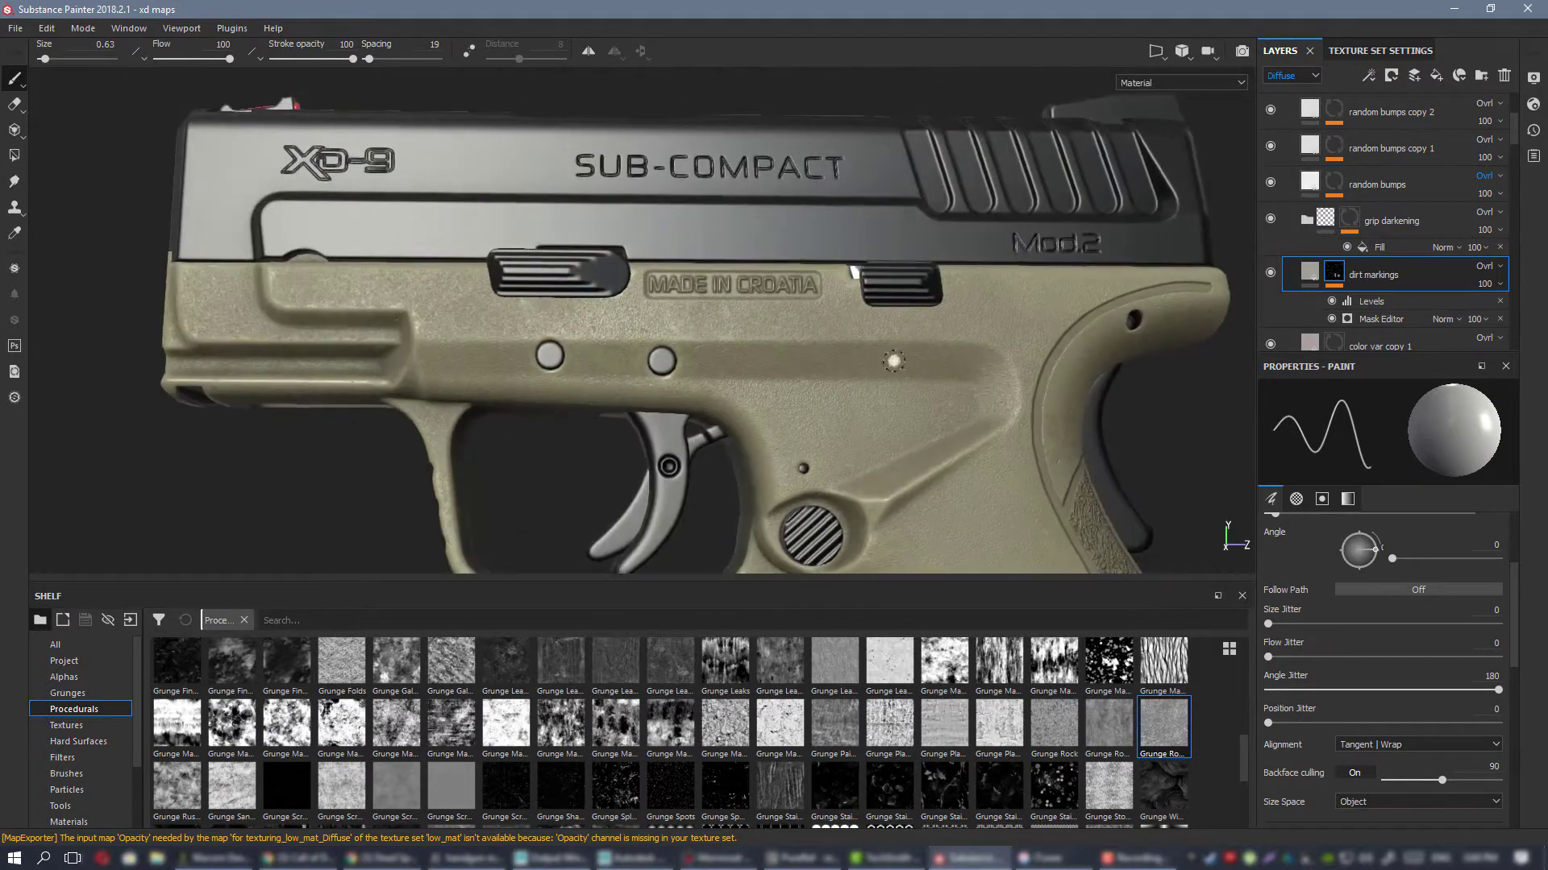
alt+right_drag(894, 360, 770, 359)
alt+middle_drag(771, 359, 763, 299)
alt+drag(763, 299, 653, 280)
alt+right_drag(653, 280, 743, 234)
alt+middle_drag(743, 234, 784, 254)
mouse_move(784, 254)
alt+mouse_down()
mouse_move(760, 278)
mouse_move(850, 290)
mouse_move(798, 252)
alt+mouse_up()
alt+right_drag(798, 253, 919, 322)
alt+drag(919, 323, 875, 342)
alt+right_drag(791, 376, 612, 266)
alt+middle_drag(812, 365, 757, 235)
alt+drag(756, 235, 723, 255)
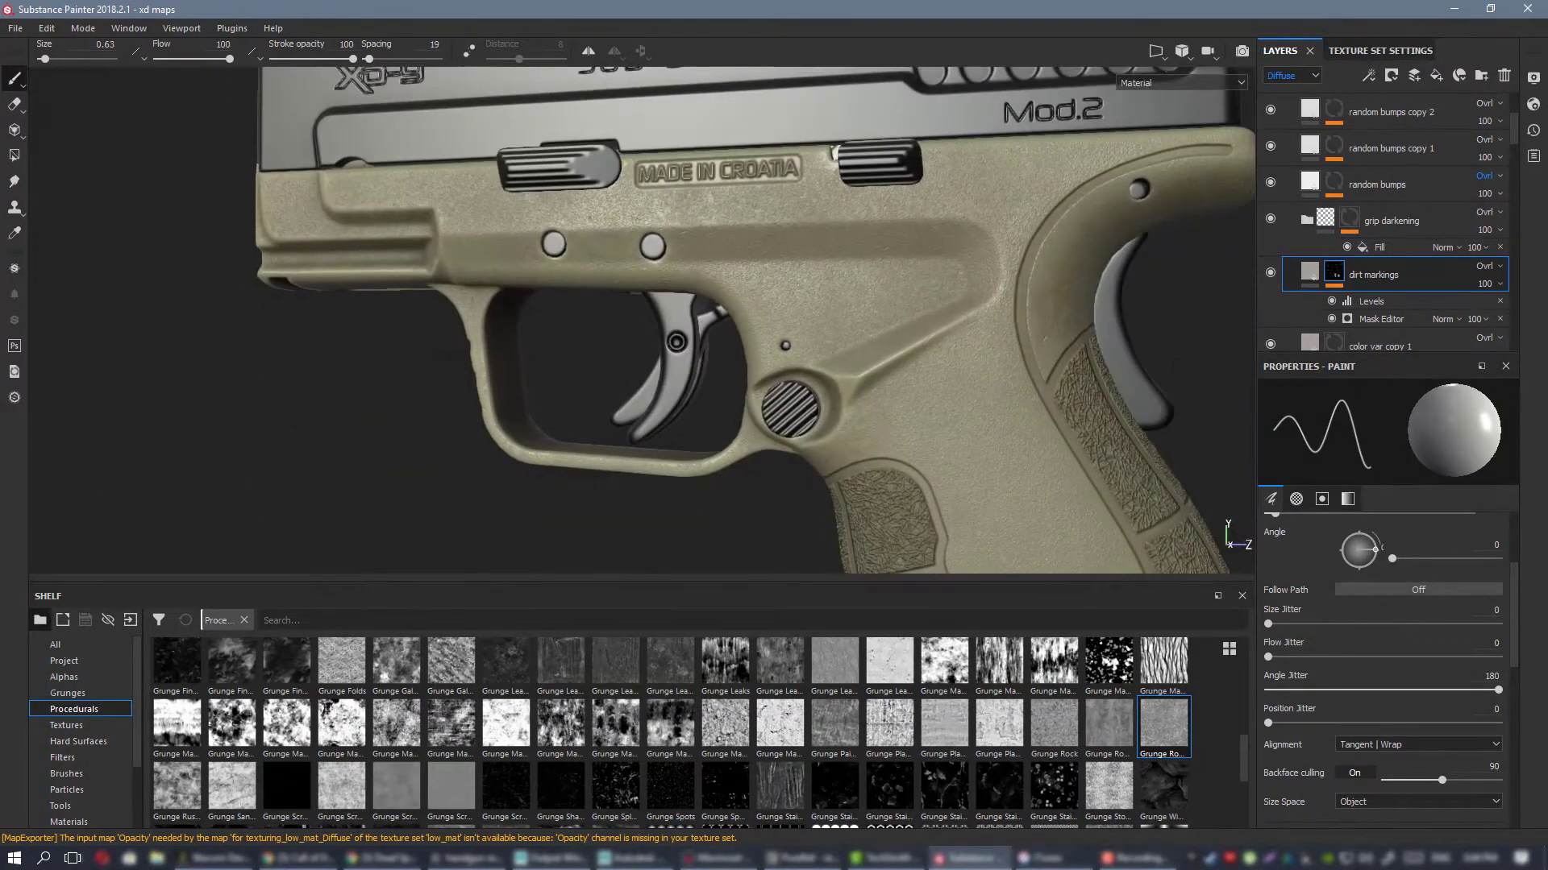
Step: Switch to PureRef, examine dirt and wear in the Springfield Armory reference photo, and return to Substance Painter
key(alt+Tab)
right_drag(1270, 390, 1247, 443)
scroll(1247, 443, down, 4)
scroll(1224, 443, up, 4)
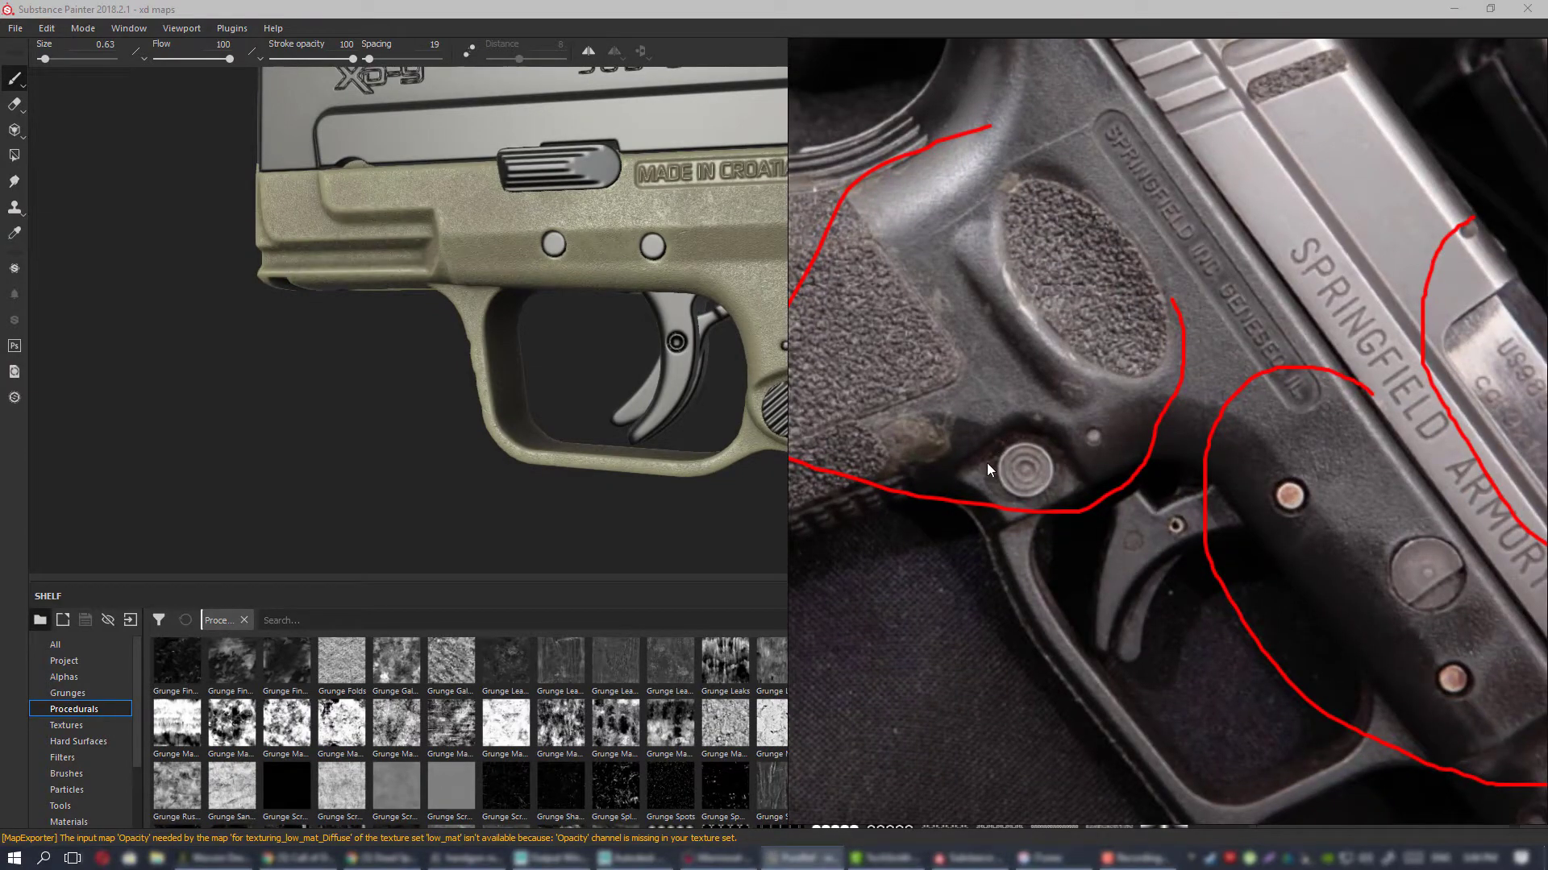
scroll(1085, 534, down, 4)
scroll(1067, 558, up, 4)
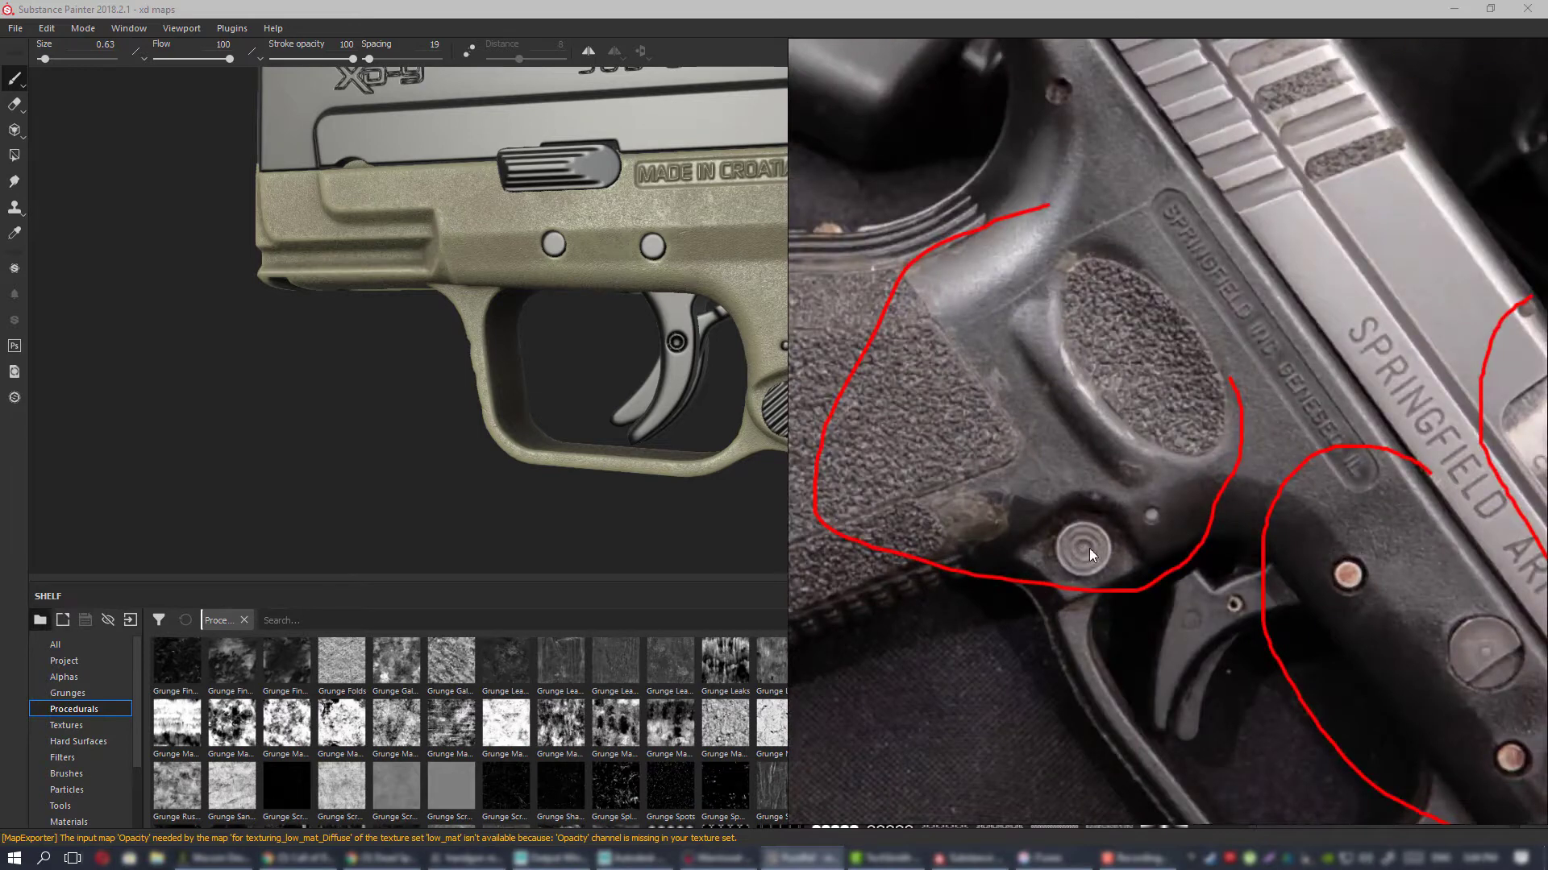
key(alt+Tab)
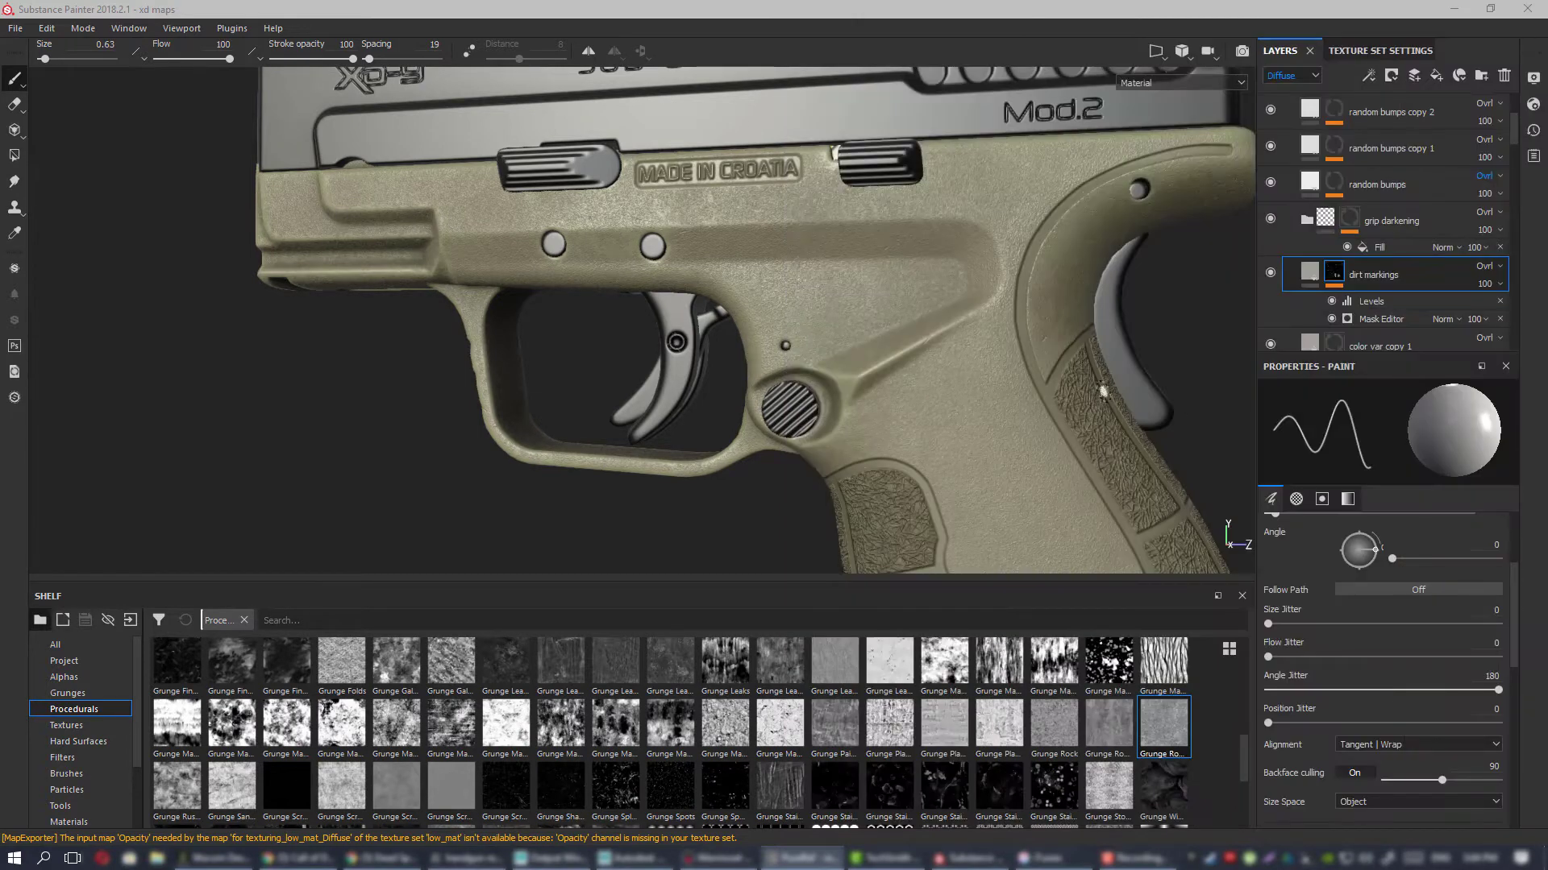
Step: Toggle the dirt markings layer off and on to compare the frame around the trigger and lettering
mouse_move(1102, 392)
alt+mouse_down()
mouse_move(940, 349)
mouse_move(731, 349)
mouse_move(809, 380)
alt+mouse_up()
alt+right_drag(808, 380, 751, 442)
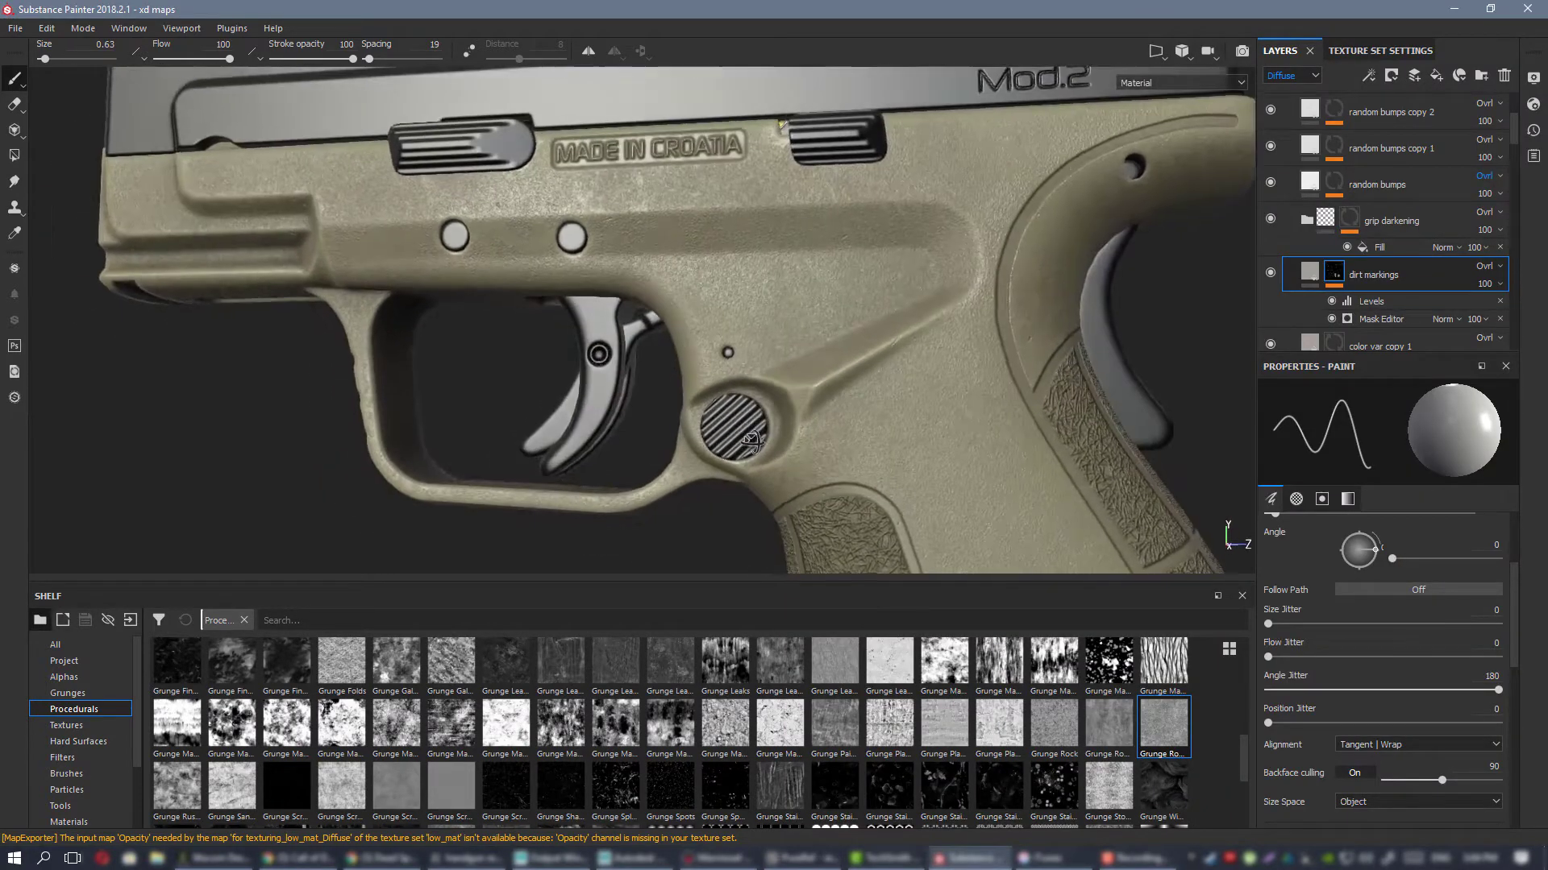
click(1271, 271)
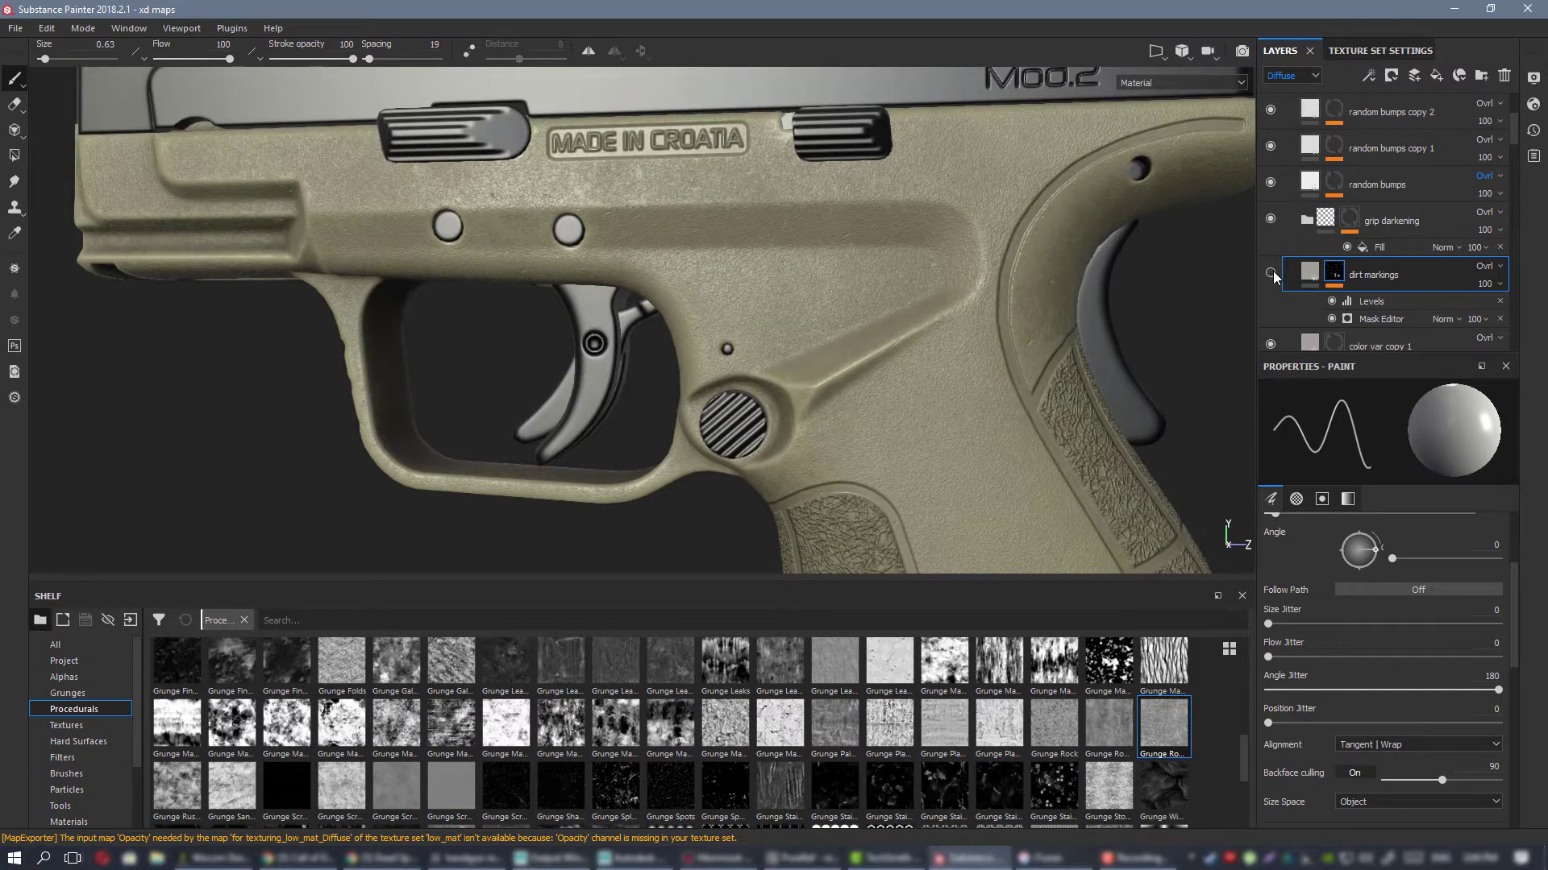
click(1271, 271)
alt+right_drag(908, 378, 757, 284)
alt+drag(758, 284, 746, 274)
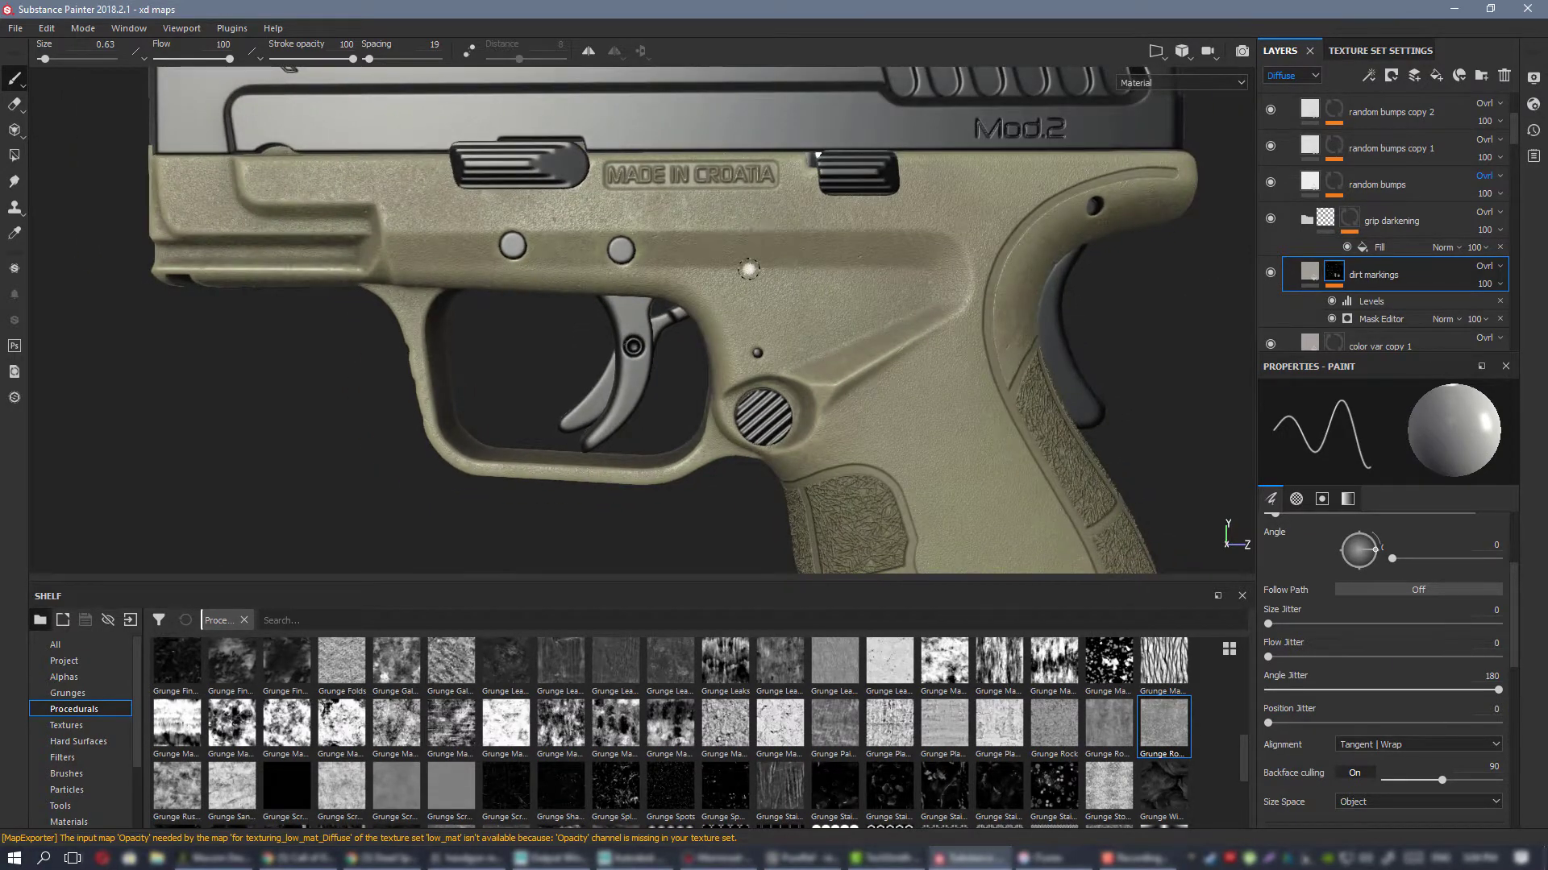
Step: Inspect the recessed number on the lower grip, toggling the dirt markings layer's visibility to compare
alt+right_drag(869, 357, 791, 321)
alt+drag(791, 321, 830, 310)
alt+middle_drag(831, 310, 701, 242)
alt+drag(701, 241, 746, 249)
alt+right_drag(747, 249, 815, 310)
alt+drag(814, 311, 835, 328)
alt+middle_drag(835, 329, 786, 282)
alt+right_drag(785, 282, 798, 363)
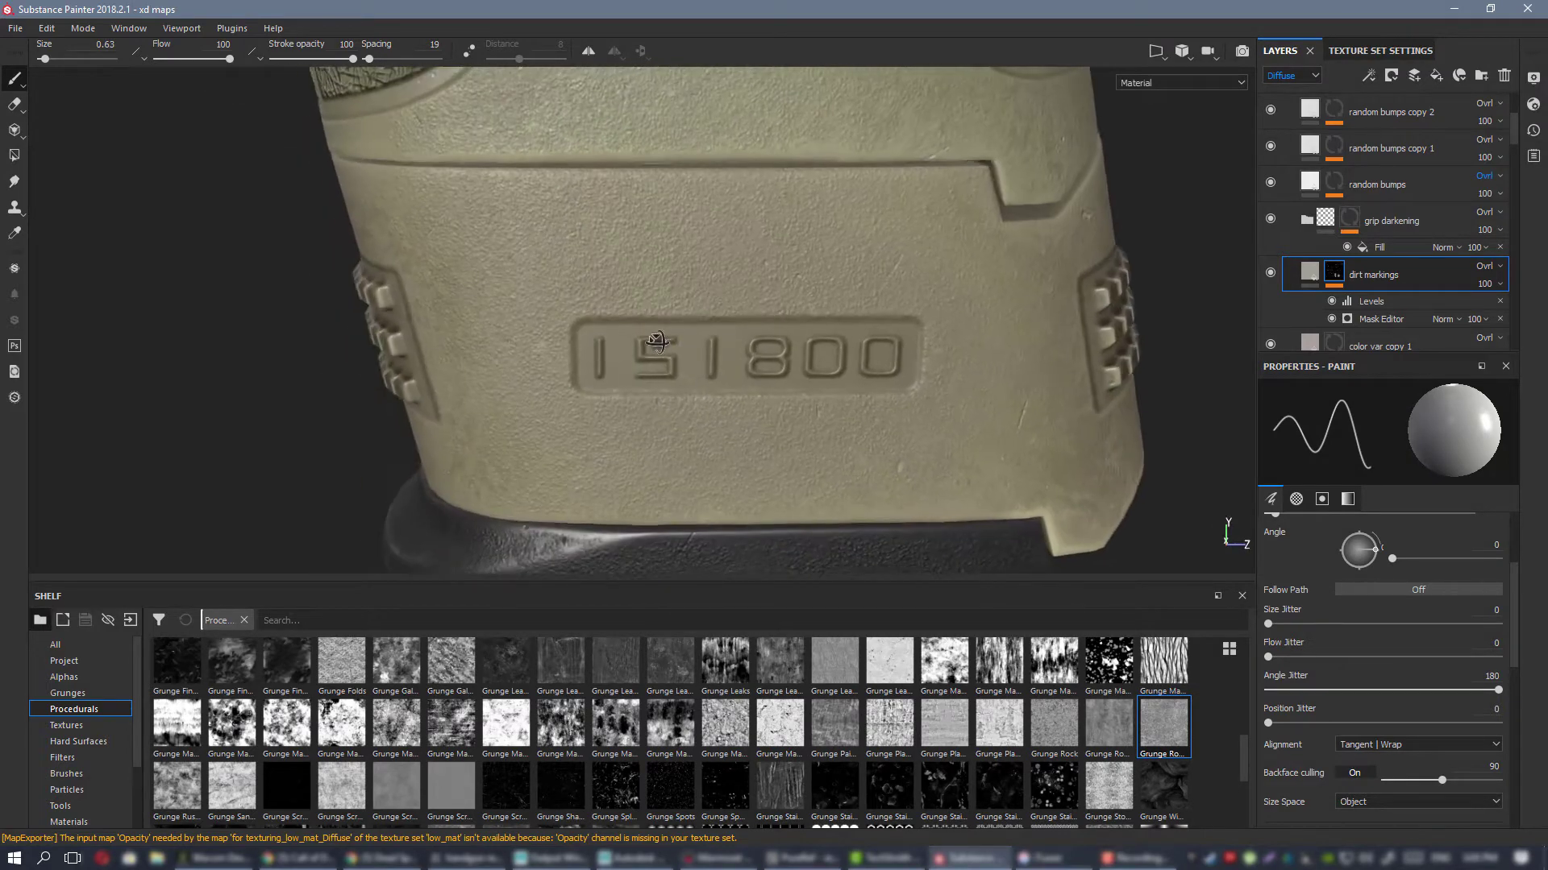
click(1270, 273)
mouse_move(985, 270)
alt+mouse_down()
mouse_move(860, 269)
mouse_move(902, 314)
mouse_move(973, 289)
alt+mouse_up()
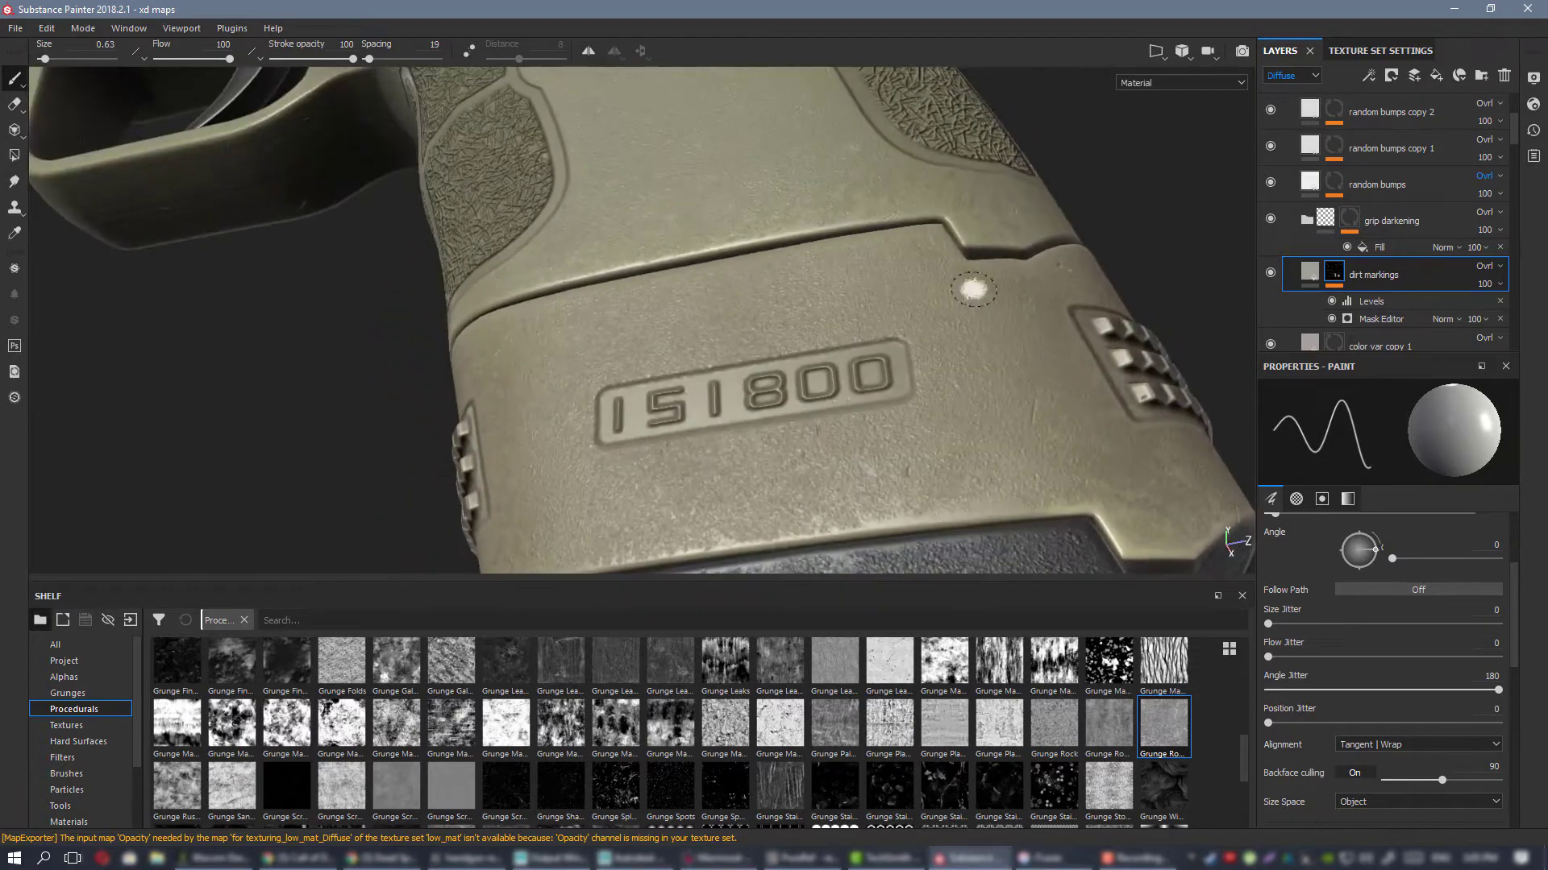
click(1268, 270)
Step: Examine the dirt on the grip and trigger guard and rotate the environment lighting
scroll(709, 314, down, 3)
alt+drag(709, 314, 788, 363)
alt+right_drag(788, 363, 815, 390)
alt+drag(814, 391, 743, 397)
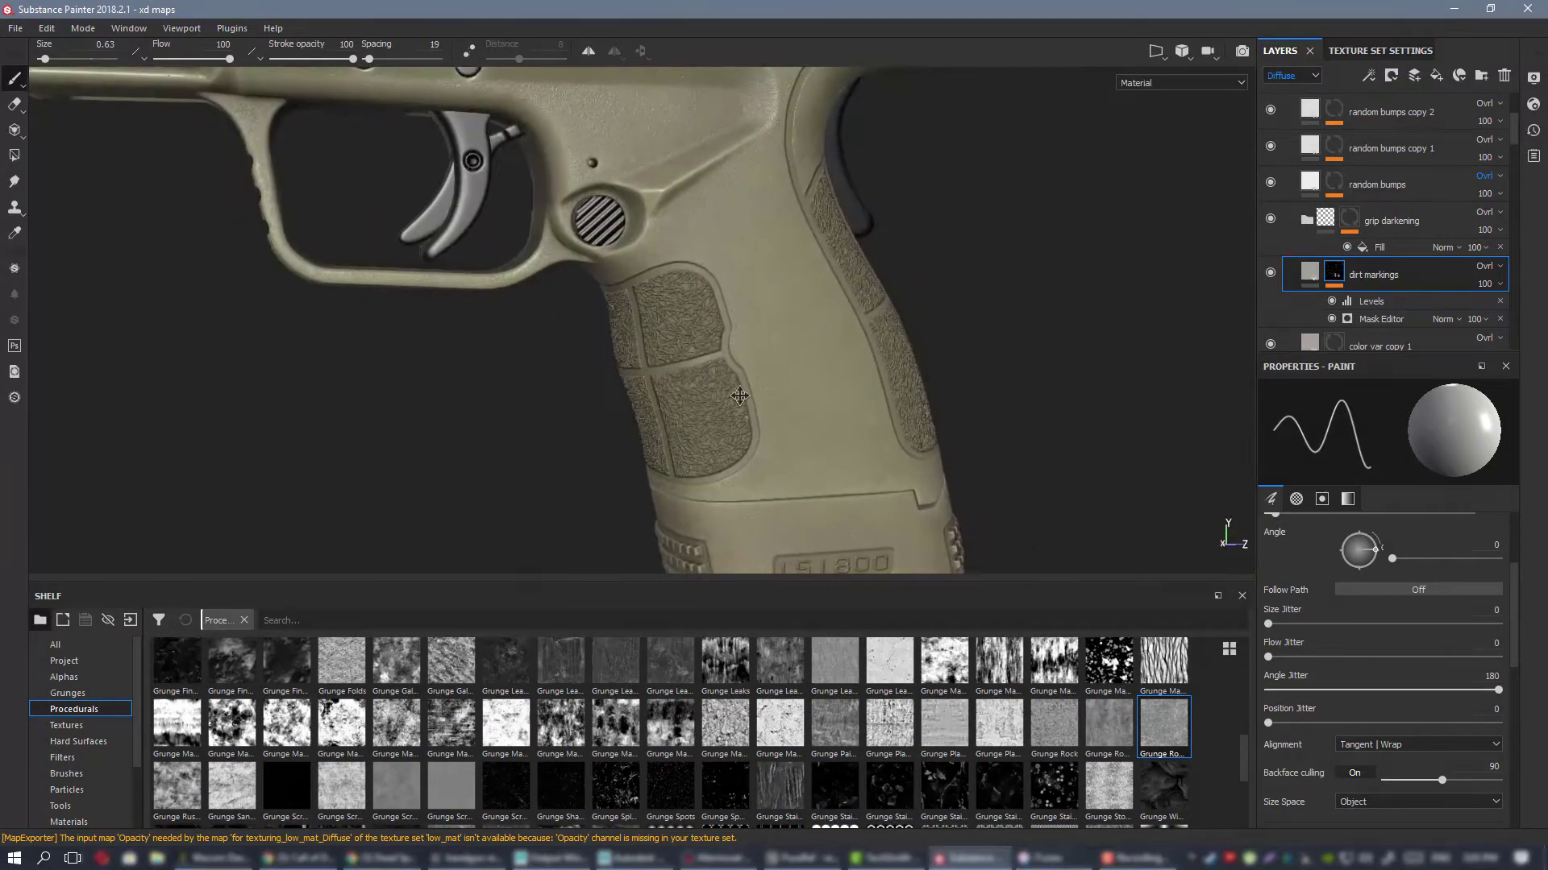
alt+middle_drag(609, 109, 754, 404)
alt+drag(753, 403, 685, 302)
scroll(755, 379, down, 2)
shift+right_drag(685, 302, 972, 288)
Step: Examine the pistol's opposite side and the lettered side again under different lighting angles
alt+middle_drag(972, 288, 580, 311)
scroll(581, 310, down, 2)
alt+drag(580, 311, 471, 423)
alt+middle_drag(472, 424, 557, 266)
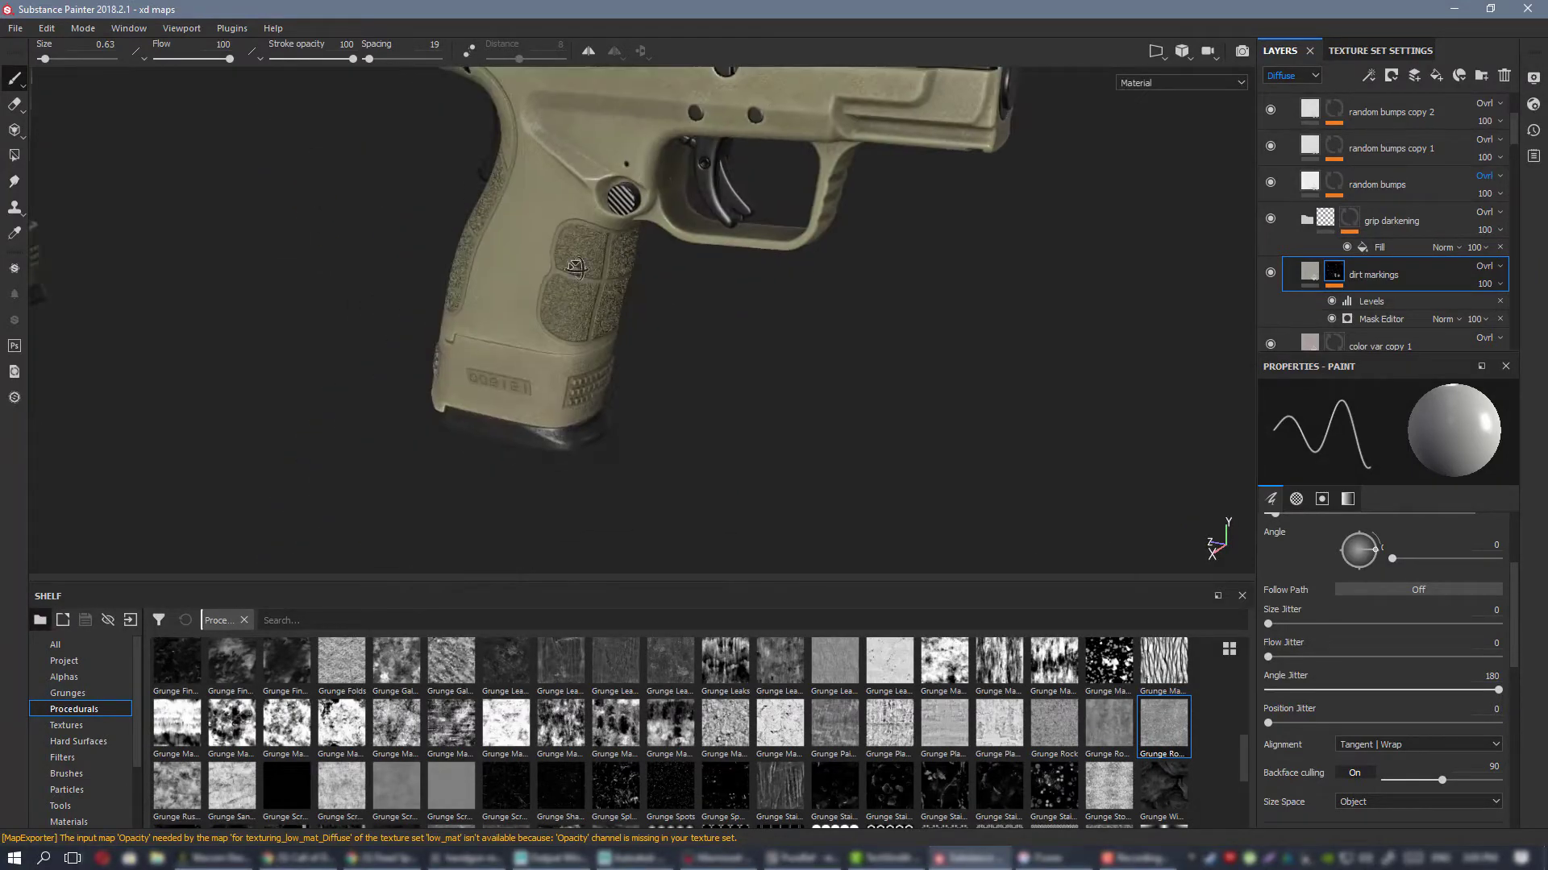
alt+drag(558, 266, 578, 240)
alt+middle_drag(579, 241, 564, 371)
alt+drag(564, 371, 915, 241)
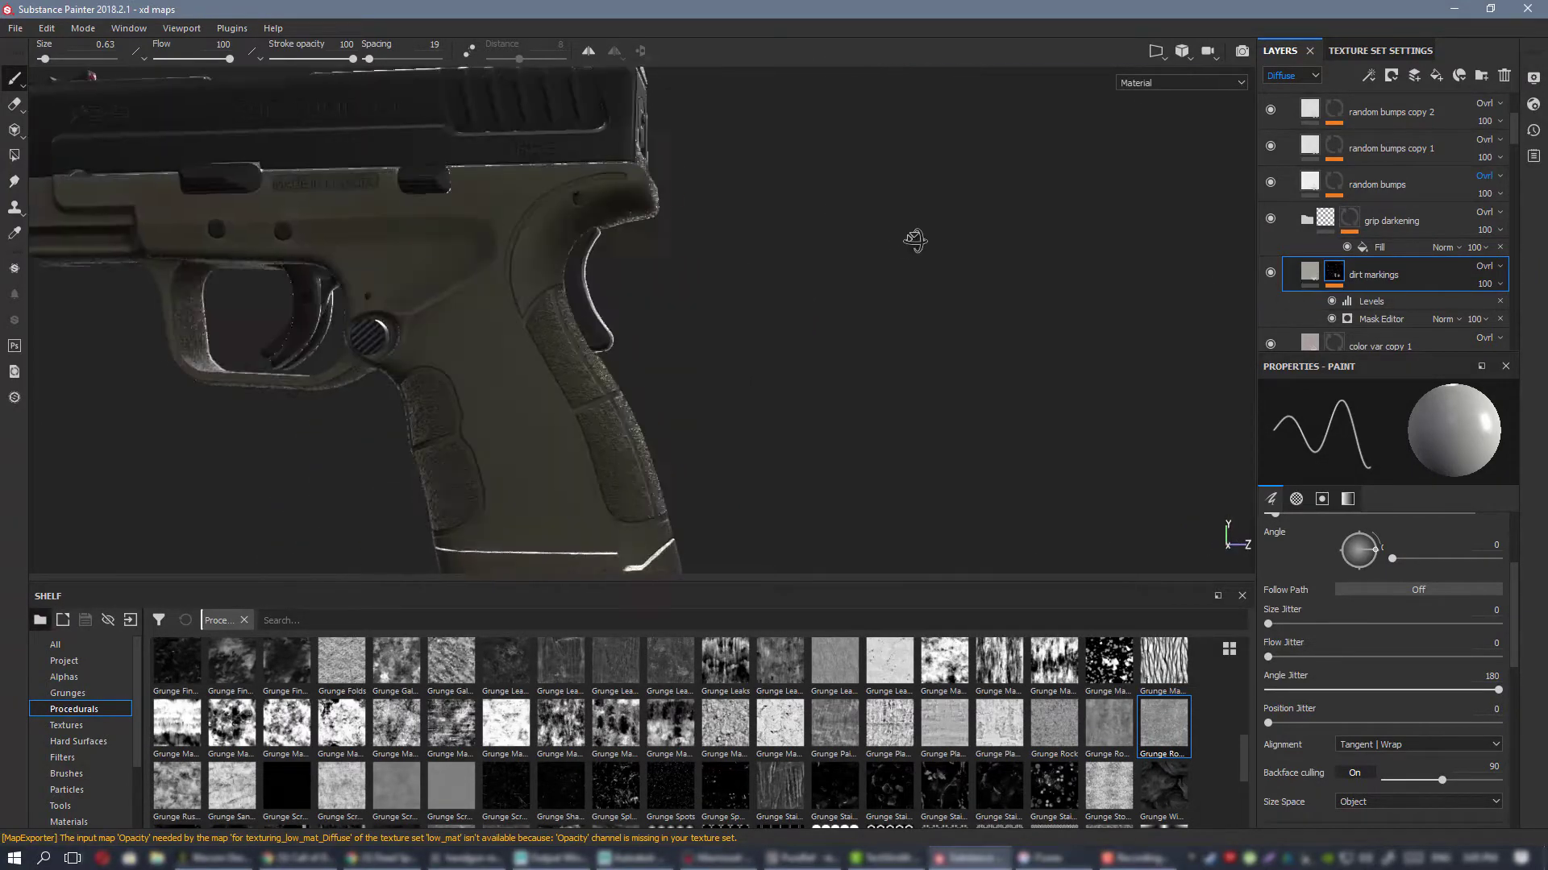
shift+right_drag(916, 242, 411, 267)
alt+middle_drag(698, 266, 983, 282)
alt+right_drag(983, 282, 822, 304)
alt+drag(822, 304, 878, 283)
shift+right_drag(878, 284, 808, 283)
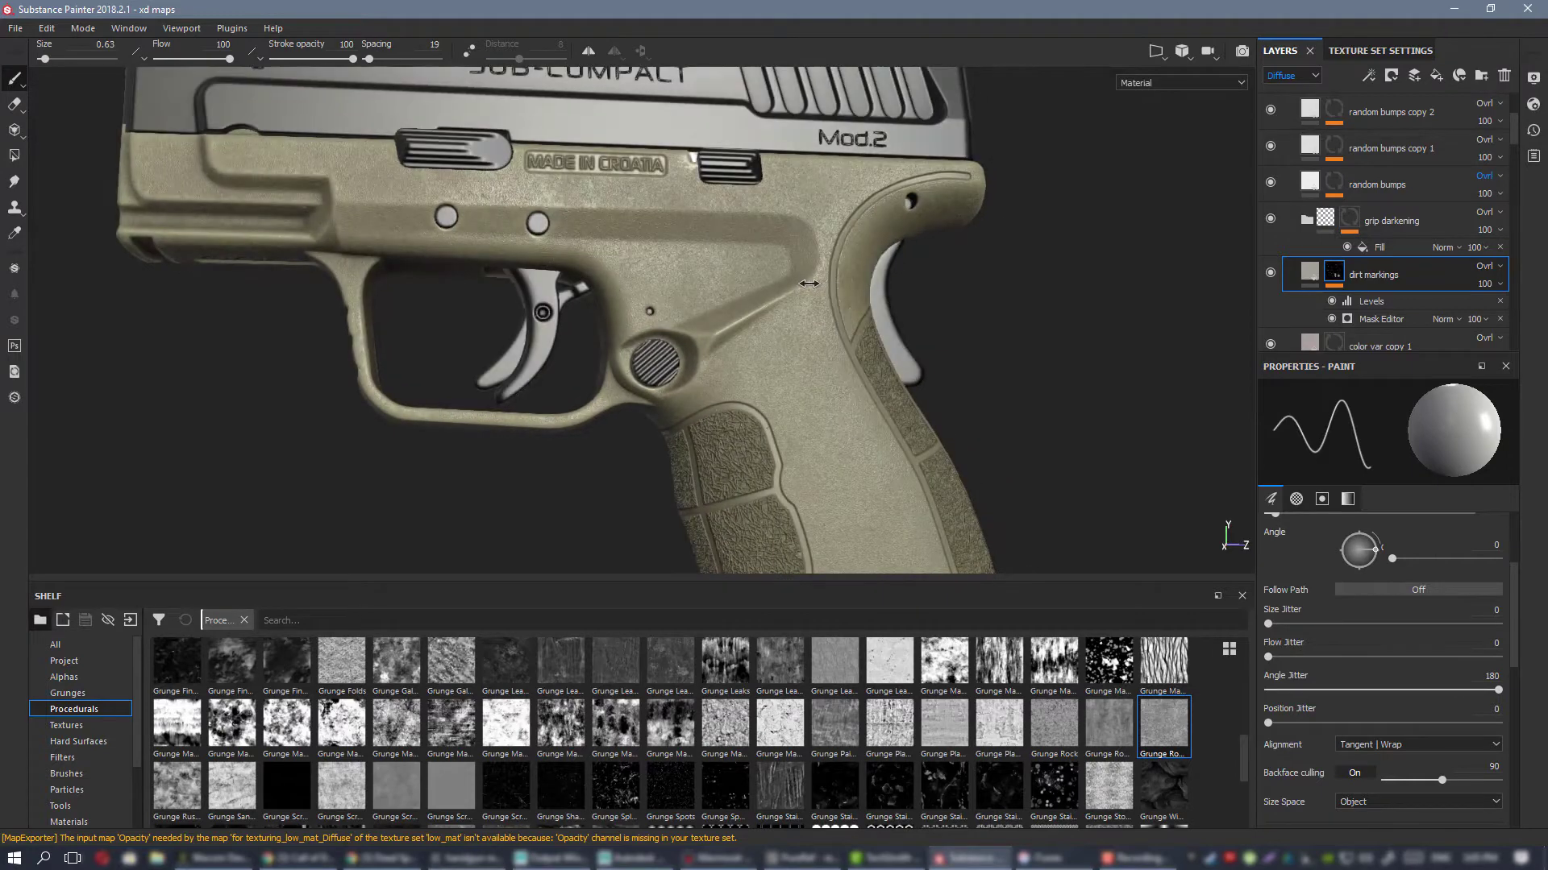
Step: Add a fill layer above random bumps copy 2 in the plastic folder and name it "dirt"
scroll(1429, 265, up, 3)
click(1436, 75)
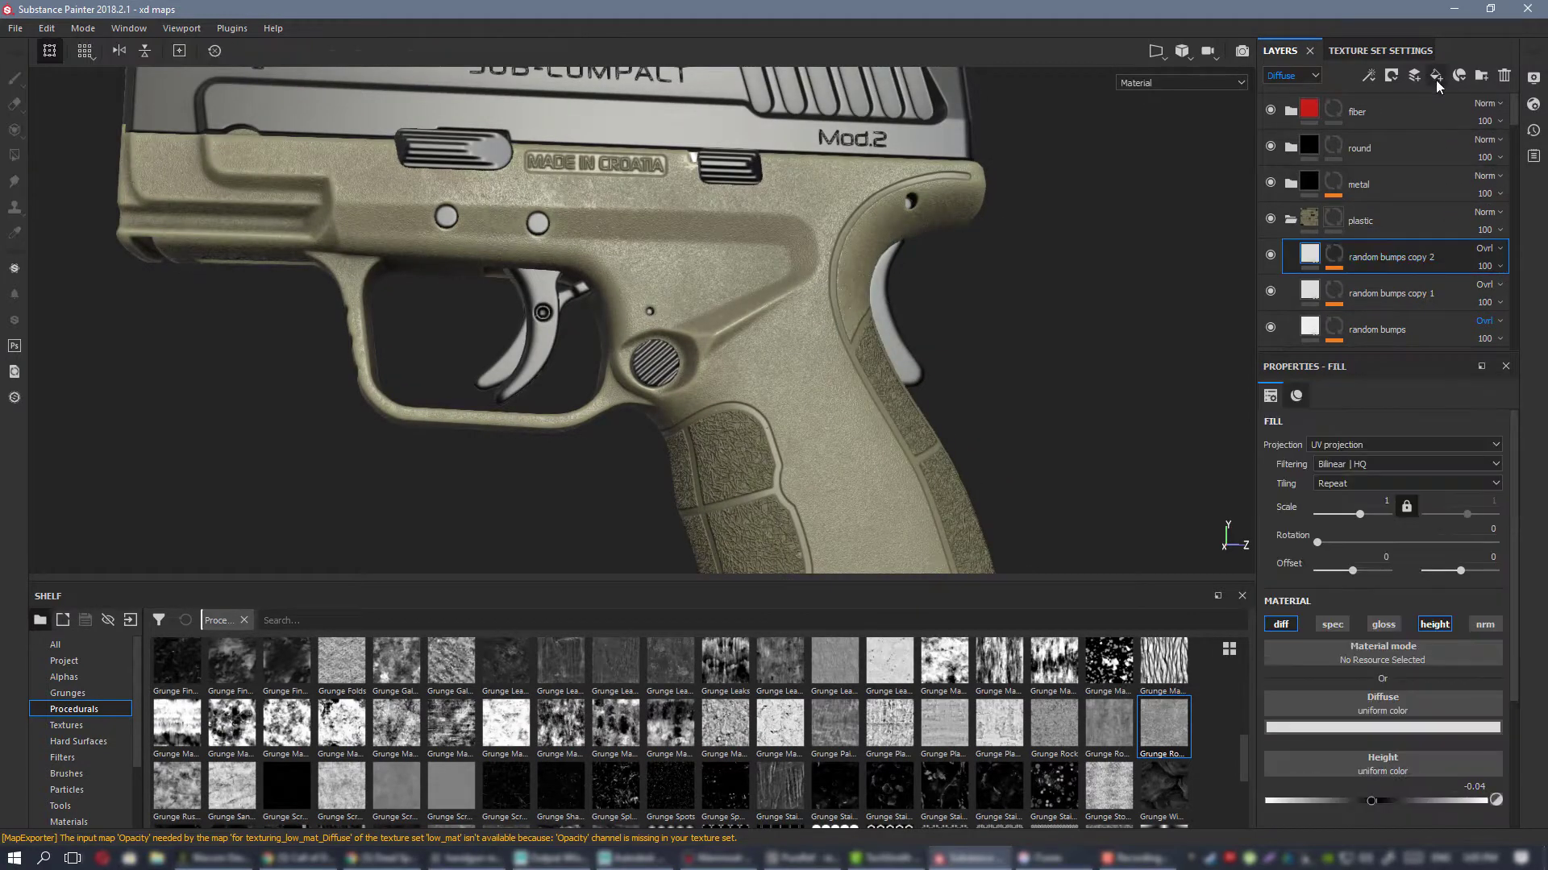
double_click(1371, 258)
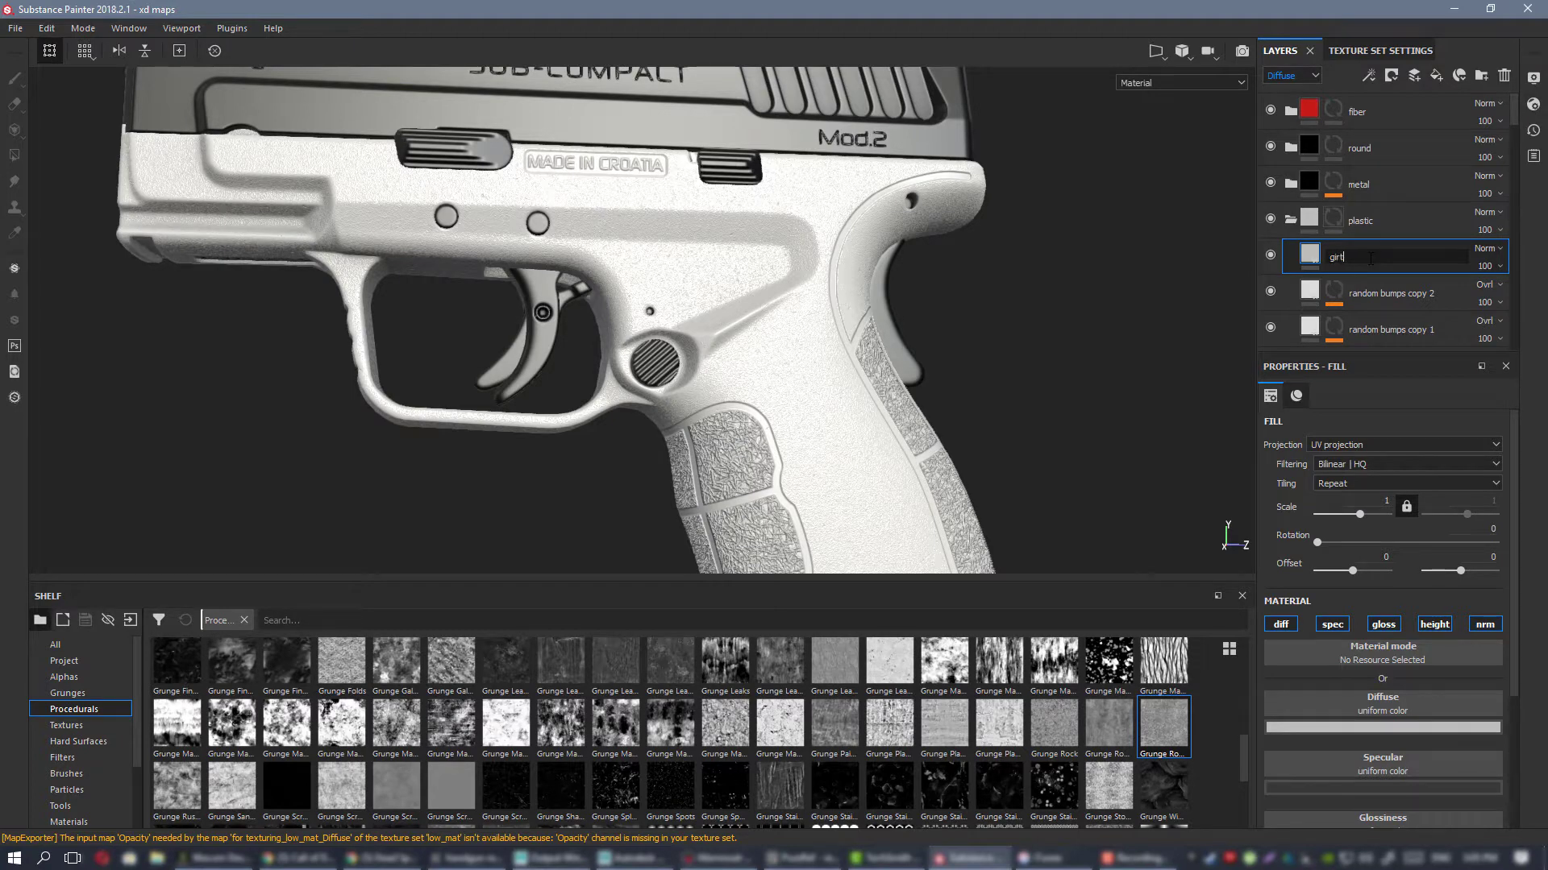
key(Return)
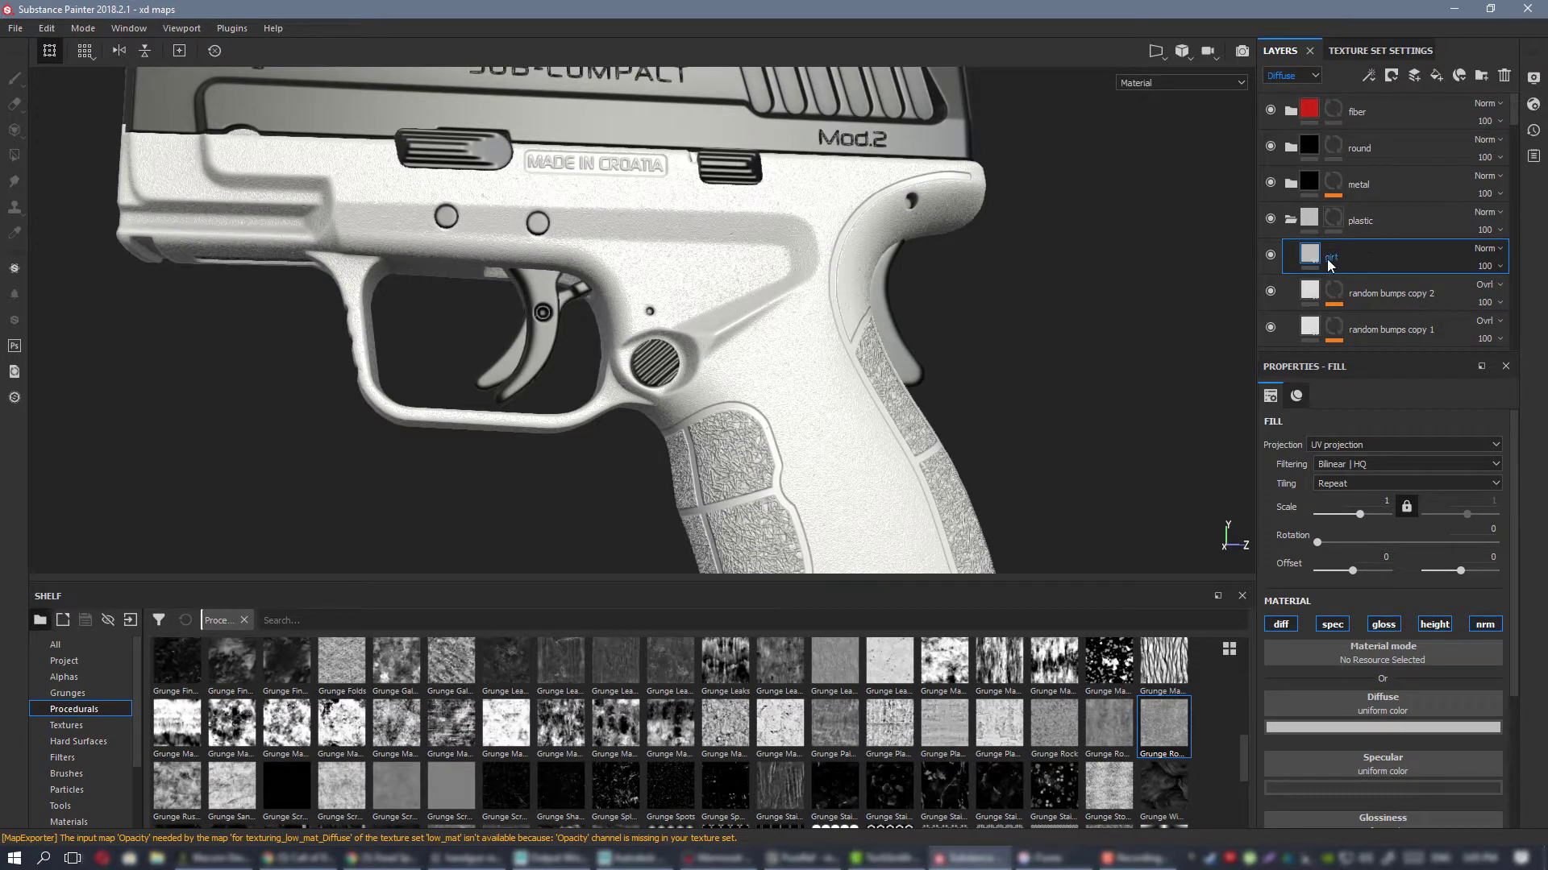
double_click(1330, 260)
key(BackSpace)
key(BackSpace)
key(BackSpace)
key(BackSpace)
text(dirt)
key(Return)
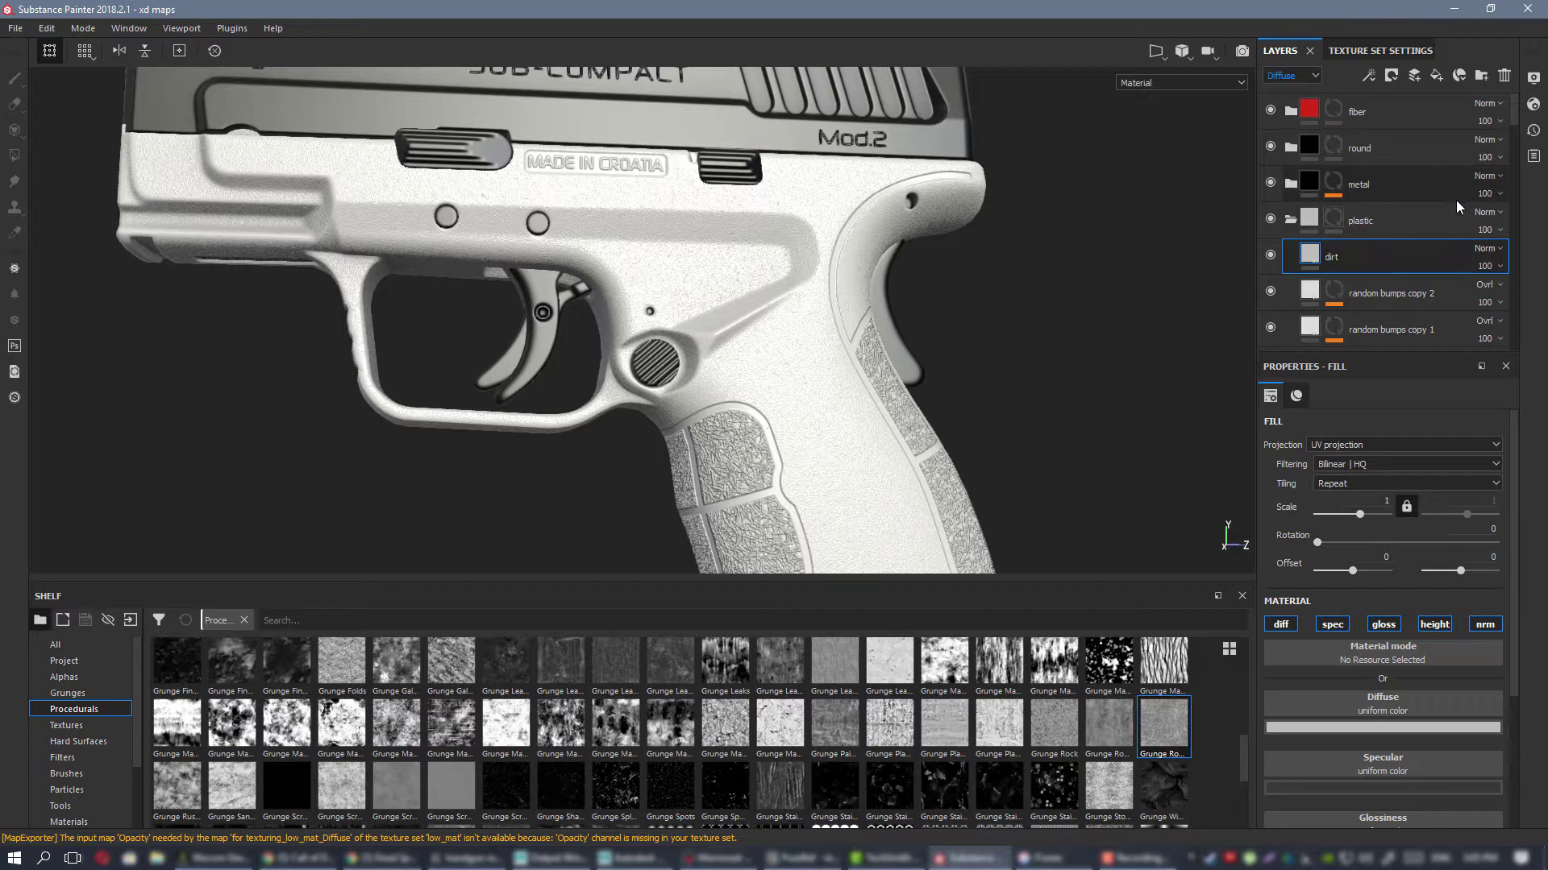
Step: Give the dirt layer a black mask and add an empty generator to that mask
scroll(703, 445, up, 3)
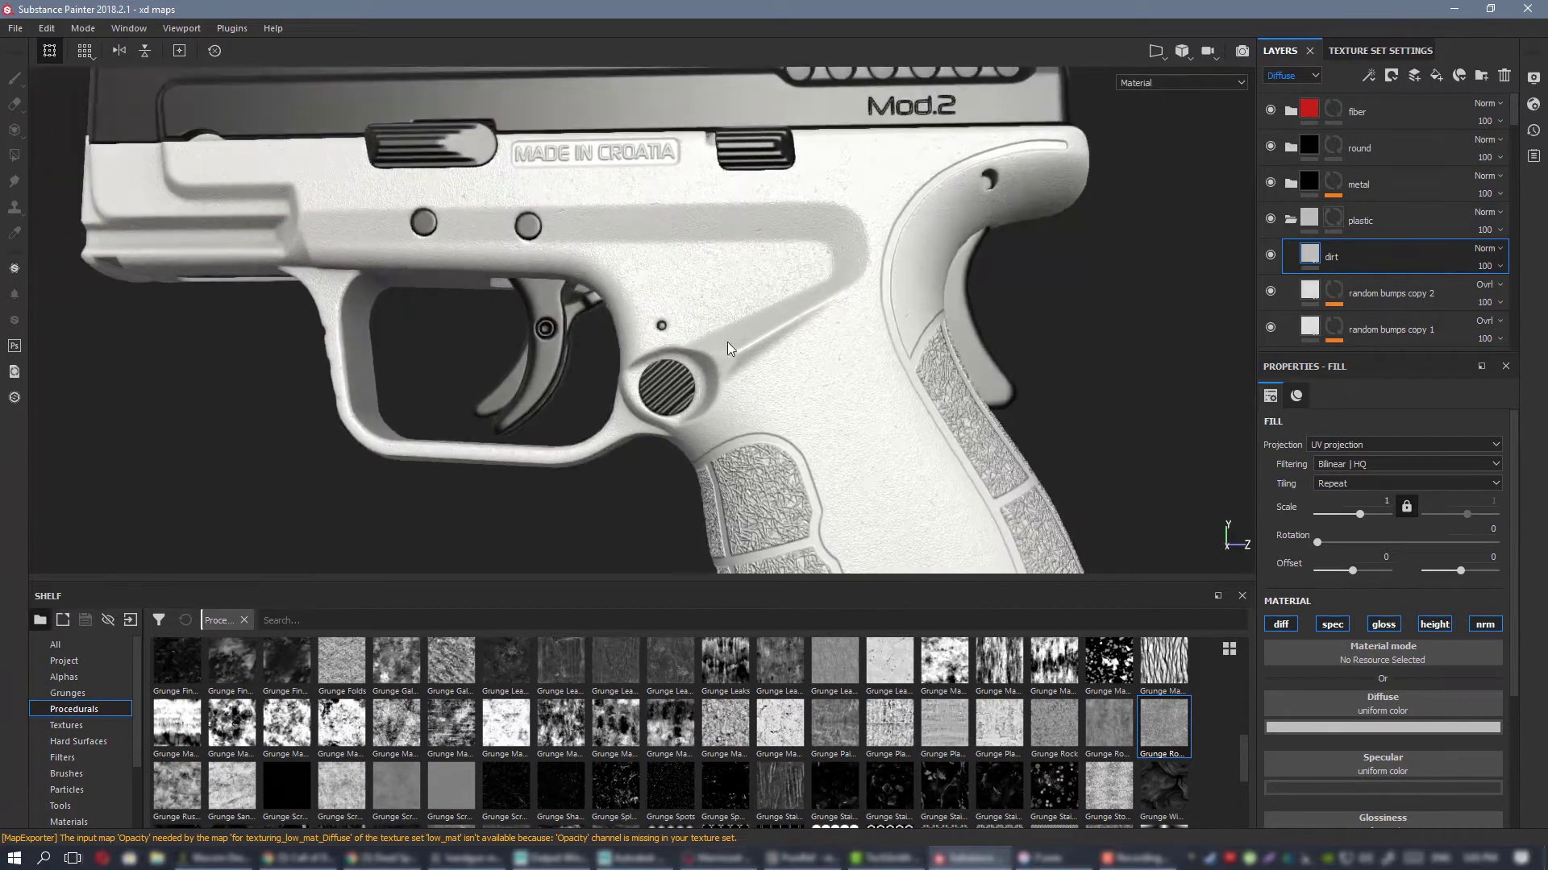
right_click(1332, 260)
click(1379, 276)
right_click(1337, 254)
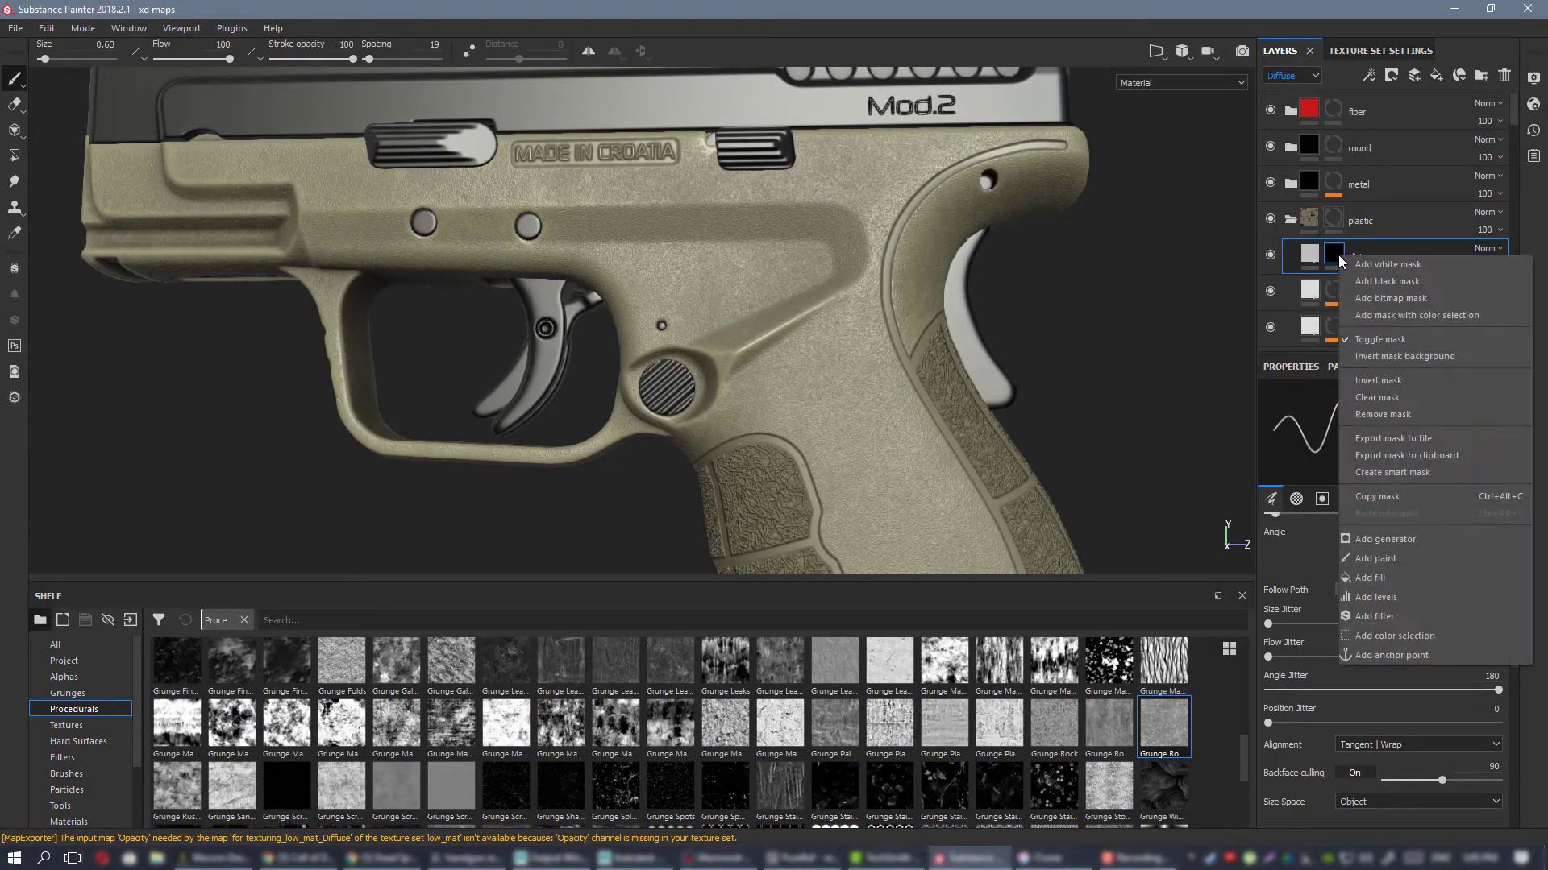
click(1436, 542)
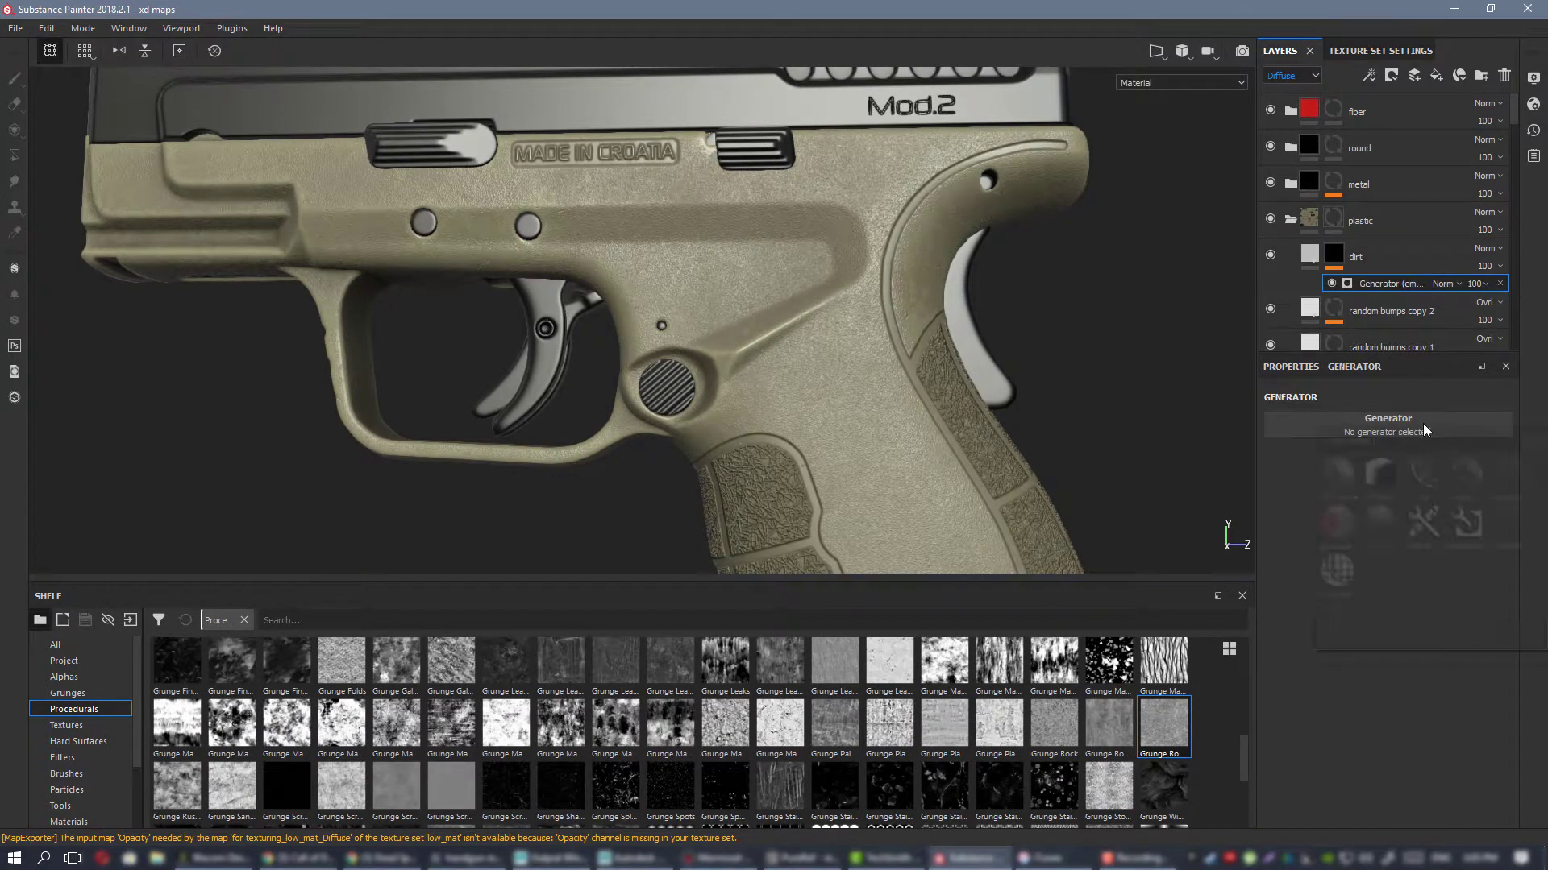
Step: Load the Mask Editor generator into the dirt mask and raise its curvature opacity, using the Cavities curvature mode
mouse_move(1474, 522)
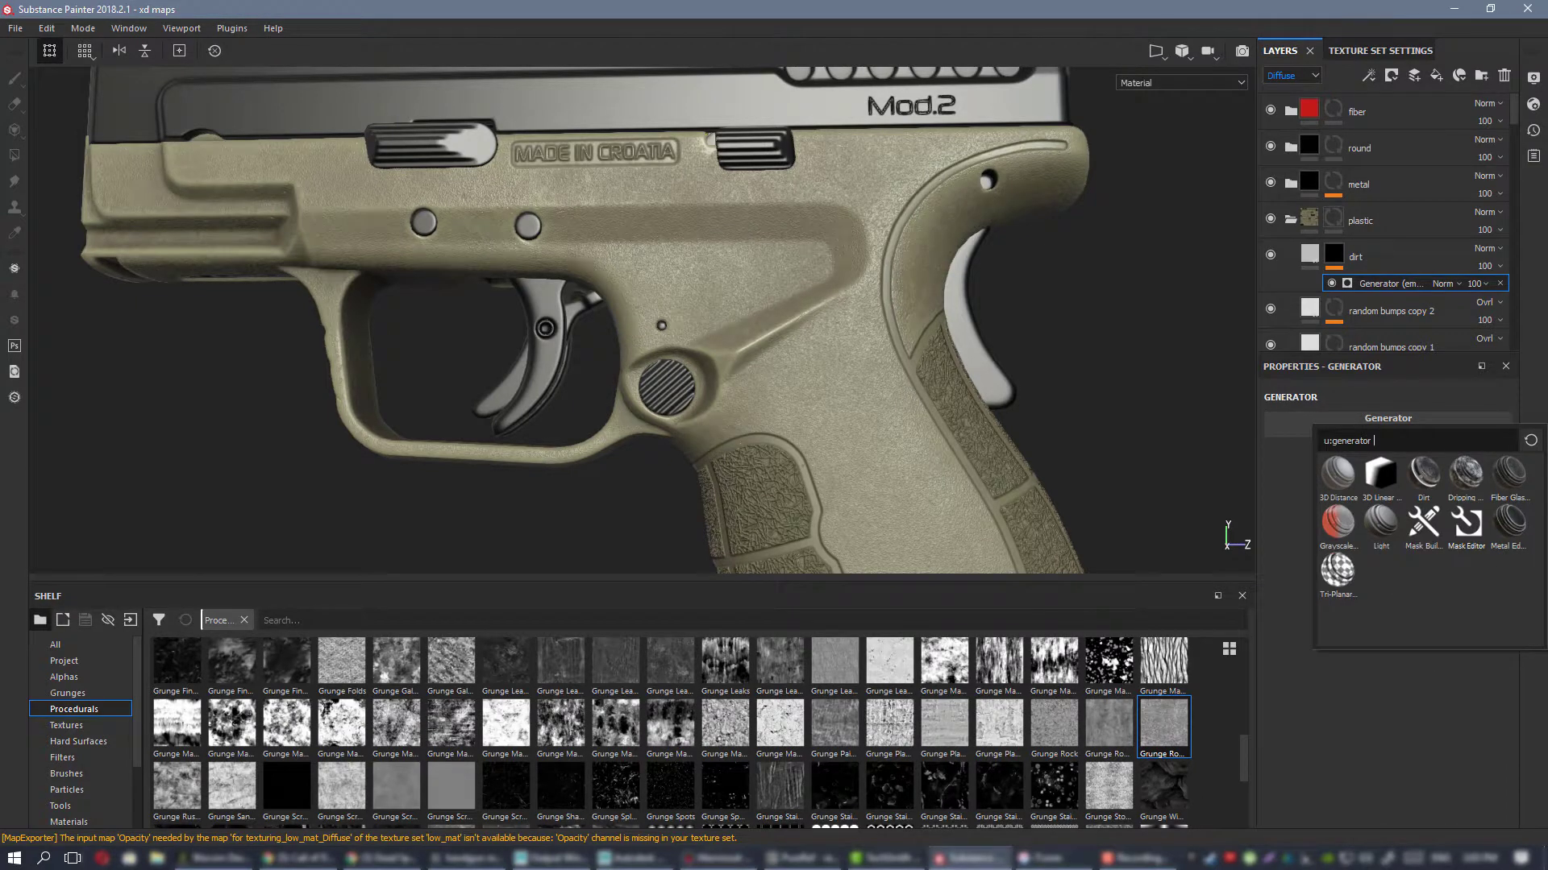
click(1466, 523)
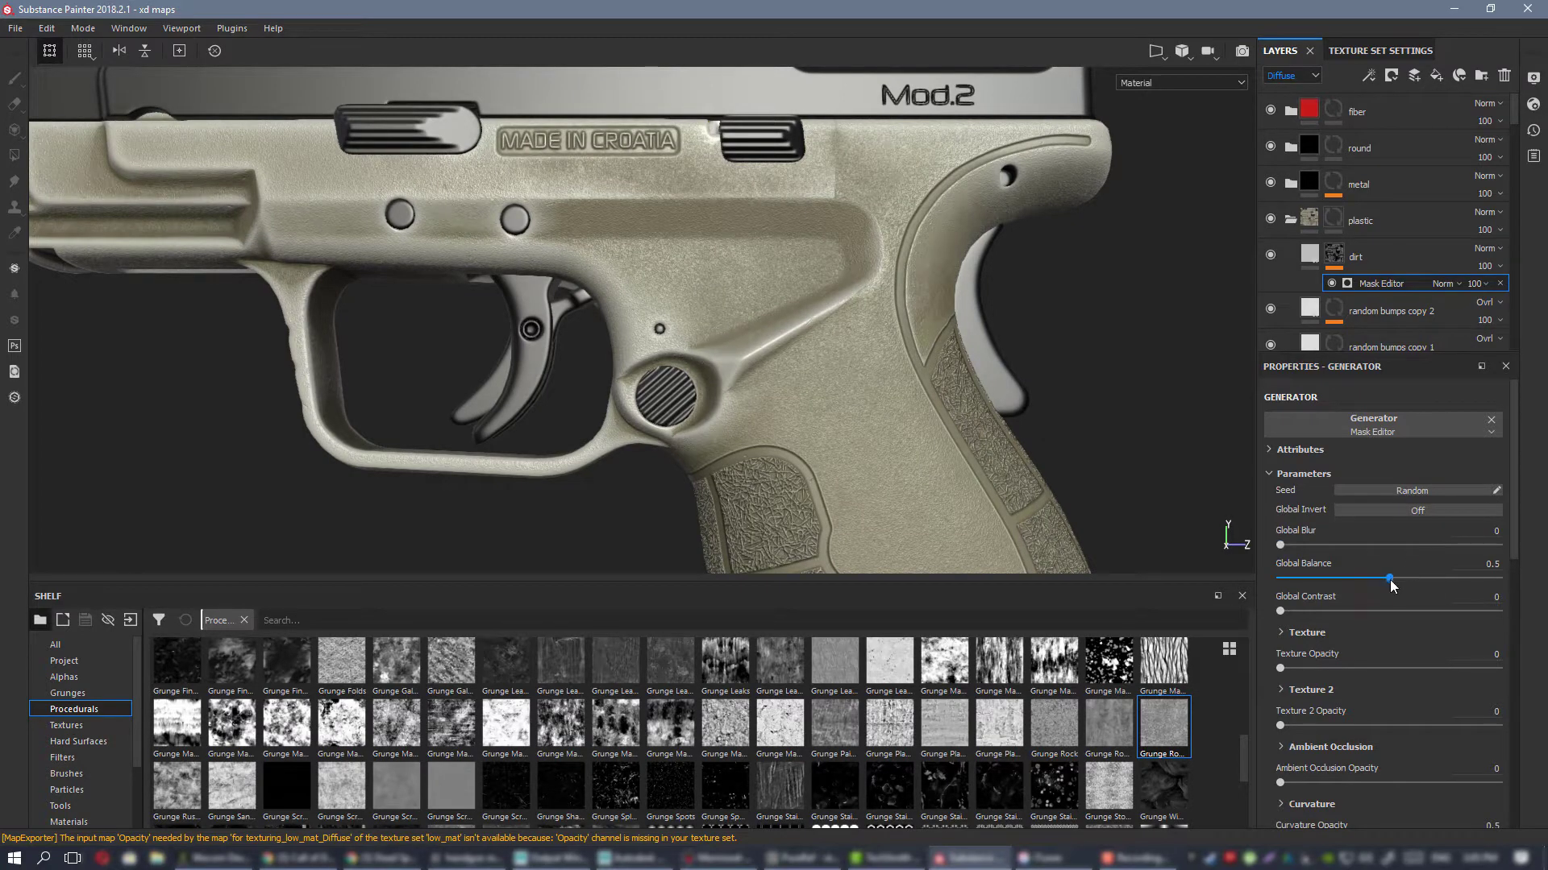
scroll(1390, 584, down, 2)
scroll(1338, 653, down, 1)
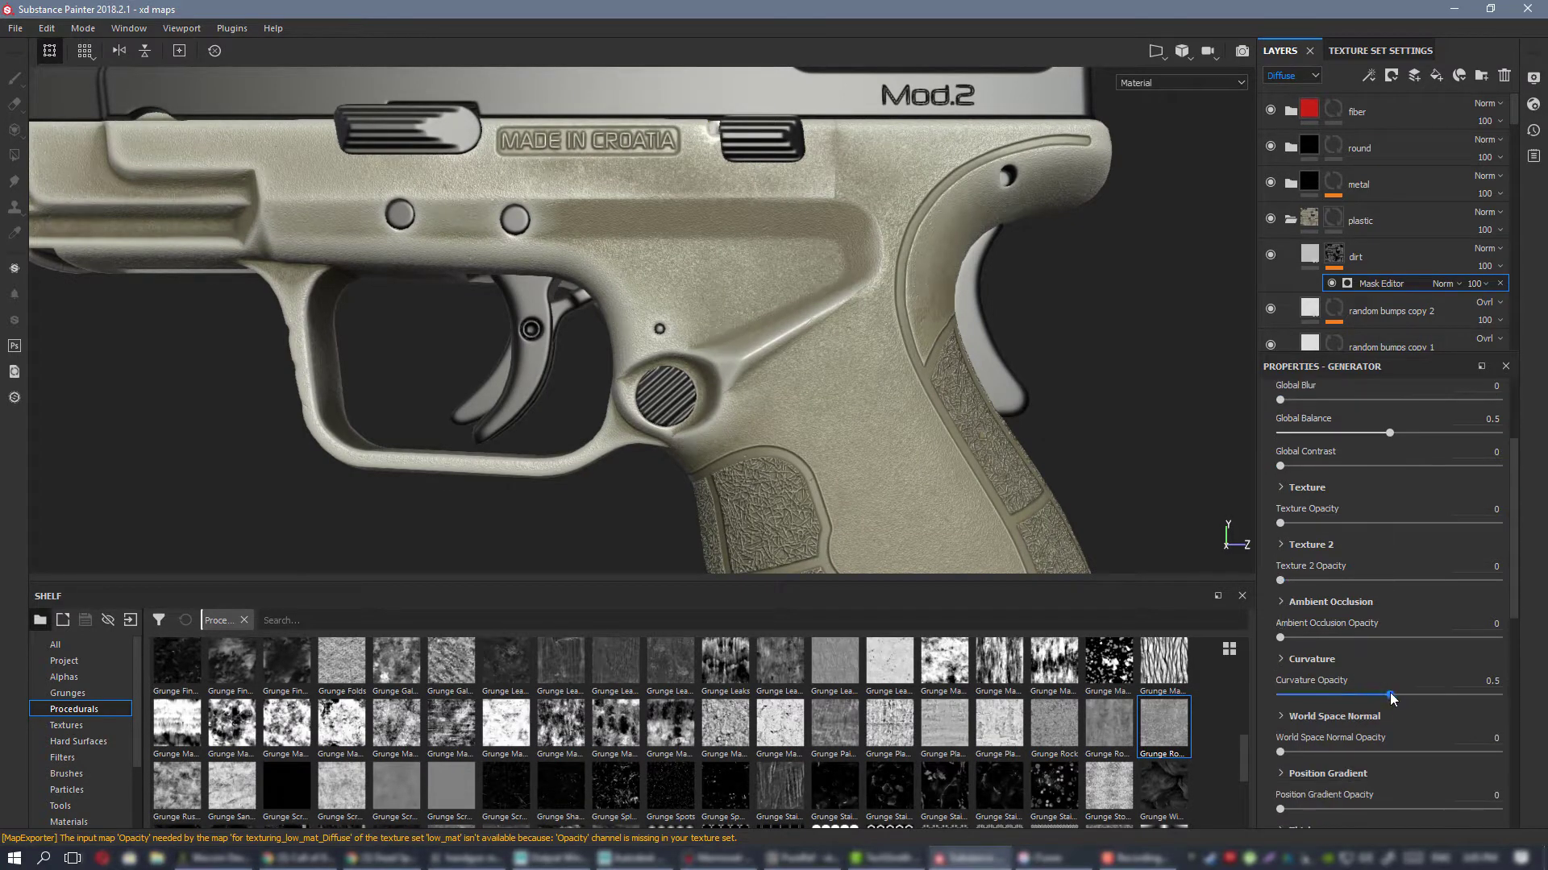
drag(1534, 695, 1531, 695)
click(1334, 659)
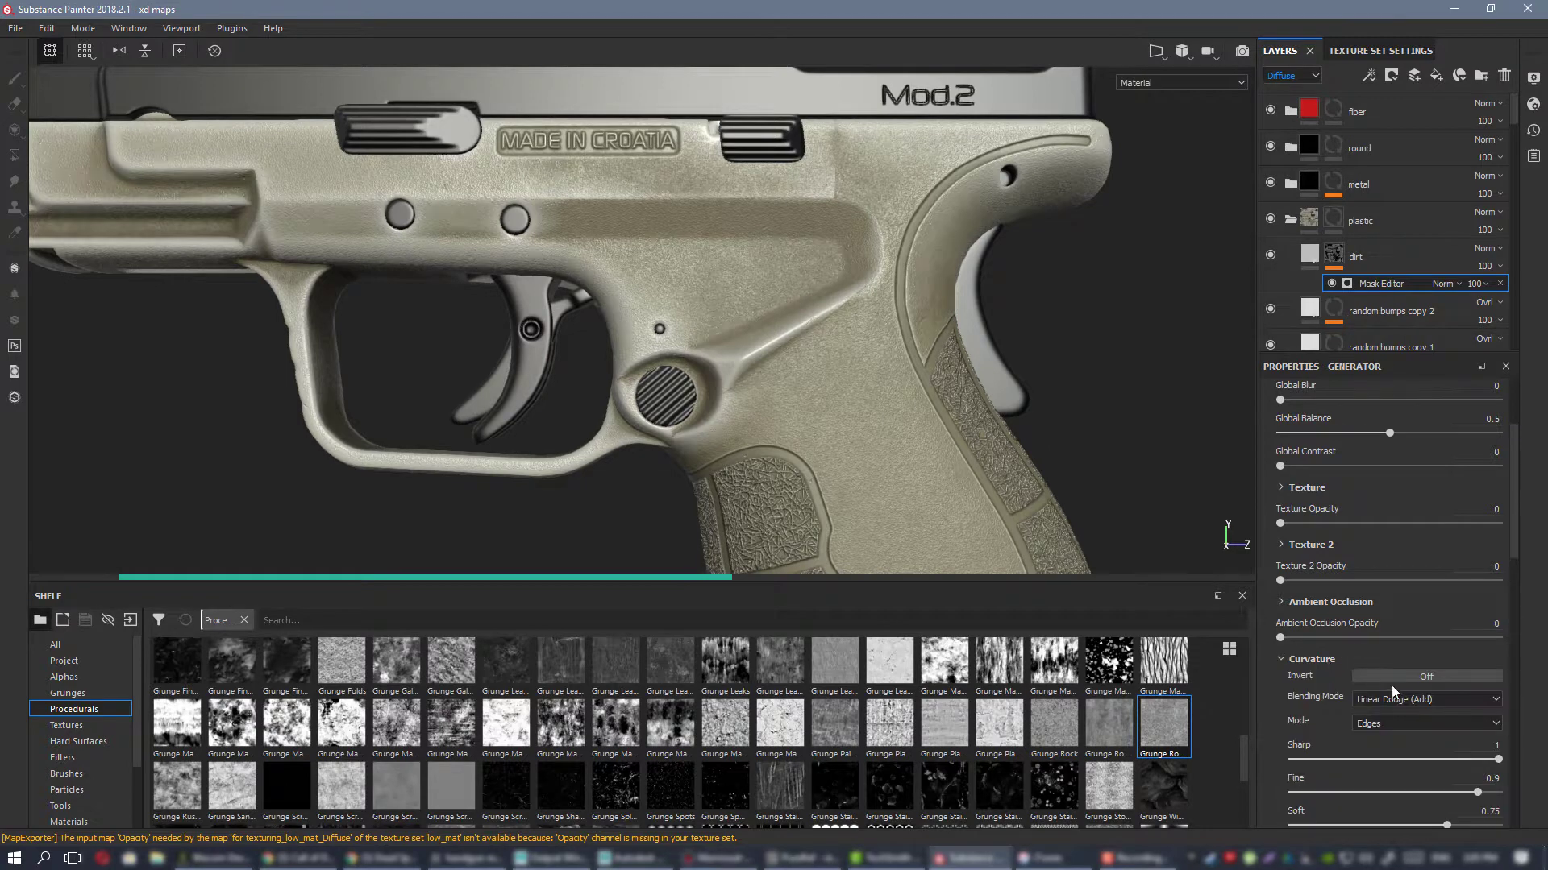
click(1385, 723)
click(1389, 740)
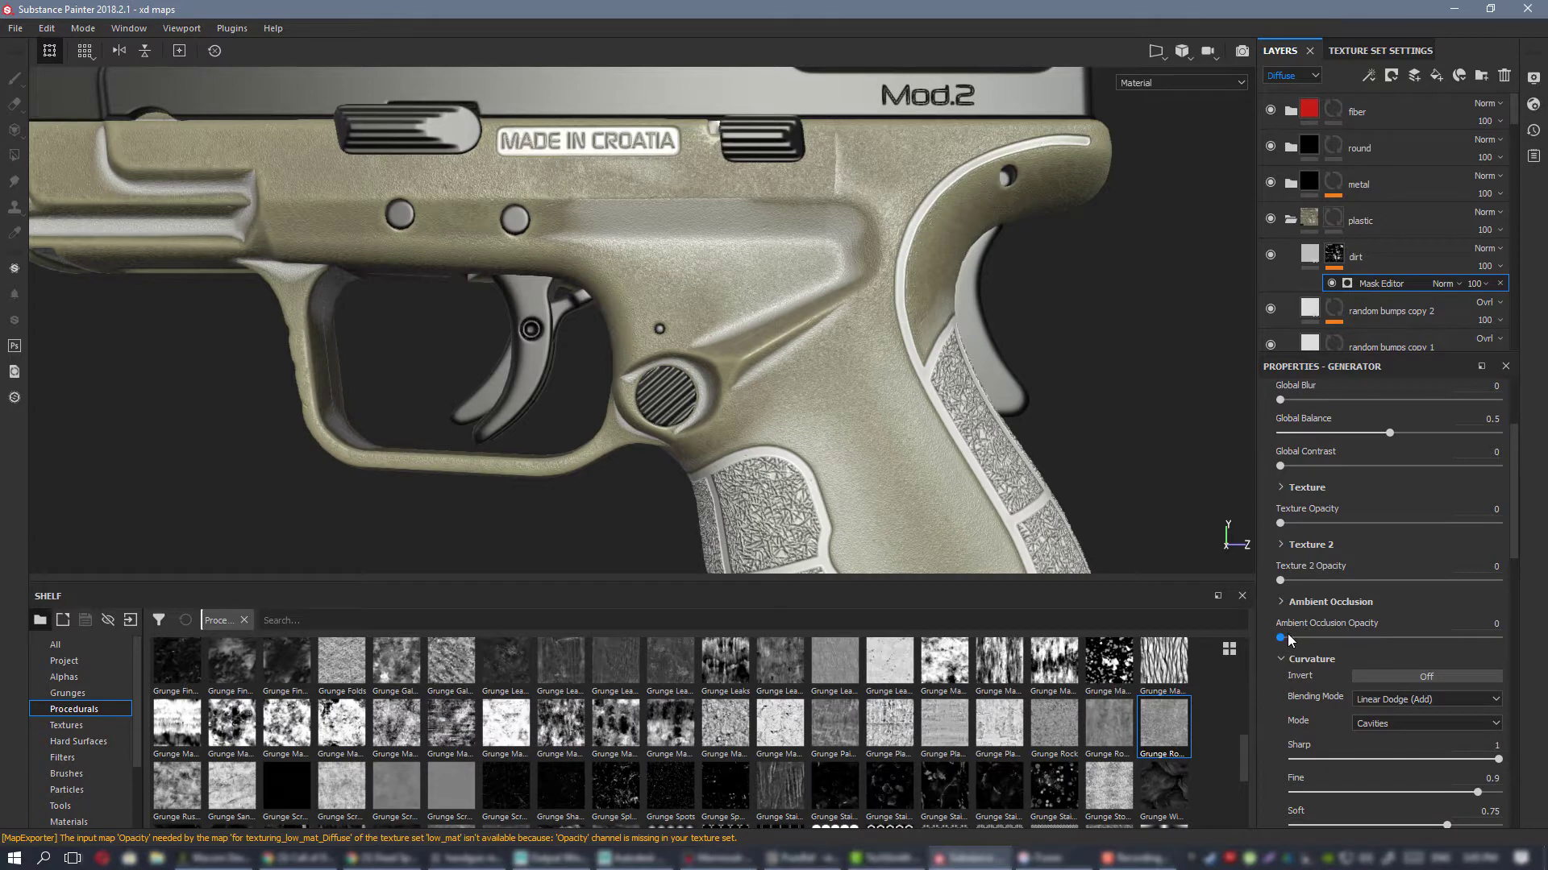
Step: Set the generator's ambient occlusion opacity to 1 and, after trying Screen, its ambient occlusion blending mode to Overlay
drag(1282, 637, 1501, 638)
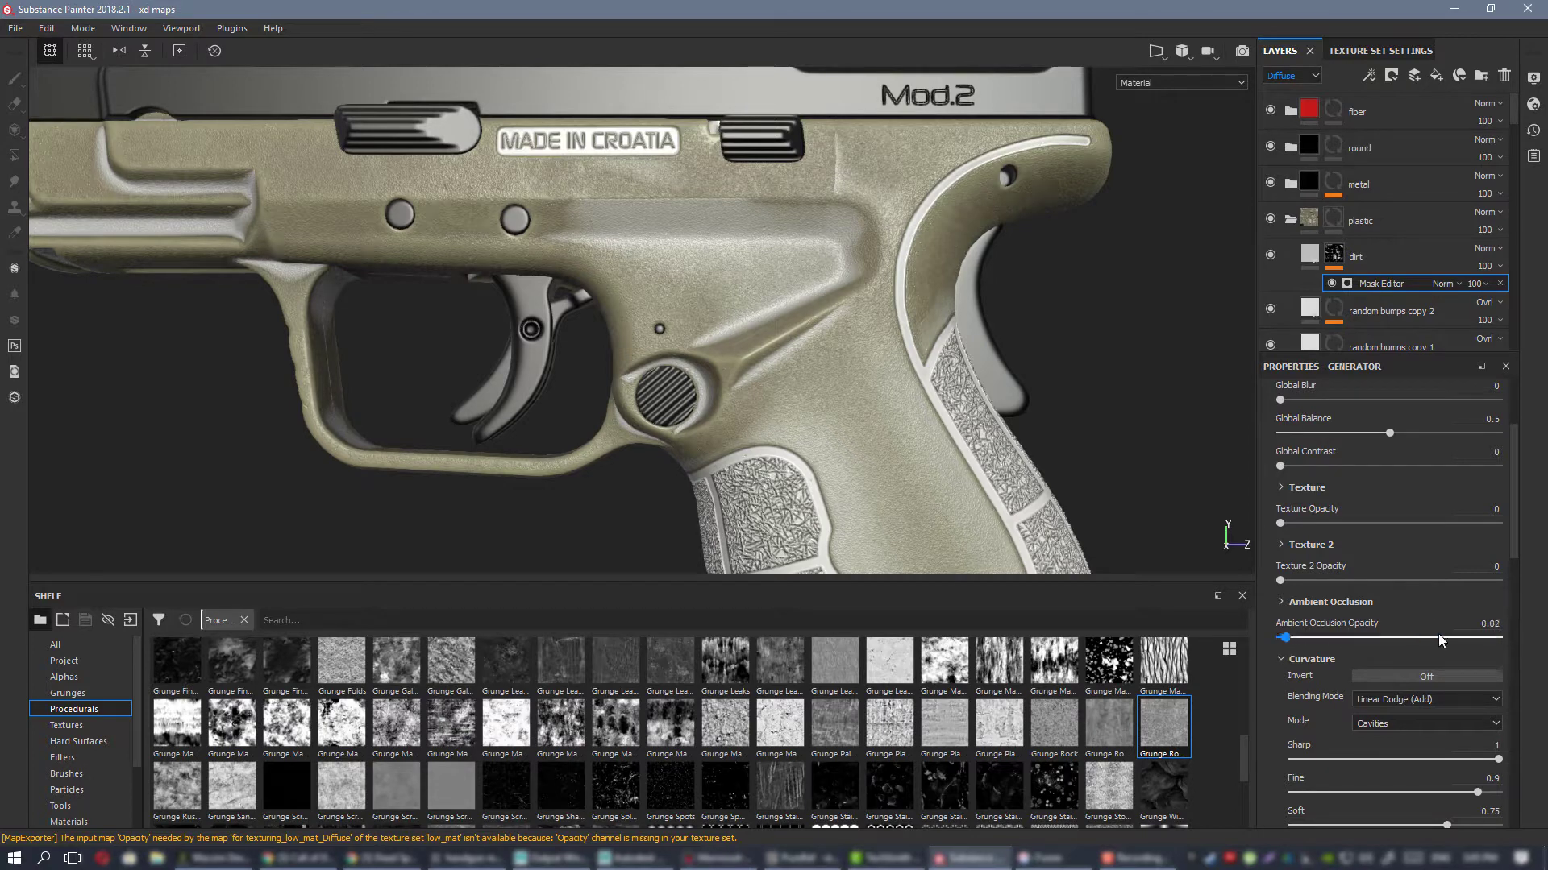
click(1328, 602)
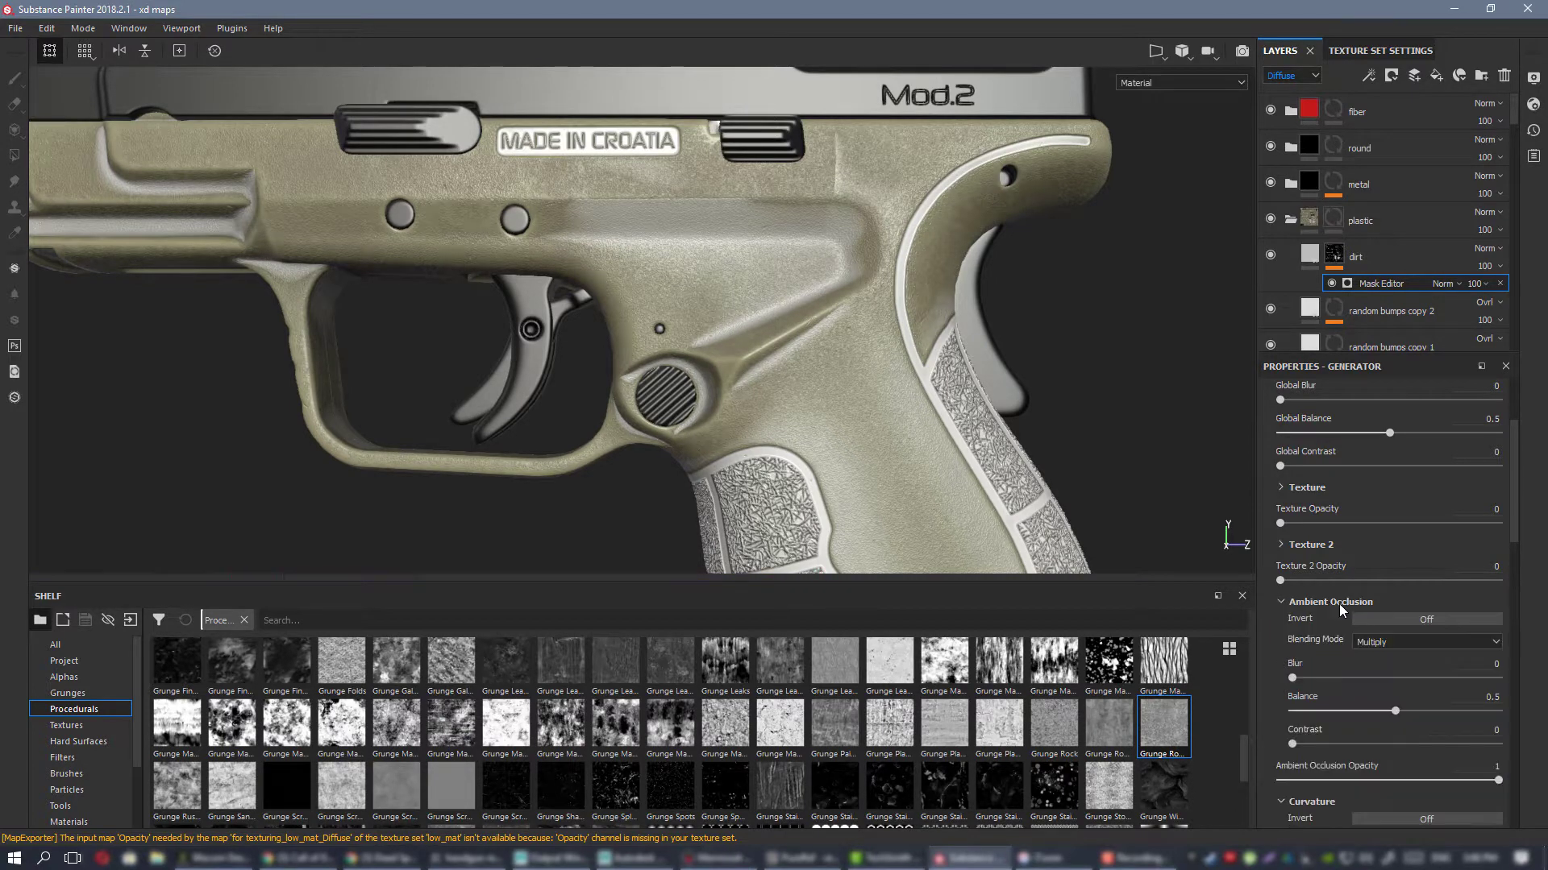
click(1409, 641)
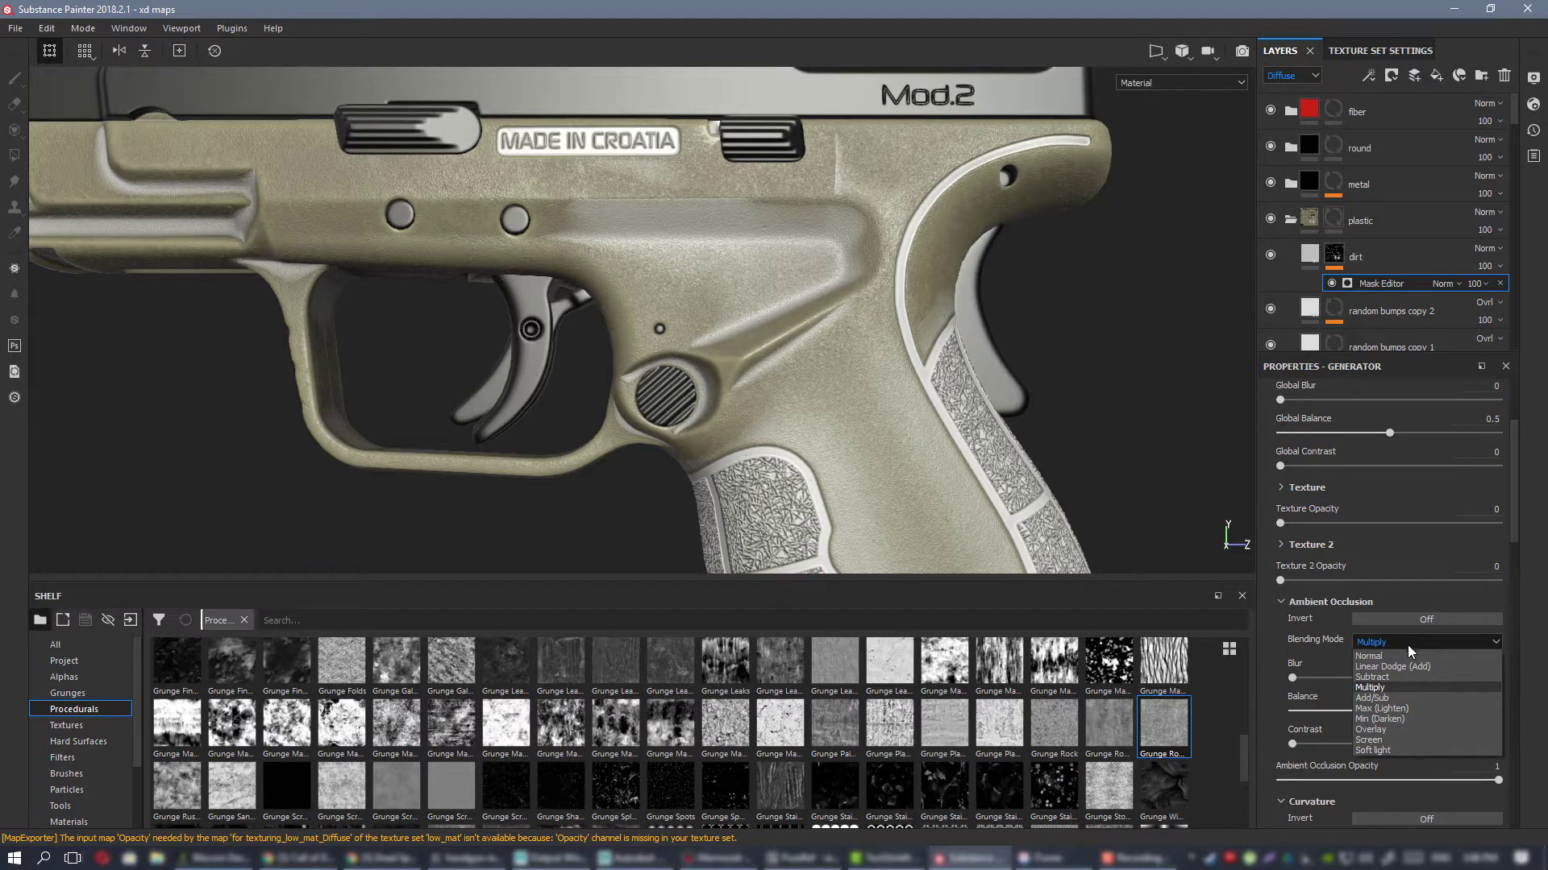
click(1423, 738)
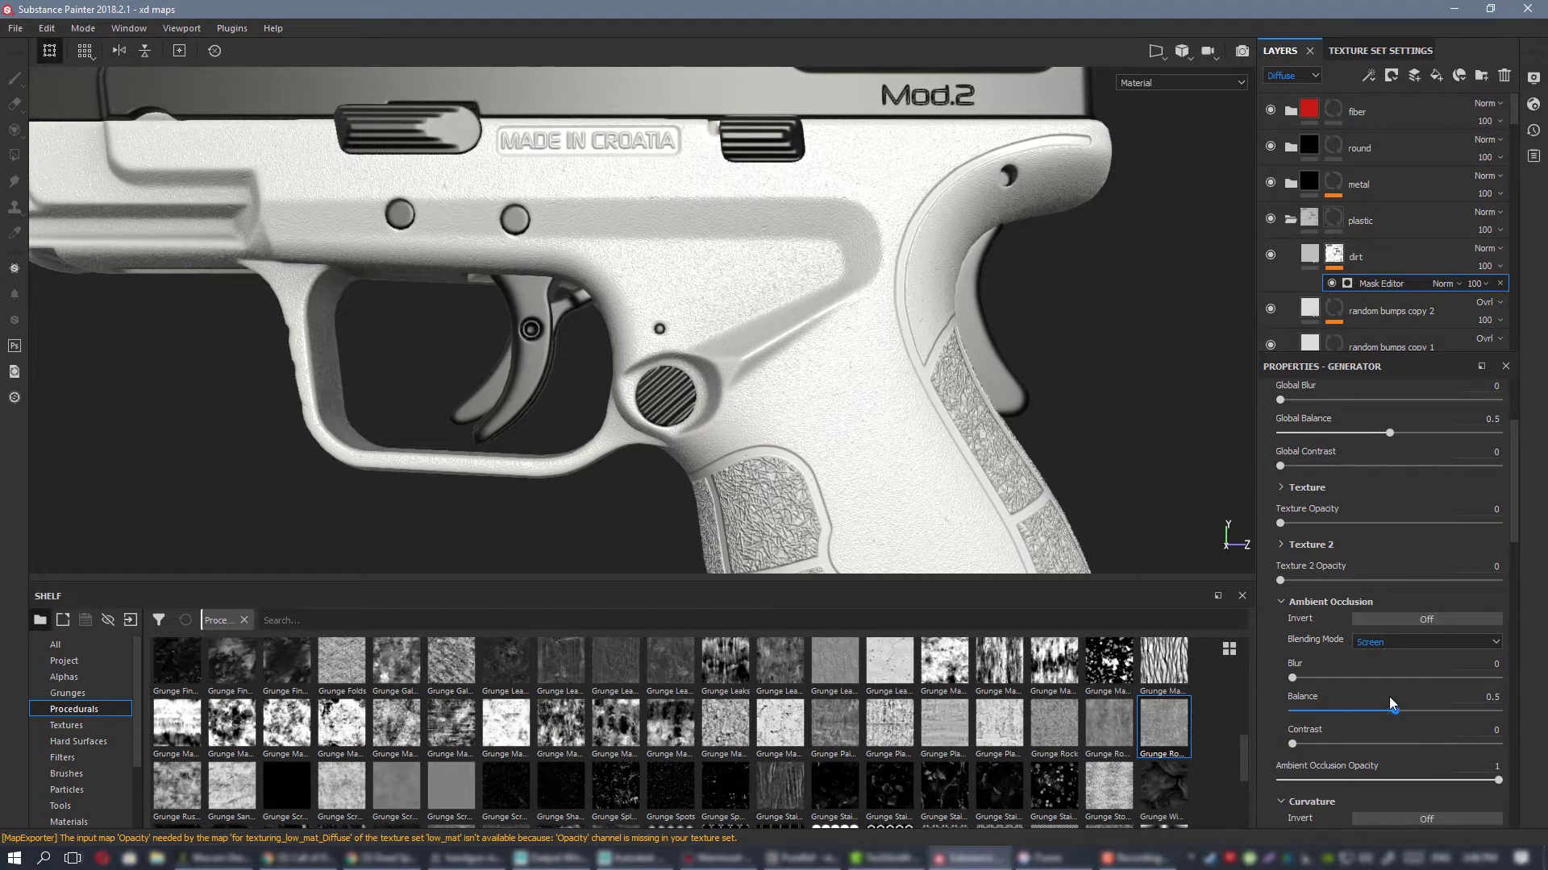
click(1386, 640)
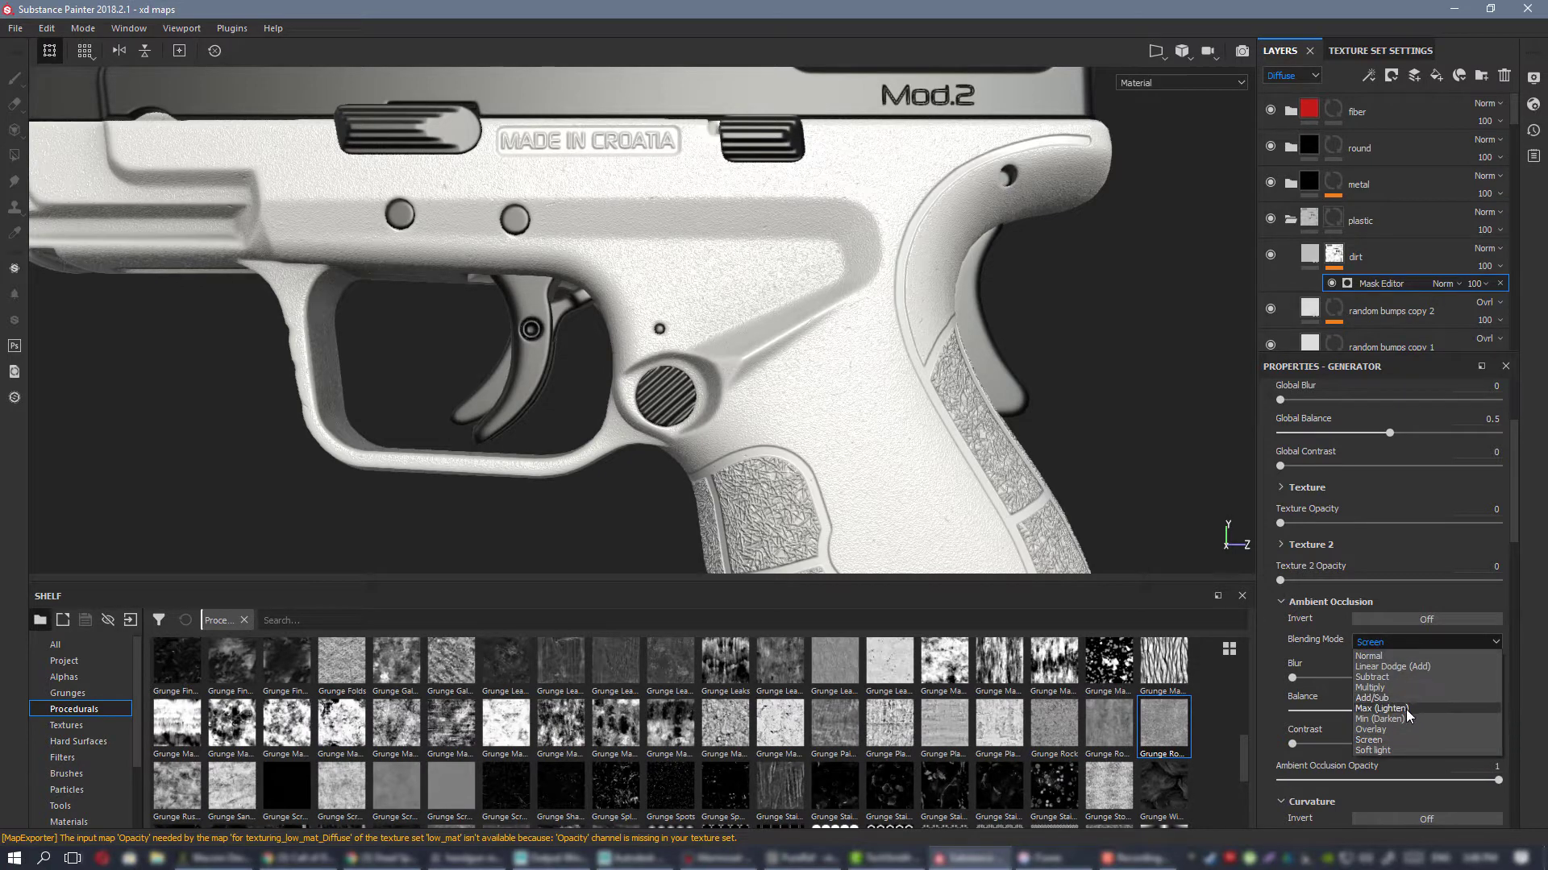
click(1401, 729)
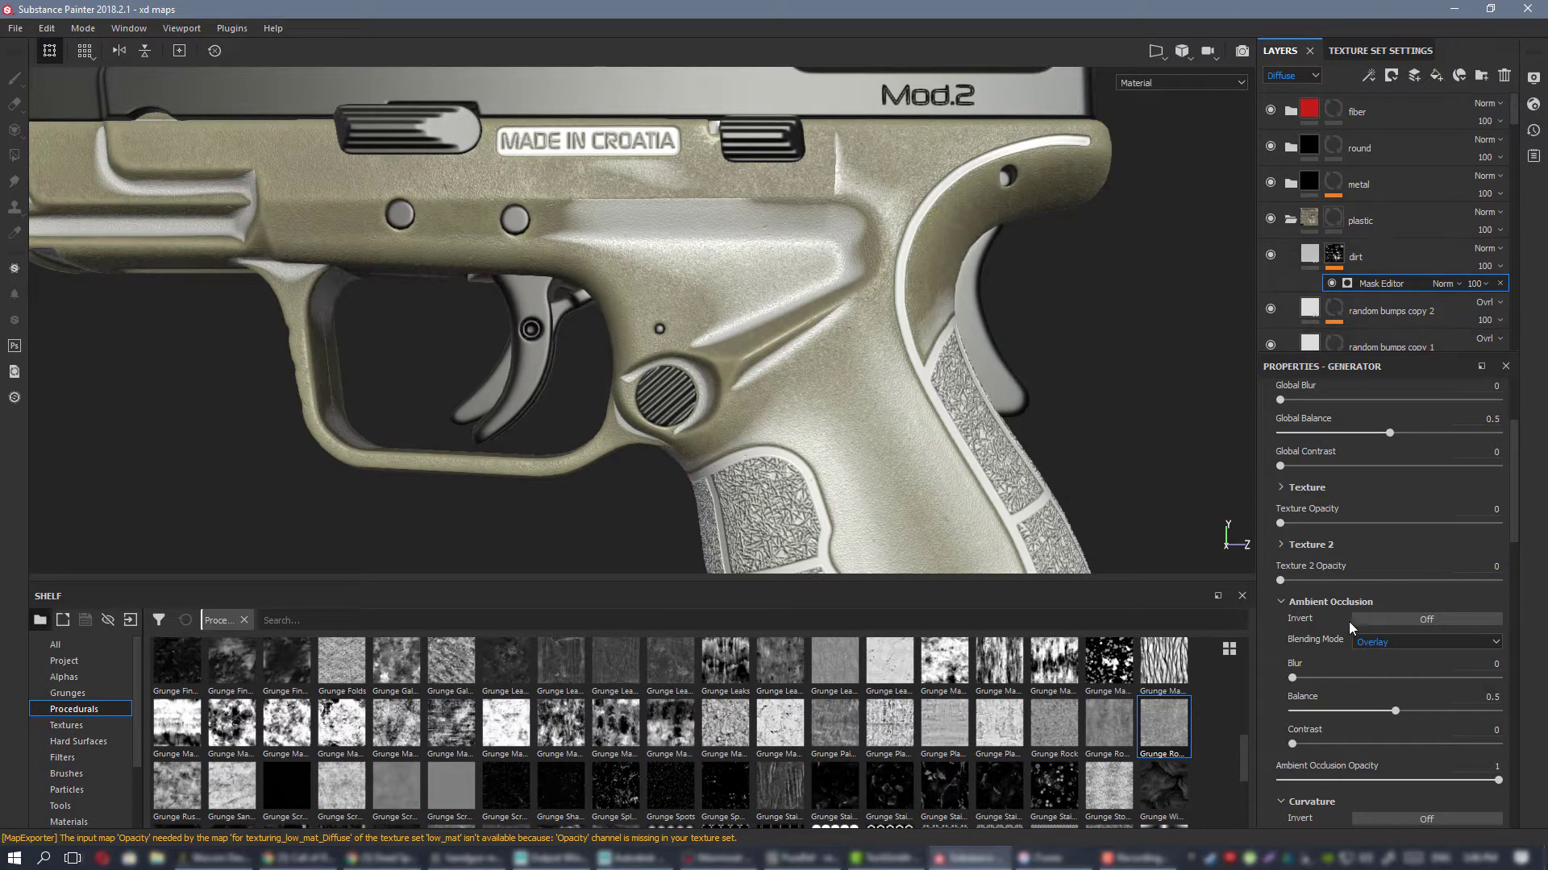
click(1317, 602)
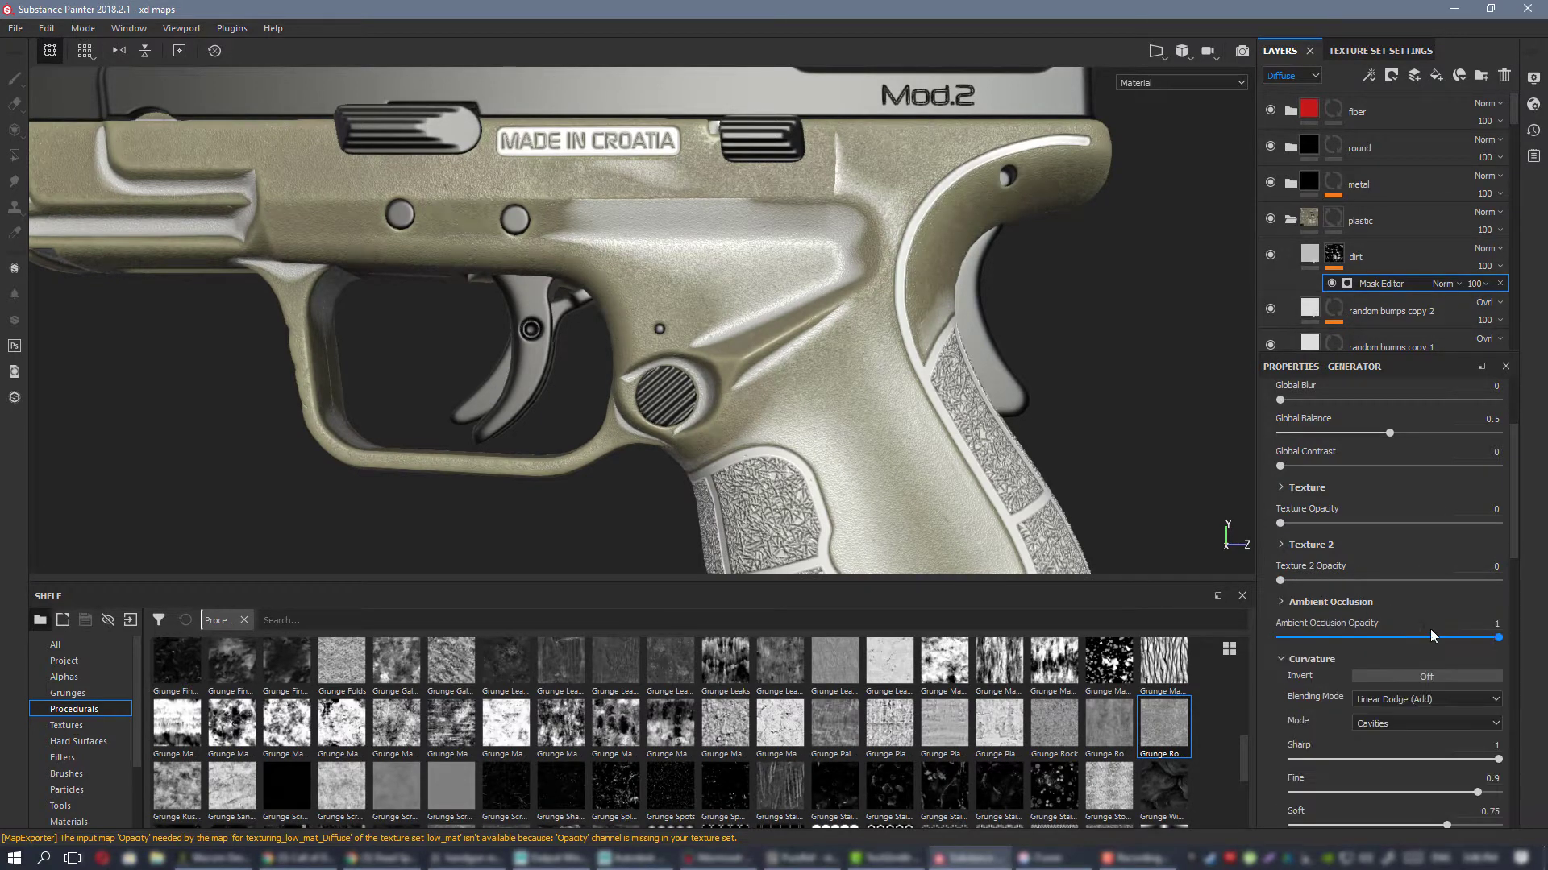
drag(1499, 639, 1171, 650)
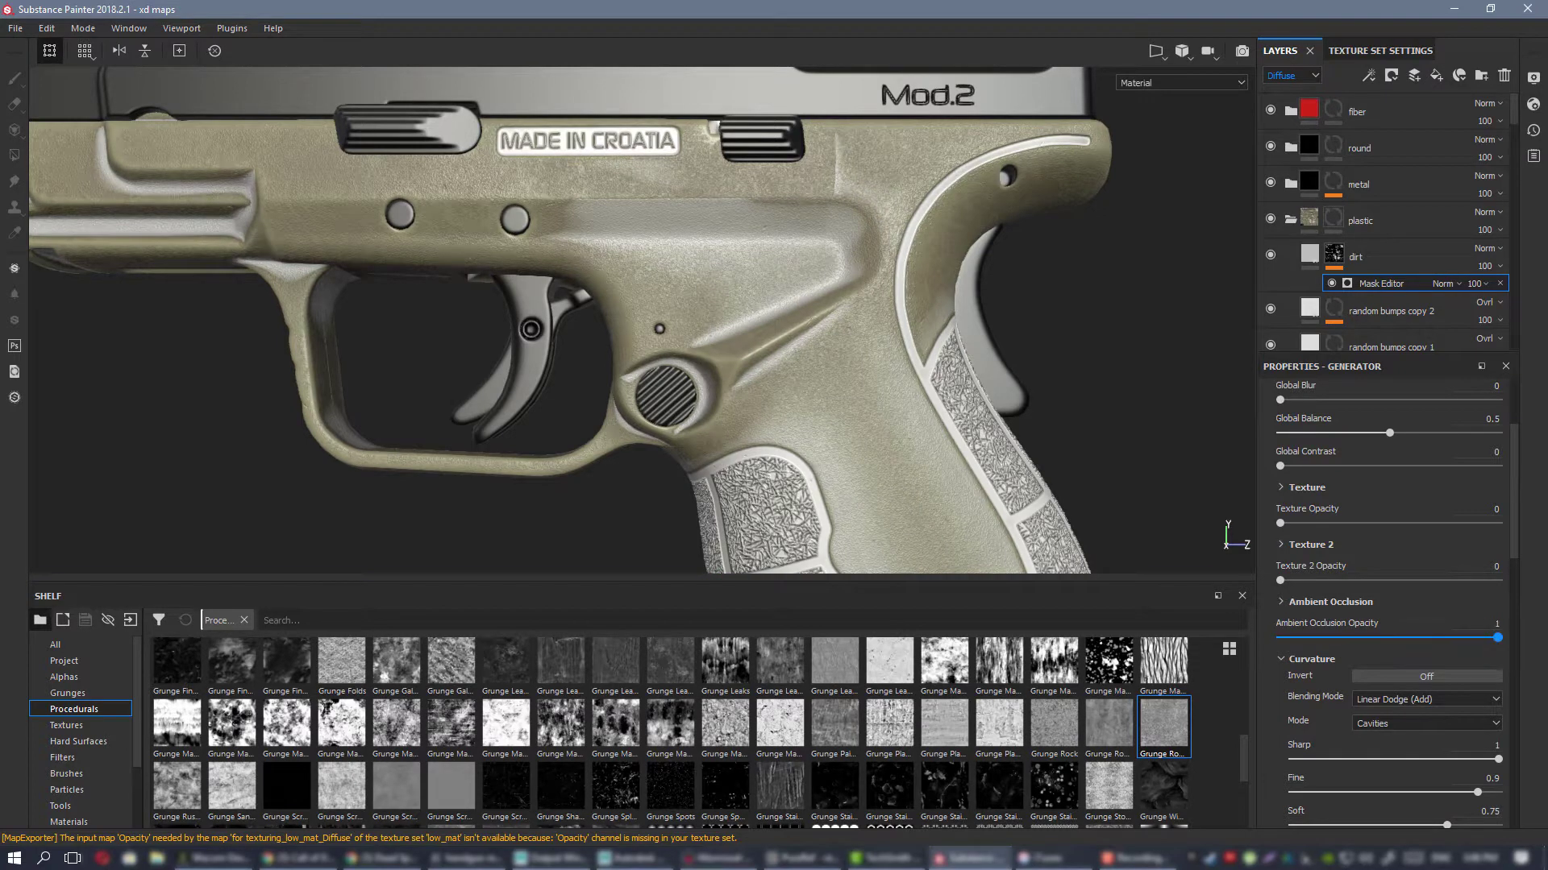
Step: Add a Grunge Roughcast fill to the dirt mask above the Mask Editor and set its blending mode to Subtract
alt+right_drag(712, 242, 794, 266)
alt+middle_drag(717, 342, 739, 269)
alt+drag(739, 269, 718, 292)
click(1317, 255)
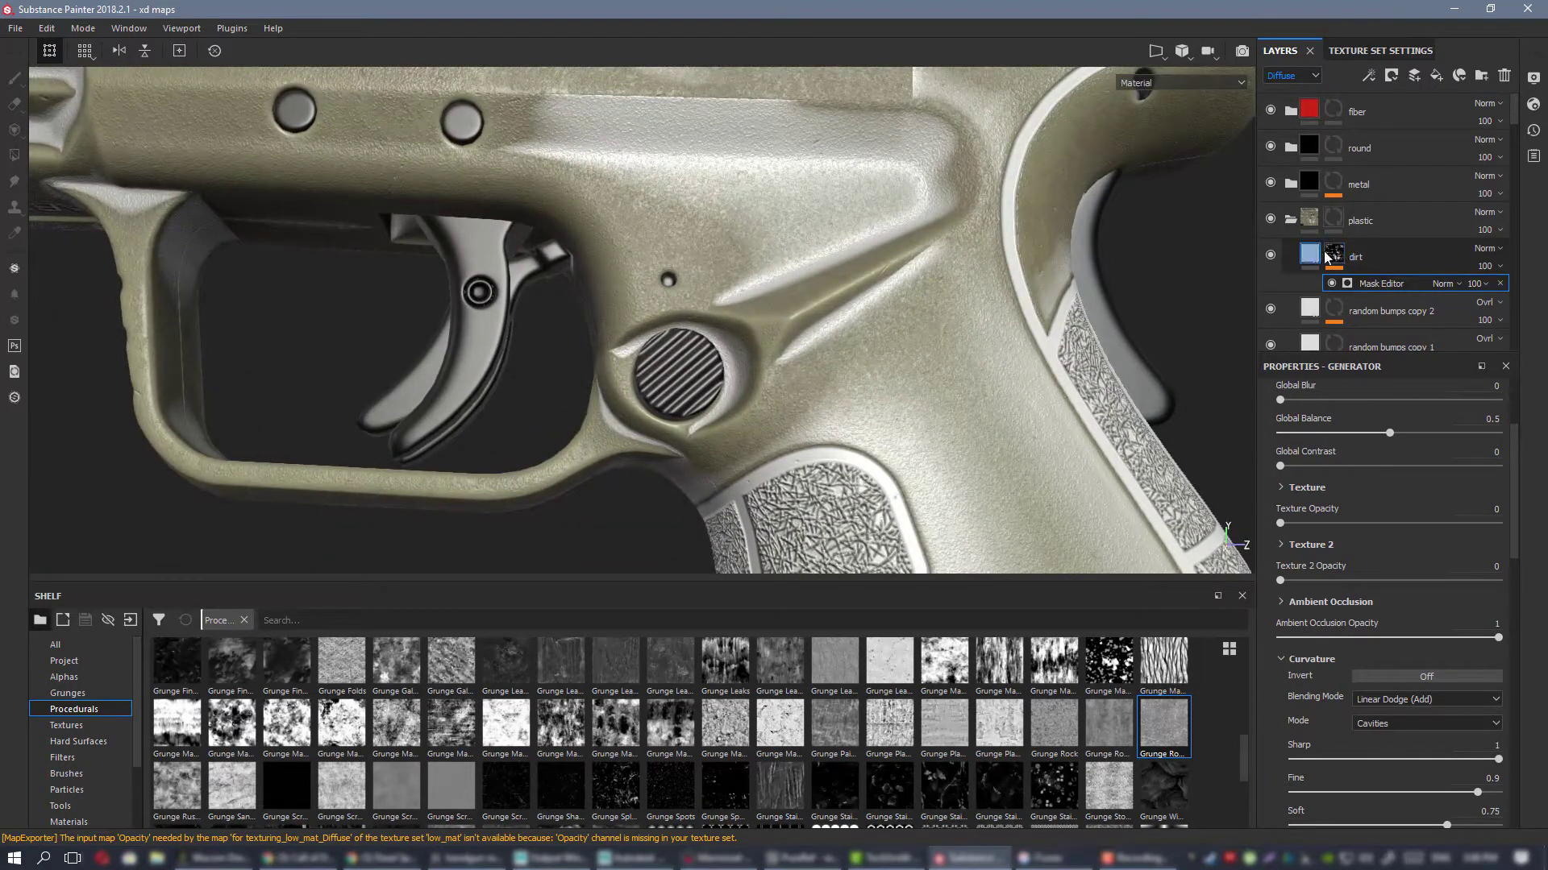
click(1340, 256)
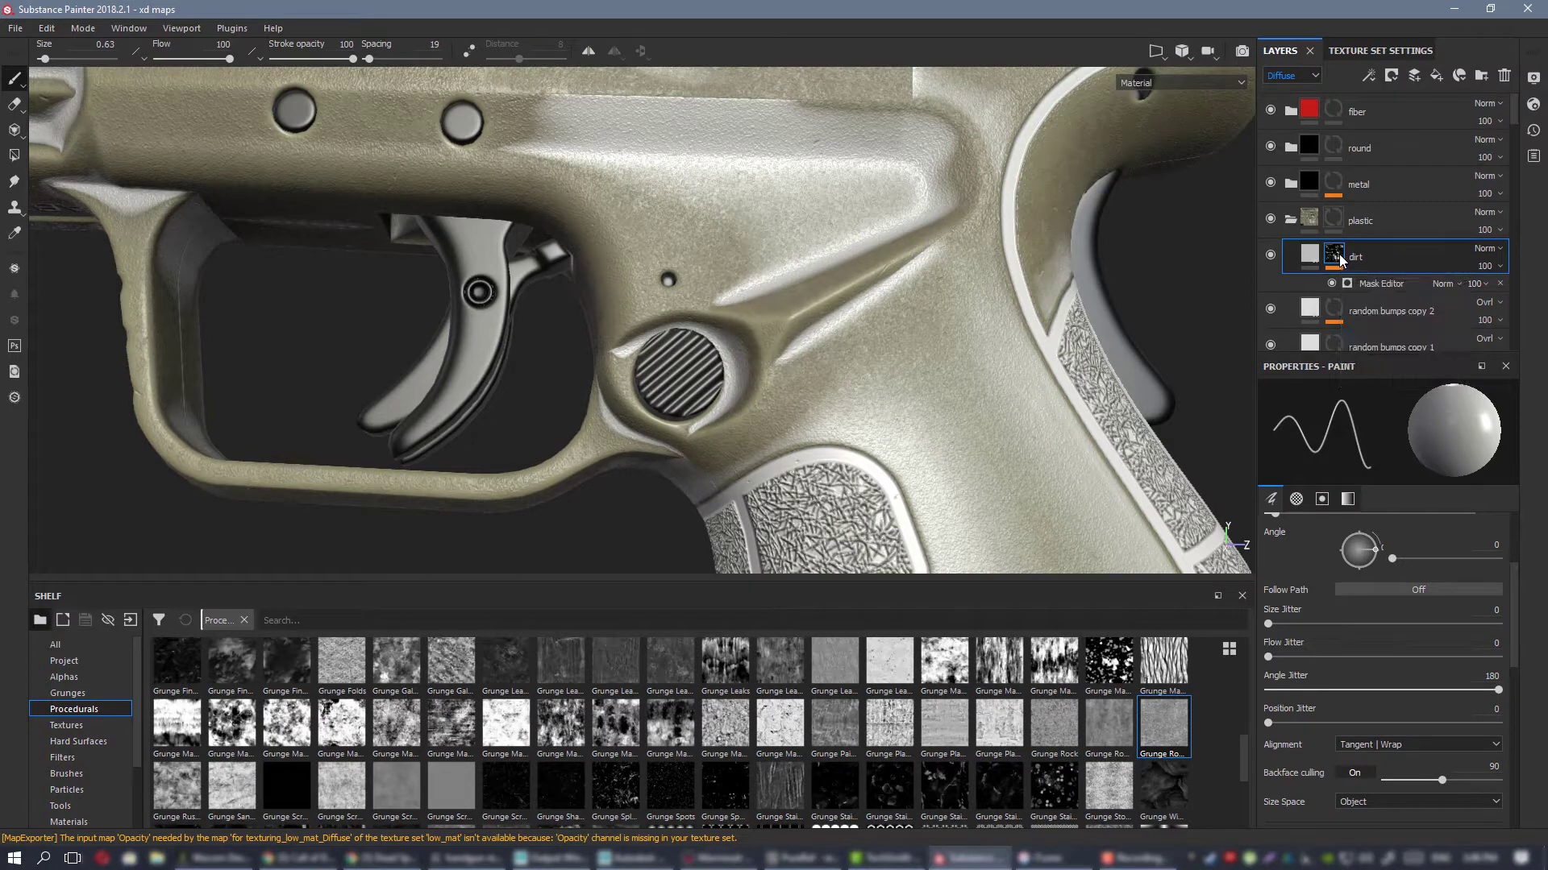
right_click(1339, 255)
click(1396, 572)
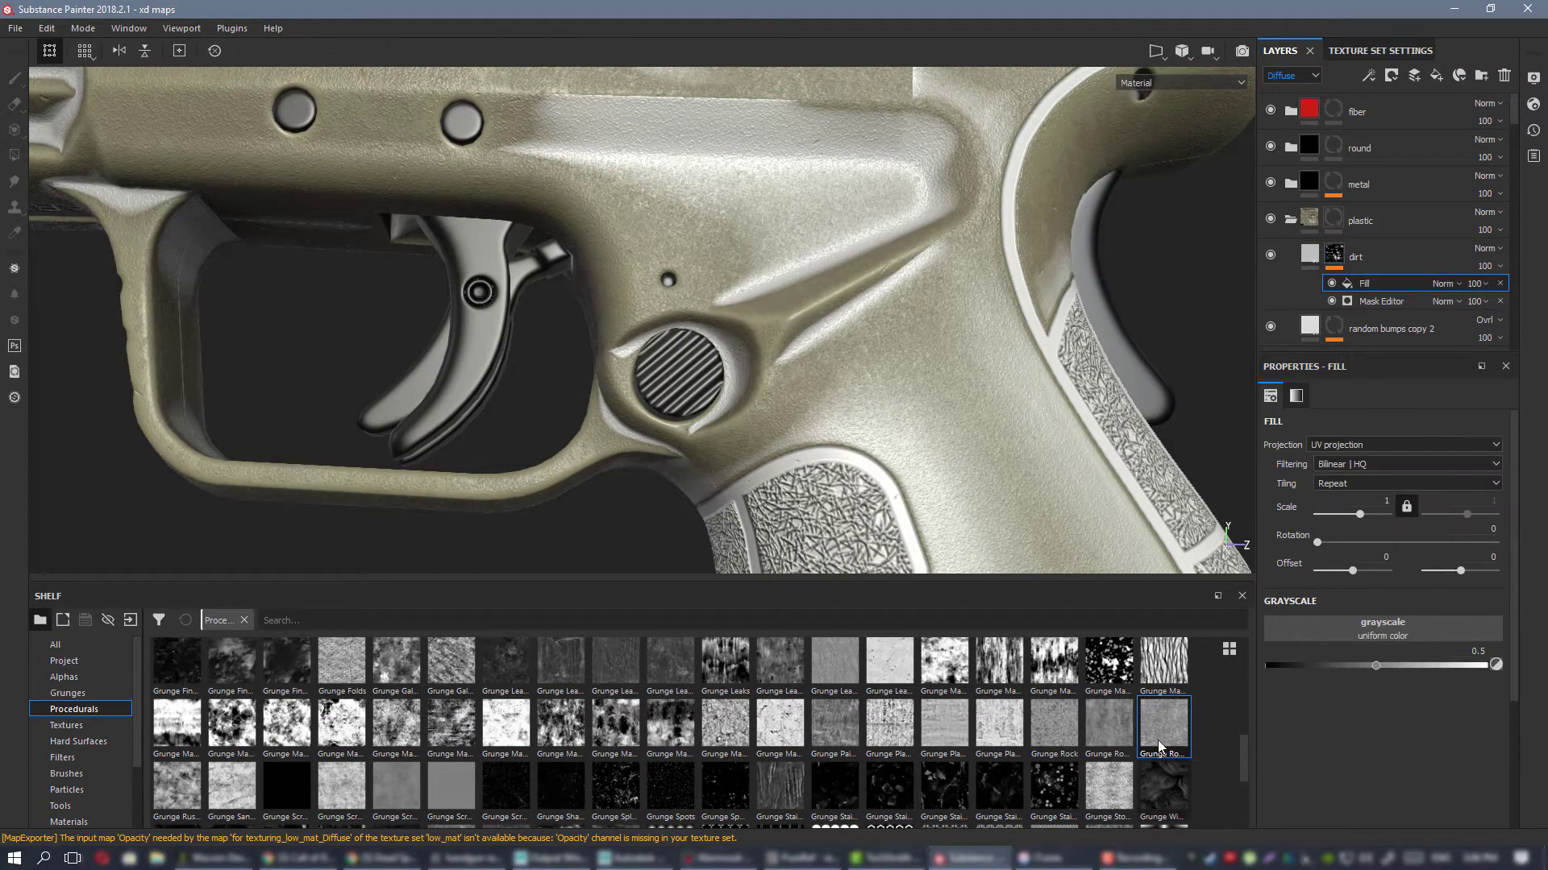
drag(1158, 733, 1383, 629)
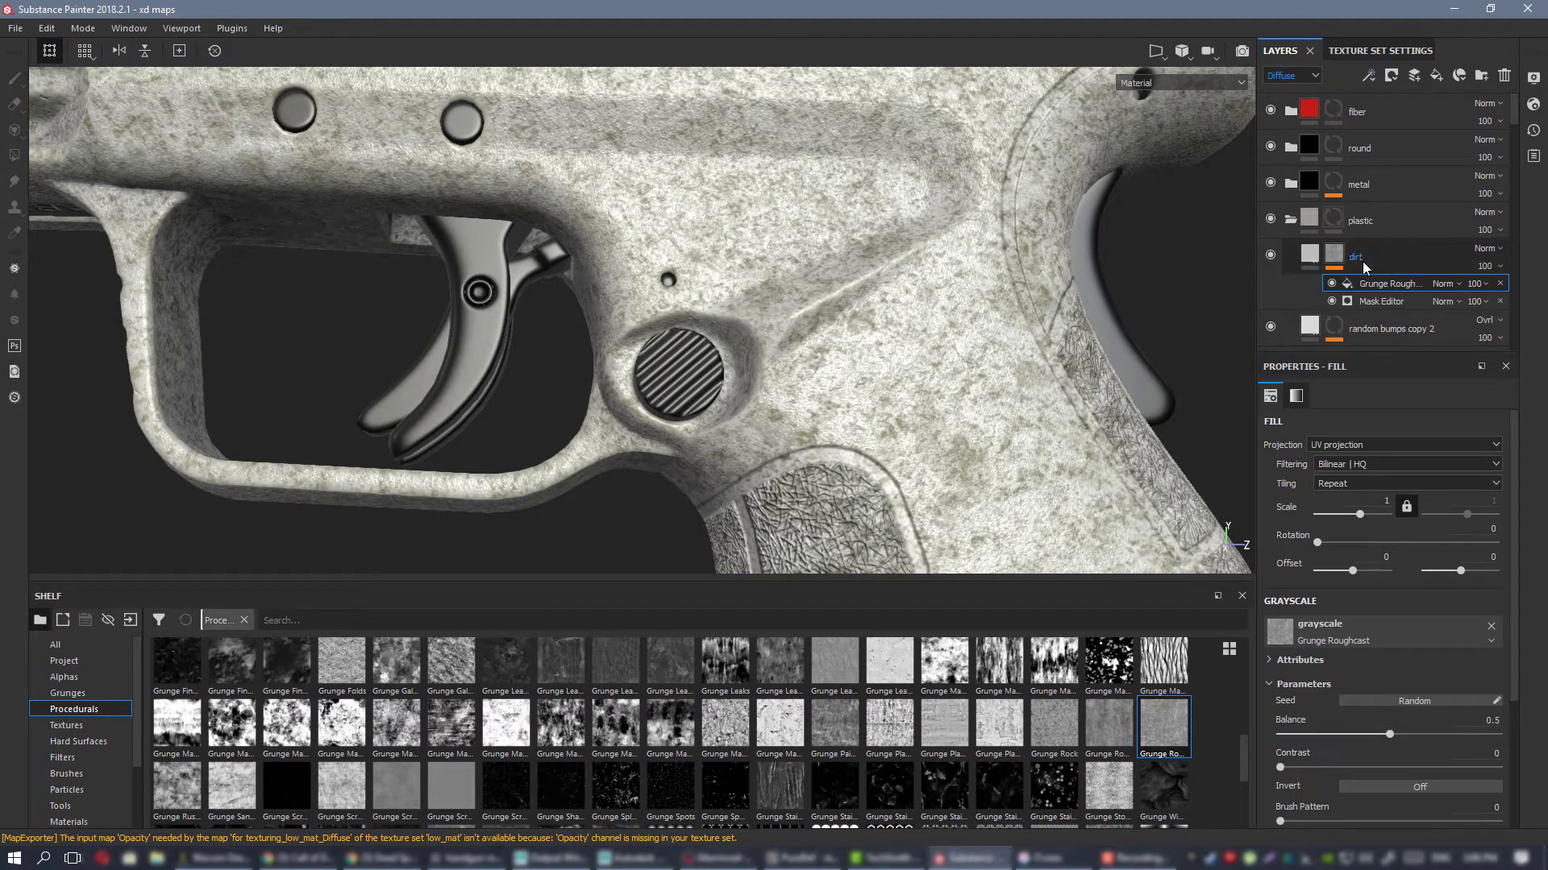
click(1444, 283)
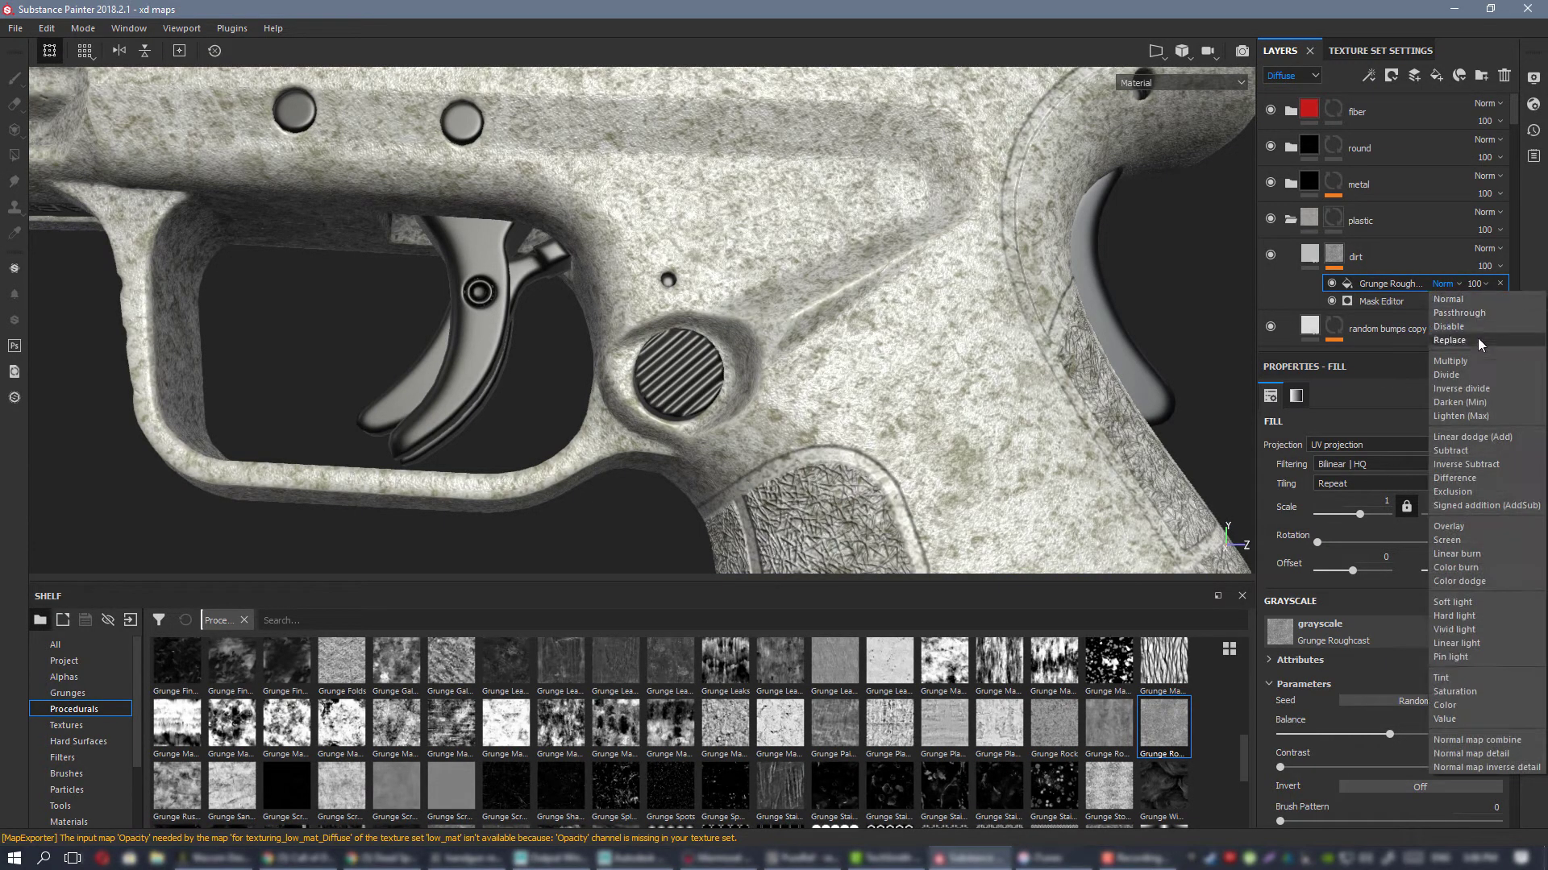
click(1467, 450)
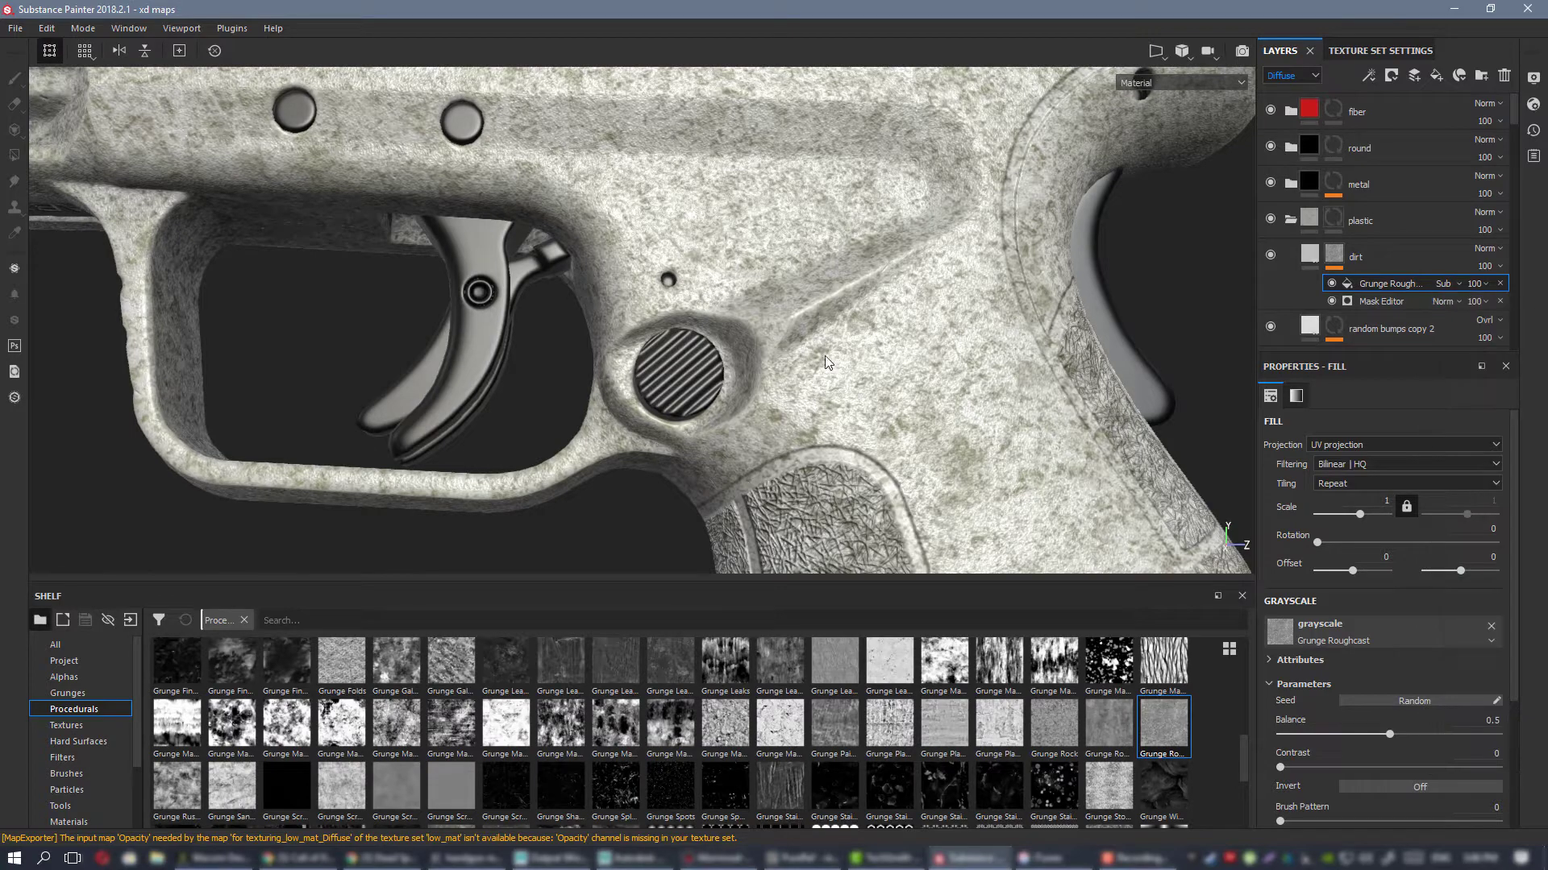
Step: Examine the broken-up dirt around the trigger guard, the round ribbed button and the frame's diagonal ridge
alt+drag(830, 353, 758, 347)
scroll(879, 452, up, 3)
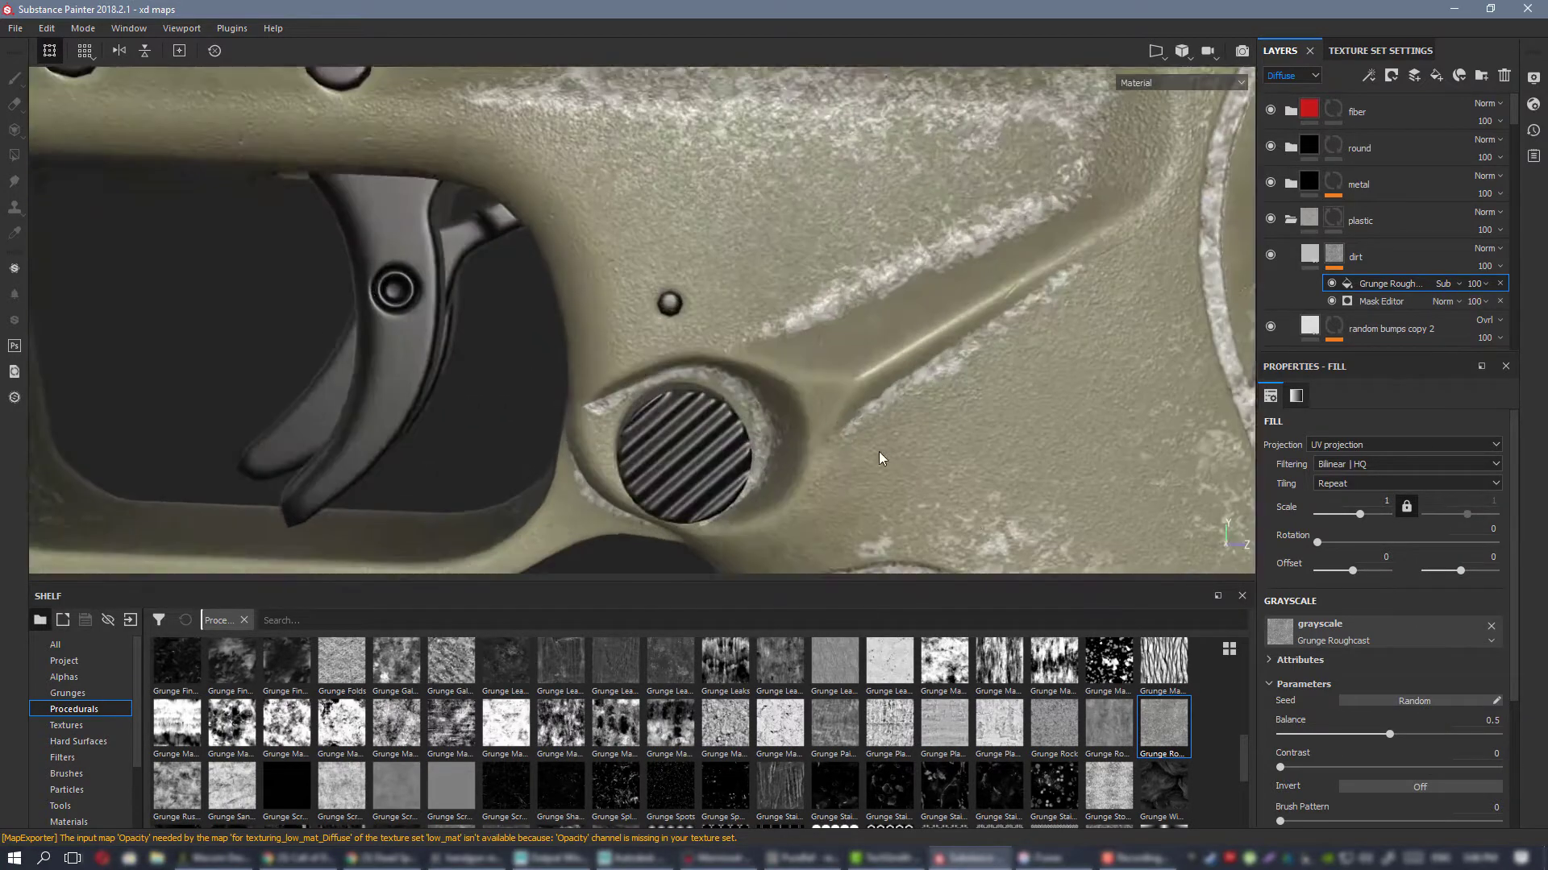
alt+drag(879, 451, 816, 428)
alt+middle_drag(816, 428, 813, 381)
alt+drag(813, 381, 718, 348)
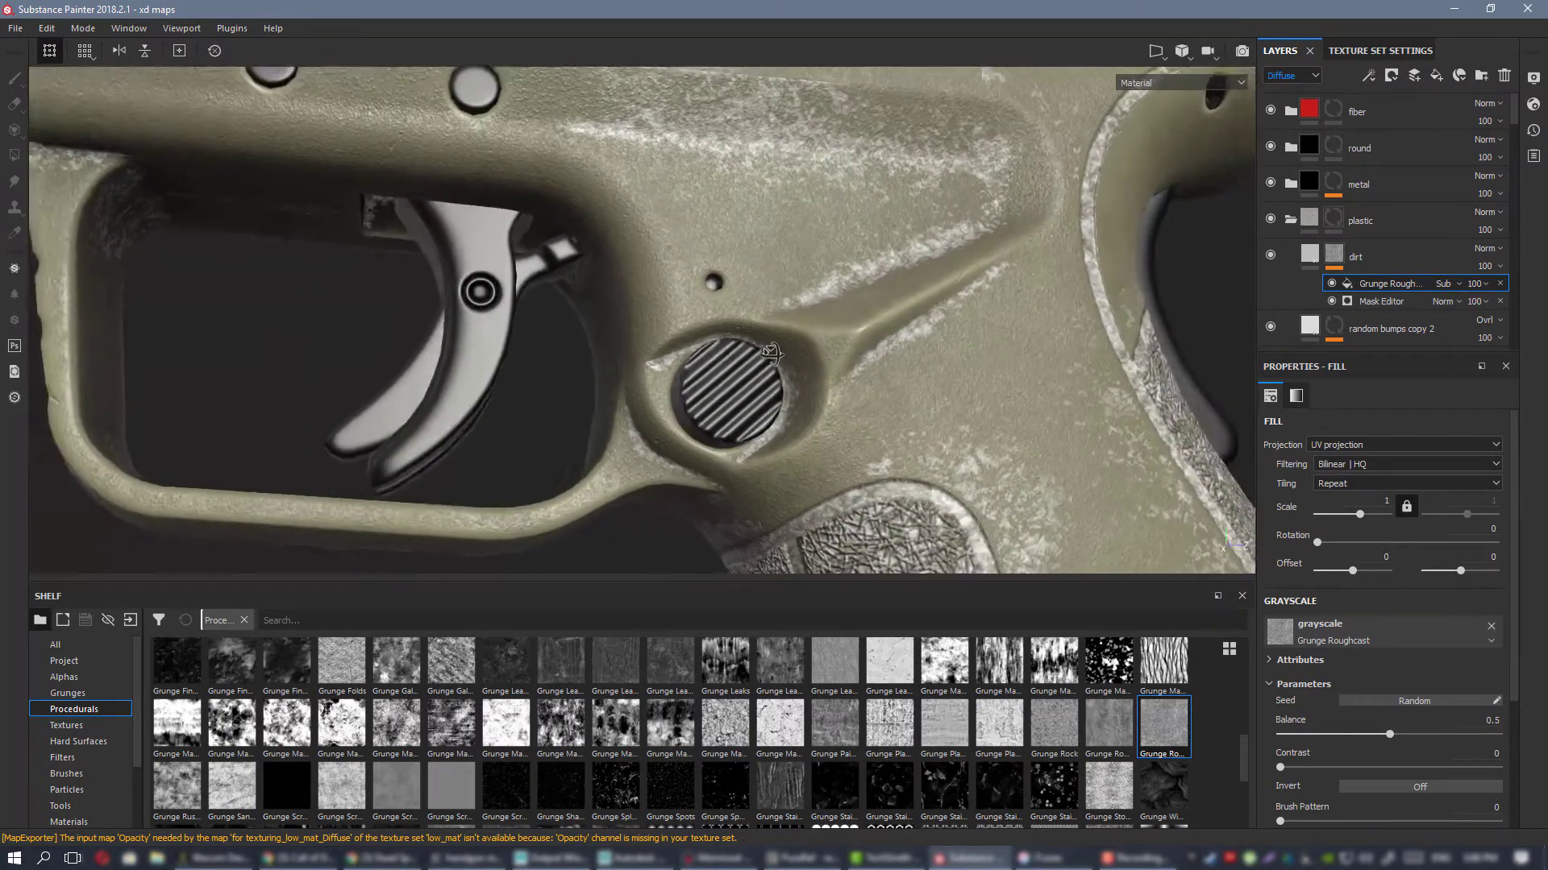
scroll(833, 415, up, 1)
scroll(832, 415, down, 1)
alt+drag(1004, 314, 960, 342)
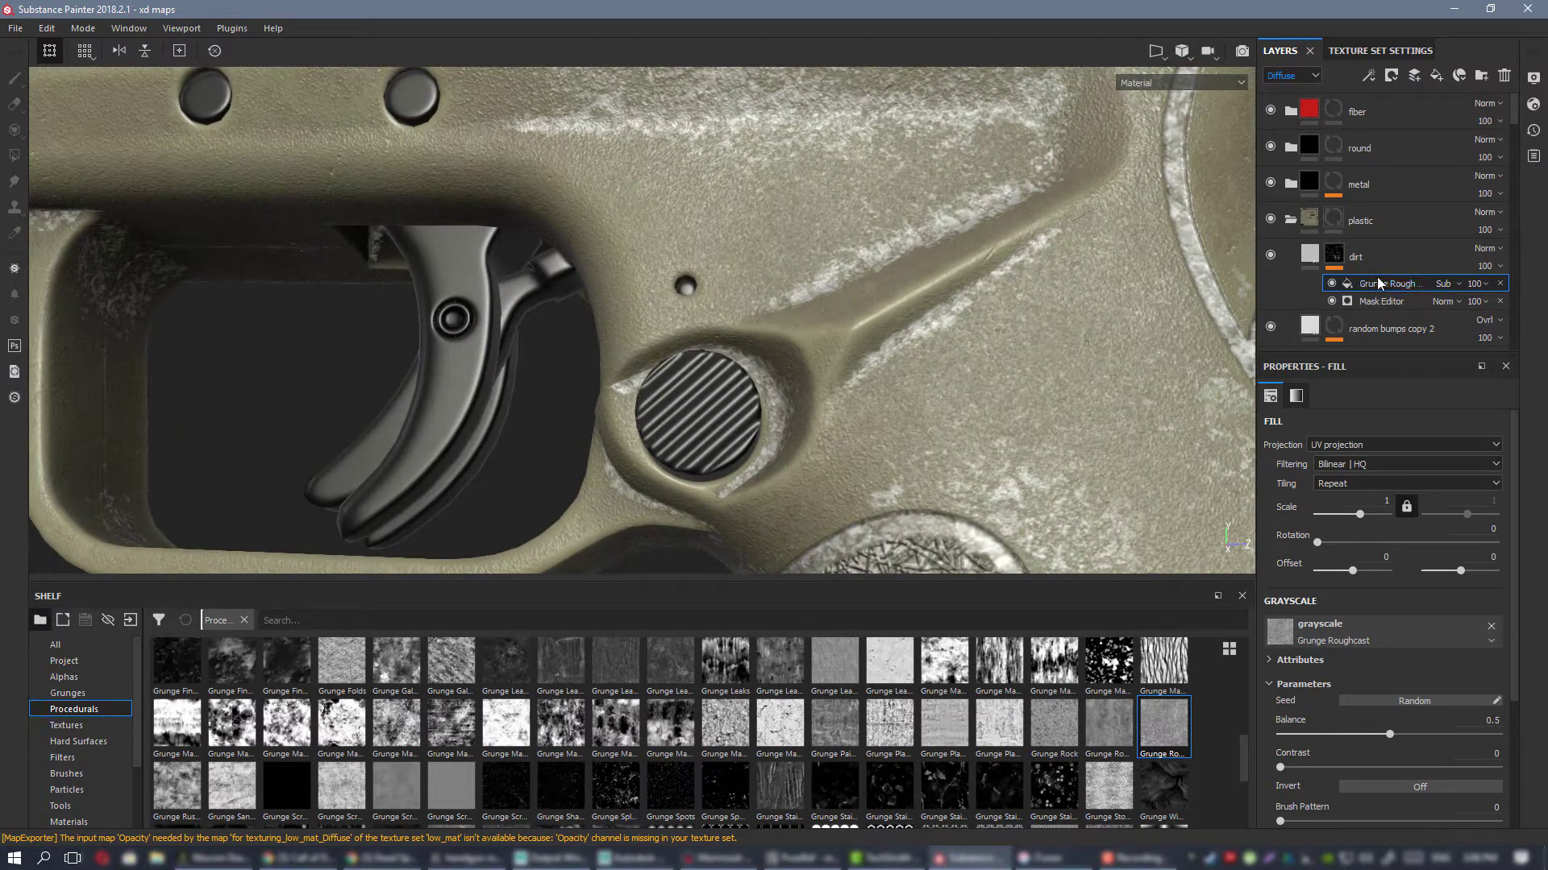
alt+drag(786, 330, 825, 349)
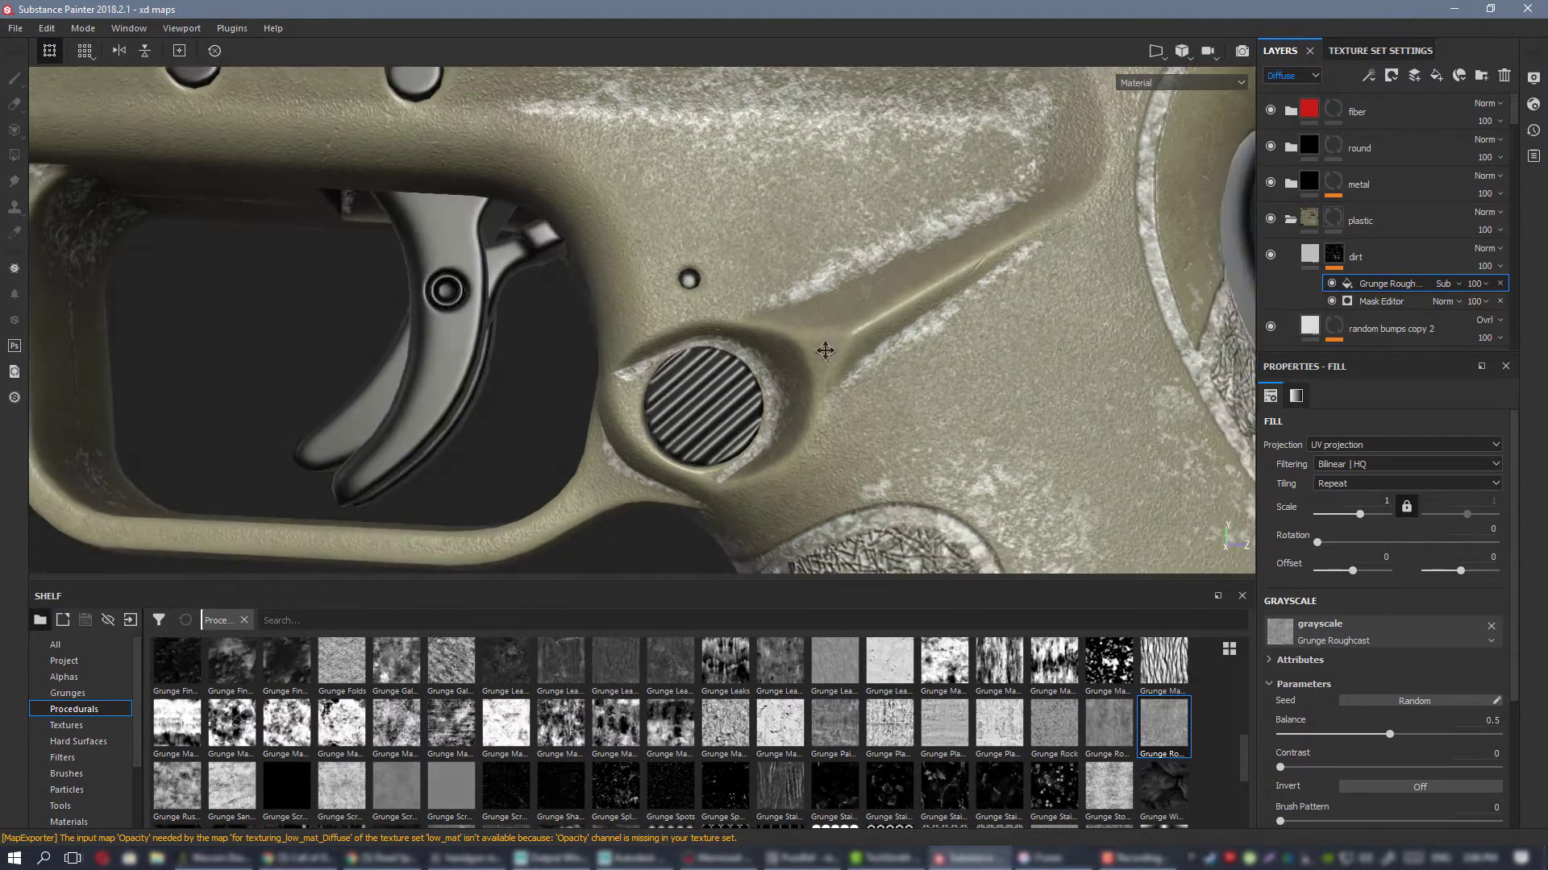
alt+middle_drag(825, 349, 840, 303)
alt+right_drag(840, 304, 746, 272)
alt+middle_drag(746, 273, 839, 373)
alt+drag(839, 373, 853, 370)
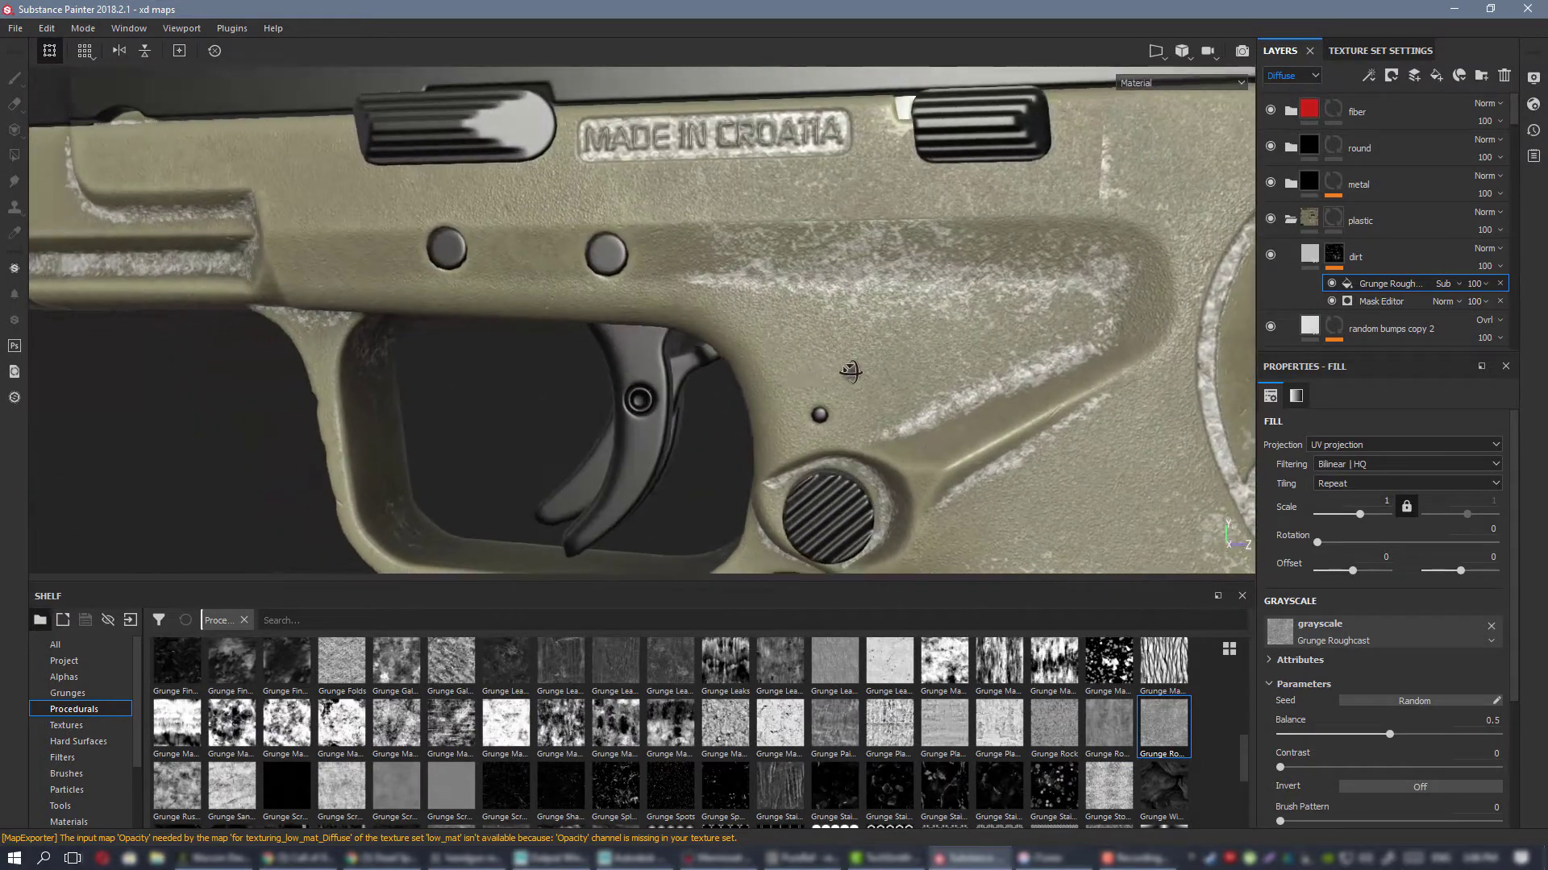
Step: Set the Grunge Roughcast fill's scale to about 5, checking the dirt in the frame's front grooves
alt+middle_drag(853, 370, 1126, 328)
alt+drag(1127, 328, 1109, 325)
alt+right_drag(1109, 326, 1161, 337)
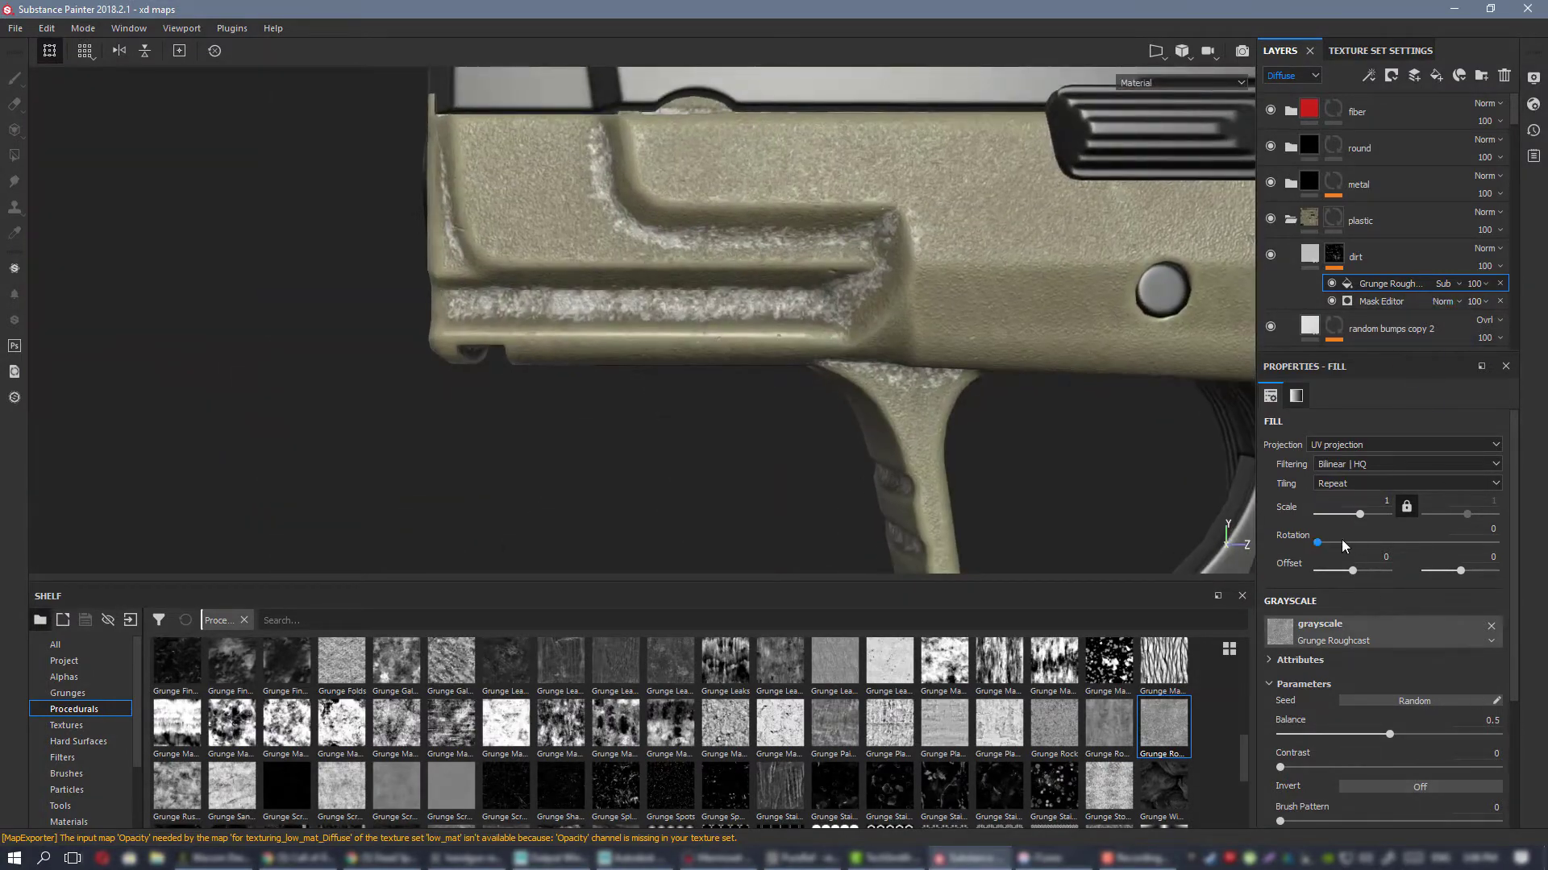
click(1366, 514)
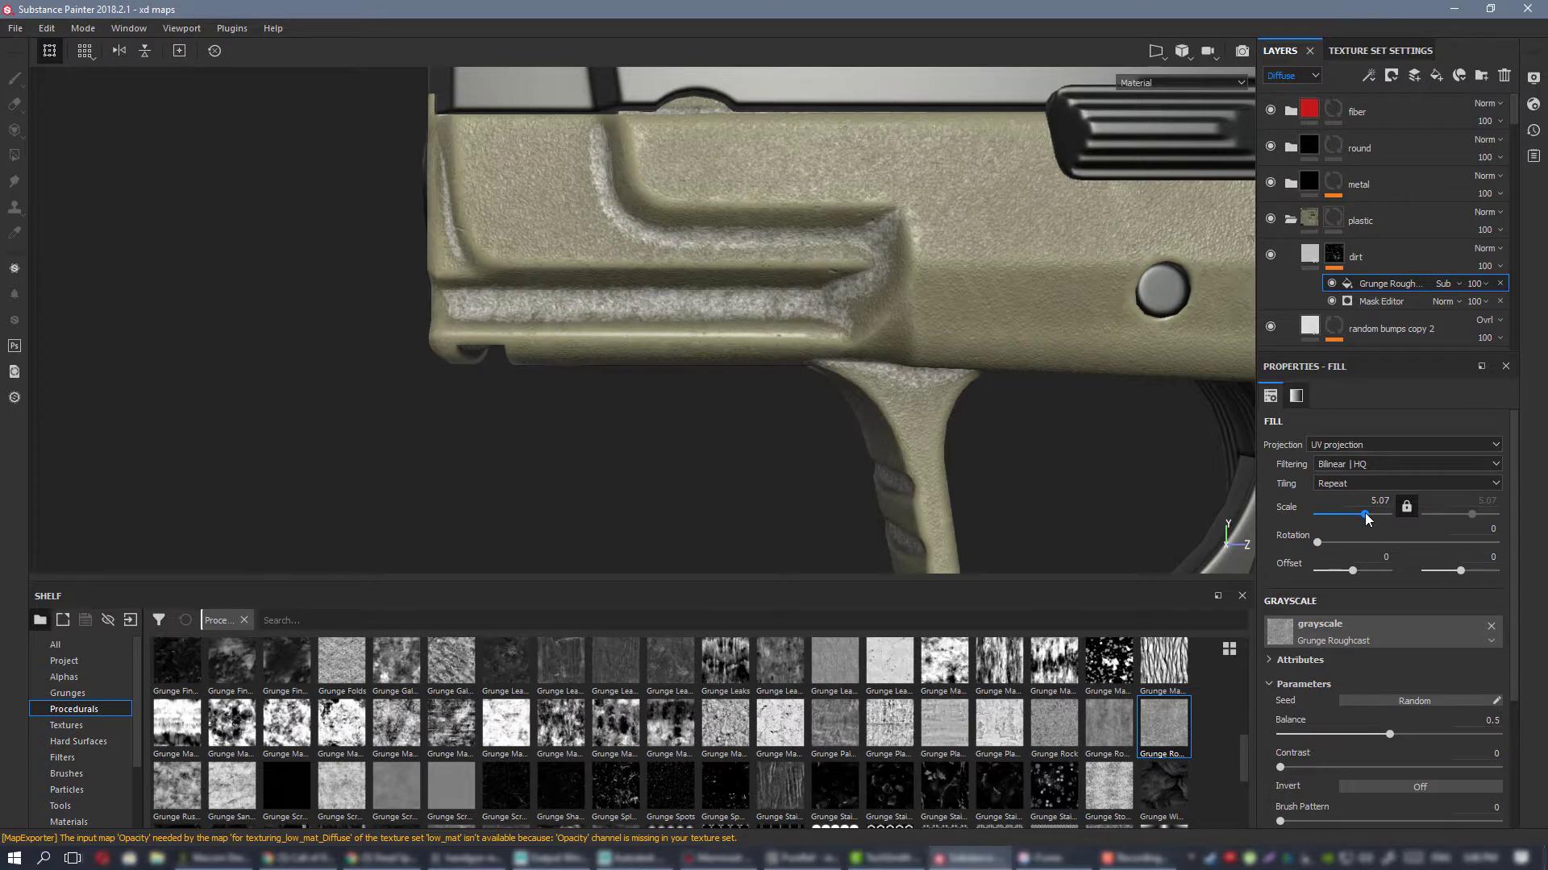
drag(1364, 514, 1366, 514)
Step: Add a Levels adjustment on top of the dirt mask and set its white input point to 0.585
alt+middle_drag(978, 326, 546, 300)
alt+drag(546, 300, 736, 398)
alt+right_drag(736, 399, 744, 442)
mouse_move(744, 442)
alt+mouse_down()
mouse_move(733, 458)
mouse_move(746, 445)
alt+mouse_up()
click(1341, 254)
right_click(1341, 254)
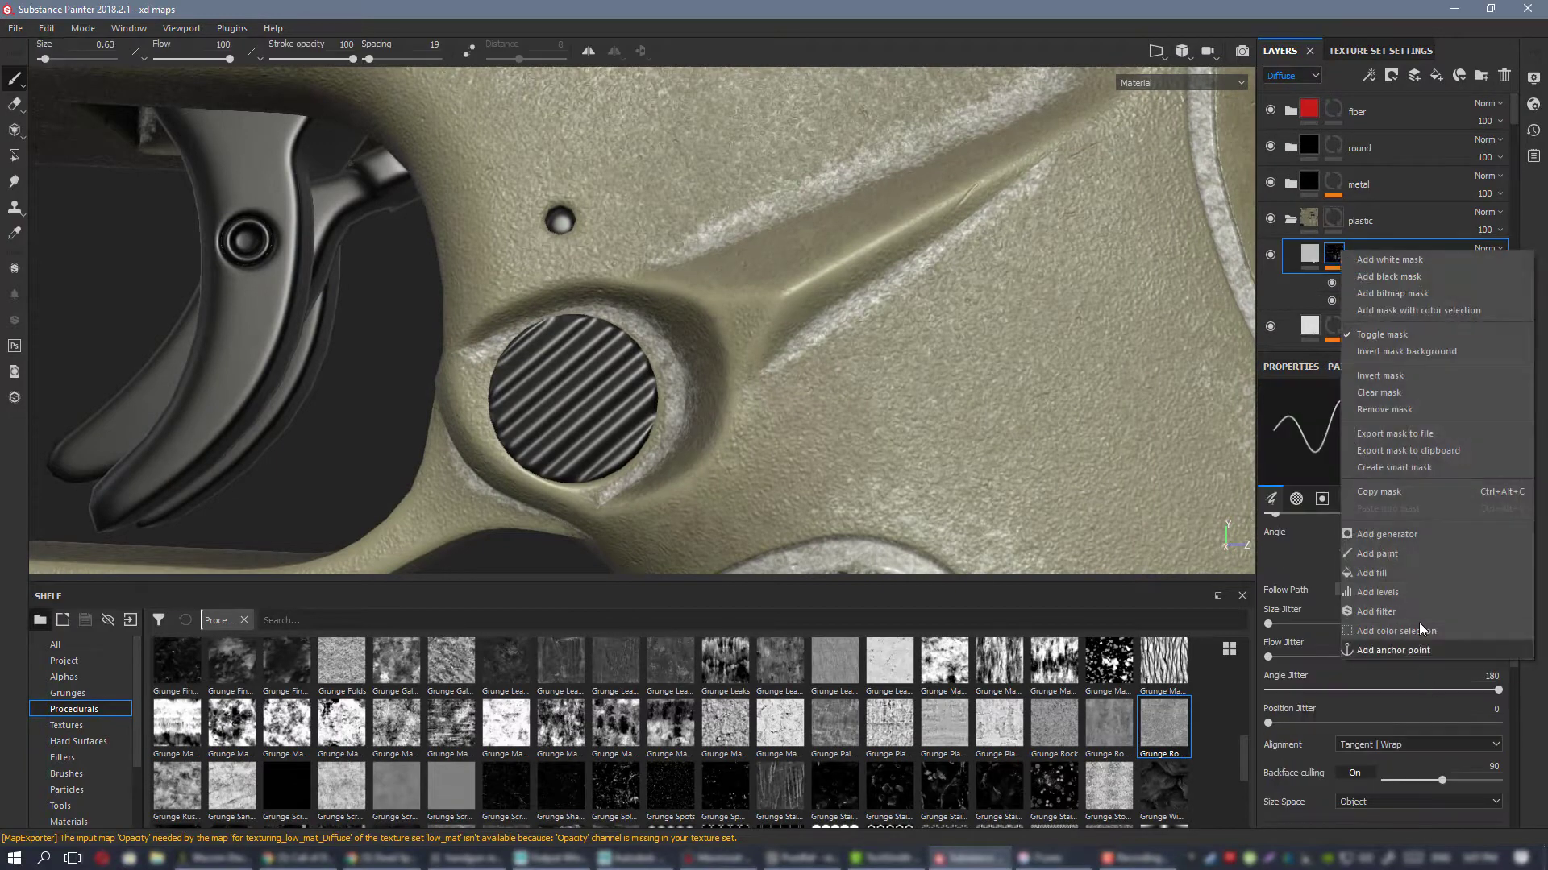
click(1414, 596)
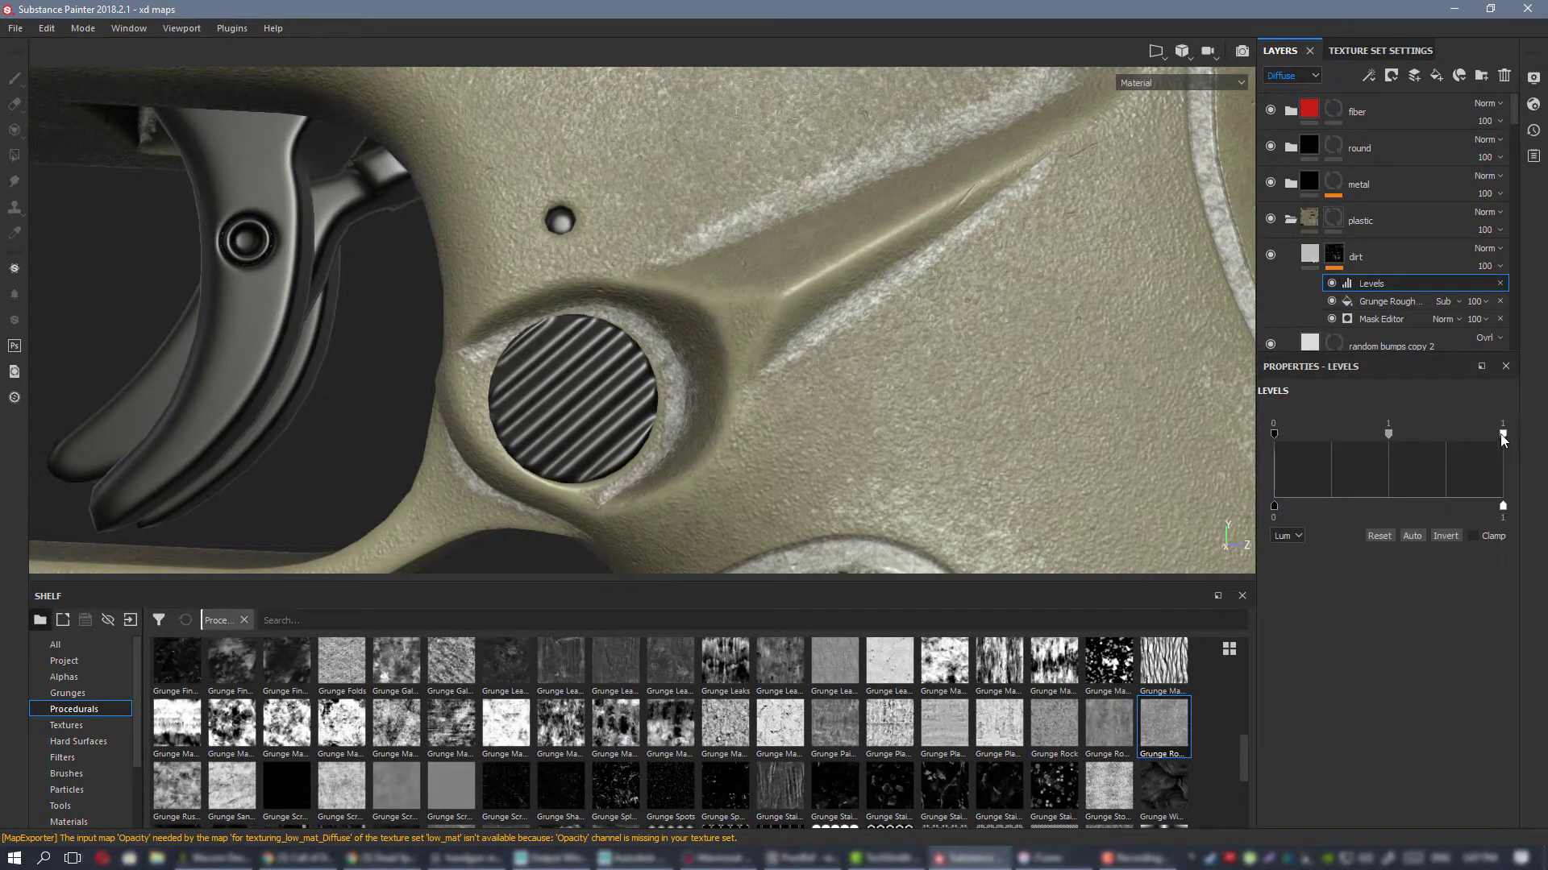
drag(1446, 434, 1378, 435)
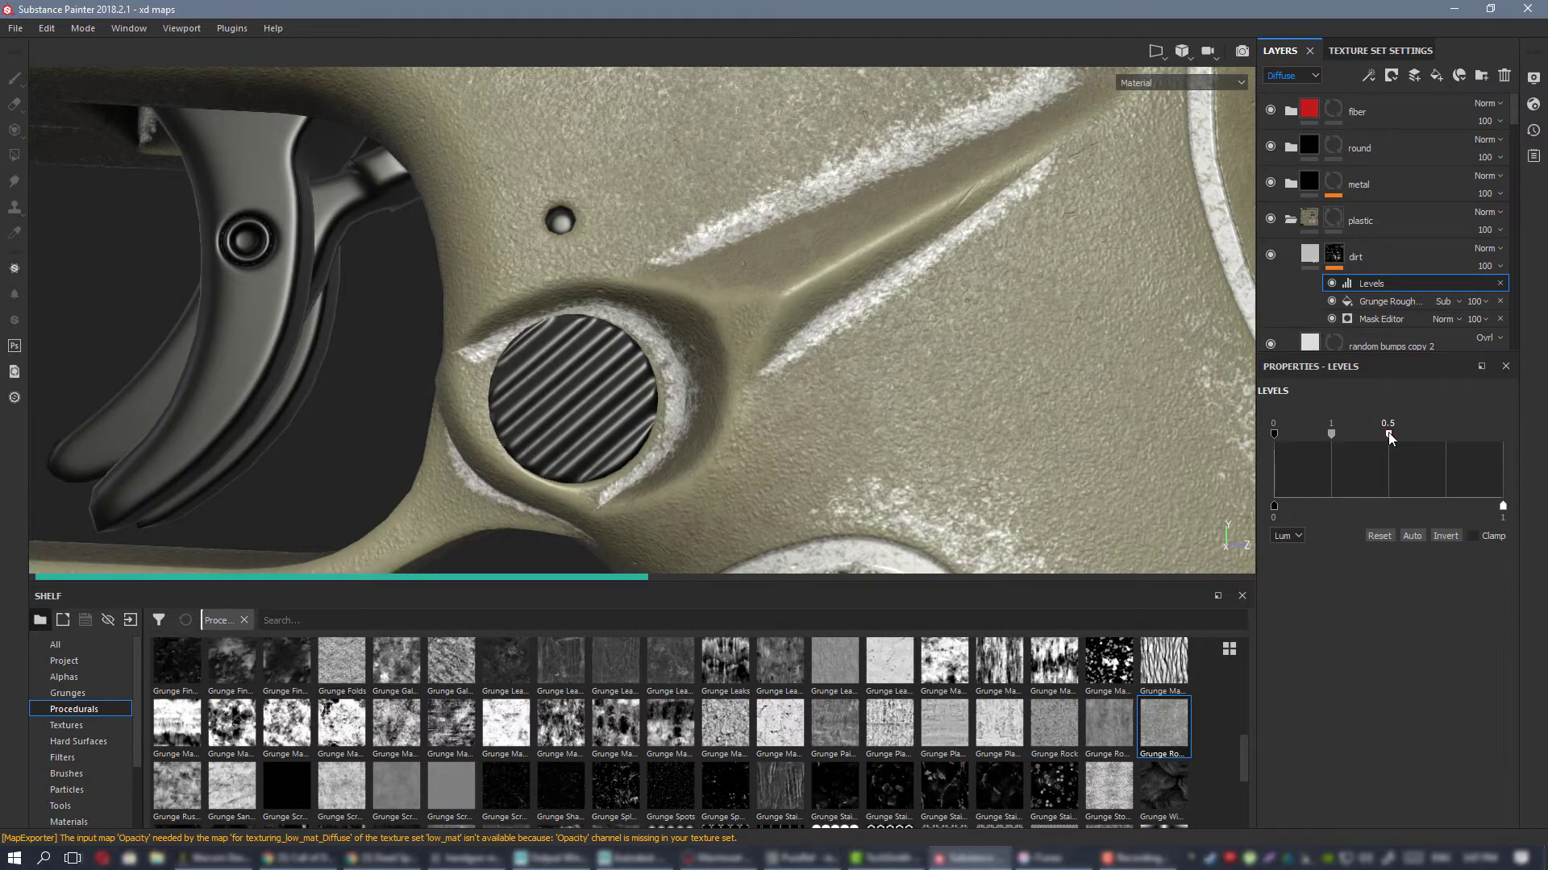
drag(1389, 437, 1401, 437)
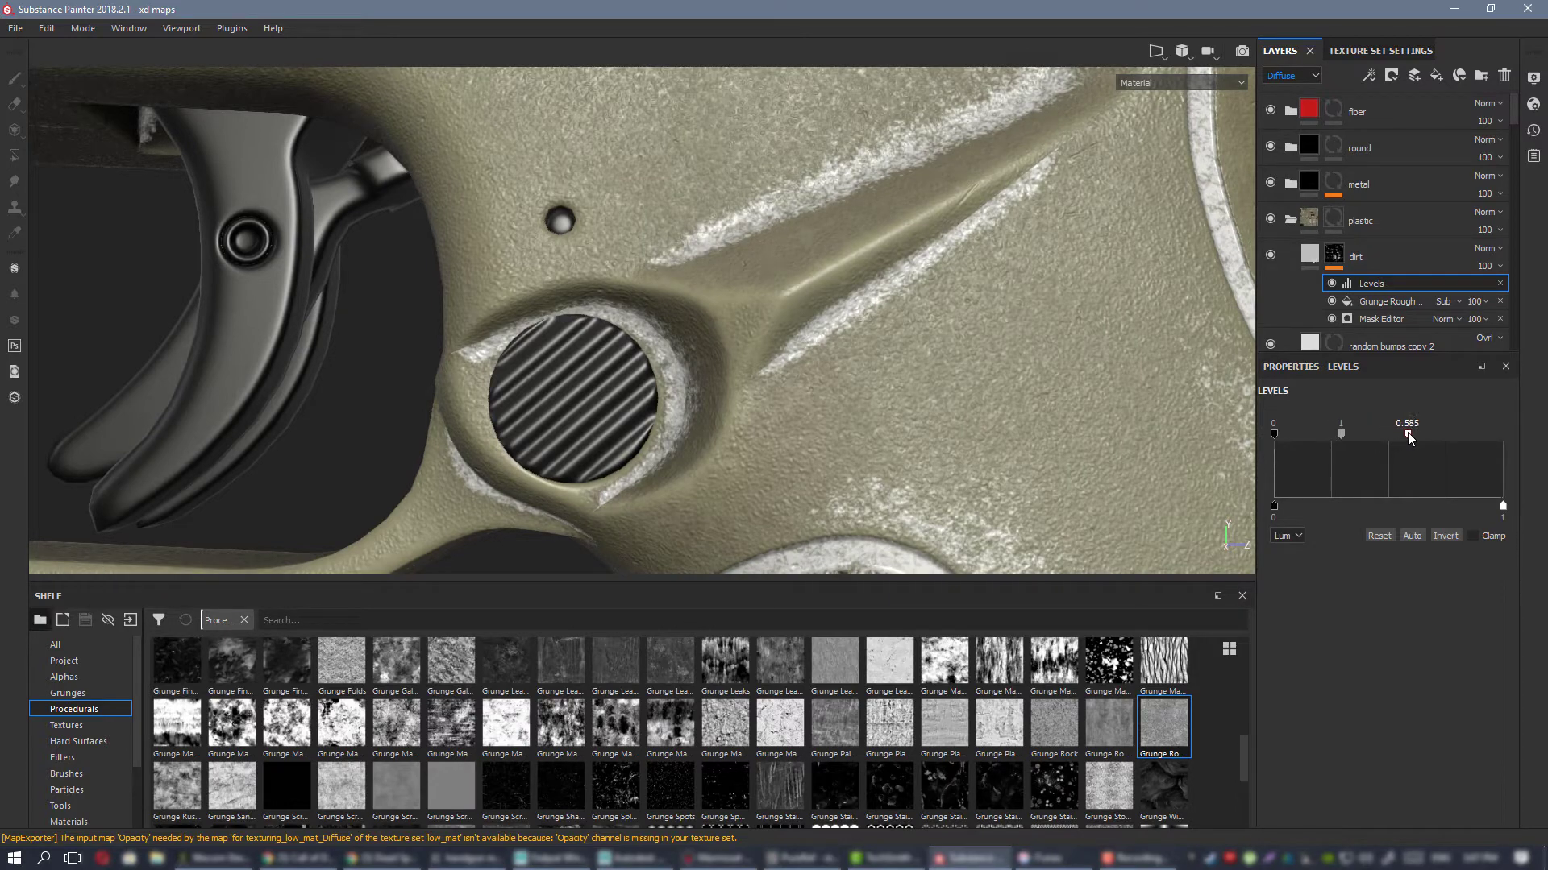
Step: Examine the strengthened dirt around the round ribbed button and along the diagonal ridge from several angles
alt+right_drag(721, 332, 695, 300)
alt+drag(695, 300, 726, 355)
alt+right_drag(726, 355, 736, 424)
alt+middle_drag(736, 425, 766, 347)
alt+right_drag(765, 346, 804, 389)
alt+middle_drag(785, 366, 764, 402)
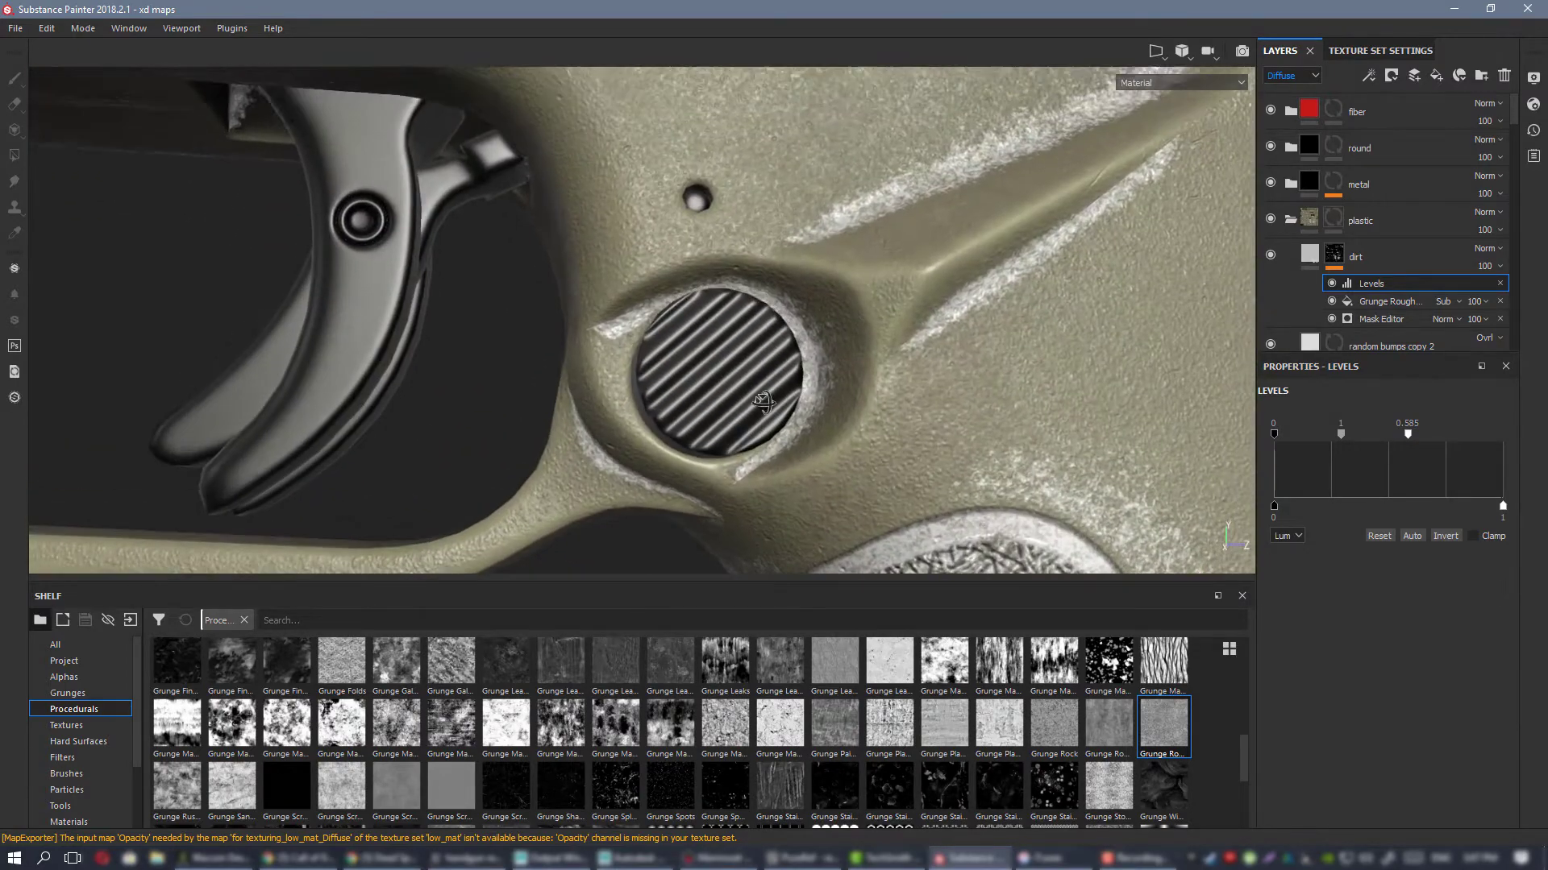
alt+drag(764, 402, 828, 398)
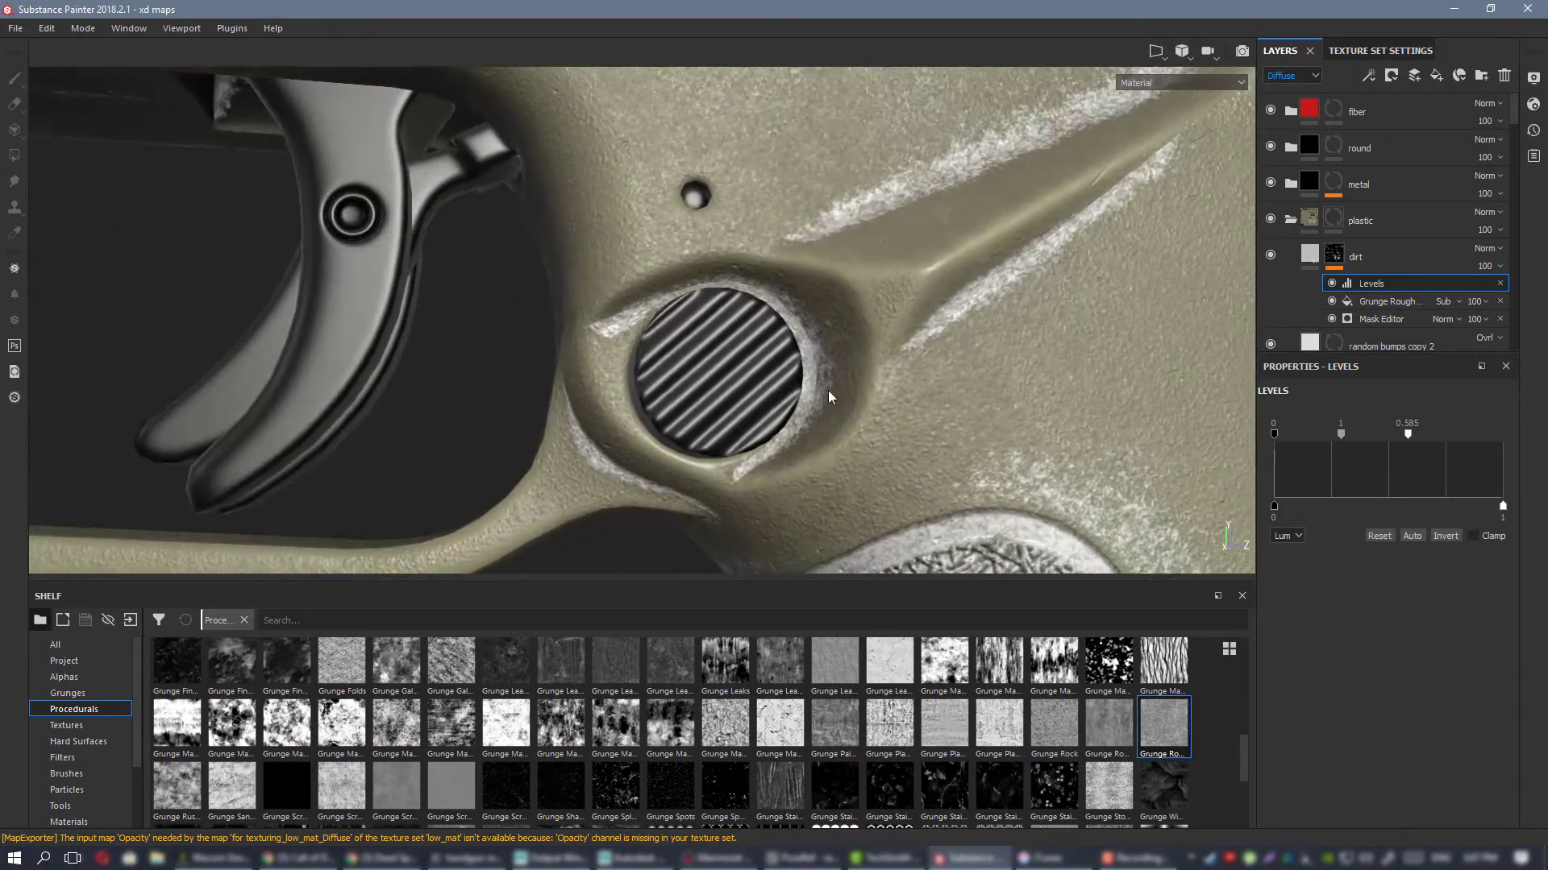
alt+drag(960, 379, 948, 375)
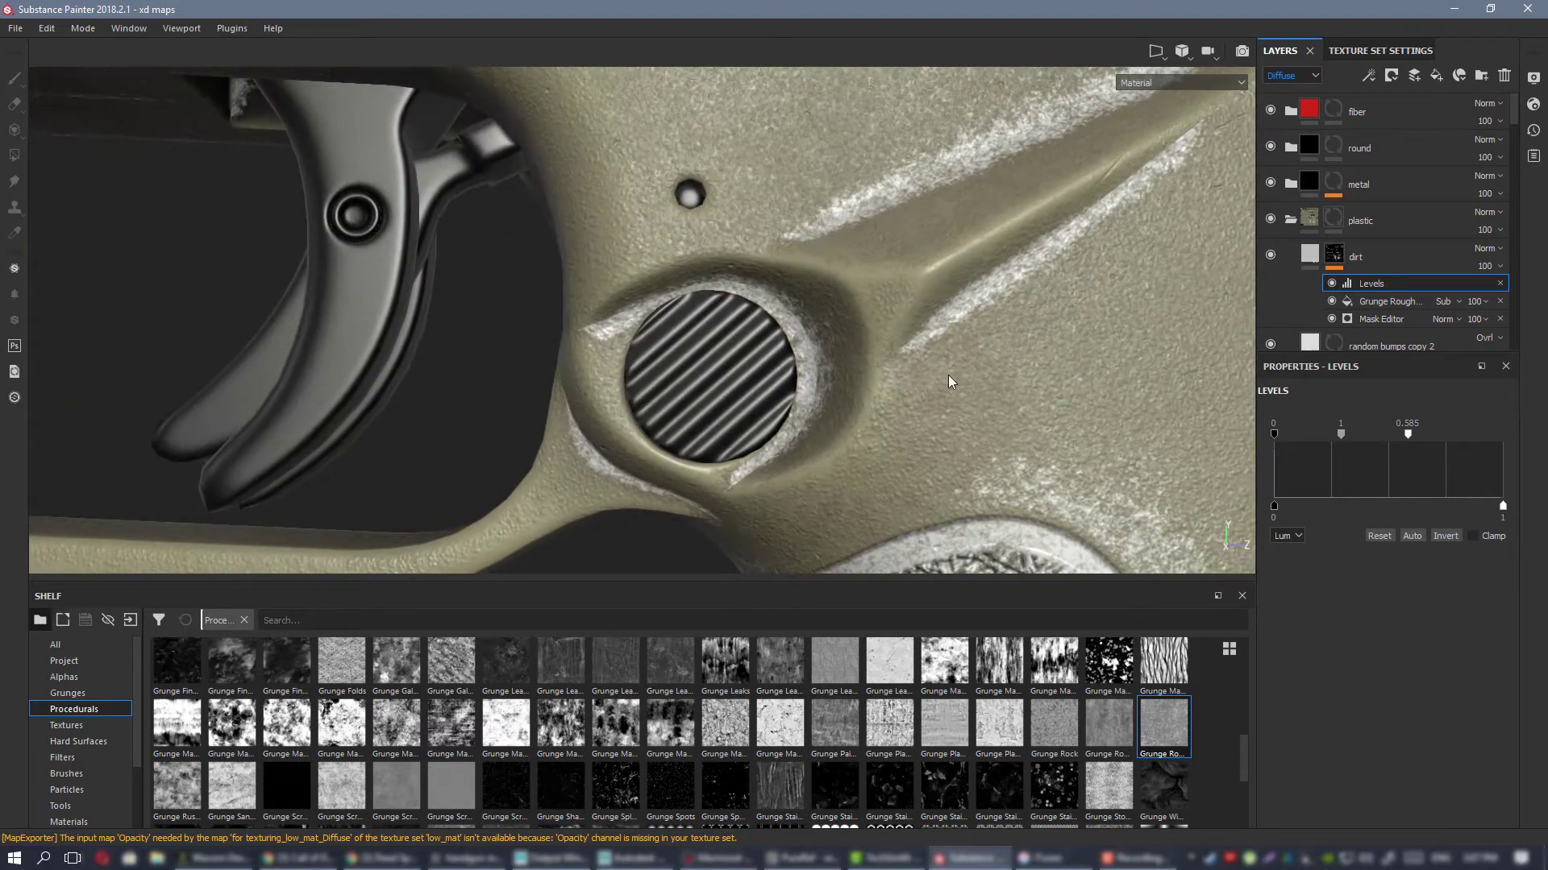
Step: Turn off the specular, glossiness, height and normal channels of the dirt fill layer, leaving only diffuse
click(1314, 250)
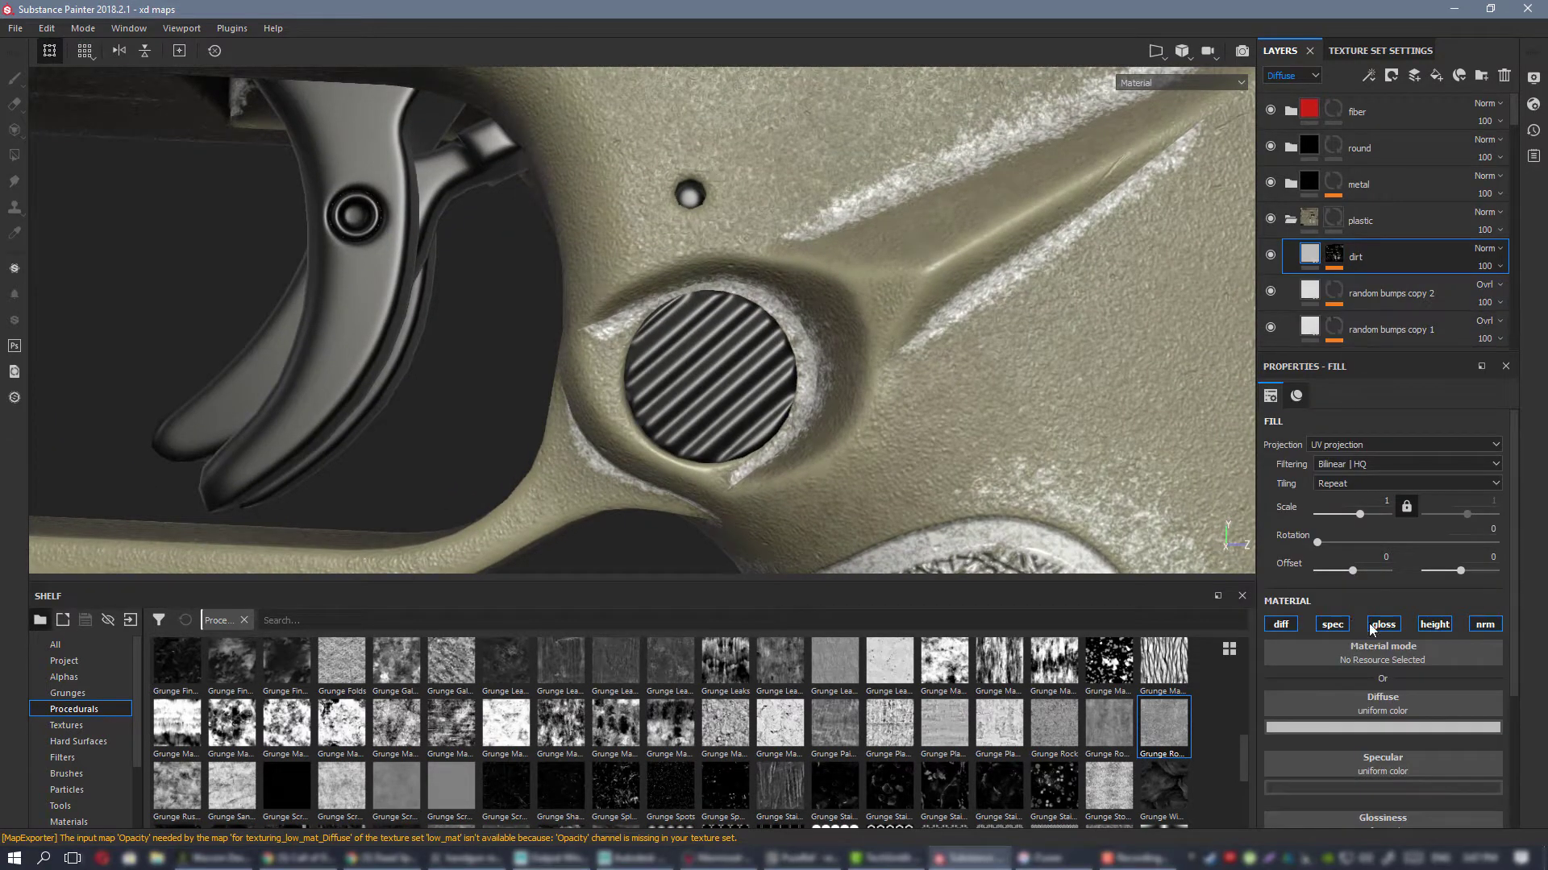
scroll(1386, 644, down, 2)
scroll(1404, 570, up, 1)
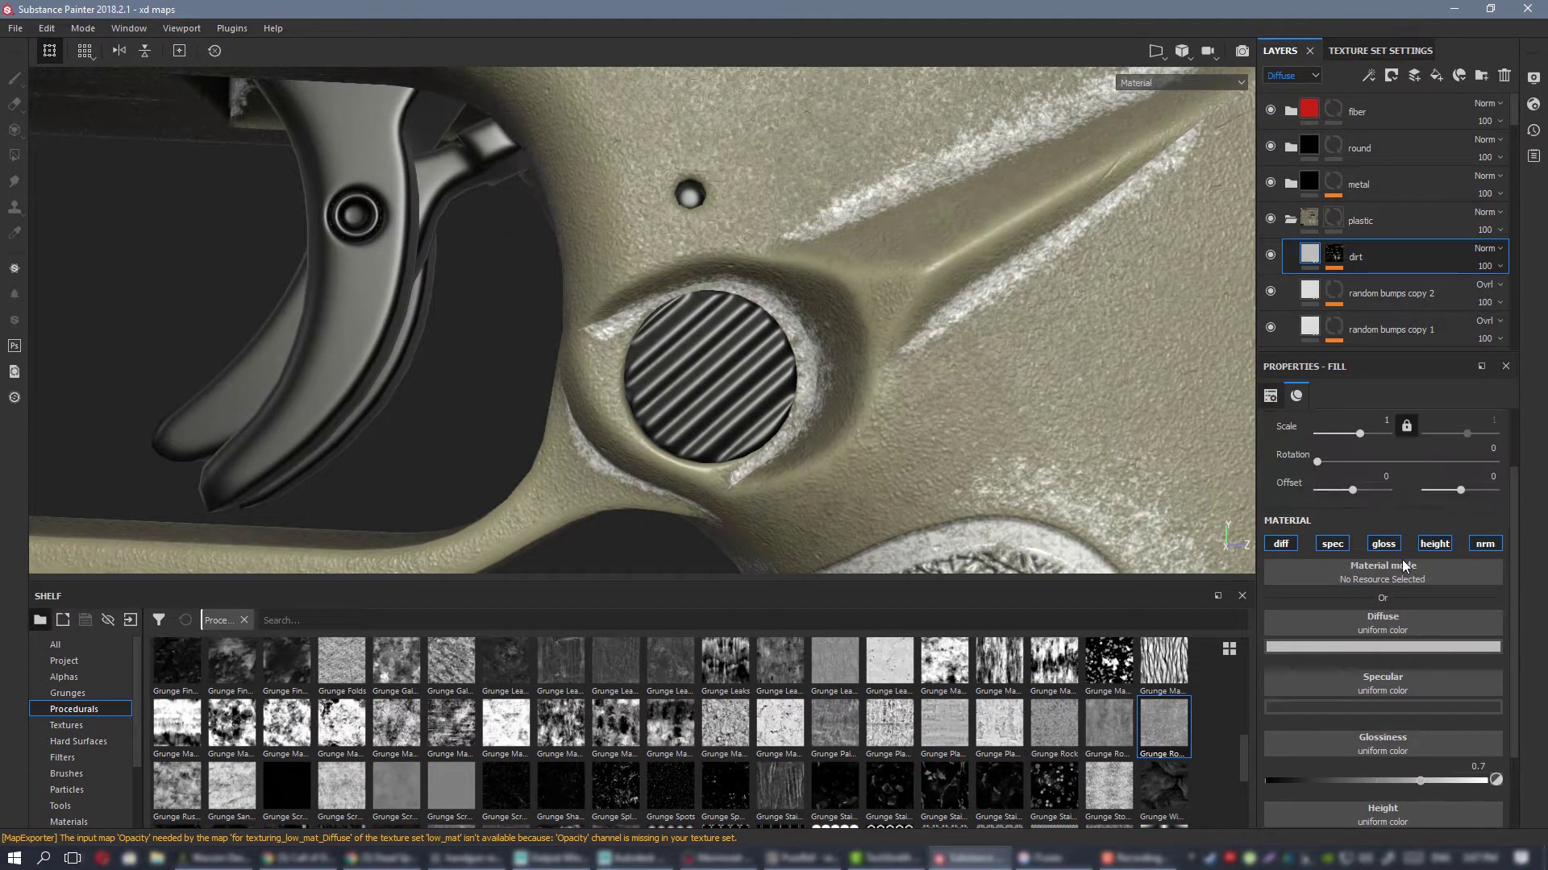
click(1332, 544)
click(1380, 545)
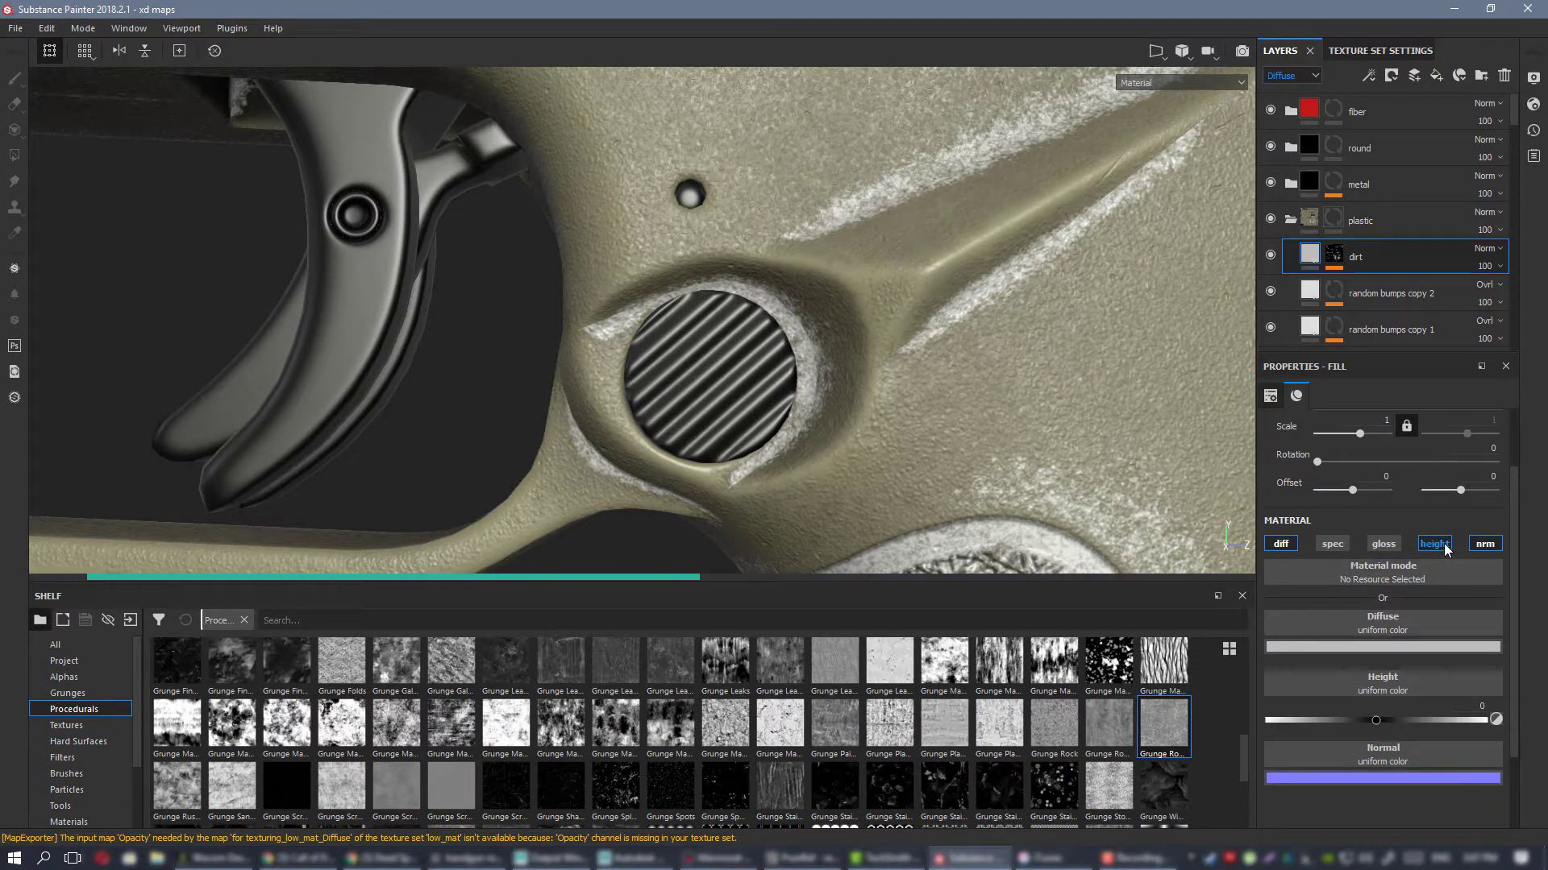
click(1442, 544)
click(1487, 544)
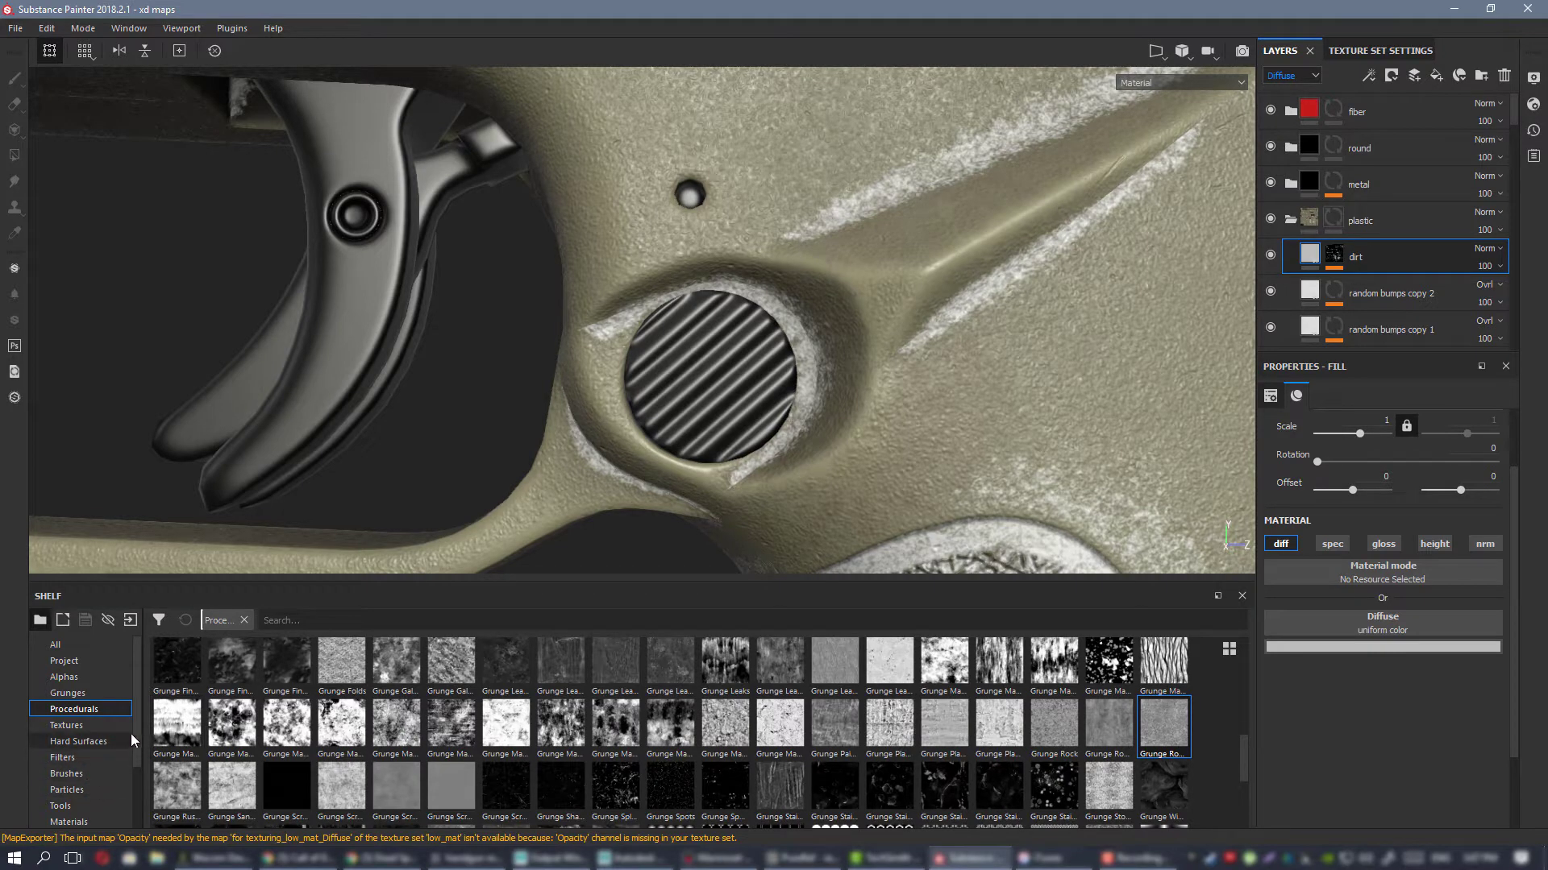
Step: Search the material library for "dirt" and apply Quixel_Dirt_Sand_Beach to the dirt fill layer
click(84, 819)
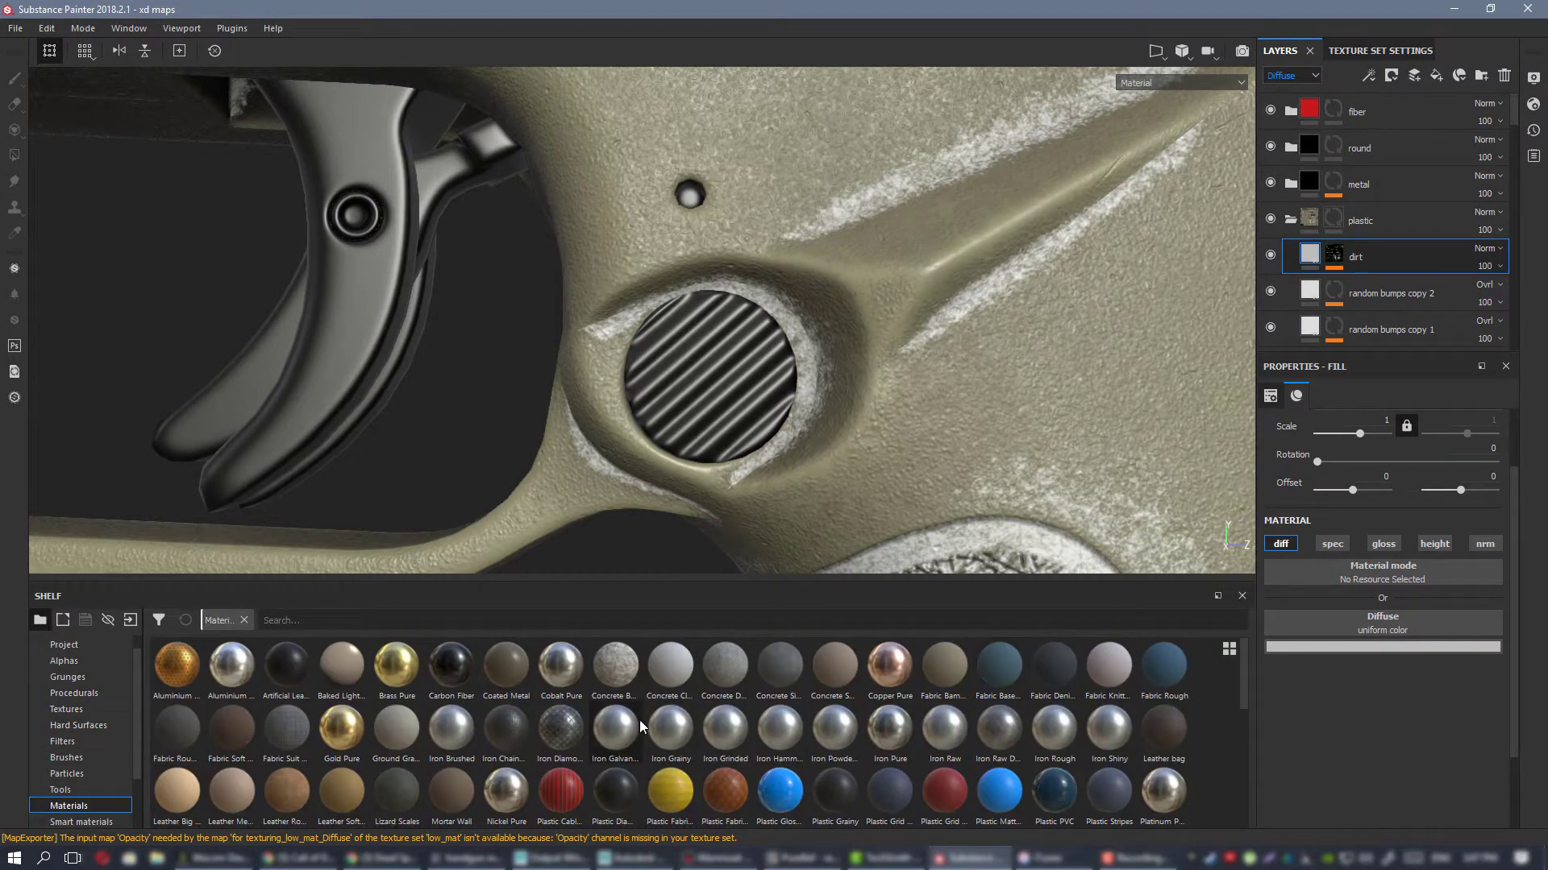
click(358, 619)
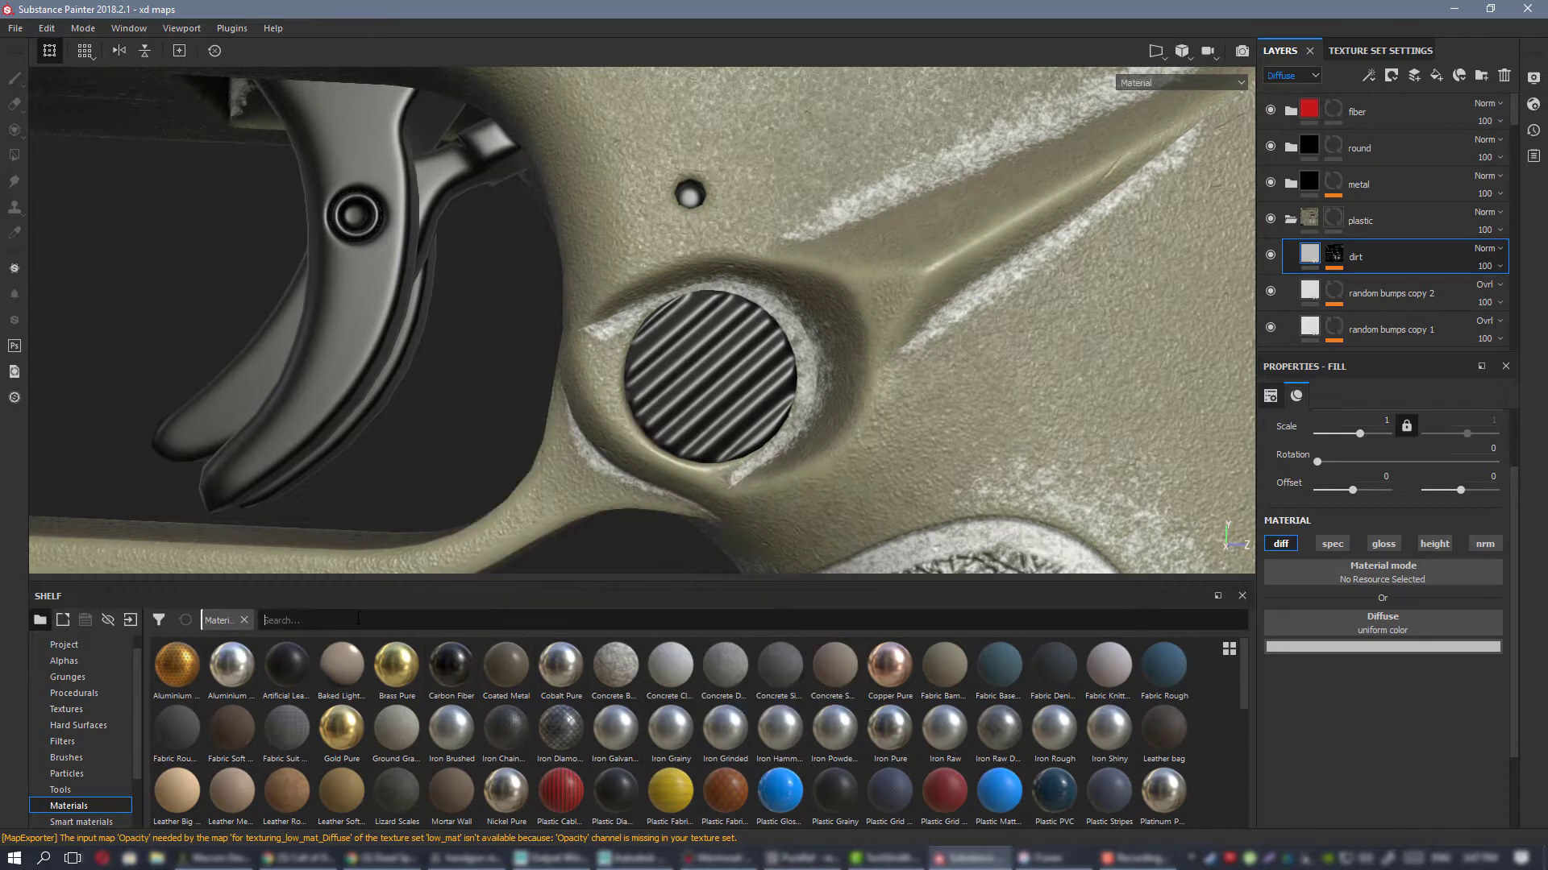
text(dirt)
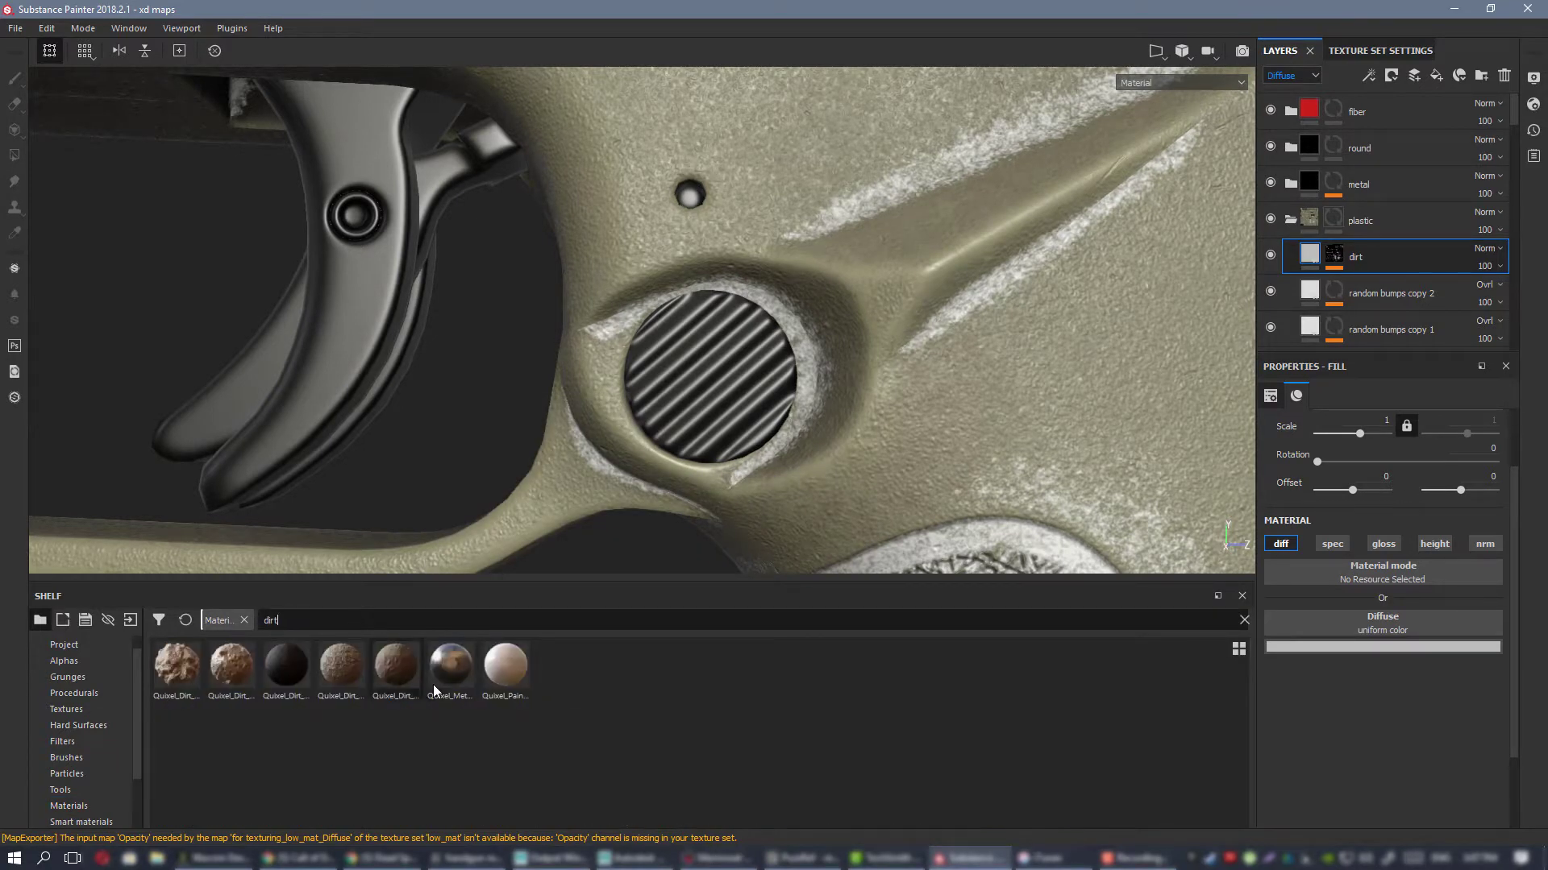
mouse_move(384, 685)
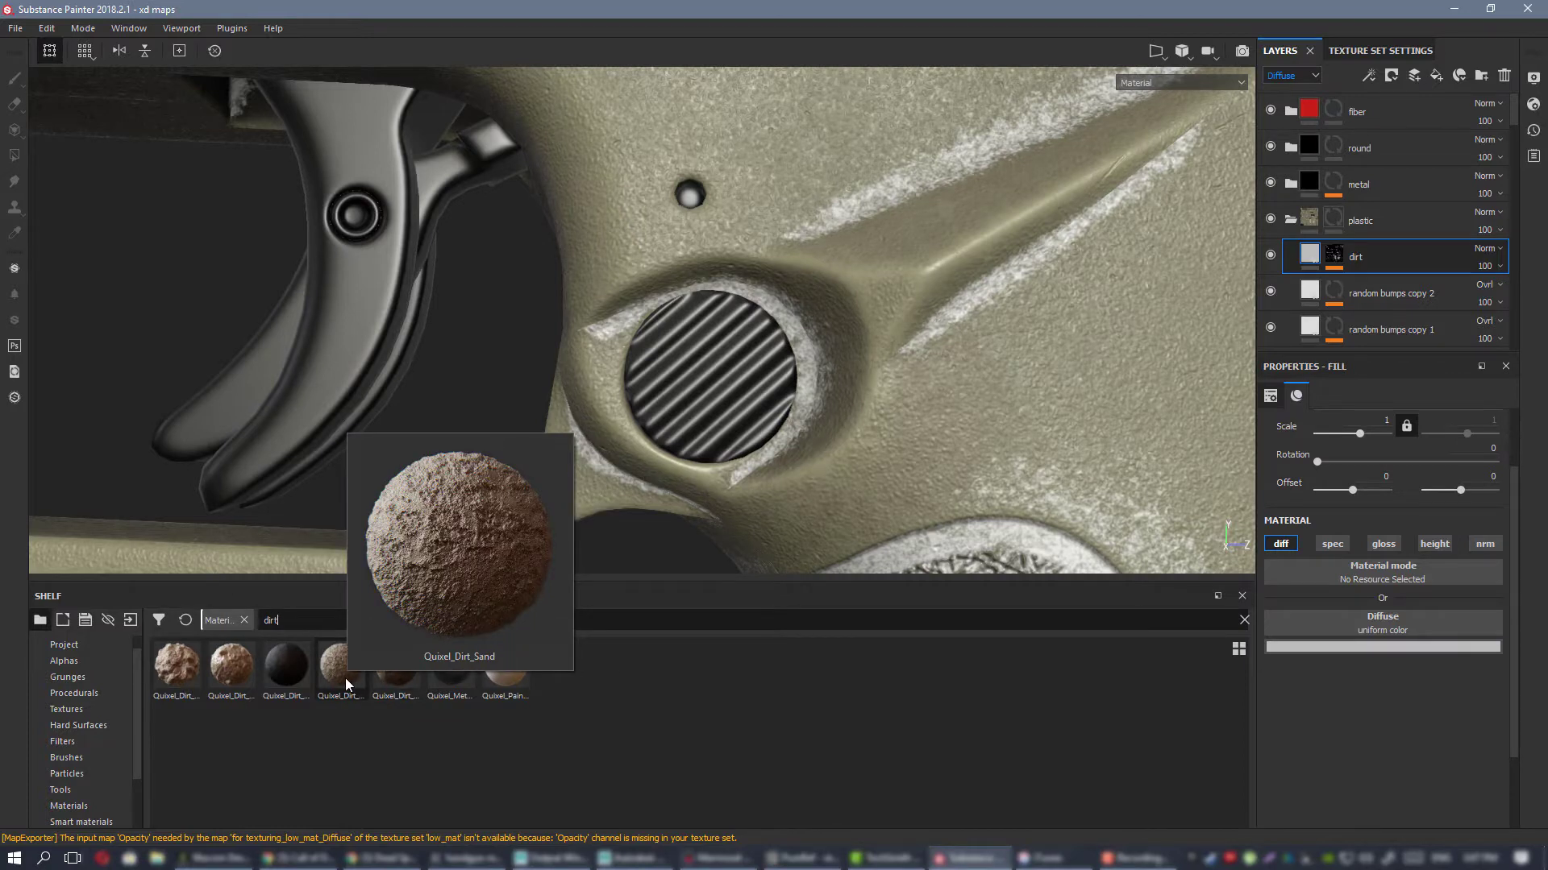
mouse_move(292, 679)
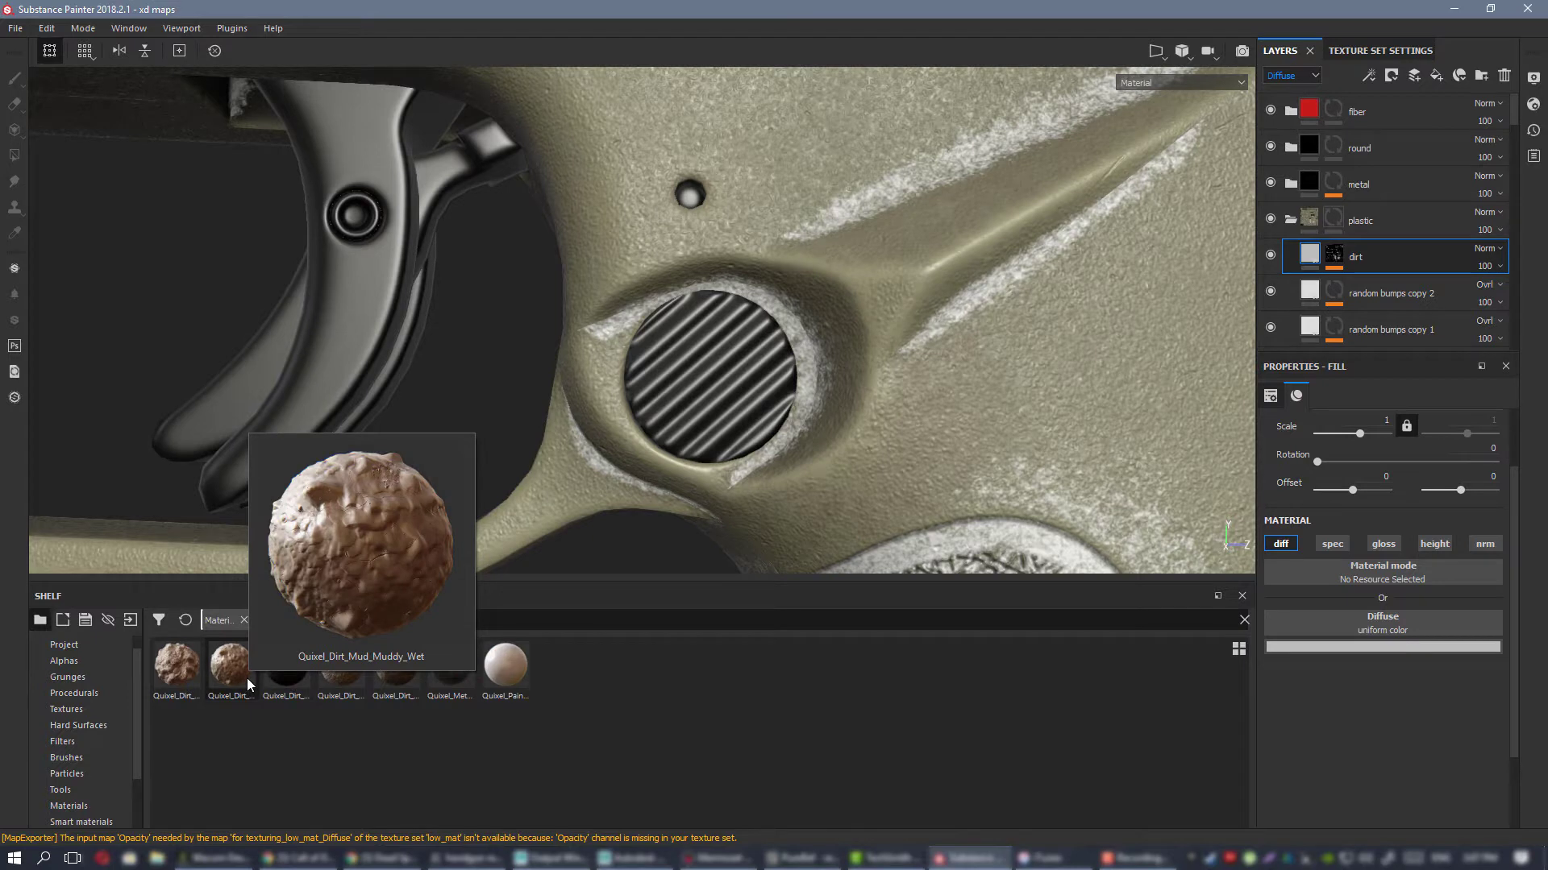
click(385, 674)
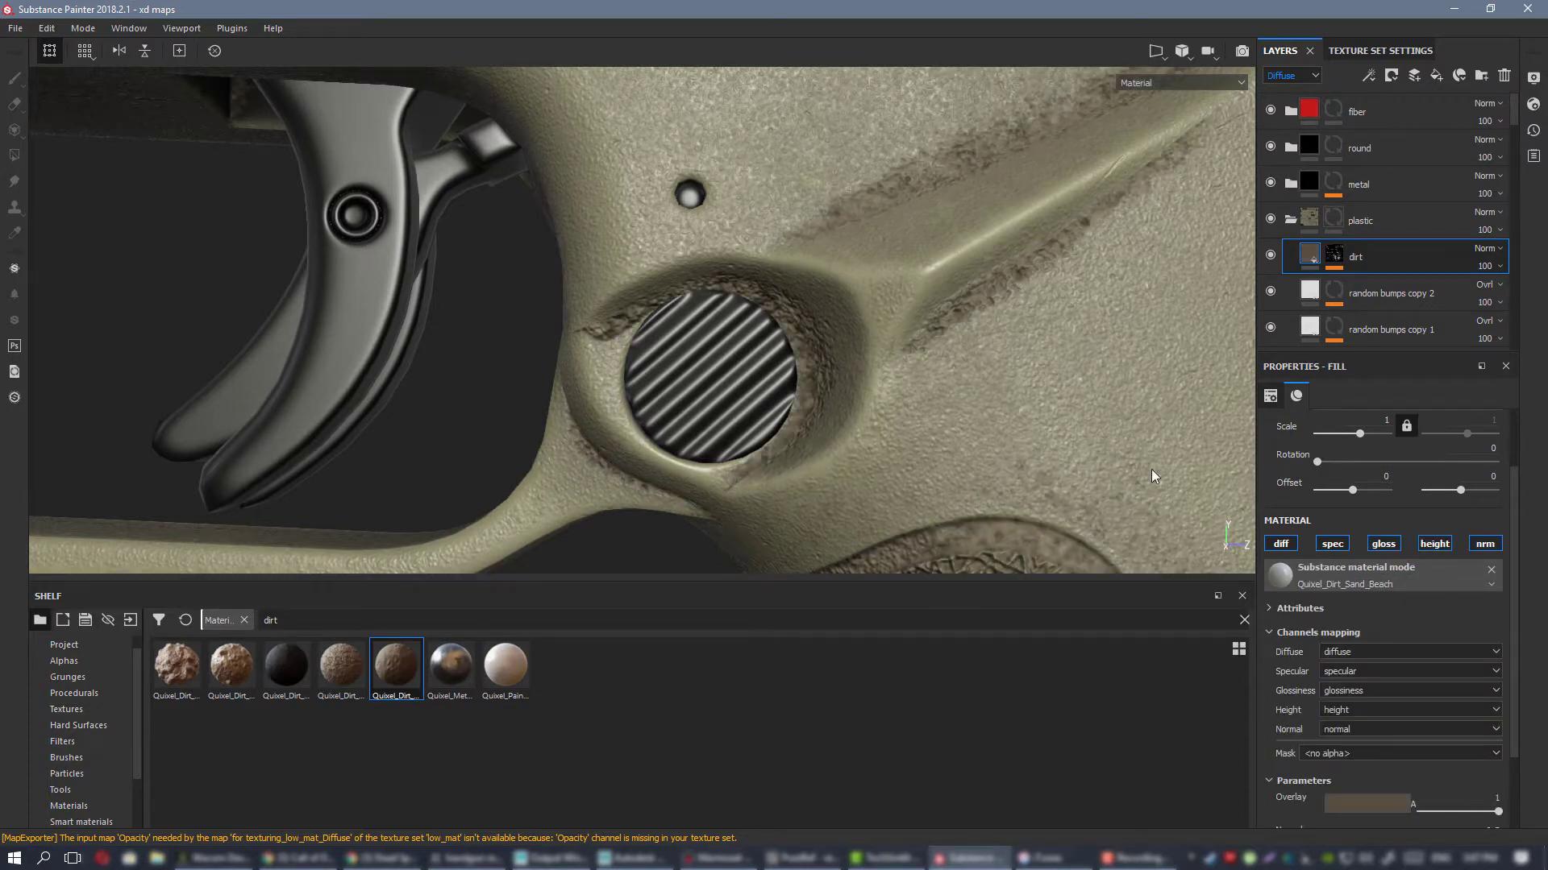
Step: Turn off the height and normal channels of the dirt fill's sand material, checking the dirt around the round ribbed button
click(1486, 546)
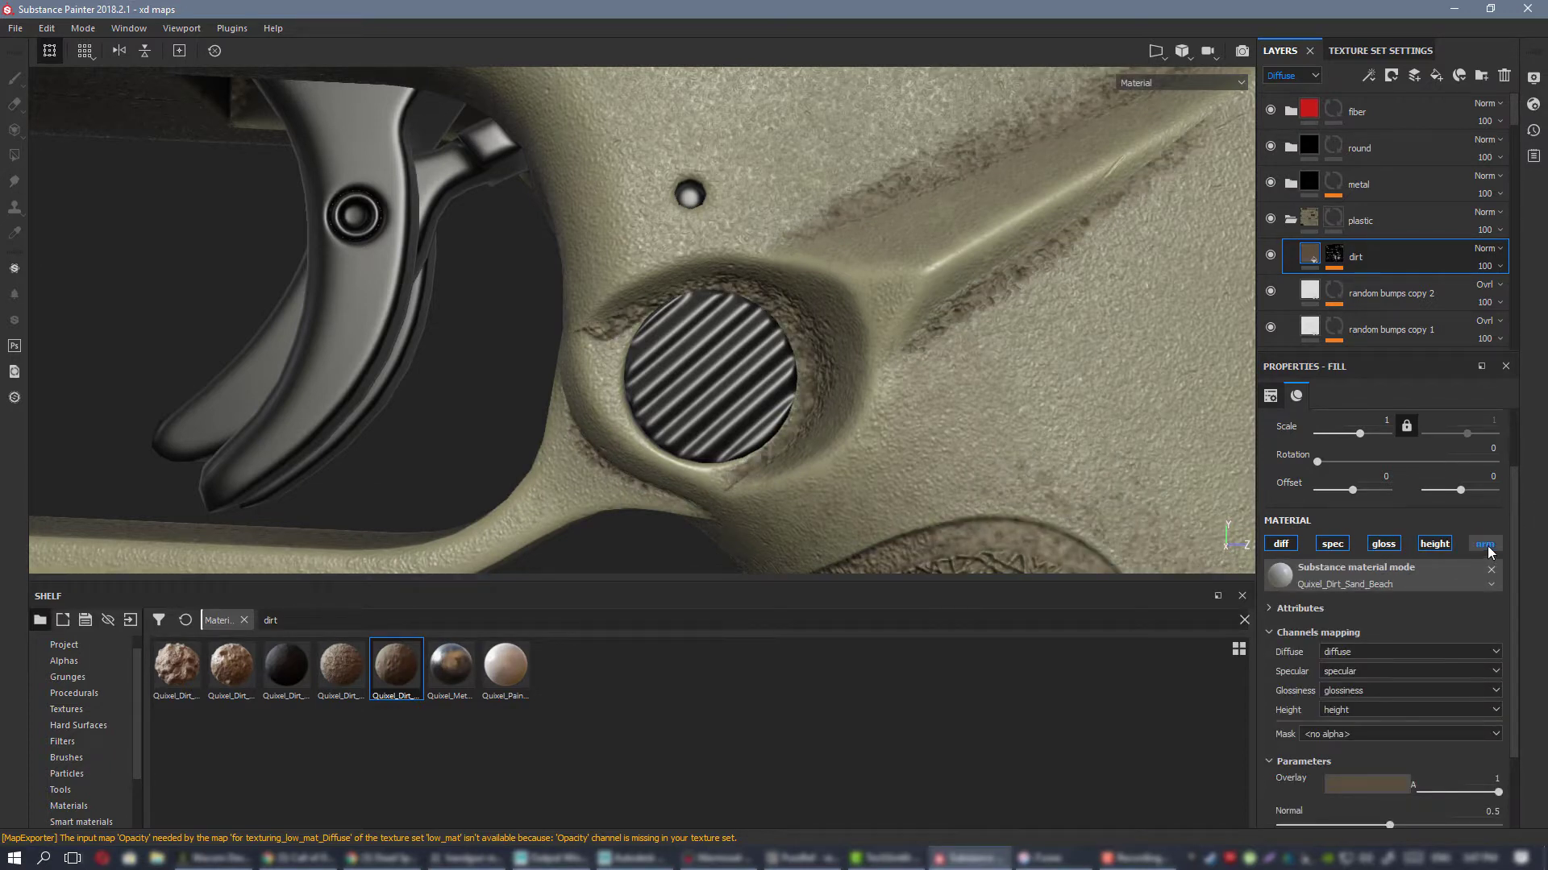
alt+right_drag(776, 329, 838, 329)
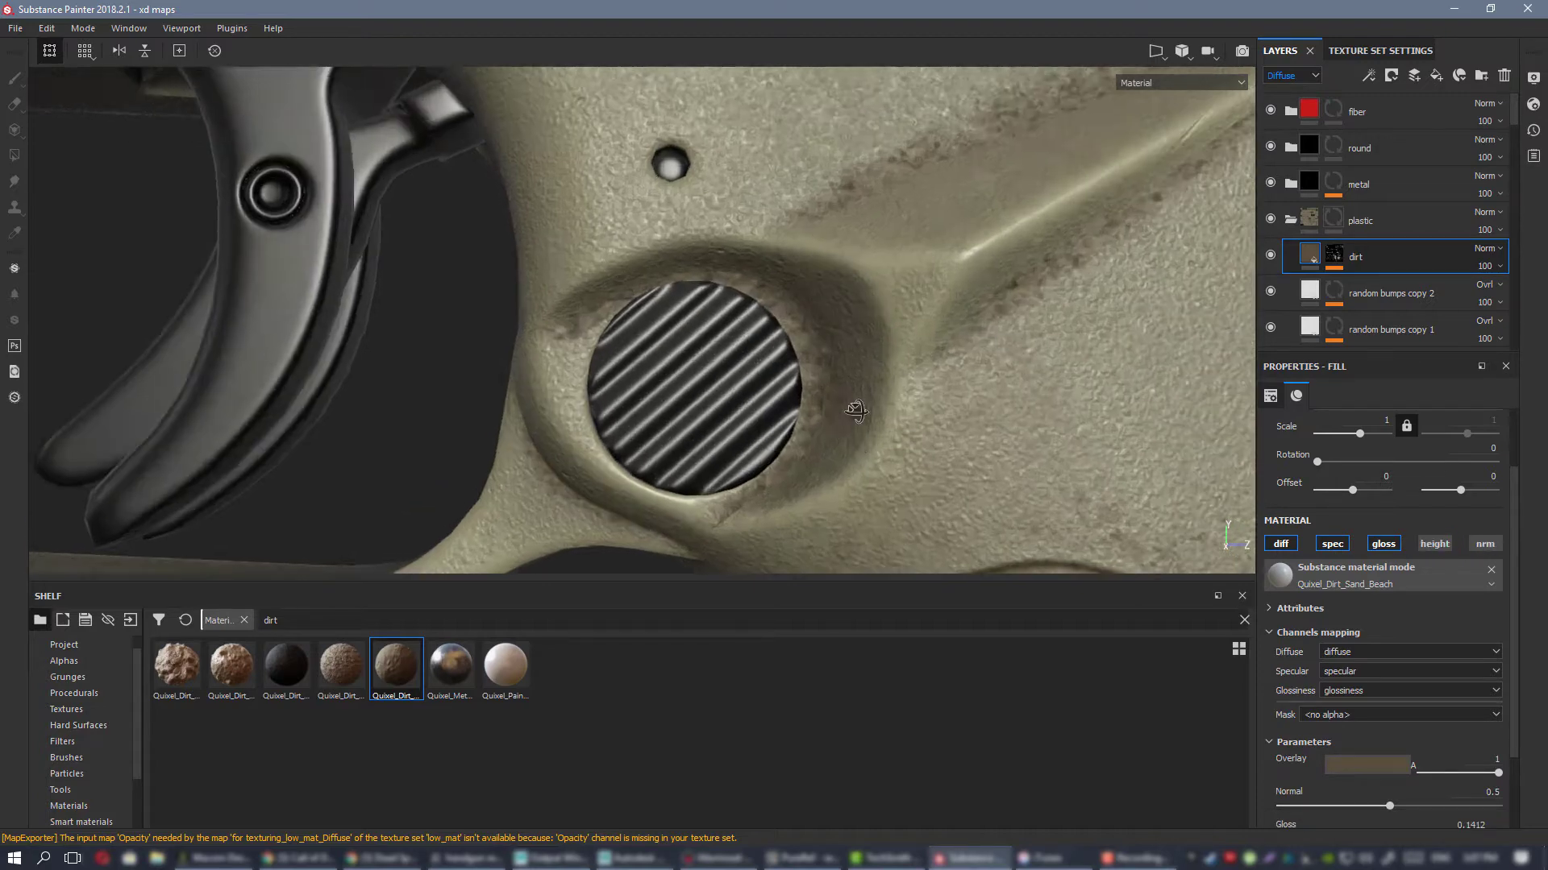
alt+drag(838, 329, 410, 346)
alt+right_drag(411, 345, 764, 335)
alt+drag(763, 335, 797, 347)
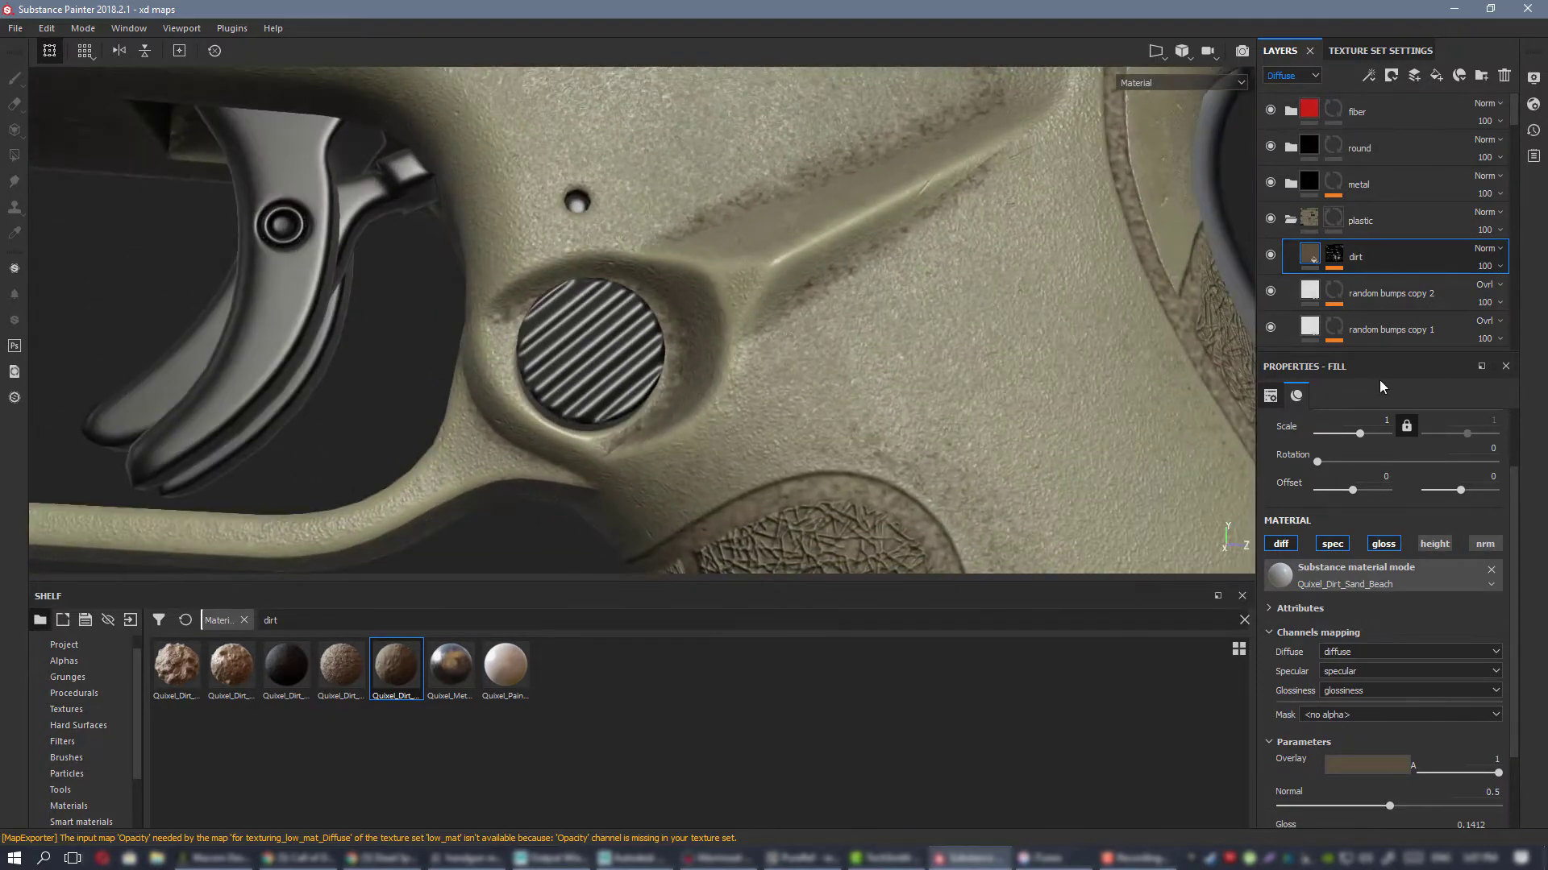
Step: Set the dirt fill's scale to 29.58 and display only the Diffuse channel on the pistol
drag(1360, 434, 1374, 433)
alt+right_drag(673, 335, 774, 354)
alt+drag(774, 354, 774, 439)
key(c)
key(c)
Step: Examine the dirt's diffuse colour along the trigger guard, the front grooves and around the round button
alt+right_drag(774, 439, 622, 283)
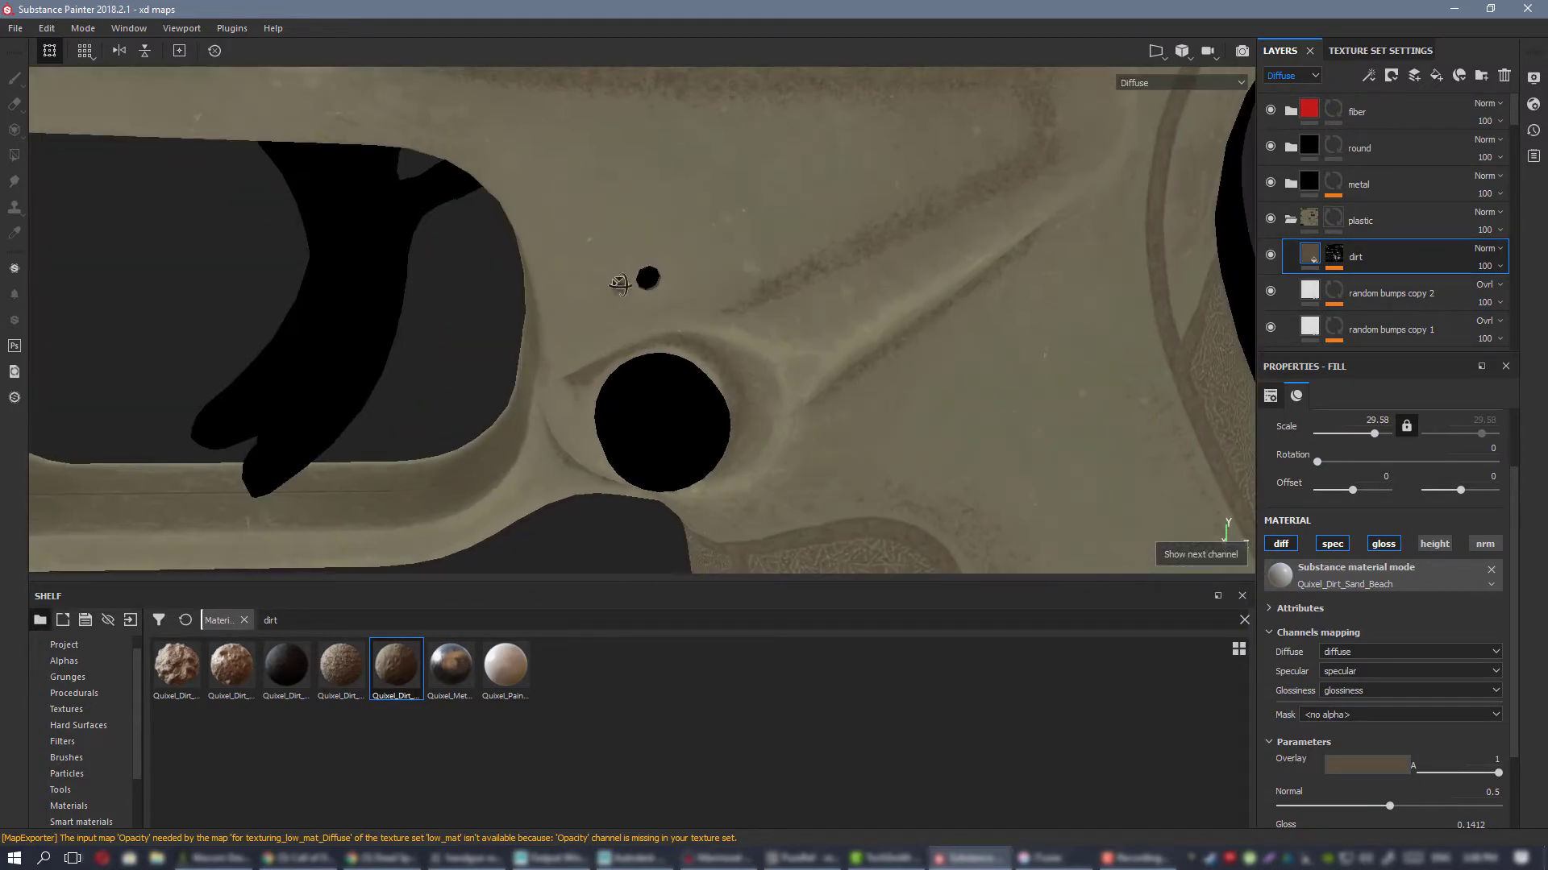
alt+drag(621, 283, 612, 242)
alt+middle_drag(612, 242, 704, 413)
alt+drag(705, 413, 728, 425)
alt+middle_drag(161, 304, 467, 318)
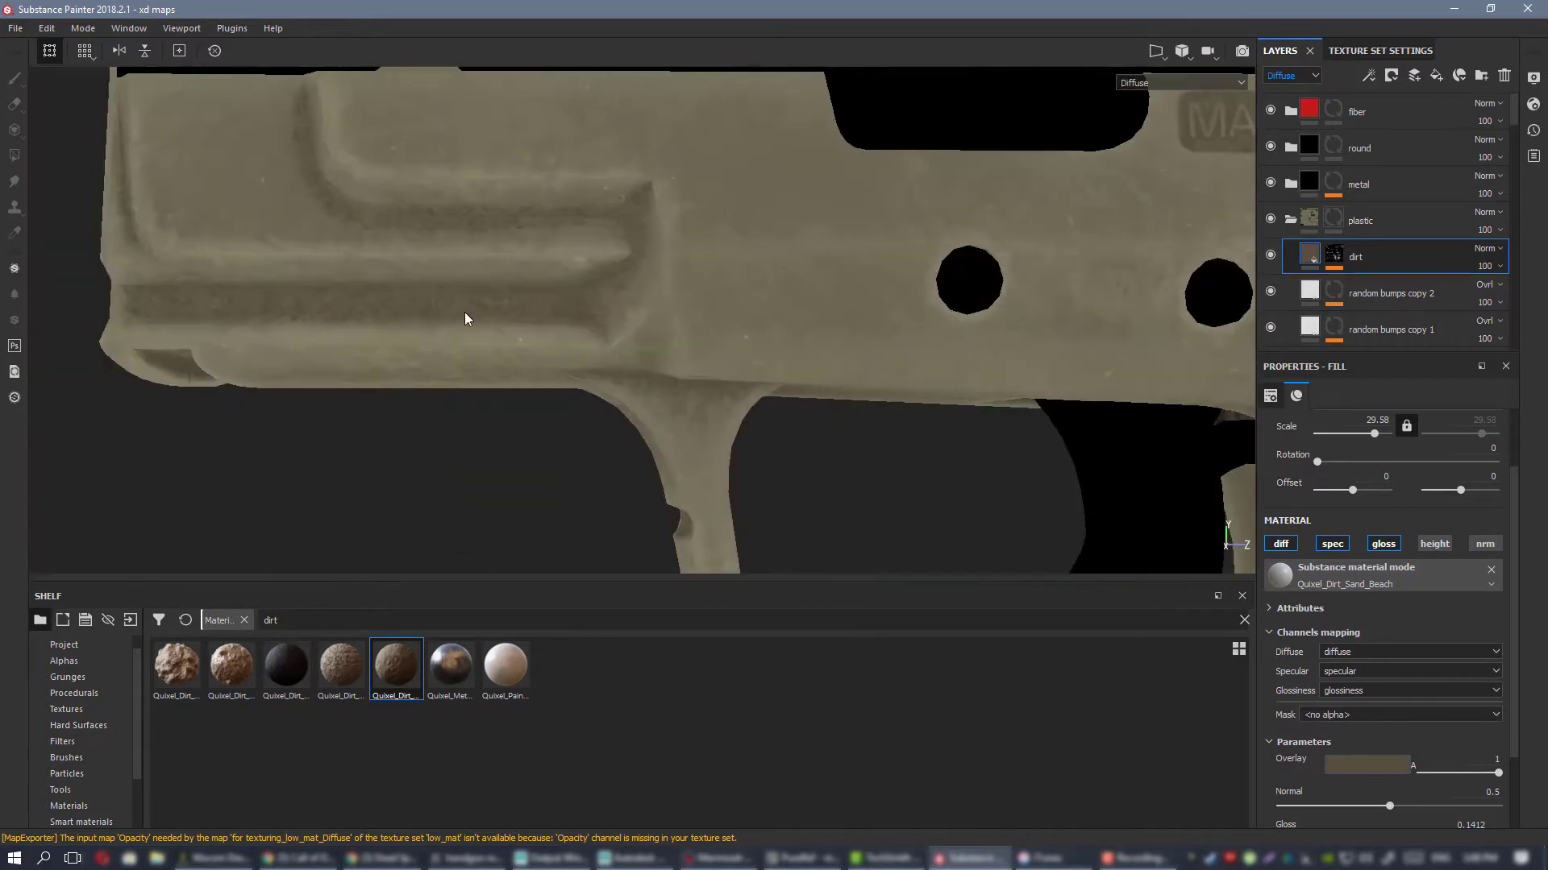
alt+drag(467, 318, 791, 338)
alt+middle_drag(723, 309, 144, 146)
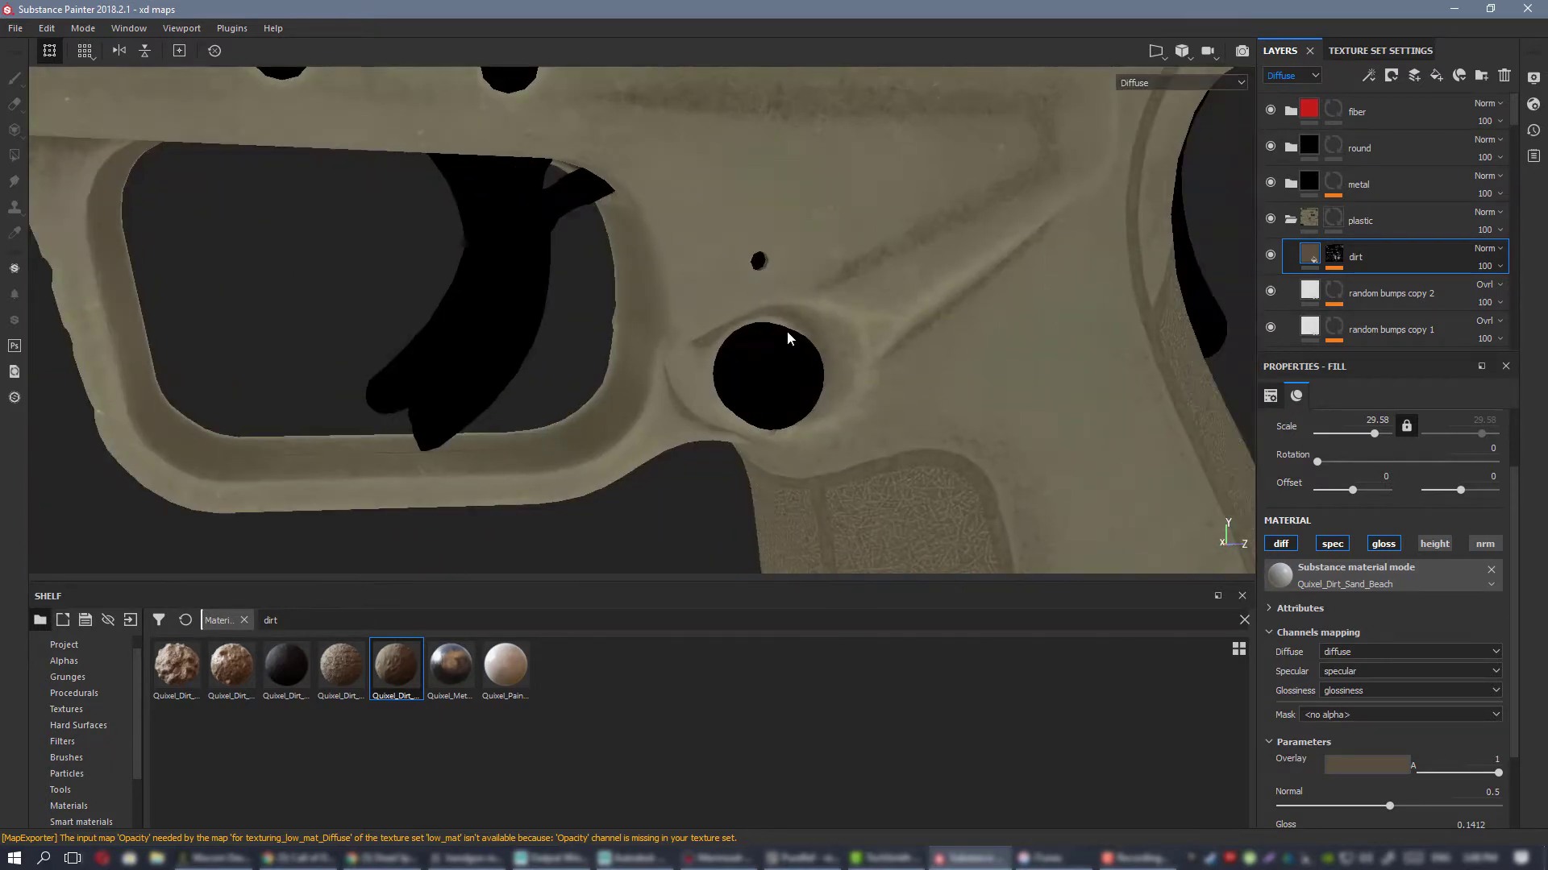
Step: Darken the brown overlay colour of the dirt fill's sand material, checking the dirt around the round button
click(1408, 764)
click(1524, 693)
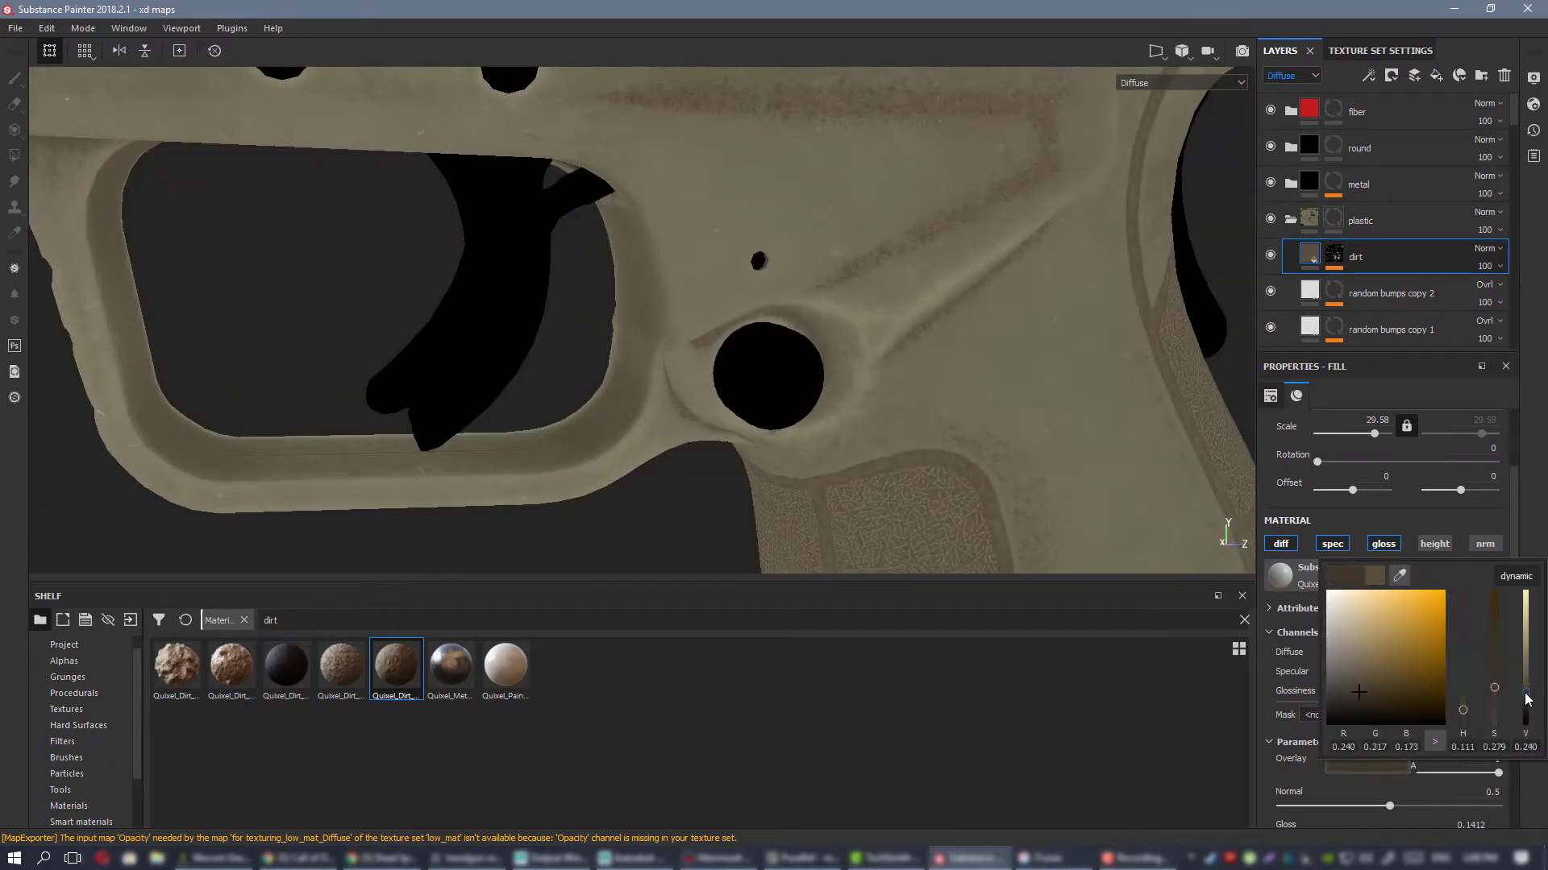
alt+drag(788, 368, 853, 399)
scroll(711, 264, up, 3)
scroll(780, 251, up, 3)
alt+drag(866, 323, 898, 358)
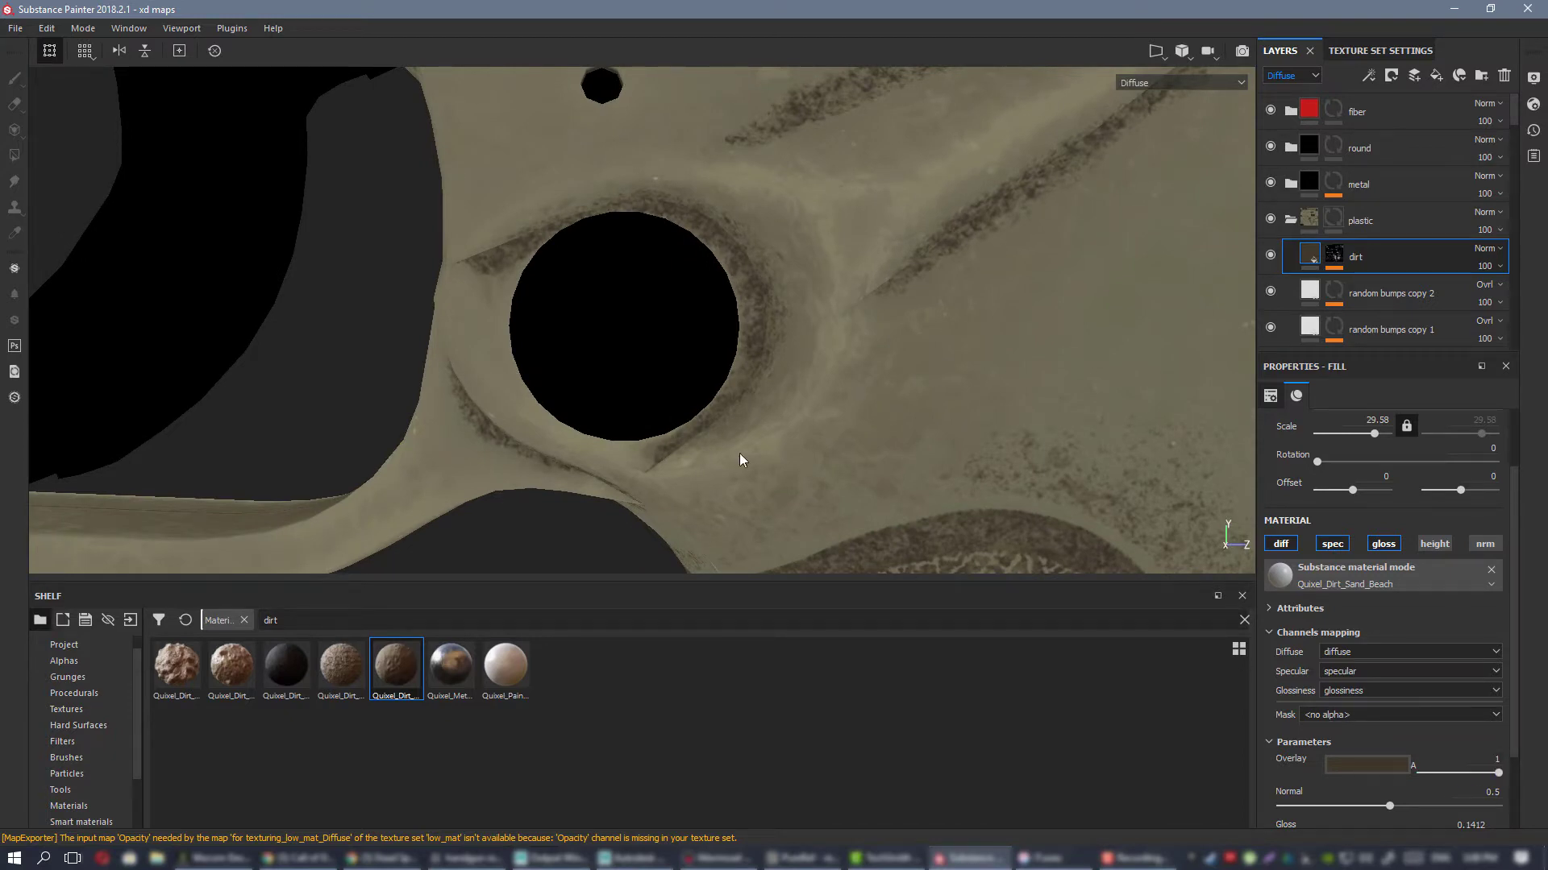
Step: Examine the darkened dirt across the frame, including the recessed MADE IN CROATIA plate and the area below it
scroll(897, 324, down, 2)
alt+drag(692, 212, 856, 401)
alt+middle_drag(765, 371, 932, 349)
alt+middle_drag(361, 241, 626, 283)
alt+drag(626, 283, 625, 301)
alt+right_drag(724, 344, 670, 242)
alt+drag(670, 241, 612, 246)
alt+middle_drag(1227, 235, 586, 295)
alt+right_drag(708, 372, 1048, 556)
alt+drag(607, 291, 687, 355)
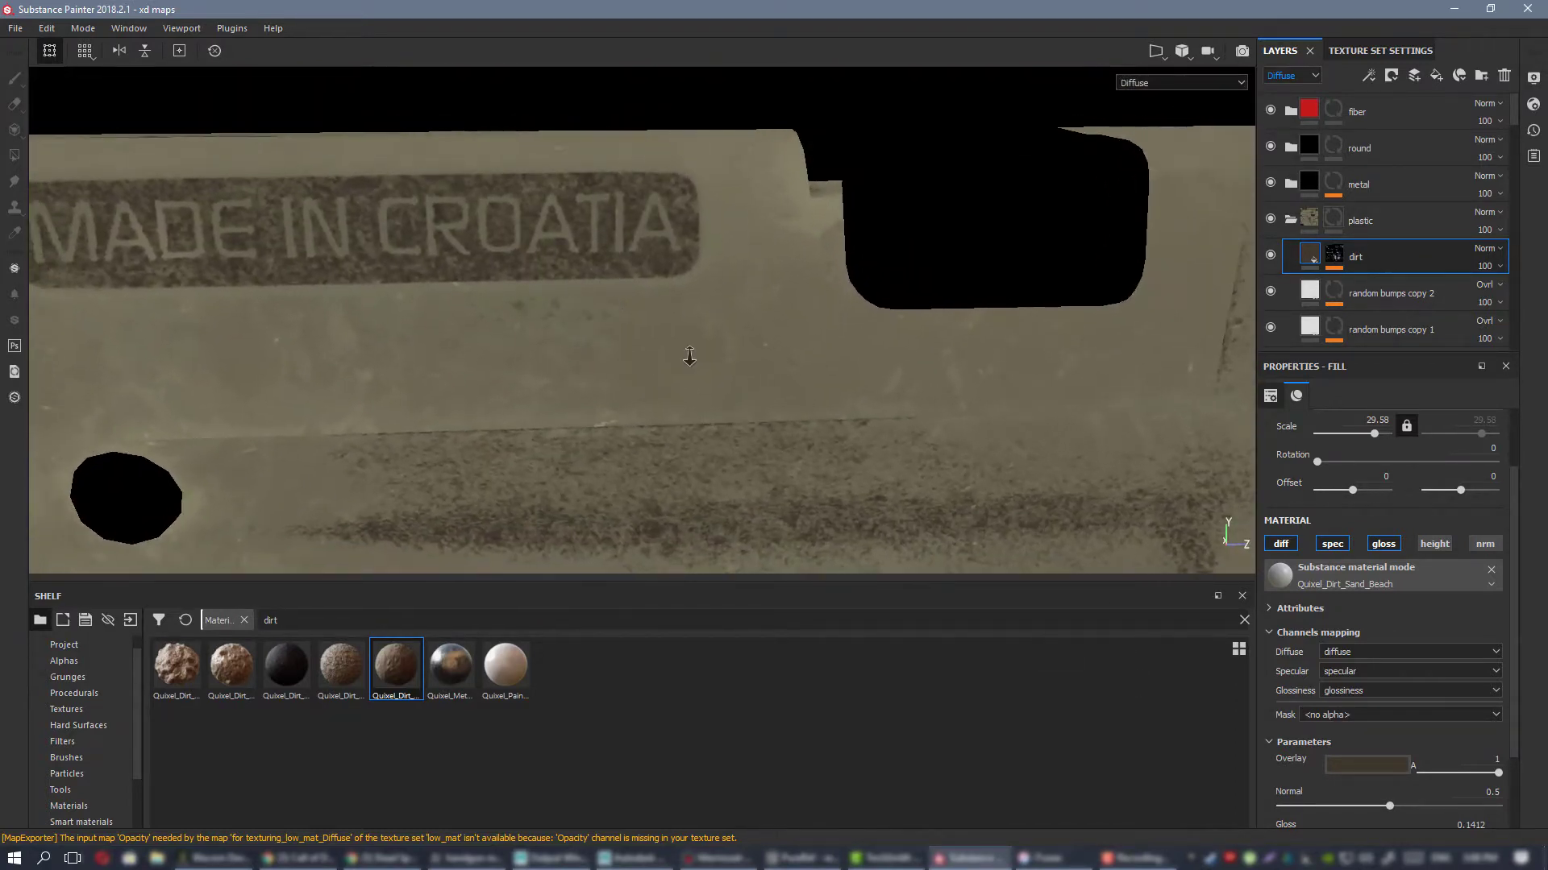
alt+right_drag(687, 356, 419, 266)
alt+middle_drag(419, 266, 554, 280)
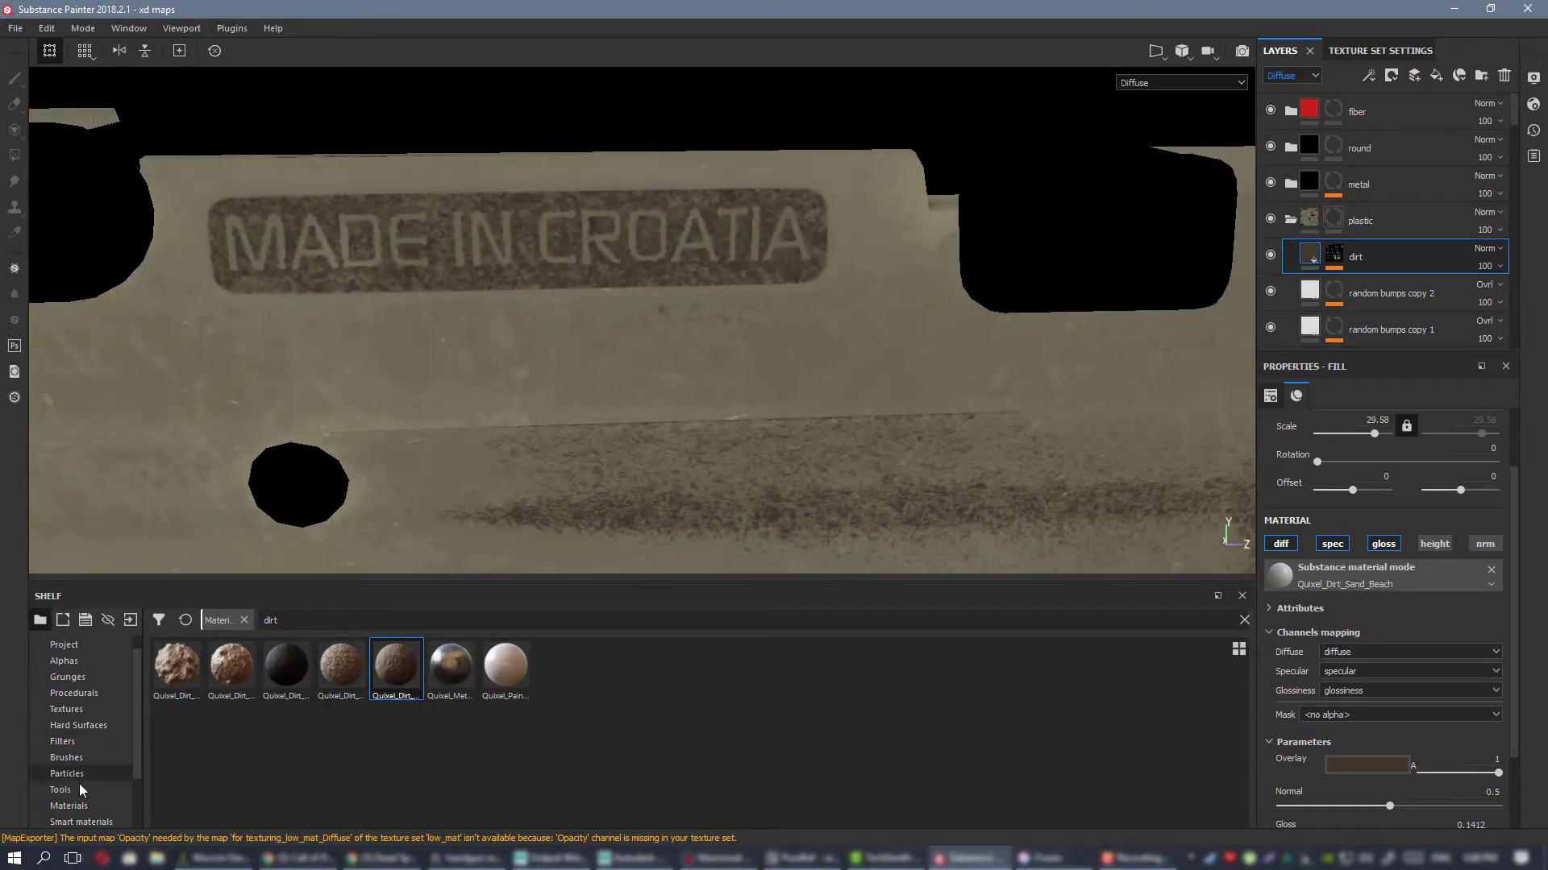
Step: Try the Leather Soft Grain material on the dirt fill layer, checking its colour around the plate and round button
click(77, 807)
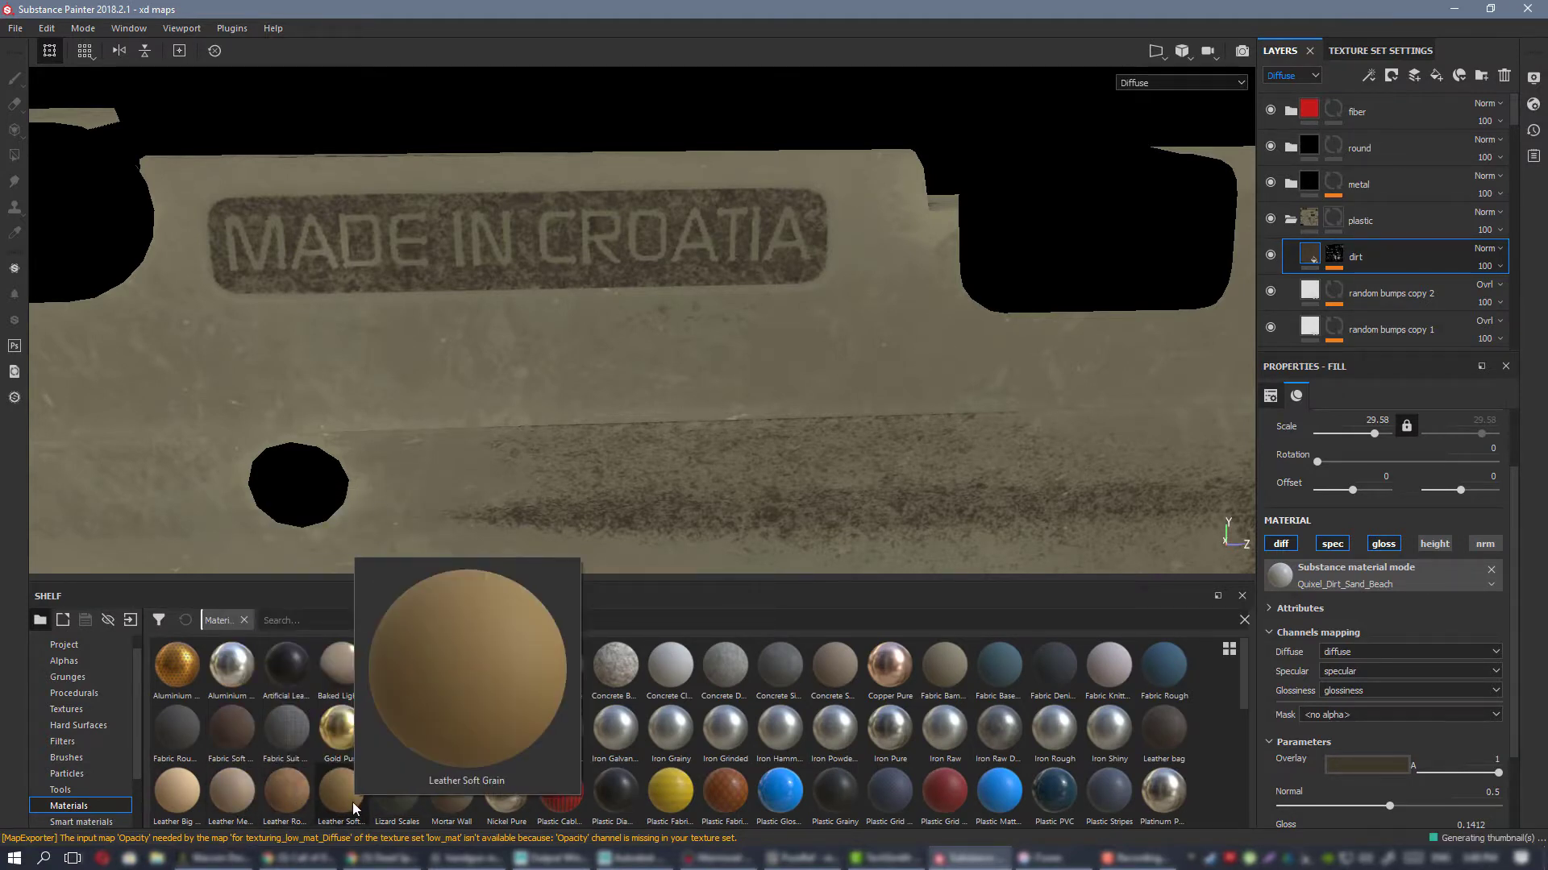
drag(354, 808, 720, 365)
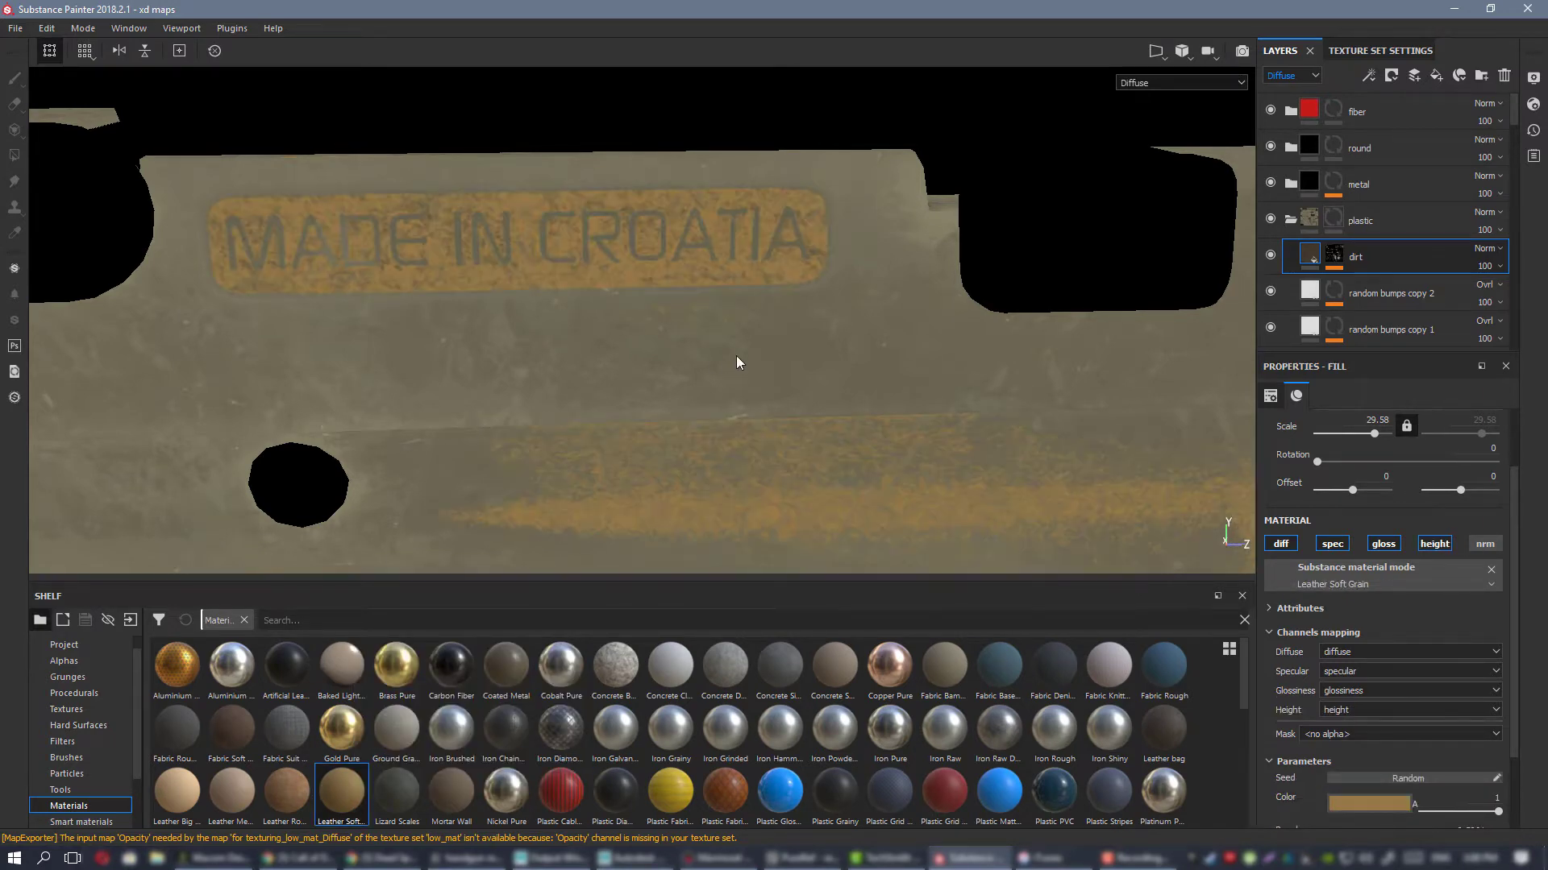
alt+drag(720, 470, 754, 263)
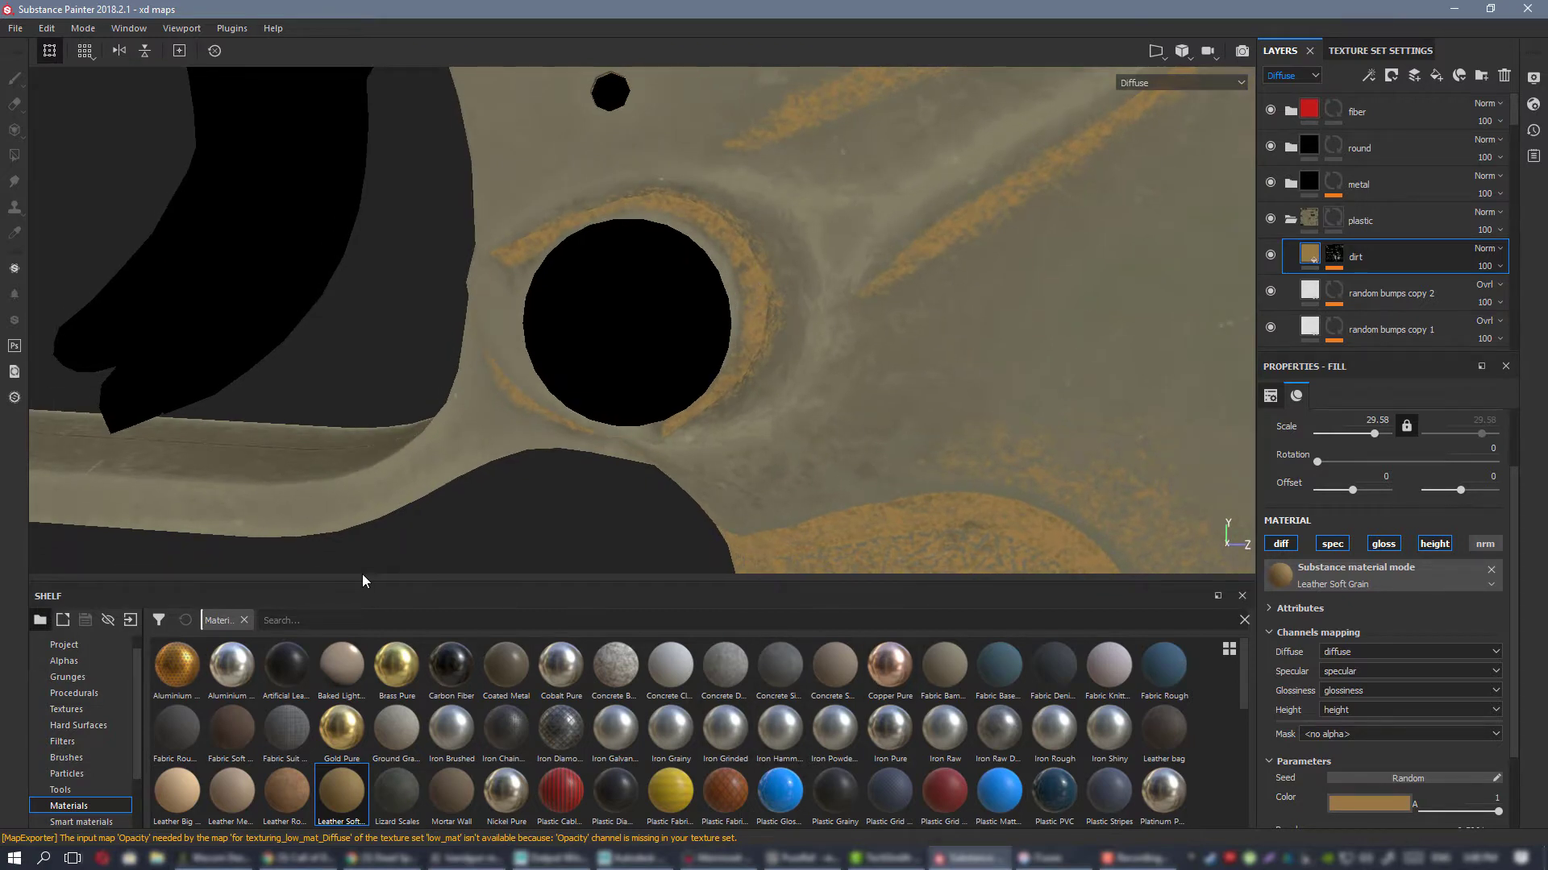
Step: Search the materials for "dirt" and "mud", clear the search, and apply Mortar Wall to the dirt fill layer
click(334, 618)
text(dir)
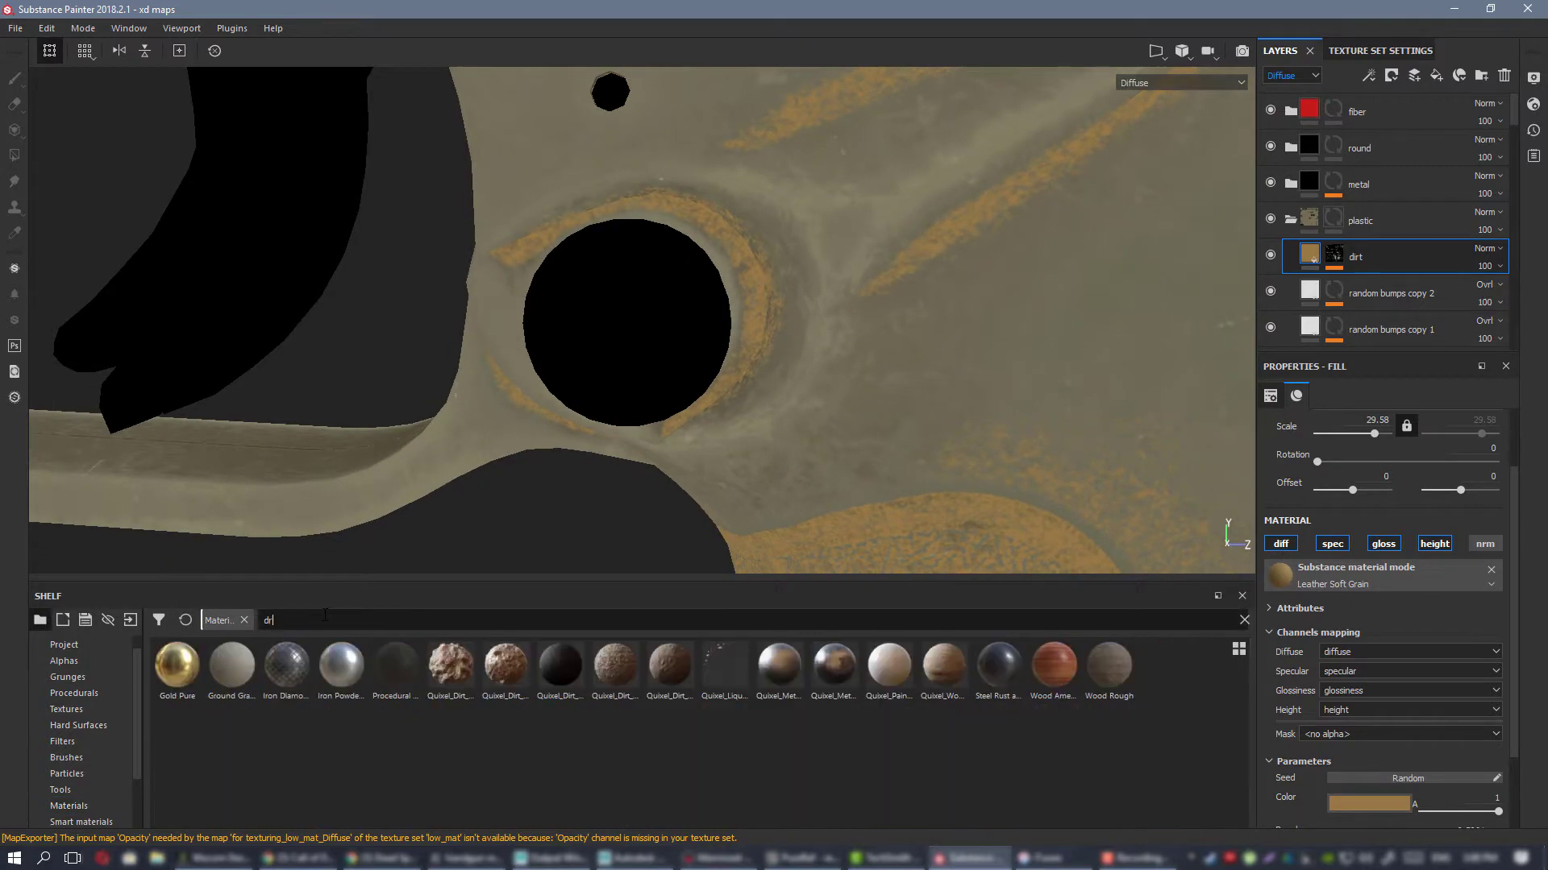
text(t)
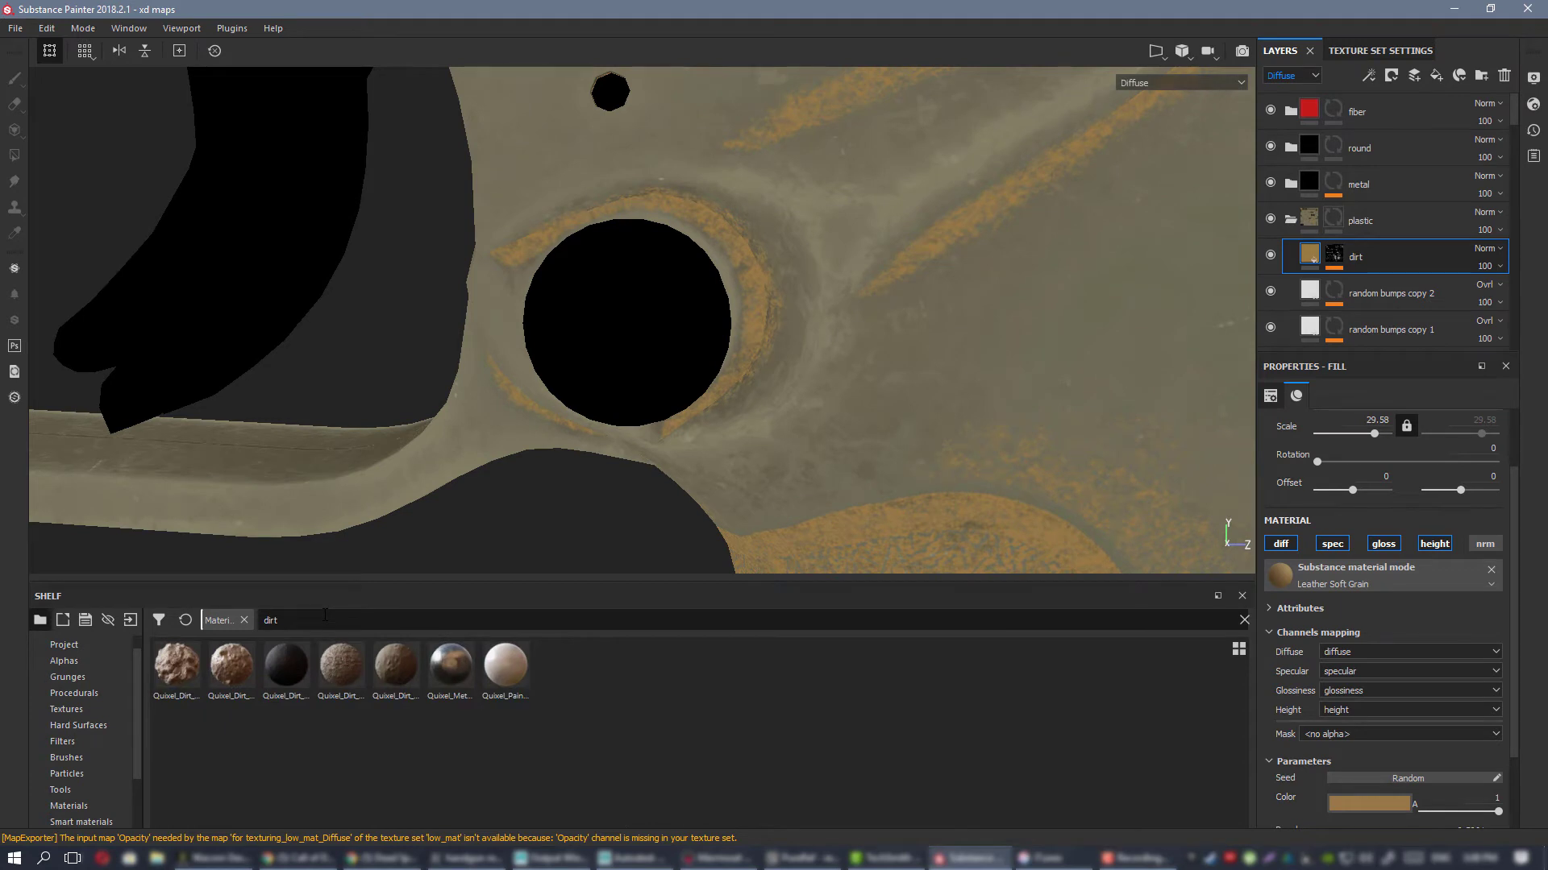
text(mud)
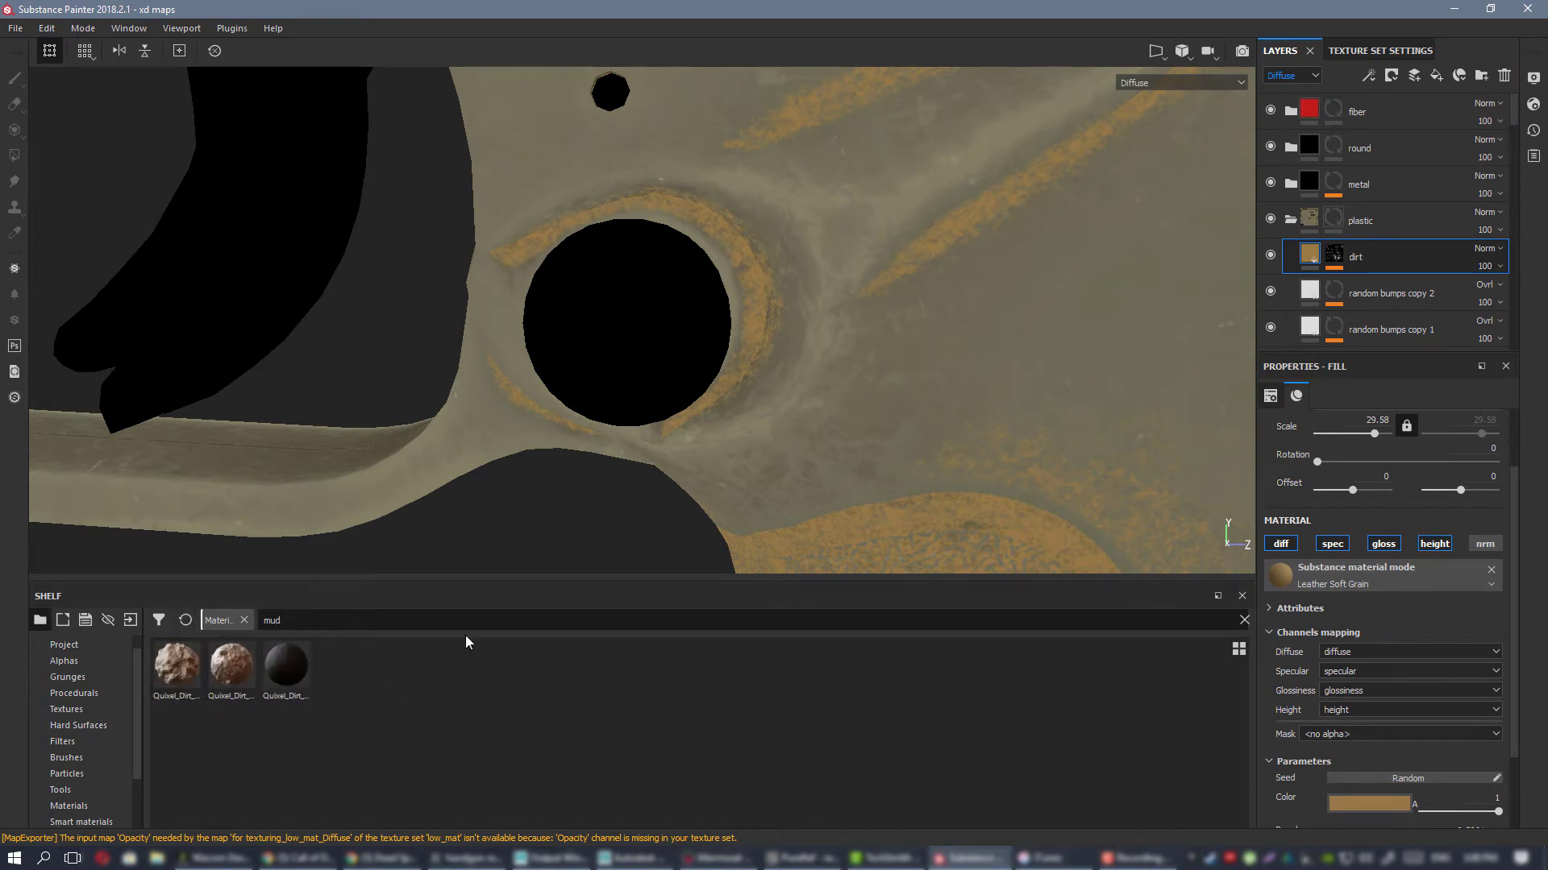
key(BackSpace)
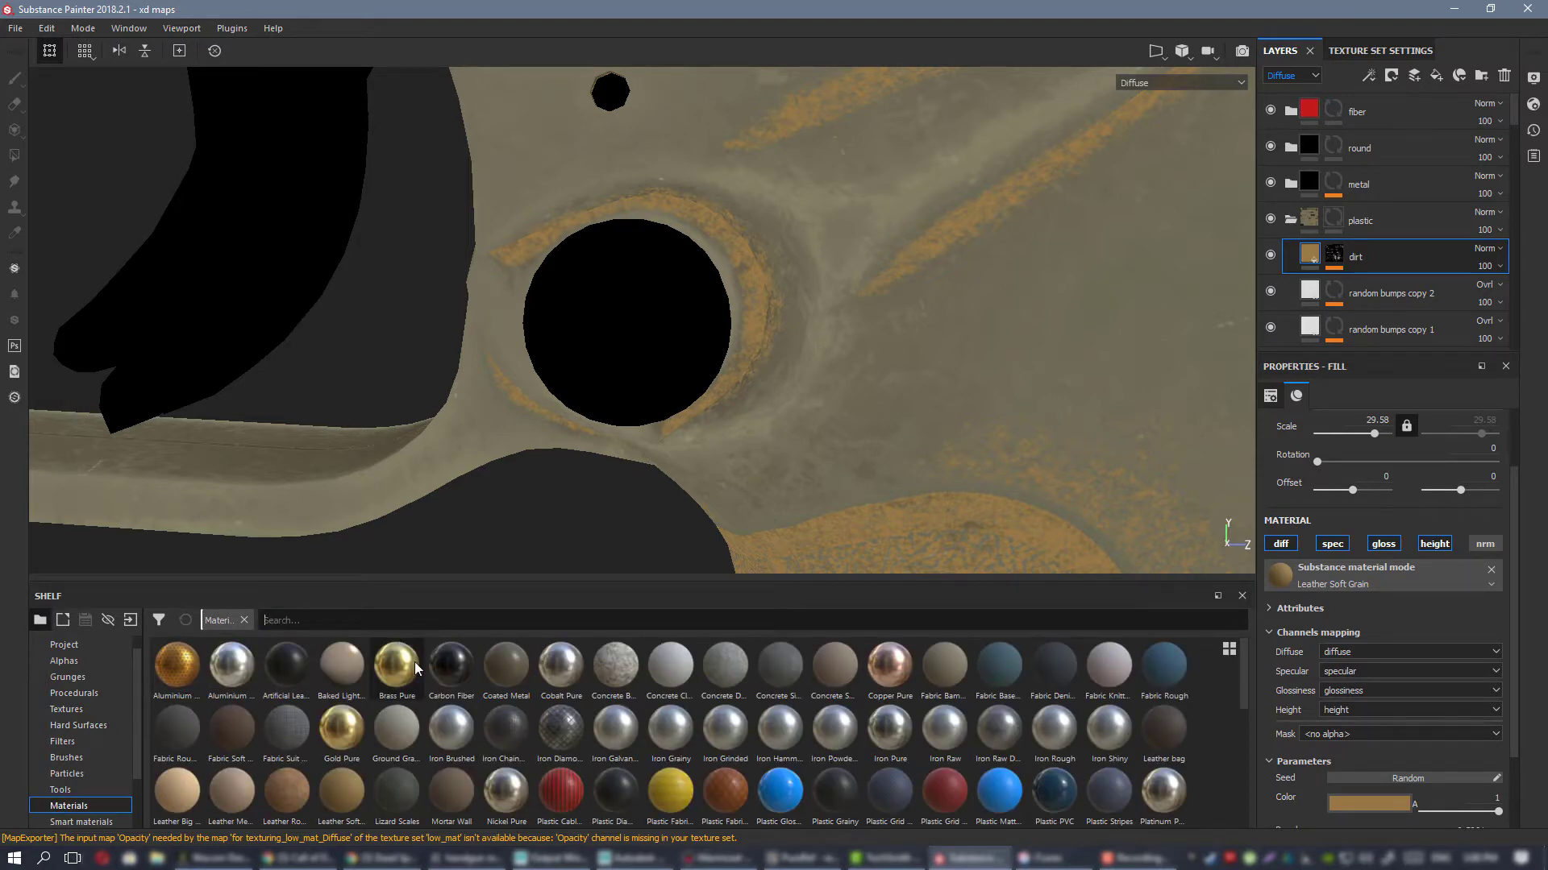
click(458, 801)
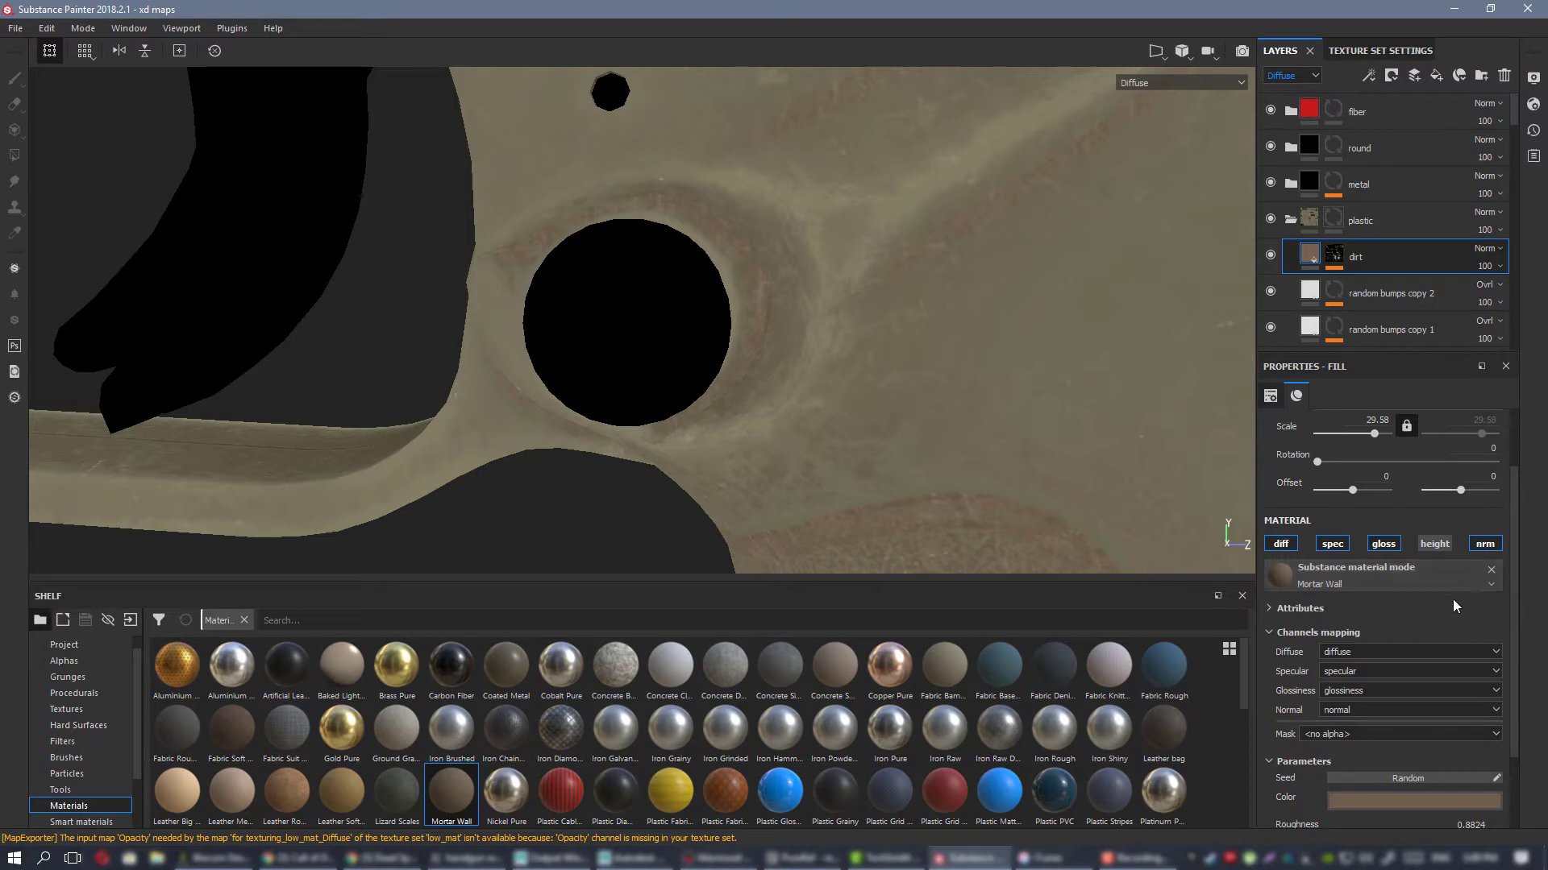
Step: Remove the Mortar Wall material from the dirt fill and set the layer's diffuse blend mode to Overlay
click(1490, 569)
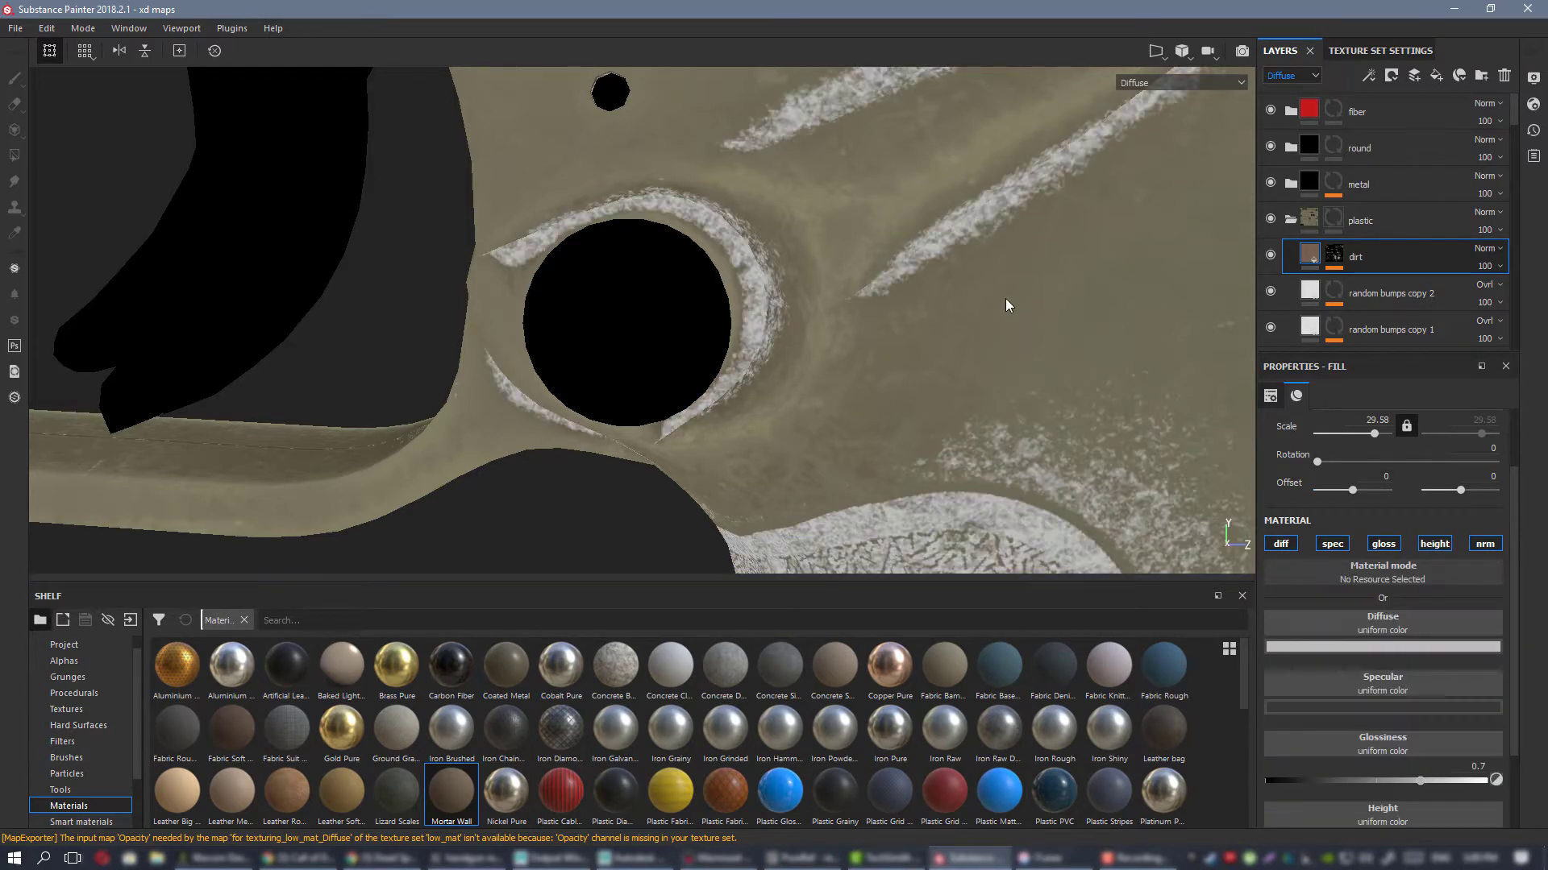
click(1409, 647)
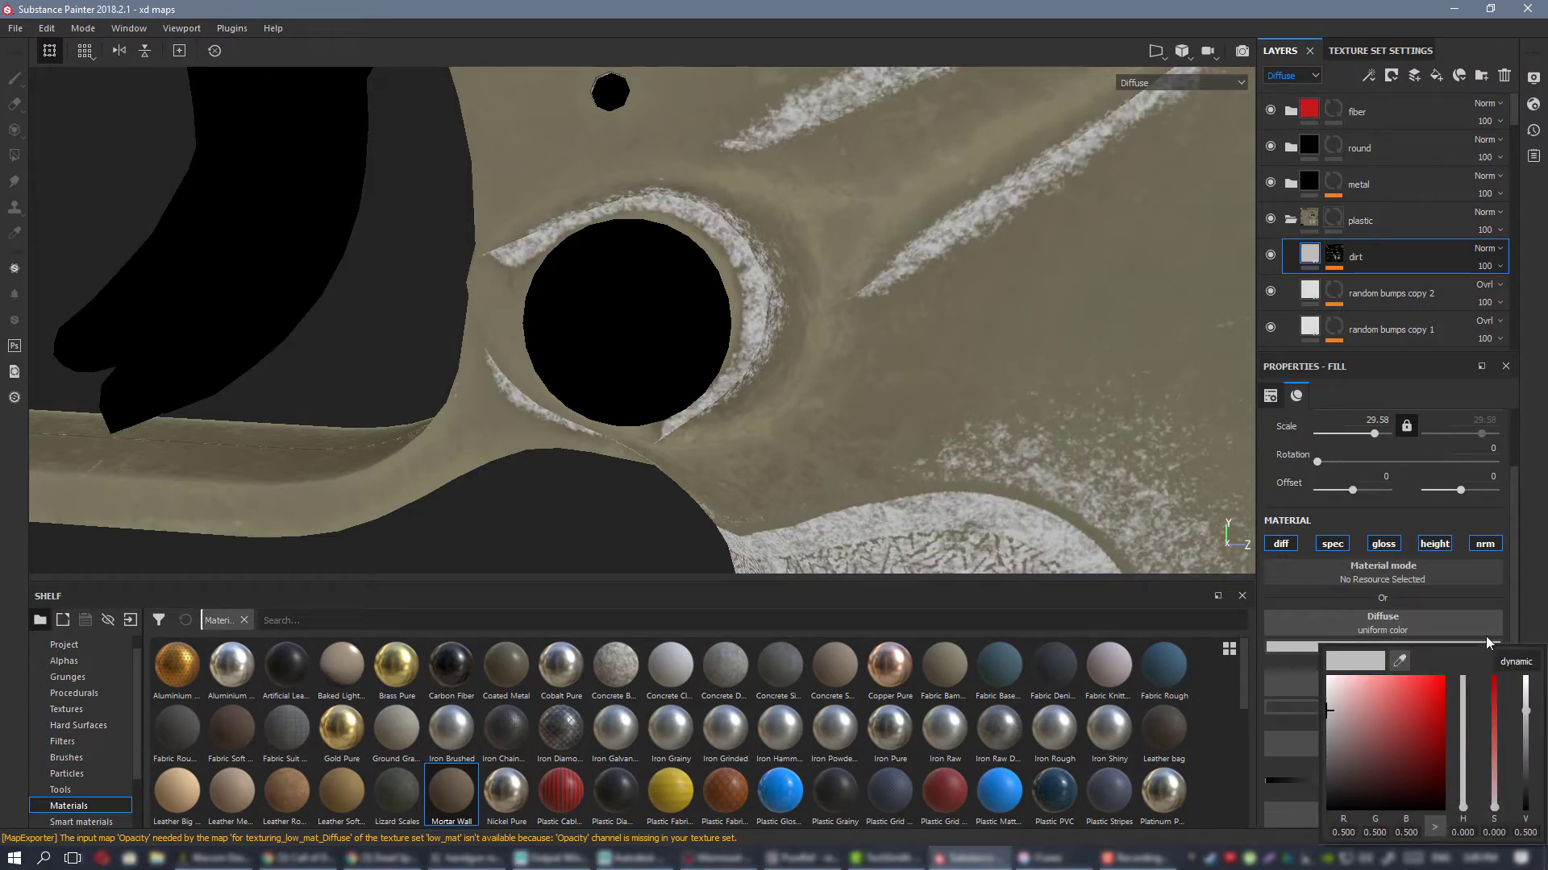
click(1483, 248)
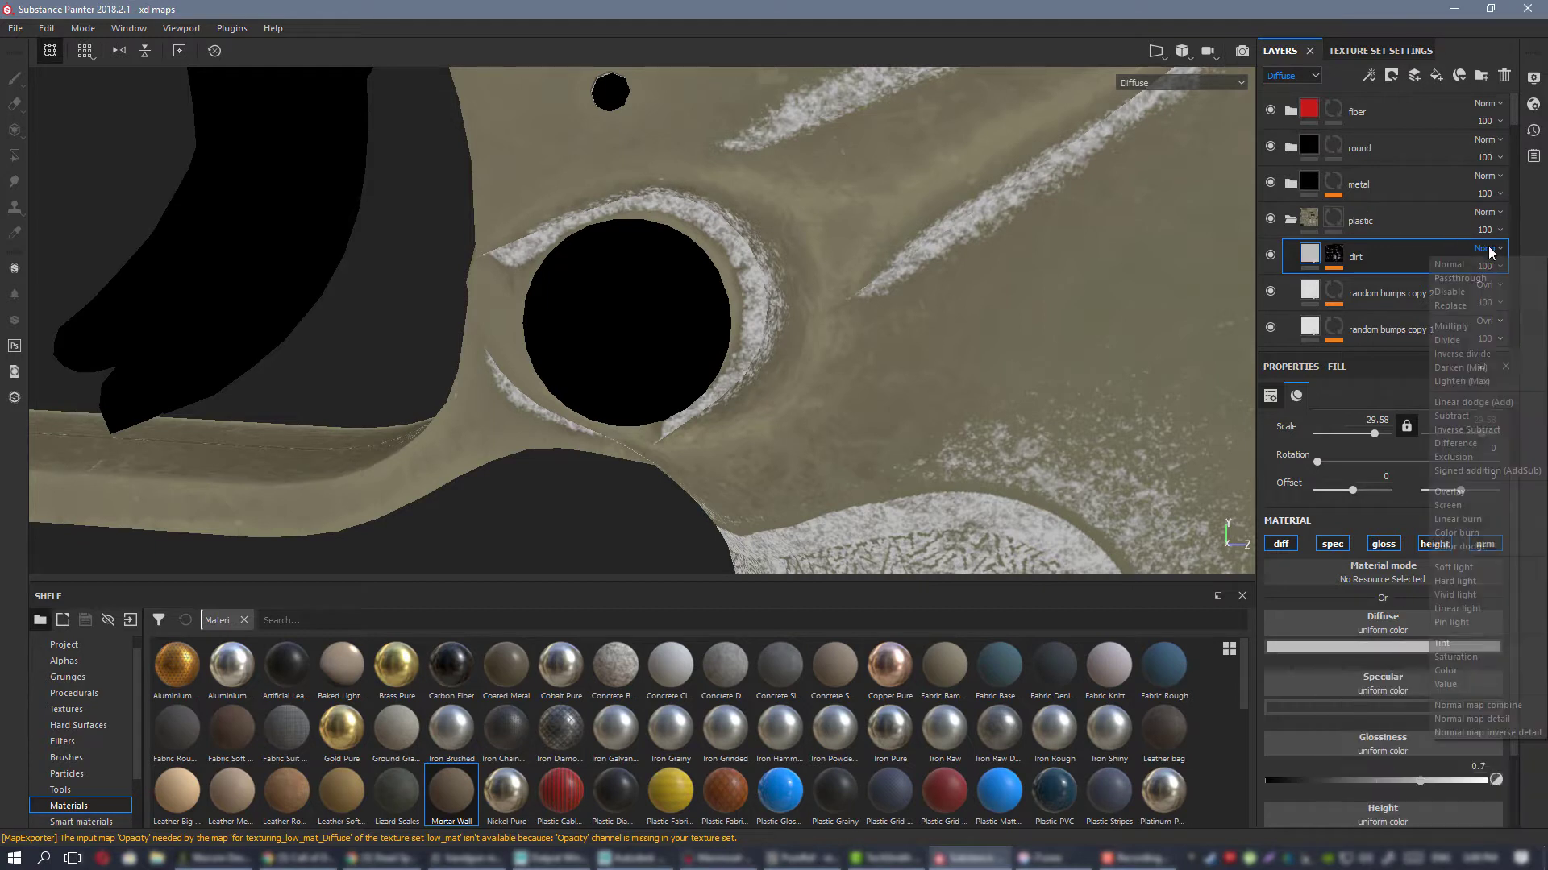
click(1459, 506)
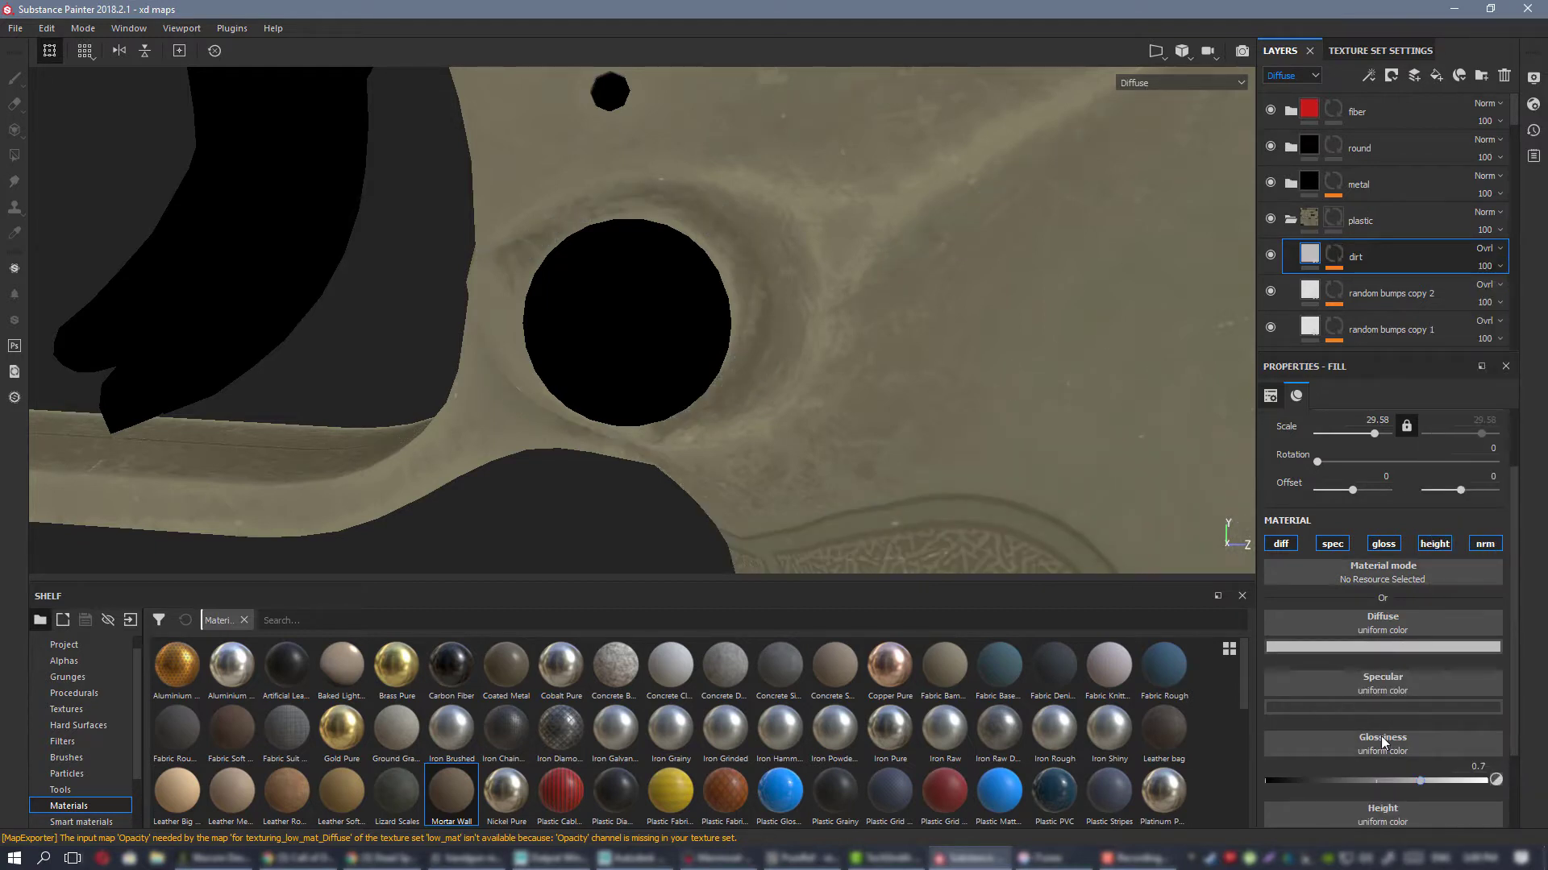
Step: Darken the dirt fill's uniform diffuse colour to a neutral grey with a value of 0.252
click(1395, 646)
click(1526, 758)
mouse_move(1526, 757)
mouse_down()
mouse_move(1529, 784)
mouse_move(1526, 751)
mouse_up()
click(1021, 528)
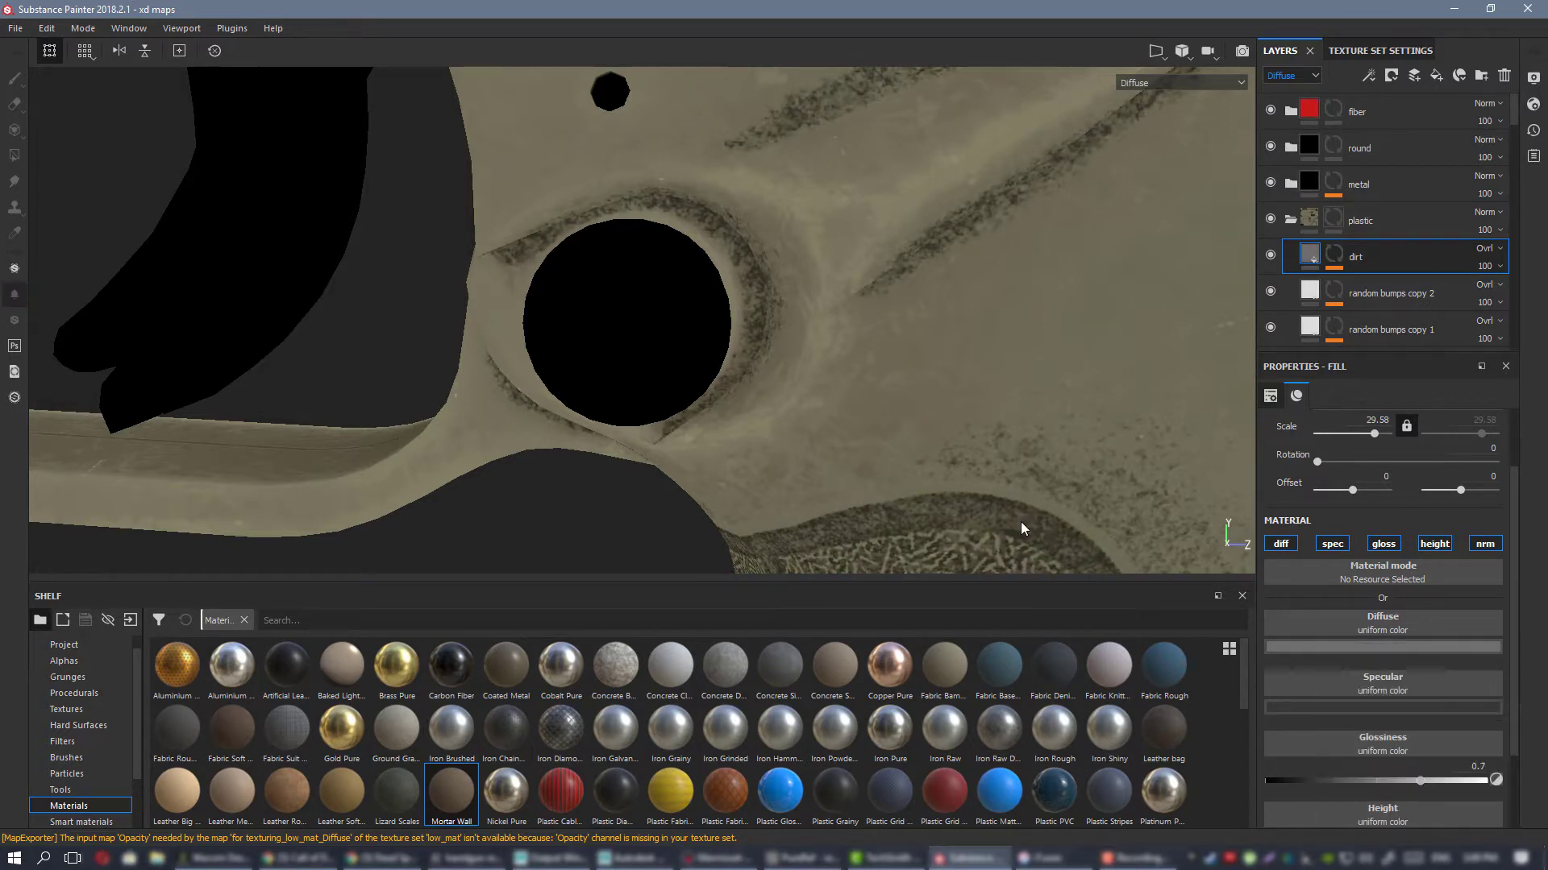
click(1449, 650)
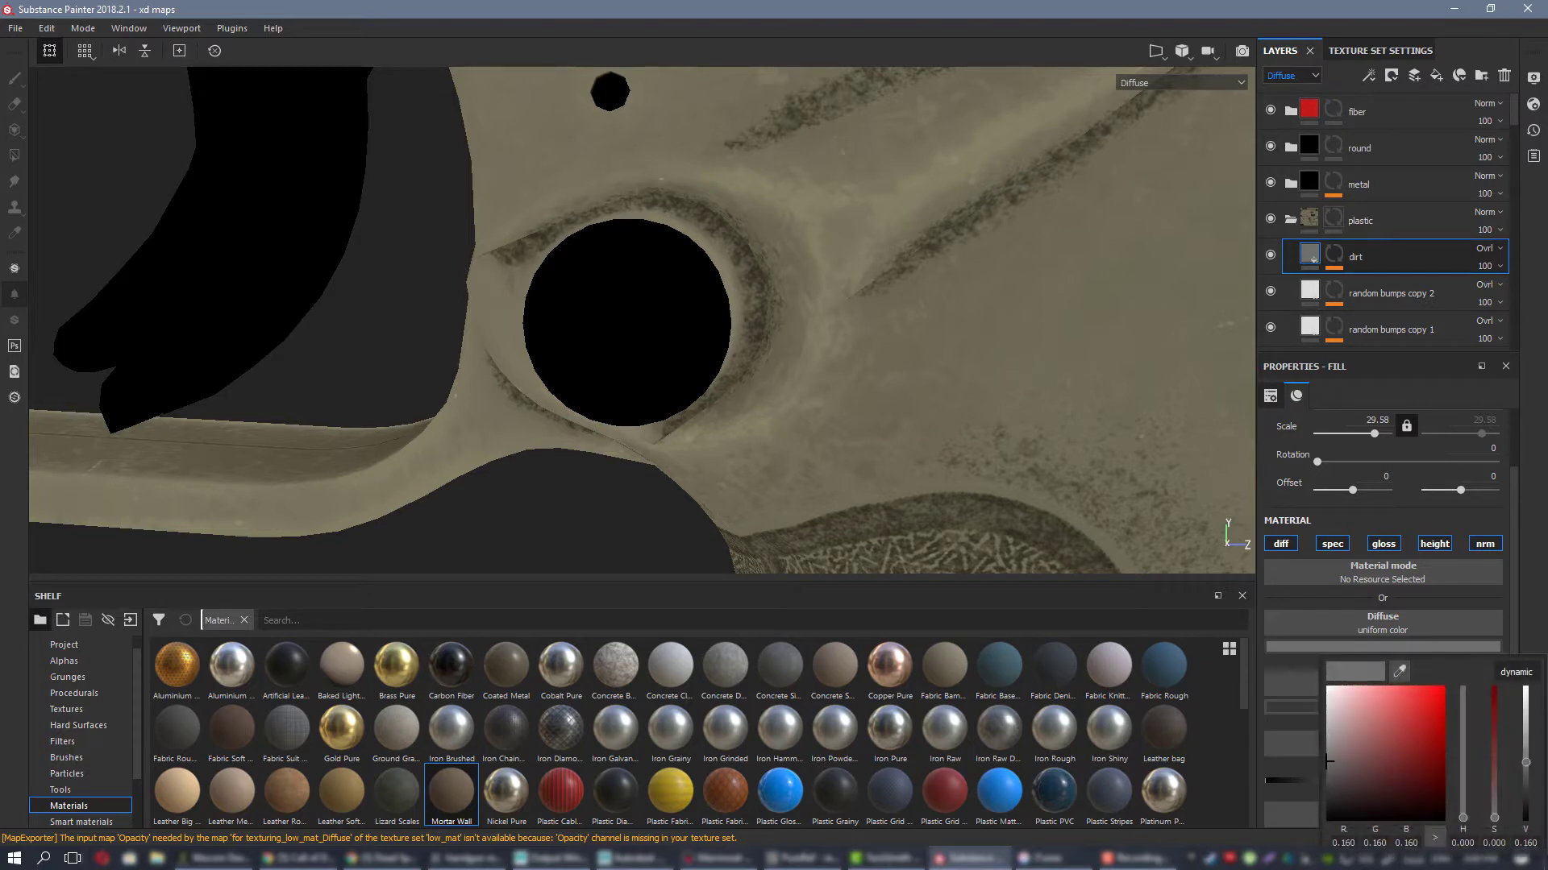
click(1526, 750)
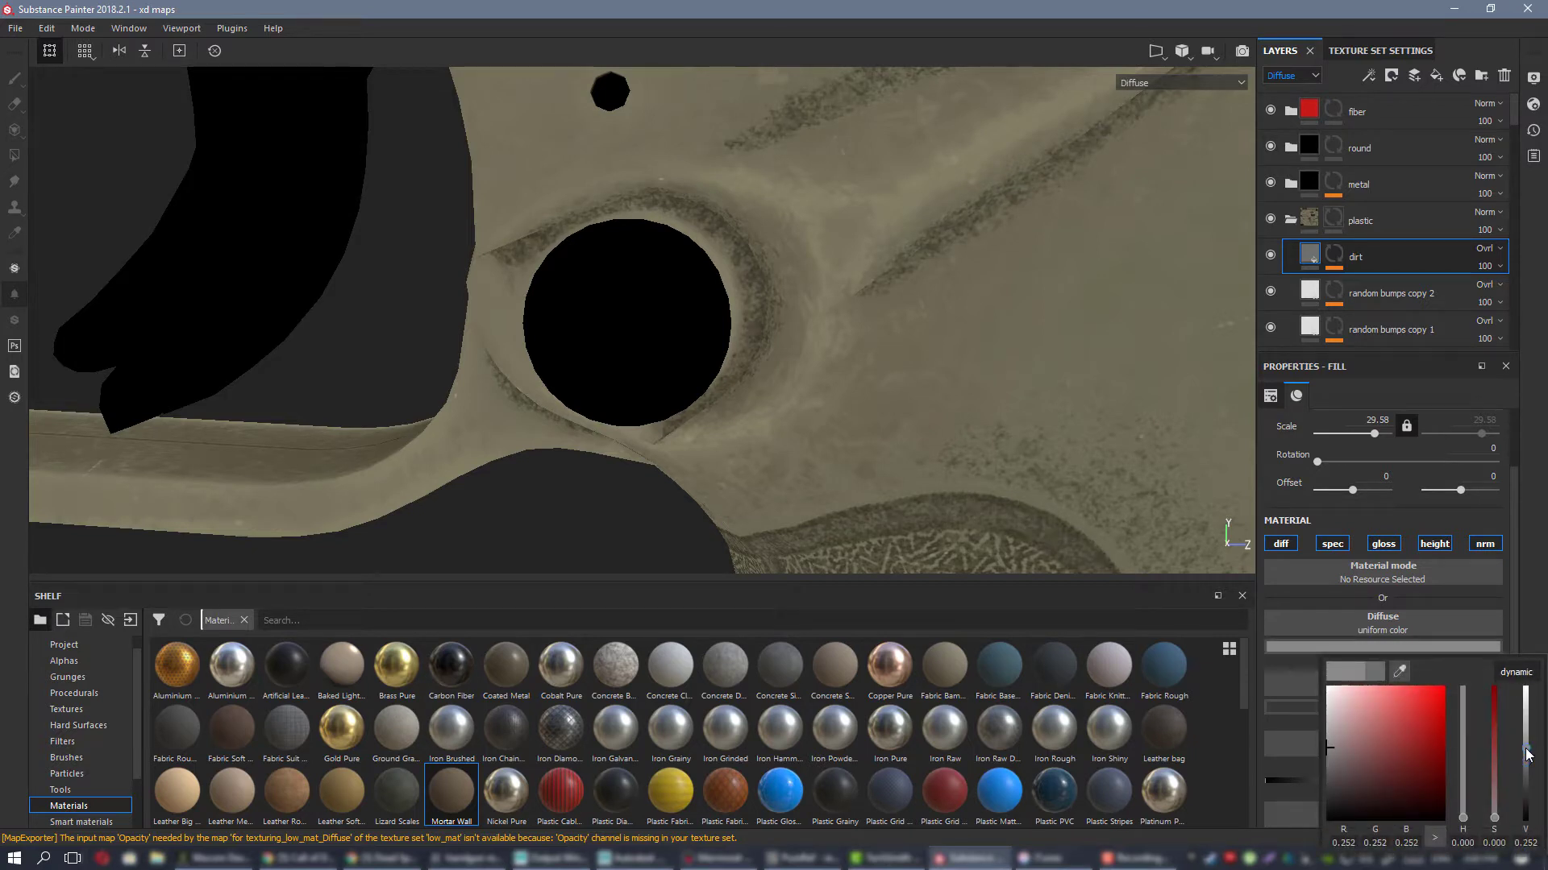
Step: Try a neutral grey with a value of 0.317 for the dirt fill's diffuse colour, checking it in the Diffuse and Material views
click(1525, 745)
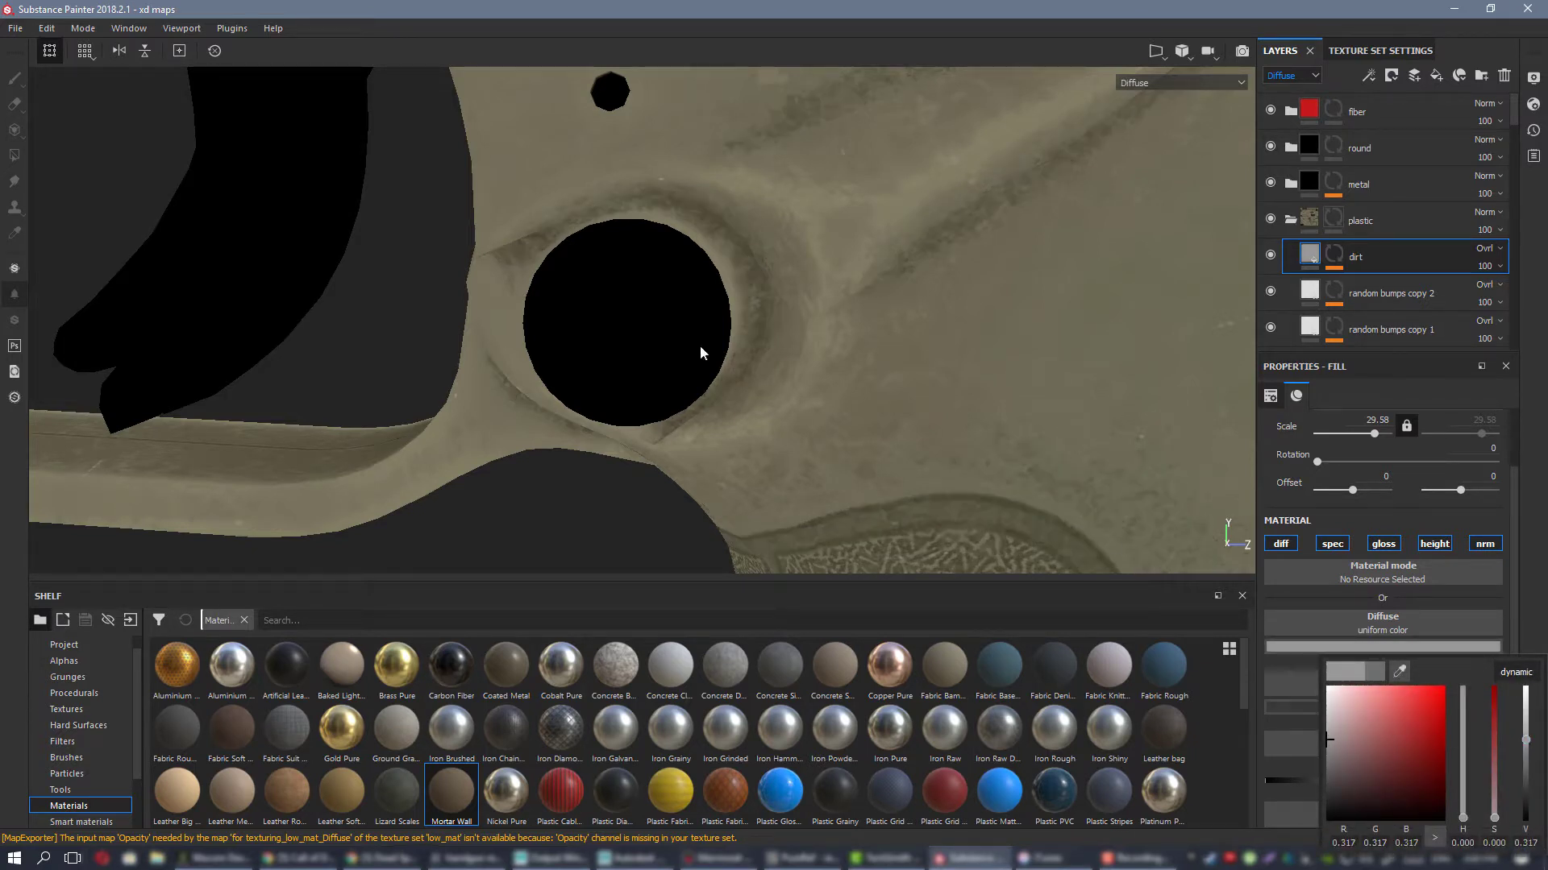
alt+right_drag(701, 353, 645, 270)
alt+middle_drag(645, 270, 1085, 479)
mouse_move(897, 340)
alt+mouse_down()
mouse_move(753, 242)
mouse_move(898, 339)
alt+mouse_up()
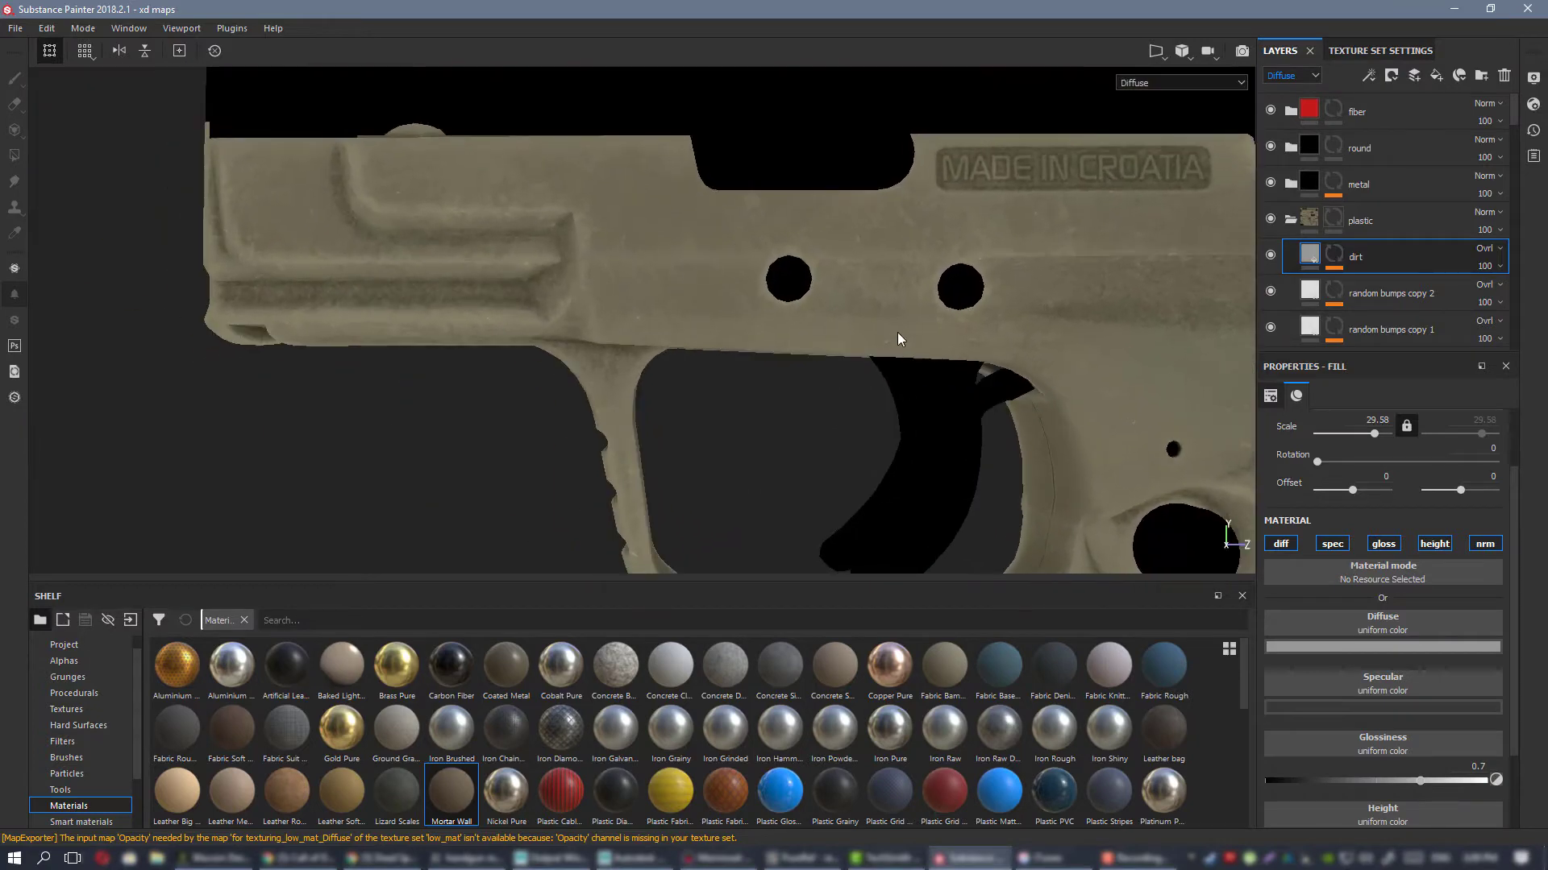
alt+middle_drag(898, 340, 315, 141)
alt+right_drag(469, 213, 608, 266)
alt+middle_drag(607, 266, 604, 260)
key(m)
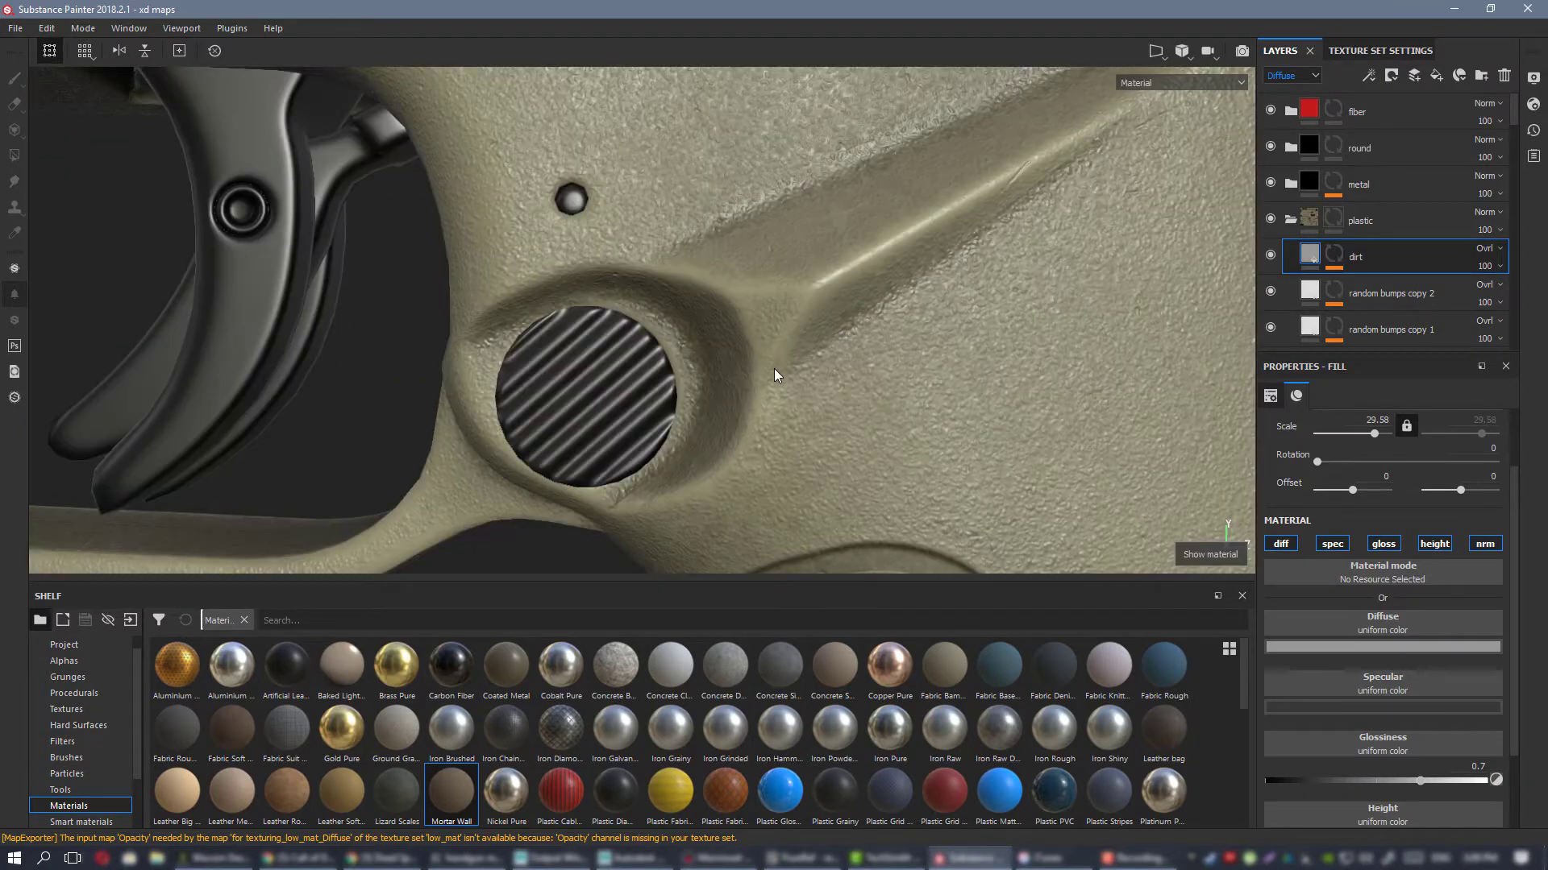
alt+drag(774, 376, 730, 315)
Step: Disable the specular, height and normal channels of the dirt fill layer, keeping only diffuse and glossiness
click(1333, 544)
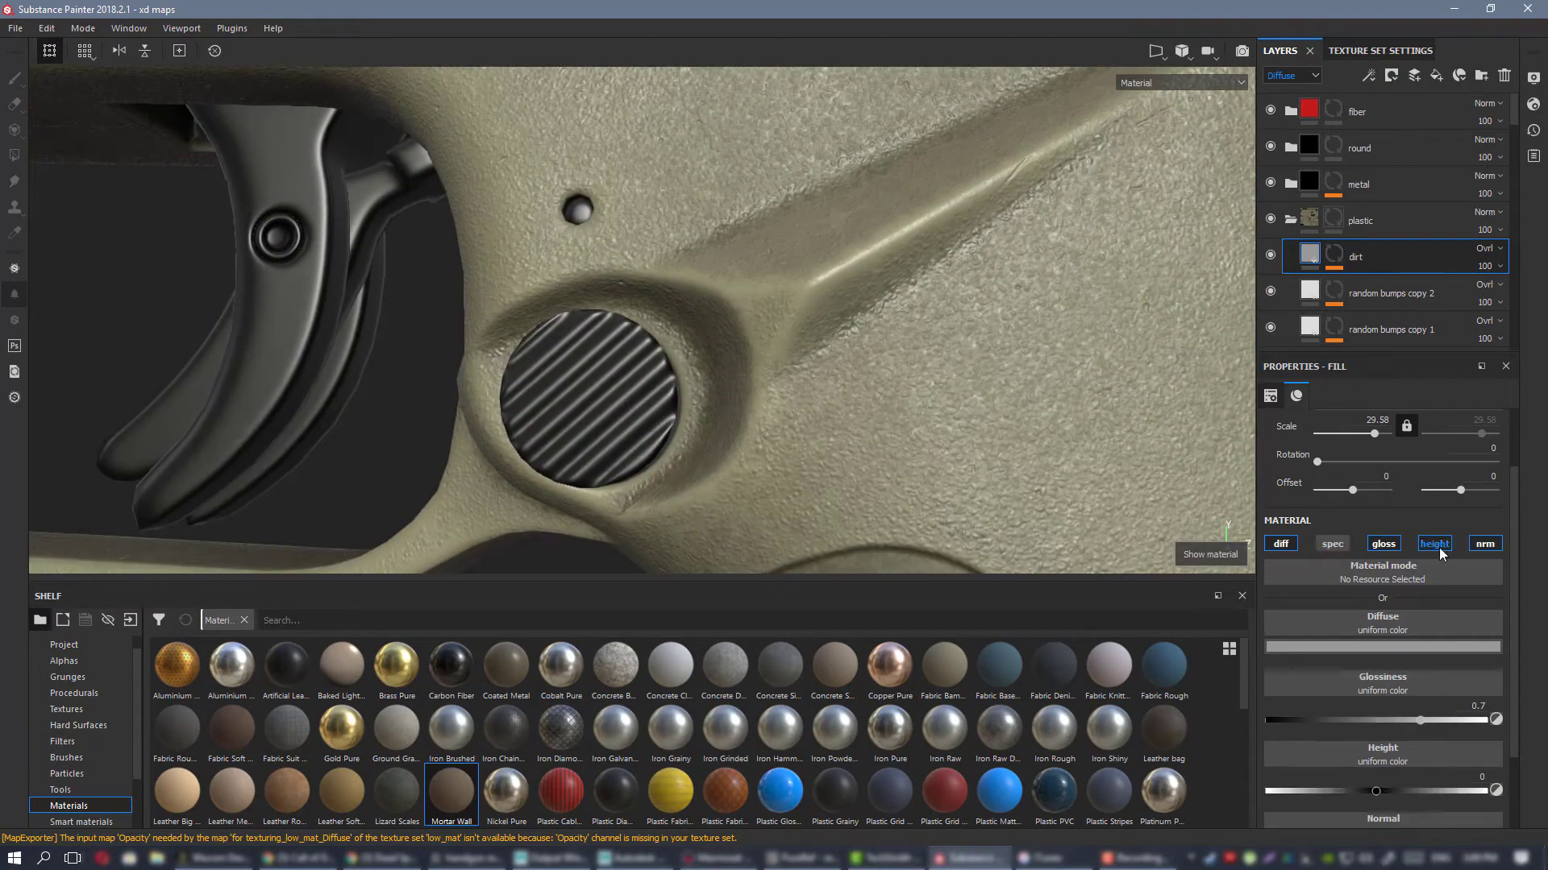
click(1436, 544)
click(1485, 544)
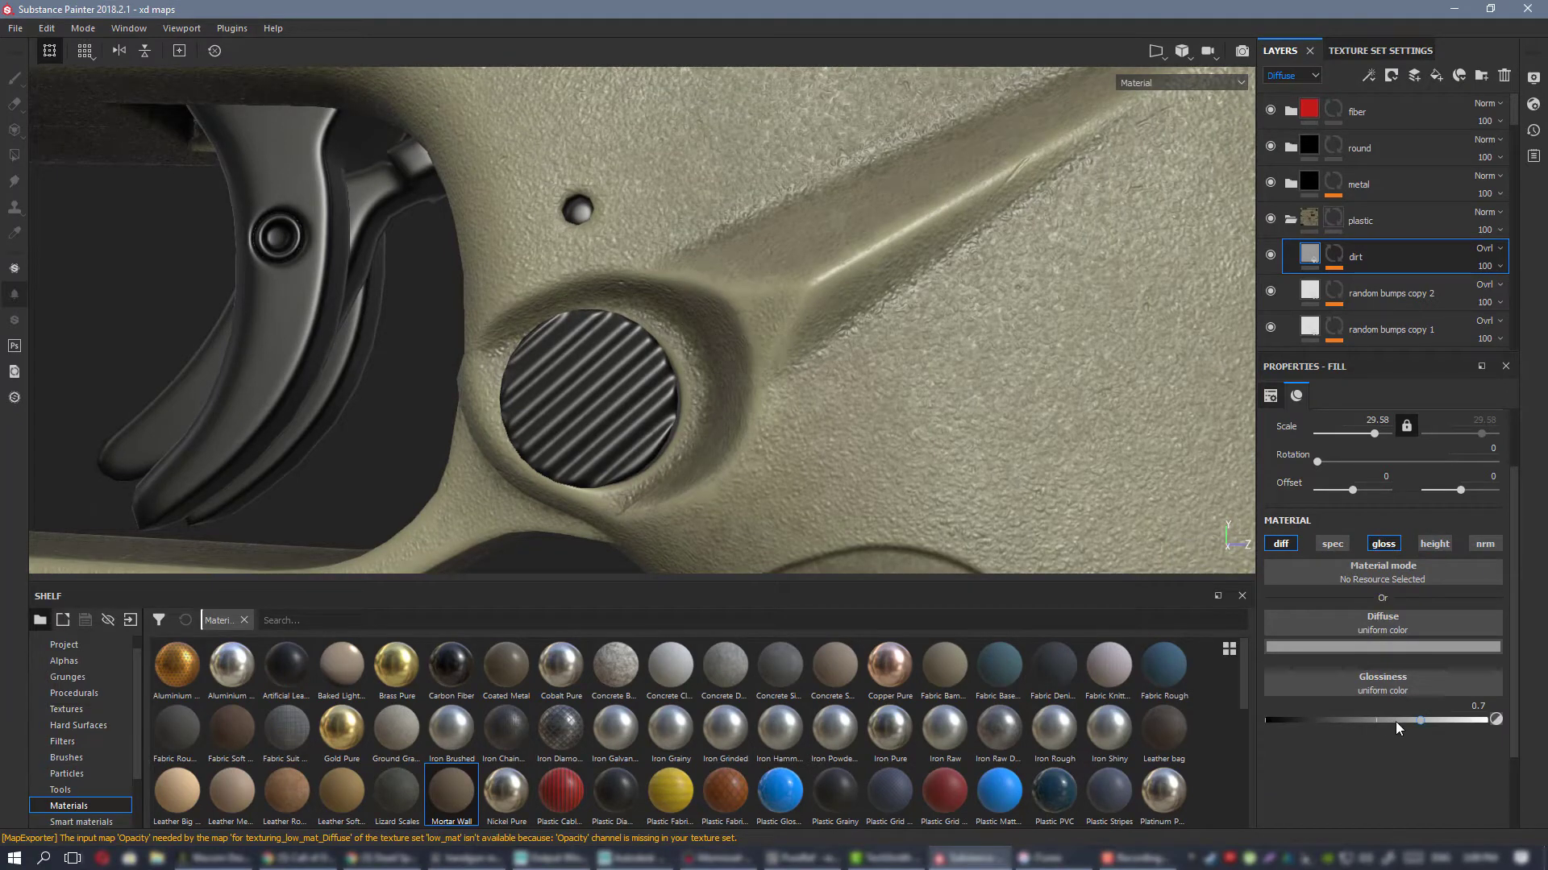
Step: Lower the dirt fill's glossiness to 0.0473 and set its diffuse colour to a neutral grey with a value of 0.246
drag(1404, 719, 1274, 722)
alt+drag(844, 370, 724, 239)
alt+right_drag(725, 239, 805, 304)
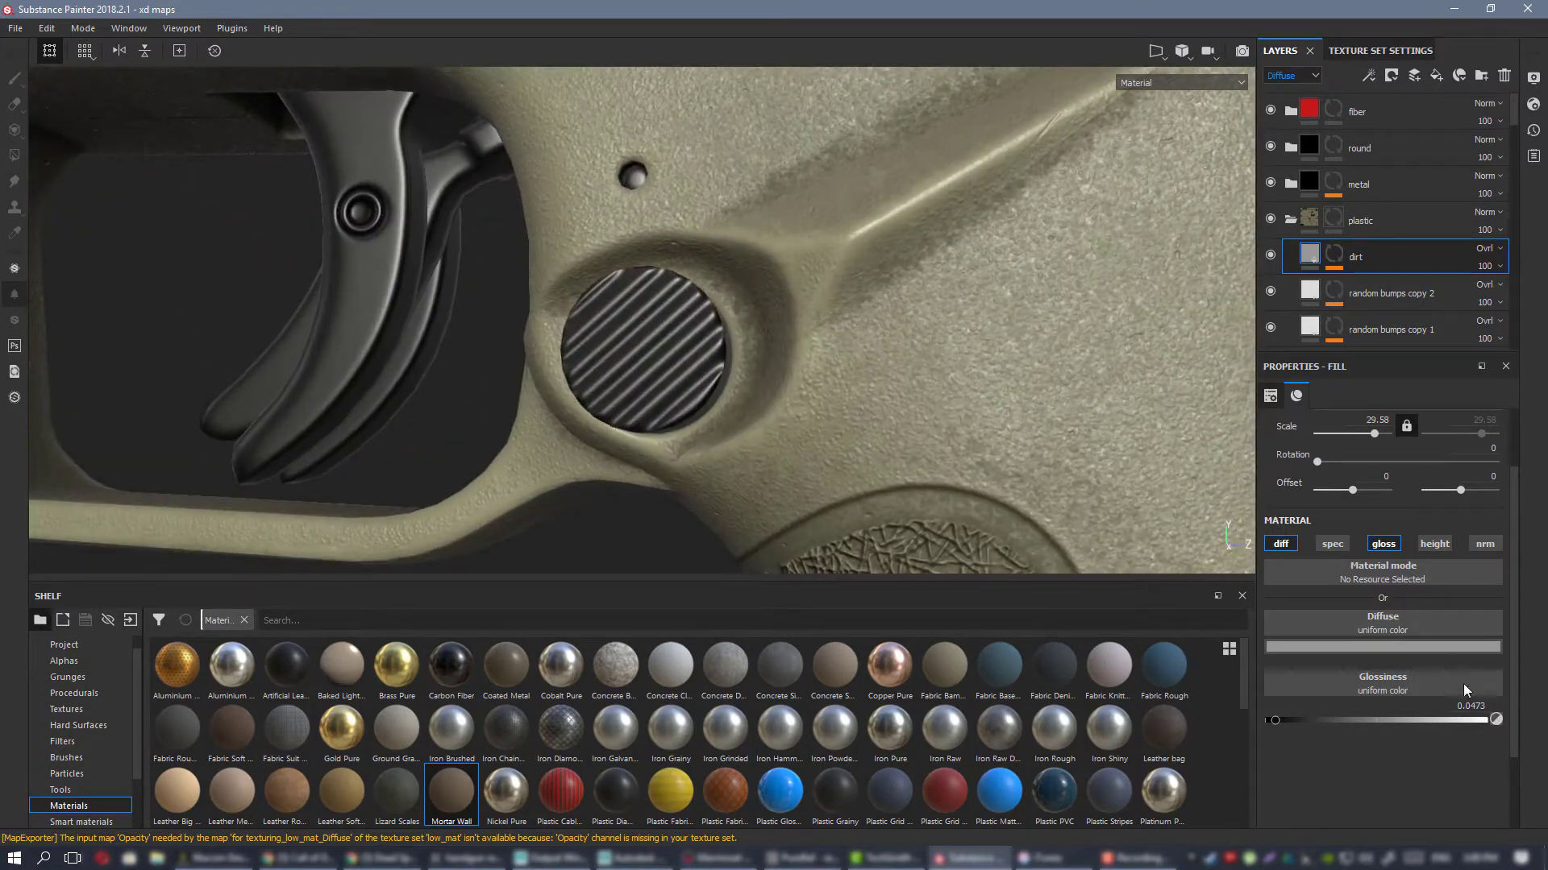
click(1409, 647)
drag(1527, 761, 1526, 751)
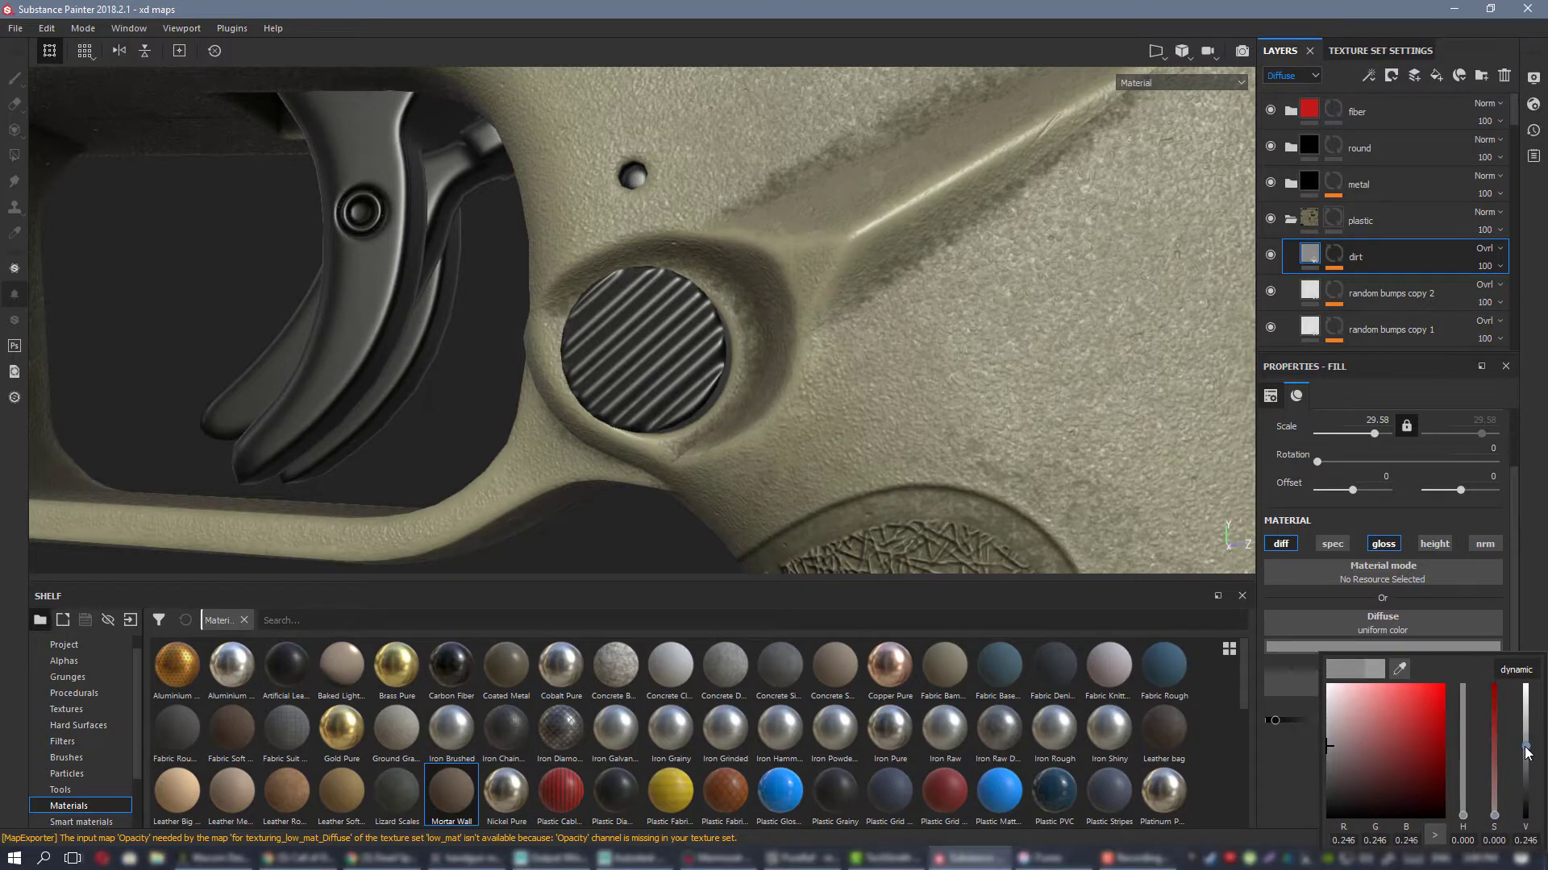
Step: Examine the dirt on the plastic frame around the engraved plate, pins, trigger guard and round button in the Material view
alt+right_drag(883, 480, 518, 271)
alt+middle_drag(984, 363, 815, 294)
alt+drag(816, 294, 929, 476)
alt+middle_drag(785, 249, 1233, 359)
alt+middle_drag(899, 343, 505, 373)
alt+right_drag(505, 373, 798, 354)
mouse_move(797, 354)
alt+mouse_down()
mouse_move(663, 355)
mouse_move(795, 359)
alt+mouse_up()
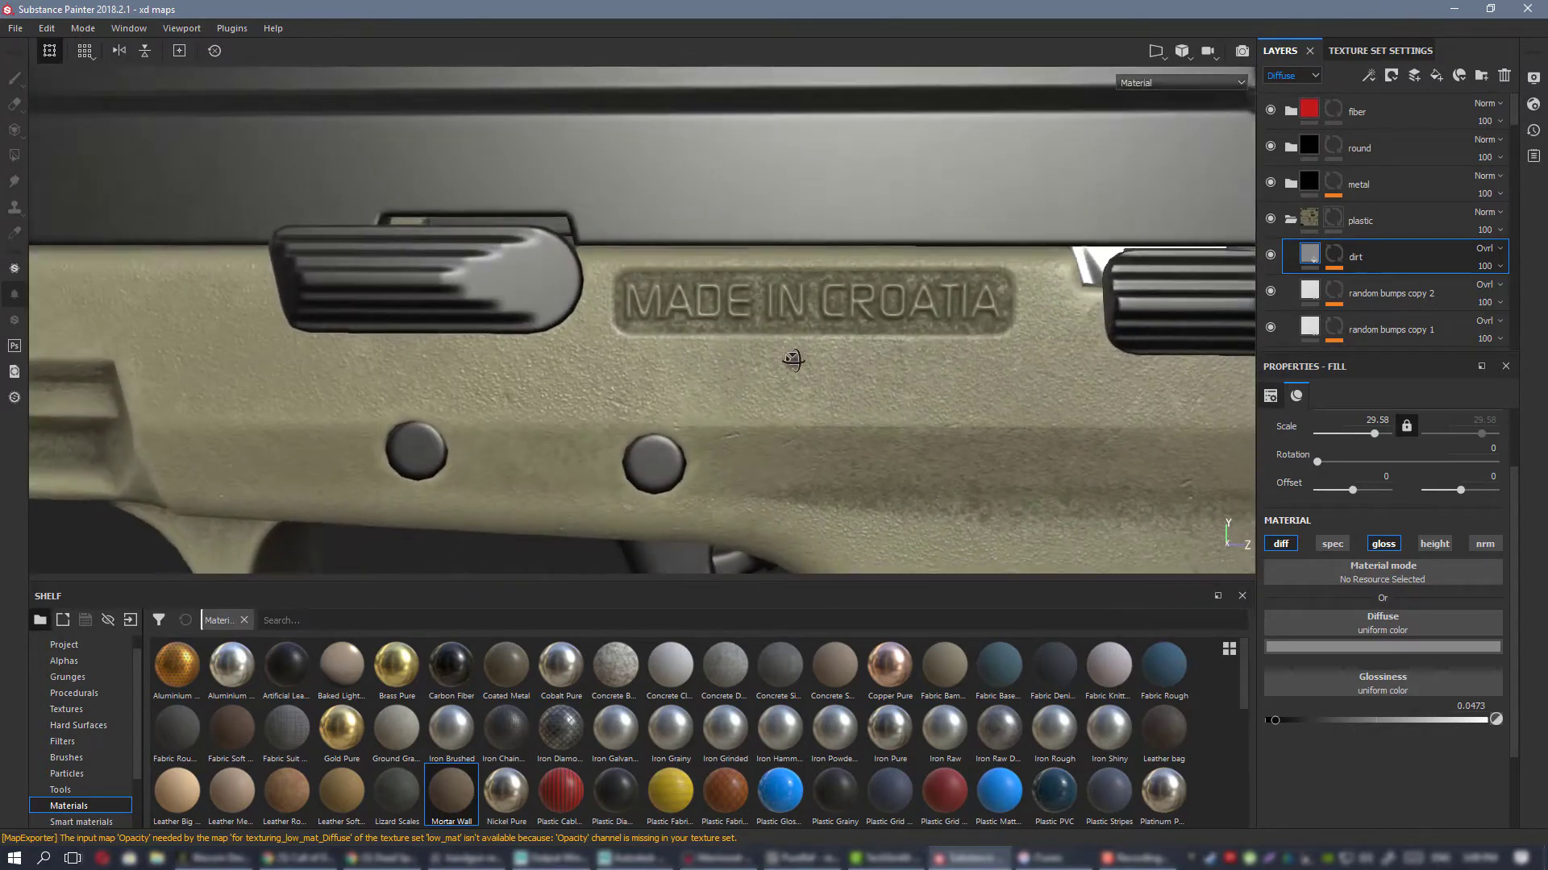
scroll(856, 374, down, 3)
alt+middle_drag(988, 531, 677, 234)
alt+drag(687, 359, 618, 256)
alt+right_drag(618, 256, 877, 355)
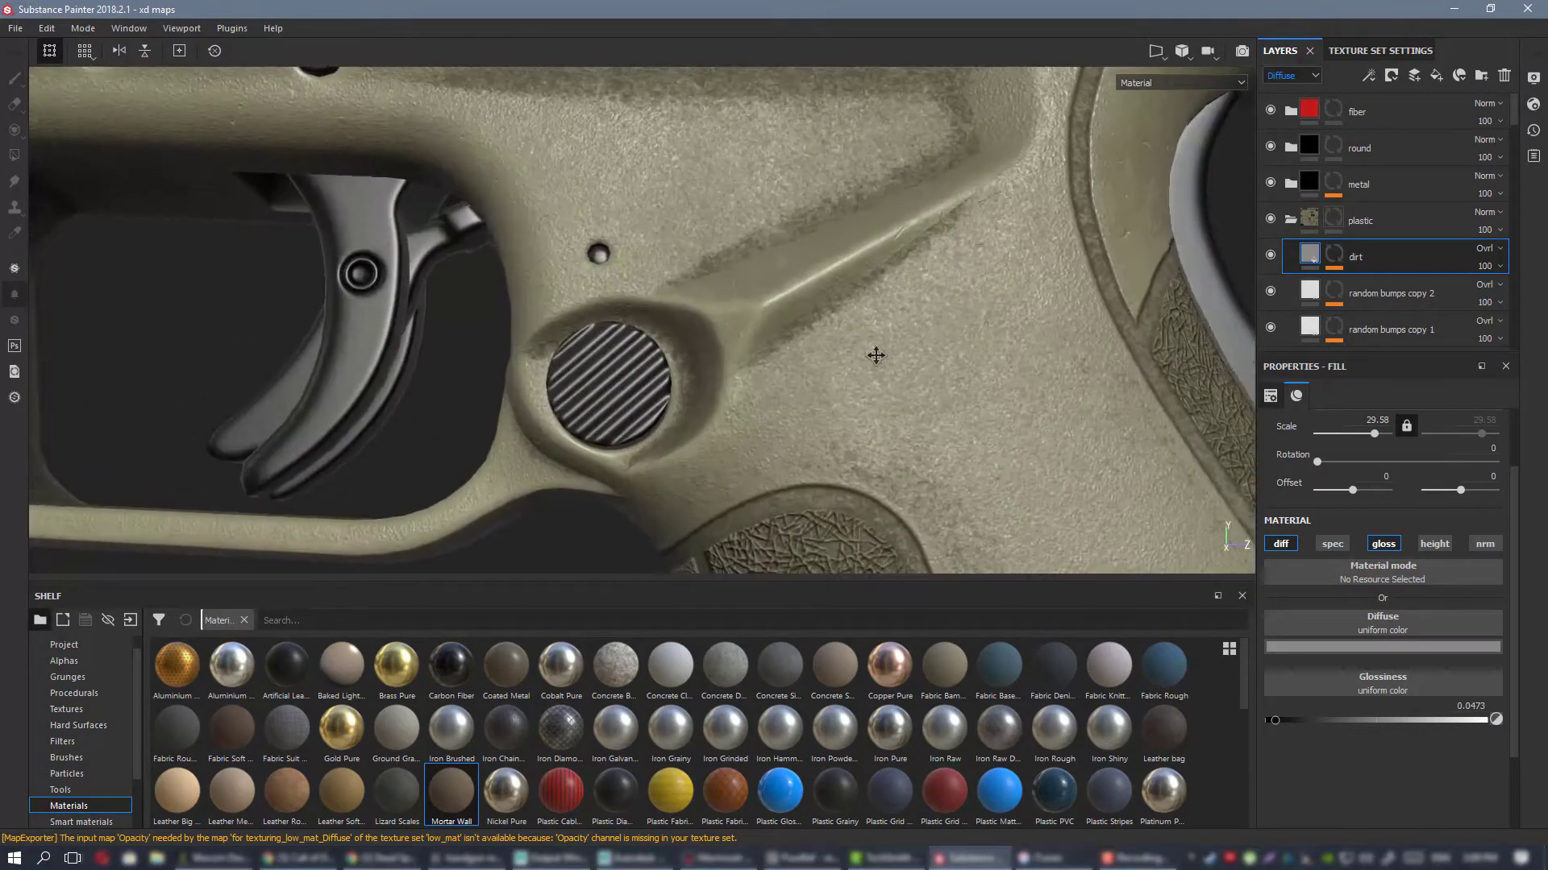
alt+middle_drag(877, 356, 1011, 319)
alt+right_drag(848, 280, 415, 186)
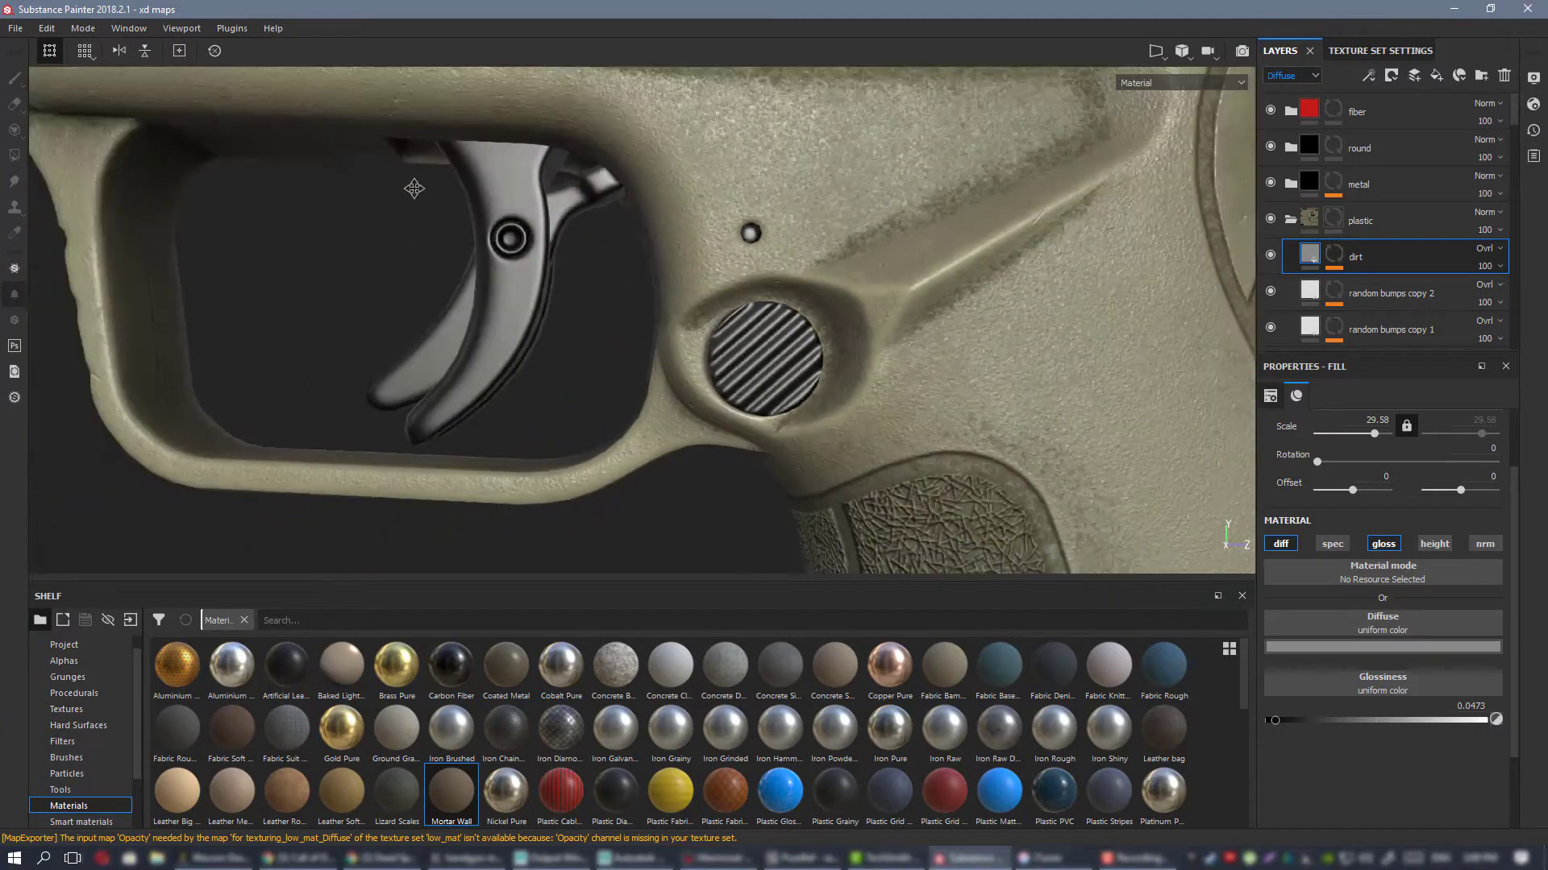
alt+middle_drag(414, 186, 574, 260)
alt+drag(574, 259, 653, 250)
alt+right_drag(831, 299, 758, 299)
alt+middle_drag(758, 299, 211, 206)
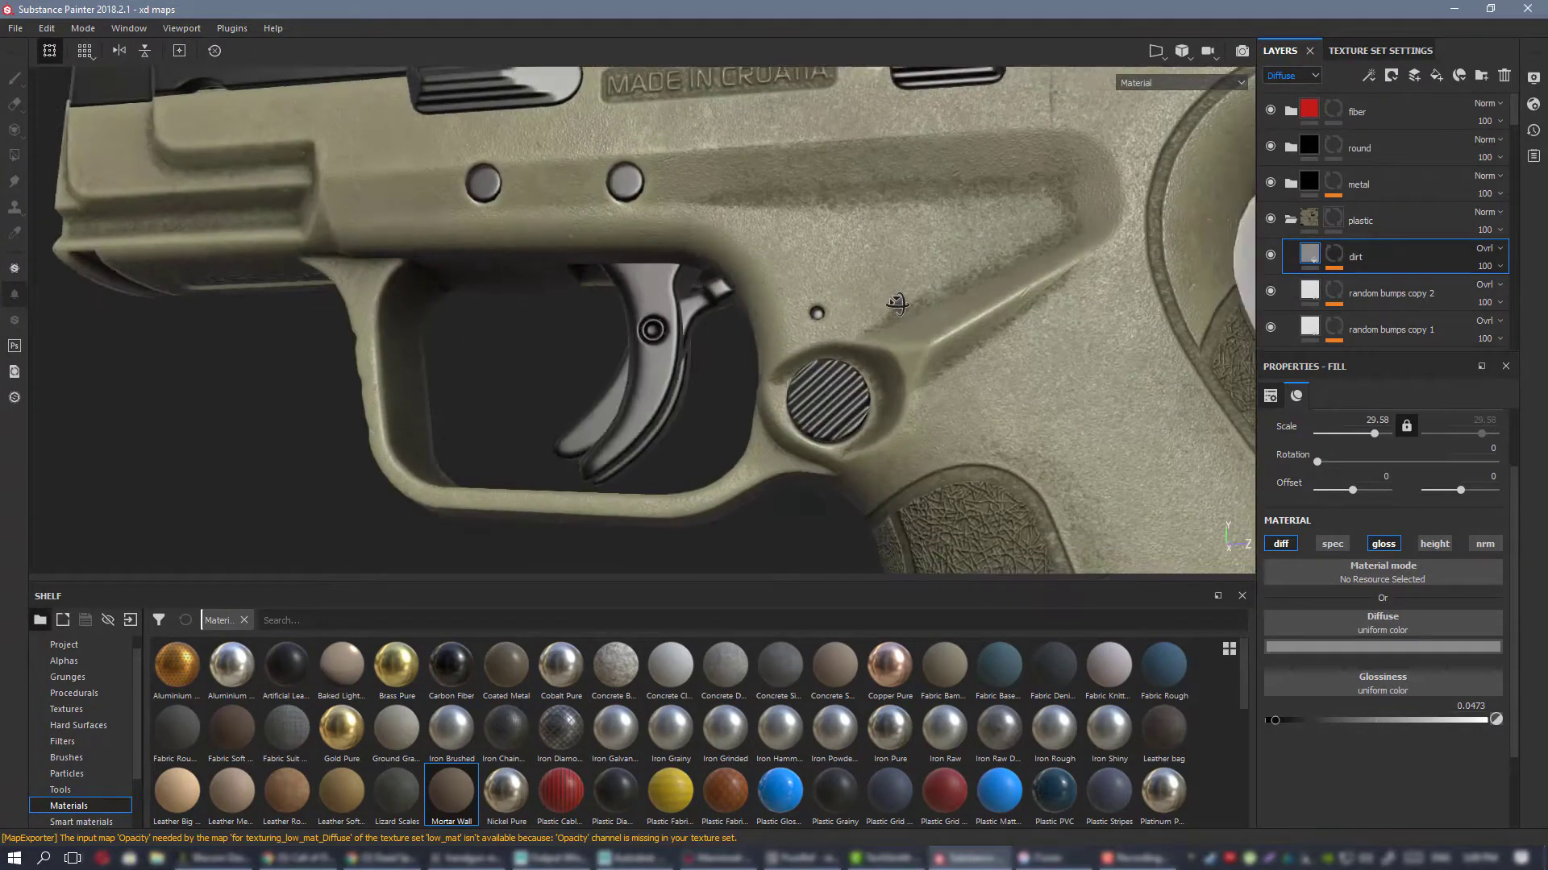
alt+drag(893, 304, 897, 303)
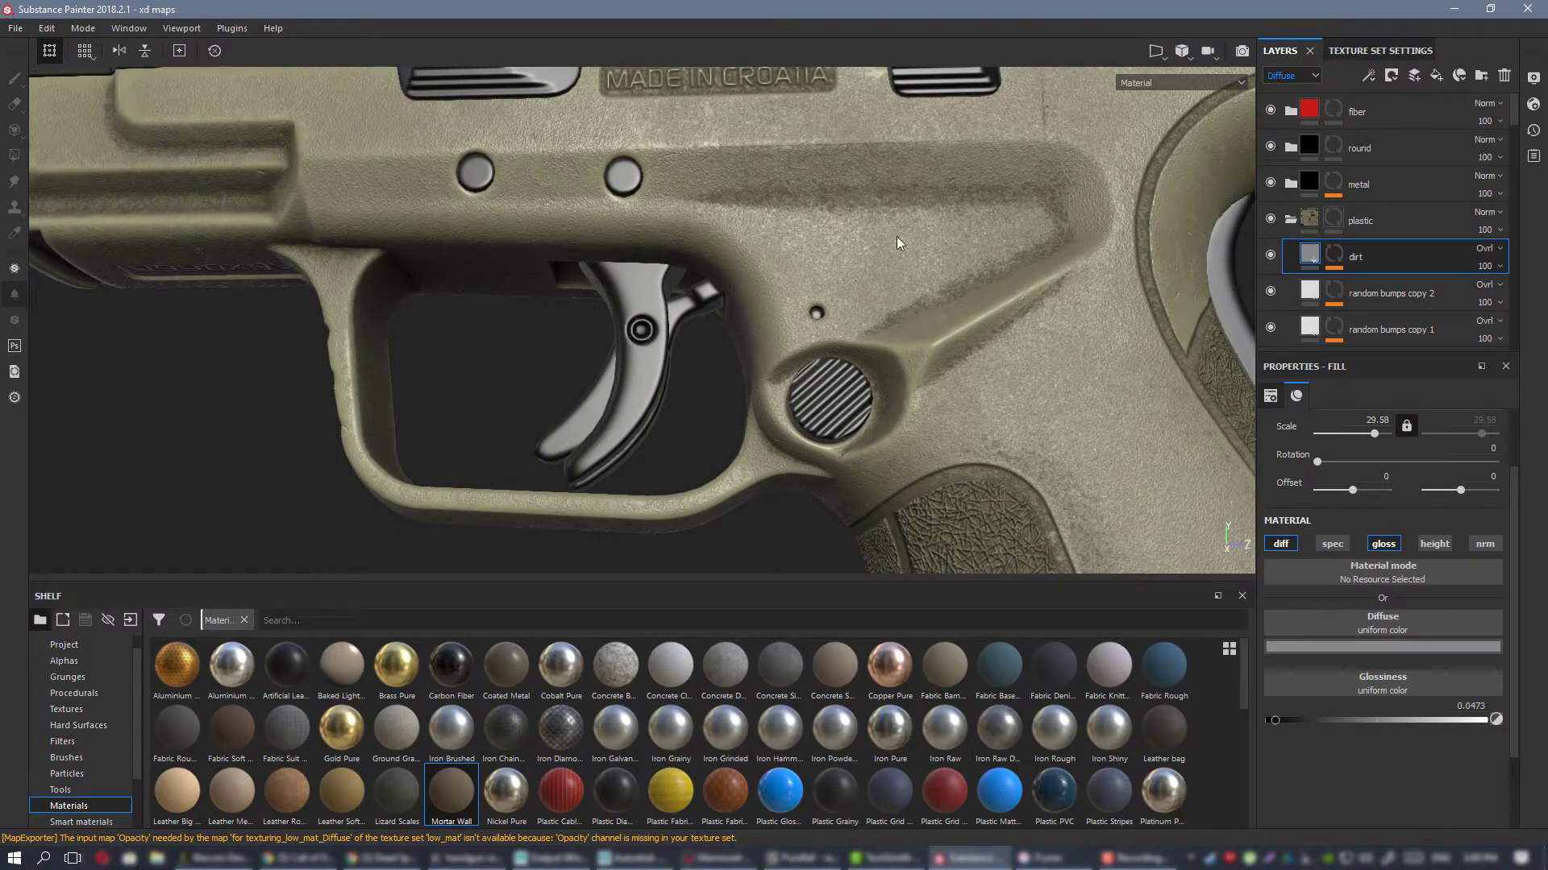
Step: Examine the dirt on the grip panels and the magazine base, then over the whole side of the frame
scroll(943, 395, up, 2)
alt+middle_drag(943, 394, 822, 264)
scroll(823, 265, down, 3)
alt+middle_drag(940, 374, 610, 285)
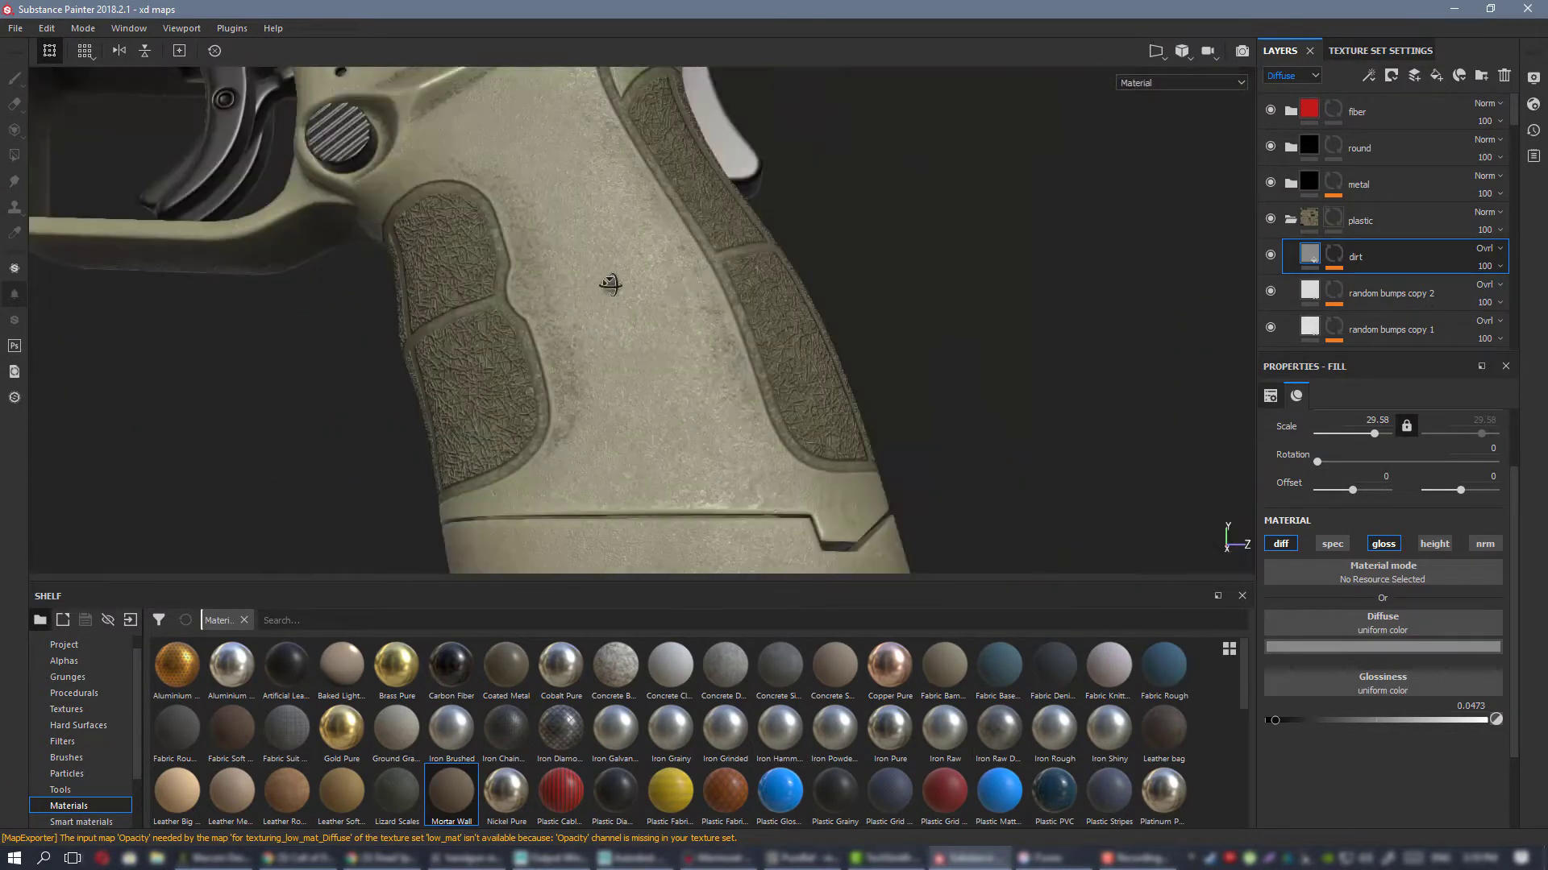
alt+drag(610, 285, 814, 408)
alt+middle_drag(814, 408, 659, 262)
alt+drag(659, 262, 885, 262)
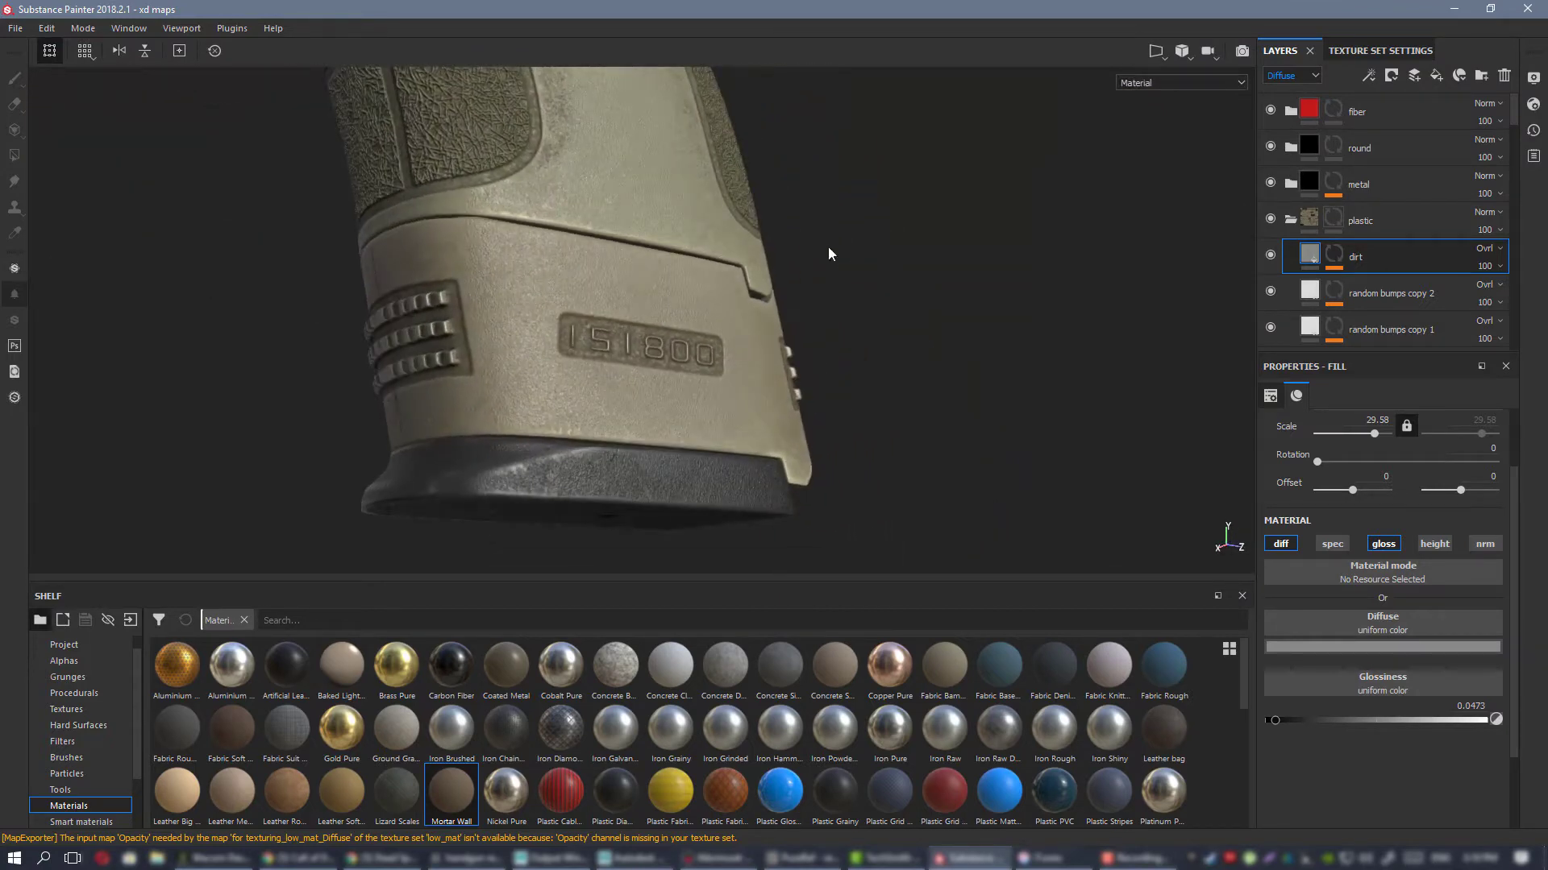
alt+middle_drag(828, 254, 1044, 435)
alt+drag(887, 452, 1041, 538)
alt+drag(612, 266, 604, 210)
alt+middle_drag(604, 210, 795, 370)
shift+right_drag(795, 370, 832, 360)
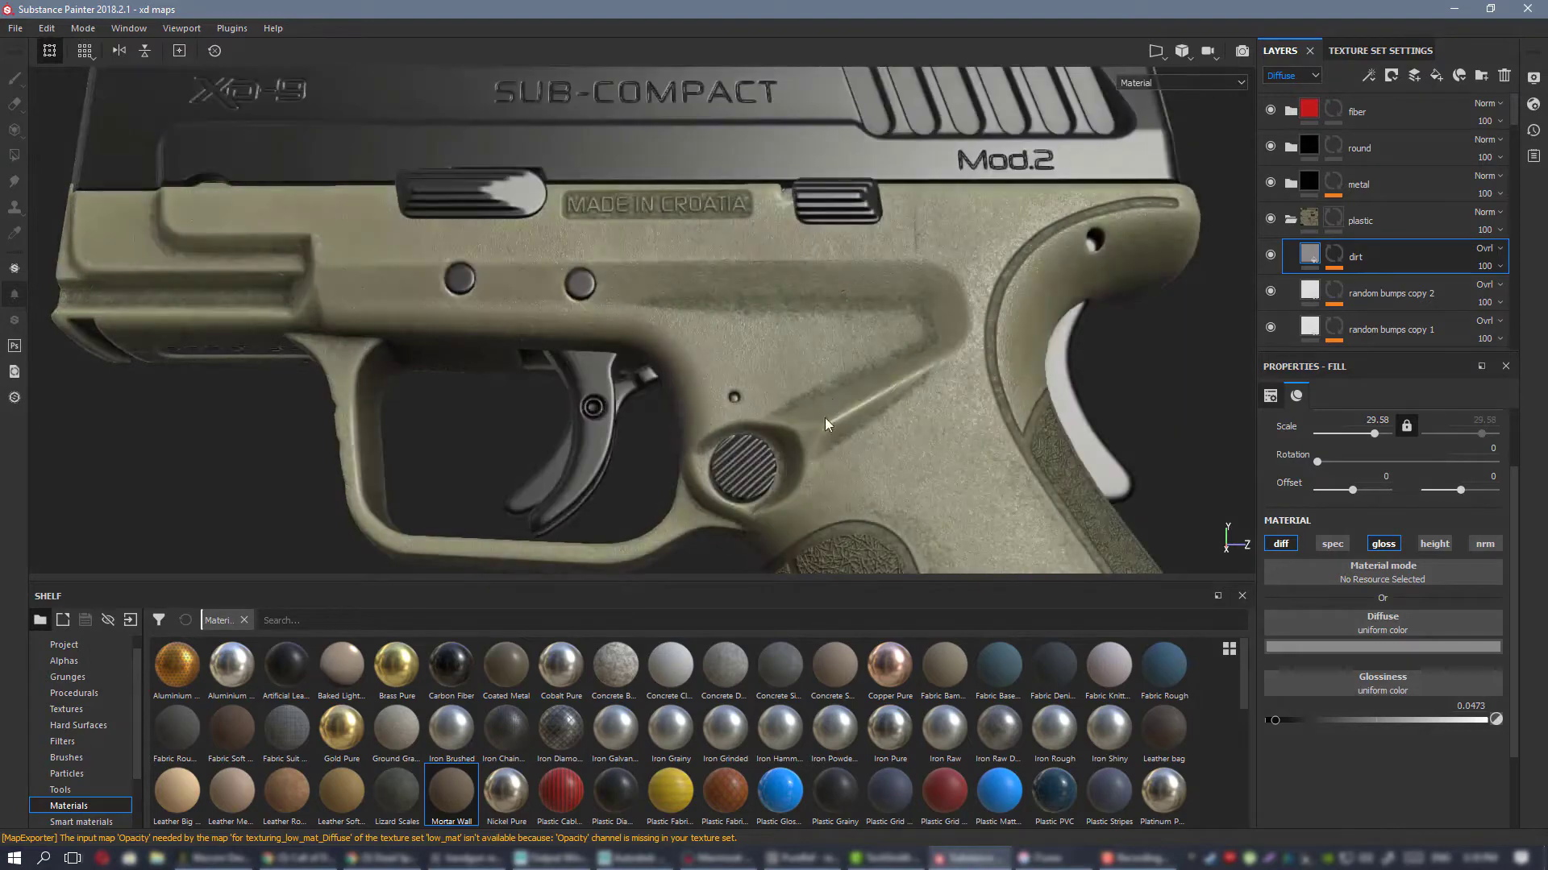
Step: Examine the front rail and trigger guard, and check the dirt around the round button in the Diffuse channel view
alt+middle_drag(824, 418, 733, 270)
alt+right_drag(733, 270, 594, 300)
alt+middle_drag(428, 184, 660, 275)
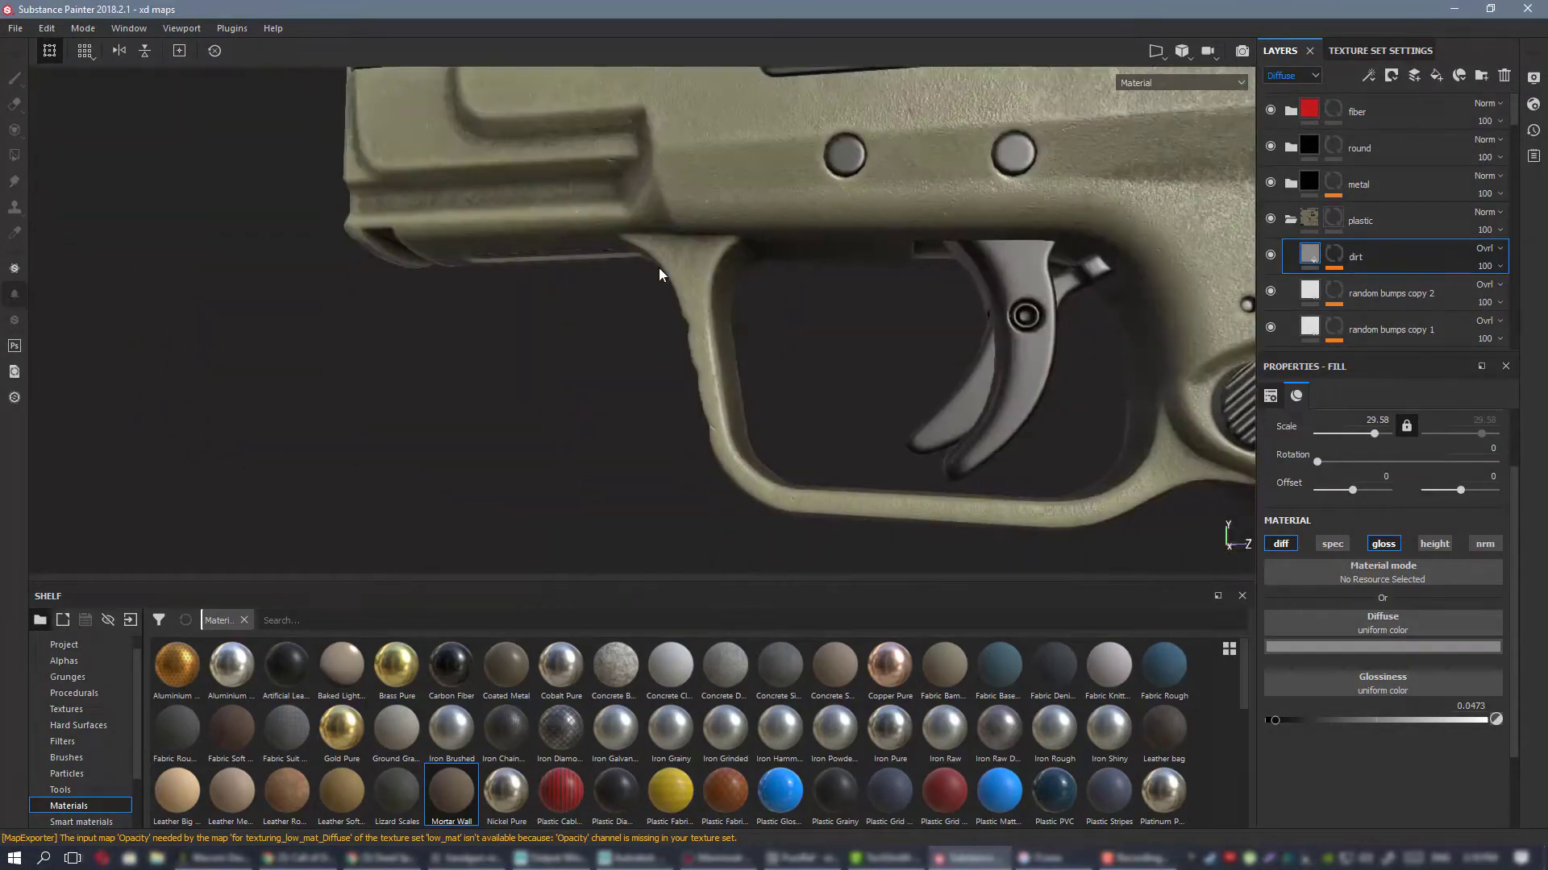
alt+drag(660, 275, 598, 287)
shift+right_drag(598, 287, 916, 277)
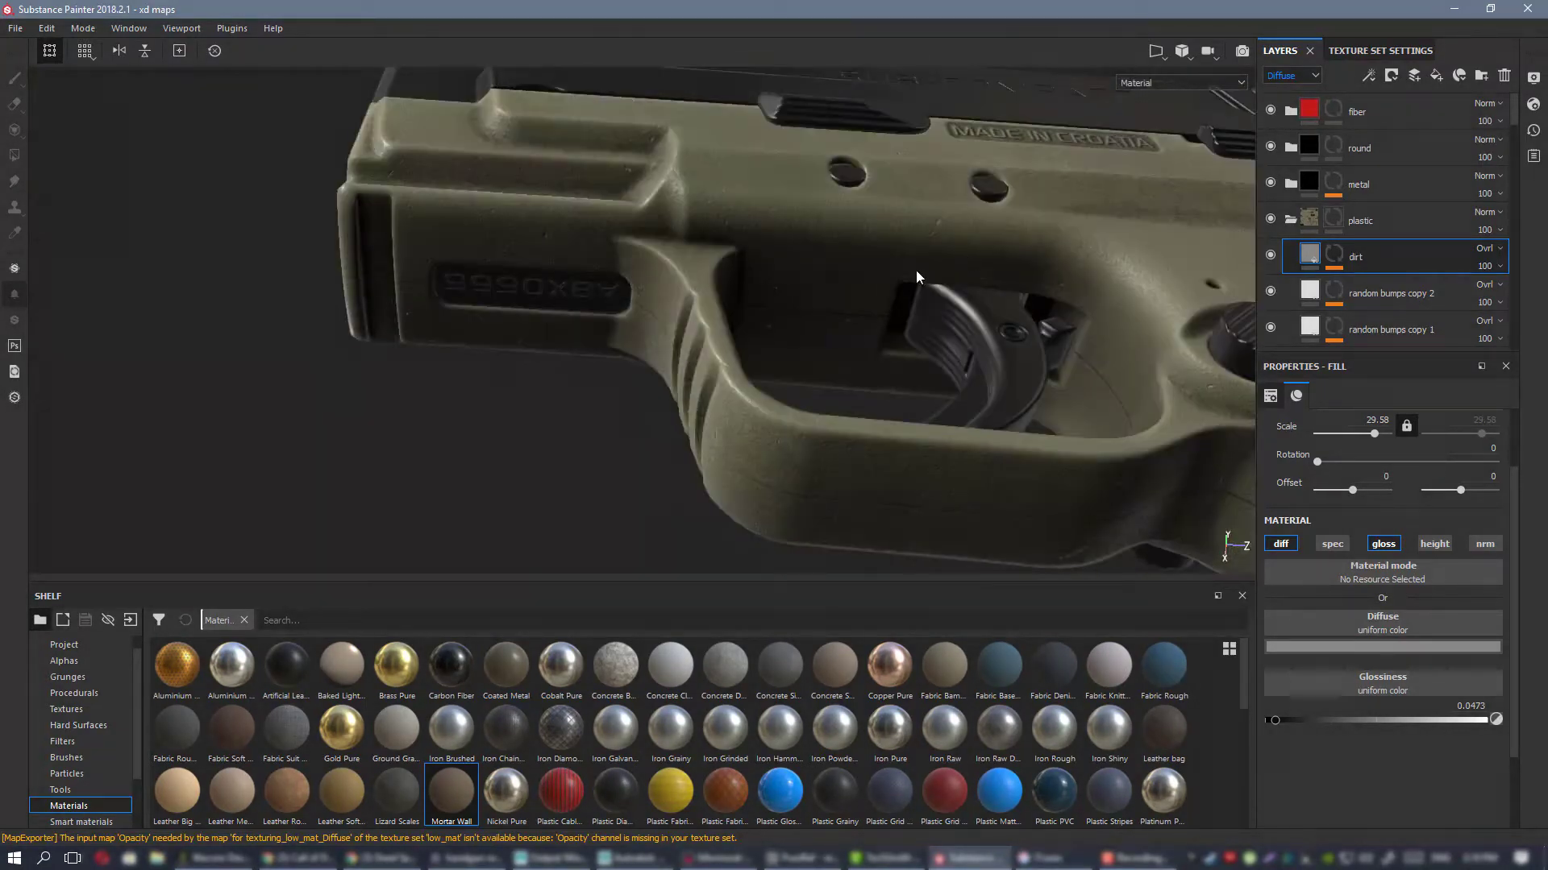
alt+drag(916, 277, 885, 322)
alt+middle_drag(884, 322, 722, 262)
alt+right_drag(722, 263, 870, 326)
key(c)
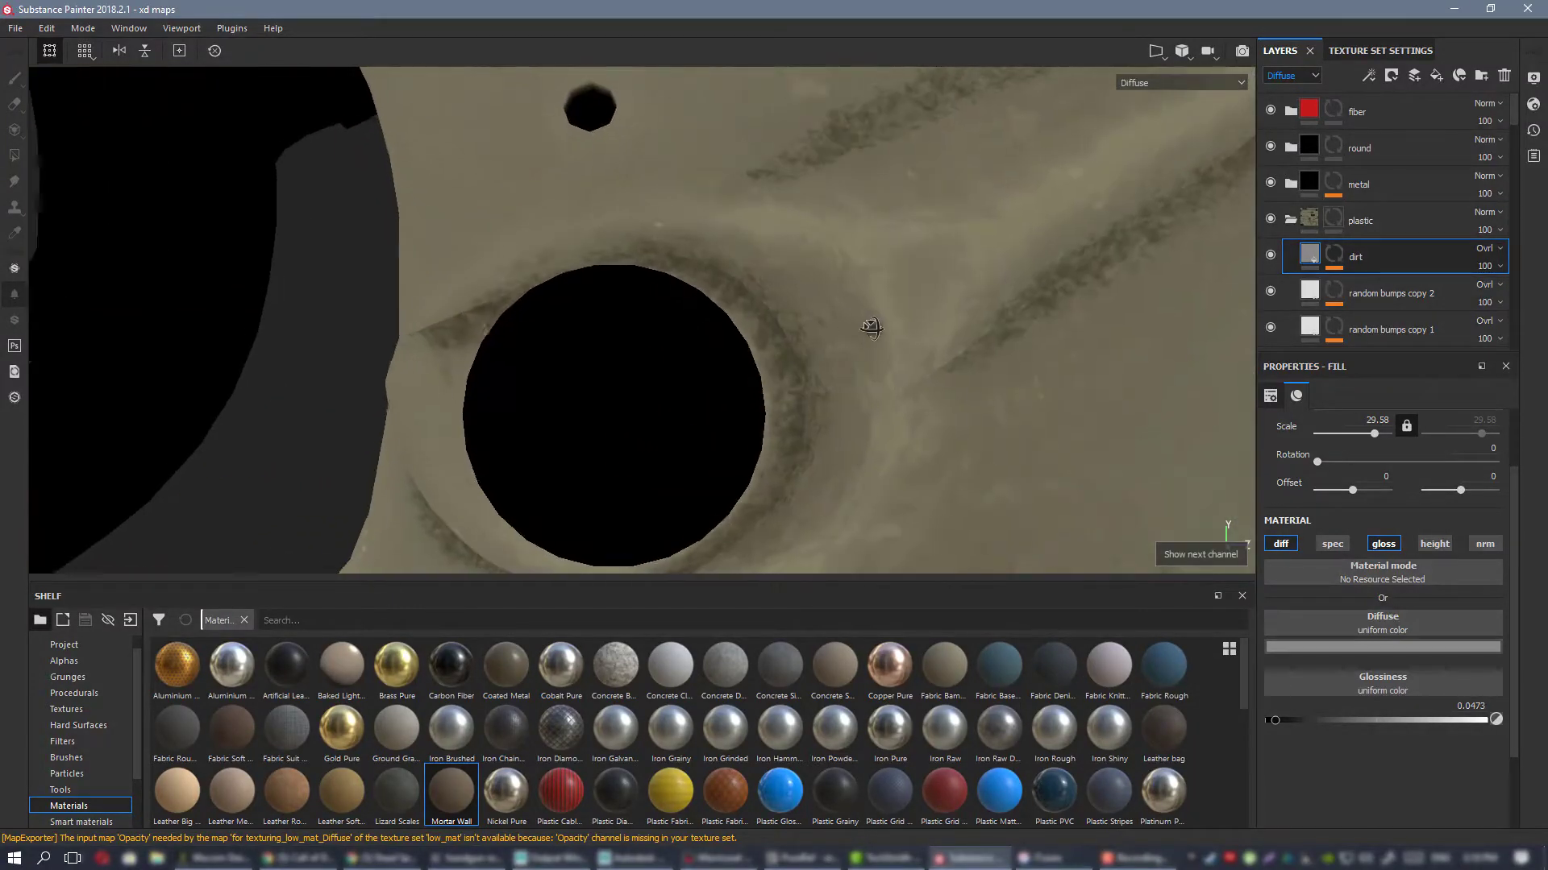
mouse_move(870, 327)
alt+mouse_down()
mouse_move(631, 235)
mouse_move(878, 304)
alt+mouse_up()
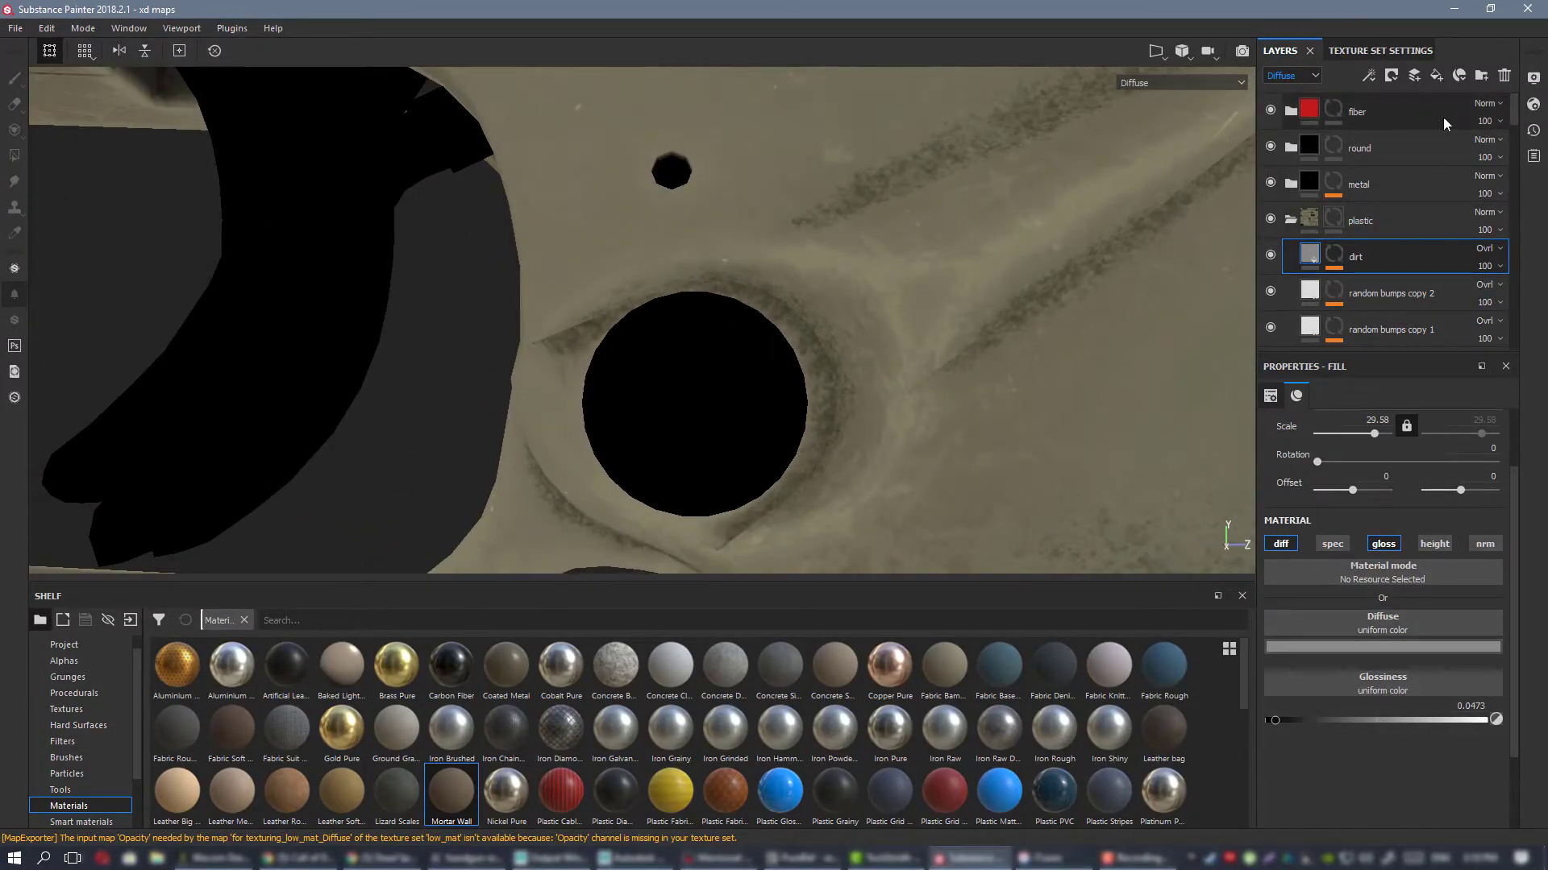
Step: Add a folder above the dirt fill inside the plastic folder and name it dirt
click(1483, 74)
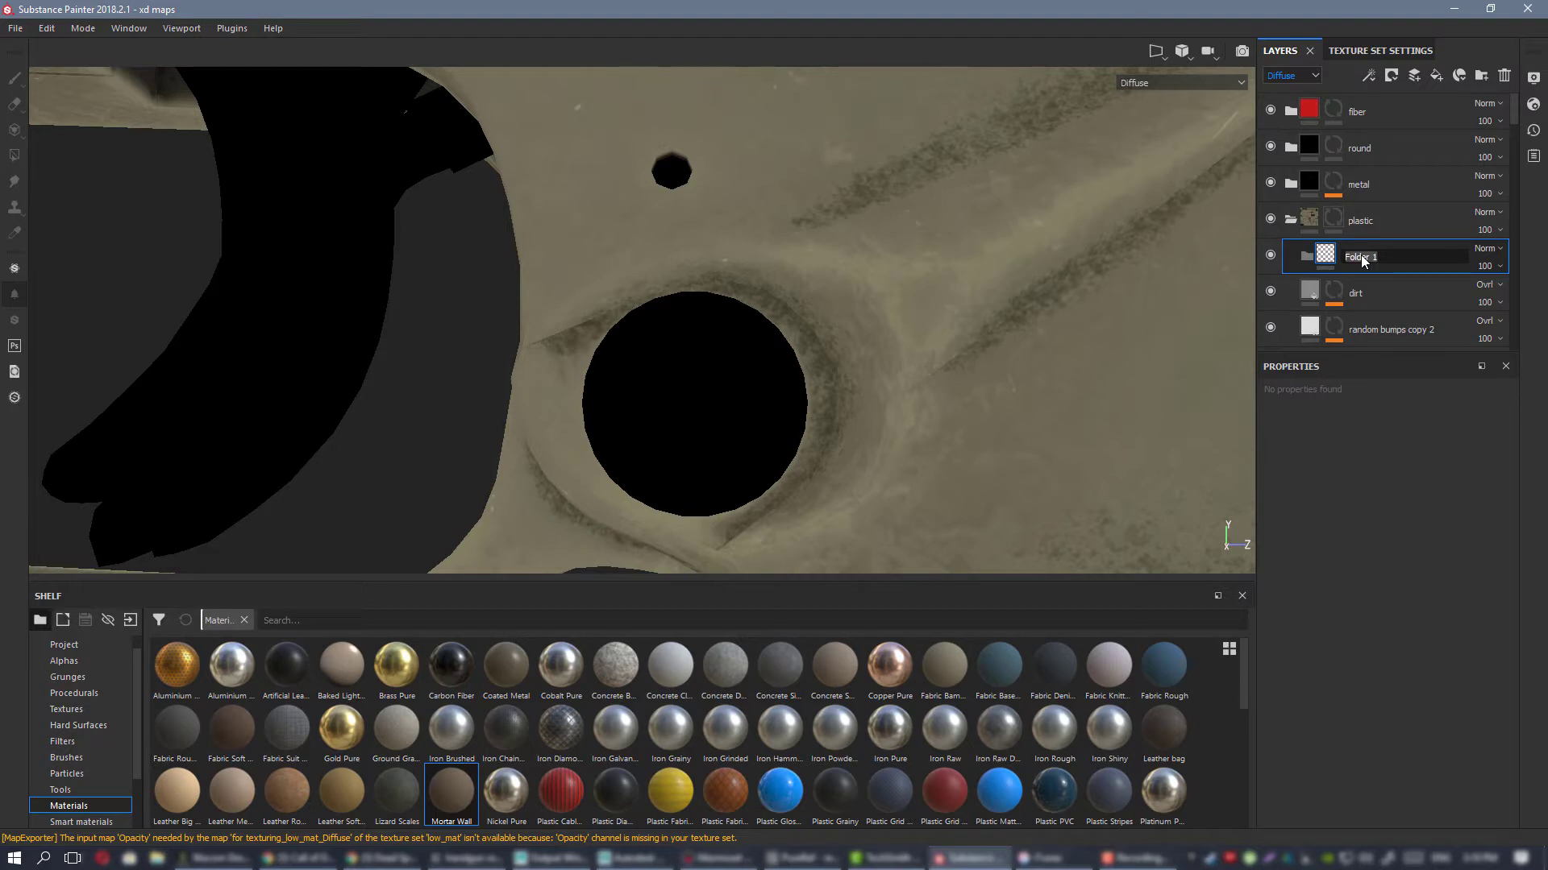
text(t)
key(Return)
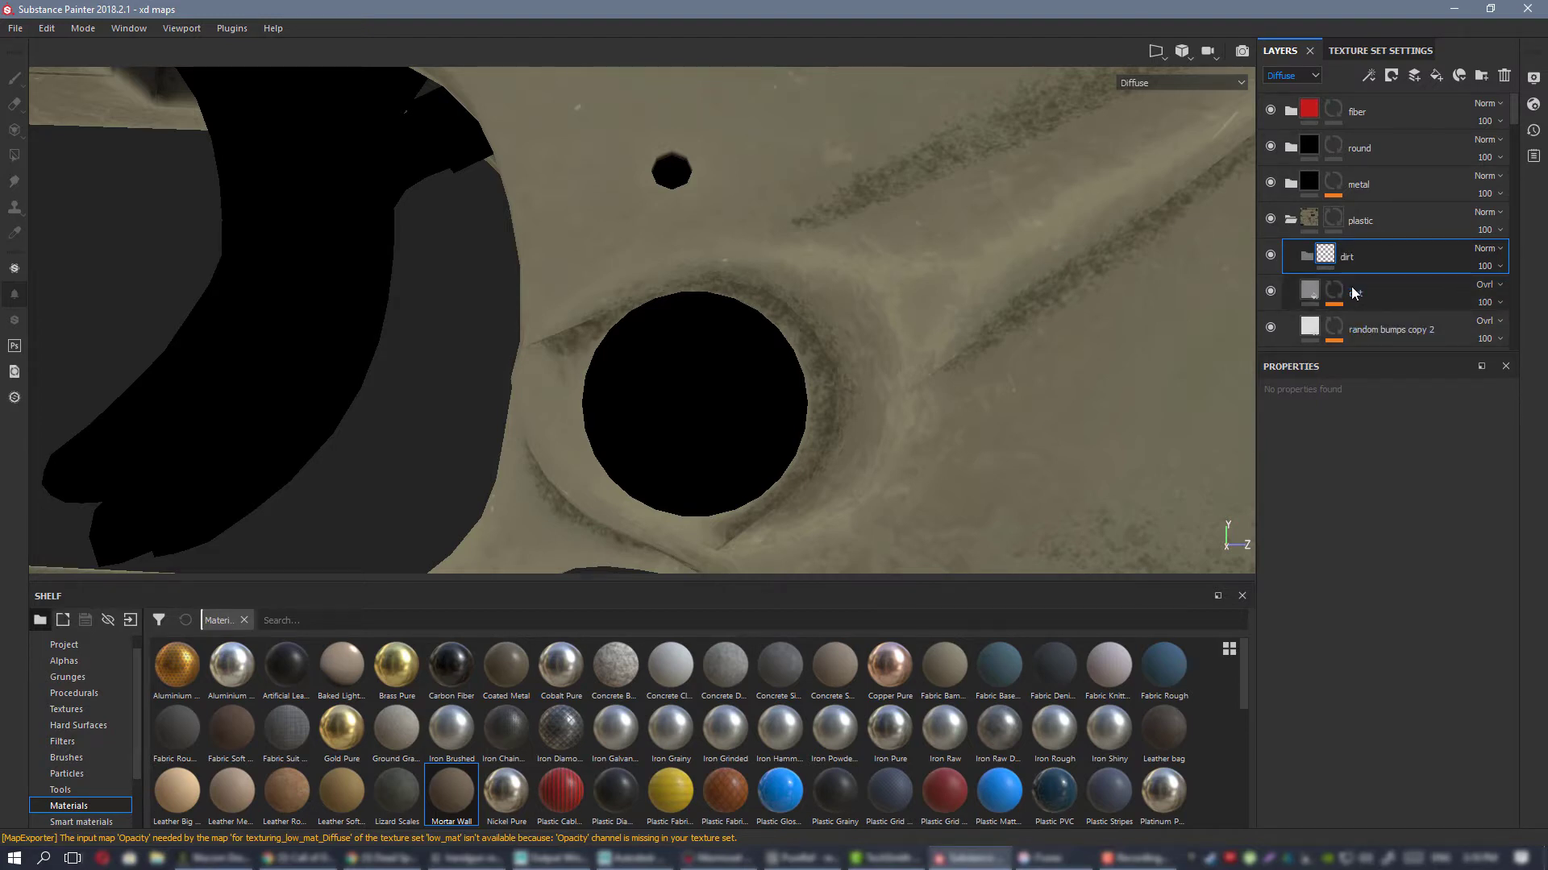
Step: Copy the dirt fill's mask and paste it into a new black mask on the dirt folder
click(1354, 292)
right_click(1338, 292)
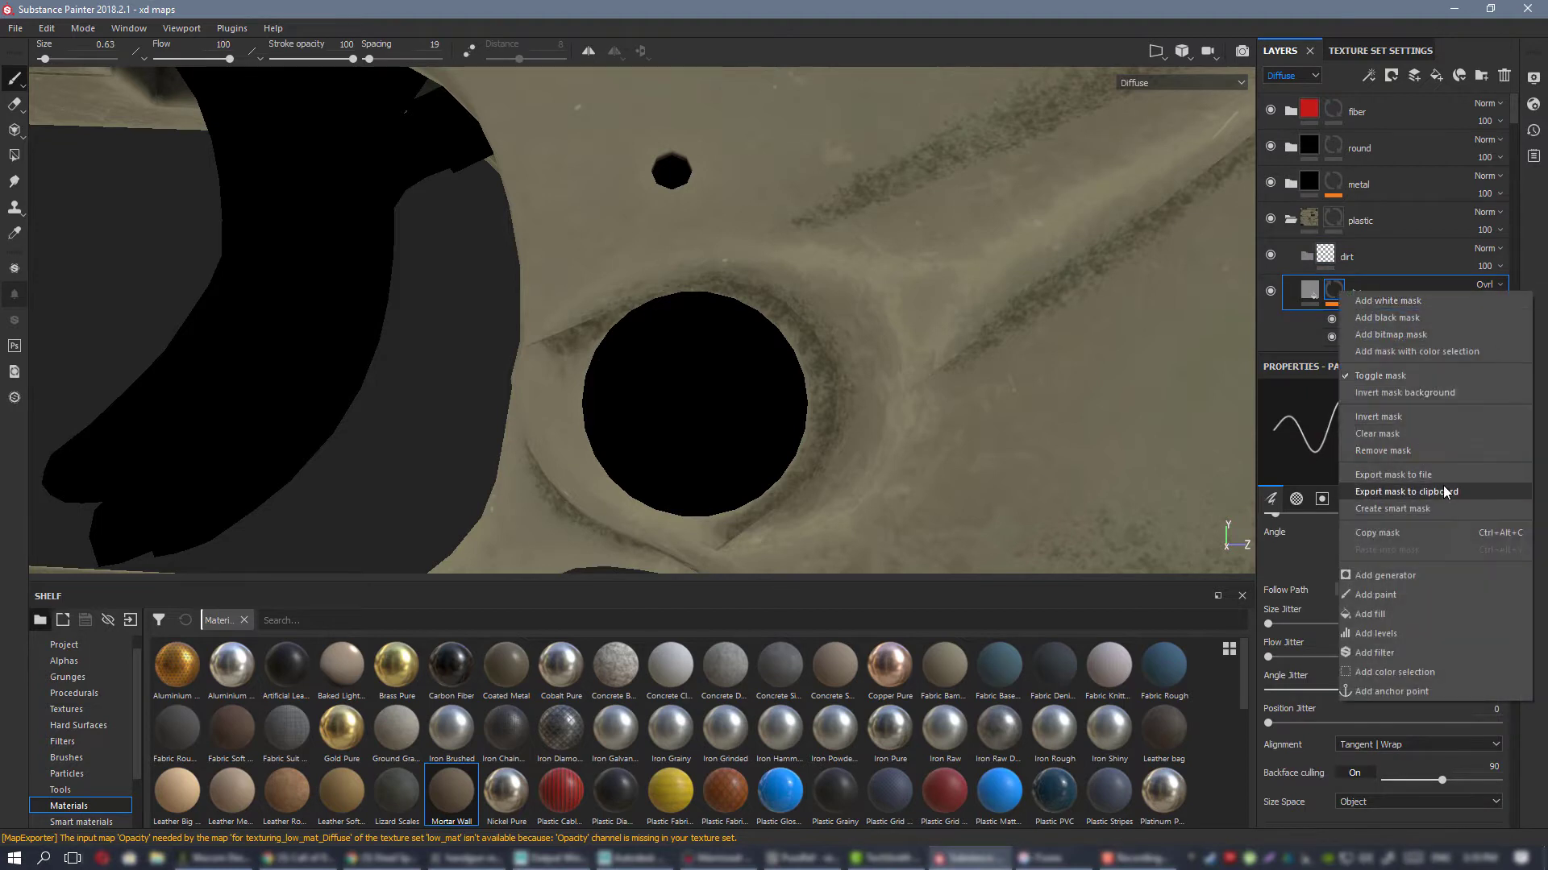
click(1414, 532)
right_click(1348, 258)
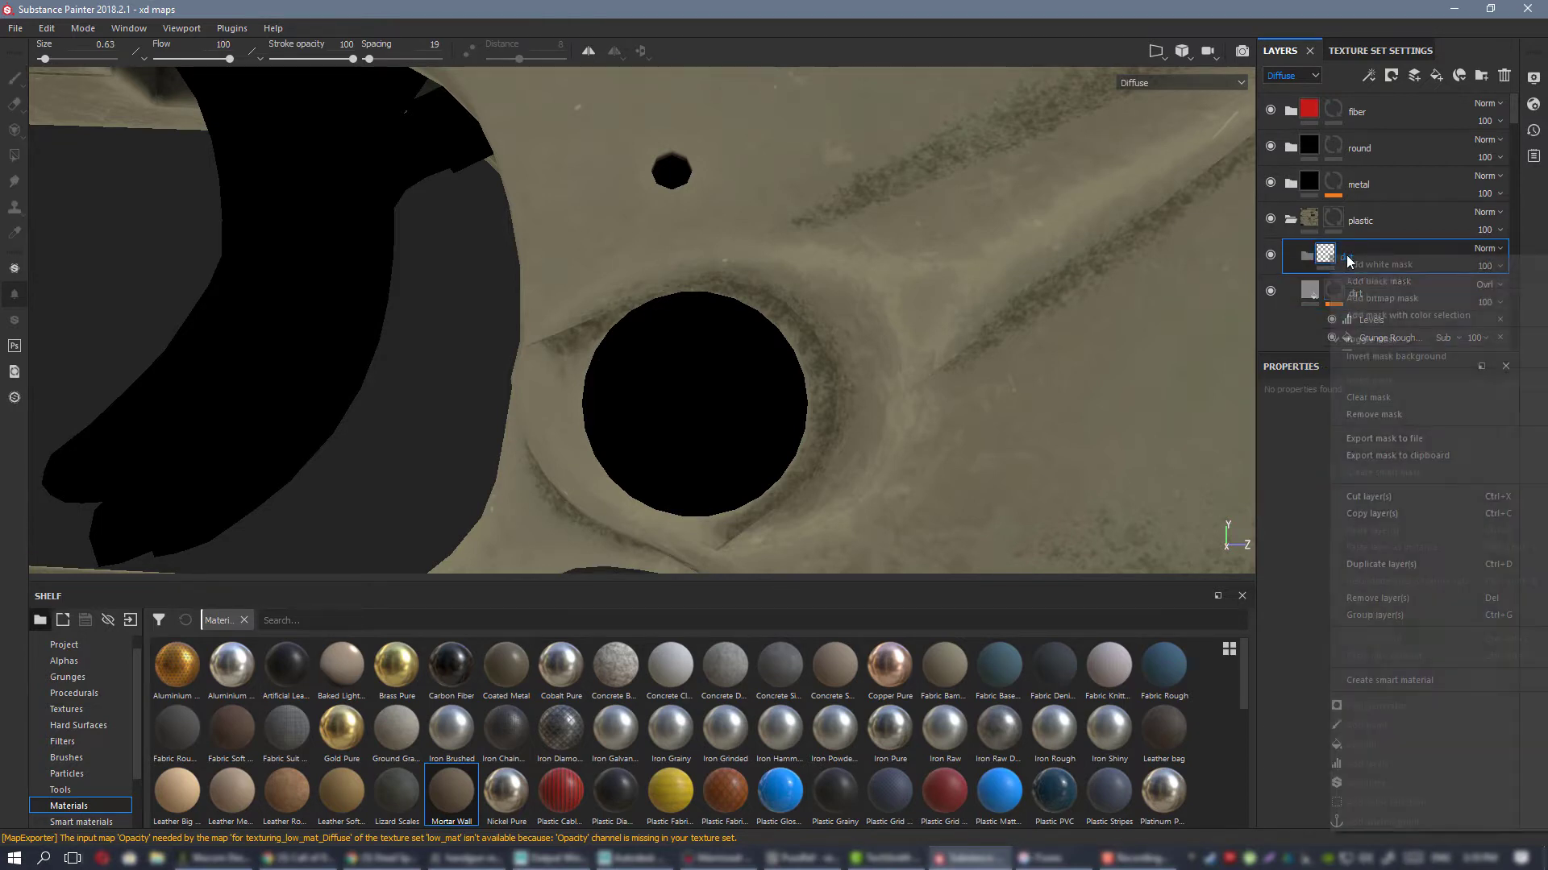
click(1376, 279)
right_click(1348, 254)
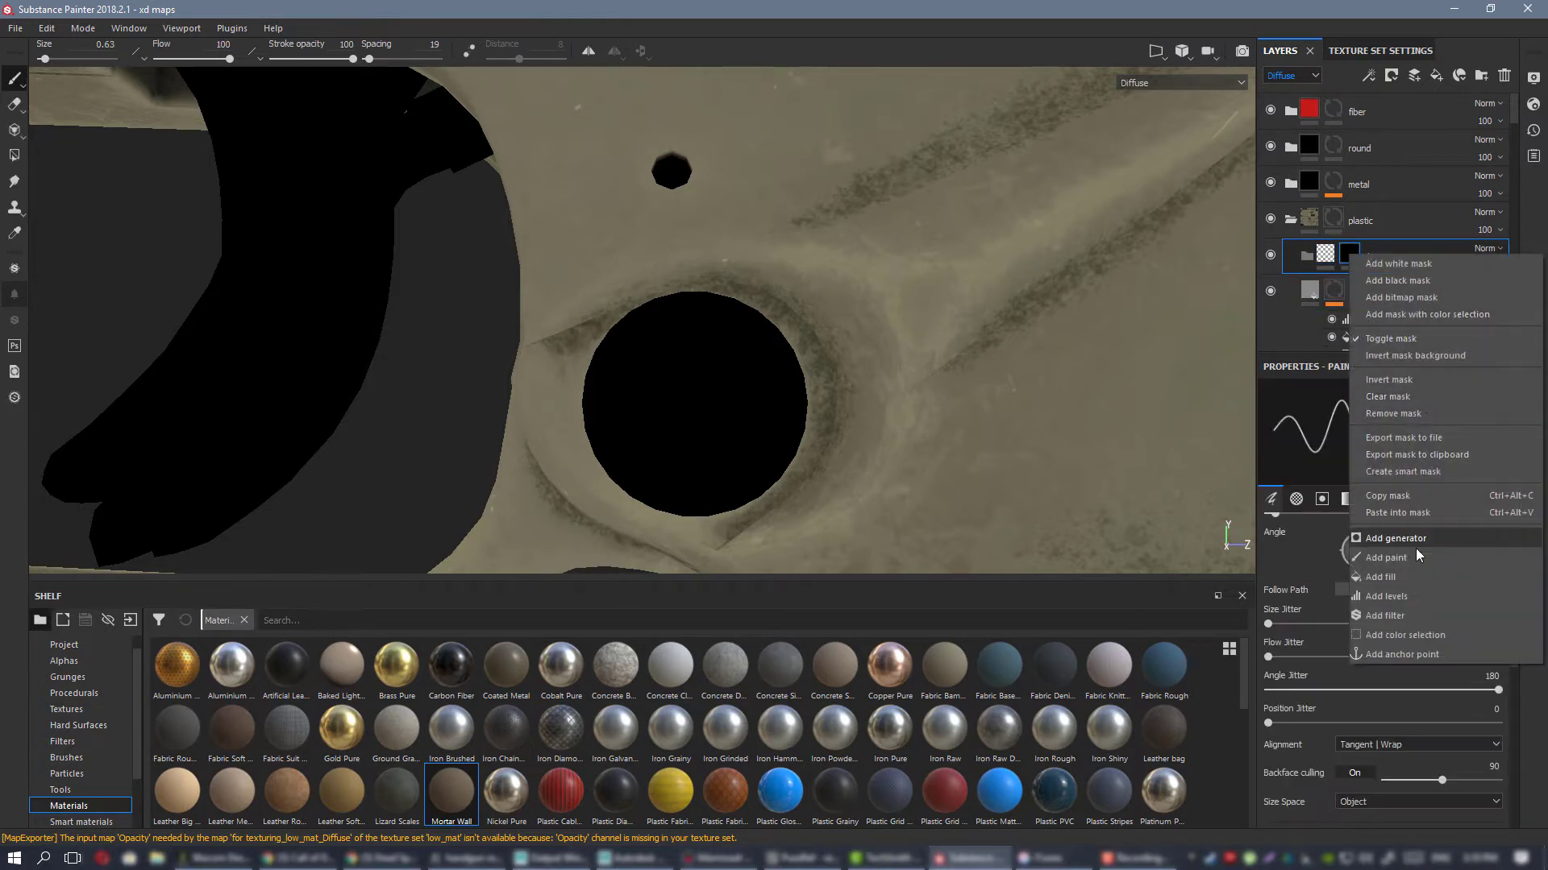
click(1416, 513)
Step: Remove the mask from the dirt fill layer and move the layer into the dirt folder
scroll(1415, 271, down, 2)
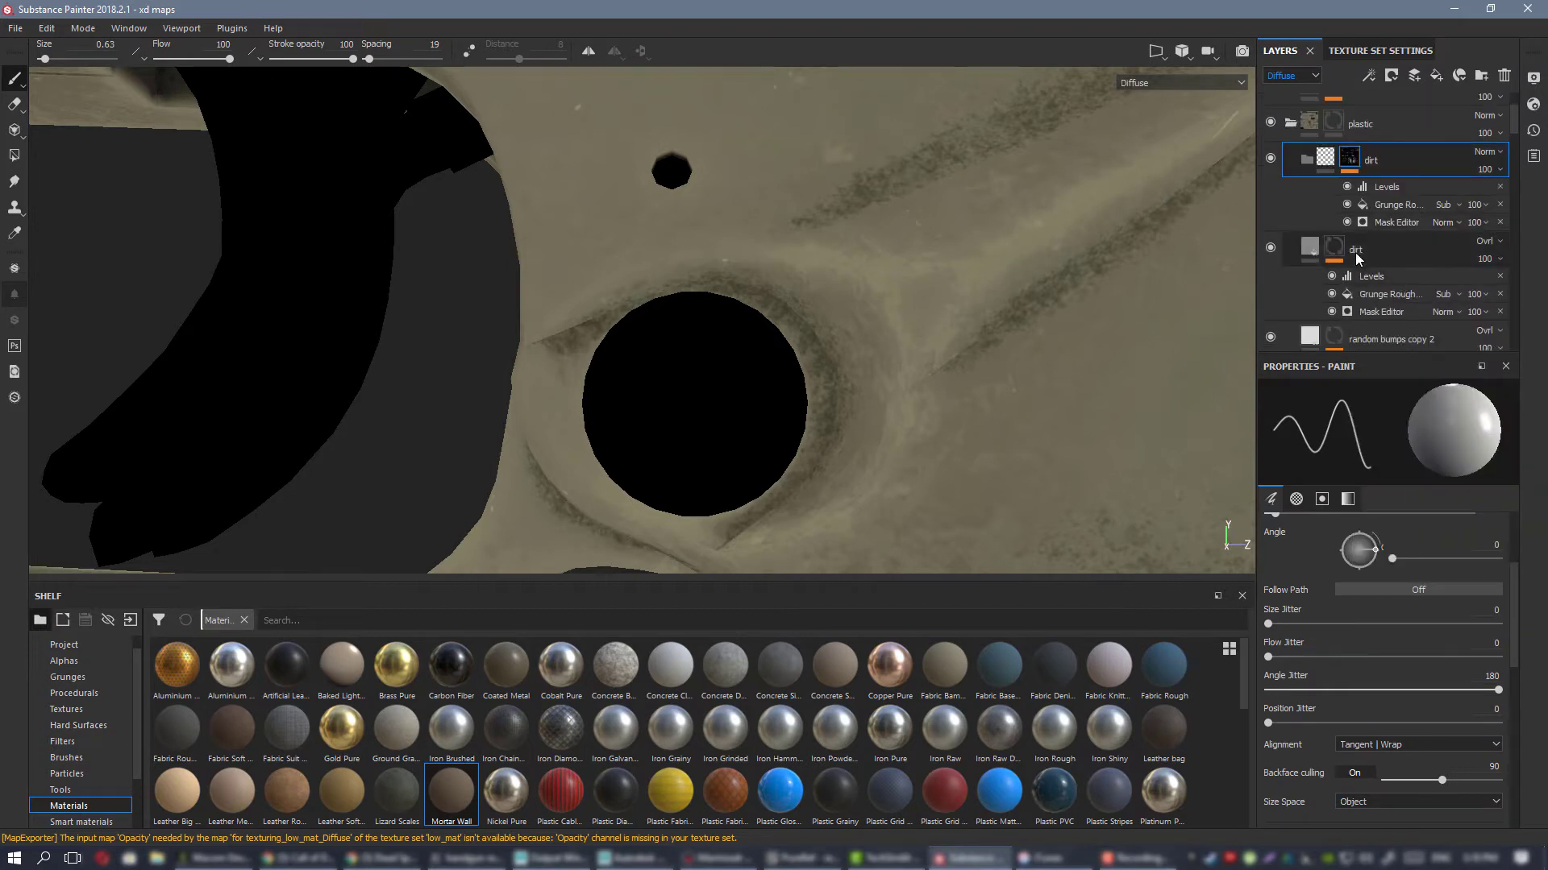
right_click(1338, 249)
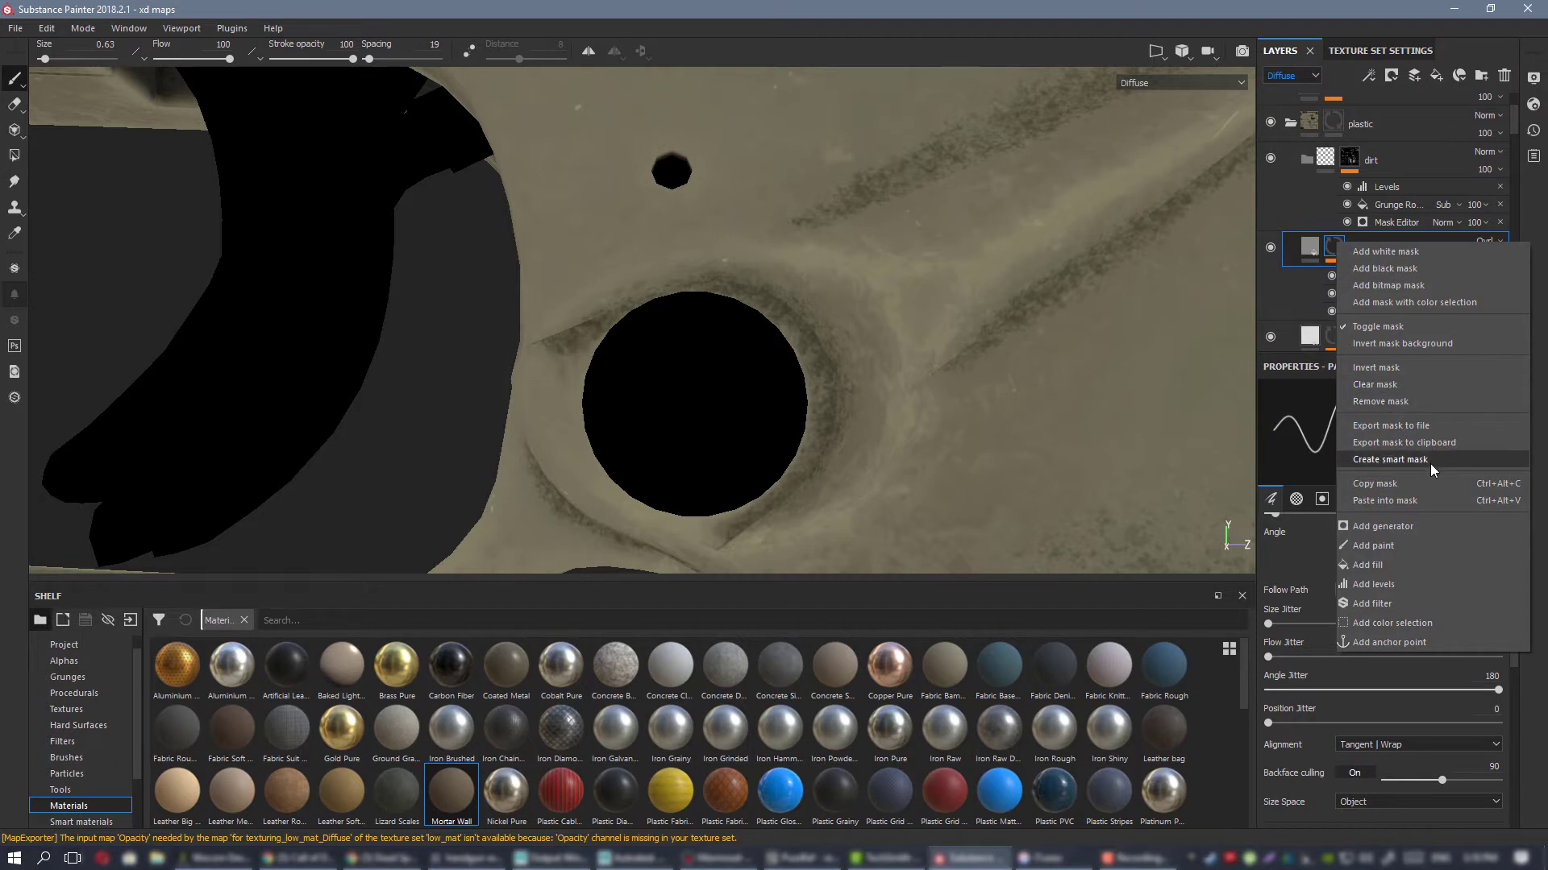
click(1419, 500)
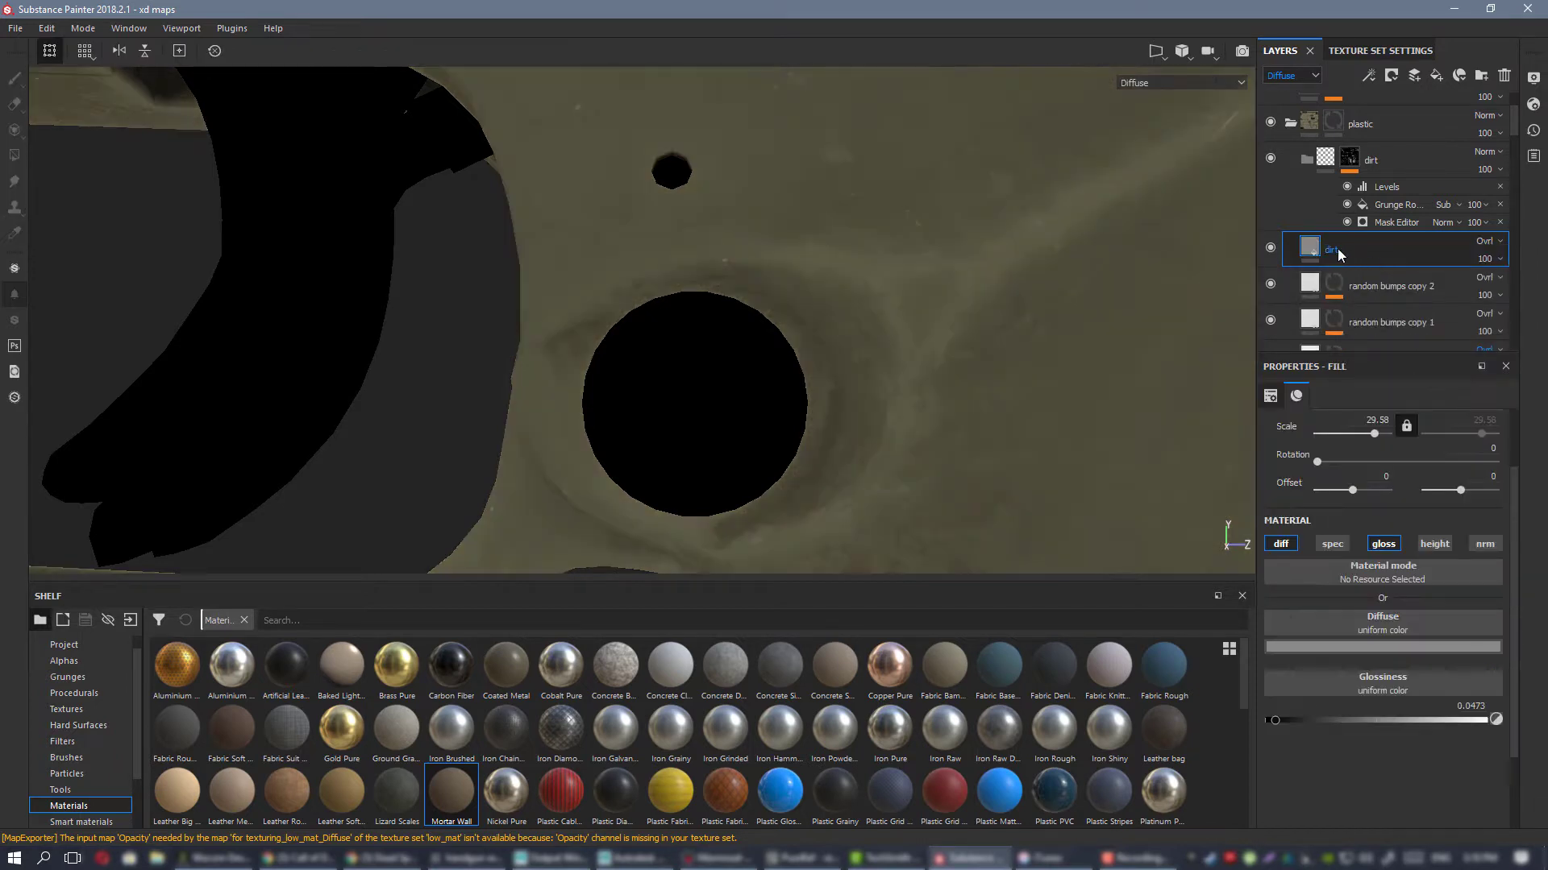
drag(1337, 249, 1381, 158)
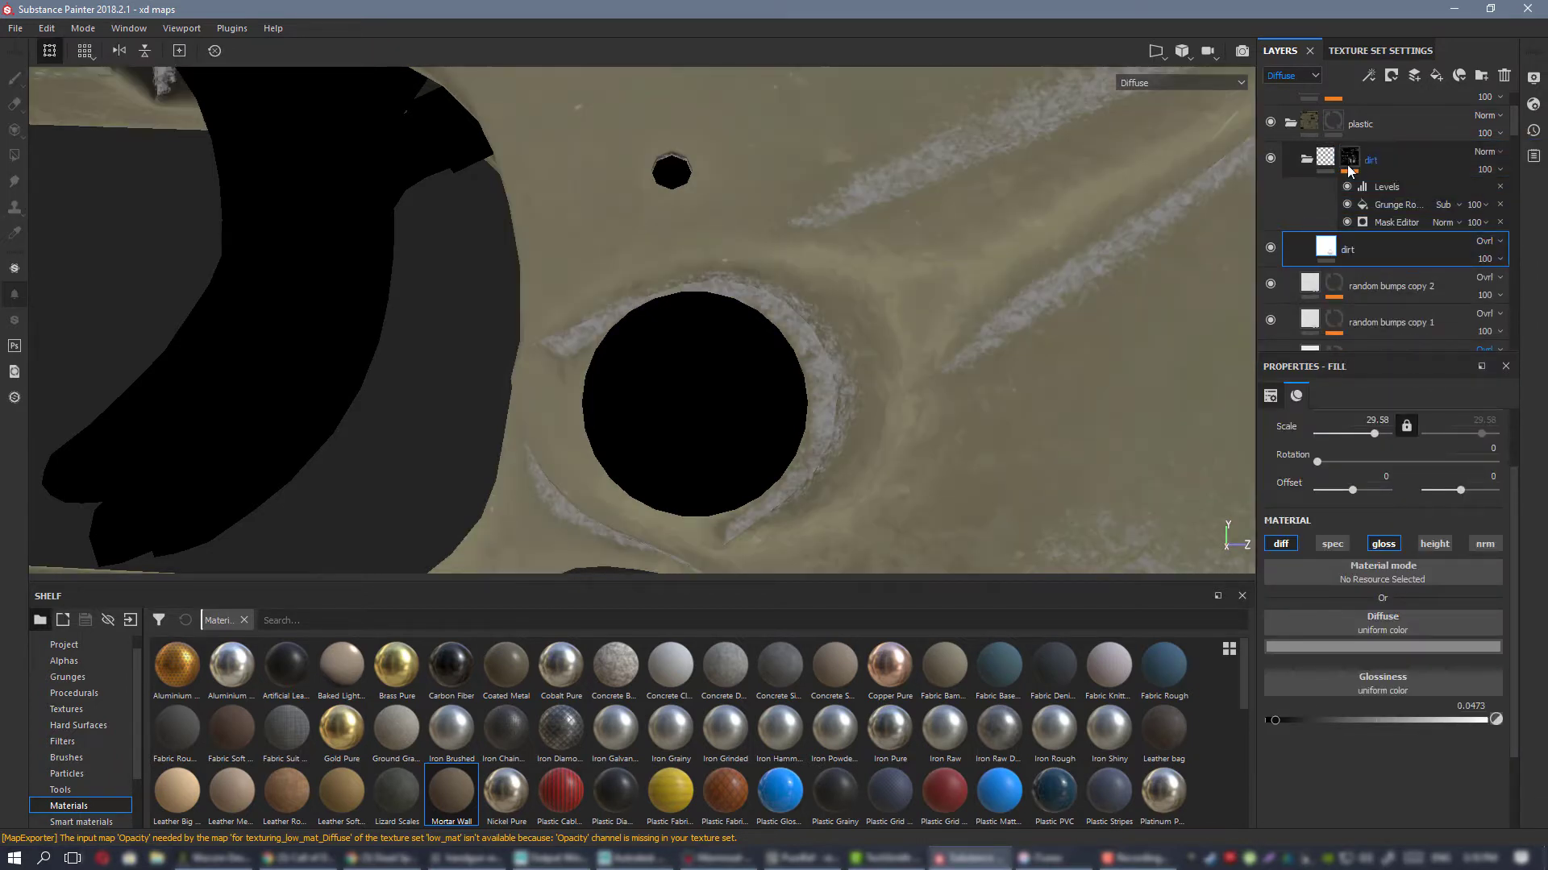
Step: Toggle the dirt folder's visibility to compare, and set the folder's diffuse blend mode to Overlay
click(1271, 158)
click(1270, 158)
click(1485, 151)
click(1450, 395)
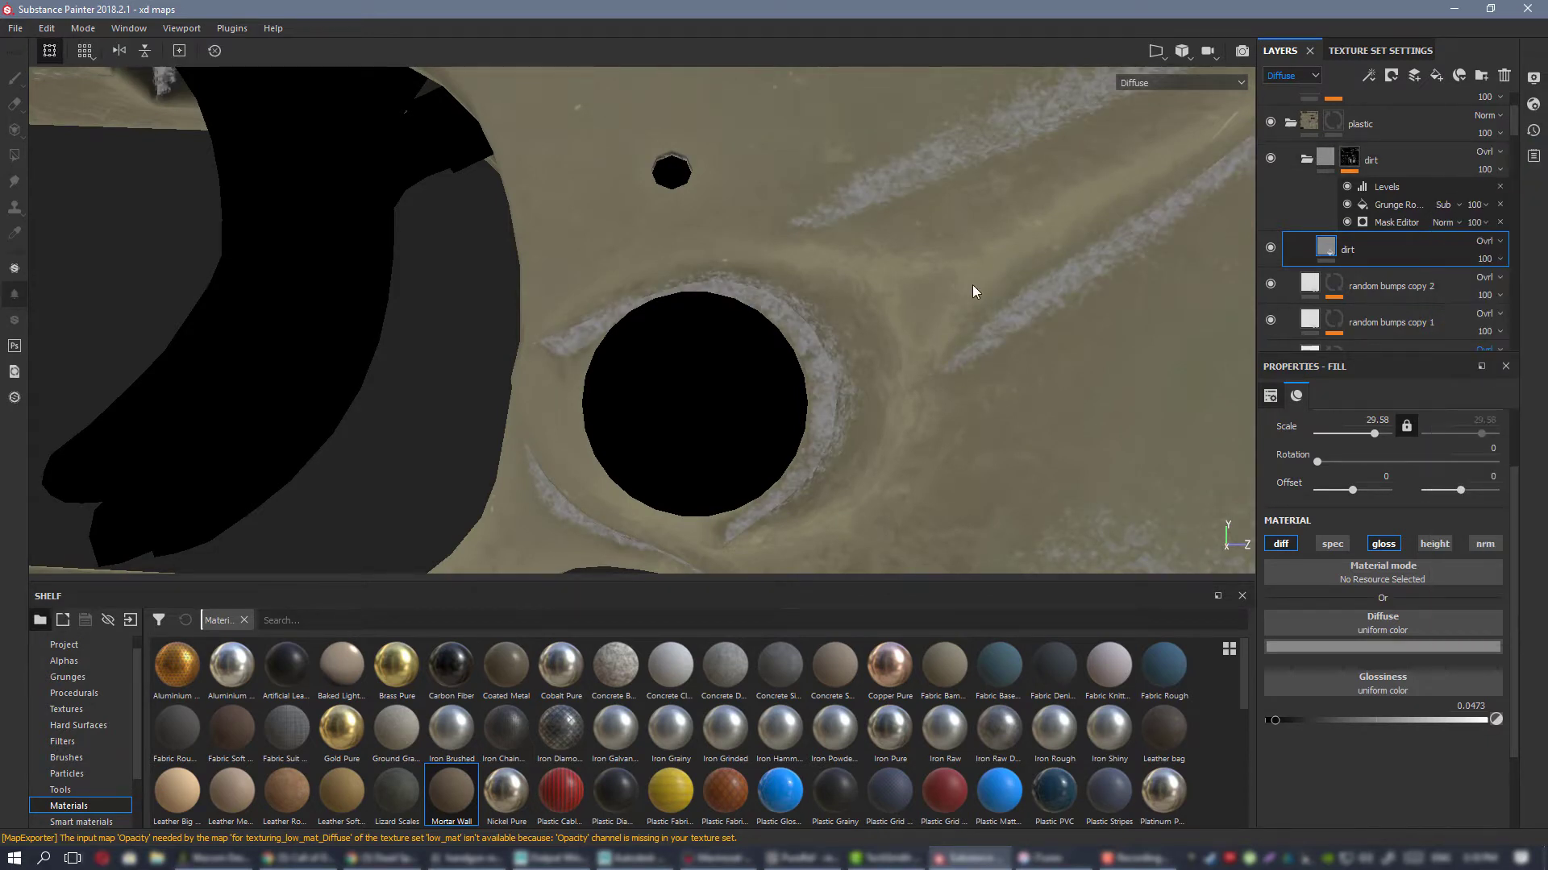
Step: Switch to the PureRef reference photo and study the dirt around the pistol's round button and trigger area
alt+drag(739, 294, 1054, 404)
key(alt+Tab)
right_drag(1091, 432, 886, 434)
scroll(944, 558, up, 5)
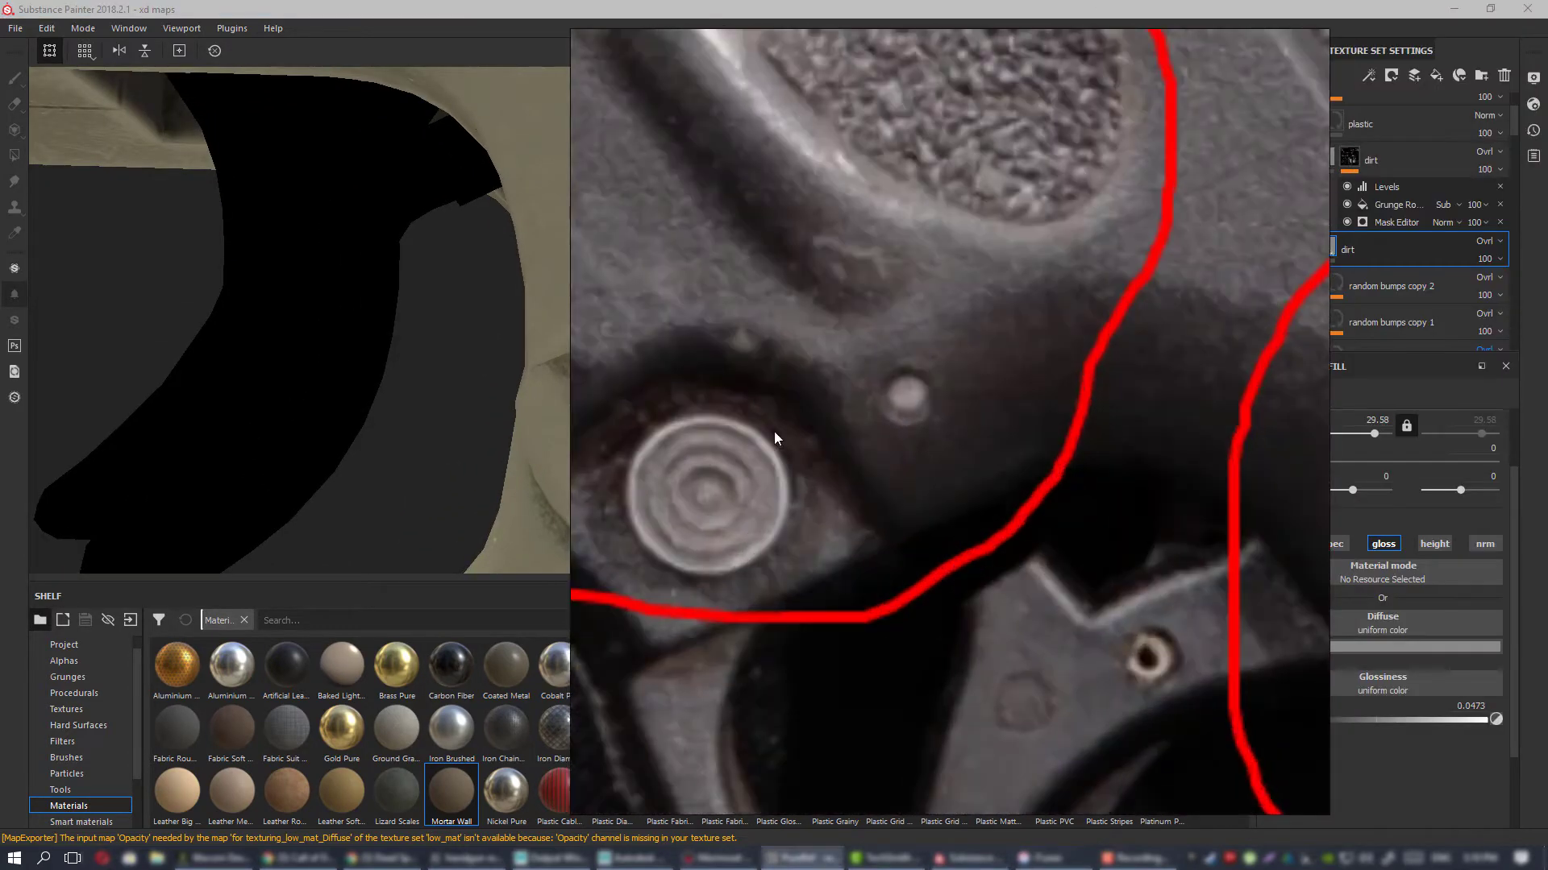
scroll(816, 461, down, 2)
middle_drag(795, 437, 904, 437)
scroll(844, 420, down, 5)
scroll(842, 437, up, 4)
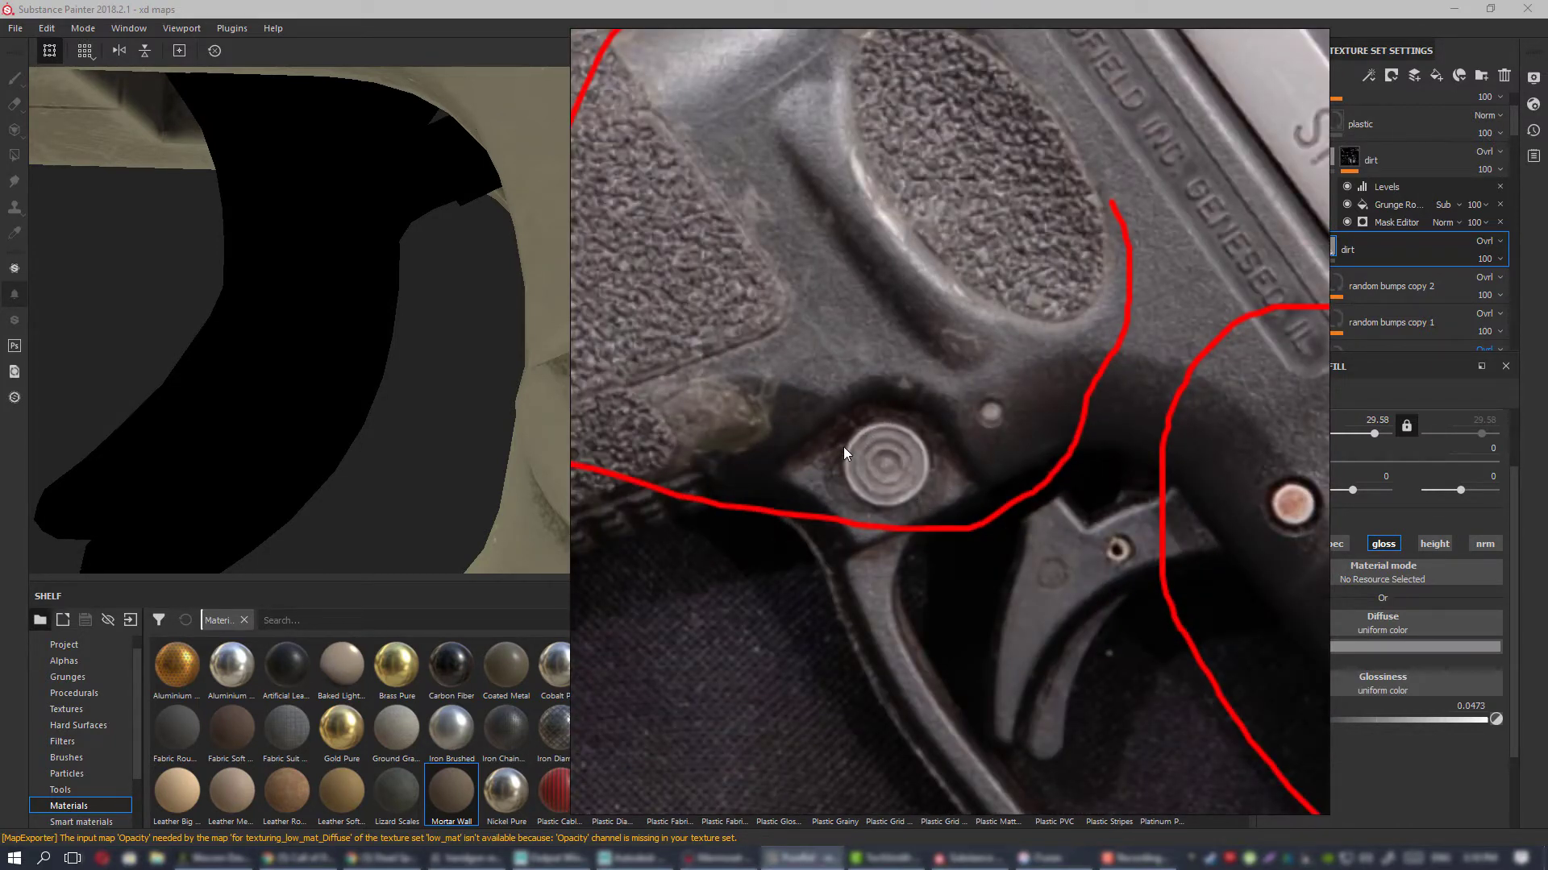
right_drag(764, 434, 1547, 427)
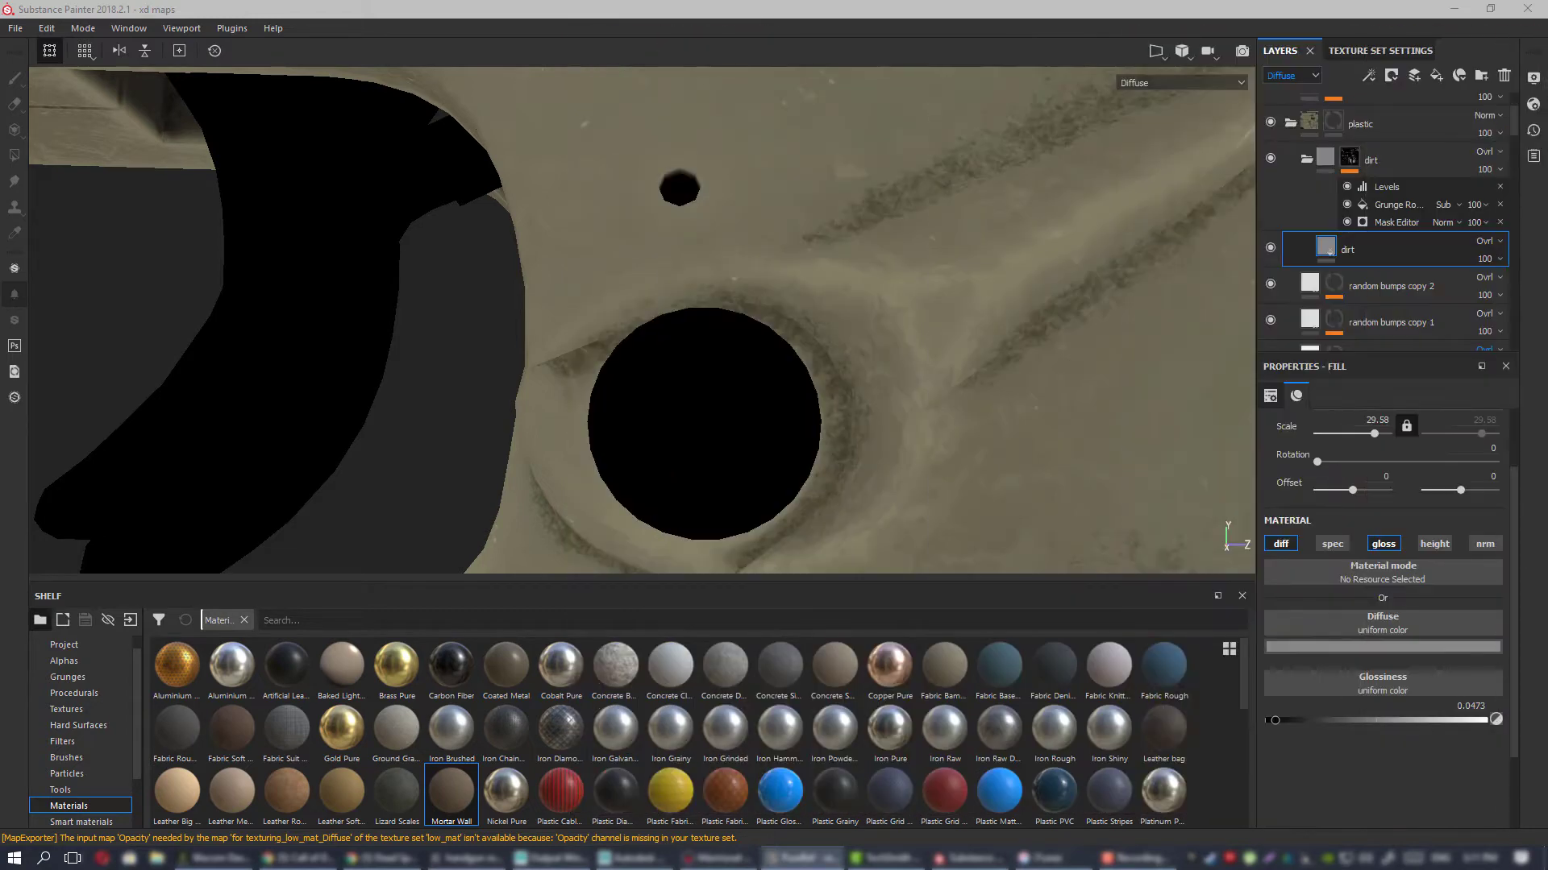
Step: Duplicate the dirt fill layer inside the dirt folder
alt+right_drag(867, 380, 615, 283)
alt+drag(615, 283, 815, 287)
alt+right_drag(814, 287, 530, 259)
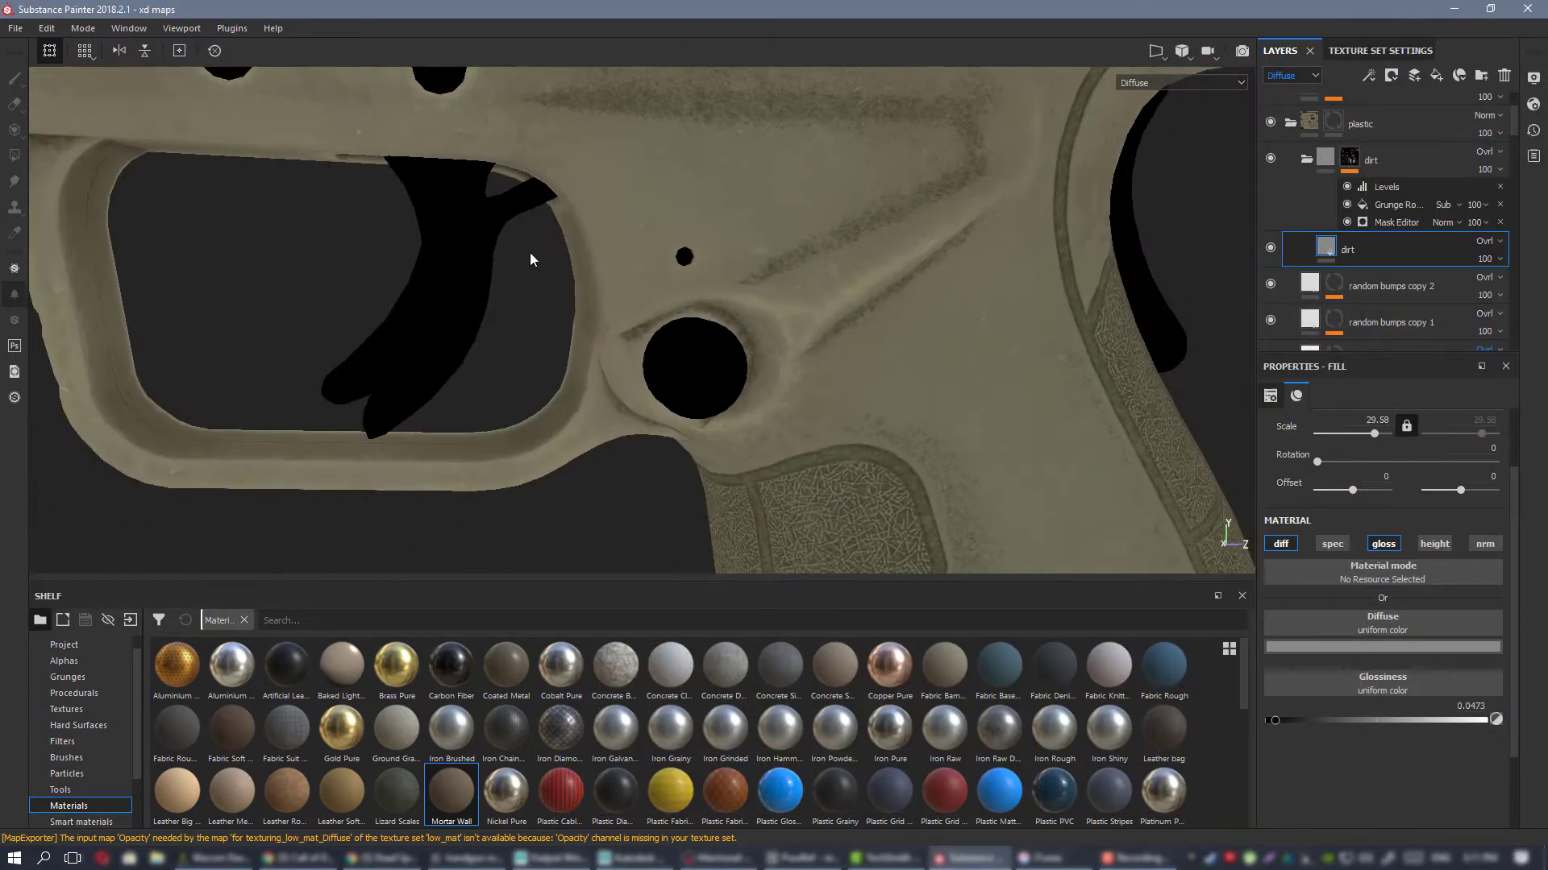
alt+drag(770, 297, 722, 286)
alt+right_drag(722, 286, 887, 387)
alt+drag(888, 387, 915, 379)
alt+right_drag(784, 294, 863, 331)
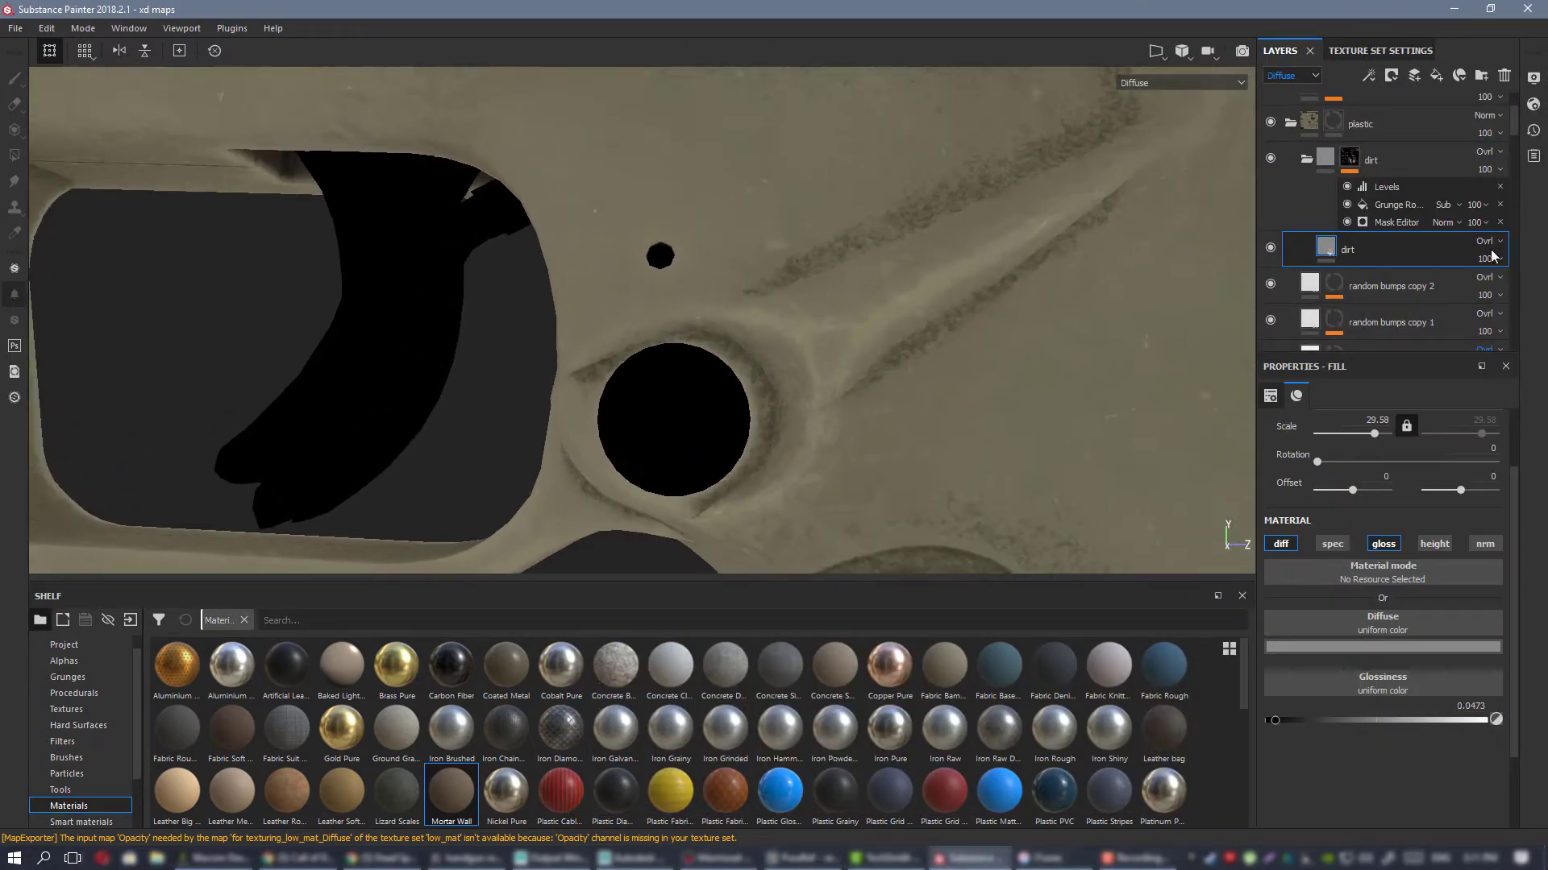
right_click(1377, 244)
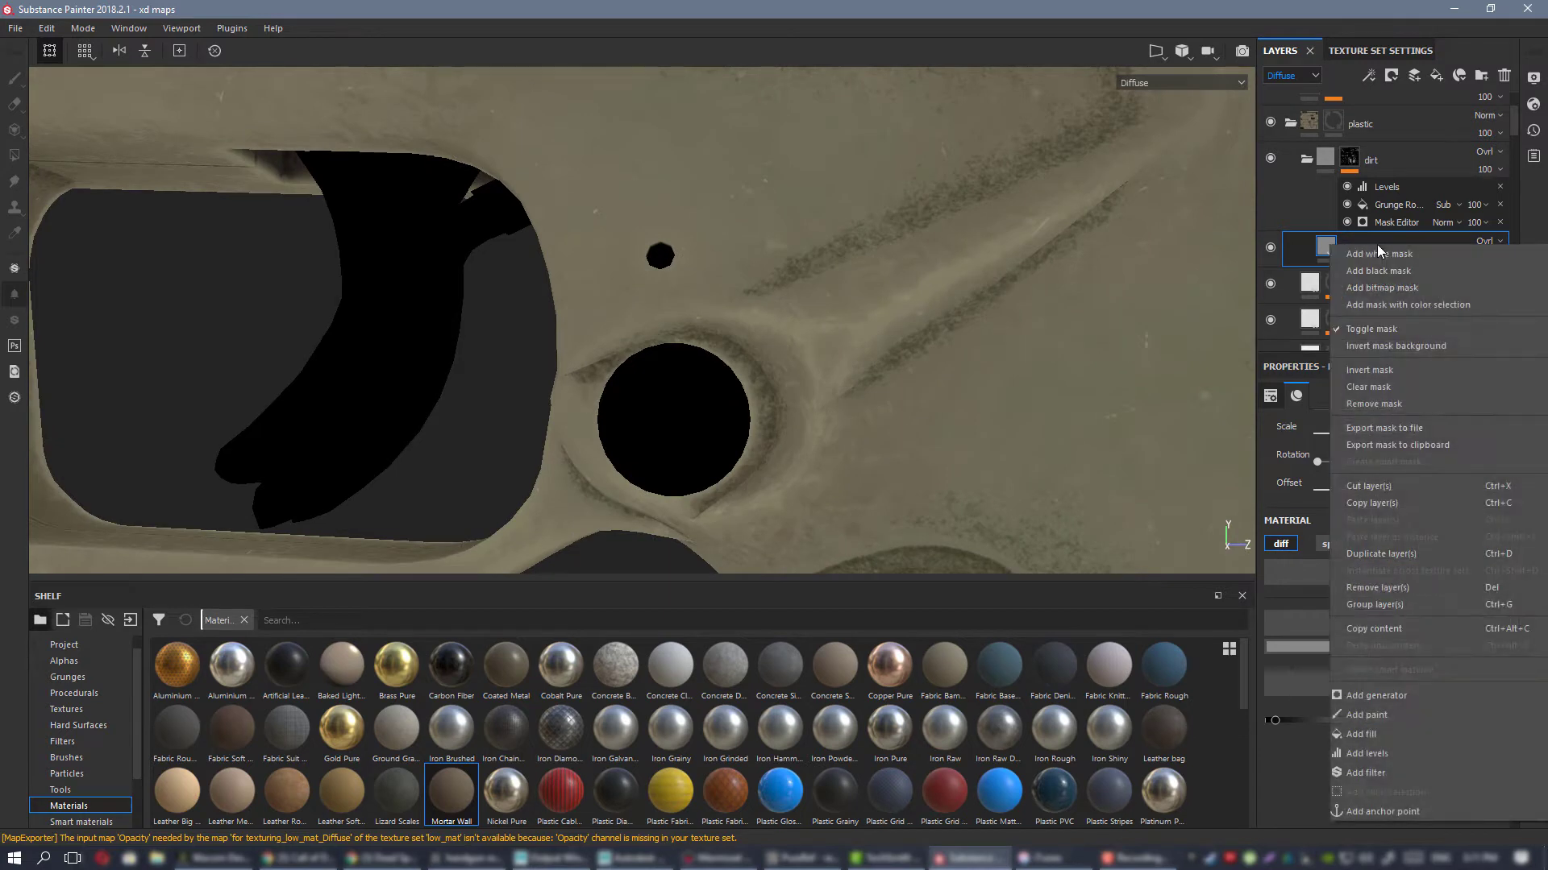
click(1414, 550)
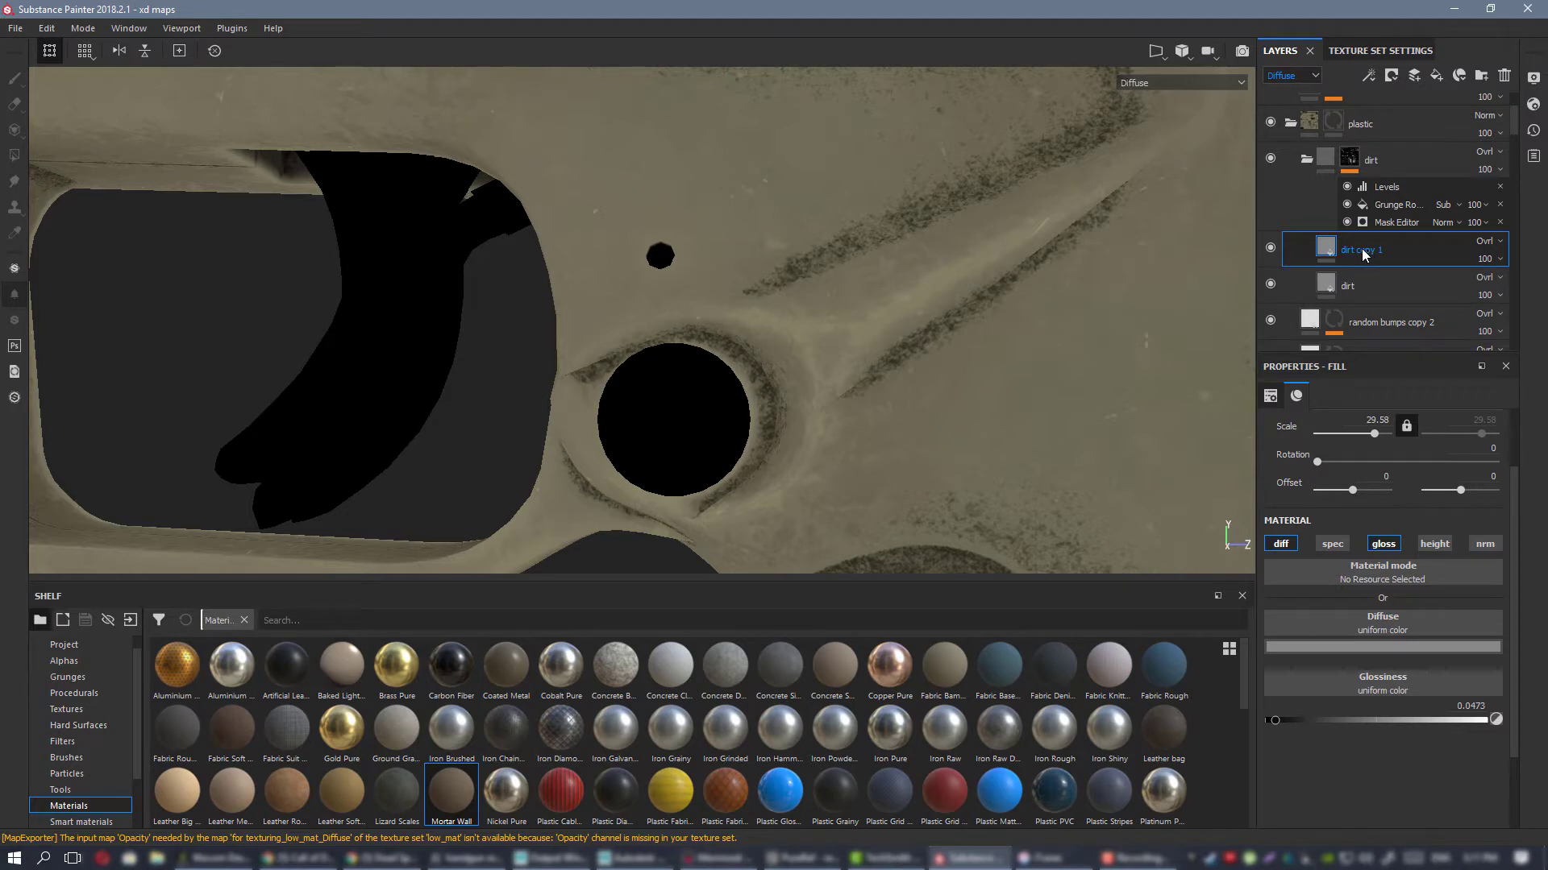
right_click(1362, 255)
click(1404, 274)
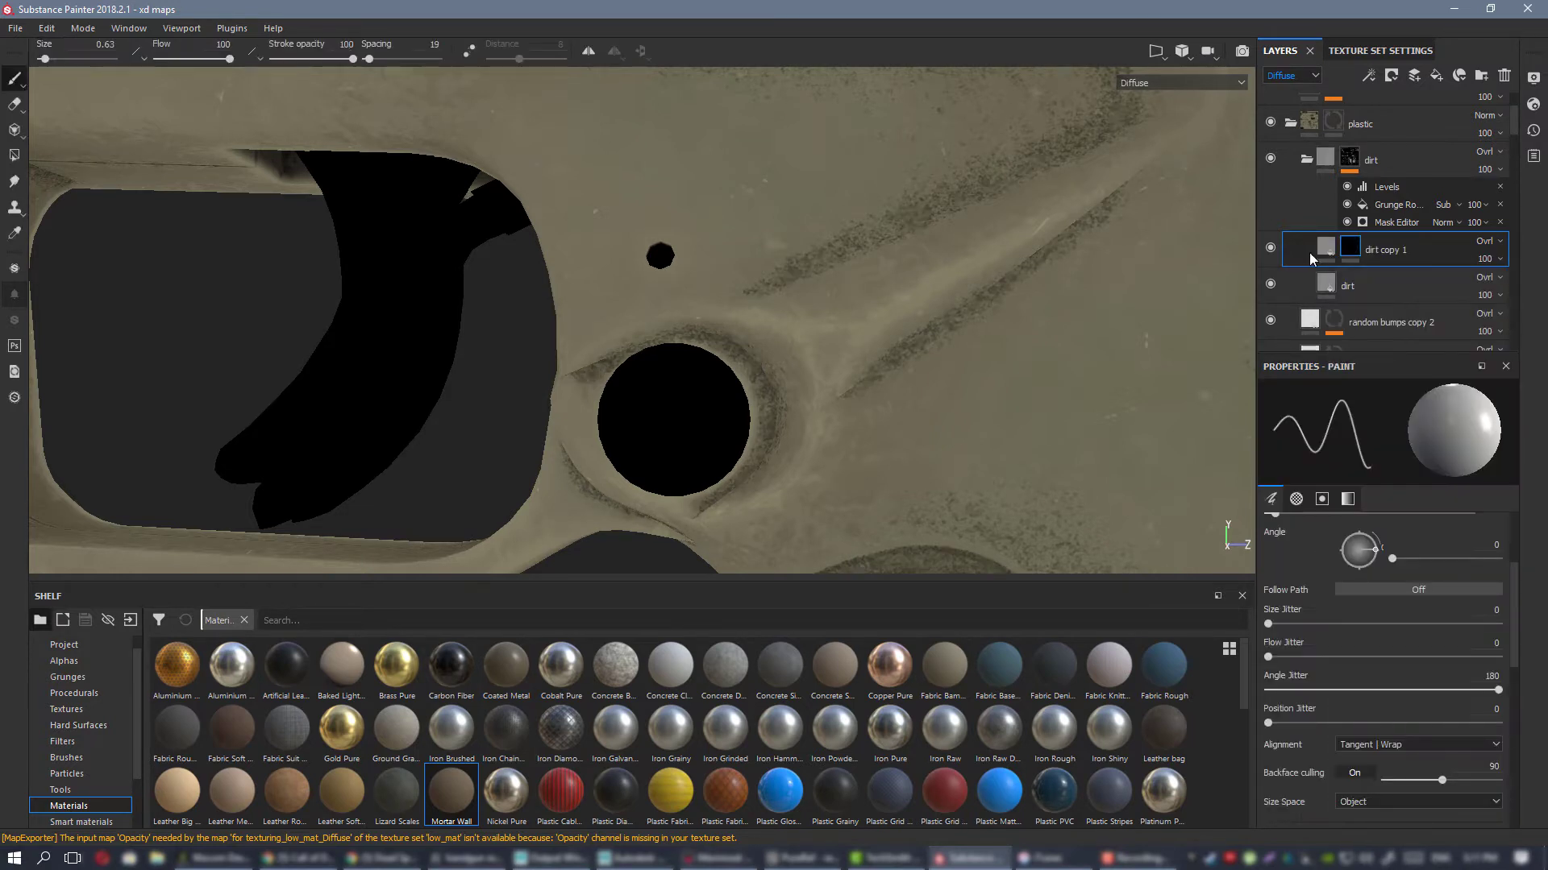
right_click(1348, 246)
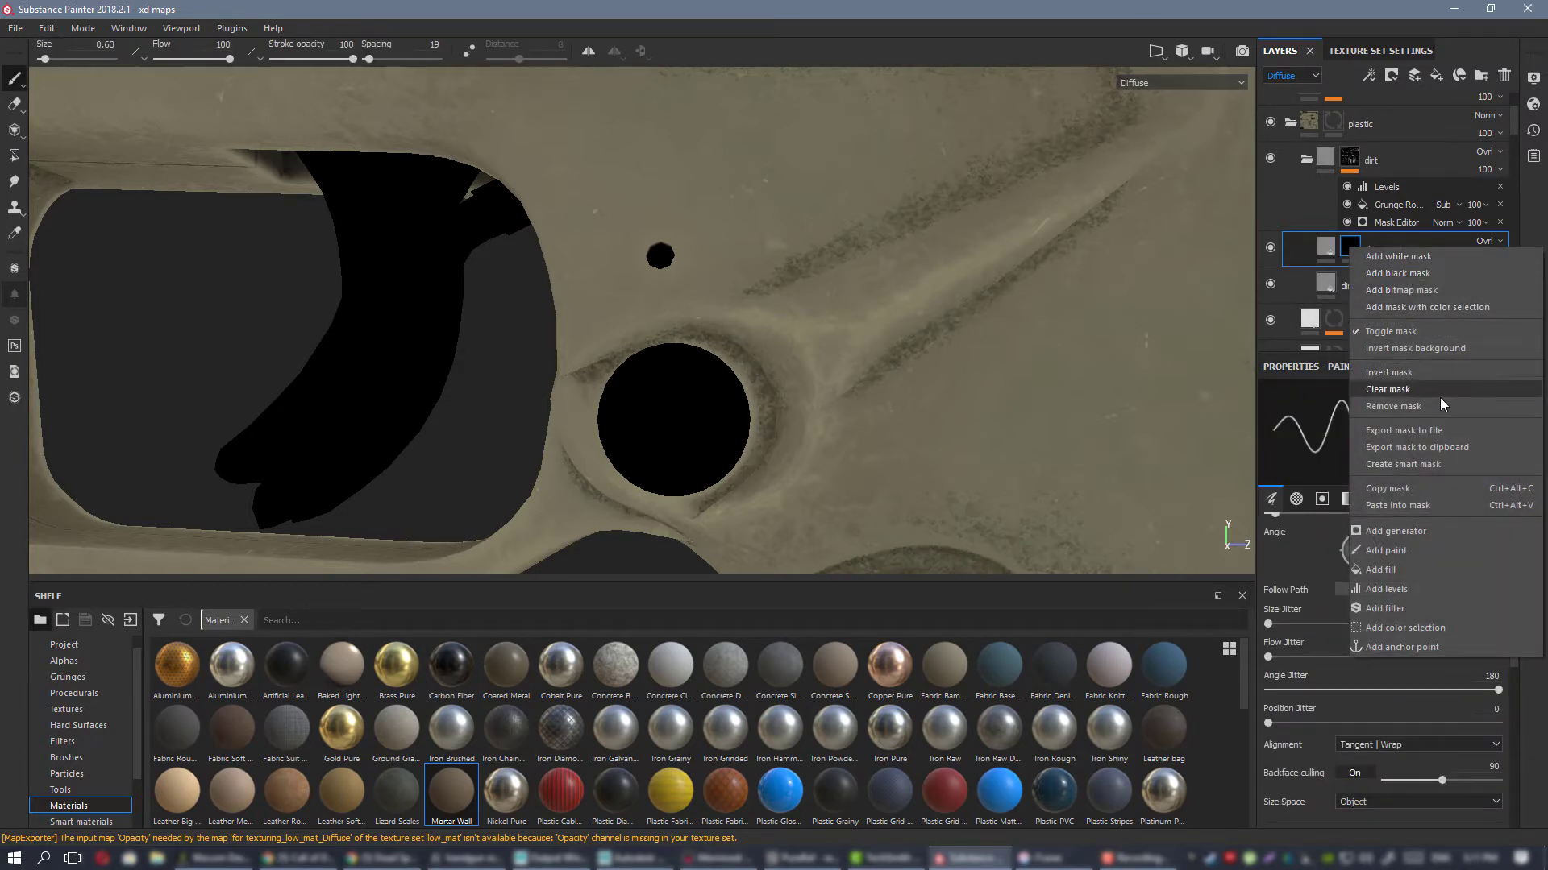
click(1393, 406)
Step: Set the dirt copy 1 layer's diffuse colour to a tan of about R 0.493, G 0.364, B 0.189
click(1324, 245)
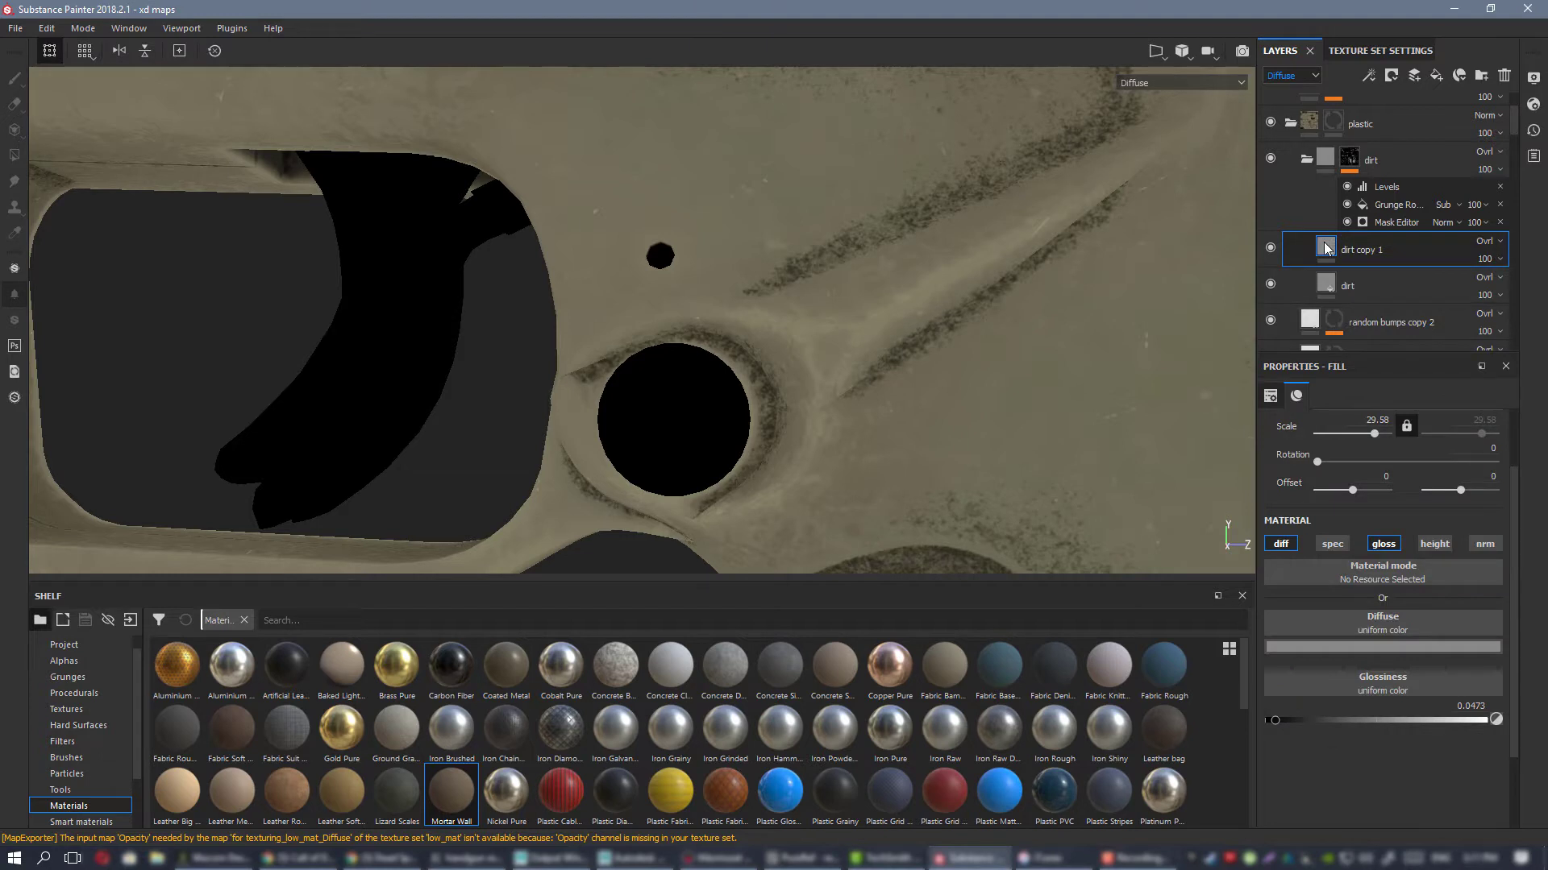
click(1375, 655)
drag(1525, 741, 1526, 719)
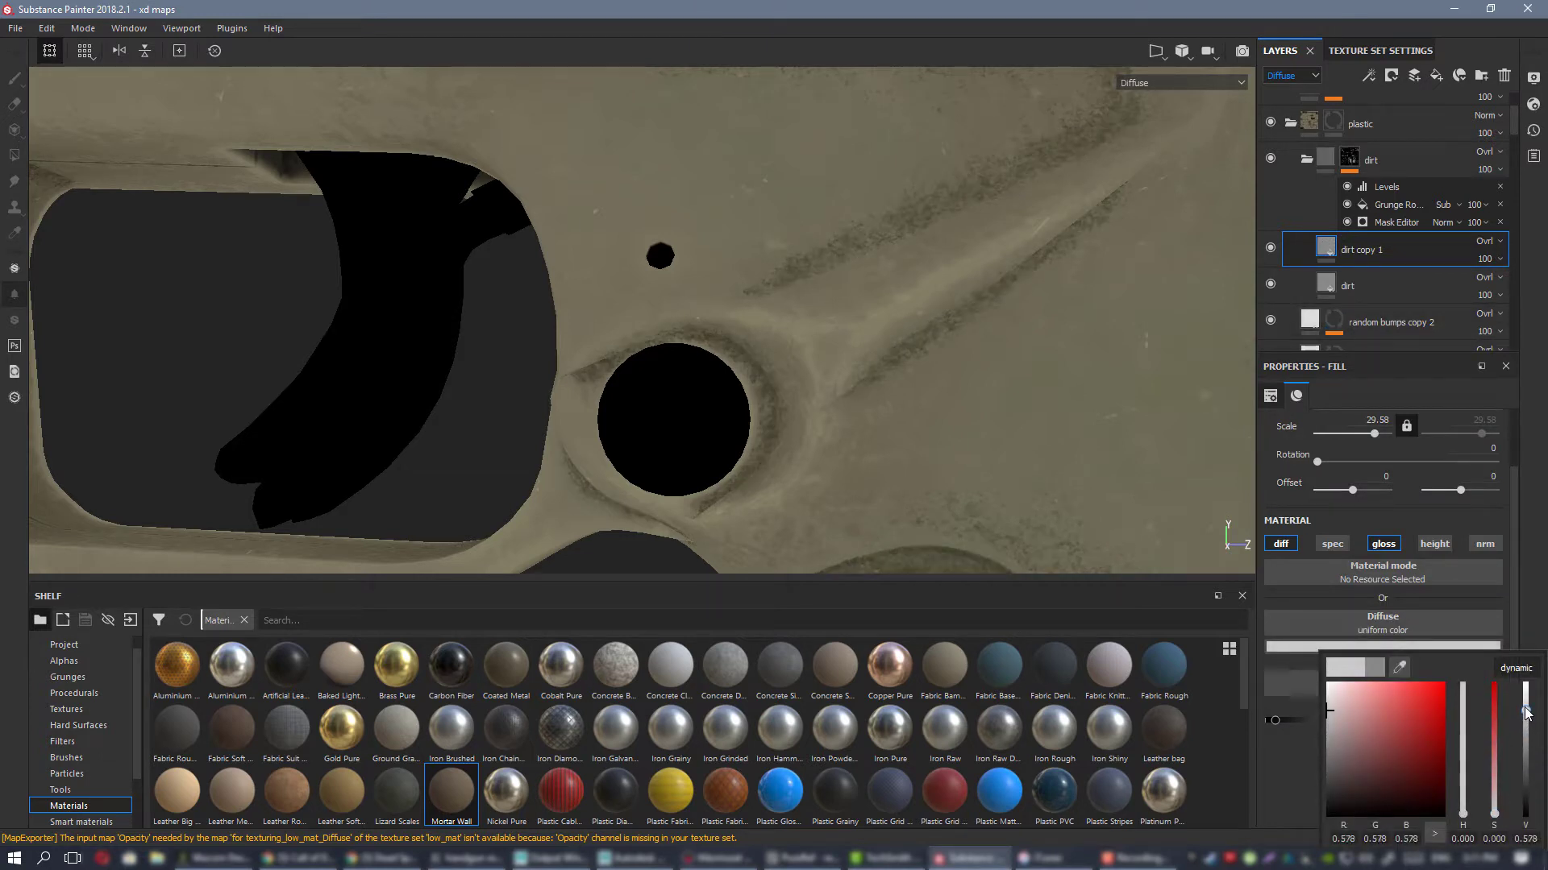
click(1515, 669)
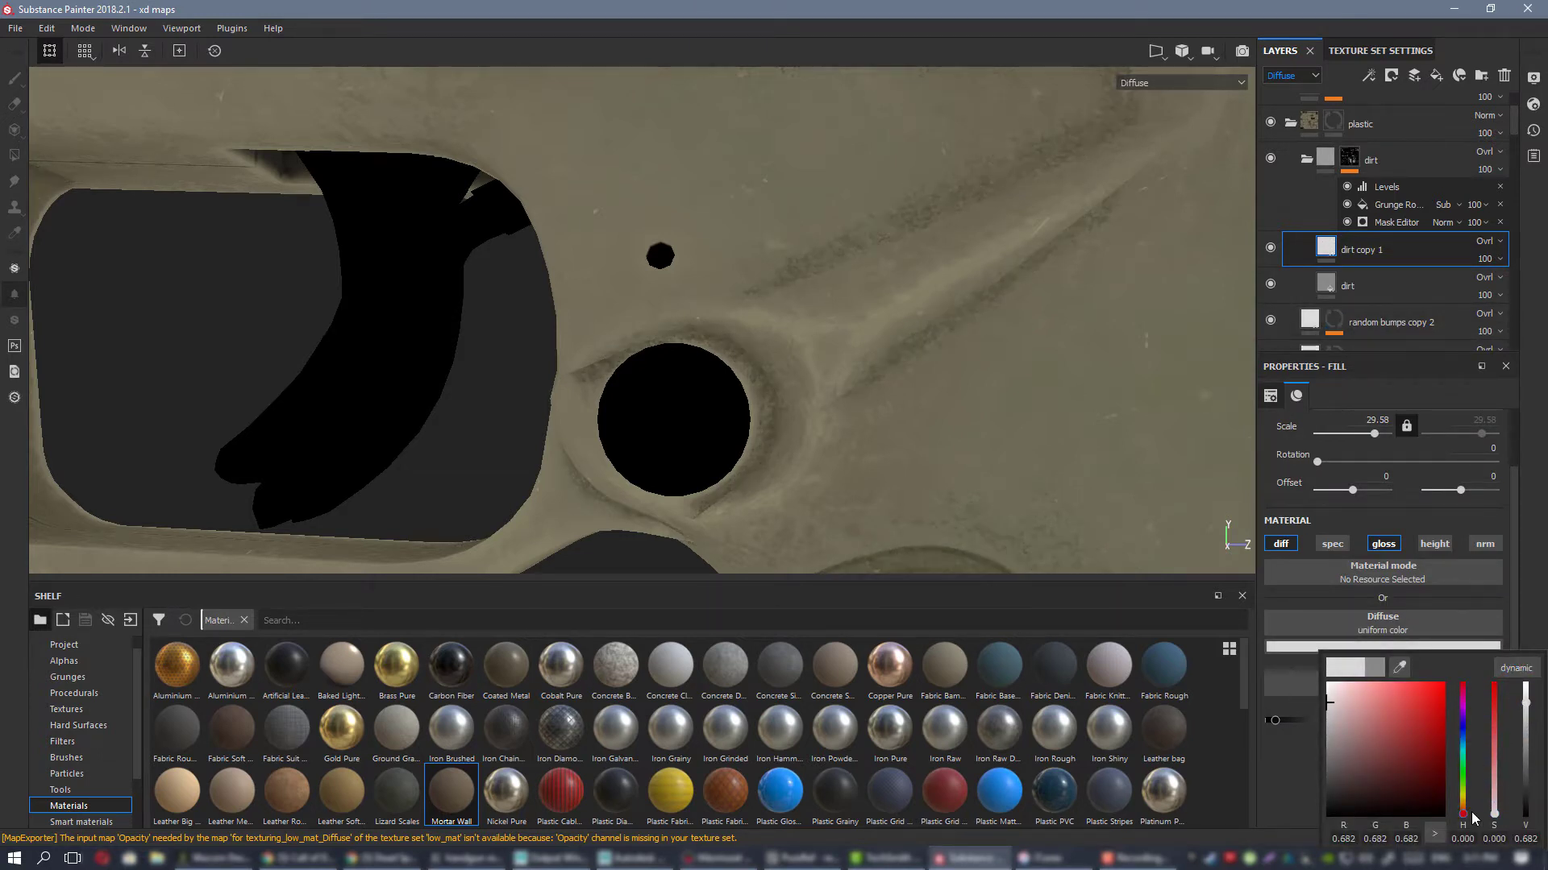
click(1462, 804)
click(1364, 728)
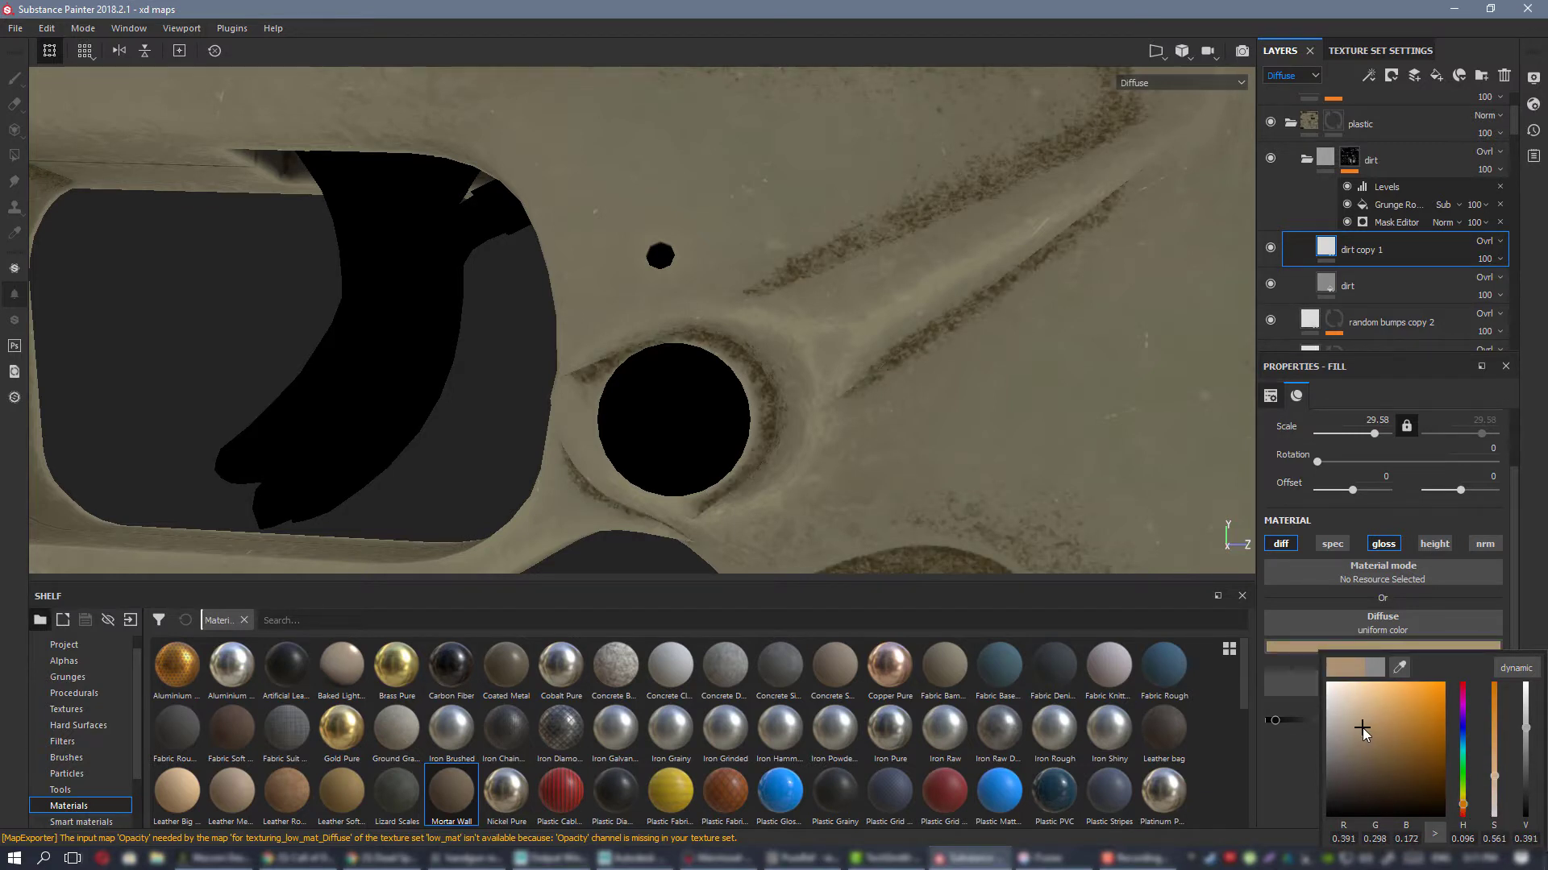
drag(1364, 729, 1368, 720)
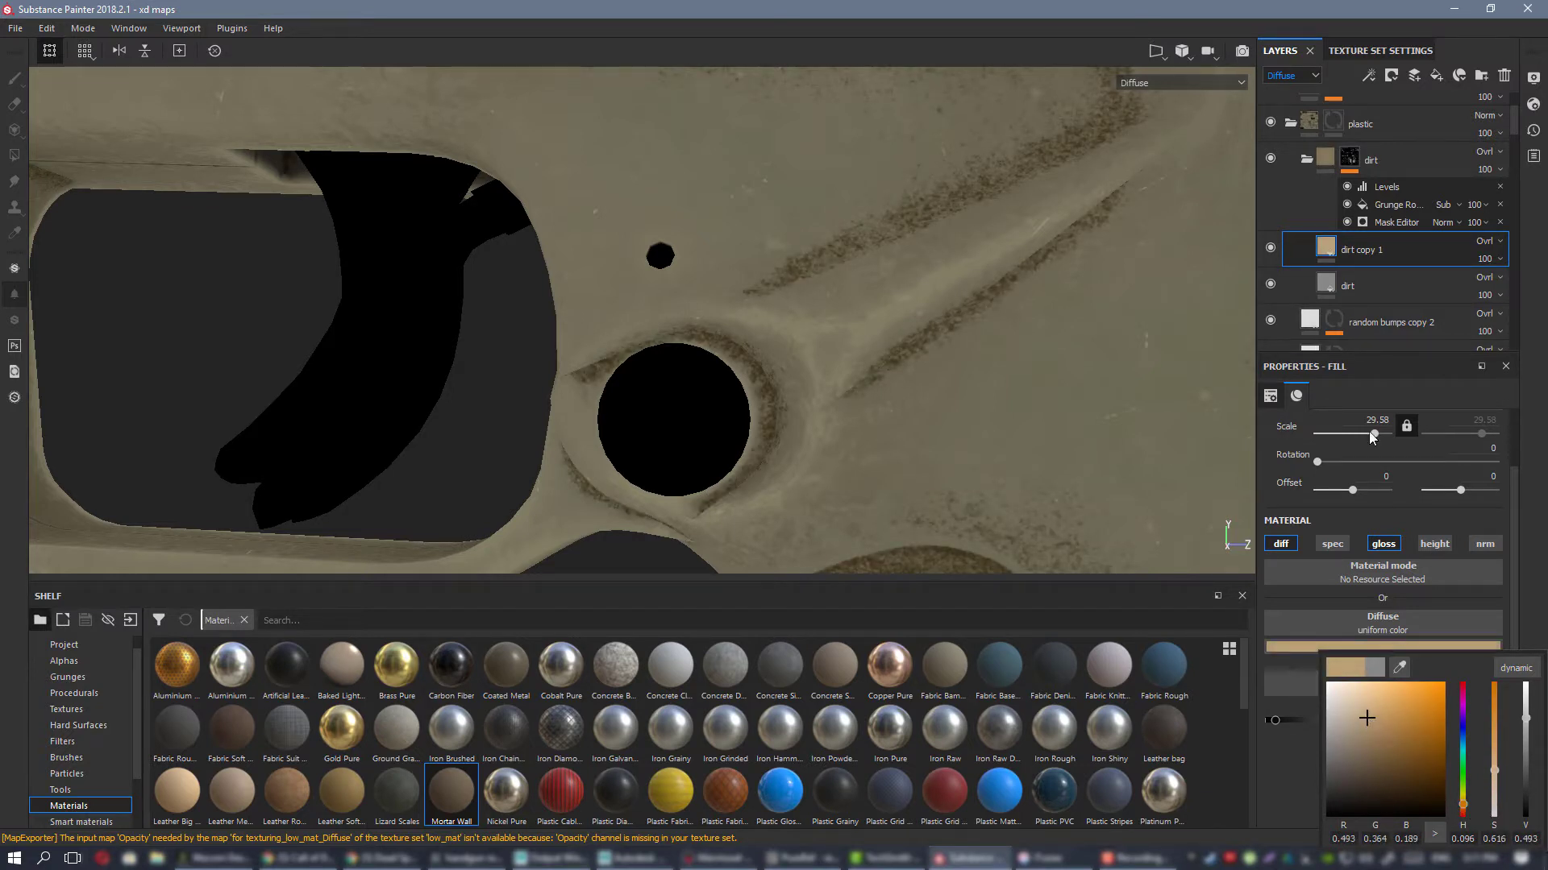
Step: Add a black mask to dirt copy 1 and give it a fill using the BnW Spots 1 procedural
right_click(1370, 245)
click(1405, 267)
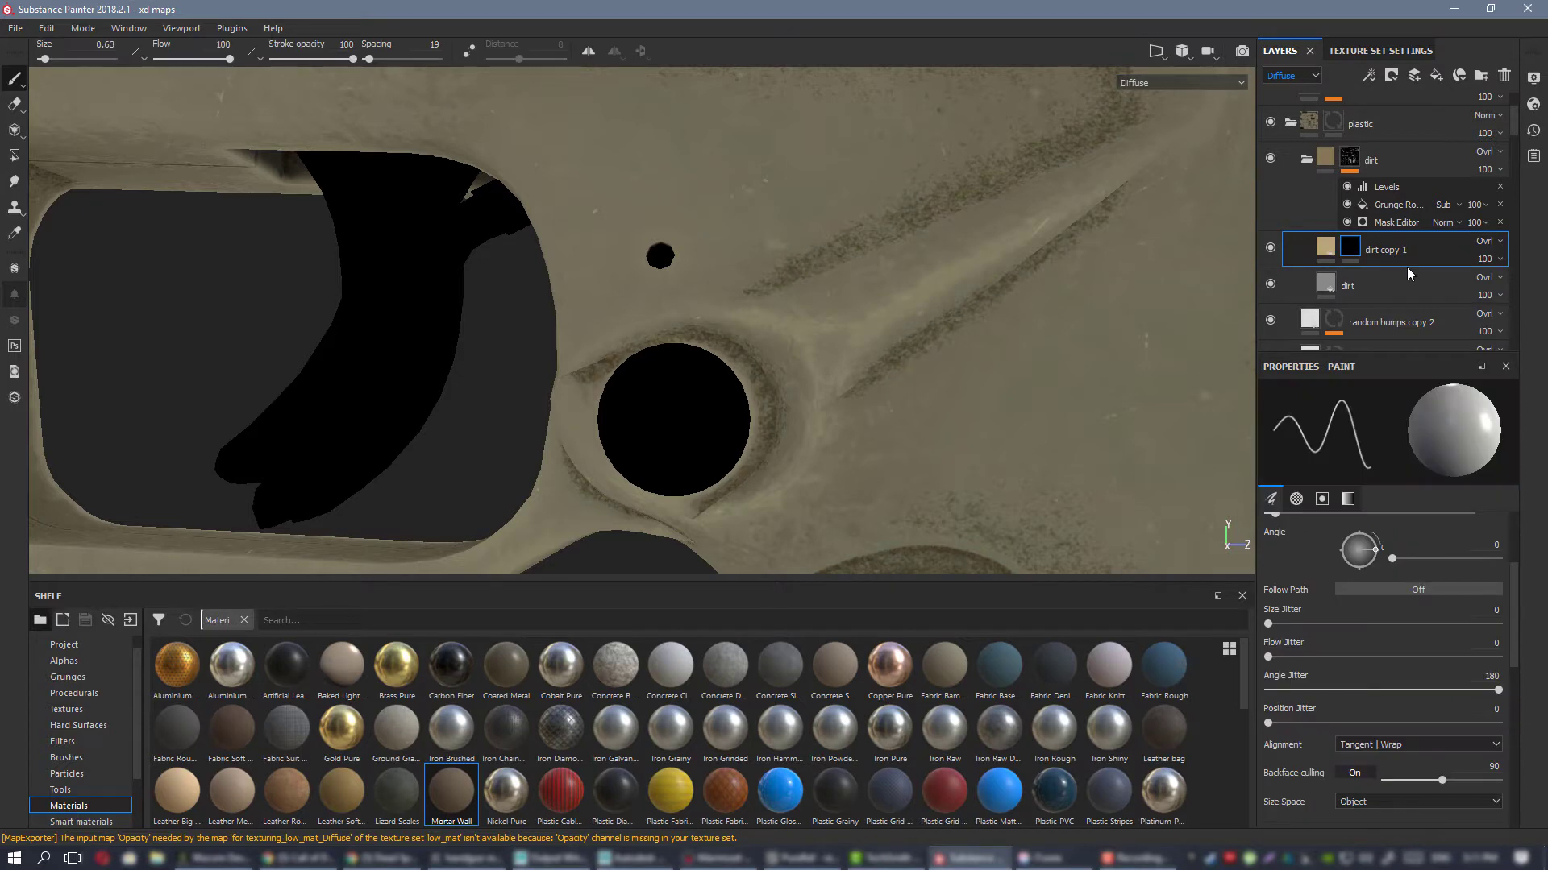
right_click(1344, 253)
click(1430, 579)
click(63, 693)
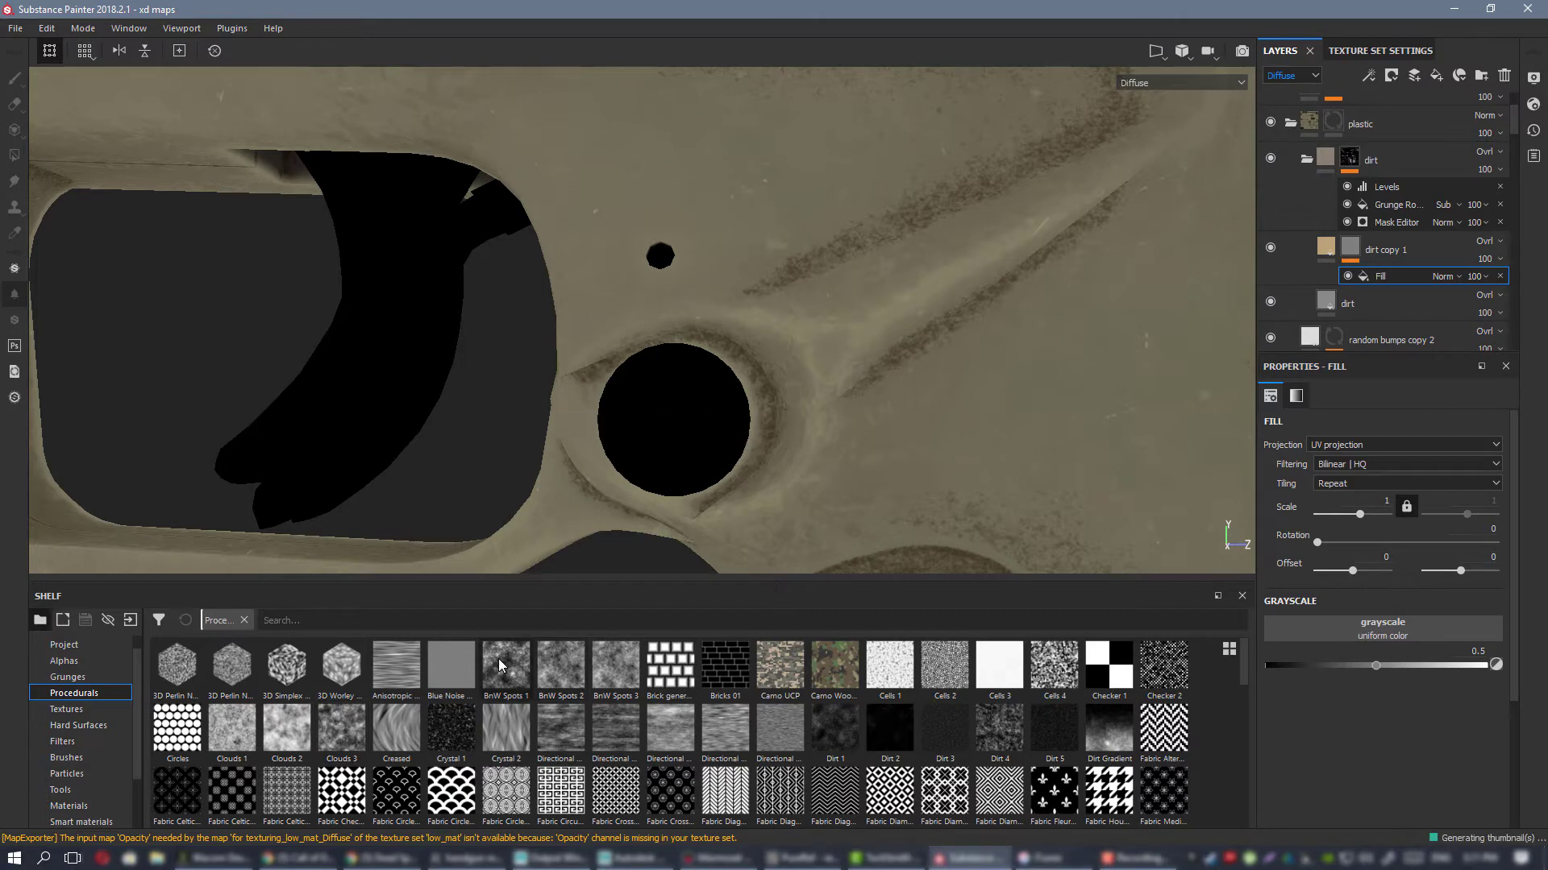
drag(506, 665, 1433, 672)
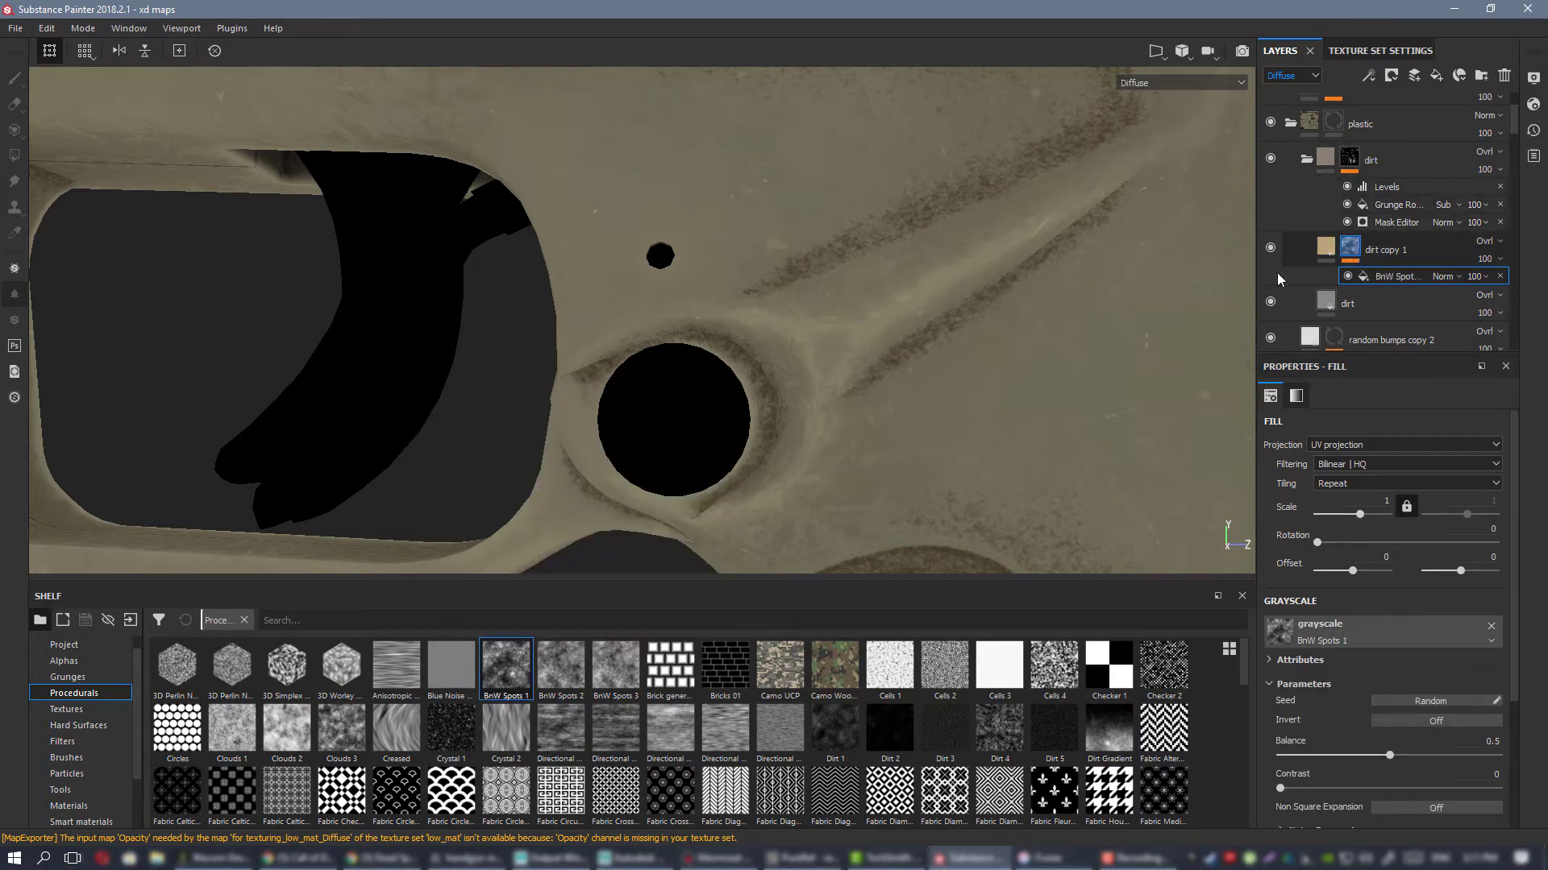
Step: Raise the brightness value of dirt copy 1's tan diffuse colour to 1.000
alt+right_drag(868, 305, 902, 373)
alt+middle_drag(902, 373, 887, 273)
alt+right_drag(887, 272, 809, 321)
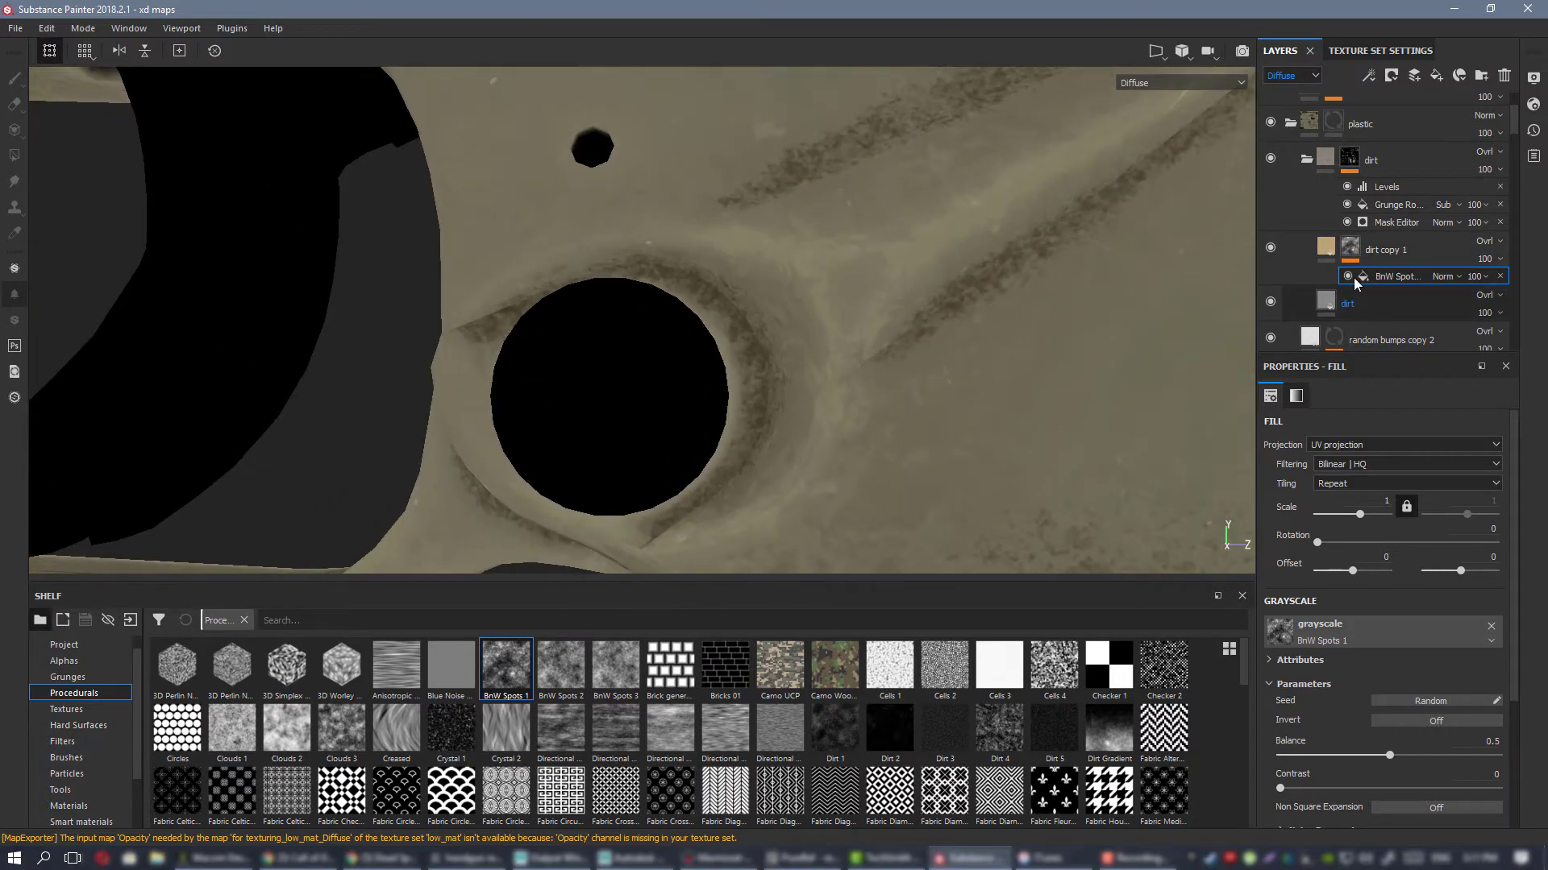
click(1327, 248)
click(1448, 726)
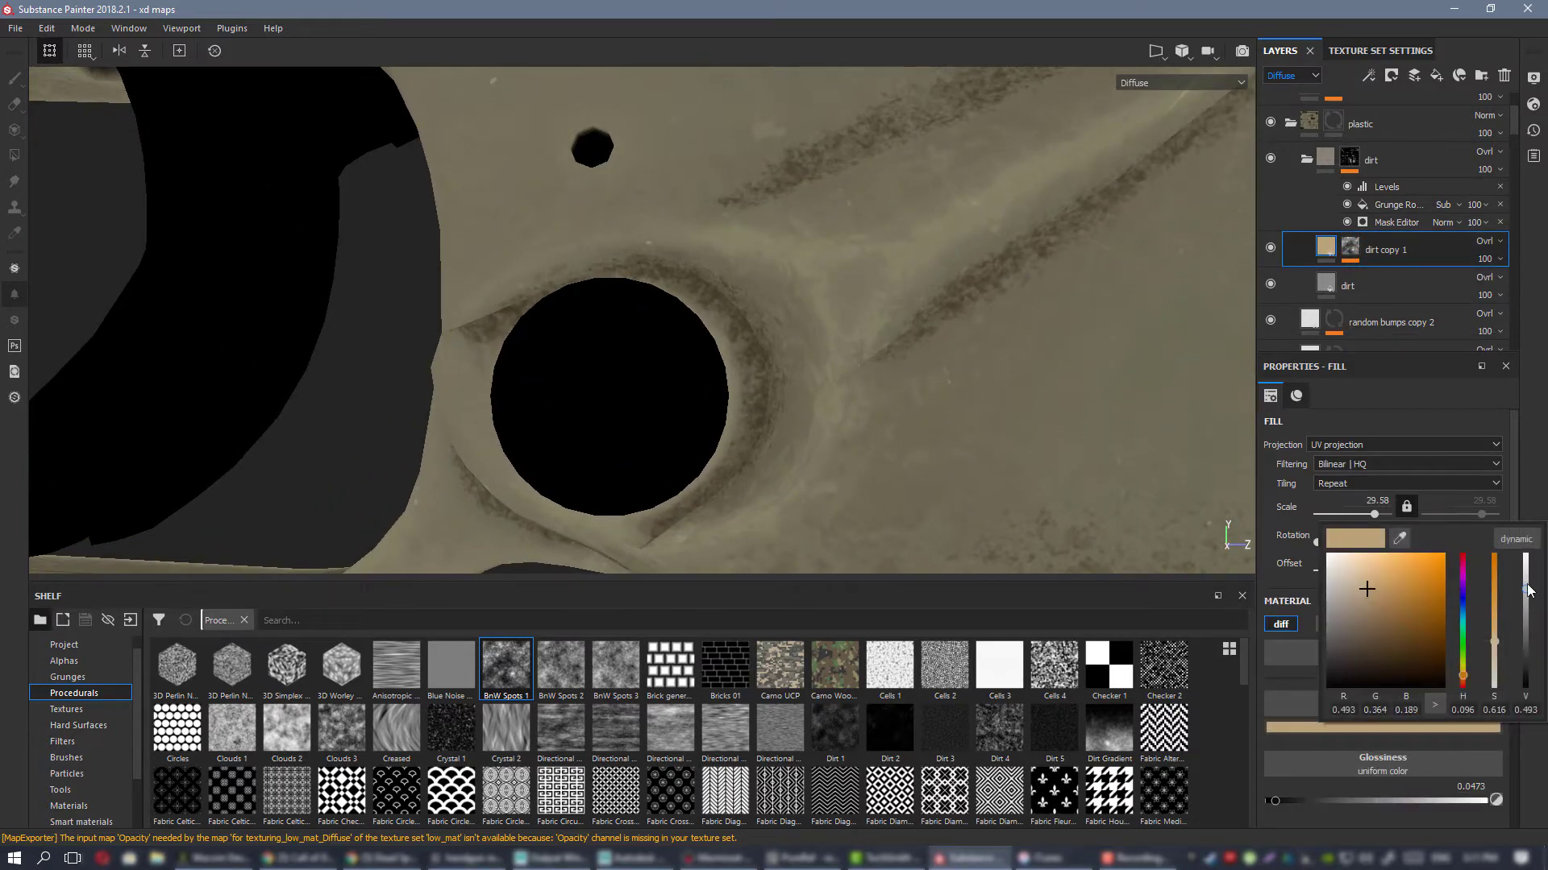
drag(1526, 589, 1528, 538)
Step: Set the BnW Spots 1 mask fill's contrast to 0.86 and its scale to 17.14, previewing the mask on the model
click(1348, 251)
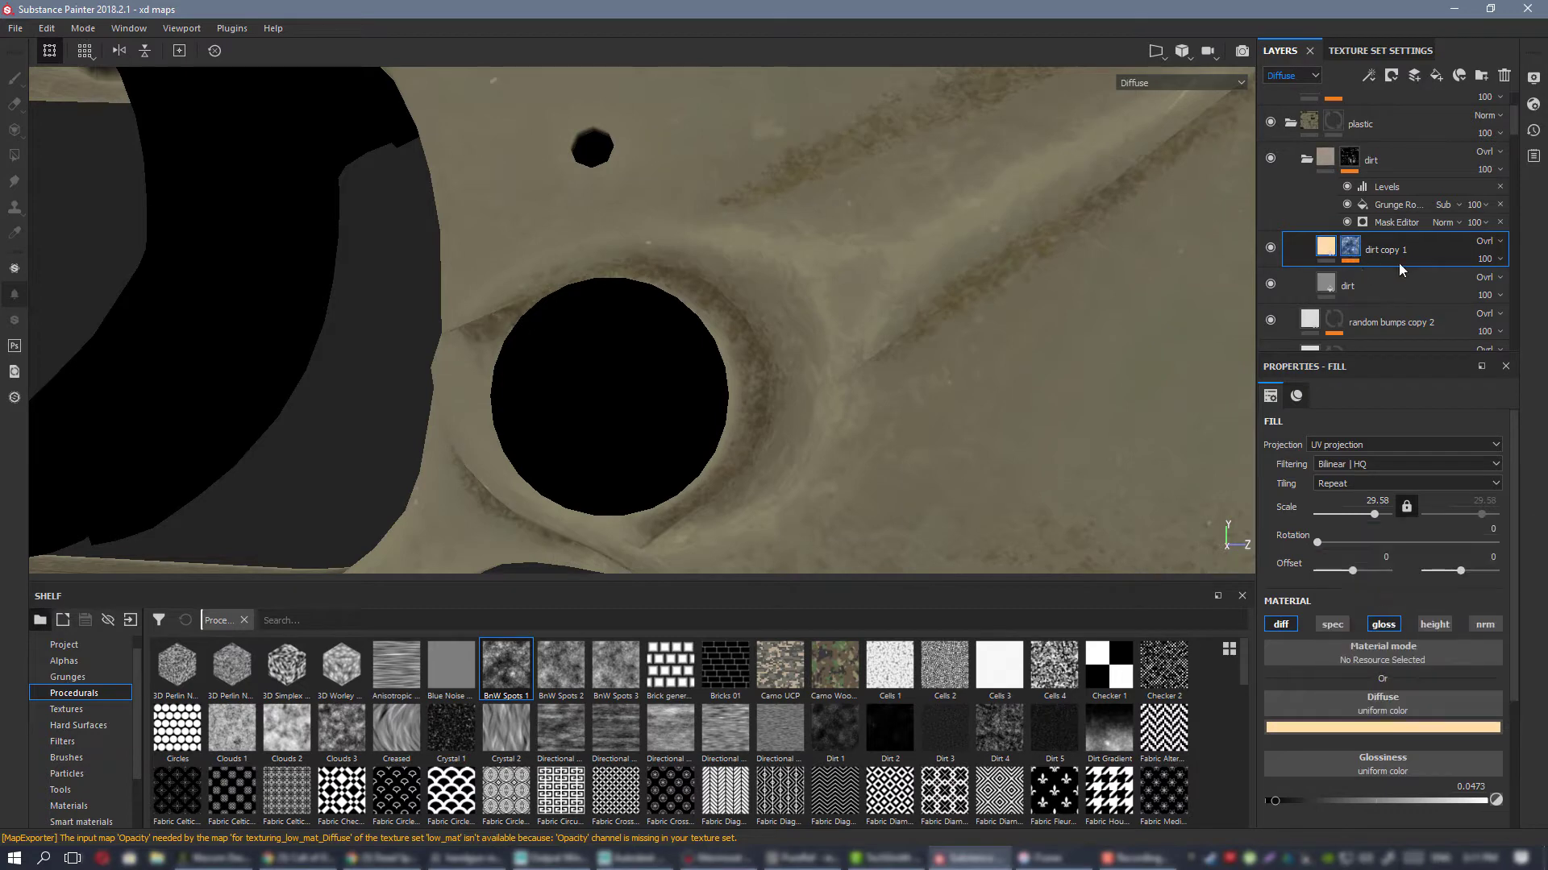
click(1376, 276)
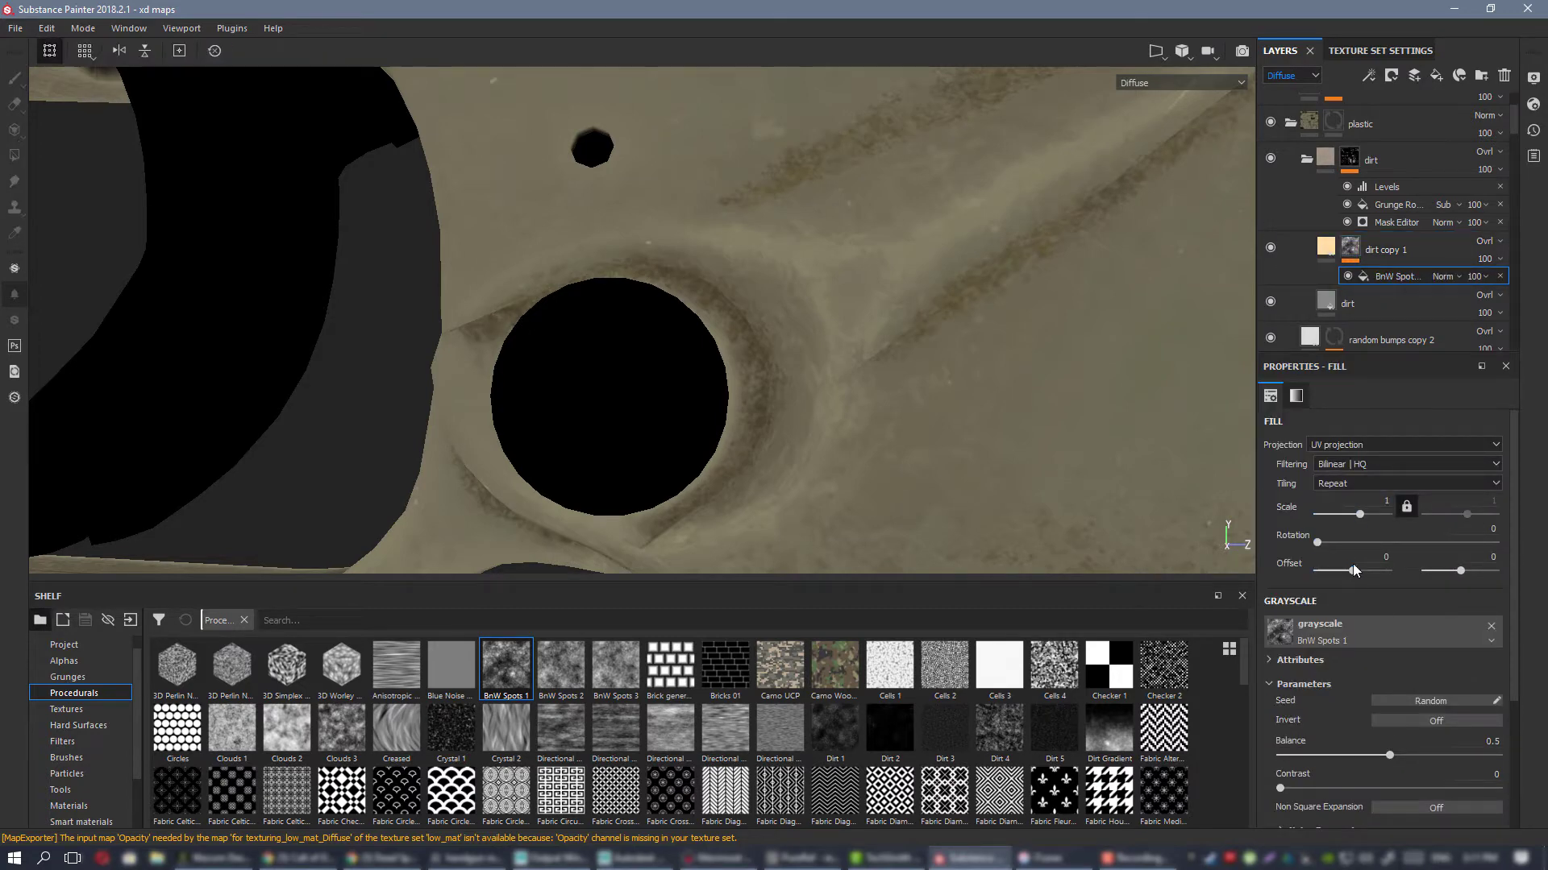
click(1465, 782)
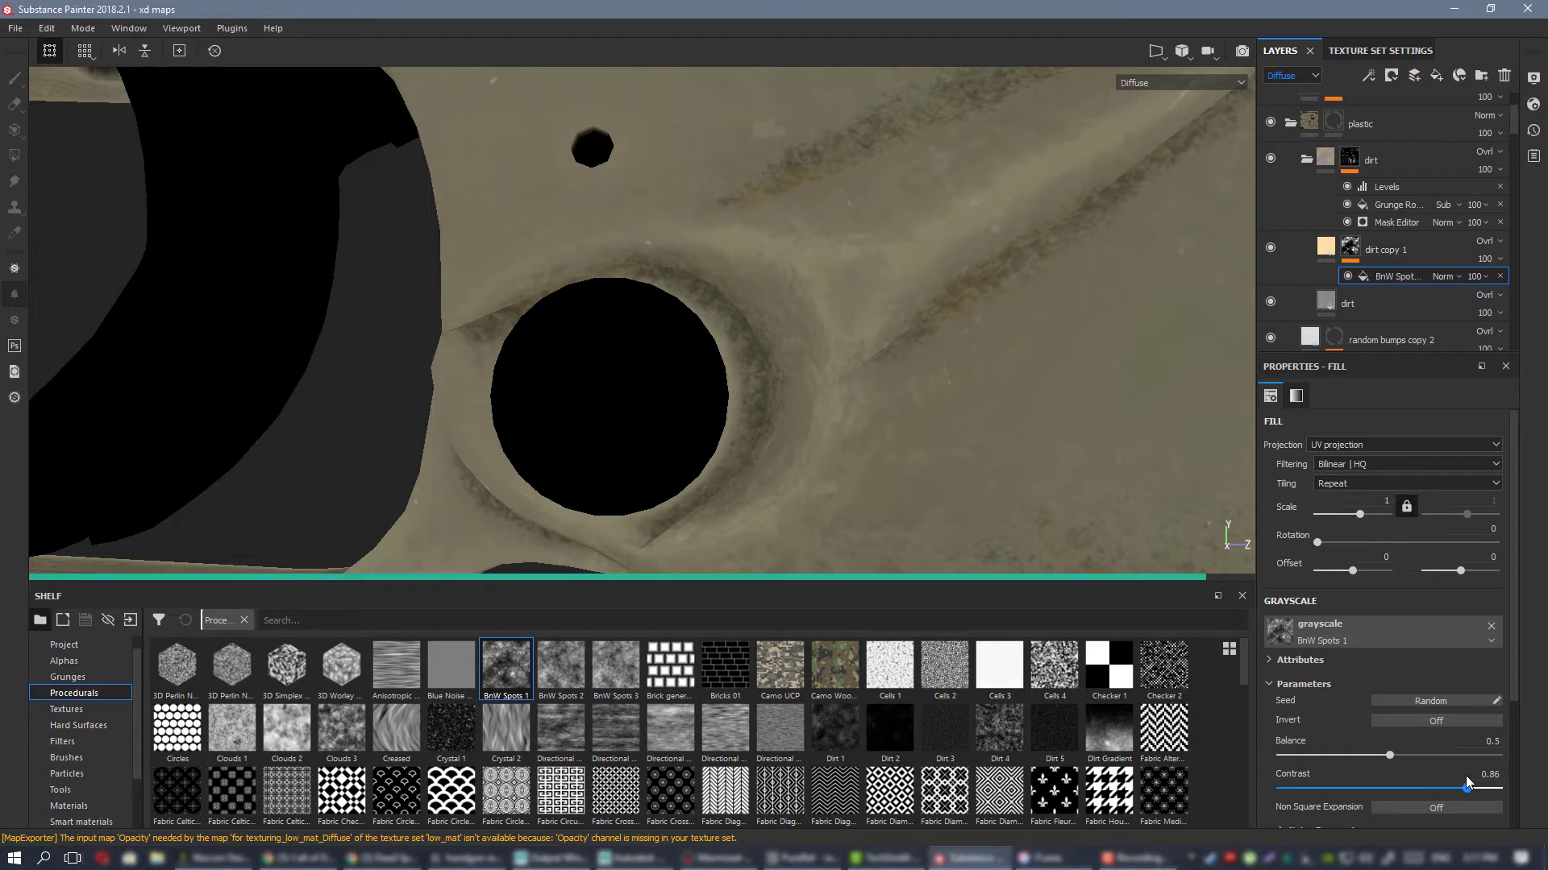
alt+drag(692, 276, 745, 295)
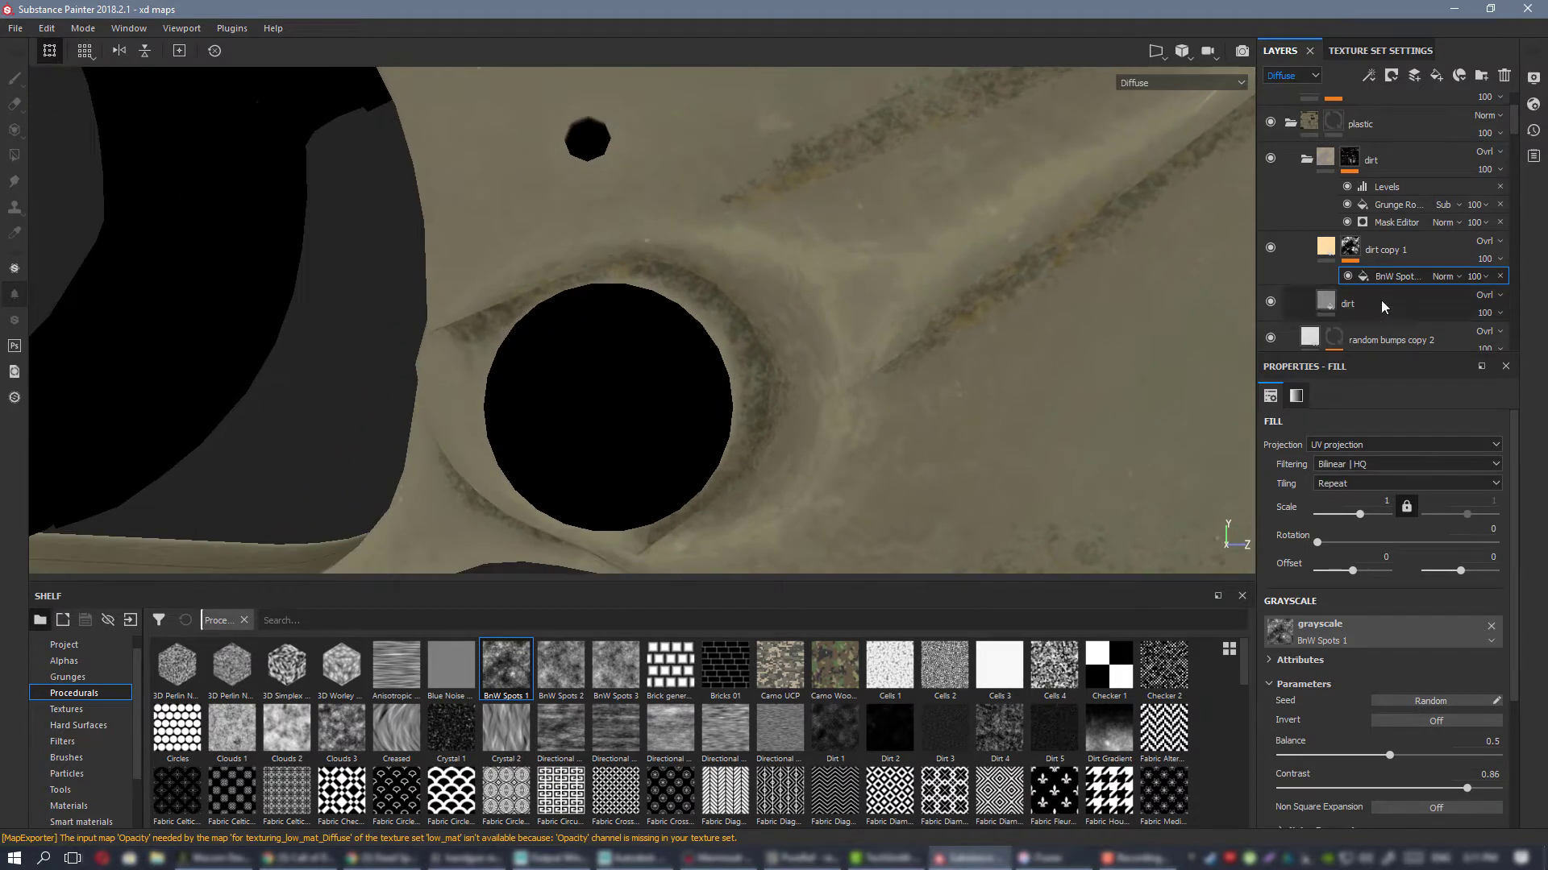
click(1351, 246)
click(1381, 275)
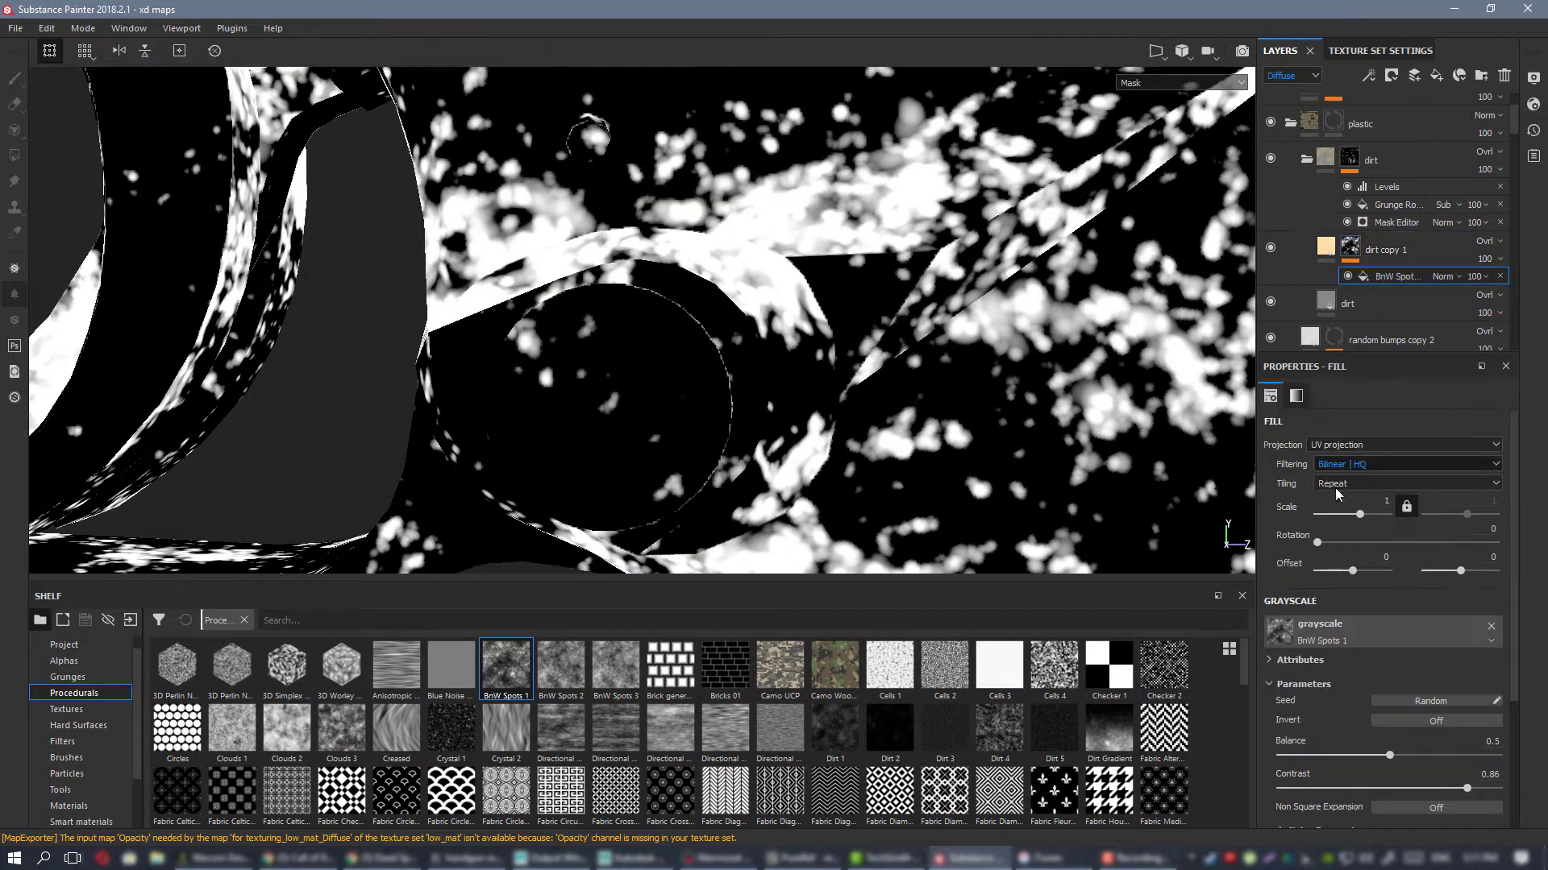
drag(1369, 516, 1370, 517)
Step: Show the full material and examine the tan dirt spots around the round button, grip and front rail recess
key(m)
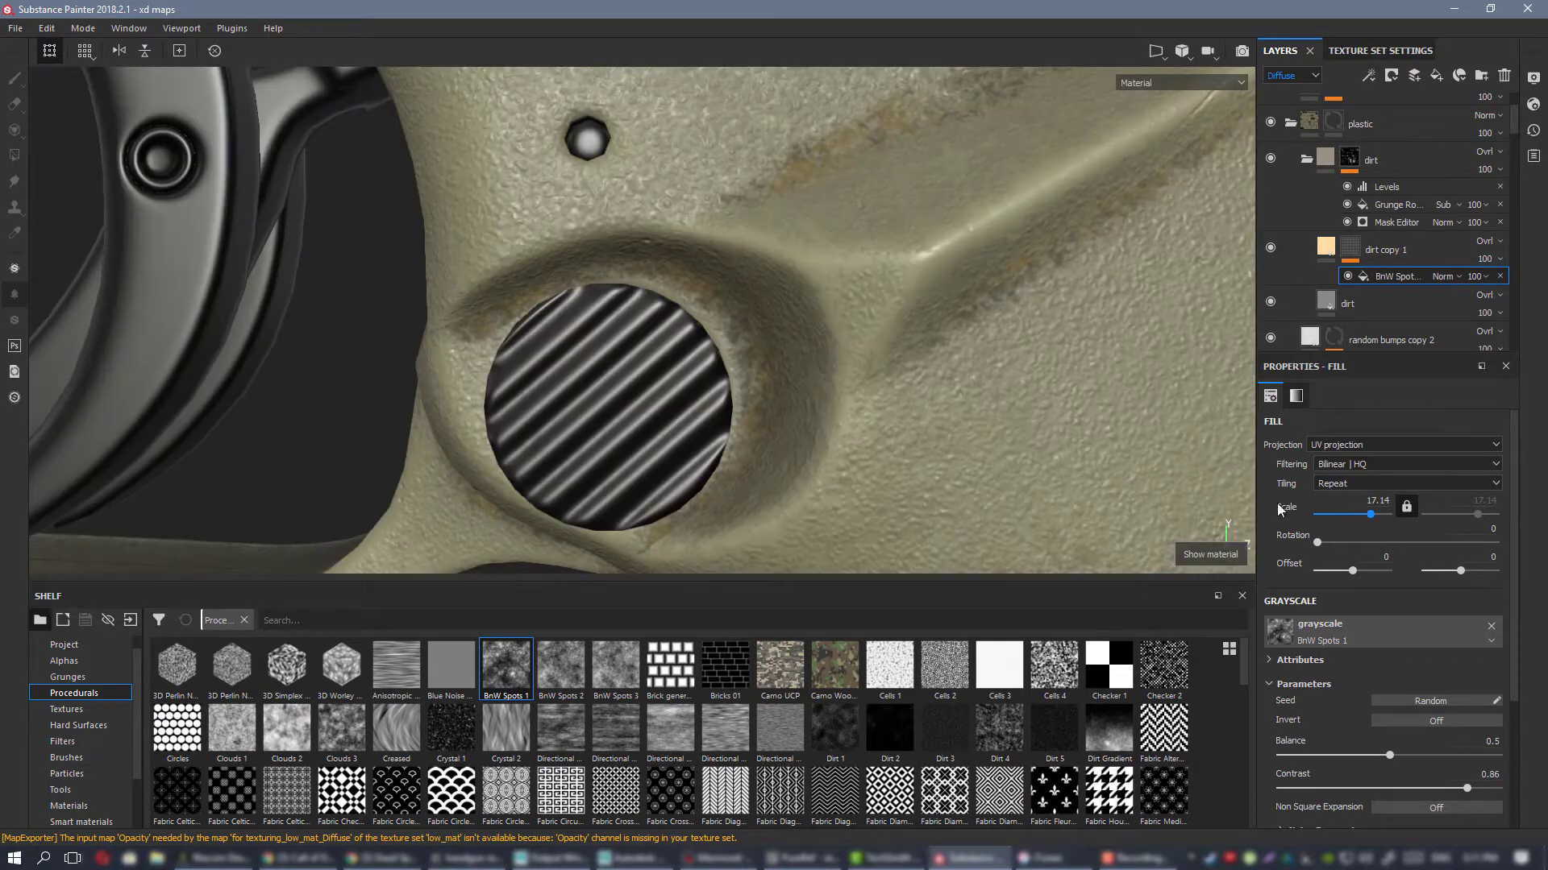
alt+drag(852, 325, 902, 342)
alt+right_drag(902, 342, 732, 249)
alt+drag(732, 249, 907, 325)
alt+right_drag(843, 291, 801, 356)
alt+middle_drag(801, 355, 721, 256)
alt+drag(701, 298, 645, 252)
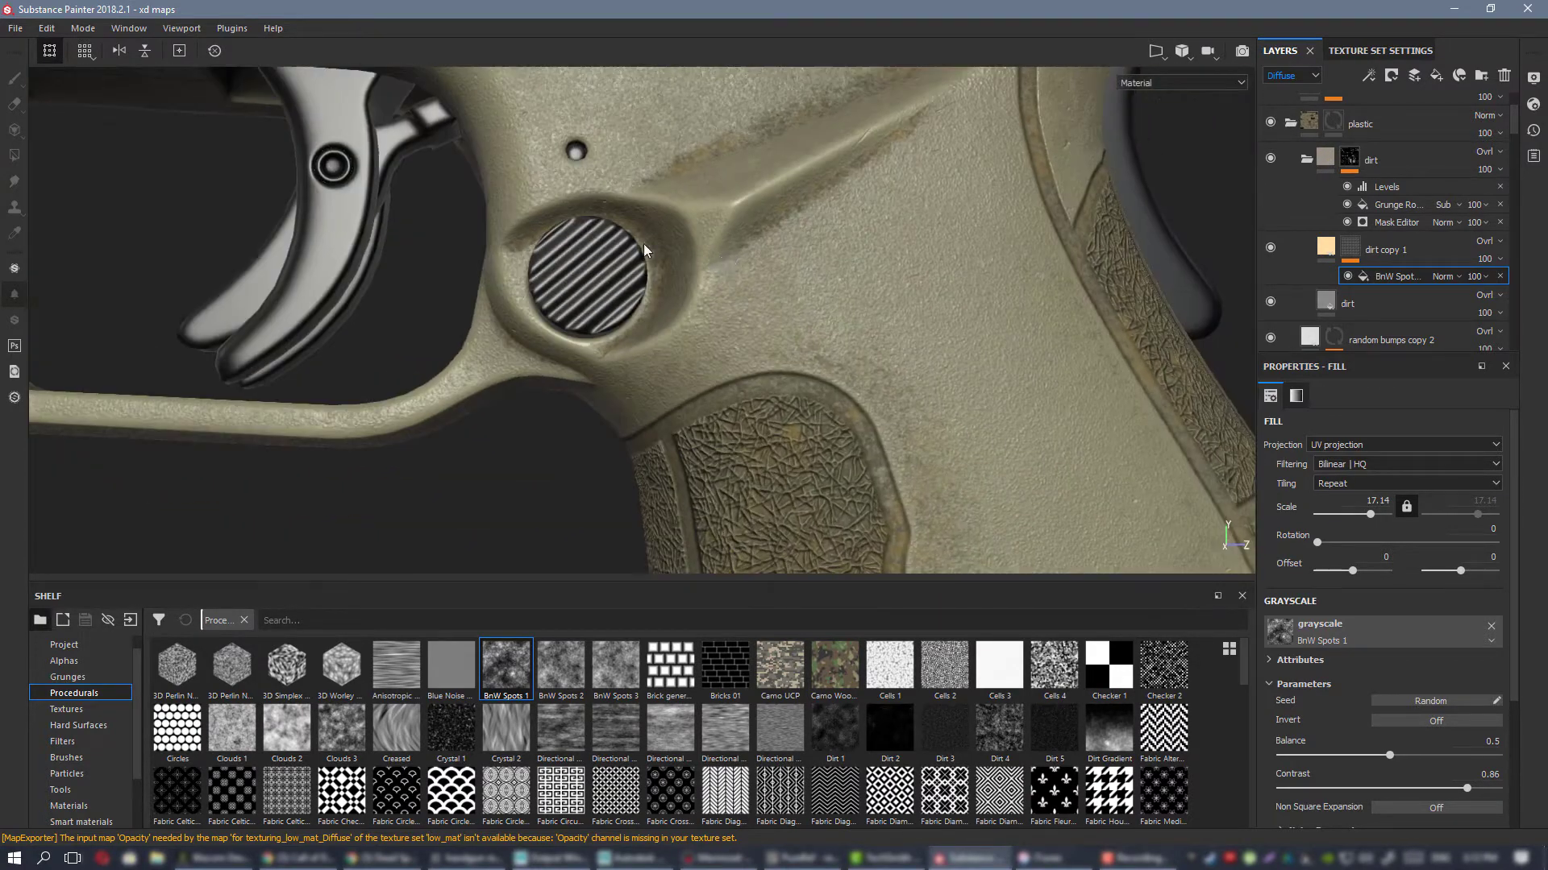
alt+middle_drag(646, 252, 1025, 379)
alt+drag(552, 310, 553, 346)
alt+right_drag(553, 346, 701, 374)
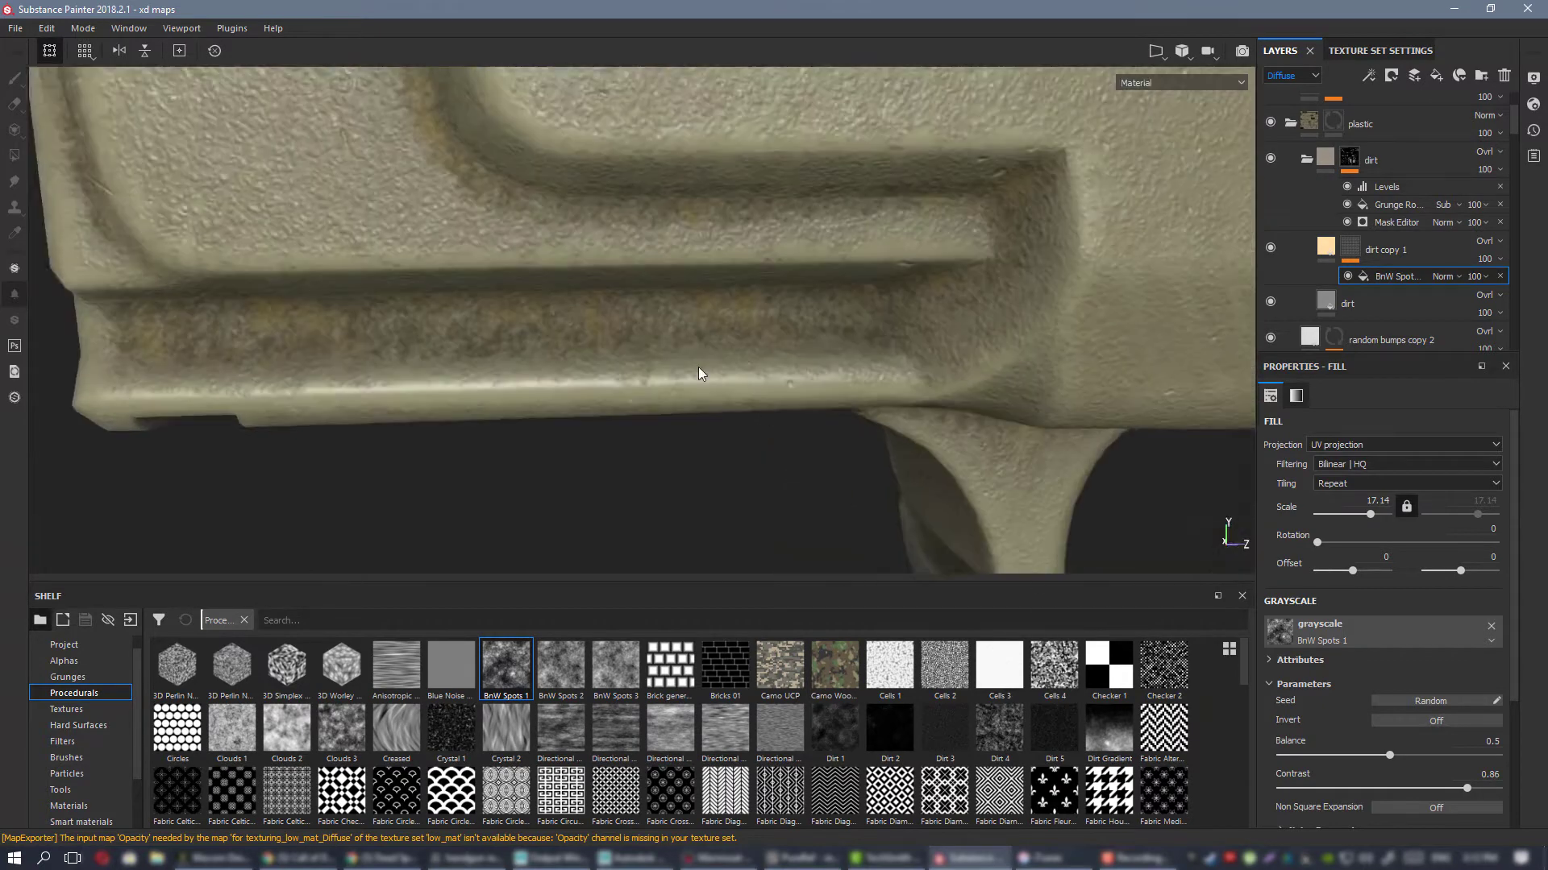
alt+drag(701, 373, 828, 354)
alt+right_drag(828, 354, 794, 347)
Step: Set the brightness value of dirt copy 1's diffuse colour to 0.660 and lower its saturation
click(1330, 252)
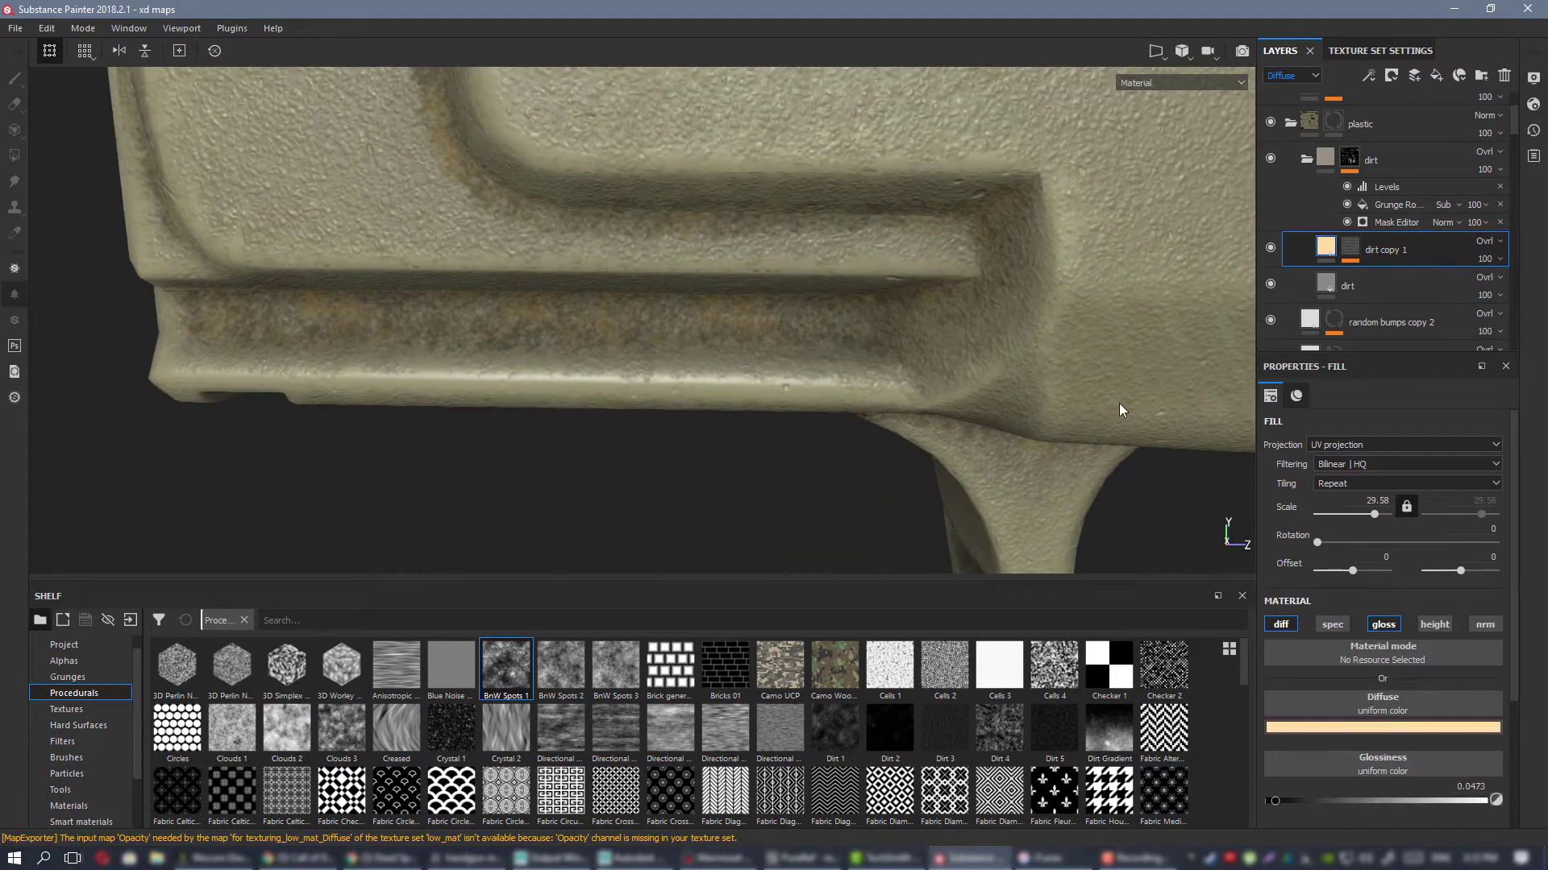
click(1385, 729)
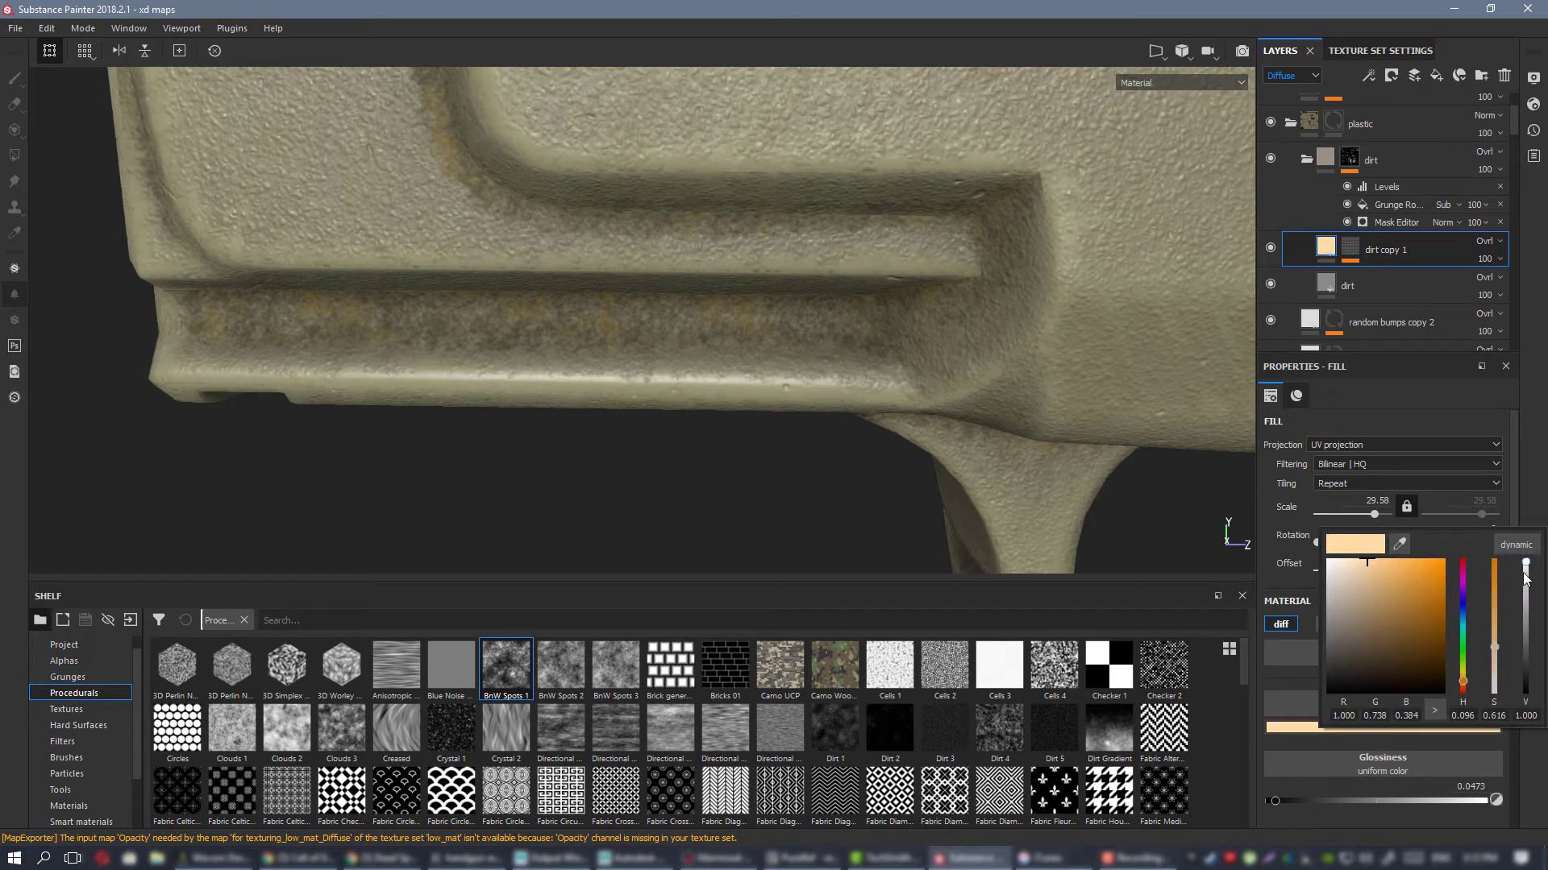
drag(1524, 578, 1526, 588)
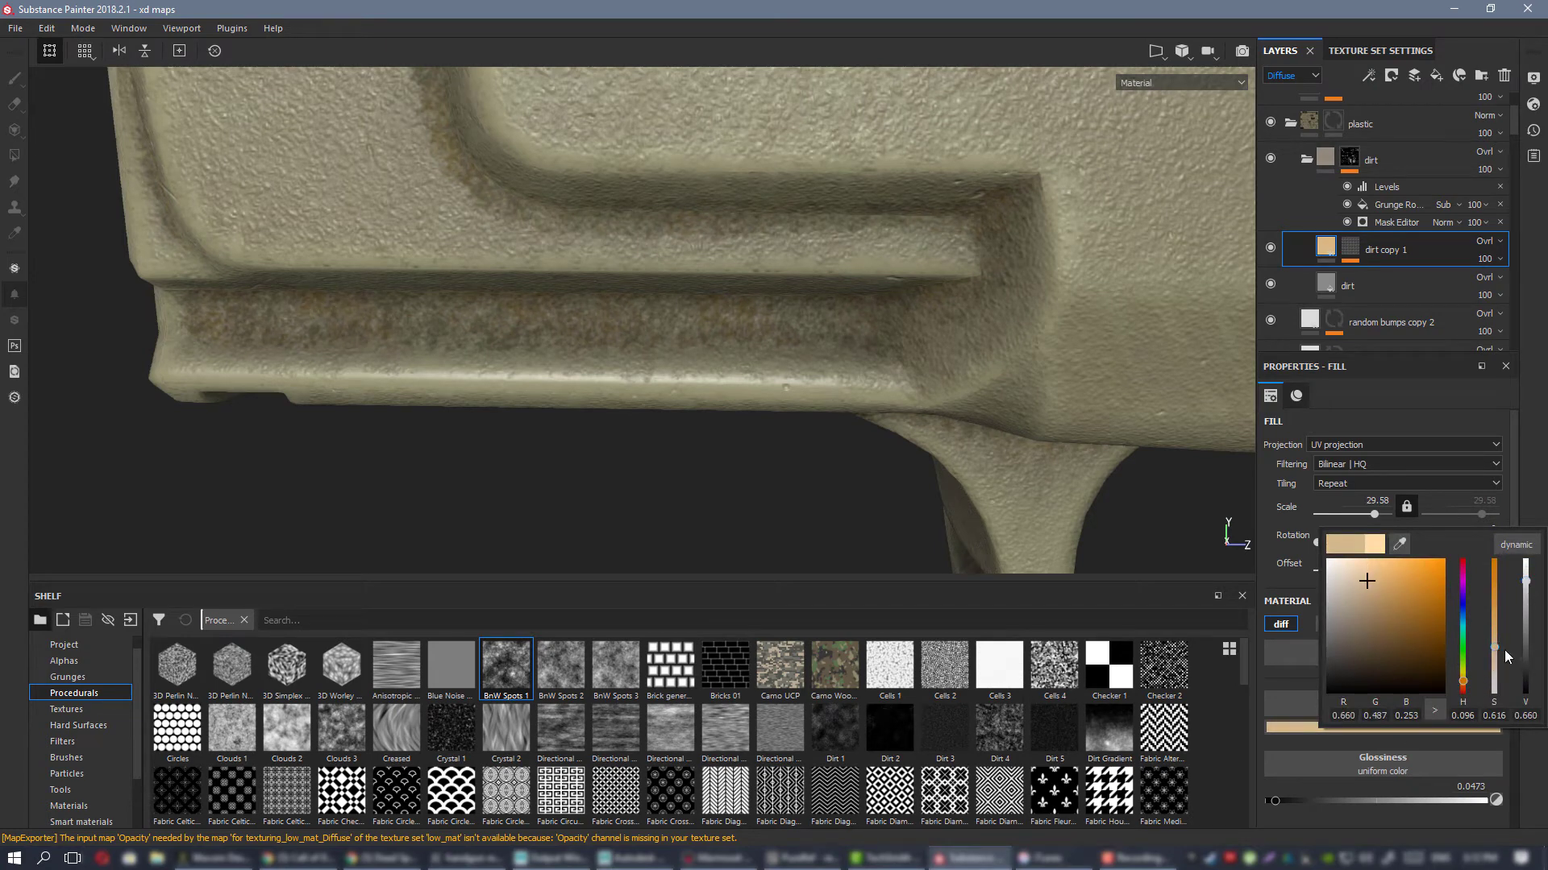
drag(1496, 648, 1496, 666)
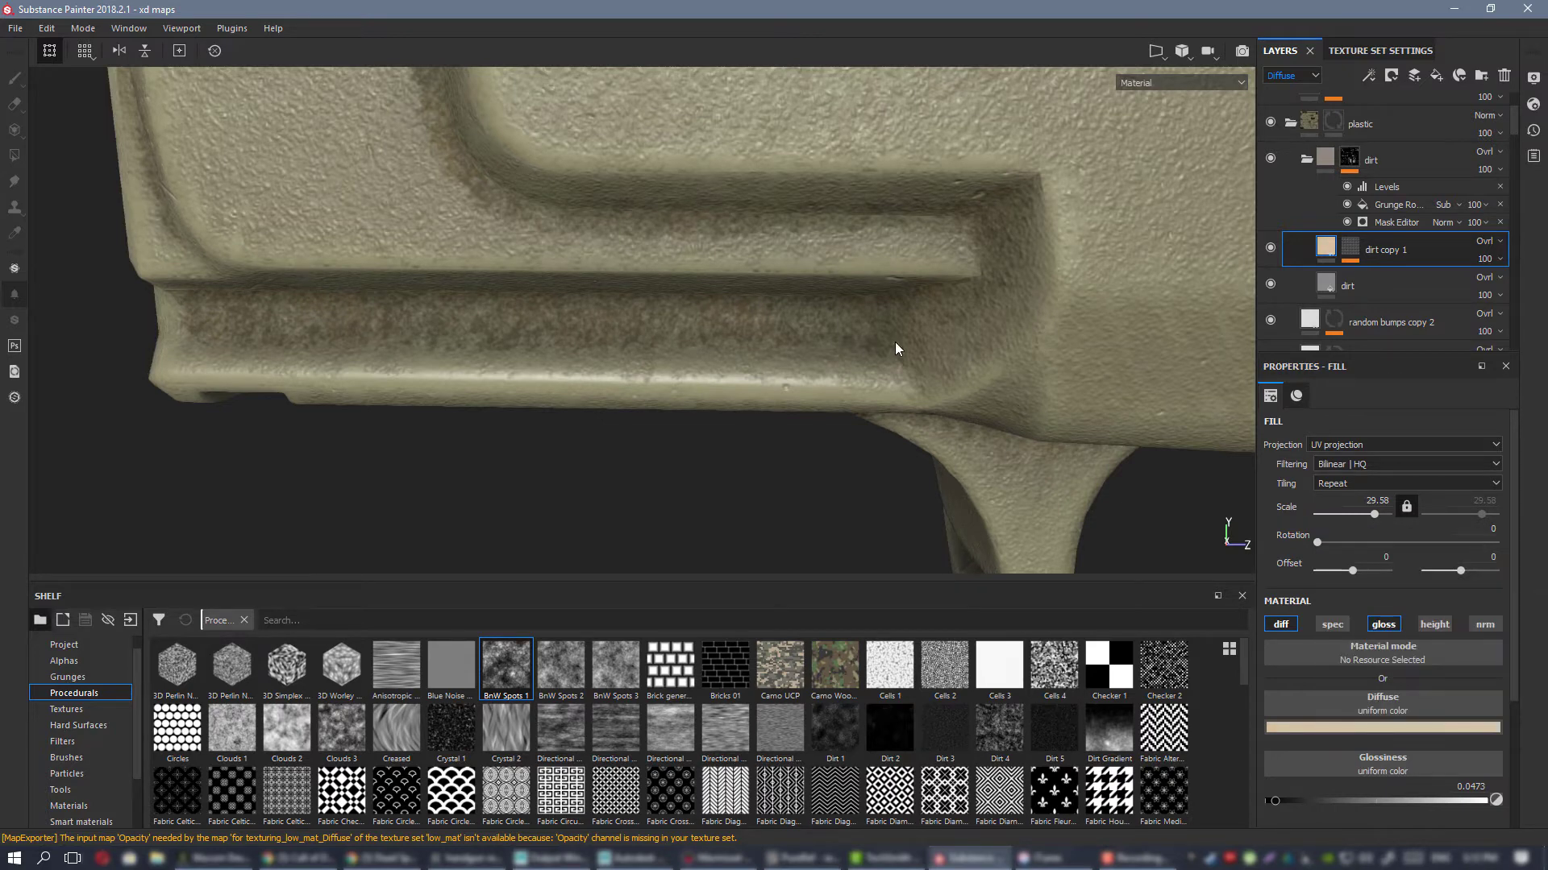
Step: Examine the toned-down dirt on the frame's front rail, trigger guard, round button and grip from several distances
scroll(398, 280, down, 3)
alt+drag(397, 280, 701, 273)
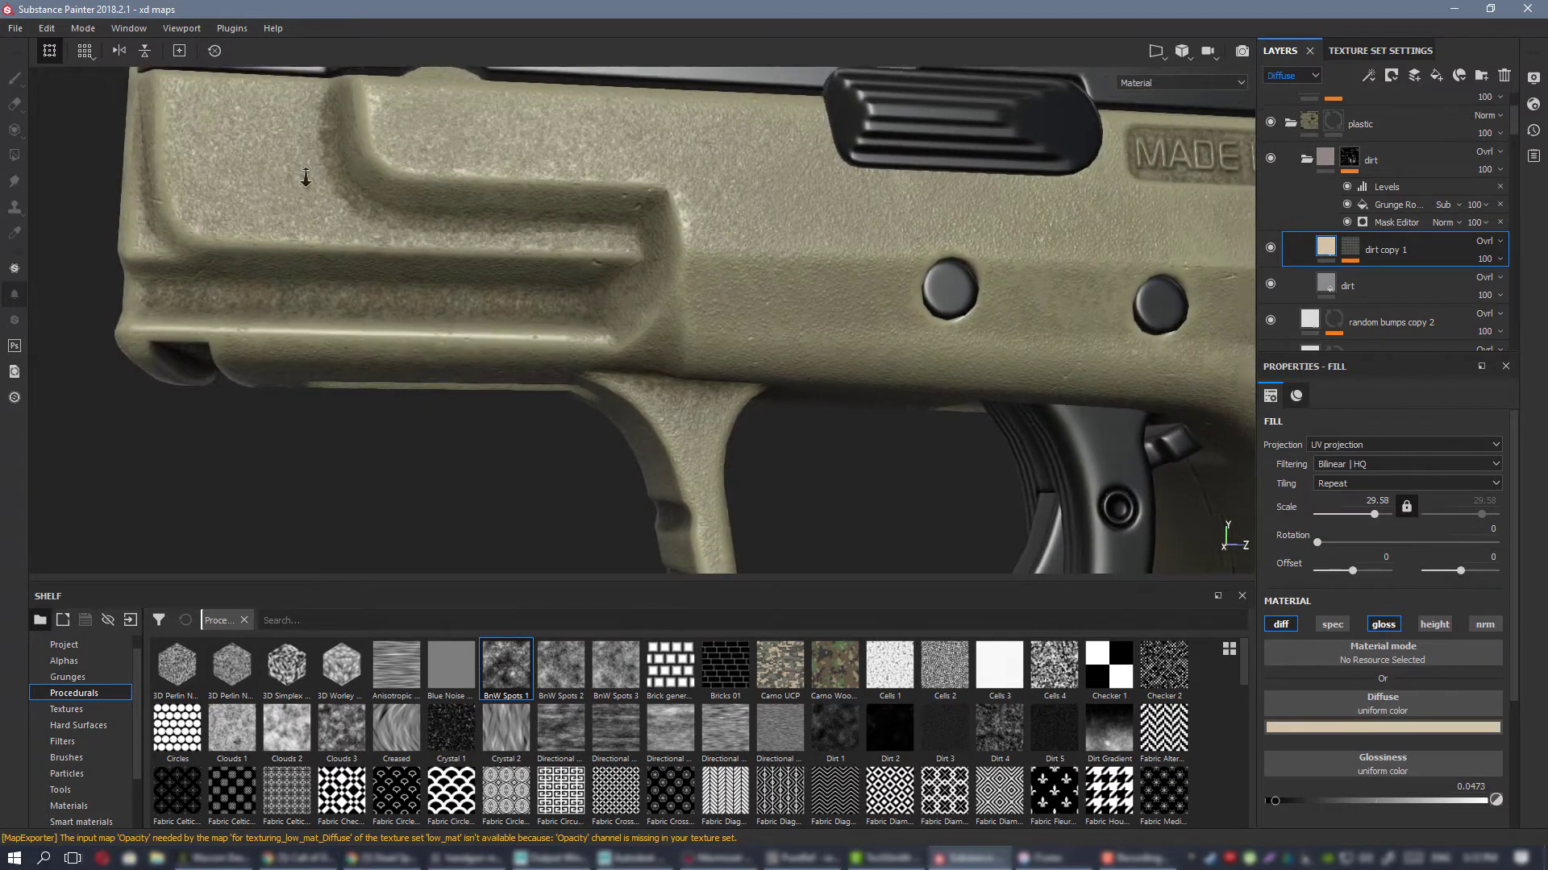
scroll(721, 274, down, 2)
alt+middle_drag(1121, 451, 659, 264)
scroll(929, 434, up, 2)
alt+drag(928, 433, 794, 439)
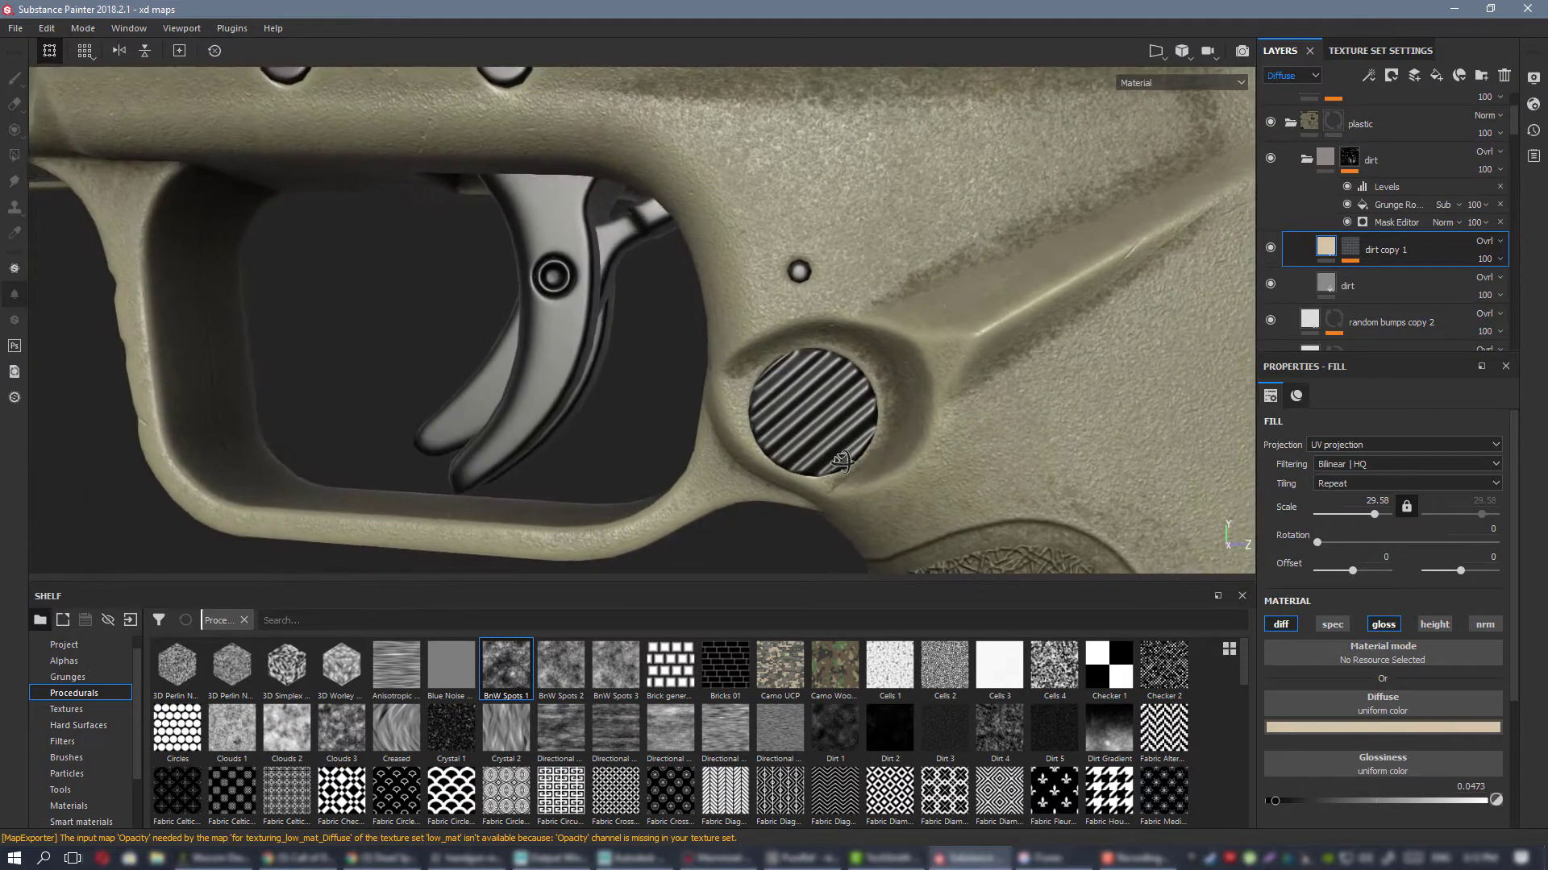
scroll(794, 440, down, 3)
alt+middle_drag(836, 358, 794, 310)
alt+drag(793, 310, 805, 309)
alt+right_drag(892, 438, 761, 362)
alt+drag(808, 297, 746, 276)
scroll(732, 262, down, 3)
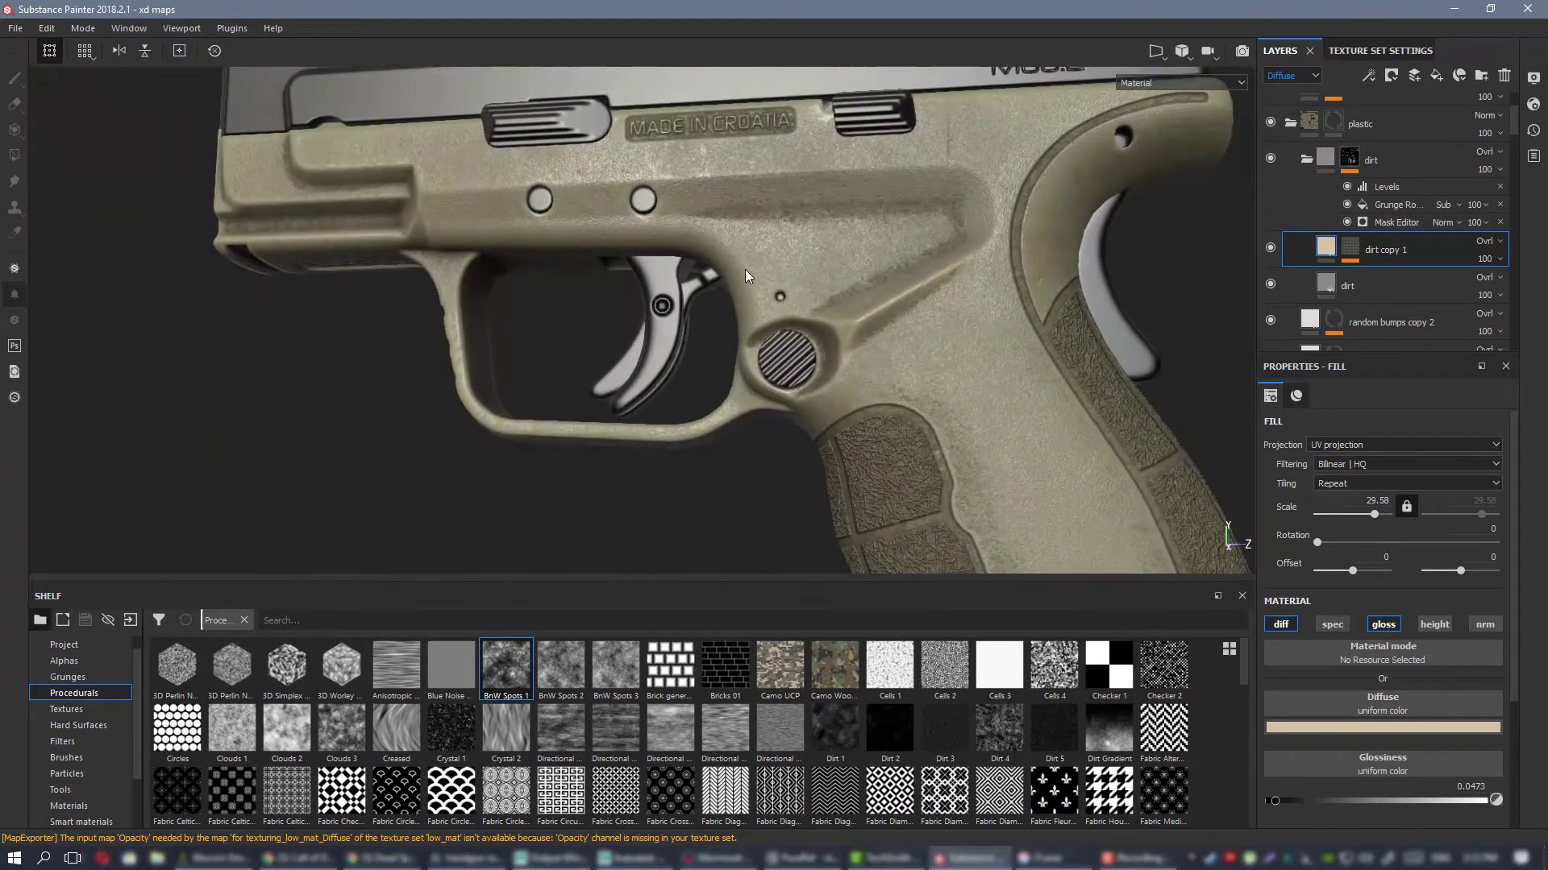
alt+middle_drag(779, 254, 725, 191)
alt+right_drag(726, 192, 871, 352)
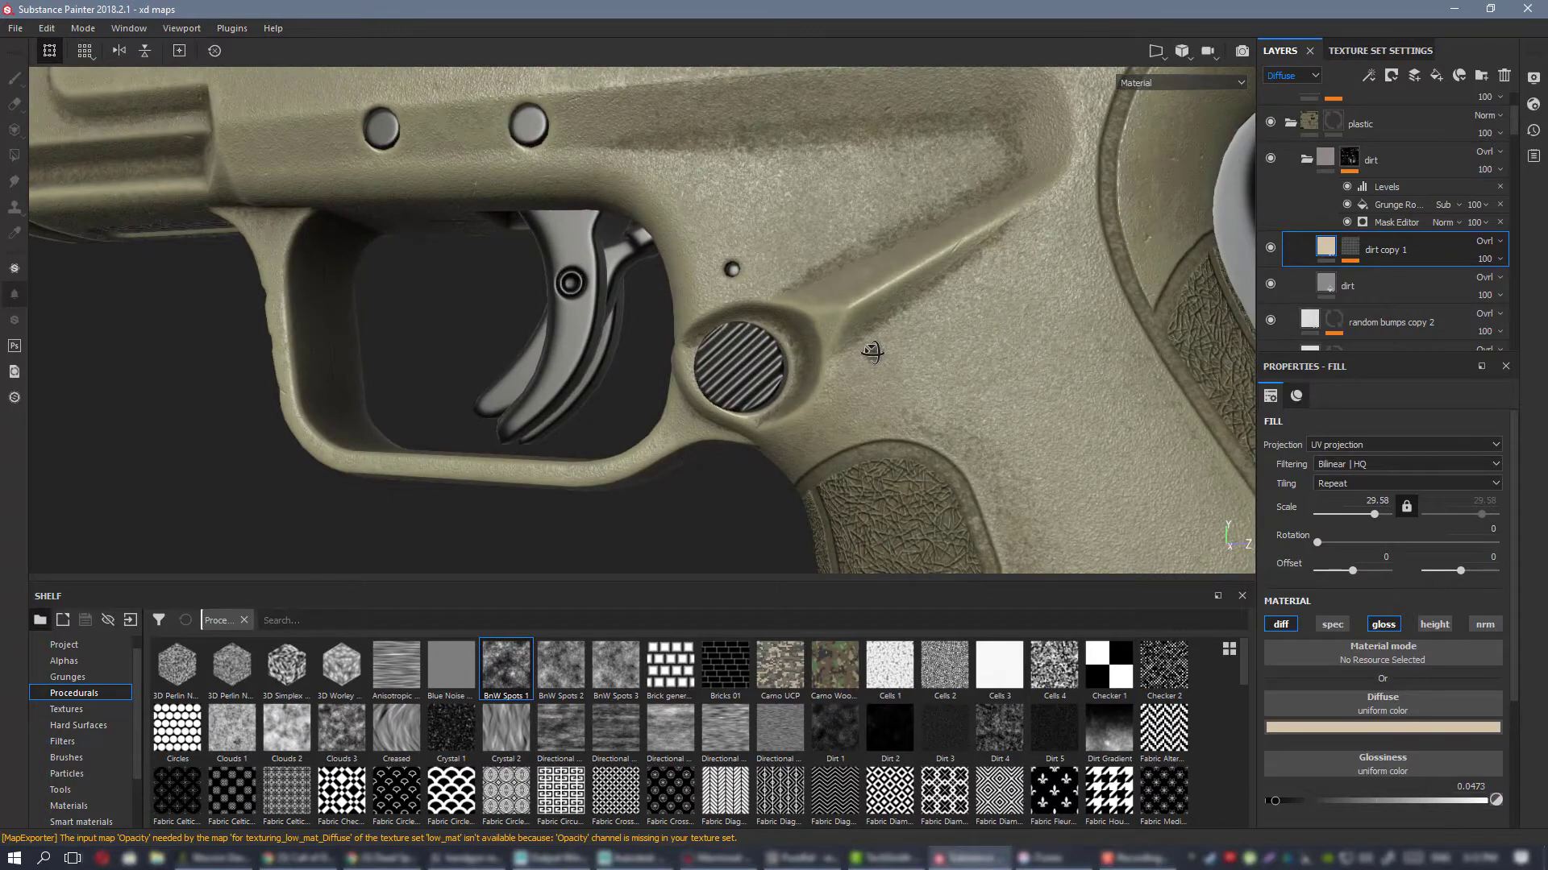
Step: Add a paint effect to the dirt folder's mask and place it below the Mask Editor at the bottom of the stack
click(1305, 159)
mouse_move(777, 435)
alt+mouse_down()
mouse_move(798, 423)
mouse_move(786, 411)
alt+mouse_up()
right_click(1353, 161)
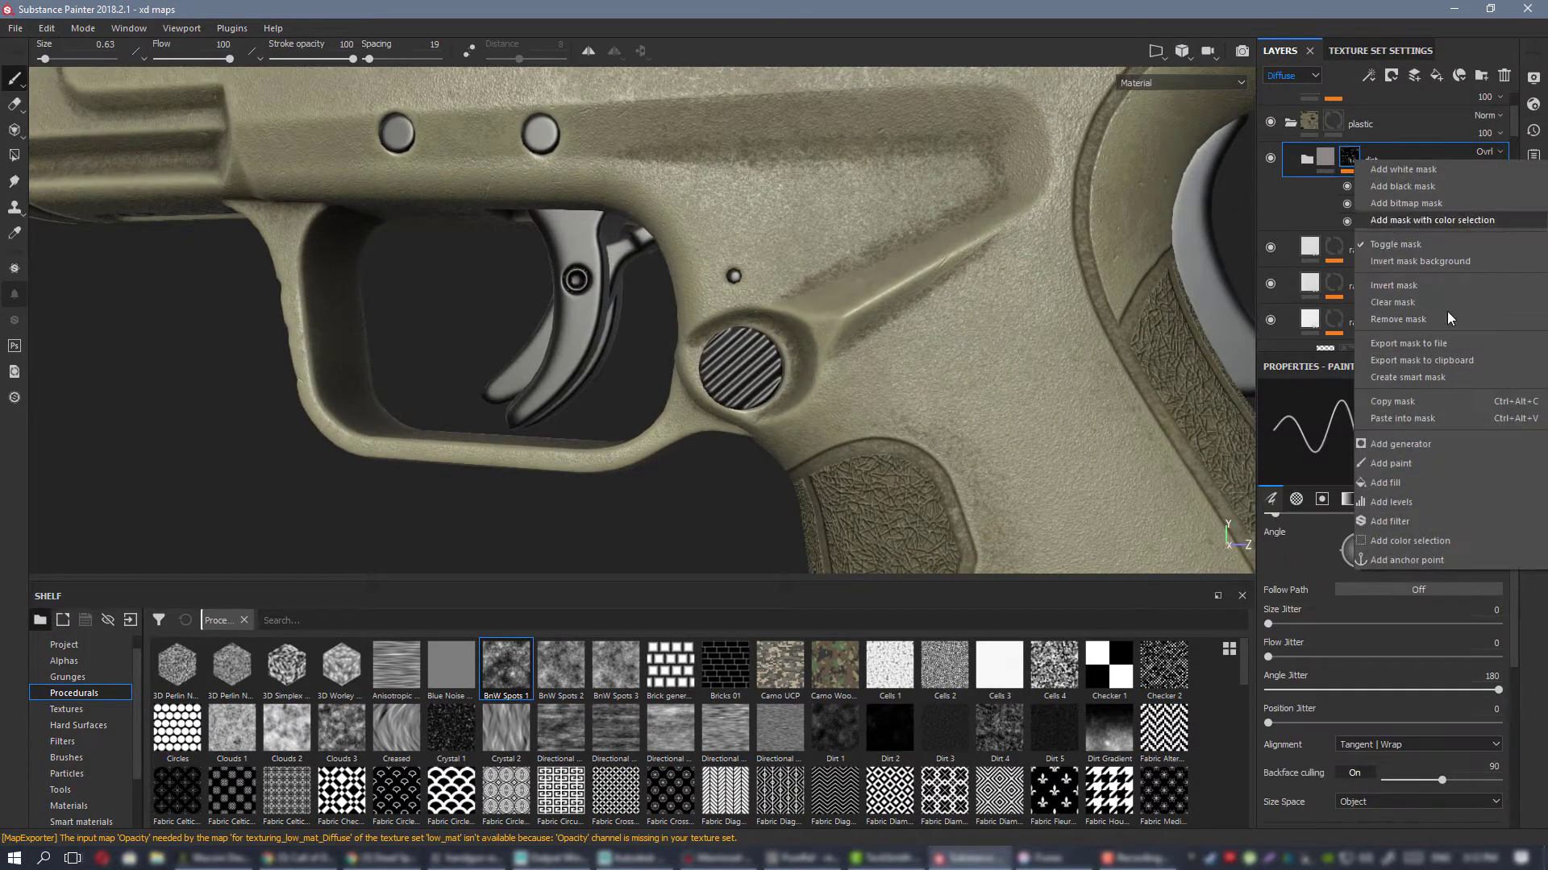
click(1458, 466)
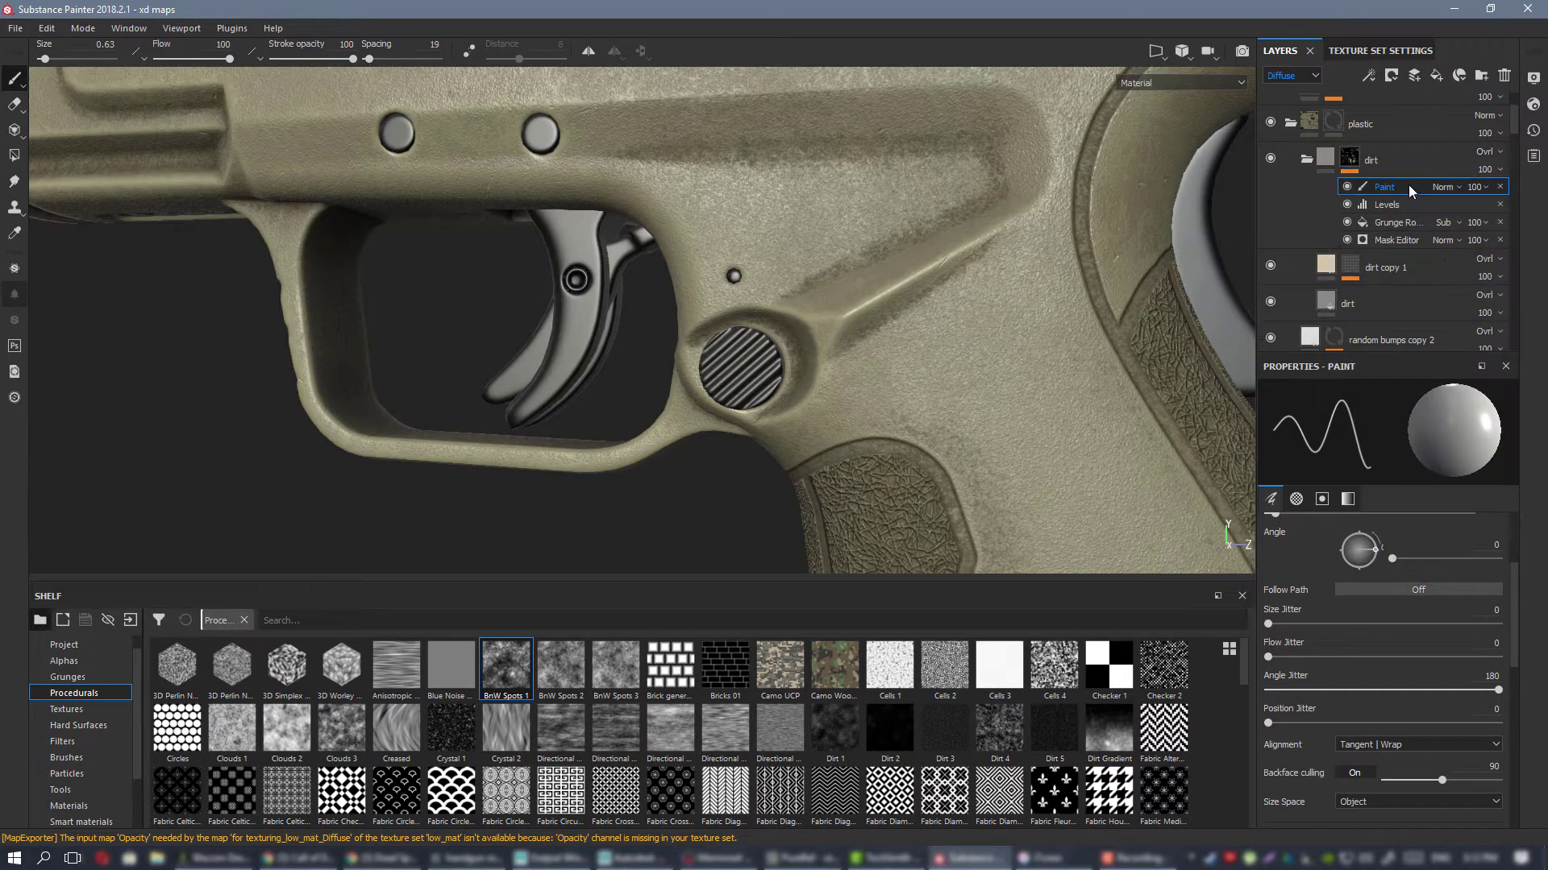
mouse_move(1409, 185)
mouse_down()
mouse_move(1395, 240)
mouse_move(1409, 244)
mouse_up()
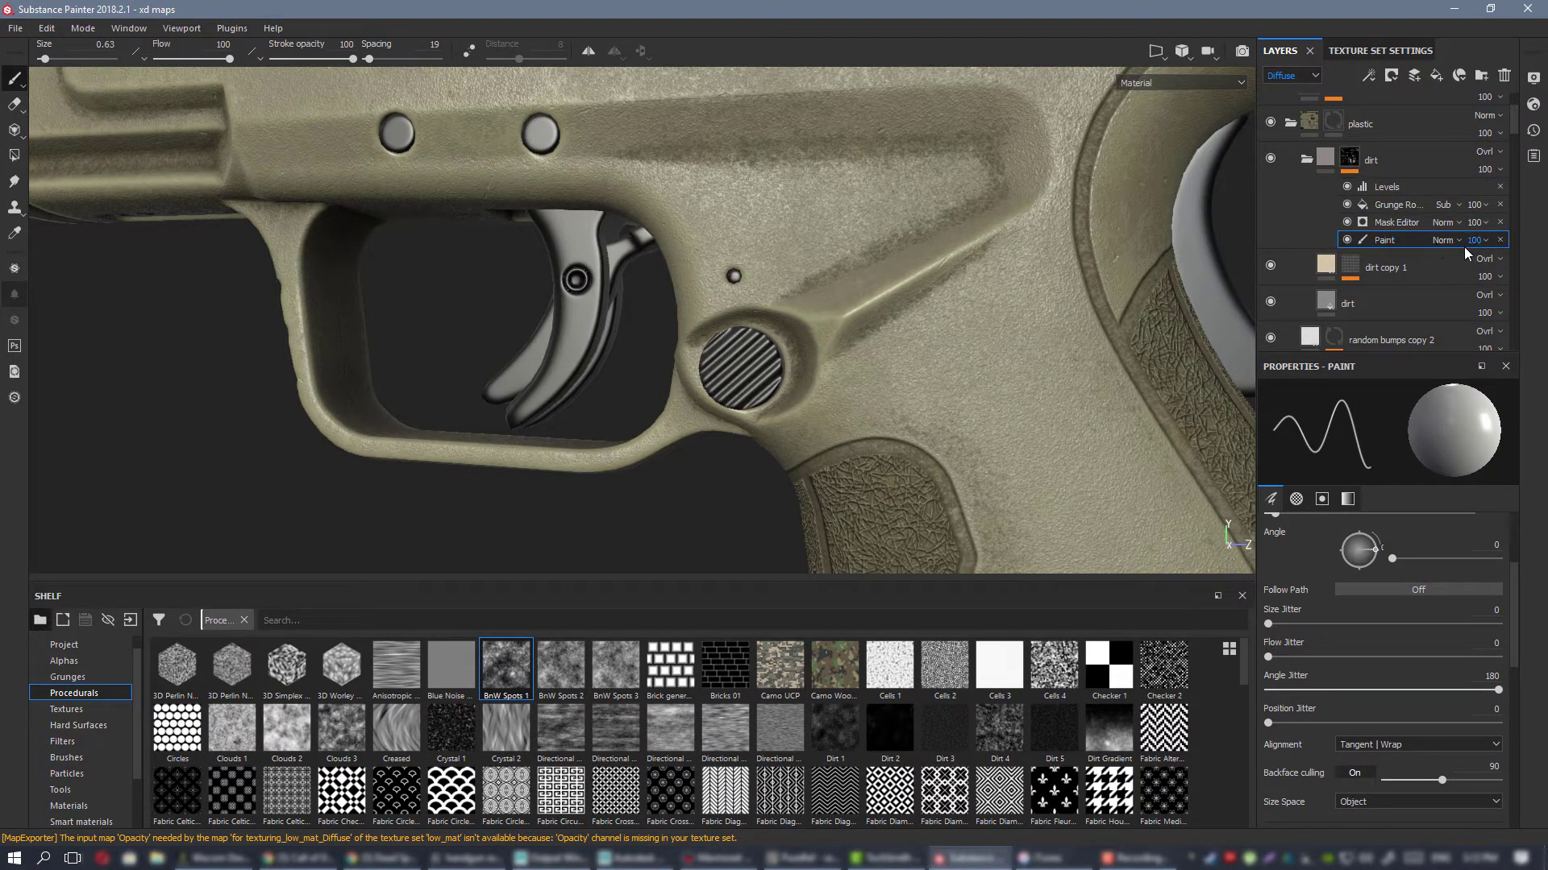
Step: Set the Mask Editor's blending mode to Multiply and paint dirt around the round button with a brush size of 1.73
click(1442, 223)
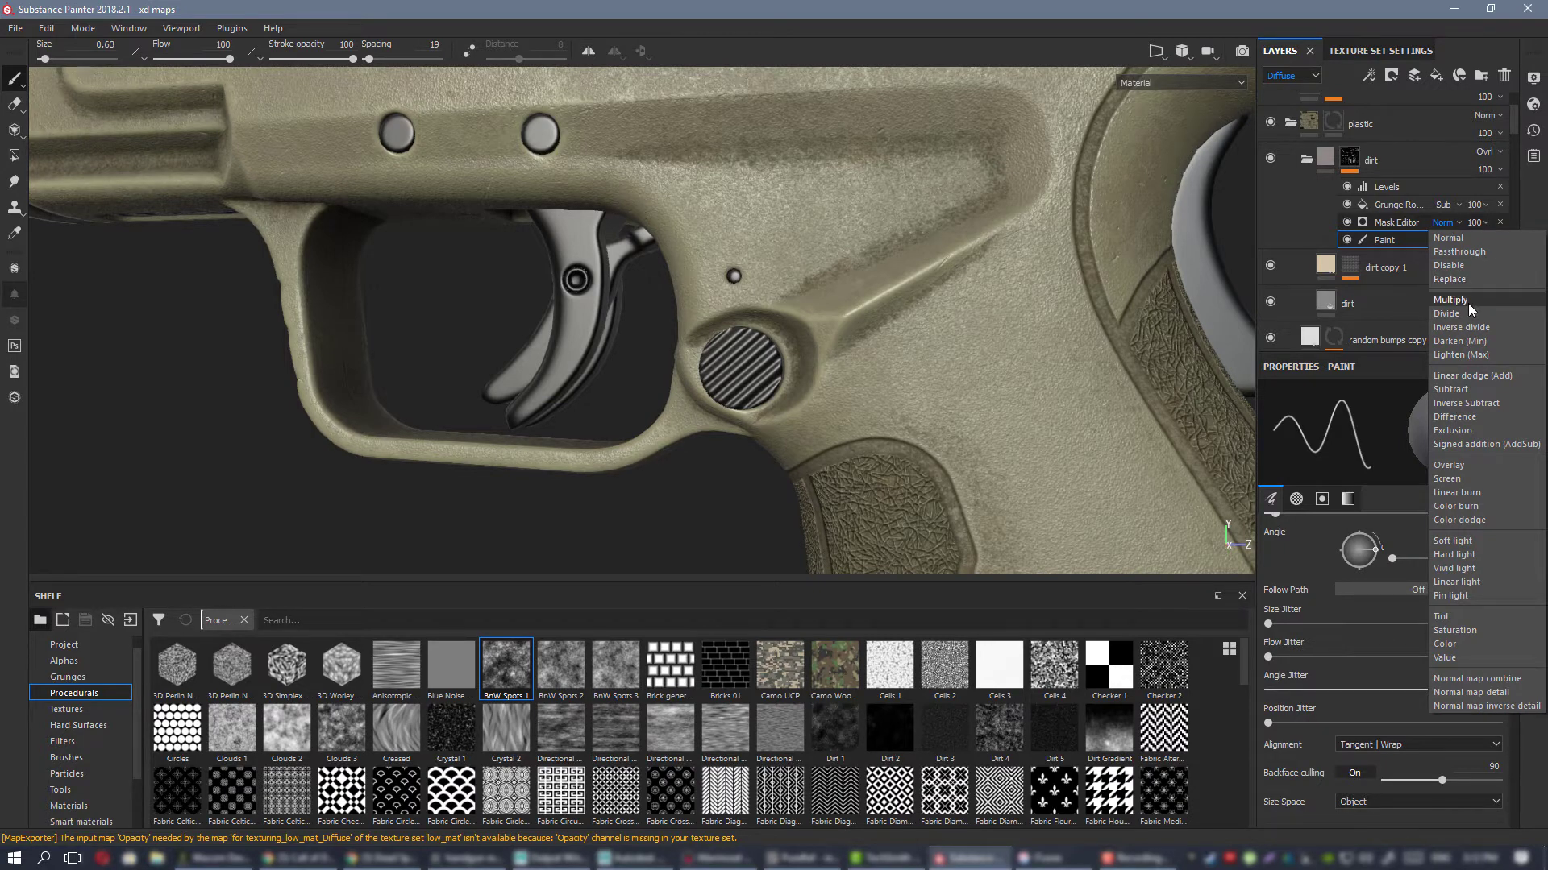
click(1449, 300)
ctrl+right_drag(802, 333, 838, 333)
alt+right_drag(802, 334, 829, 381)
mouse_move(787, 376)
mouse_down()
mouse_move(754, 343)
mouse_move(798, 409)
mouse_up()
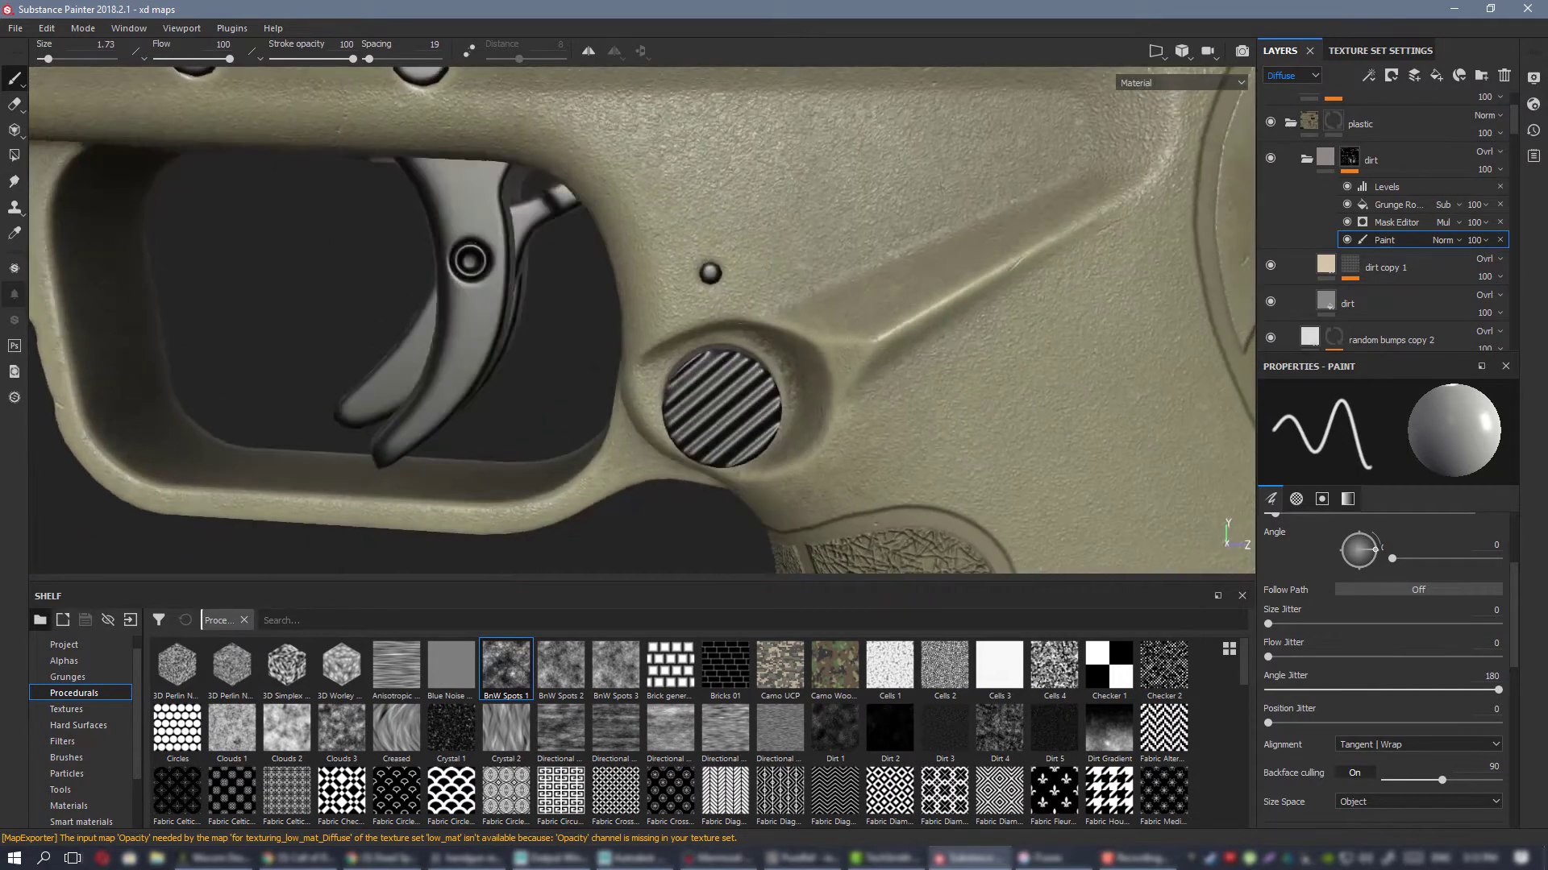
click(1345, 186)
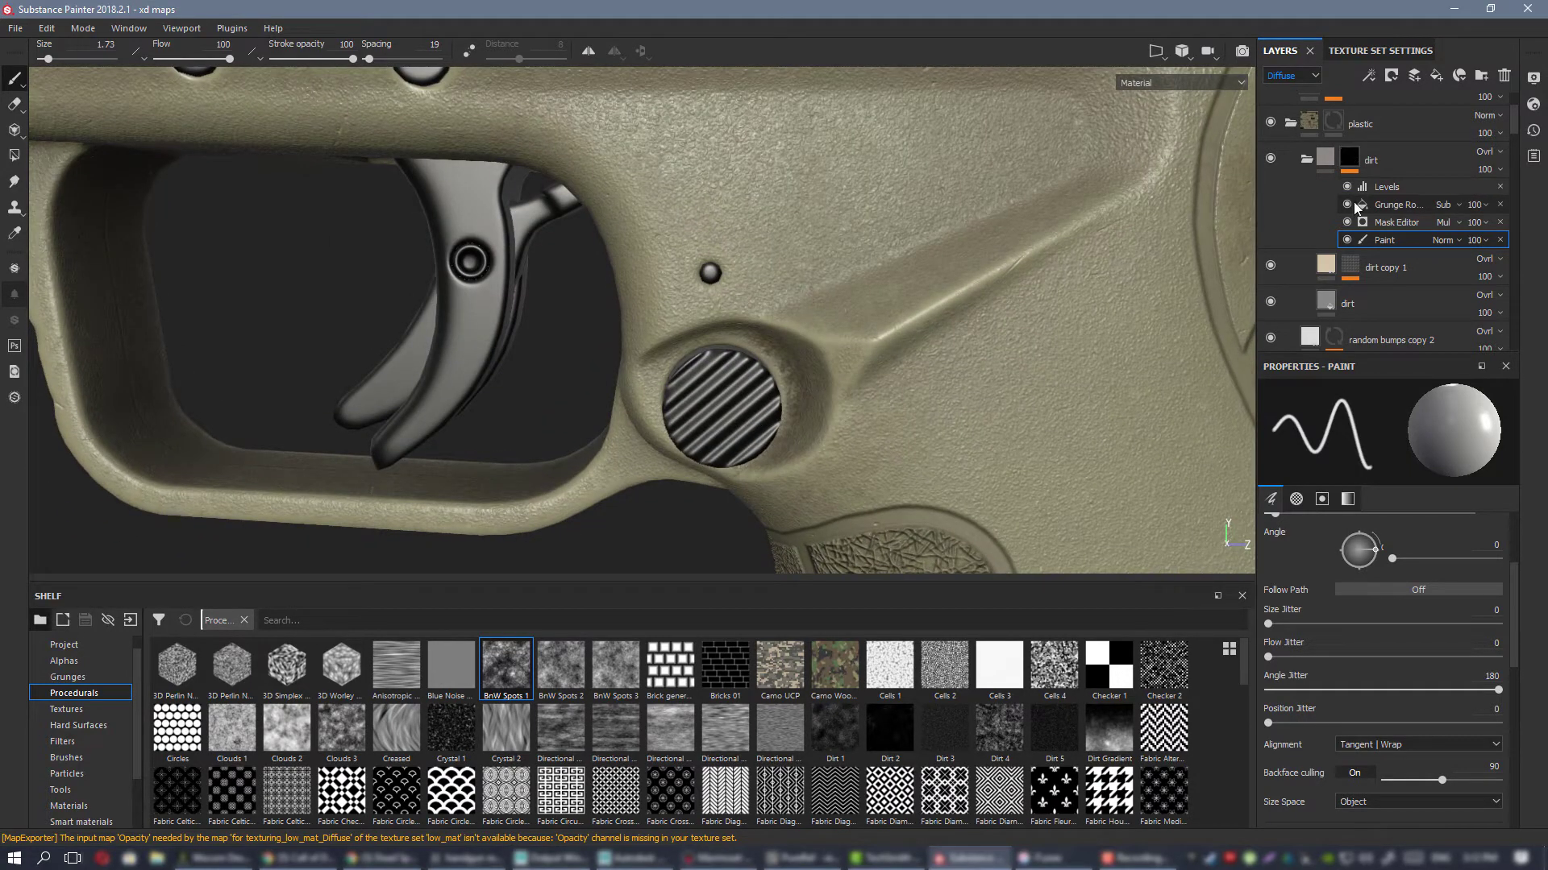
click(1347, 205)
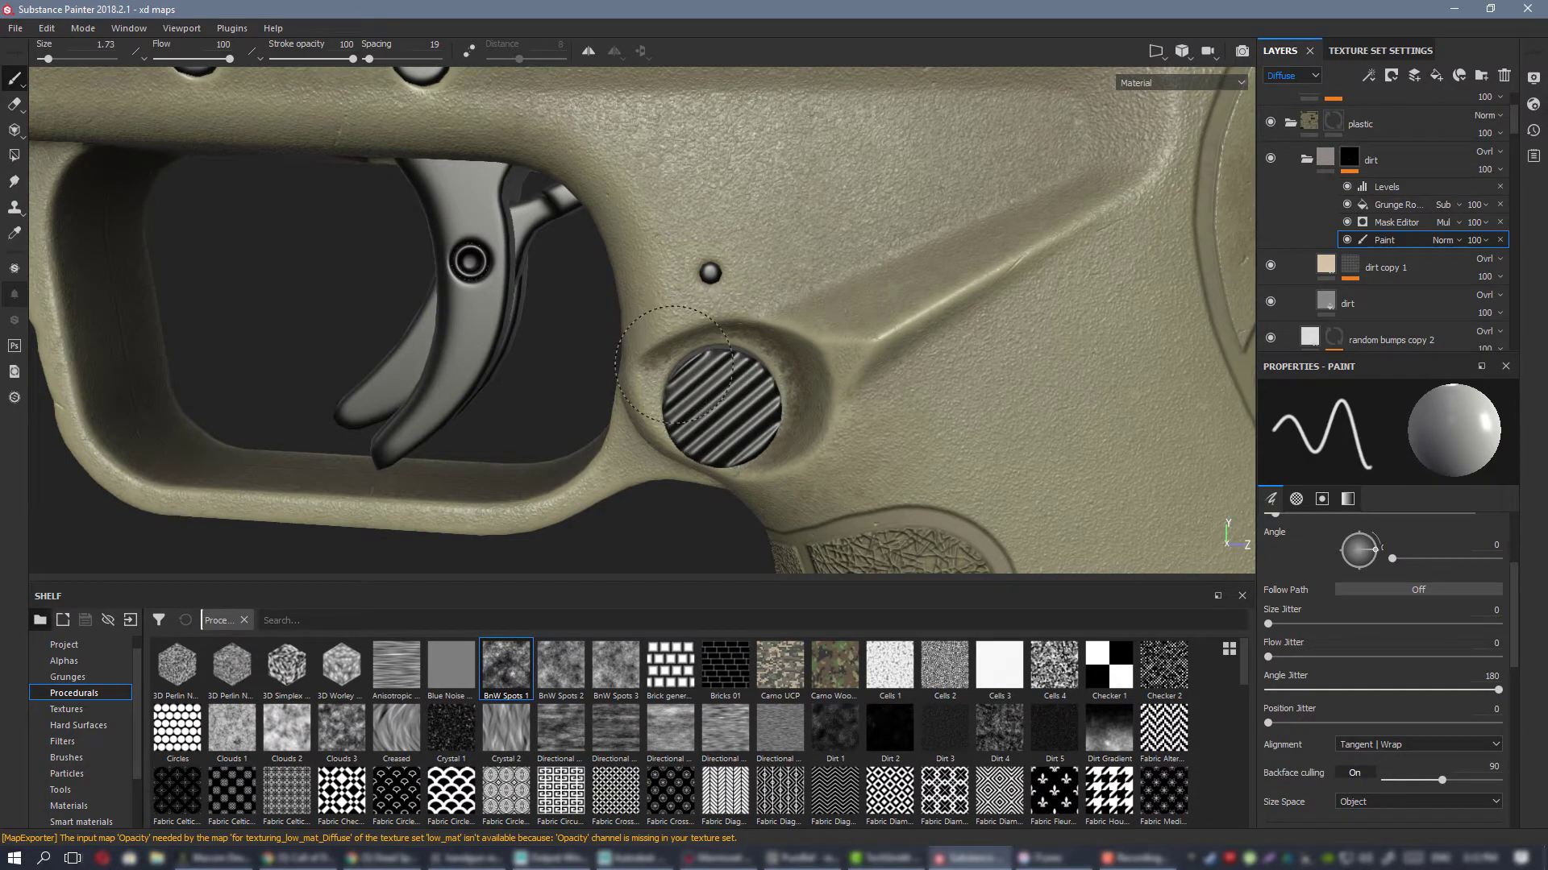
Step: Paint dirt at the rear end of the frame's front rail recess and lower the brush flow to 16
alt+right_drag(753, 370, 725, 315)
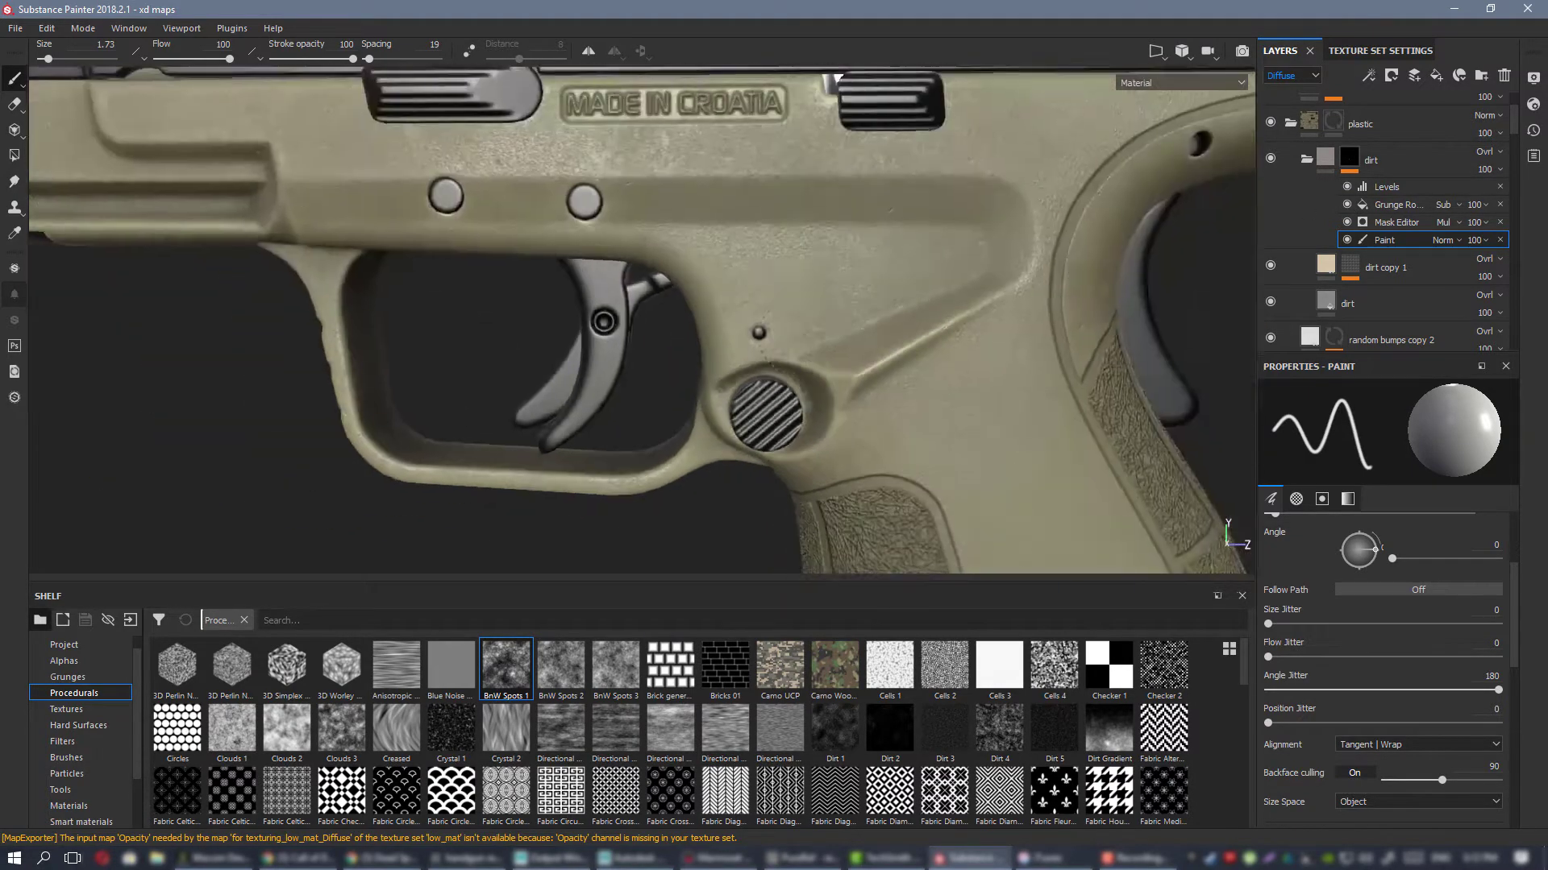
mouse_move(754, 241)
alt+mouse_down()
mouse_move(777, 283)
mouse_move(757, 266)
alt+mouse_up()
mouse_move(621, 232)
alt+middle_down()
mouse_move(857, 338)
mouse_move(1161, 293)
alt+middle_up()
alt+right_drag(677, 226, 798, 307)
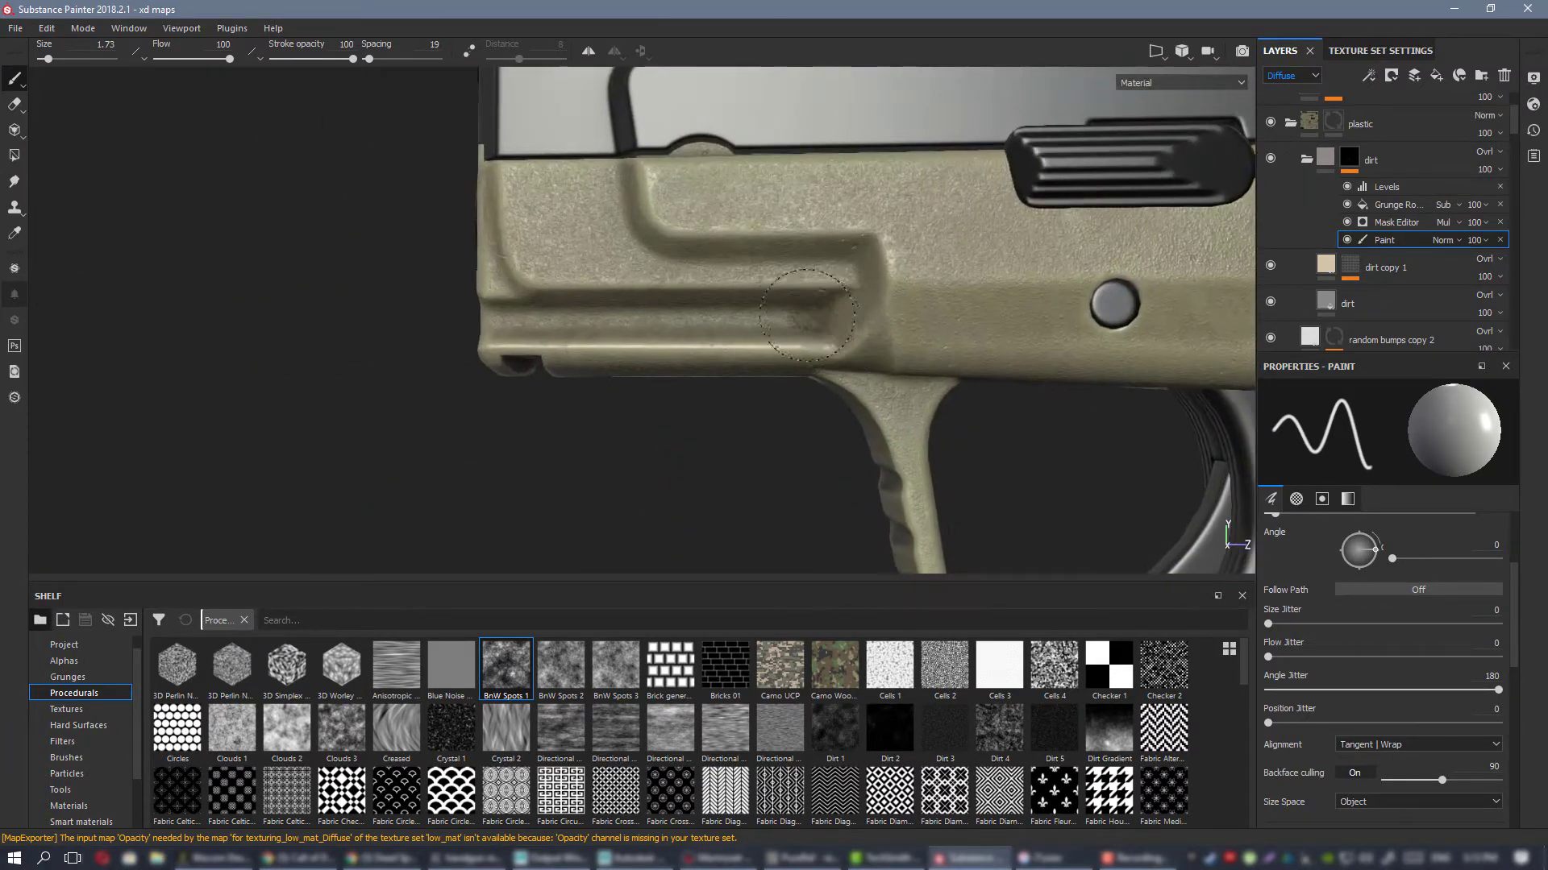
alt+right_drag(766, 327, 818, 348)
click(744, 294)
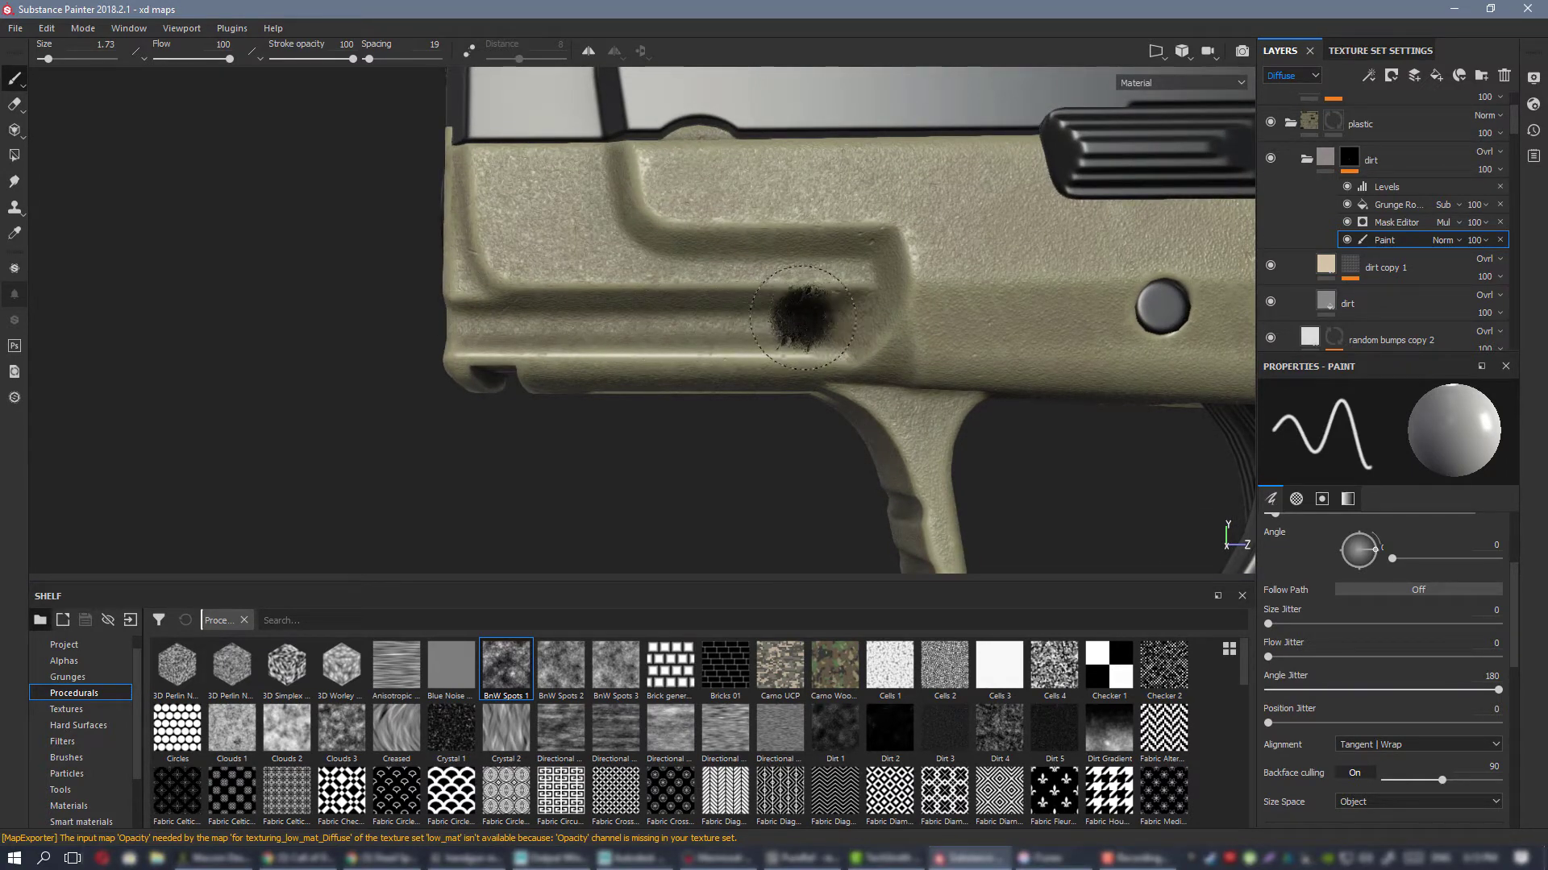
ctrl+drag(757, 298, 686, 297)
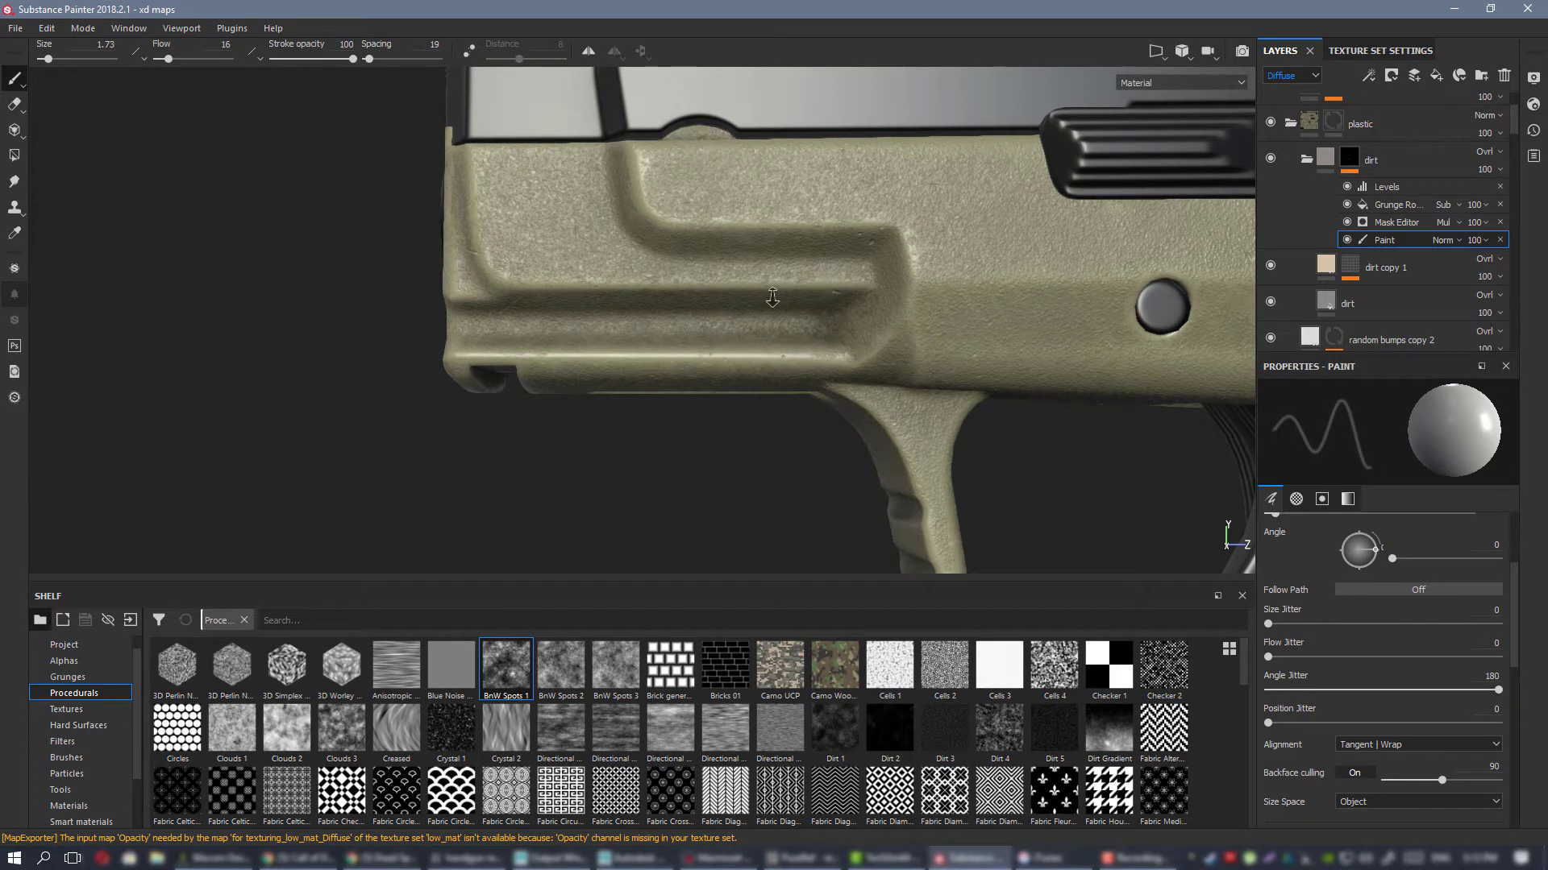
Step: Raise the brush flow to 44 and paint dirt into the cross groove ahead of the serial plate on the frame's underside
alt+right_drag(772, 298, 822, 384)
alt+drag(822, 384, 774, 346)
alt+right_drag(476, 266, 516, 347)
alt+middle_drag(1021, 322, 720, 283)
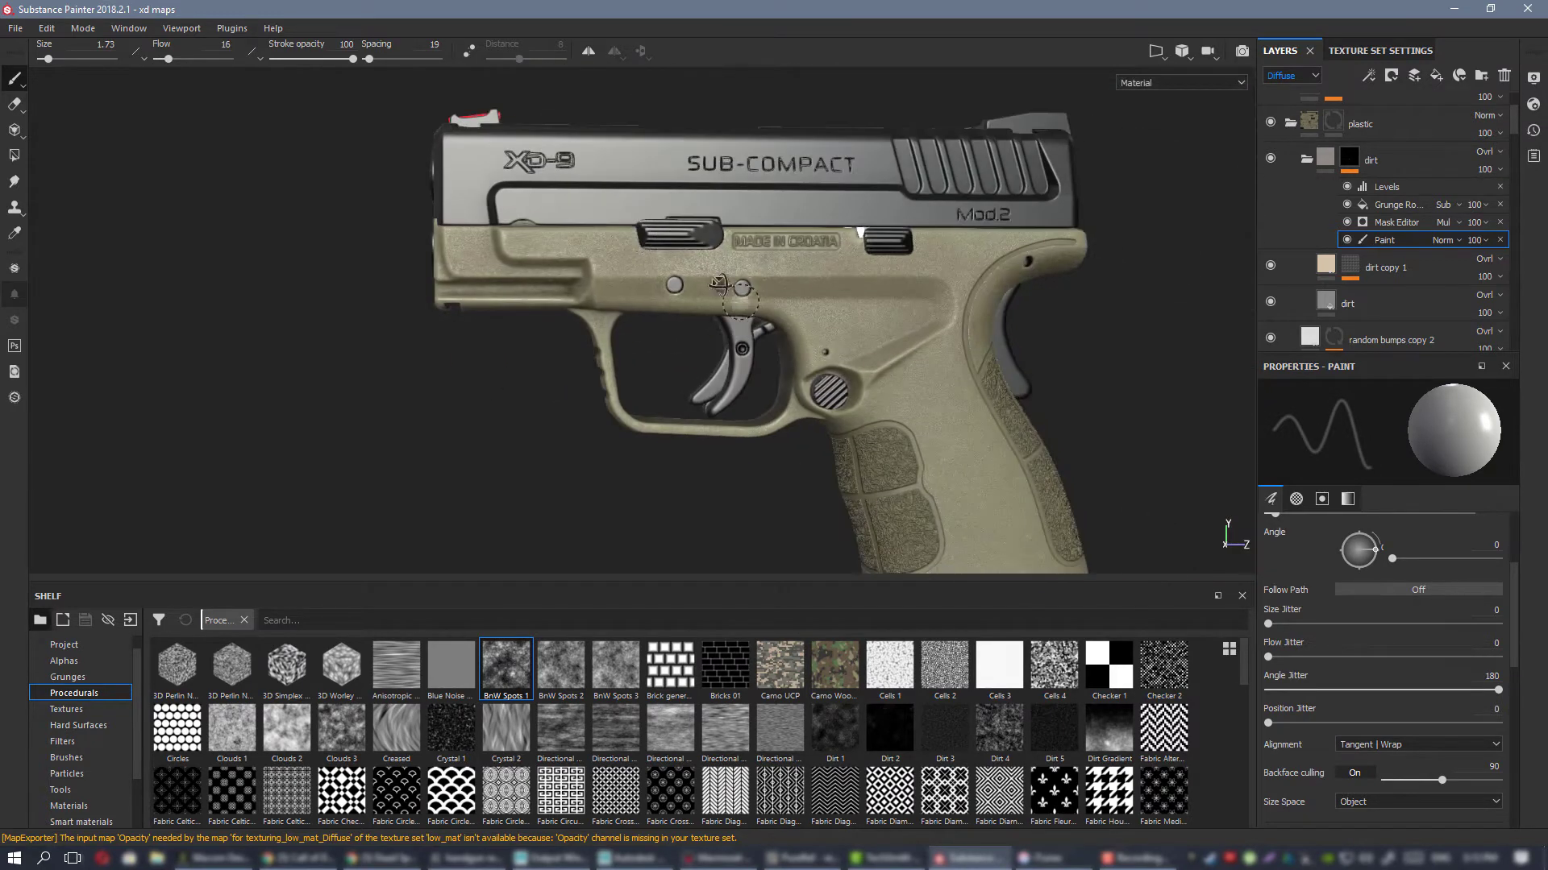
alt+drag(720, 283, 742, 290)
alt+middle_drag(758, 266, 829, 626)
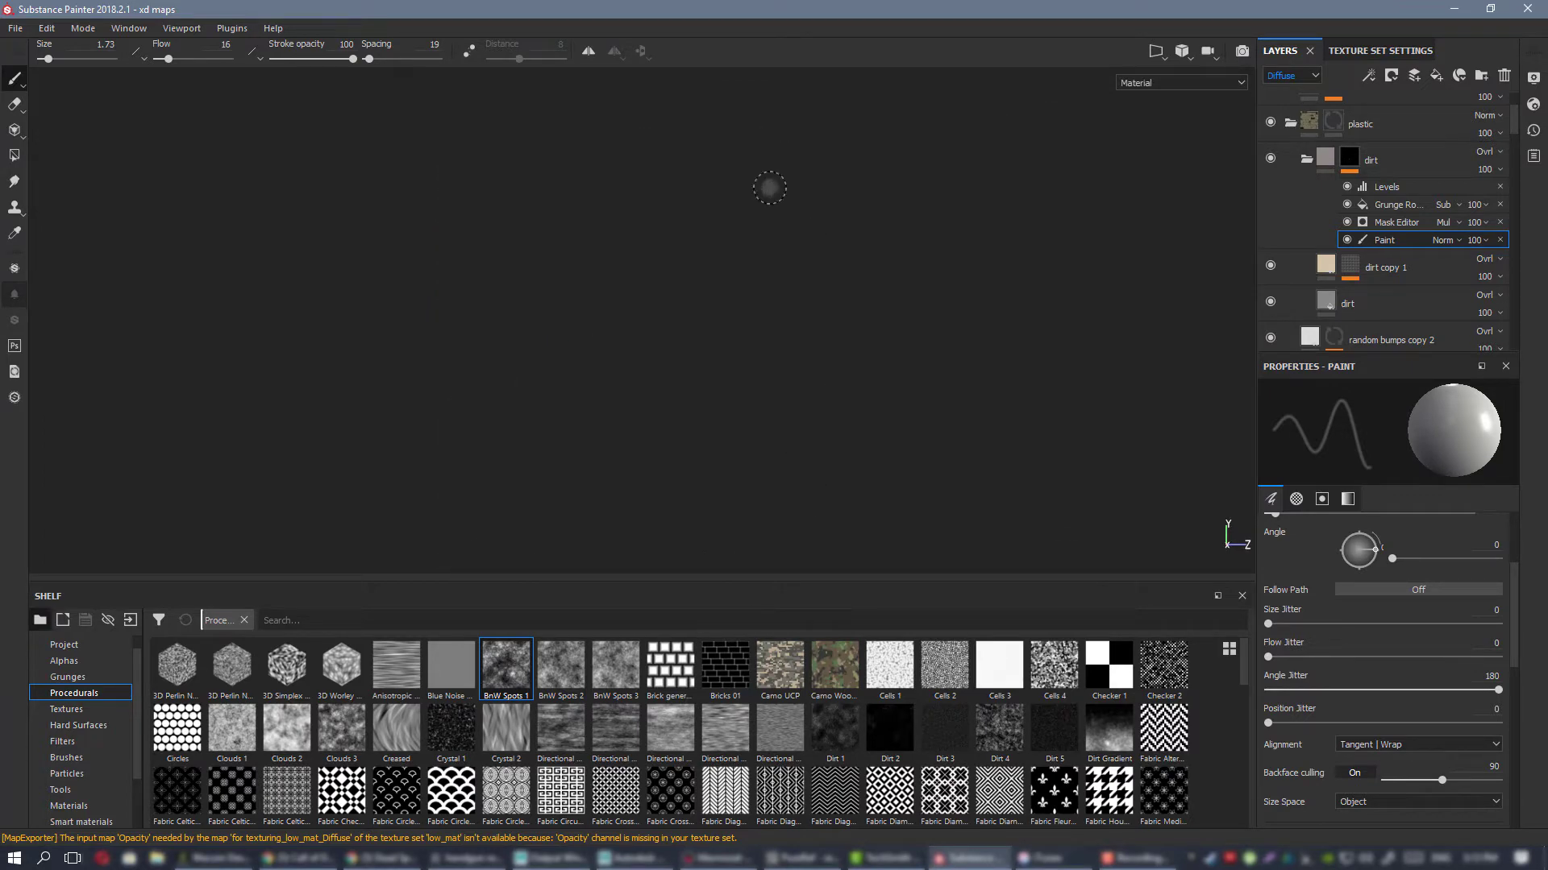
key(f)
alt+right_drag(438, 260, 421, 445)
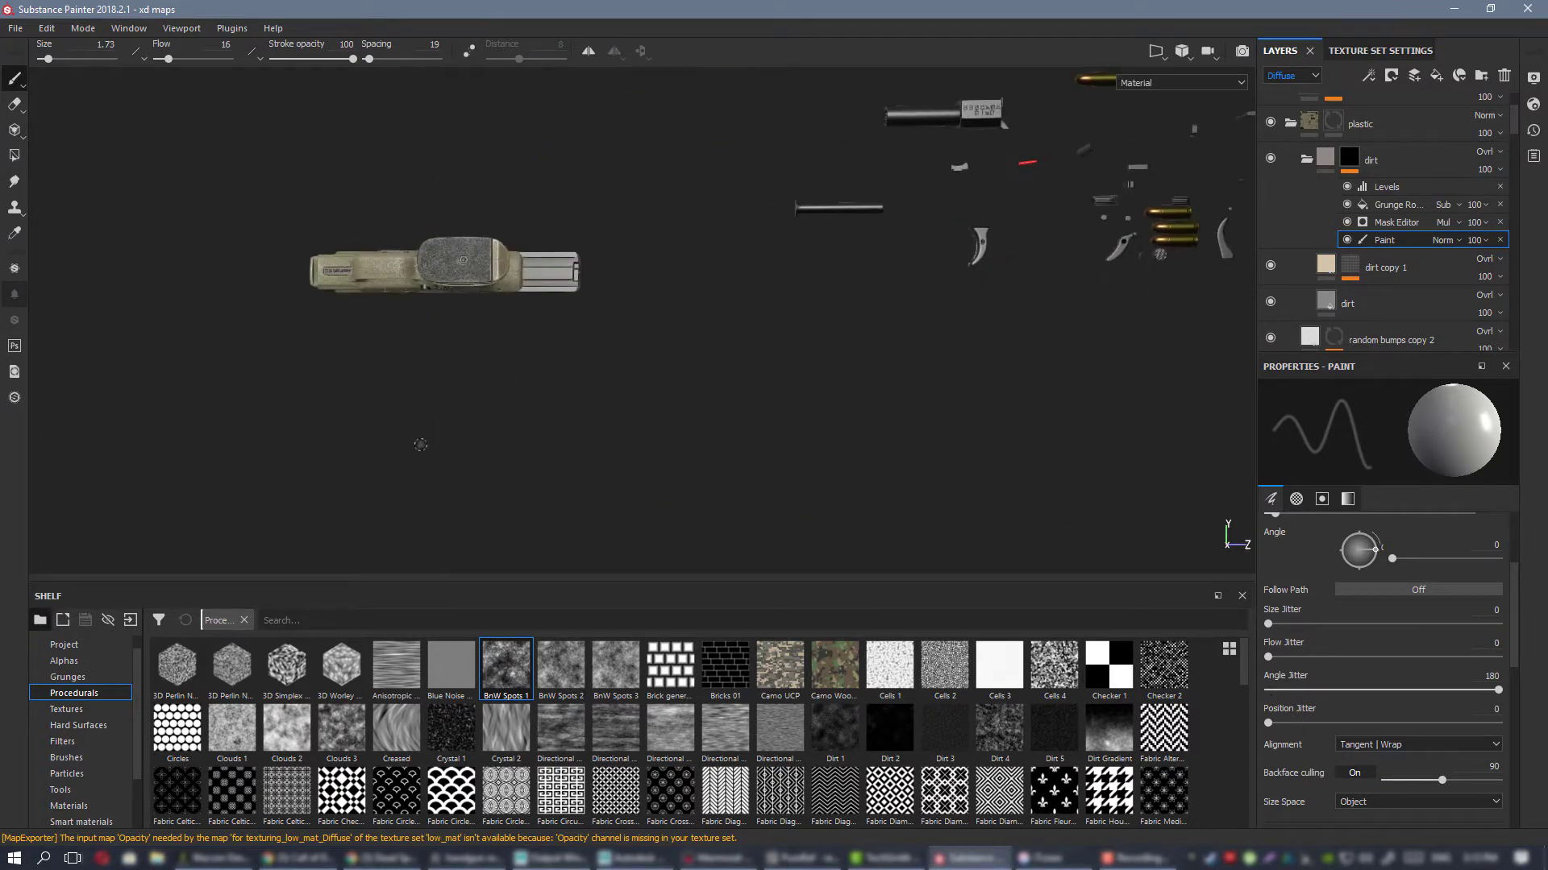
alt+right_drag(342, 256, 306, 322)
alt+drag(777, 268, 810, 273)
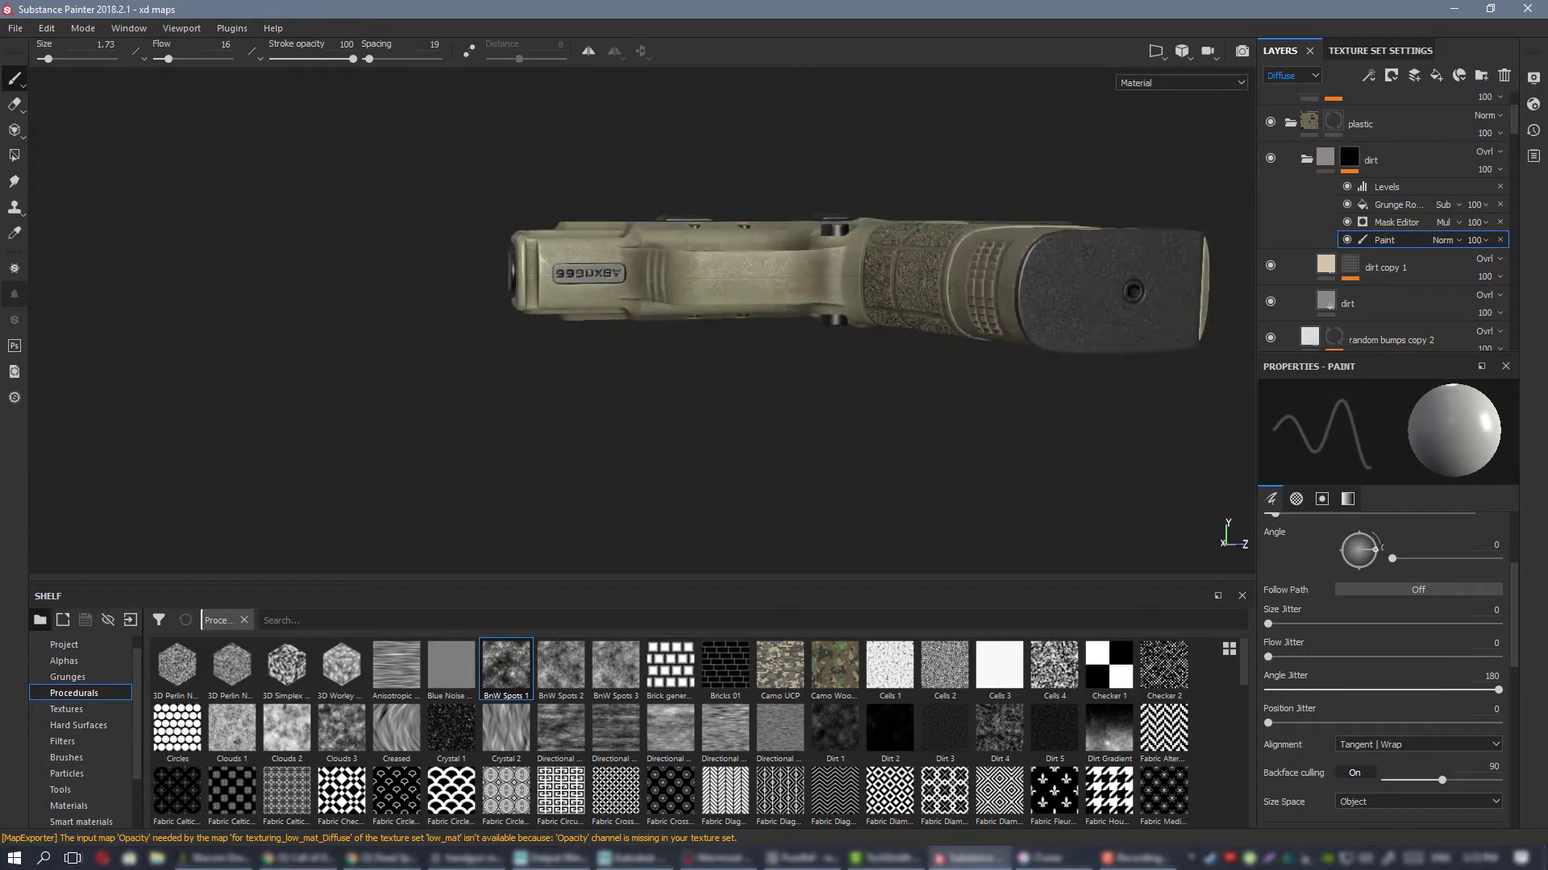
alt+right_drag(589, 278, 741, 278)
alt+drag(613, 282, 677, 327)
alt+middle_drag(430, 239, 582, 198)
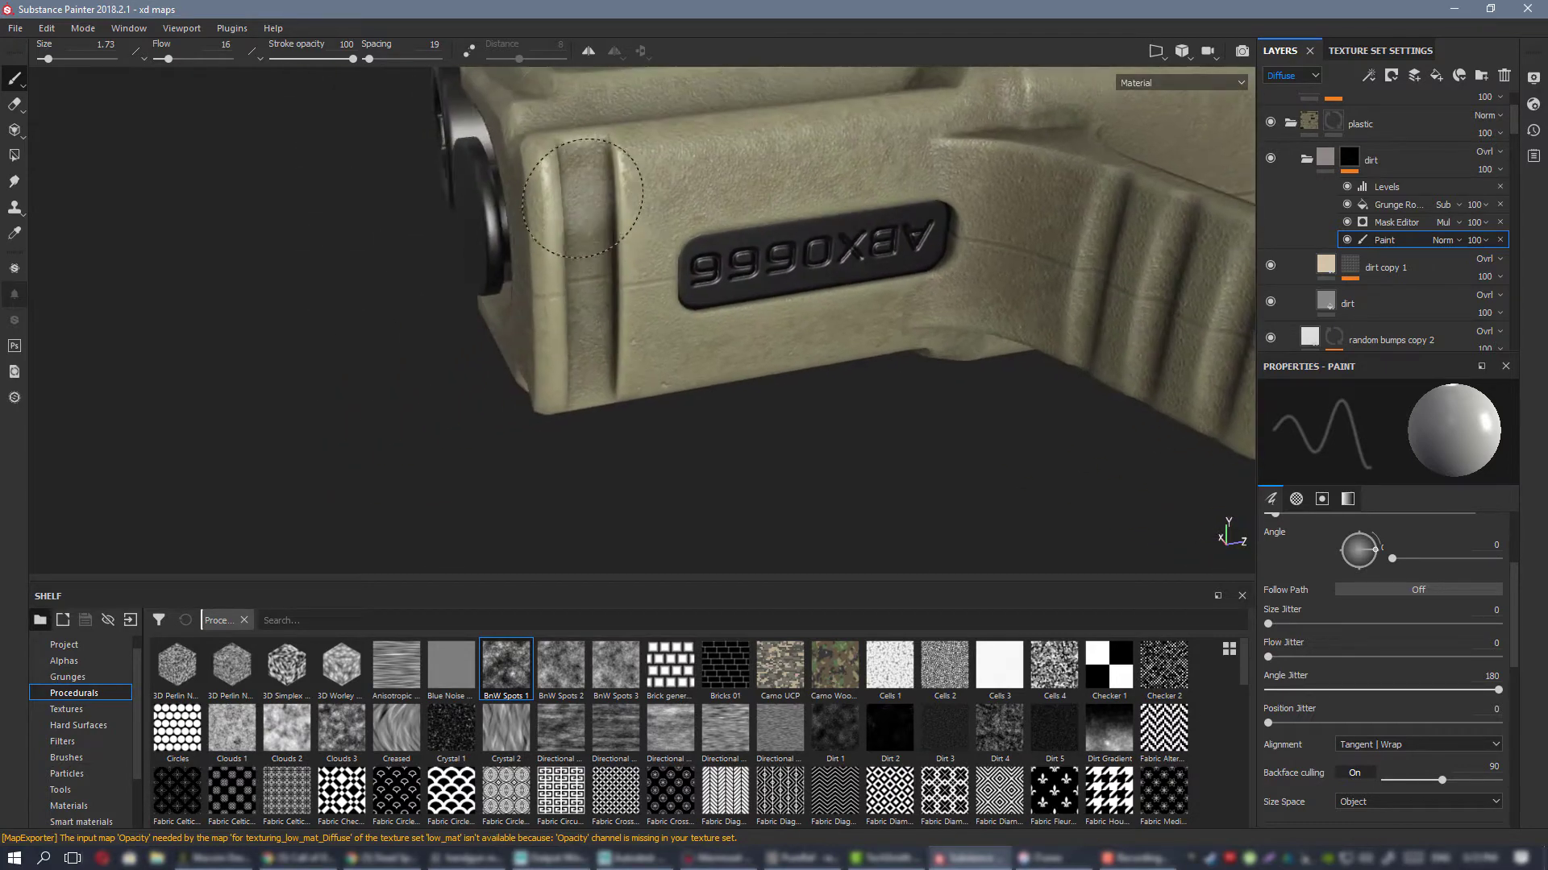
mouse_move(617, 283)
alt+mouse_down()
mouse_move(617, 246)
mouse_move(663, 247)
alt+mouse_up()
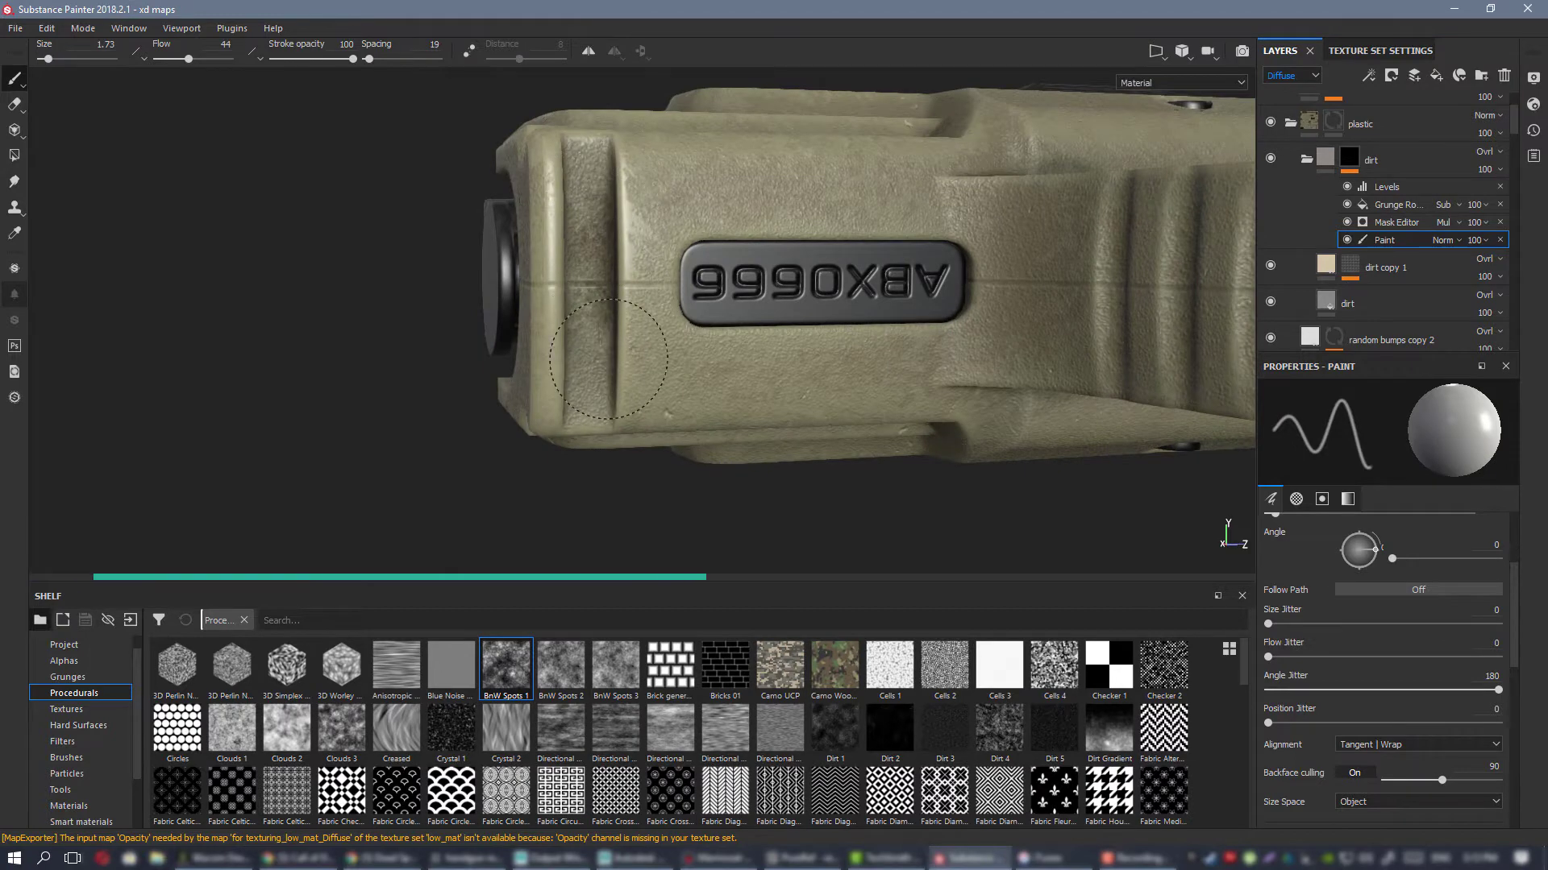
scroll(614, 228, up, 2)
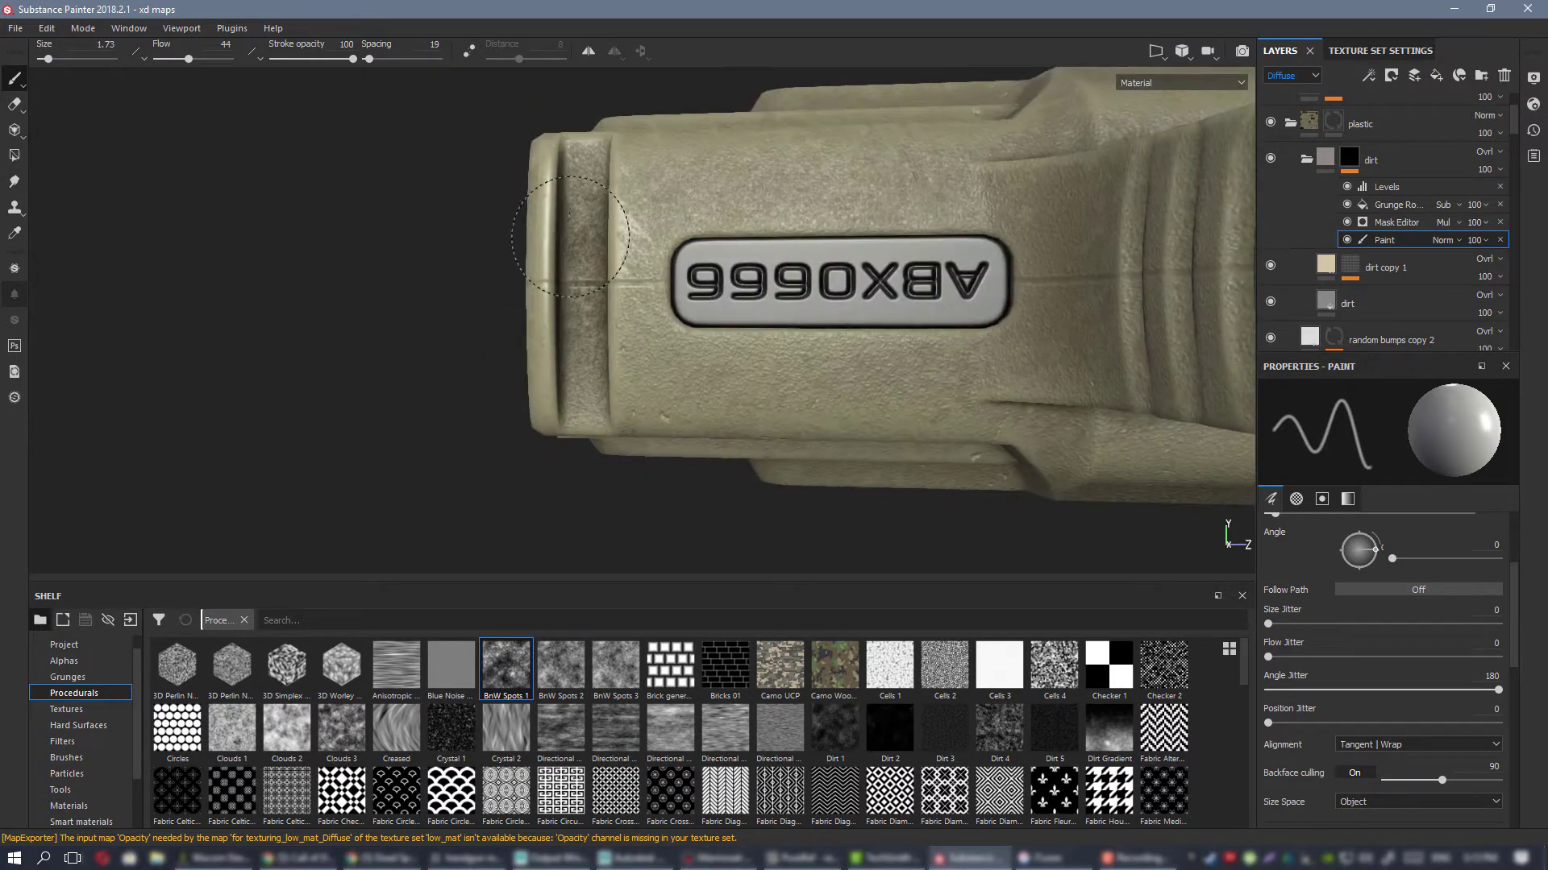
alt+right_drag(637, 250, 612, 230)
Step: Examine the dirt on the front rail and trigger guard, and inspect the whole pistol from a distance
mouse_move(673, 273)
alt+mouse_down()
mouse_move(774, 293)
mouse_move(718, 293)
mouse_move(726, 330)
alt+mouse_up()
alt+right_drag(726, 330, 777, 341)
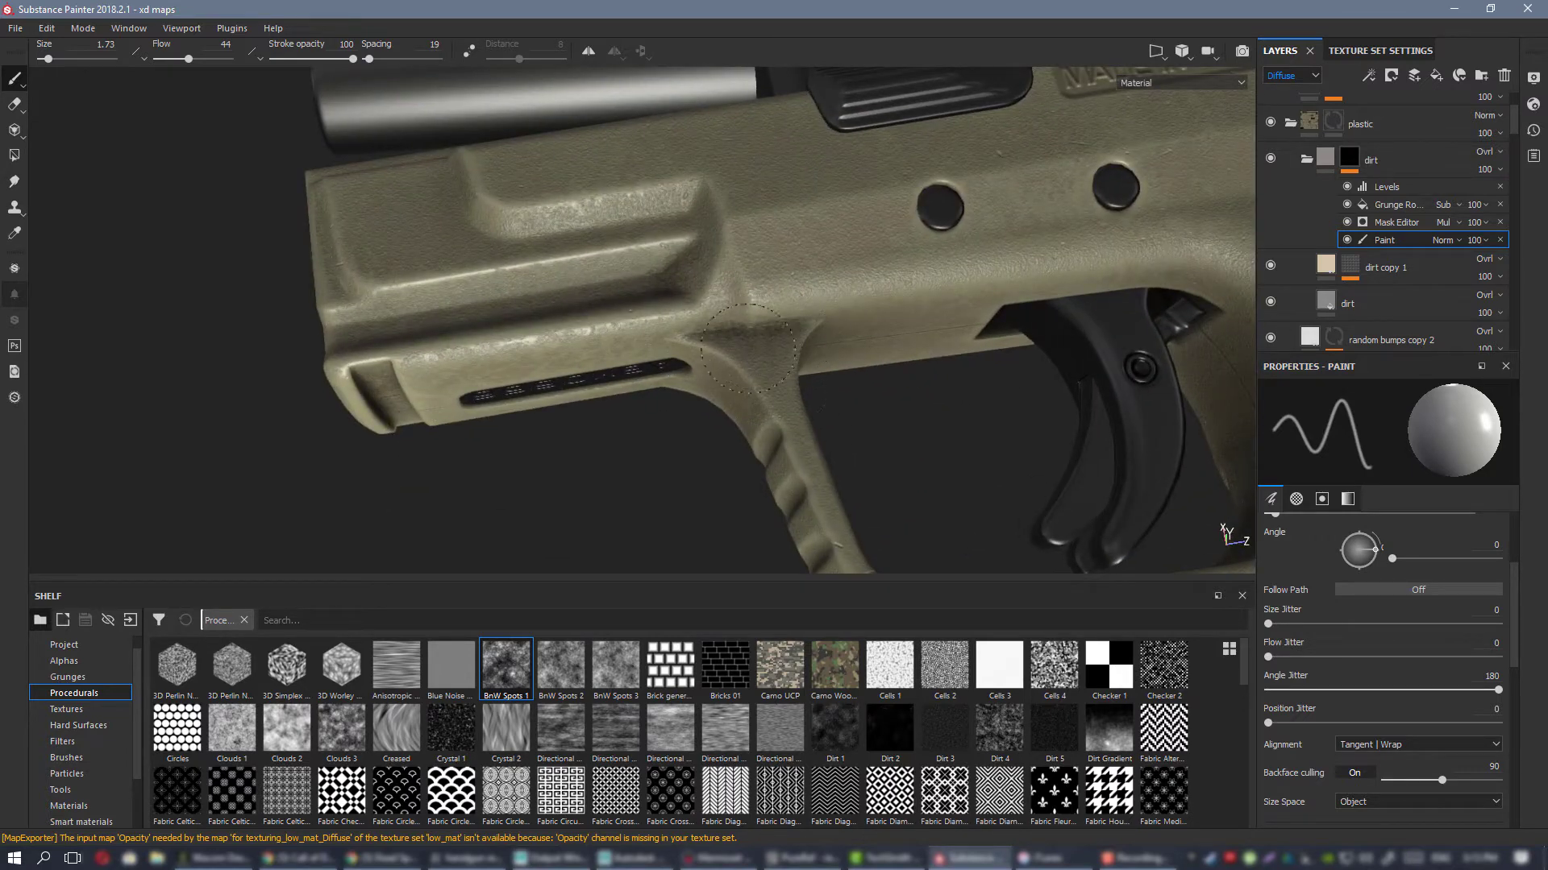
mouse_move(778, 306)
alt+mouse_down()
mouse_move(1182, 124)
mouse_move(636, 215)
mouse_move(370, 314)
mouse_move(519, 503)
alt+mouse_up()
alt+right_drag(519, 503, 604, 290)
alt+drag(604, 291, 621, 210)
alt+middle_drag(1047, 346, 707, 296)
alt+drag(753, 330, 626, 388)
key(f)
alt+right_drag(626, 388, 659, 511)
alt+middle_drag(659, 511, 704, 395)
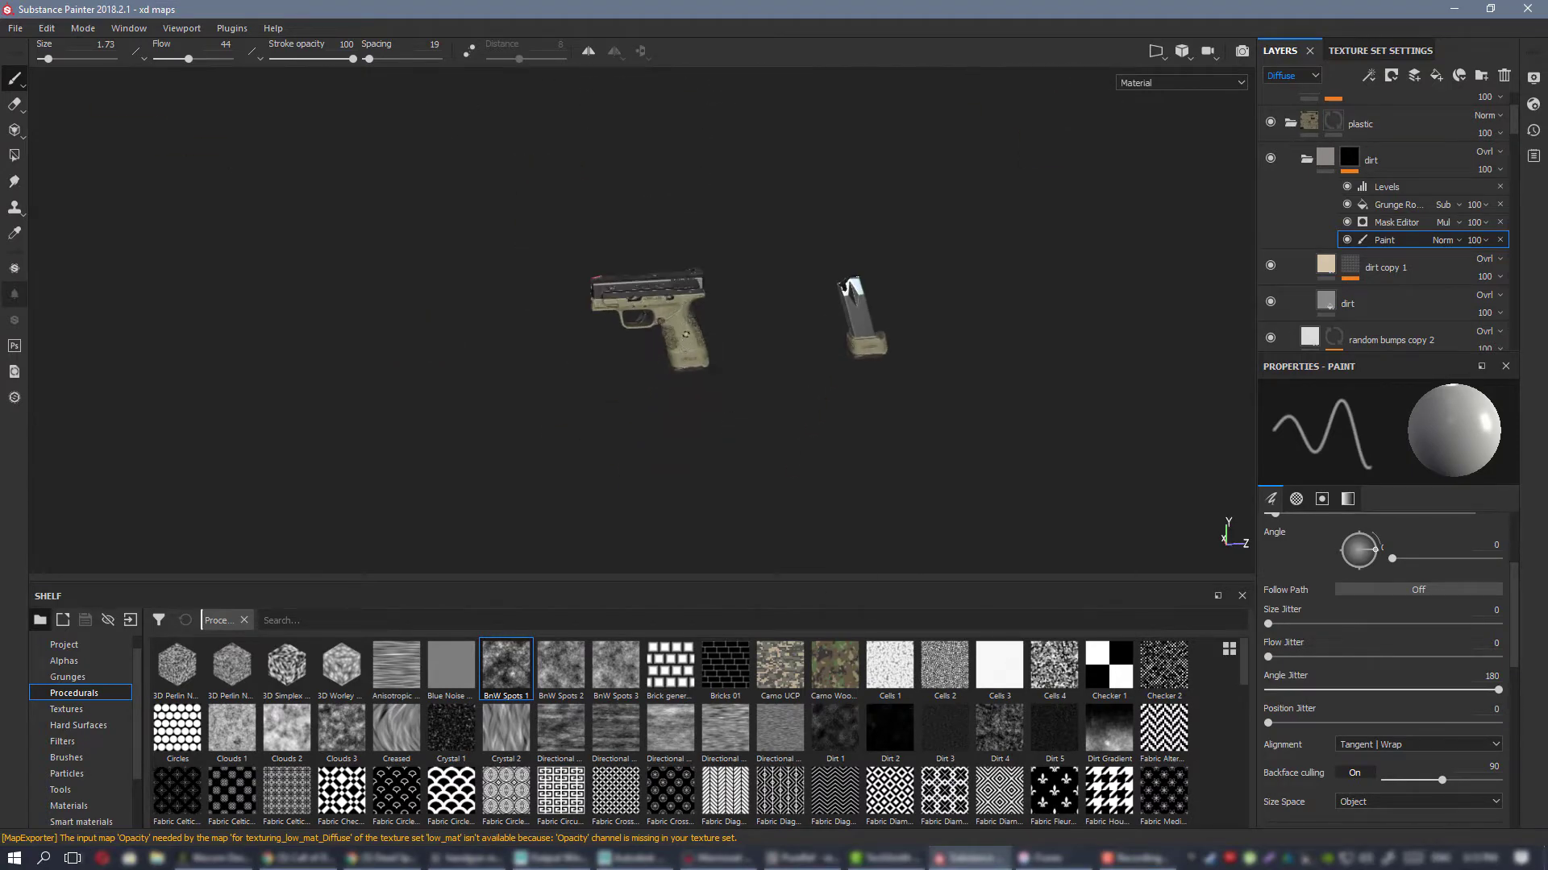
Step: Paint dirt into the recessed number plate on the magazine base at a flow of 44
alt+right_drag(661, 347, 676, 241)
alt+middle_drag(676, 241, 652, 32)
alt+right_drag(612, 201, 690, 325)
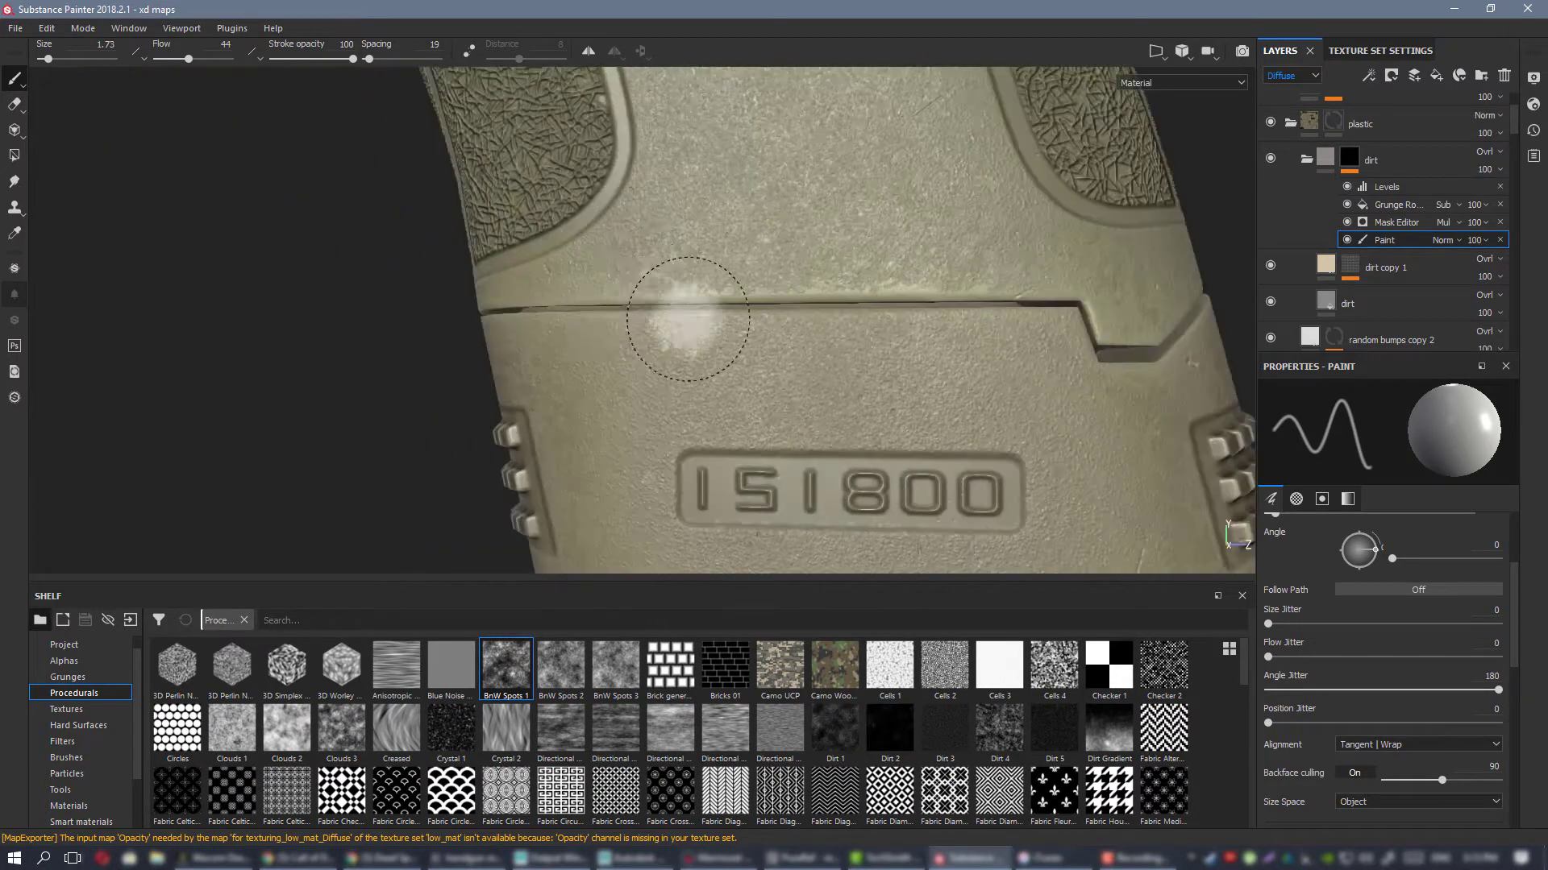
alt+middle_drag(691, 325, 582, 113)
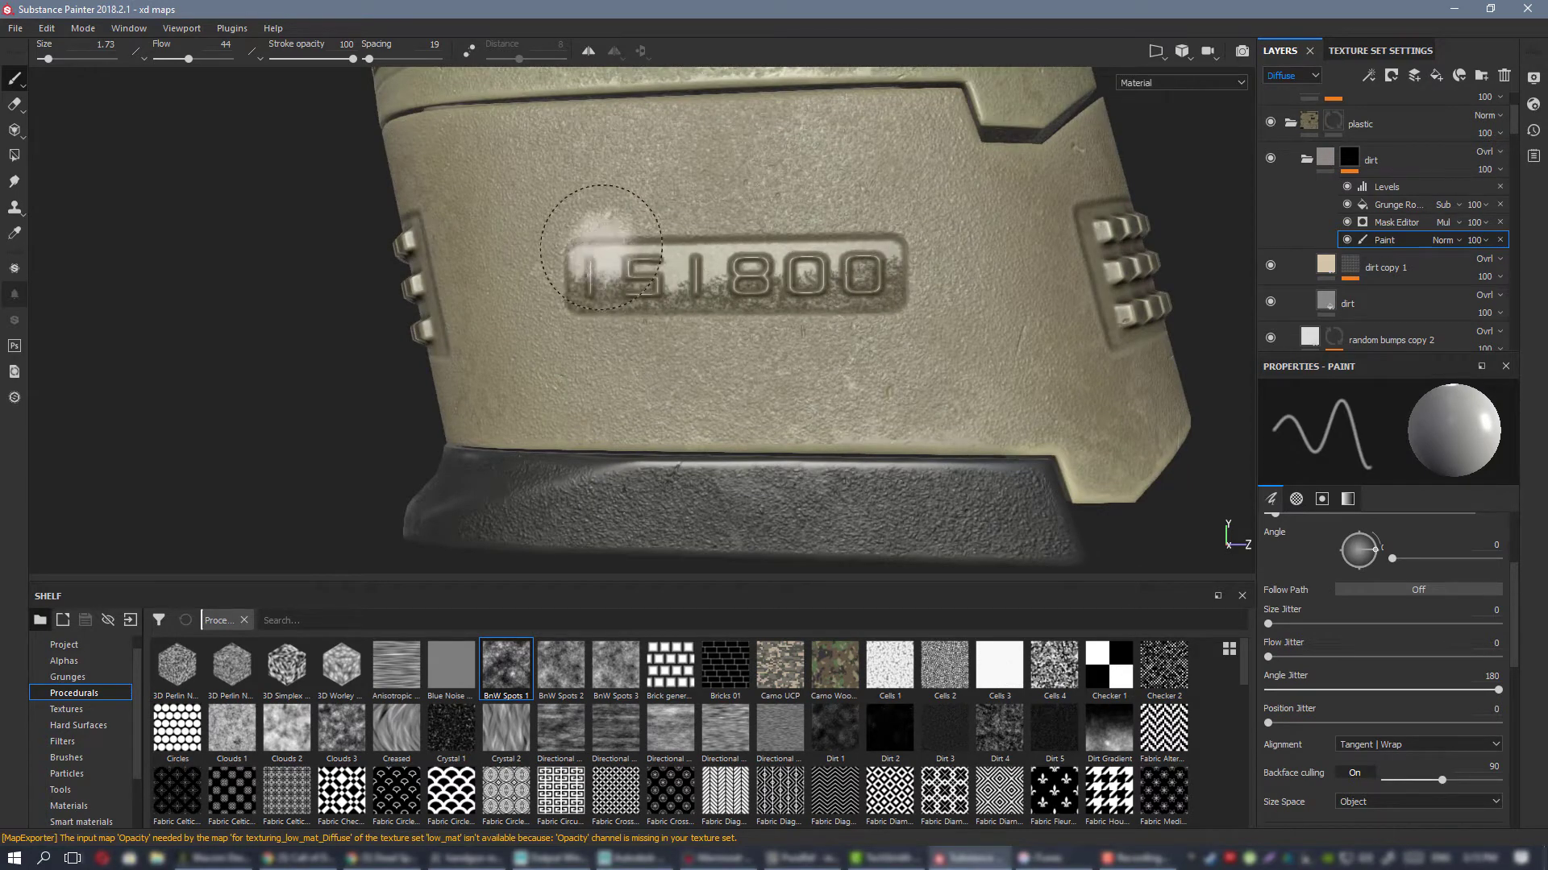
drag(568, 266, 620, 271)
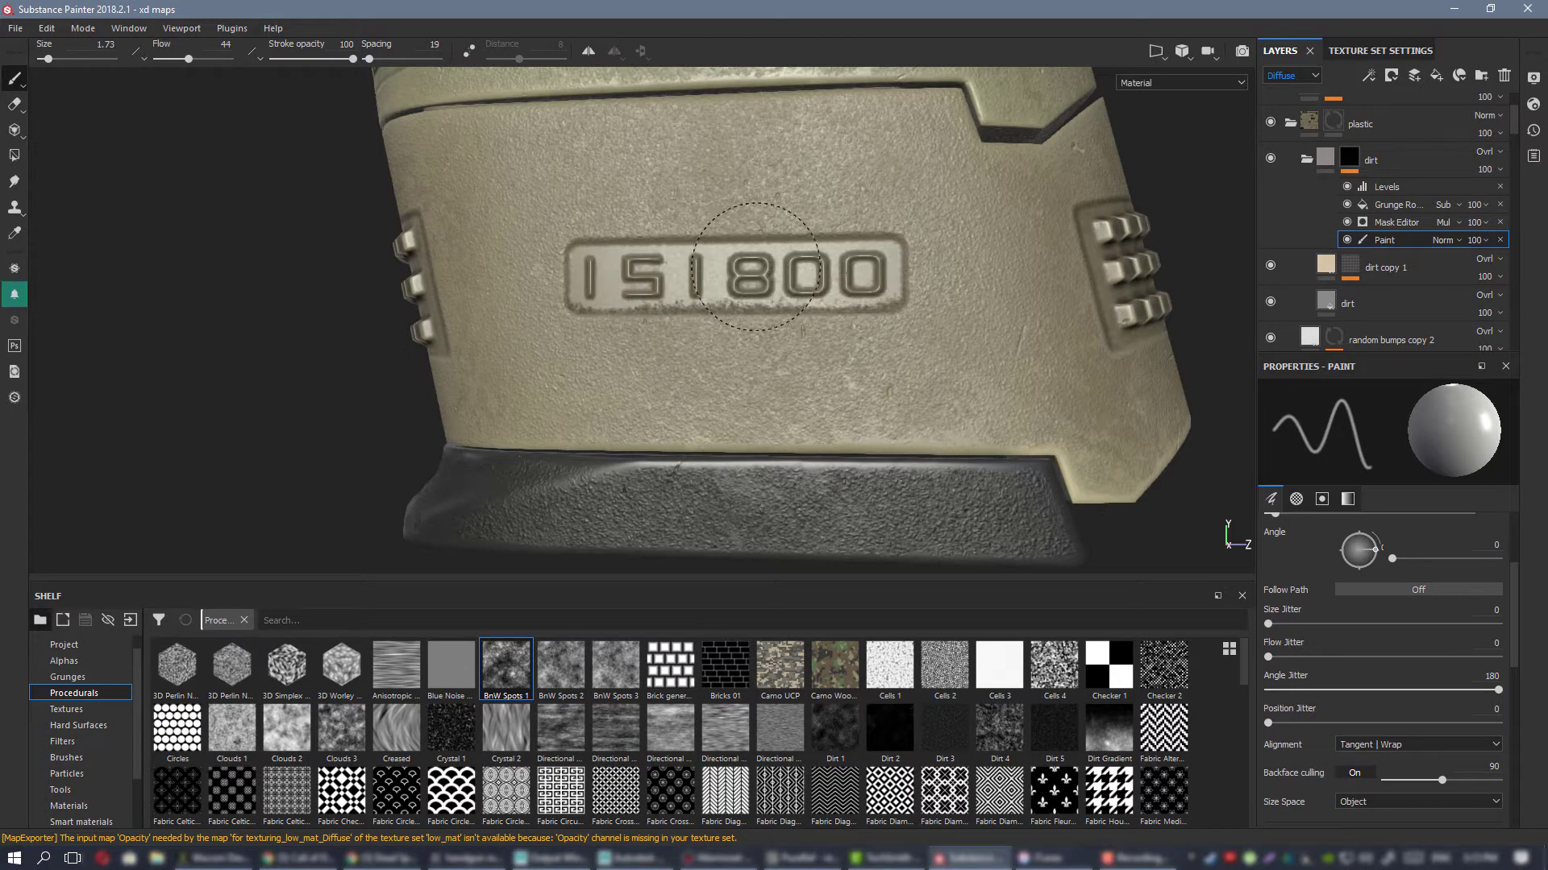
click(15, 297)
Step: Paint dirt around the ends of the raised ribs on the narrow side of the magazine base
alt+drag(339, 291, 562, 170)
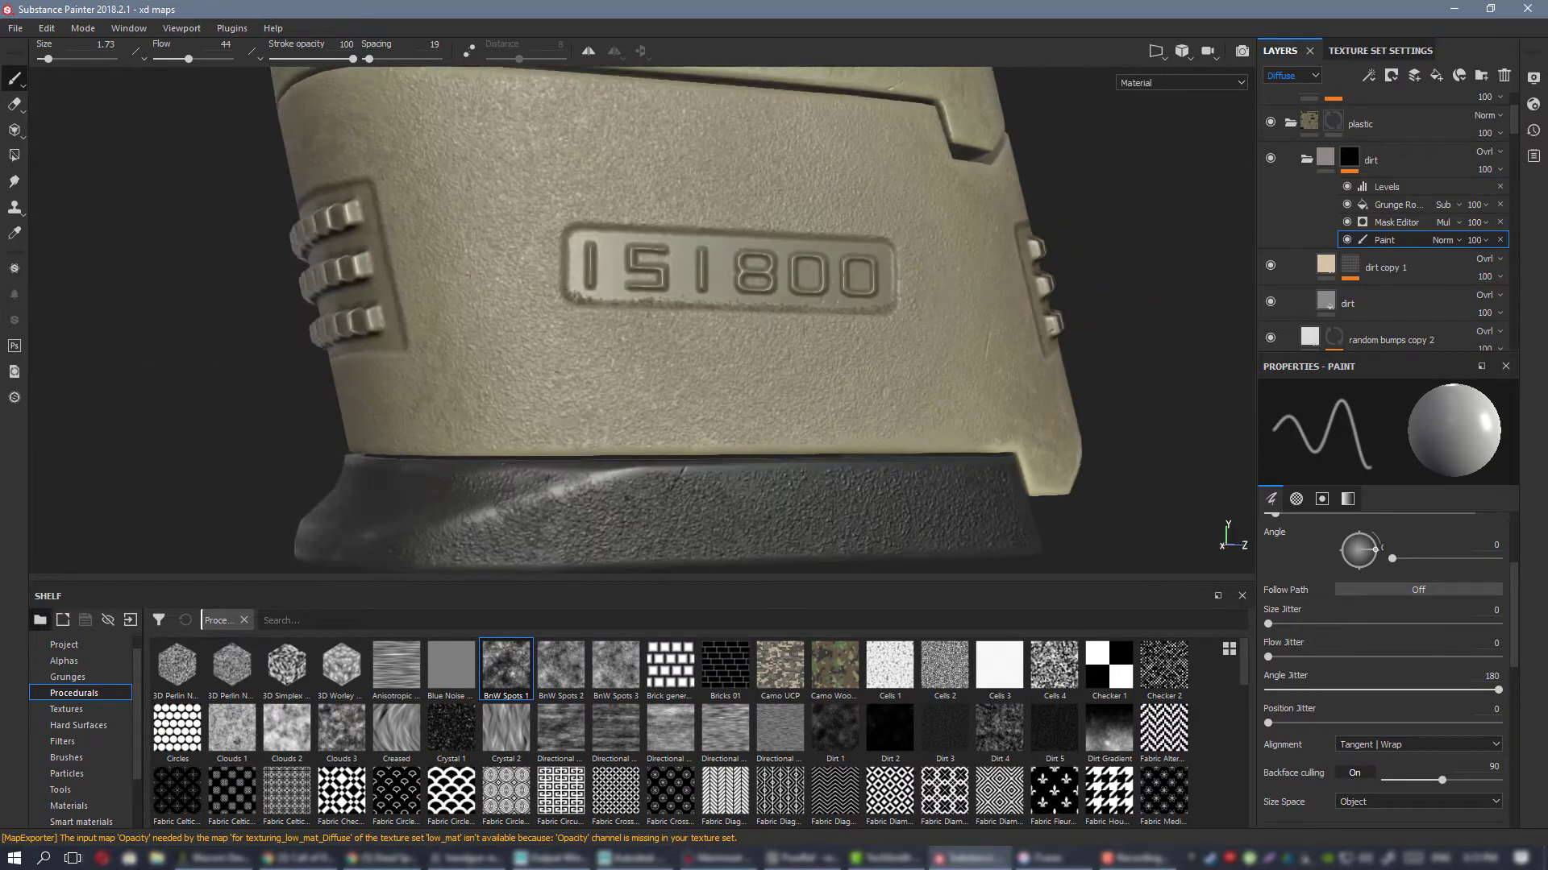
alt+right_drag(562, 169, 613, 250)
mouse_move(613, 250)
alt+middle_down()
mouse_move(588, 279)
mouse_move(671, 348)
alt+middle_up()
alt+drag(671, 348, 641, 360)
alt+drag(520, 358, 843, 266)
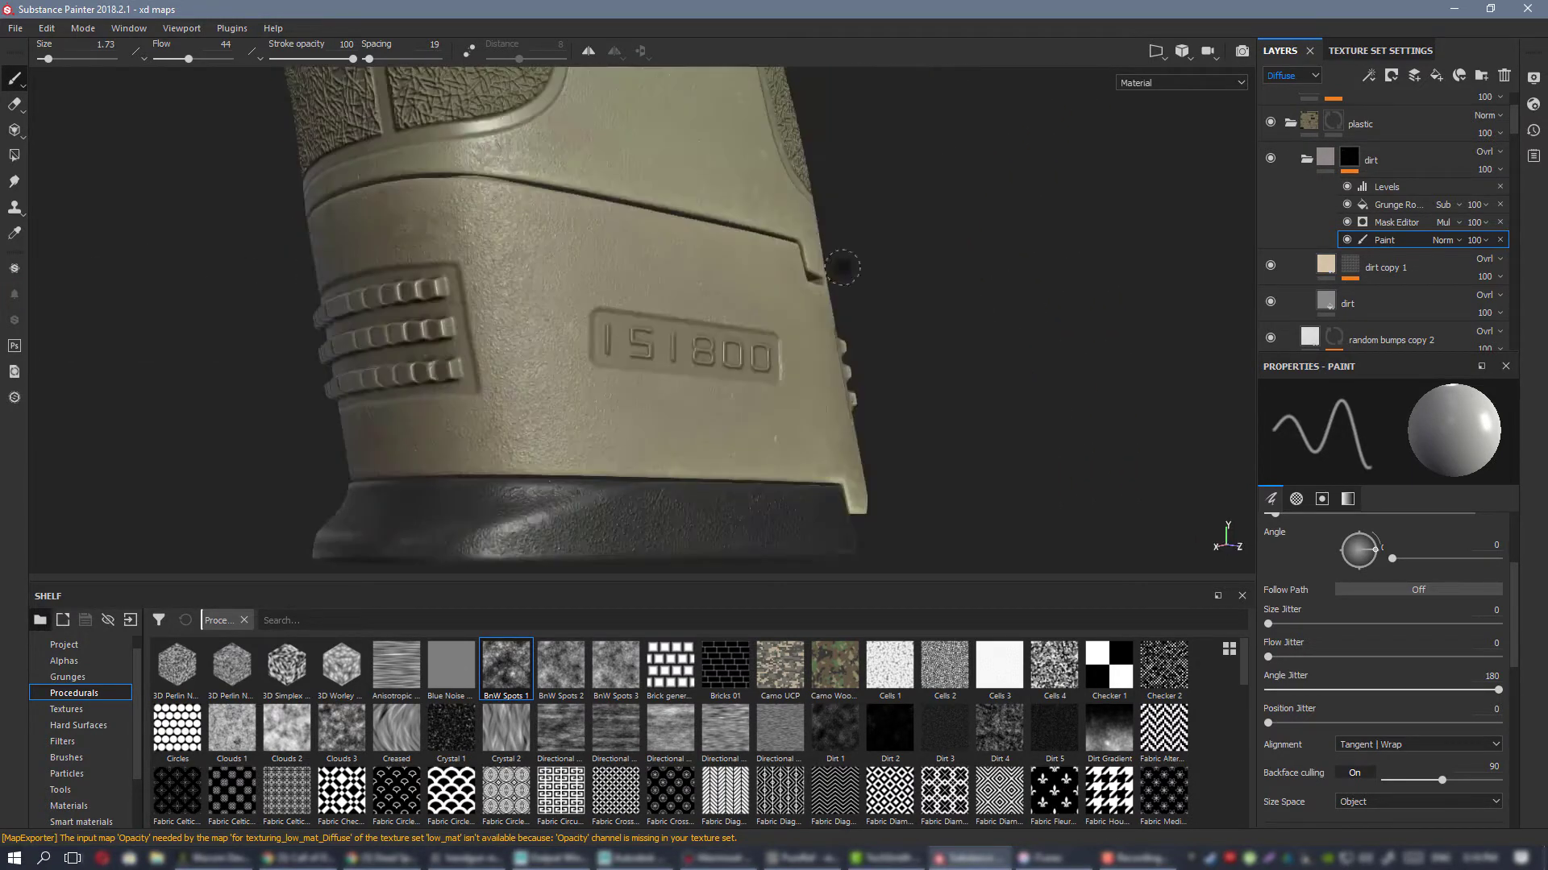
alt+middle_drag(484, 300, 718, 259)
alt+drag(718, 258, 1019, 298)
alt+right_drag(870, 300, 912, 301)
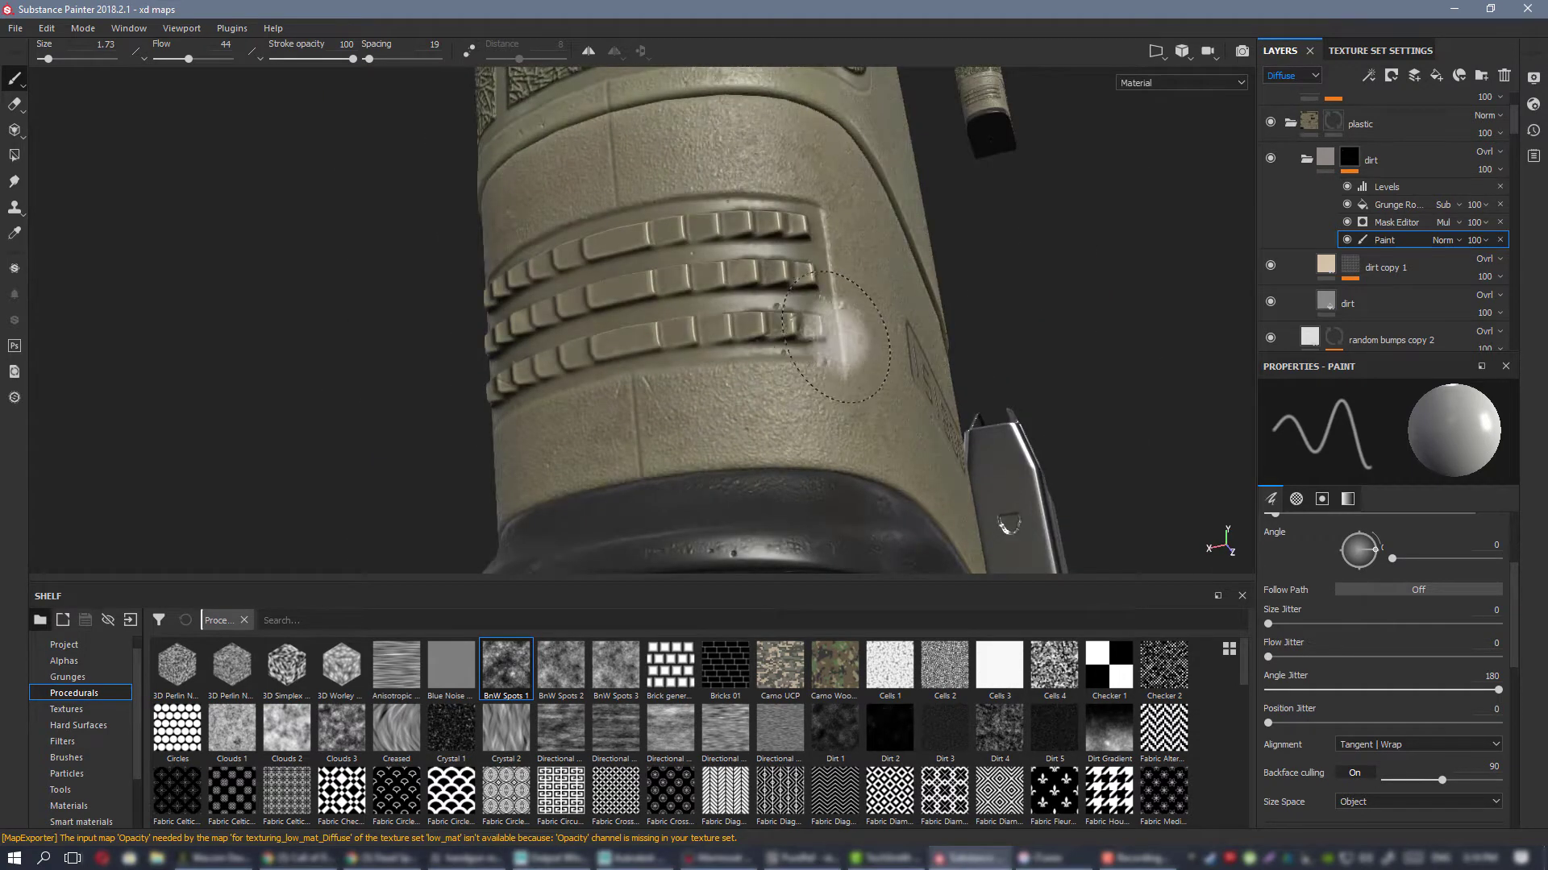
click(828, 348)
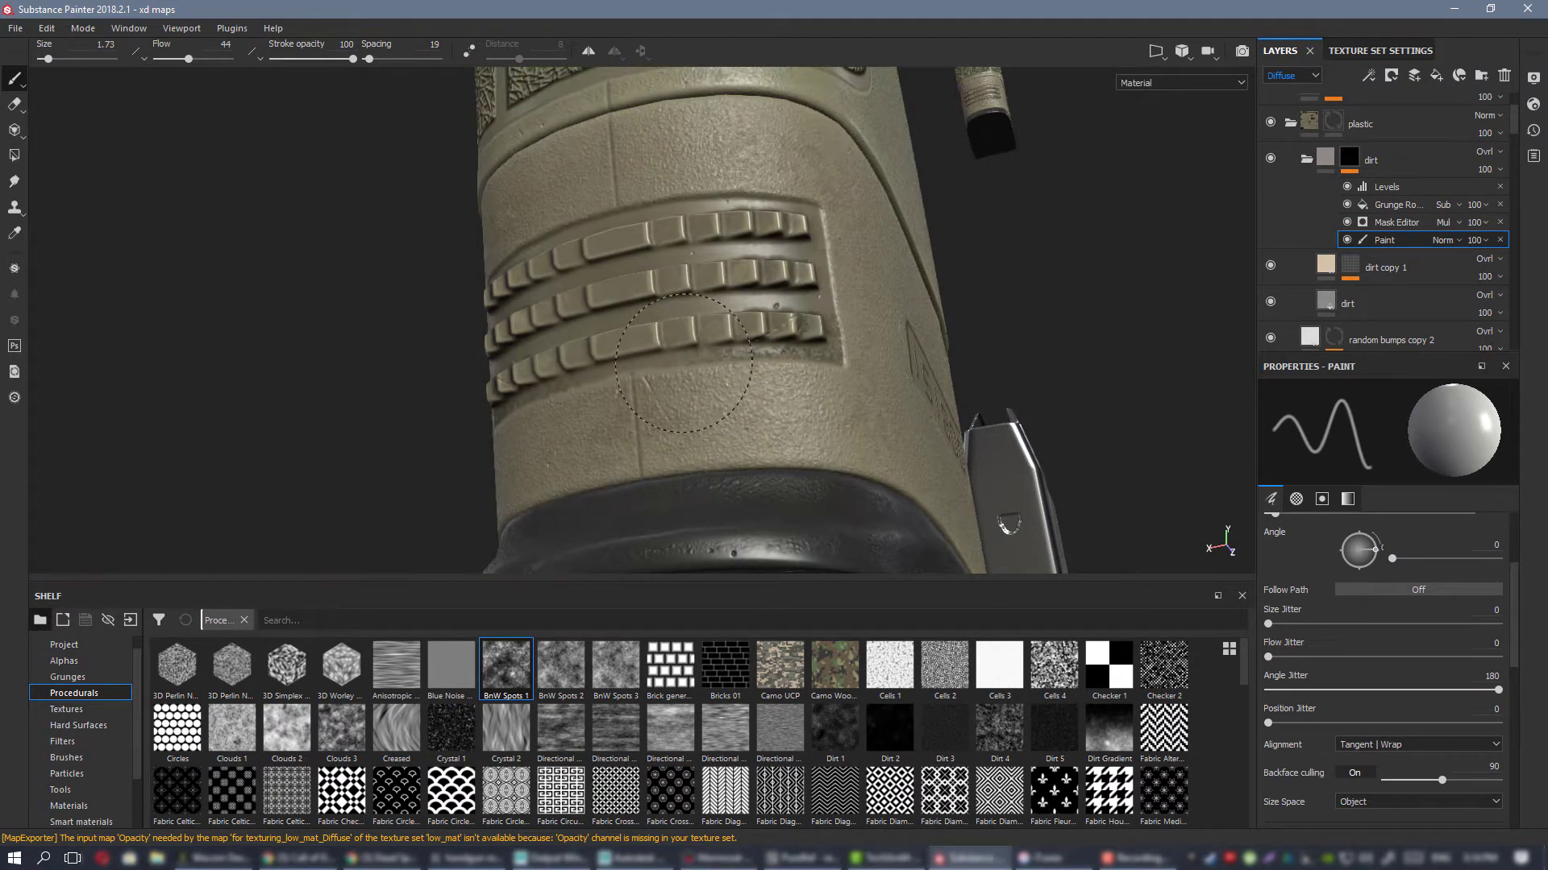
Step: Build up the dirt in the gaps between the magazine base's ribs and undo the last stroke
mouse_move(803, 365)
alt+mouse_down()
mouse_move(723, 322)
mouse_move(605, 329)
alt+mouse_up()
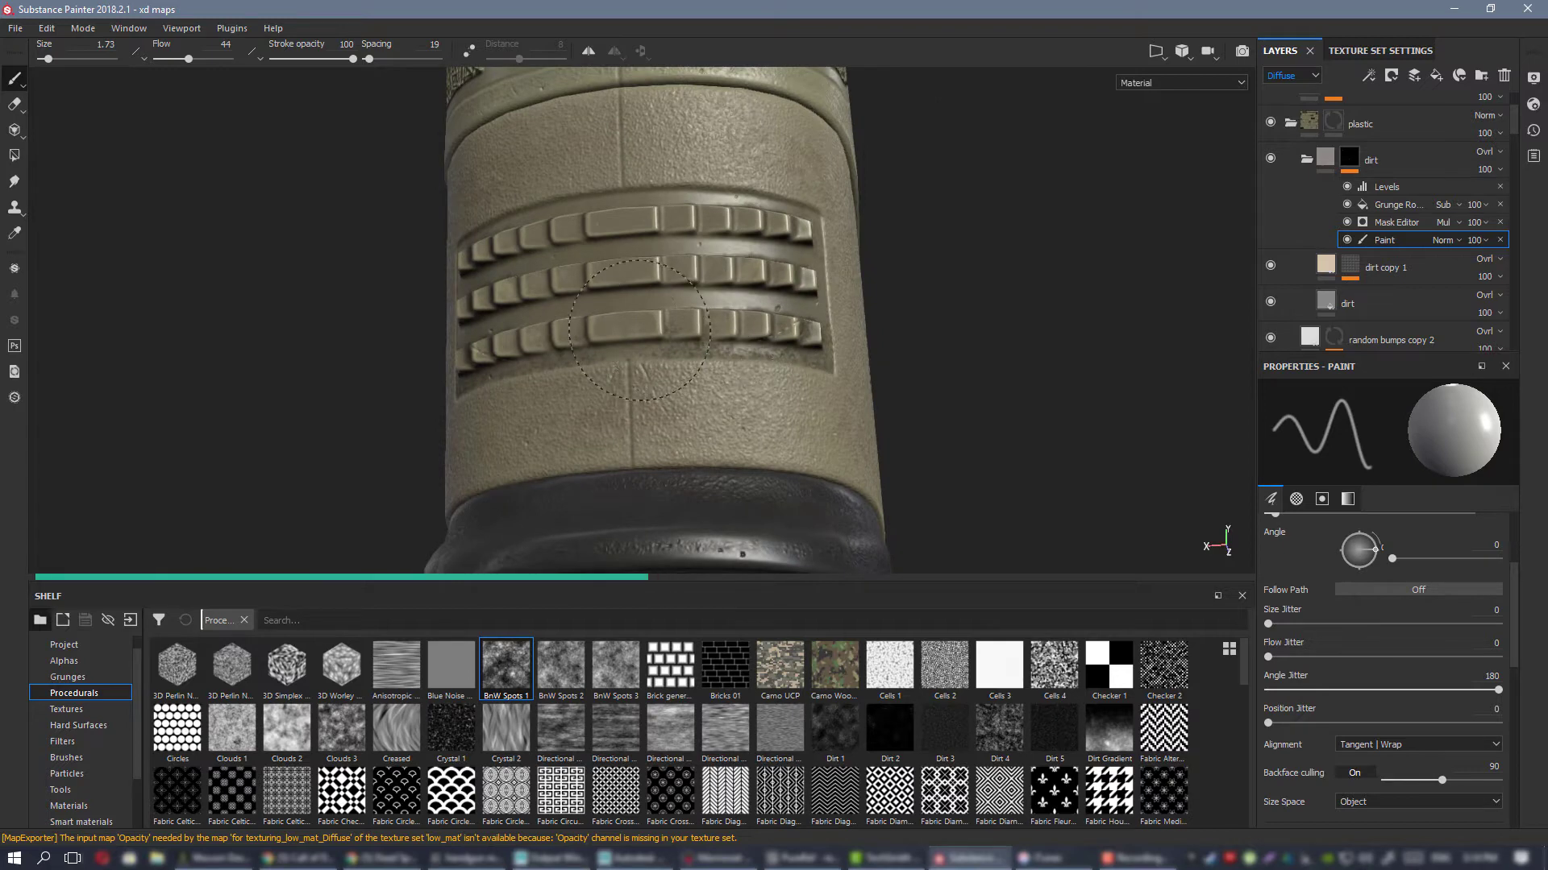
mouse_move(908, 256)
alt+mouse_down()
mouse_move(782, 320)
mouse_move(846, 387)
mouse_move(1079, 548)
alt+mouse_up()
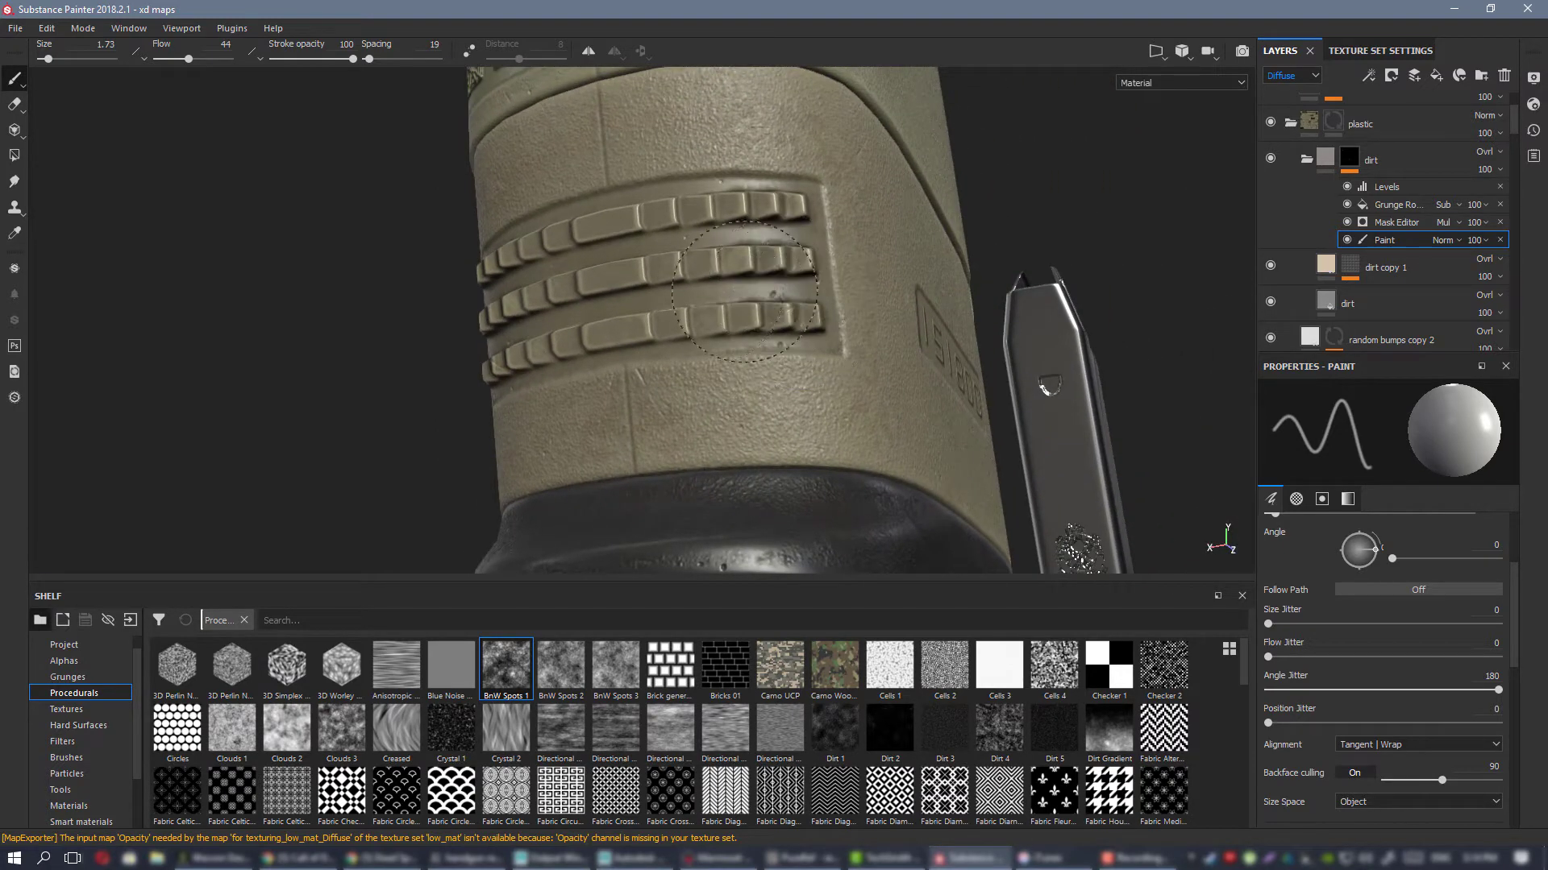
mouse_move(744, 291)
mouse_down()
mouse_move(596, 311)
mouse_move(838, 302)
mouse_move(782, 308)
mouse_up()
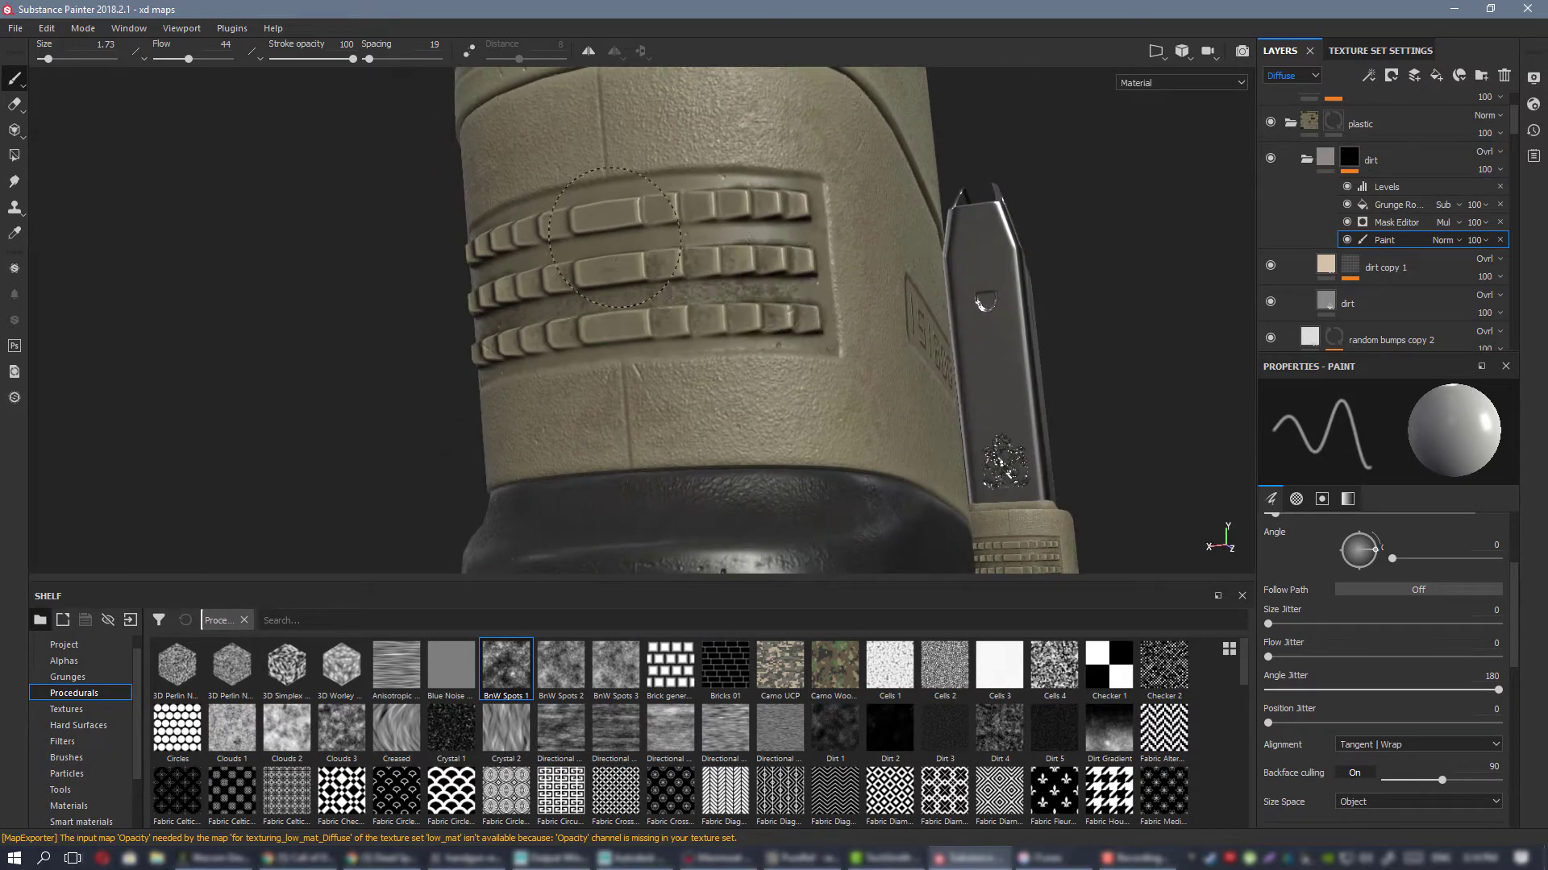
mouse_move(737, 241)
alt+mouse_down()
mouse_move(742, 436)
mouse_move(835, 293)
alt+mouse_up()
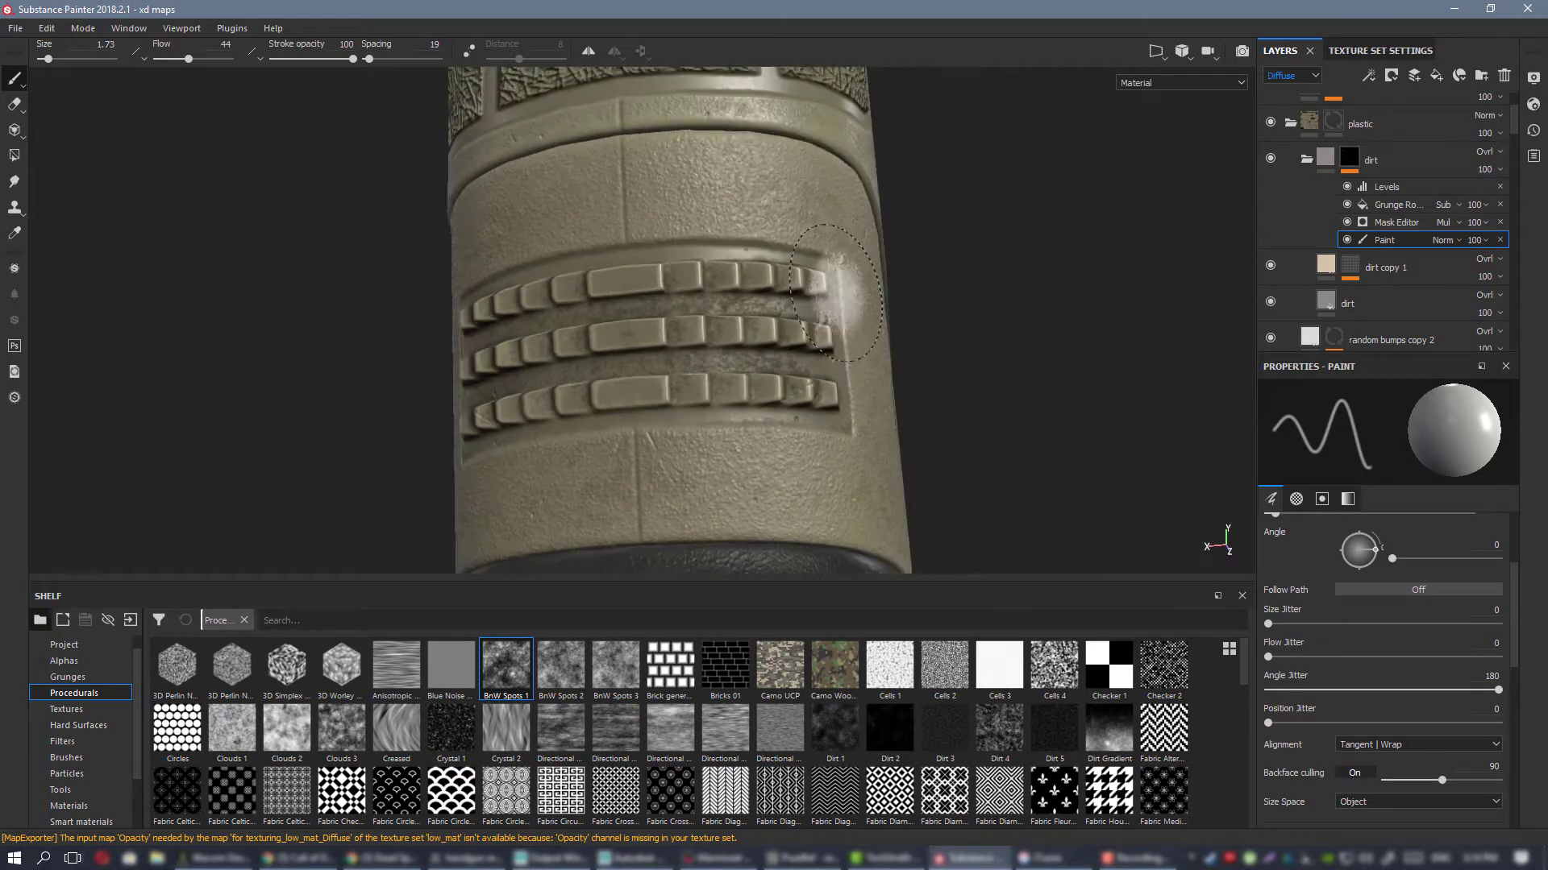
mouse_move(724, 269)
mouse_down()
mouse_move(604, 322)
mouse_move(612, 310)
mouse_move(604, 375)
mouse_up()
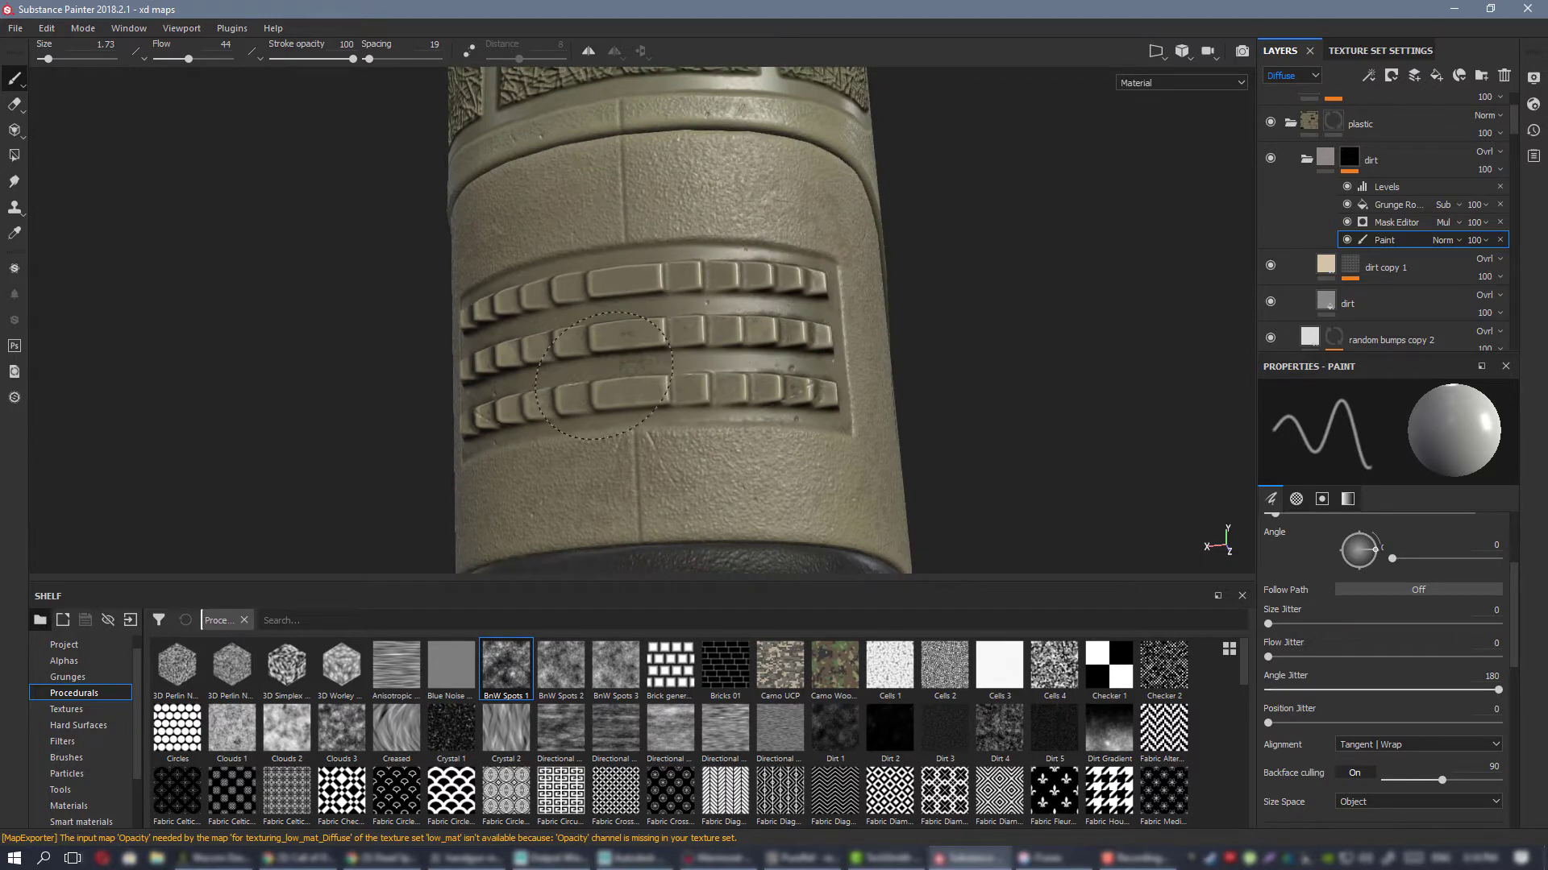
key(ctrl+z)
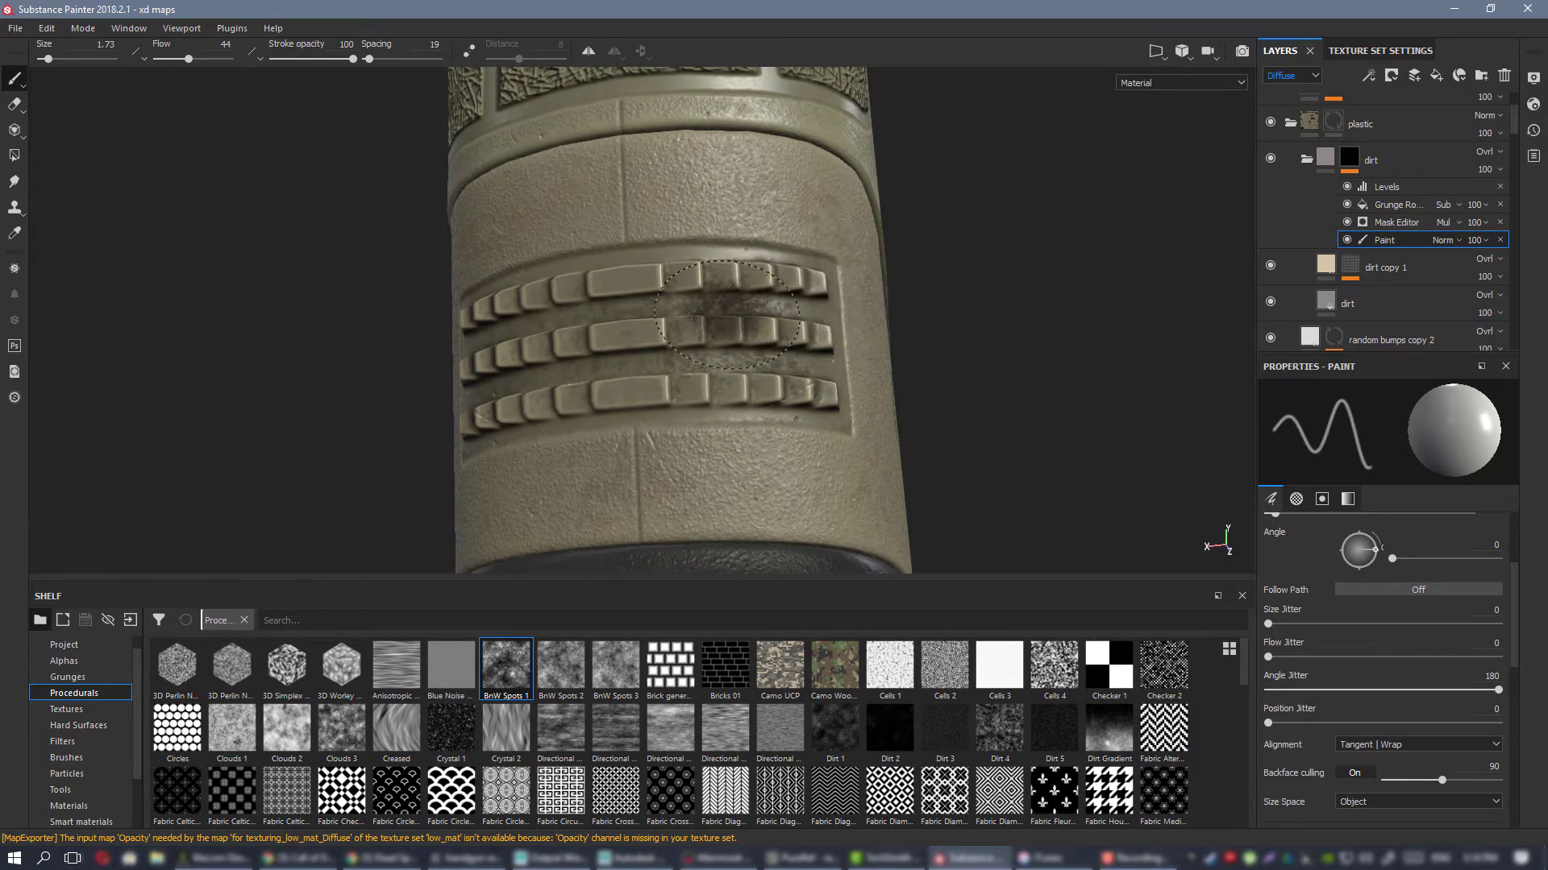
Step: Touch up the dirt between the ribs with the brush flow lowered to 9 and the size reduced to 0.74
ctrl+drag(752, 328, 695, 328)
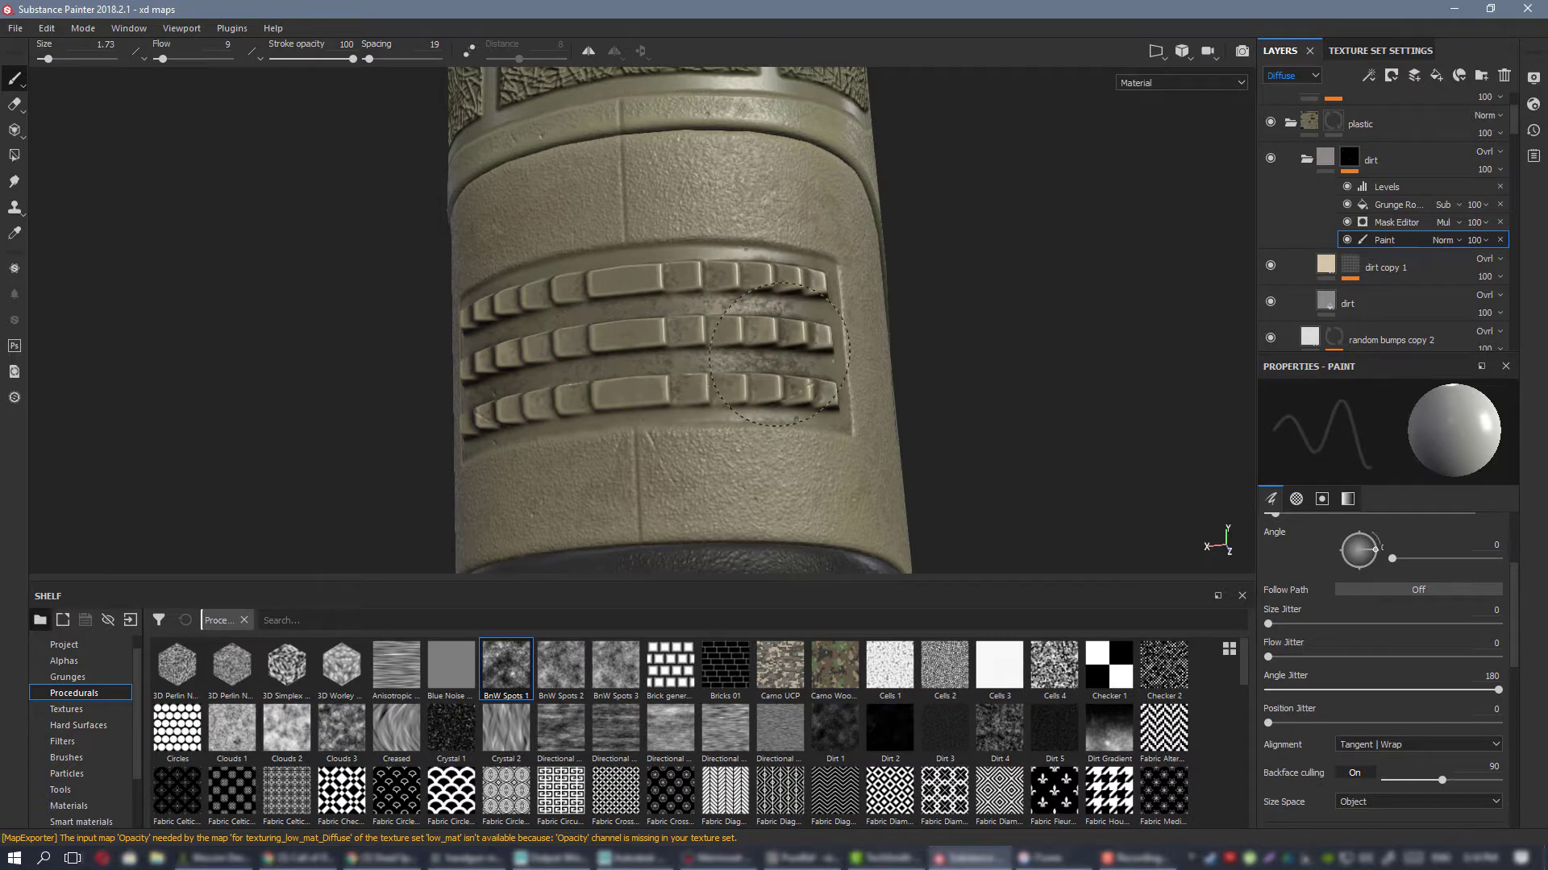
mouse_move(779, 355)
alt+mouse_down()
mouse_move(970, 379)
mouse_move(685, 367)
alt+mouse_up()
alt+right_drag(685, 367, 717, 355)
alt+drag(653, 348, 713, 344)
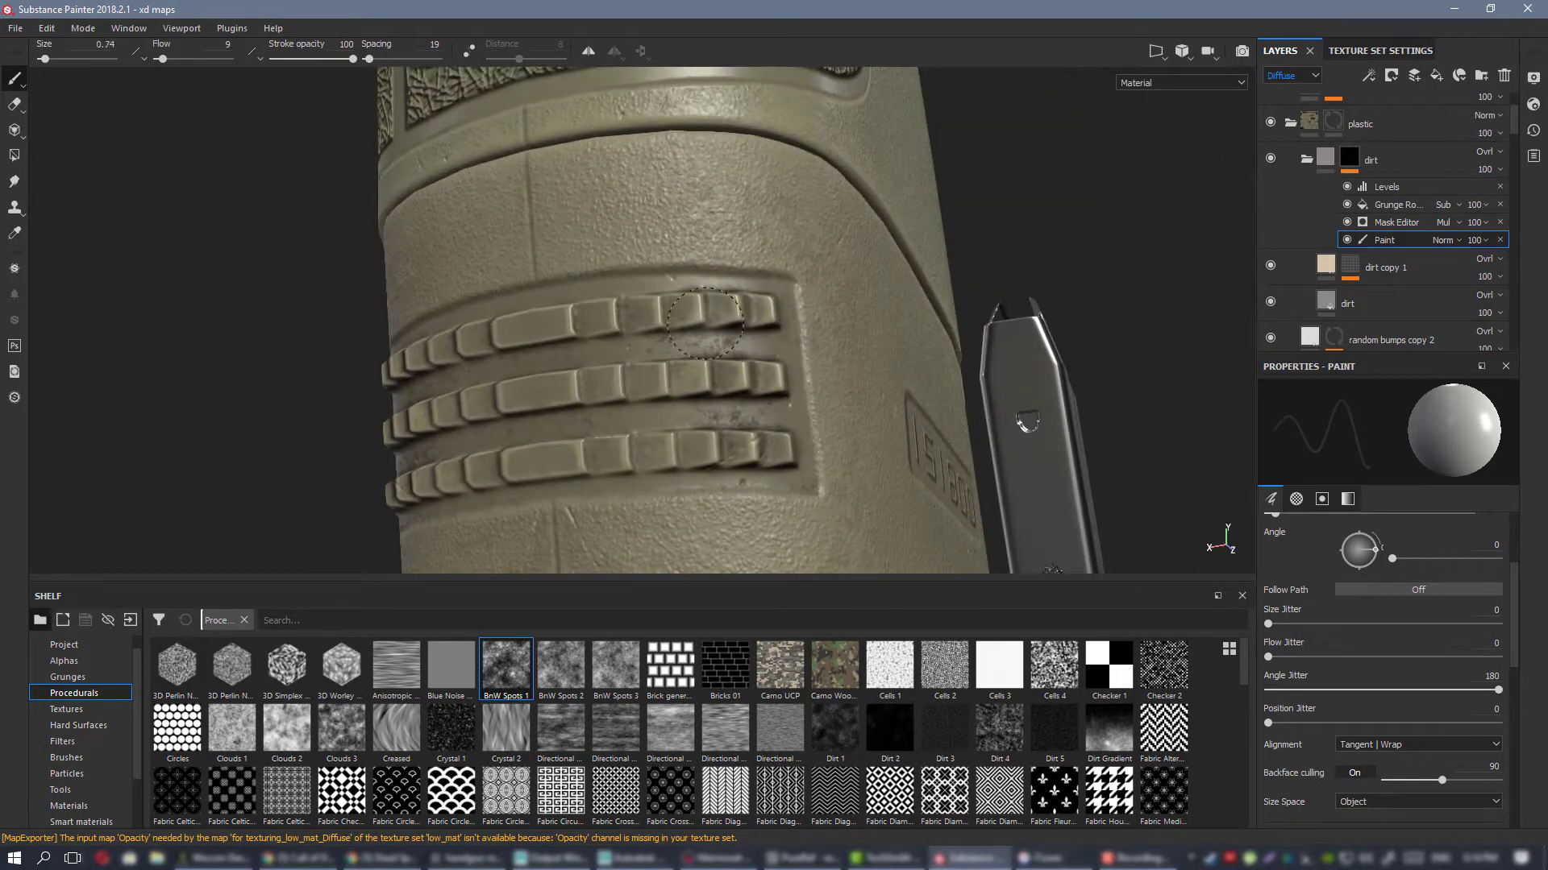
shift+click(532, 355)
Step: Paint dirt around the ends of the magazine base's ribs at brush size 0.38 and flow 86, and switch the brush to erasing
mouse_move(809, 351)
alt+mouse_down()
mouse_move(565, 336)
mouse_move(473, 355)
alt+mouse_up()
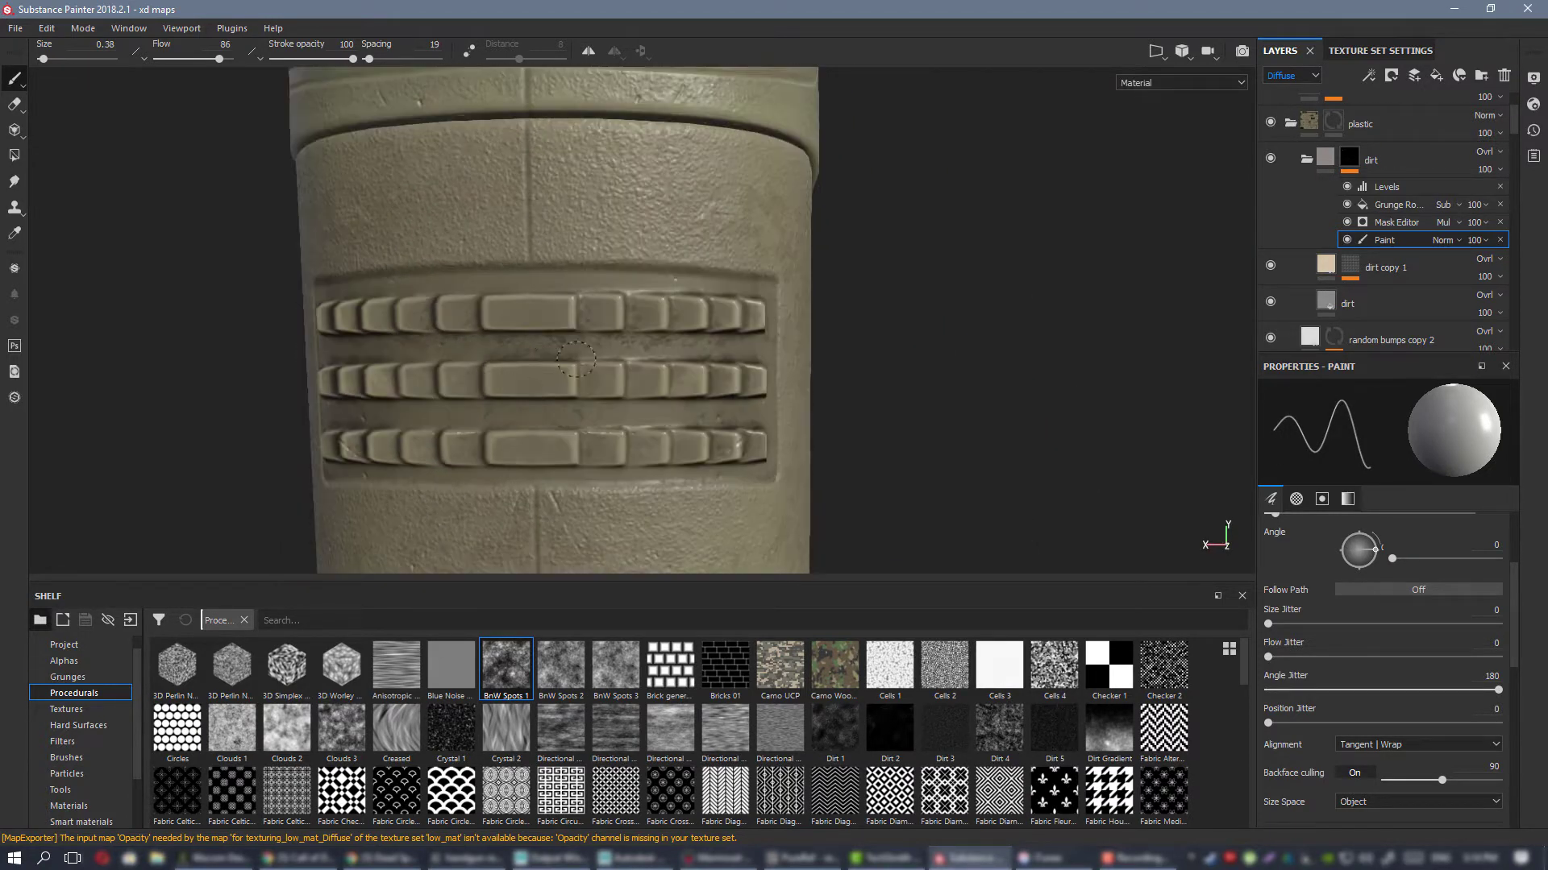
alt+drag(765, 355, 763, 320)
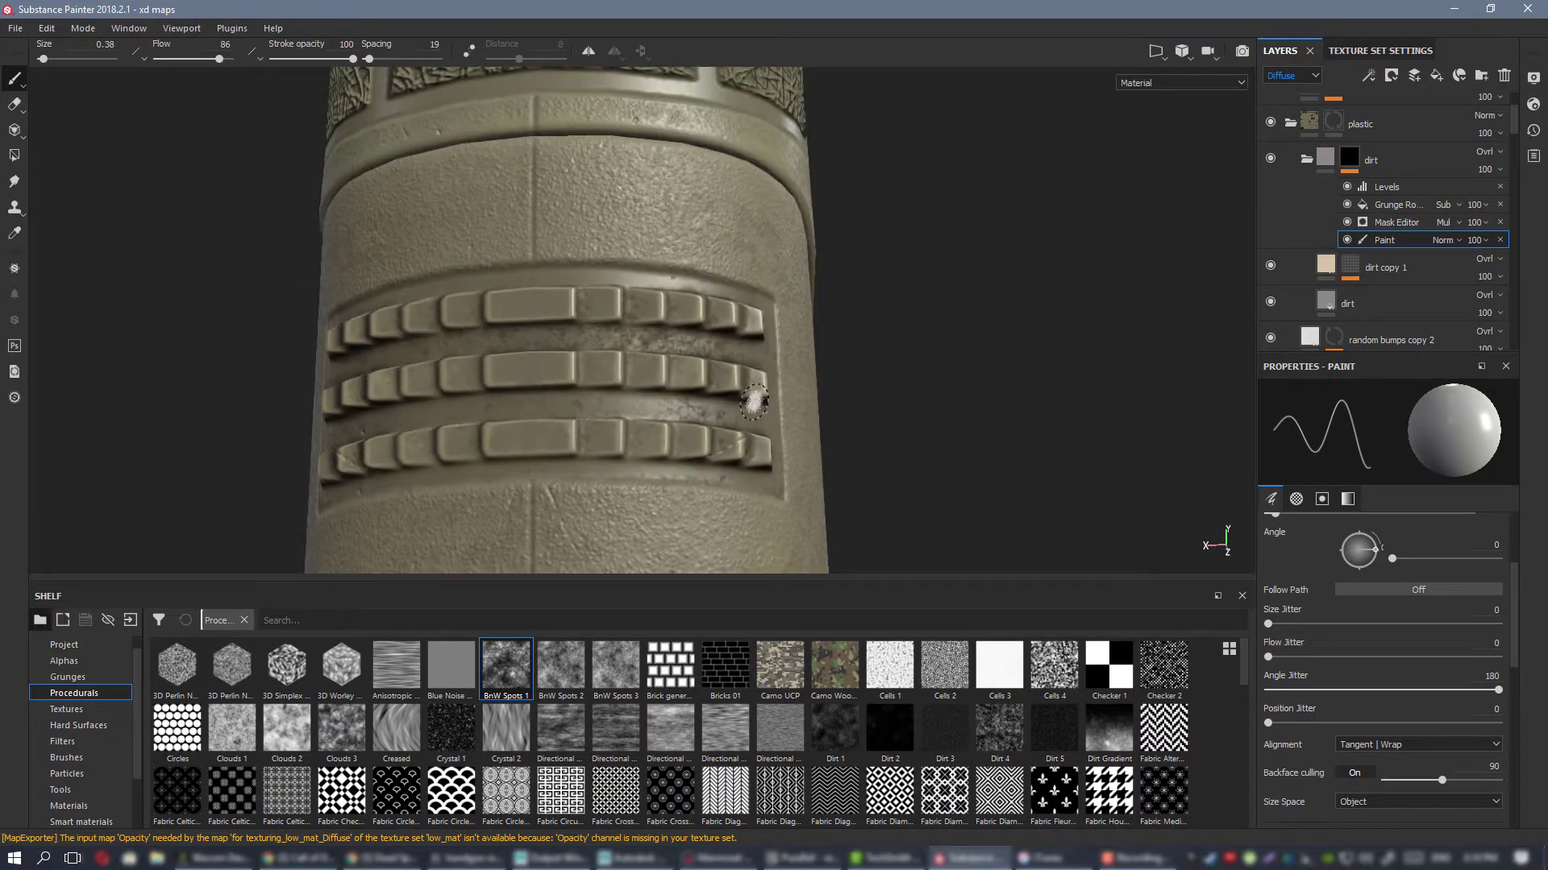
mouse_move(757, 398)
mouse_down()
mouse_move(477, 414)
mouse_move(586, 442)
mouse_up()
key(x)
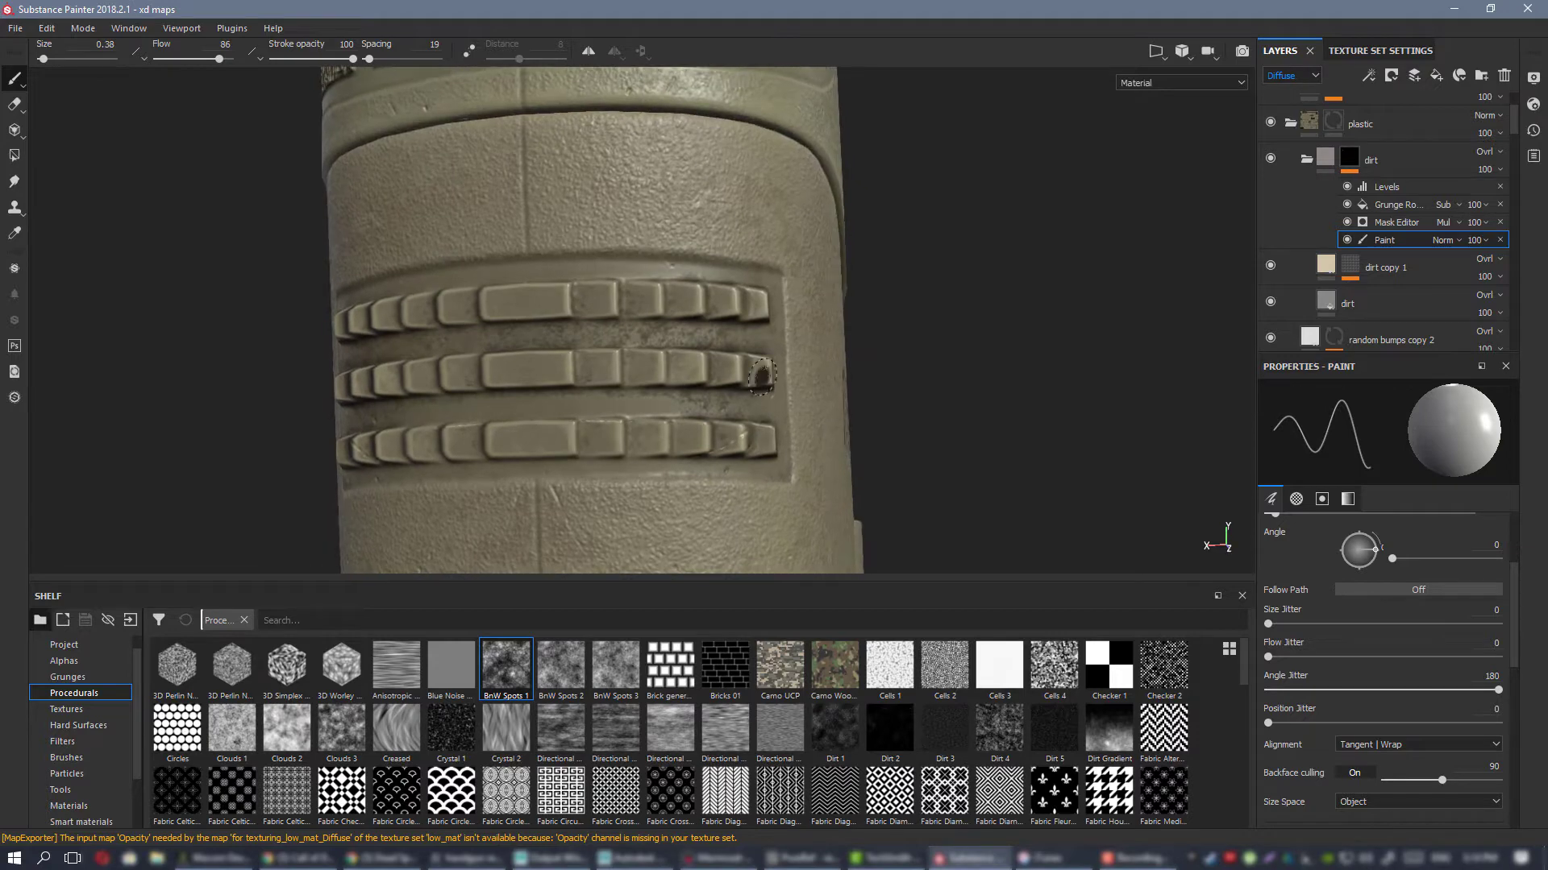
mouse_move(788, 462)
alt+mouse_down()
mouse_move(539, 321)
mouse_move(656, 269)
mouse_move(908, 249)
mouse_move(894, 274)
alt+mouse_up()
alt+right_drag(895, 274, 951, 266)
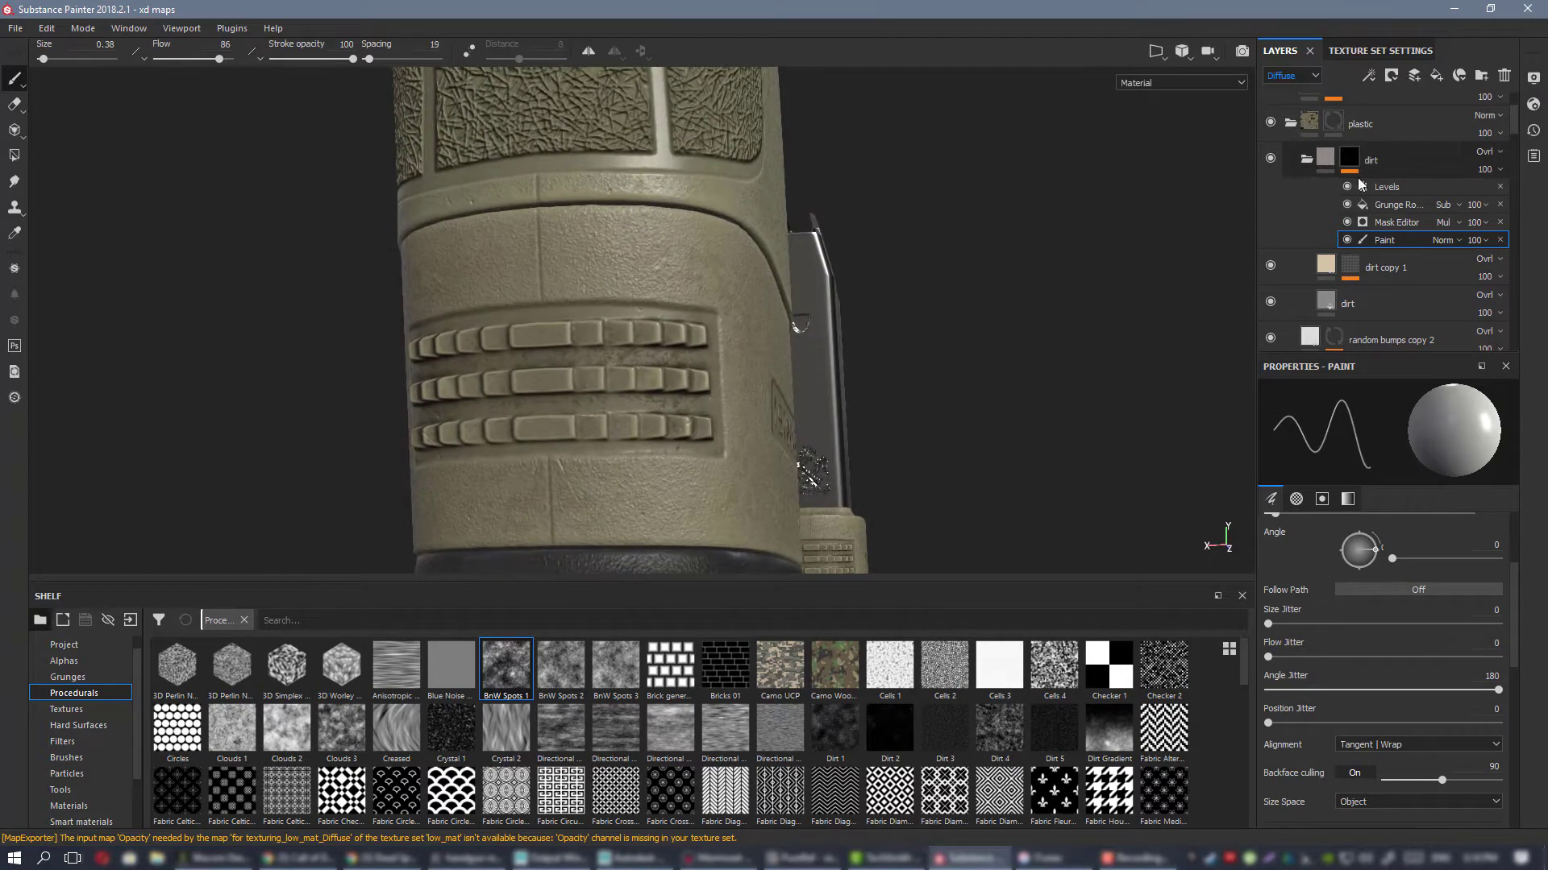
Step: Duplicate the dirt markings layer and rename the copy "dirt markings stronger"
scroll(1386, 200, down, 5)
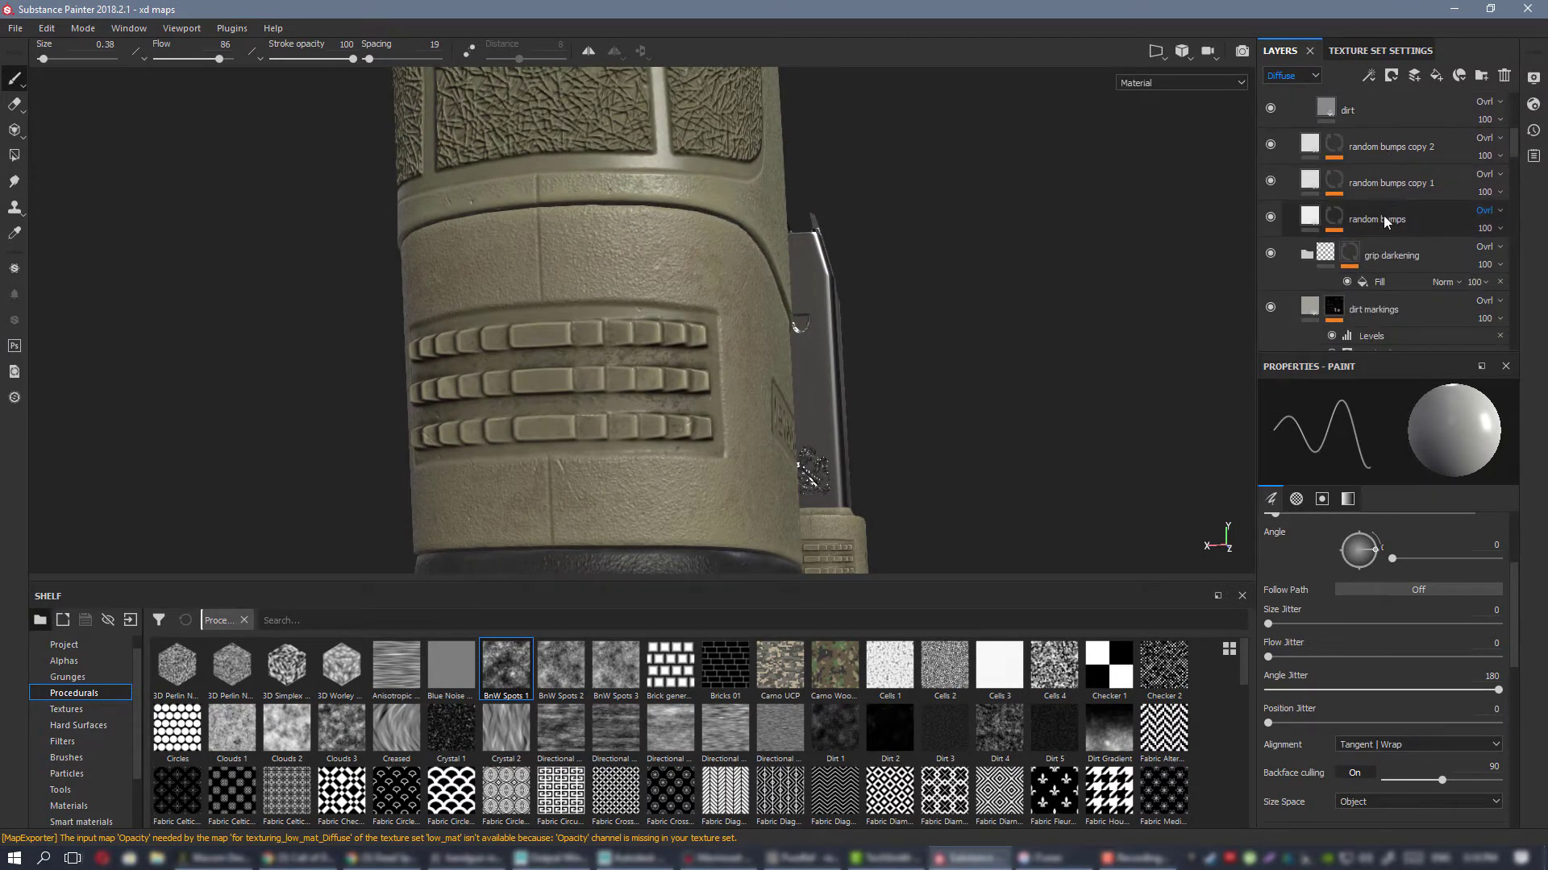
scroll(1381, 229, down, 1)
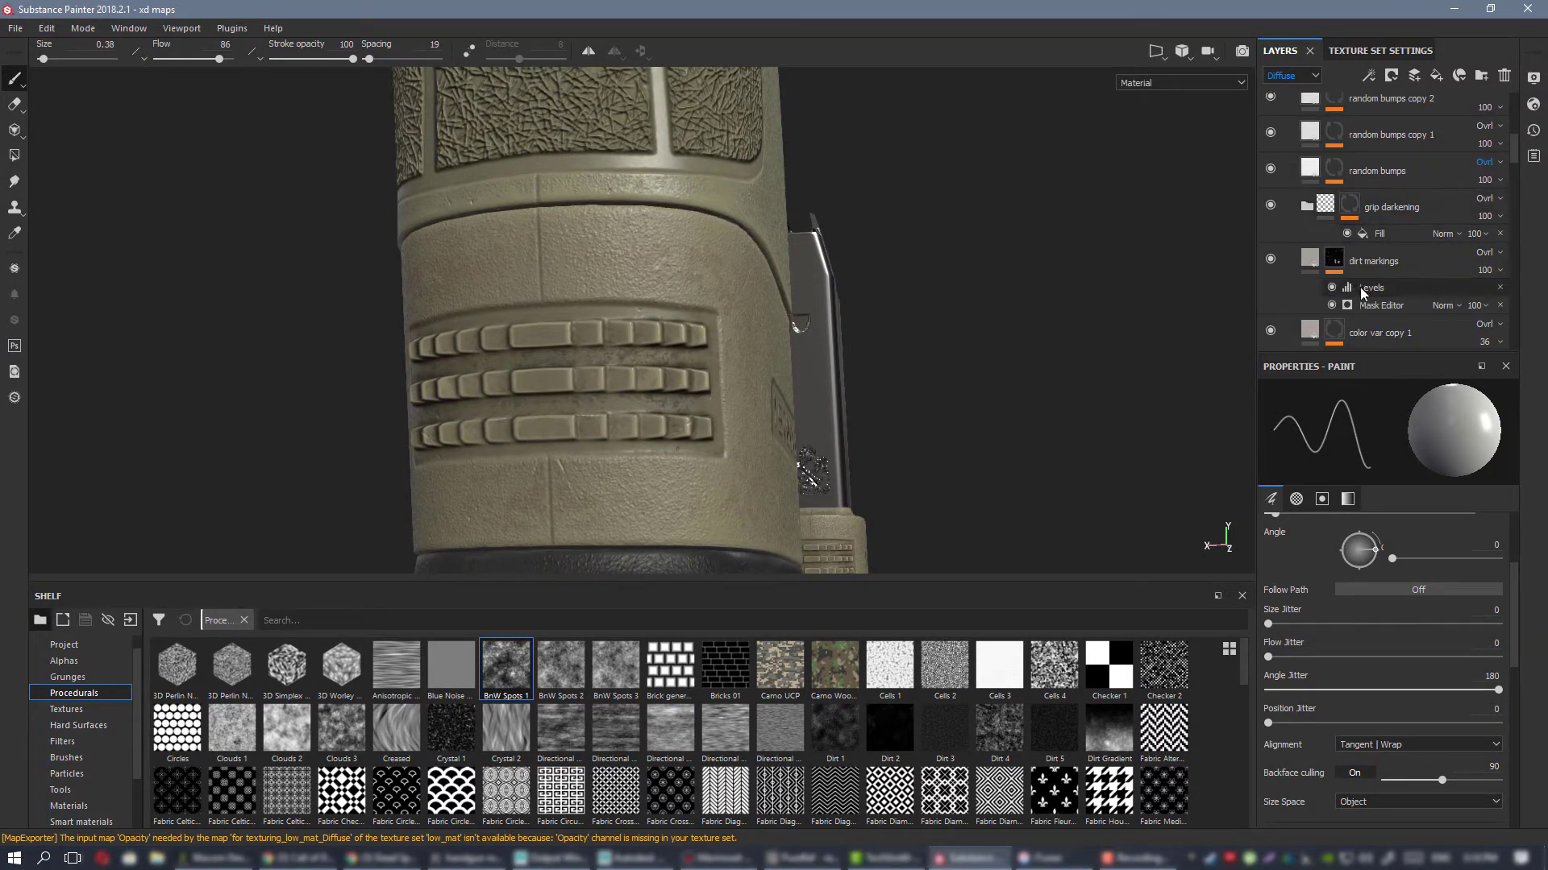
click(1269, 261)
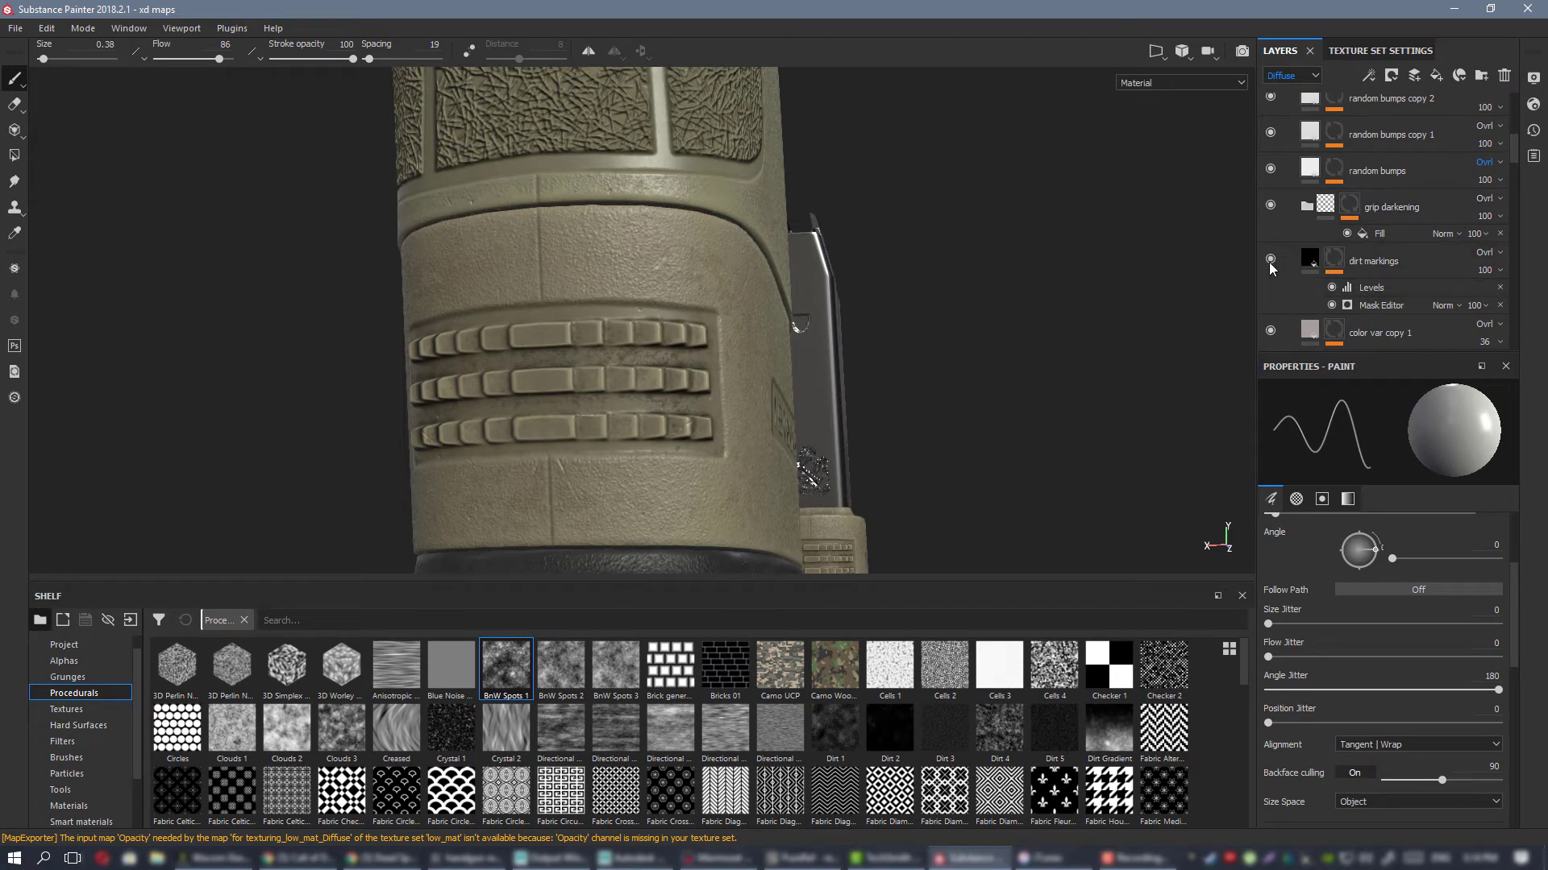
right_click(1404, 257)
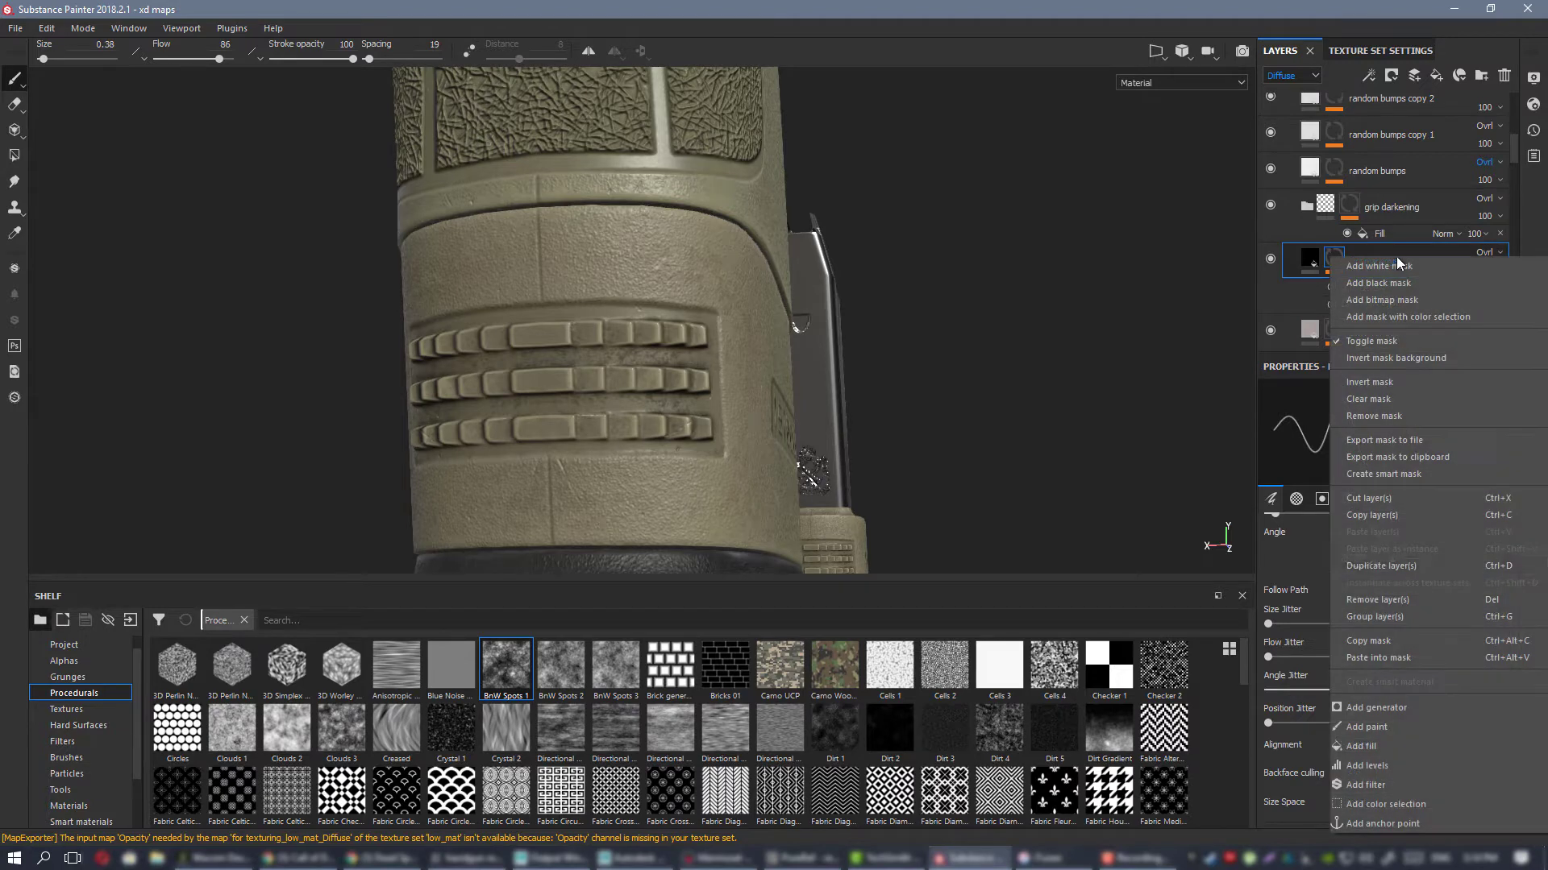
click(1436, 234)
double_click(1379, 263)
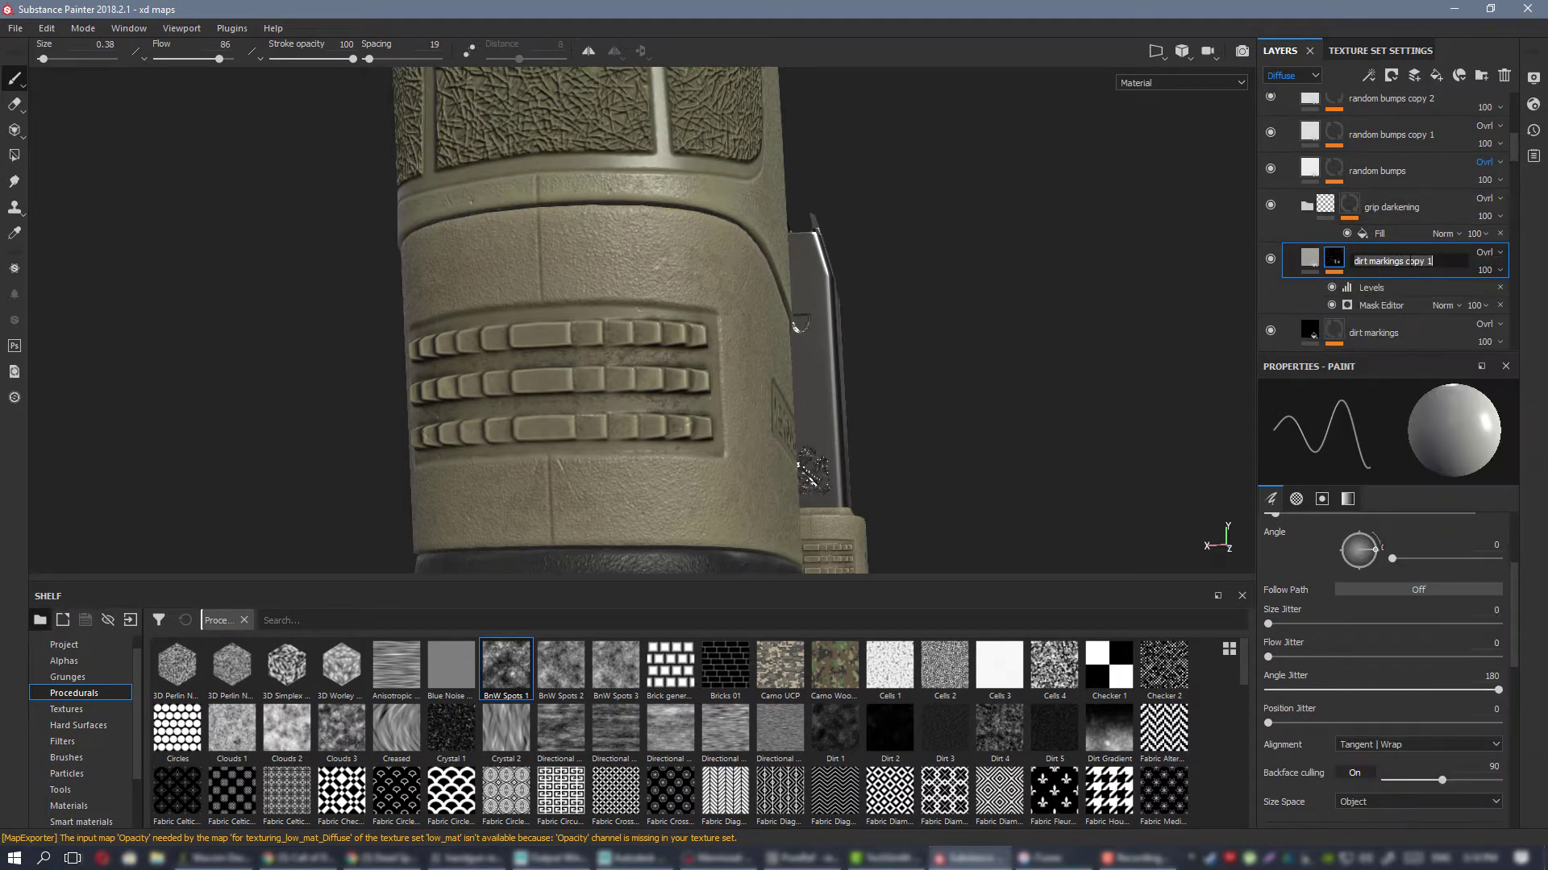
drag(1443, 260, 1412, 272)
text(stronger)
key(Return)
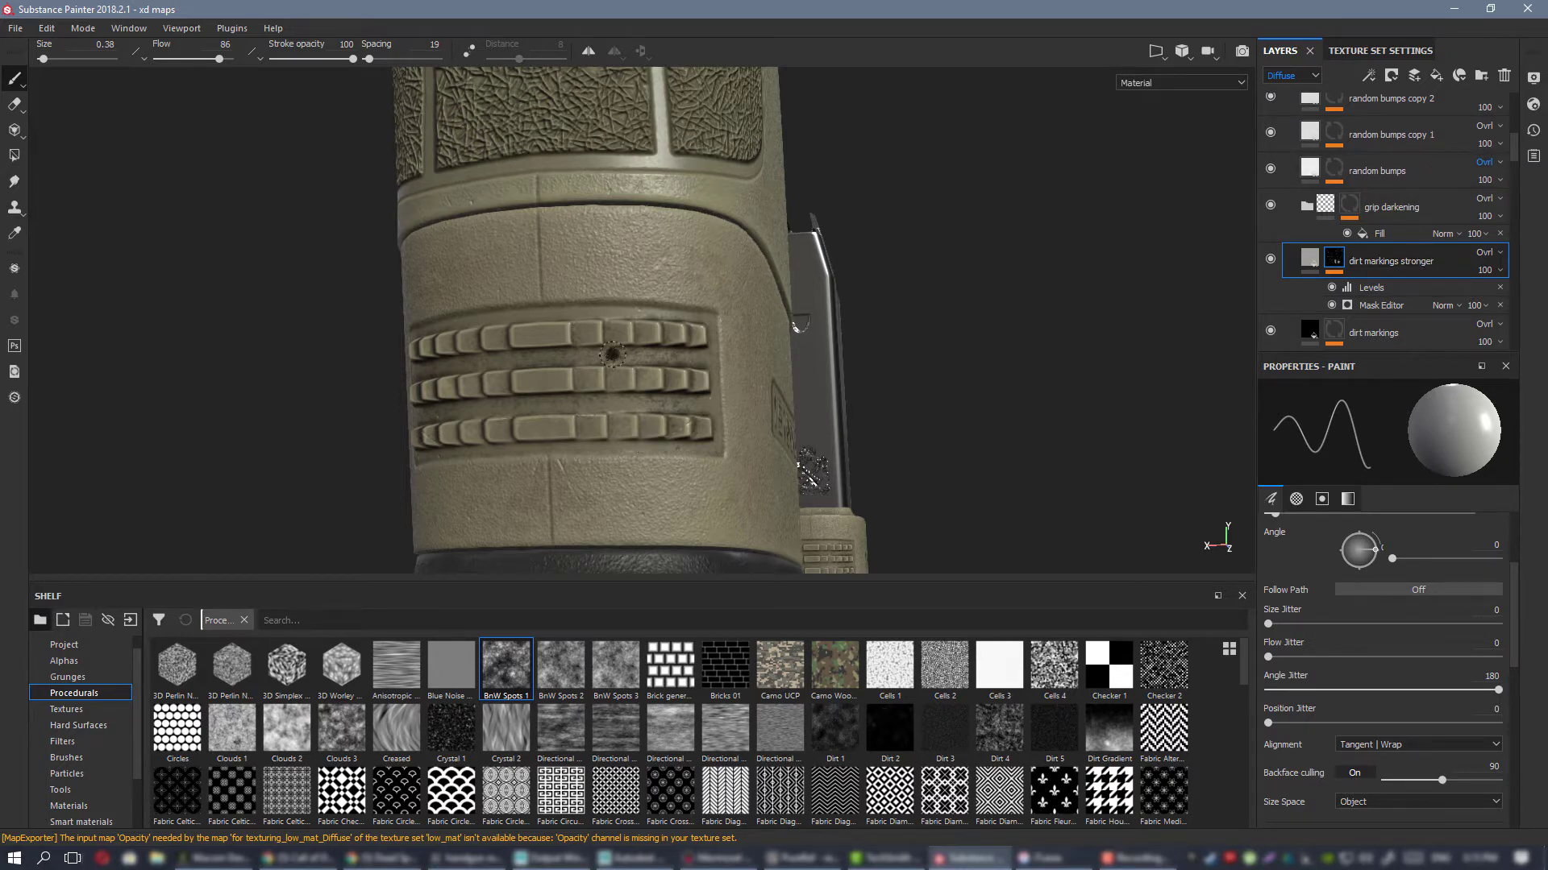
Step: In the stronger dirt layer's Mask Editor, set Global Balance to 0.69 and Texture Opacity to 0.15 while viewing the mask
alt+drag(612, 353, 701, 319)
alt+middle_drag(702, 319, 756, 302)
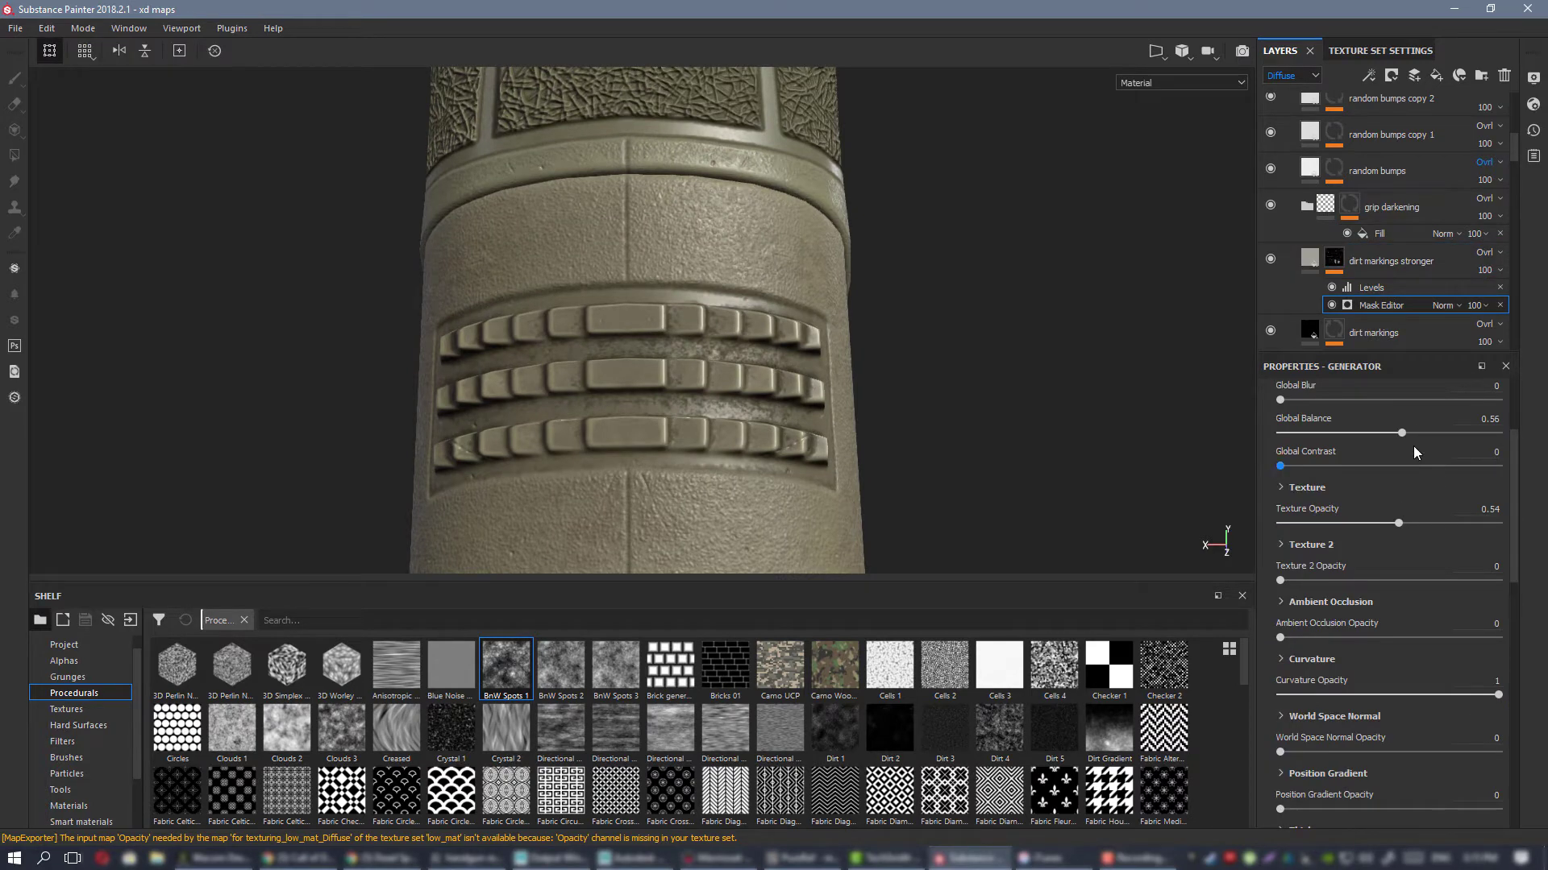
scroll(1403, 597, down, 3)
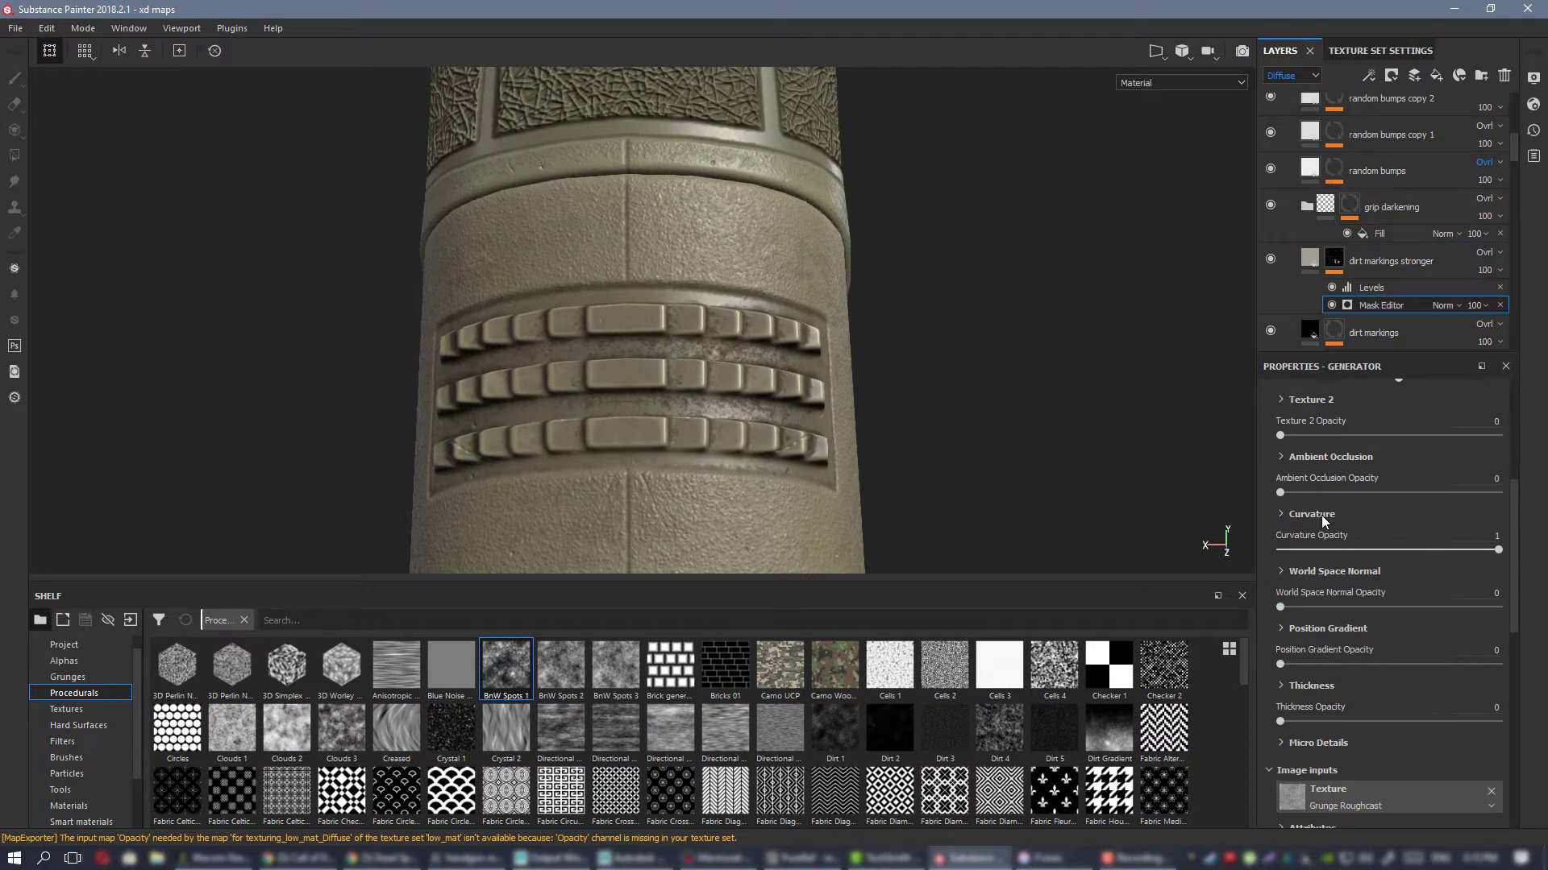
scroll(1327, 519, up, 6)
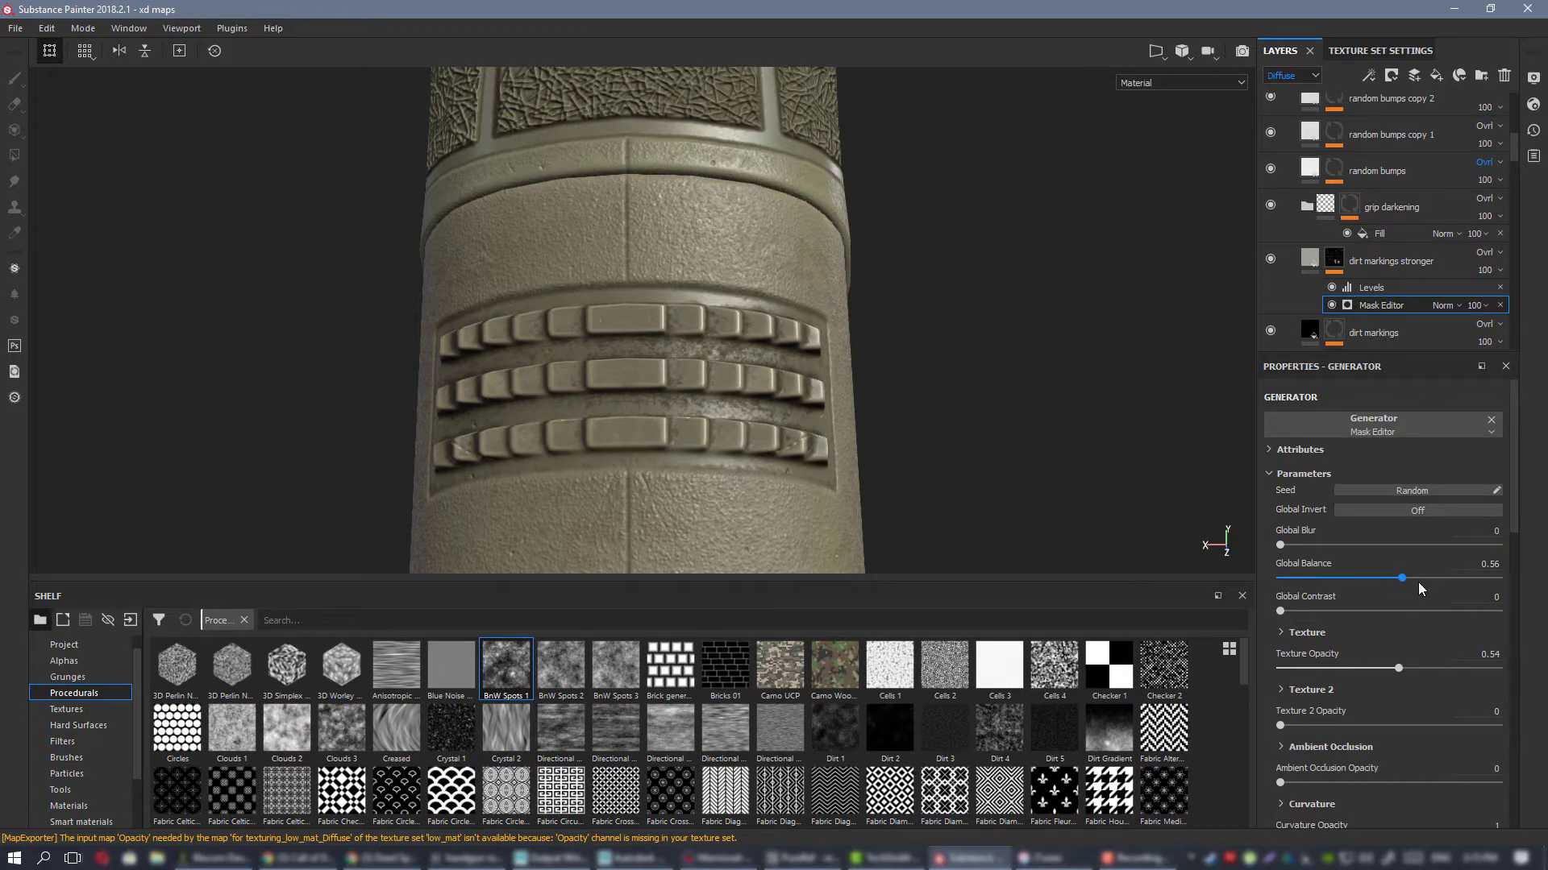
click(1430, 578)
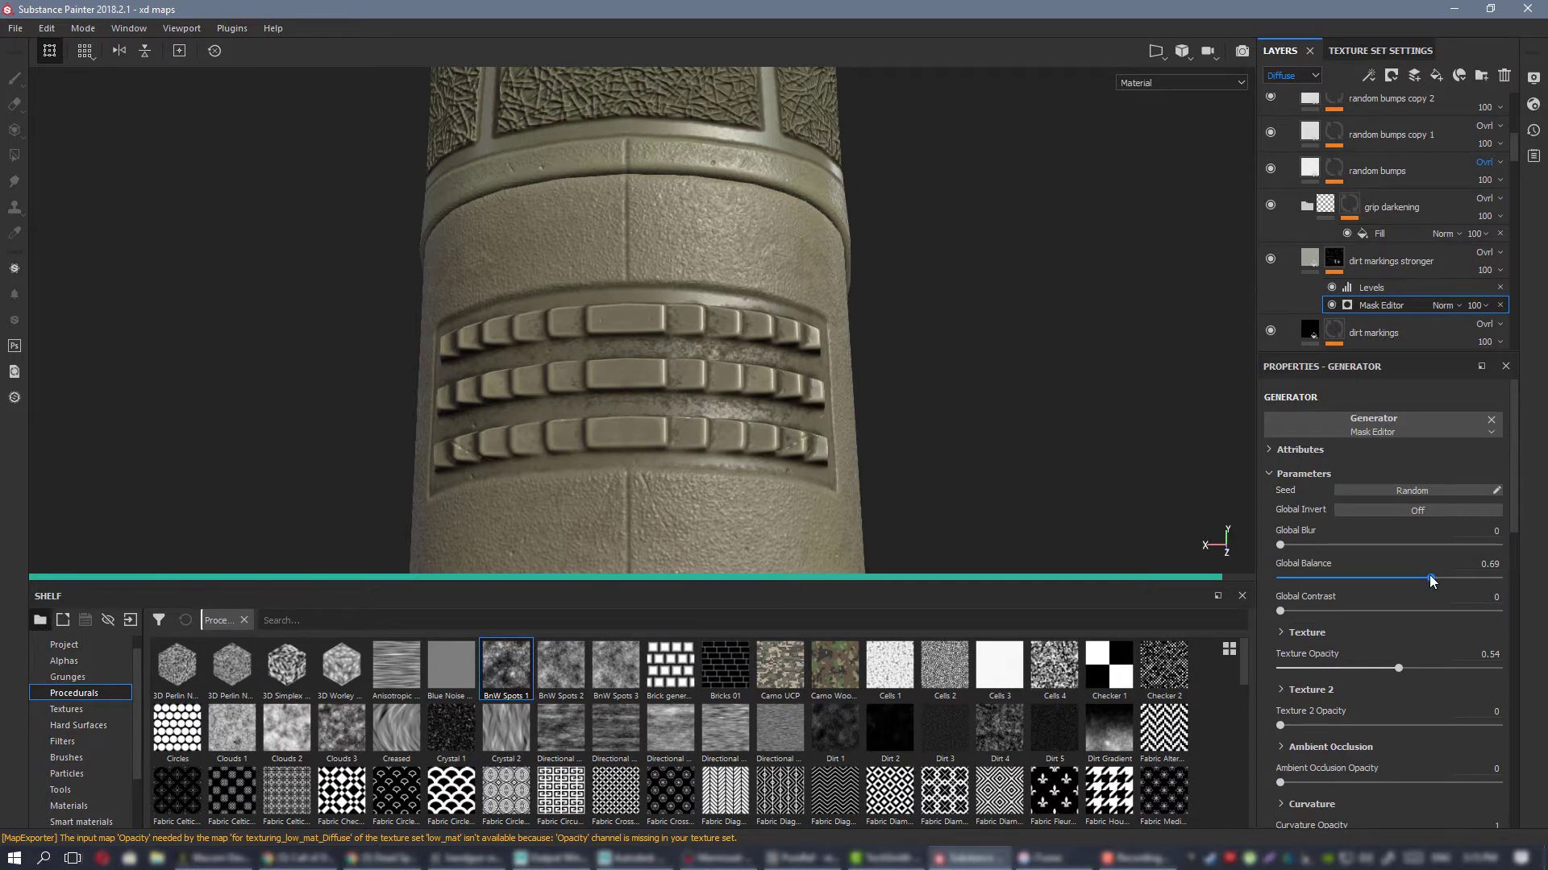
alt+click(1384, 303)
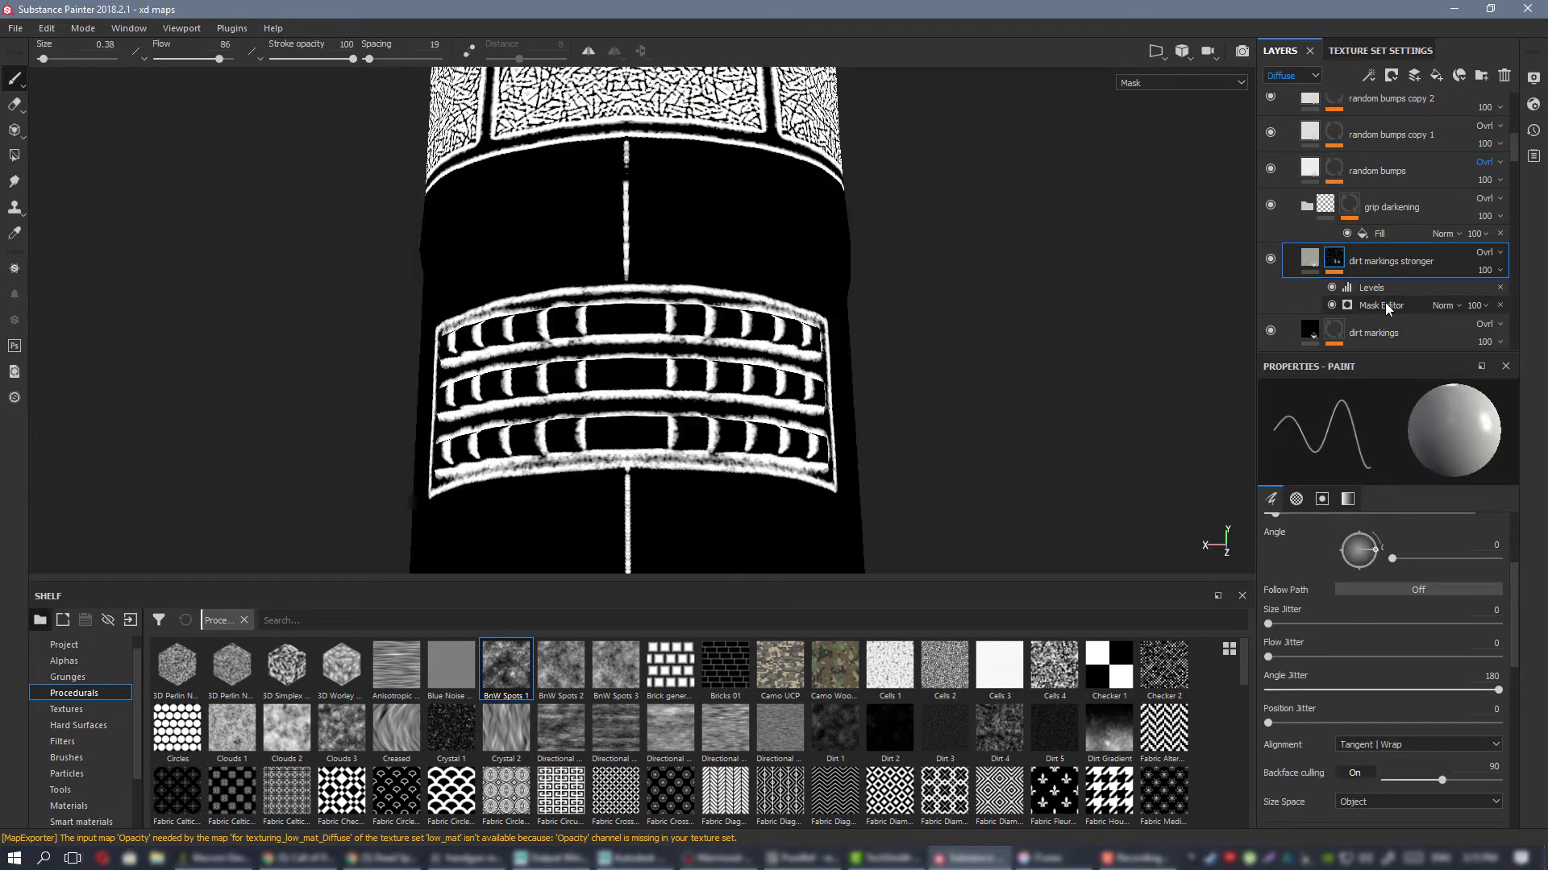
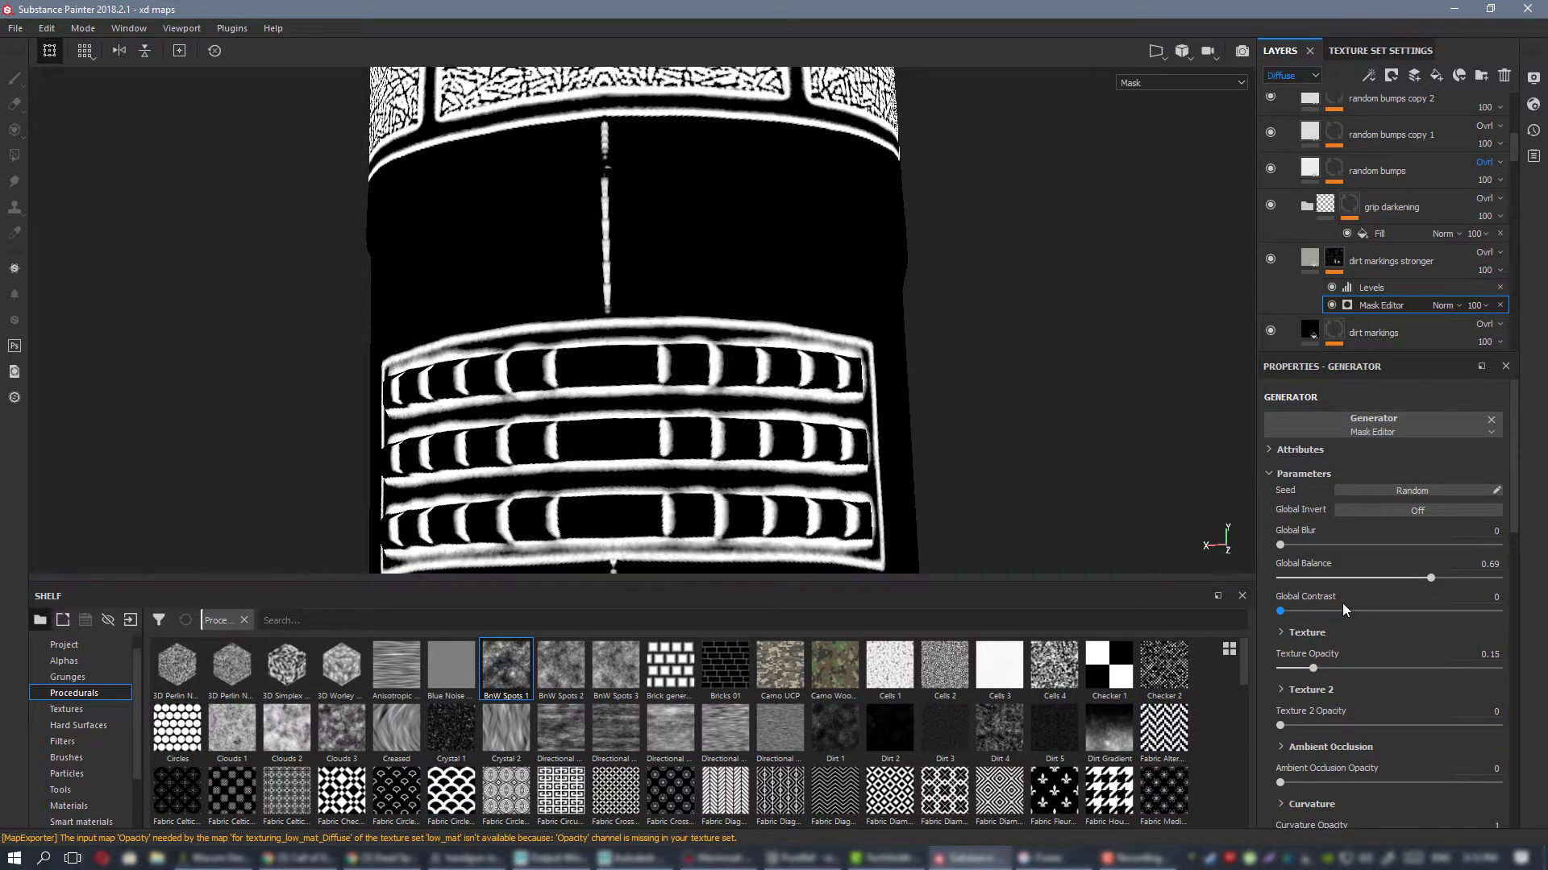
Step: Expand the Mask Editor's curvature settings and set Fine to 0.85, checking the mask around the ribs
scroll(1372, 621, down, 2)
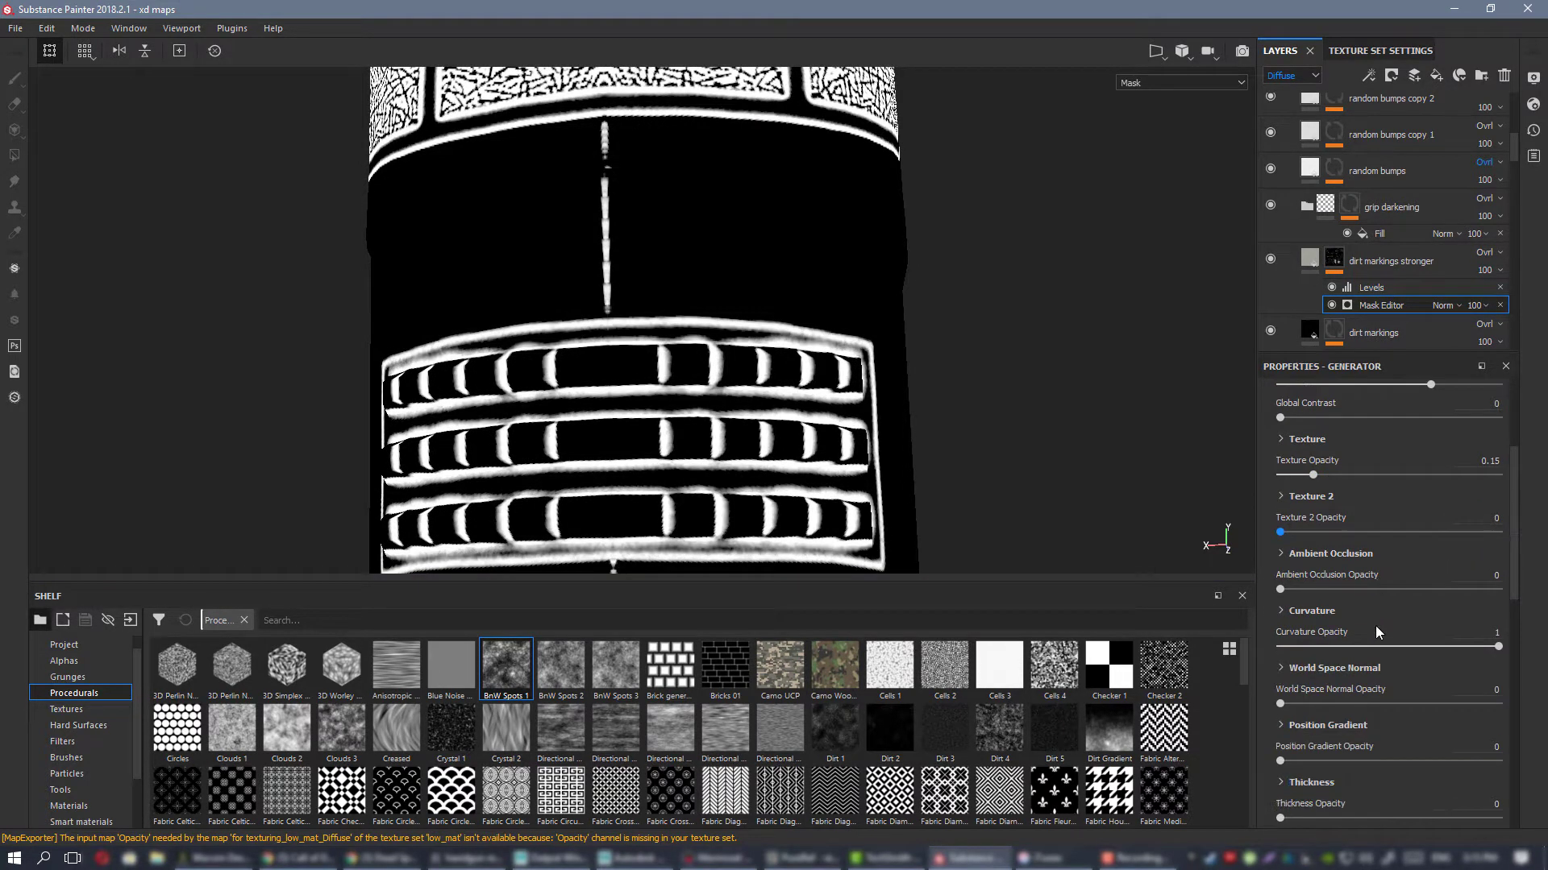
click(1309, 611)
scroll(1377, 663, down, 1)
click(1434, 695)
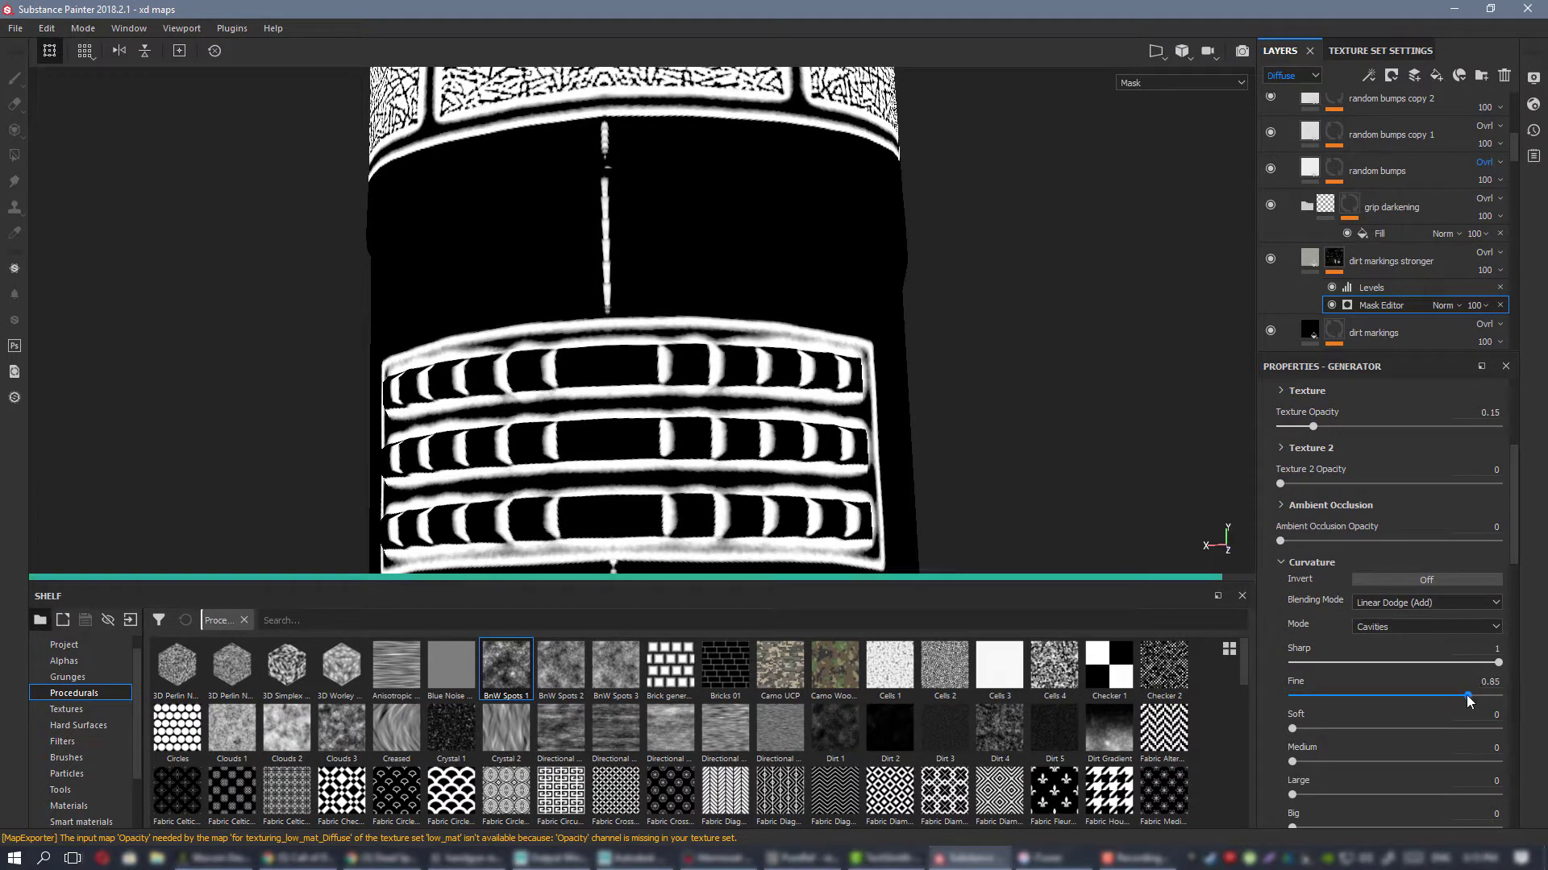
scroll(654, 295, down, 2)
alt+drag(654, 295, 578, 302)
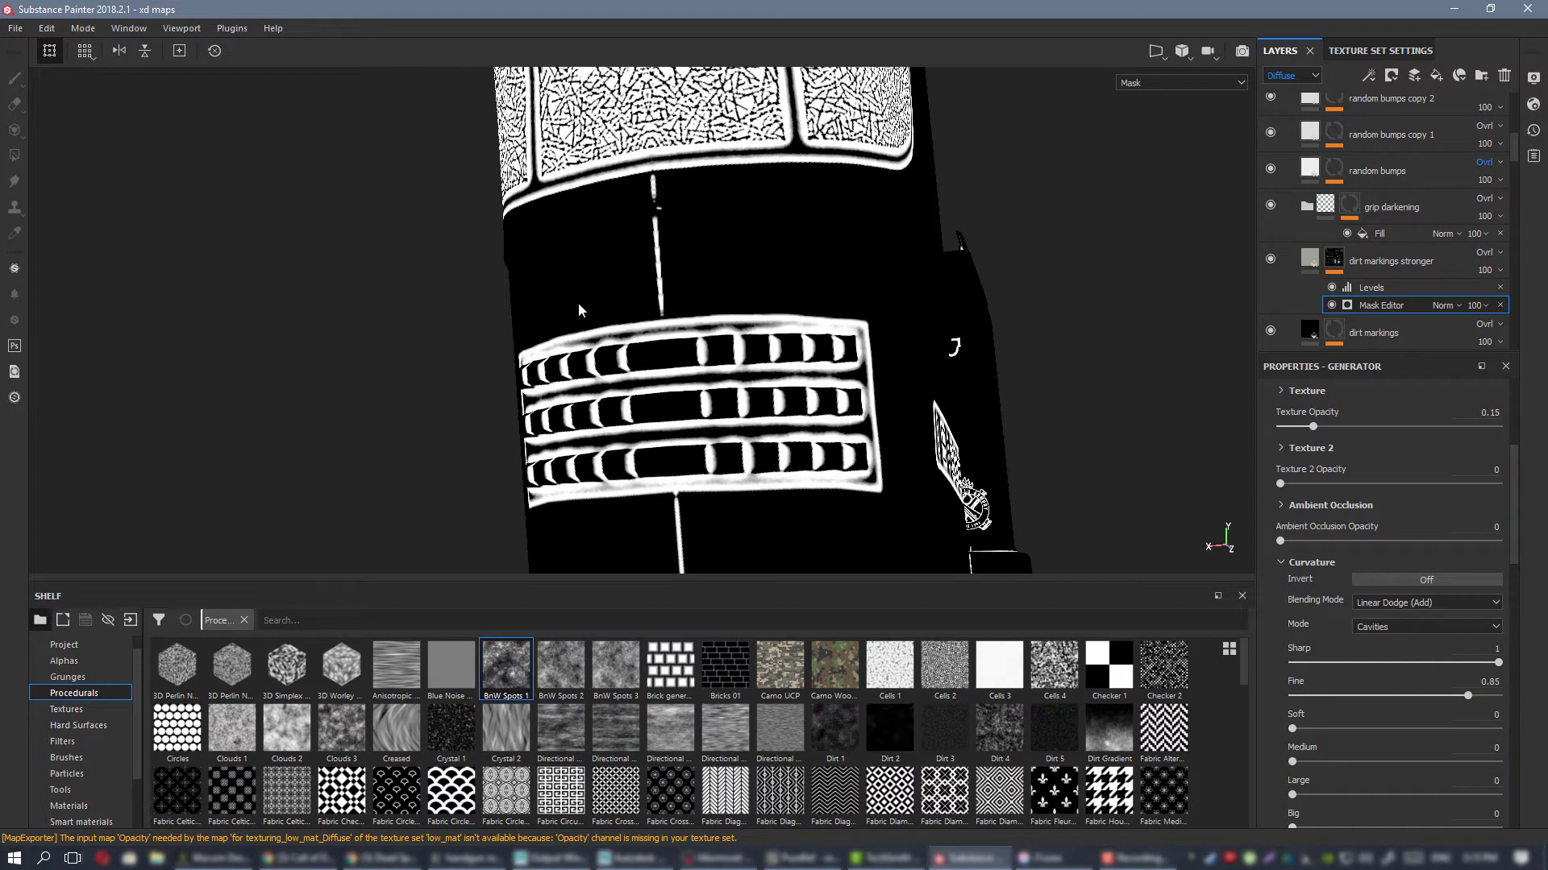
Step: Compare the material with the stronger dirt layer on and off, and set the curvature's Fine to 1 and Soft to 0.33
key(m)
scroll(781, 391, up, 2)
alt+drag(785, 409, 987, 384)
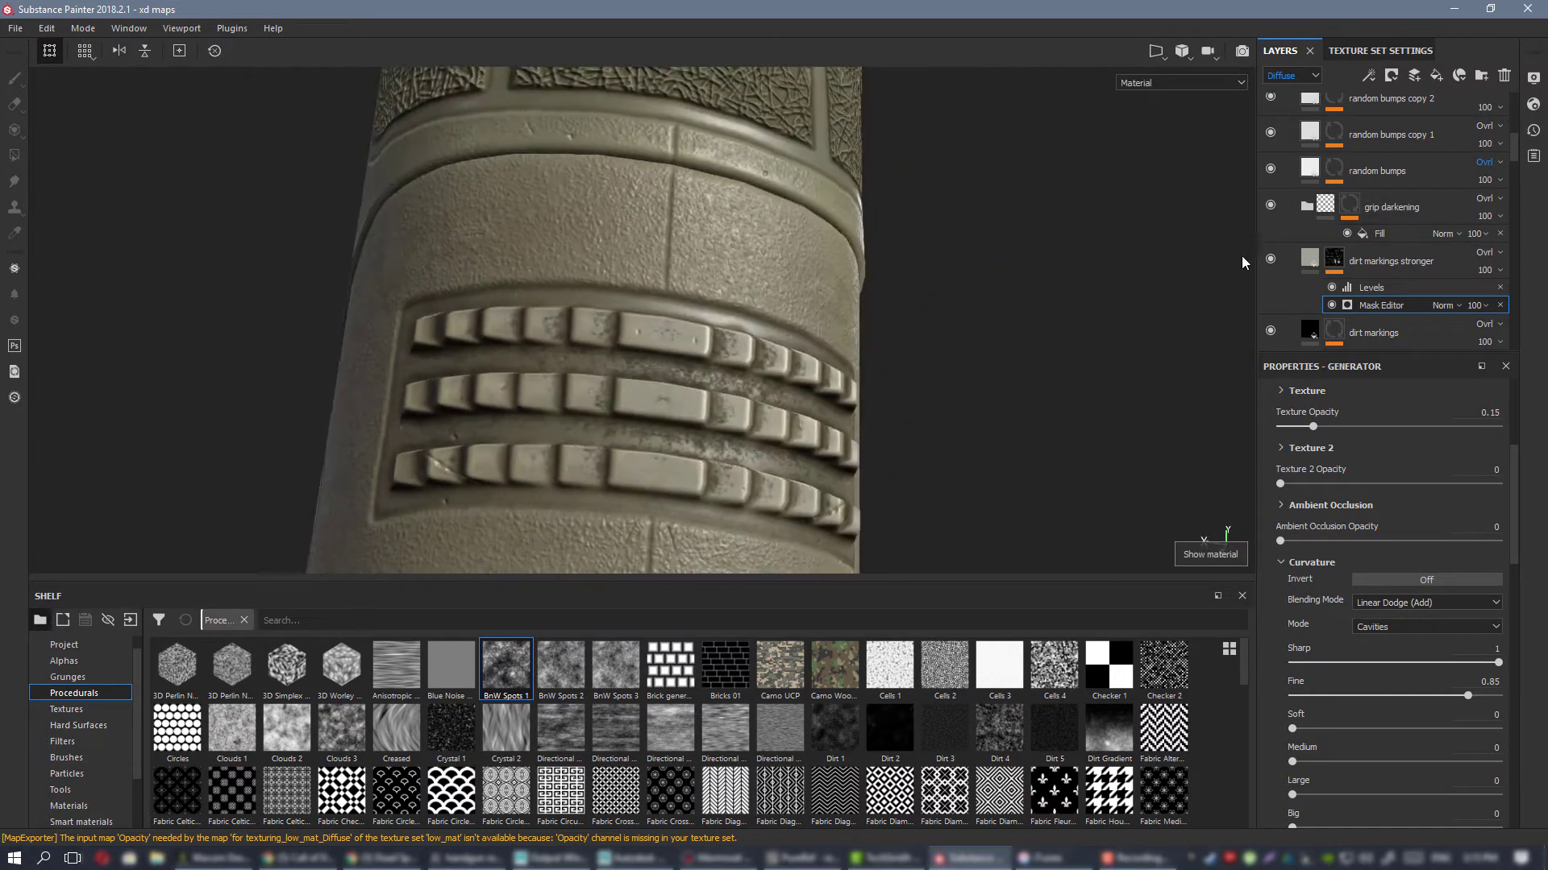
click(1270, 257)
click(1270, 257)
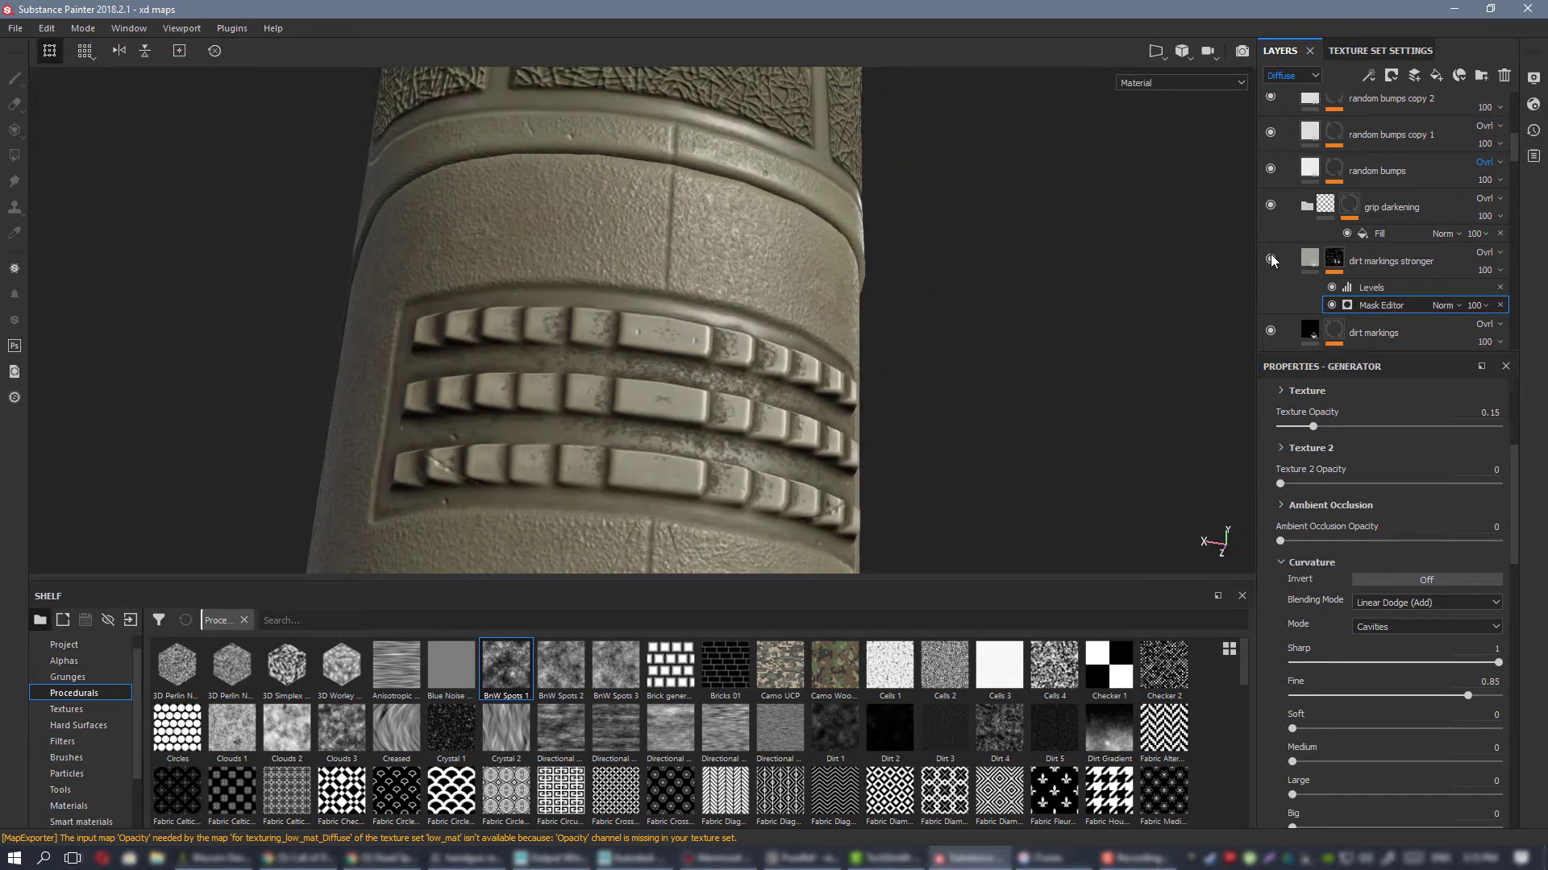
click(1500, 696)
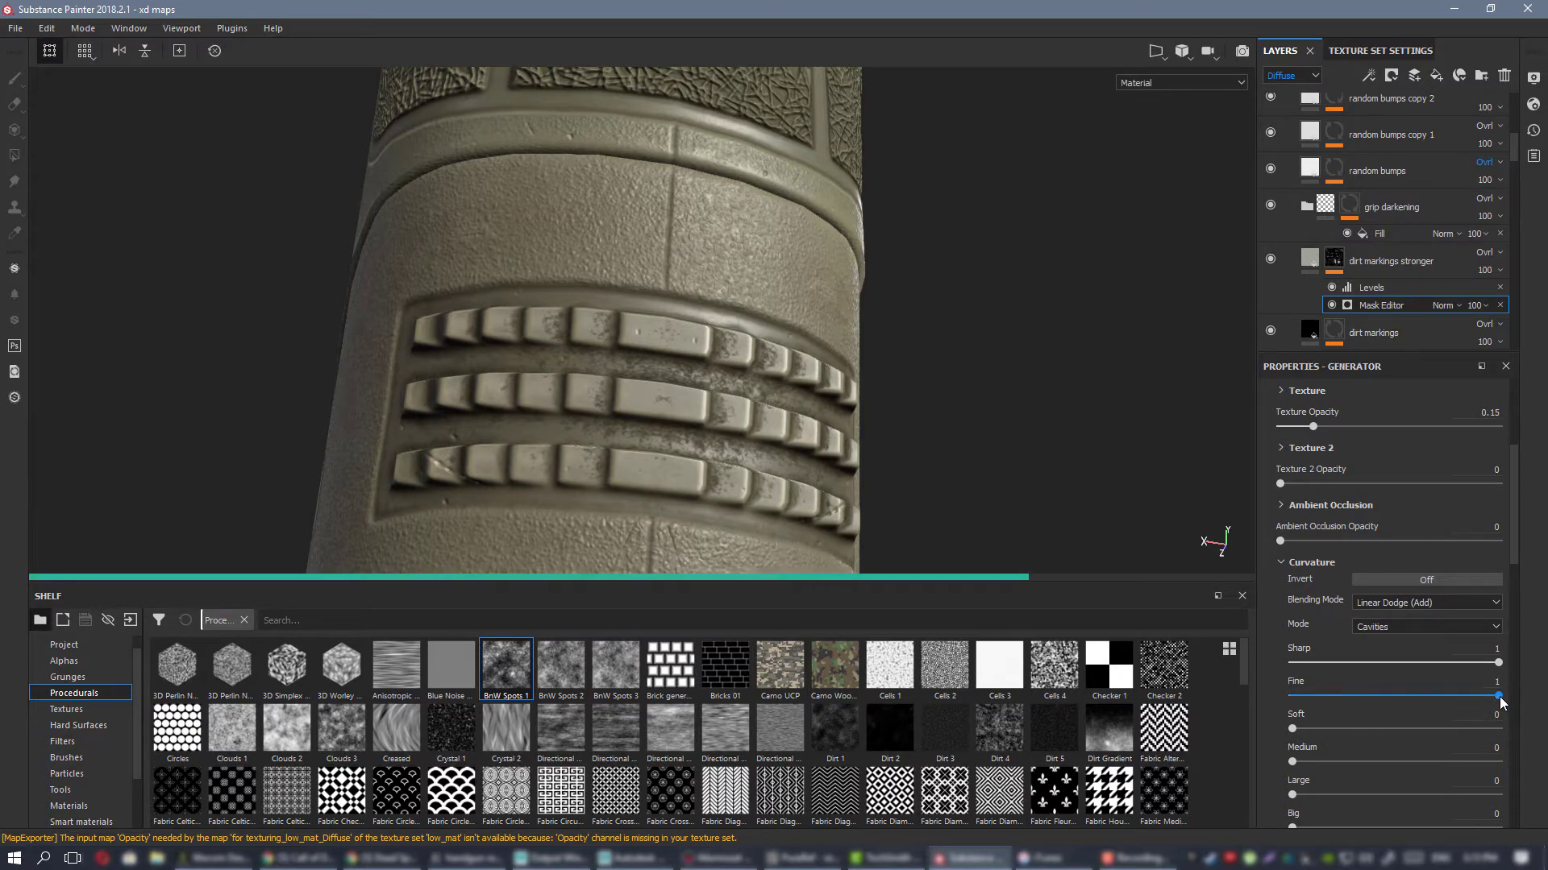
click(1360, 729)
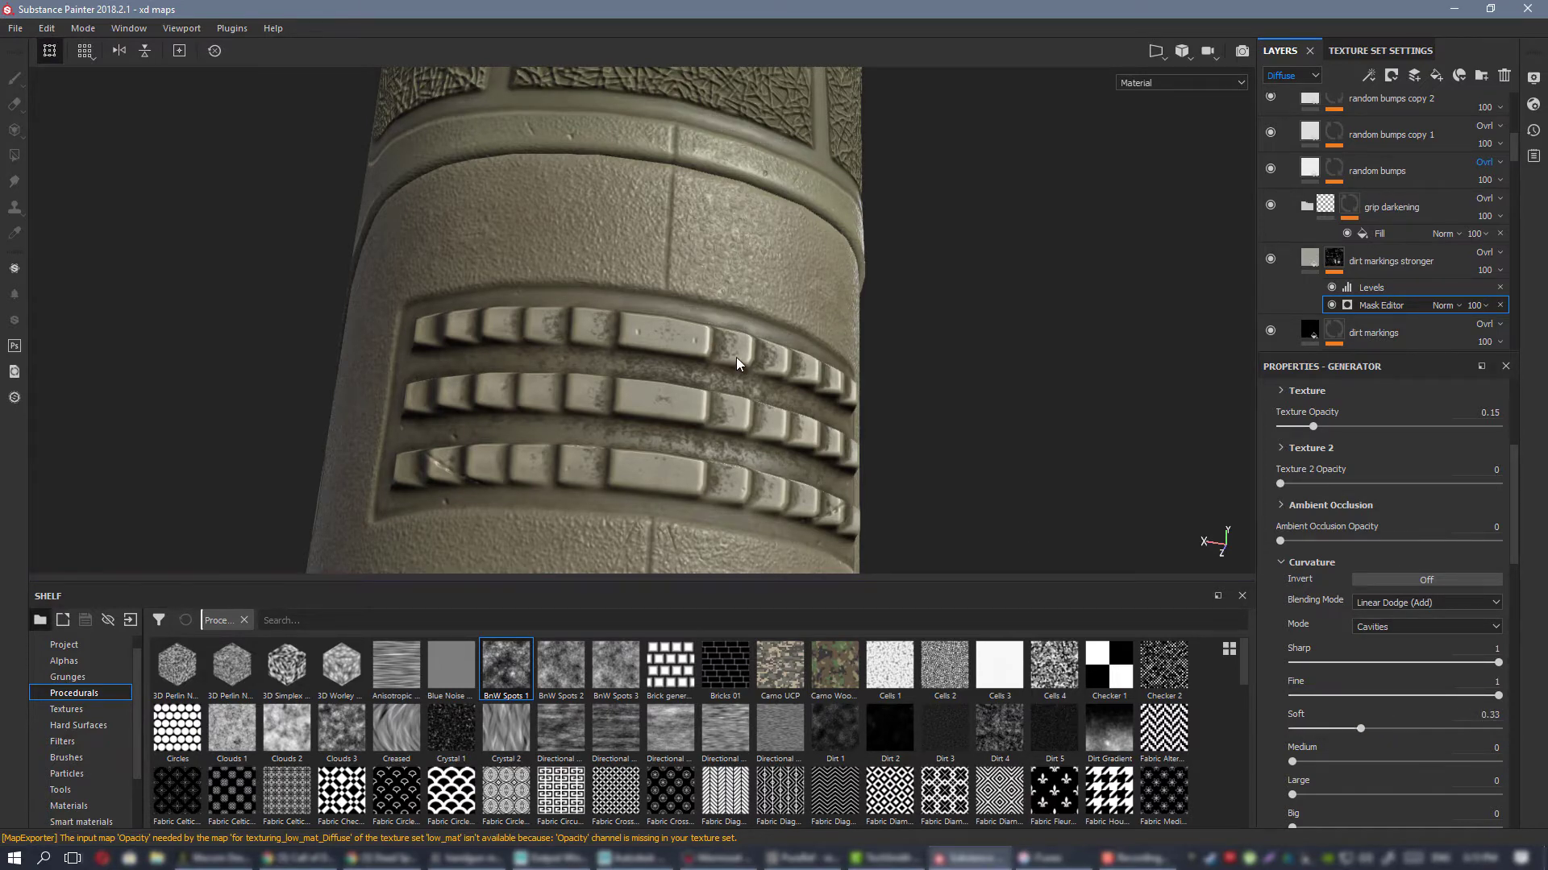
Step: Check the dirt around the magazine base's number plate and set the Mask Editor's Texture Opacity to 0.48
alt+drag(736, 364, 798, 394)
alt+right_drag(798, 394, 771, 314)
alt+drag(771, 314, 608, 307)
shift+right_drag(608, 307, 791, 347)
alt+drag(791, 347, 798, 364)
alt+right_drag(798, 364, 794, 419)
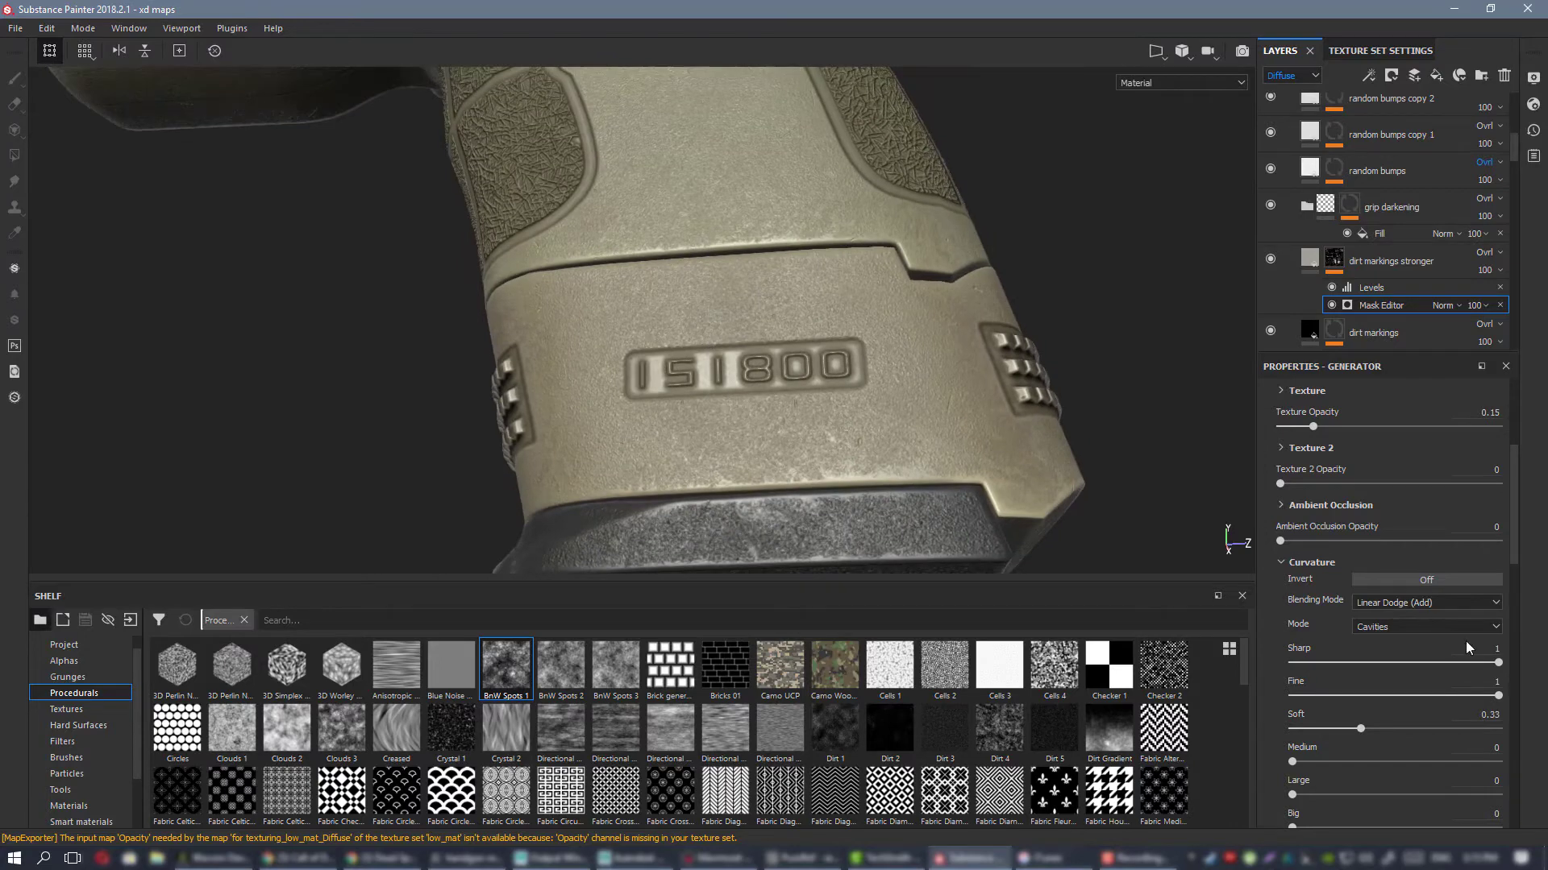
scroll(1362, 516, up, 2)
drag(1328, 471, 1355, 472)
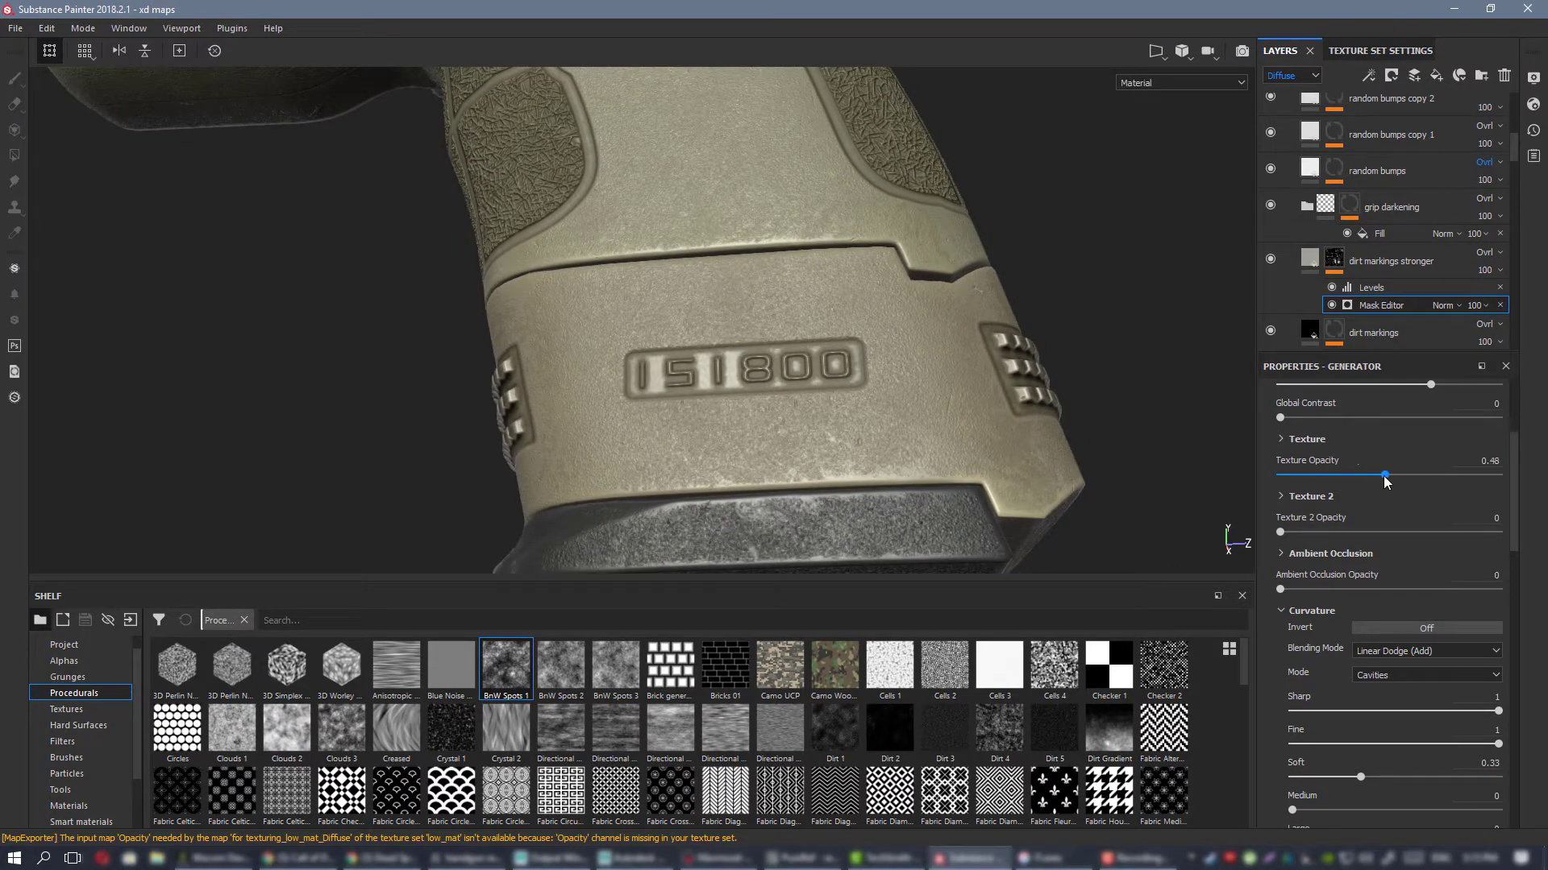
drag(1376, 477, 1385, 476)
alt+drag(856, 342, 693, 327)
Step: Add a paint effect beneath the Mask Editor in the stronger dirt layer's mask and set the Mask Editor's blending to Multiply
click(1306, 256)
right_click(1334, 258)
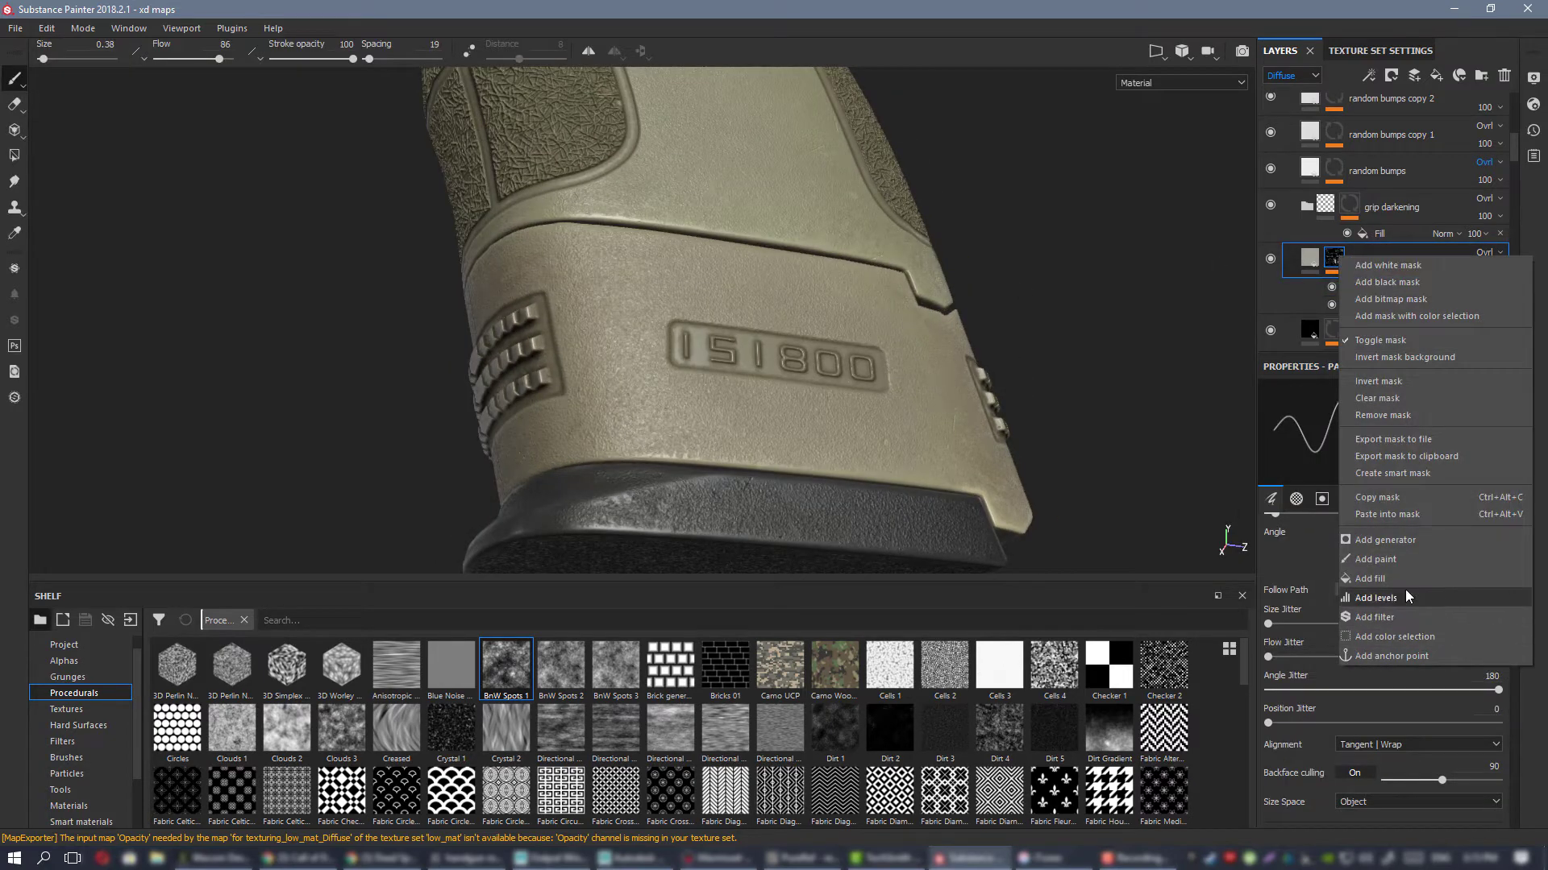
click(1391, 562)
drag(1370, 322, 1370, 332)
click(1444, 323)
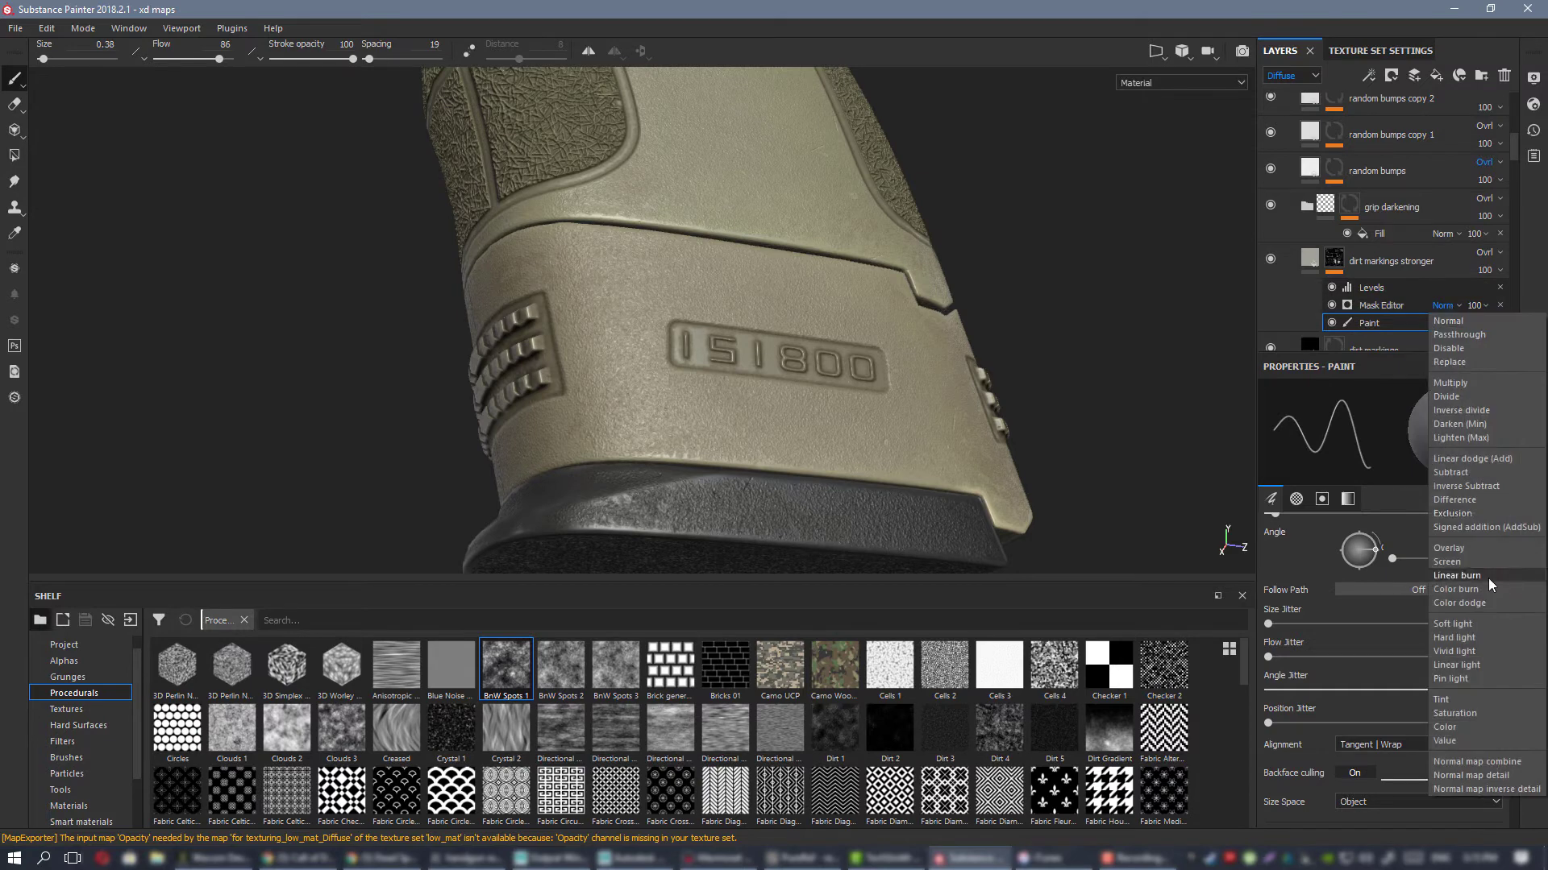
click(1450, 383)
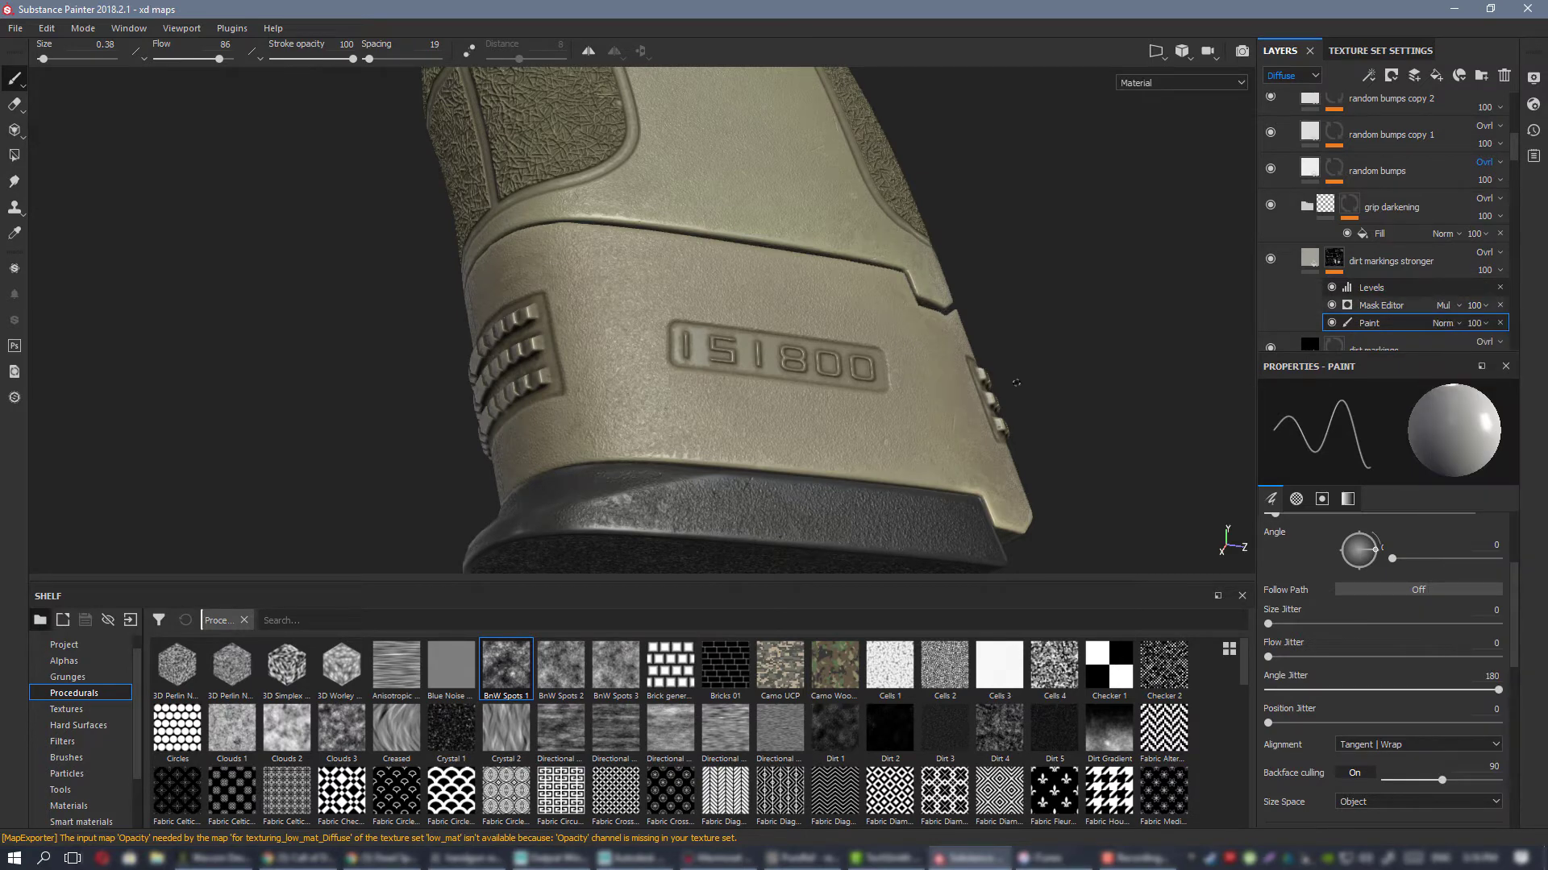
Step: Set the brush size to 1.63 and paint the dirt markings stronger mask around the magazine's raised ridges
alt+drag(756, 344, 675, 356)
ctrl+right_drag(698, 334, 756, 334)
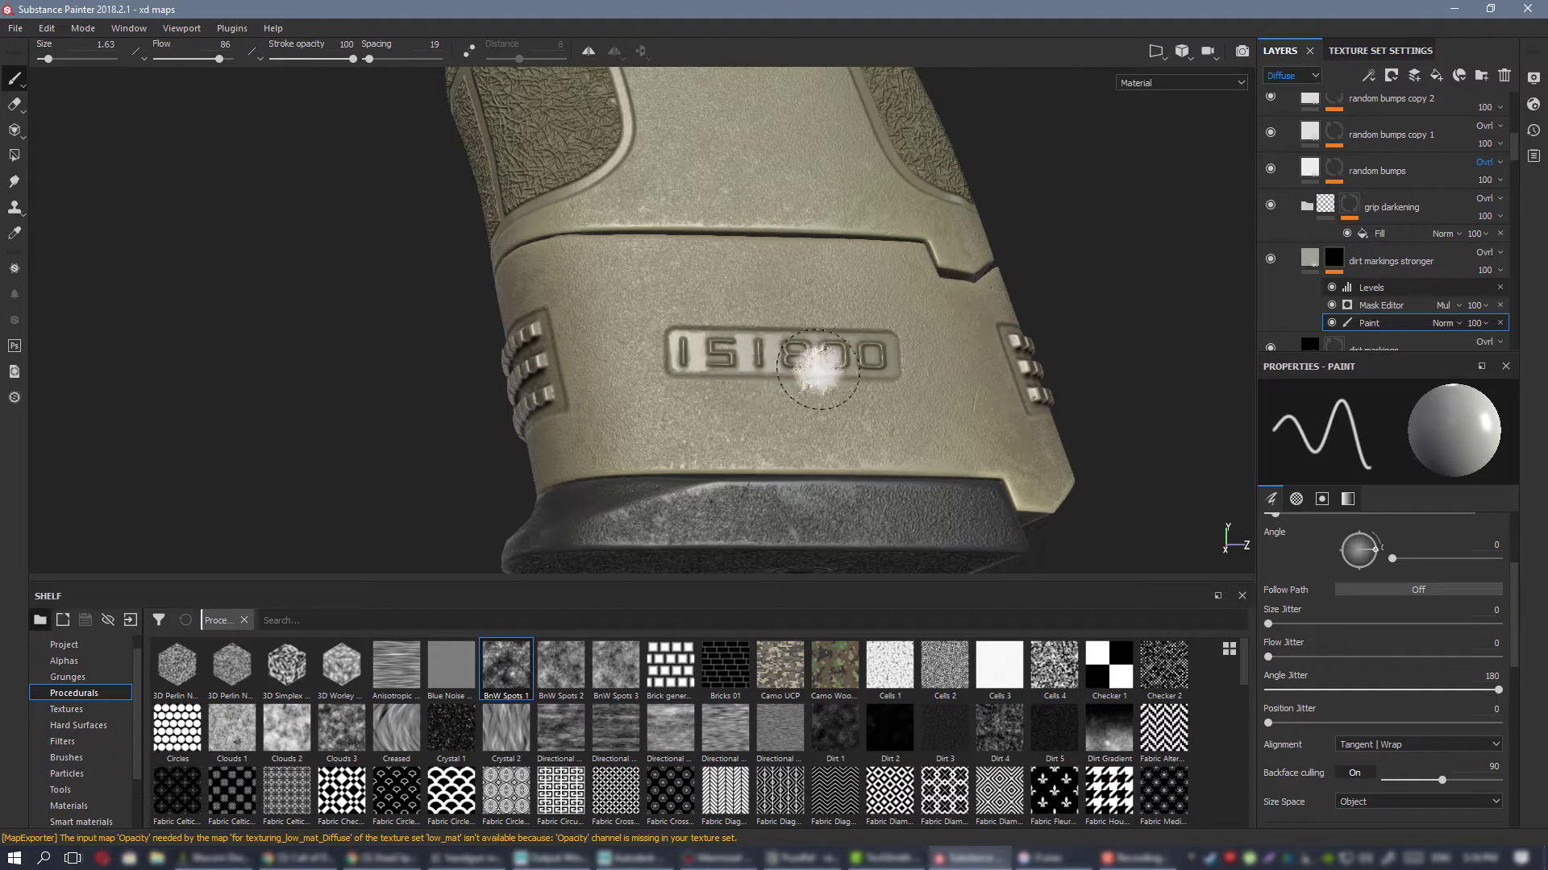
scroll(819, 370, up, 2)
mouse_move(819, 370)
alt+mouse_down()
mouse_move(935, 484)
mouse_move(886, 419)
mouse_move(859, 301)
alt+mouse_up()
shift+right_drag(859, 300, 832, 297)
scroll(832, 297, up, 2)
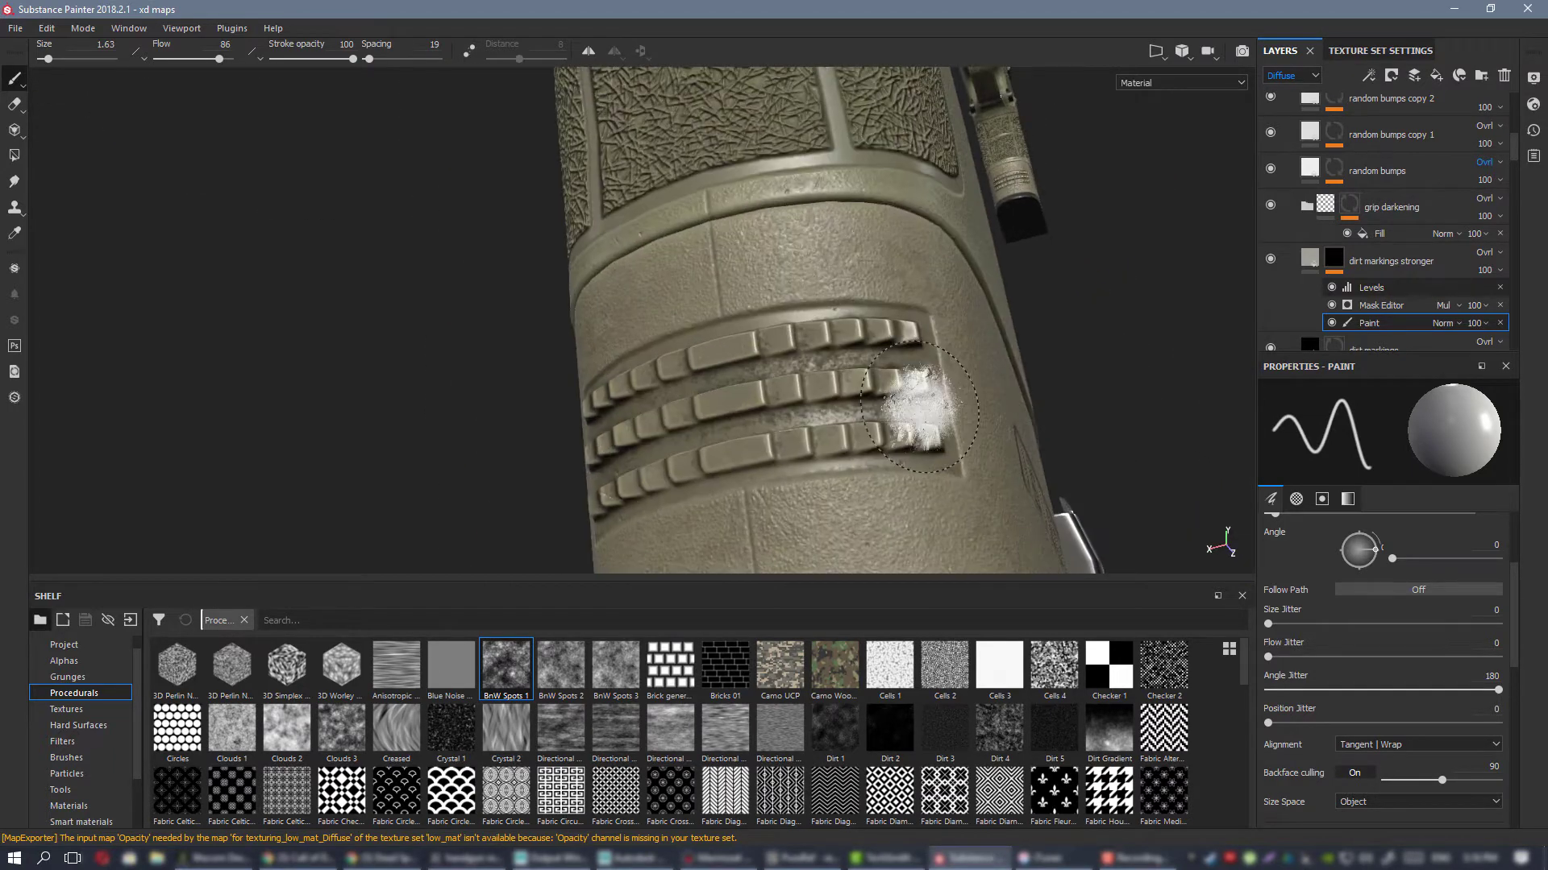
mouse_move(918, 409)
mouse_down()
mouse_move(802, 407)
mouse_move(816, 464)
mouse_move(924, 449)
mouse_up()
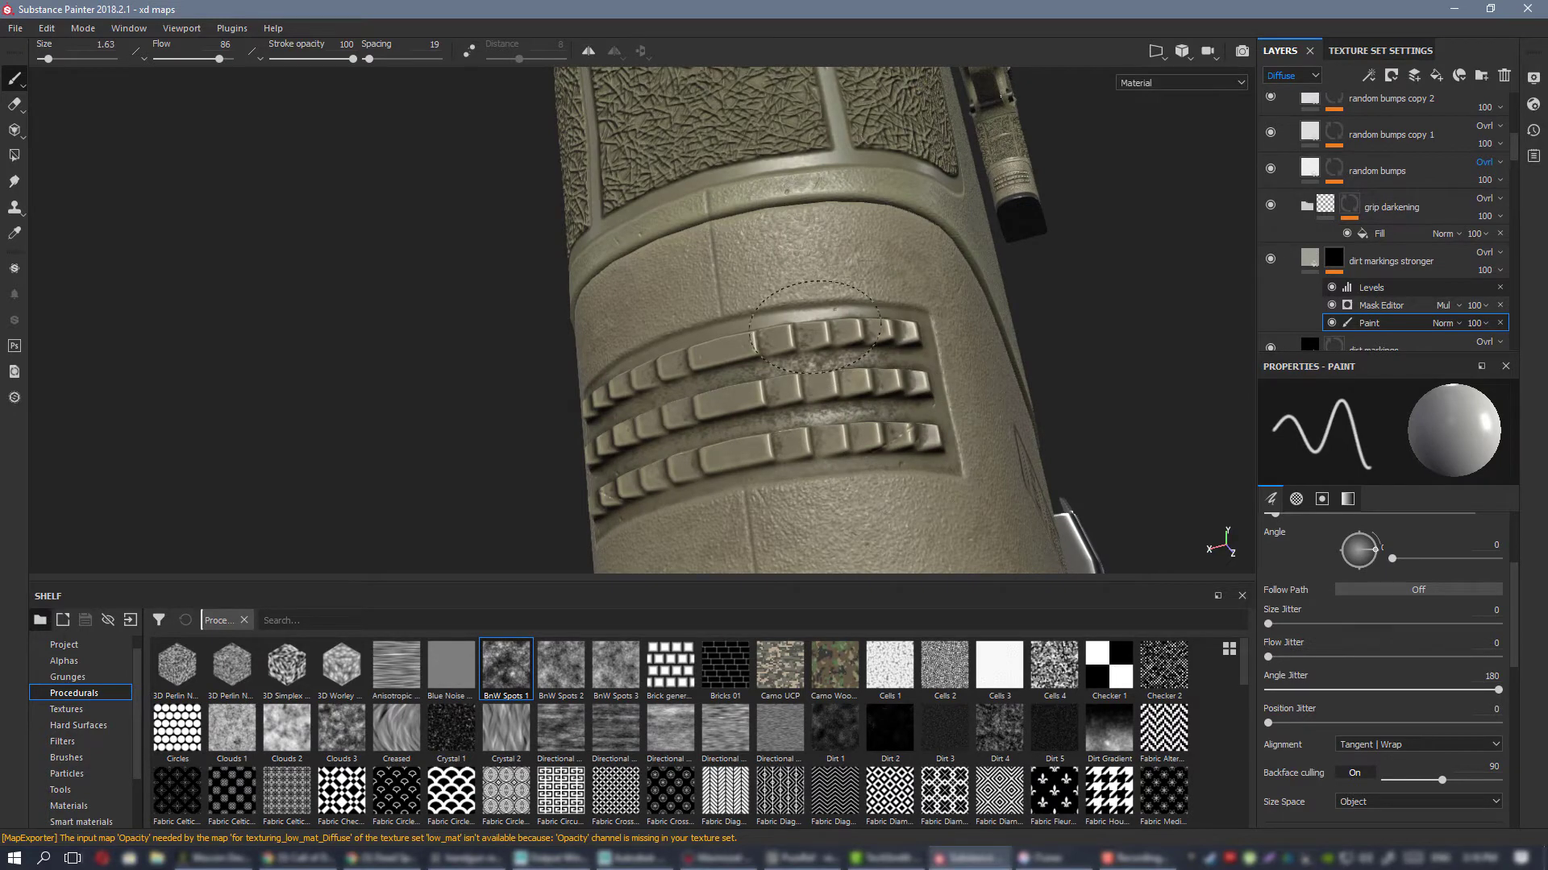
mouse_move(815, 327)
mouse_down()
mouse_move(722, 337)
mouse_move(866, 349)
mouse_up()
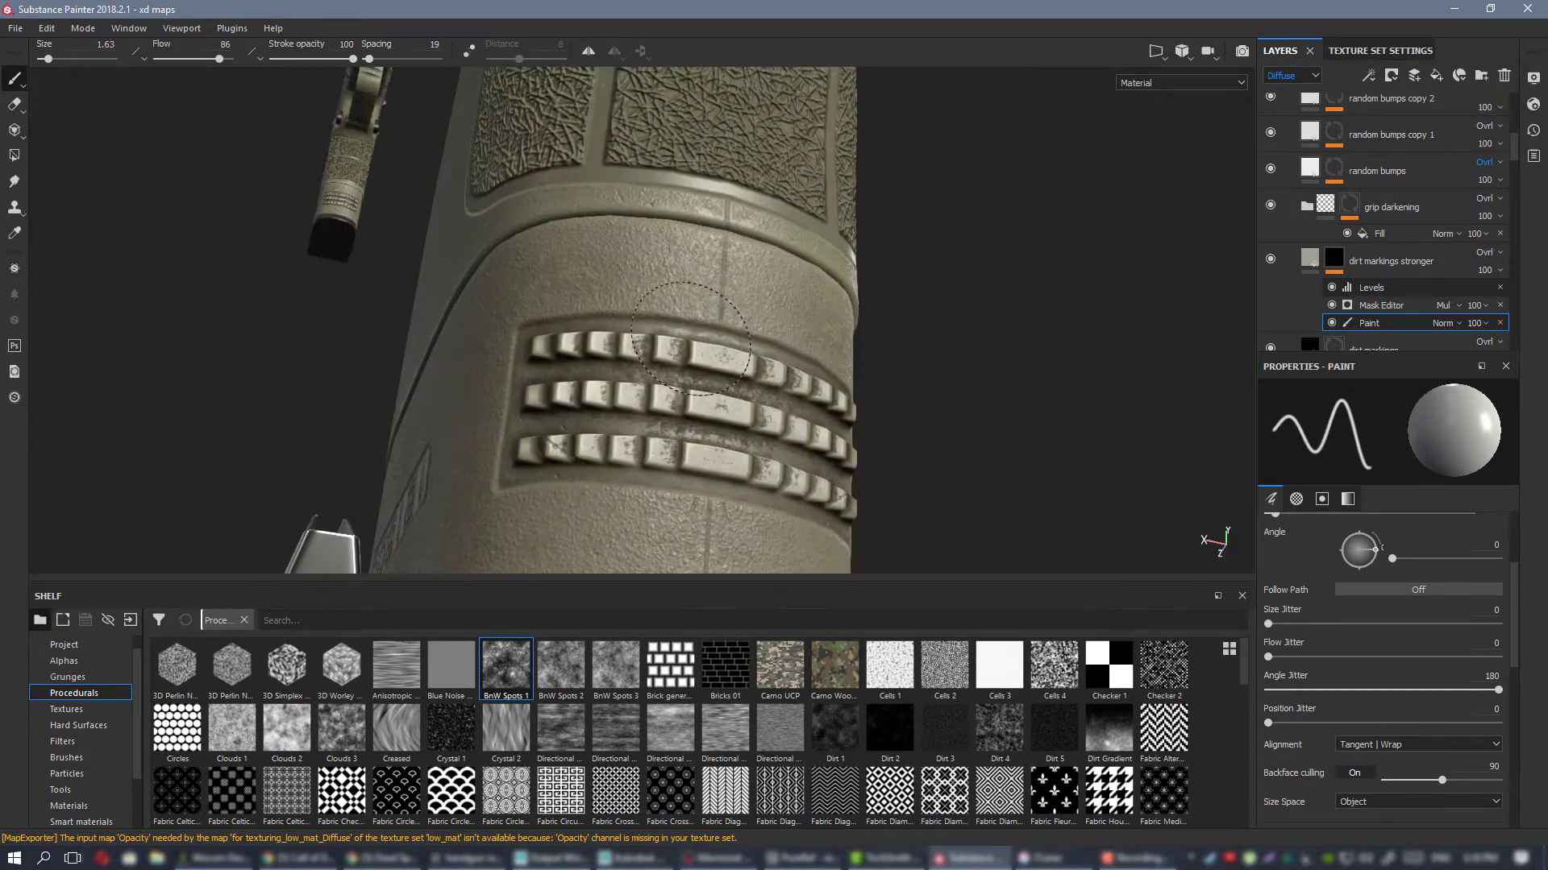
alt+drag(653, 445, 600, 419)
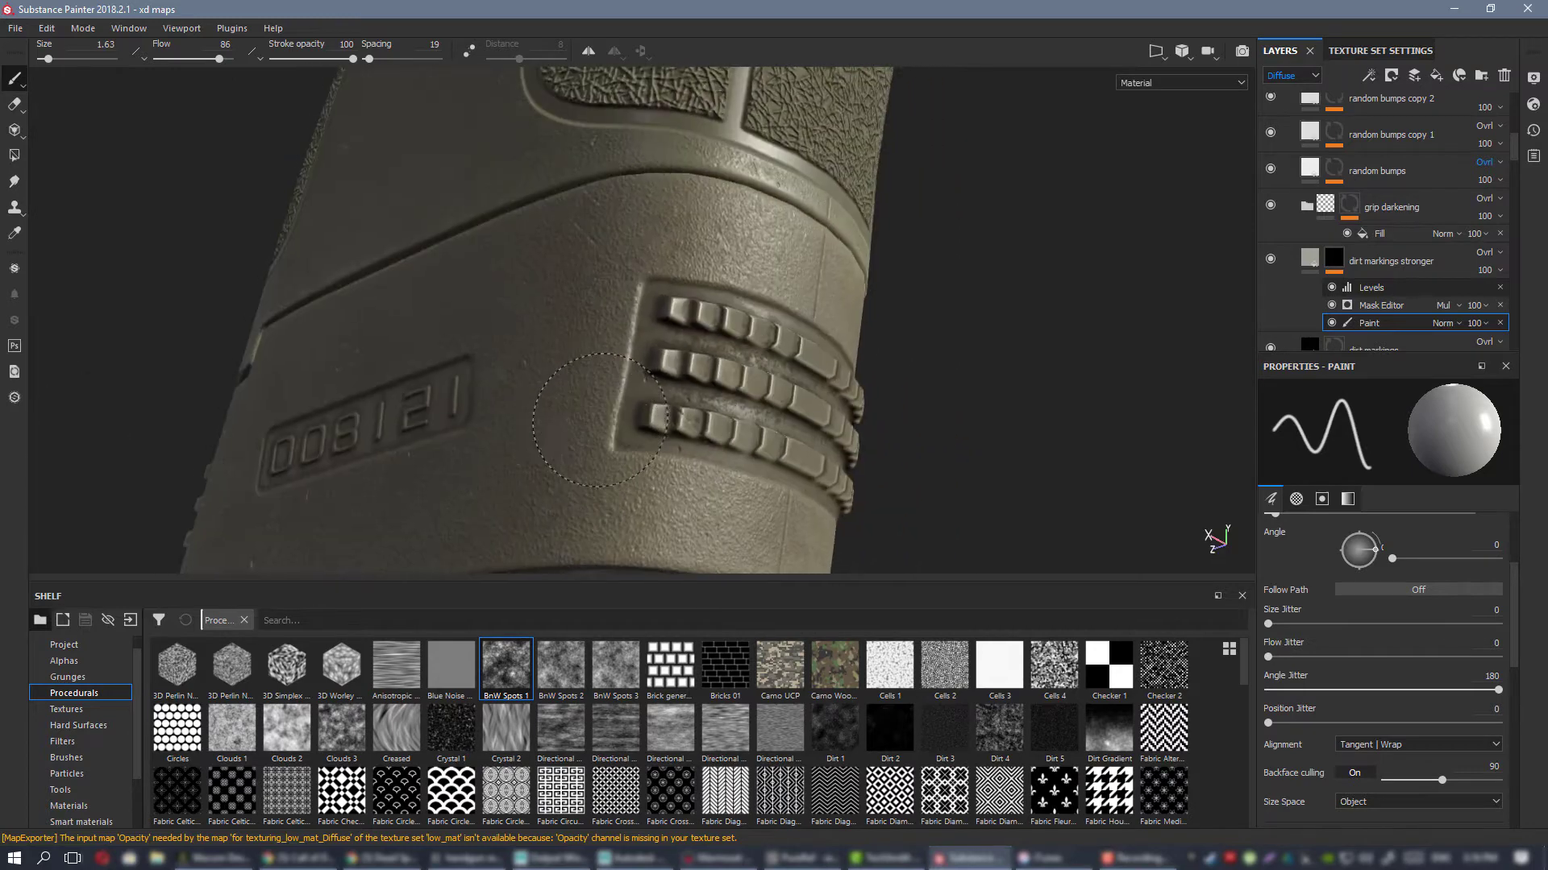
mouse_move(651, 324)
alt+mouse_down()
mouse_move(632, 379)
mouse_move(791, 320)
mouse_move(911, 451)
mouse_move(569, 335)
mouse_move(629, 384)
alt+mouse_up()
click(862, 443)
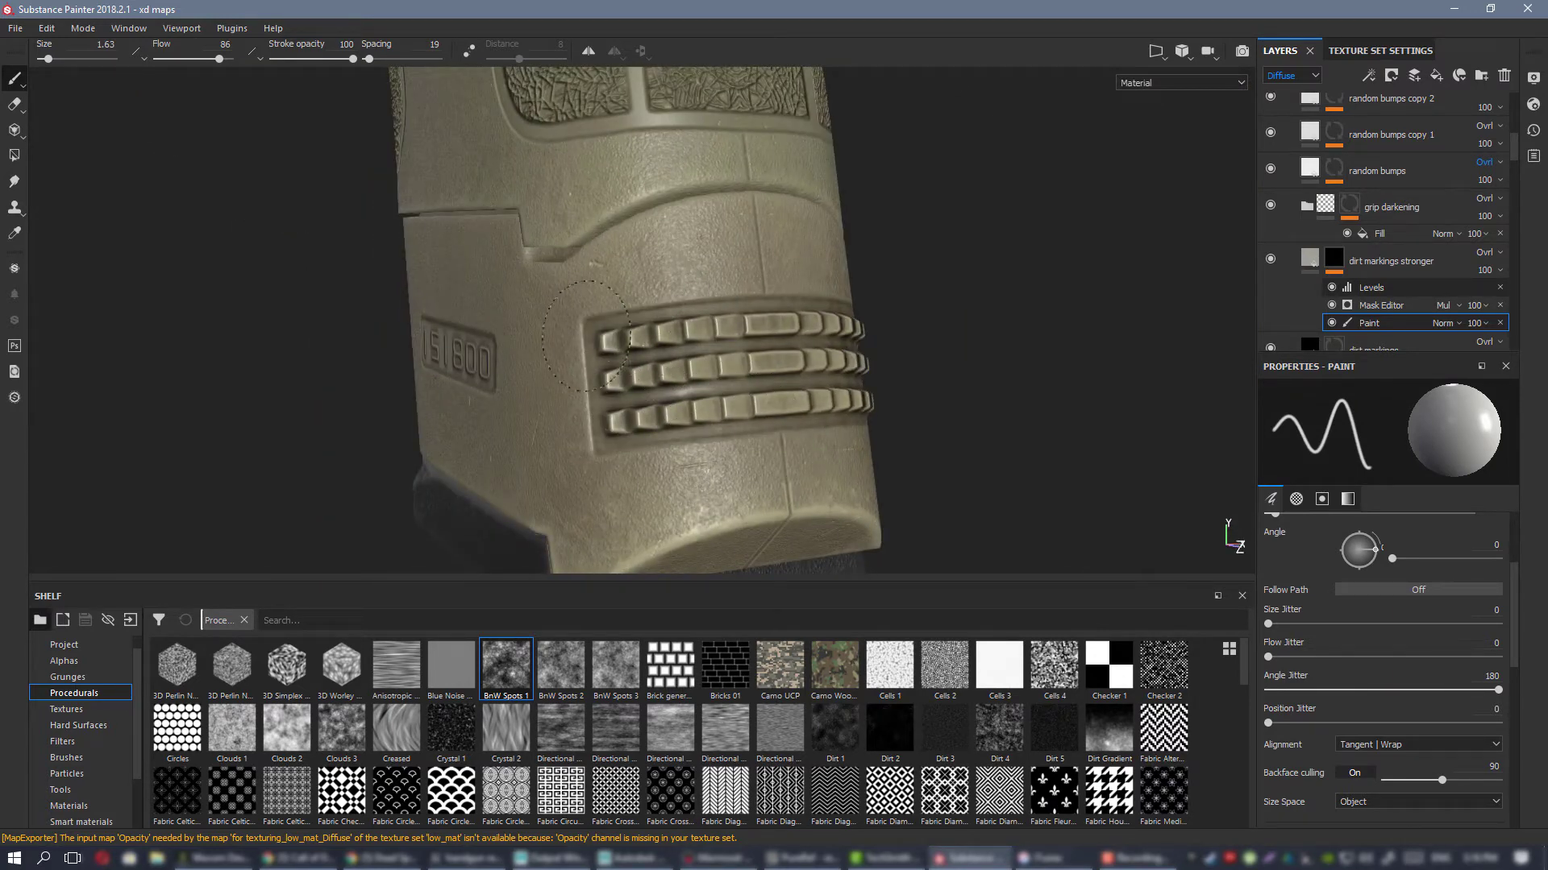
Step: Examine the dirt on the frame's side around the trigger guard and the ribbed magazine release
alt+drag(588, 382, 967, 355)
alt+middle_drag(387, 270, 815, 331)
alt+drag(815, 331, 831, 327)
shift+right_drag(830, 326, 694, 233)
alt+middle_drag(694, 234, 751, 467)
alt+drag(751, 466, 707, 303)
alt+right_drag(707, 303, 814, 354)
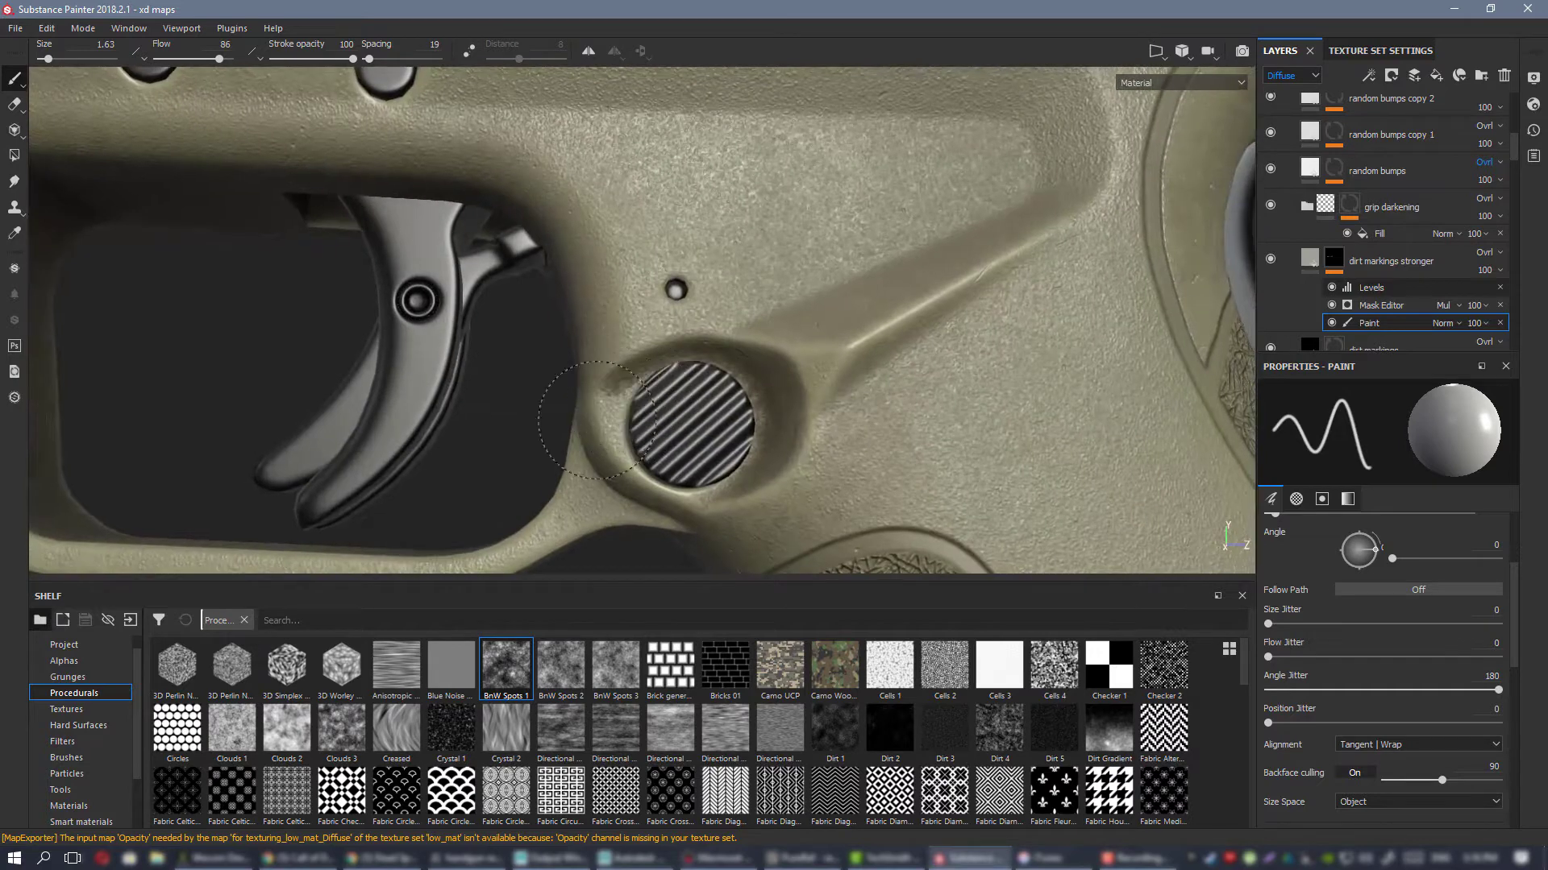
alt+right_drag(851, 414, 746, 338)
alt+middle_drag(891, 273, 1320, 331)
alt+right_drag(820, 294, 774, 258)
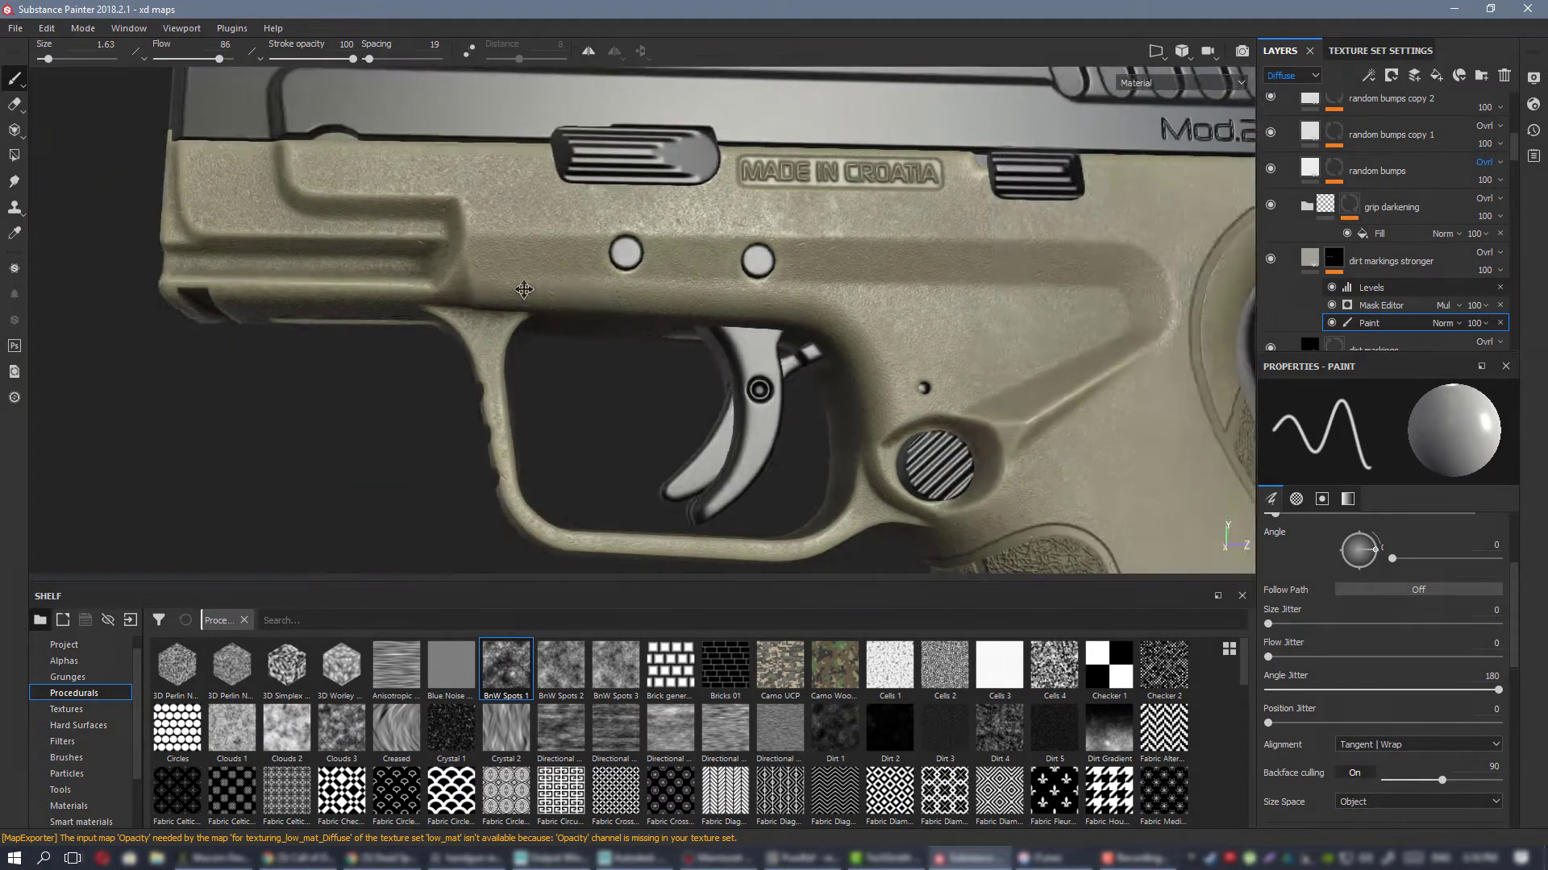
alt+middle_drag(774, 258, 338, 233)
alt+right_drag(339, 234, 419, 306)
alt+middle_drag(750, 355, 757, 322)
mouse_move(757, 323)
alt+right_down()
mouse_move(815, 394)
mouse_move(662, 443)
alt+right_up()
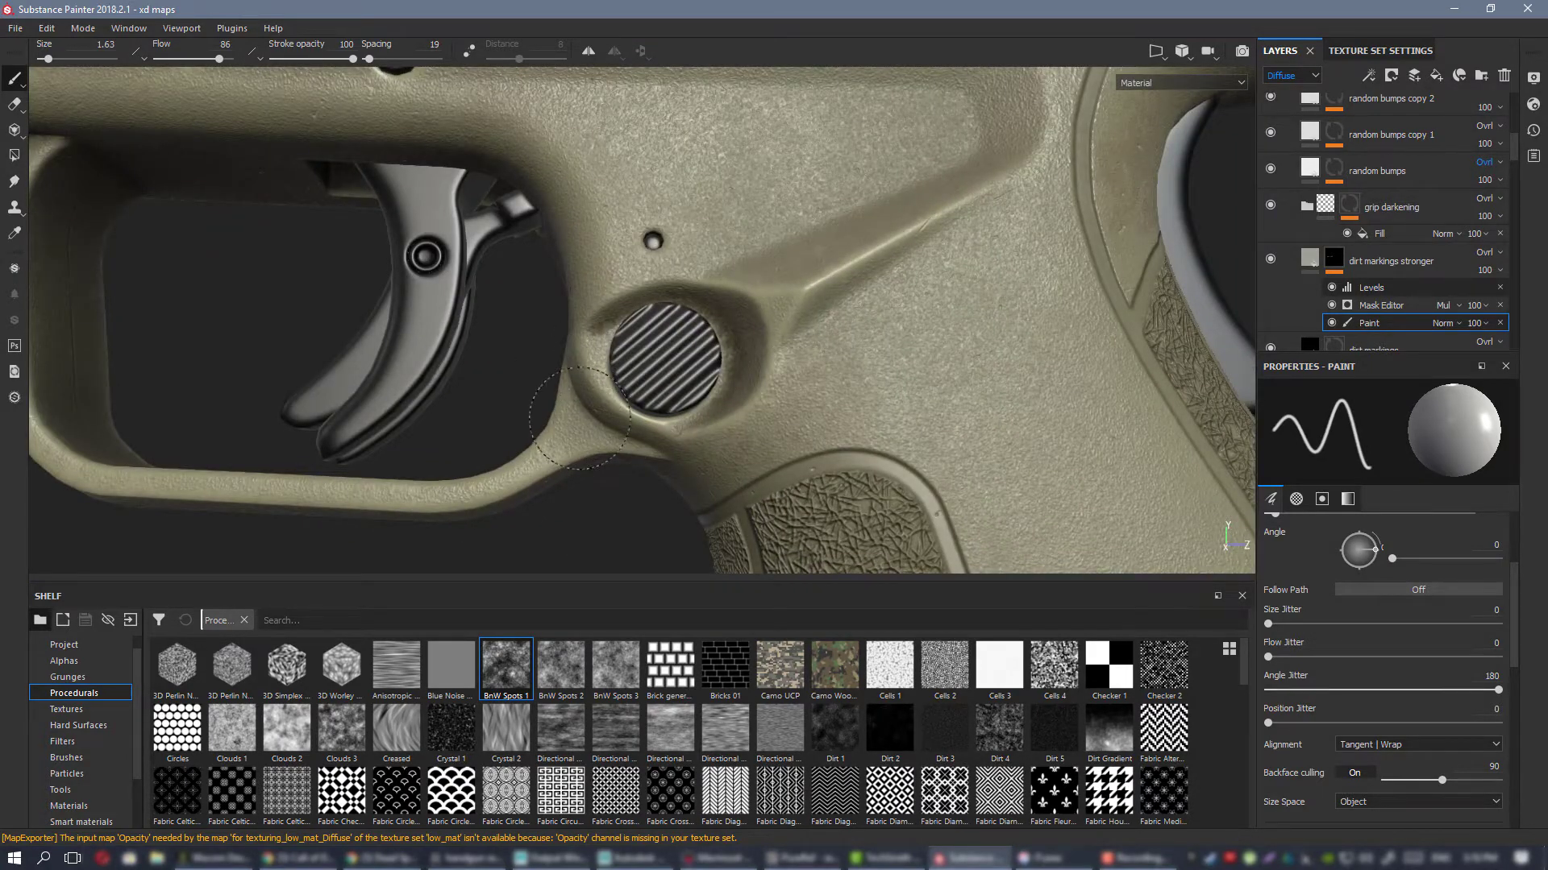
Step: Examine the dirt around the magazine's engraved number and its raised ridges
scroll(701, 347, down, 3)
alt+drag(753, 207, 774, 322)
alt+middle_drag(709, 516, 684, 256)
scroll(684, 256, up, 3)
alt+drag(738, 299, 780, 309)
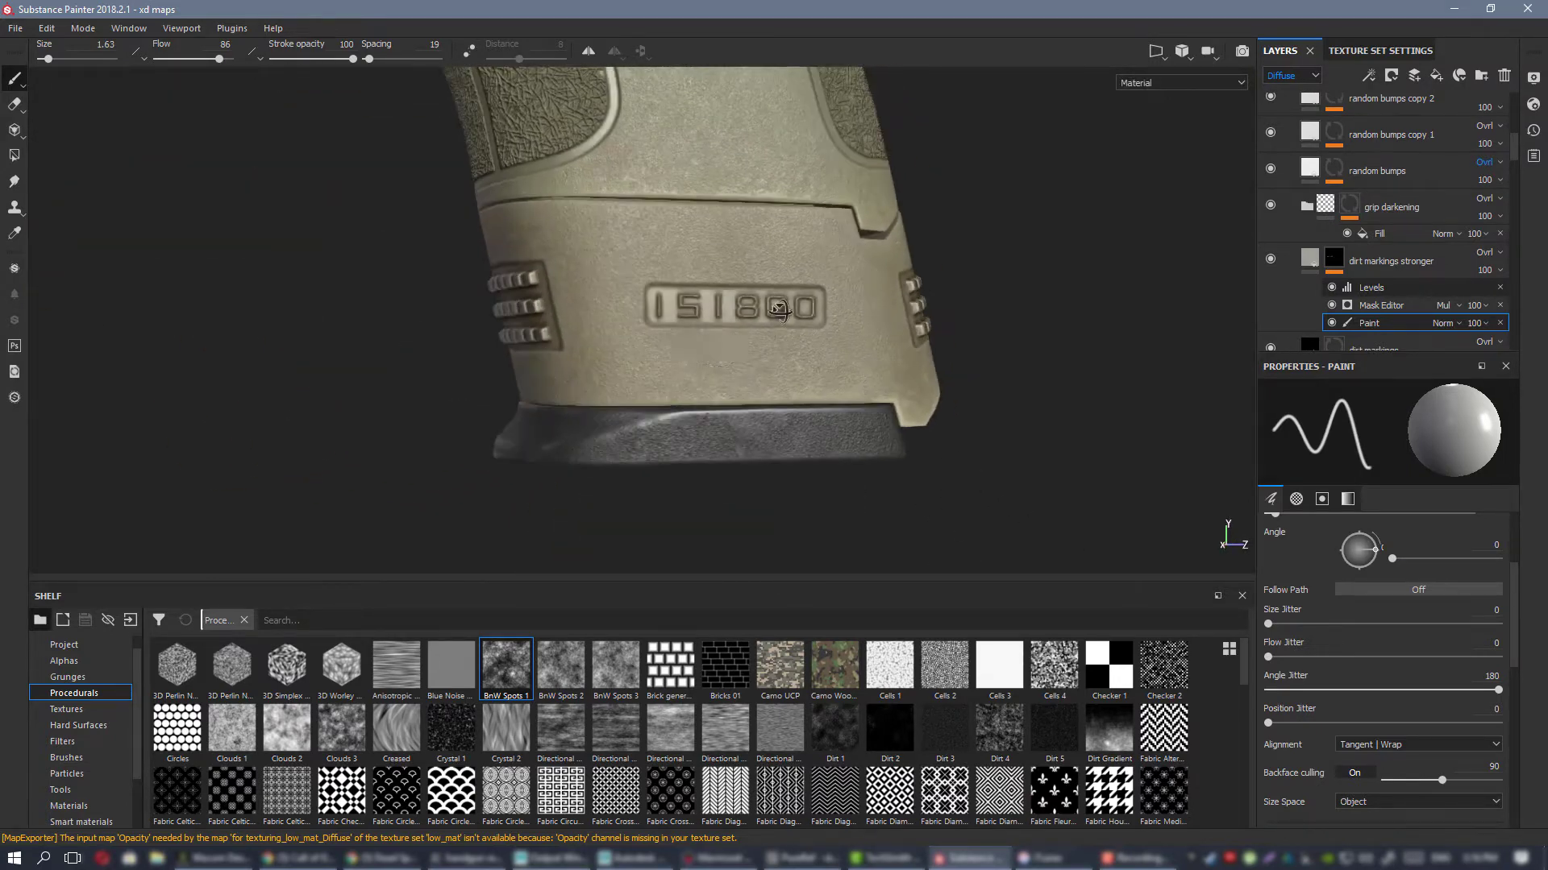
alt+middle_drag(780, 309, 777, 274)
alt+right_drag(746, 317, 787, 304)
alt+drag(743, 296, 794, 283)
alt+drag(574, 246, 654, 272)
alt+middle_drag(654, 272, 822, 332)
alt+drag(822, 332, 878, 339)
Step: Select the Paint effect of the plastic group's dirt layer, reduce the flow to 19 and paint across the magazine's ridges
scroll(1438, 216, up, 5)
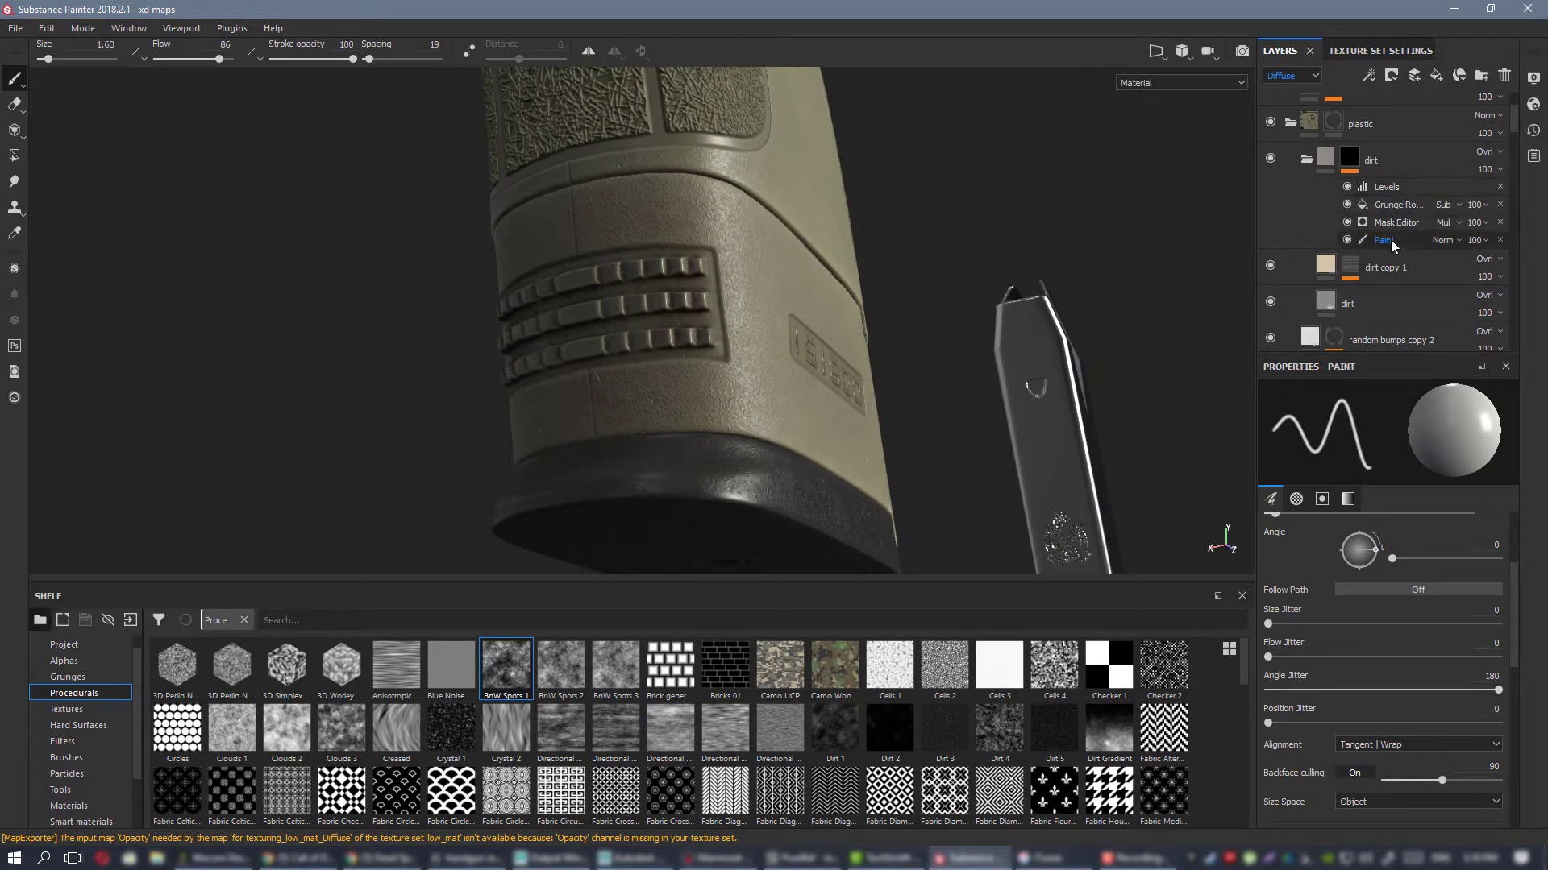
mouse_move(657, 276)
alt+mouse_down()
mouse_move(819, 356)
mouse_move(702, 304)
mouse_move(706, 292)
alt+mouse_up()
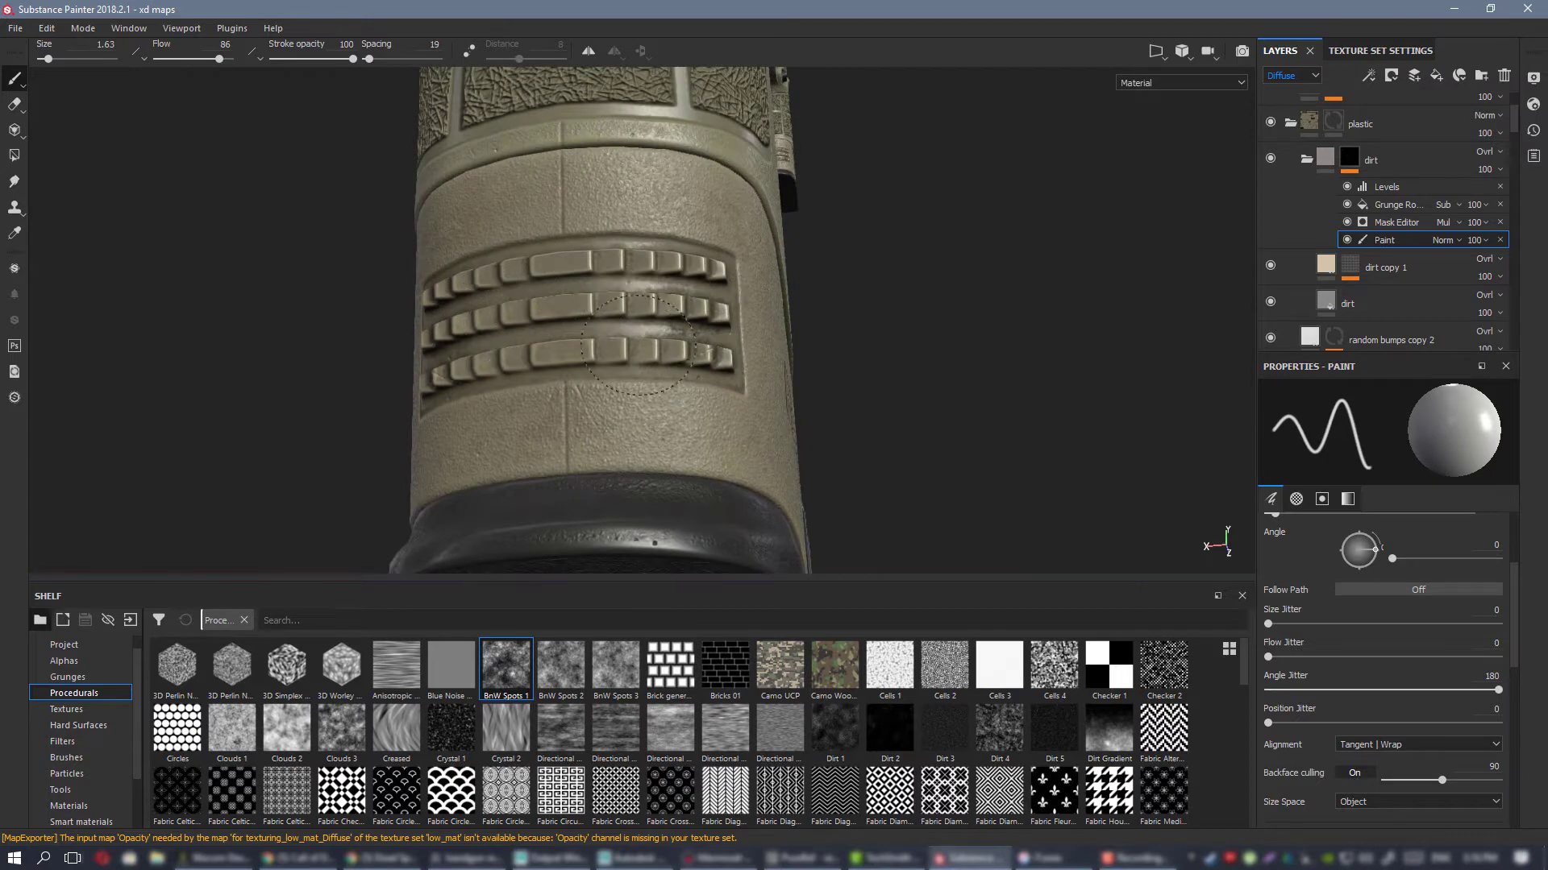
alt+drag(724, 311, 799, 310)
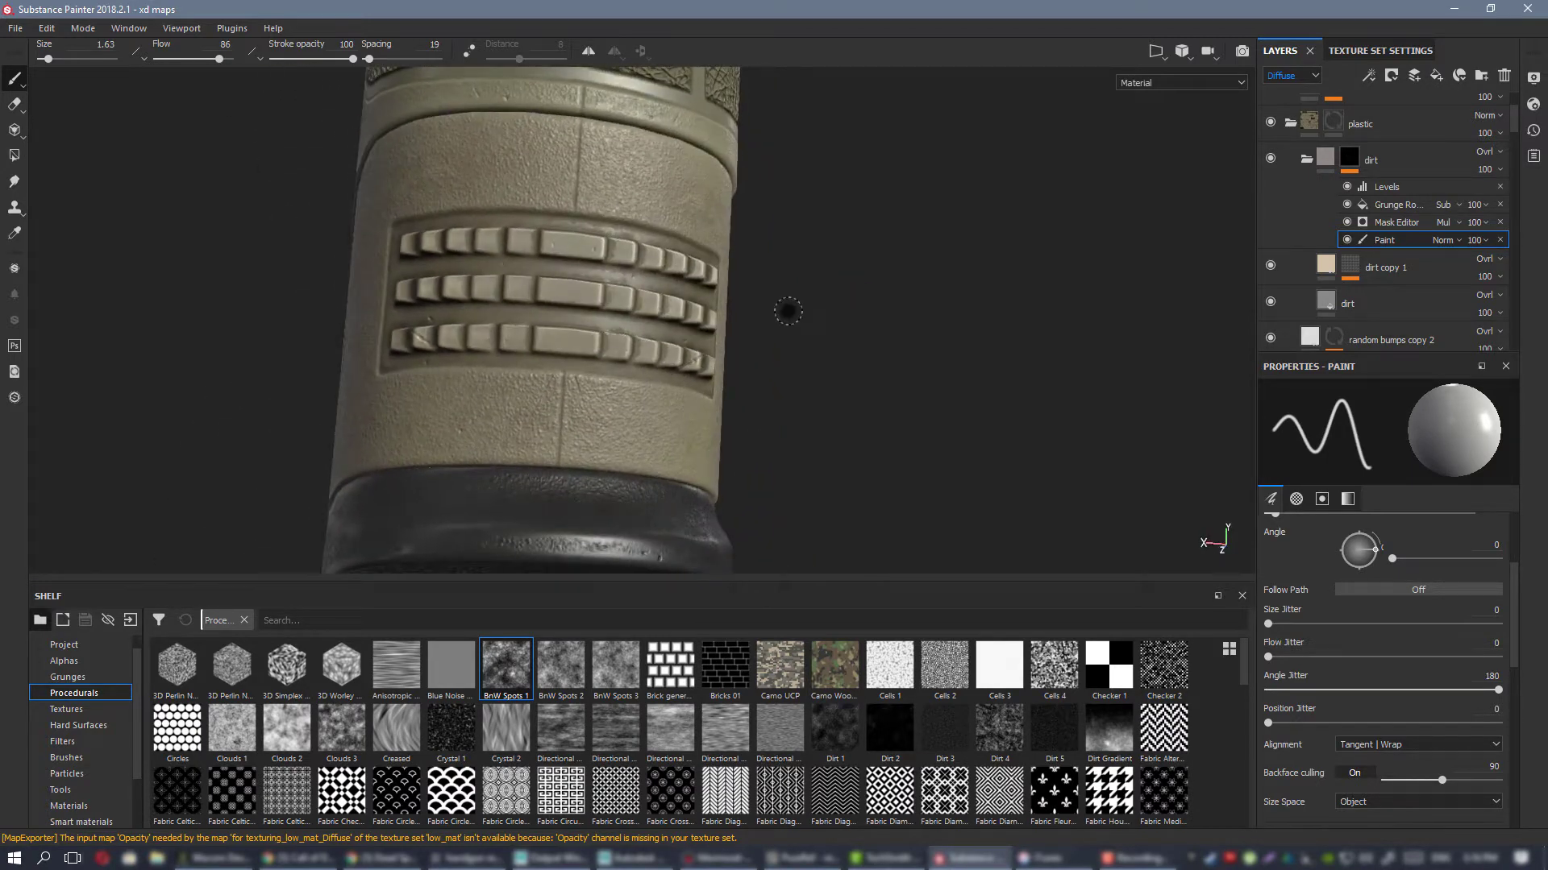
drag(707, 251, 713, 274)
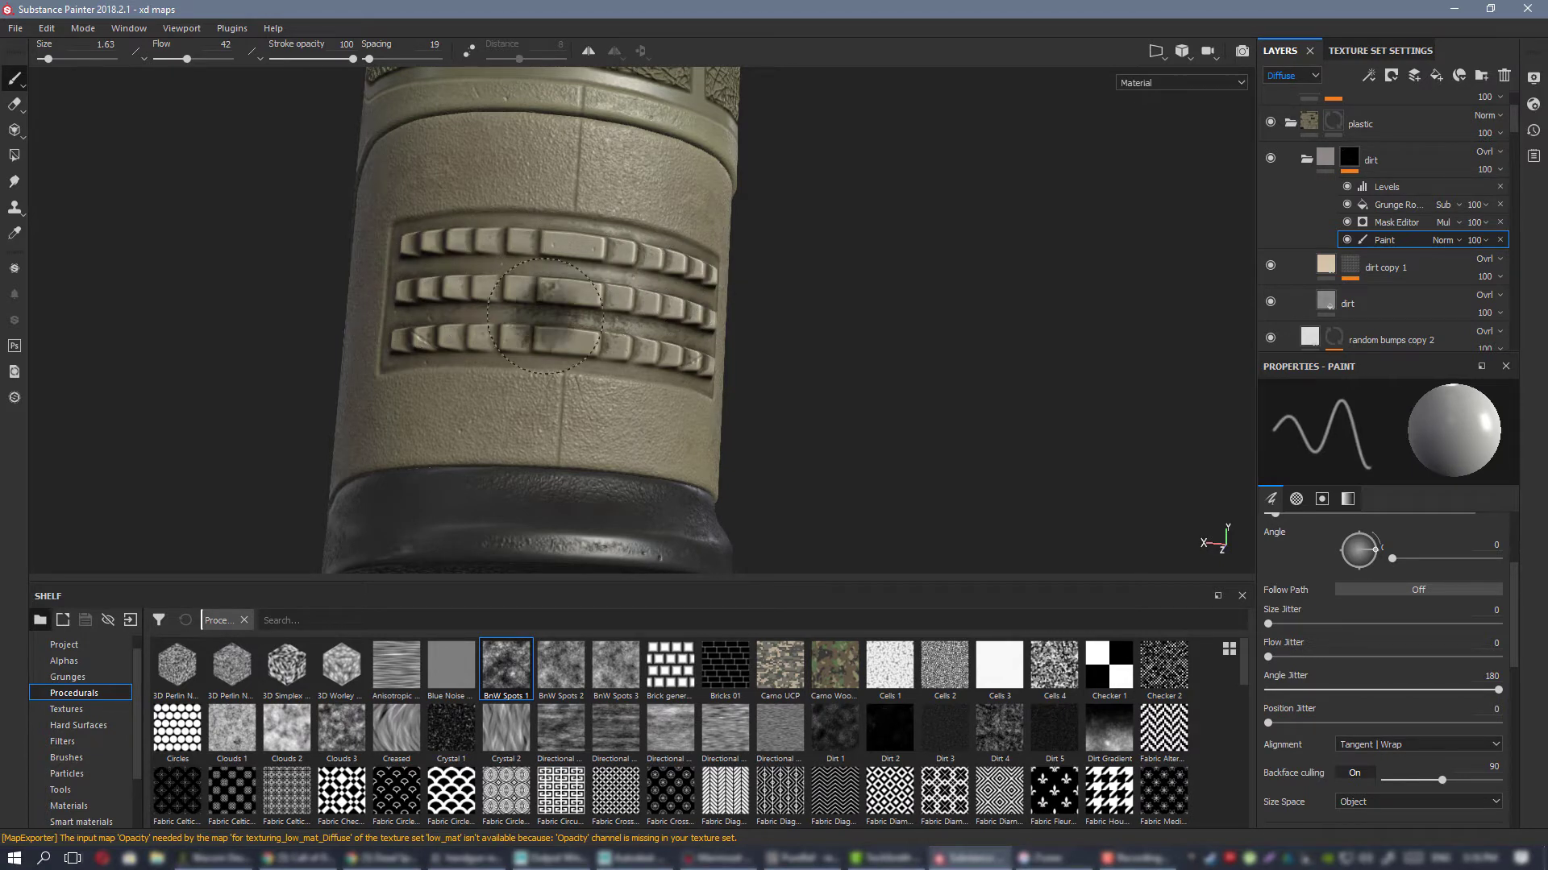
drag(691, 286, 694, 291)
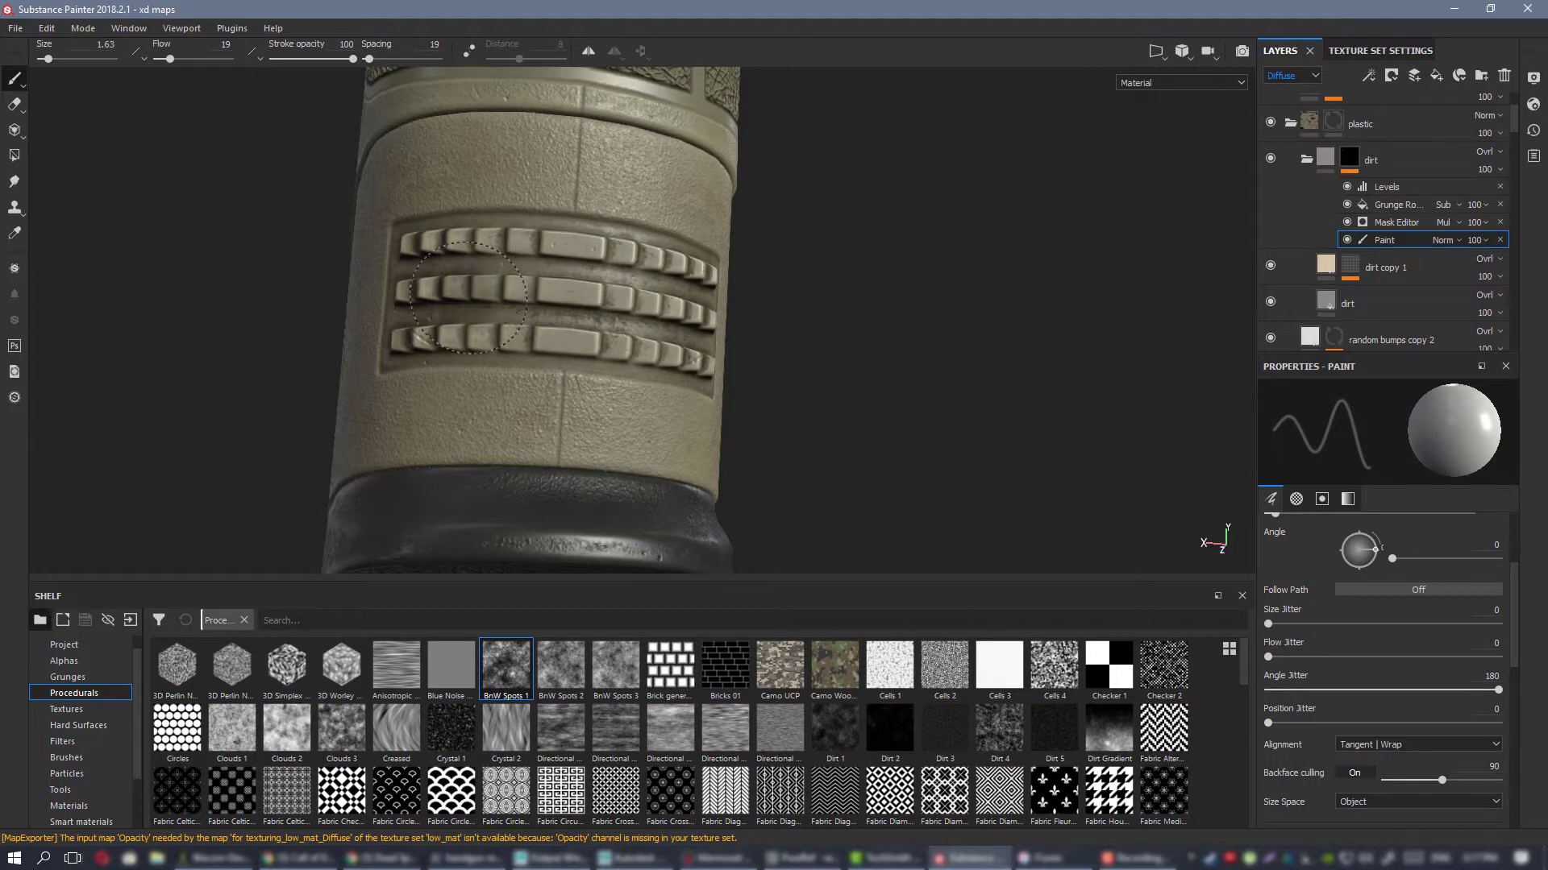
mouse_move(665, 331)
alt+mouse_down()
mouse_move(421, 311)
mouse_move(452, 308)
alt+mouse_up()
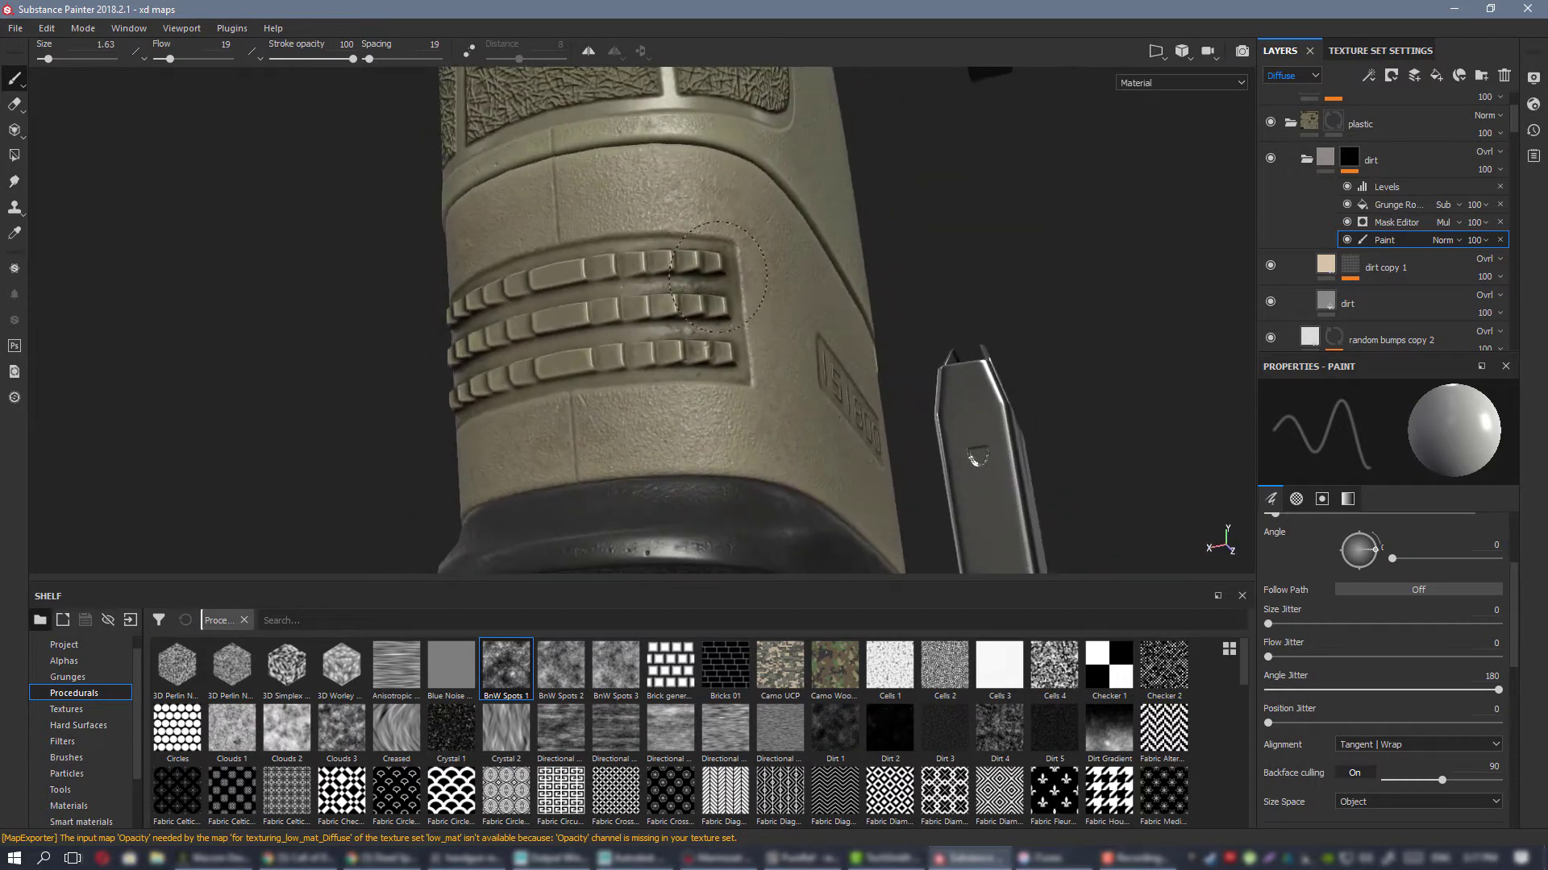
Step: Reduce the brush size to 1 and paint finer dirt into the gaps between the magazine's ridges
alt+drag(631, 355, 947, 323)
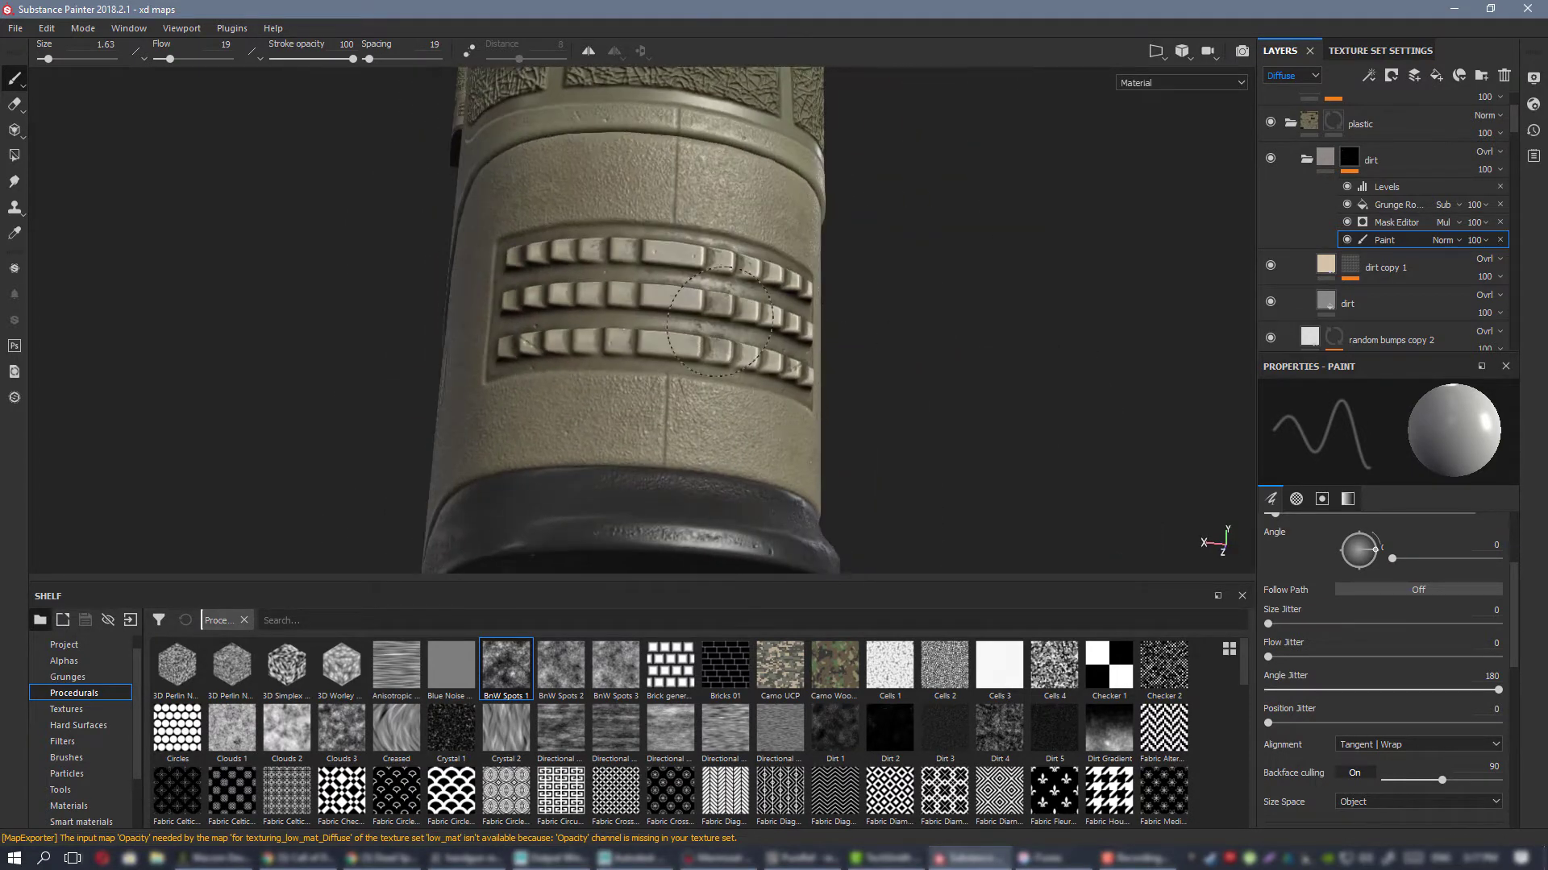
alt+drag(483, 330, 659, 333)
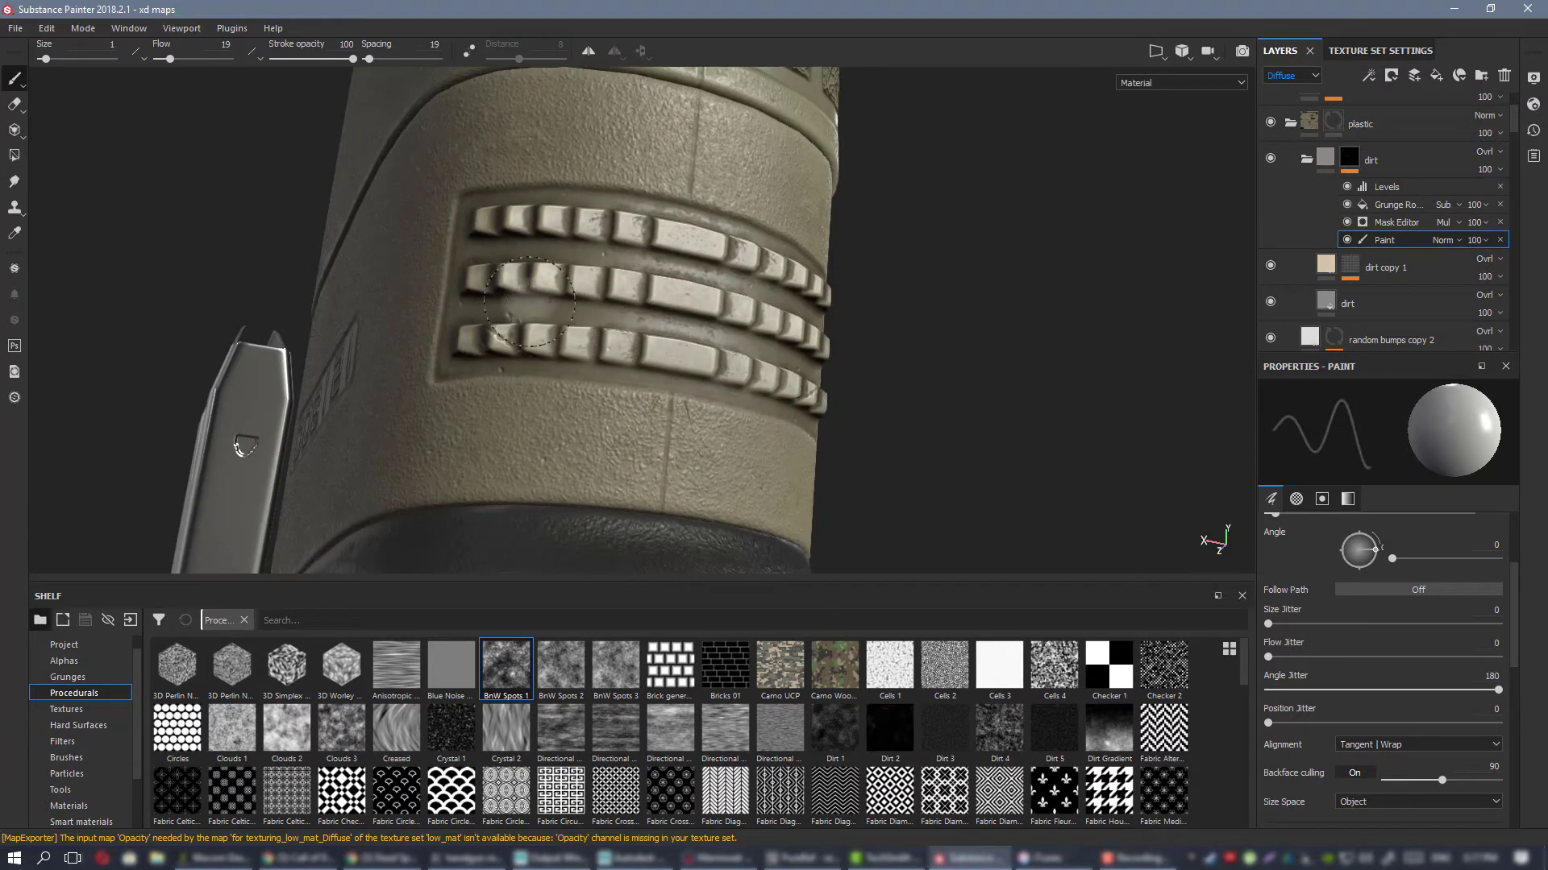
alt+drag(827, 338, 718, 339)
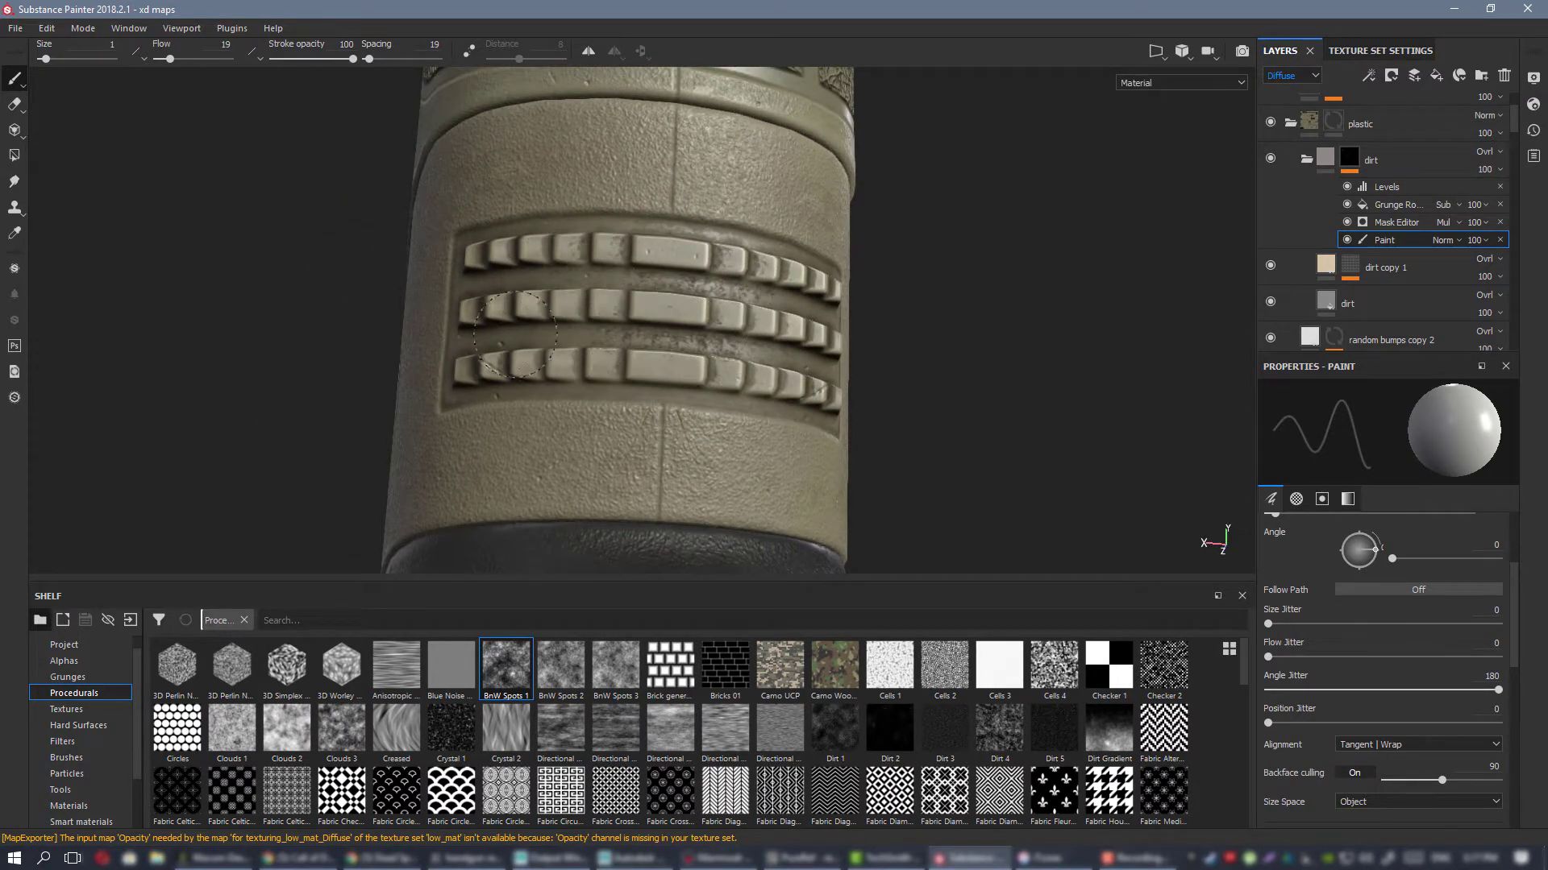
alt+drag(666, 299, 575, 290)
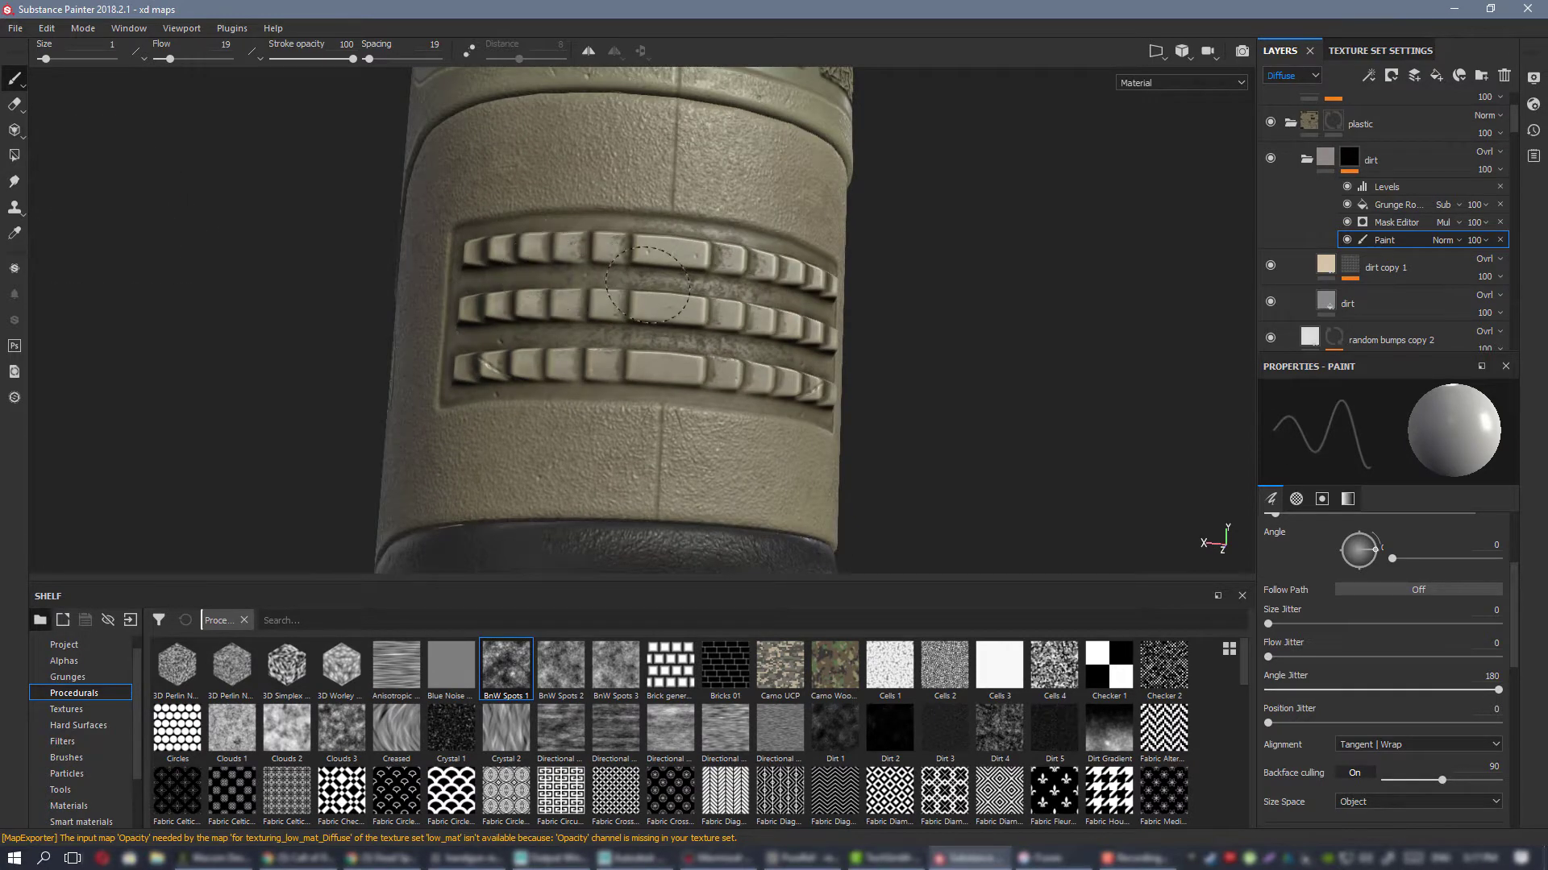
Step: Paint dirt along the raised border of the front textured grip panel with the size 1 brush
alt+drag(751, 363, 294, 237)
alt+drag(812, 251, 725, 331)
scroll(746, 276, down, 2)
alt+drag(746, 276, 621, 322)
scroll(644, 202, up, 3)
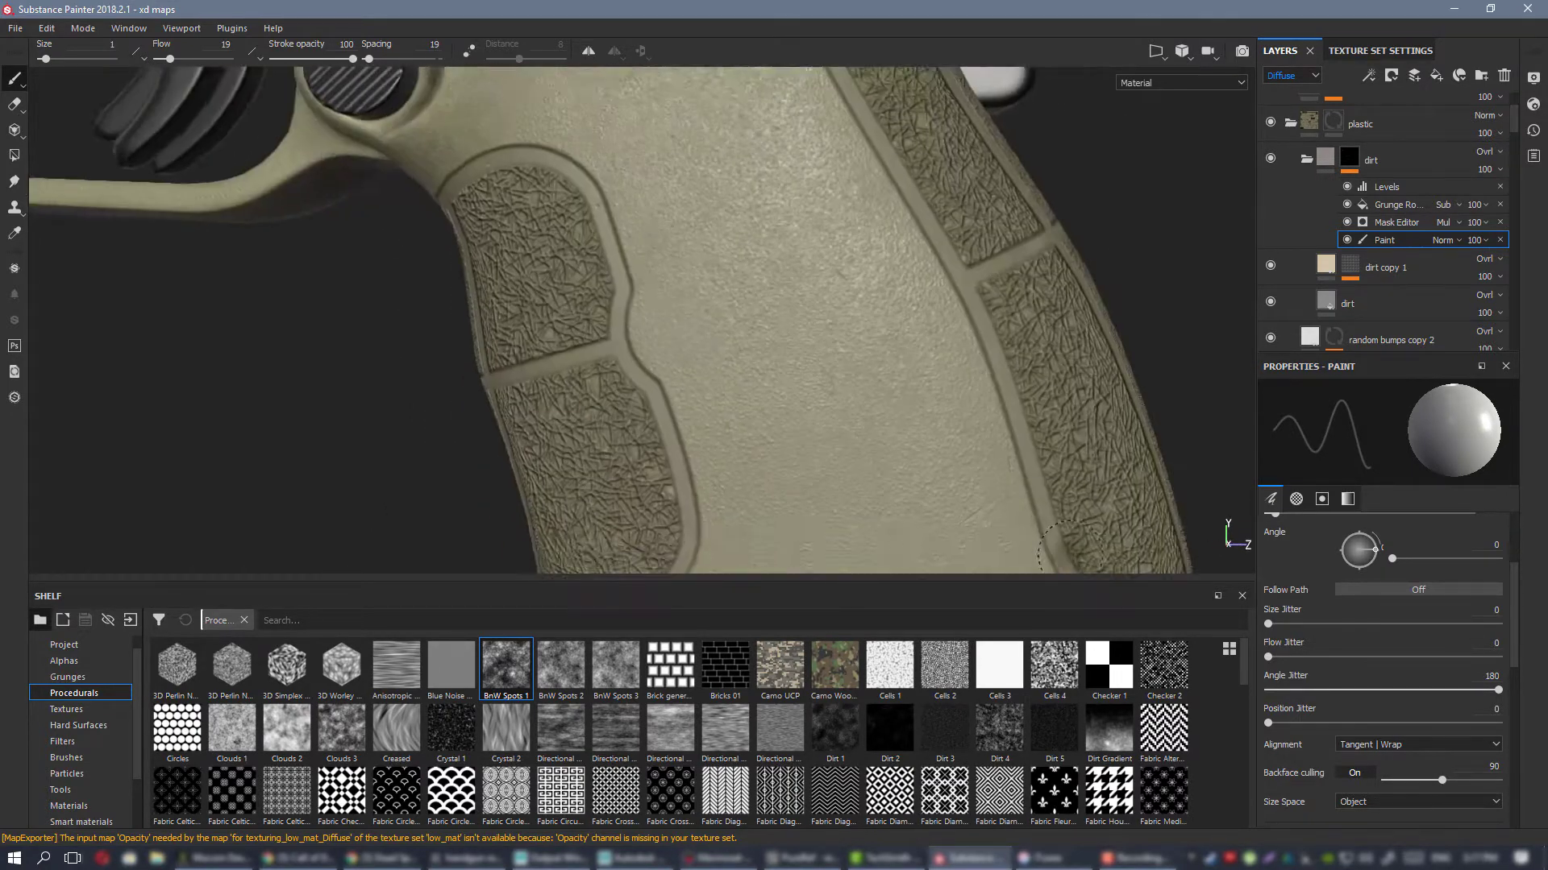
alt+middle_drag(713, 178, 736, 234)
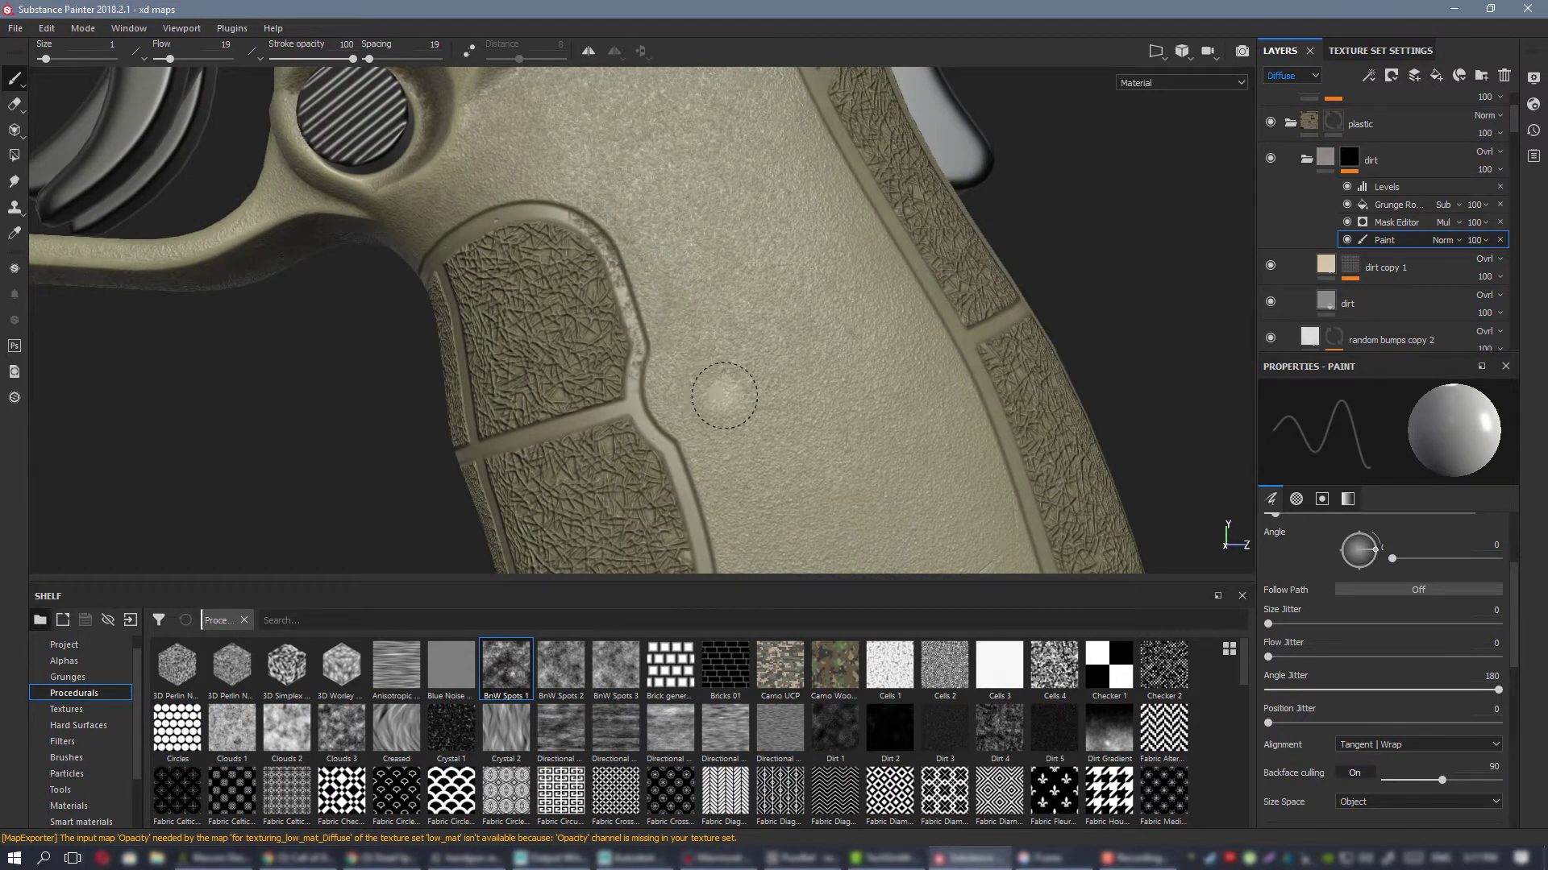
mouse_move(724, 394)
alt+mouse_down()
mouse_move(798, 345)
mouse_move(819, 308)
alt+mouse_up()
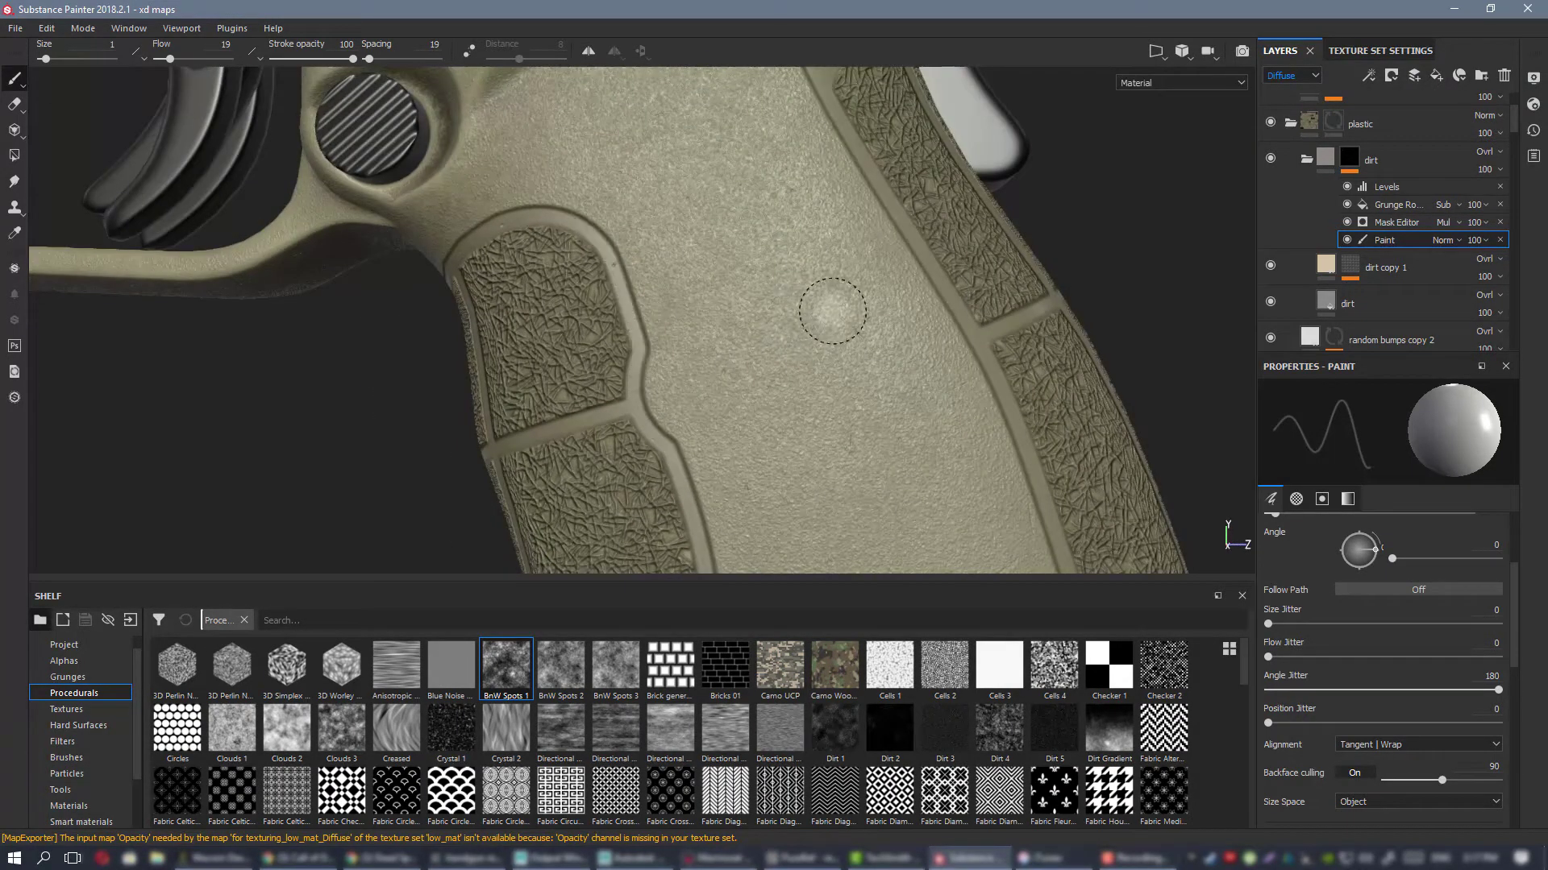
Step: Set the brush size to 1.44 and flow to 14, and paint dirt along the rear textured grip panel's border
alt+middle_drag(683, 246, 798, 352)
alt+drag(798, 352, 675, 283)
alt+right_drag(811, 375, 736, 262)
alt+middle_drag(738, 294, 554, 356)
mouse_move(555, 356)
alt+mouse_down()
mouse_move(617, 349)
mouse_move(582, 344)
alt+mouse_up()
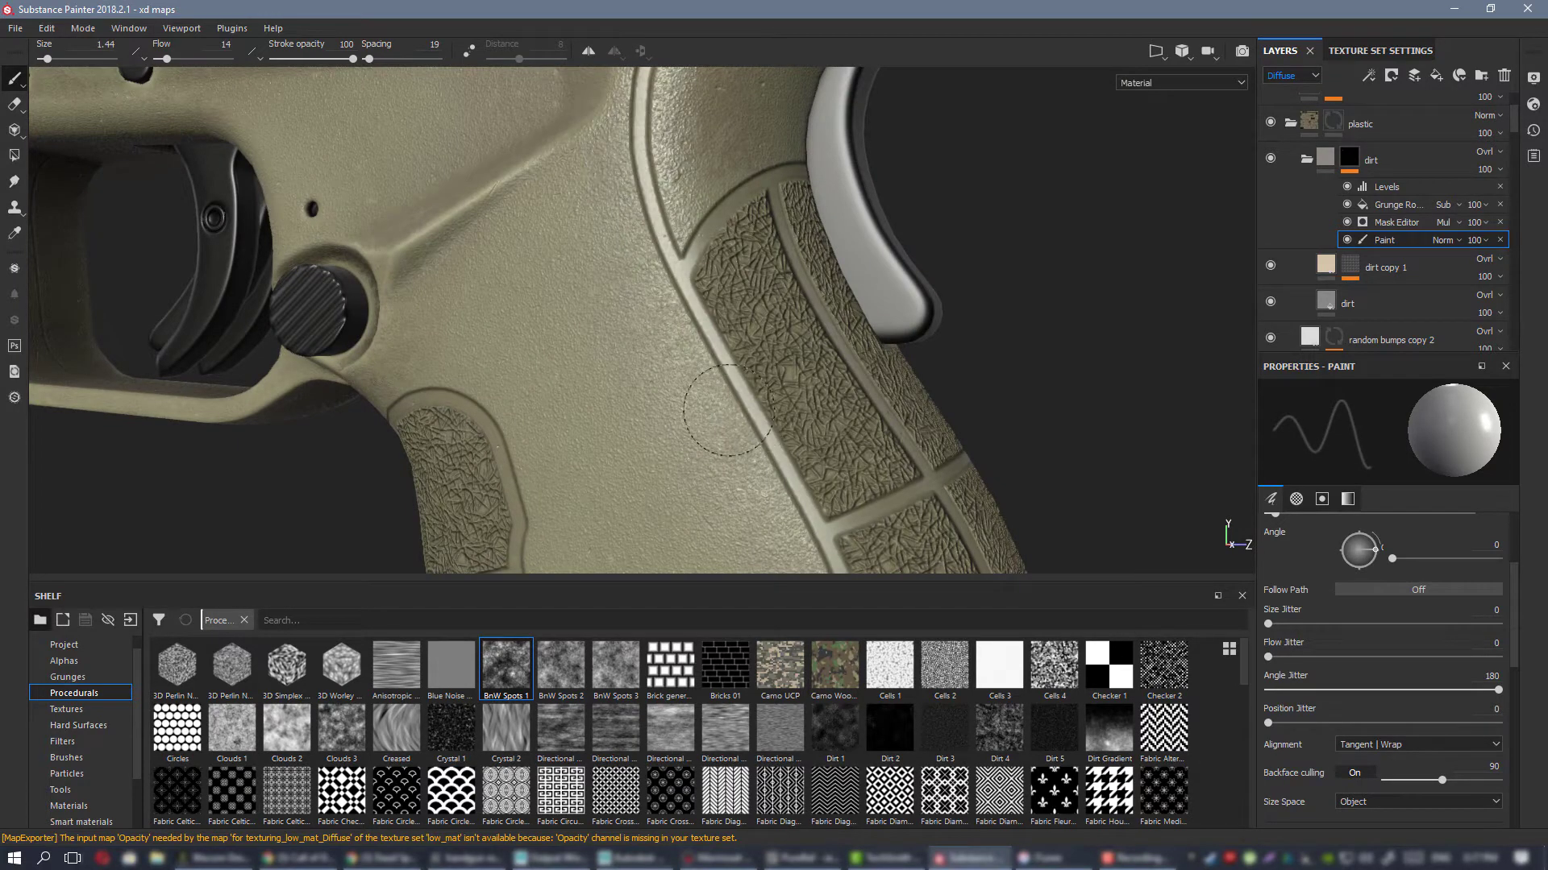
alt+middle_drag(630, 268, 642, 372)
alt+middle_drag(657, 216, 677, 329)
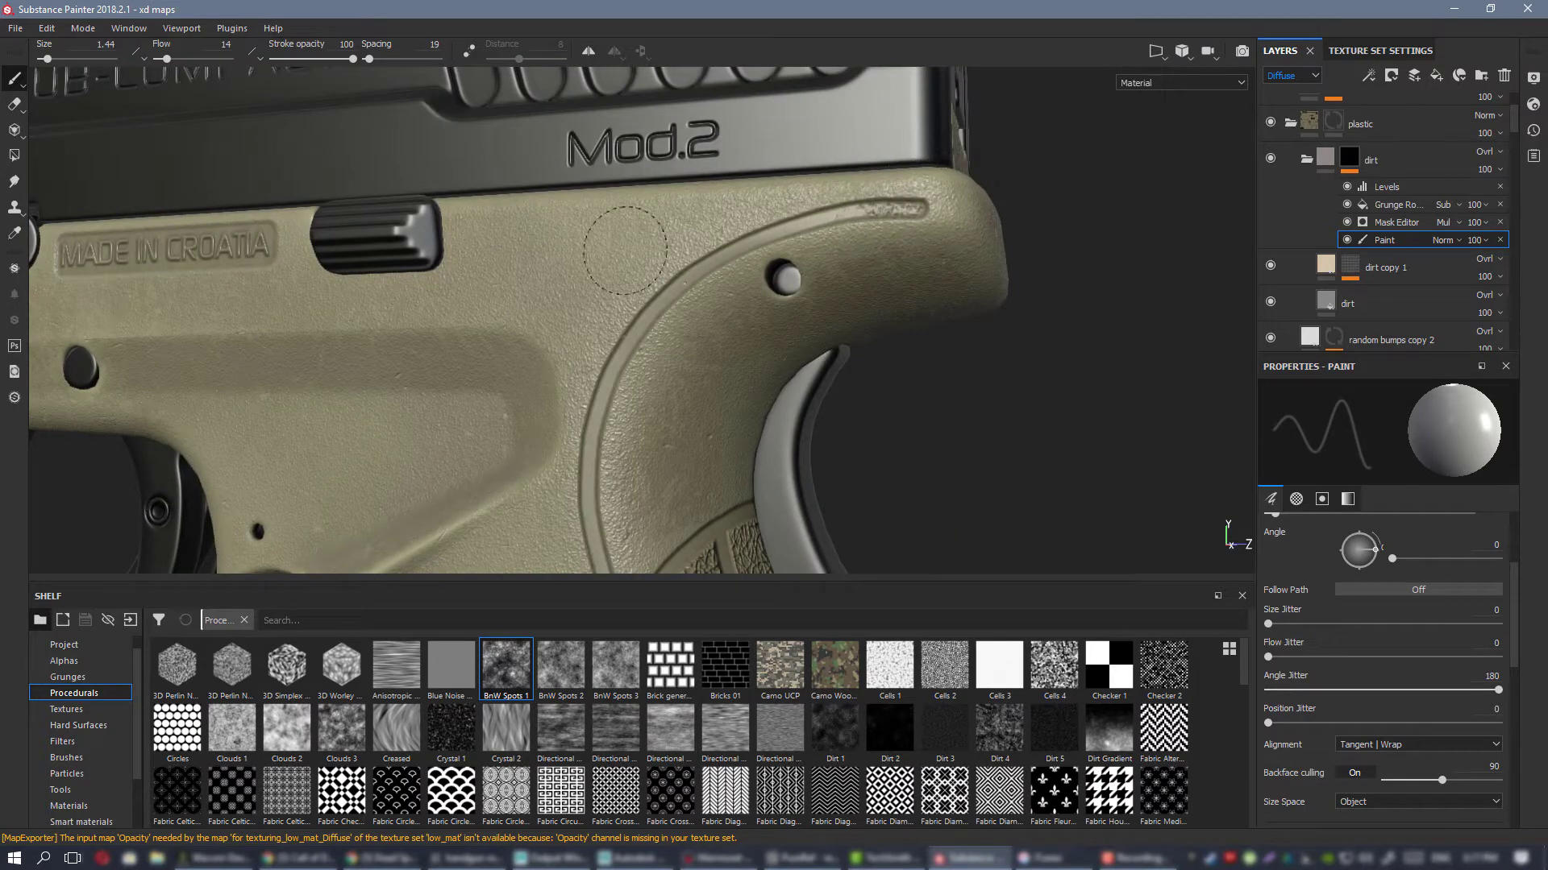
Step: Paint dirt along the curved groove at the frame's upper rear, below the Mod.2 marking
mouse_move(915, 220)
mouse_down()
mouse_move(885, 211)
mouse_move(934, 209)
mouse_move(914, 211)
mouse_up()
mouse_move(761, 274)
alt+mouse_down()
mouse_move(831, 279)
mouse_move(891, 228)
alt+mouse_up()
alt+middle_drag(708, 245, 737, 162)
alt+drag(738, 161, 669, 259)
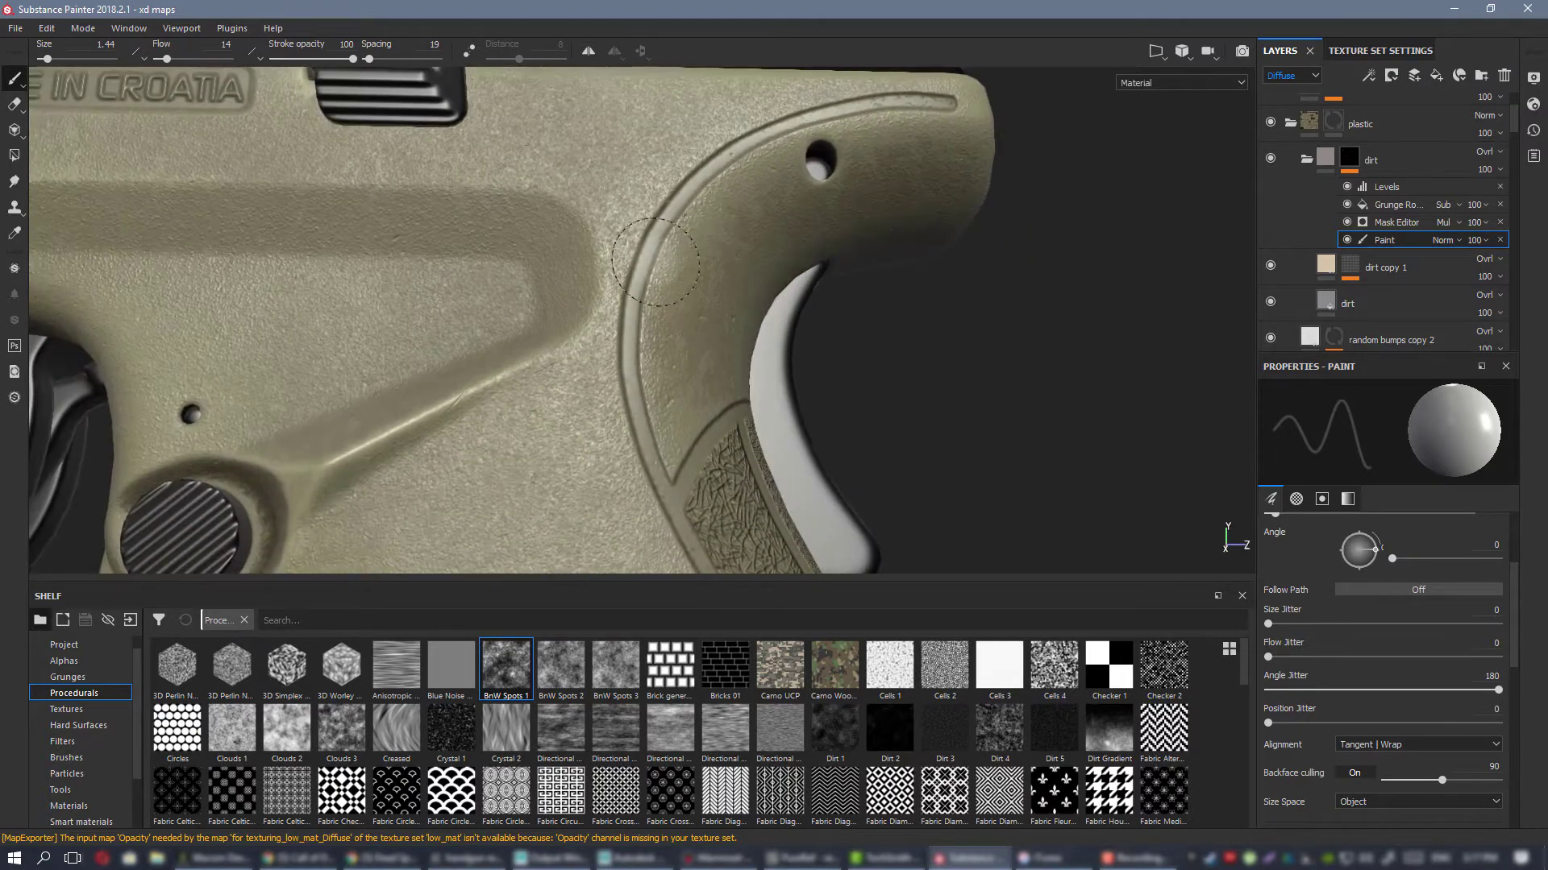
Step: Paint dirt along the side and lower edge of the lower front textured grip panel
alt+middle_drag(754, 540, 801, 287)
alt+middle_drag(909, 404, 687, 193)
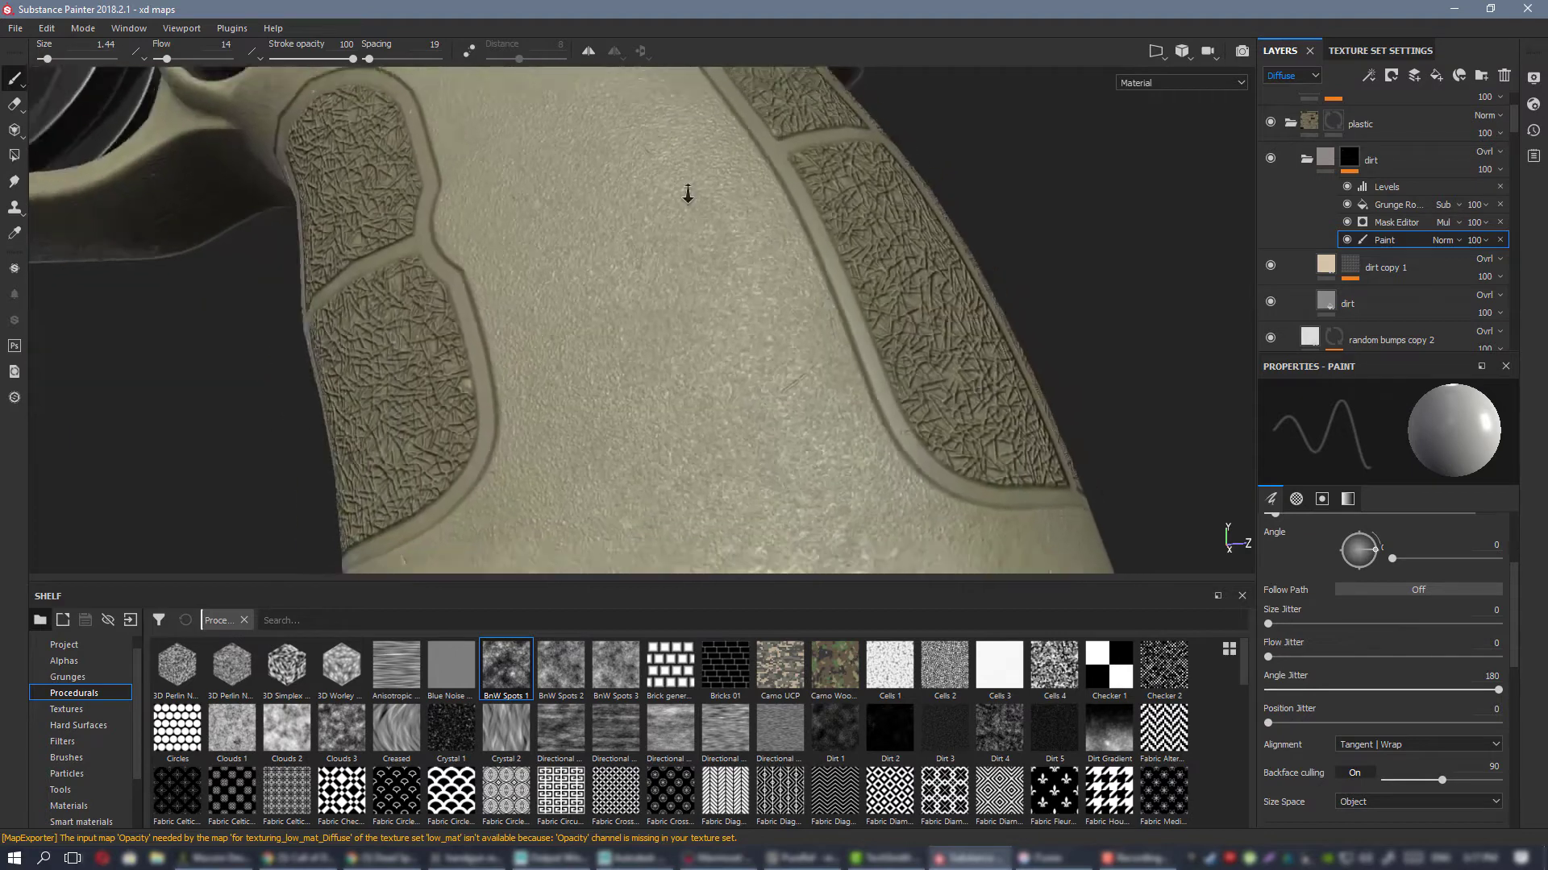
mouse_move(688, 194)
alt+mouse_down()
mouse_move(653, 283)
mouse_move(763, 203)
alt+mouse_up()
mouse_move(875, 389)
alt+mouse_down()
mouse_move(746, 307)
mouse_move(802, 306)
mouse_move(616, 233)
alt+mouse_up()
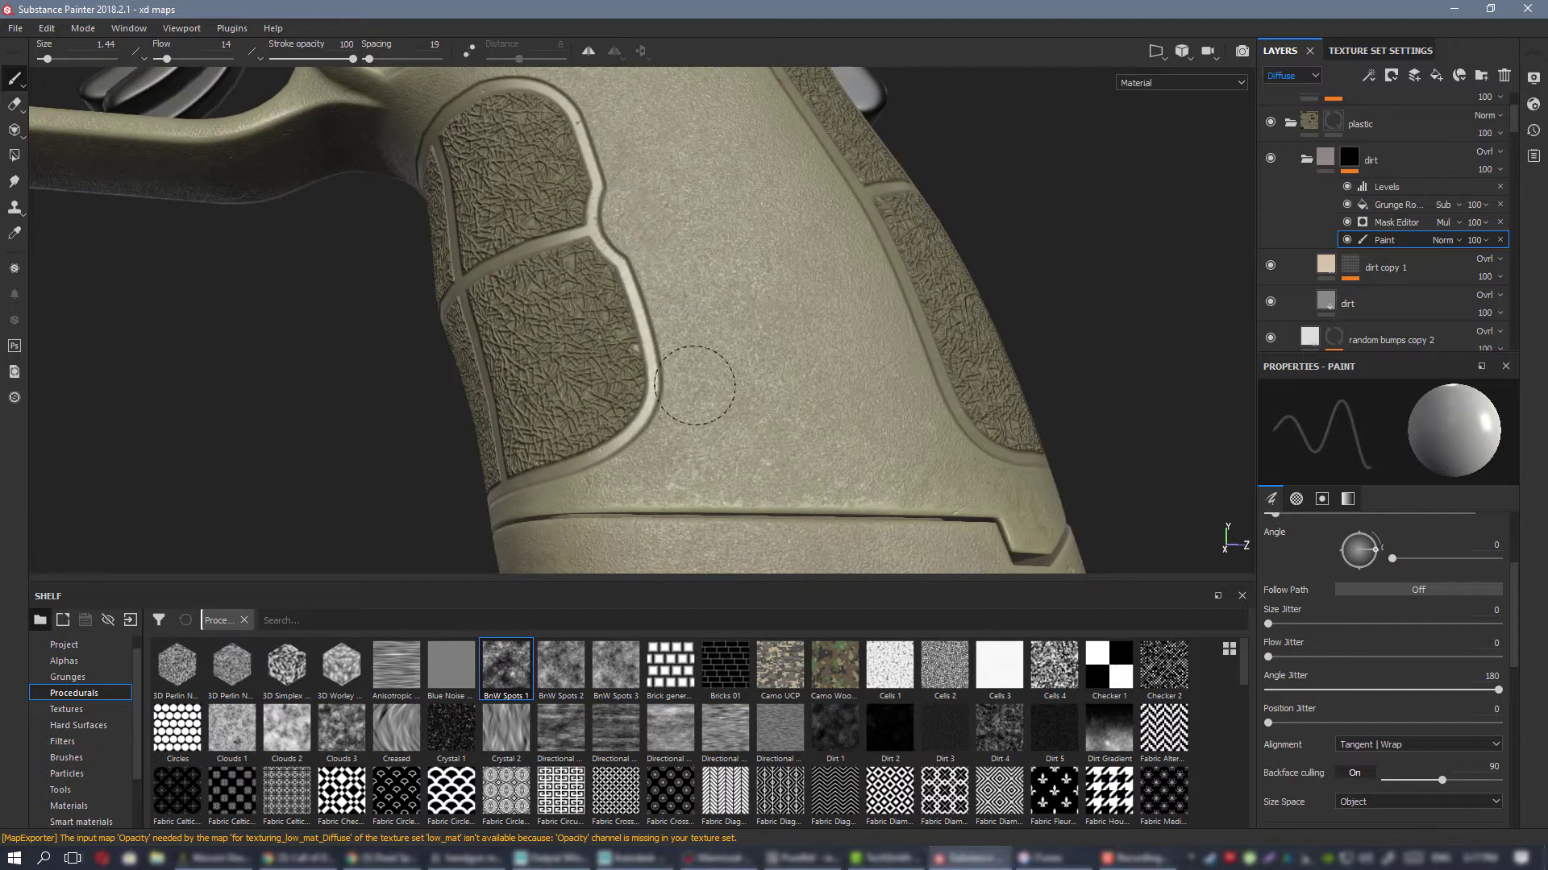
mouse_move(694, 385)
alt+mouse_down()
mouse_move(818, 317)
mouse_move(839, 264)
alt+mouse_up()
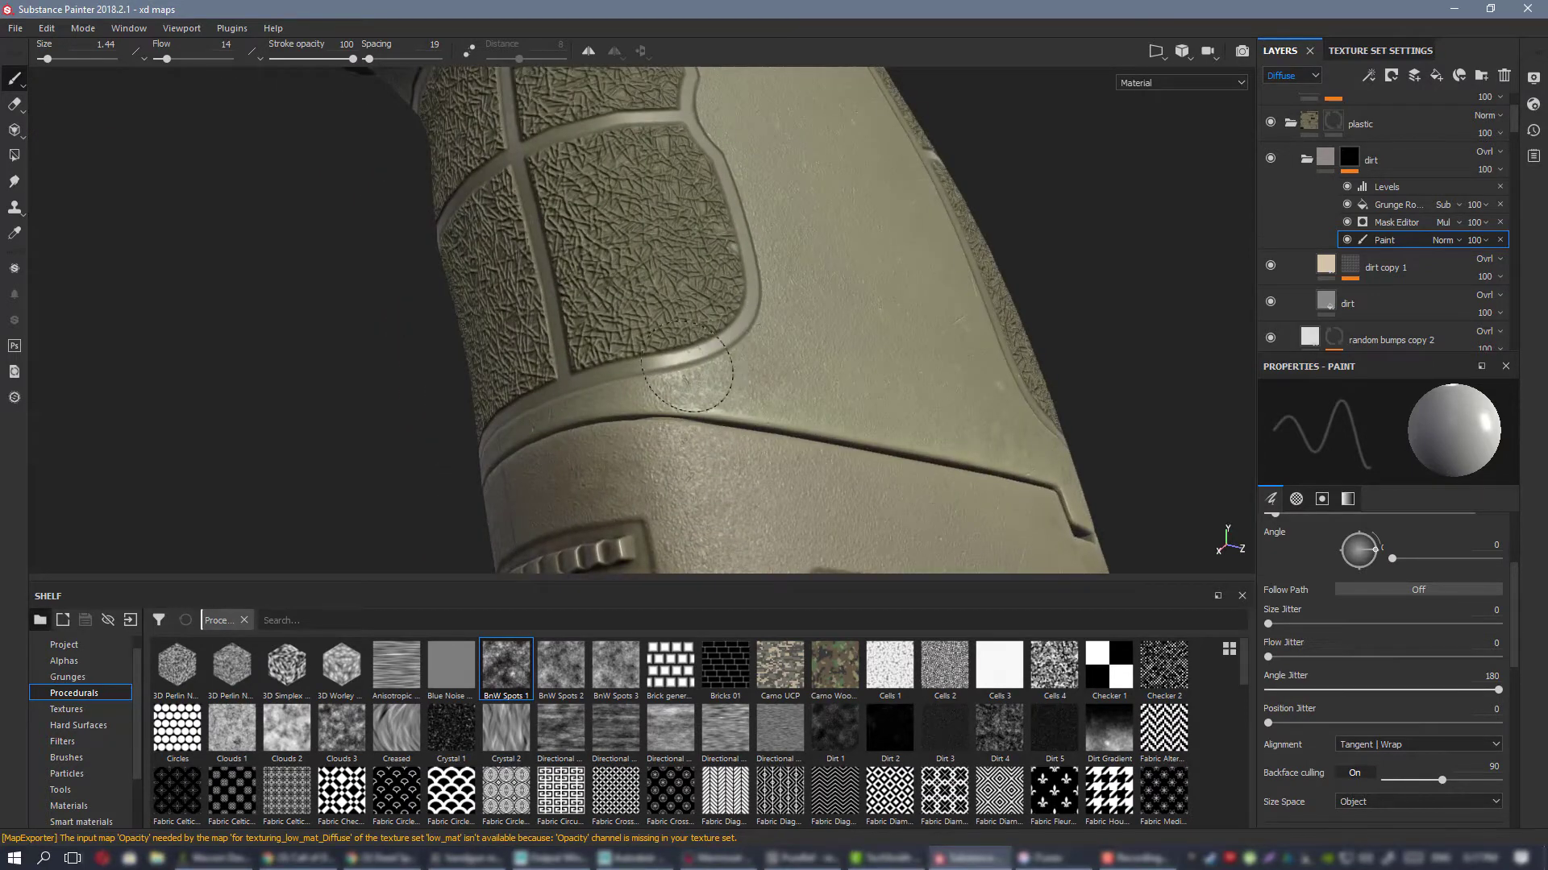
mouse_move(641, 393)
alt+mouse_down()
mouse_move(731, 371)
mouse_move(601, 387)
mouse_move(276, 156)
alt+mouse_up()
Step: Paint dirt around the upper front textured grip panel's border, below the magazine release
scroll(685, 225, down, 2)
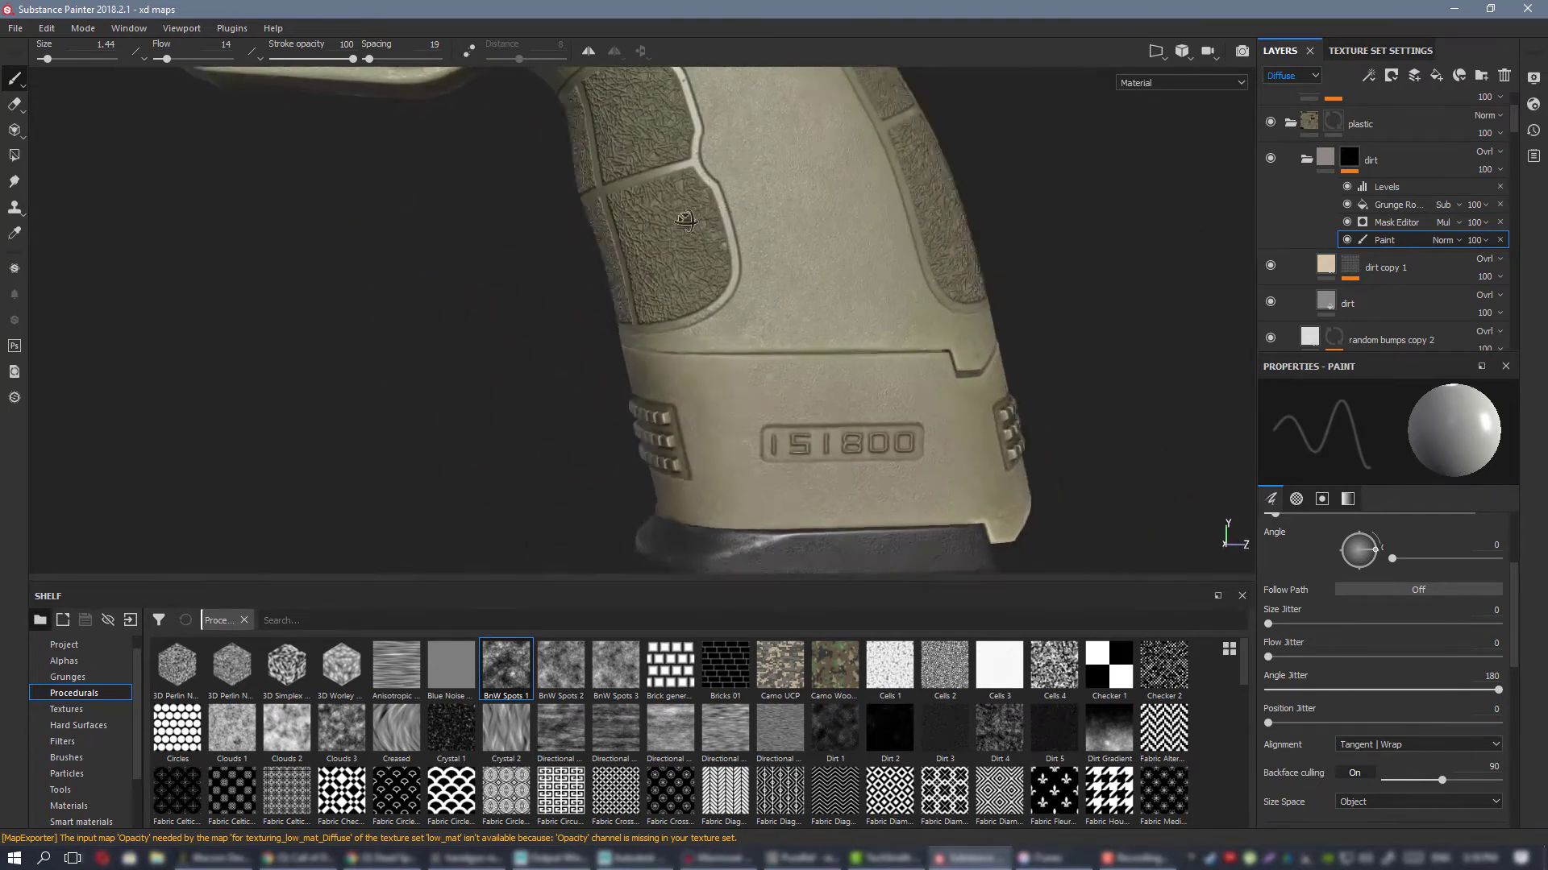
alt+middle_drag(685, 225, 689, 310)
alt+drag(689, 500, 772, 407)
scroll(772, 408, up, 2)
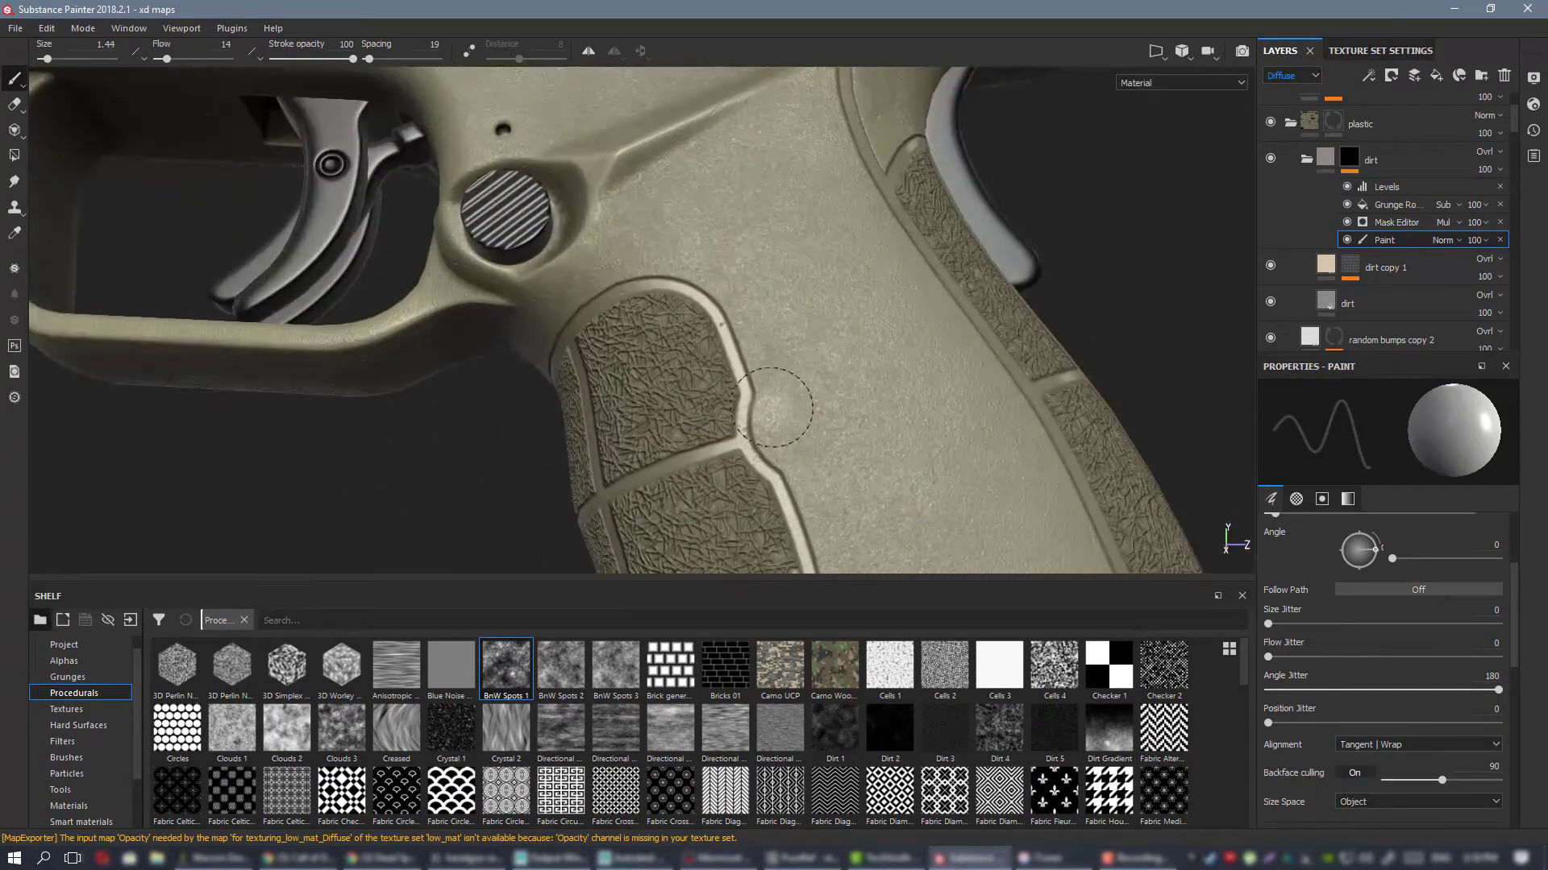
mouse_move(720, 459)
alt+mouse_down()
mouse_move(830, 438)
mouse_move(772, 385)
alt+mouse_up()
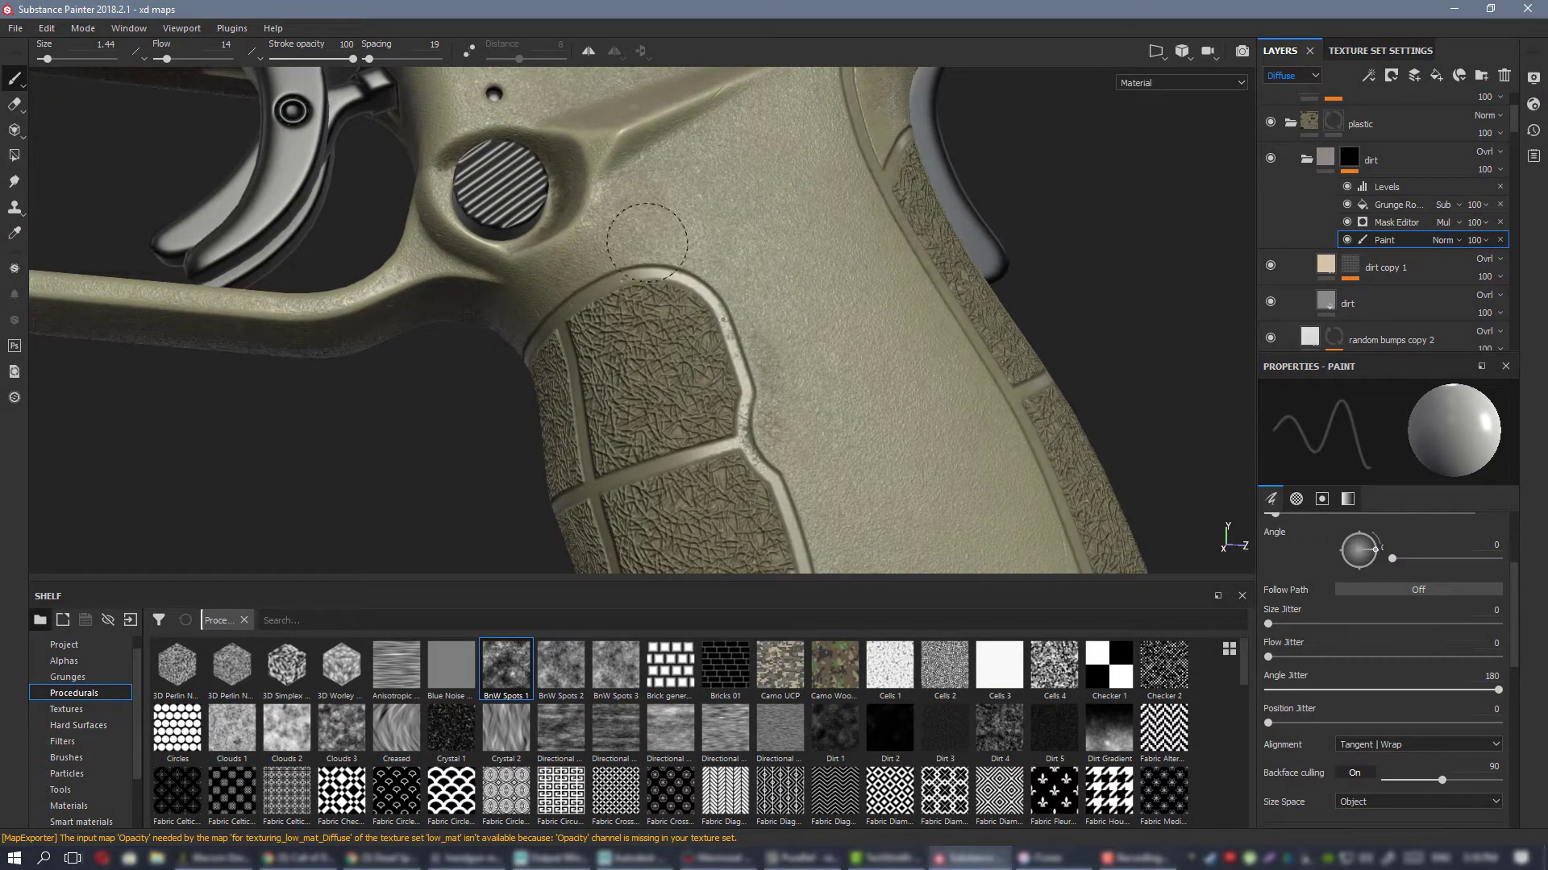
mouse_move(647, 241)
alt+mouse_down()
mouse_move(758, 292)
mouse_move(742, 360)
alt+mouse_up()
Step: Examine the painted dirt on the frame, grip and trigger guard in the material view under different lighting
alt+right_drag(750, 362, 613, 206)
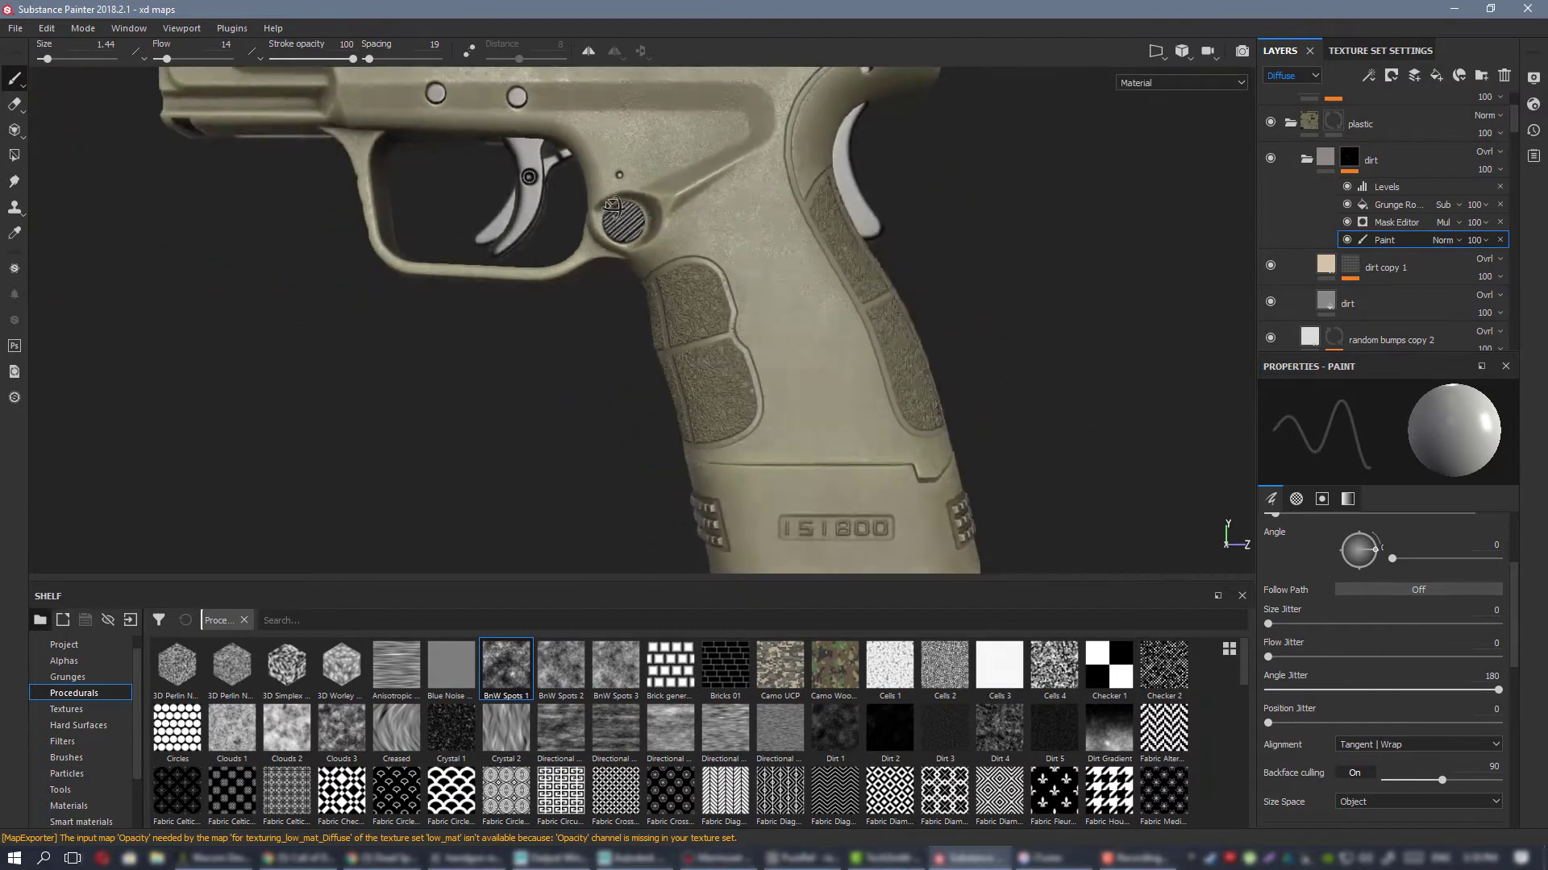
alt+middle_drag(613, 205, 690, 479)
alt+drag(691, 479, 707, 277)
alt+right_drag(707, 277, 839, 556)
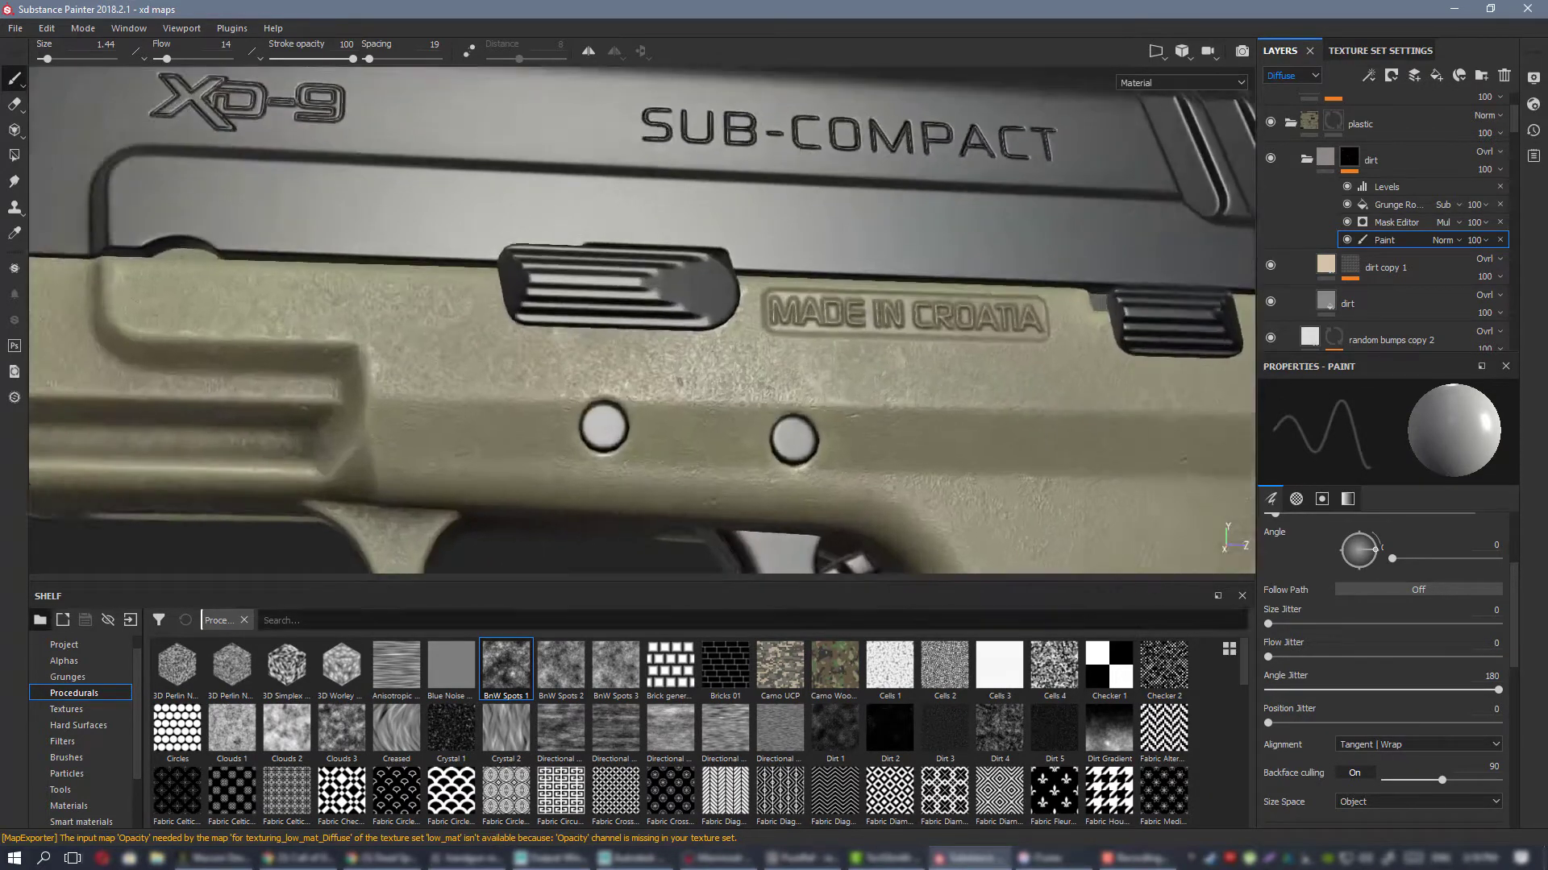
alt+drag(834, 391, 853, 373)
alt+middle_drag(832, 316, 699, 289)
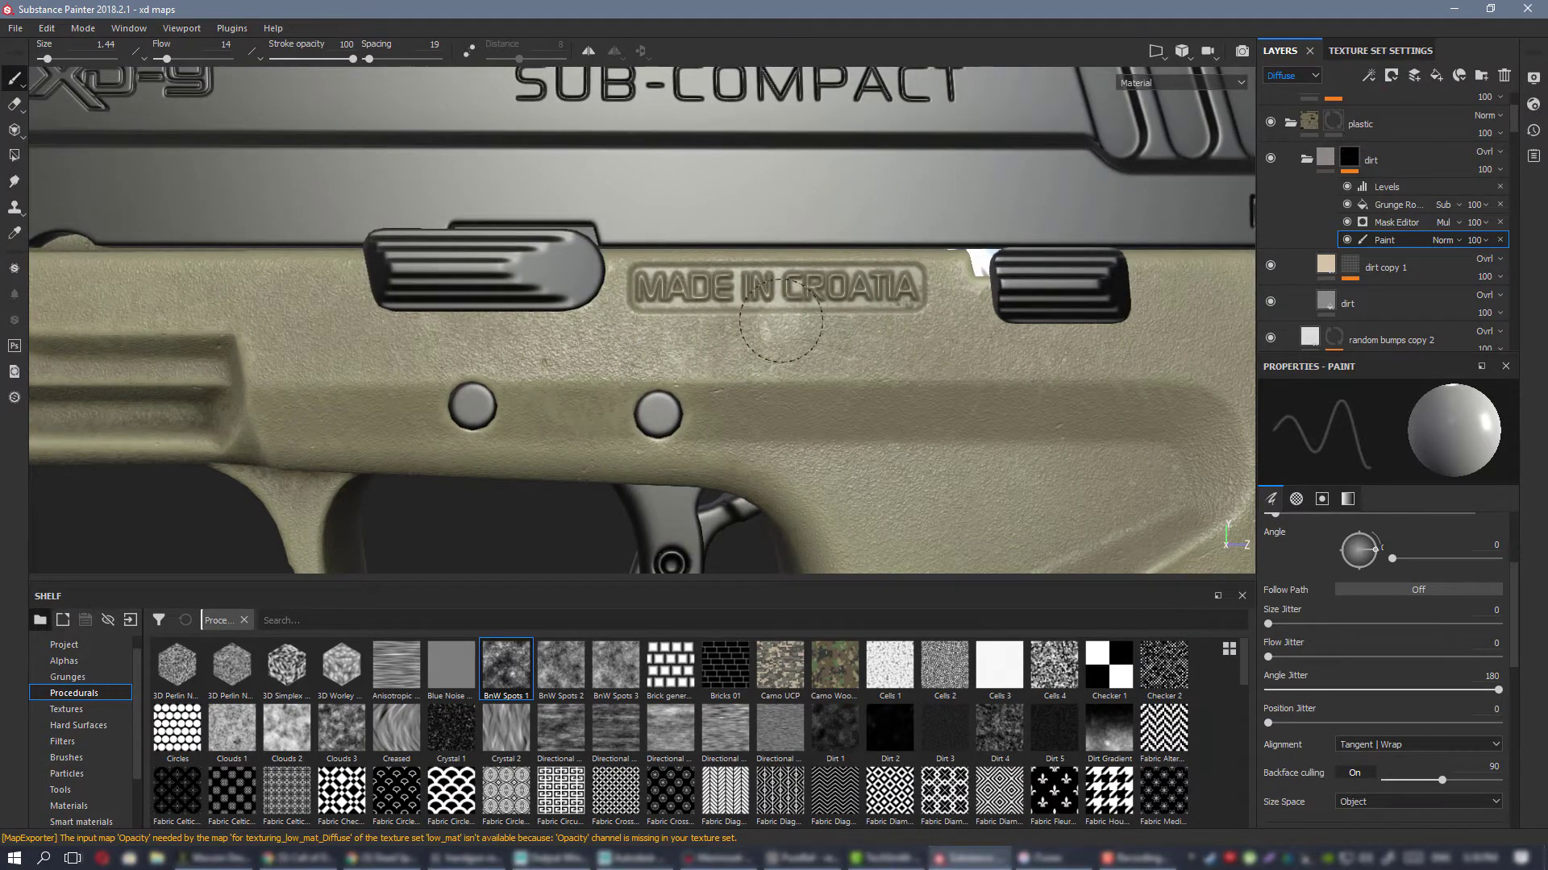
alt+right_drag(780, 321, 747, 225)
alt+drag(746, 225, 709, 250)
alt+right_drag(798, 354, 734, 242)
alt+middle_drag(838, 362, 745, 274)
alt+drag(774, 274, 839, 201)
shift+right_drag(839, 201, 905, 201)
Step: Show only the diffuse channel and examine the dirt across the frame, grip and magazine
key(c)
key(c)
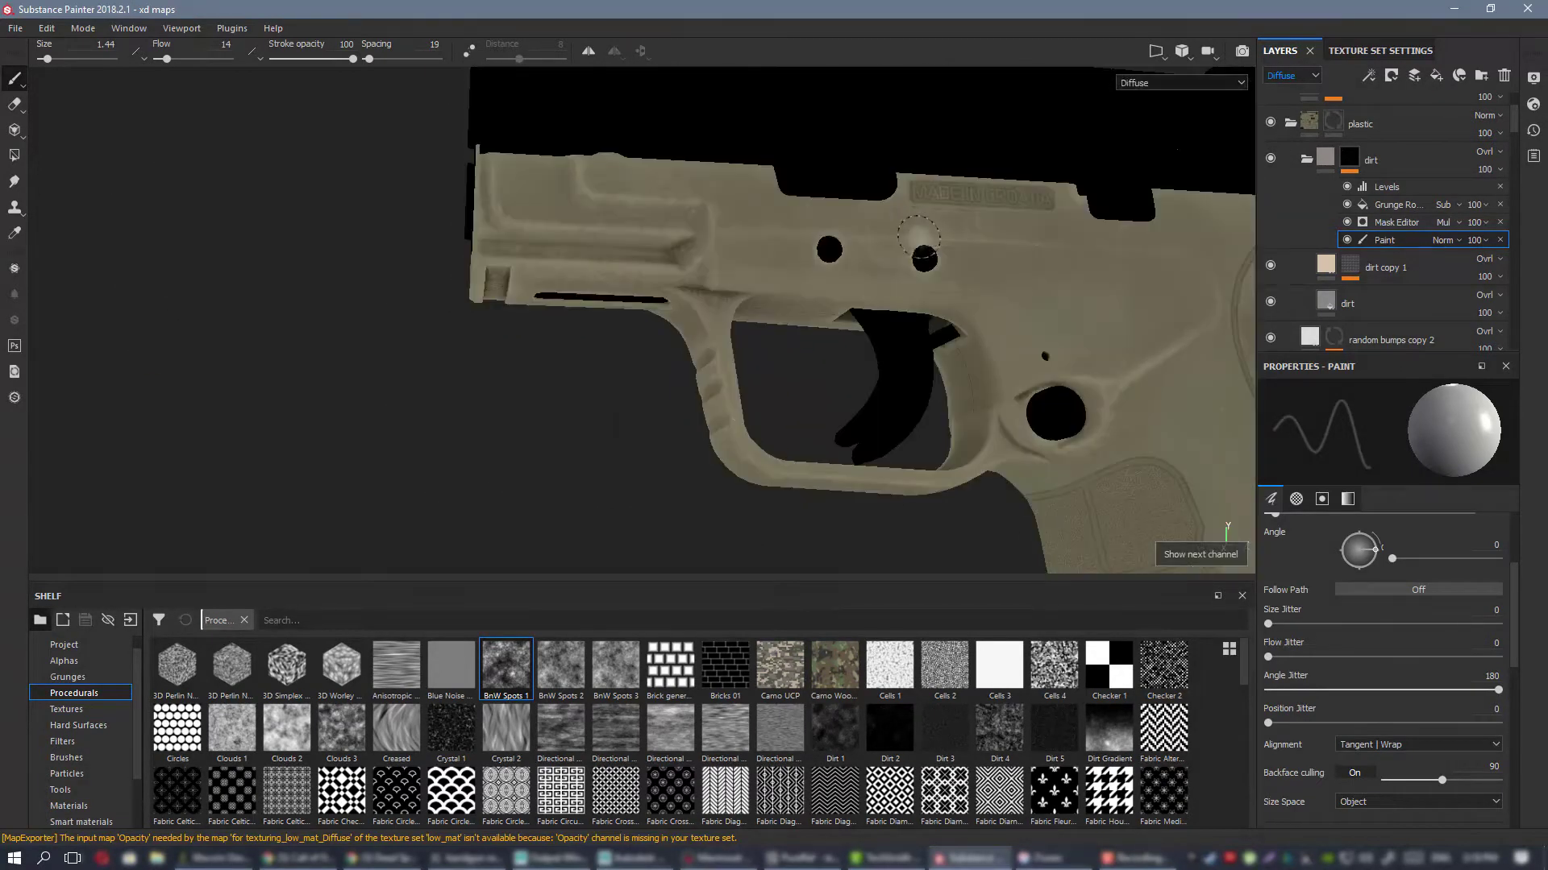
alt+middle_drag(1011, 277, 625, 196)
alt+right_drag(867, 317, 766, 322)
alt+drag(766, 323, 708, 358)
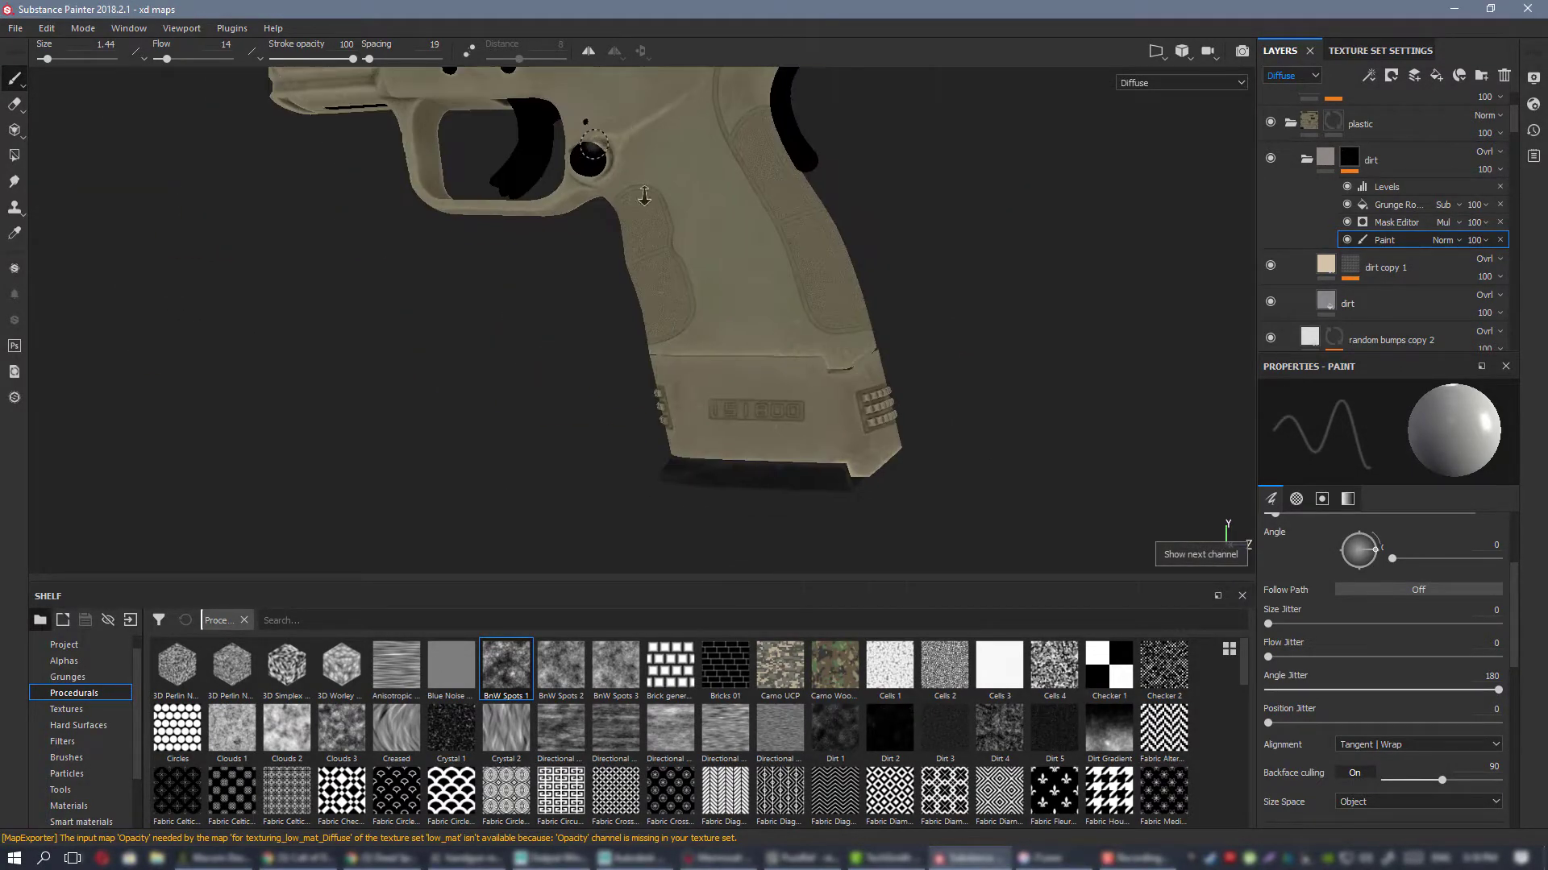
alt+right_drag(644, 196, 905, 282)
alt+drag(905, 283, 524, 161)
alt+right_drag(524, 160, 491, 160)
alt+drag(811, 294, 881, 281)
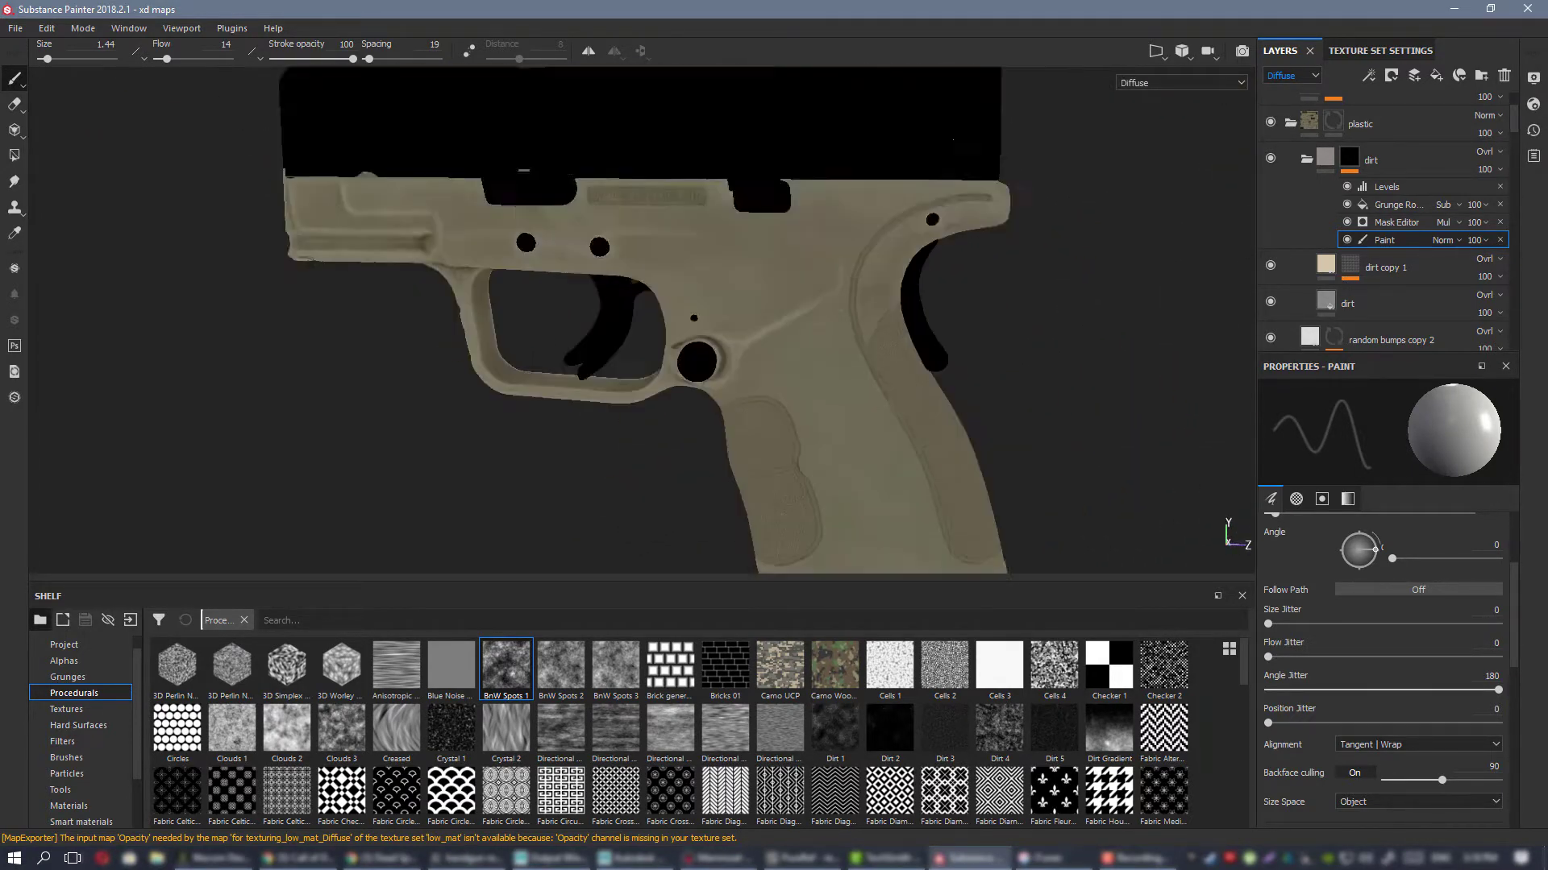
alt+middle_drag(881, 281, 881, 341)
mouse_move(881, 342)
alt+mouse_down()
mouse_move(1008, 342)
mouse_move(881, 342)
alt+mouse_up()
Step: Return to the full material view and inspect the frame around the trigger guard and magazine release under rotated lighting
key(m)
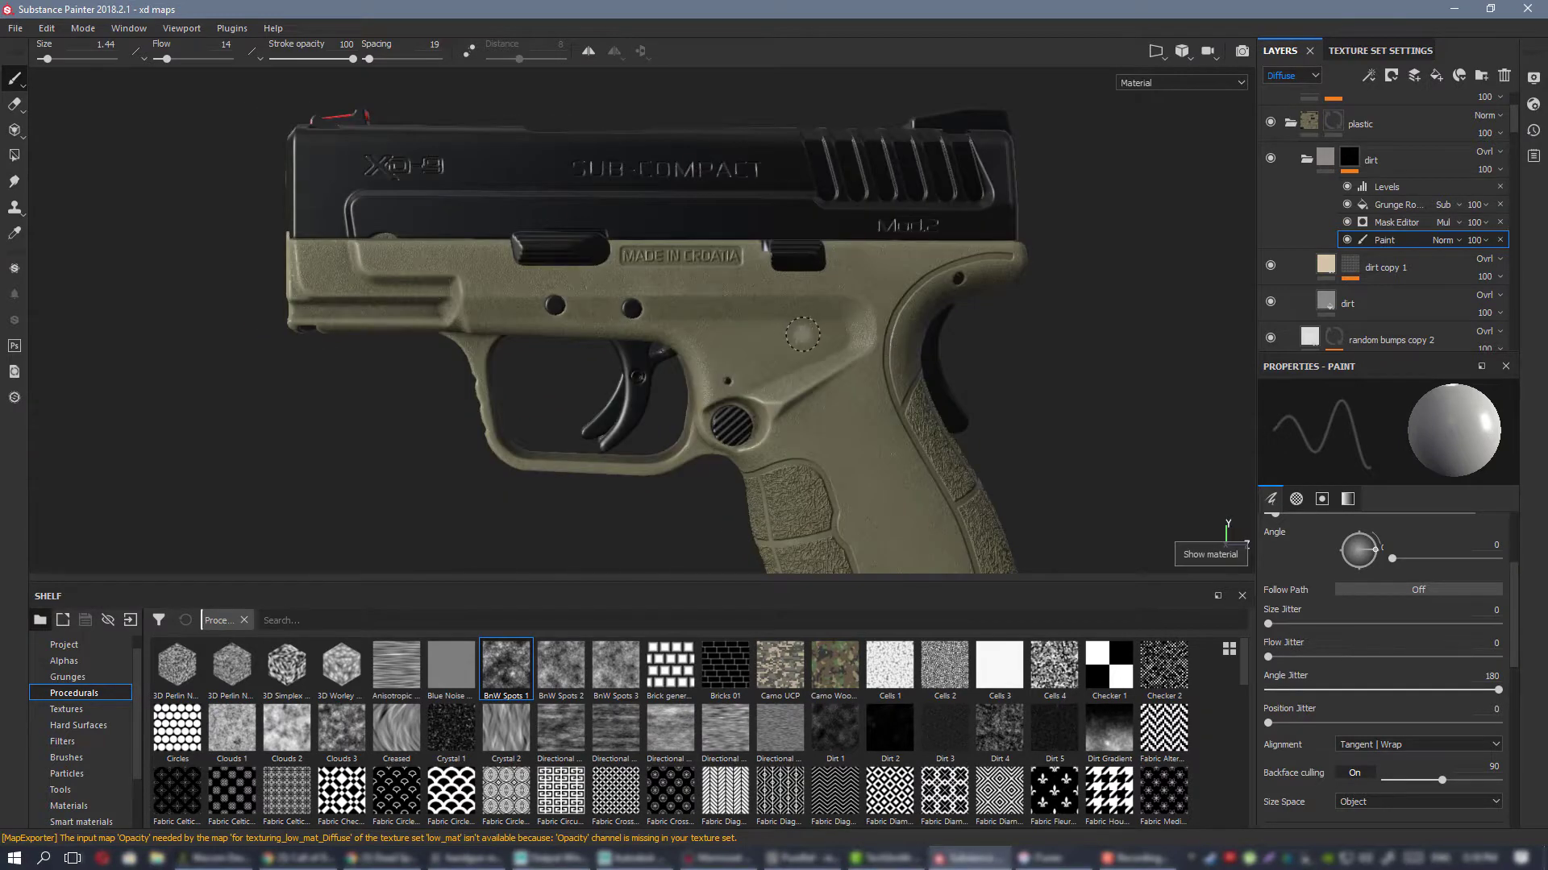
alt+middle_drag(802, 334, 811, 274)
shift+right_drag(817, 272, 814, 323)
alt+drag(814, 322, 726, 330)
alt+right_drag(727, 330, 762, 277)
alt+drag(779, 280, 814, 339)
alt+right_drag(935, 536, 816, 413)
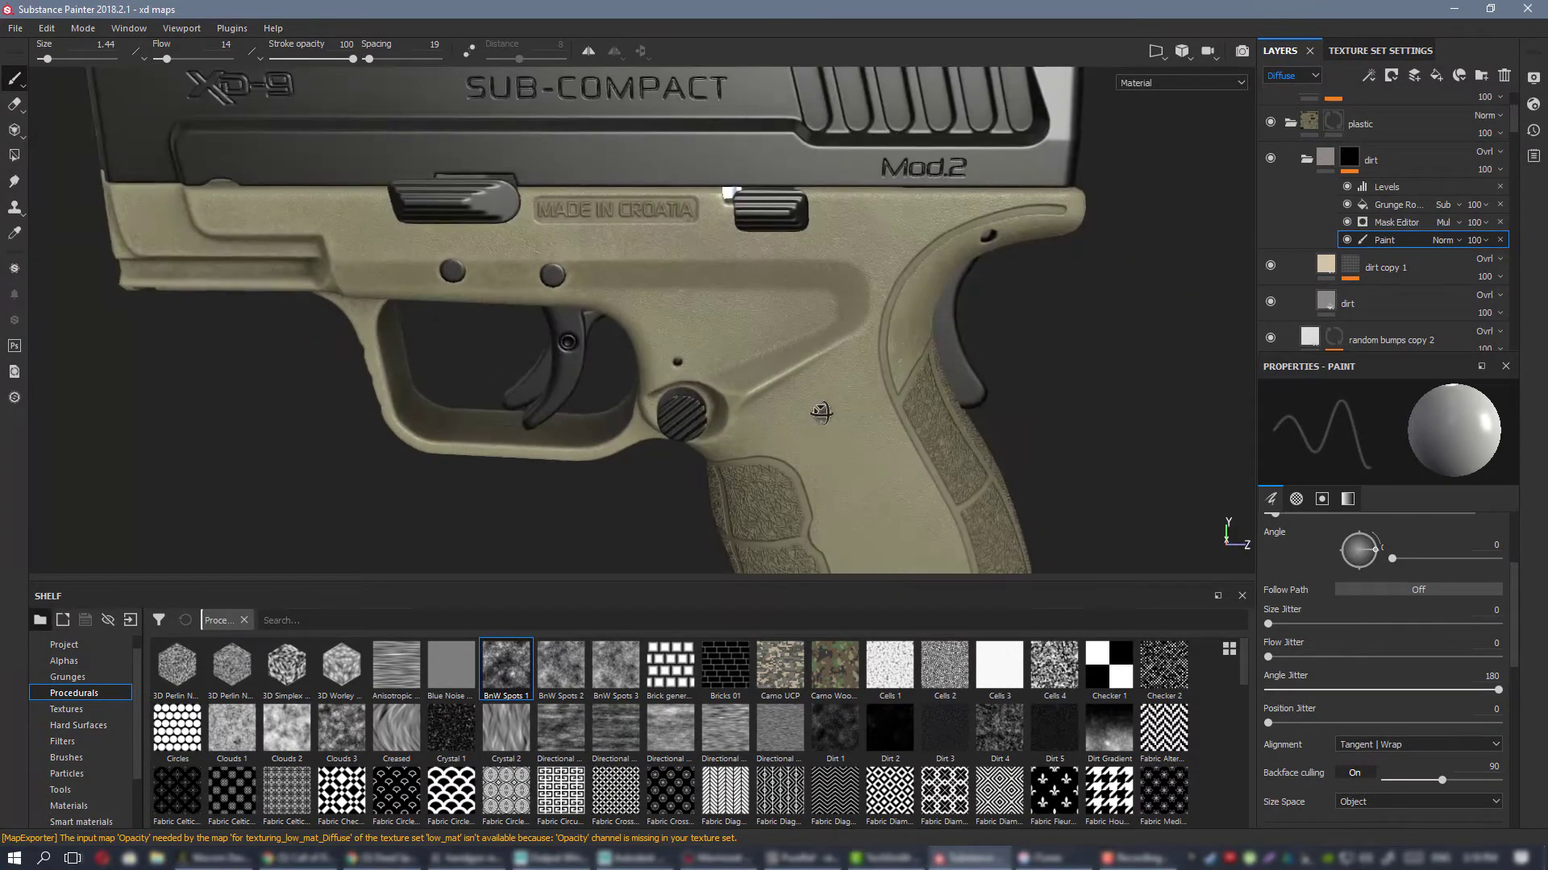
alt+middle_drag(816, 413, 821, 337)
alt+right_drag(821, 337, 1095, 400)
alt+drag(1096, 401, 872, 343)
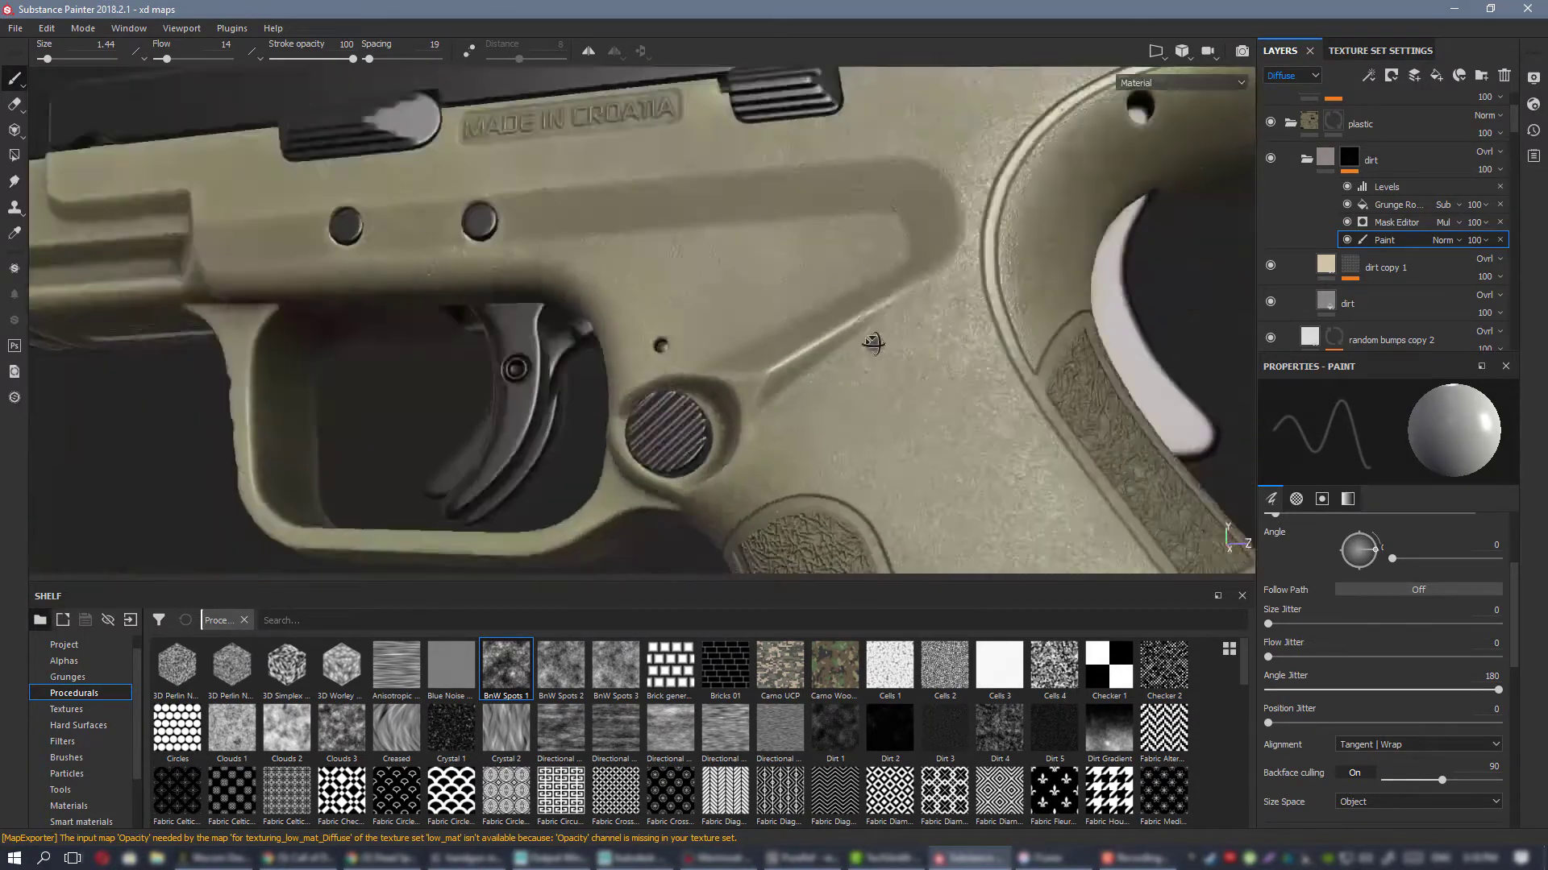
alt+right_drag(887, 339, 710, 310)
Step: Show the diffuse channel and check the wear edges layer's contribution by toggling its visibility
key(c)
alt+middle_drag(861, 325, 846, 311)
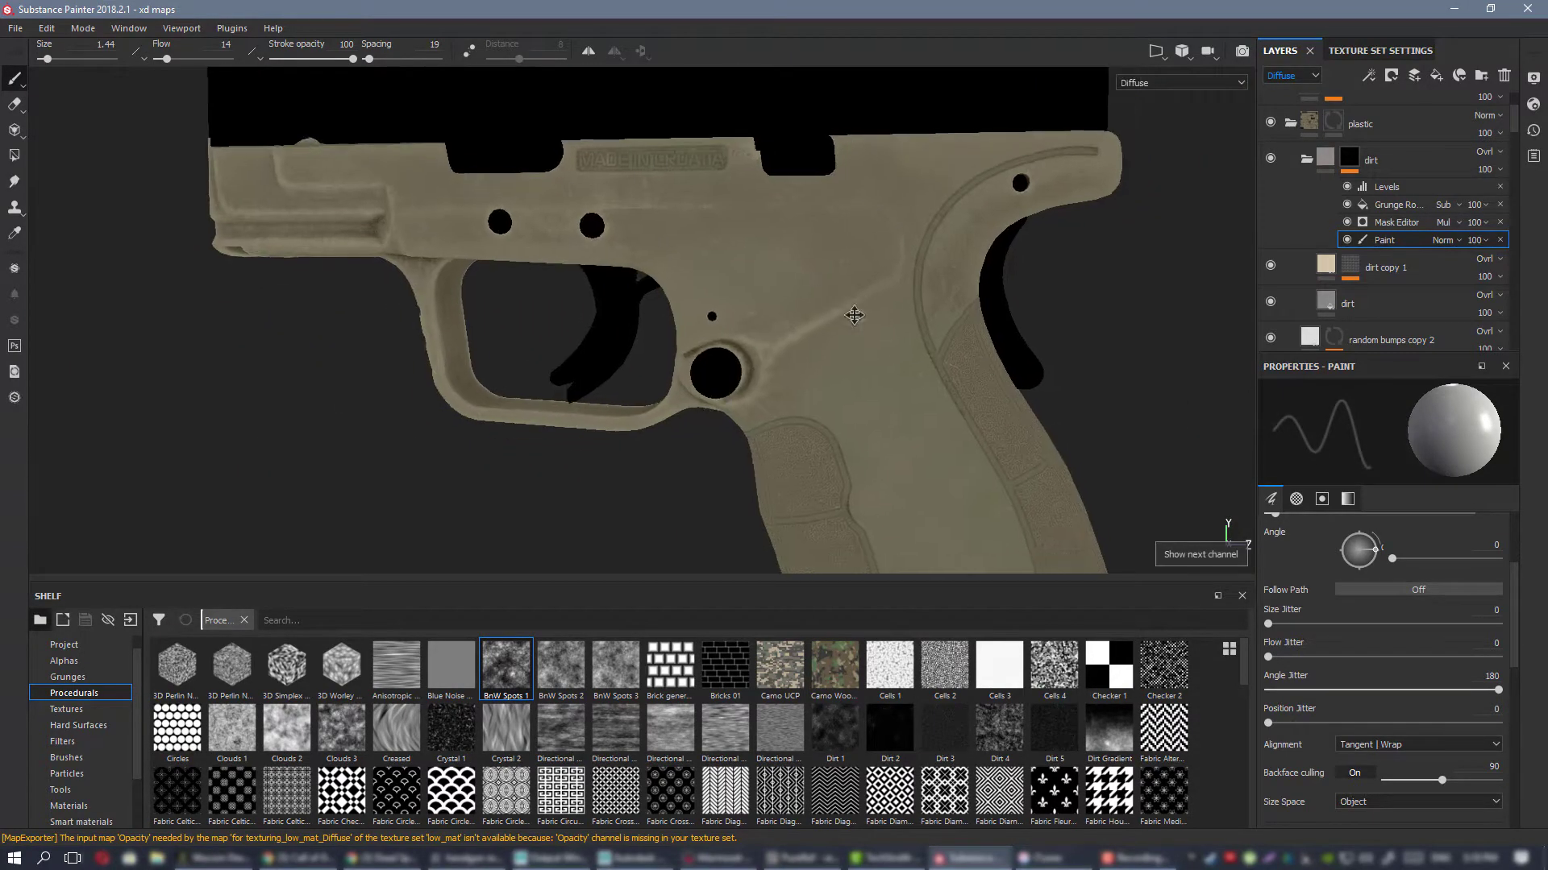
scroll(1396, 211, down, 5)
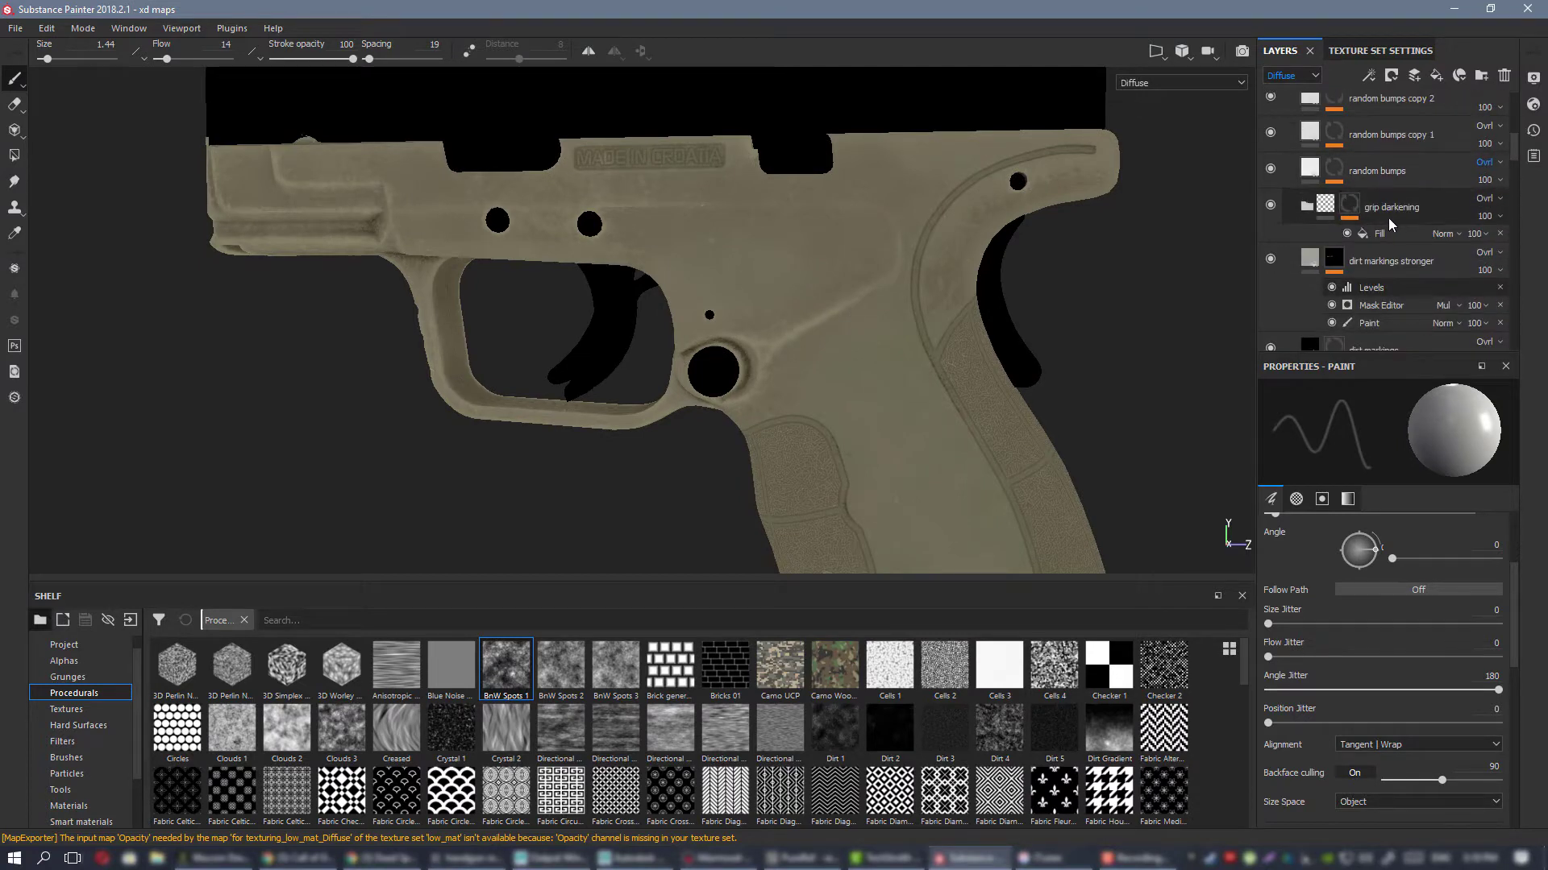
scroll(1366, 186, down, 3)
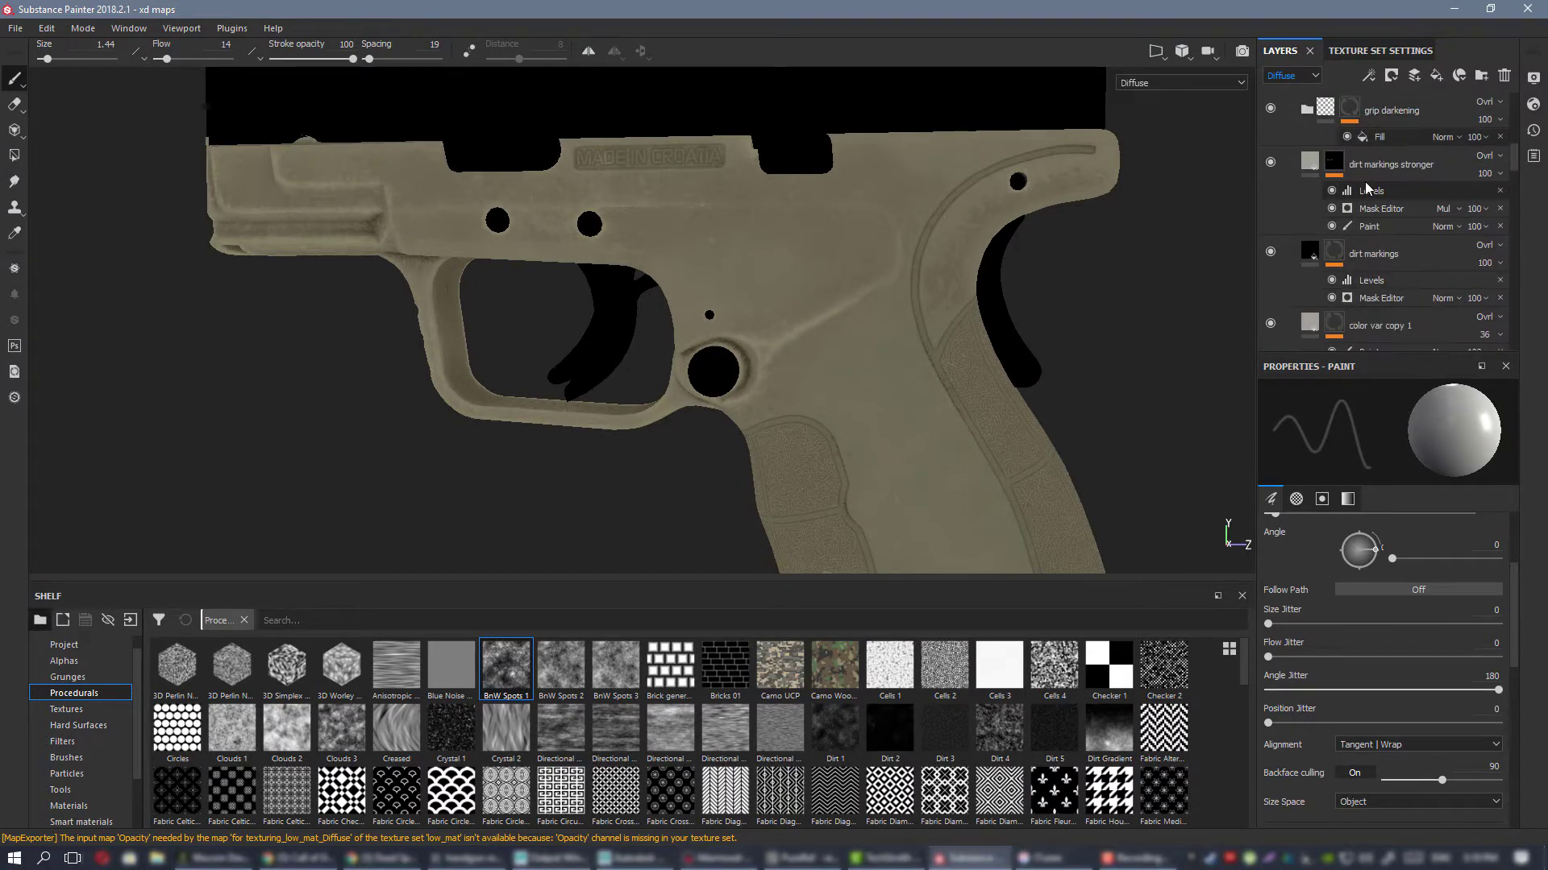
scroll(1365, 187, down, 4)
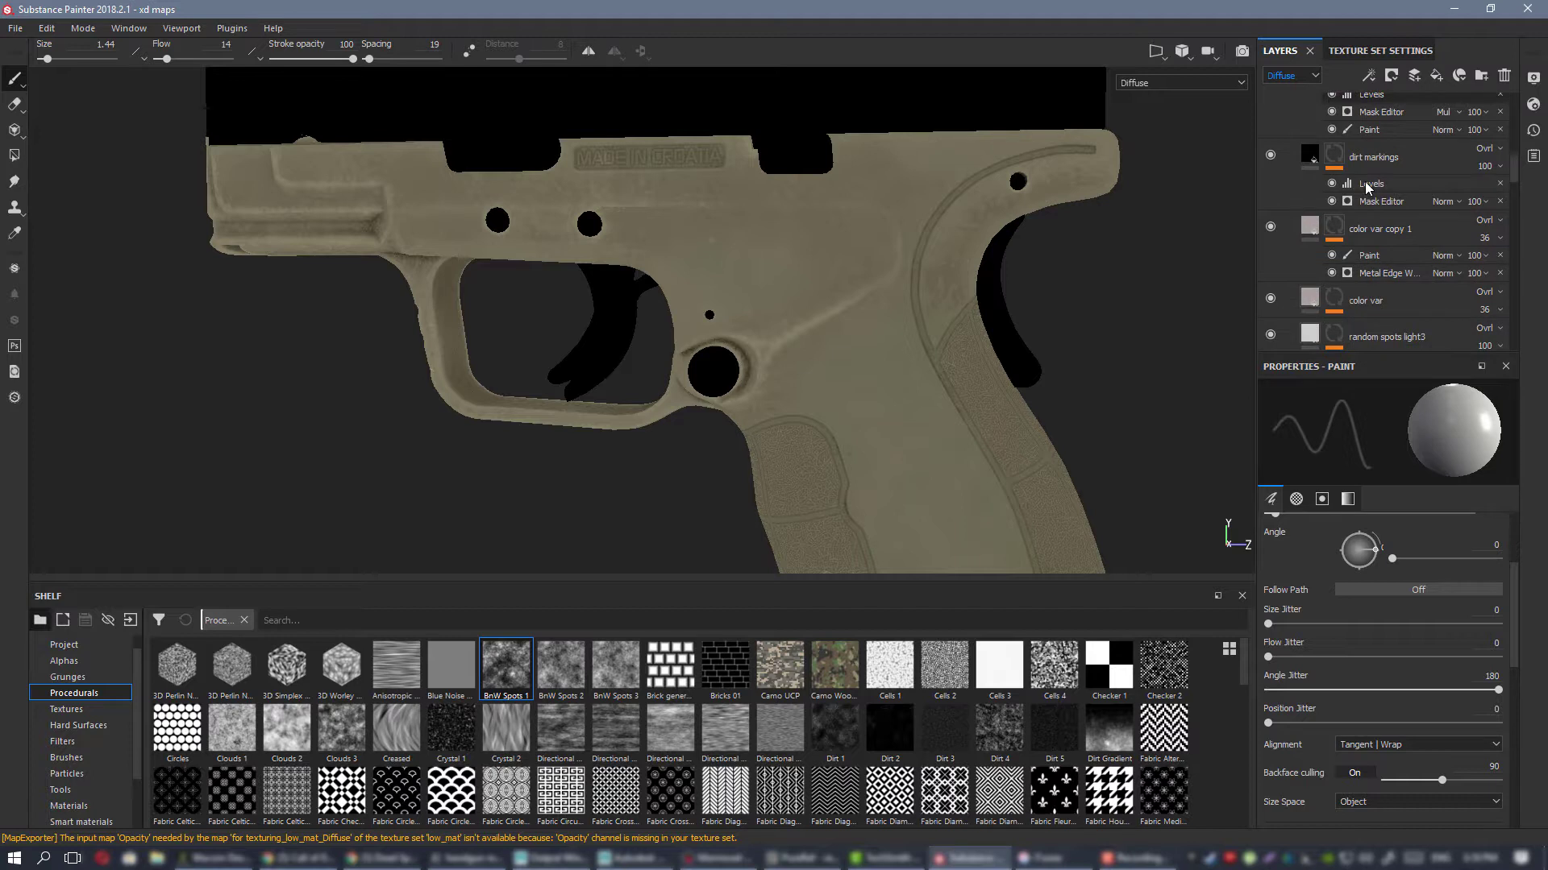
scroll(1362, 194, down, 4)
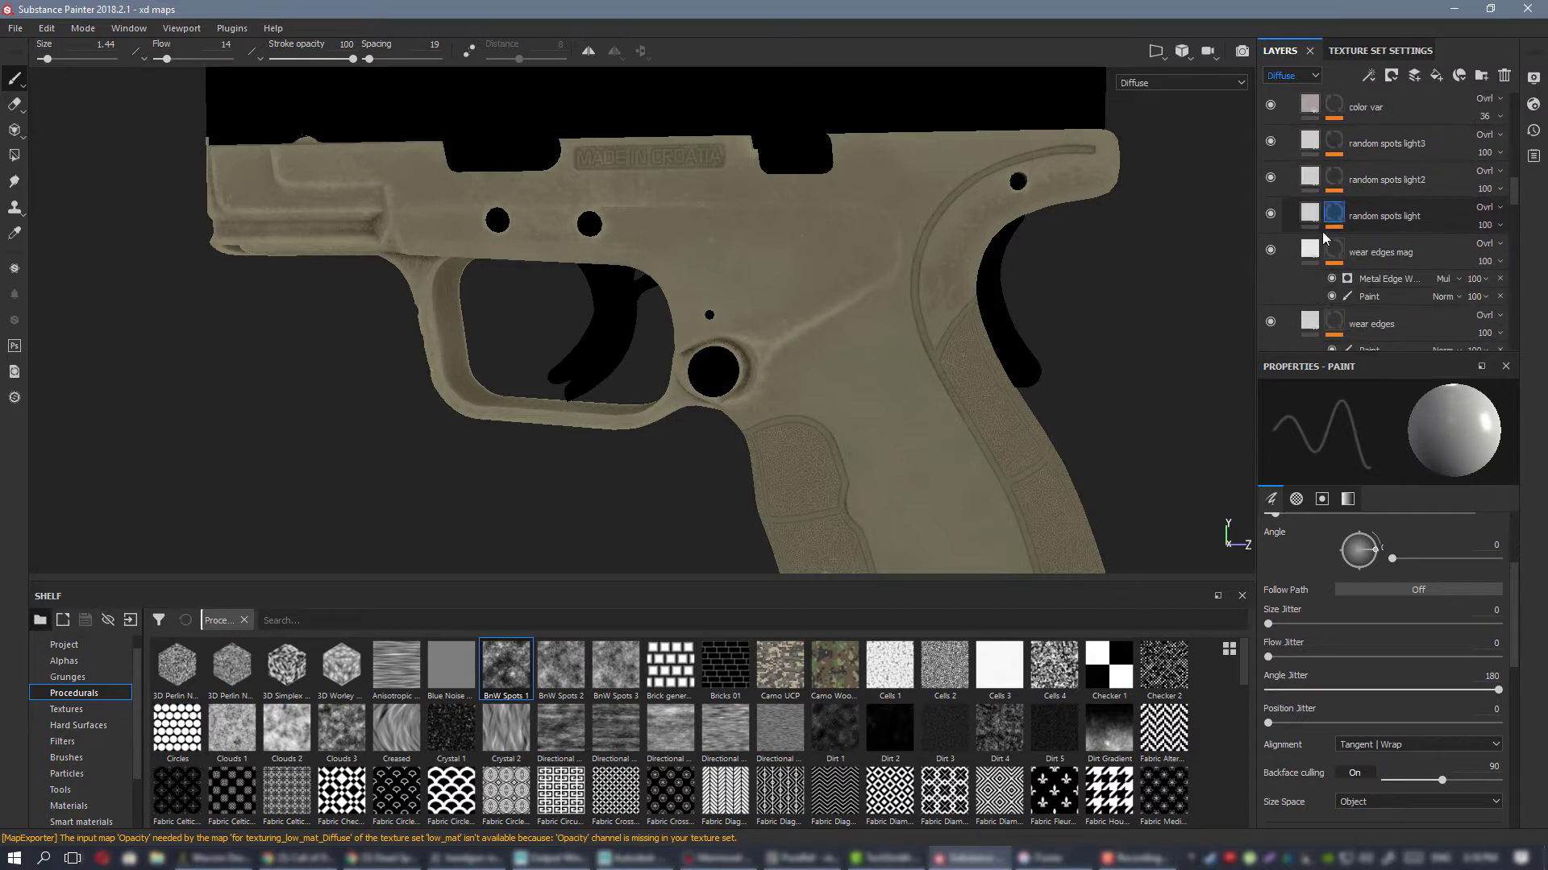
scroll(1272, 254, down, 2)
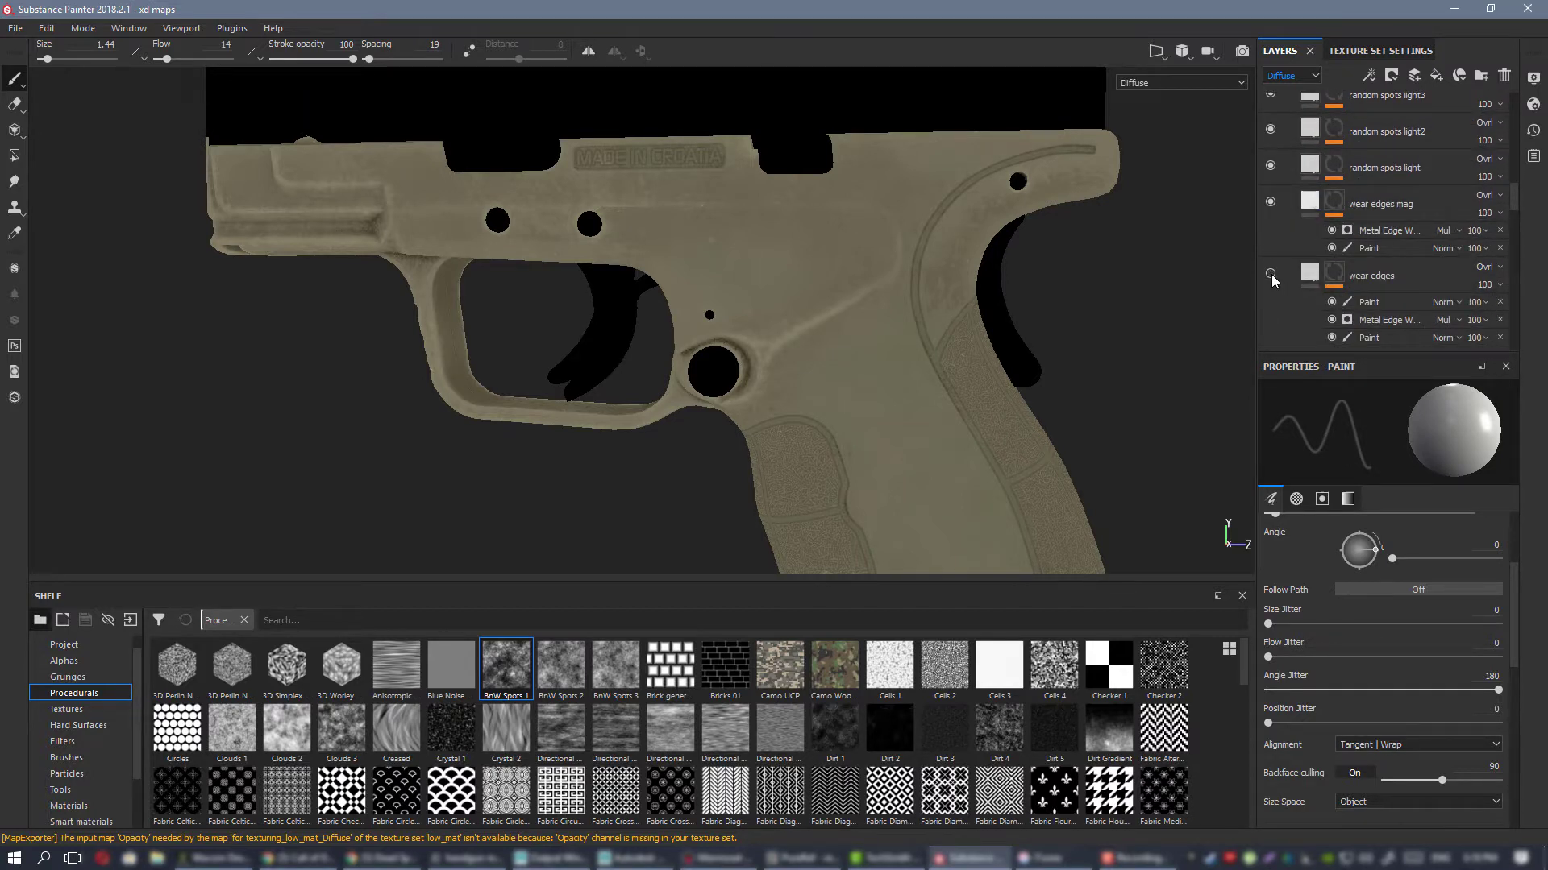
click(1271, 274)
Step: Paint in the wear edges layer's upper Paint effect over the diagonal ridge's rear end beside the curved groove, with brush size 3.04
click(1370, 303)
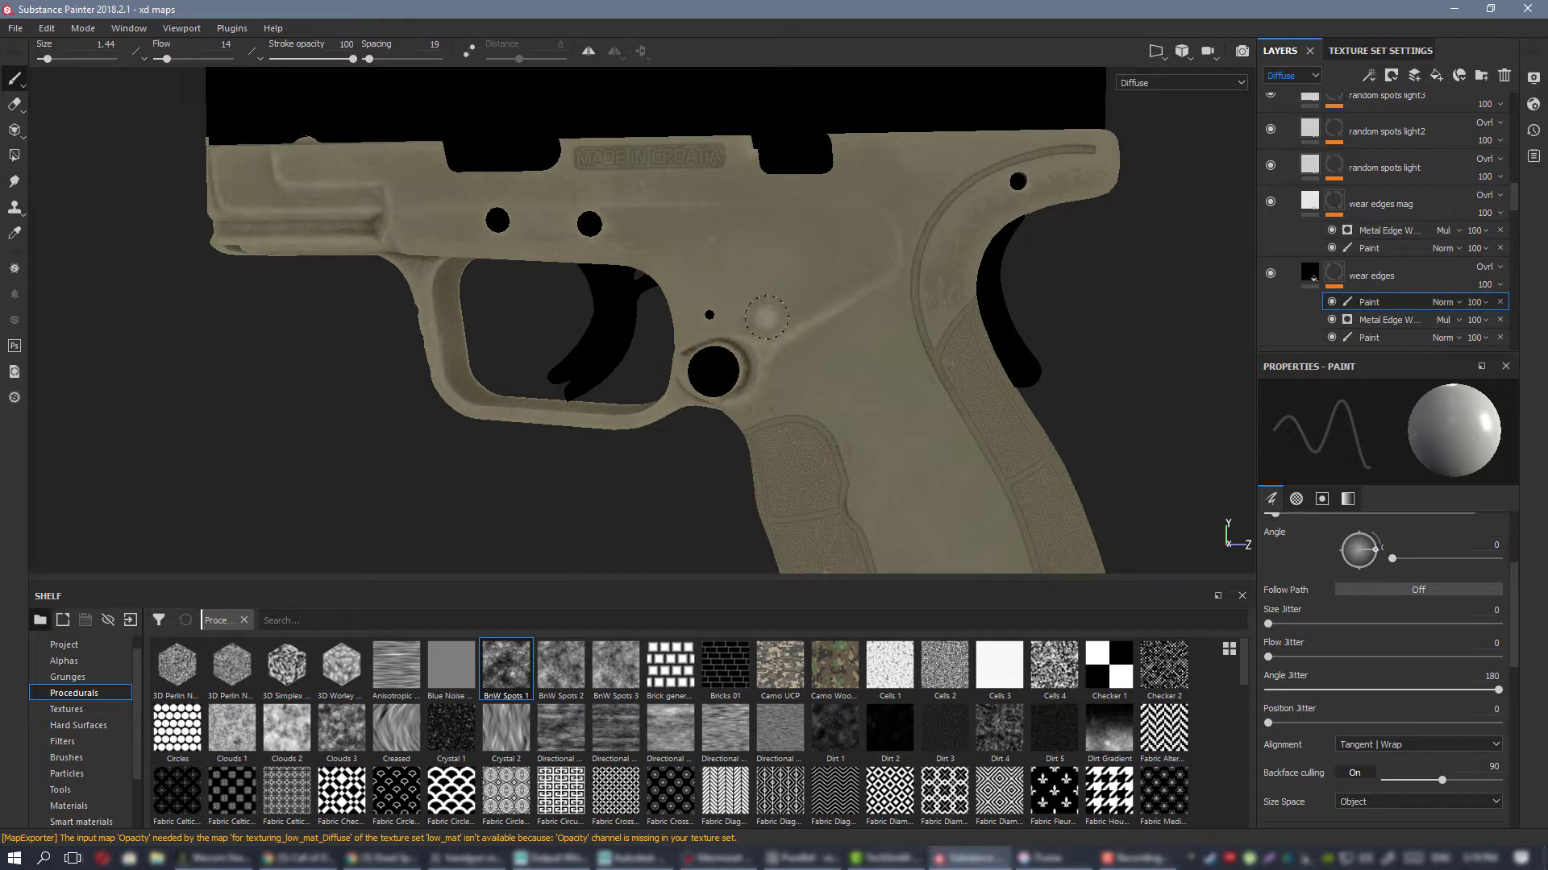
scroll(766, 317, up, 3)
ctrl+right_drag(869, 310, 911, 287)
drag(892, 303, 844, 324)
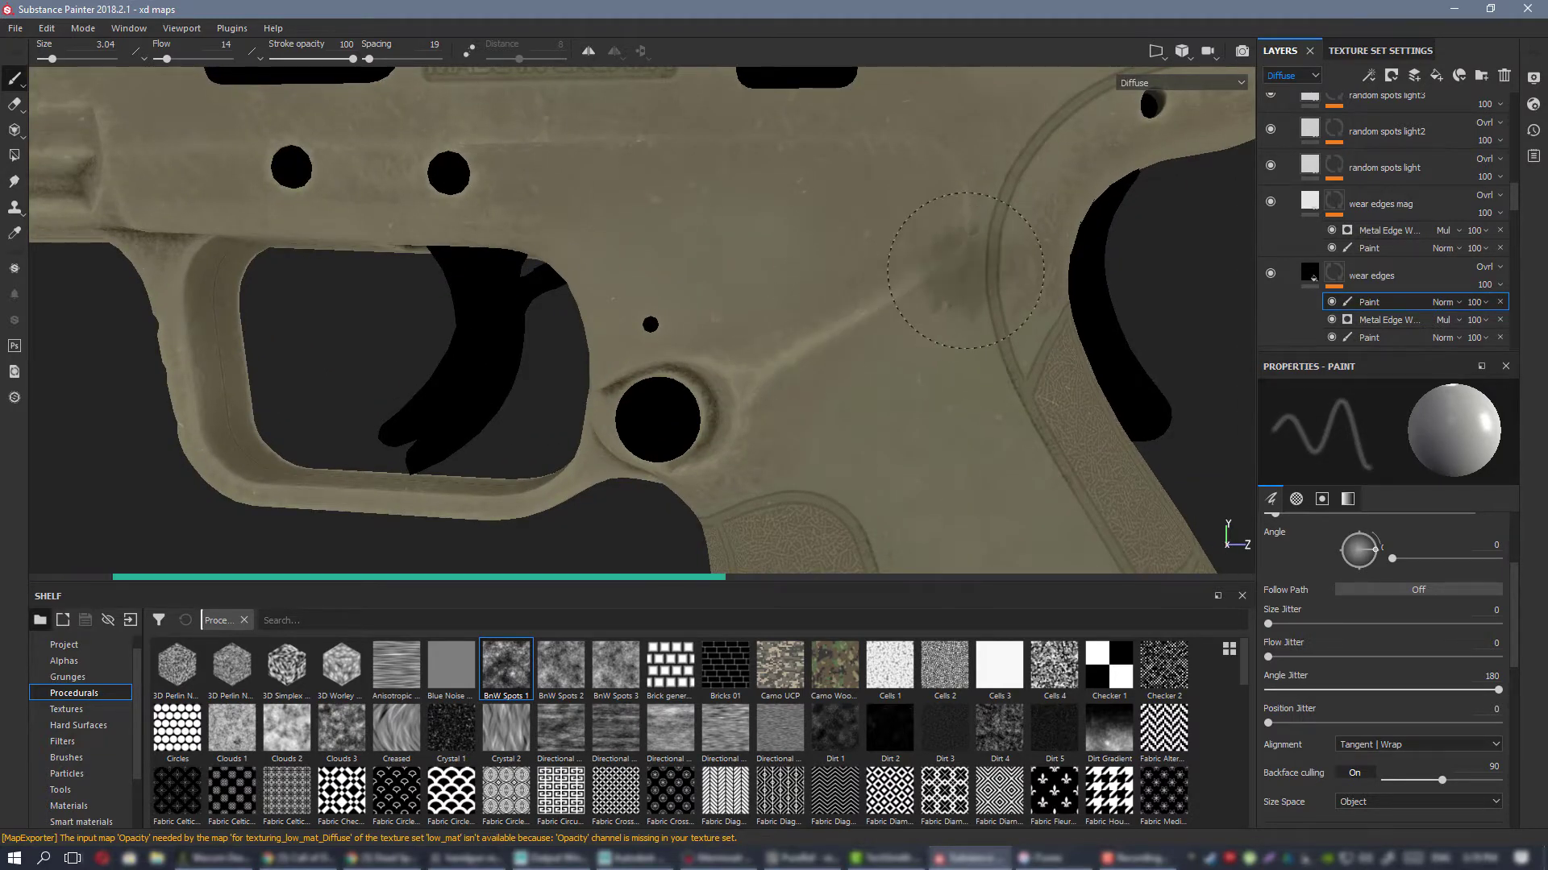
drag(965, 270, 903, 274)
Step: Erase in the color var layer's Paint effect above the rear textured grip panel, beside the curved groove, with eraser size 1.86
alt+right_drag(943, 251, 618, 232)
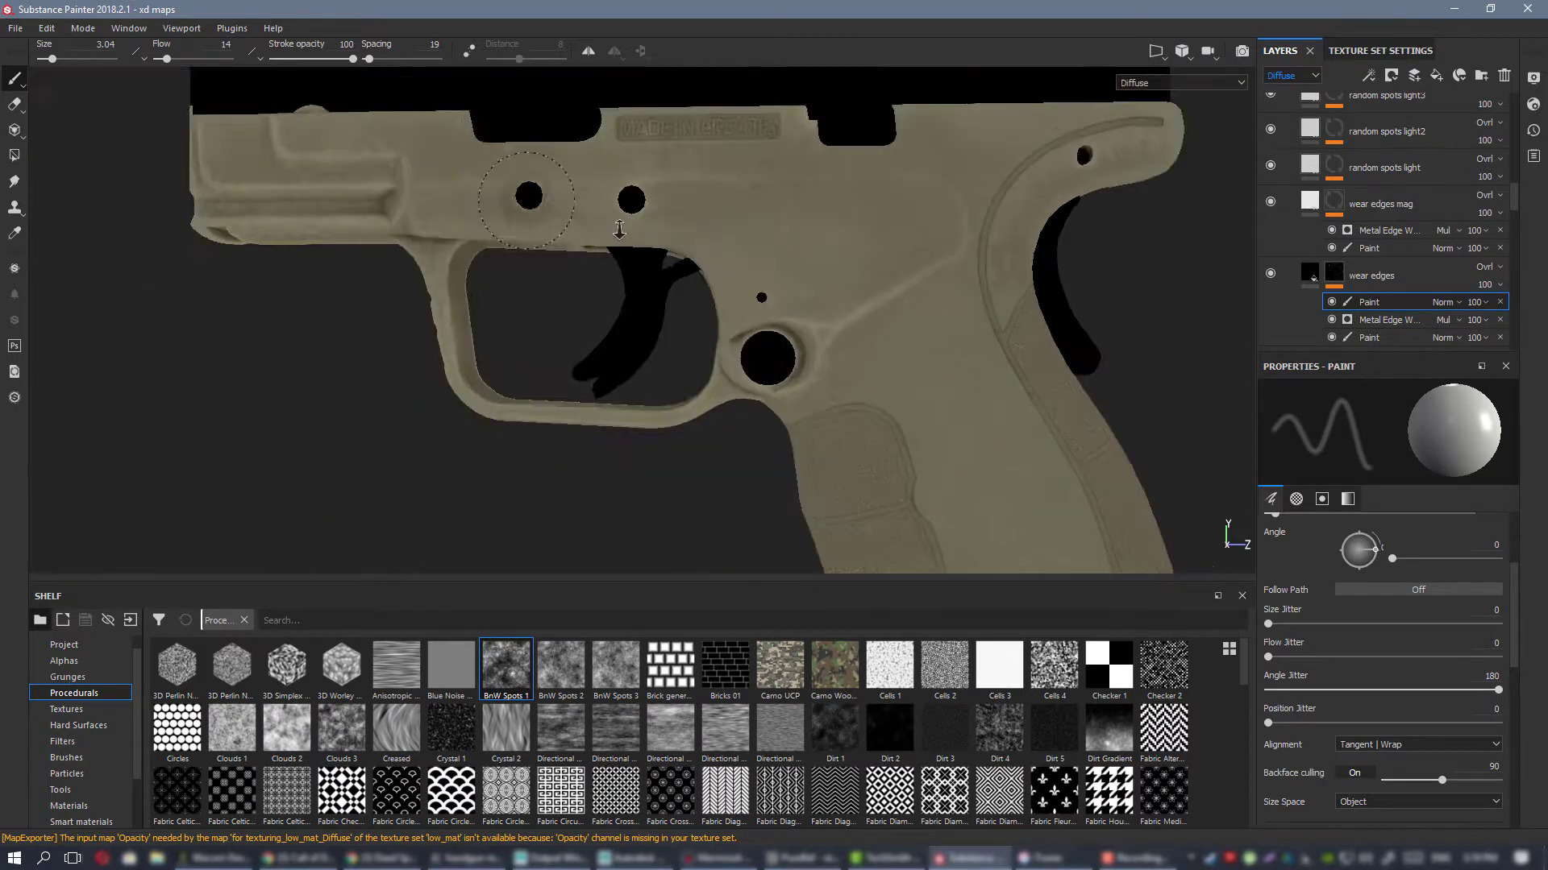
mouse_move(618, 232)
alt+mouse_down()
mouse_move(805, 227)
mouse_move(804, 253)
mouse_move(425, 252)
alt+mouse_up()
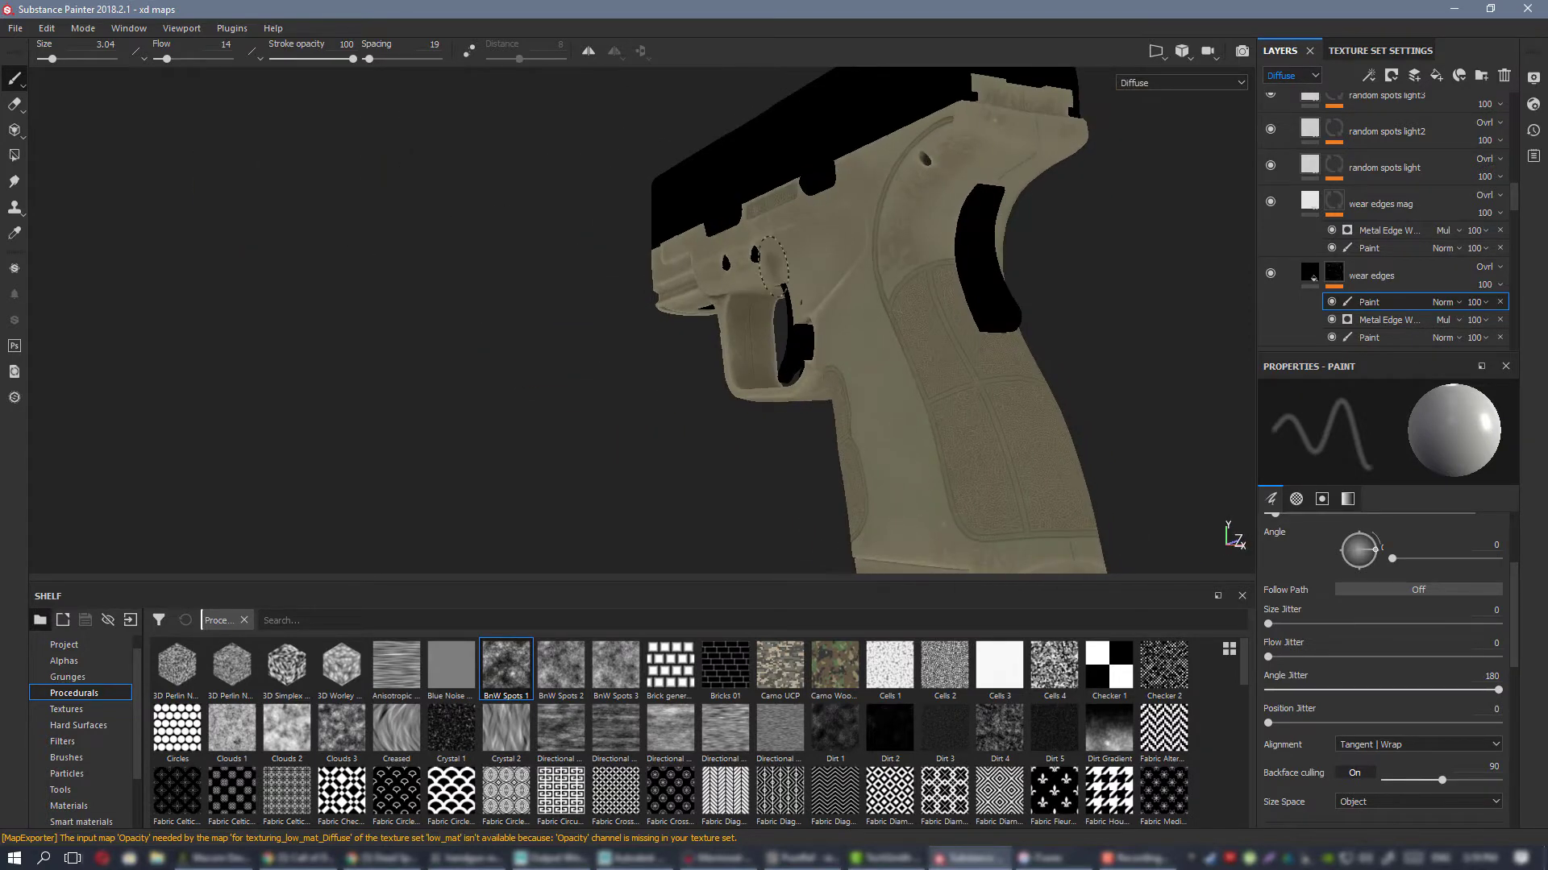
alt+drag(772, 267, 887, 282)
alt+right_drag(886, 282, 988, 375)
scroll(1395, 258, up, 4)
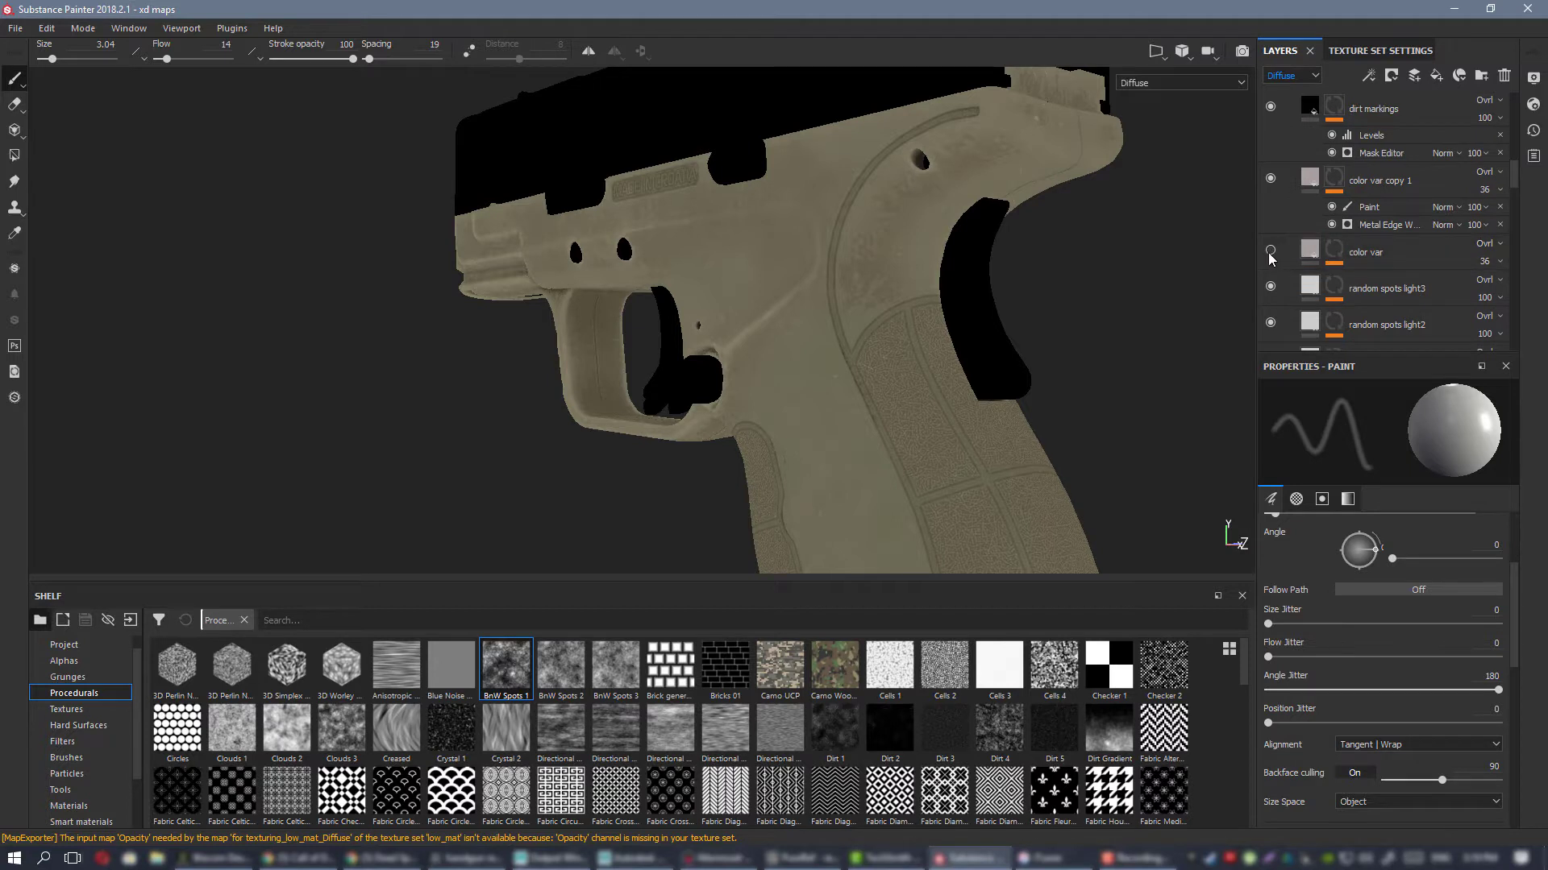
click(1334, 252)
click(1371, 279)
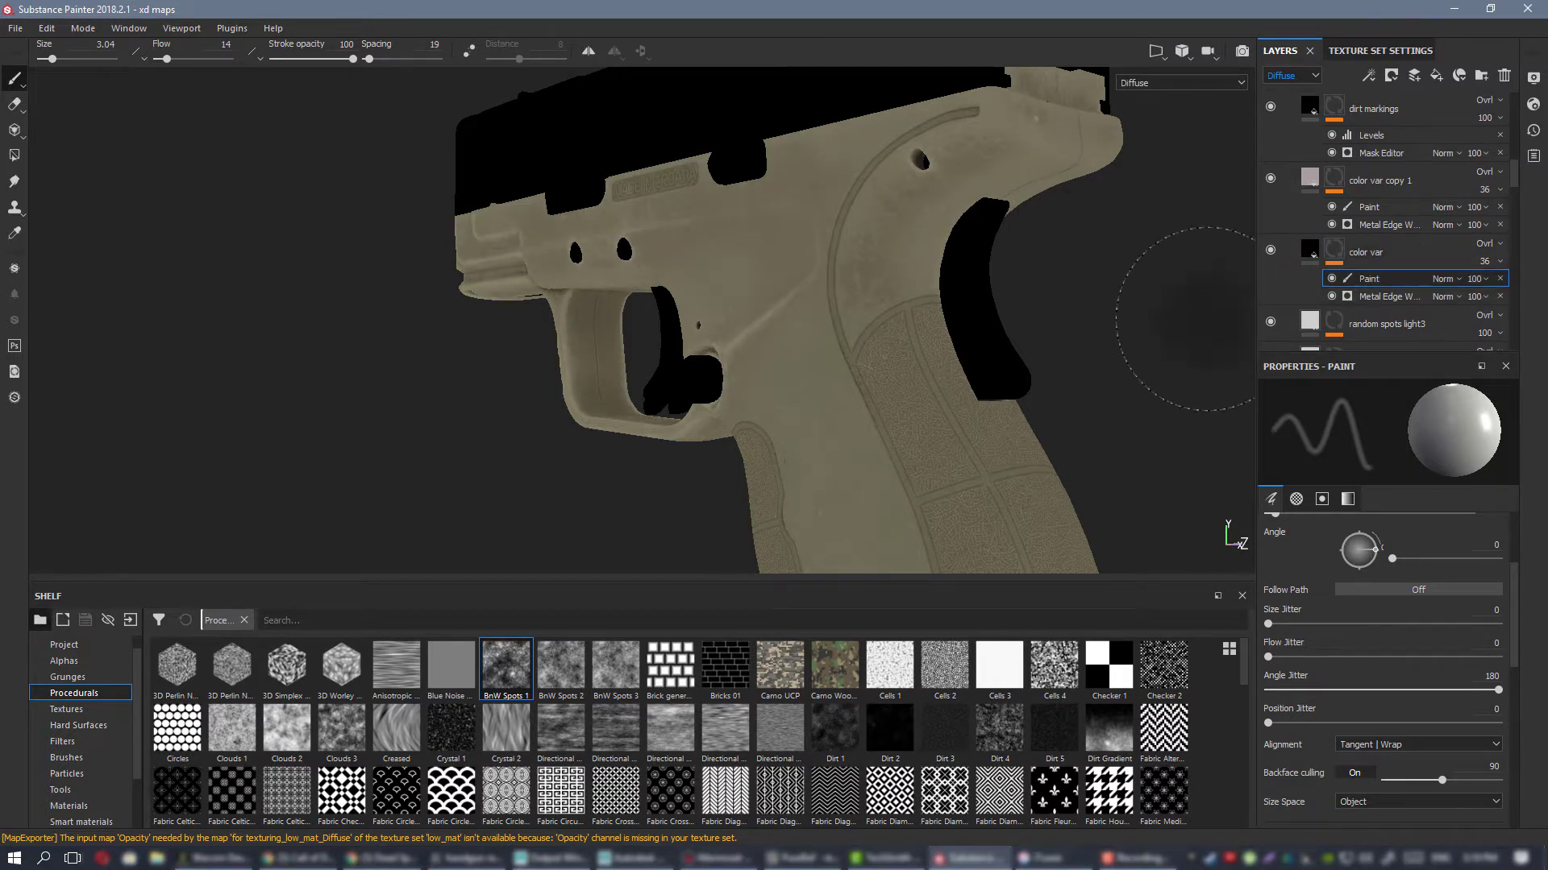
scroll(834, 355, up, 2)
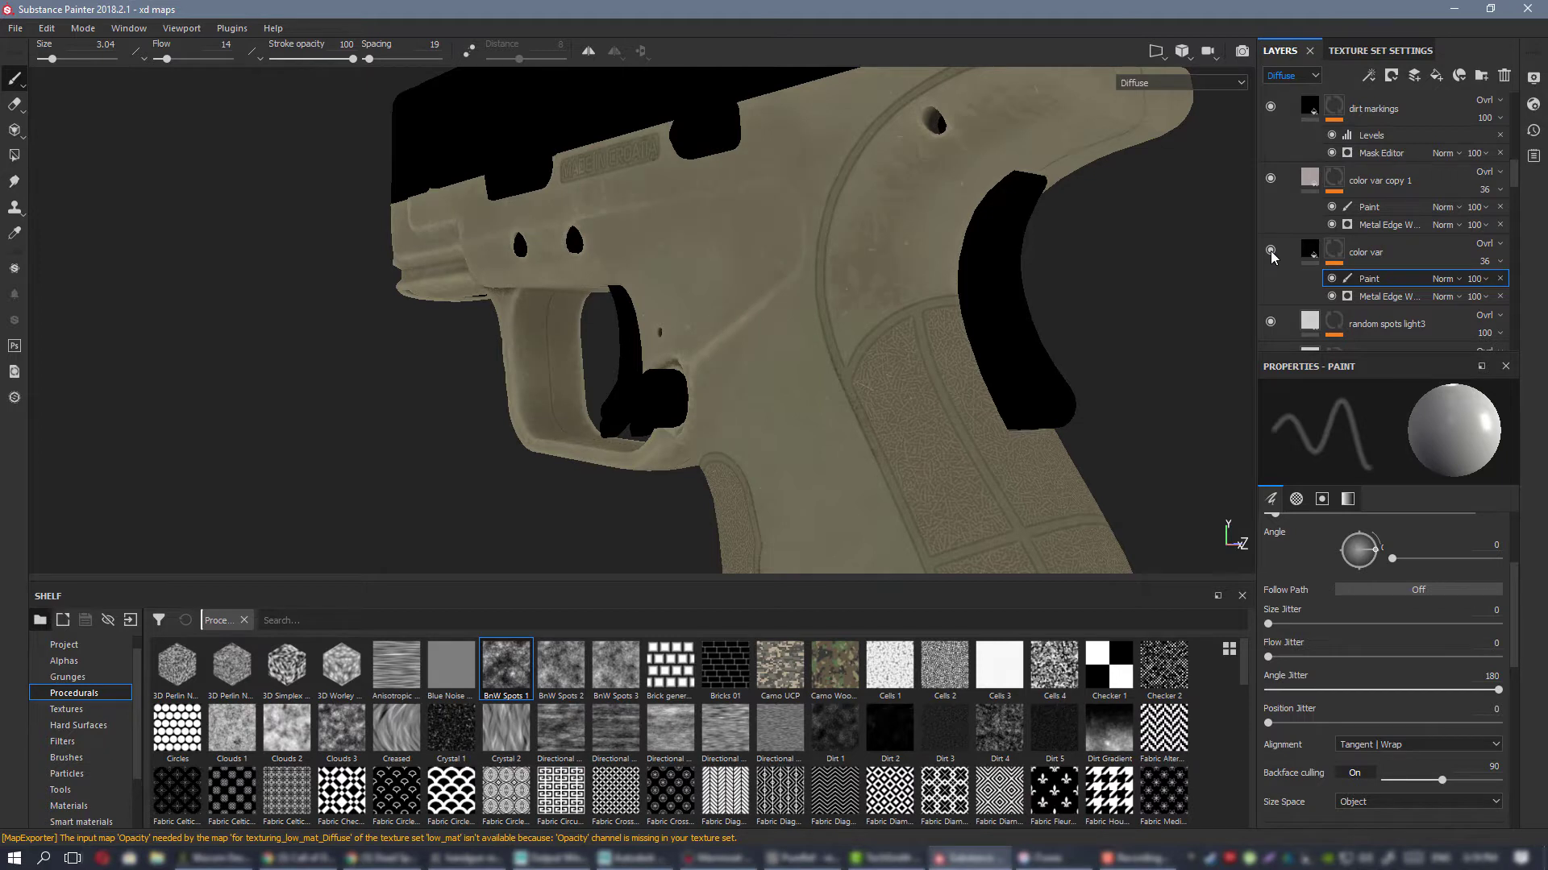
click(14, 103)
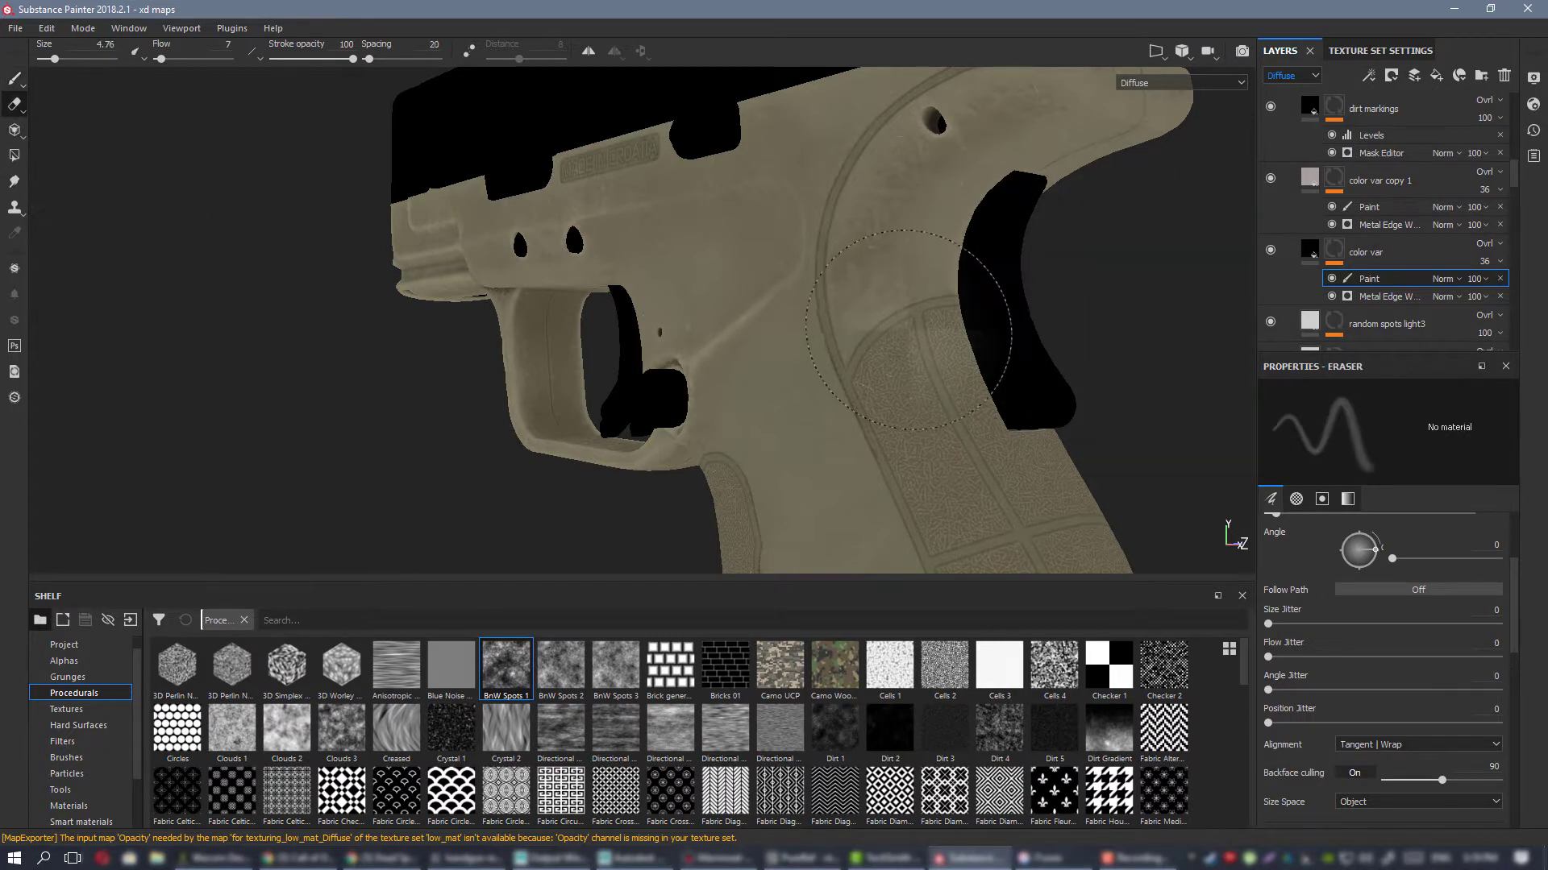
ctrl+right_drag(909, 330, 874, 316)
drag(874, 296, 861, 336)
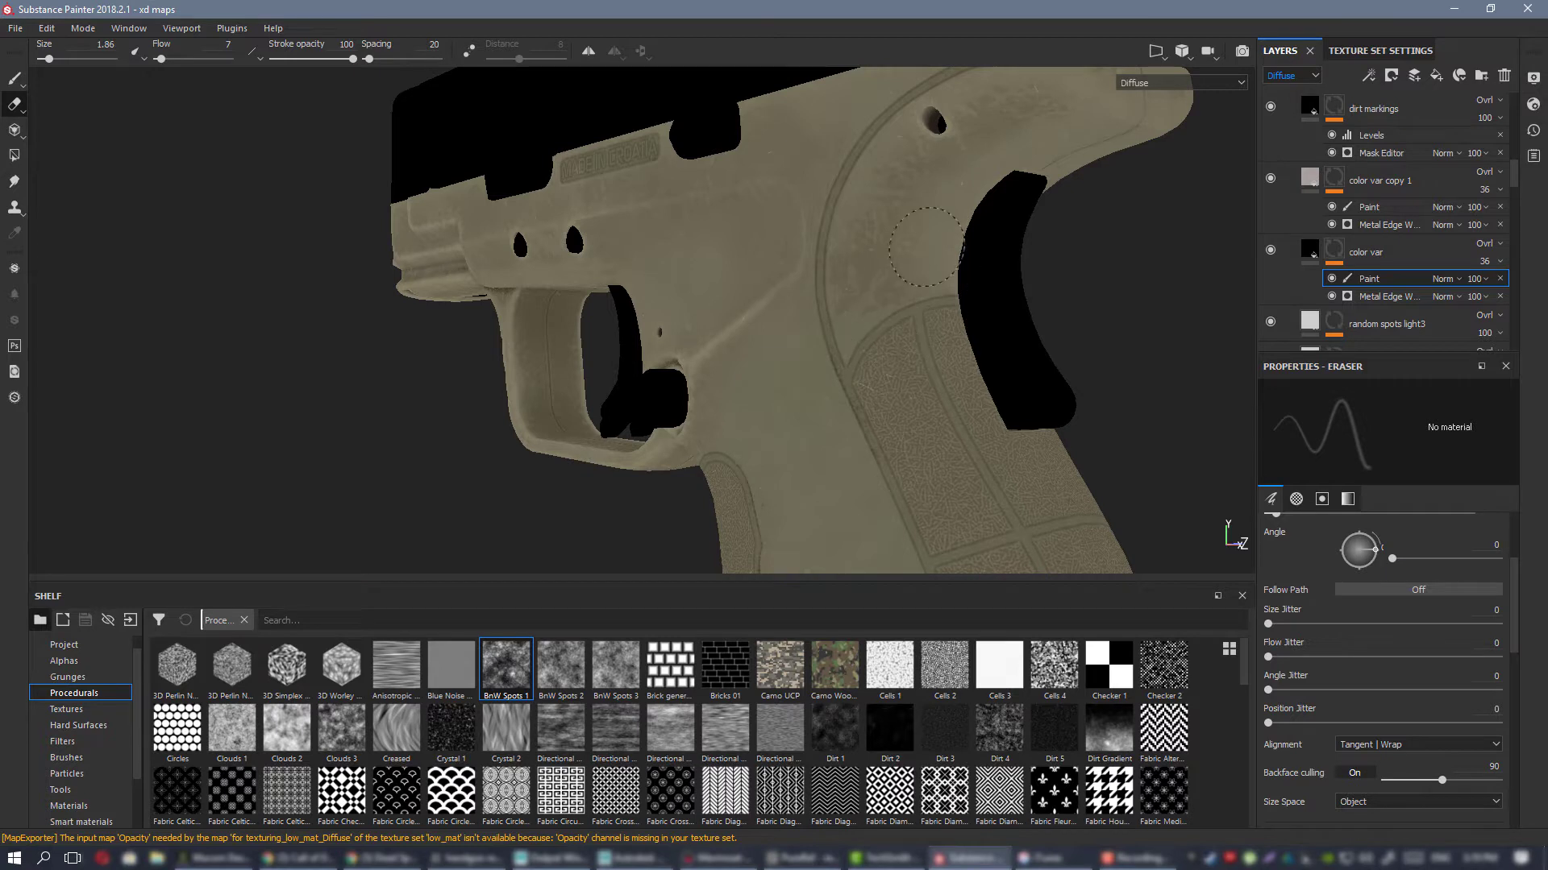
Step: Check the color var copy 1 layer's Paint effect and examine the frame, grip and magazine in the diffuse channel
alt+drag(957, 138, 987, 140)
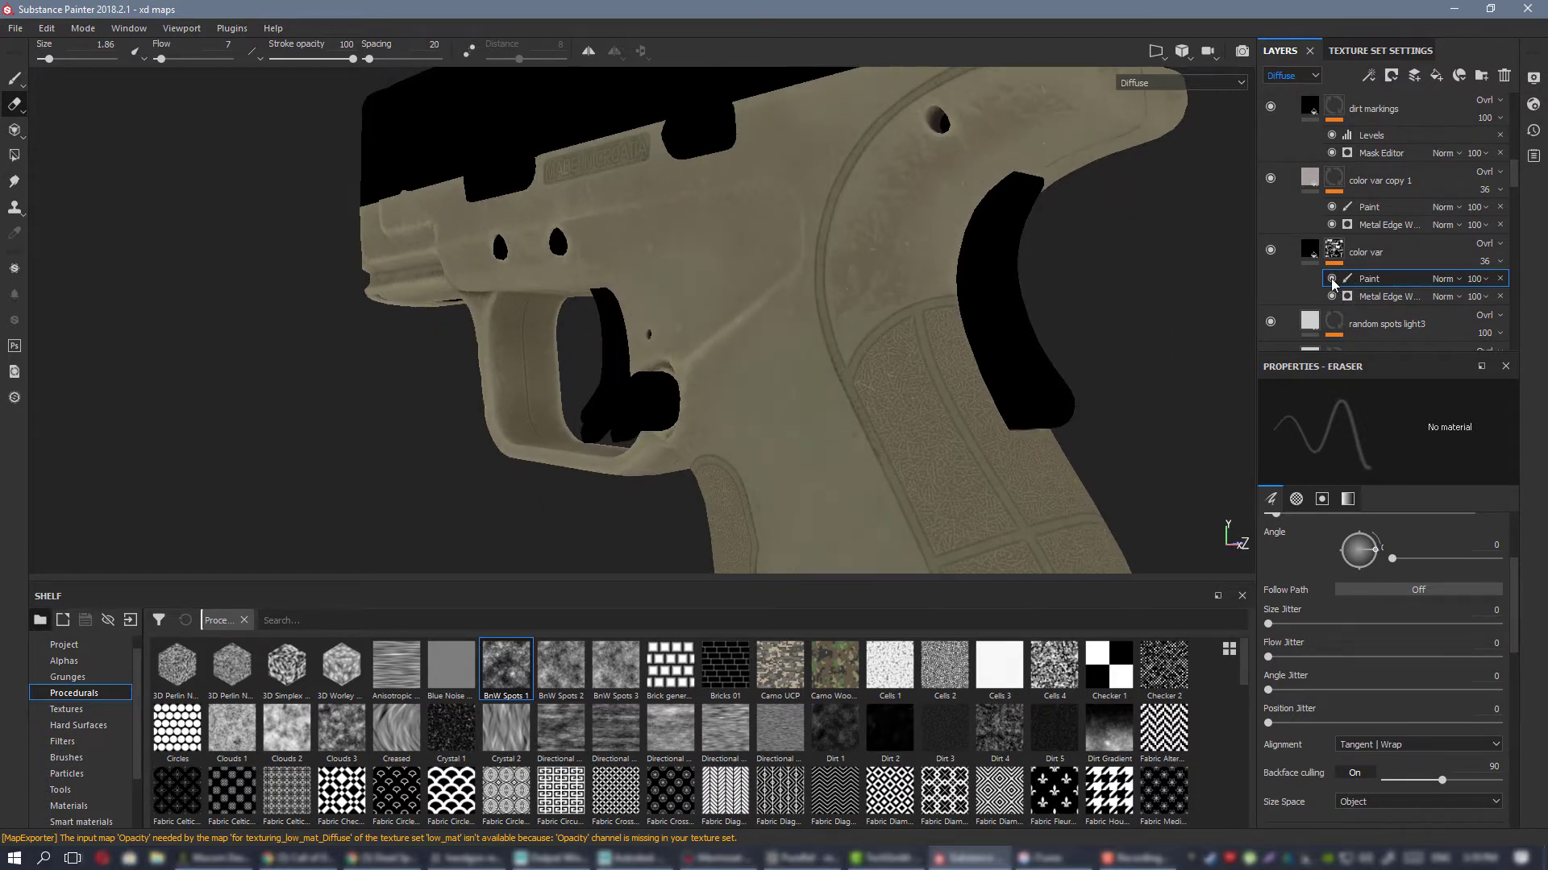
click(1331, 207)
alt+drag(847, 359, 911, 338)
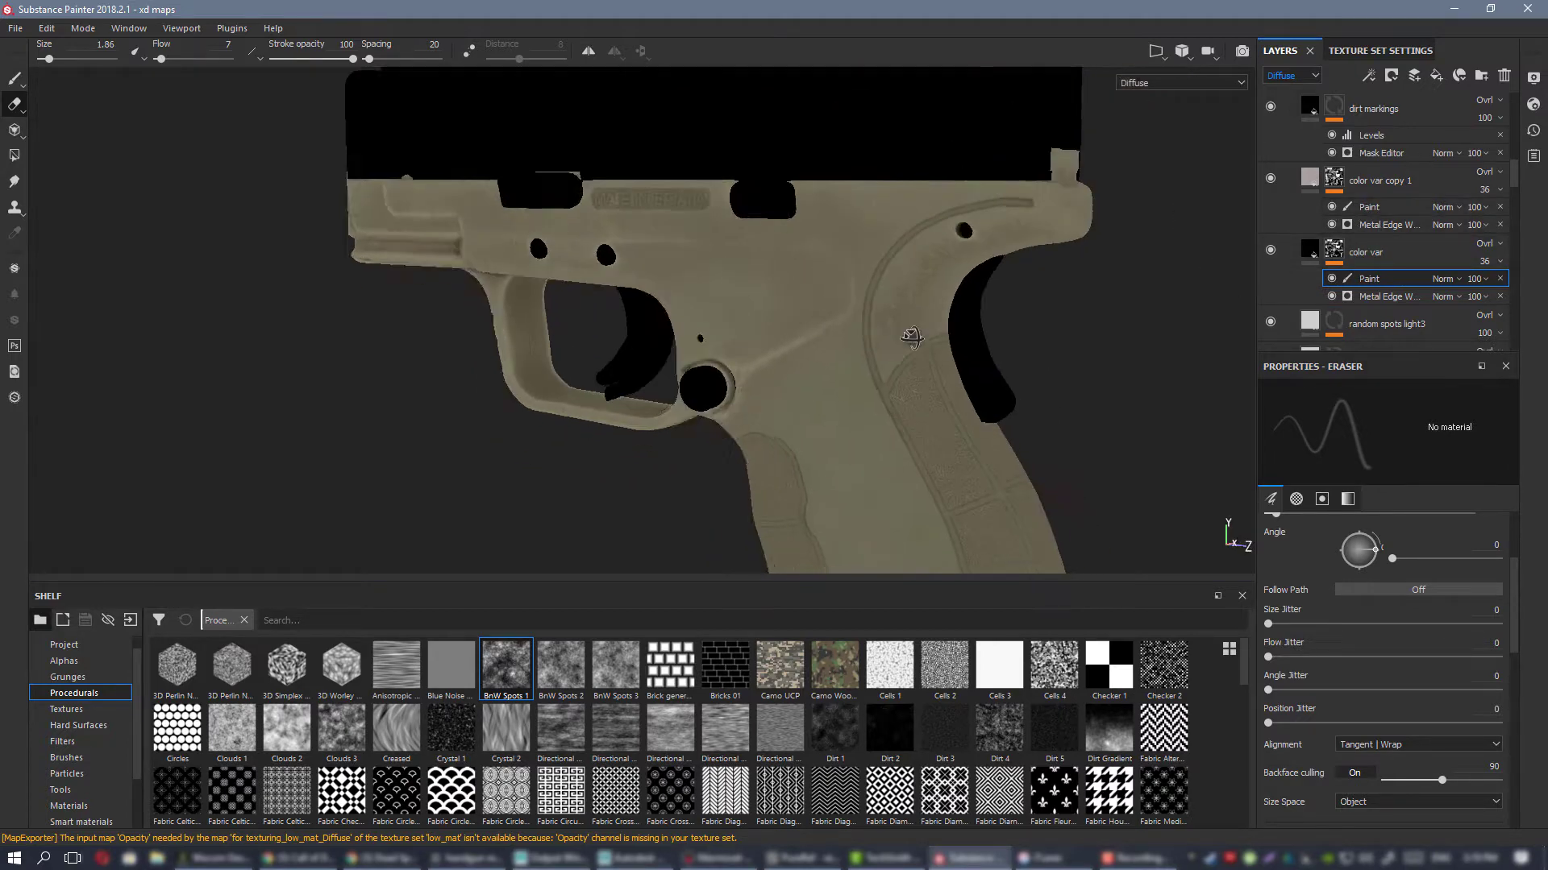
scroll(911, 338, down, 3)
alt+middle_drag(912, 338, 853, 279)
alt+drag(853, 279, 874, 234)
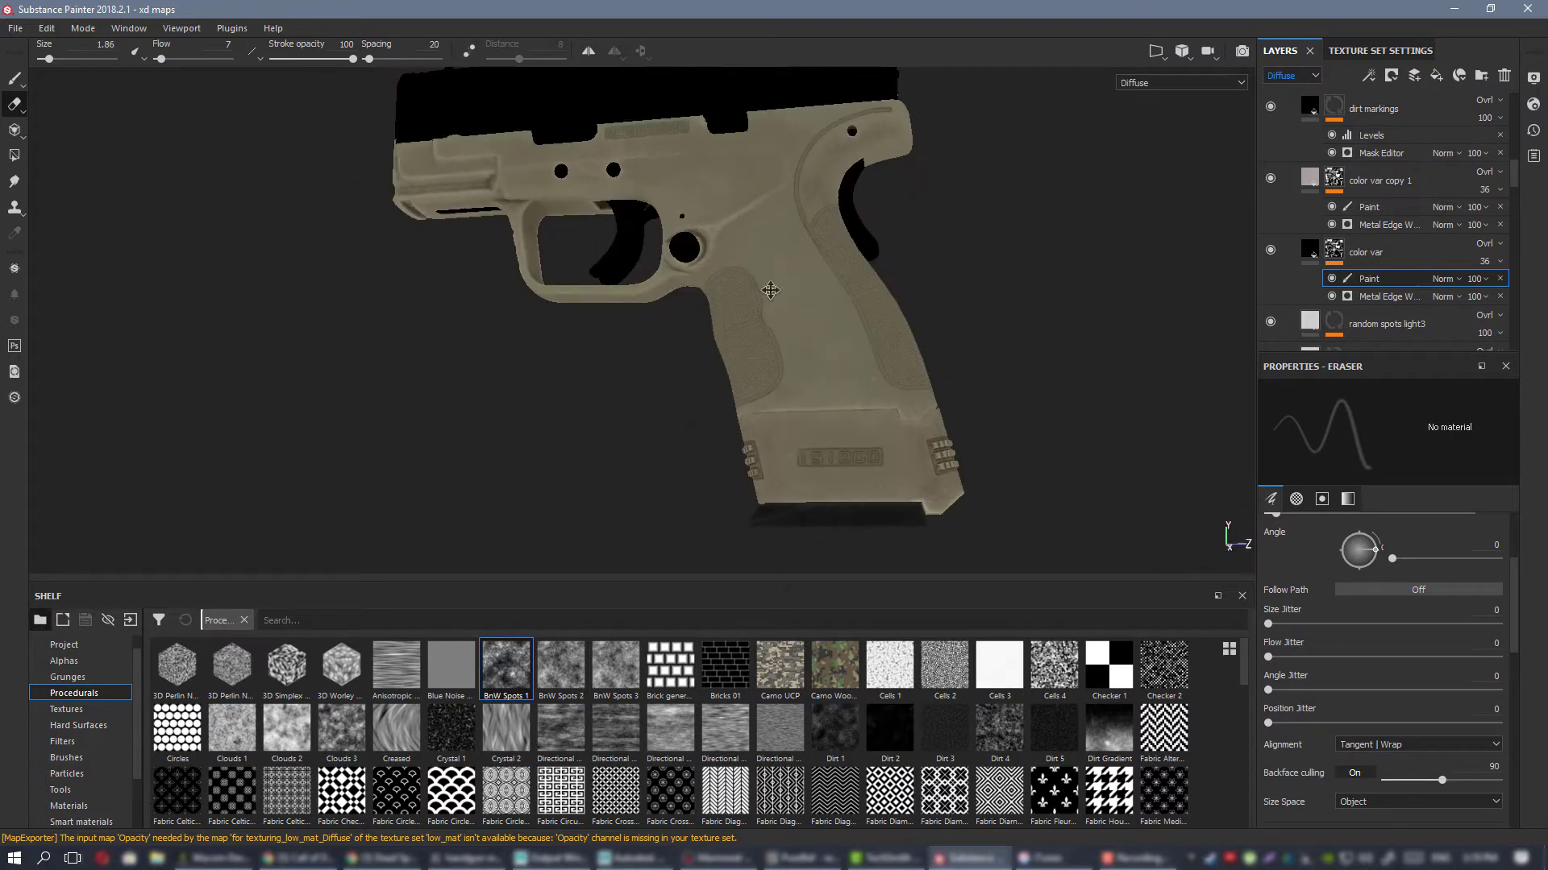
alt+middle_drag(875, 234, 889, 308)
scroll(889, 309, up, 3)
alt+drag(830, 300, 858, 281)
Step: Switch back to the full material view and inspect the frame and rear grip area under rotated lighting
key(m)
scroll(841, 306, down, 4)
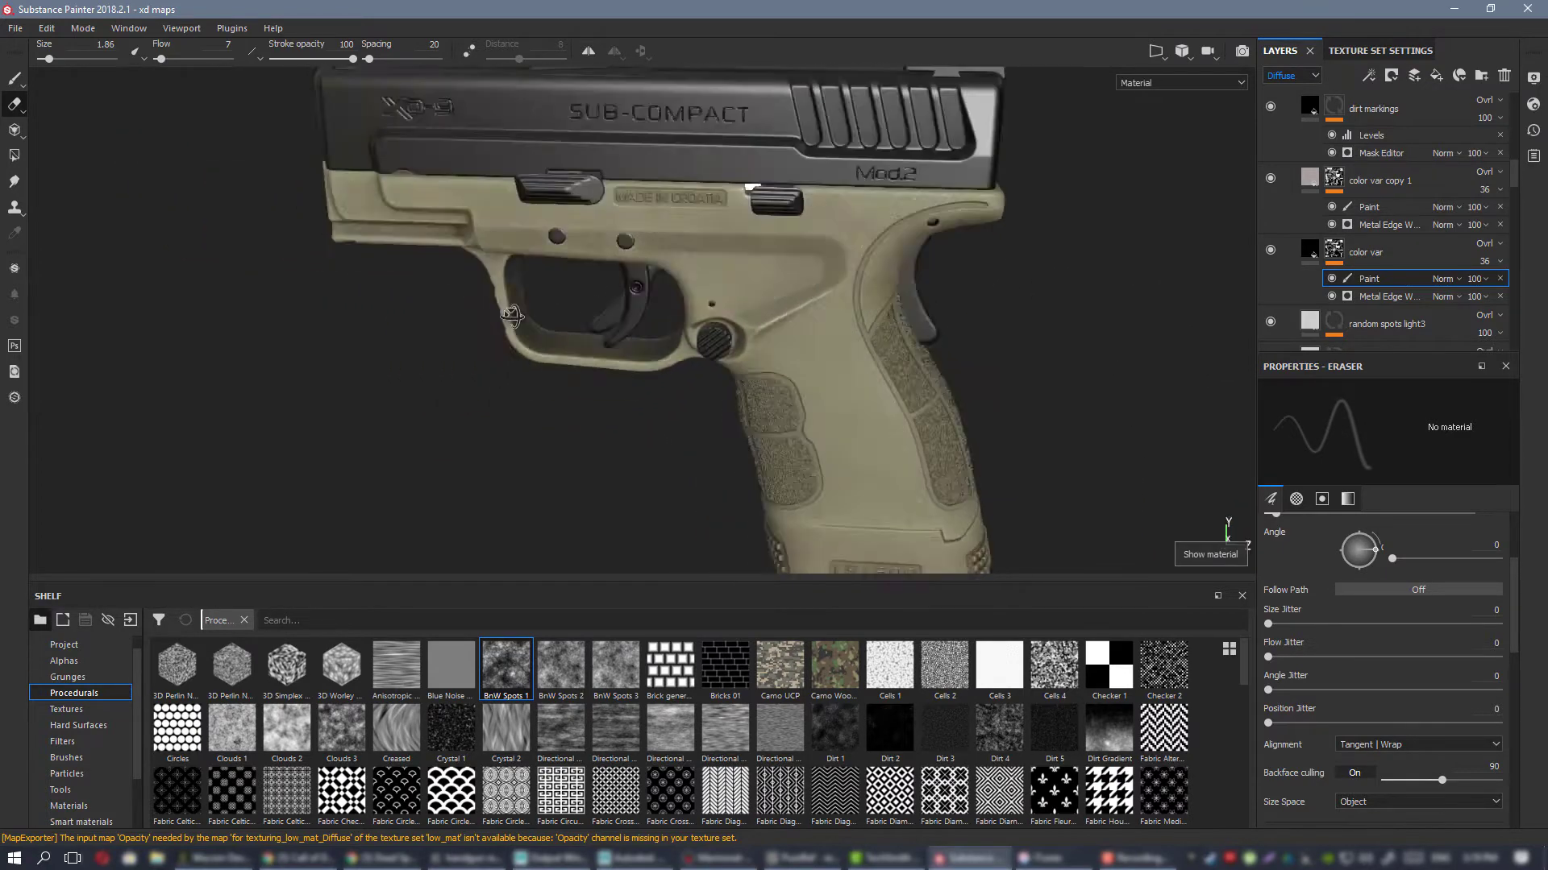
alt+drag(564, 233, 363, 186)
alt+drag(926, 310, 1071, 303)
scroll(798, 318, up, 2)
scroll(848, 367, up, 3)
alt+drag(849, 368, 887, 316)
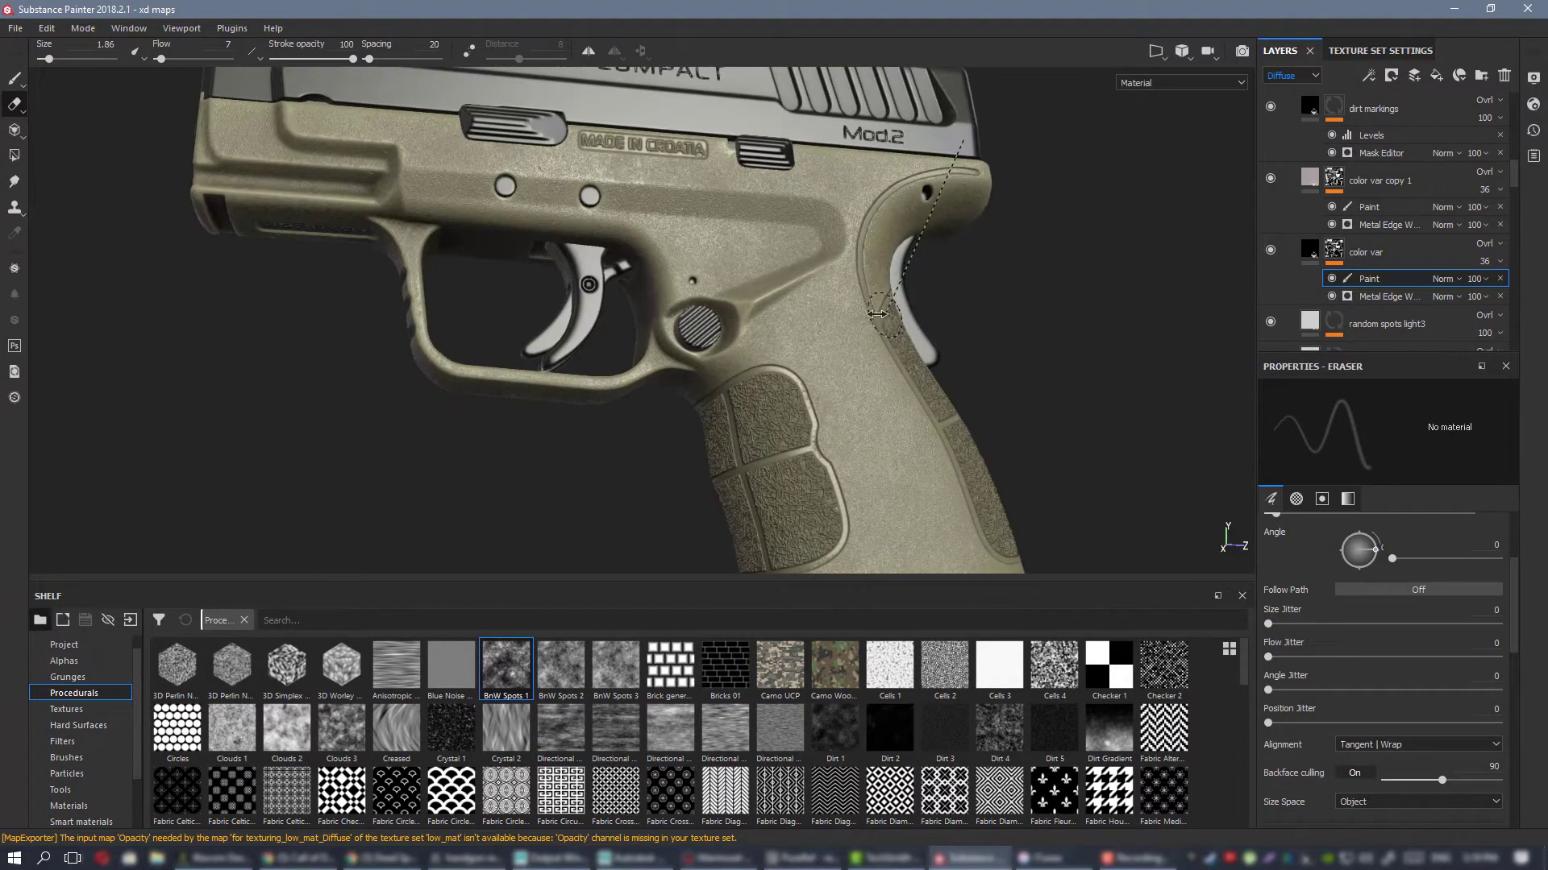
shift+right_drag(887, 316, 795, 313)
alt+drag(867, 303, 765, 270)
alt+drag(943, 319, 1017, 353)
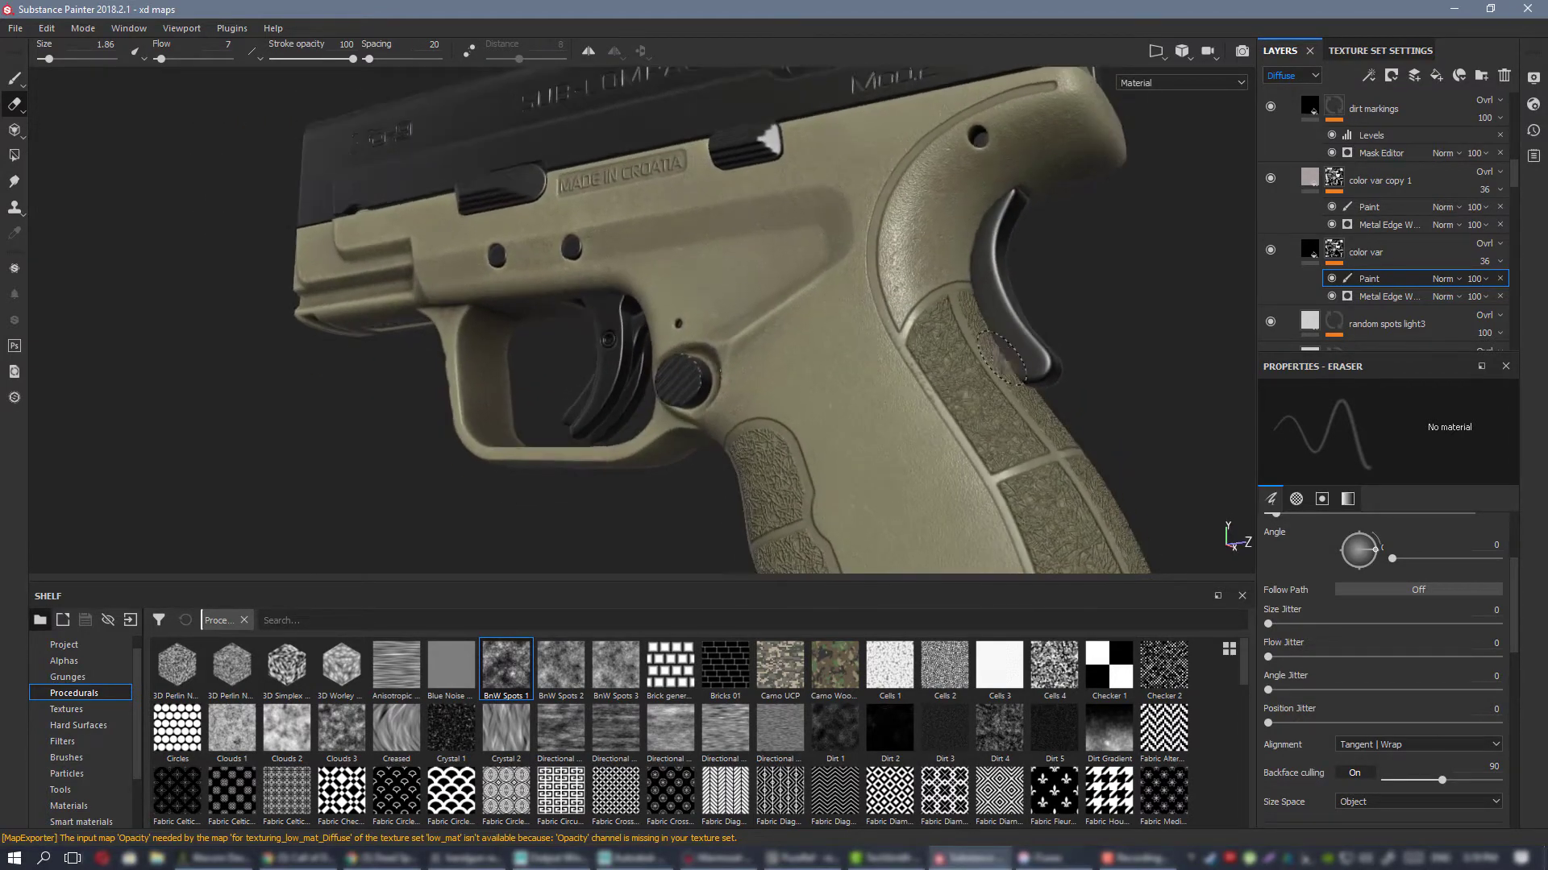
shift+right_drag(1017, 352, 978, 365)
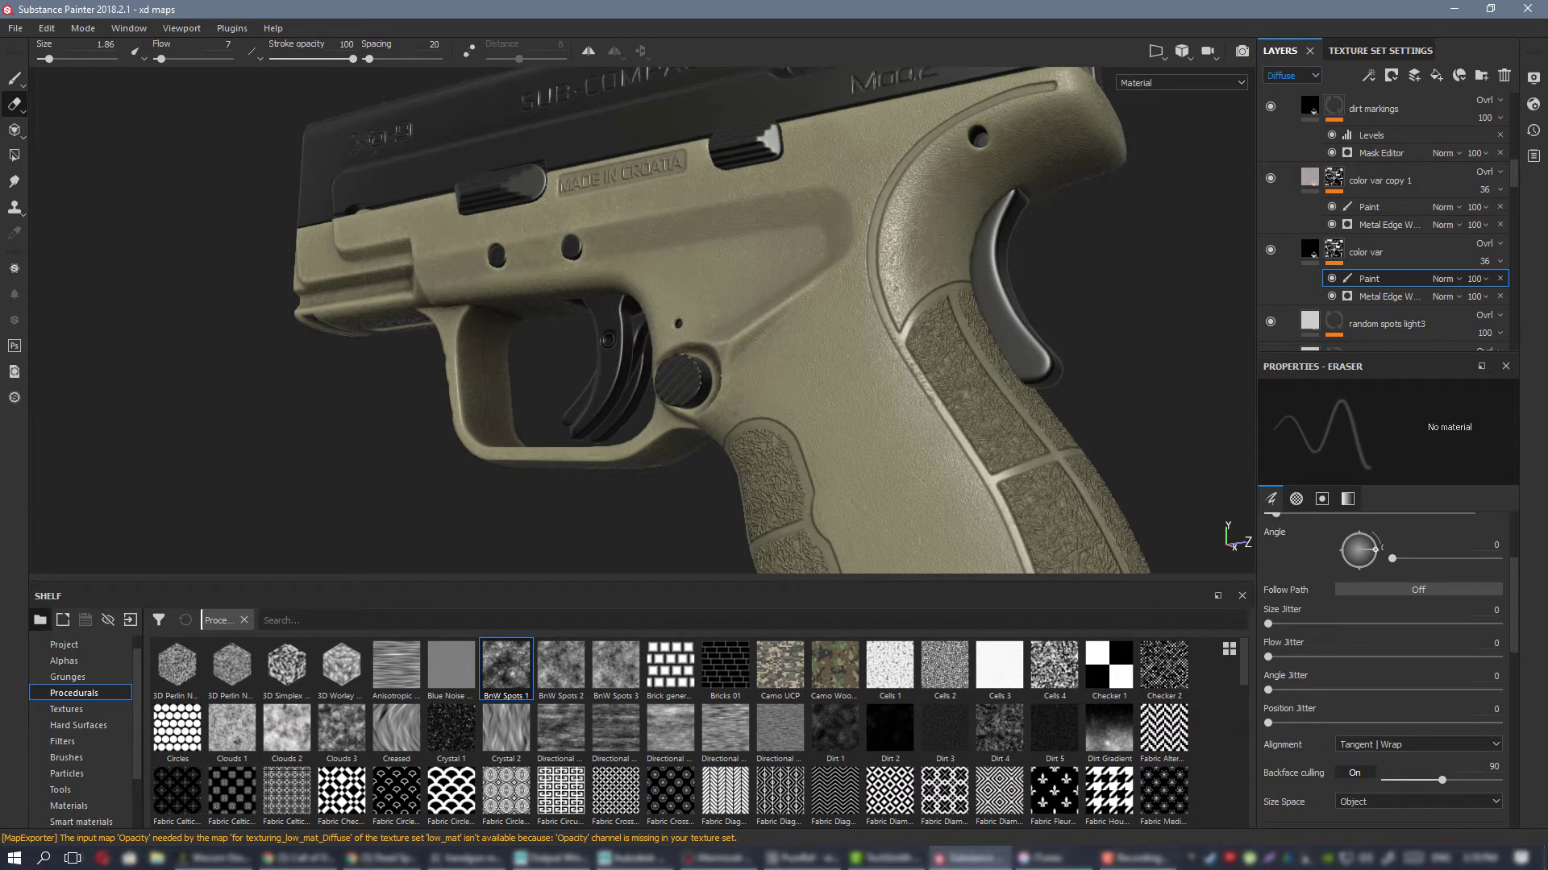
key(alt+Tab)
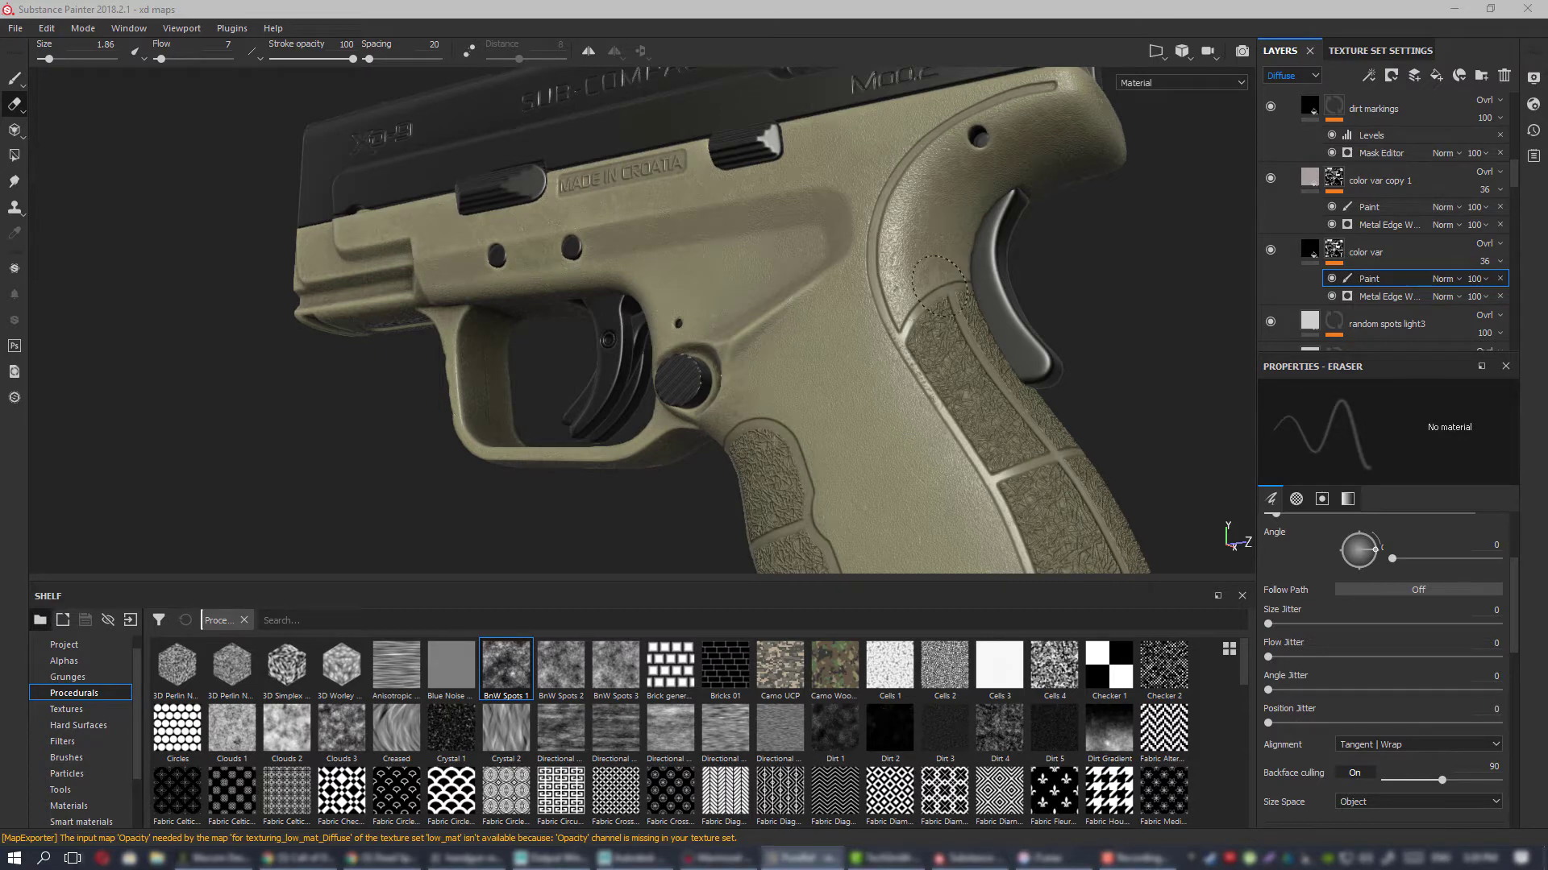
Step: Examine the whole pistol's weathering from the front, side and rear in the material view
alt+drag(937, 282, 176, 210)
scroll(531, 208, down, 3)
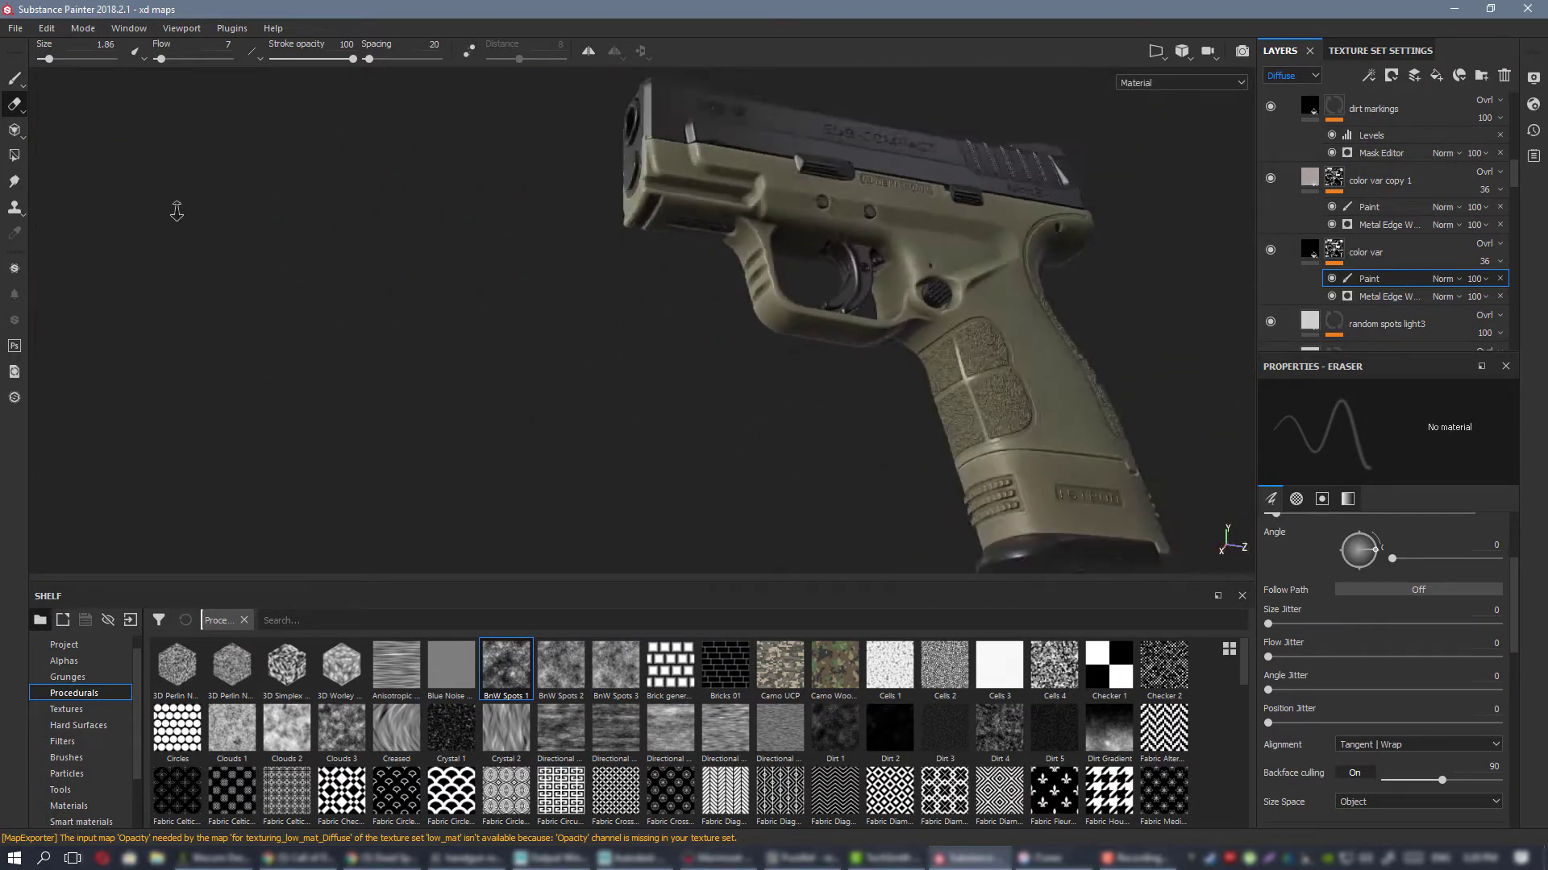
alt+right_drag(177, 211, 97, 210)
alt+drag(813, 188, 749, 234)
alt+right_drag(945, 244, 1029, 380)
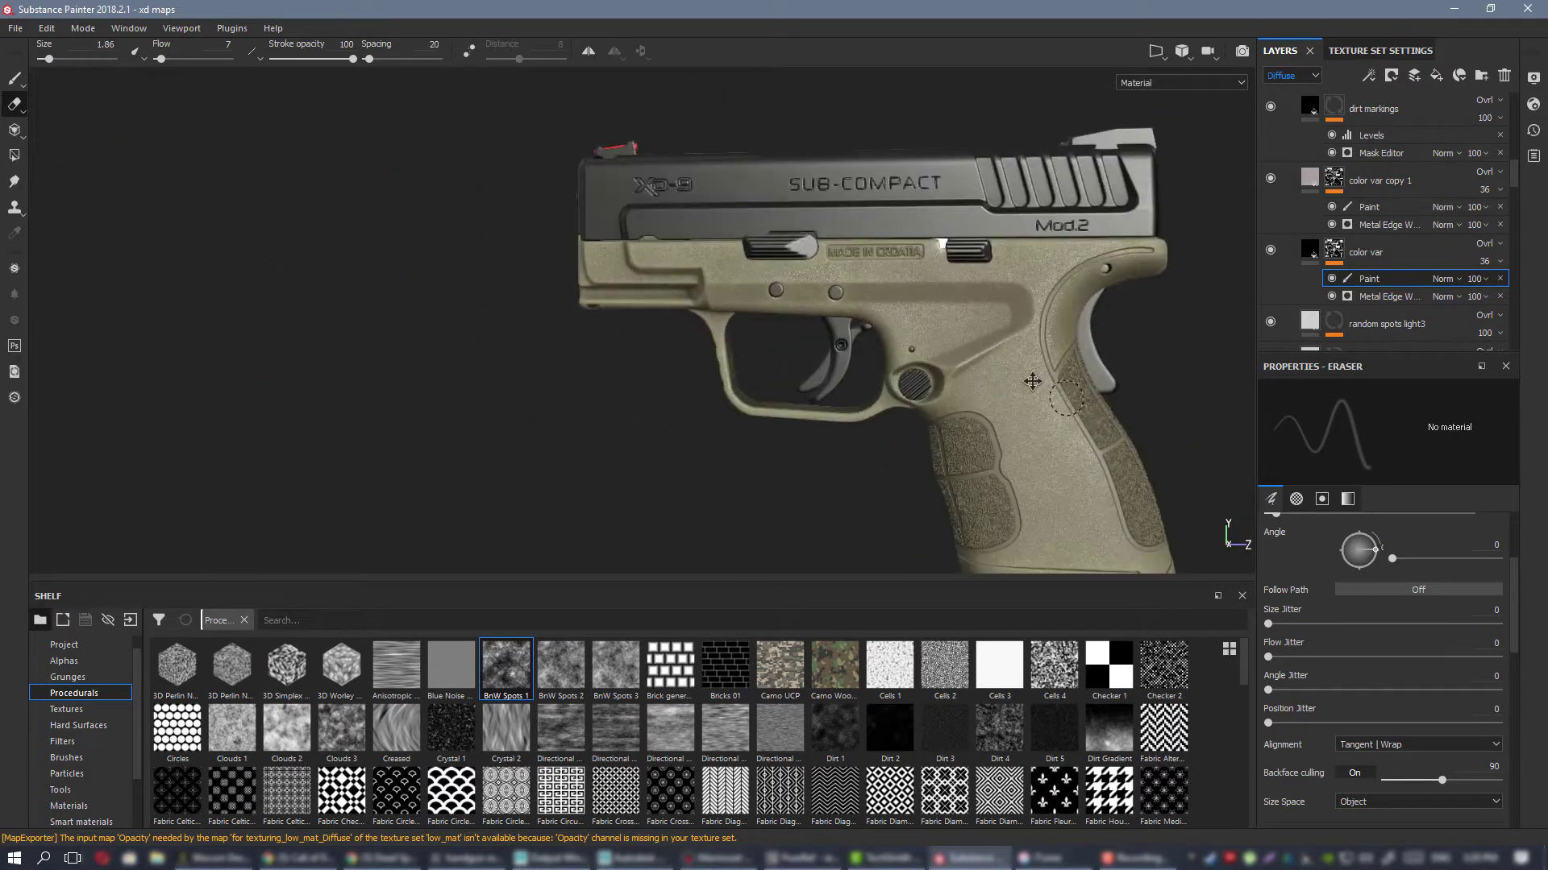
alt+middle_drag(1029, 380, 977, 339)
alt+drag(976, 314, 1025, 307)
alt+drag(971, 350, 786, 395)
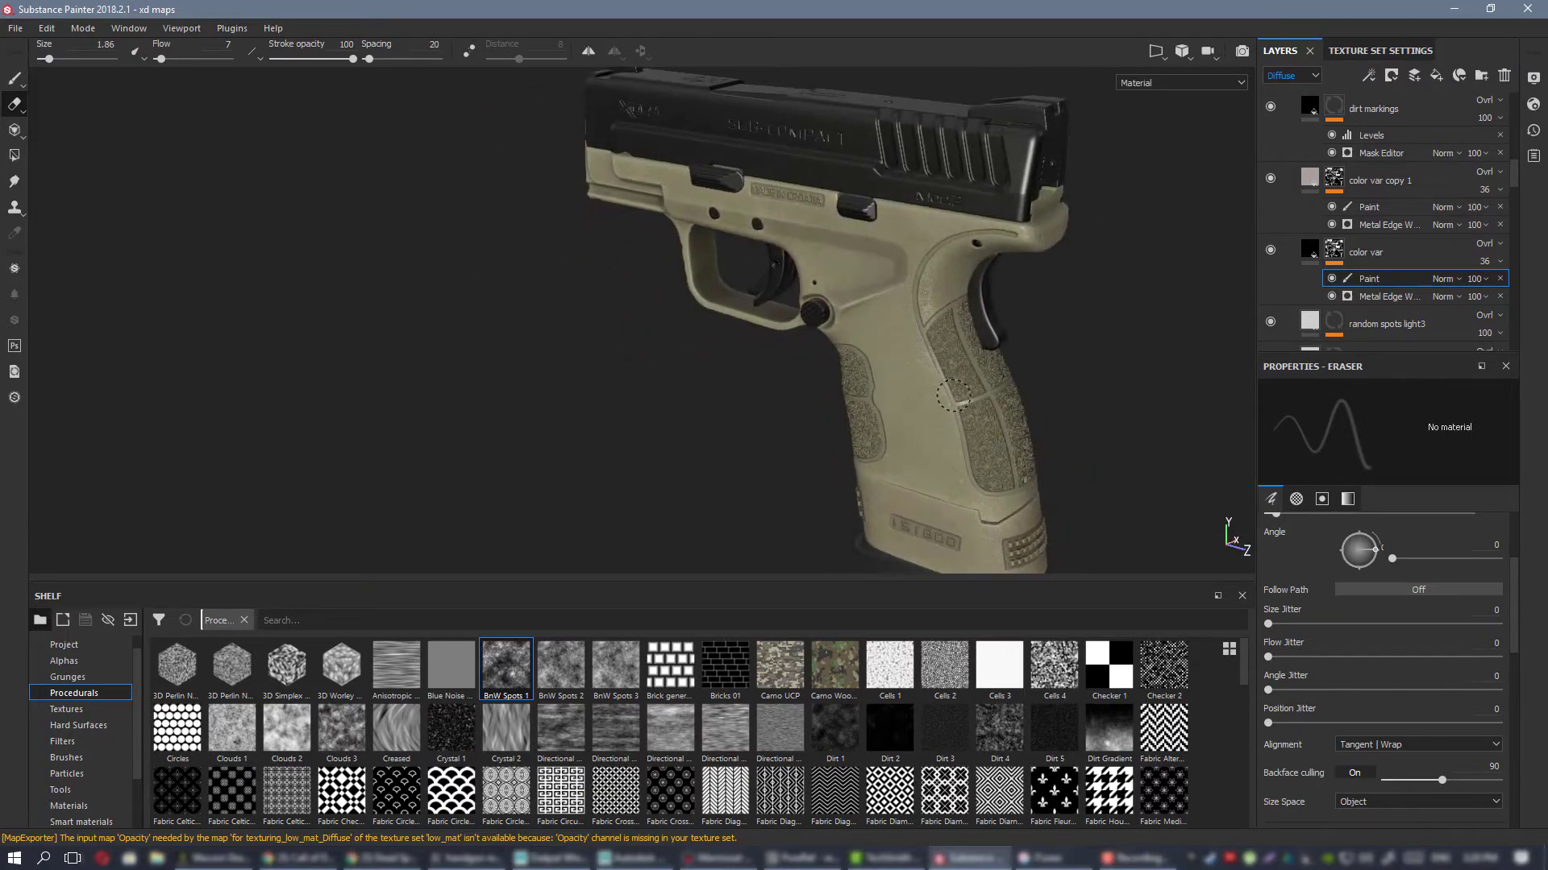
Step: Examine the pistol from below in the material view, focusing on the magazine base plate and its hex screw
alt+right_drag(964, 399, 854, 338)
alt+drag(855, 339, 1064, 228)
alt+right_drag(1027, 322, 733, 402)
alt+drag(734, 402, 556, 317)
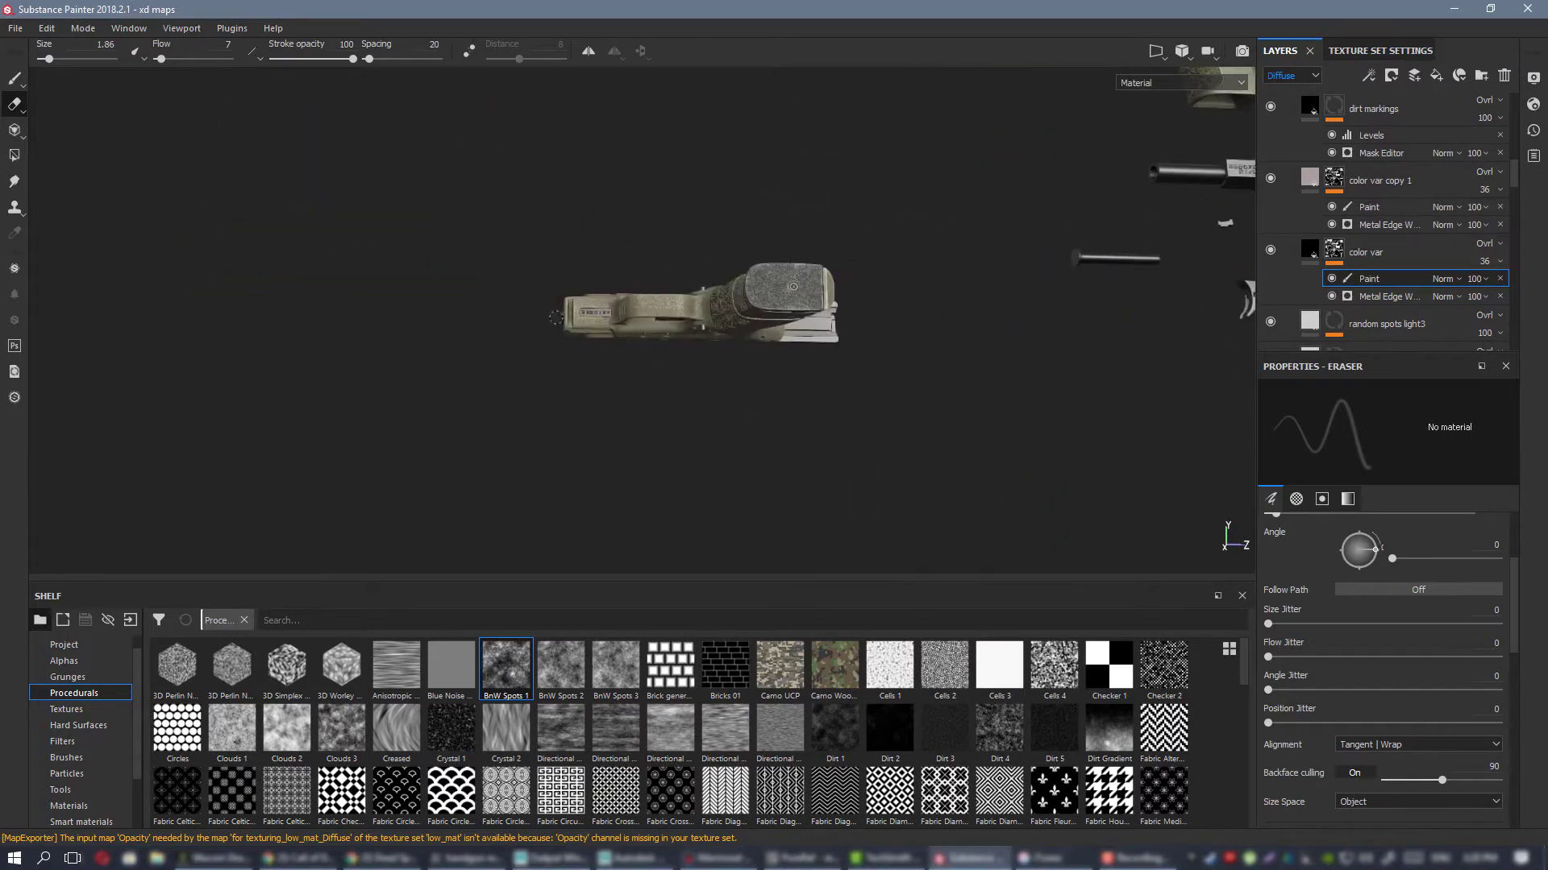
alt+right_drag(621, 290, 967, 539)
alt+drag(968, 539, 829, 404)
alt+middle_drag(829, 404, 484, 408)
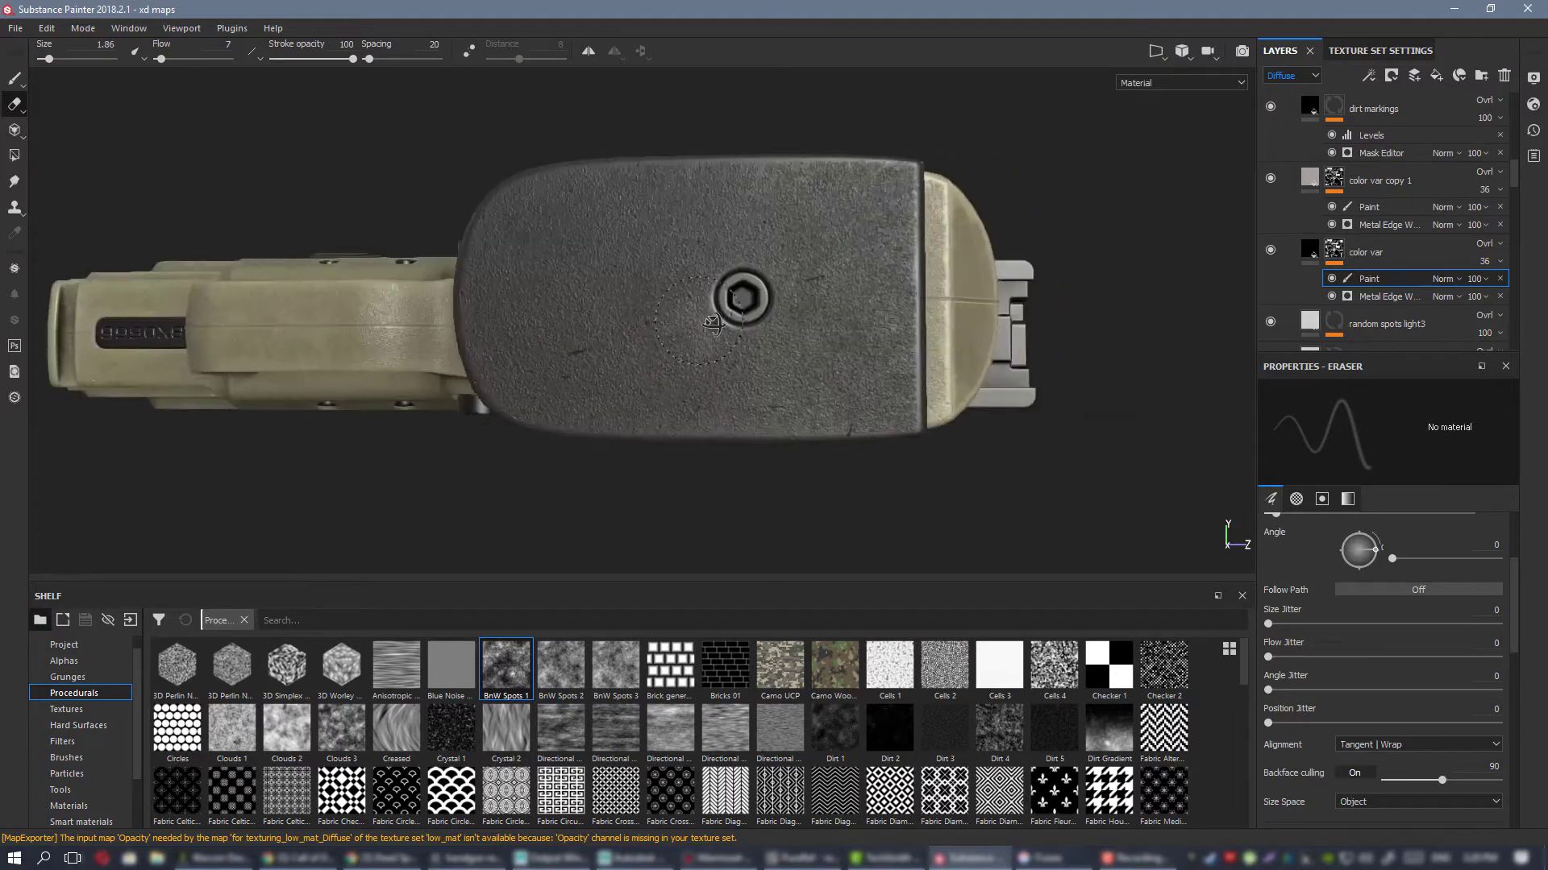
alt+drag(484, 408, 851, 347)
alt+right_drag(850, 347, 677, 282)
alt+drag(677, 282, 645, 274)
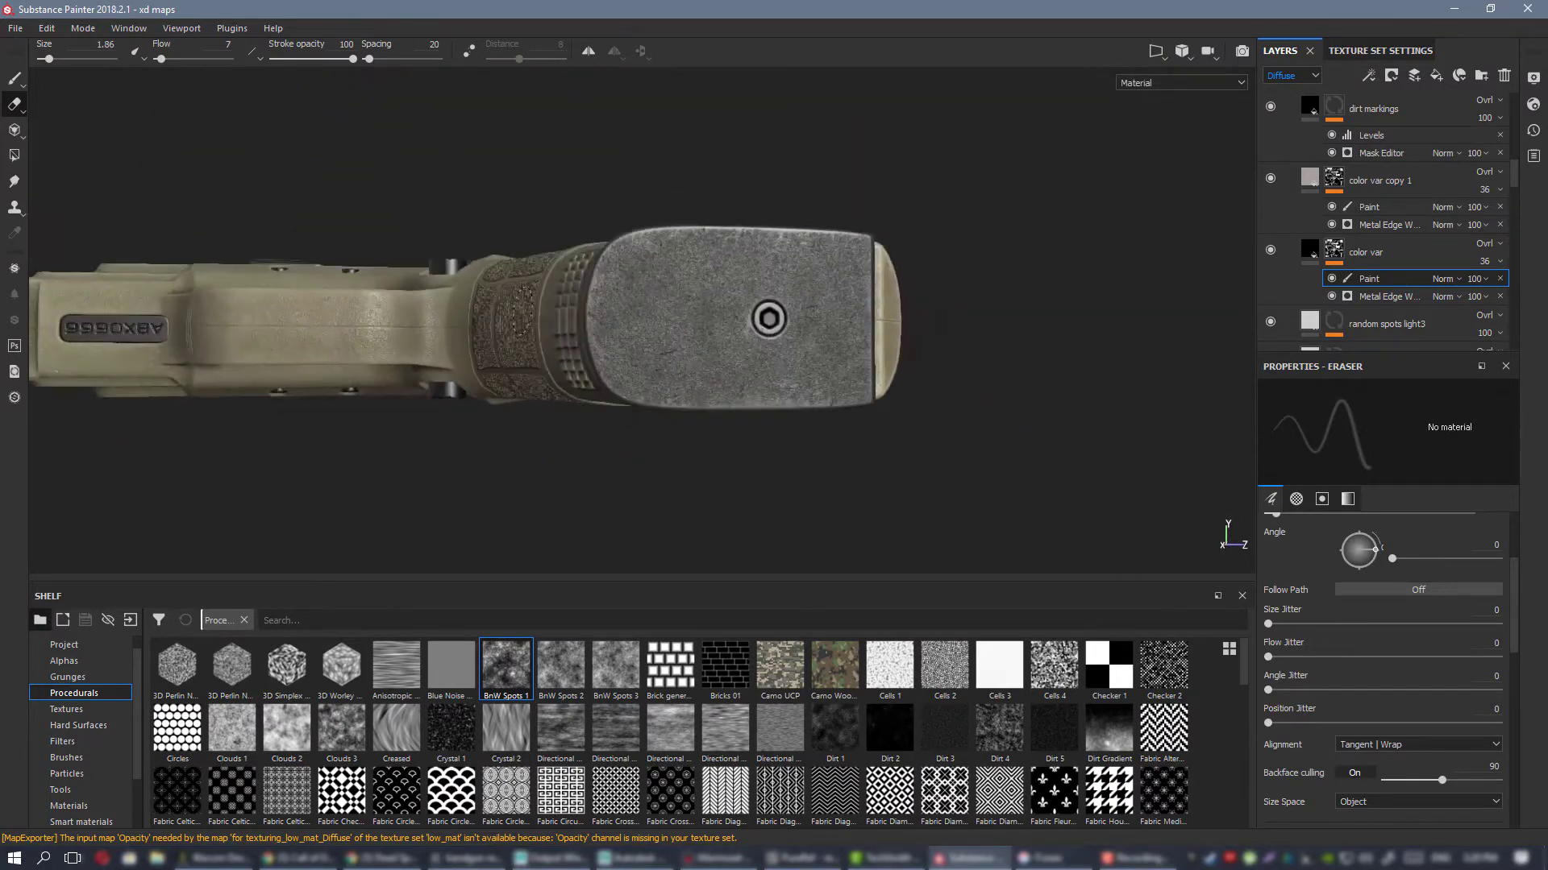
Step: Inspect the underside of the frame around the serial number plate and the trigger guard
alt+middle_drag(382, 321, 860, 339)
alt+drag(628, 379, 698, 391)
alt+right_drag(484, 322, 556, 352)
alt+middle_drag(557, 352, 626, 343)
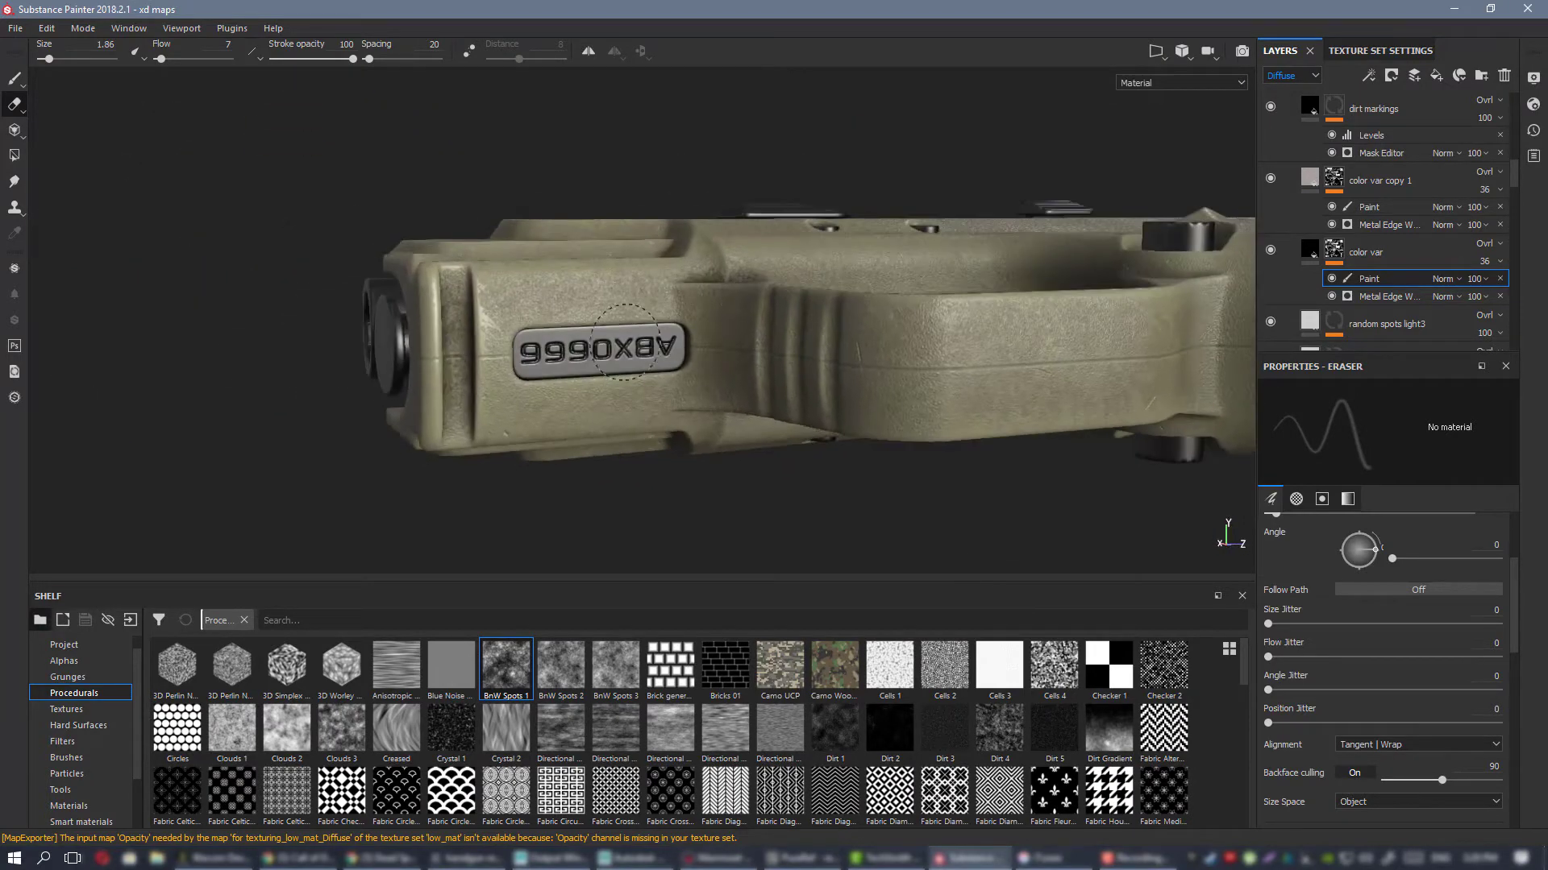
alt+drag(693, 369, 747, 368)
Step: Review the plastic group's layers from the dirt folder down to the gloss layers
scroll(1416, 211, down, 5)
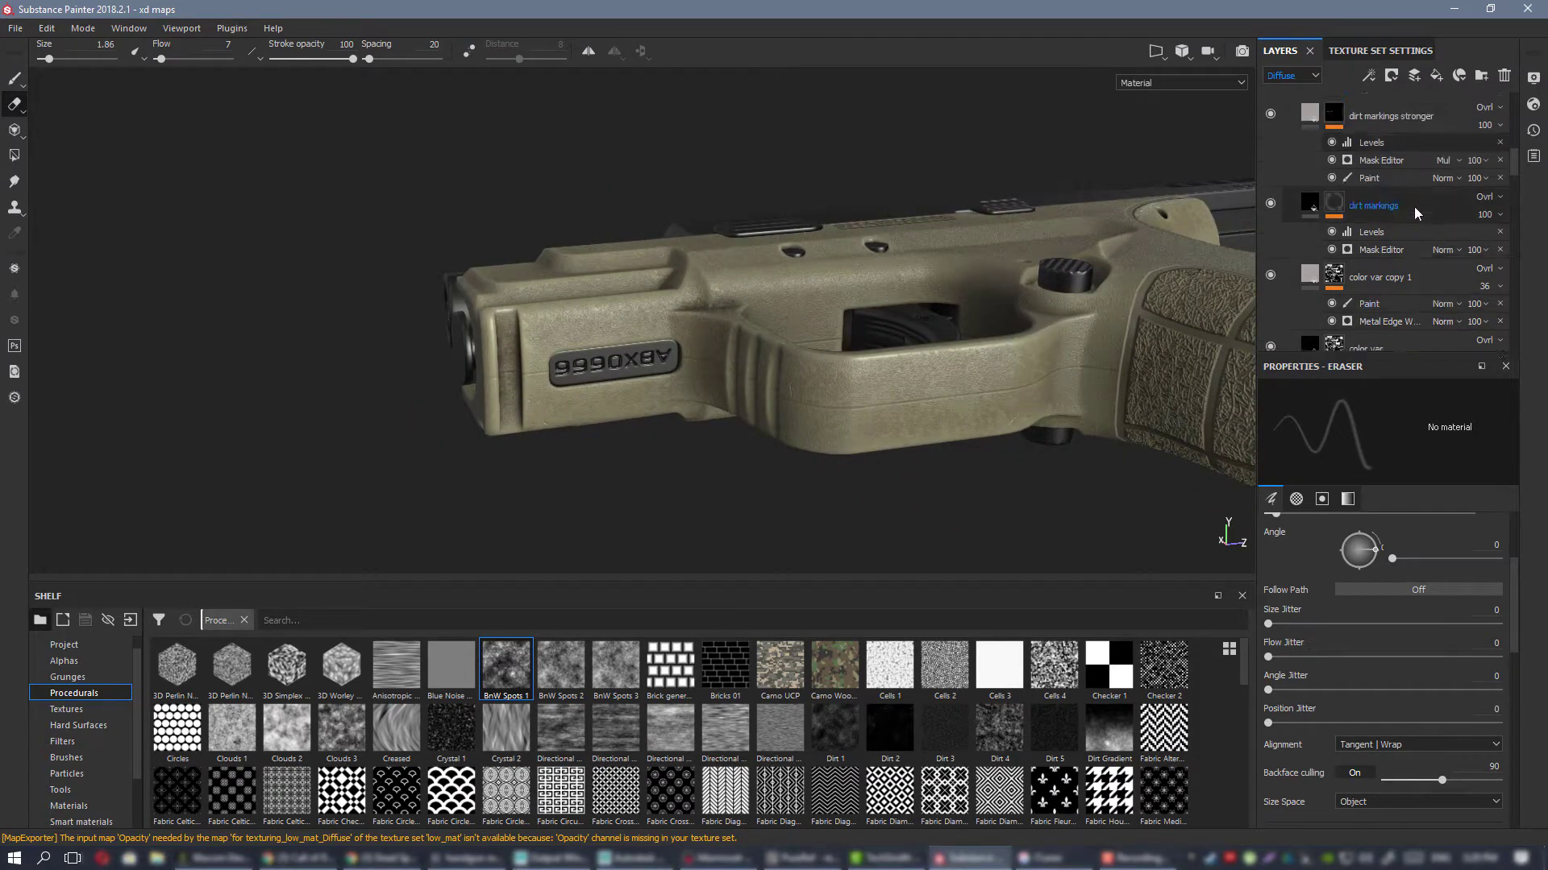
scroll(1421, 214, up, 4)
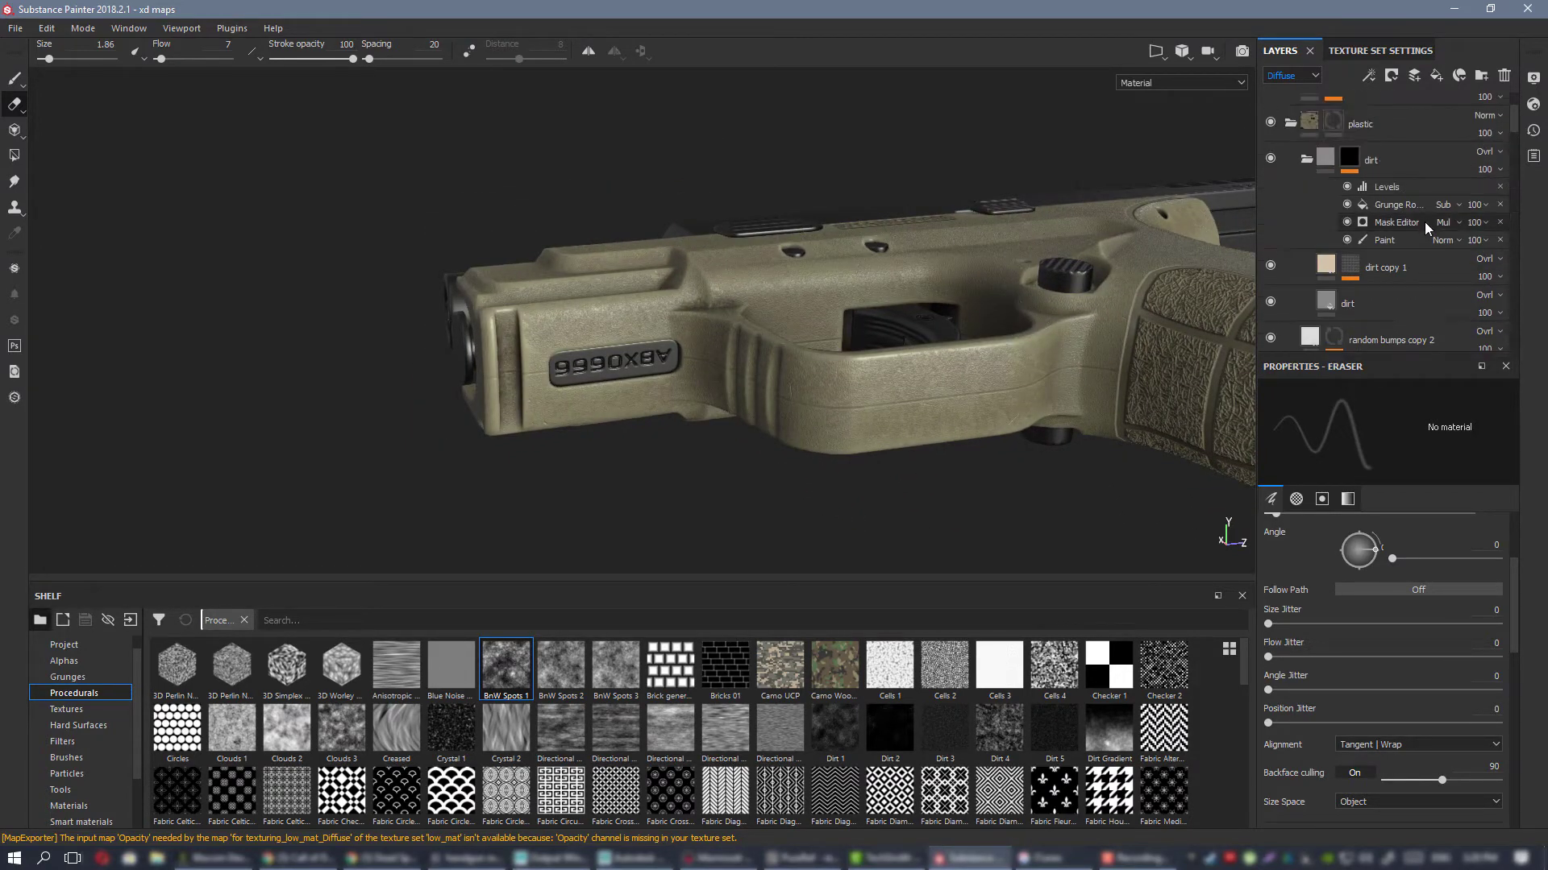
scroll(1384, 235, down, 4)
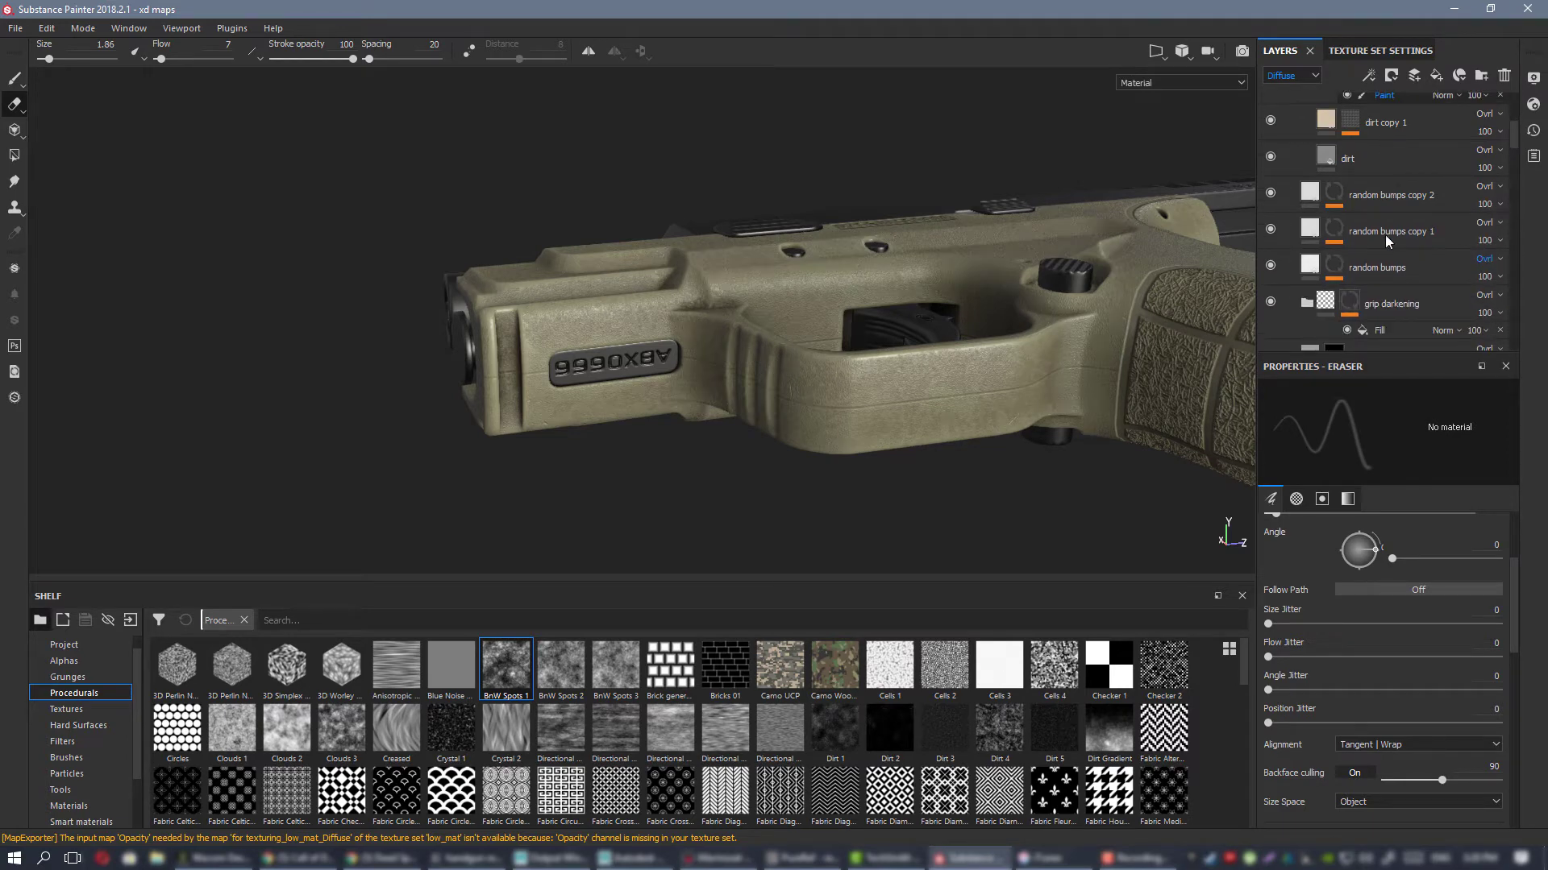
scroll(1385, 235, down, 6)
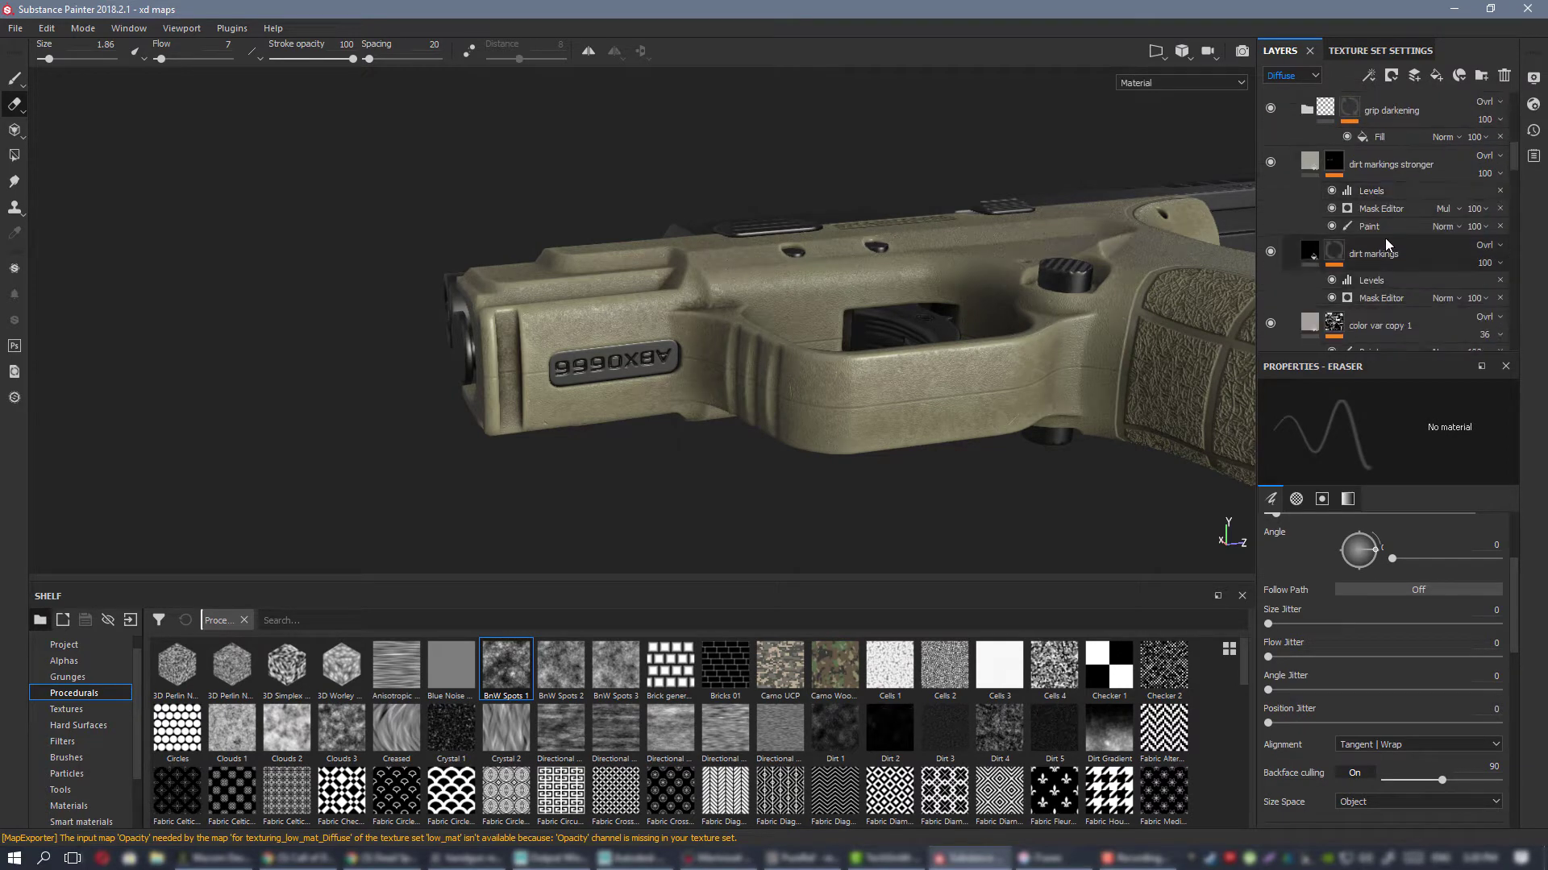
scroll(1384, 240, up, 10)
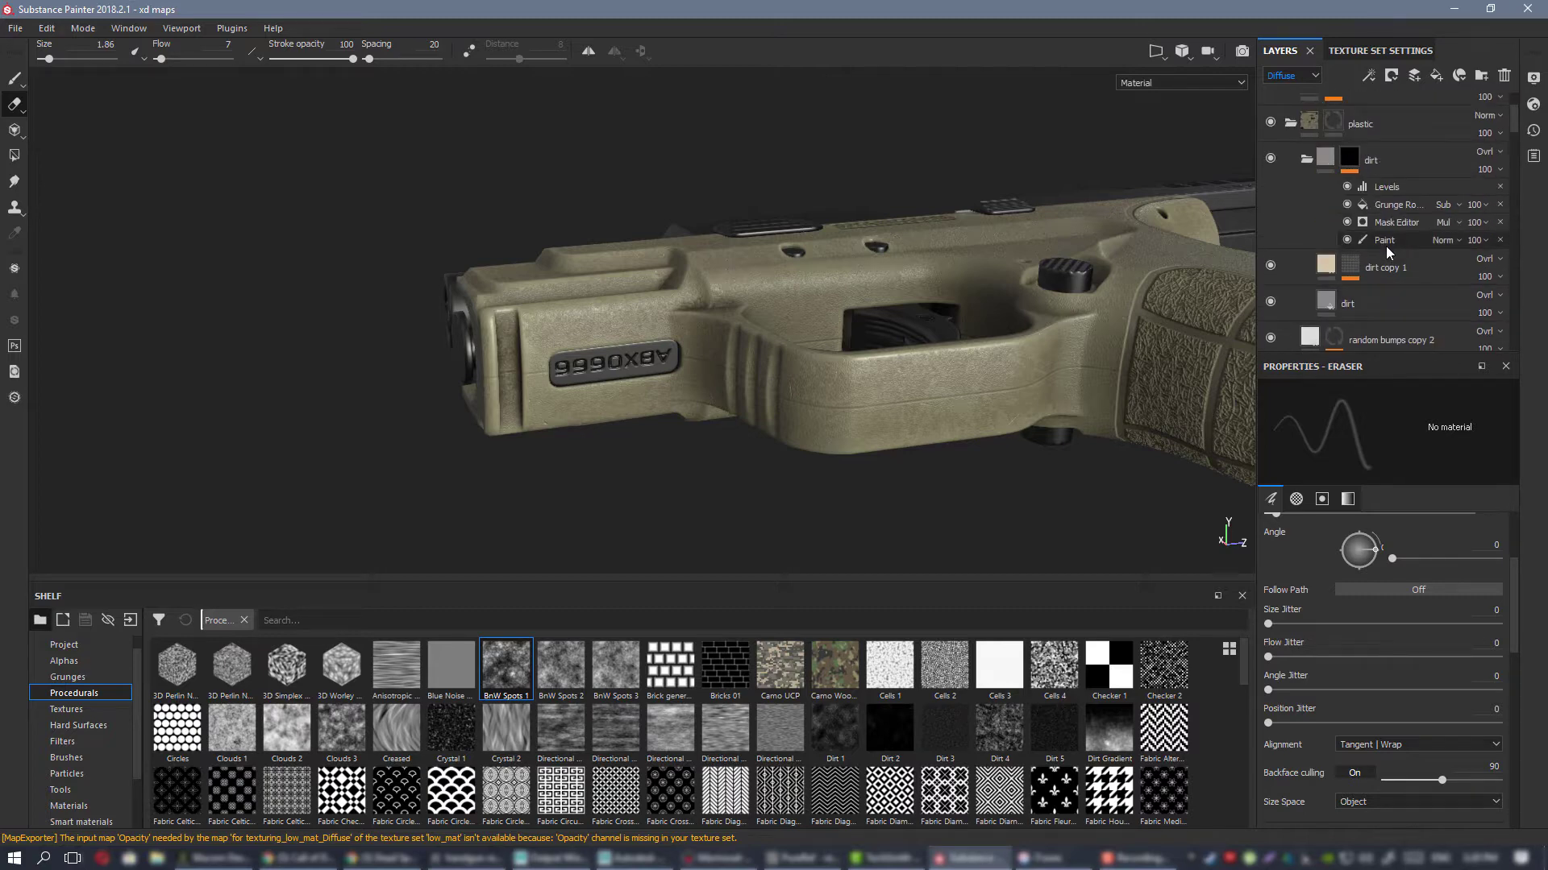
scroll(1385, 245, down, 4)
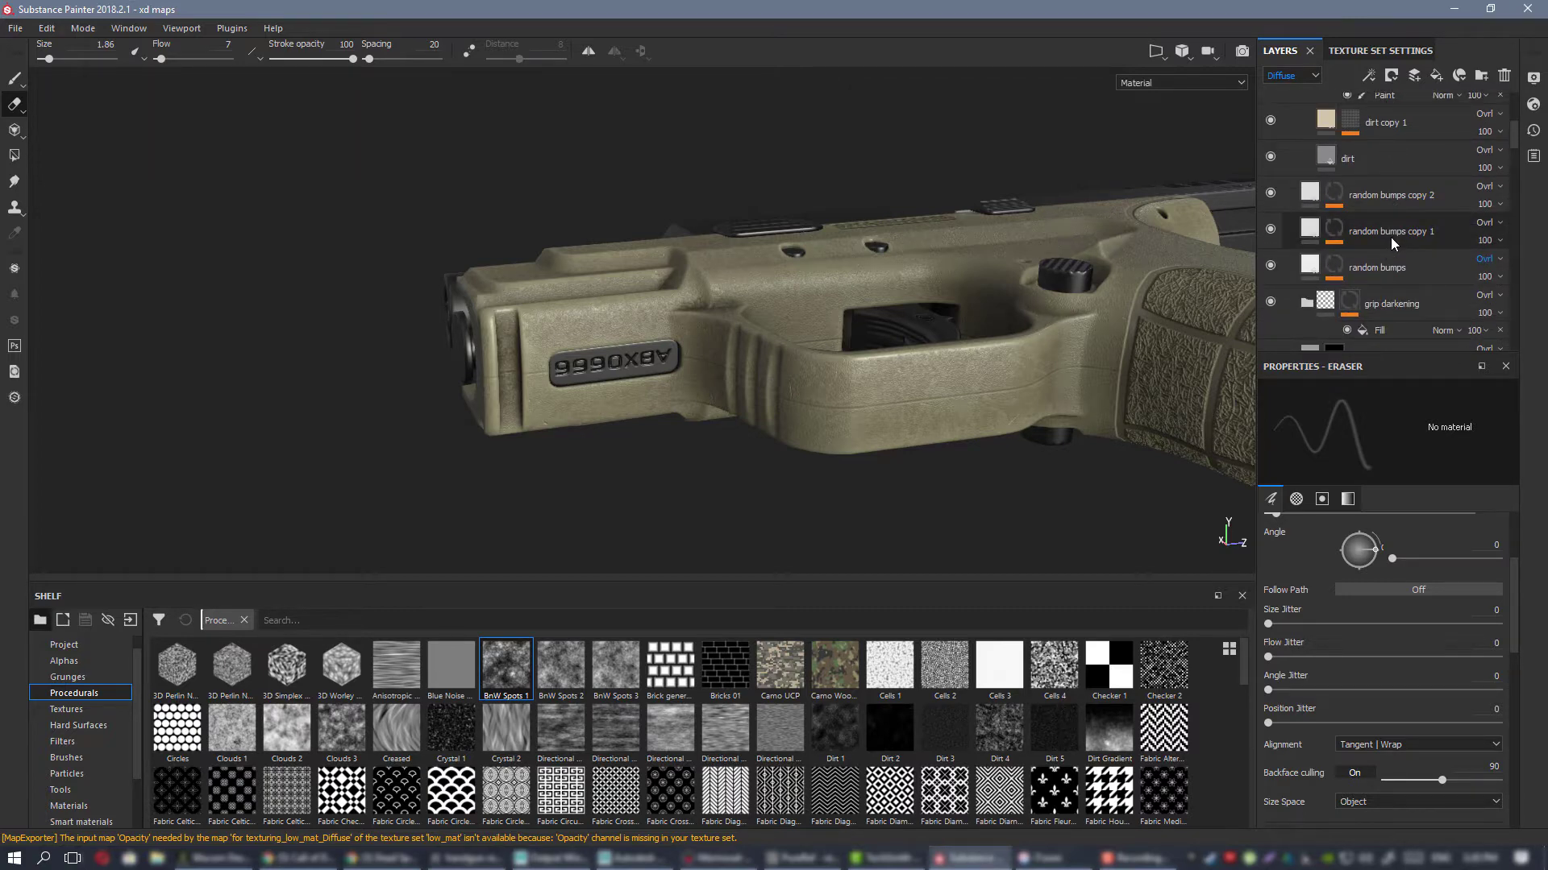
scroll(1390, 238, down, 6)
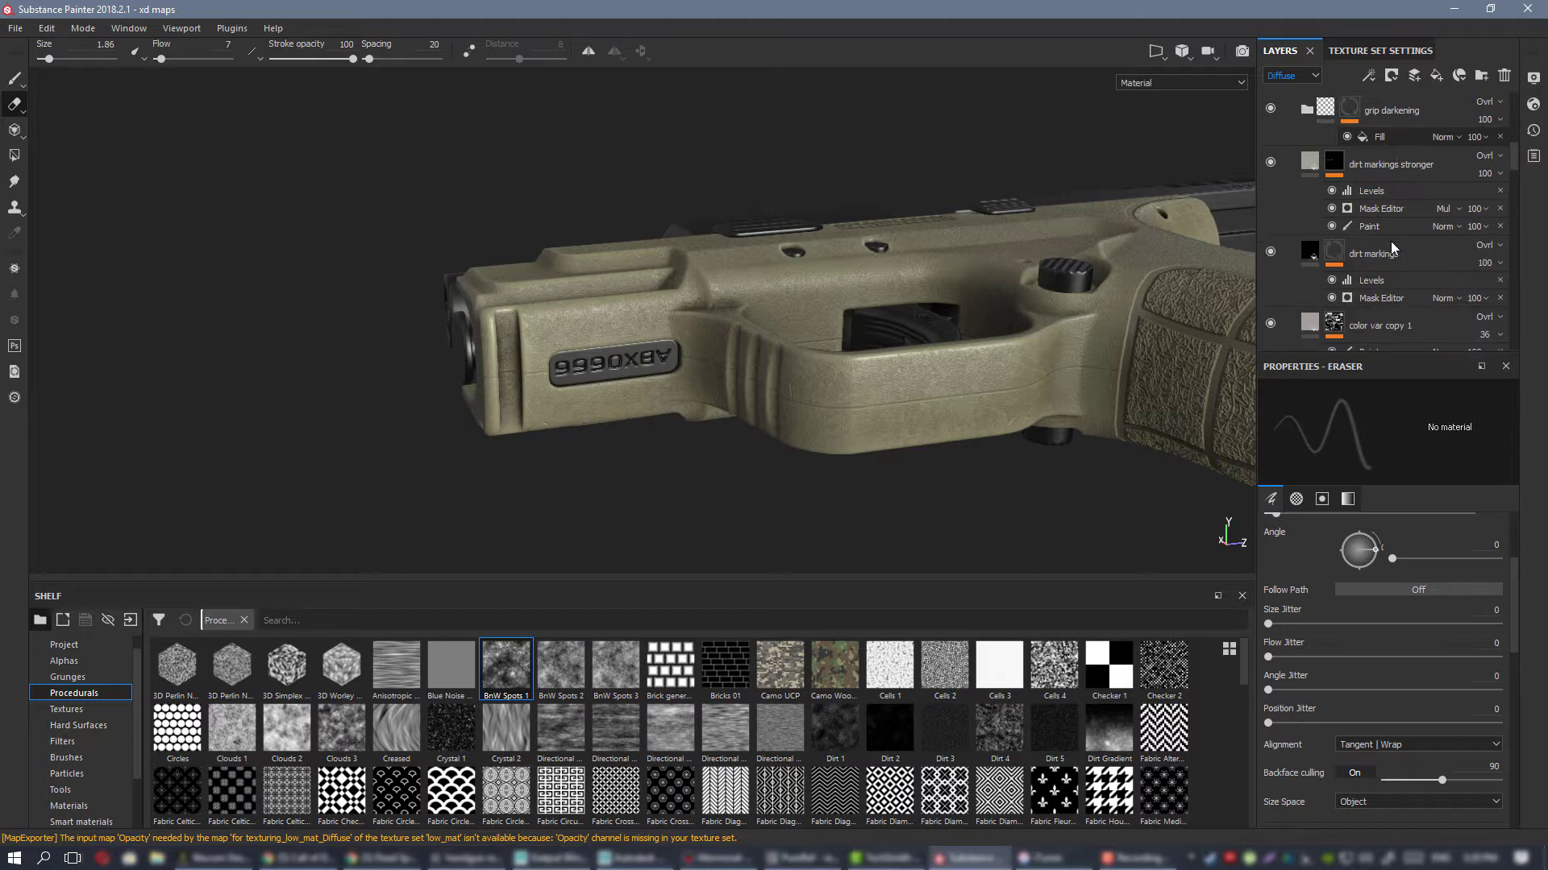
scroll(1392, 247, down, 1)
scroll(1390, 245, down, 5)
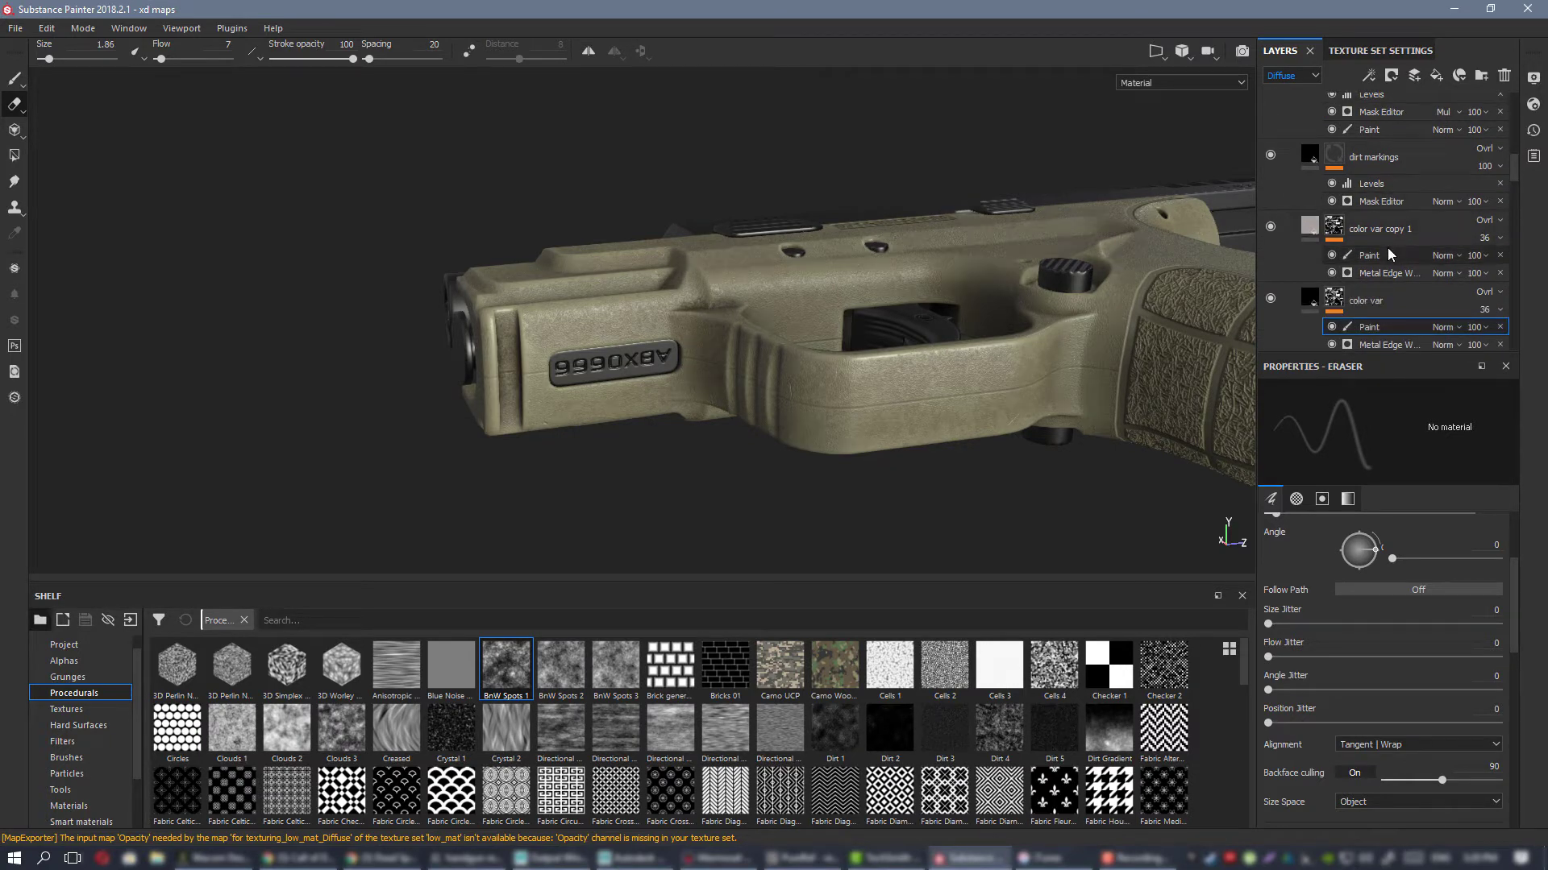
scroll(1387, 248, down, 4)
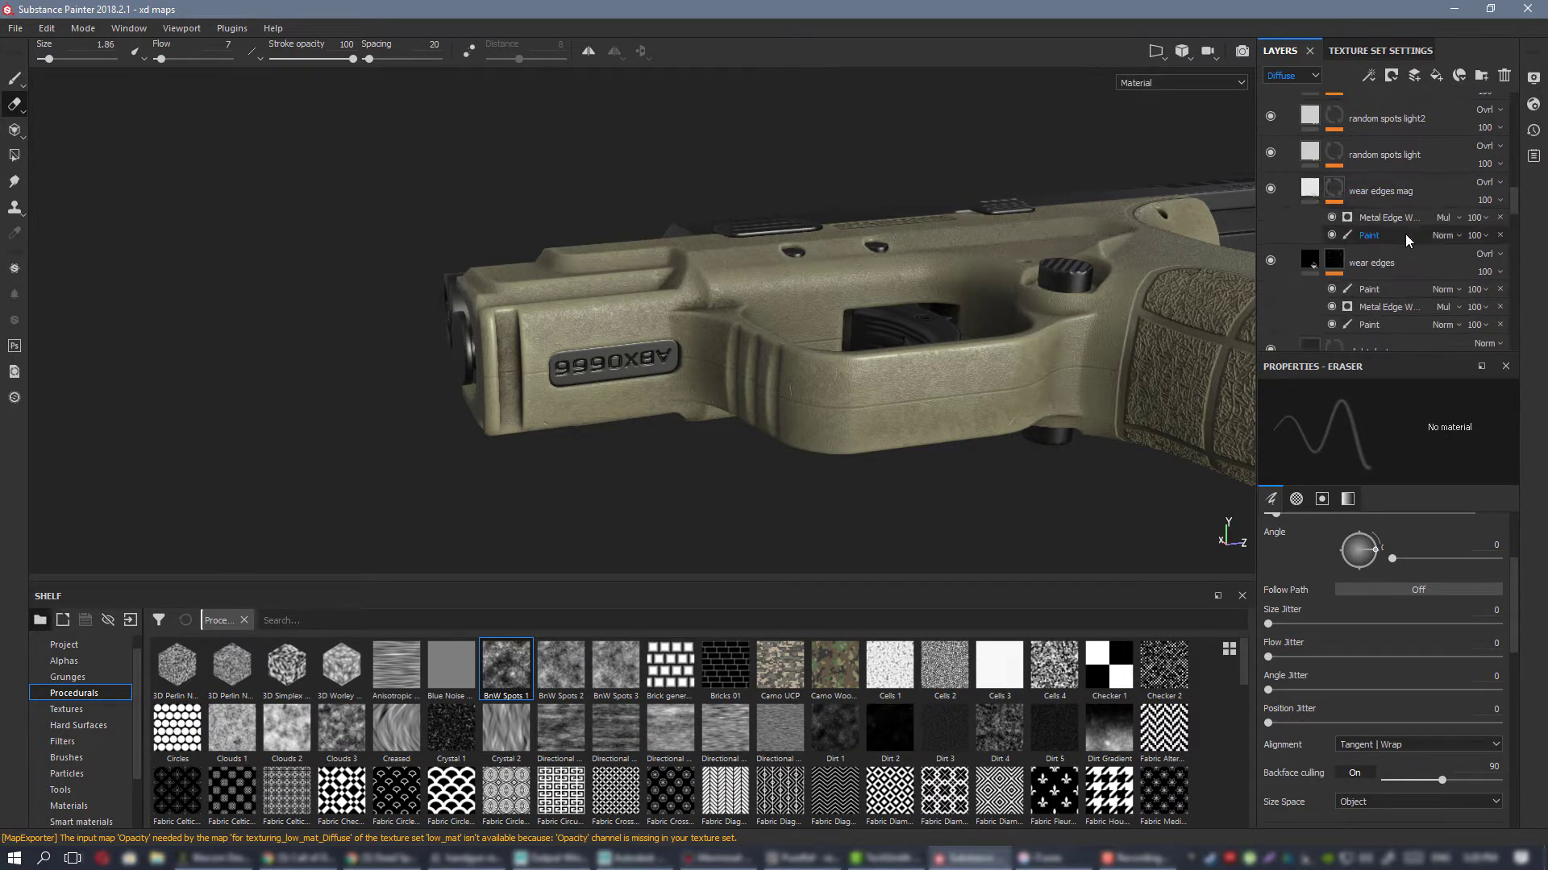
scroll(1404, 237, down, 2)
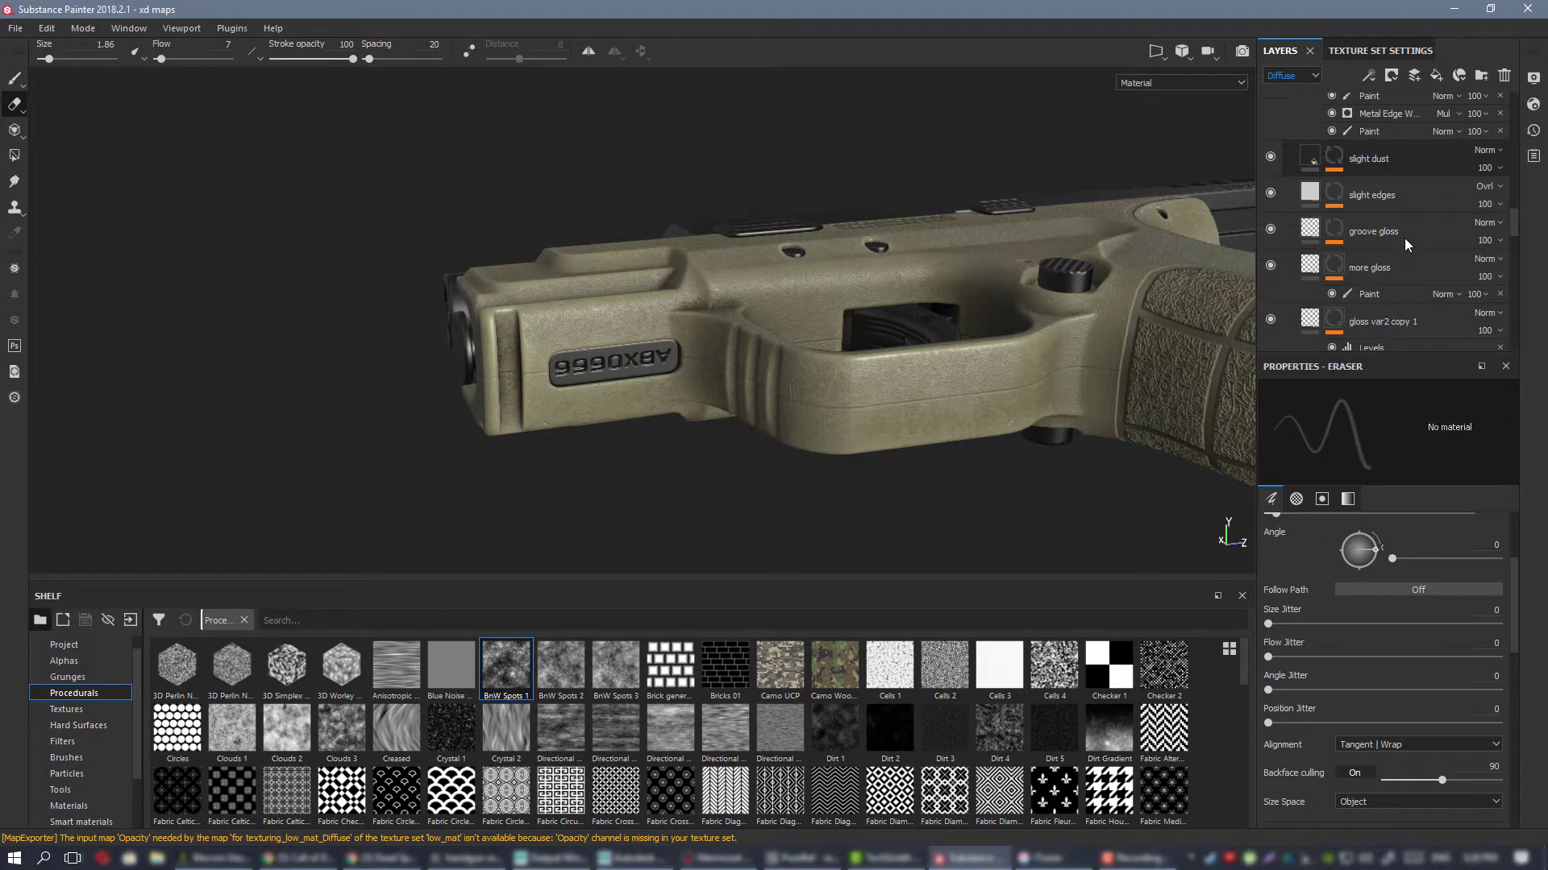
Step: Paint on the more gloss layer's Paint effect around the serial plate under the frame, with brush size 4.59 and flow 71
click(1270, 265)
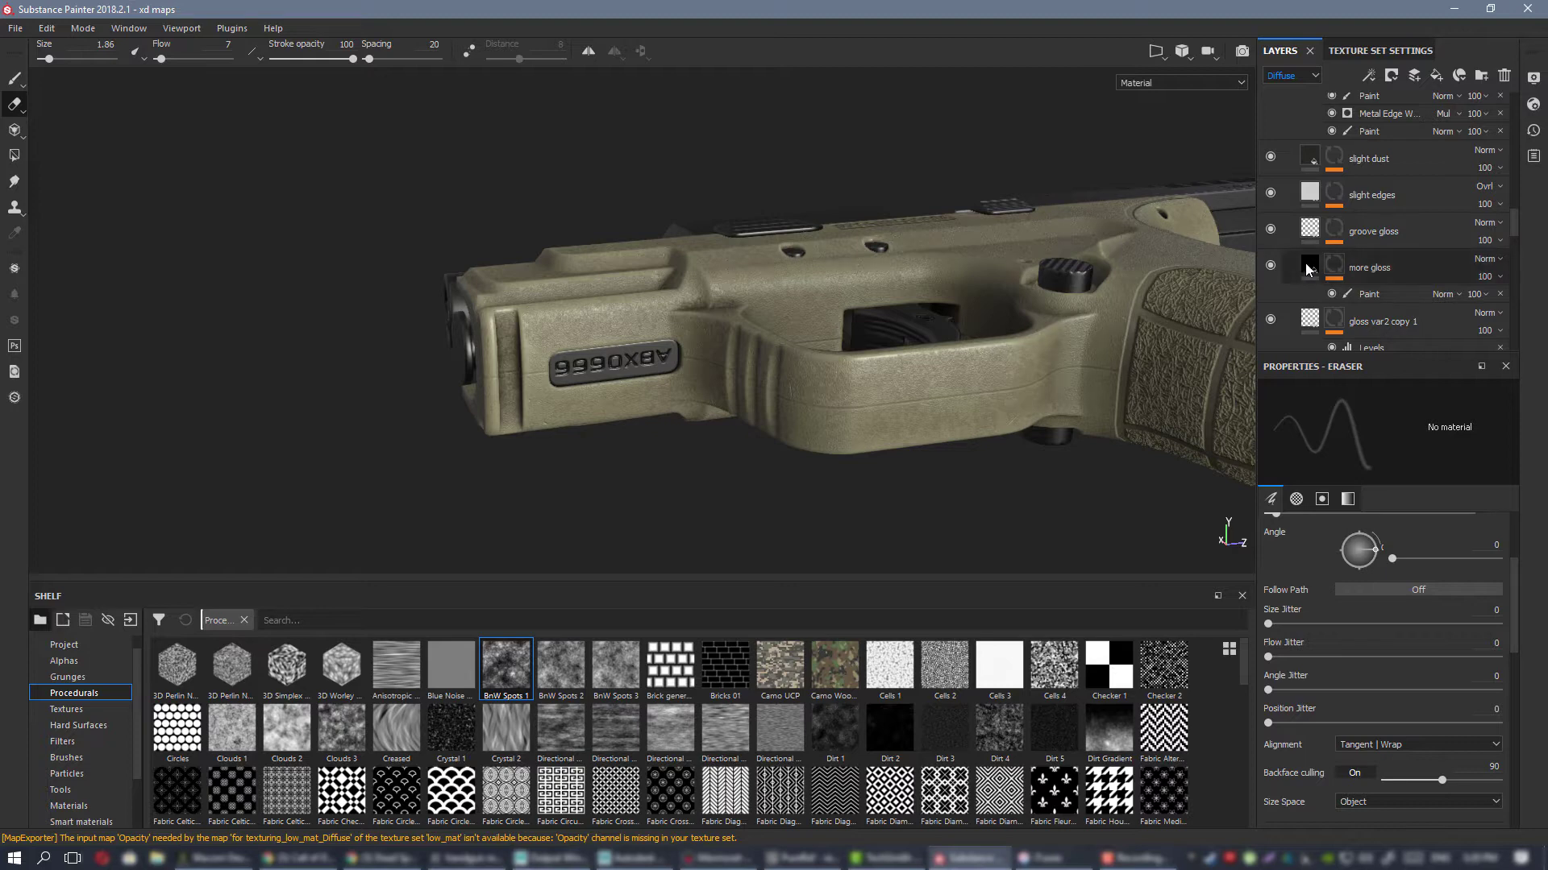
alt+click(1334, 268)
click(1375, 295)
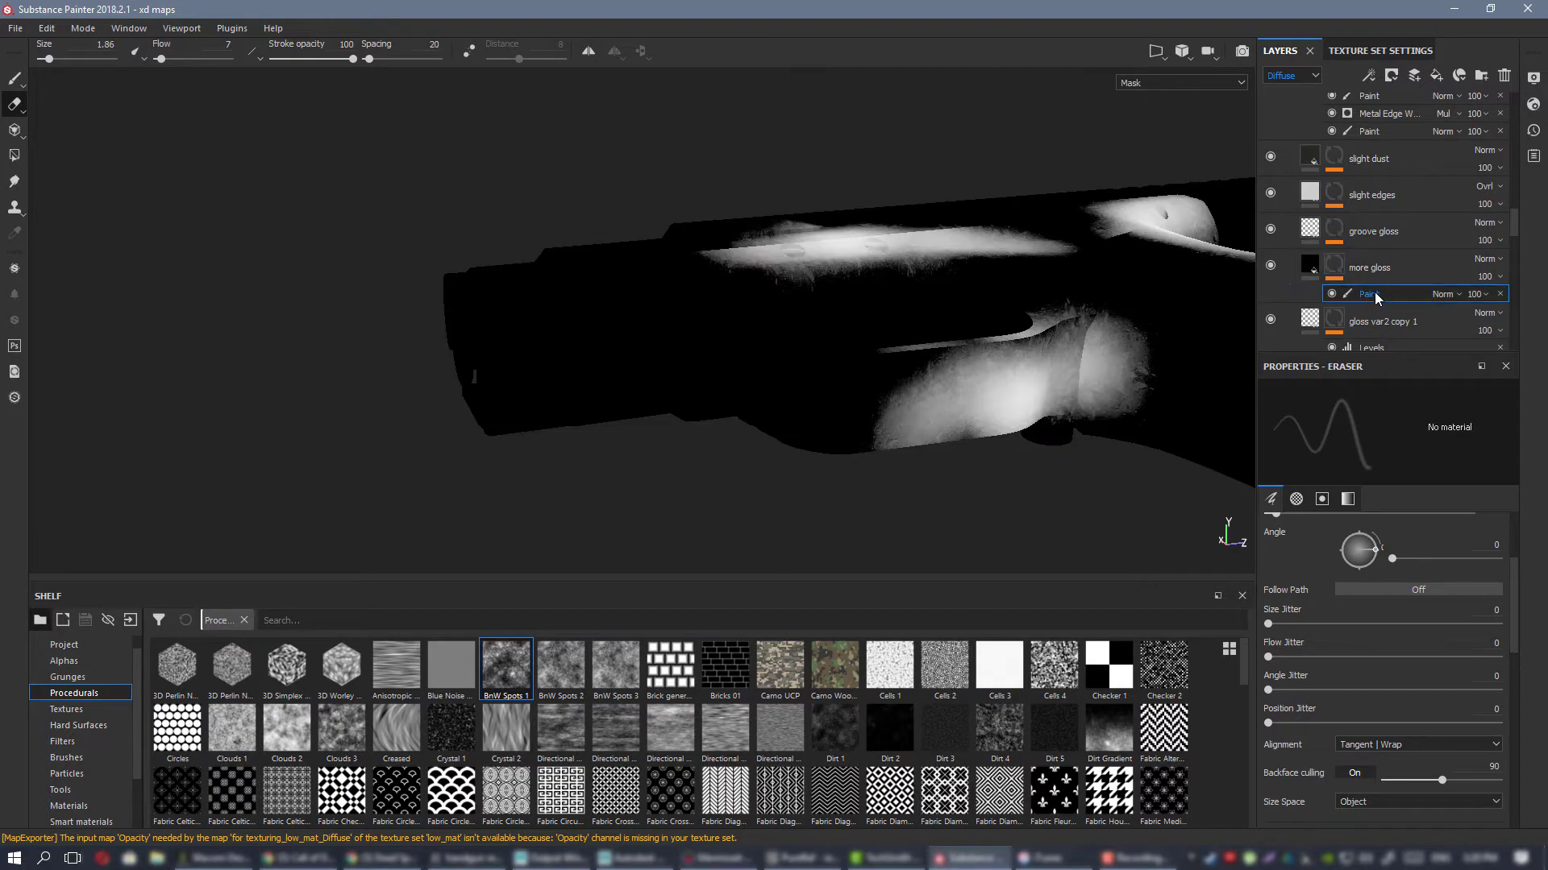
click(14, 78)
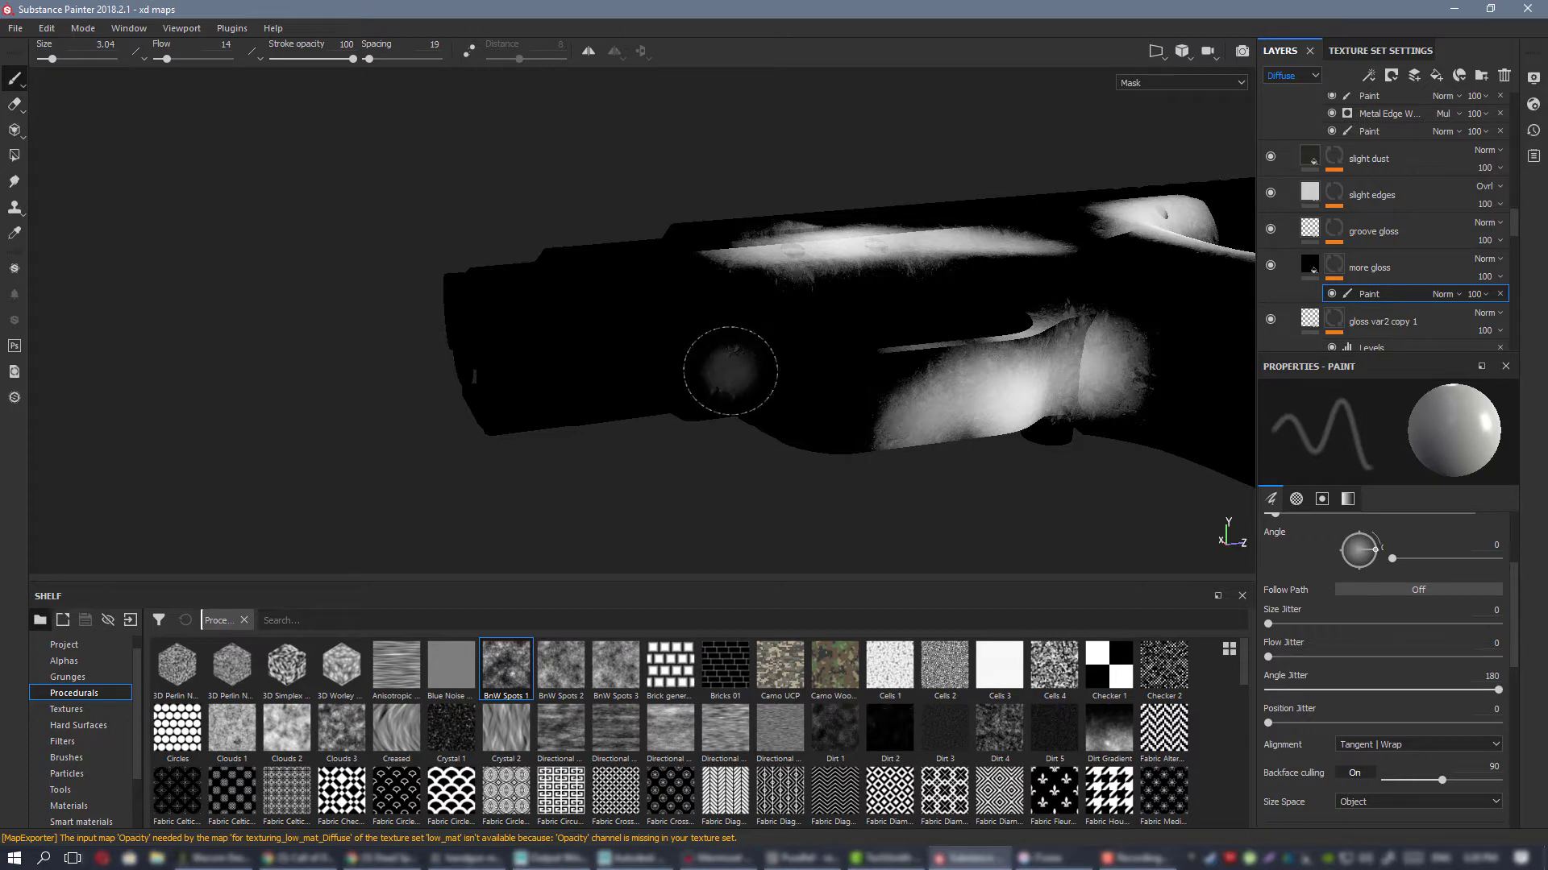
key(m)
alt+drag(678, 392, 672, 337)
ctrl+right_drag(672, 337, 702, 337)
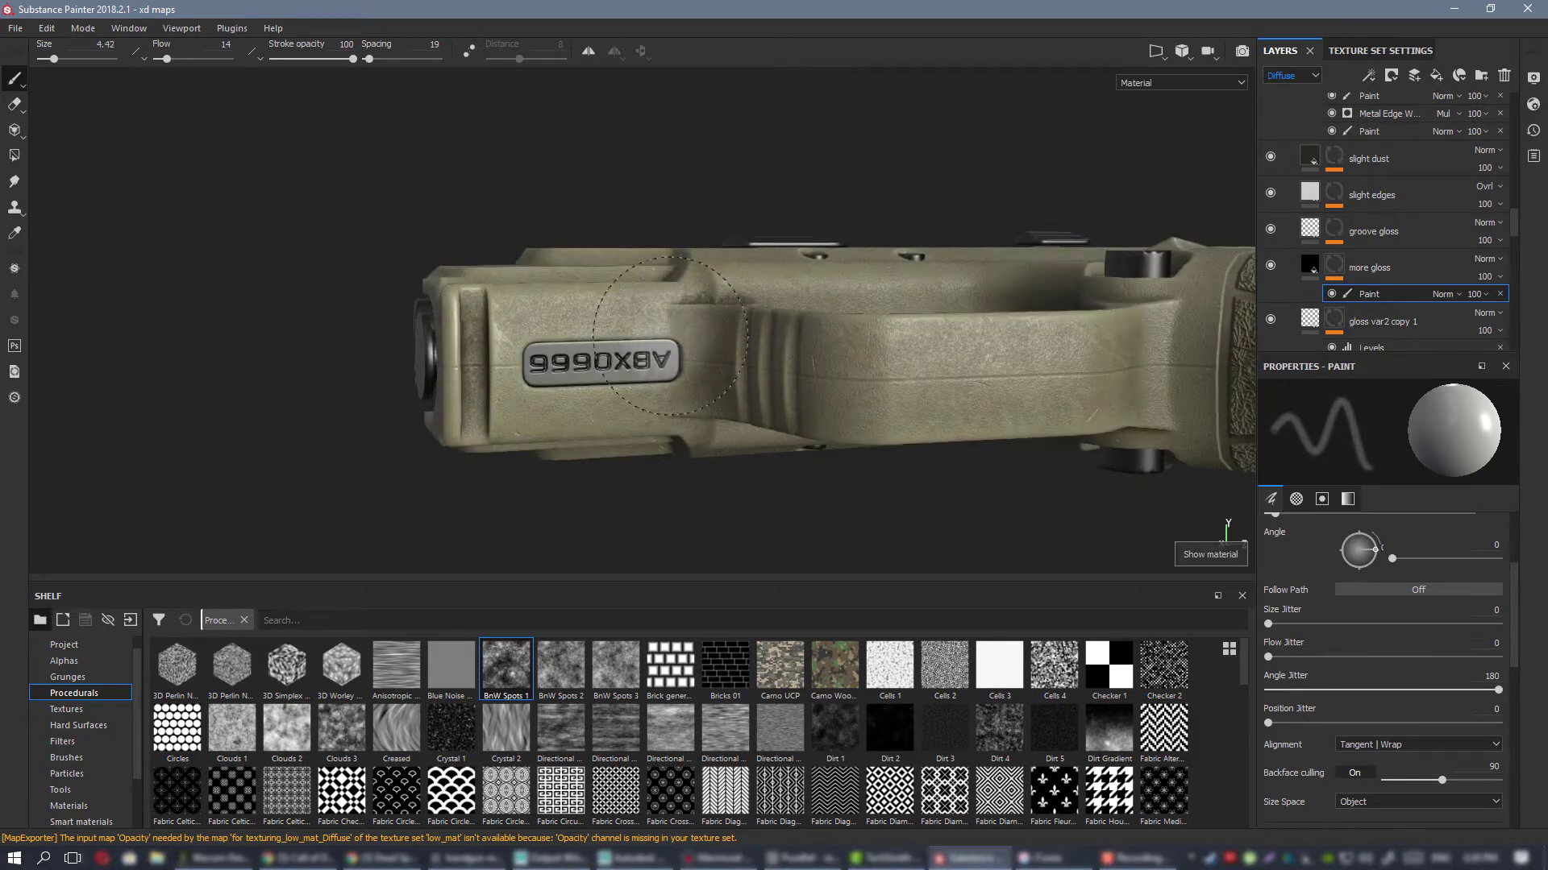
drag(682, 339, 645, 355)
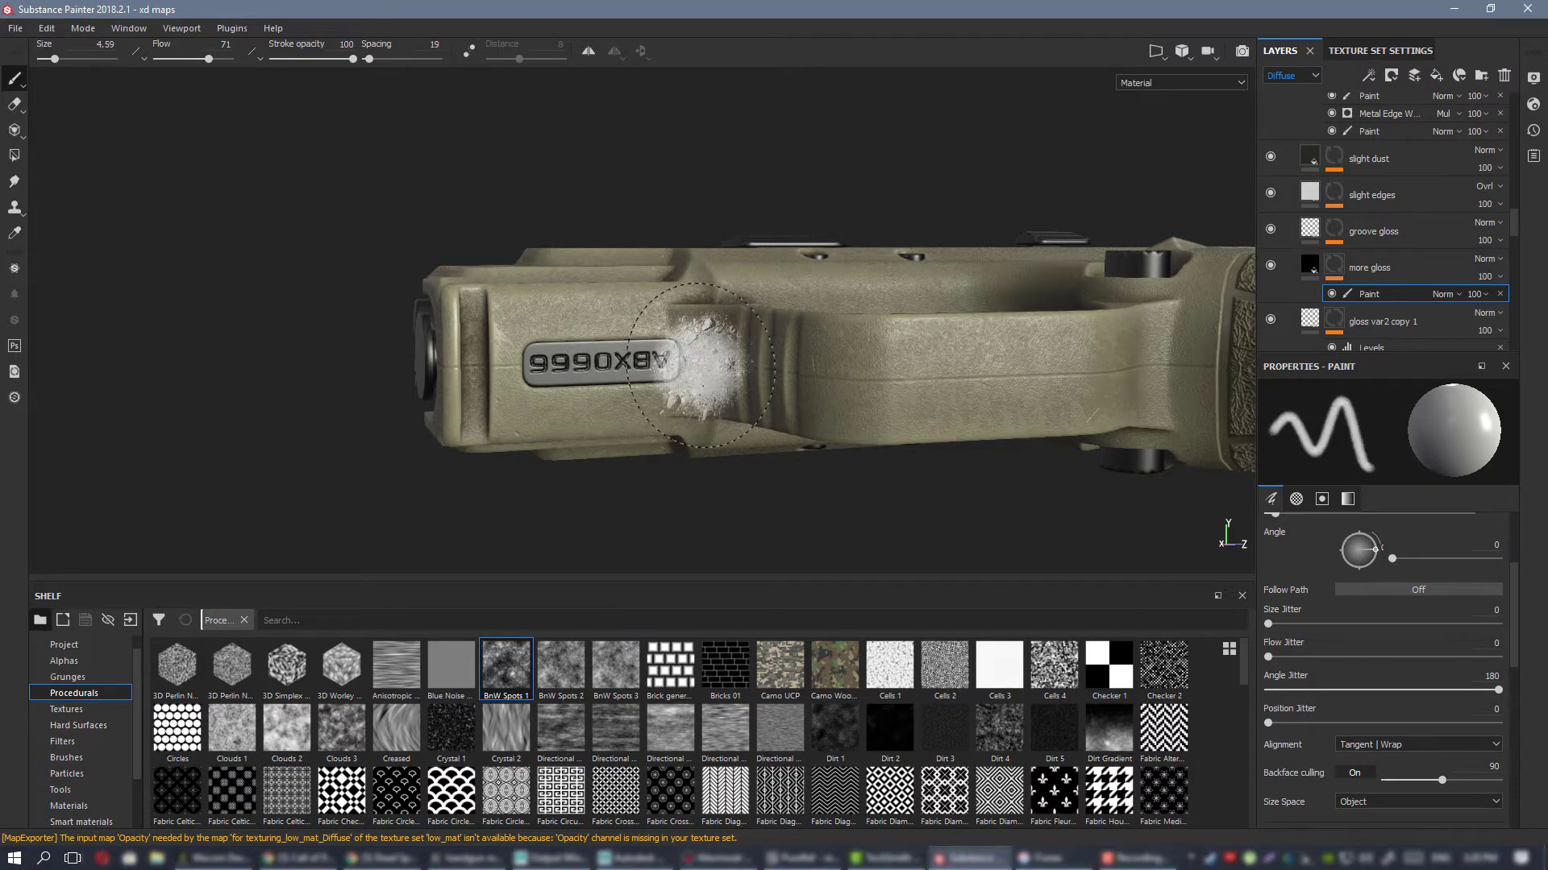
drag(701, 365, 708, 355)
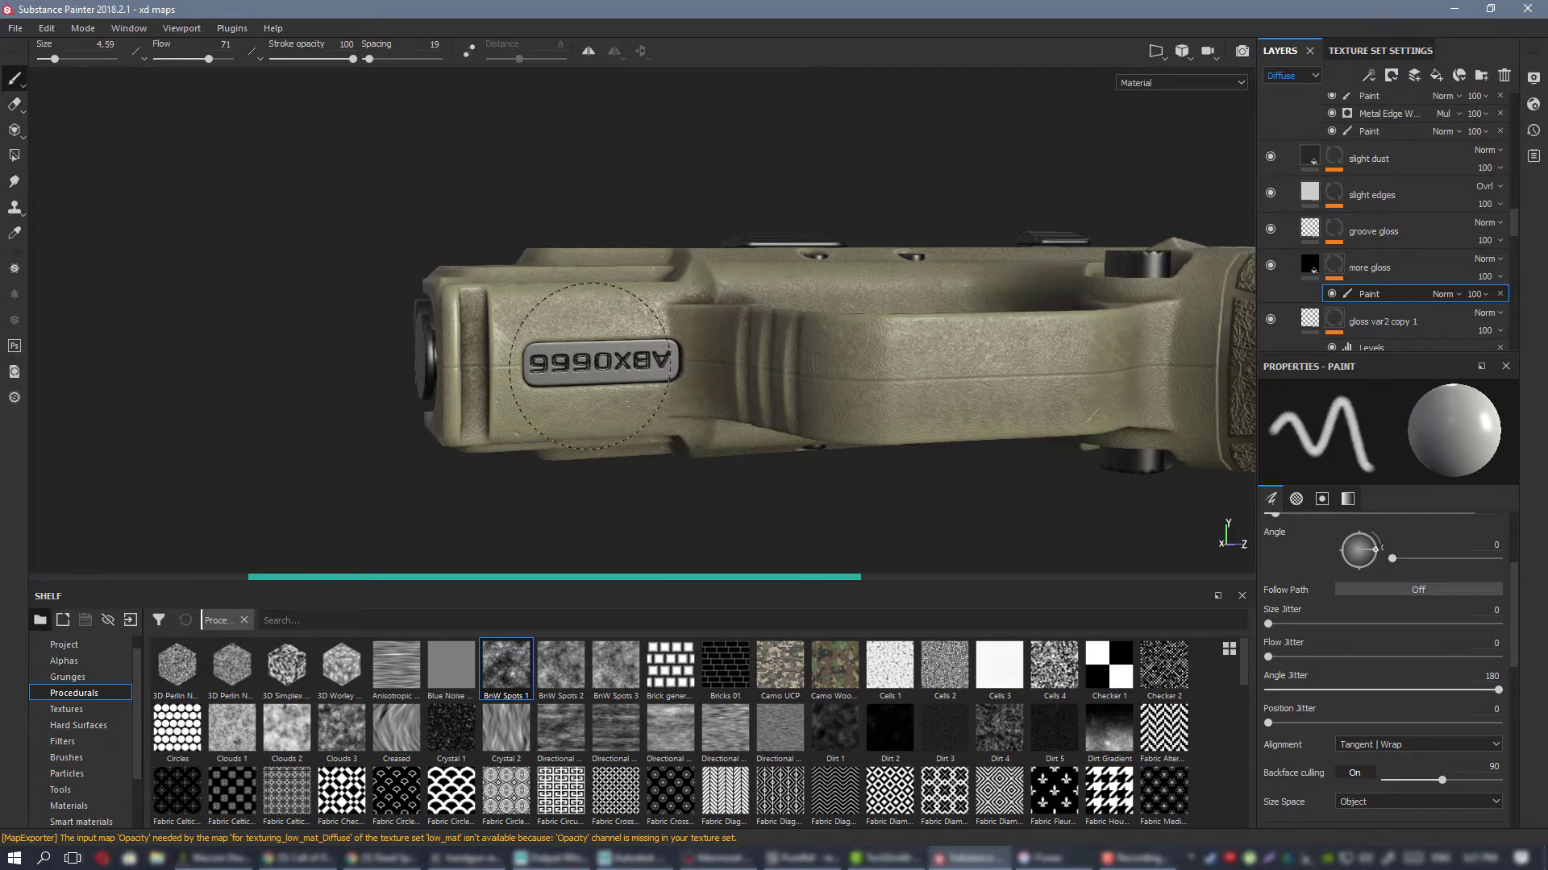
Step: Check the frame's underside in the diffuse and following channels, then return to the material view
alt+drag(590, 366, 656, 342)
key(c)
key(c)
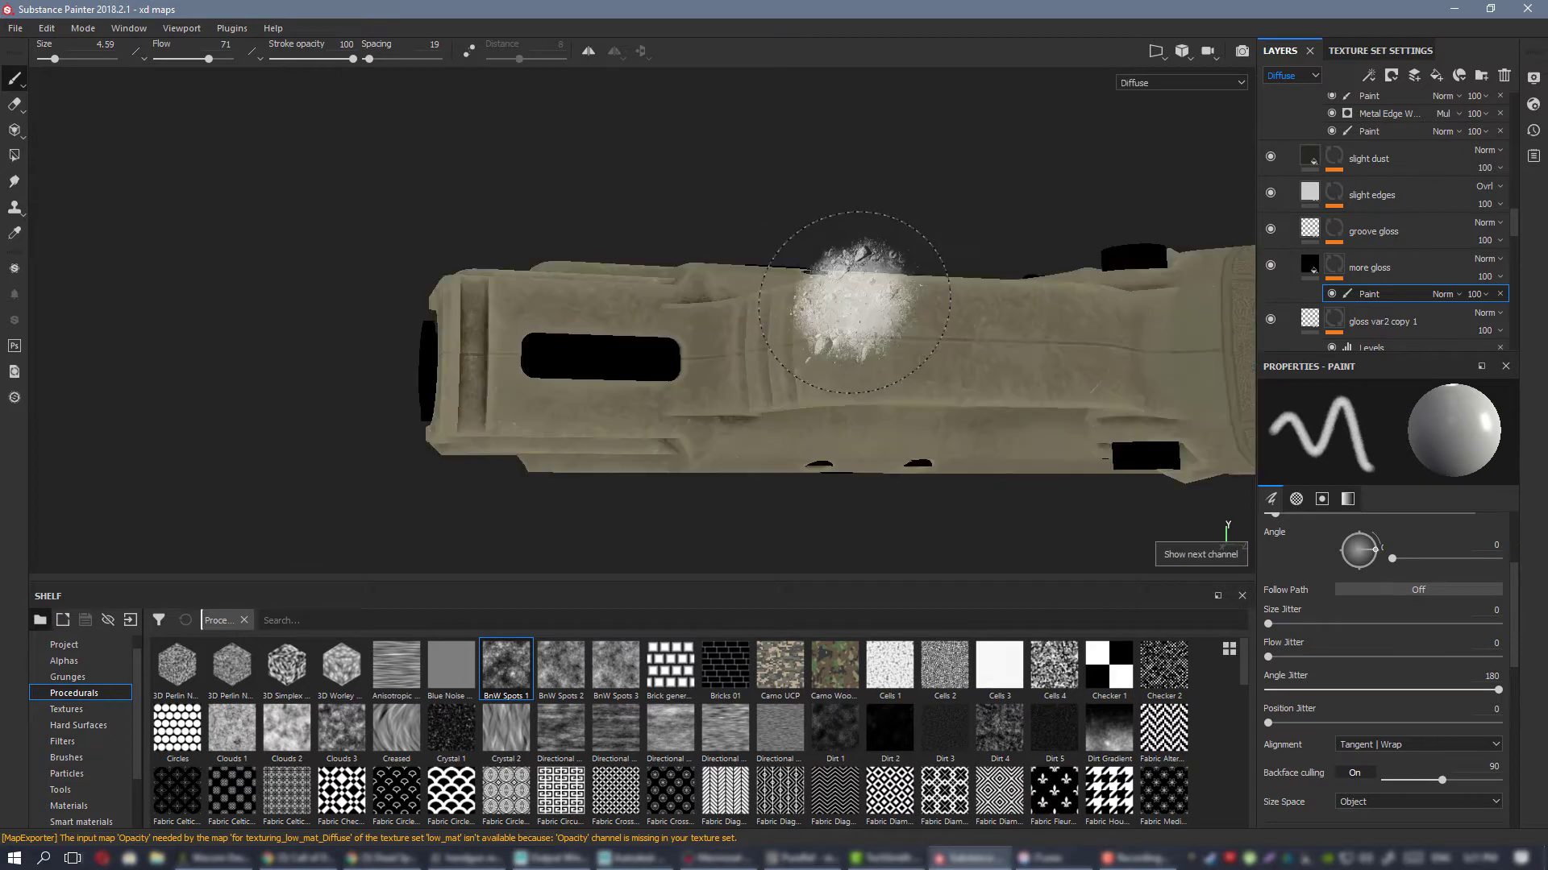
key(c)
key(c)
alt+drag(850, 330, 822, 242)
key(m)
Step: Examine the frame, trigger guard and grip from the side in the material view under rotated lighting
alt+right_drag(823, 242, 730, 193)
alt+drag(729, 193, 1058, 313)
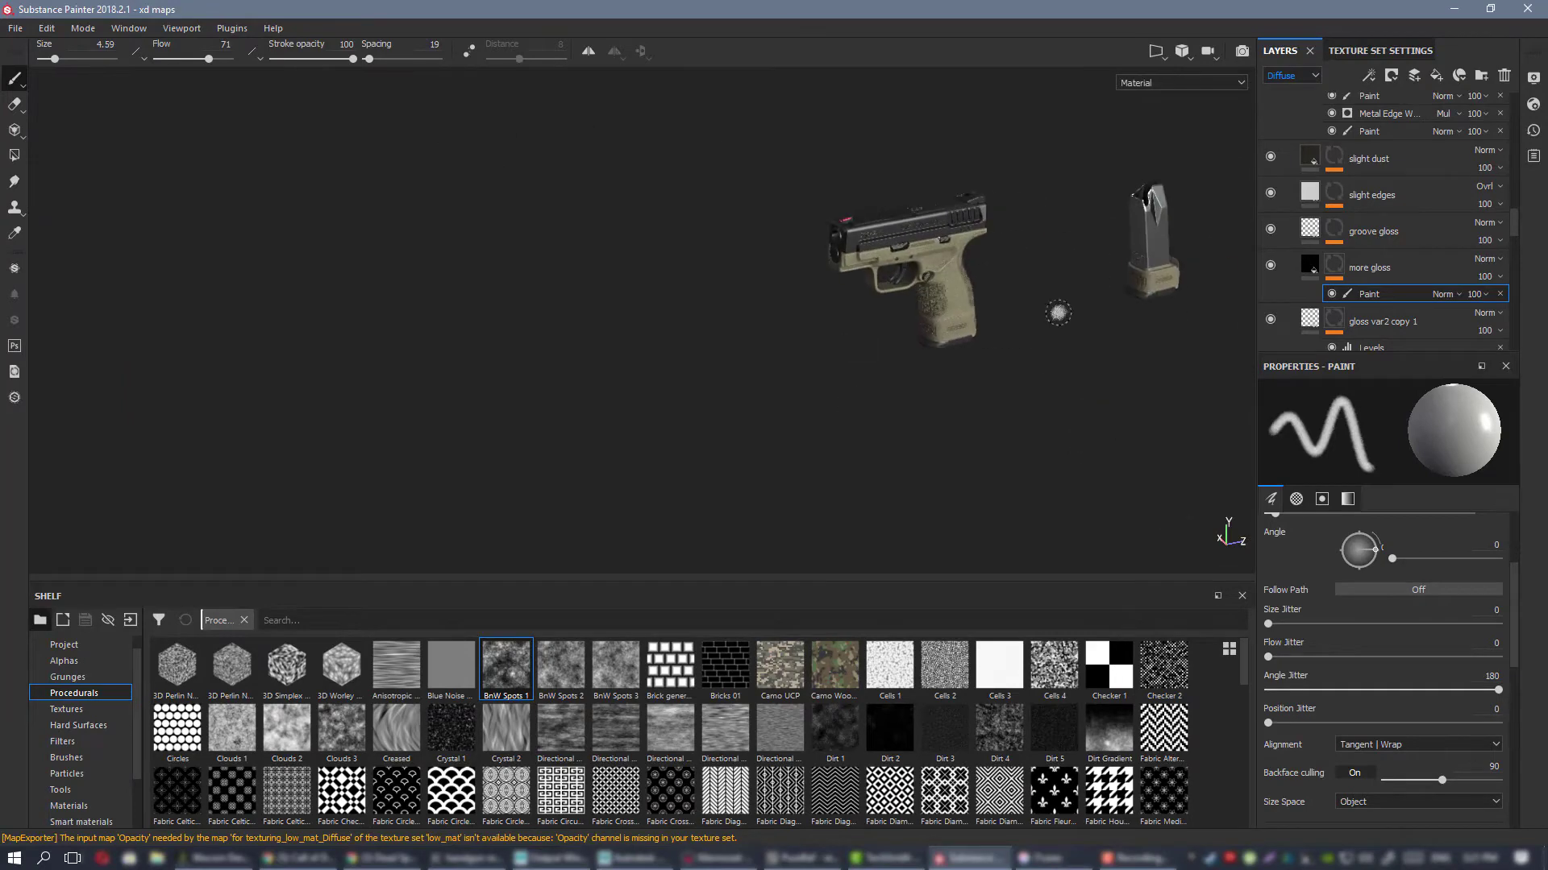
alt+right_drag(943, 291, 1074, 470)
mouse_move(1074, 470)
alt+mouse_down()
mouse_move(701, 304)
mouse_move(820, 375)
mouse_move(856, 325)
alt+mouse_up()
shift+right_drag(857, 325, 874, 333)
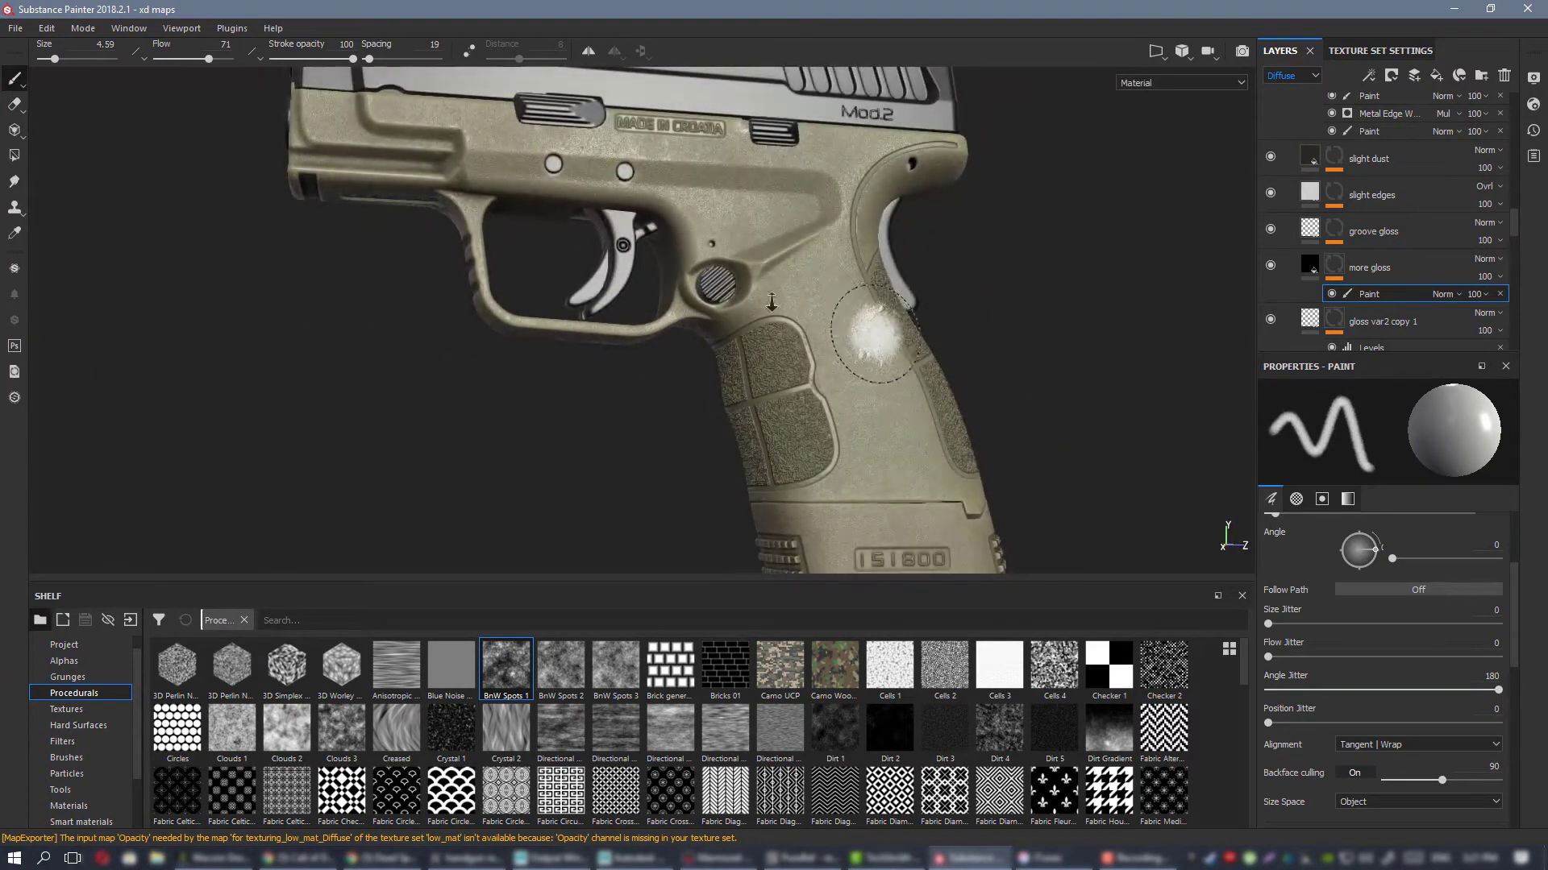
alt+drag(771, 301, 714, 236)
alt+right_drag(692, 258, 992, 421)
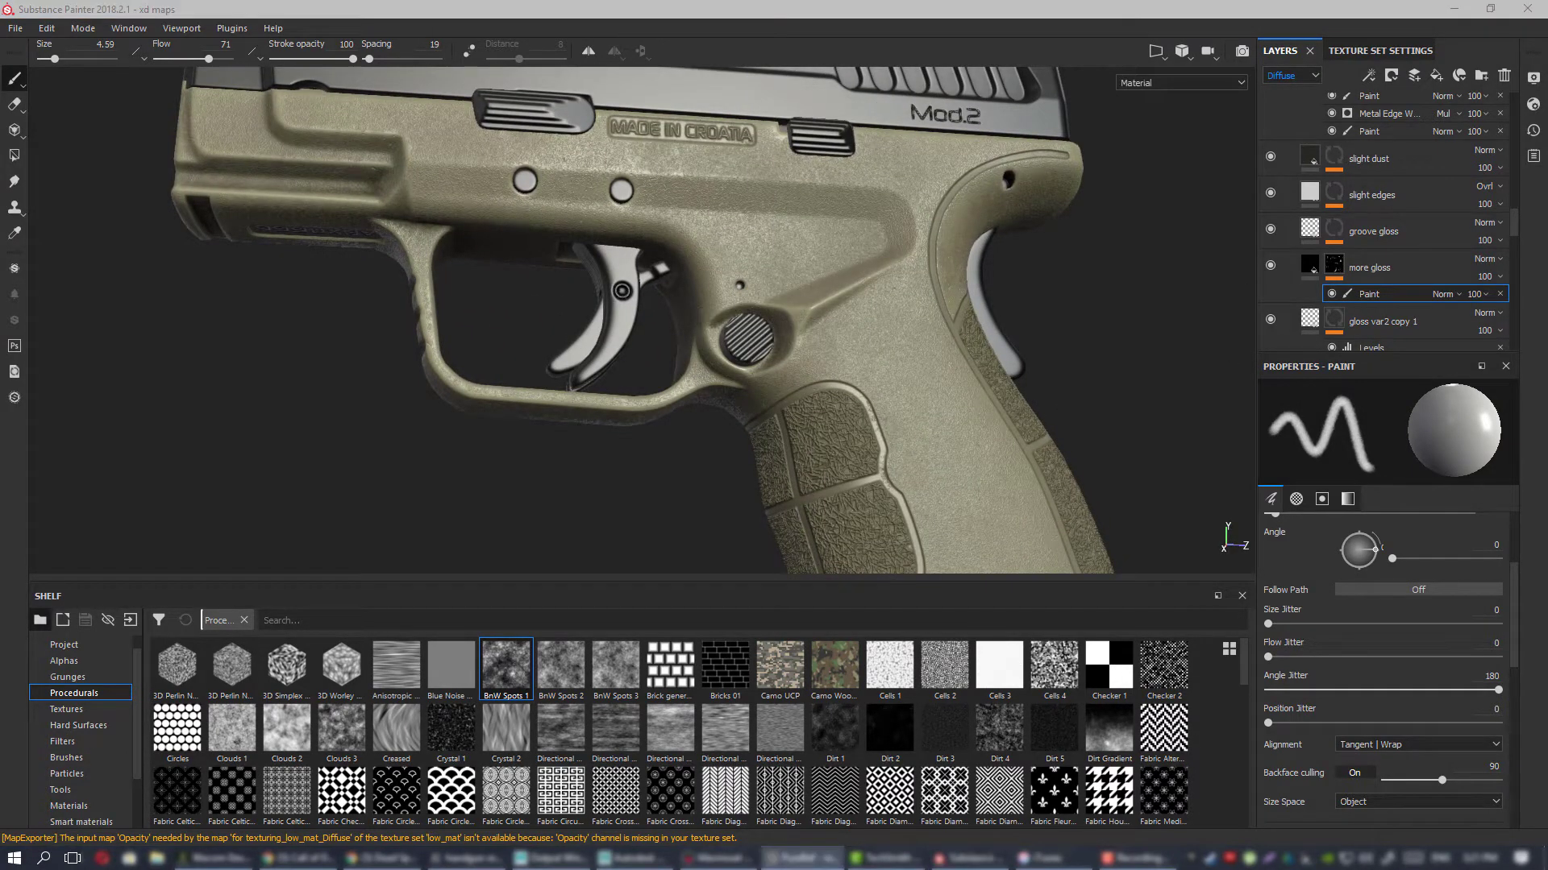
alt+drag(622, 290, 806, 284)
shift+right_drag(806, 284, 824, 297)
mouse_move(824, 297)
alt+mouse_down()
mouse_move(794, 424)
mouse_move(820, 383)
alt+mouse_up()
shift+right_drag(829, 366, 839, 346)
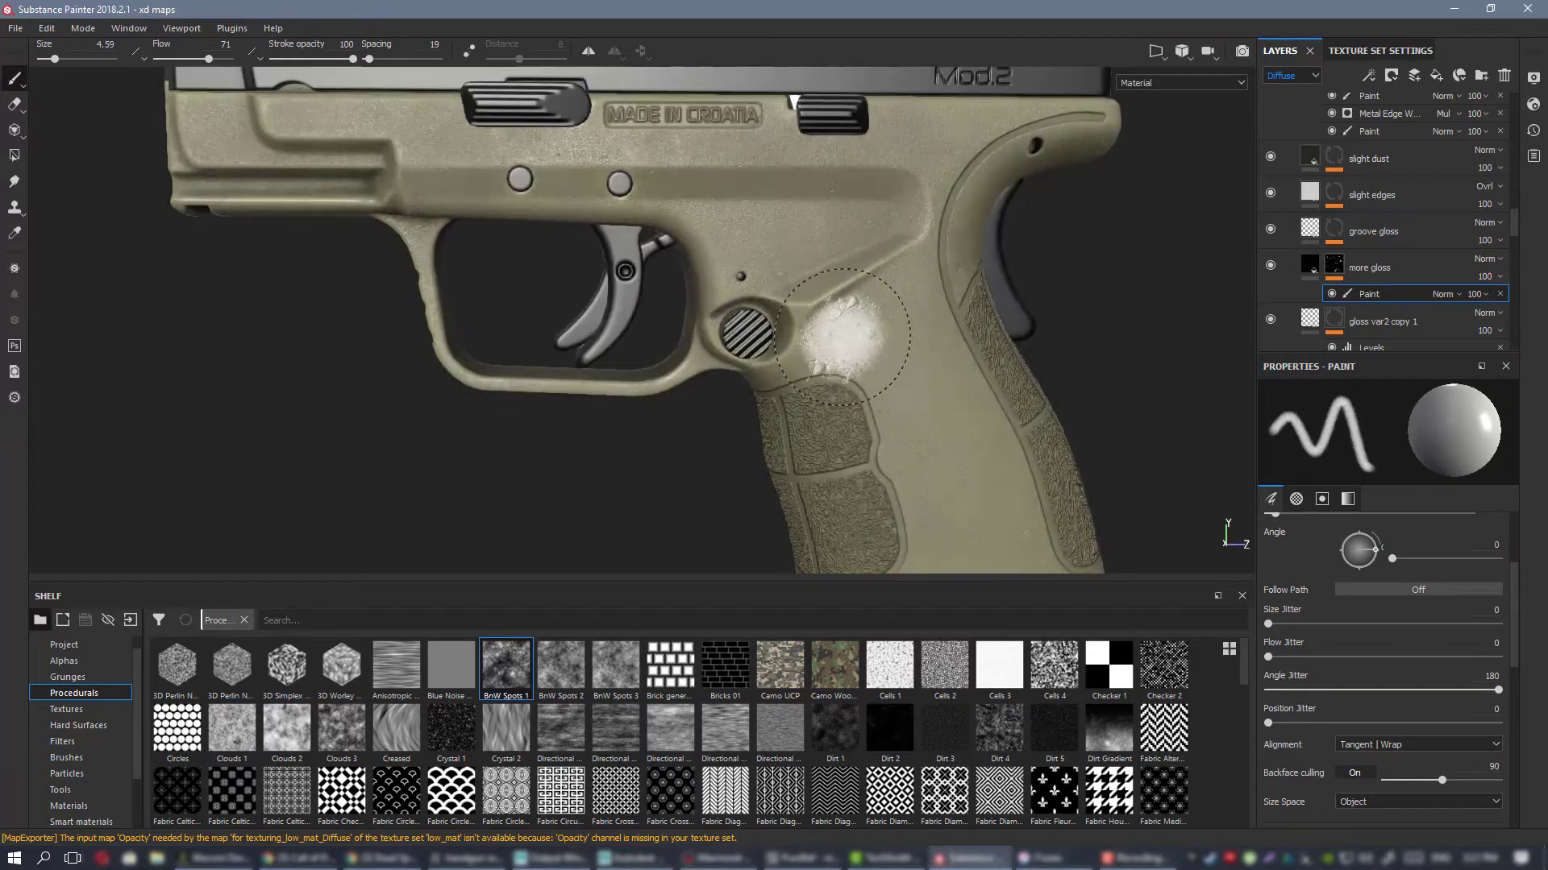
scroll(839, 345, up, 3)
alt+drag(839, 346, 836, 353)
alt+right_drag(741, 288, 748, 367)
mouse_move(748, 368)
alt+middle_down()
mouse_move(824, 347)
mouse_move(877, 515)
mouse_move(797, 500)
mouse_move(795, 438)
alt+middle_up()
Step: Display the mask of the plastic group's dirt folder around the ridged button above the grip and reduce the brush size to 0.71
scroll(1409, 193, up, 3)
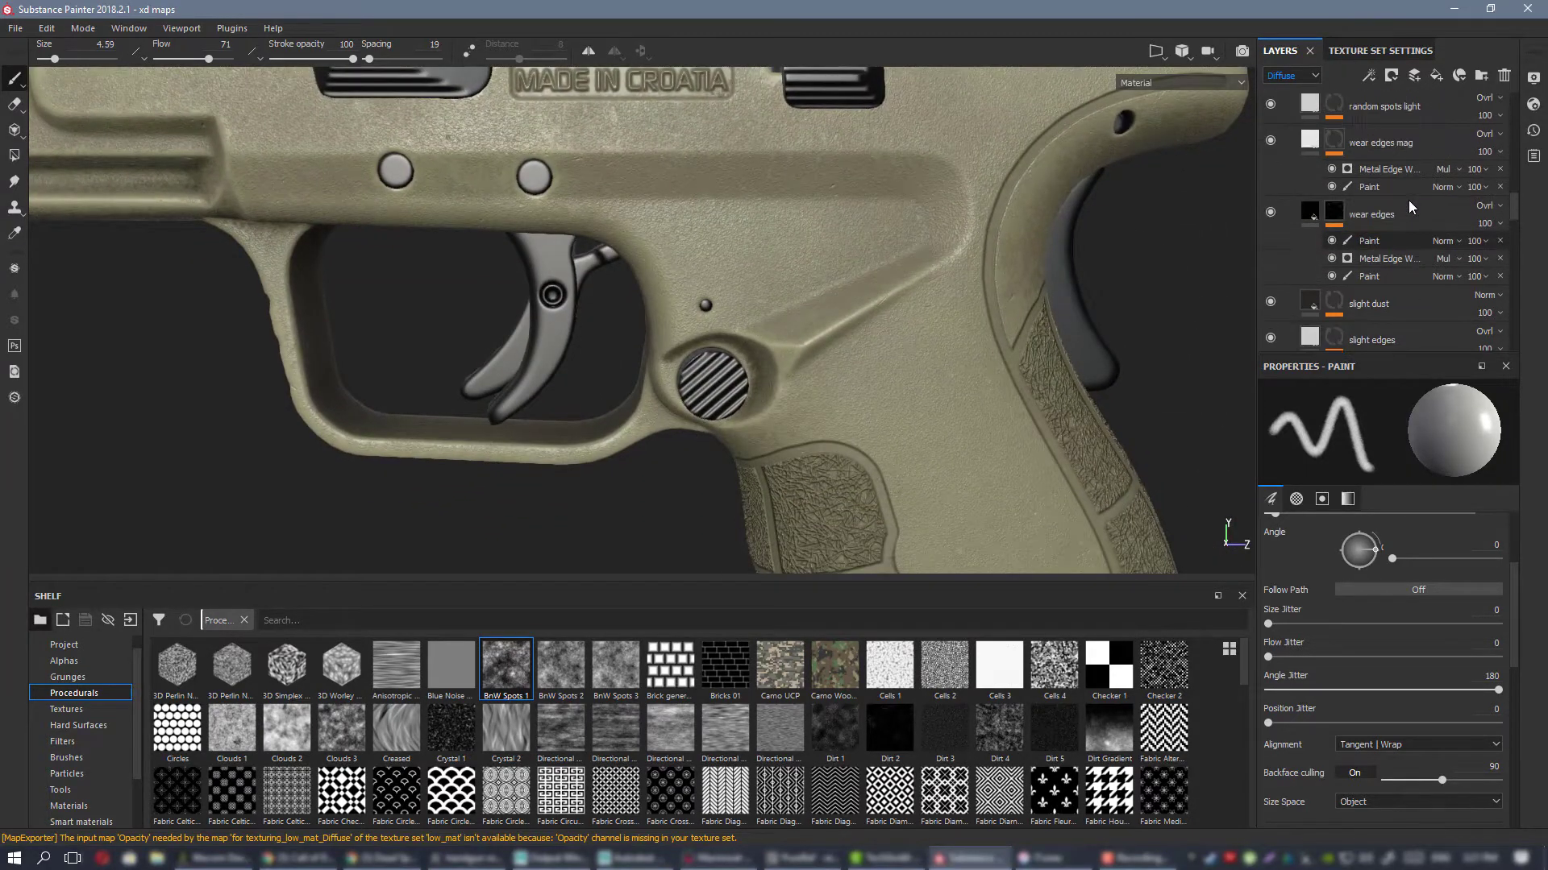
click(1400, 212)
scroll(1394, 230, up, 5)
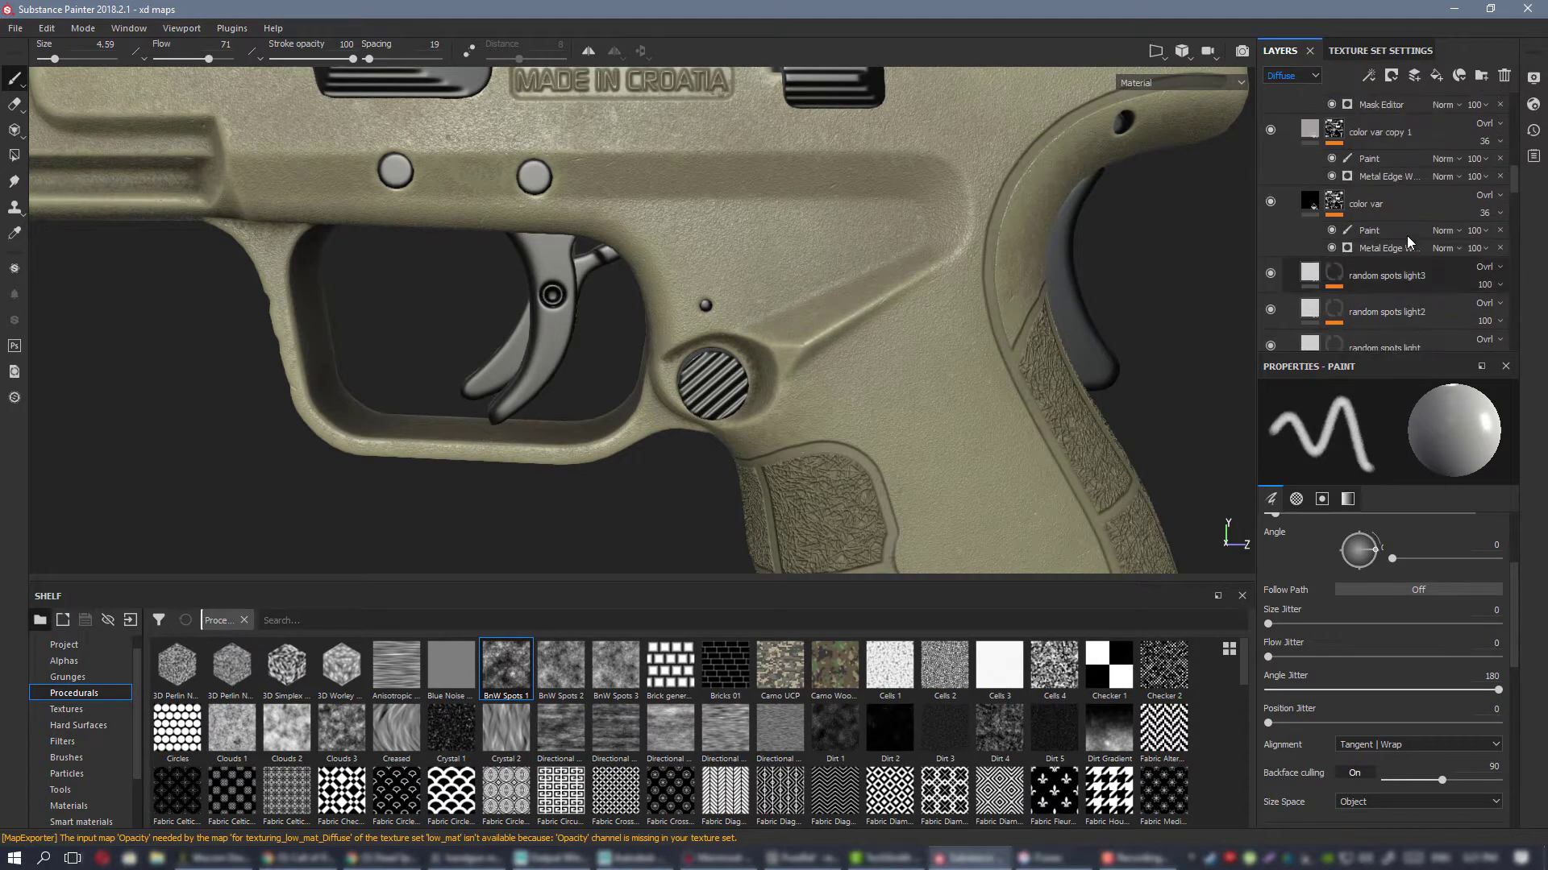
scroll(1380, 249, up, 6)
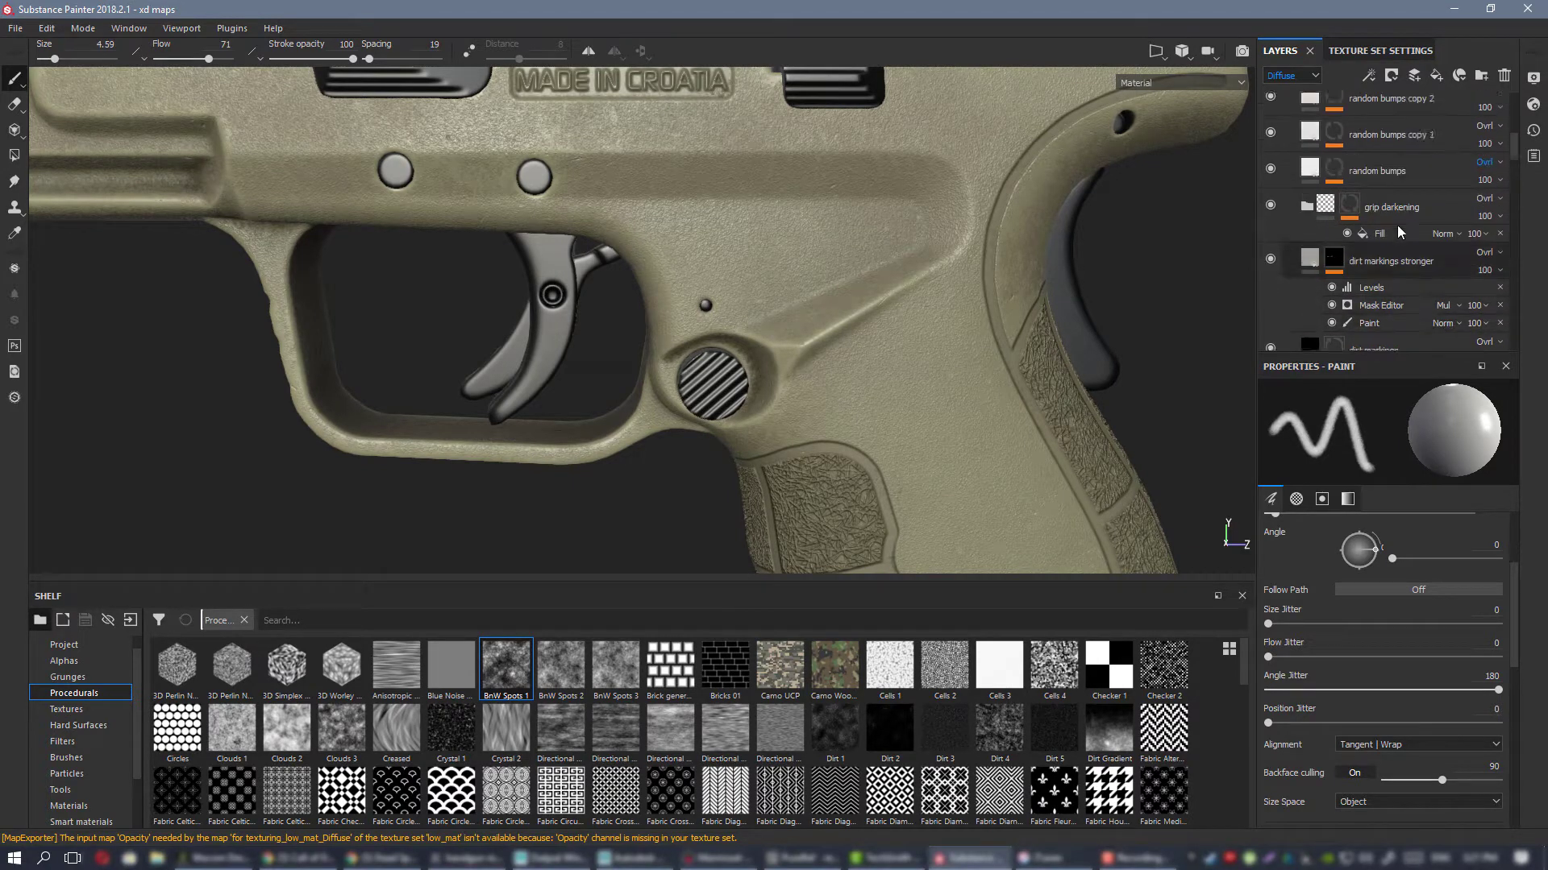
scroll(1362, 186, up, 3)
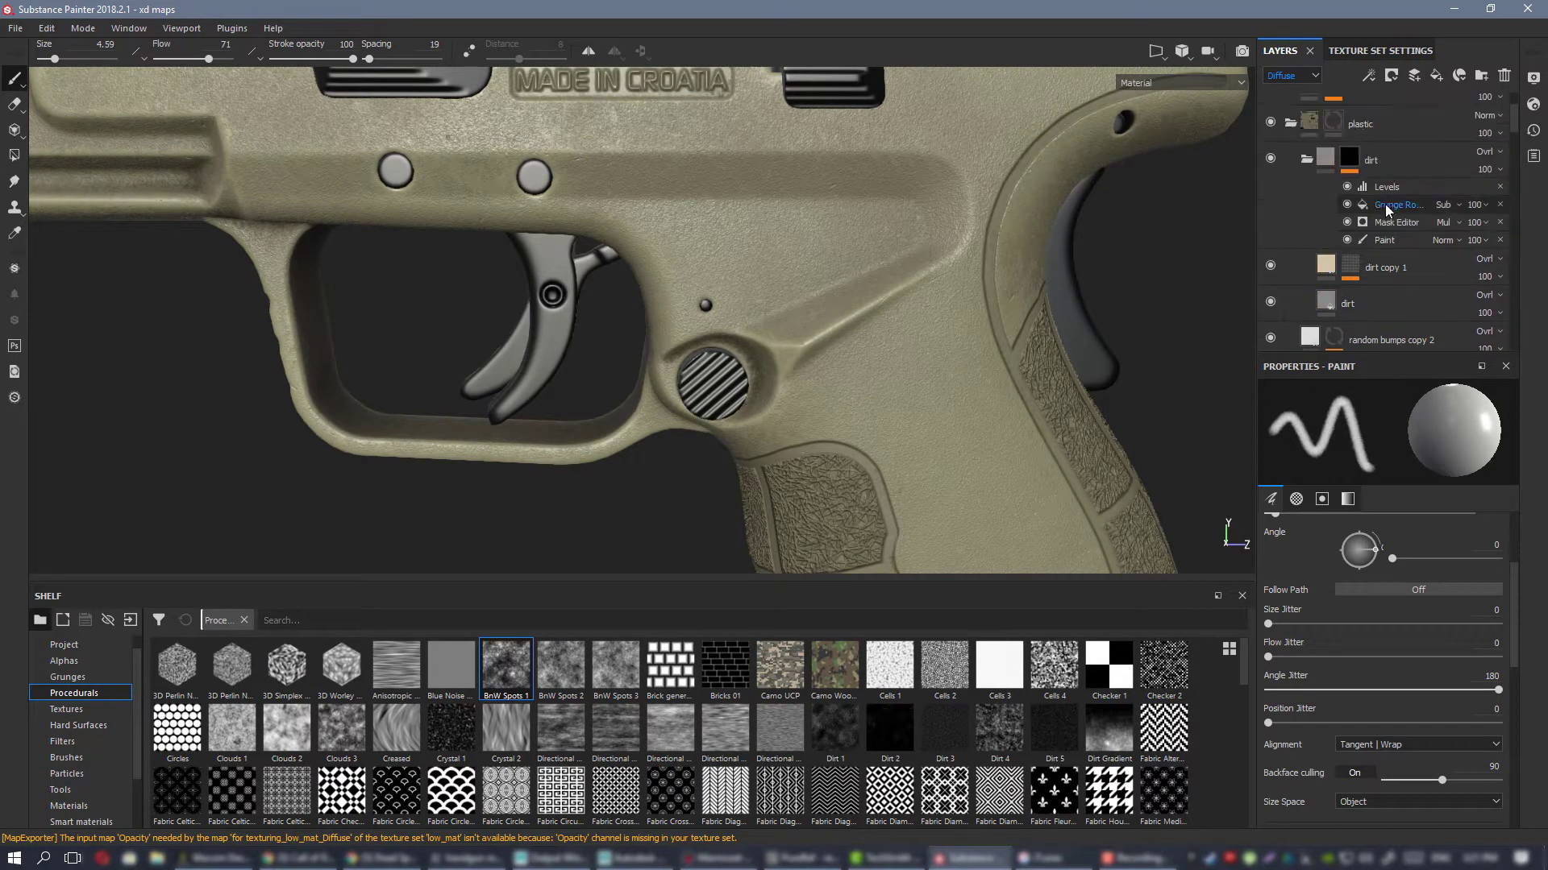
click(1346, 160)
click(1382, 240)
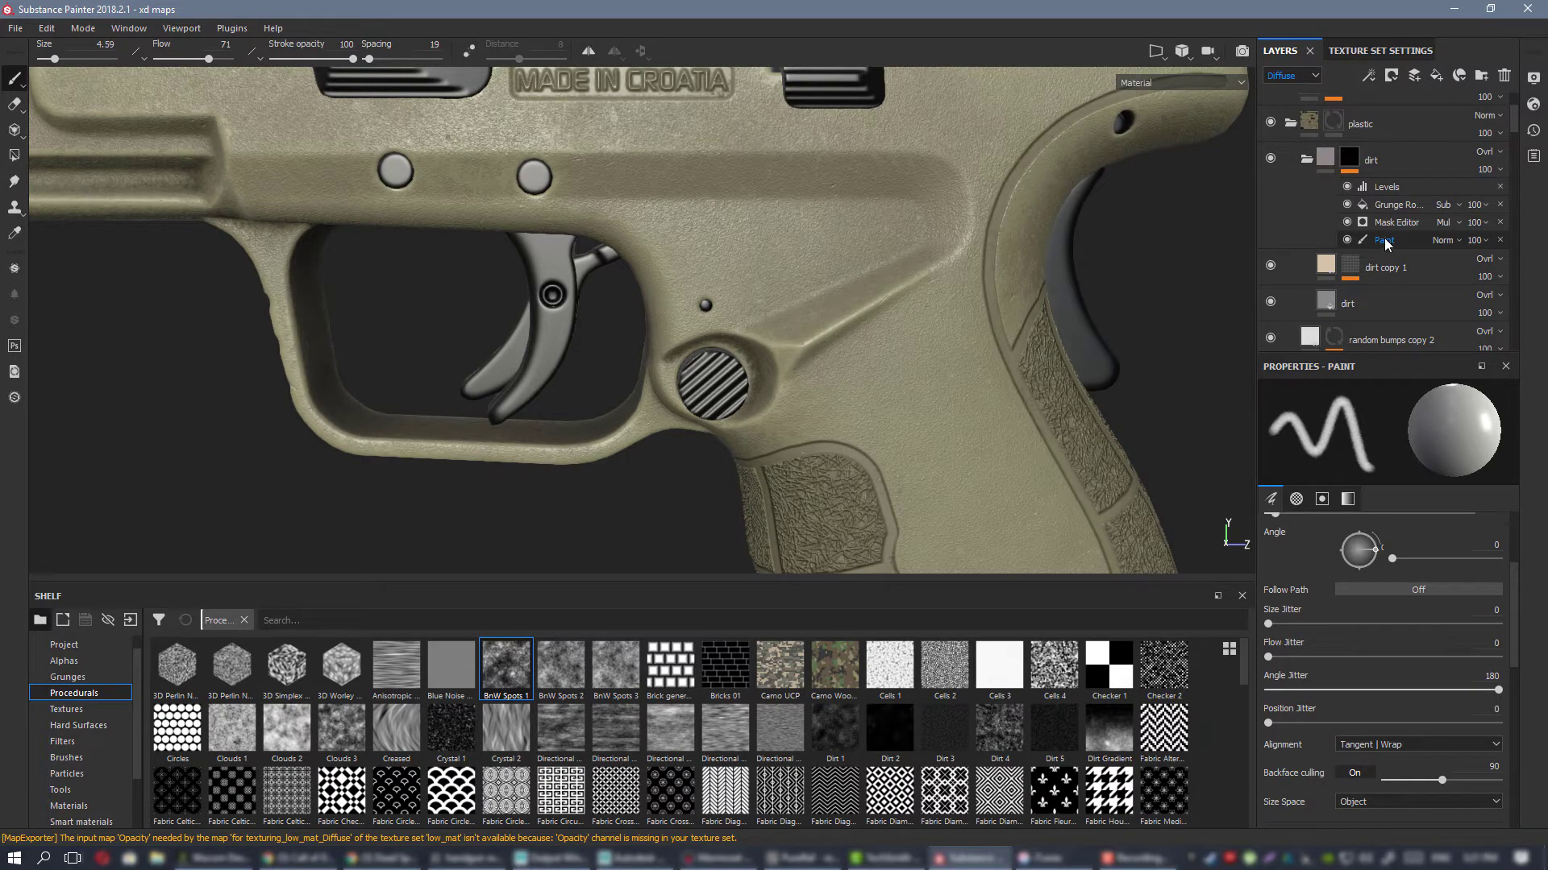
click(1392, 206)
alt+click(1348, 158)
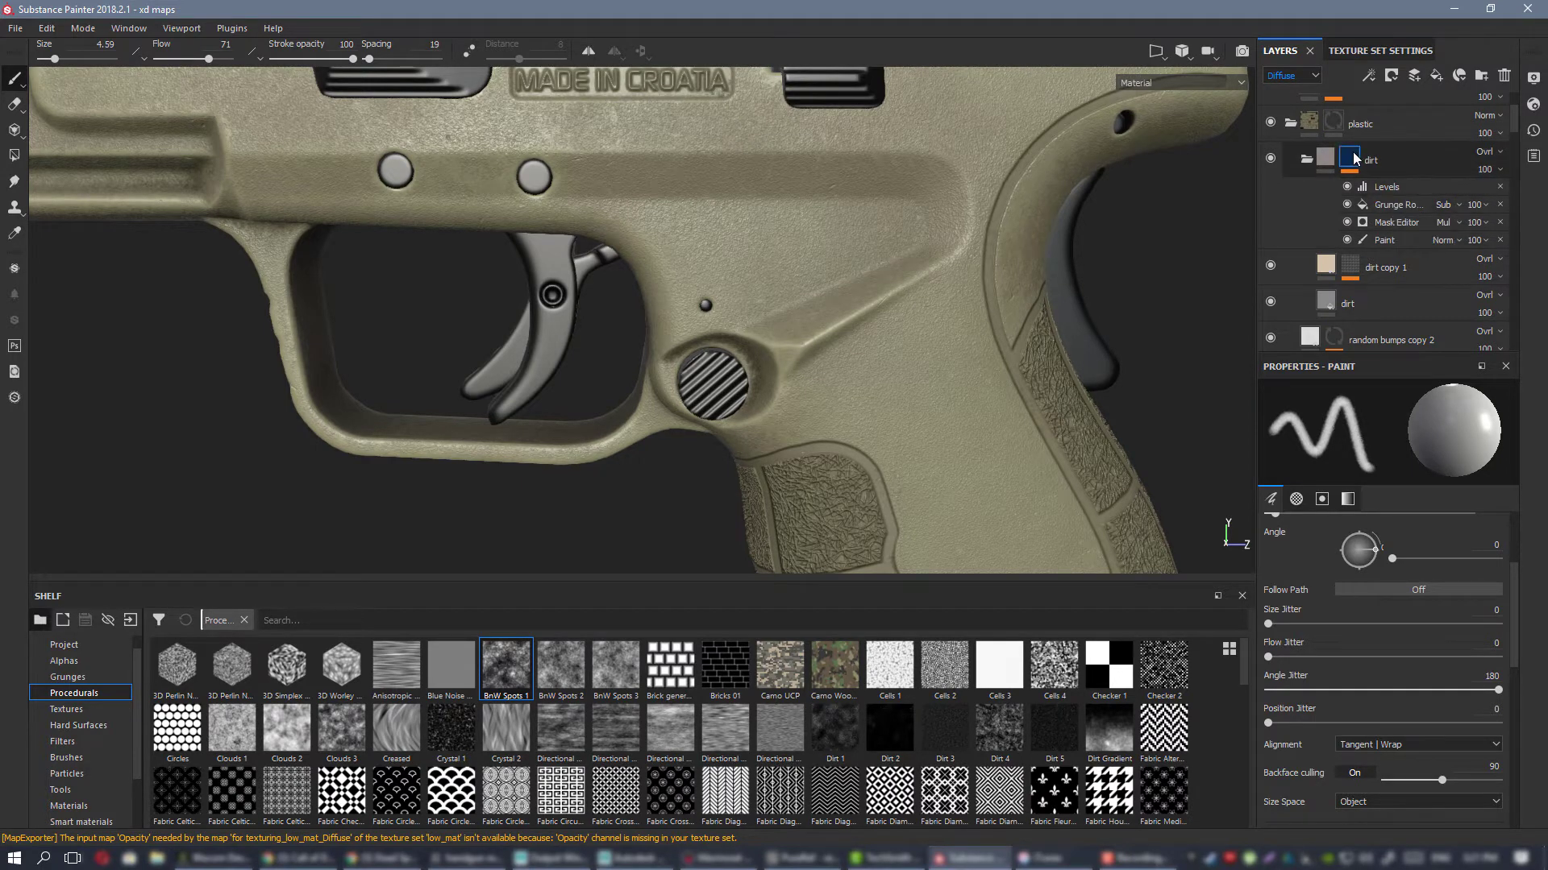
alt+drag(859, 248, 891, 225)
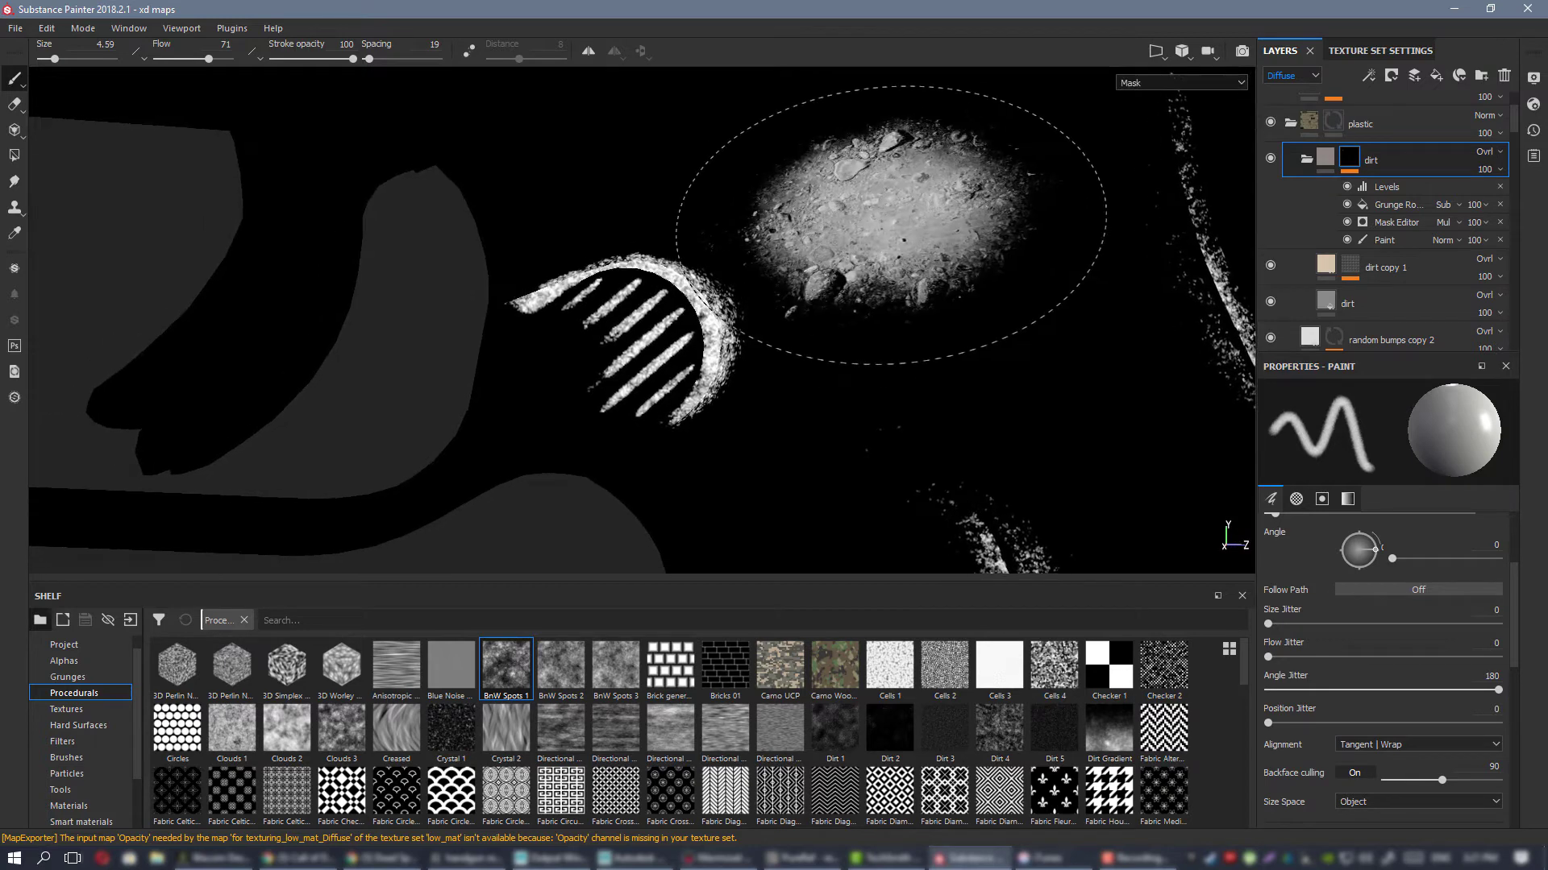
ctrl+right_drag(869, 211, 773, 211)
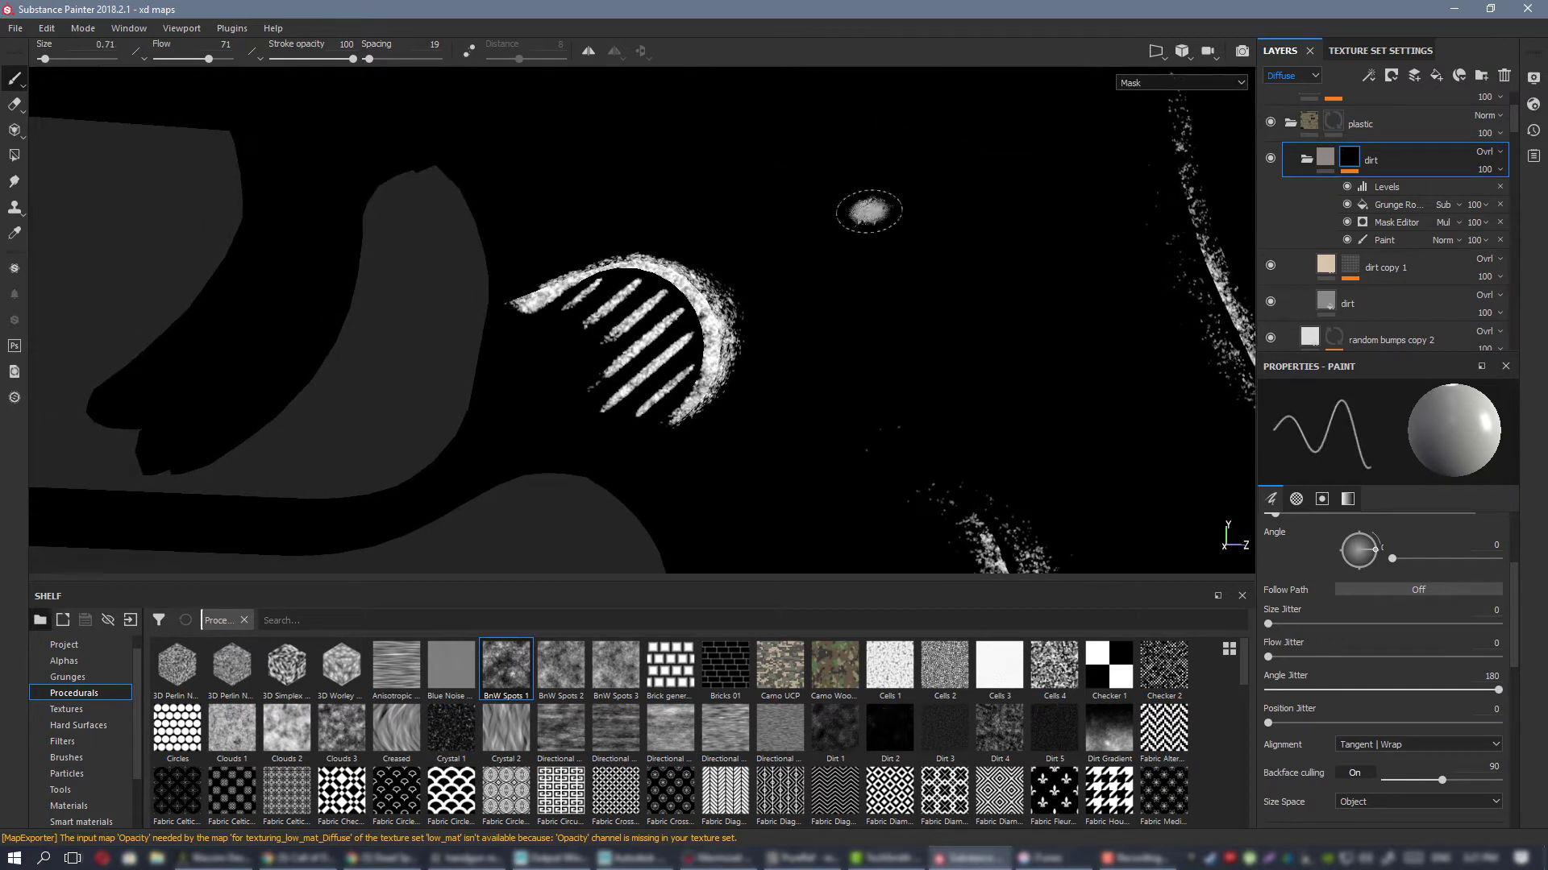
Step: Toggle the Grunge effect in the dirt folder's mask to compare it, and set its opacity to 57
click(1346, 205)
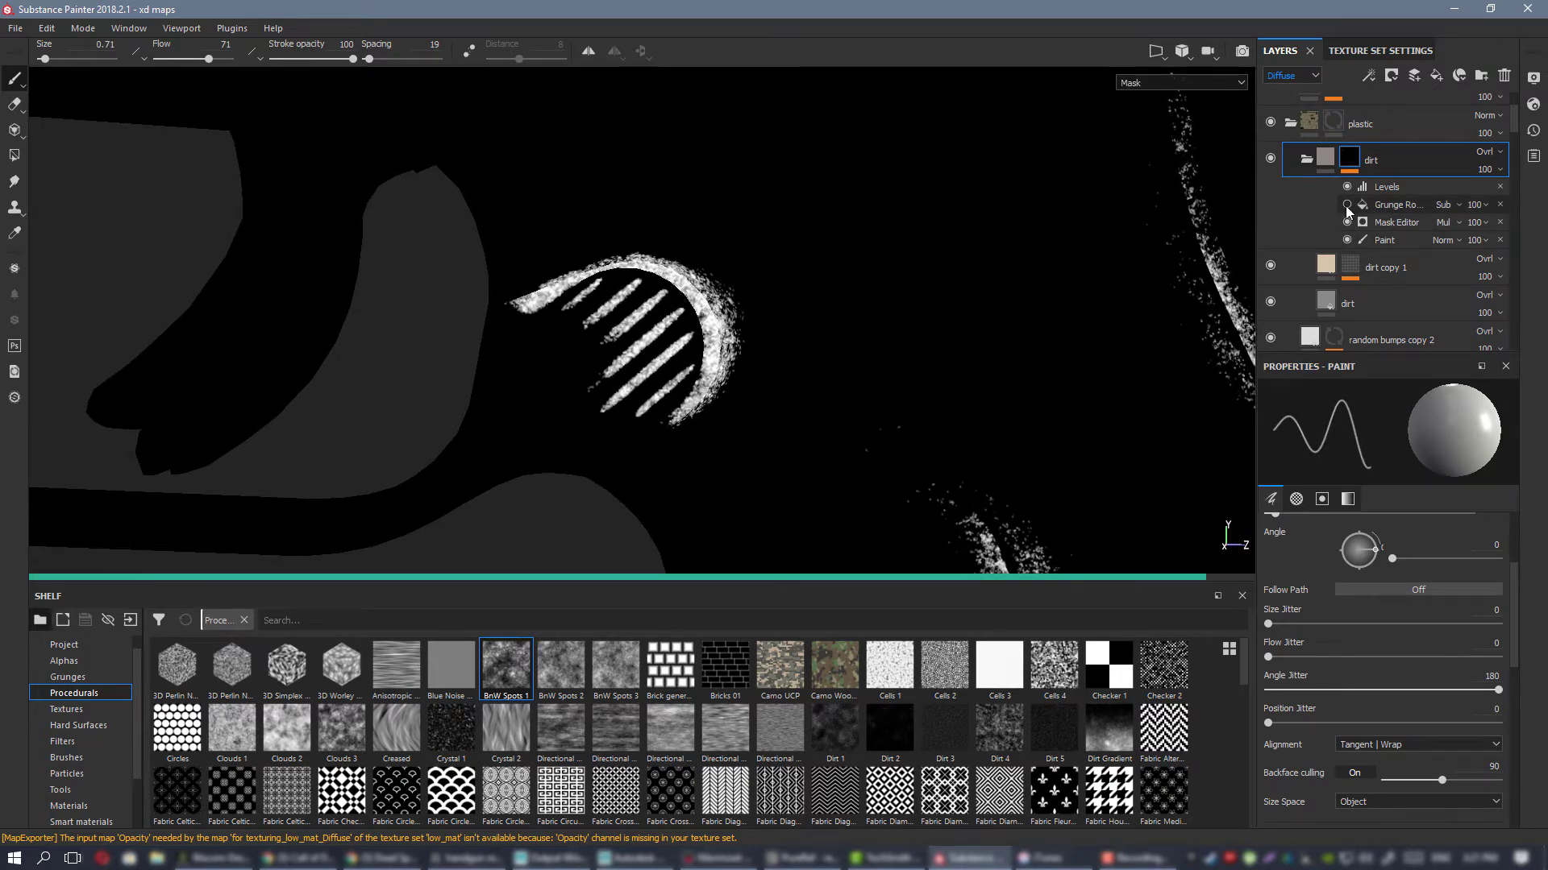
click(1483, 205)
click(1506, 234)
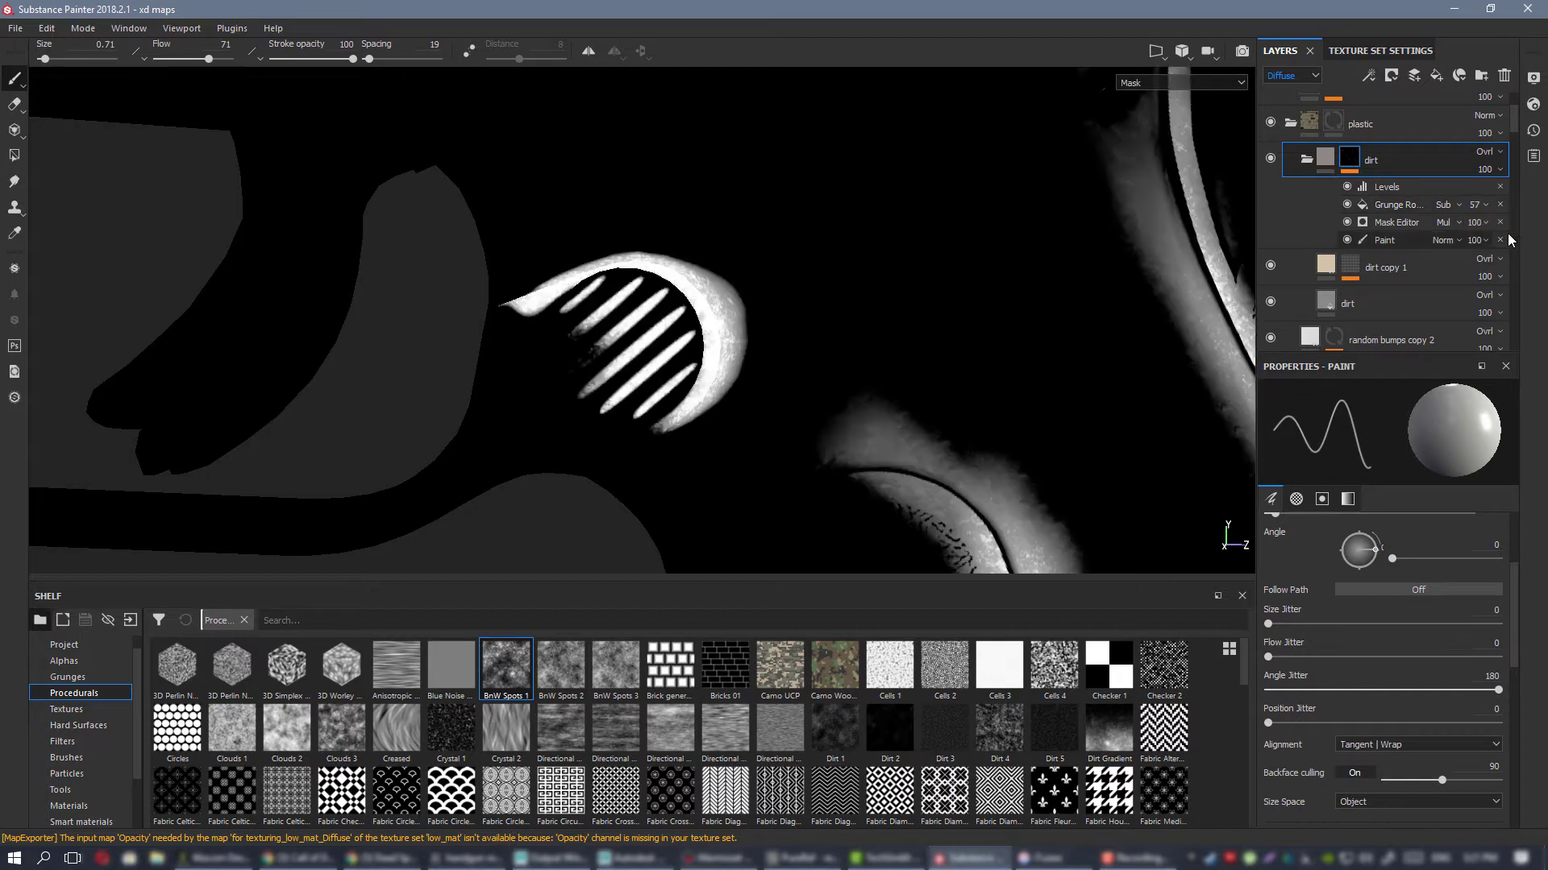
Step: Set the opacity of the Grunge effect in the plastic dirt folder's mask to 100
scroll(1509, 240, up, 3)
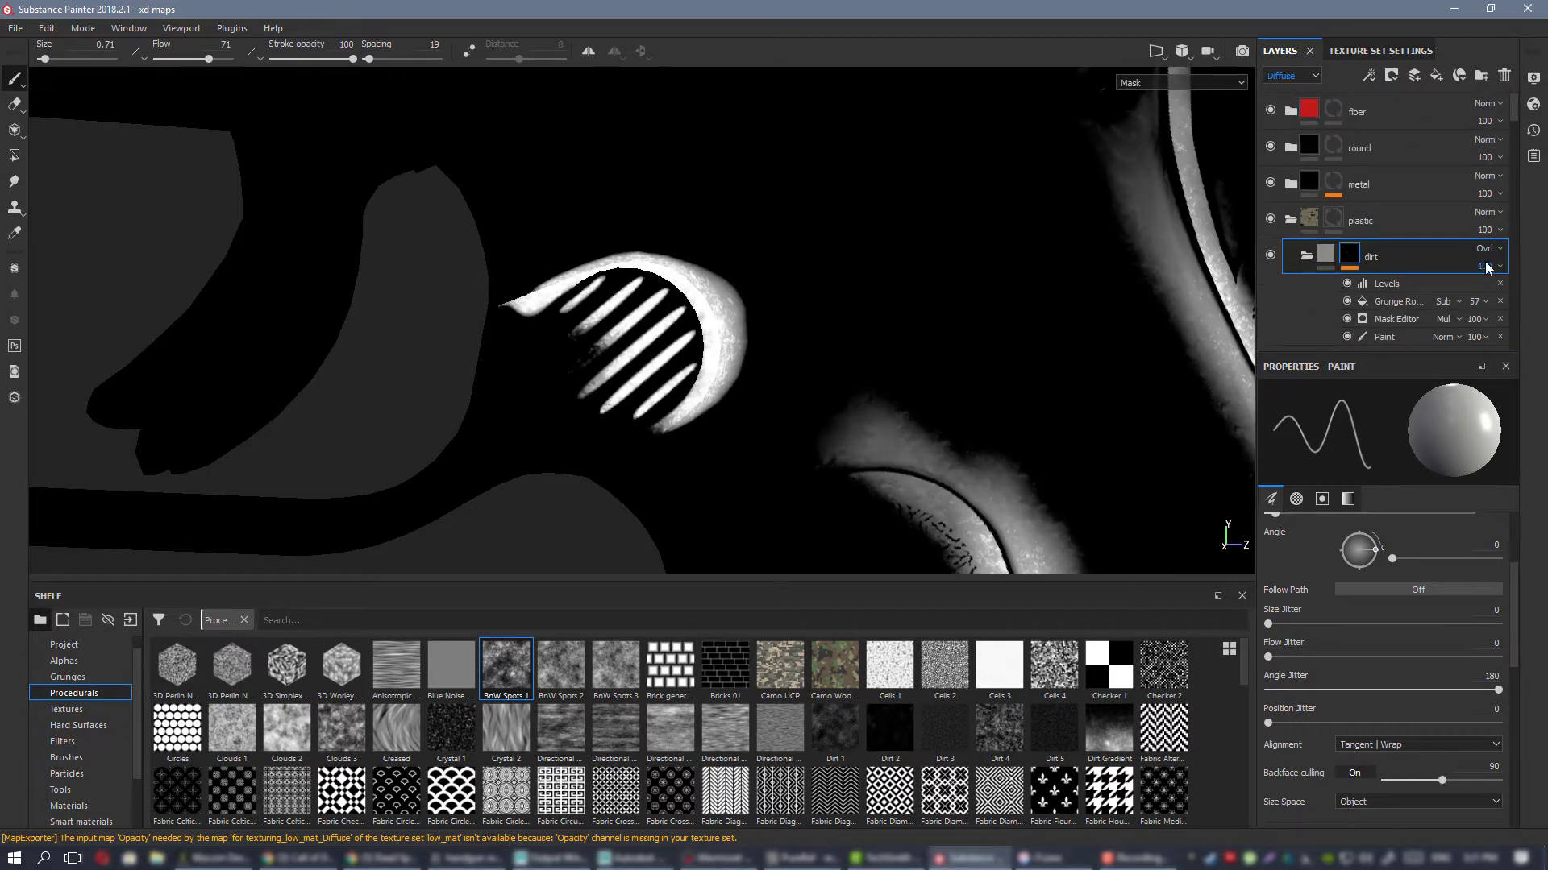
scroll(1431, 294, down, 1)
click(1448, 254)
click(1478, 252)
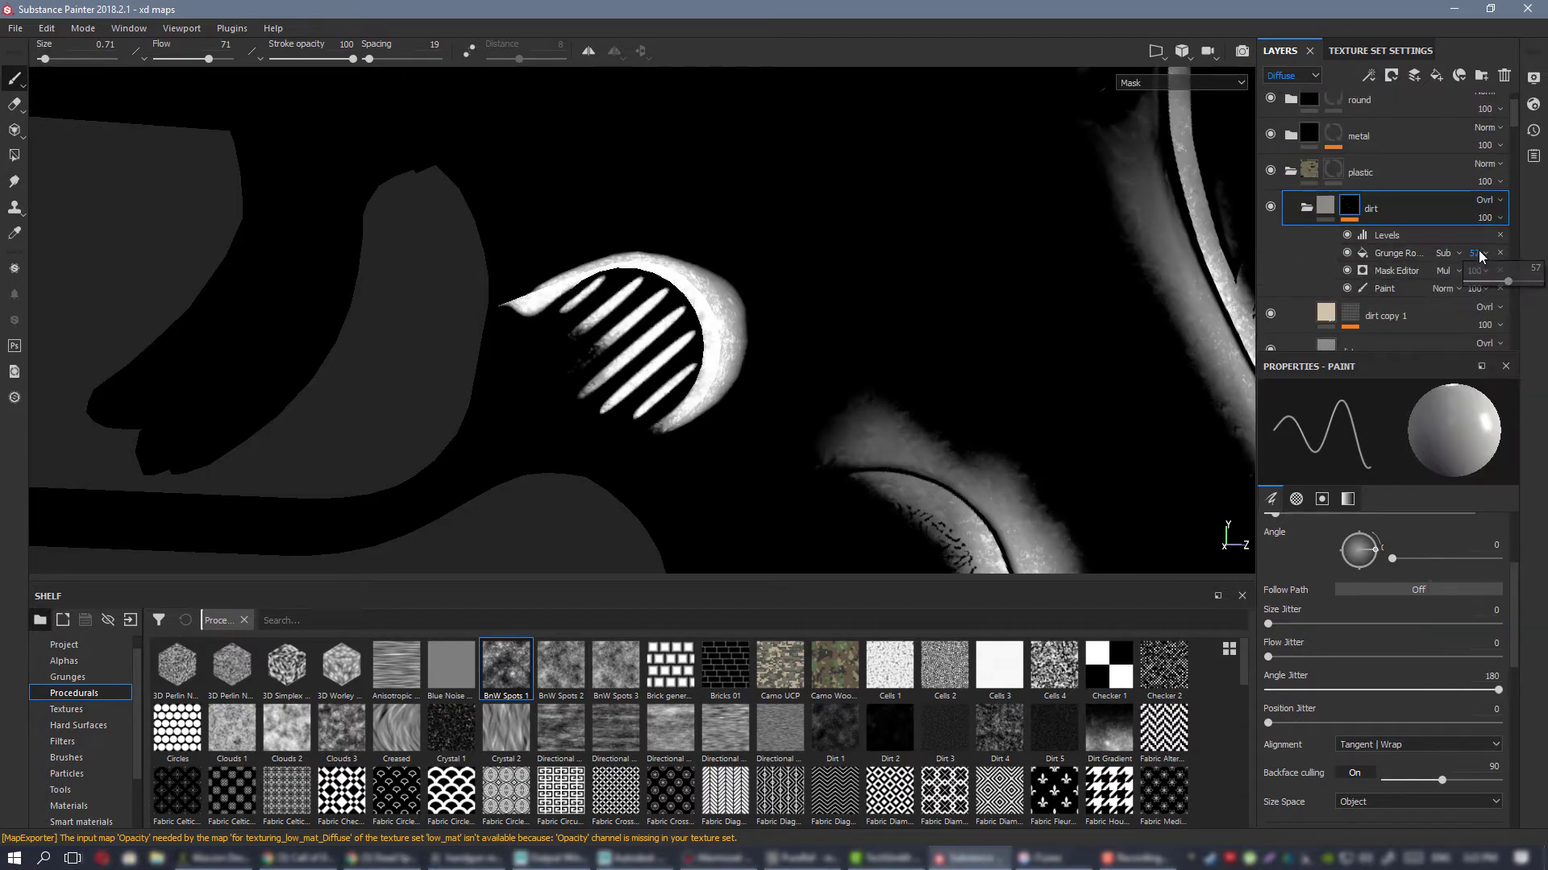
drag(1525, 284, 1527, 283)
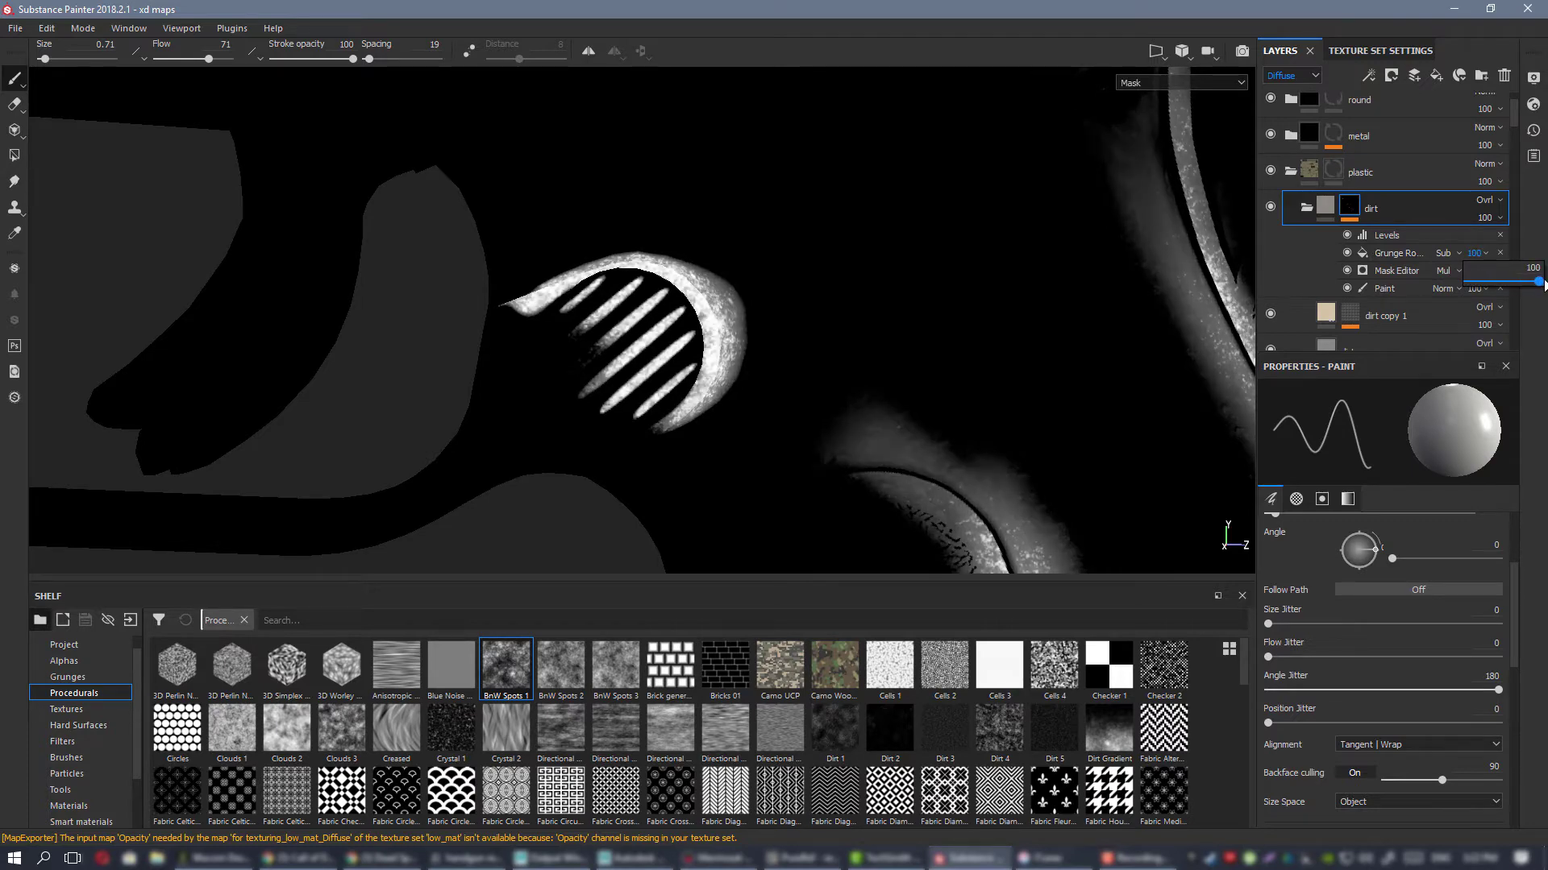
Step: Set the scale of the Grunge Roughcast fill in the dirt mask to 1.61
click(1407, 254)
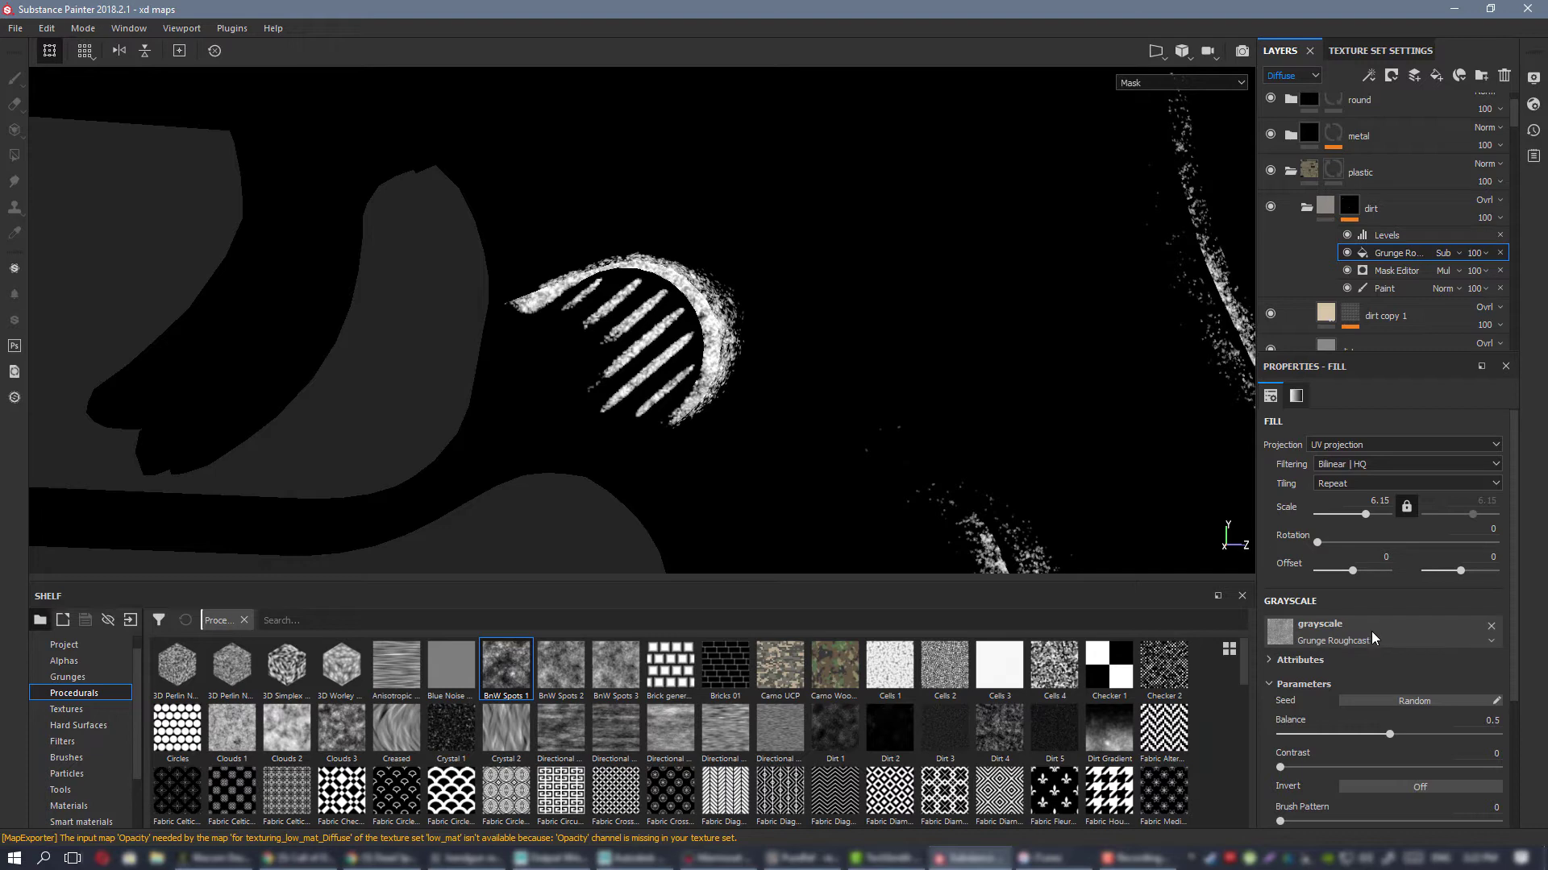
drag(1365, 513, 1361, 519)
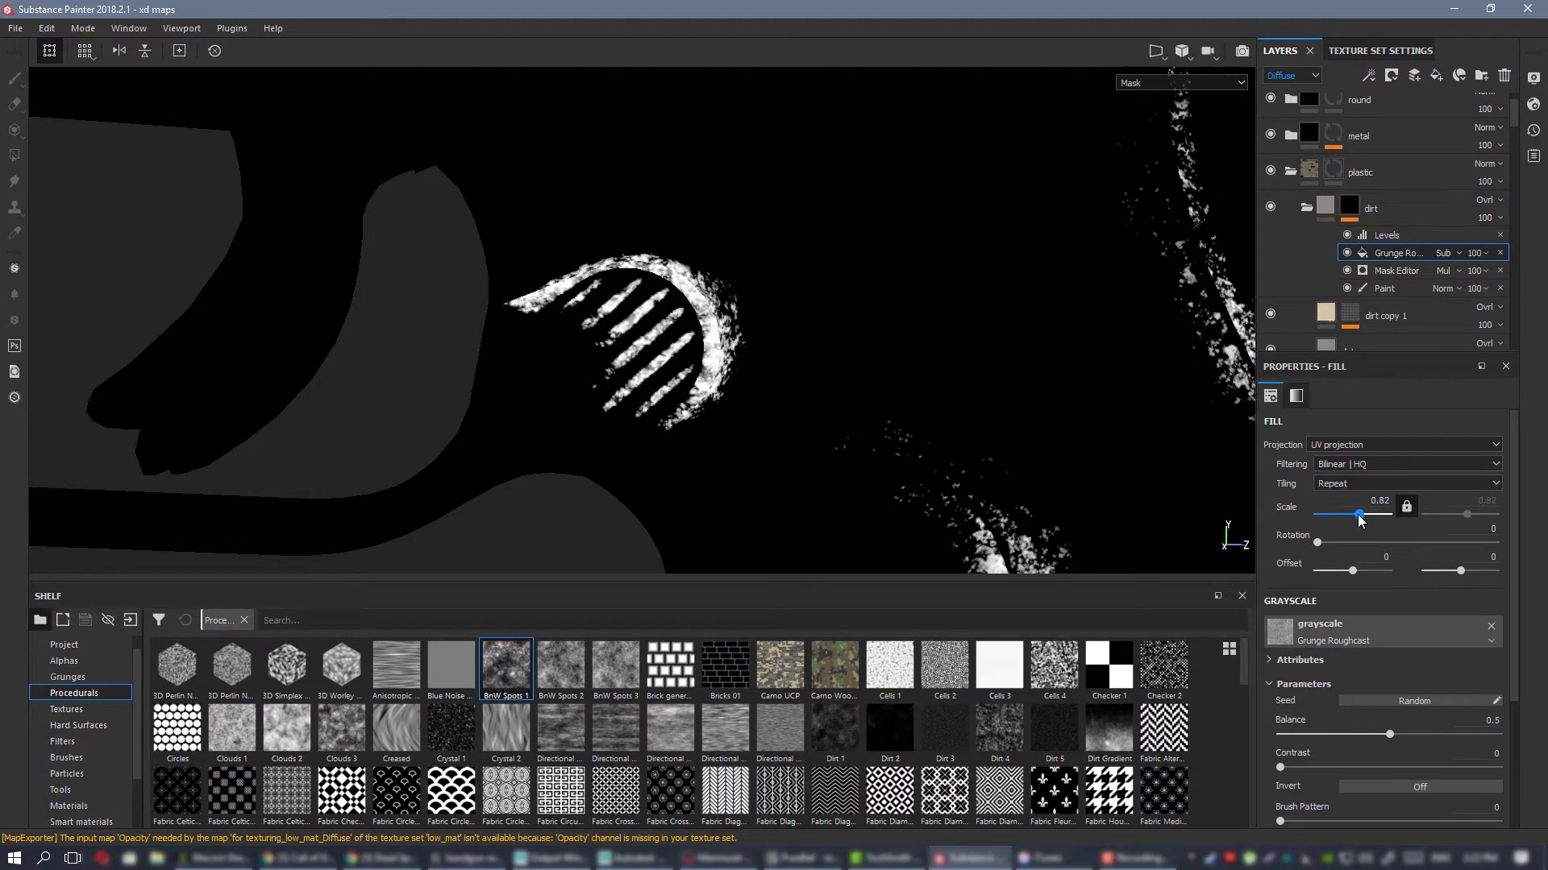
drag(1361, 520, 1363, 521)
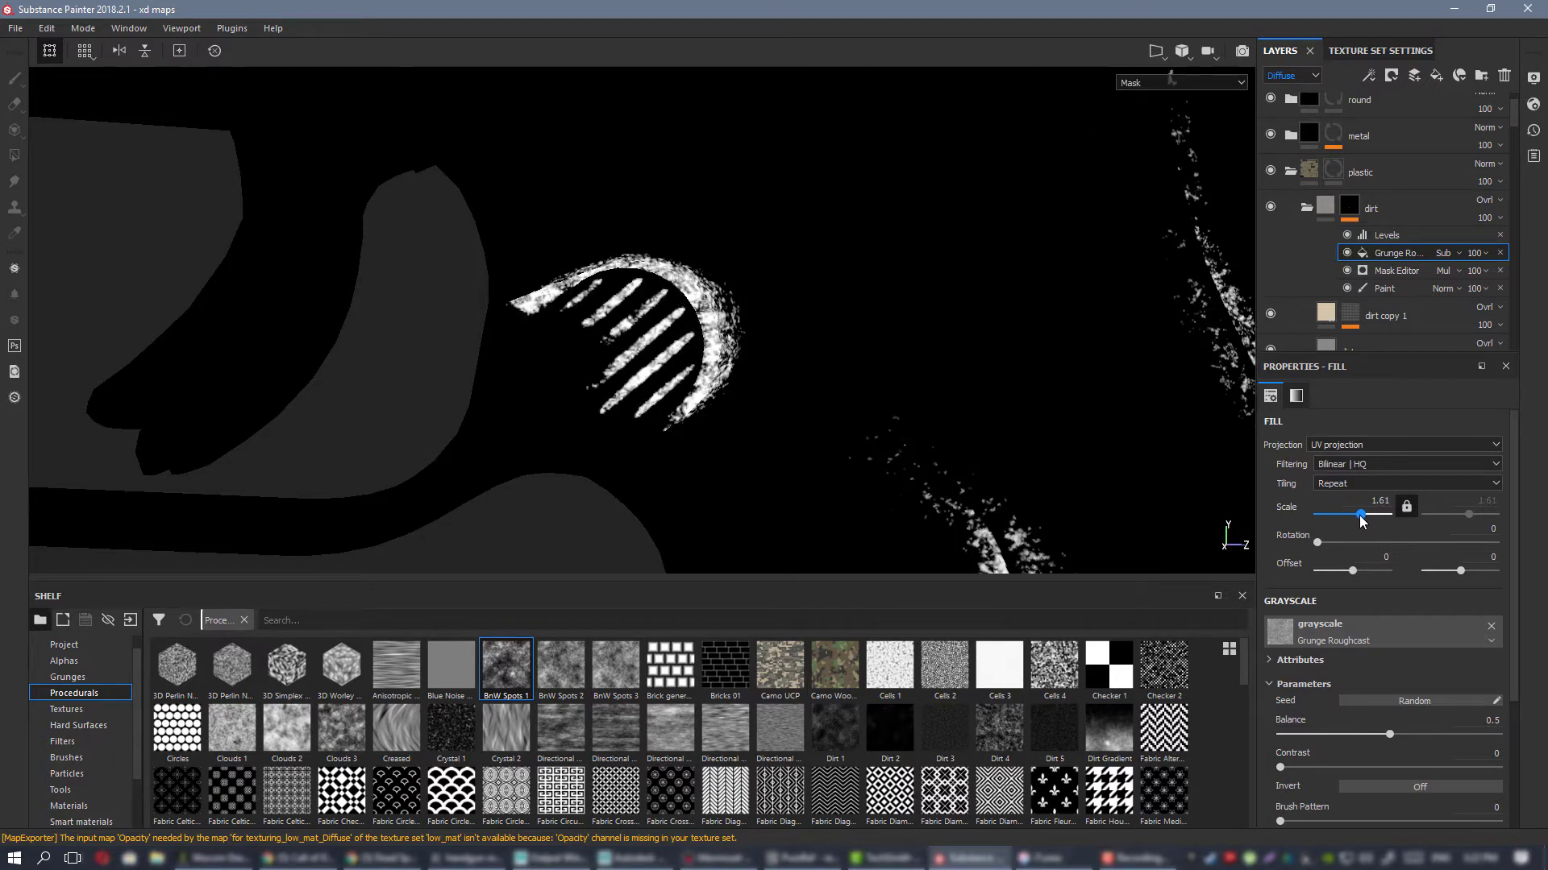
Step: Examine the dirt on the frame, the magazine base with its embossed number and the grip in the material view
key(m)
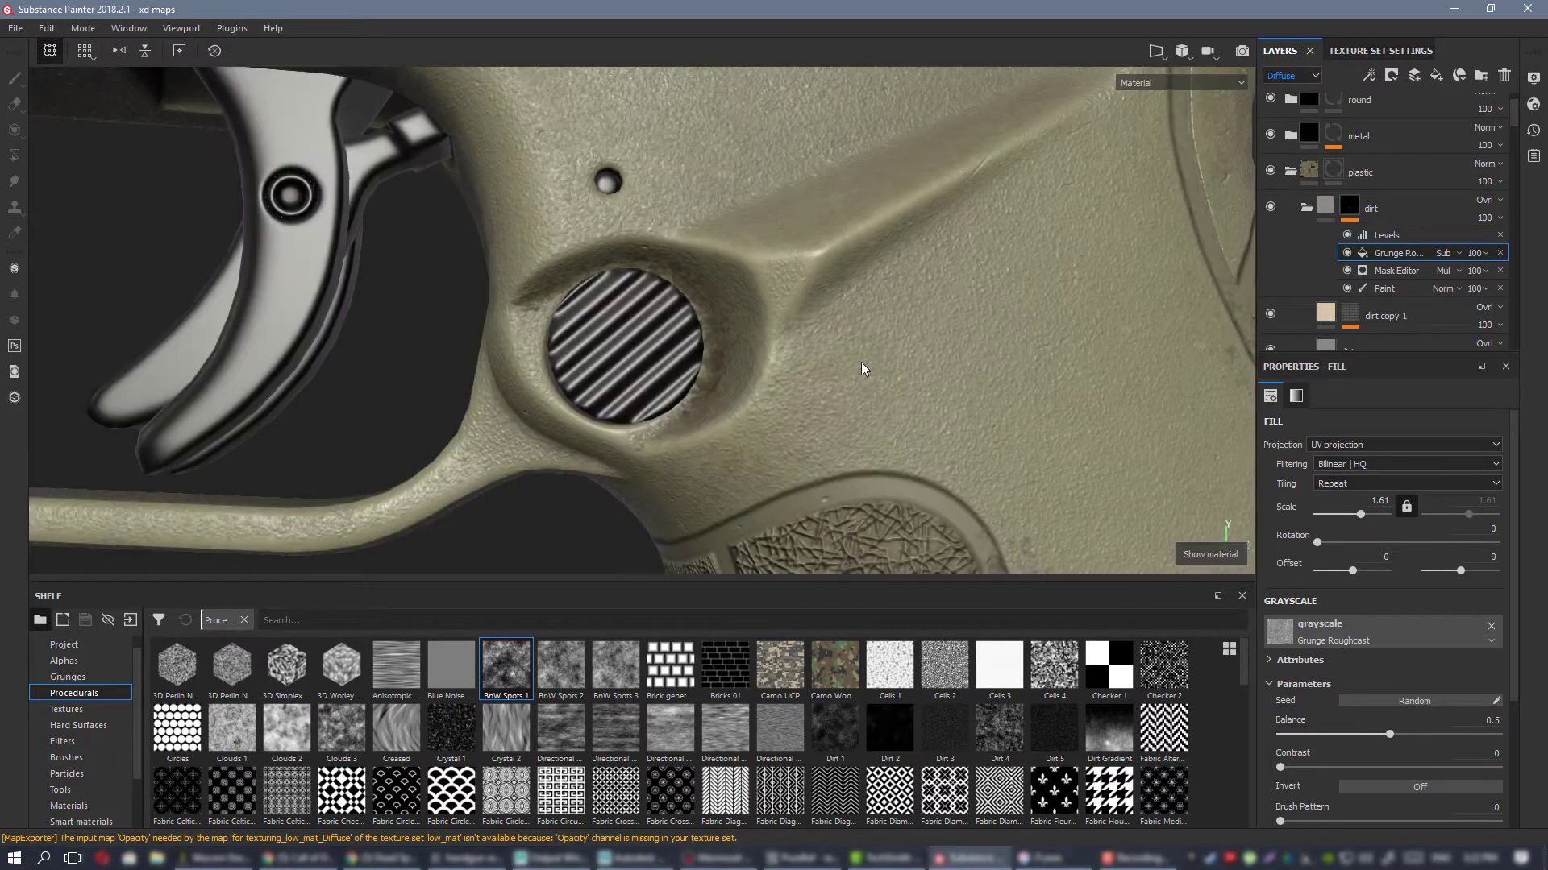
alt+right_drag(862, 368, 463, 276)
alt+drag(462, 276, 822, 252)
alt+right_drag(822, 252, 283, 234)
alt+middle_drag(786, 556, 656, 228)
alt+drag(656, 228, 857, 242)
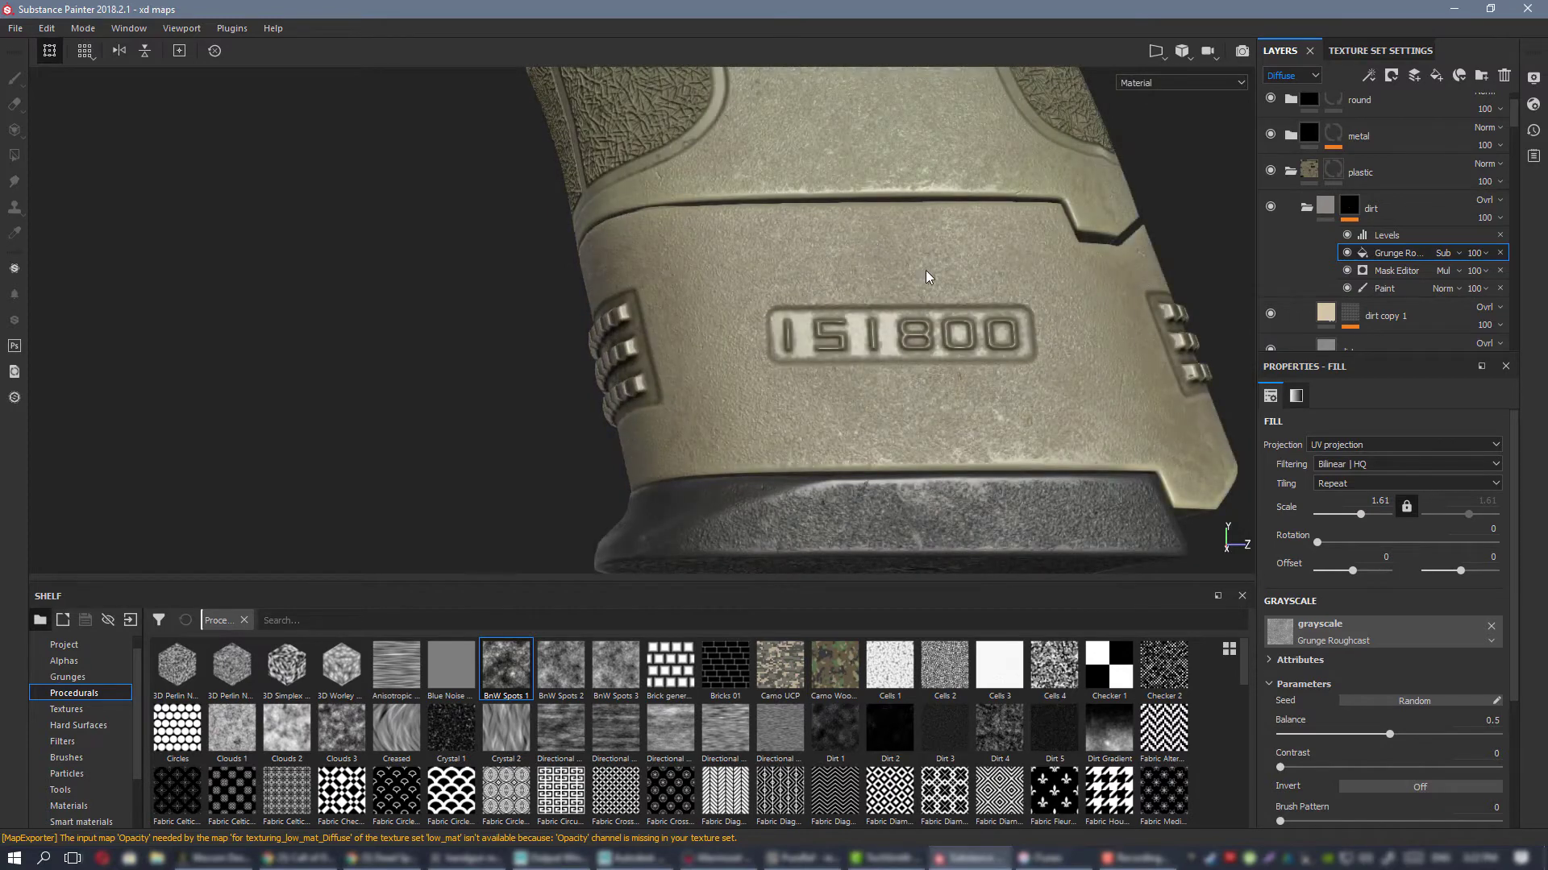
scroll(926, 277, down, 2)
alt+middle_drag(729, 121, 770, 333)
scroll(869, 450, up, 4)
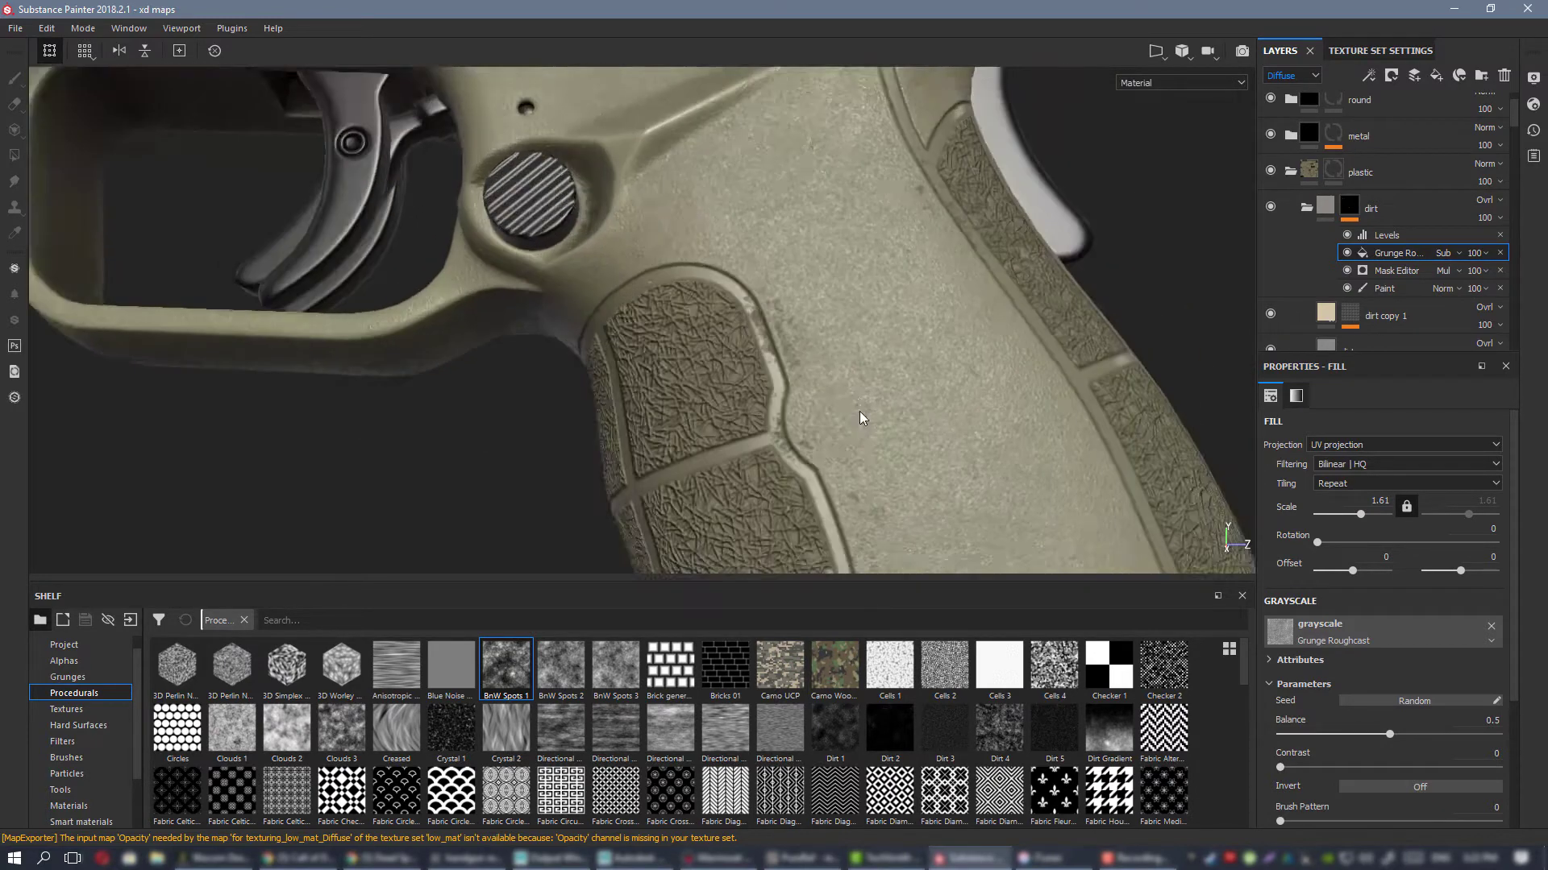
Step: Activate the dirt mask's Paint effect with brush size 1.45 and flow 48, and dab dirt beside the grip's front textured panel
click(1387, 291)
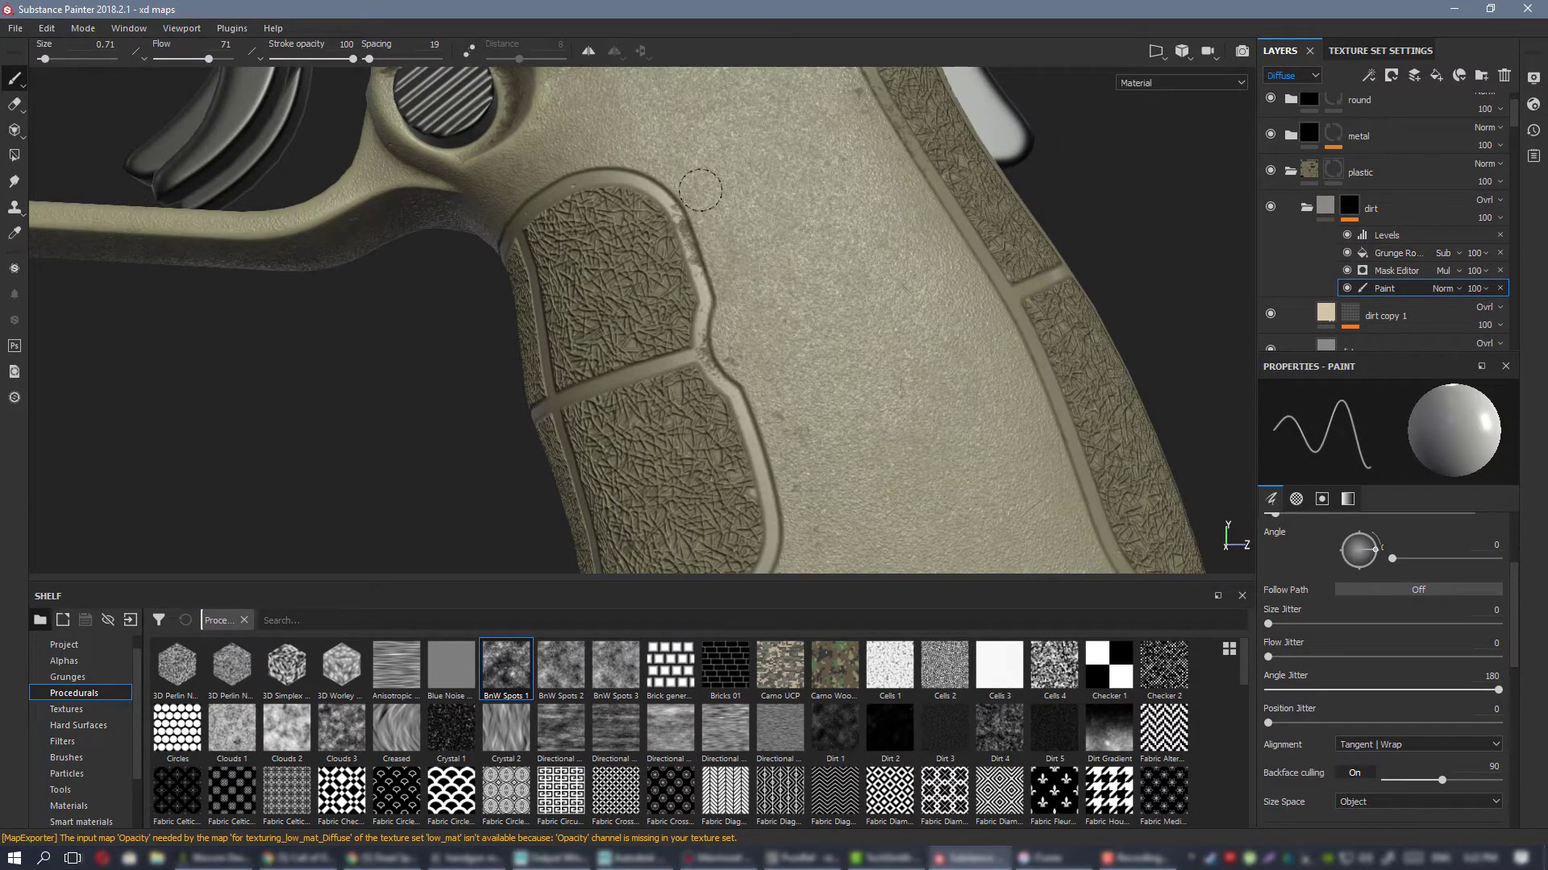
alt+right_drag(860, 489, 708, 262)
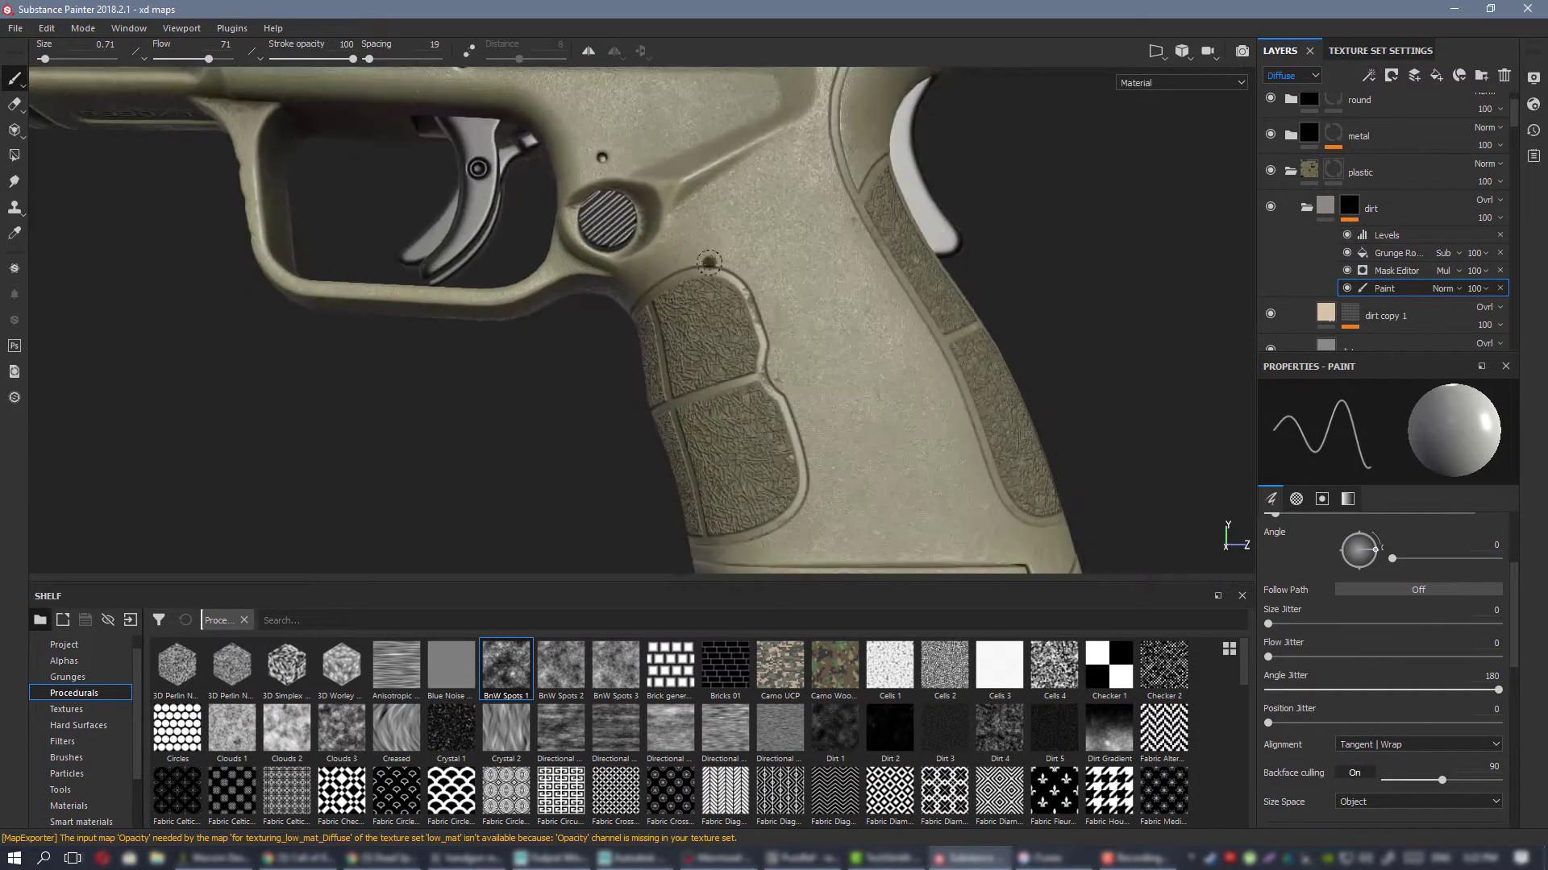
alt+drag(708, 262, 800, 203)
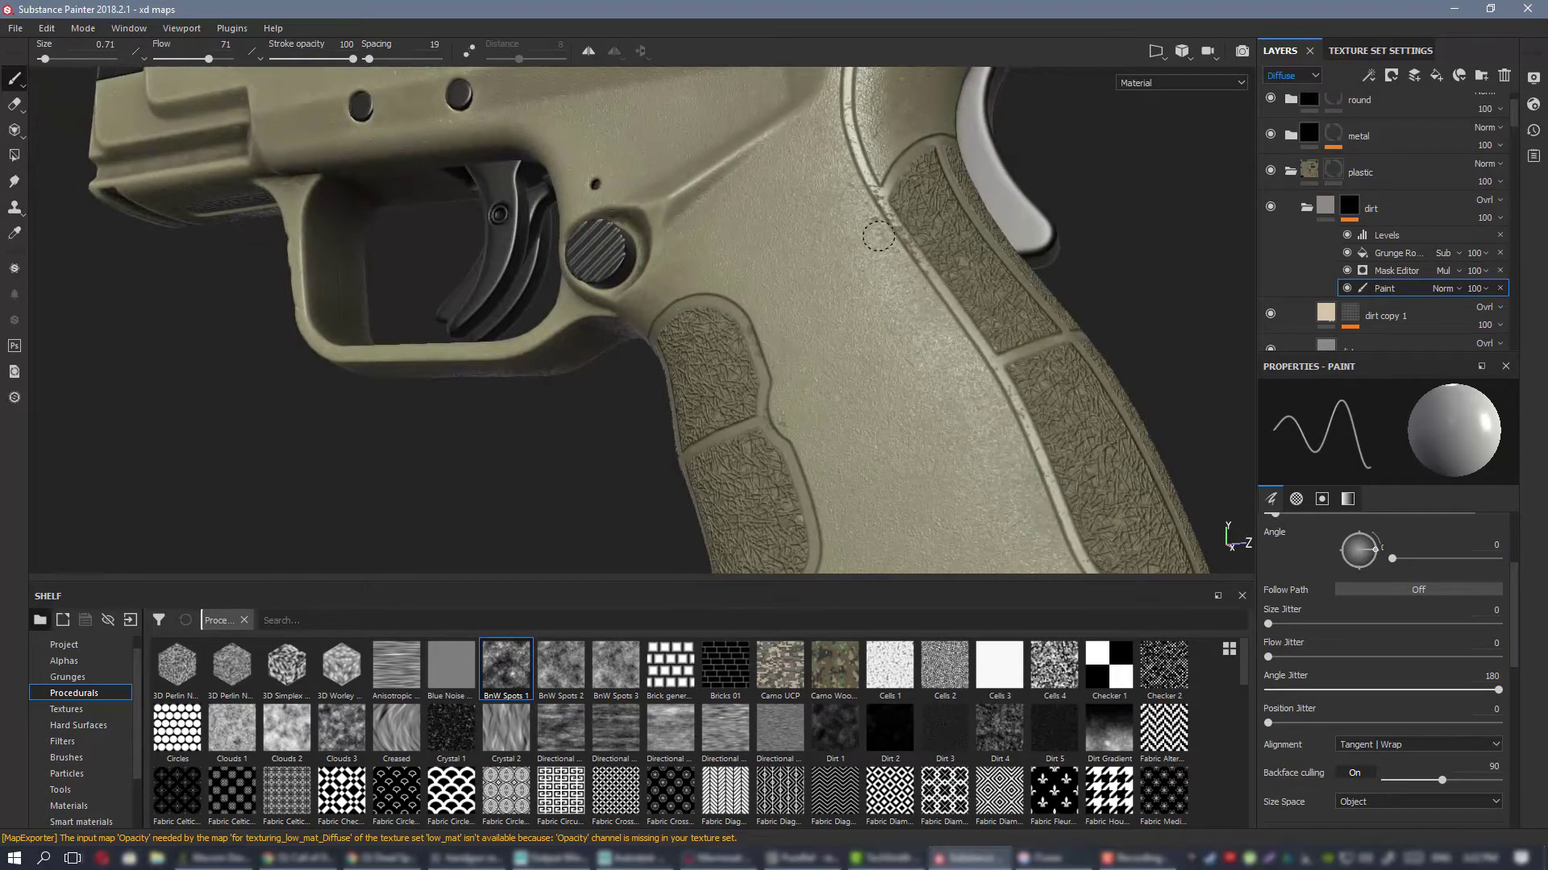
alt+right_drag(856, 335, 683, 229)
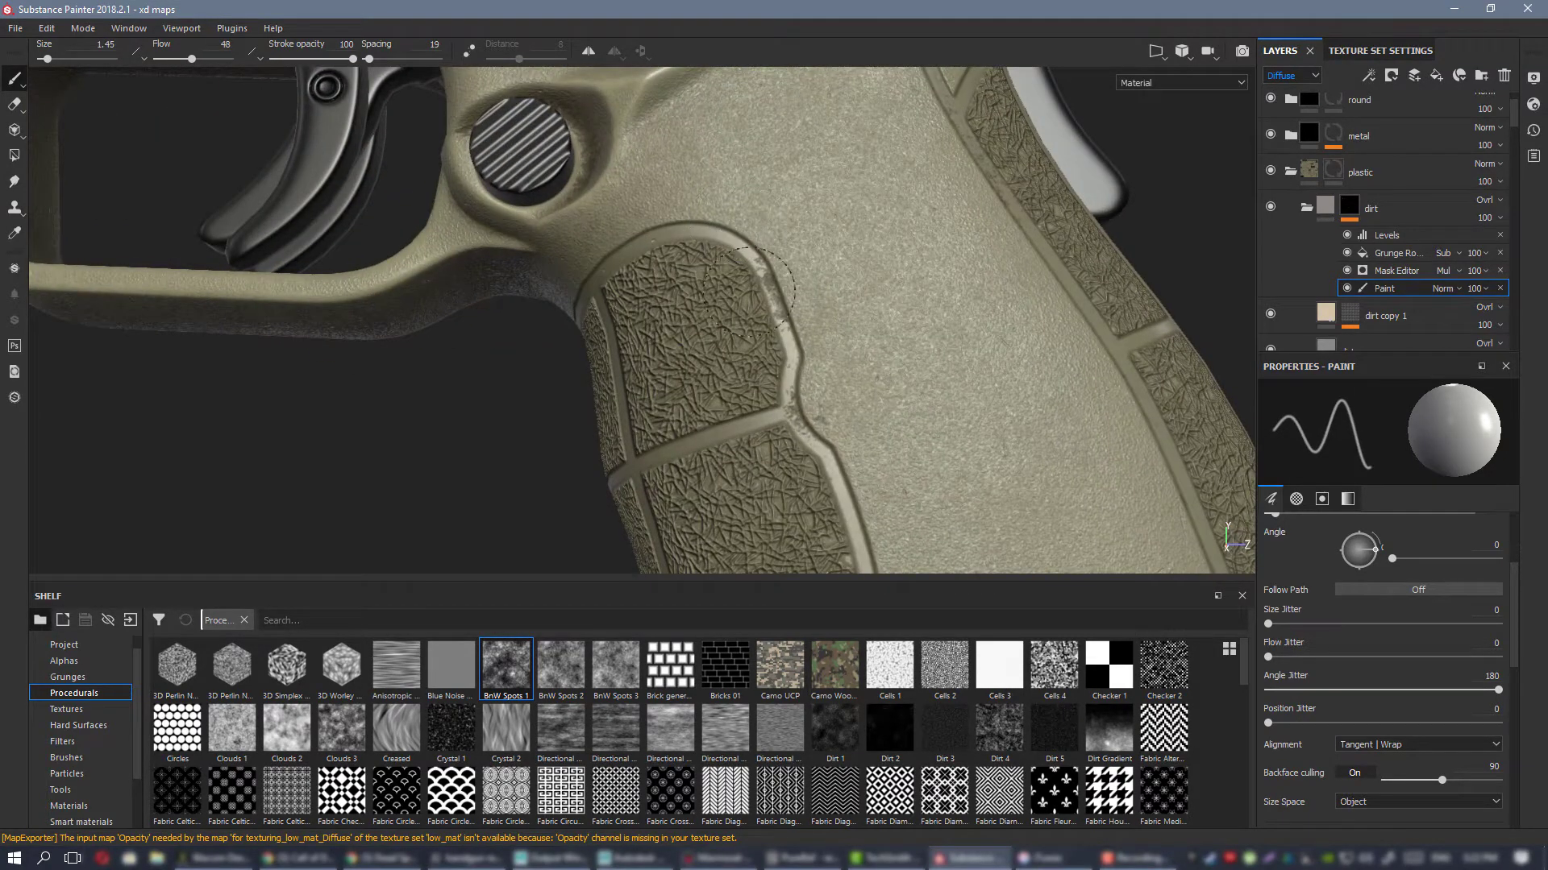
click(842, 282)
Step: Examine the grunge breakup at the front of the frame and above the trigger guard in the dirt mask view
alt+right_drag(955, 336, 801, 312)
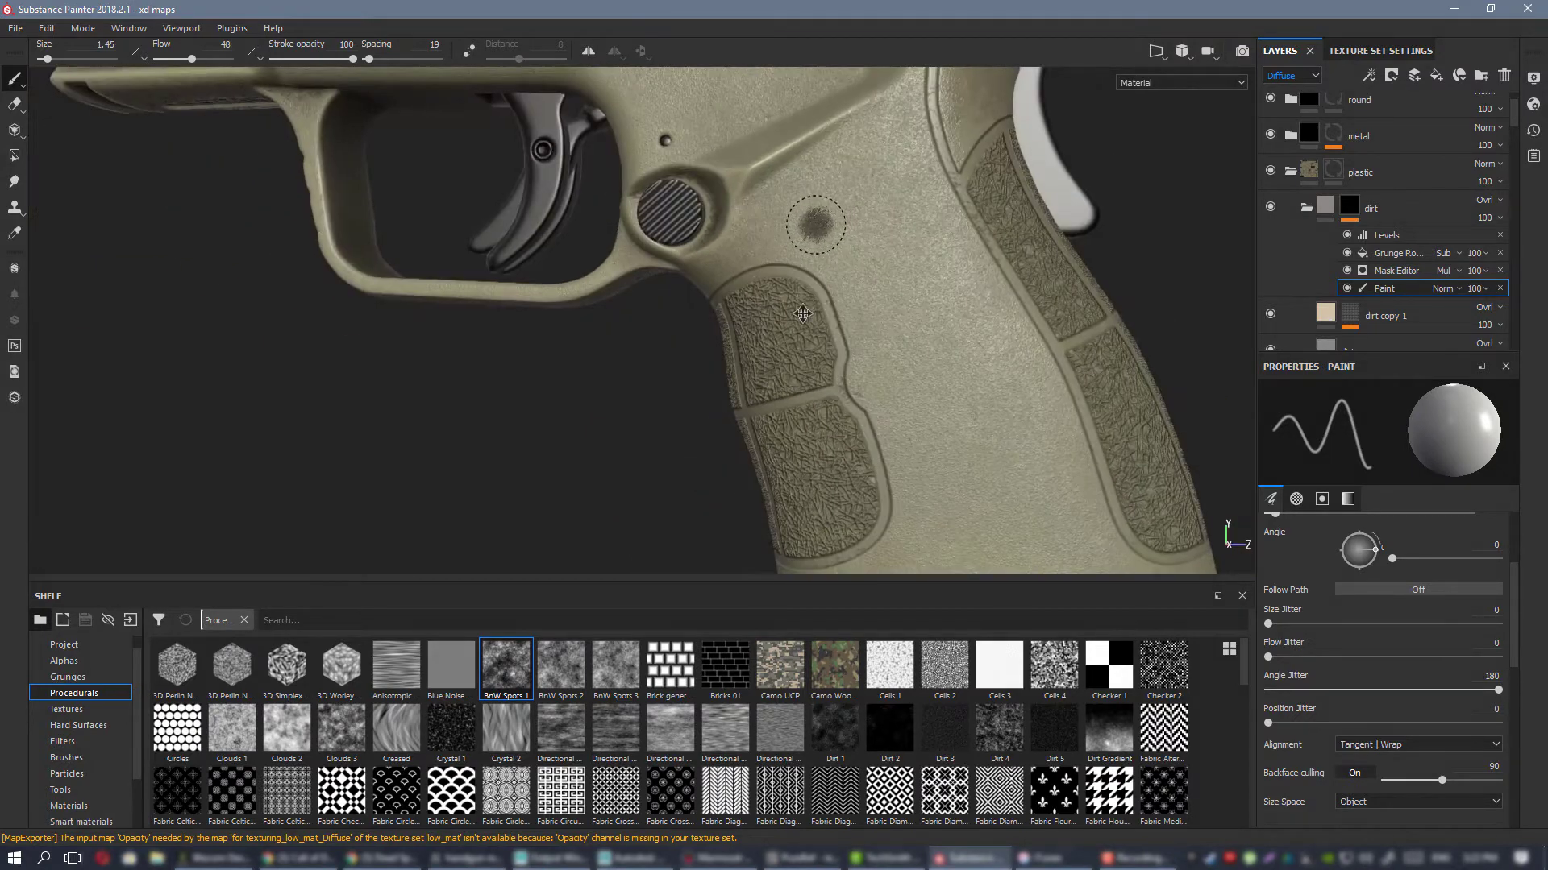
alt+middle_drag(803, 313, 797, 506)
alt+middle_drag(715, 114, 963, 155)
alt+drag(594, 173, 629, 153)
alt+middle_drag(419, 189, 650, 191)
alt+right_drag(651, 192, 770, 210)
alt+drag(777, 231, 784, 293)
key(c)
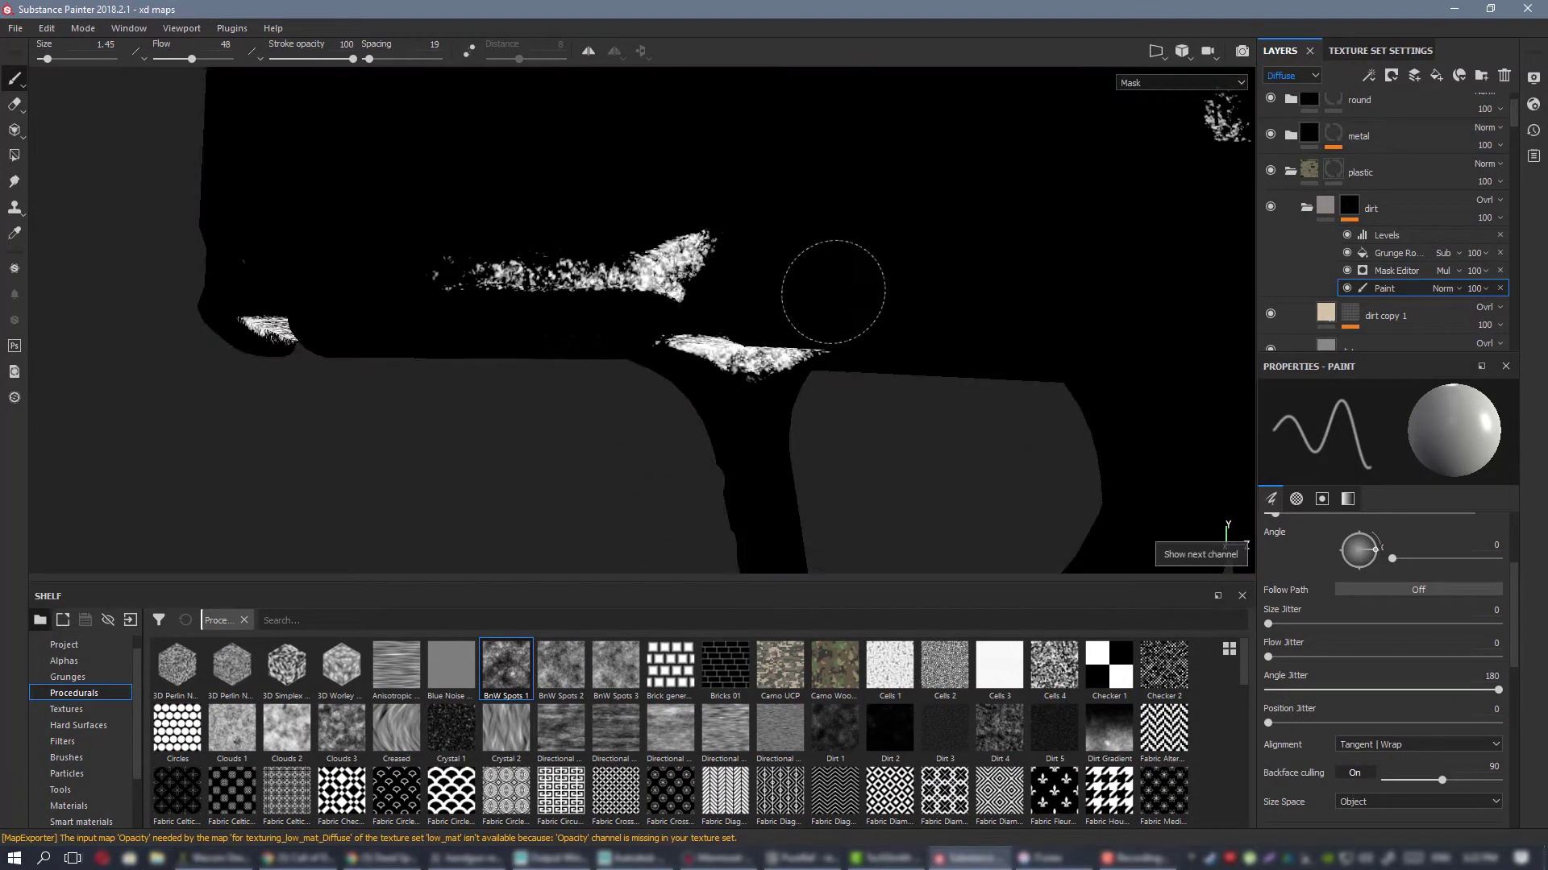
alt+middle_drag(832, 291, 687, 221)
mouse_move(688, 221)
alt+mouse_down()
mouse_move(673, 159)
mouse_move(674, 207)
alt+mouse_up()
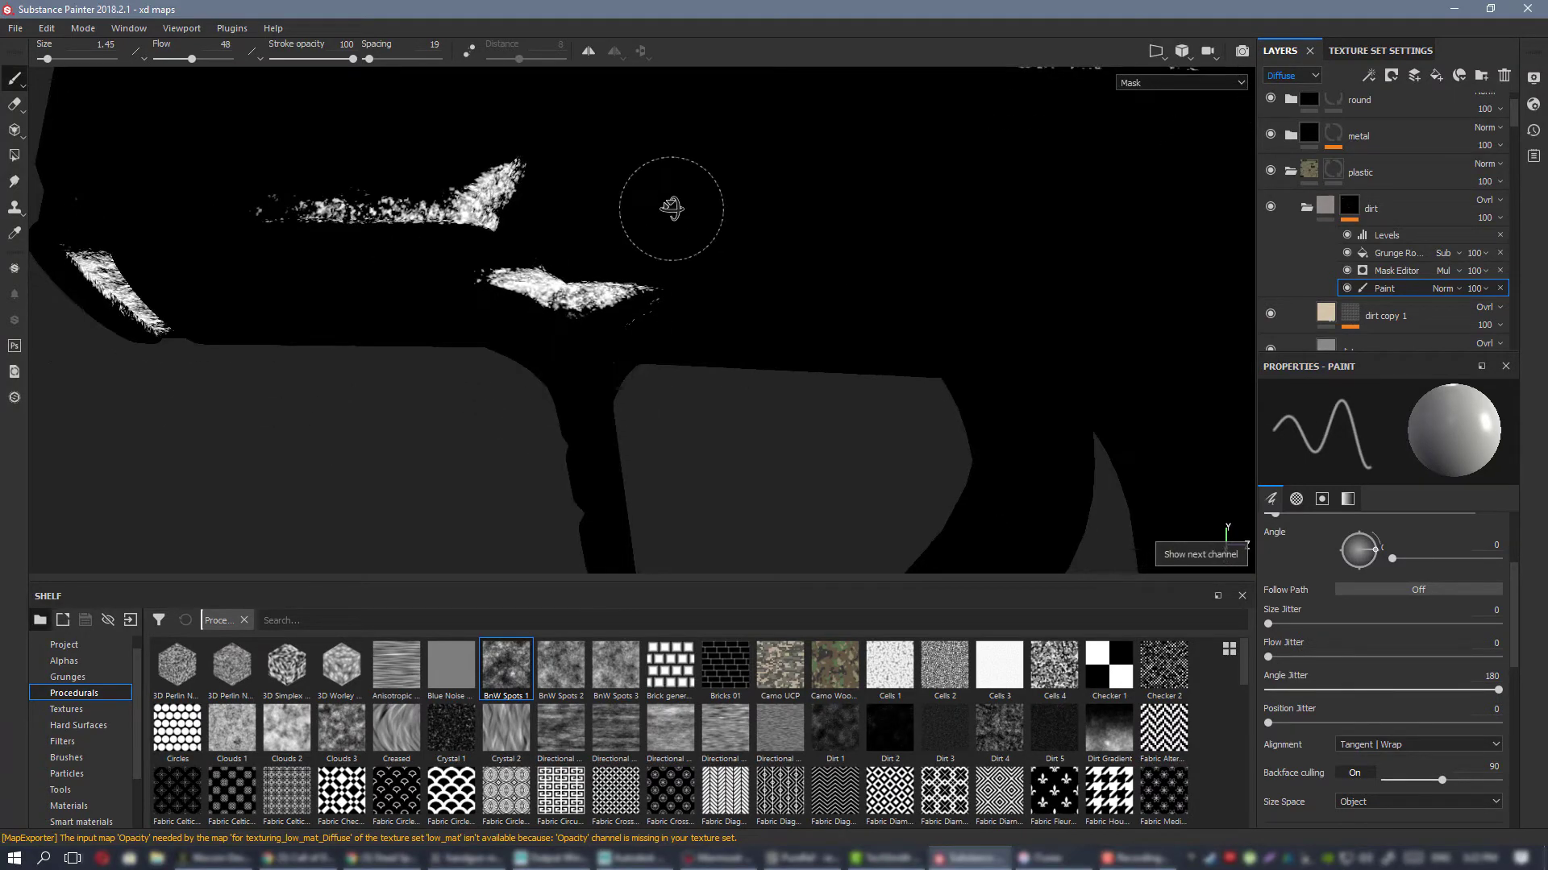
Step: Duplicate the plastic group's dirt folder and rename the copy "dirt sharp"
click(1306, 208)
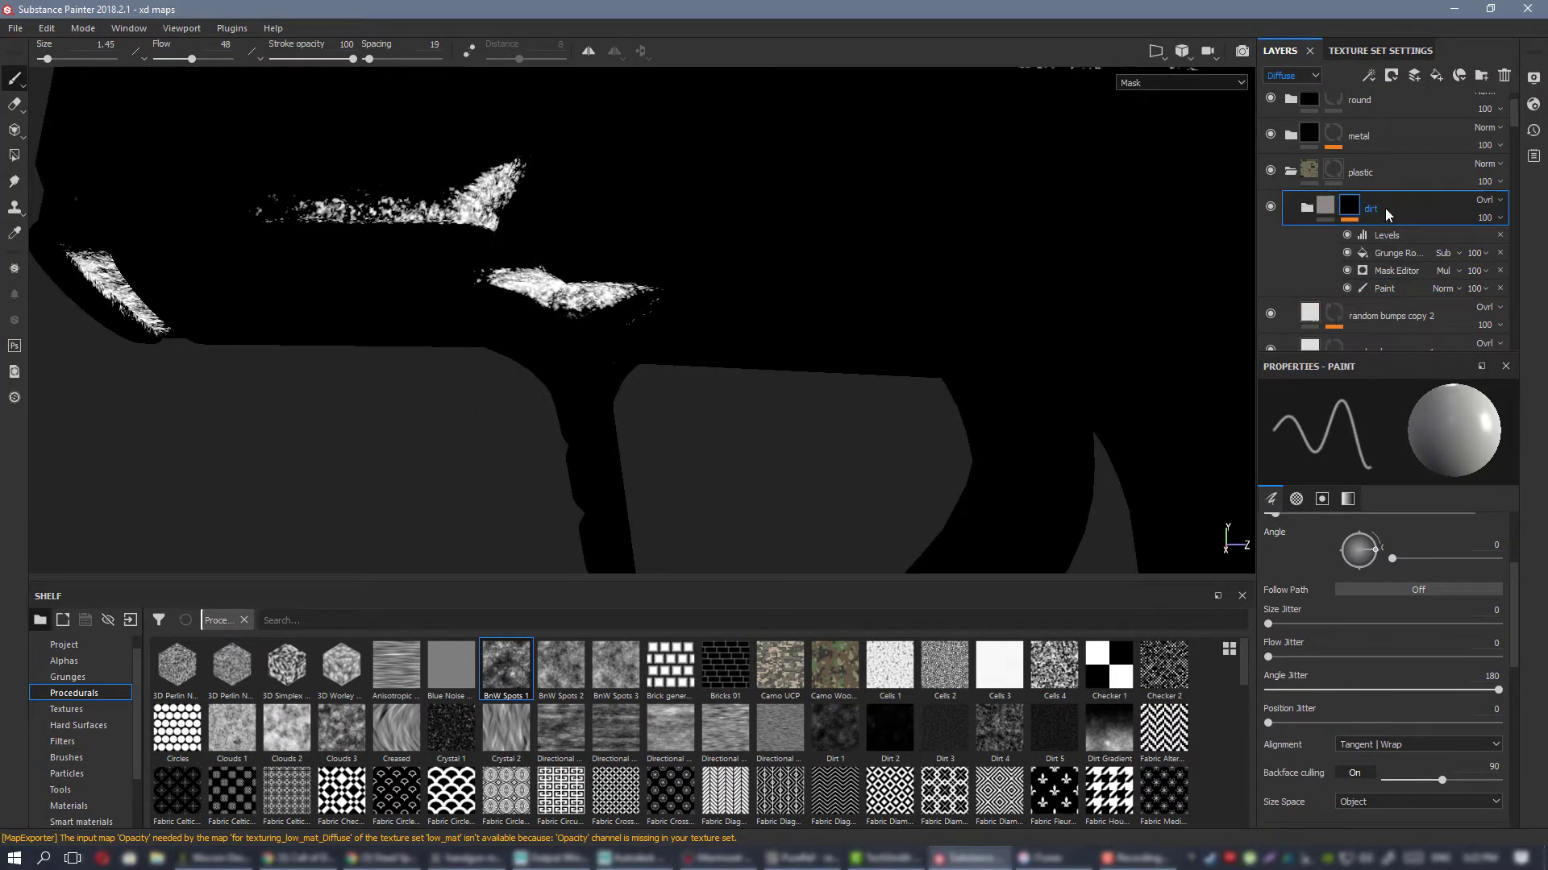
right_click(1342, 208)
click(1419, 517)
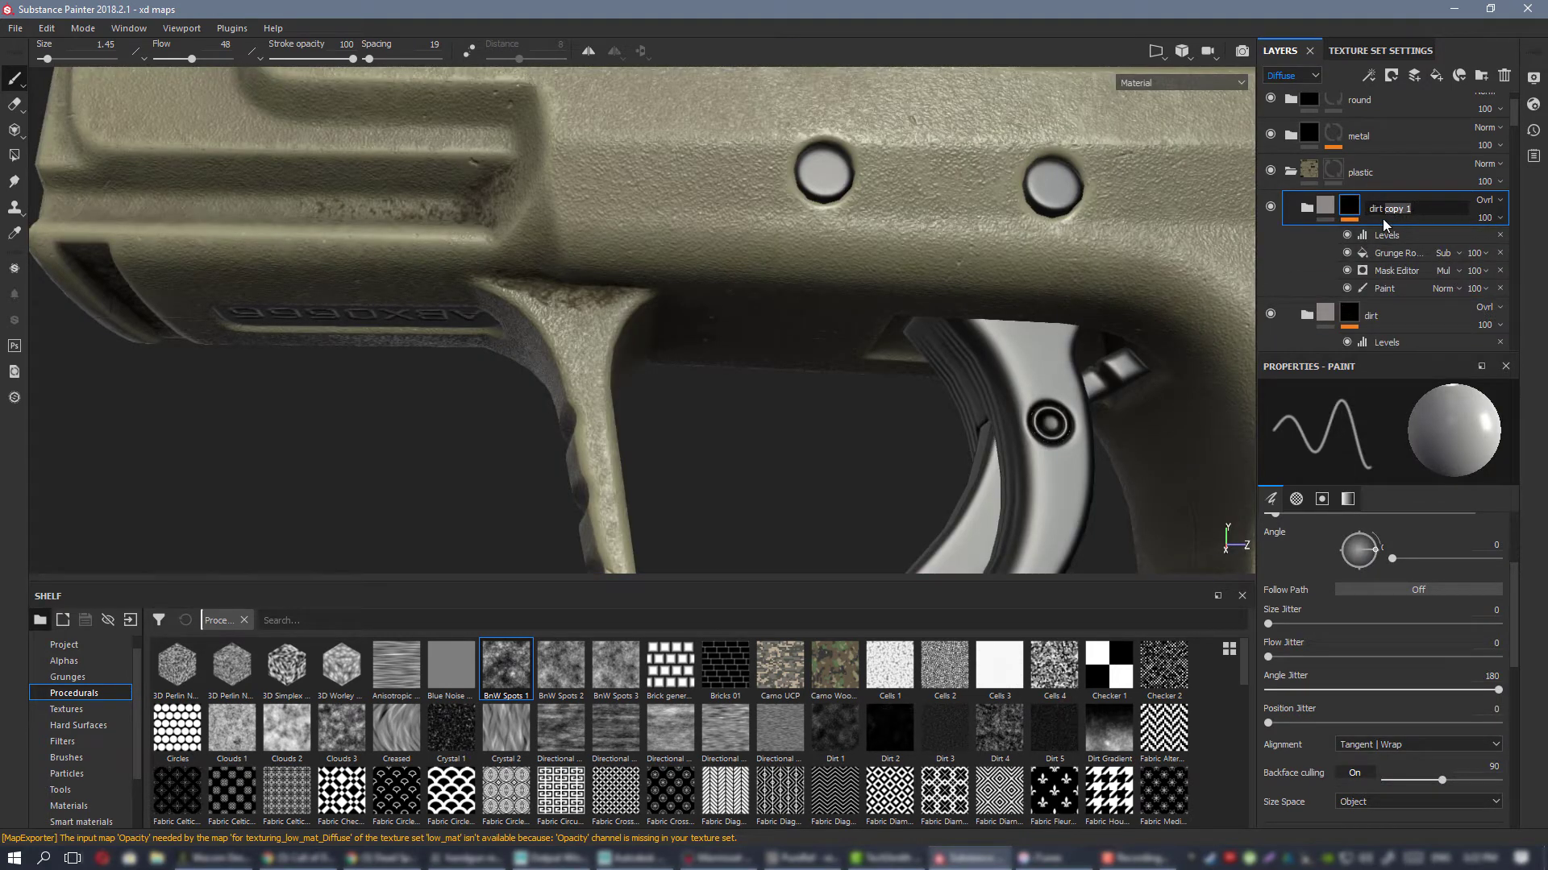
text(p)
key(Return)
Step: Check the frame around the trigger guard under rotated lighting and rename the original dirt folder "dirt bloored"
scroll(1233, 234, up, 1)
scroll(656, 234, down, 2)
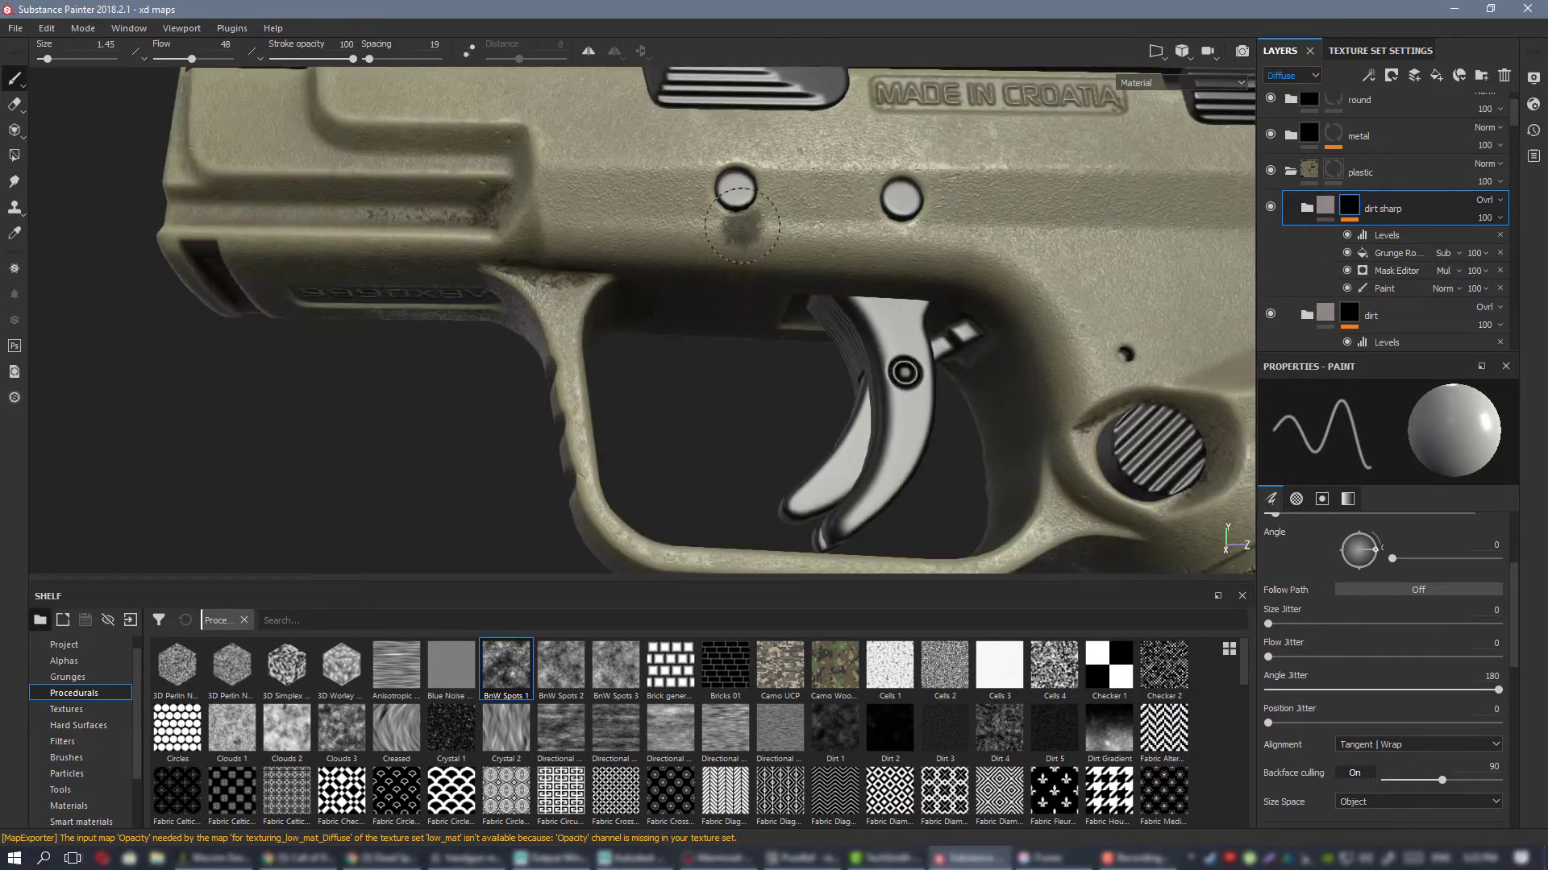
scroll(645, 226, up, 4)
alt+drag(645, 228, 660, 240)
shift+right_drag(659, 240, 782, 263)
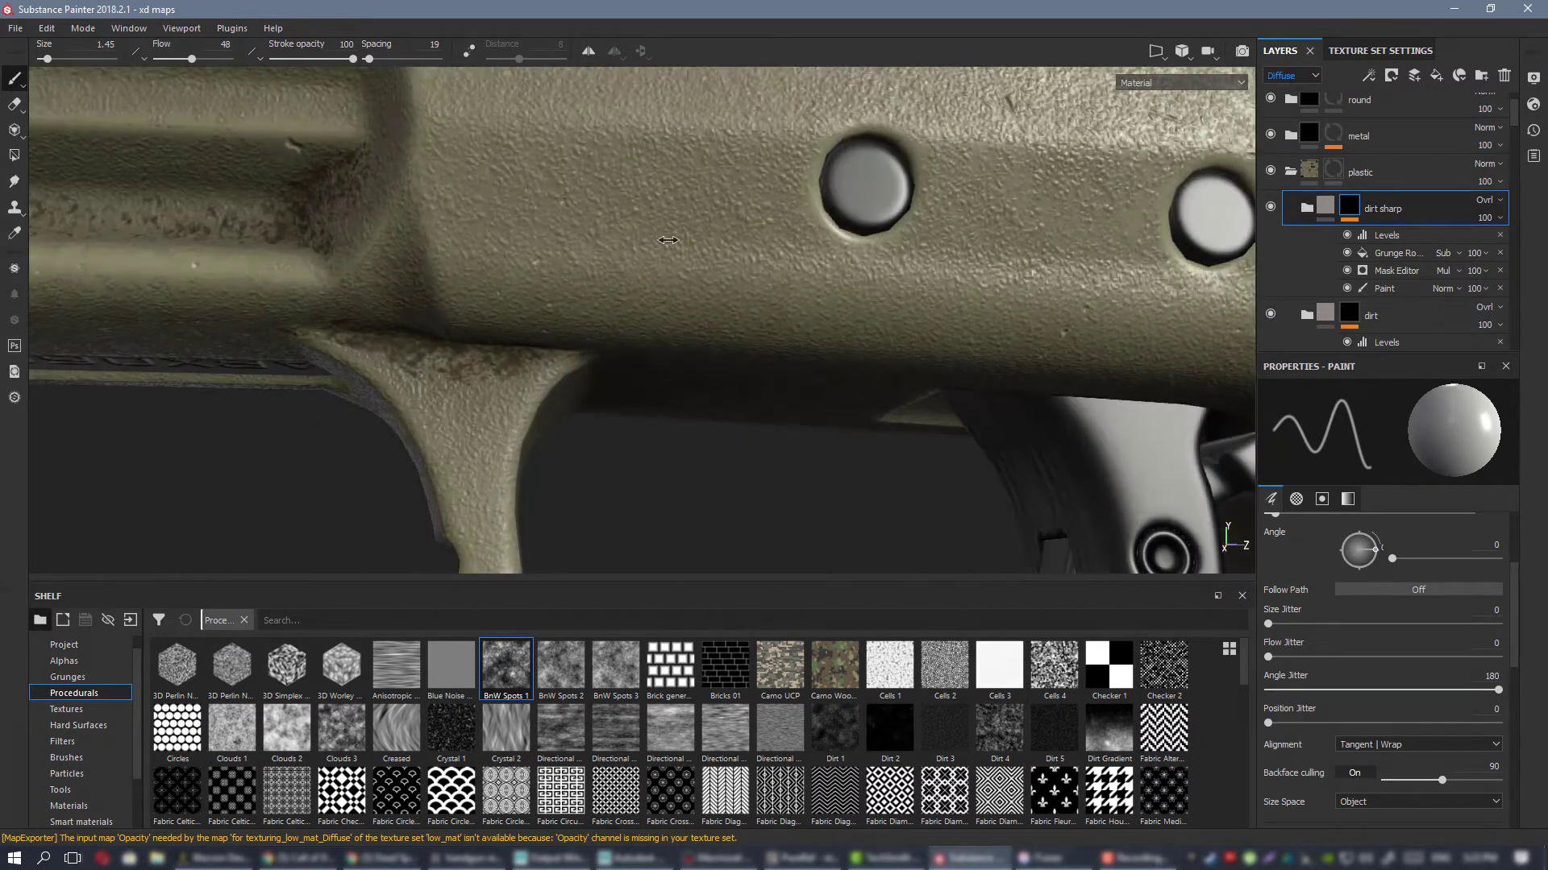
scroll(782, 264, down, 3)
alt+drag(605, 241, 772, 208)
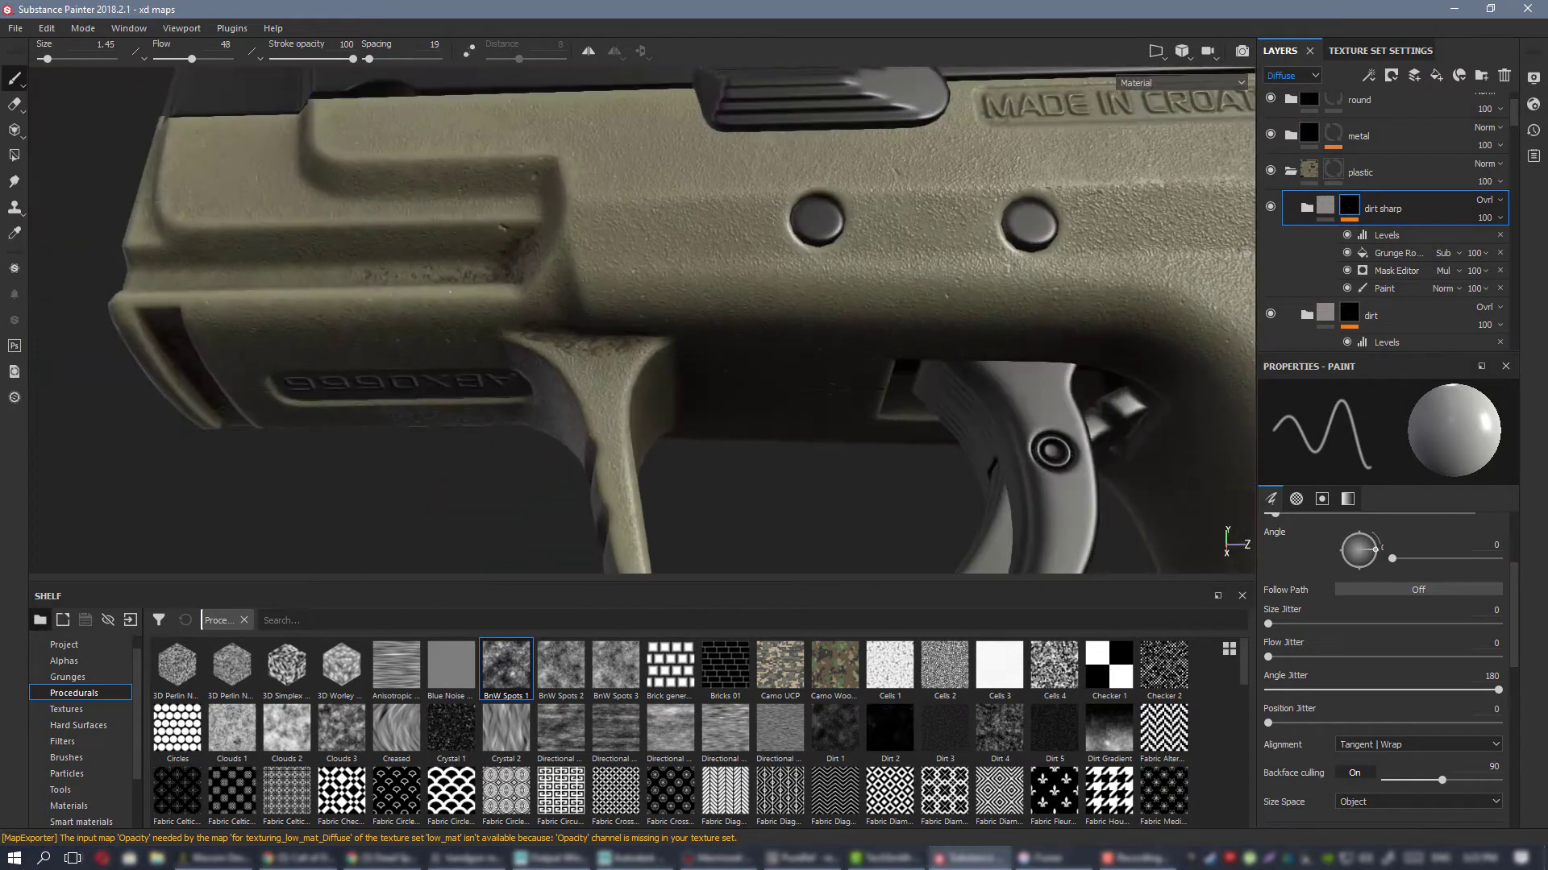
double_click(1375, 316)
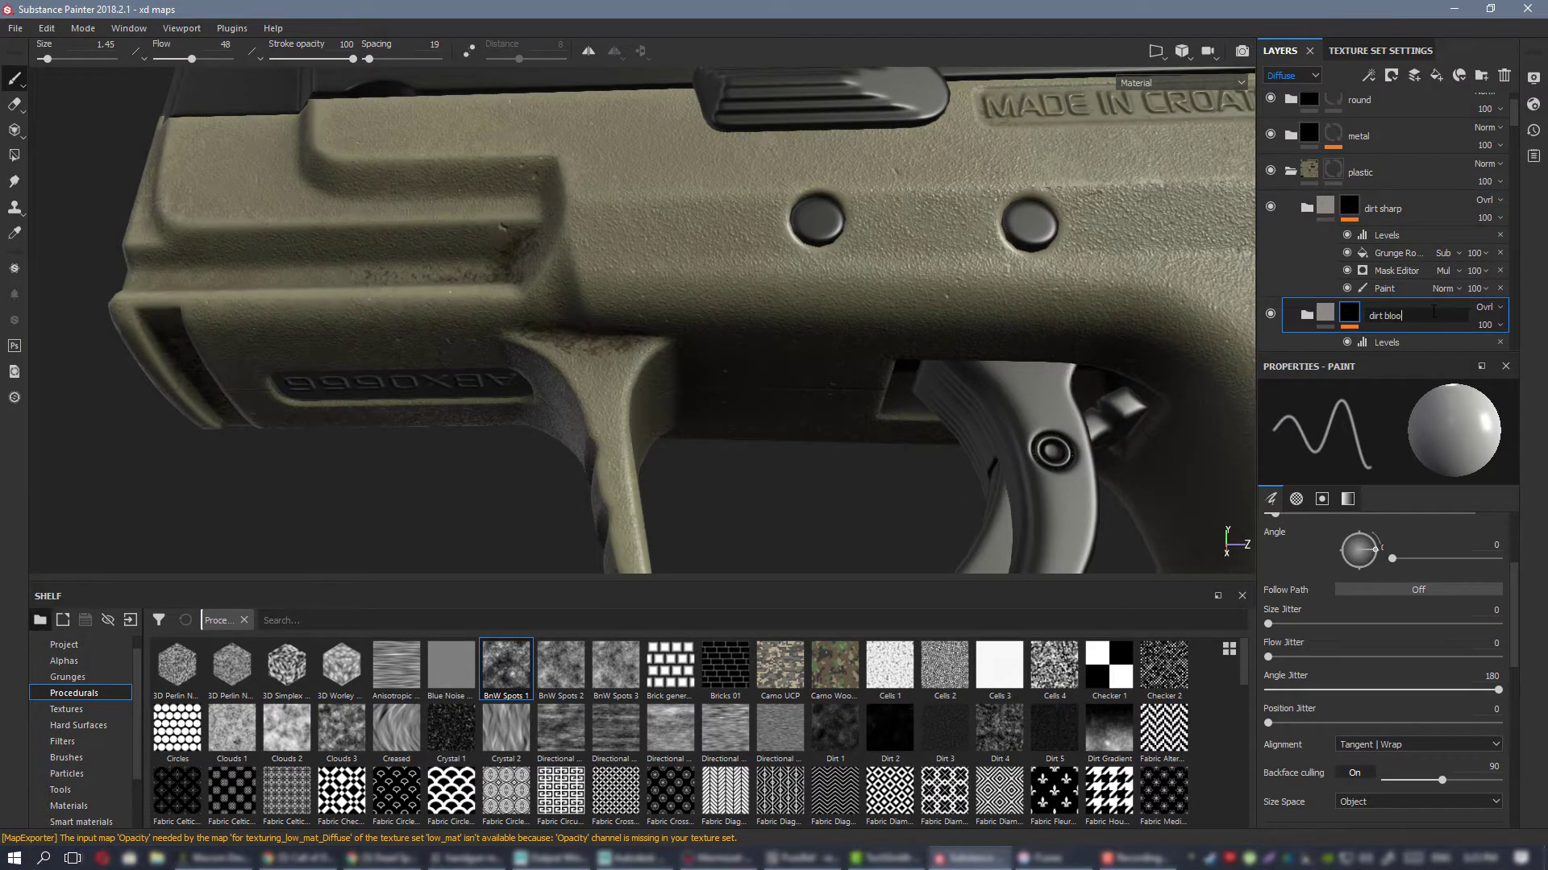
scroll(1398, 274, down, 2)
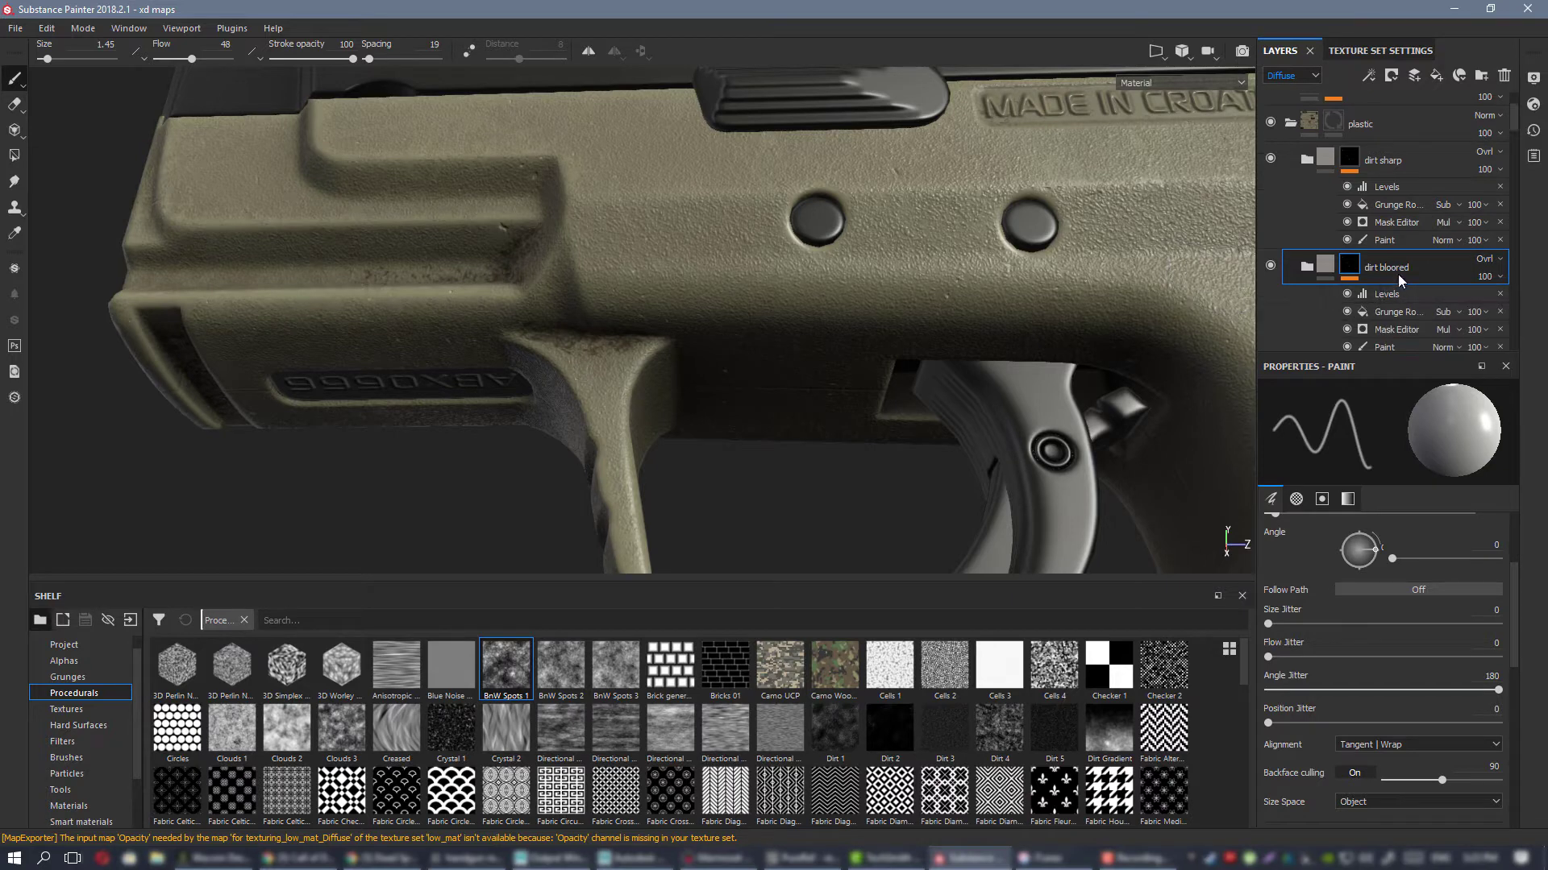
Step: Add a Blur filter to the mask of the dirt bloored folder
right_click(1351, 271)
click(1428, 627)
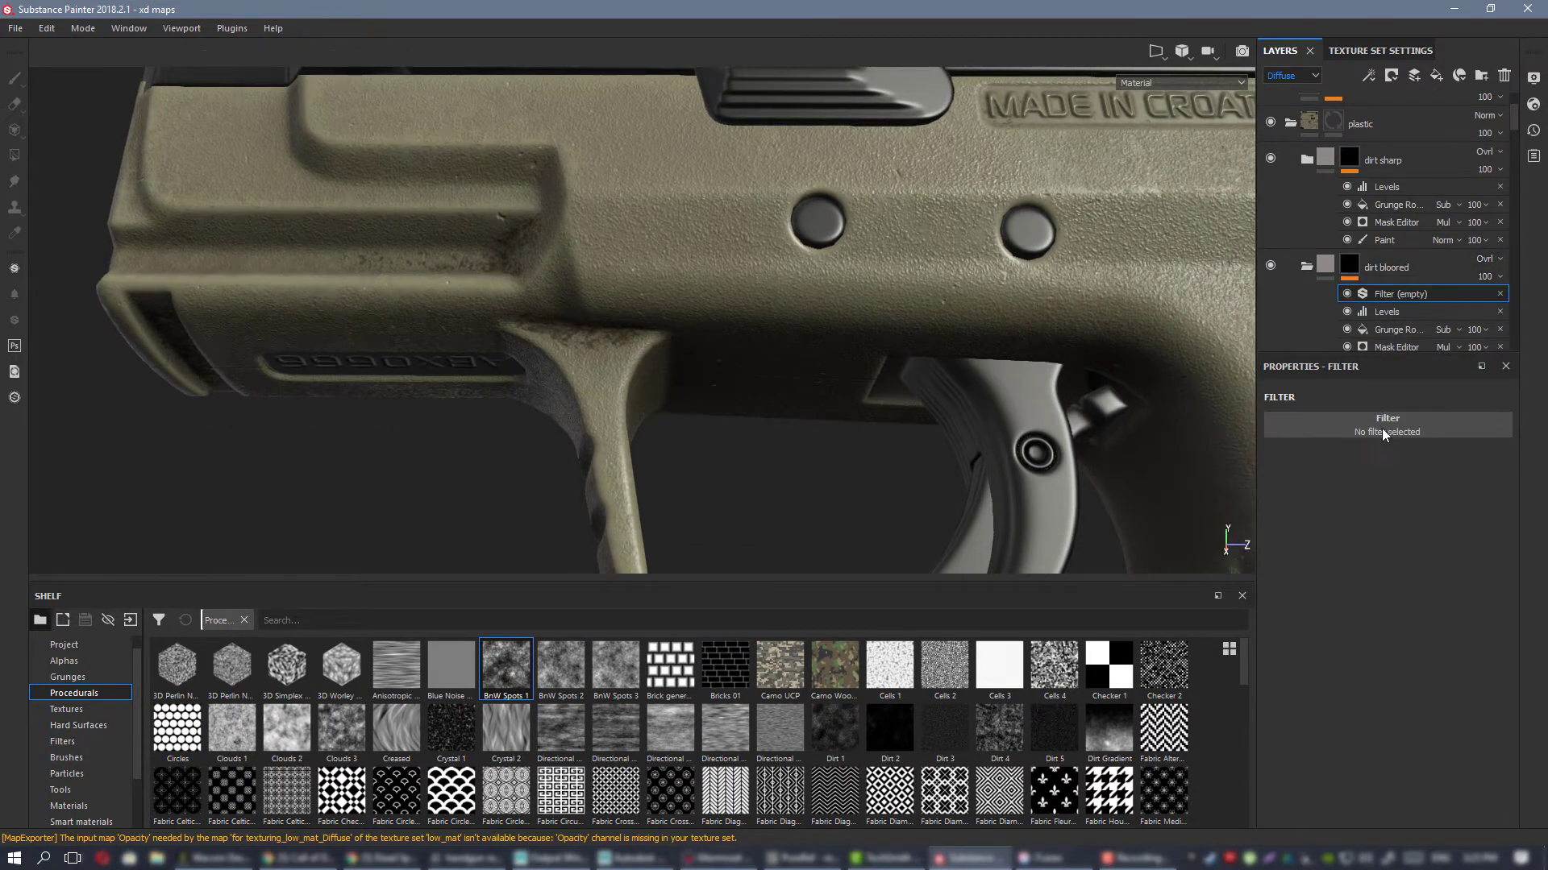
click(1381, 424)
click(1426, 476)
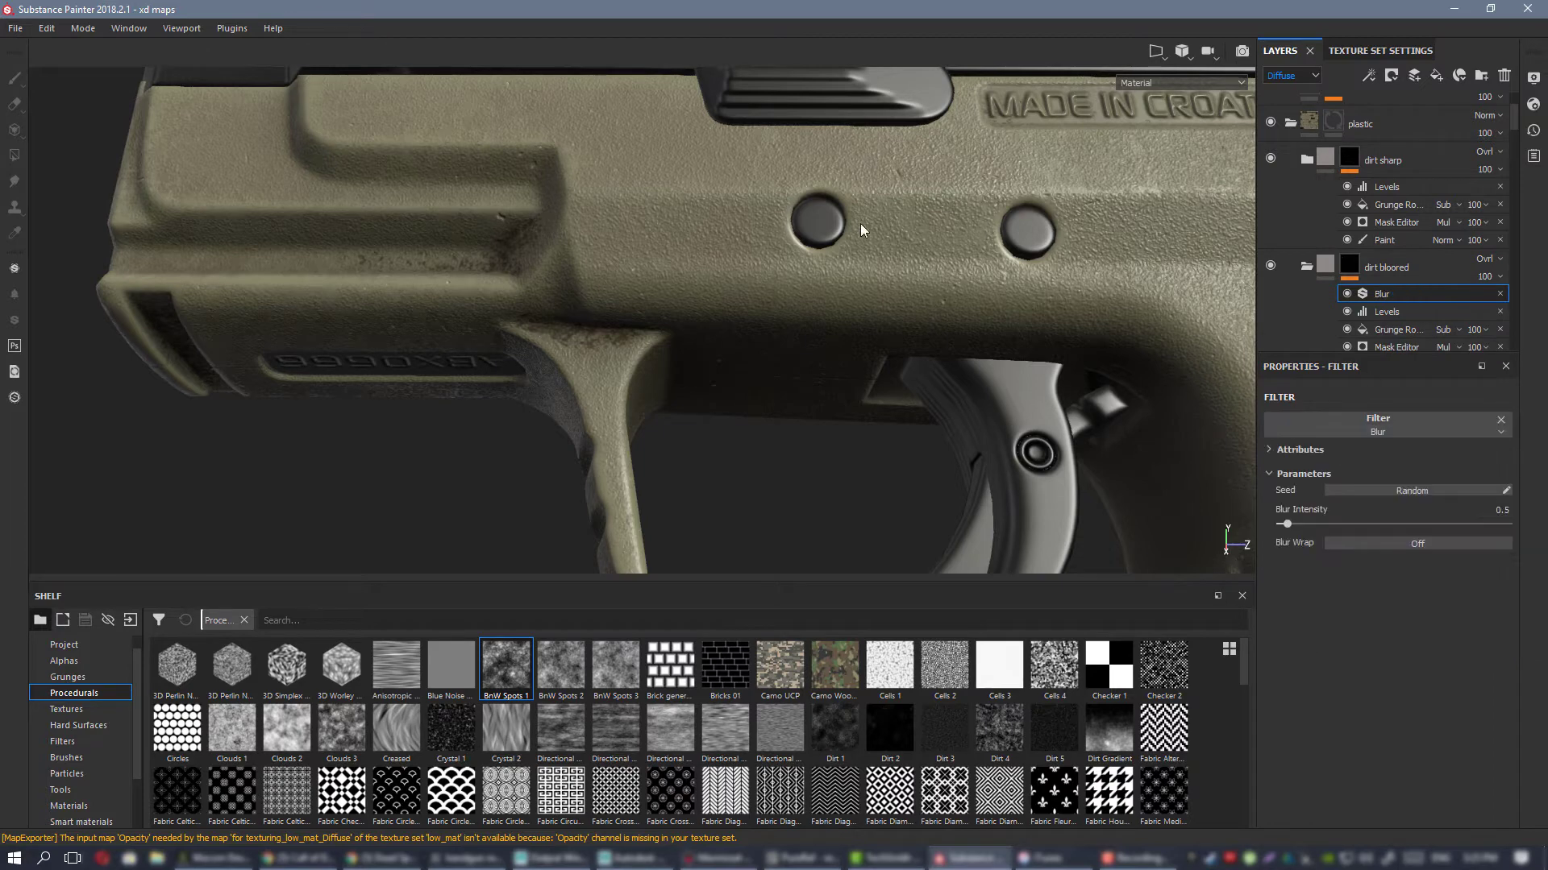
Step: Check the blurred dirt above the trigger guard in the diffuse channel and lower the Blur filter's intensity
alt+right_drag(734, 234, 906, 305)
key(c)
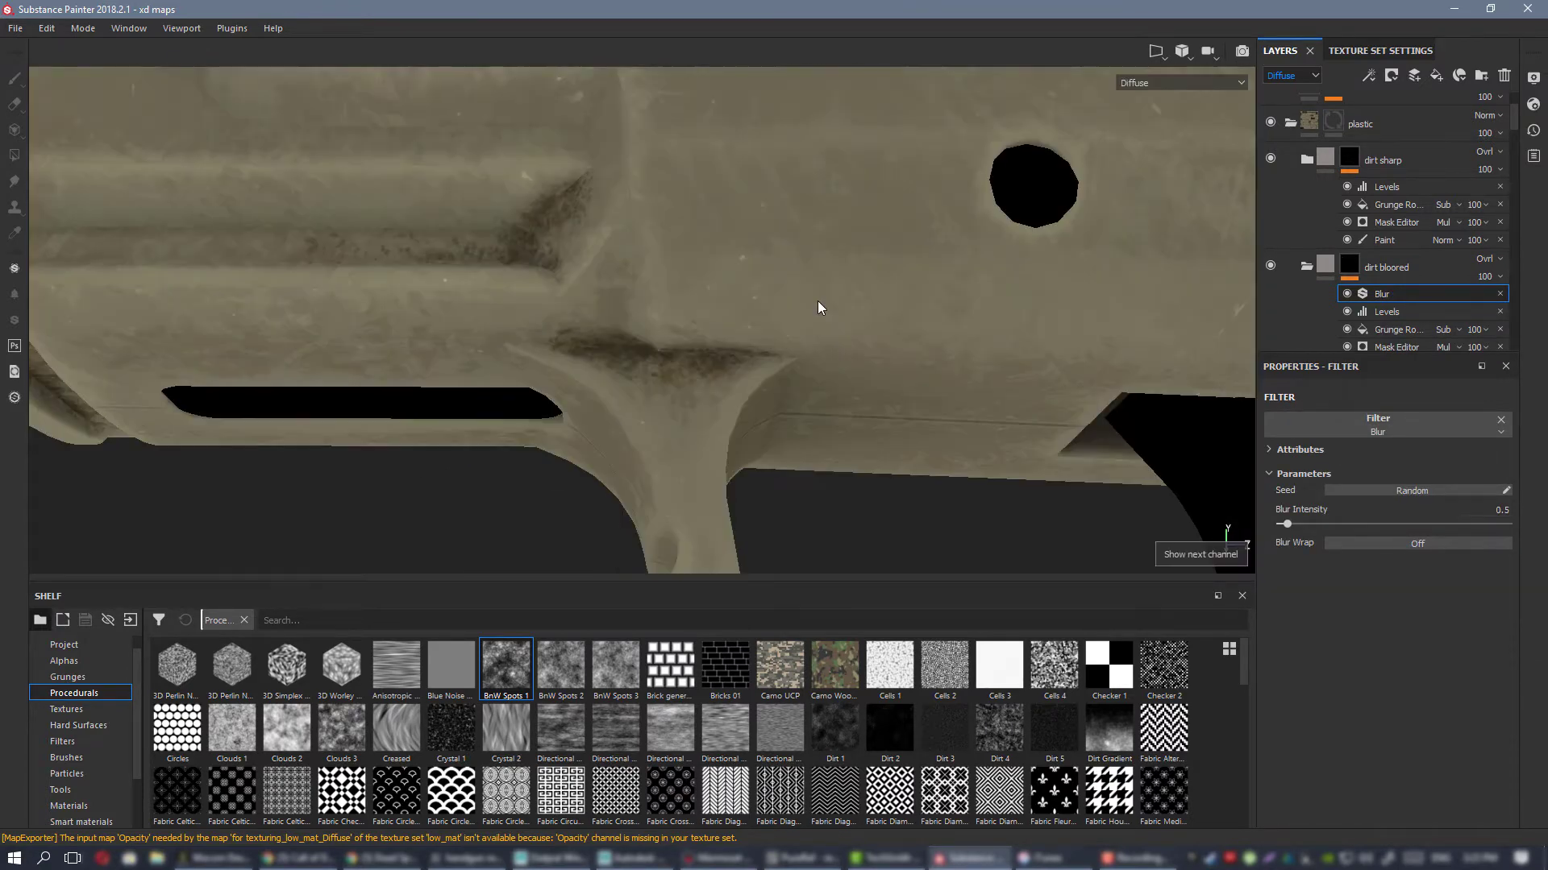
alt+drag(714, 313, 811, 323)
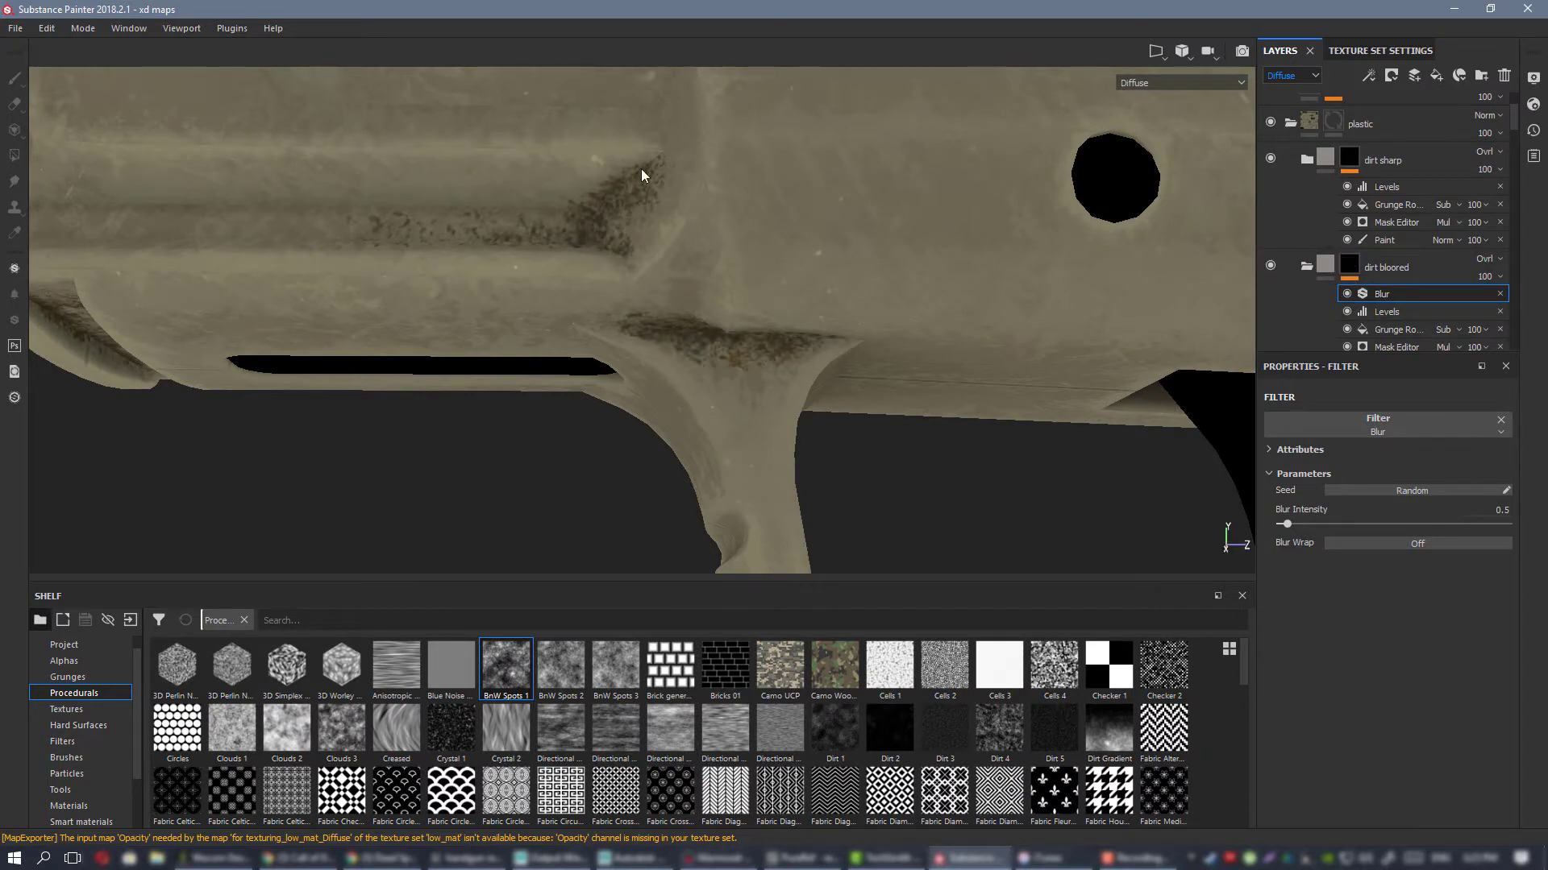
alt+drag(770, 311, 1270, 467)
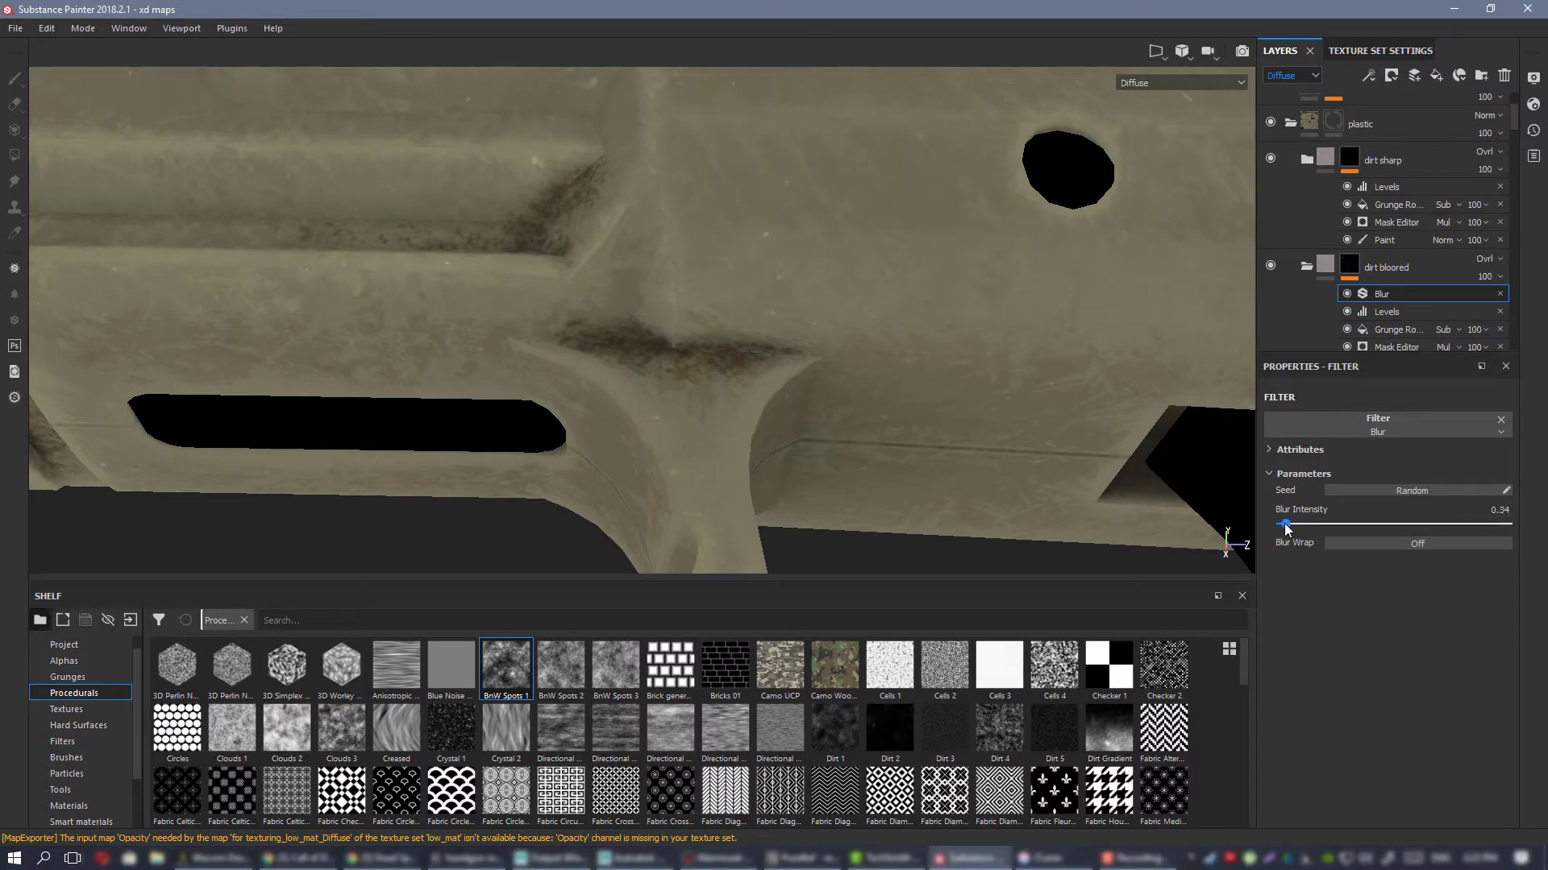
drag(1285, 524, 1281, 524)
Step: Move Levels above Blur in the dirt bloored mask and lower its white input level while displaying the mask
drag(1388, 313, 1387, 294)
alt+click(1349, 265)
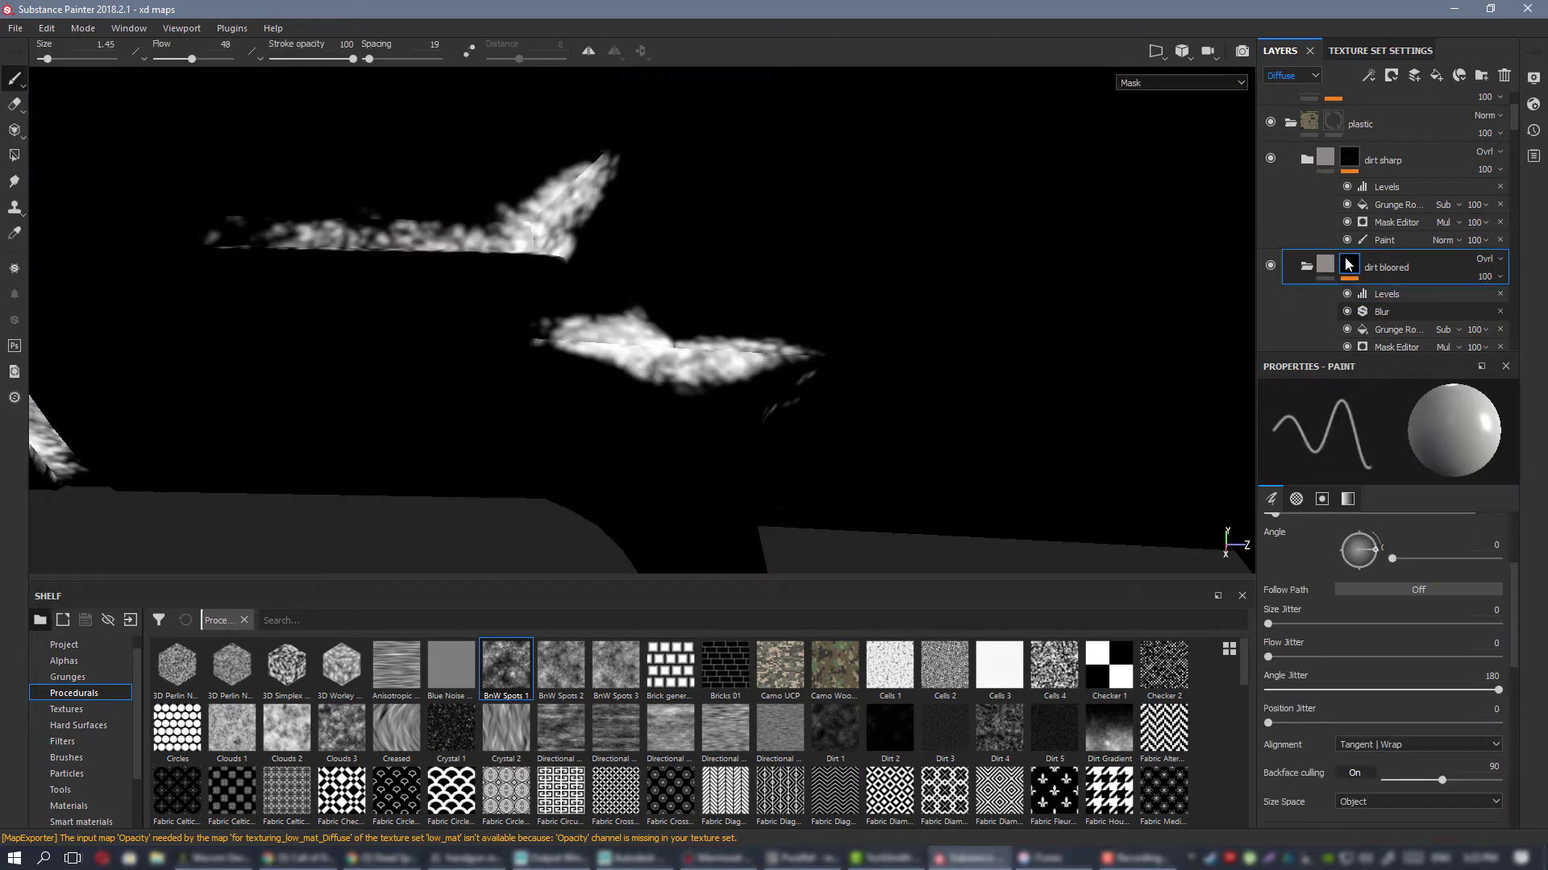
click(1390, 293)
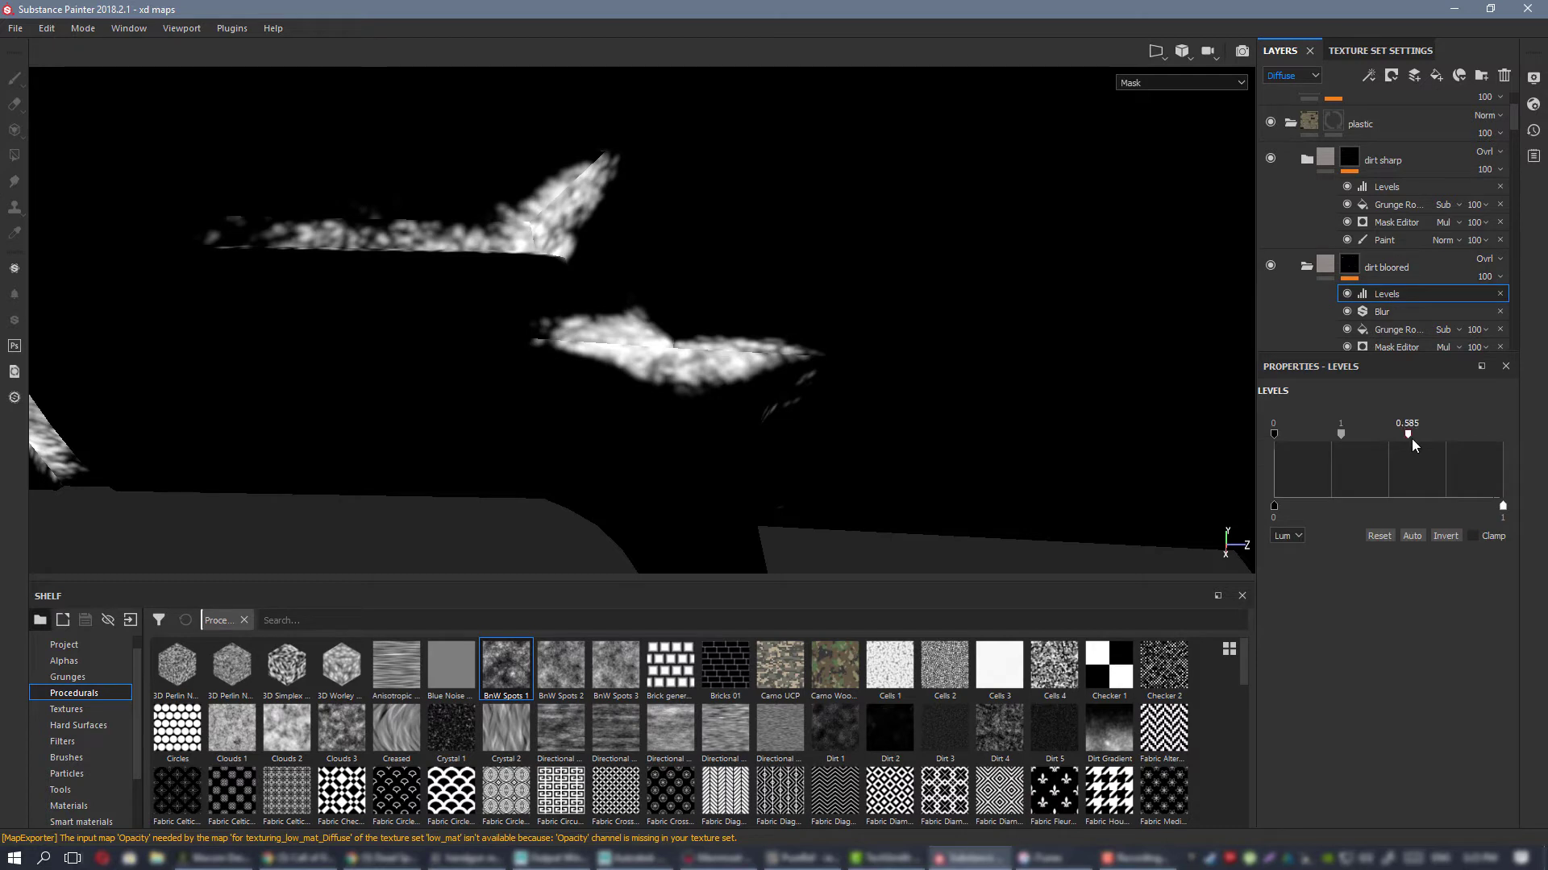
drag(1410, 439, 1511, 439)
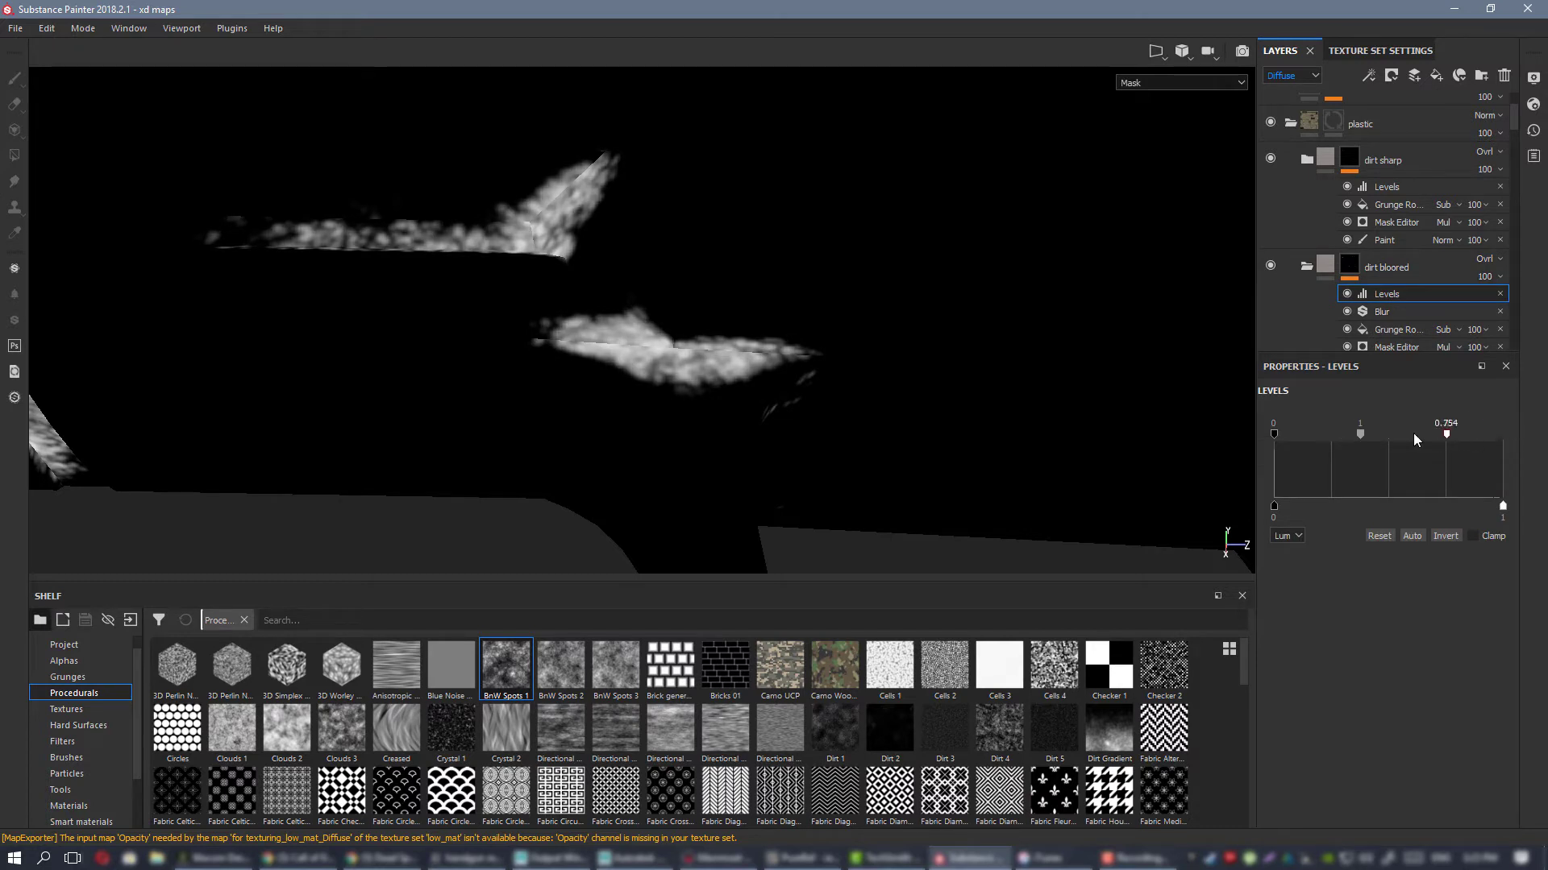
drag(1417, 440, 1390, 438)
Step: Set the Blur filter's intensity to 0.11 and hide the dirt bloored folder in the material view for comparison
click(1381, 312)
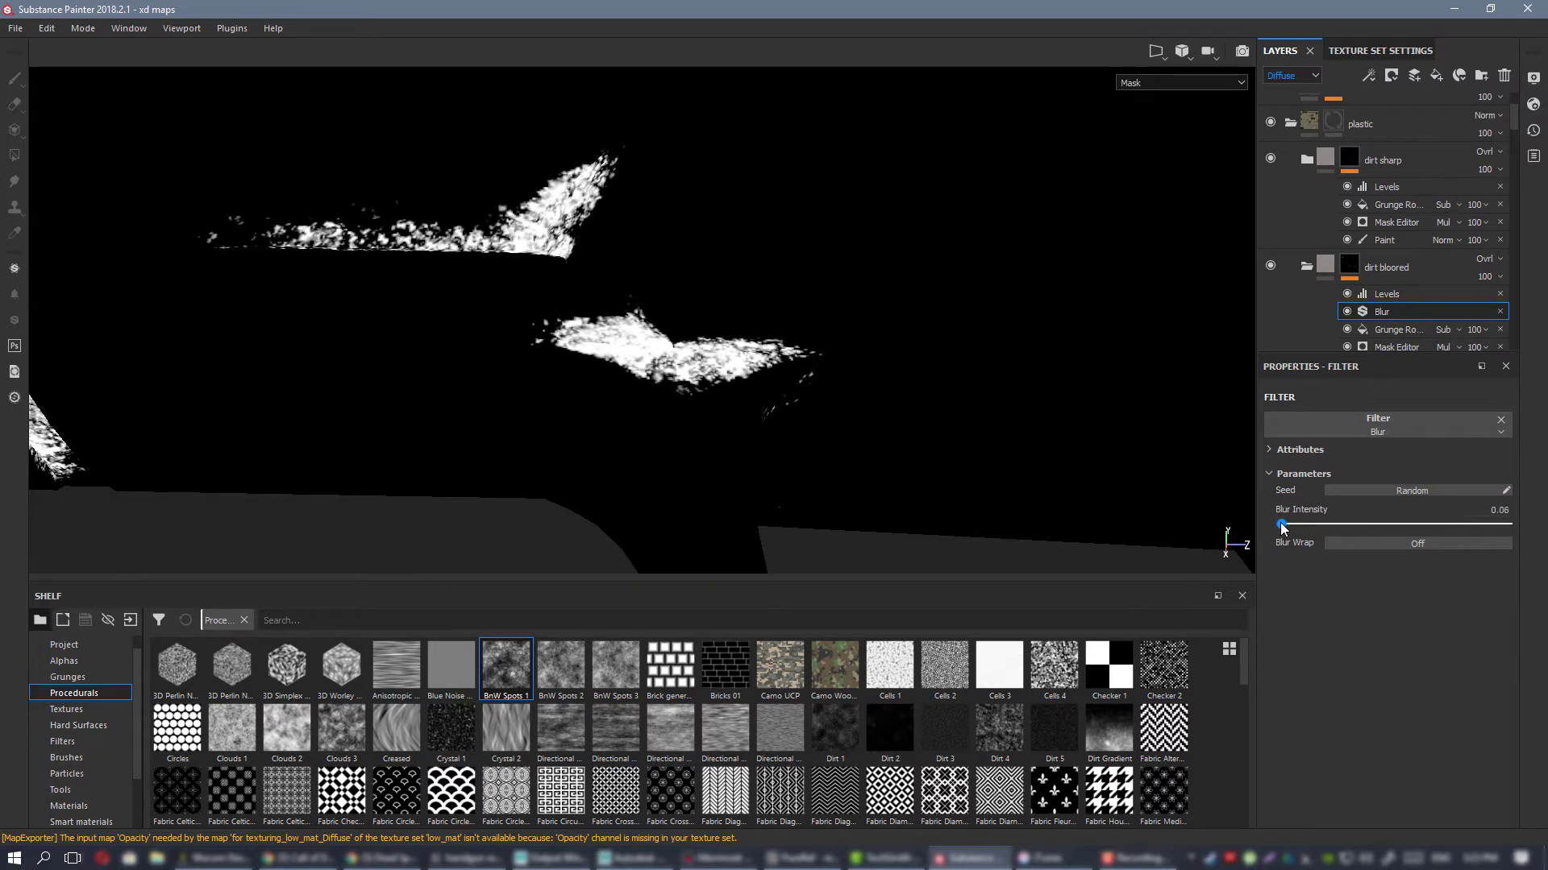
drag(1282, 526, 1280, 522)
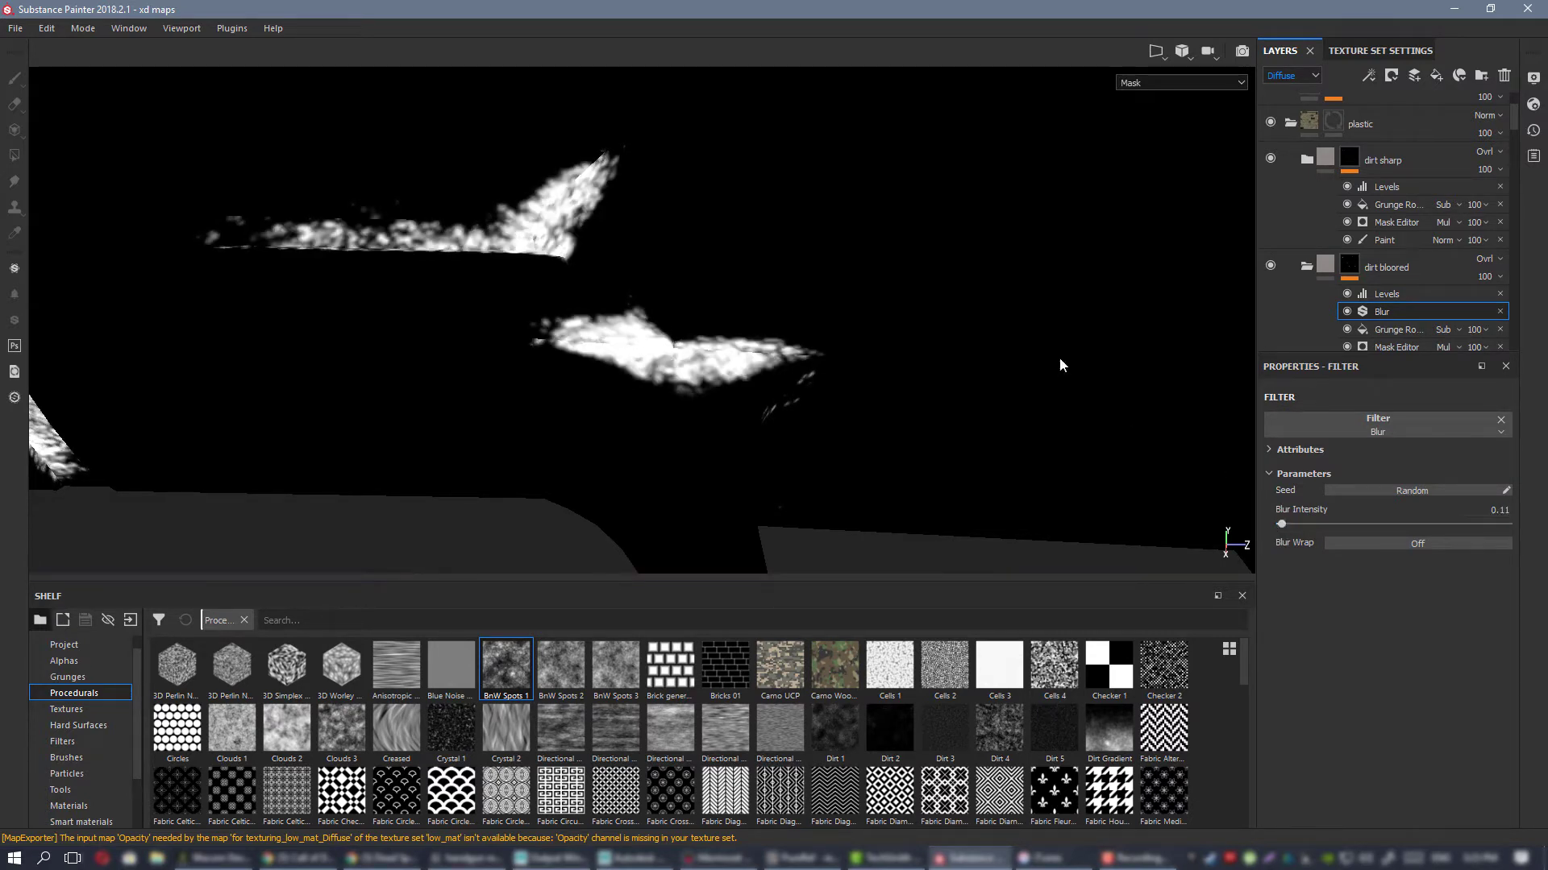
key(m)
shift+right_drag(847, 335, 798, 322)
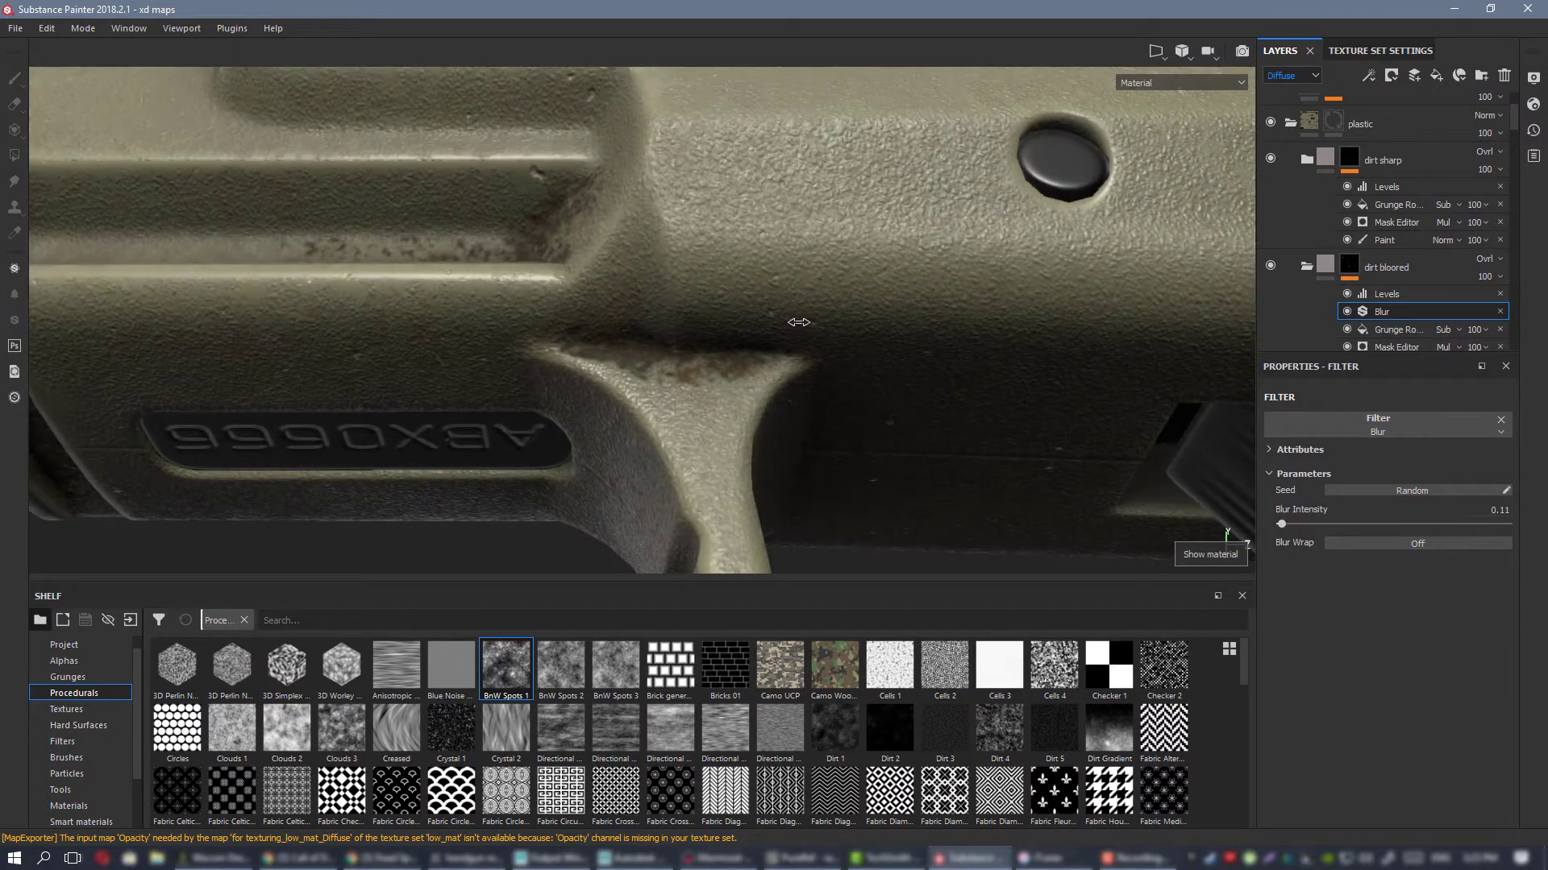
click(1270, 267)
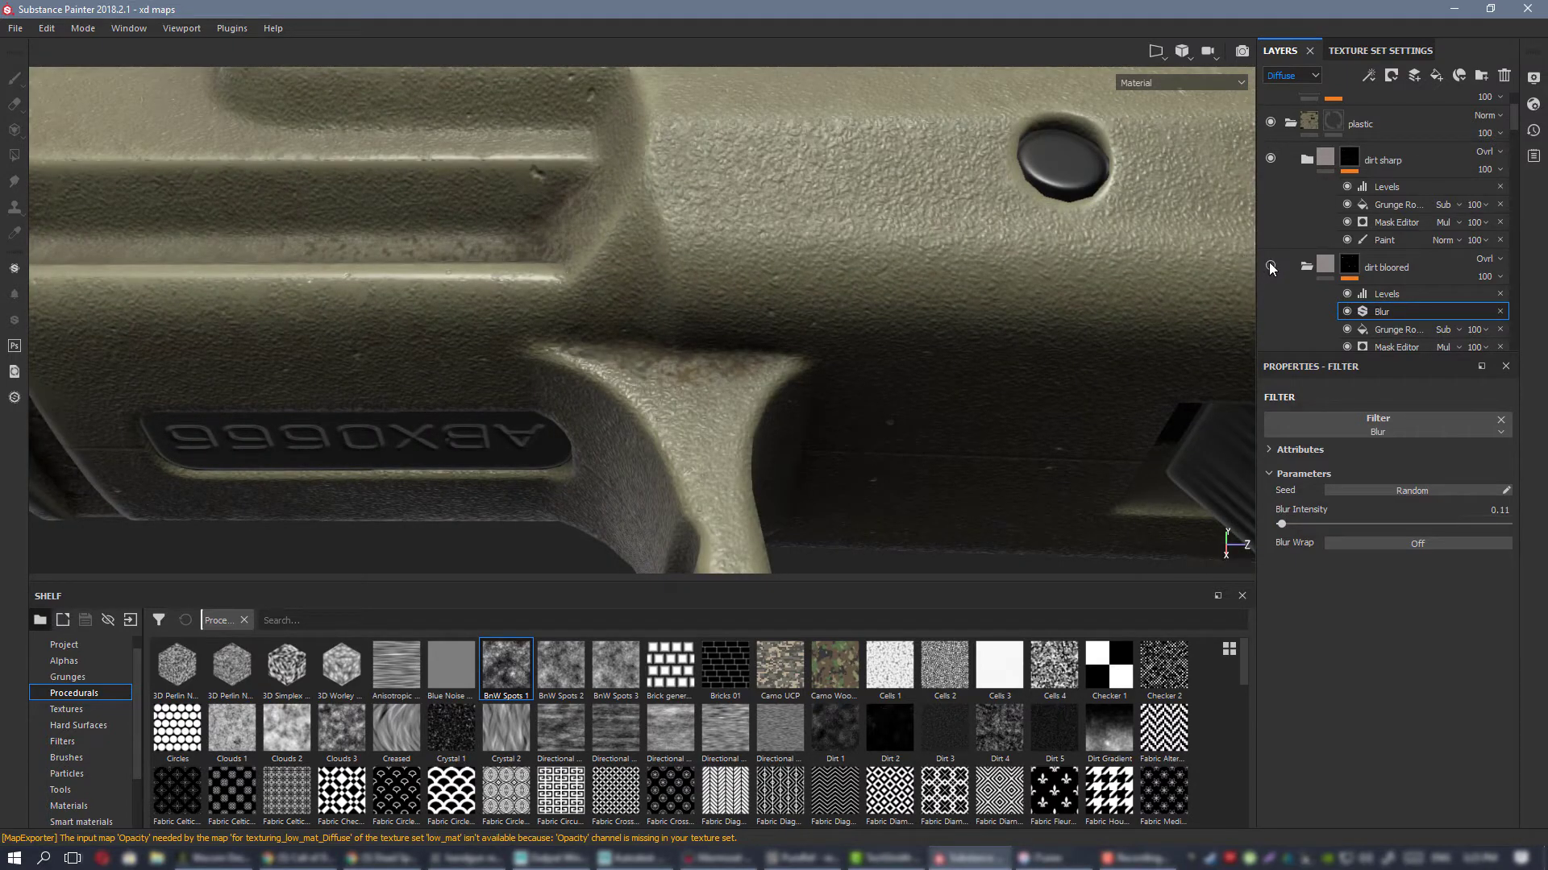
Step: Show the dirt bloored folder again and lower its diffuse opacity to 13
click(1270, 267)
click(1270, 264)
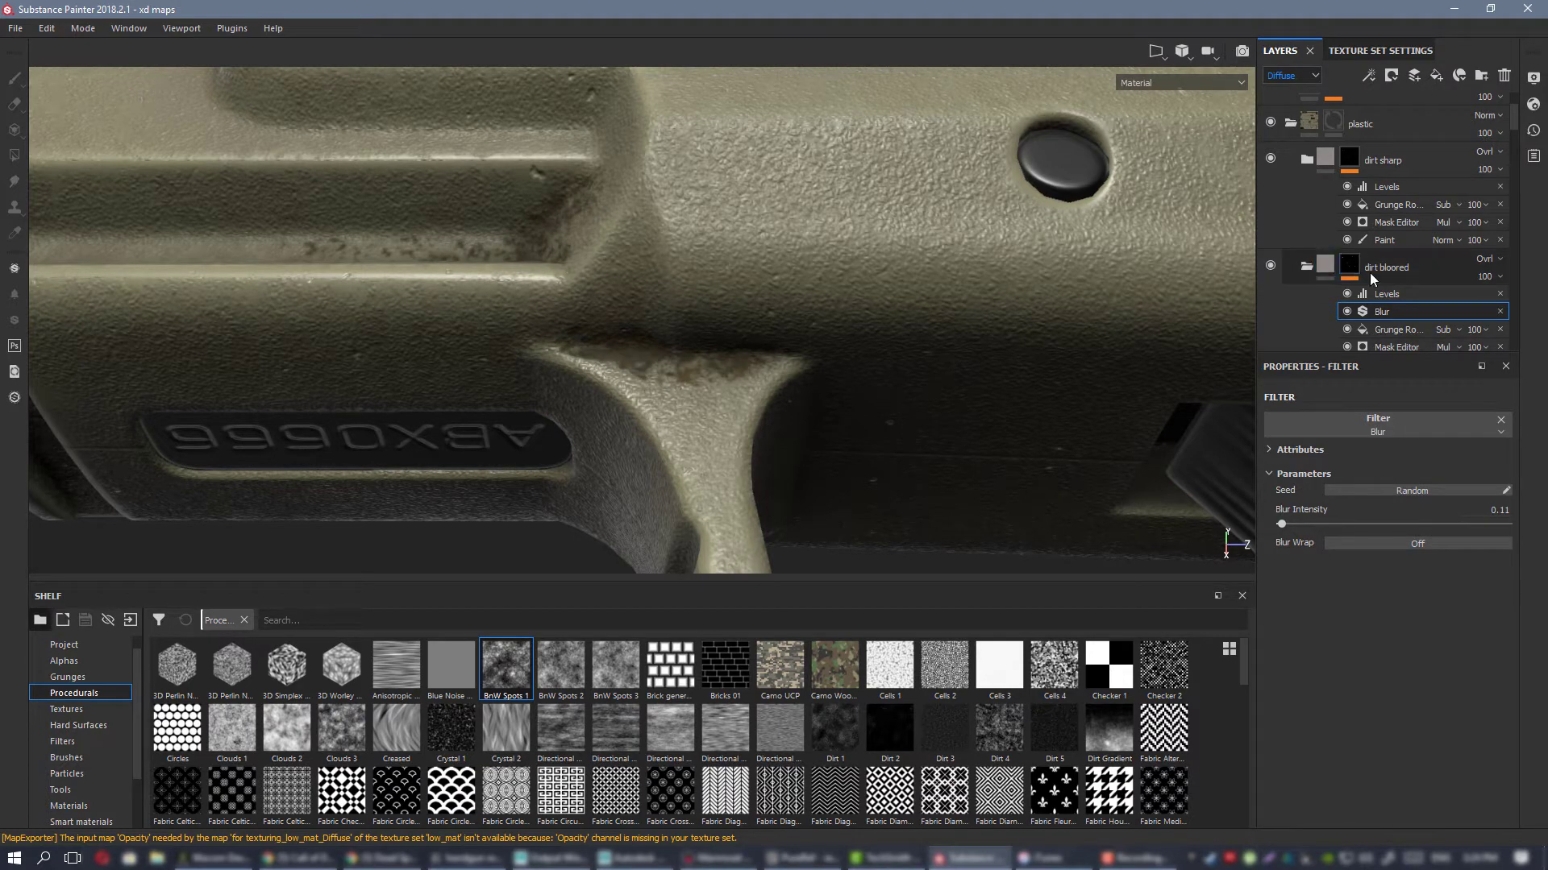
scroll(1332, 266, down, 2)
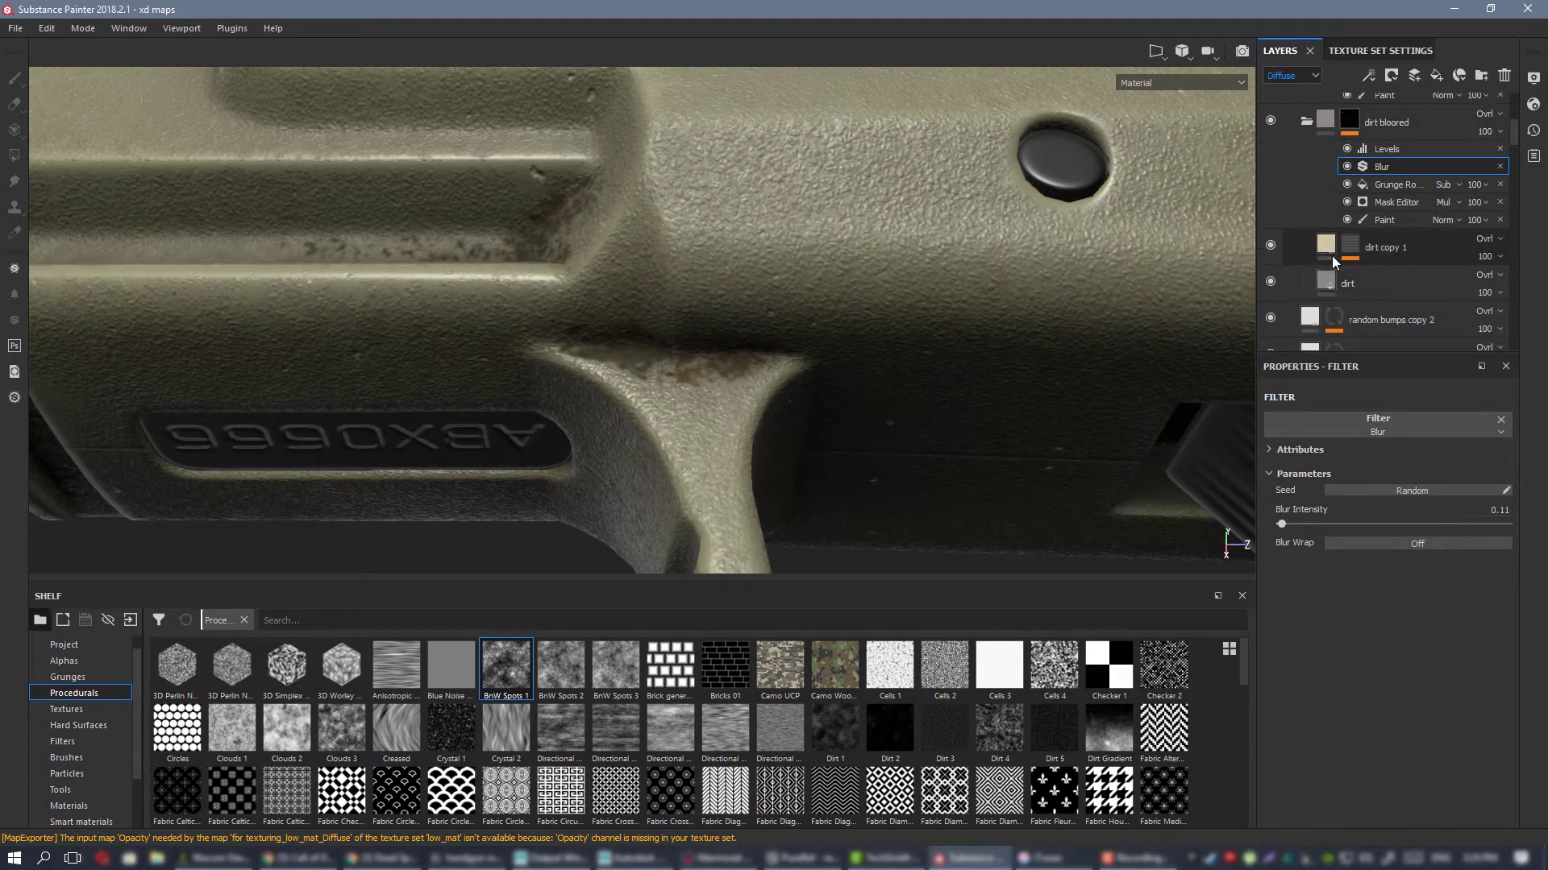
scroll(1349, 285, down, 2)
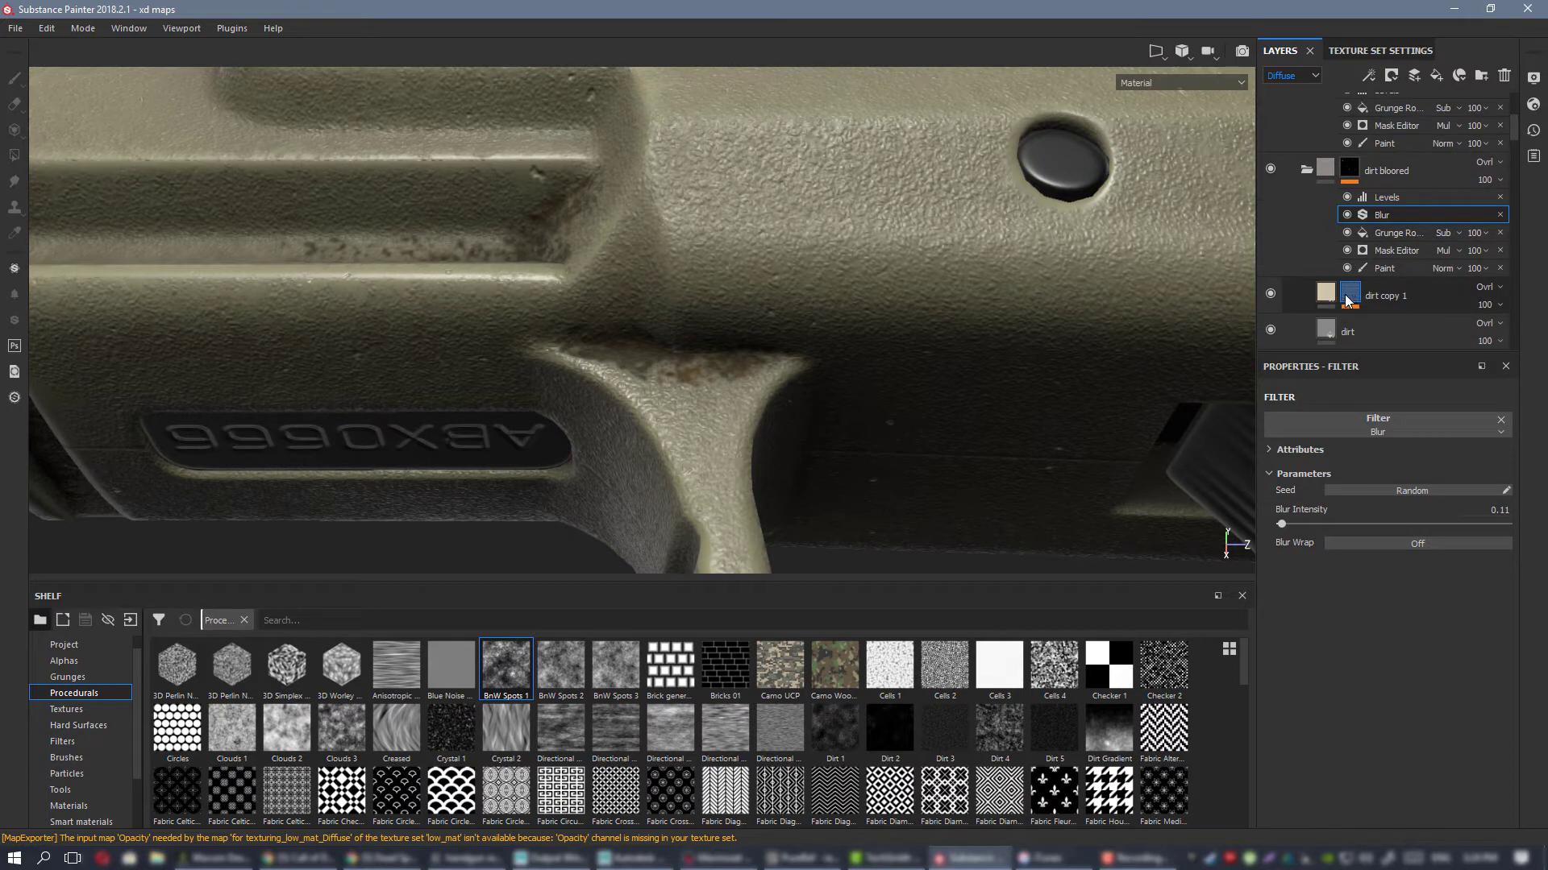
click(1495, 180)
drag(1541, 211, 1514, 212)
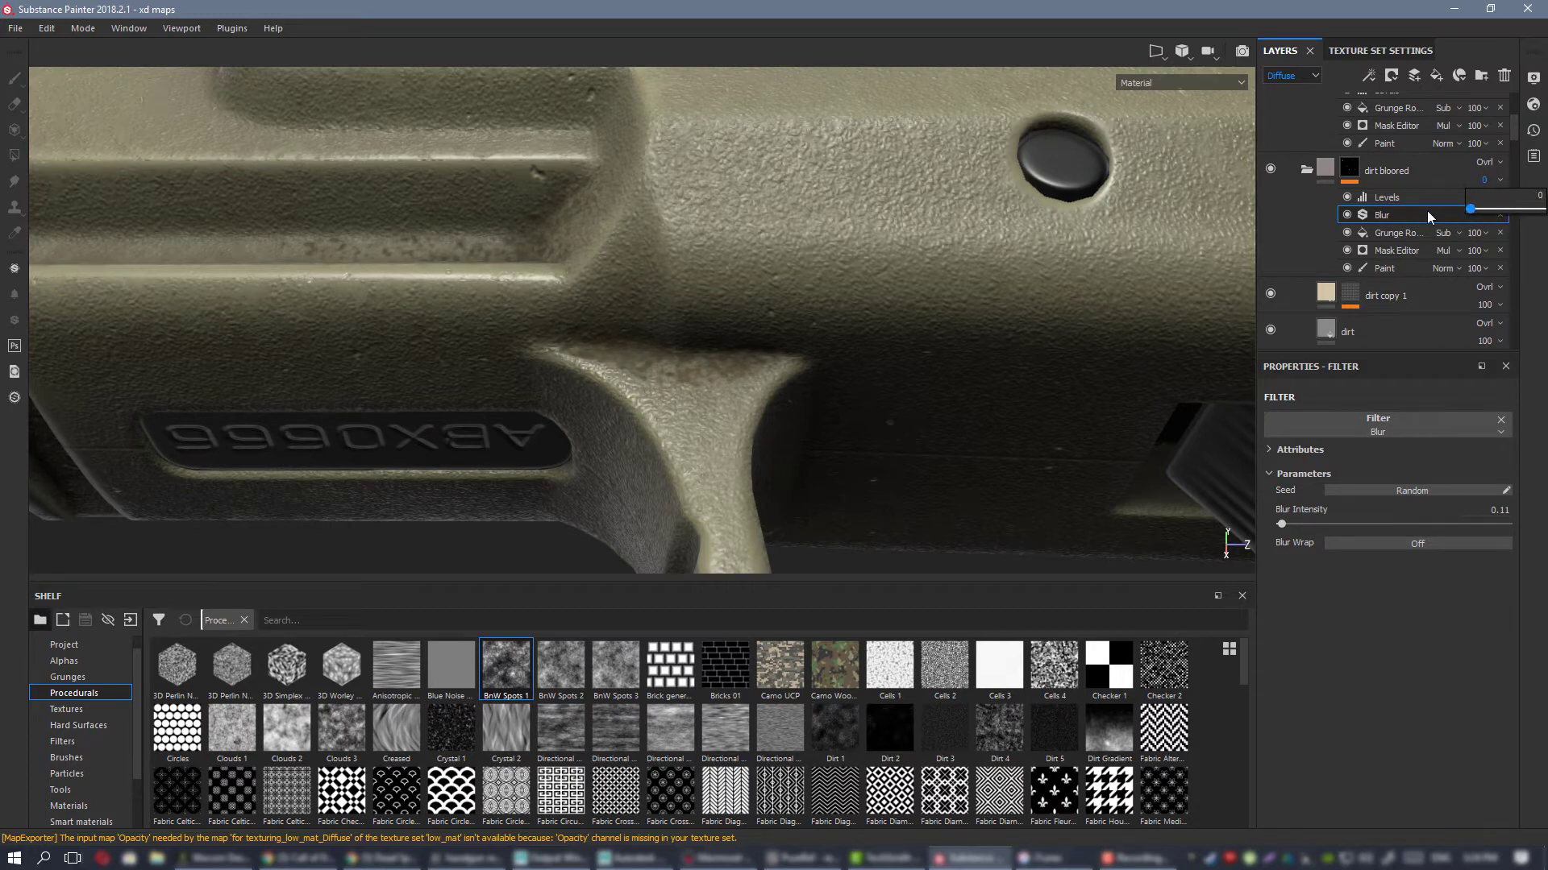
drag(1471, 212, 1481, 212)
Step: Display the diffuse channel and set the dirt bloored folder's opacity to 30
key(c)
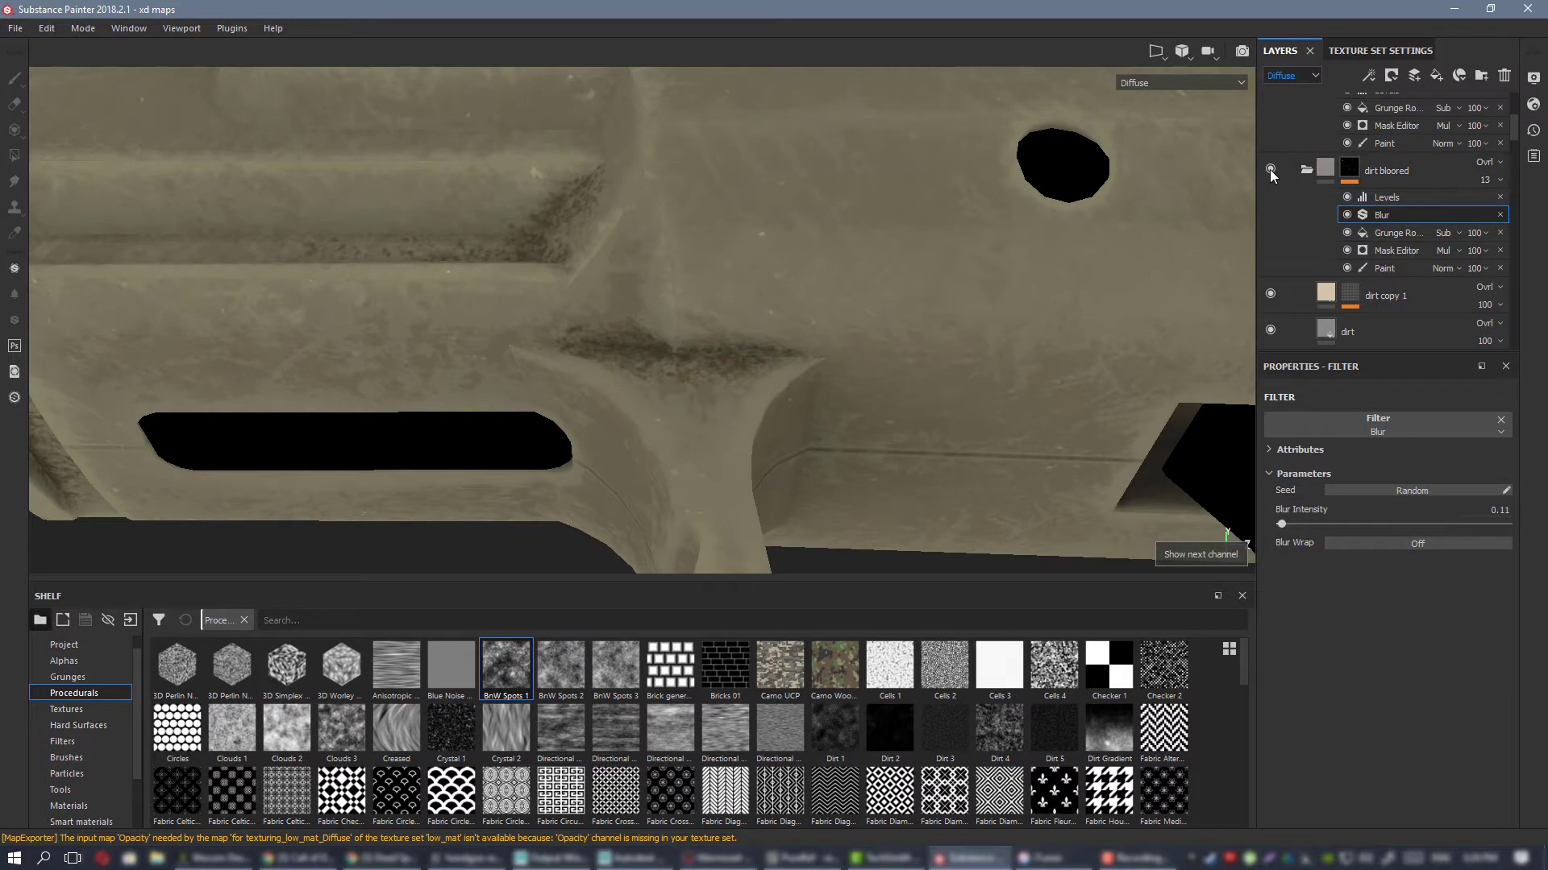
click(1492, 180)
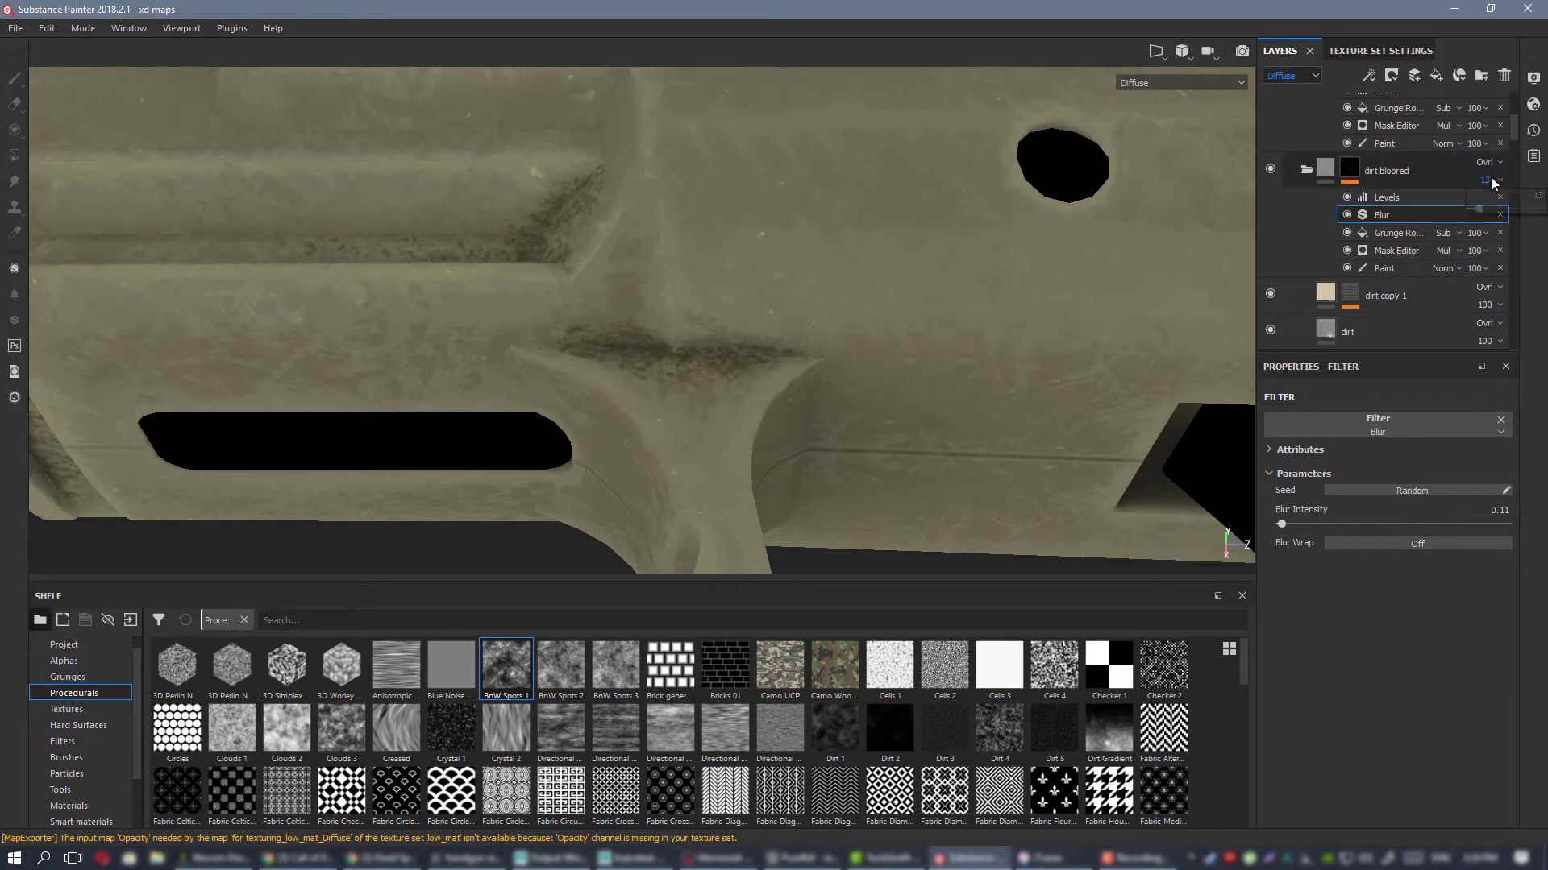
click(1501, 210)
drag(1522, 211, 1504, 216)
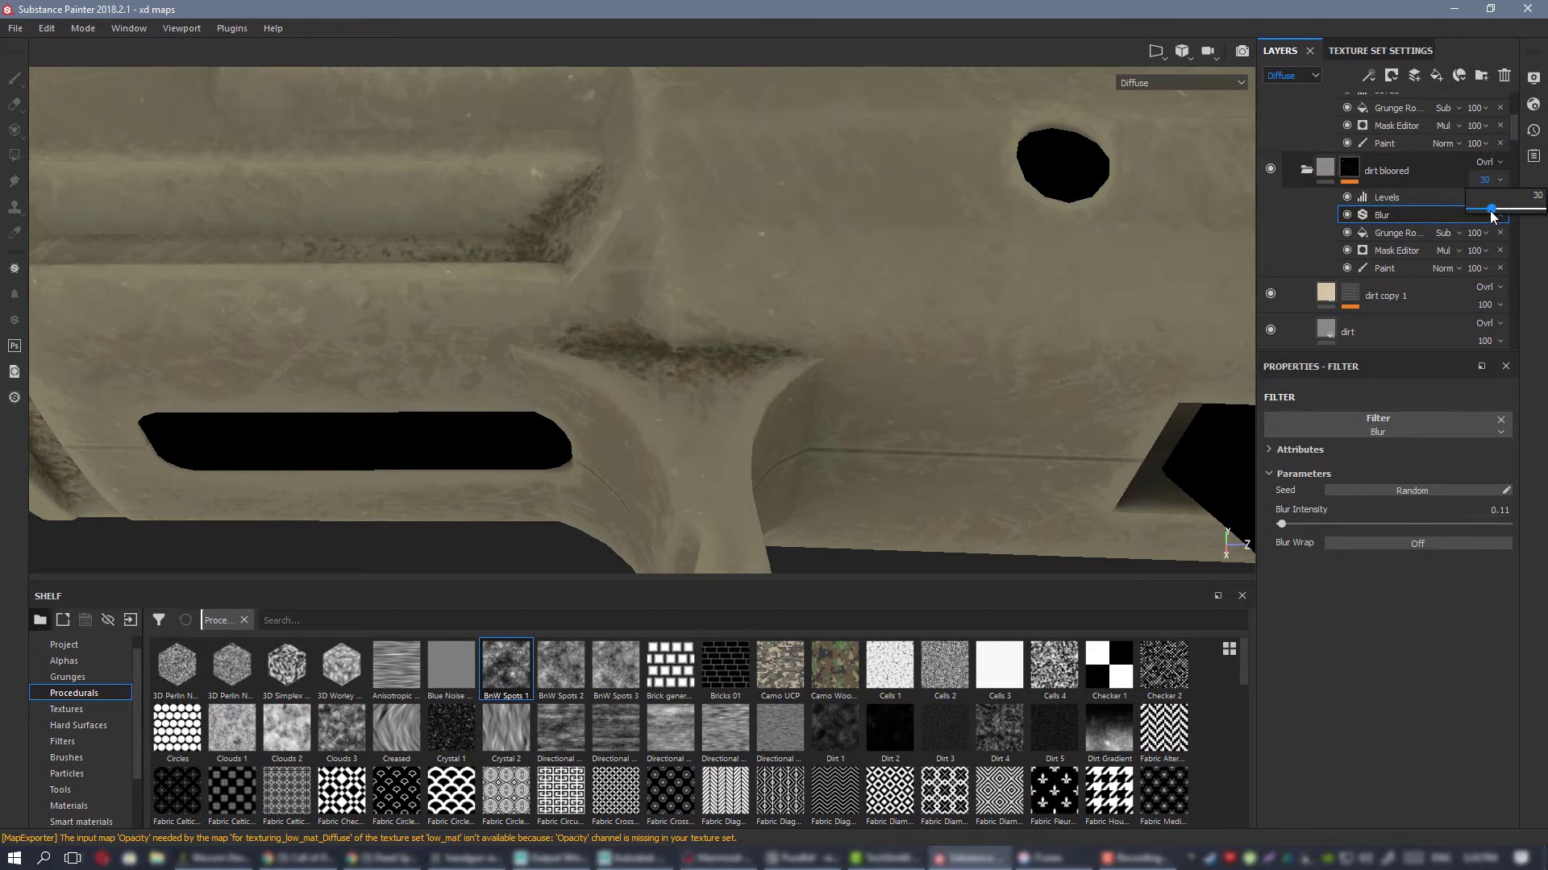
Step: Examine the blended dirt around the trigger guard and magazine release in the diffuse channel and the material view
alt+right_drag(906, 395, 548, 282)
alt+middle_drag(886, 327, 293, 216)
alt+drag(749, 242, 794, 375)
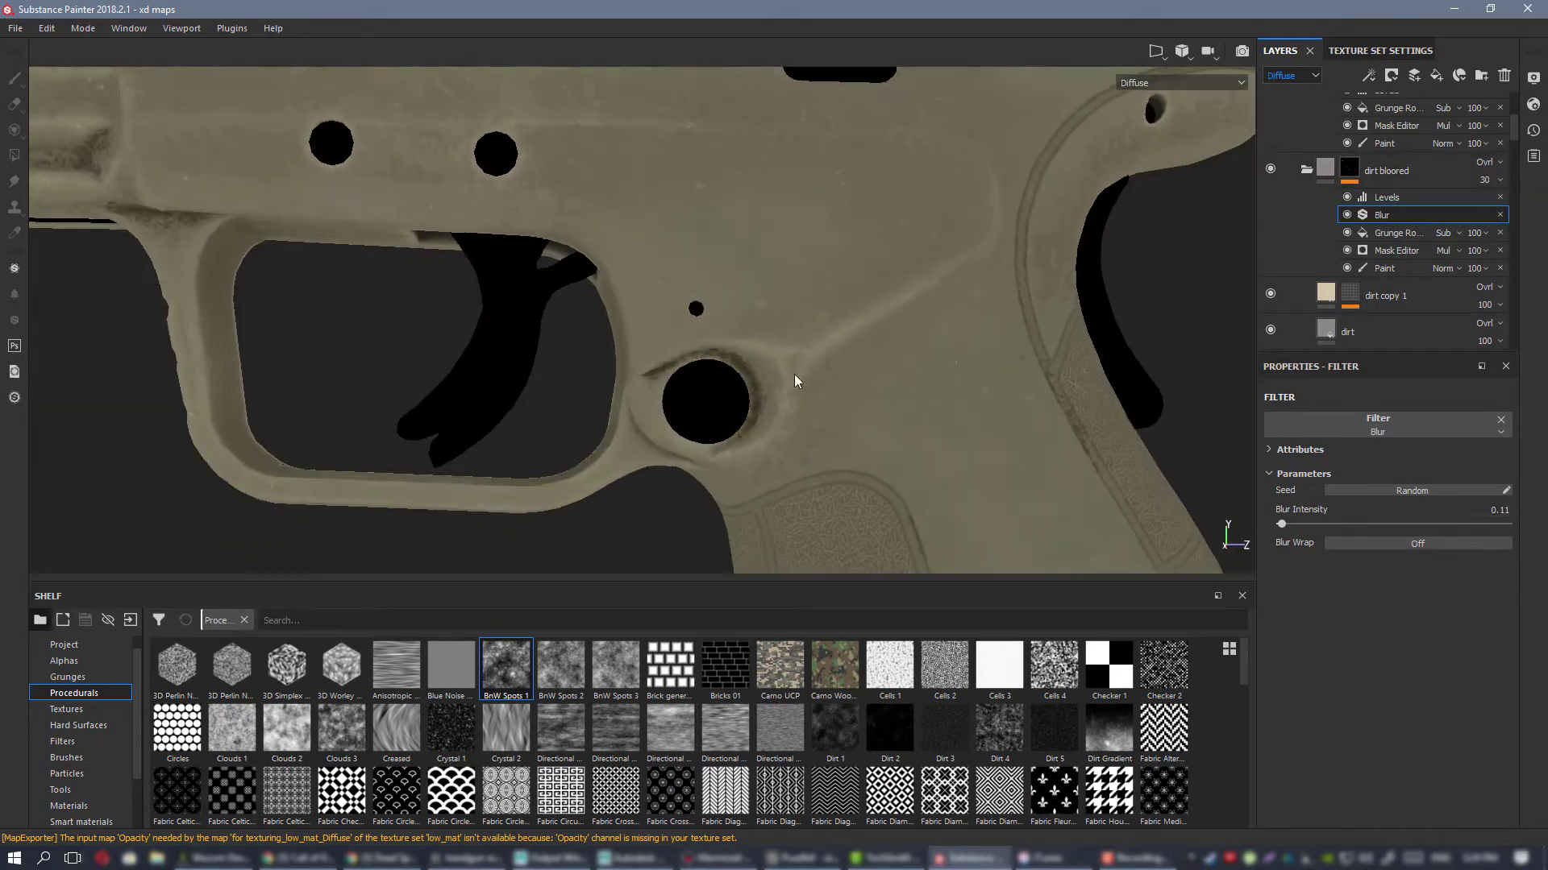
alt+right_drag(794, 375, 522, 299)
alt+middle_drag(347, 198, 777, 266)
scroll(776, 263, up, 3)
alt+drag(774, 295, 919, 338)
key(m)
alt+right_drag(918, 338, 887, 379)
alt+middle_drag(887, 379, 700, 303)
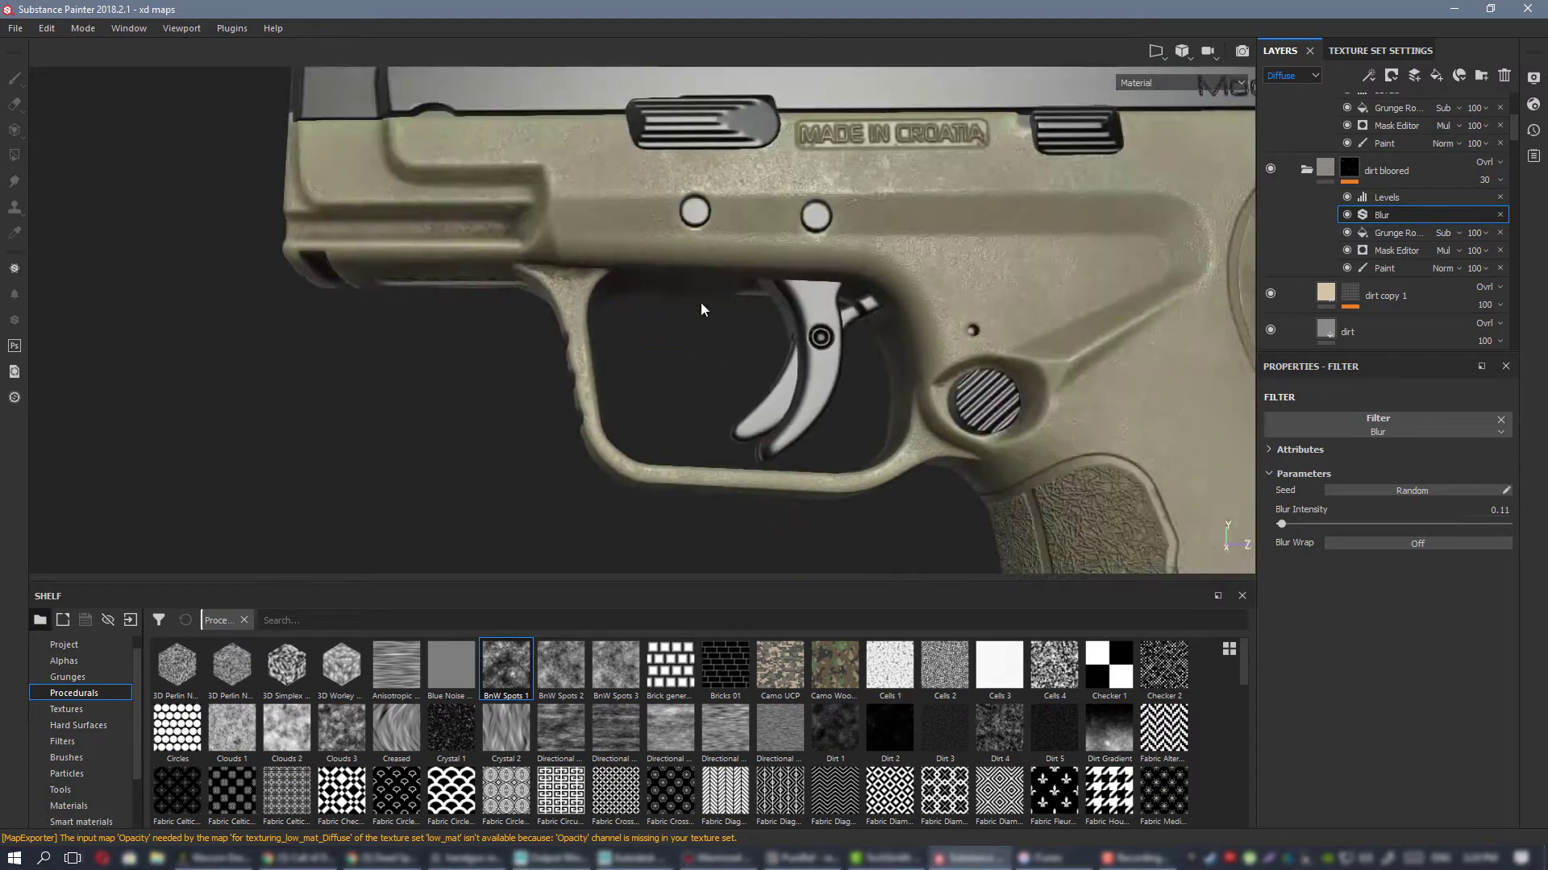
mouse_move(701, 309)
alt+mouse_down()
mouse_move(728, 263)
mouse_move(709, 309)
alt+mouse_up()
alt+right_drag(709, 310, 926, 453)
alt+middle_drag(925, 453, 742, 321)
alt+drag(914, 395, 830, 399)
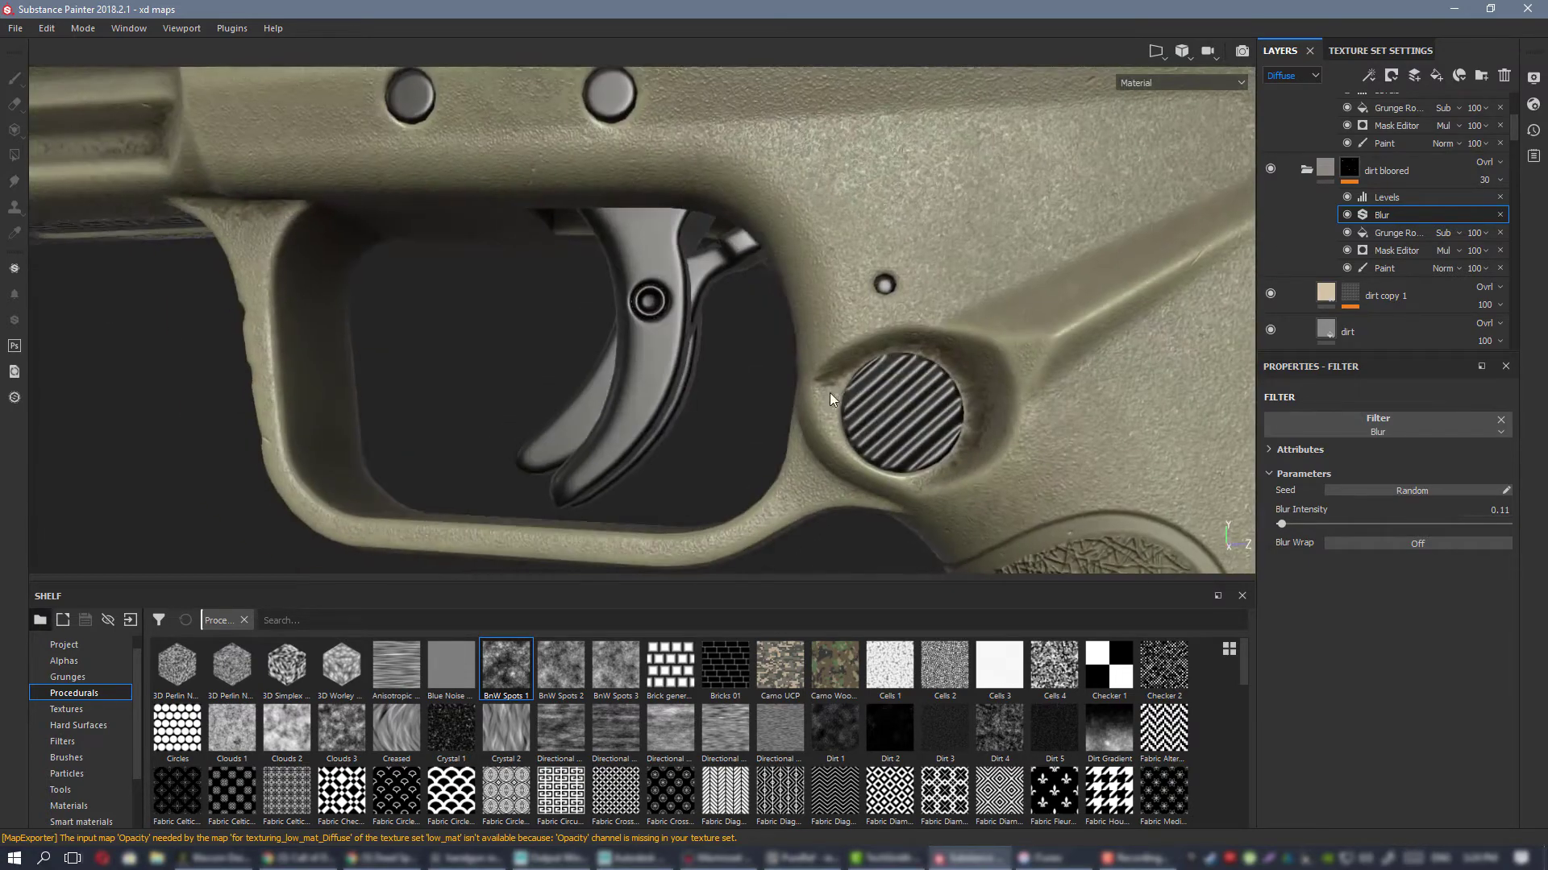
Step: Examine the dirt on the grip, magazine and frame in the material view under different lighting angles
alt+right_drag(875, 390, 577, 276)
alt+middle_drag(1160, 556, 741, 355)
alt+right_drag(742, 354, 728, 311)
alt+middle_drag(728, 311, 594, 131)
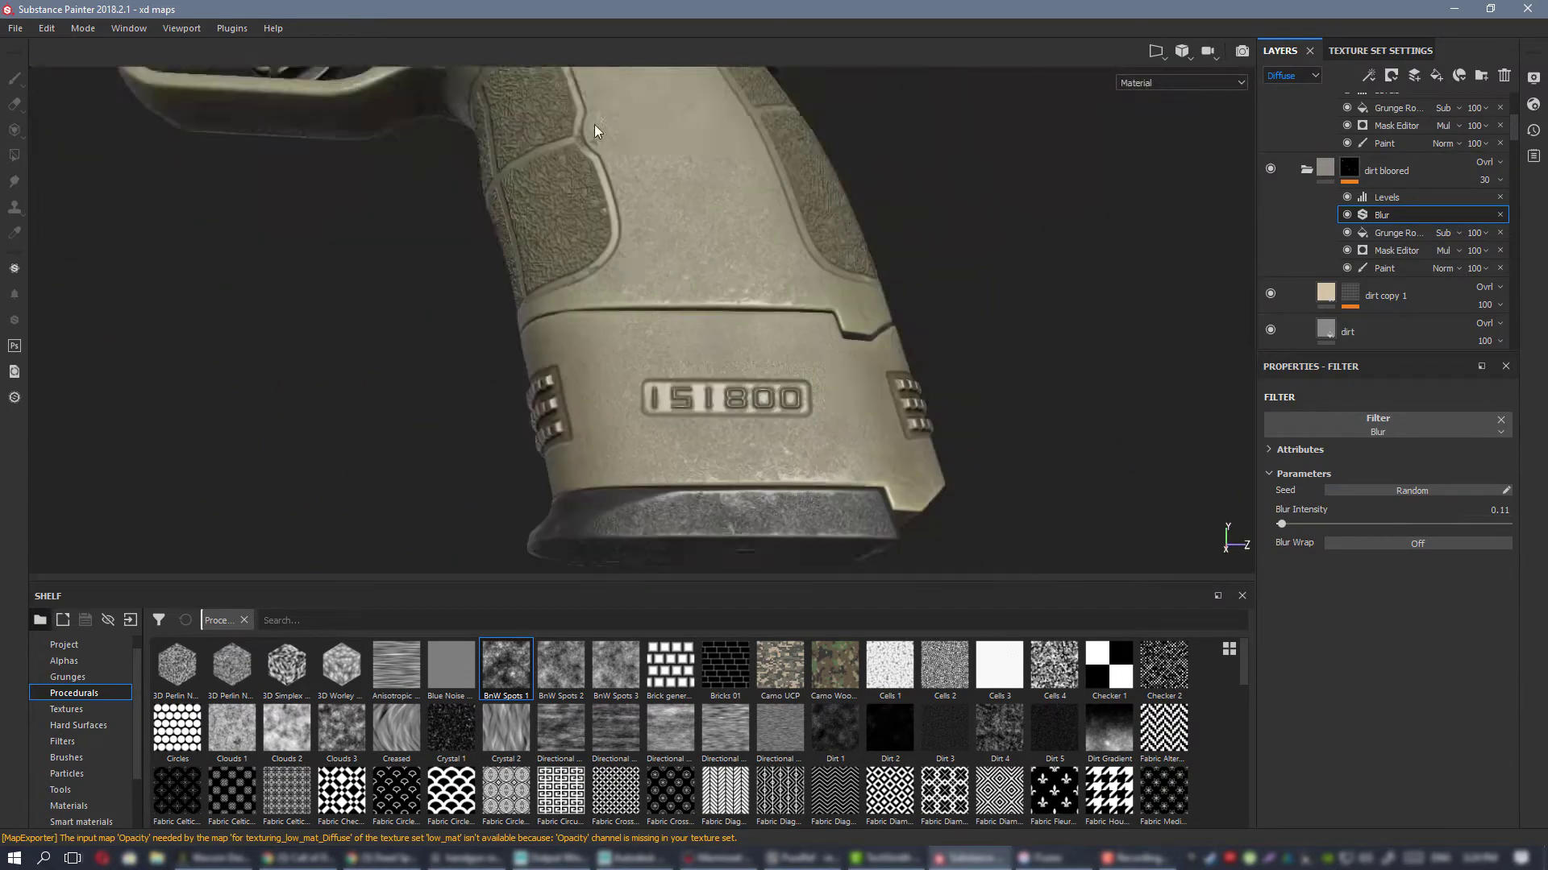
alt+drag(594, 132, 824, 250)
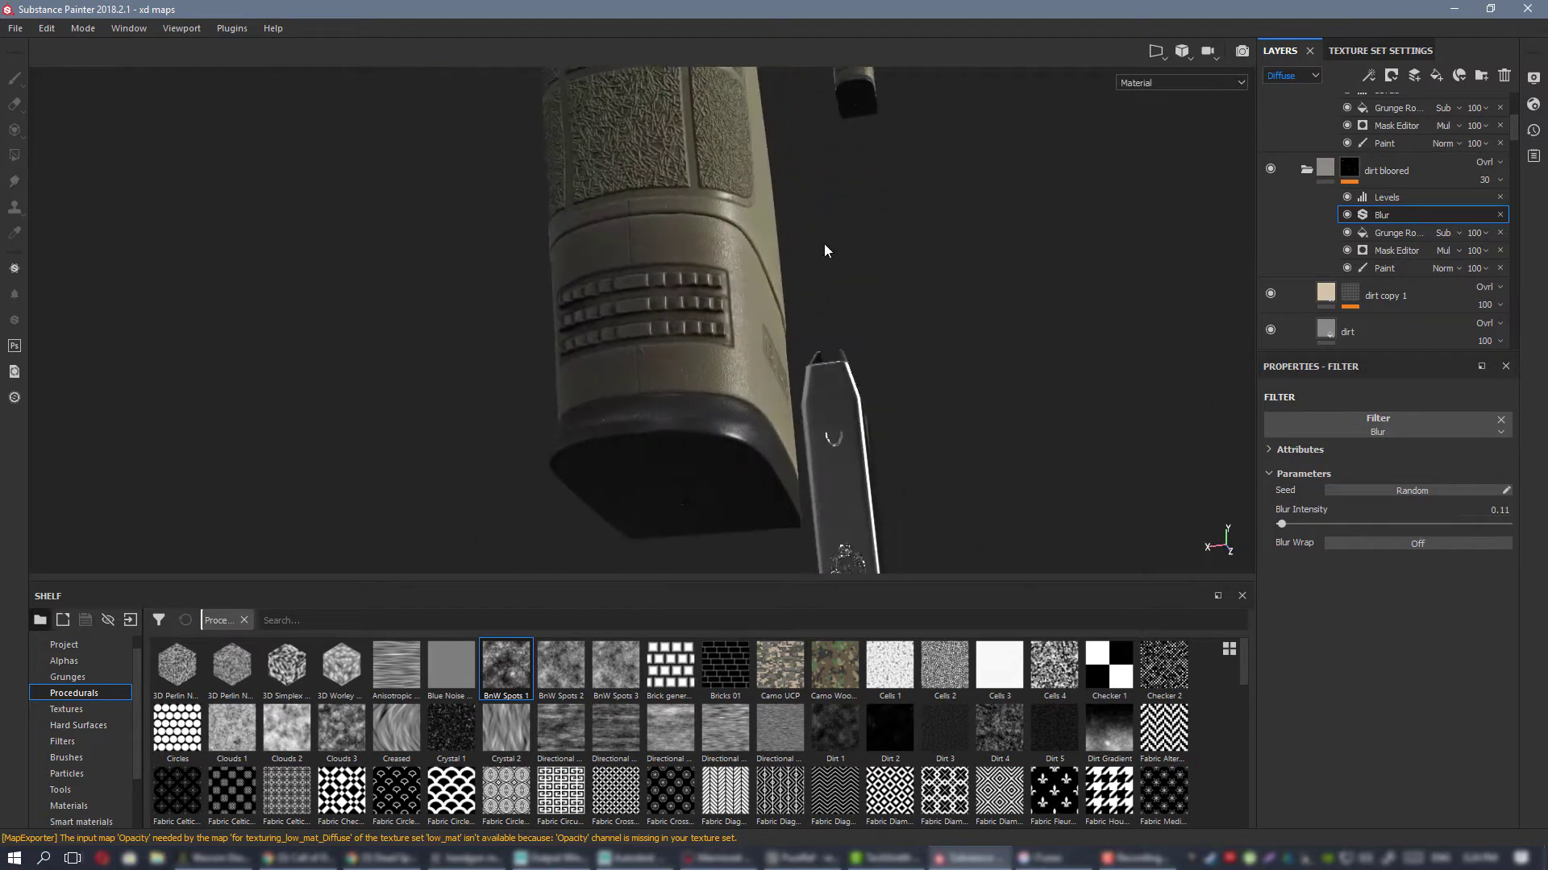
shift+right_drag(825, 251, 894, 282)
alt+drag(895, 282, 754, 302)
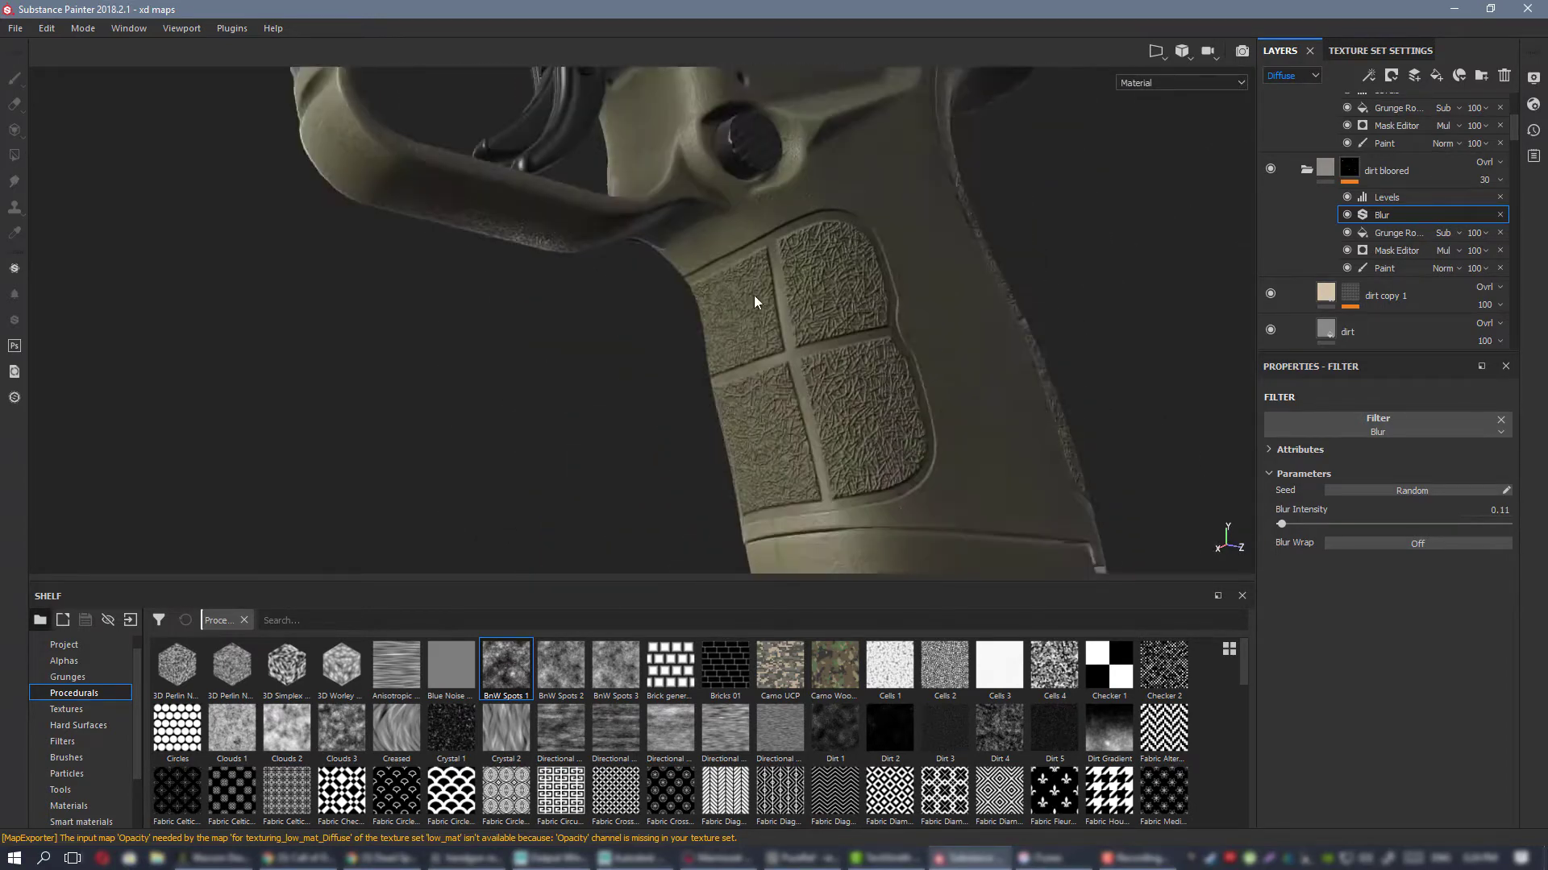
alt+middle_drag(755, 302, 738, 528)
alt+right_drag(737, 528, 808, 277)
alt+drag(758, 274, 685, 283)
alt+right_drag(684, 283, 846, 359)
alt+drag(847, 360, 786, 367)
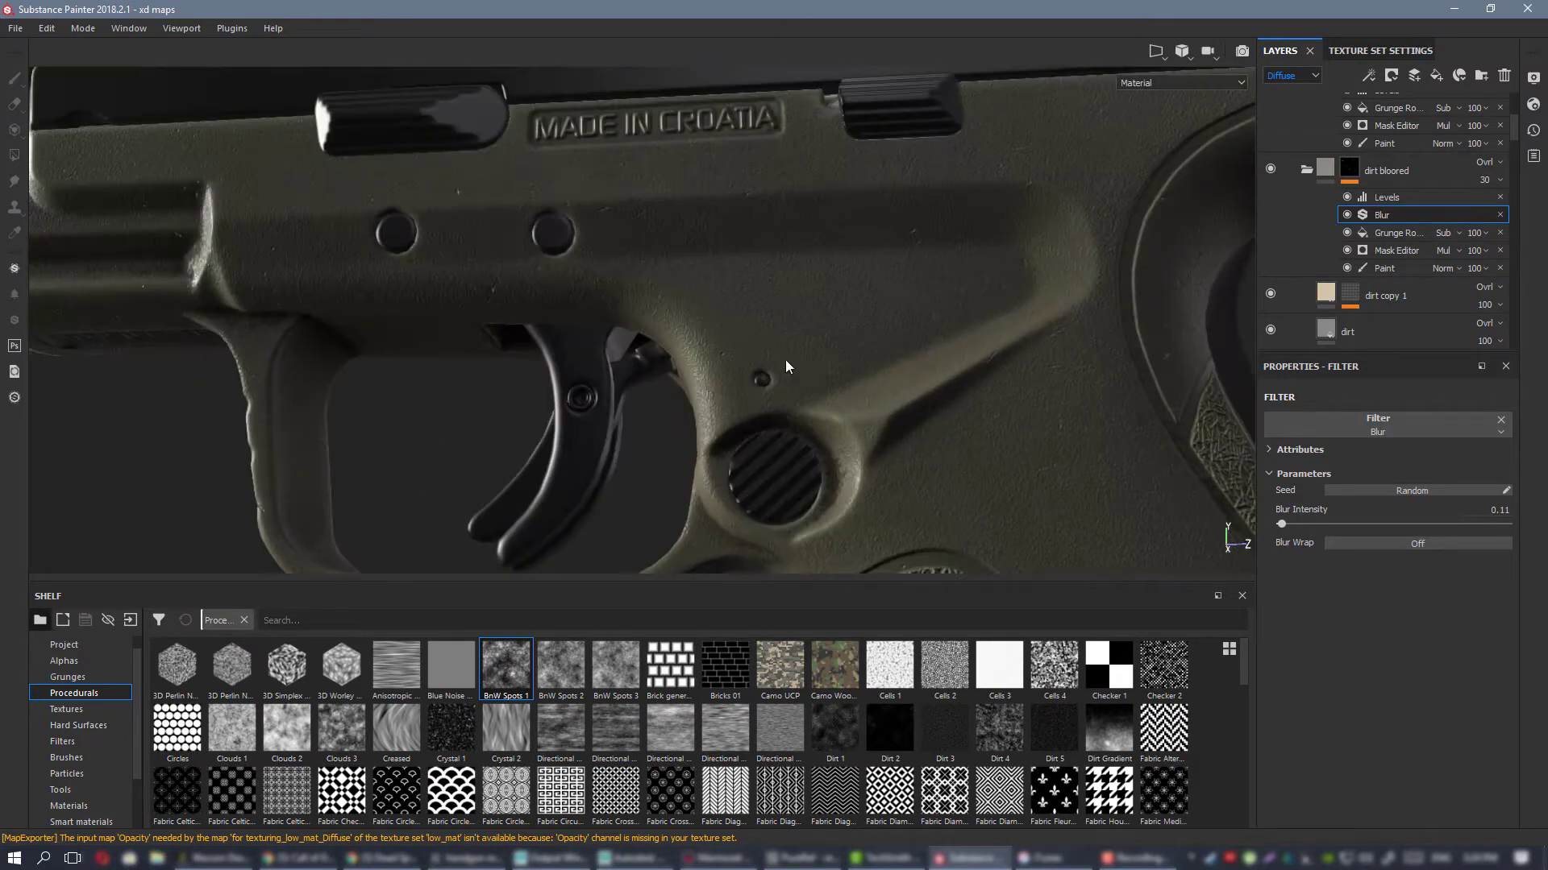
alt+middle_drag(786, 367, 701, 279)
shift+right_drag(702, 280, 857, 318)
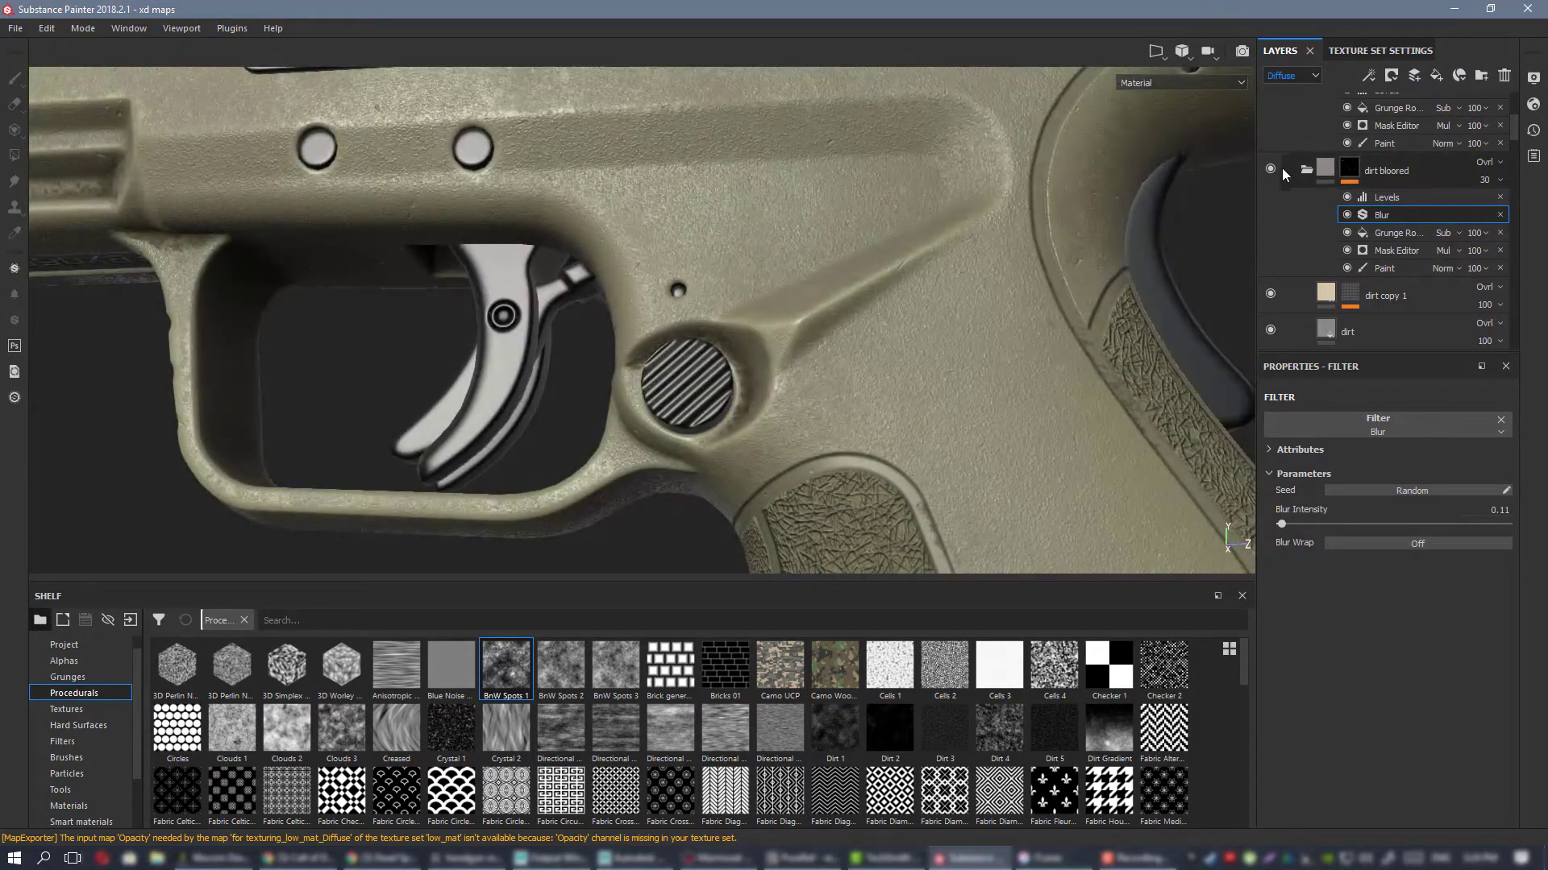
Step: Hide the dirt bloored folder for comparison and delete it from the plastic folder
click(1270, 168)
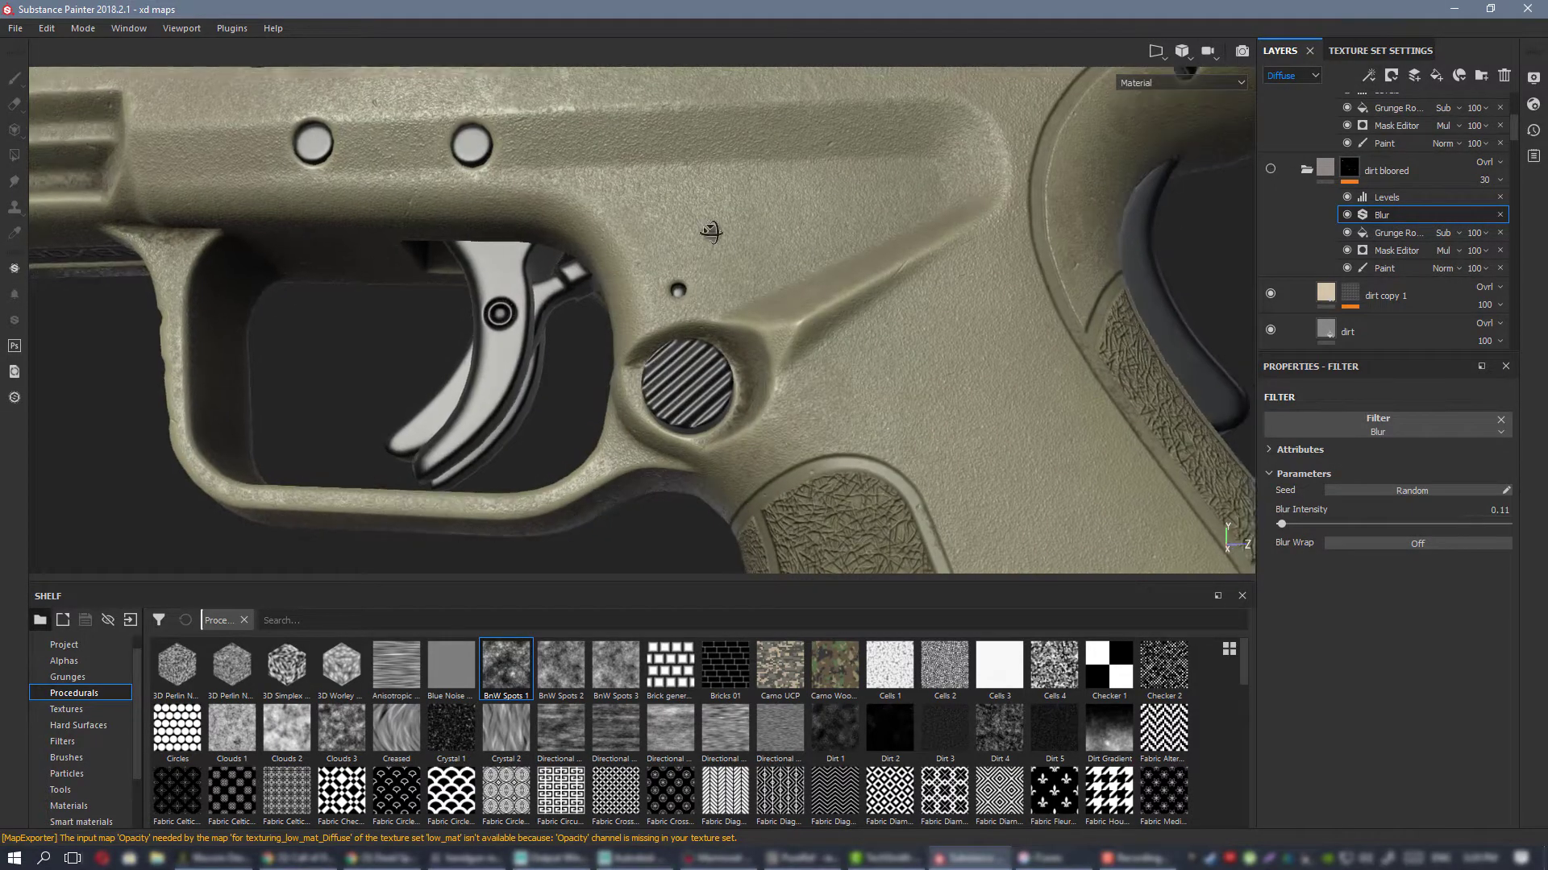
click(1428, 171)
key(Delete)
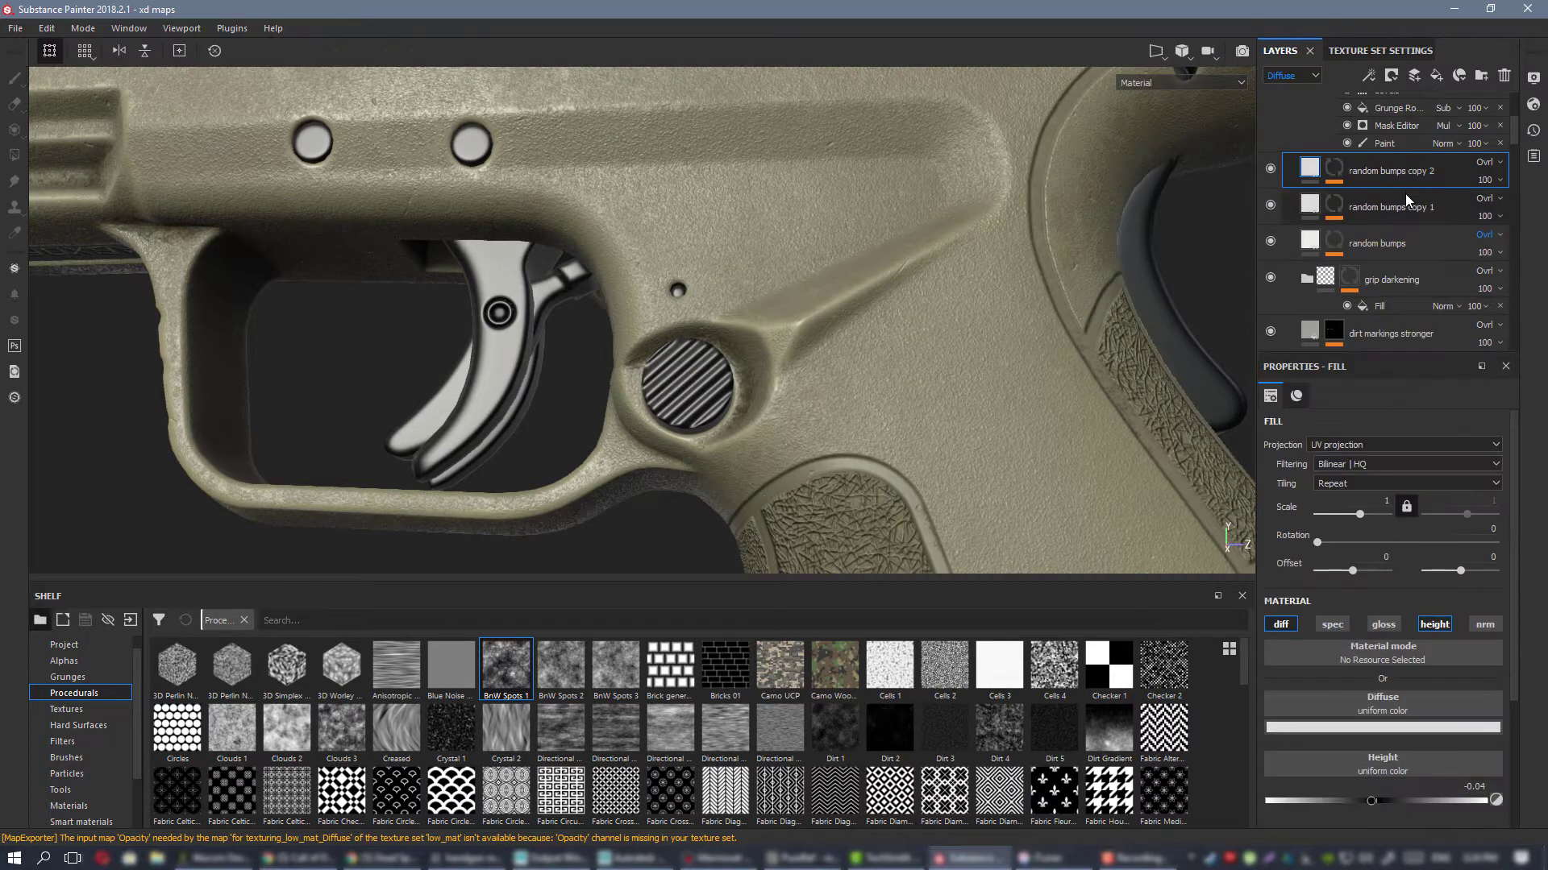
Step: Add a Paint effect on top of the dirt sharp folder's mask stack
scroll(1410, 197, up, 3)
alt+middle_drag(448, 272, 1028, 272)
alt+drag(1027, 272, 636, 159)
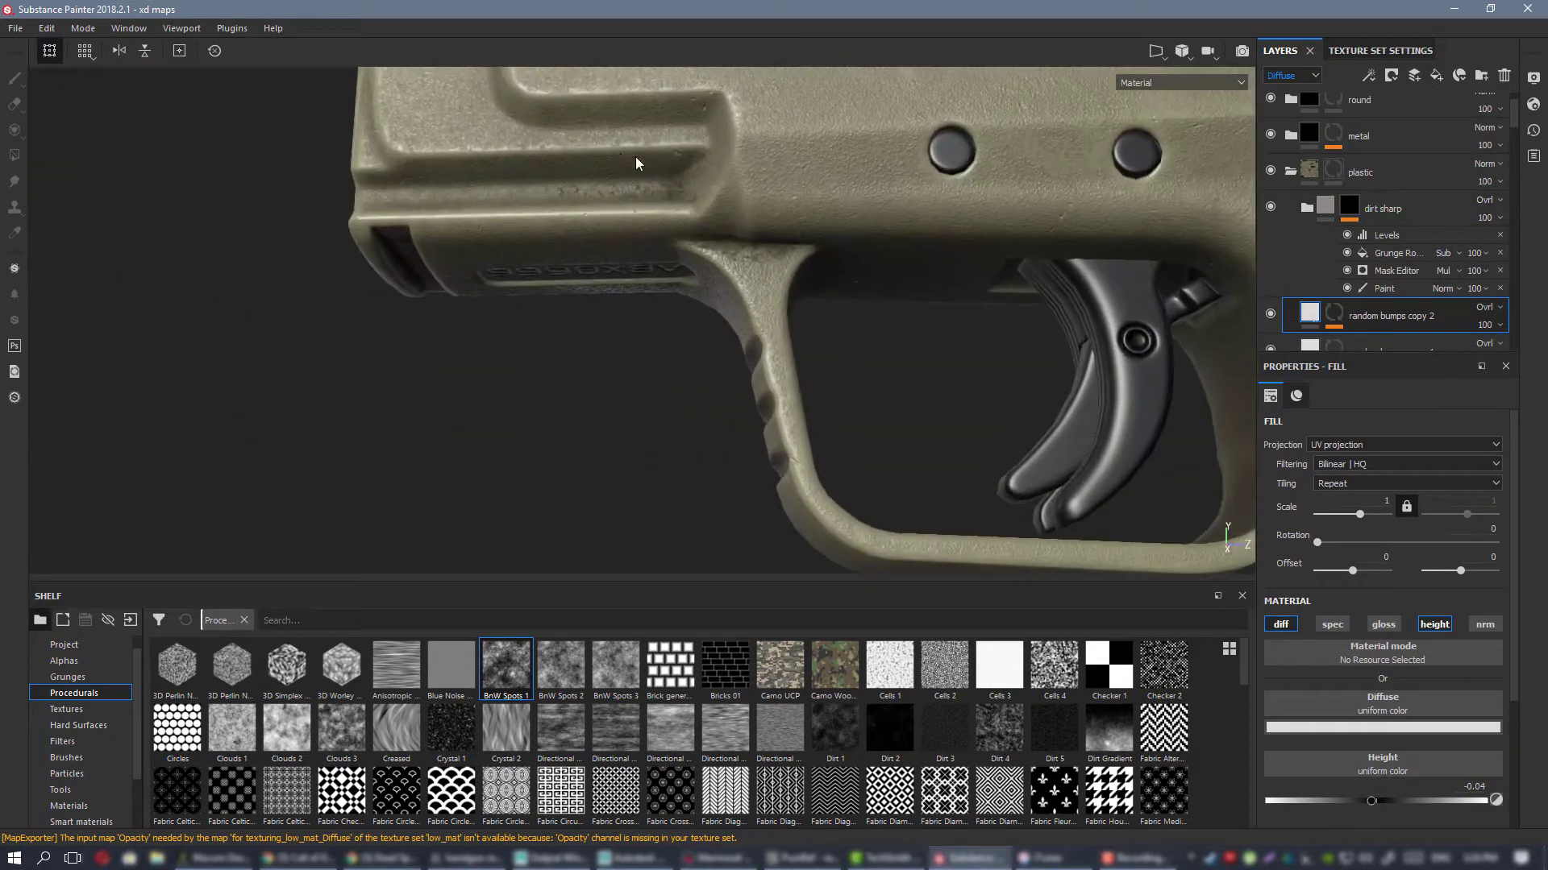
alt+middle_drag(715, 188, 695, 297)
alt+right_drag(694, 297, 726, 202)
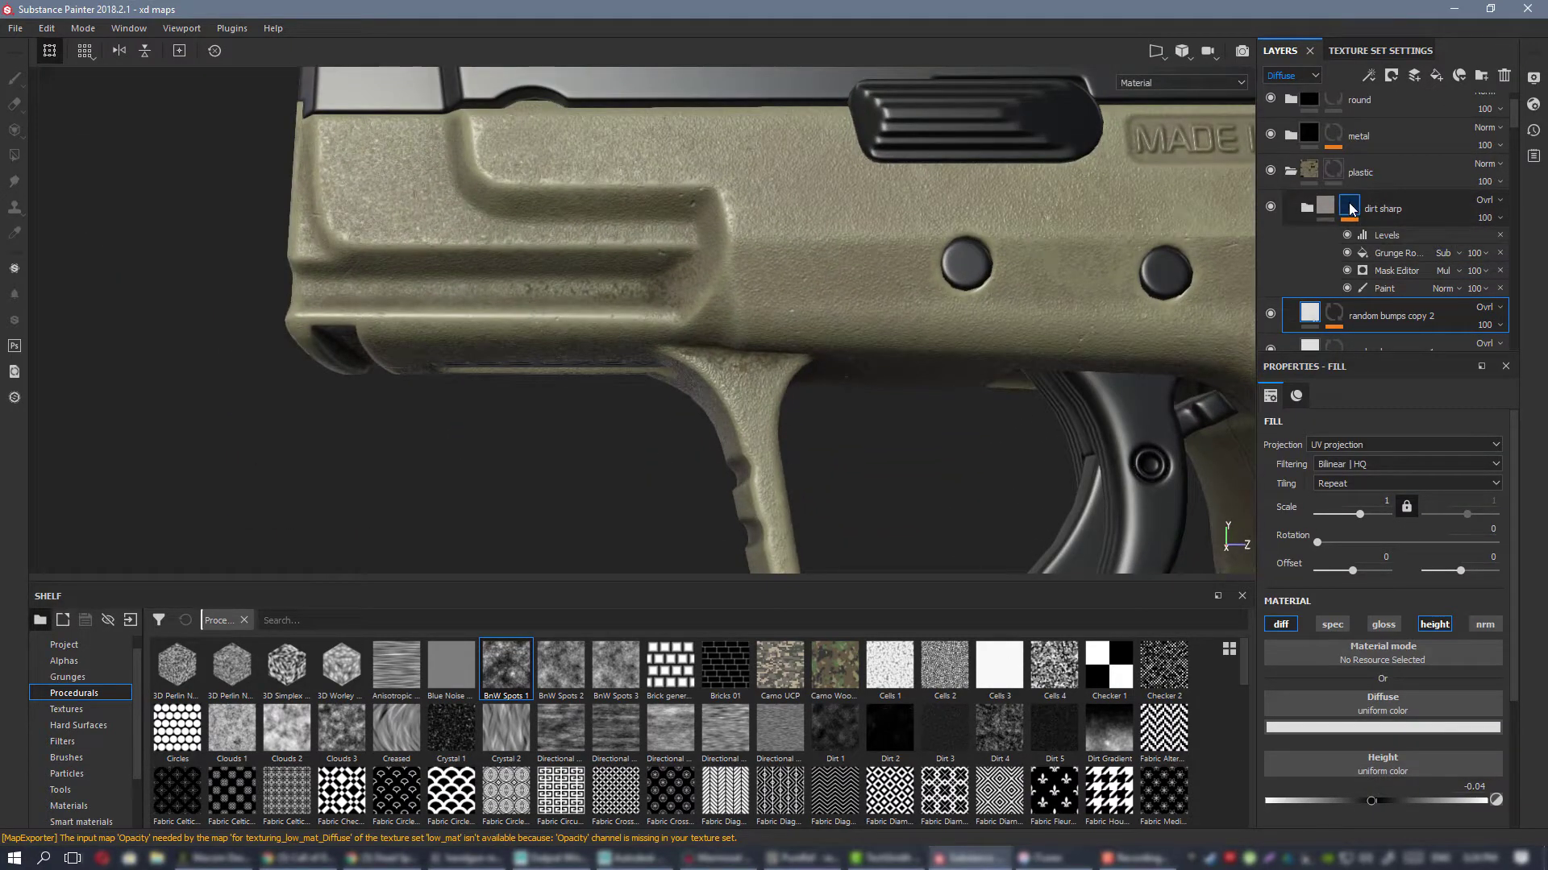
right_click(1351, 209)
click(1435, 501)
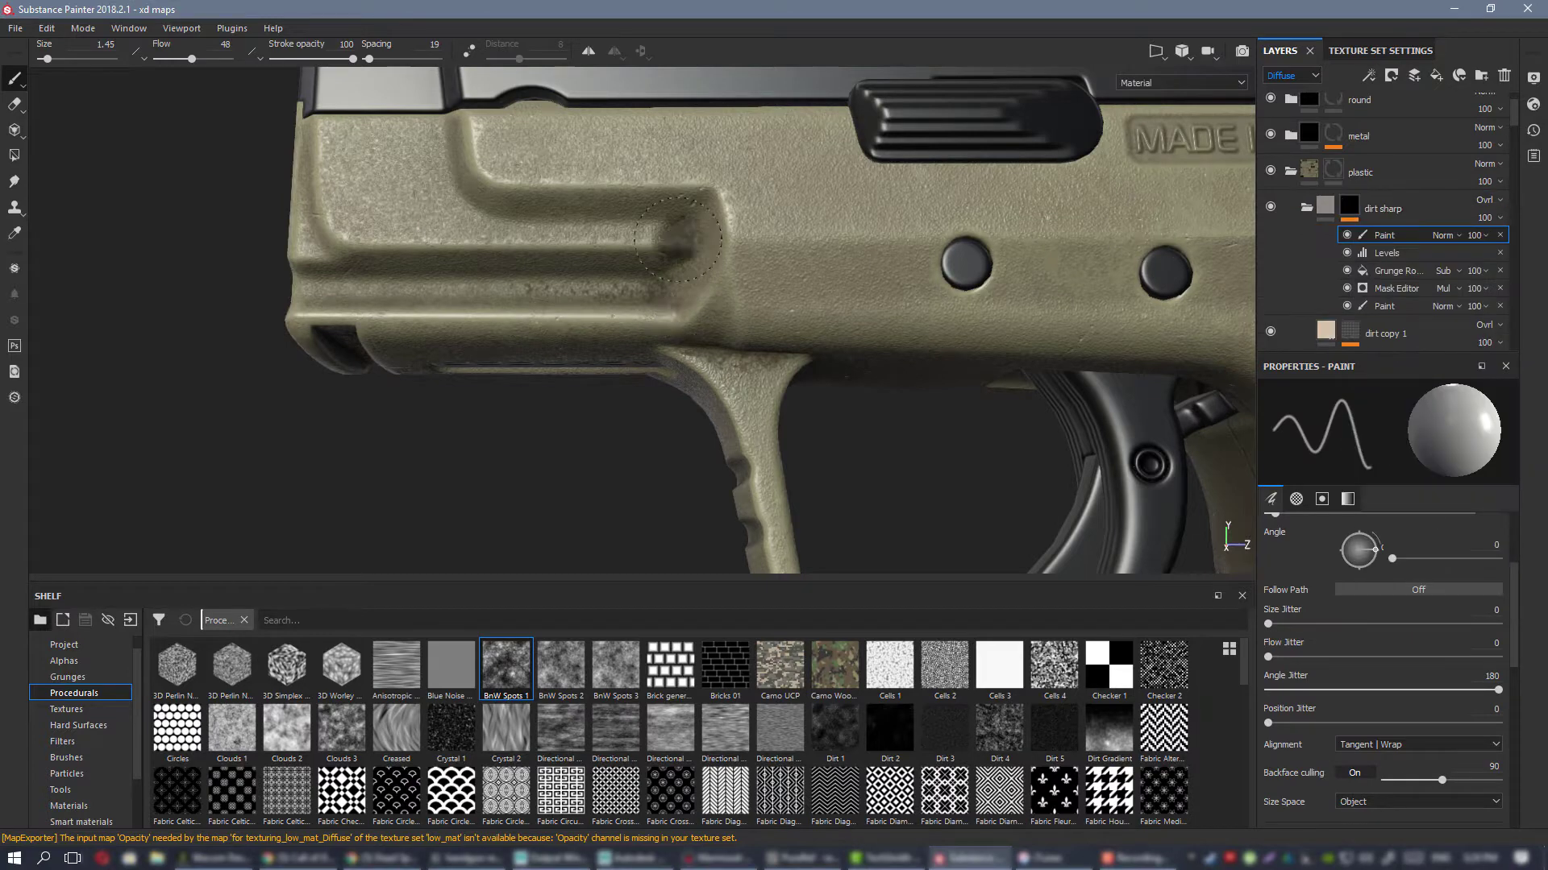
Step: Lower the brush flow to 26 and fade the sharp dirt above the trigger guard and in the side groove, viewing the diffuse channel
alt+right_drag(678, 239, 788, 320)
alt+drag(796, 322, 812, 277)
key(c)
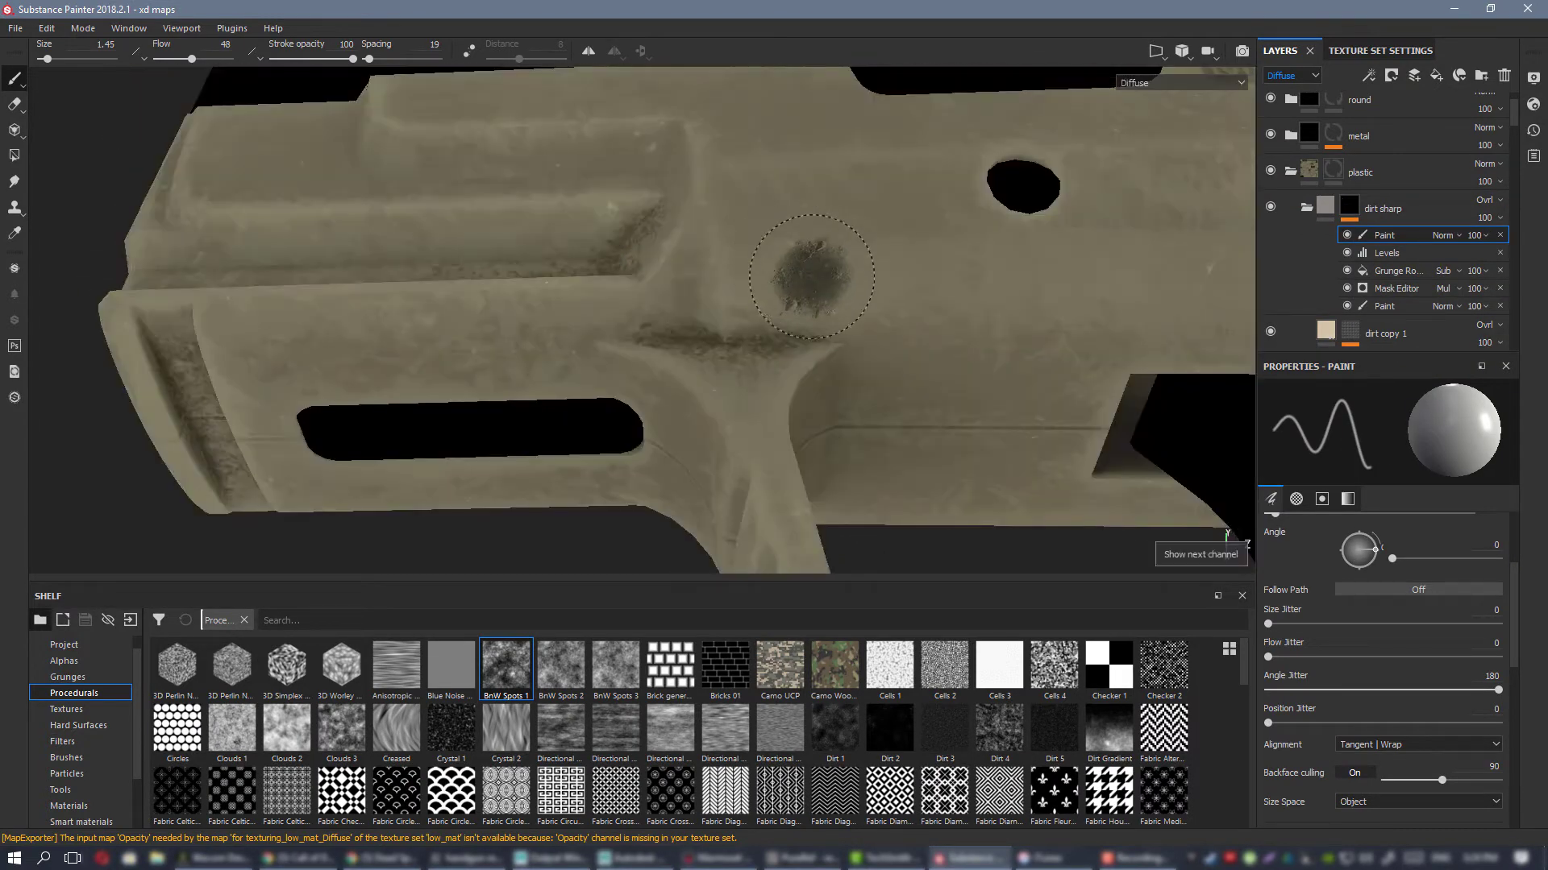
alt+right_drag(765, 281, 784, 308)
ctrl+drag(793, 303, 758, 303)
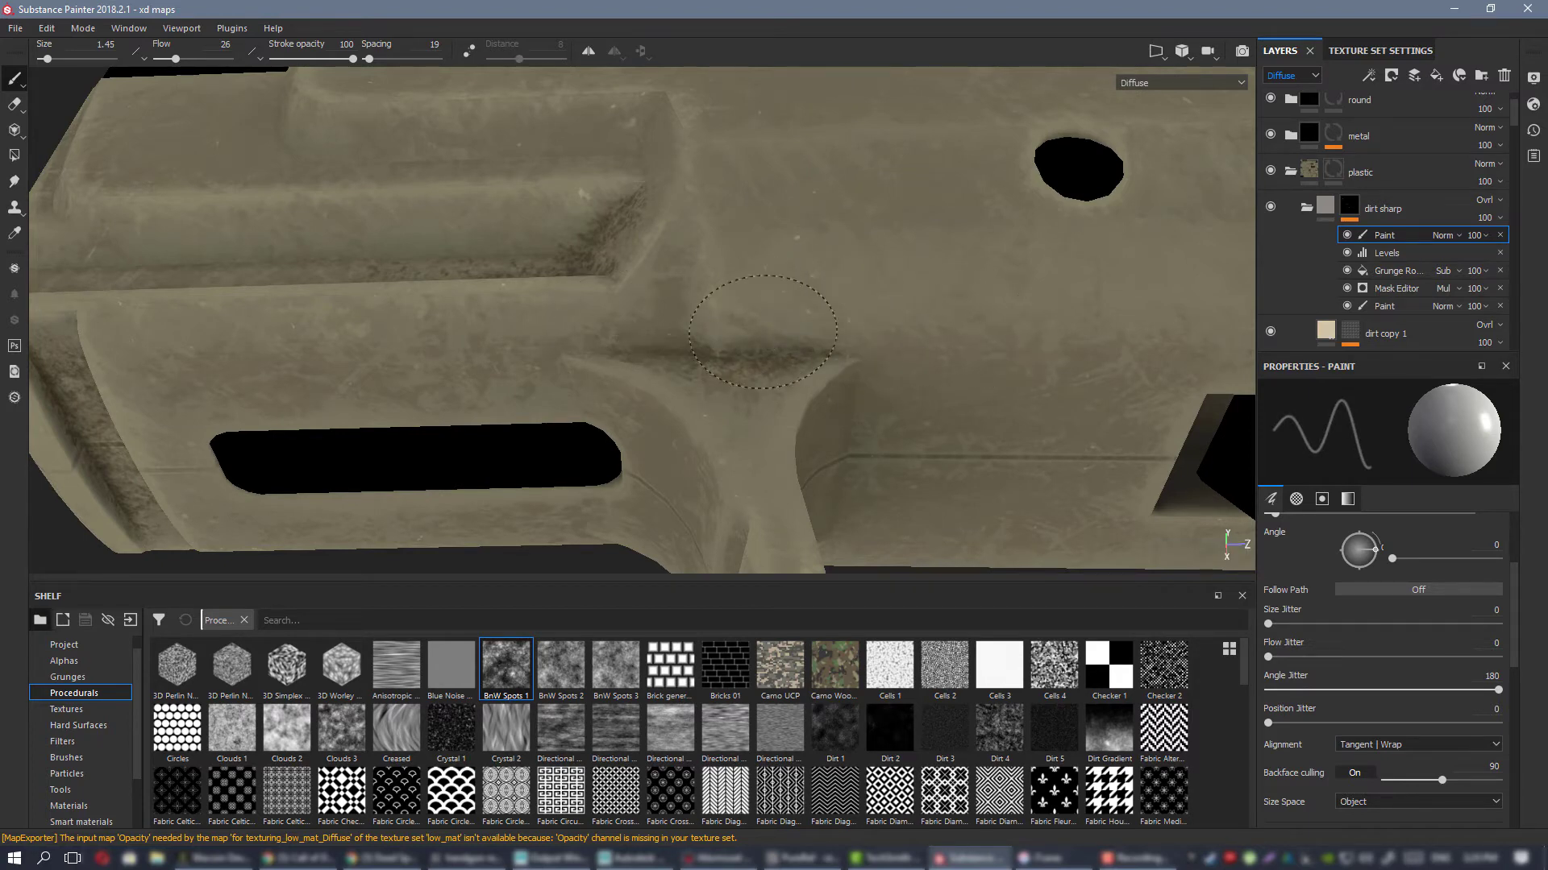
mouse_move(623, 313)
alt+mouse_down()
mouse_move(777, 328)
mouse_move(738, 252)
alt+mouse_up()
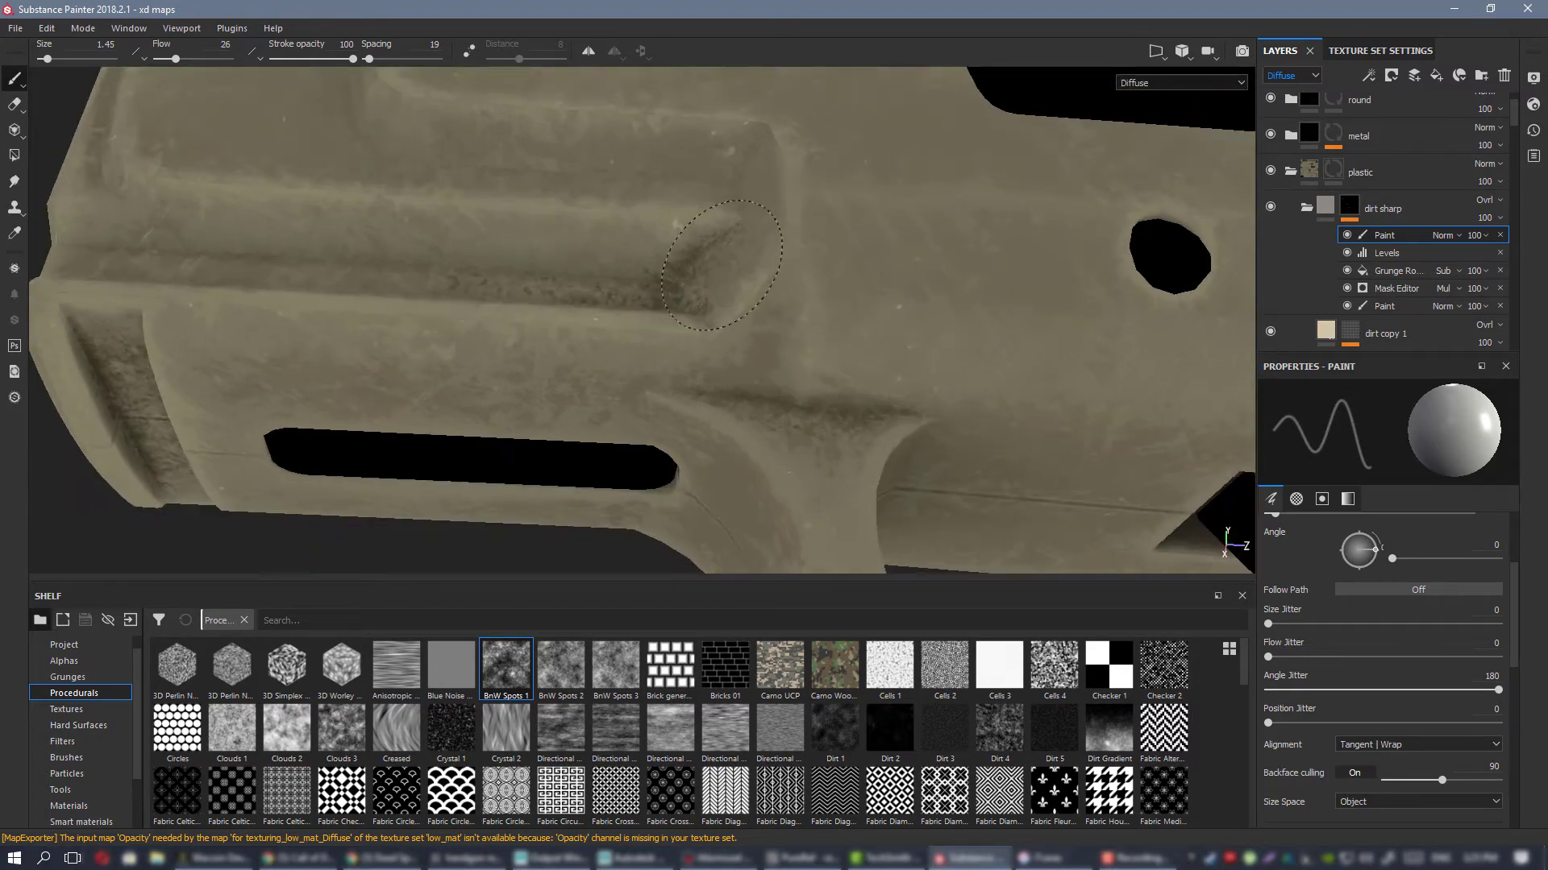
alt+drag(584, 274, 574, 310)
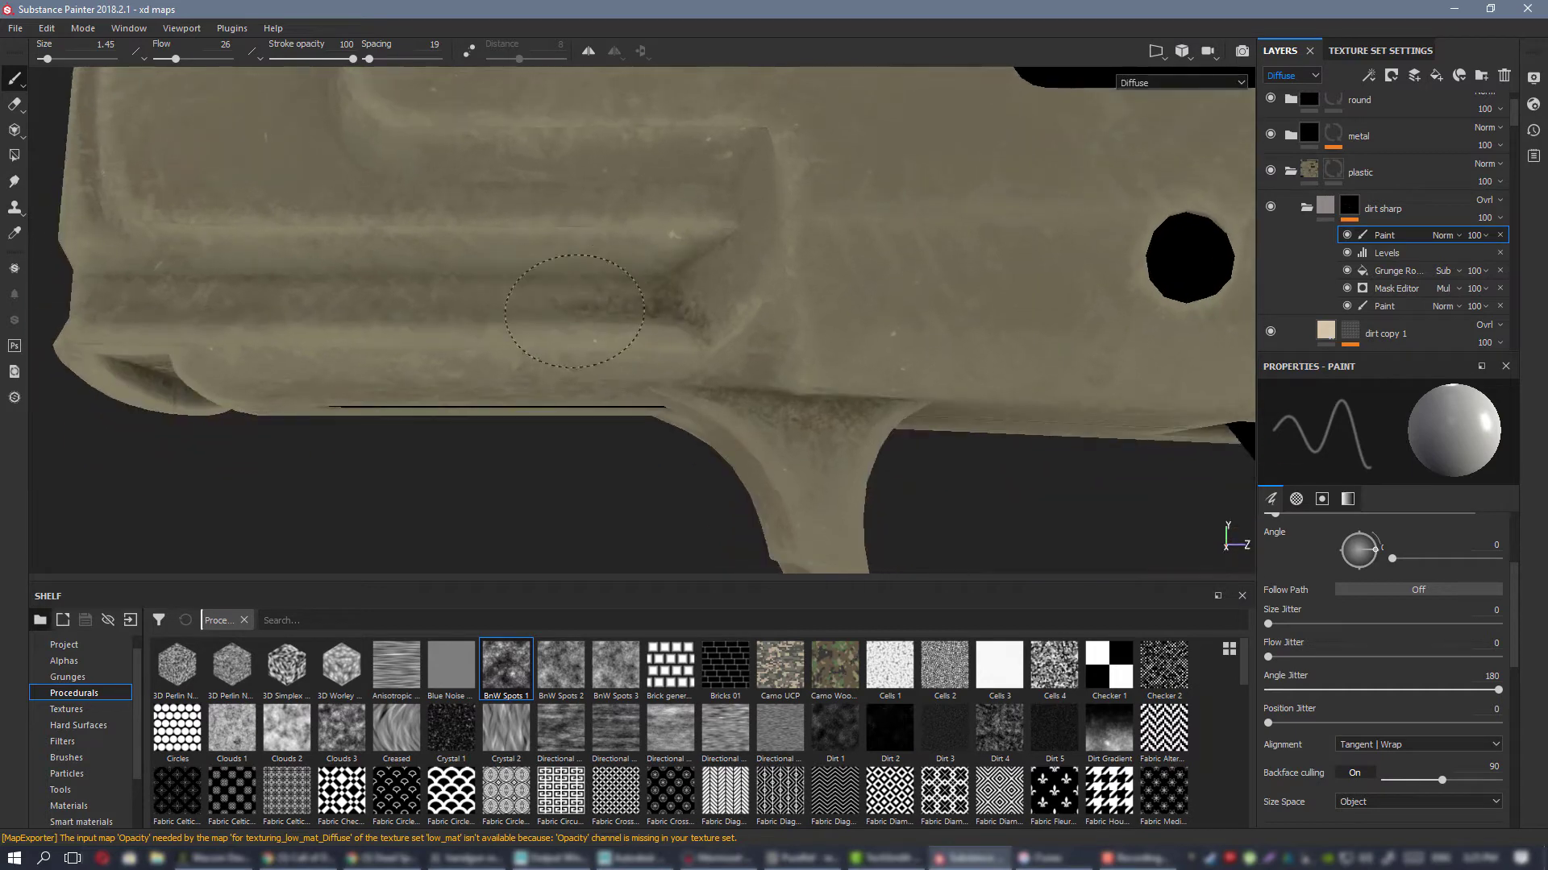
Step: Reduce the brush size to about 0.7 and fade the dirt in the slot across the frame's front underside
alt+right_drag(817, 354, 615, 298)
alt+drag(615, 298, 613, 226)
alt+middle_drag(801, 266, 1055, 225)
alt+drag(745, 314, 723, 184)
ctrl+right_drag(607, 307, 577, 307)
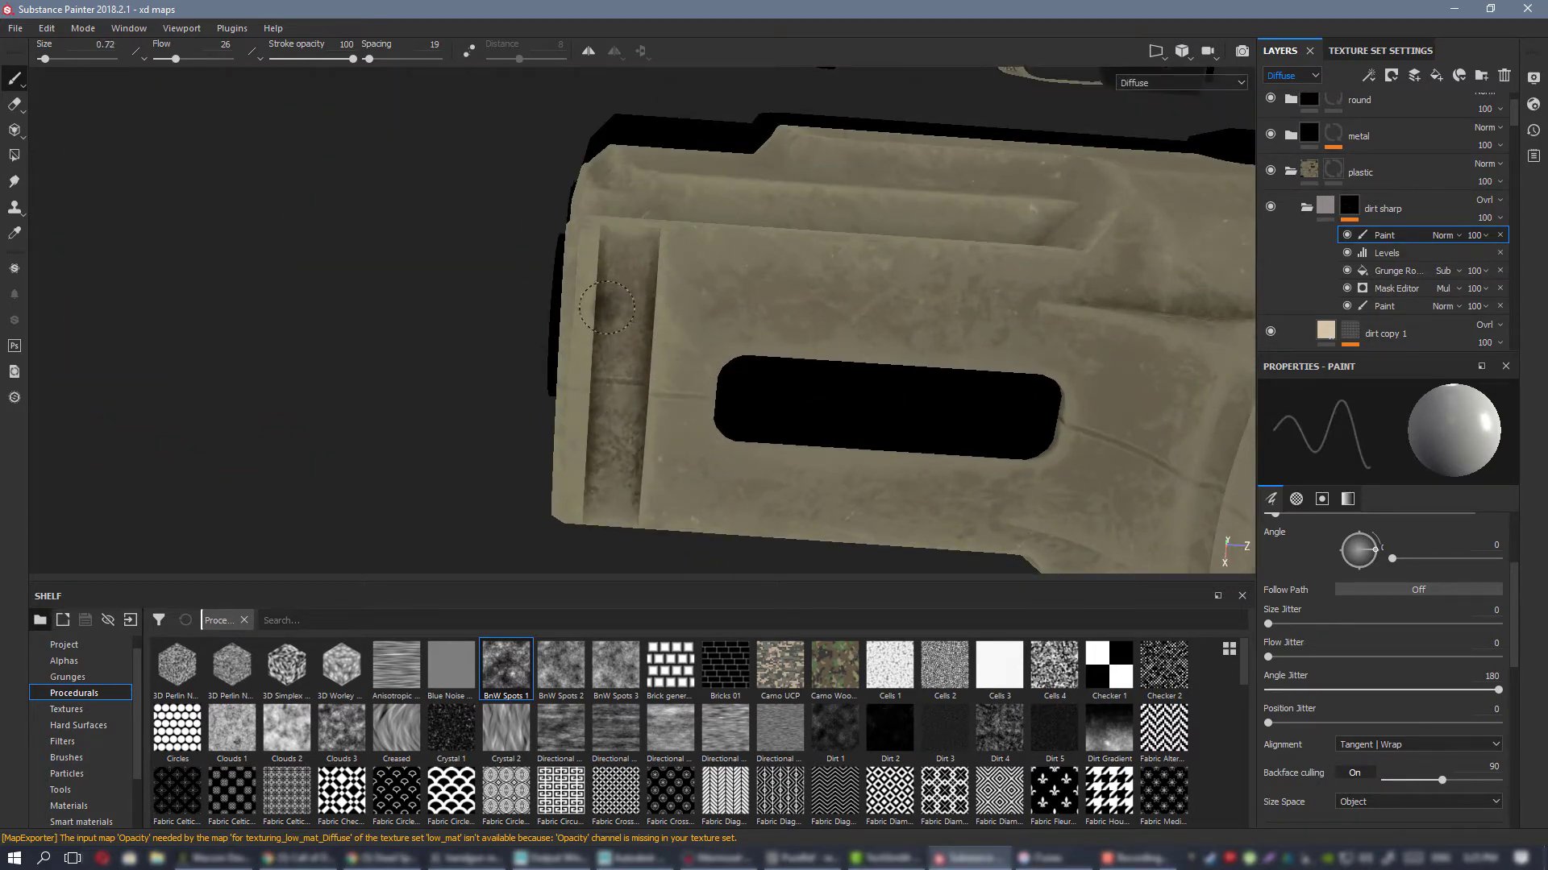
drag(623, 326, 627, 282)
Step: Set the brush size to 1.07 and fade the sharp dirt around the magazine release hole
alt+right_drag(375, 234, 274, 234)
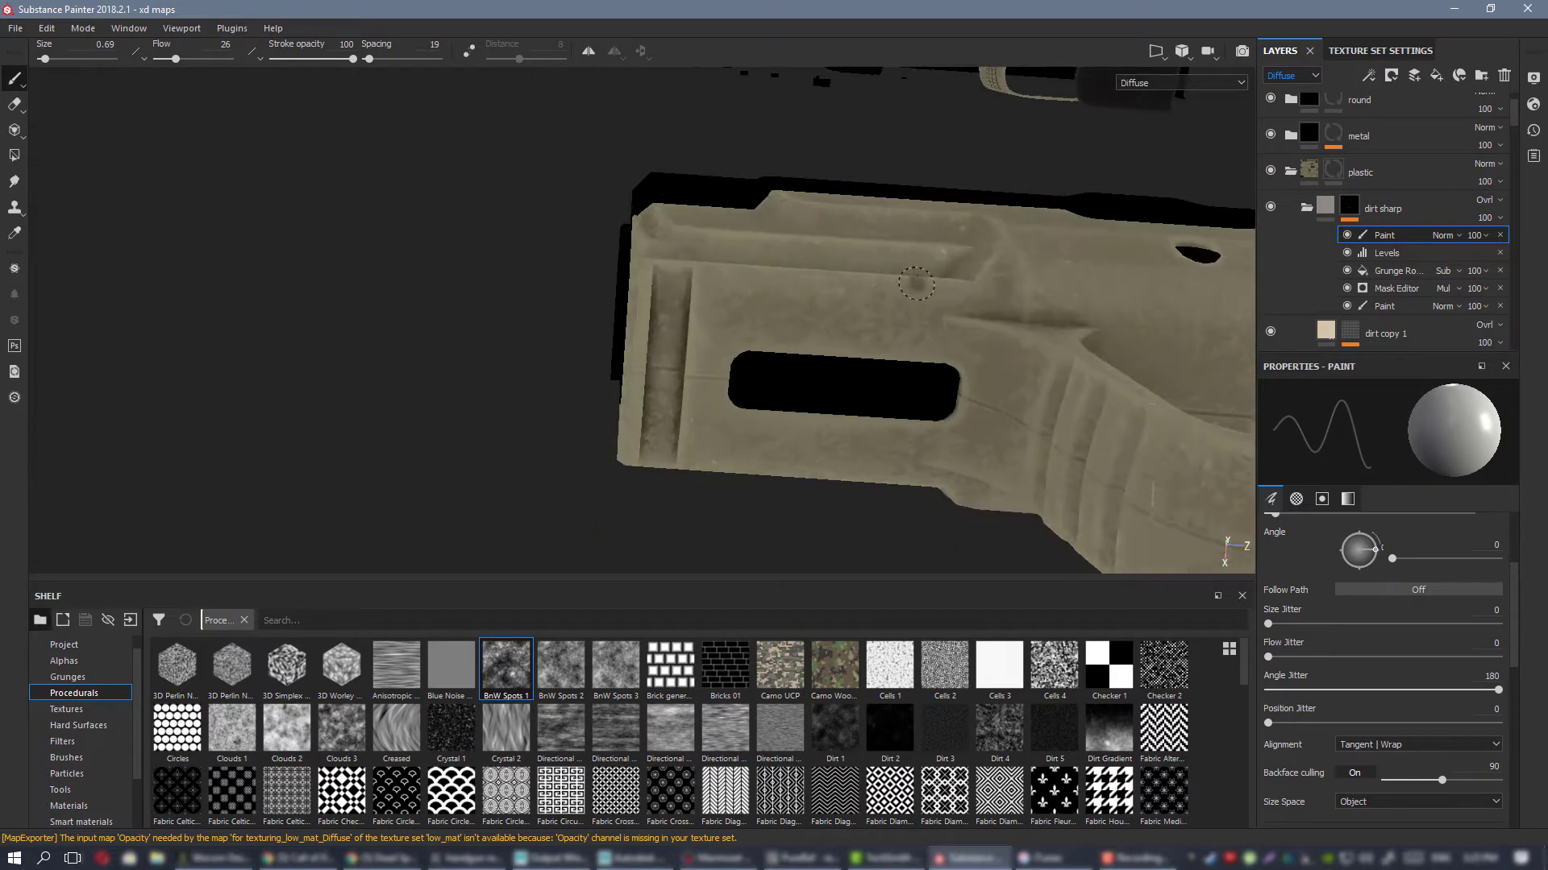
alt+middle_drag(1048, 338, 371, 235)
alt+drag(968, 351, 951, 253)
alt+middle_drag(950, 252, 746, 290)
alt+right_drag(746, 290, 814, 291)
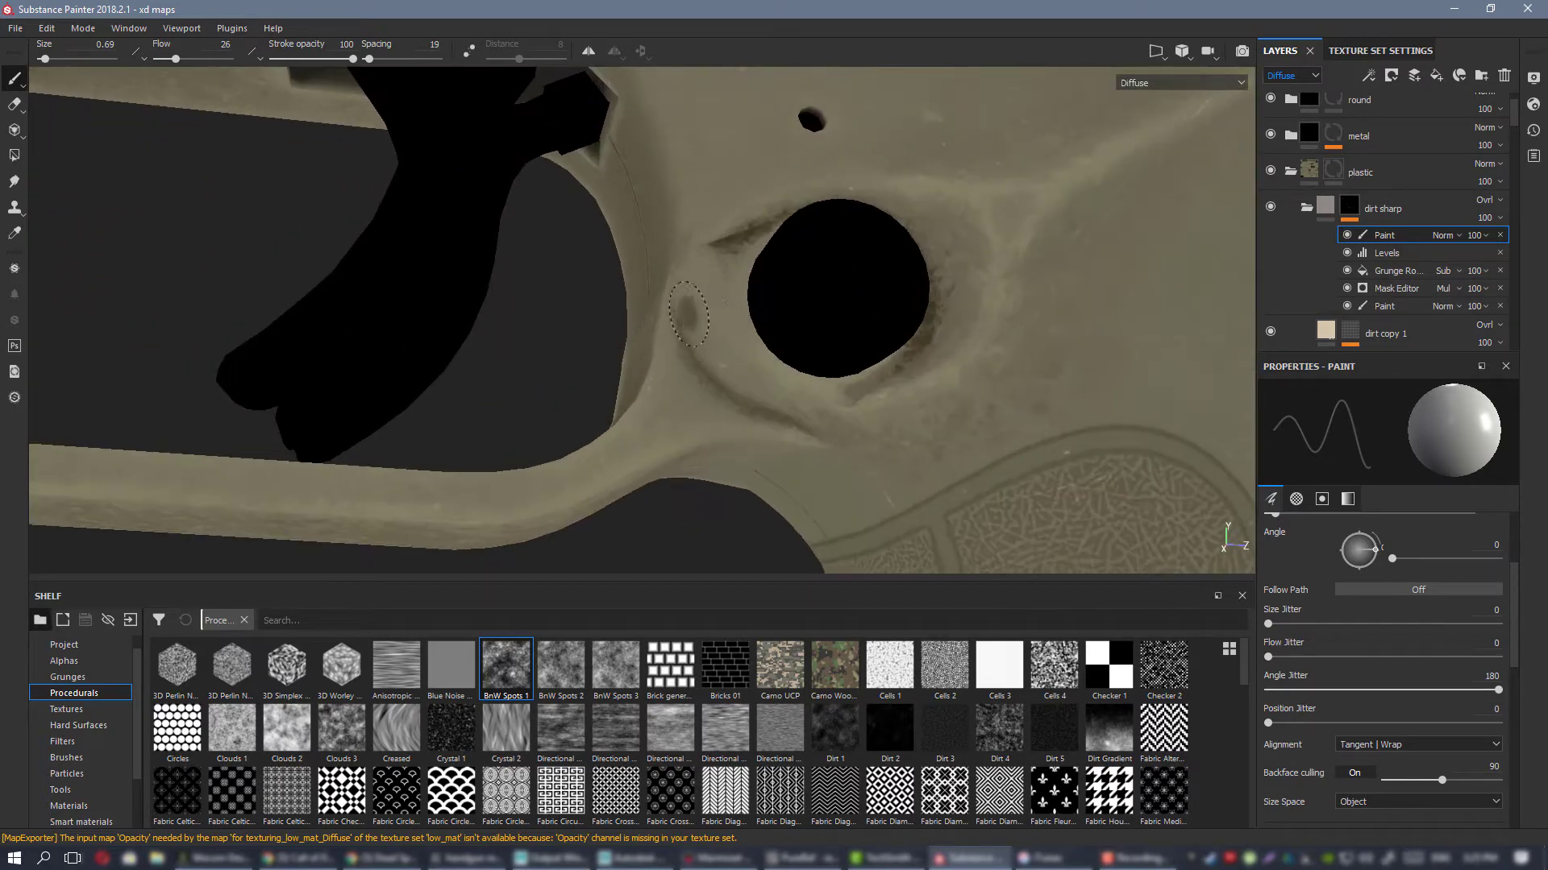
ctrl+right_drag(710, 267, 765, 266)
alt+drag(710, 267, 711, 286)
ctrl+right_drag(711, 286, 677, 287)
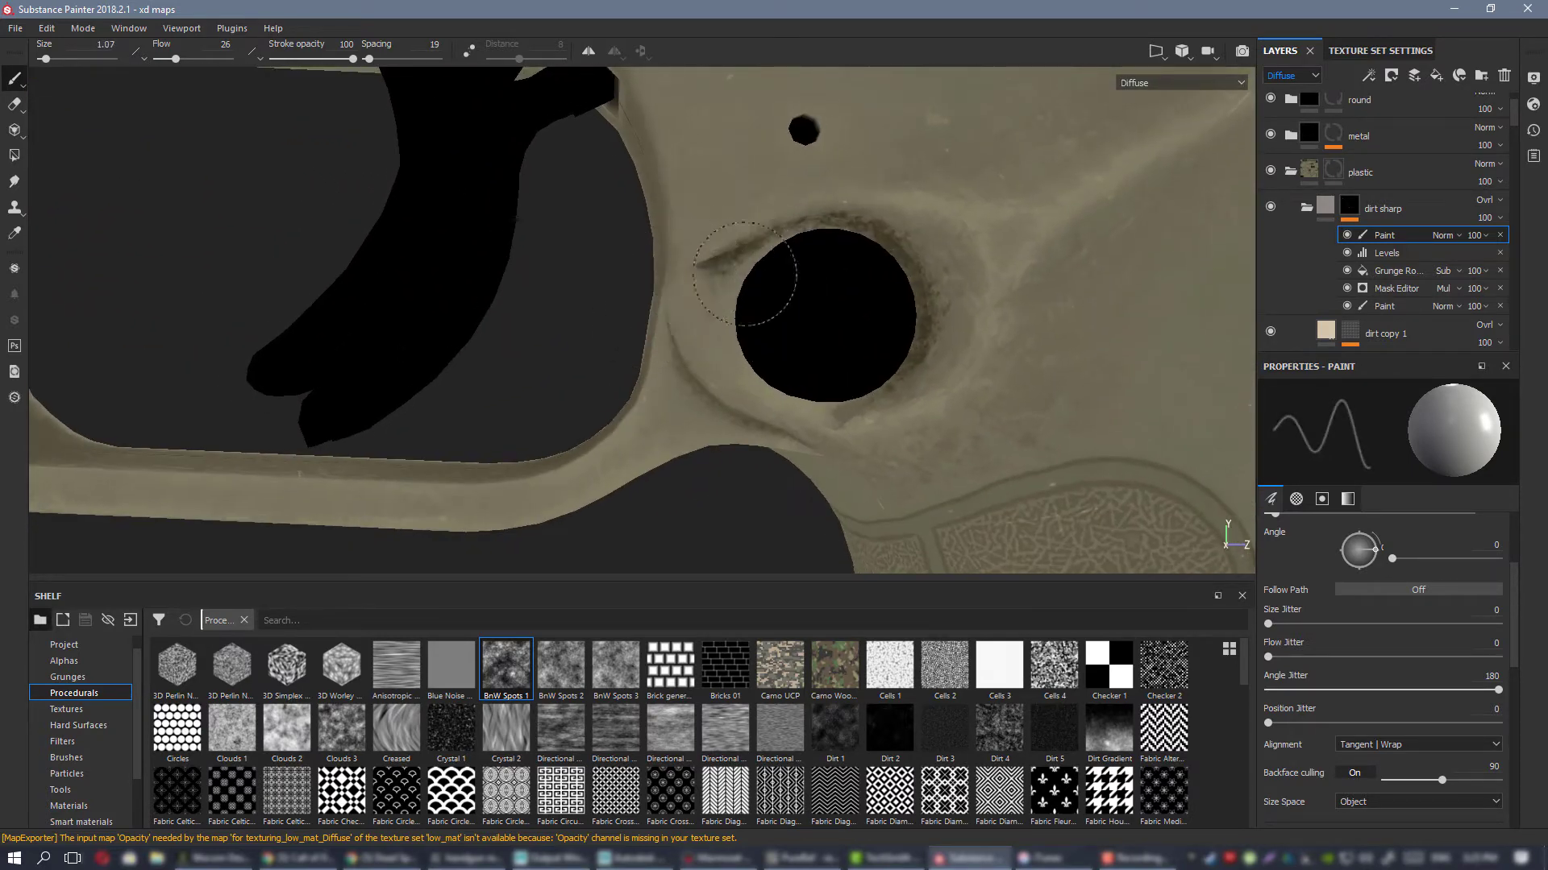
click(794, 436)
Step: Examine the sharp dirt along the grip panels and around the magazine's ribs in the diffuse channel
alt+right_drag(794, 435, 661, 436)
mouse_move(1072, 556)
alt+middle_down()
mouse_move(632, 146)
mouse_move(632, 476)
alt+middle_up()
alt+right_drag(590, 157, 701, 266)
alt+drag(702, 266, 732, 302)
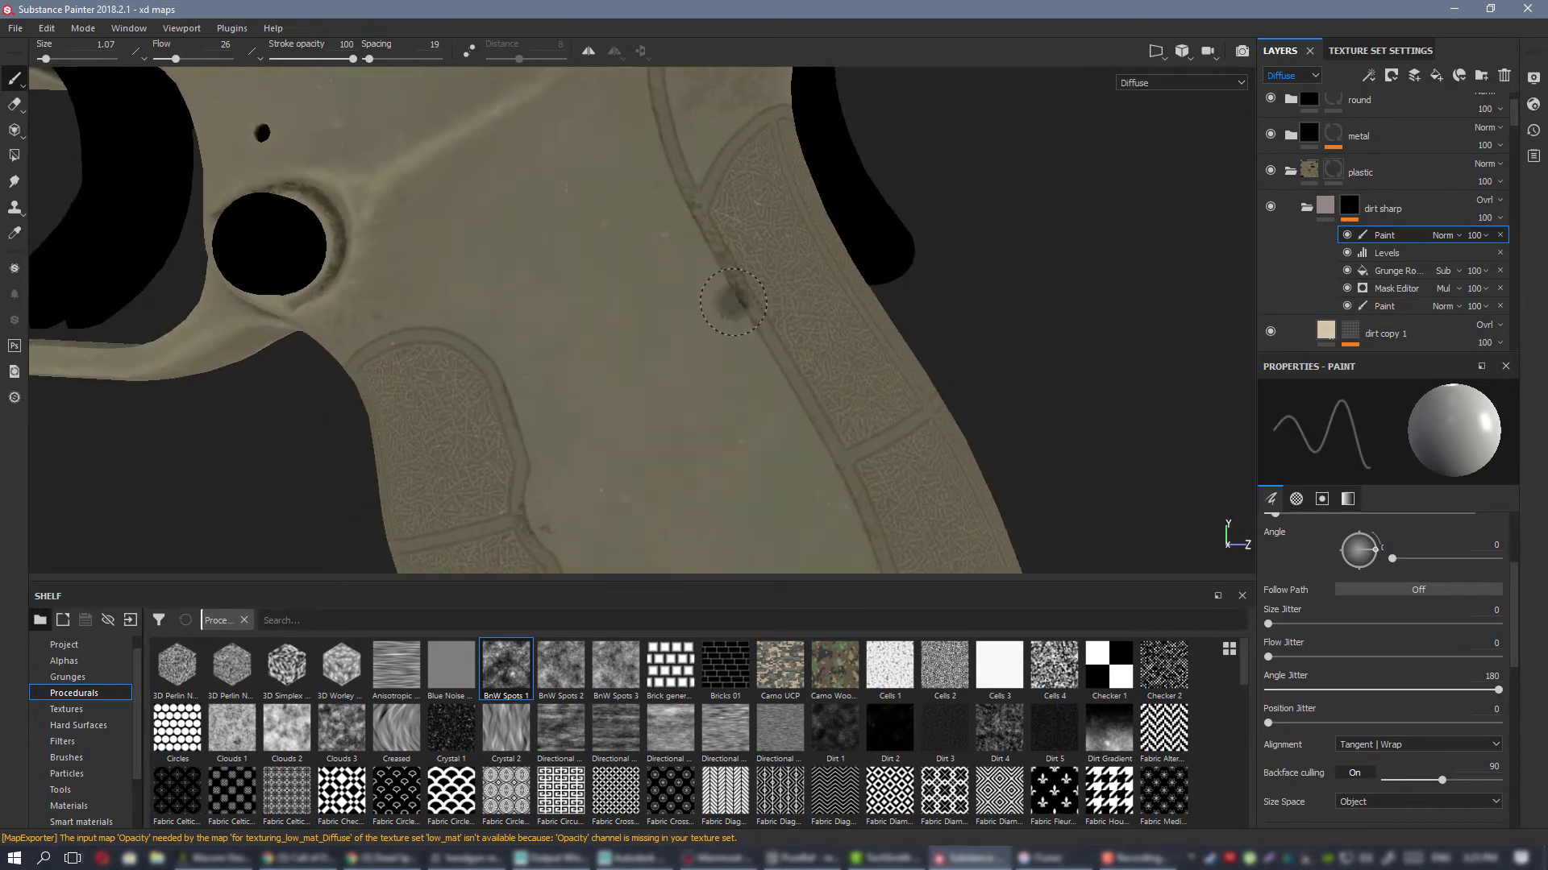
alt+right_drag(703, 198, 387, 197)
alt+middle_drag(528, 178, 573, 376)
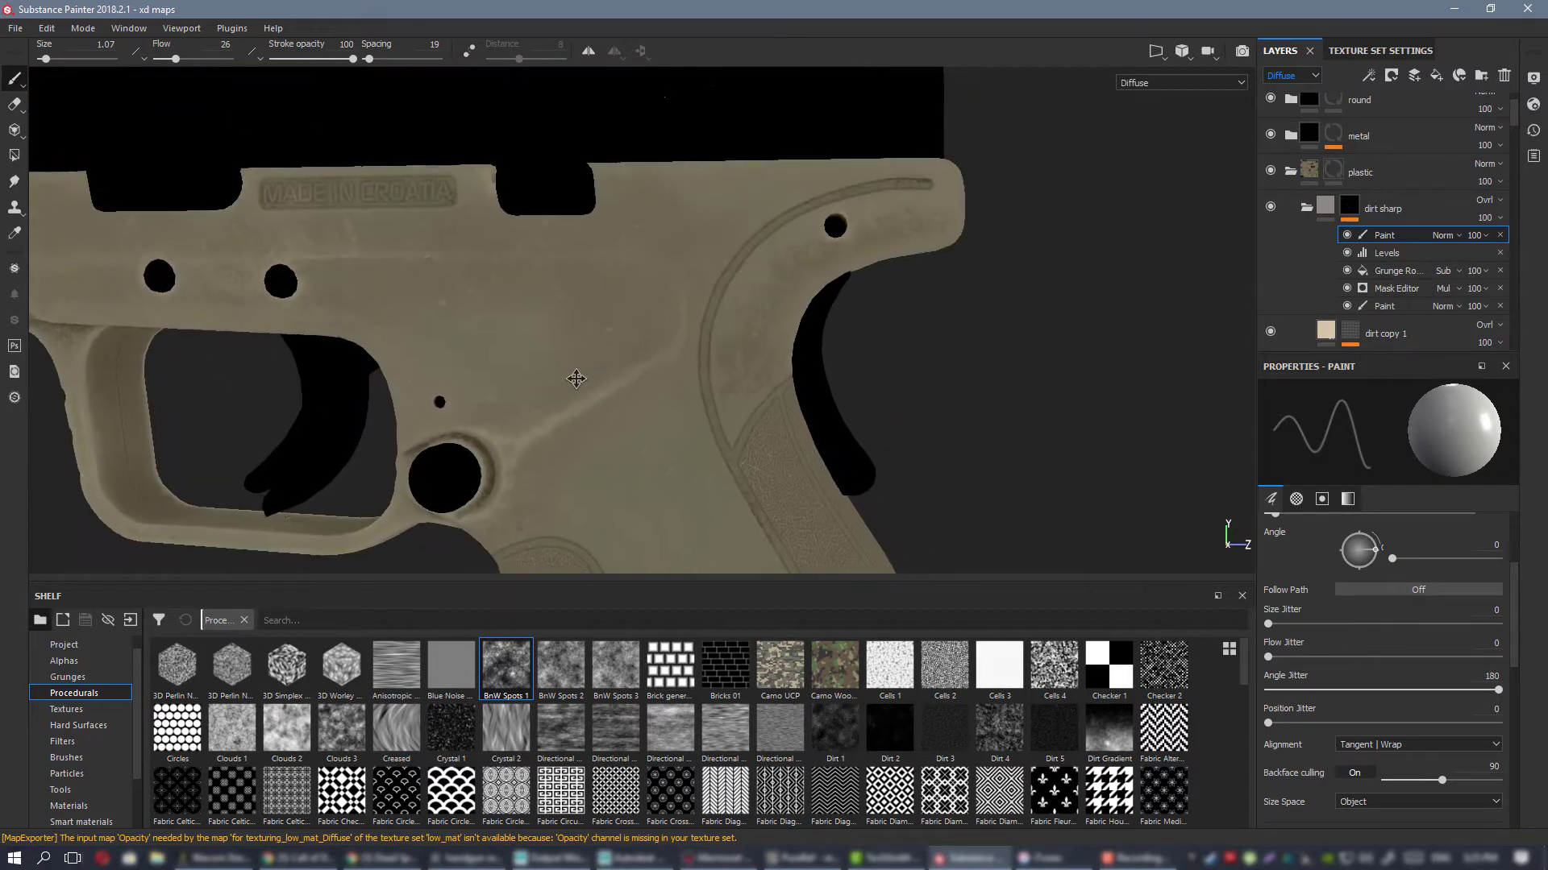
alt+middle_drag(732, 540, 762, 182)
alt+middle_drag(761, 448, 801, 186)
alt+drag(802, 186, 927, 201)
alt+right_drag(709, 484, 806, 500)
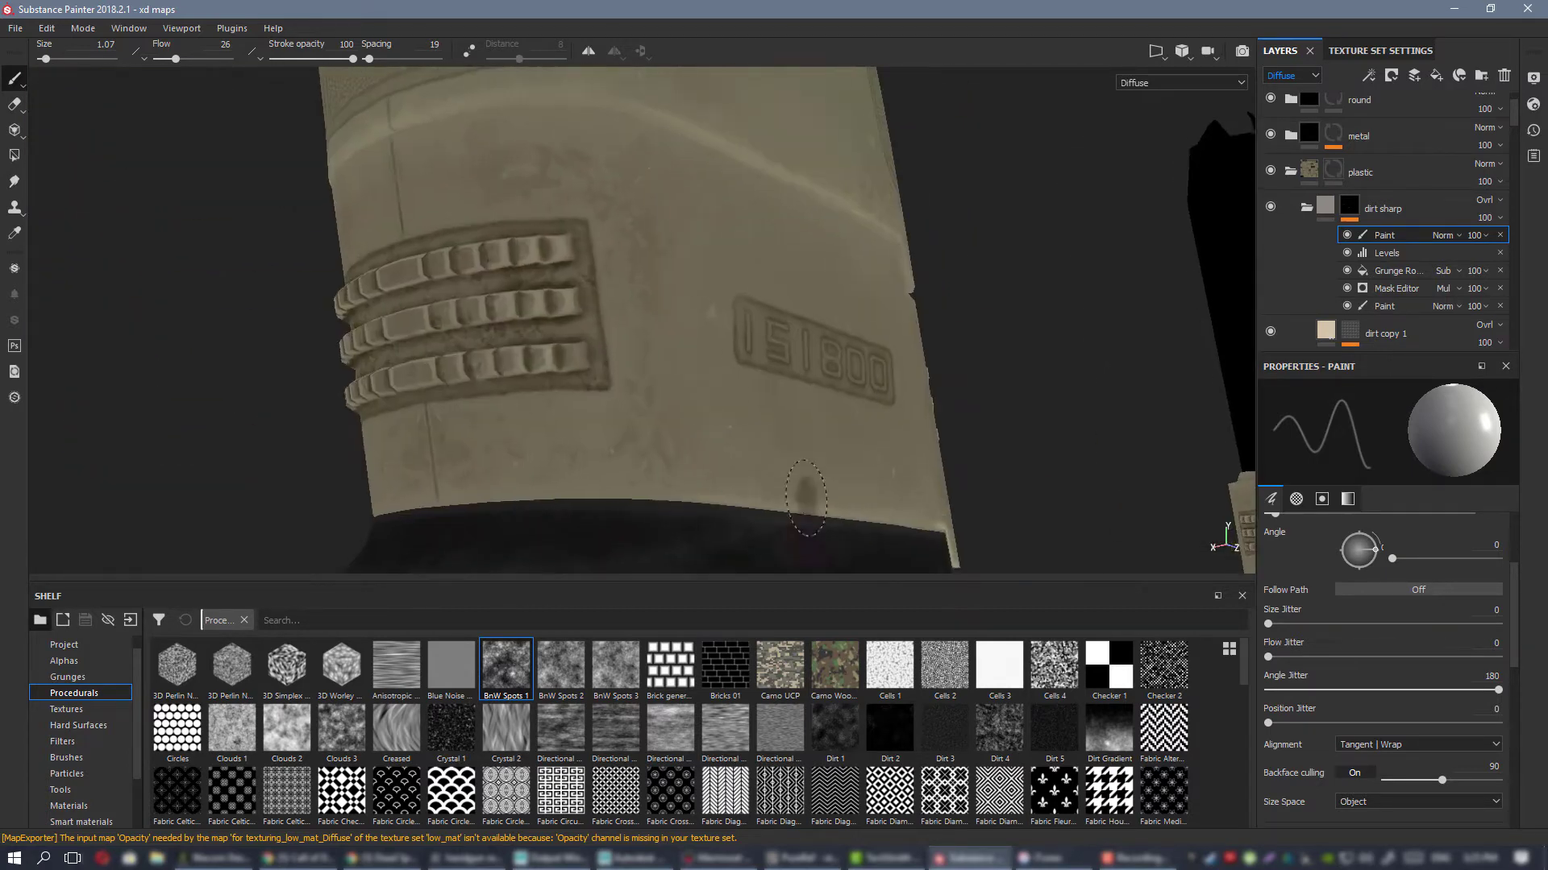
alt+drag(806, 500, 878, 491)
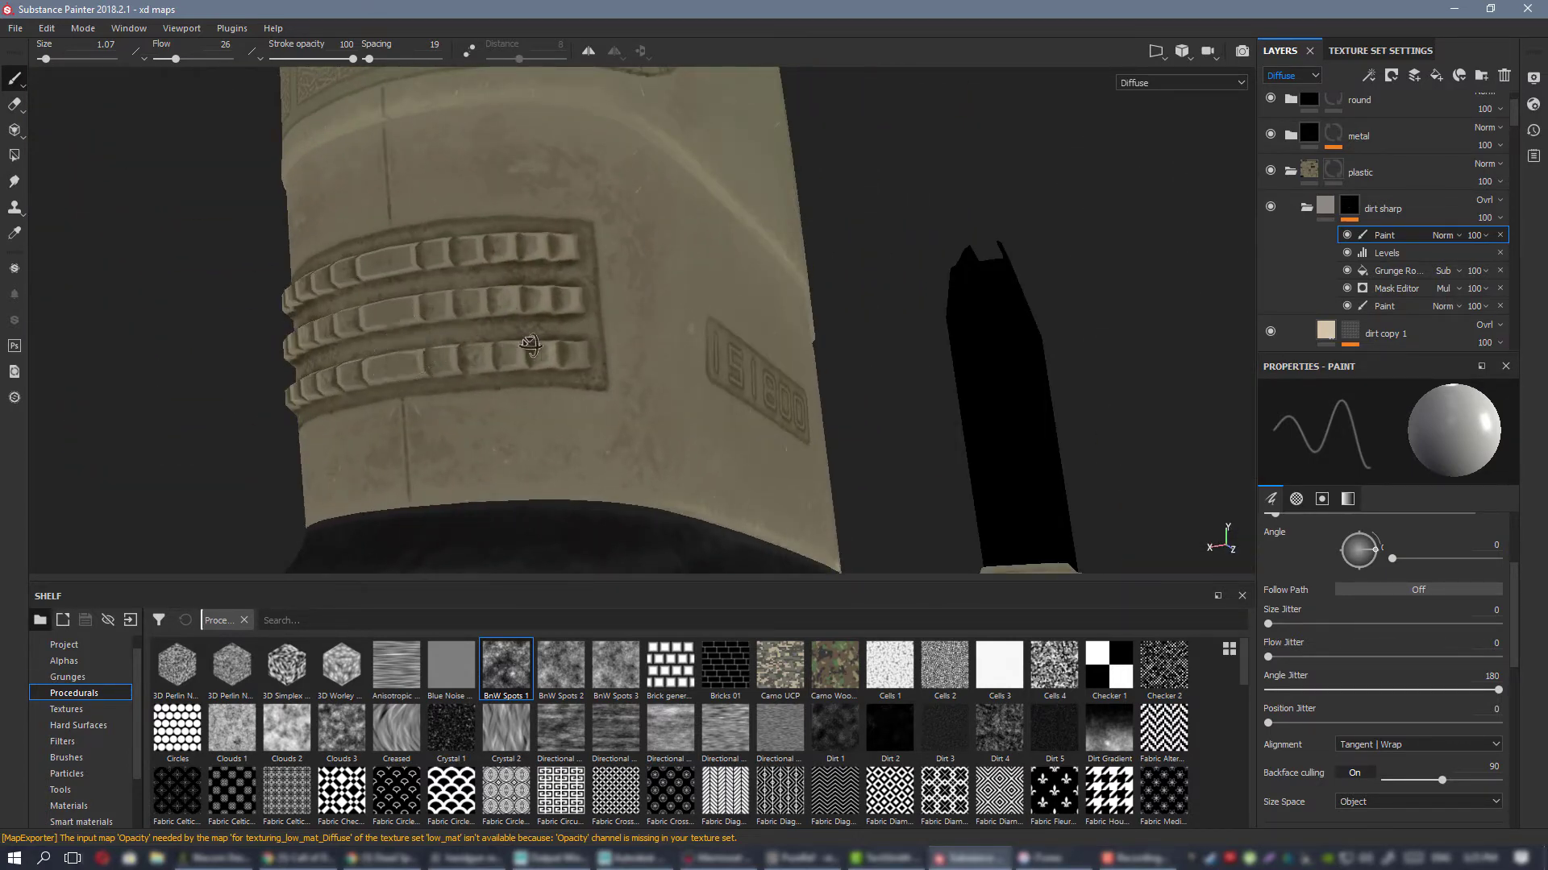
alt+drag(530, 345, 452, 403)
Step: Examine the dirt across the frame, from the rear of the grip to the muzzle end, in the diffuse channel
alt+right_drag(758, 444, 597, 449)
alt+middle_drag(451, 113, 613, 556)
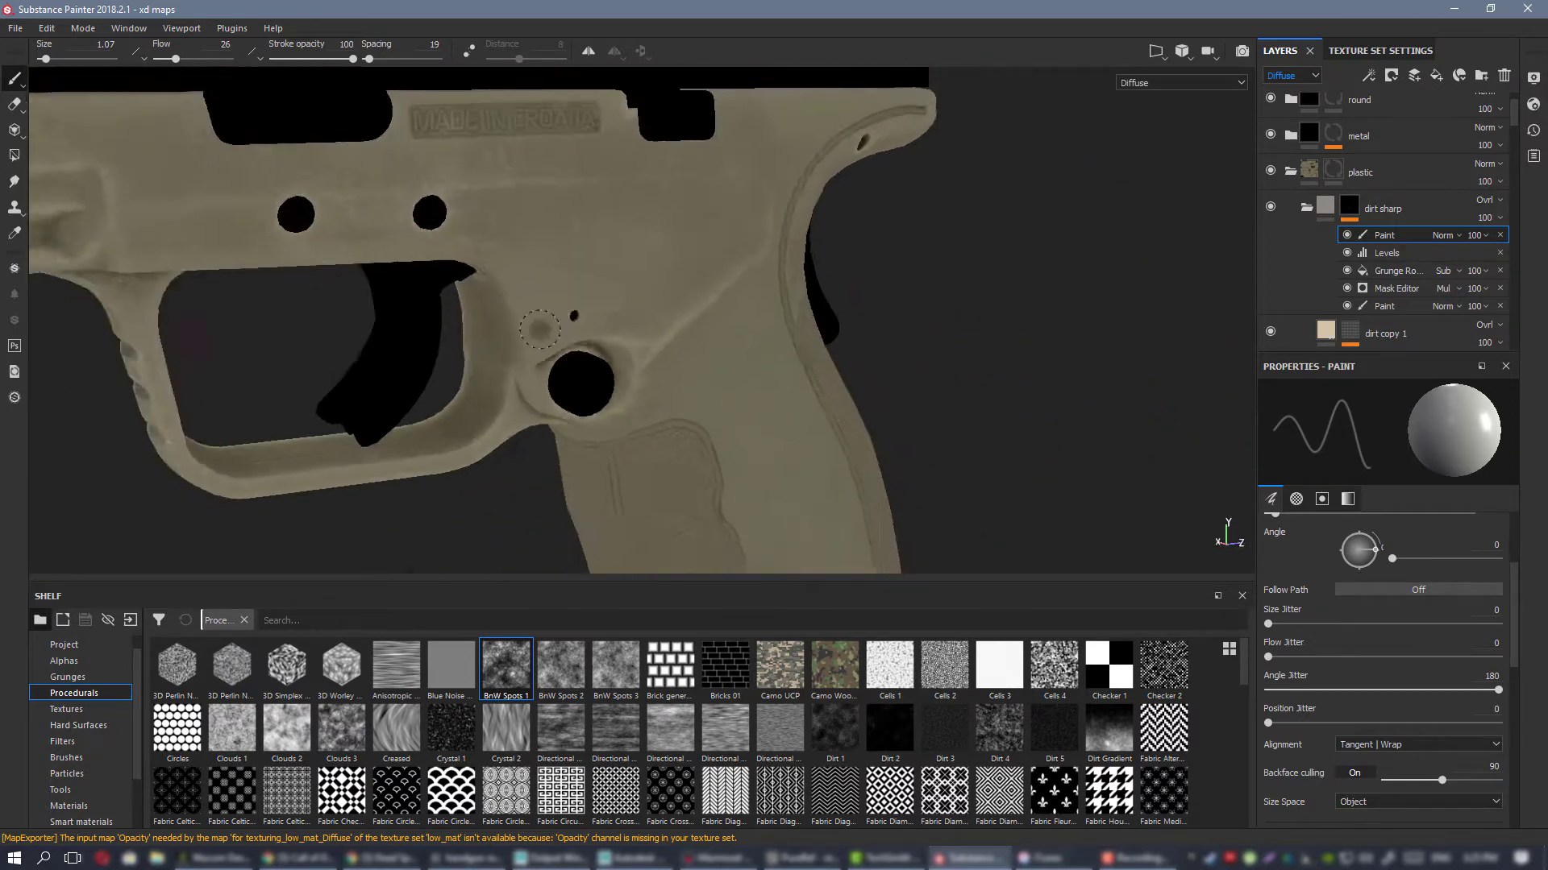
alt+drag(540, 329, 564, 322)
alt+middle_drag(517, 189, 304, 355)
alt+right_drag(1025, 516, 1029, 455)
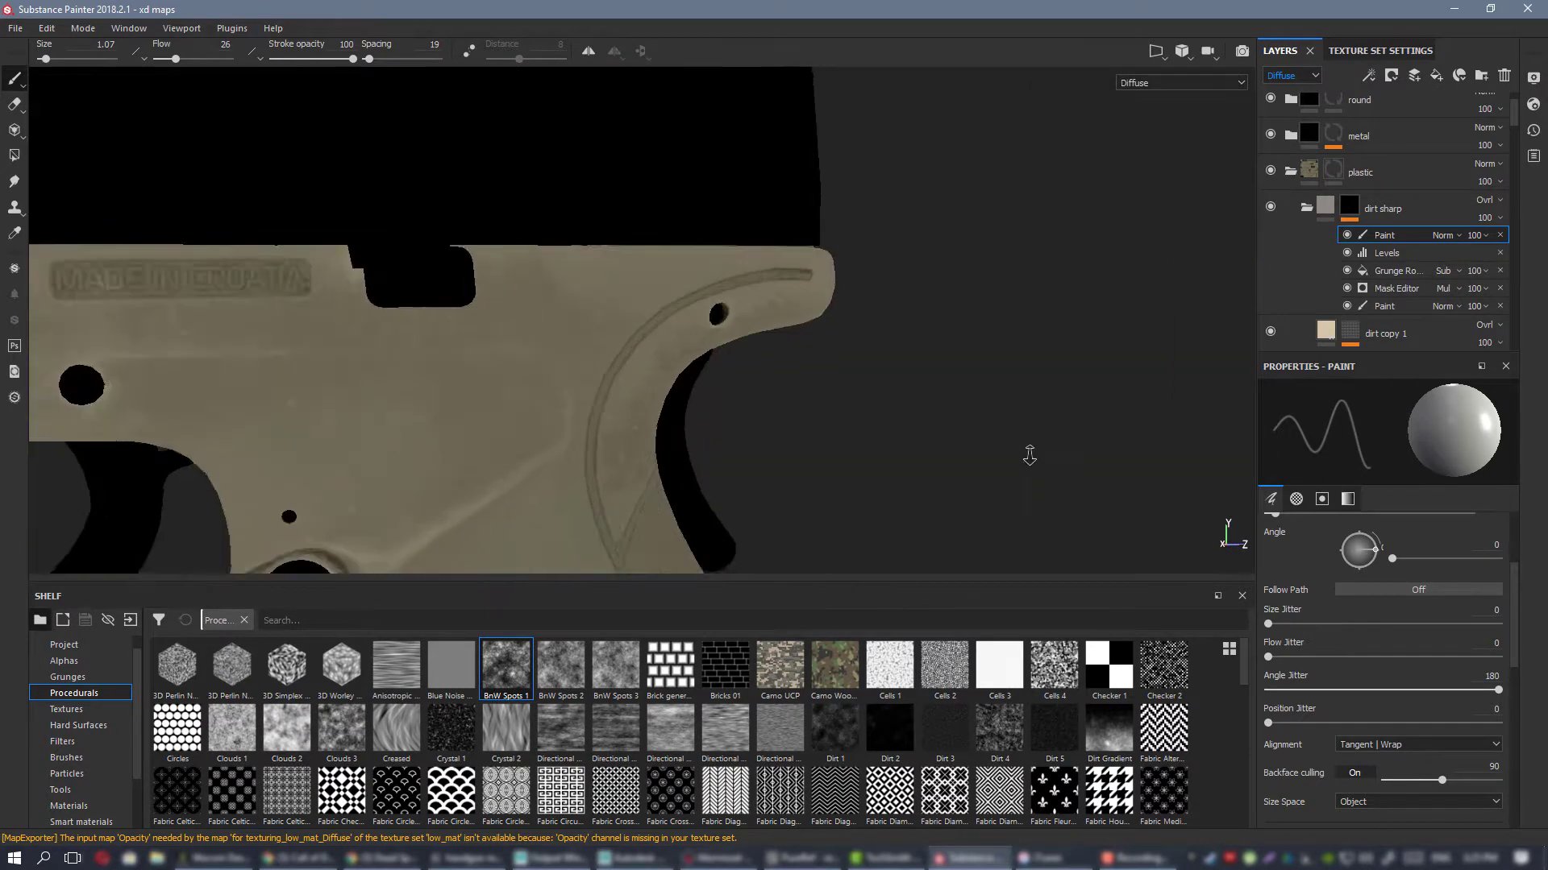
alt+drag(596, 292, 660, 289)
alt+right_drag(778, 297, 511, 304)
alt+middle_drag(511, 304, 682, 289)
alt+drag(682, 289, 759, 277)
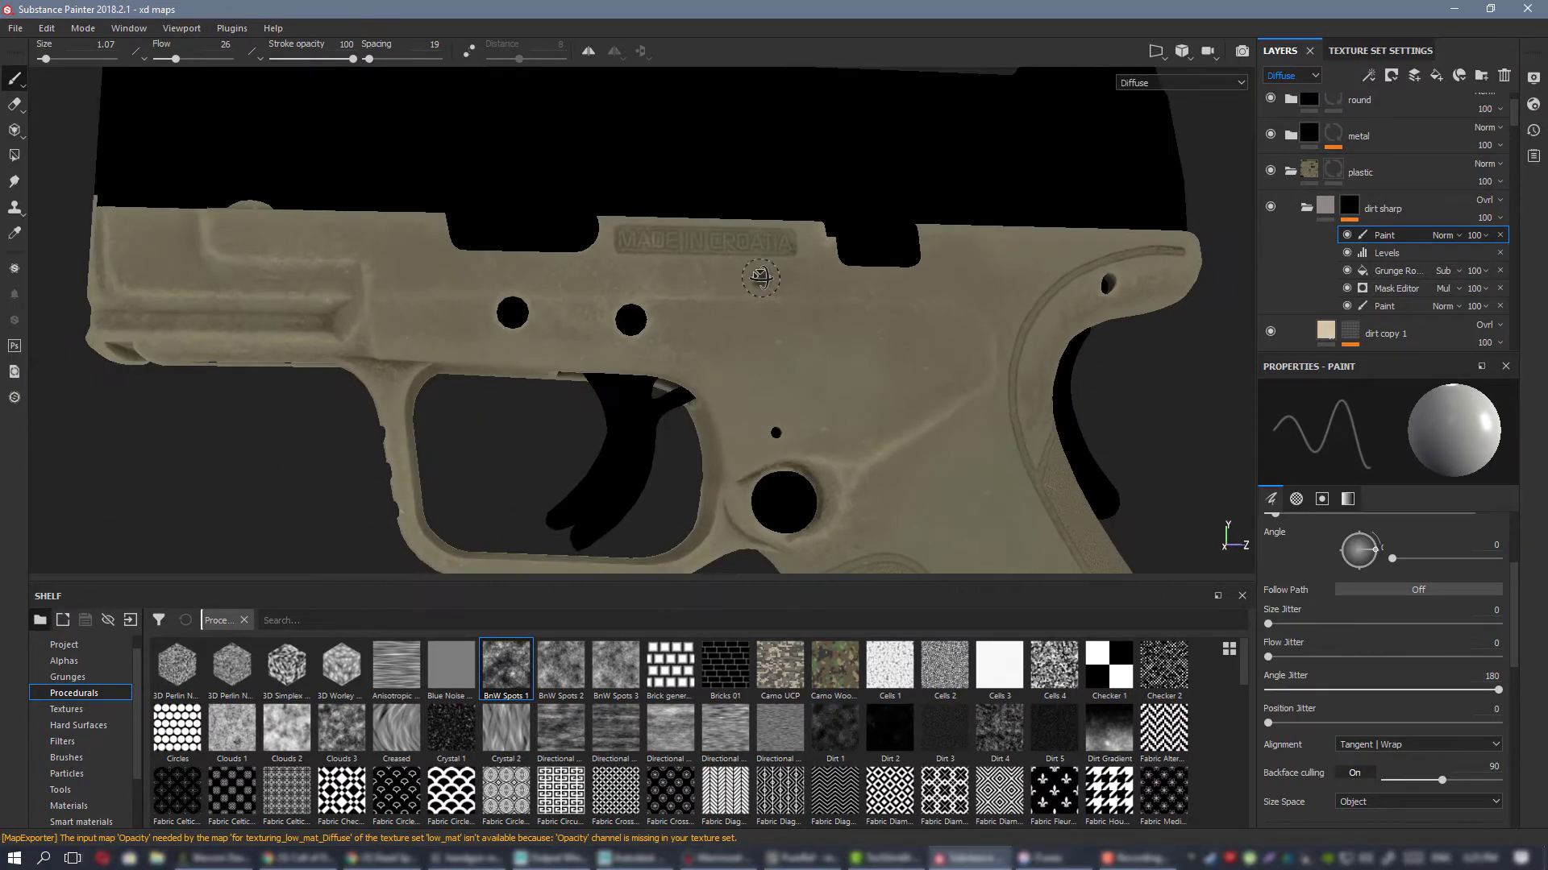
Step: Examine the tan plastic frame, trigger guard and grip in the full material view
key(m)
alt+right_drag(783, 325, 726, 355)
alt+drag(726, 355, 870, 457)
alt+right_drag(871, 456, 840, 381)
mouse_move(839, 381)
alt+mouse_down()
mouse_move(875, 386)
mouse_move(851, 389)
alt+mouse_up()
alt+right_drag(819, 408, 926, 443)
alt+drag(927, 444, 951, 448)
alt+right_drag(951, 449, 871, 451)
alt+middle_drag(871, 451, 814, 318)
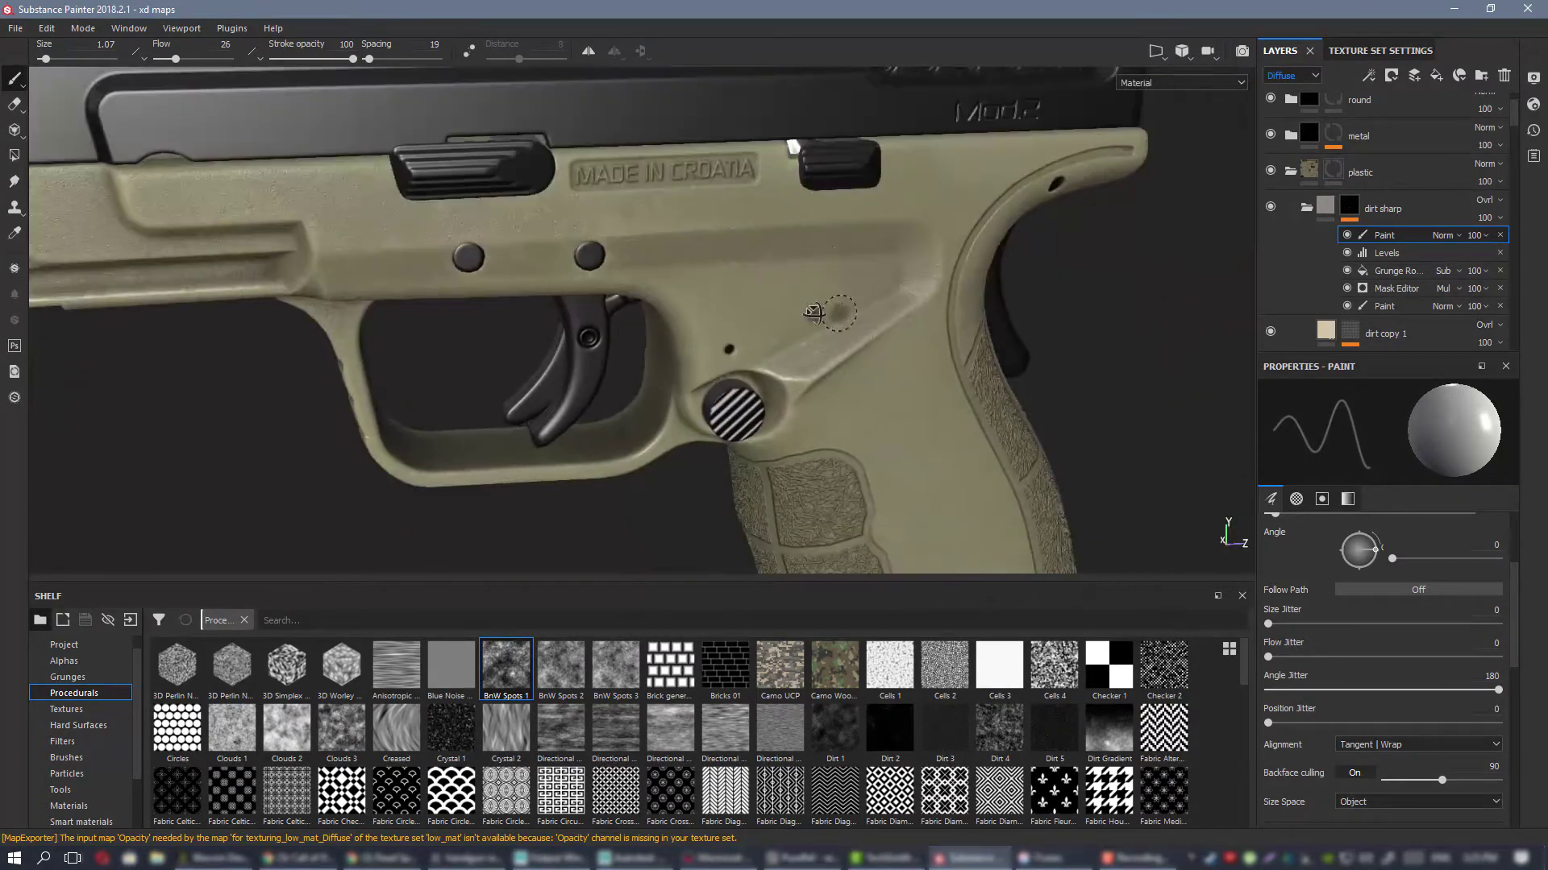
alt+drag(814, 317, 714, 301)
Step: Find the grain layer among the plastic layers, inspect its mask on the model and open its fill settings
scroll(1389, 172, down, 5)
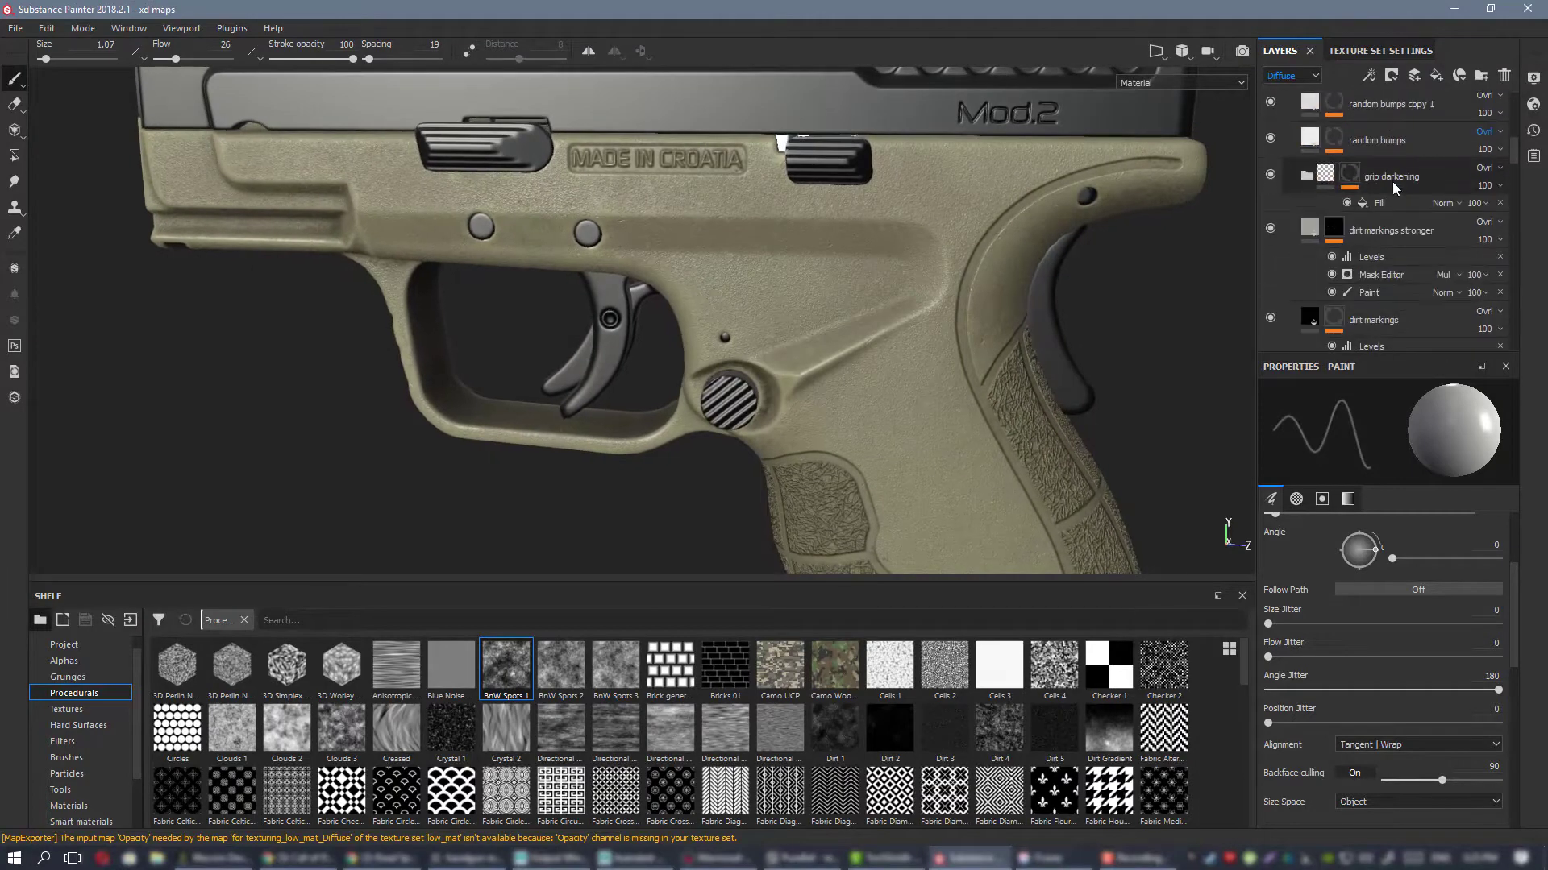
scroll(1393, 181, down, 6)
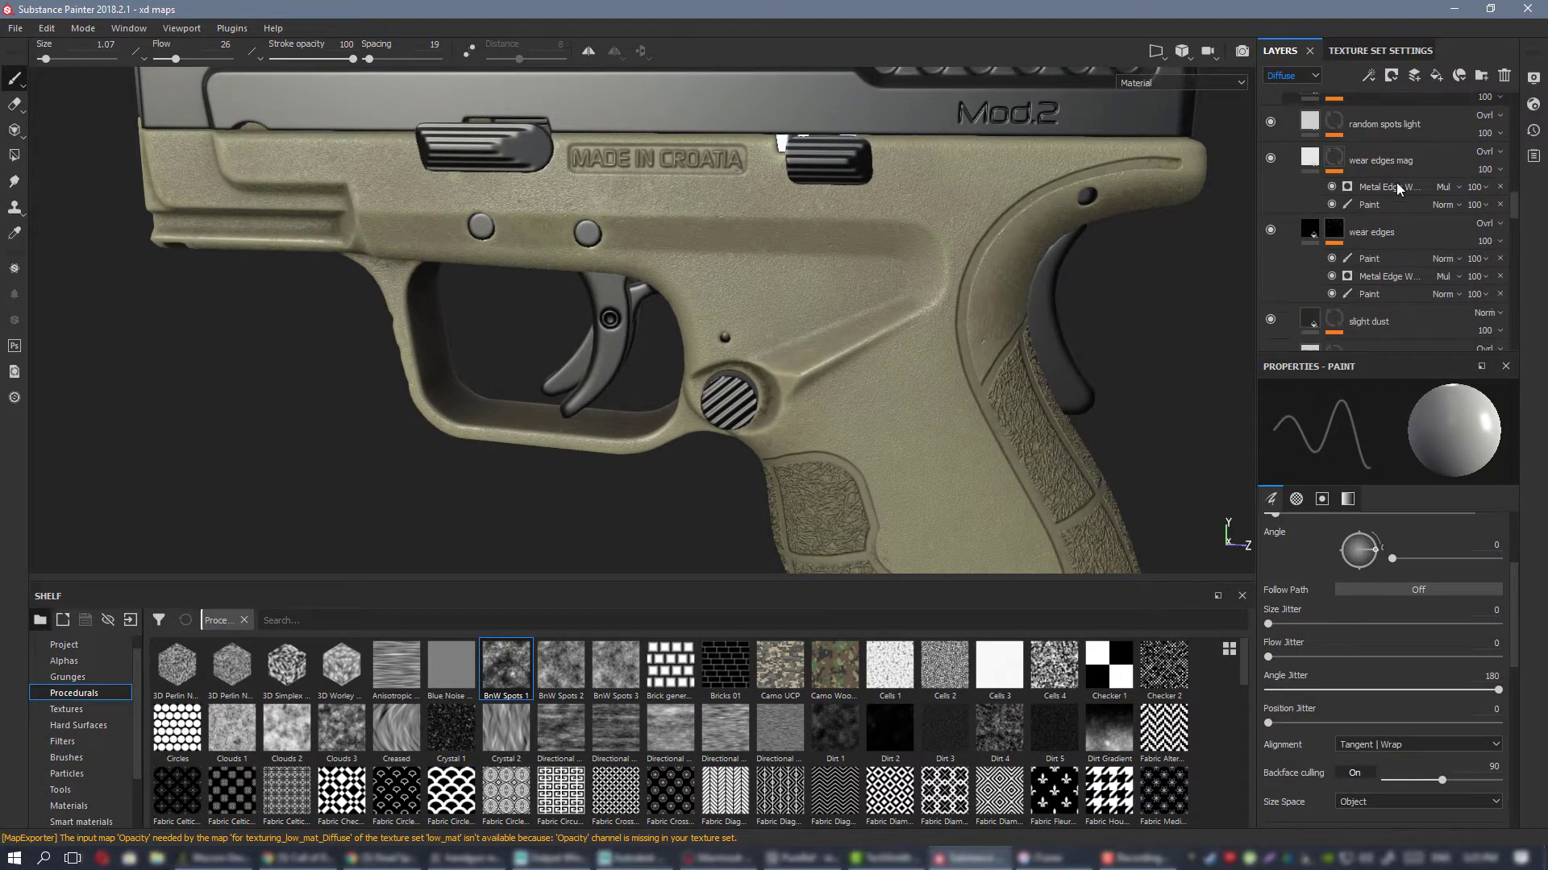
scroll(1400, 186, down, 8)
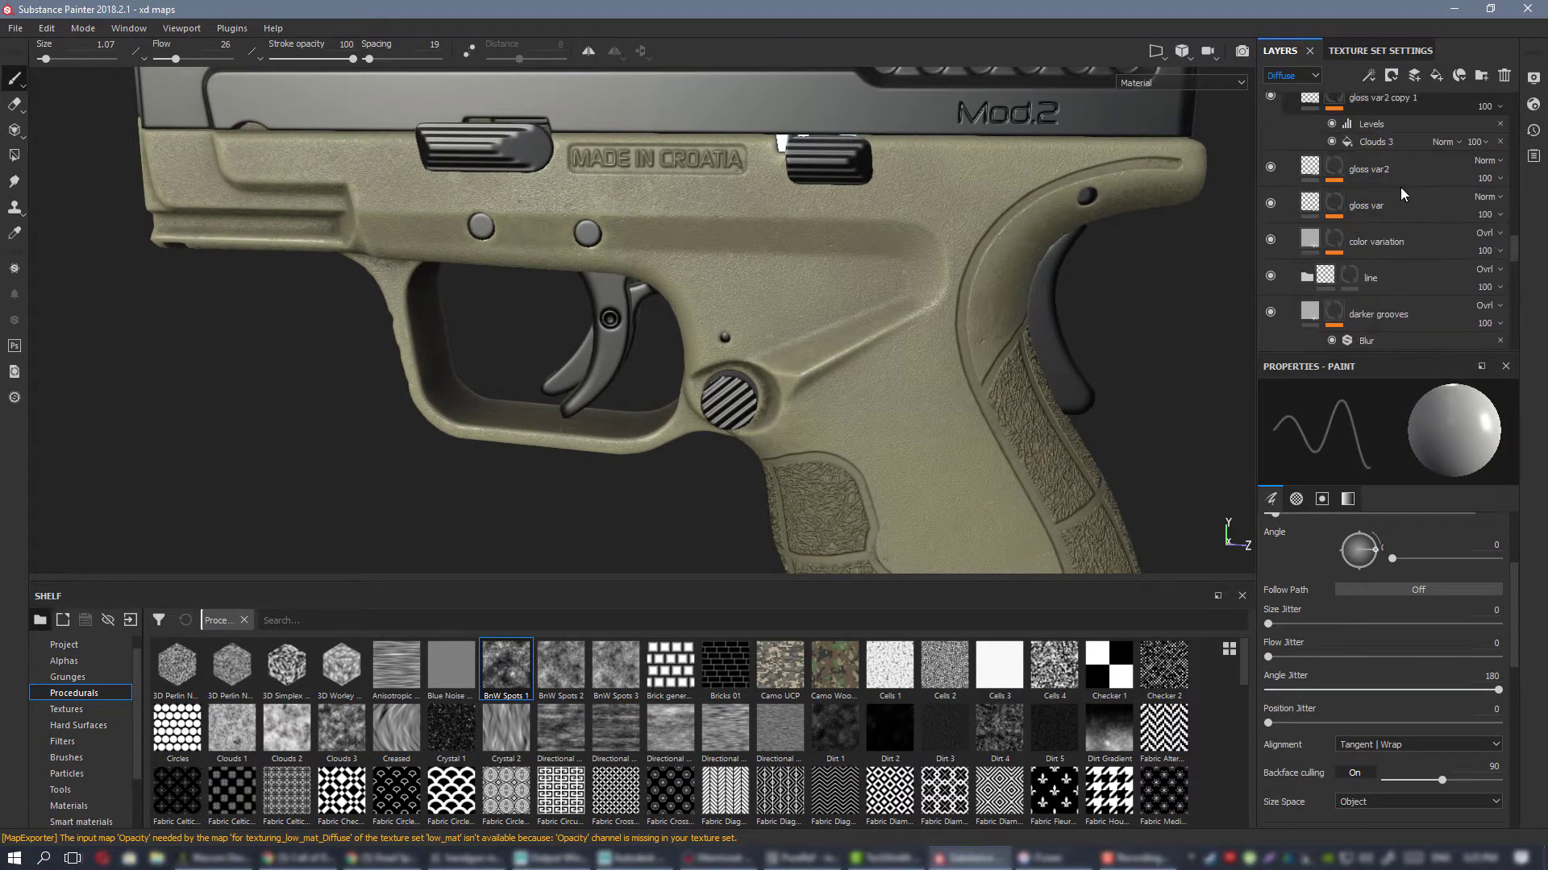
click(1332, 211)
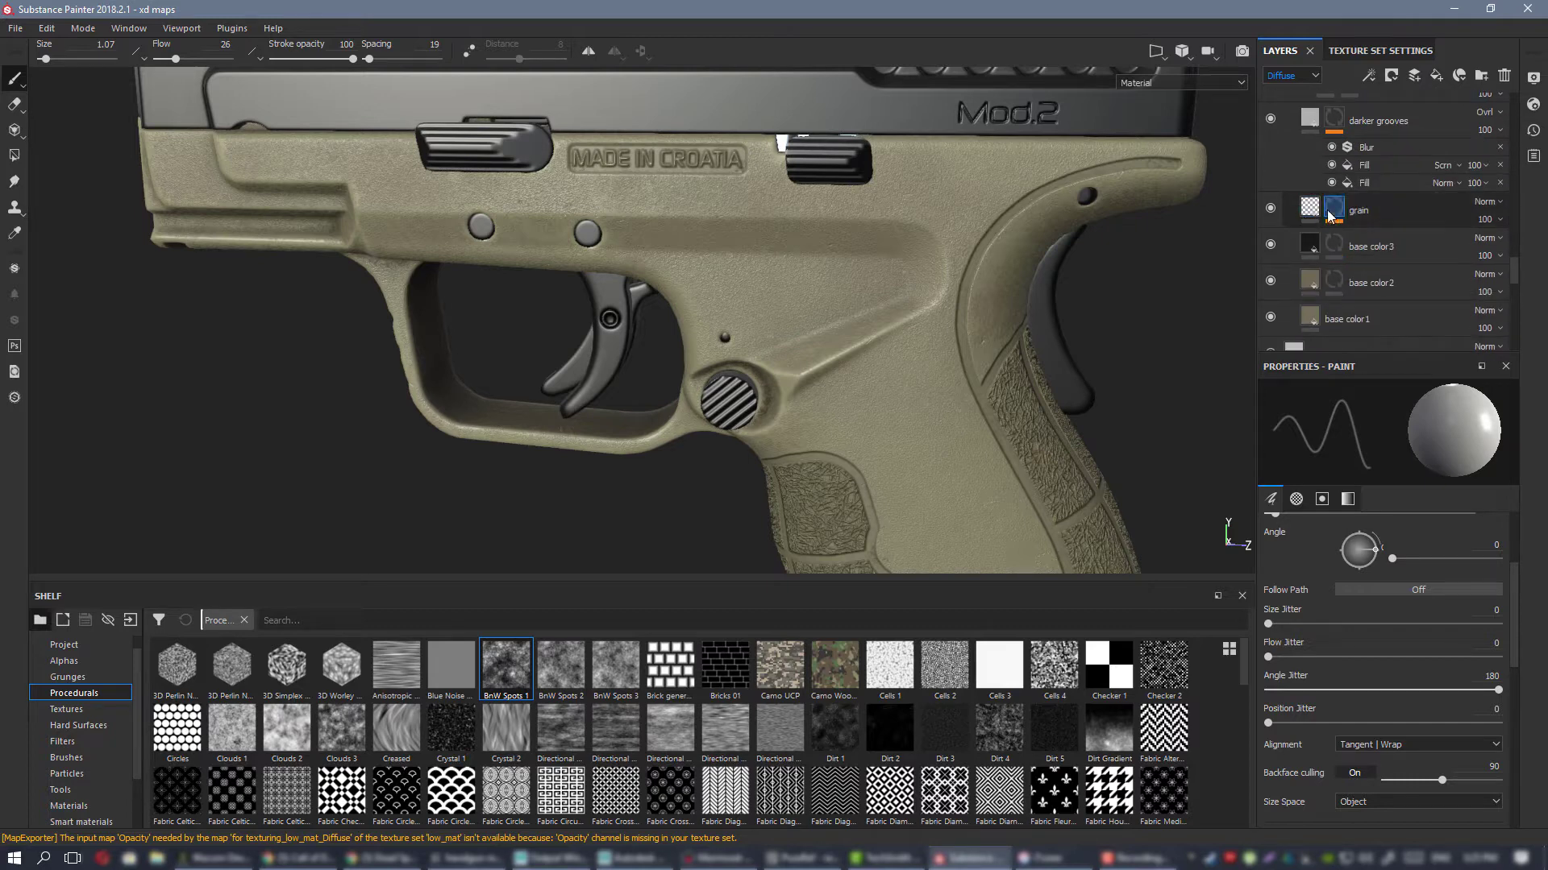
click(1493, 225)
alt+right_drag(714, 330, 1072, 515)
alt+click(1332, 212)
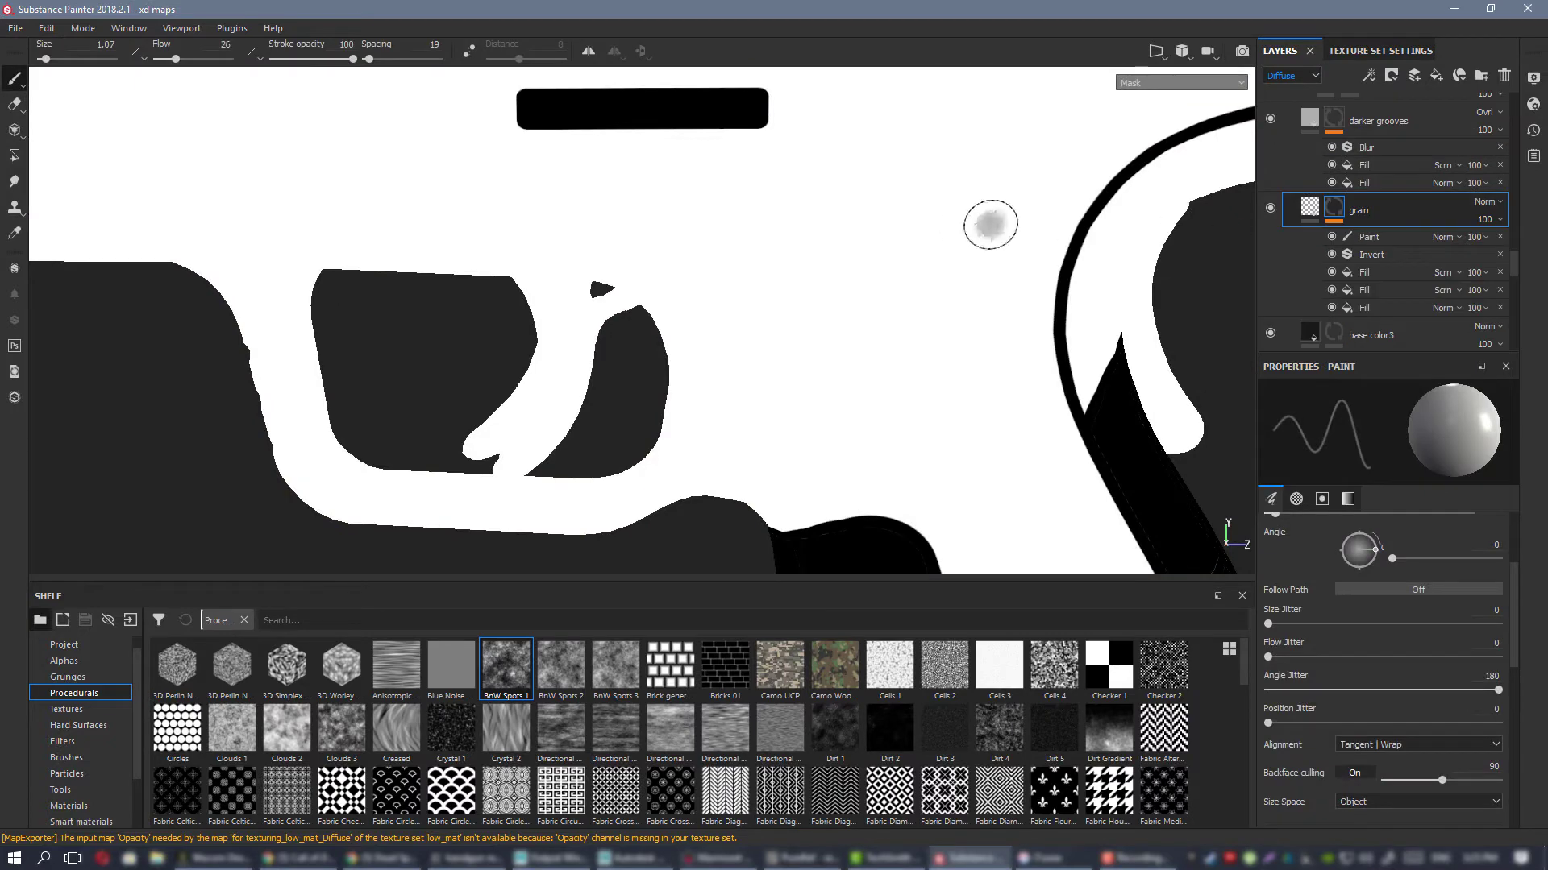
click(1308, 211)
Step: Enable the diffuse channel on the grain layer's Plastic Grainy fill, with the model shown in the diffuse channel
alt+right_drag(806, 256, 852, 316)
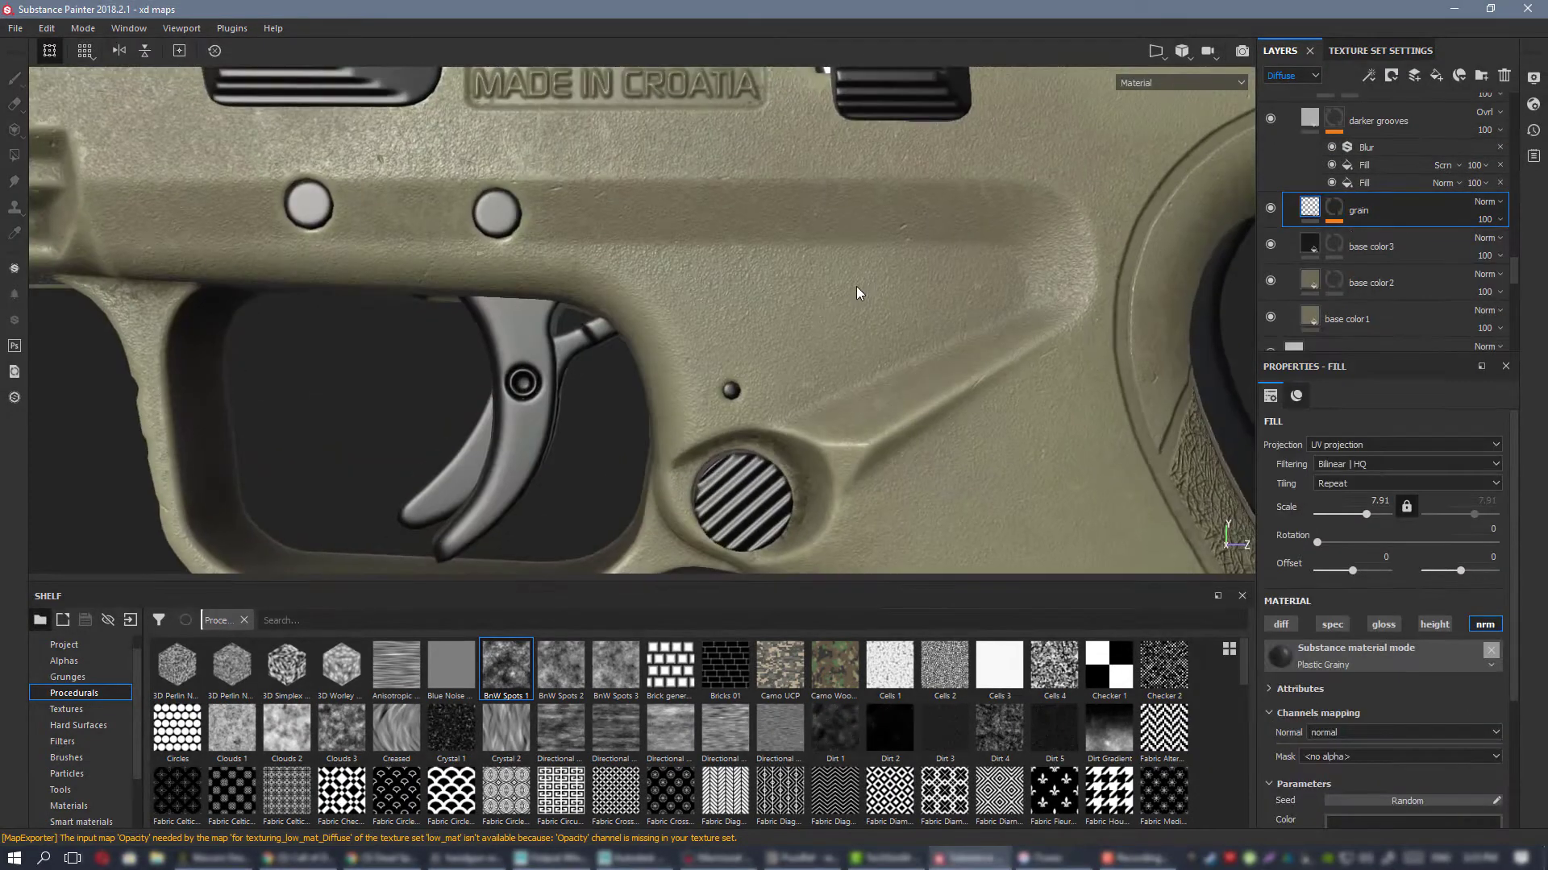
key(c)
alt+right_drag(846, 242, 895, 294)
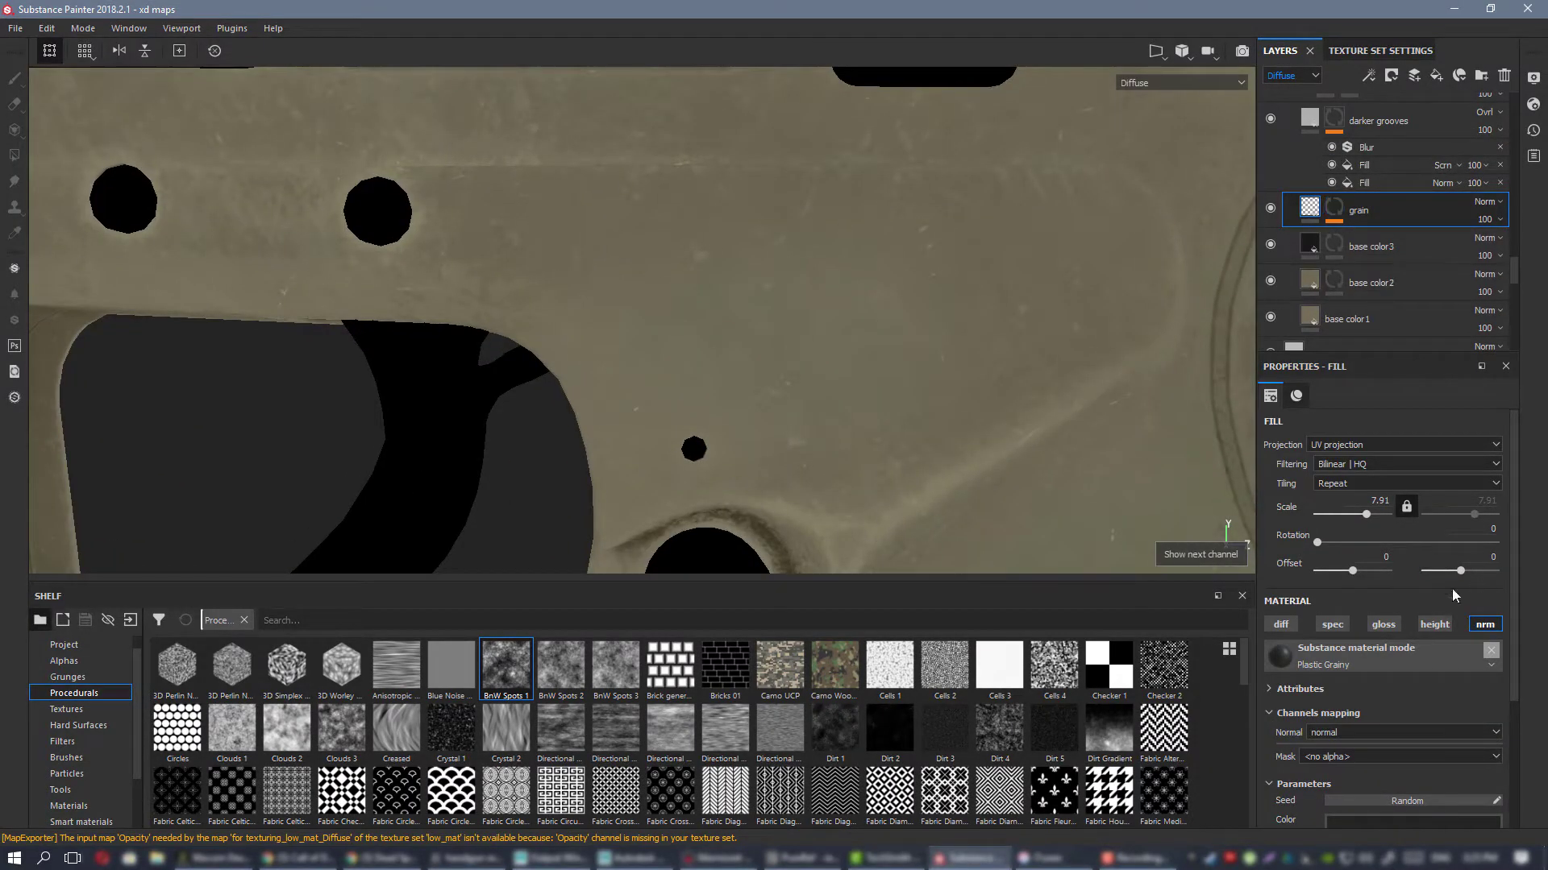
click(1283, 624)
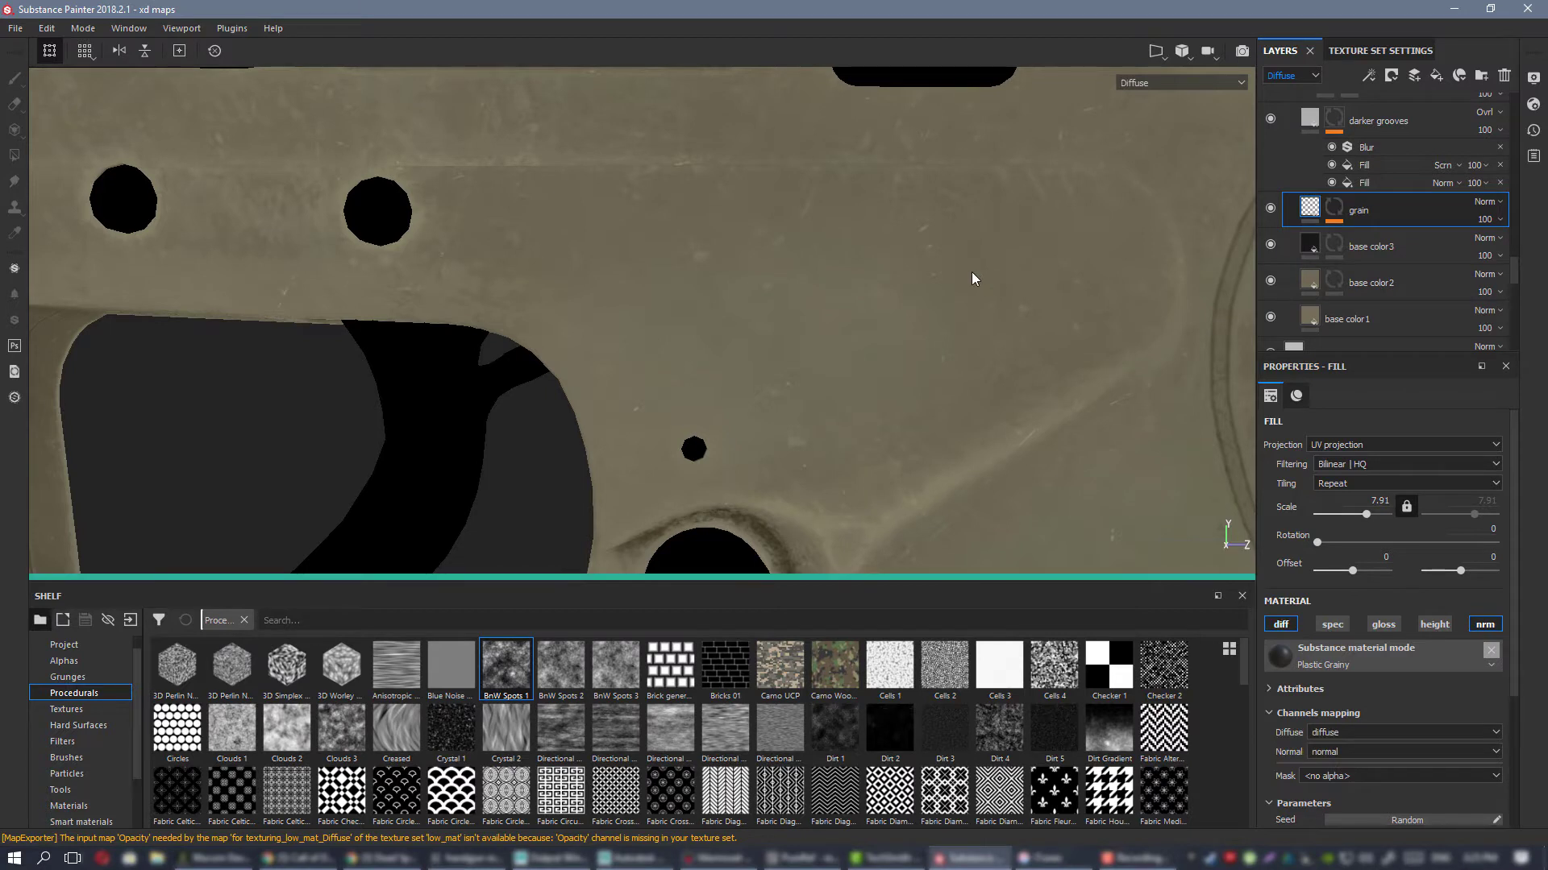
alt+right_drag(778, 228, 992, 374)
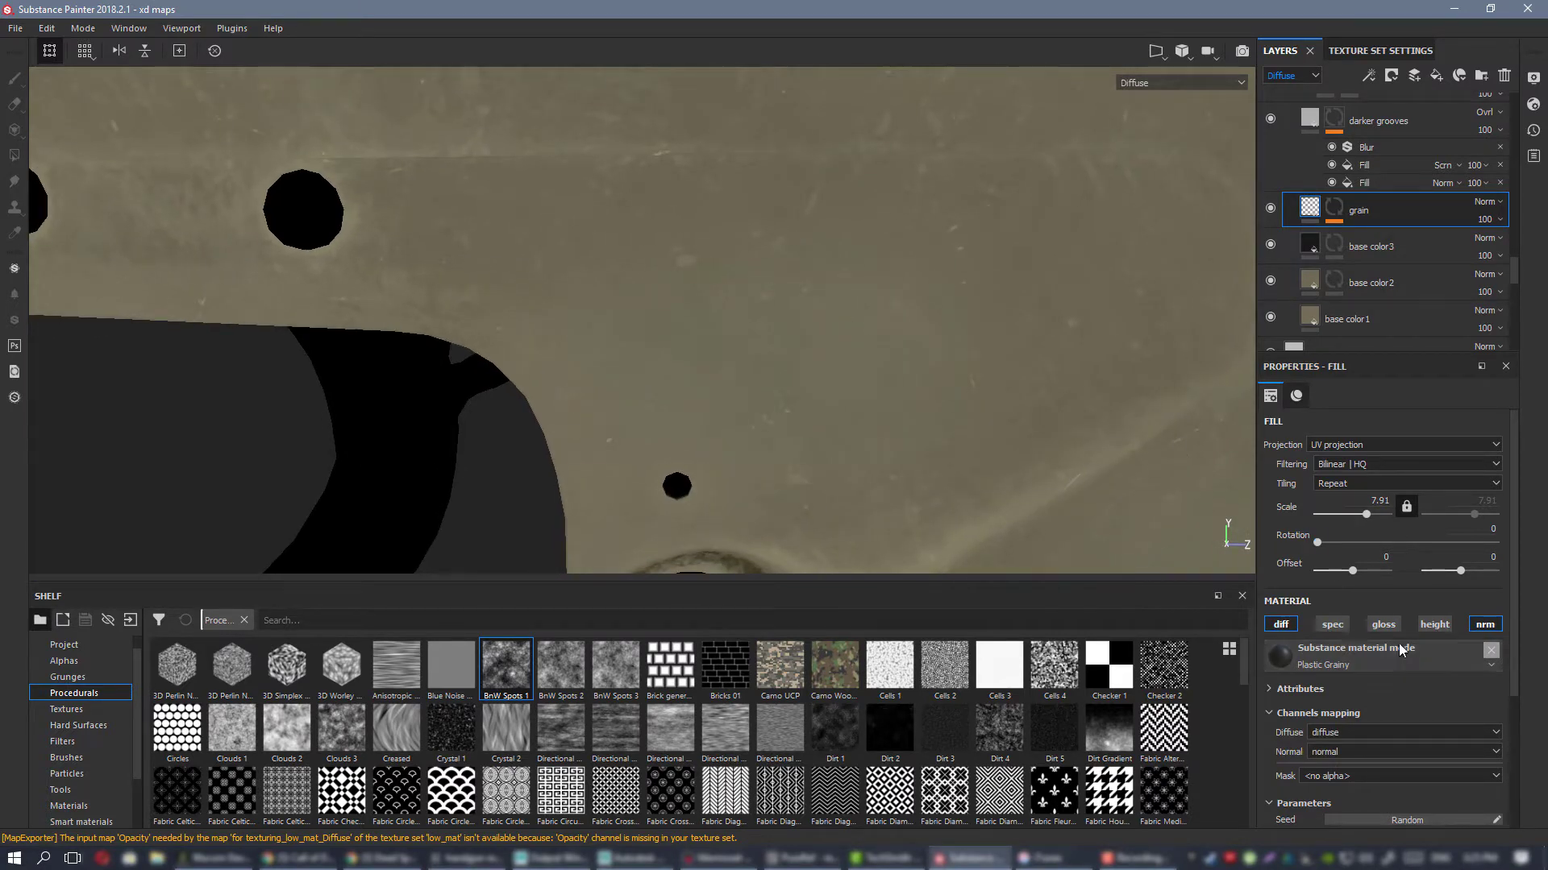
Step: Set the Plastic Grainy material's colour to a strong red, about R 0.886, G 0.066, B 0.066
scroll(1441, 641, down, 1)
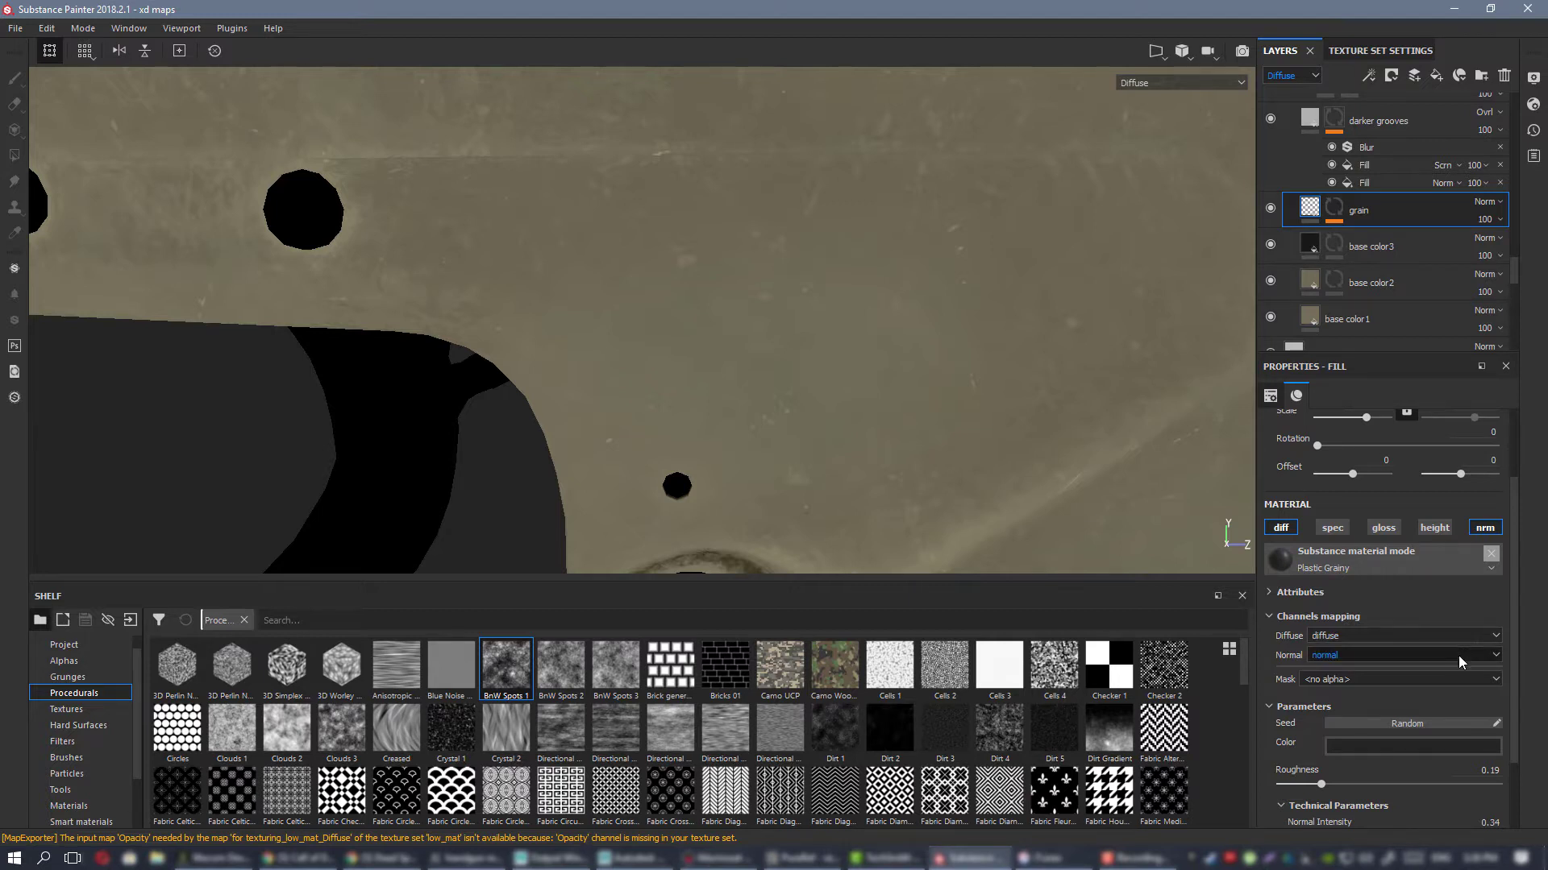
scroll(1458, 655, down, 1)
click(1418, 654)
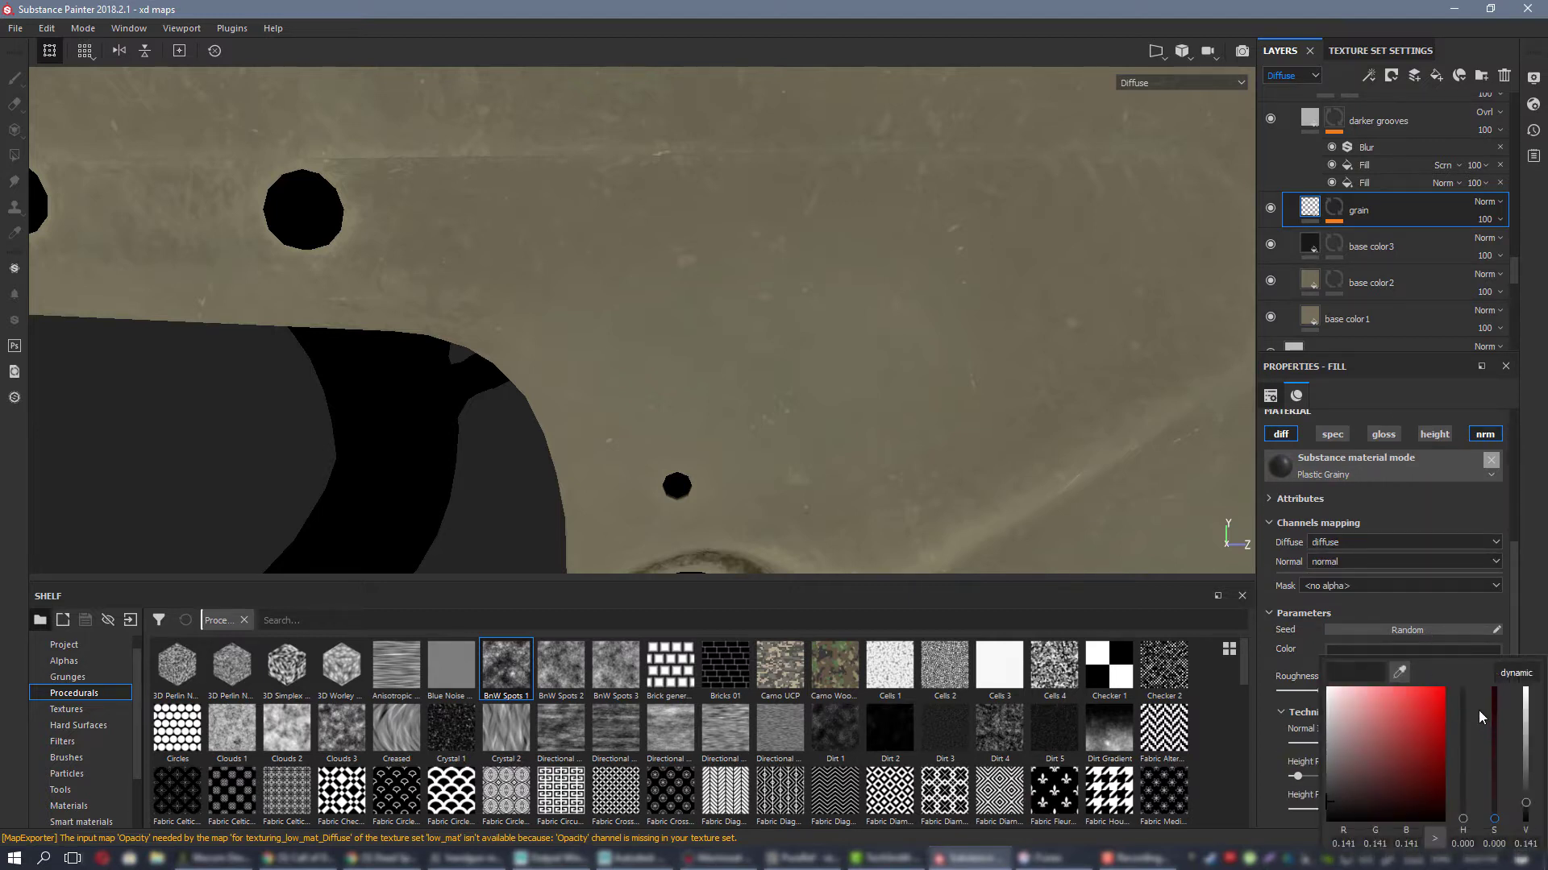
click(1397, 724)
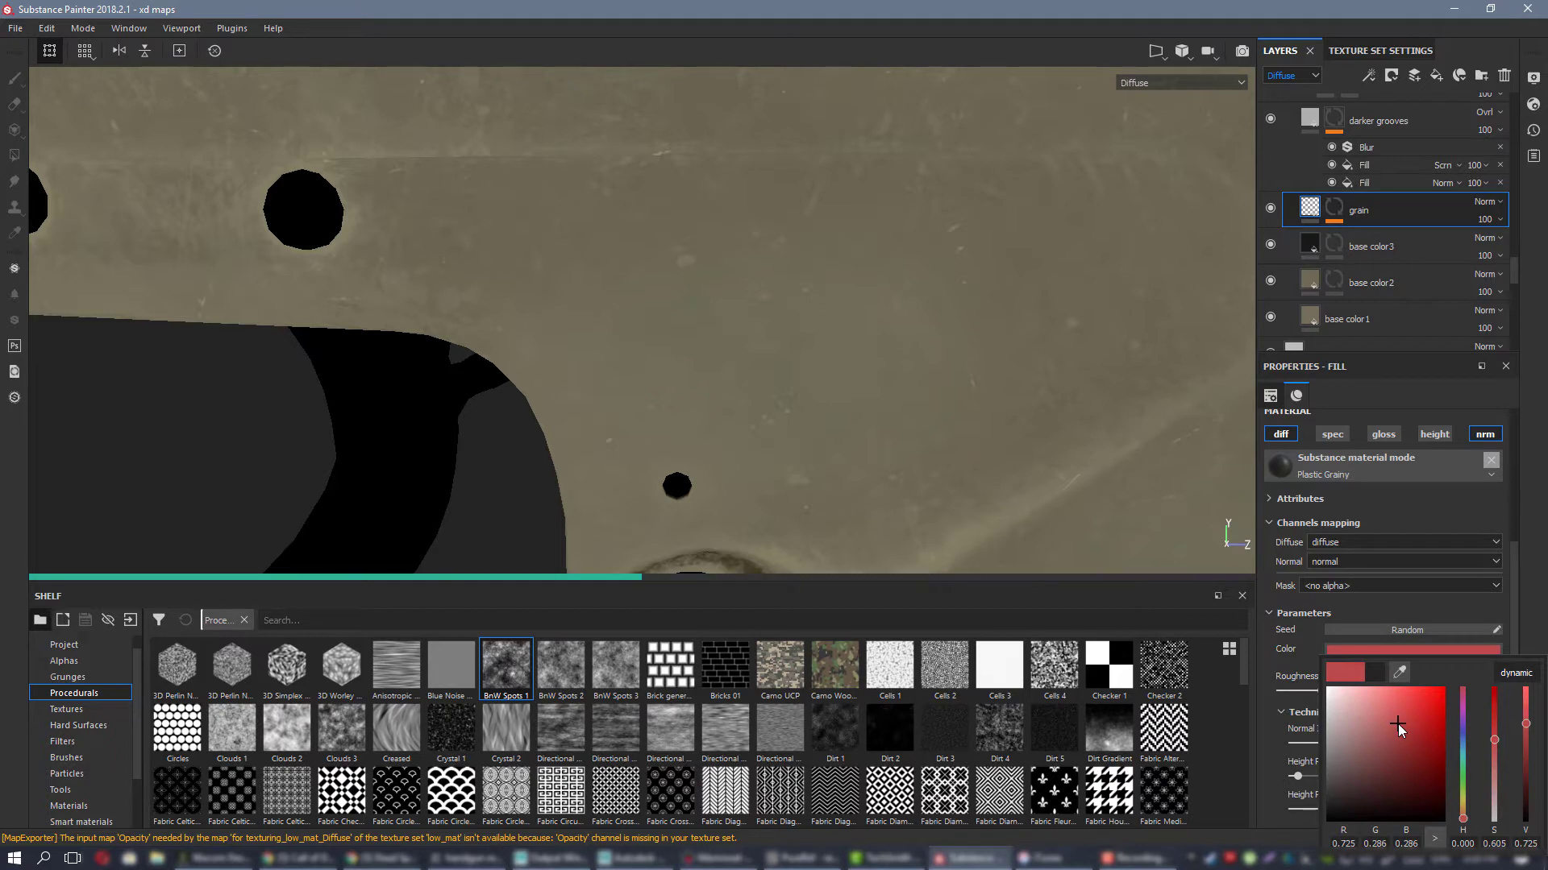
drag(1414, 724, 1440, 701)
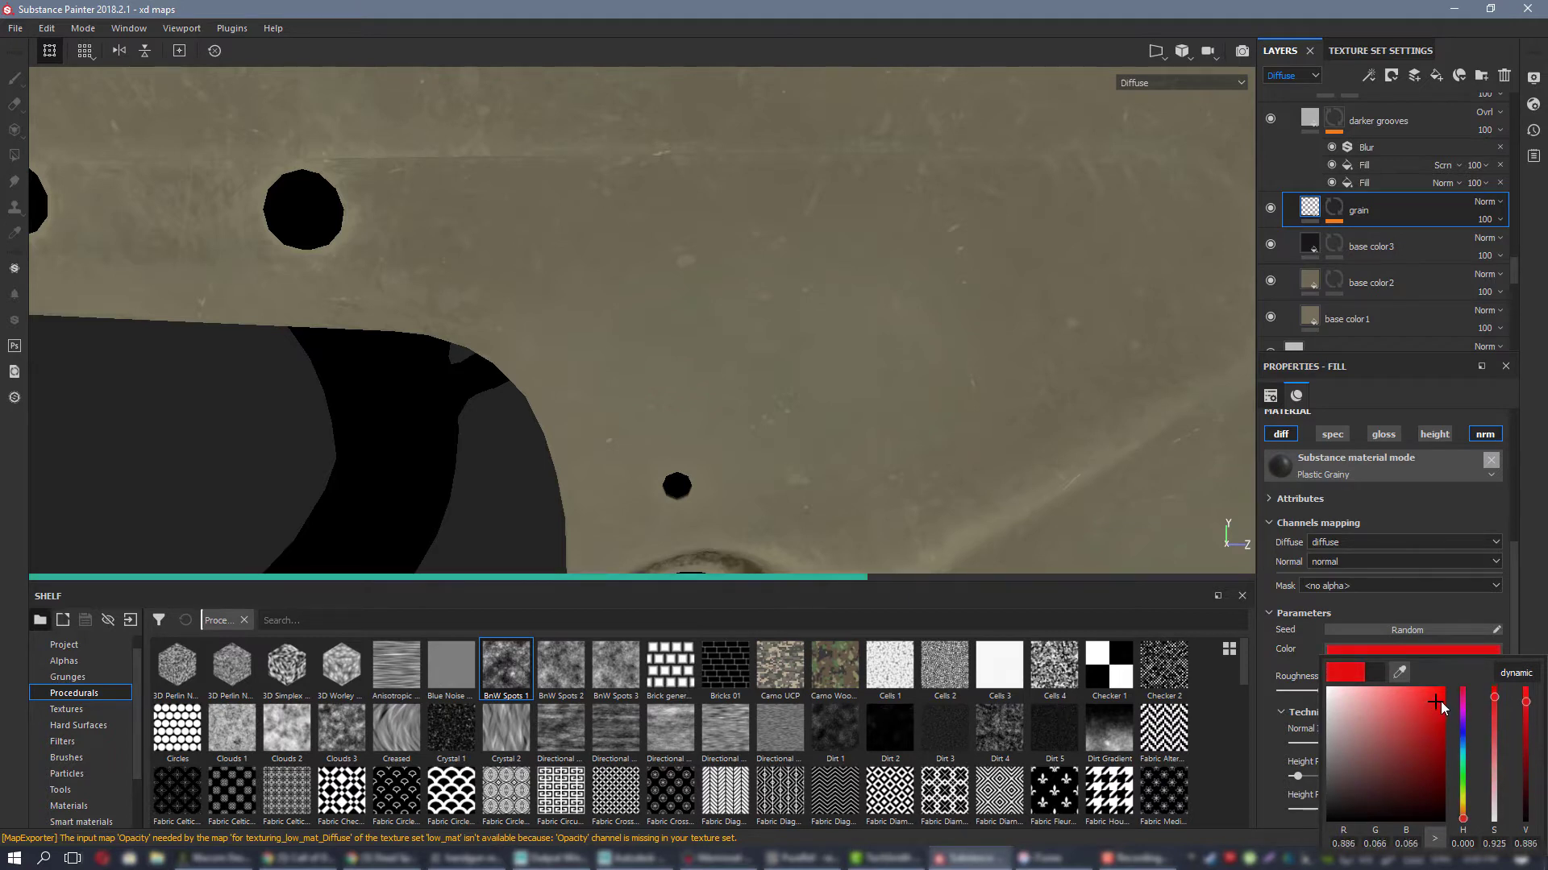
click(909, 350)
alt+drag(910, 350, 859, 352)
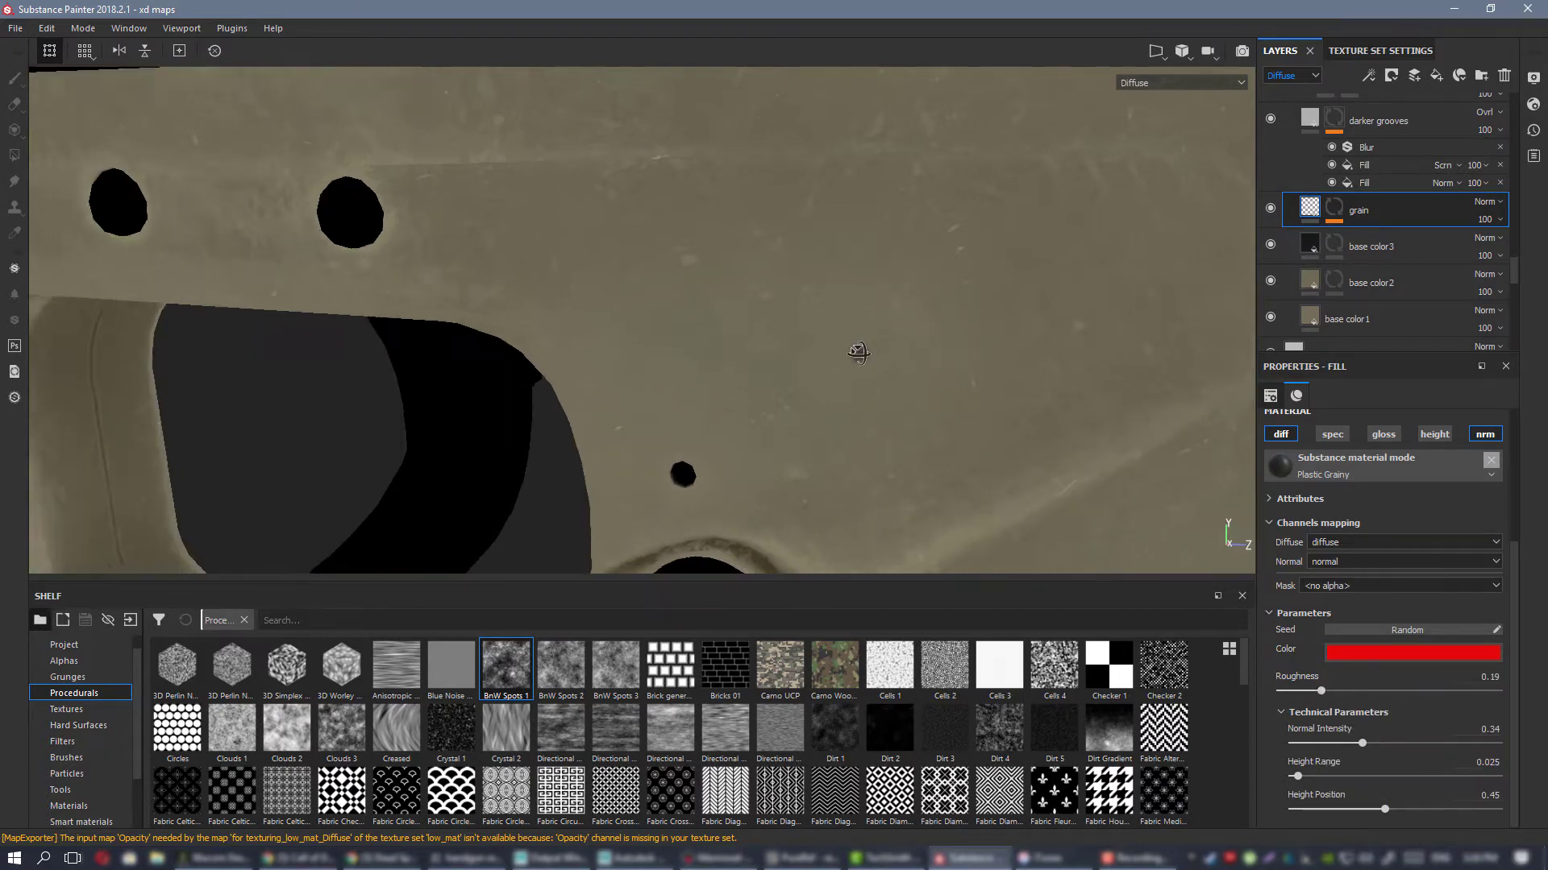
Step: Disable the diffuse channel on the grain layer's fill, leaving only its normal channel active
alt+middle_drag(859, 352, 802, 355)
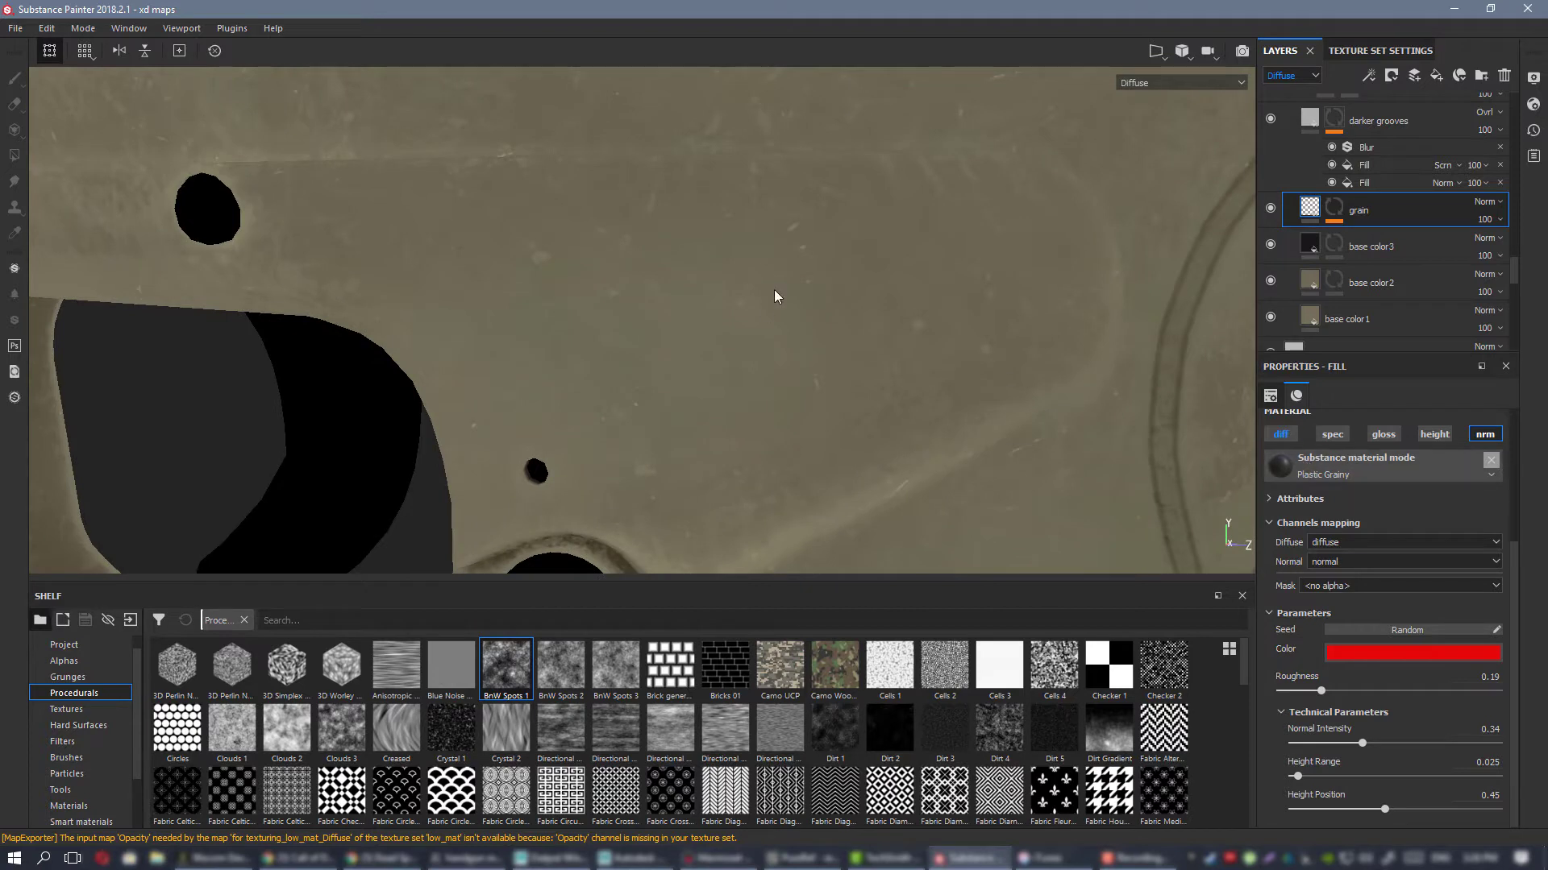
alt+right_drag(859, 335, 800, 277)
alt+drag(800, 277, 809, 274)
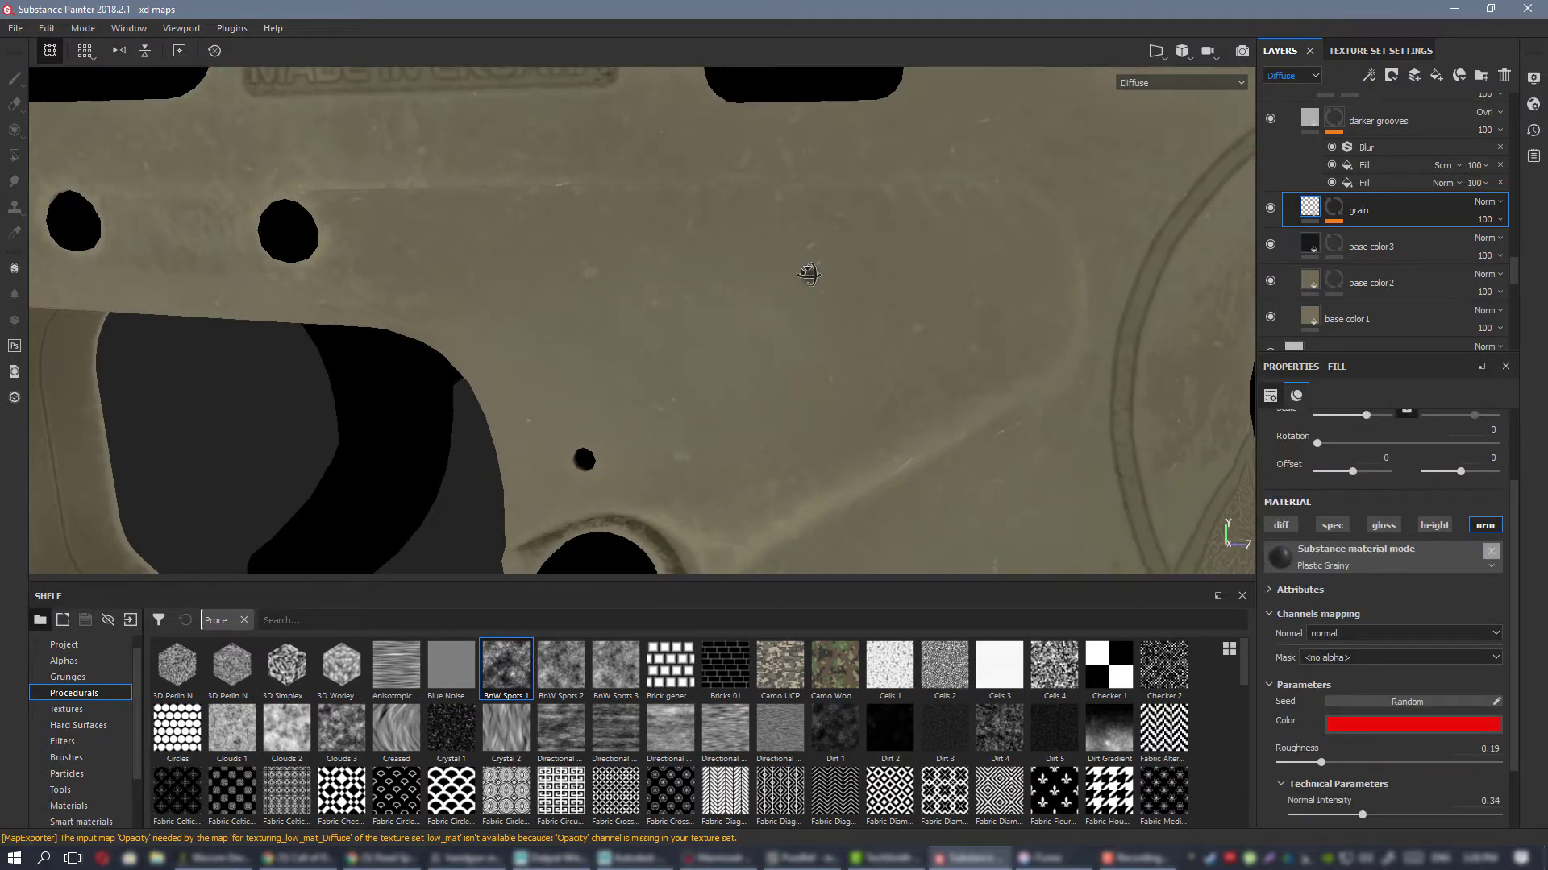
alt+drag(823, 271, 807, 250)
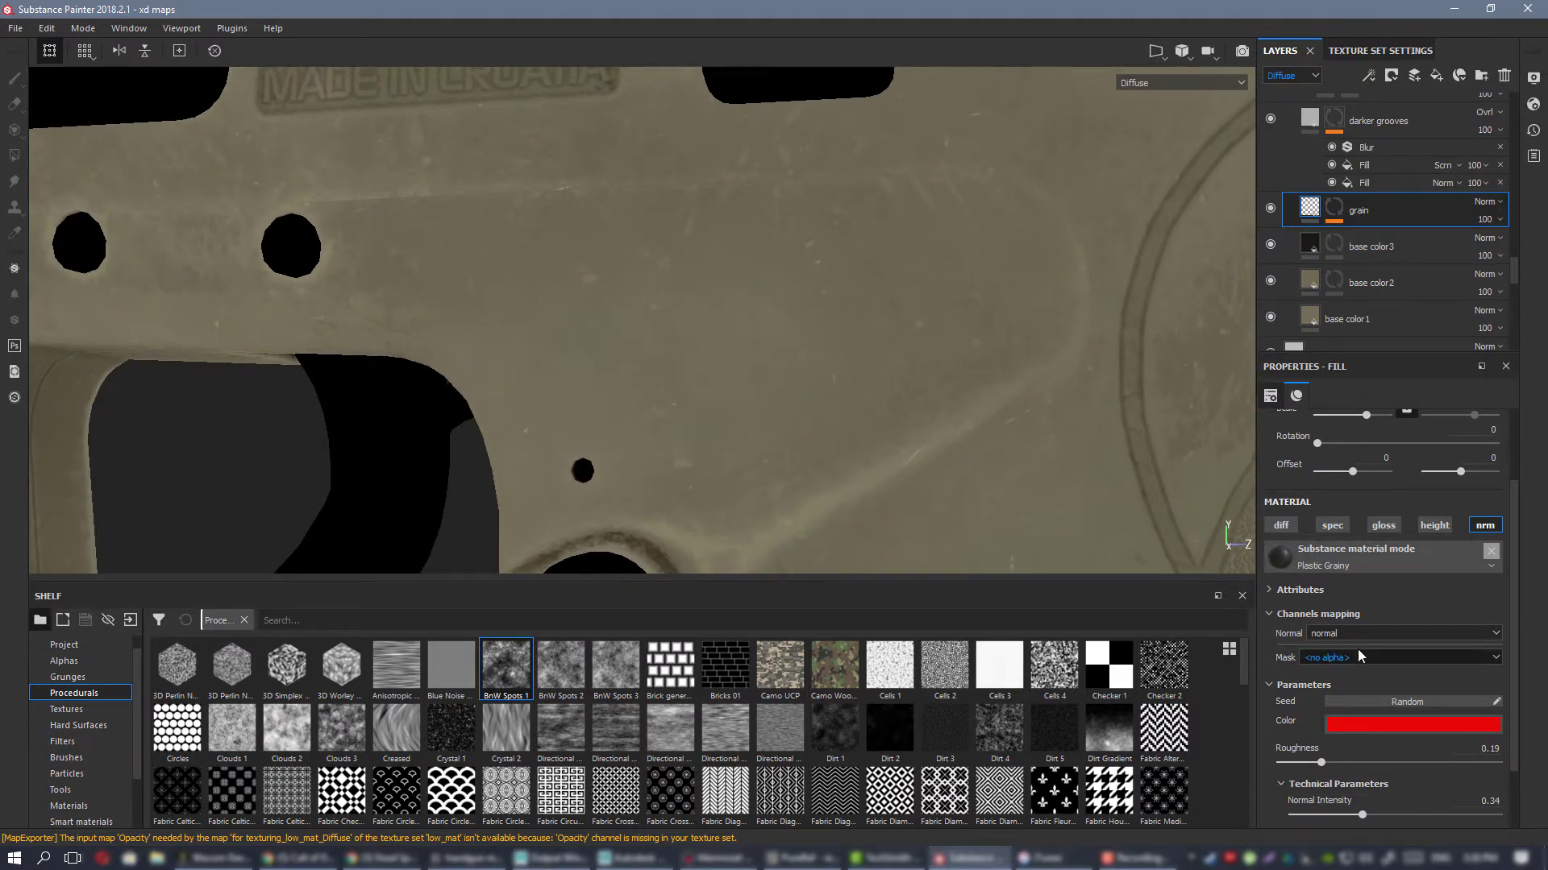
Step: Examine the grainy plastic surface up close and across the whole pistol in the full material view
key(m)
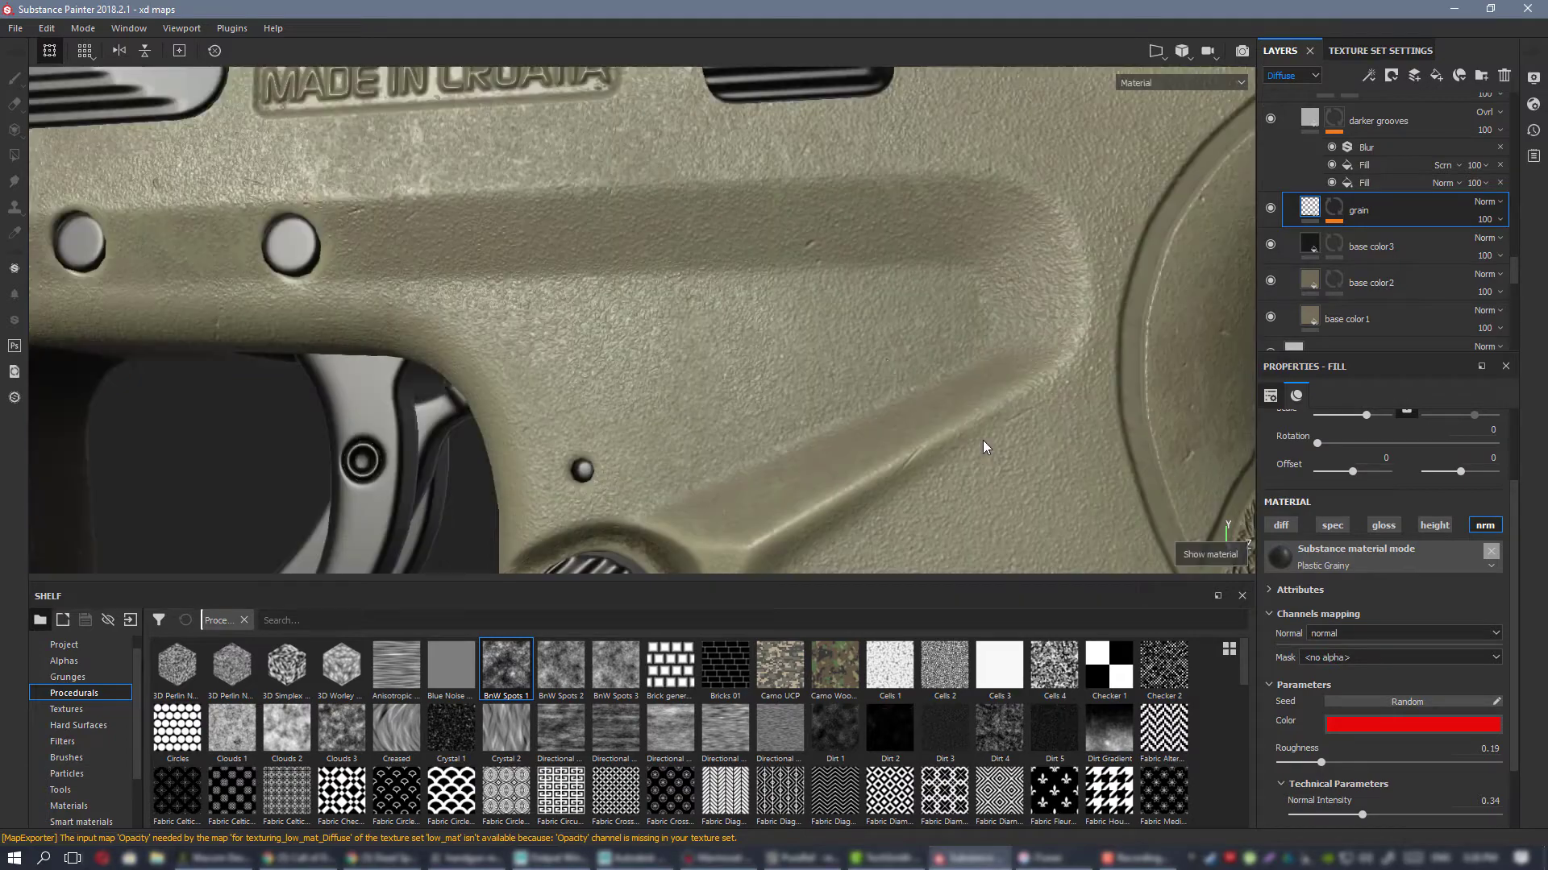
alt+right_drag(732, 354, 709, 250)
alt+middle_drag(710, 250, 814, 275)
alt+drag(814, 276, 636, 215)
alt+middle_drag(636, 214, 773, 345)
scroll(853, 358, down, 2)
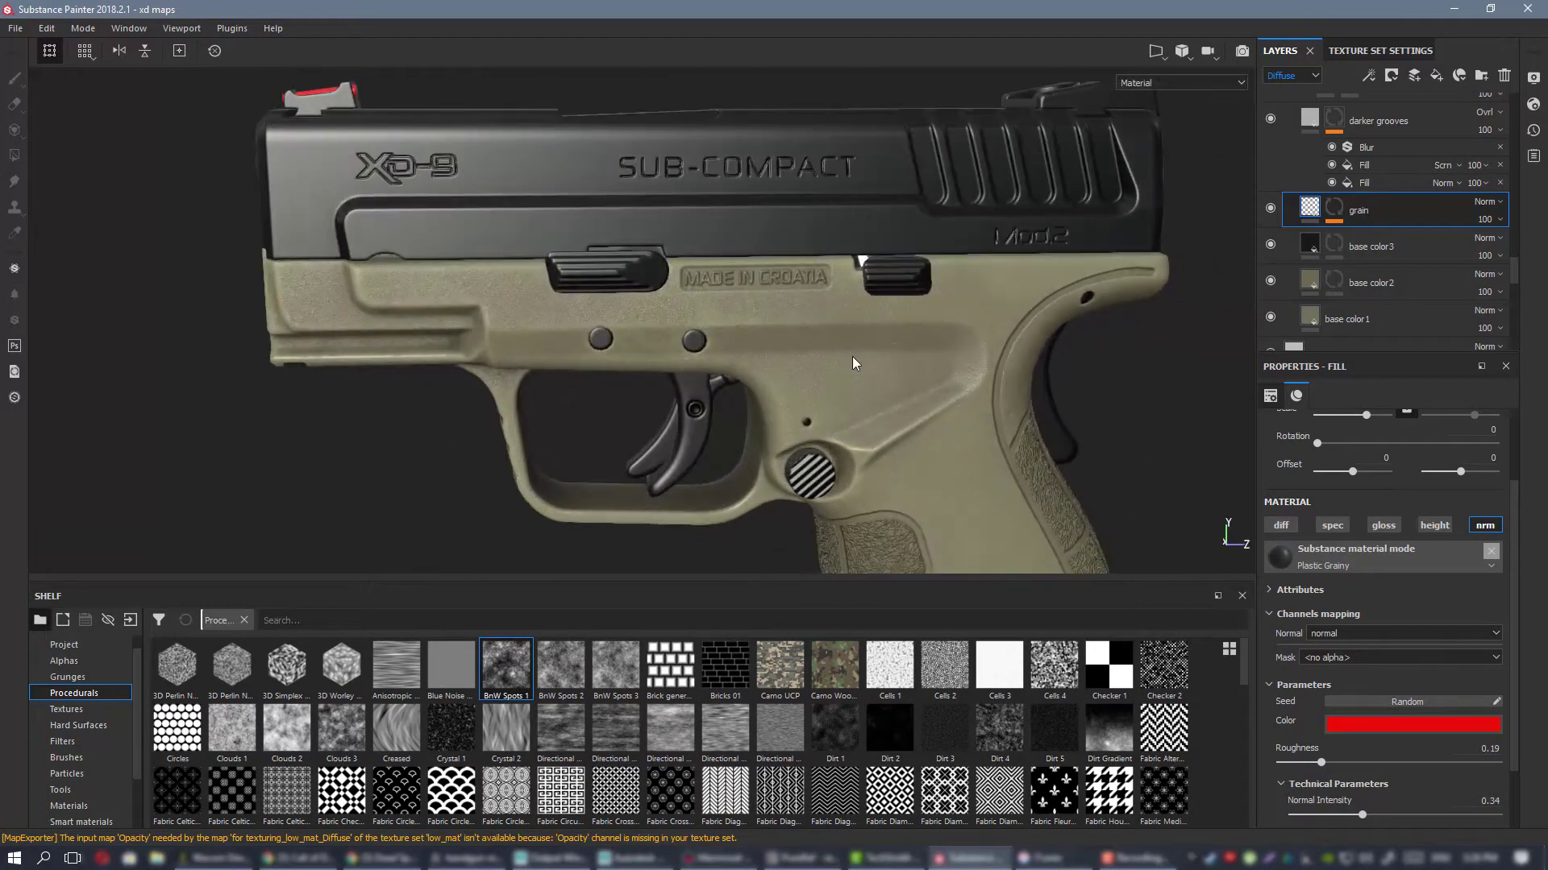
alt+drag(915, 352, 529, 292)
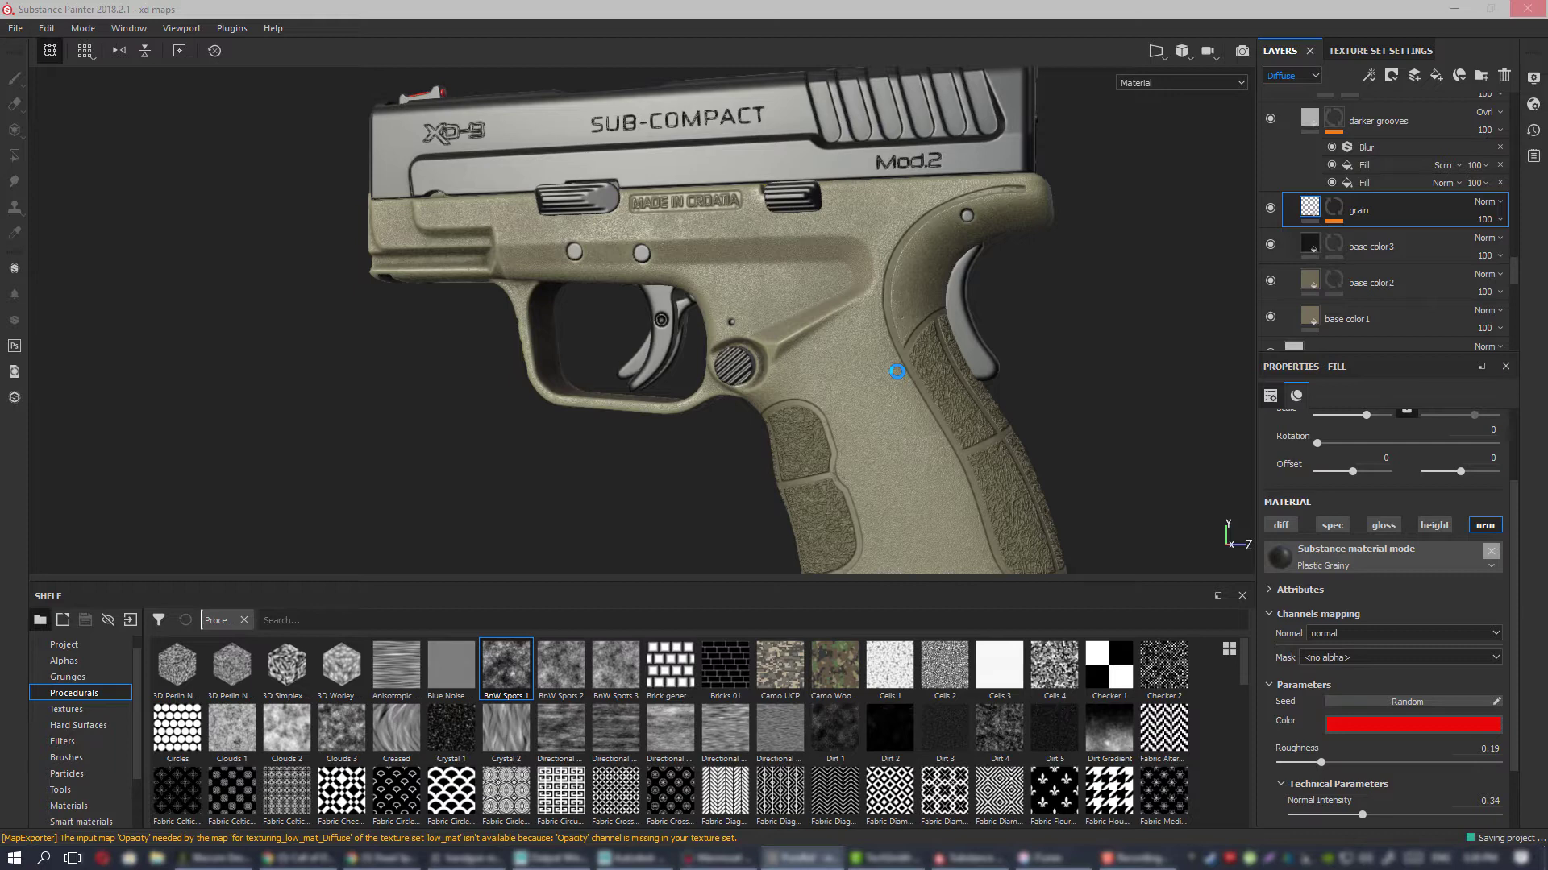
Step: Inspect the frame's colour variation in the diffuse channel, from the trigger area out to the whole grip
scroll(892, 367, up, 2)
key(c)
scroll(881, 363, up, 5)
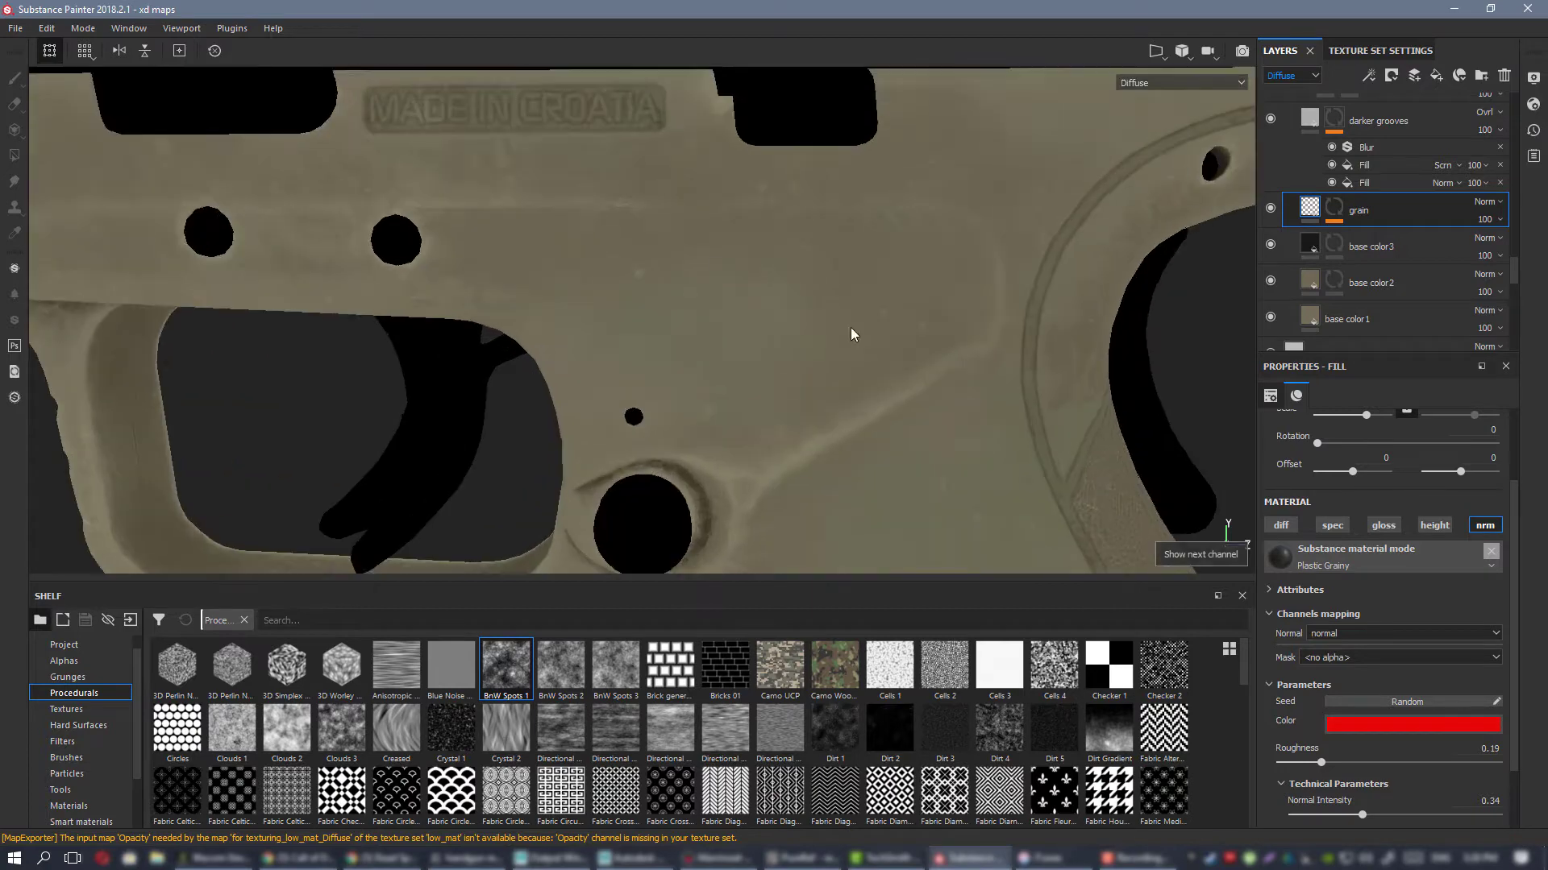
scroll(853, 334, up, 1)
scroll(838, 332, down, 5)
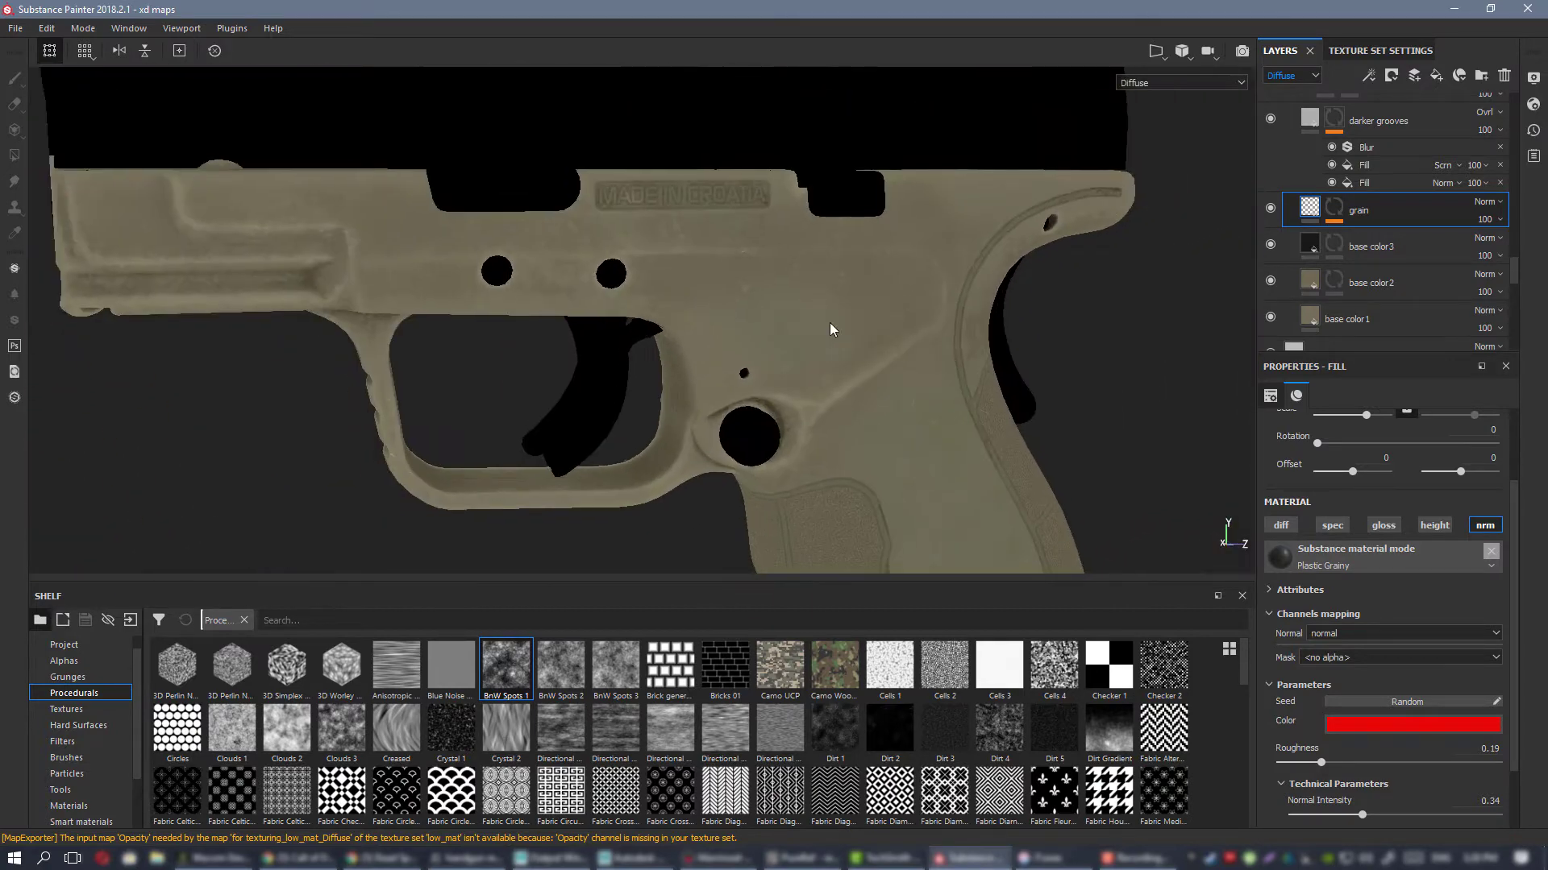
alt+middle_drag(830, 329, 612, 242)
alt+drag(612, 242, 725, 332)
scroll(753, 298, down, 3)
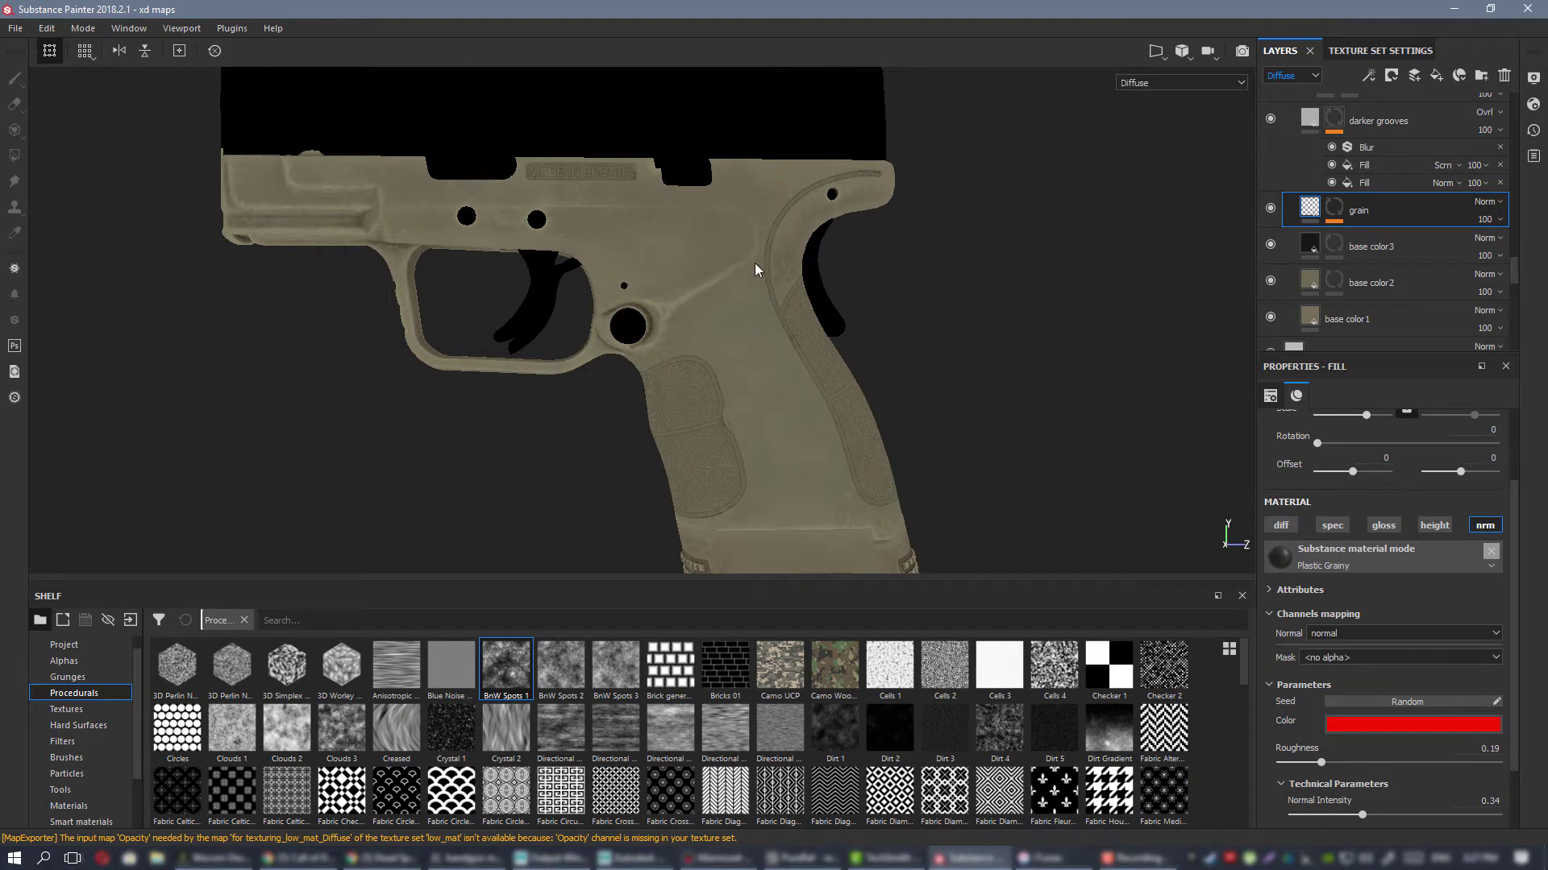
alt+drag(765, 291, 804, 323)
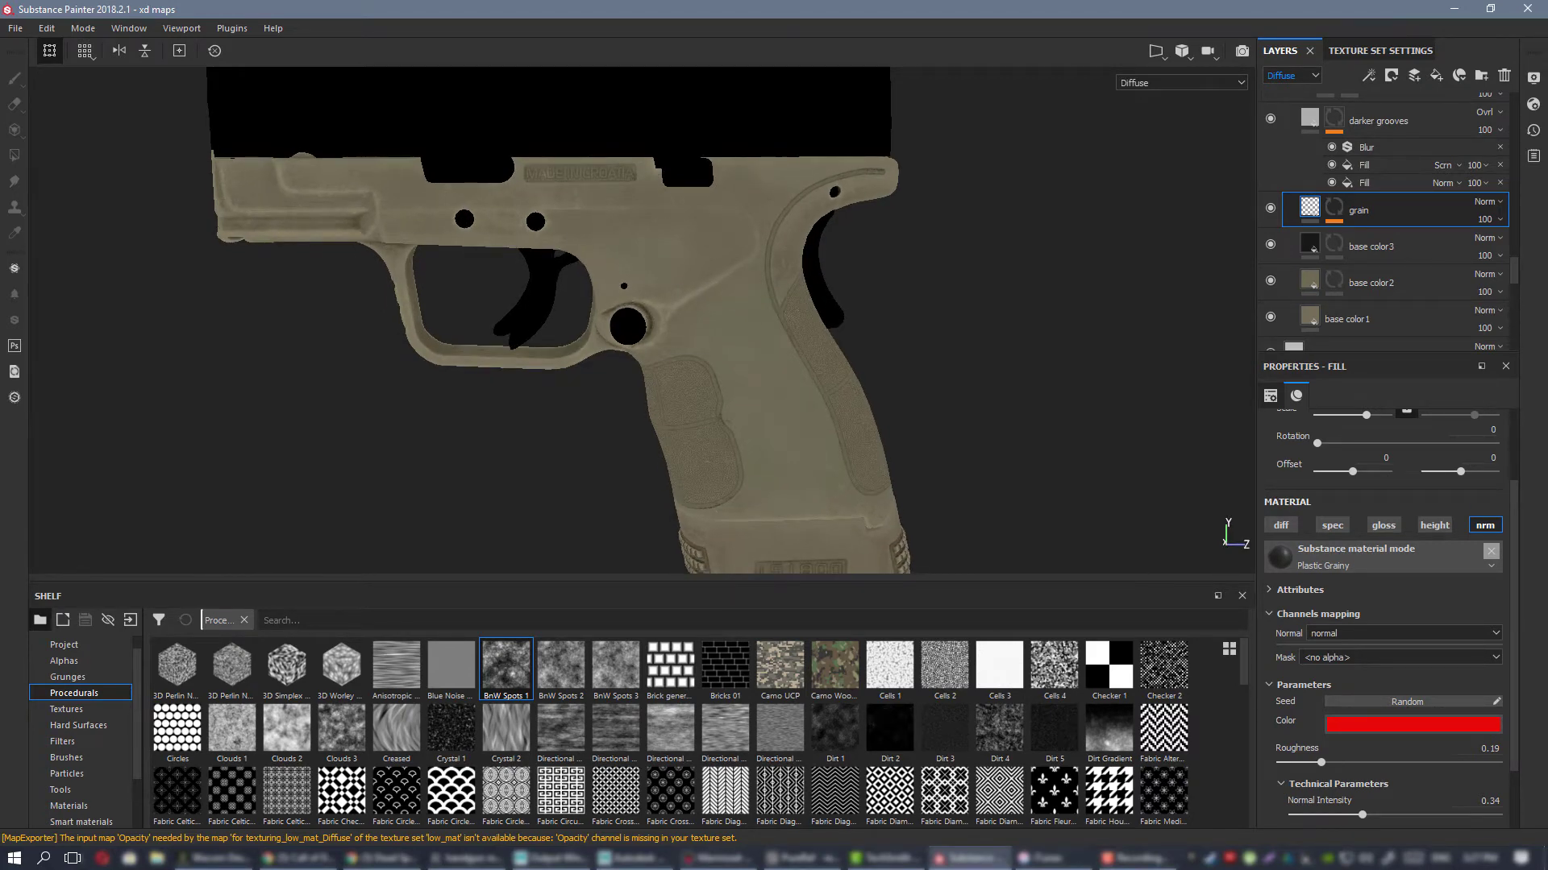
Step: Switch to the PureRef reference board and examine the black pistol's grainy plastic within and around the red-outlined area
click(802, 858)
scroll(1095, 429, down, 3)
scroll(1141, 468, up, 3)
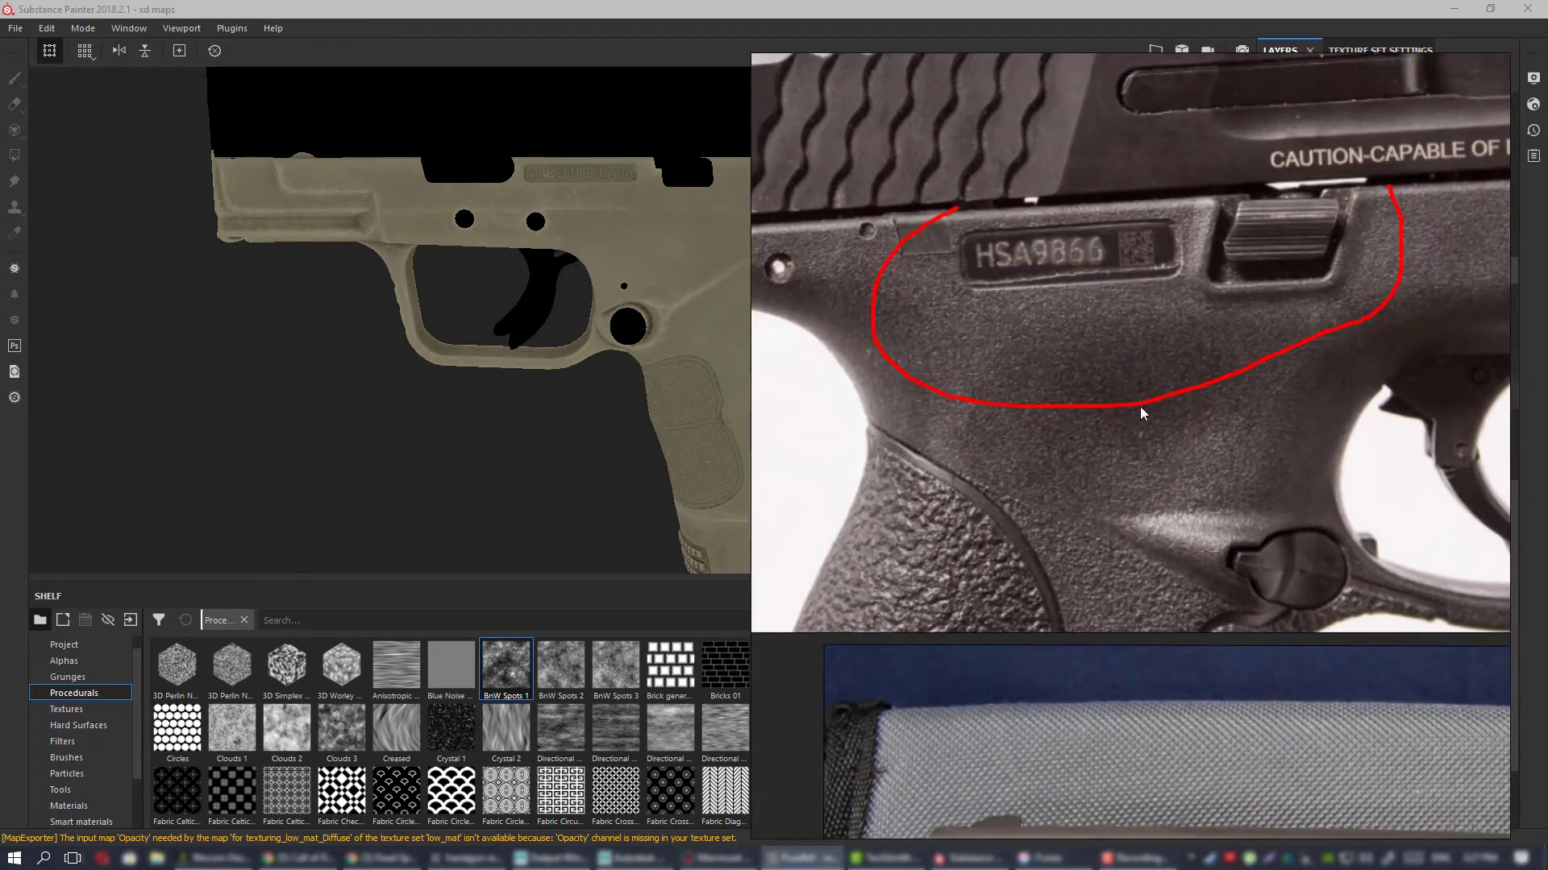
scroll(928, 516, down, 4)
scroll(1157, 398, up, 6)
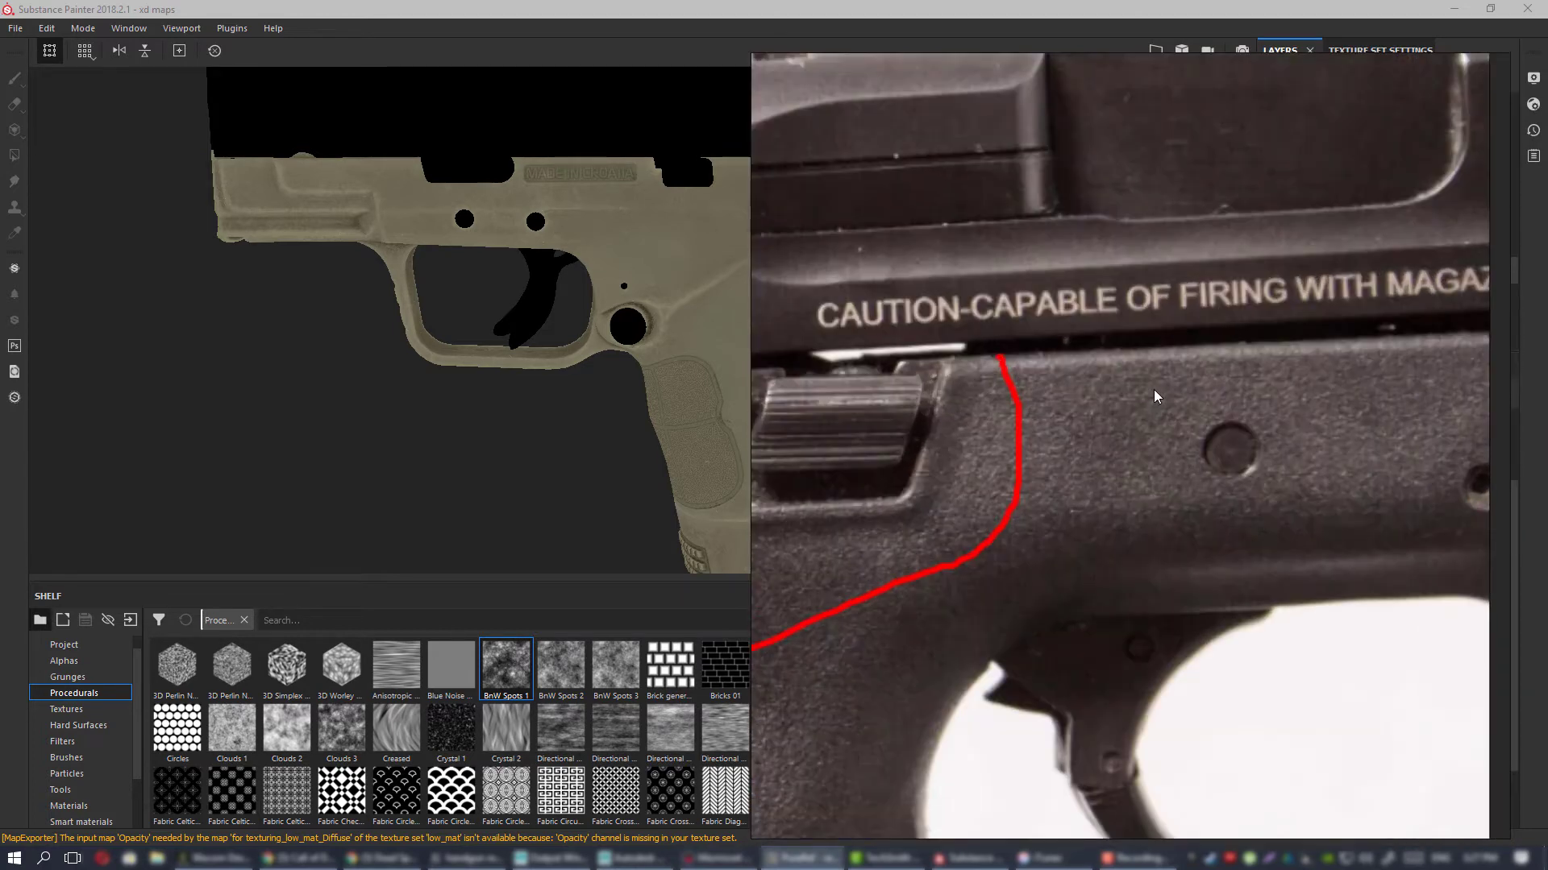
scroll(1168, 438, down, 2)
middle_drag(836, 590, 1066, 452)
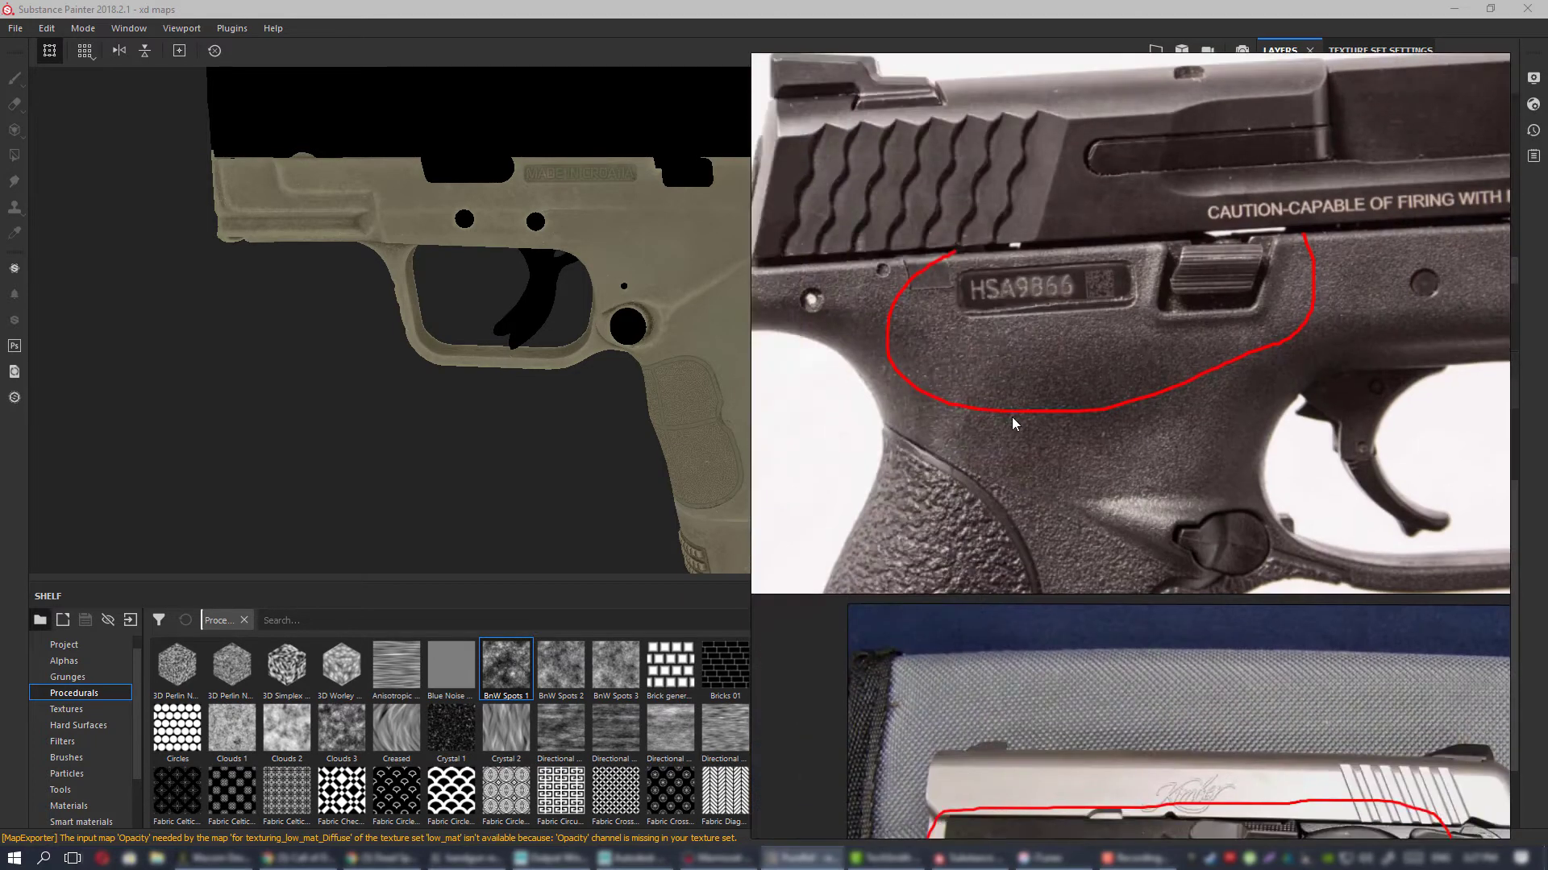
scroll(1062, 416, up, 1)
middle_drag(1083, 392, 1059, 508)
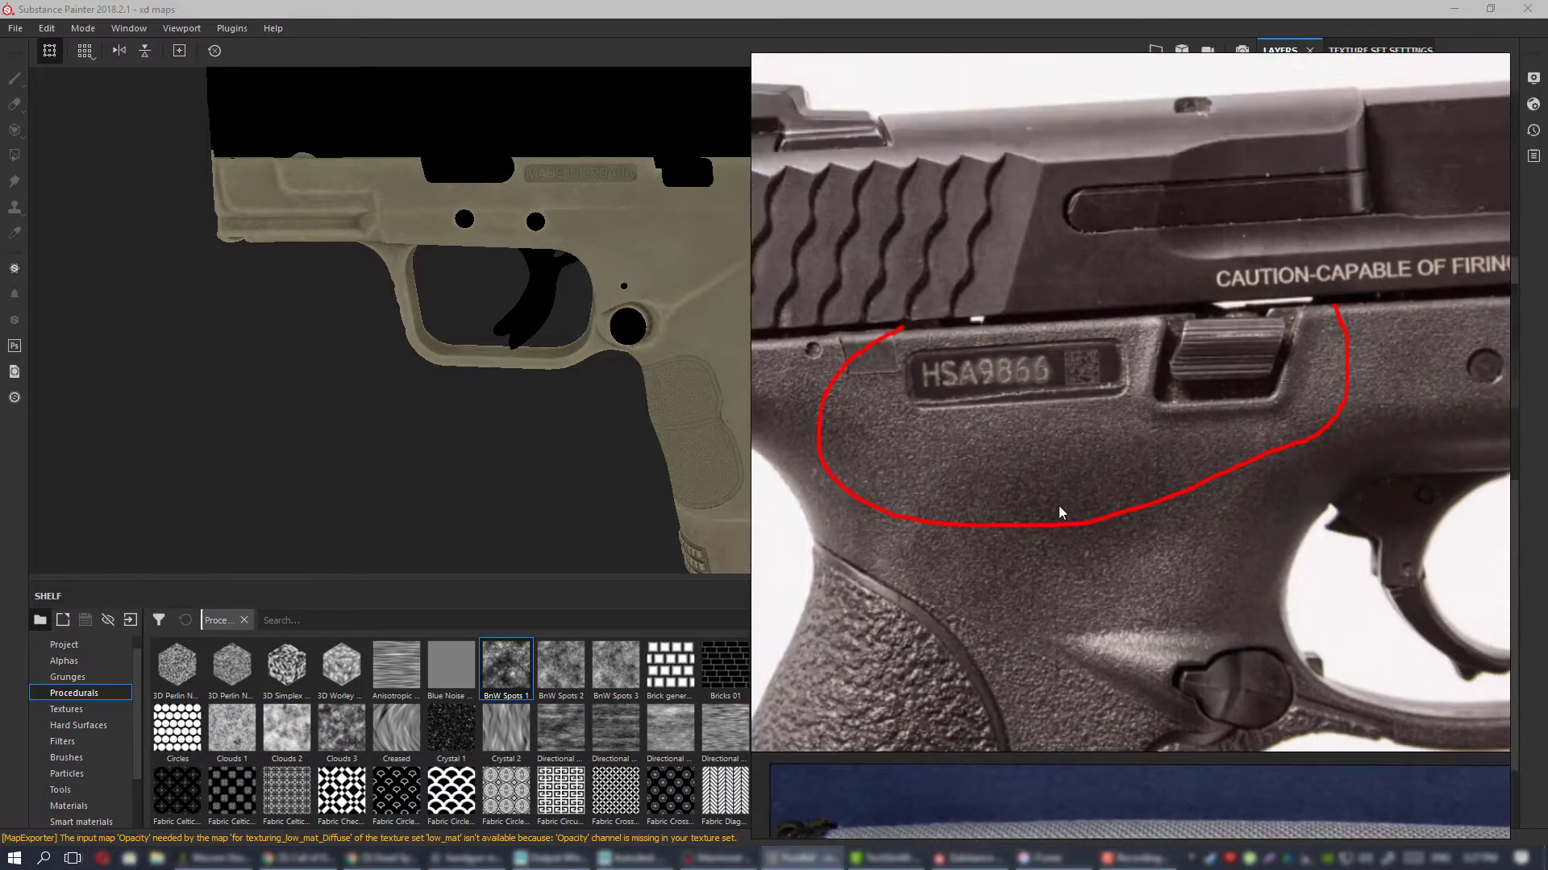
scroll(1058, 508, down, 2)
middle_drag(1017, 412, 1070, 342)
scroll(1095, 395, up, 2)
scroll(1071, 343, down, 1)
middle_drag(1088, 518, 1096, 423)
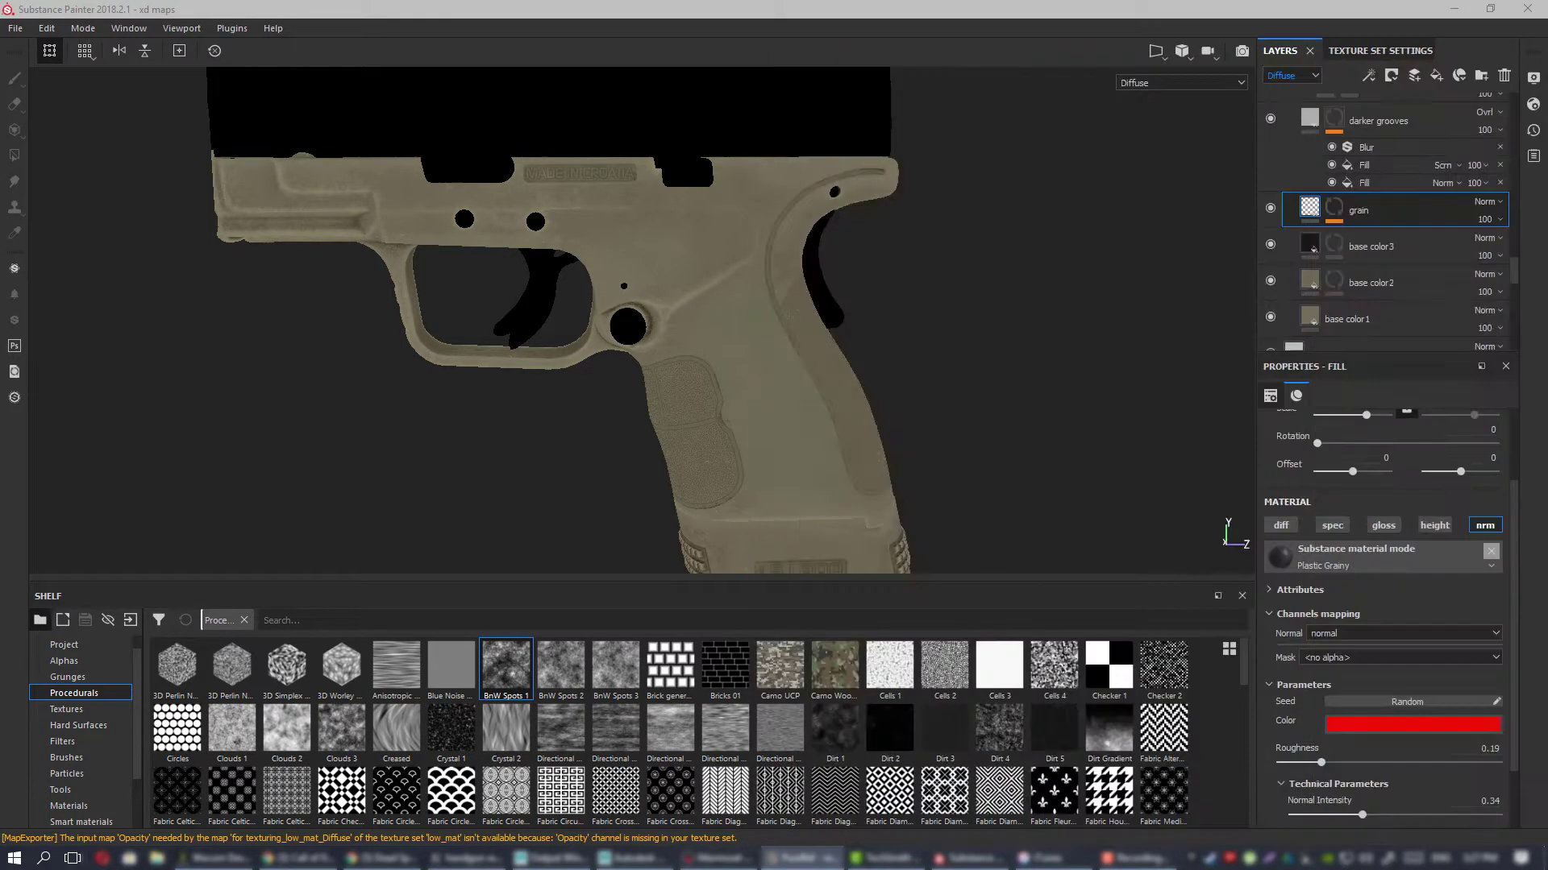
Step: Compare the flat frame area above the magazine release and the grip with the reference in the diffuse channel
scroll(613, 206, up, 2)
mouse_move(760, 311)
alt+mouse_down()
mouse_move(652, 364)
mouse_move(756, 316)
alt+mouse_up()
scroll(757, 316, up, 3)
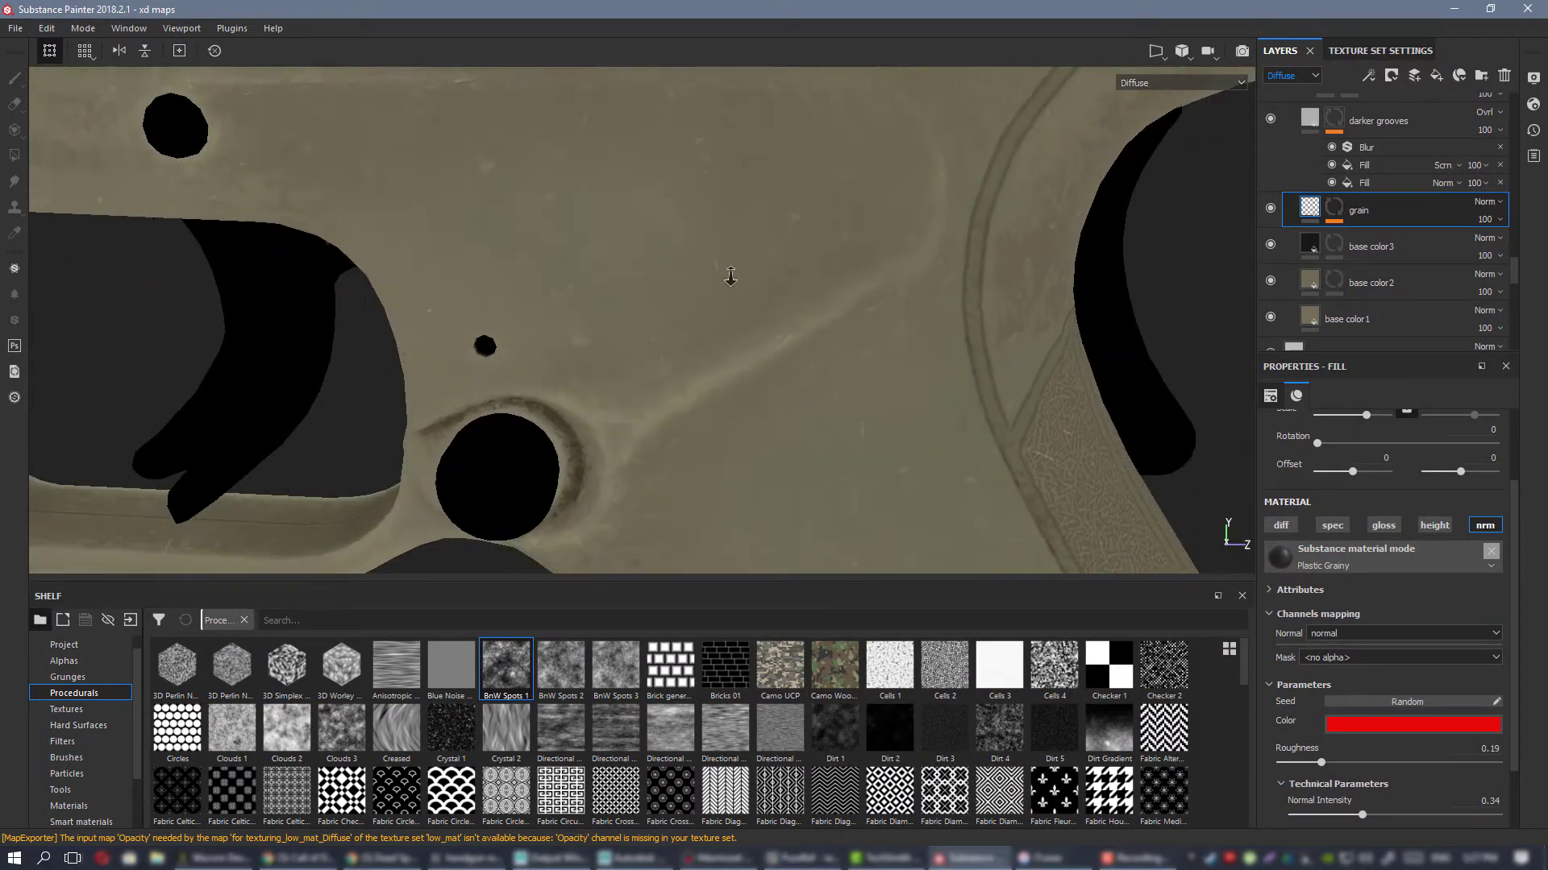
alt+right_drag(730, 276, 674, 301)
alt+right_drag(779, 266, 701, 282)
alt+middle_drag(885, 434, 885, 345)
alt+right_drag(885, 345, 772, 348)
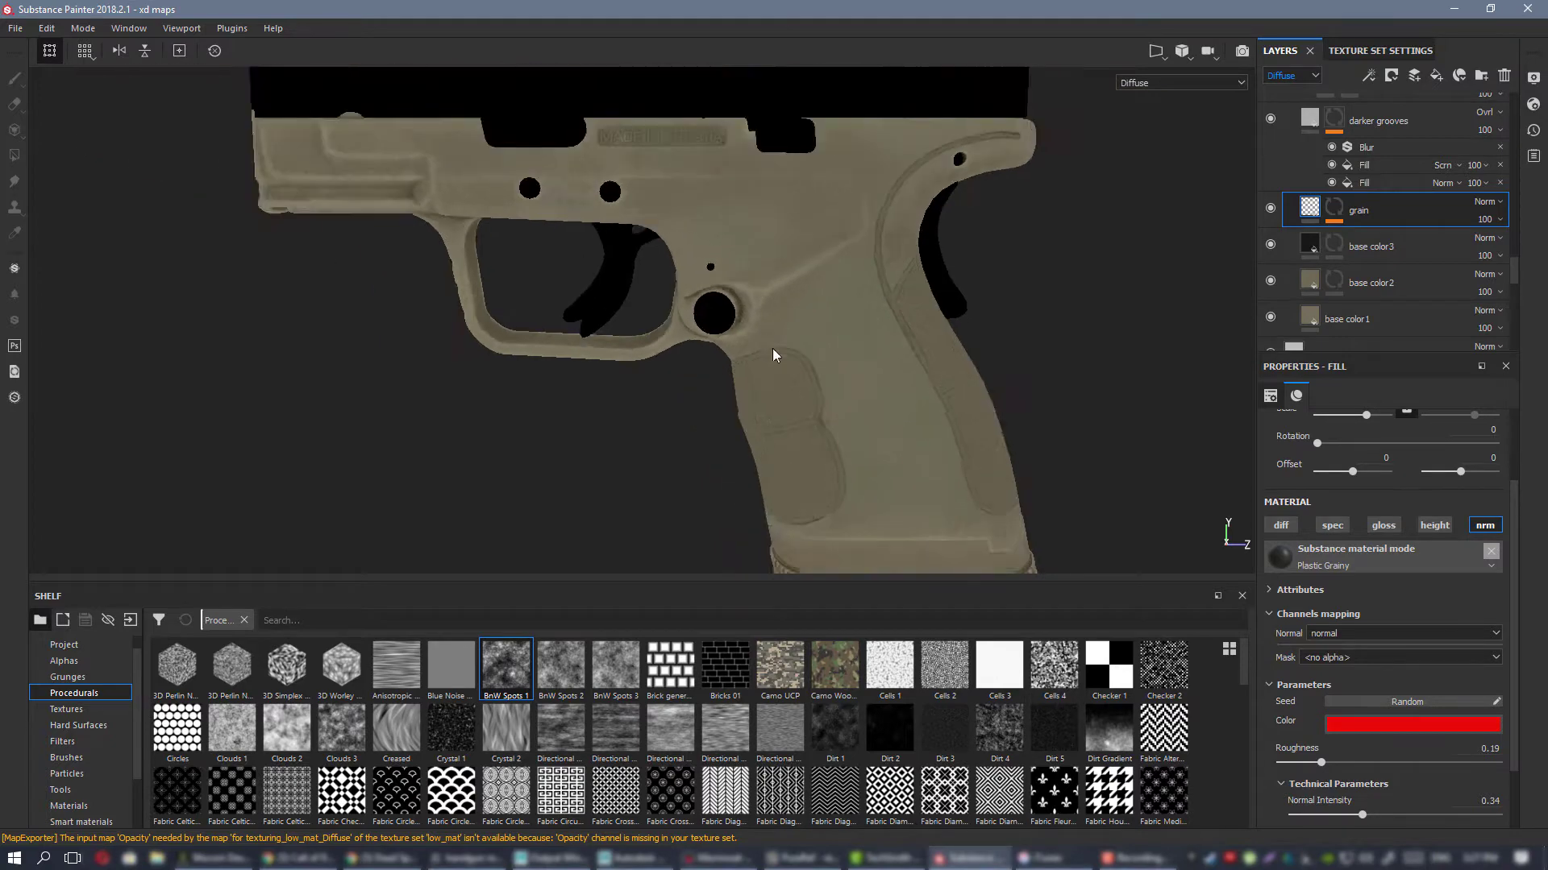
alt+middle_drag(638, 230, 589, 212)
alt+right_drag(589, 211, 729, 319)
alt+drag(729, 318, 800, 374)
Step: Examine how light falls on the grip and frame grain from several angles in the full material view
key(m)
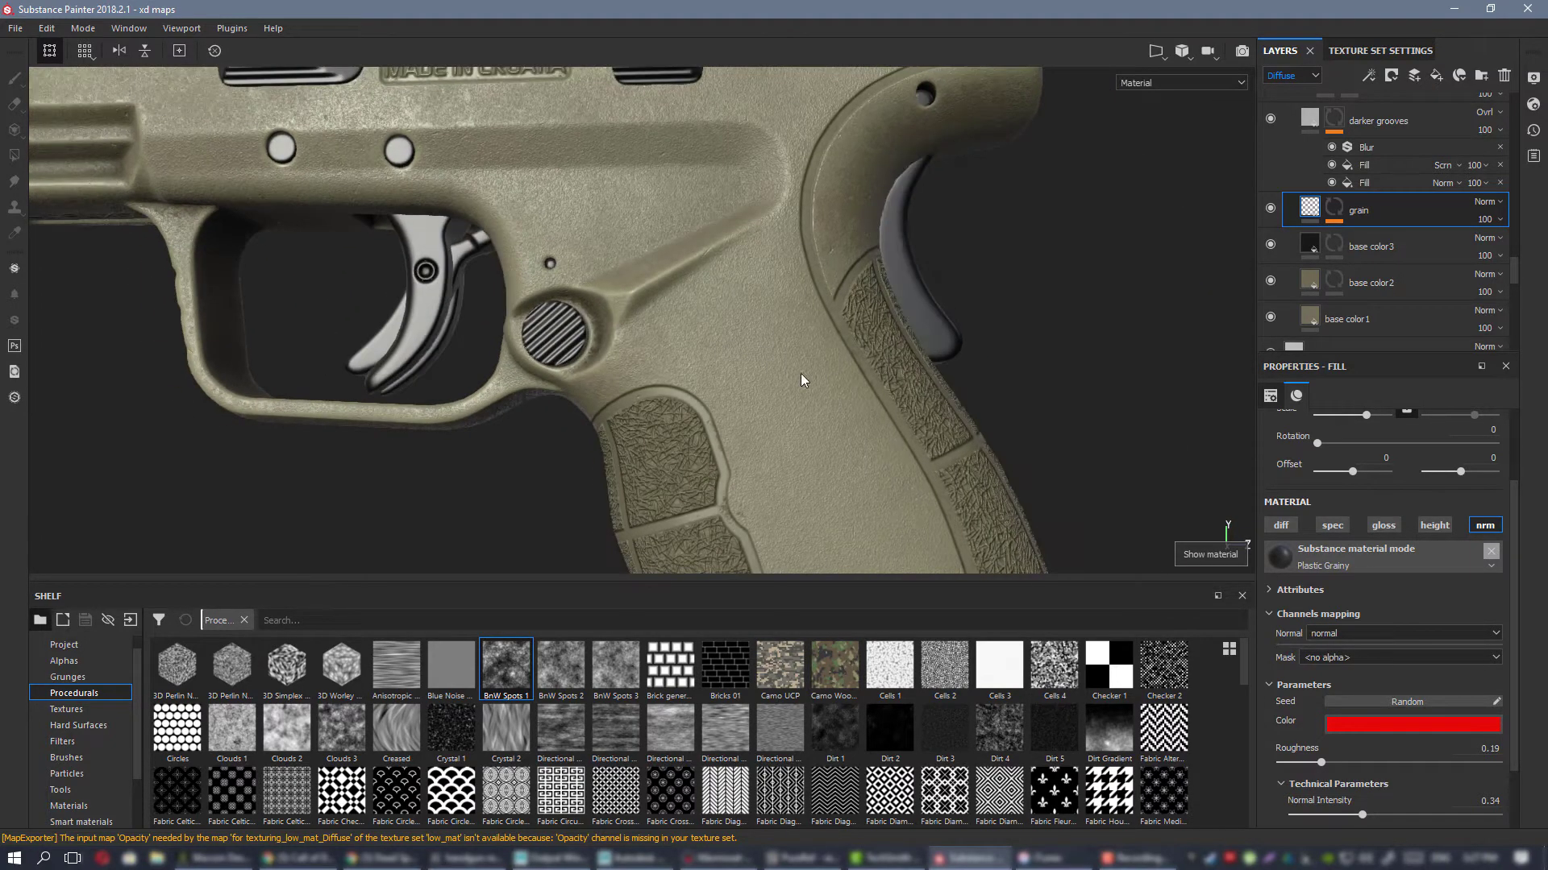
alt+right_drag(800, 374, 784, 299)
alt+drag(784, 299, 701, 282)
alt+right_drag(701, 282, 615, 255)
alt+middle_drag(616, 257, 619, 229)
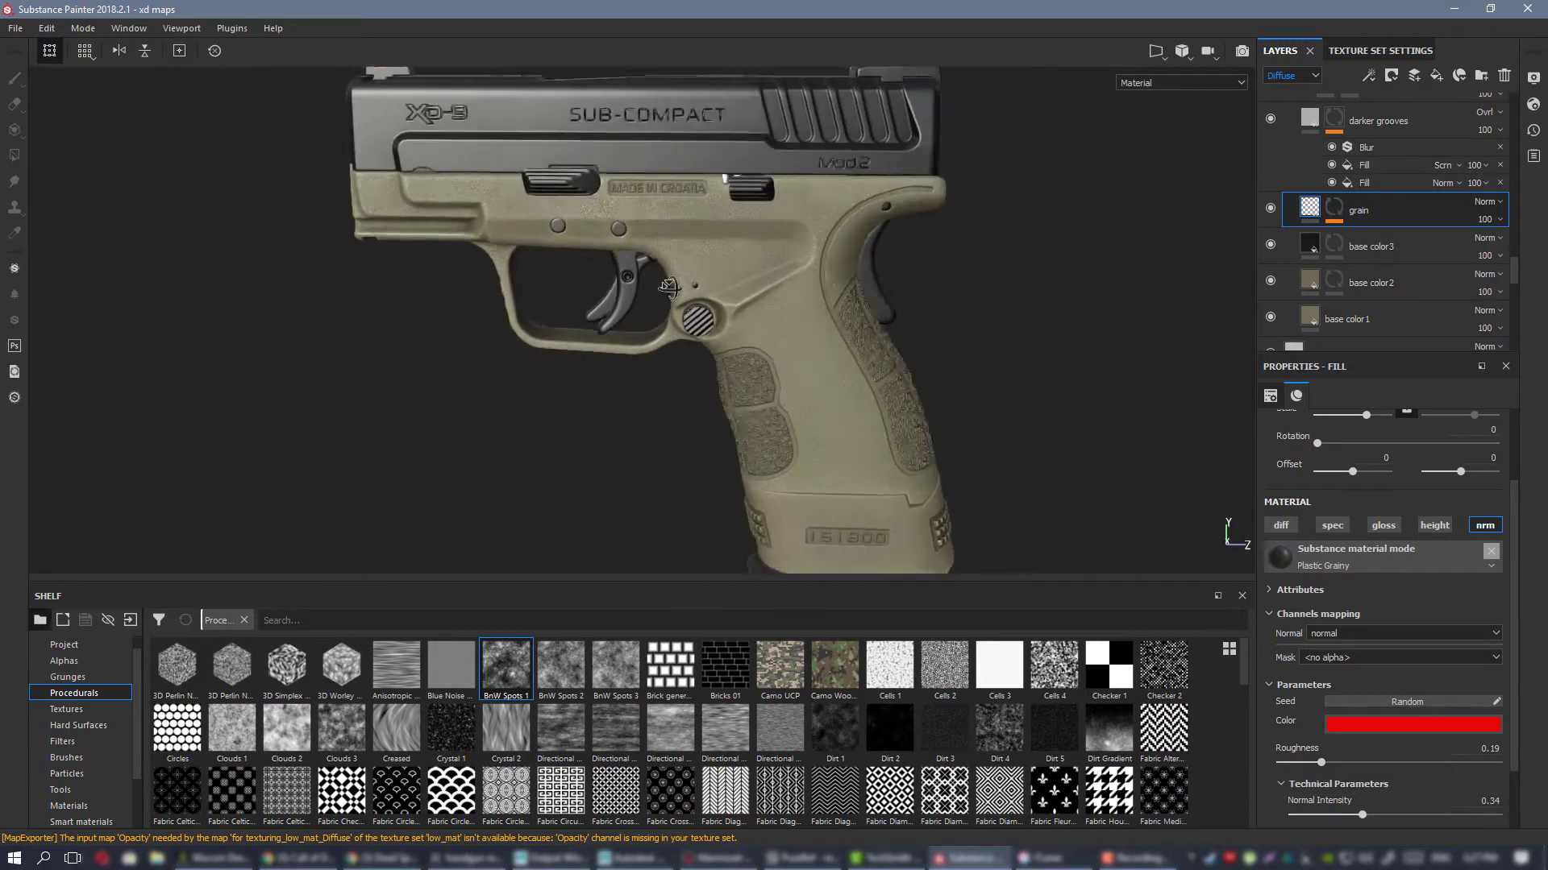
alt+drag(749, 407, 890, 411)
alt+drag(849, 301, 712, 225)
alt+right_drag(712, 225, 922, 394)
alt+middle_drag(804, 344, 670, 241)
alt+right_drag(671, 242, 887, 427)
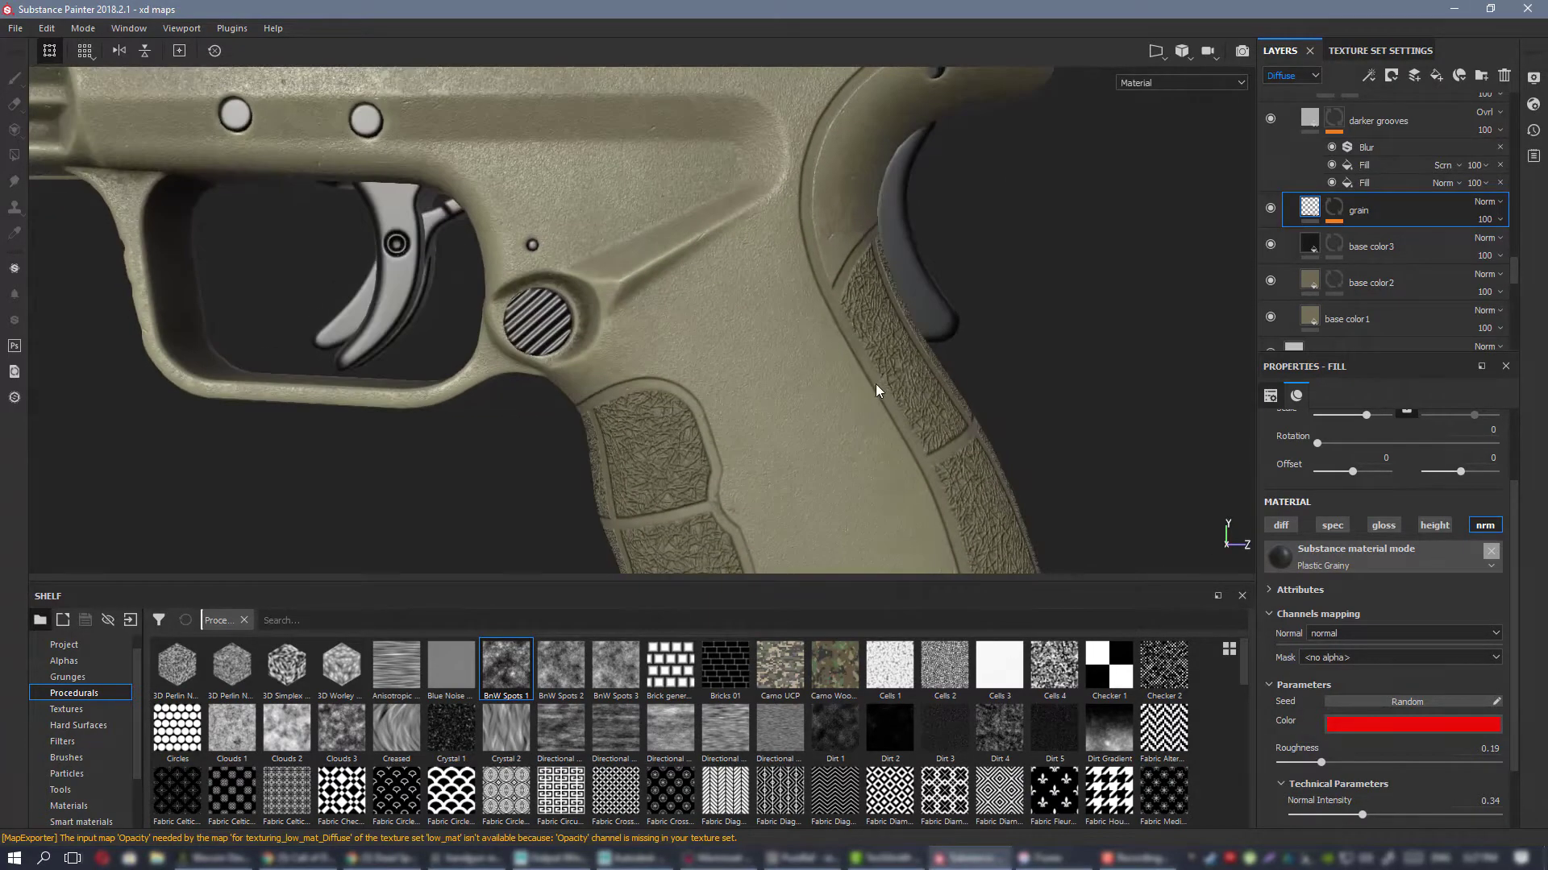
Step: Add a diffuse-only fill layer directly above the grain layer and give it a black mask
key(c)
scroll(738, 234, up, 3)
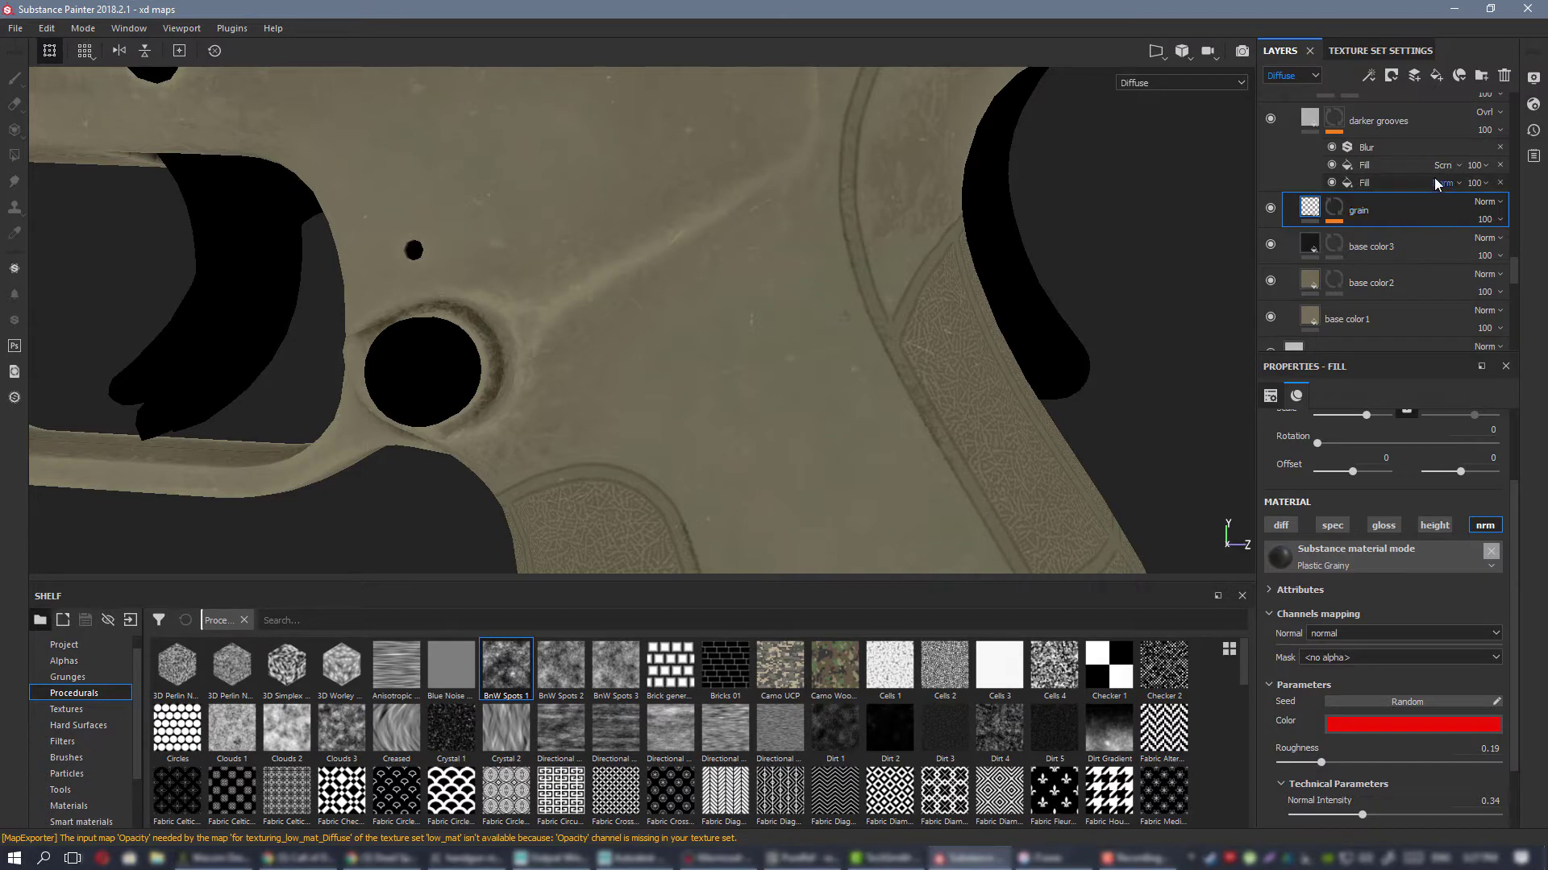
click(1436, 75)
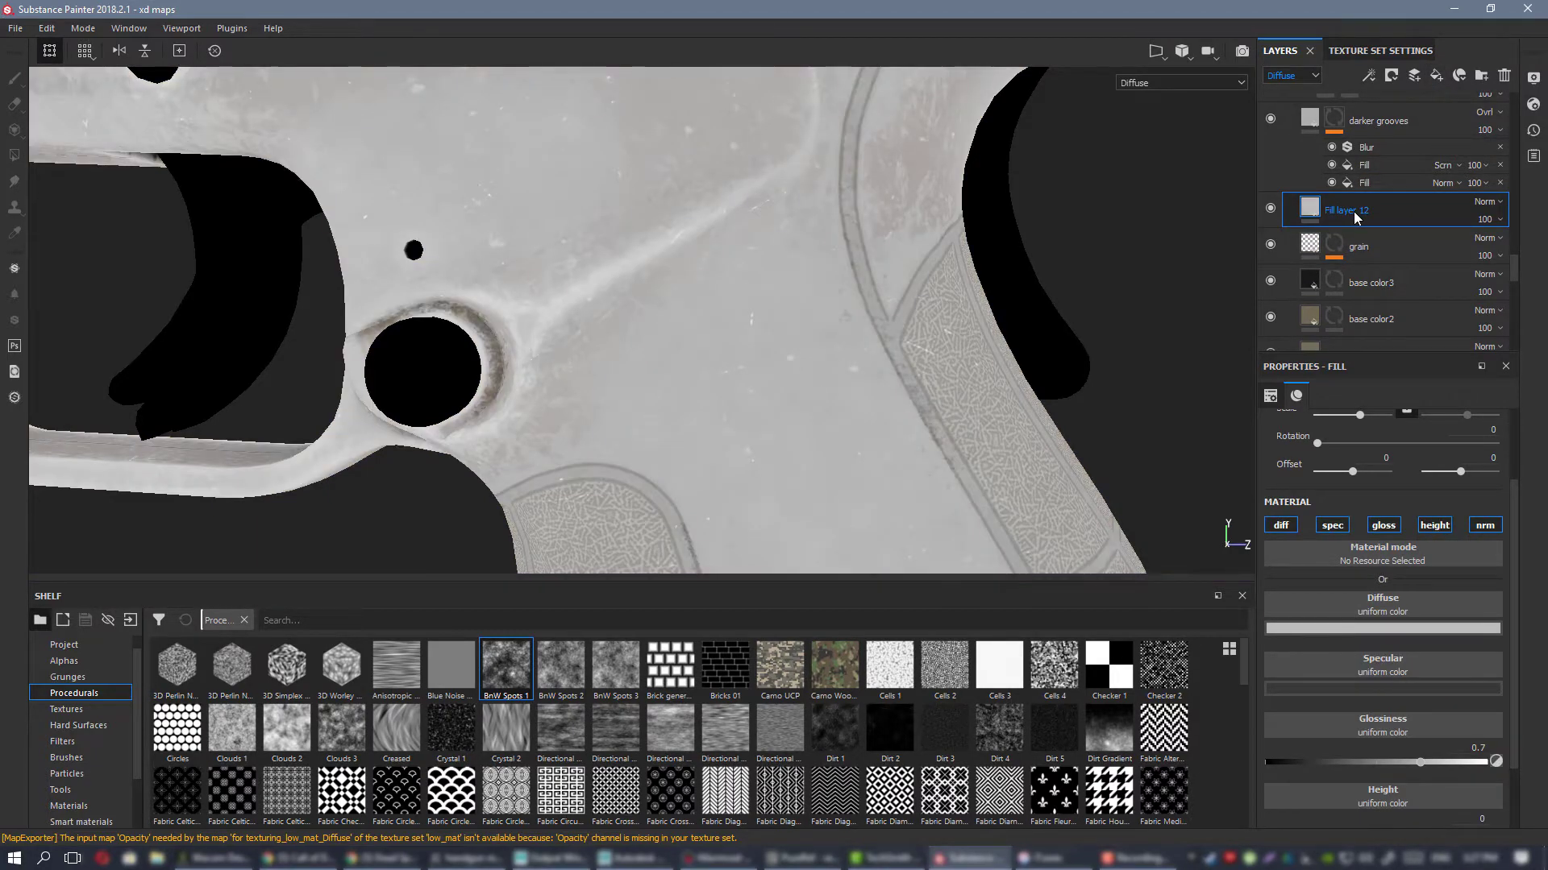
click(1332, 524)
click(1383, 525)
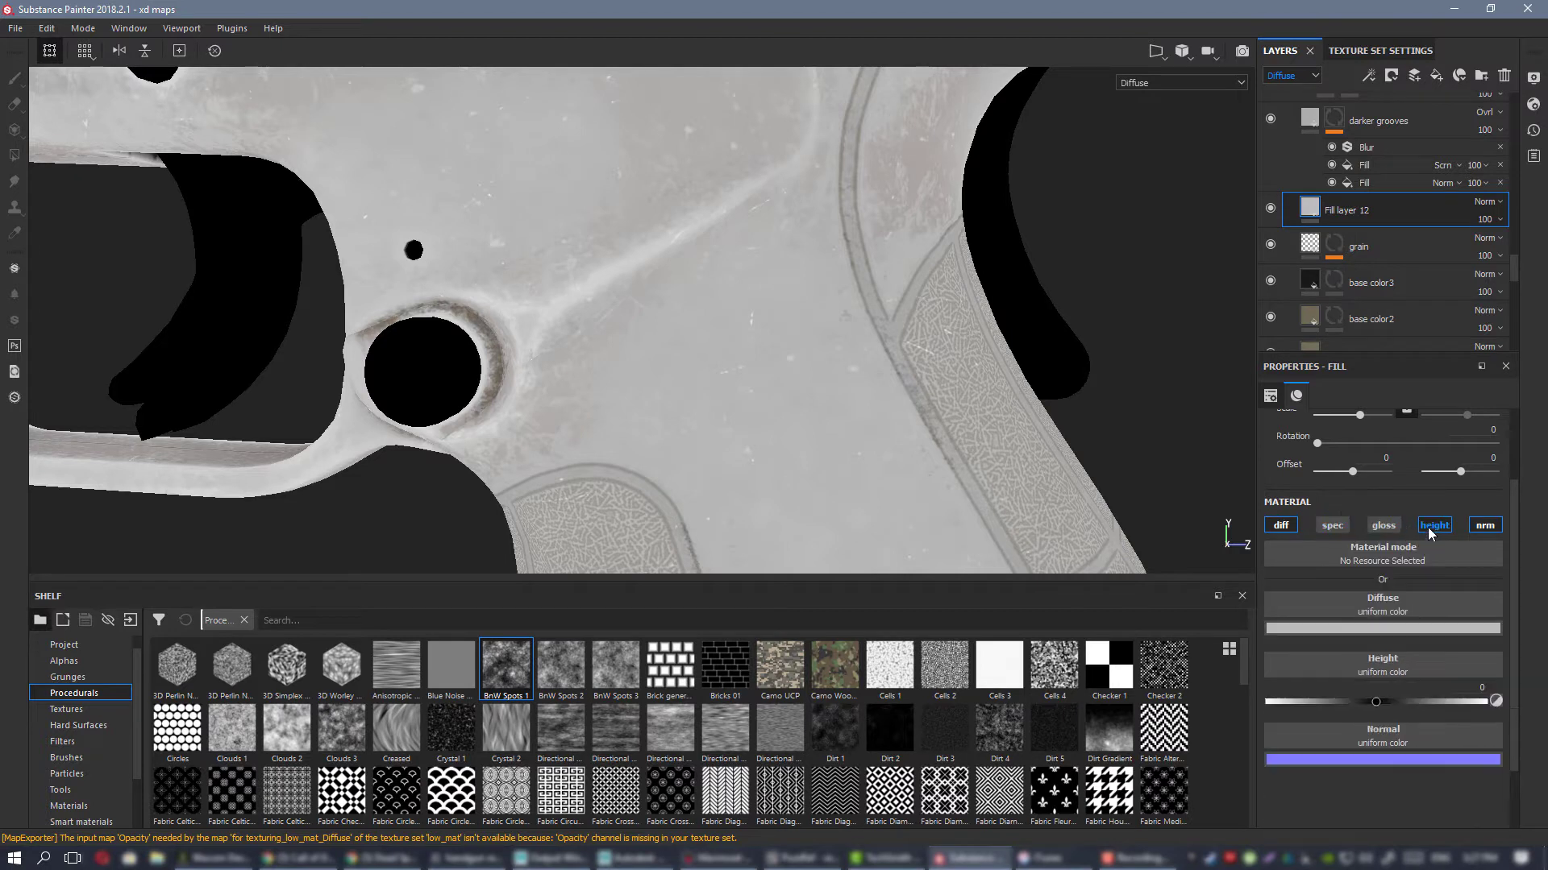
click(1434, 525)
click(1491, 526)
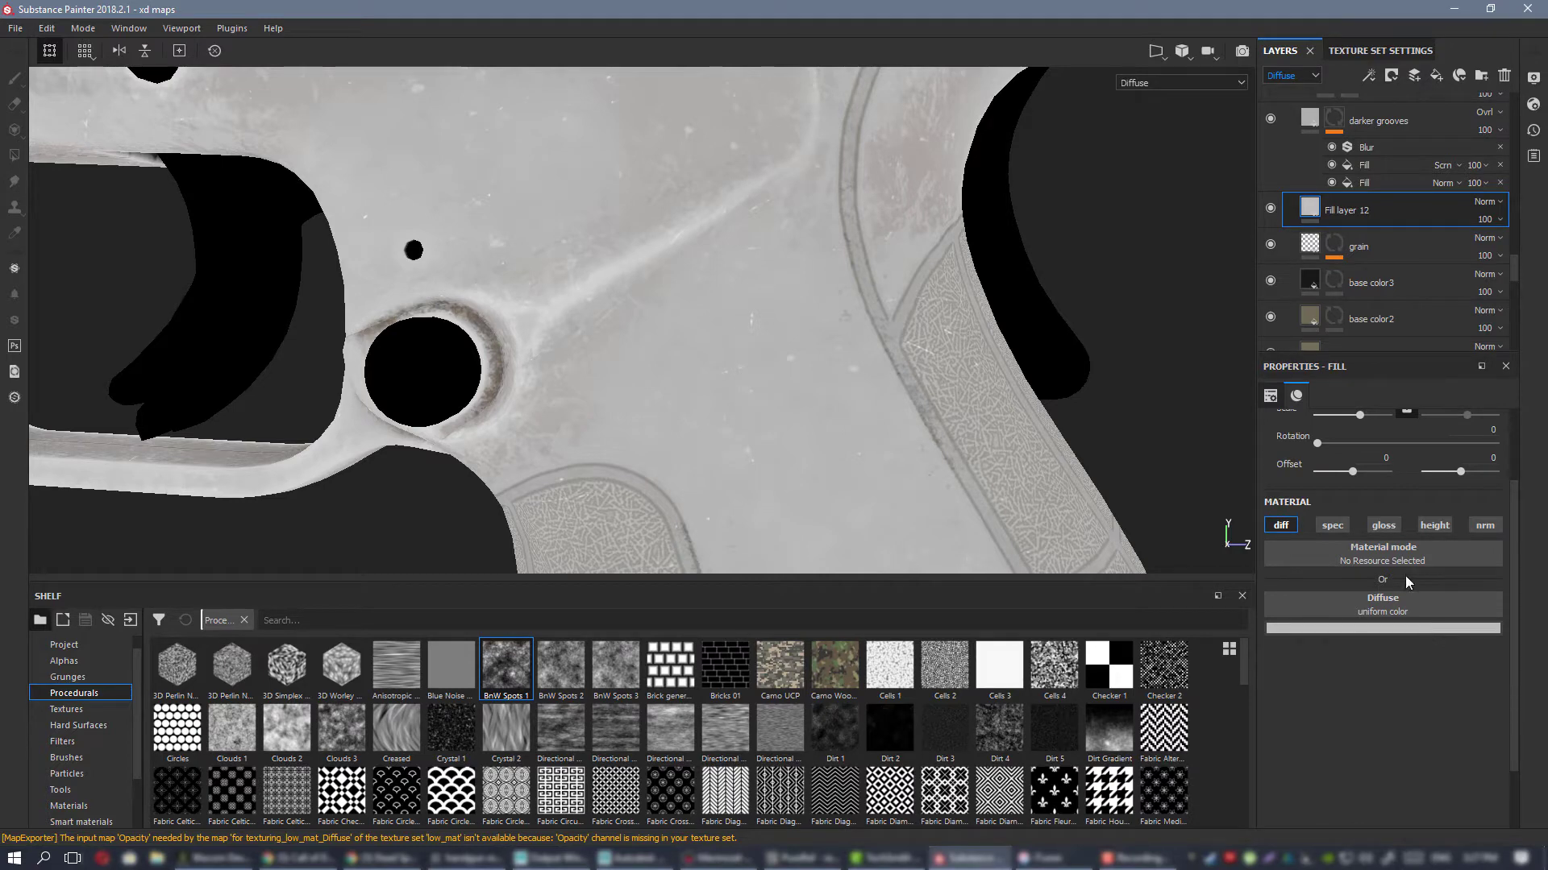
right_click(1343, 205)
click(1380, 228)
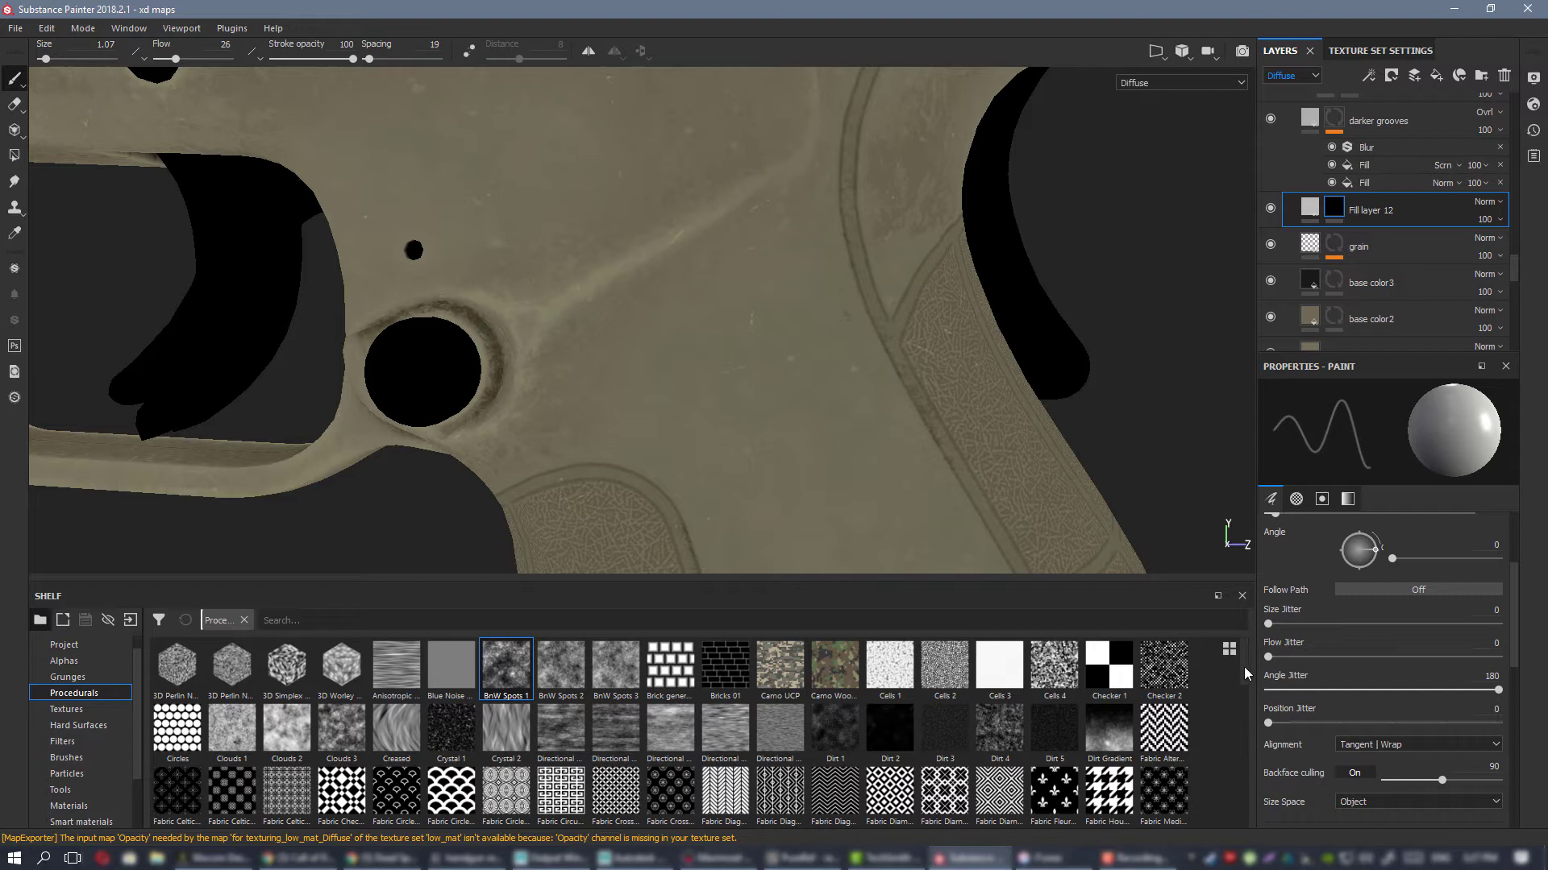
Step: Fill the new layer's mask with the Grunge Roughcast procedural at a scale of 7.91
drag(1245, 666, 1247, 746)
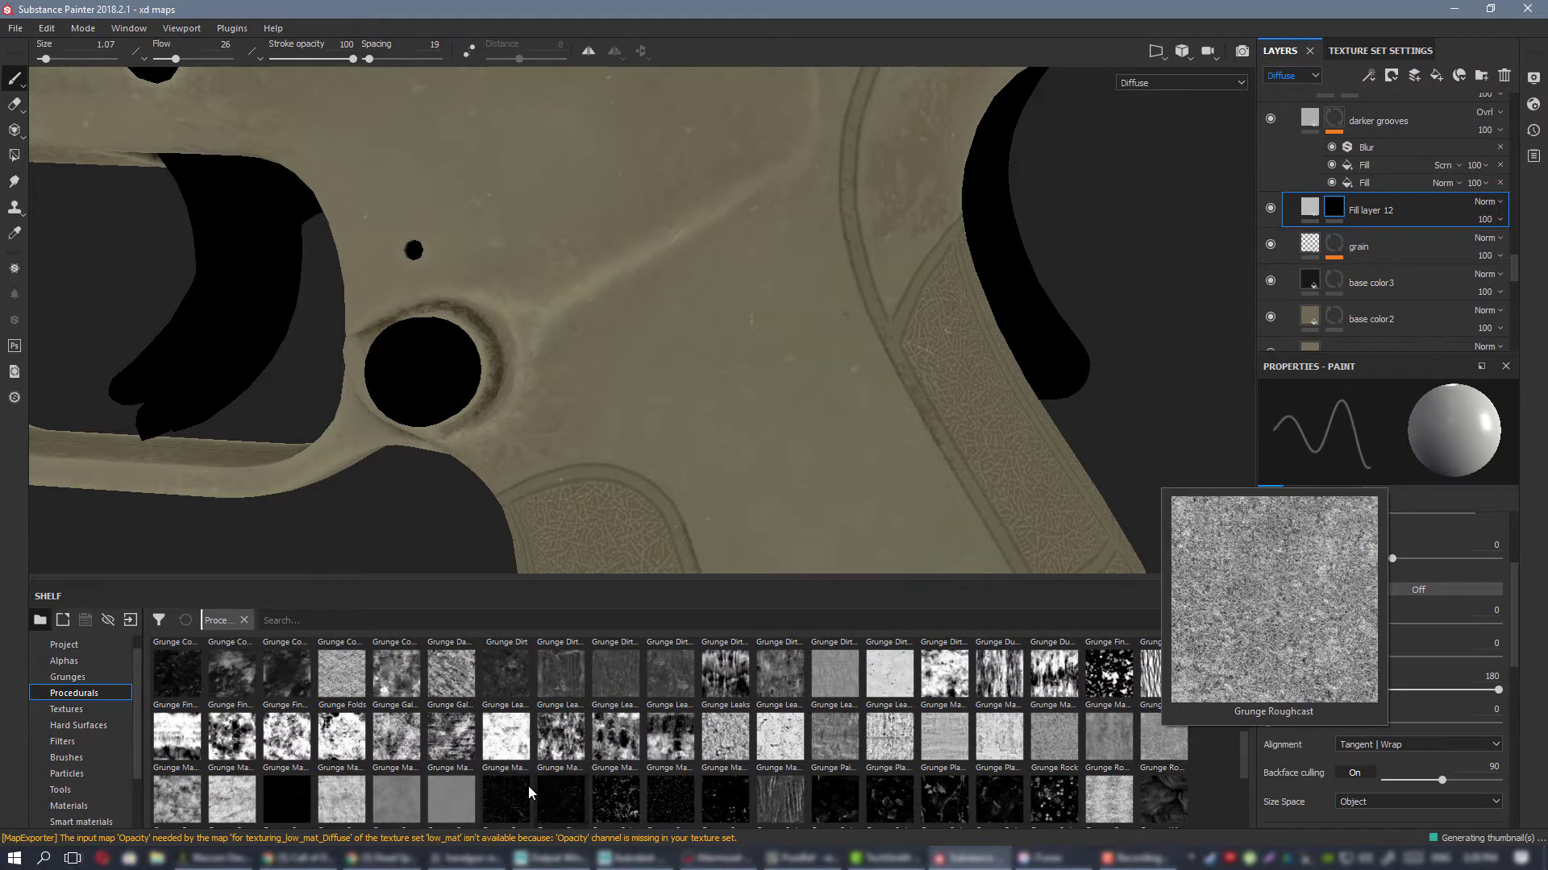
mouse_move(454, 813)
mouse_move(404, 816)
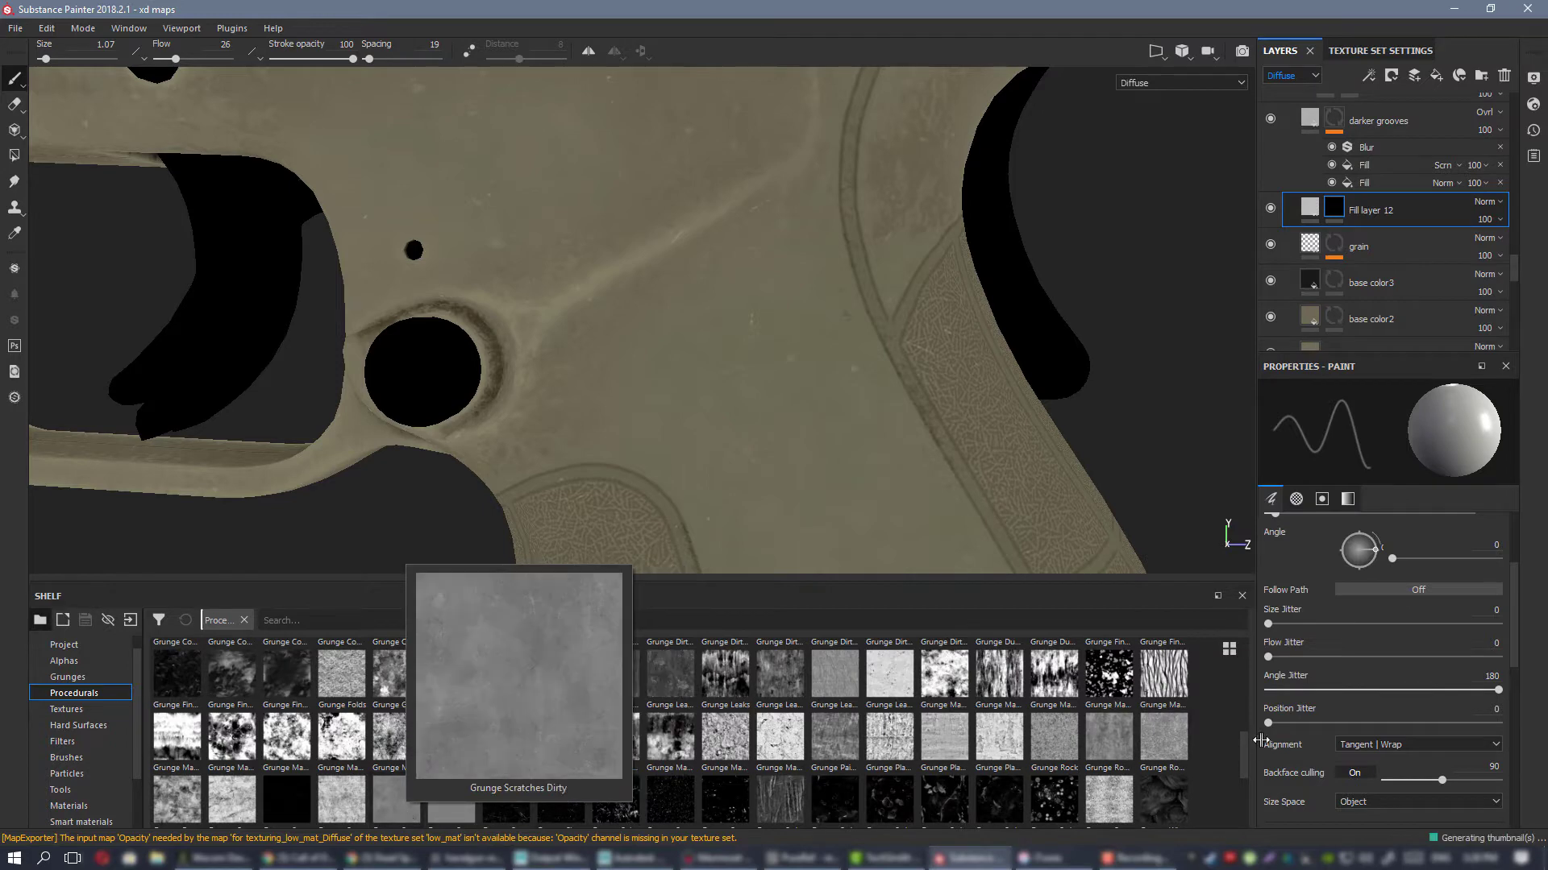
mouse_move(1164, 748)
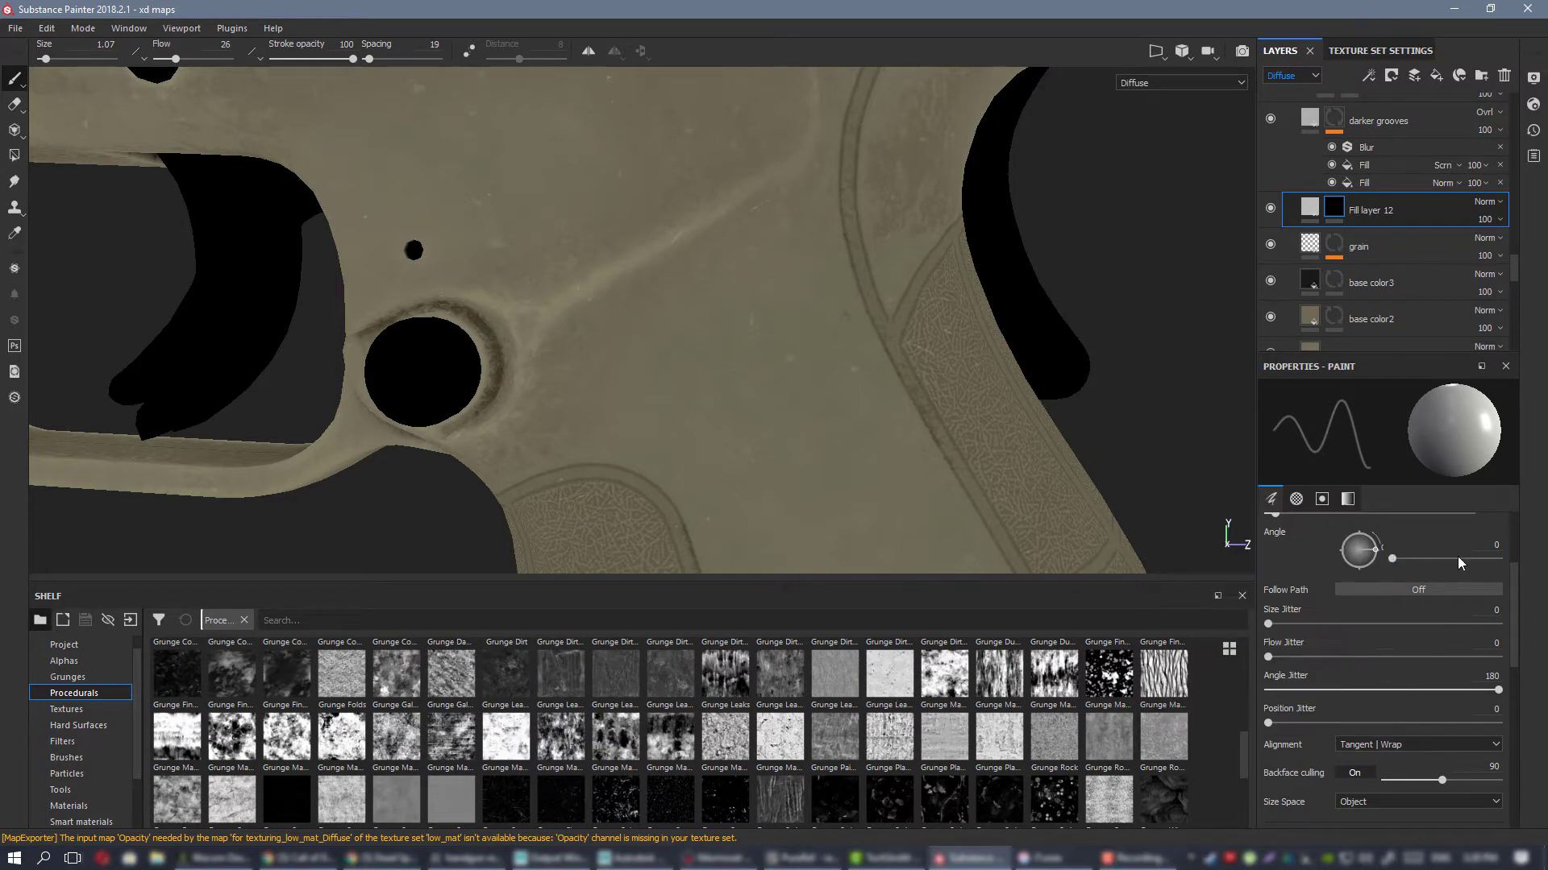
scroll(1448, 583, down, 3)
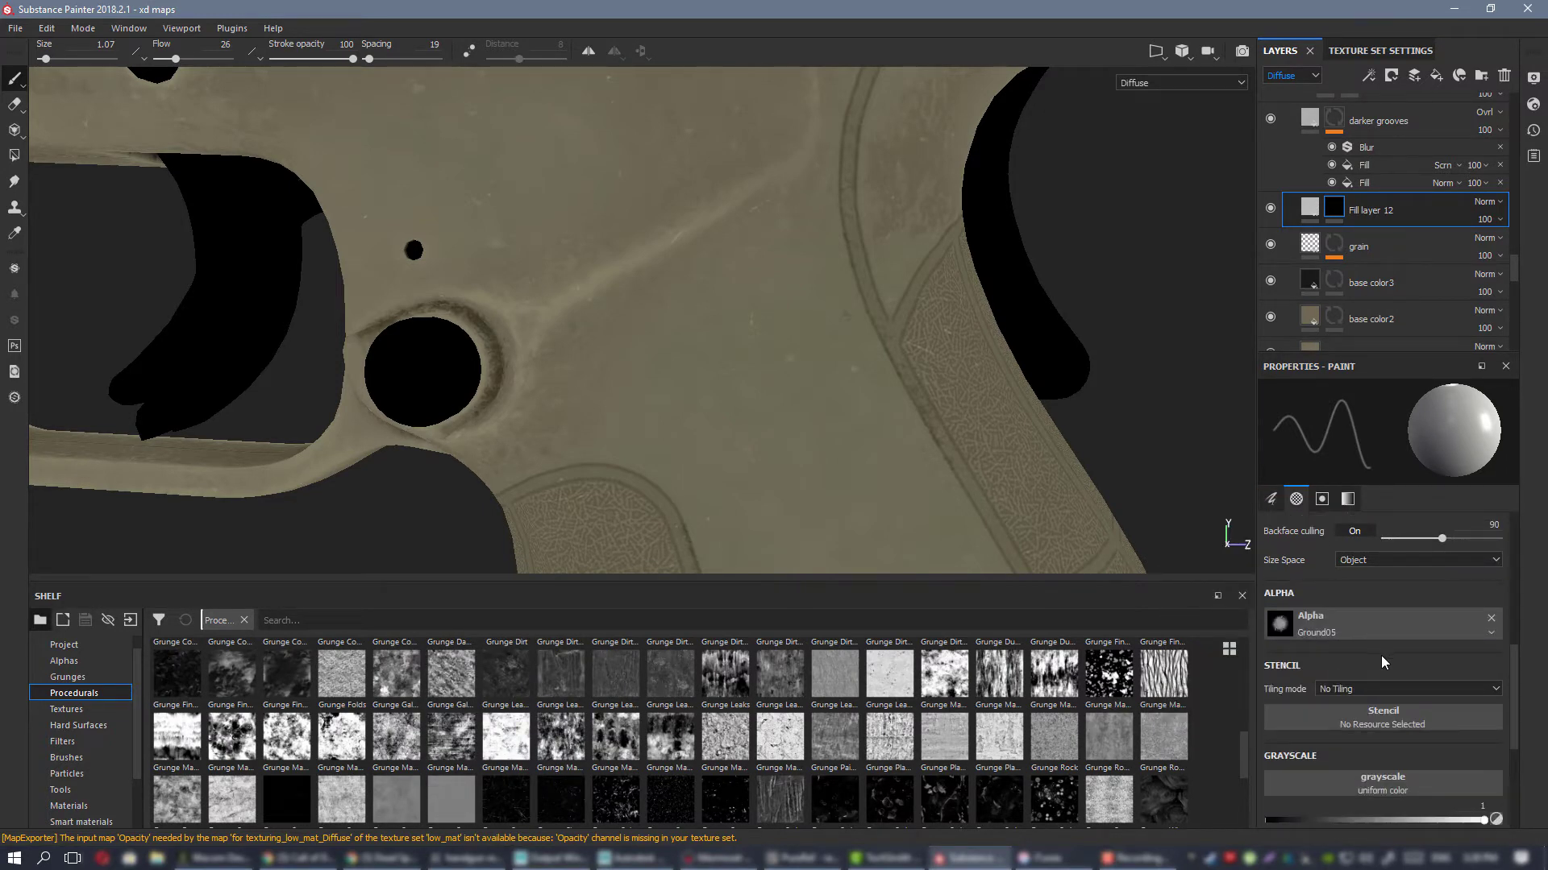
scroll(1385, 660, up, 5)
right_click(1335, 207)
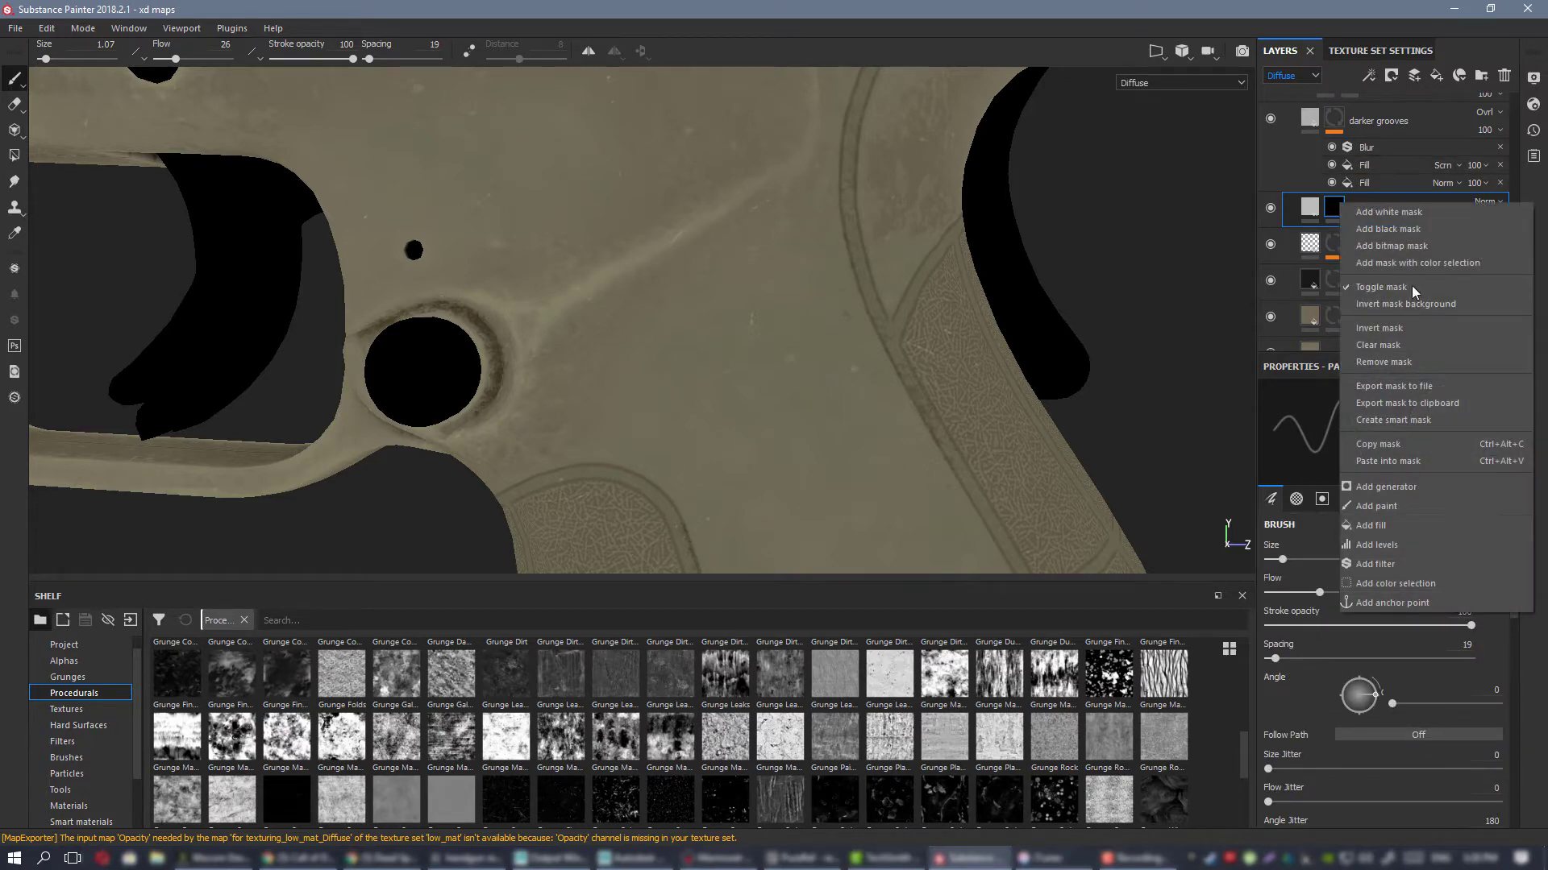
click(1394, 525)
drag(1163, 736, 1403, 617)
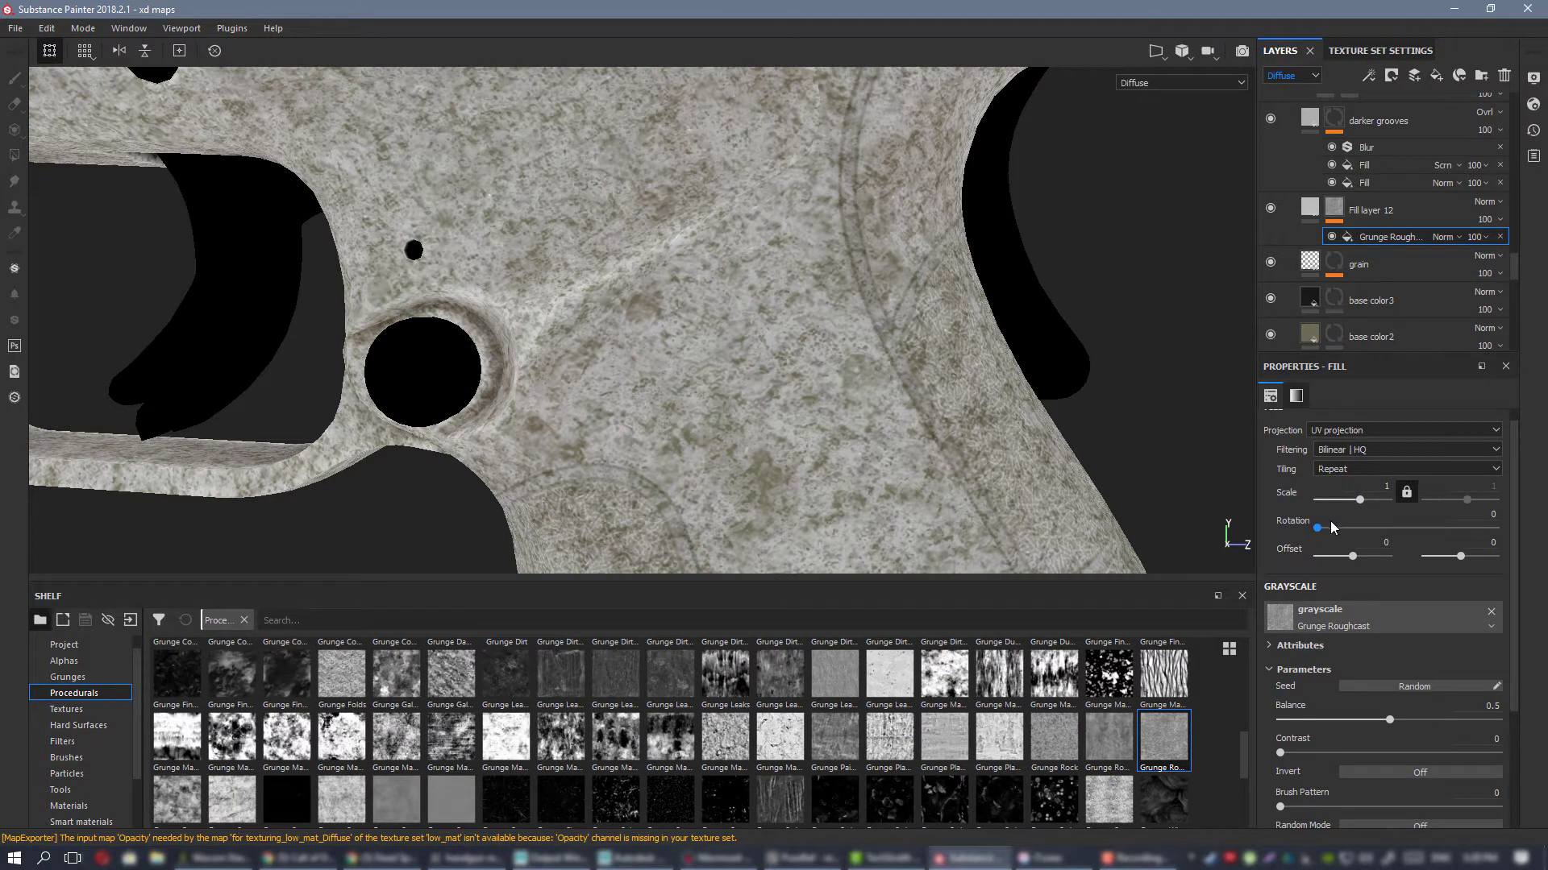
drag(1359, 498, 1366, 500)
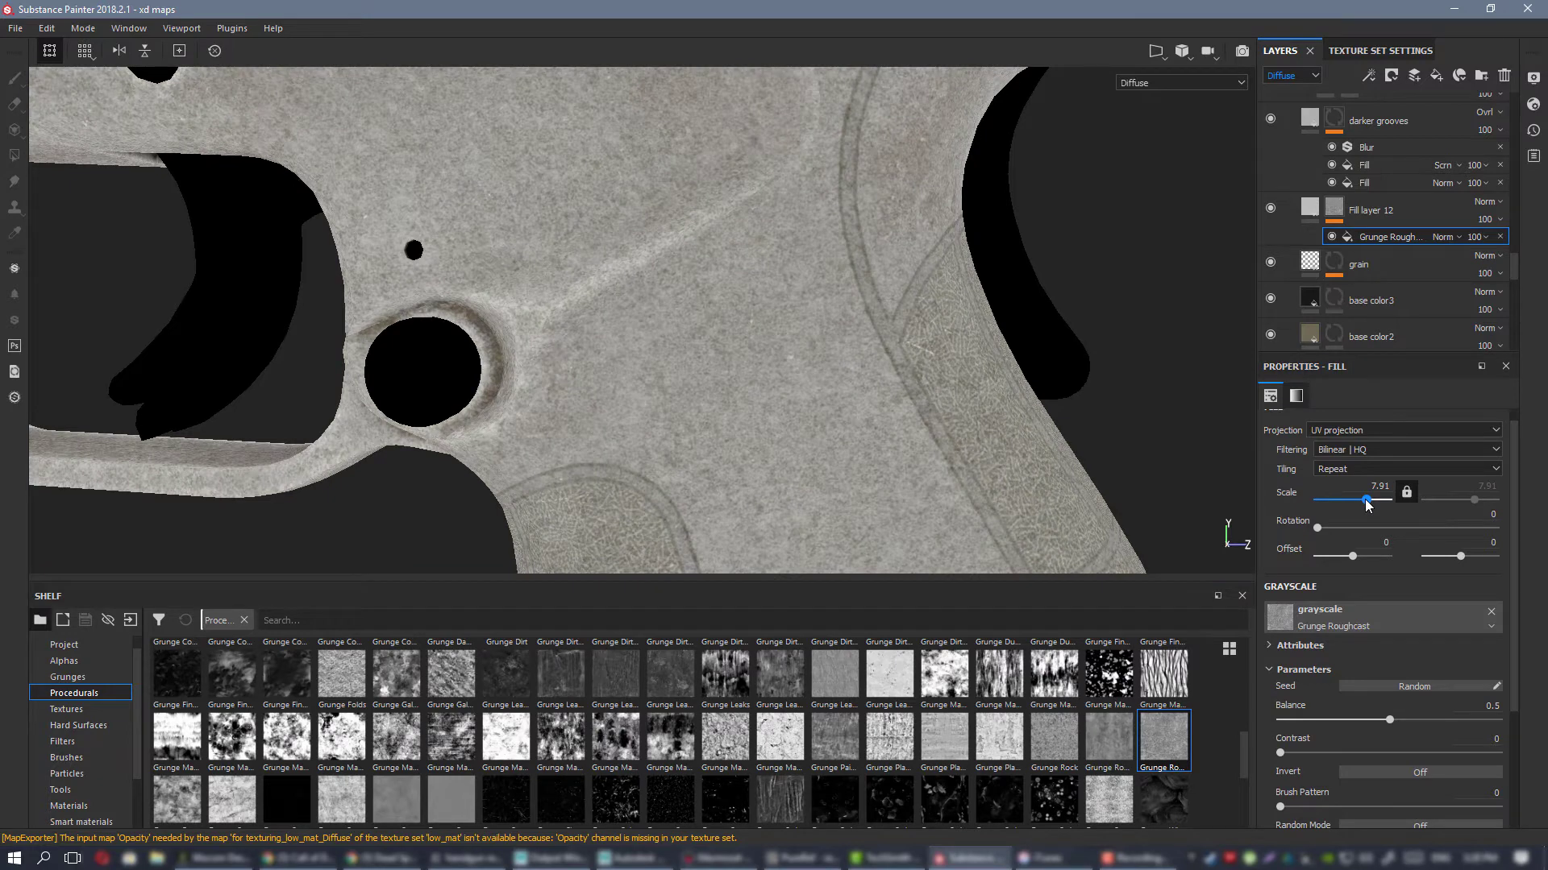
Step: Add levels with a 0.401 black input to the Grunge Roughcast mask and set Fill layer 12 to Overlay blending
right_click(1335, 208)
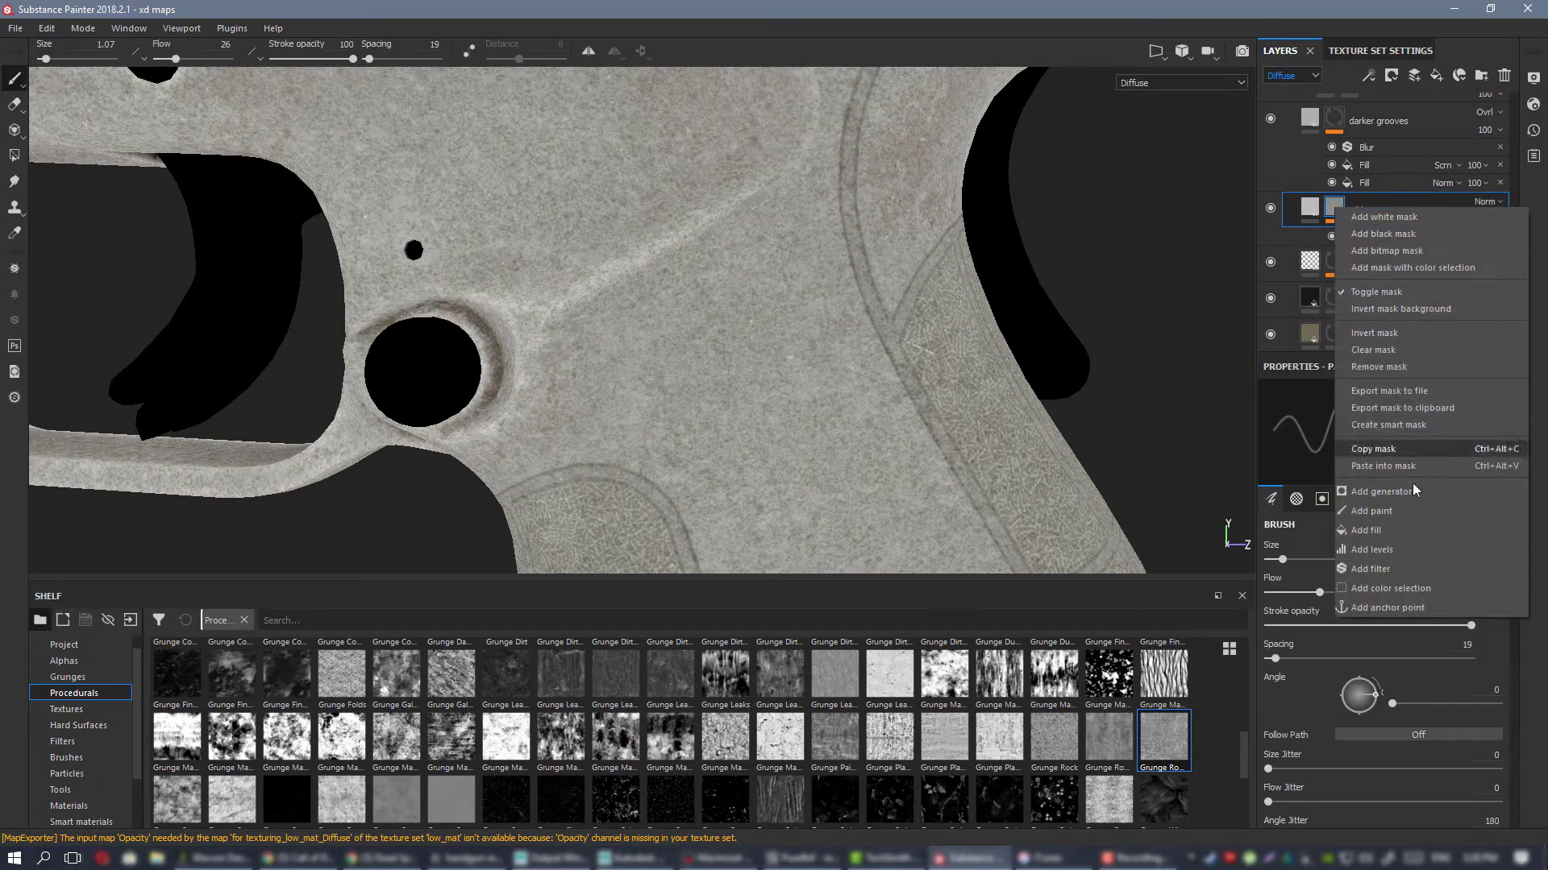
click(1371, 549)
drag(1275, 432, 1369, 433)
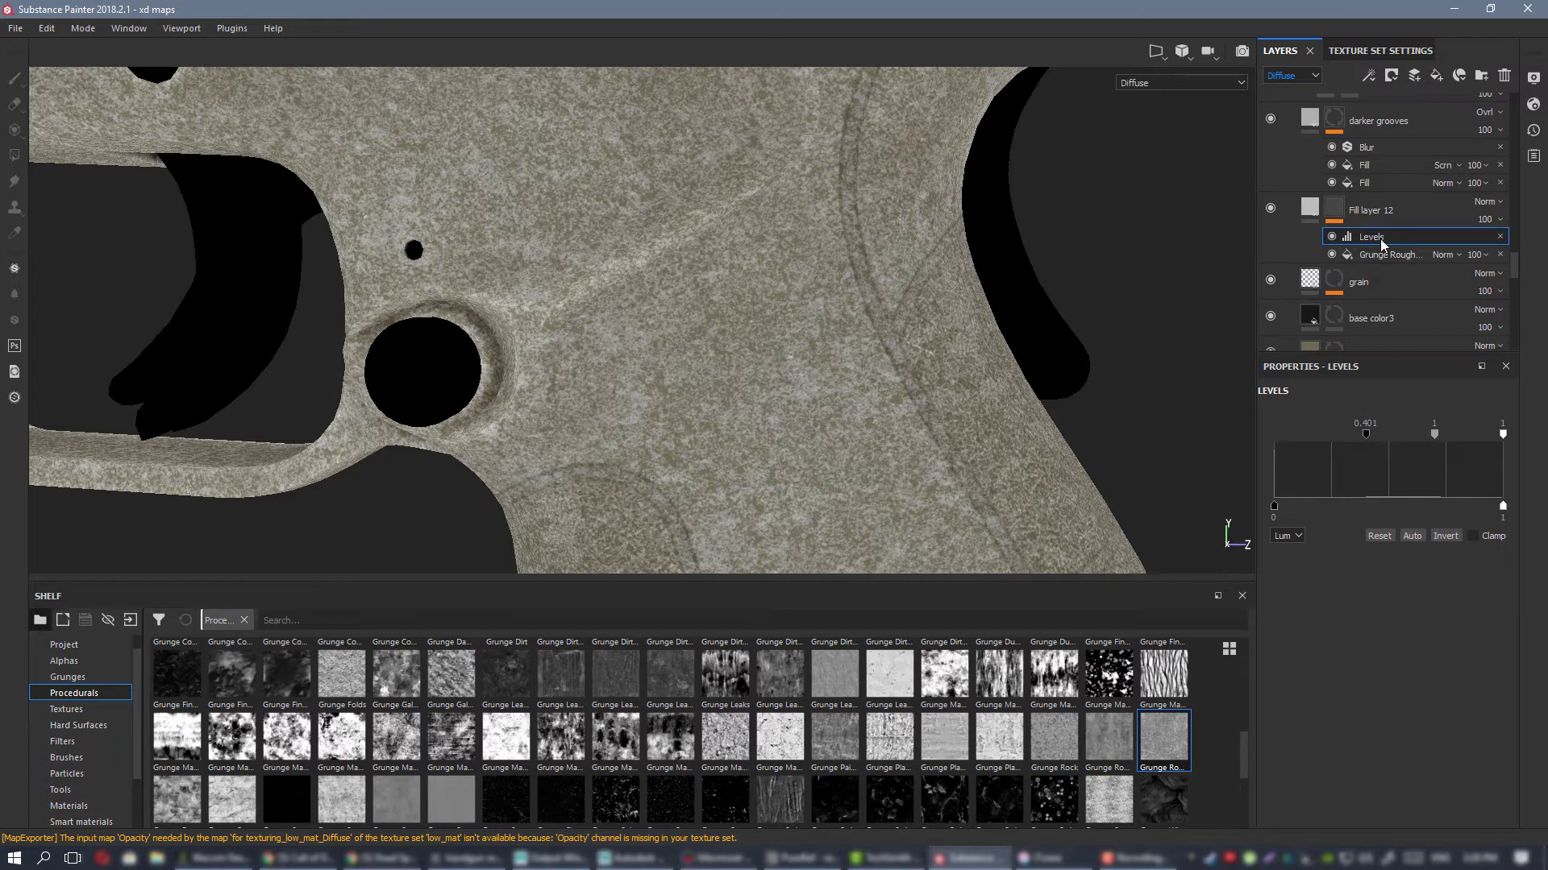
click(1496, 203)
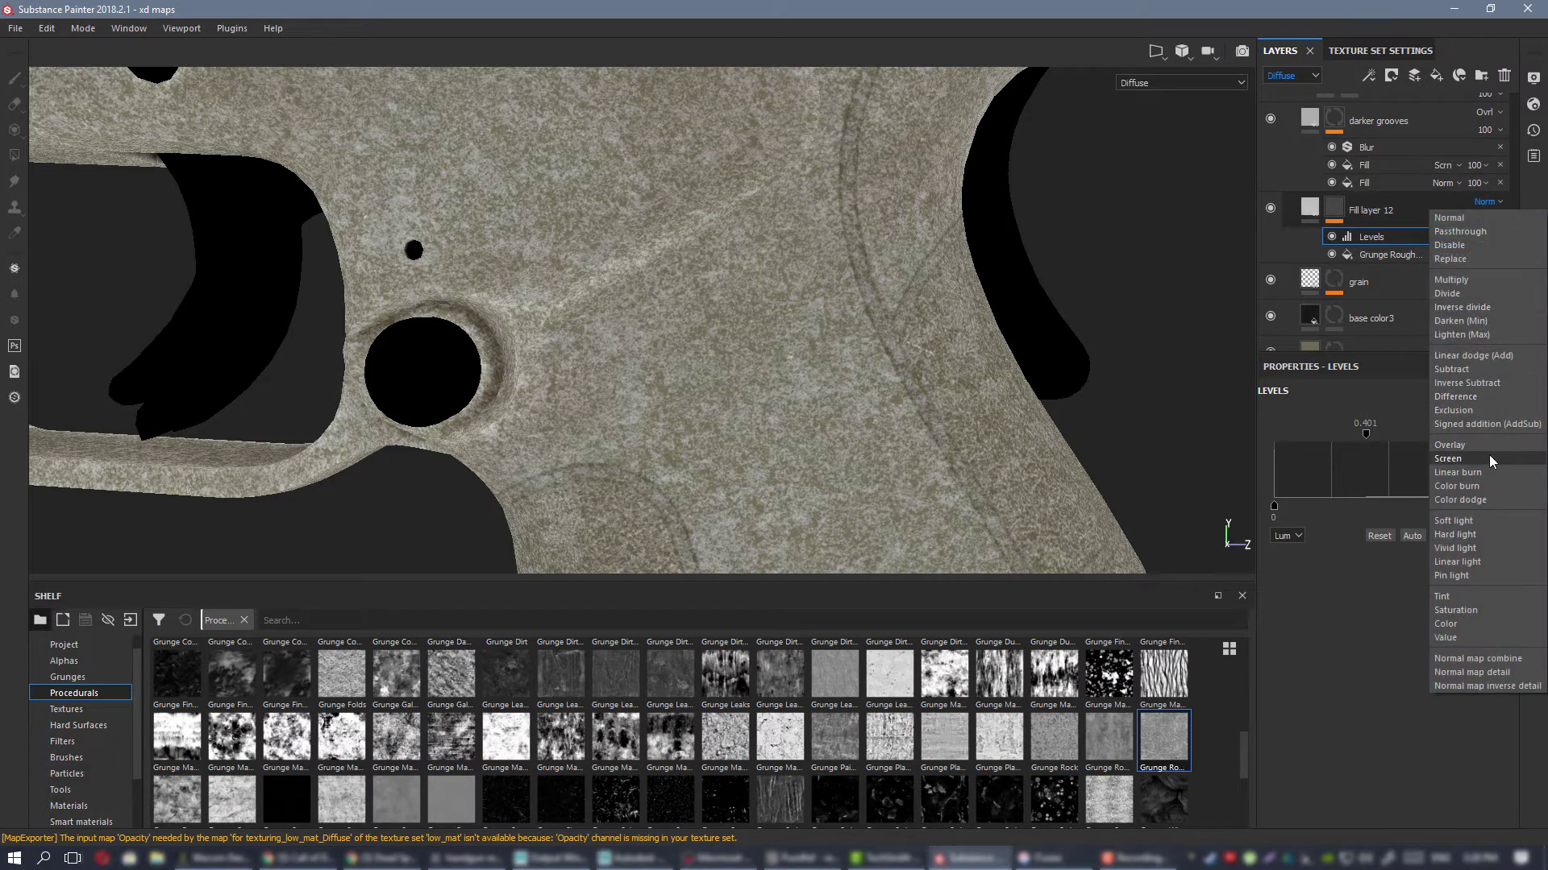
click(1452, 424)
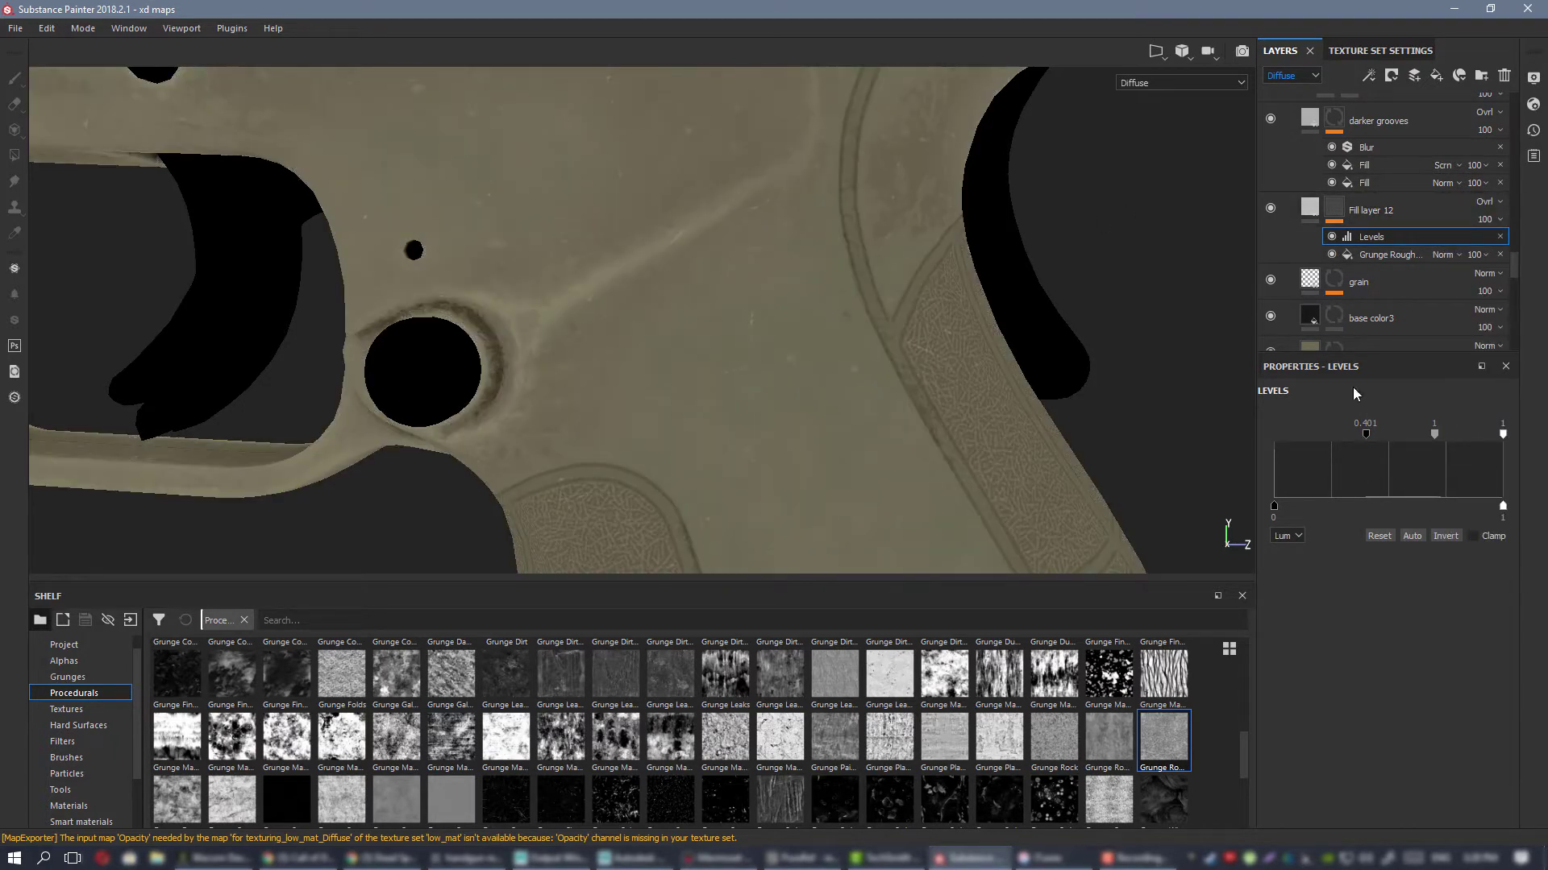
Step: Darken the diffuse colour of Fill layer 12 to a neutral grey with a value of 0.346
click(1314, 226)
click(1481, 712)
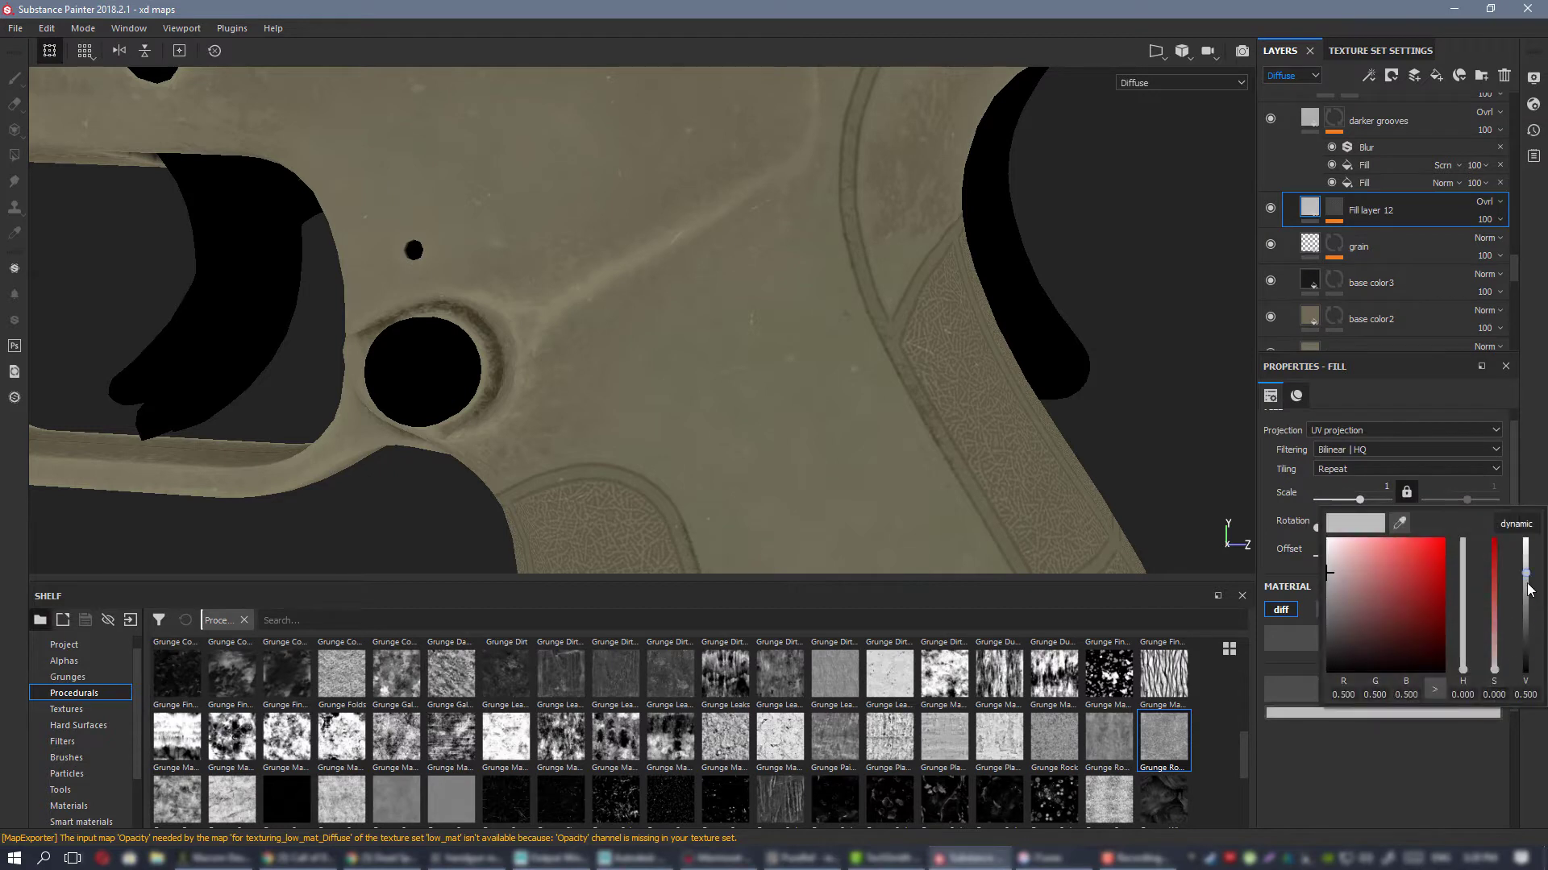
drag(1529, 589, 1530, 597)
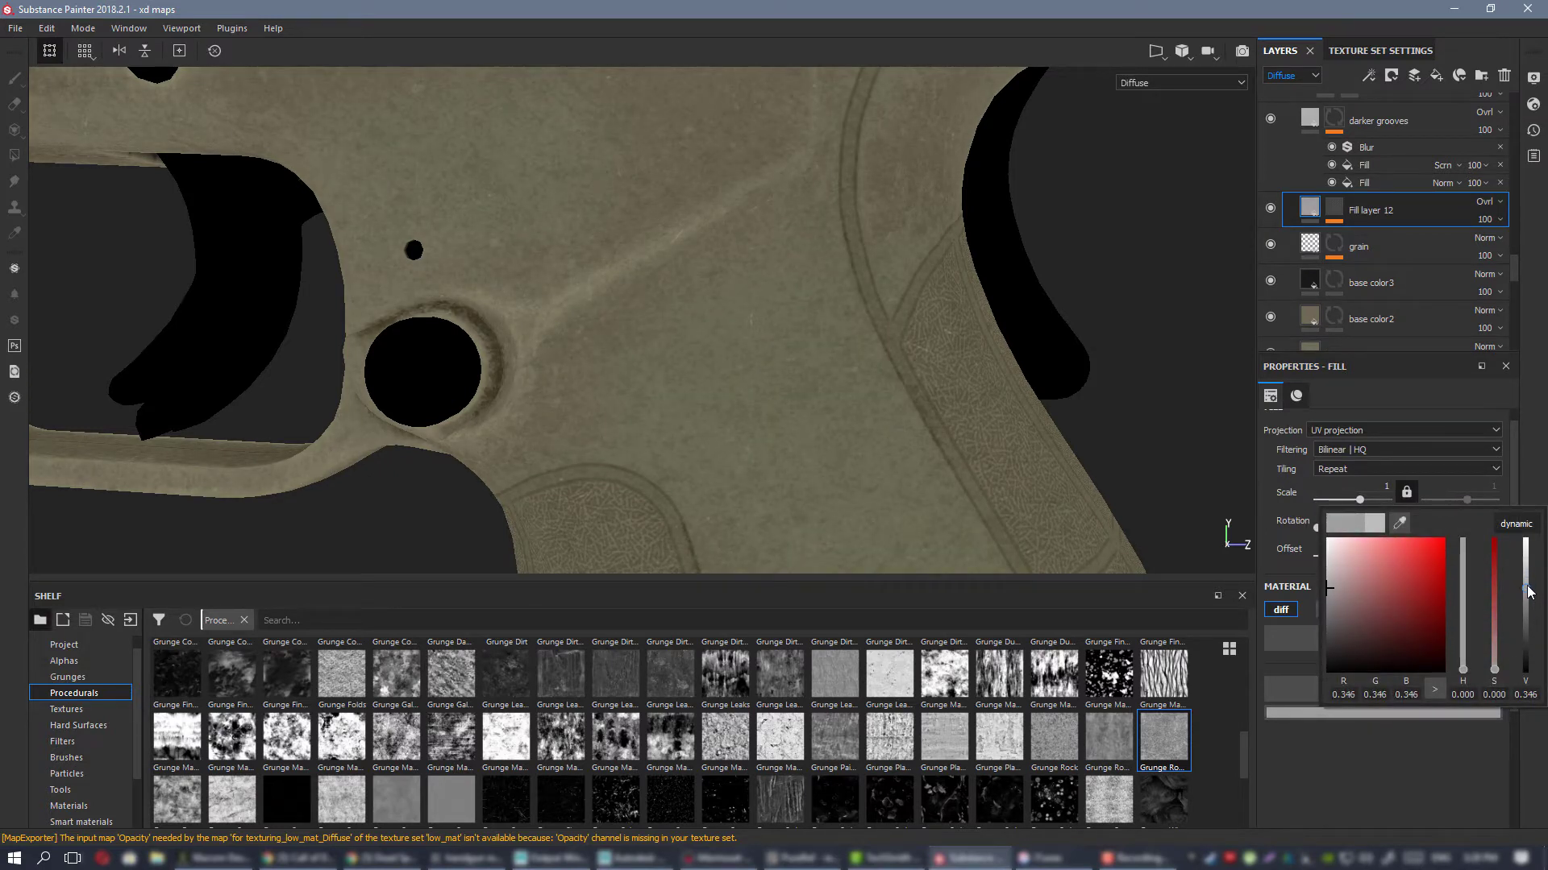
Step: Inspect the darkened grunge variation across the frame, trigger guard and grip in the diffuse channel
alt+right_drag(863, 404, 573, 290)
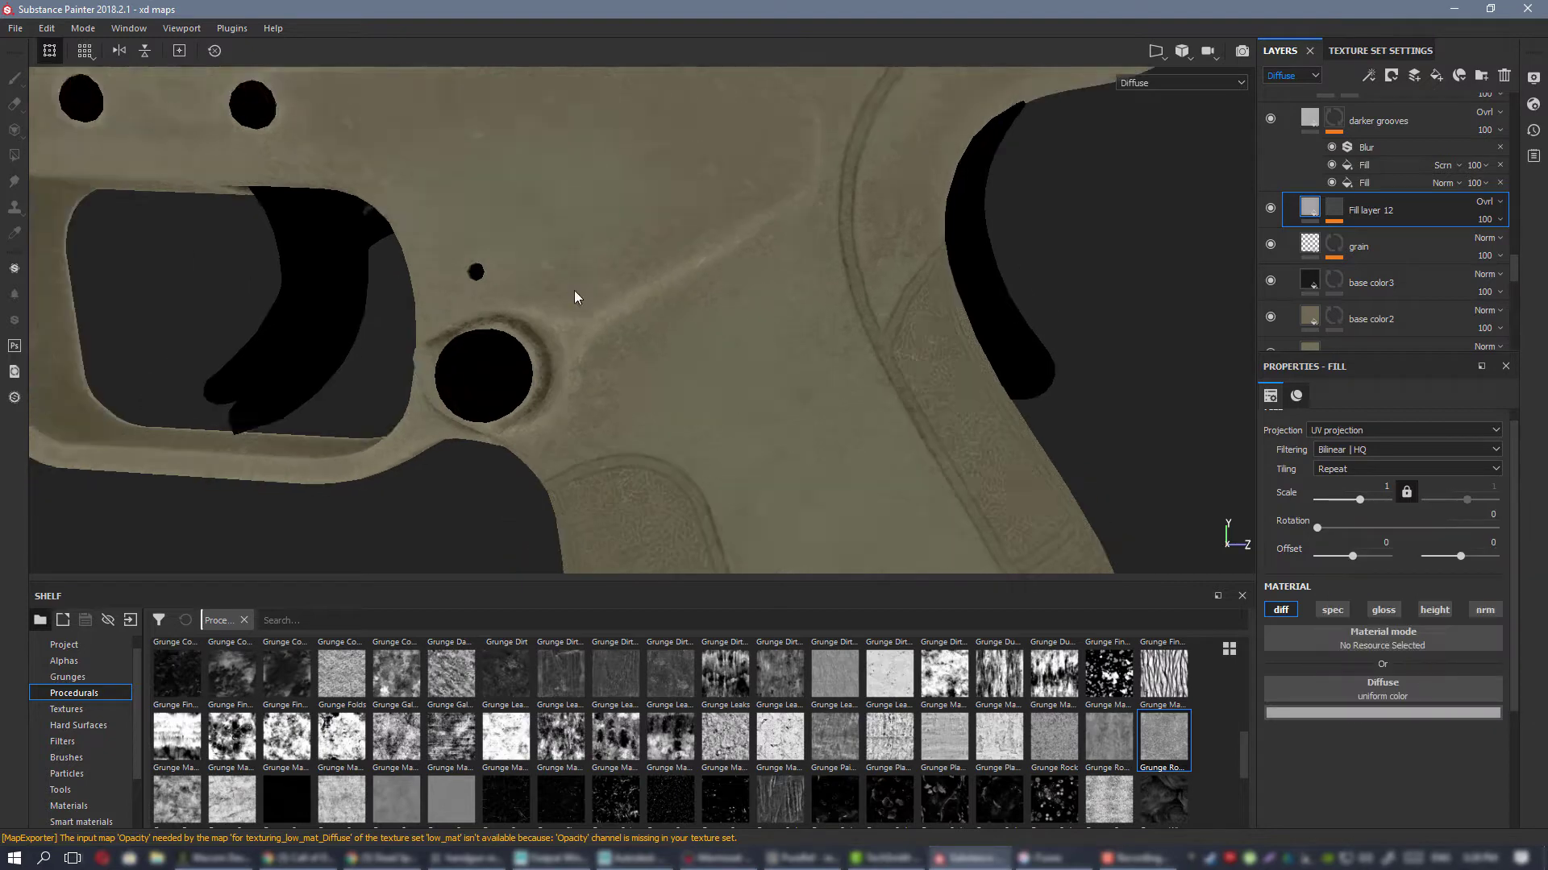
alt+middle_drag(574, 290, 1013, 427)
alt+drag(1013, 428, 1033, 428)
alt+middle_drag(701, 301, 461, 227)
alt+right_drag(461, 228, 242, 69)
alt+middle_drag(725, 327, 670, 207)
alt+right_drag(670, 208, 809, 428)
alt+middle_drag(809, 428, 785, 290)
alt+right_drag(785, 289, 926, 432)
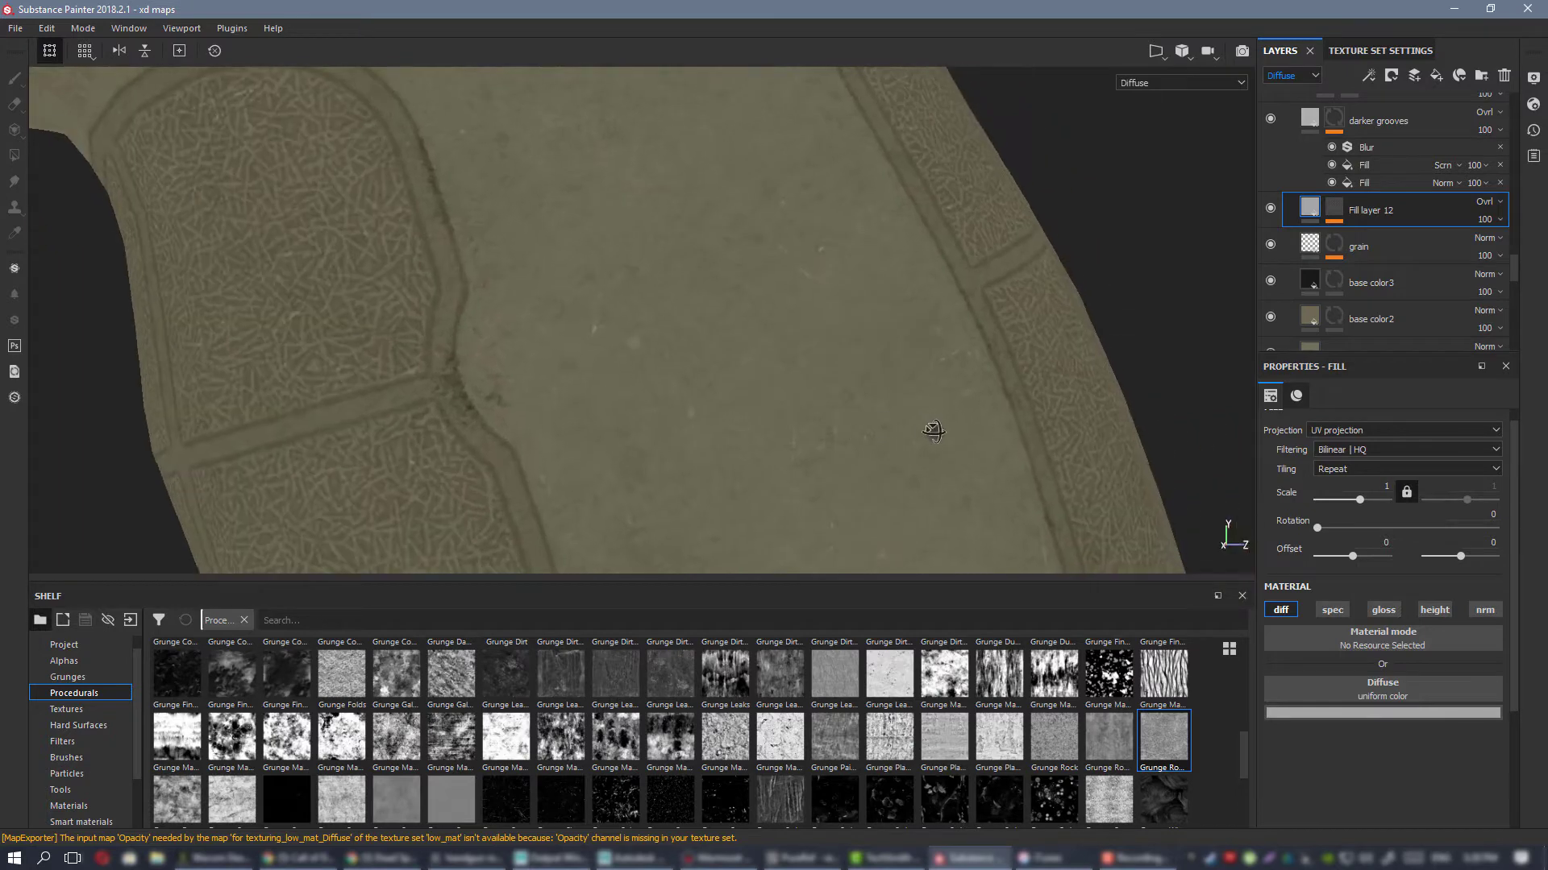
alt+middle_drag(926, 432, 607, 325)
Step: Examine the grip in the full material view and compare it with Fill layer 12 hidden and shown
key(m)
alt+drag(832, 366, 827, 419)
alt+right_drag(827, 418, 712, 332)
alt+drag(782, 353, 717, 343)
alt+middle_drag(717, 344, 653, 259)
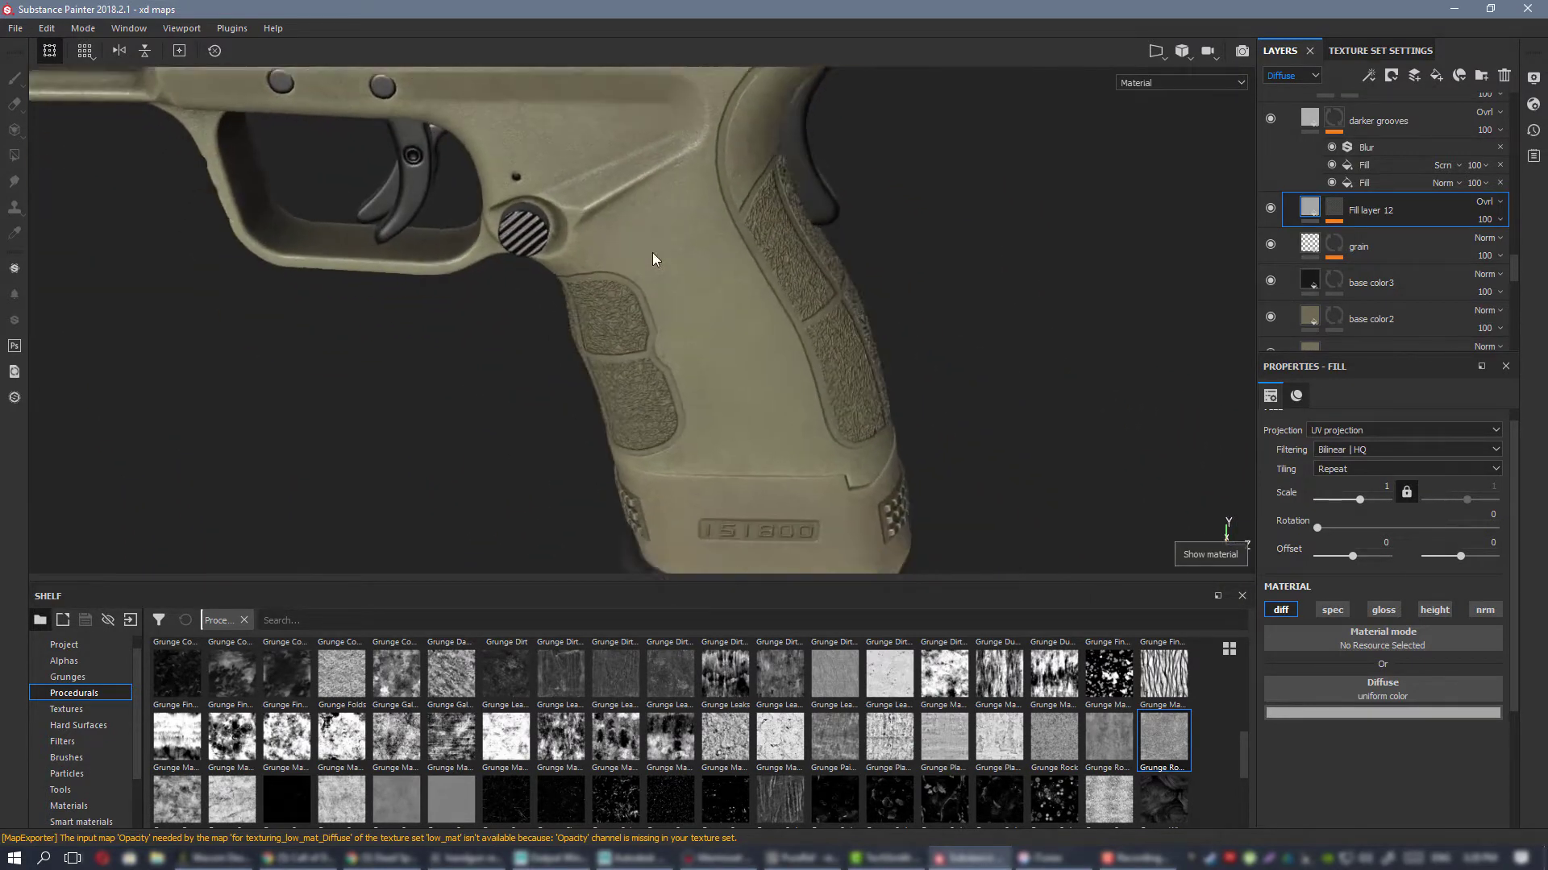
alt+right_drag(653, 259, 908, 408)
click(1268, 211)
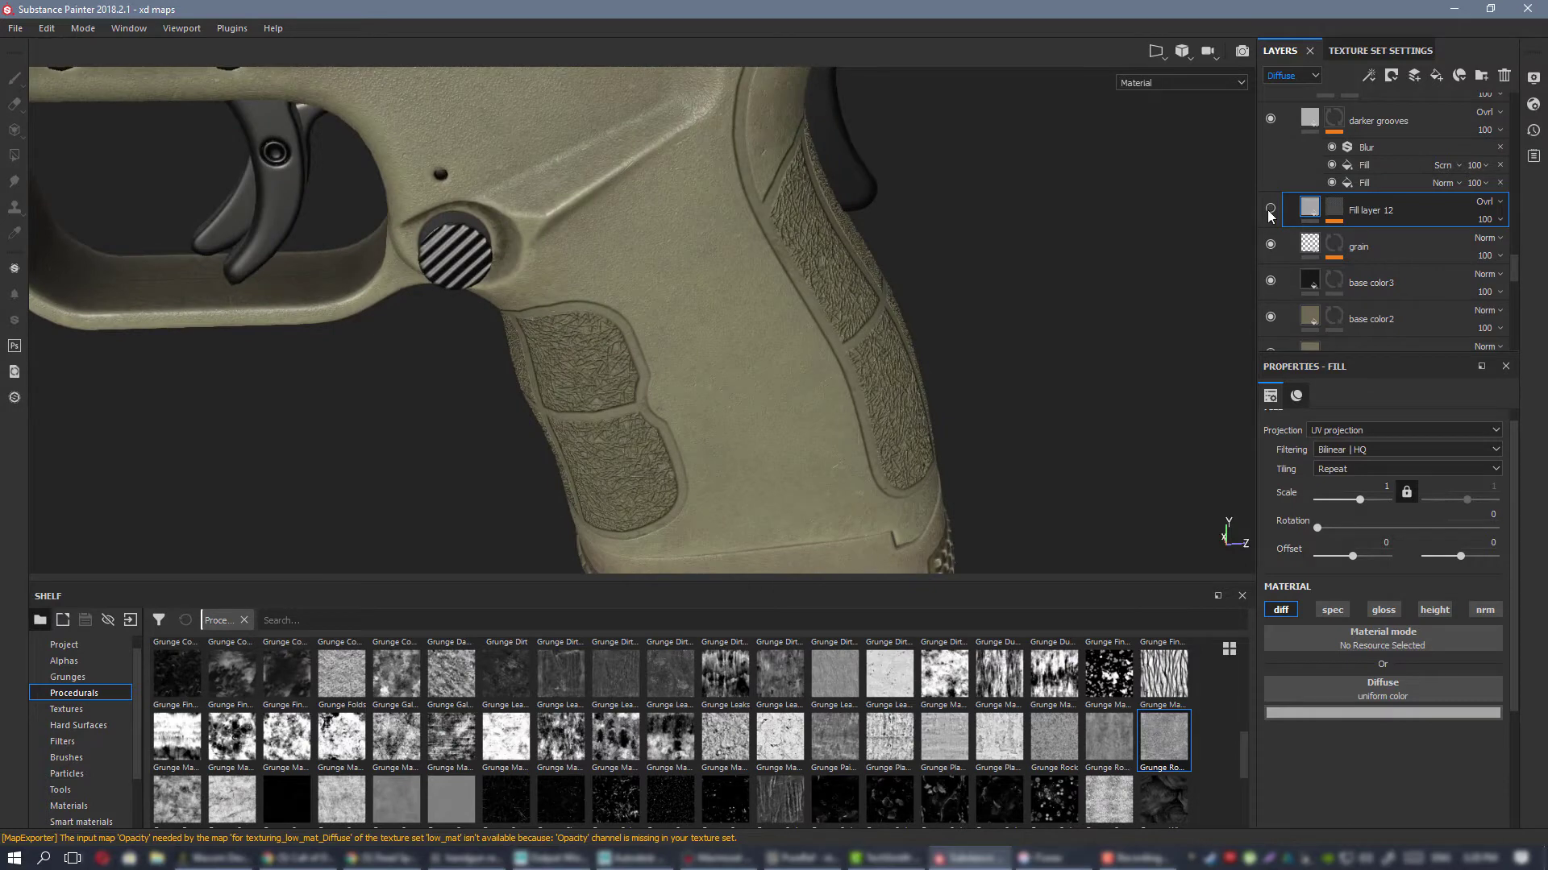
click(1269, 209)
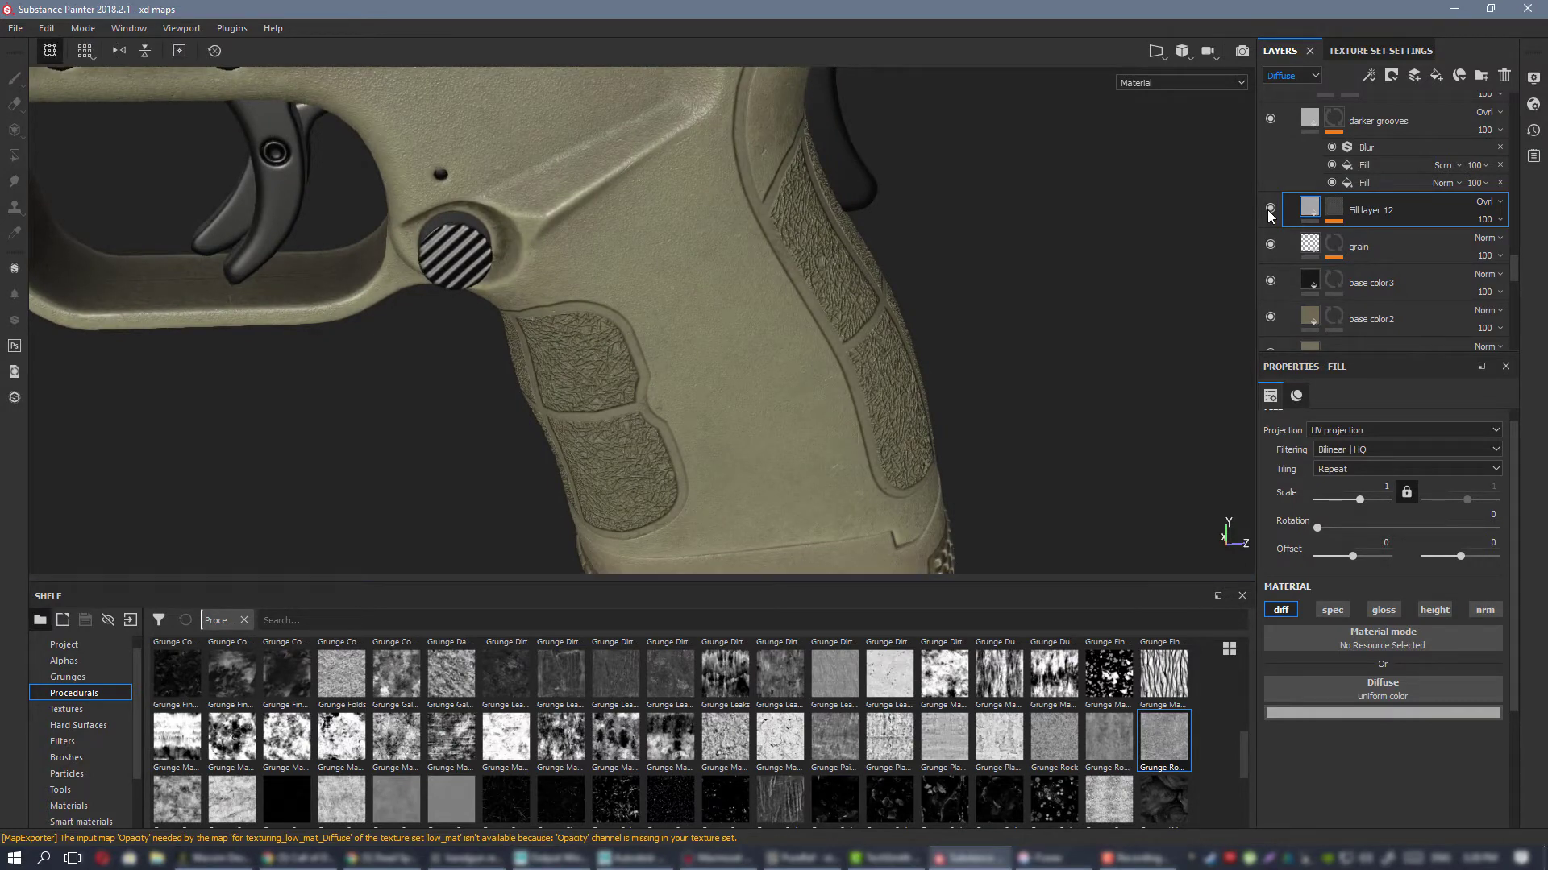
Step: Lighten the diffuse colour of Fill layer 12 to a light neutral grey while viewing the diffuse channel
alt+drag(722, 379, 709, 292)
key(c)
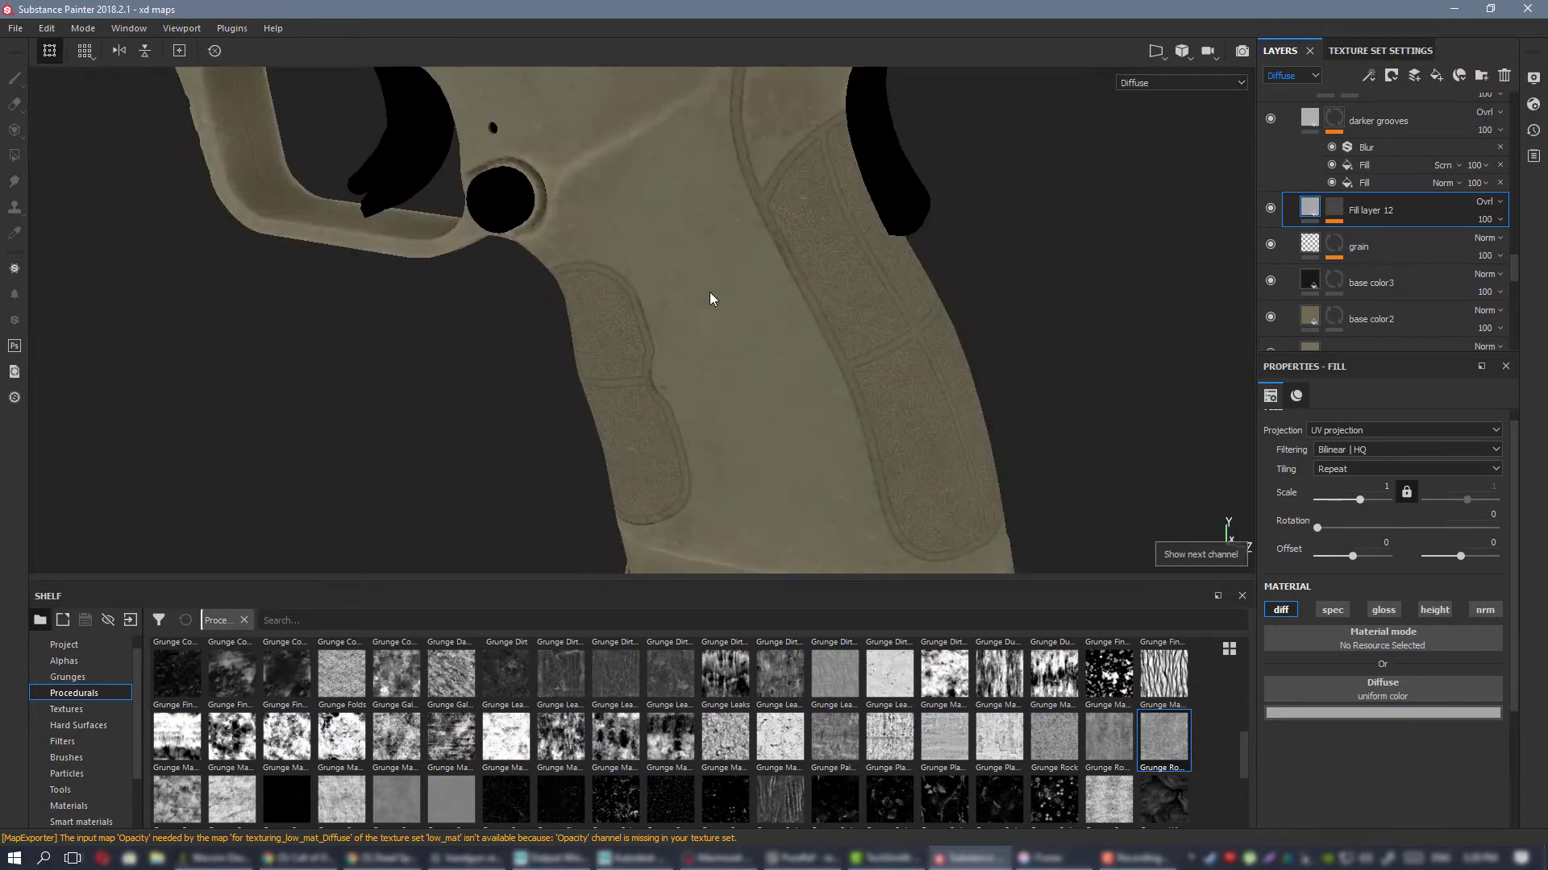
alt+right_drag(709, 292, 885, 359)
alt+drag(884, 359, 843, 365)
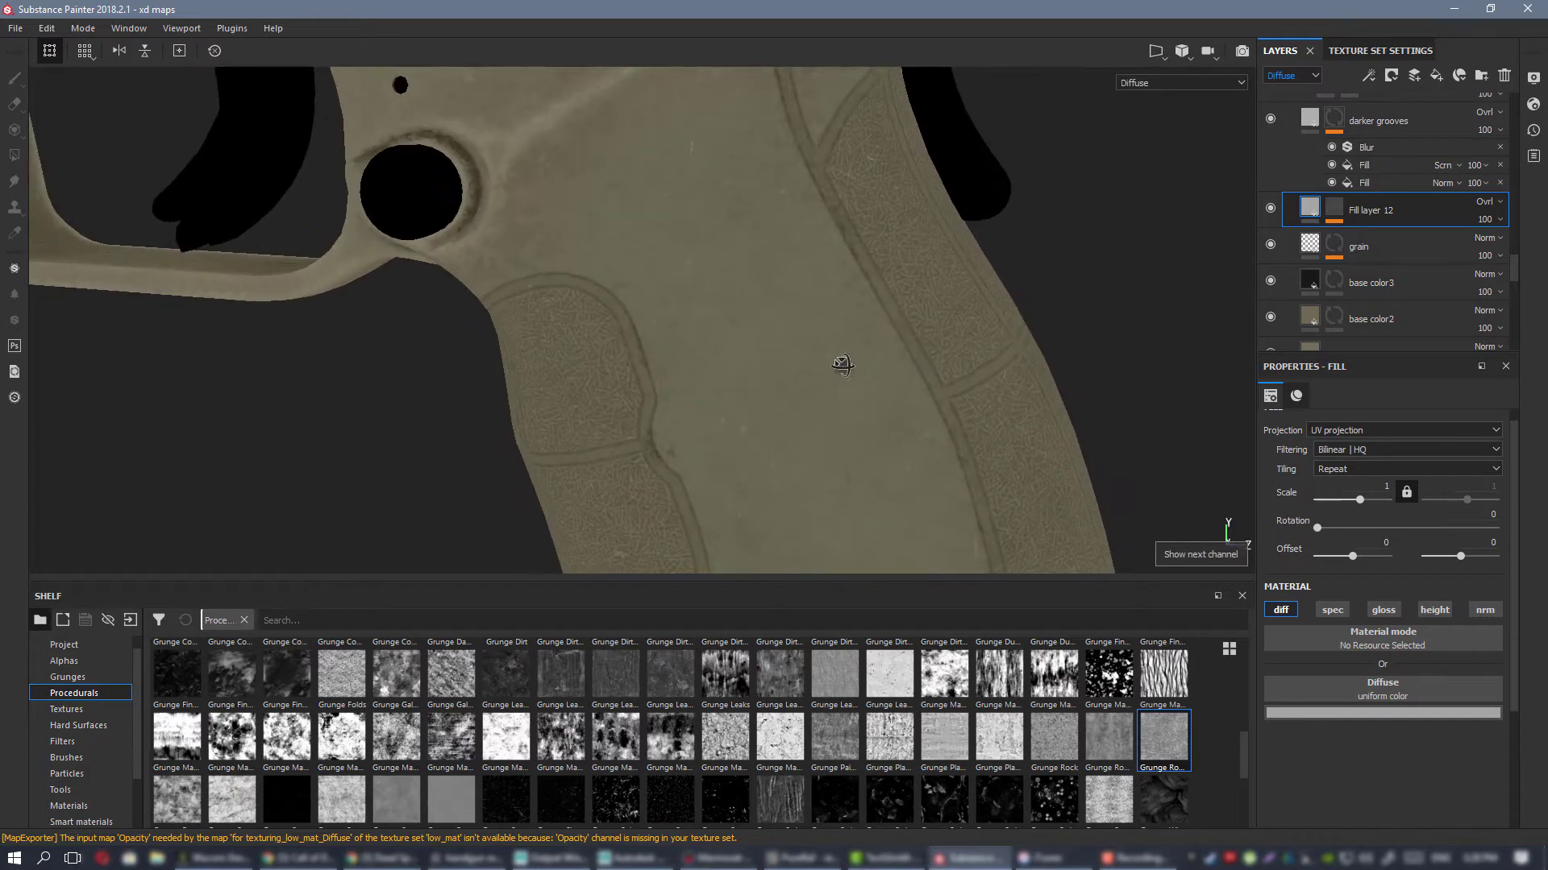
click(1406, 711)
click(1525, 575)
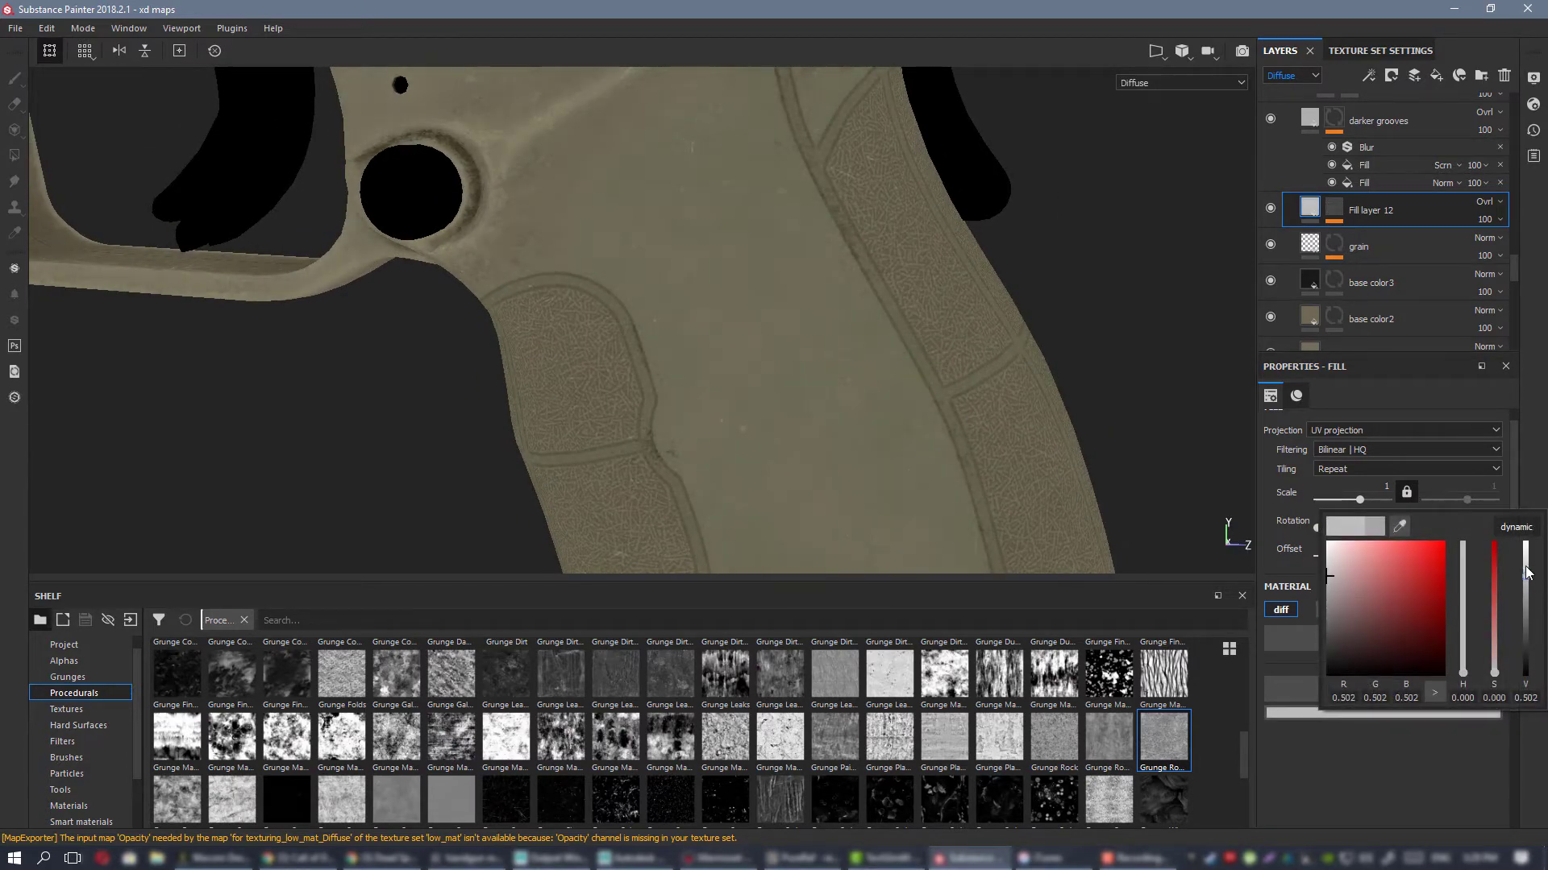
drag(1526, 573, 1526, 568)
Step: Inspect the lightened grunge on the frame in the diffuse channel and on the grip in the material view
alt+right_drag(798, 387, 505, 281)
alt+middle_drag(504, 280, 729, 413)
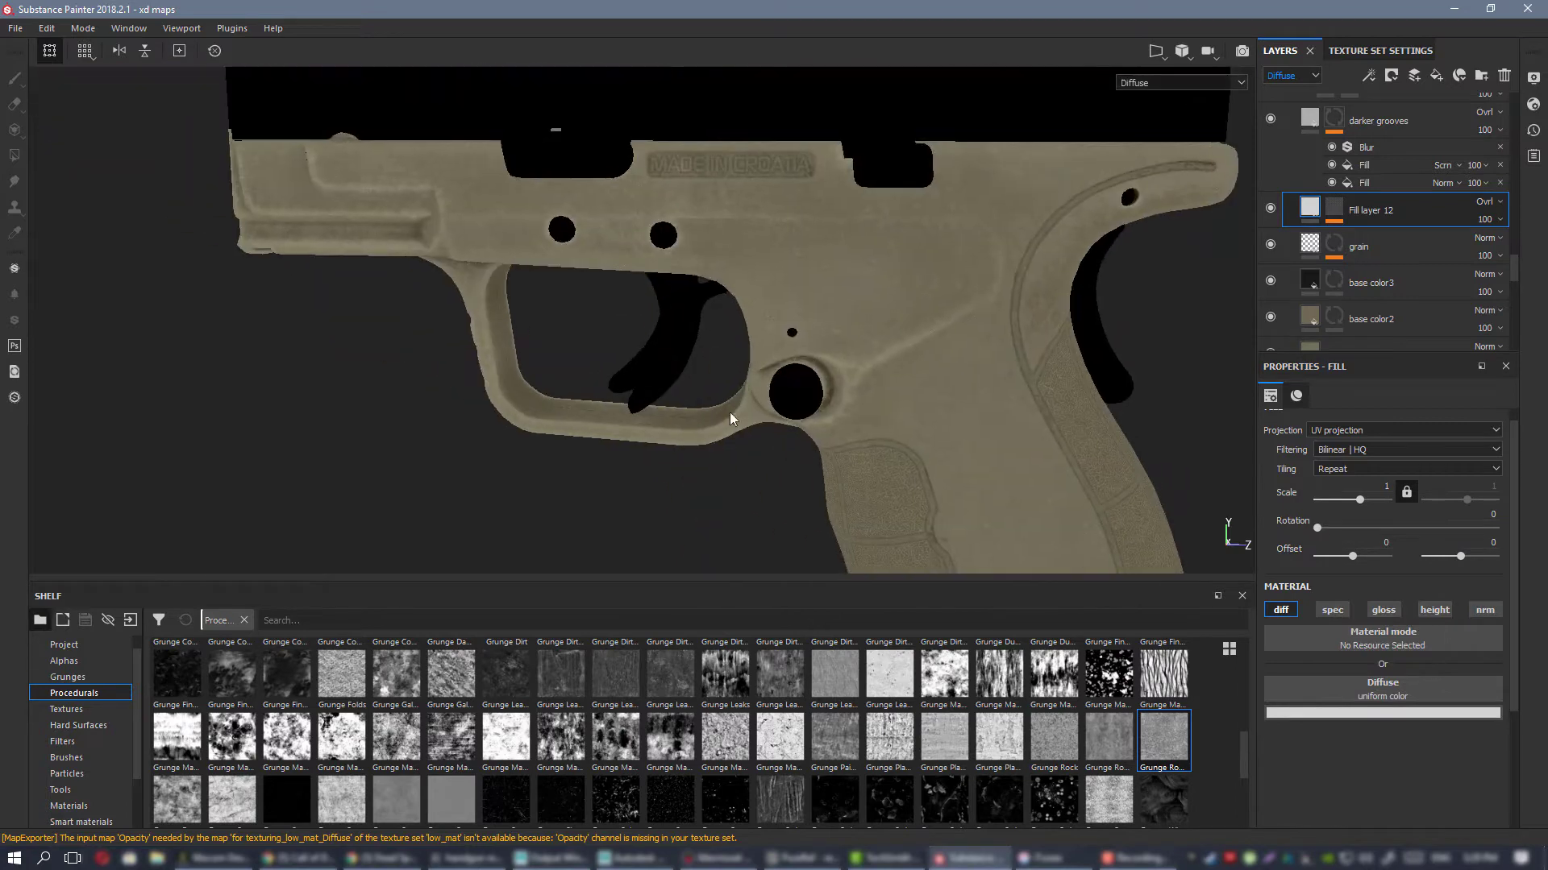
alt+middle_drag(914, 413, 548, 266)
alt+right_drag(548, 266, 752, 475)
key(m)
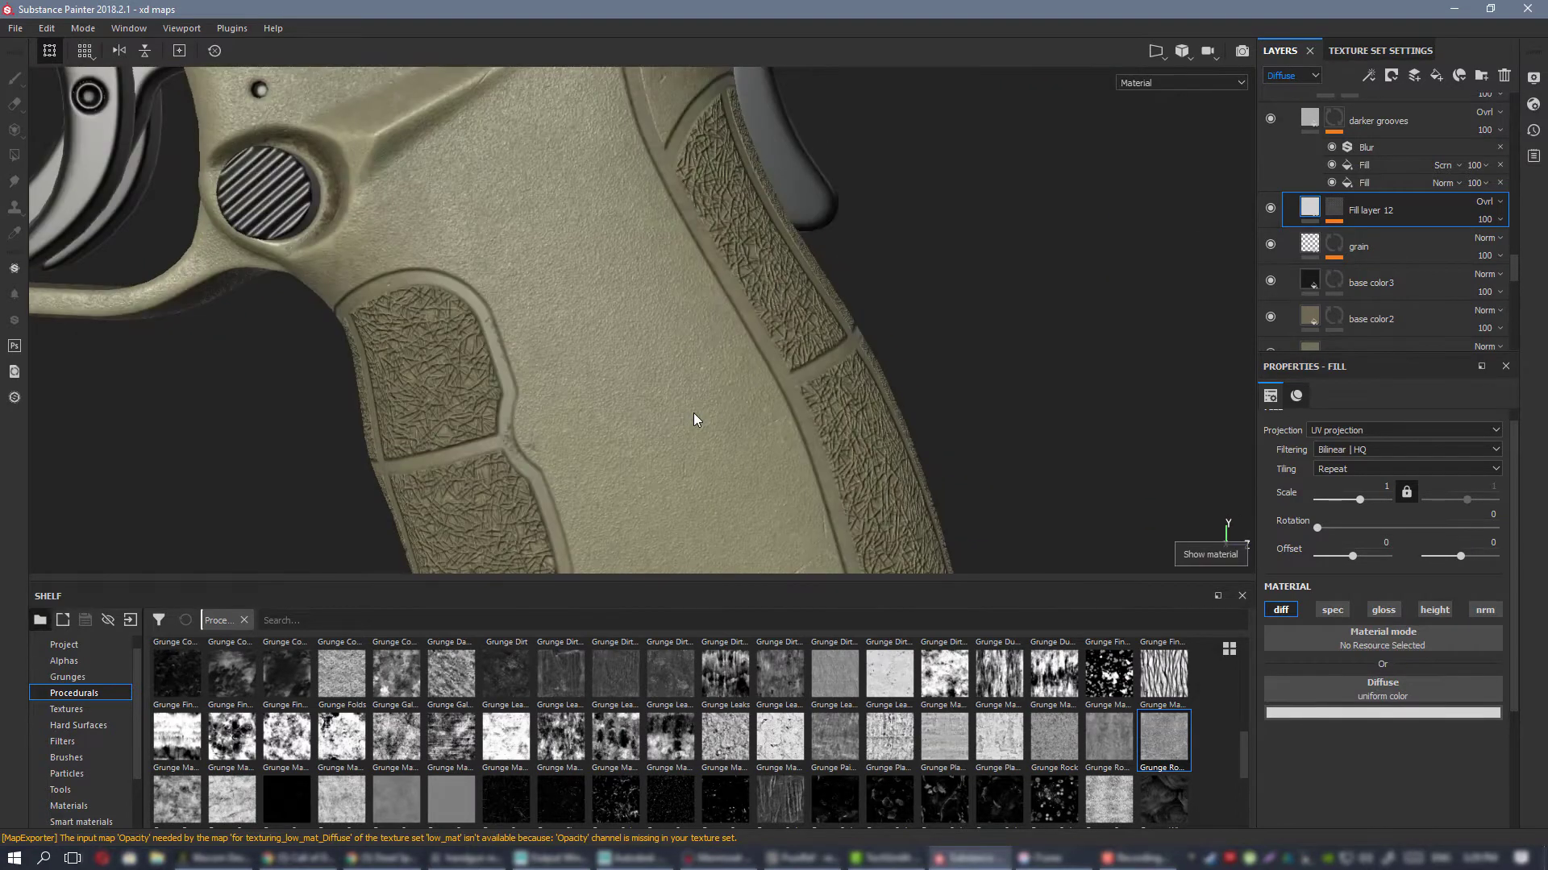
alt+drag(691, 401, 513, 428)
alt+right_drag(765, 428, 680, 401)
alt+drag(681, 401, 899, 447)
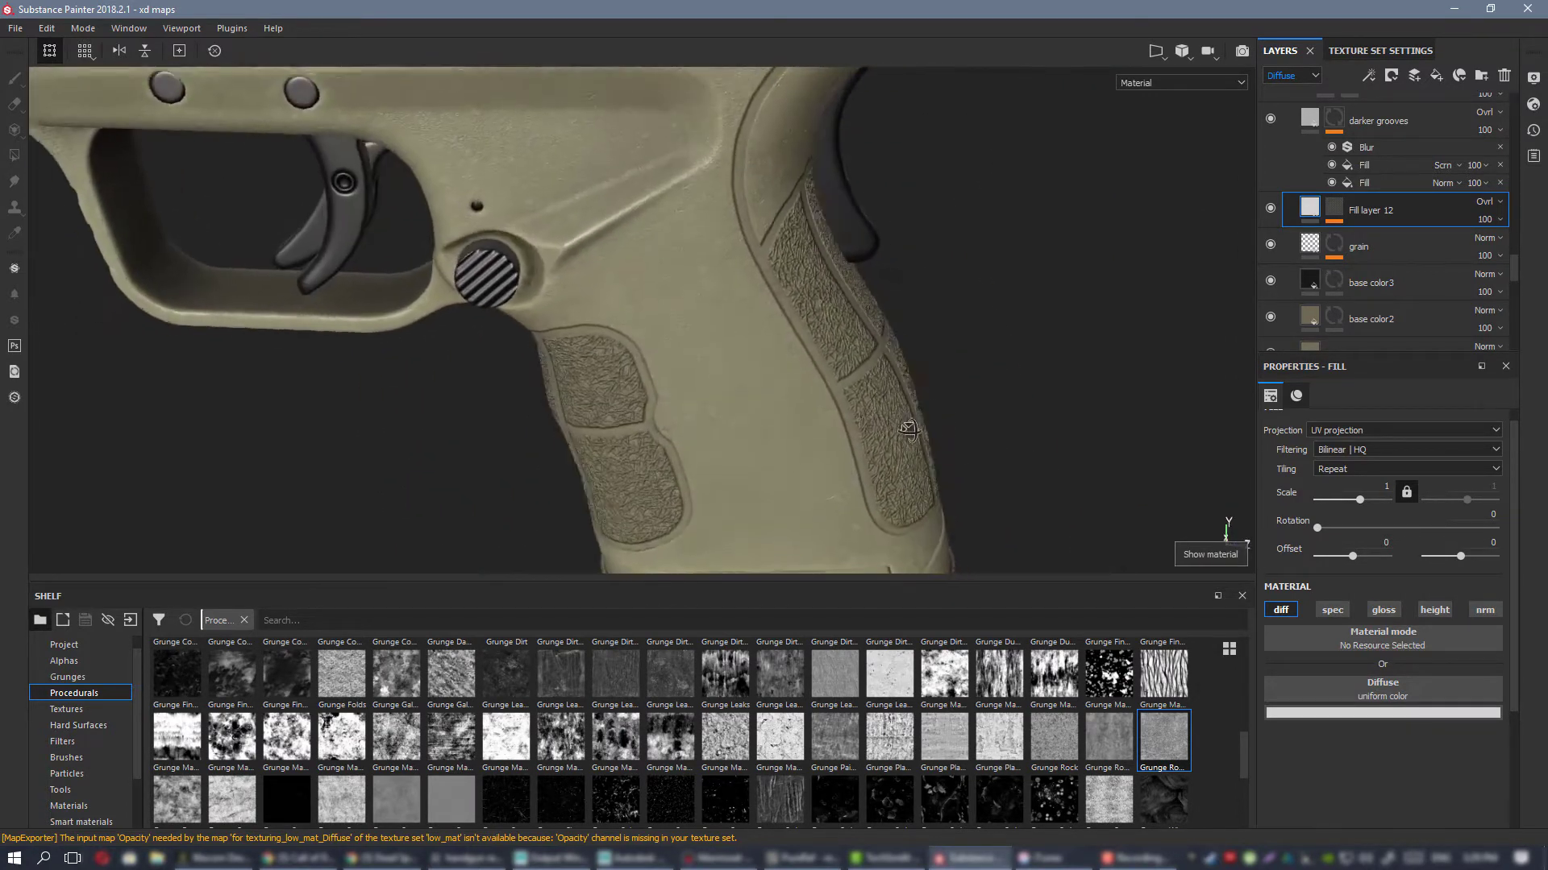
alt+right_drag(898, 448, 712, 339)
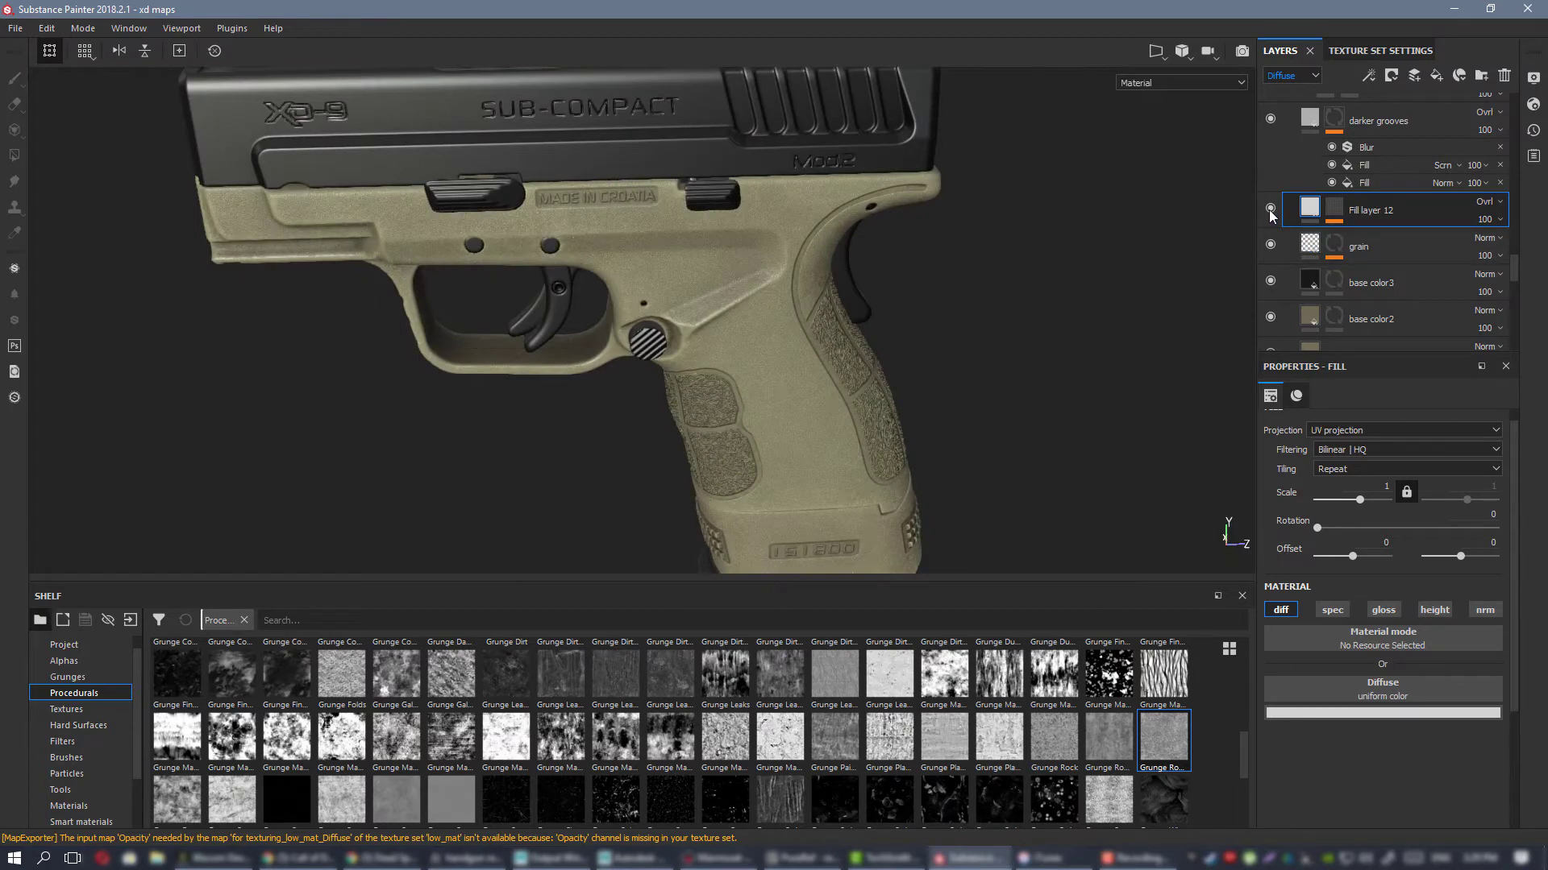
Step: Compare the grip and trigger area with and without Fill layer 12, both close up and from farther away
click(1270, 212)
scroll(806, 338, up, 10)
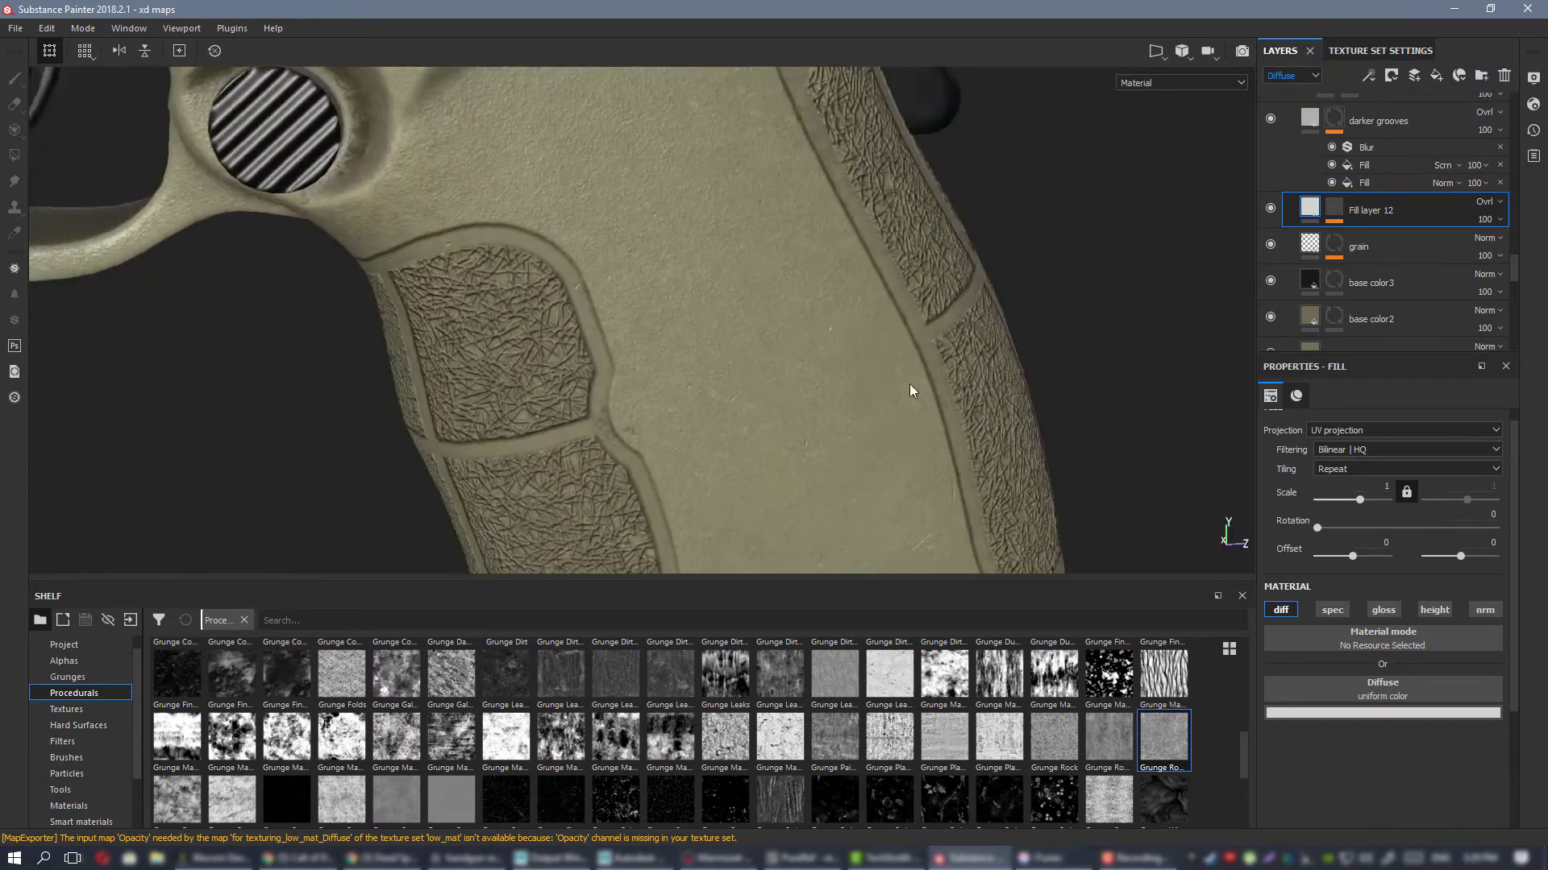
scroll(910, 390, down, 5)
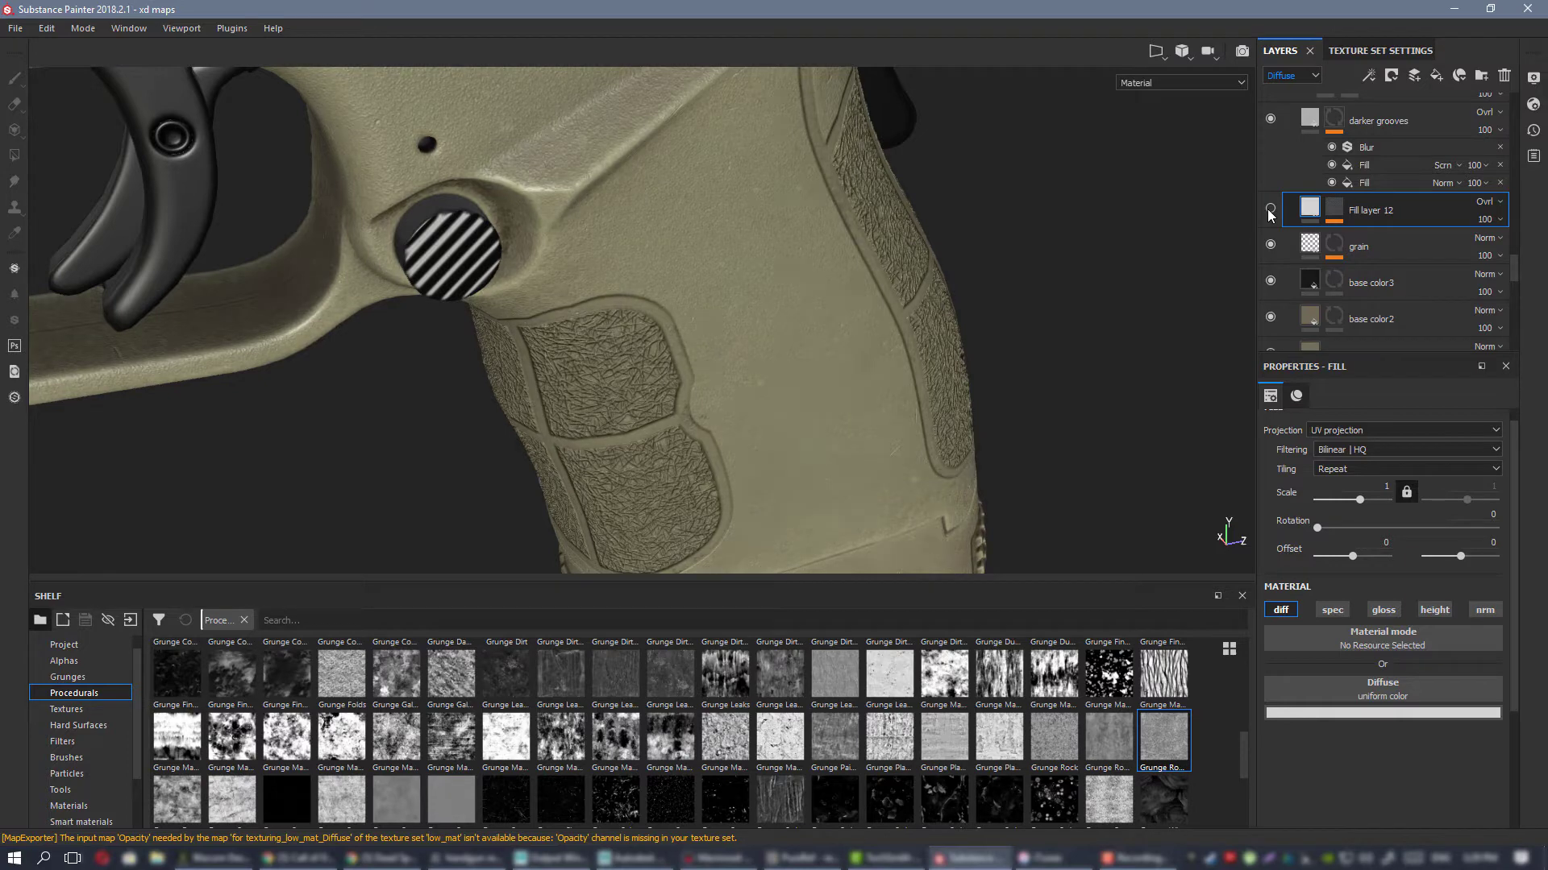
alt+drag(822, 374, 625, 269)
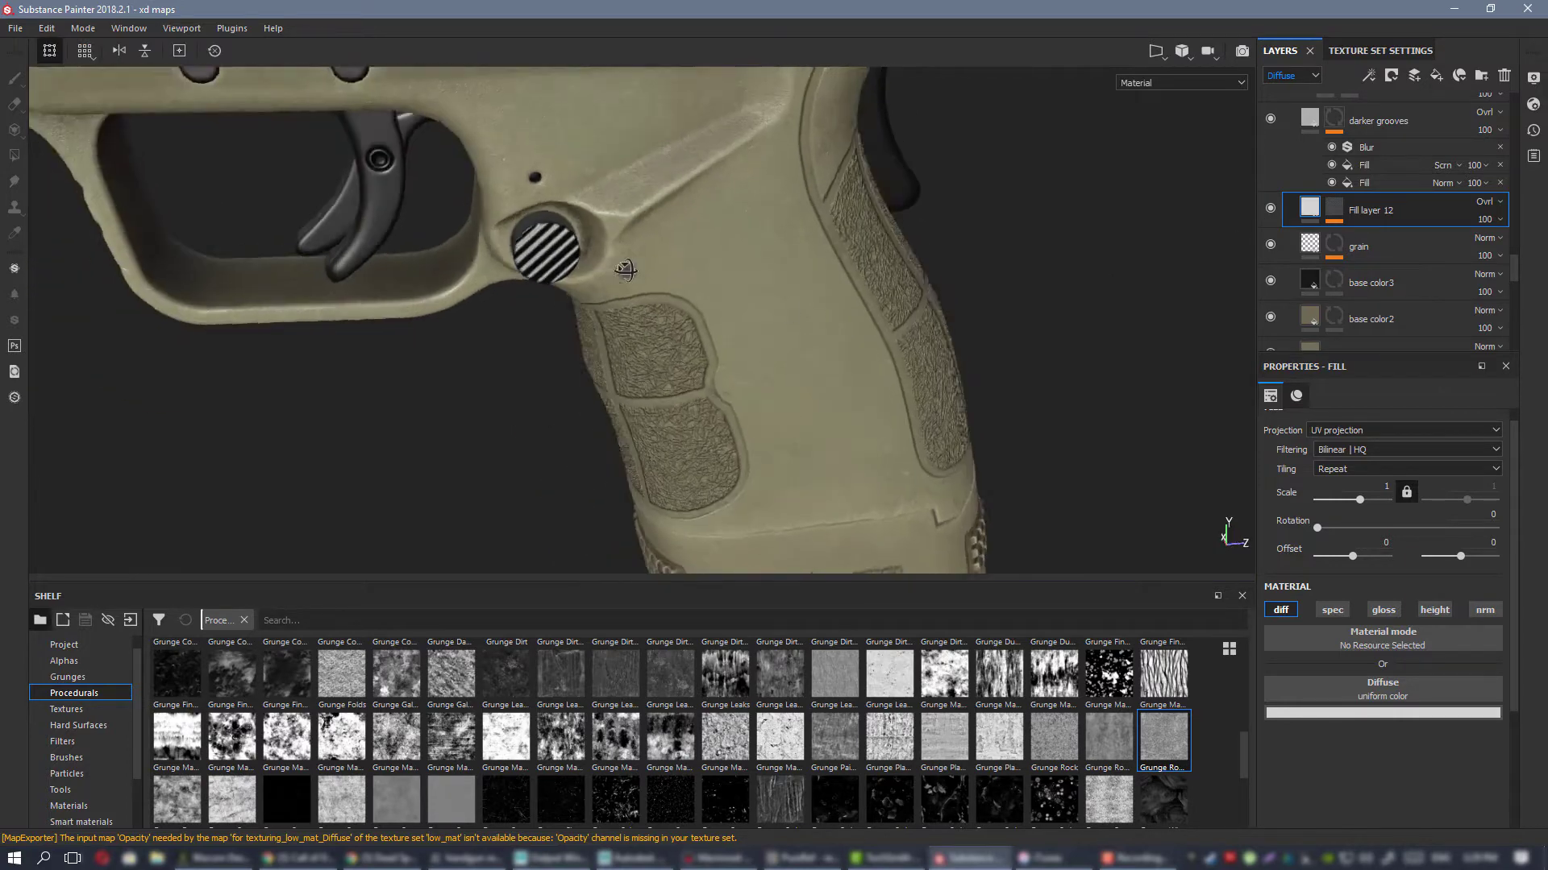
alt+middle_drag(625, 269, 561, 221)
Step: Rotate the lighting and examine the frame, trigger guard, grip and magazine from several angles in the material view
shift+right_drag(833, 274, 810, 298)
scroll(806, 307, down, 2)
alt+middle_drag(446, 224, 532, 330)
alt+drag(959, 387, 1045, 267)
scroll(886, 258, up, 1)
alt+middle_drag(568, 234, 773, 248)
alt+drag(773, 255, 766, 196)
scroll(770, 234, up, 2)
alt+right_drag(516, 218, 501, 245)
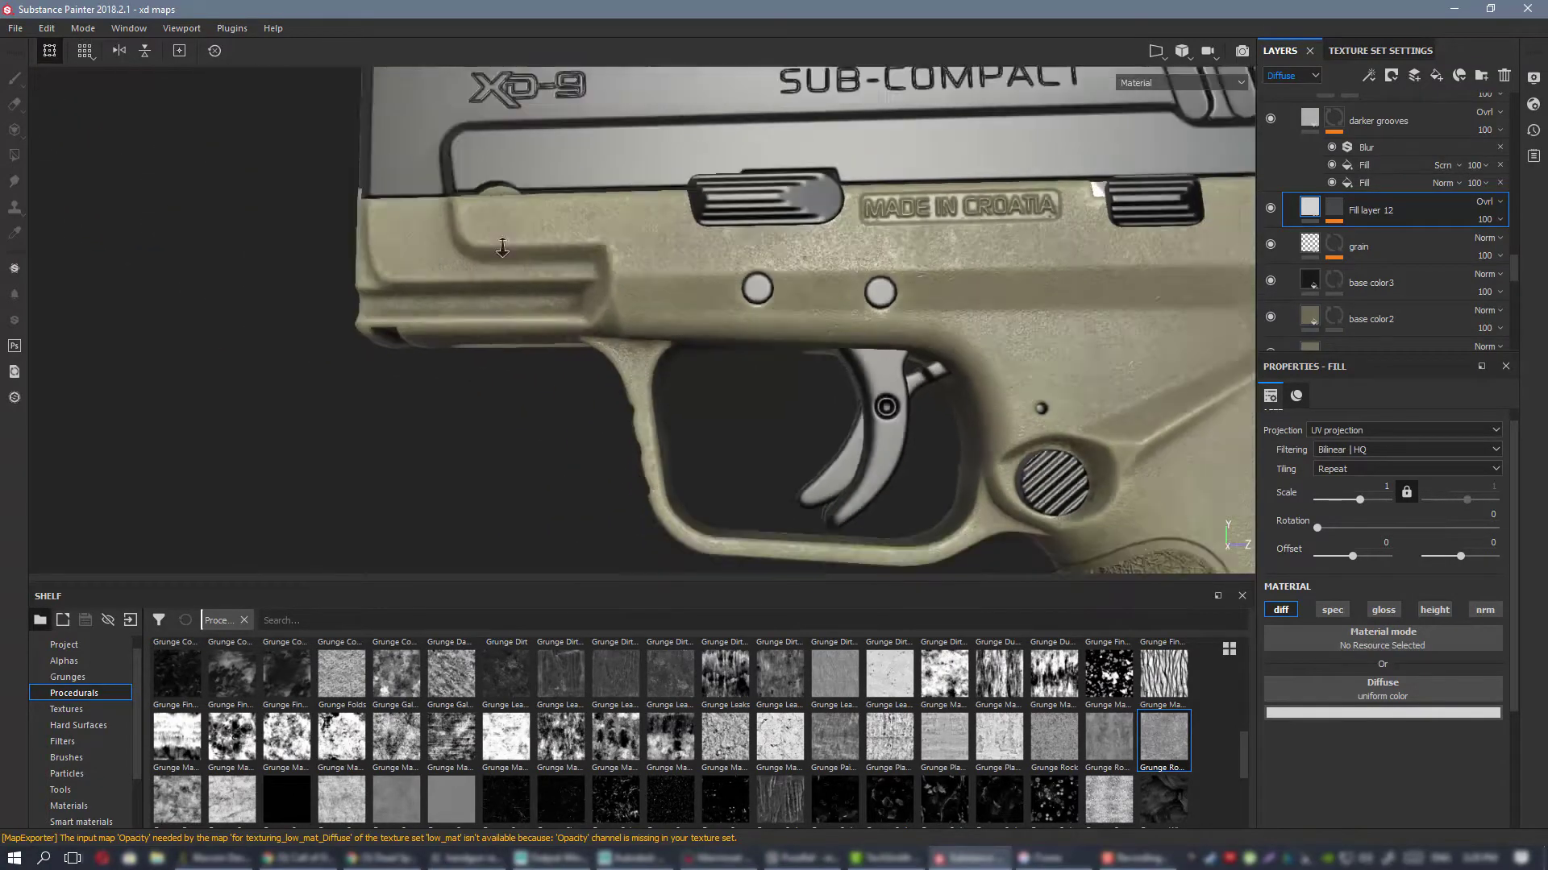
alt+drag(951, 274, 981, 293)
alt+right_drag(907, 282, 908, 360)
alt+middle_drag(909, 359, 653, 241)
alt+drag(652, 242, 499, 299)
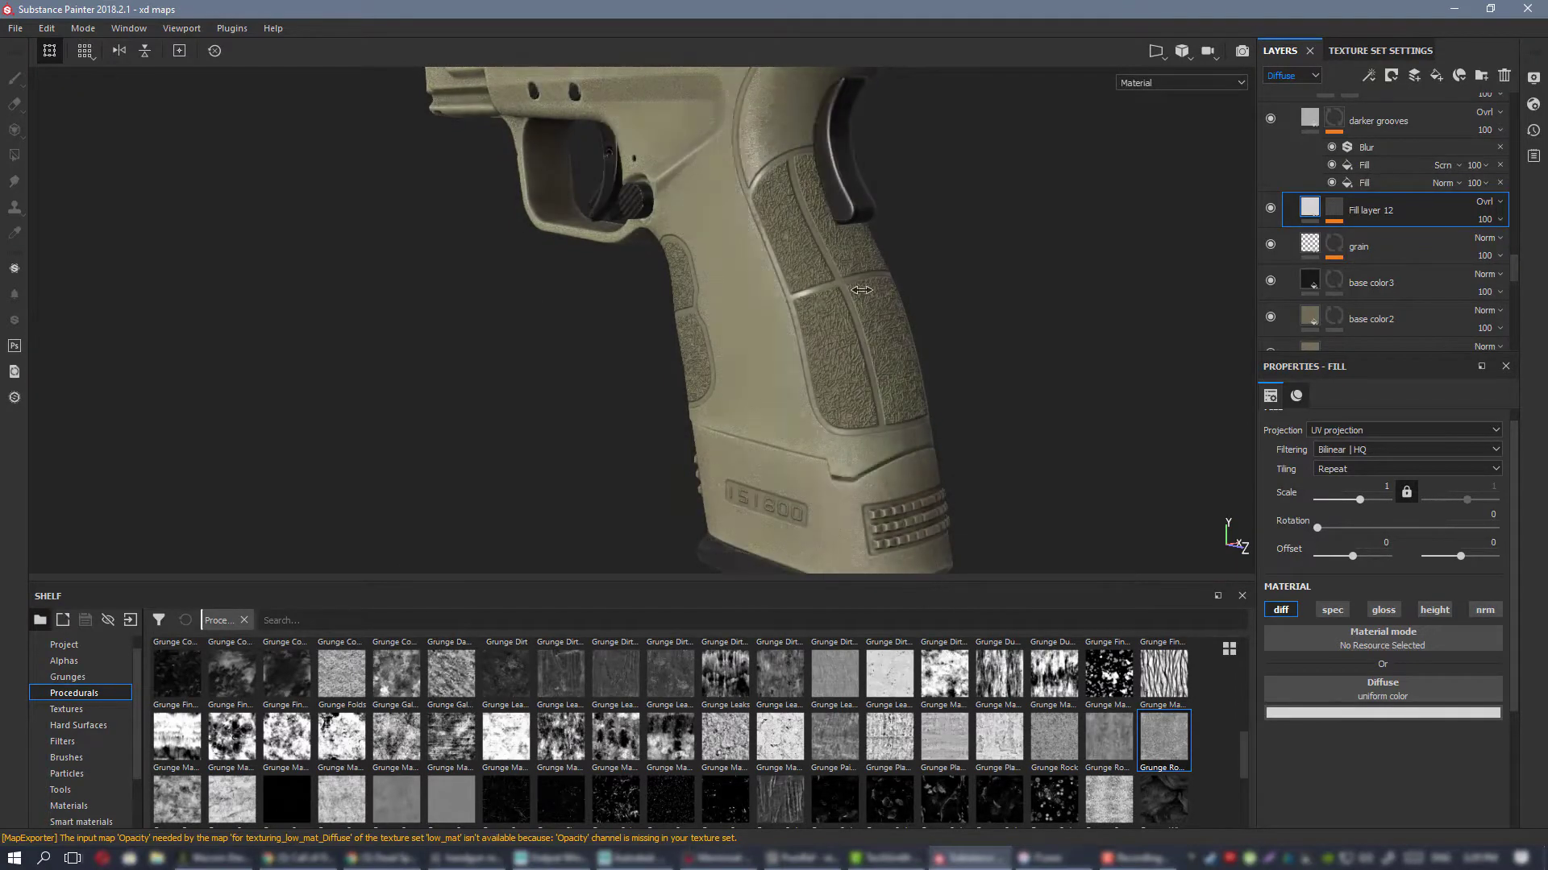
Step: Rotate the lighting and examine the plastic on the frame's SUB-COMPACT side, trigger guard, grip and magazine in the material view
shift+right_drag(862, 290, 891, 282)
alt+drag(862, 262, 1016, 262)
alt+right_drag(774, 274, 663, 242)
alt+middle_drag(663, 242, 773, 362)
alt+right_drag(903, 387, 967, 516)
alt+drag(814, 411, 753, 404)
alt+right_drag(710, 339, 646, 266)
alt+middle_drag(646, 266, 617, 229)
alt+right_drag(895, 355, 933, 417)
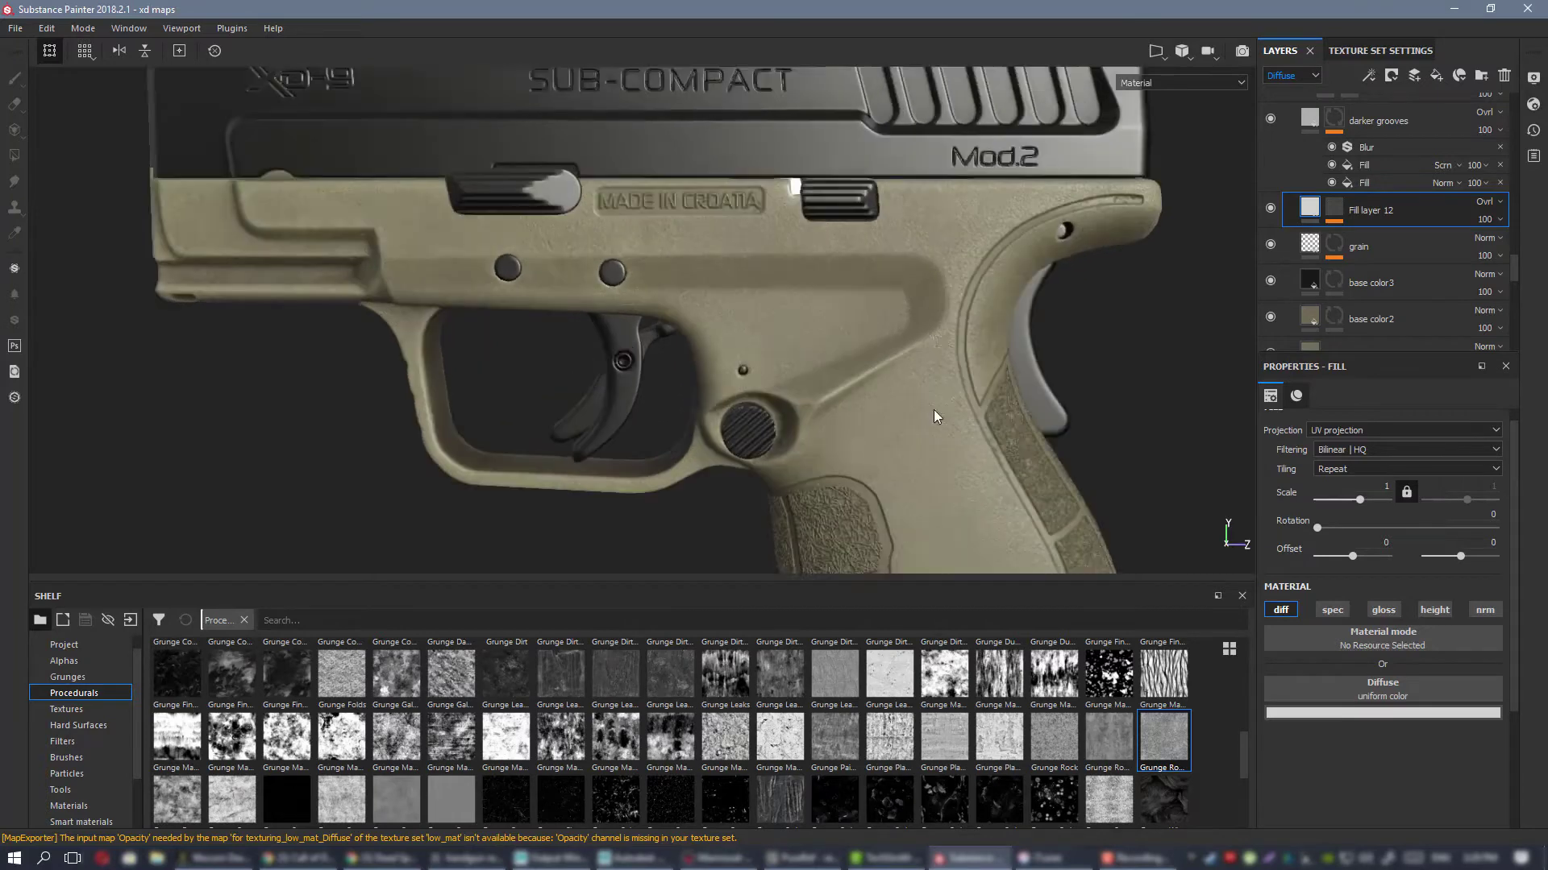
alt+middle_drag(516, 303, 900, 321)
alt+drag(899, 321, 889, 266)
alt+middle_drag(889, 266, 429, 265)
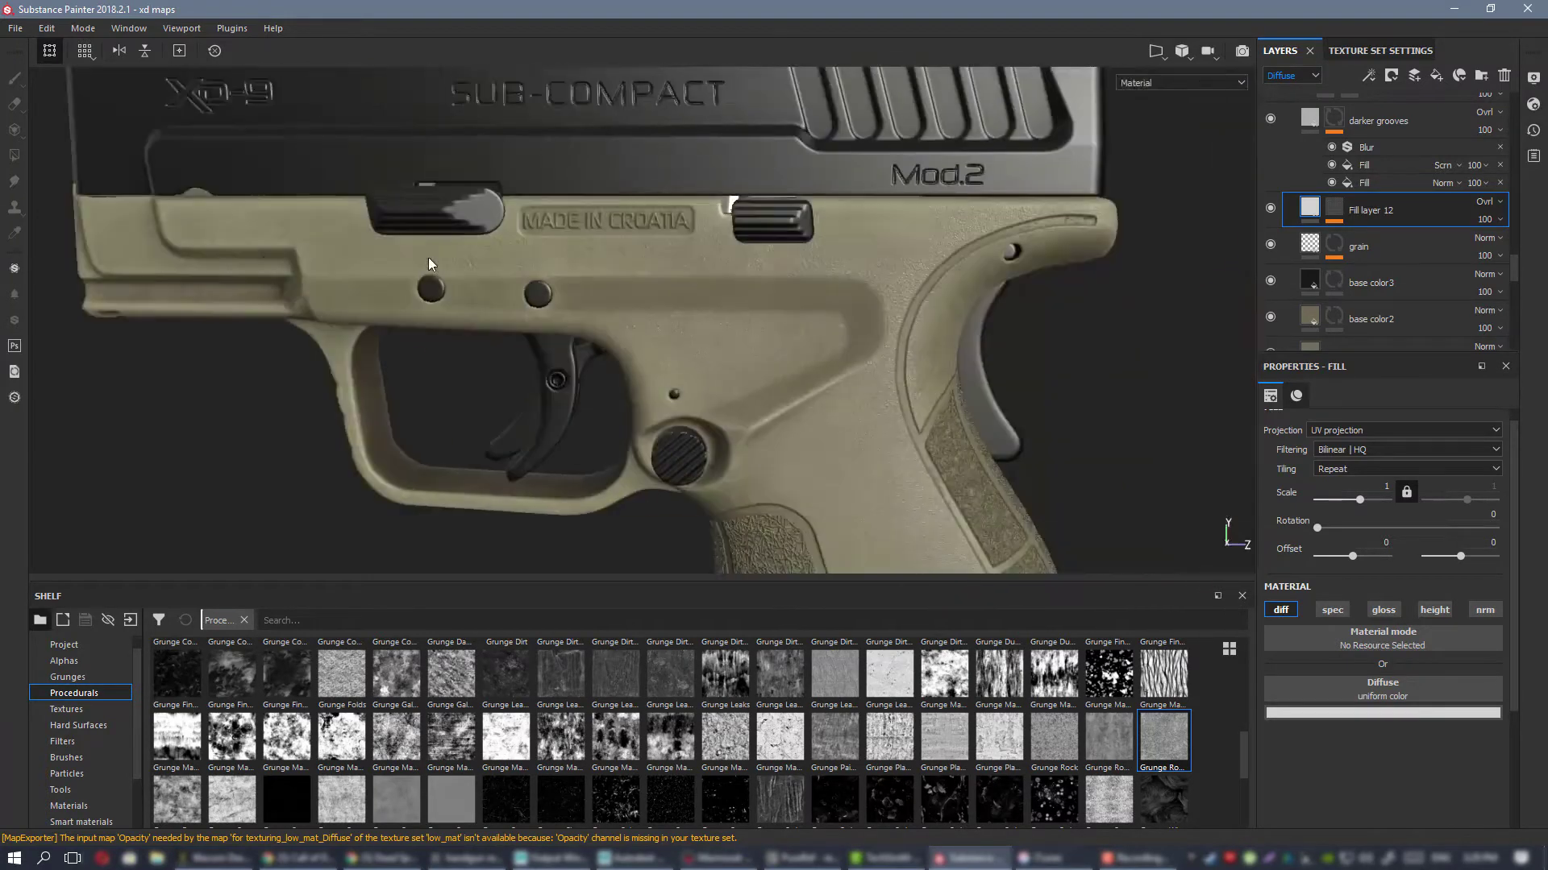
alt+right_drag(951, 435, 881, 358)
alt+drag(880, 358, 363, 310)
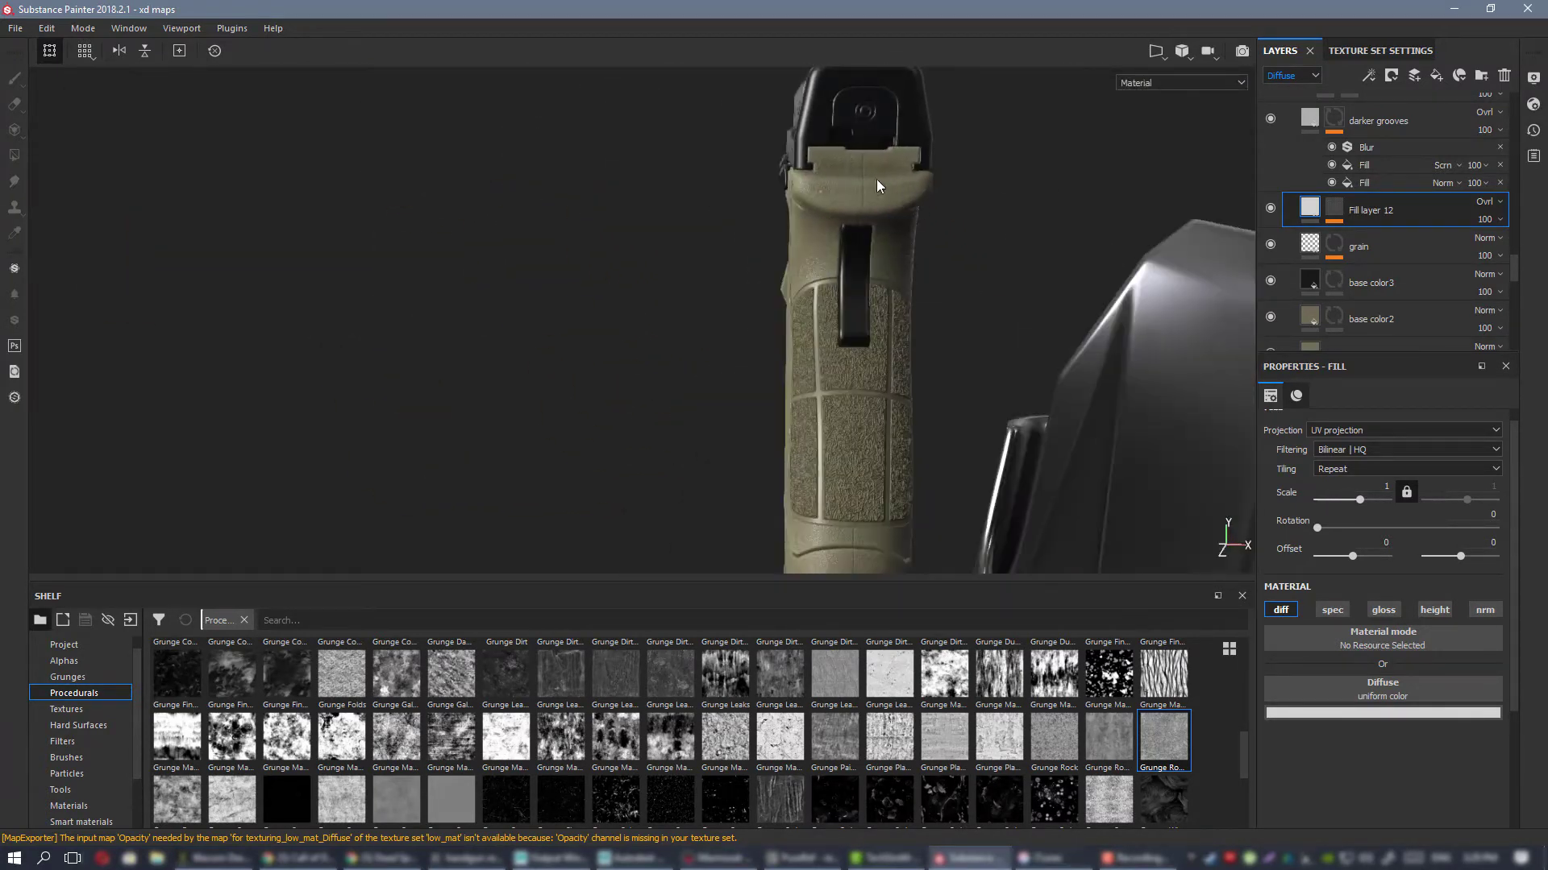
Step: Examine the back of the grip and the frame's Springfield Armory side under rotated lighting, from close up and farther away
alt+drag(879, 186, 794, 181)
alt+right_drag(794, 181, 874, 266)
alt+drag(874, 266, 1036, 226)
shift+right_drag(1036, 225, 569, 218)
alt+right_drag(935, 338, 860, 259)
alt+drag(860, 258, 686, 238)
alt+middle_drag(1088, 234, 796, 228)
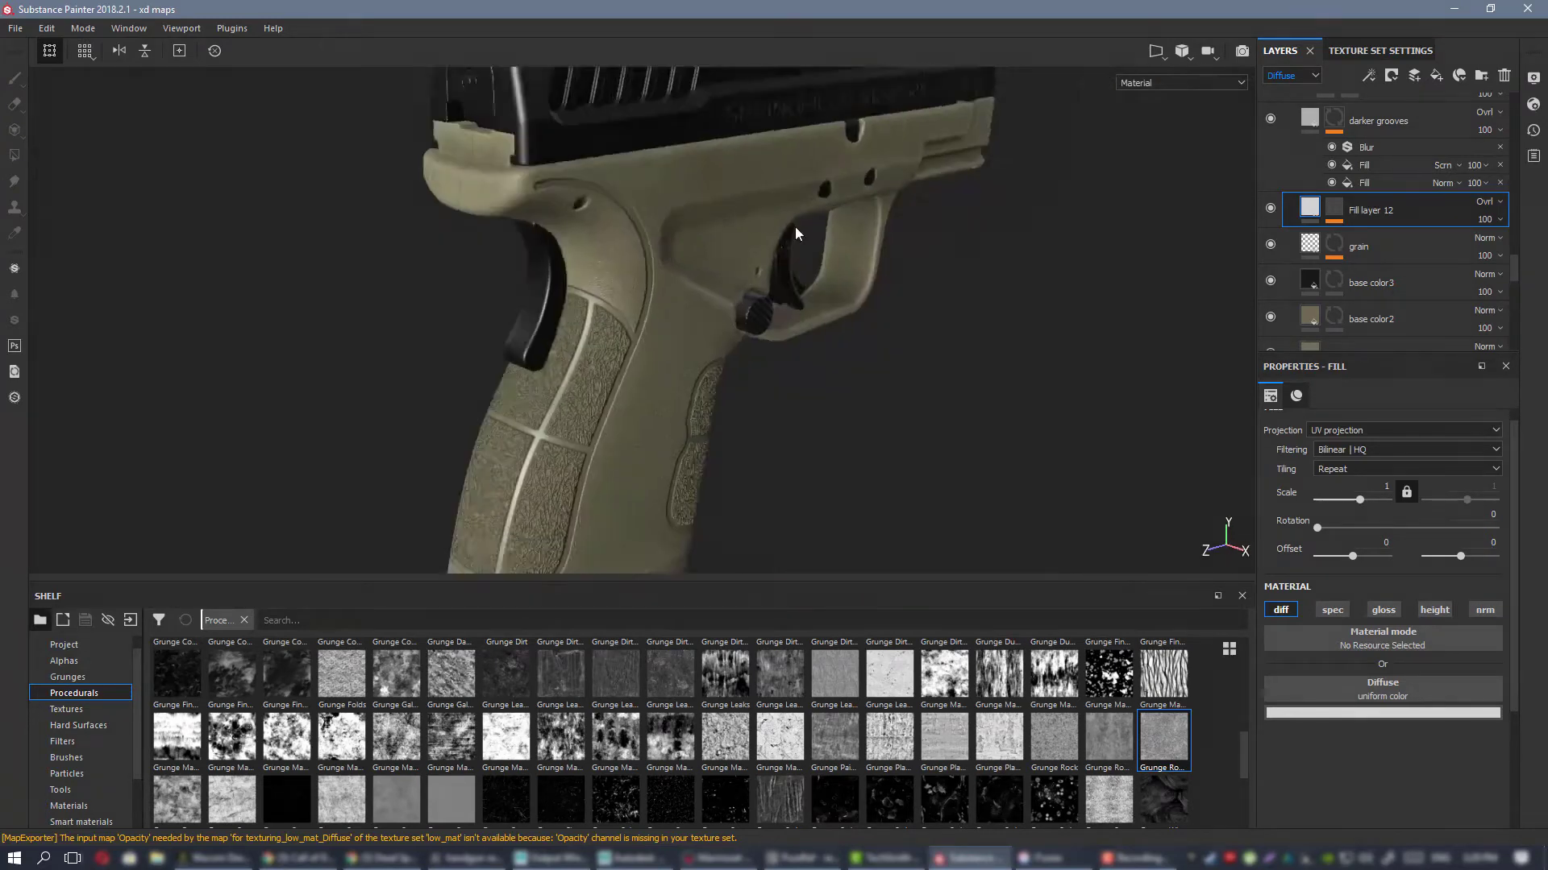
alt+drag(796, 233, 645, 211)
shift+right_drag(645, 211, 871, 211)
alt+right_drag(934, 411, 1008, 452)
alt+middle_drag(874, 161, 742, 312)
alt+drag(742, 311, 484, 323)
alt+right_drag(726, 371, 649, 316)
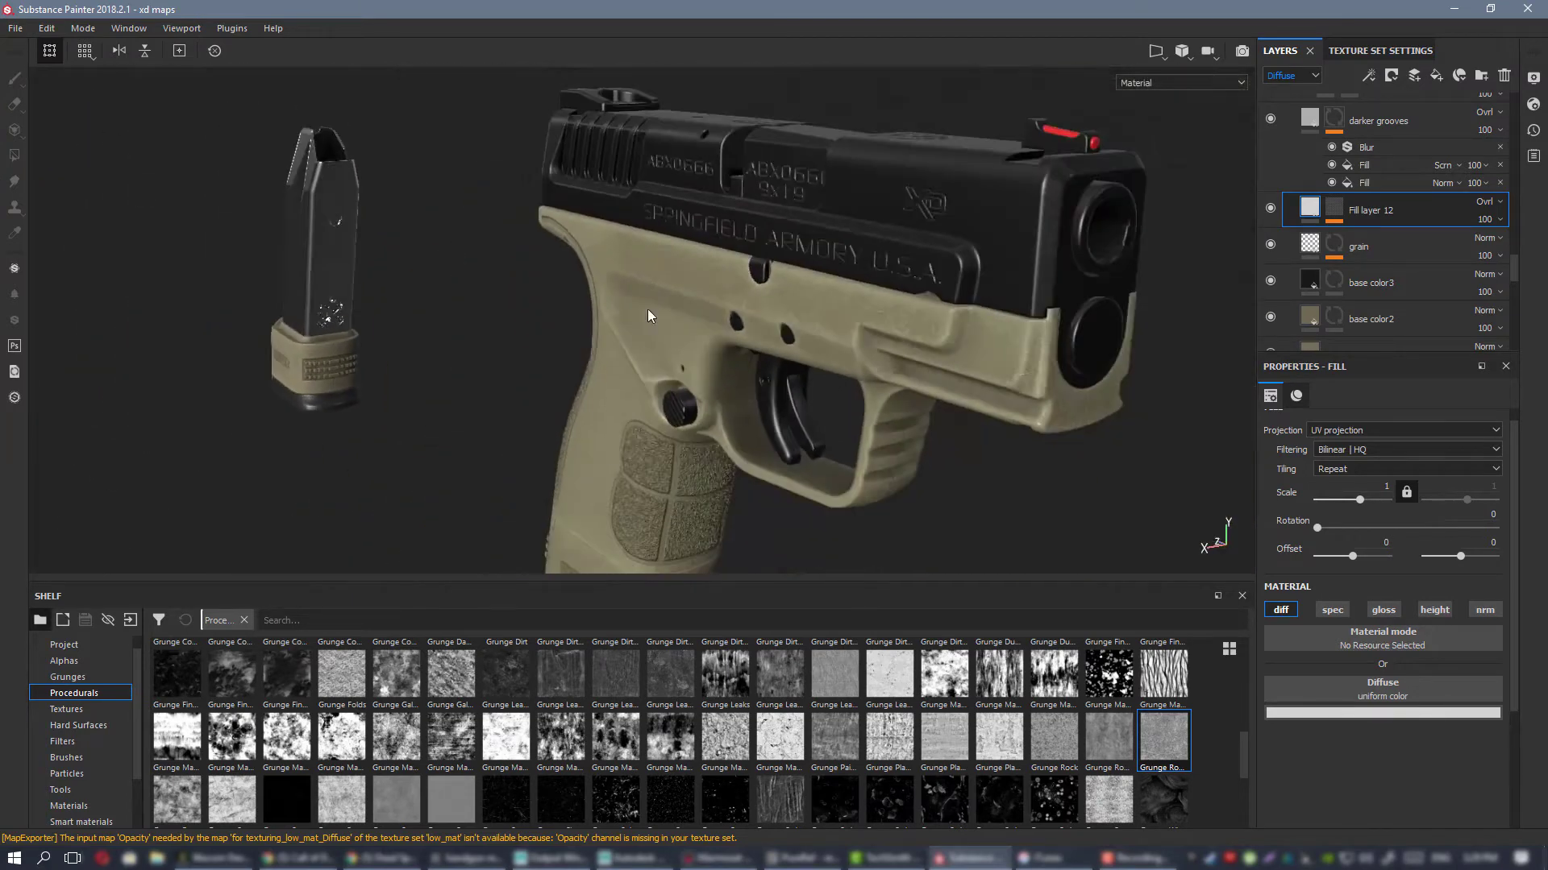
alt+middle_drag(648, 316, 600, 280)
alt+drag(725, 317, 857, 317)
alt+right_drag(857, 317, 893, 296)
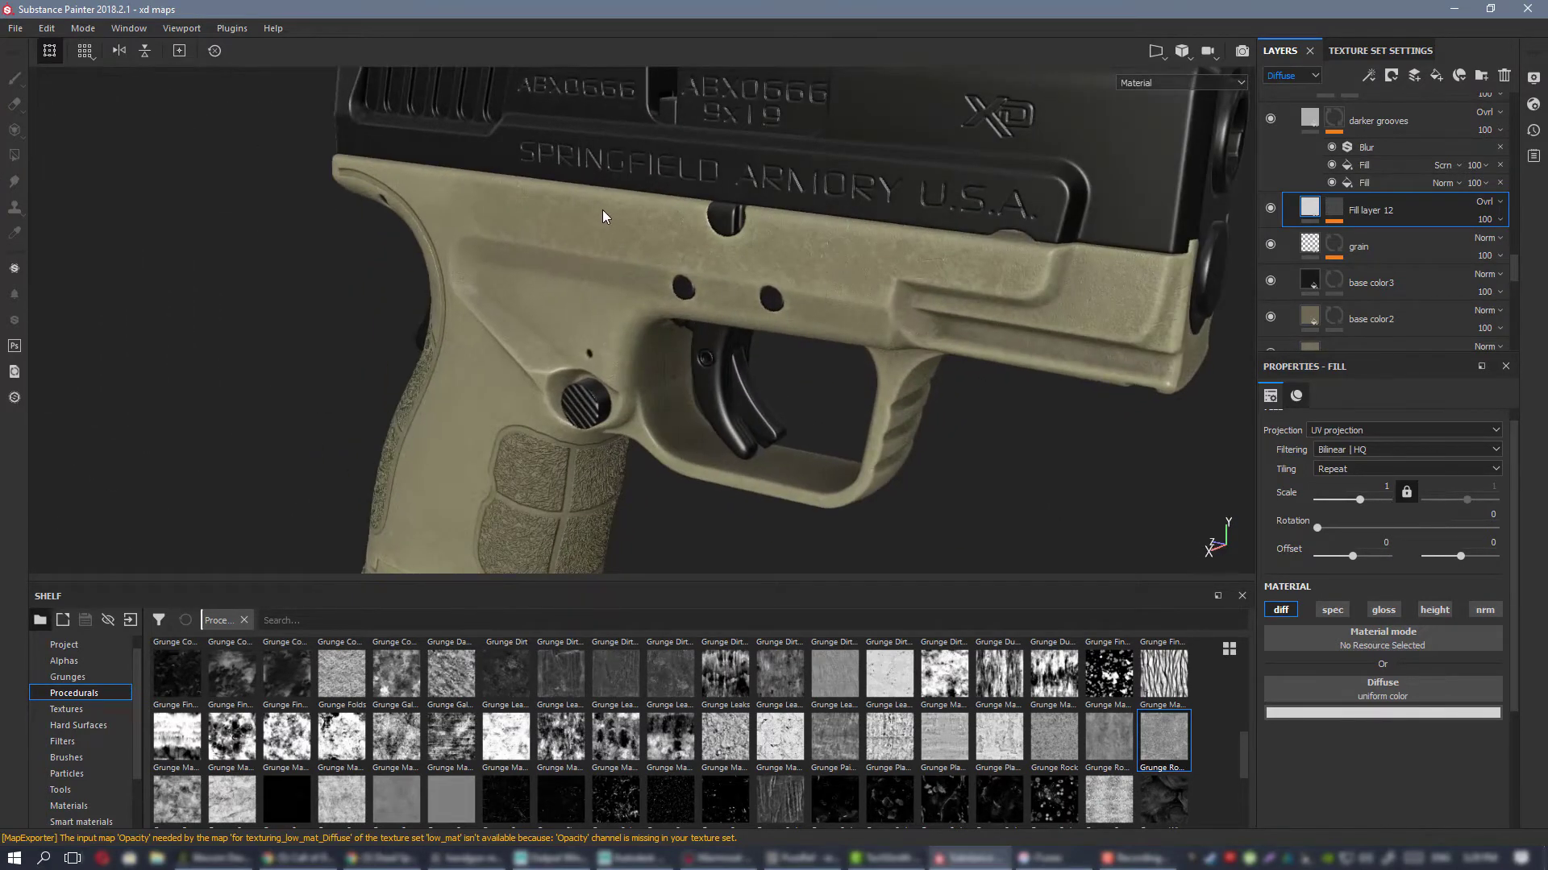
Step: Try painting more dark variation on the front of the frame in the color var copy 1 mask, and undo the stroke
scroll(1378, 217, up, 6)
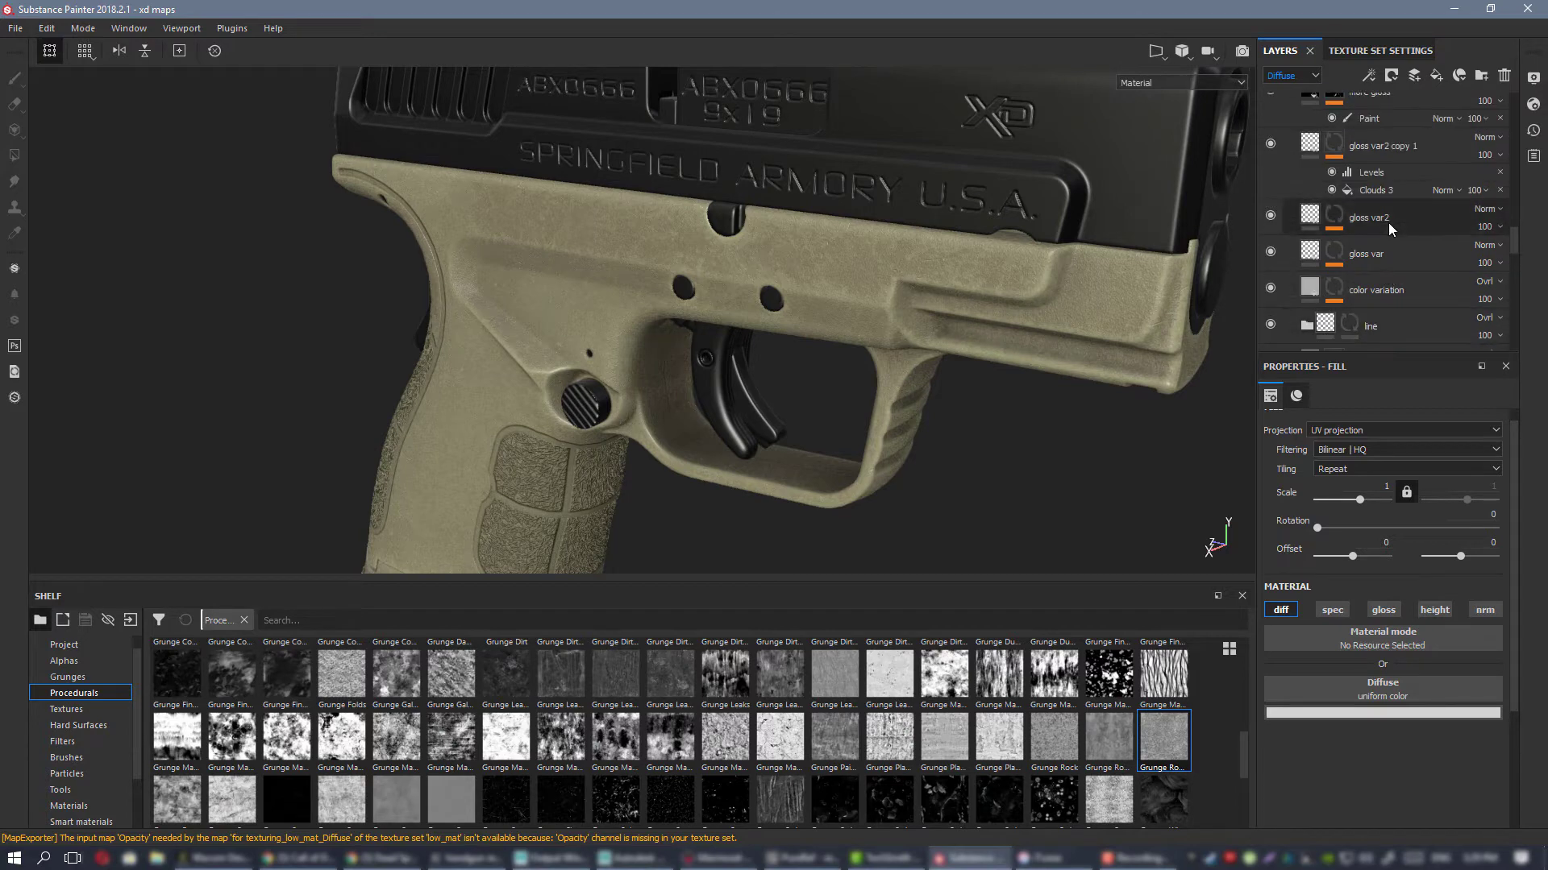
scroll(1380, 247, up, 5)
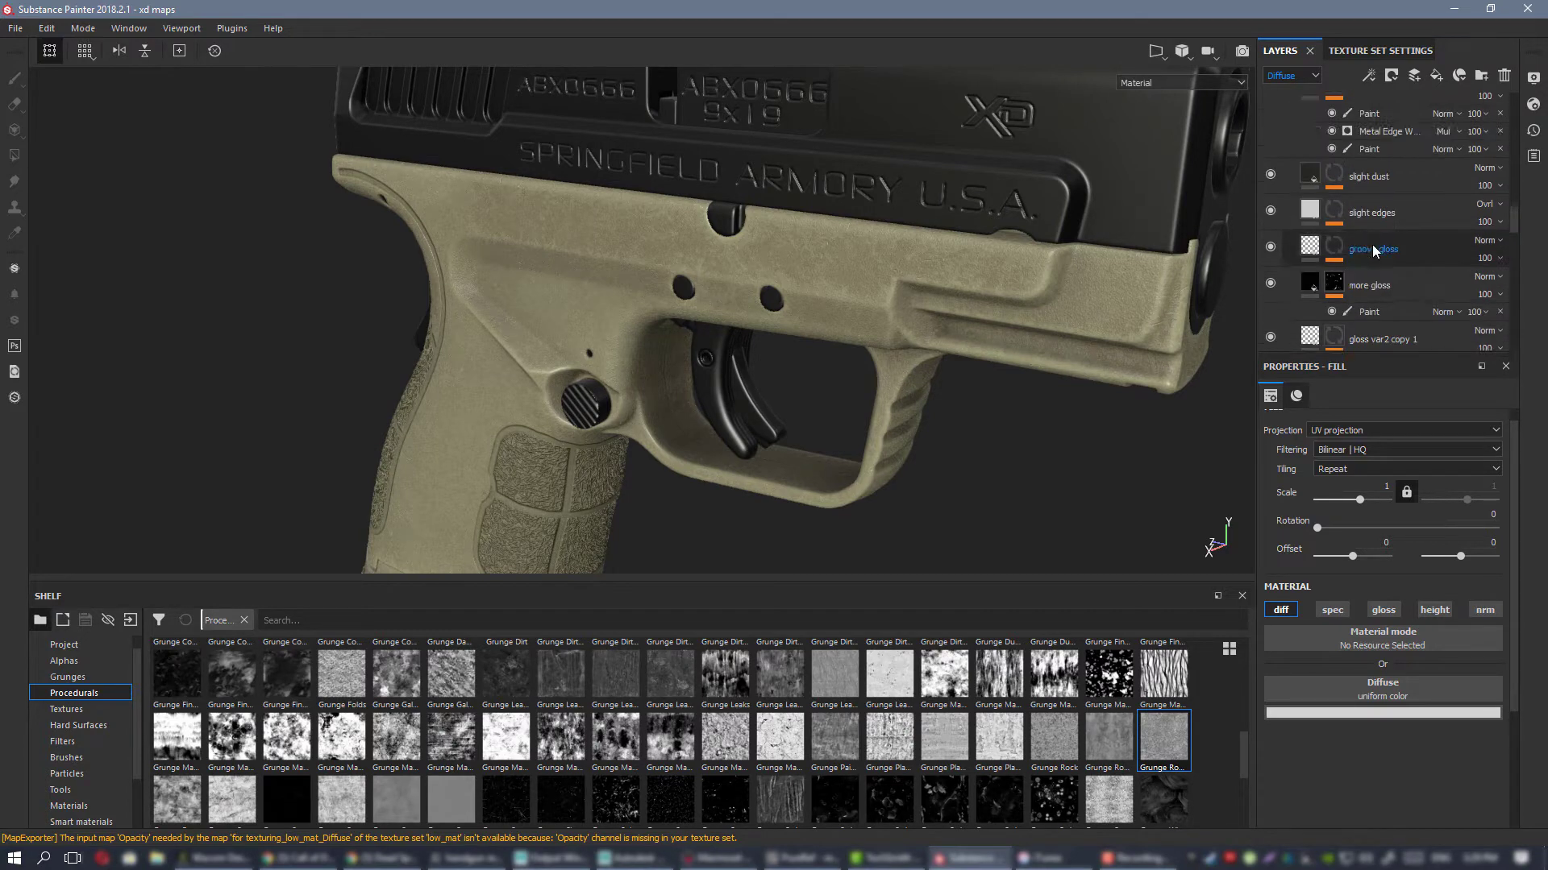
scroll(1381, 249, up, 4)
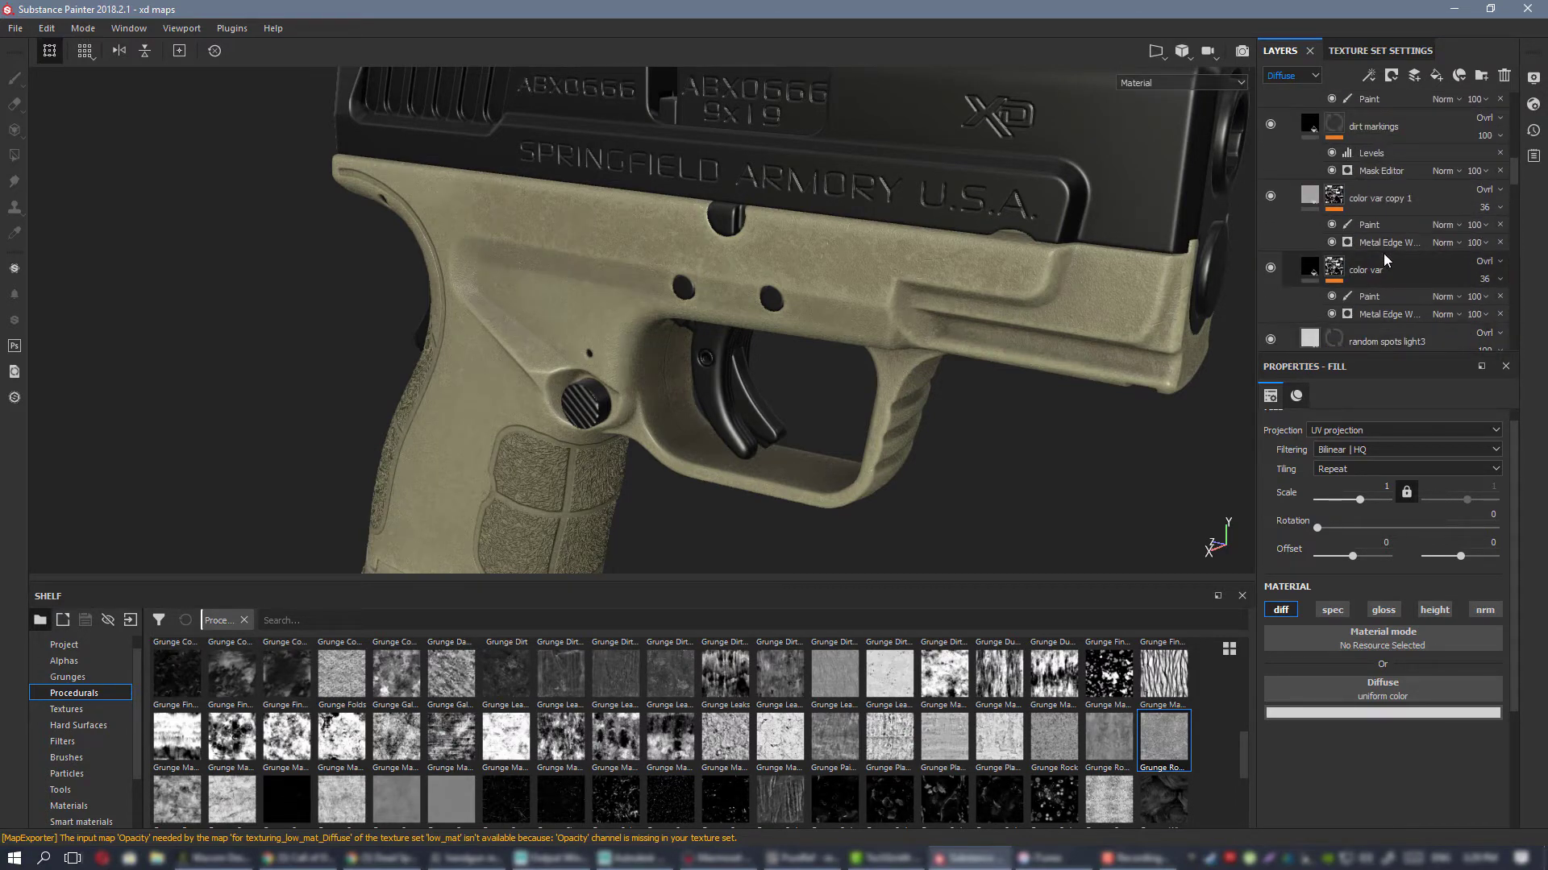
click(1270, 197)
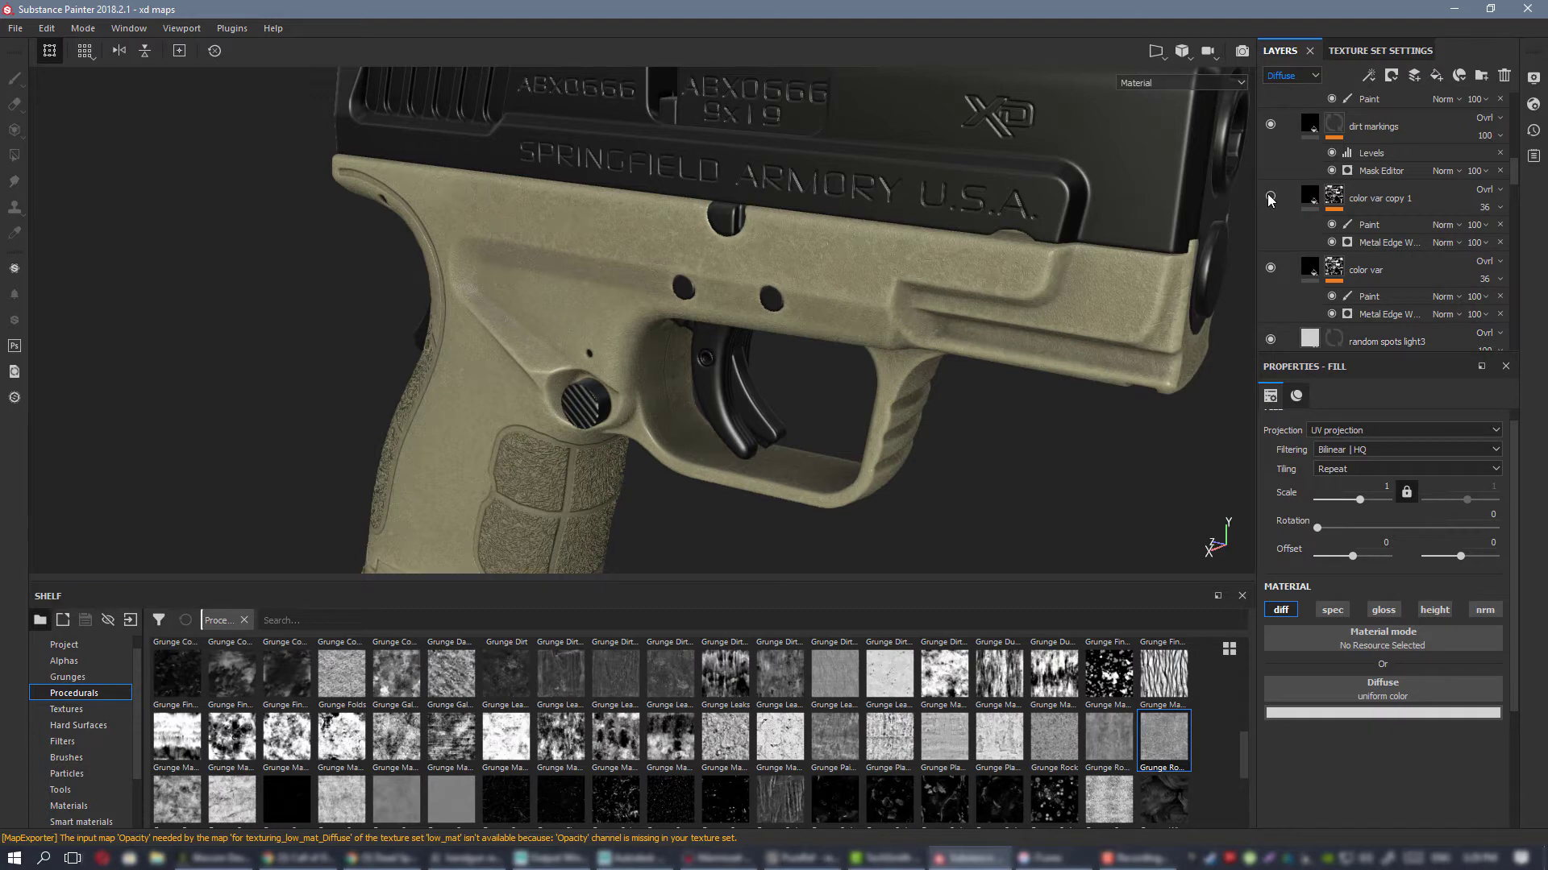
click(1369, 225)
mouse_move(606, 229)
ctrl+right_down()
mouse_move(631, 229)
mouse_move(597, 189)
ctrl+right_up()
mouse_move(597, 190)
alt+mouse_down()
mouse_move(565, 226)
mouse_move(498, 206)
mouse_move(592, 218)
alt+mouse_up()
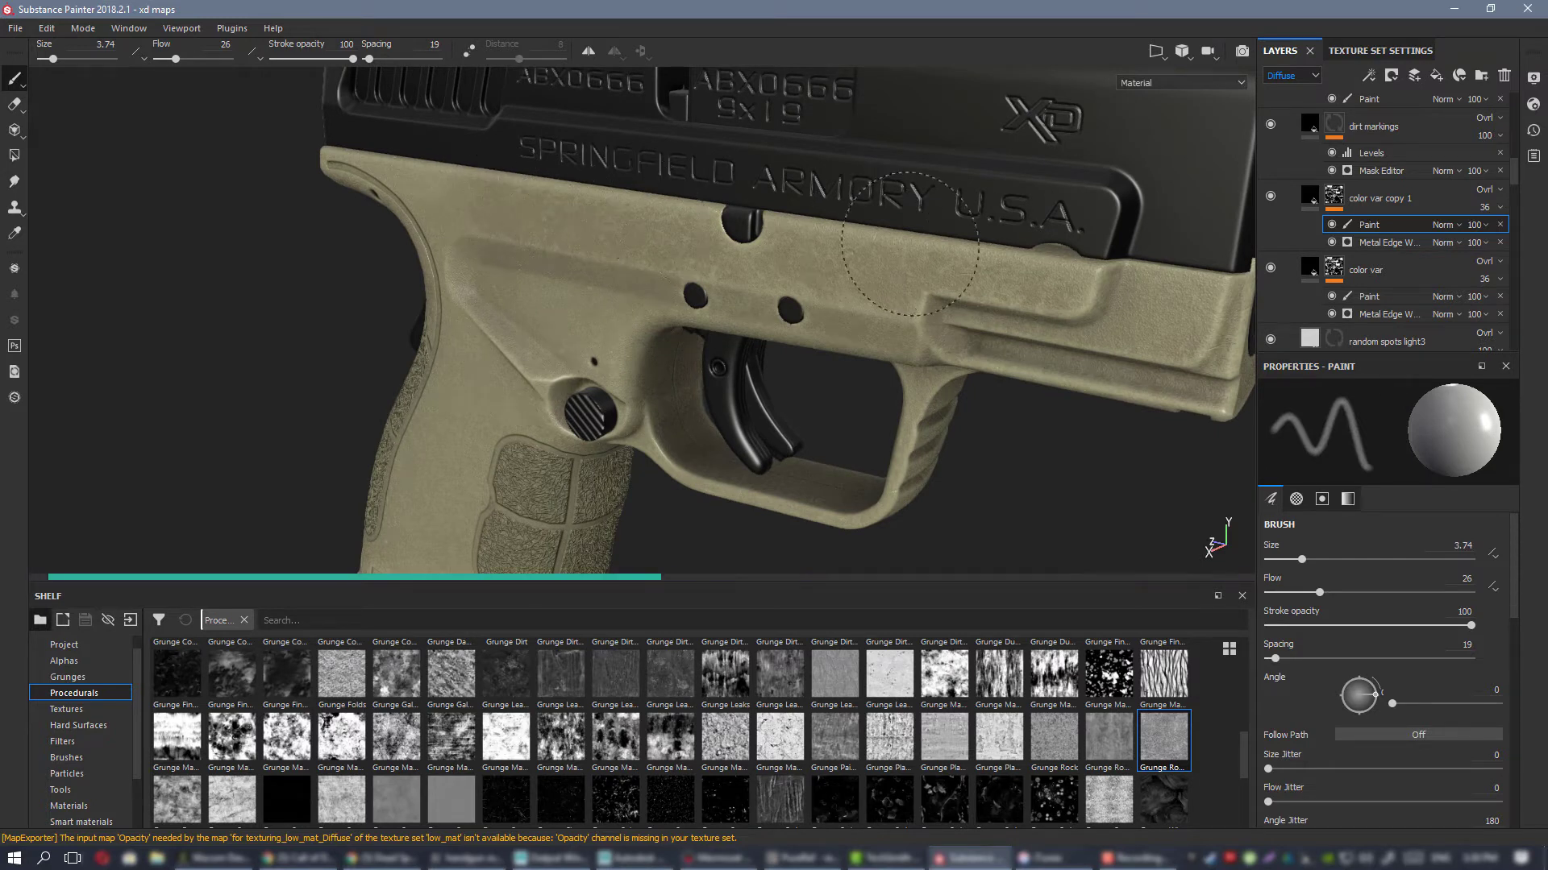
mouse_move(1007, 270)
mouse_down()
mouse_move(1056, 266)
mouse_move(1030, 267)
mouse_up()
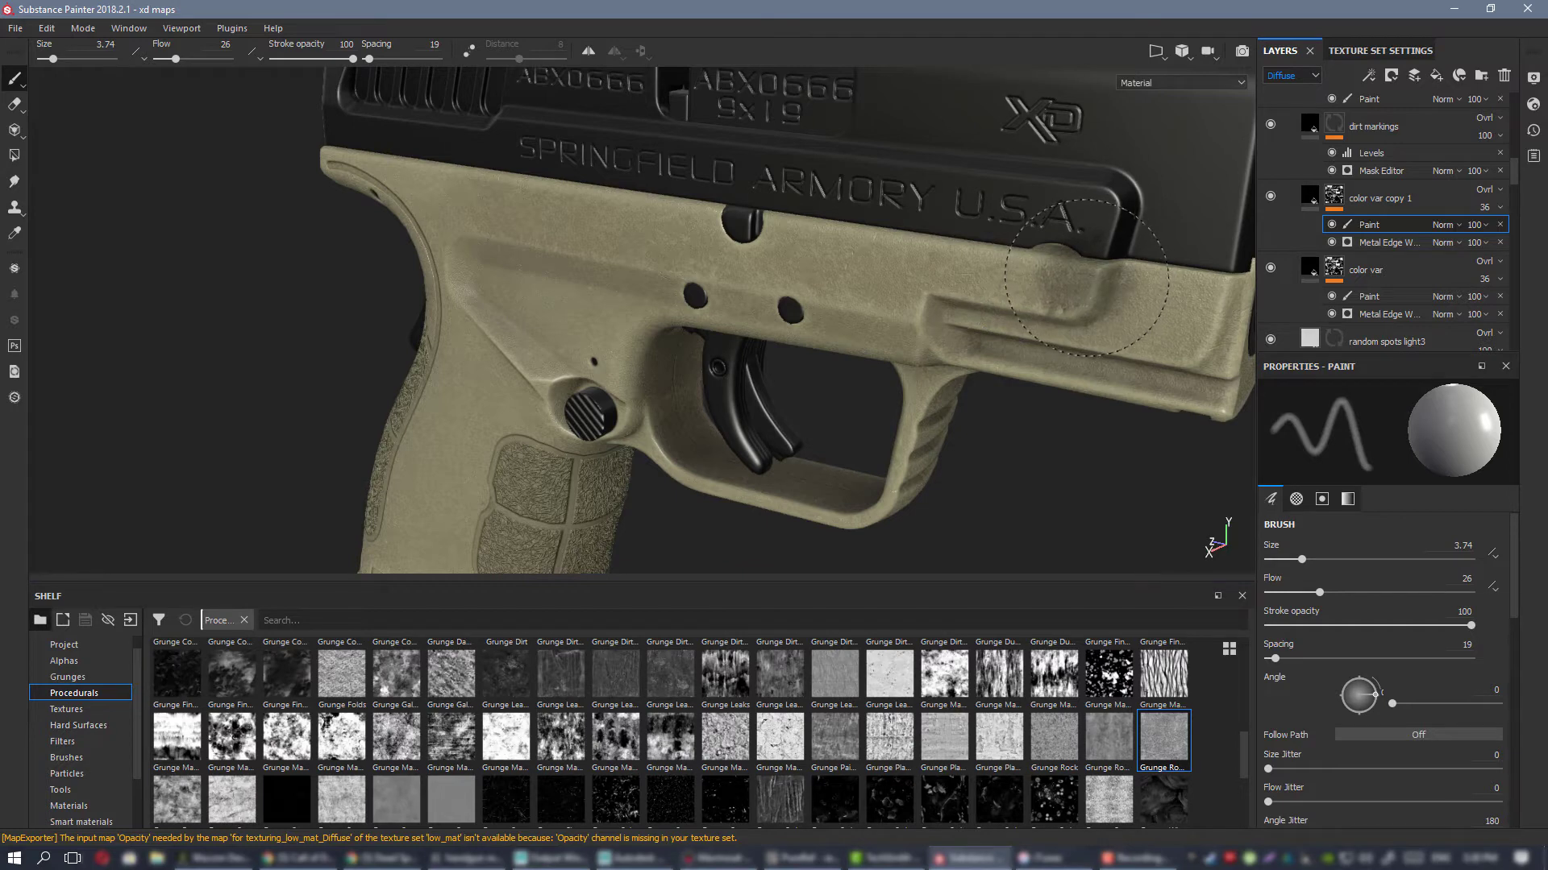
key(ctrl+z)
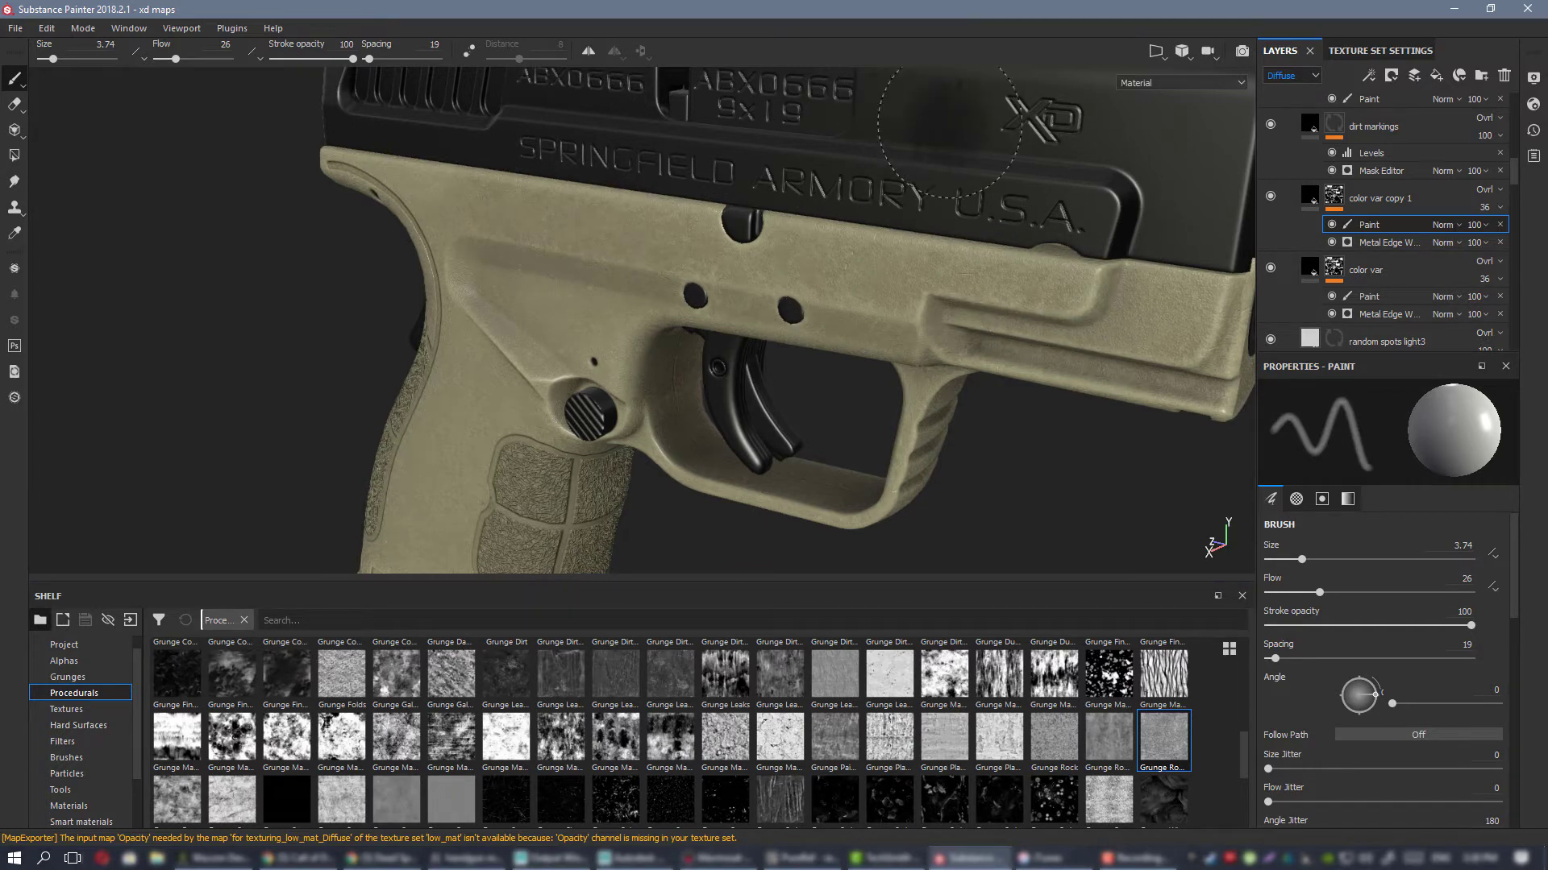
Step: Inspect the colour variation on both sides of the frame and around the trigger with the lighting rotated
alt+drag(945, 168, 992, 169)
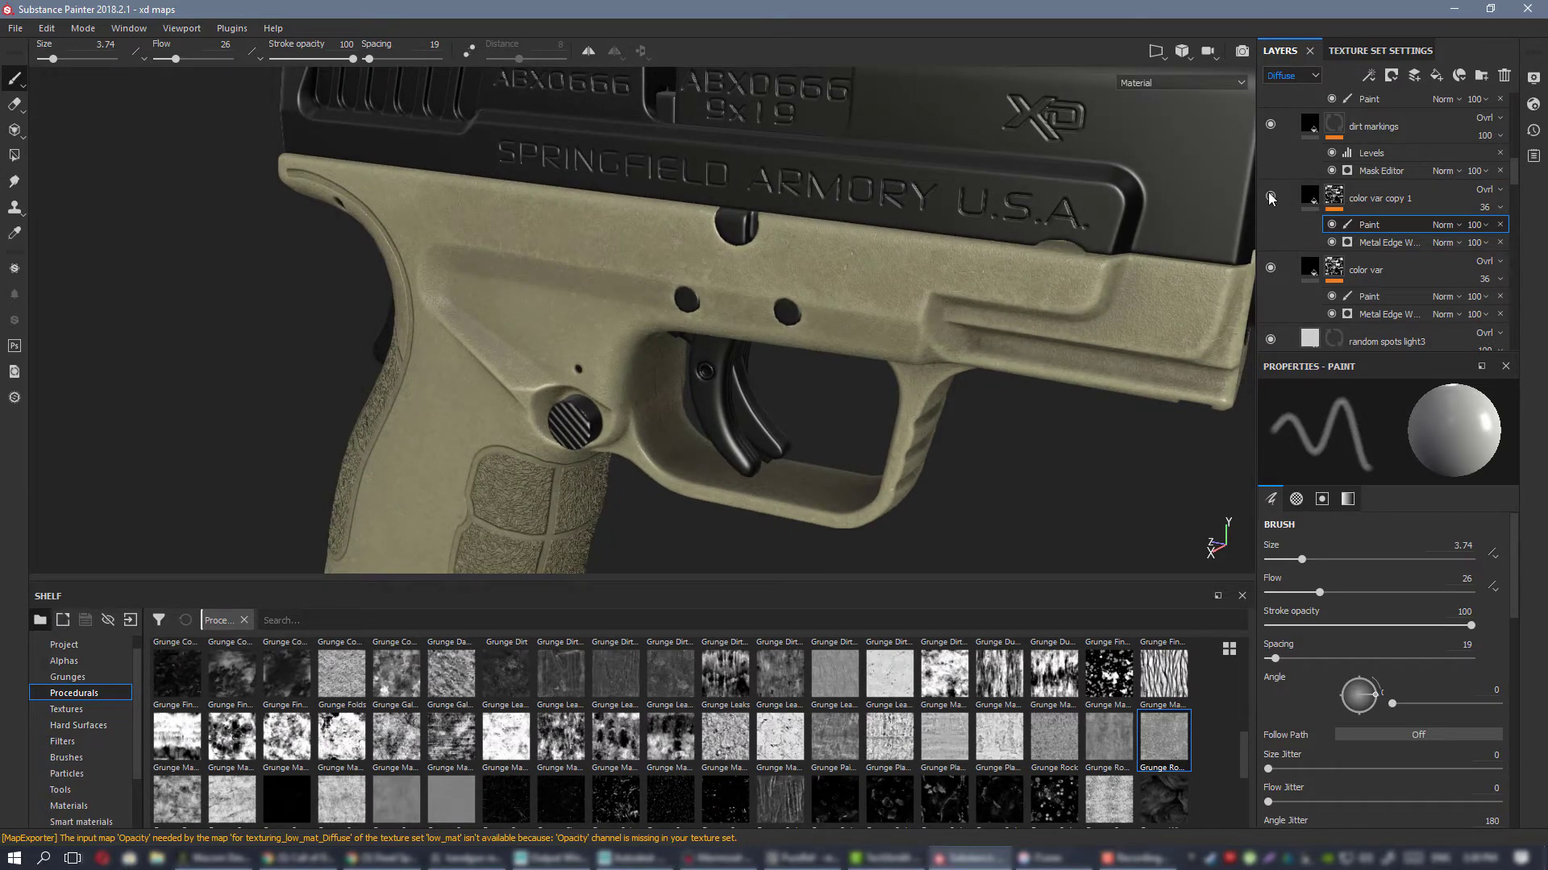
mouse_move(651, 326)
alt+mouse_down()
mouse_move(794, 266)
mouse_move(878, 285)
mouse_move(619, 250)
alt+mouse_up()
alt+right_drag(619, 250, 217, 191)
alt+drag(624, 258, 757, 252)
shift+right_drag(757, 252, 612, 258)
alt+right_drag(612, 258, 798, 411)
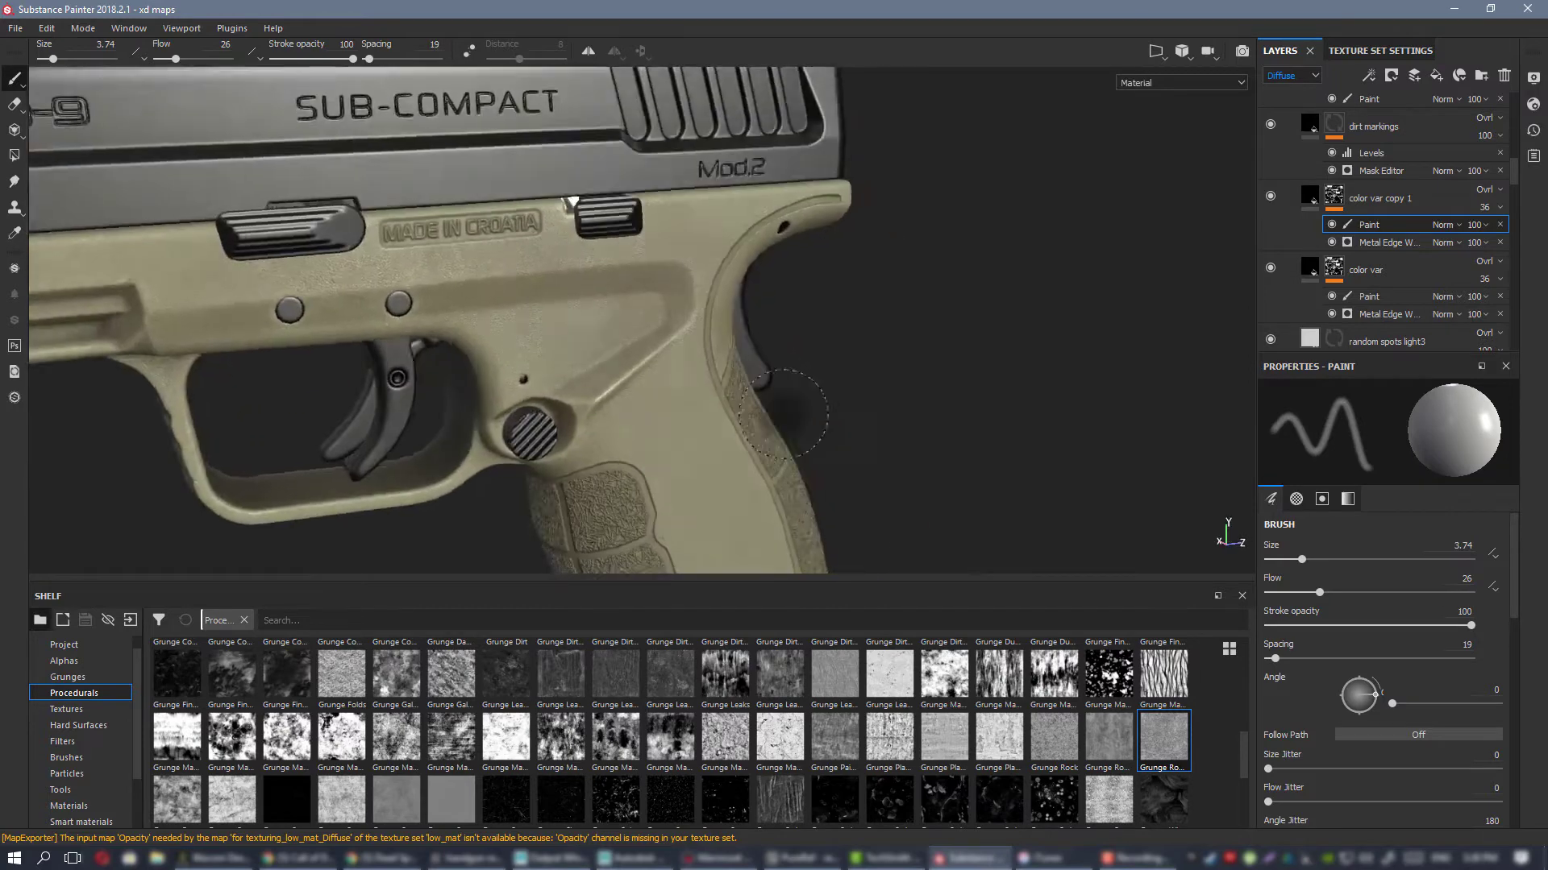
alt+middle_drag(798, 411, 843, 320)
alt+drag(843, 321, 810, 320)
Step: Save the project and export the low_mat texture set as 16-bit PNG maps at 4096x4096 with the PBR SpecGloss config
key(ctrl+s)
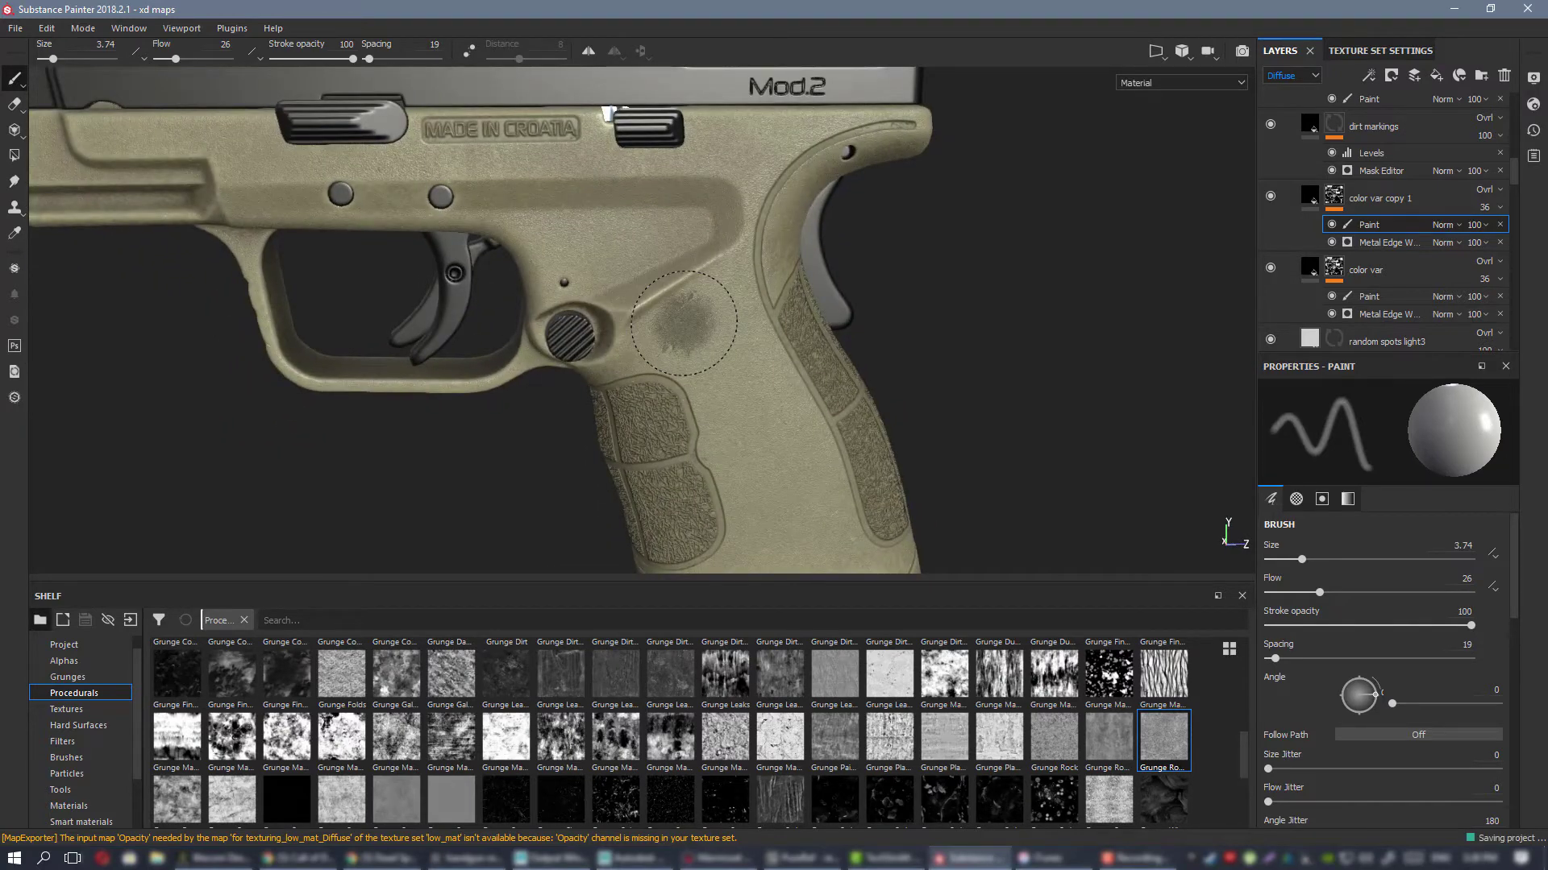
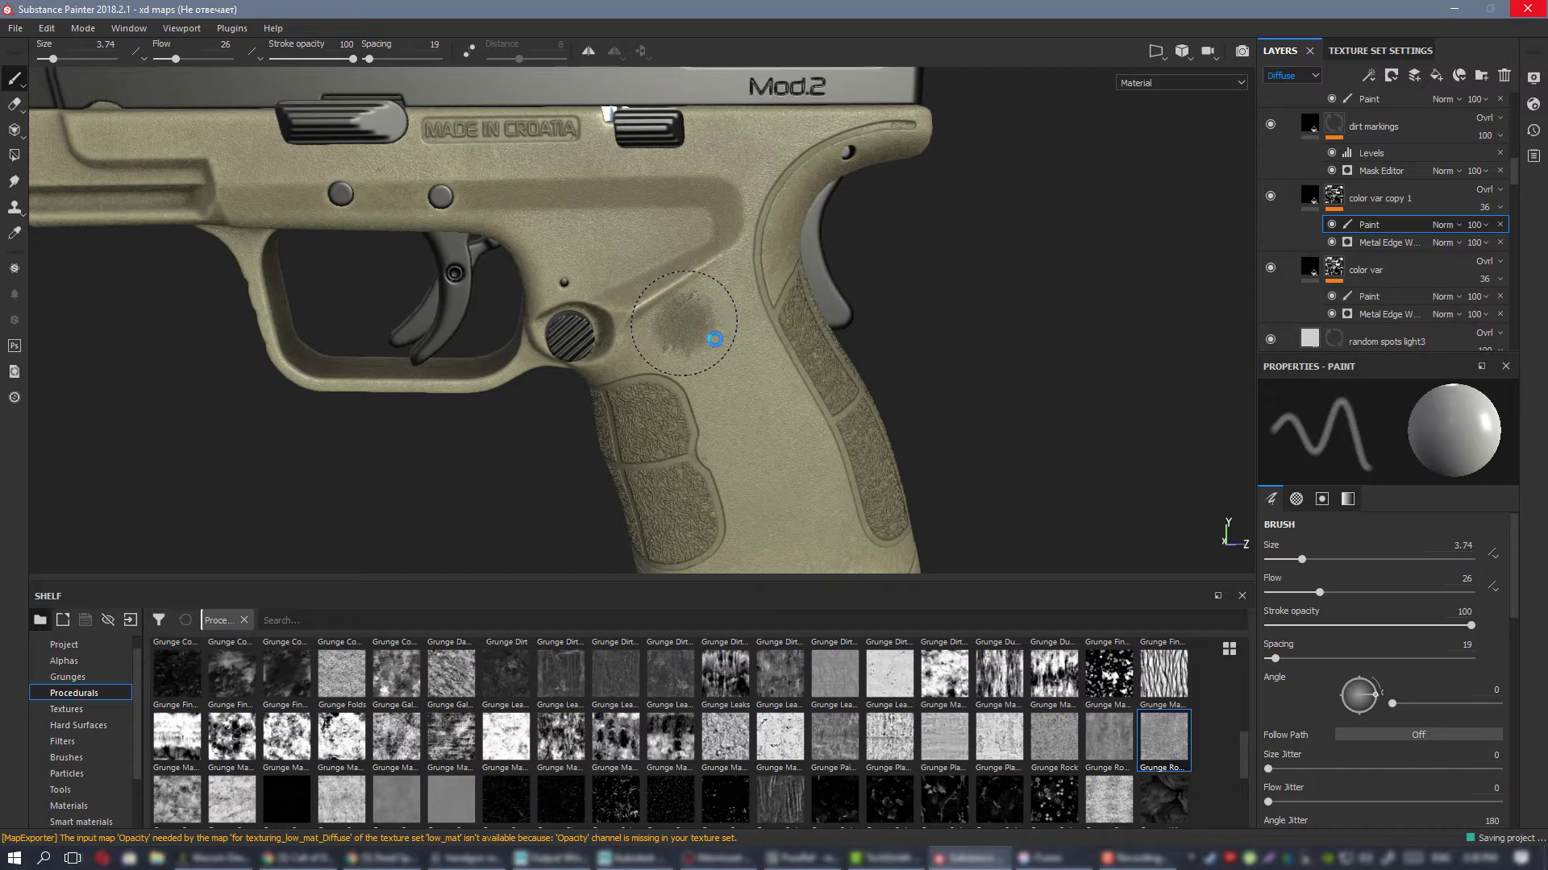
scroll(710, 326, down, 3)
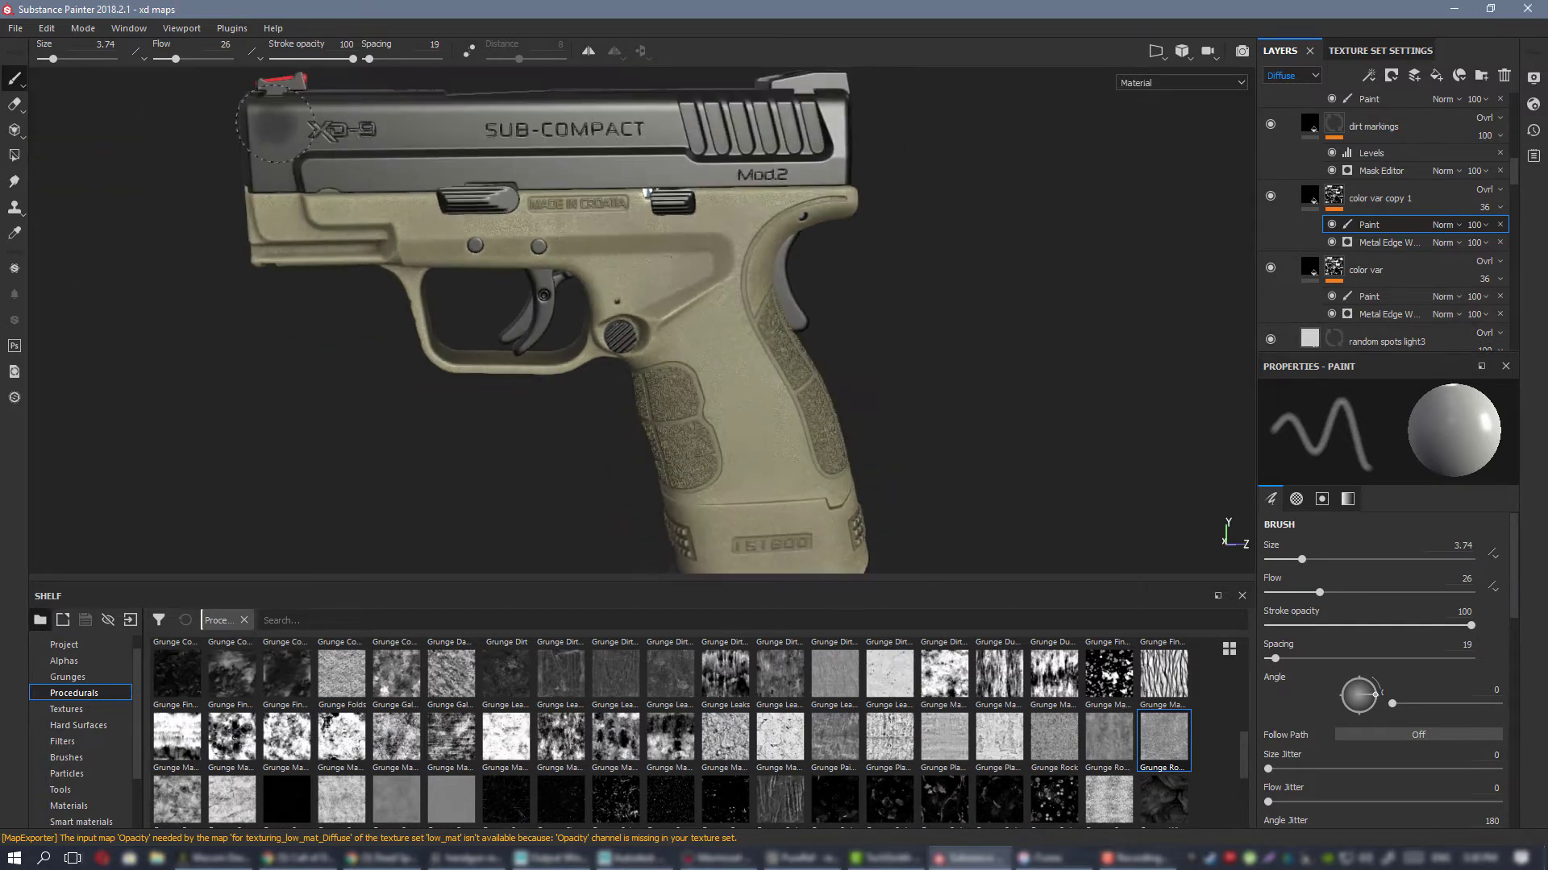
mouse_move(709, 327)
alt+mouse_down()
mouse_move(637, 326)
mouse_move(682, 323)
alt+mouse_up()
key(ctrl+shift+e)
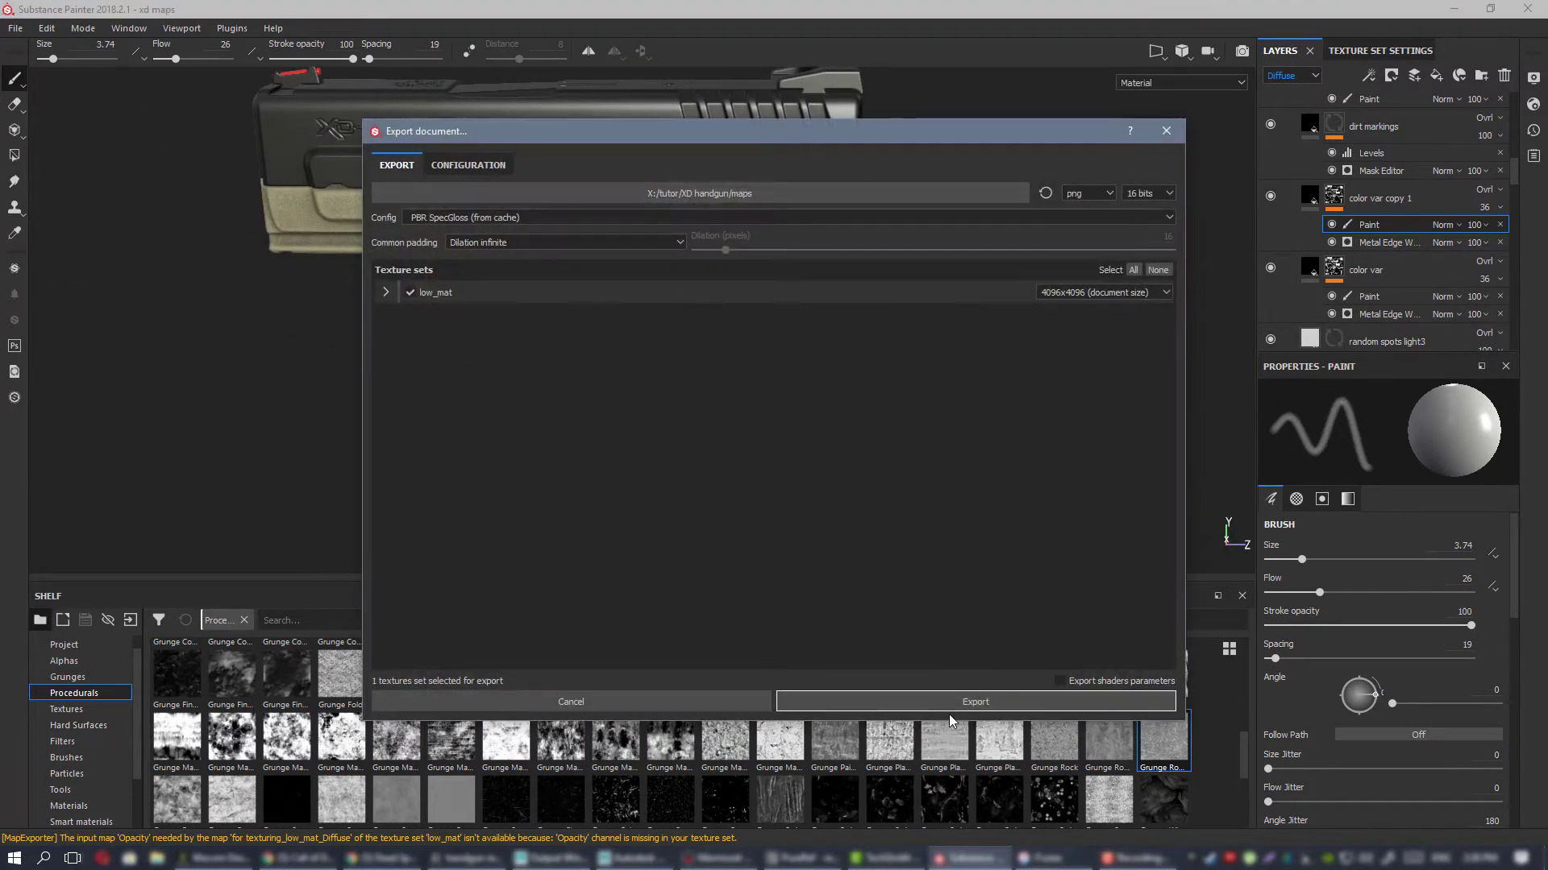
key(Return)
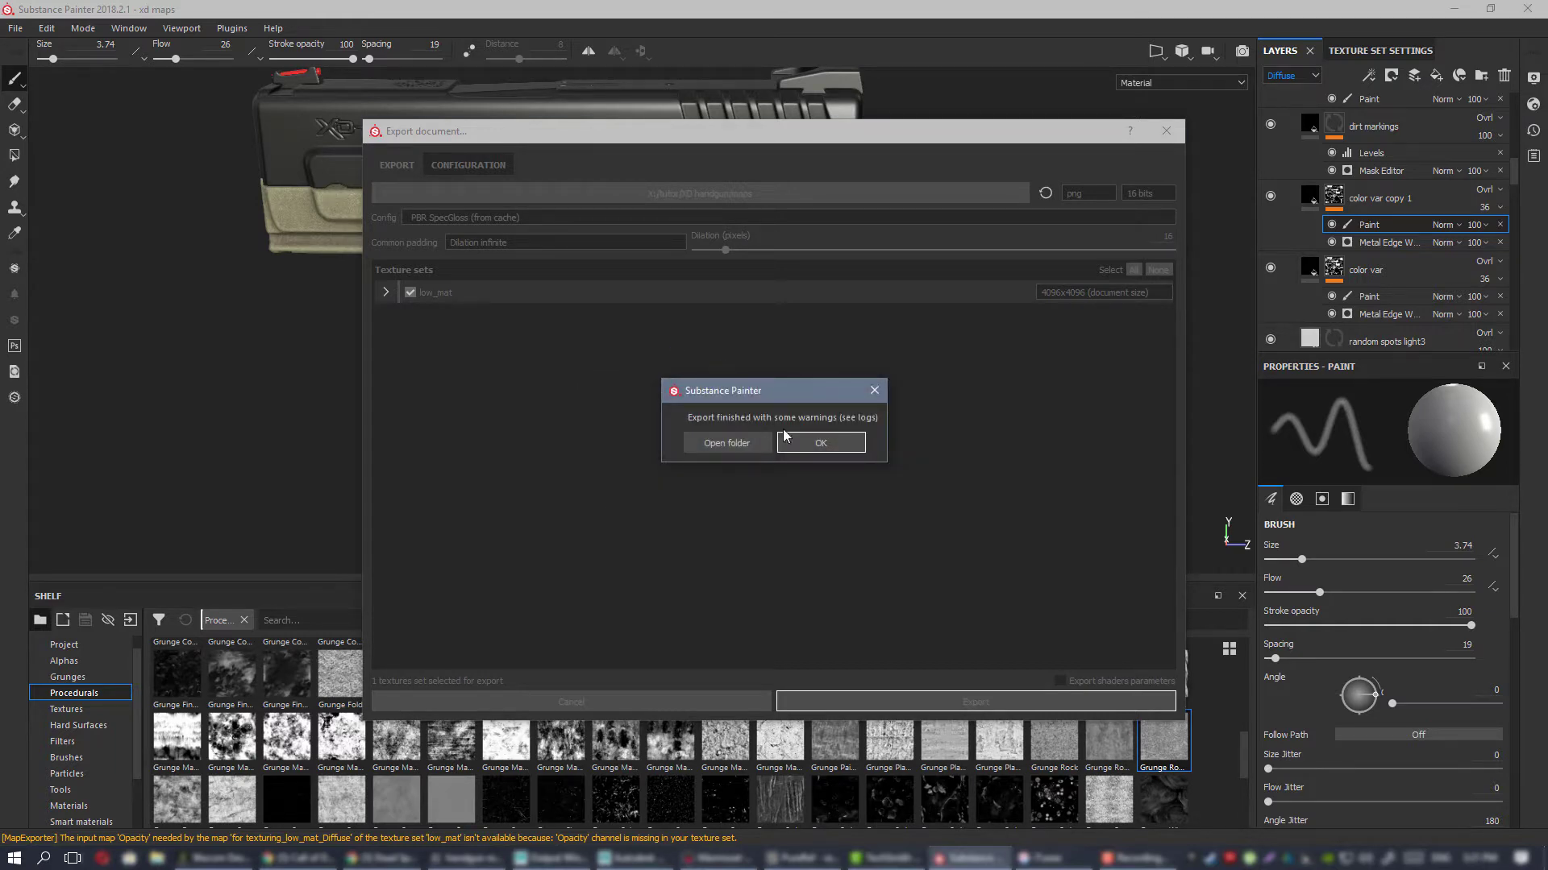
click(853, 457)
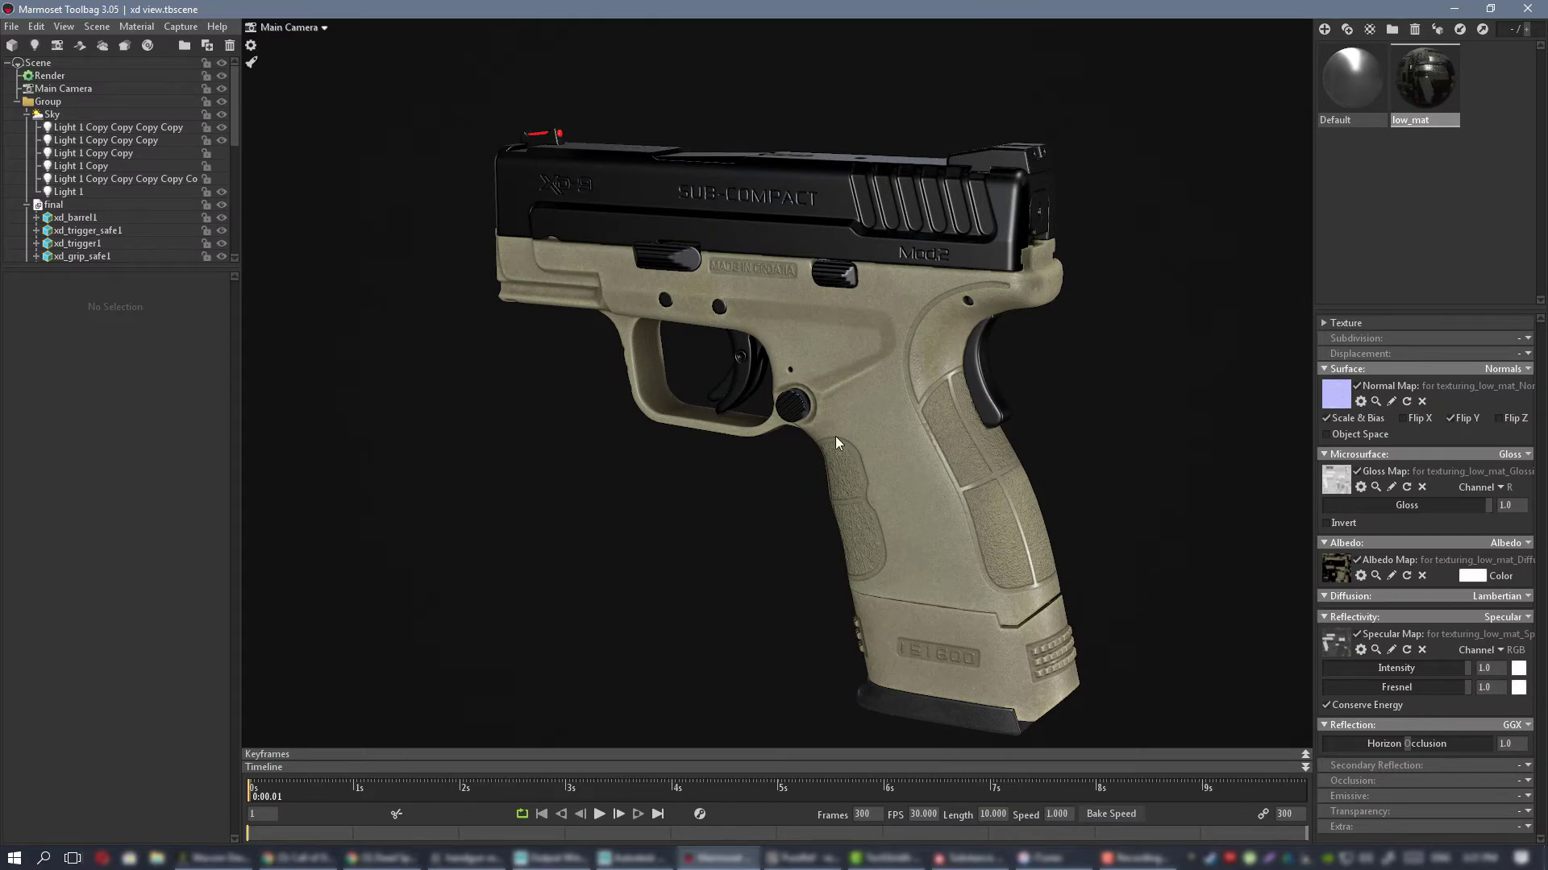
Step: Switch to Marmoset Toolbag and examine the exported textures on the pistol's SUB-COMPACT side, including frame, grip and magazine
alt+drag(835, 437, 898, 419)
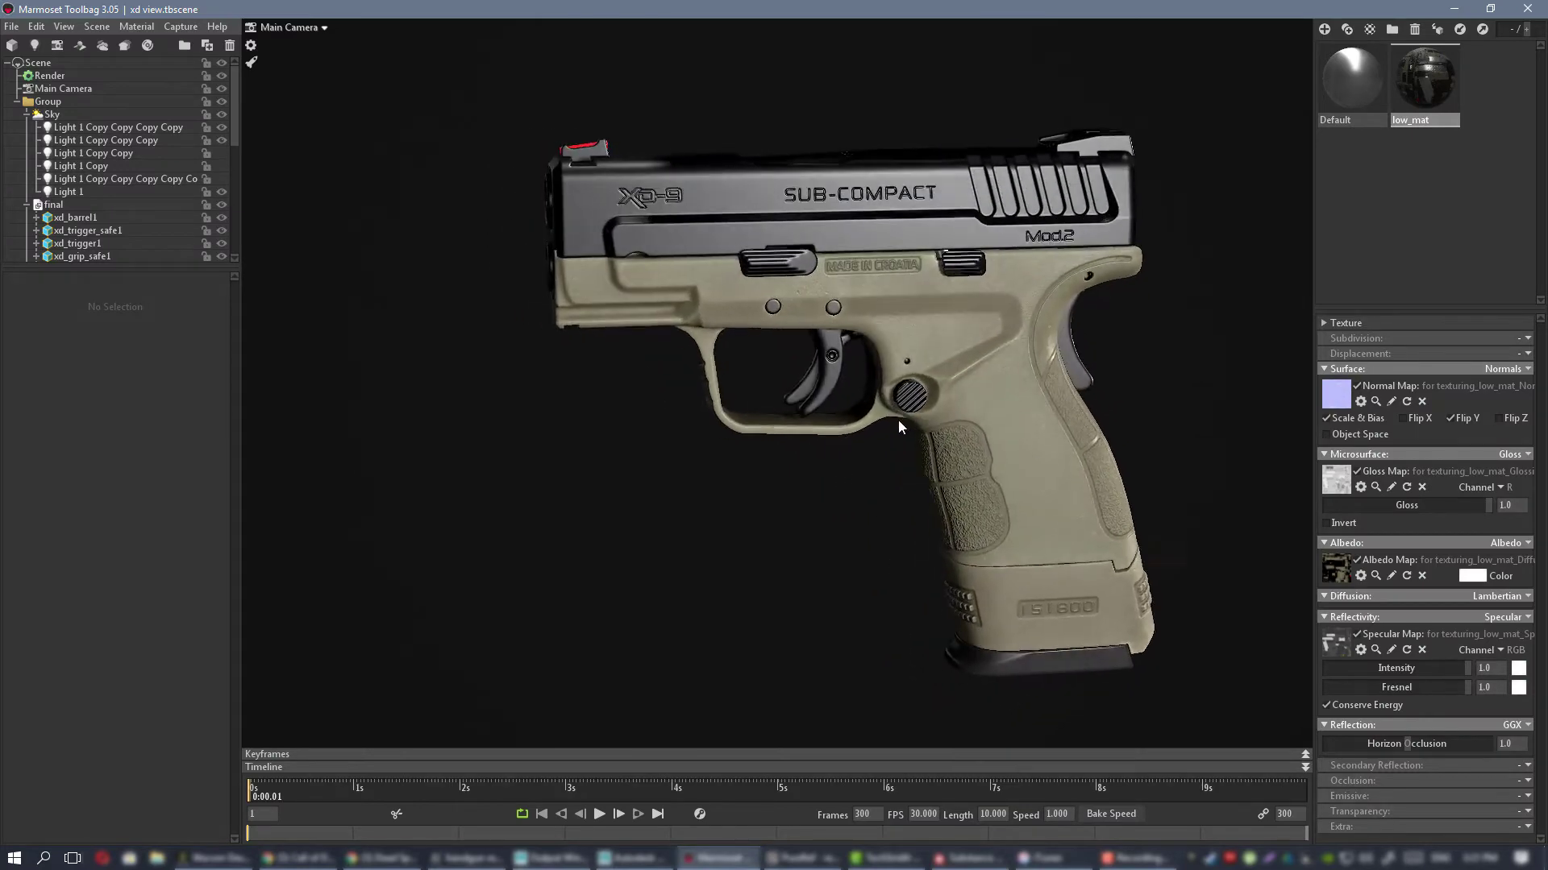
alt+right_drag(898, 419, 1056, 430)
alt+middle_drag(1056, 431, 796, 403)
alt+drag(796, 403, 691, 424)
alt+right_drag(691, 424, 699, 389)
alt+drag(699, 389, 755, 466)
alt+right_drag(755, 460, 711, 400)
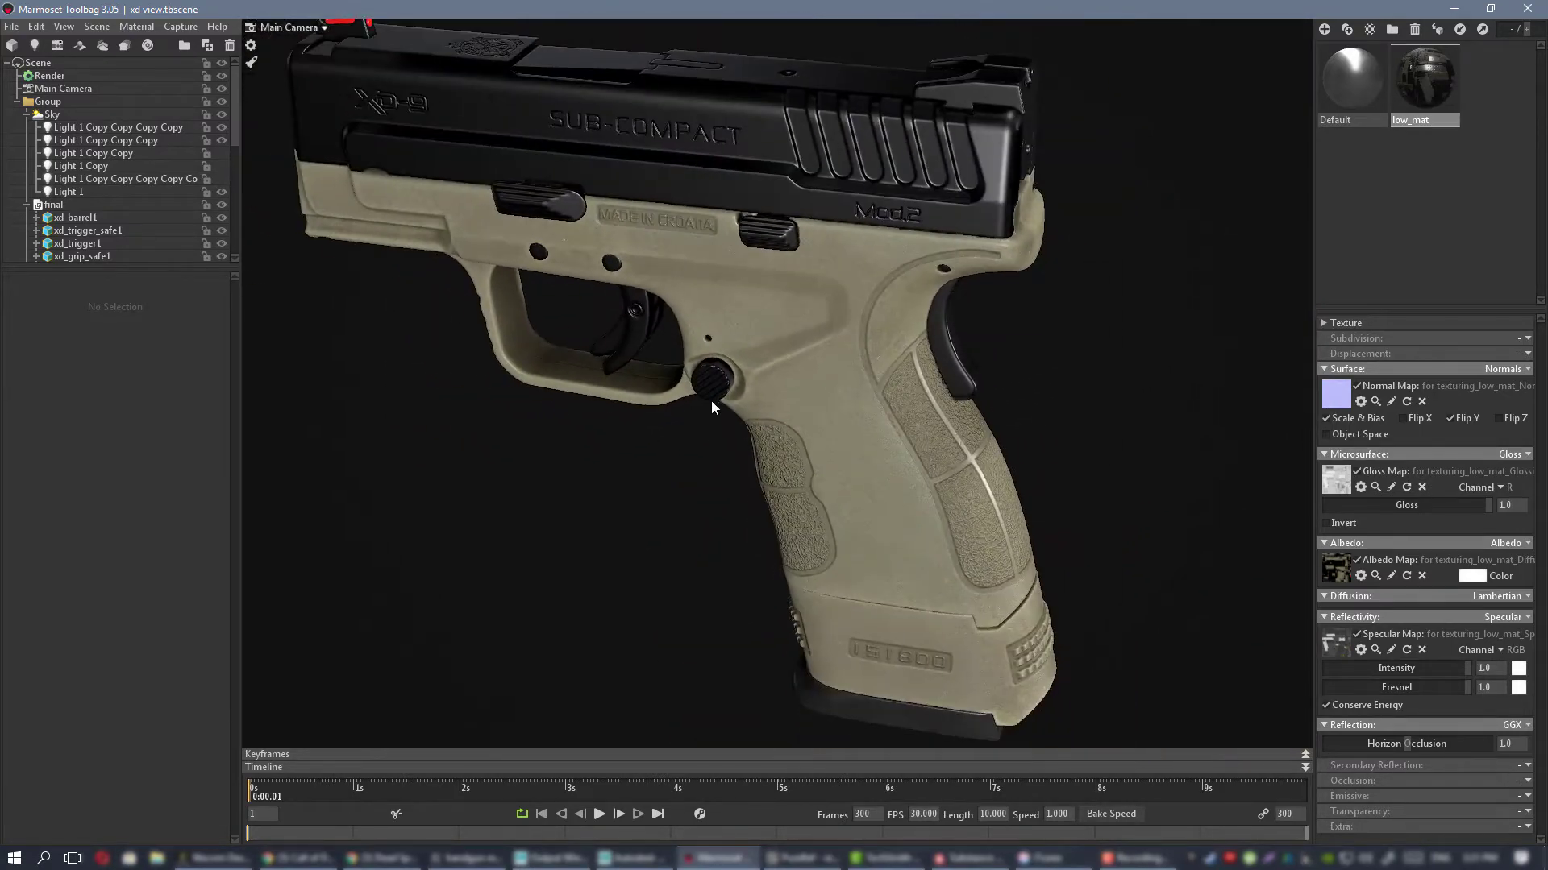
alt+middle_drag(711, 399, 844, 387)
alt+drag(923, 426, 958, 391)
Step: Inspect the frame, trigger guard, grip texture and magazine on the Springfield Armory side in the Marmoset render
alt+right_drag(958, 391, 922, 311)
alt+middle_drag(923, 311, 687, 324)
alt+drag(686, 324, 645, 399)
alt+right_drag(645, 399, 896, 387)
alt+middle_drag(897, 388, 699, 462)
alt+drag(700, 463, 766, 486)
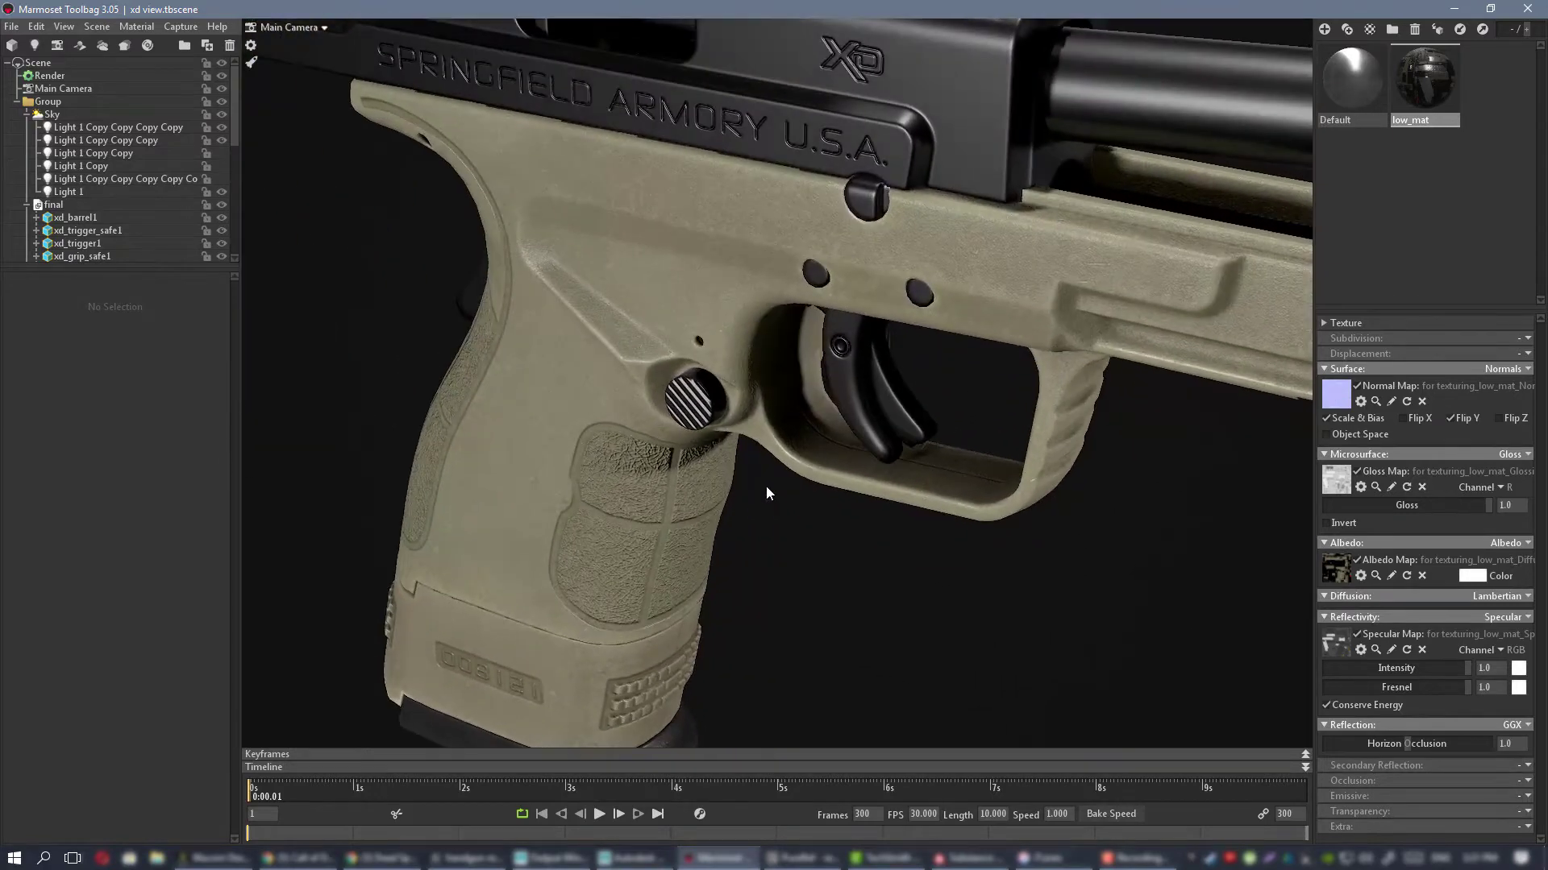
alt+right_drag(765, 486, 659, 403)
alt+drag(660, 403, 816, 437)
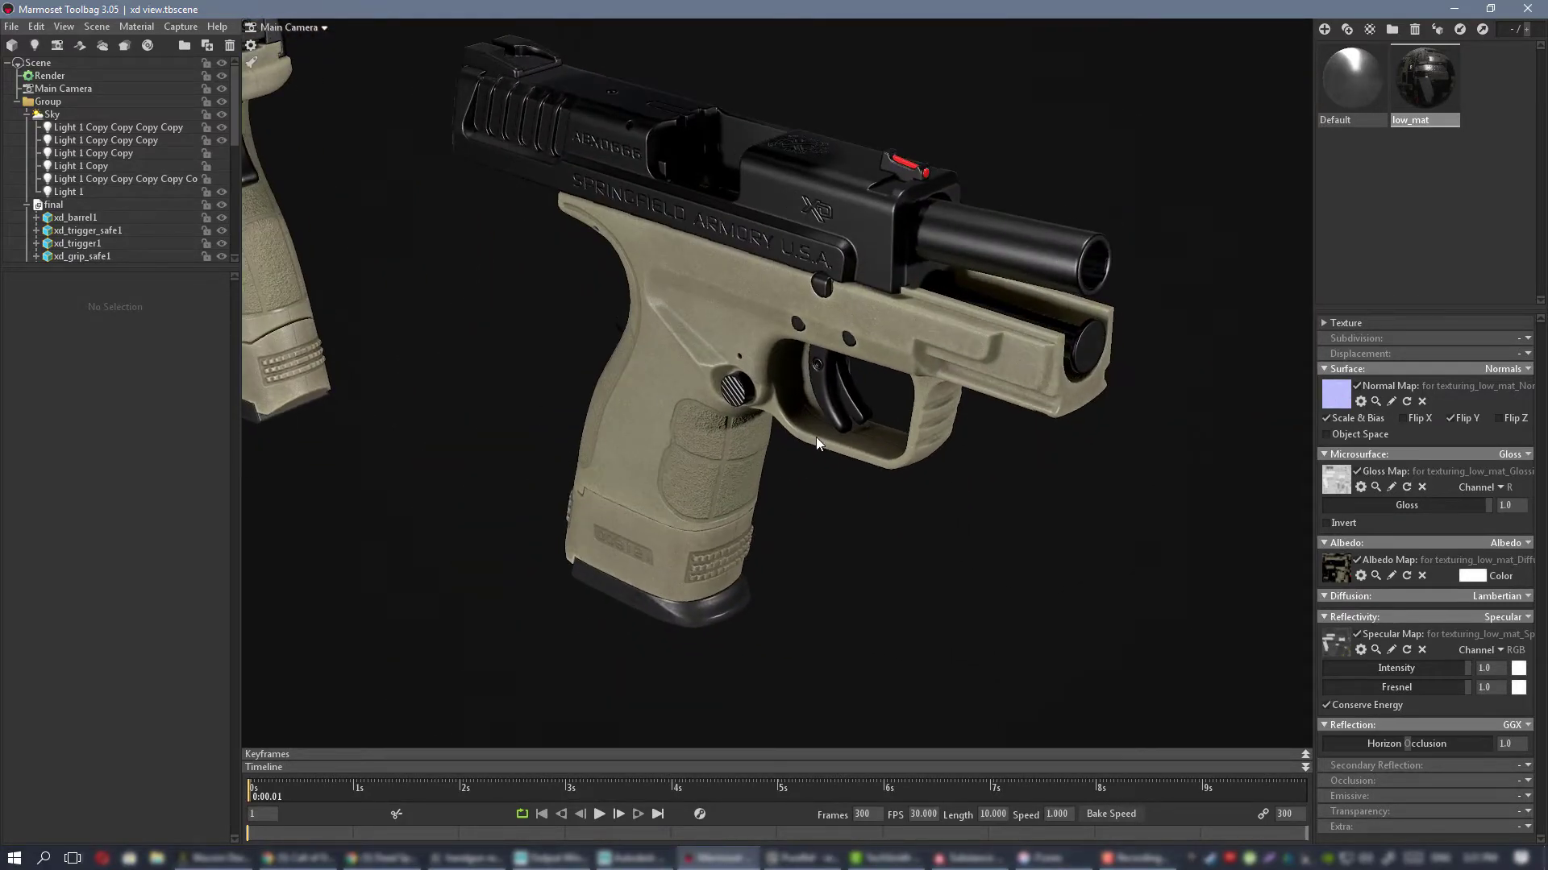
alt+right_drag(816, 437, 803, 234)
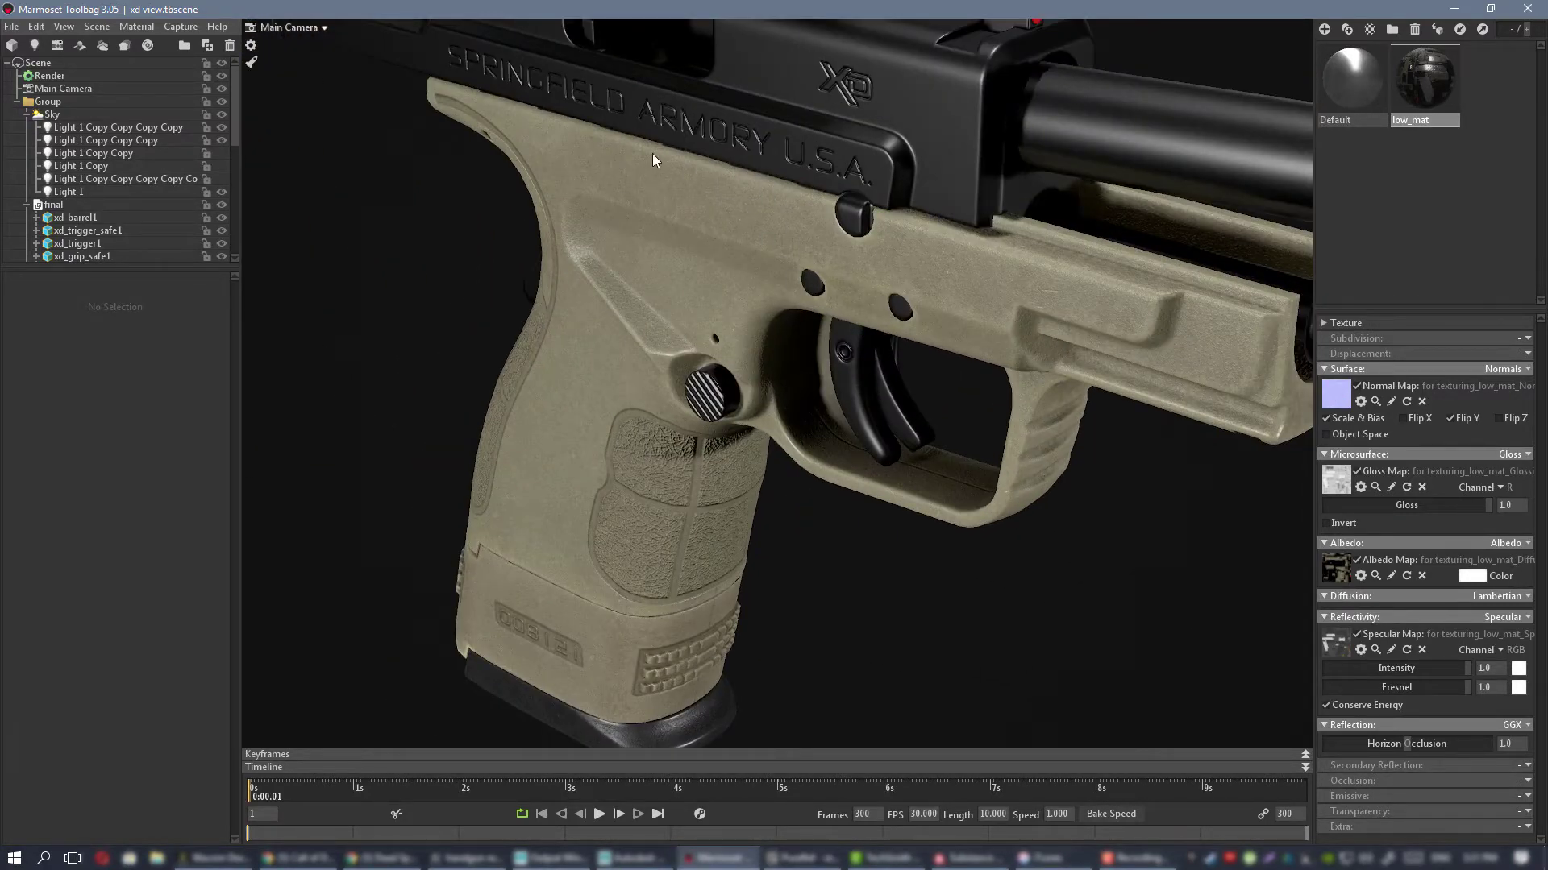
alt+drag(788, 232, 638, 220)
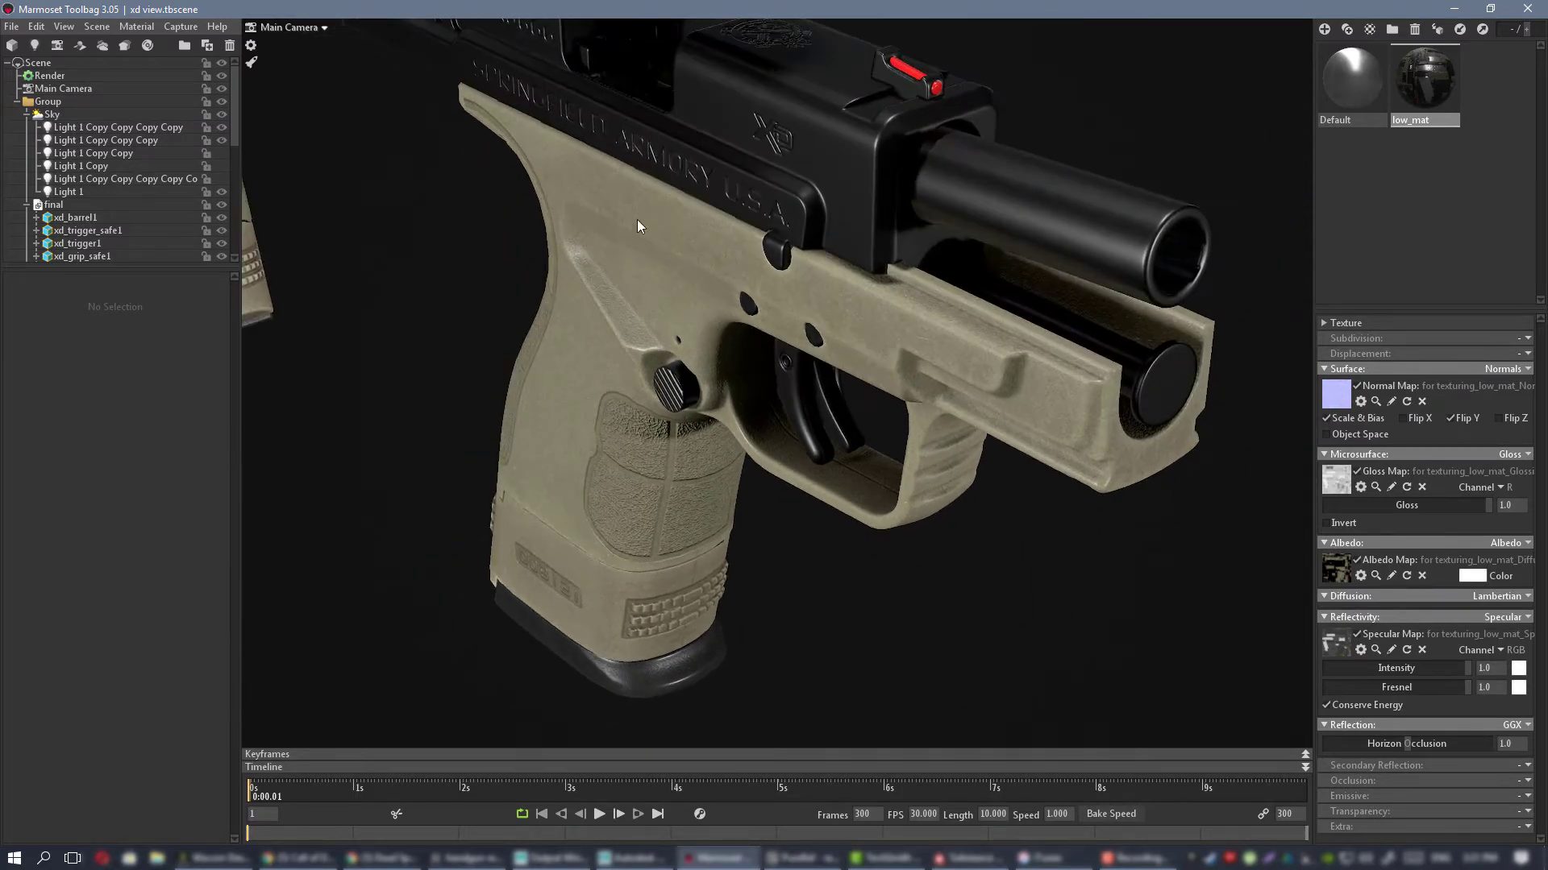
alt+drag(698, 310, 830, 264)
alt+middle_drag(672, 284, 903, 260)
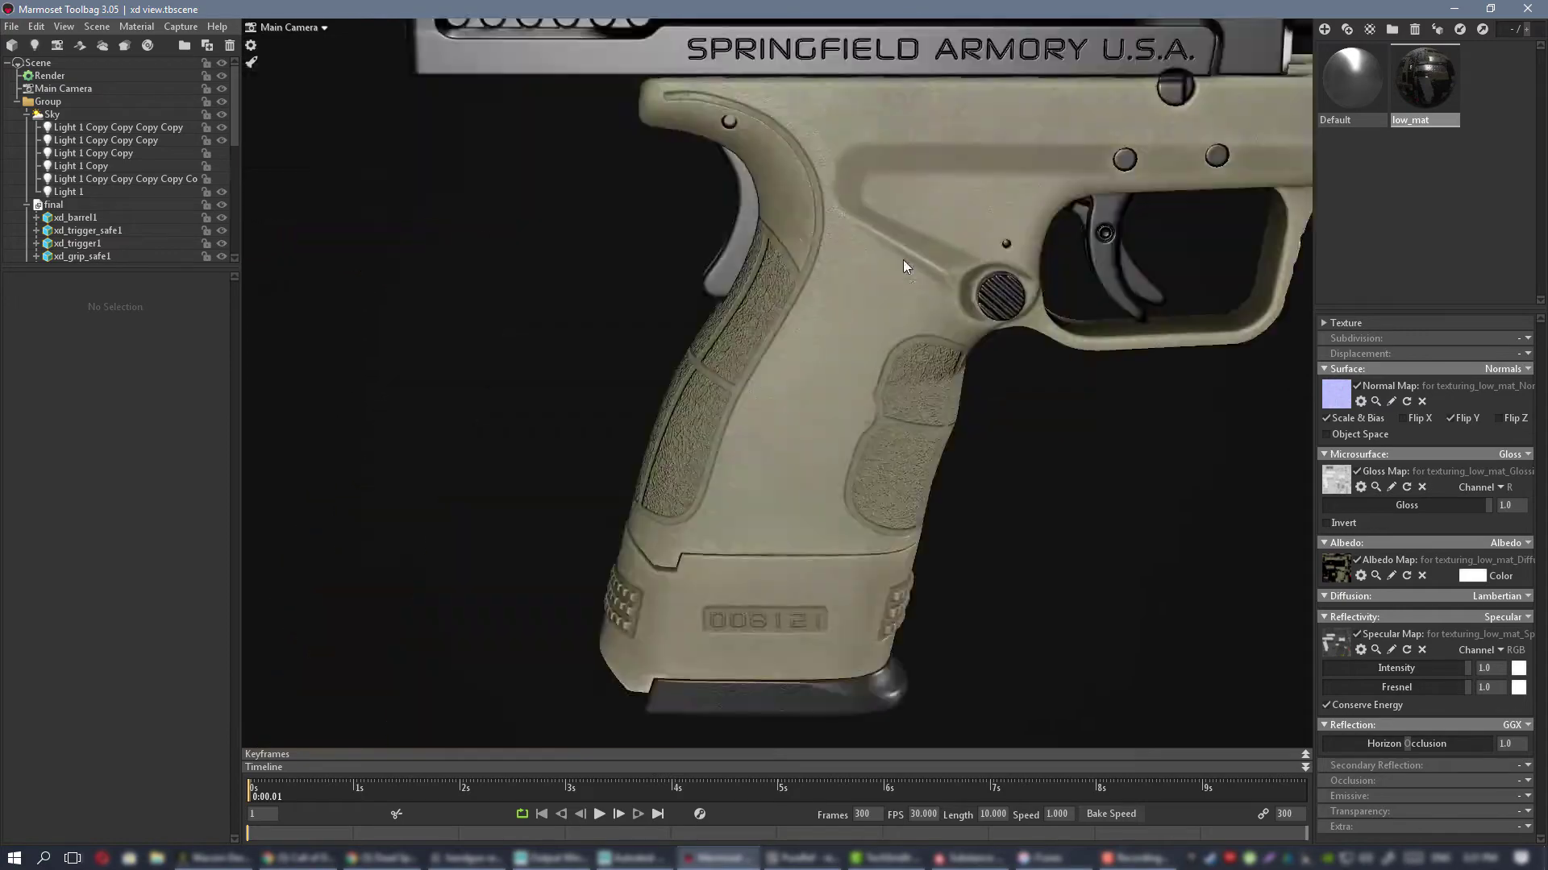
alt+drag(903, 260, 818, 309)
alt+drag(858, 235, 746, 321)
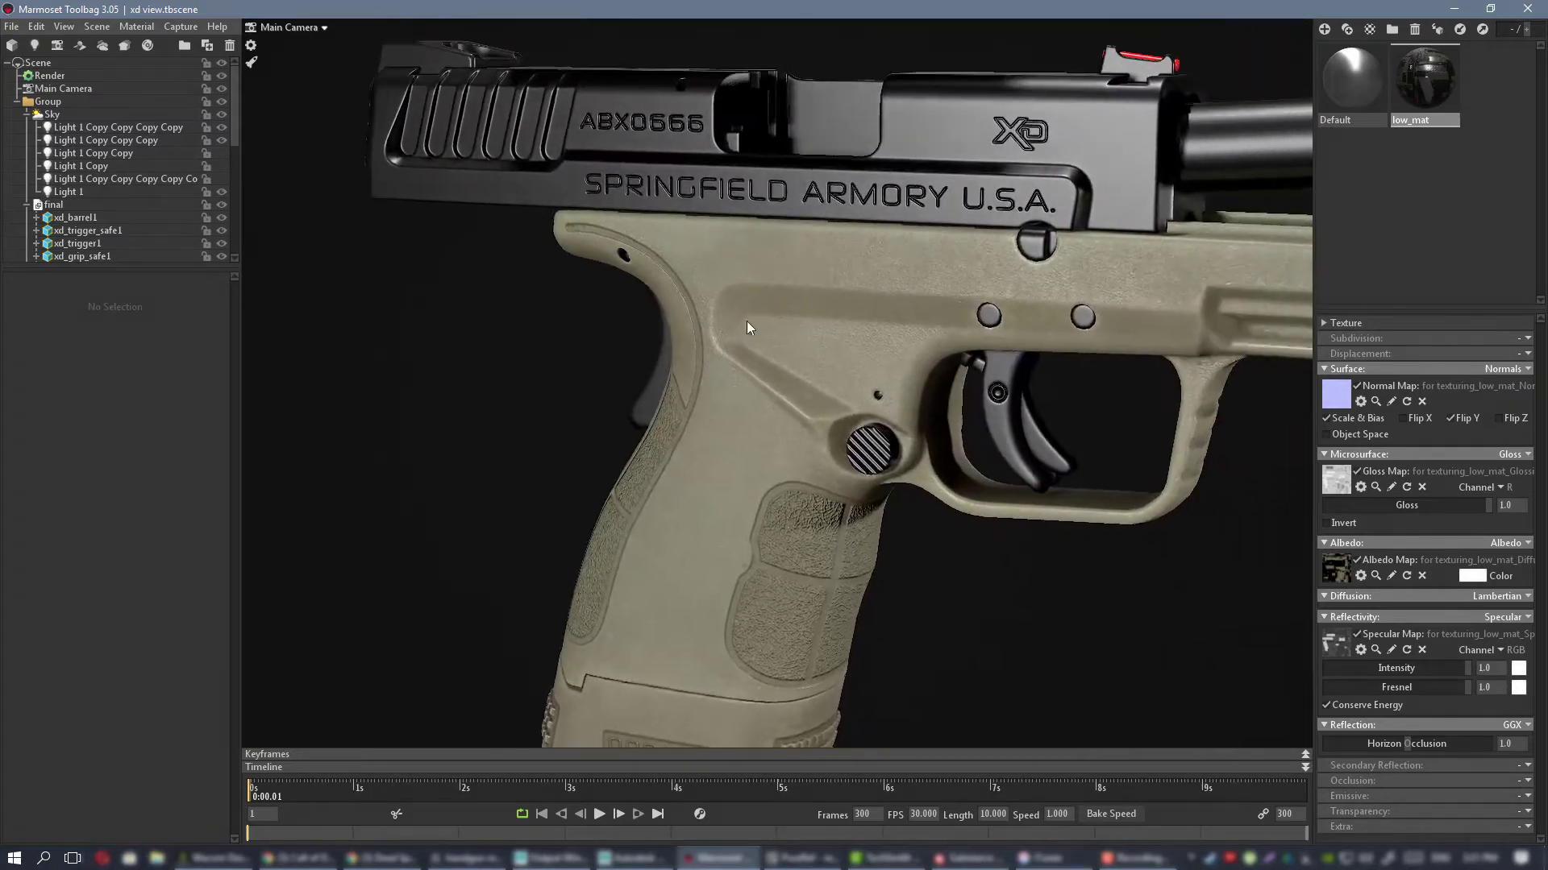
alt+right_drag(746, 321, 848, 326)
alt+drag(848, 326, 974, 319)
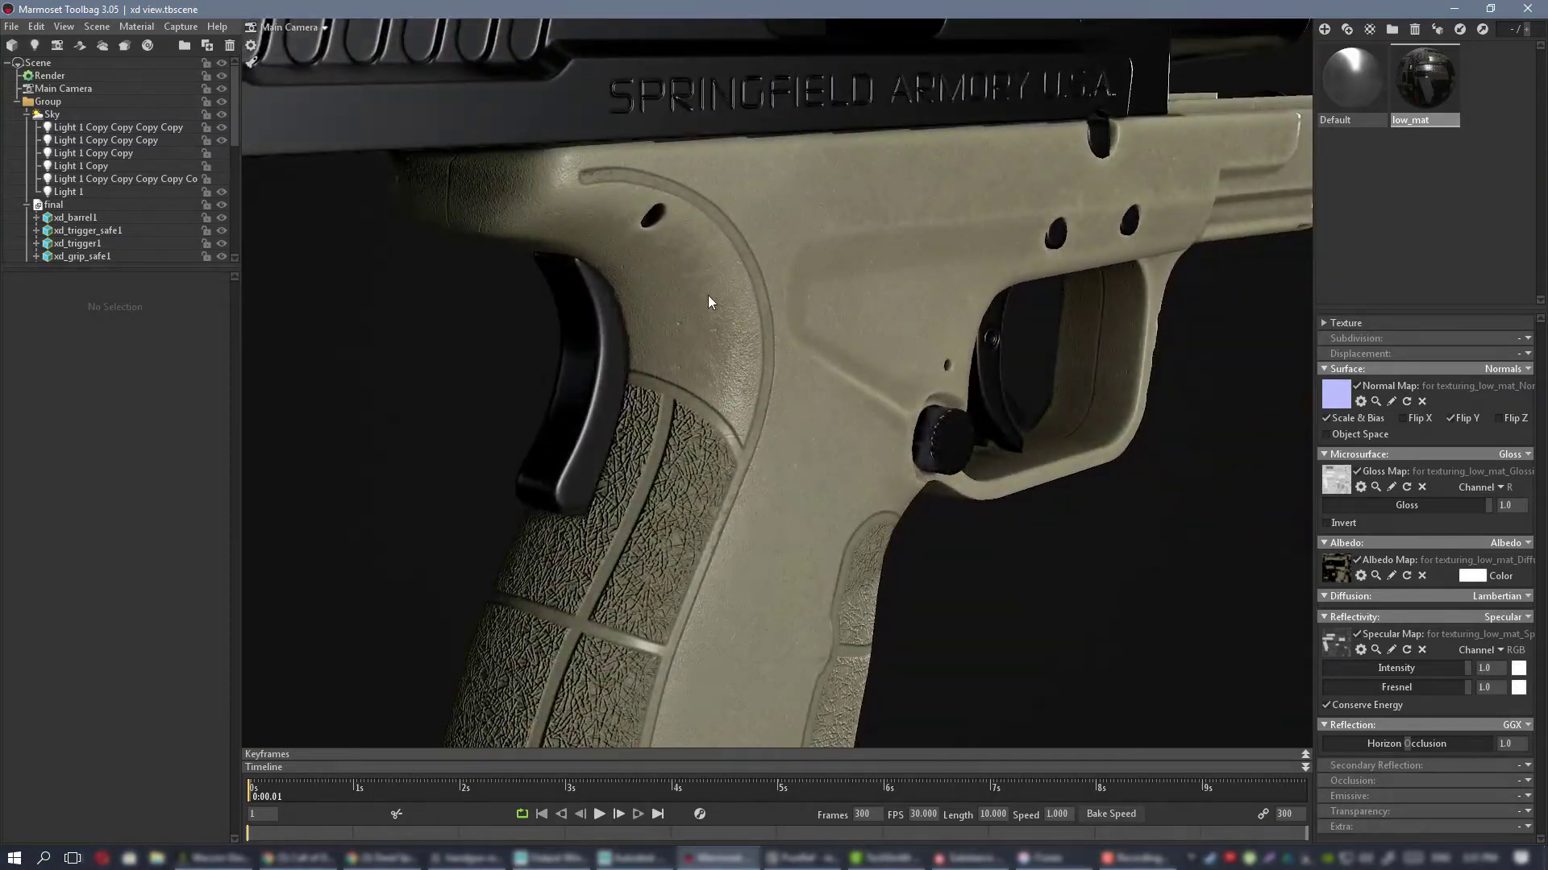
Step: Examine the rear of the grip, the backstrap and the magazine base from several angles in the Marmoset render
alt+right_drag(709, 296, 669, 292)
alt+drag(669, 292, 521, 310)
alt+middle_drag(724, 336, 723, 394)
alt+drag(723, 394, 704, 334)
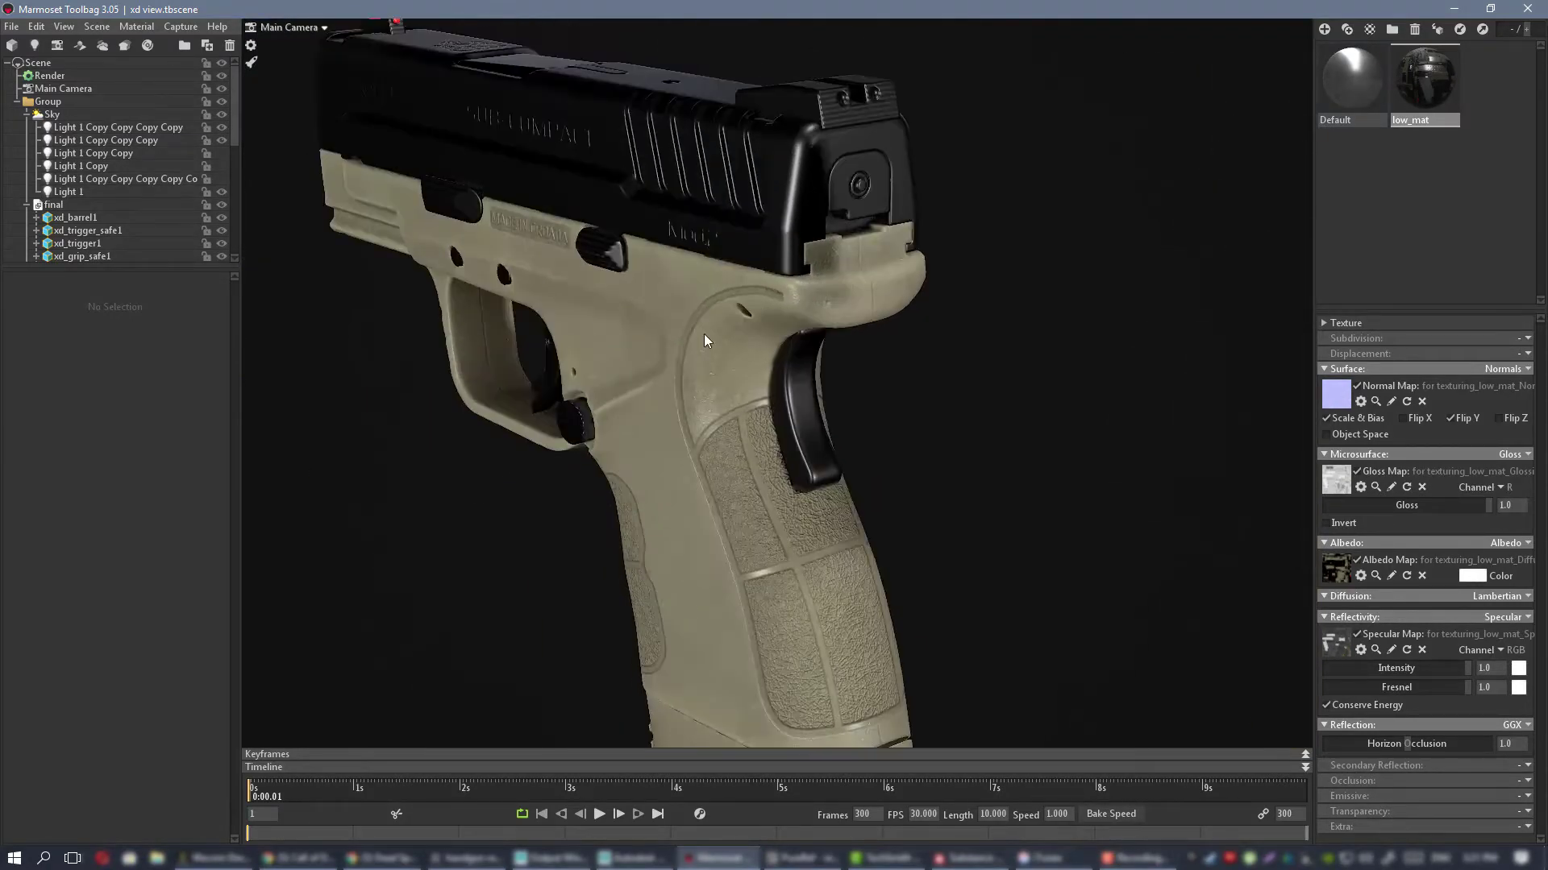
alt+right_drag(704, 334, 752, 379)
alt+drag(752, 379, 858, 418)
alt+middle_drag(858, 419, 849, 384)
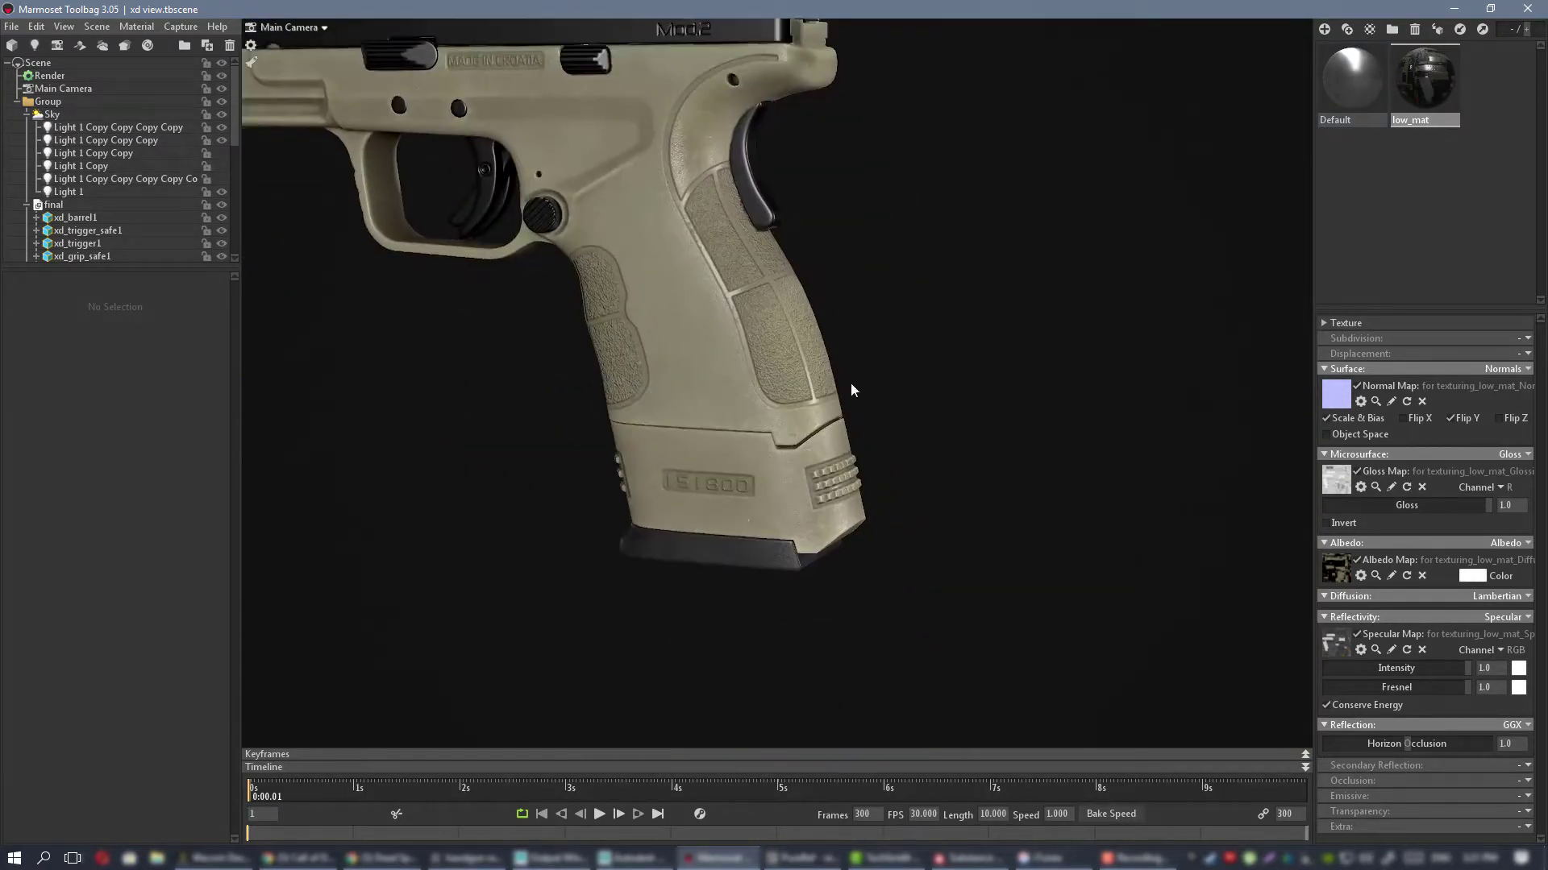
alt+right_drag(849, 384, 784, 386)
alt+drag(785, 386, 876, 543)
alt+right_drag(876, 542, 939, 456)
alt+drag(939, 456, 817, 361)
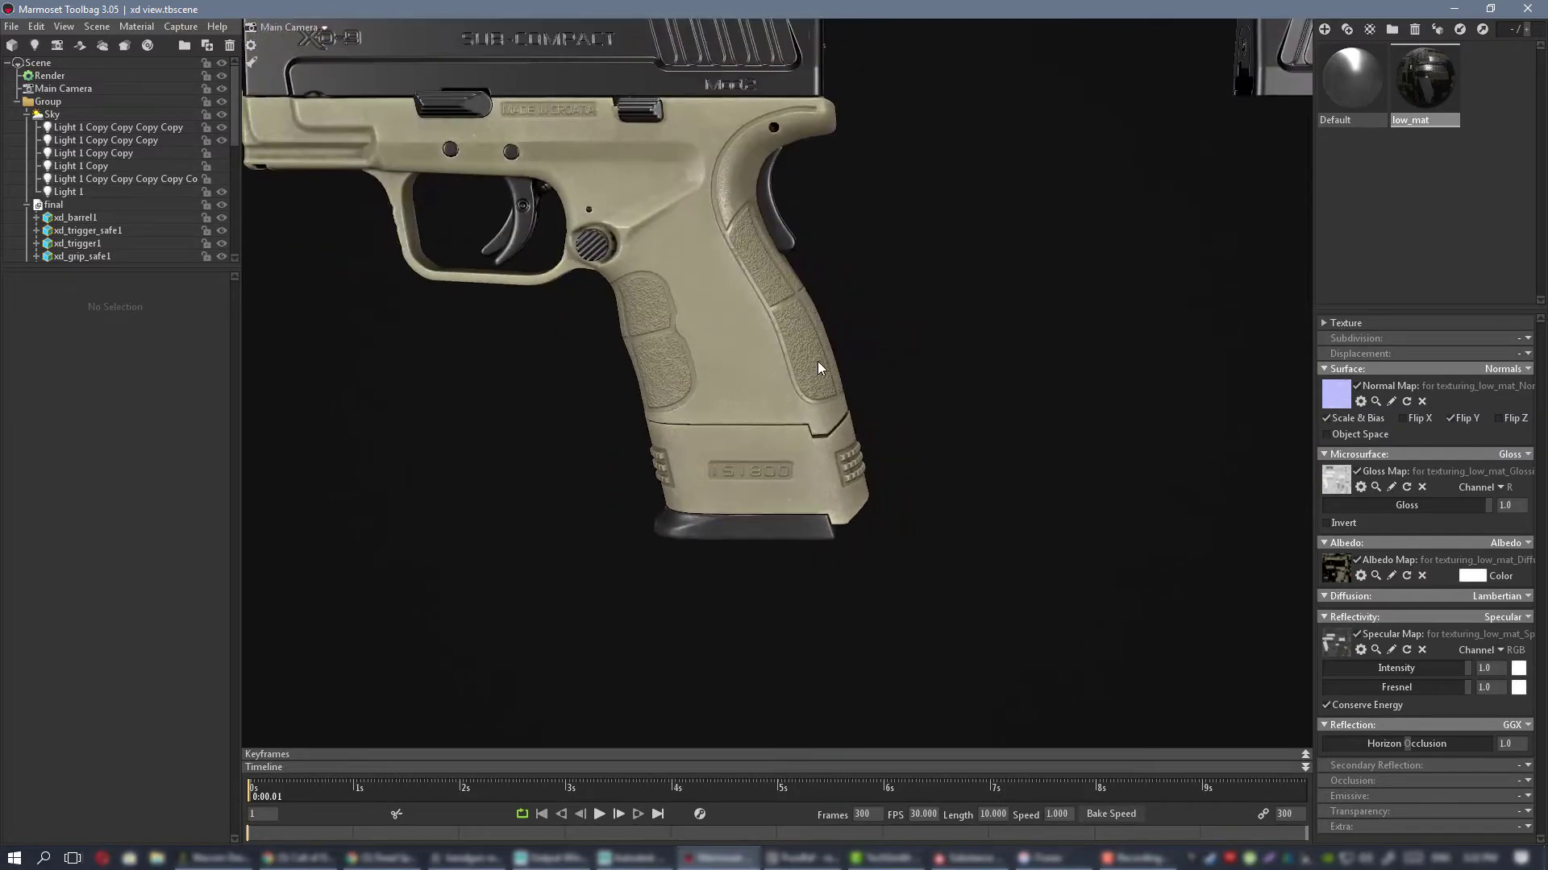
alt+drag(882, 401, 711, 529)
alt+drag(624, 233, 605, 413)
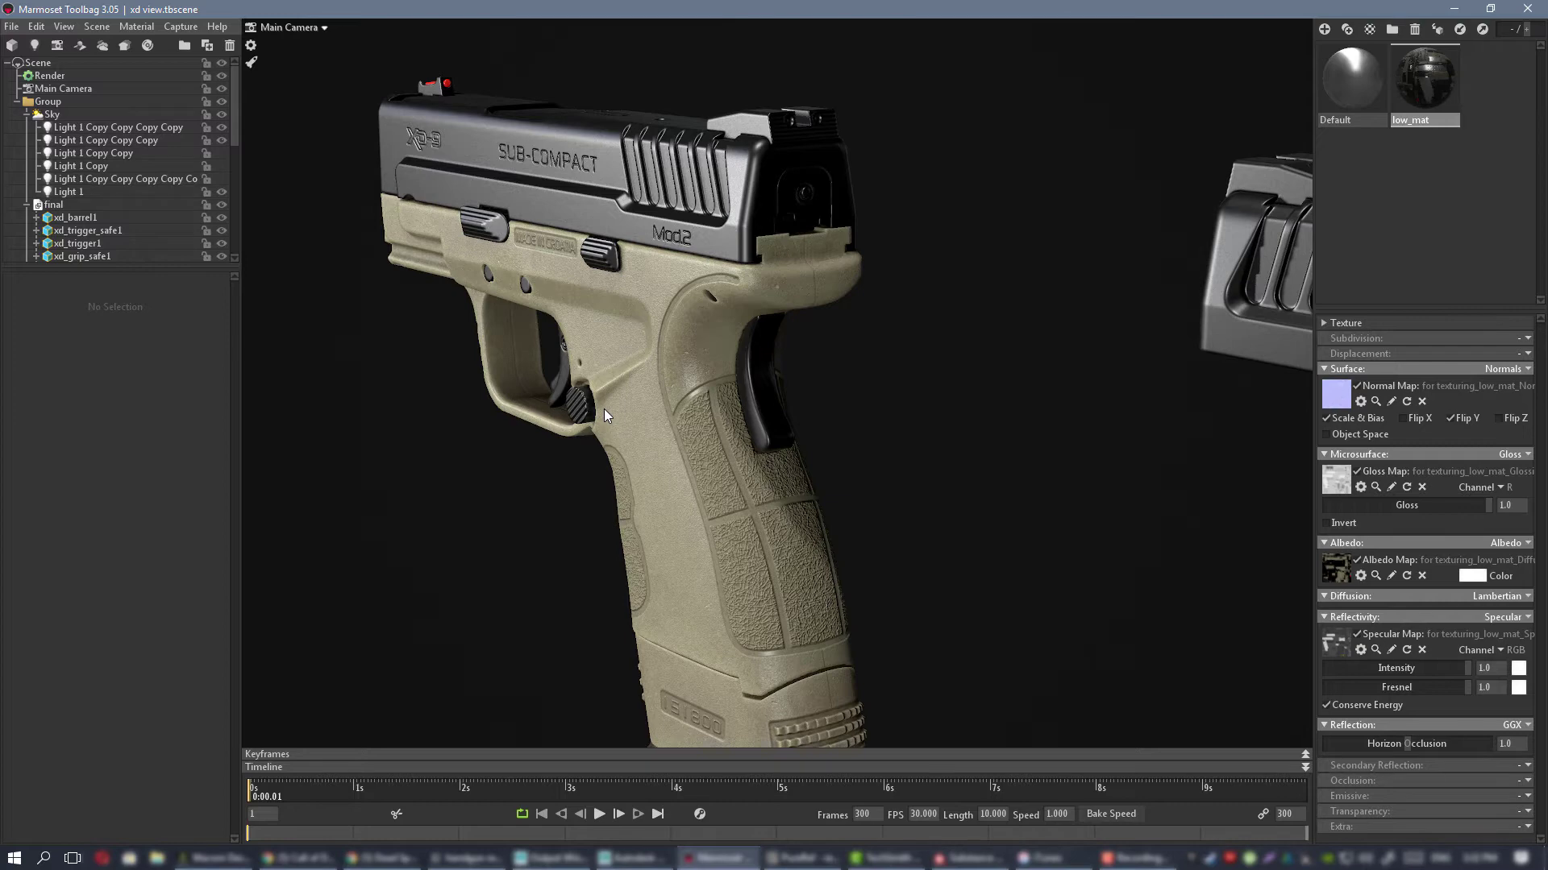
alt+drag(730, 367, 735, 324)
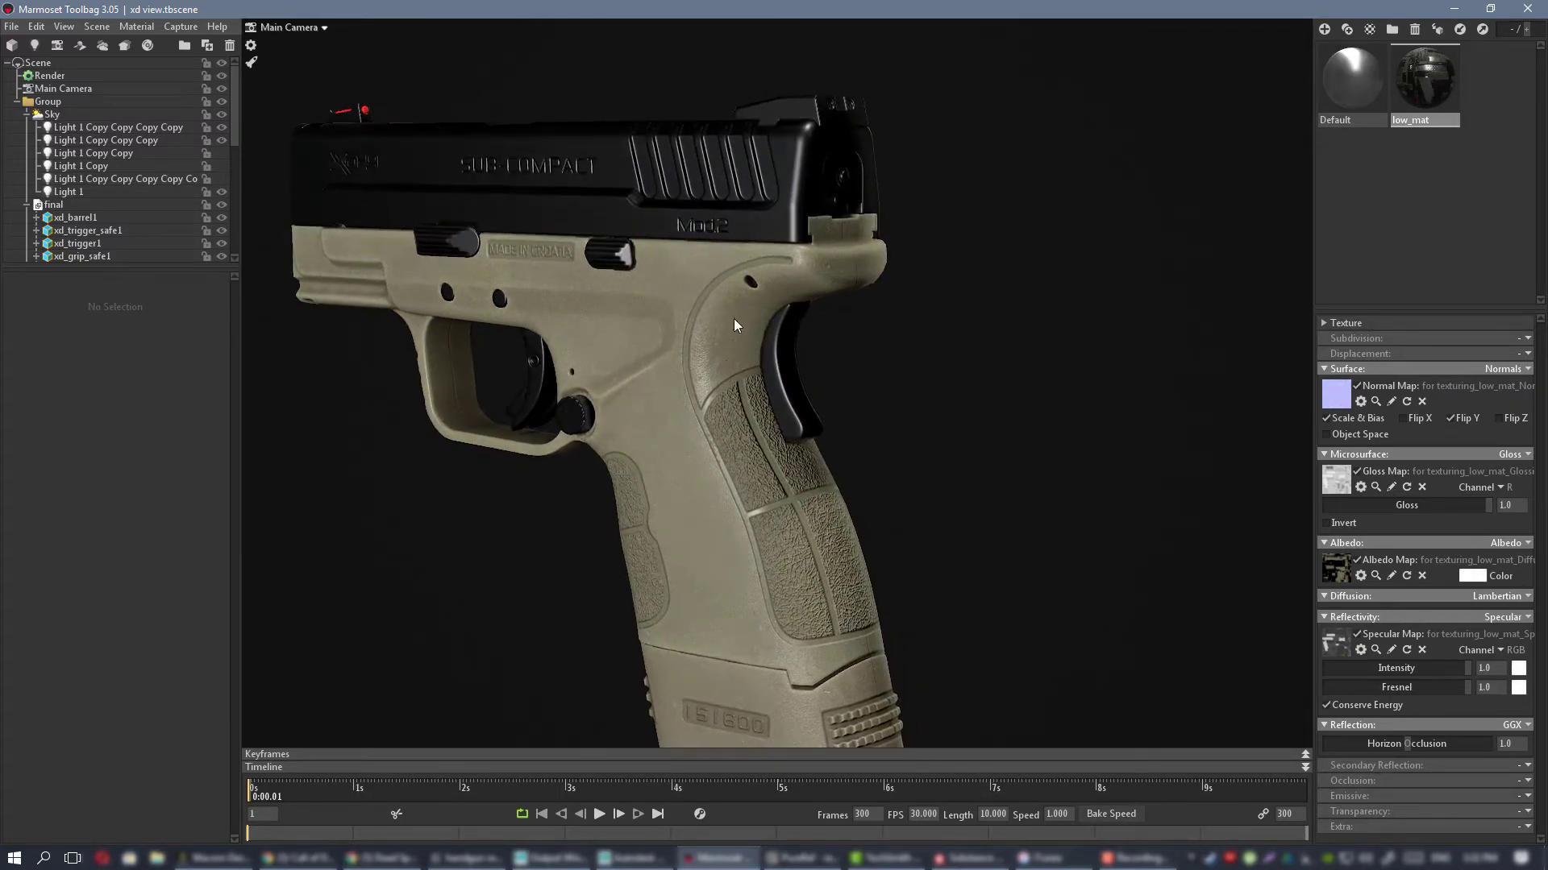
Step: Examine the tan frame and grip on the pistol's SUB-COMPACT side from varying angles and distances in the Marmoset render
alt+right_drag(849, 400, 593, 328)
alt+drag(593, 327, 679, 341)
alt+right_drag(680, 342, 800, 431)
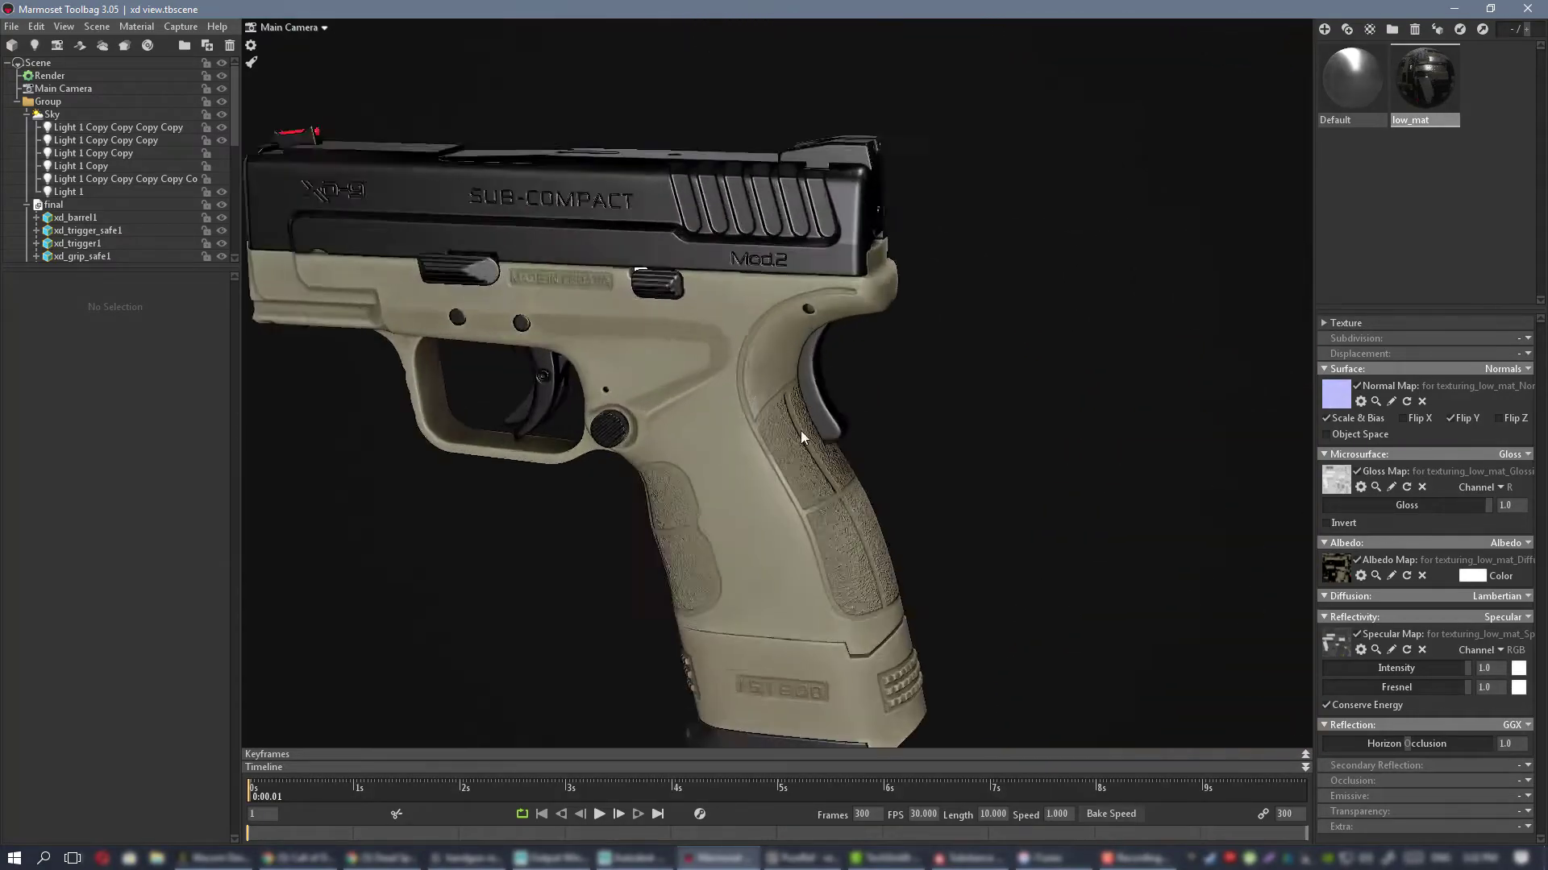
alt+drag(801, 430, 724, 432)
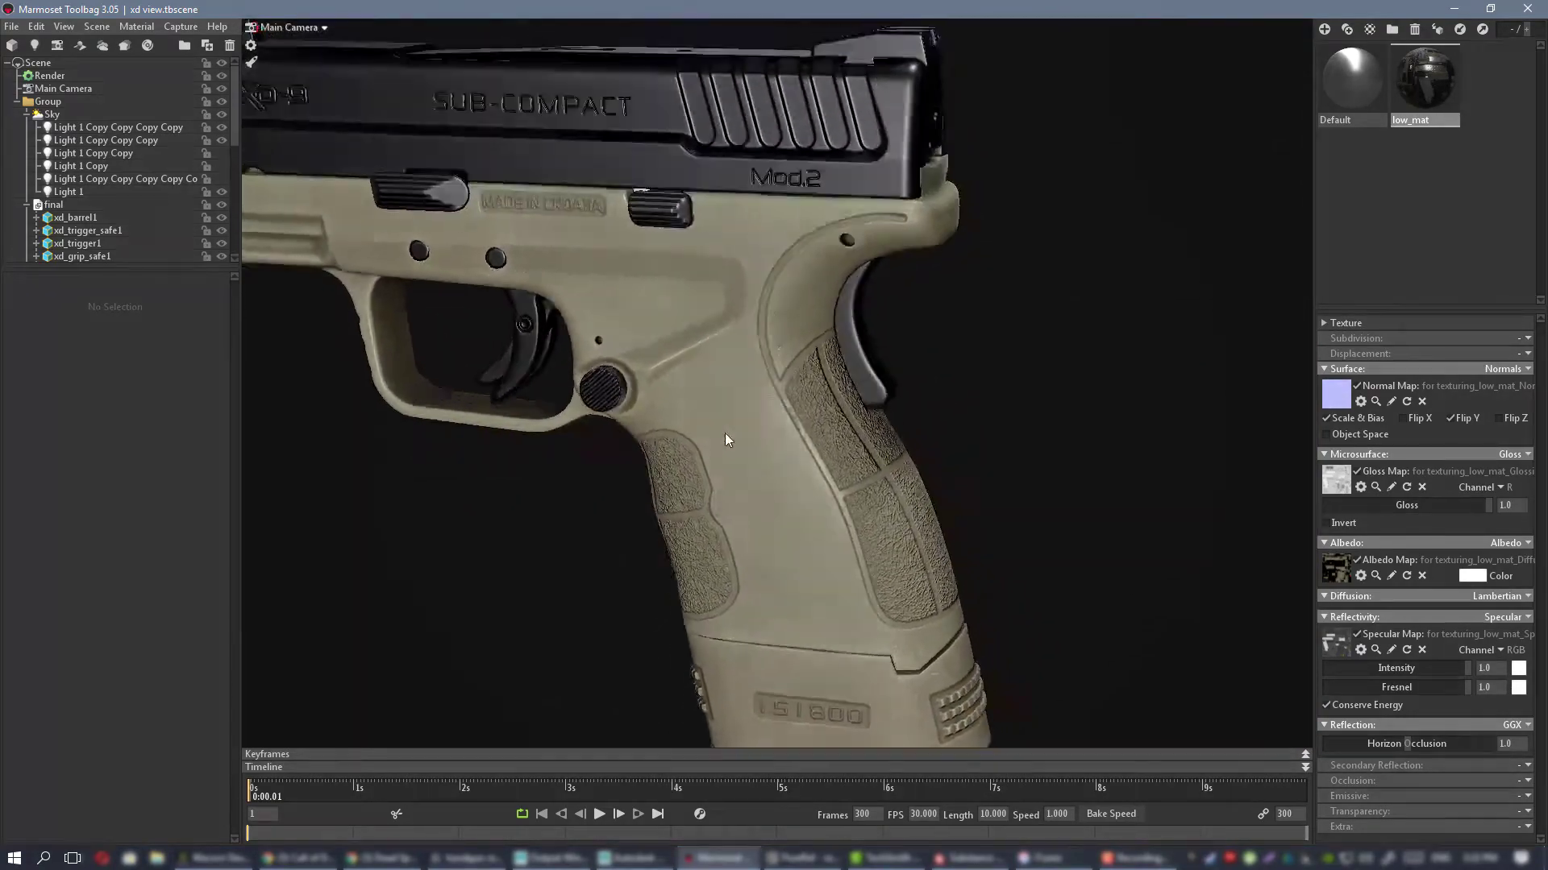
alt+right_drag(723, 433, 742, 392)
alt+drag(741, 392, 835, 428)
alt+right_drag(835, 429, 696, 370)
alt+drag(696, 371, 699, 331)
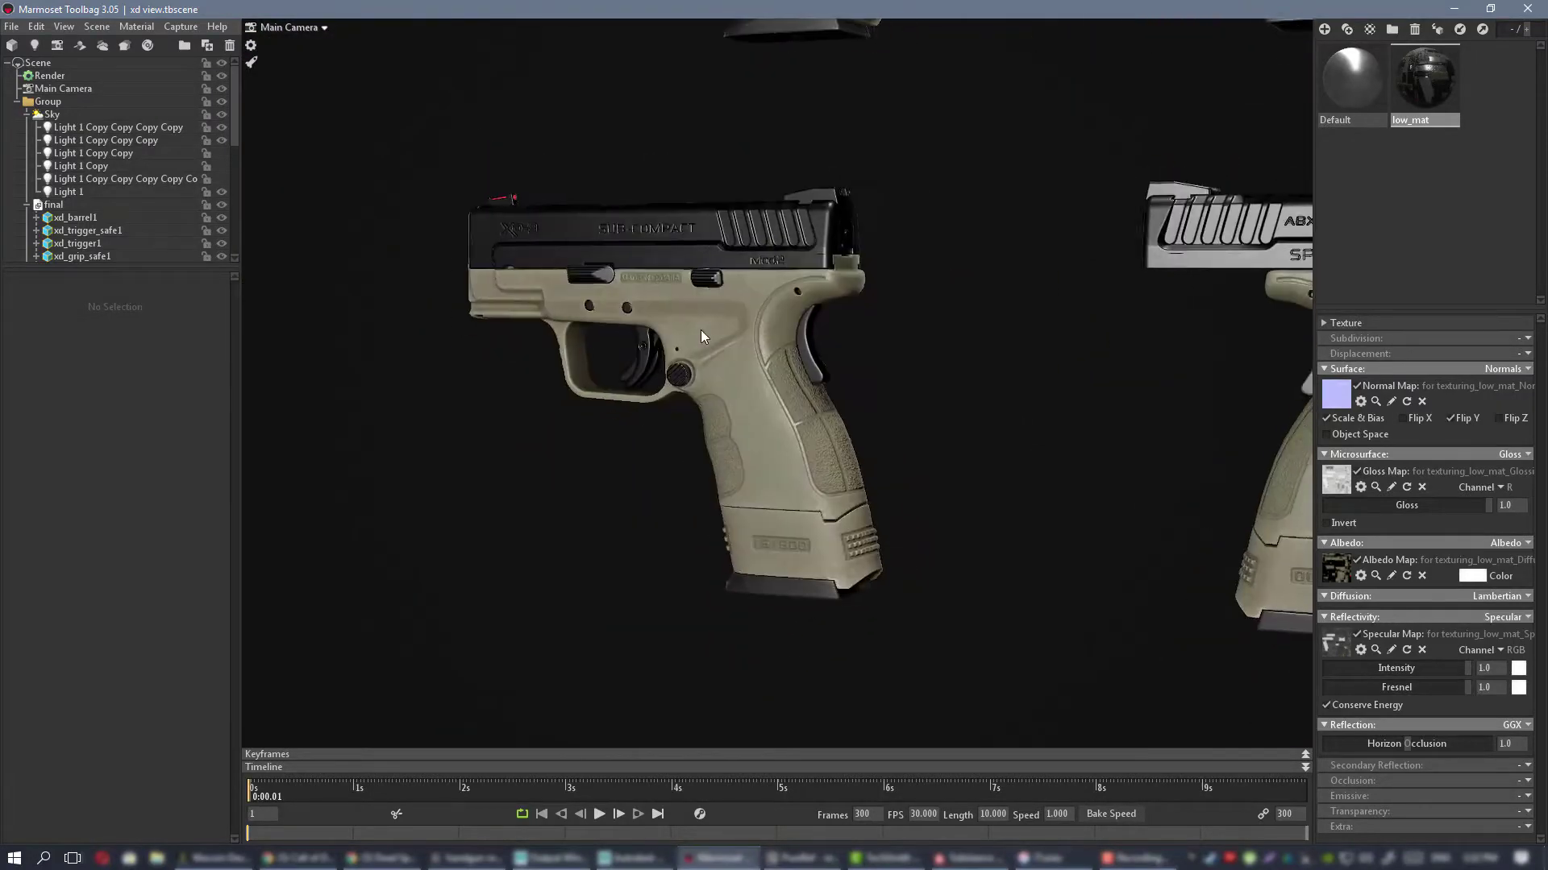
Step: Inspect the lower grip, front grip texture, trigger guard and 151800 magazine base up close in the Marmoset render
alt+right_drag(700, 330, 790, 387)
alt+middle_drag(790, 387, 753, 322)
alt+right_drag(753, 322, 774, 378)
alt+drag(773, 379, 857, 322)
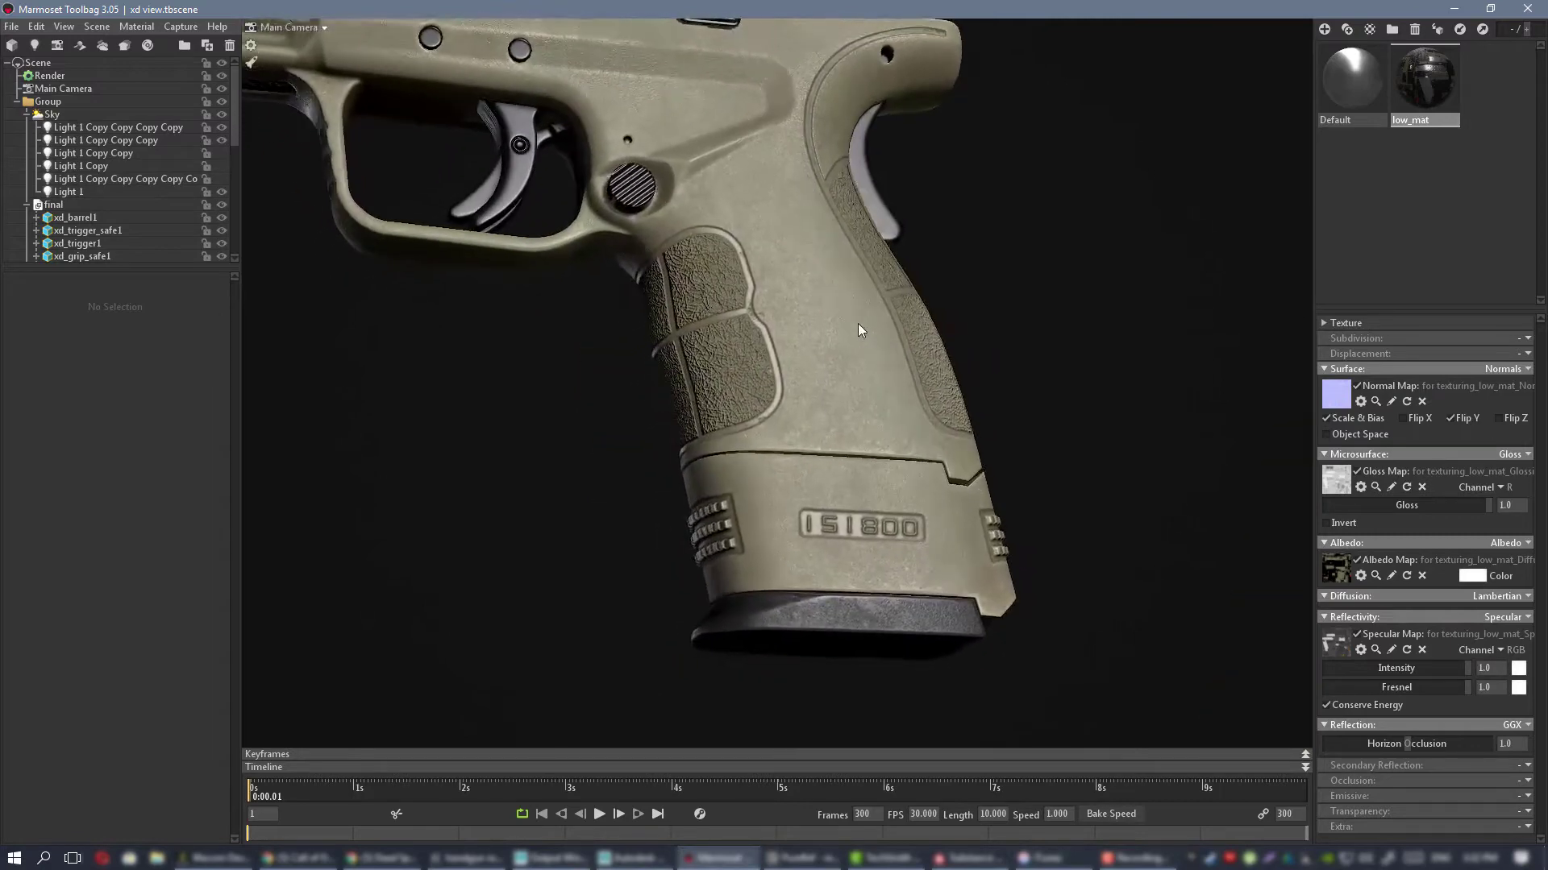
alt+right_drag(857, 323, 282, 298)
alt+drag(693, 322, 778, 247)
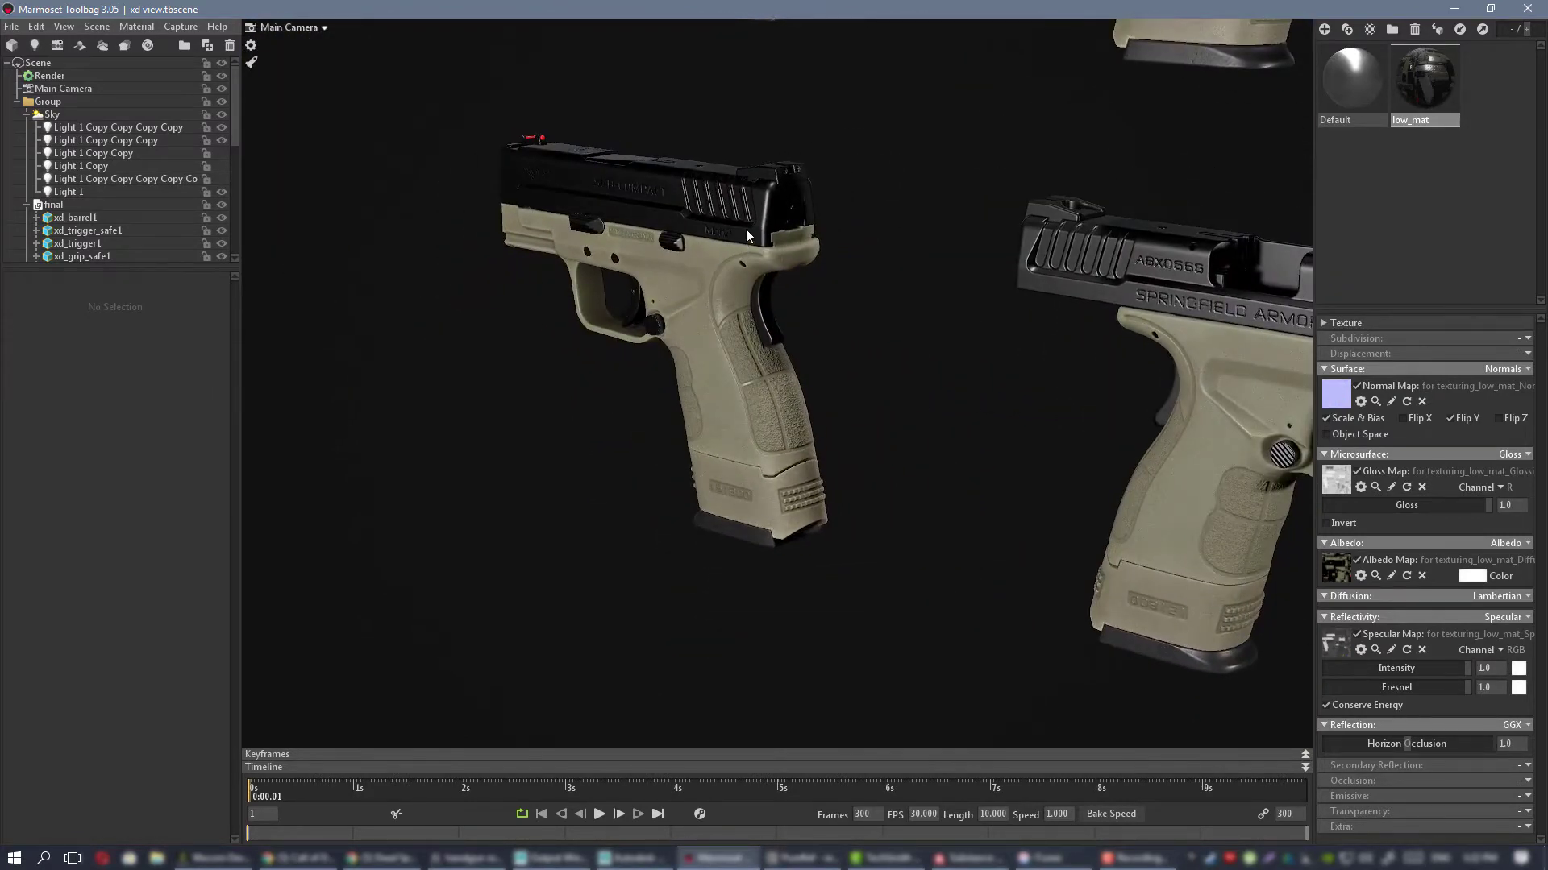
alt+right_drag(746, 235, 844, 365)
alt+drag(843, 365, 931, 358)
alt+right_drag(932, 358, 809, 322)
alt+drag(810, 322, 756, 356)
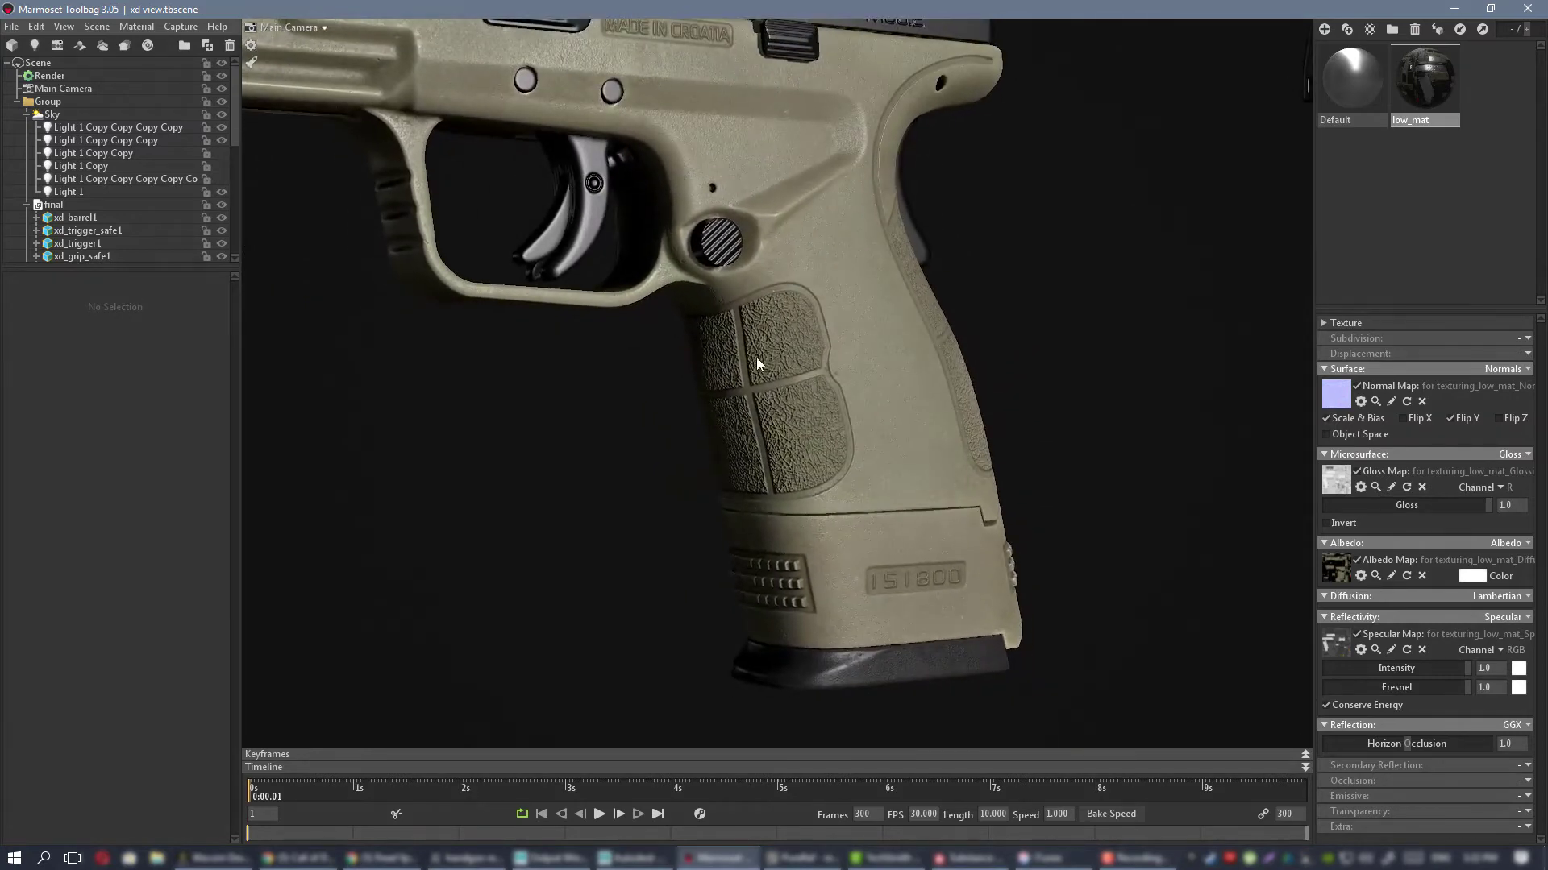
Step: Switch to the PureRef reference board and study the tan grip and magazine in the GunsInternational photo with the red stand
key(alt+Tab)
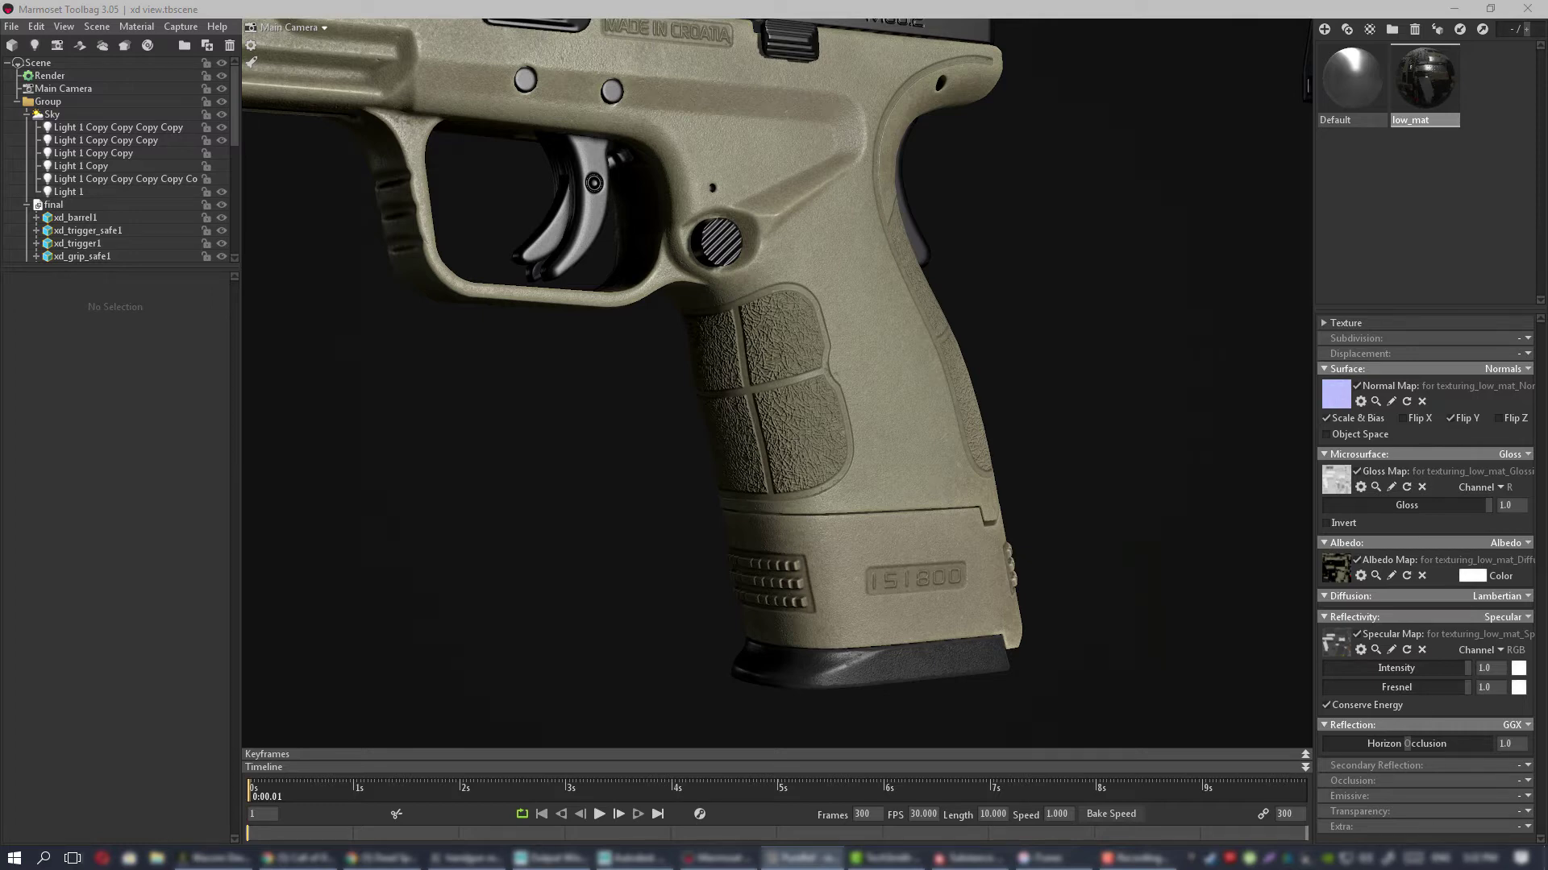
right_drag(1546, 435, 1229, 417)
scroll(1222, 424, down, 5)
middle_drag(1222, 424, 893, 427)
scroll(806, 448, up, 3)
scroll(887, 460, down, 3)
scroll(903, 429, up, 3)
scroll(1031, 432, up, 2)
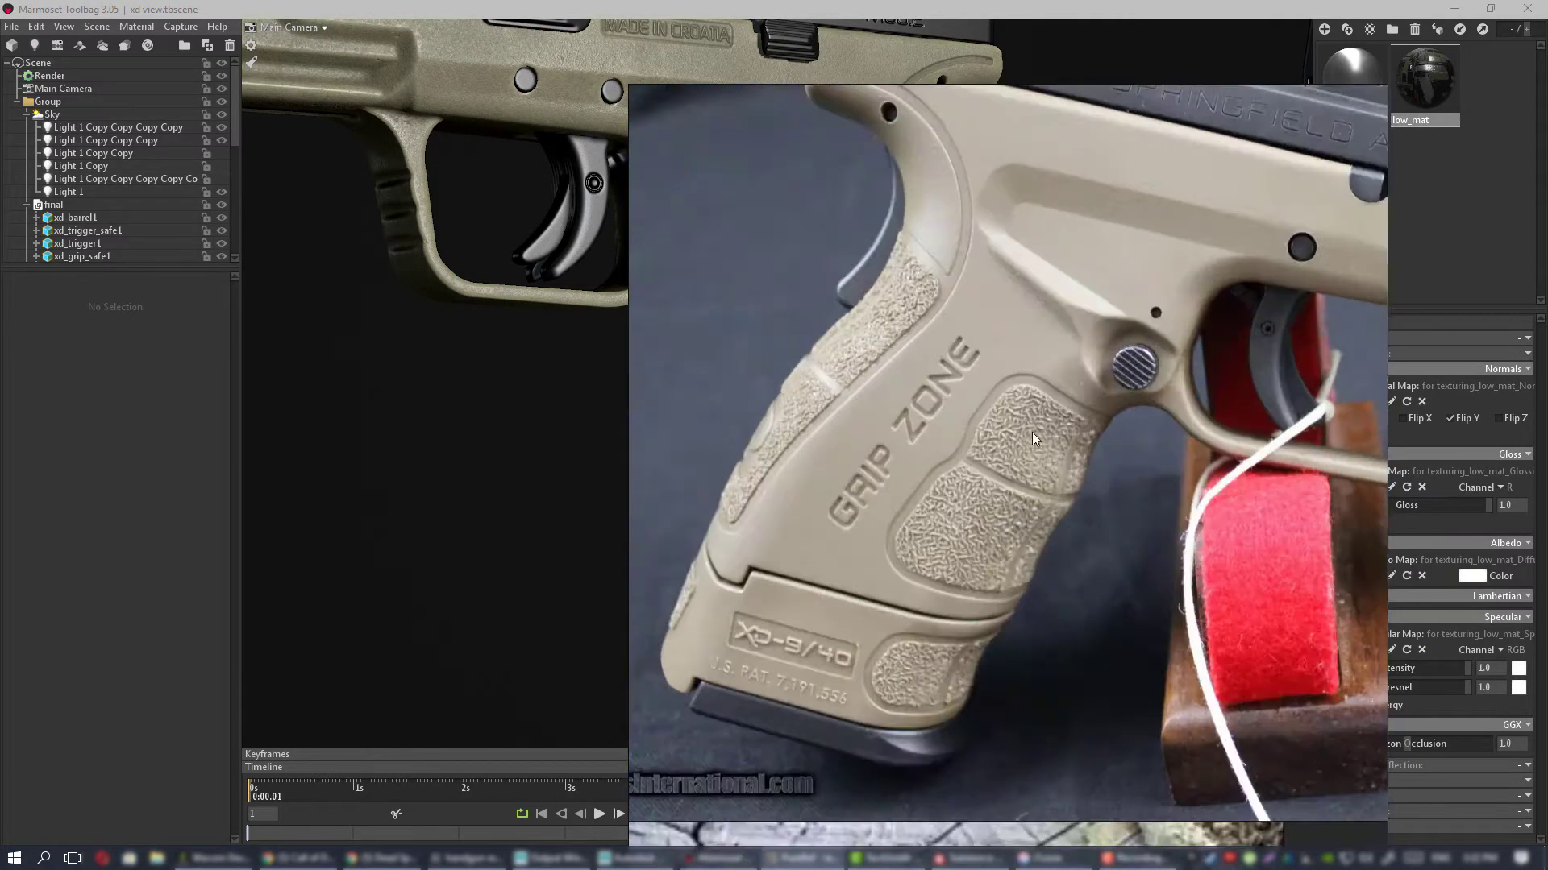
scroll(942, 533, down, 5)
scroll(942, 534, up, 4)
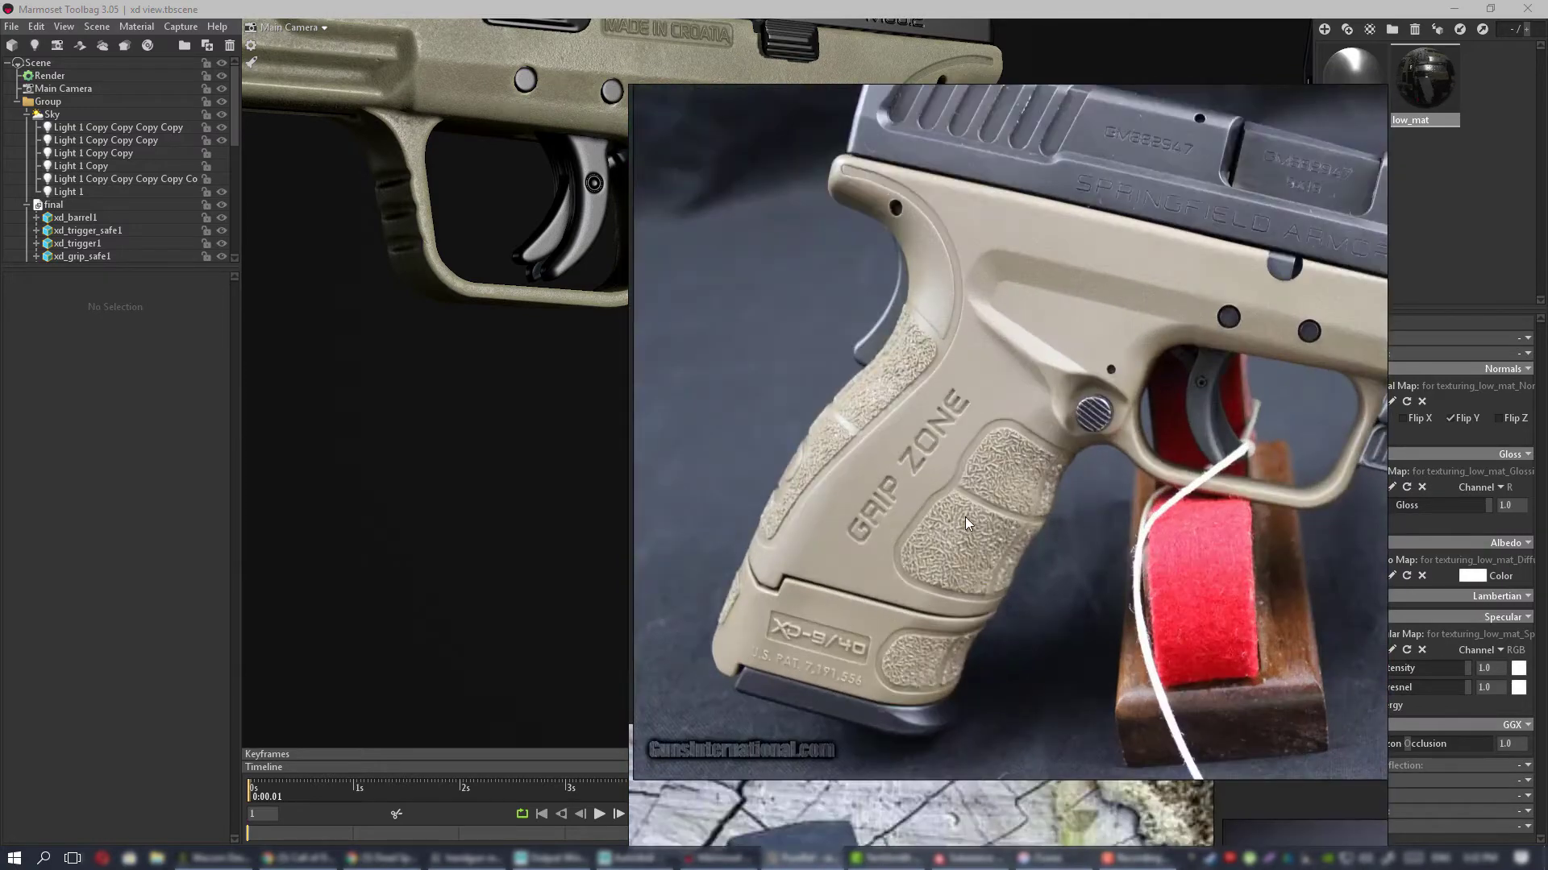
Step: Study the frame and GRIP ZONE area of the tan pistol in the reference photo shot on a tree stump
scroll(965, 518, down, 1)
middle_drag(963, 525, 955, 299)
middle_drag(880, 528, 932, 299)
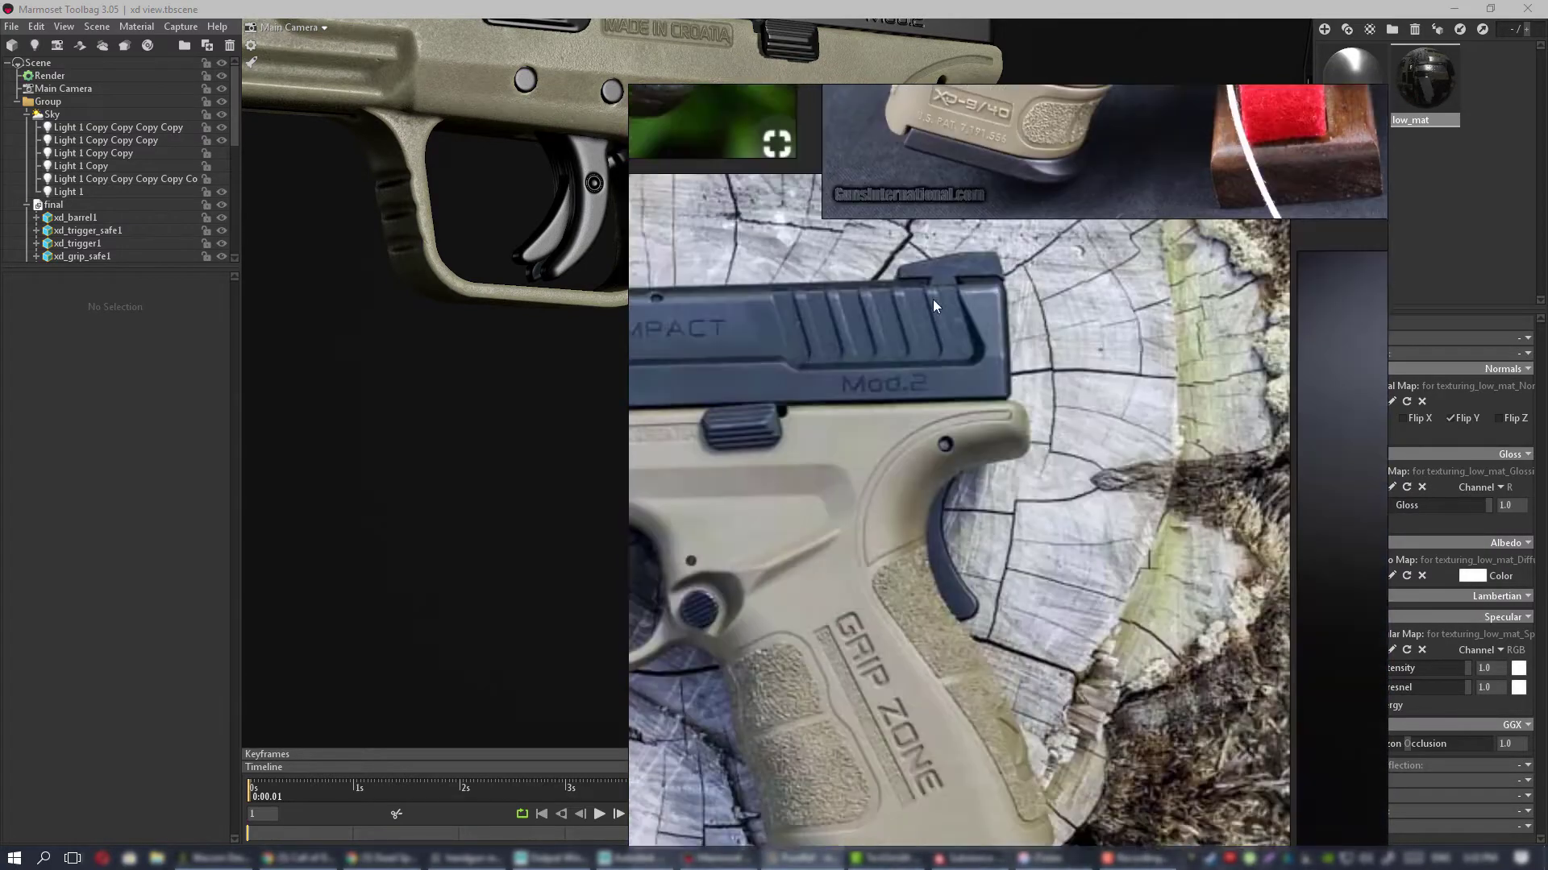
middle_drag(858, 552, 942, 358)
scroll(942, 358, down, 2)
scroll(1014, 365, up, 1)
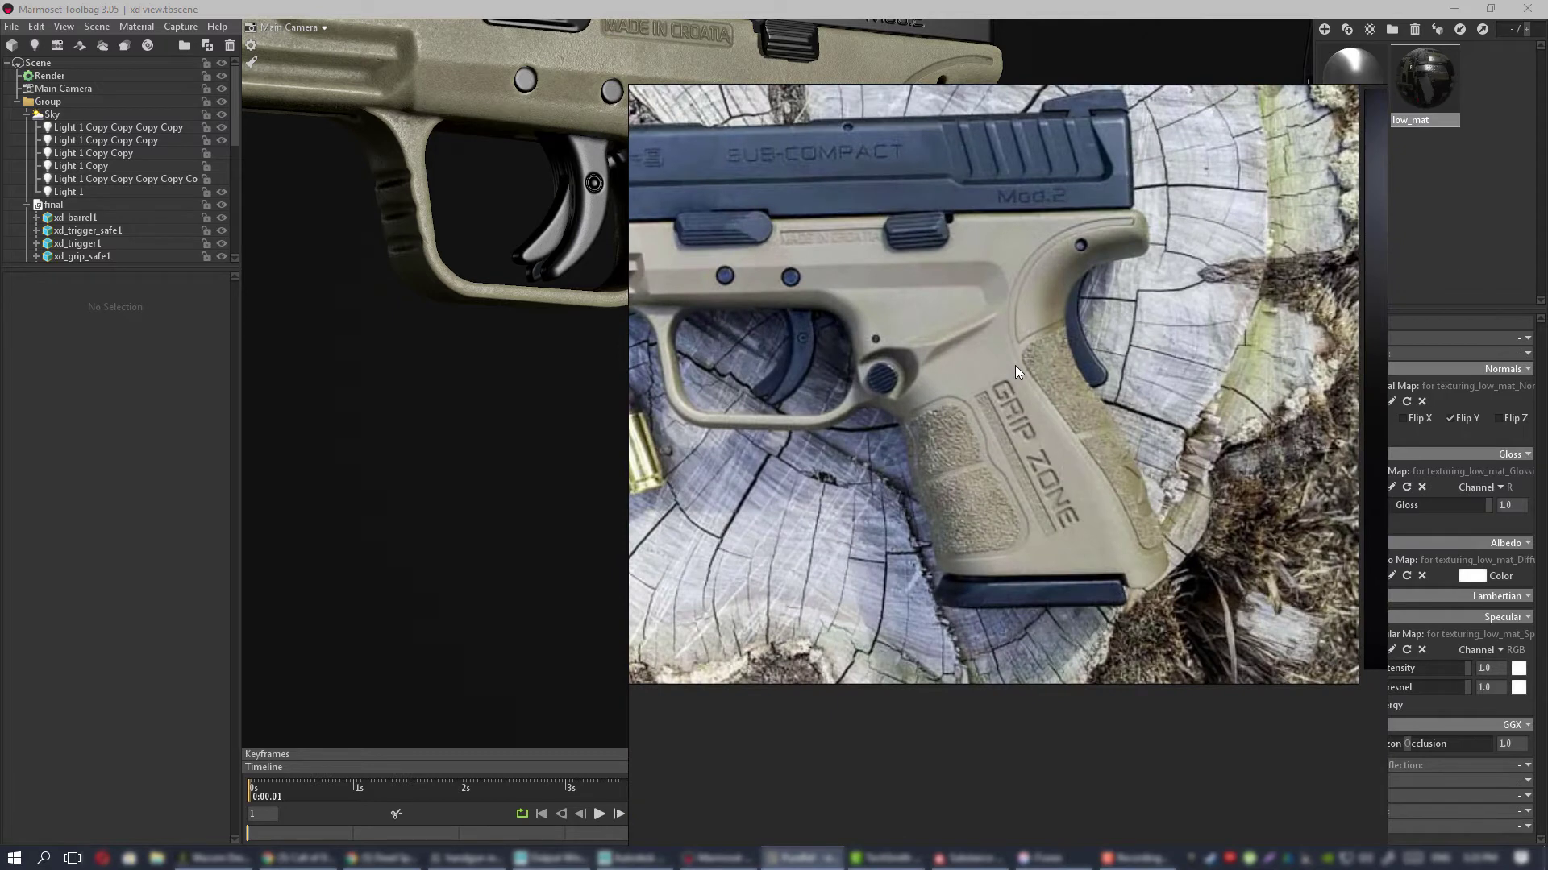
scroll(1015, 365, down, 5)
middle_drag(1045, 271, 845, 404)
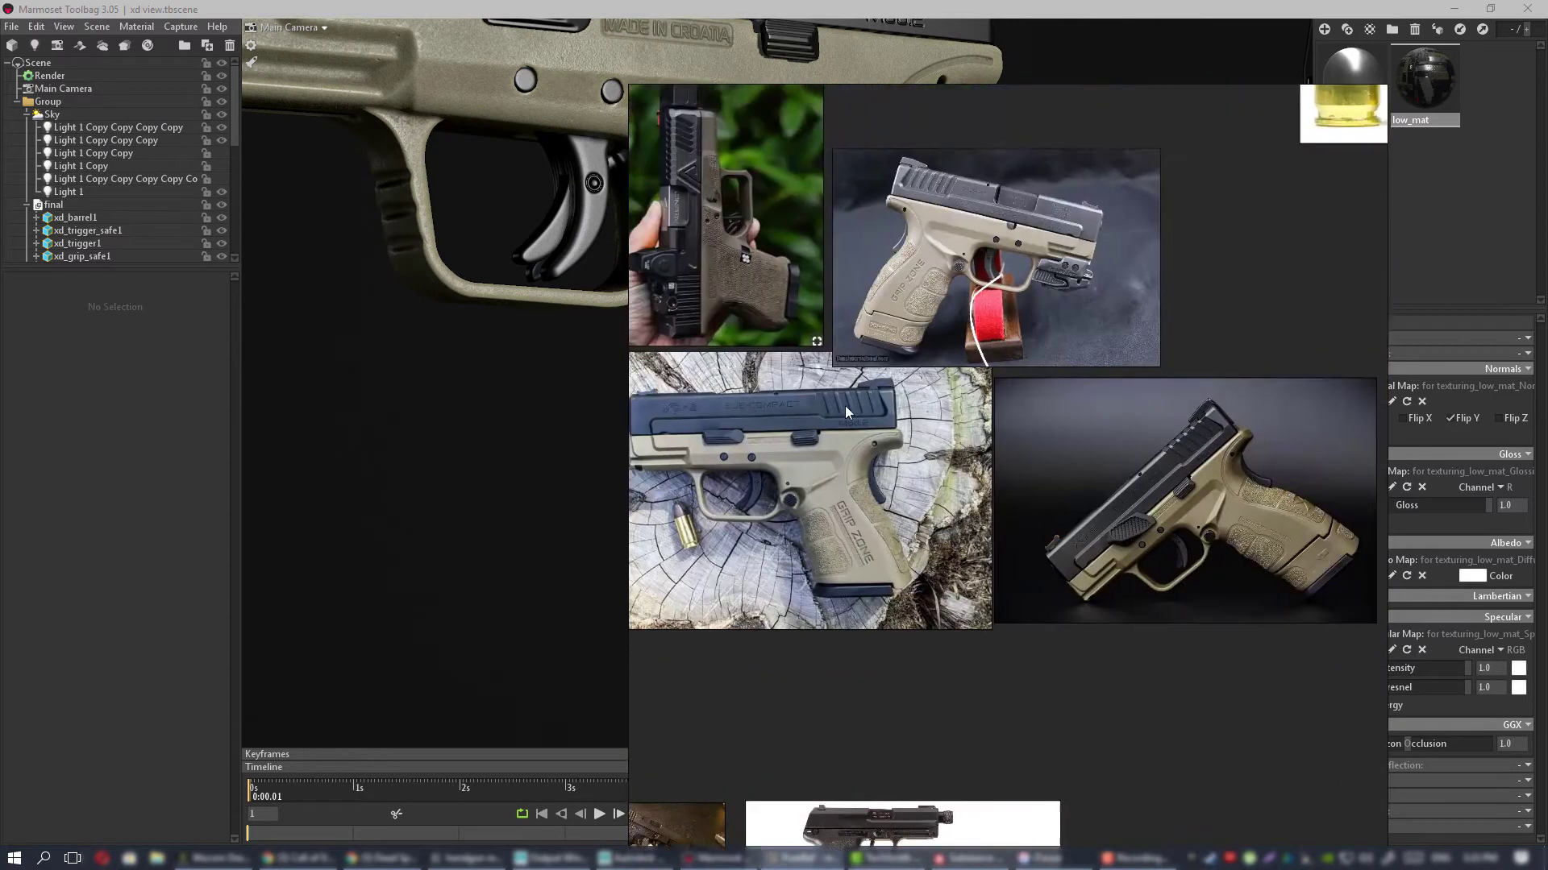
Step: Compare the grip colour and texture in the dark-background reference photo with the red-stand photo
scroll(1076, 483, up, 4)
middle_drag(1330, 547, 855, 418)
scroll(989, 419, up, 3)
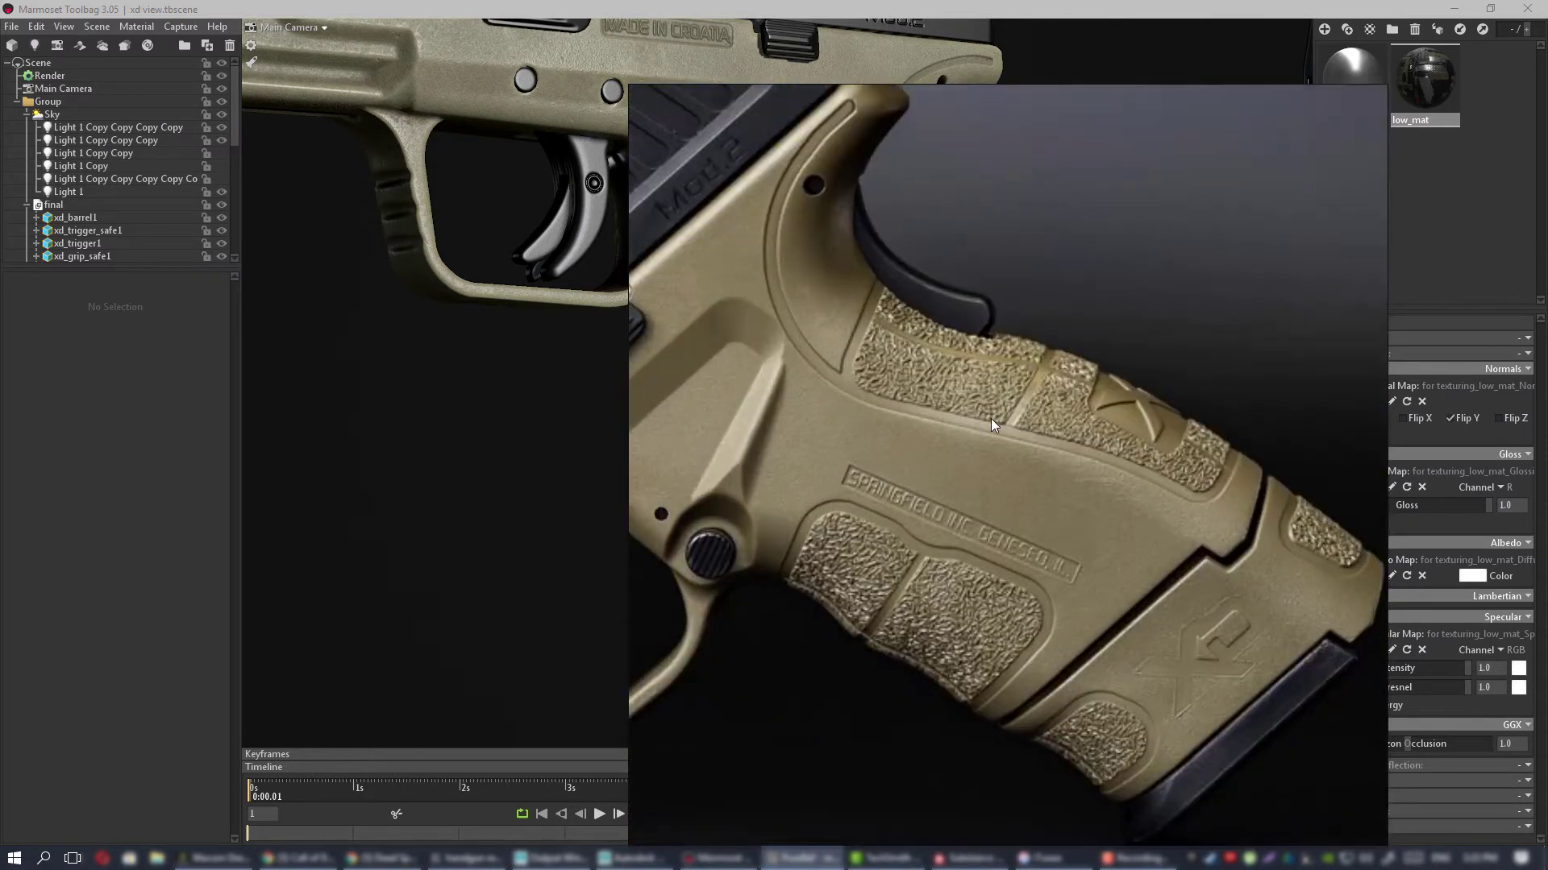
scroll(990, 418, down, 5)
scroll(990, 418, up, 4)
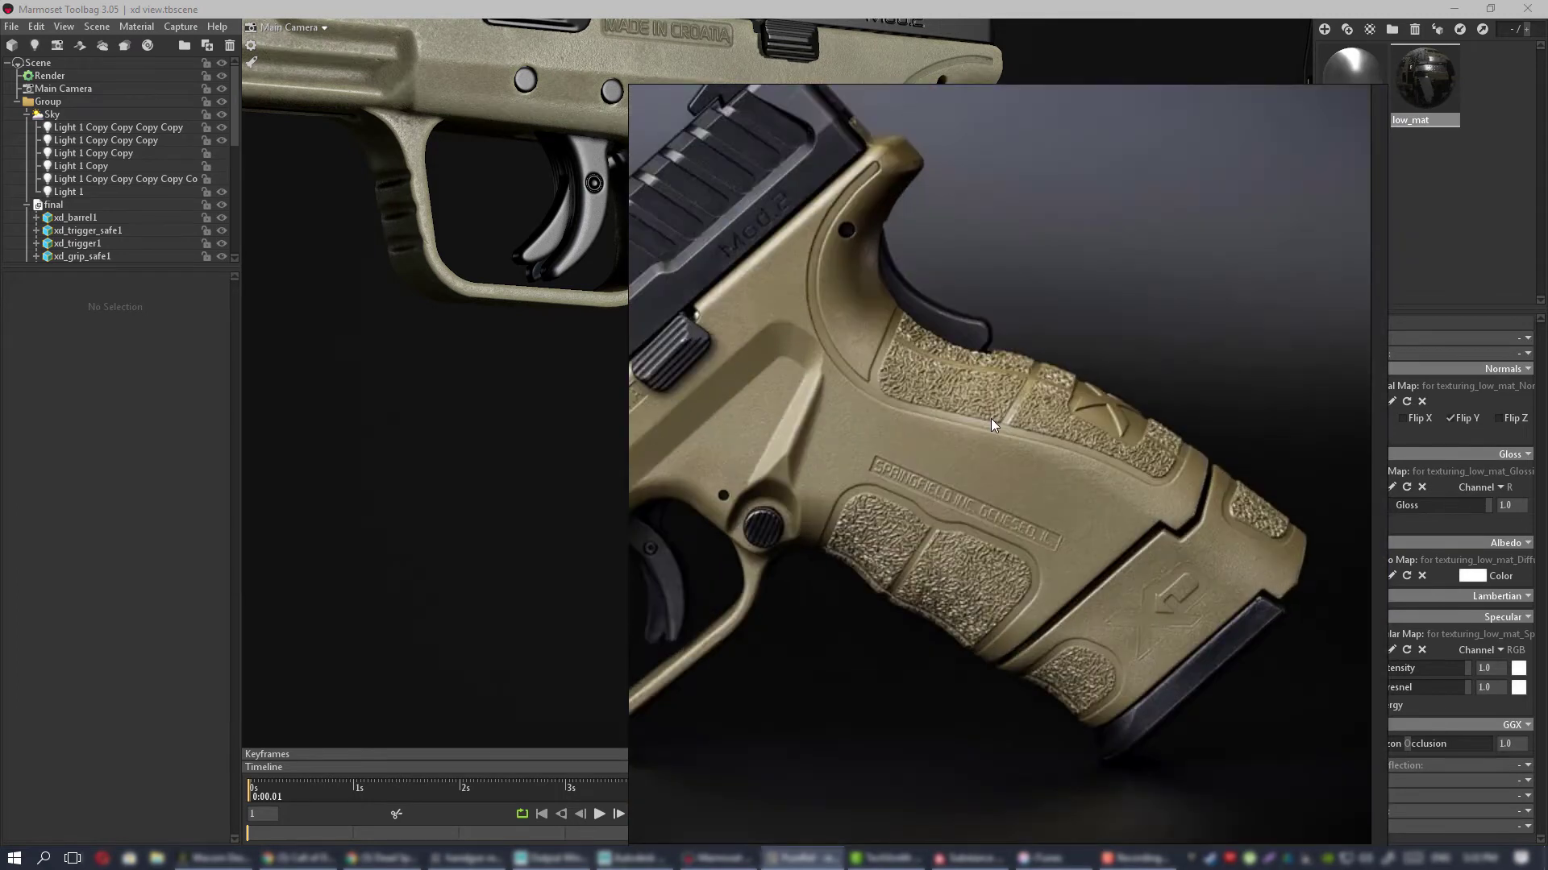
scroll(991, 419, down, 5)
middle_drag(662, 191, 956, 389)
scroll(956, 390, up, 4)
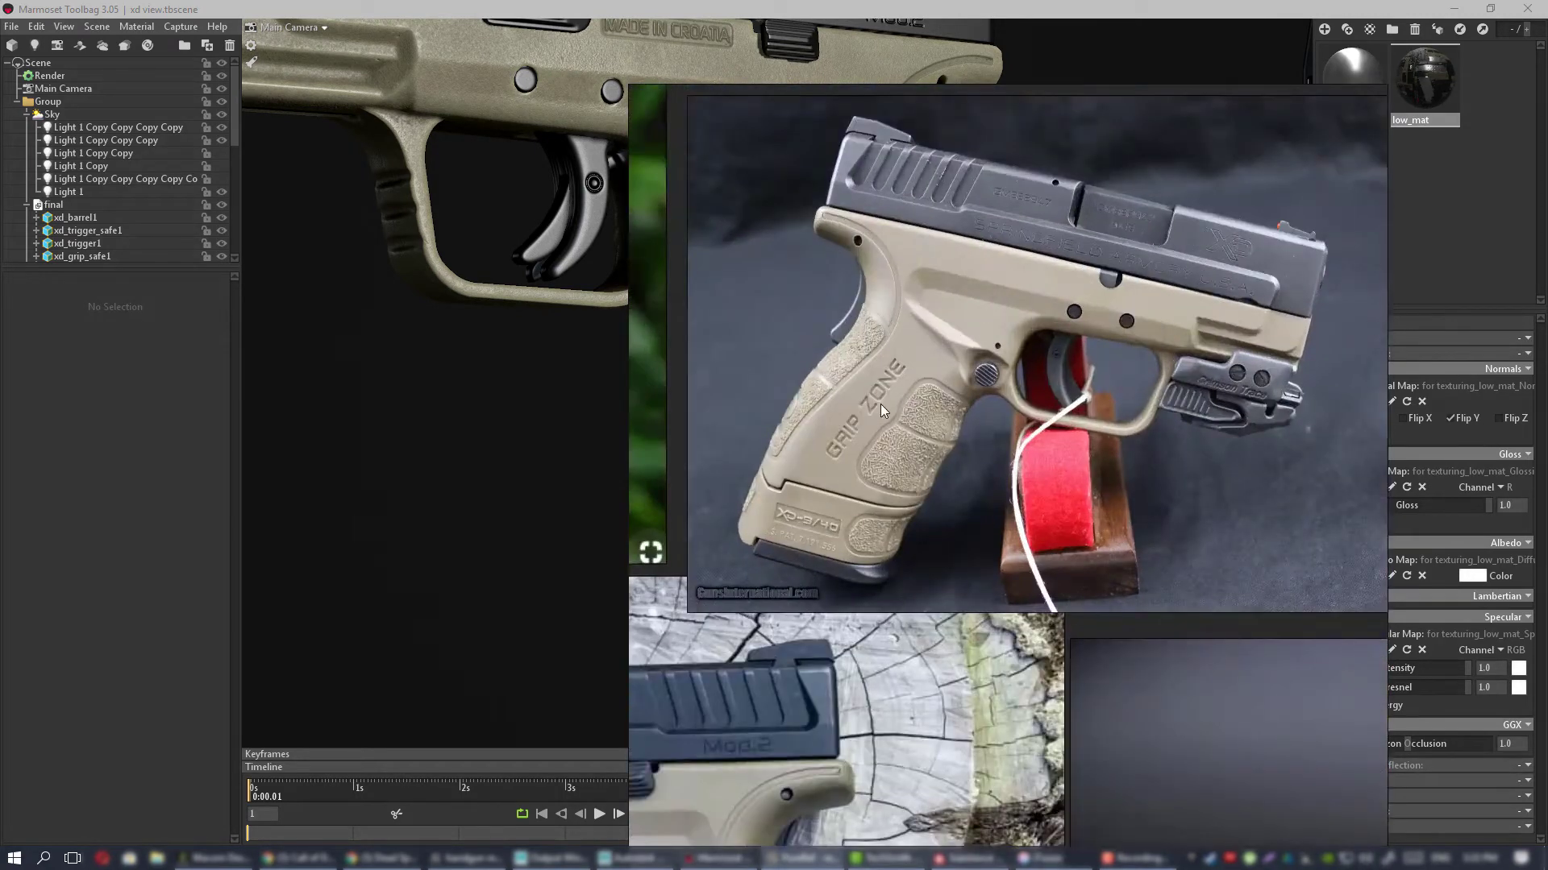
Step: Return to Marmoset Toolbag and re-examine the grip, backstrap and SUB-COMPACT side of the pistol against the references
click(810, 857)
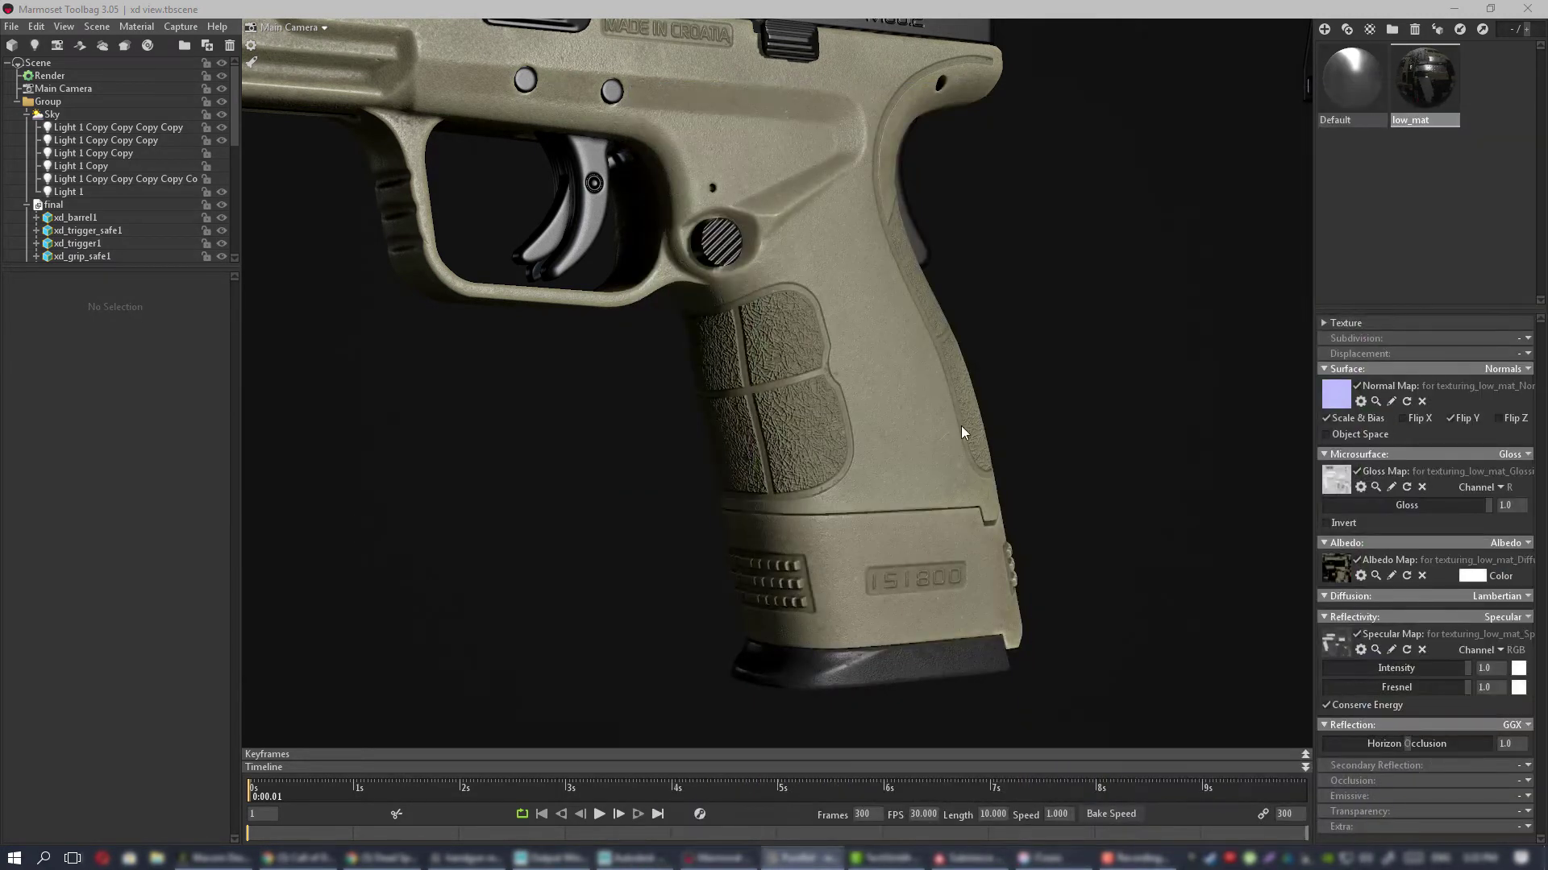
click(736, 405)
click(1056, 350)
drag(1056, 350, 914, 424)
right_drag(914, 424, 959, 510)
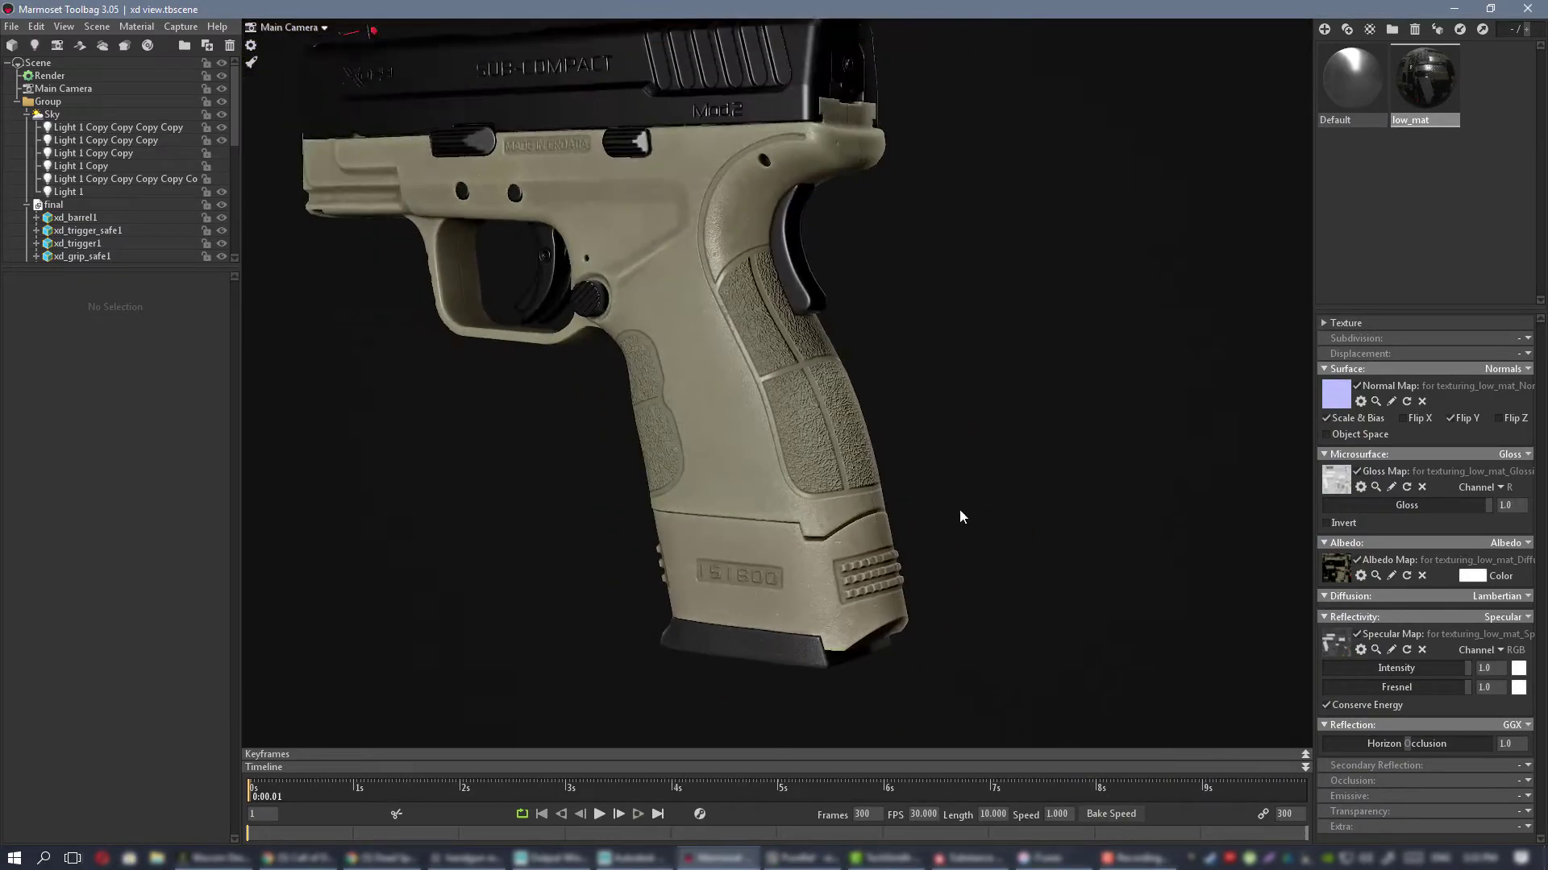
drag(959, 510, 859, 484)
right_drag(860, 484, 820, 404)
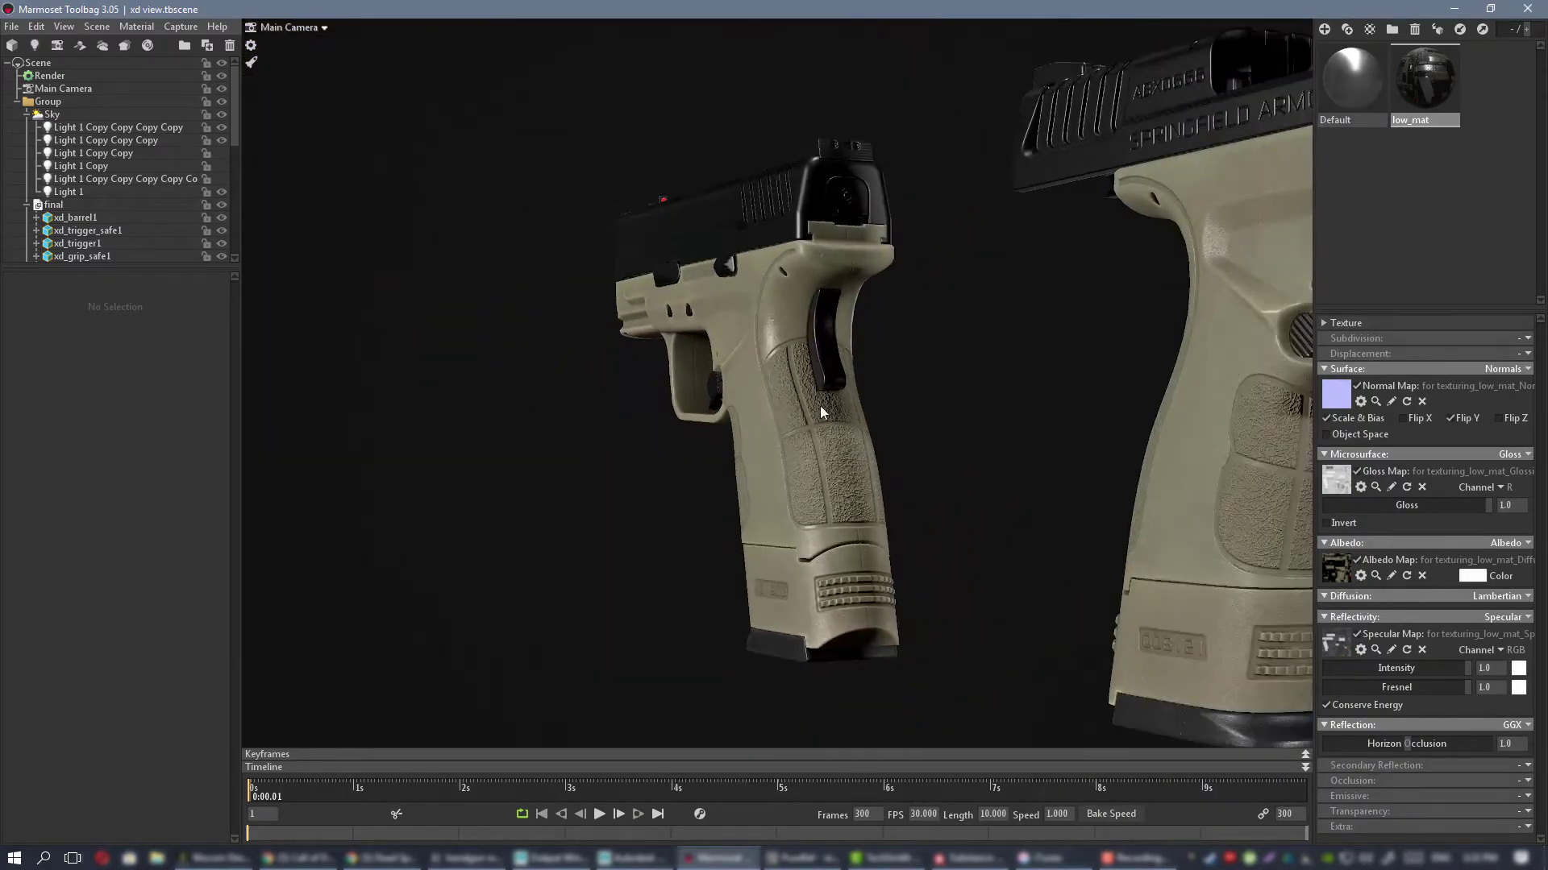
drag(820, 405, 916, 414)
drag(826, 390, 798, 687)
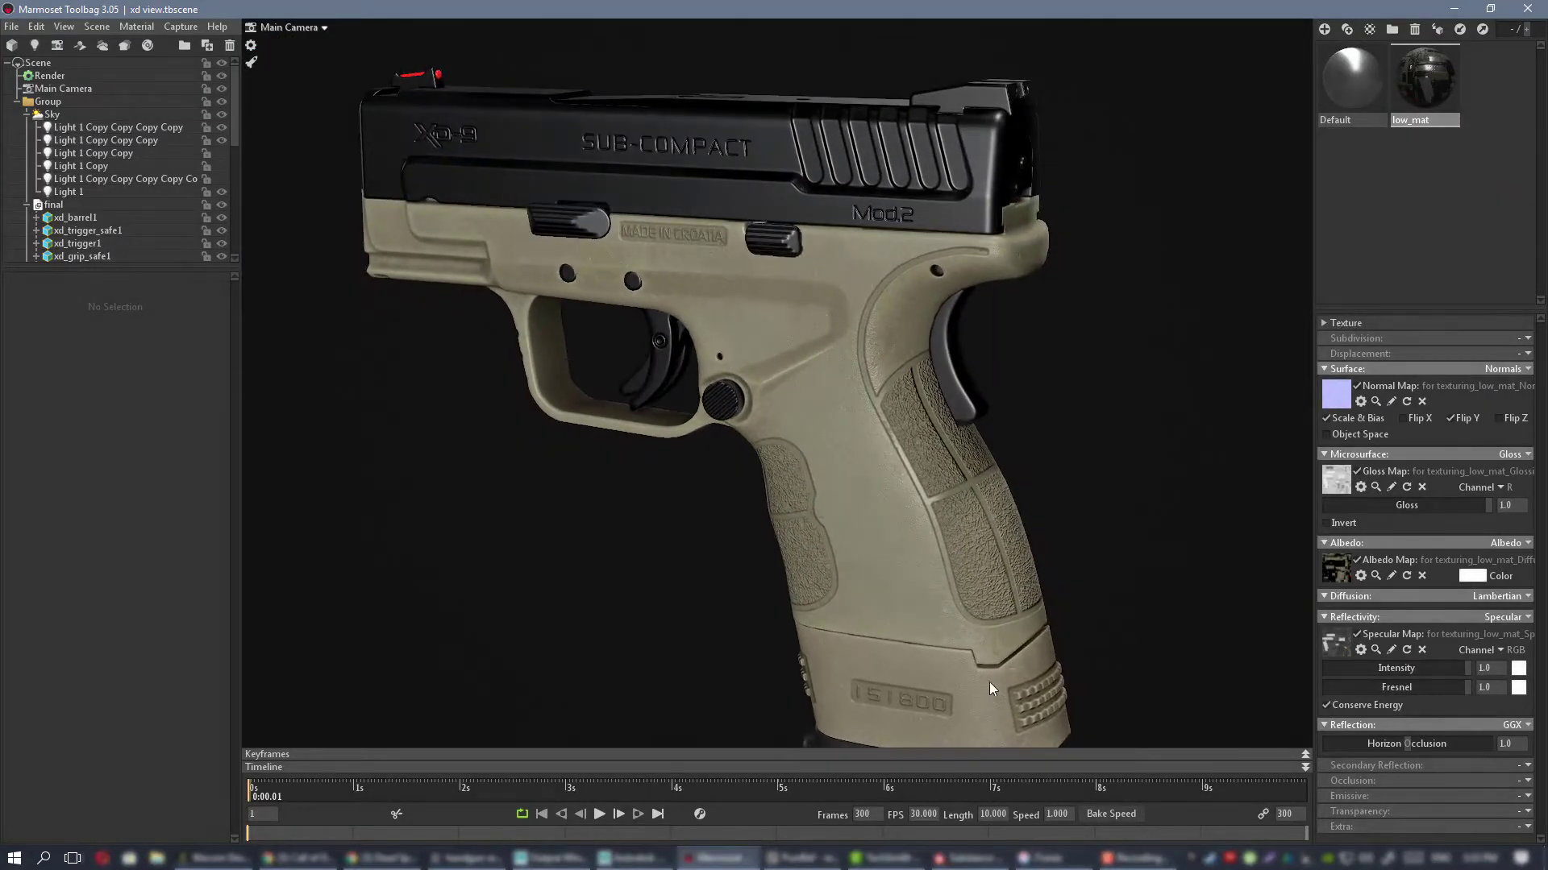
Step: Switch to Substance Painter, display only the Diffuse channel on the frame and locate the dirt copy 1 layer
click(966, 860)
scroll(798, 403, up, 5)
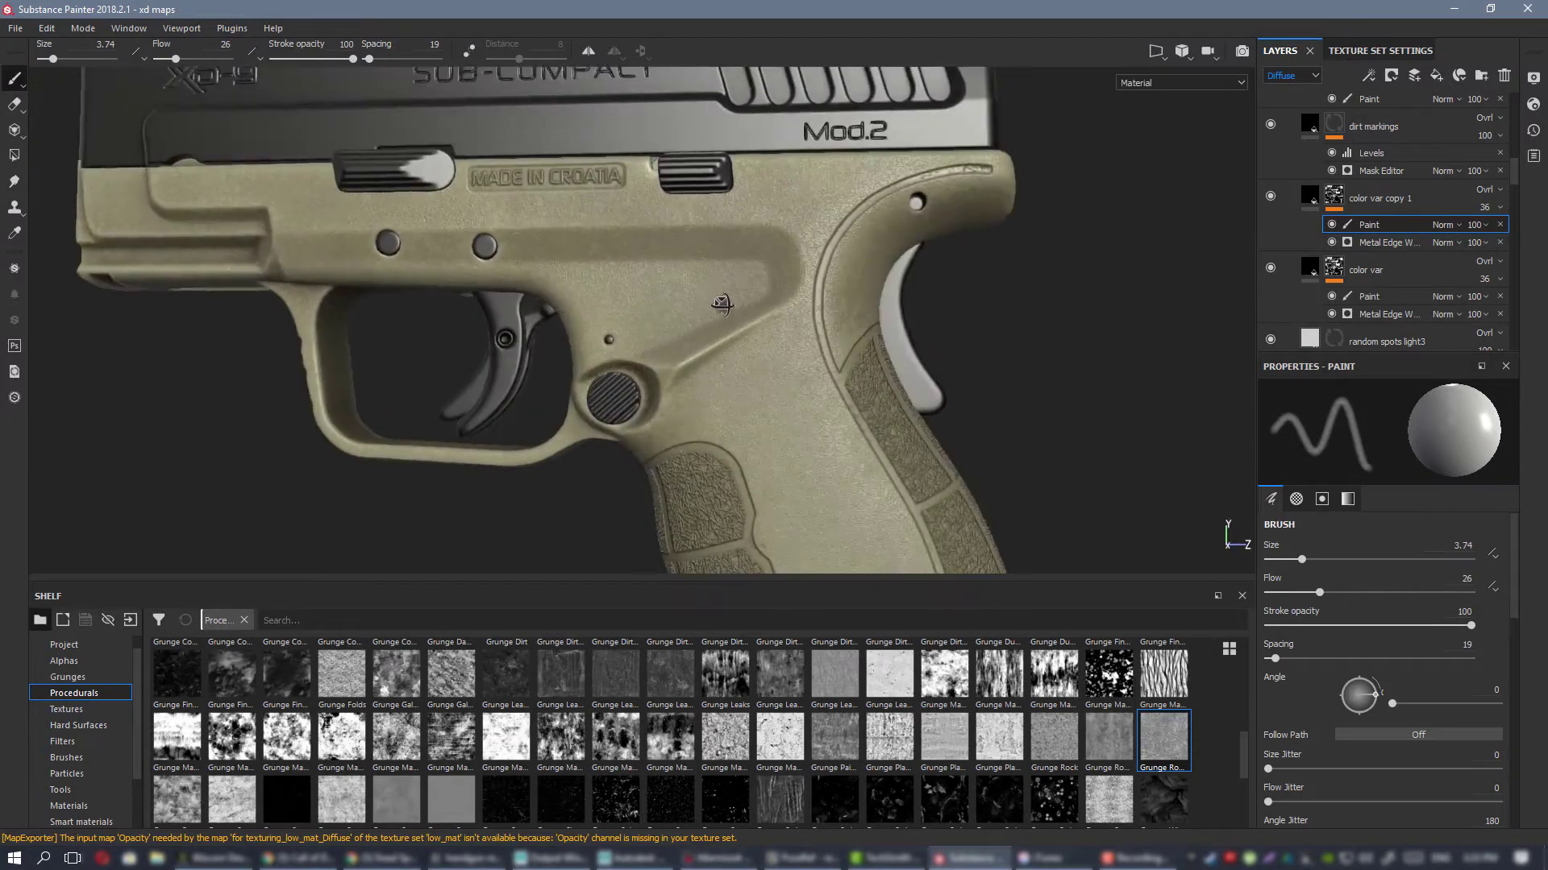
alt+drag(800, 337, 710, 331)
key(c)
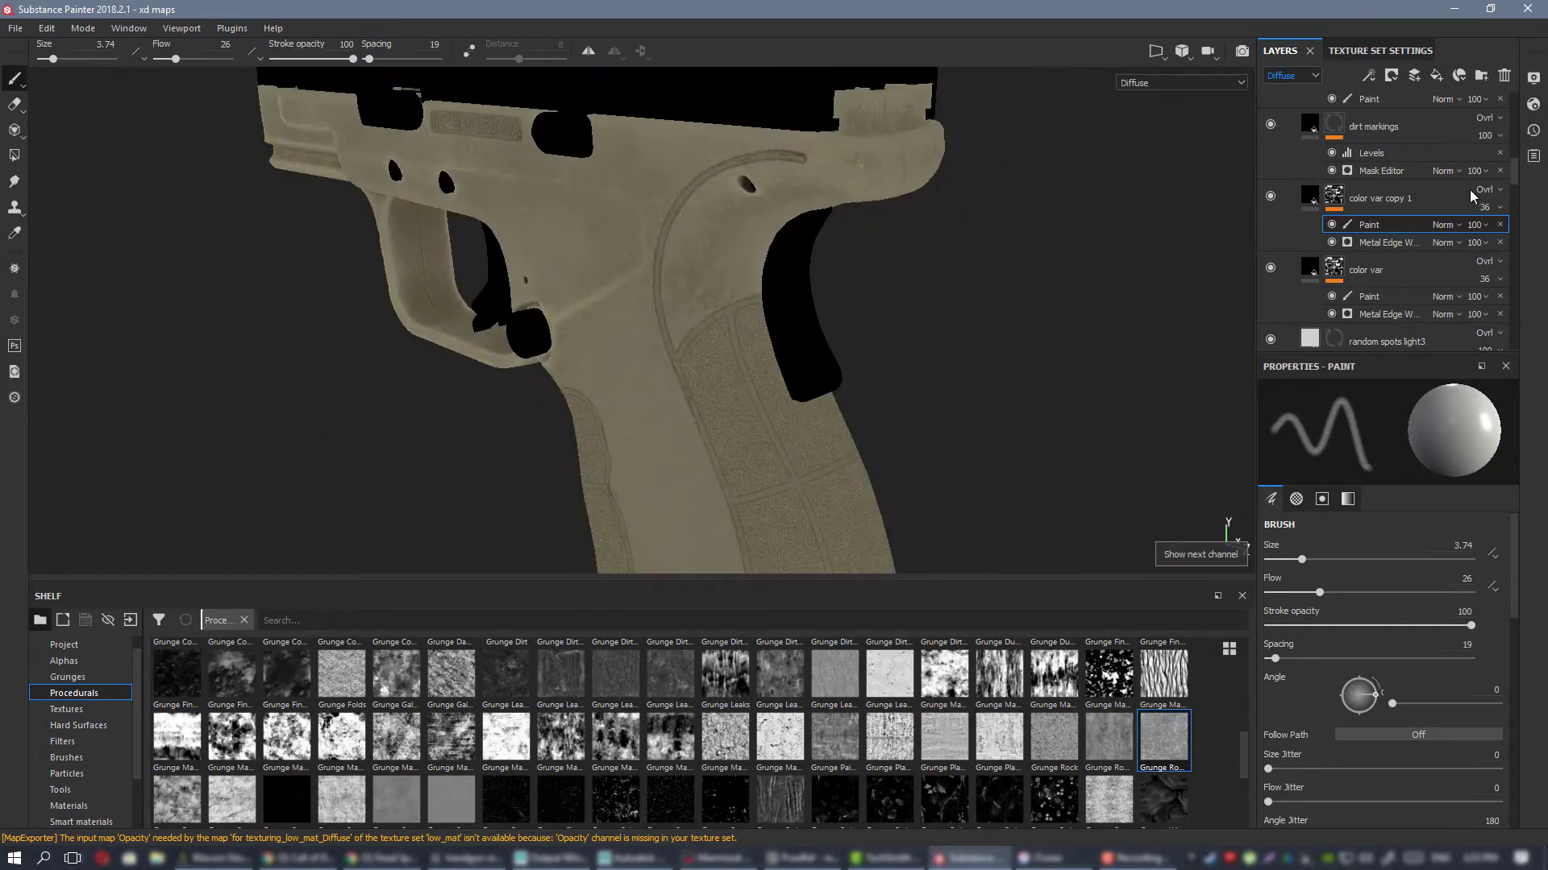
scroll(1397, 182, up, 2)
scroll(1387, 217, up, 4)
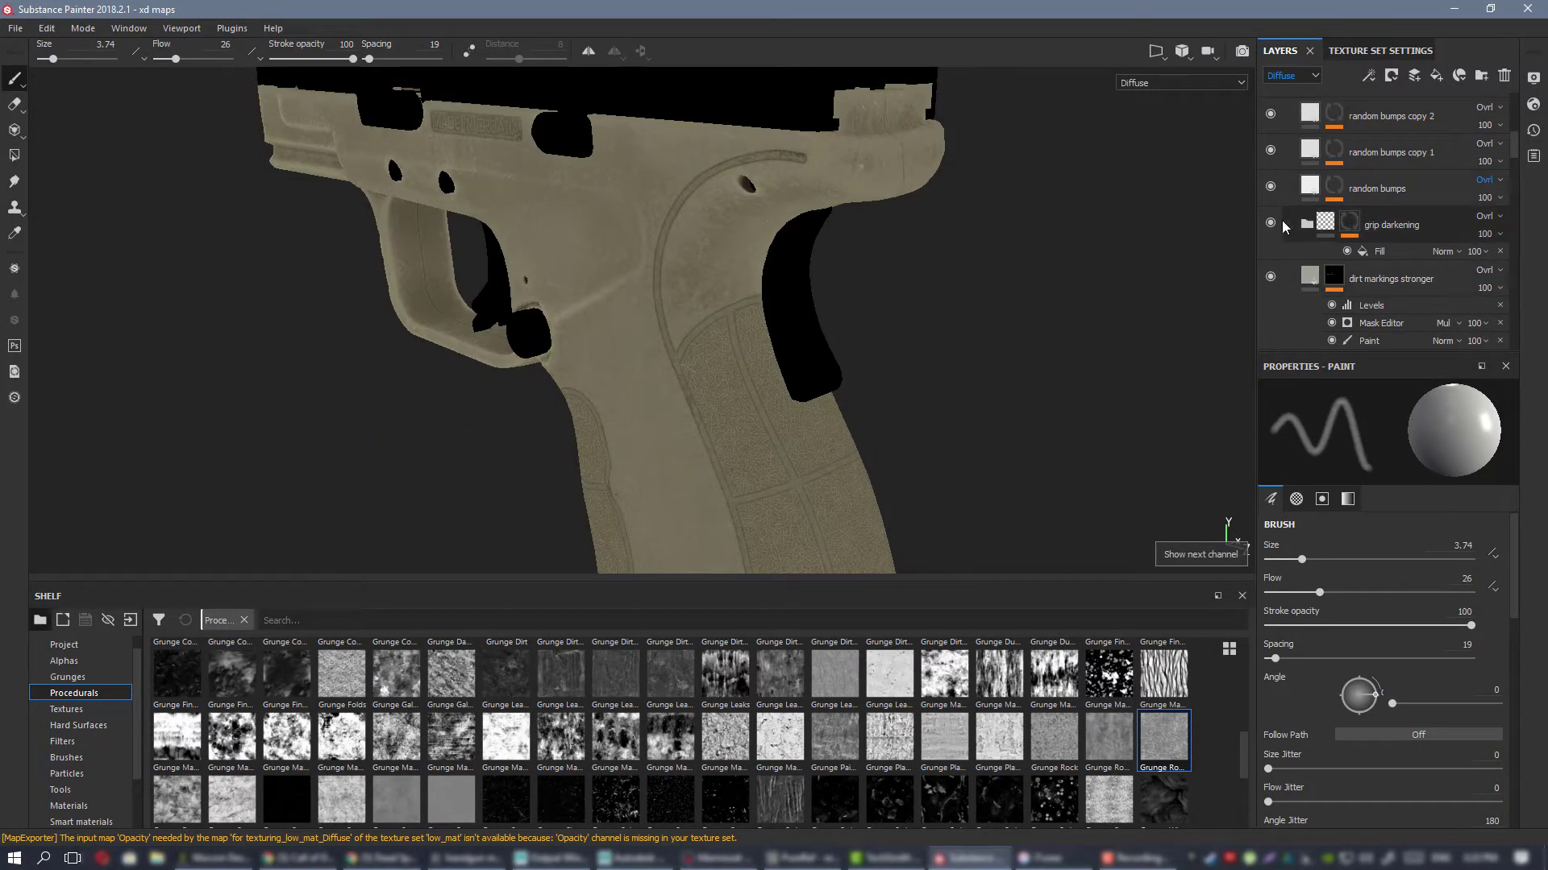
scroll(1282, 225, up, 1)
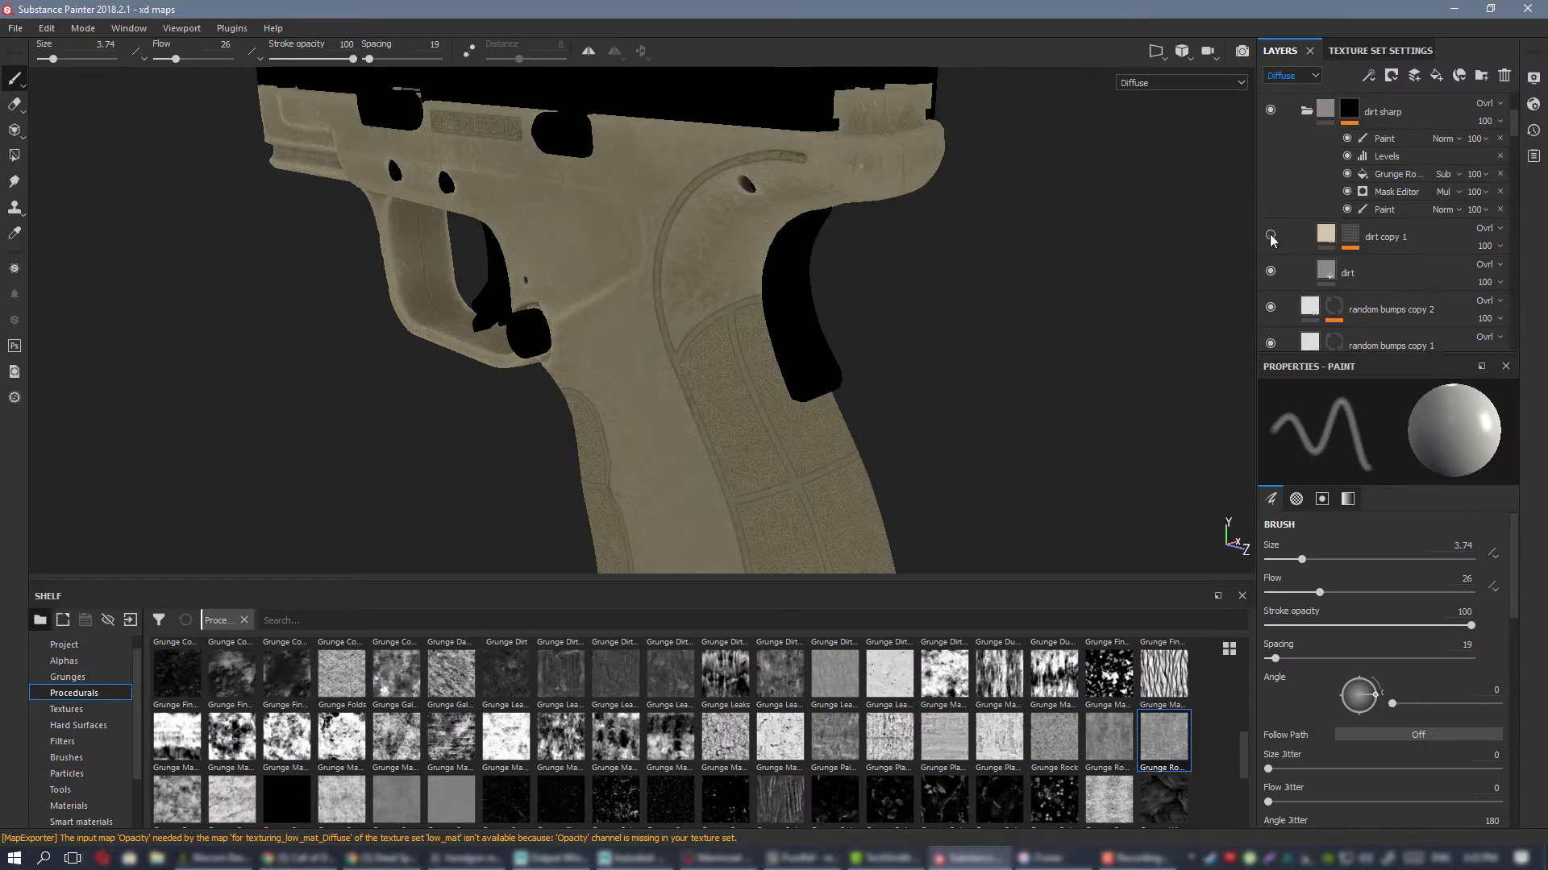
Step: Look through the plastic folder's layers, from the dirt sharp folder down to the base color layers and back up to color var
scroll(1295, 233, up, 2)
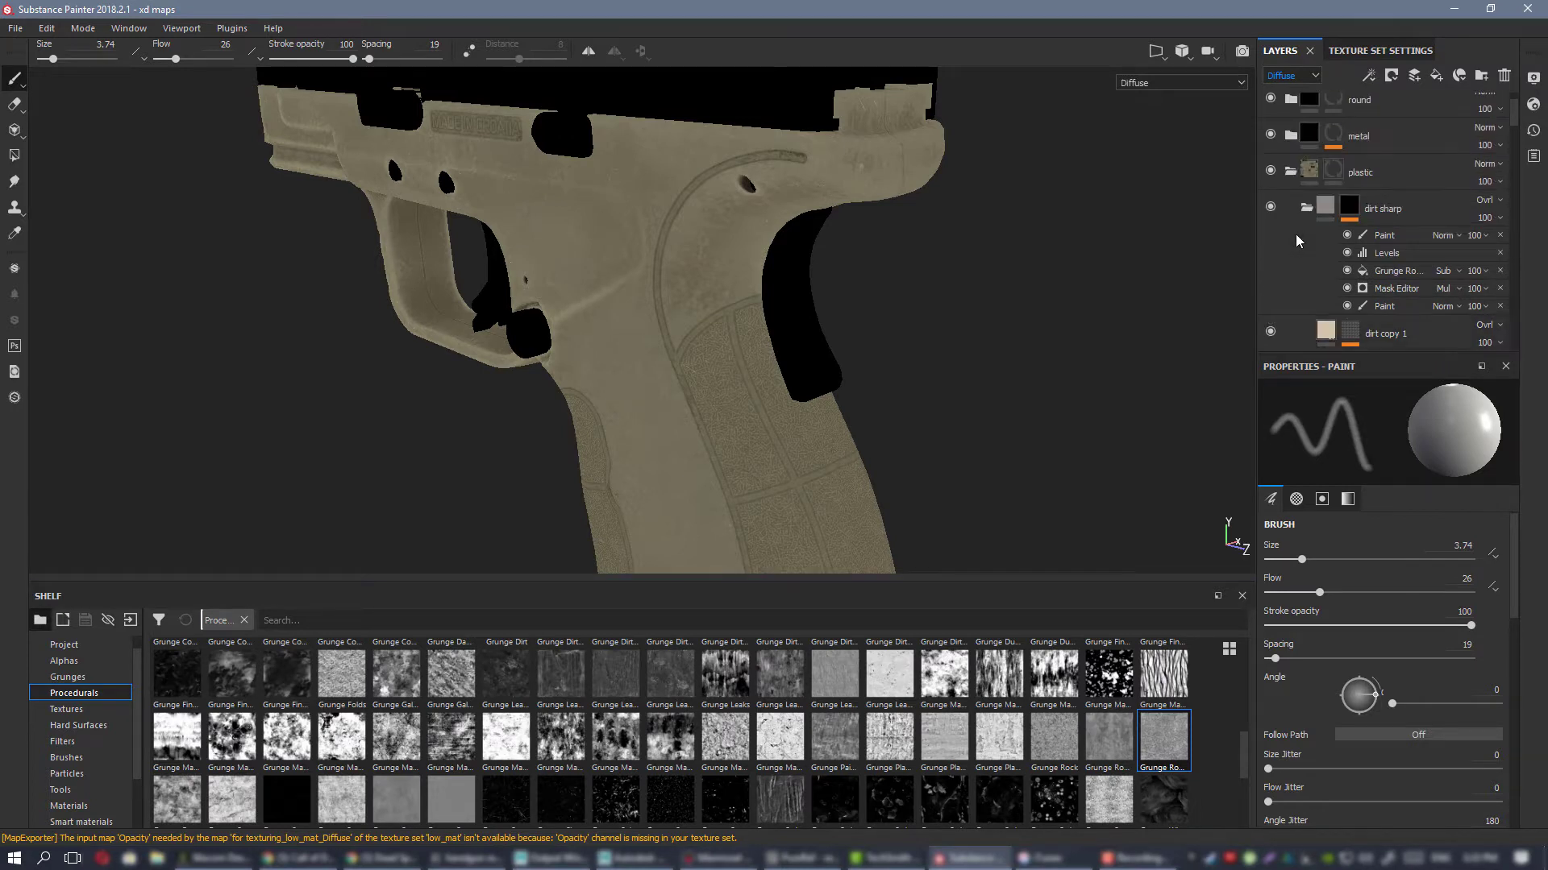
scroll(1294, 234, down, 7)
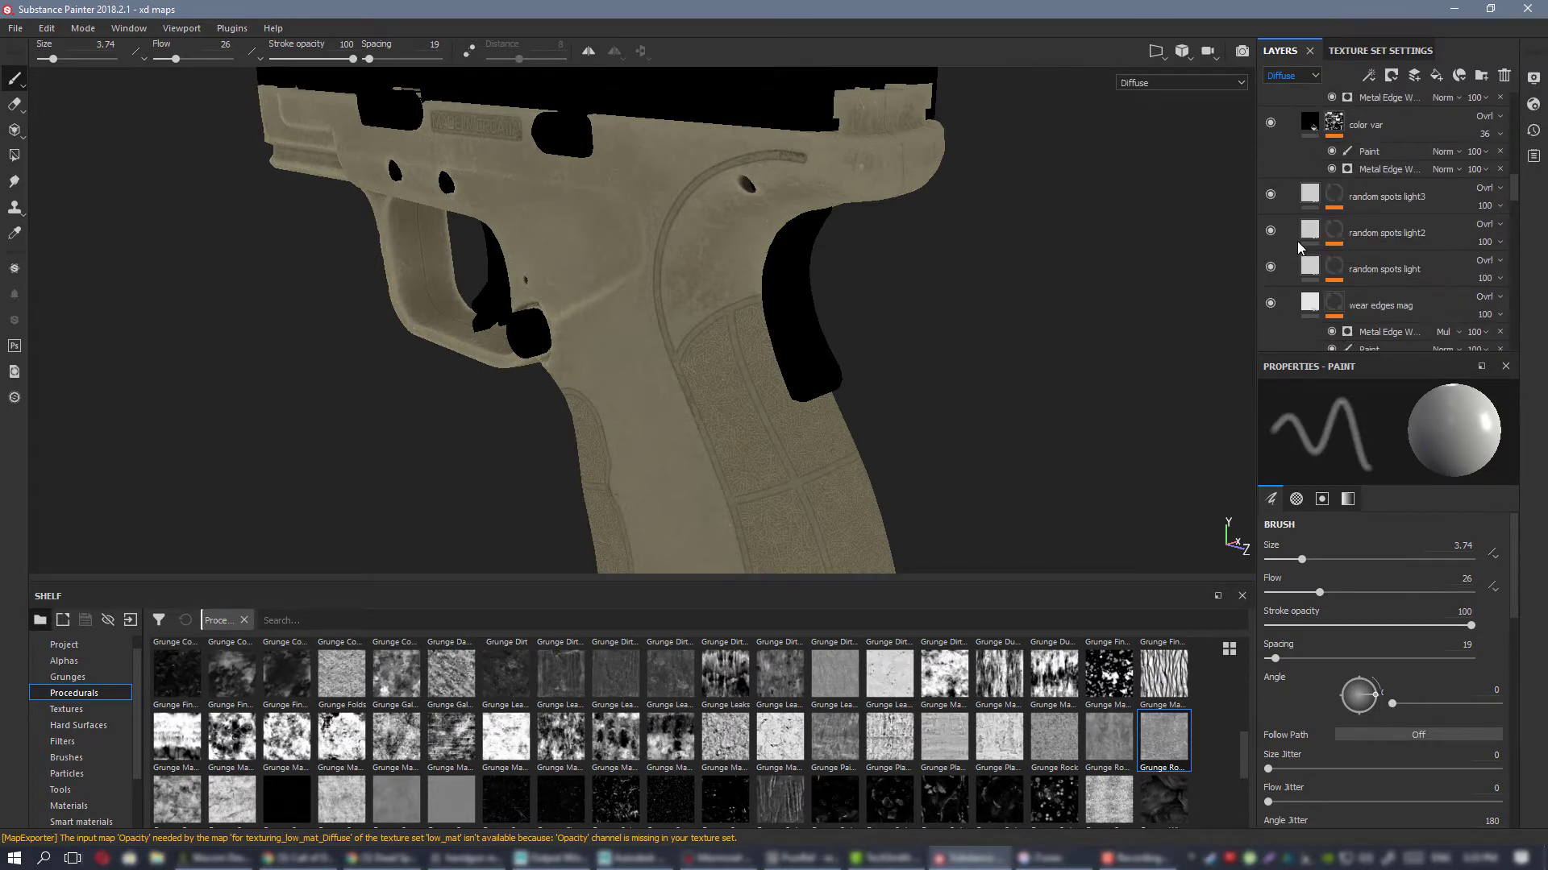
scroll(1297, 240, up, 8)
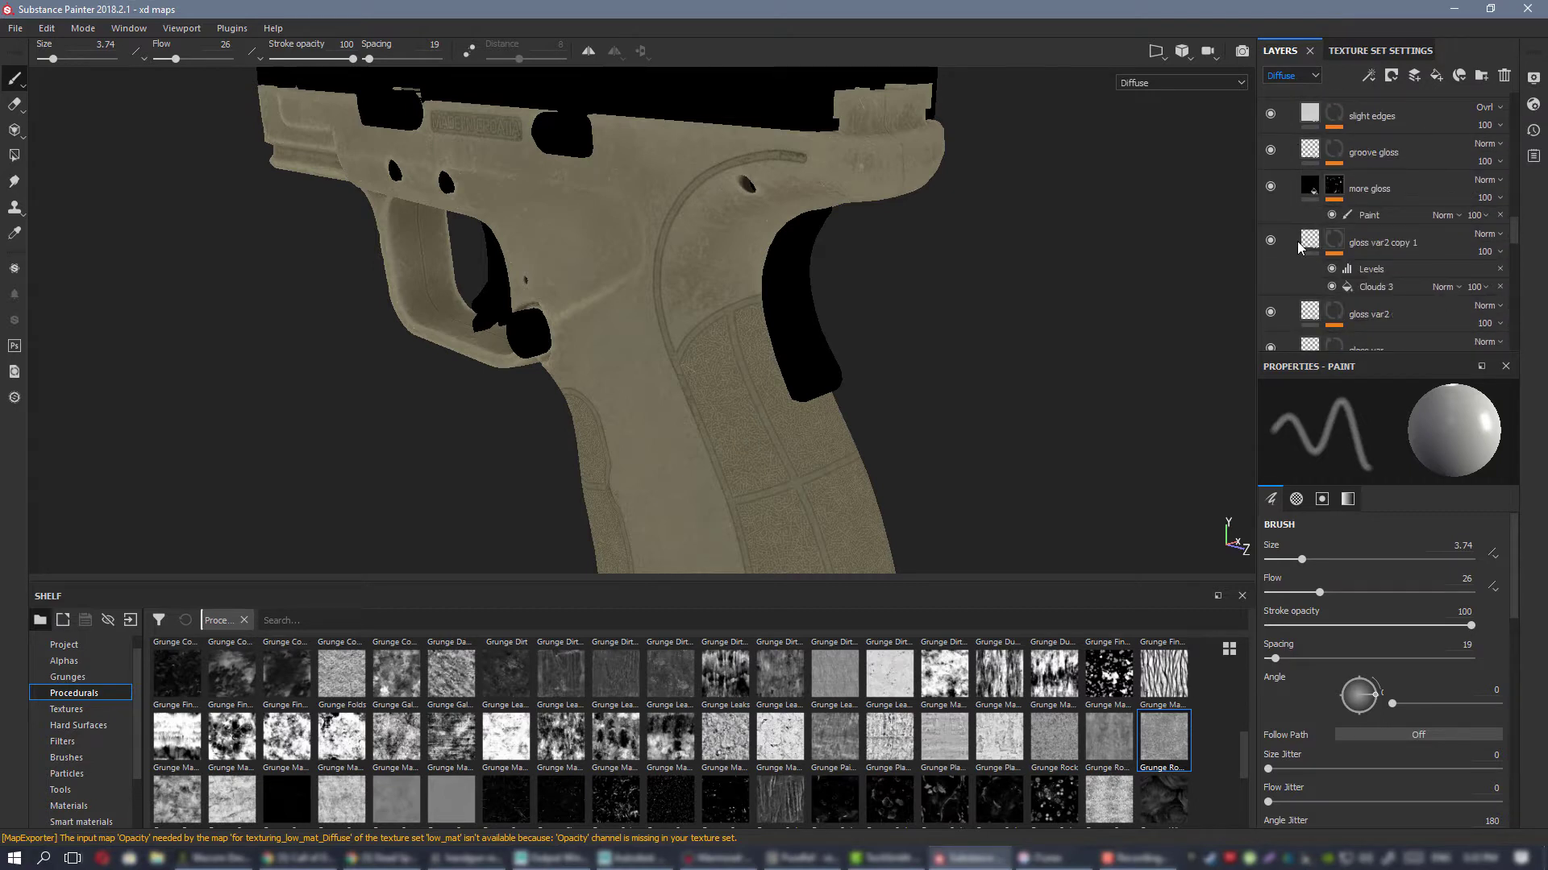
scroll(1297, 240, down, 6)
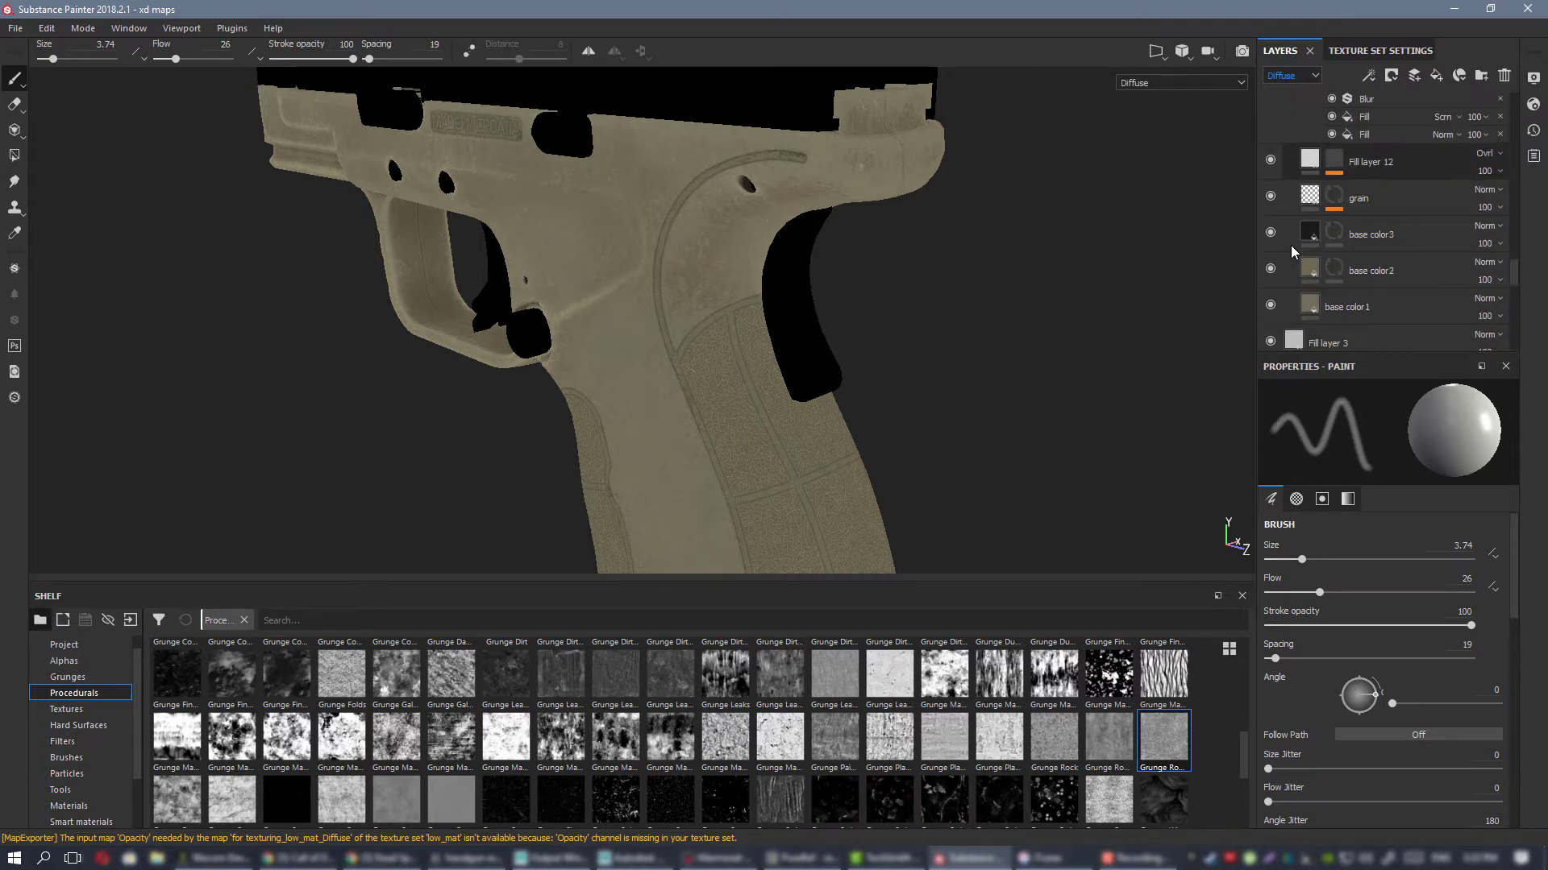
scroll(1290, 245, down, 2)
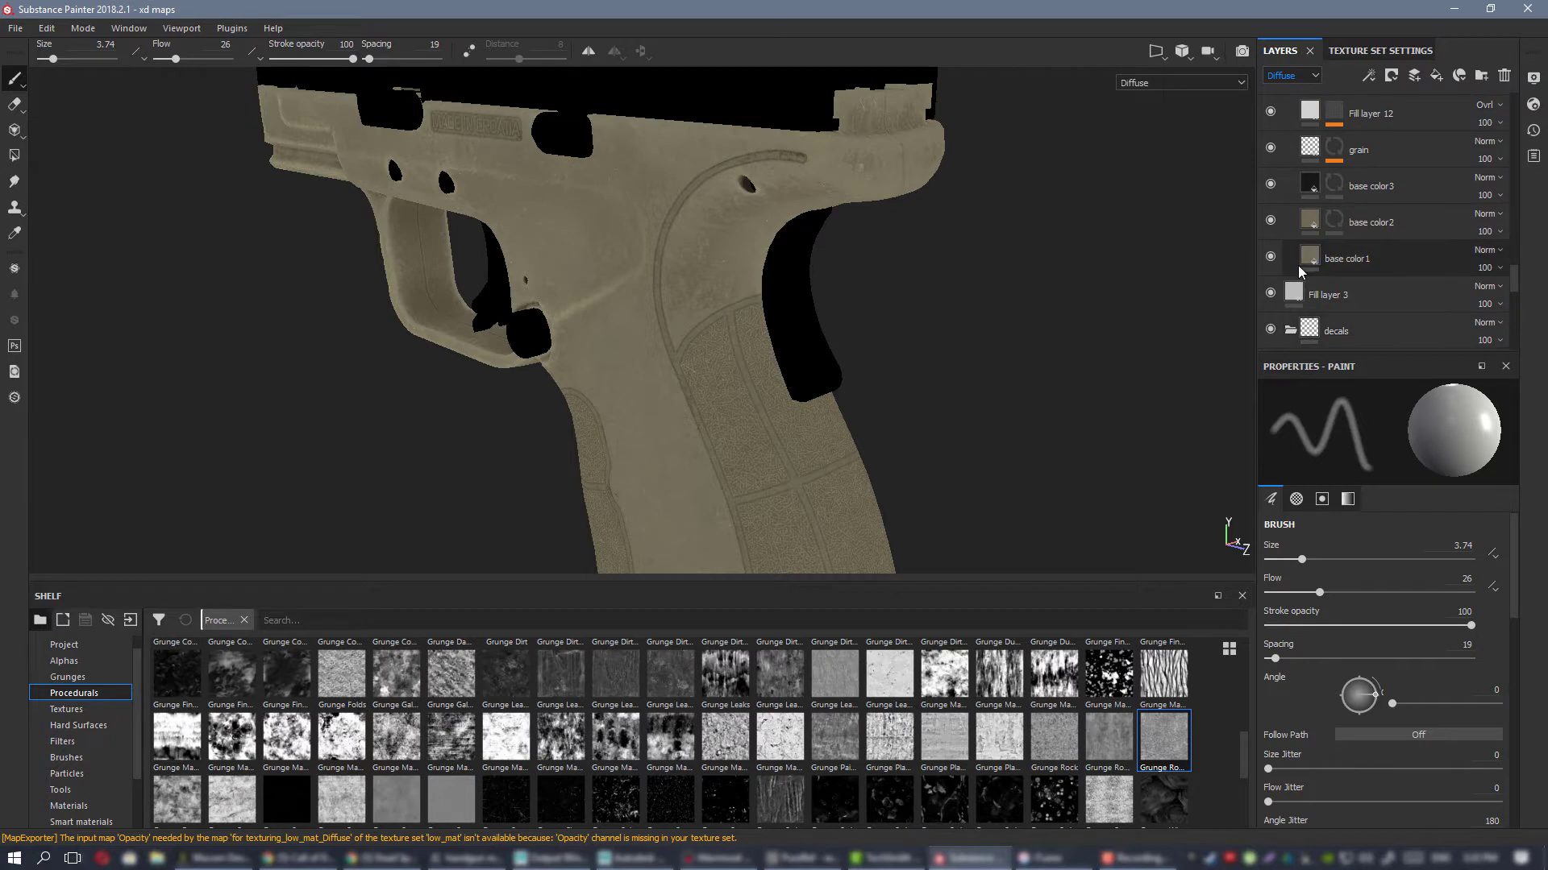
scroll(1306, 250, up, 5)
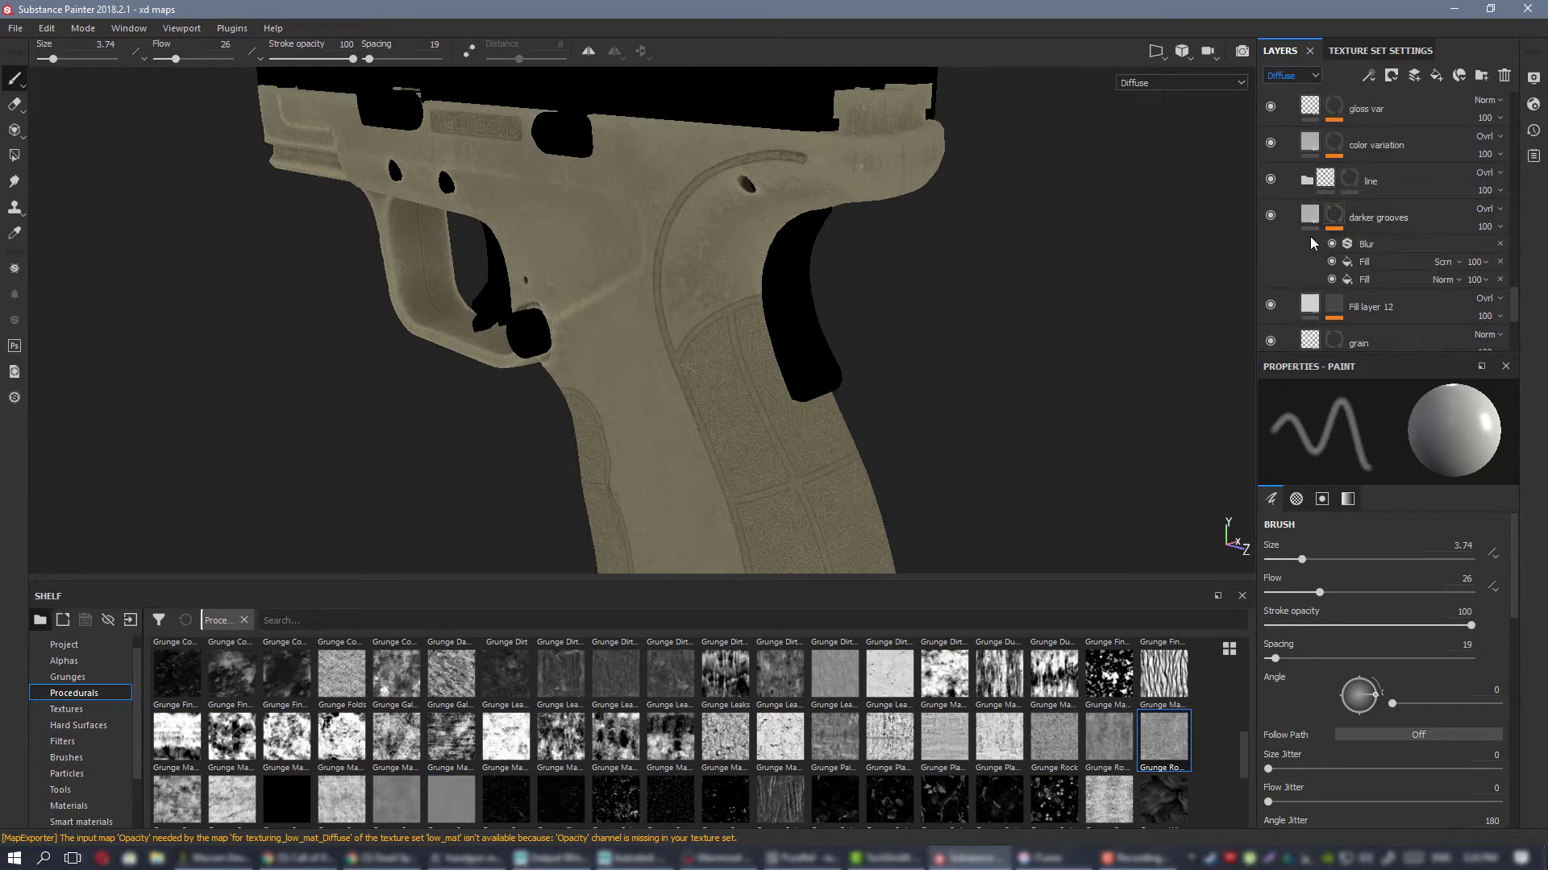
scroll(1311, 241, up, 5)
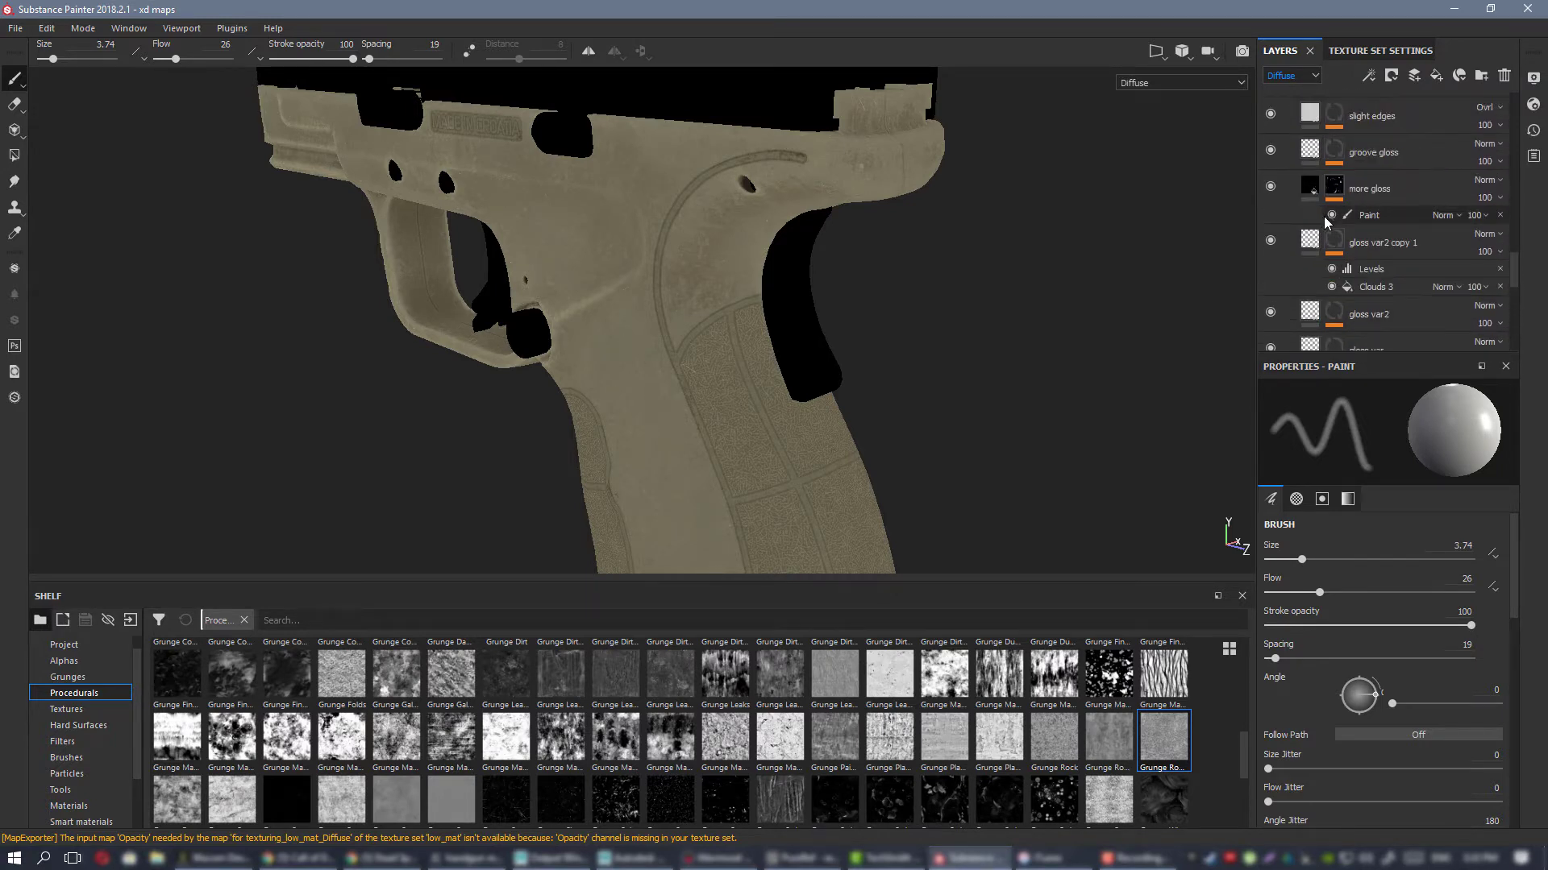
scroll(1330, 193, up, 5)
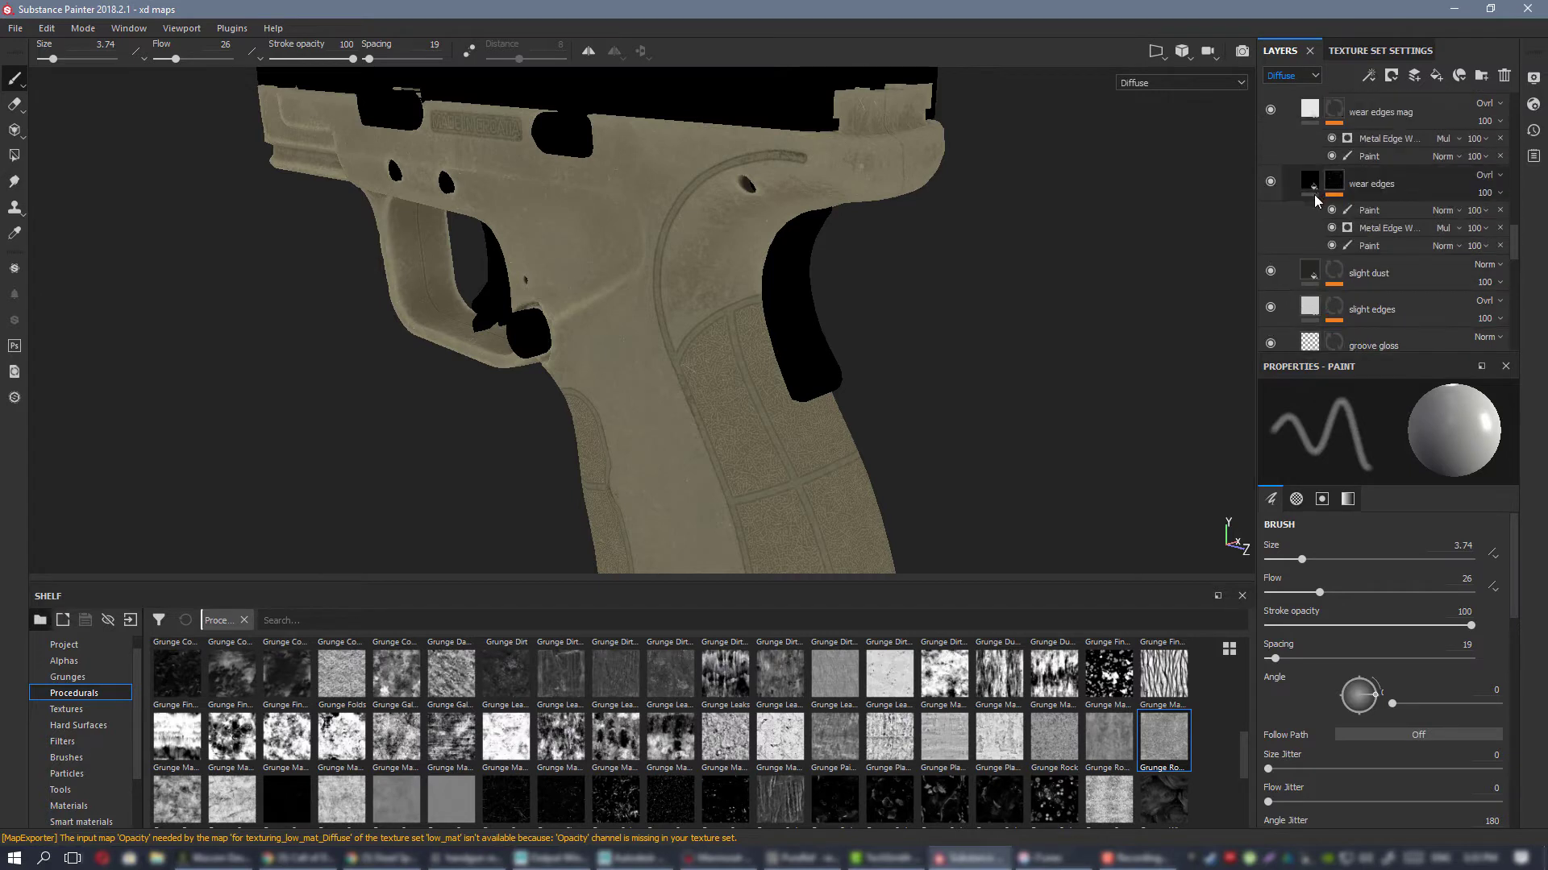
scroll(1310, 202, up, 5)
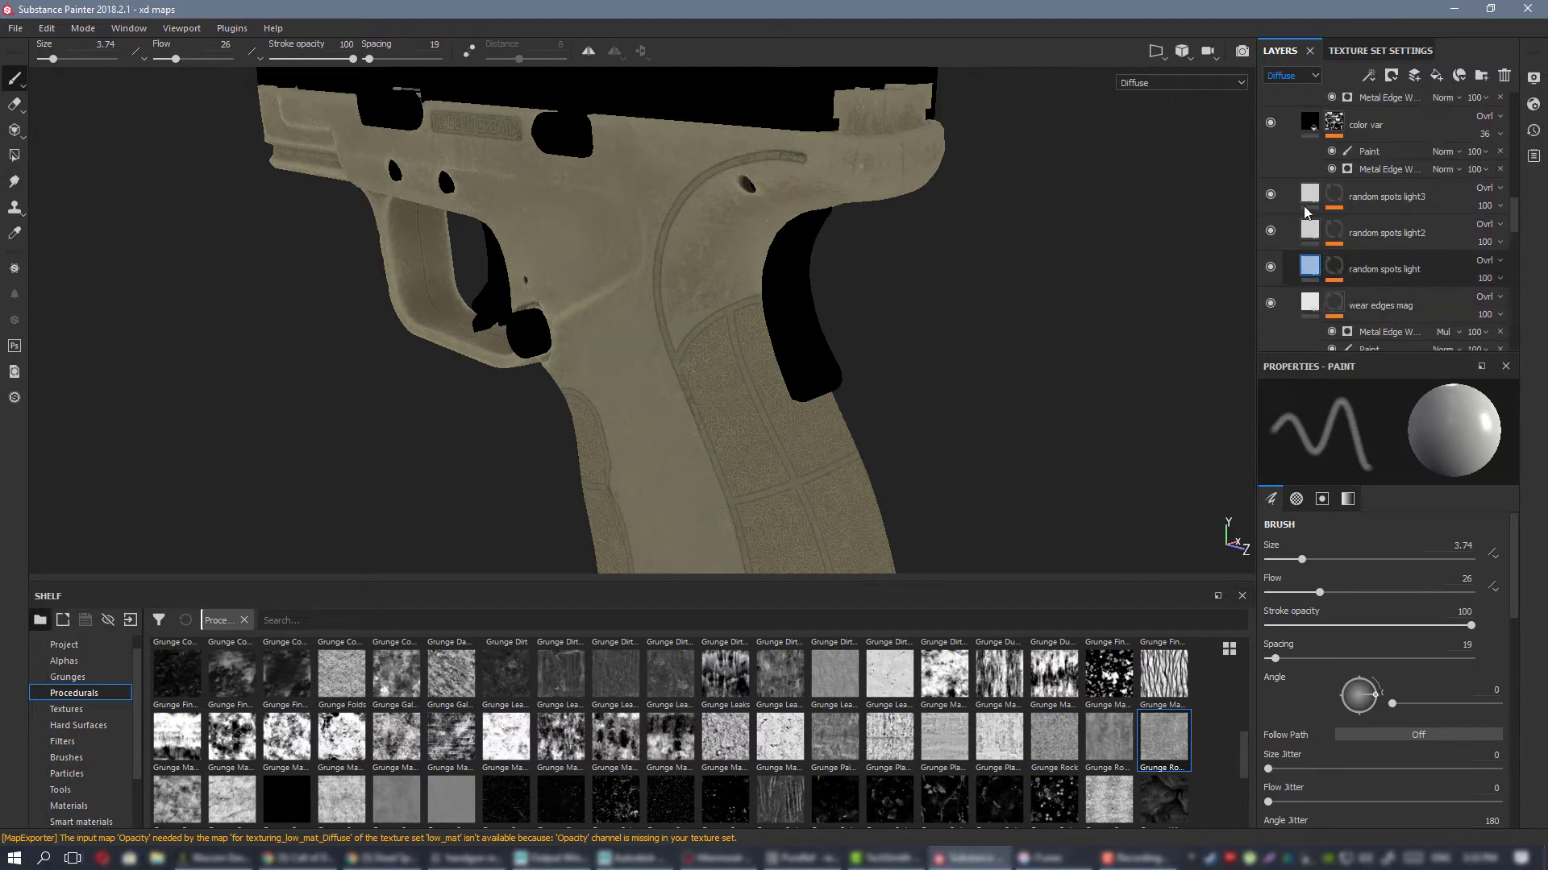
scroll(1308, 212, up, 2)
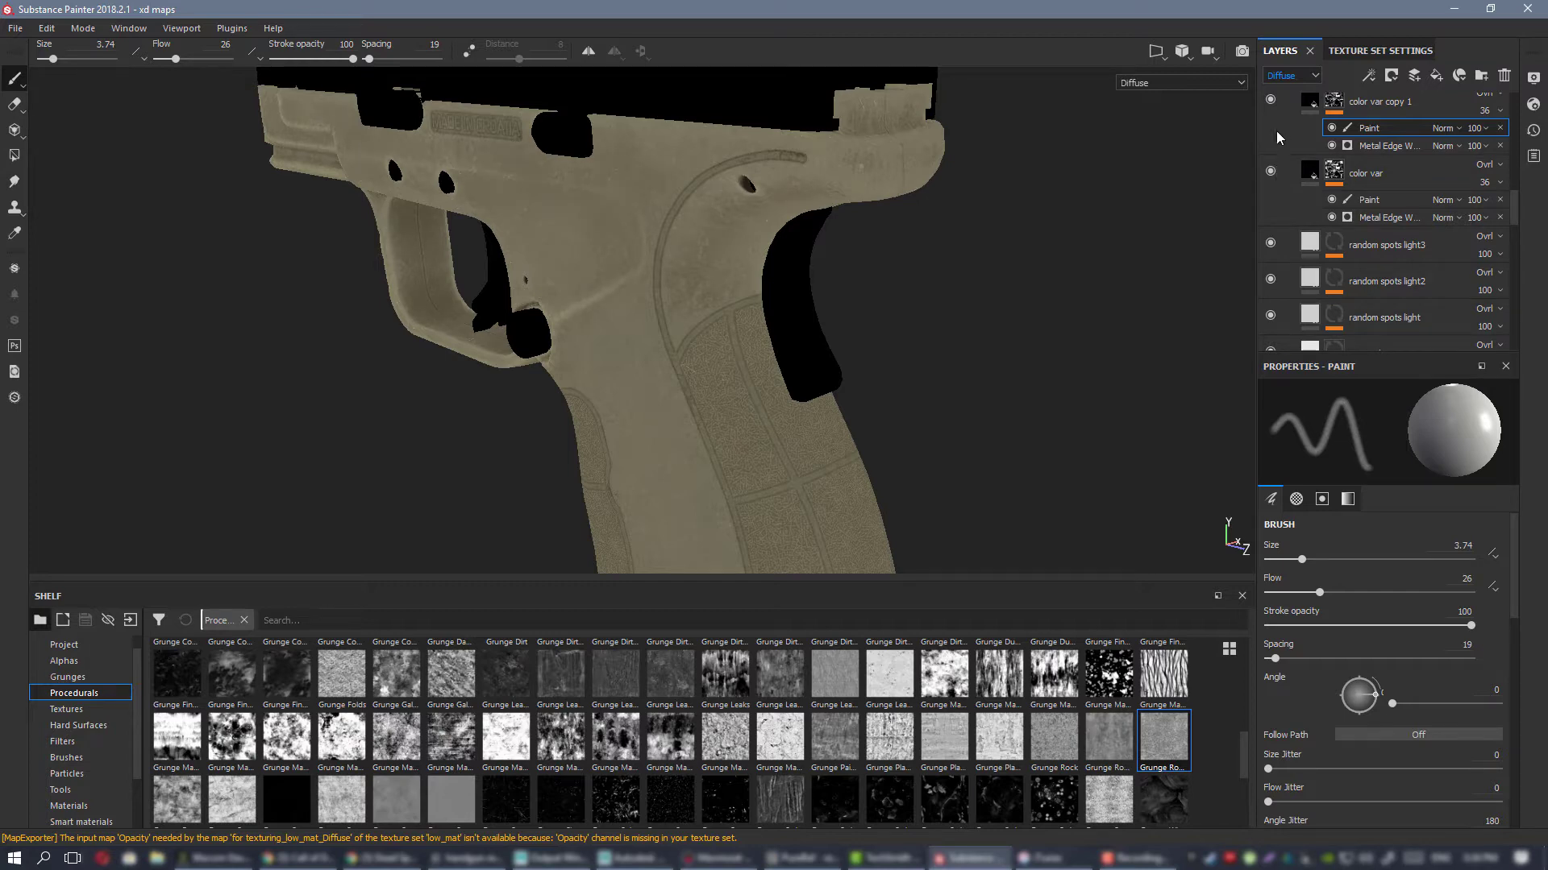
Step: Check the color var copy 1 layer's effect on the frame and examine the textured grip from the pistol's other side
click(1270, 100)
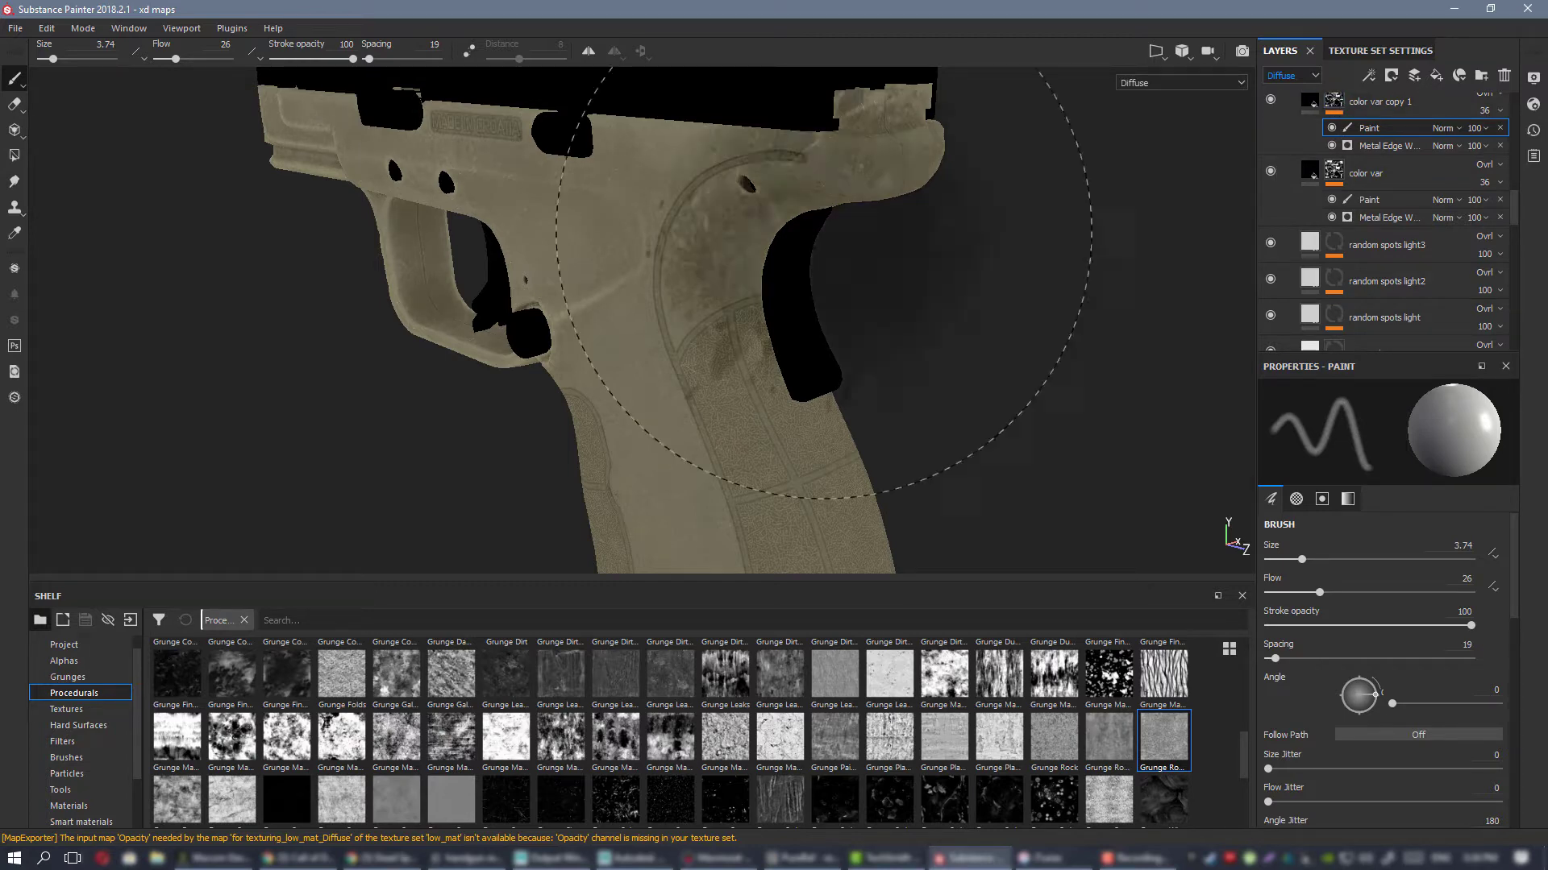
mouse_move(773, 346)
alt+mouse_down()
mouse_move(704, 309)
mouse_move(725, 311)
mouse_move(775, 420)
mouse_move(507, 254)
mouse_move(380, 252)
mouse_move(564, 290)
mouse_move(861, 411)
alt+mouse_up()
alt+right_drag(861, 411, 415, 249)
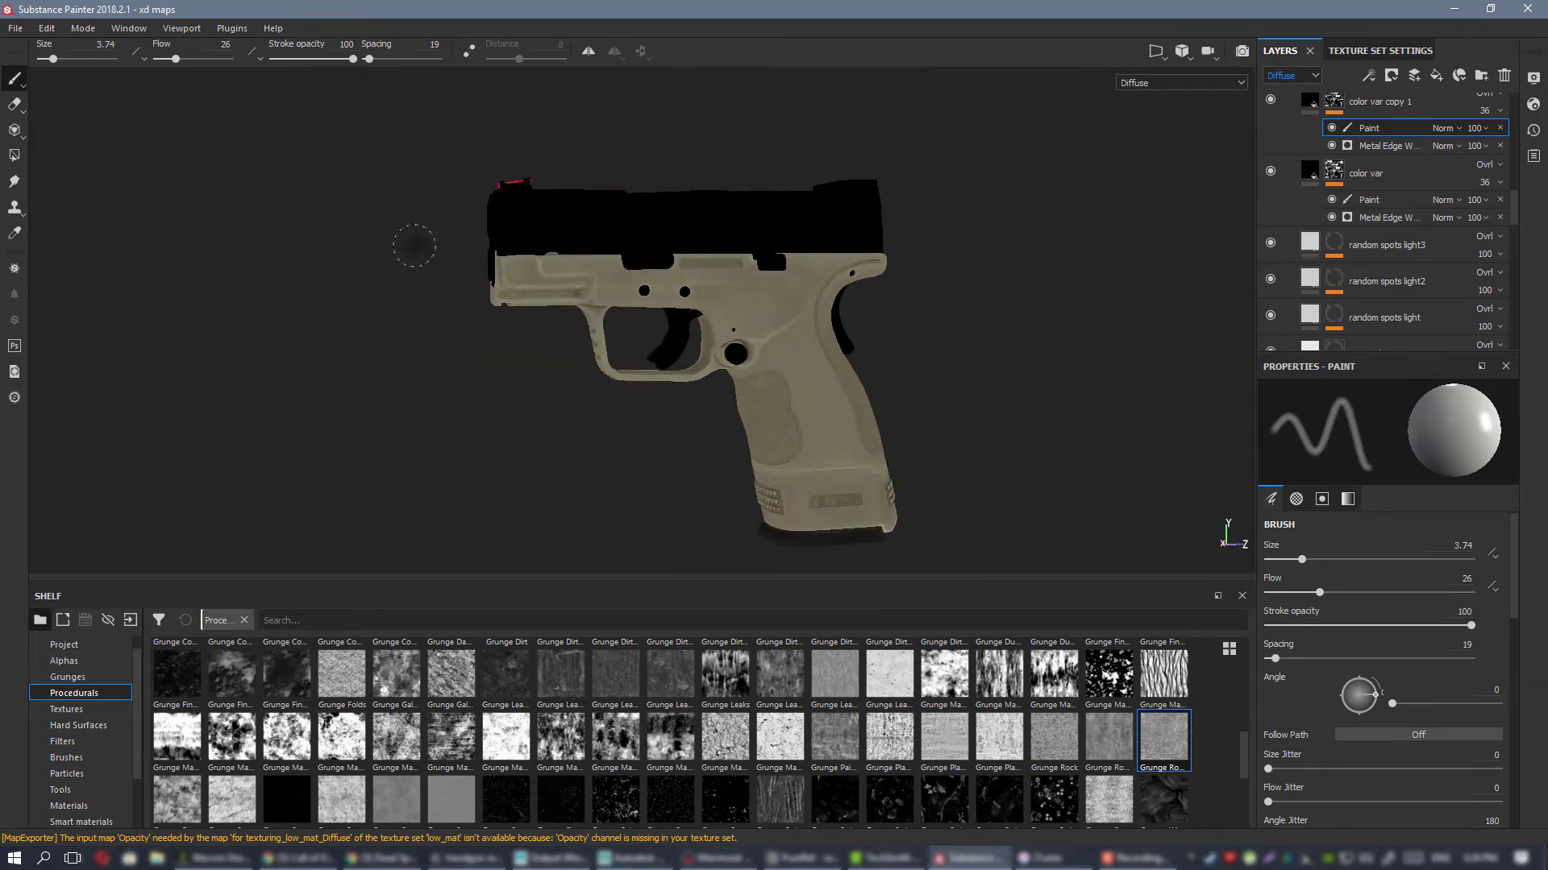
alt+drag(415, 249, 564, 307)
alt+middle_drag(786, 366, 663, 219)
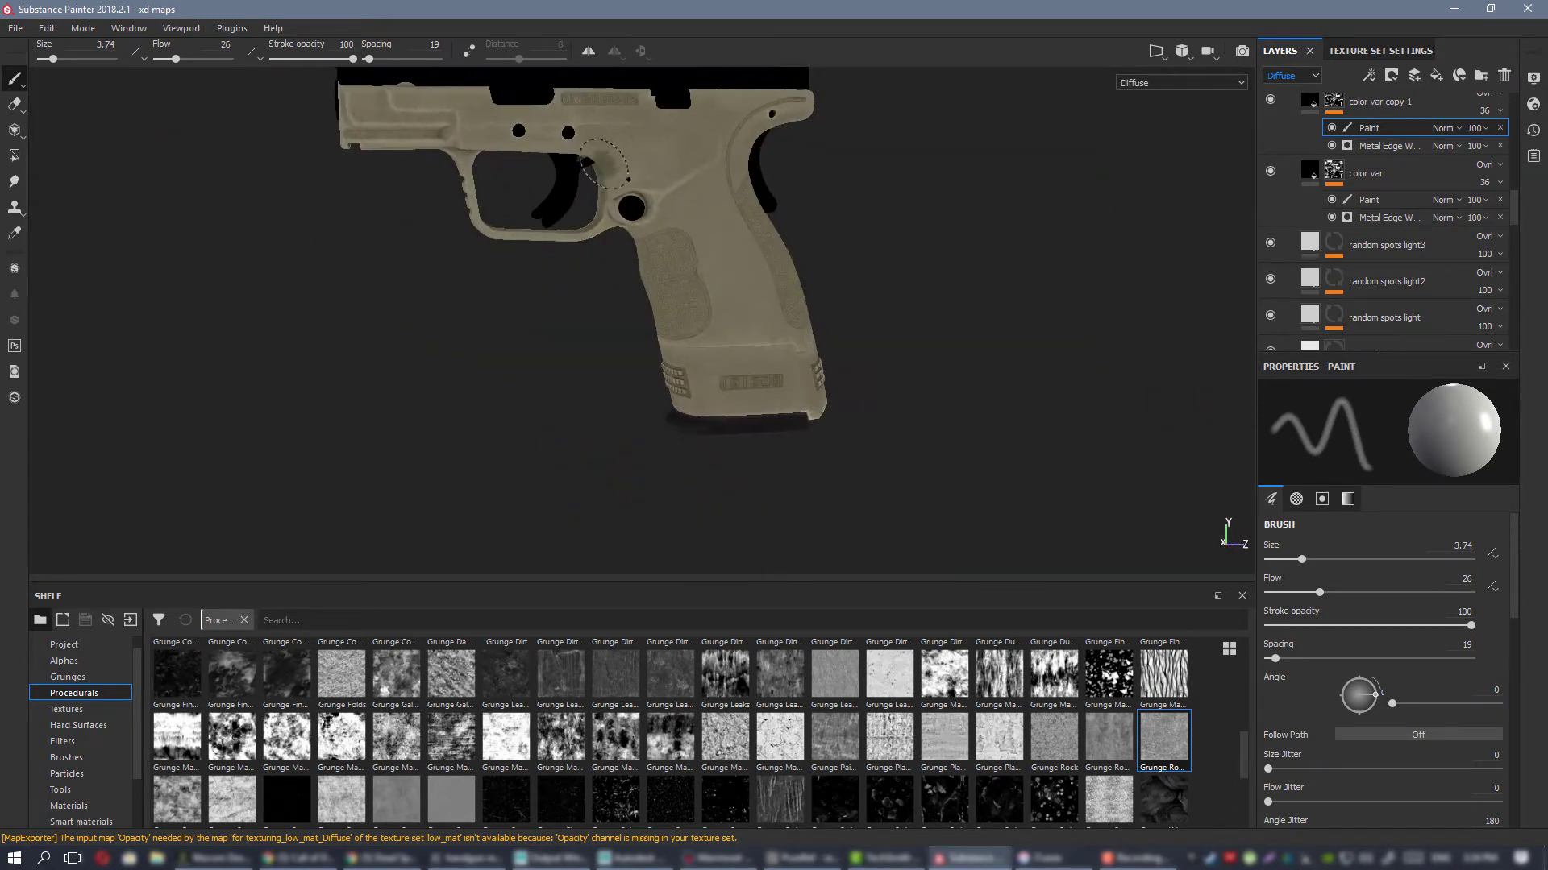
mouse_move(663, 220)
alt+right_down()
mouse_move(747, 298)
mouse_move(698, 355)
alt+right_up()
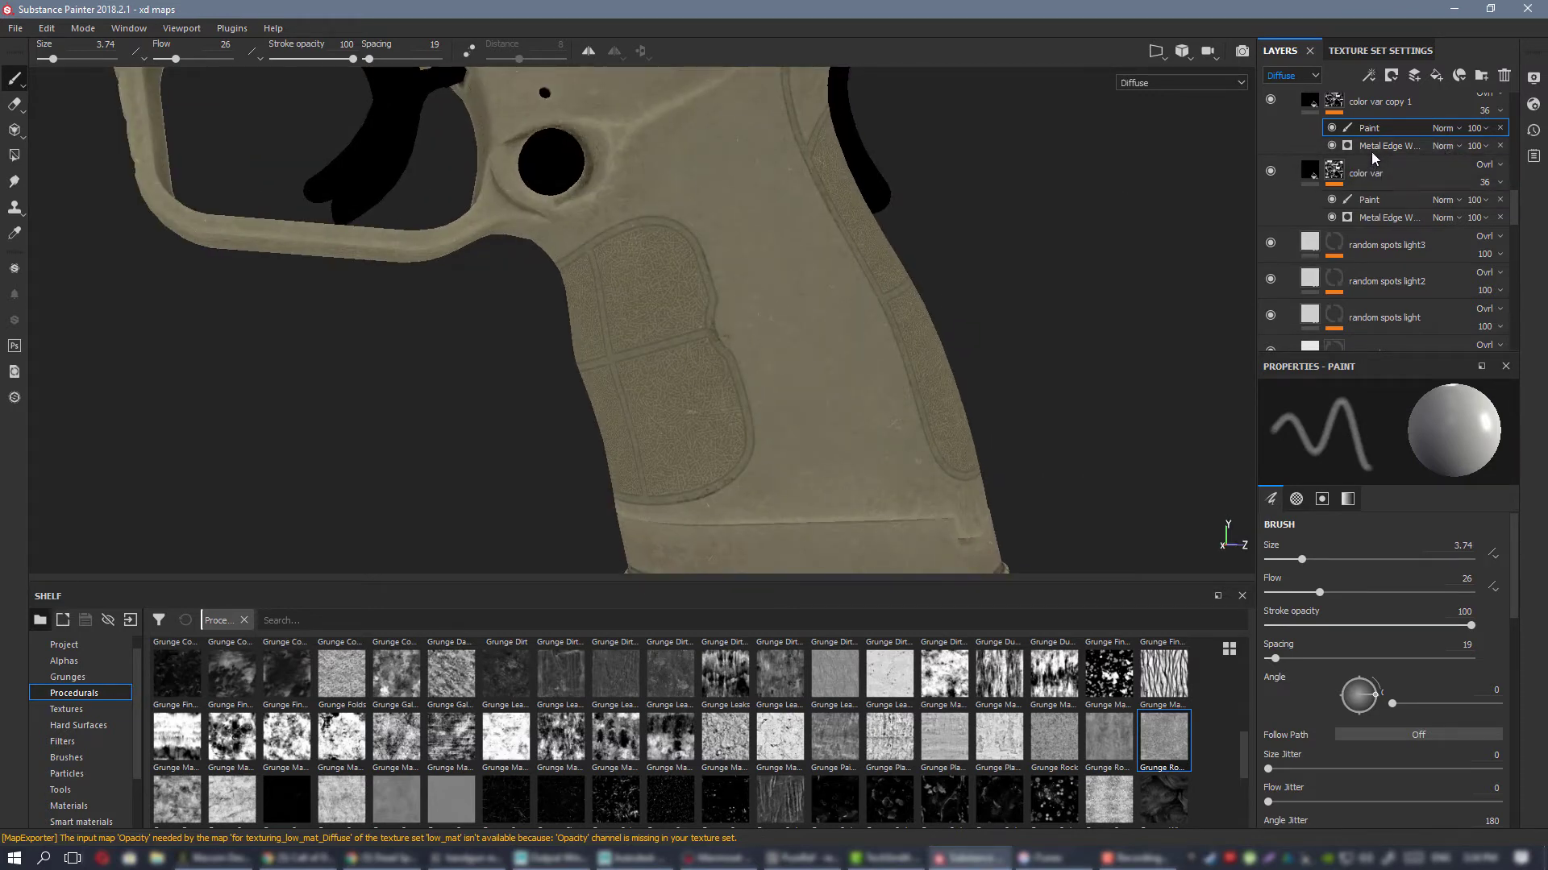
Step: Collapse the dirt sharp folder and toggle its visibility to check its effect on the grip
scroll(1390, 163, up, 5)
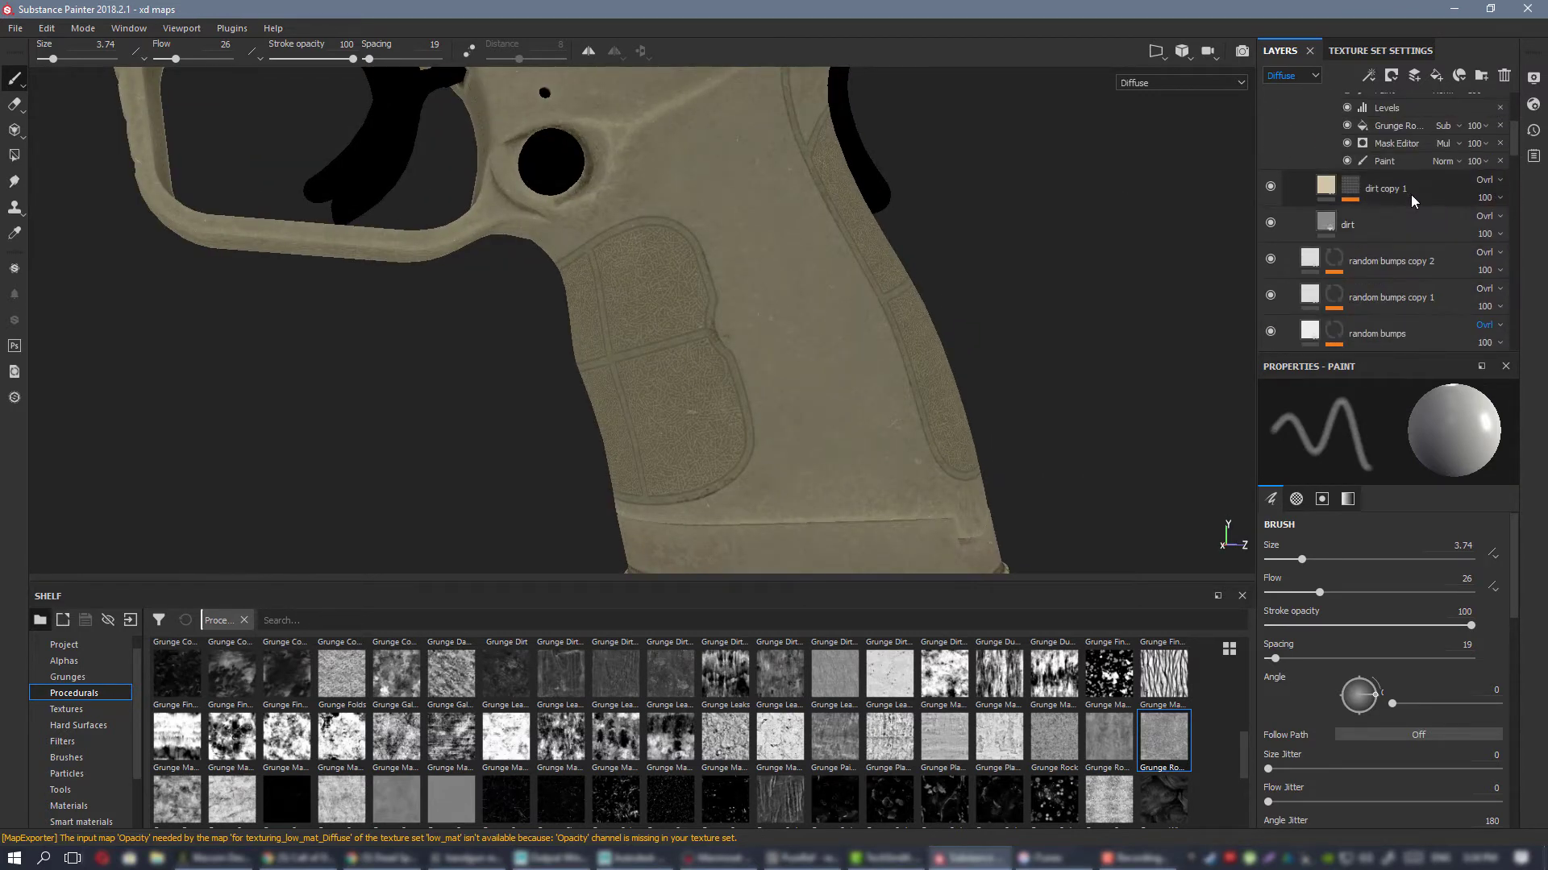
scroll(1411, 195, up, 4)
click(1307, 207)
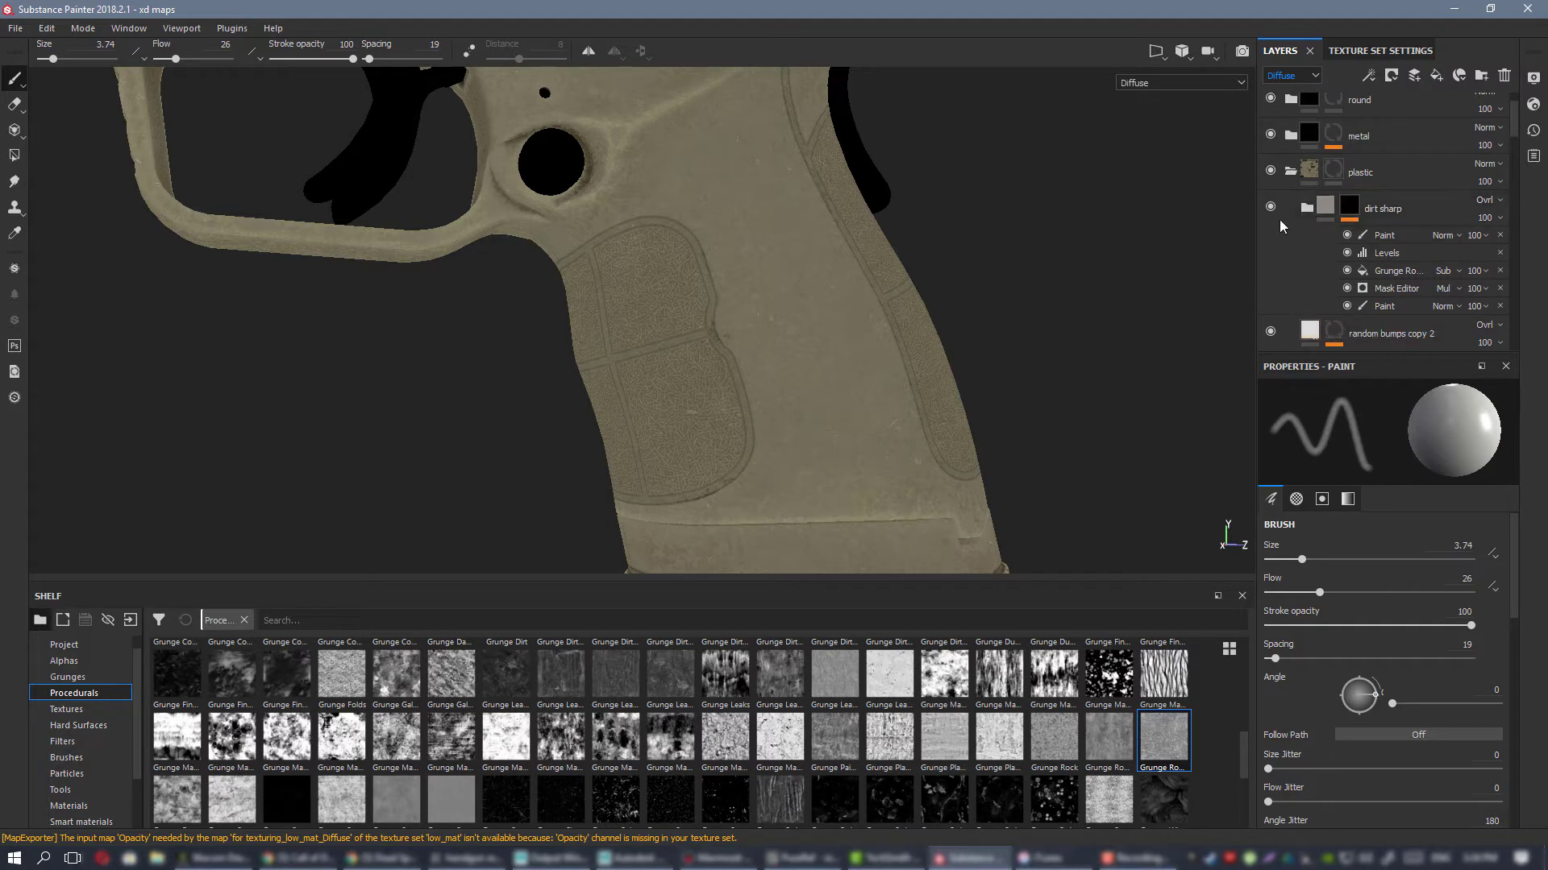
click(1270, 208)
Step: Toggle Fill layer 11 in the grip darkening folder and compare the grip panels in Material view
scroll(1352, 212, down, 4)
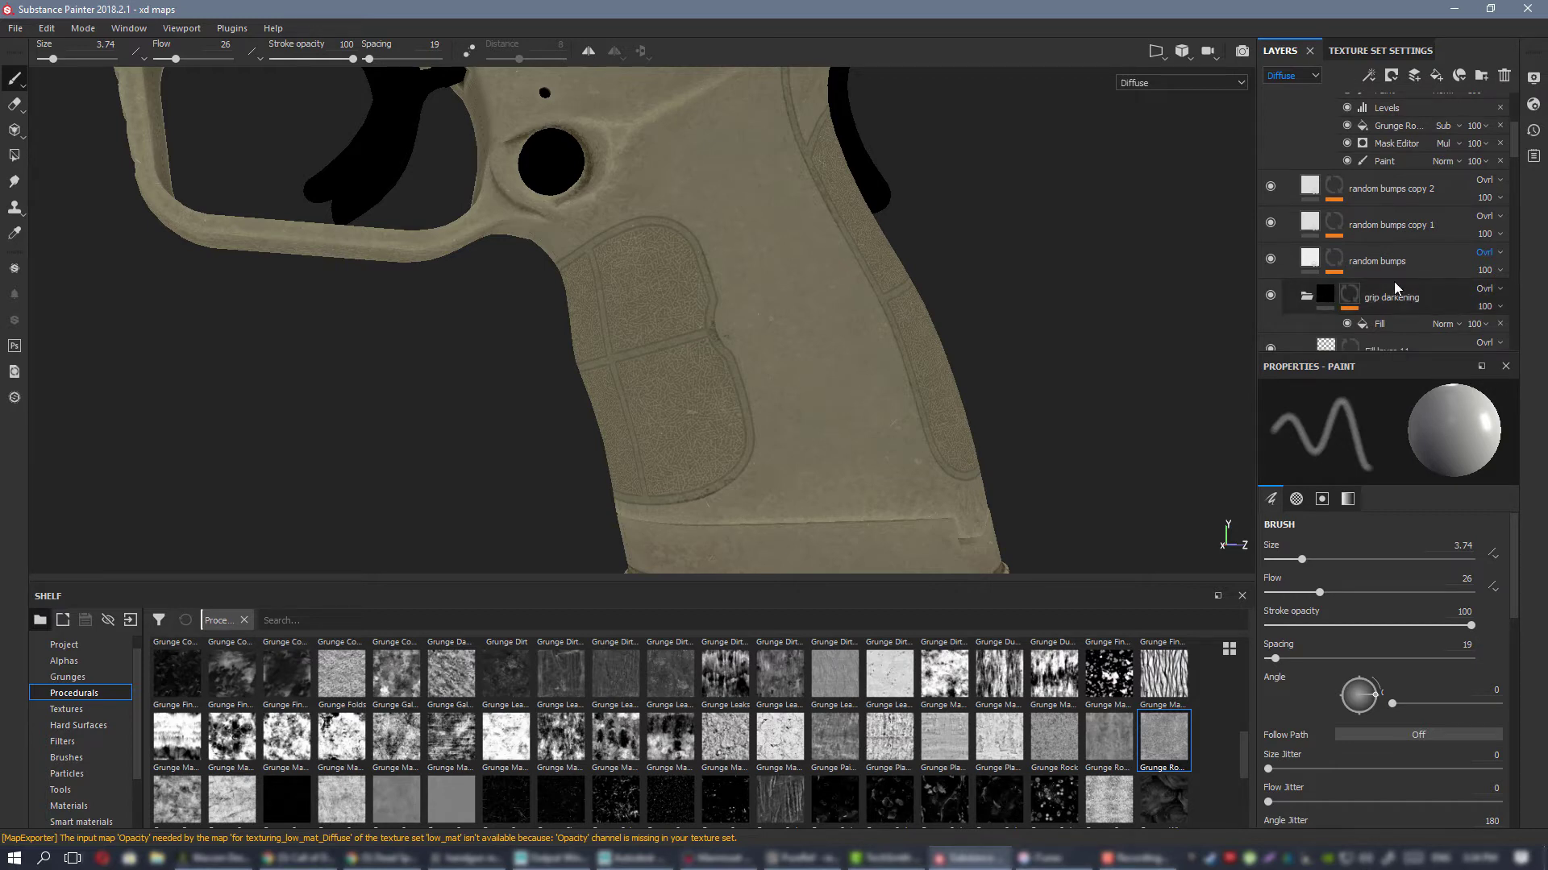
scroll(1394, 282, down, 3)
click(1270, 255)
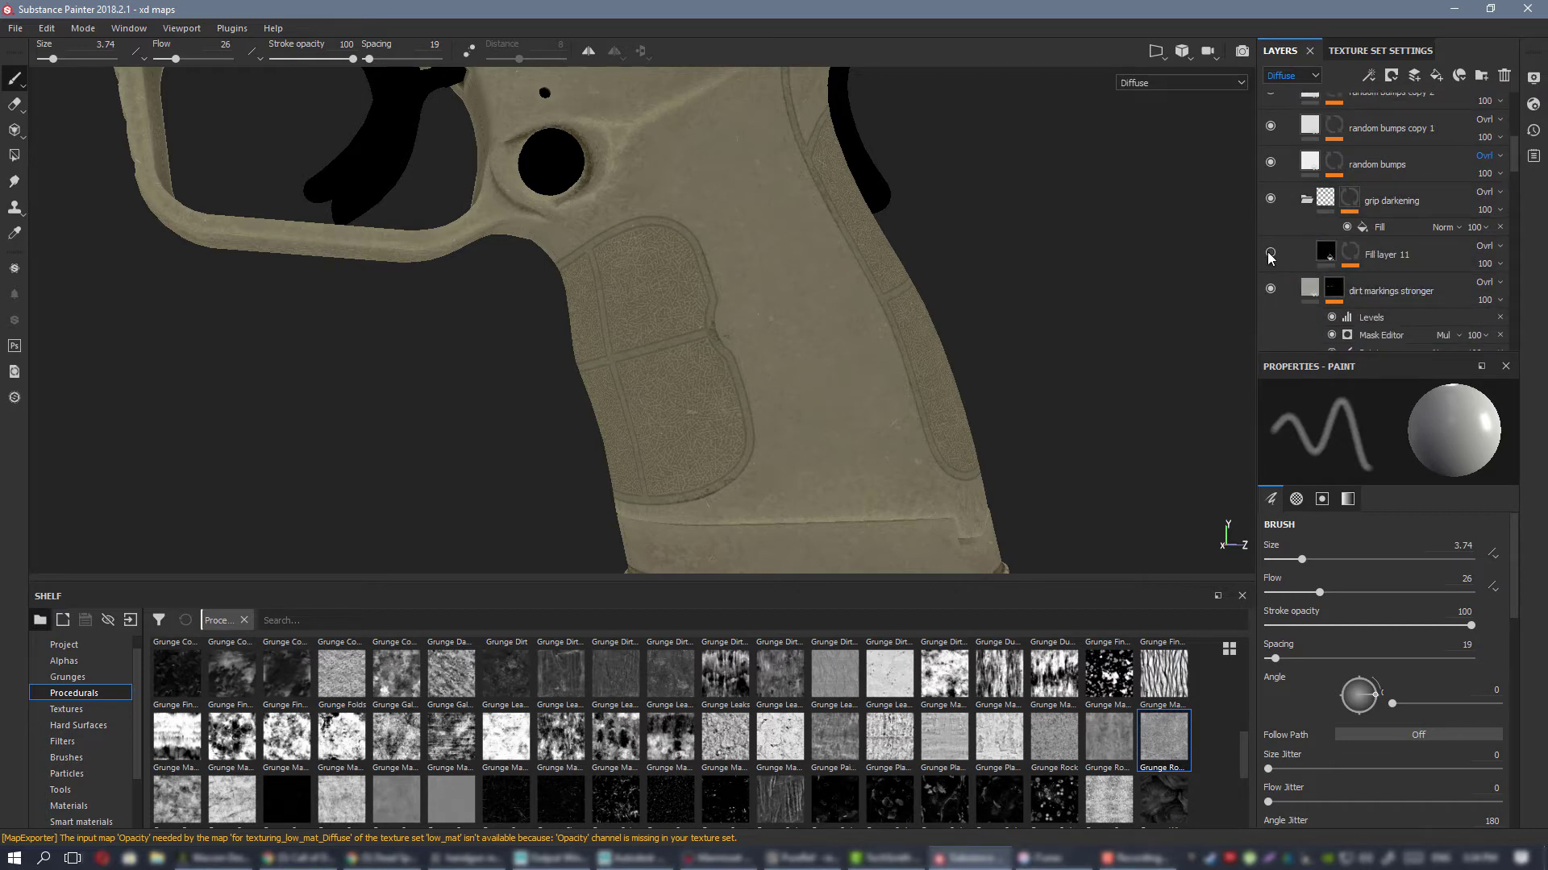
key(m)
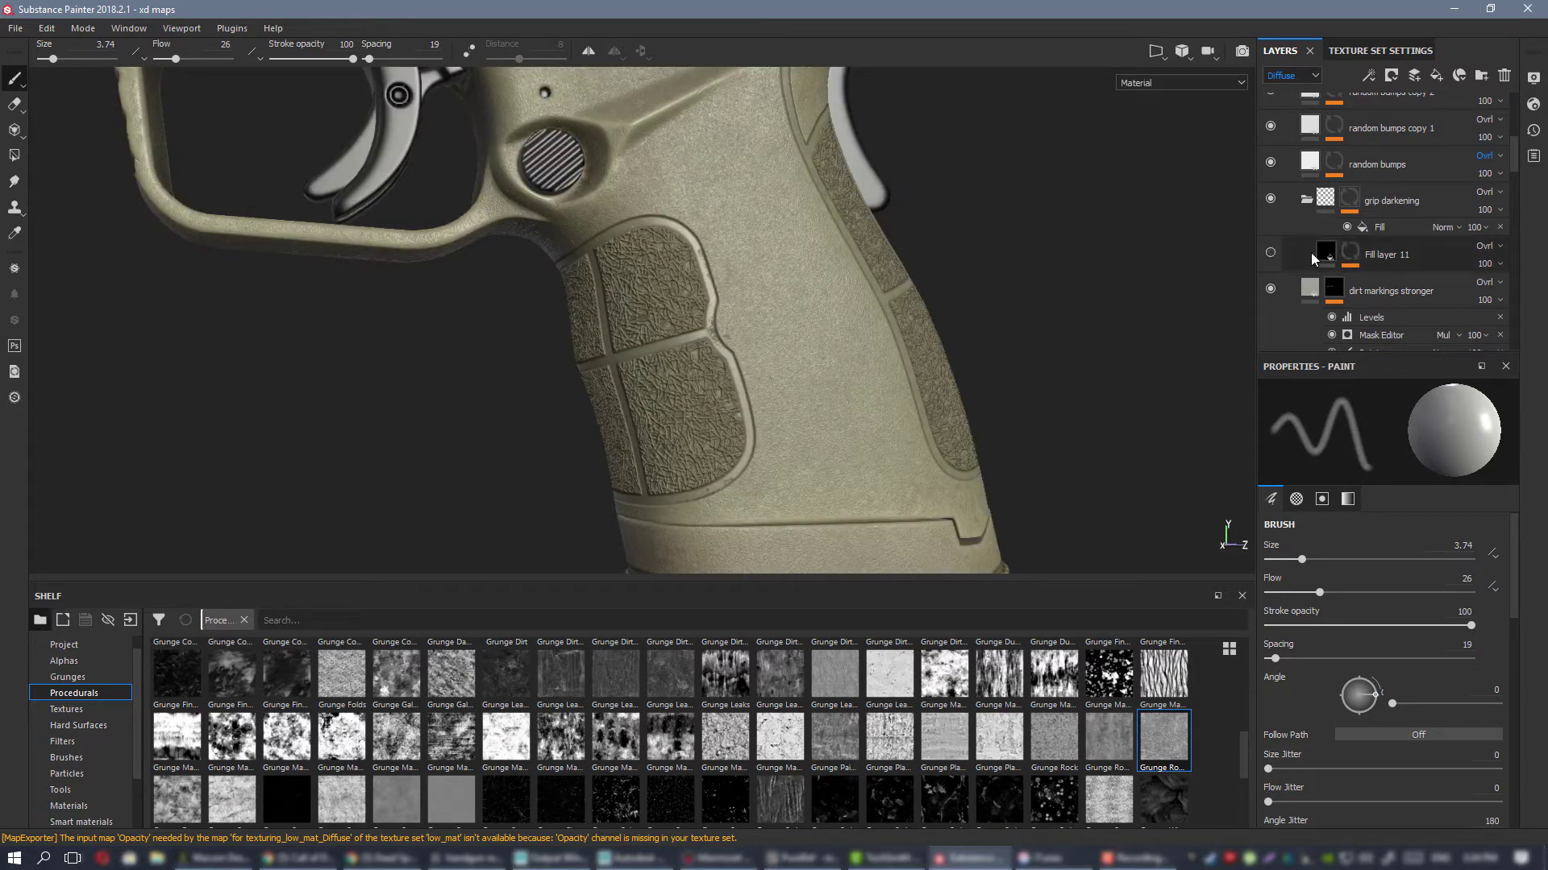
drag(1310, 253, 1303, 212)
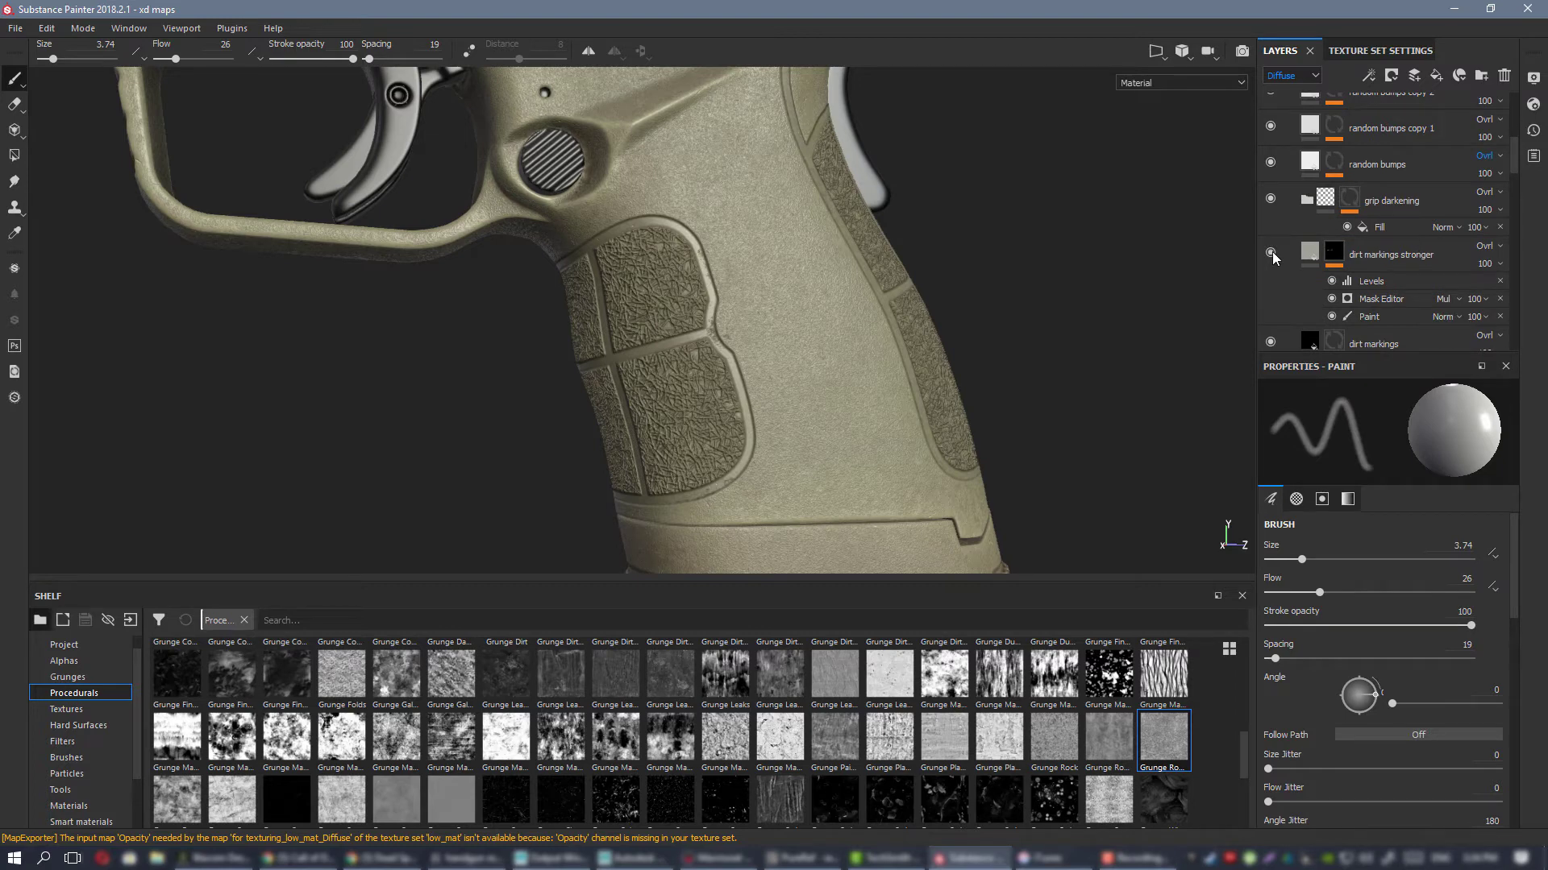
click(1305, 200)
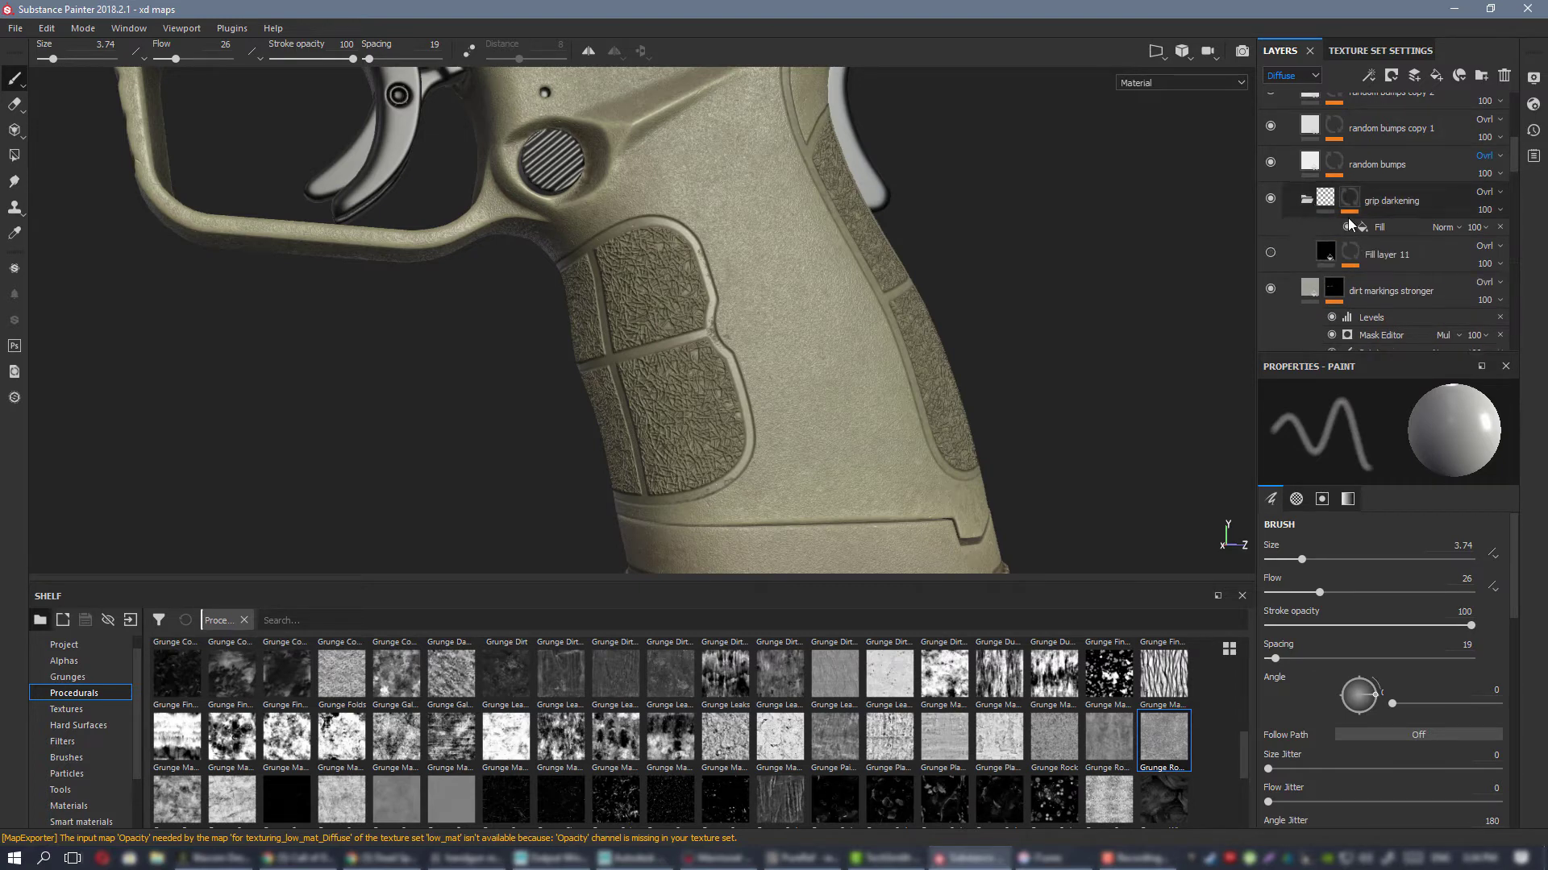
click(1370, 257)
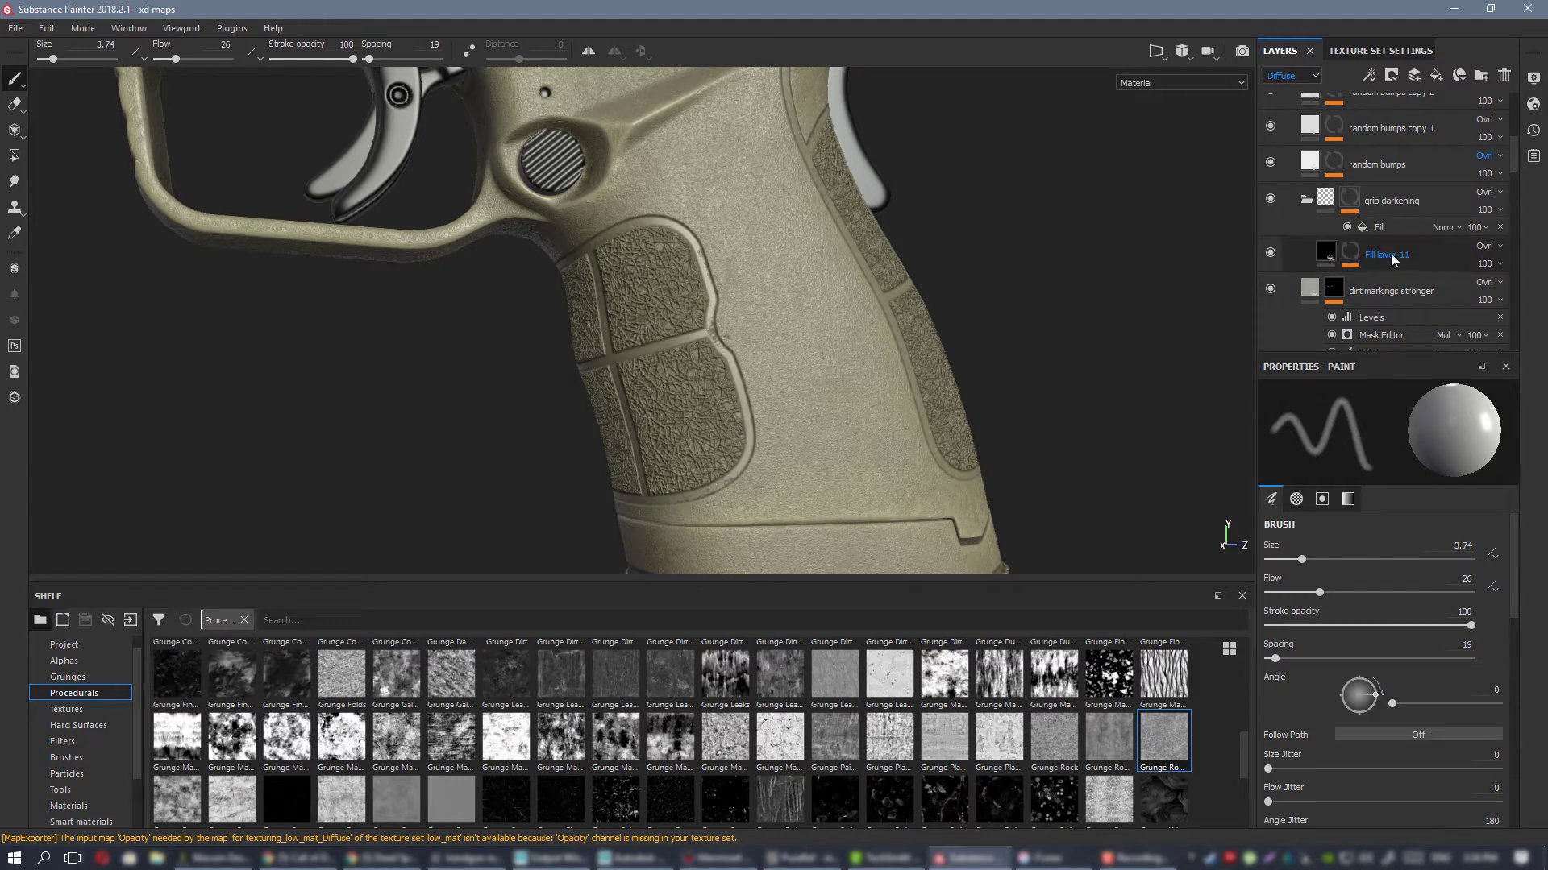
right_click(1389, 258)
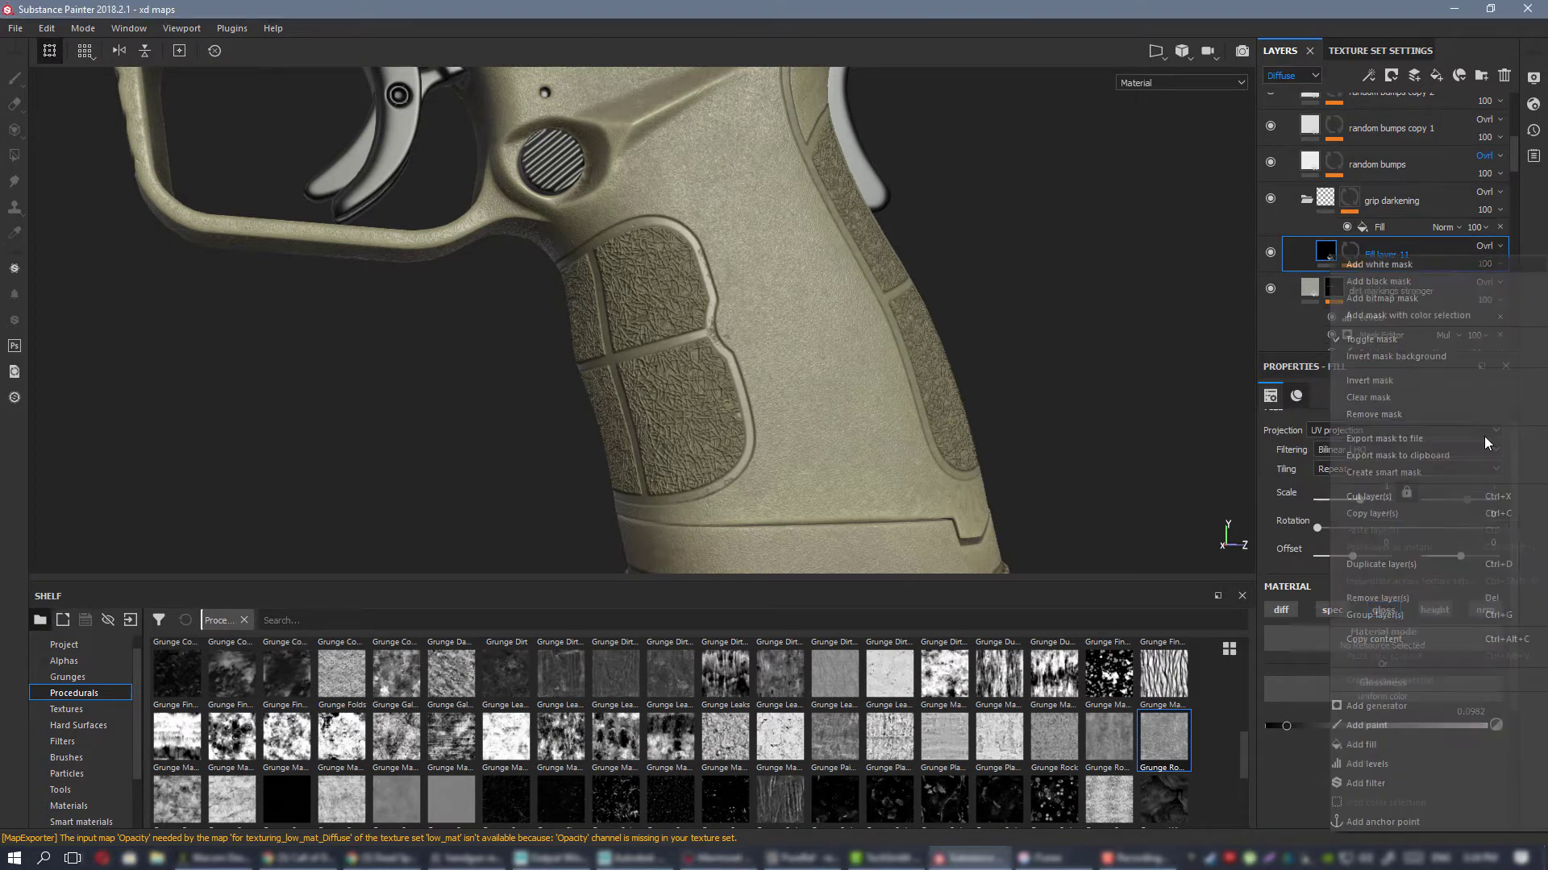
click(1422, 562)
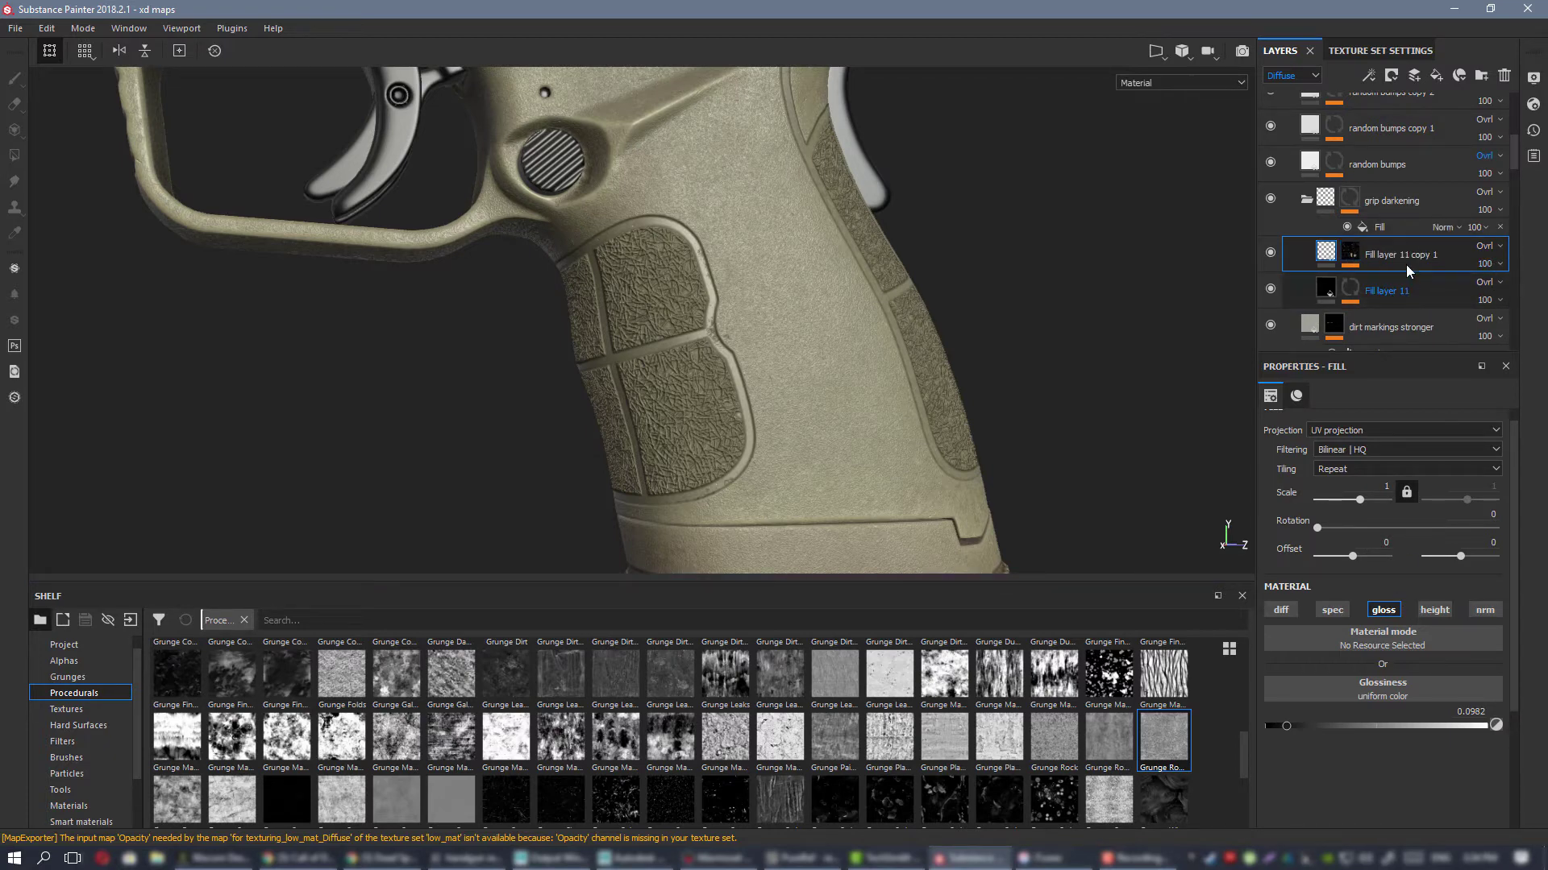
key(Delete)
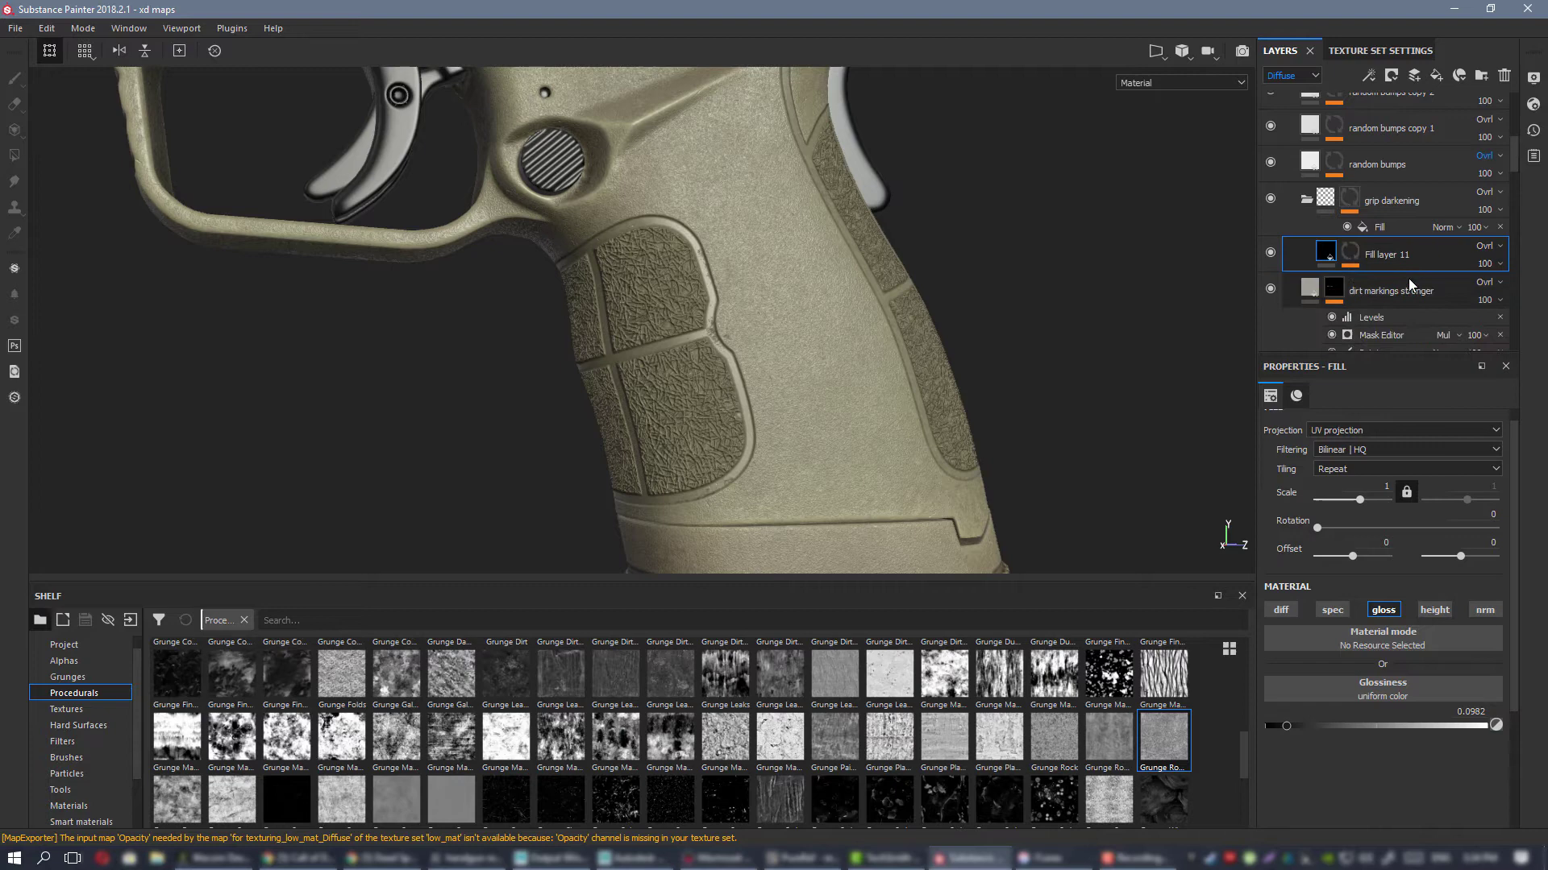
Step: Add a fill layer above Fill layer 11 in the grip darkening folder and set its diffuse color to pure white
click(1436, 76)
scroll(896, 223, up, 2)
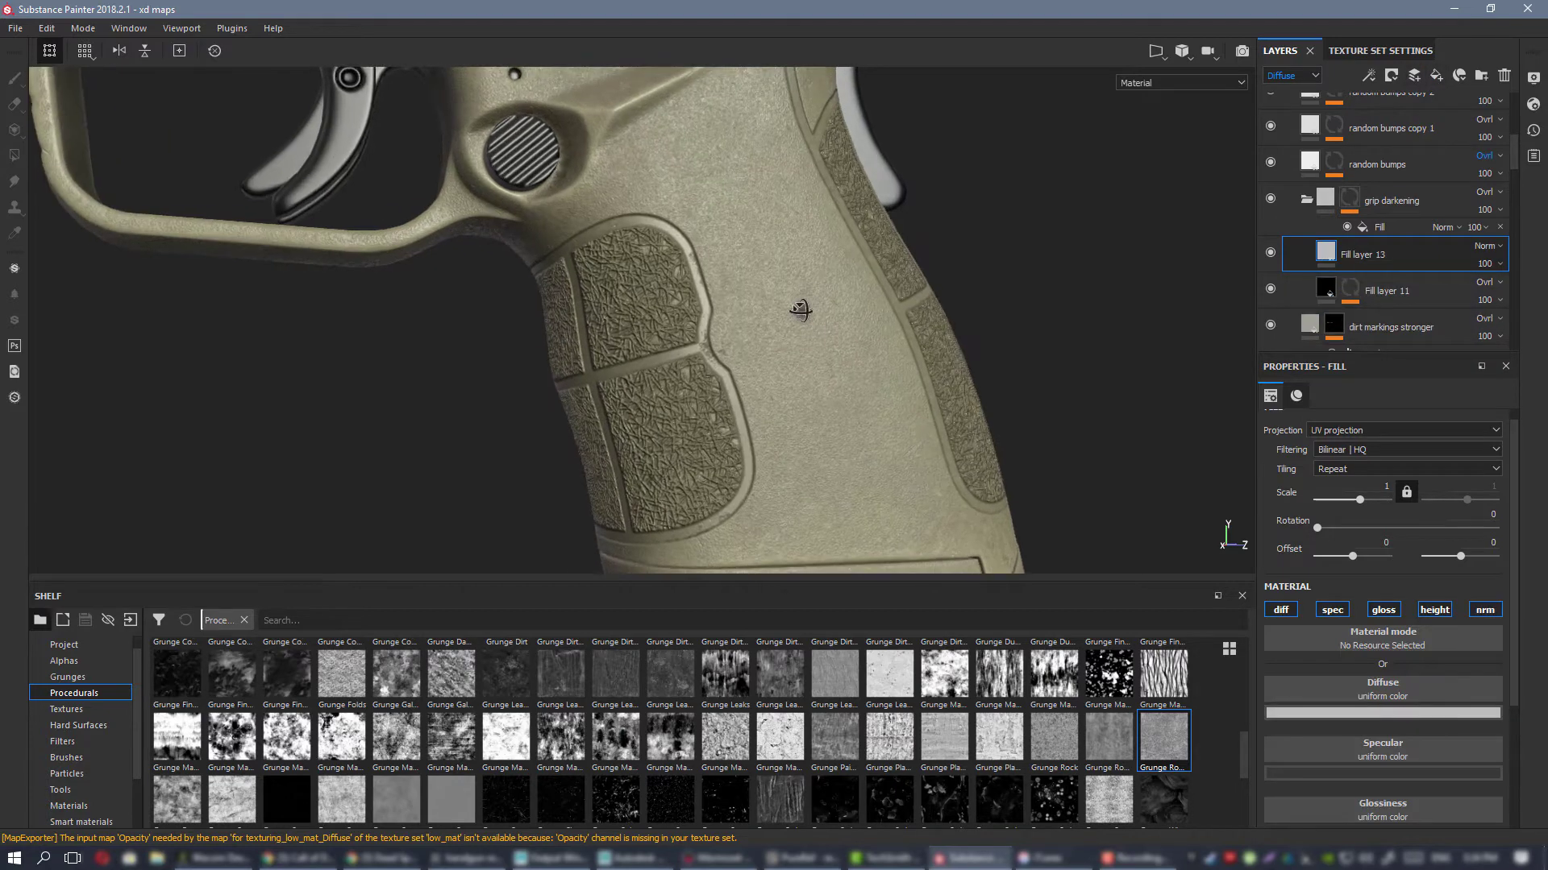
alt+drag(749, 260, 971, 218)
alt+drag(740, 287, 863, 362)
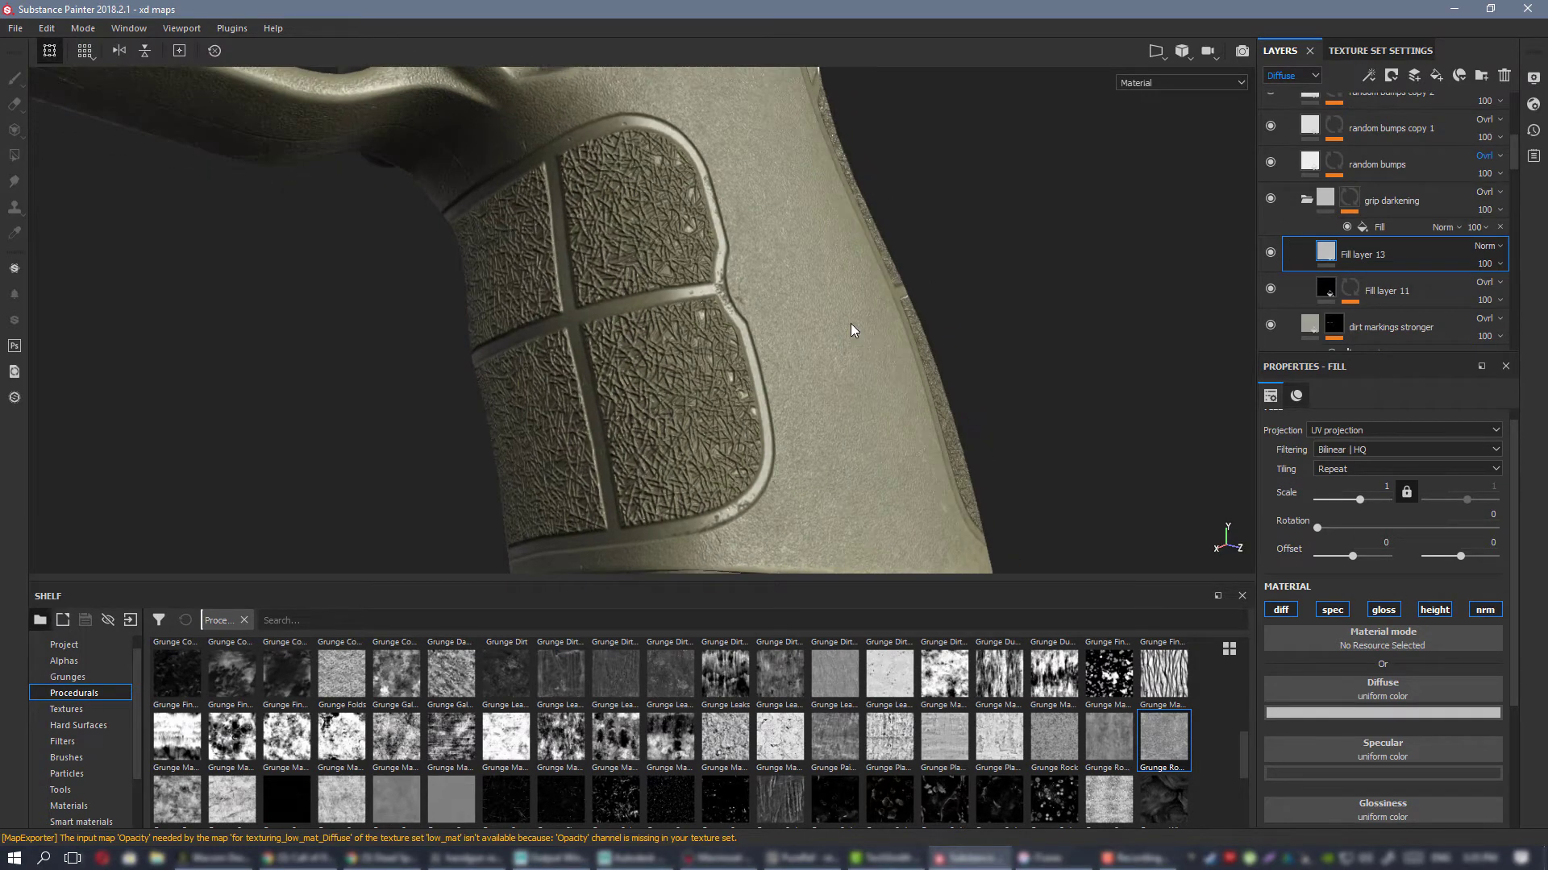
key(c)
click(1362, 713)
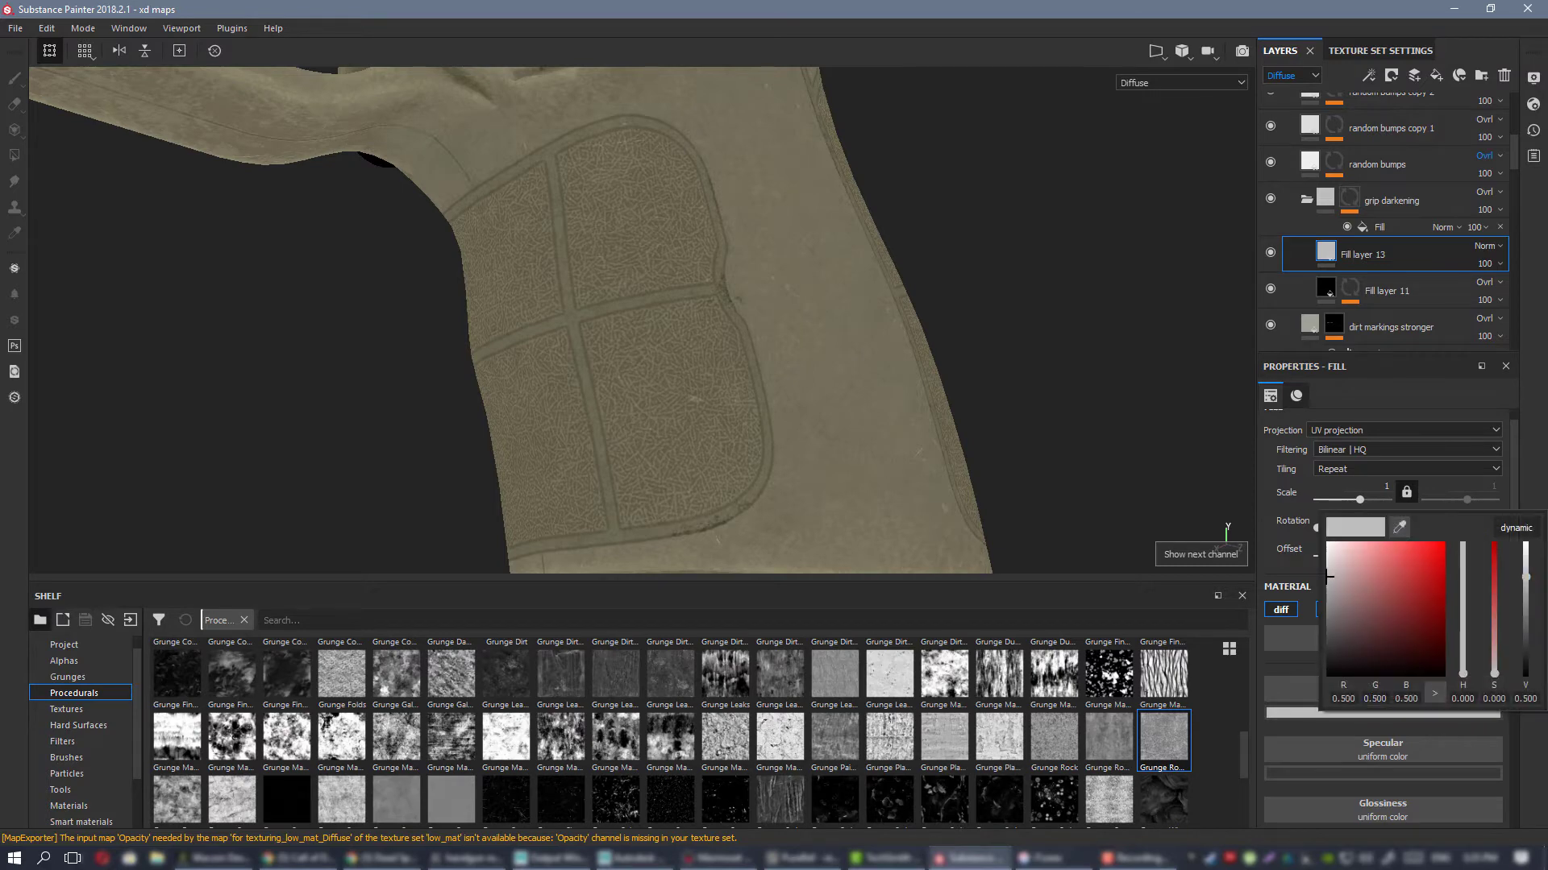
drag(1533, 570, 1526, 541)
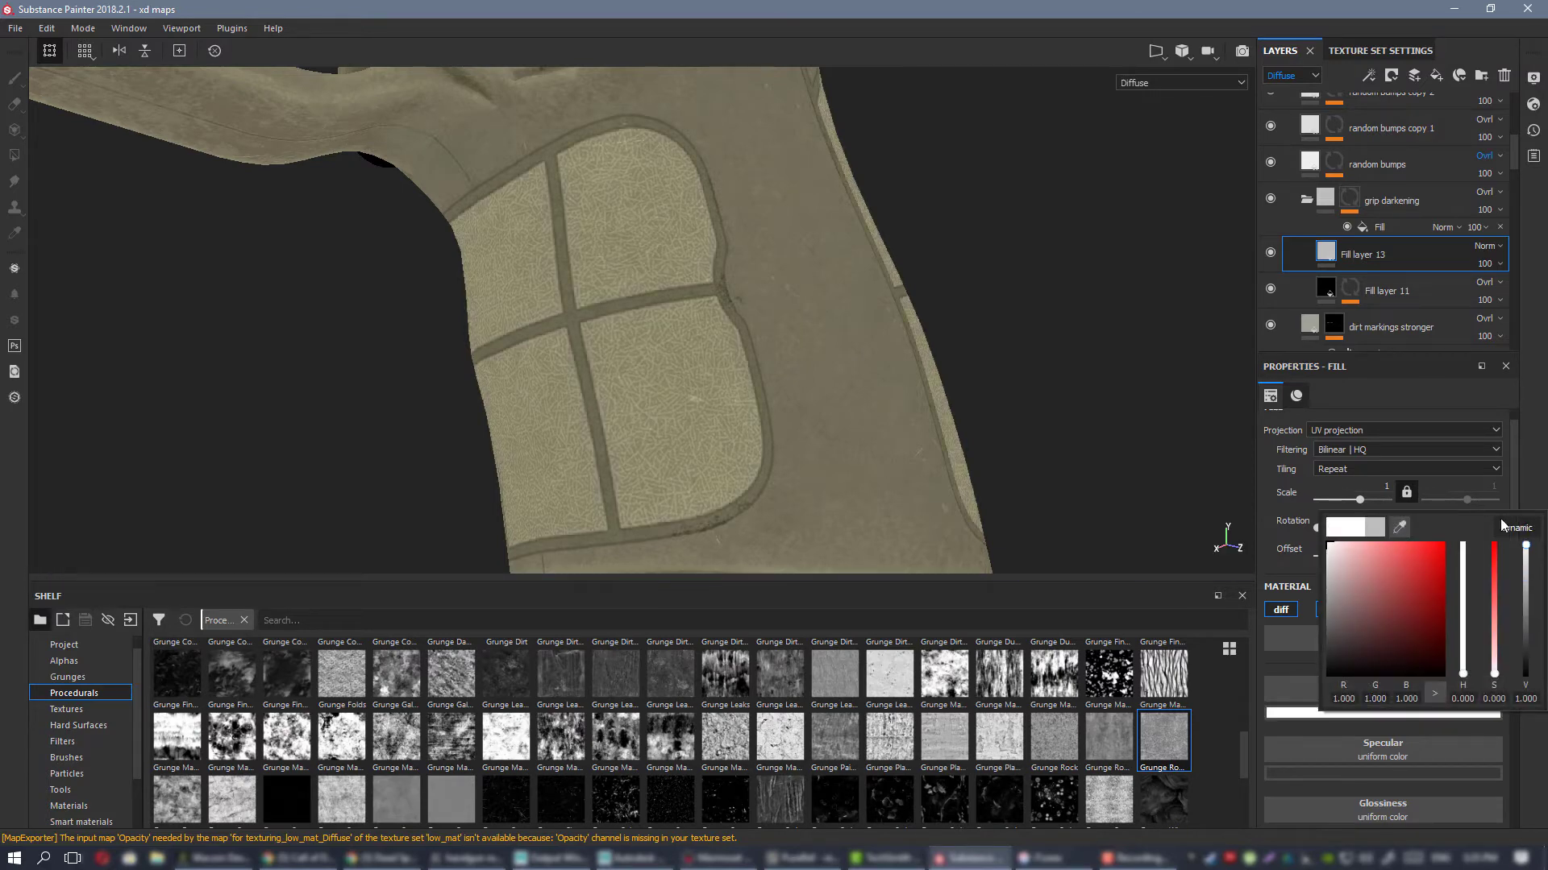
Step: Examine the grip's textured panels from several angles in Material view
alt+drag(734, 273, 494, 277)
key(m)
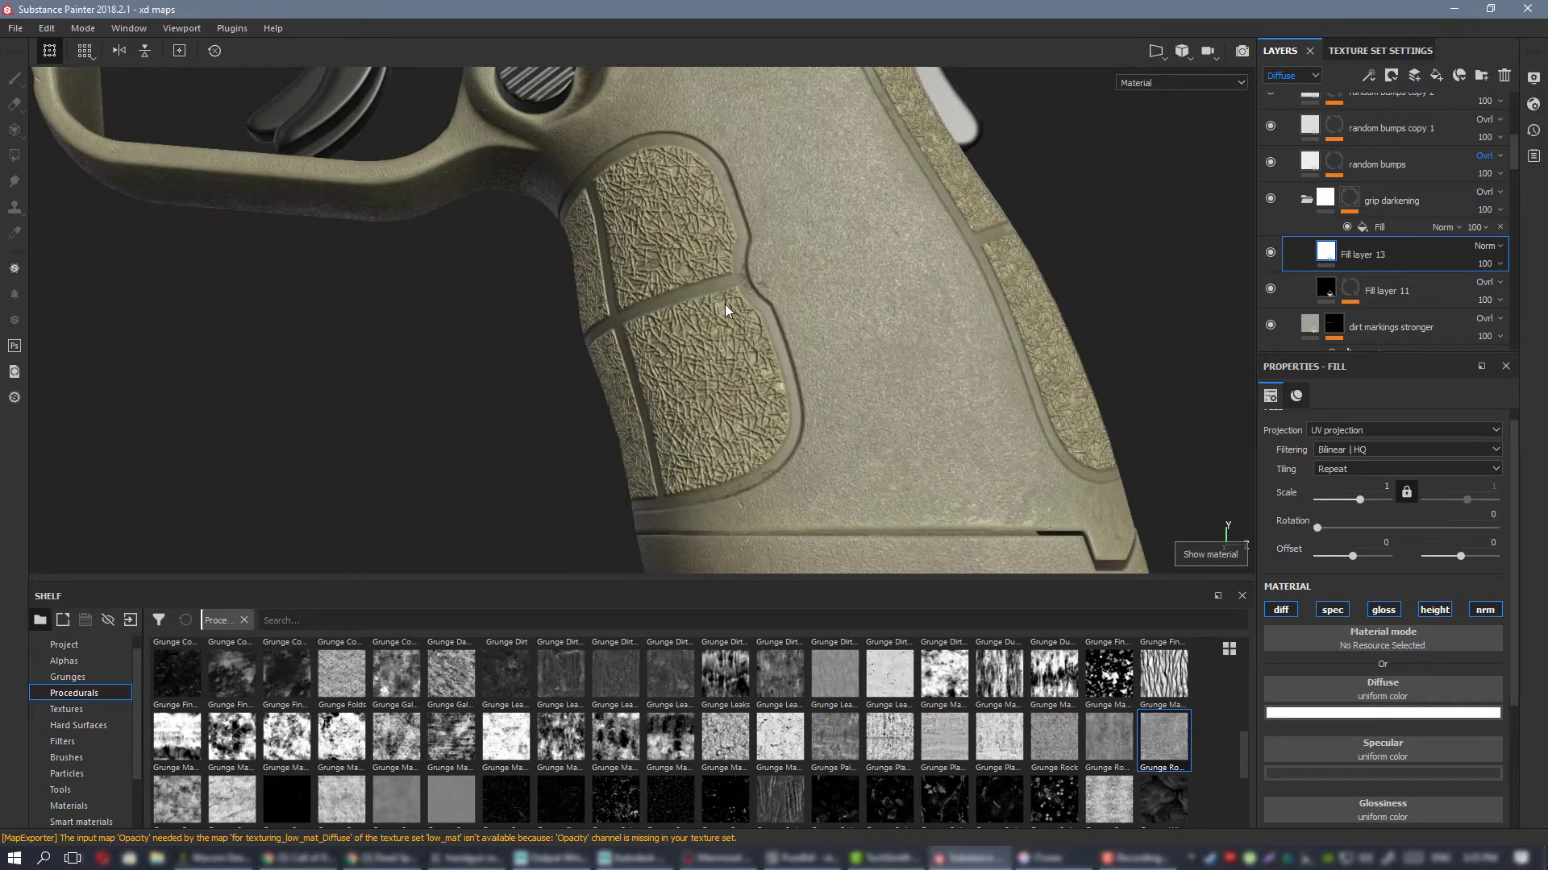
alt+drag(782, 301, 822, 356)
alt+right_drag(822, 355, 639, 383)
alt+drag(639, 384, 677, 338)
alt+right_drag(677, 339, 746, 348)
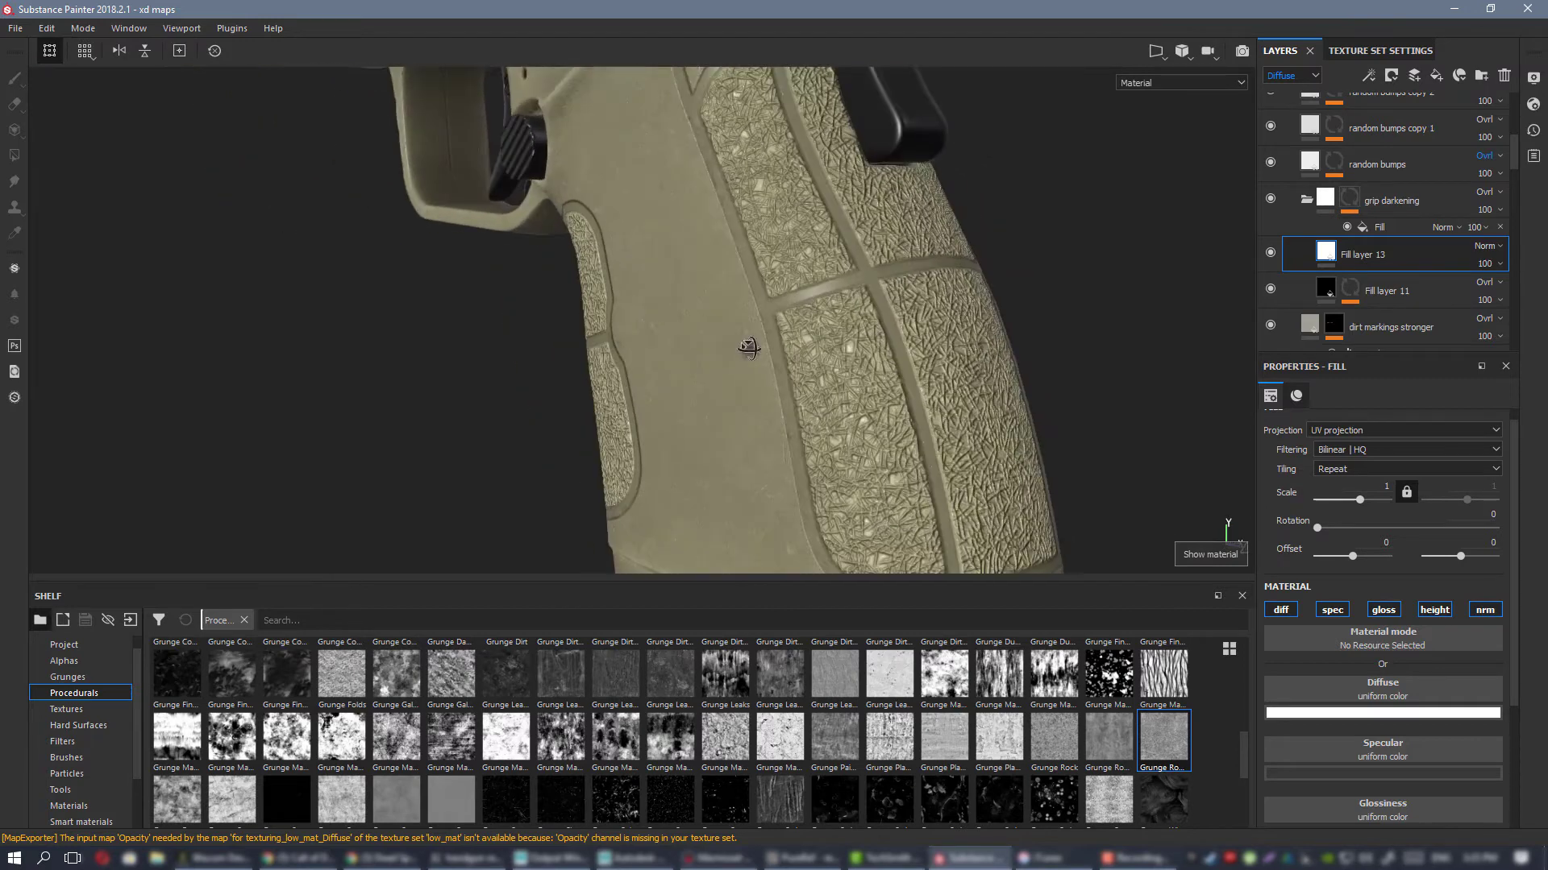
alt+drag(747, 348, 943, 287)
alt+middle_drag(943, 287, 1145, 260)
Step: Add a black mask with a Mask Editor generator to the white fill layer in the grip darkening folder
right_click(1358, 254)
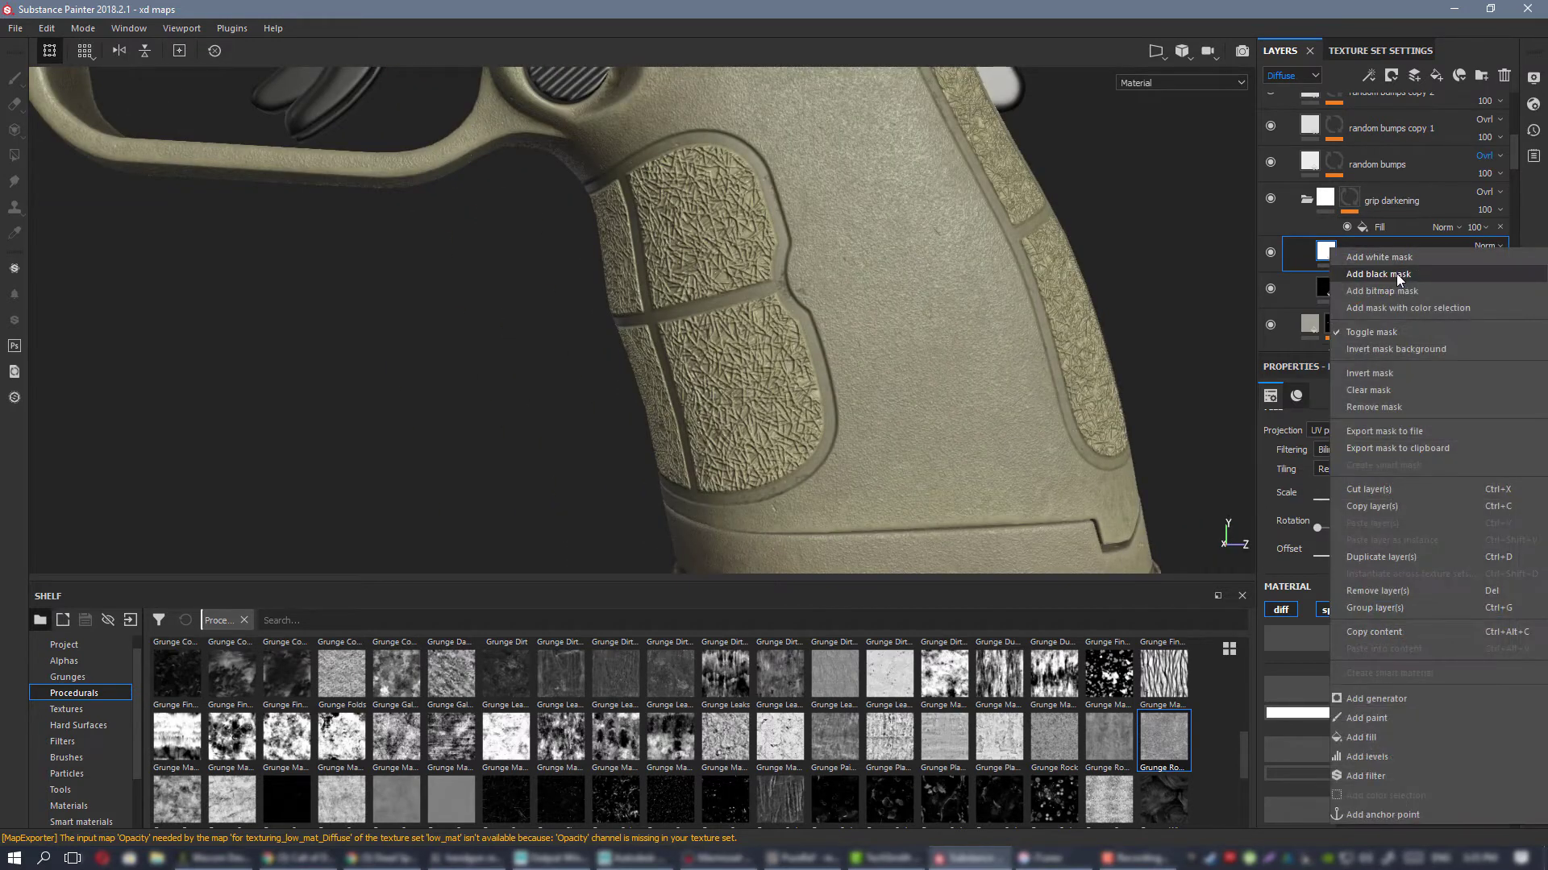
click(1396, 273)
right_click(1349, 251)
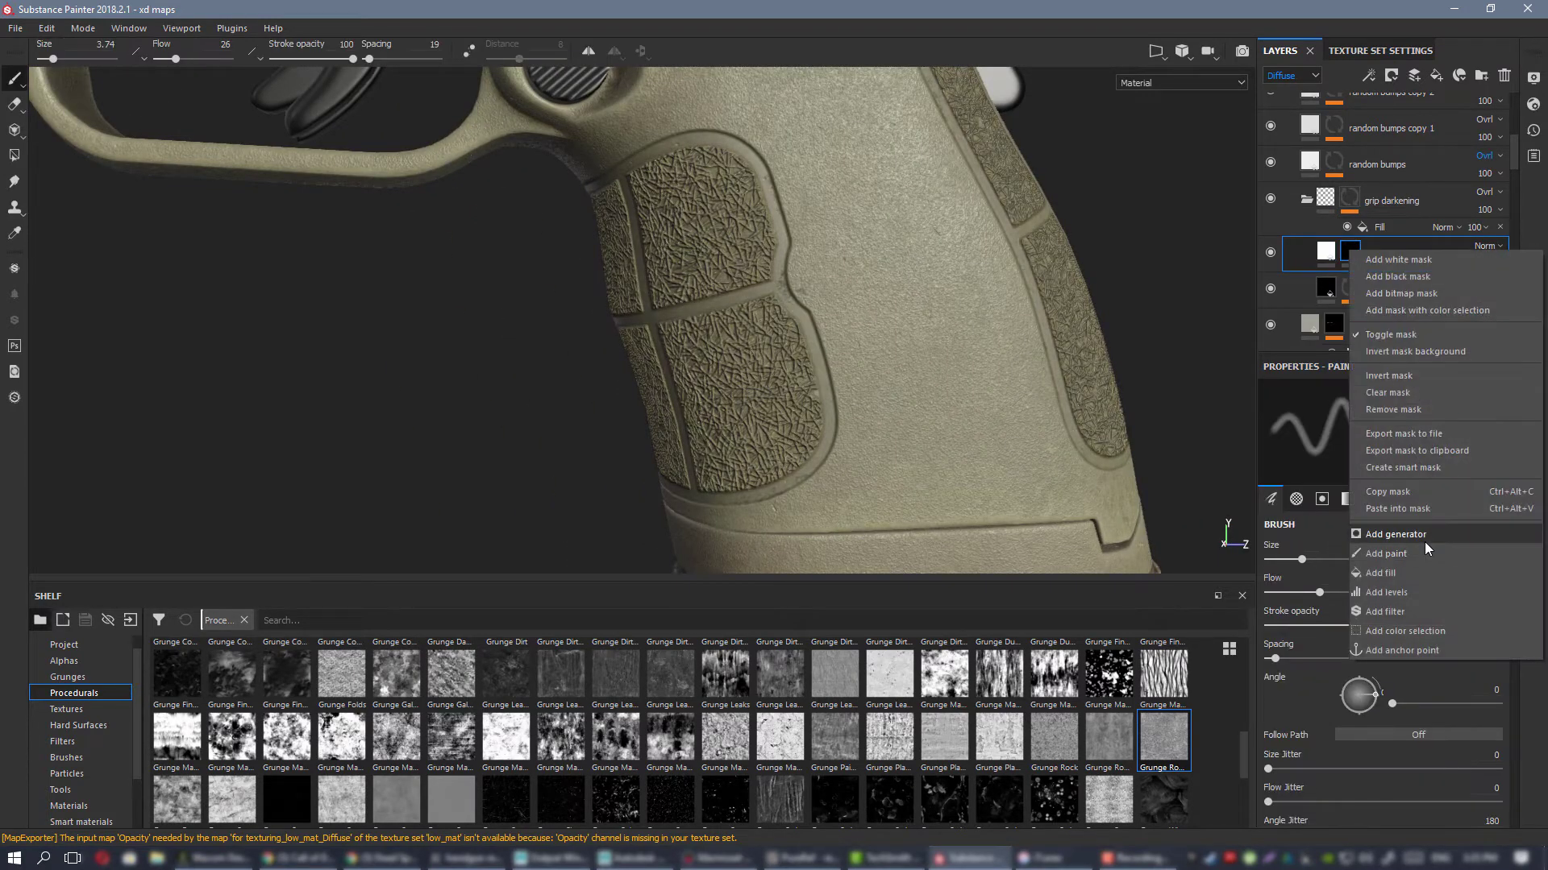
click(1425, 540)
click(1404, 423)
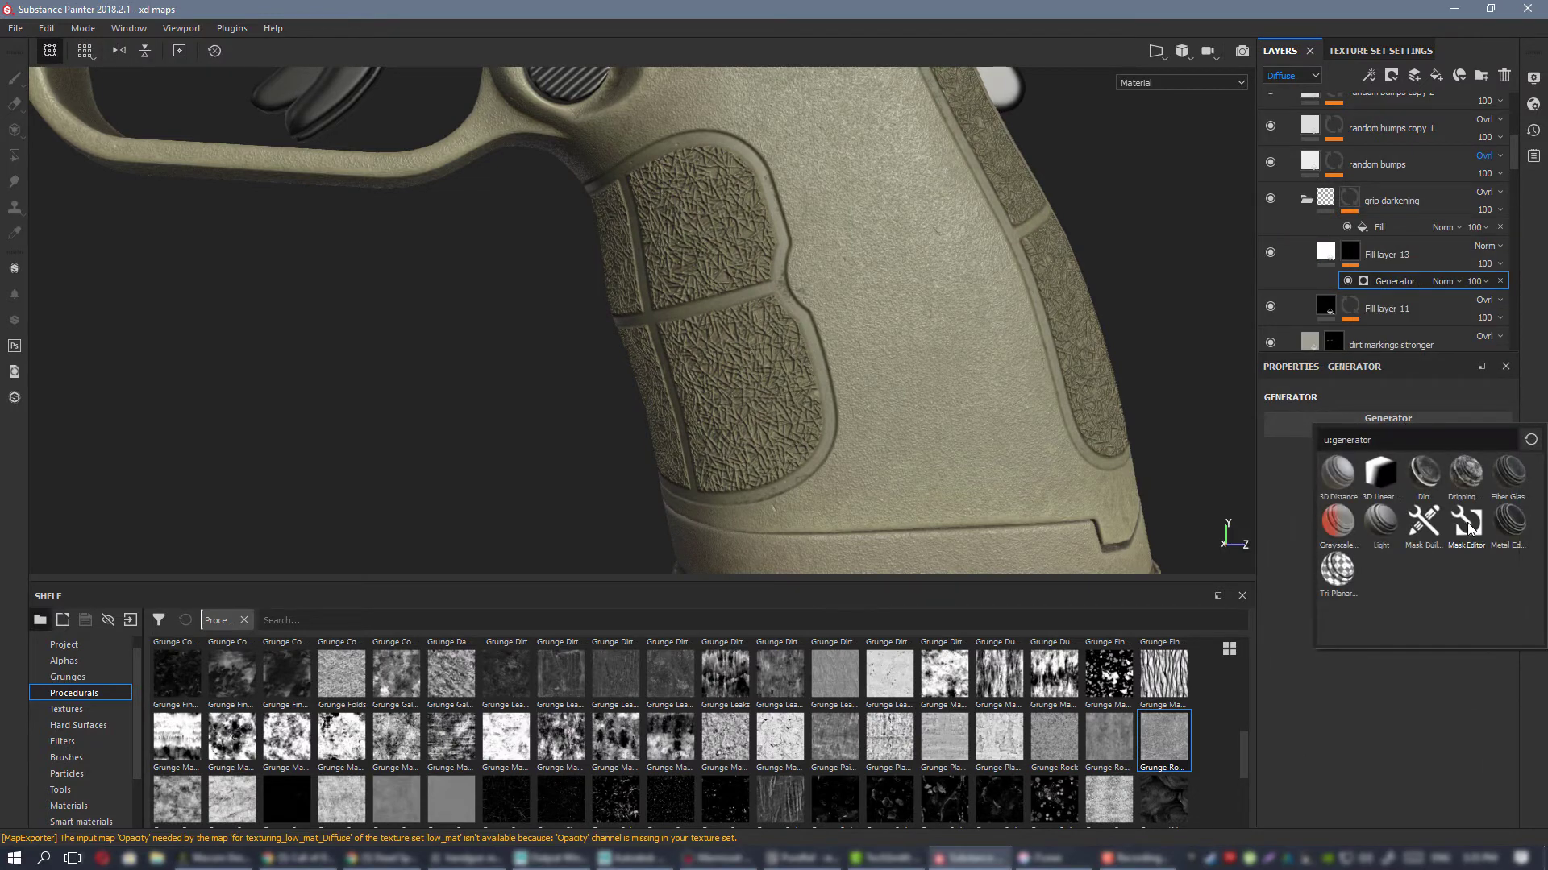
click(1459, 531)
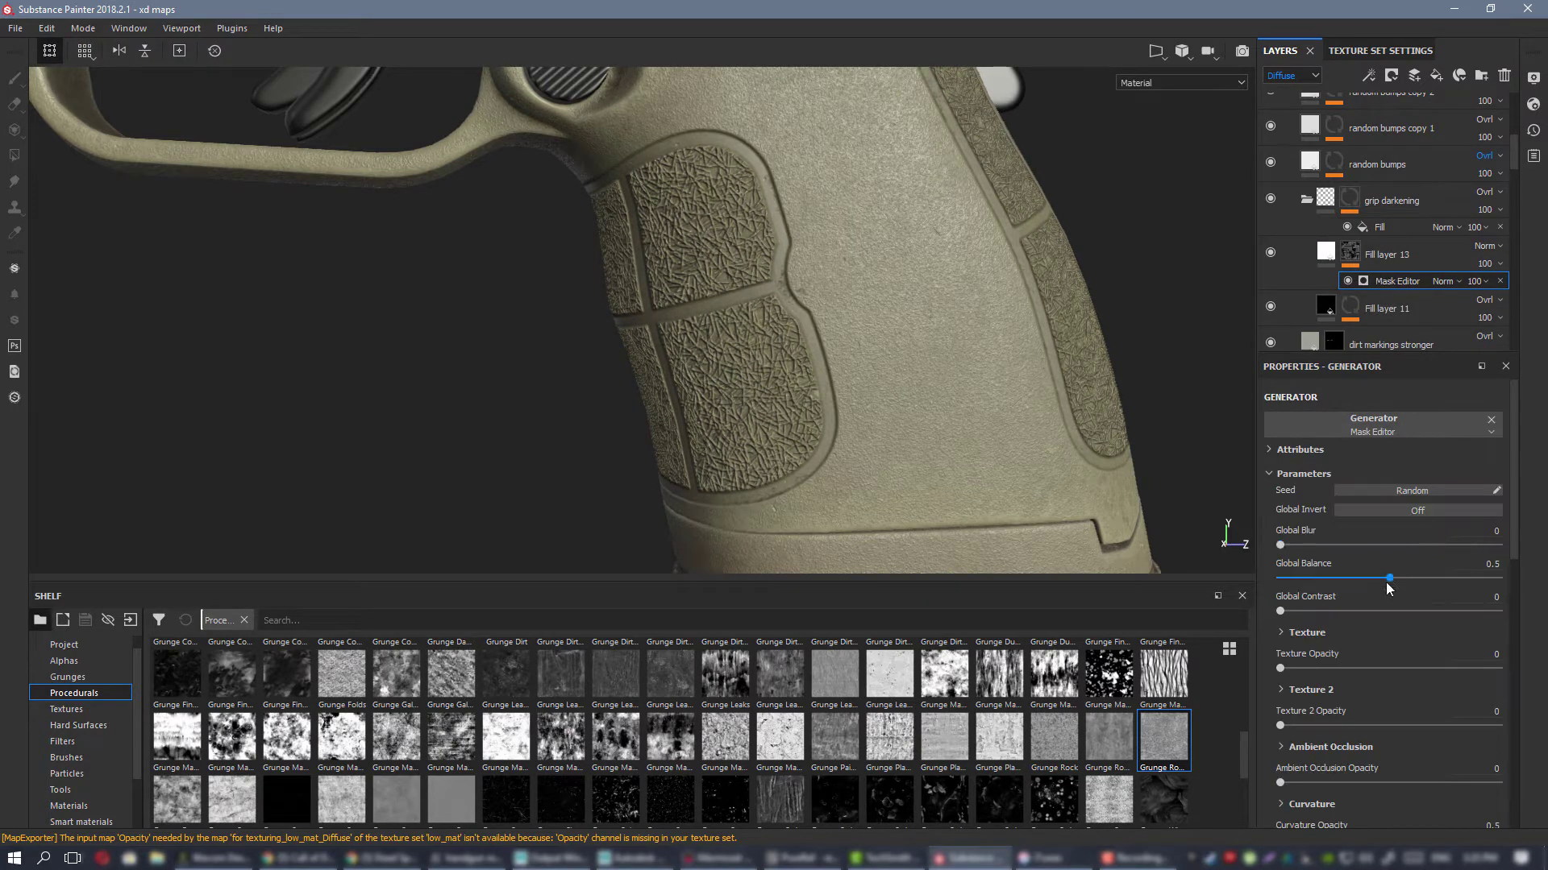
Step: Set the Mask Editor's Curvature Opacity to 1 on Fill layer 13 and inspect the grip panels in the Diffuse channel
scroll(1386, 583, down, 3)
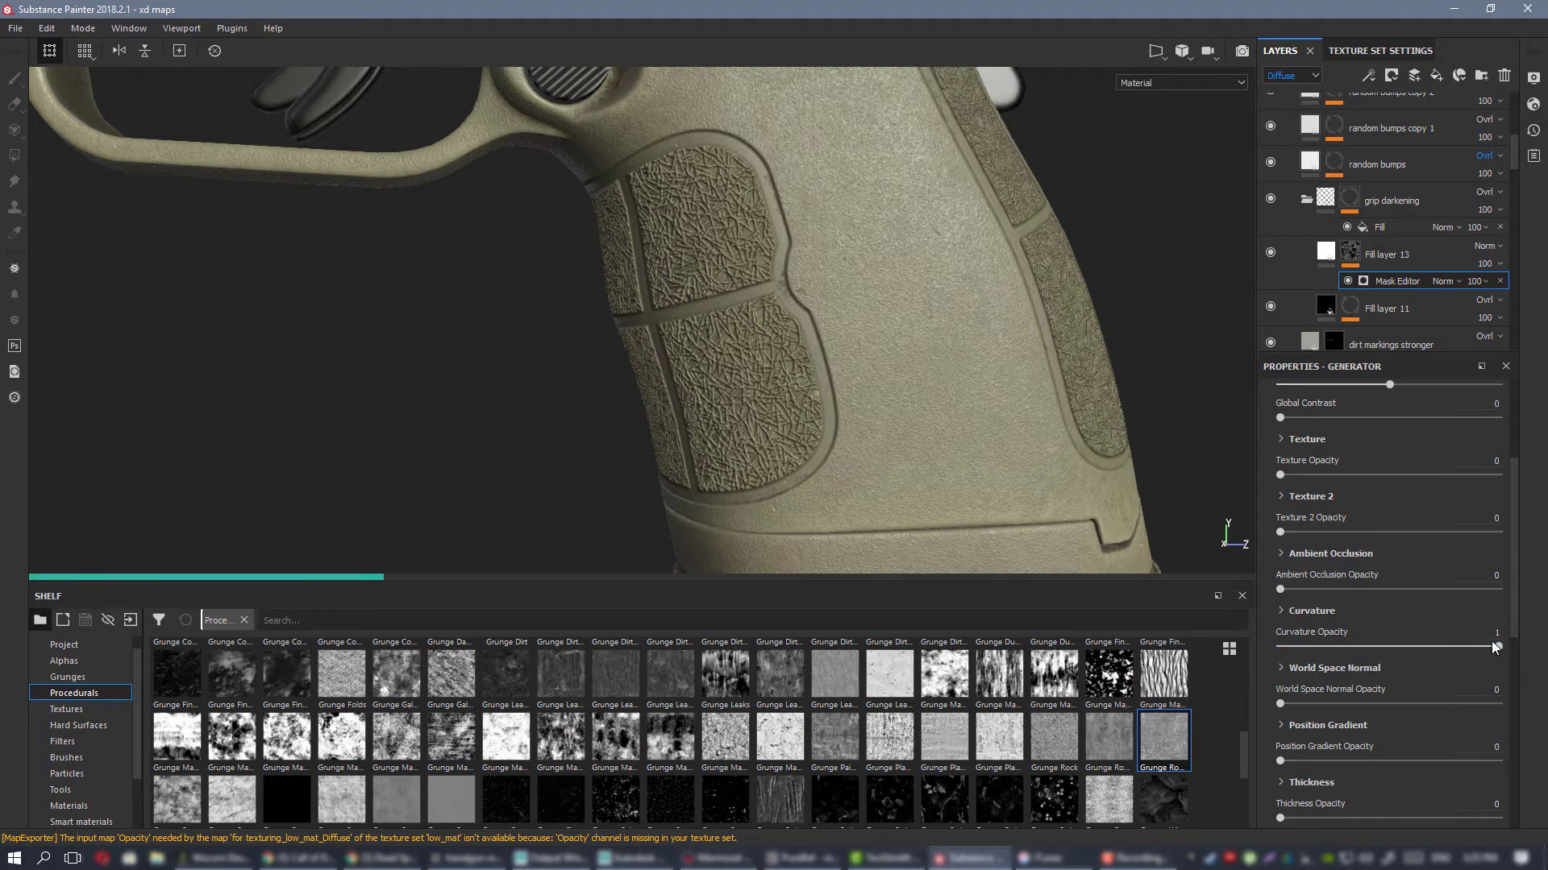
click(1307, 615)
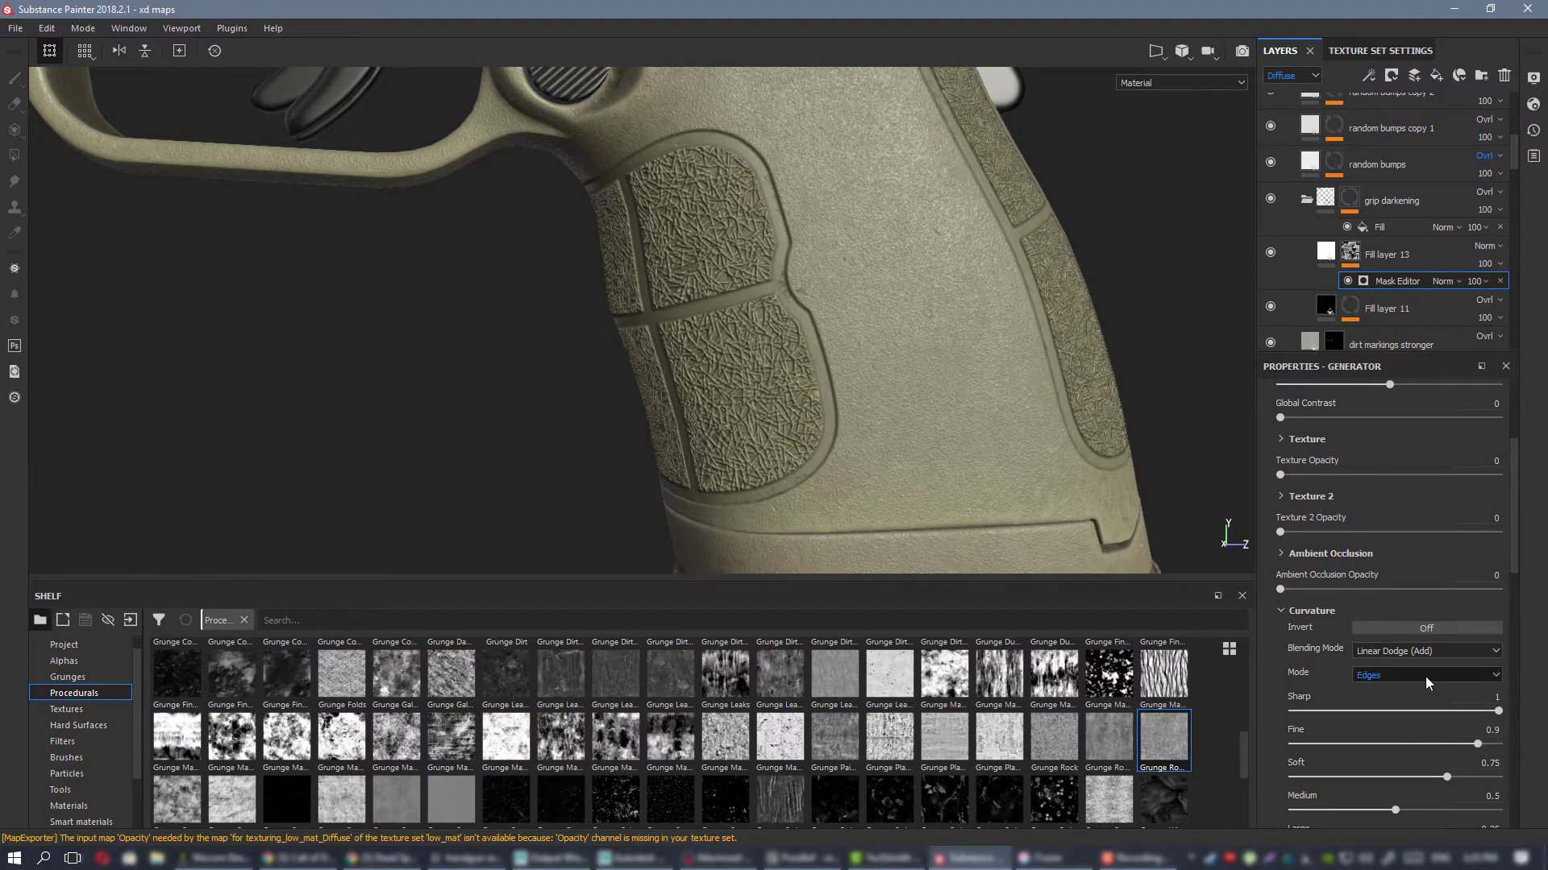
alt+drag(726, 395, 920, 415)
alt+right_drag(921, 415, 722, 356)
alt+drag(722, 355, 581, 359)
key(c)
alt+middle_drag(686, 350, 449, 403)
alt+right_drag(726, 427, 869, 458)
alt+drag(869, 458, 691, 290)
alt+right_drag(690, 290, 881, 449)
alt+drag(881, 449, 981, 460)
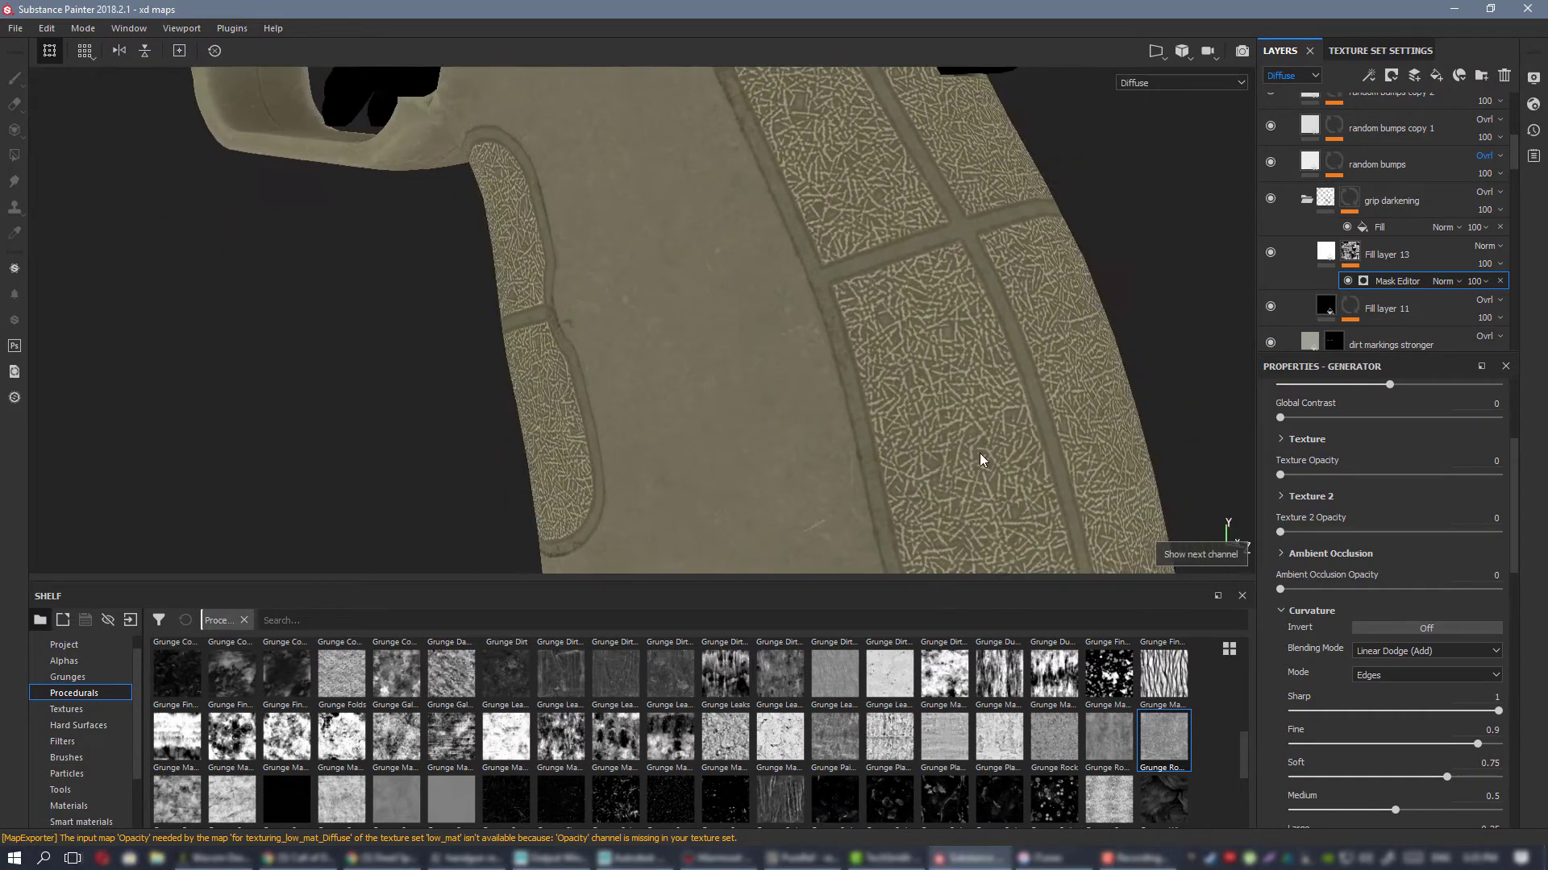
Step: Add a Blur filter above the Mask Editor in Fill layer 13's mask and inspect the textured grip panels
alt+right_drag(981, 459, 839, 367)
scroll(837, 360, down, 1)
right_click(1354, 253)
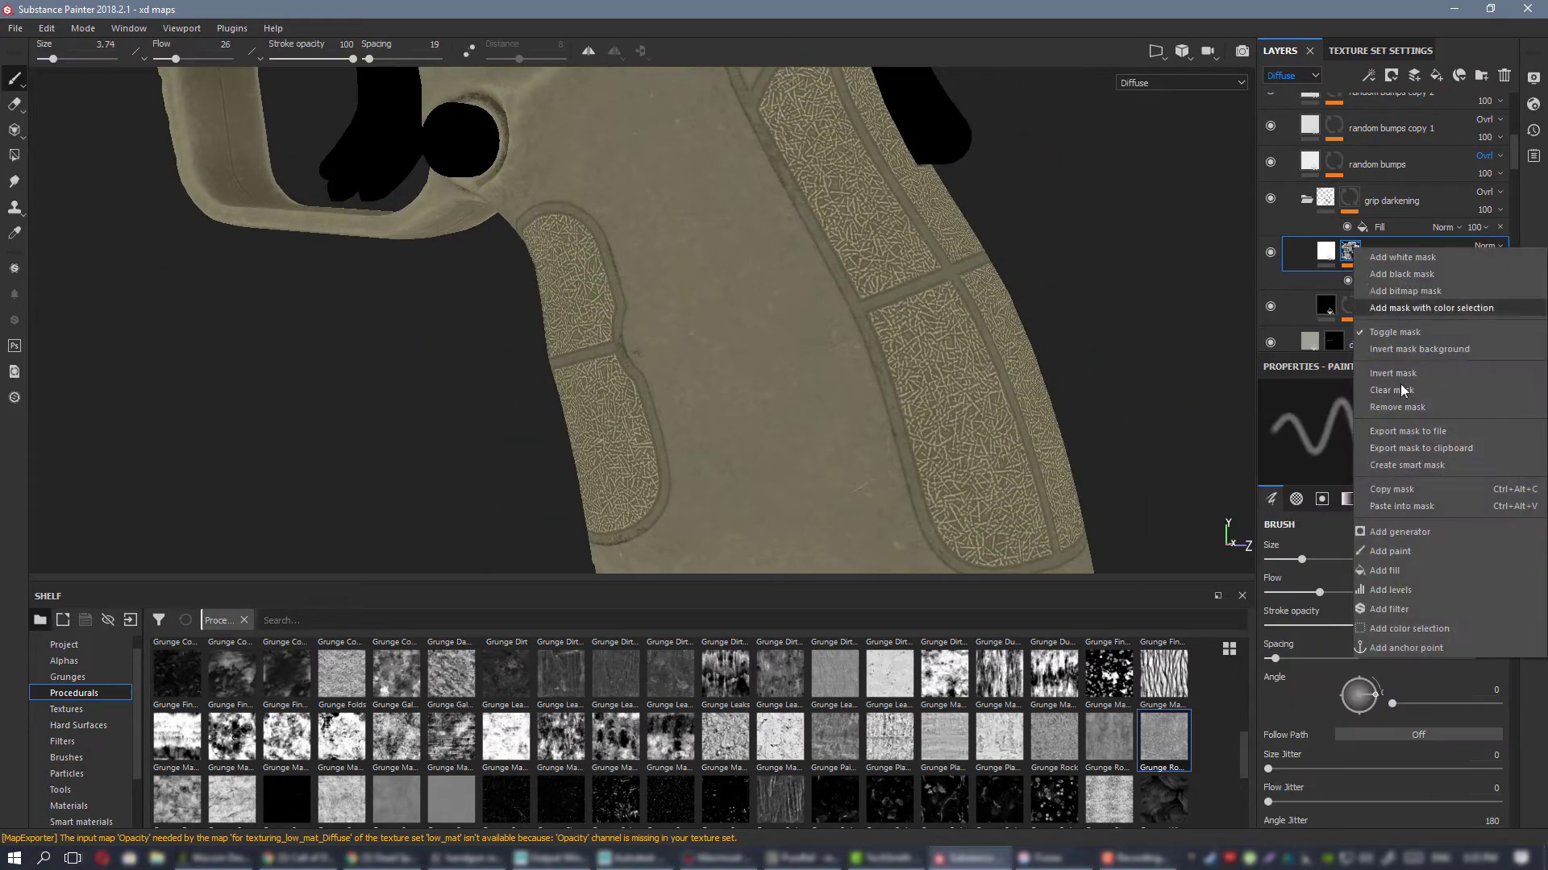
click(1421, 611)
click(1386, 421)
click(1423, 474)
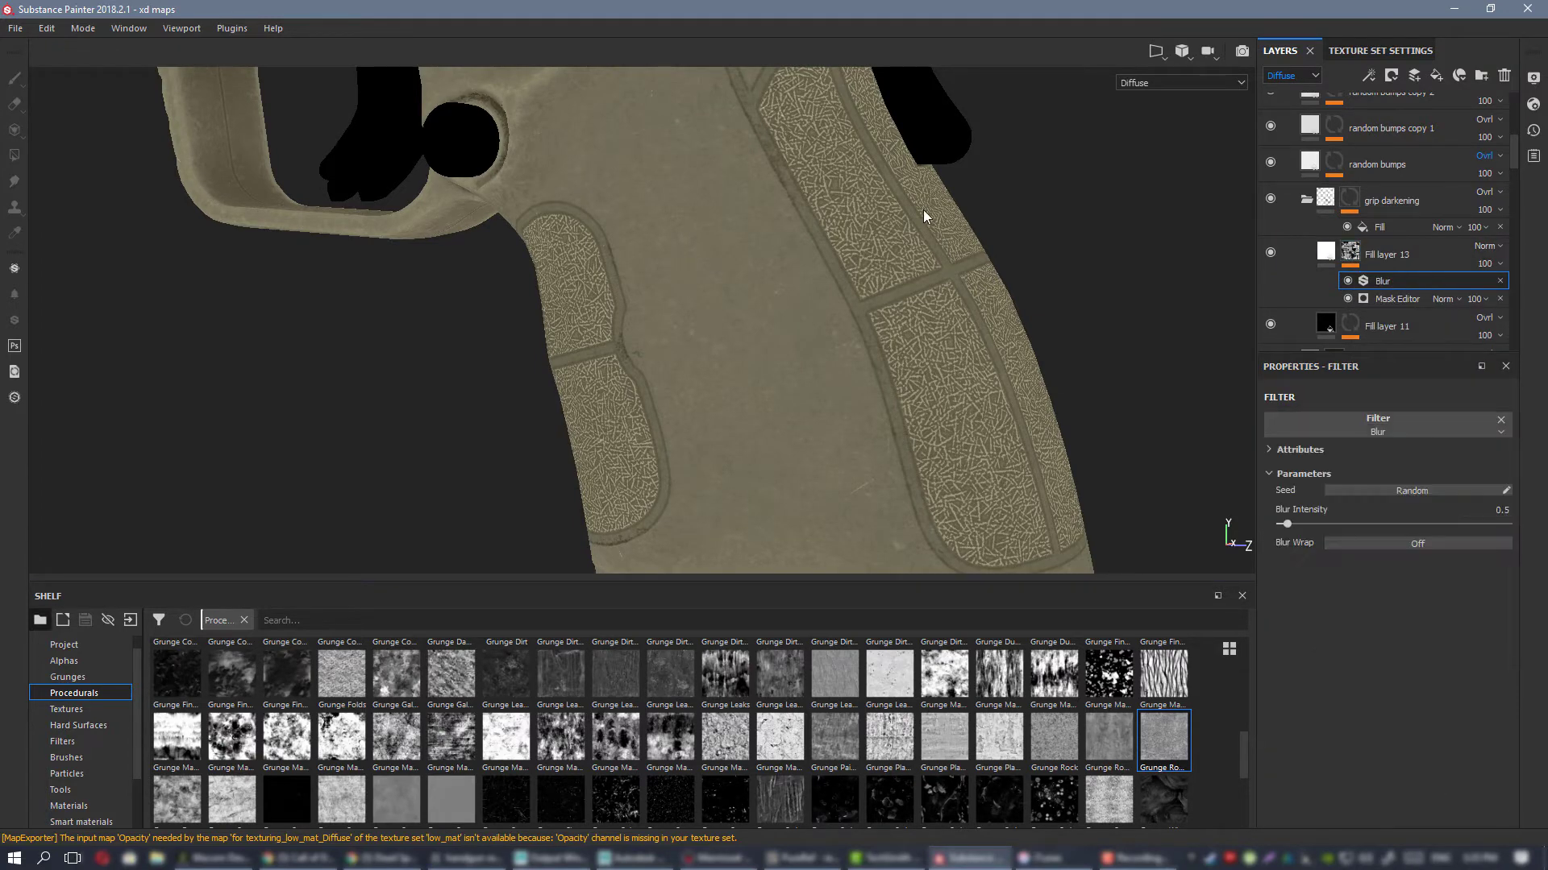
scroll(927, 338, up, 4)
alt+drag(892, 382, 838, 382)
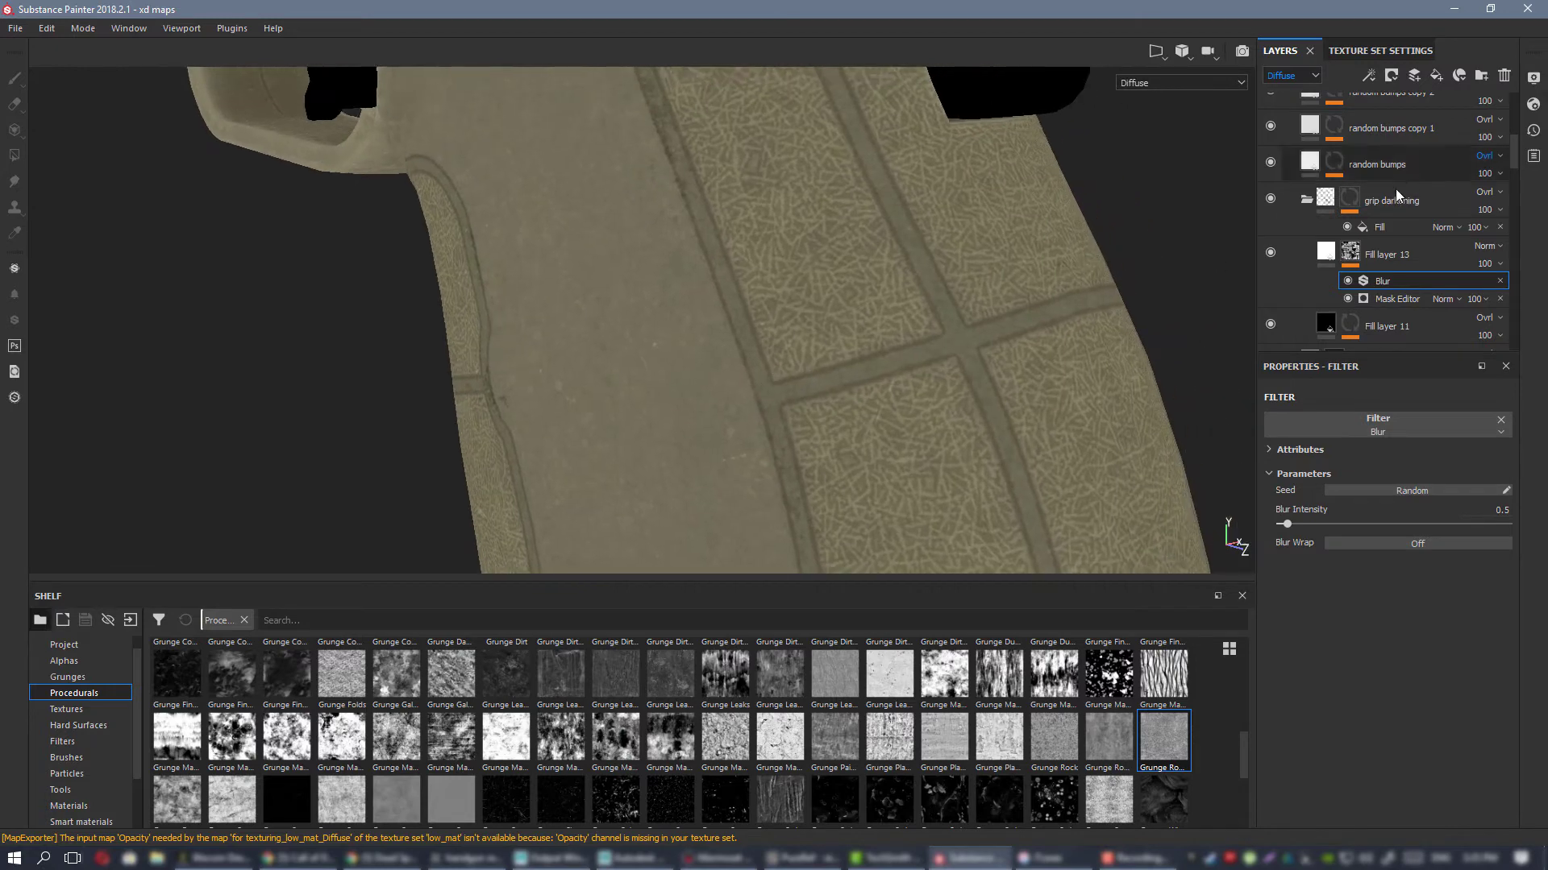
Step: Compare the grip with Fill layer 13 toggled and set its mask's Blur Intensity to 0.11
click(1270, 252)
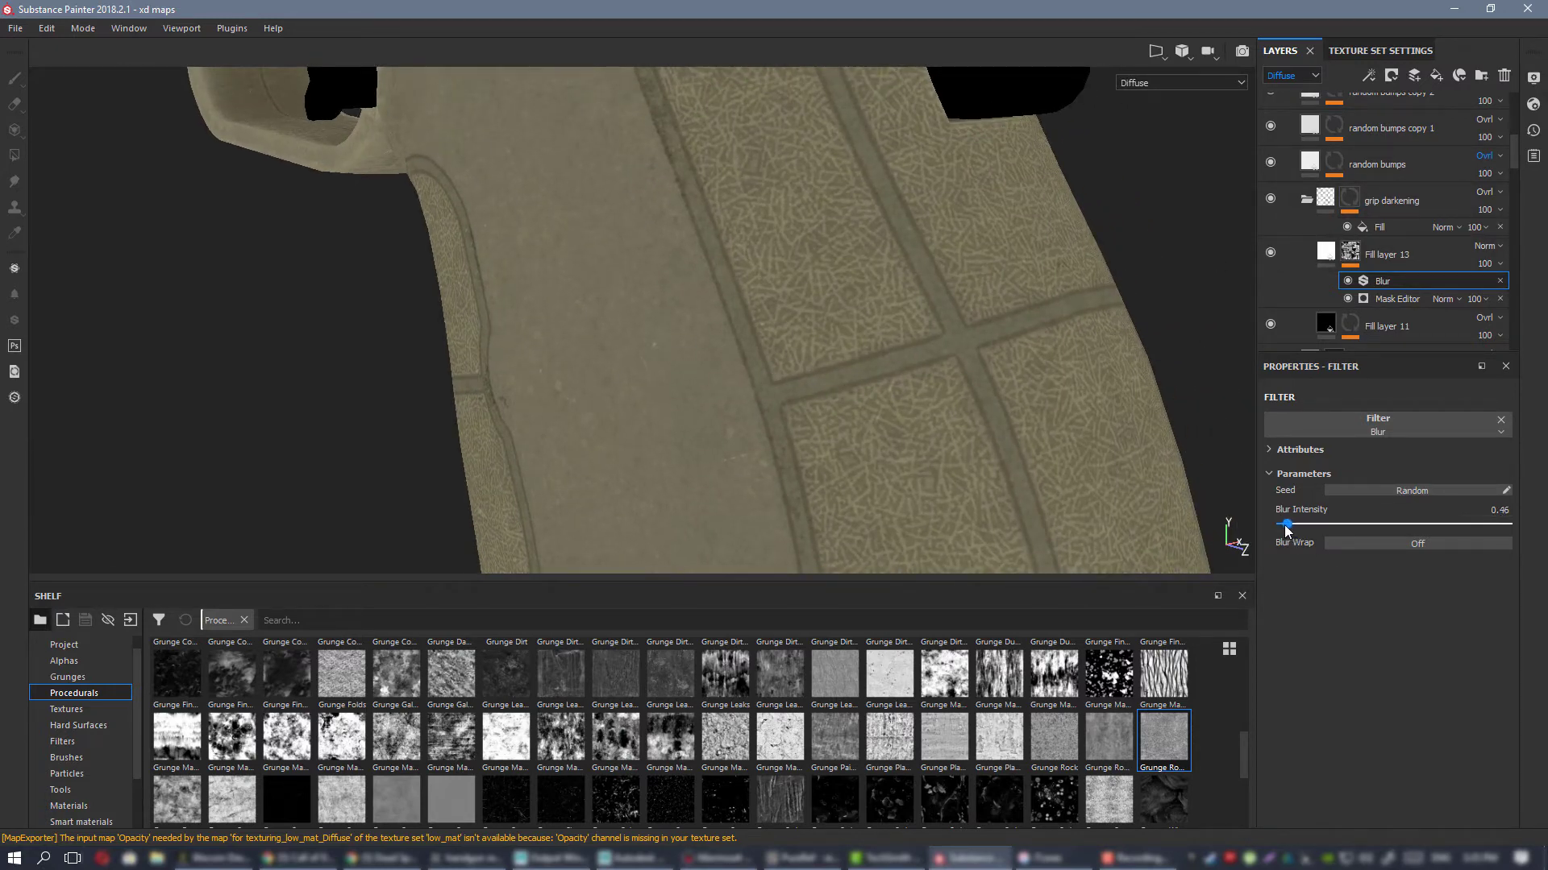
drag(1288, 524, 1284, 525)
drag(1282, 525, 1281, 525)
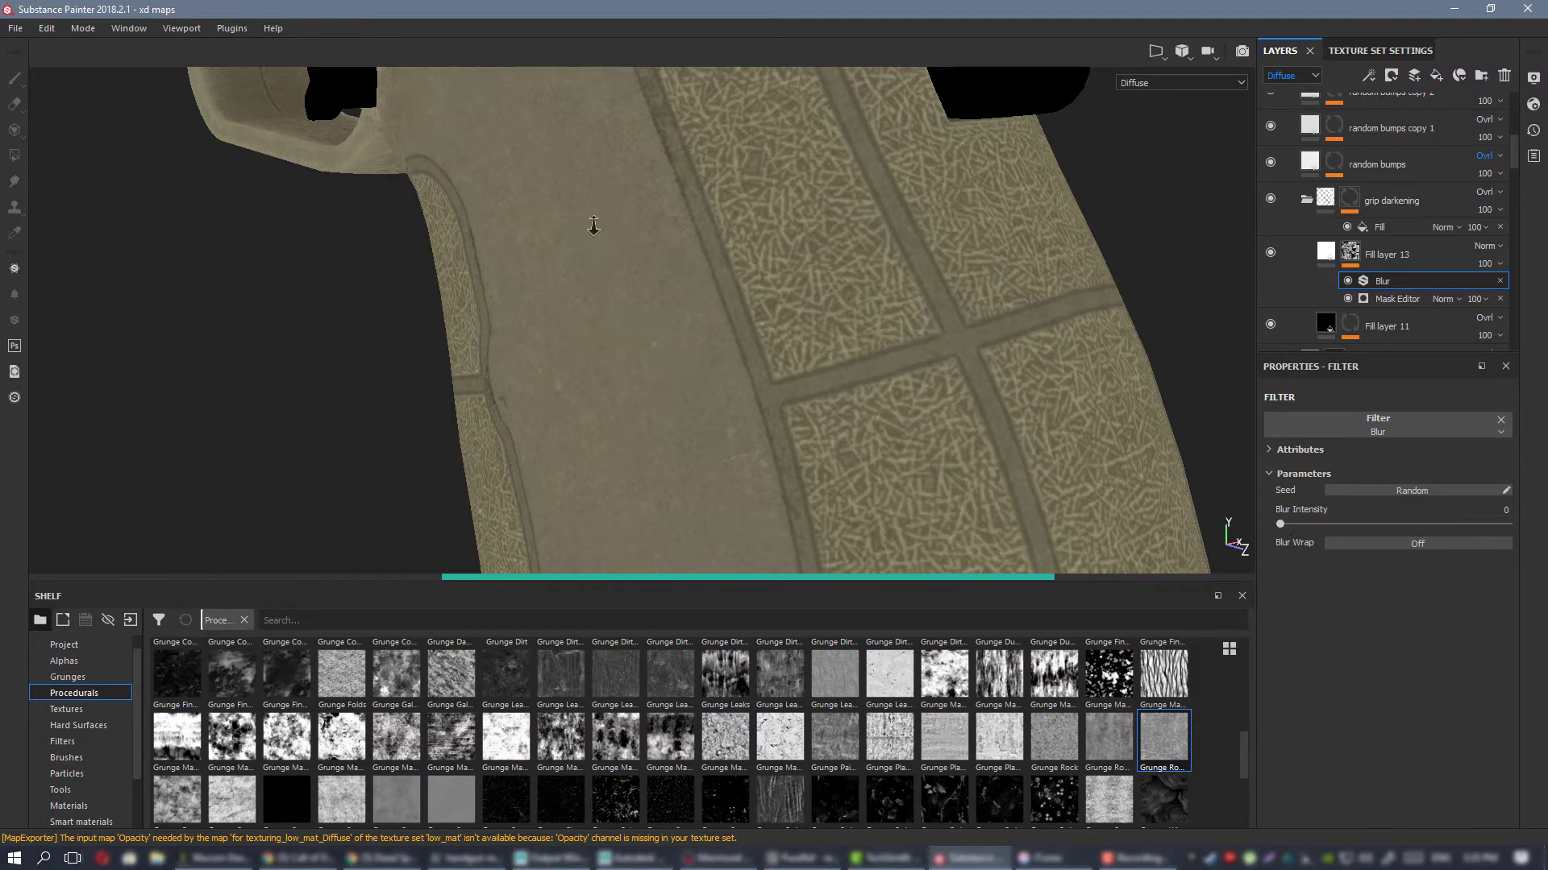
alt+right_drag(593, 225, 763, 303)
alt+drag(763, 304, 1150, 473)
alt+right_drag(1150, 473, 1070, 366)
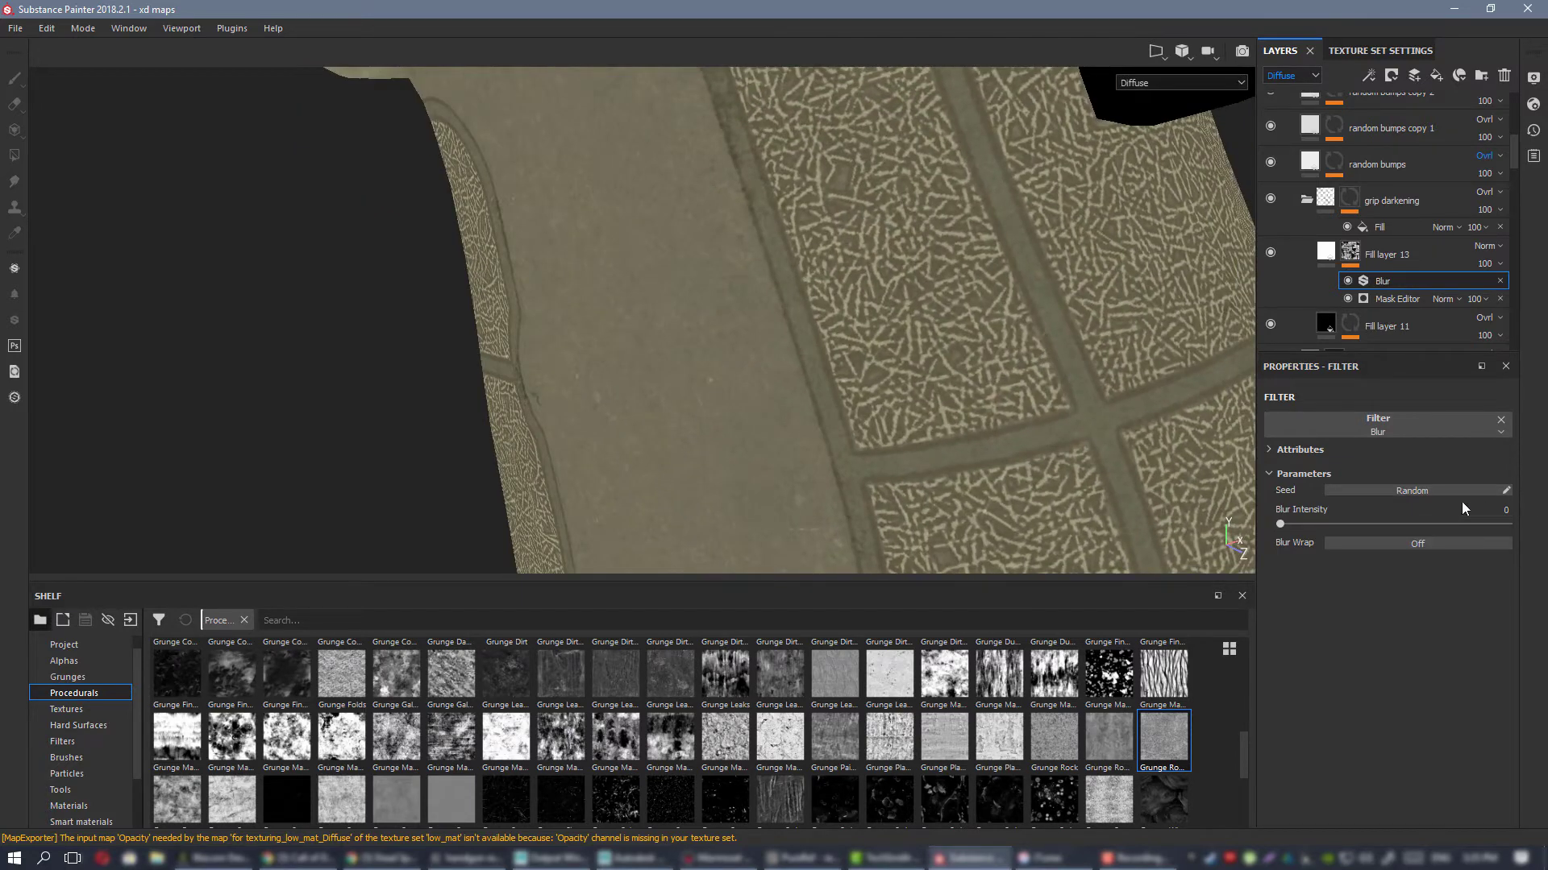
click(1281, 525)
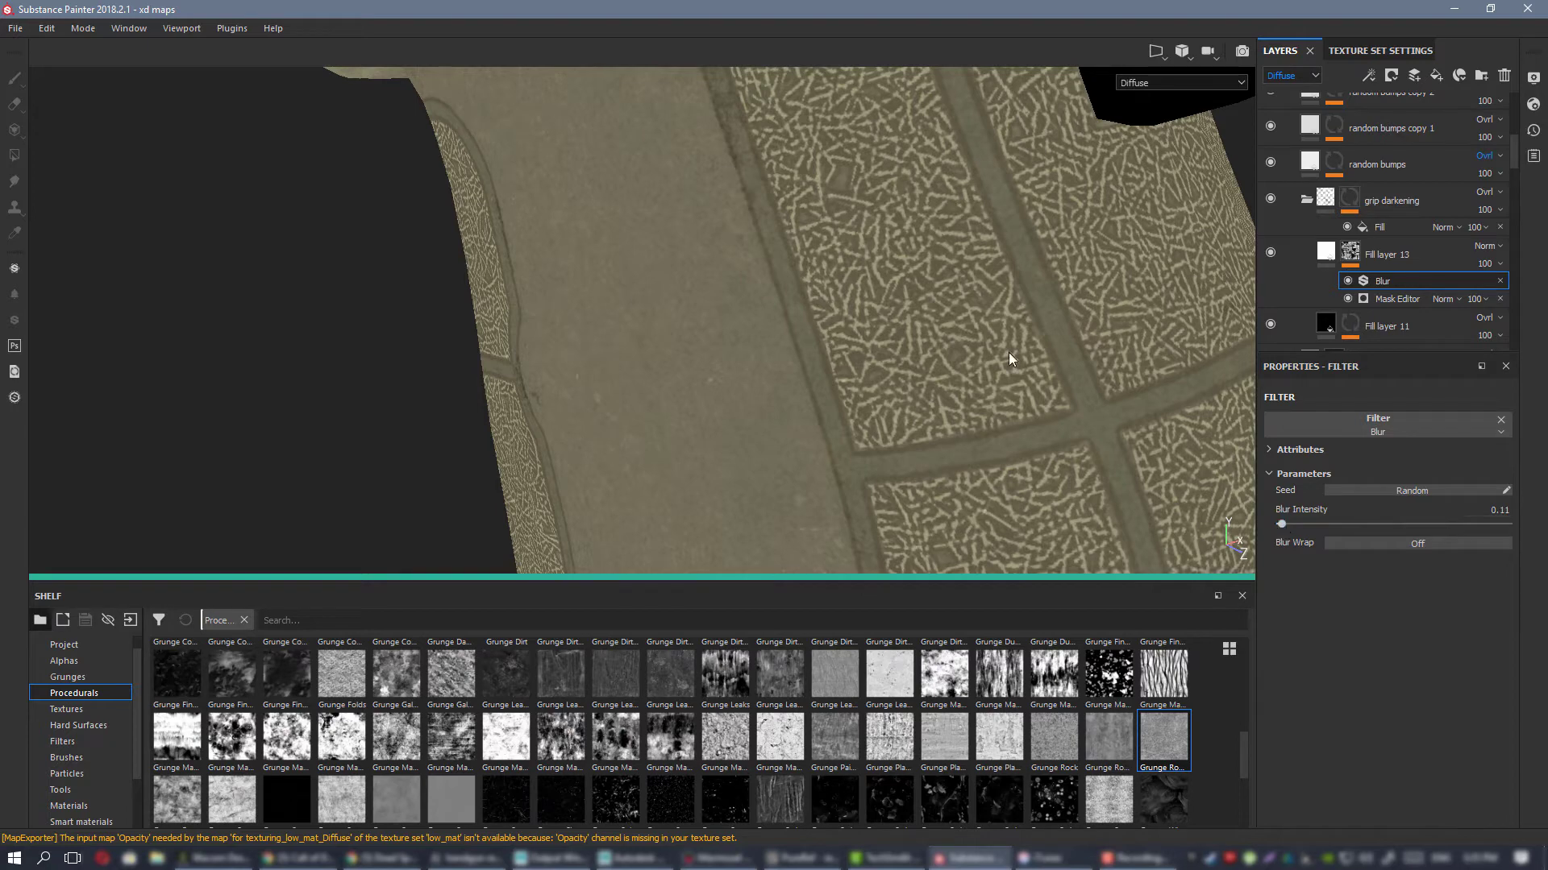
Step: Compare the grip panels in the Diffuse channel and Material view while toggling Fill layer 13
alt+right_drag(1075, 389, 508, 196)
alt+shift+drag(507, 196, 929, 277)
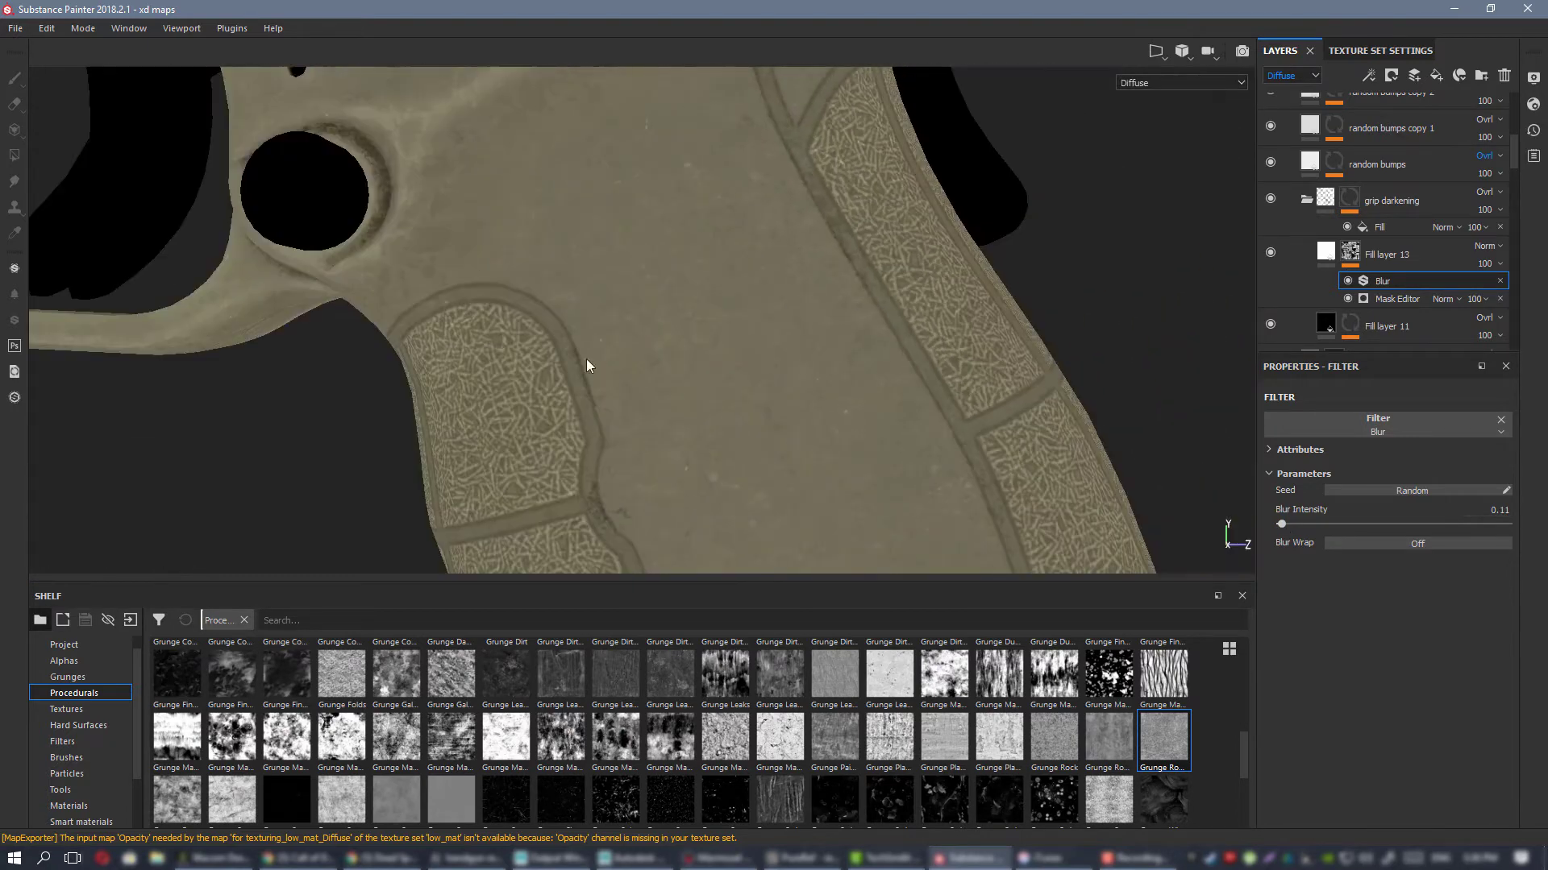
alt+right_drag(930, 277, 1041, 362)
alt+drag(1041, 363, 1050, 356)
key(m)
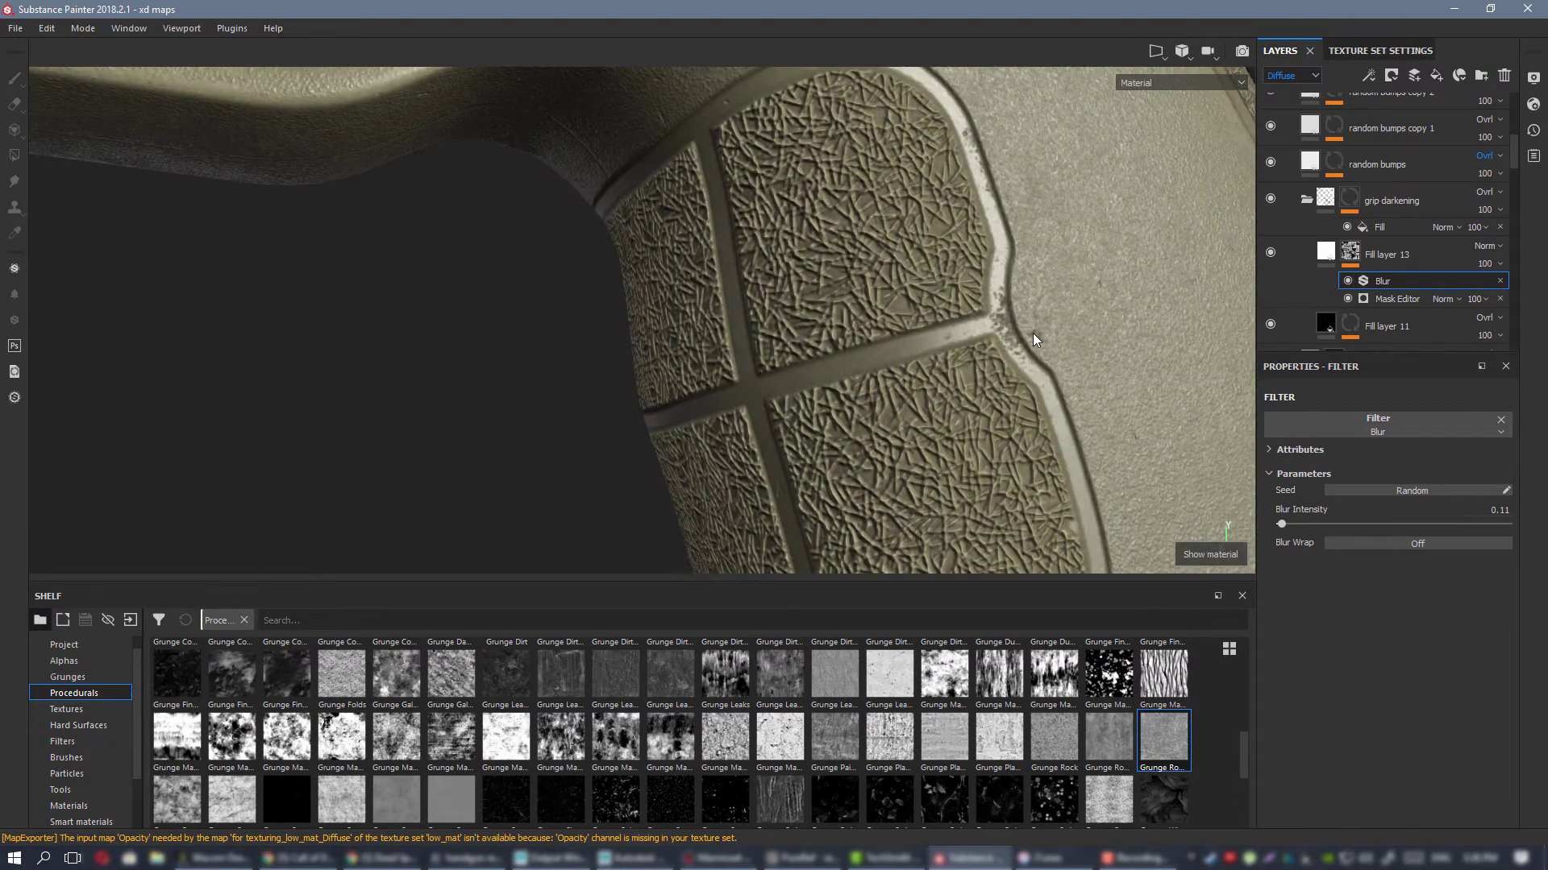
shift+right_drag(1033, 334, 419, 266)
alt+drag(968, 330, 819, 390)
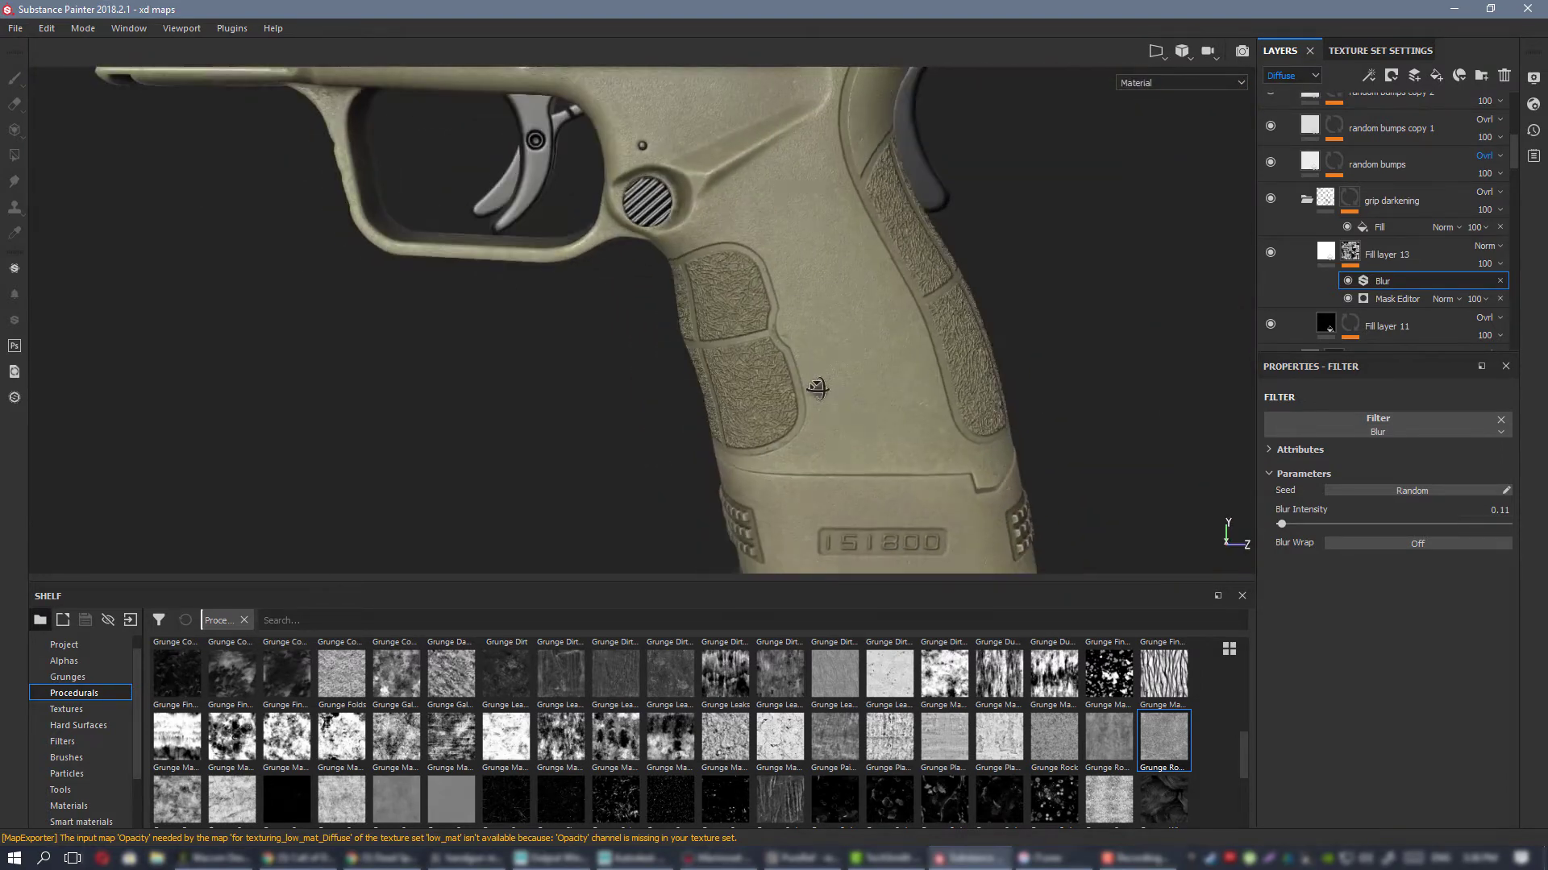
click(1270, 252)
alt+right_drag(794, 225, 1060, 498)
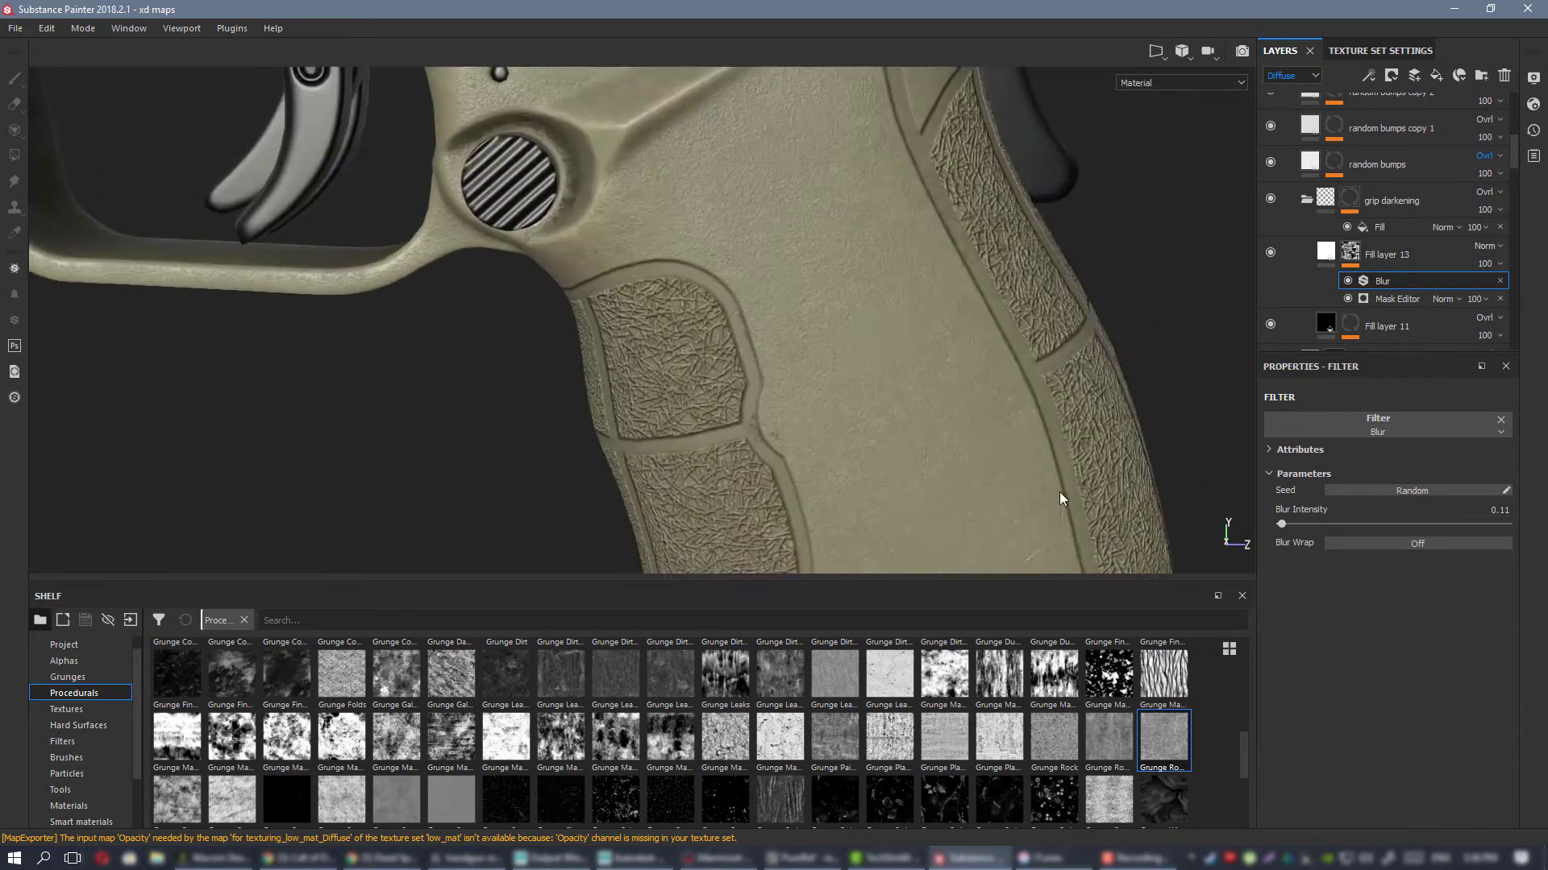
Step: Open Fill layer 13's diffuse color for editing and check the rear grip panels in Material view
key(c)
click(1325, 251)
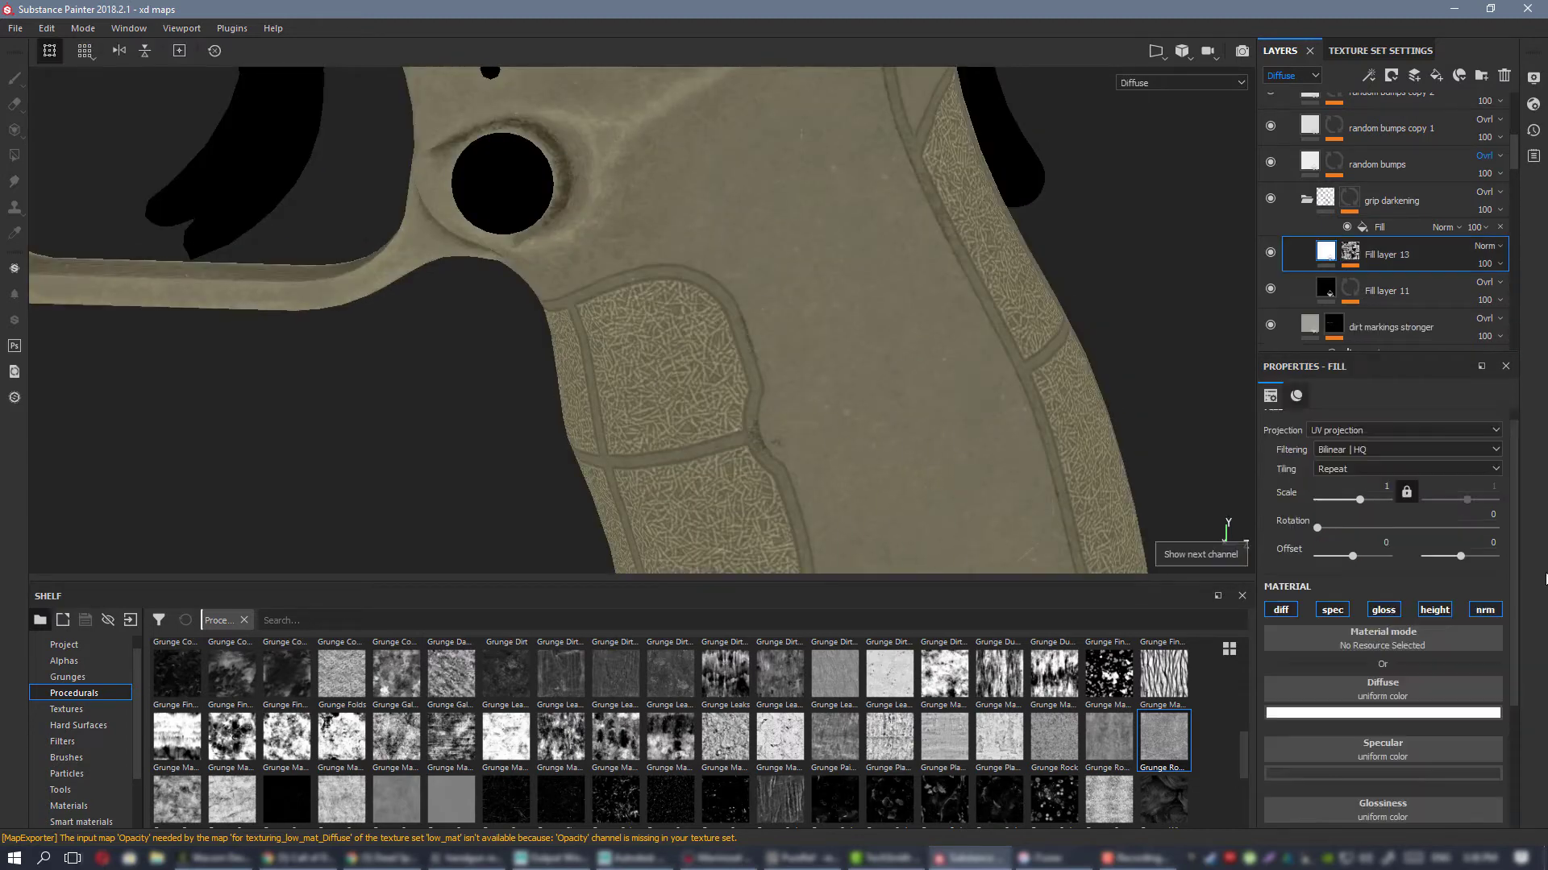
click(1483, 714)
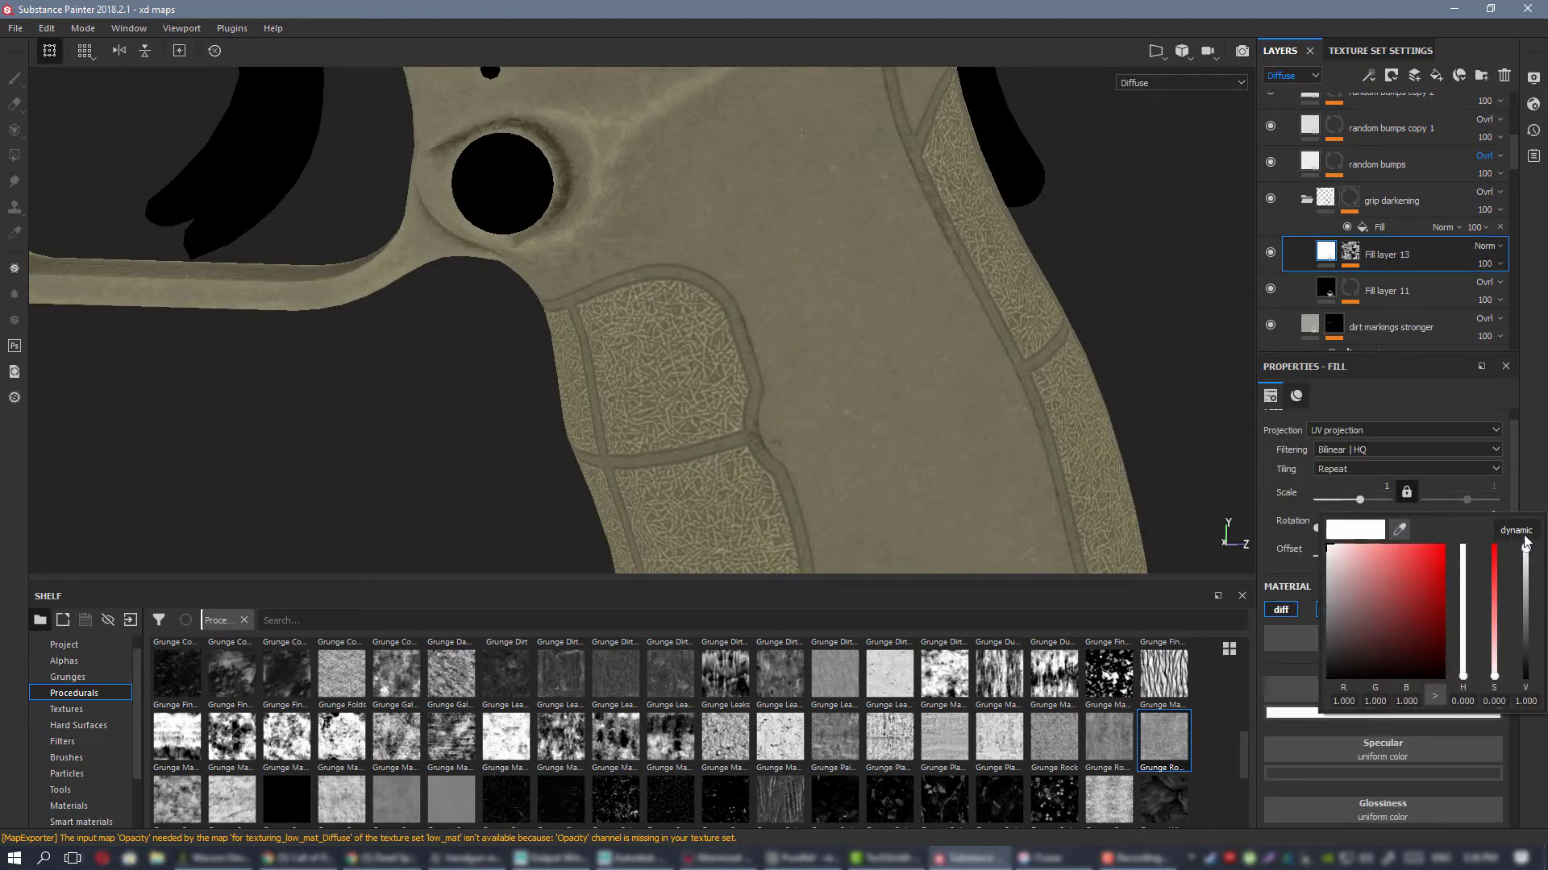
alt+right_drag(964, 353, 922, 279)
alt+drag(922, 280, 501, 232)
key(m)
alt+right_drag(898, 291, 986, 343)
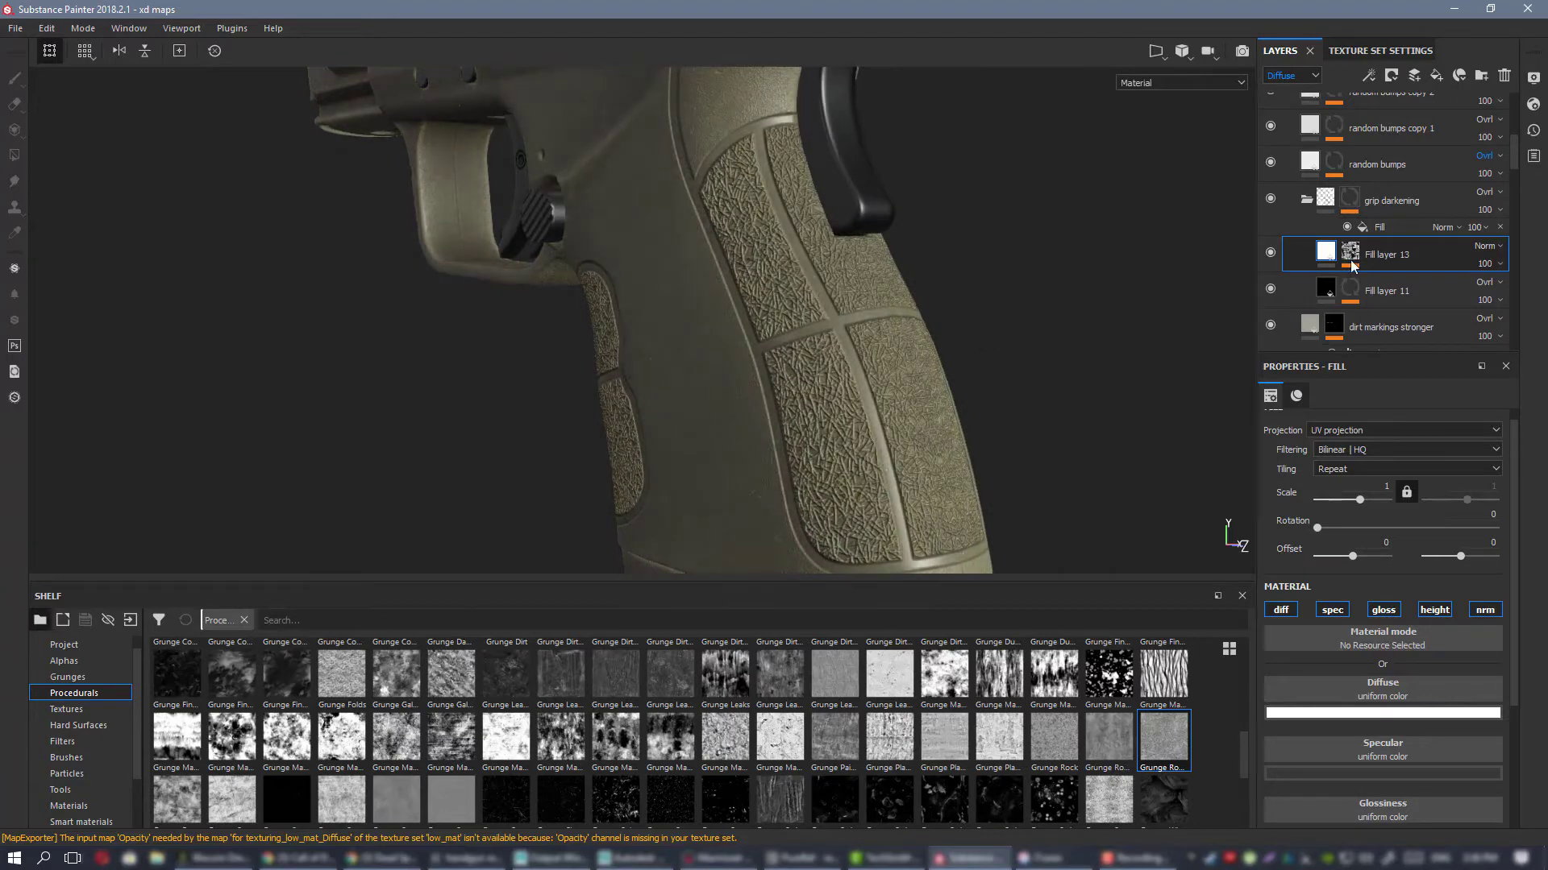
Step: Toggle Fill layer 13 and examine the front and side grip panels in the Diffuse channel
click(1272, 250)
alt+right_drag(546, 321, 516, 315)
alt+drag(516, 315, 919, 311)
shift+right_drag(919, 311, 870, 316)
key(c)
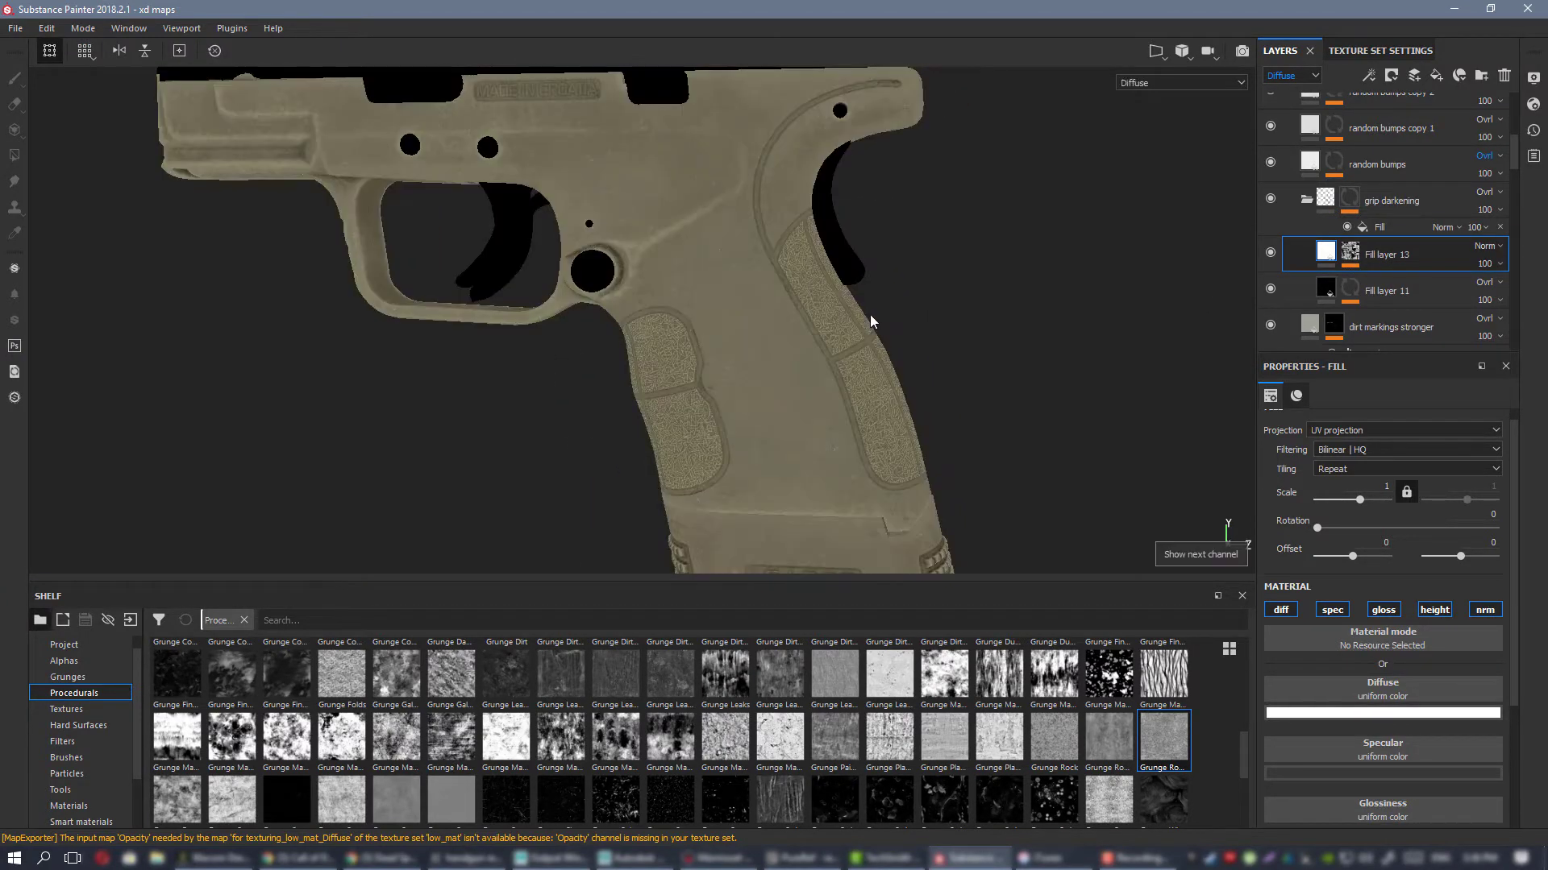
scroll(635, 291, down, 2)
alt+drag(635, 291, 726, 266)
alt+right_drag(726, 265, 809, 278)
alt+middle_drag(809, 278, 705, 110)
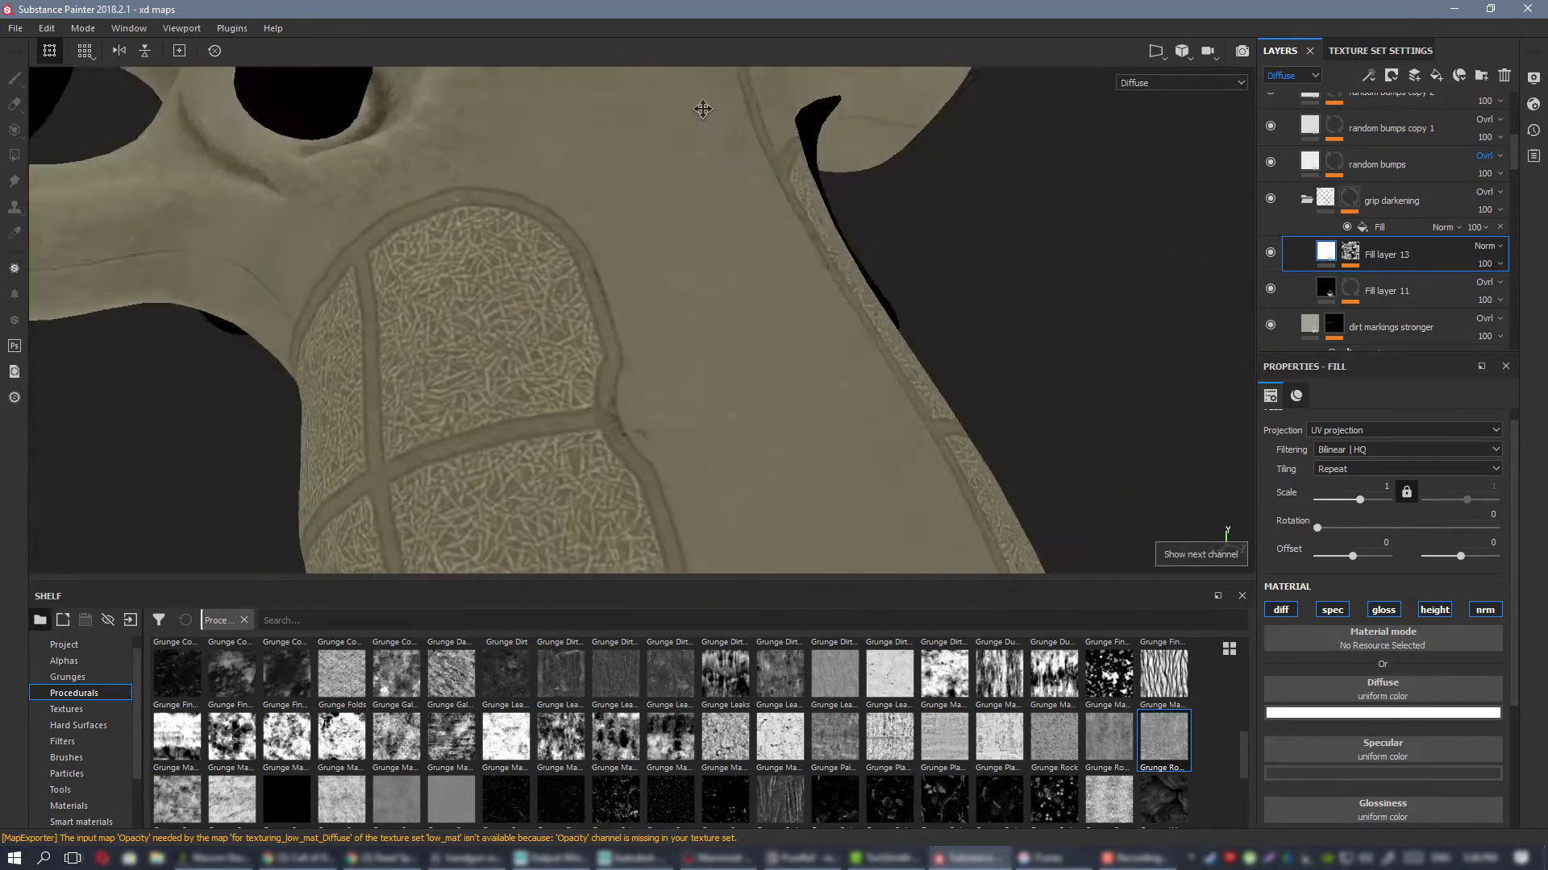
alt+drag(705, 111, 194, 207)
alt+right_drag(717, 378, 714, 215)
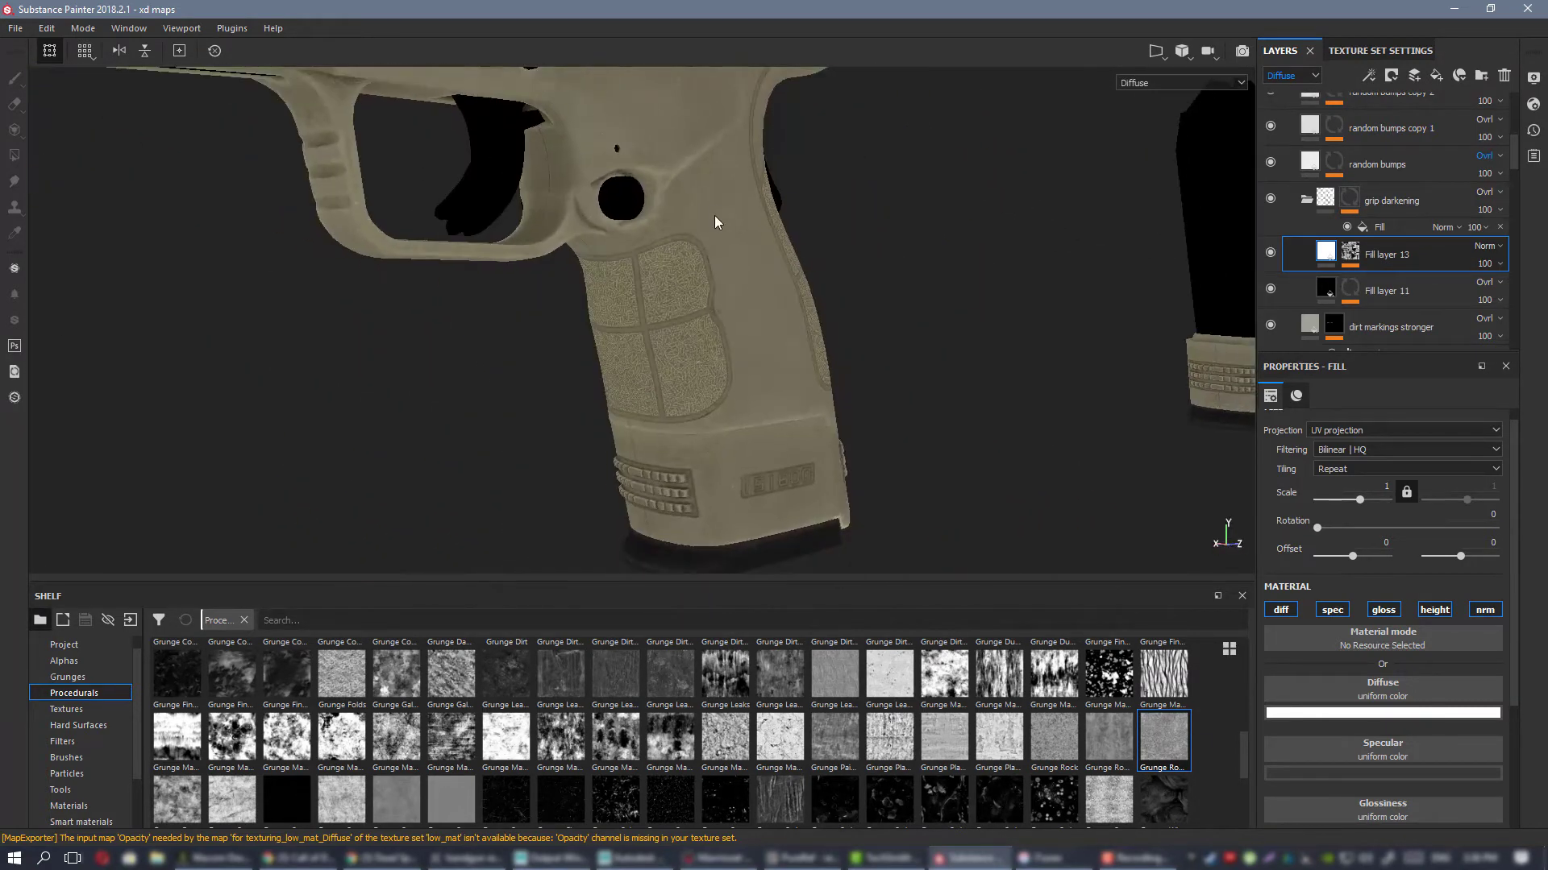
alt+drag(714, 215, 493, 241)
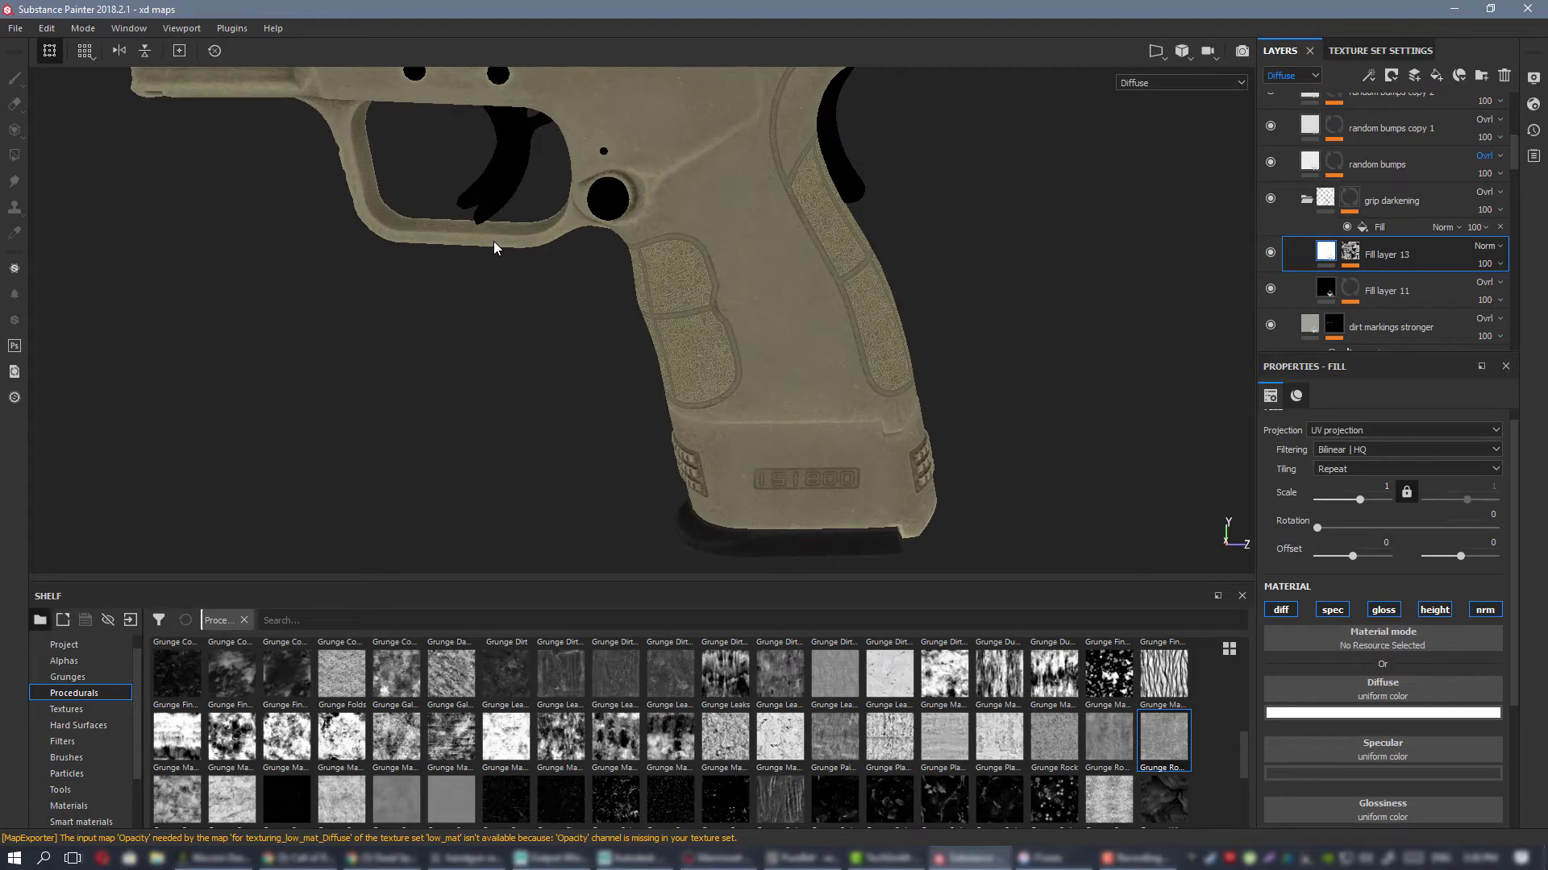
Step: Examine the whole pistol frame's diffuse color from below and from the side
alt+right_drag(641, 263, 640, 152)
alt+middle_drag(640, 152, 804, 384)
scroll(809, 363, up, 2)
alt+drag(812, 342, 812, 269)
alt+drag(775, 369, 709, 246)
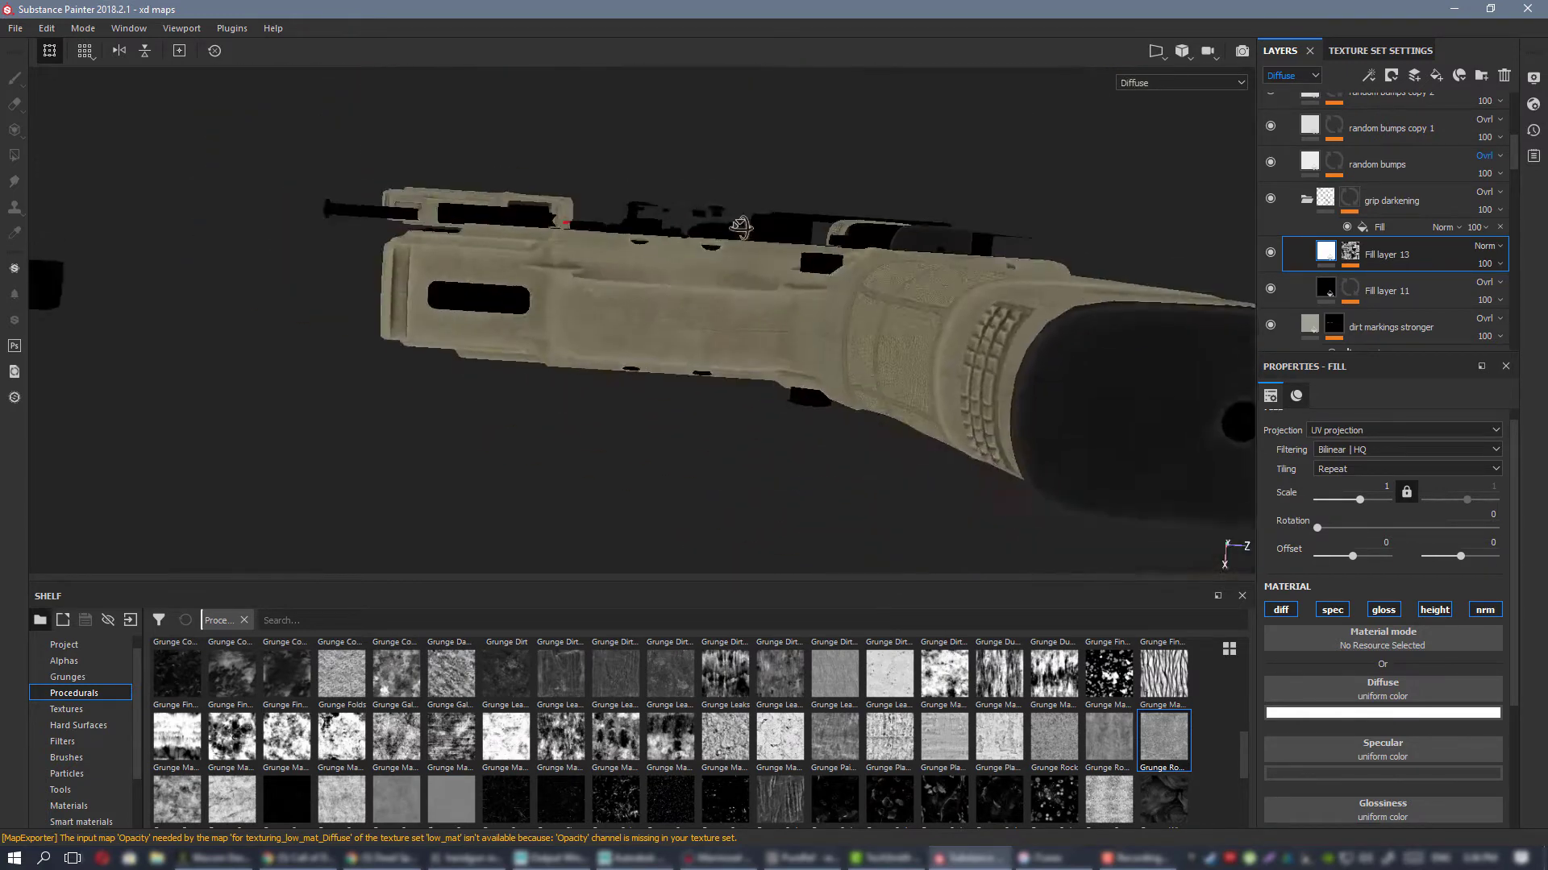
scroll(709, 246, up, 5)
scroll(847, 401, down, 5)
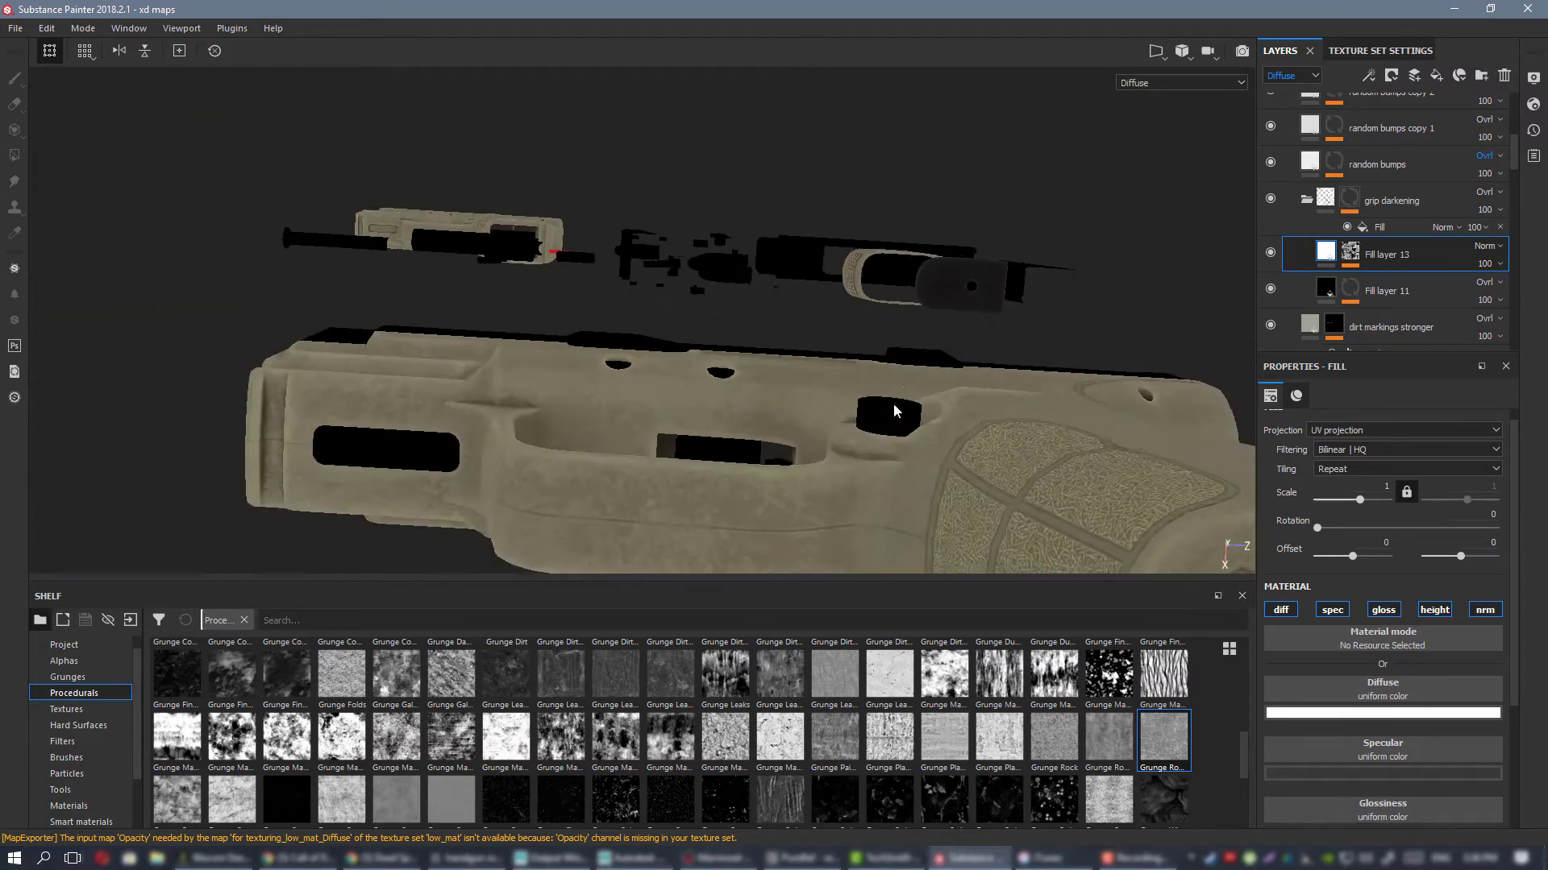
alt+drag(894, 411, 870, 354)
scroll(870, 354, down, 4)
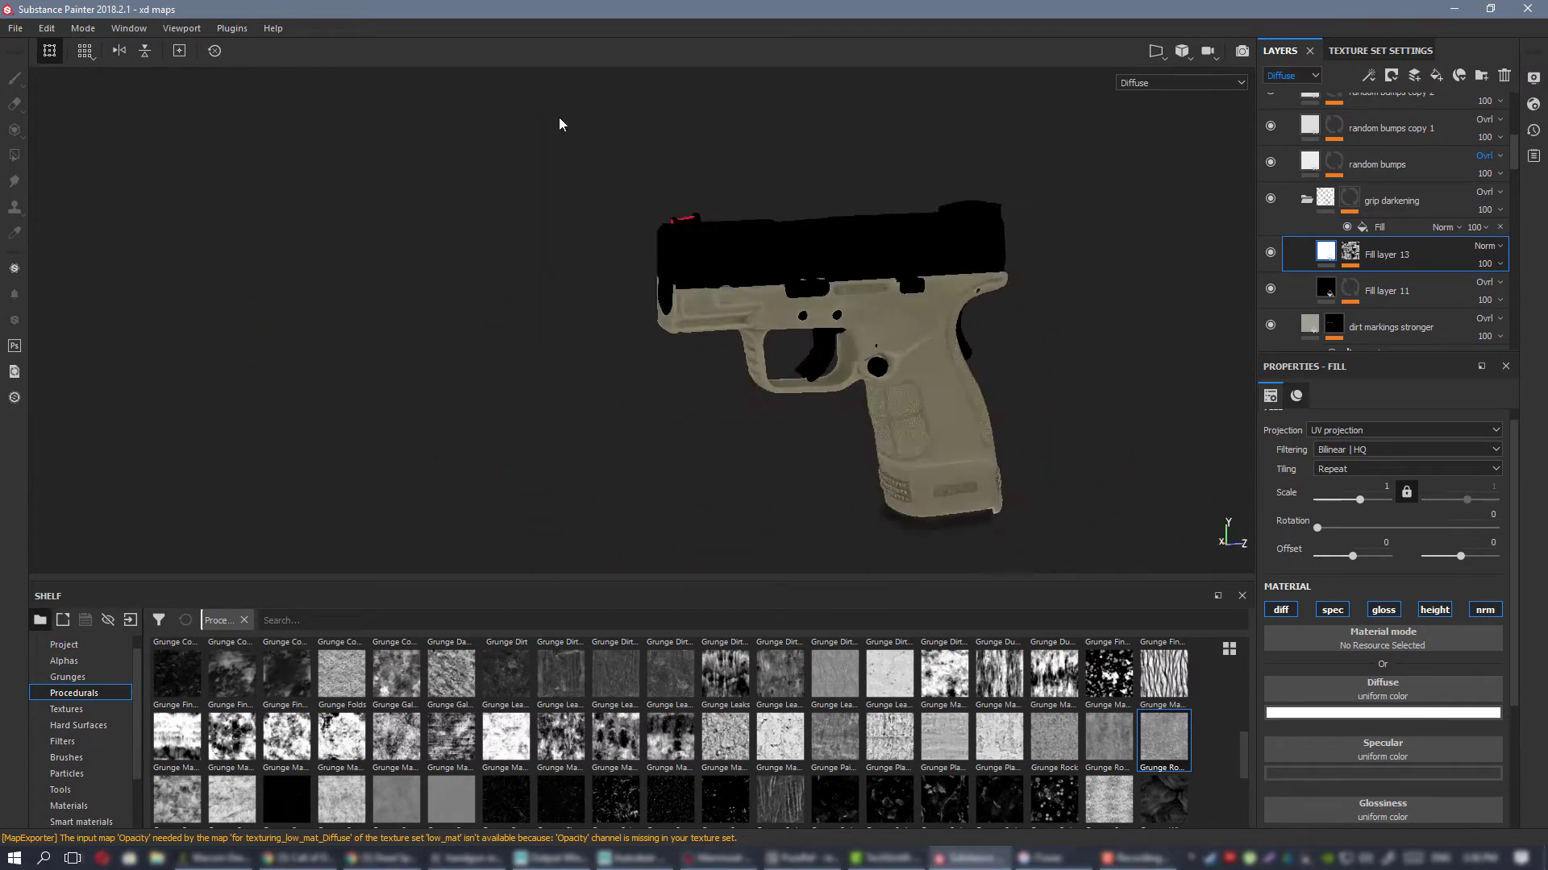
alt+middle_drag(560, 124, 779, 387)
Step: Frame the full model and examine the pistol's frame and grip from several angles in Material view
key(m)
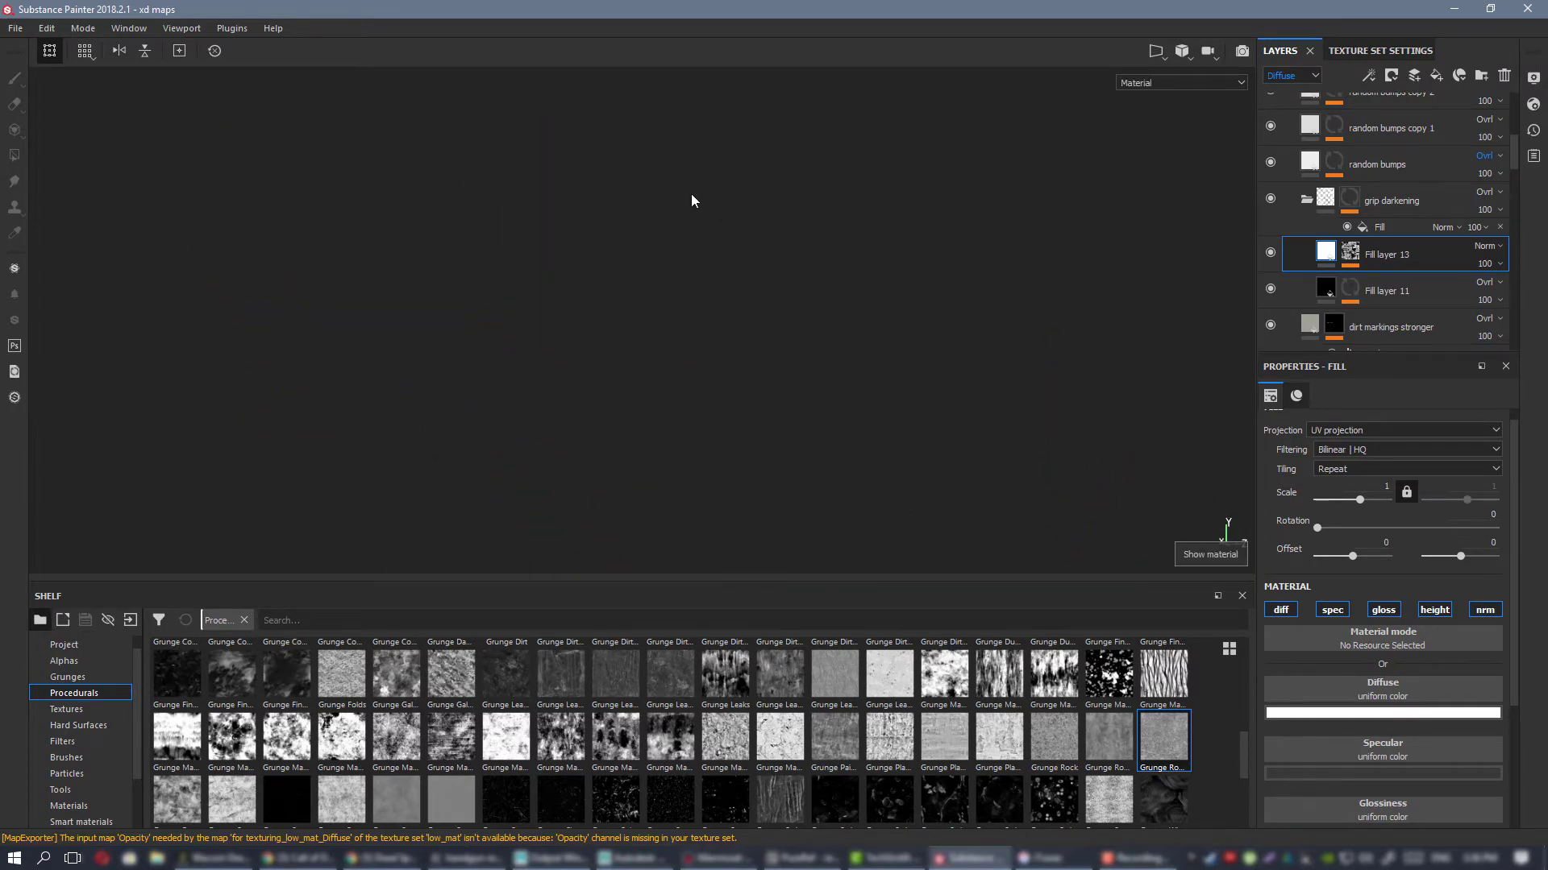
key(f)
alt+right_drag(429, 269, 429, 415)
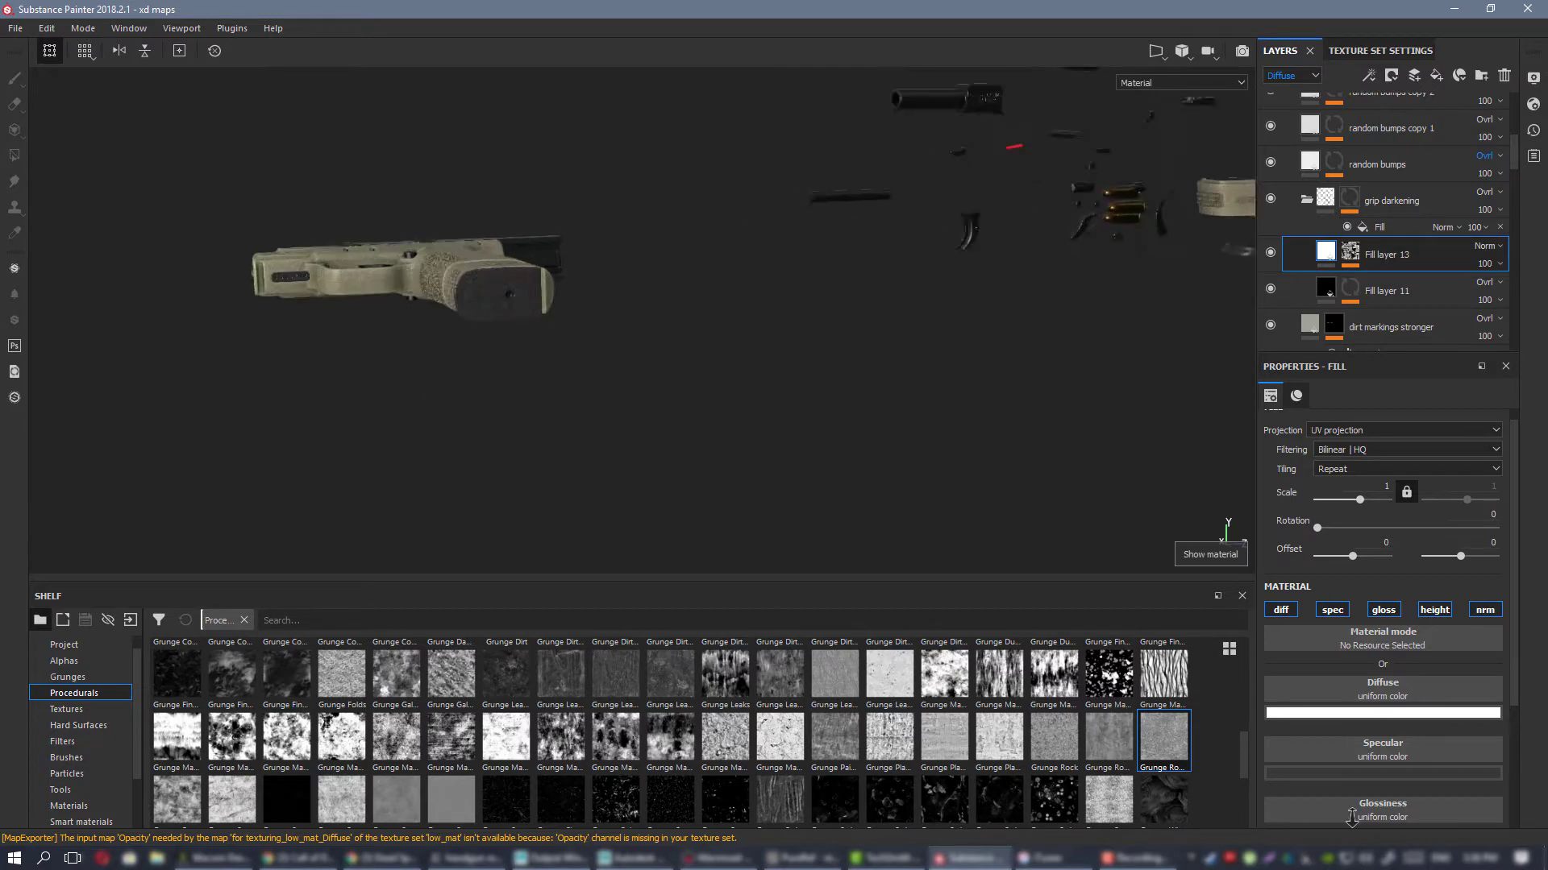
alt+right_drag(343, 266, 669, 302)
alt+drag(553, 276, 715, 349)
alt+right_drag(835, 332, 801, 349)
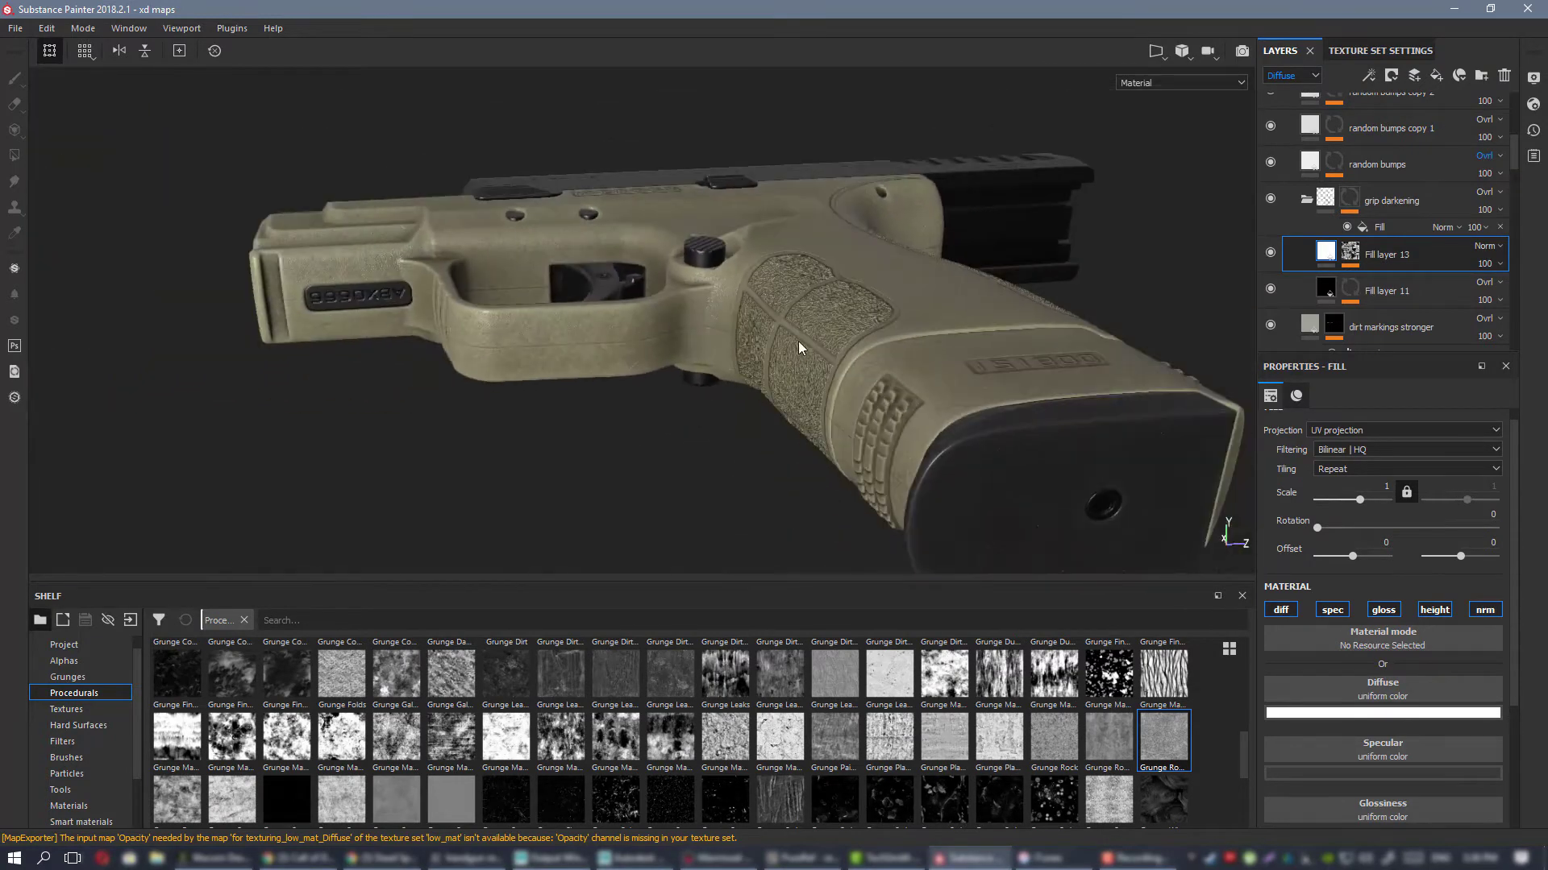
alt+drag(802, 349, 838, 351)
shift+right_drag(838, 327, 712, 339)
alt+drag(713, 338, 582, 282)
alt+right_drag(161, 270, 153, 120)
alt+right_drag(870, 348, 338, 287)
alt+middle_drag(339, 287, 691, 449)
alt+right_drag(687, 287, 769, 322)
alt+middle_drag(768, 323, 756, 349)
Step: Return to the Diffuse channel and check the frame's color variation around the grip and magazine base
key(c)
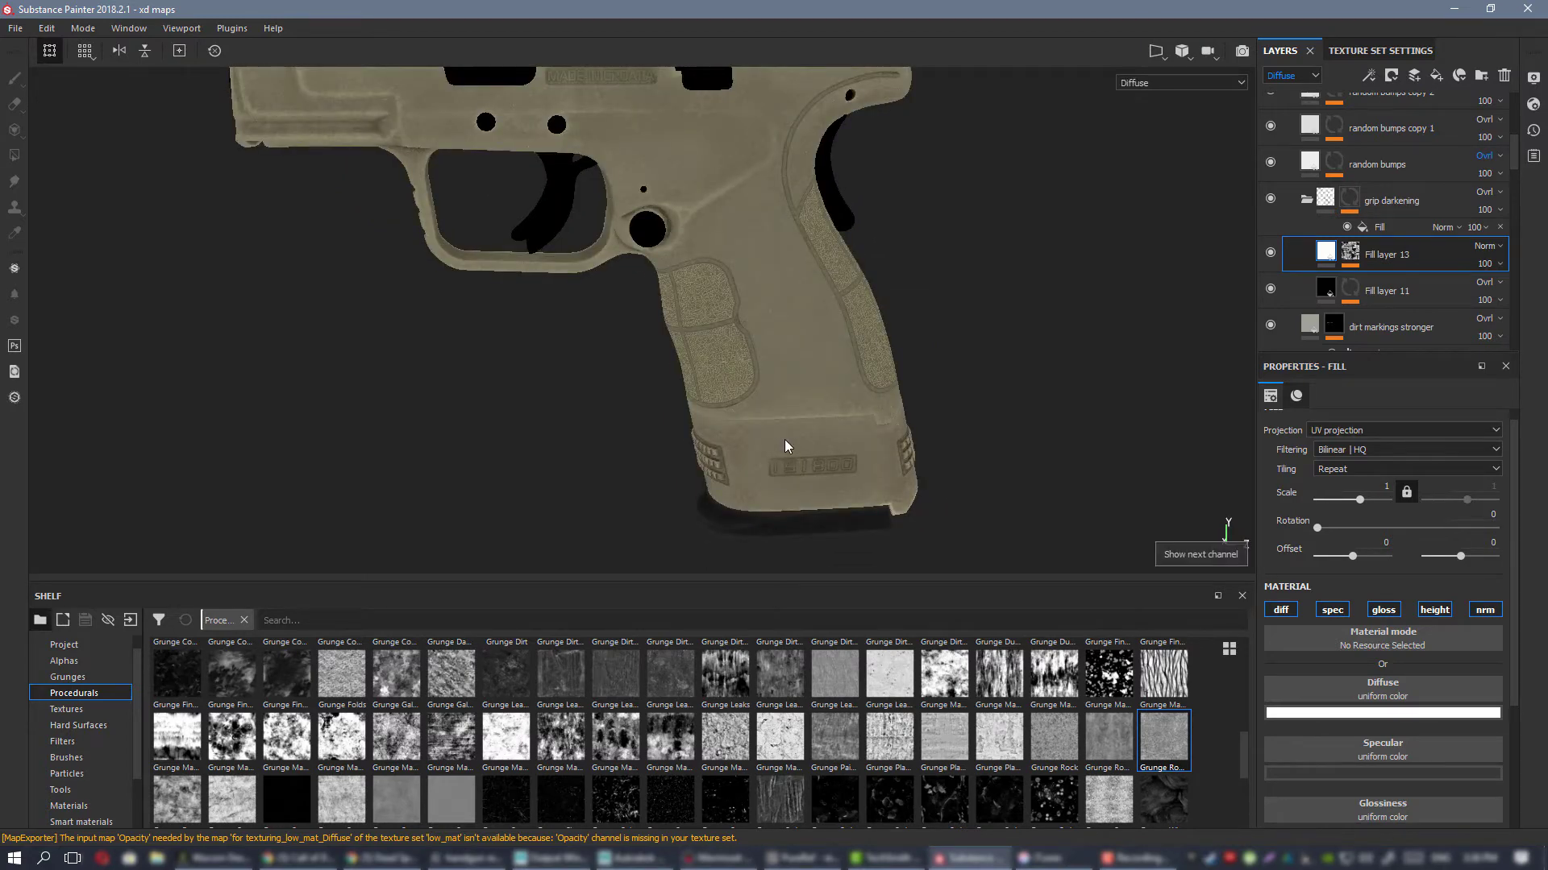
alt+drag(786, 446, 682, 330)
alt+middle_drag(682, 330, 661, 186)
alt+drag(661, 186, 704, 329)
alt+middle_drag(784, 411, 791, 449)
alt+drag(790, 449, 903, 355)
Step: Compare the base color2 and base color1 fill layers by toggling base color2 and checking their diffuse colors on the frame
scroll(1395, 221, down, 3)
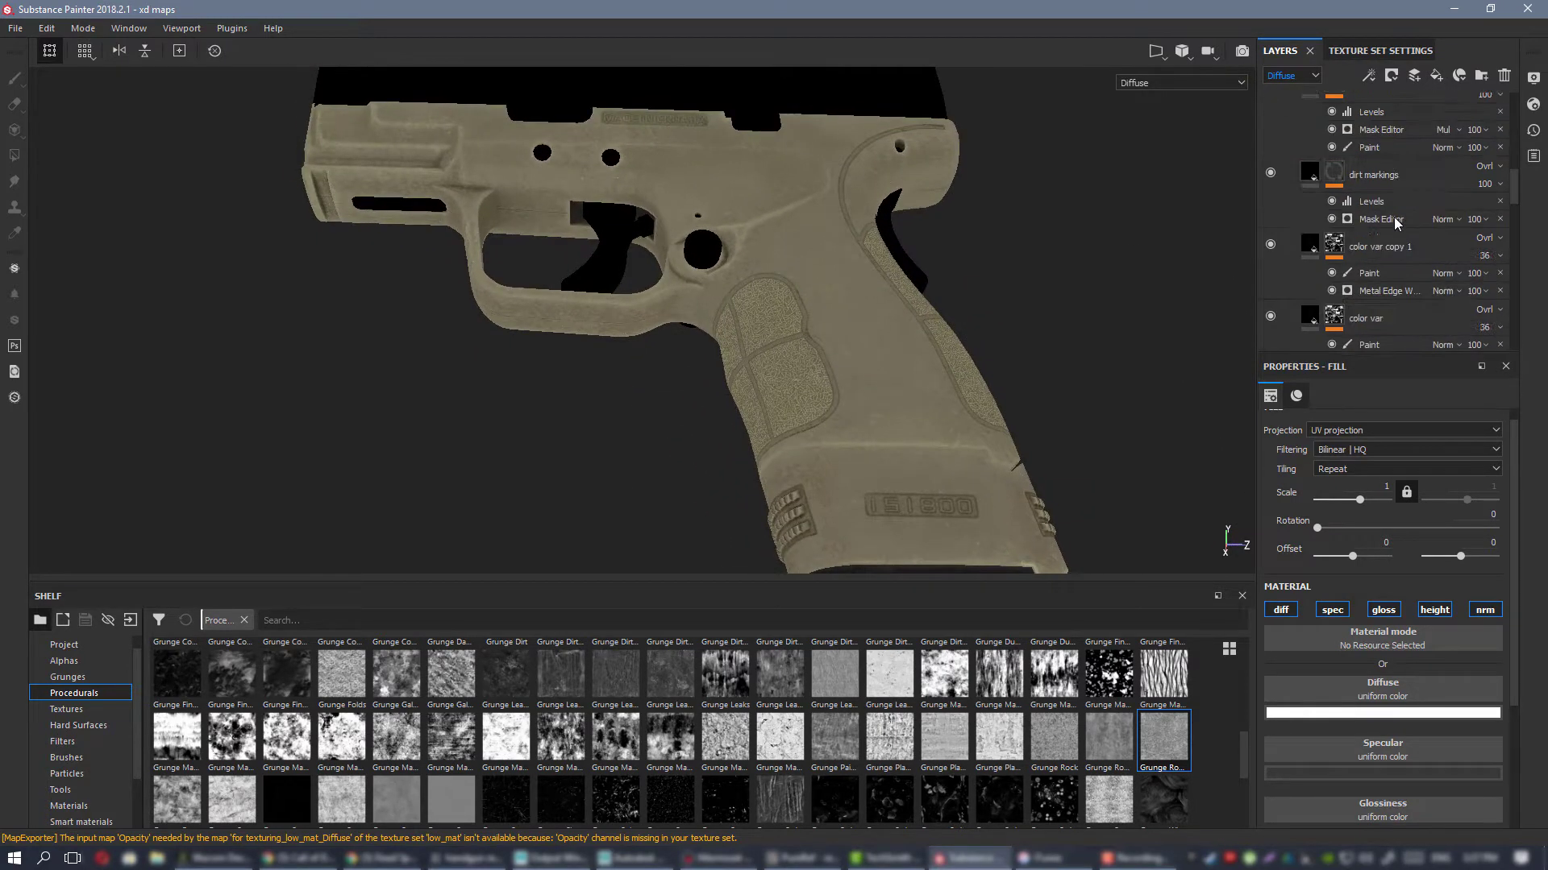
scroll(1395, 216, down, 8)
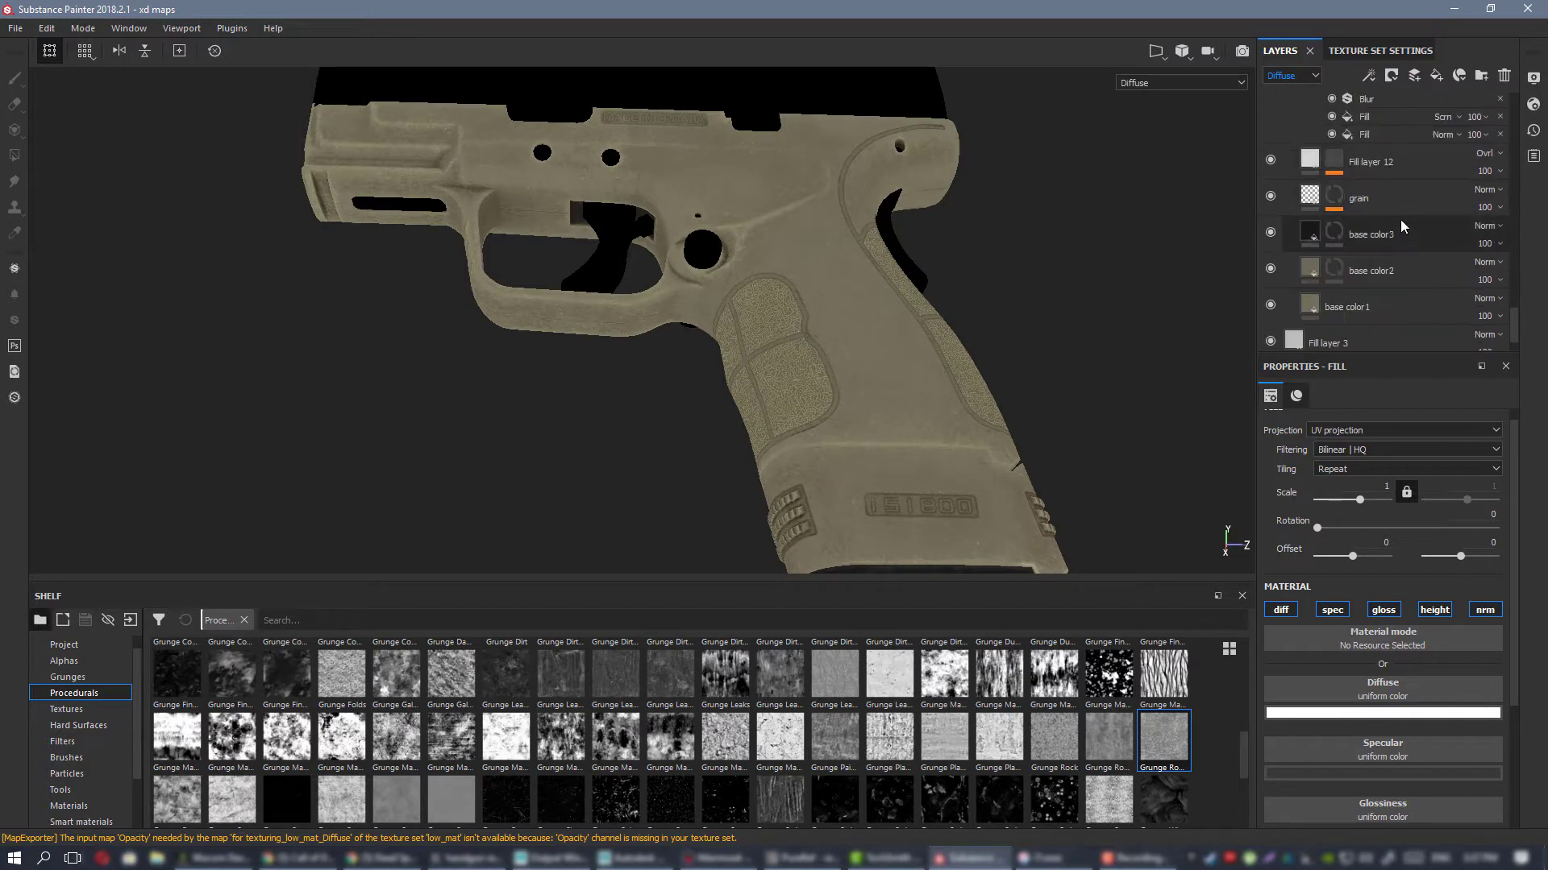
click(1307, 263)
alt+middle_drag(897, 332, 850, 307)
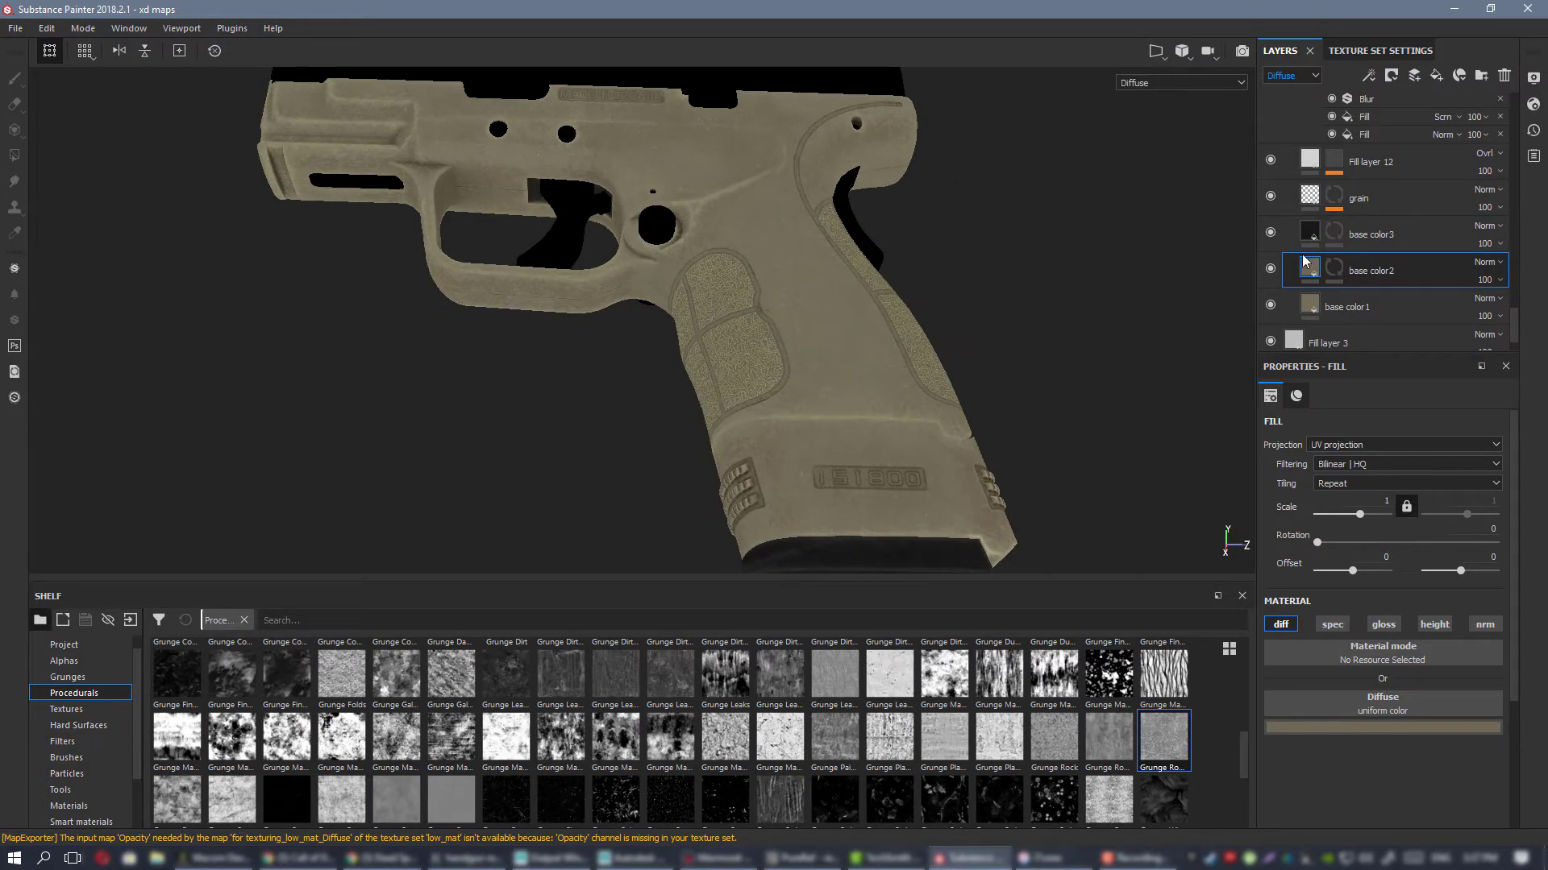
click(1270, 268)
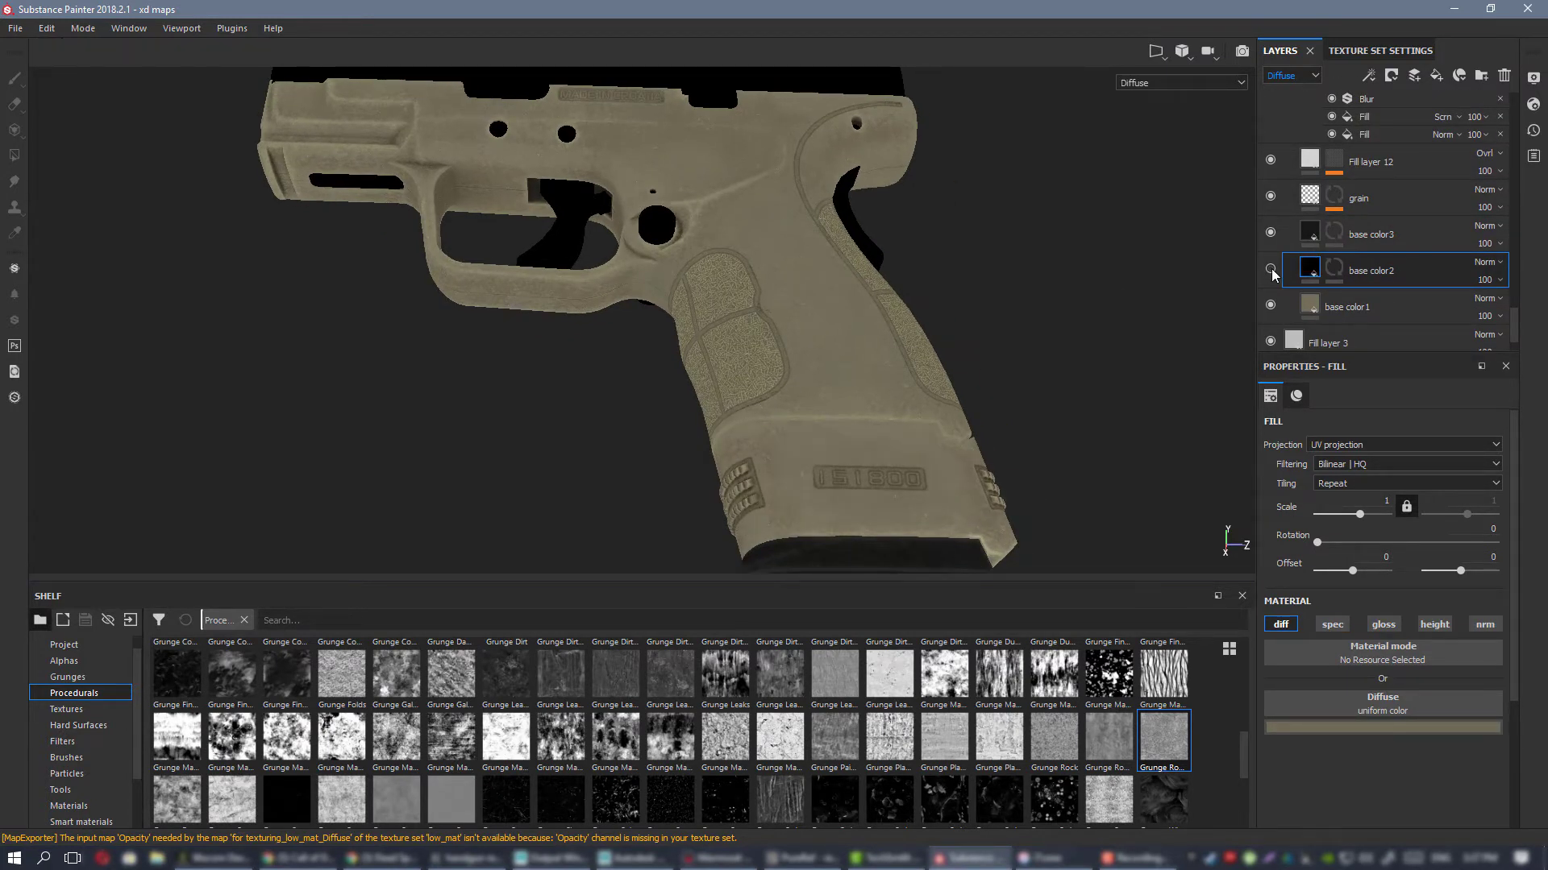
click(1271, 269)
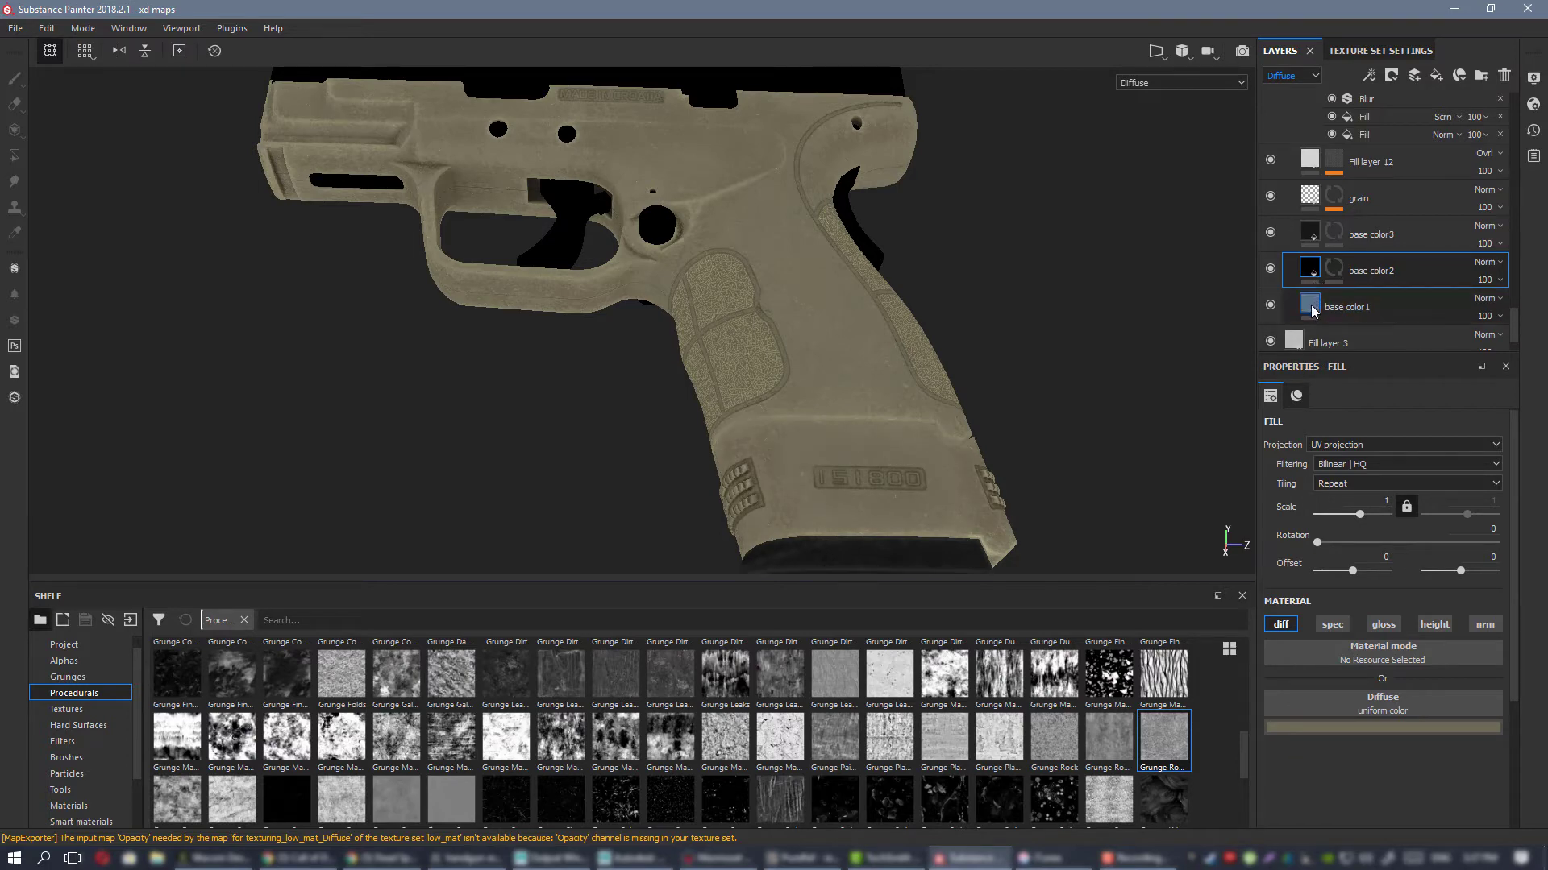
click(1310, 309)
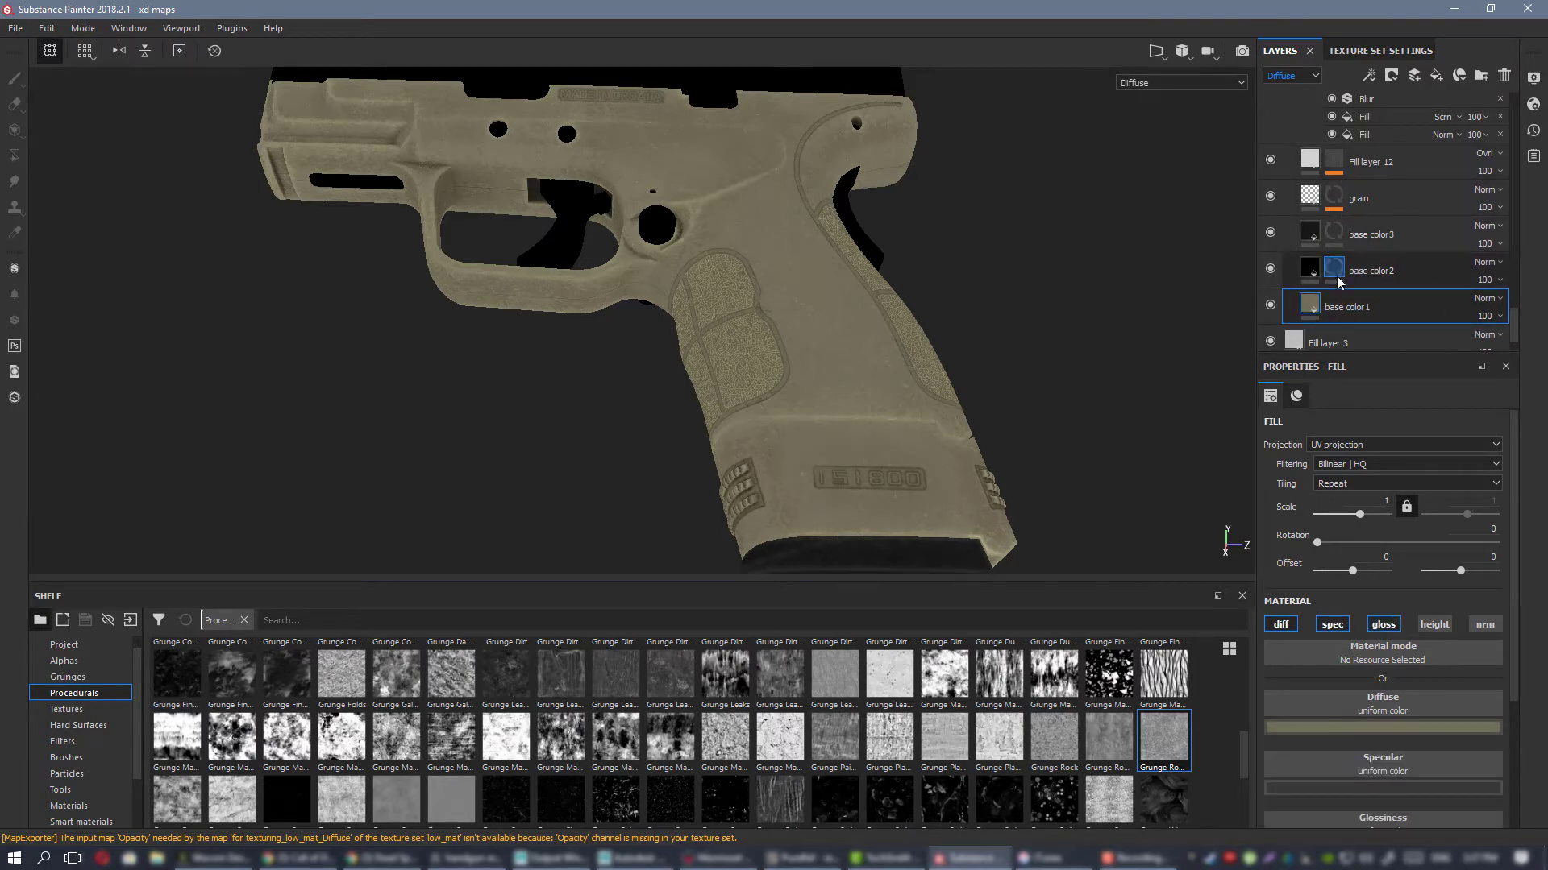
scroll(826, 266, up, 2)
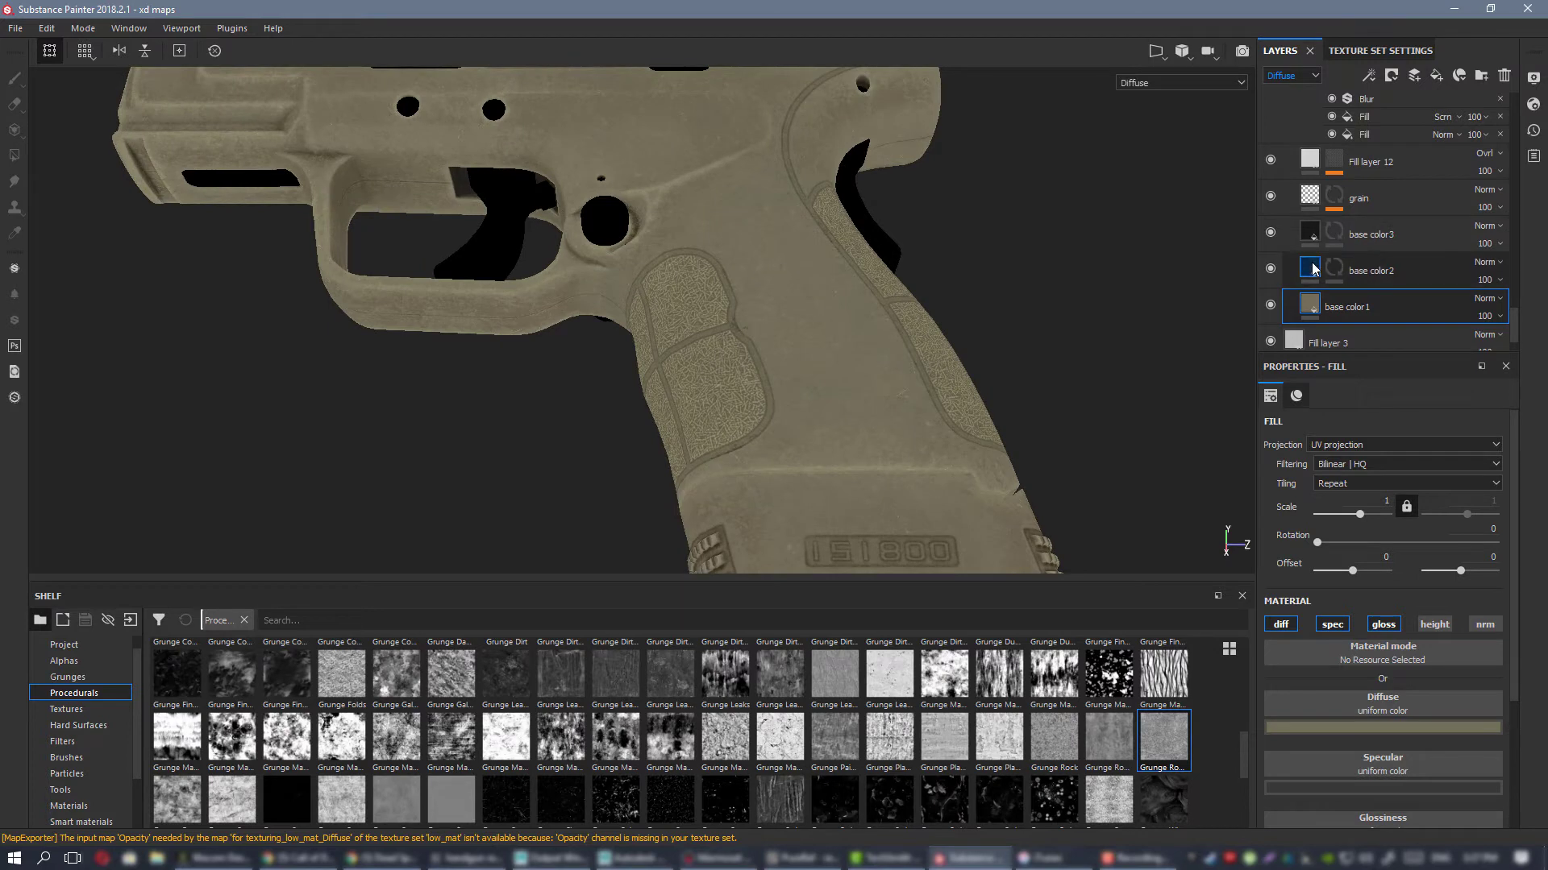
Step: Check the base color1 and base color2 fill layers in the Specular channel and again in the Diffuse channel
click(1309, 270)
click(1336, 314)
click(1291, 75)
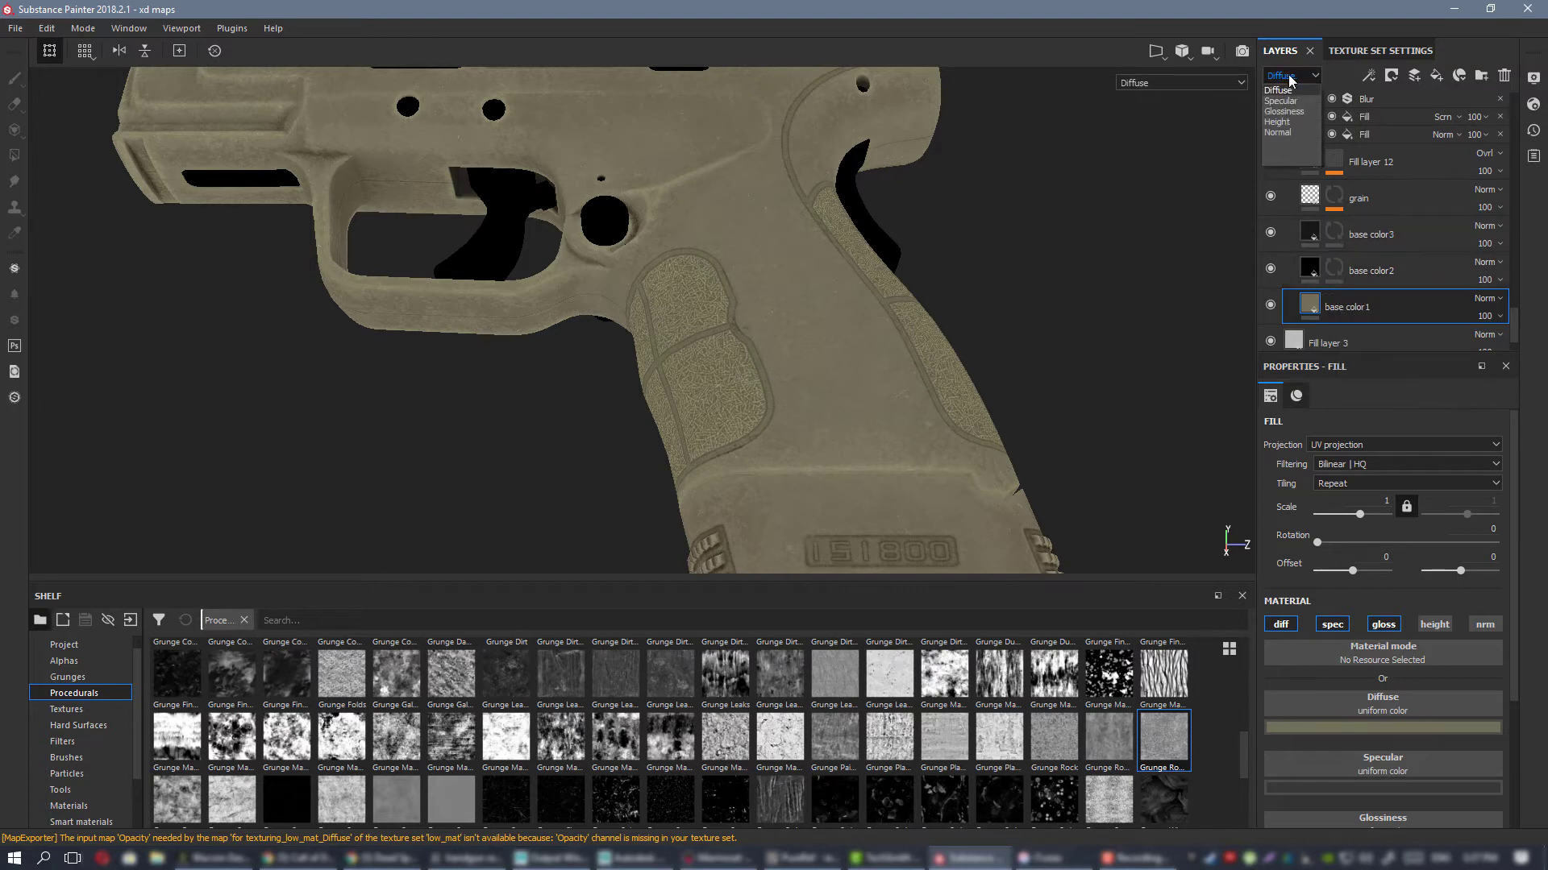
click(1287, 101)
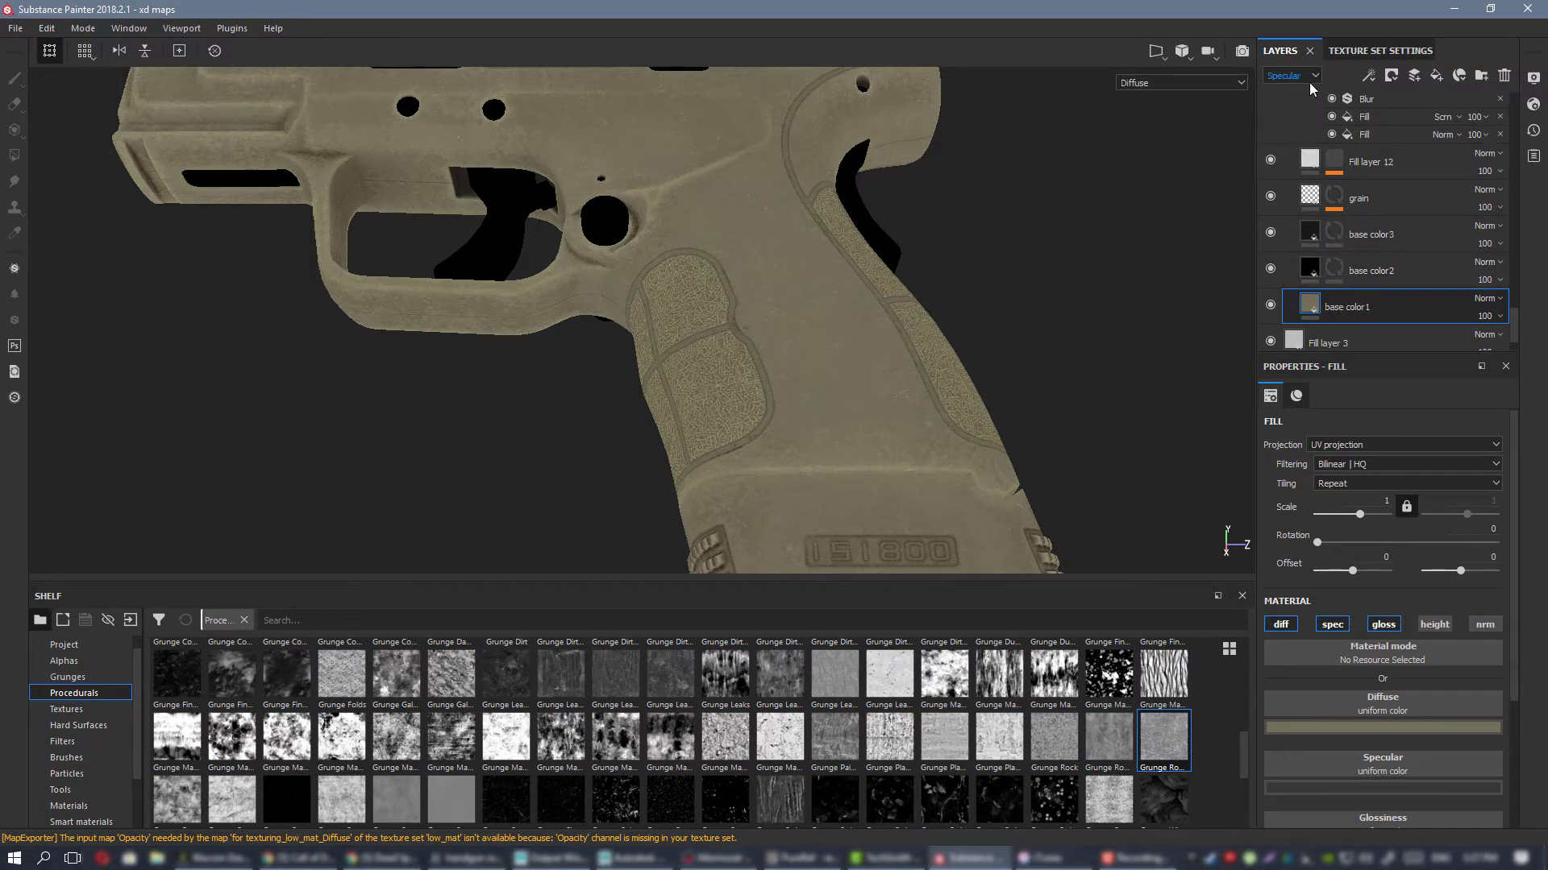
click(1302, 76)
click(1278, 90)
click(1271, 305)
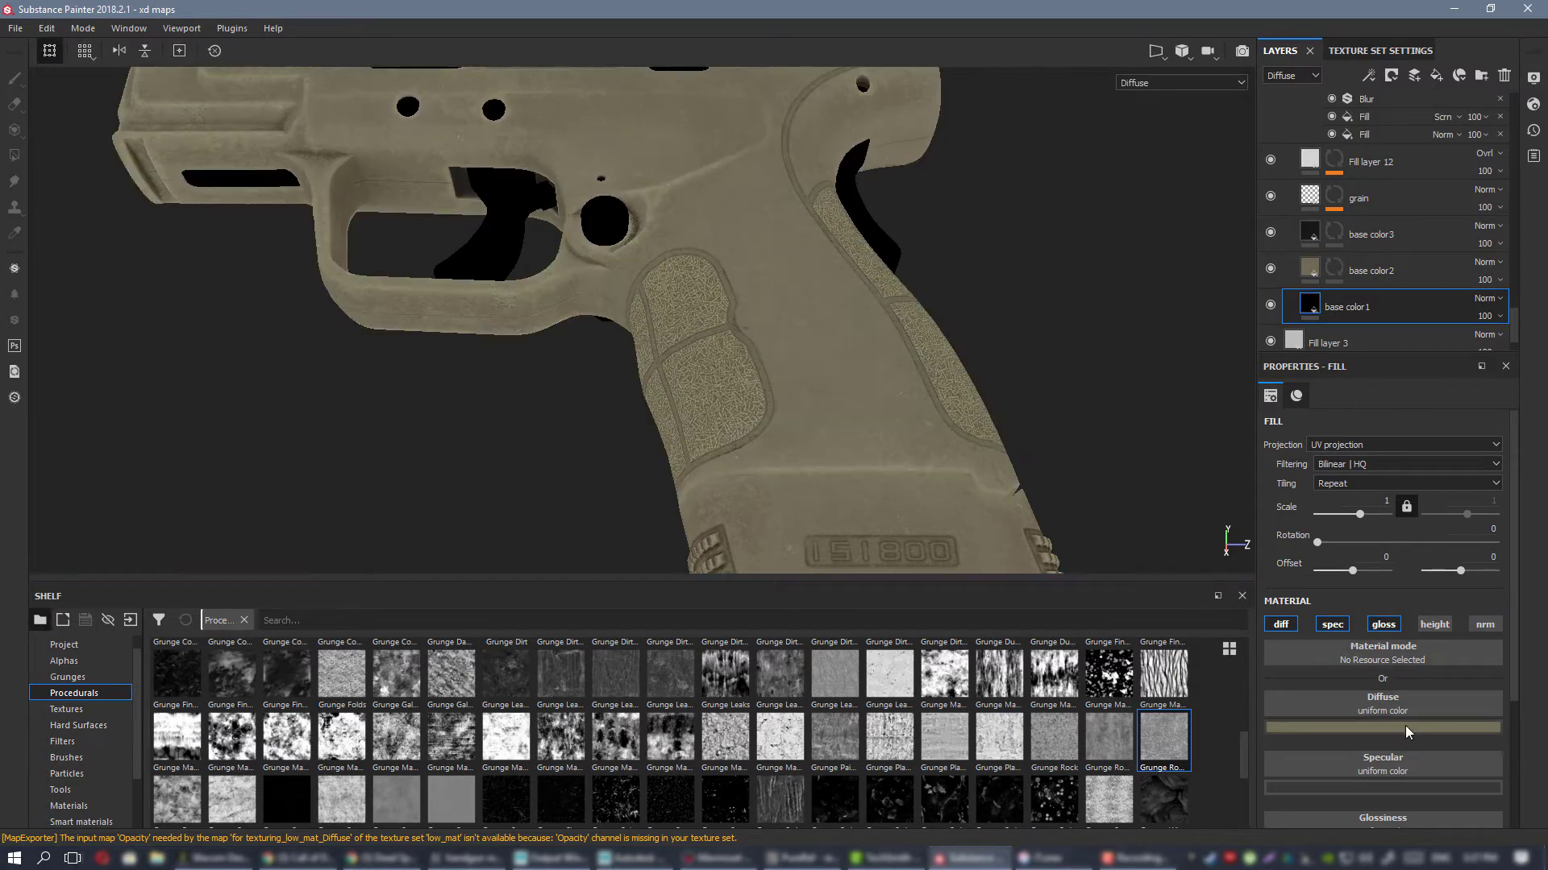
Step: Match base color1's diffuse color to base color2 by sampling base color2's swatch, and check the frame from several angles
click(1405, 725)
click(1398, 546)
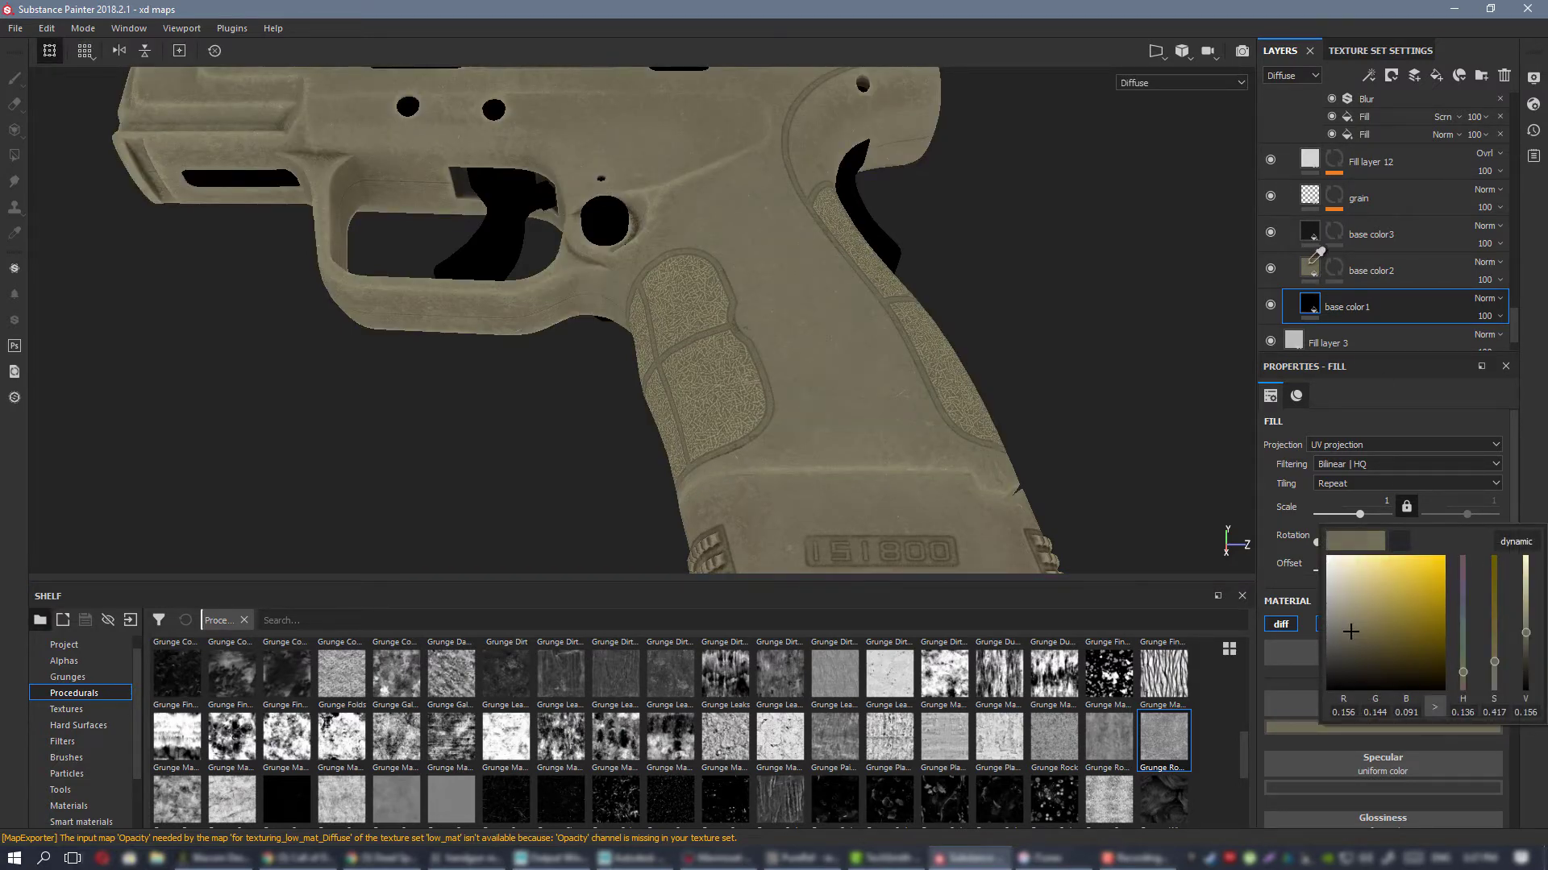
click(1312, 259)
alt+drag(699, 232, 774, 376)
alt+right_drag(774, 377, 712, 291)
alt+middle_drag(712, 290, 670, 254)
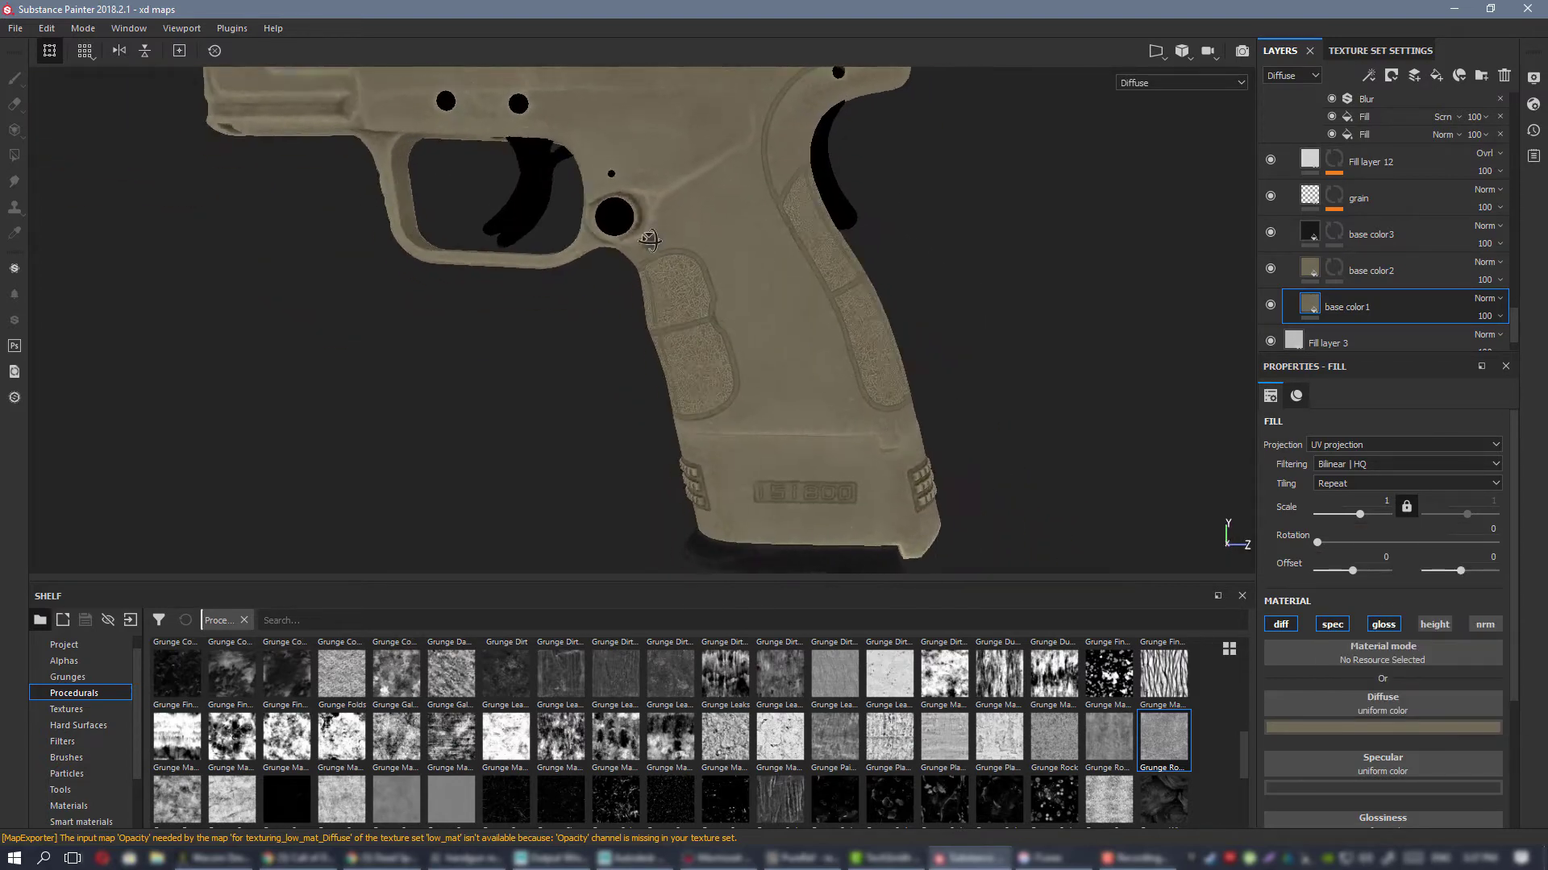
alt+drag(671, 254, 701, 179)
alt+right_drag(702, 179, 774, 234)
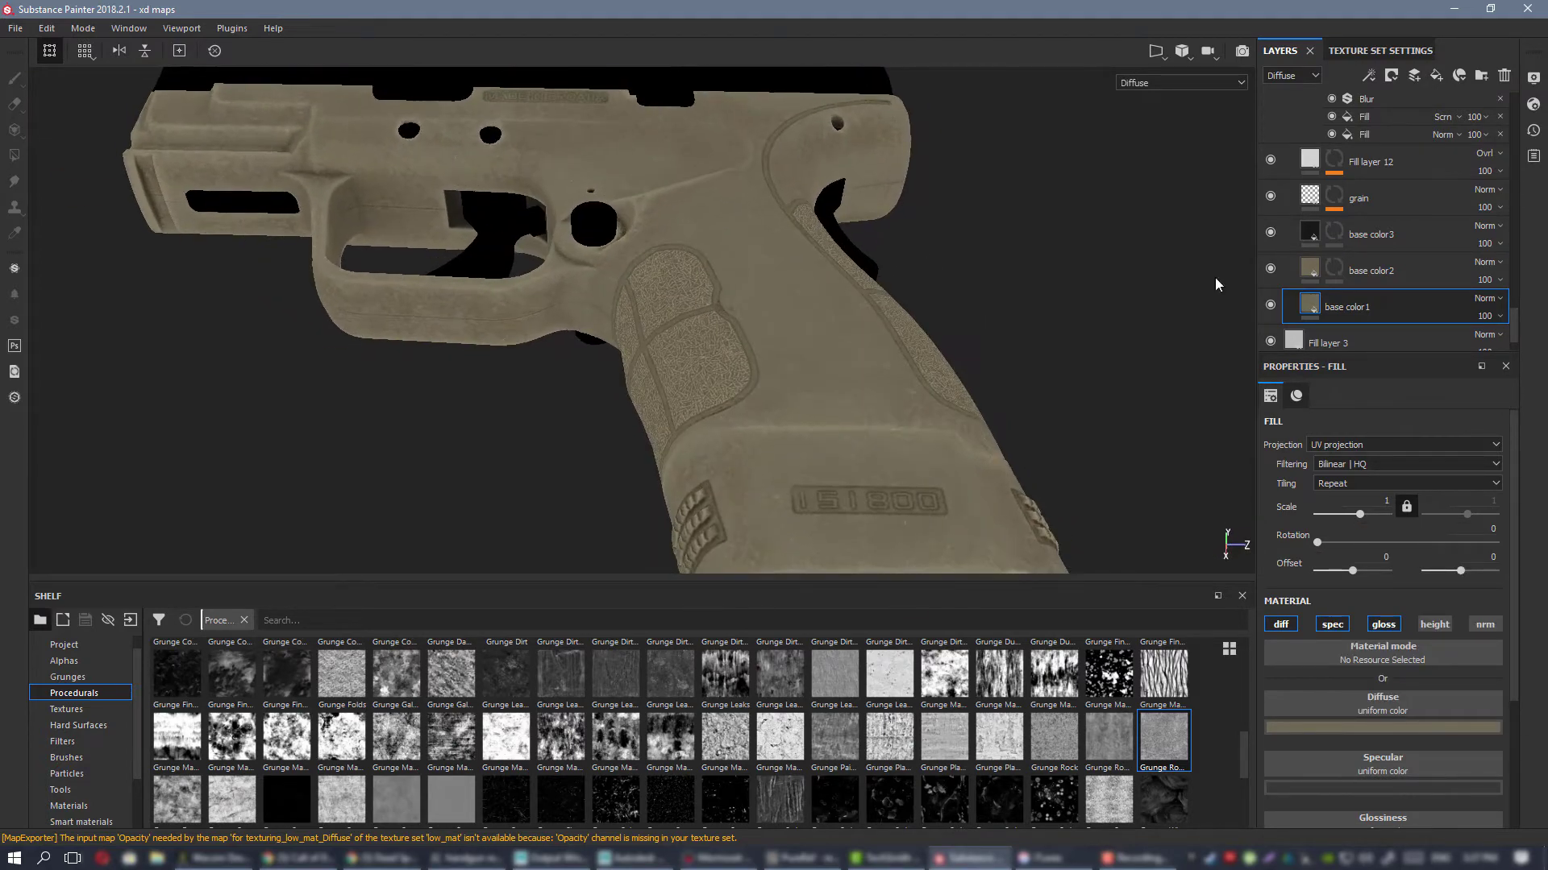
Step: Compare base color1 and base color2 by toggling their visibility, and darken base color2's diffuse color to a value of 0.130
click(1270, 268)
click(1270, 304)
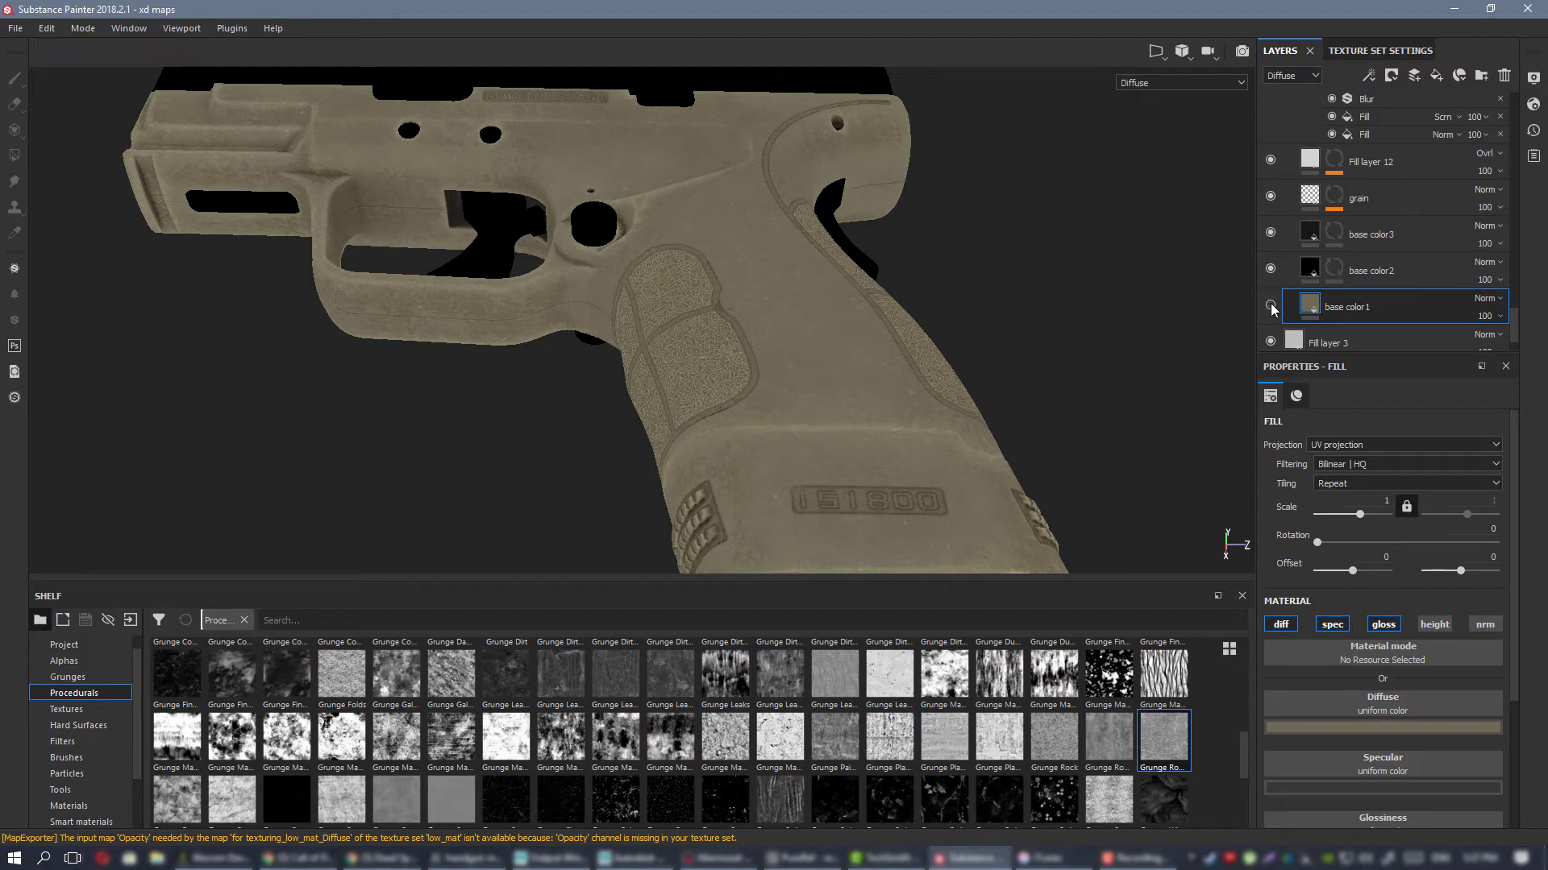
click(1310, 268)
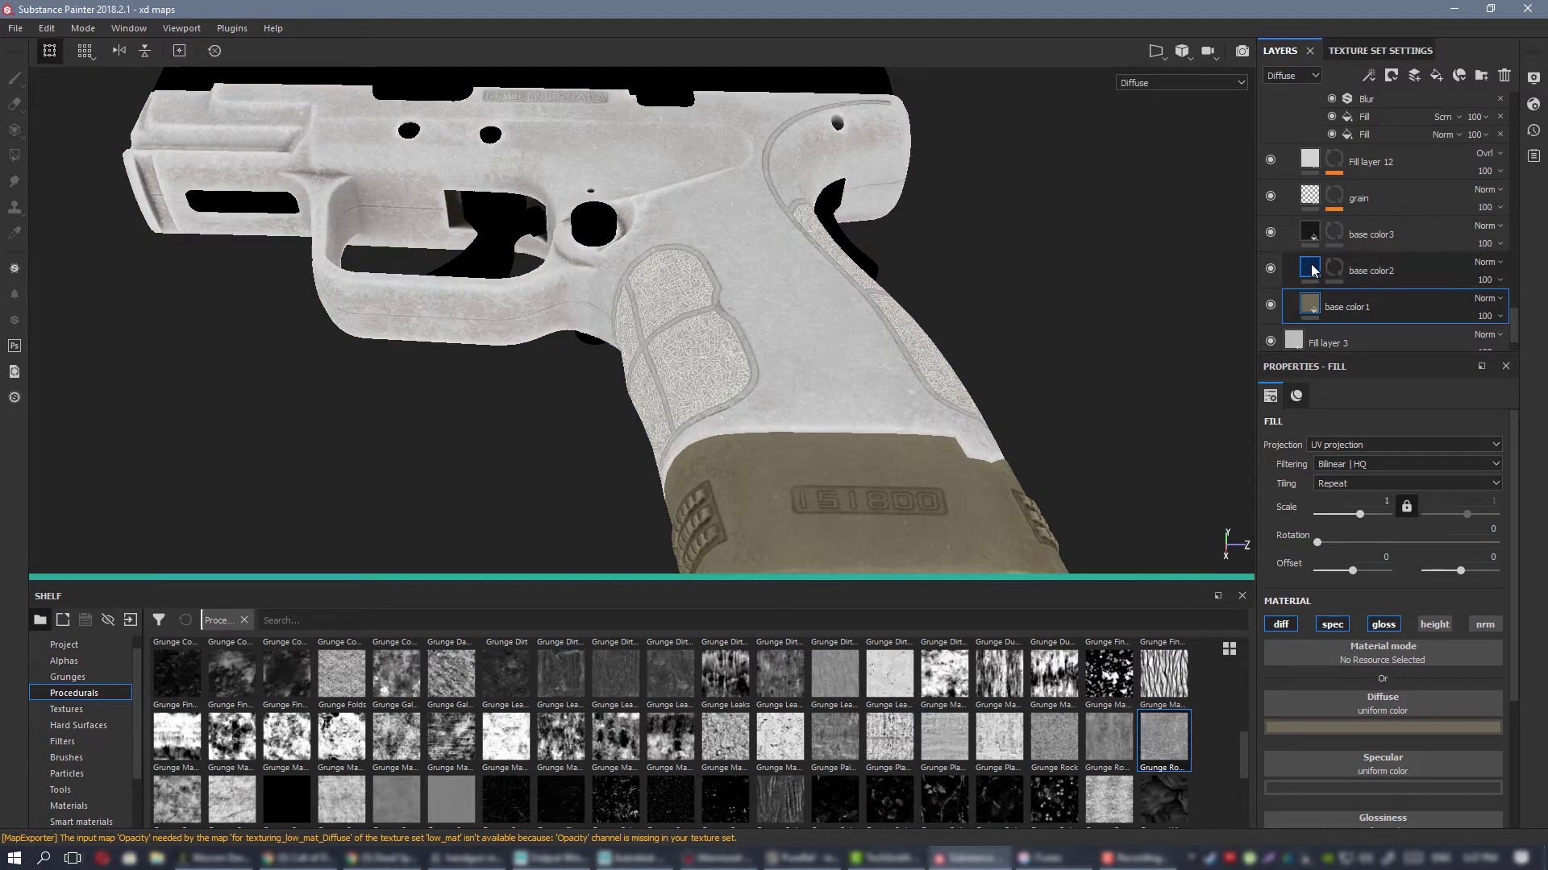
click(1391, 727)
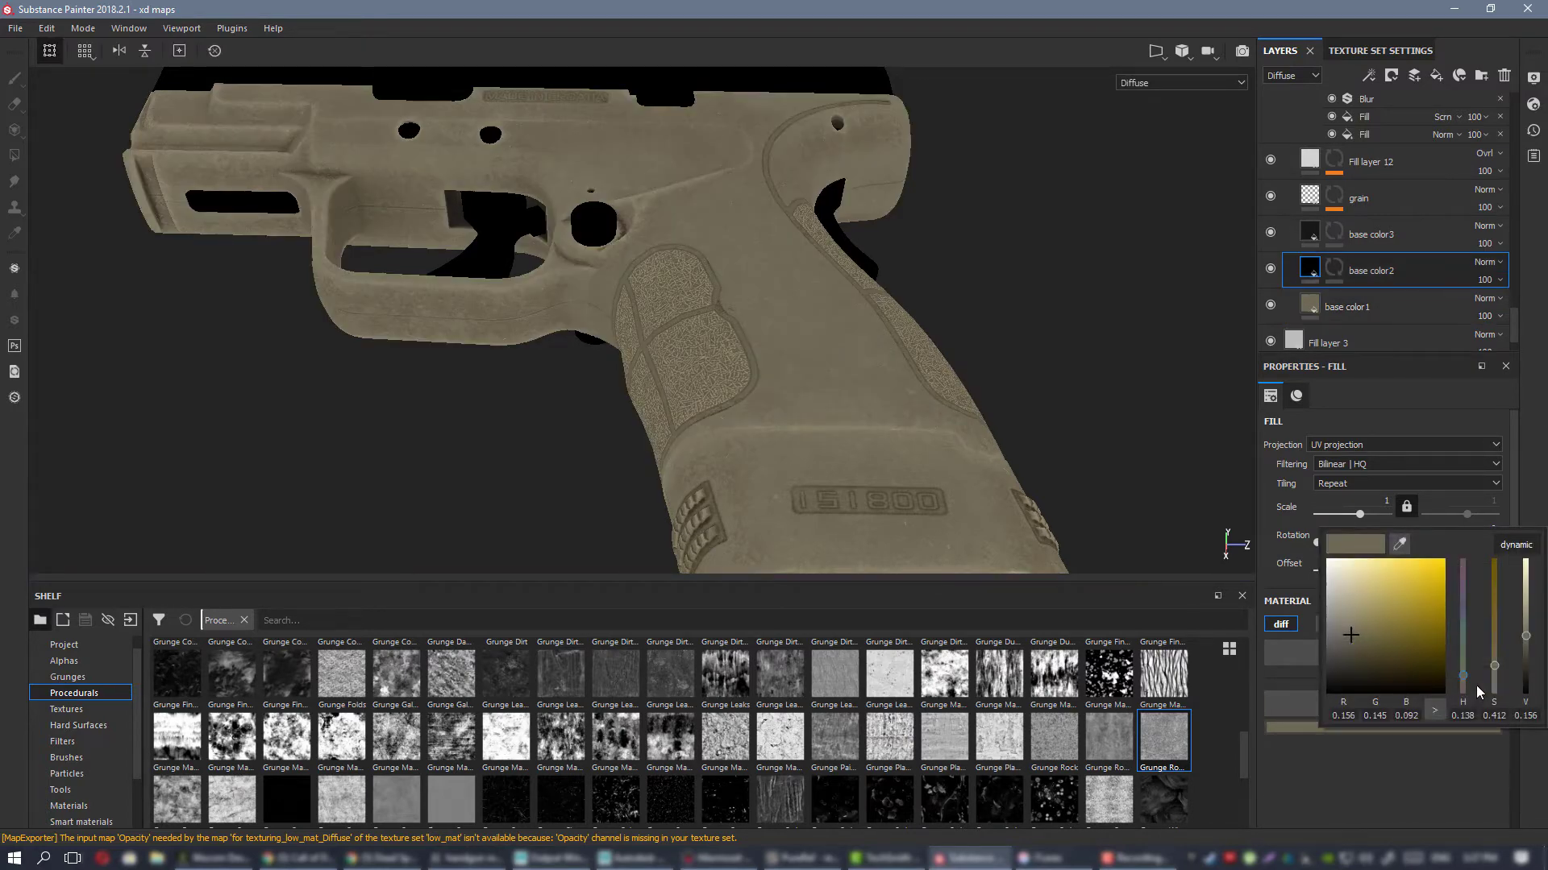
alt+middle_drag(802, 378, 767, 221)
alt+right_drag(766, 221, 1190, 505)
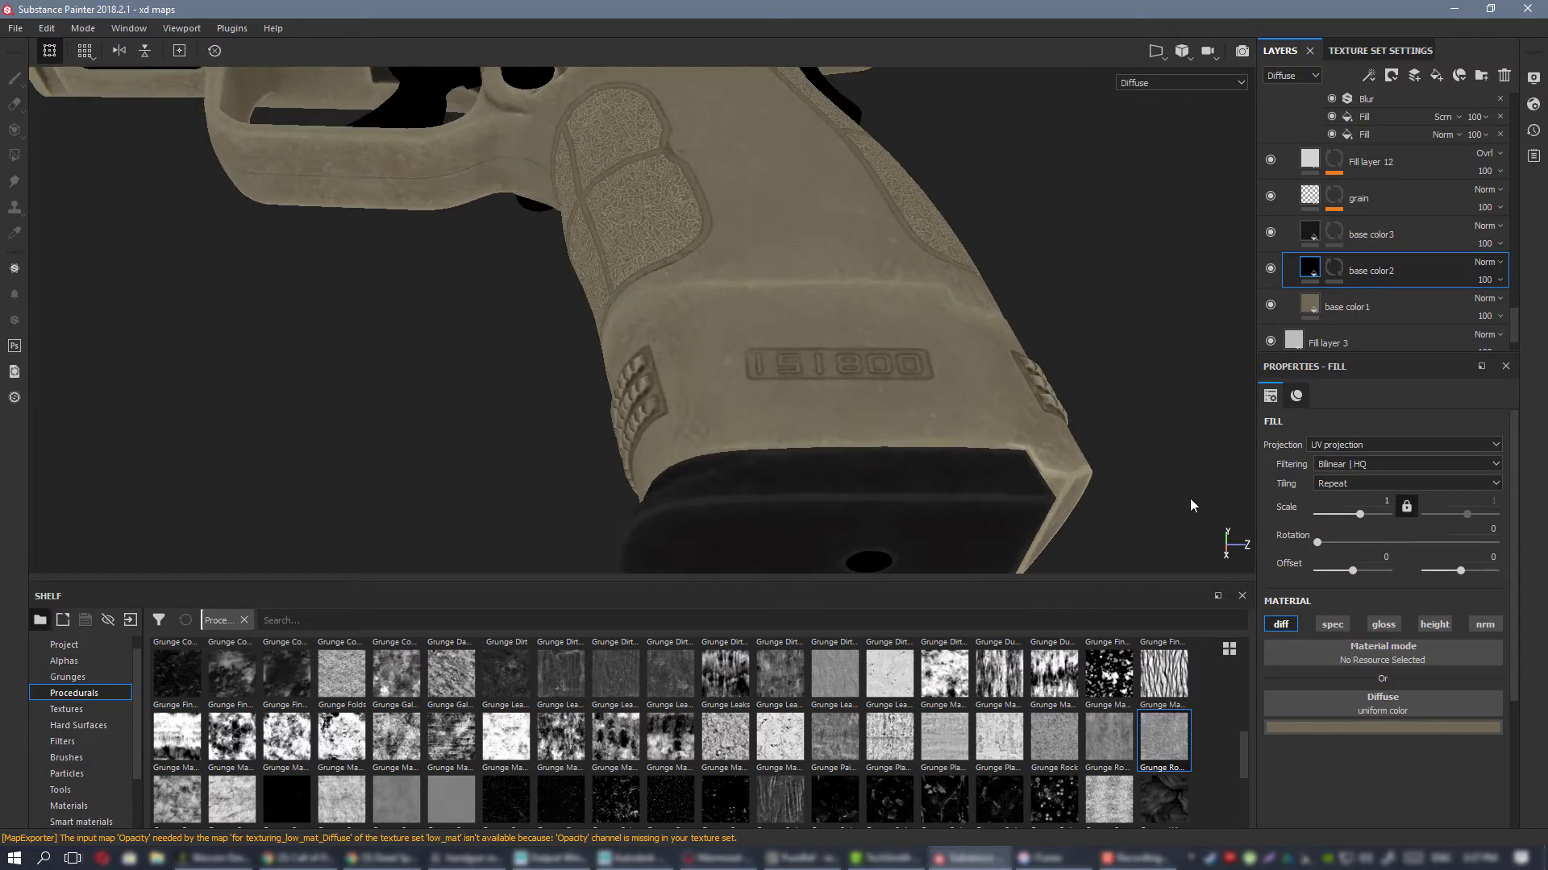
click(1439, 726)
drag(1526, 643, 1526, 650)
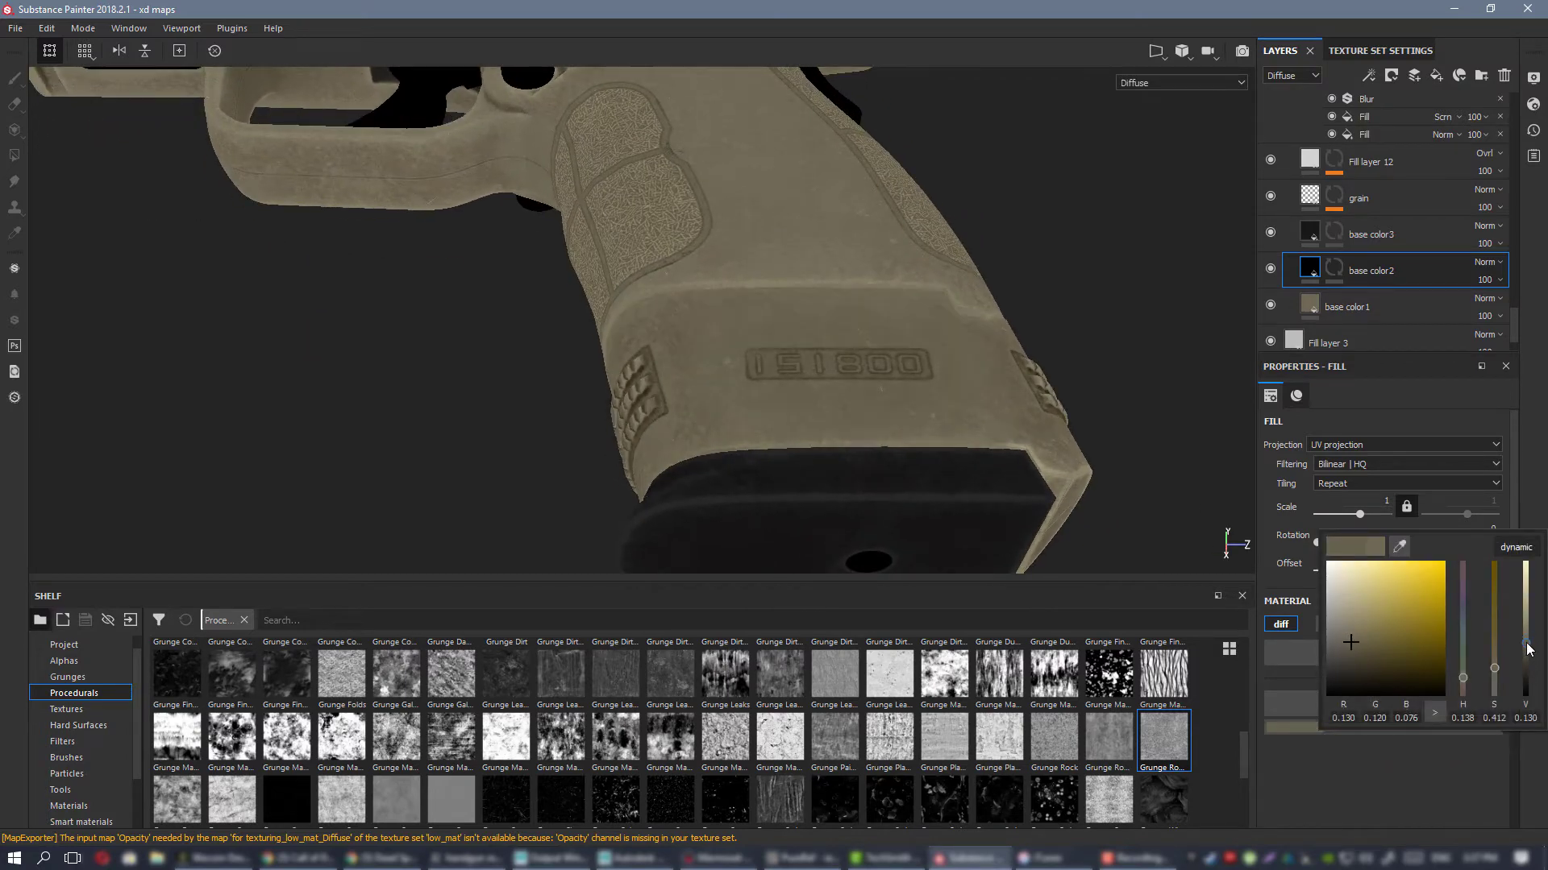
Step: Examine the adjusted frame color from a distance in the Diffuse channel and from several angles in Material view
alt+drag(808, 318, 656, 352)
alt+right_drag(790, 336, 715, 324)
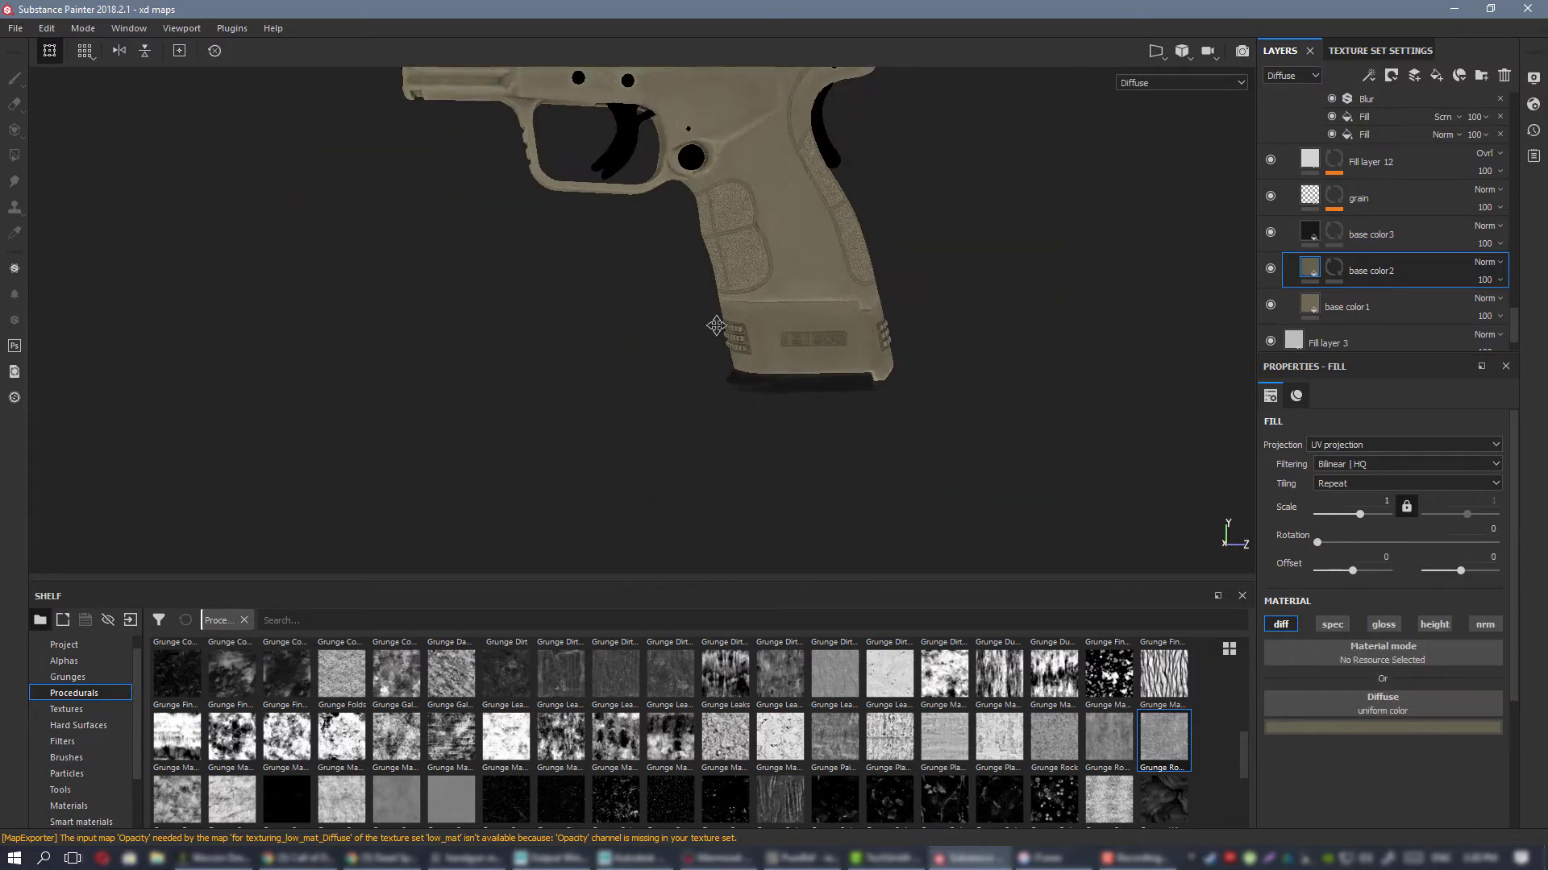
alt+middle_drag(715, 325, 717, 448)
alt+drag(717, 447, 564, 266)
key(m)
alt+right_drag(714, 231, 859, 338)
alt+drag(858, 484, 838, 317)
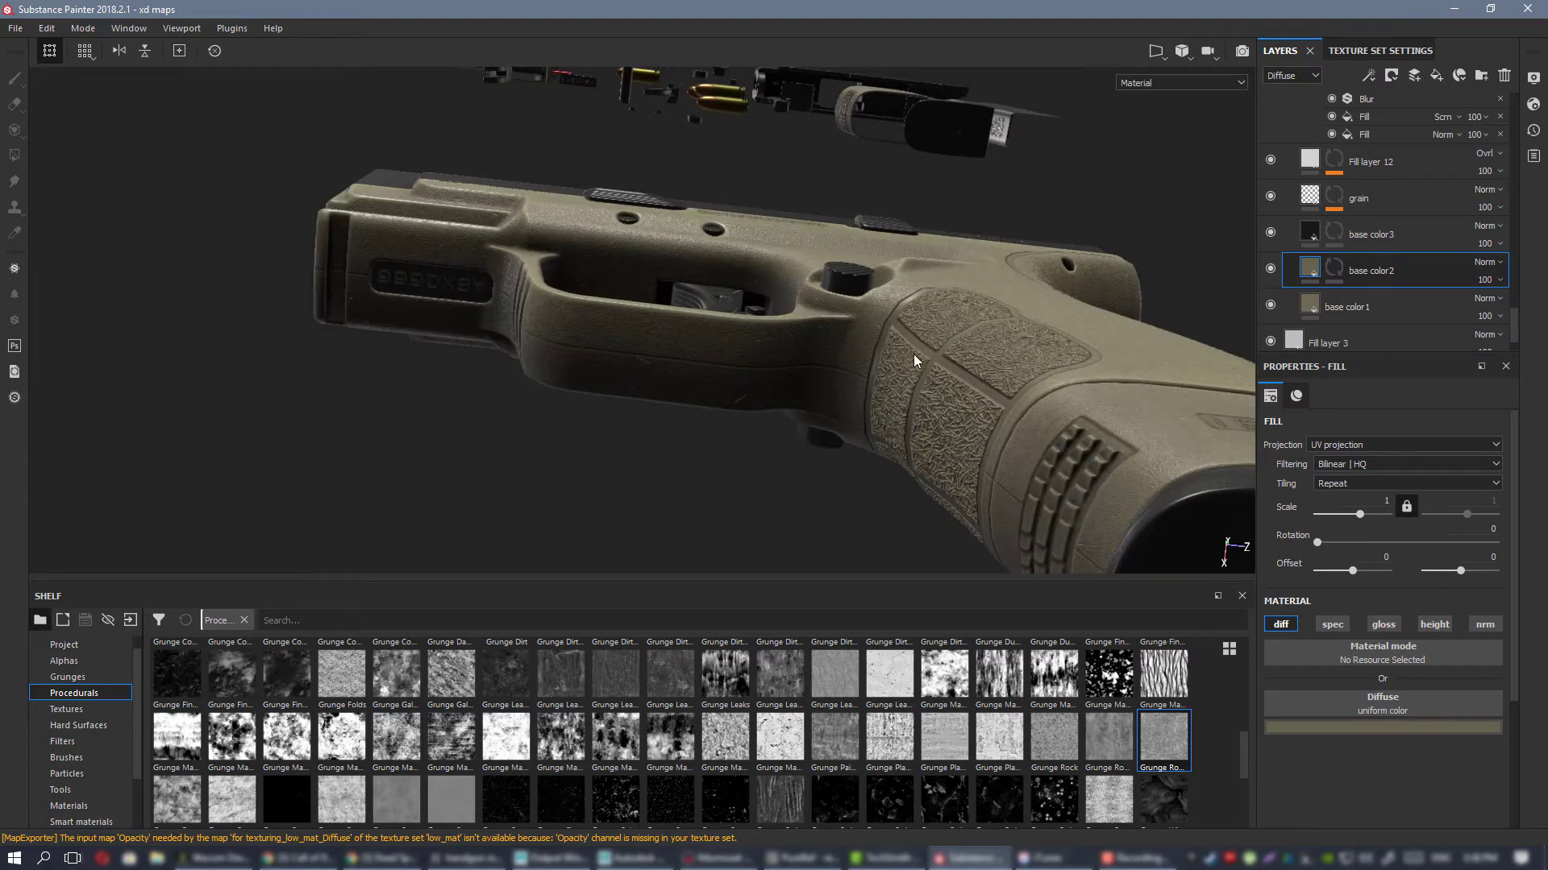
shift+right_drag(914, 354, 806, 354)
alt+drag(806, 355, 725, 515)
alt+right_drag(774, 314, 708, 198)
alt+middle_drag(708, 199, 814, 564)
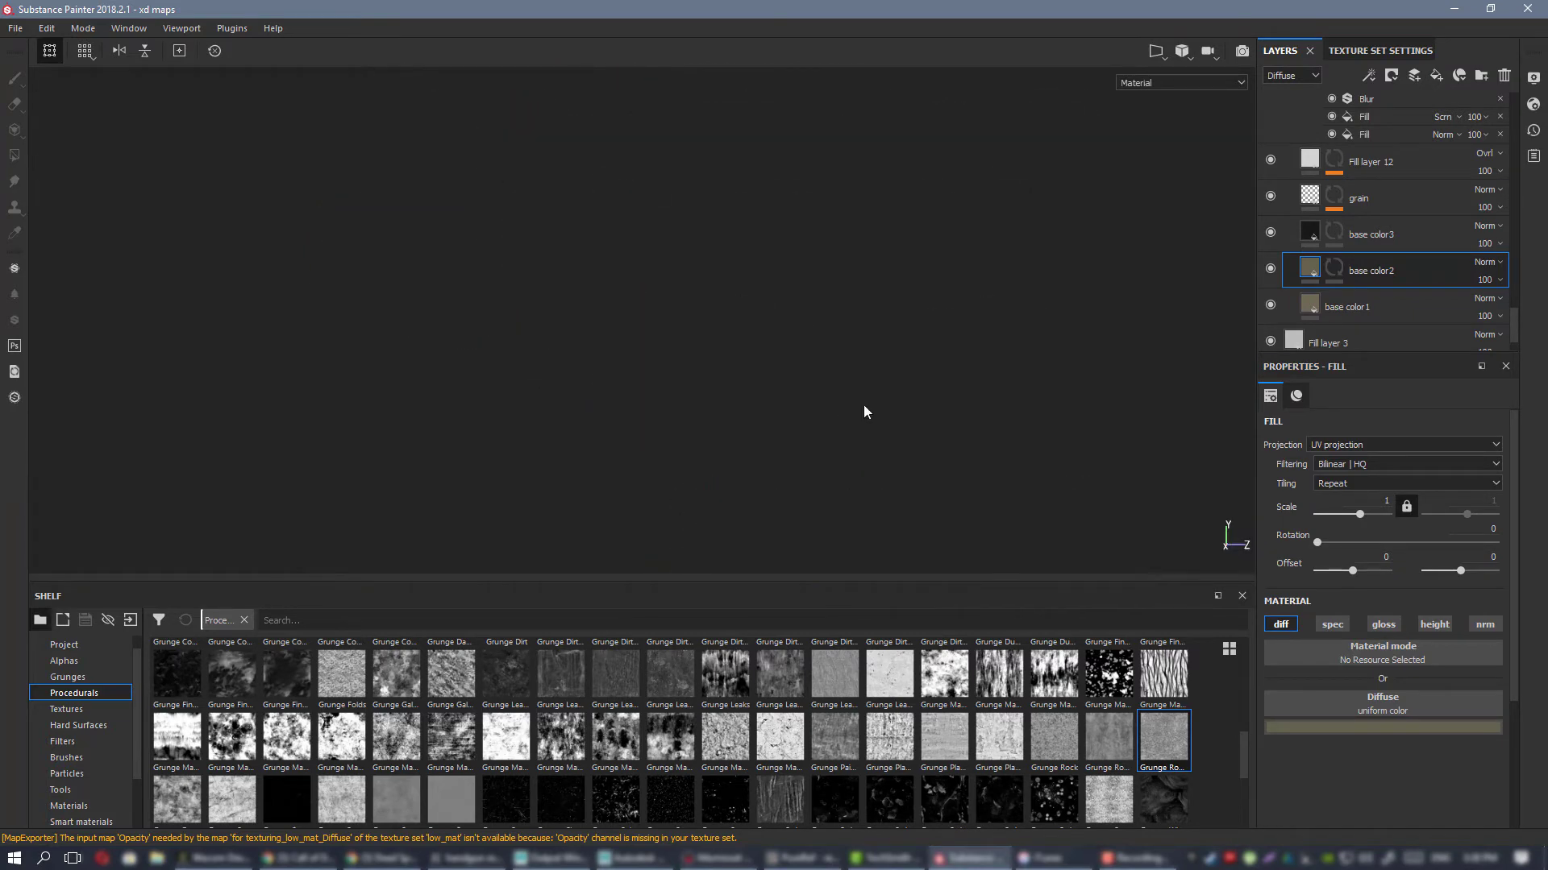
alt+middle_drag(864, 406, 1491, 395)
alt+drag(628, 272, 669, 241)
alt+right_drag(669, 242, 605, 349)
alt+drag(605, 349, 664, 333)
alt+right_drag(849, 342, 1230, 532)
alt+drag(774, 355, 612, 276)
alt+middle_drag(612, 276, 670, 421)
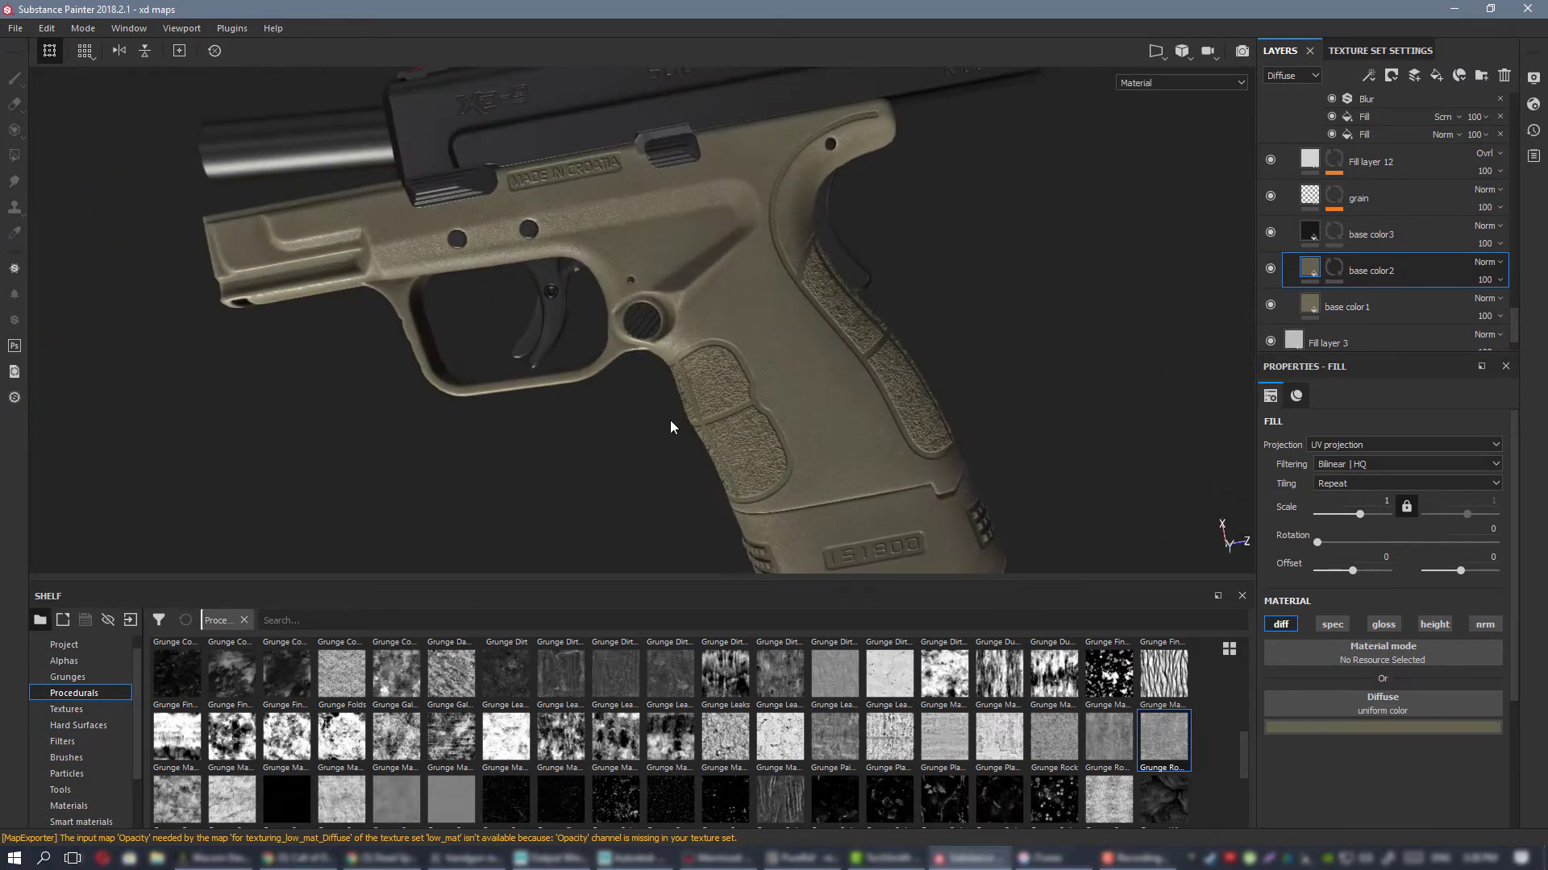
Step: Frame the full model and inspect the assembled pistol's frame, trigger guard and grip up close in Material view
scroll(699, 382, down, 5)
alt+drag(714, 359, 800, 350)
alt+middle_drag(799, 350, 885, 426)
key(f)
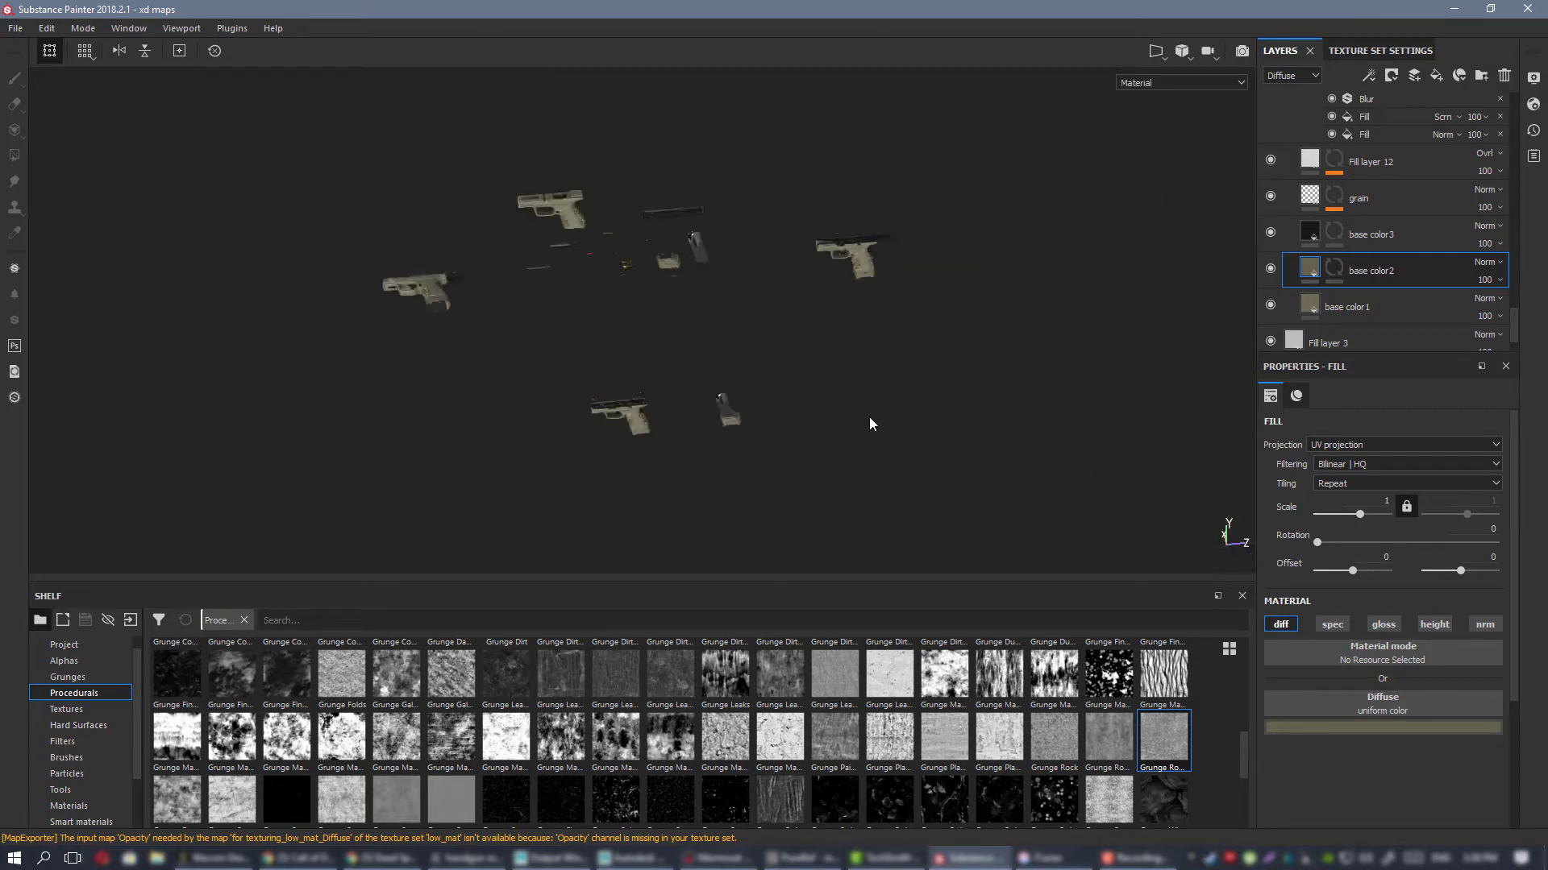
scroll(634, 422, up, 8)
alt+drag(748, 501, 738, 387)
scroll(746, 415, up, 6)
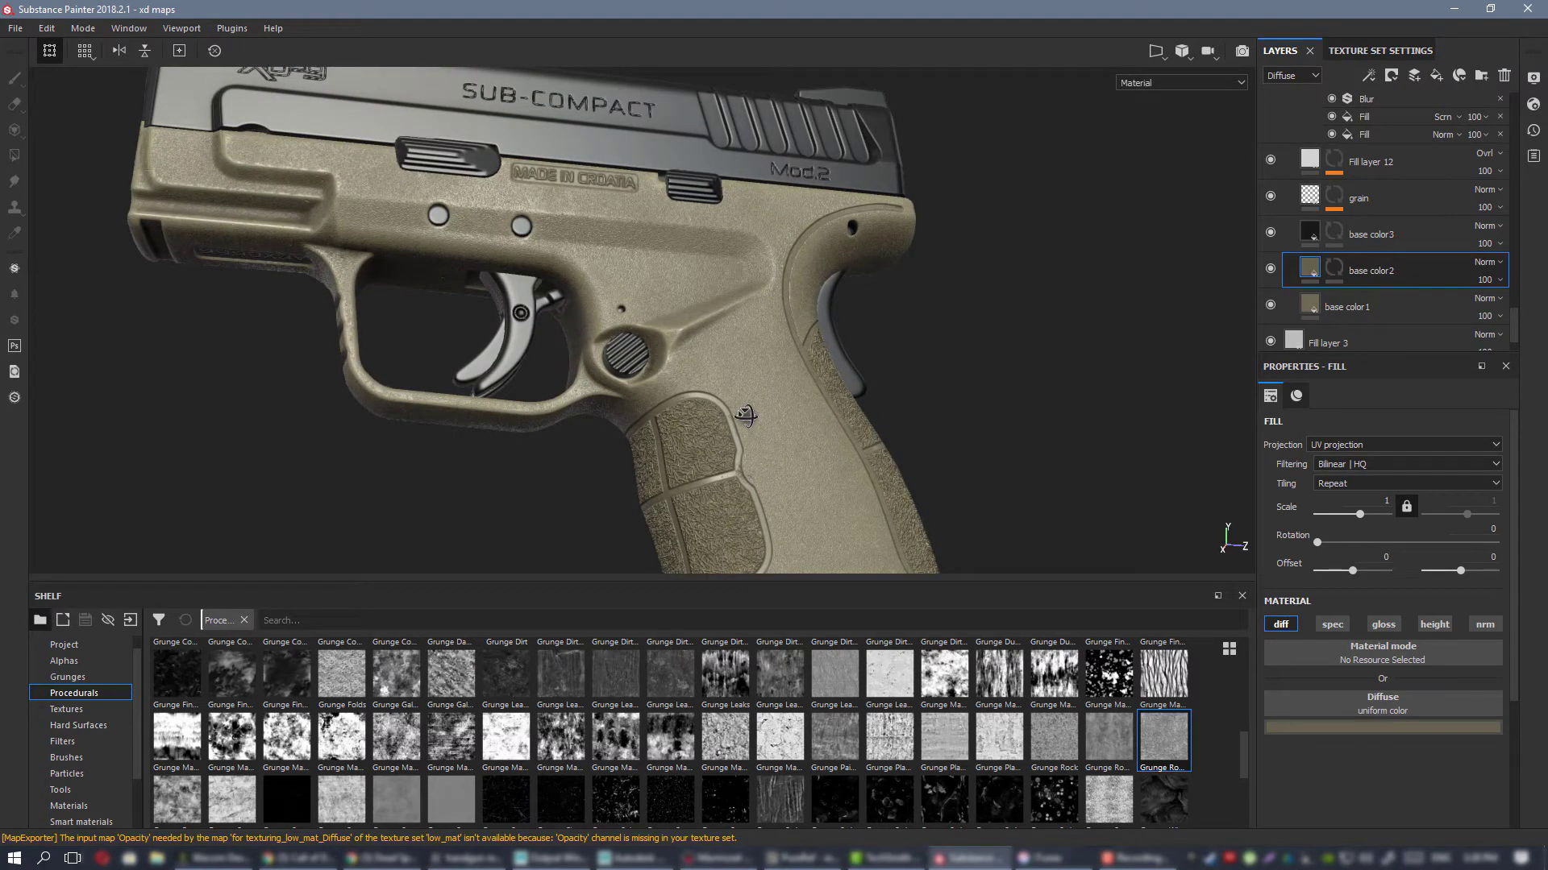
alt+drag(684, 349, 710, 282)
scroll(836, 342, down, 3)
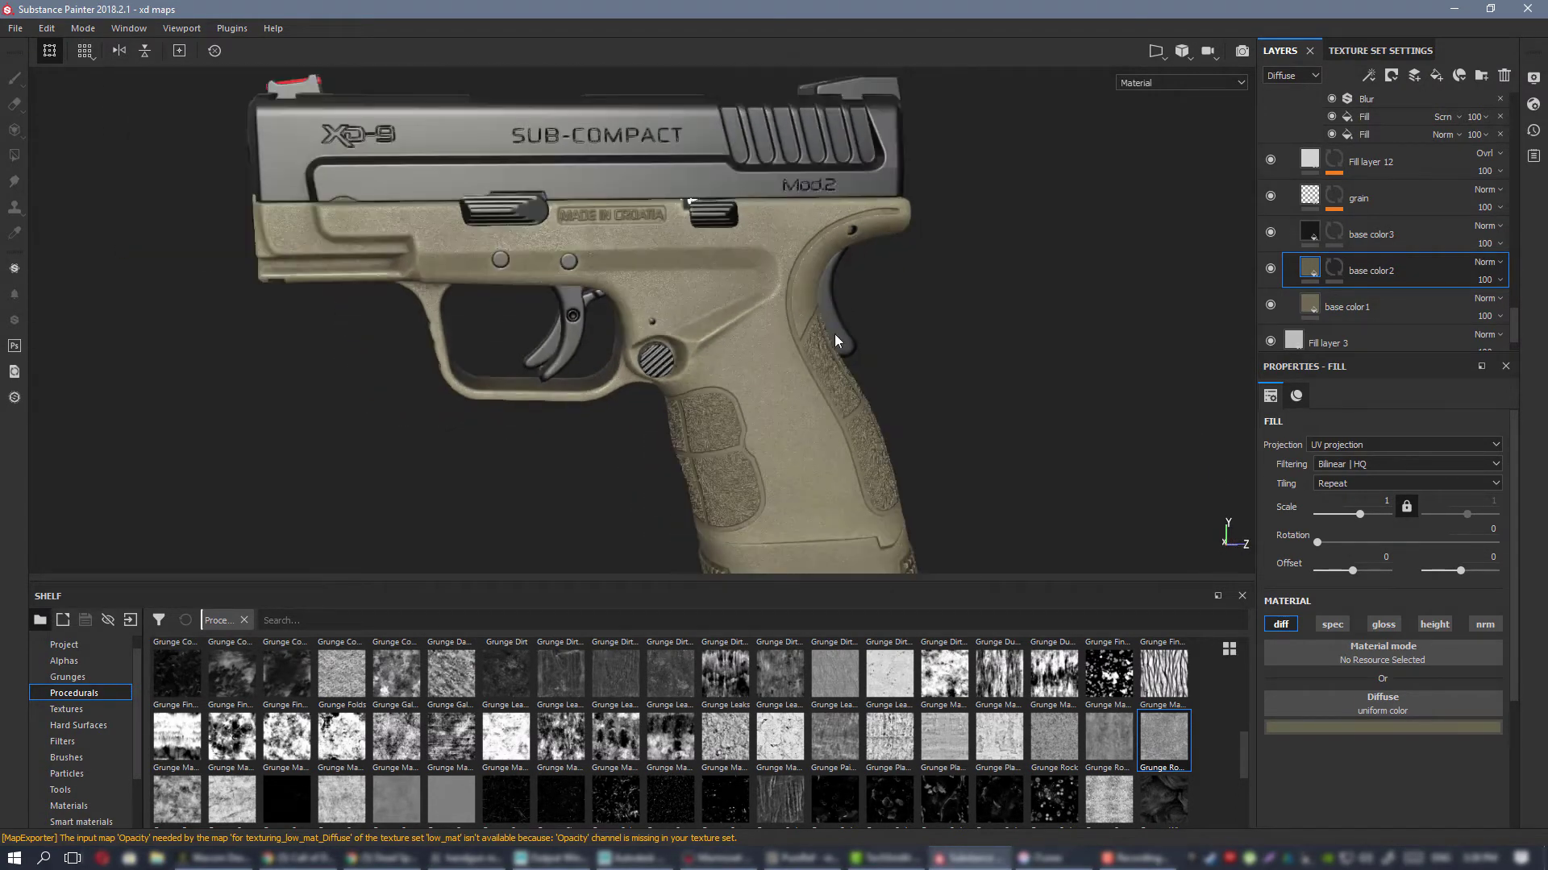
alt+middle_drag(836, 342, 802, 236)
alt+drag(729, 367, 743, 263)
Step: Check the grip and magazine base in the Diffuse channel and save the project
key(c)
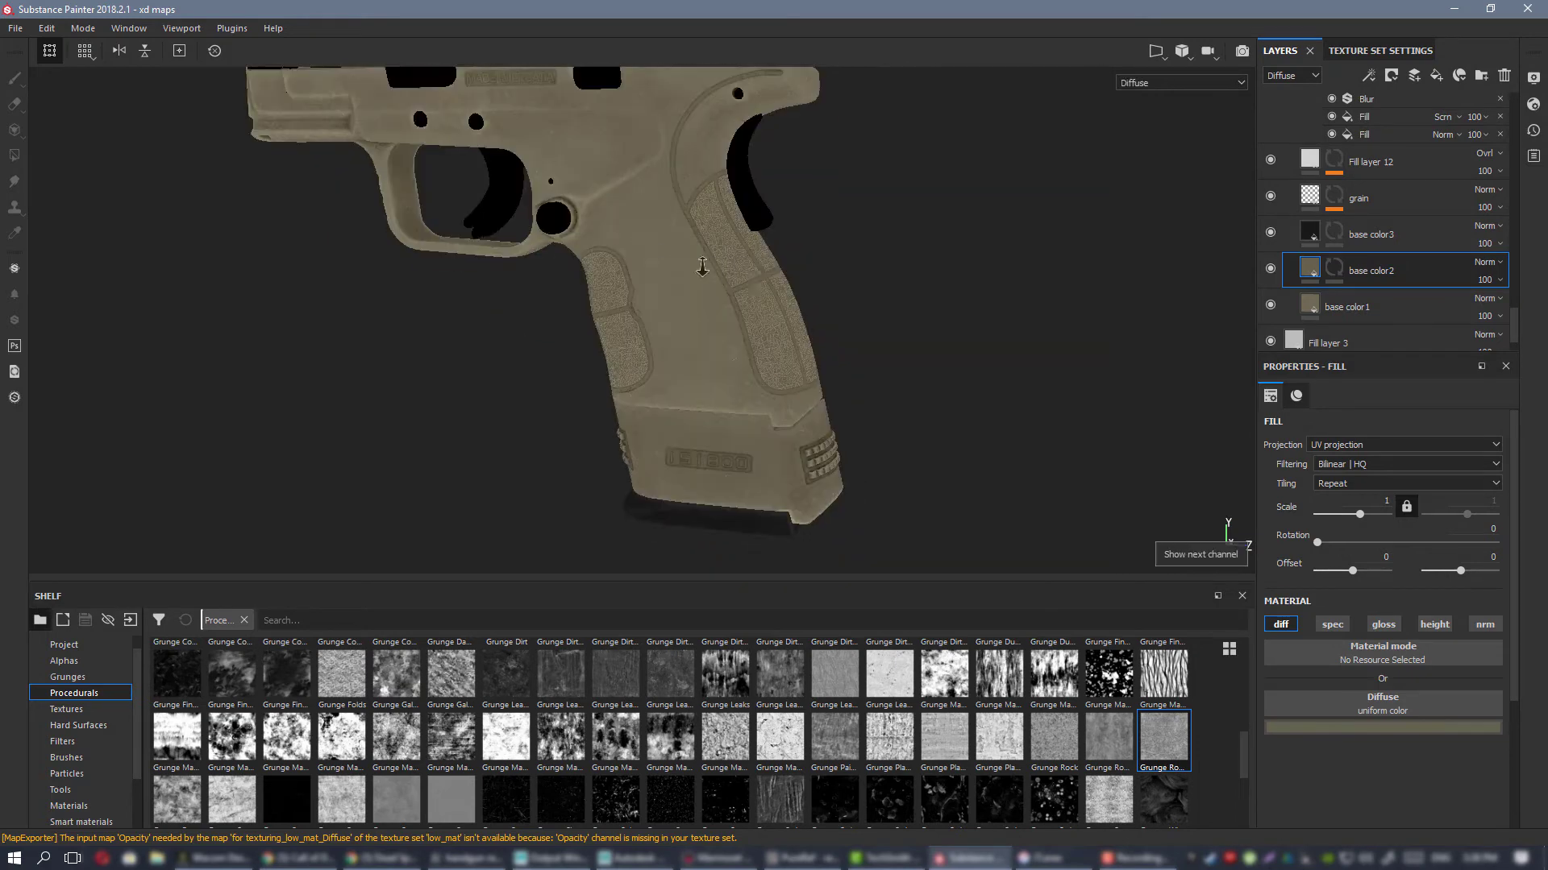
alt+right_drag(702, 267, 1019, 515)
alt+drag(1019, 515, 999, 379)
alt+middle_drag(910, 511, 932, 536)
alt+drag(932, 536, 709, 243)
key(ctrl+s)
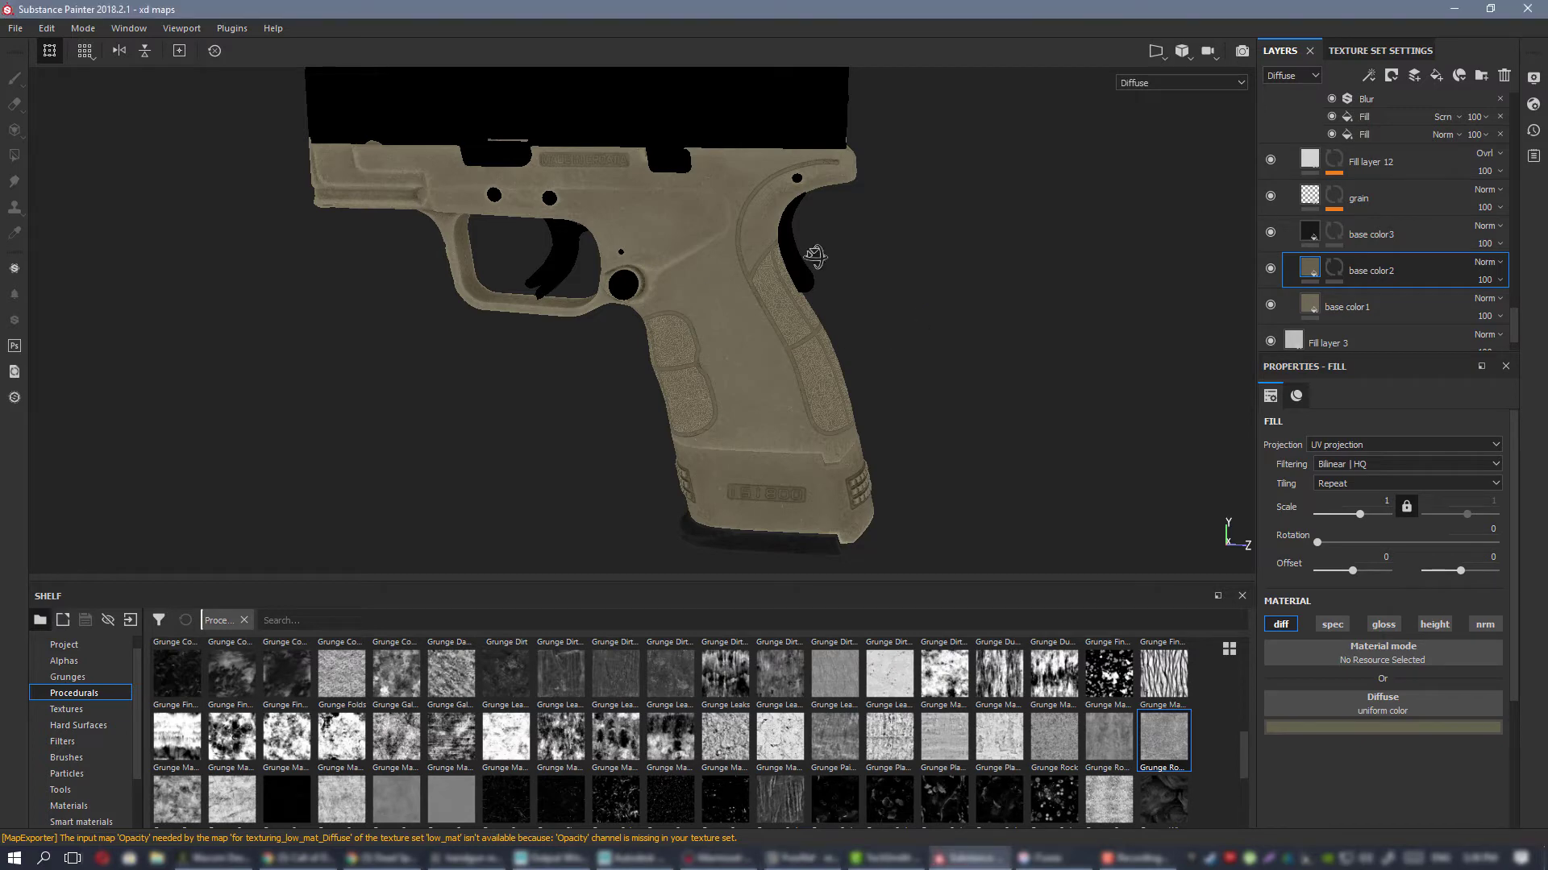
Step: Export the low_mat texture set as 16-bit PNG maps at 4096x4096 with the PBR SpecGloss configuration
alt+middle_drag(815, 257, 819, 403)
alt+drag(819, 403, 713, 389)
key(ctrl+shift+e)
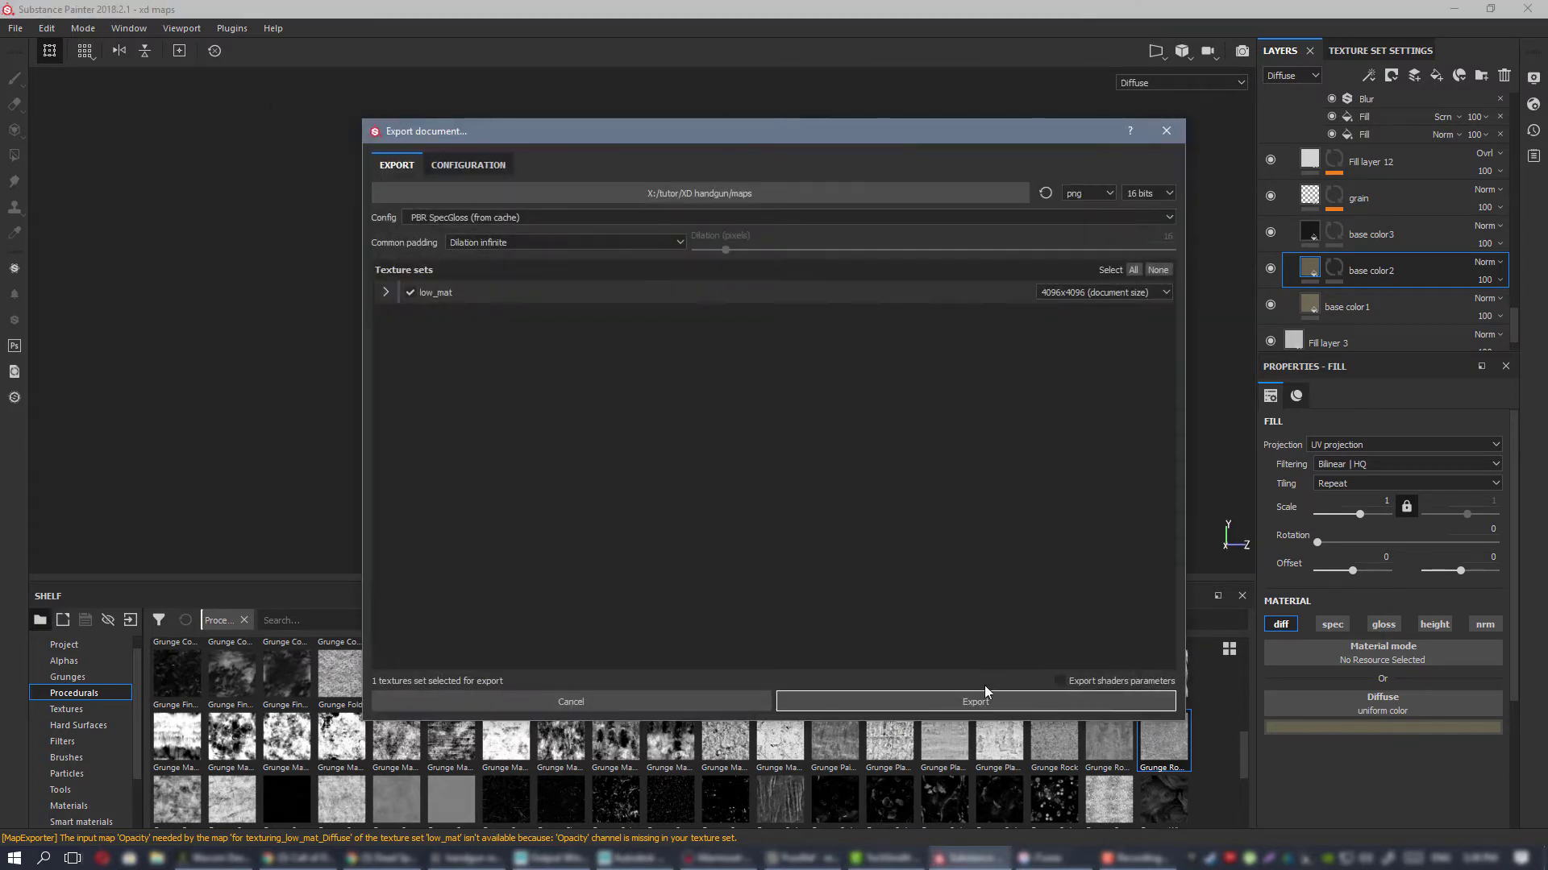
click(984, 698)
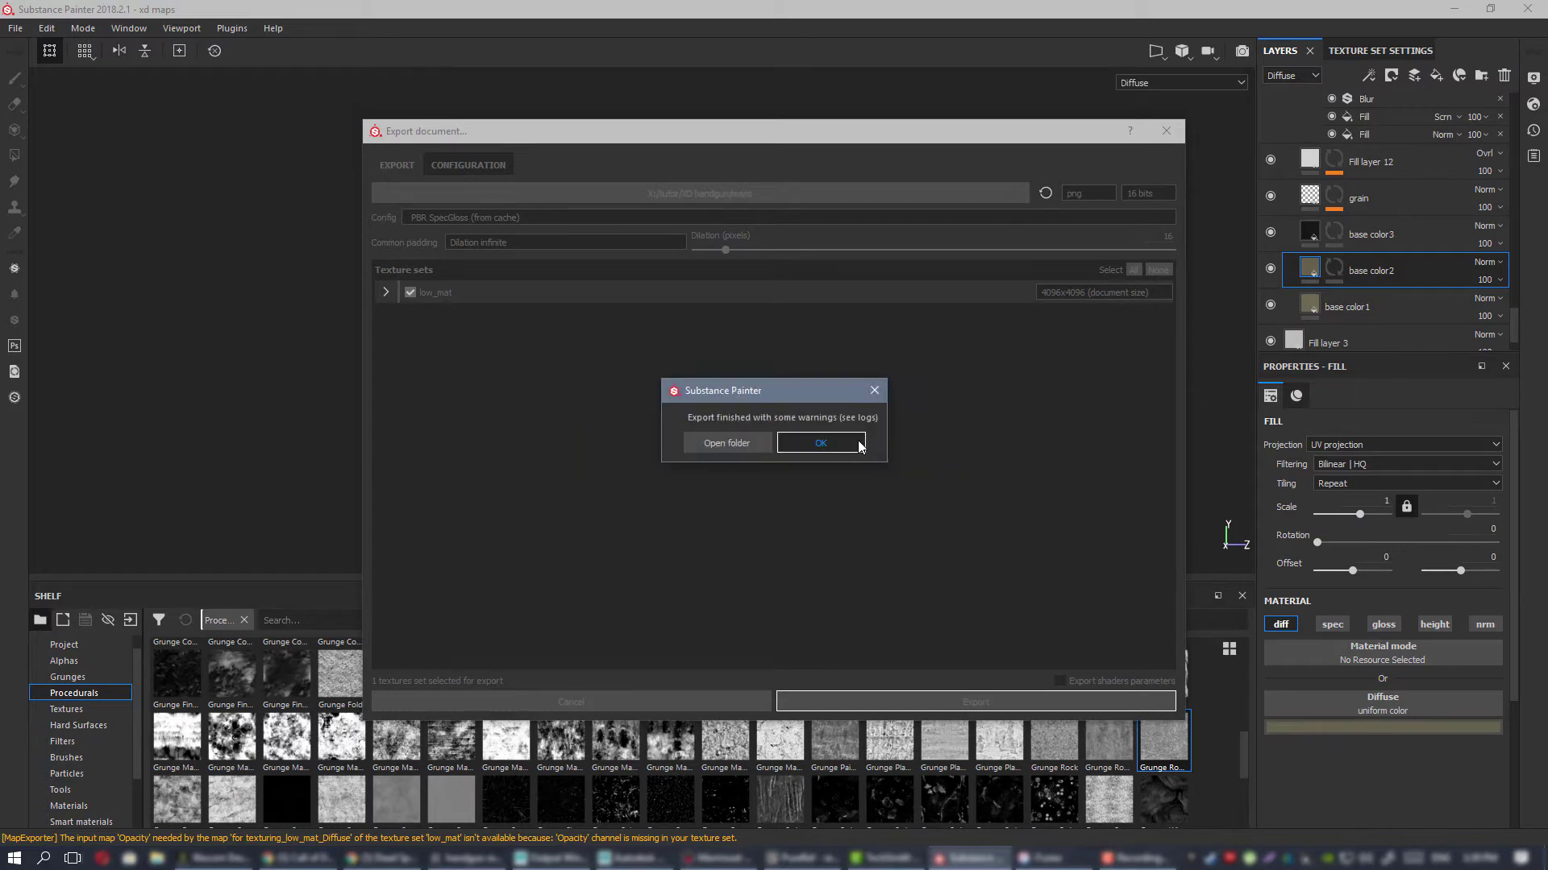
click(814, 440)
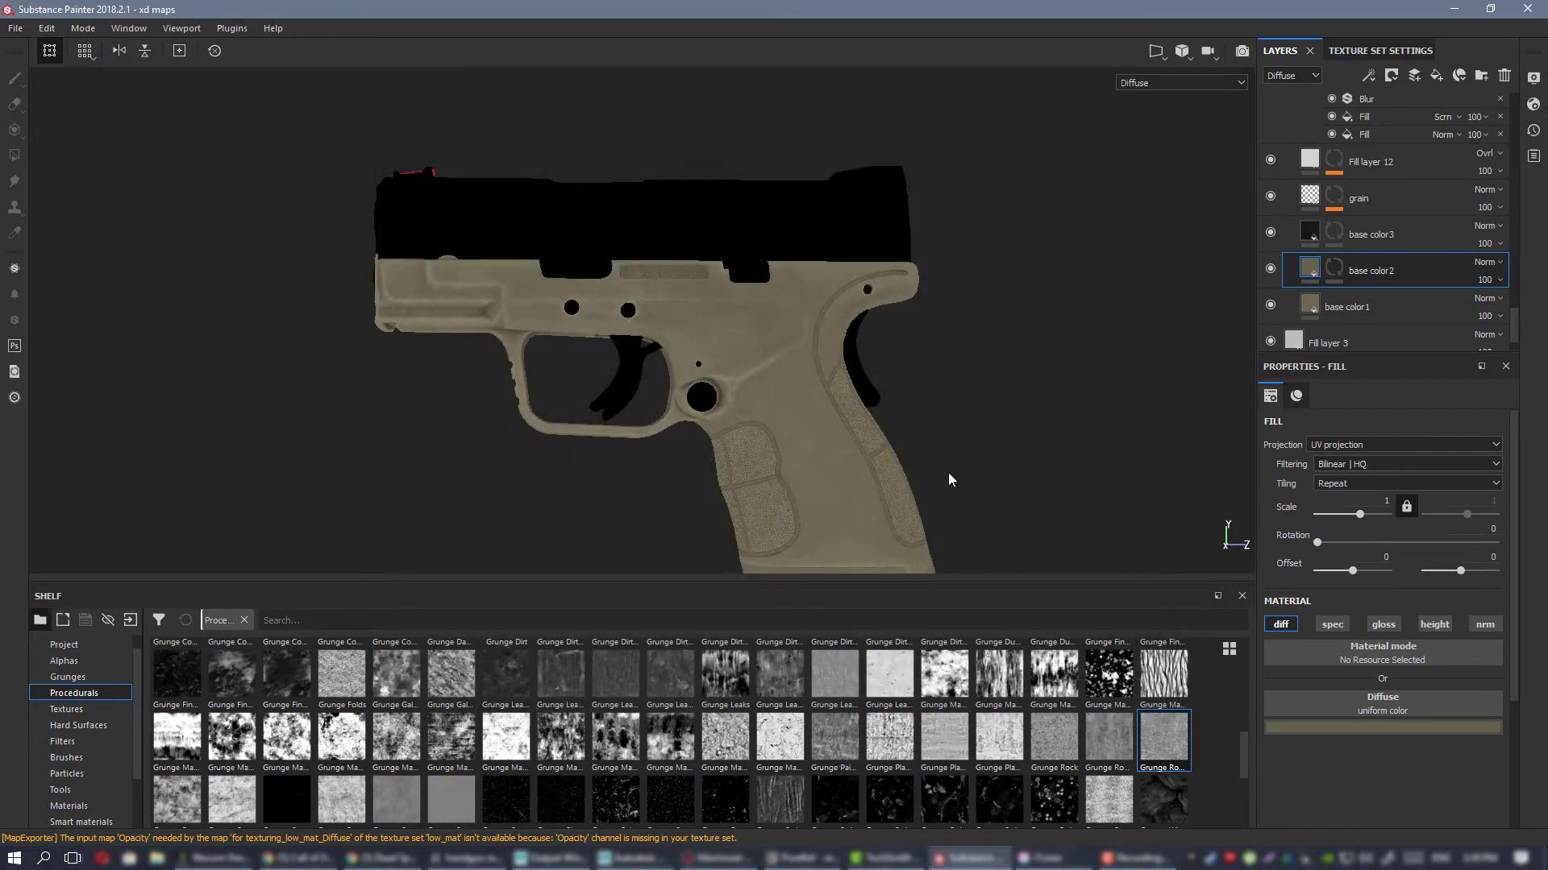
Step: Switch to Marmoset Toolbag and examine the updated texture on the pistol's frame and grip from several angles
click(720, 858)
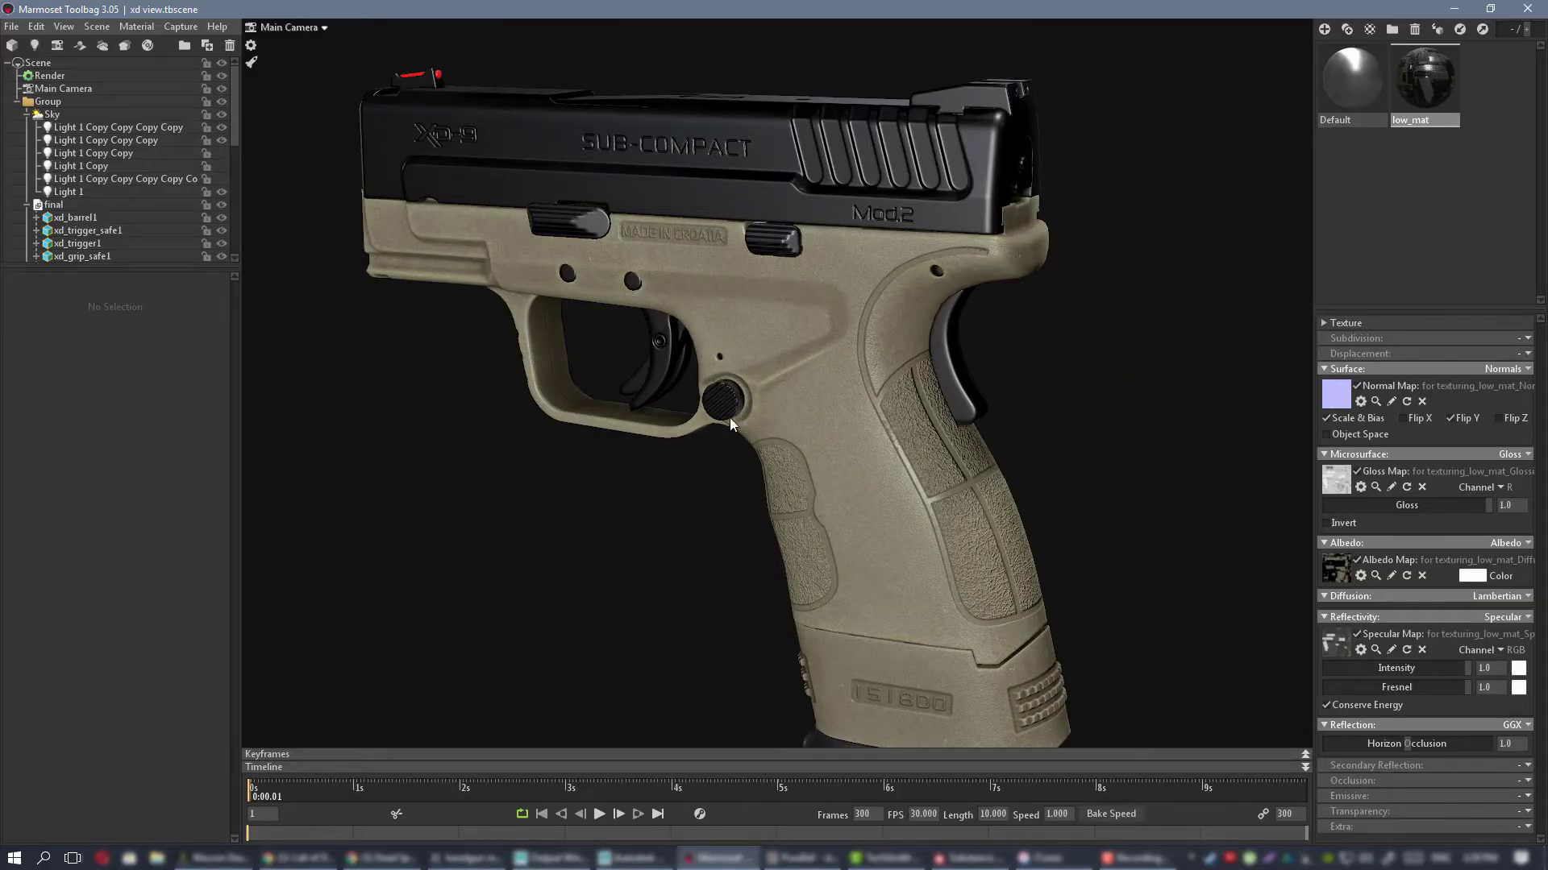
drag(751, 453, 955, 398)
right_drag(955, 398, 885, 420)
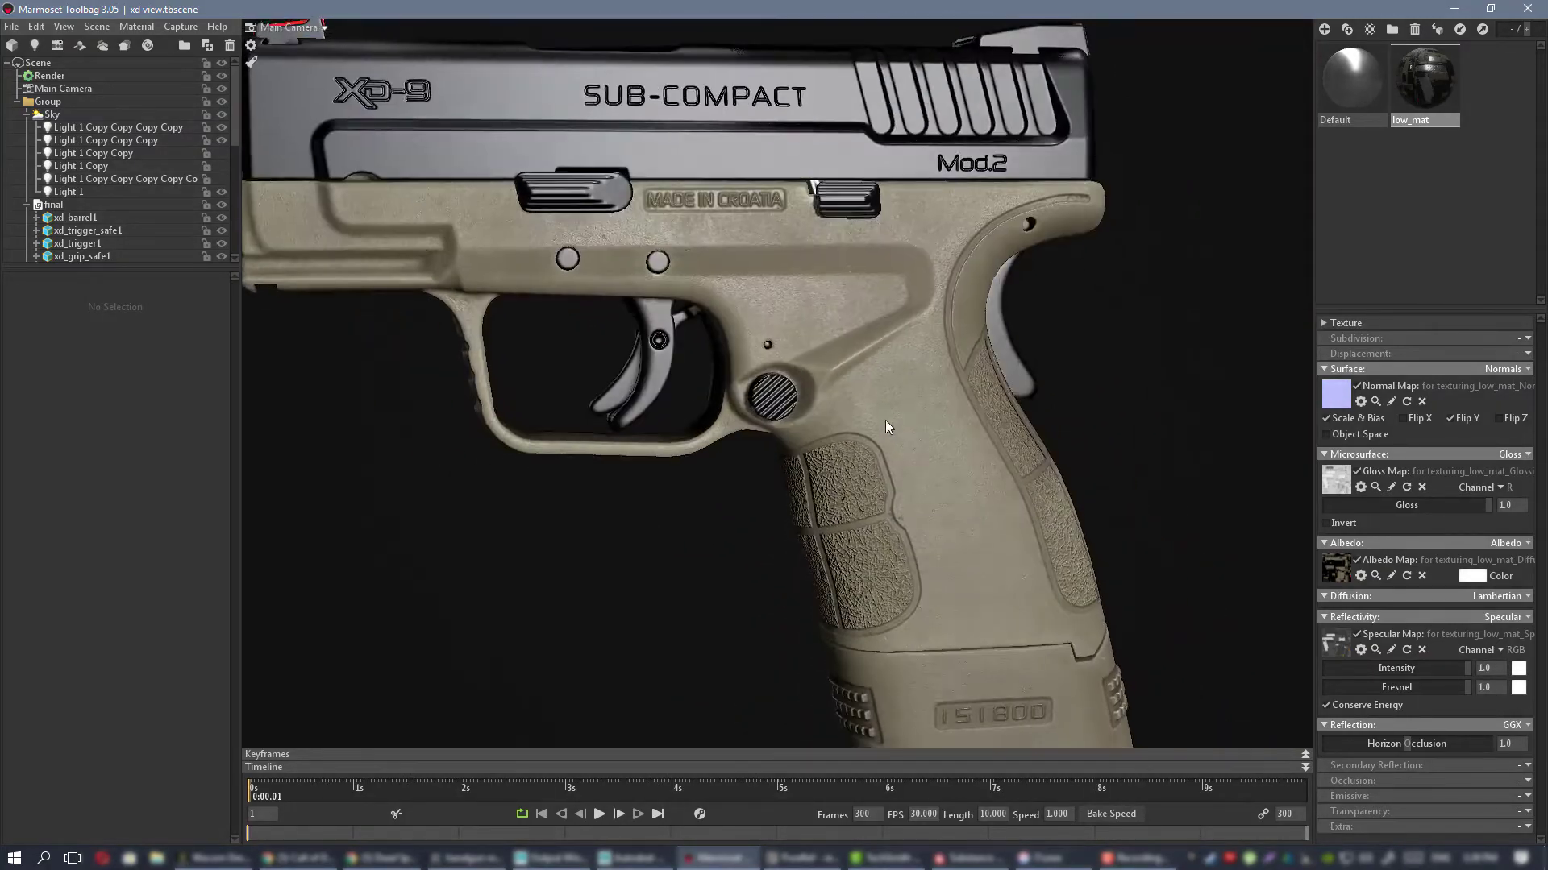
drag(885, 419, 945, 439)
right_drag(944, 438, 810, 396)
drag(810, 396, 724, 428)
right_drag(724, 428, 697, 362)
drag(697, 363, 889, 298)
middle_drag(877, 63, 849, 241)
drag(849, 240, 728, 298)
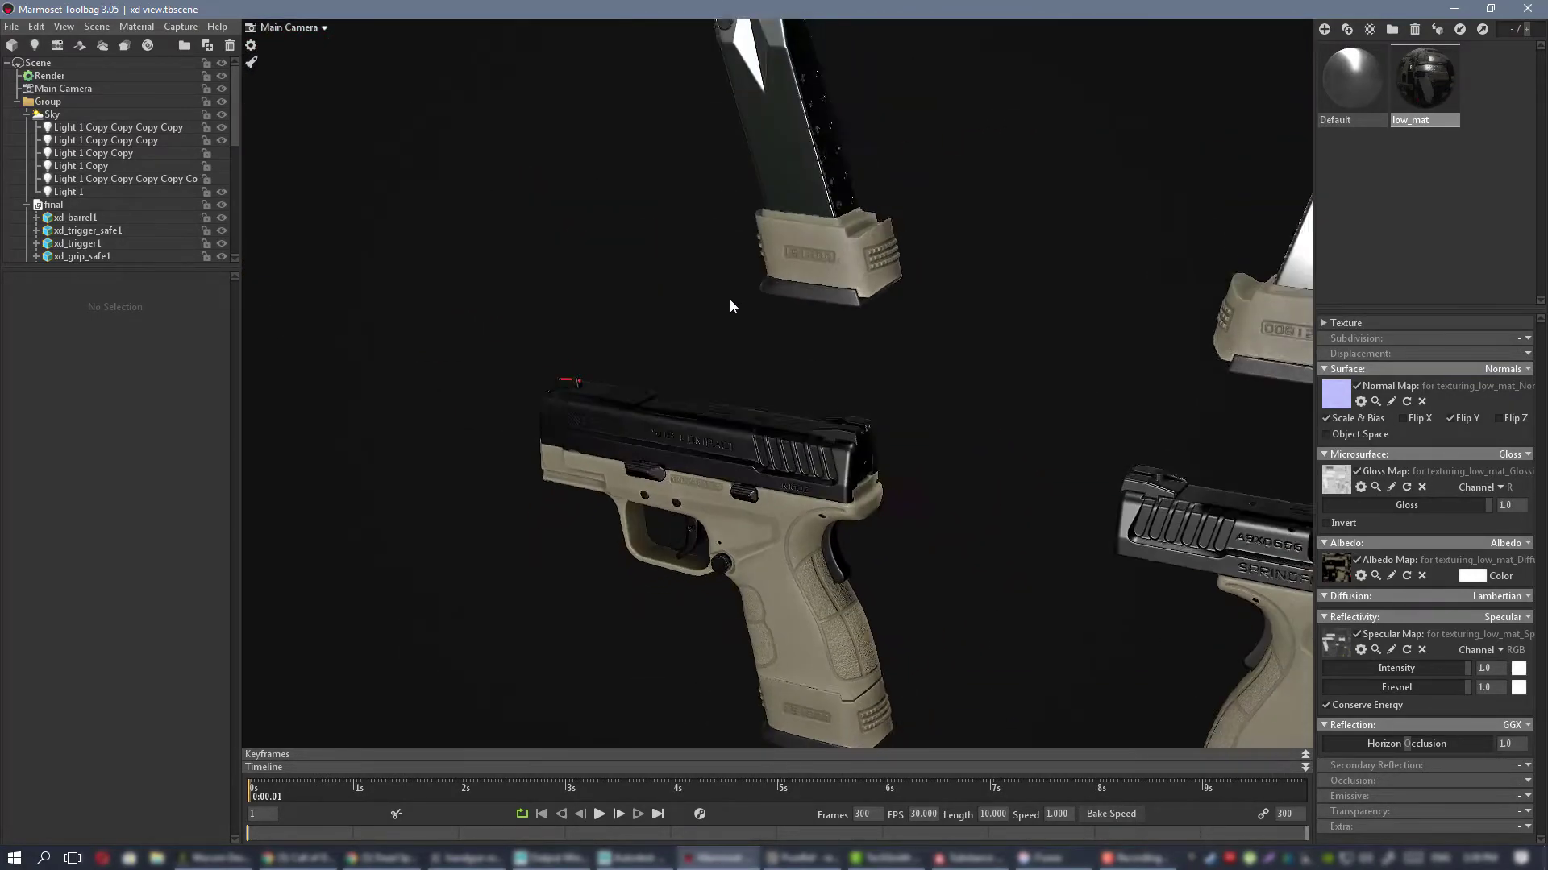
Step: Inspect the separate magazine's tan base sleeve up close, including its ridges and engraved number
middle_drag(800, 257, 790, 342)
right_drag(790, 342, 980, 485)
drag(980, 485, 930, 529)
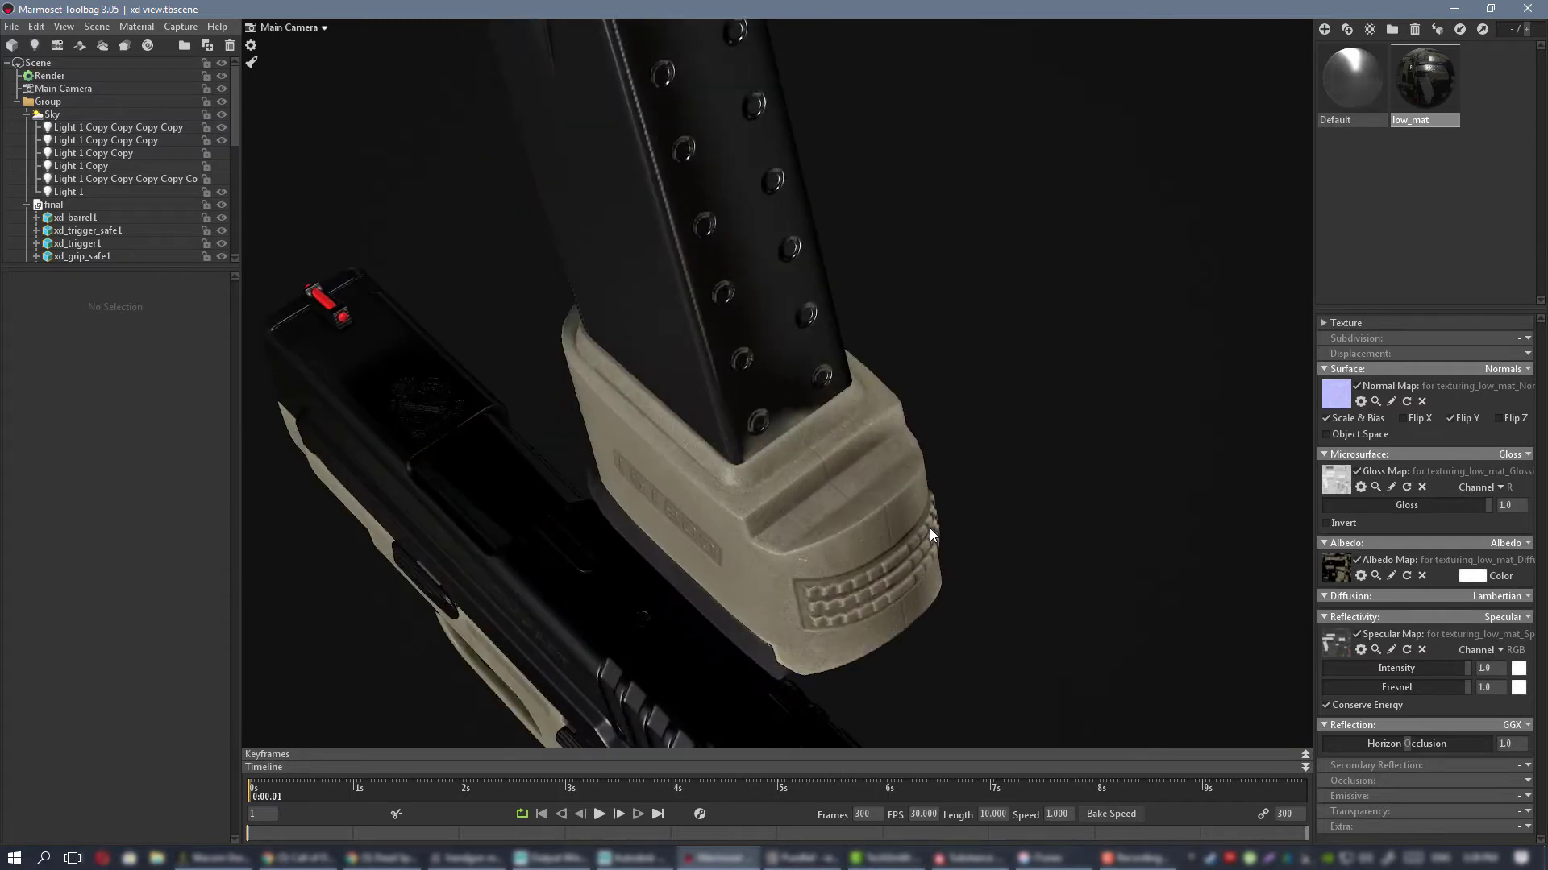
right_drag(926, 527, 965, 510)
drag(965, 510, 1076, 482)
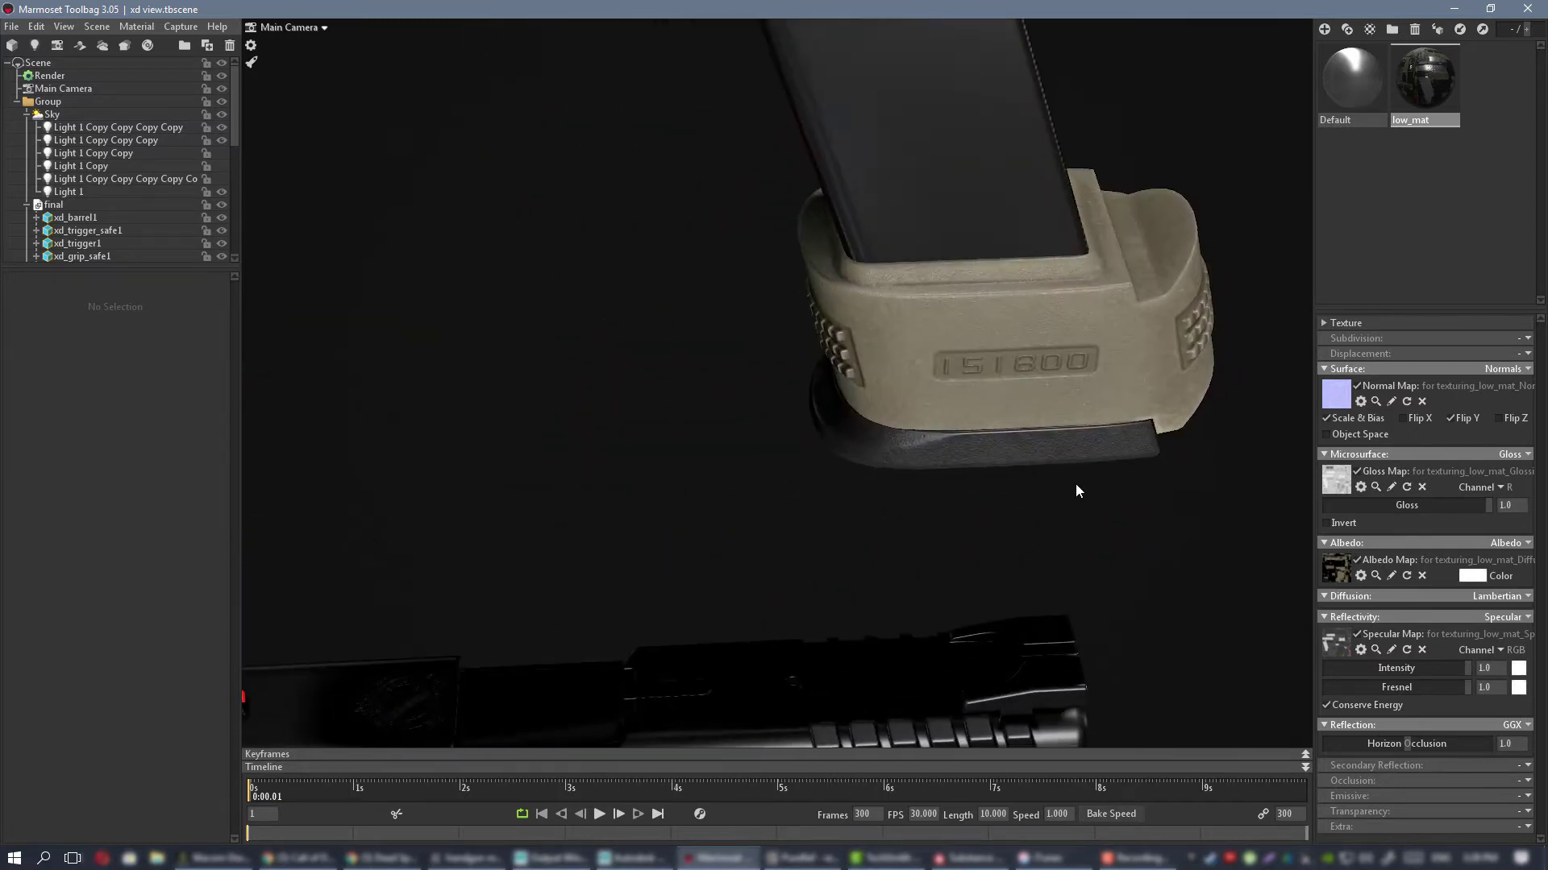
drag(1008, 437, 792, 413)
right_drag(791, 414, 852, 472)
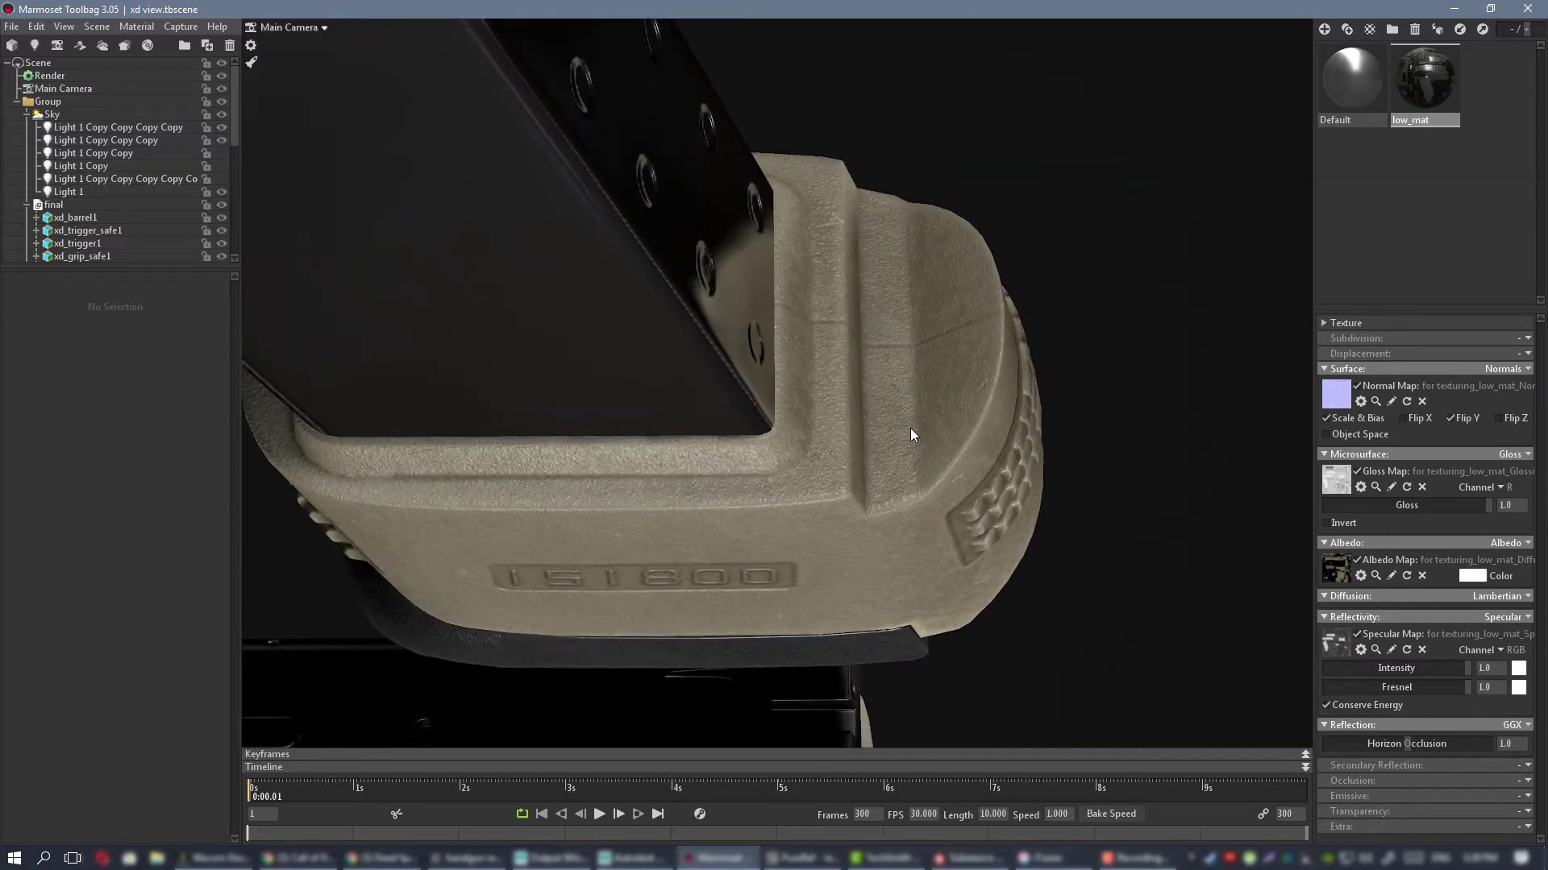
Step: Examine the magazine at a distance and the black baseplate's underside up close
right_drag(833, 365, 518, 328)
drag(518, 328, 888, 345)
right_drag(888, 345, 831, 298)
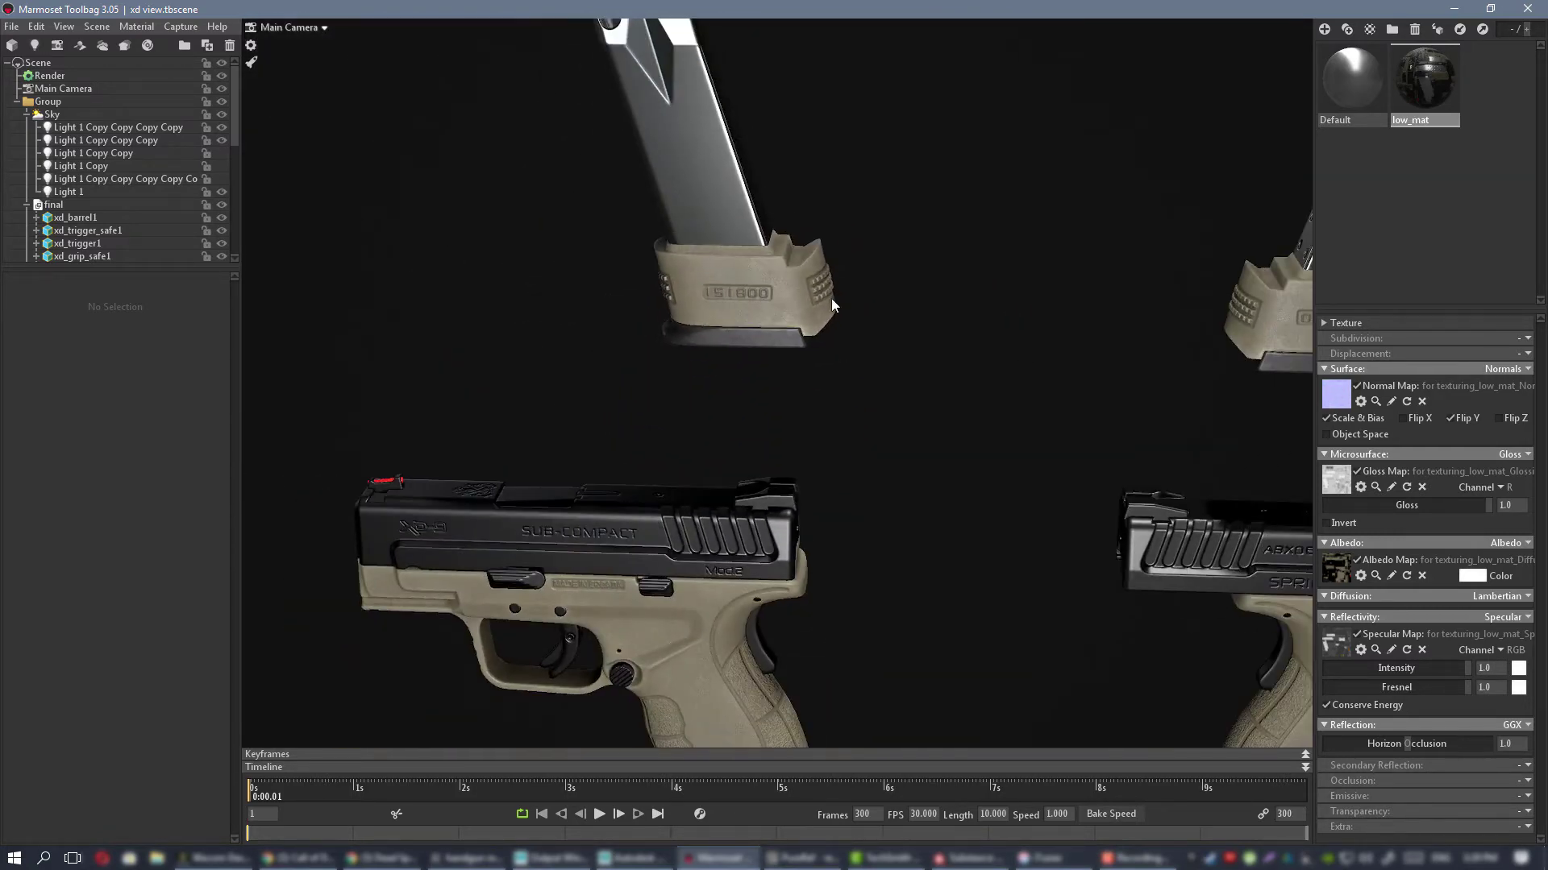
mouse_move(830, 298)
mouse_down()
mouse_move(706, 285)
mouse_move(975, 434)
mouse_move(977, 340)
mouse_move(967, 430)
mouse_move(809, 306)
mouse_up()
right_drag(809, 306, 875, 355)
mouse_move(874, 354)
mouse_down()
mouse_move(940, 402)
mouse_move(878, 381)
mouse_up()
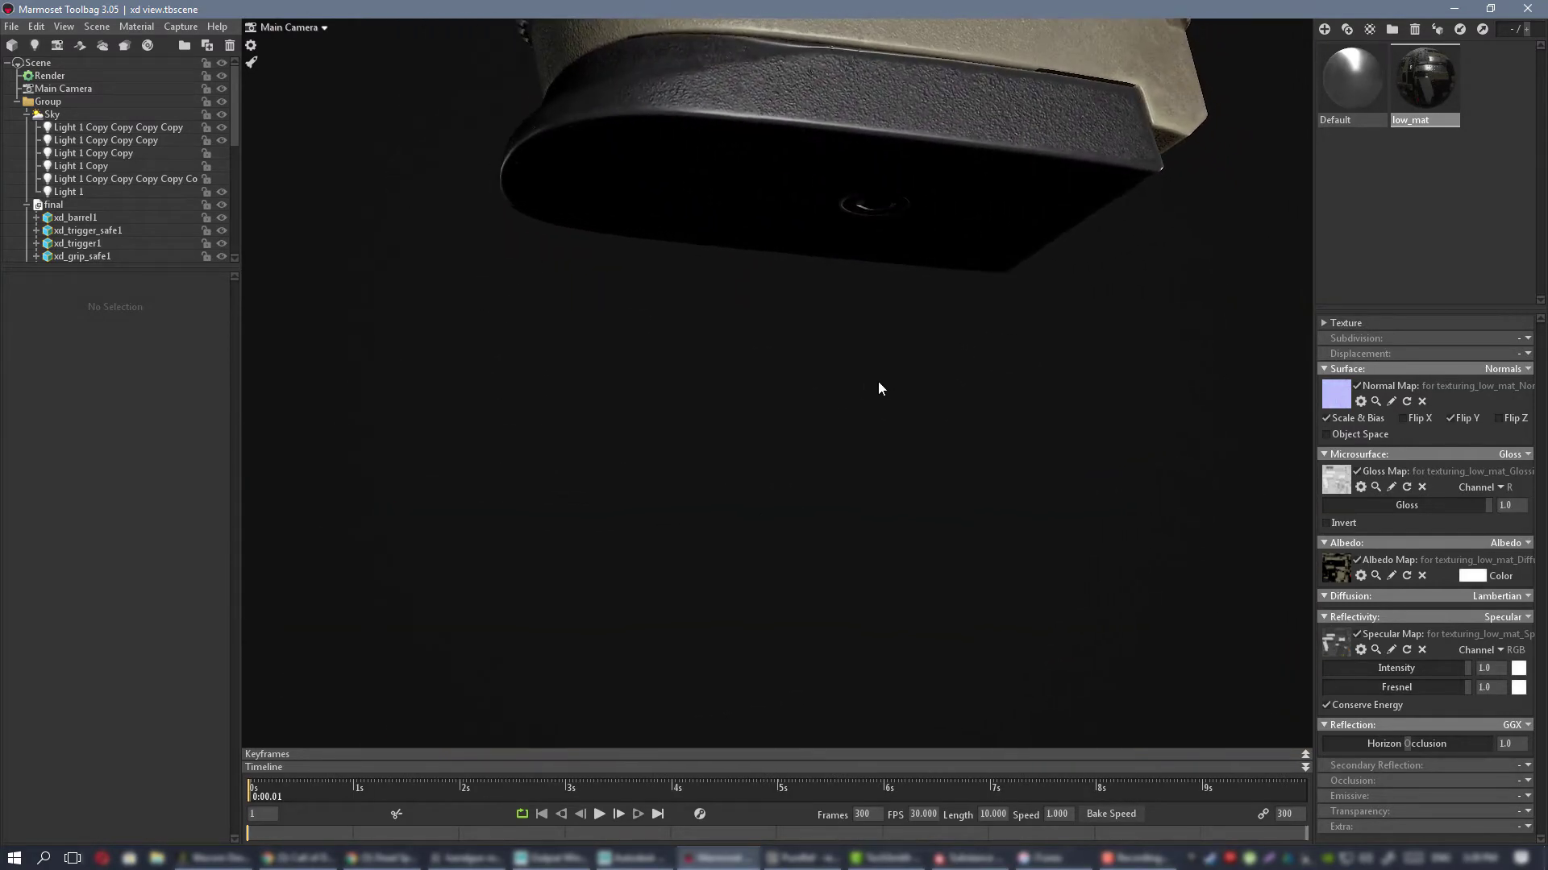
right_drag(878, 380, 919, 419)
drag(919, 420, 995, 465)
Step: Return to the full pistol and examine how light falls on the frame, grip and trigger guard
alt+drag(869, 200, 728, 489)
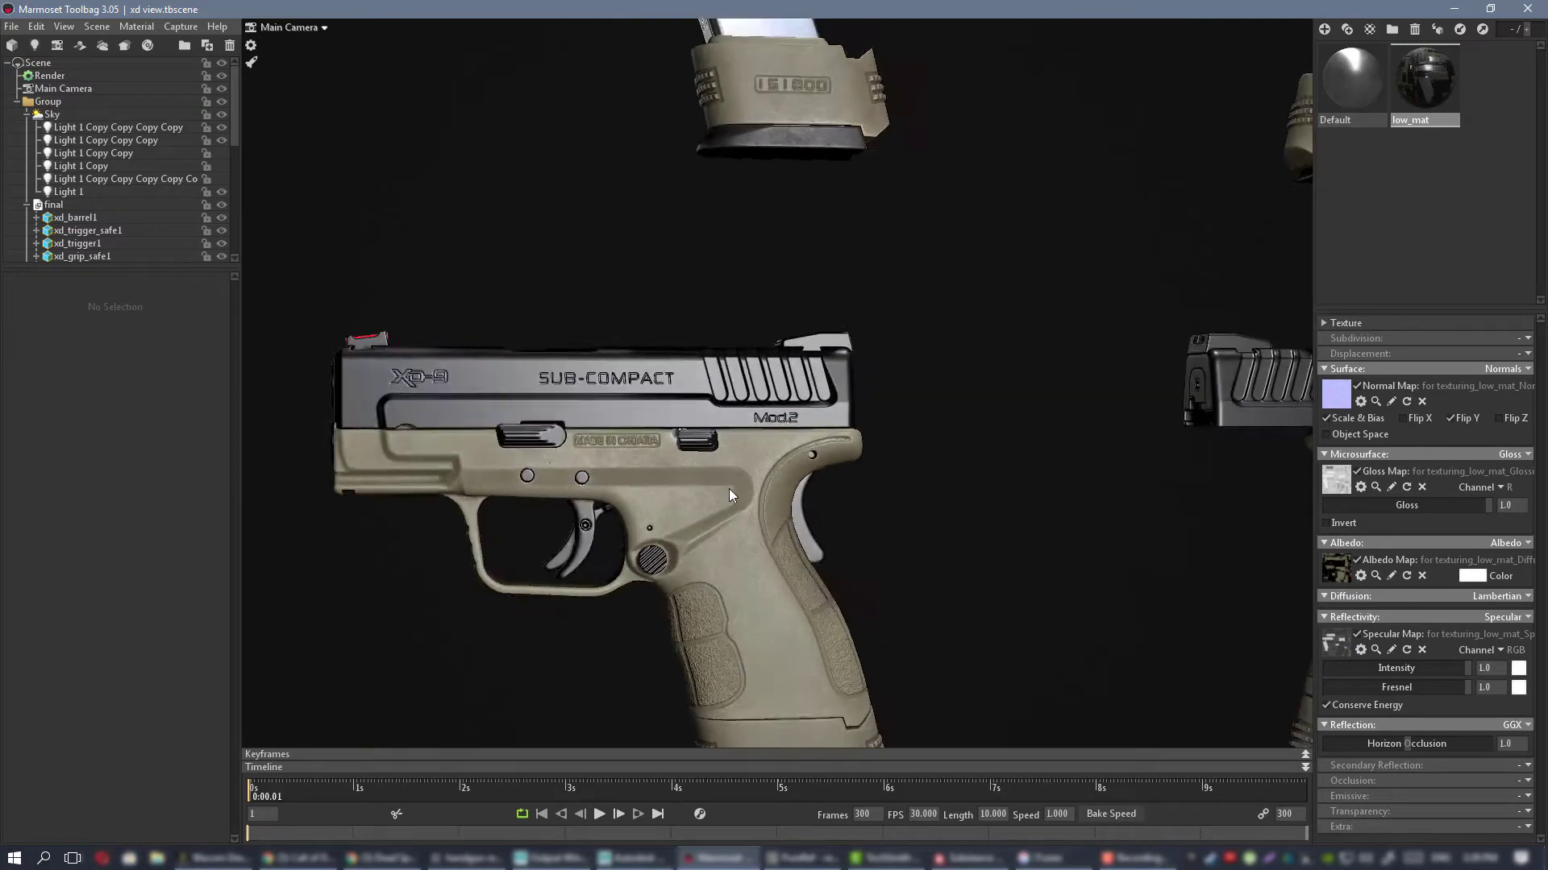
alt+right_drag(728, 489, 729, 456)
alt+drag(729, 456, 848, 374)
alt+right_drag(848, 374, 725, 564)
alt+middle_drag(725, 564, 850, 385)
alt+drag(850, 385, 646, 342)
alt+middle_drag(647, 342, 794, 365)
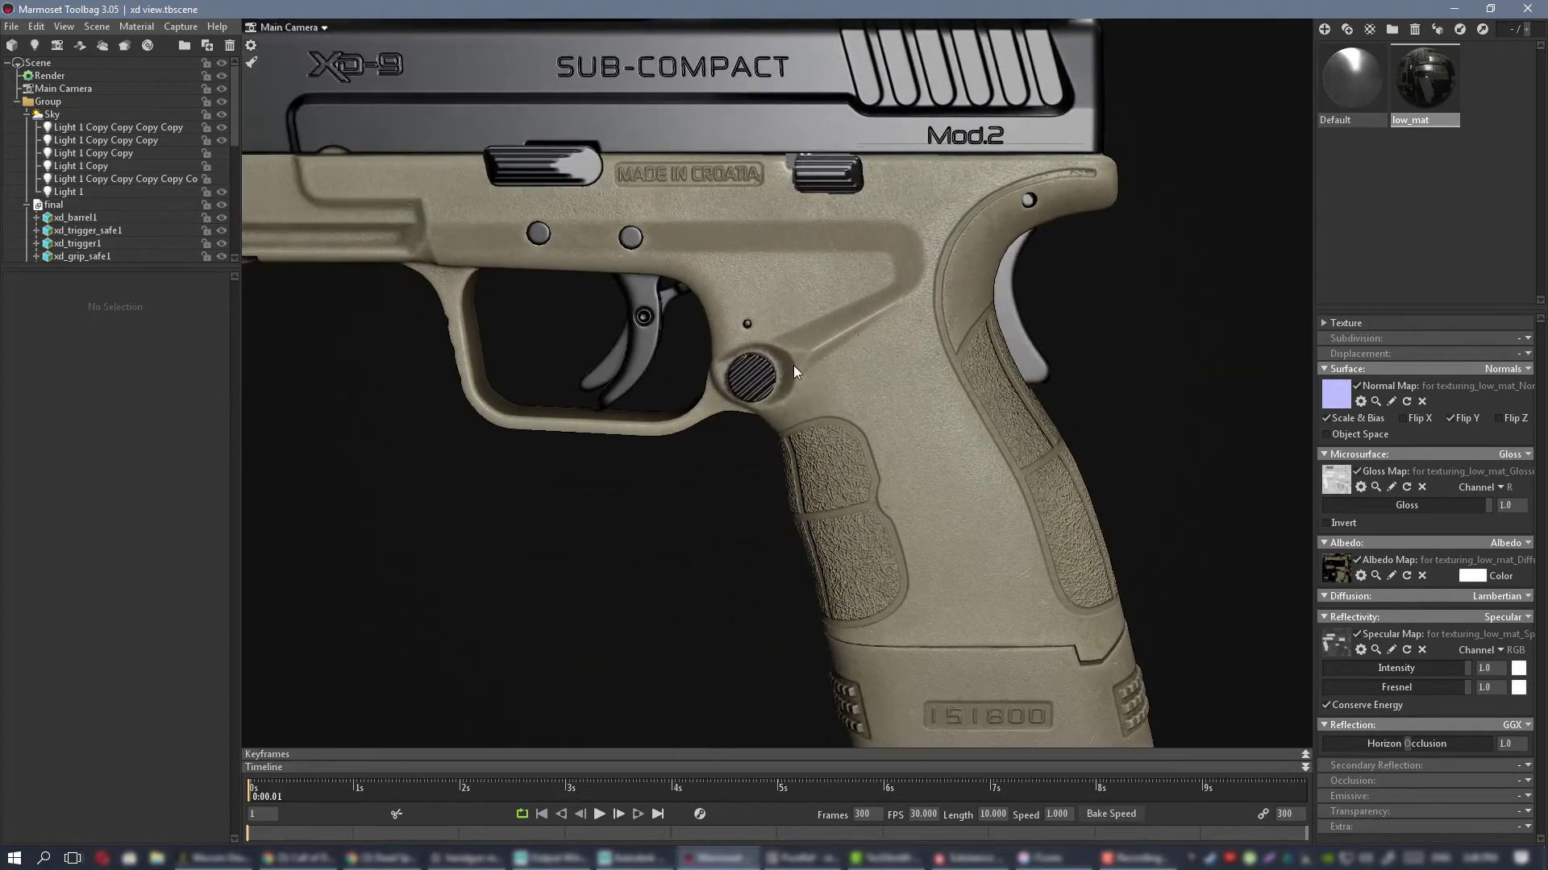
alt+drag(793, 365, 740, 336)
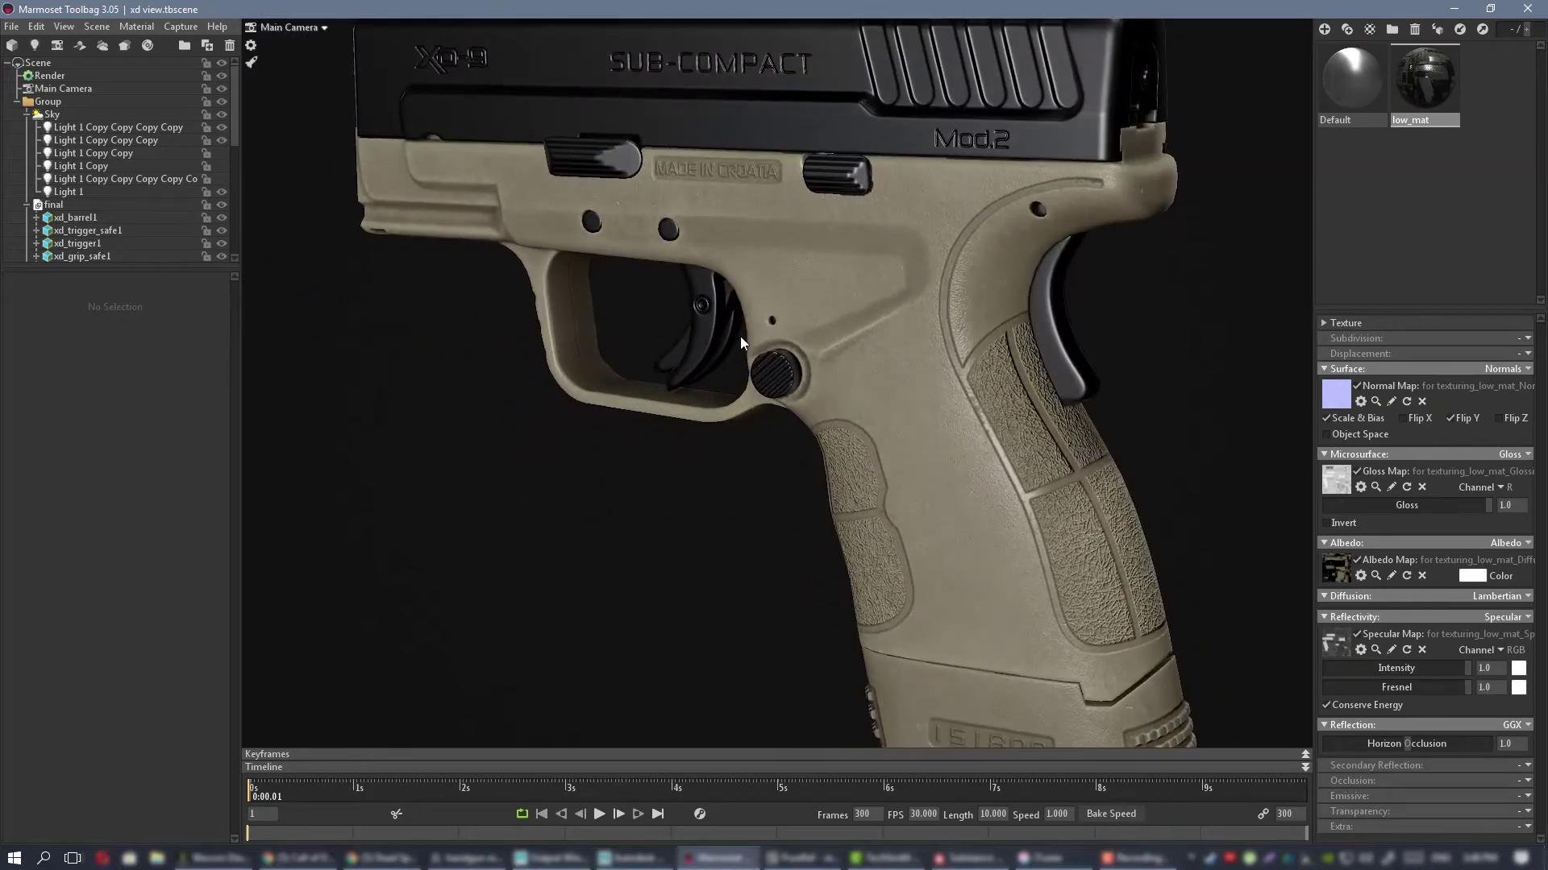
alt+right_drag(740, 336, 750, 292)
alt+drag(749, 292, 881, 287)
alt+right_drag(882, 286, 815, 311)
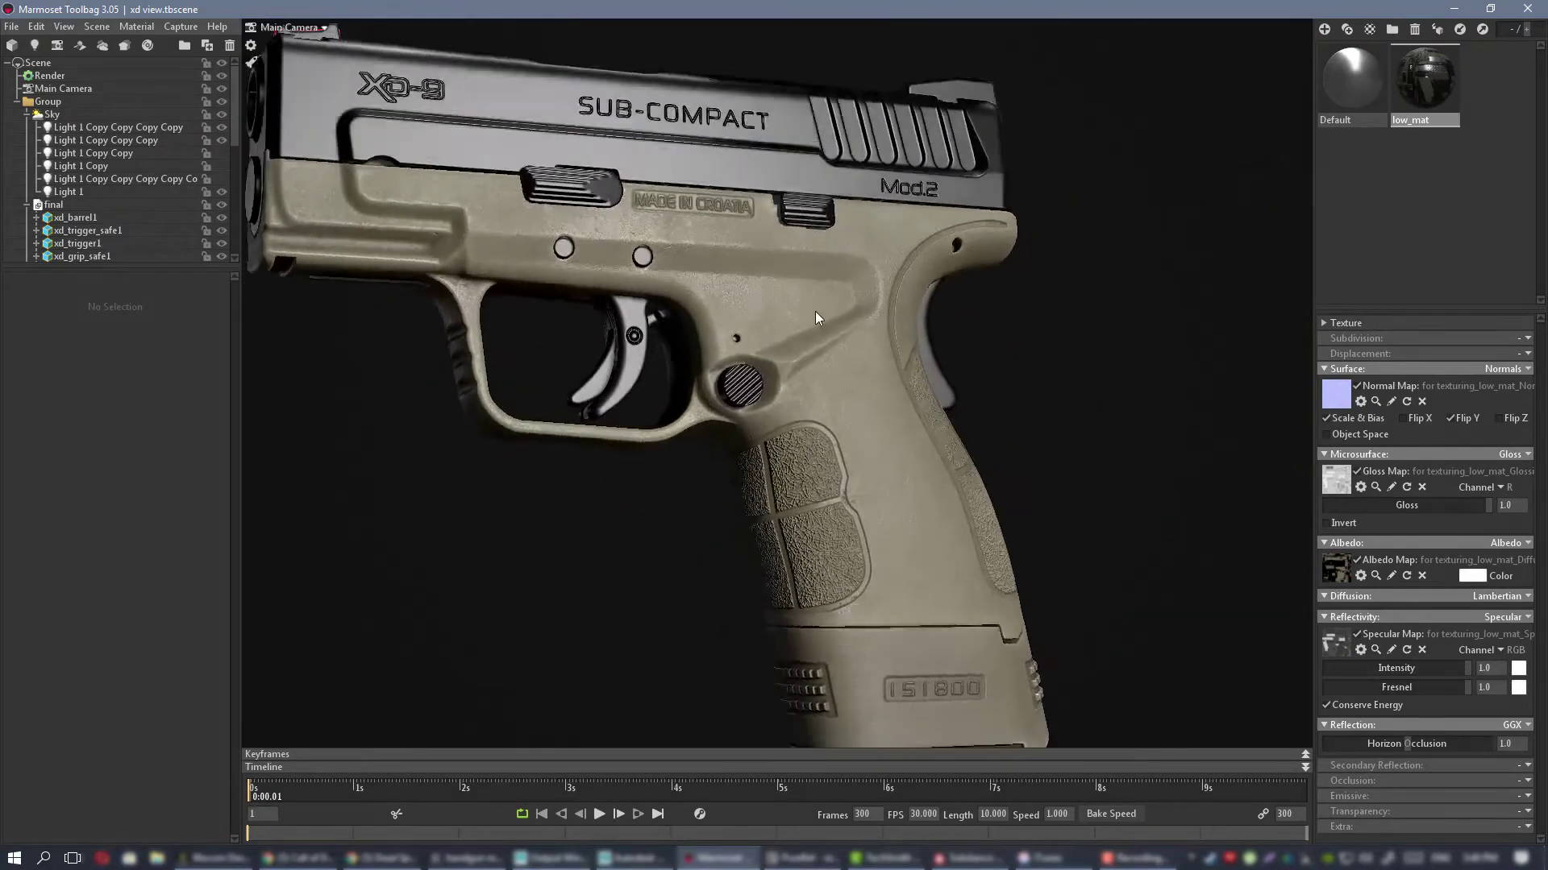
Step: Examine the tan frame, trigger guard and grip of the full pistol from several angles and distances
mouse_move(815, 311)
alt+mouse_down()
mouse_move(693, 356)
mouse_move(777, 317)
mouse_move(843, 321)
alt+mouse_up()
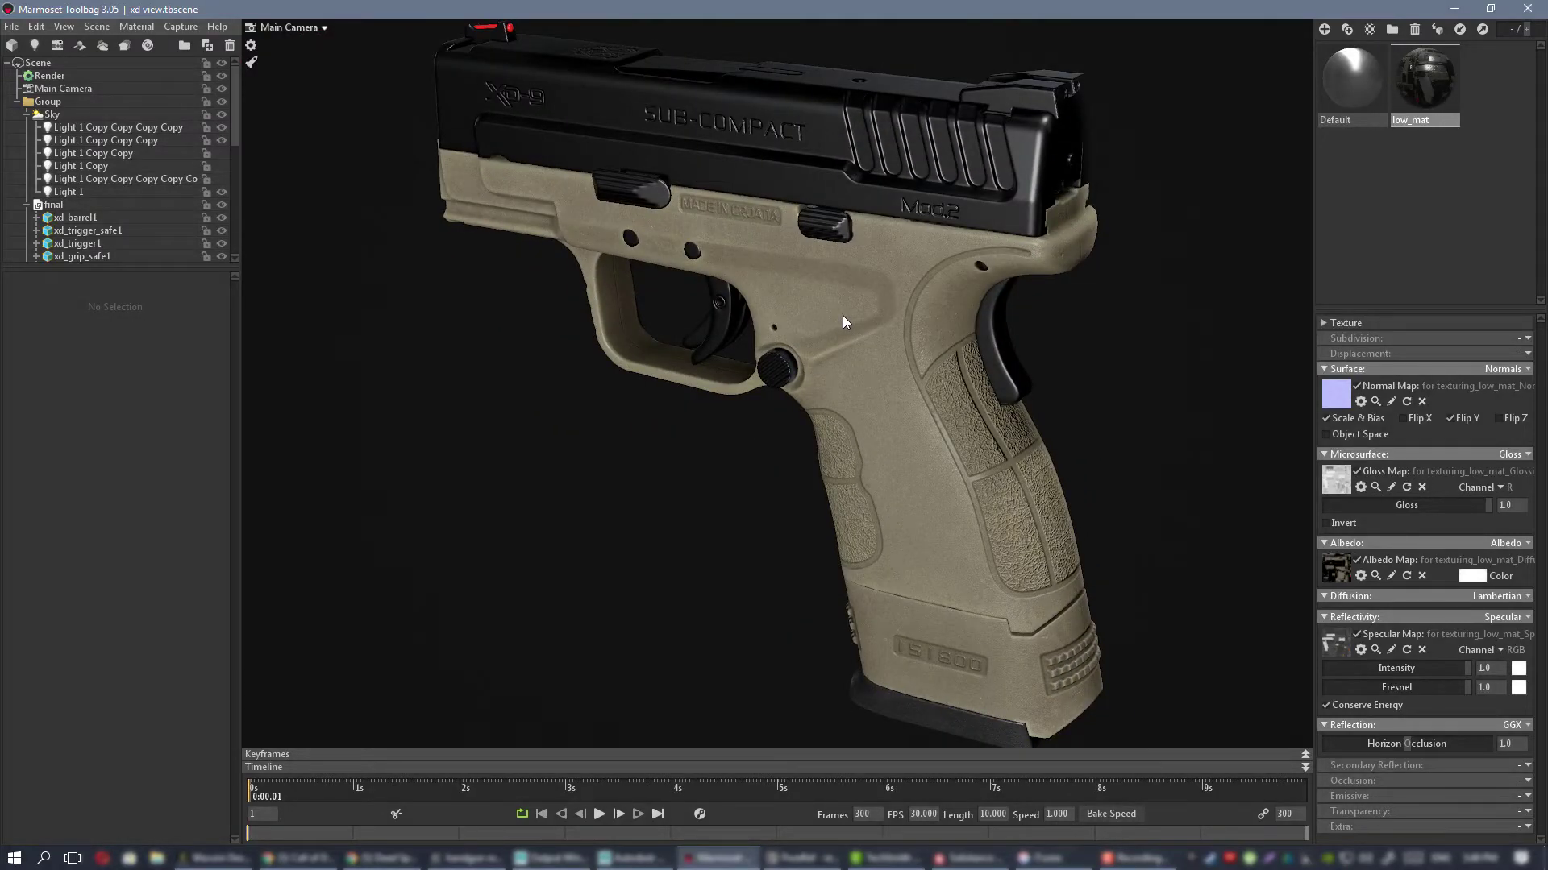
alt+drag(845, 326, 839, 439)
alt+right_drag(839, 439, 819, 403)
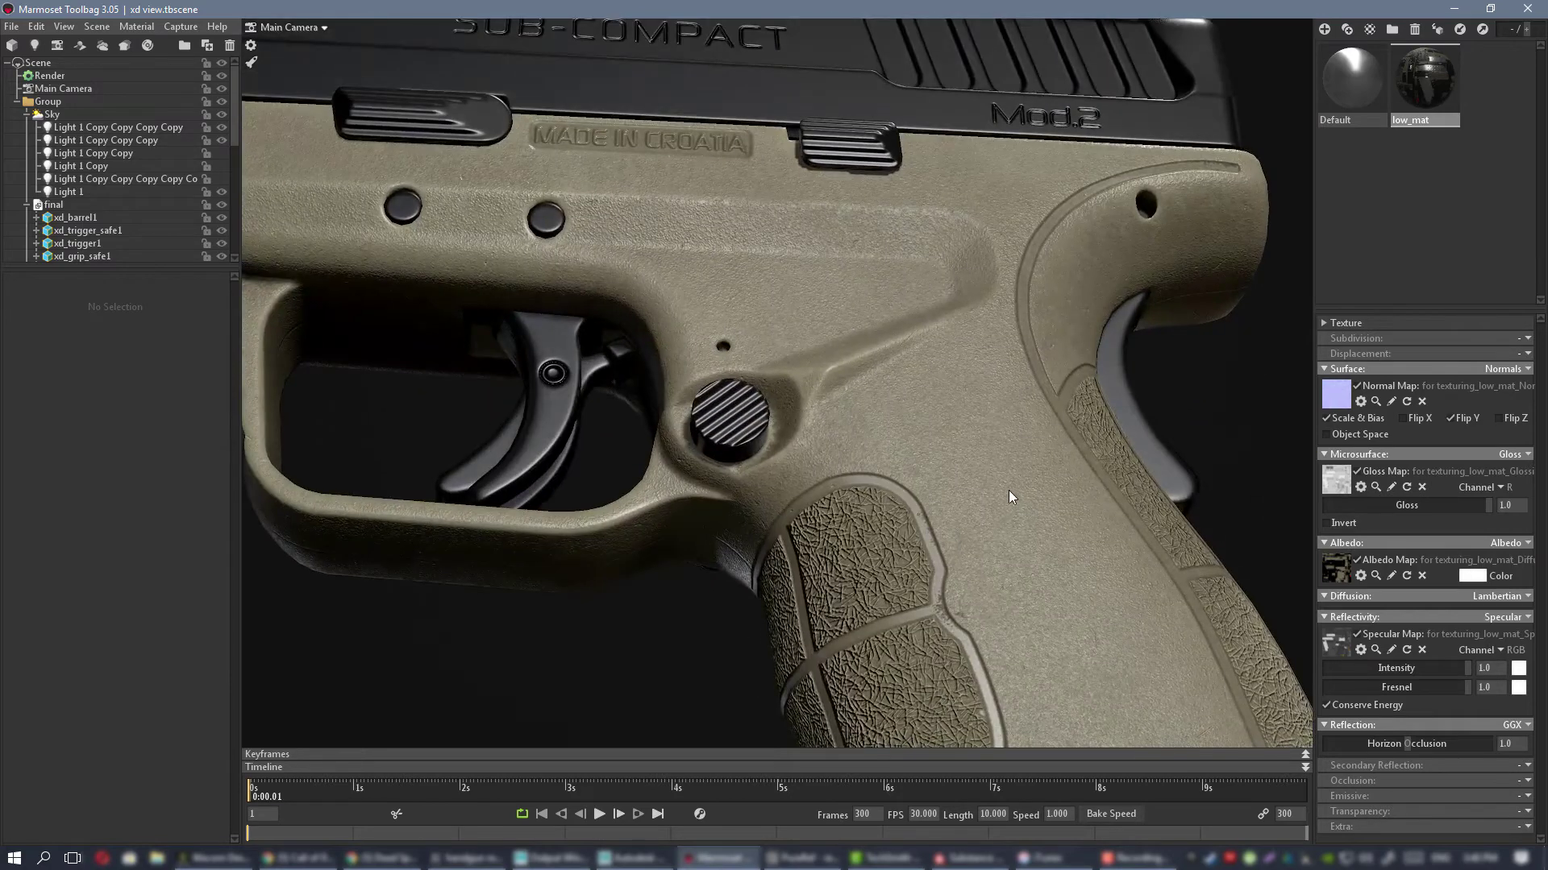
alt+middle_drag(1008, 490, 795, 325)
alt+drag(795, 326, 850, 403)
alt+right_drag(849, 403, 785, 337)
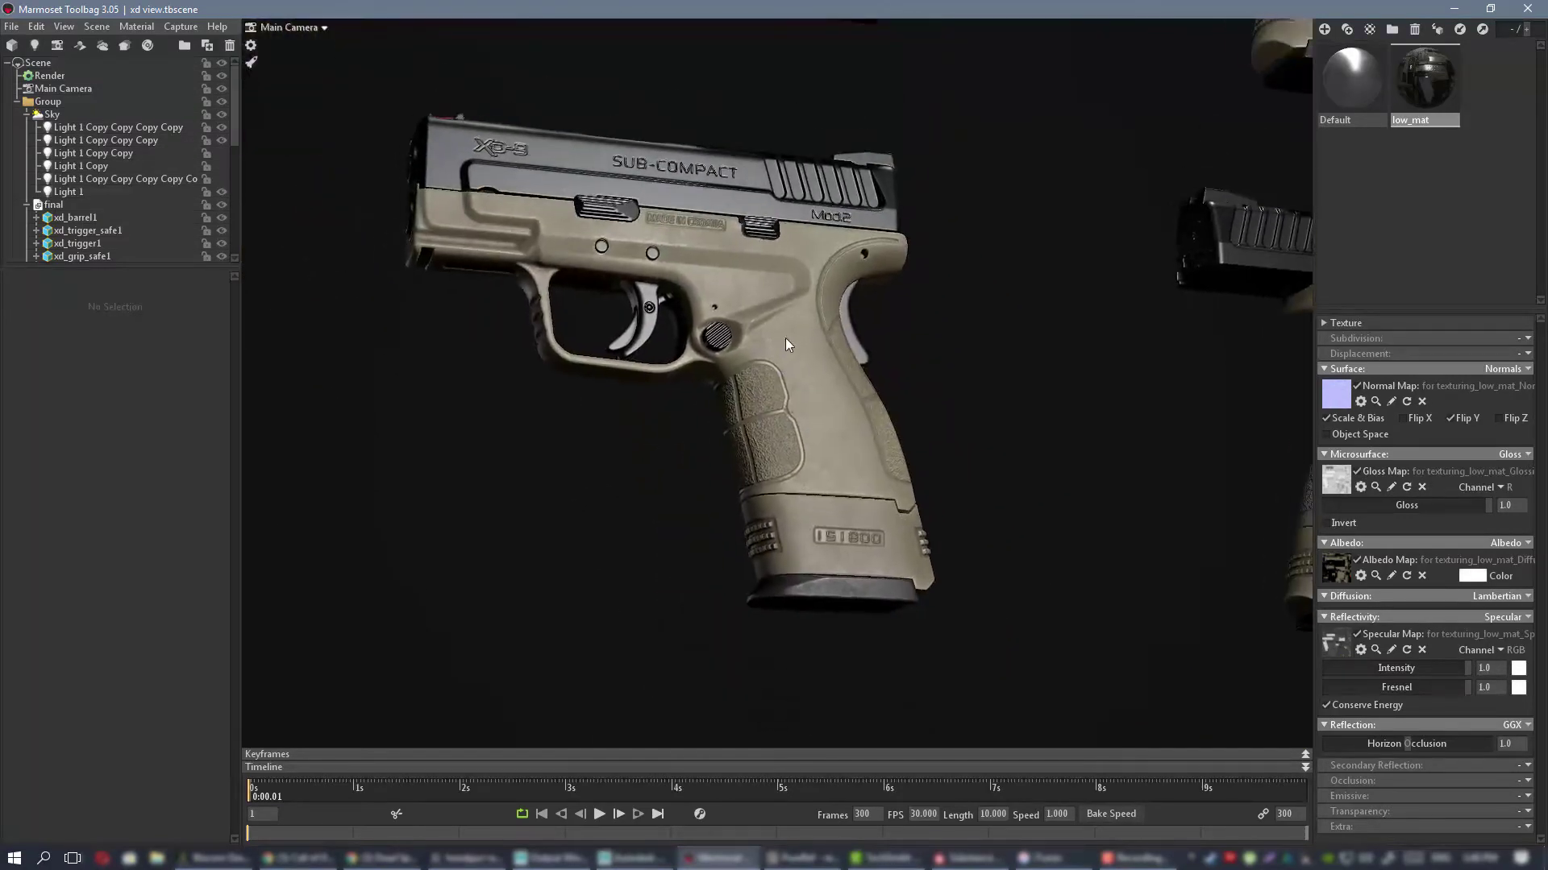
alt+drag(785, 337, 732, 376)
alt+right_drag(732, 376, 863, 414)
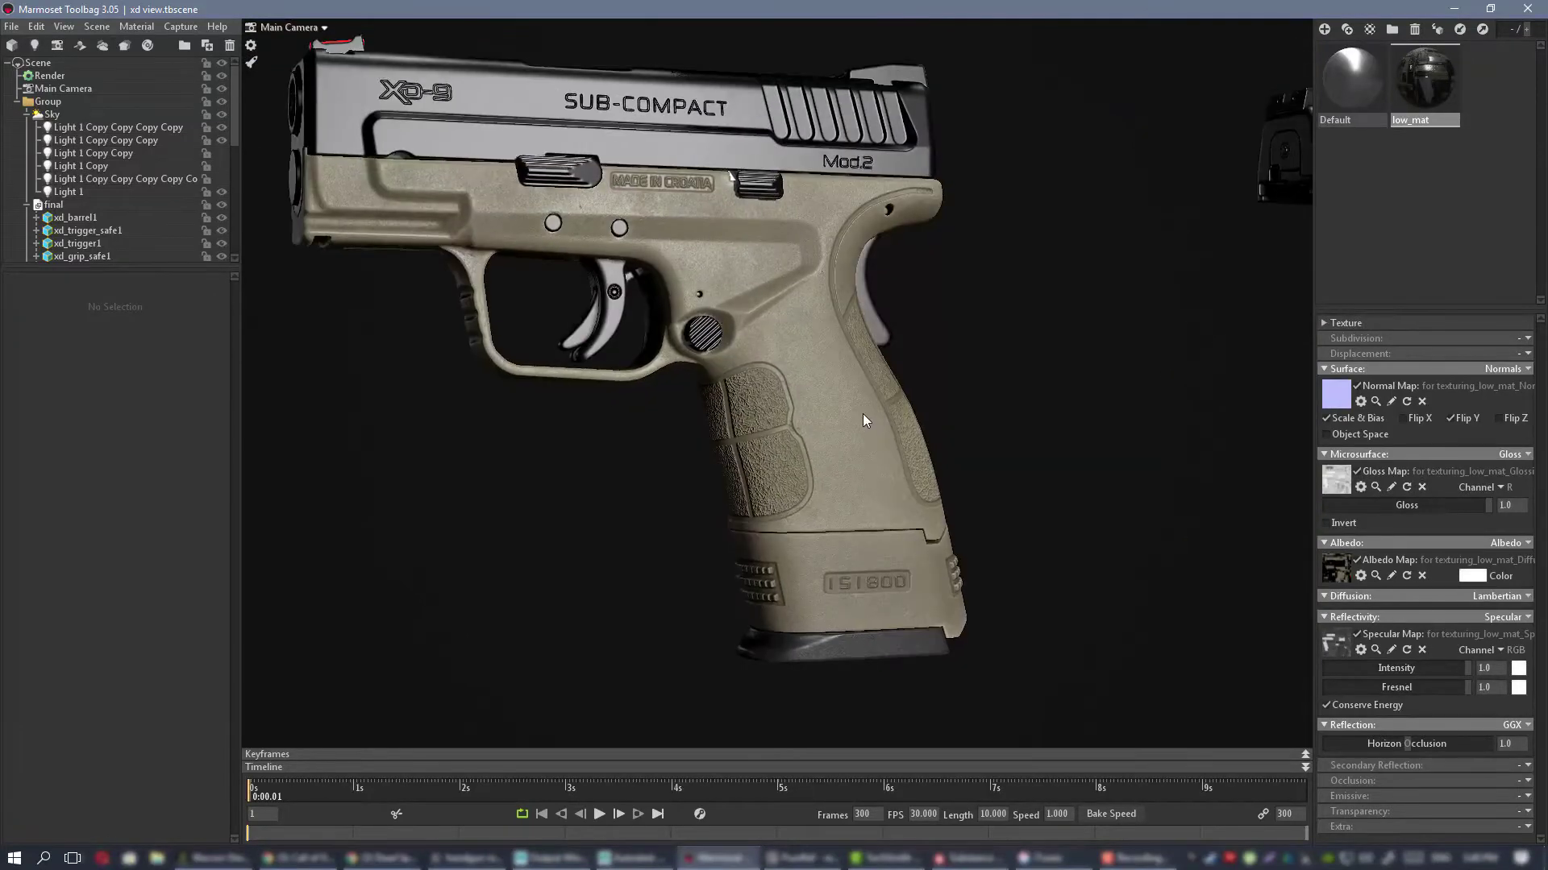
alt+drag(862, 413, 674, 336)
alt+right_drag(674, 335, 800, 438)
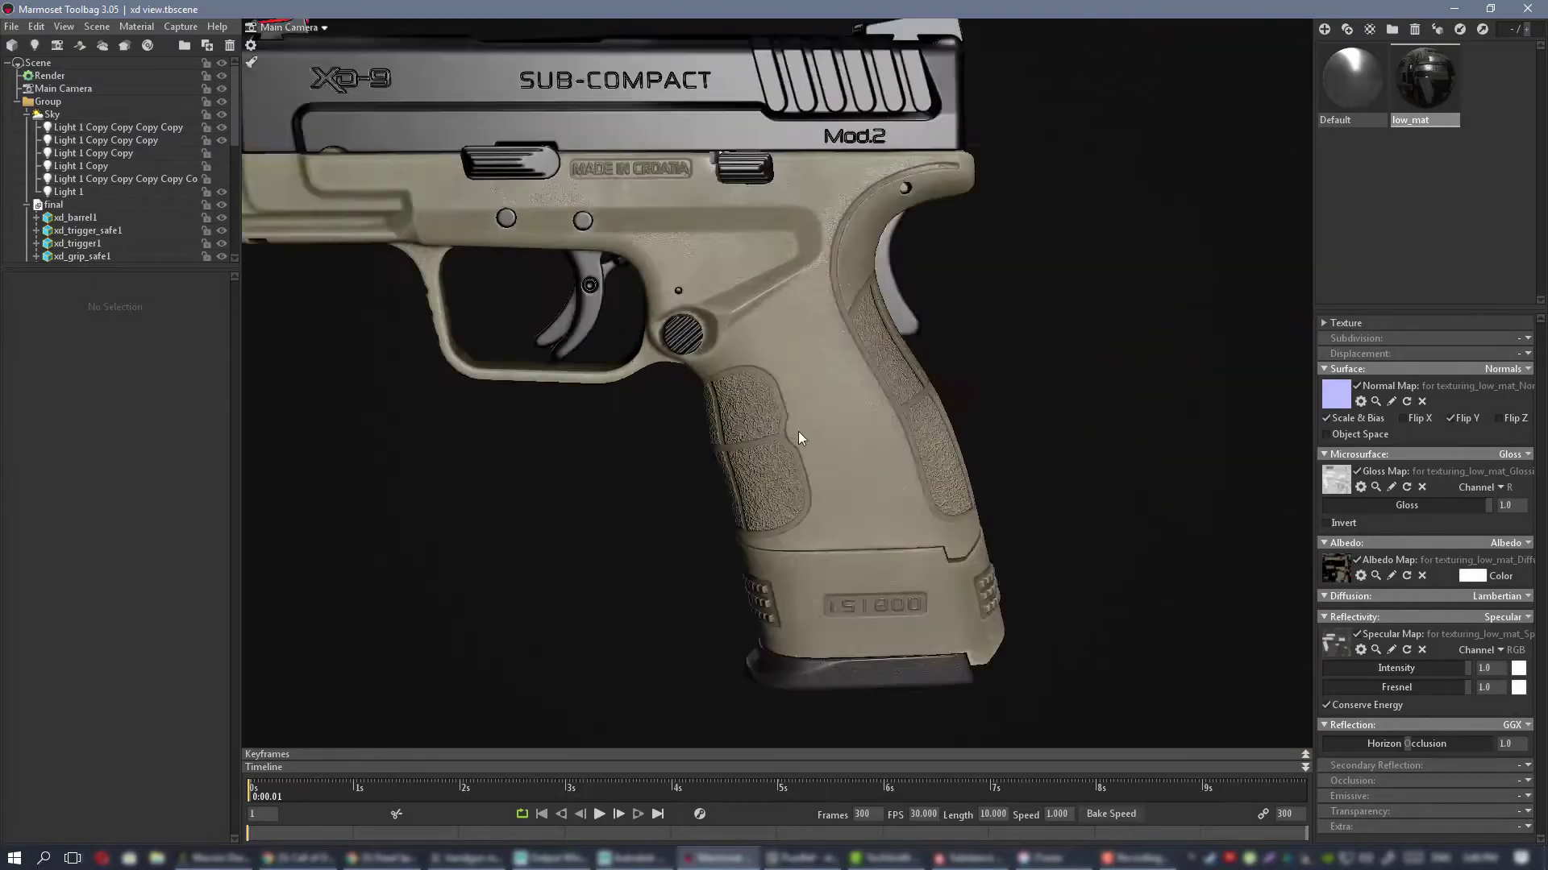
Step: Switch to Substance Painter and compare the magazine's tan sleeve with and without the dirt markings stronger layer
click(968, 858)
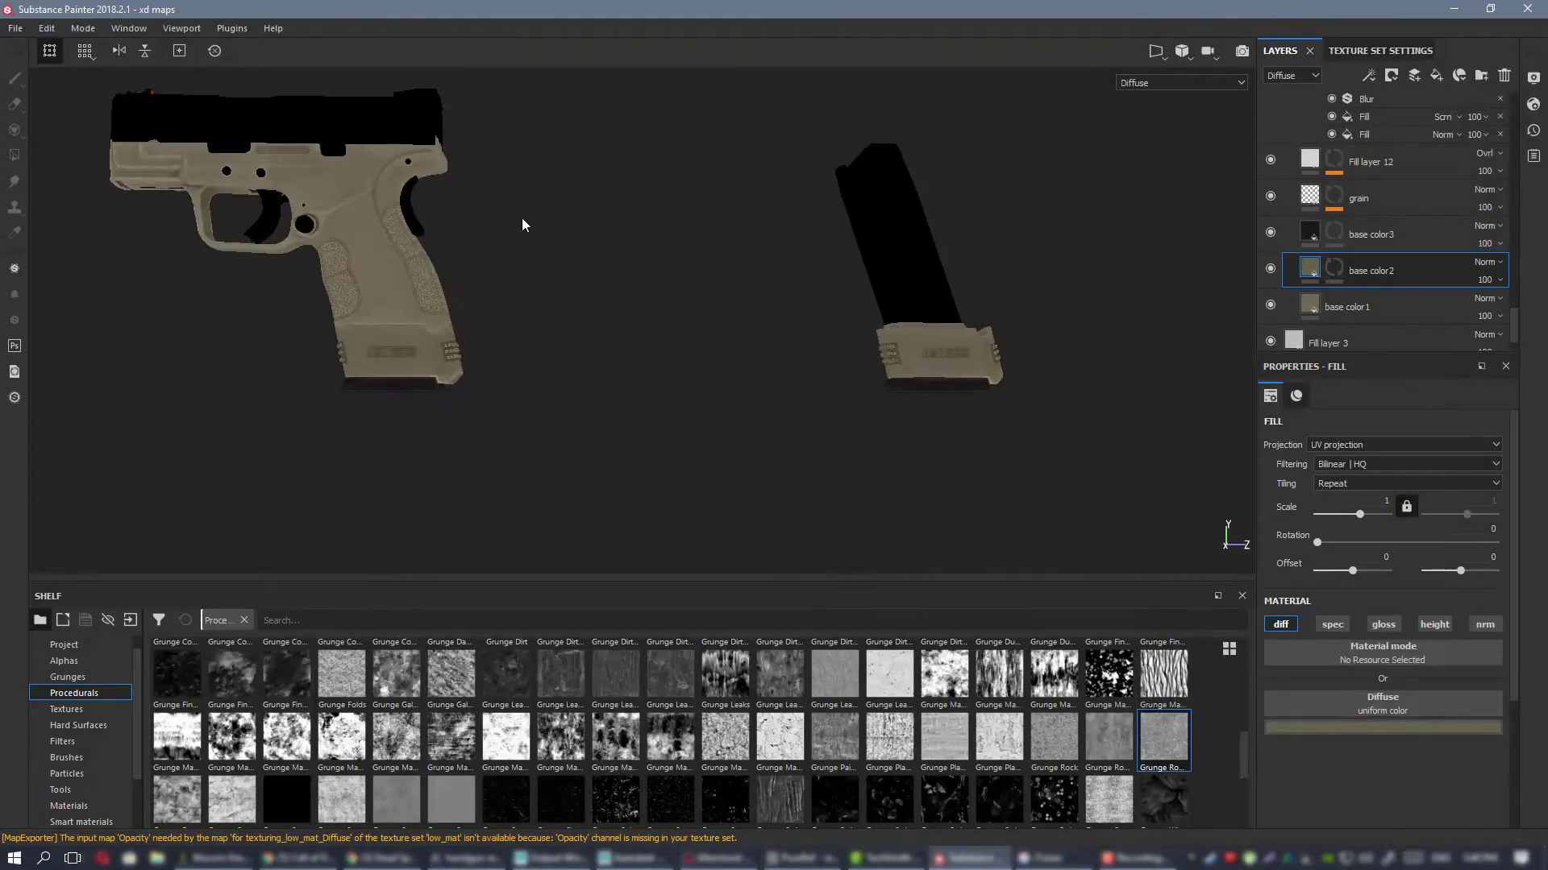
alt+right_drag(908, 329, 954, 394)
alt+drag(954, 394, 906, 413)
alt+middle_drag(905, 413, 742, 325)
alt+right_drag(743, 325, 743, 332)
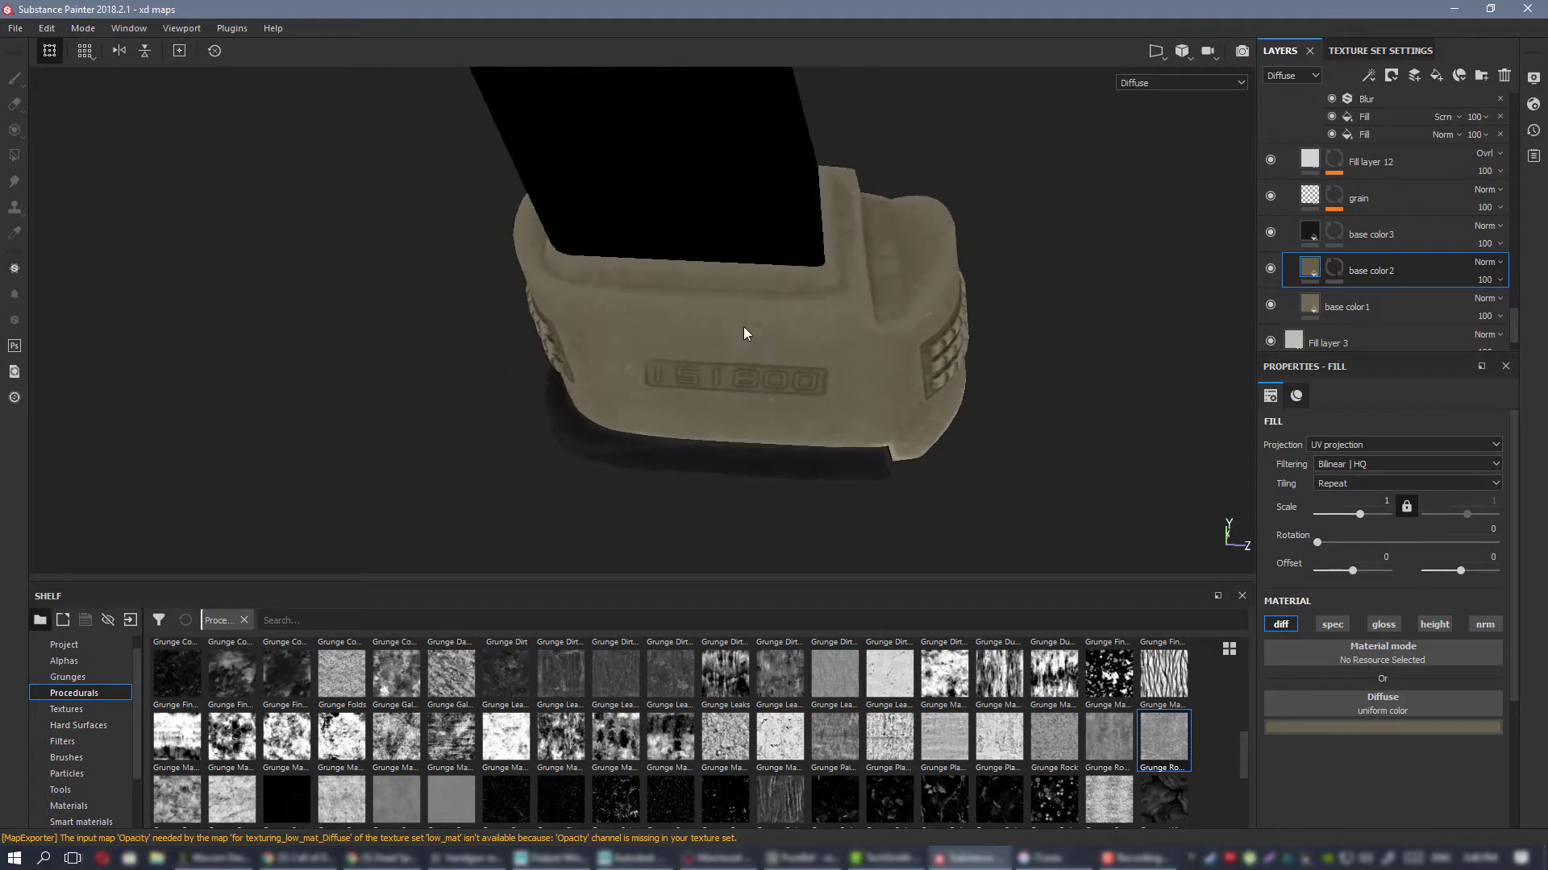
alt+drag(742, 331, 720, 339)
alt+right_drag(721, 339, 759, 348)
alt+drag(759, 347, 728, 376)
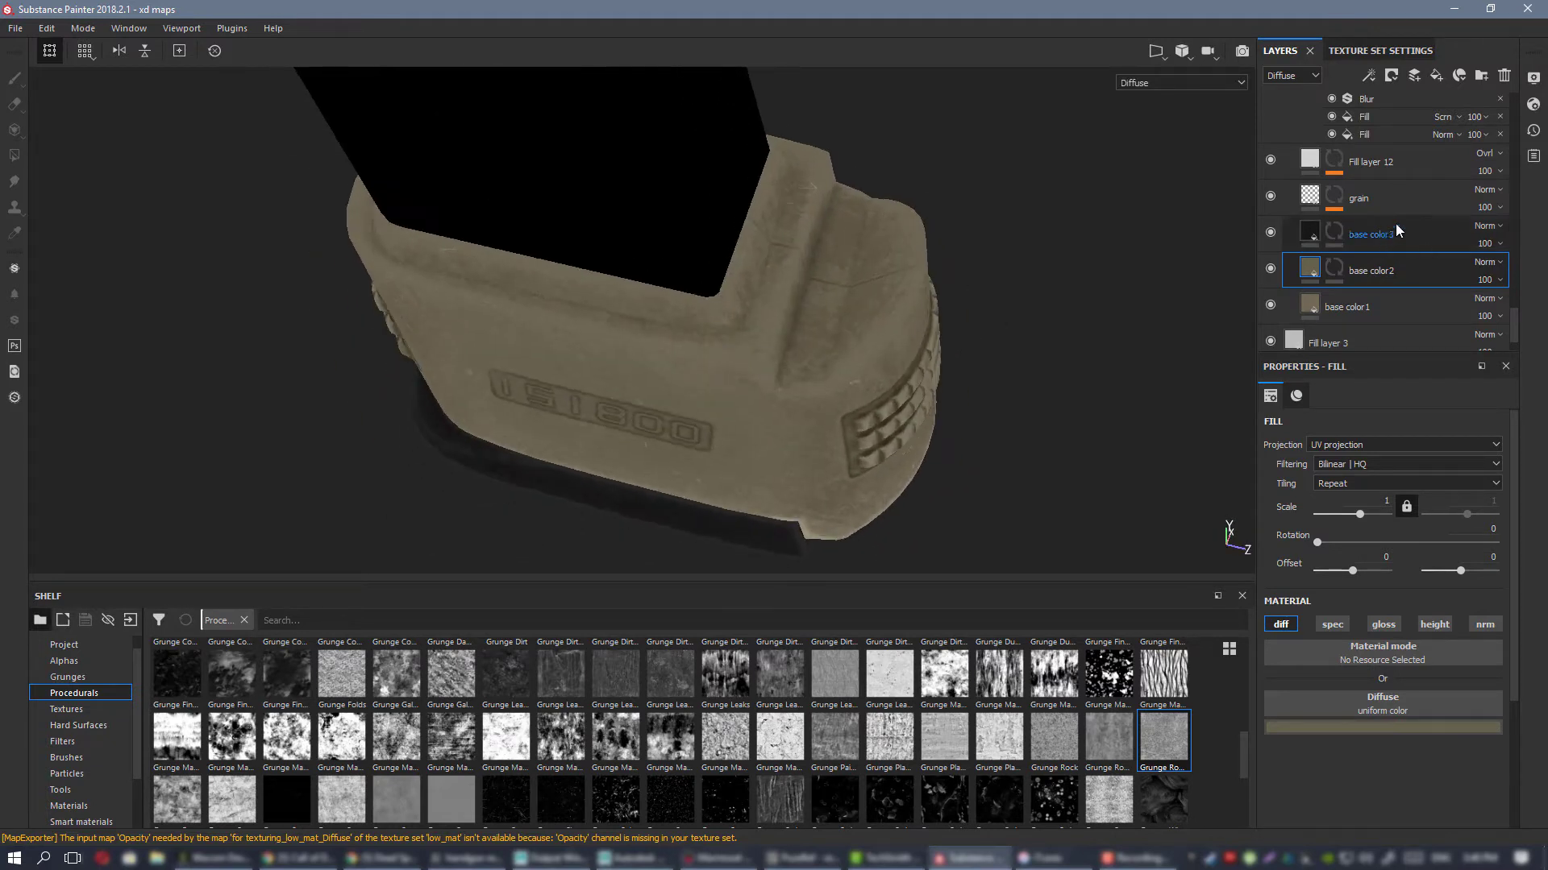
scroll(1400, 239, up, 10)
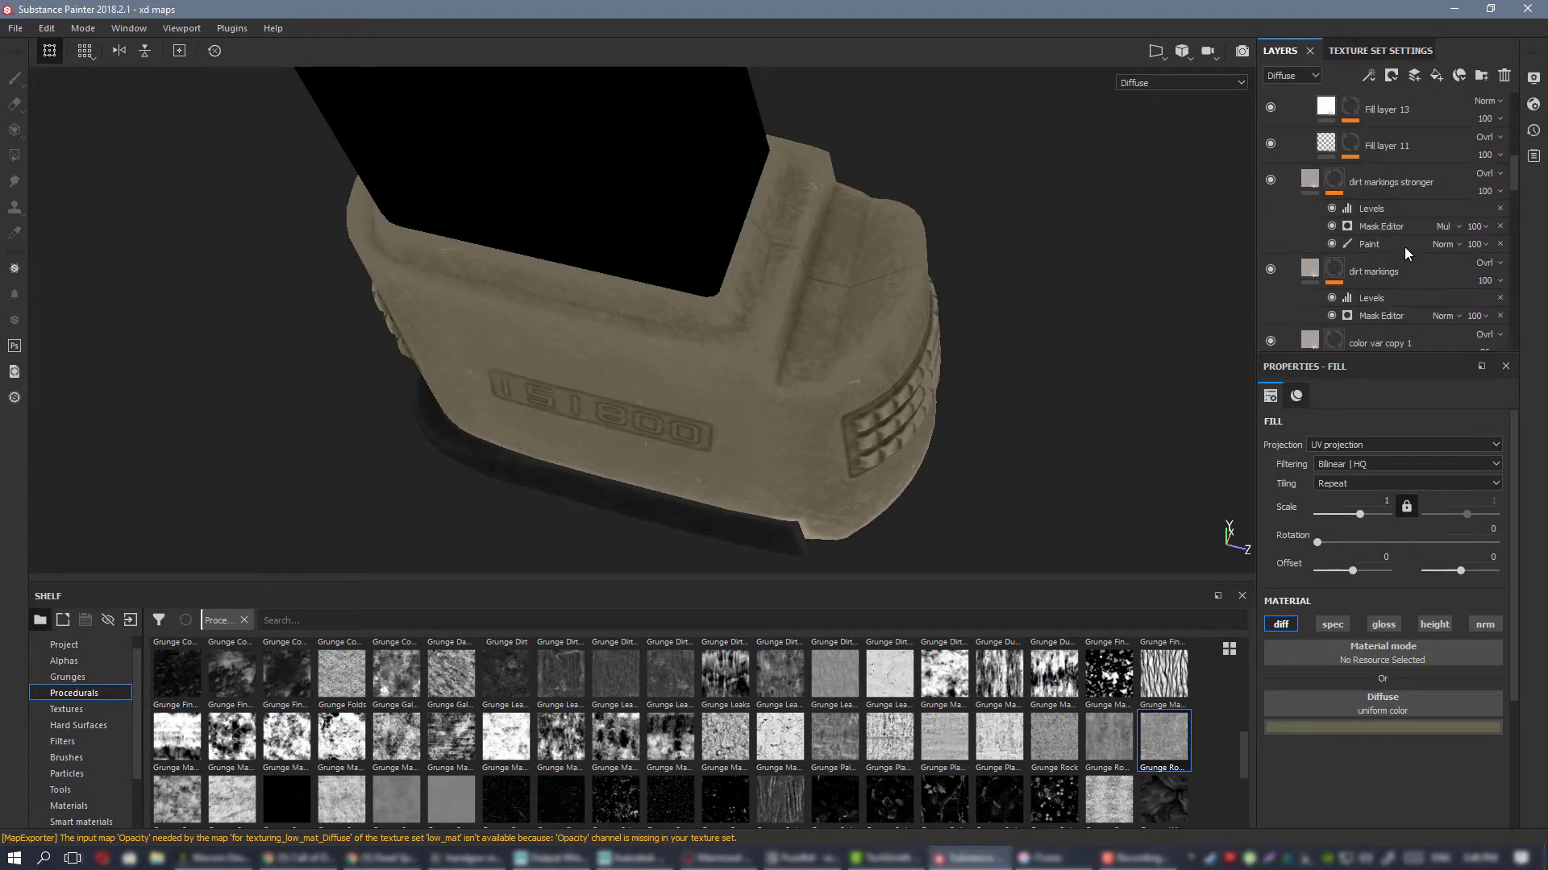
scroll(1404, 248, up, 2)
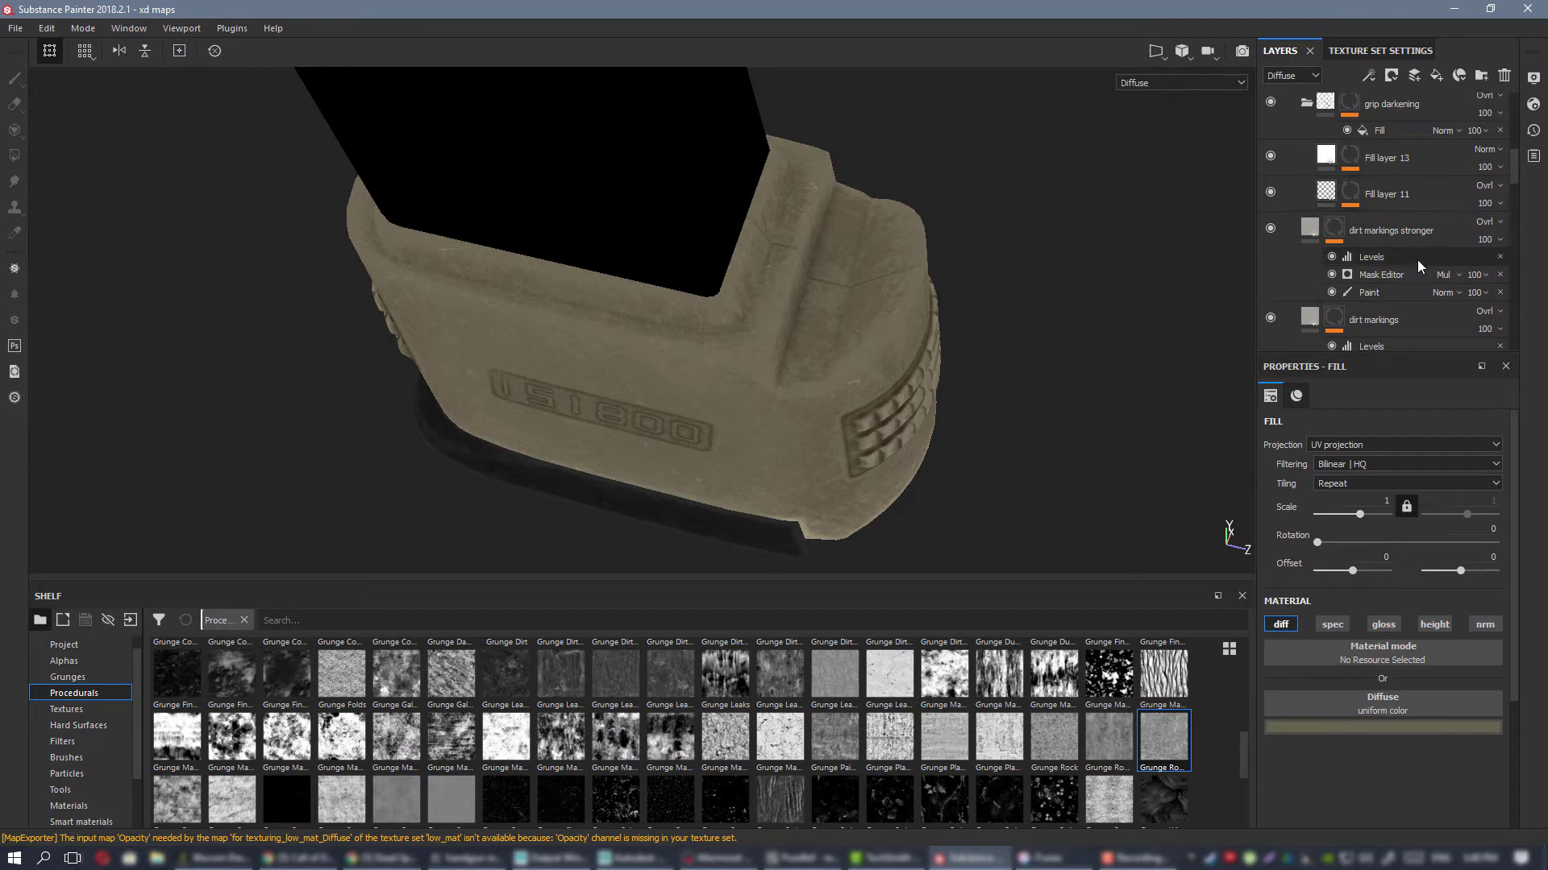
scroll(1417, 259, down, 1)
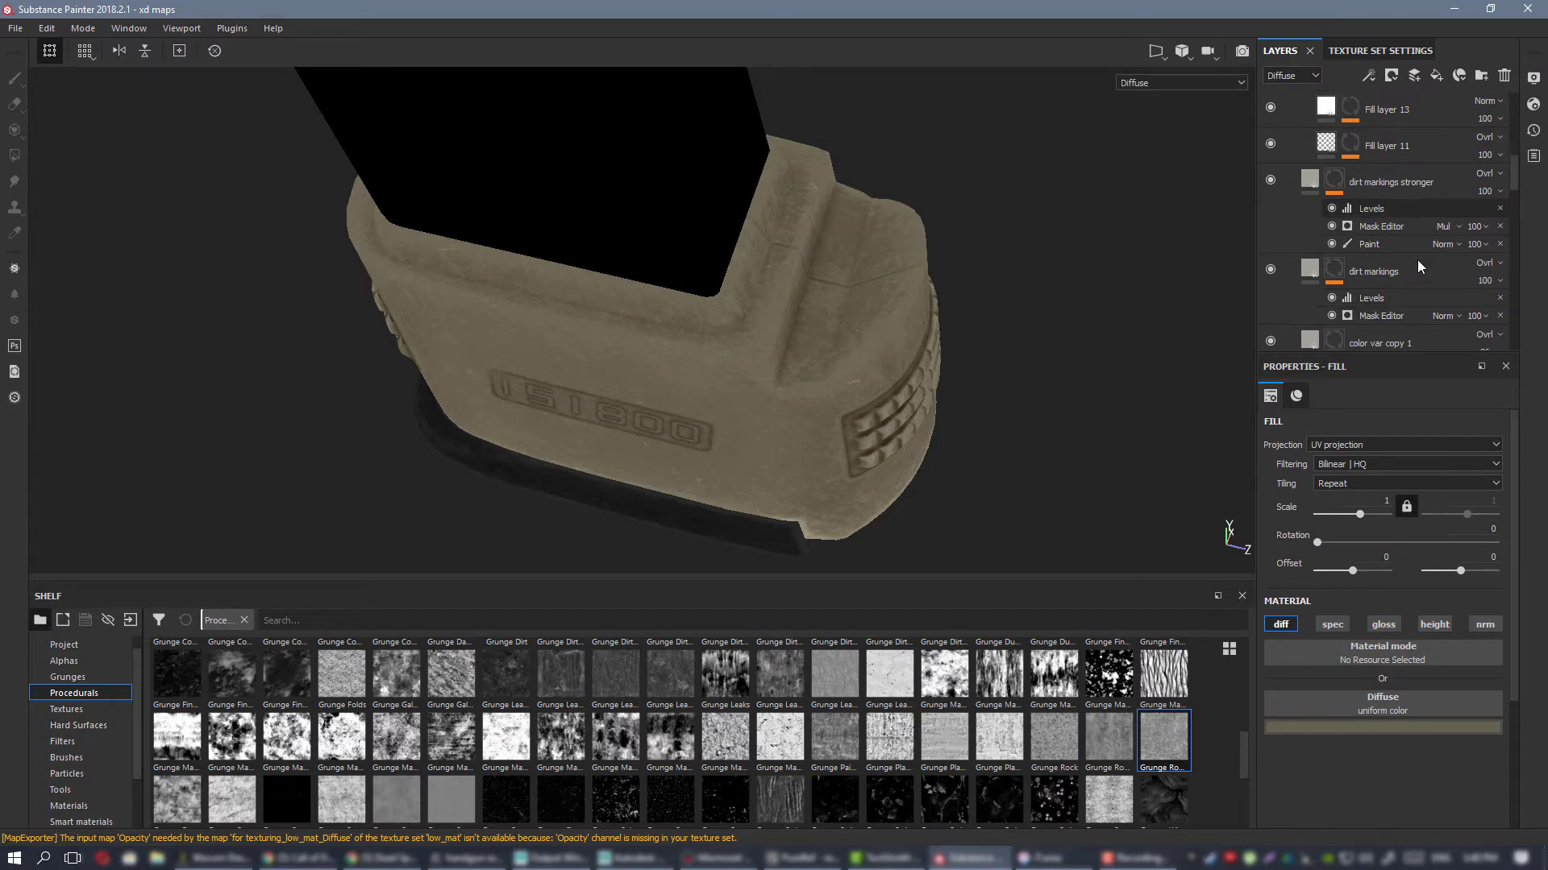
click(1270, 269)
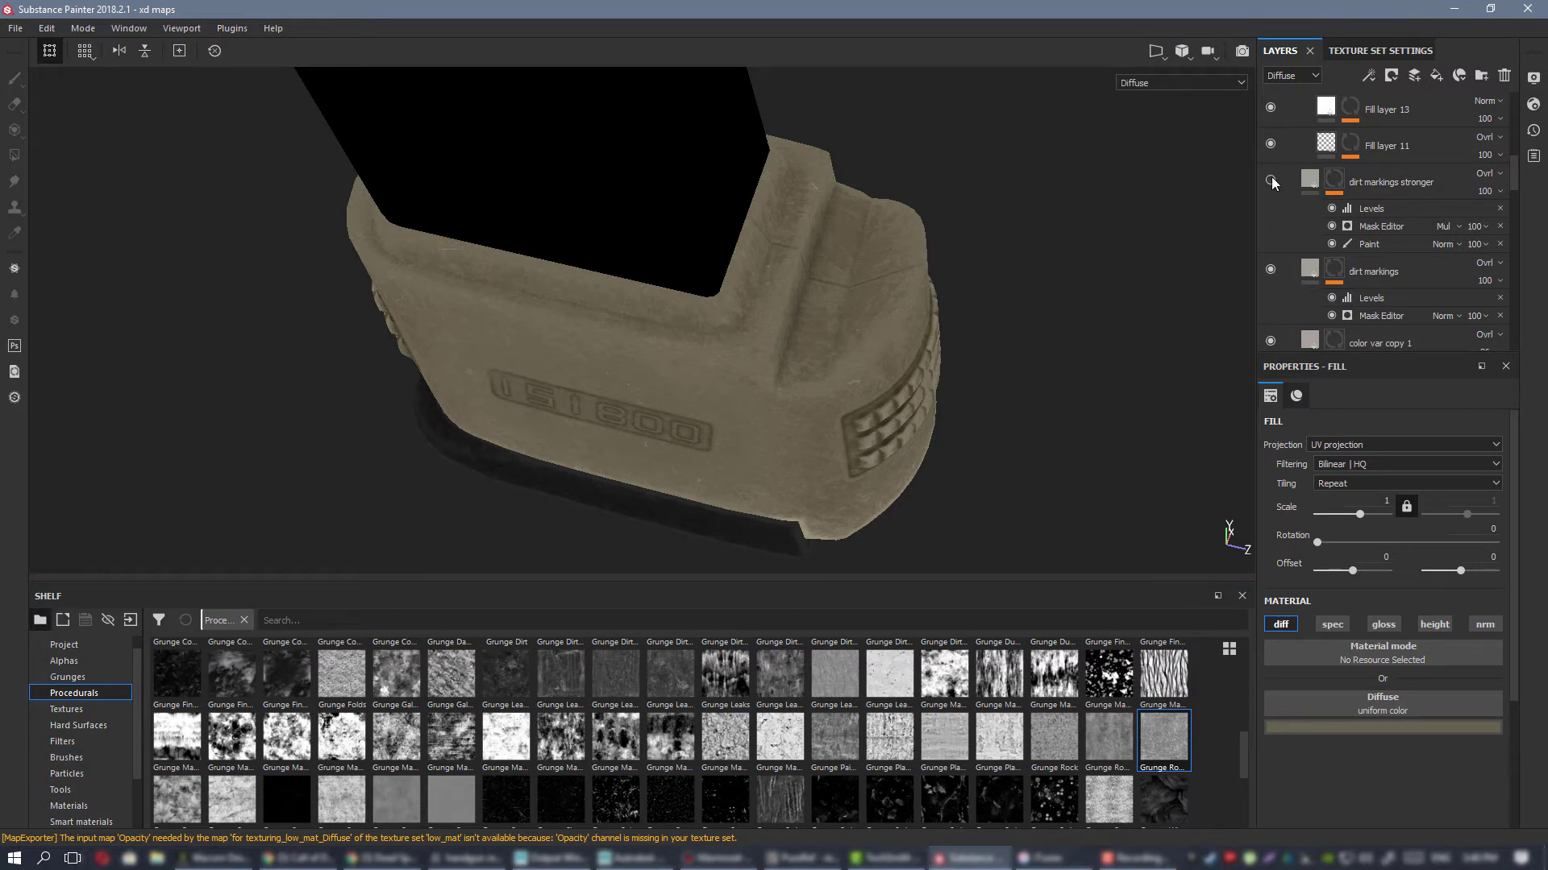
Step: Paint the dirt markings stronger mask around the magazine sleeve's upper rim and recesses, using a brush size of 2.29
click(1396, 248)
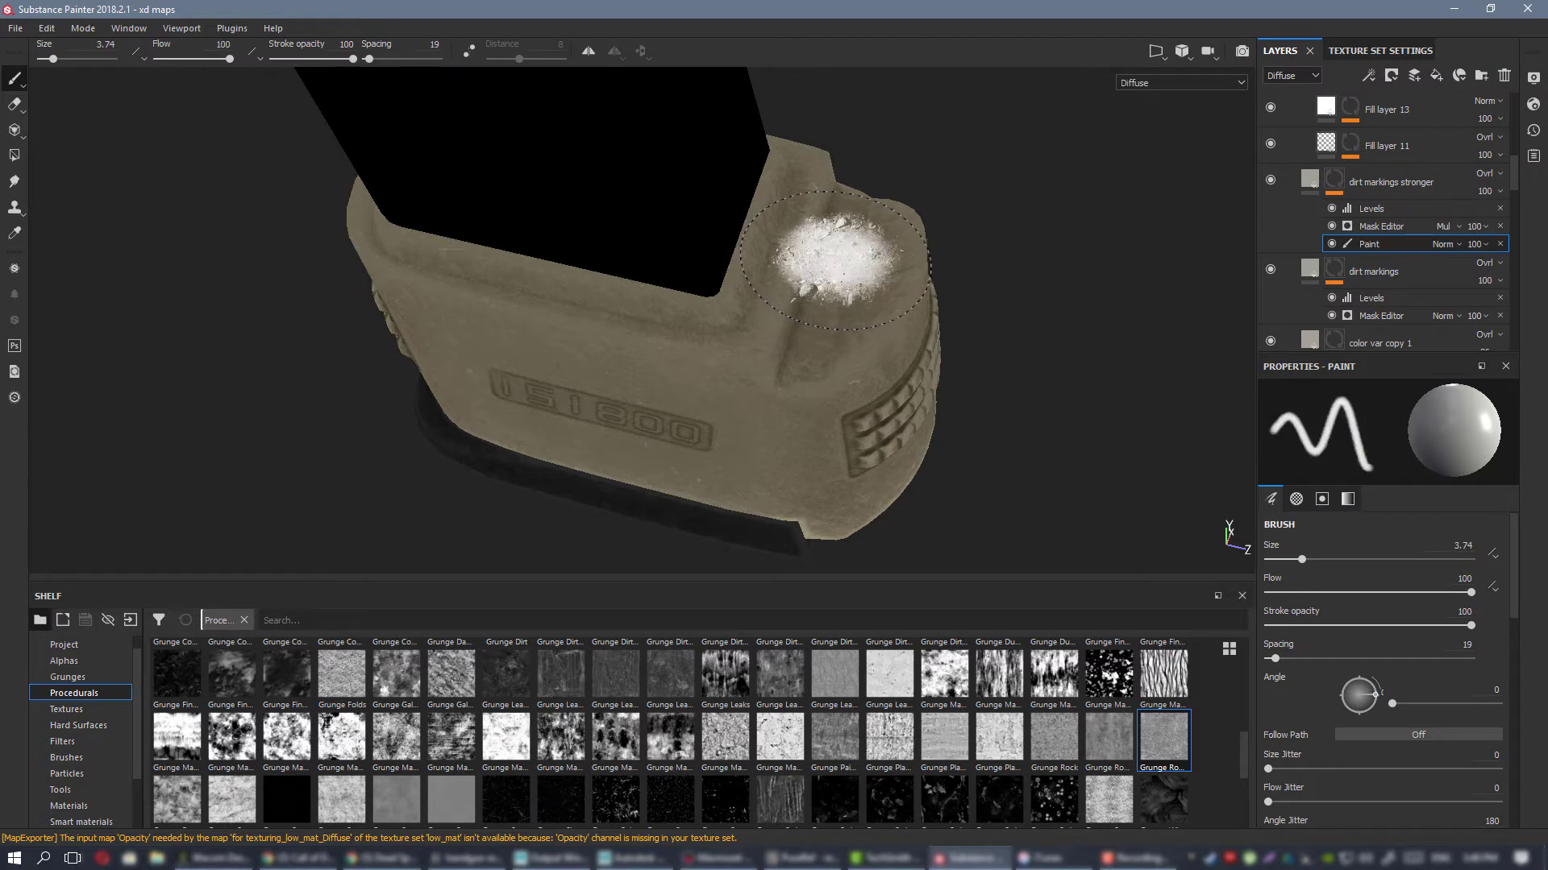
drag(833, 213, 785, 355)
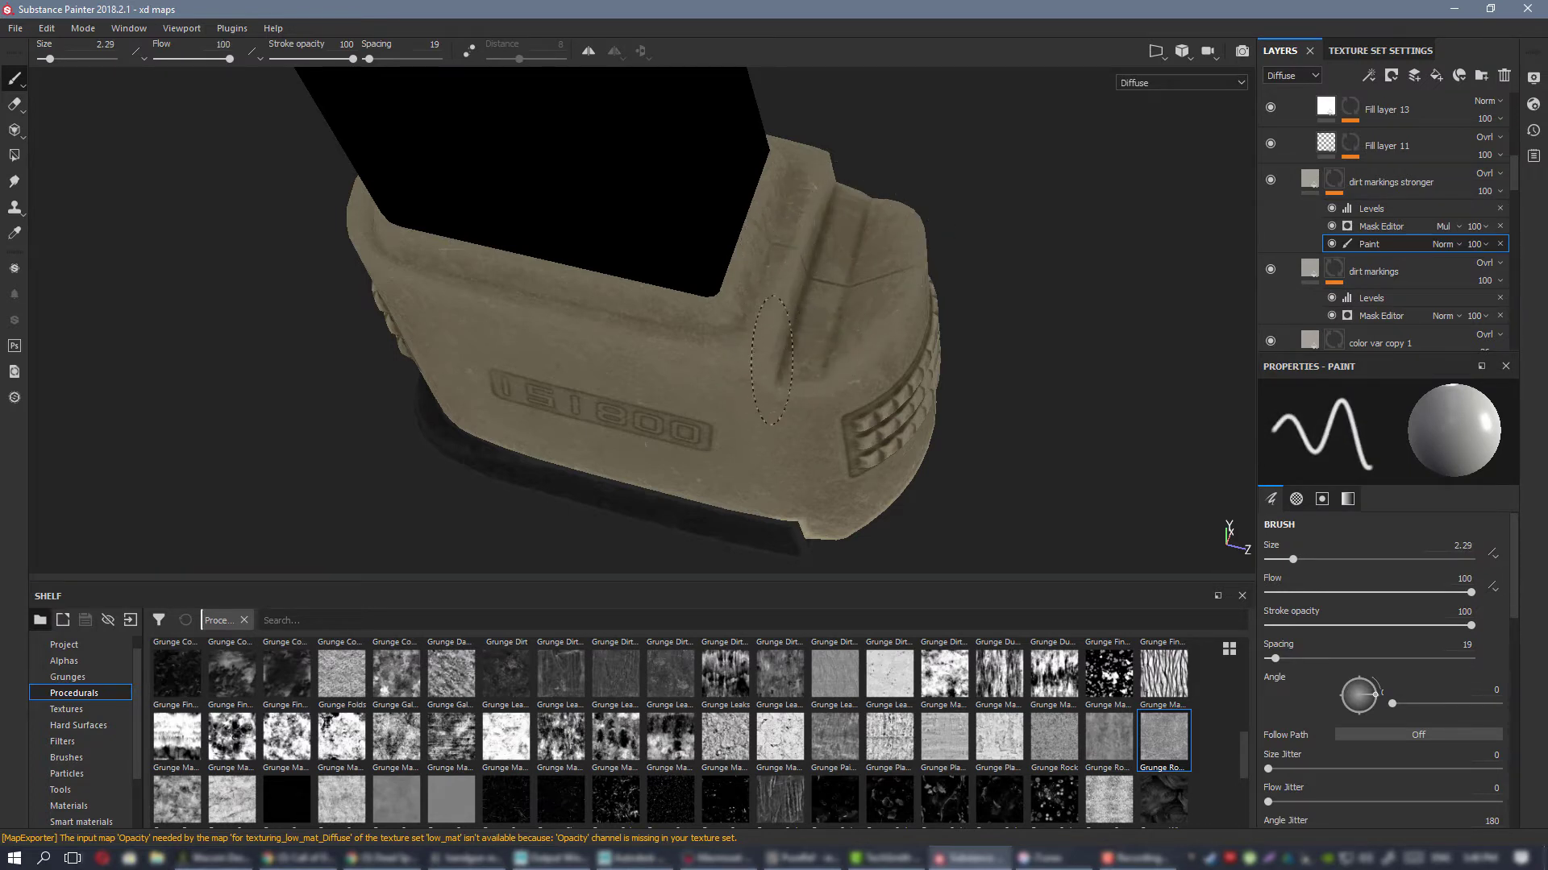
drag(834, 207, 788, 190)
alt+drag(399, 250, 492, 315)
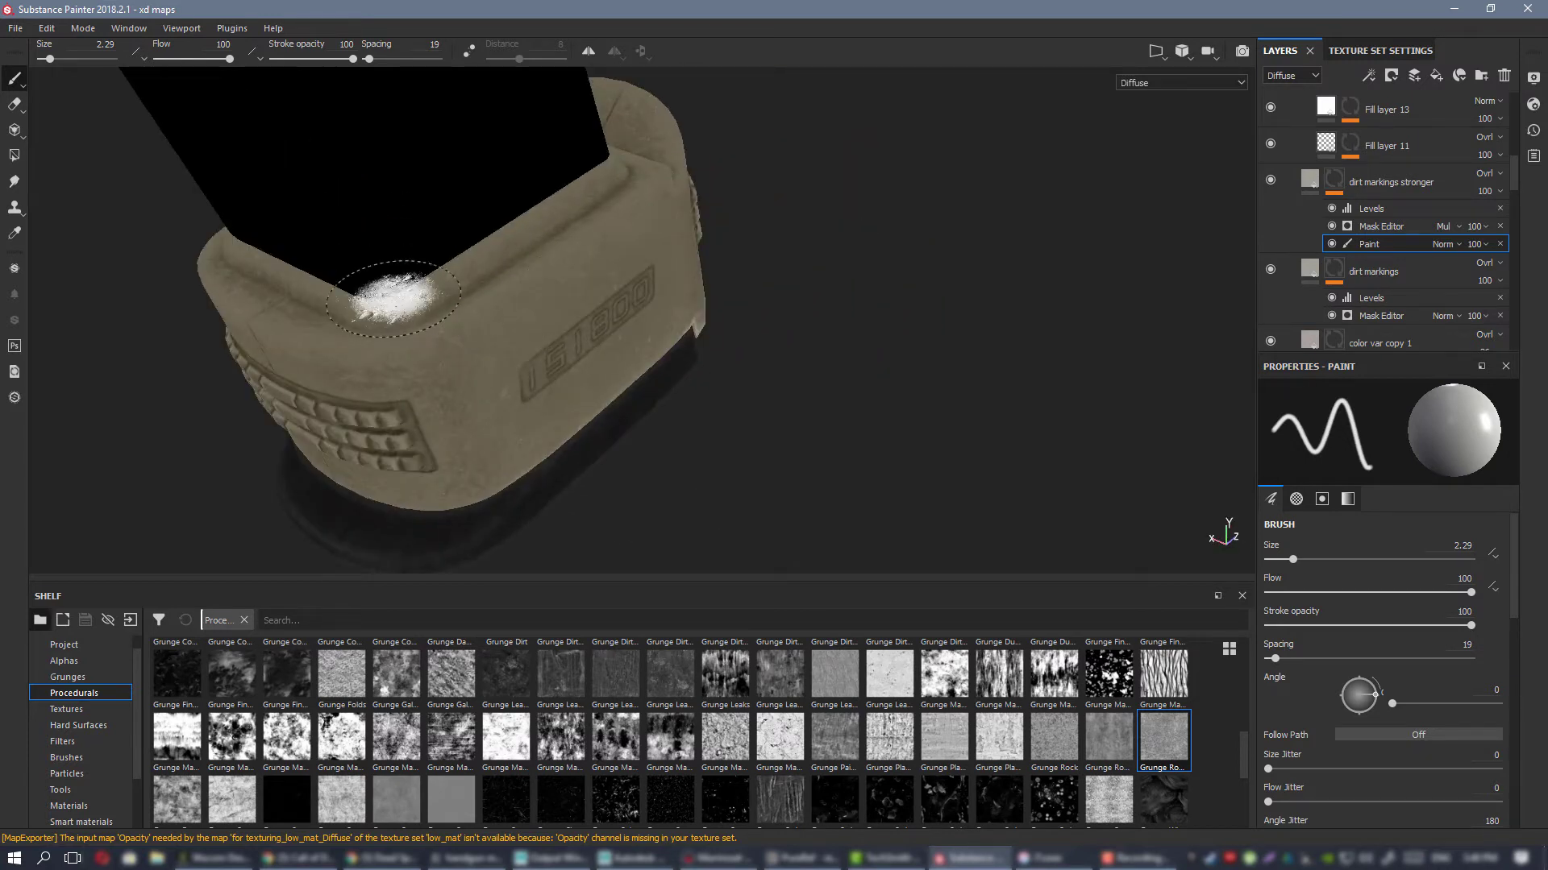
mouse_move(390, 297)
mouse_down()
mouse_move(291, 292)
mouse_move(399, 290)
mouse_up()
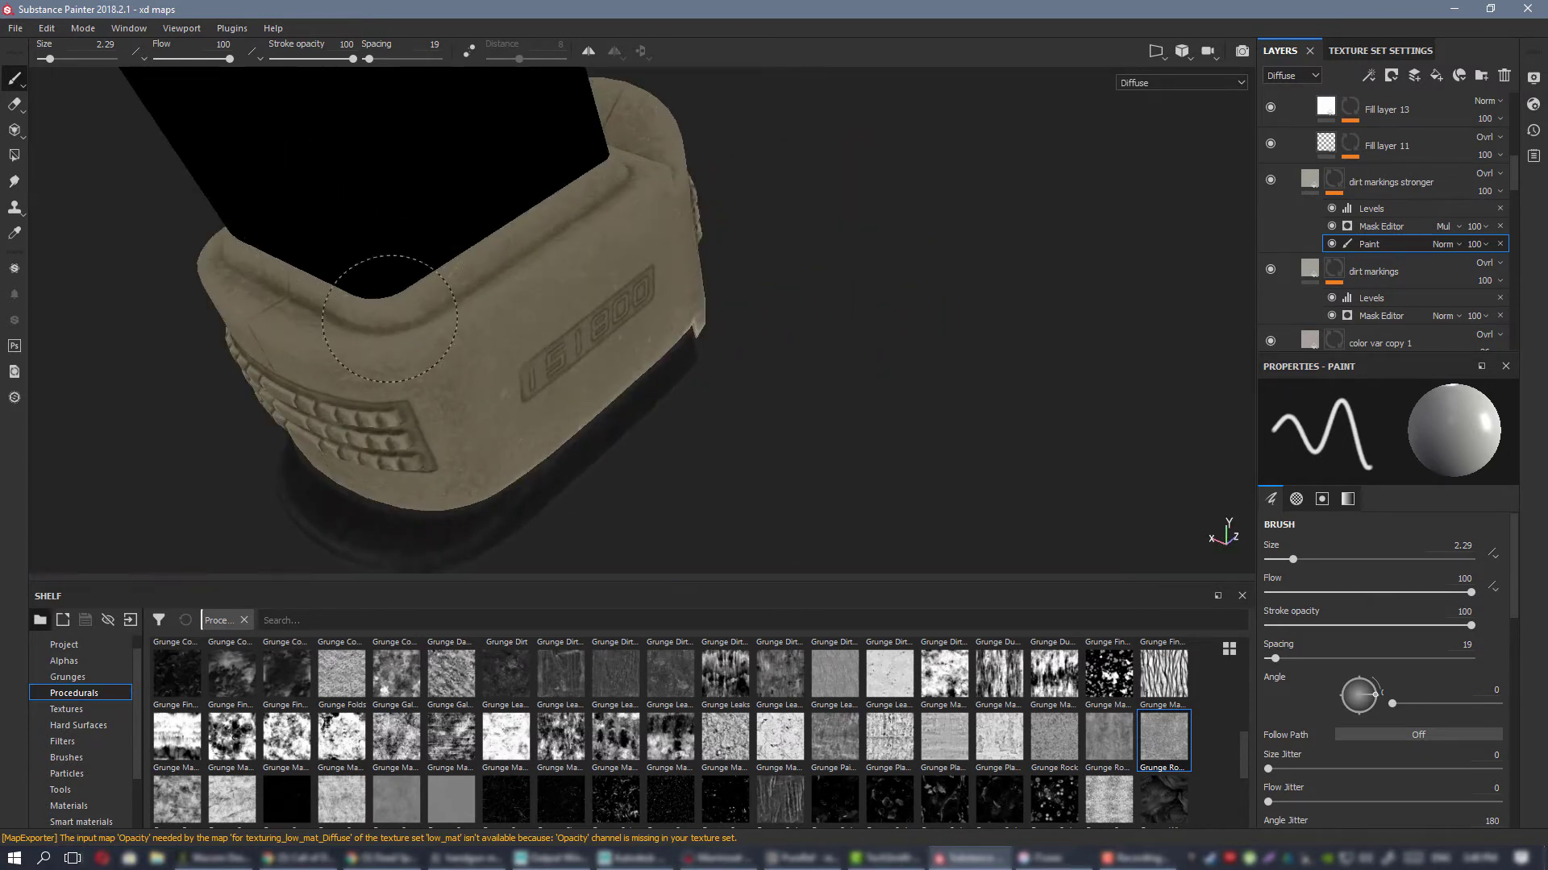
mouse_move(254, 262)
alt+mouse_down()
mouse_move(736, 242)
mouse_move(693, 310)
mouse_move(709, 312)
alt+mouse_up()
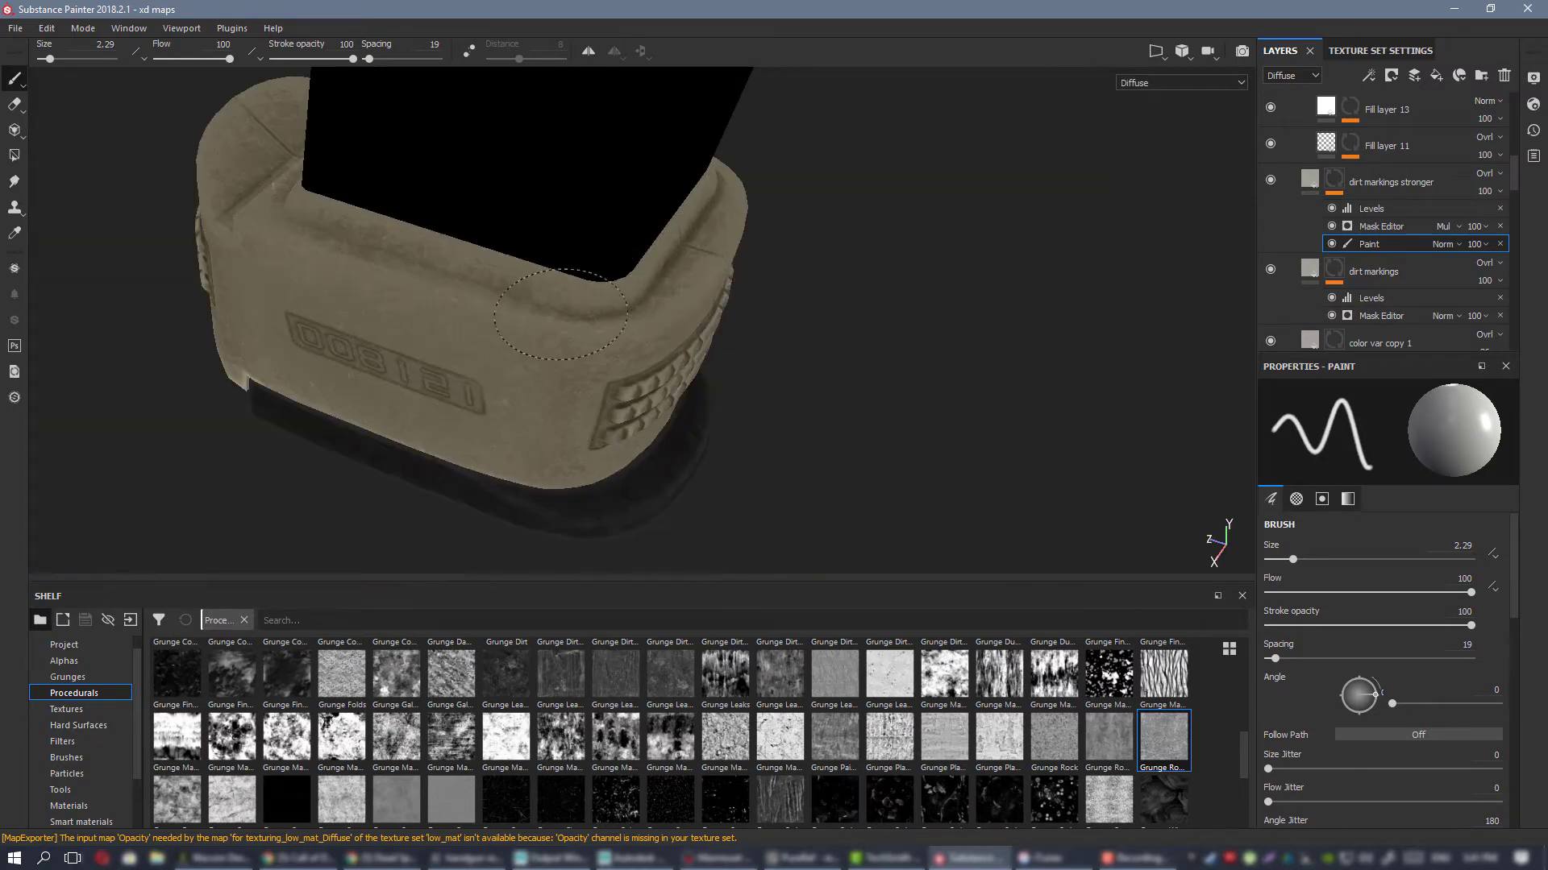
mouse_move(284, 207)
alt+mouse_down()
mouse_move(442, 259)
mouse_move(570, 345)
alt+mouse_up()
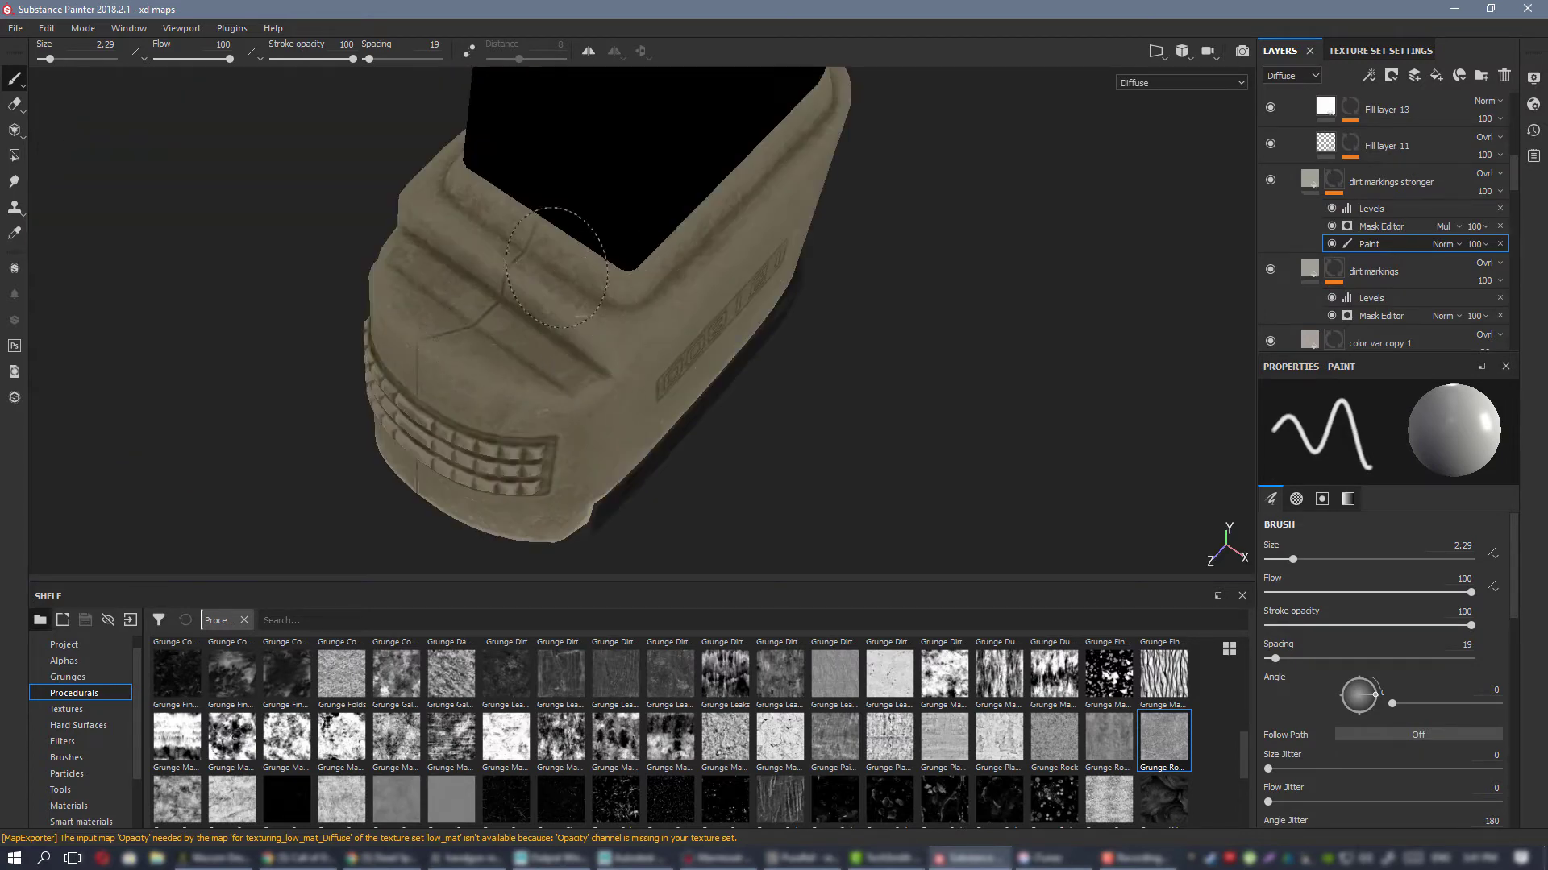
mouse_move(431, 312)
alt+mouse_down()
mouse_move(766, 249)
mouse_move(890, 246)
alt+mouse_up()
Step: Show the full material and inspect the magazine sleeve from several sides under rotated environment lighting
key(m)
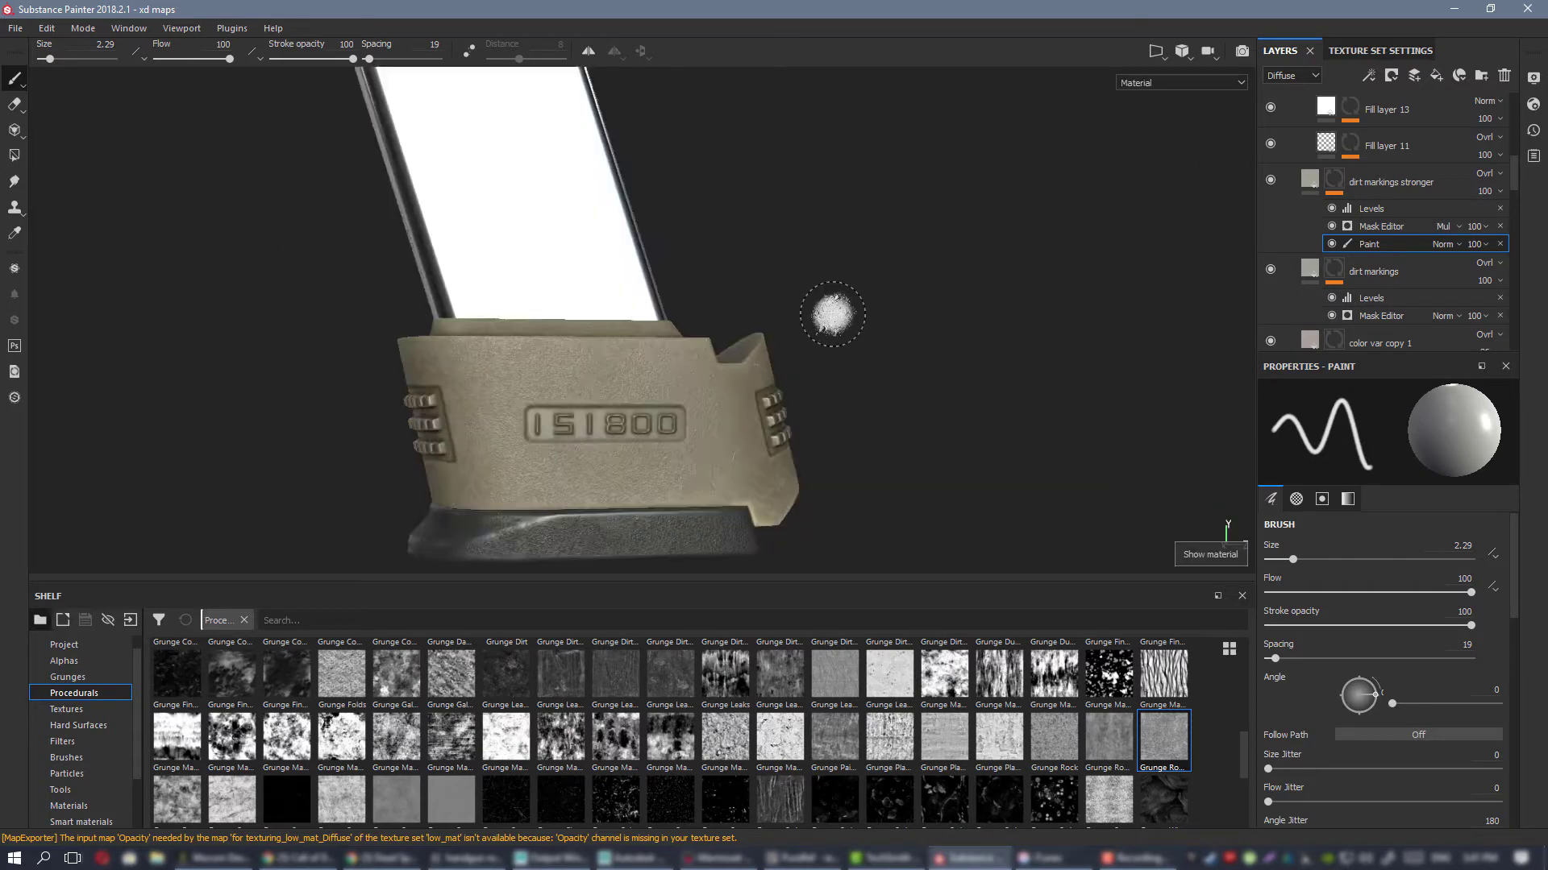
alt+drag(621, 304, 789, 283)
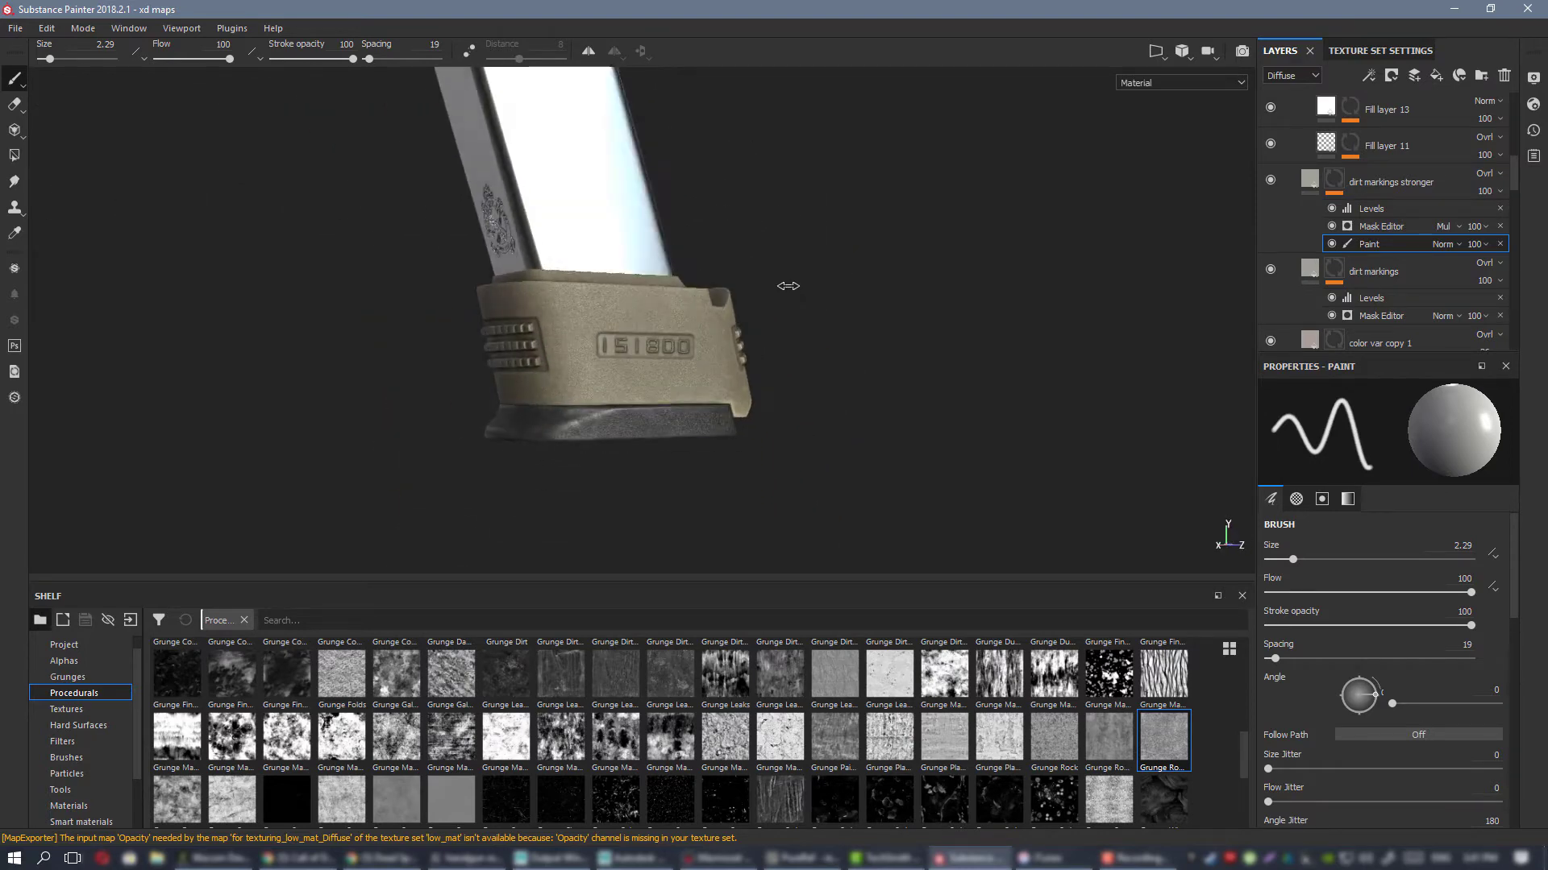
shift+right_drag(789, 283, 795, 287)
scroll(580, 408, up, 3)
alt+drag(580, 407, 897, 356)
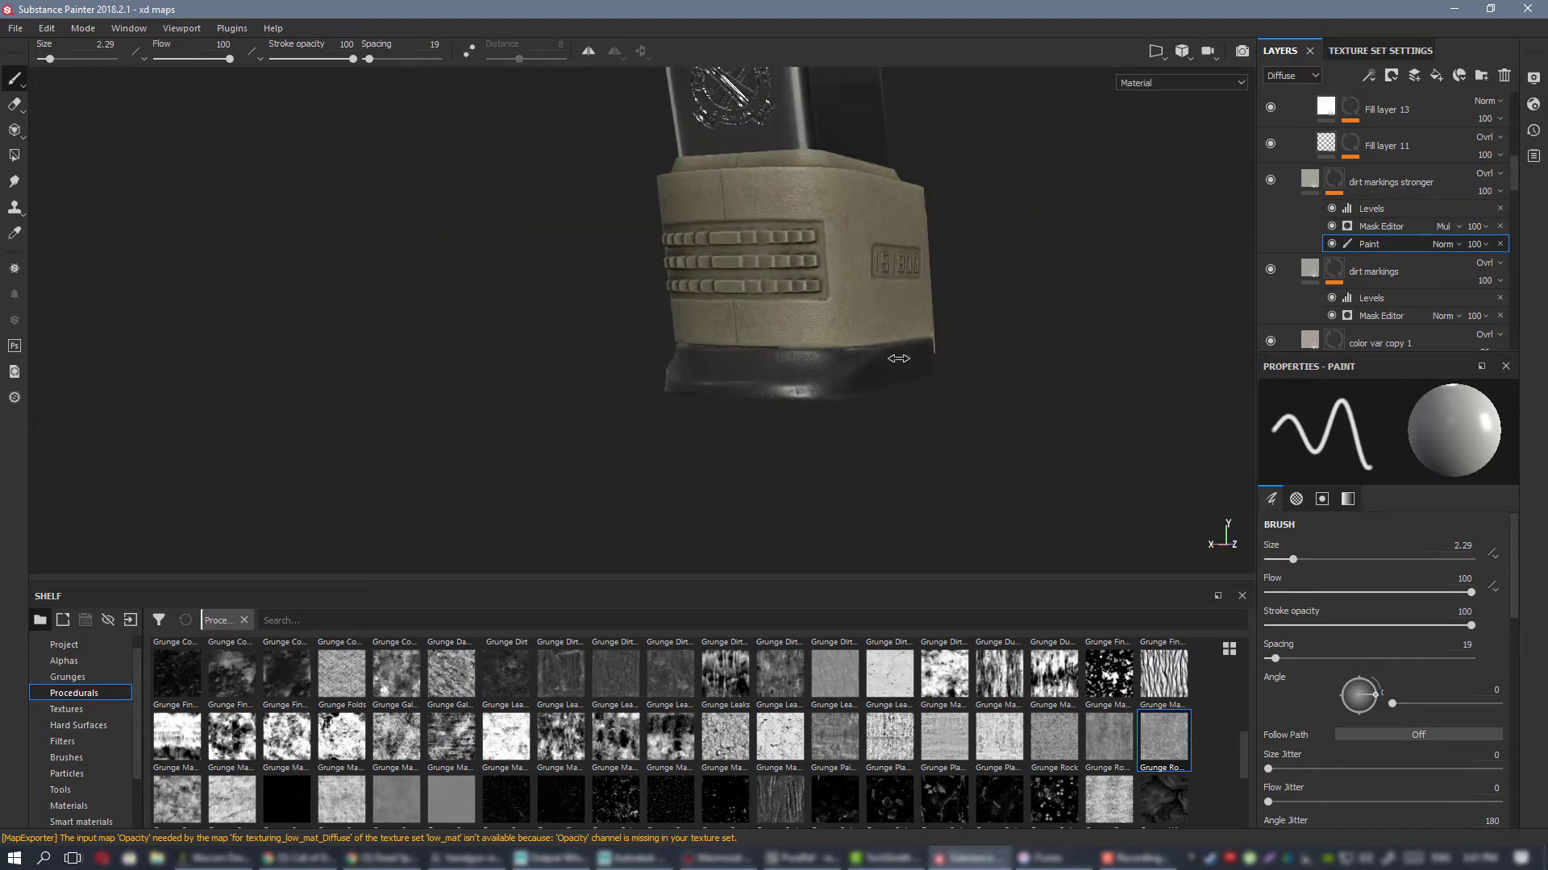
mouse_move(896, 355)
shift+right_down()
mouse_move(860, 361)
mouse_move(874, 363)
shift+right_up()
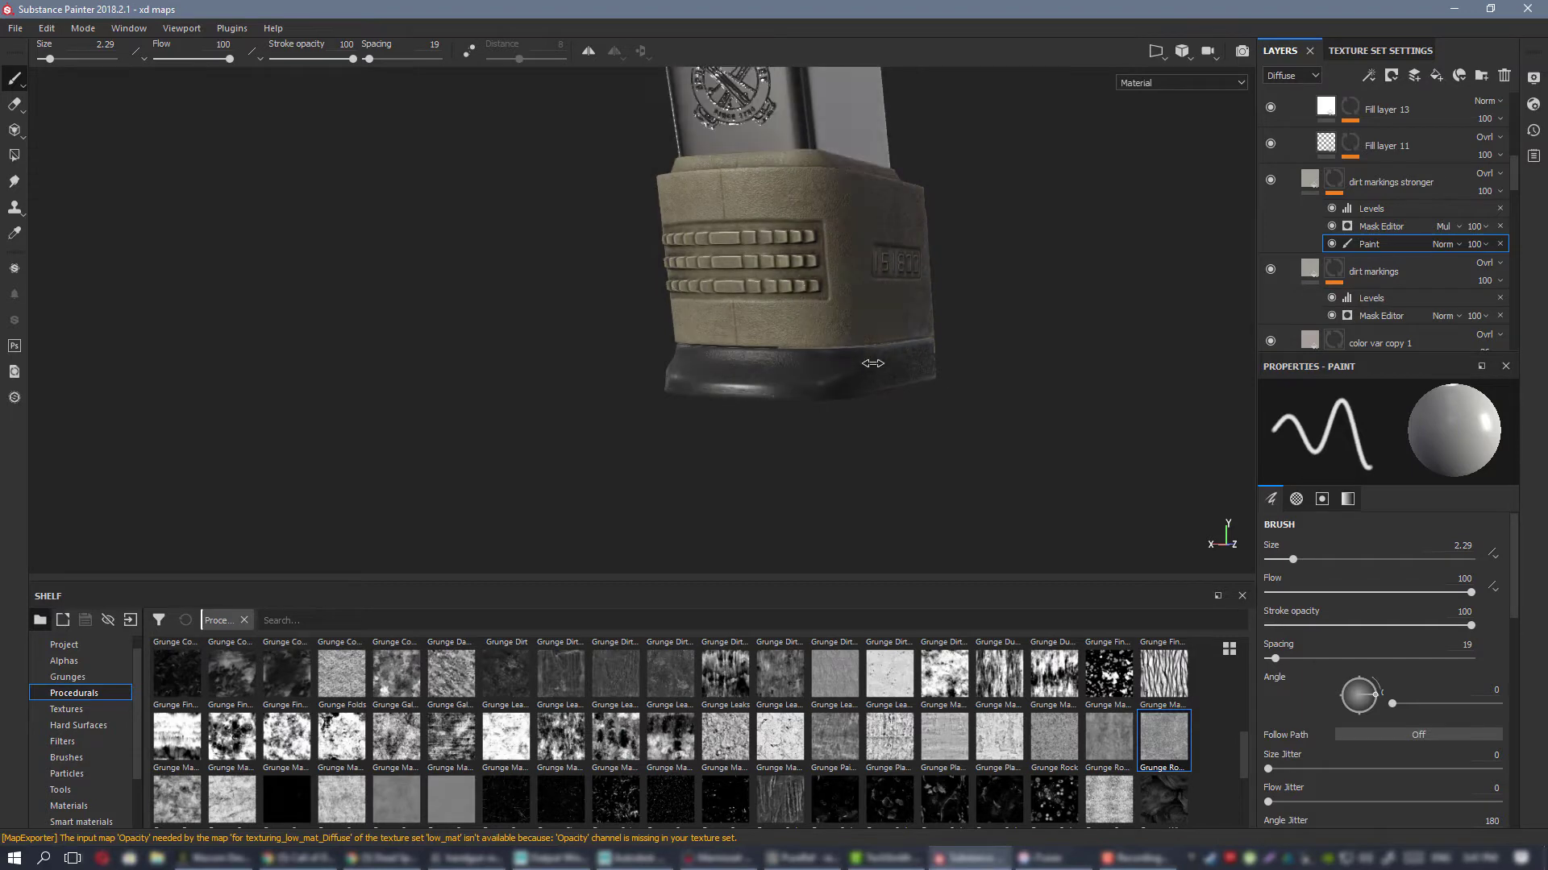
alt+drag(874, 363, 629, 343)
shift+right_drag(629, 343, 161, 242)
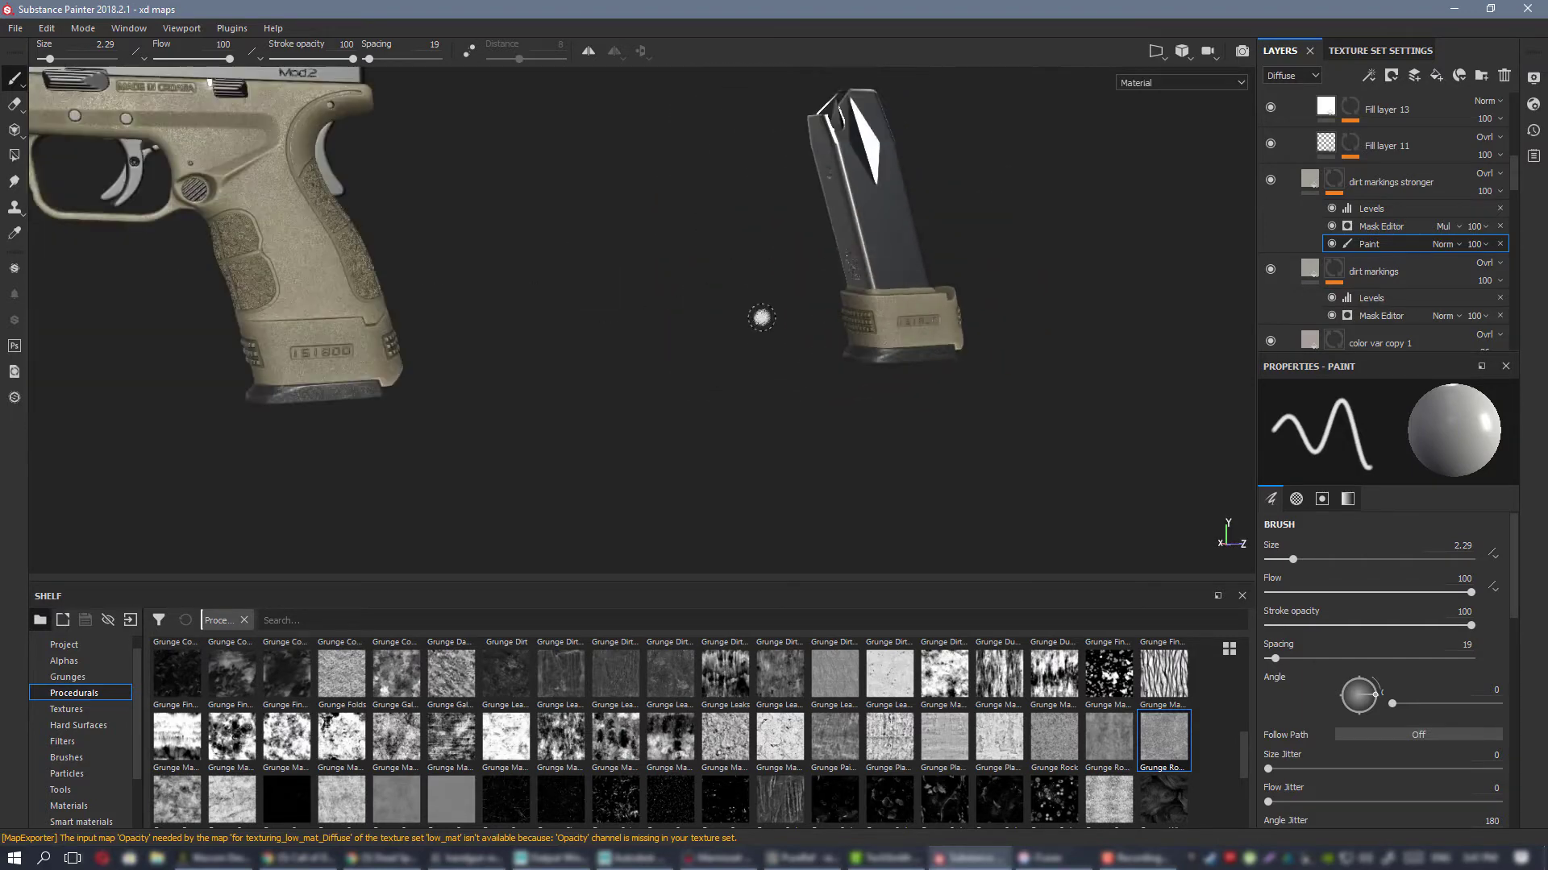
Step: Inspect the pistol's frame, trigger guard and upper grip up close in the material view
alt+middle_drag(299, 194, 1030, 291)
alt+right_drag(1030, 291, 1174, 494)
alt+middle_drag(1209, 363, 881, 350)
alt+right_drag(760, 222, 712, 403)
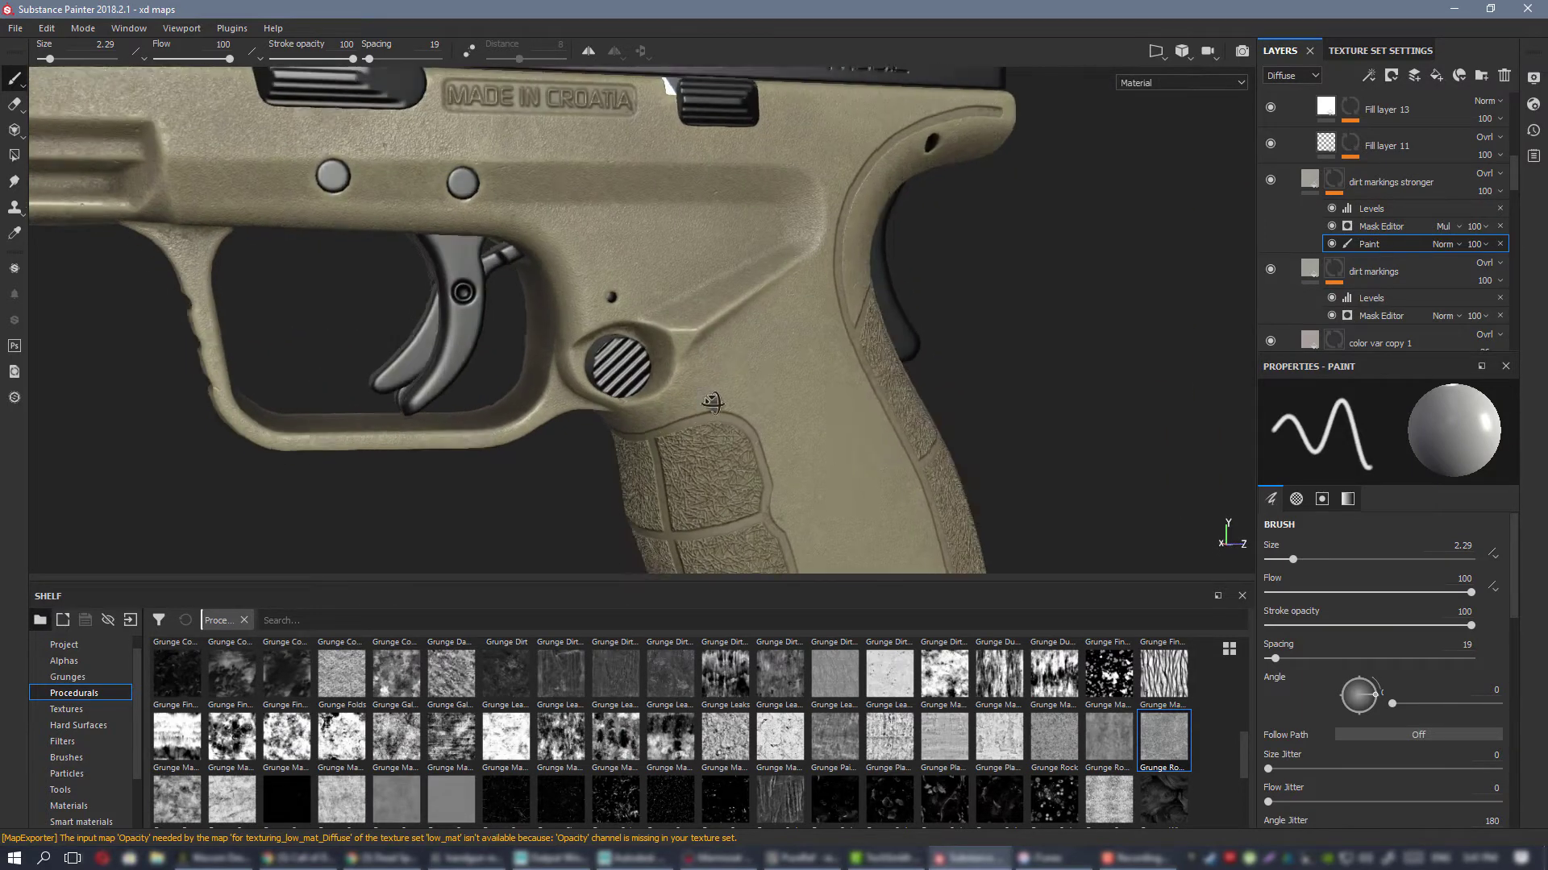
alt+drag(712, 403, 700, 401)
Step: Switch to the PureRef reference board and study the circled photo of the black magazine baseplate up close
key(alt+Tab)
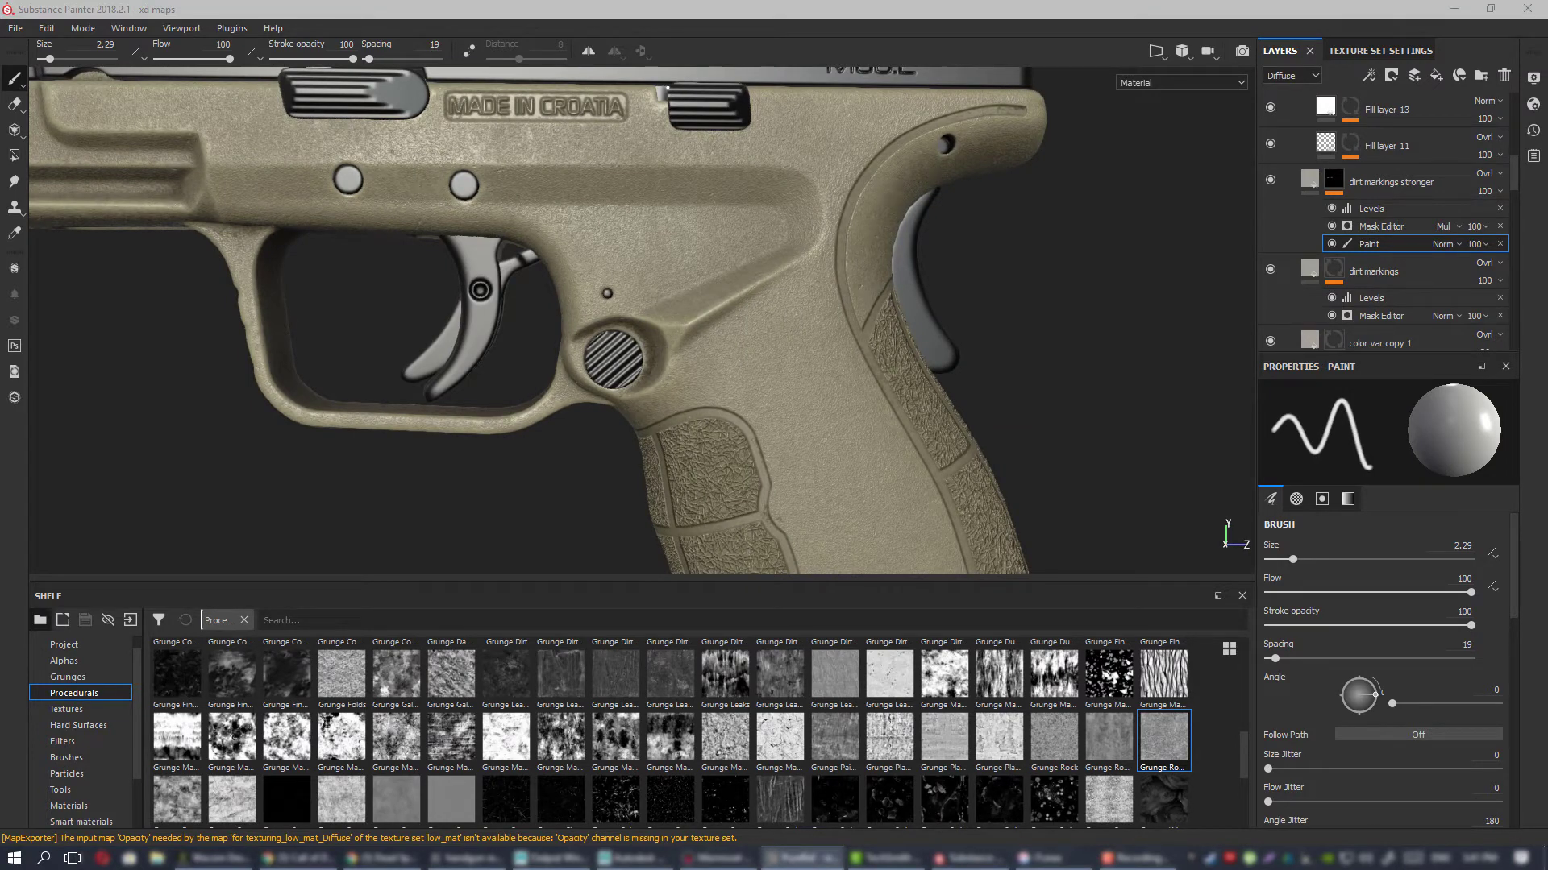
right_drag(1539, 395, 1085, 437)
scroll(1080, 435, up, 4)
middle_drag(985, 450, 865, 458)
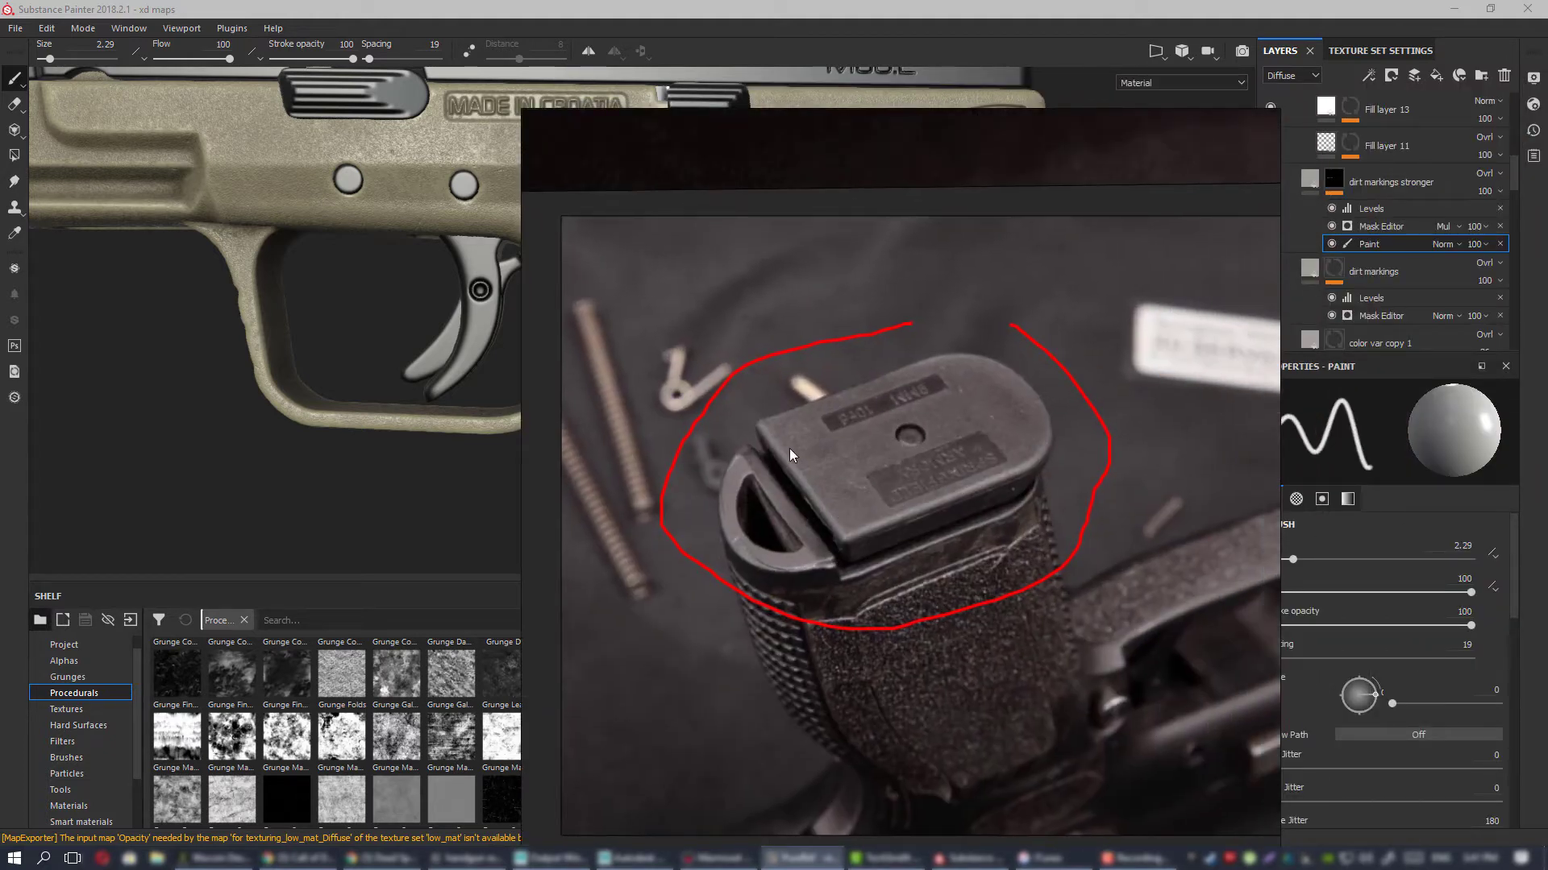
scroll(957, 447, up, 2)
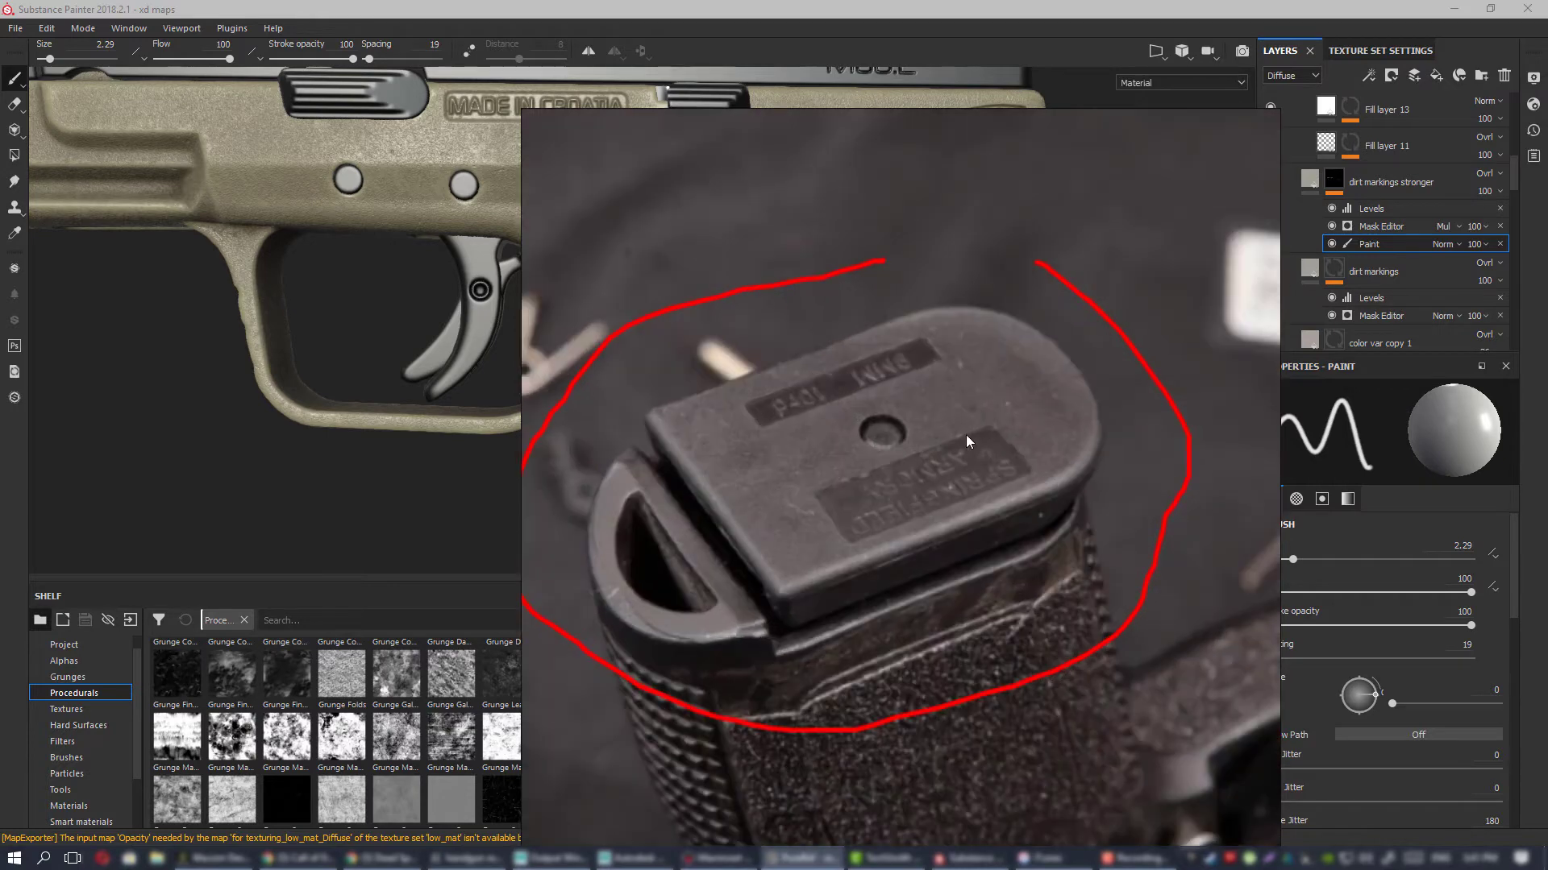
scroll(966, 433, down, 3)
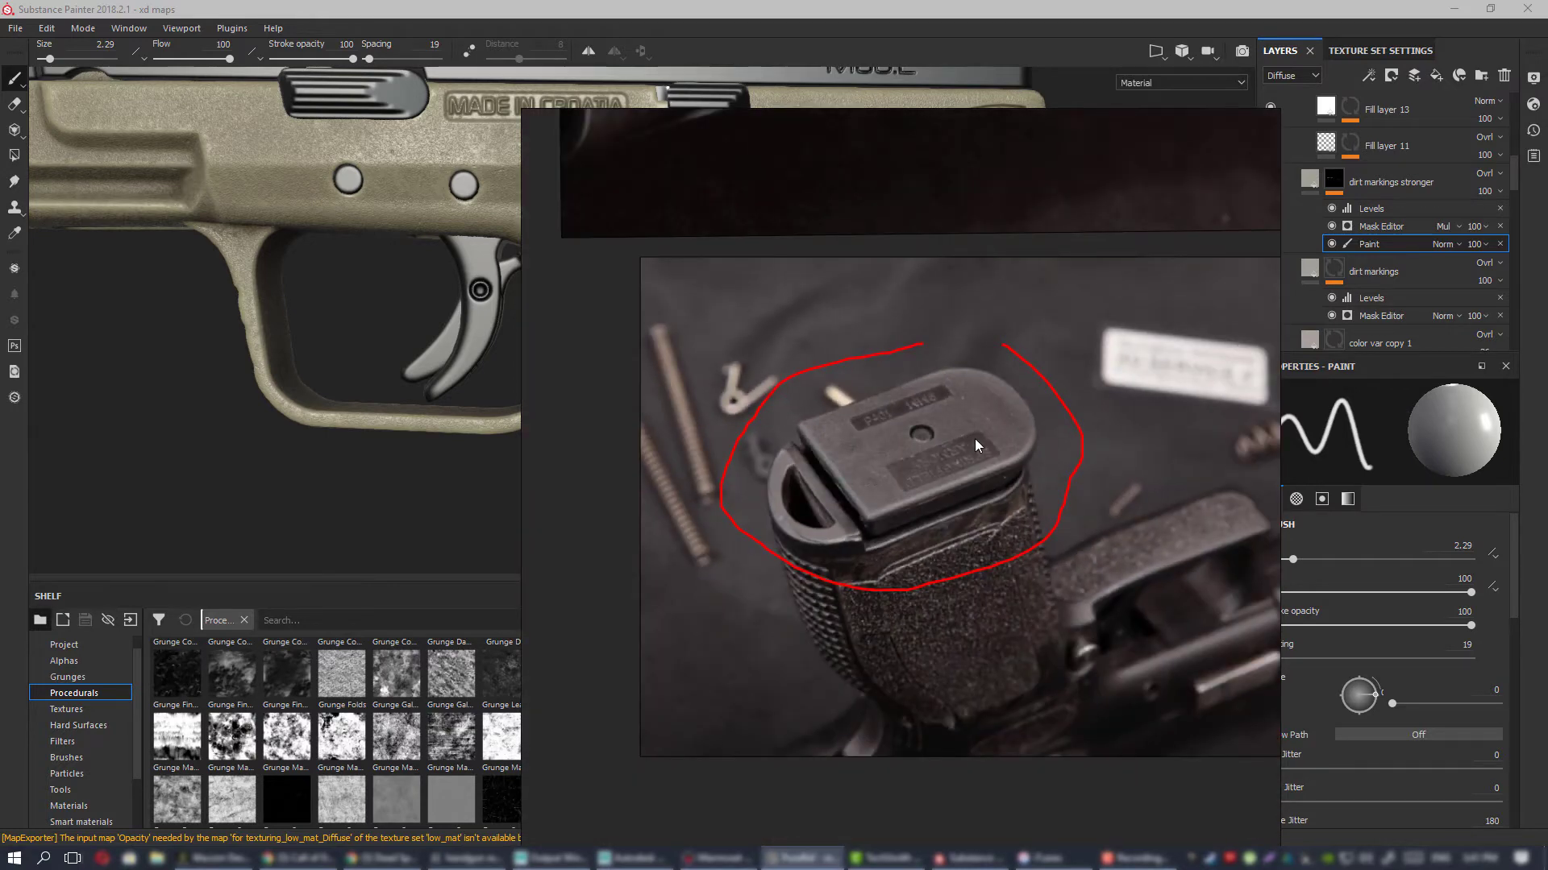
scroll(974, 438, up, 2)
scroll(974, 439, down, 2)
scroll(925, 448, up, 1)
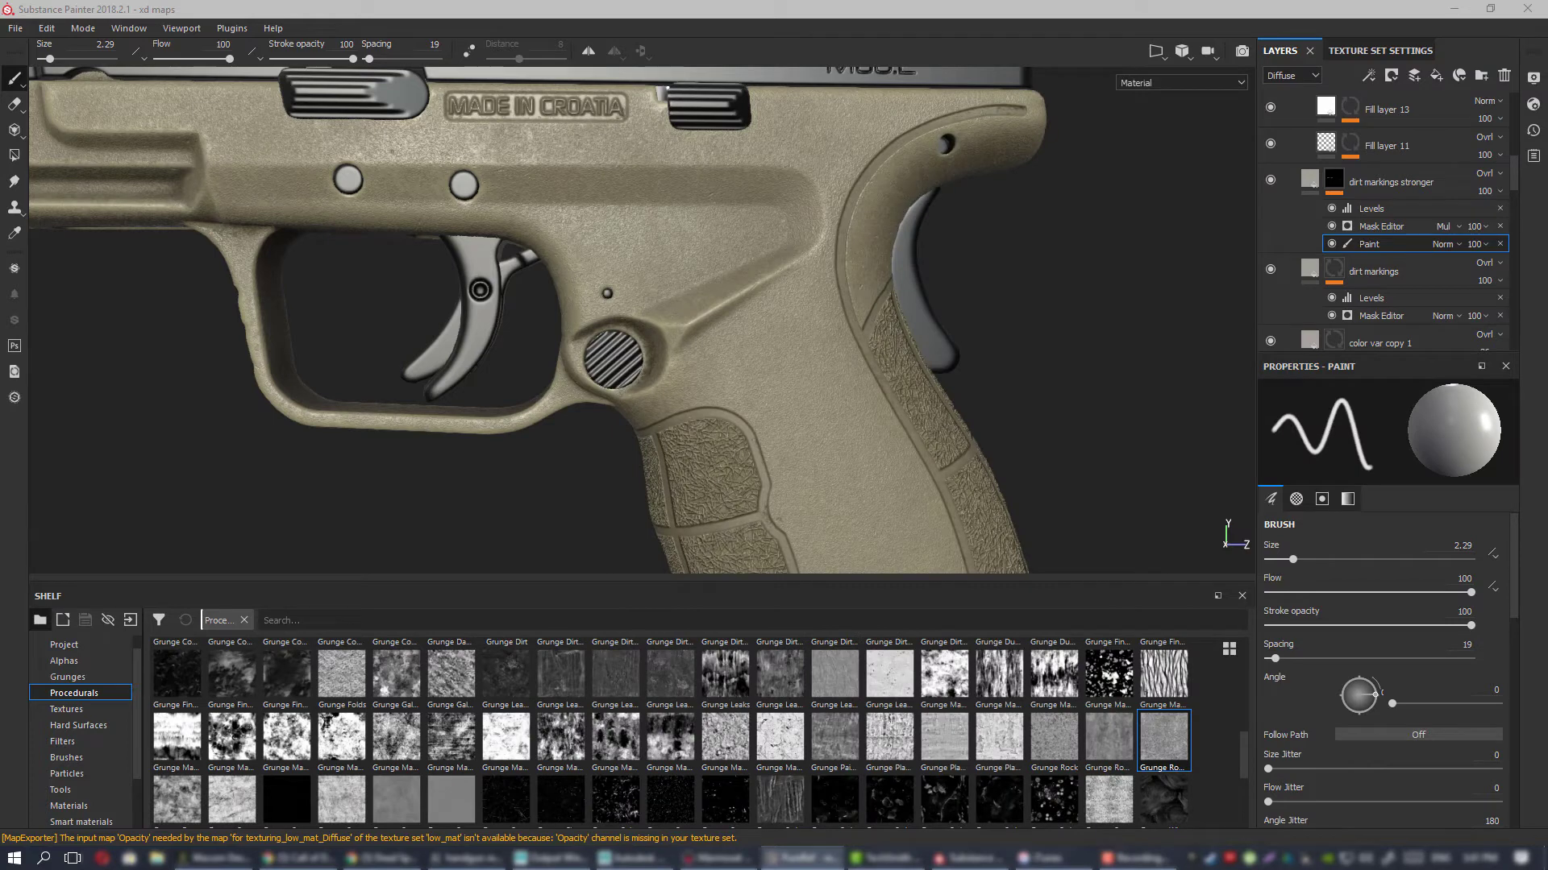
Step: Return to Substance Painter and bring the underside of the pistol's black baseplate into close view
alt+middle_drag(852, 414, 776, 253)
scroll(776, 253, down, 3)
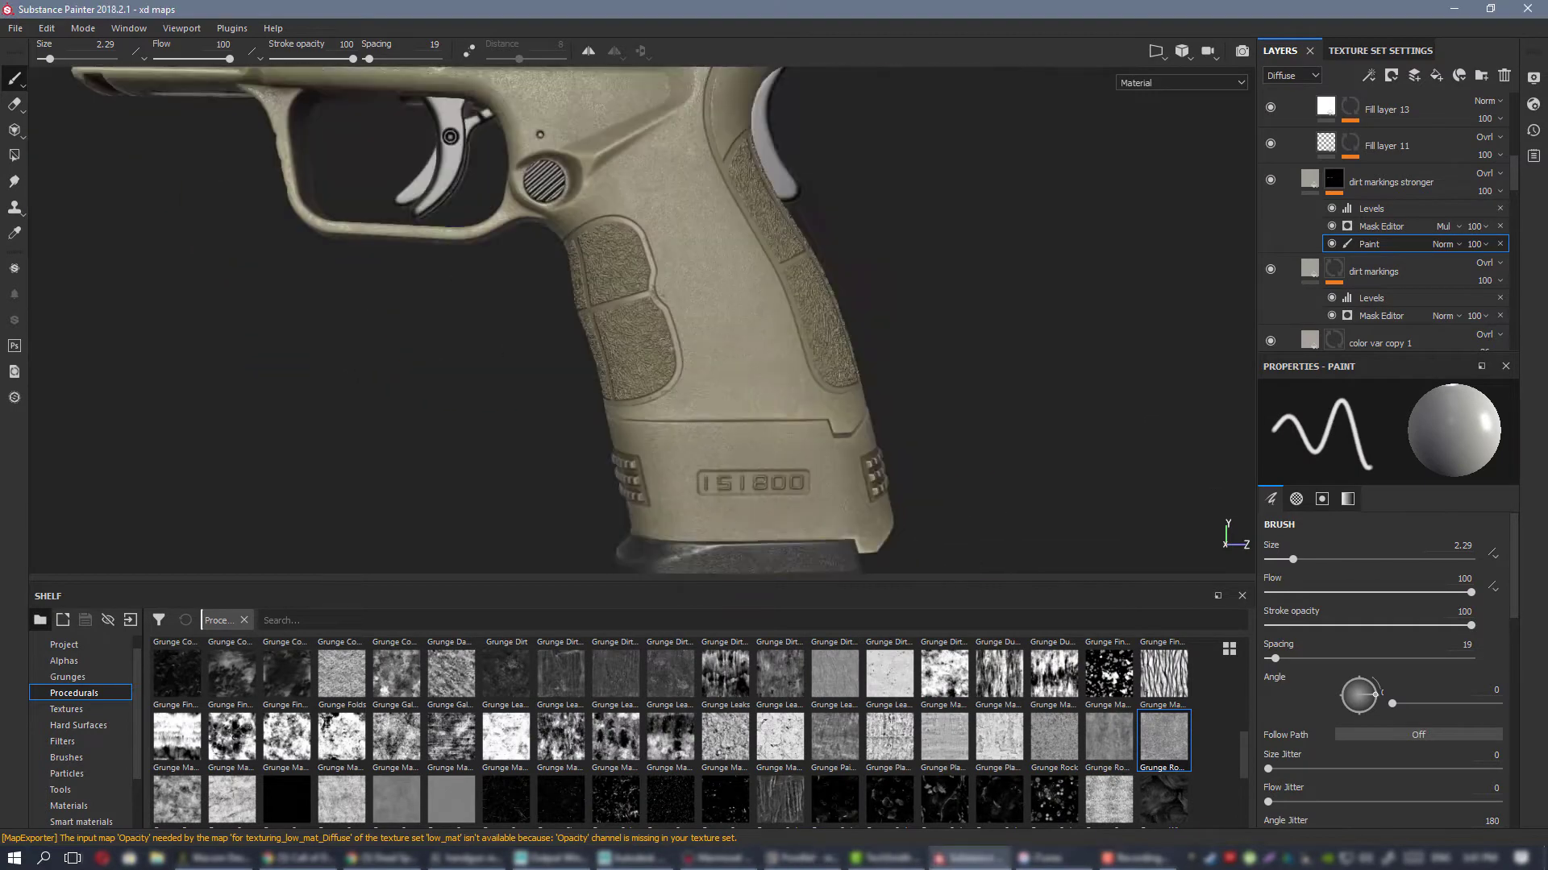
mouse_move(776, 254)
alt+mouse_down()
mouse_move(701, 186)
mouse_move(776, 253)
alt+mouse_up()
alt+middle_drag(709, 169, 881, 580)
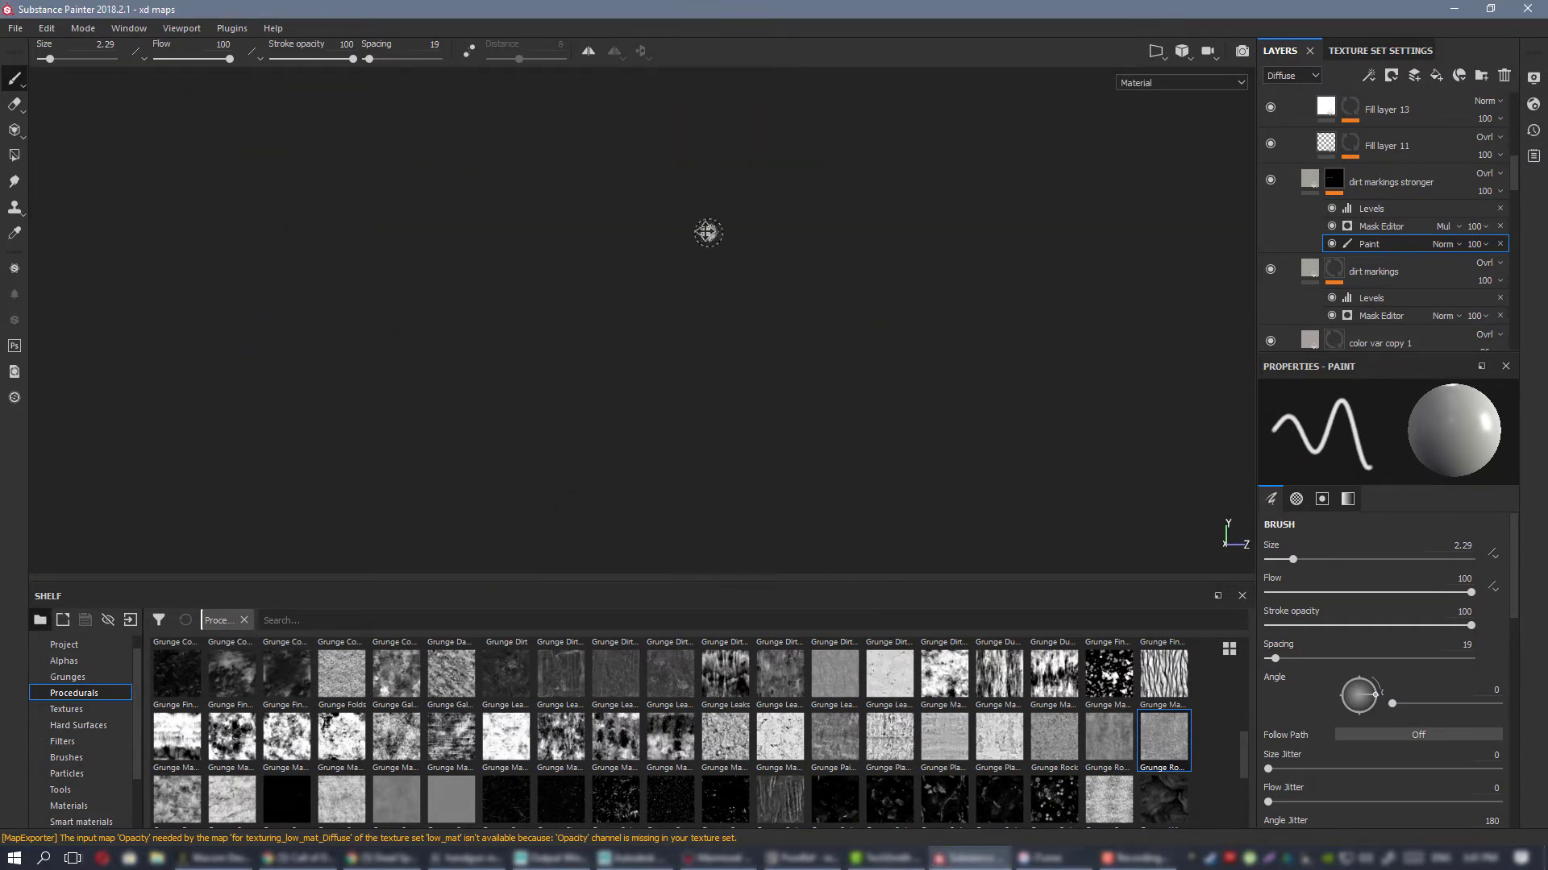
alt+middle_drag(709, 231, 508, 538)
alt+middle_drag(500, 129, 854, 570)
alt+middle_drag(698, 80, 689, 313)
key(f)
scroll(431, 260, up, 4)
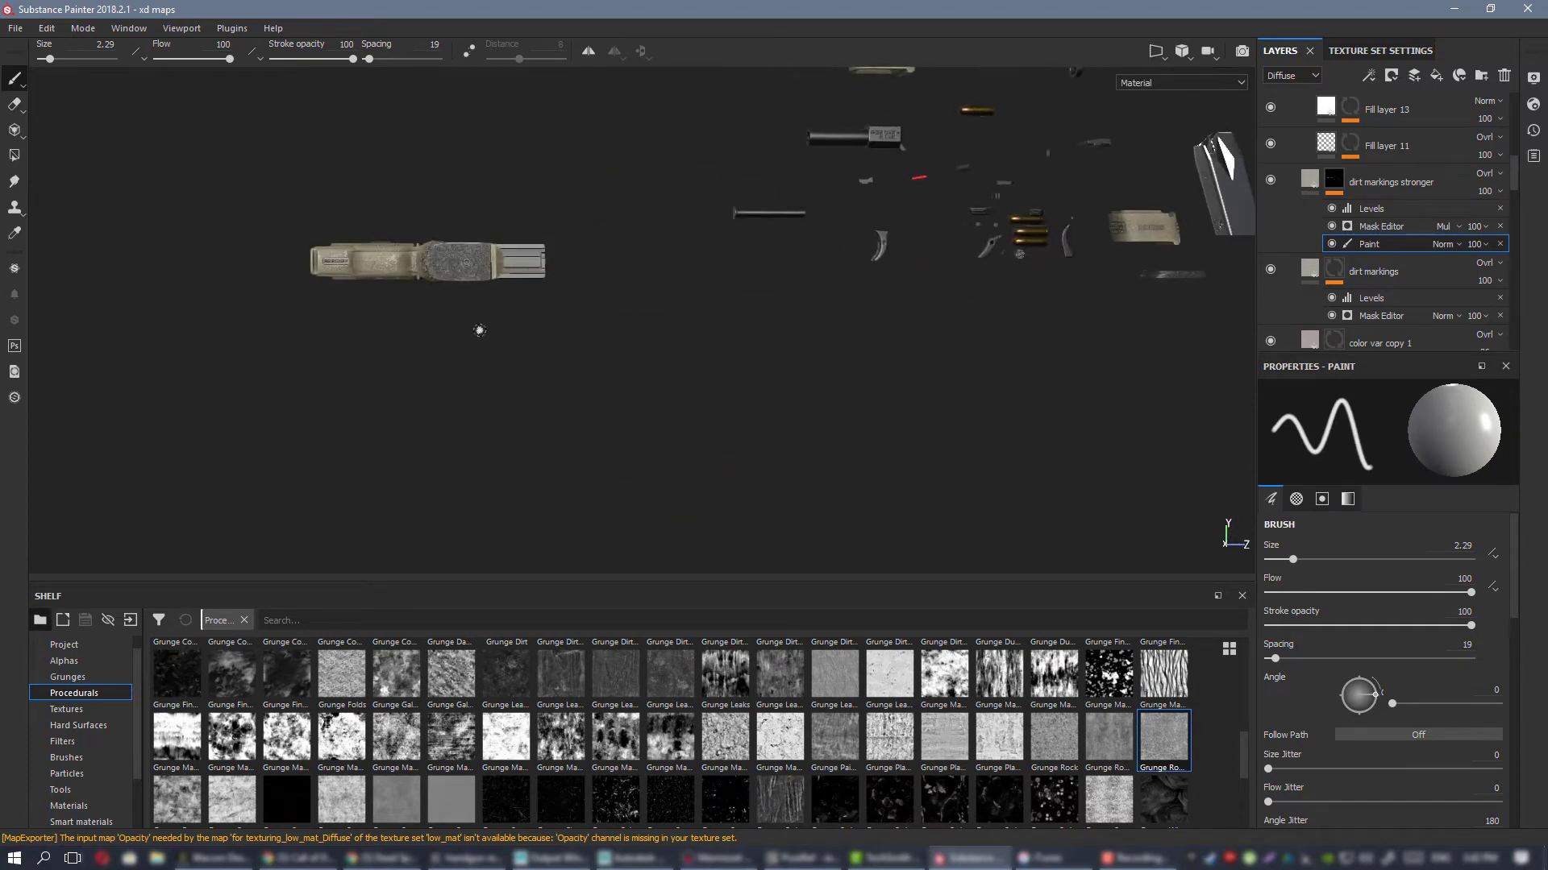
scroll(454, 258, up, 4)
alt+drag(463, 278, 606, 327)
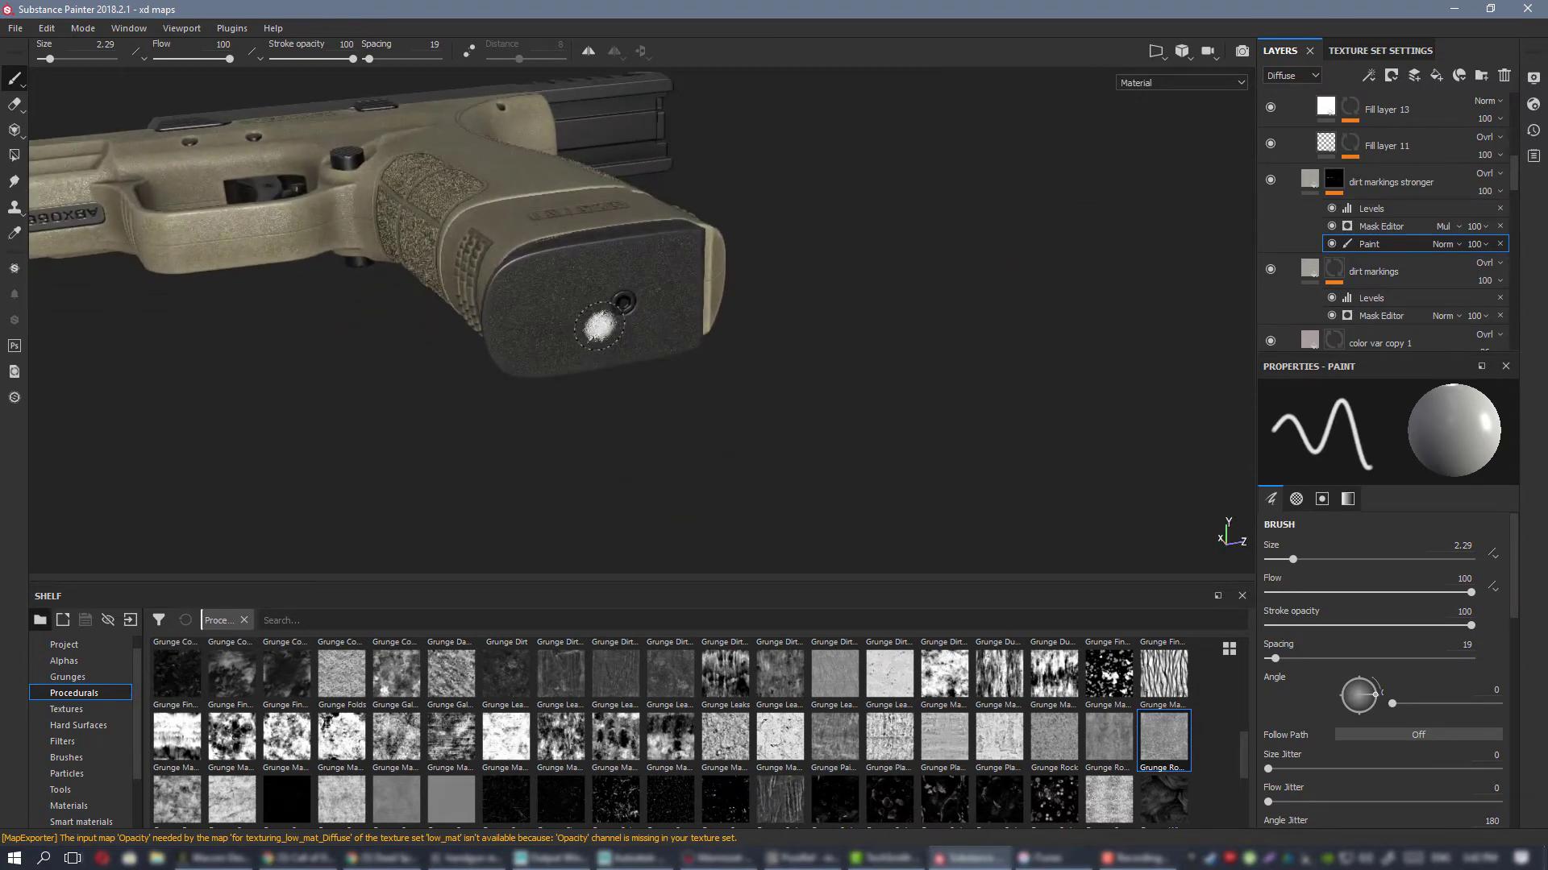
Step: Compare the black baseplate's underside in the diffuse channel and the full material view
key(c)
mouse_move(739, 370)
alt+mouse_down()
mouse_move(470, 304)
mouse_move(645, 323)
mouse_move(766, 276)
mouse_move(870, 328)
mouse_move(839, 355)
mouse_move(743, 370)
mouse_move(356, 335)
mouse_move(757, 338)
mouse_move(553, 249)
mouse_move(736, 276)
alt+mouse_up()
key(m)
mouse_move(926, 297)
alt+mouse_down()
mouse_move(661, 214)
mouse_move(547, 276)
mouse_move(453, 290)
mouse_move(707, 229)
alt+mouse_up()
key(c)
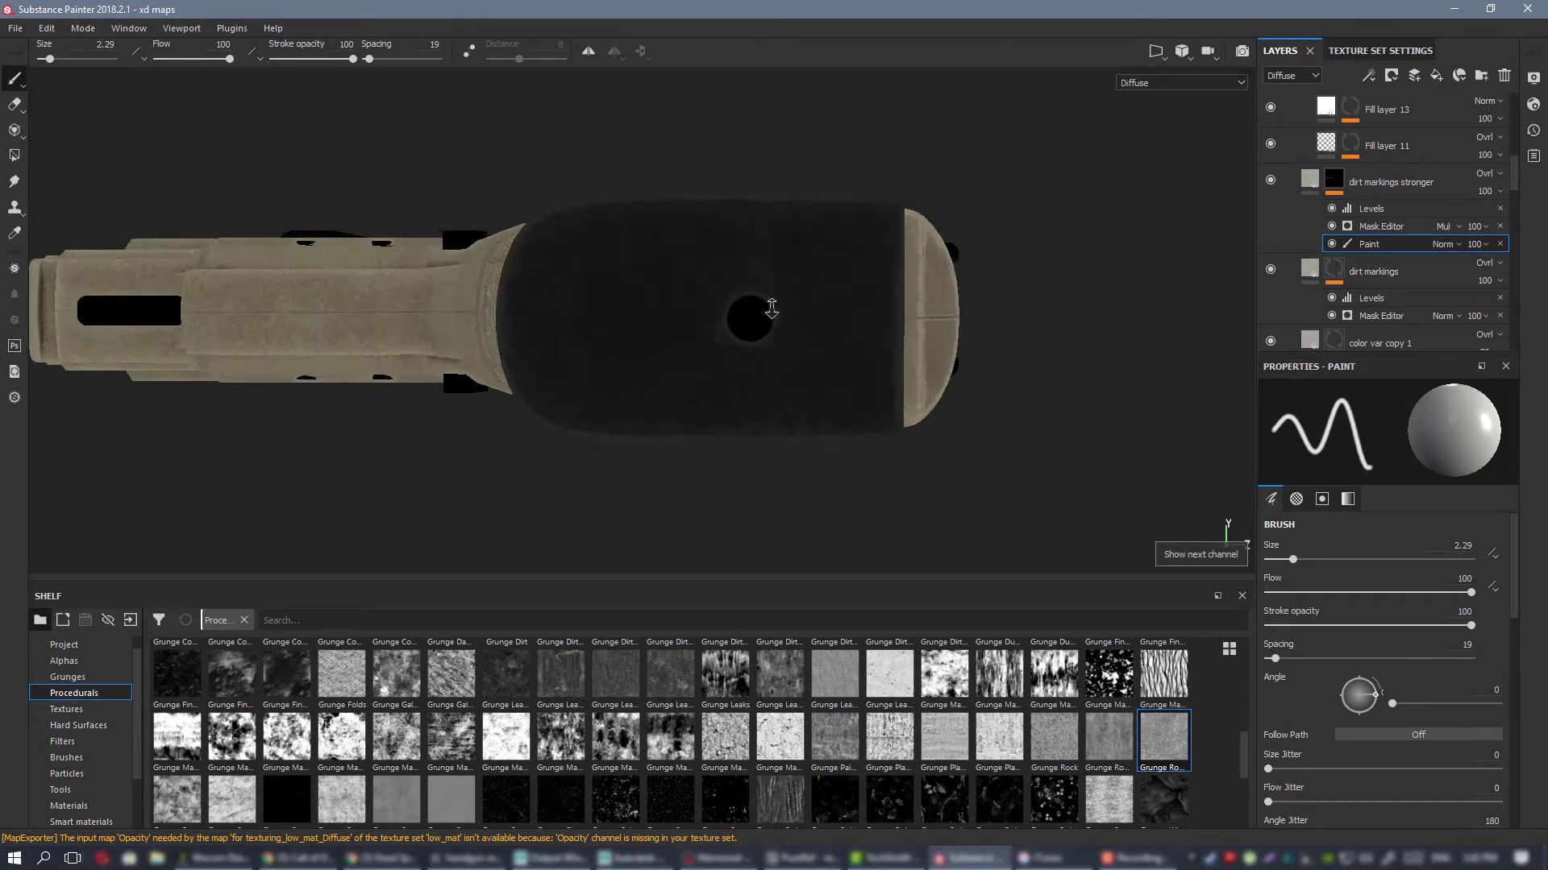
scroll(761, 305, up, 3)
alt+drag(761, 305, 750, 274)
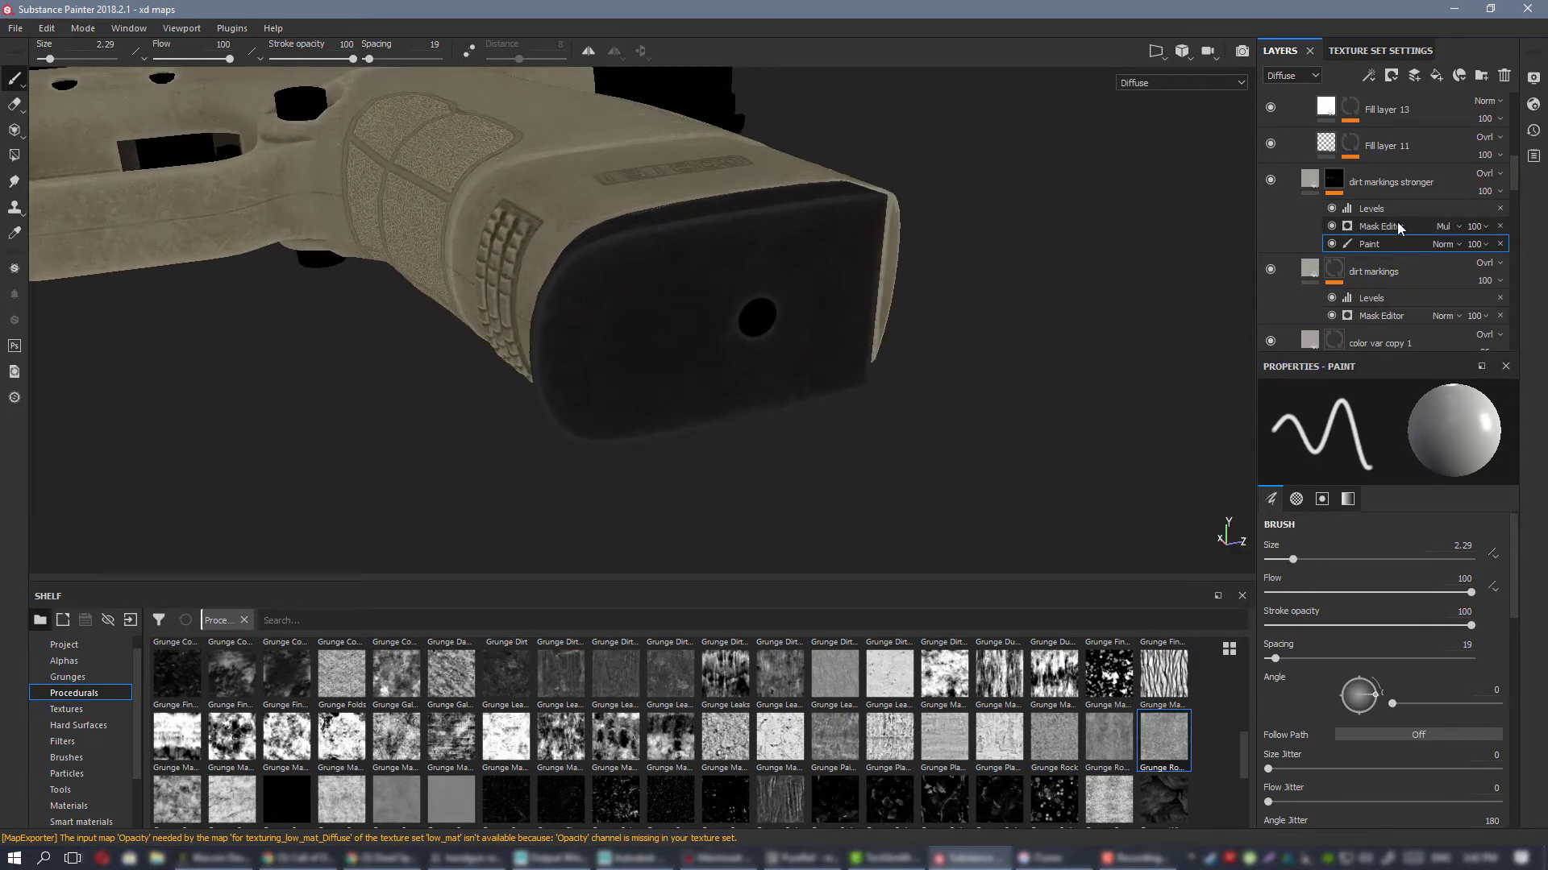
Step: Look through the plastic folder's layers for the edge wear layers, collapsing the grip darkening group and toggling the wear edges layer
scroll(1422, 221, up, 3)
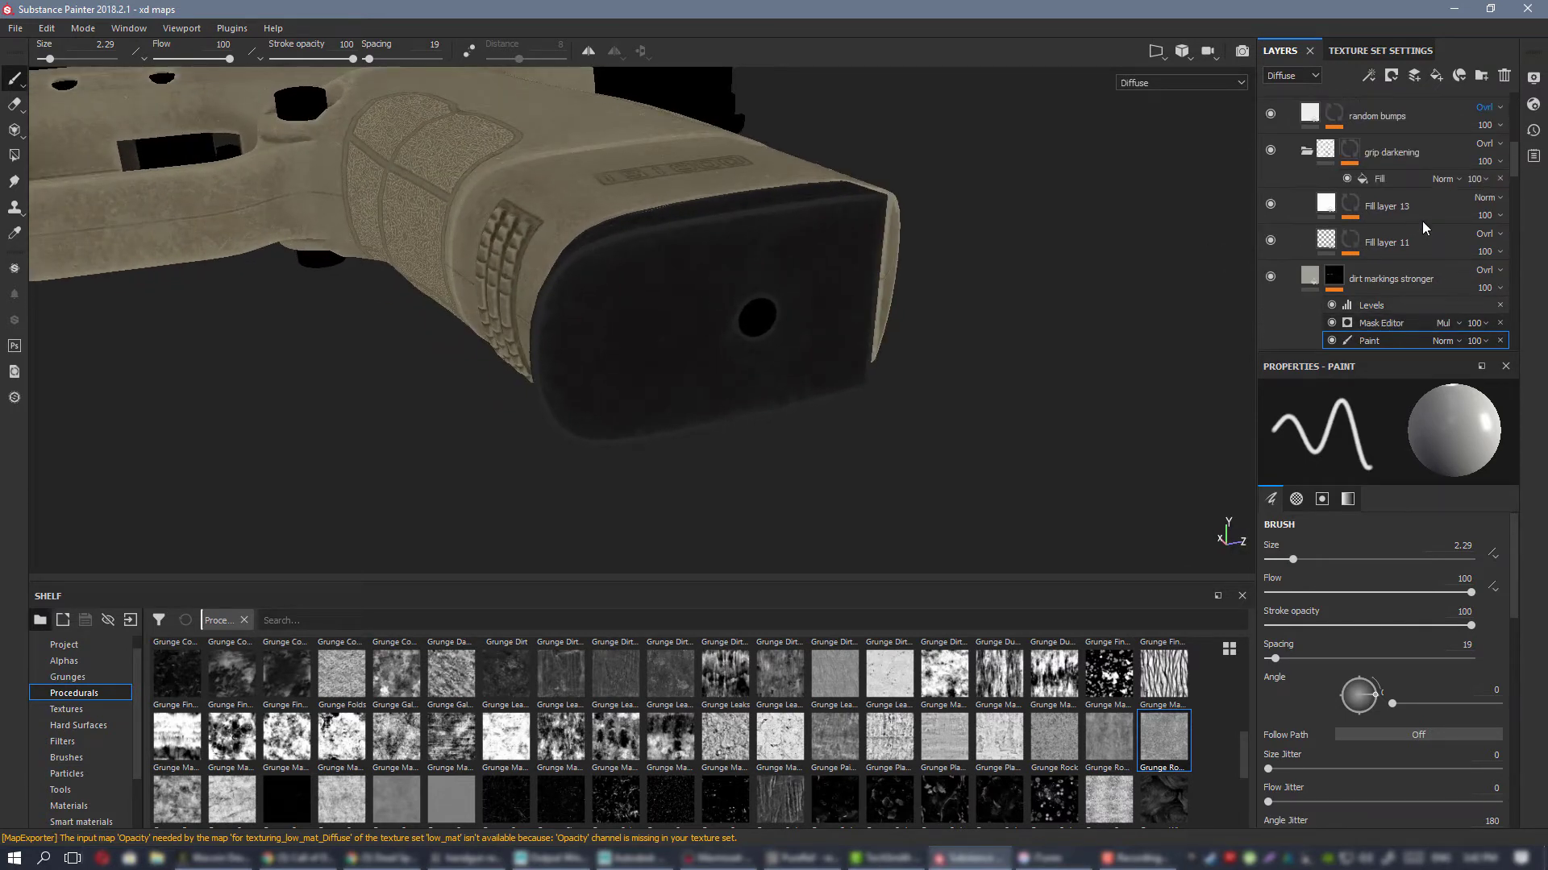
scroll(1422, 221, up, 1)
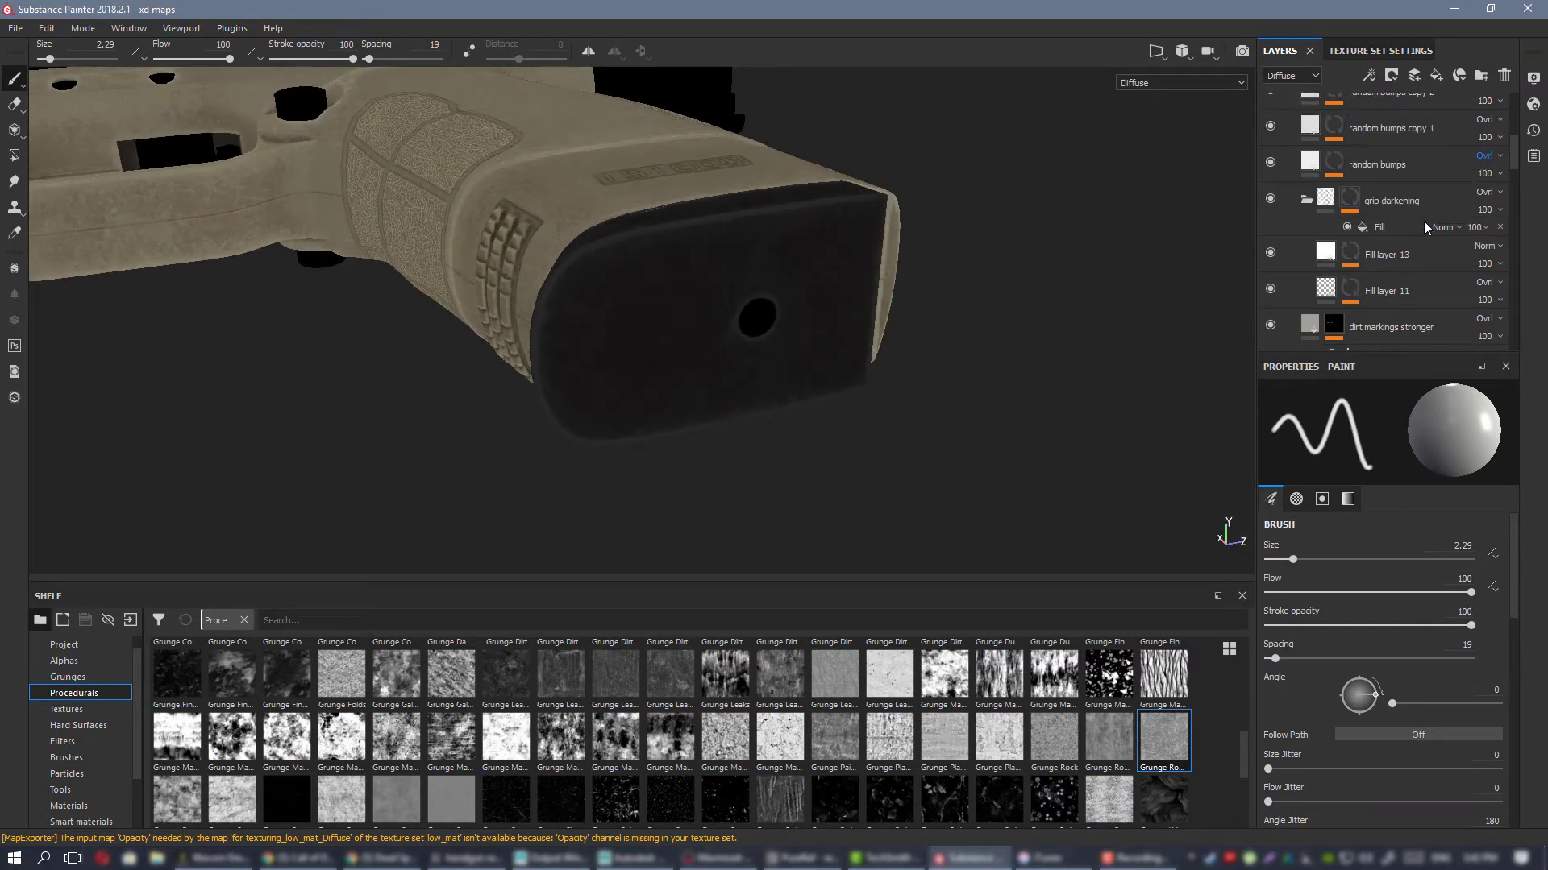
click(1307, 202)
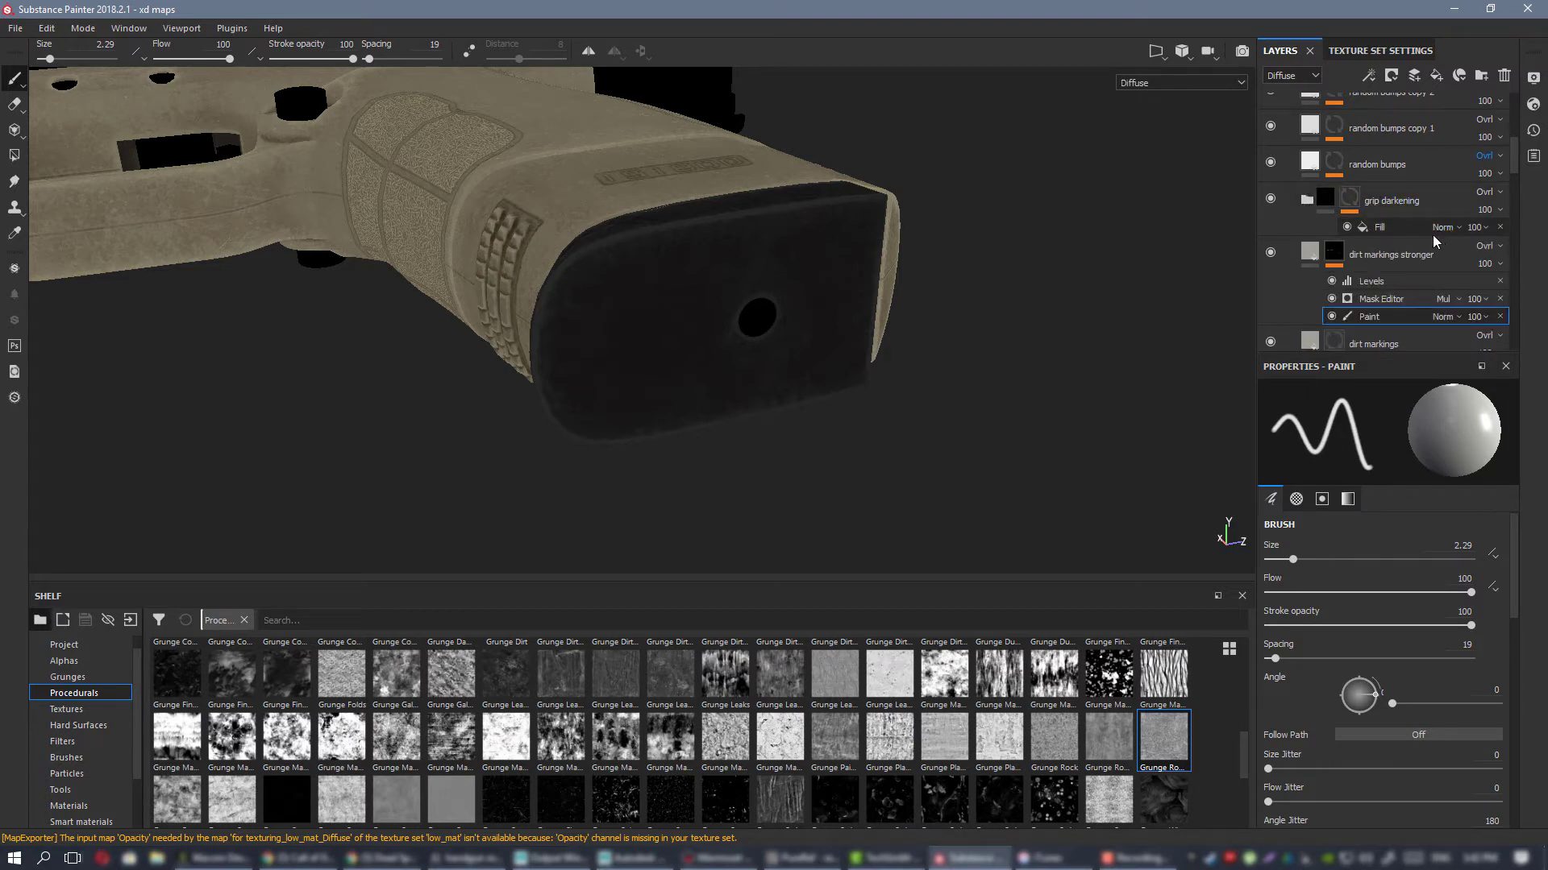
scroll(1433, 236, up, 5)
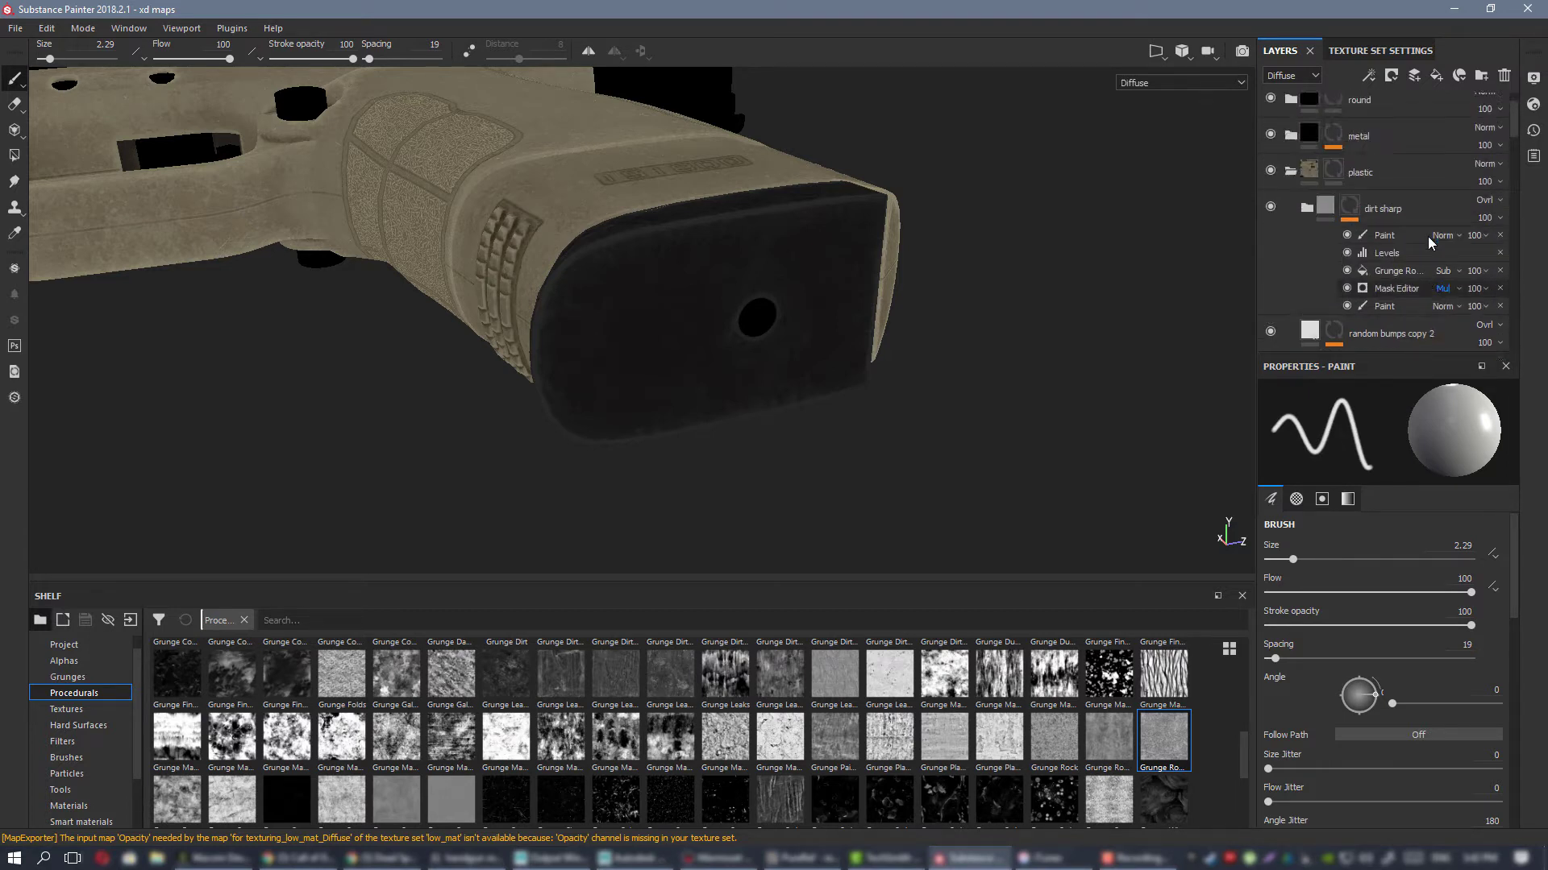
scroll(1345, 223, down, 6)
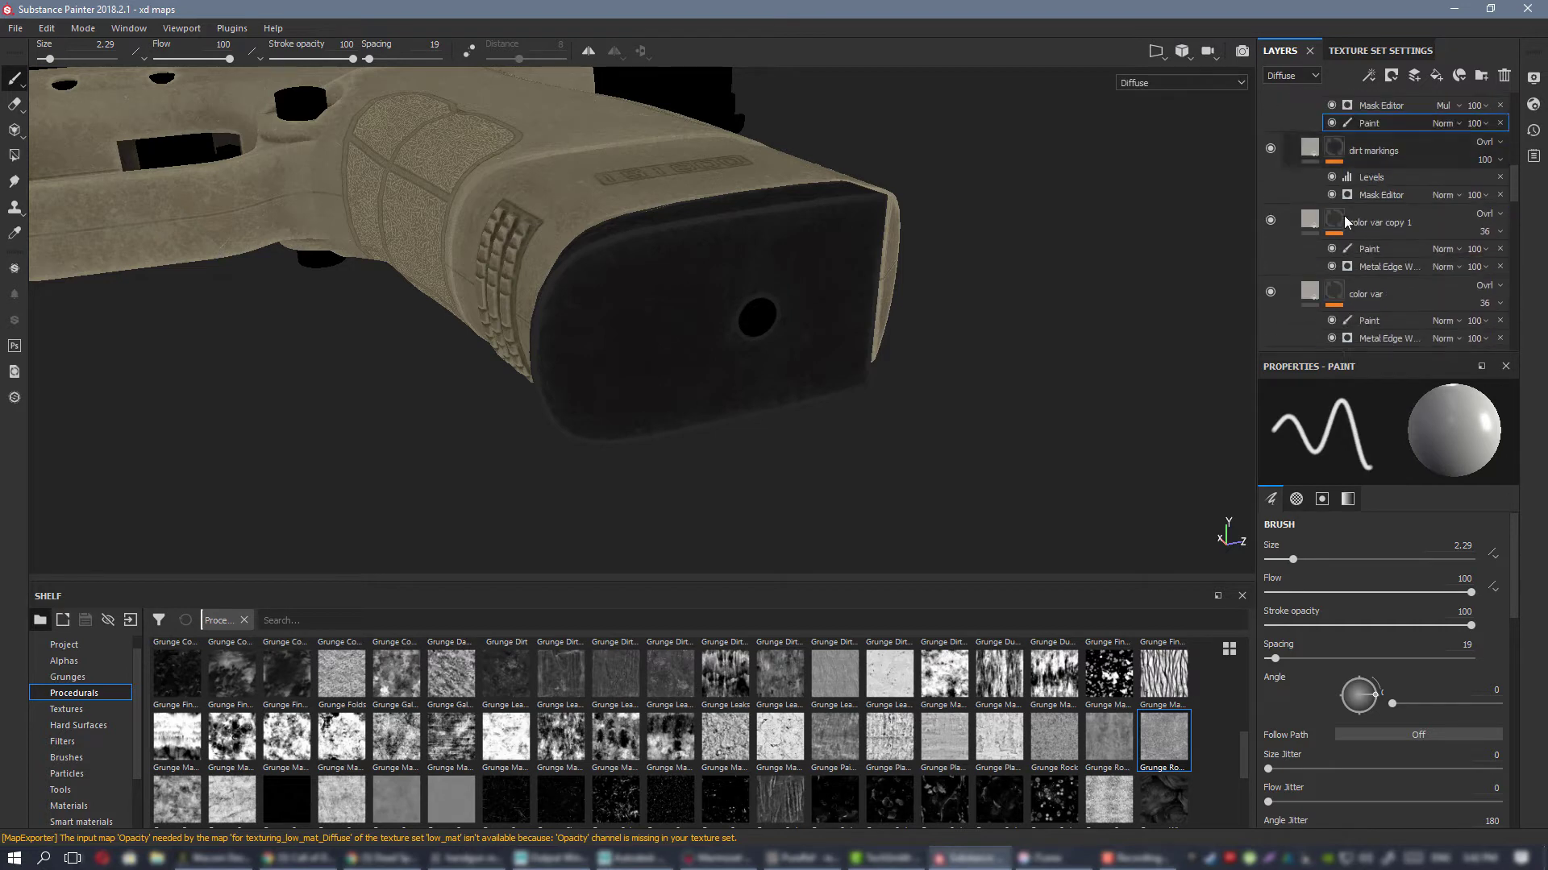
scroll(1362, 179, down, 4)
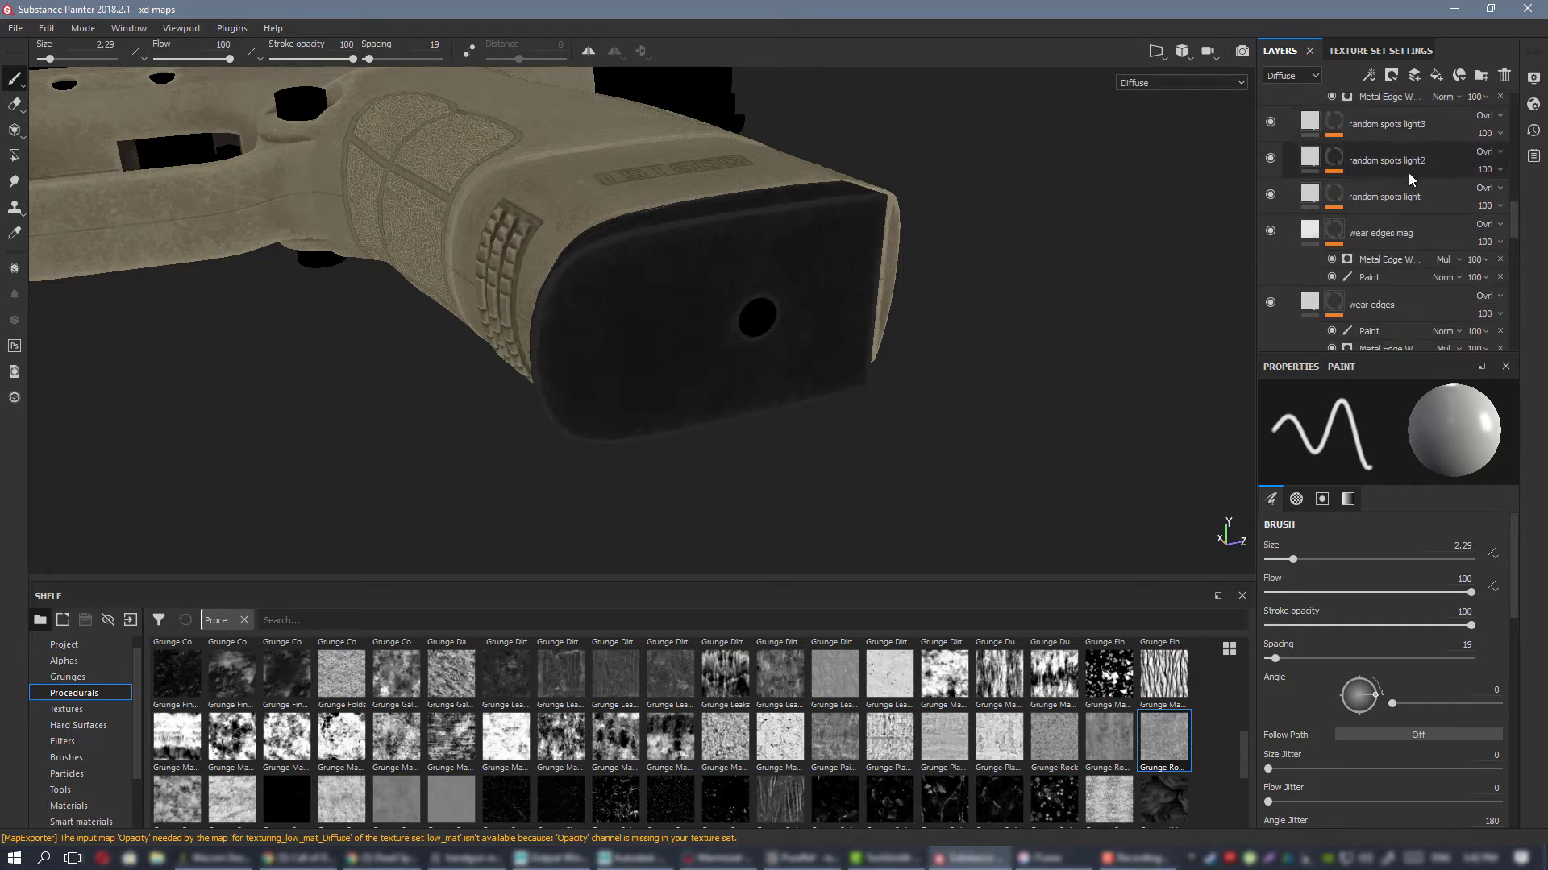
scroll(1393, 171, down, 2)
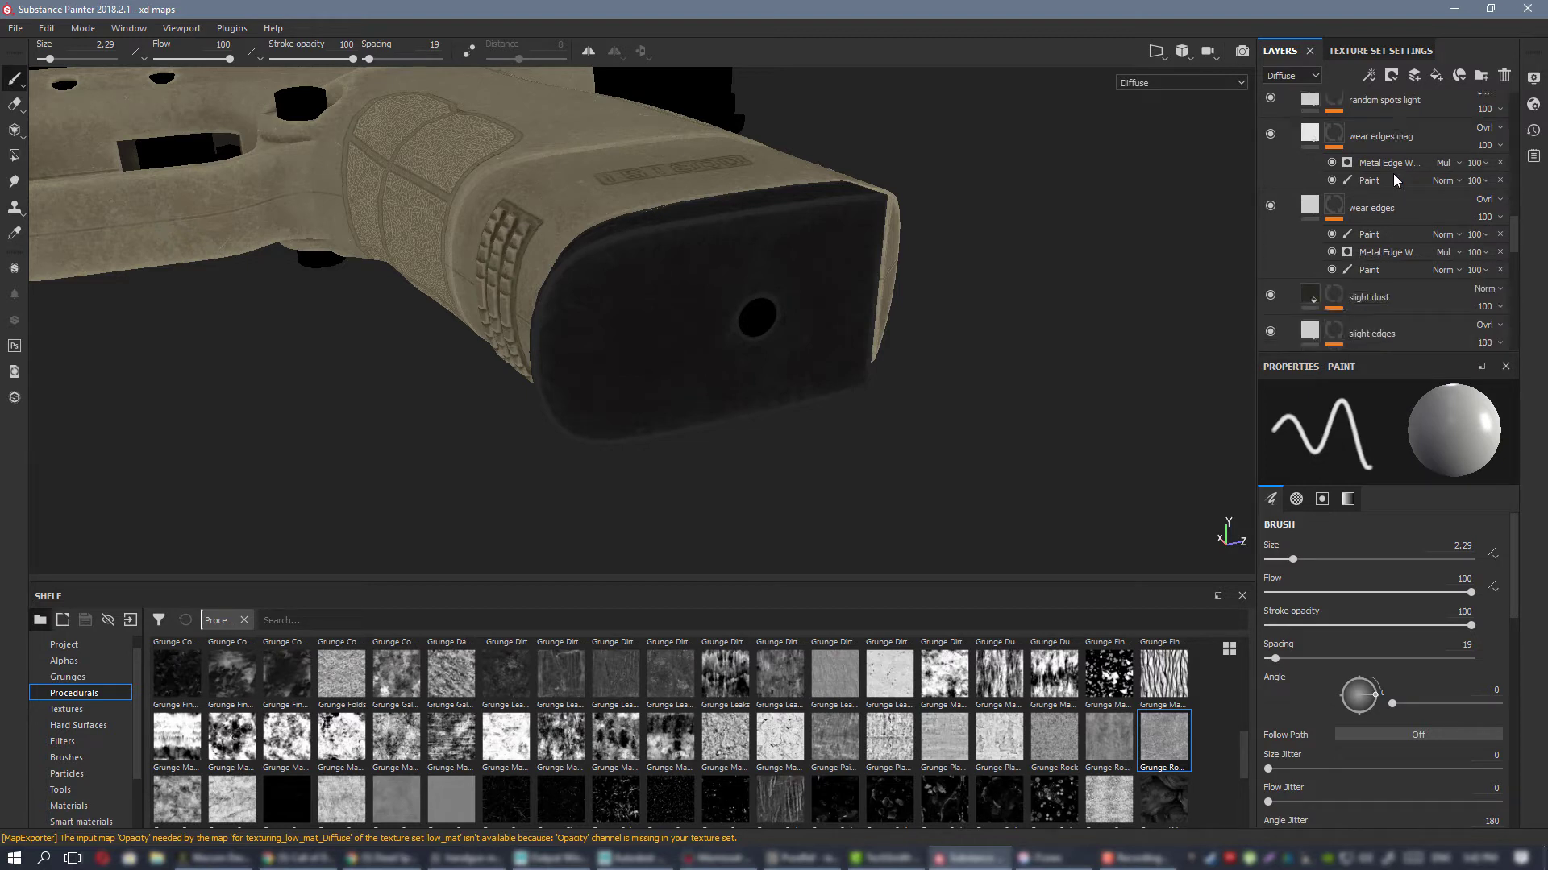
click(1271, 207)
scroll(1361, 197, down, 2)
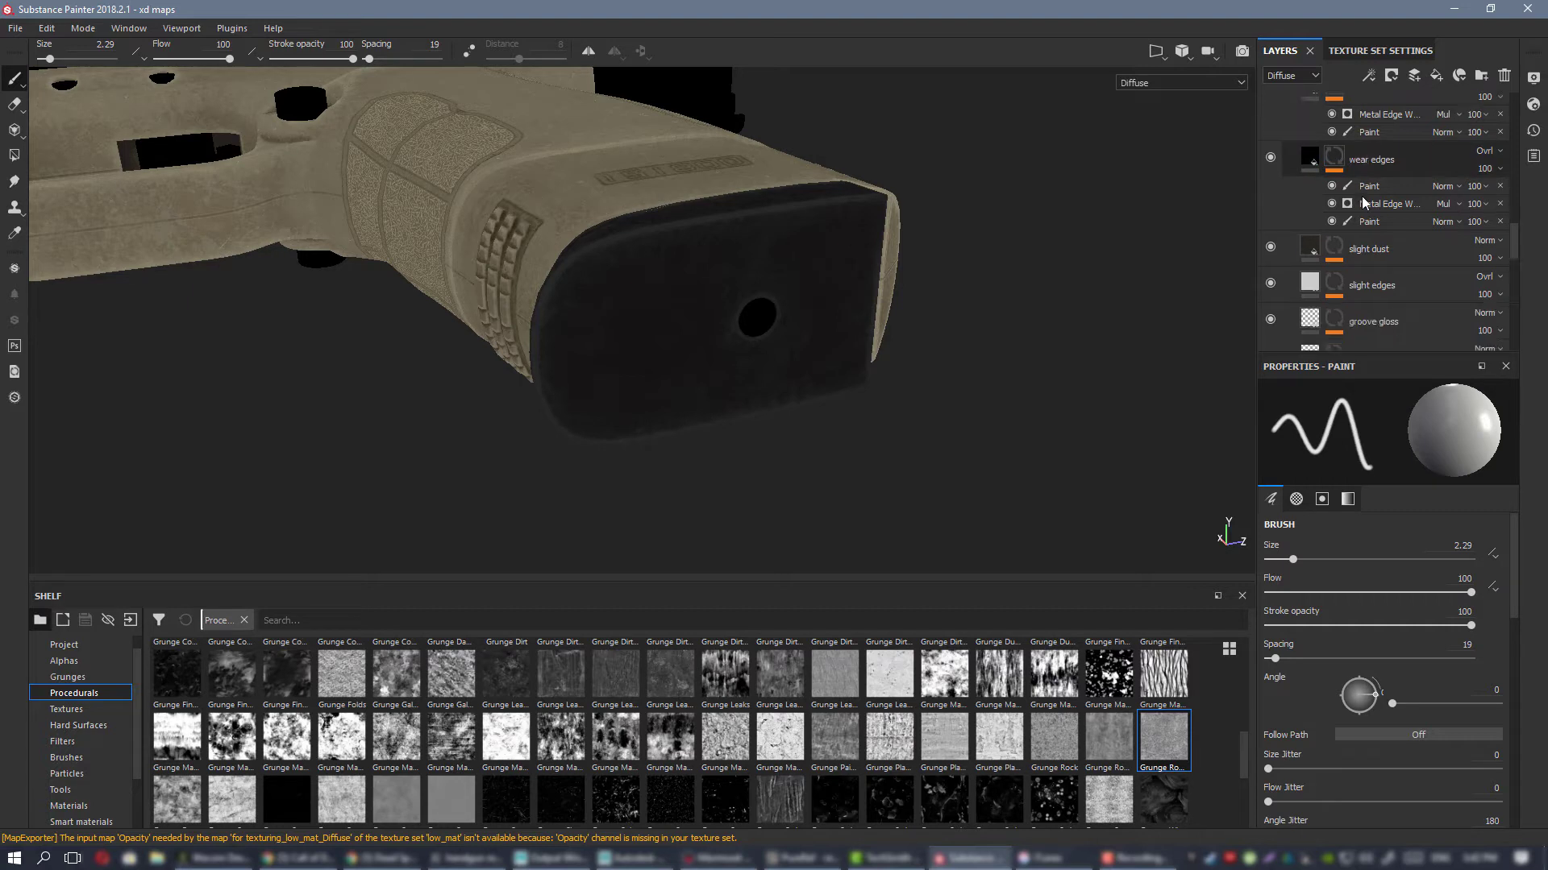
scroll(1362, 201, up, 3)
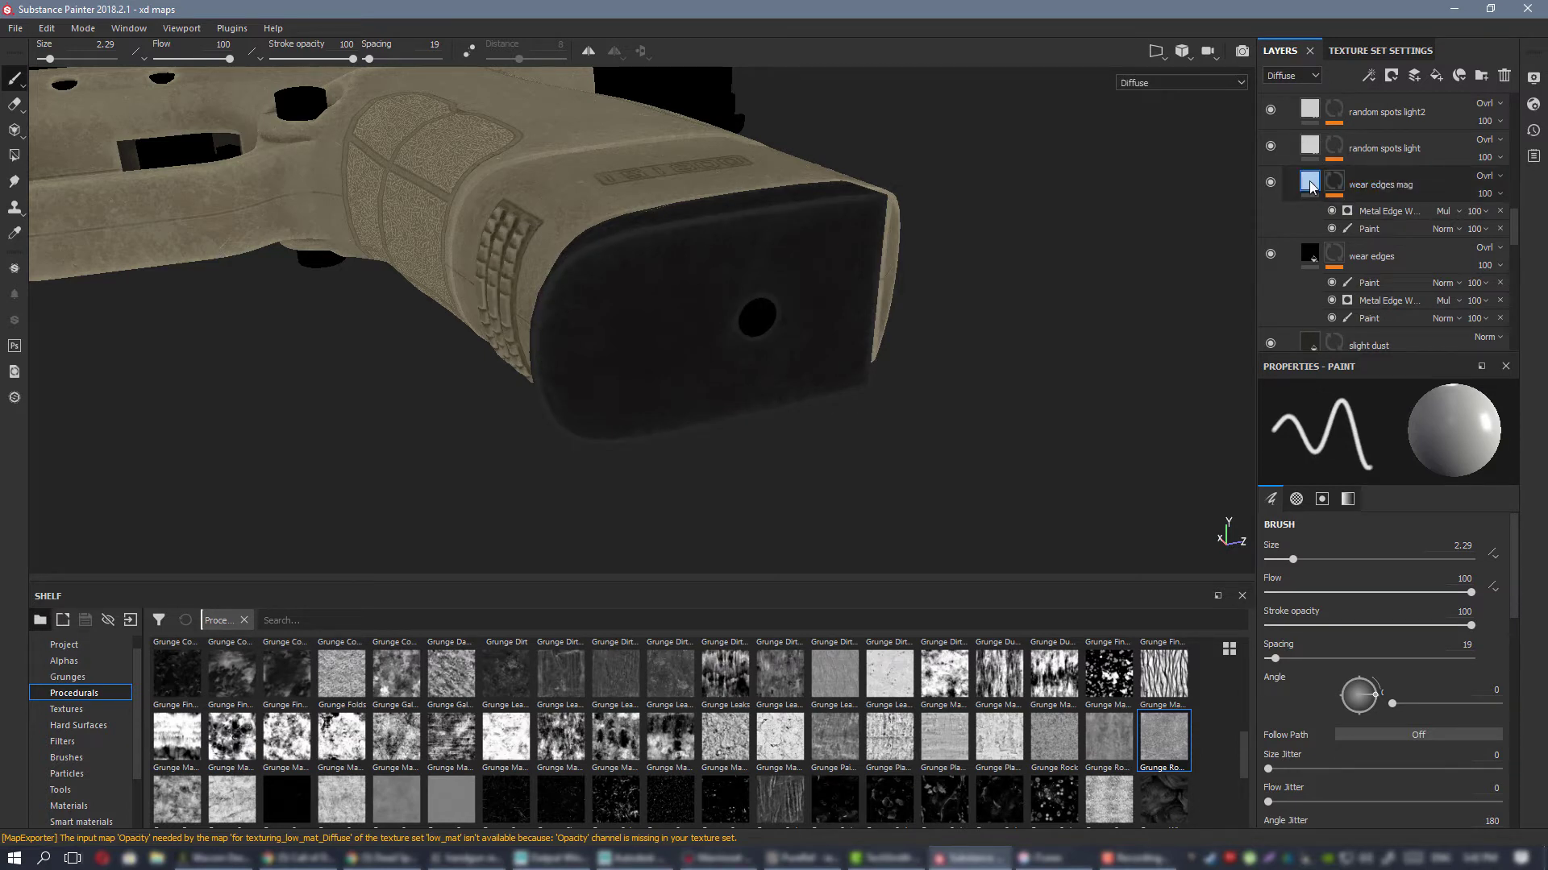
Step: Set the diffuse colour of the wear edges mag fill layer to pure white, value 1.000
click(1310, 185)
click(1394, 729)
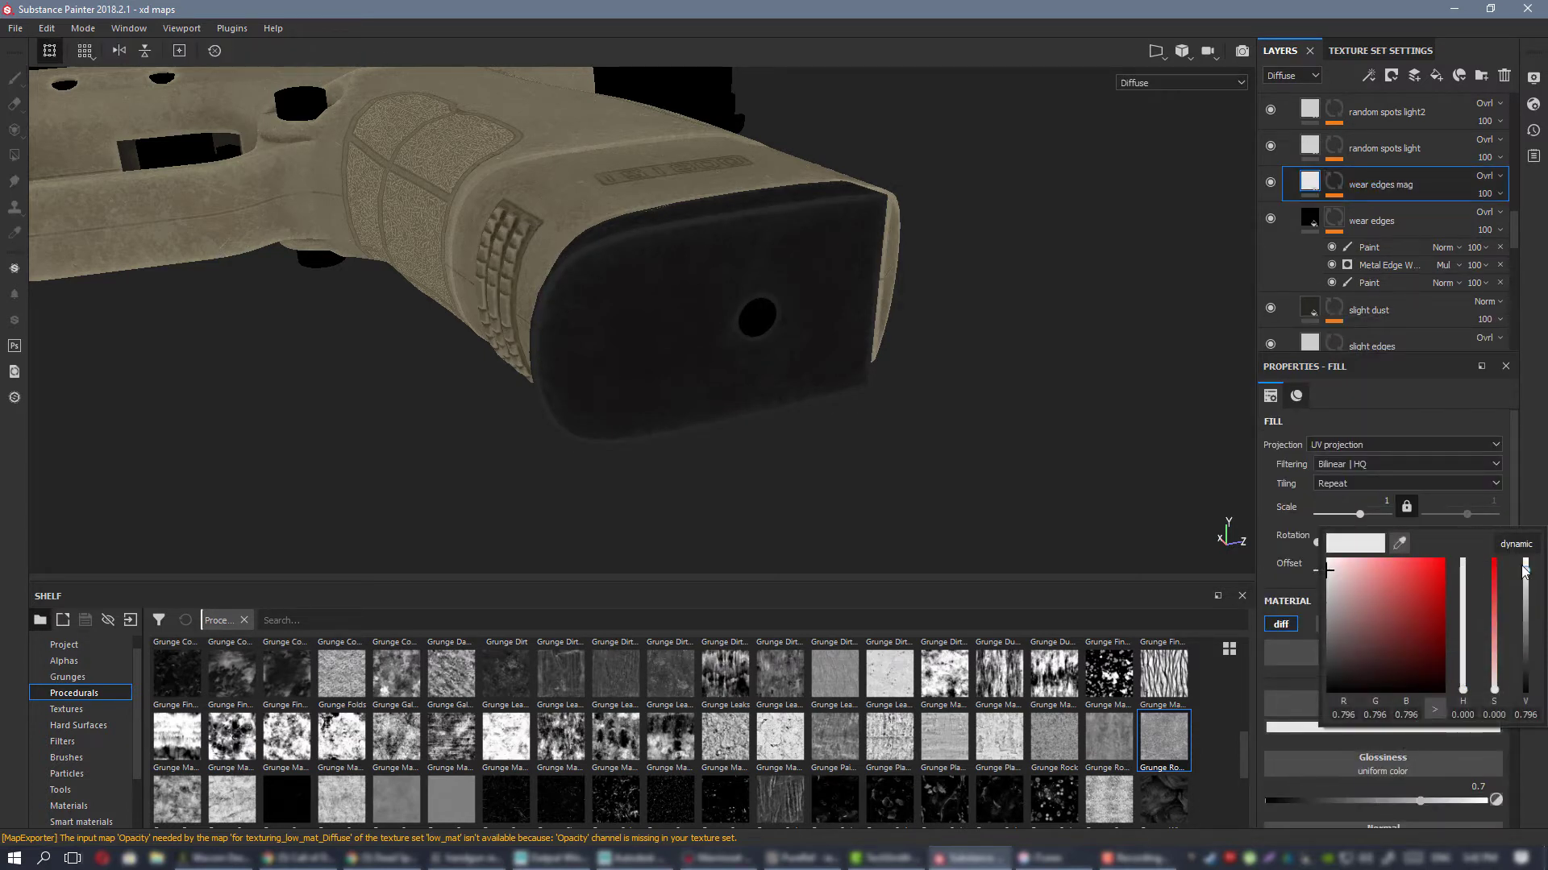
drag(1529, 573, 1529, 568)
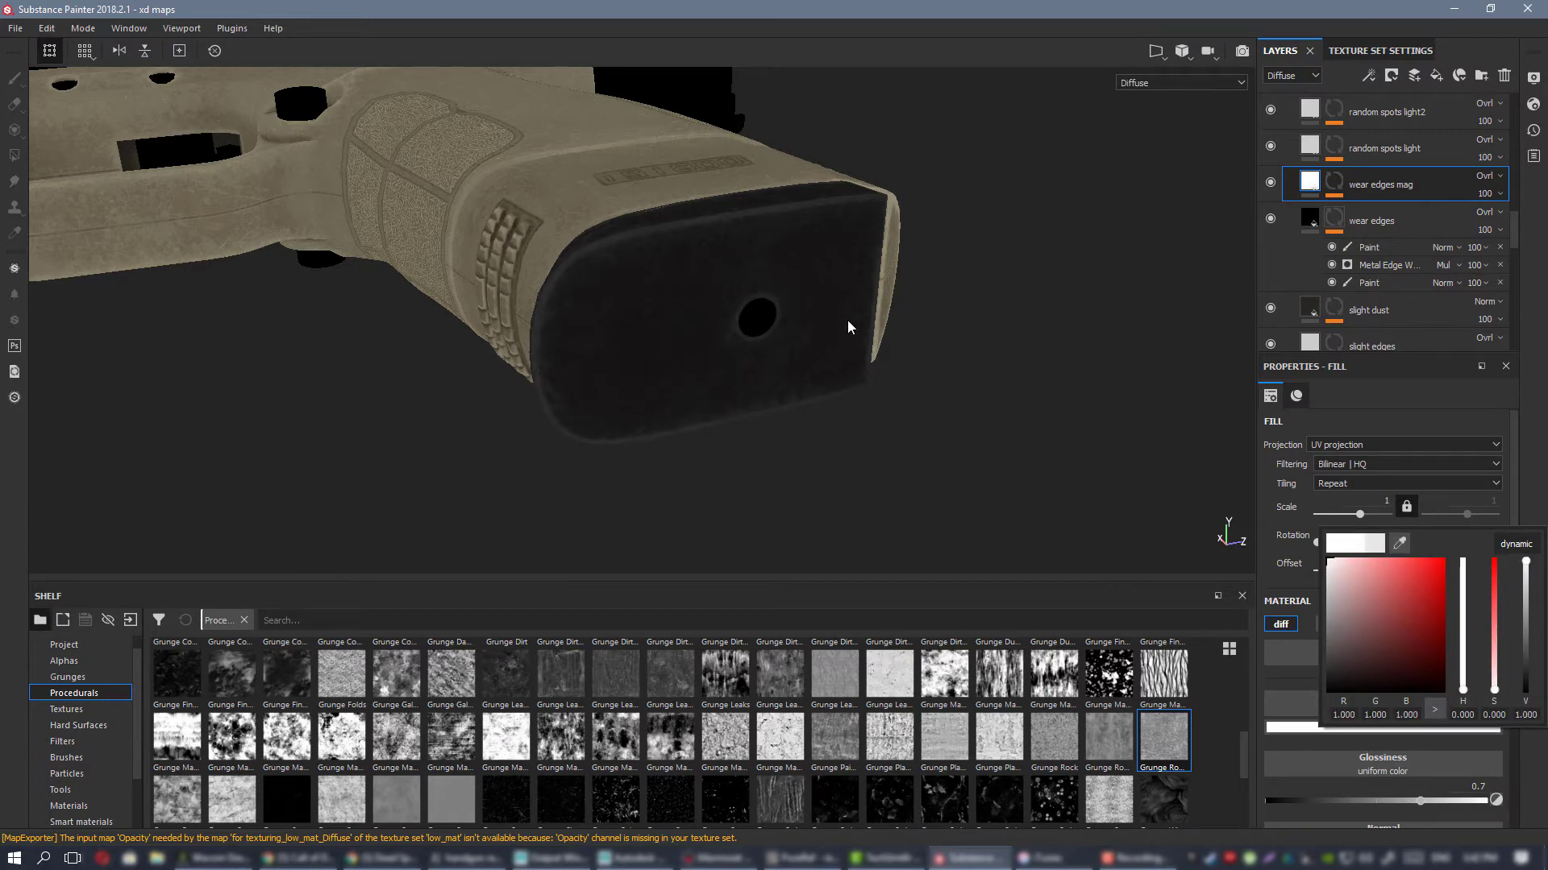
Step: Inspect the edges and underside of the black magazine baseplate from several angles in the full material view
alt+drag(848, 327, 690, 280)
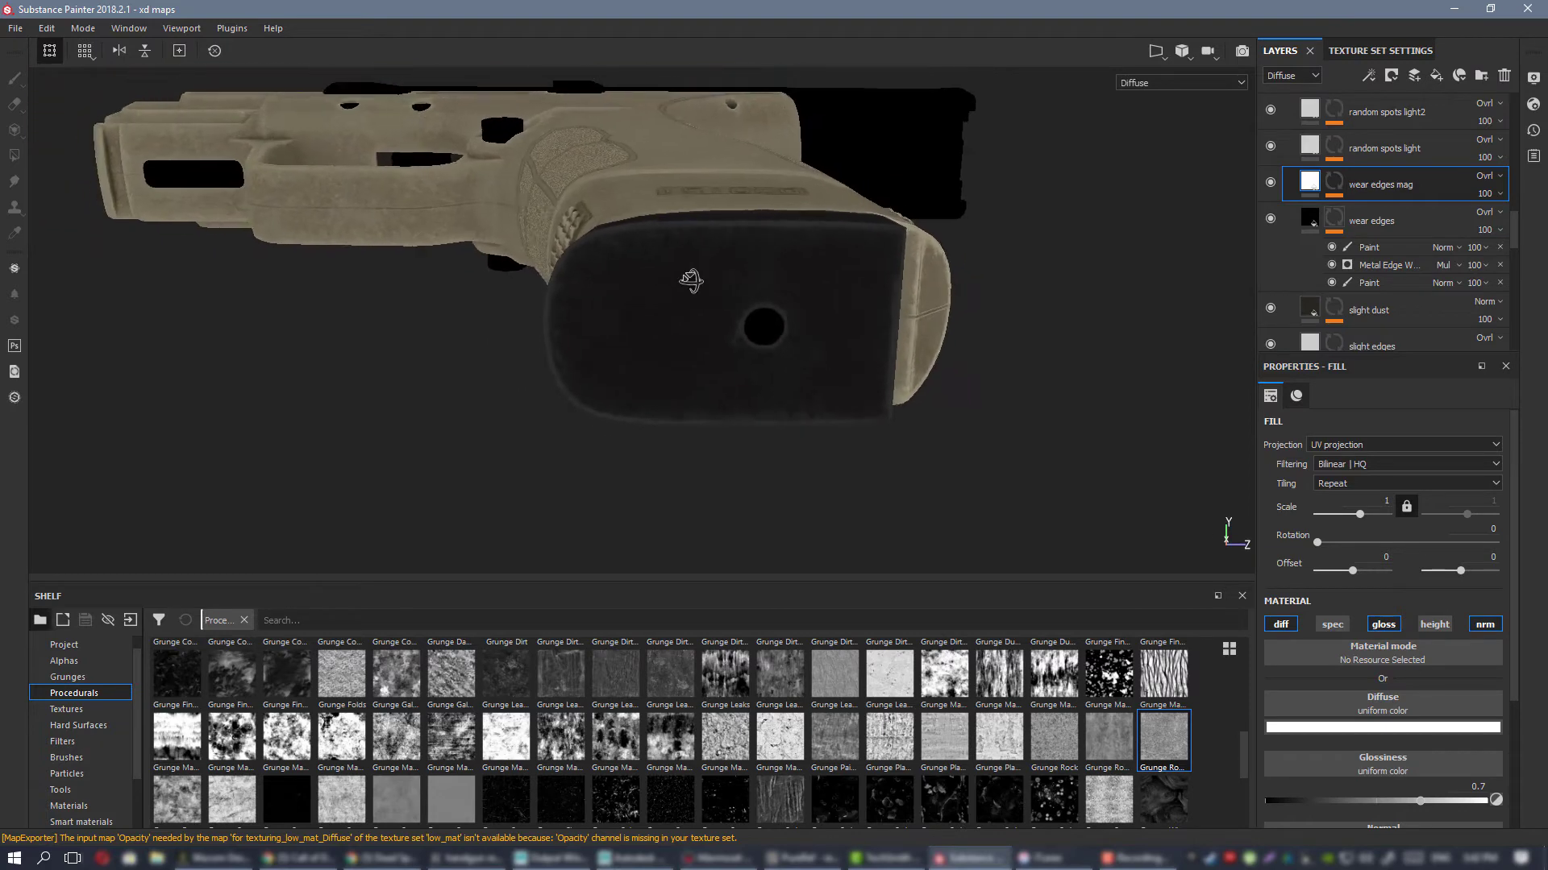
key(m)
alt+drag(772, 320, 936, 353)
alt+right_drag(936, 352, 682, 290)
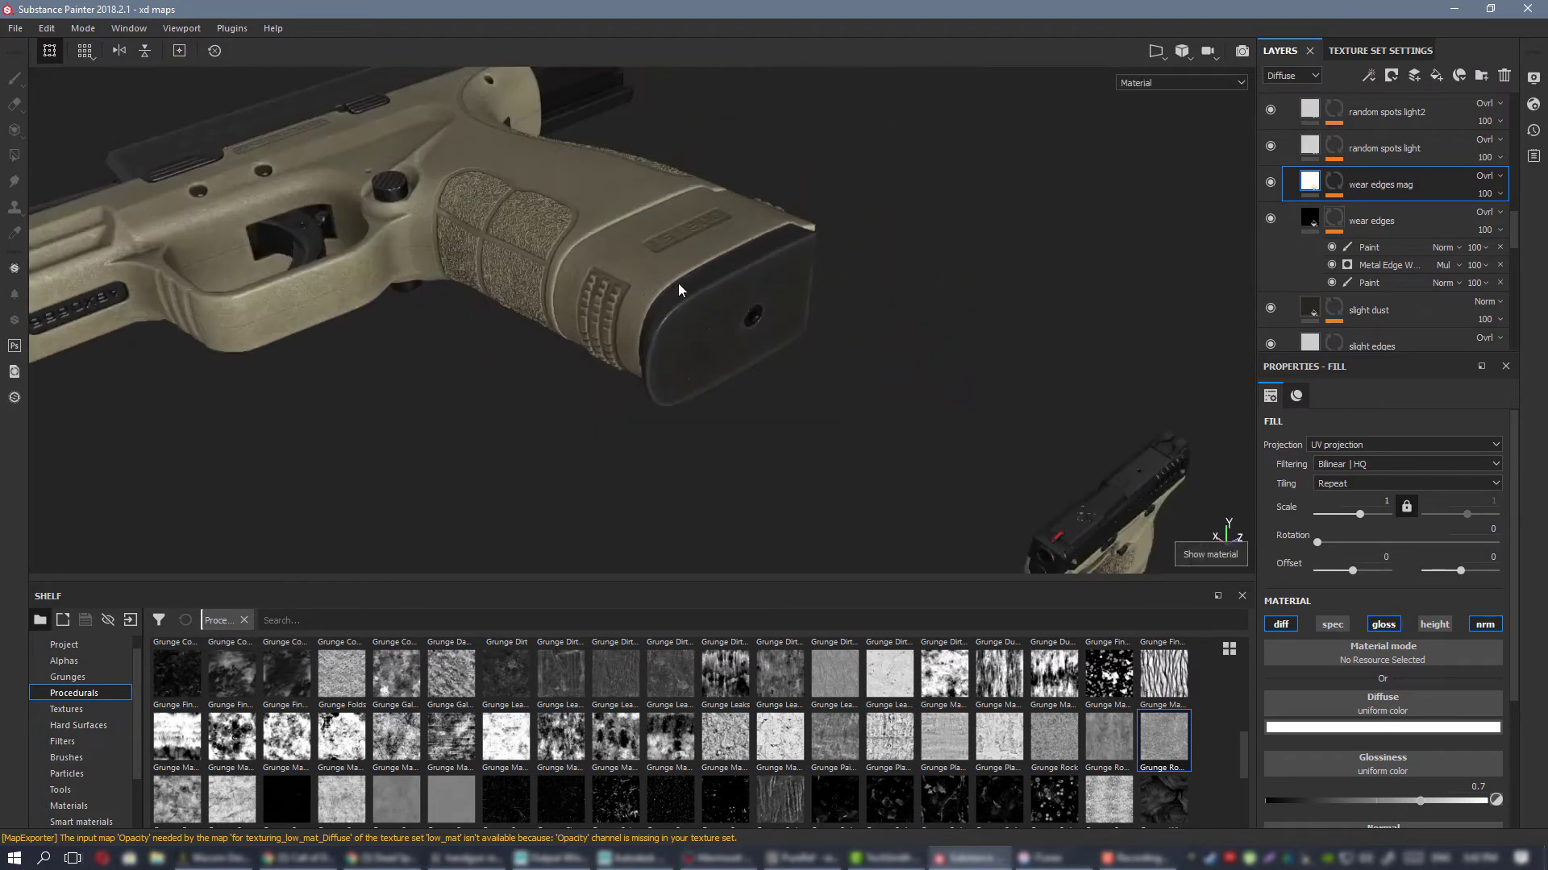
shift+right_drag(847, 309, 839, 304)
alt+right_drag(721, 272, 854, 384)
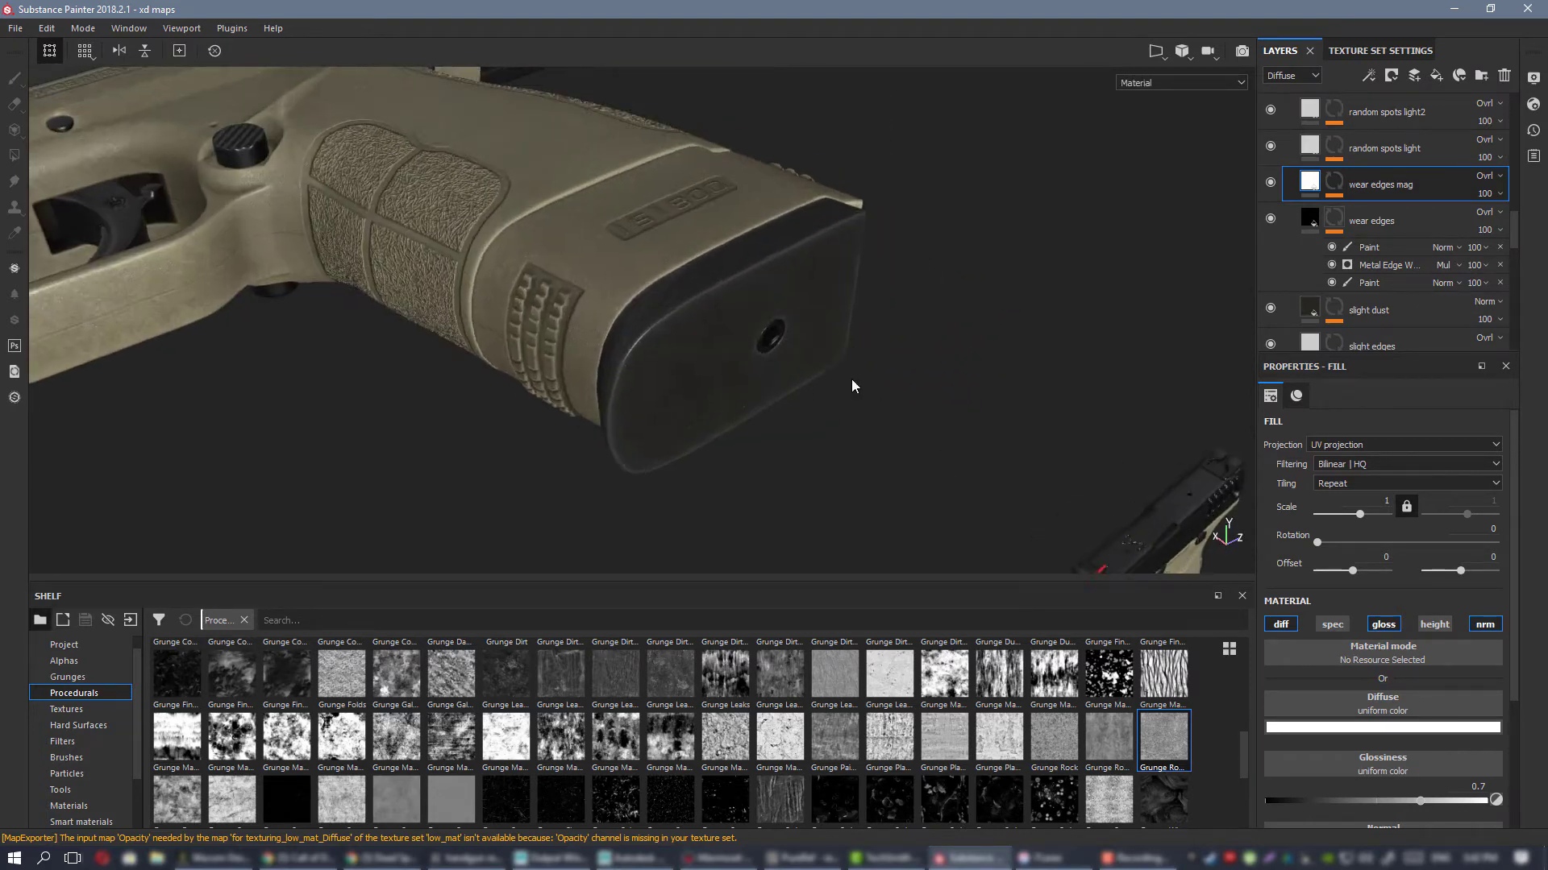
alt+drag(854, 384, 825, 353)
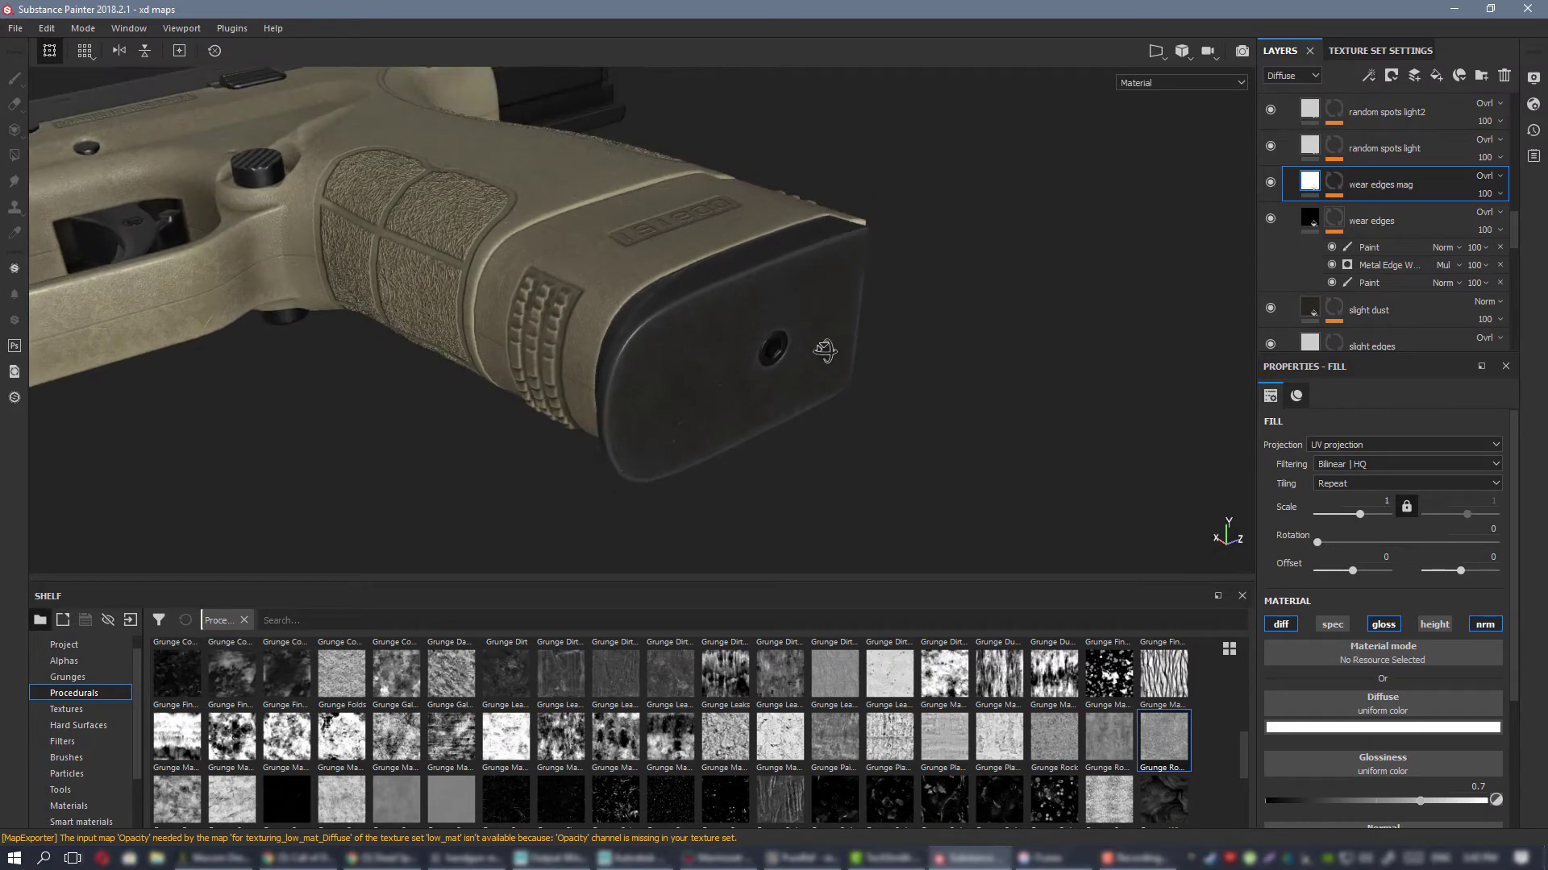
shift+right_drag(826, 353, 815, 342)
mouse_move(815, 341)
alt+mouse_down()
mouse_move(795, 360)
mouse_move(789, 341)
alt+mouse_up()
shift+right_drag(811, 341, 1044, 473)
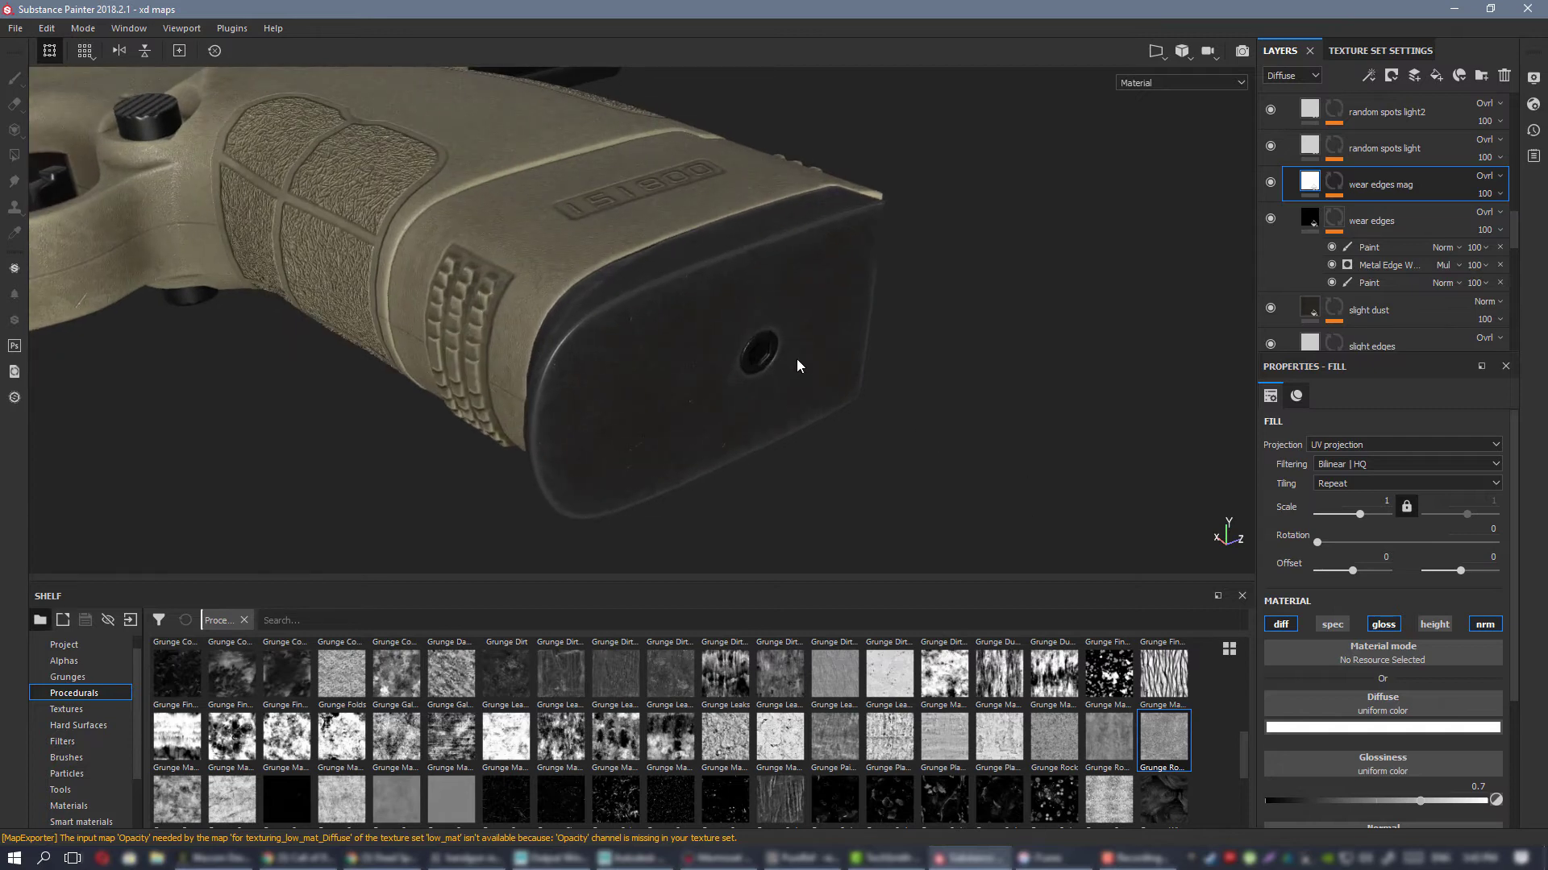
alt+drag(798, 367, 628, 230)
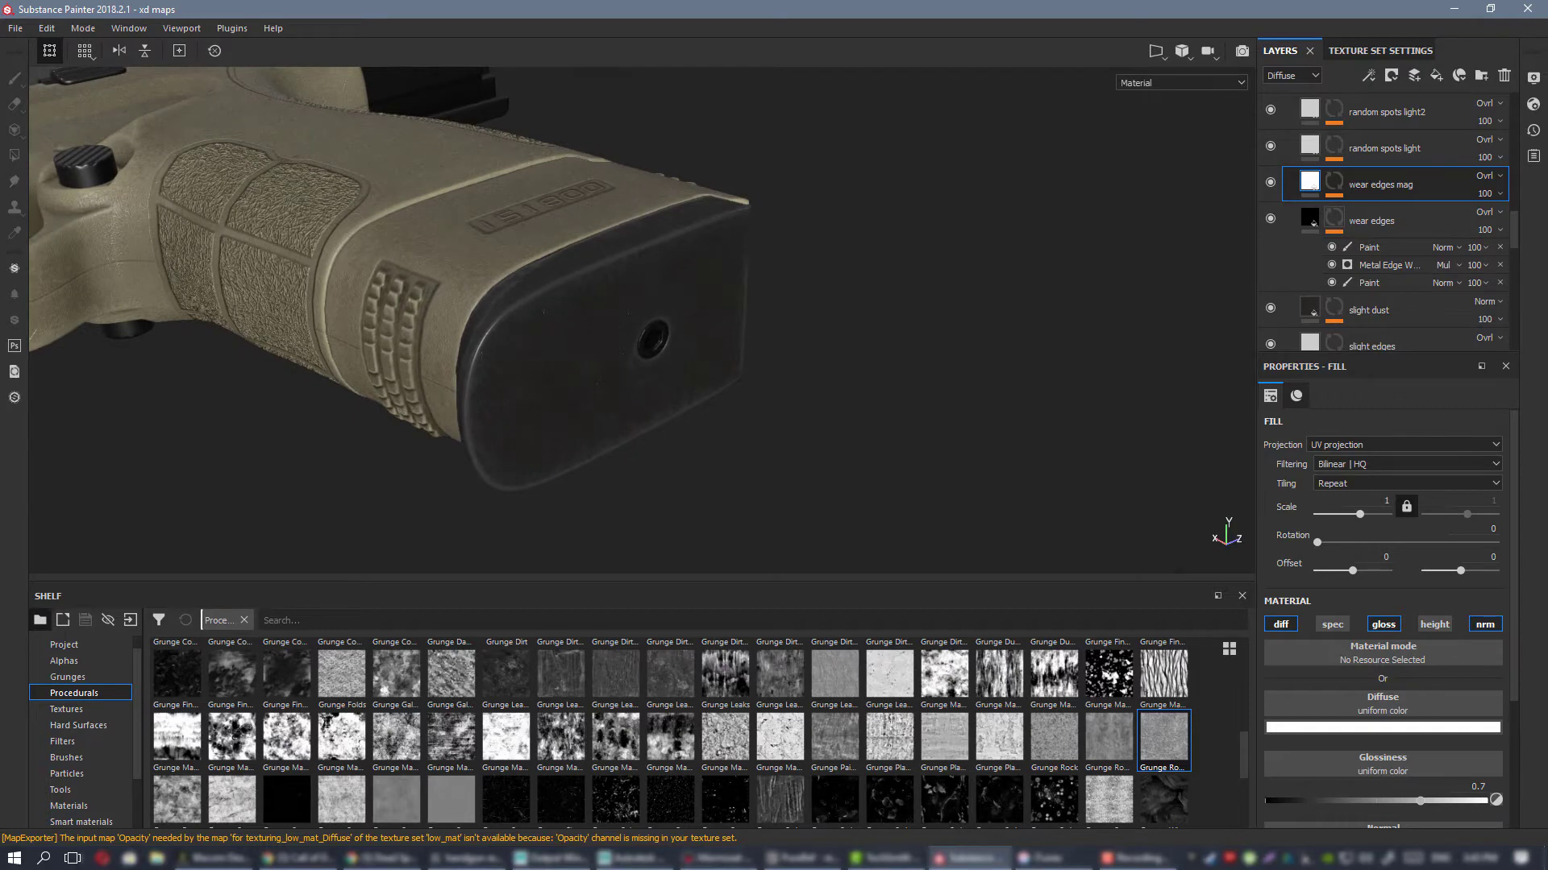
Step: Compare the black baseplate with the circled baseplate photo on the PureRef reference board
key(alt+Tab)
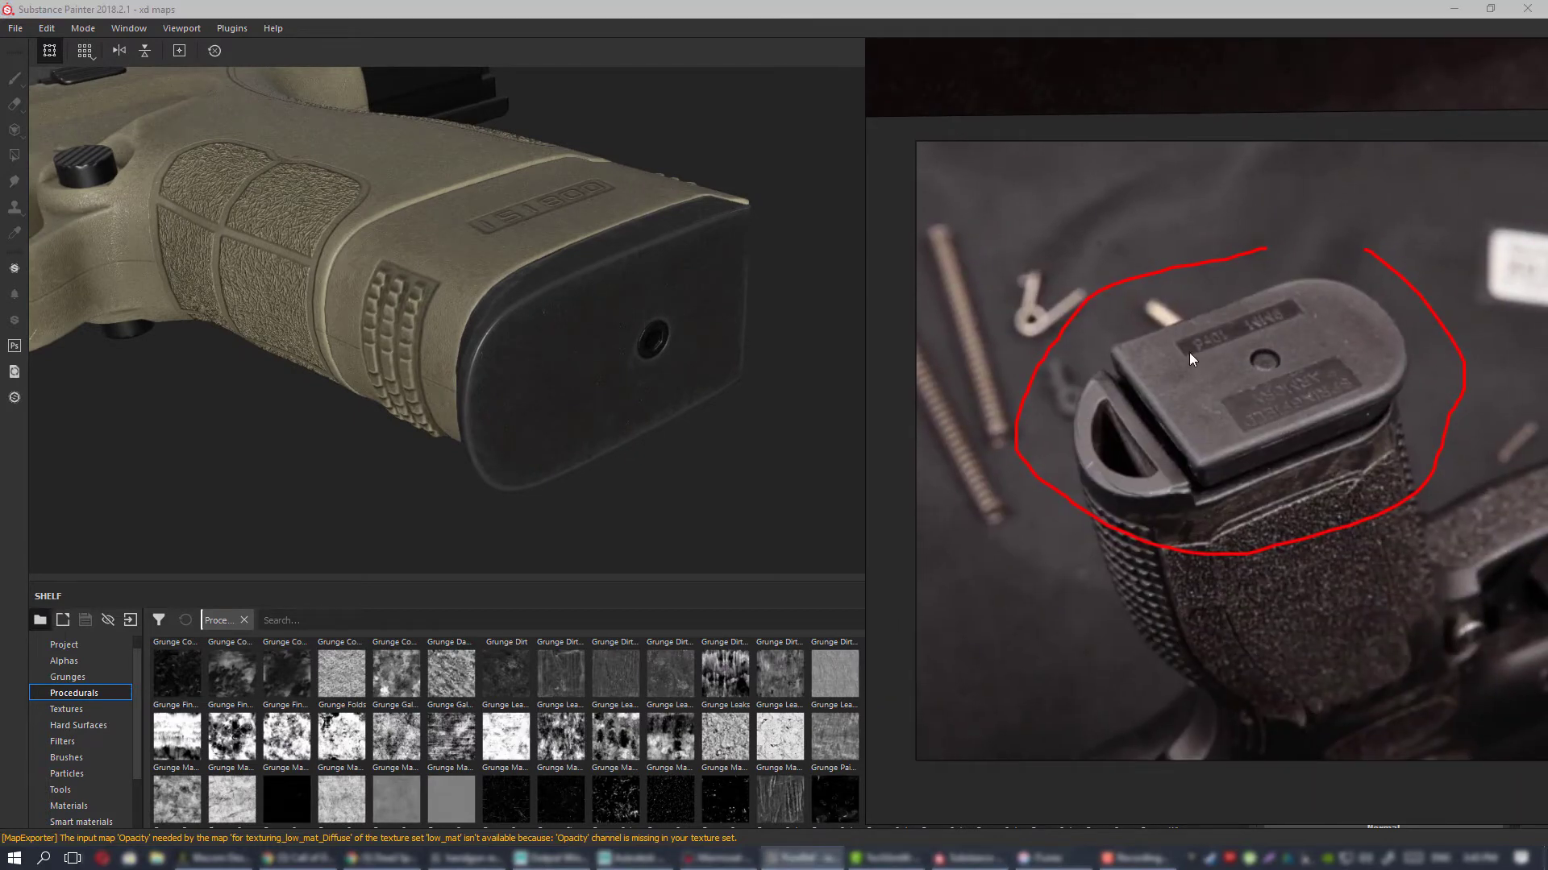
alt+drag(657, 297, 627, 299)
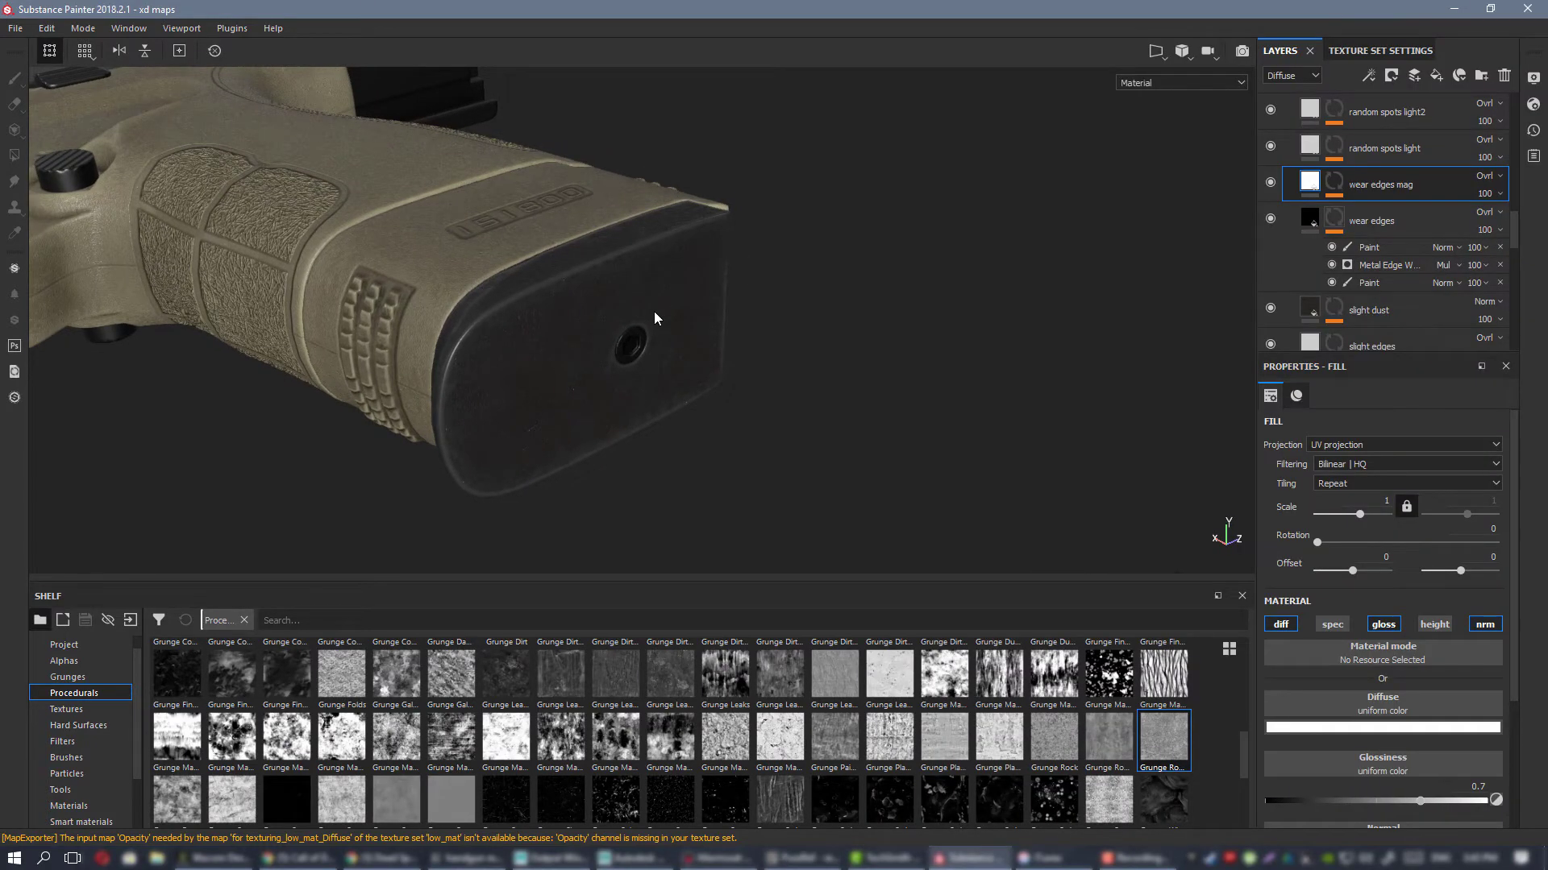
key(alt+Tab)
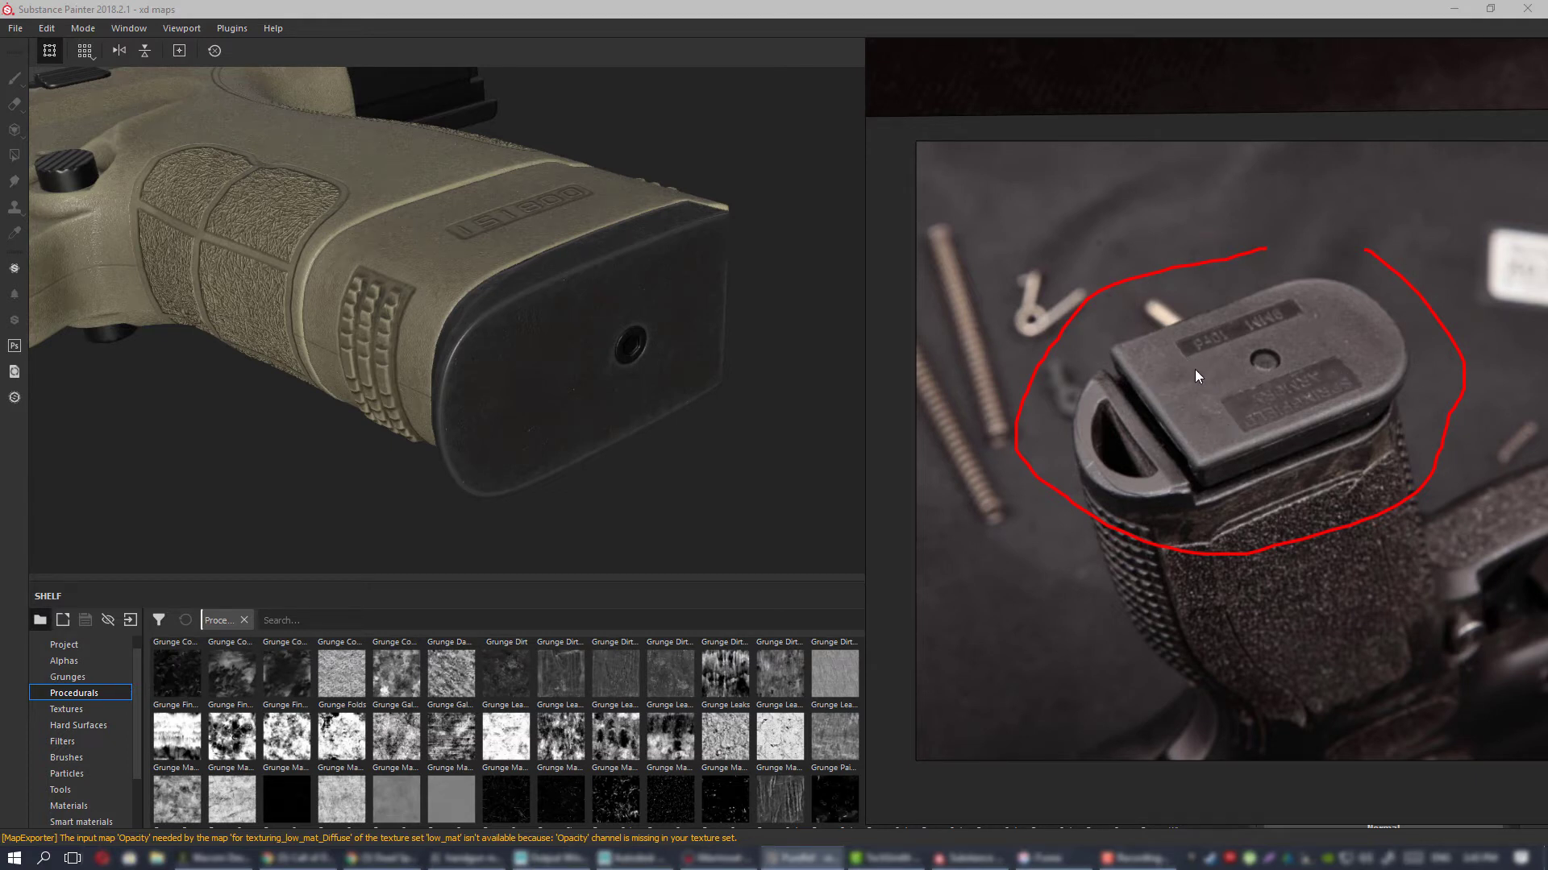
right_drag(1140, 370, 1547, 370)
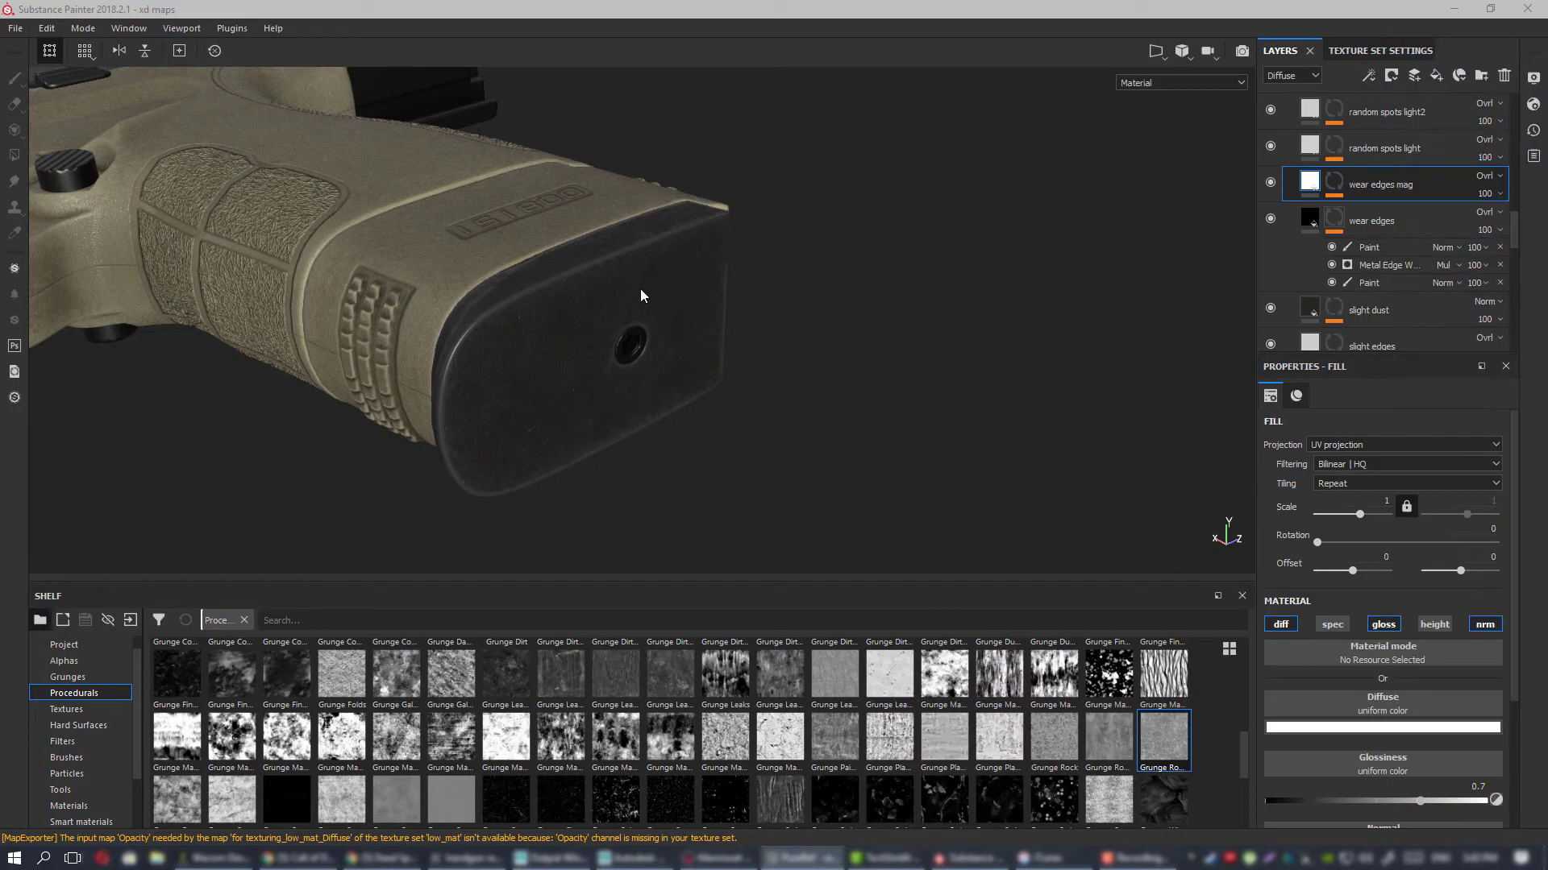
Step: Check the effect of the wear edges mag layer on the baseplate and sleeve by switching it off and on in the diffuse channel
alt+drag(642, 296, 685, 452)
key(c)
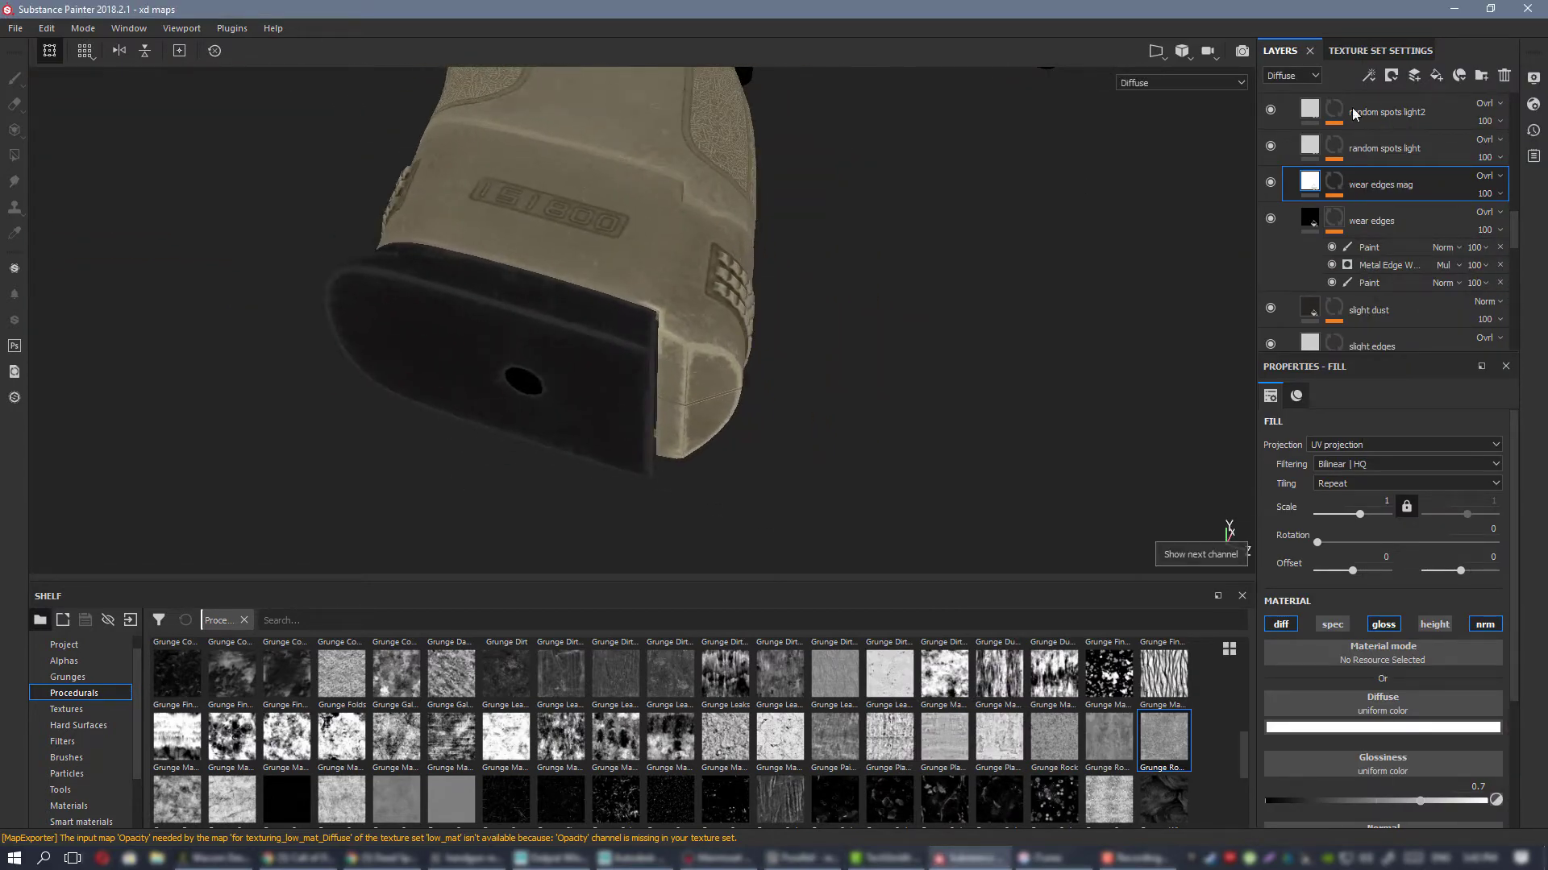
click(1270, 183)
click(1269, 183)
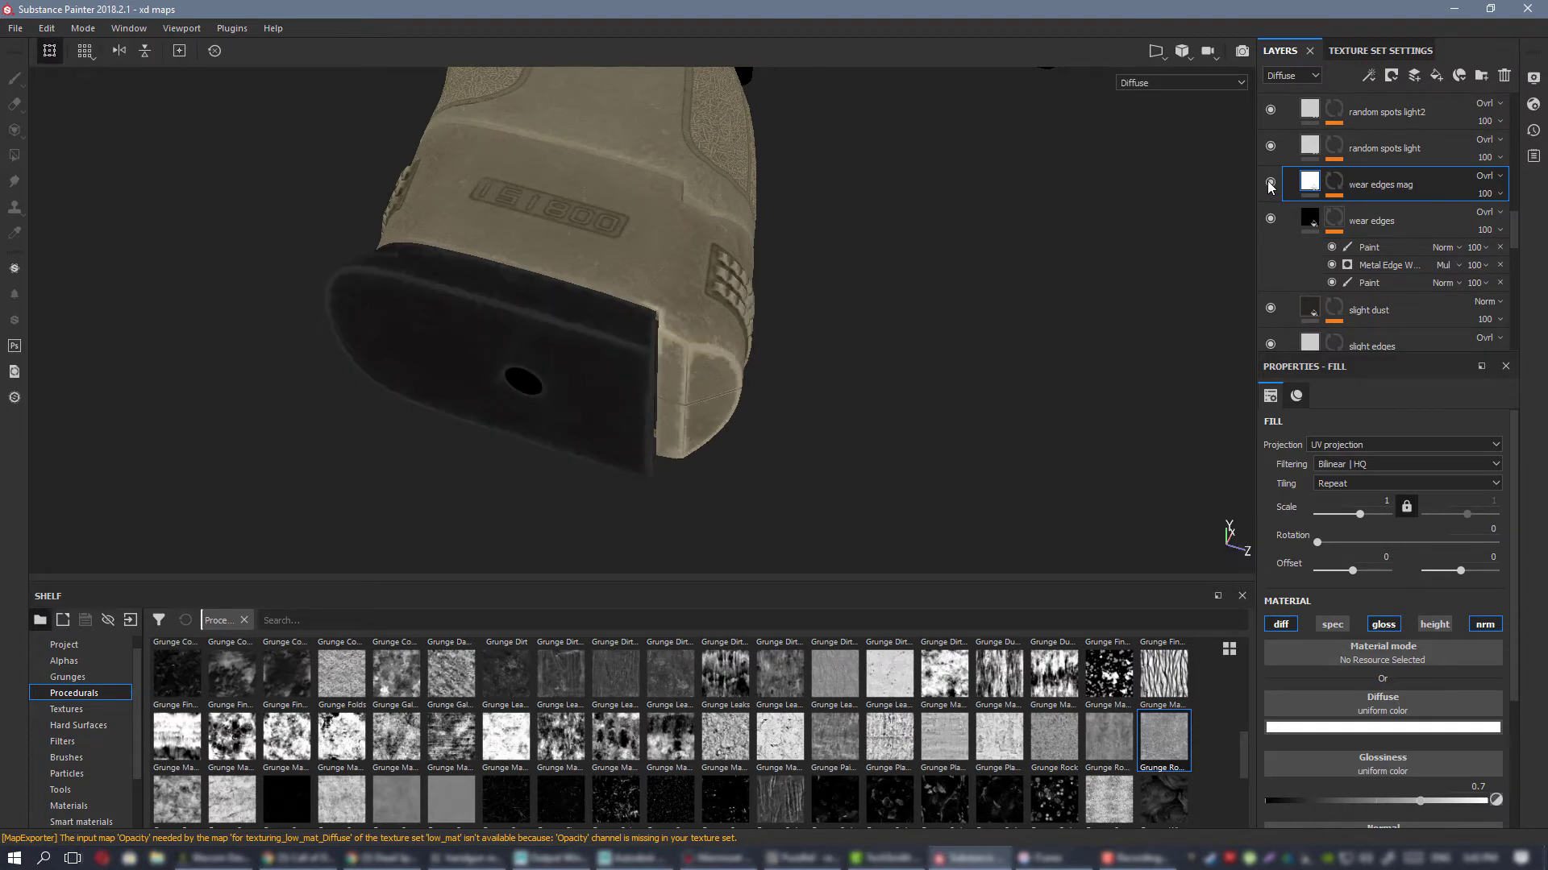
alt+drag(603, 278, 302, 229)
alt+drag(594, 316, 537, 297)
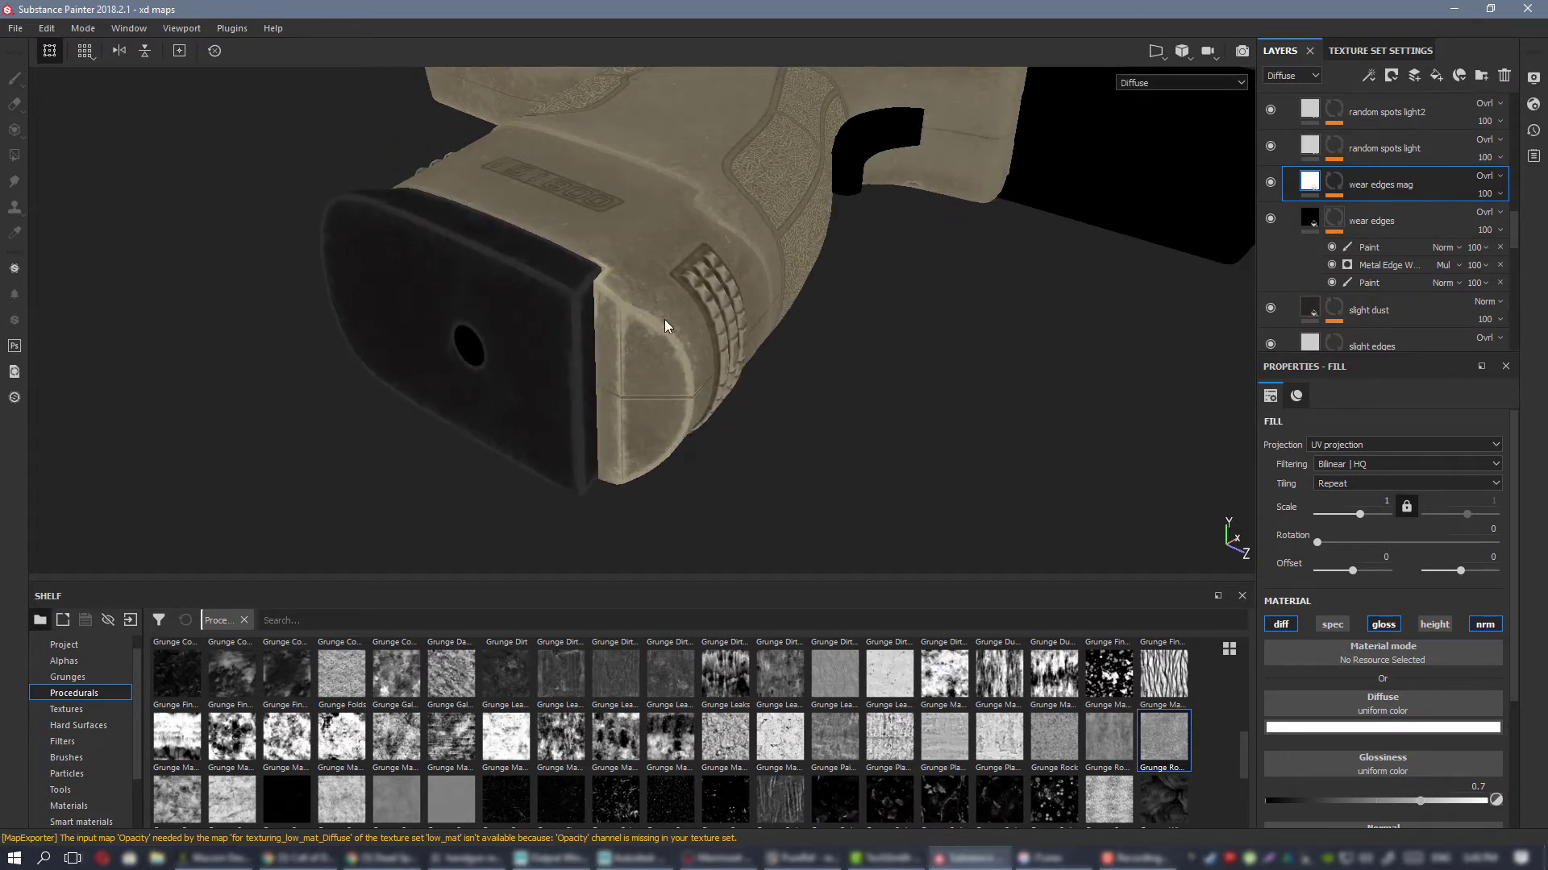
Step: Add a paint effect to the wear edges mag mask and paint out edge wear on the tan sleeve's corner with size 3.59, flow 26
click(1334, 180)
right_click(1342, 186)
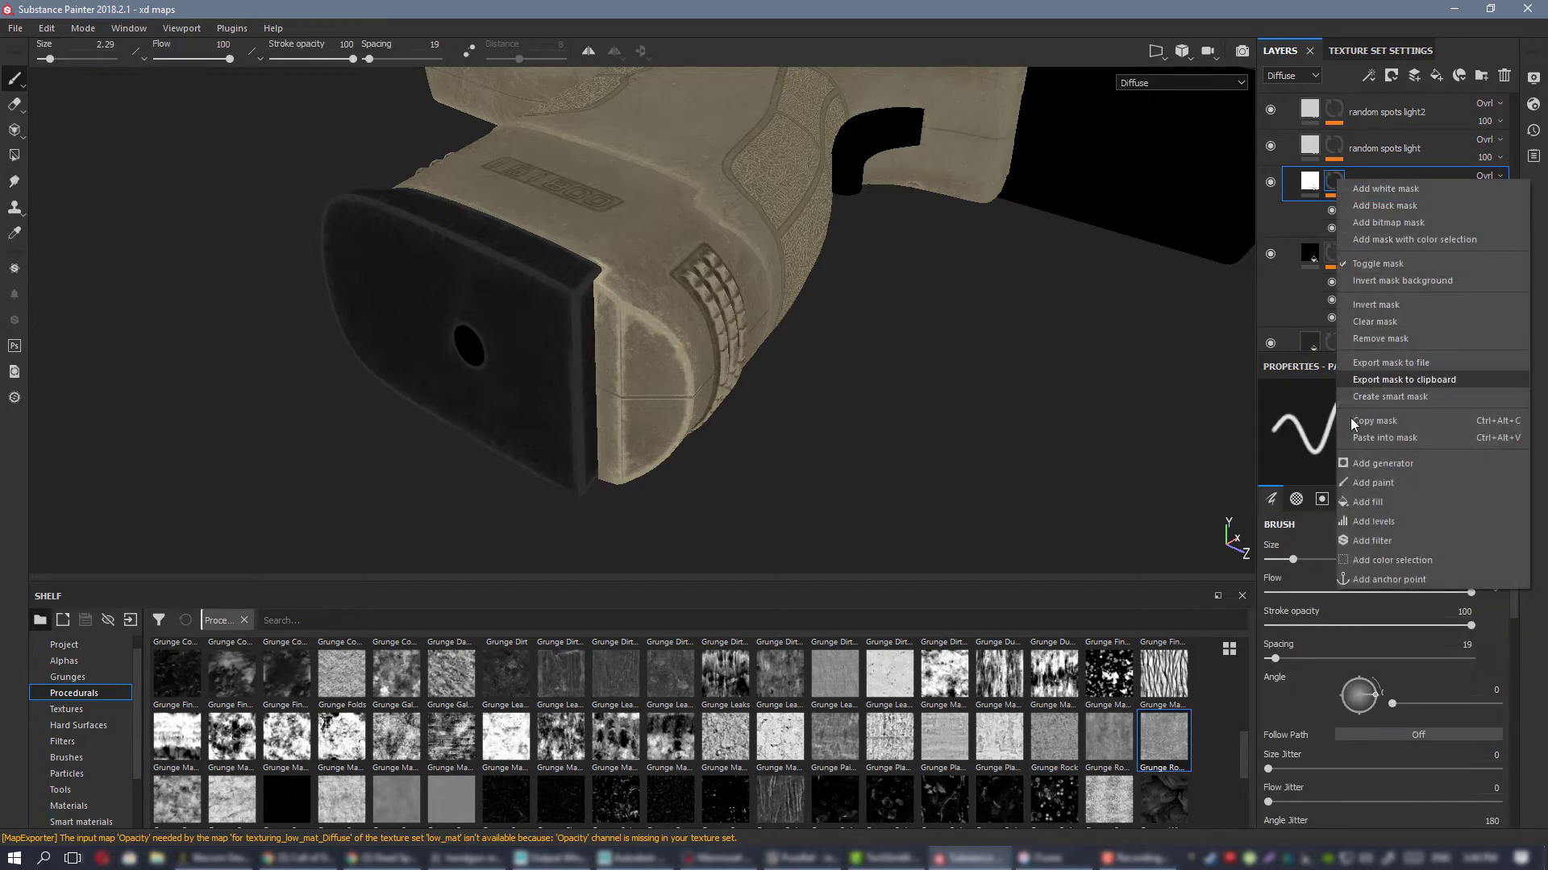
click(1362, 491)
key(x)
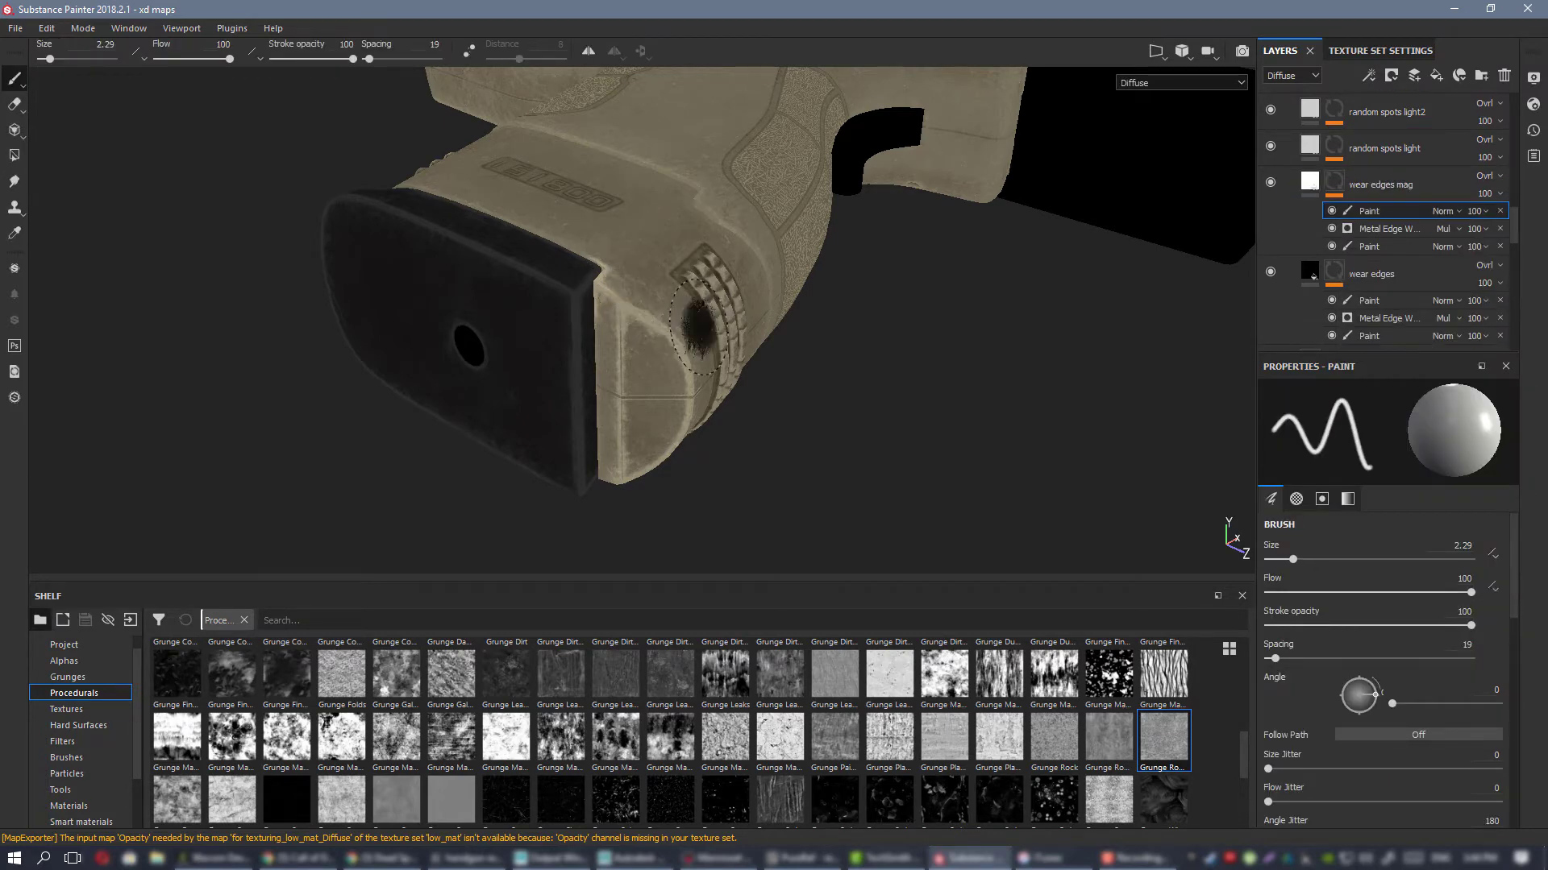
ctrl+drag(681, 326, 612, 325)
ctrl+right_drag(610, 323, 661, 324)
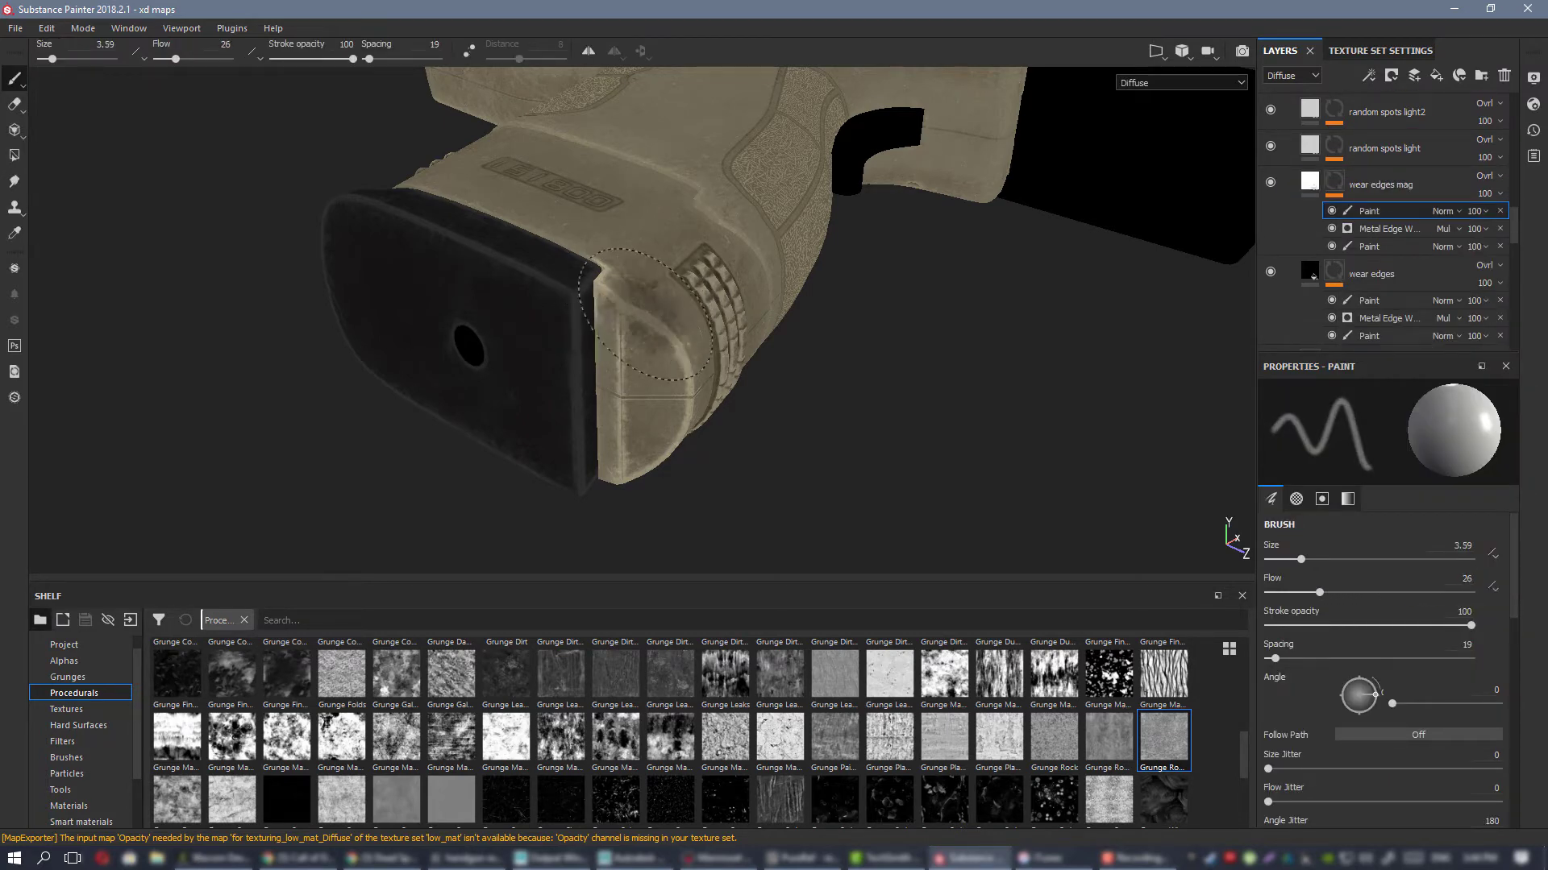
drag(627, 305, 698, 376)
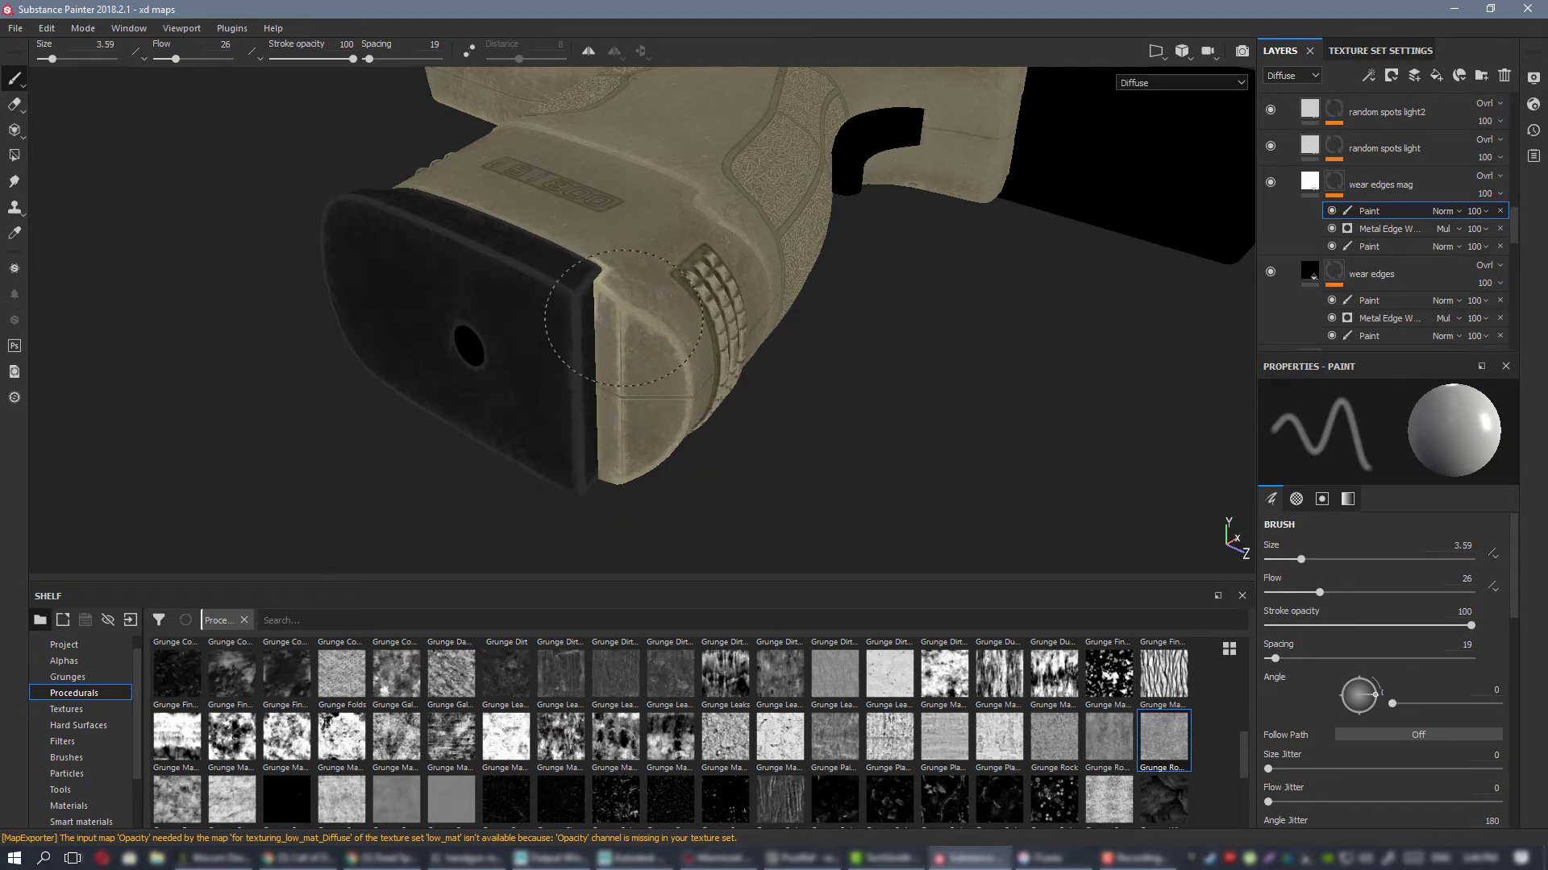
Step: Examine the magazine sleeve from several angles and inspect the baseplate's underside in the glossiness channel
alt+drag(623, 317, 602, 265)
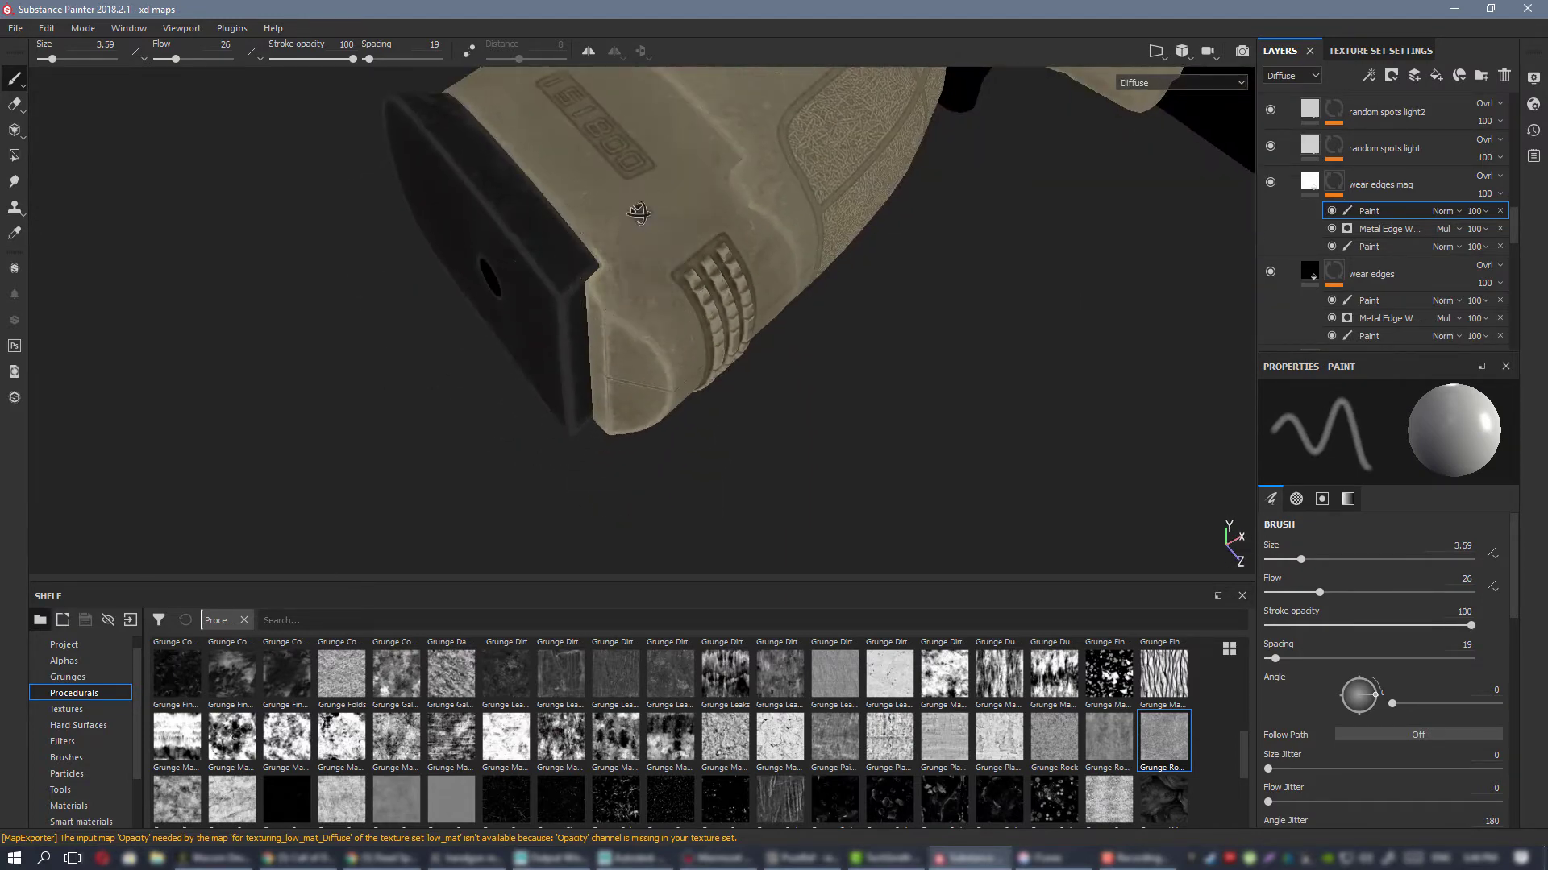
alt+drag(640, 213, 606, 271)
alt+middle_drag(605, 271, 757, 313)
mouse_move(757, 313)
alt+mouse_down()
mouse_move(670, 192)
mouse_move(726, 304)
mouse_move(474, 184)
mouse_move(753, 442)
mouse_move(884, 352)
mouse_move(806, 290)
mouse_move(681, 248)
mouse_move(642, 276)
mouse_move(681, 349)
alt+mouse_up()
key(c)
key(c)
alt+middle_drag(680, 349, 630, 244)
alt+right_drag(631, 244, 684, 362)
mouse_move(790, 418)
alt+mouse_down()
mouse_move(640, 276)
mouse_move(657, 277)
alt+mouse_up()
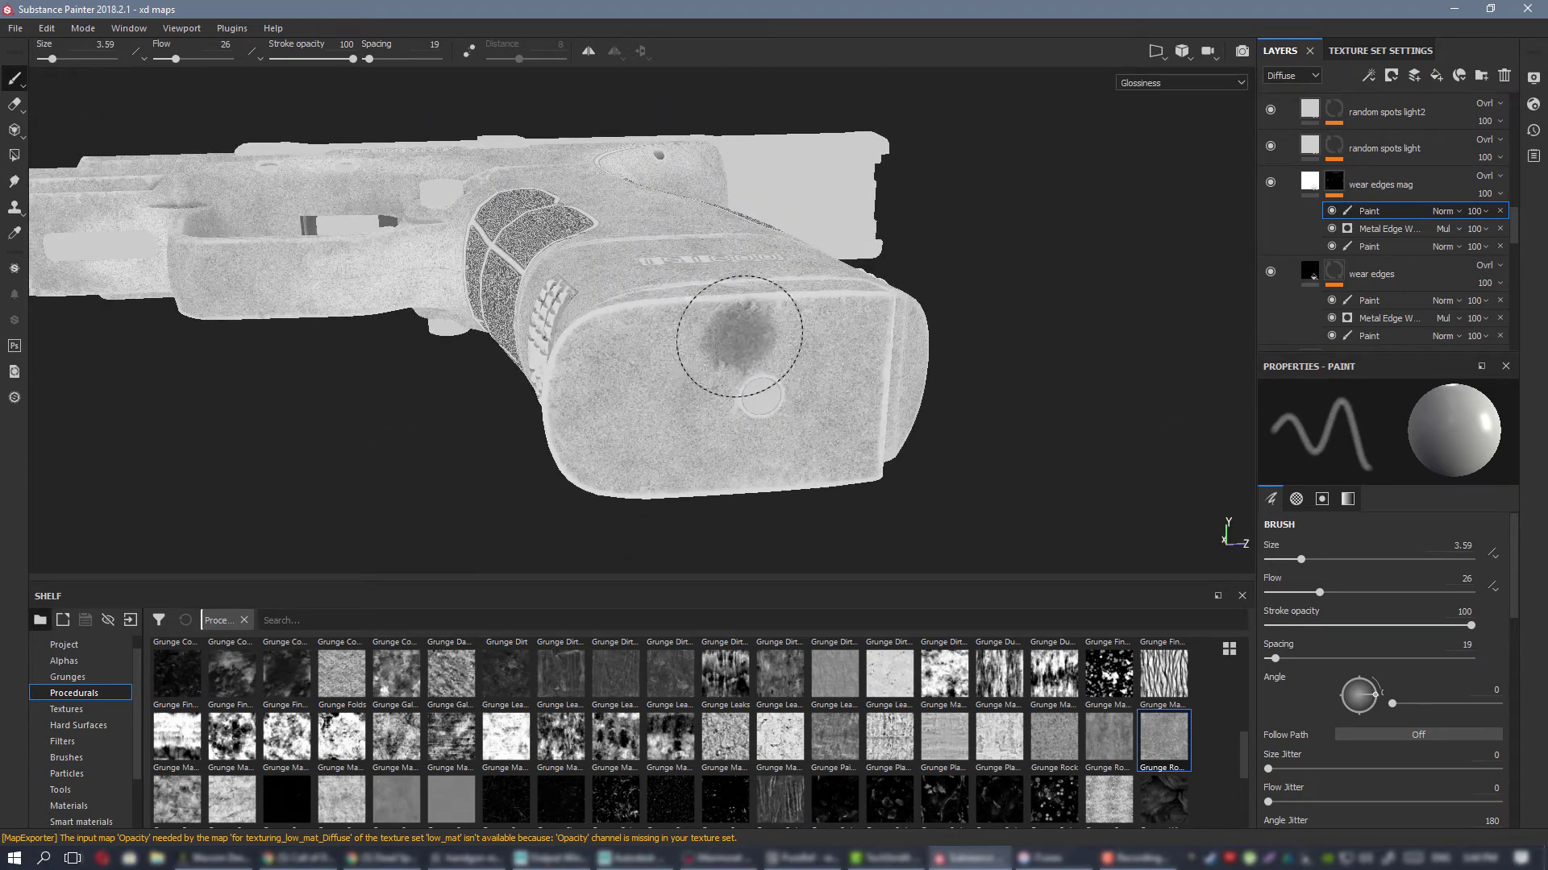
mouse_move(767, 351)
alt+mouse_down()
mouse_move(757, 307)
mouse_move(749, 355)
alt+mouse_up()
alt+right_drag(539, 253, 499, 223)
alt+drag(751, 338, 717, 294)
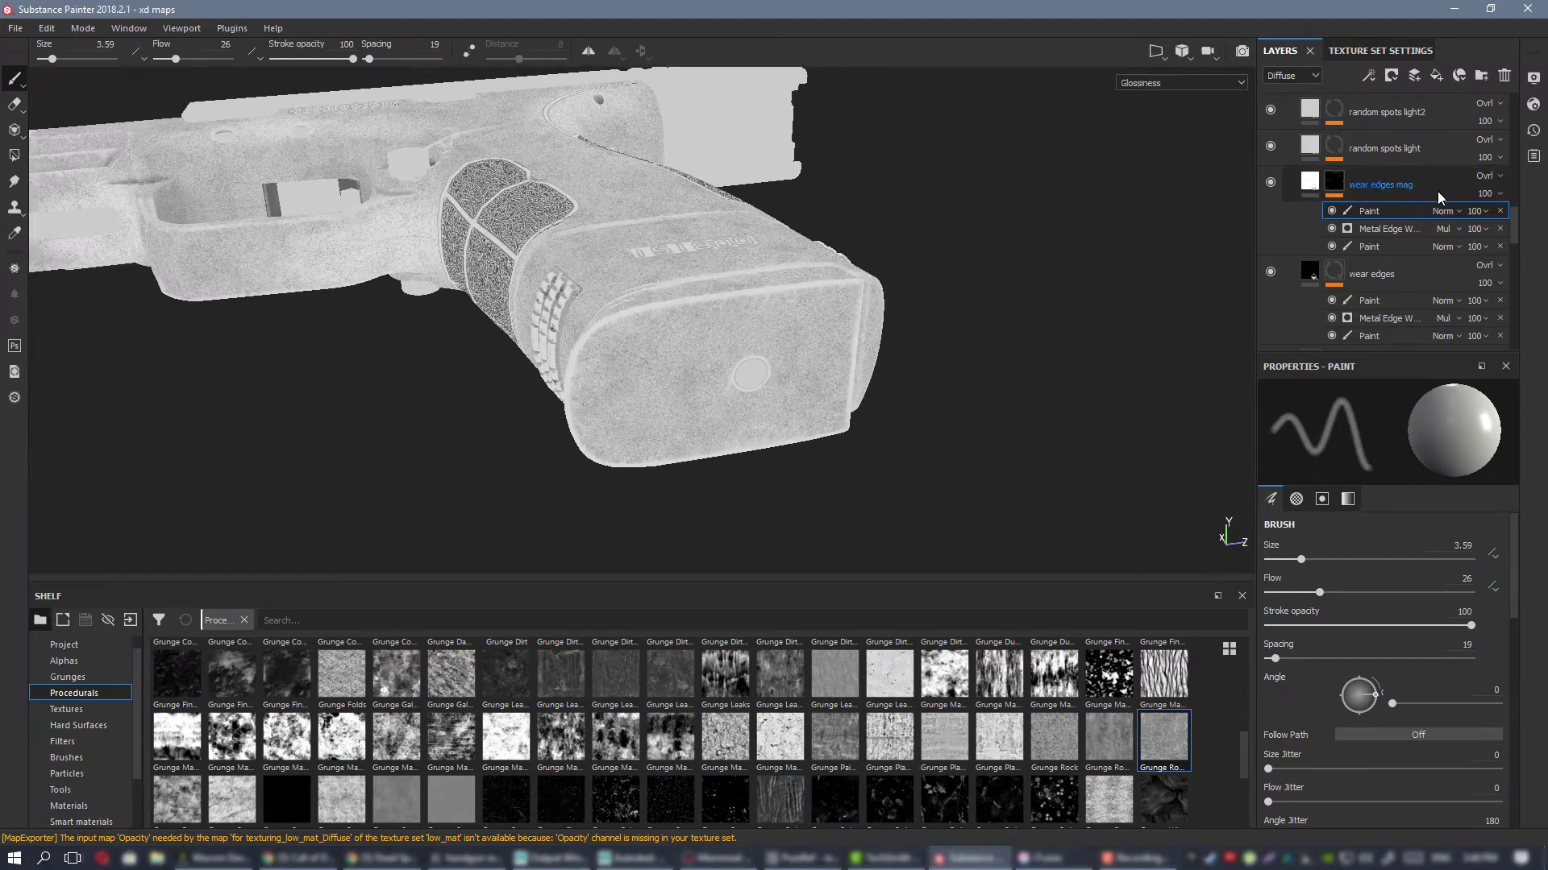
Step: Check the effect of the gloss var2 copy 1 layer by toggling its visibility and duplicate it
scroll(1419, 195, up, 5)
scroll(1424, 229, up, 3)
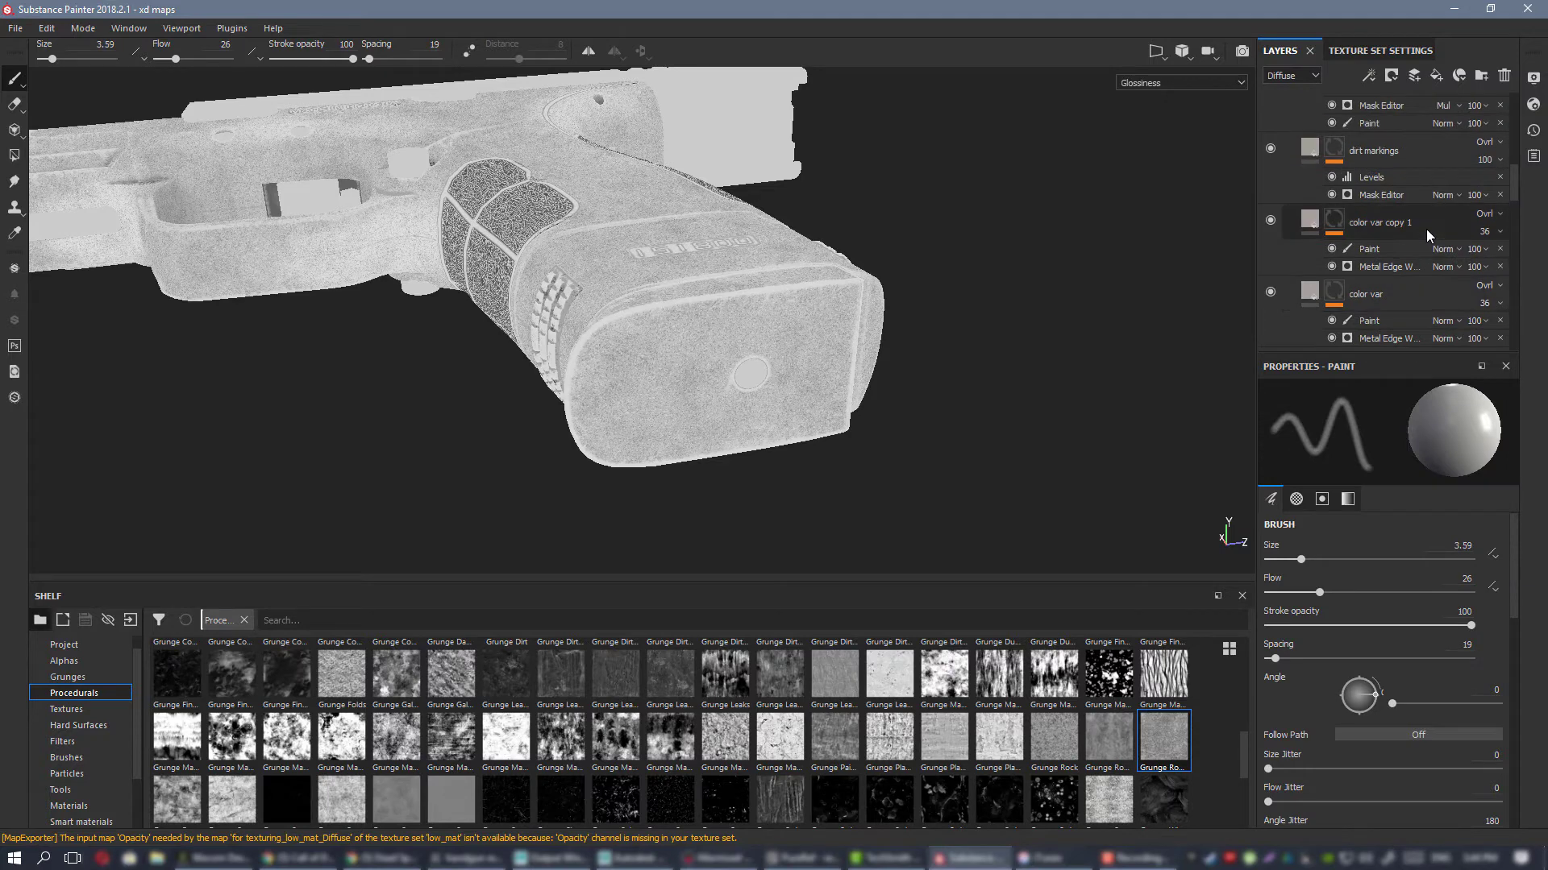
scroll(1425, 233, up, 6)
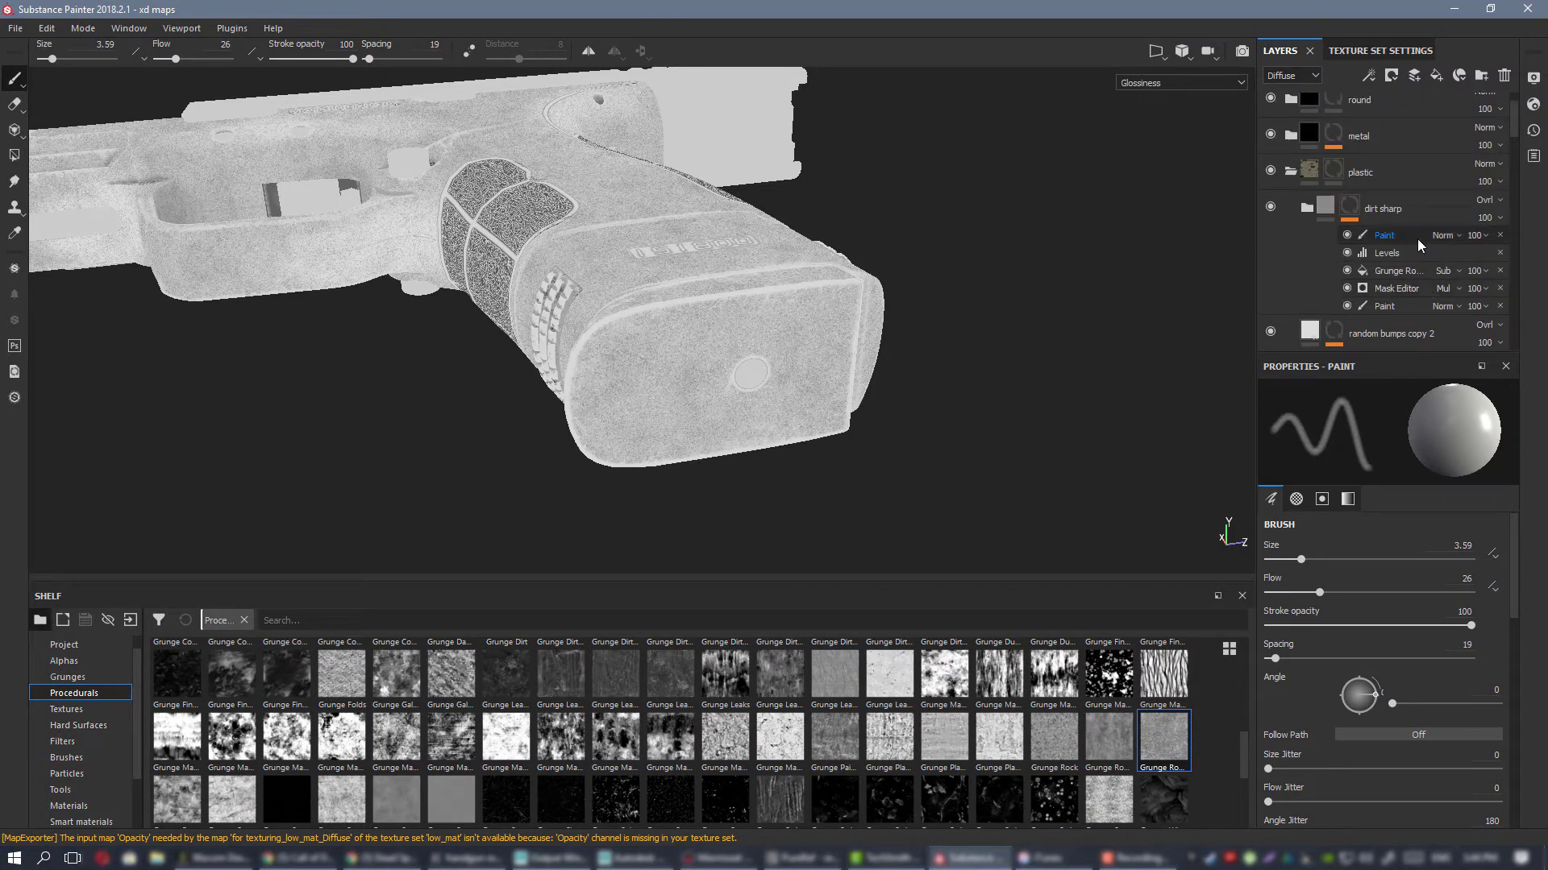
scroll(1417, 238, down, 8)
scroll(1420, 216, down, 10)
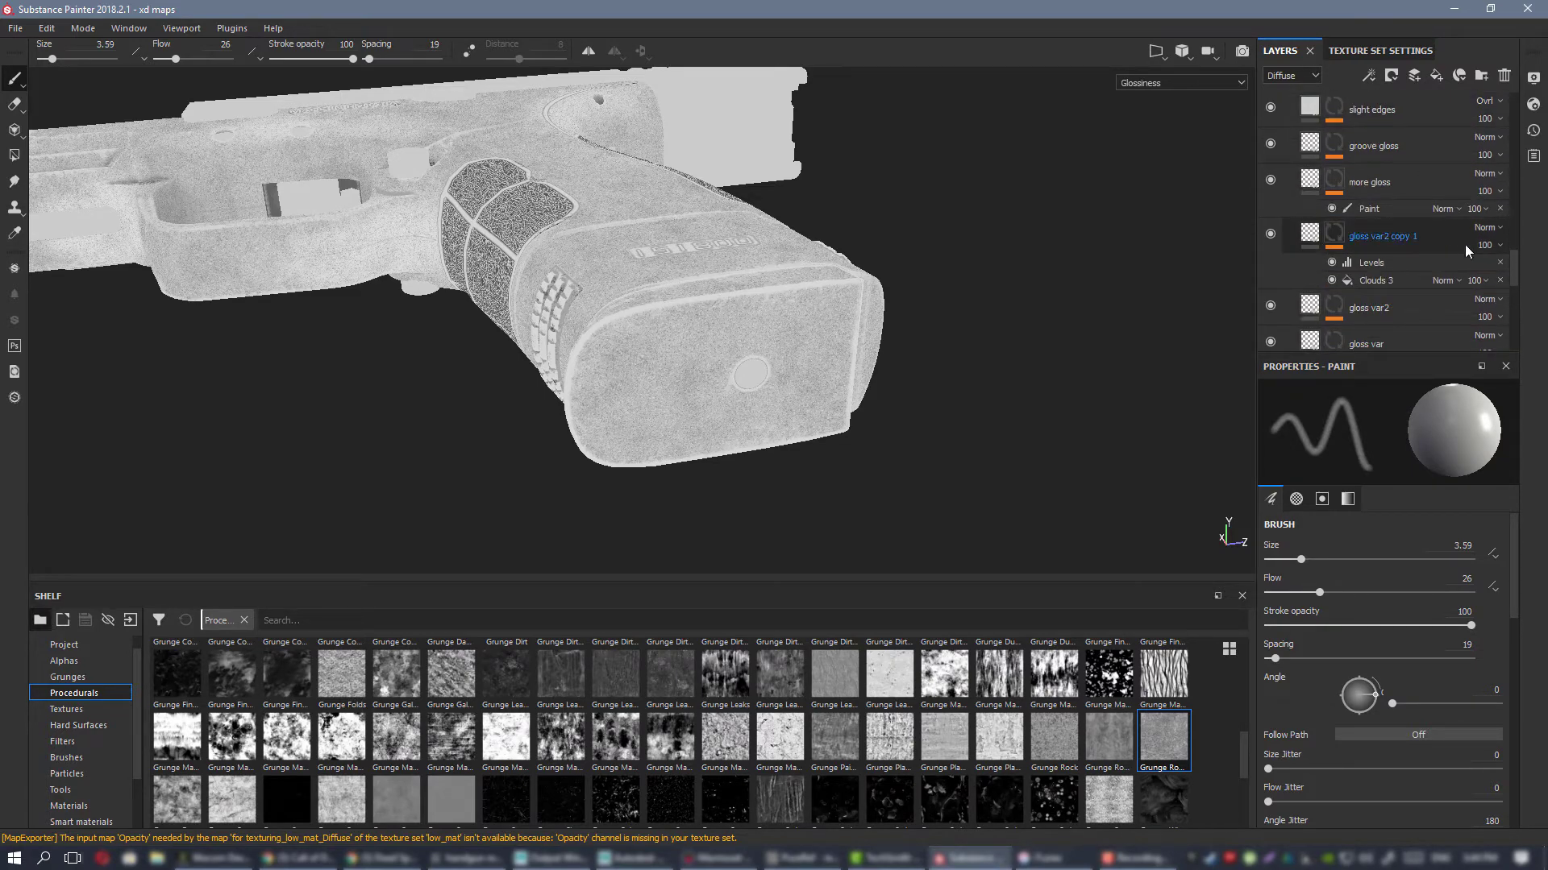
click(1270, 234)
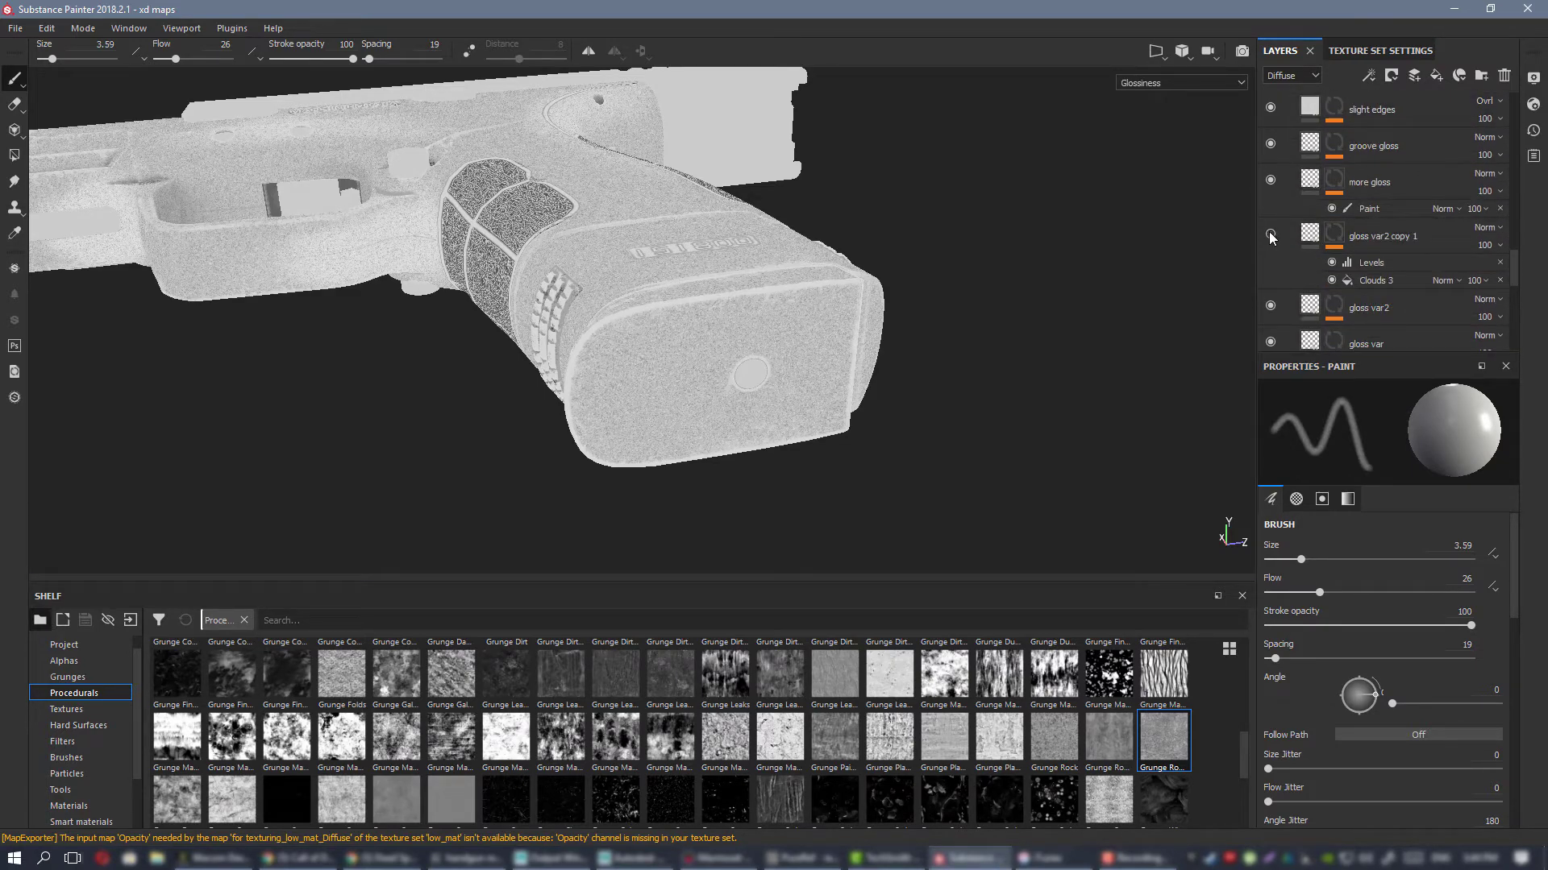
right_click(1404, 238)
click(1406, 548)
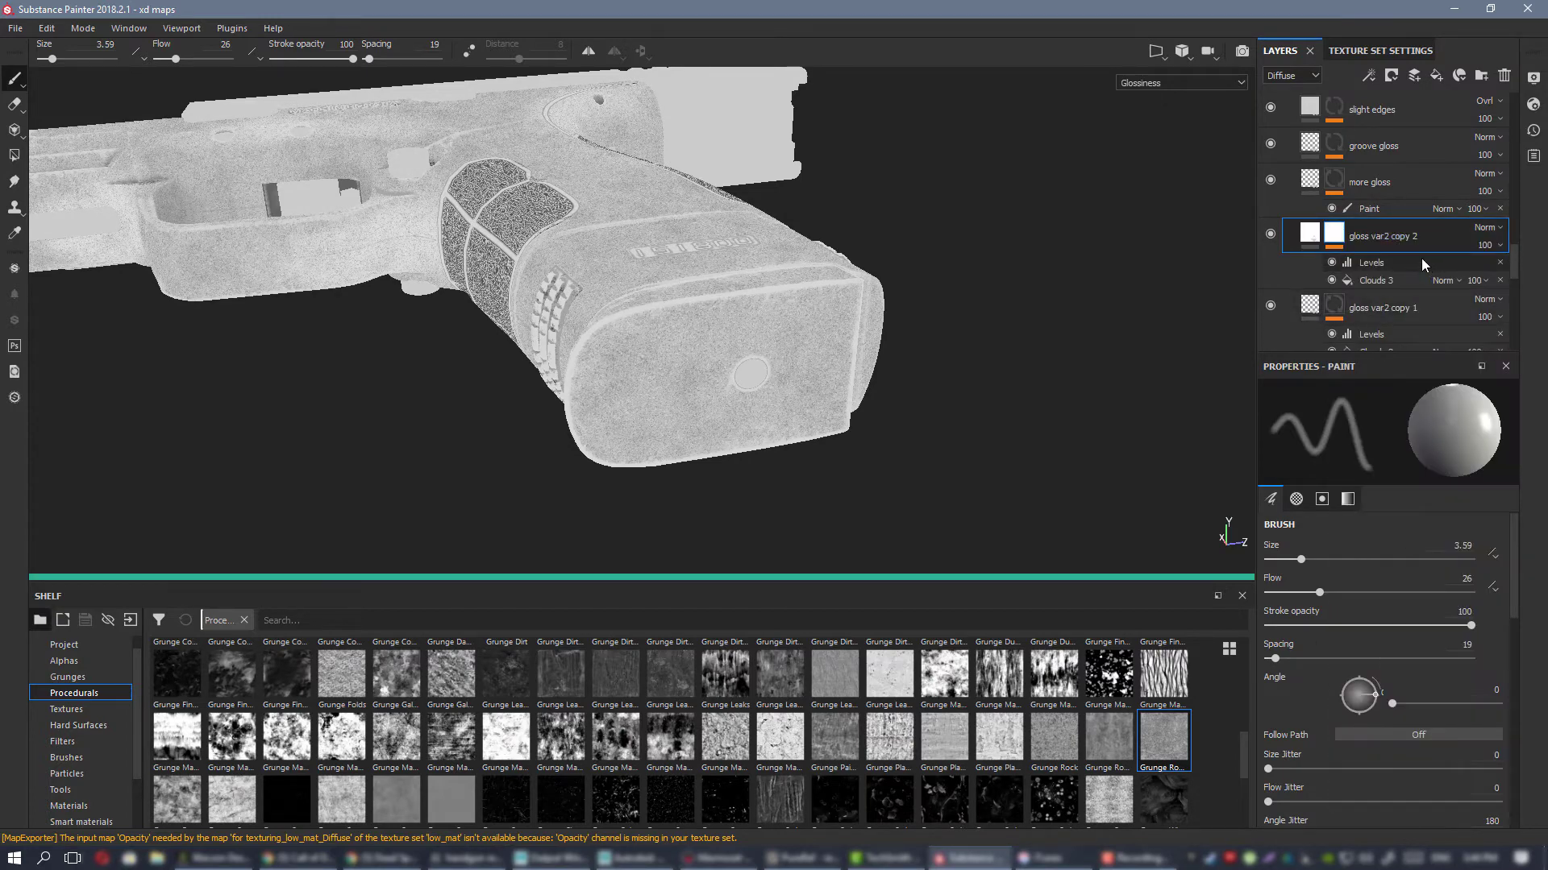
Step: Set the duplicated gloss layer's glossiness to 0.88 while viewing the baseplate's underside in the material view
key(m)
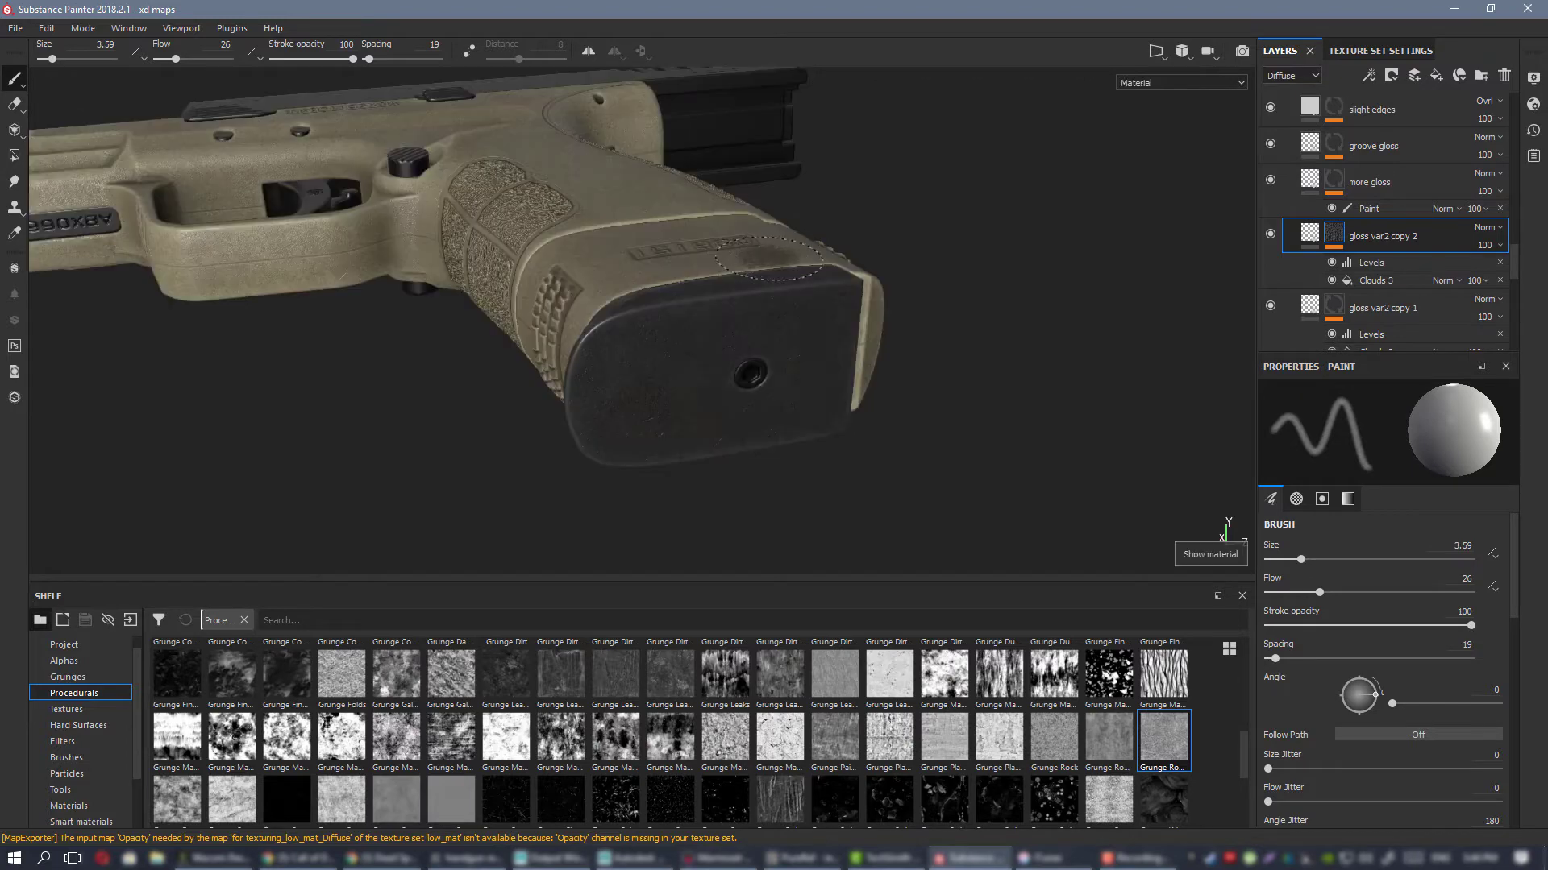
alt+drag(778, 270, 484, 194)
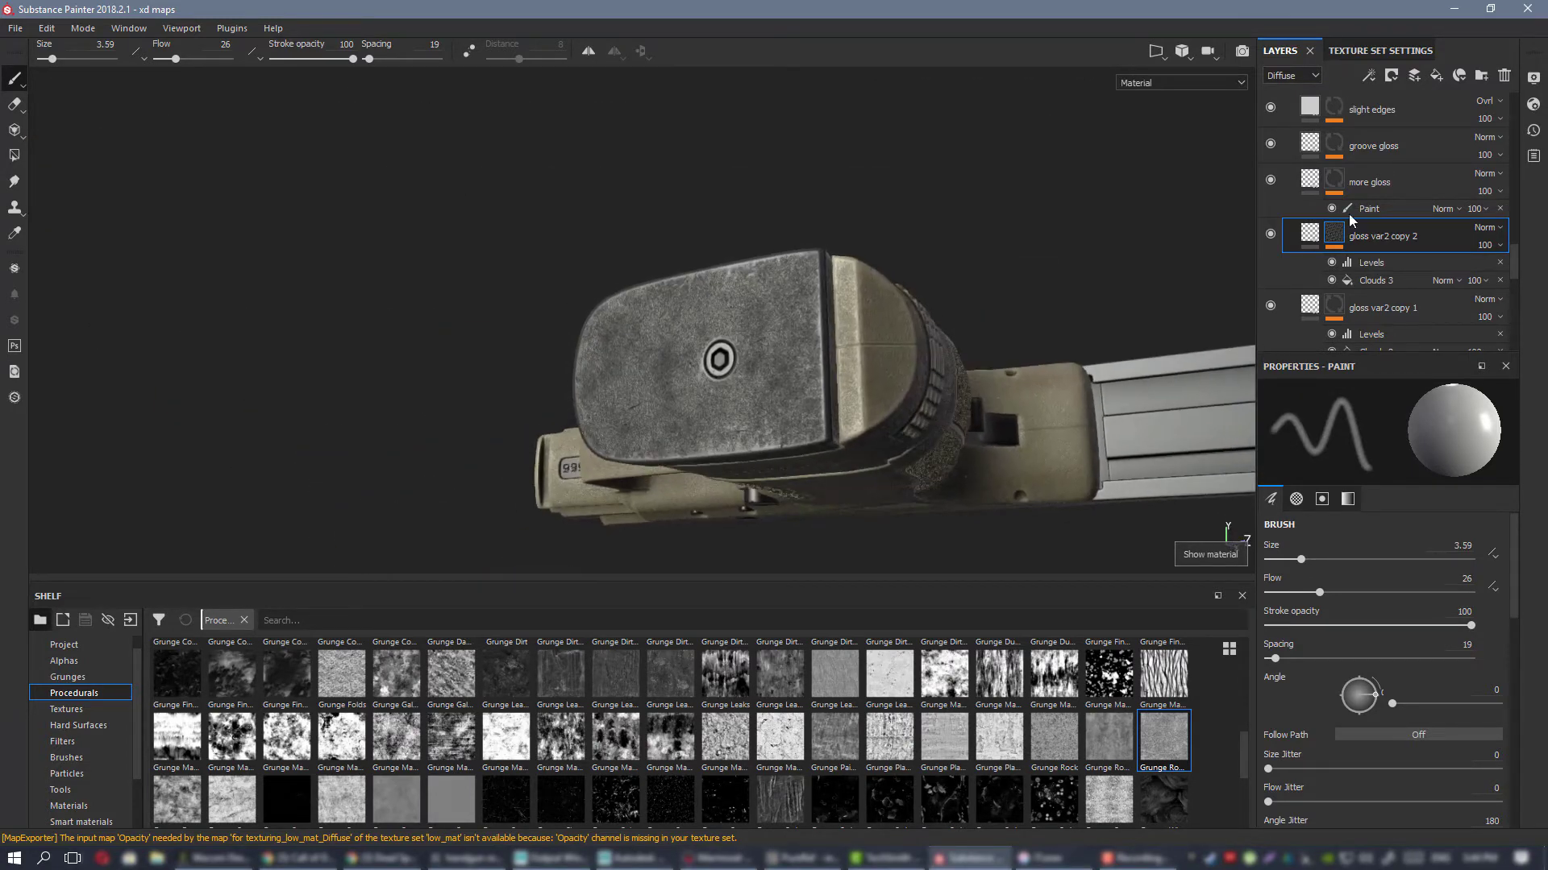
alt+drag(794, 359, 830, 352)
click(1271, 234)
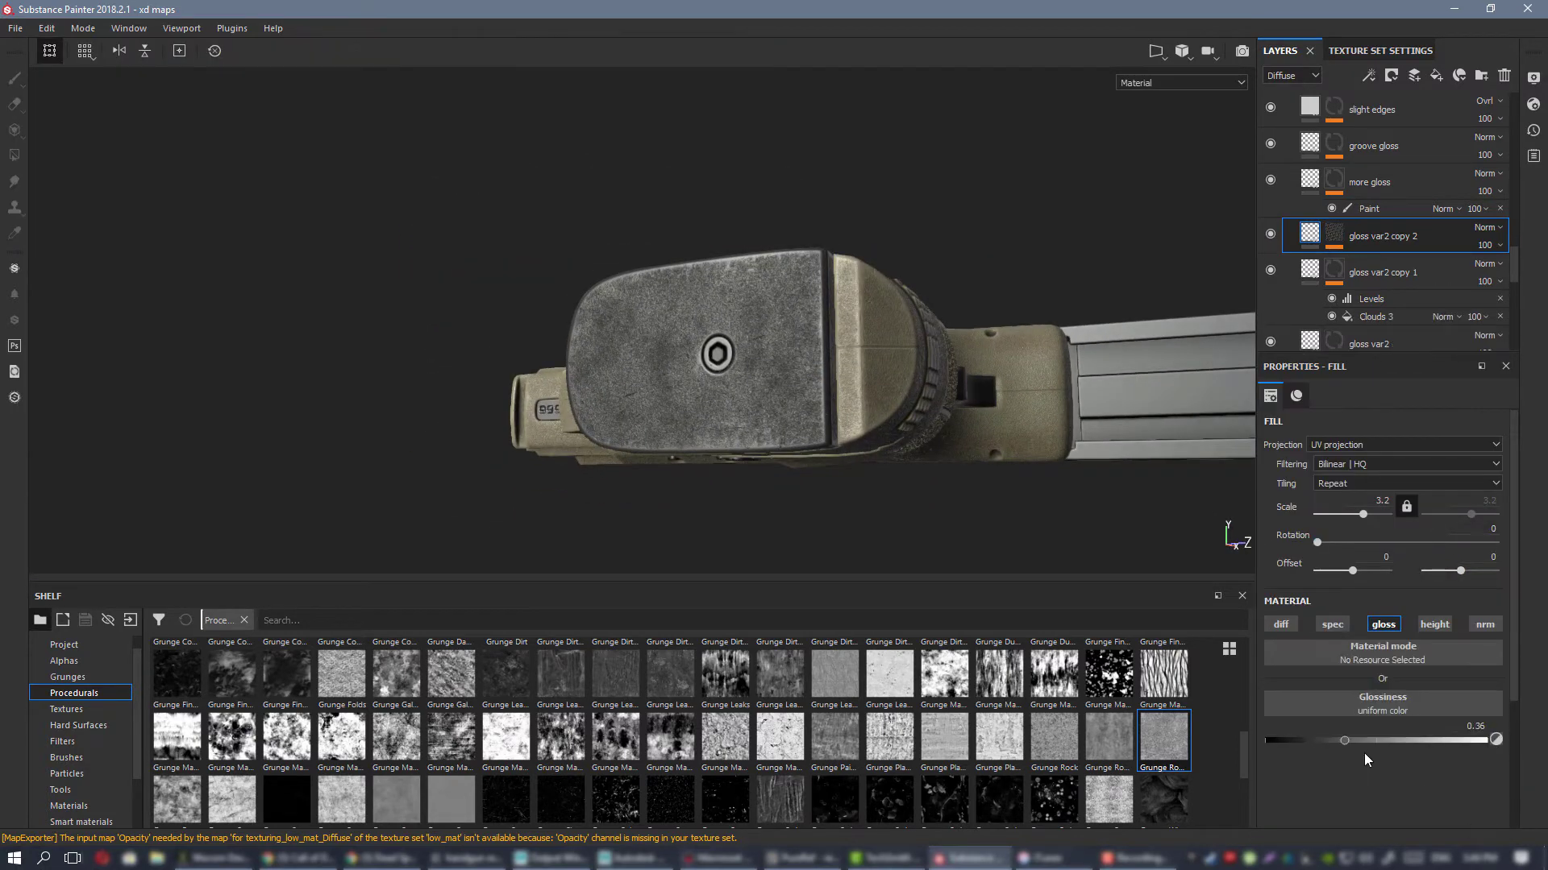
drag(1344, 740, 1430, 737)
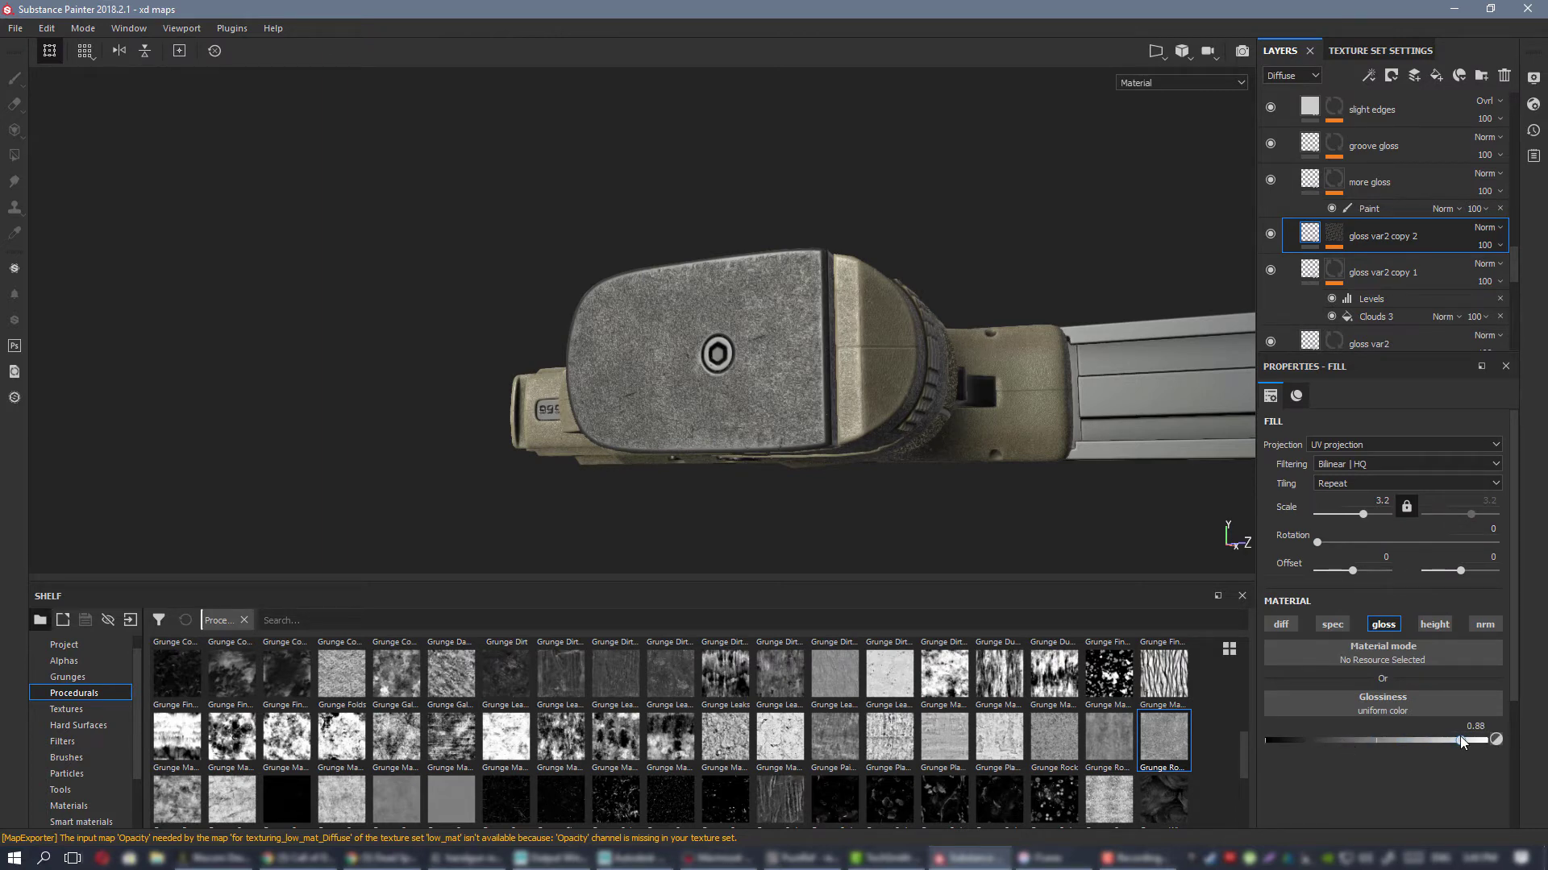
Step: Rotate the Clouds 3 fill in the gloss var2 copy 2 mask to 95.34
alt+drag(698, 360, 730, 327)
click(1331, 236)
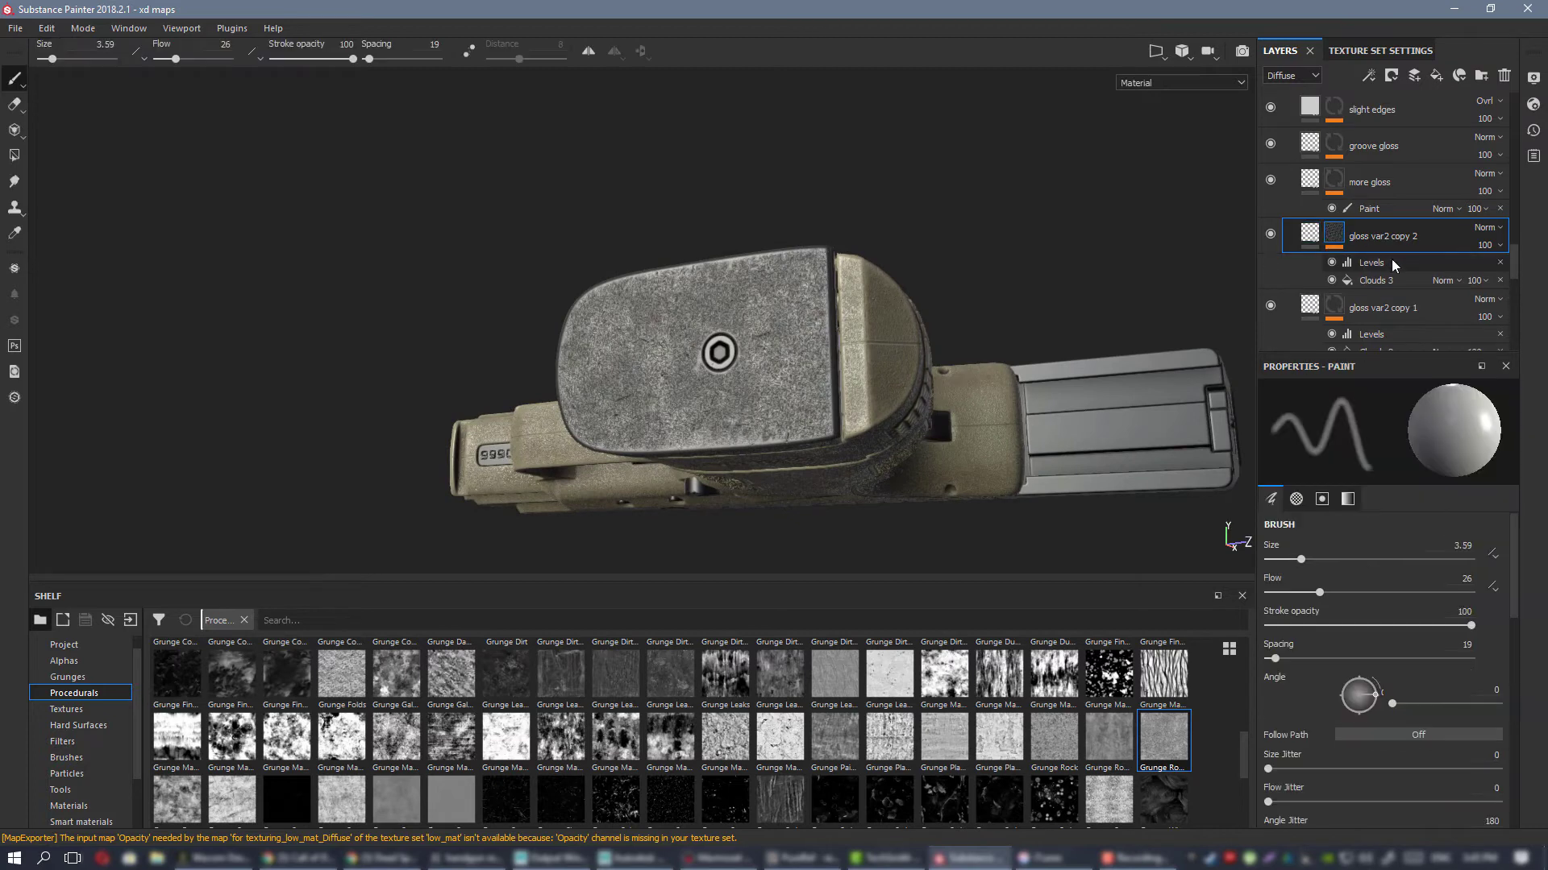
click(1380, 280)
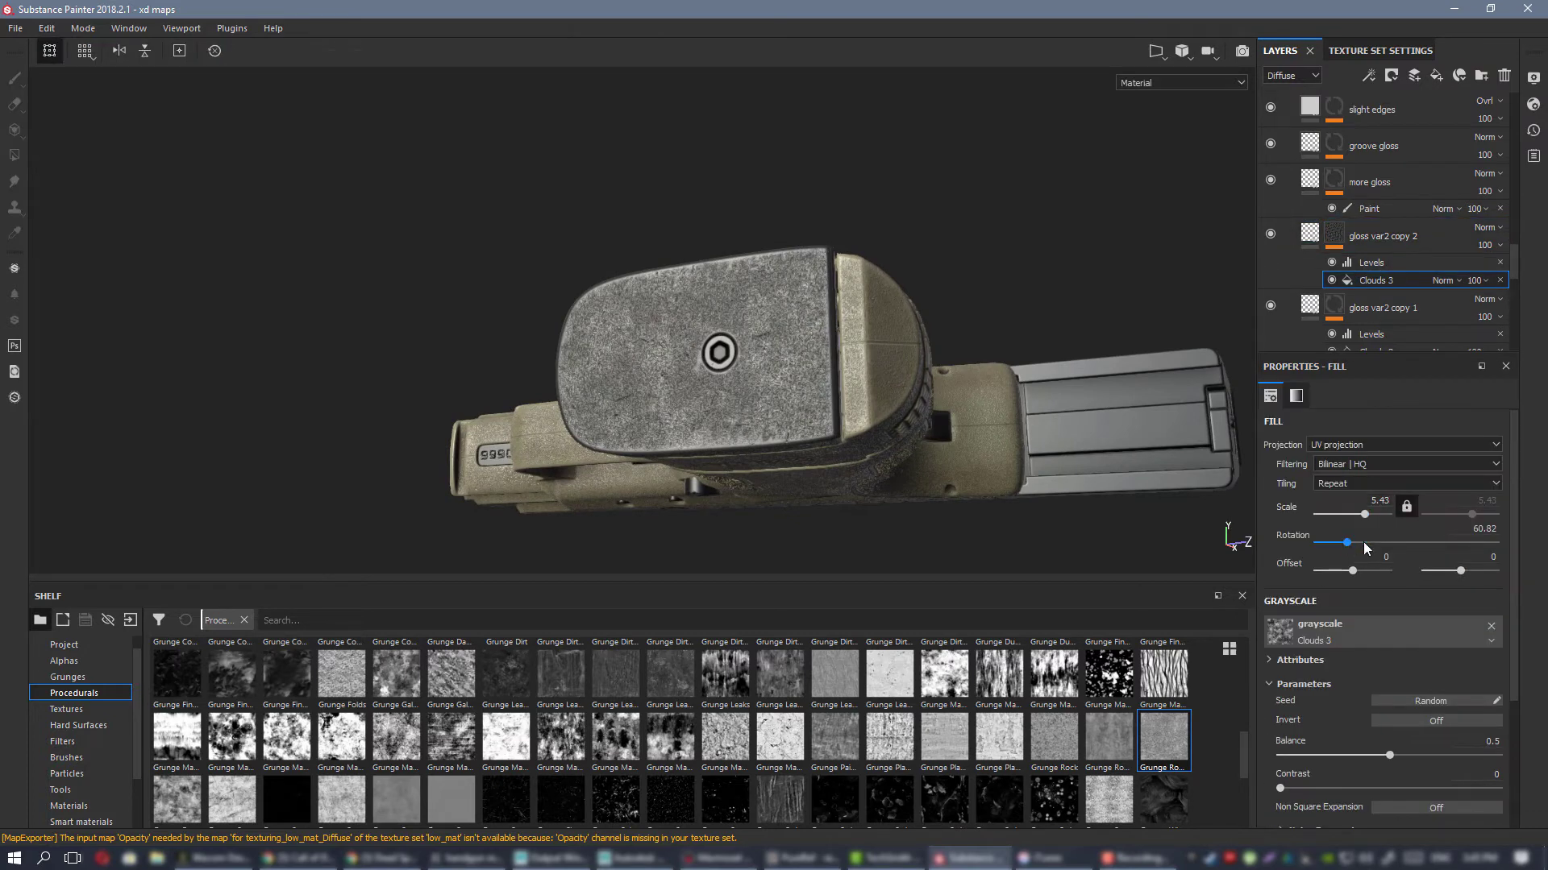
click(1365, 543)
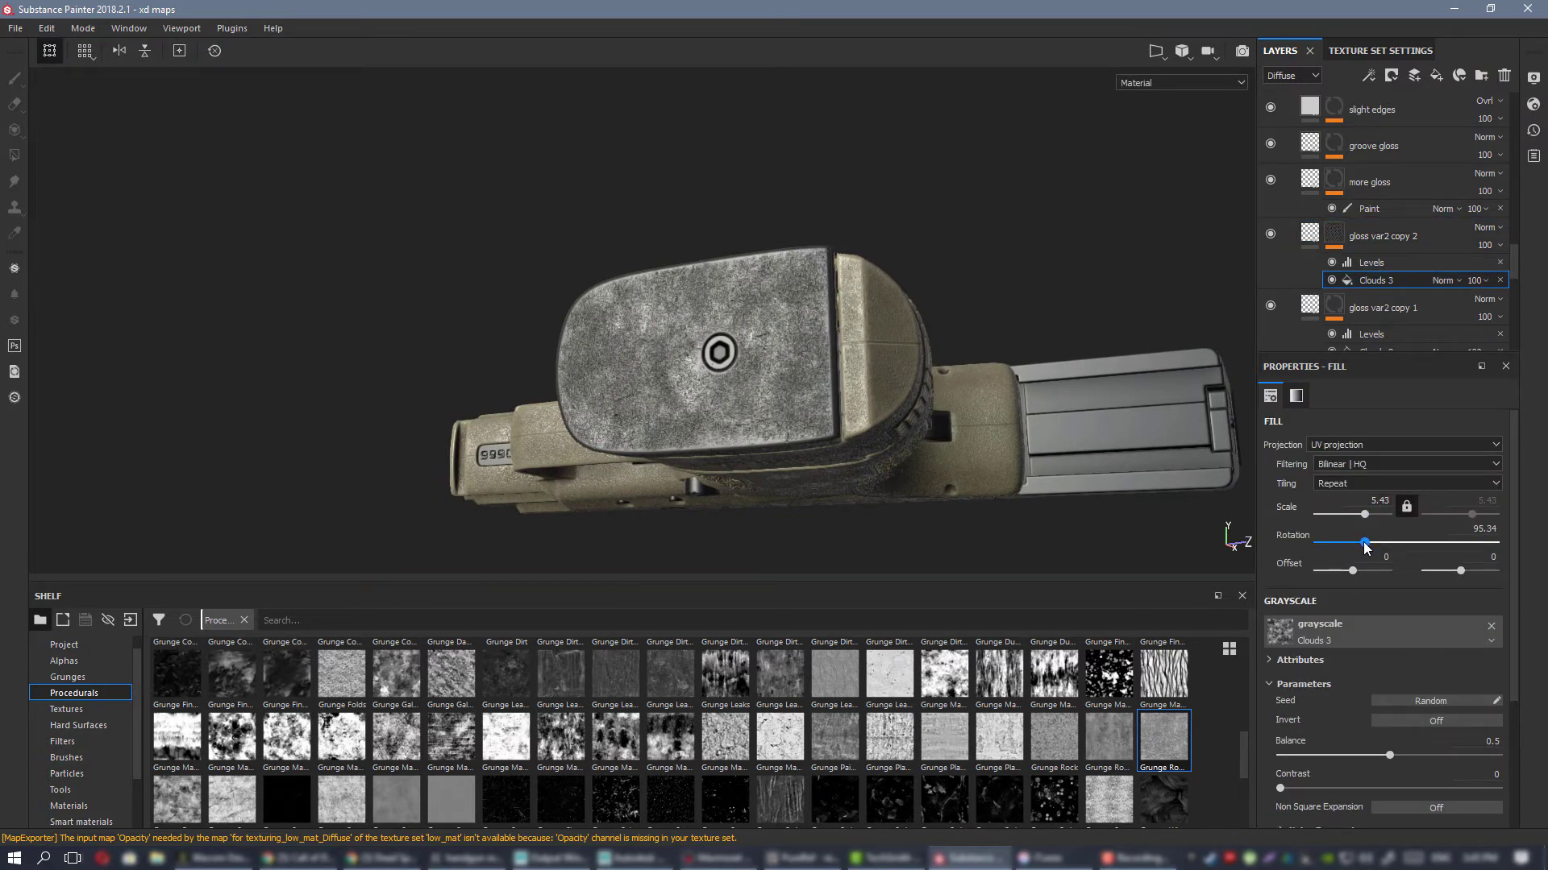
Step: Set the glossiness of the gloss var2 copy 2 fill to 0.6691
click(1310, 233)
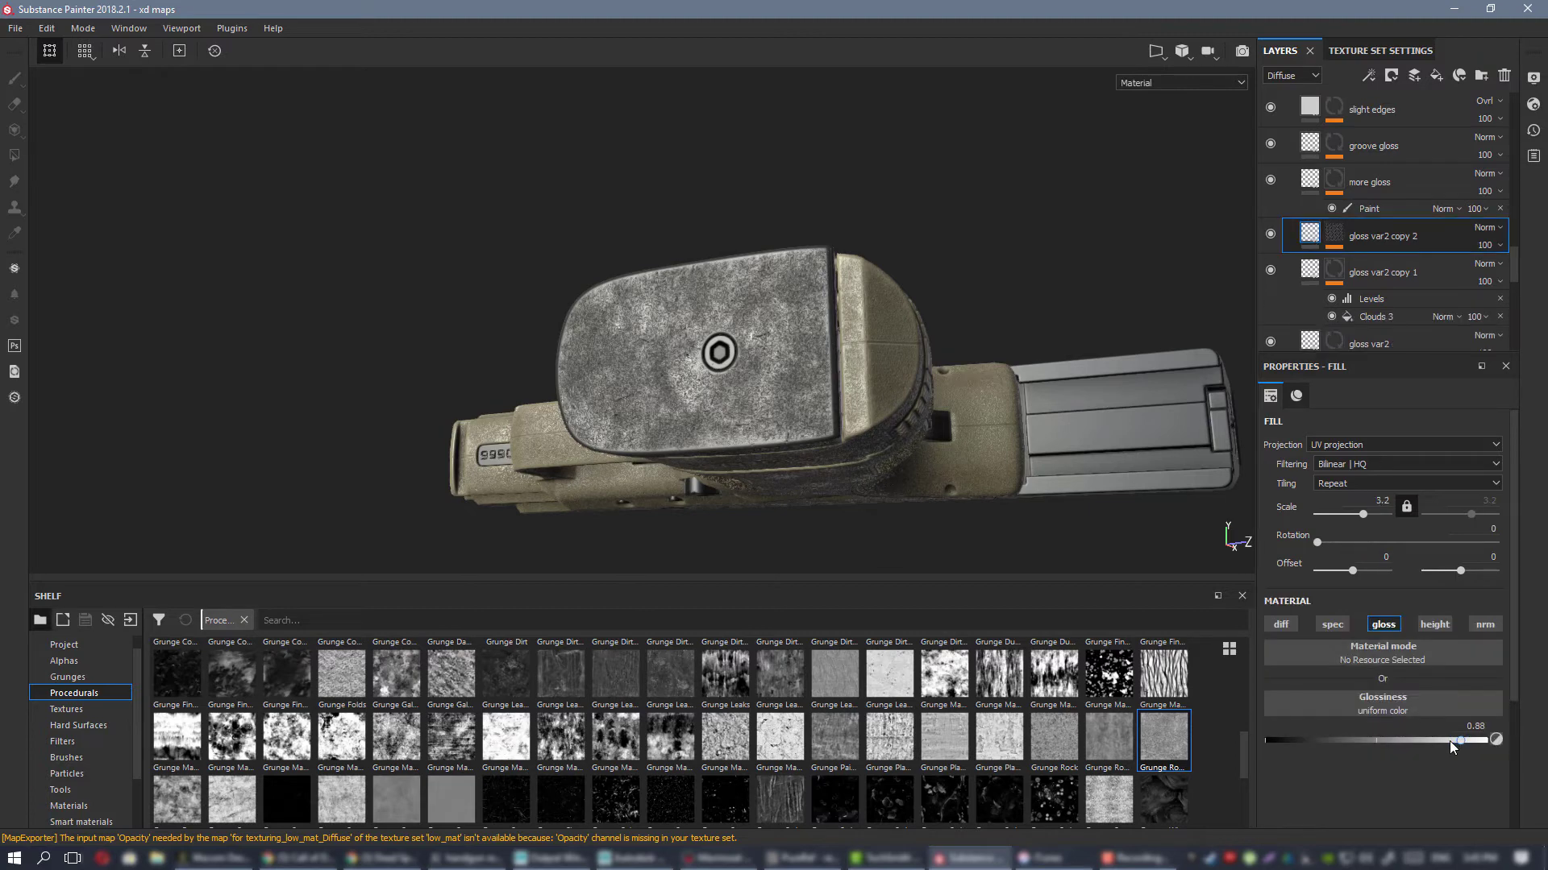
drag(1459, 740, 1414, 738)
alt+drag(689, 288, 959, 322)
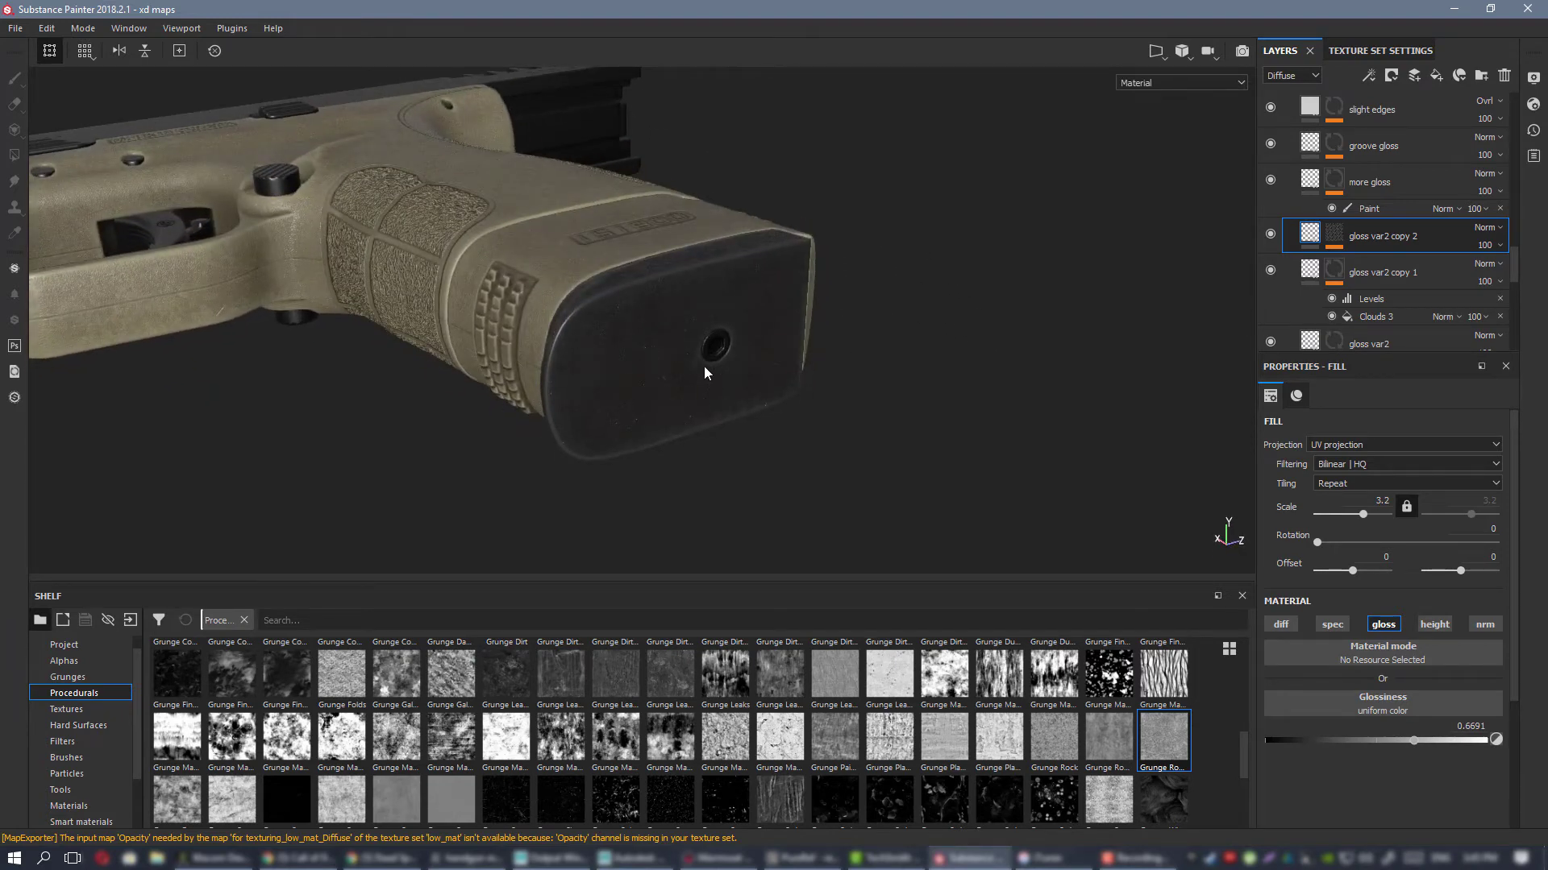
Step: Examine the gloss variation on the grip and baseplate in the glossiness channel and the material view
alt+drag(704, 372, 733, 468)
key(c)
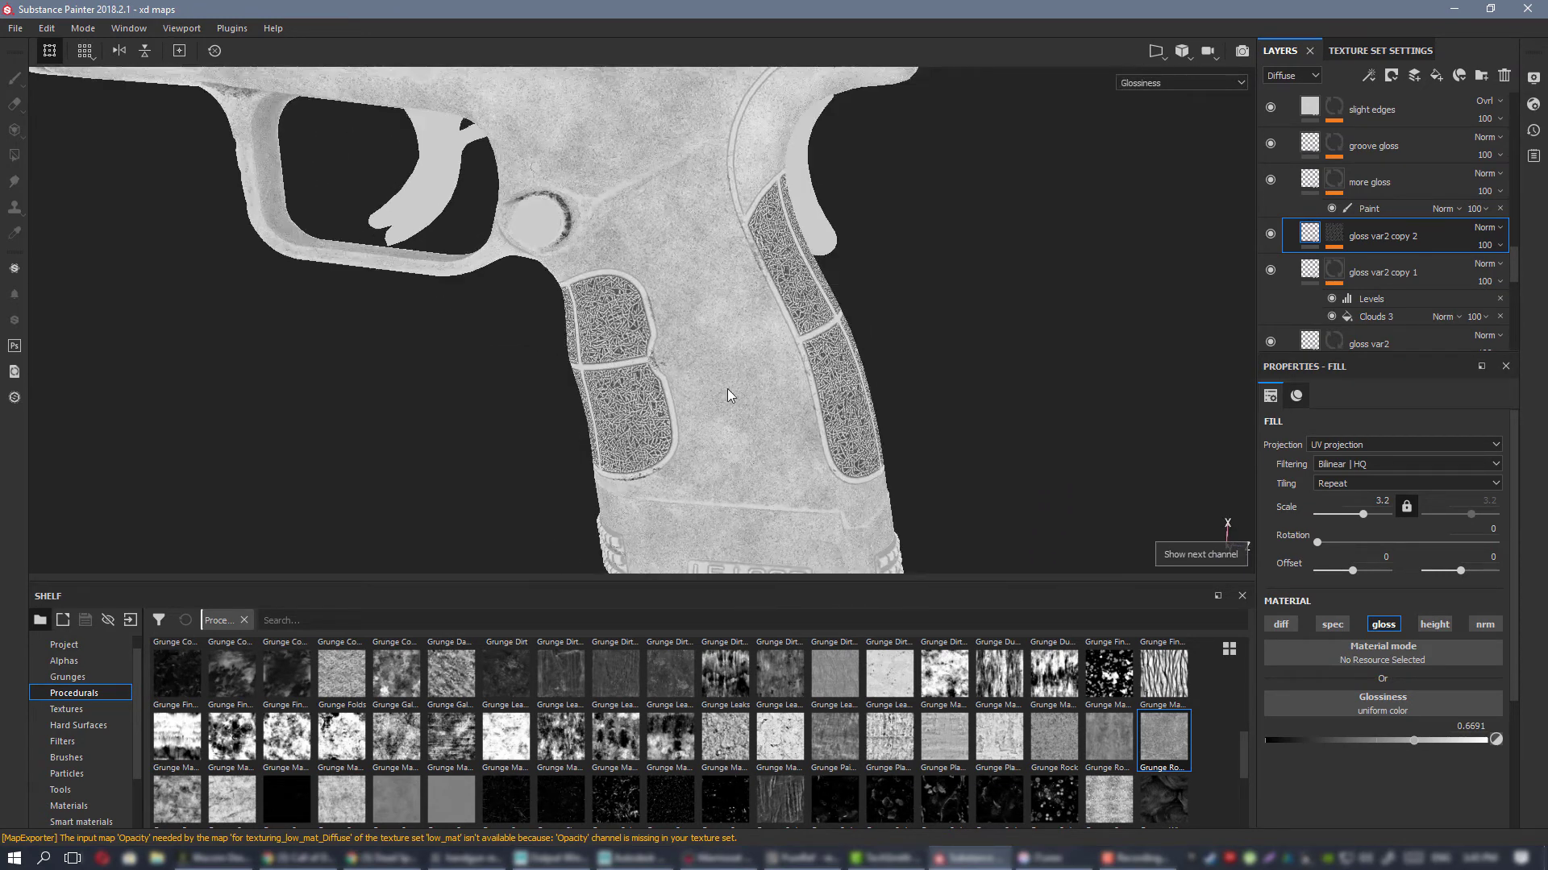
alt+right_drag(727, 396, 642, 304)
alt+middle_drag(642, 304, 669, 347)
alt+drag(736, 397, 753, 242)
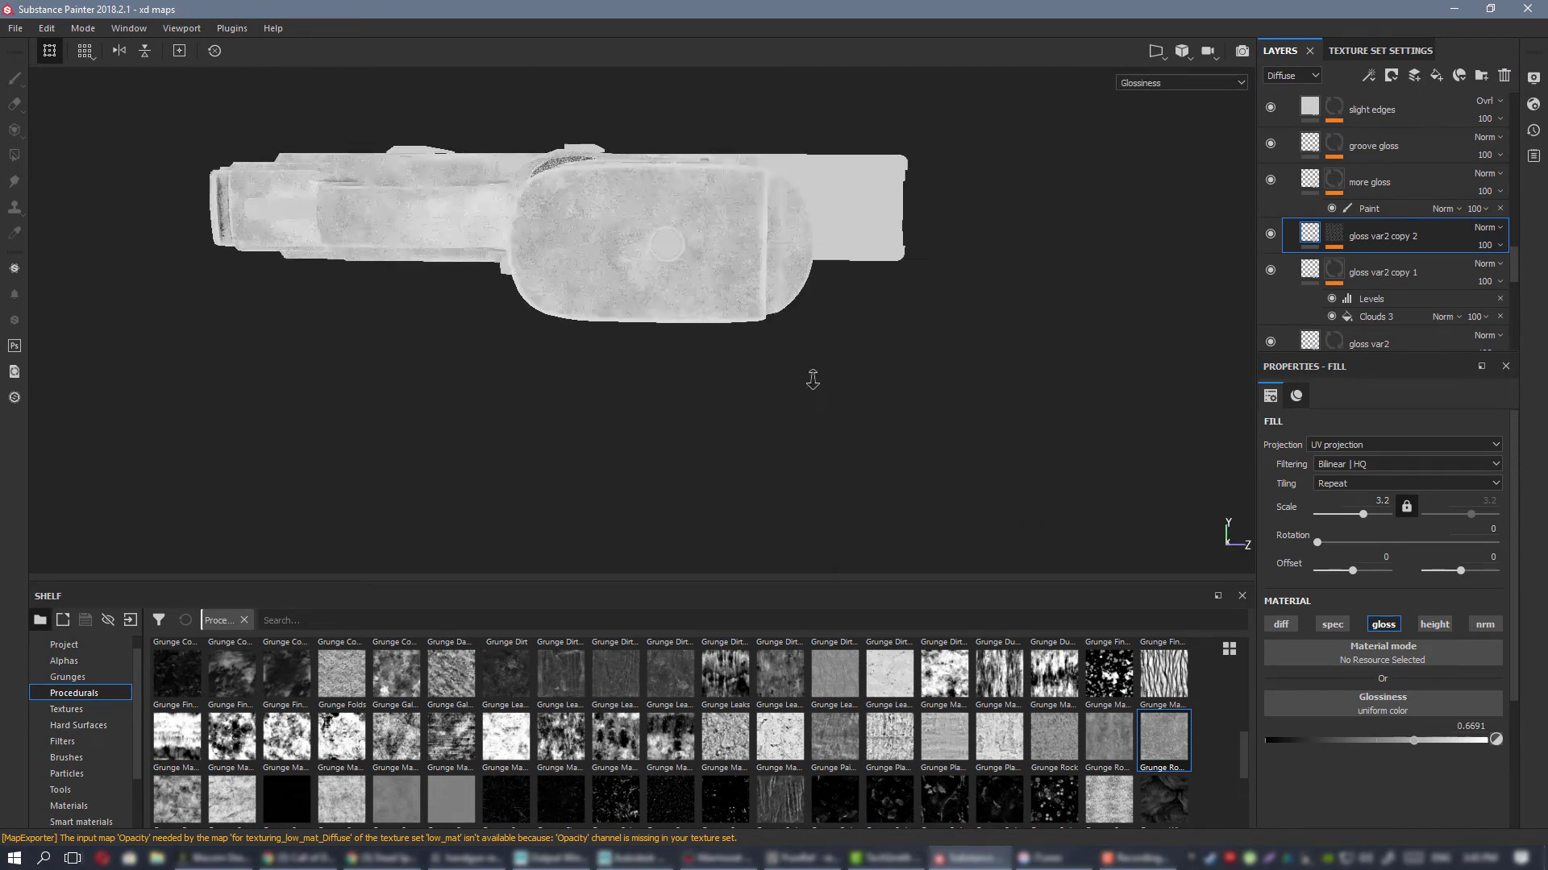
alt+right_drag(813, 379, 806, 317)
key(m)
alt+drag(721, 264, 710, 226)
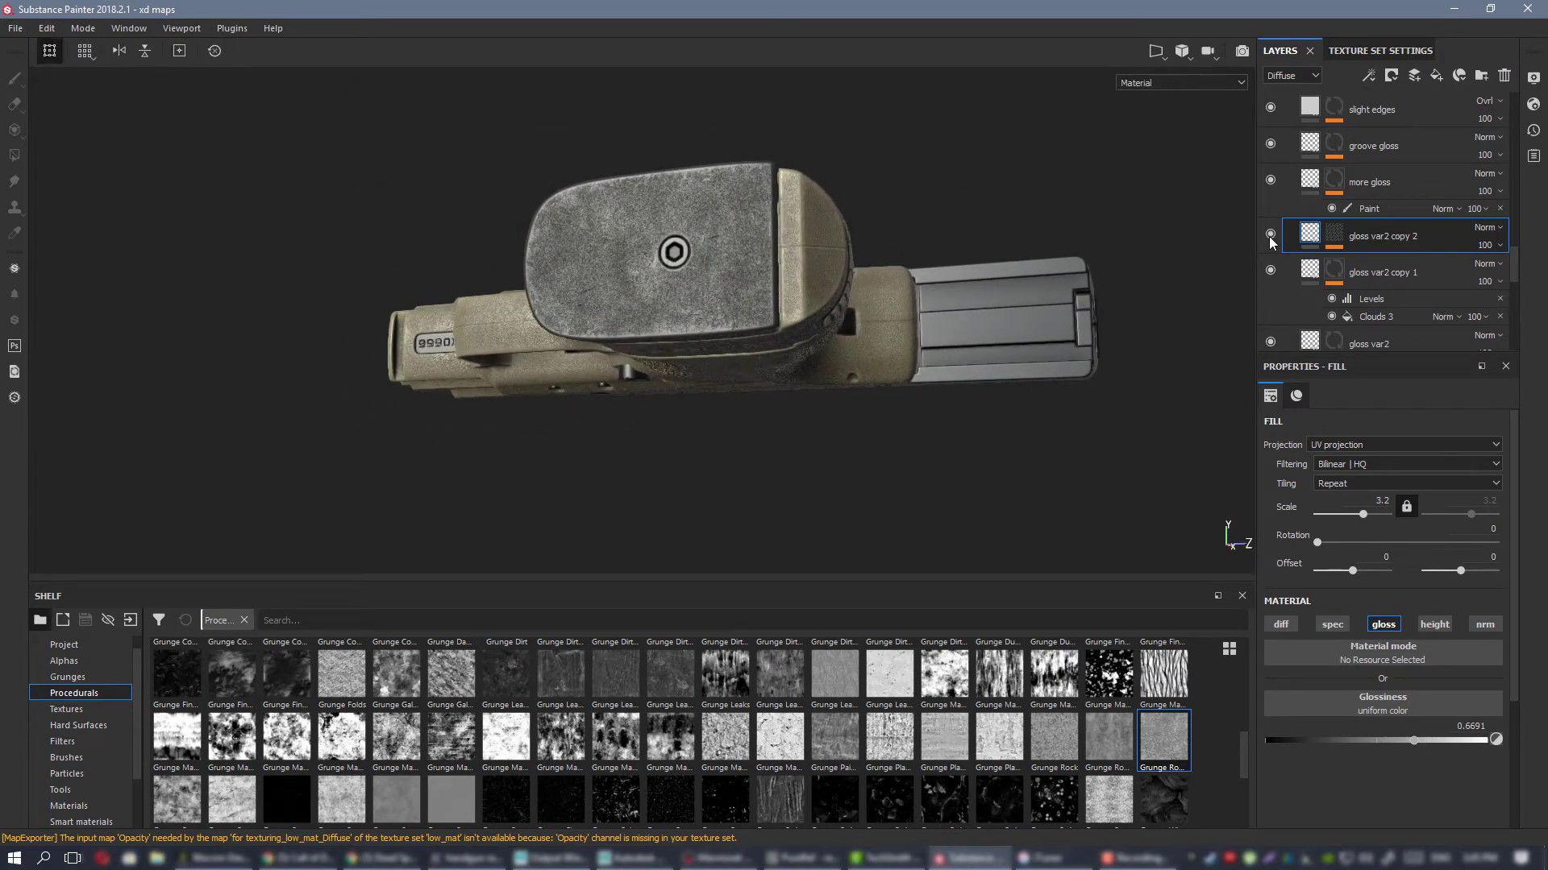
Step: Examine the tan frame, grip and magazine sleeve under changing reflections from several angles in the material view
alt+drag(733, 265, 881, 397)
alt+right_drag(881, 397, 622, 481)
alt+right_drag(624, 409, 645, 476)
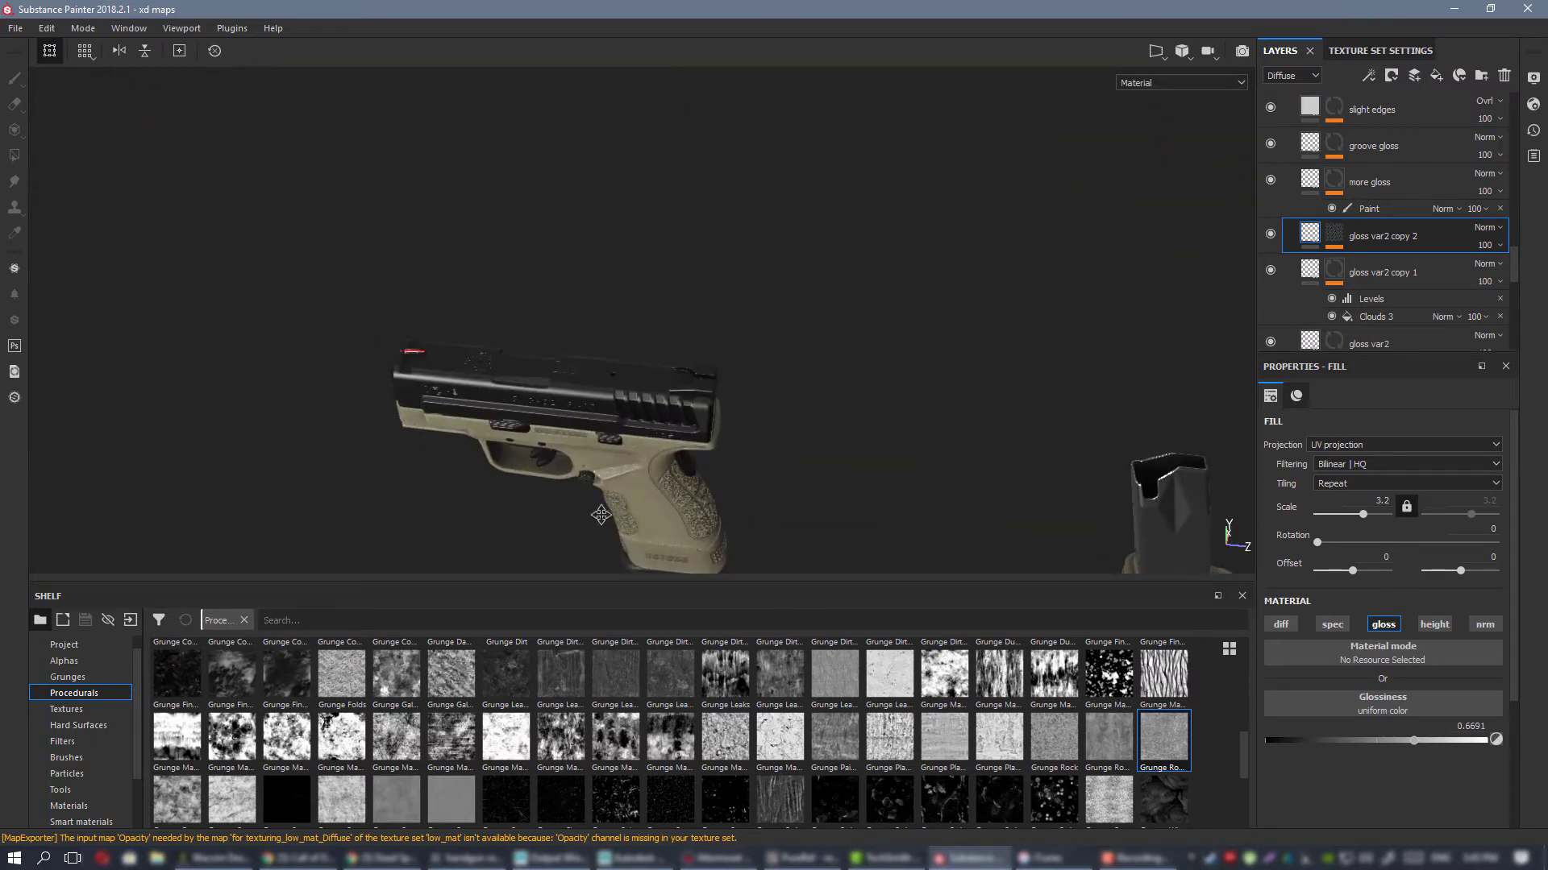
alt+drag(645, 452, 669, 338)
alt+right_drag(613, 338, 798, 400)
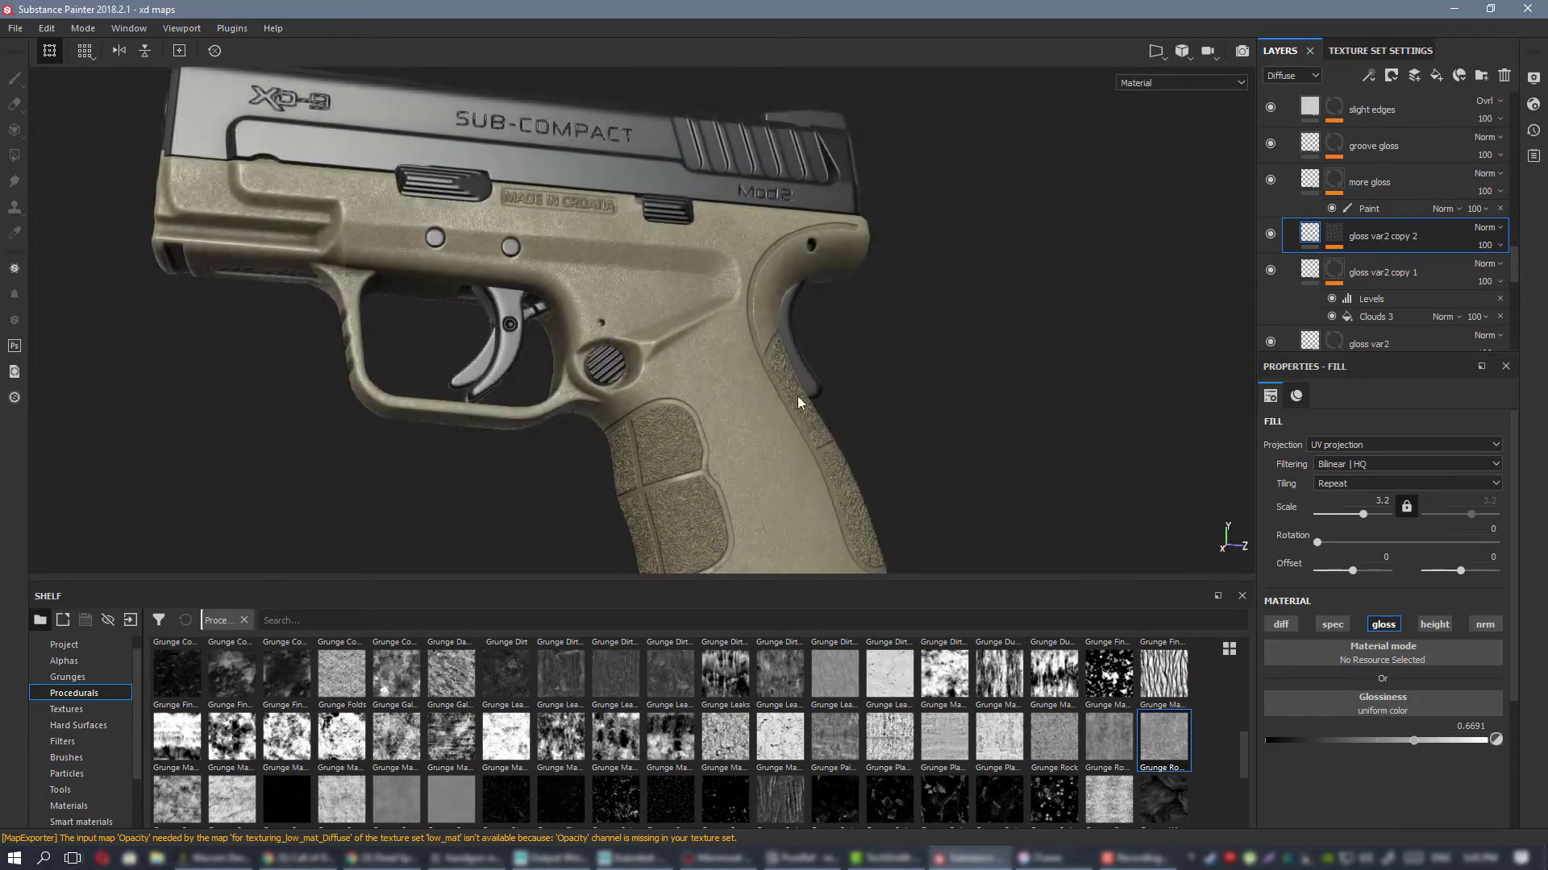
alt+drag(798, 400, 642, 353)
alt+middle_drag(754, 459, 736, 373)
alt+drag(736, 373, 752, 389)
alt+right_drag(751, 389, 685, 366)
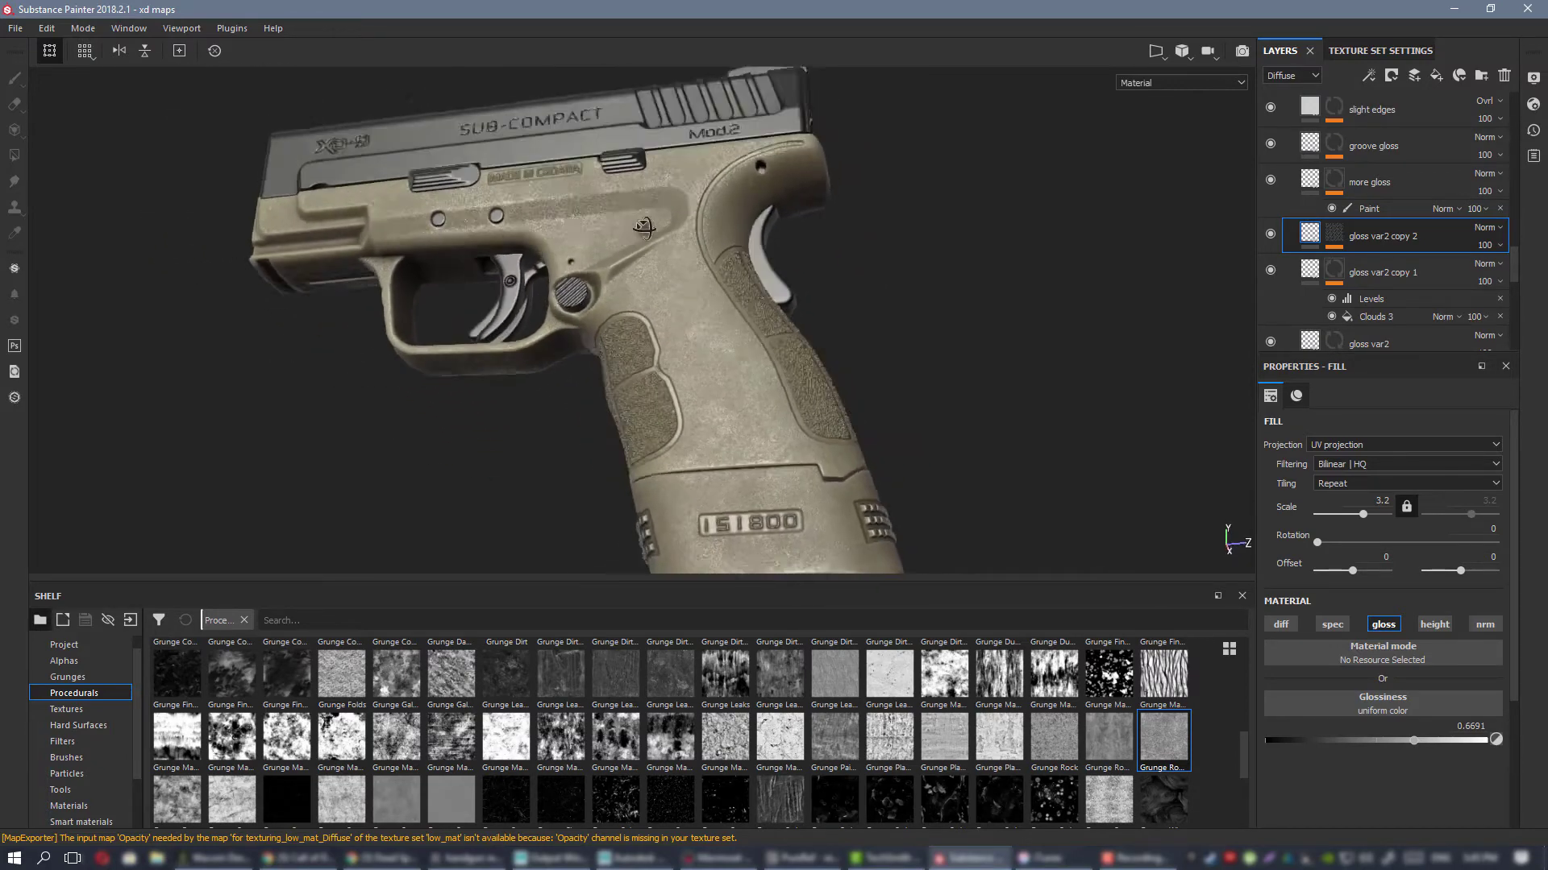
mouse_move(685, 366)
alt+mouse_down()
mouse_move(695, 377)
mouse_move(685, 364)
alt+mouse_up()
alt+right_drag(685, 364, 725, 379)
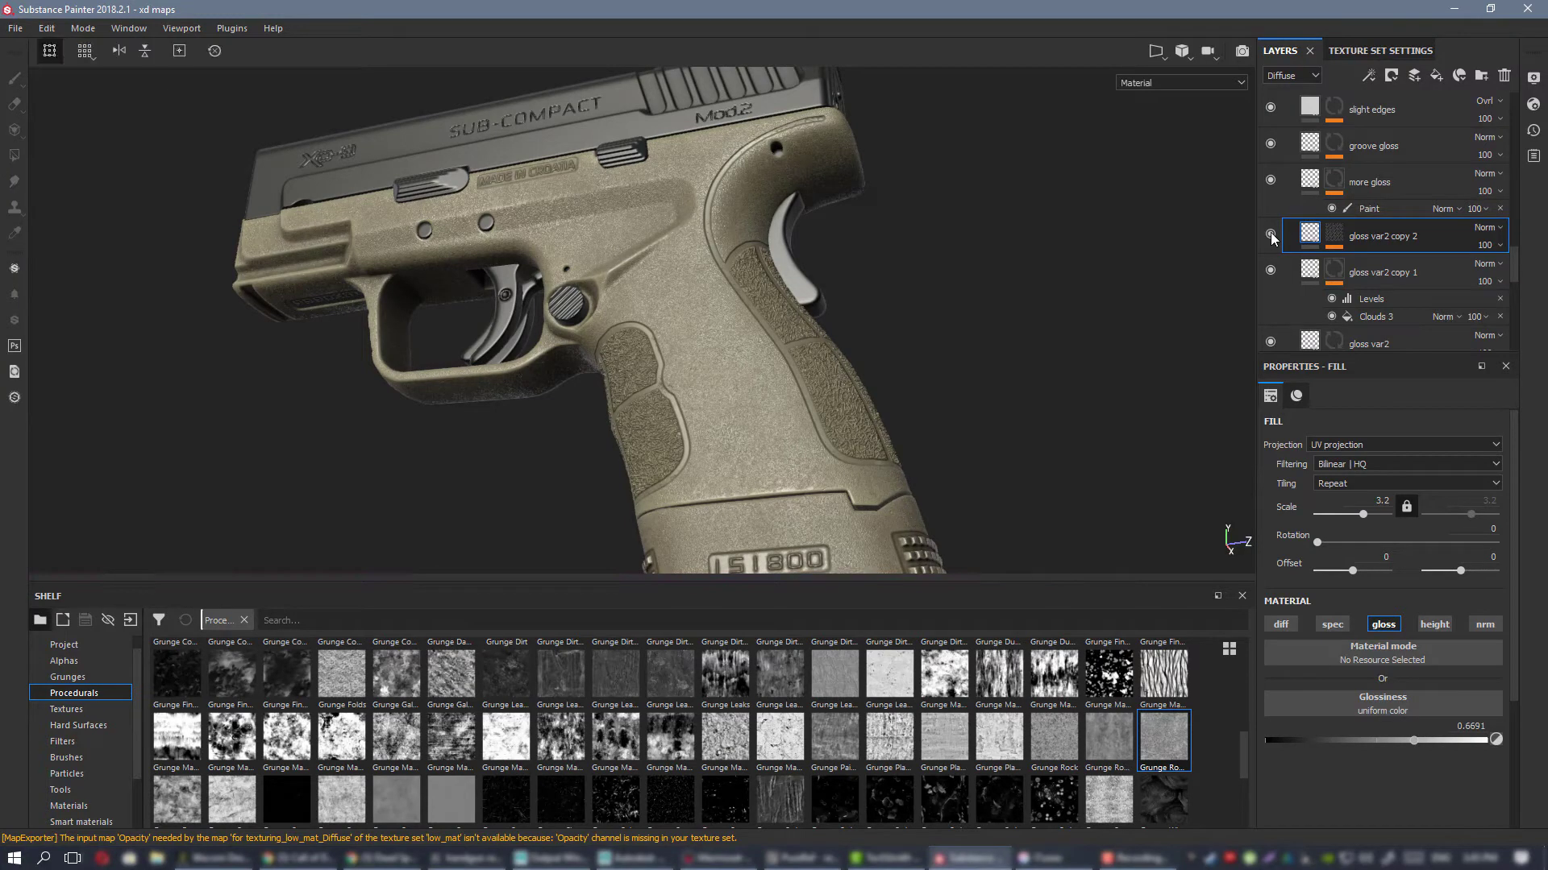
alt+drag(715, 241, 812, 290)
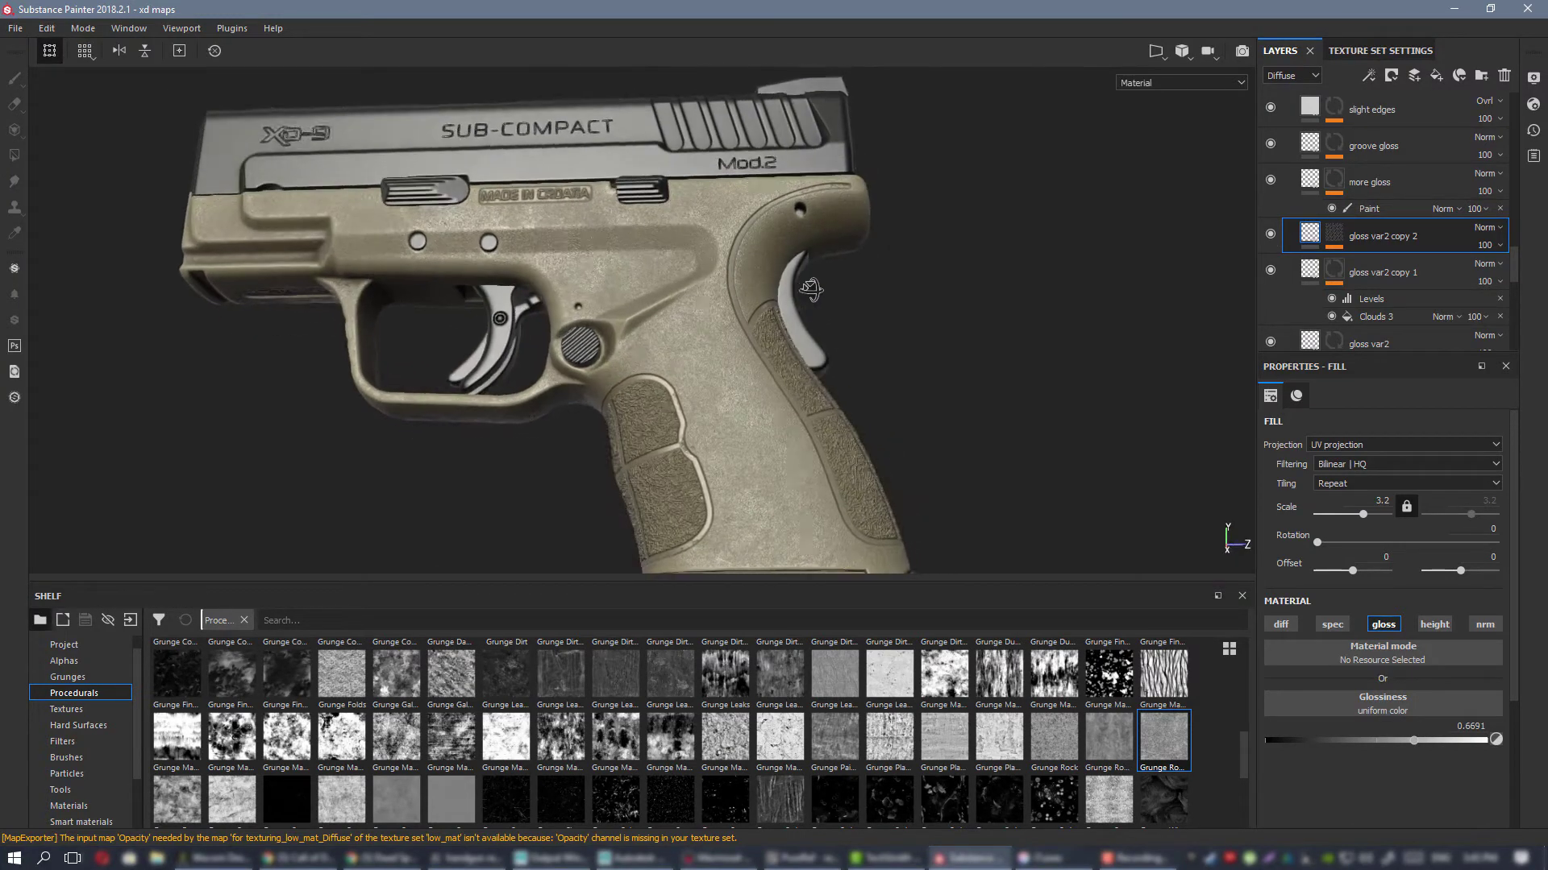
alt+middle_drag(645, 270, 752, 282)
alt+drag(752, 282, 678, 263)
alt+right_drag(678, 263, 869, 319)
alt+drag(870, 320, 835, 307)
alt+middle_drag(867, 314, 602, 125)
alt+drag(895, 314, 859, 299)
Step: Inspect the cloud pattern on the frame and grip in the glossiness channel from several angles
key(c)
key(c)
key(c)
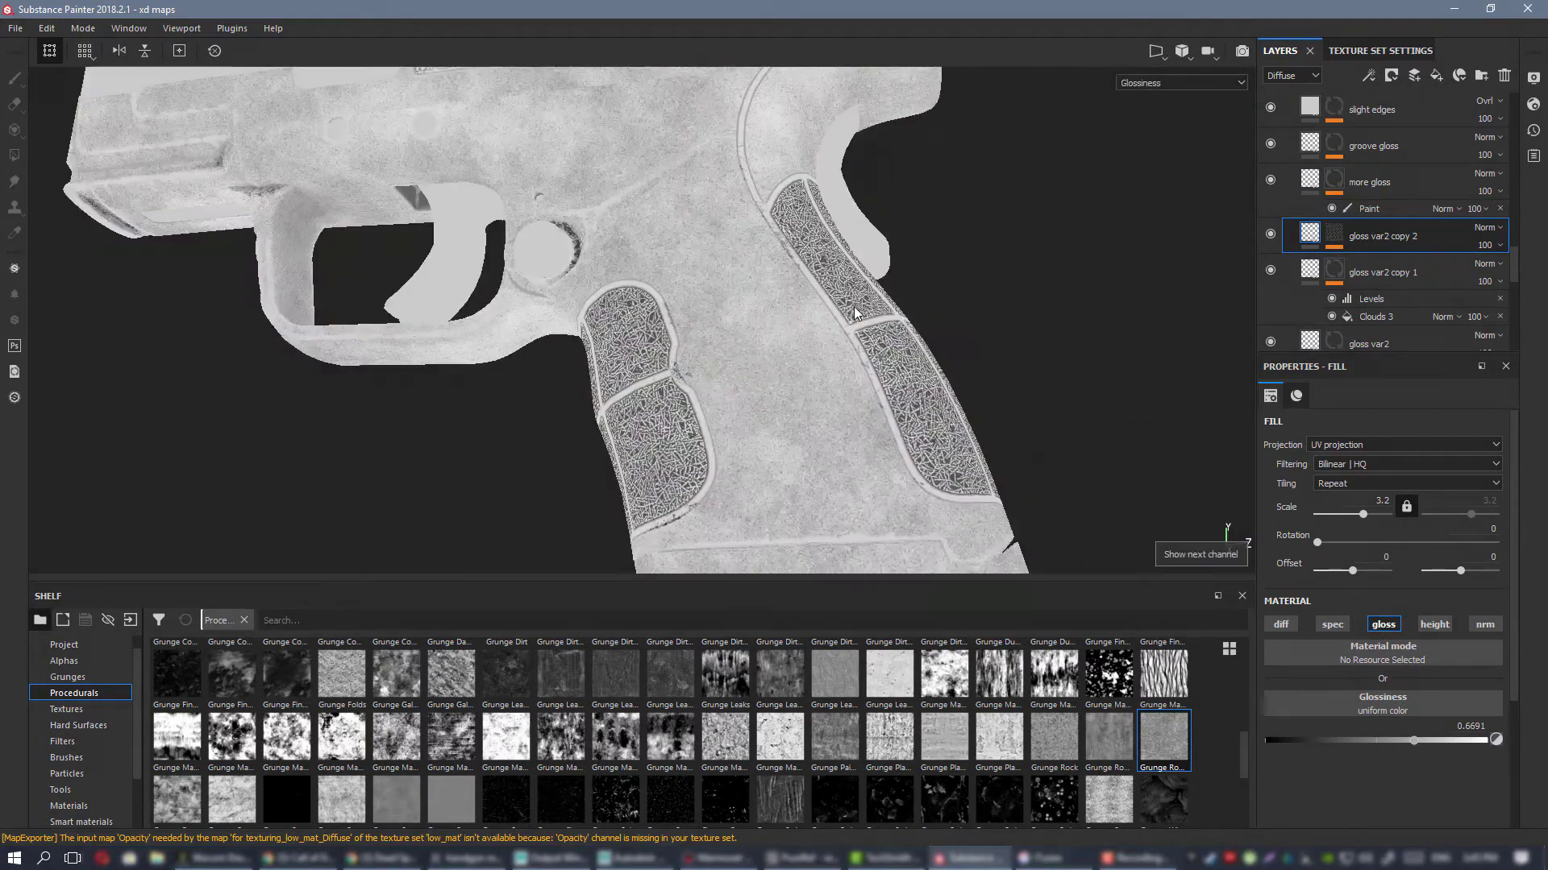
alt+right_drag(858, 299, 587, 204)
alt+drag(587, 204, 673, 252)
alt+middle_drag(673, 252, 779, 349)
alt+drag(779, 349, 881, 295)
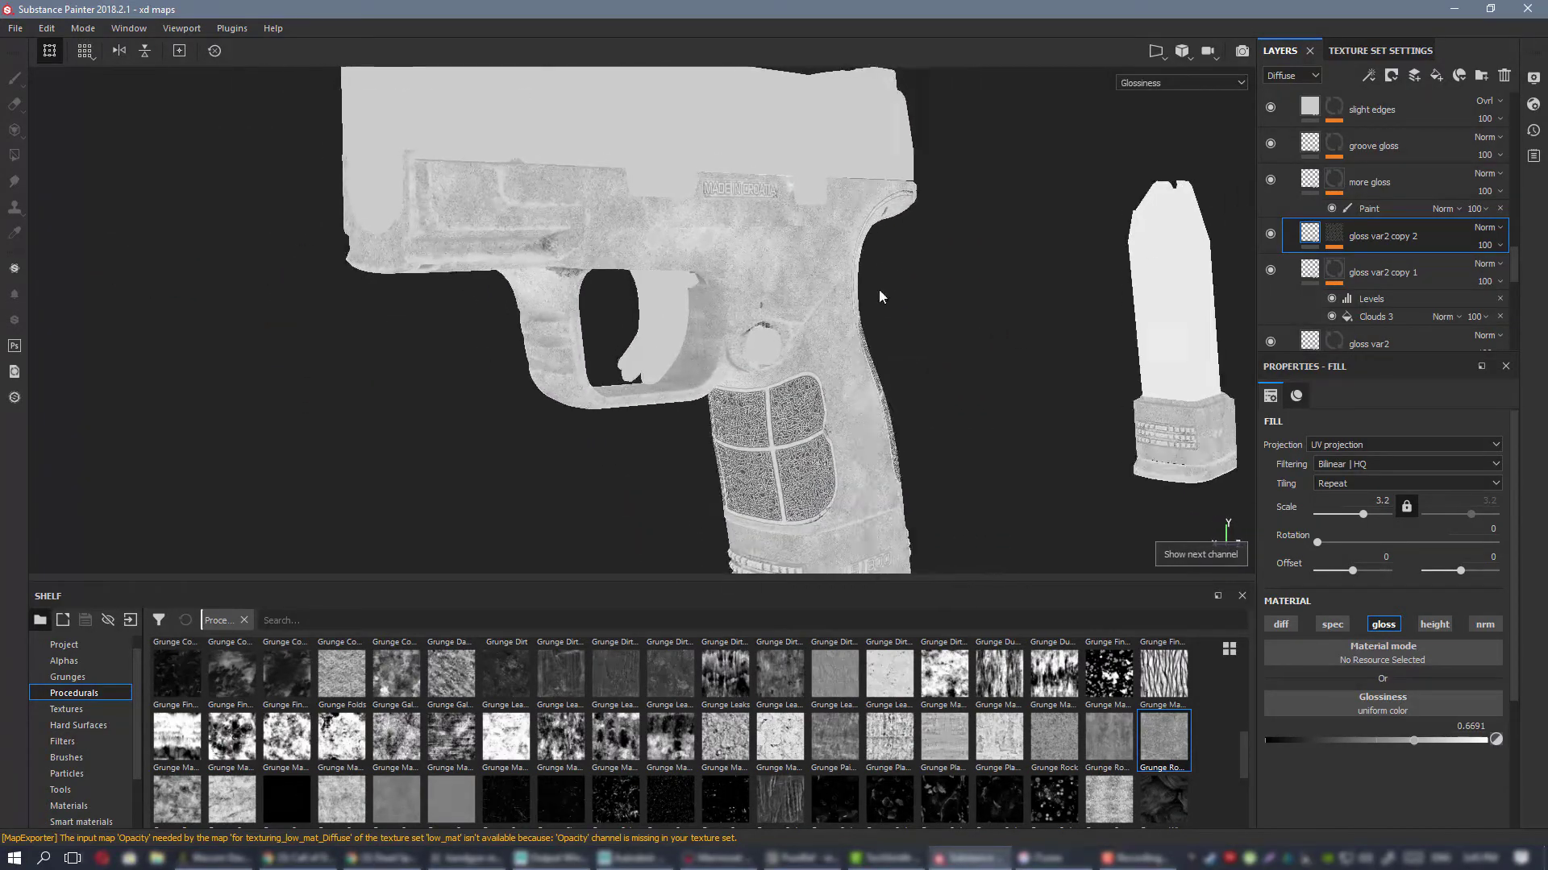
alt+right_drag(881, 295, 699, 303)
alt+drag(700, 302, 566, 219)
Step: Inspect the grip's side surface and textured panels up close in the material view
key(m)
alt+drag(664, 338, 861, 352)
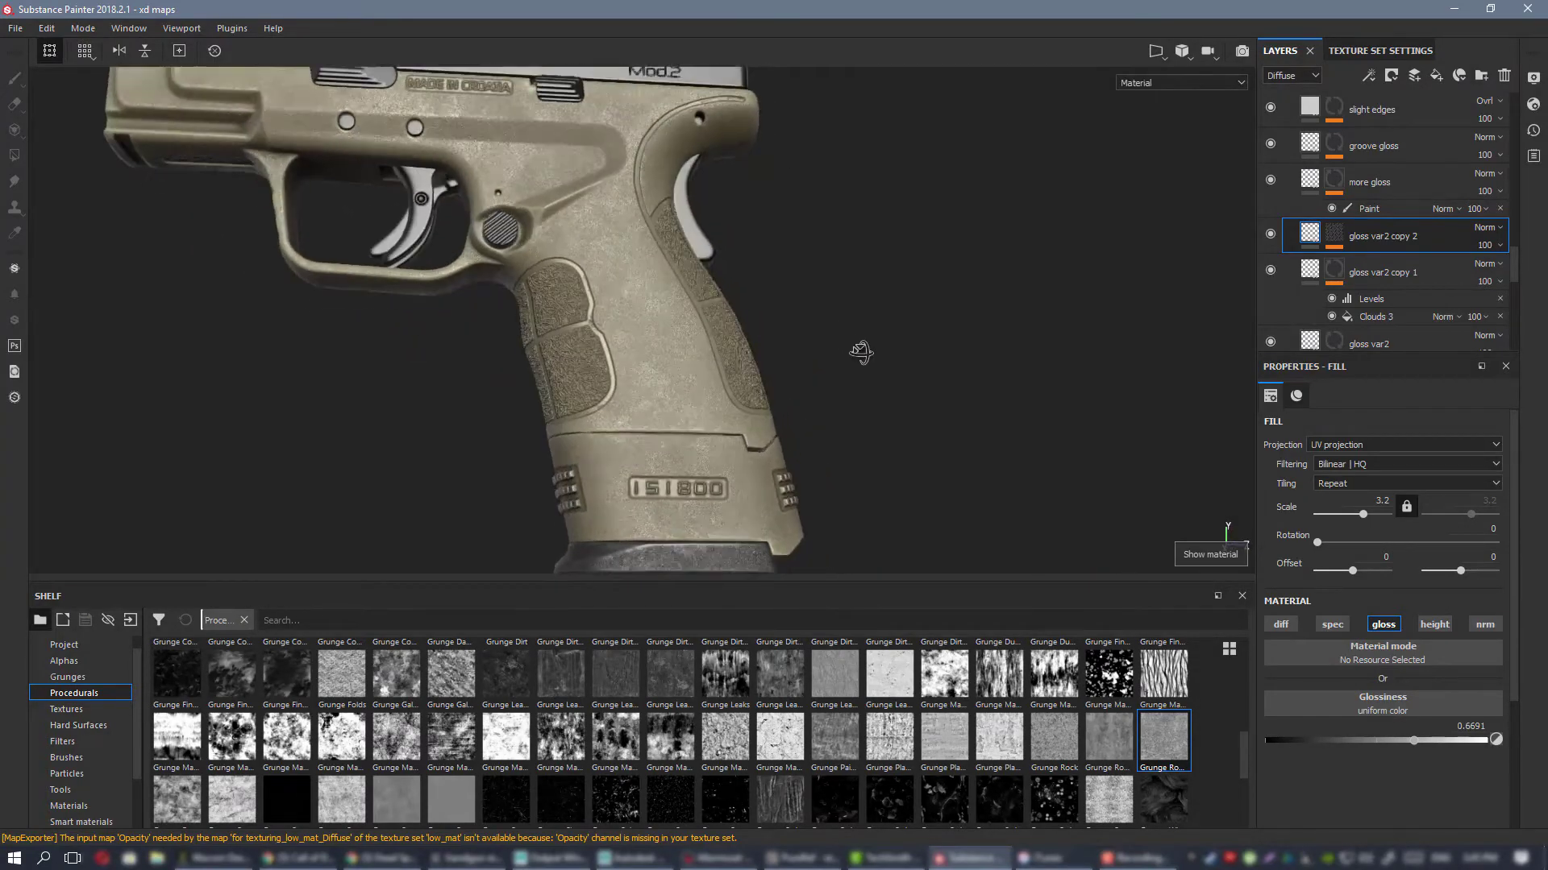
alt+right_drag(862, 352, 476, 200)
alt+right_drag(581, 234, 718, 371)
alt+middle_drag(587, 263, 633, 249)
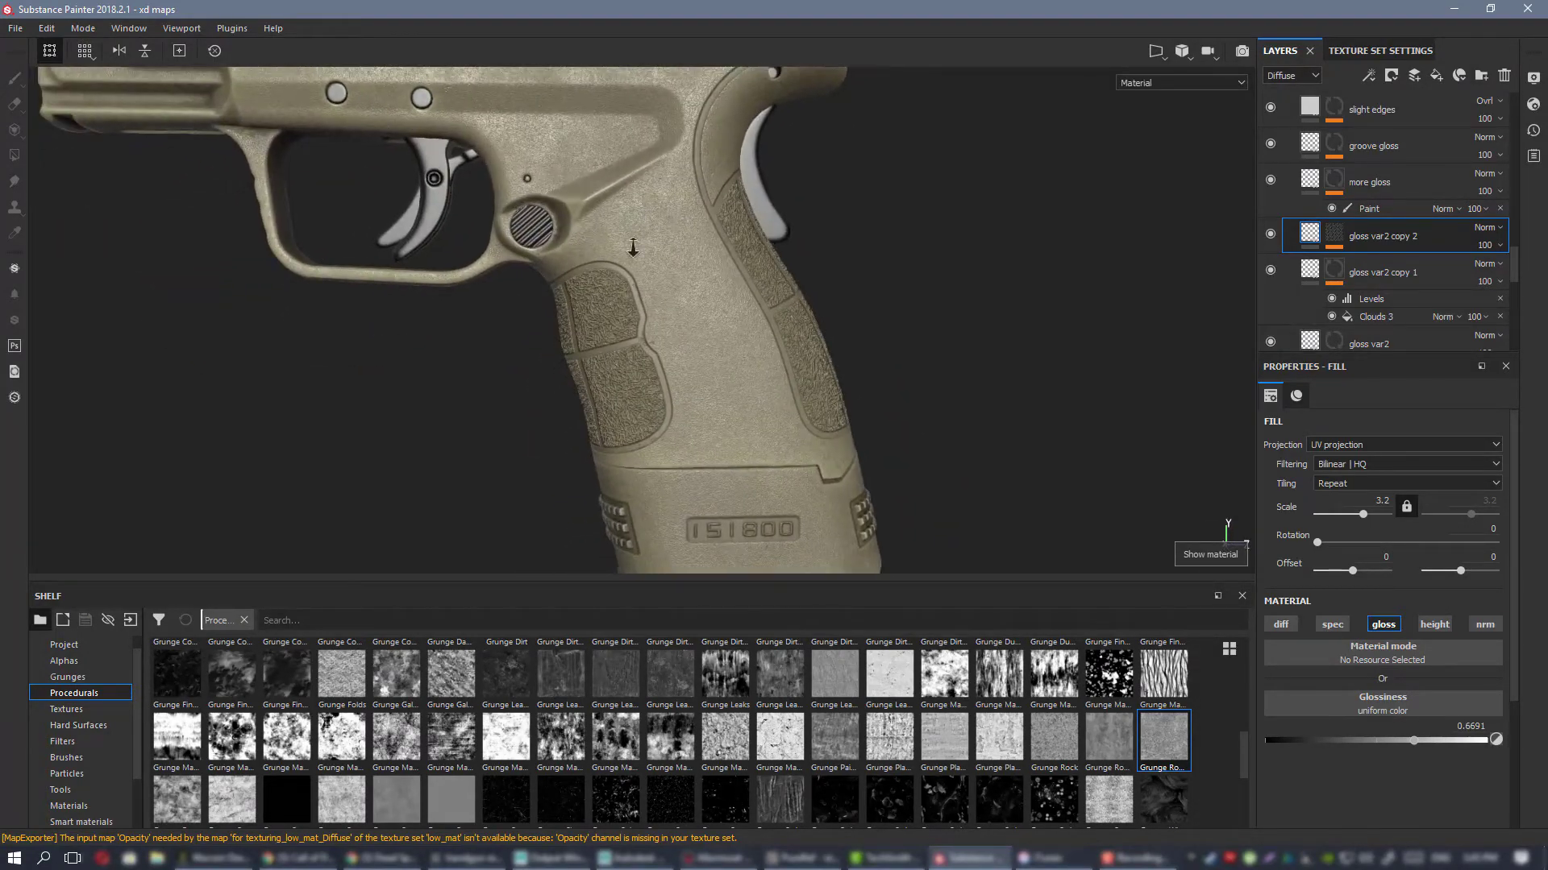
alt+right_drag(632, 249, 691, 278)
alt+drag(692, 278, 621, 211)
alt+right_drag(621, 212, 707, 265)
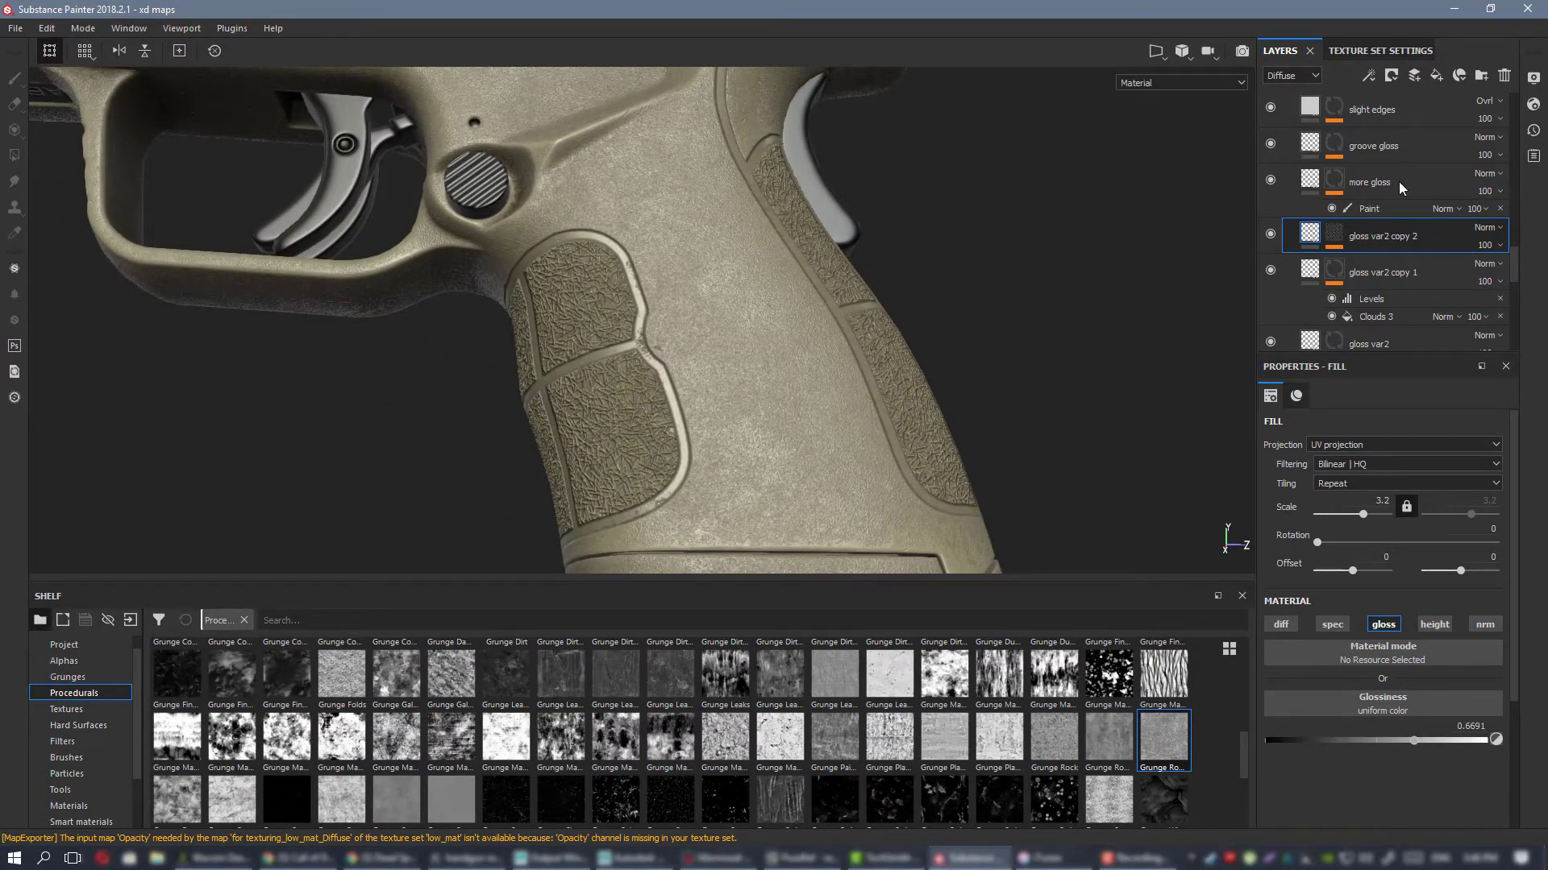
Step: Check the effect of the grip darkening folder on the textured grip panels by toggling its visibility
scroll(1403, 189, up, 5)
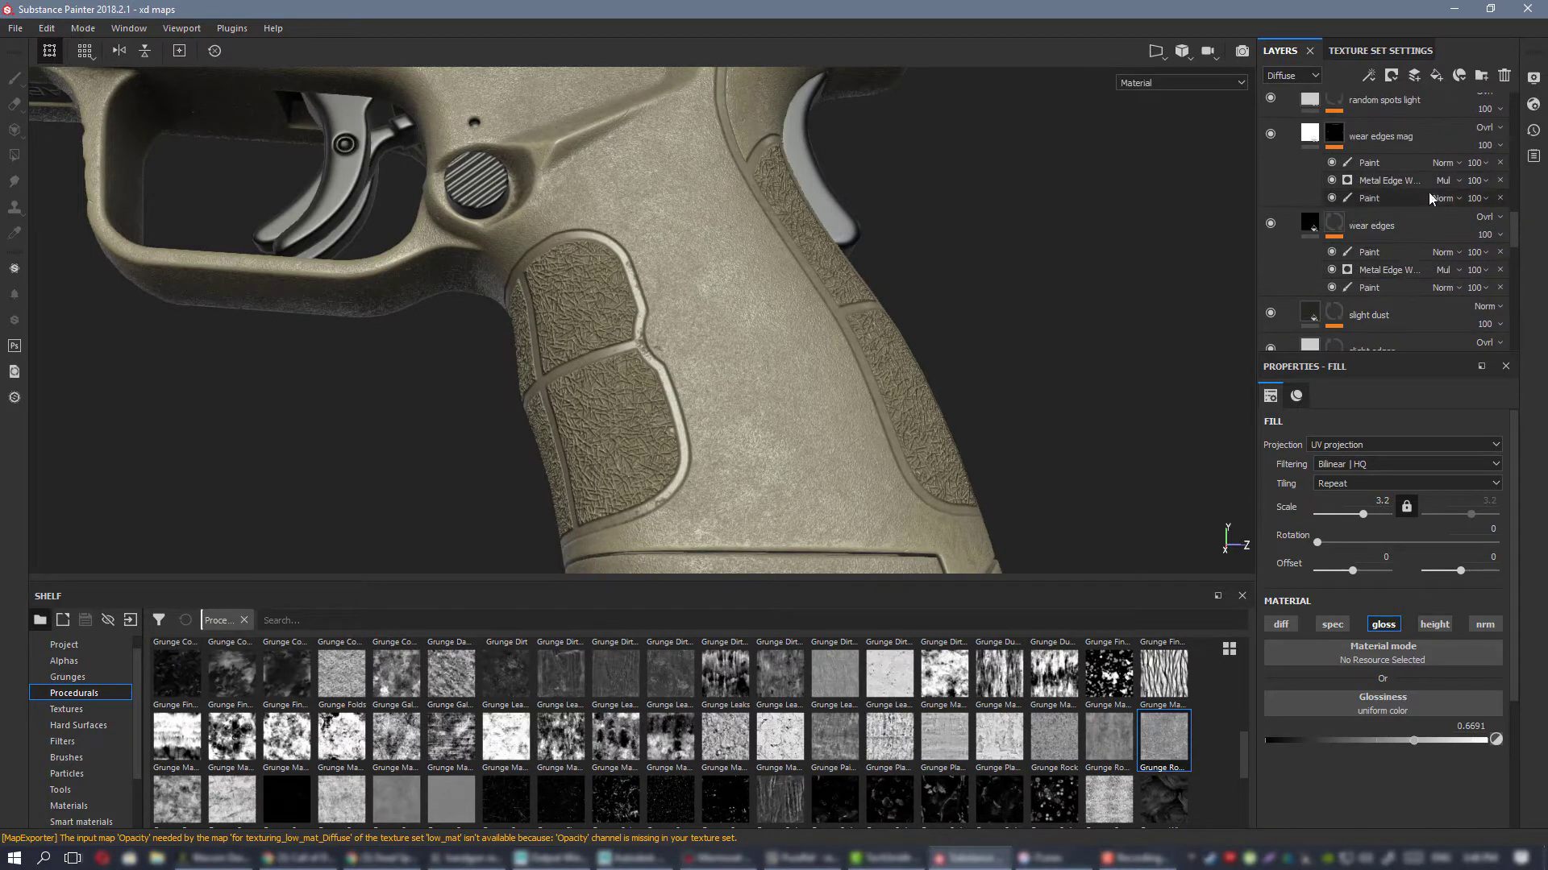
scroll(1429, 200, up, 10)
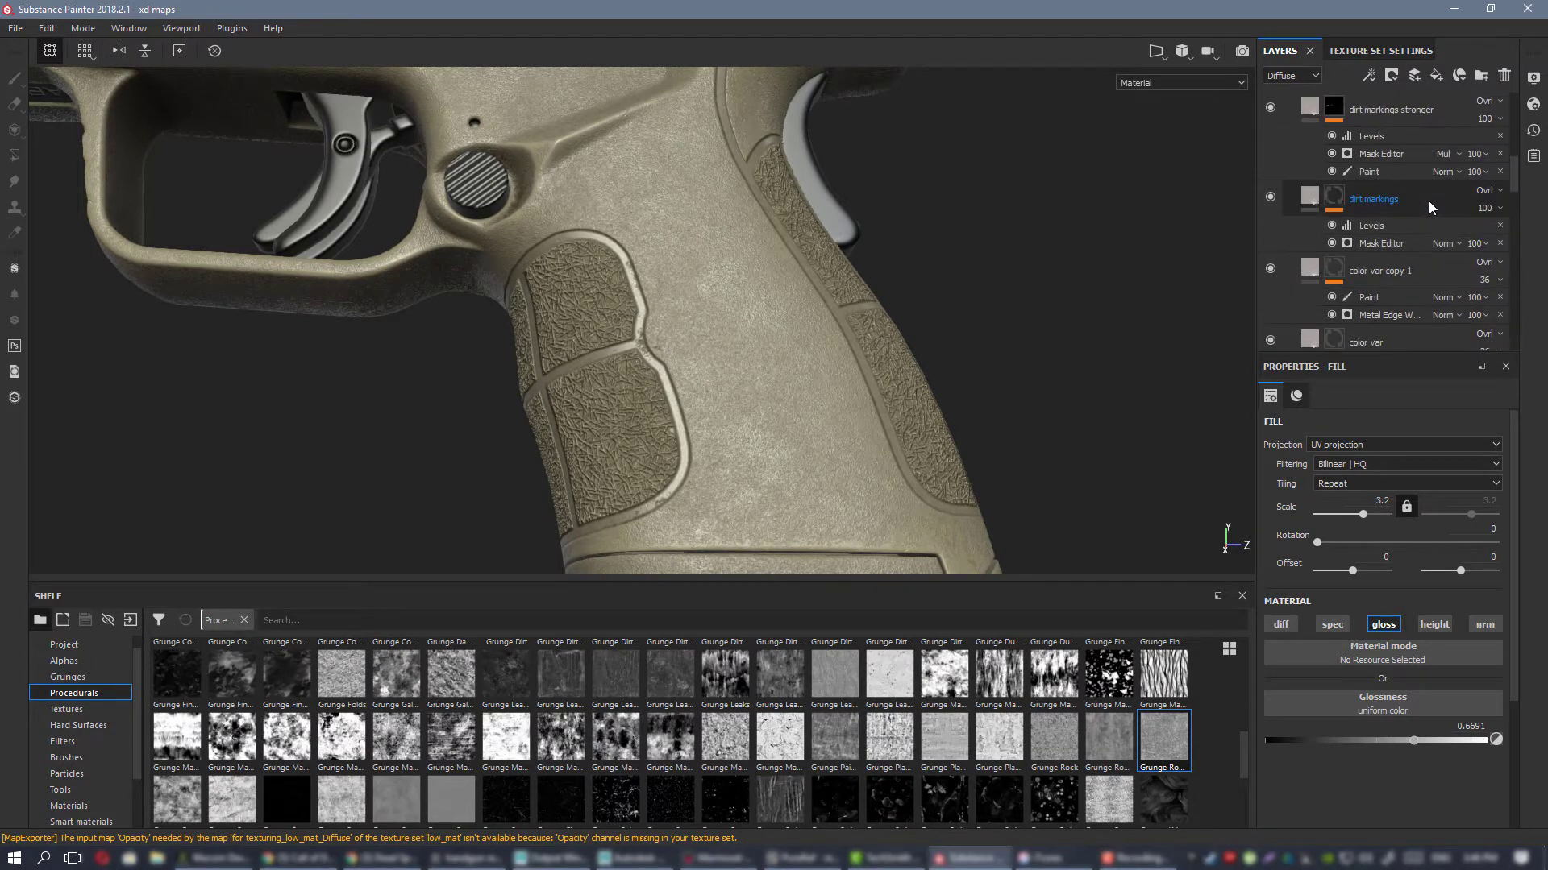
scroll(1429, 200, up, 3)
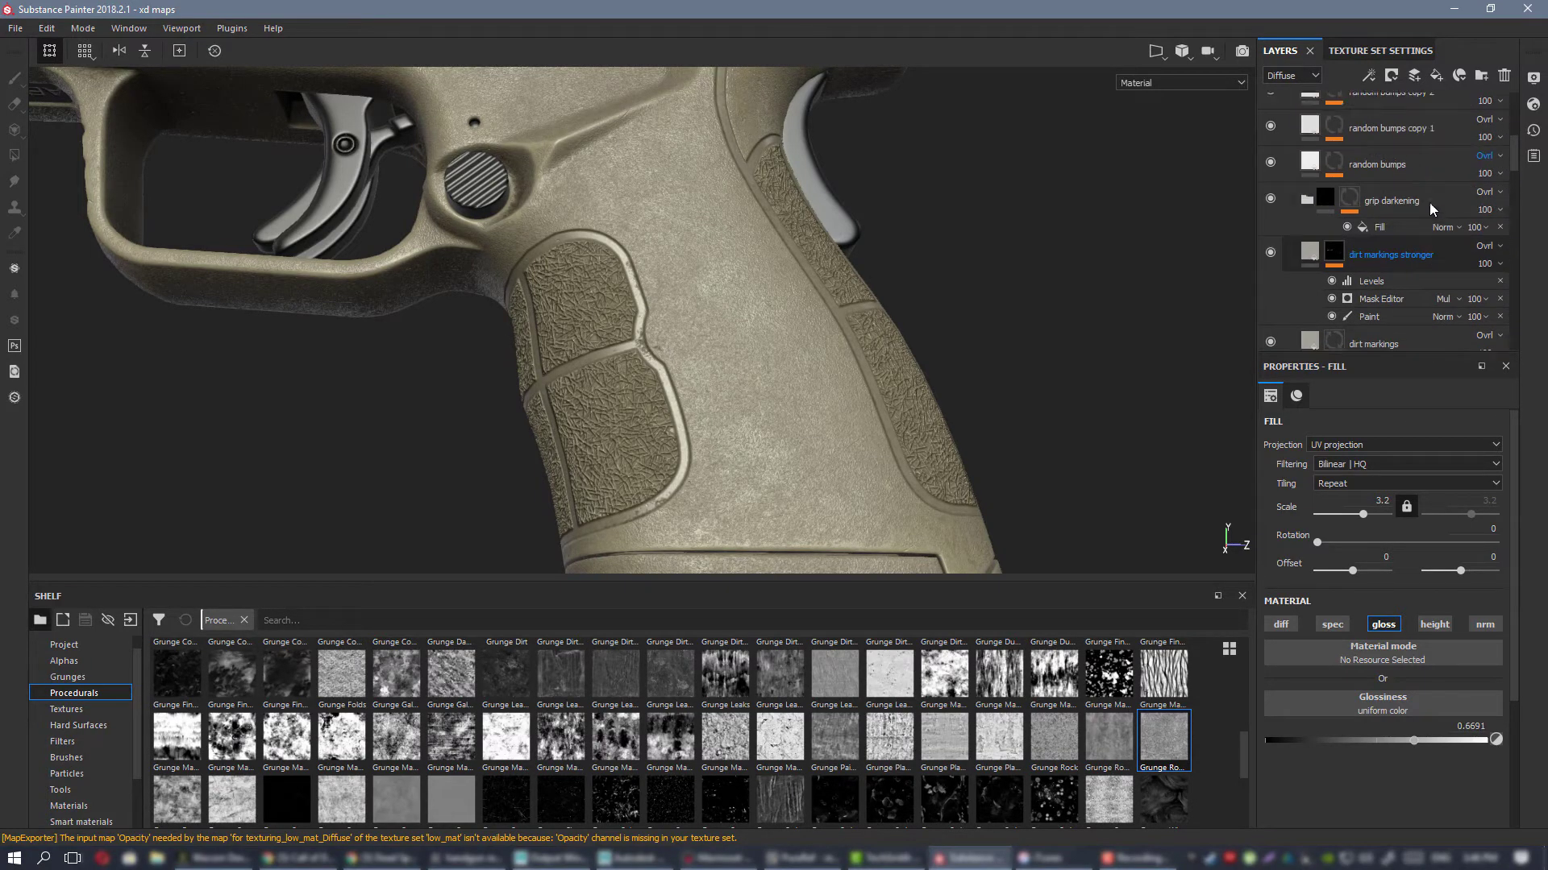
click(1270, 199)
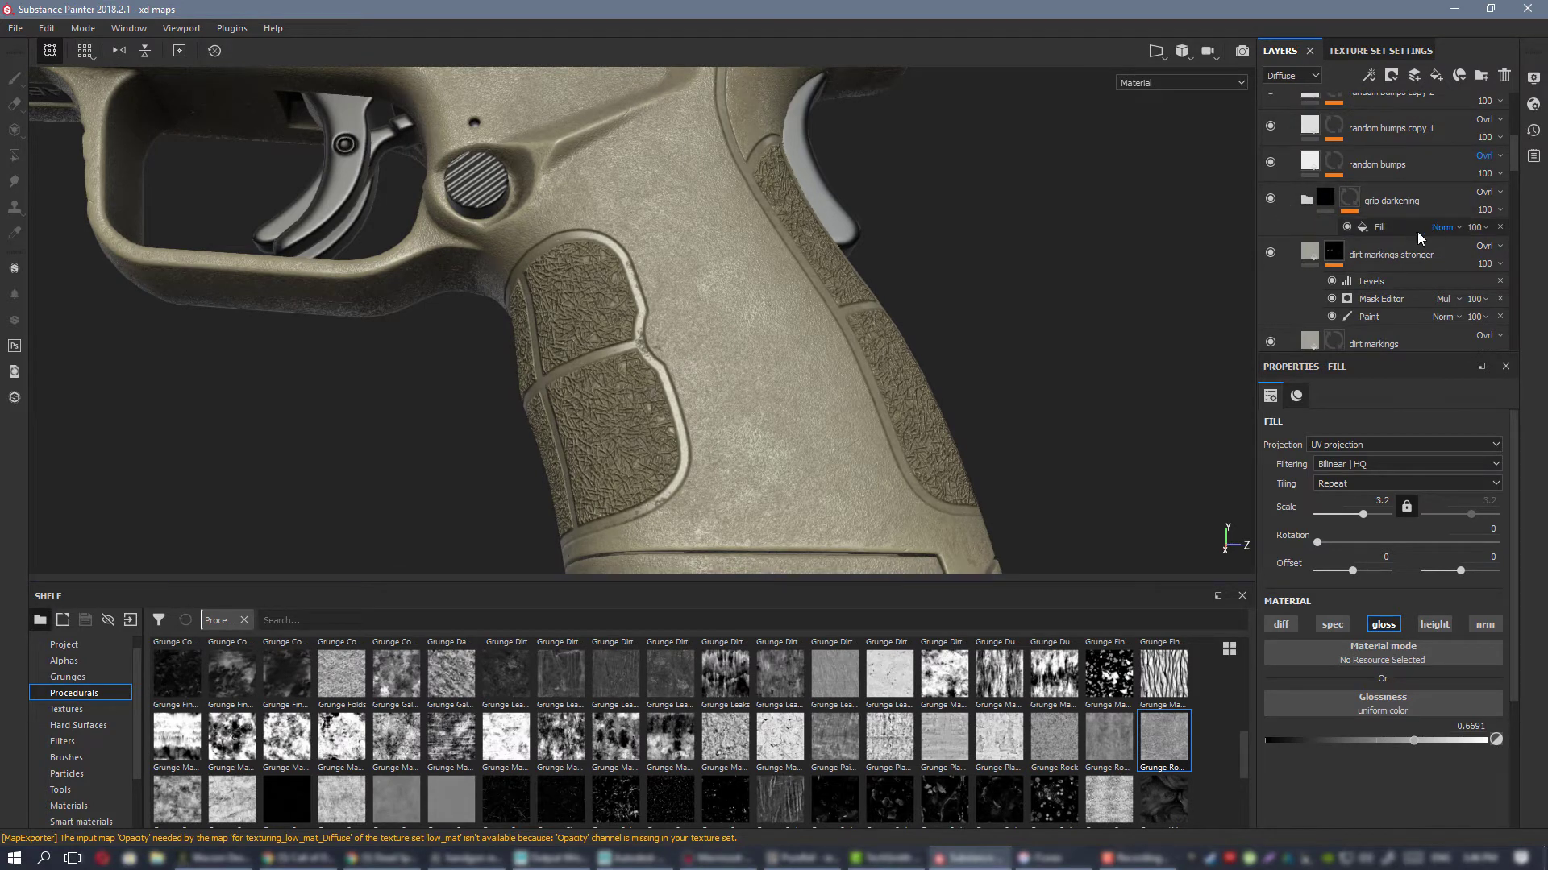
scroll(1405, 235, up, 5)
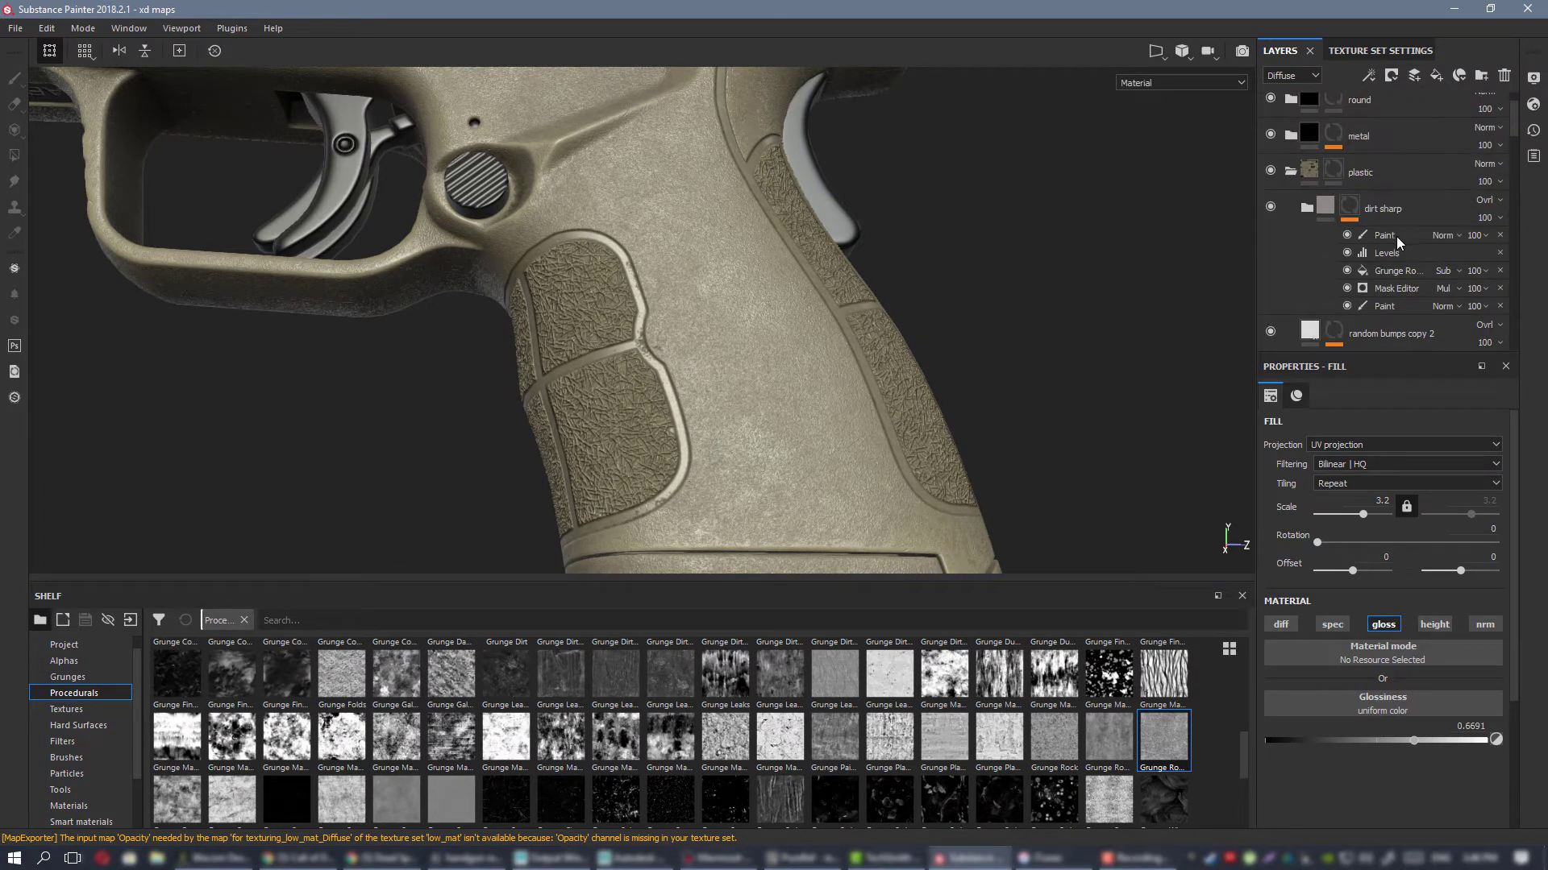
Step: Touch up the dirt sharp mask's top Paint effect beside the front textured grip panel, using a brush of size 1.28
click(1384, 234)
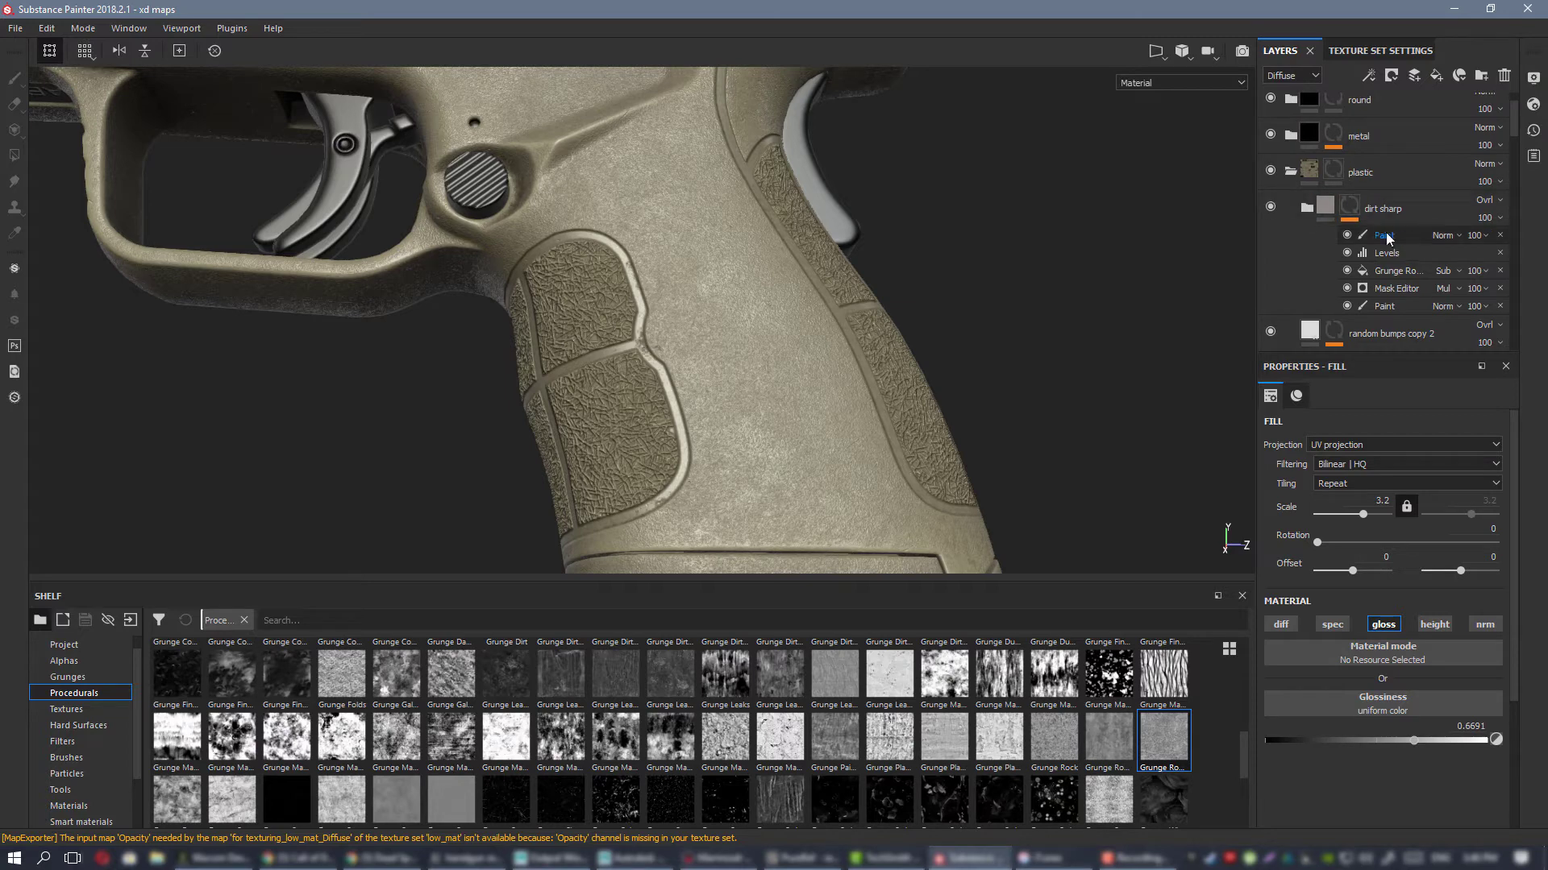
scroll(659, 251, up, 3)
key(bracketleft)
key(bracketleft)
key(bracketleft)
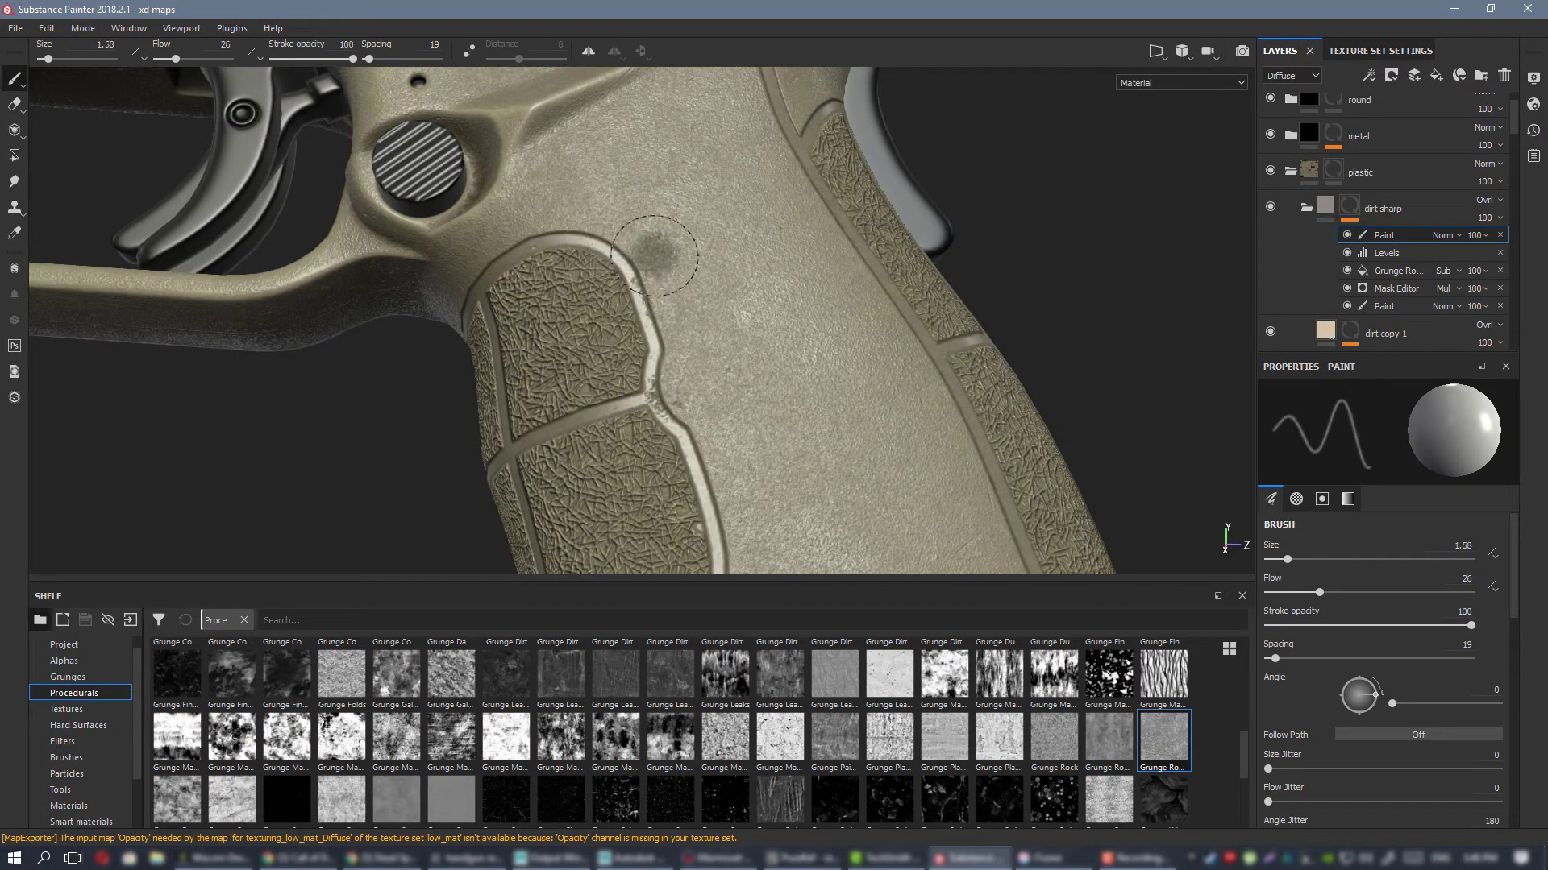
click(679, 357)
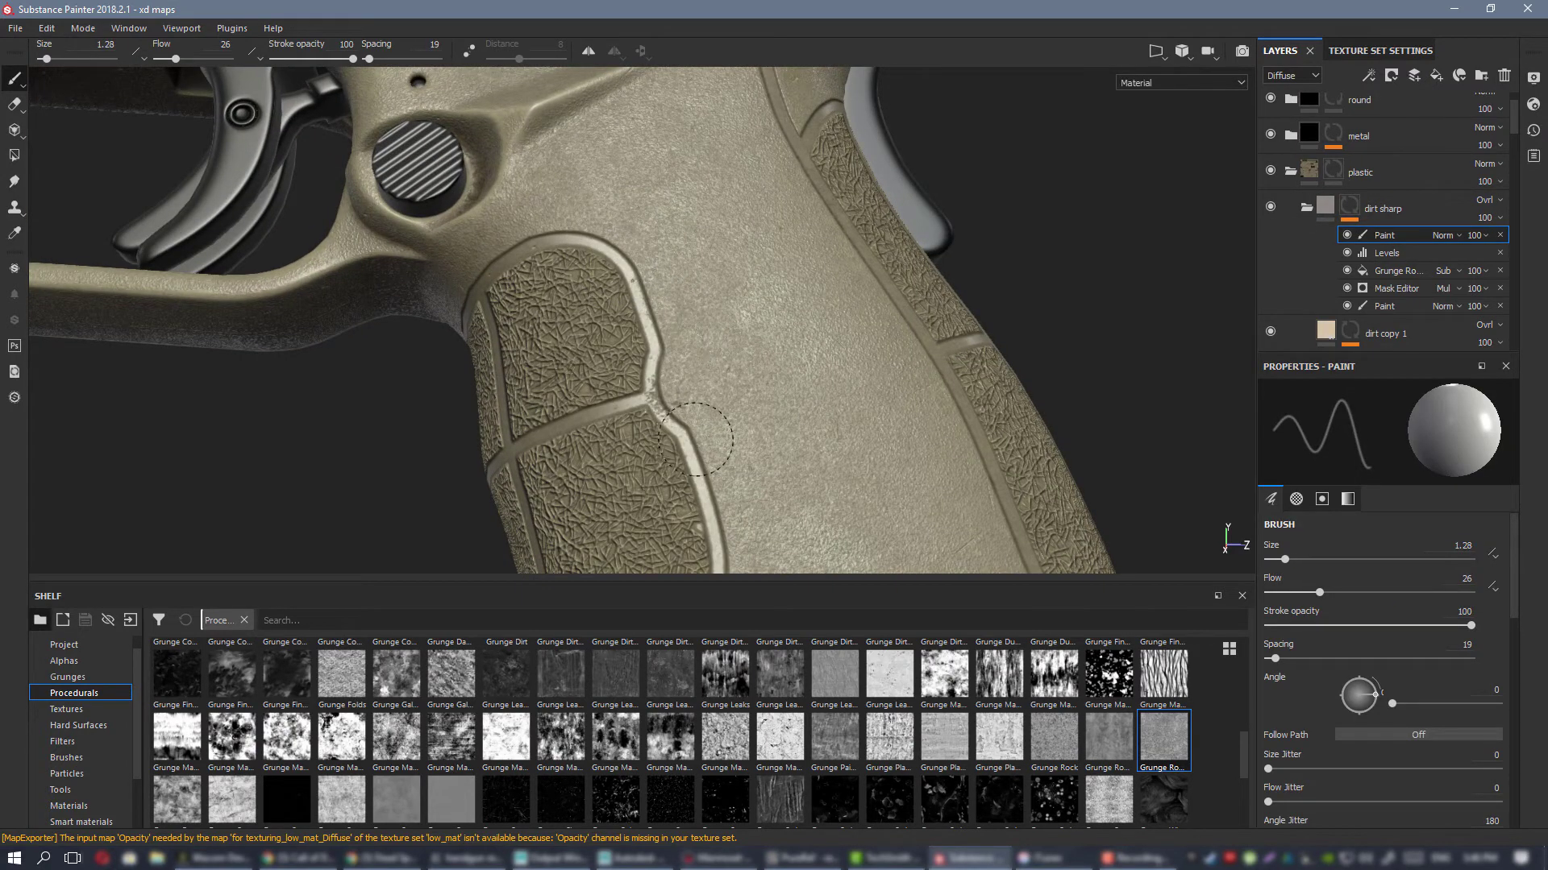
Step: Inspect the grip panels and the frame's side surface up close in the material view
alt+right_drag(707, 435, 722, 204)
mouse_move(723, 204)
alt+mouse_down()
mouse_move(653, 221)
mouse_move(704, 214)
mouse_move(556, 357)
alt+mouse_up()
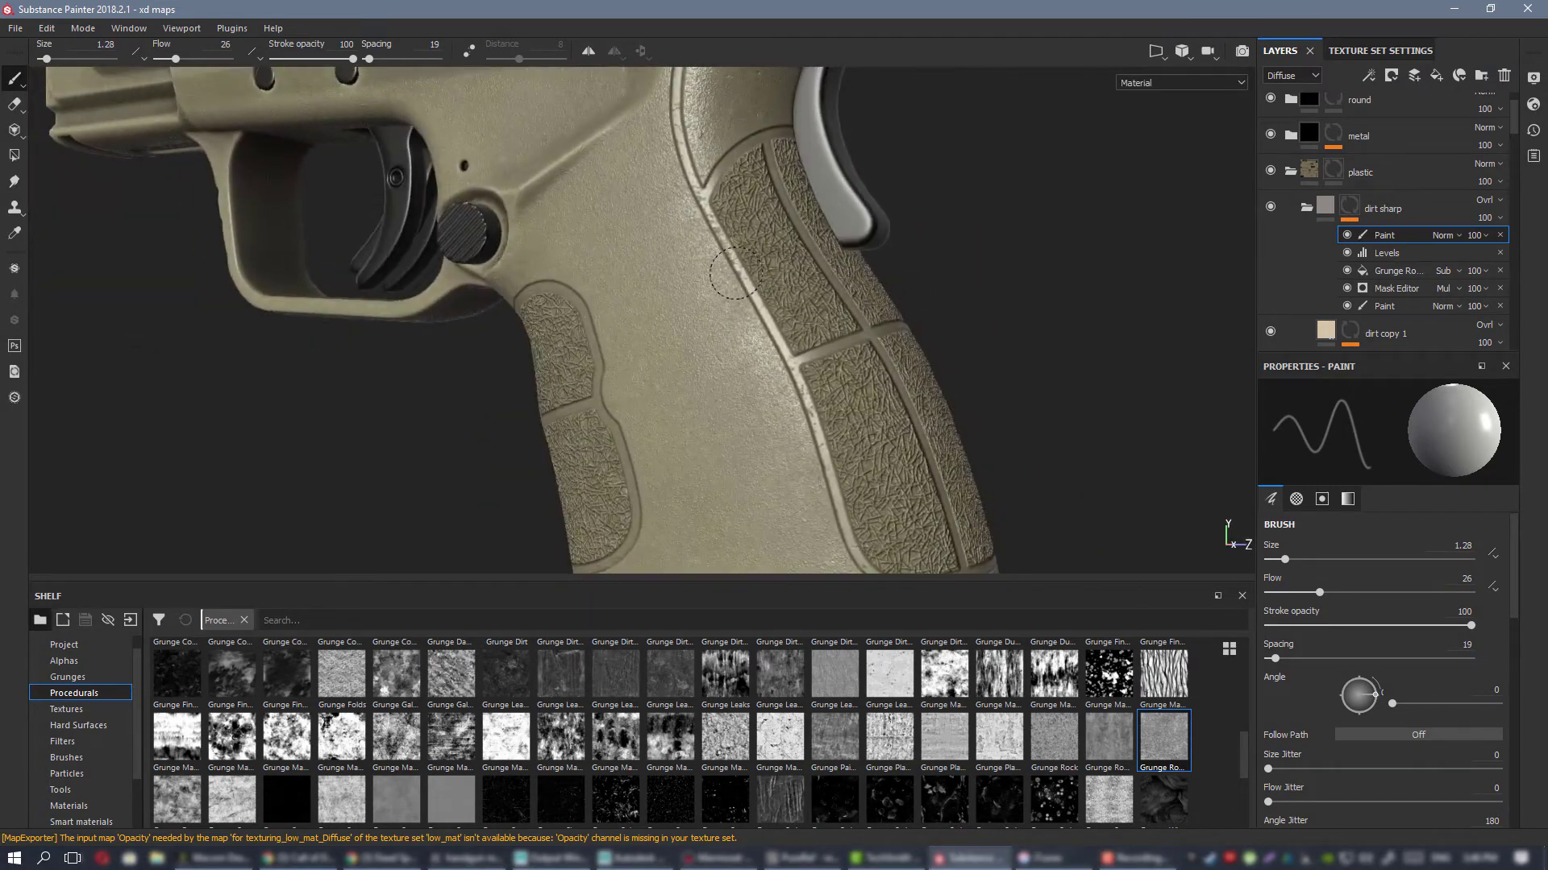
alt+drag(755, 240, 878, 211)
alt+middle_drag(575, 340, 847, 487)
scroll(607, 224, up, 3)
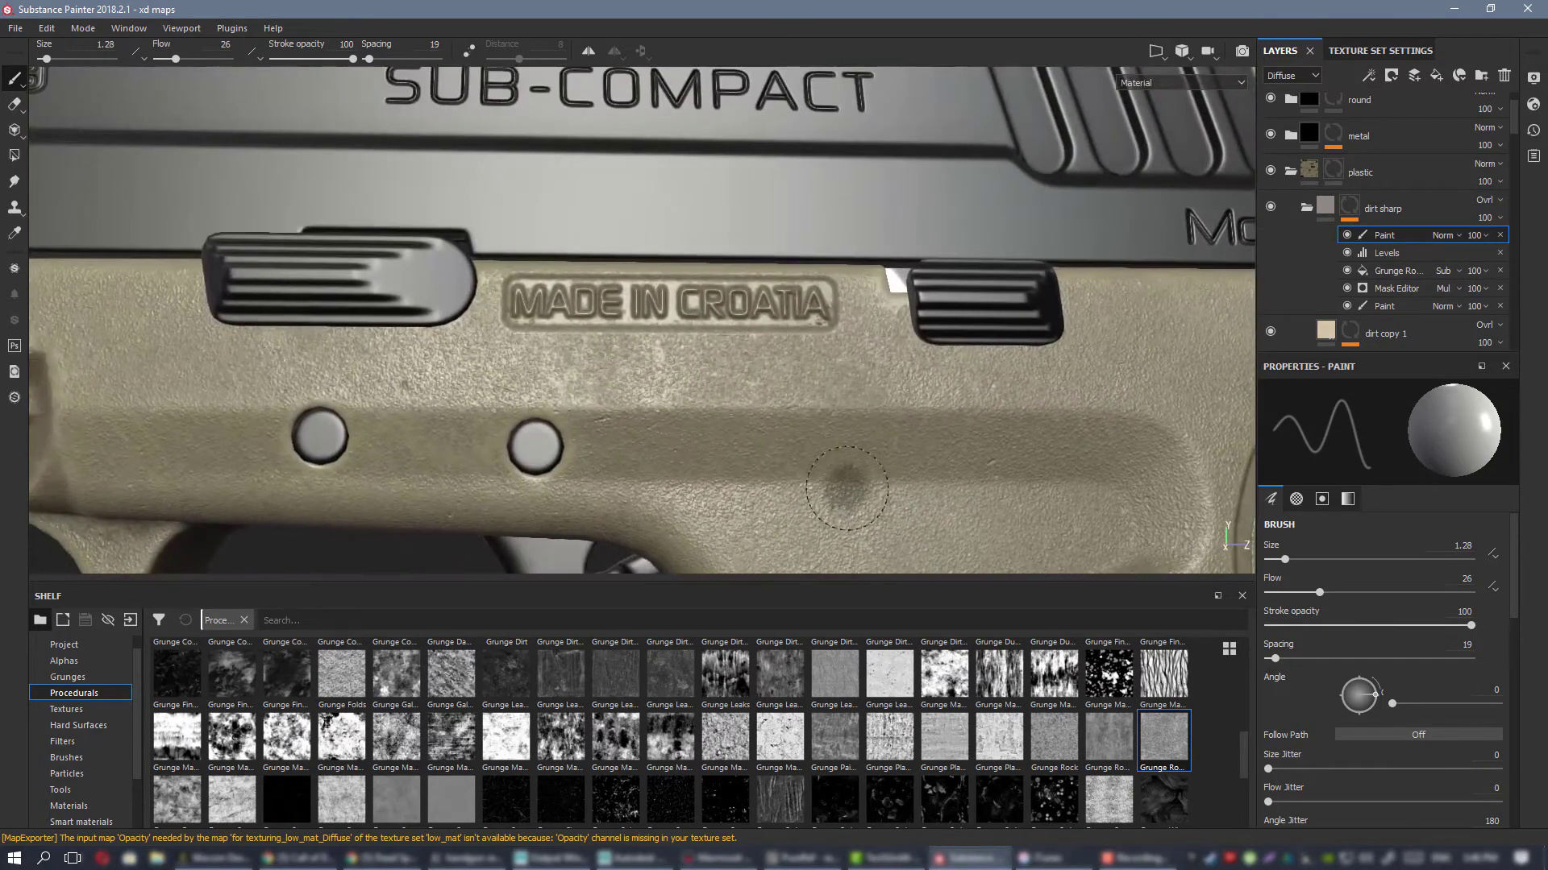
Step: Compare the frame around the MADE IN CROATIA marking in the glossiness, normal and diffuse channels
scroll(875, 506, down, 1)
key(c)
alt+middle_drag(822, 387, 770, 323)
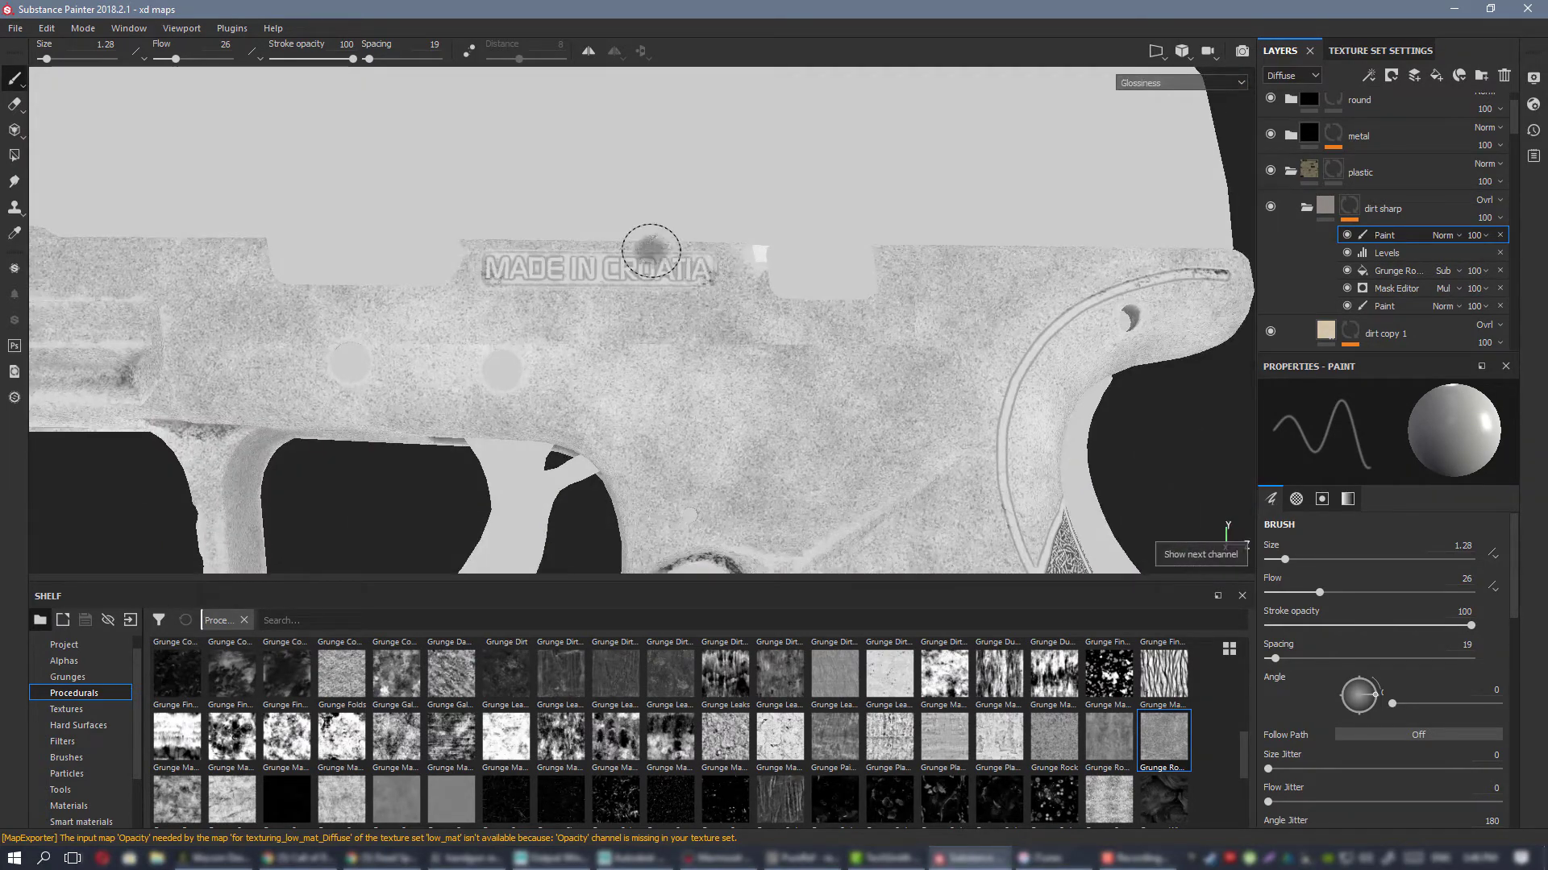
scroll(651, 250, up, 2)
key(c)
key(c)
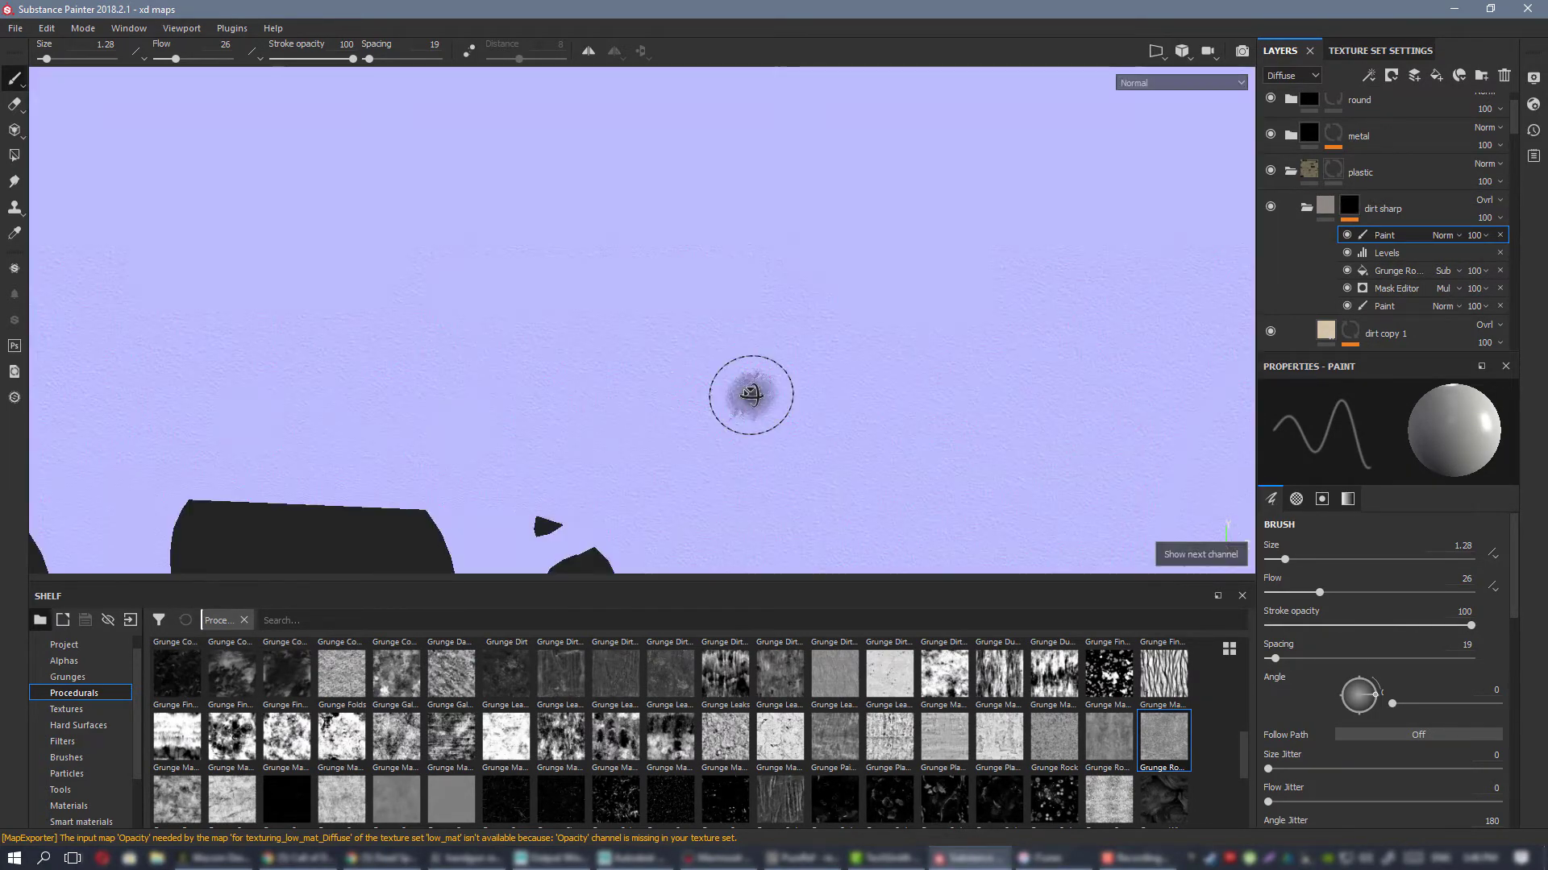
key(c)
key(c)
scroll(751, 395, down, 1)
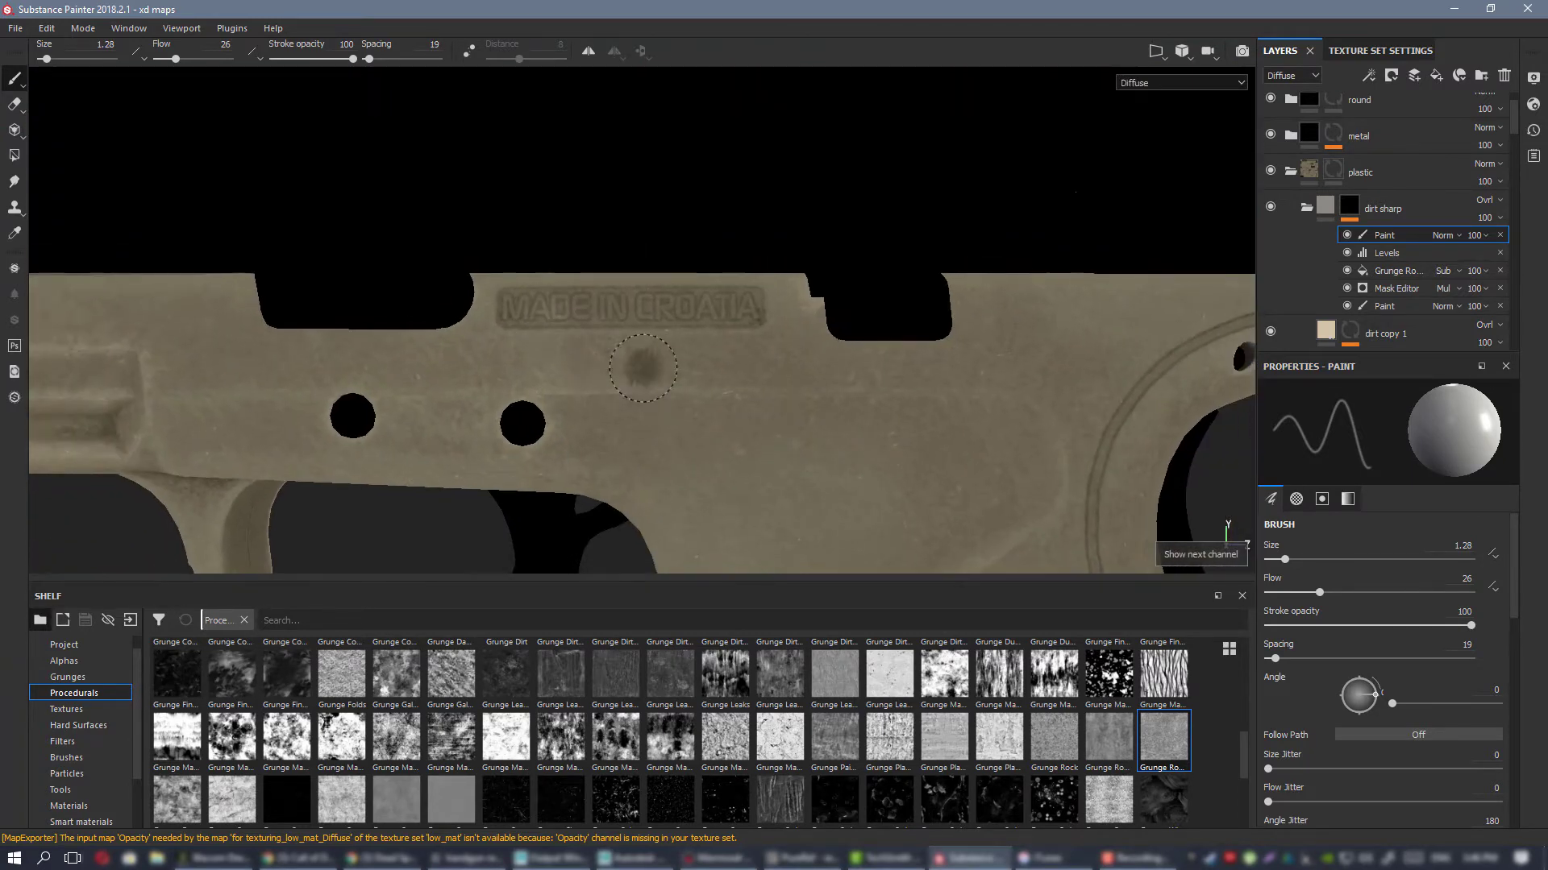
alt+middle_drag(751, 395, 737, 319)
Step: Check what the dirt markings layer adds to the frame's diffuse channel by toggling its visibility
scroll(1311, 214, down, 2)
scroll(1311, 213, down, 3)
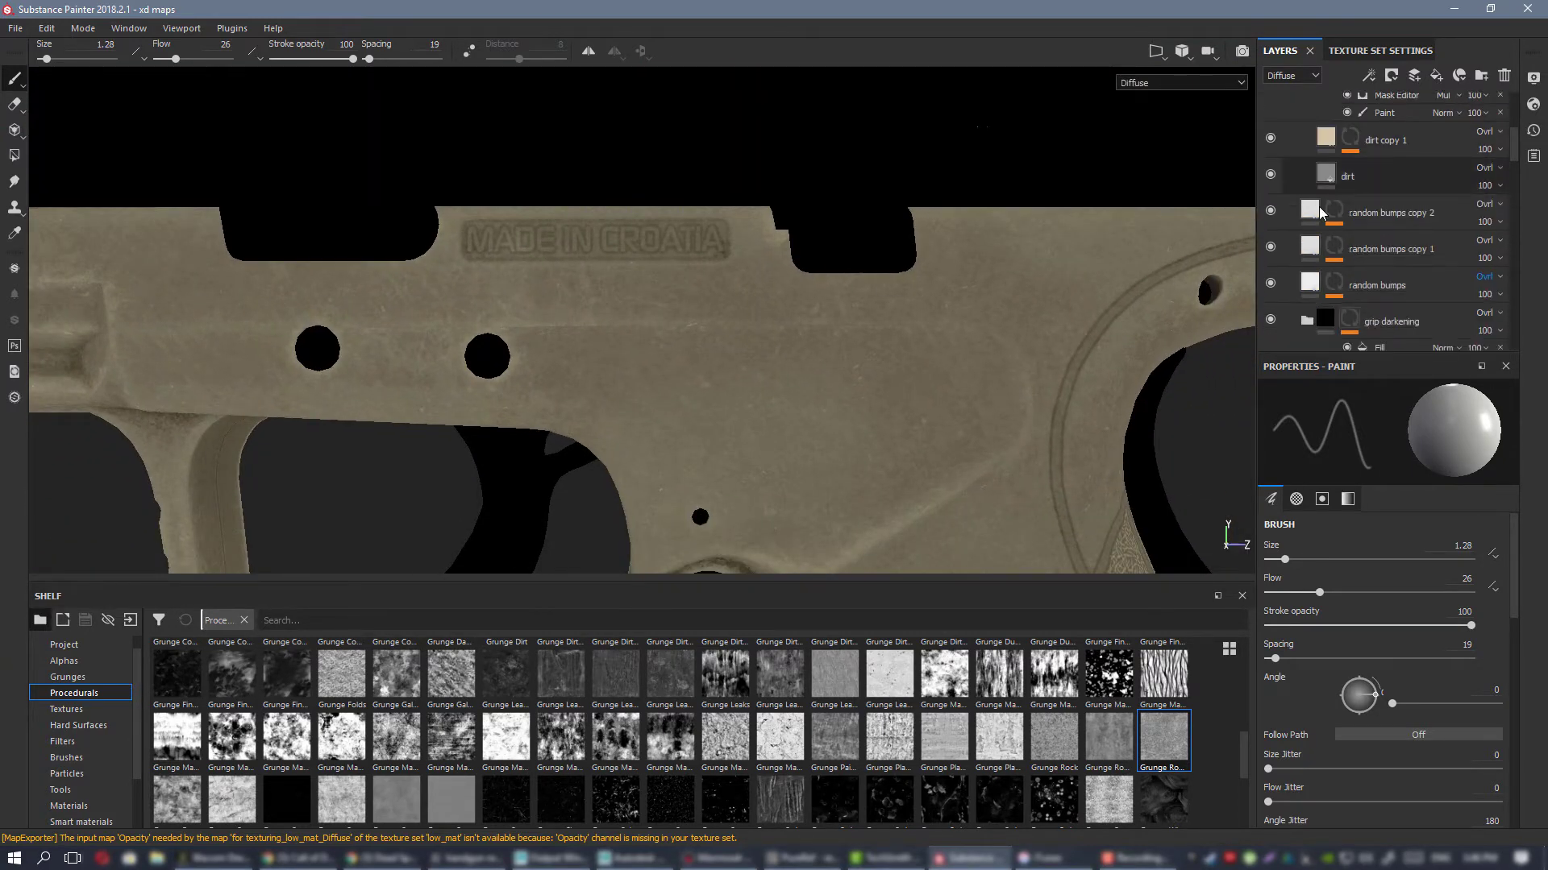
click(1314, 246)
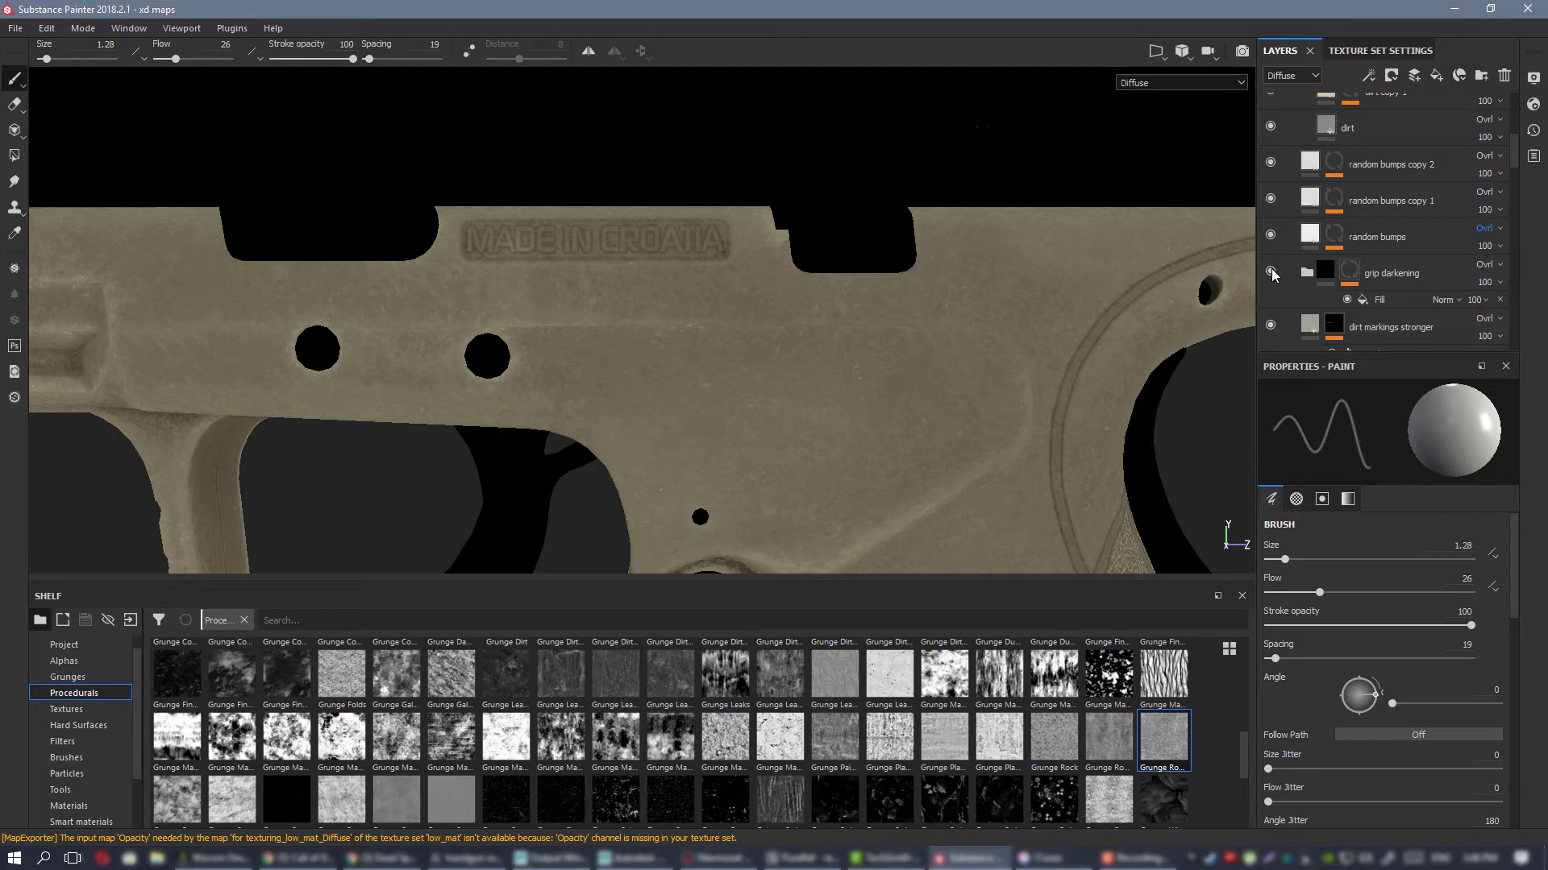
scroll(1324, 230, down, 2)
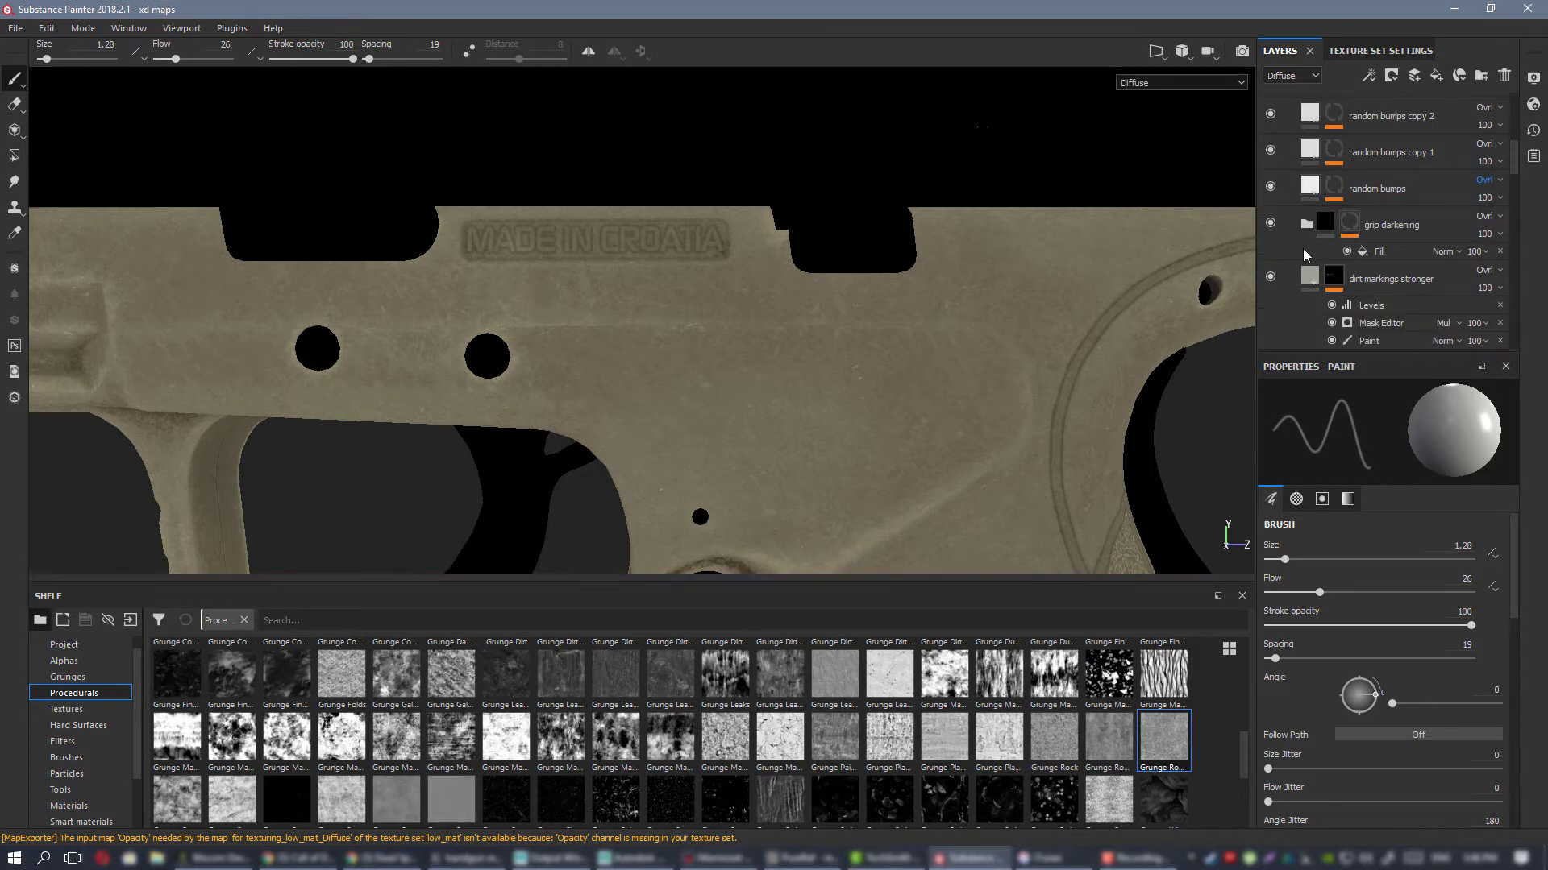
scroll(1273, 276, down, 2)
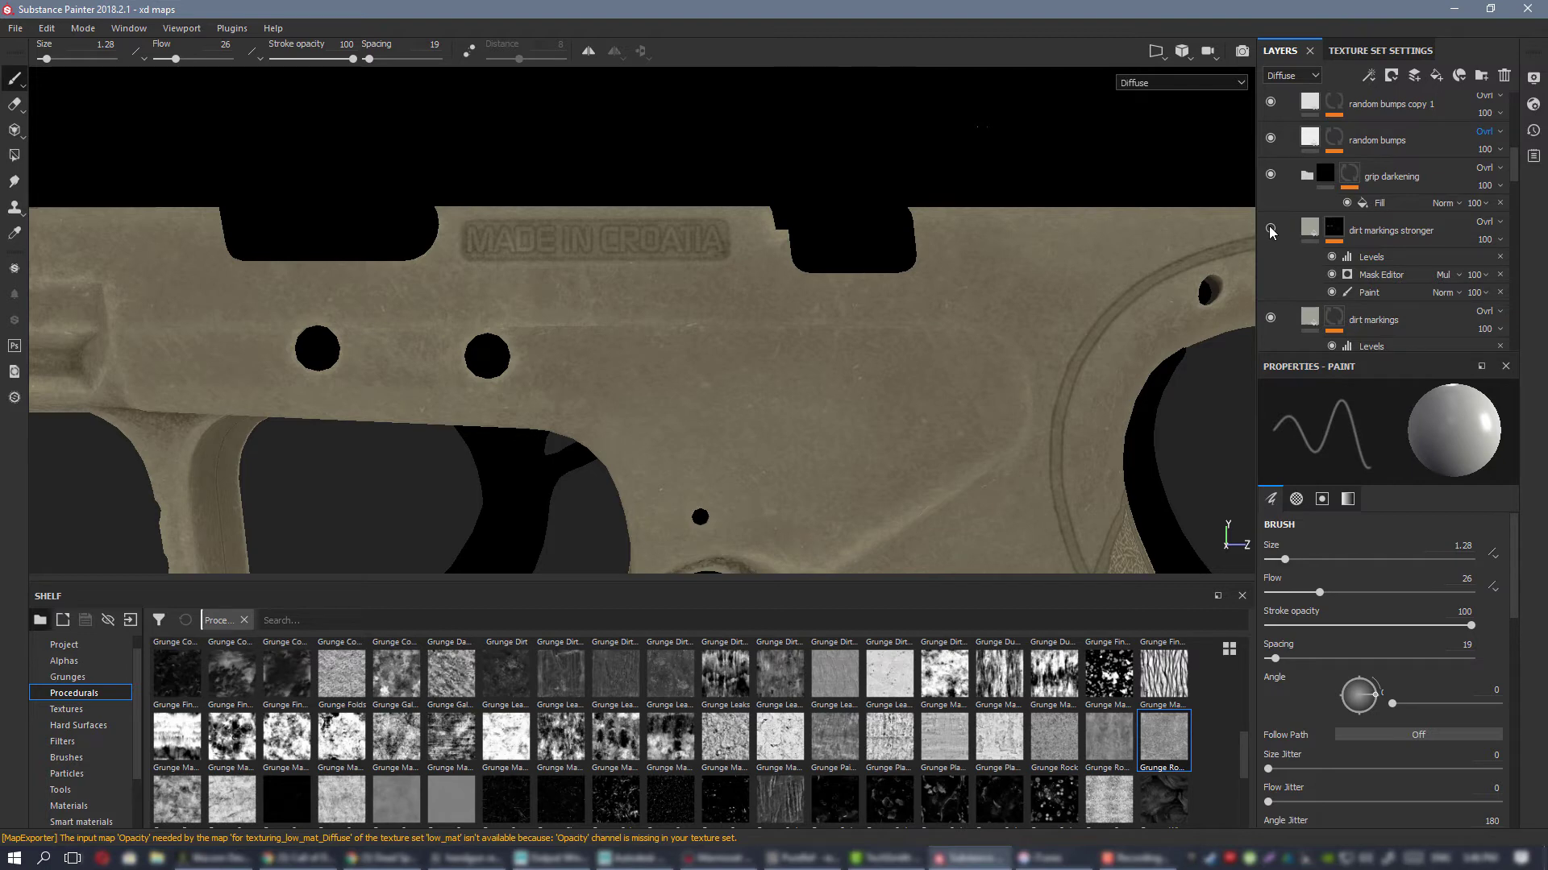
click(1270, 314)
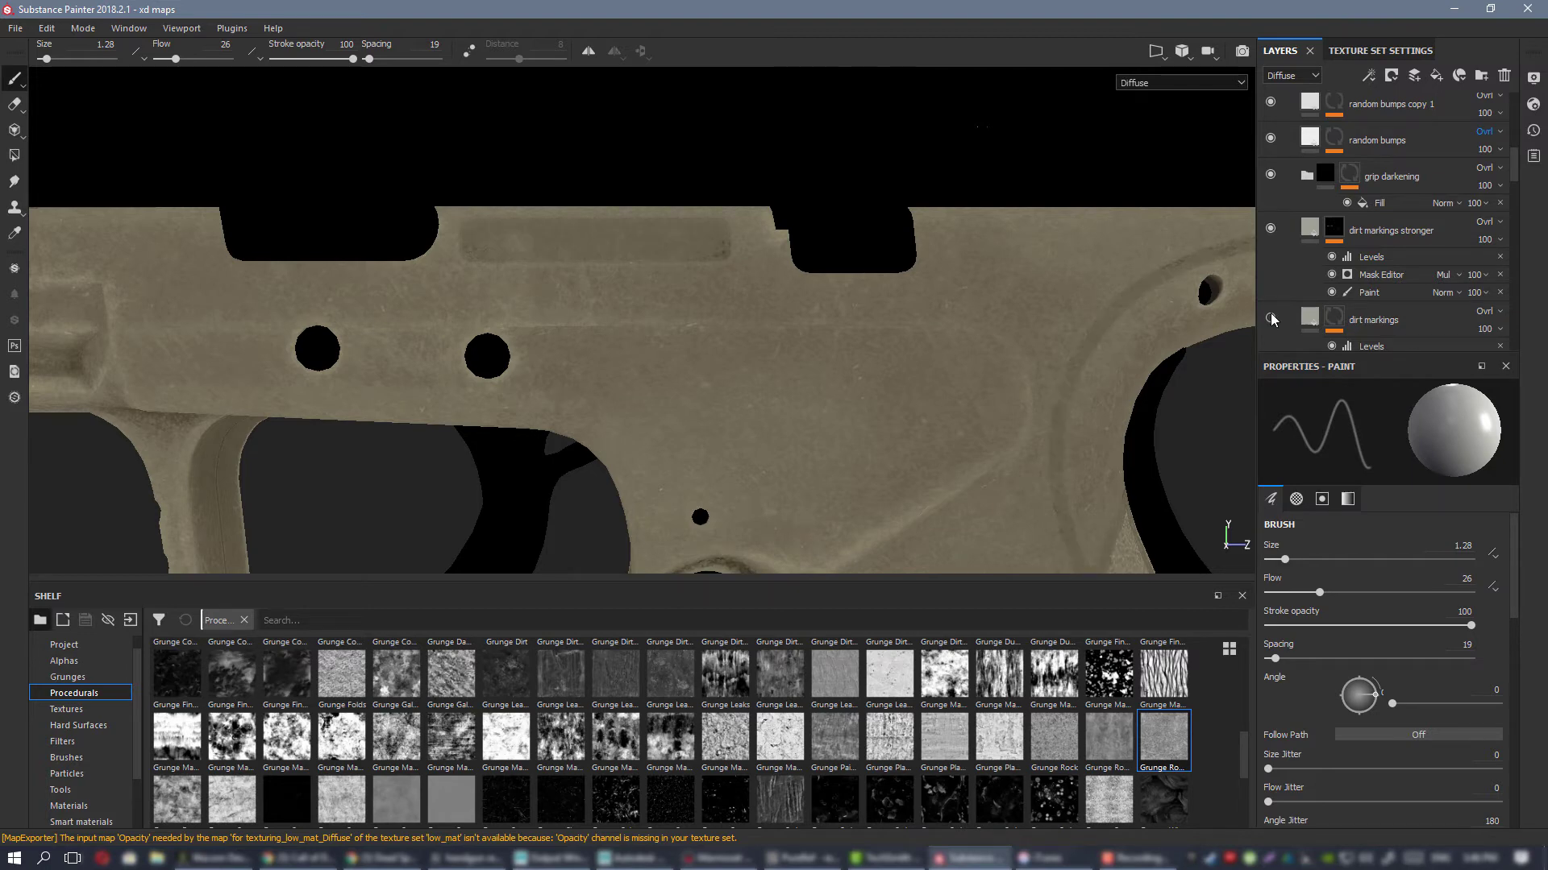
click(1270, 314)
Step: Set the Fine curvature to 1 in the dirt markings layer's Mask Editor
alt+middle_drag(967, 328, 659, 252)
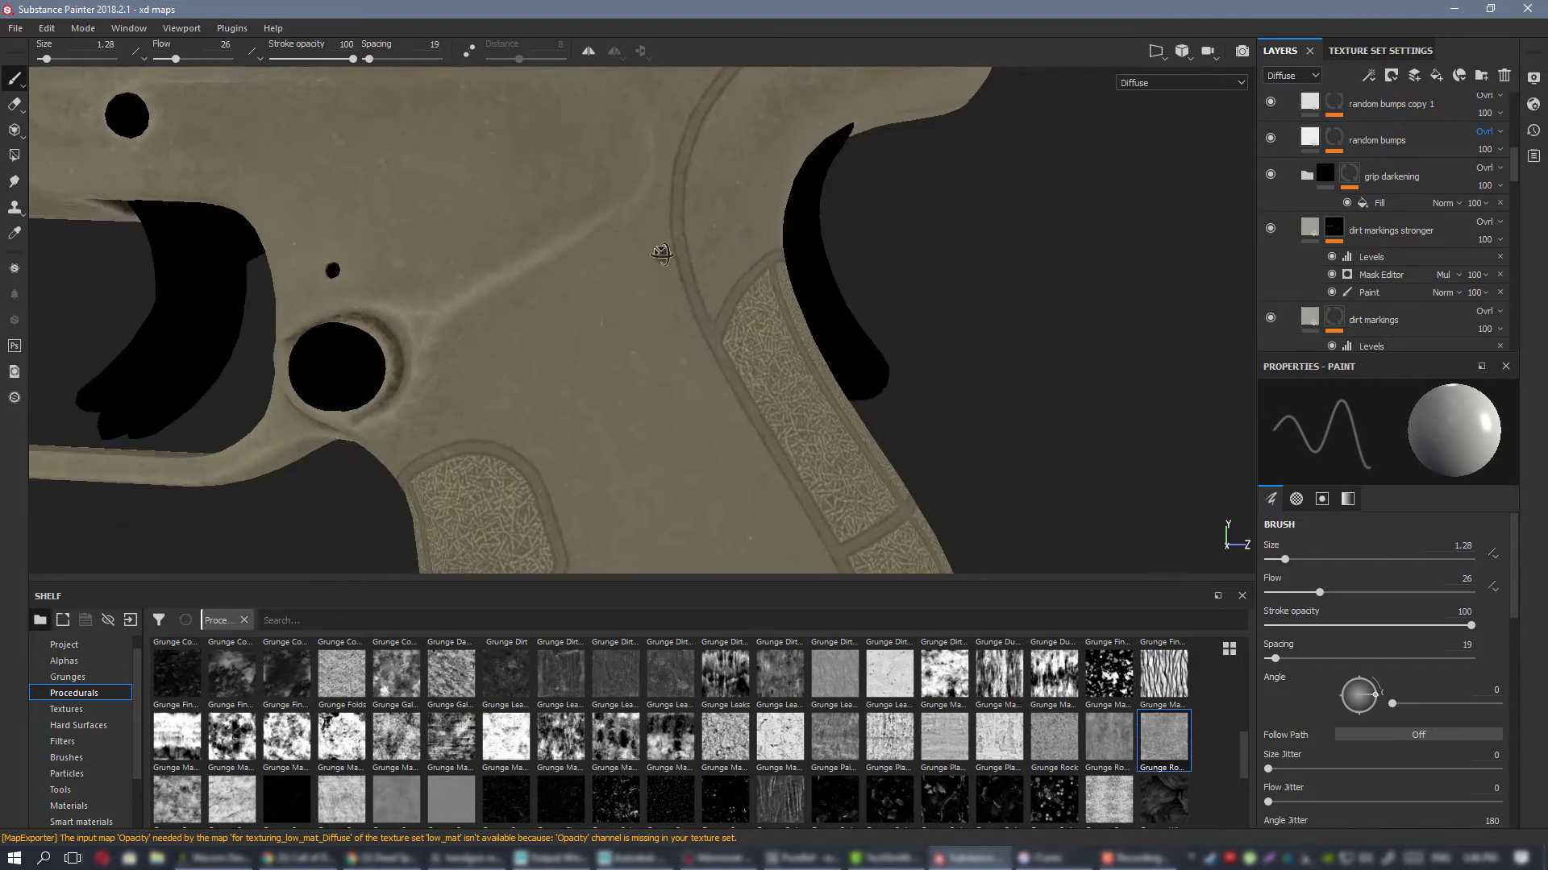
alt+drag(659, 253, 630, 244)
alt+middle_drag(631, 243, 714, 407)
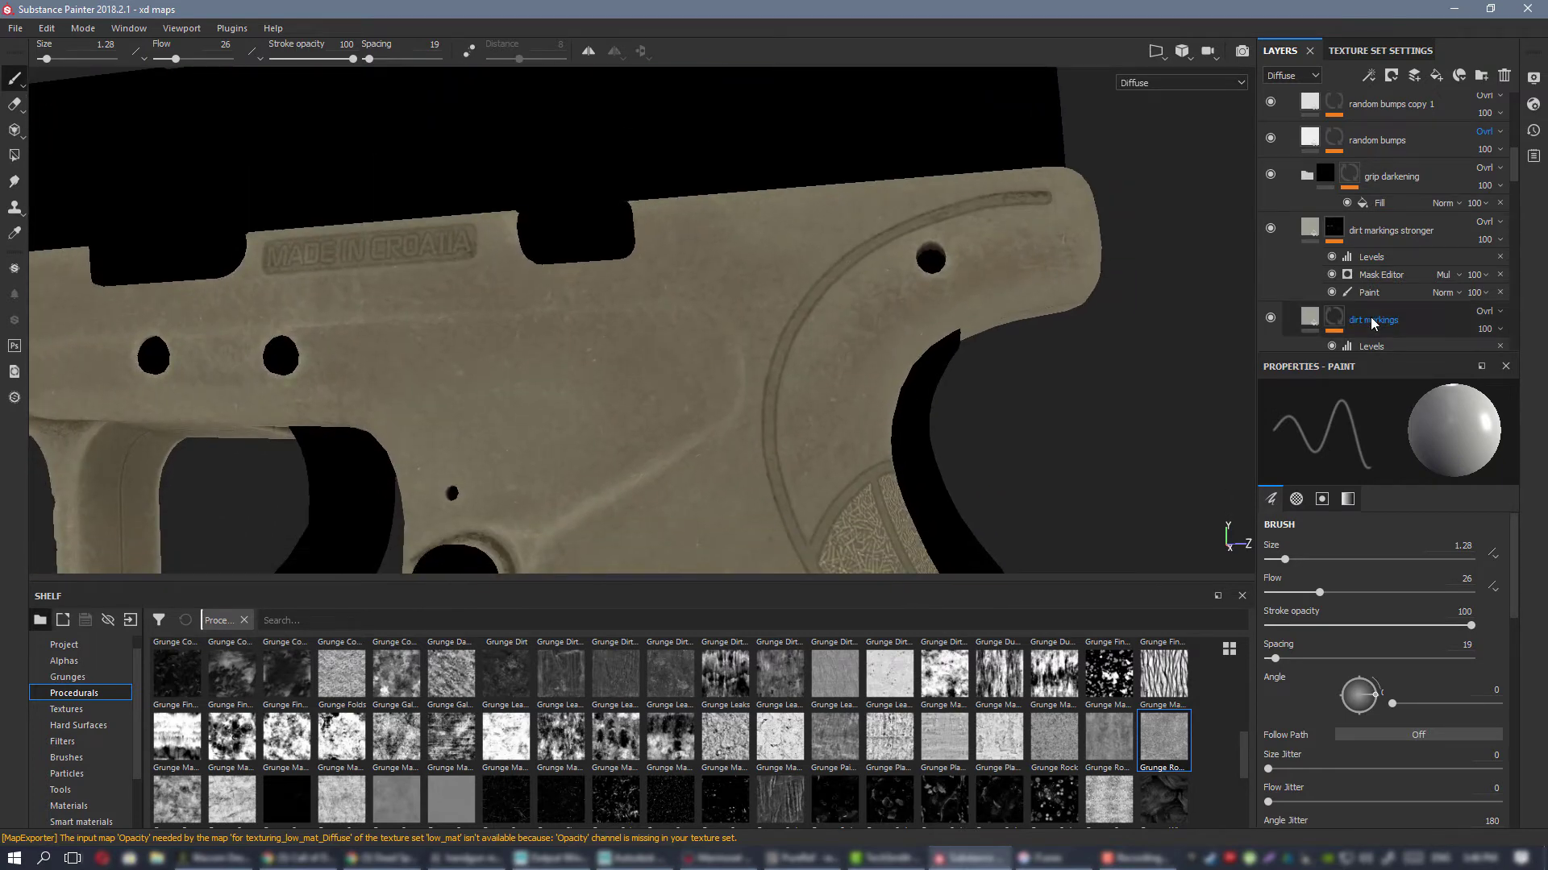
scroll(1374, 318, down, 2)
click(1429, 344)
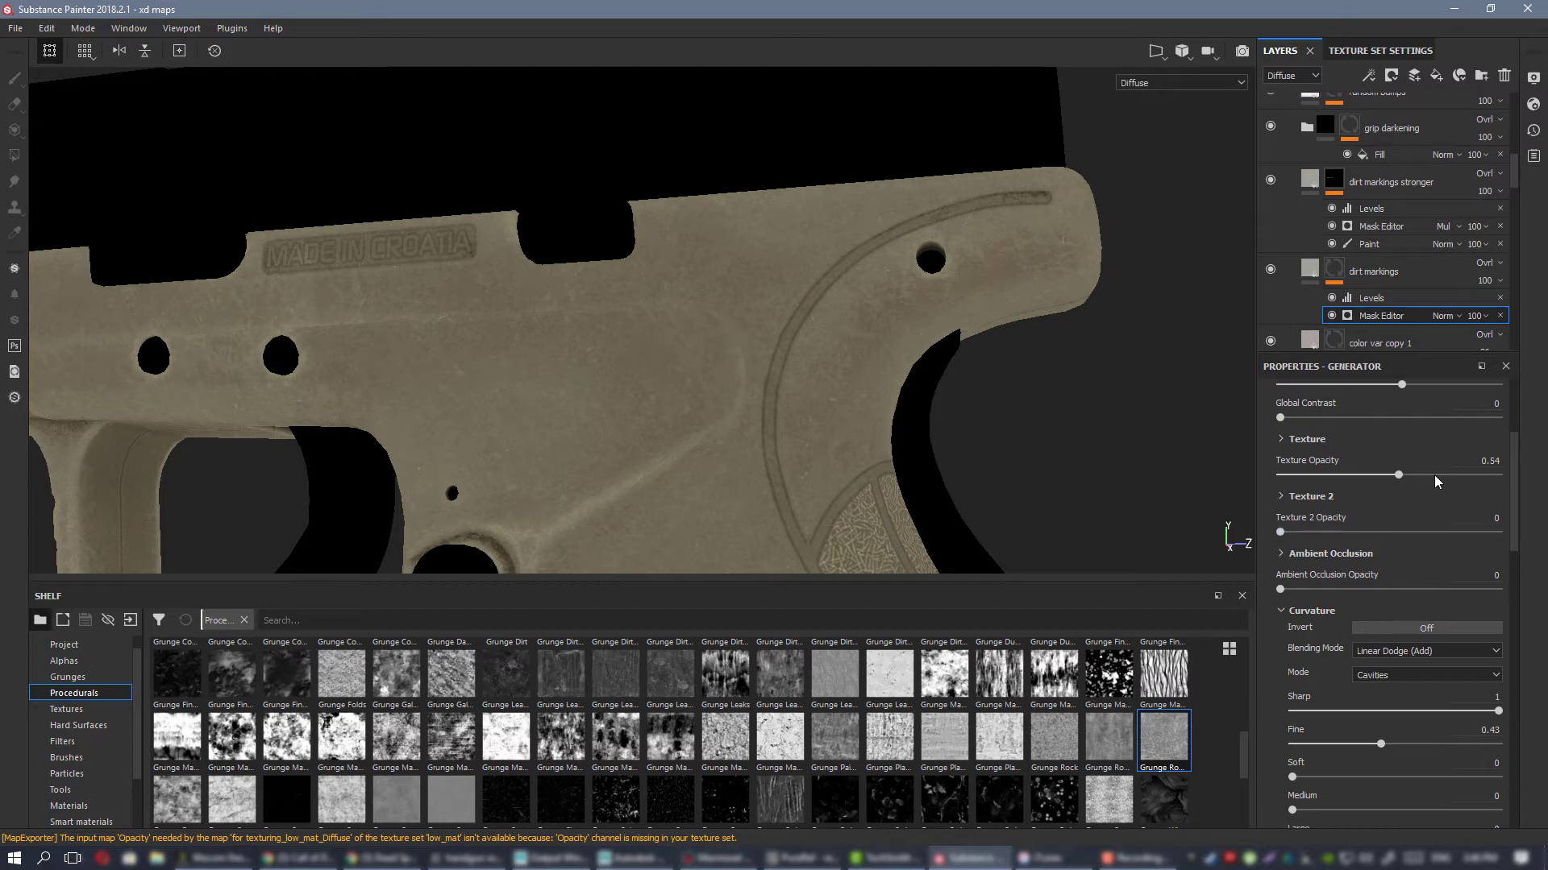
scroll(1410, 444, up, 1)
scroll(1409, 564, down, 1)
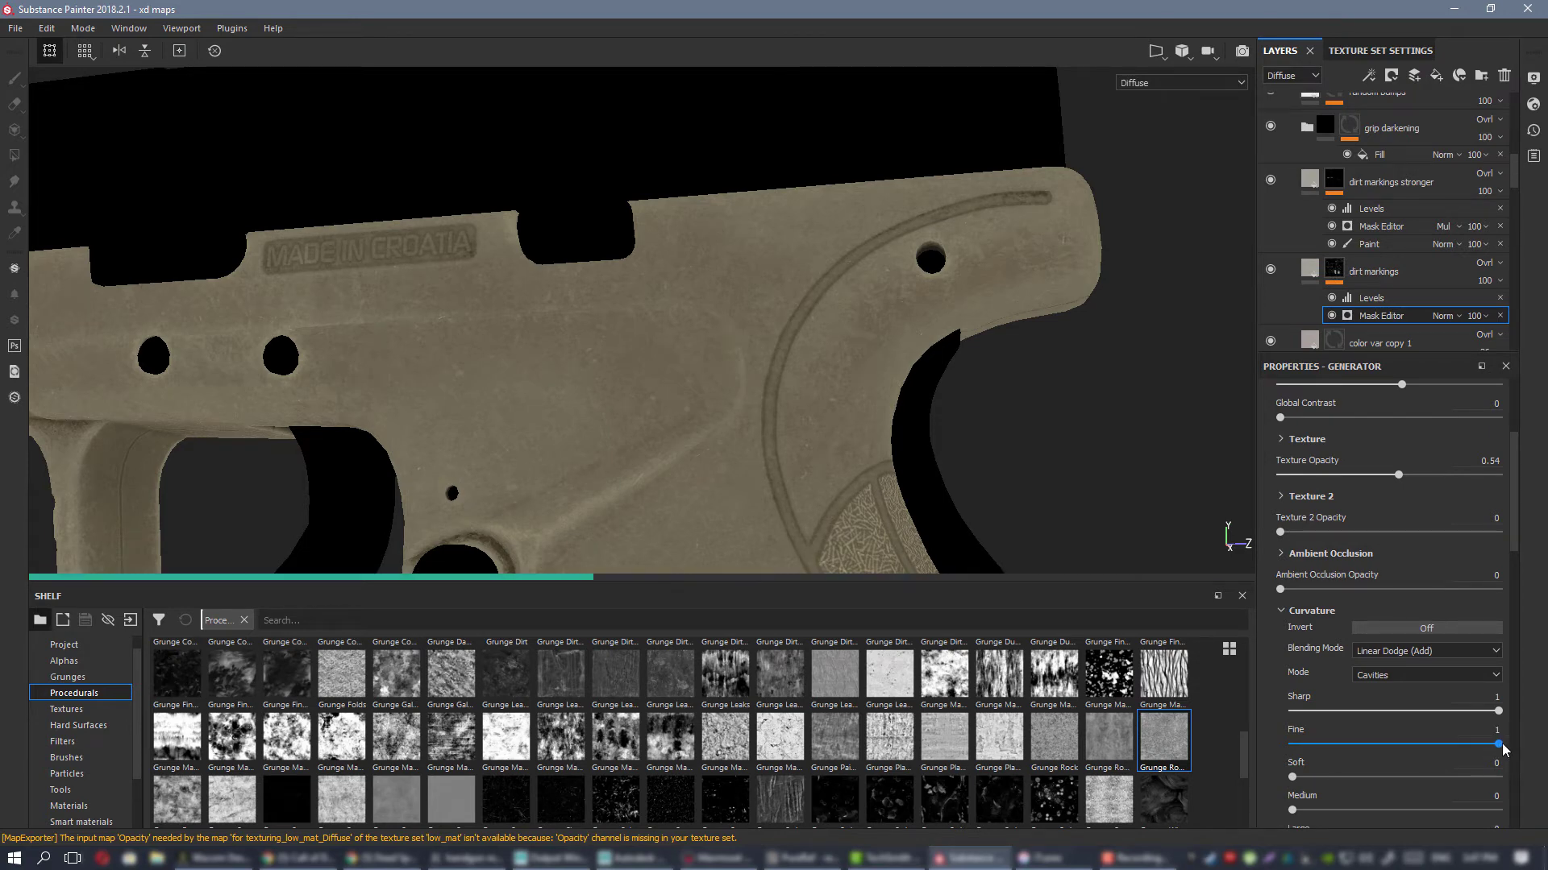
Step: Check the dirt markings layer on the frame in the material view by toggling its visibility
alt+middle_drag(488, 345, 599, 326)
key(m)
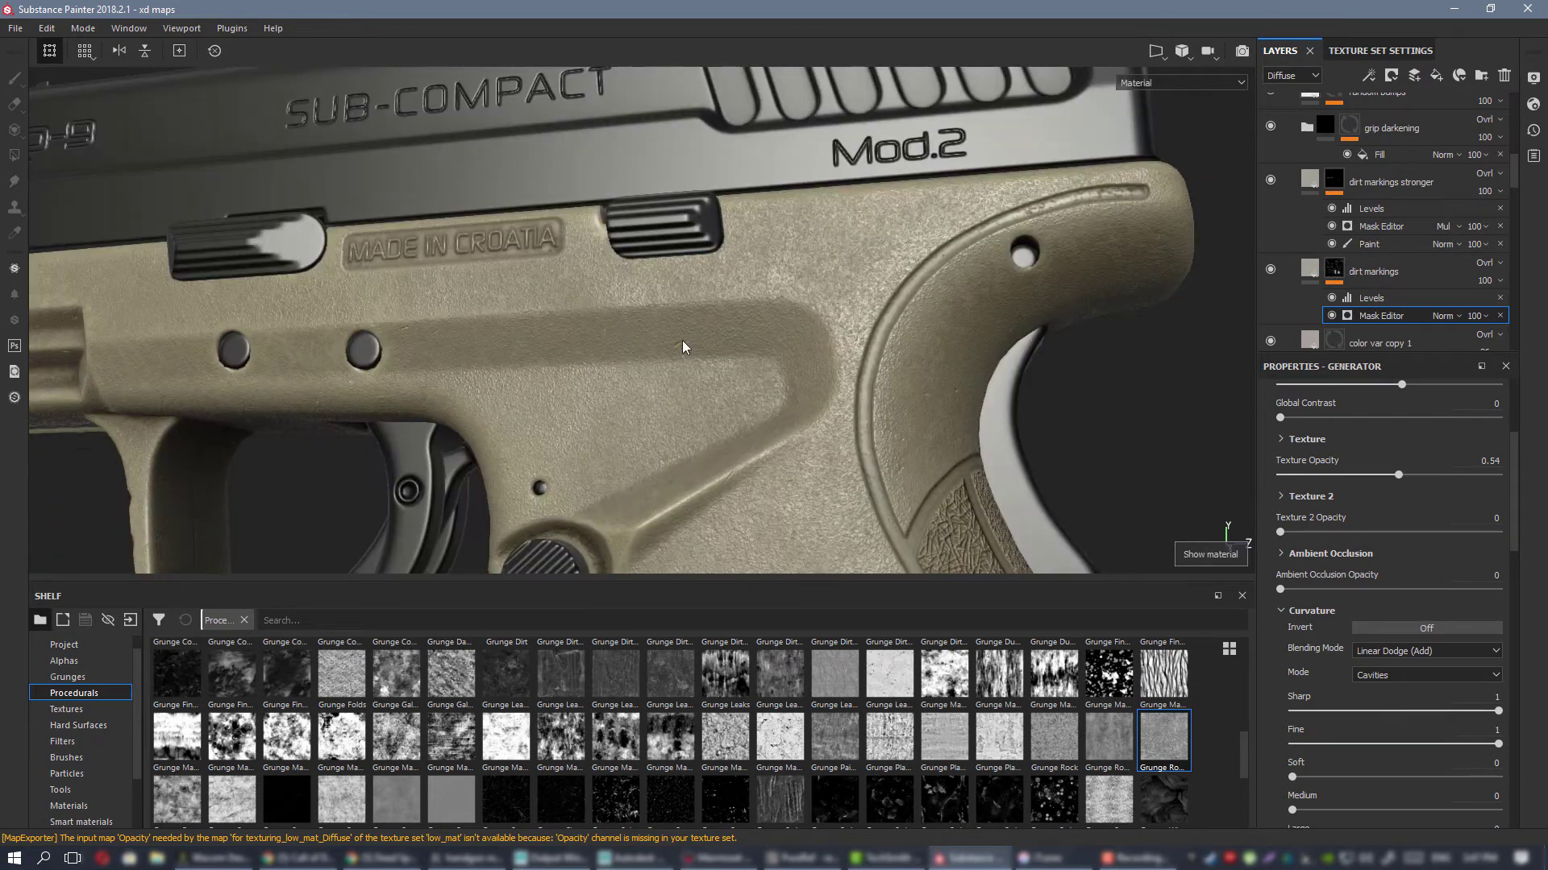
alt+drag(808, 373, 871, 312)
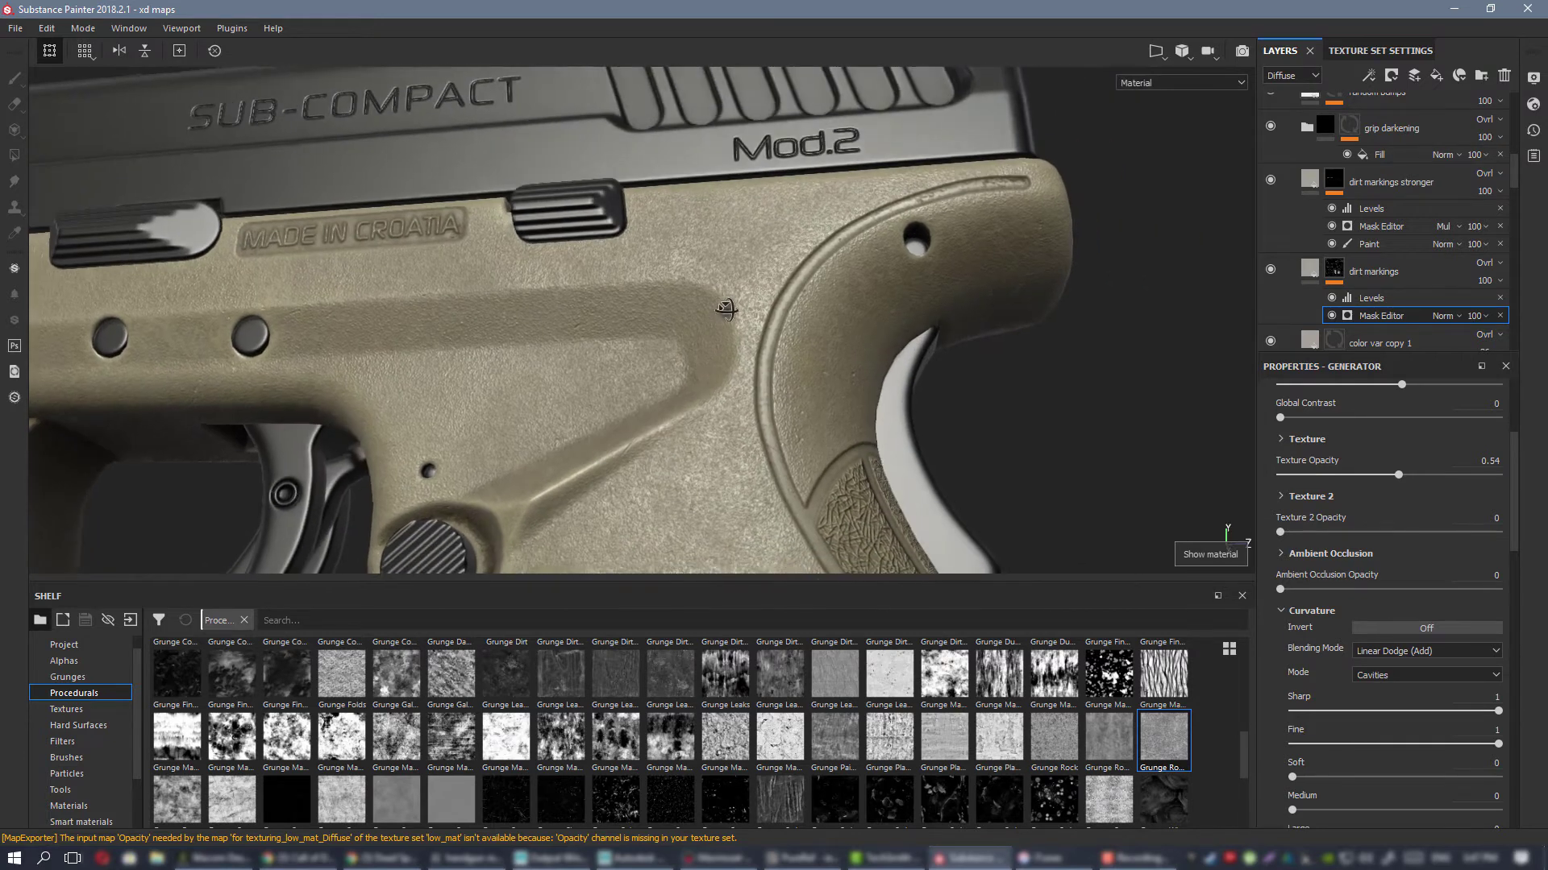
click(1270, 269)
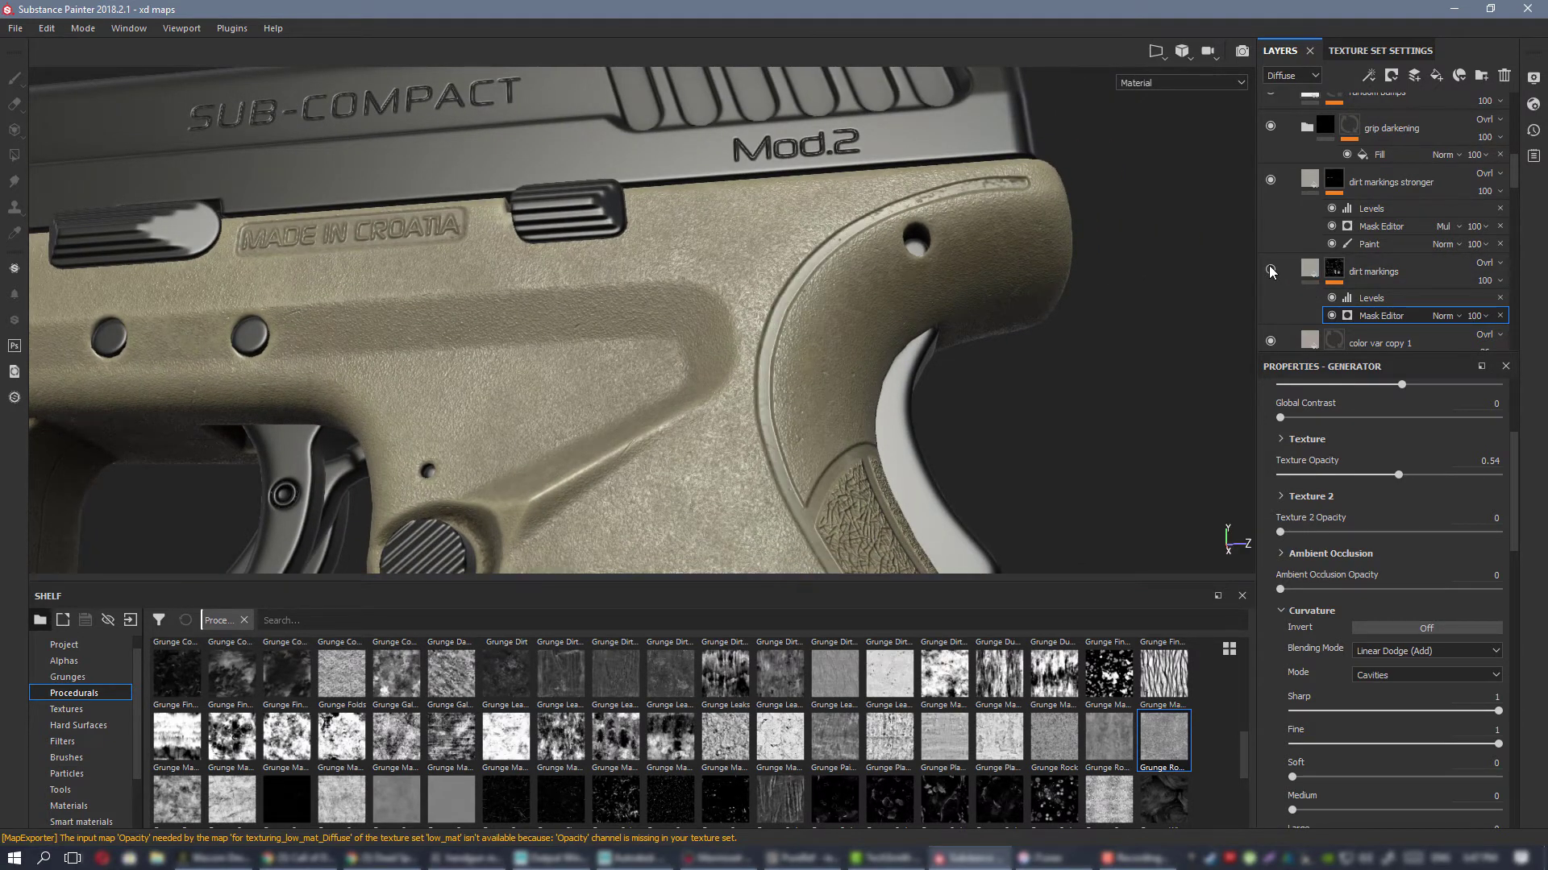
click(1270, 271)
Step: Inspect the recessed lettering and frame side in the material view from near and far
alt+middle_drag(465, 249, 732, 318)
alt+drag(733, 317, 827, 381)
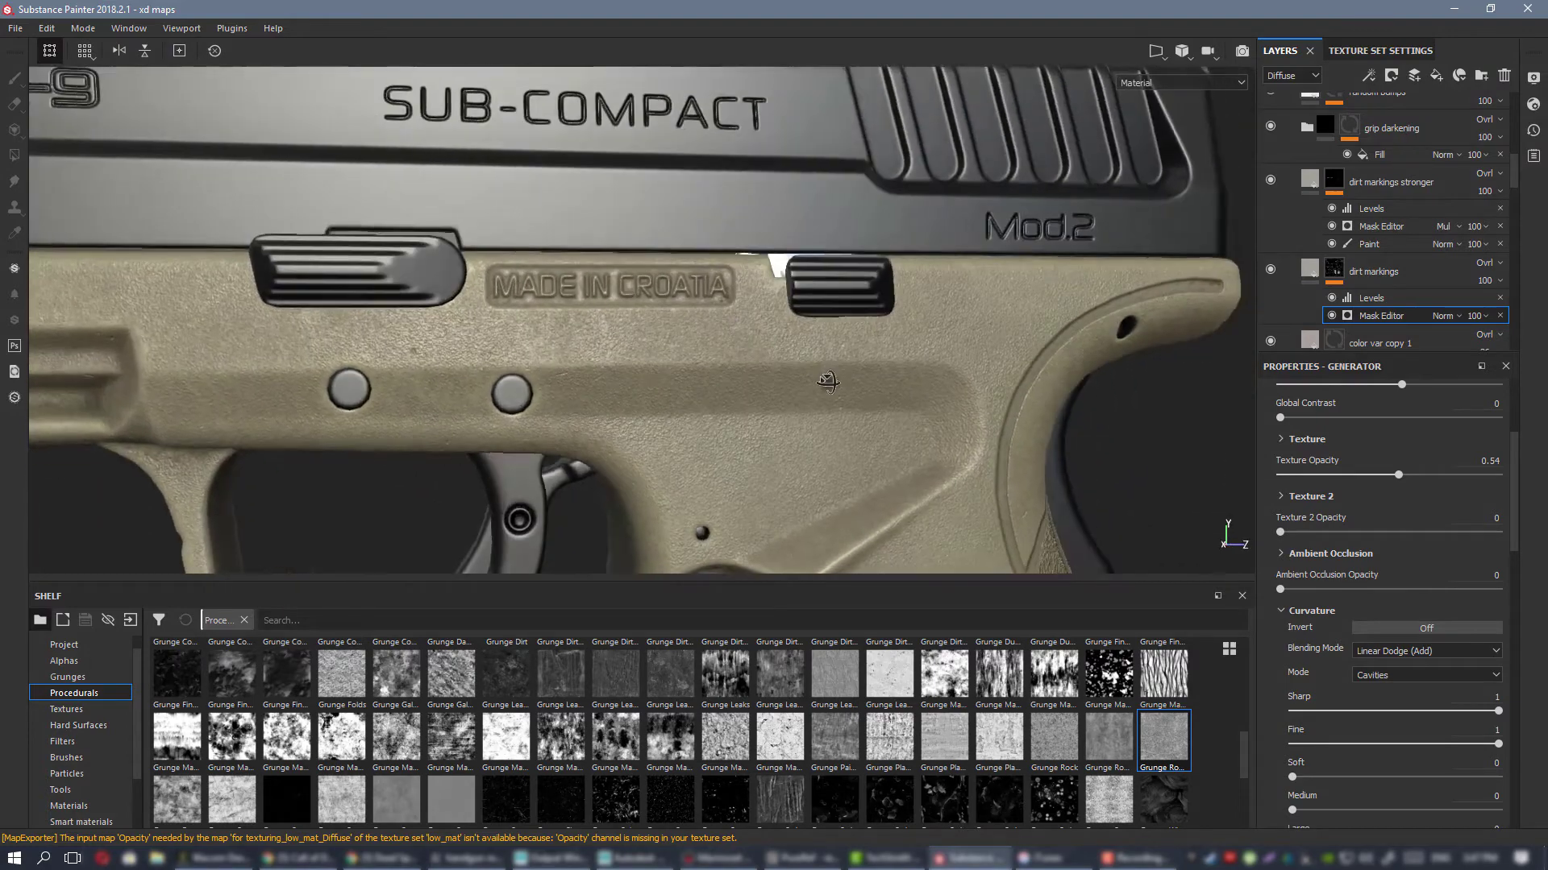
alt+right_drag(827, 381, 794, 427)
alt+middle_drag(794, 427, 622, 259)
alt+drag(622, 259, 674, 239)
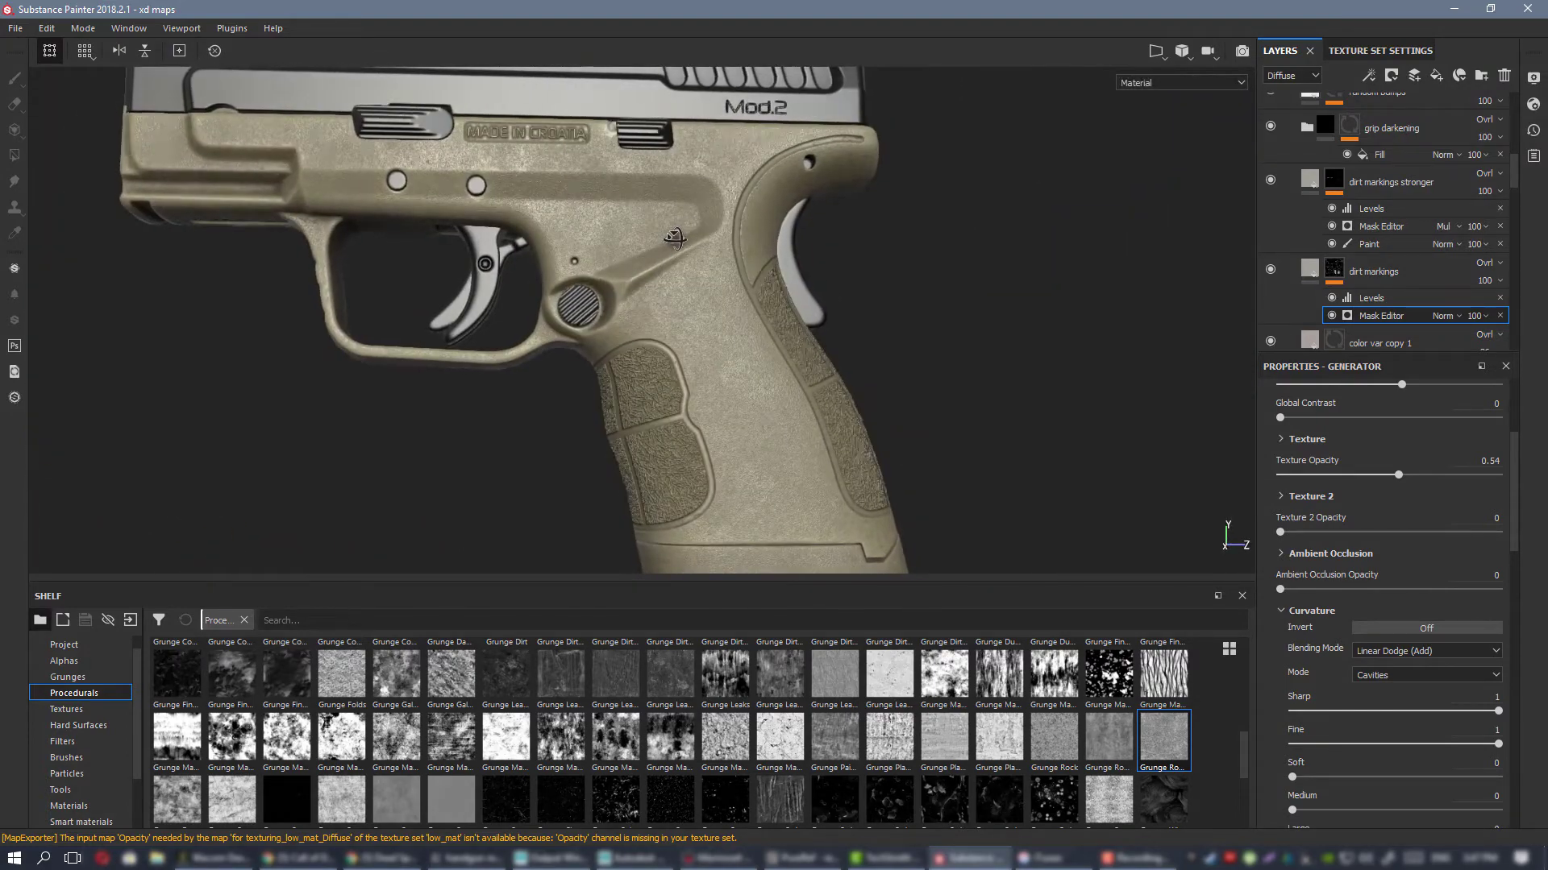
alt+middle_drag(597, 214, 688, 295)
alt+right_drag(688, 295, 879, 266)
alt+drag(879, 266, 900, 264)
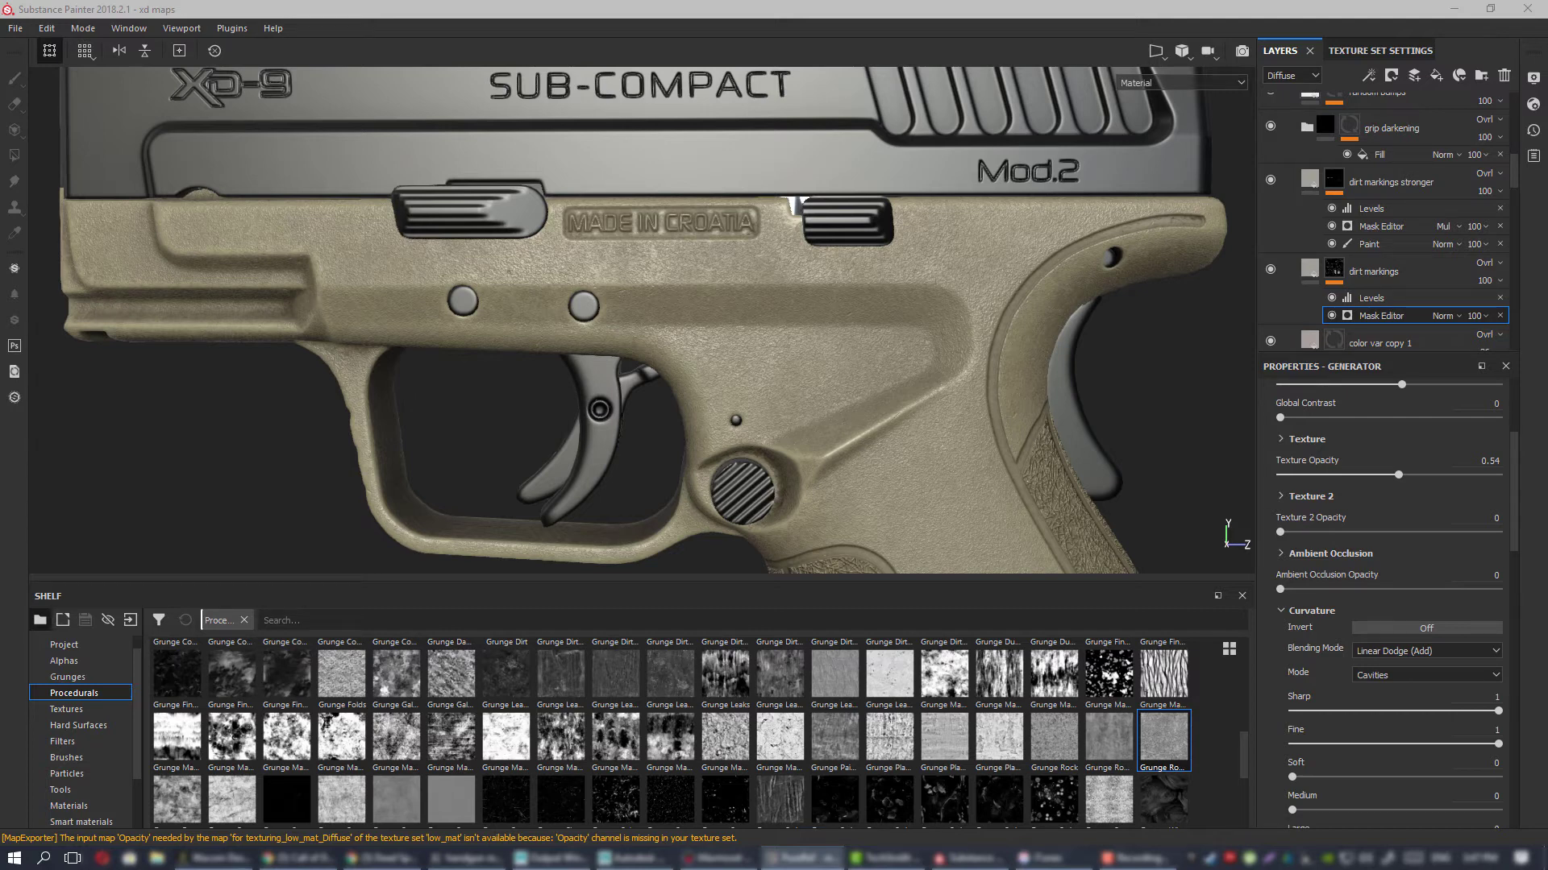
Step: Examine how reflections move across the frame, trigger guard, grip and magazine sleeve from several angles
scroll(852, 353, up, 5)
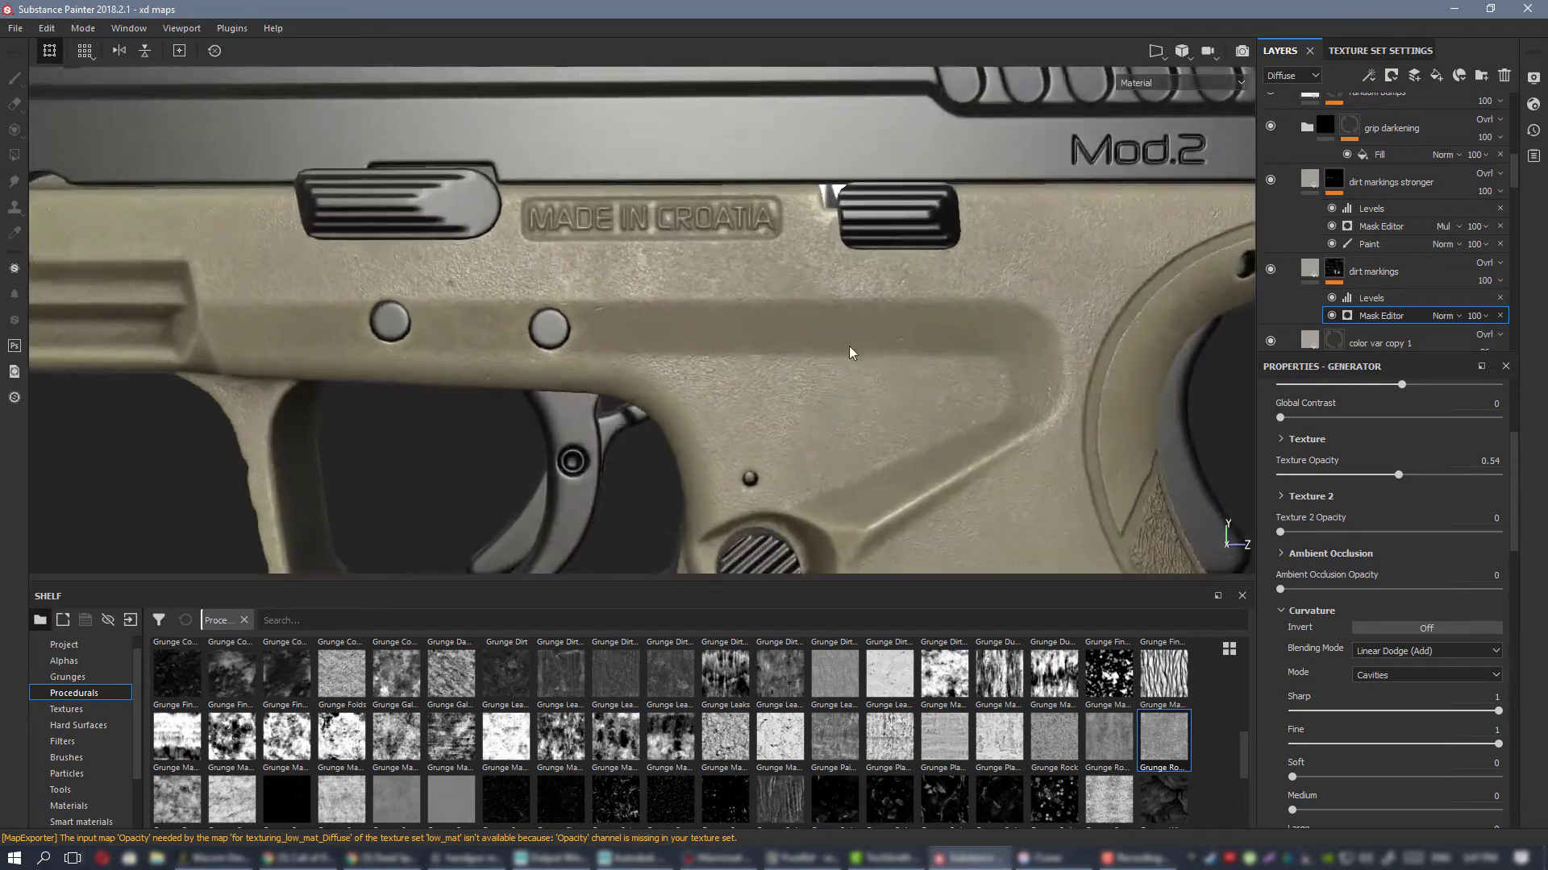
alt+drag(849, 352, 773, 297)
alt+middle_drag(846, 313, 582, 292)
alt+drag(878, 322, 860, 448)
scroll(860, 448, down, 3)
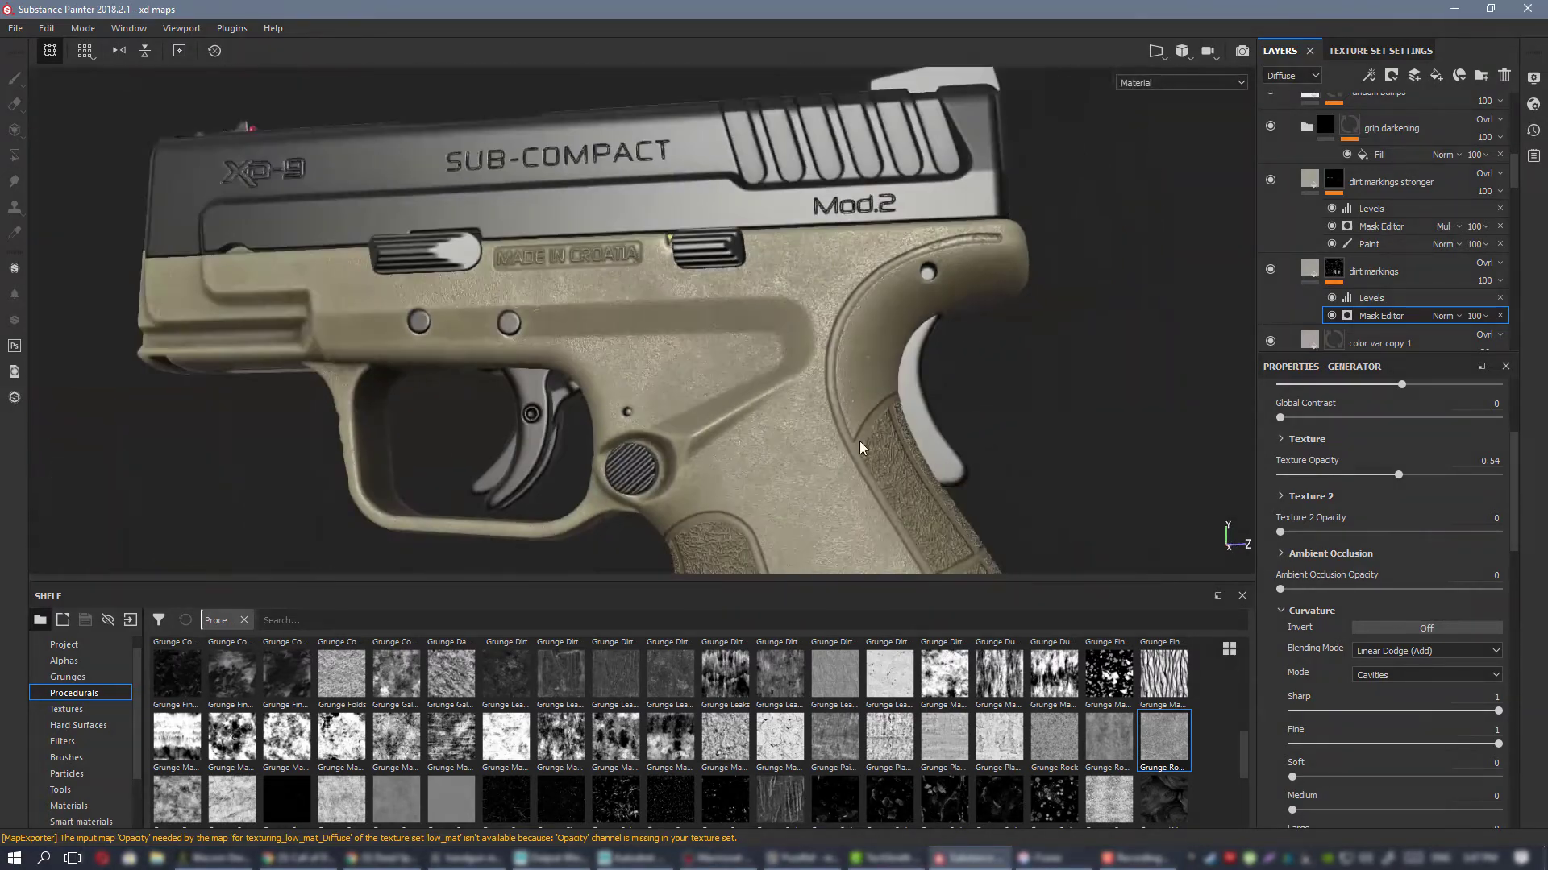
alt+middle_drag(860, 442, 718, 245)
alt+drag(718, 245, 706, 299)
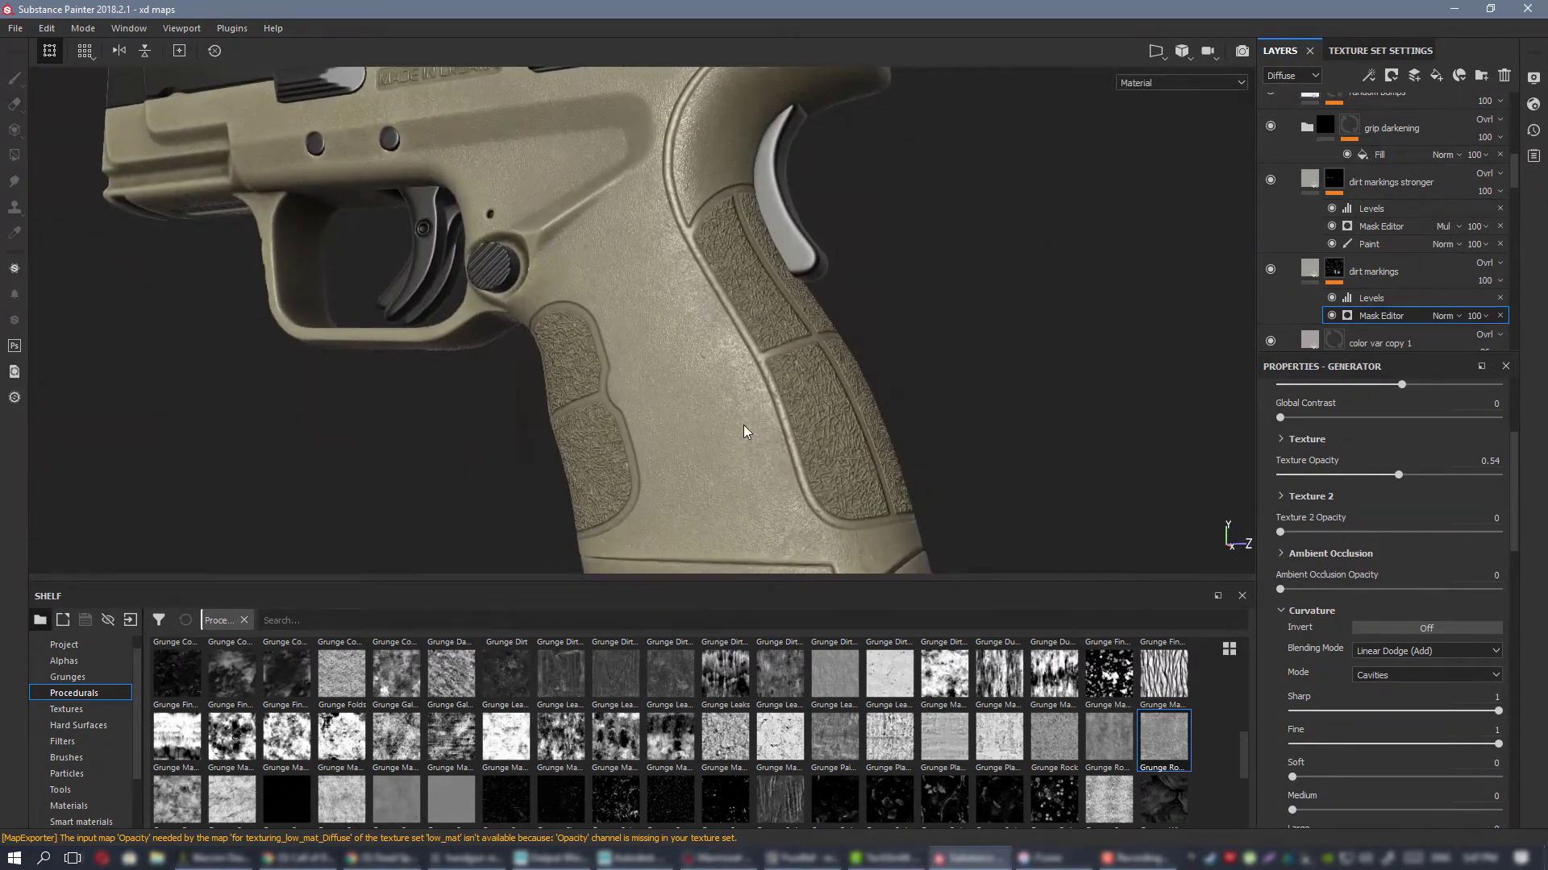
alt+drag(721, 407, 809, 392)
scroll(802, 362, down, 2)
alt+drag(774, 327, 796, 332)
alt+middle_drag(795, 333, 813, 360)
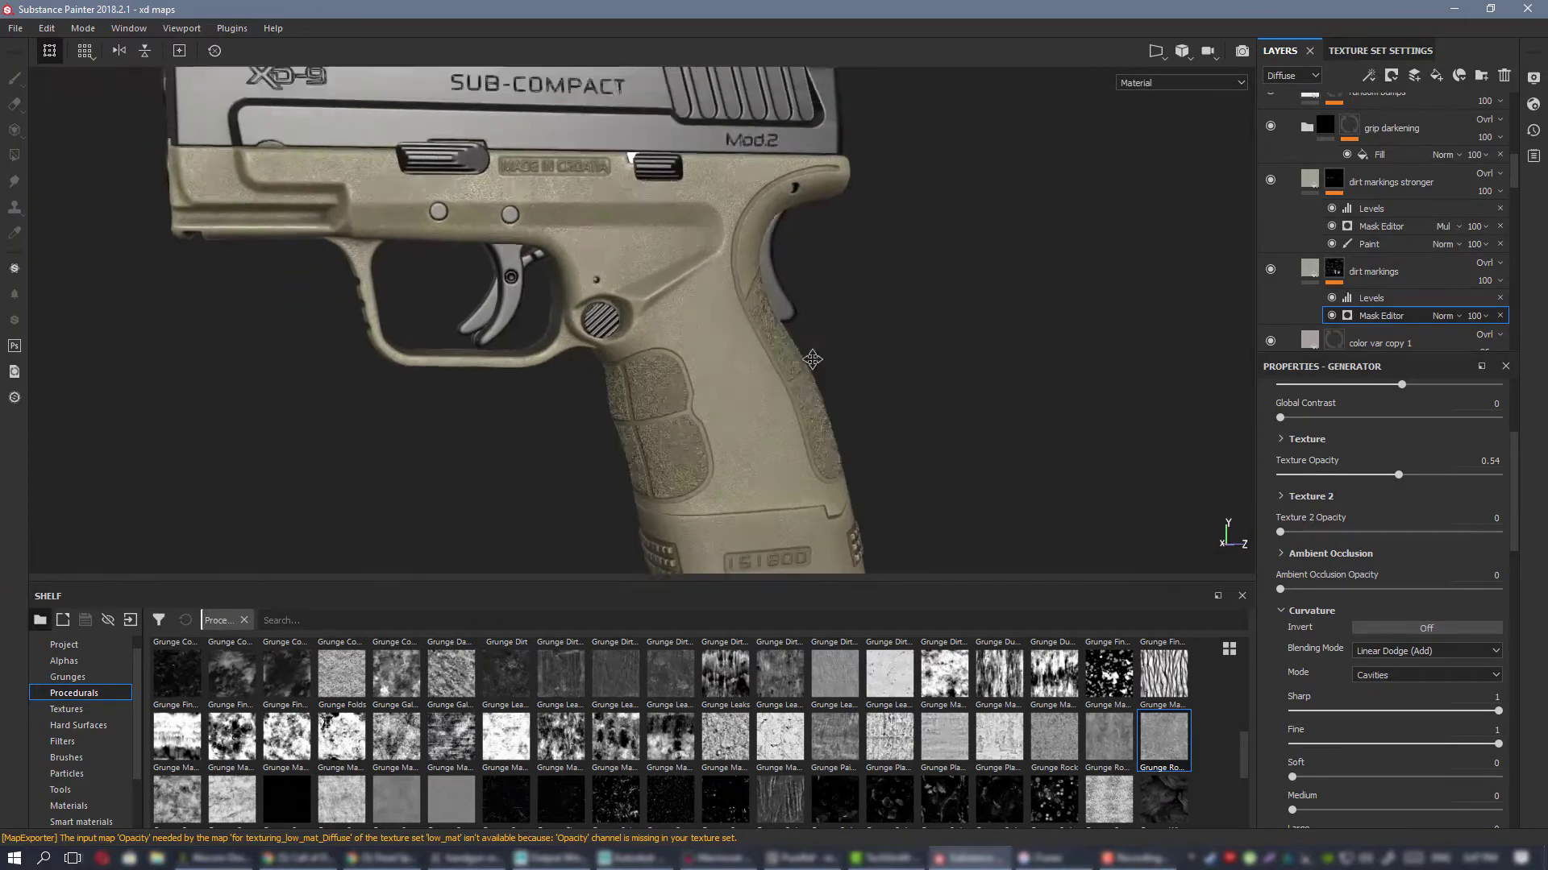
alt+drag(813, 359, 912, 347)
scroll(832, 326, down, 4)
mouse_move(667, 266)
alt+mouse_down()
mouse_move(623, 276)
mouse_move(646, 278)
mouse_move(582, 252)
mouse_move(736, 332)
mouse_move(672, 287)
alt+mouse_up()
scroll(661, 270, up, 4)
Step: Inspect the frame in the diffuse channel and its surface variation up close in the glossiness channel
key(c)
scroll(667, 312, down, 2)
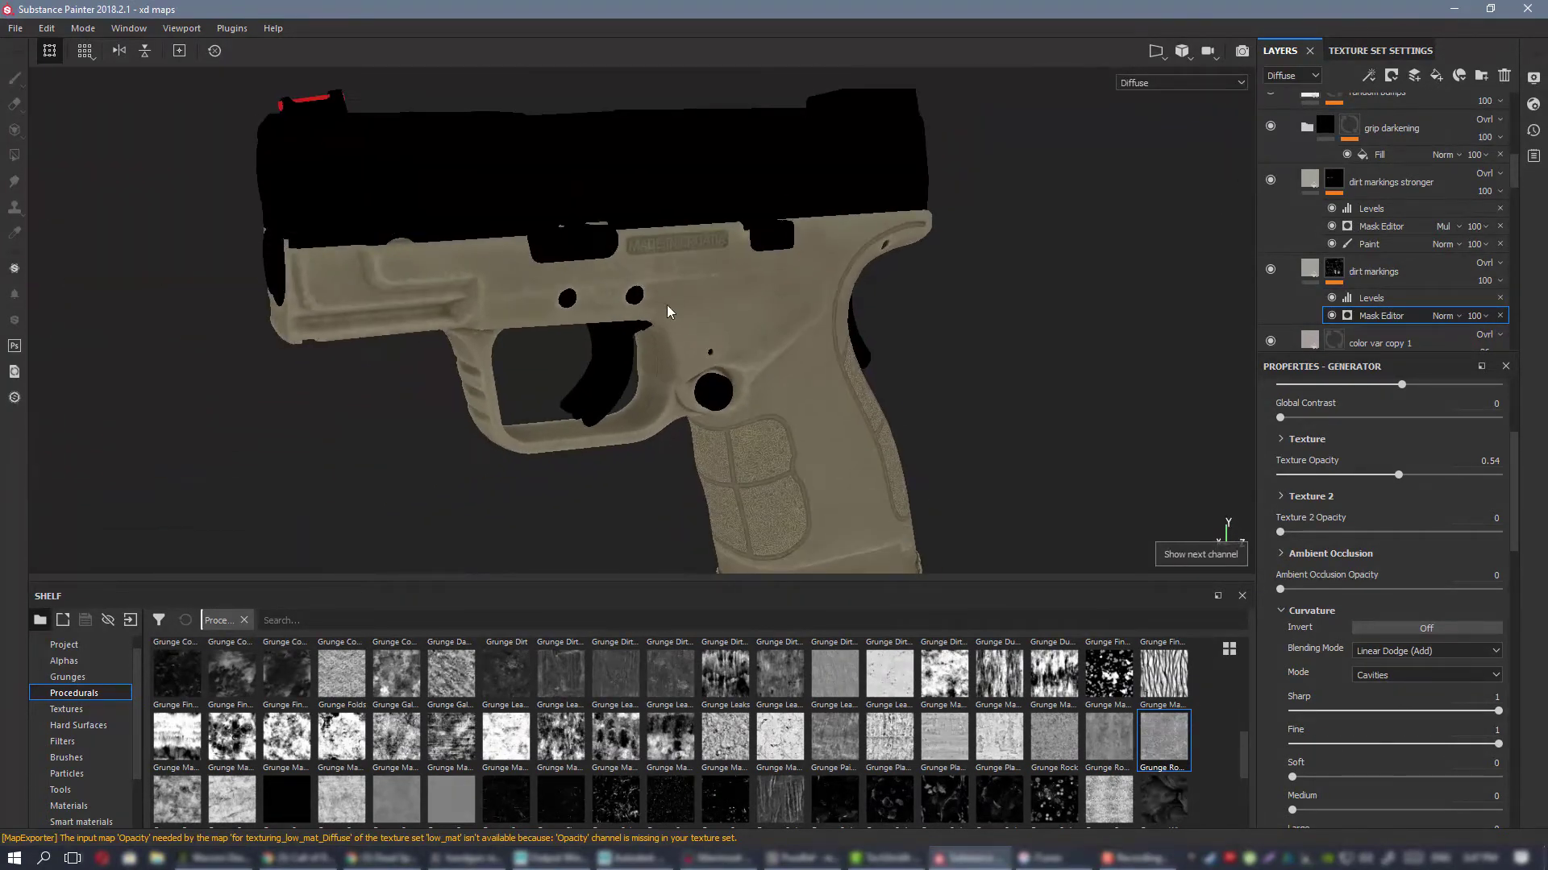
key(c)
key(c)
alt+right_drag(701, 243, 705, 315)
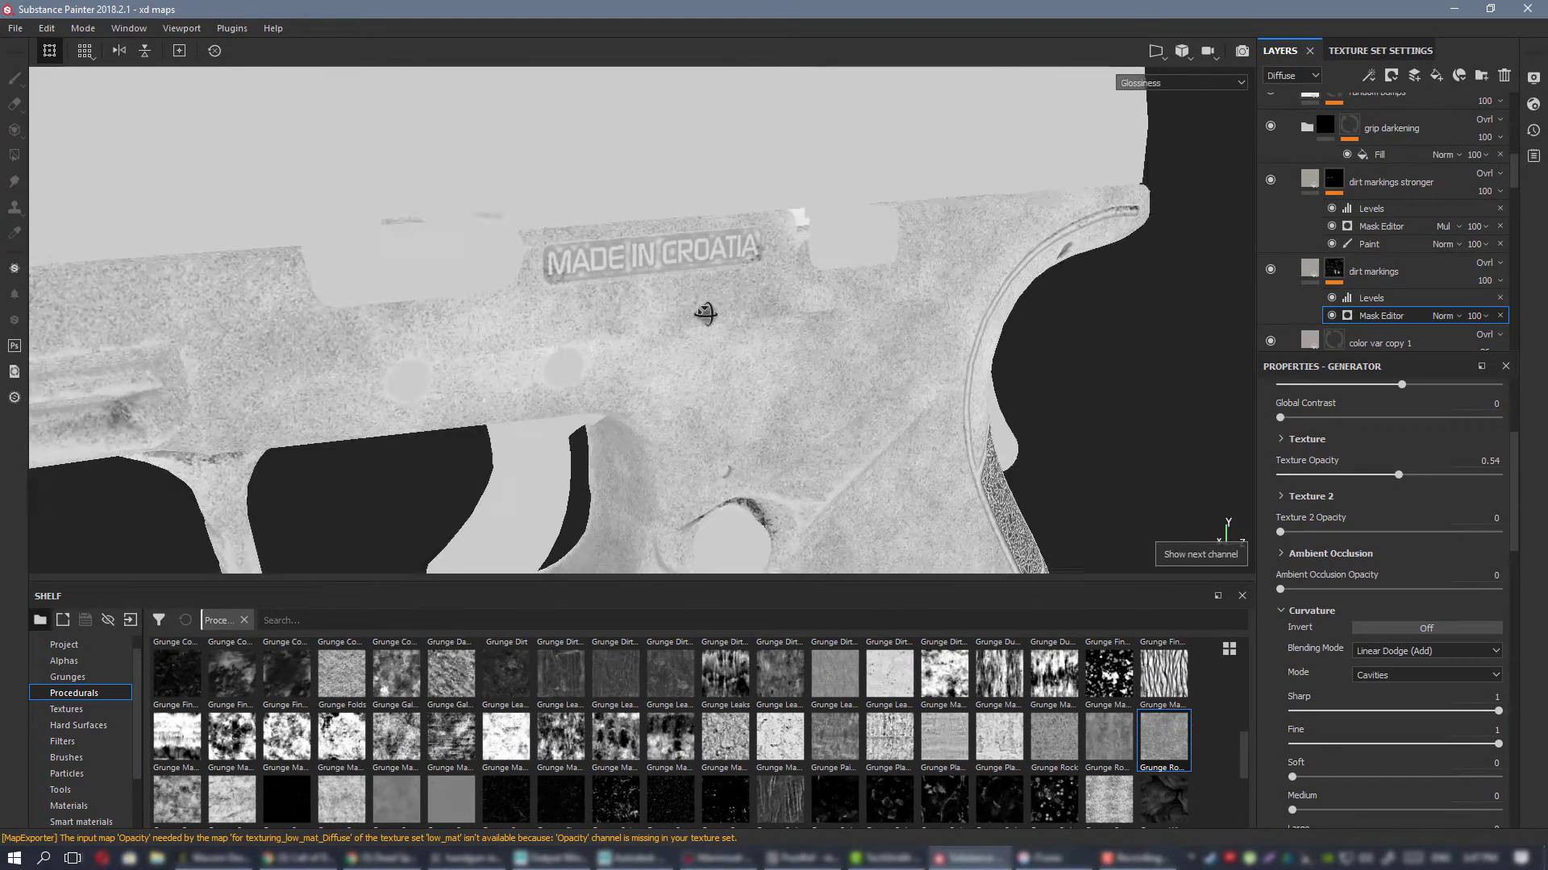
mouse_move(705, 314)
alt+mouse_down()
mouse_move(632, 304)
mouse_move(702, 300)
alt+mouse_up()
alt+right_drag(701, 301, 823, 334)
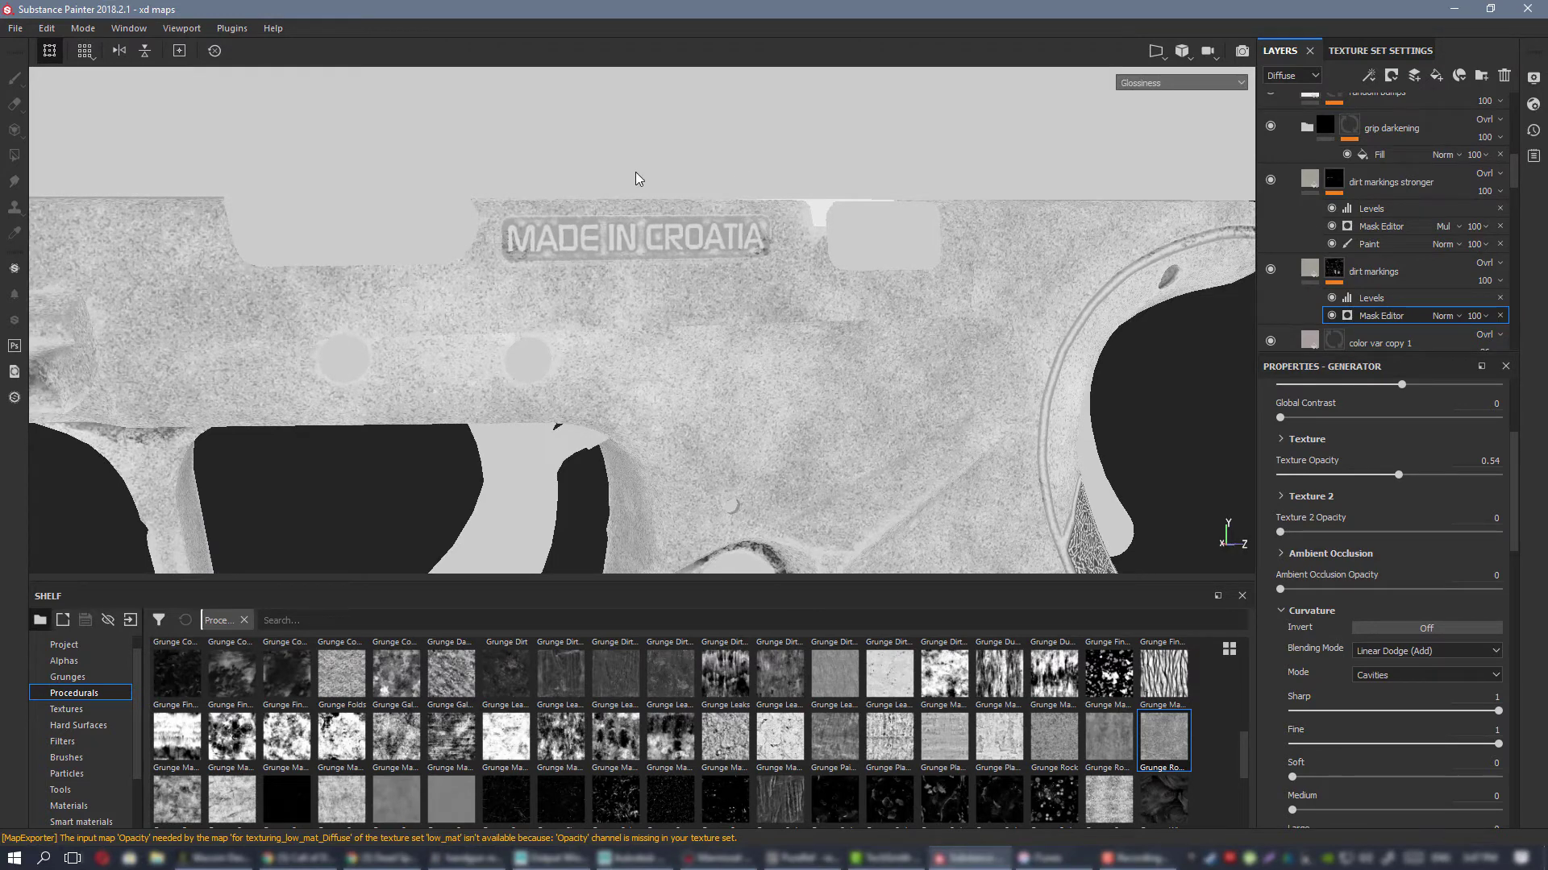
alt+right_drag(896, 360, 511, 231)
Step: Review the whole pistol in the material view, then the grip and magazine sleeve up close
key(m)
scroll(856, 360, down, 3)
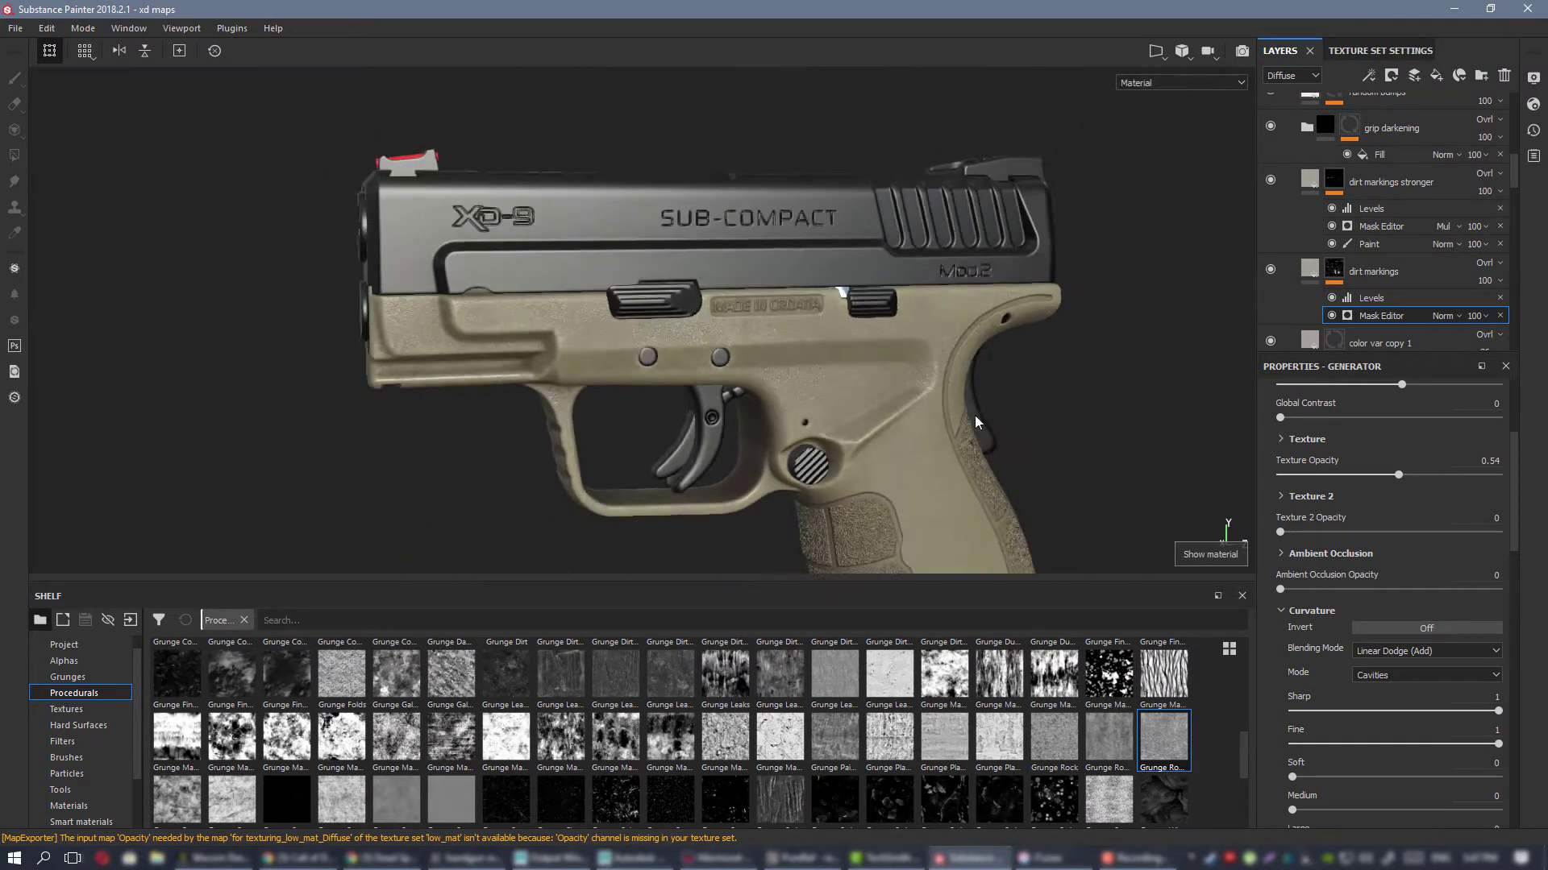
alt+drag(975, 416, 911, 447)
alt+middle_drag(911, 447, 855, 294)
alt+drag(855, 294, 1061, 260)
alt+middle_drag(1060, 260, 1055, 317)
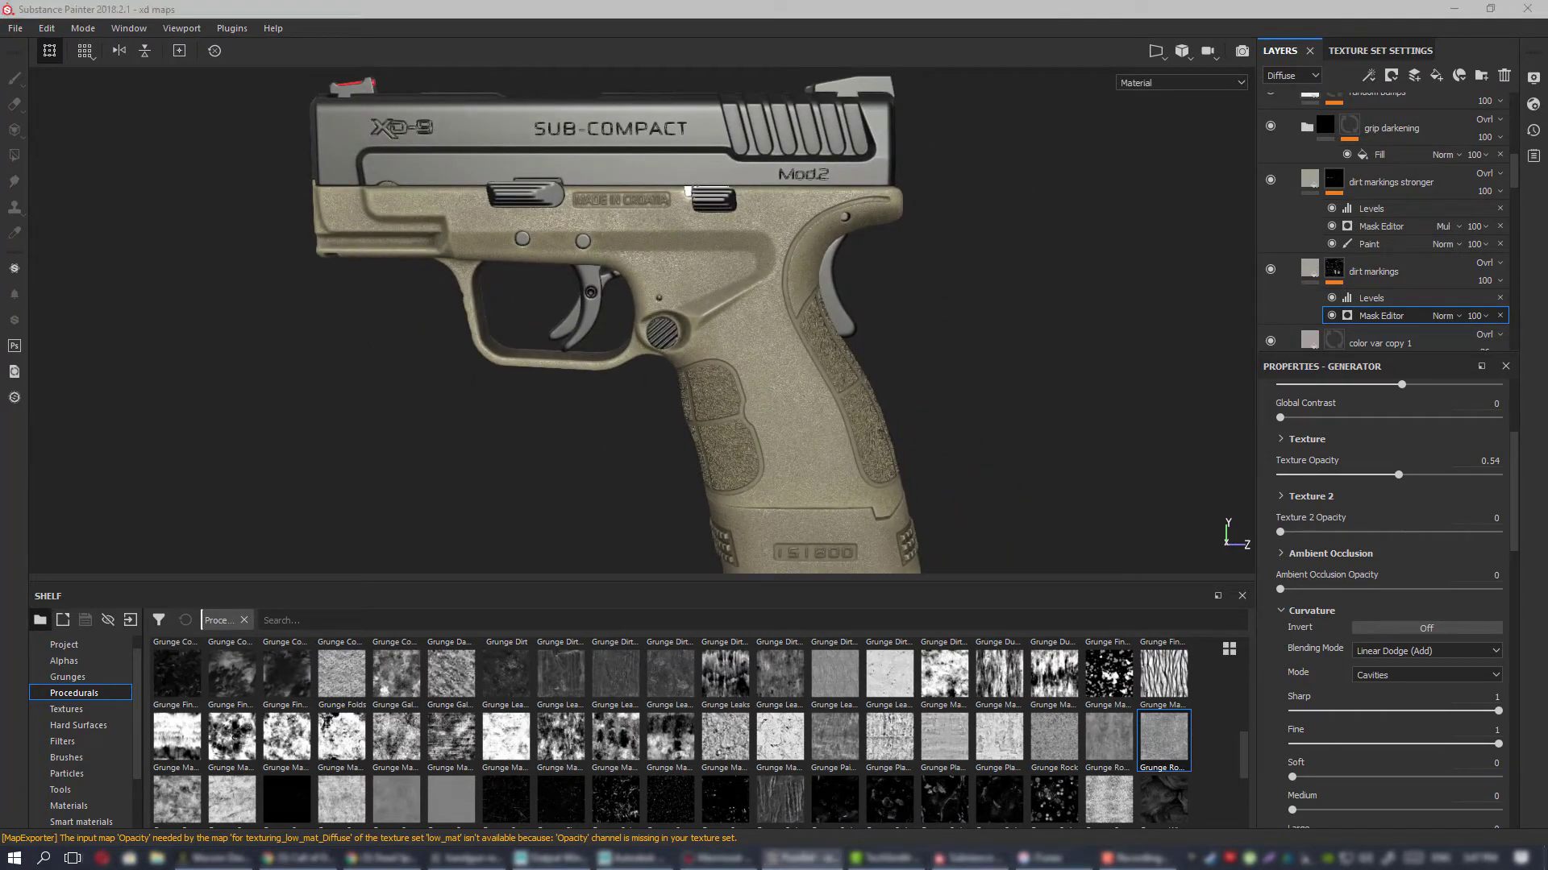
click(805, 387)
alt+drag(804, 386, 801, 490)
alt+middle_drag(801, 490, 689, 326)
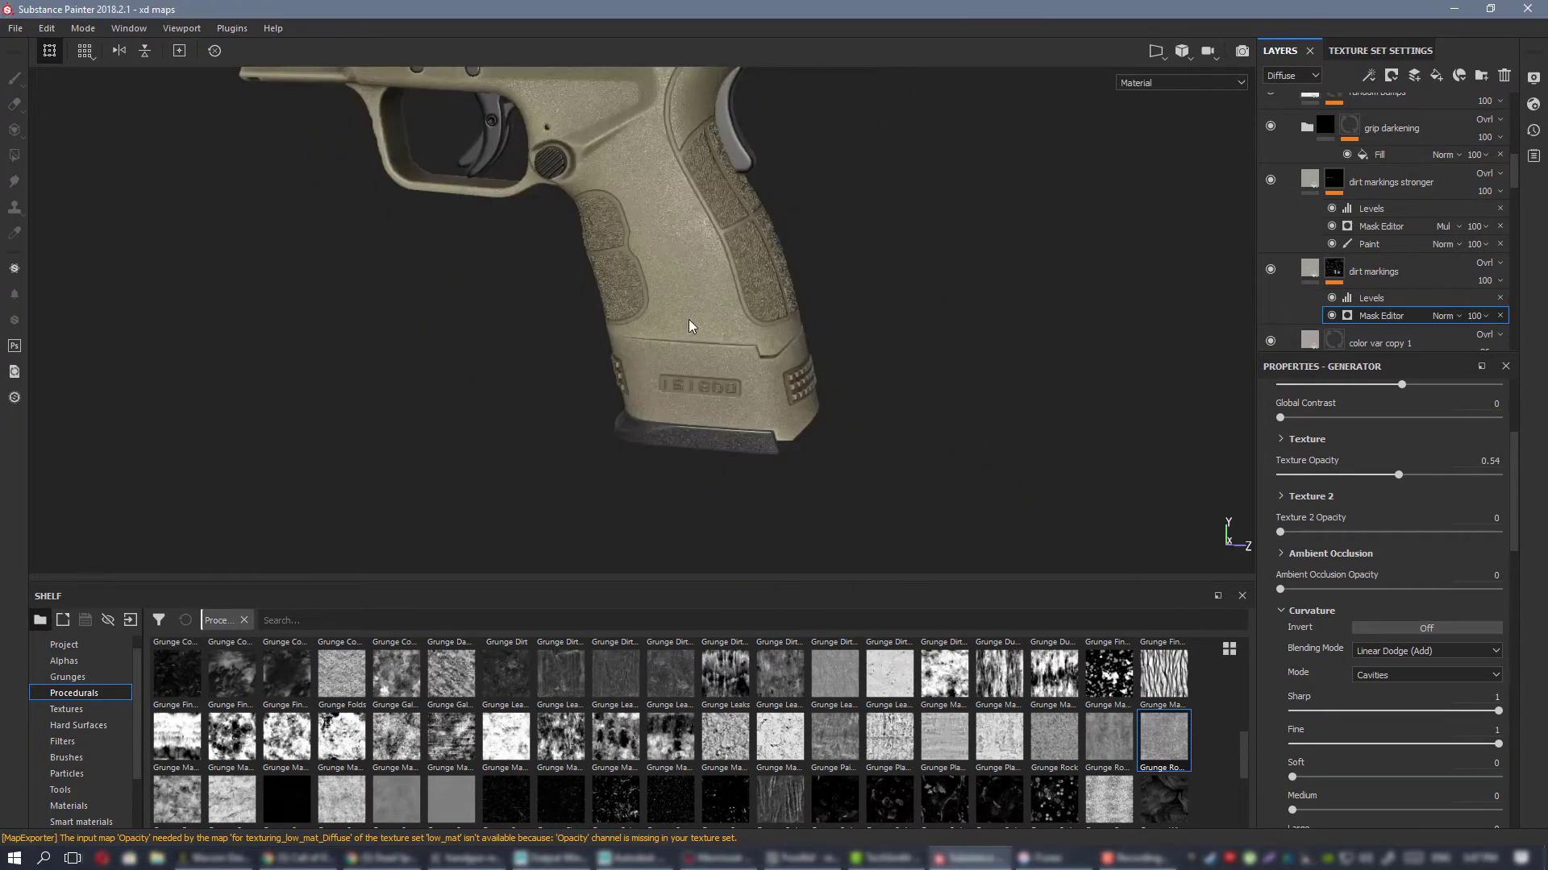
alt+right_drag(848, 505, 728, 403)
alt+drag(729, 404, 750, 314)
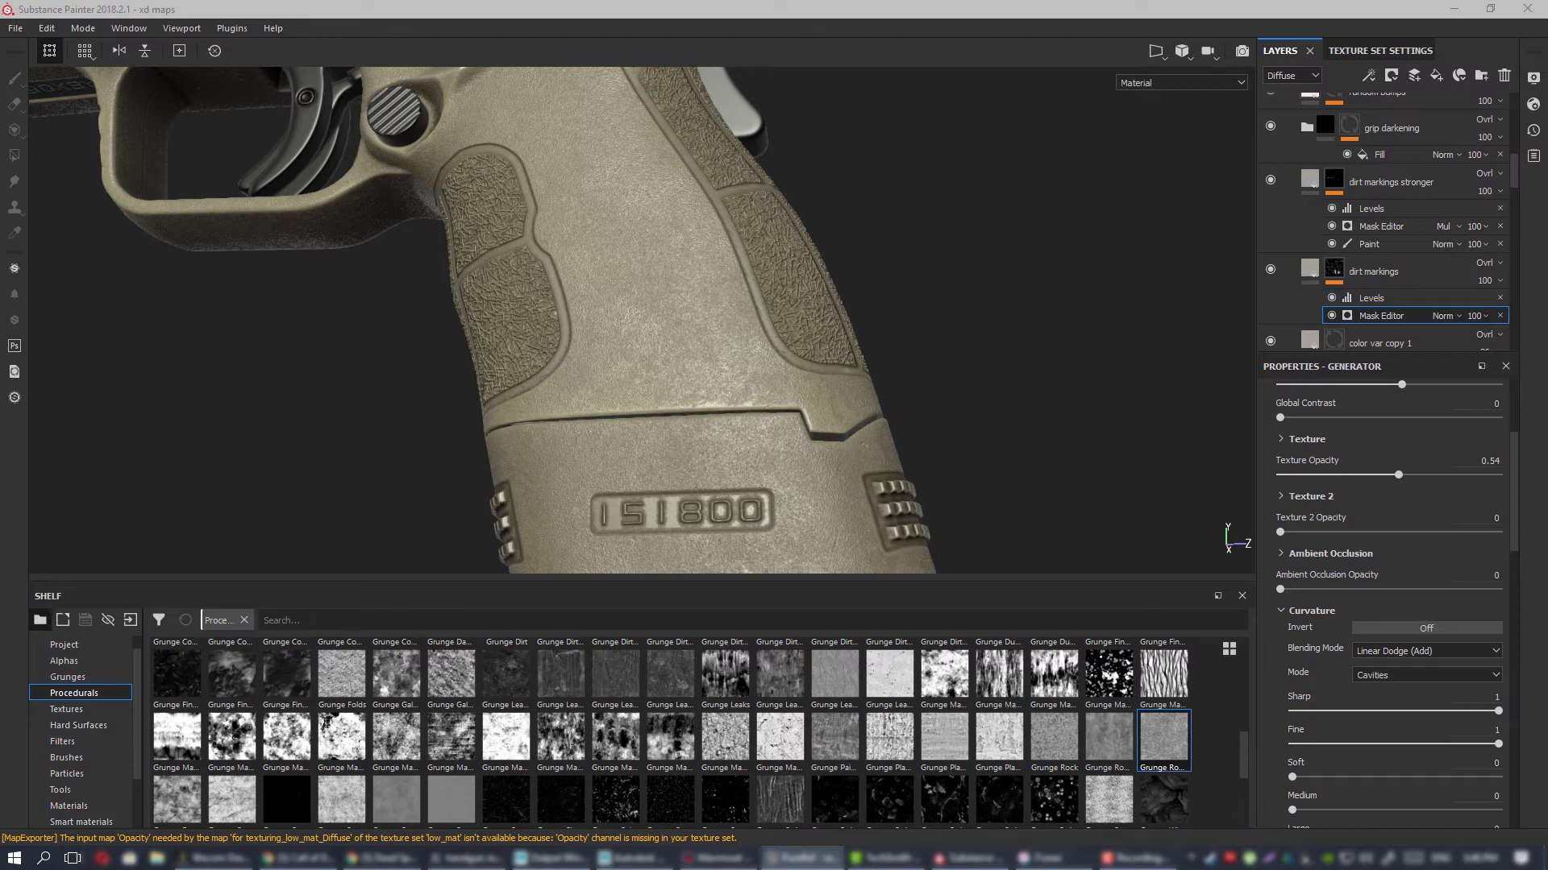
Step: Switch to PureRef and examine the annotated Springfield Armory pistol reference photo
right_drag(1547, 367, 1082, 341)
scroll(977, 412, up, 1)
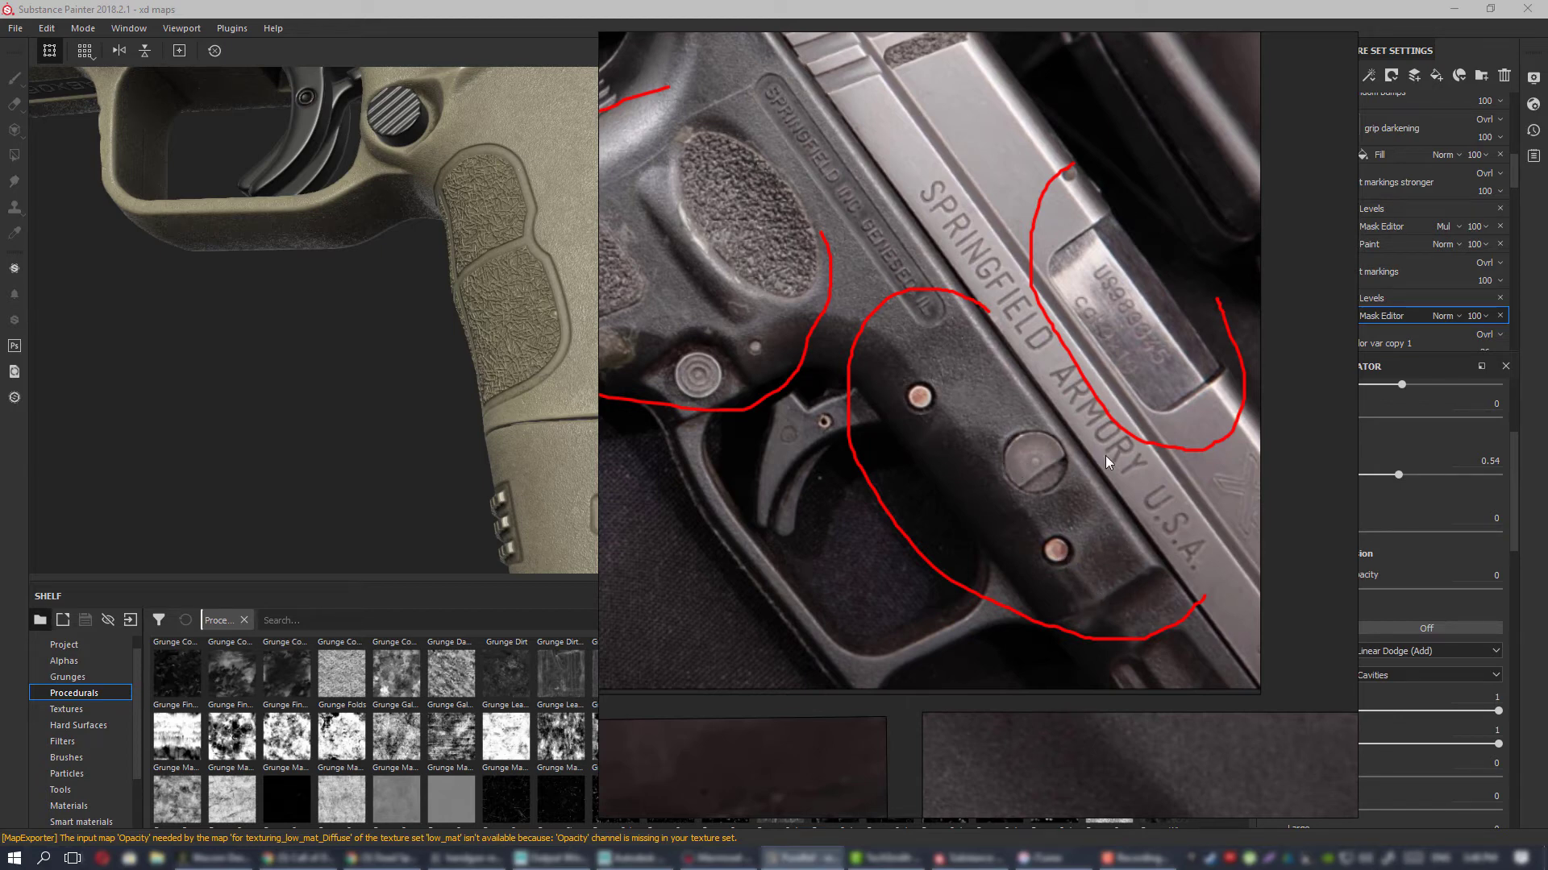
Step: Return to Substance Painter and examine the tan frame around the trigger pins and the MADE IN CROATIA marking
right_drag(835, 363, 1546, 363)
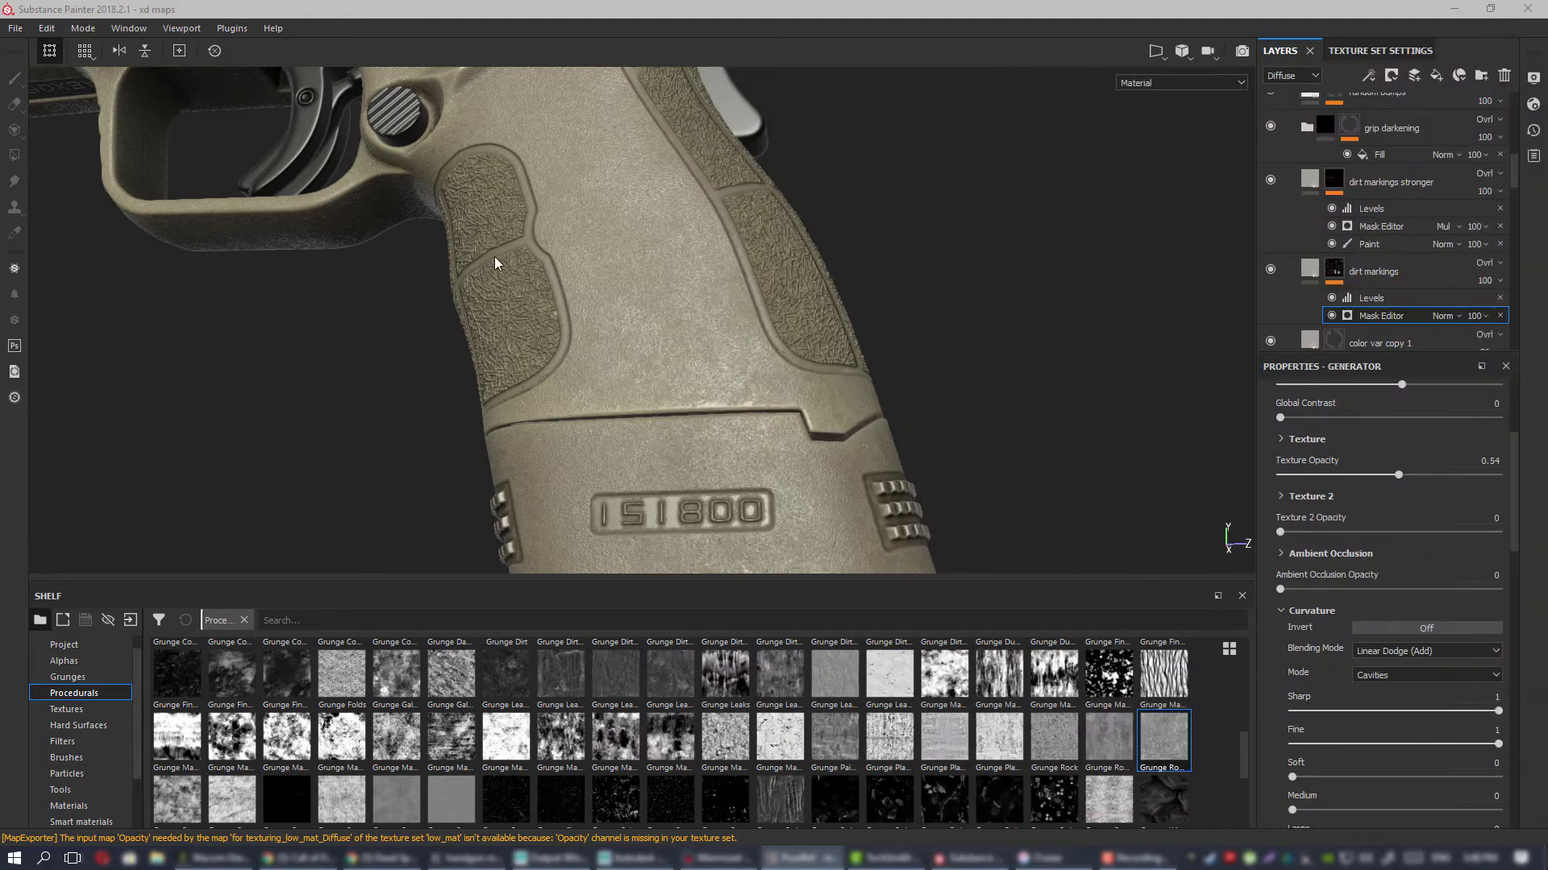
alt+drag(495, 258, 518, 231)
alt+middle_drag(518, 236, 787, 366)
alt+right_drag(787, 366, 850, 328)
alt+drag(849, 328, 805, 307)
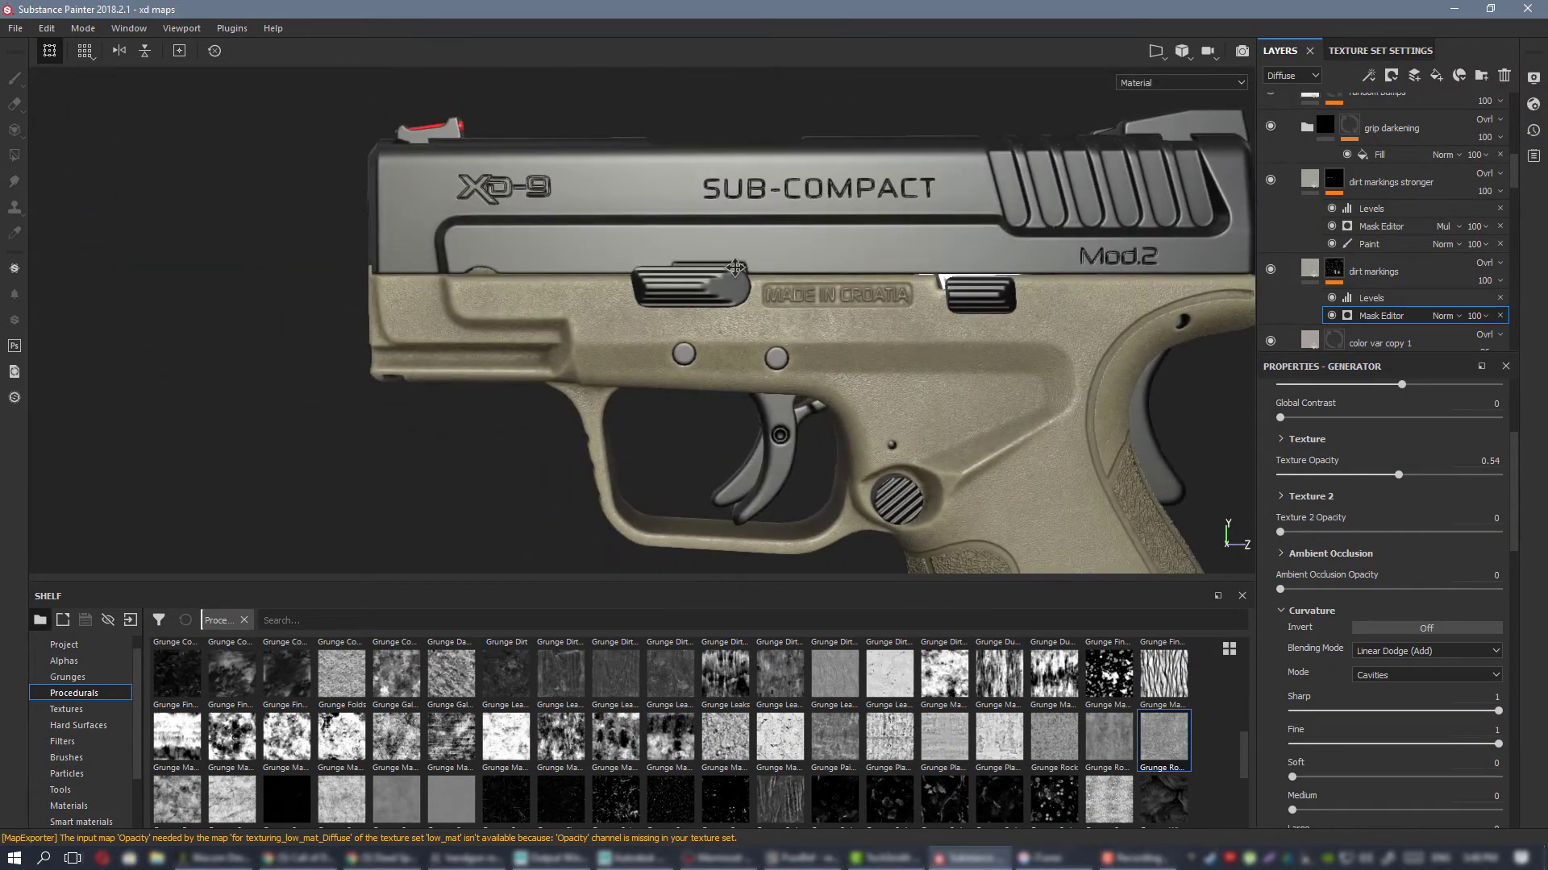
alt+right_drag(805, 307, 802, 343)
alt+drag(802, 343, 877, 353)
scroll(1381, 221, up, 5)
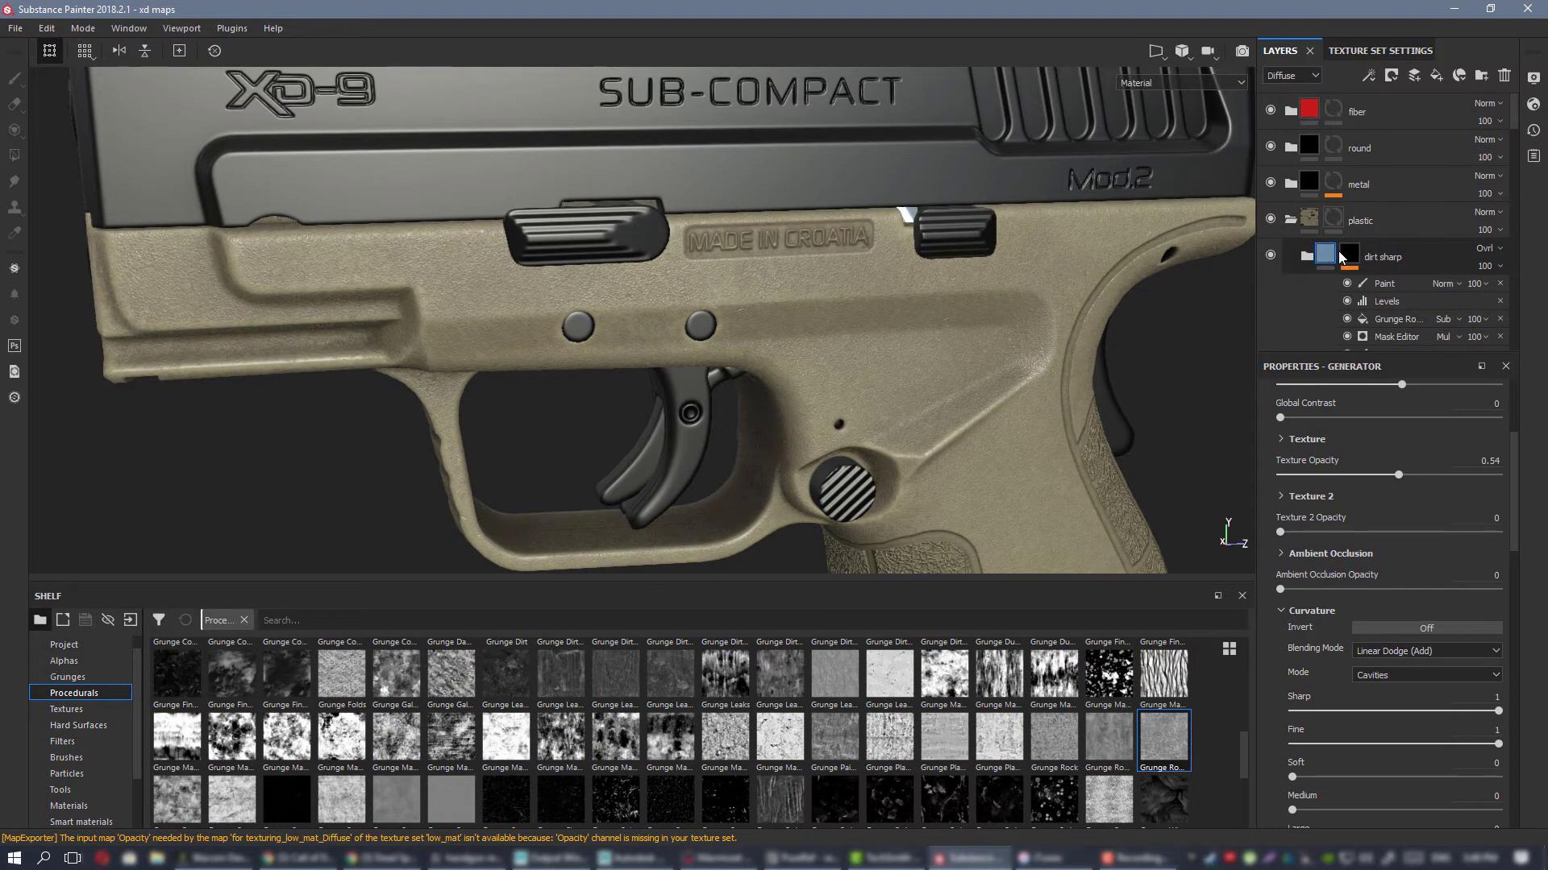
Step: Add a fill layer above dirt sharp in the plastic folder and name it heavy wear
click(1440, 230)
click(1436, 75)
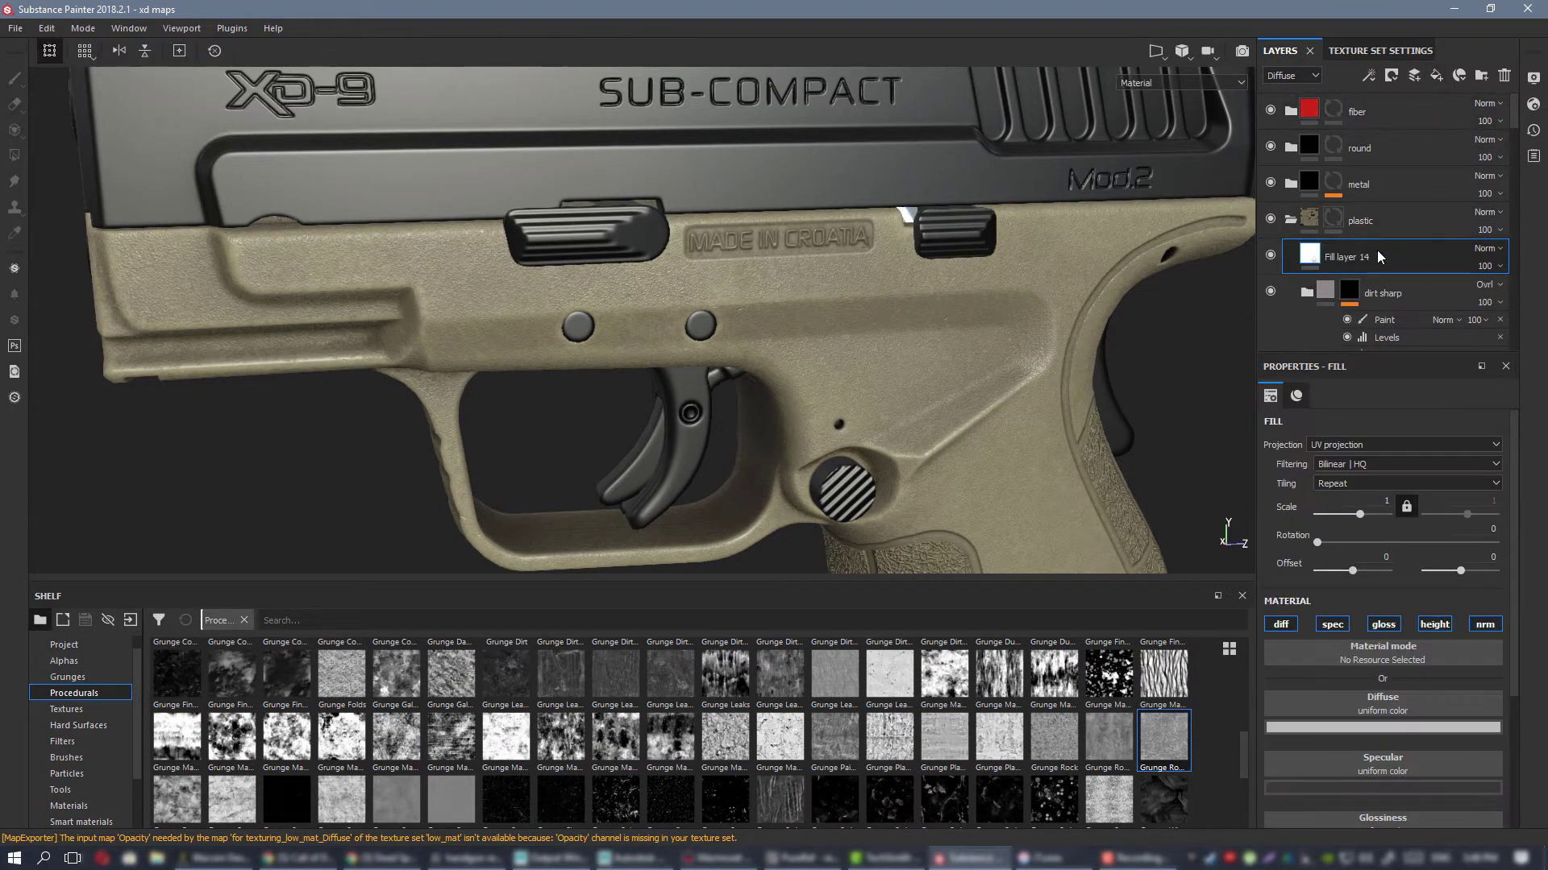
double_click(1357, 256)
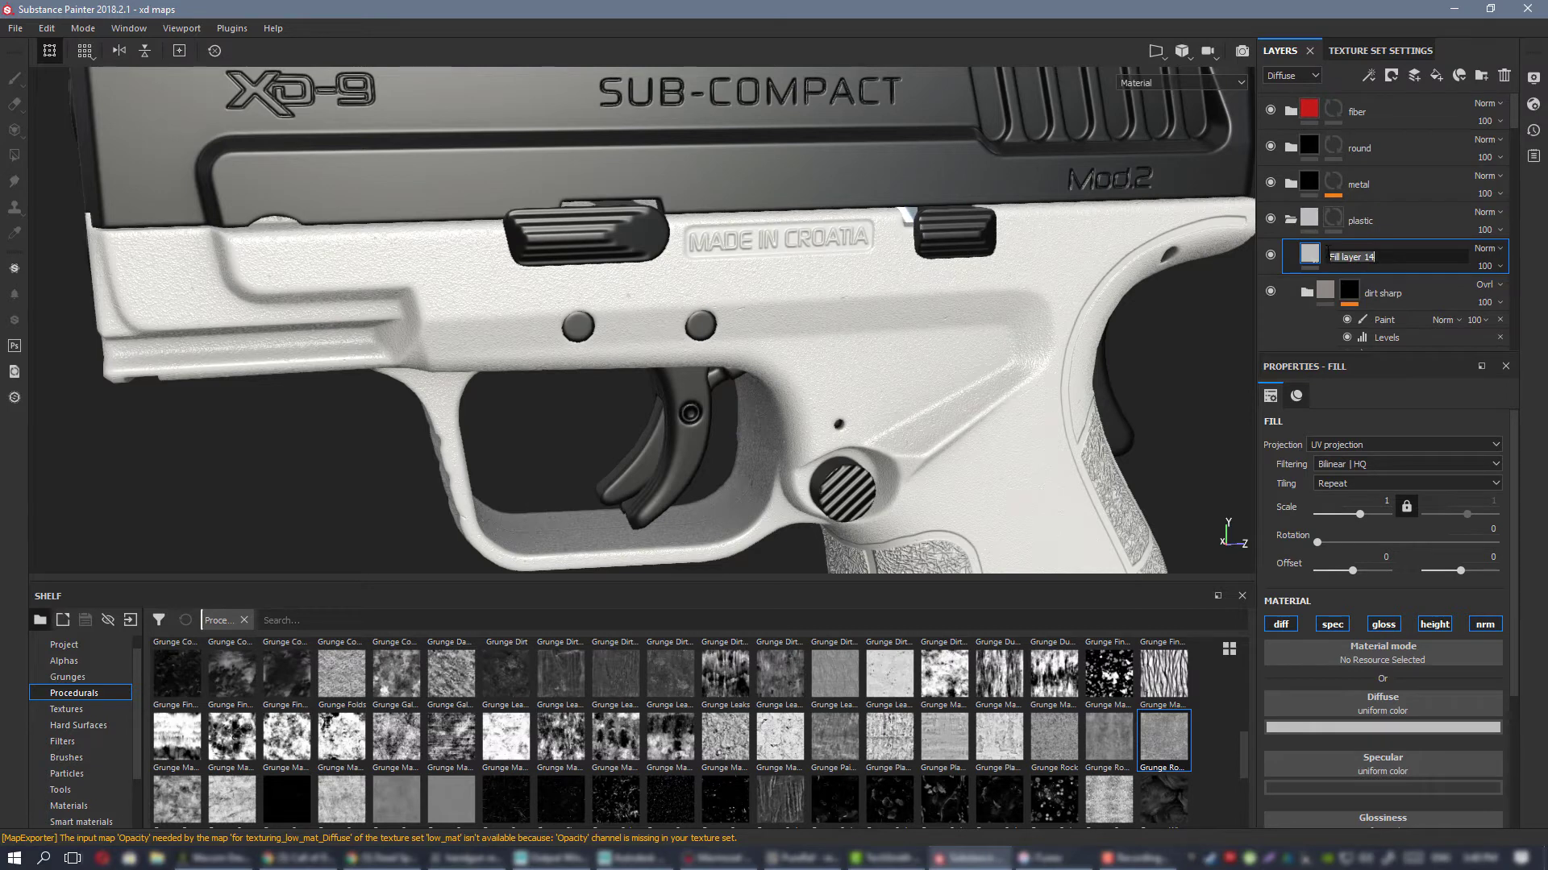
text(heavy wear)
key(Return)
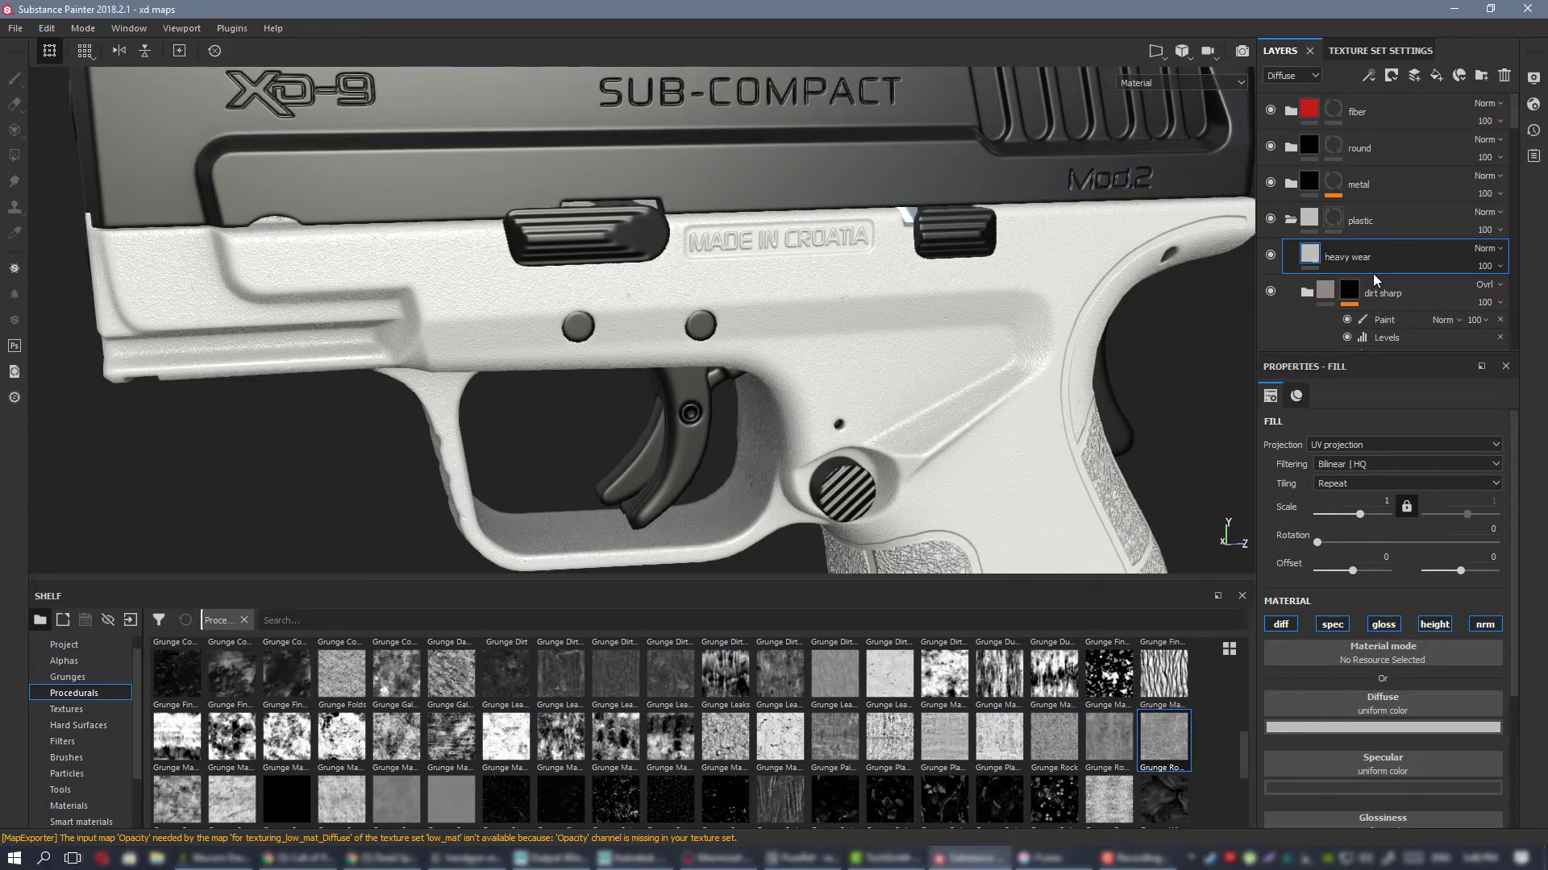
Step: Limit the heavy wear fill to the diffuse channel by disabling specular, glossiness, height and normal
mouse_move(782, 292)
alt+mouse_down()
mouse_move(742, 277)
mouse_move(785, 311)
alt+mouse_up()
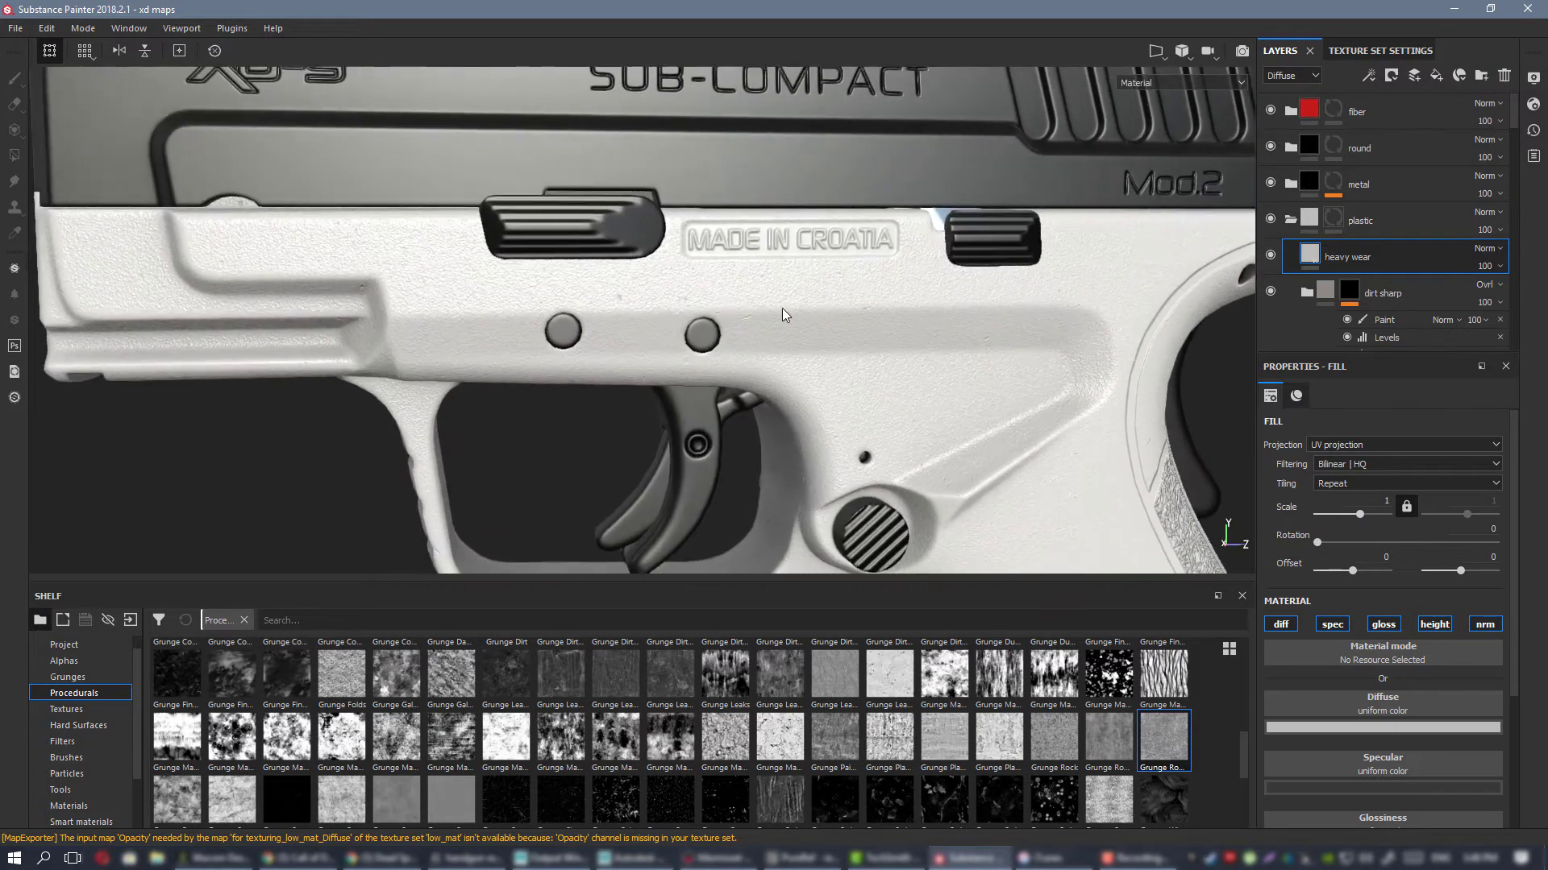
shift+right_drag(784, 312, 745, 306)
alt+right_drag(711, 246, 729, 290)
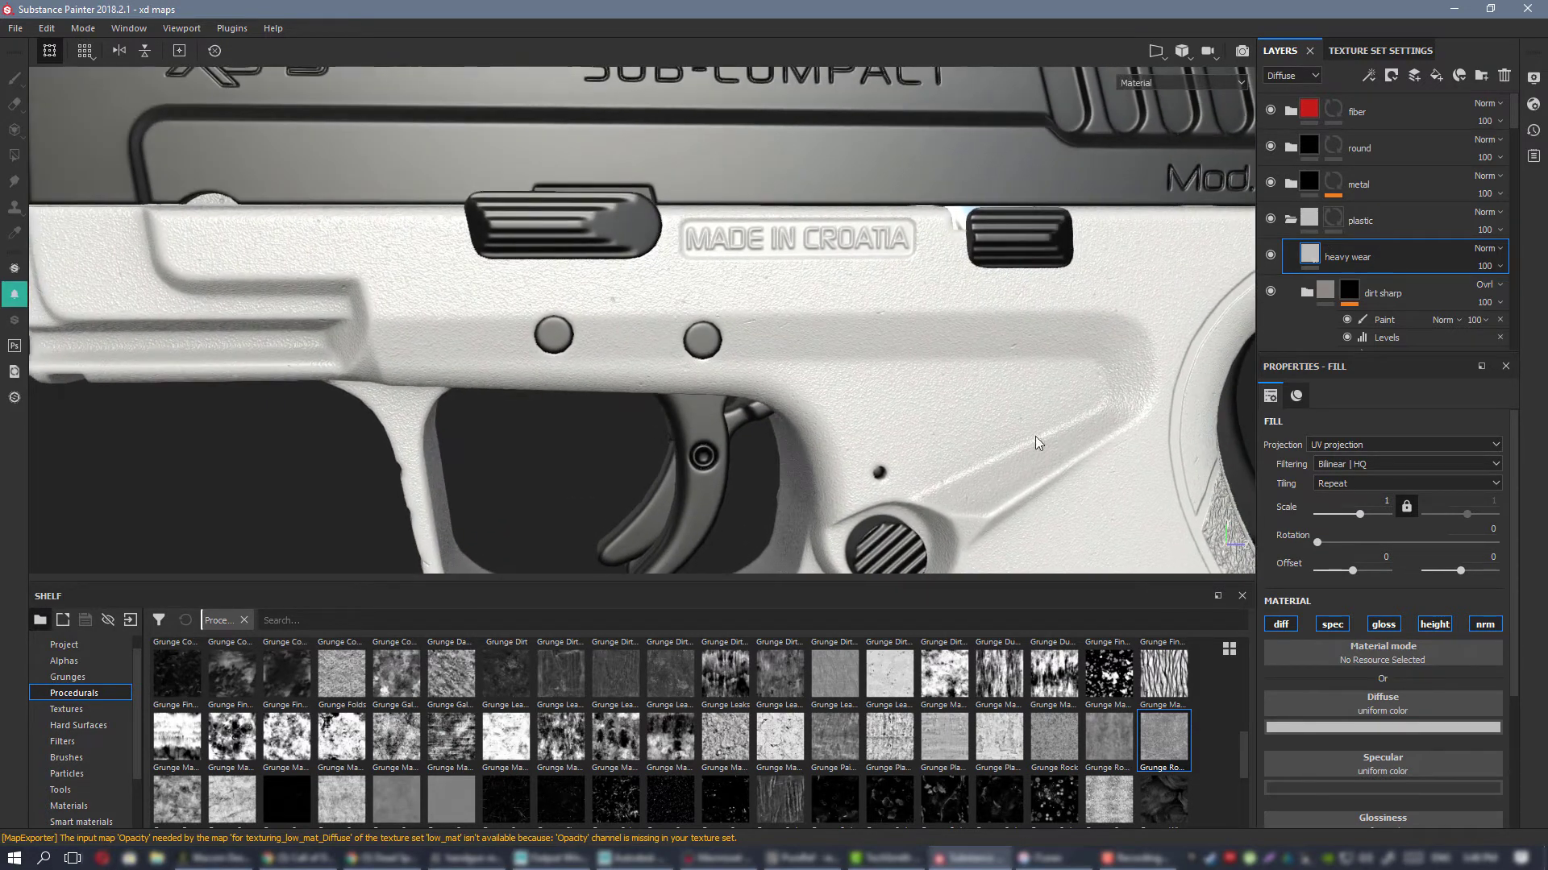
click(1332, 624)
click(1383, 625)
click(1435, 625)
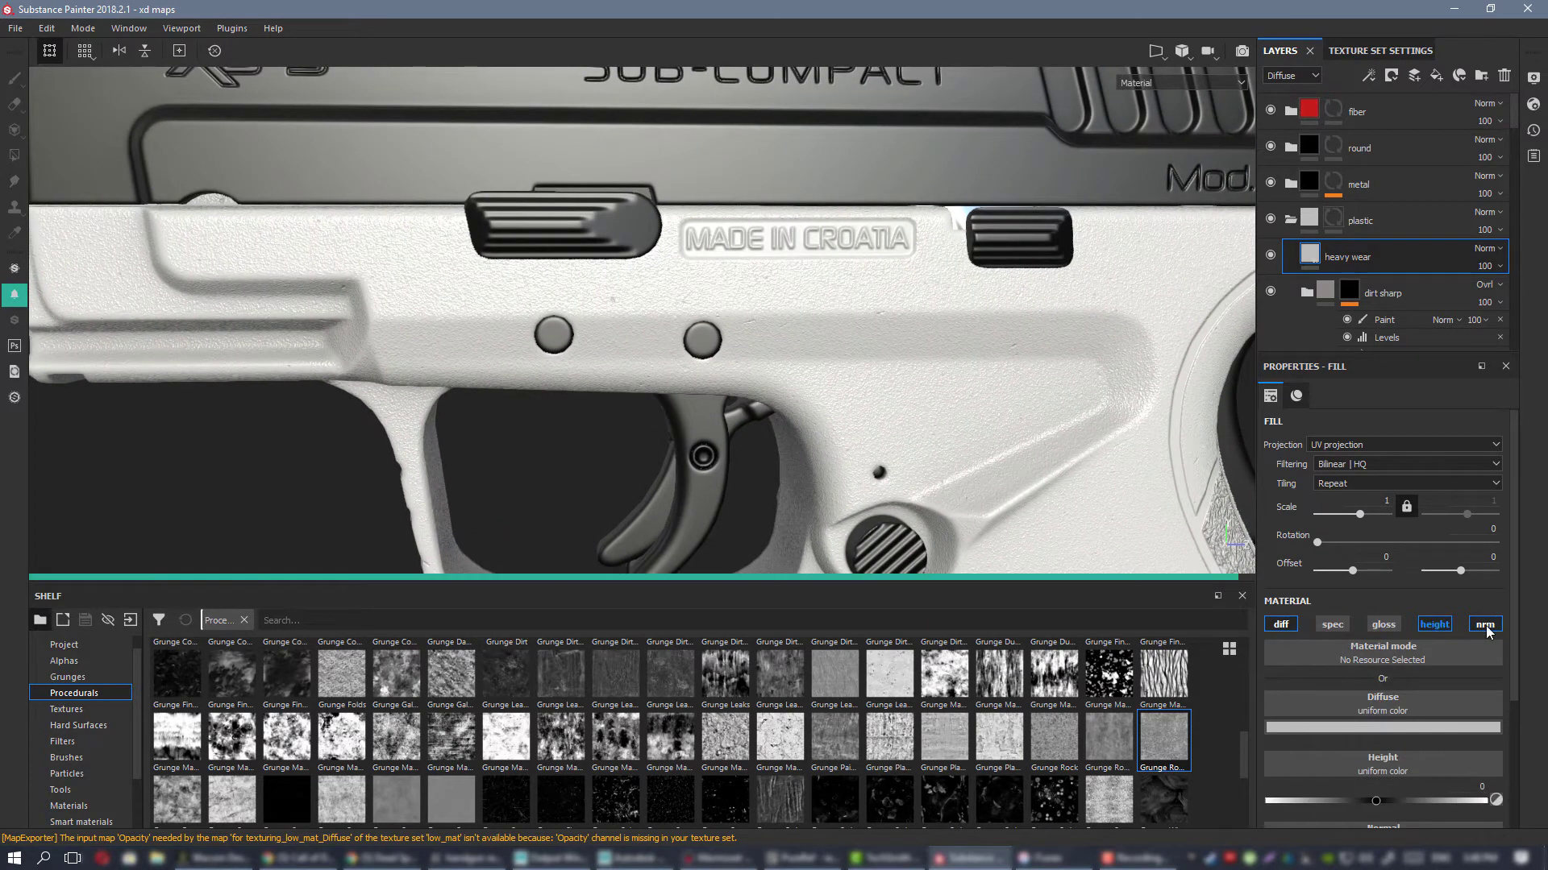
click(1485, 625)
Step: Give the heavy wear layer a black mask driven by a Metal Edge Wear generator
right_click(1374, 268)
click(1375, 279)
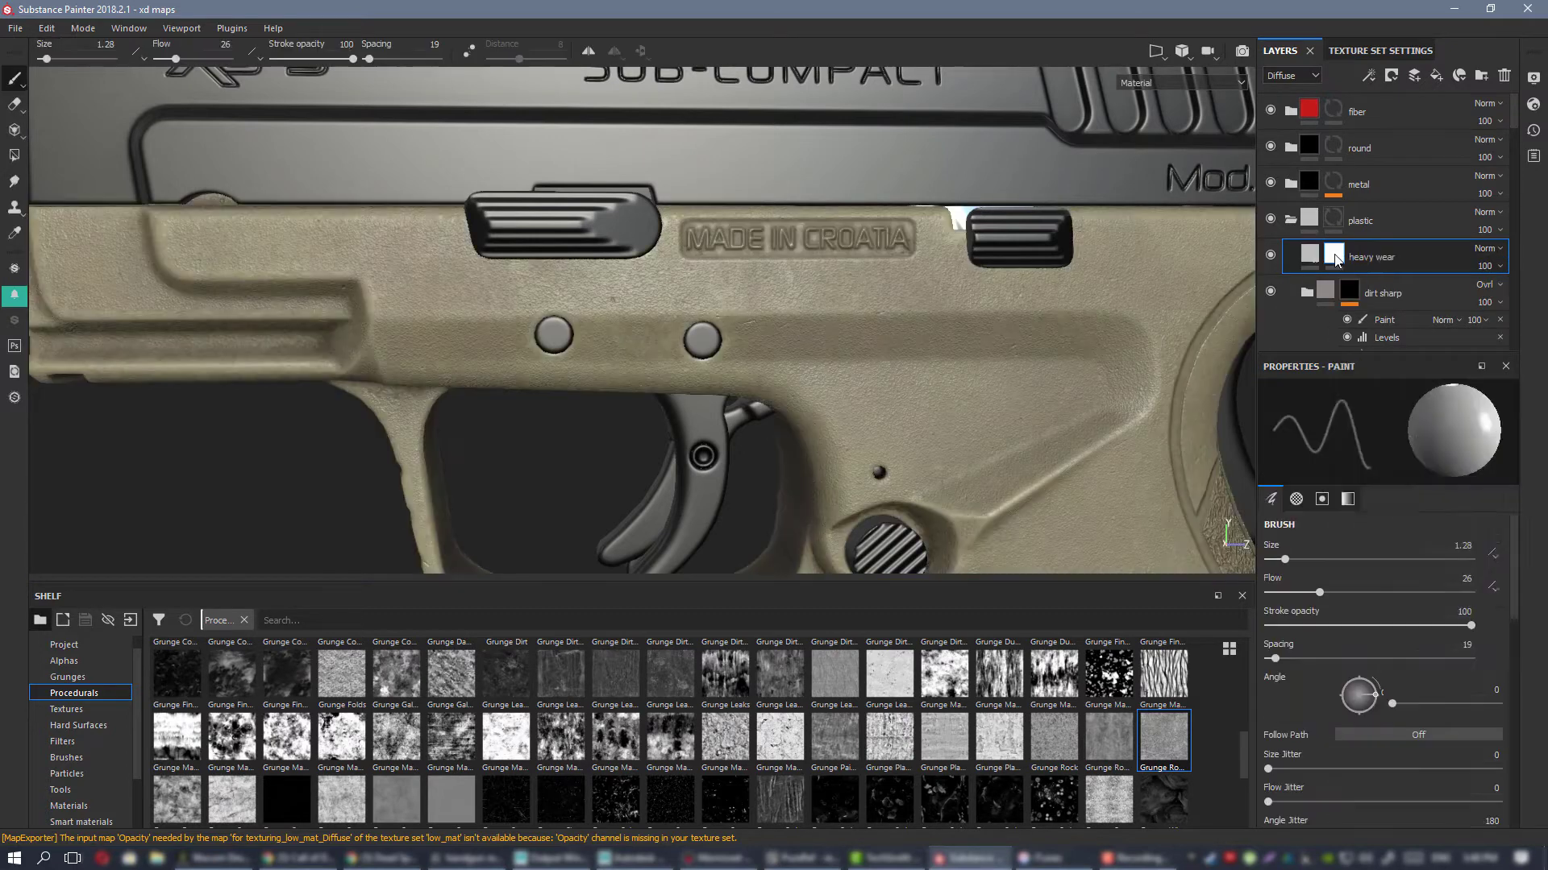
right_click(1335, 255)
click(1424, 538)
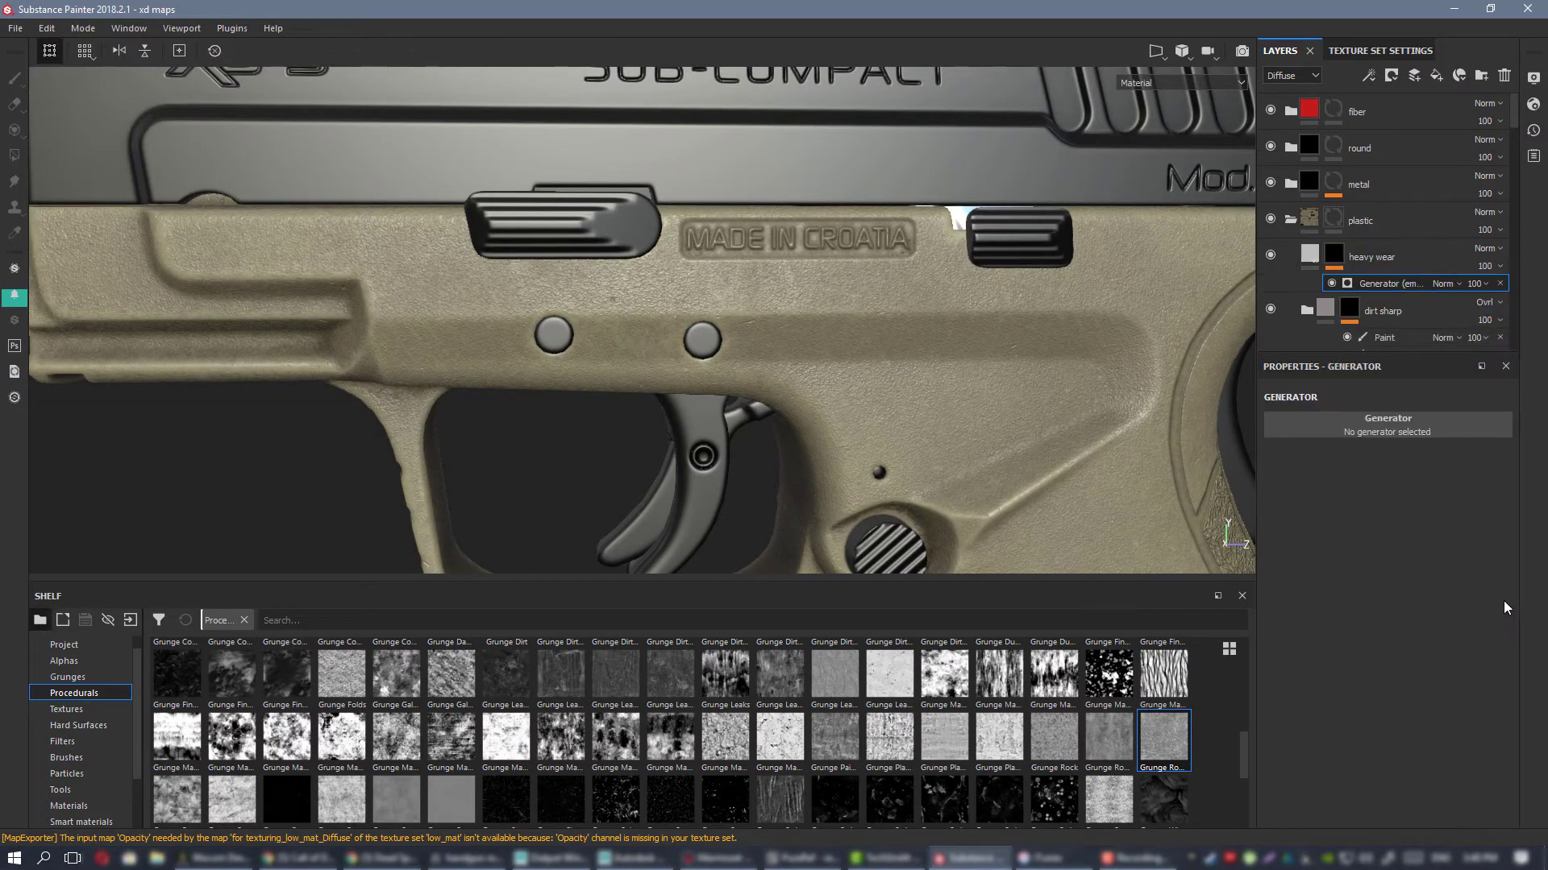
click(1380, 422)
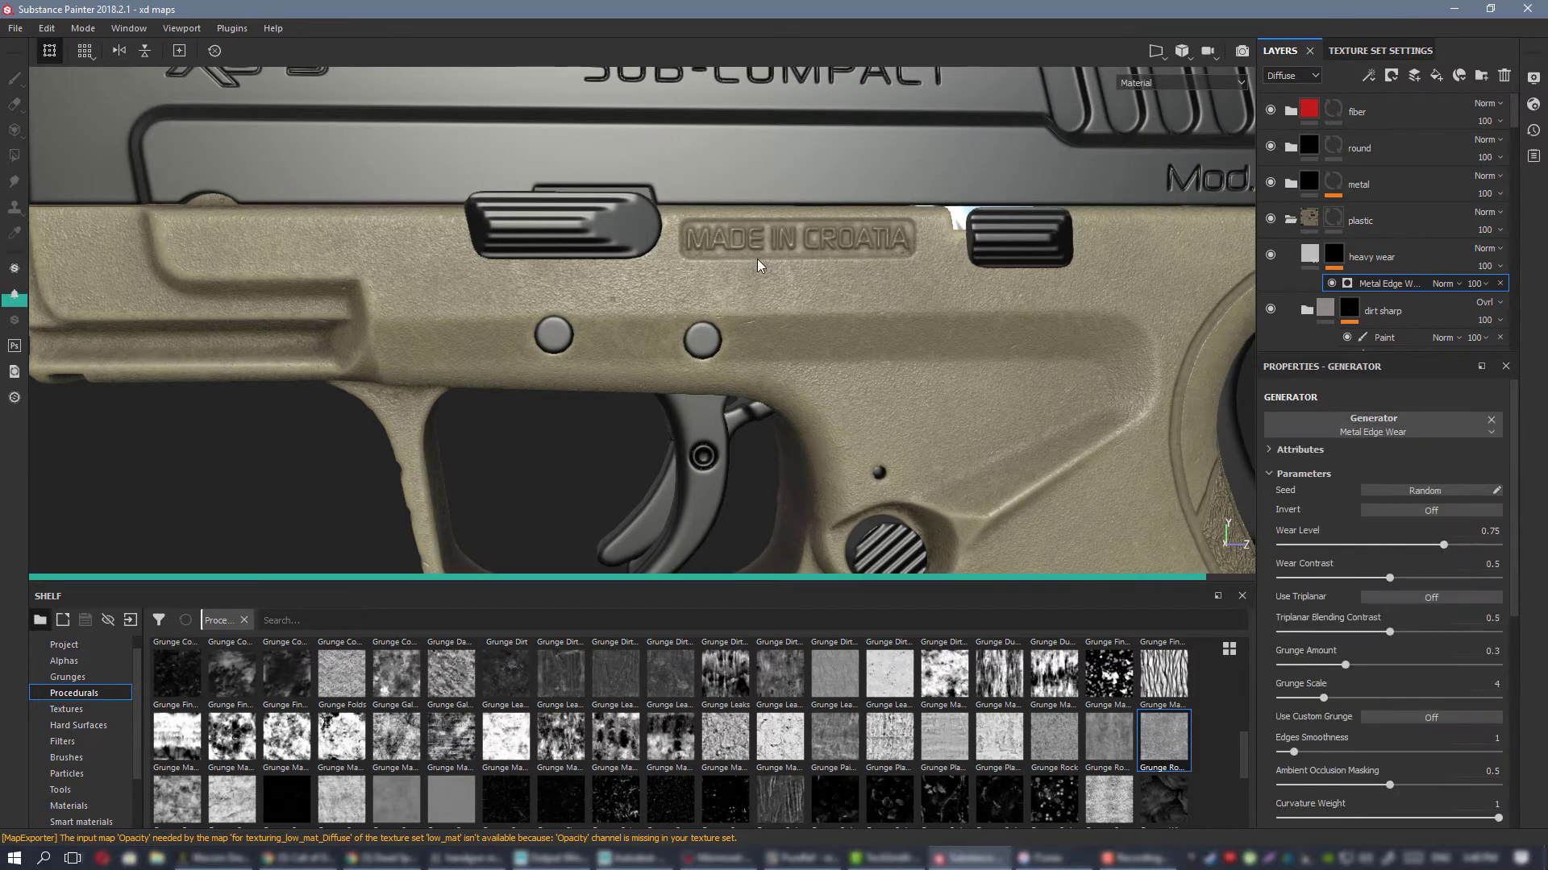
Step: Set the Metal Edge Wear generator's wear level to 0.91 and wear contrast to 0.6, and save the project
scroll(807, 331, up, 1)
alt+drag(808, 330, 760, 334)
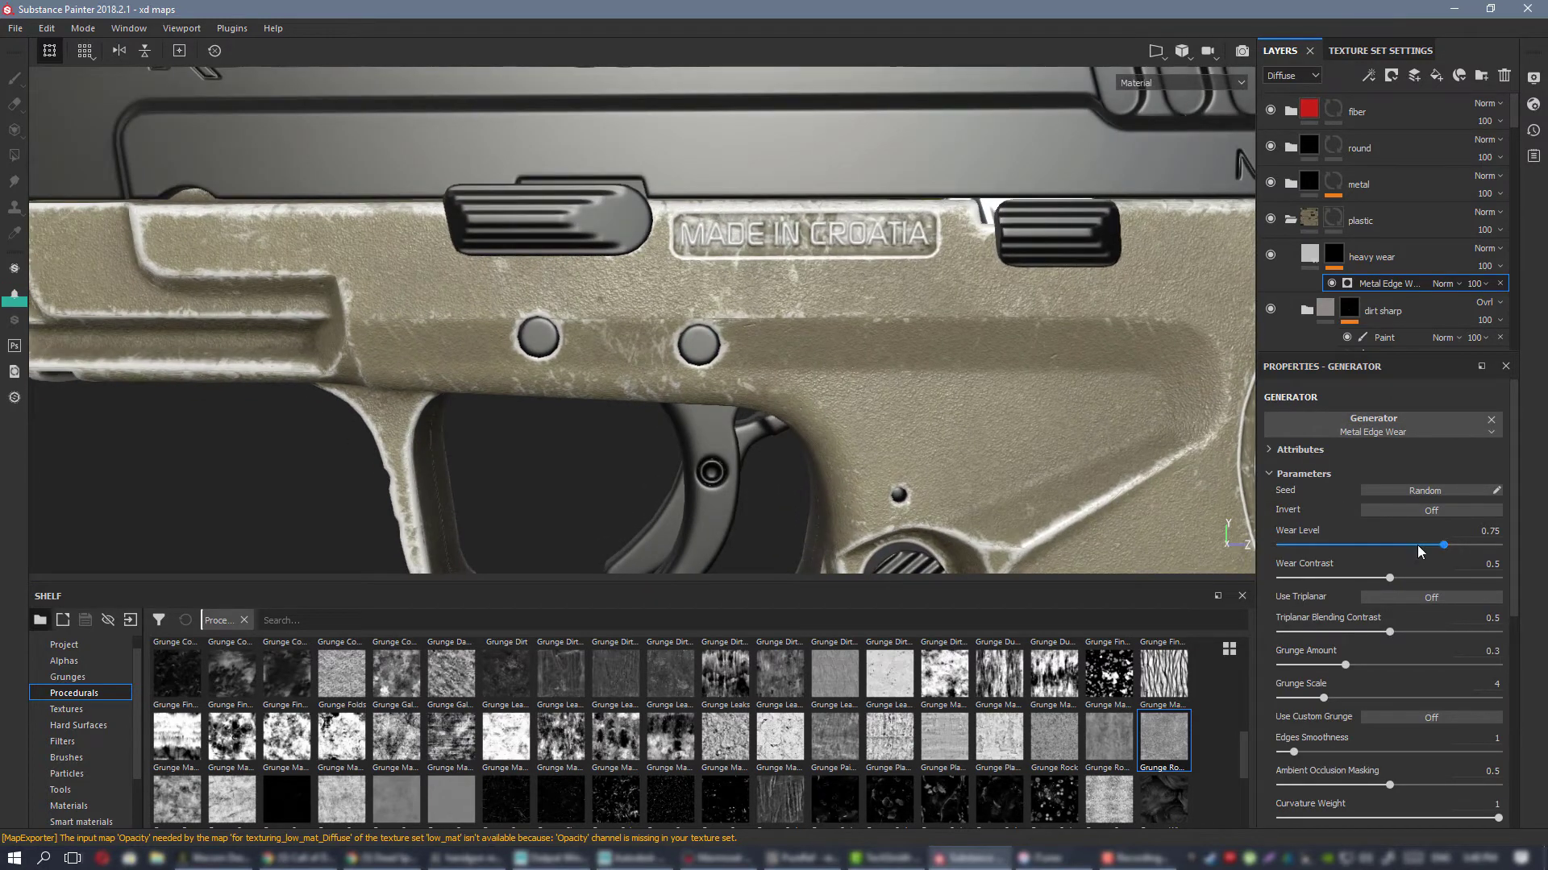
drag(1443, 545, 1477, 545)
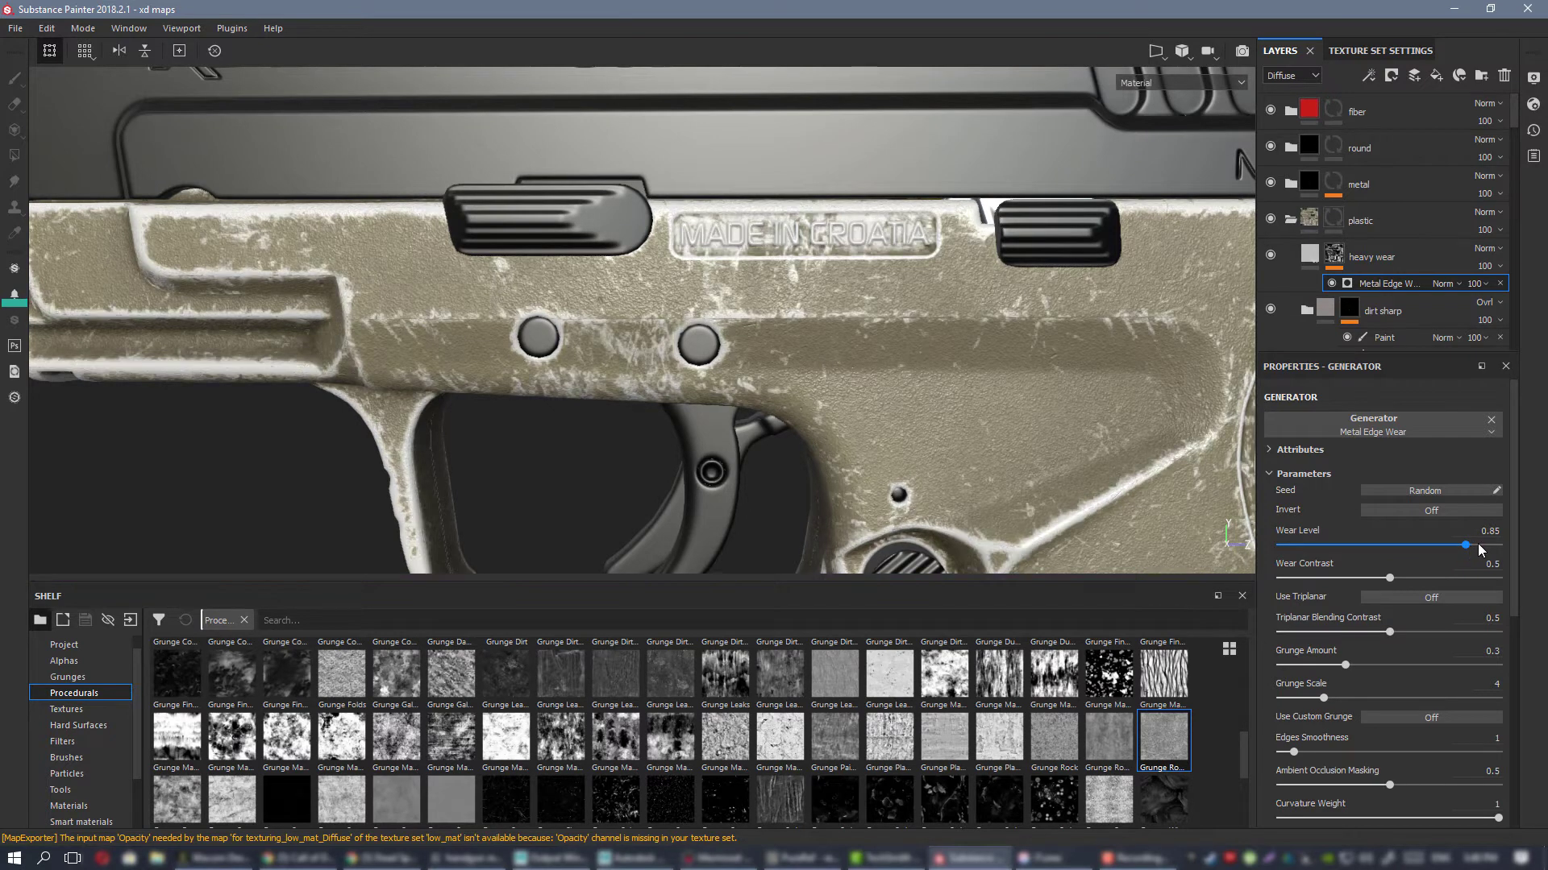
click(1410, 578)
key(ctrl+s)
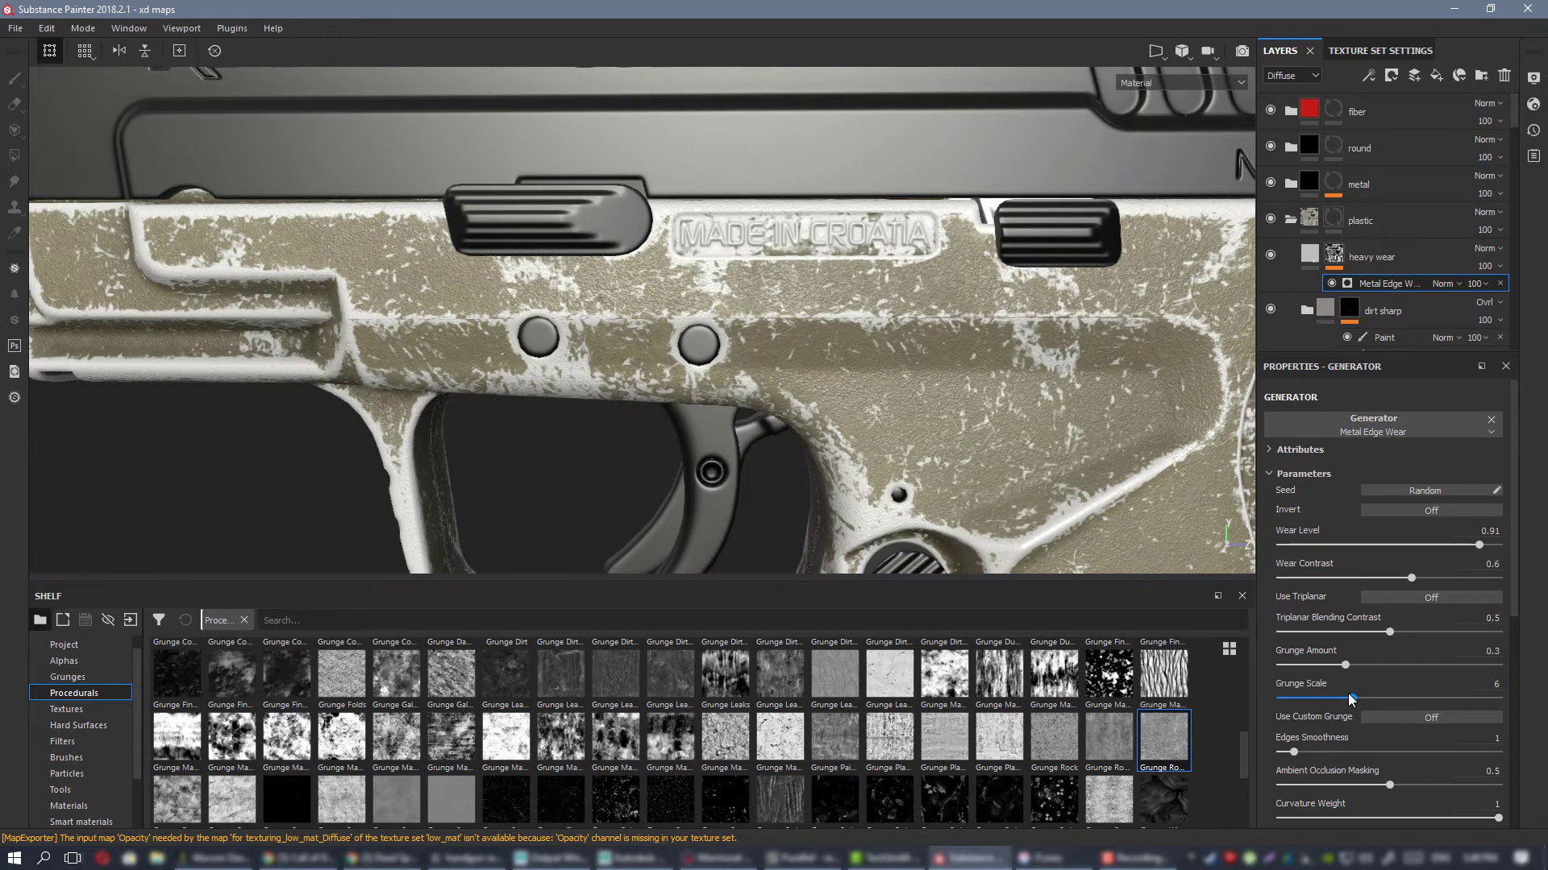
Step: Try Grunge Scale values of 8, 10 and 2 on the edge wear generator, and settle on 7
drag(1352, 699, 1379, 697)
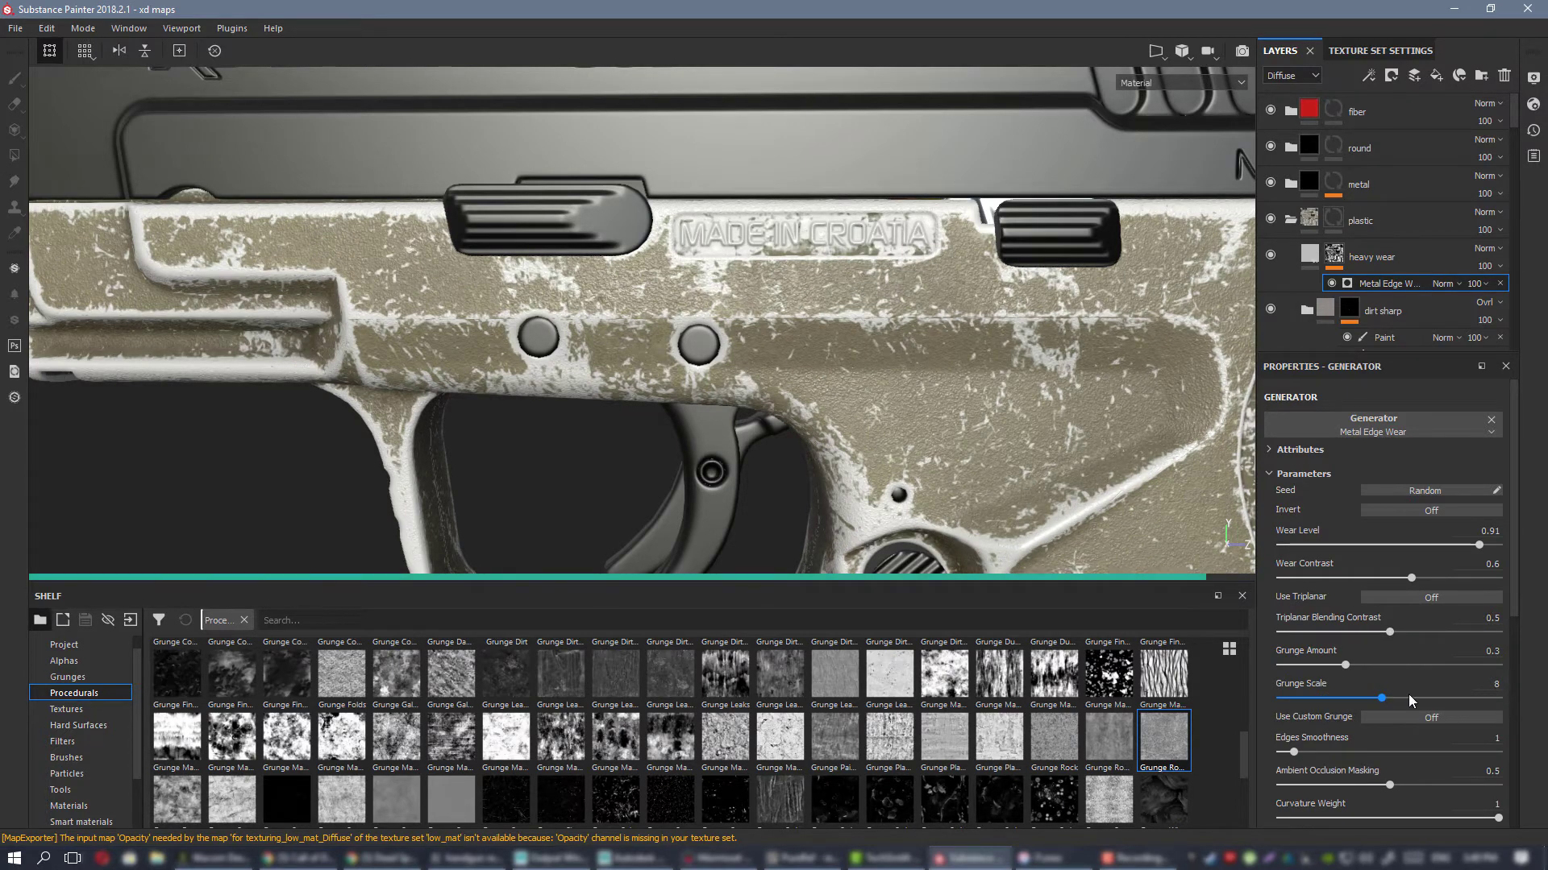
click(1409, 695)
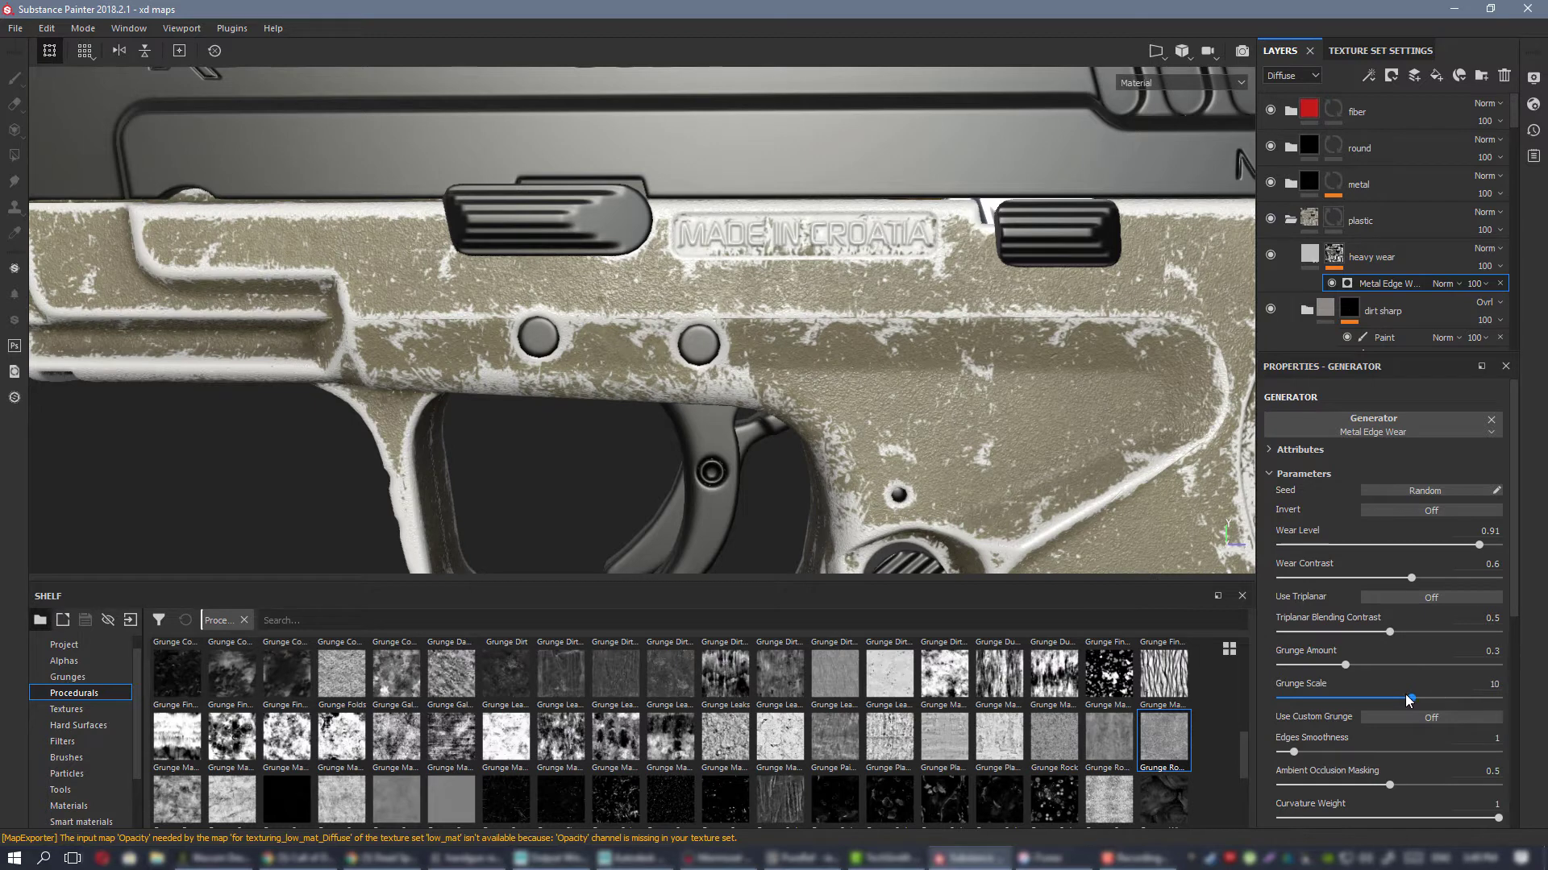
drag(1409, 698, 1294, 700)
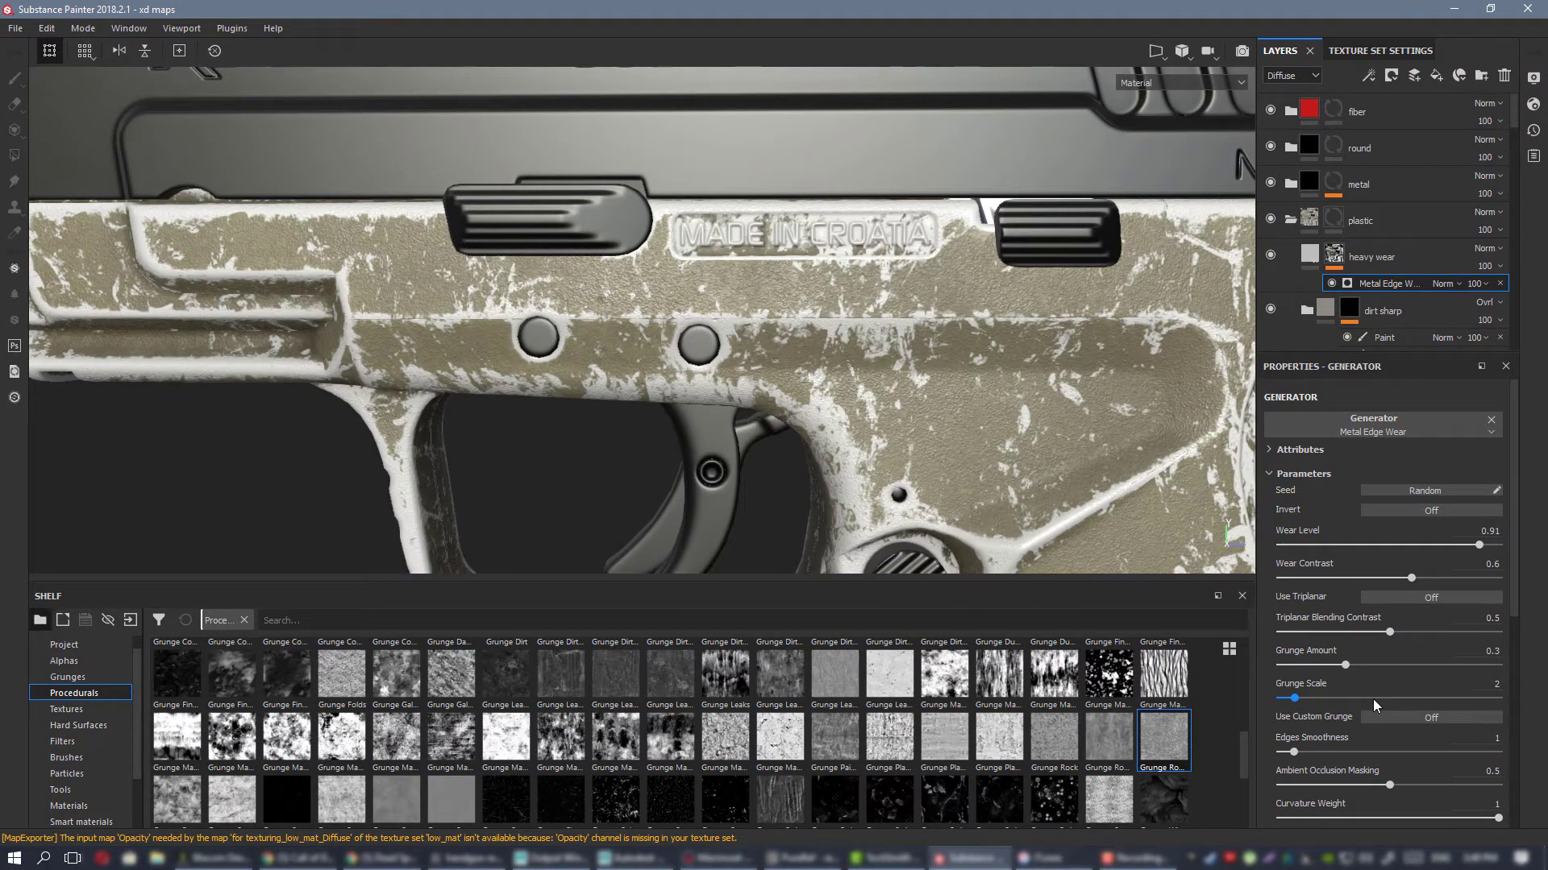
click(1372, 698)
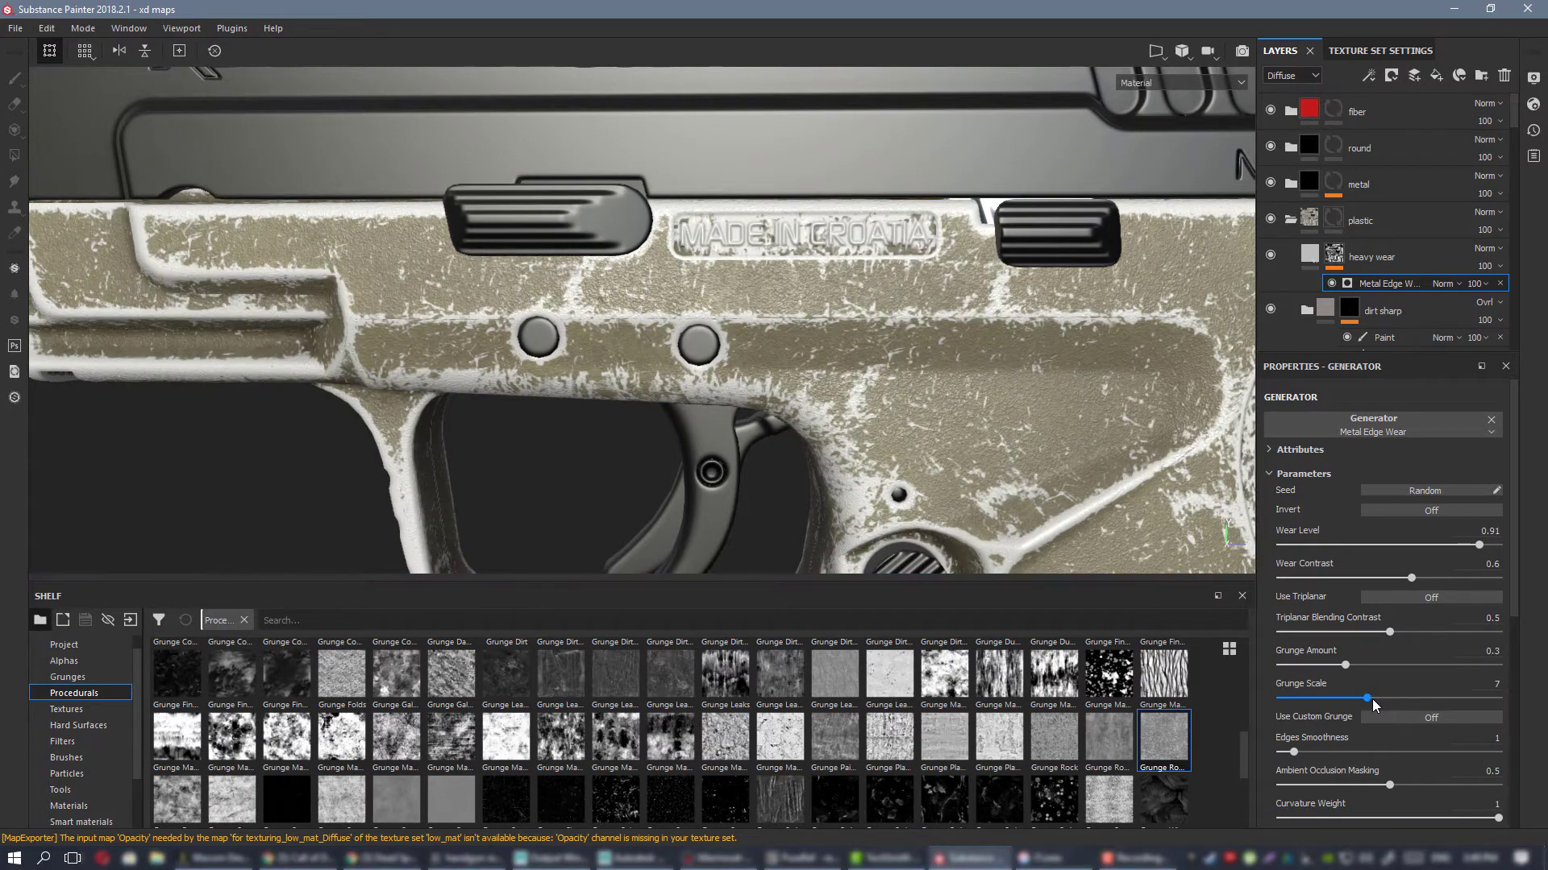
Step: Examine the generated edge wear across the frame, pins and trigger guard from several distances and angles
alt+right_drag(733, 419, 438, 275)
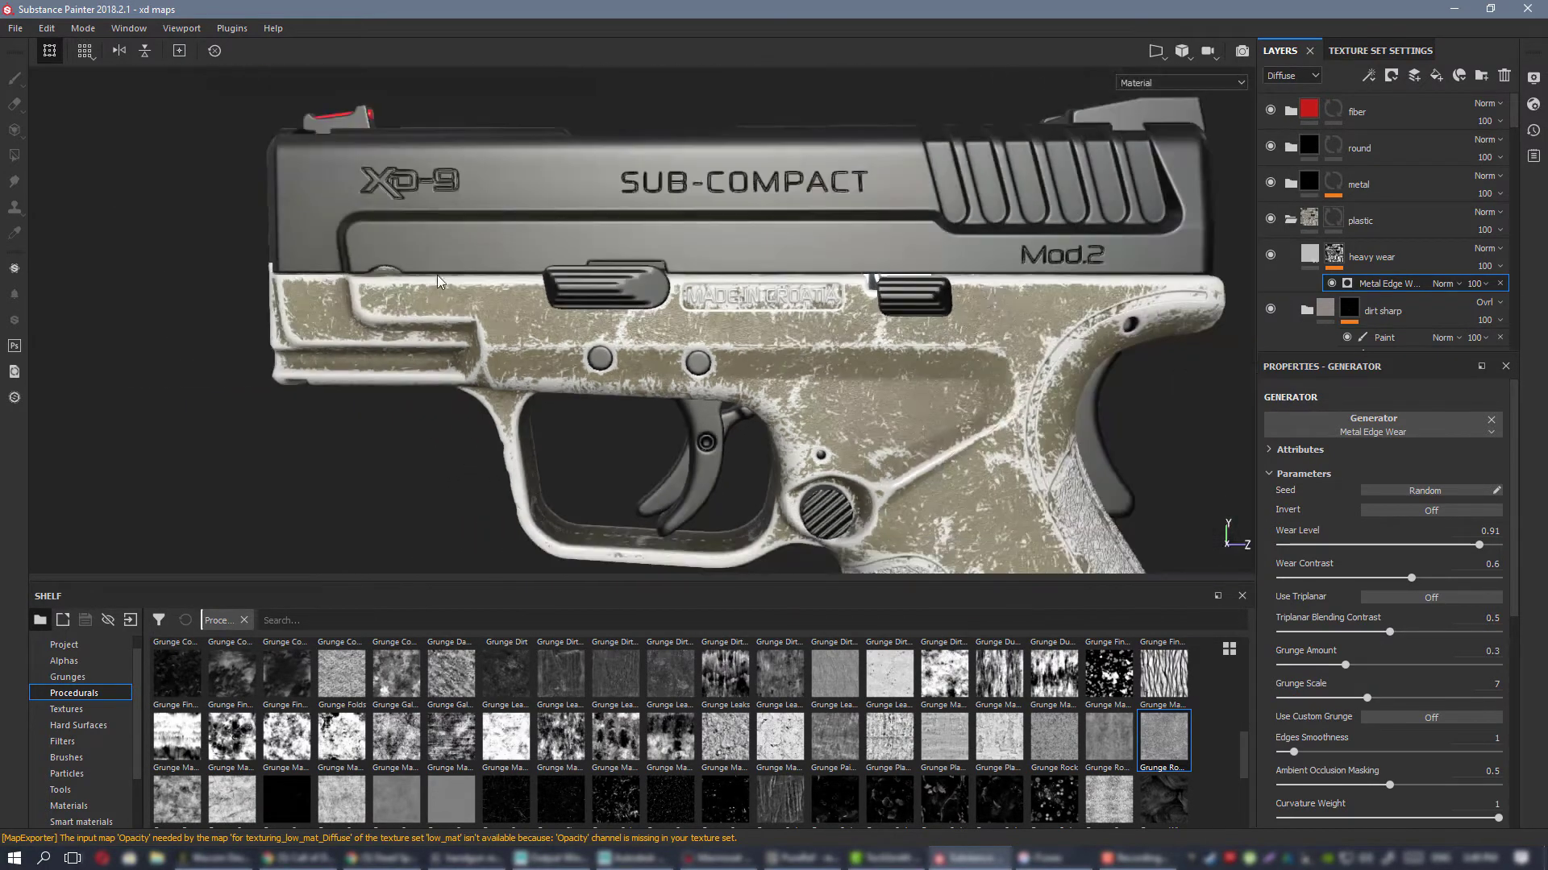
alt+middle_drag(698, 352, 609, 207)
alt+drag(609, 207, 578, 266)
alt+right_drag(577, 266, 833, 264)
alt+middle_drag(833, 265, 835, 306)
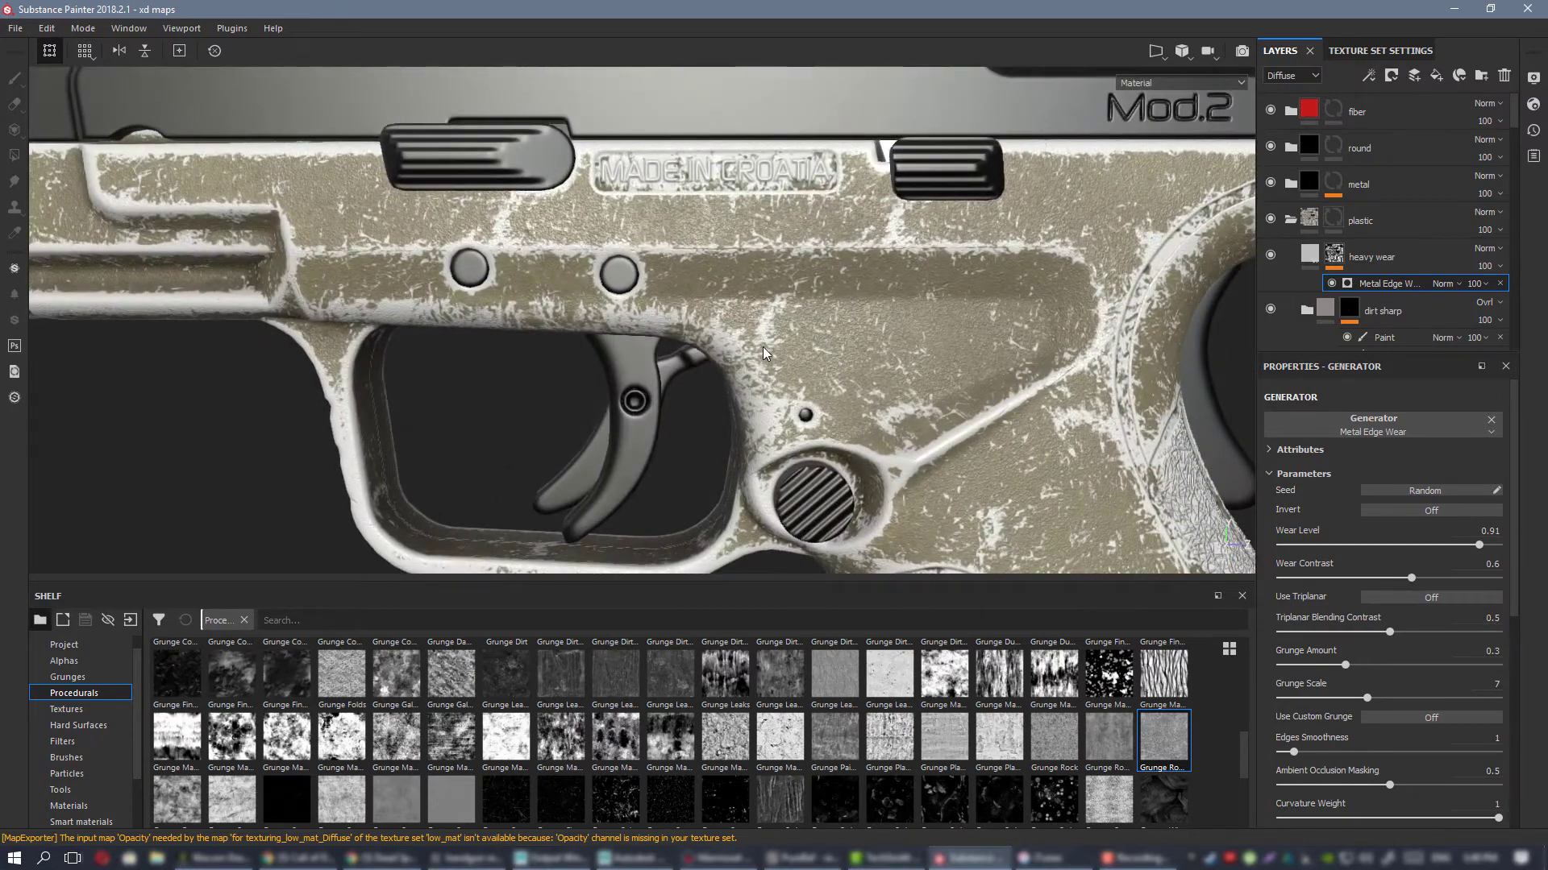
mouse_move(779, 332)
alt+mouse_down()
mouse_move(747, 303)
mouse_move(806, 318)
mouse_move(781, 328)
alt+mouse_up()
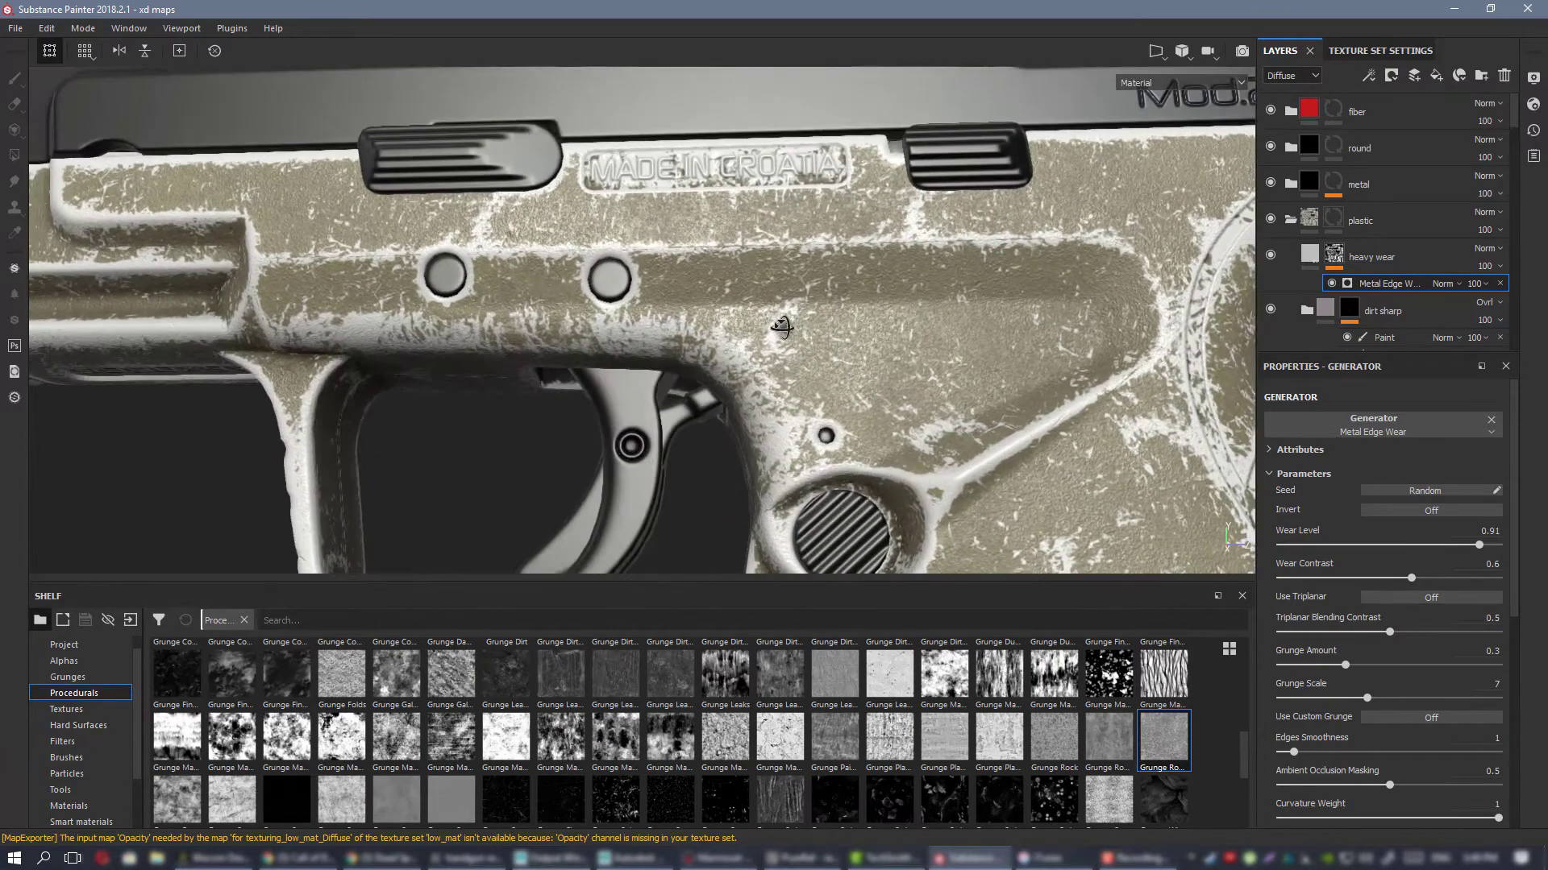
alt+right_drag(782, 327, 355, 201)
alt+drag(700, 241, 698, 236)
alt+right_drag(698, 235, 814, 351)
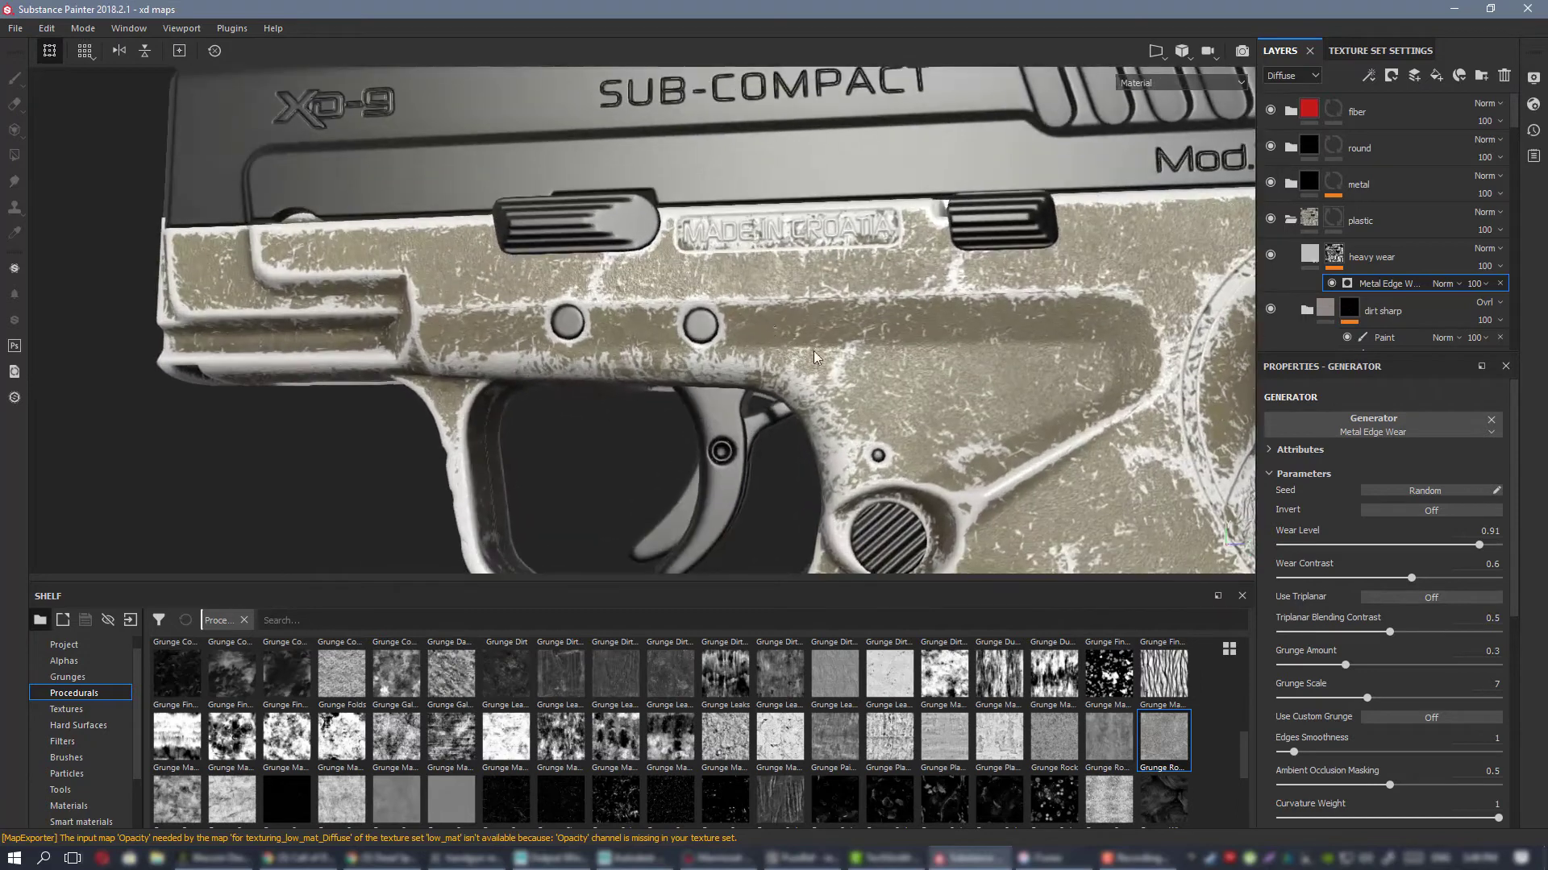
alt+drag(768, 312, 874, 352)
alt+right_drag(874, 353, 927, 379)
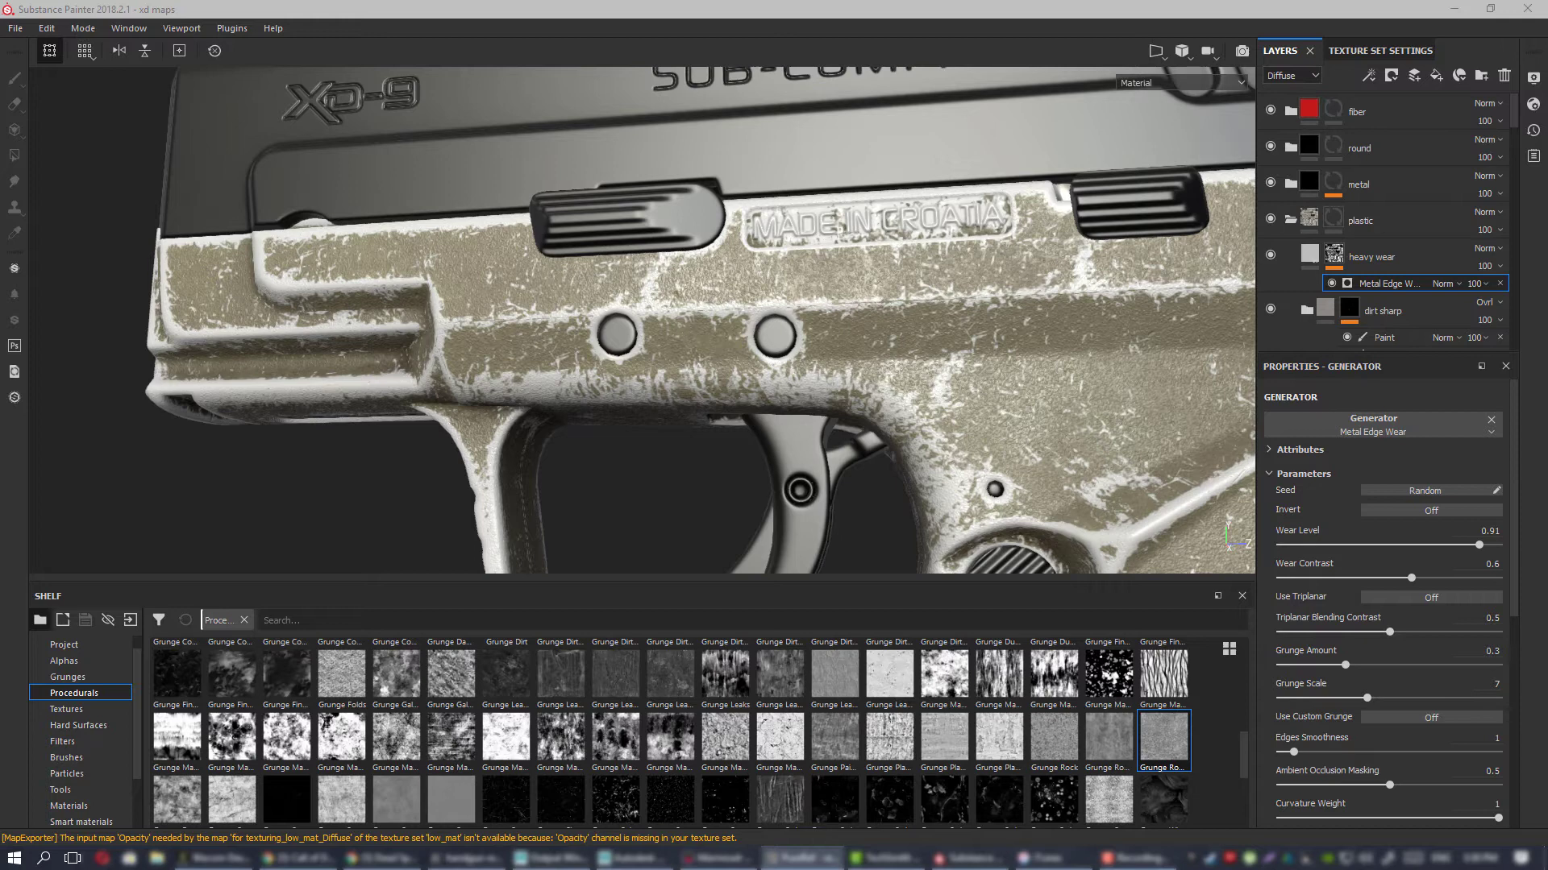
alt+drag(716, 435, 676, 411)
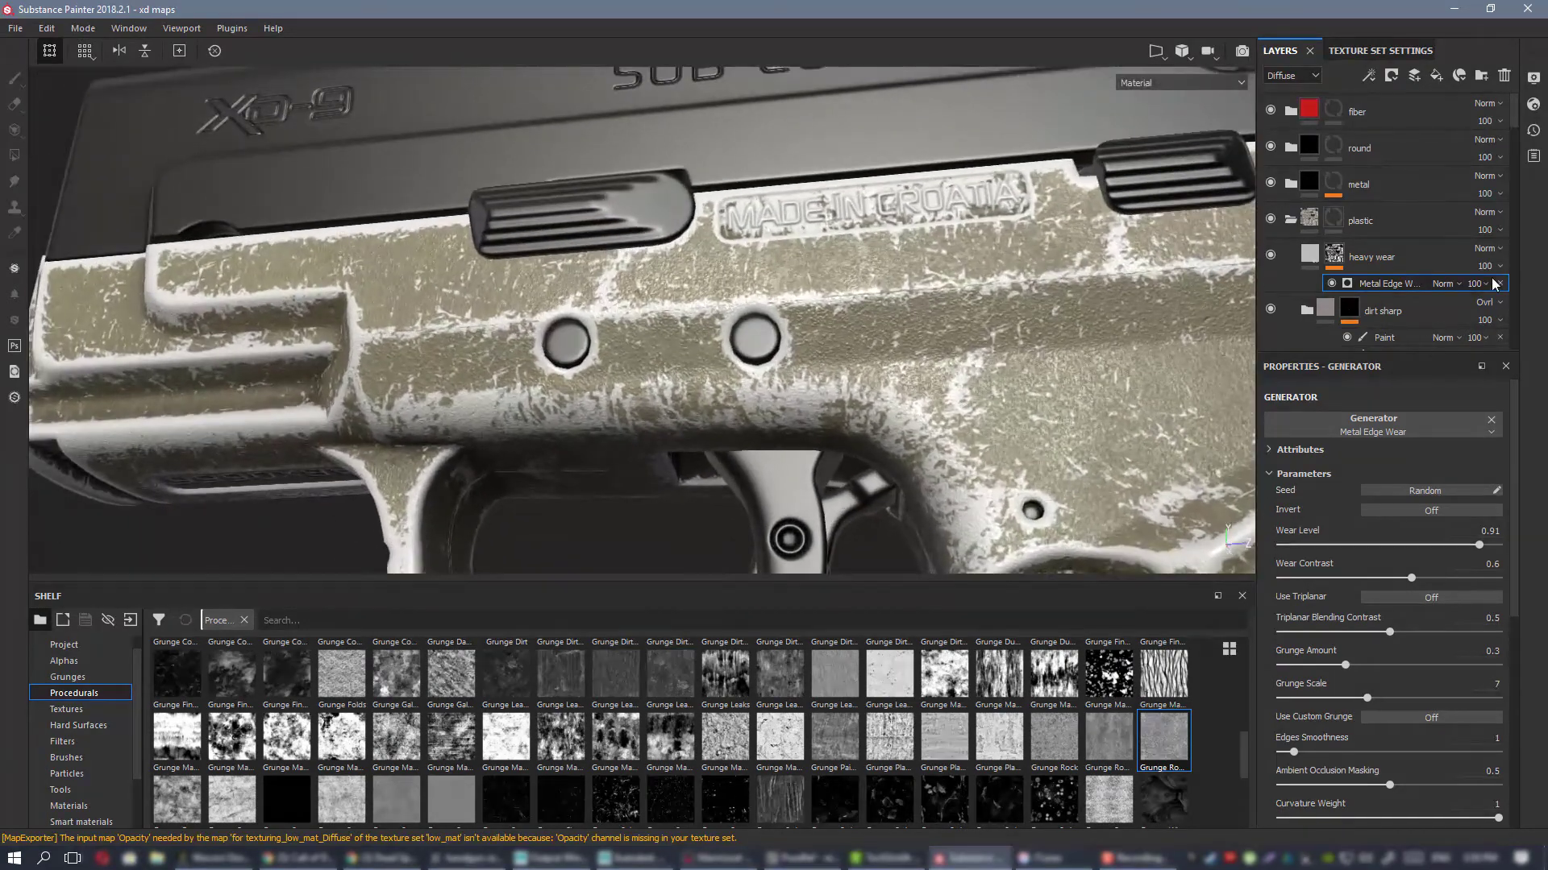
Step: Add a paint effect to the heavy wear mask and set the Metal Edge Wear generator's blending to Multiply
right_click(1328, 257)
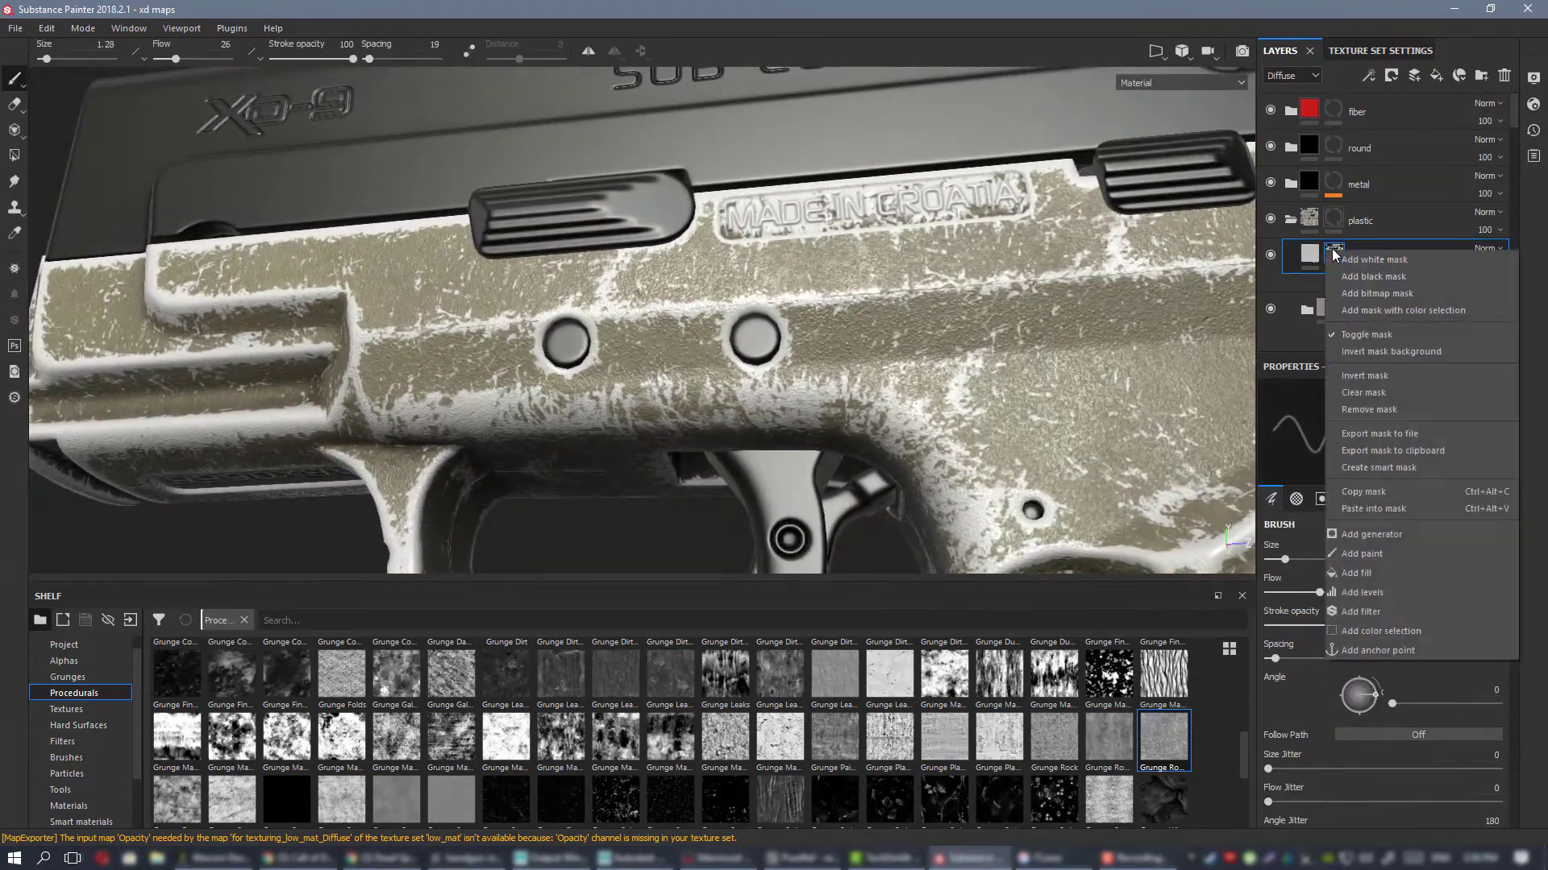
click(1414, 558)
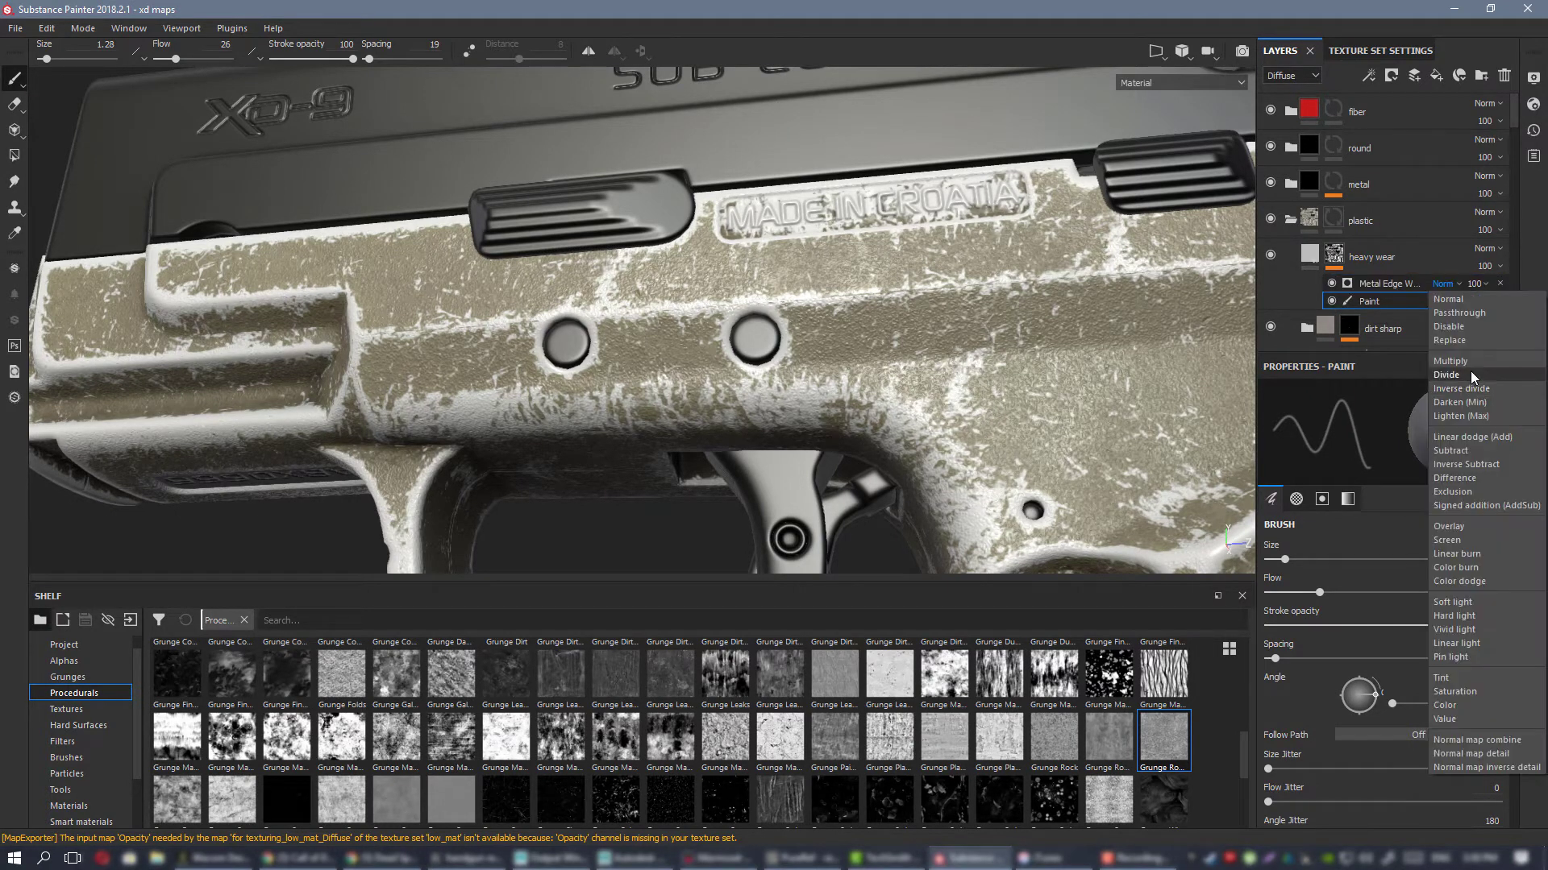
click(1470, 353)
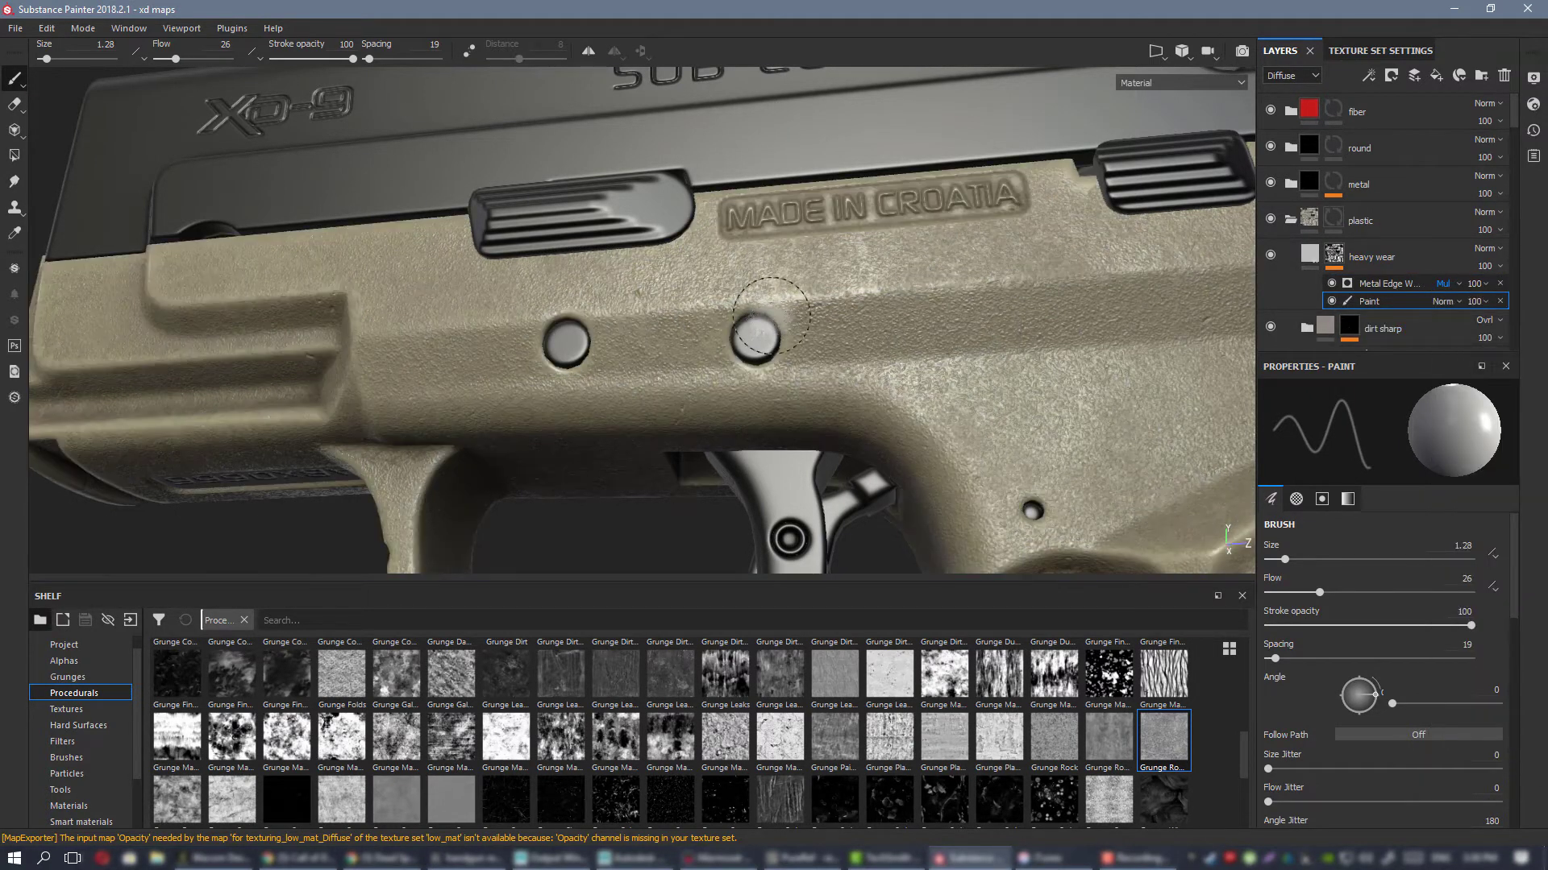
Step: Paint heavy wear around the two frame pins and along the nearby ridge, using a brush flow of 100
mouse_move(754, 326)
mouse_down()
mouse_move(772, 332)
mouse_move(742, 311)
mouse_move(730, 351)
mouse_move(777, 306)
mouse_up()
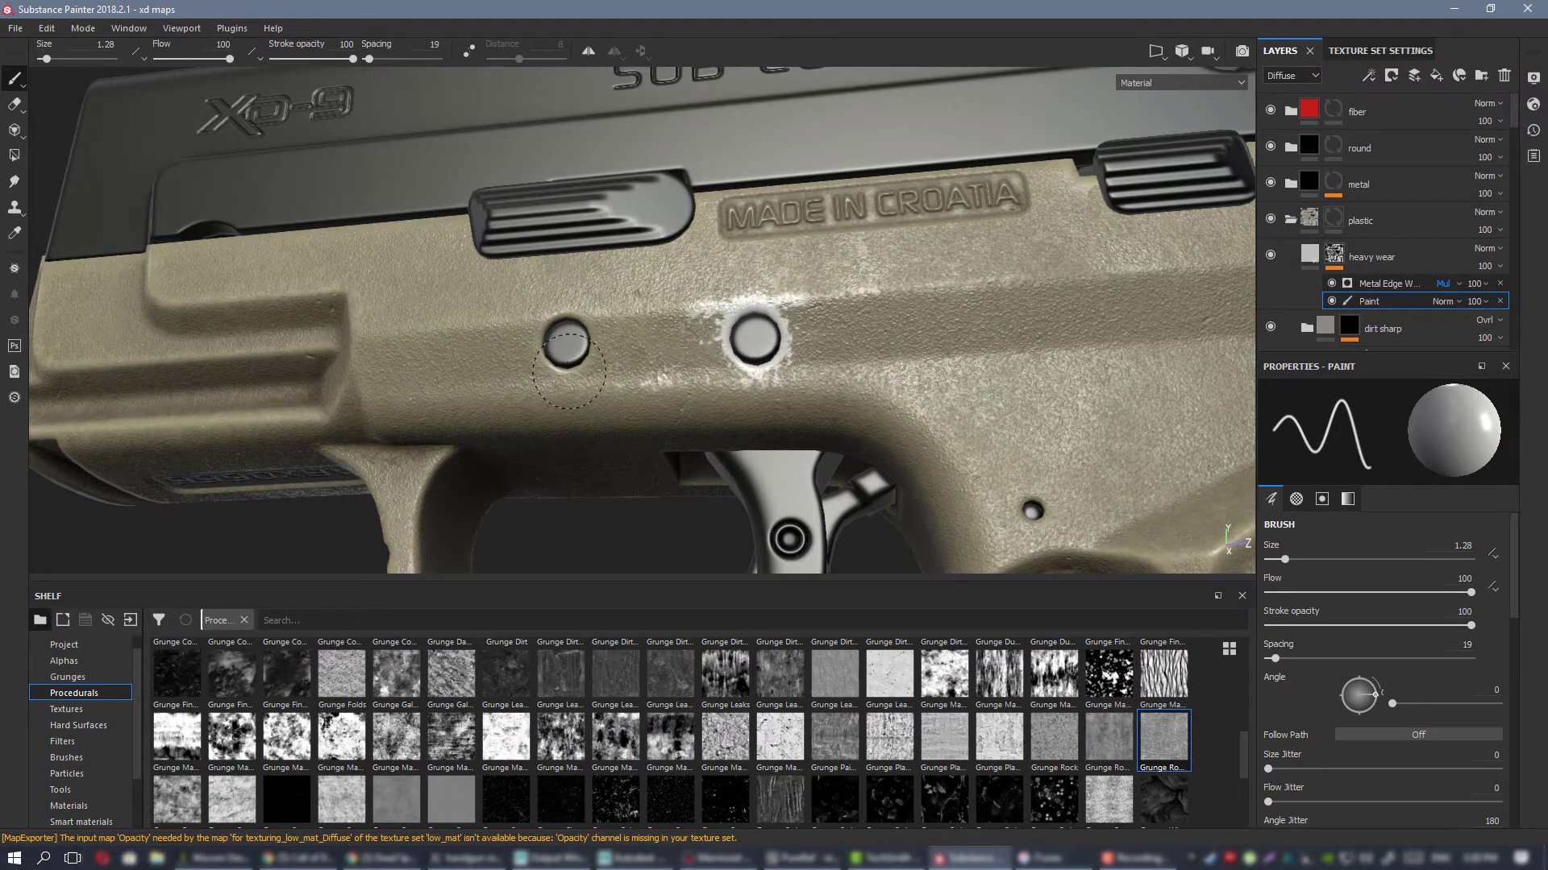
mouse_move(569, 370)
mouse_down()
mouse_move(545, 343)
mouse_move(555, 321)
mouse_move(448, 322)
mouse_up()
alt+middle_drag(496, 301, 585, 330)
alt+drag(585, 331, 672, 378)
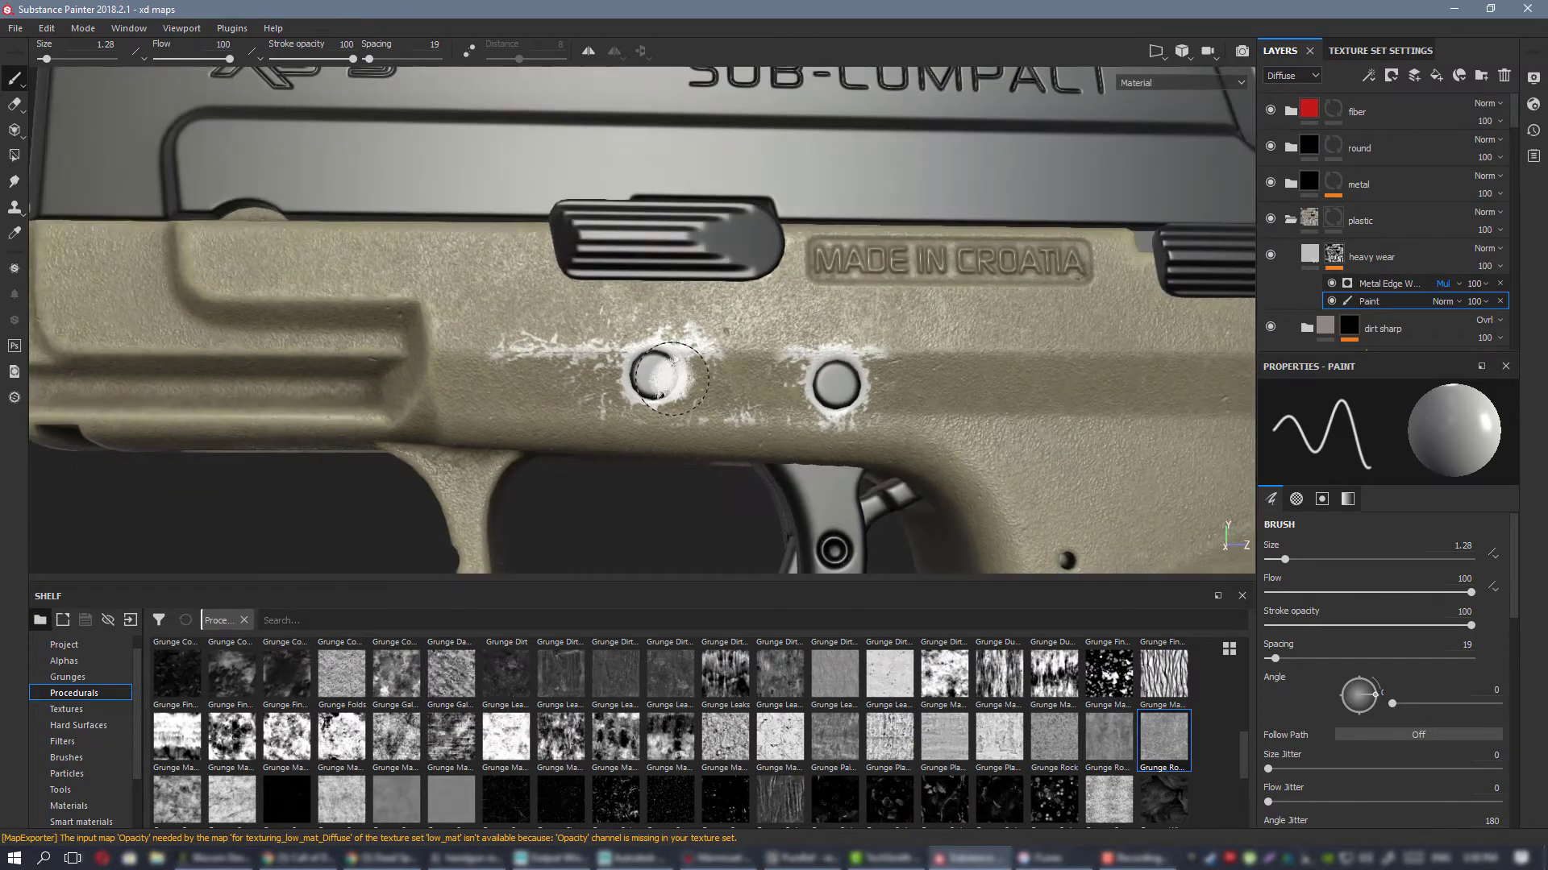
Step: Check the wear on the opposite side of the frame and touch it up around the rear pin
mouse_move(673, 378)
alt+right_down()
mouse_move(627, 322)
mouse_move(451, 314)
alt+right_up()
alt+drag(387, 322, 563, 331)
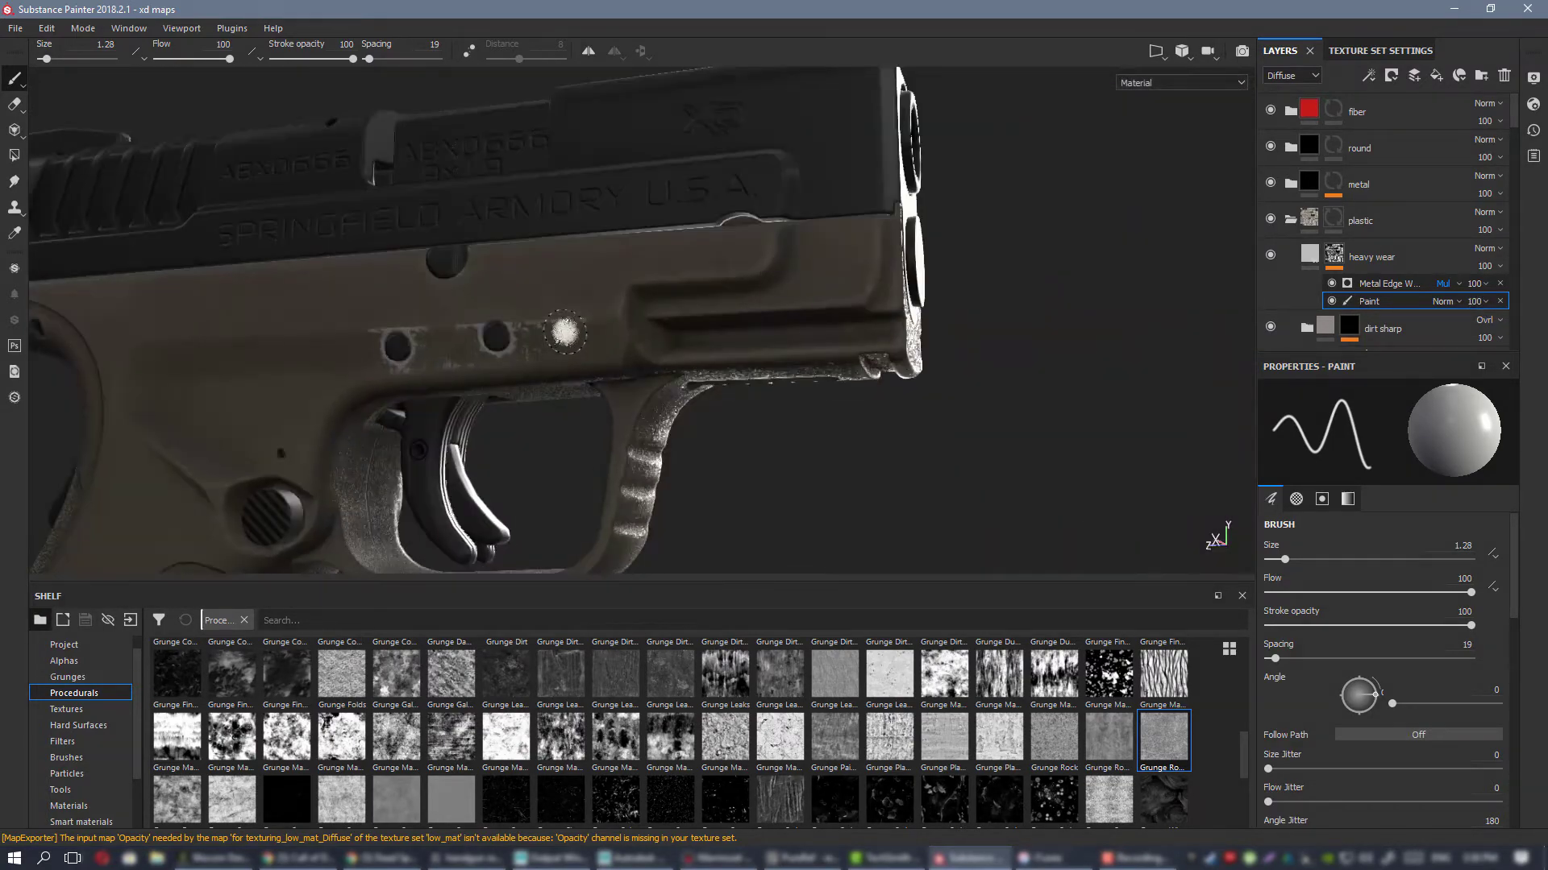
alt+middle_drag(564, 331, 660, 339)
alt+right_drag(886, 467, 1007, 548)
alt+drag(806, 363, 735, 342)
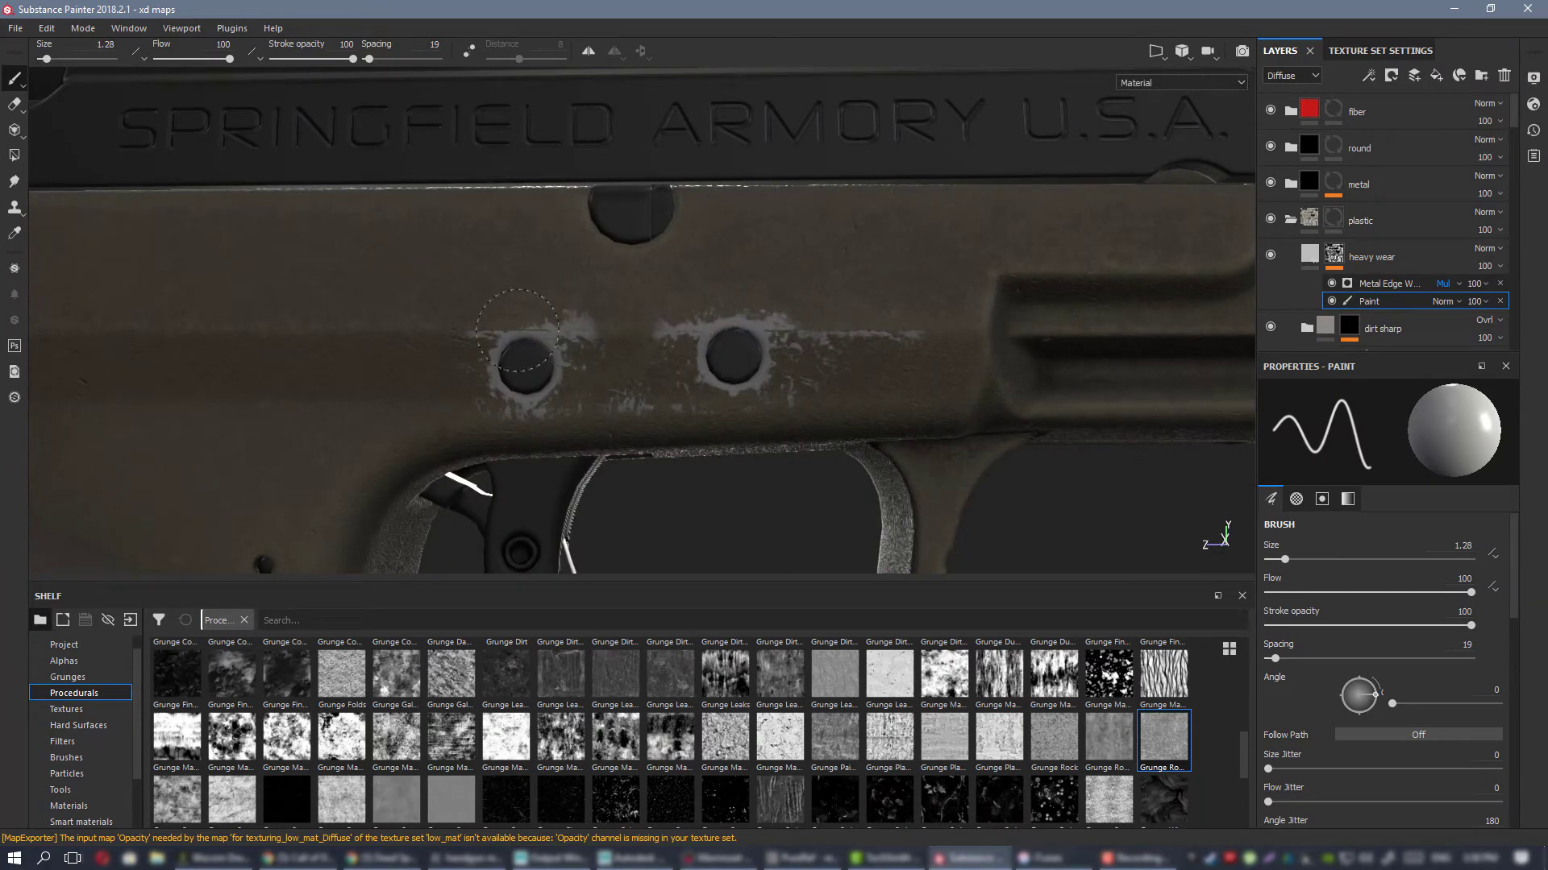
drag(528, 336, 500, 331)
alt+right_drag(726, 249, 182, 286)
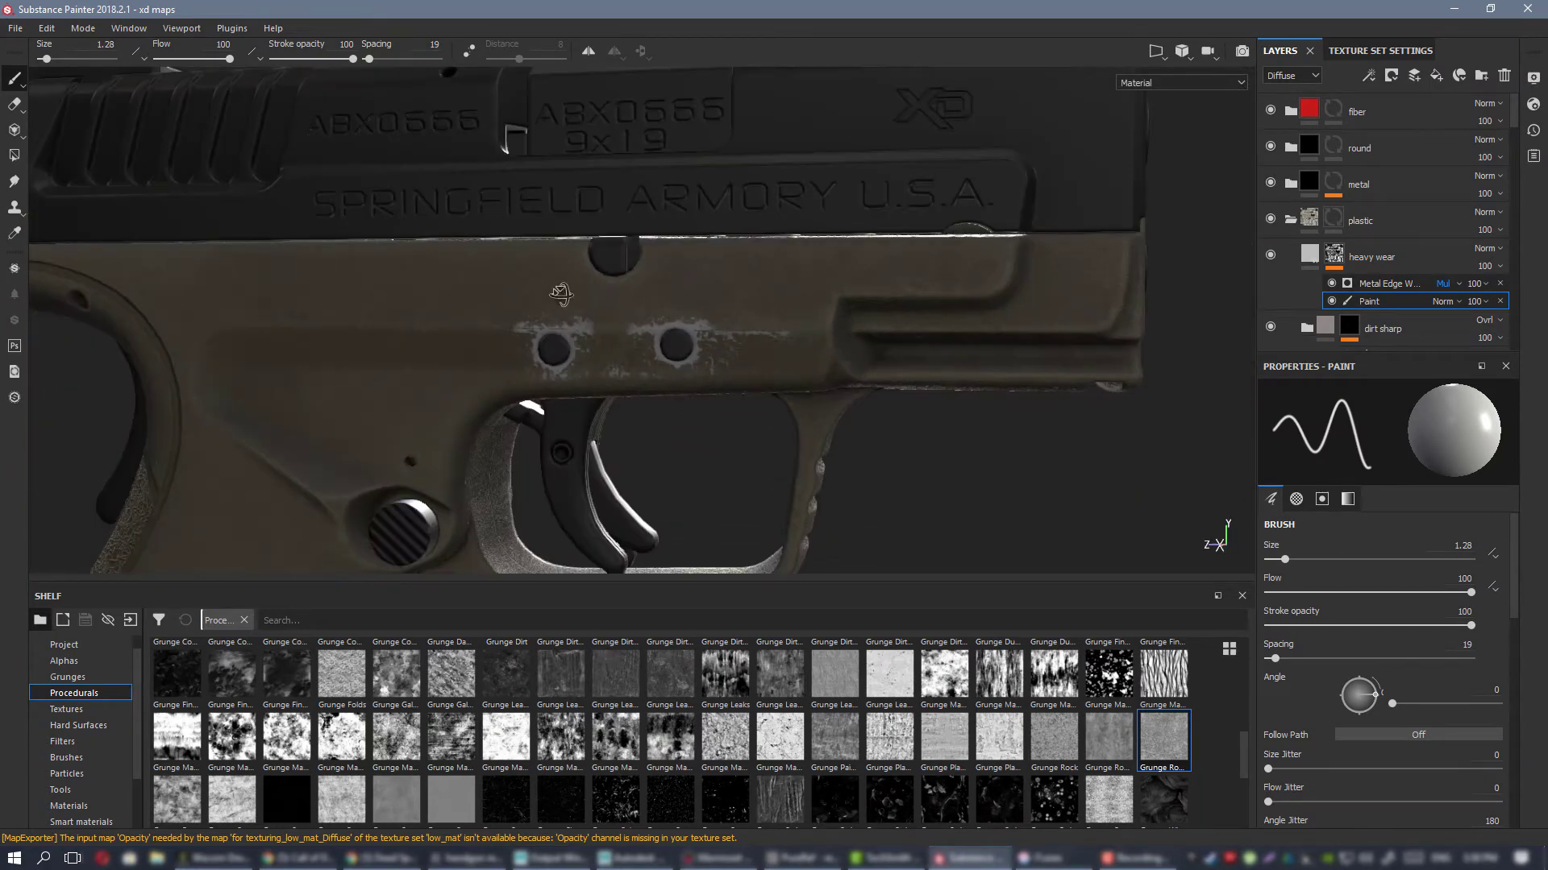
Step: Paint away the excess heavy wear between and around the two frame pins on the "MADE IN CROATIA" side
mouse_move(562, 293)
alt+mouse_down()
mouse_move(839, 297)
mouse_move(701, 291)
alt+mouse_up()
alt+right_drag(701, 290, 844, 366)
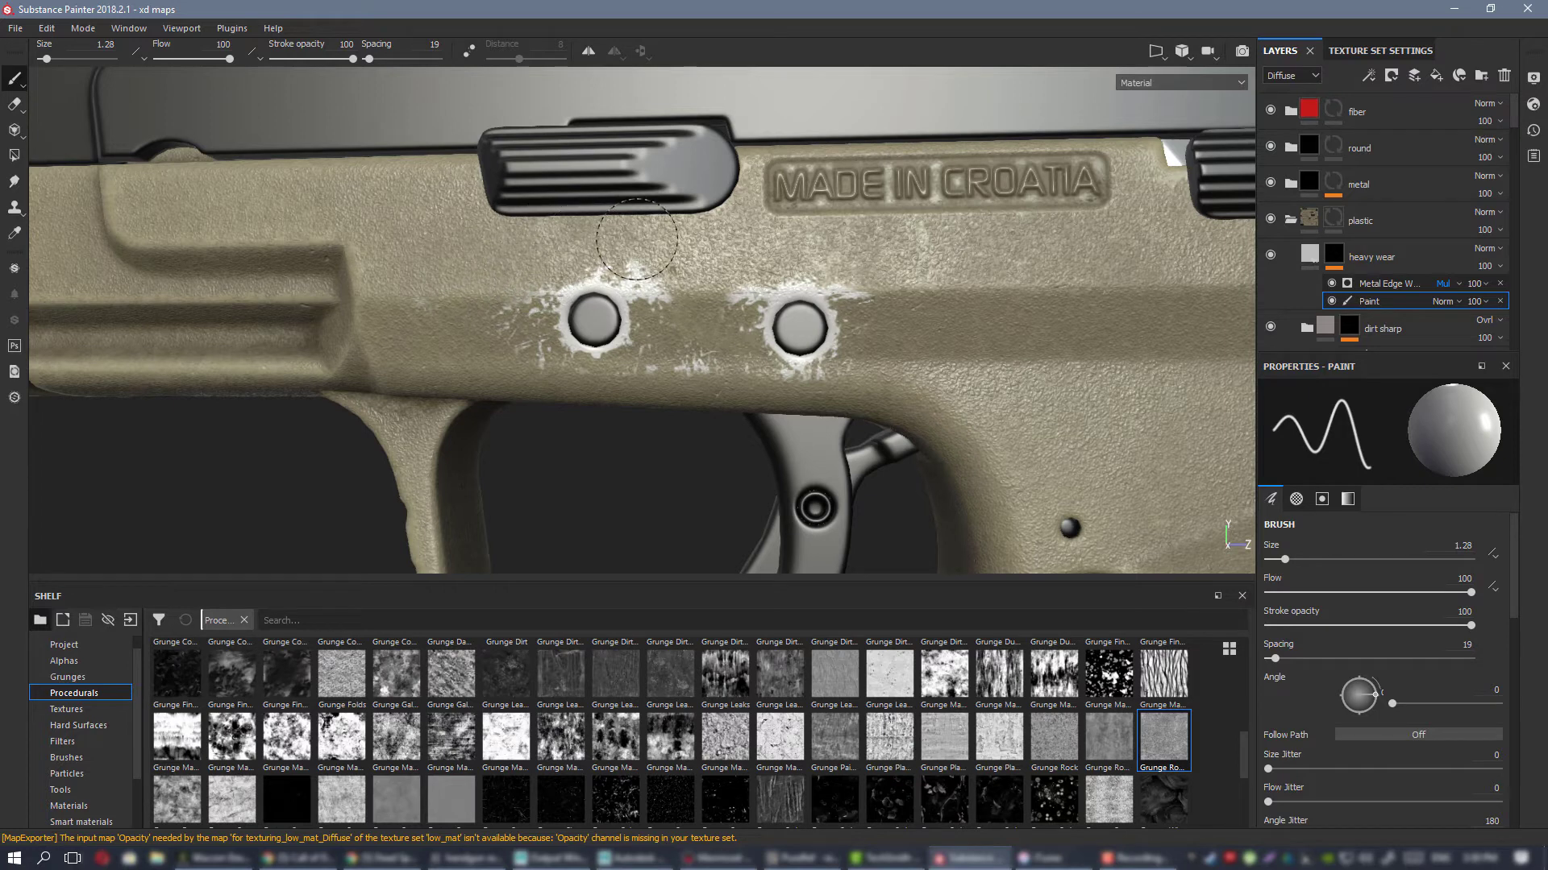
alt+middle_drag(677, 277, 665, 290)
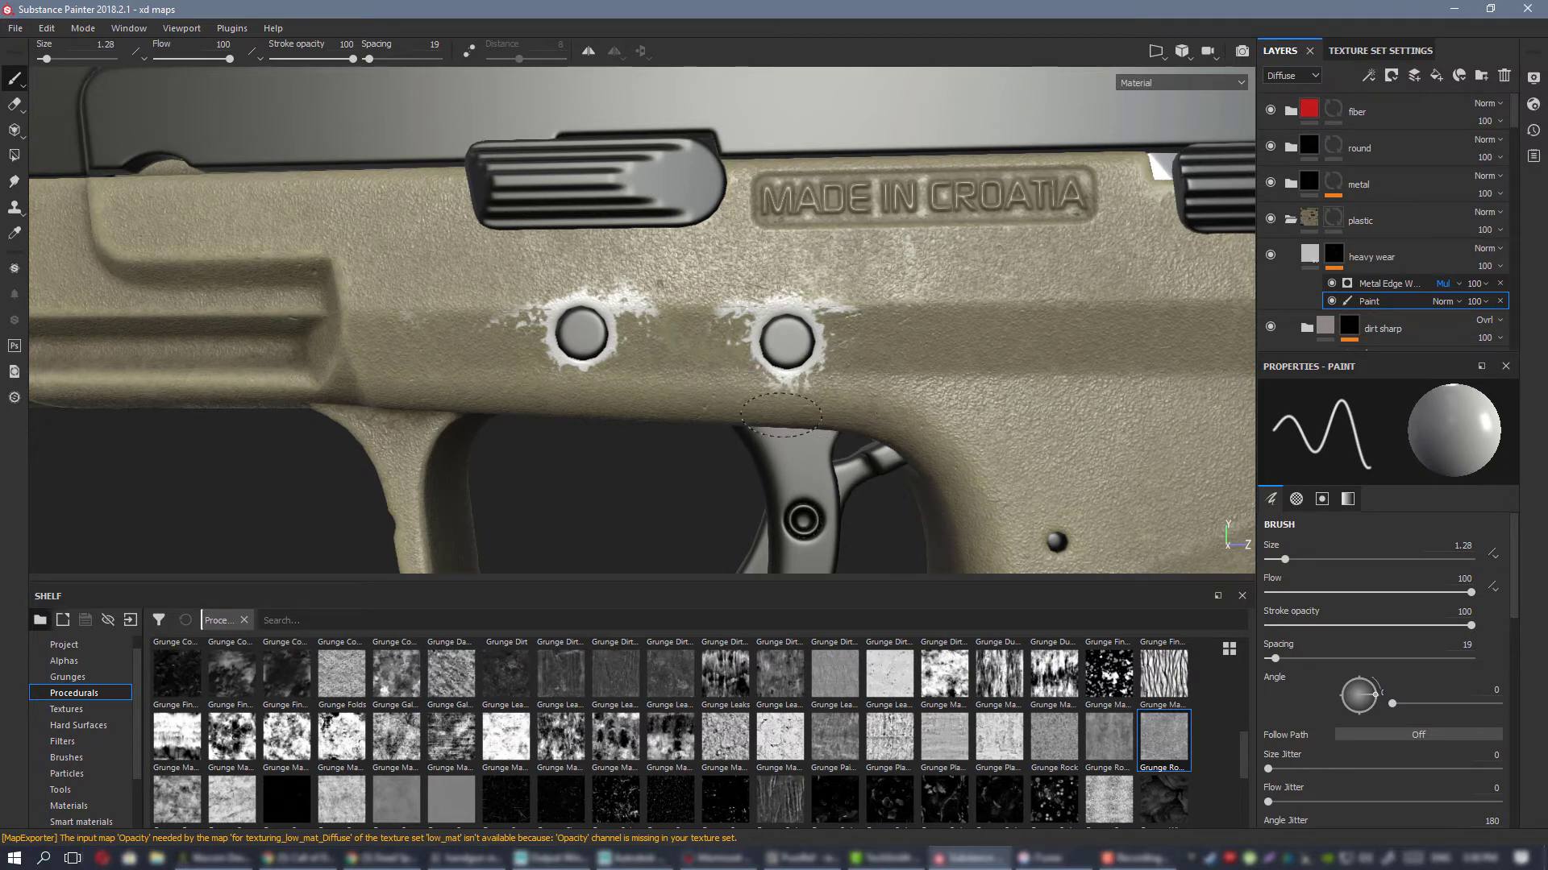
mouse_move(871, 293)
alt+mouse_down()
mouse_move(895, 345)
mouse_move(887, 326)
alt+mouse_up()
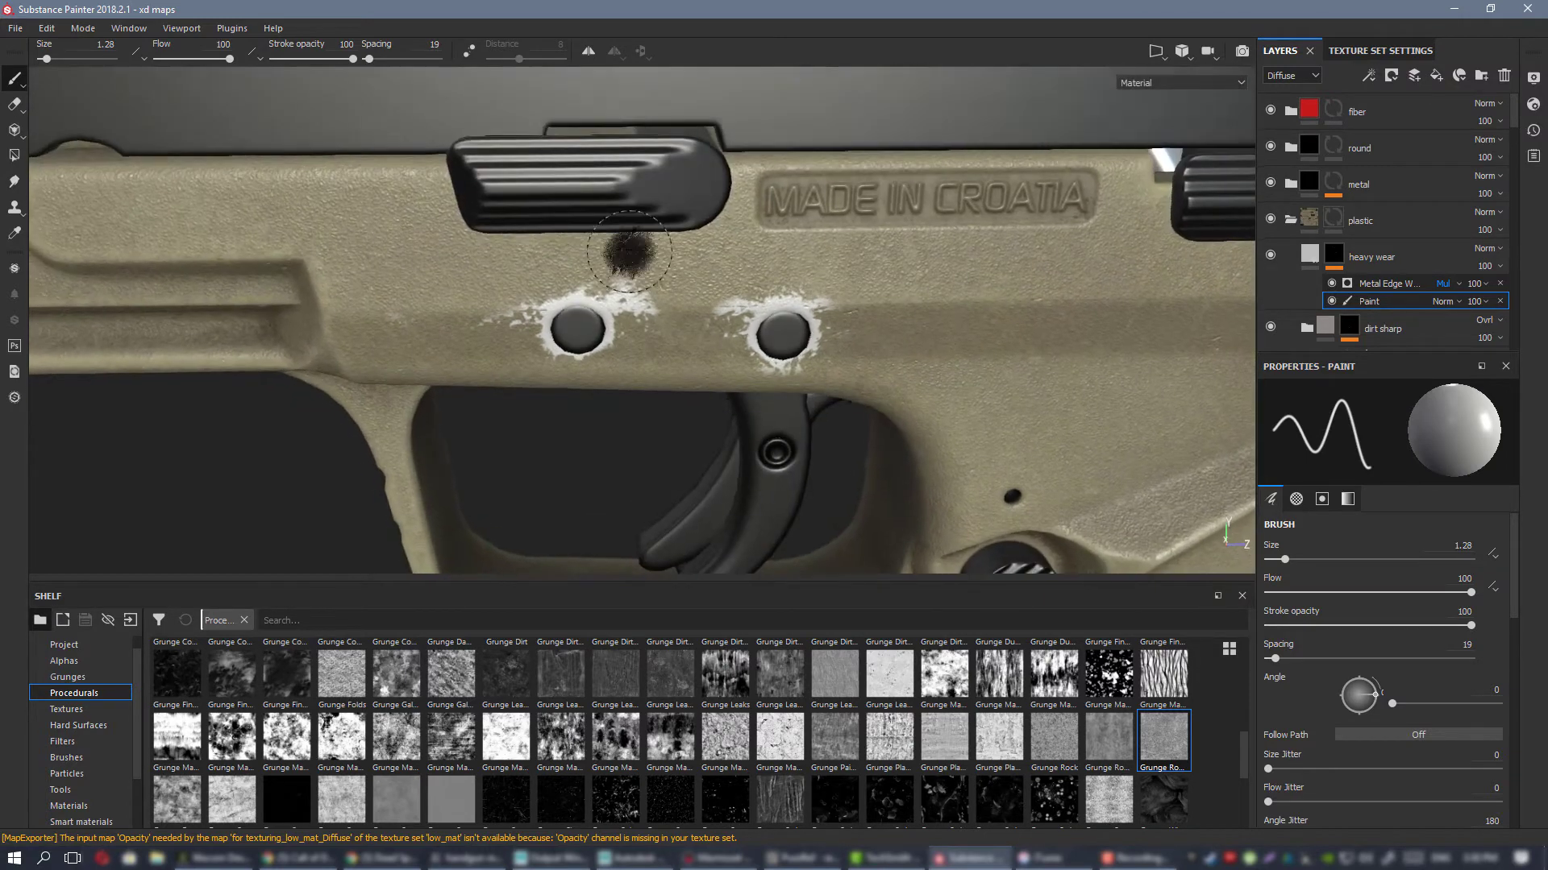
mouse_move(687, 316)
mouse_down()
mouse_move(656, 314)
mouse_move(701, 318)
mouse_move(643, 320)
mouse_up()
scroll(819, 366, down, 3)
Step: Examine the cleaned-up pin wear on the "SPRINGFIELD ARMORY" side from several distances, angles and lighting directions
mouse_move(819, 366)
alt+mouse_down()
mouse_move(963, 284)
mouse_move(757, 319)
alt+mouse_up()
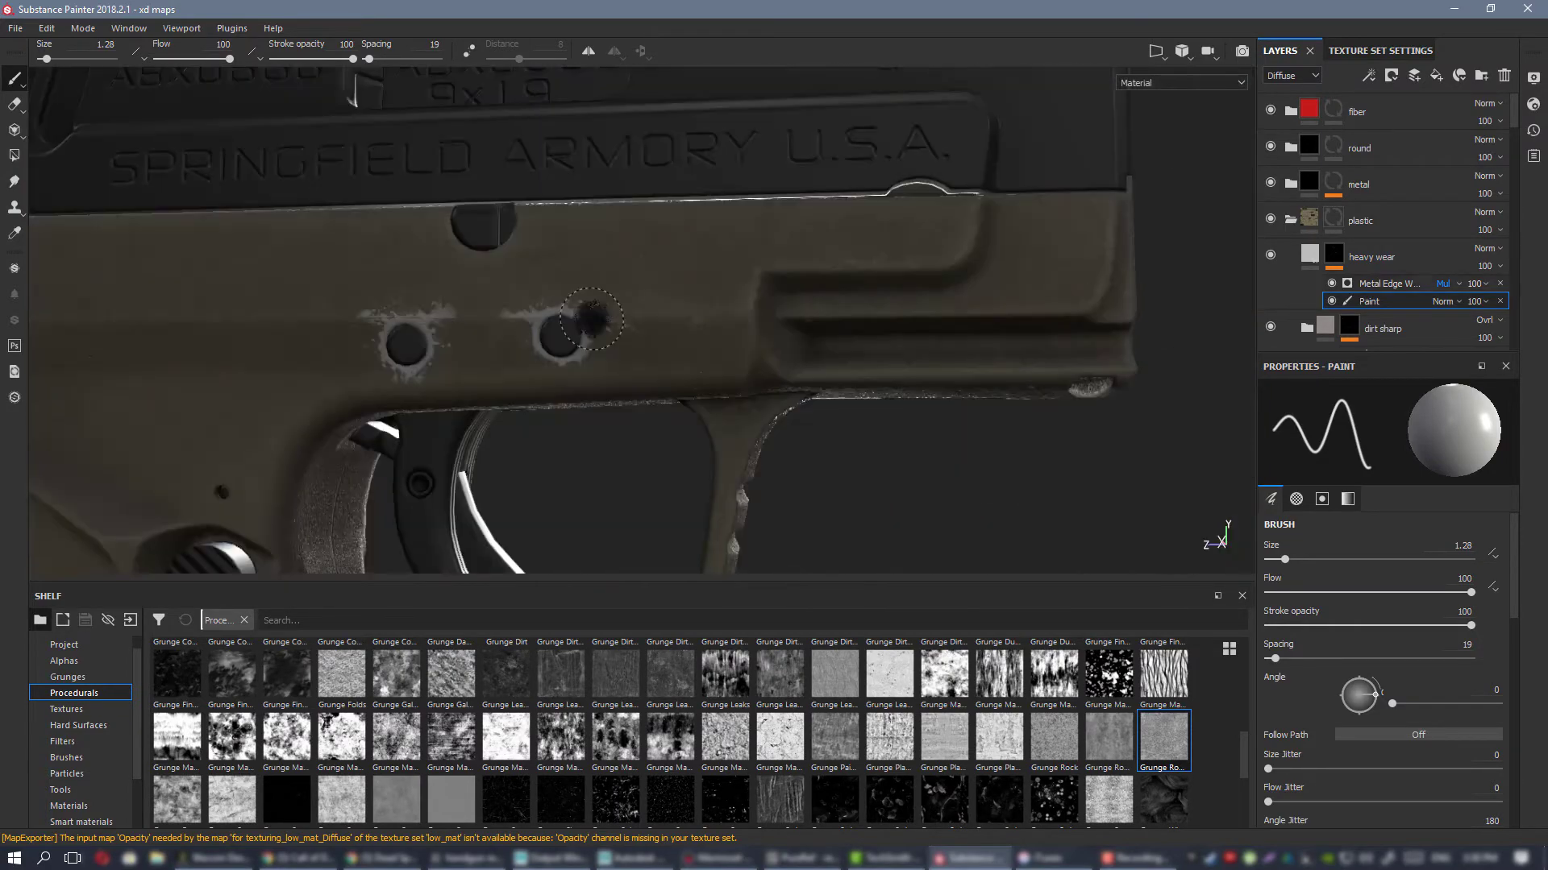
alt+middle_drag(585, 321, 707, 276)
shift+right_drag(708, 276, 887, 266)
scroll(778, 230, up, 2)
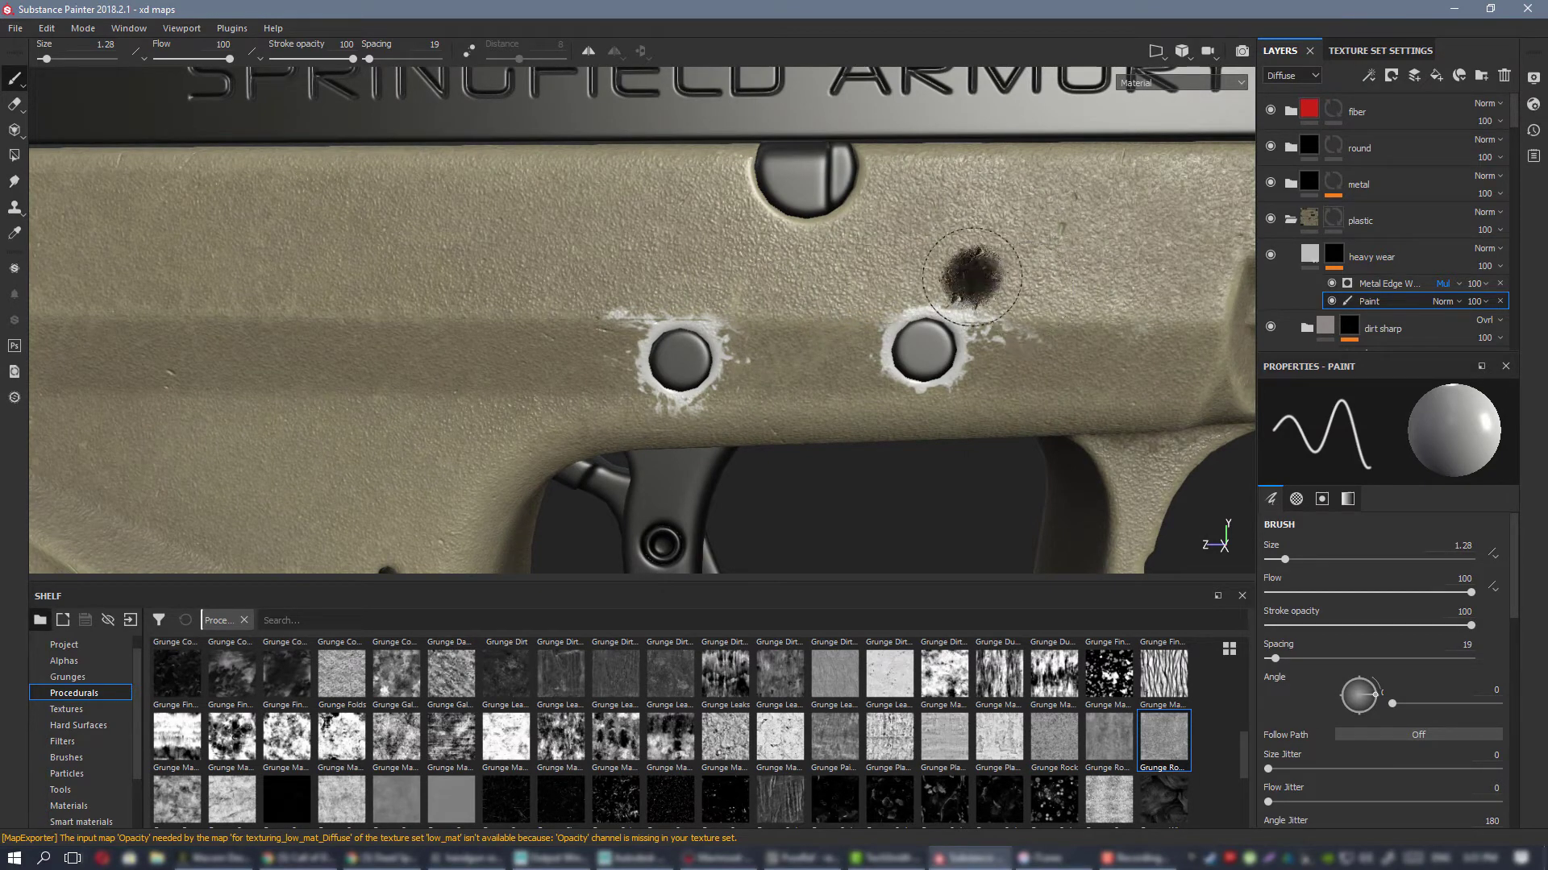
scroll(974, 276, down, 2)
alt+drag(650, 266, 704, 274)
scroll(874, 368, up, 4)
alt+drag(876, 368, 788, 318)
alt+middle_drag(788, 318, 677, 283)
alt+right_drag(890, 344, 674, 259)
mouse_move(674, 258)
alt+mouse_down()
mouse_move(937, 268)
mouse_move(909, 308)
alt+mouse_up()
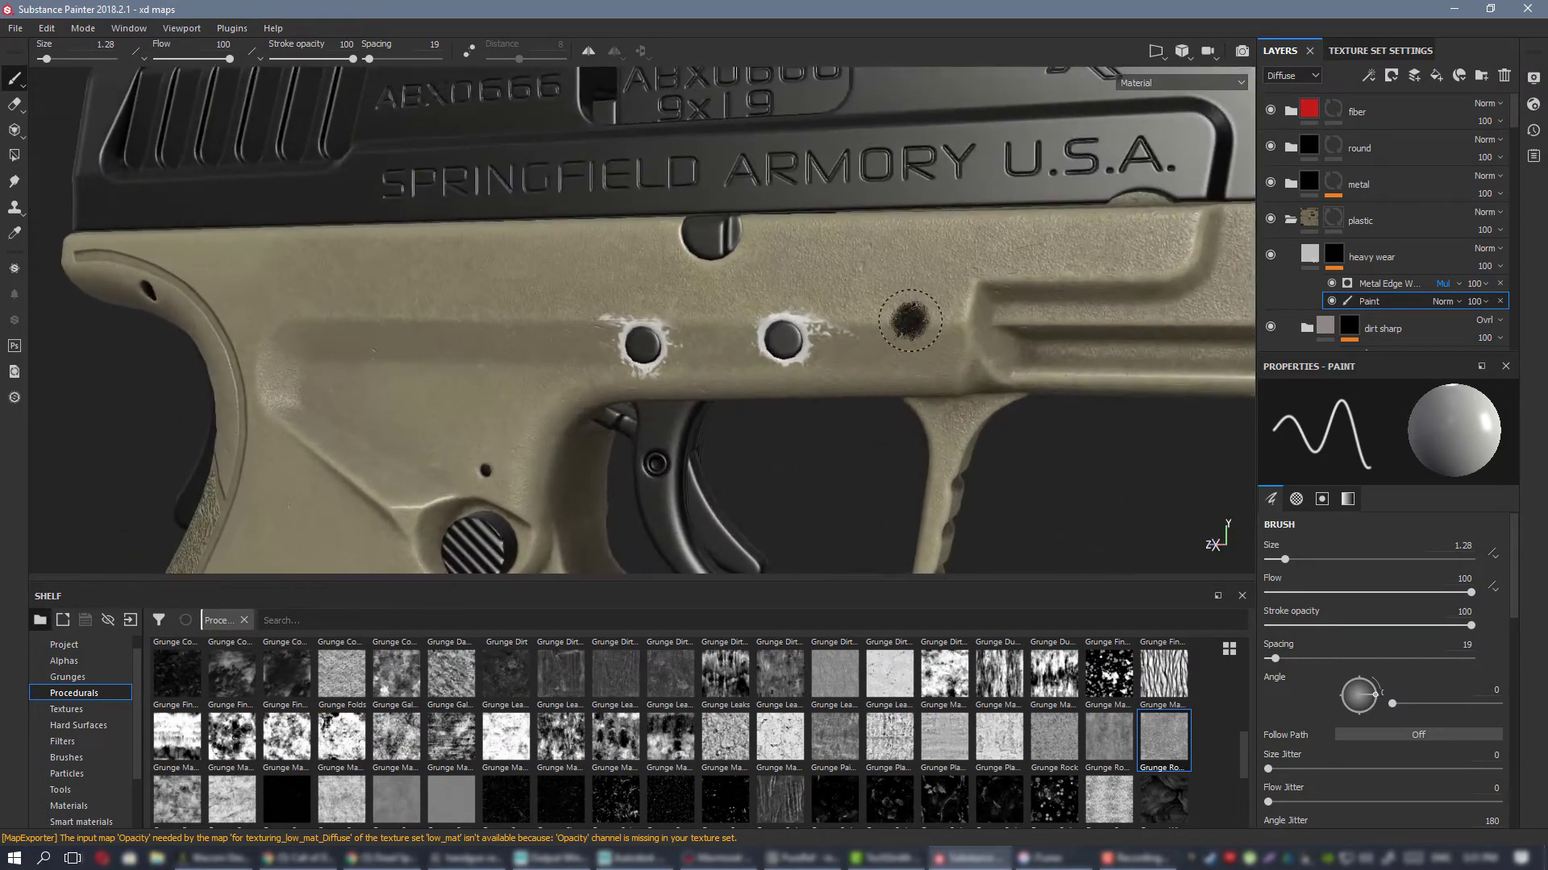
Step: Add a second paint effect to the heavy wear mask and load a Brush Paper alpha into the brush
right_click(1331, 257)
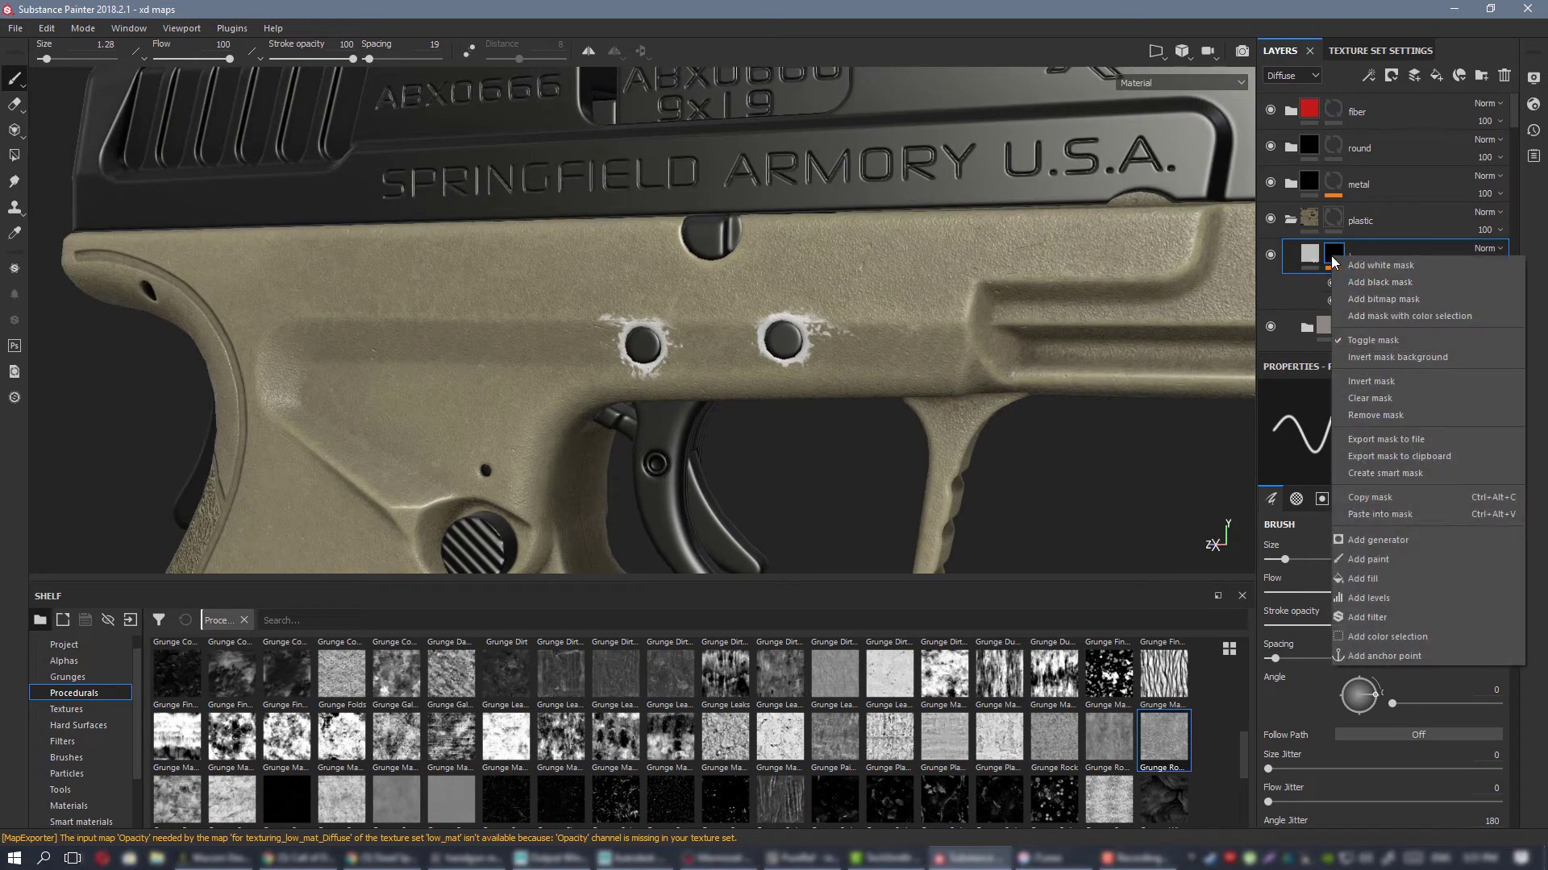
click(1419, 560)
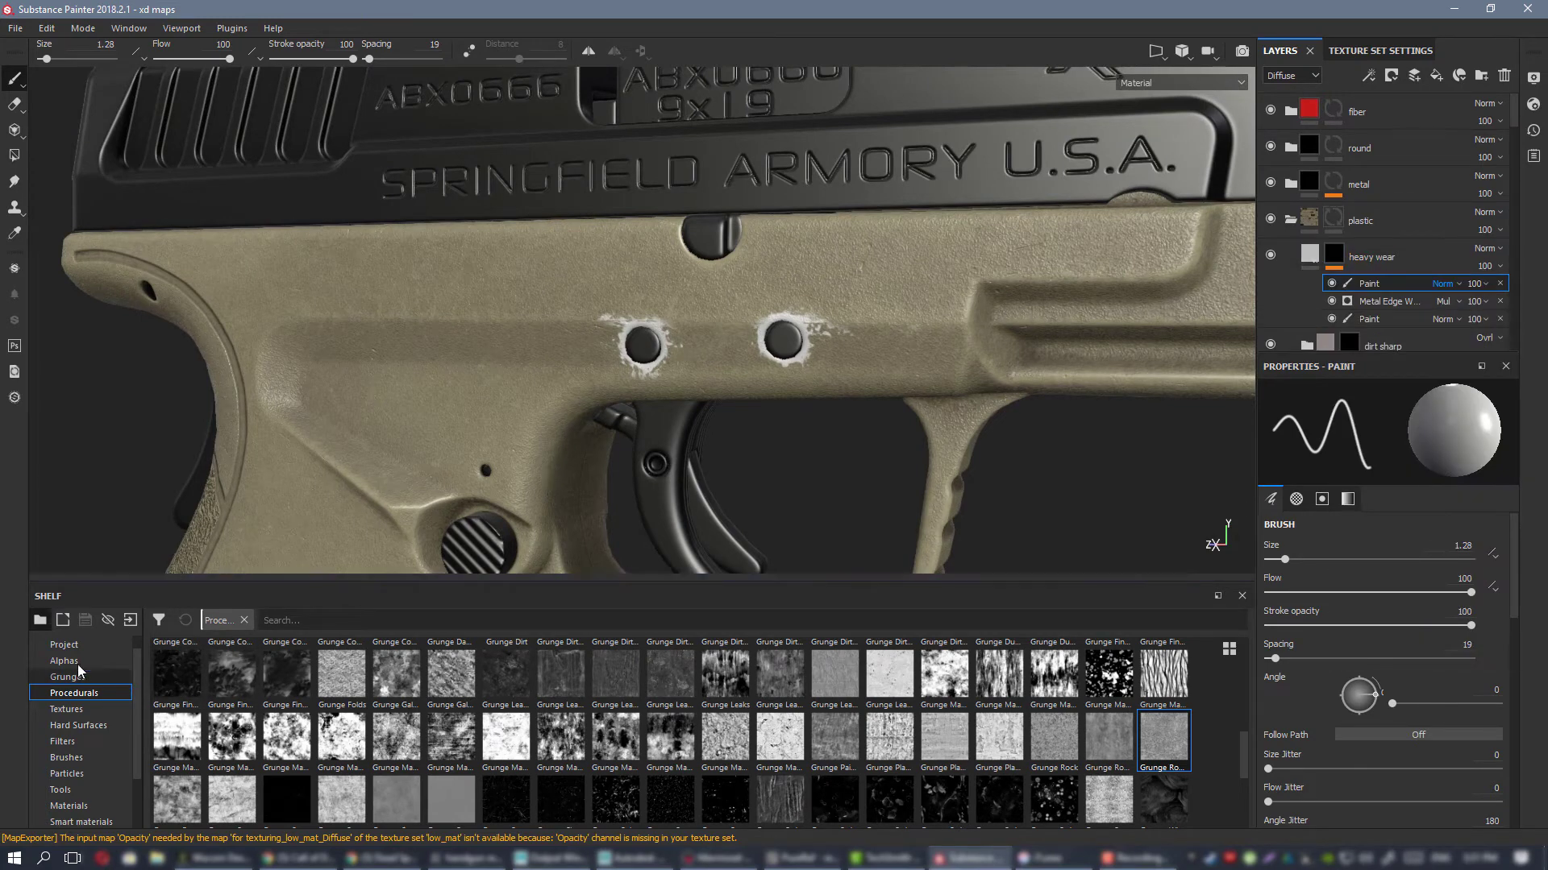
click(64, 661)
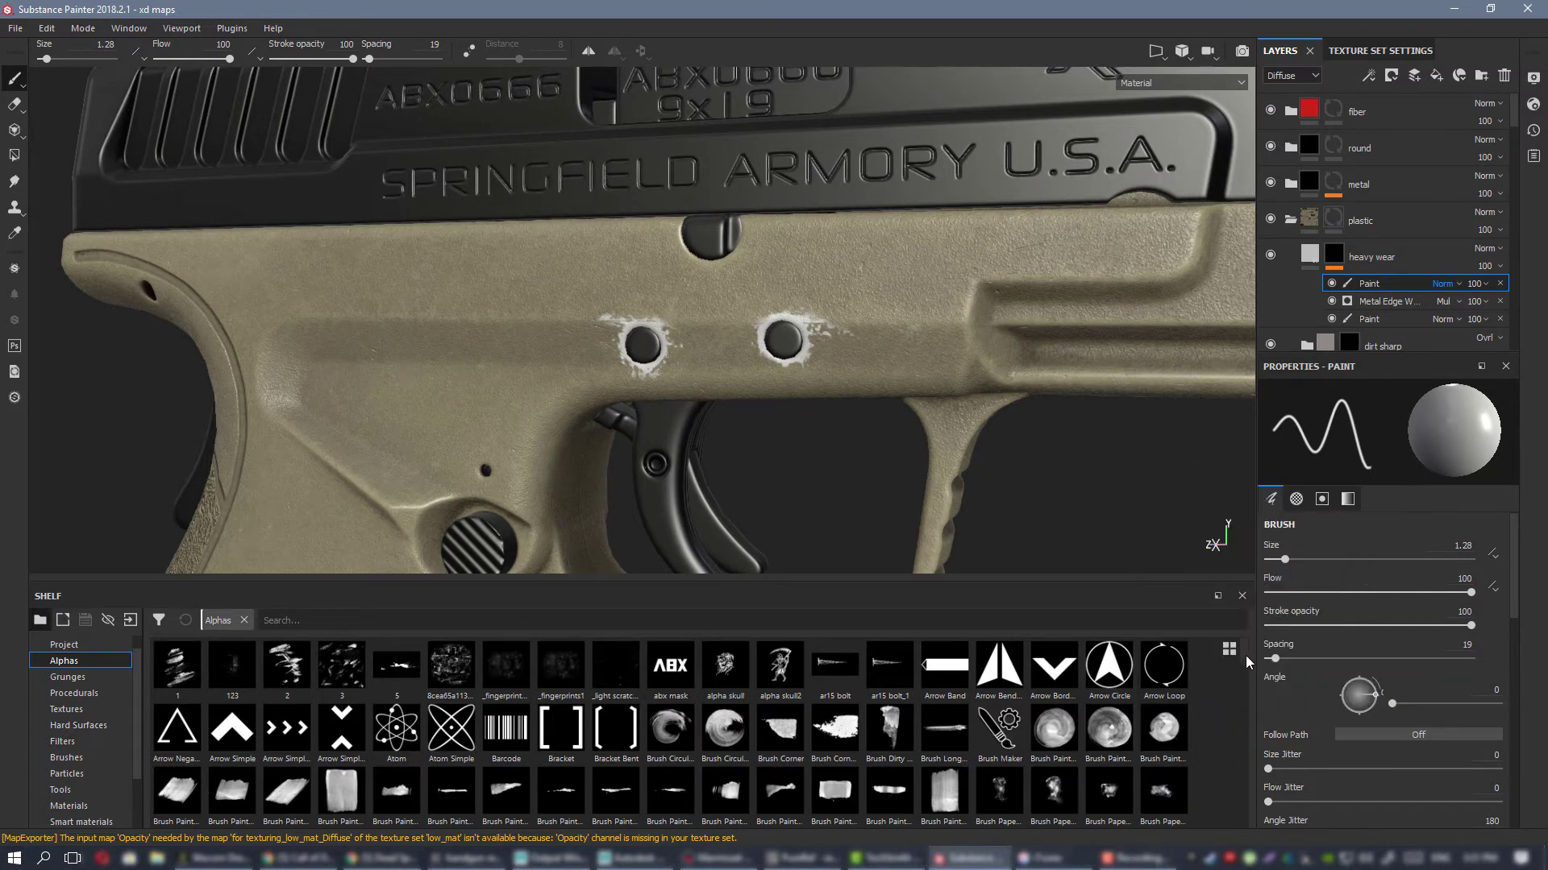
key(alt+Tab)
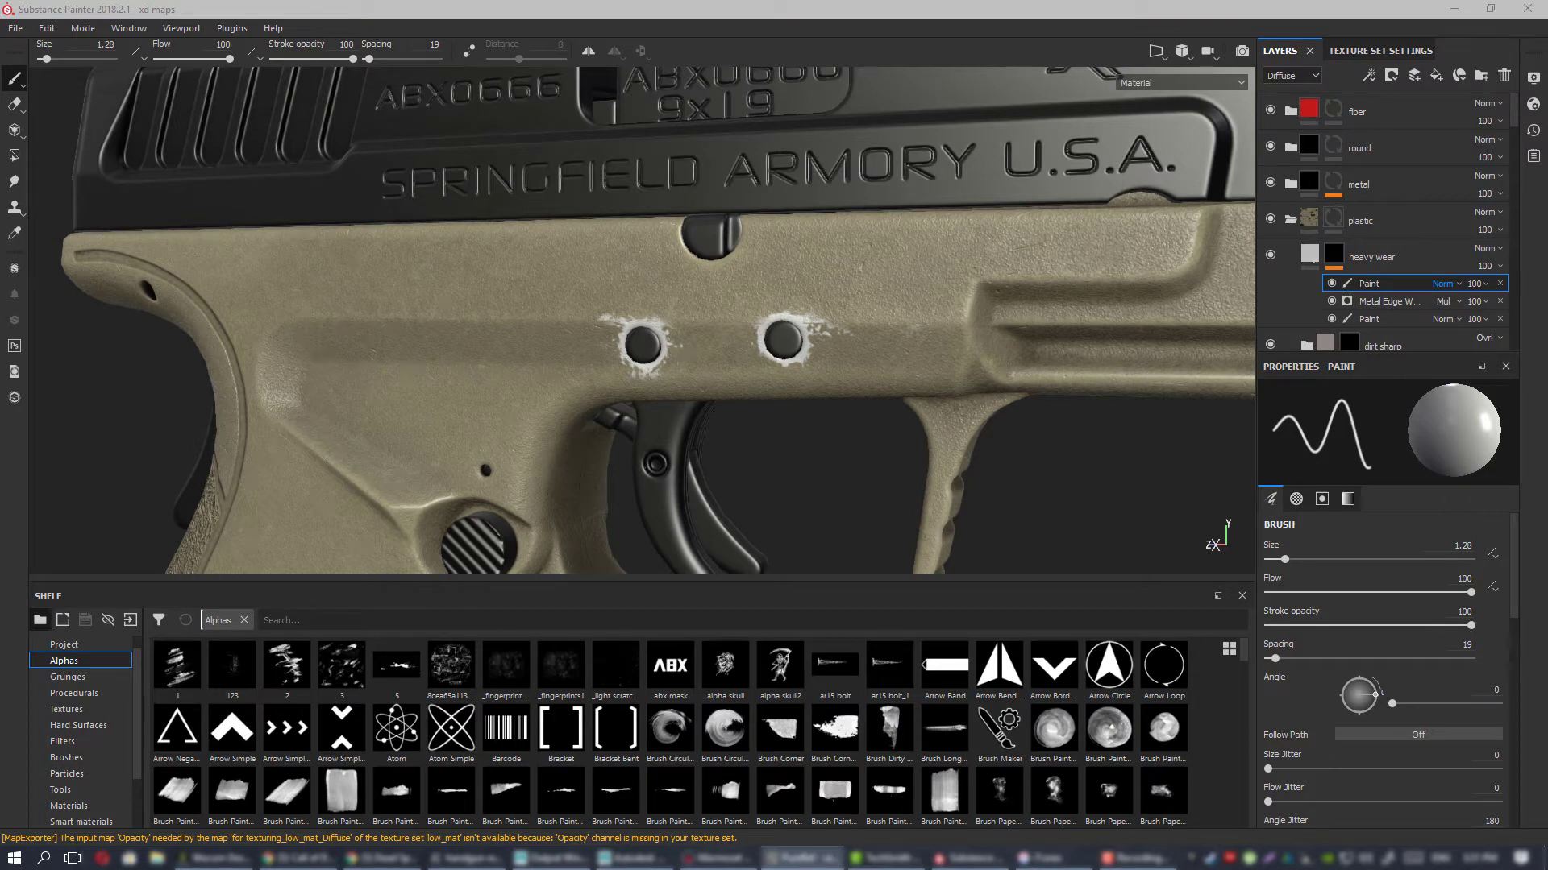
click(1241, 658)
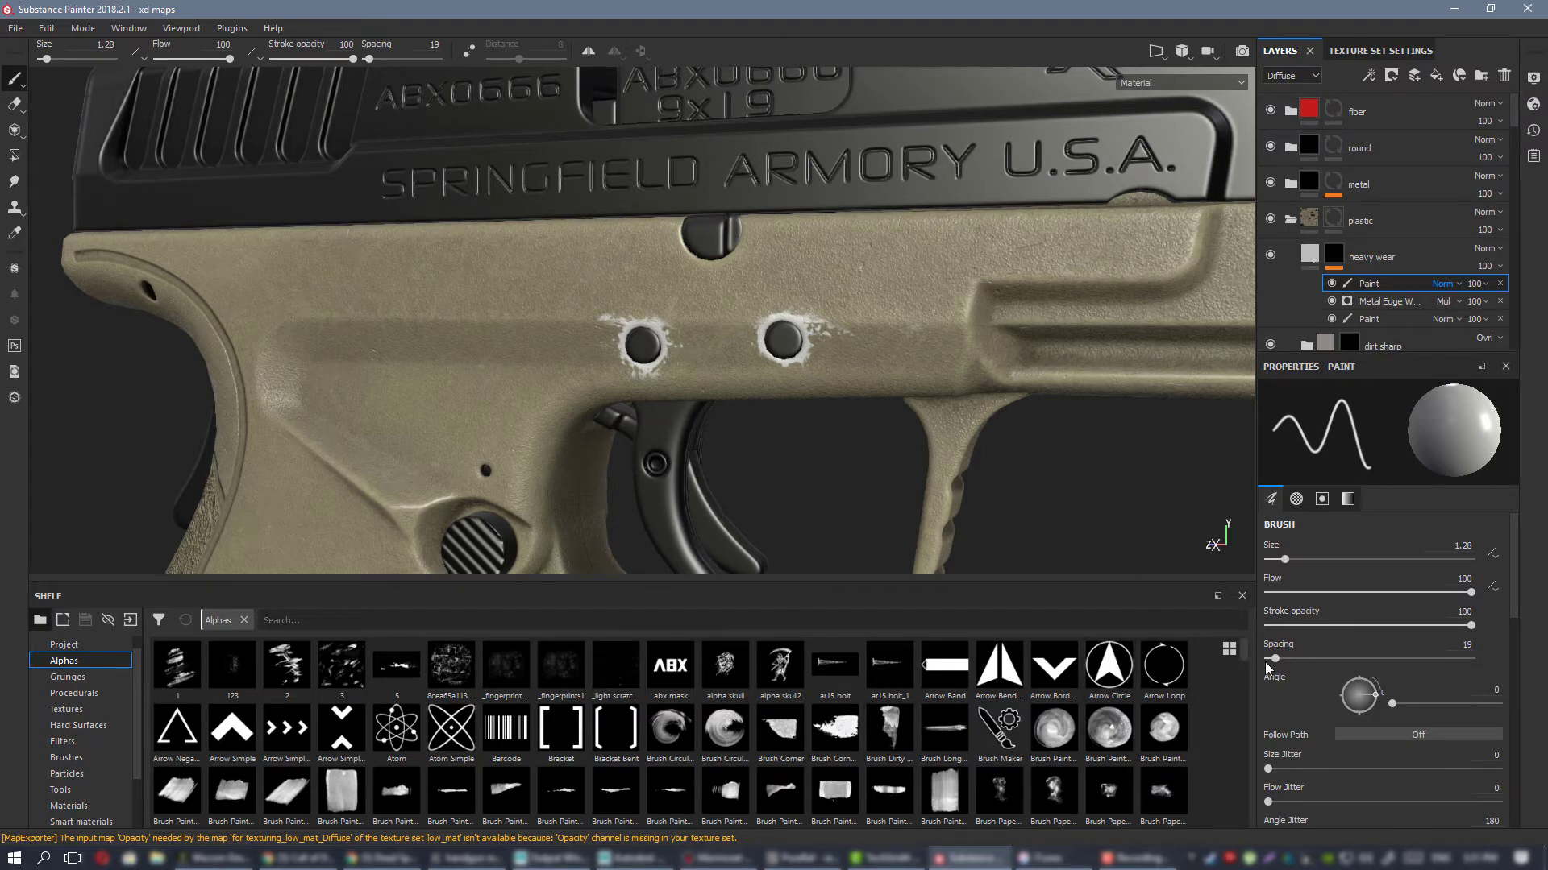
scroll(1197, 669, down, 5)
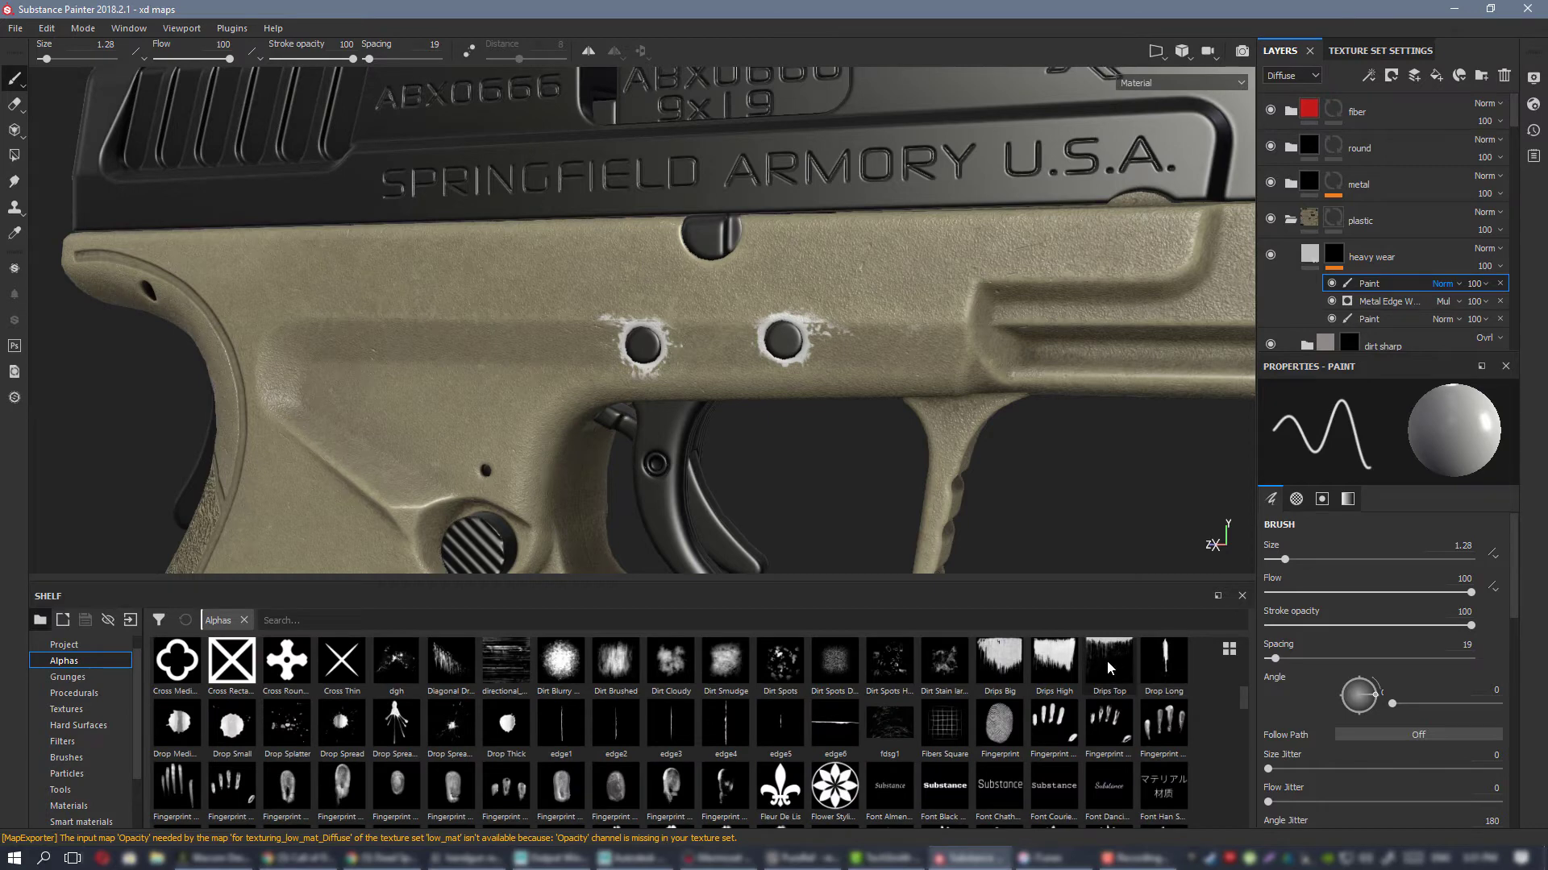
scroll(1106, 660, up, 3)
scroll(1104, 666, down, 3)
scroll(1106, 674, up, 3)
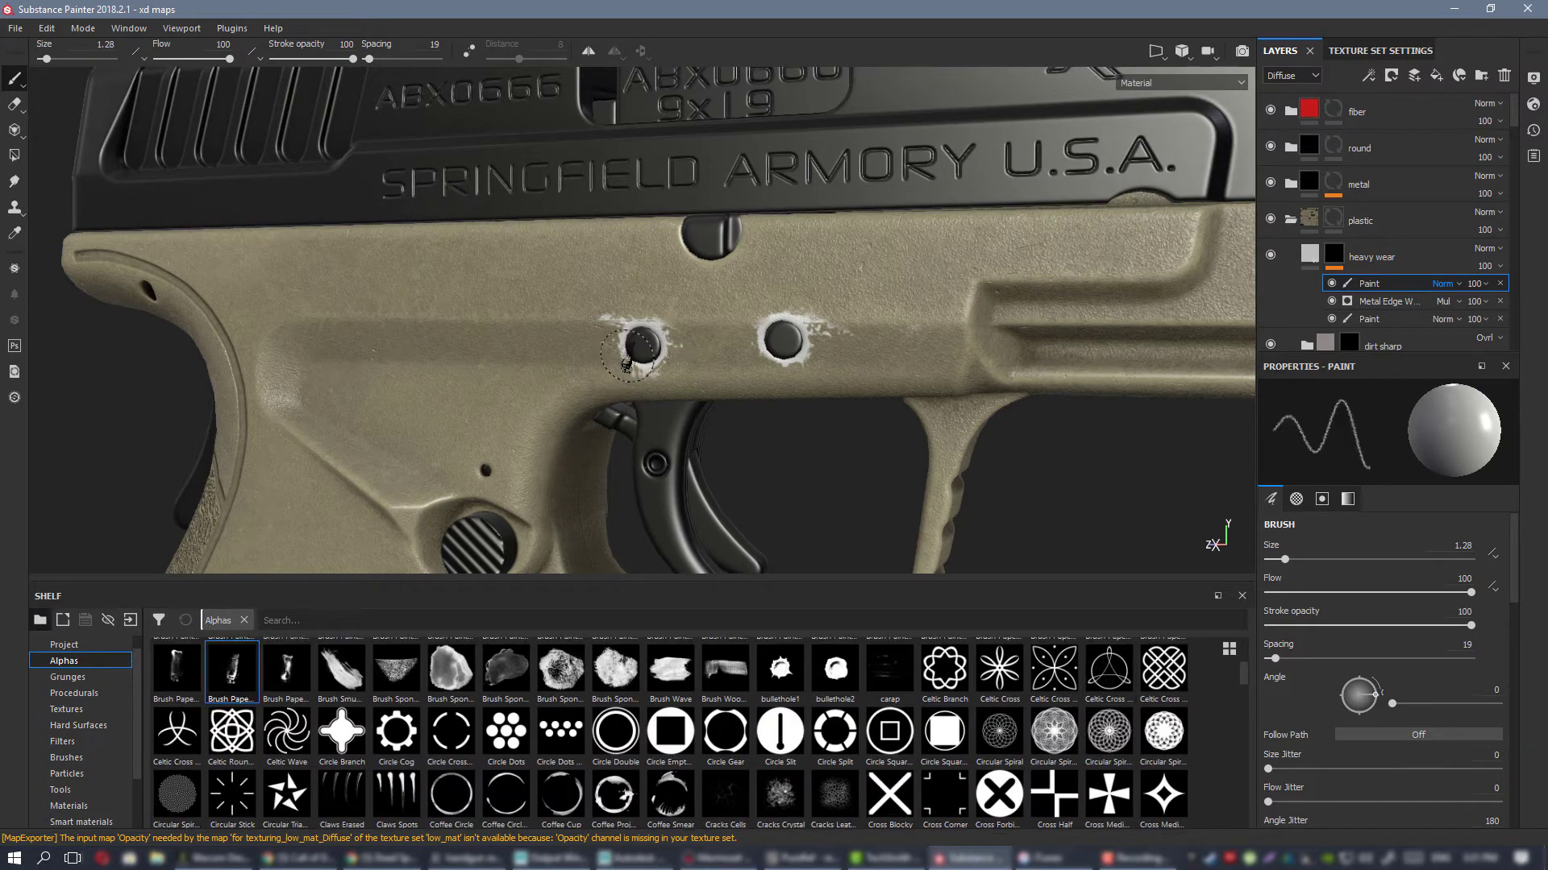
Step: Set the brush size to 3.65, its angle to 255 and the angle jitter to 0
ctrl+drag(752, 352, 752, 344)
ctrl+right_drag(752, 343, 802, 343)
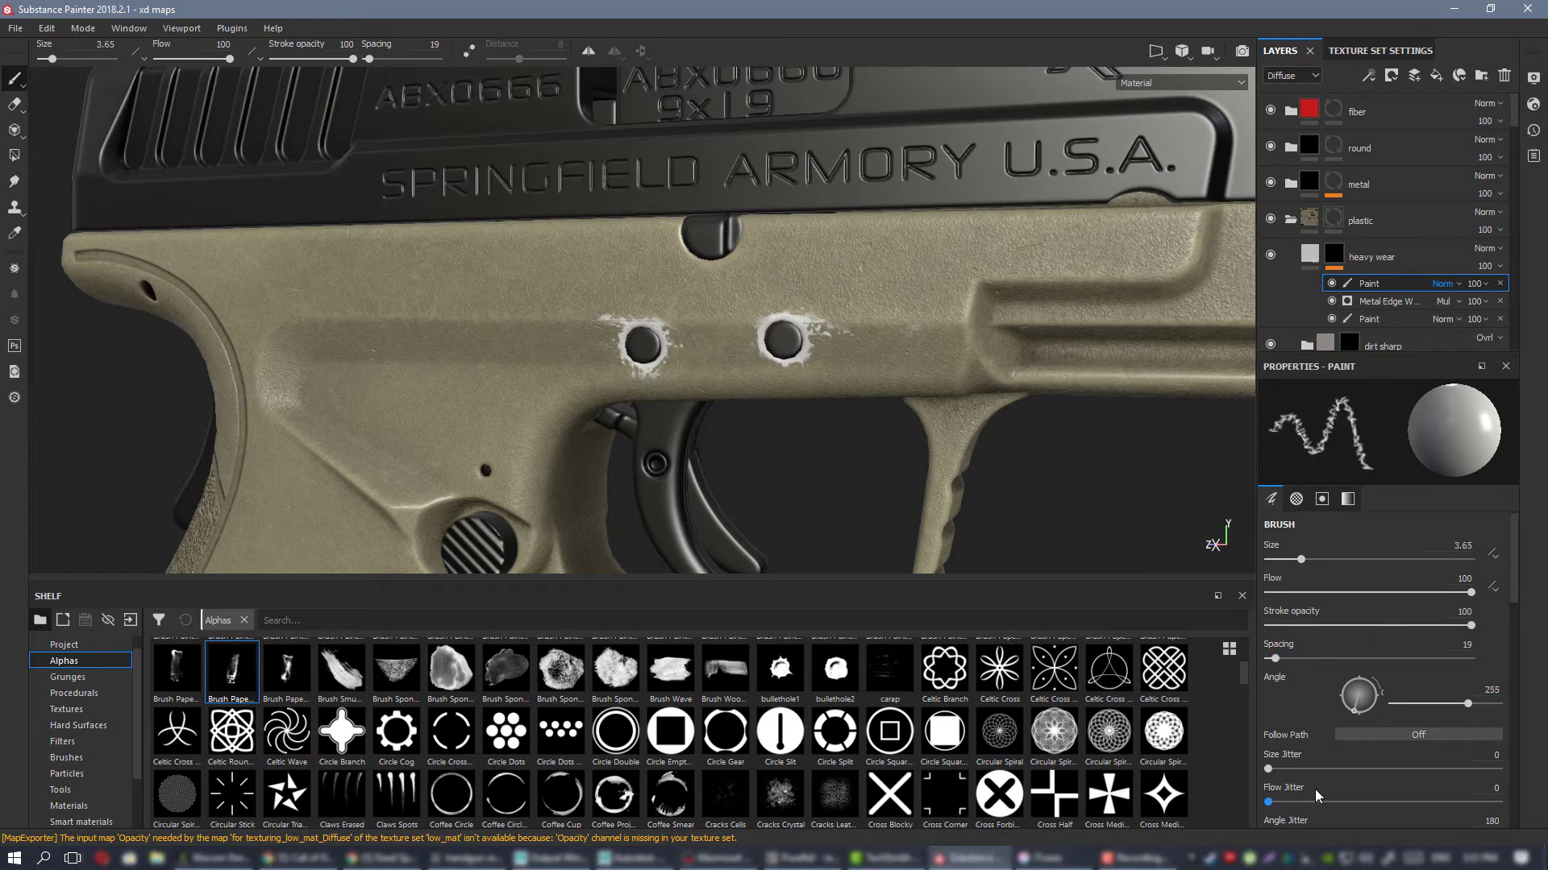
scroll(1322, 777, down, 3)
drag(1312, 738, 1197, 737)
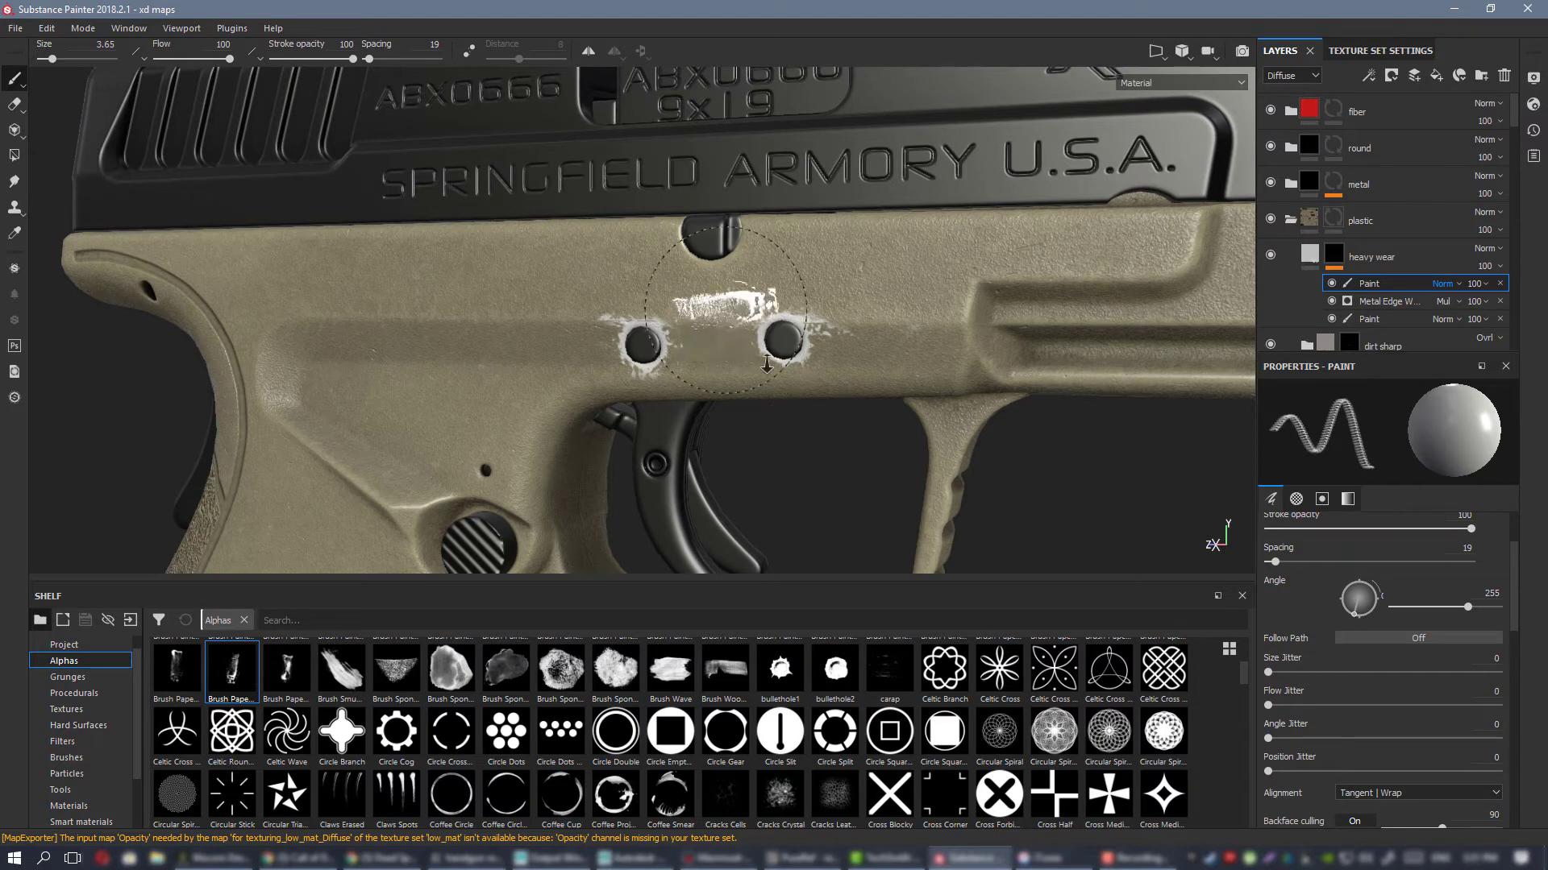
Step: Enlarge the brush to 5.52 and stamp scraped wear between the two frame pins at an angle of 255
scroll(724, 308, up, 3)
ctrl+right_drag(807, 365, 838, 365)
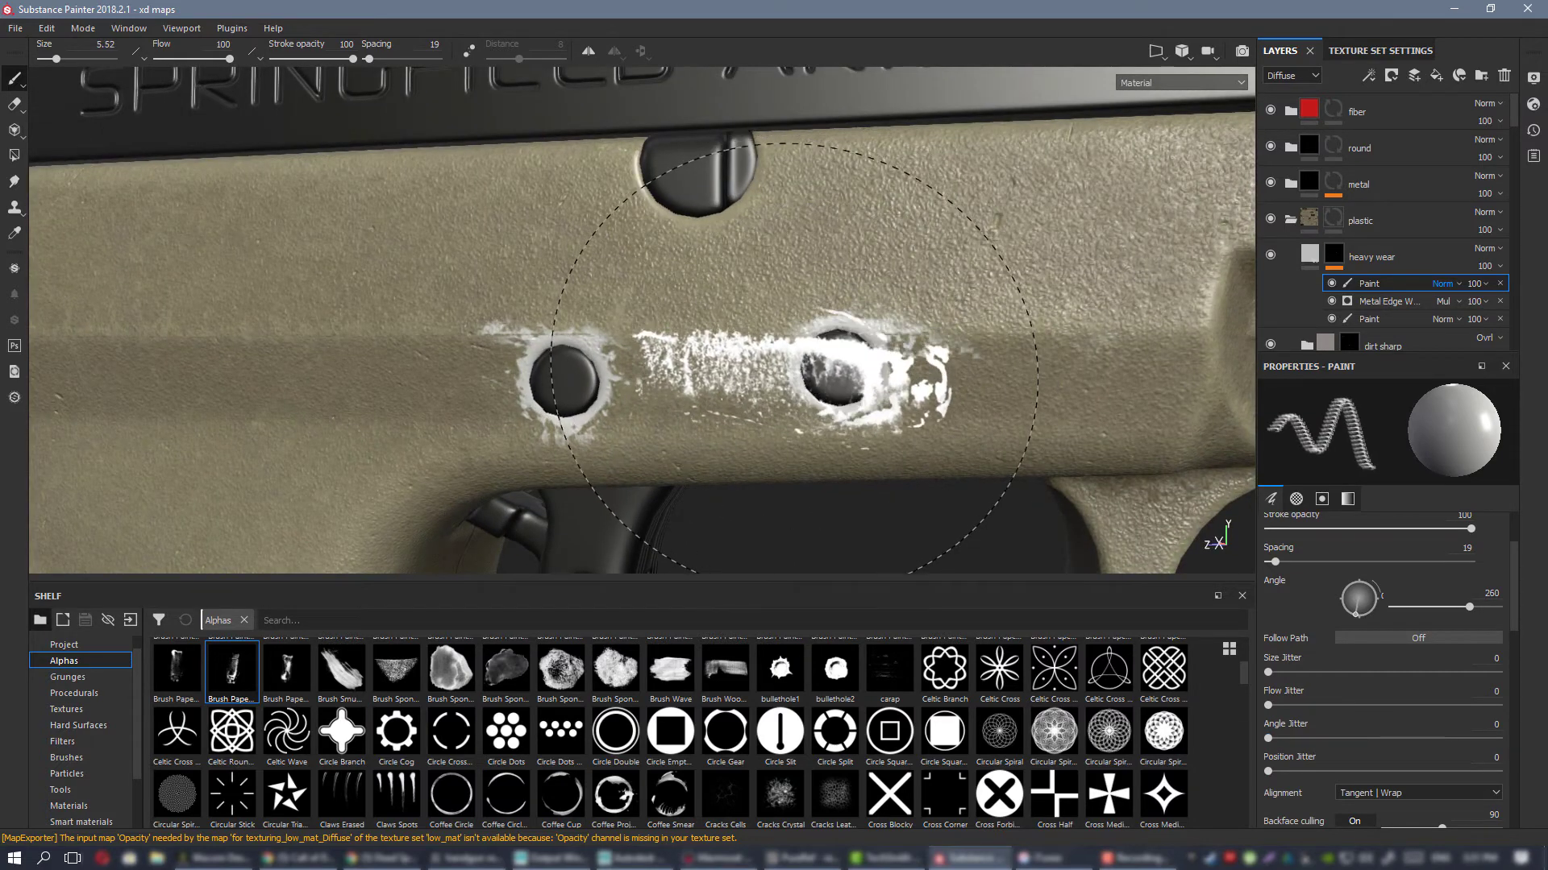
click(787, 358)
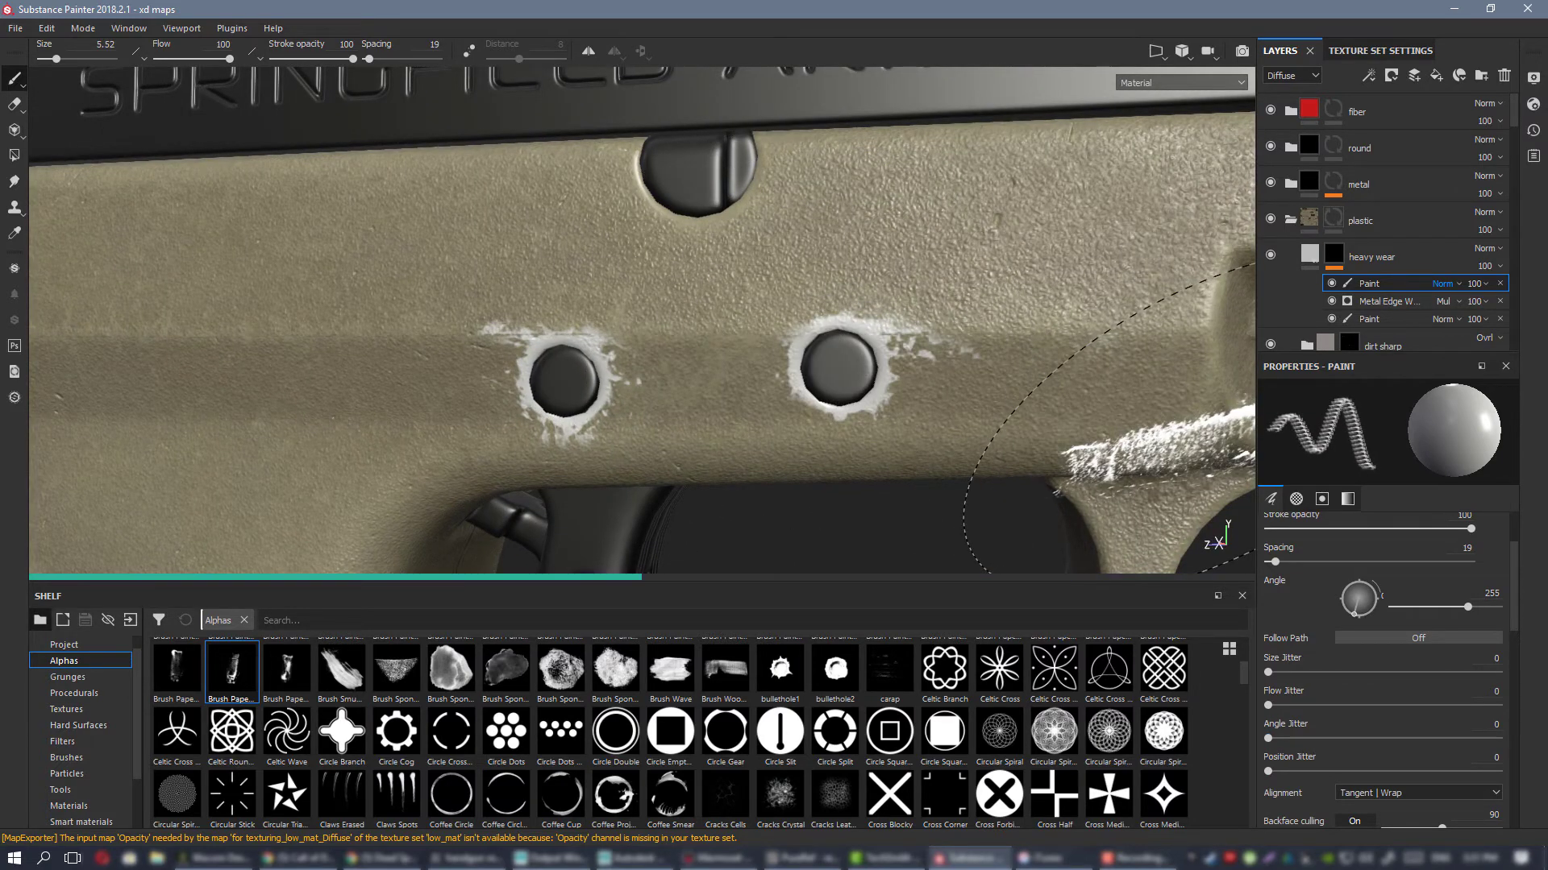
alt+drag(878, 363, 866, 368)
scroll(866, 367, down, 6)
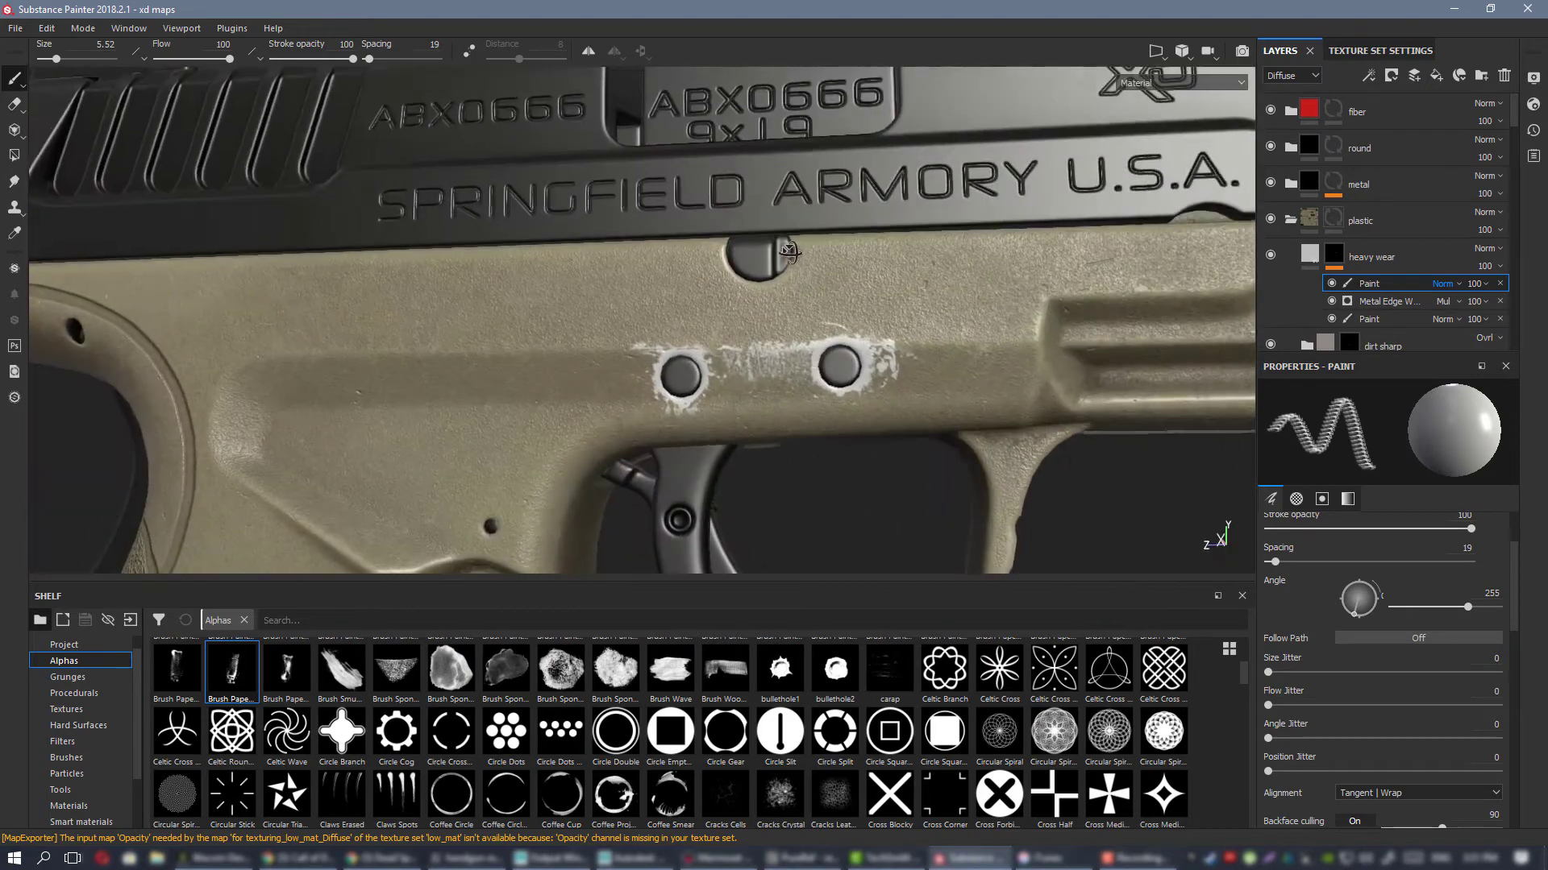
alt+right_drag(802, 271, 854, 328)
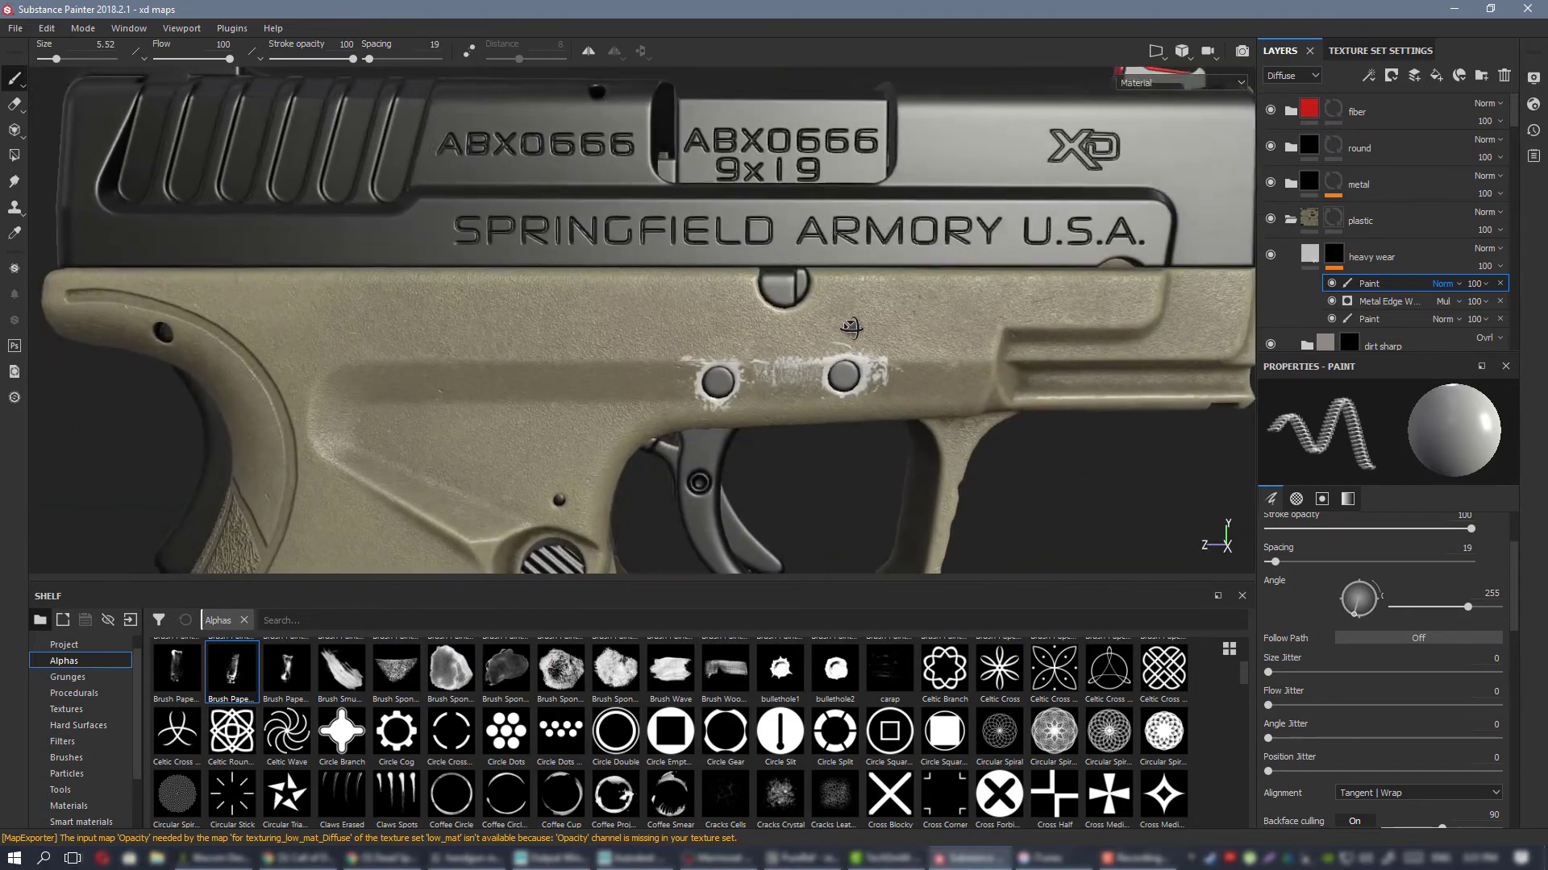
alt+drag(854, 328, 746, 313)
Step: Stamp scraped wear between the pins on the "MADE IN CROATIA" side with the brush angled at 257
alt+middle_drag(1107, 353, 581, 242)
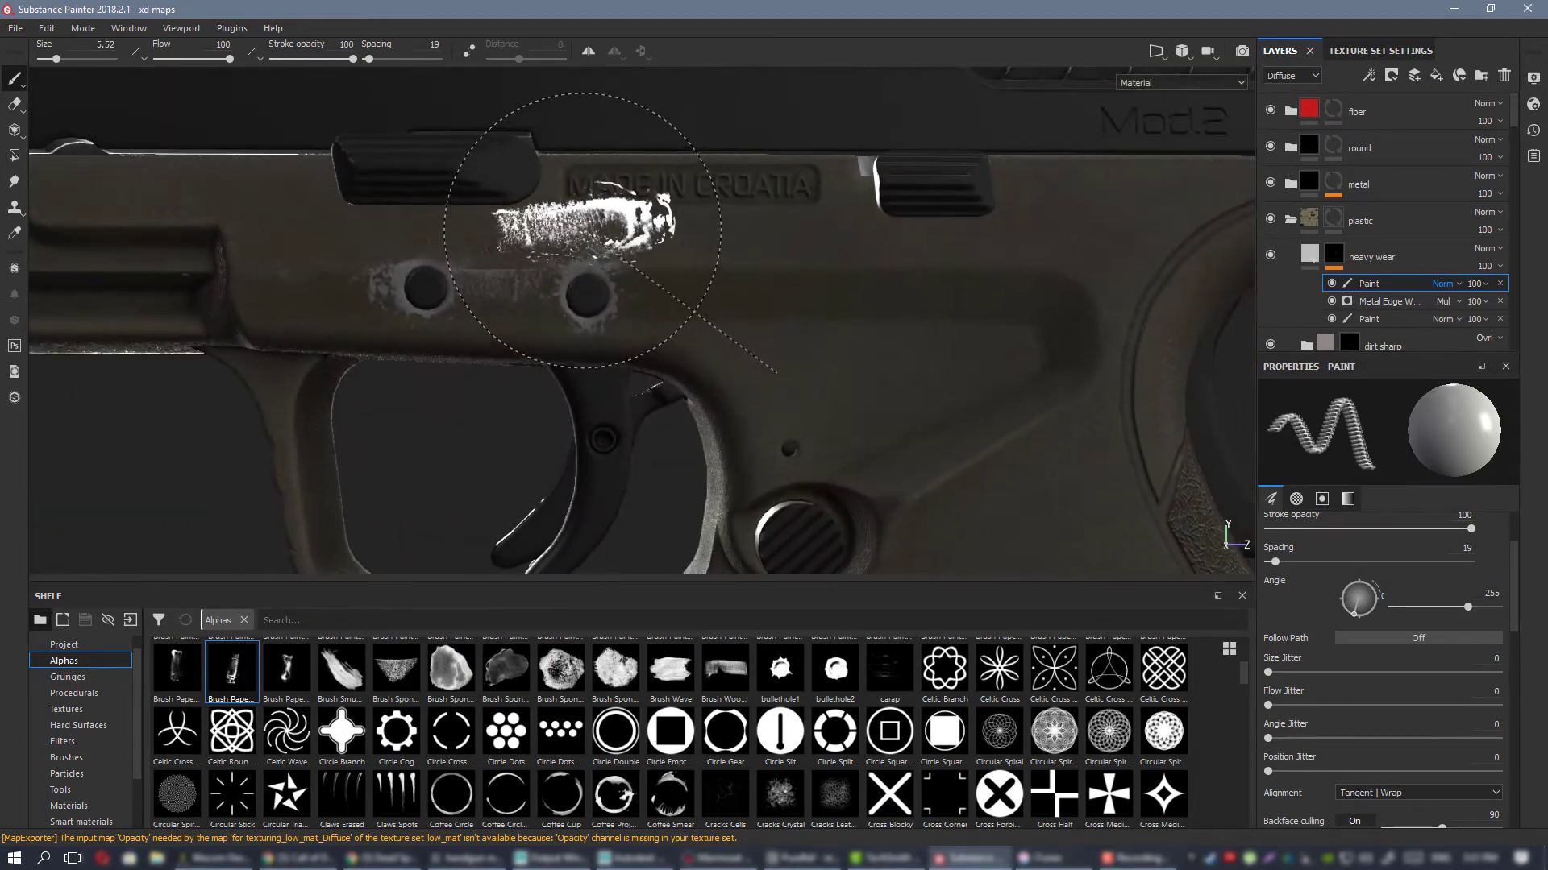
shift+right_drag(582, 225, 475, 225)
alt+right_drag(476, 225, 693, 384)
alt+middle_drag(693, 385, 732, 367)
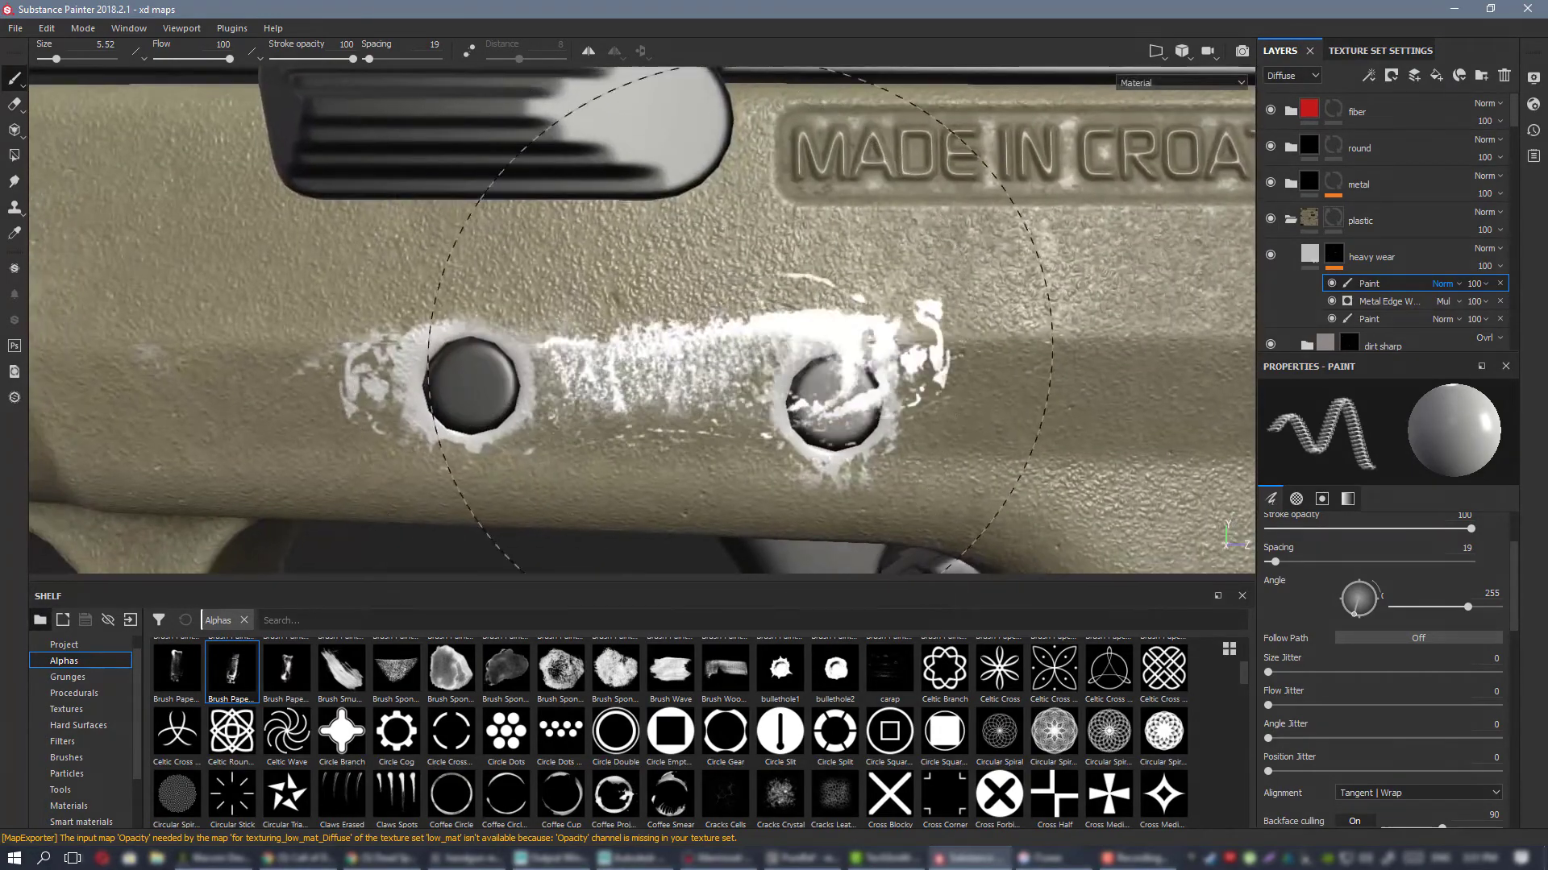
ctrl+drag(638, 366, 638, 361)
click(637, 361)
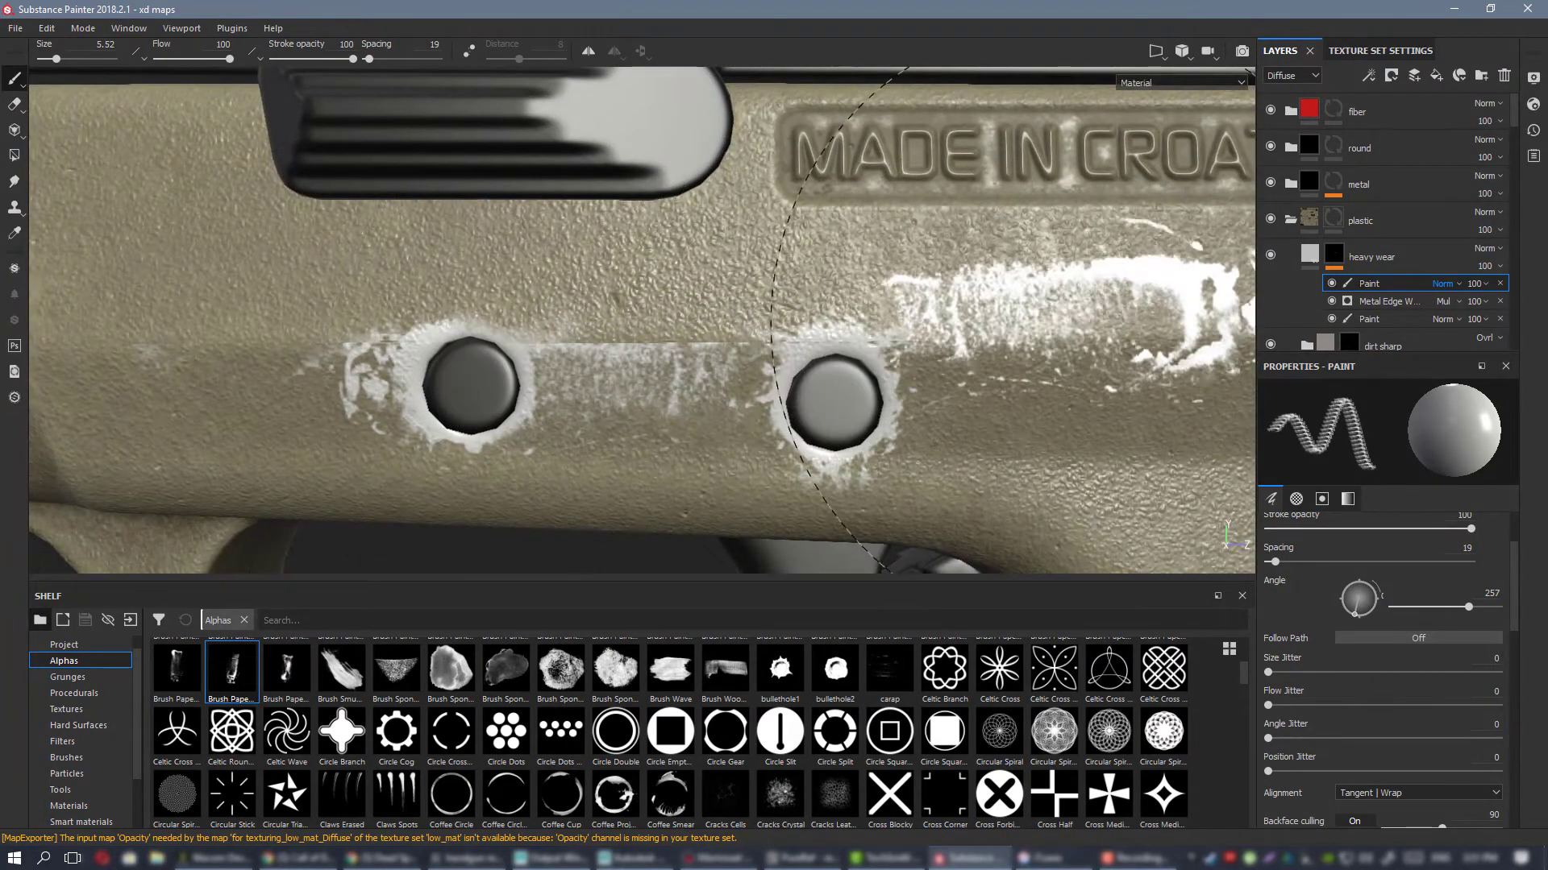
Step: Examine the stamped wear around the frame pins from different angles, distances and lighting directions
alt+right_drag(1039, 366, 798, 295)
alt+drag(798, 295, 1097, 365)
alt+right_drag(1097, 365, 1024, 346)
alt+drag(429, 224, 439, 202)
shift+right_drag(685, 293, 435, 258)
alt+right_drag(887, 323, 725, 266)
alt+drag(726, 266, 1168, 274)
alt+right_drag(794, 254, 734, 414)
alt+right_drag(798, 414, 878, 475)
alt+drag(878, 475, 898, 435)
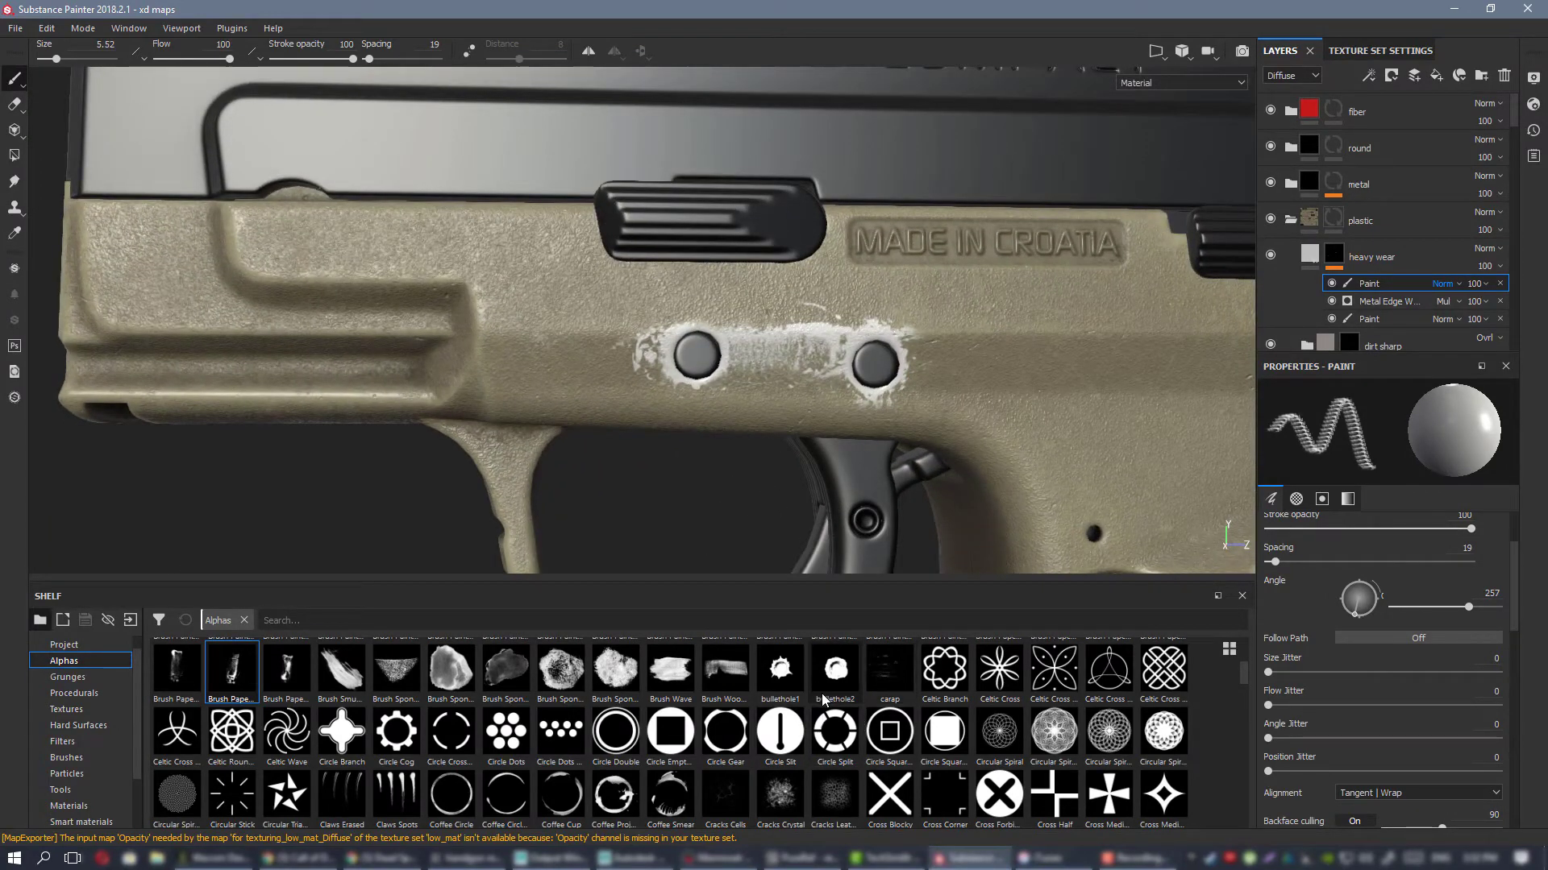
Step: Load the "new2" alpha into the brush and rotate it to 177 beside the front frame pin
scroll(824, 700, down, 3)
scroll(997, 717, down, 3)
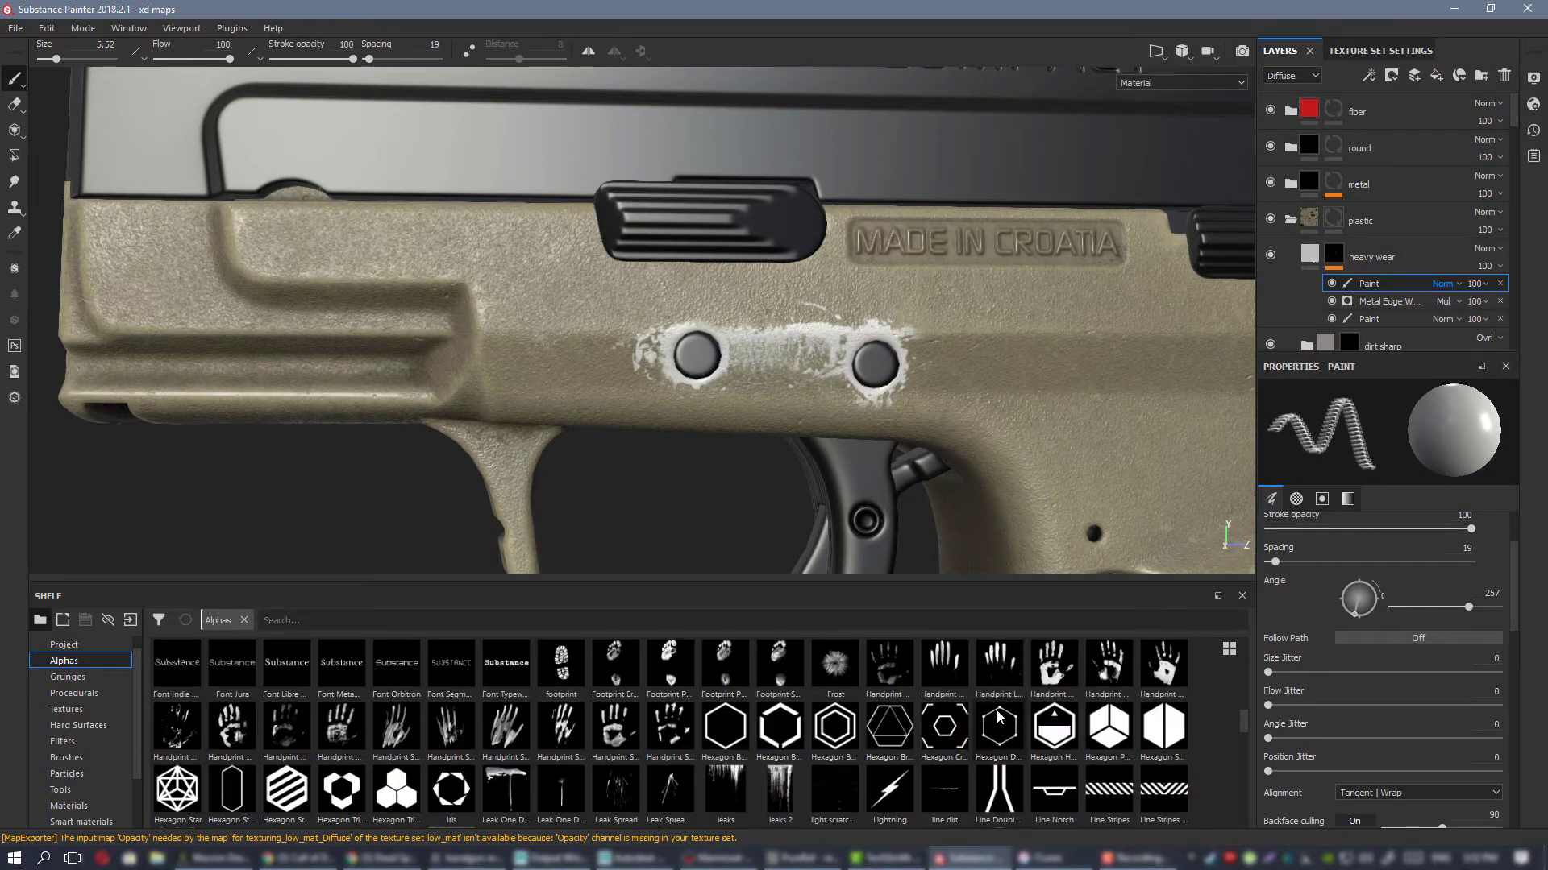
scroll(997, 716, down, 3)
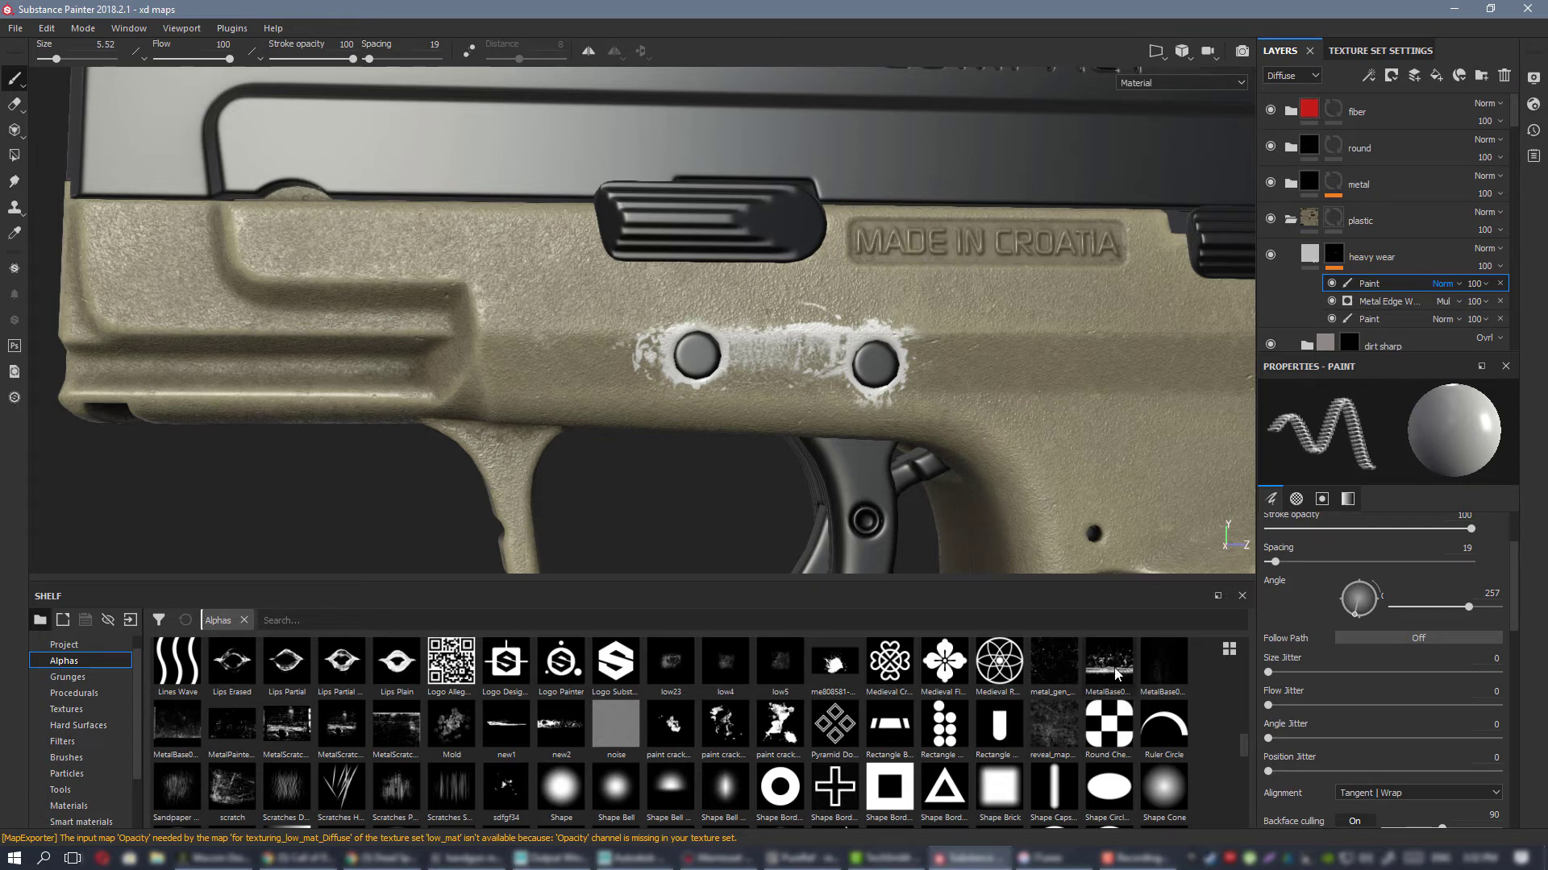
mouse_move(1116, 674)
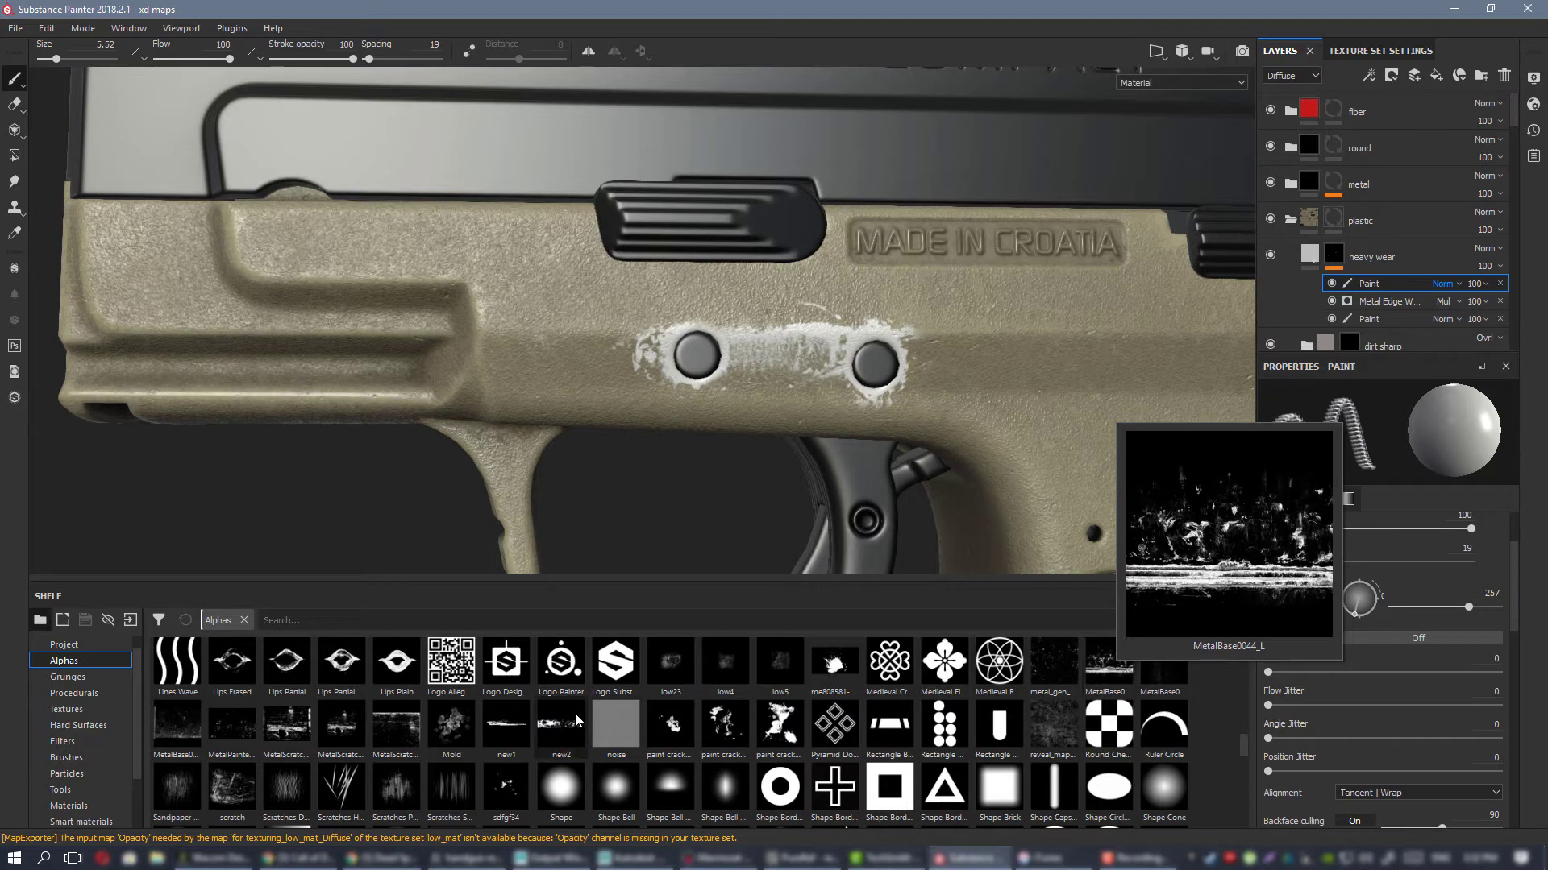
mouse_move(577, 720)
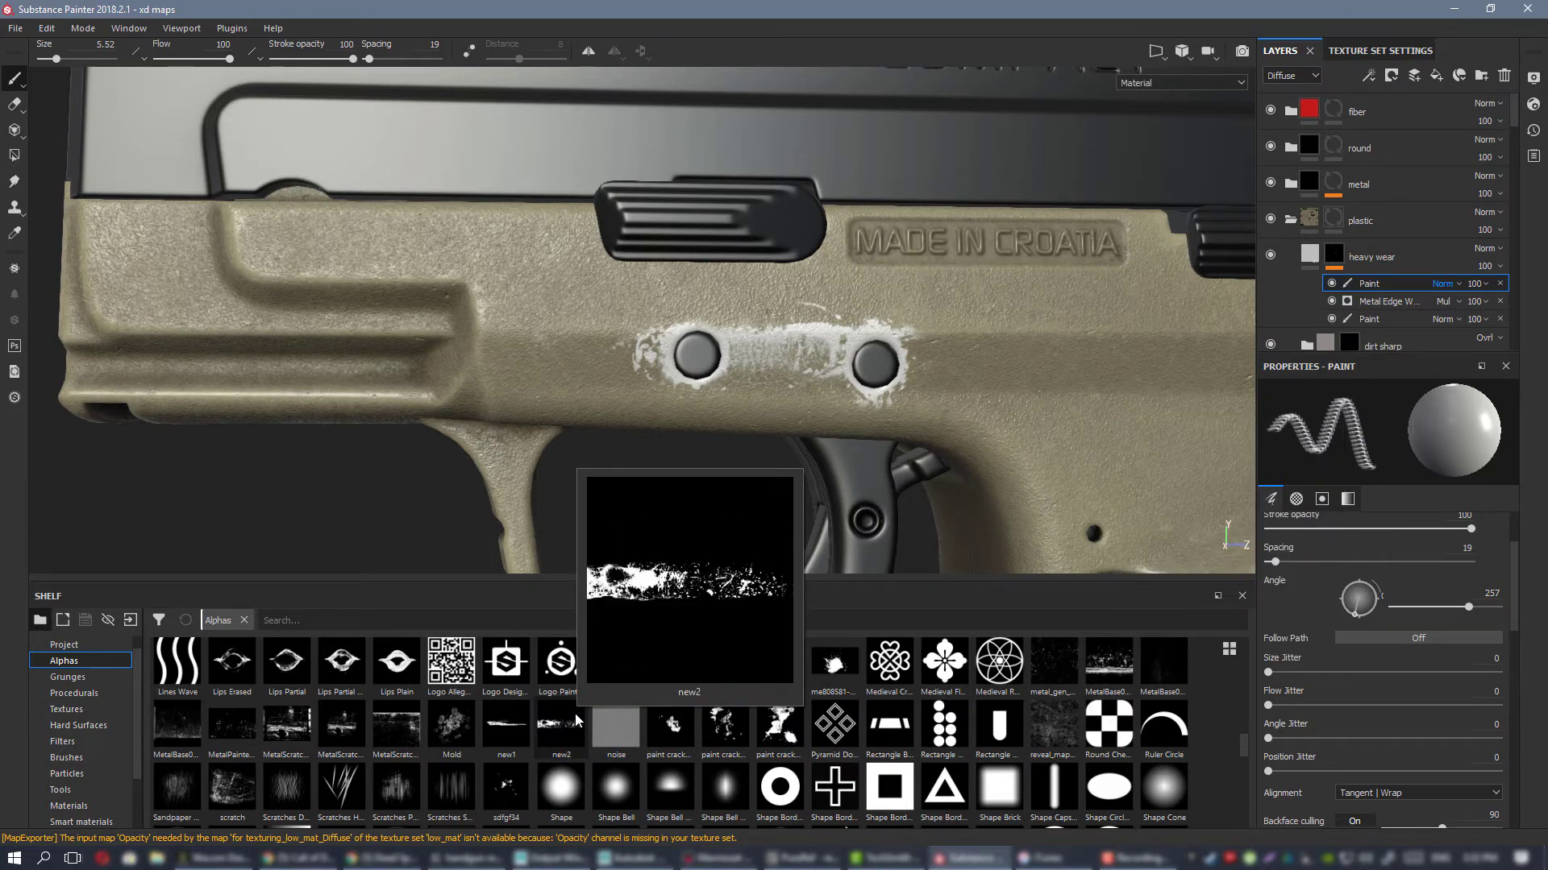
click(575, 716)
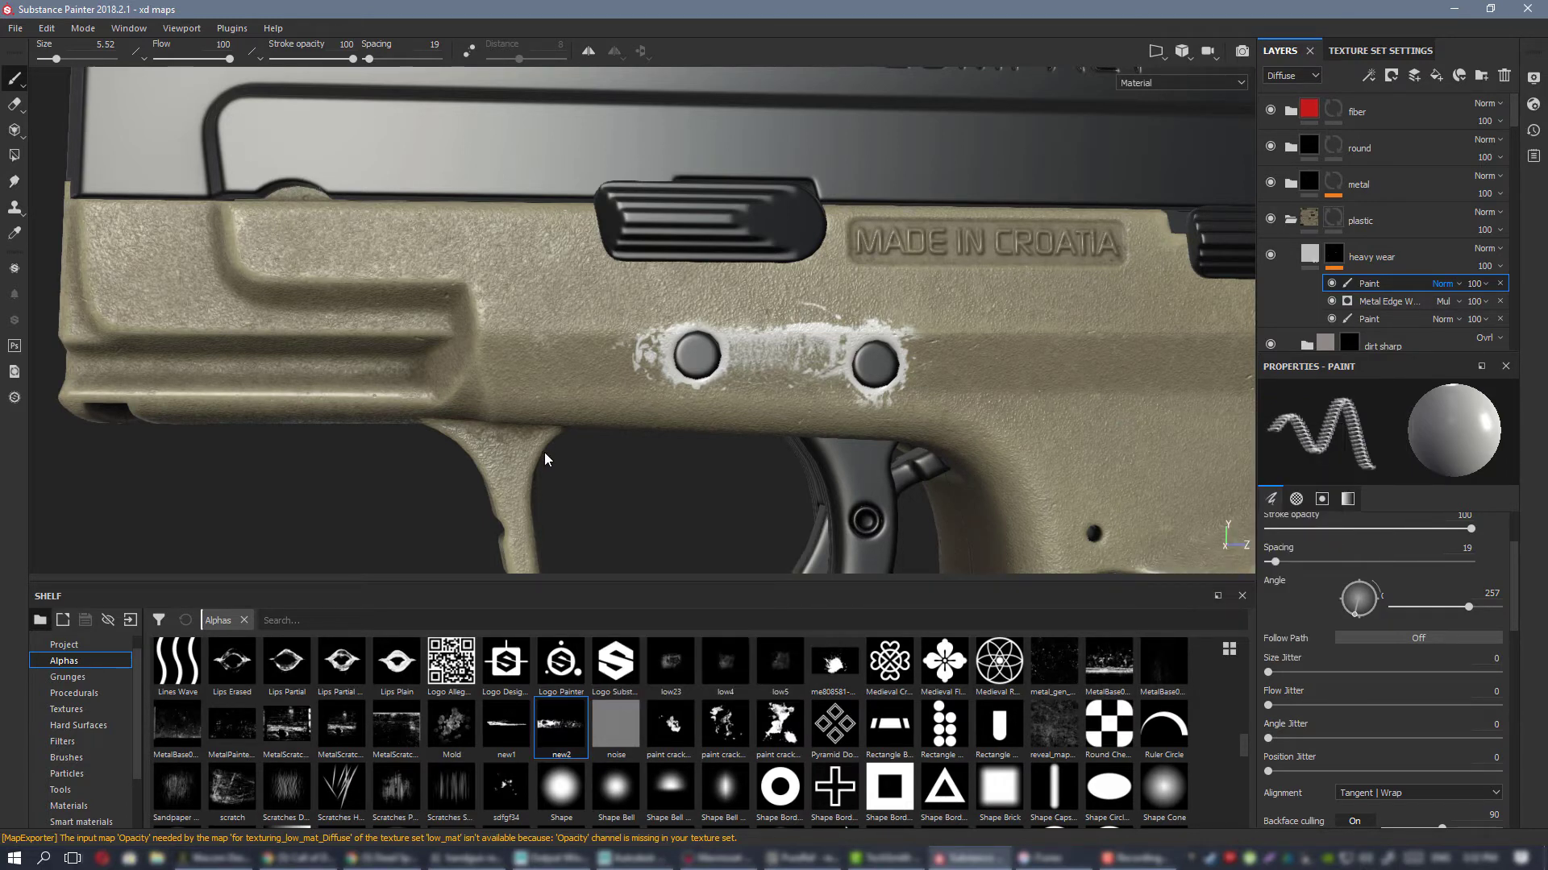
mouse_move(578, 310)
ctrl+mouse_down()
mouse_move(577, 368)
mouse_move(577, 315)
ctrl+mouse_up()
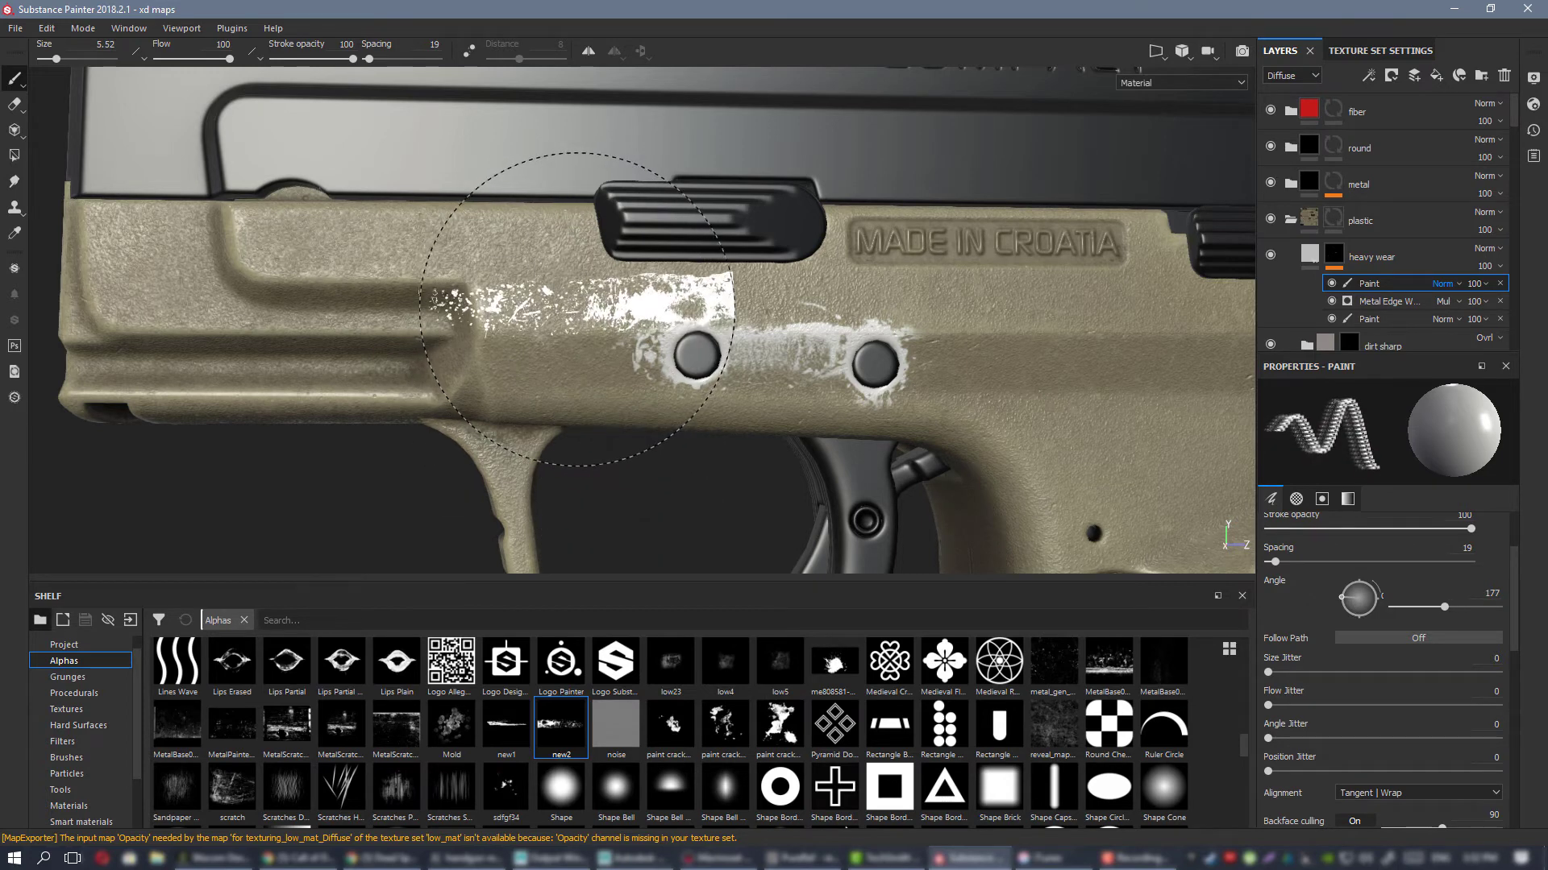
Step: Stamp the new2 alpha over the front pin area on the heavy wear mask with brush size 10.06 and angle 180
ctrl+right_drag(519, 386, 592, 385)
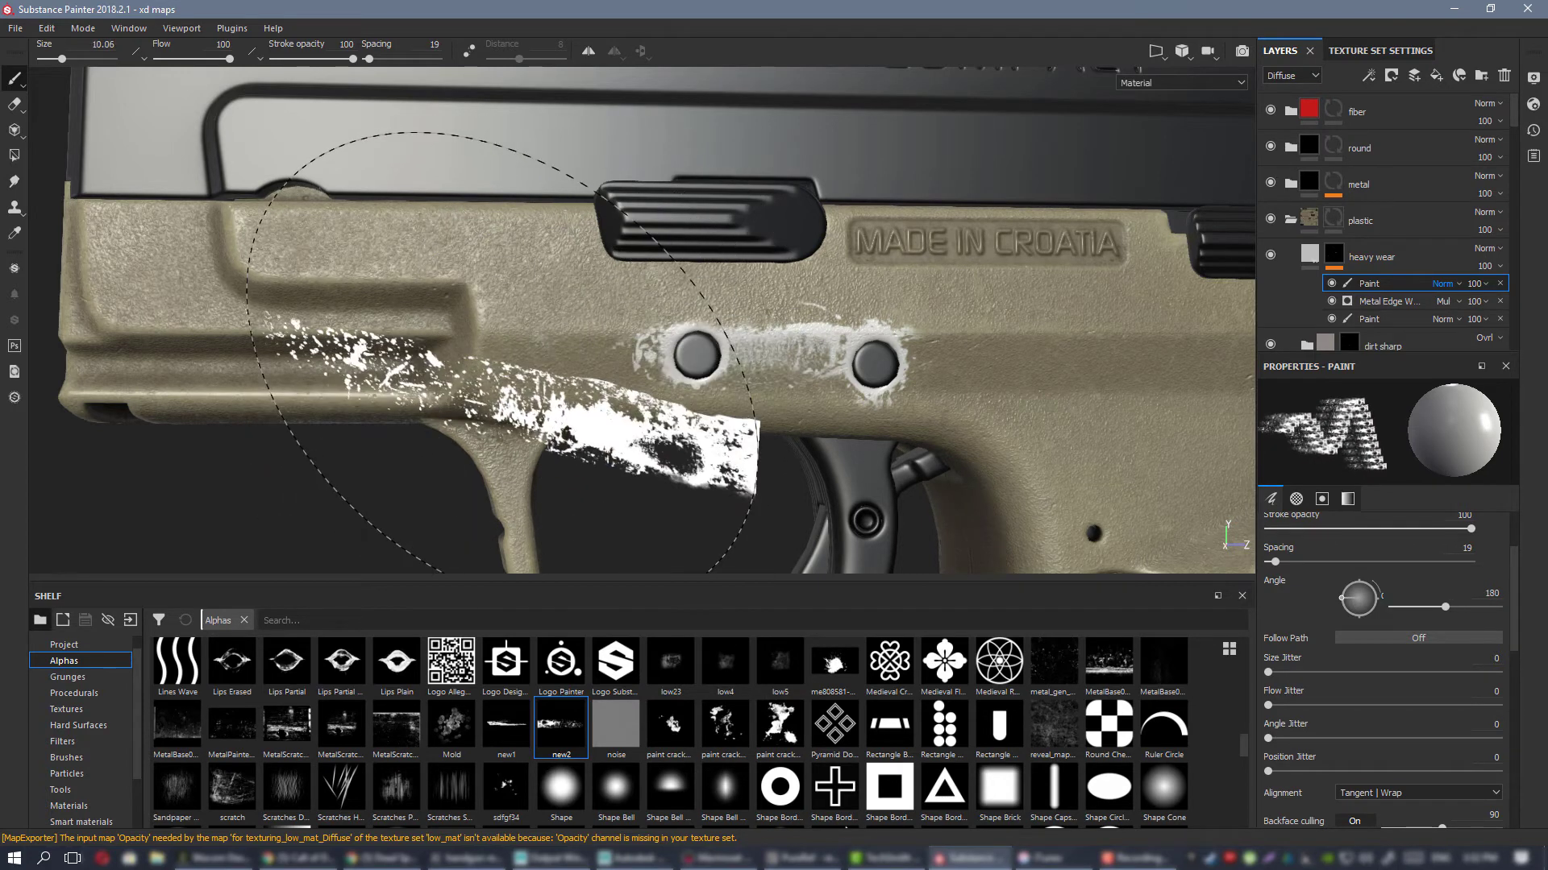
ctrl+drag(499, 369, 498, 365)
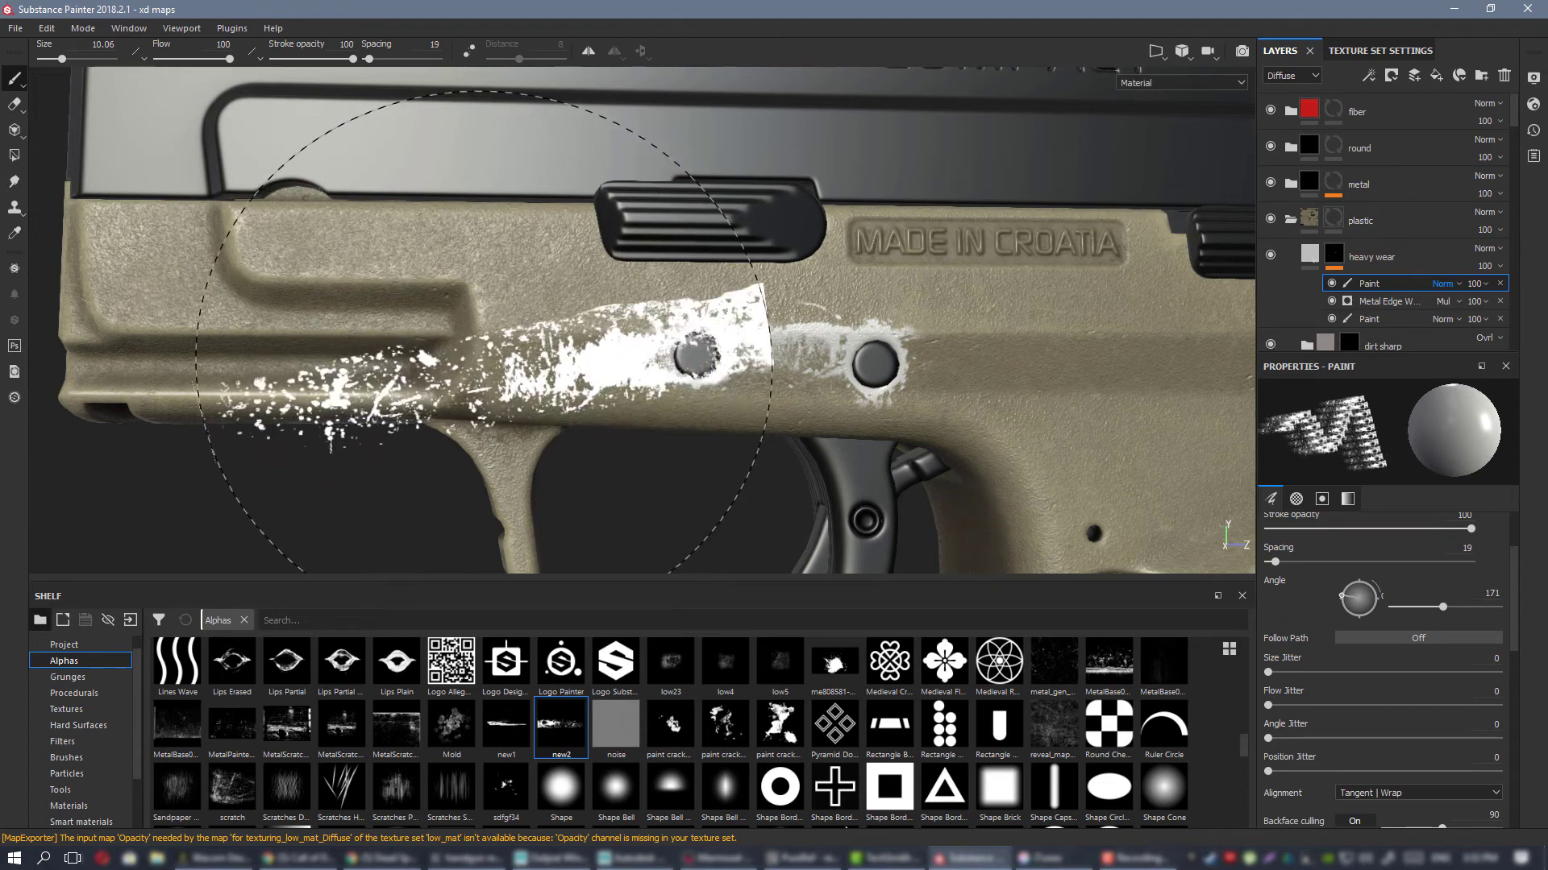
click(514, 378)
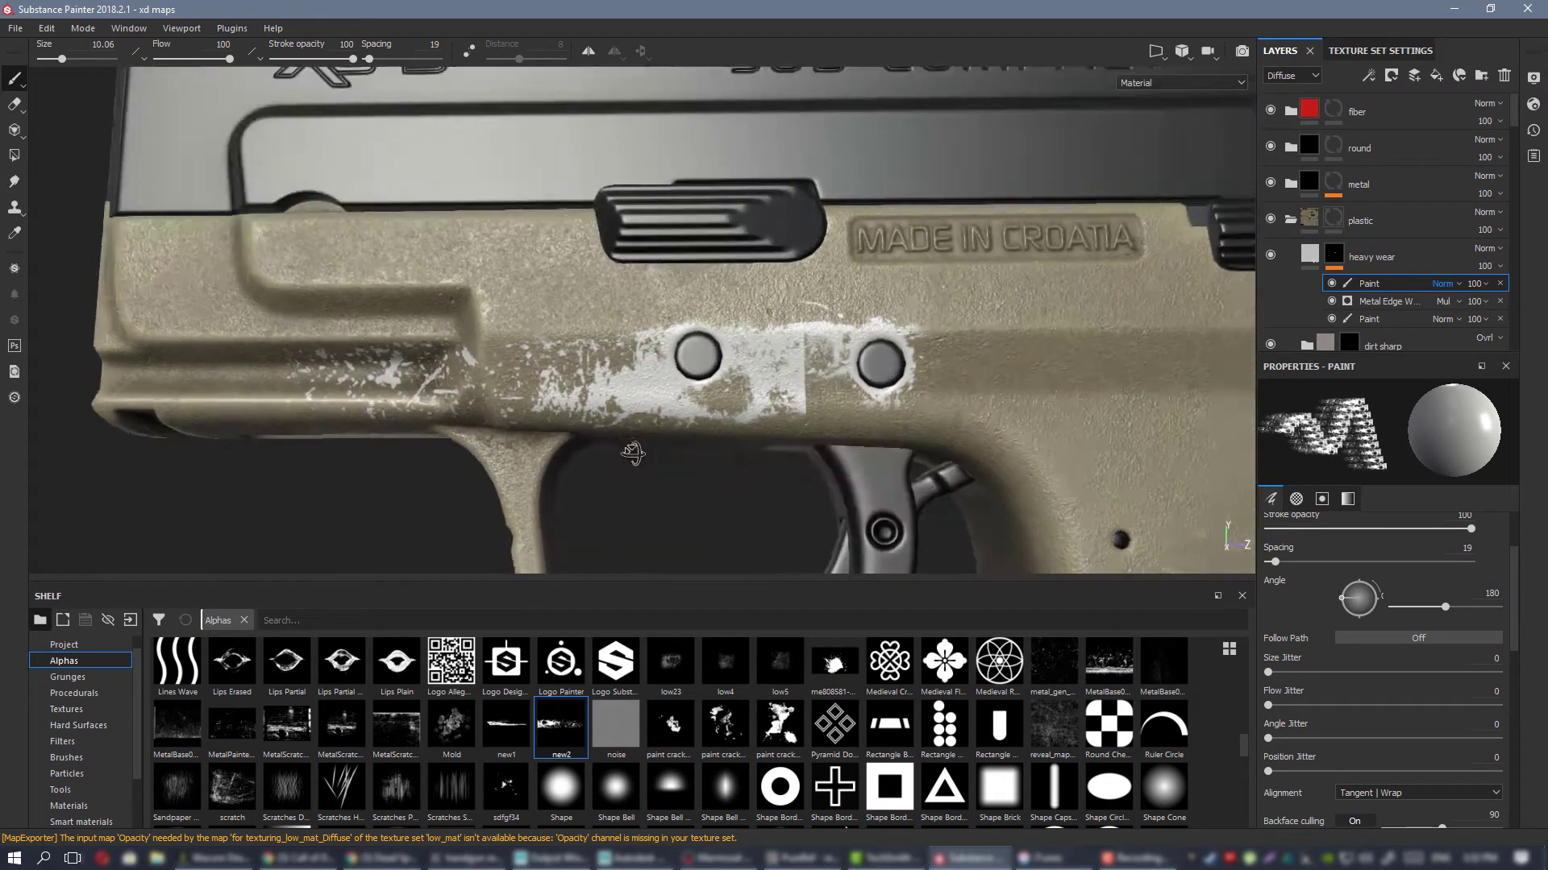
Step: Erase the stamped wear ahead of the trigger guard at size 4.43, flow 55, and between the two pins at size 1.7
key(e)
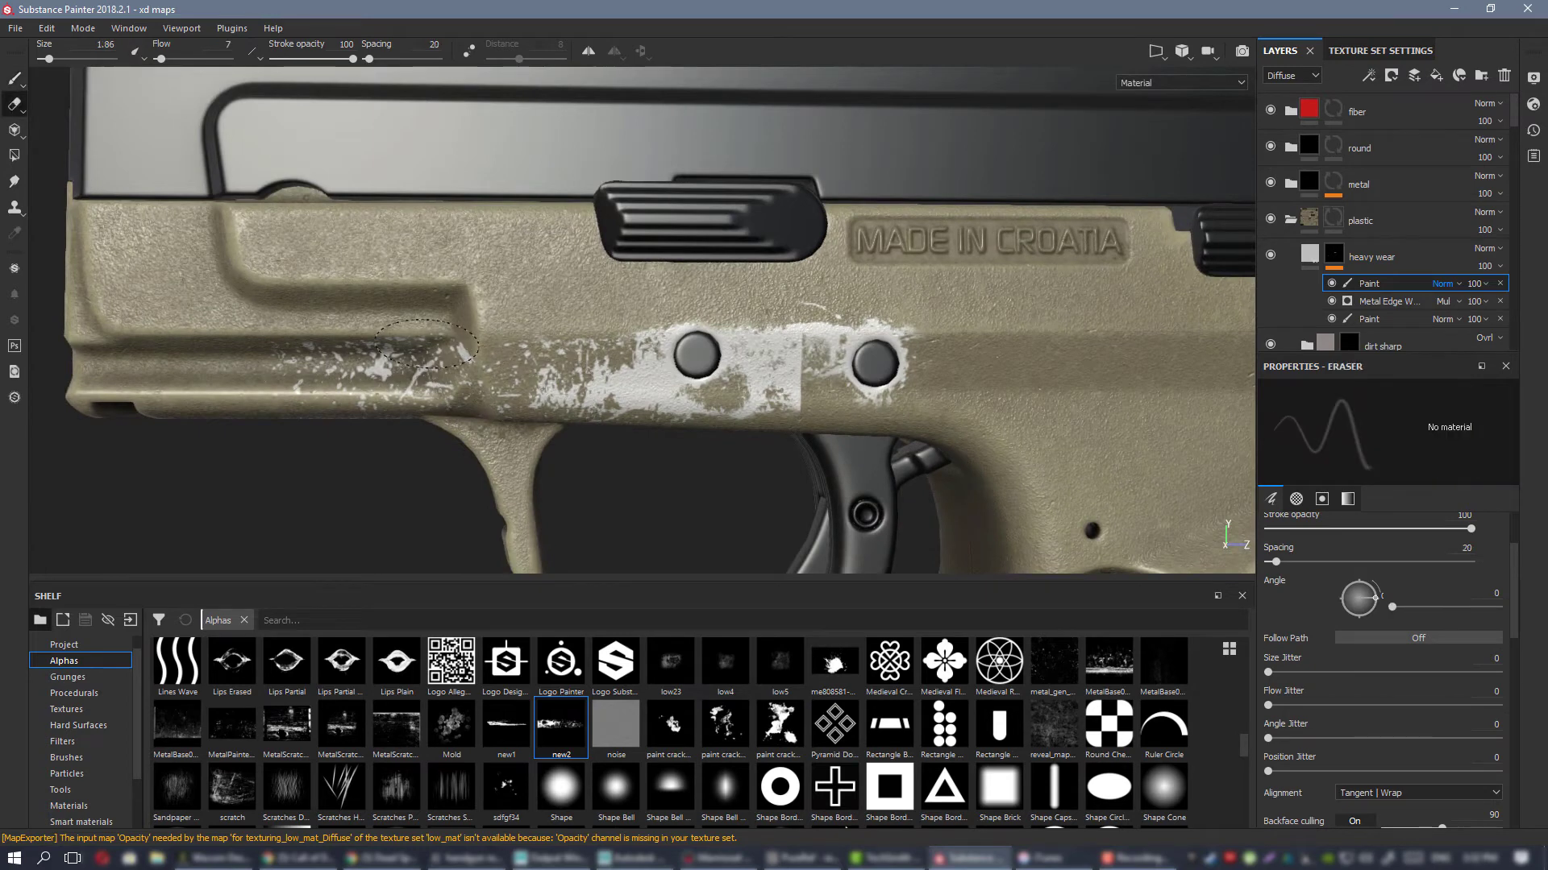
ctrl+right_drag(427, 345, 484, 349)
ctrl+drag(442, 358, 480, 358)
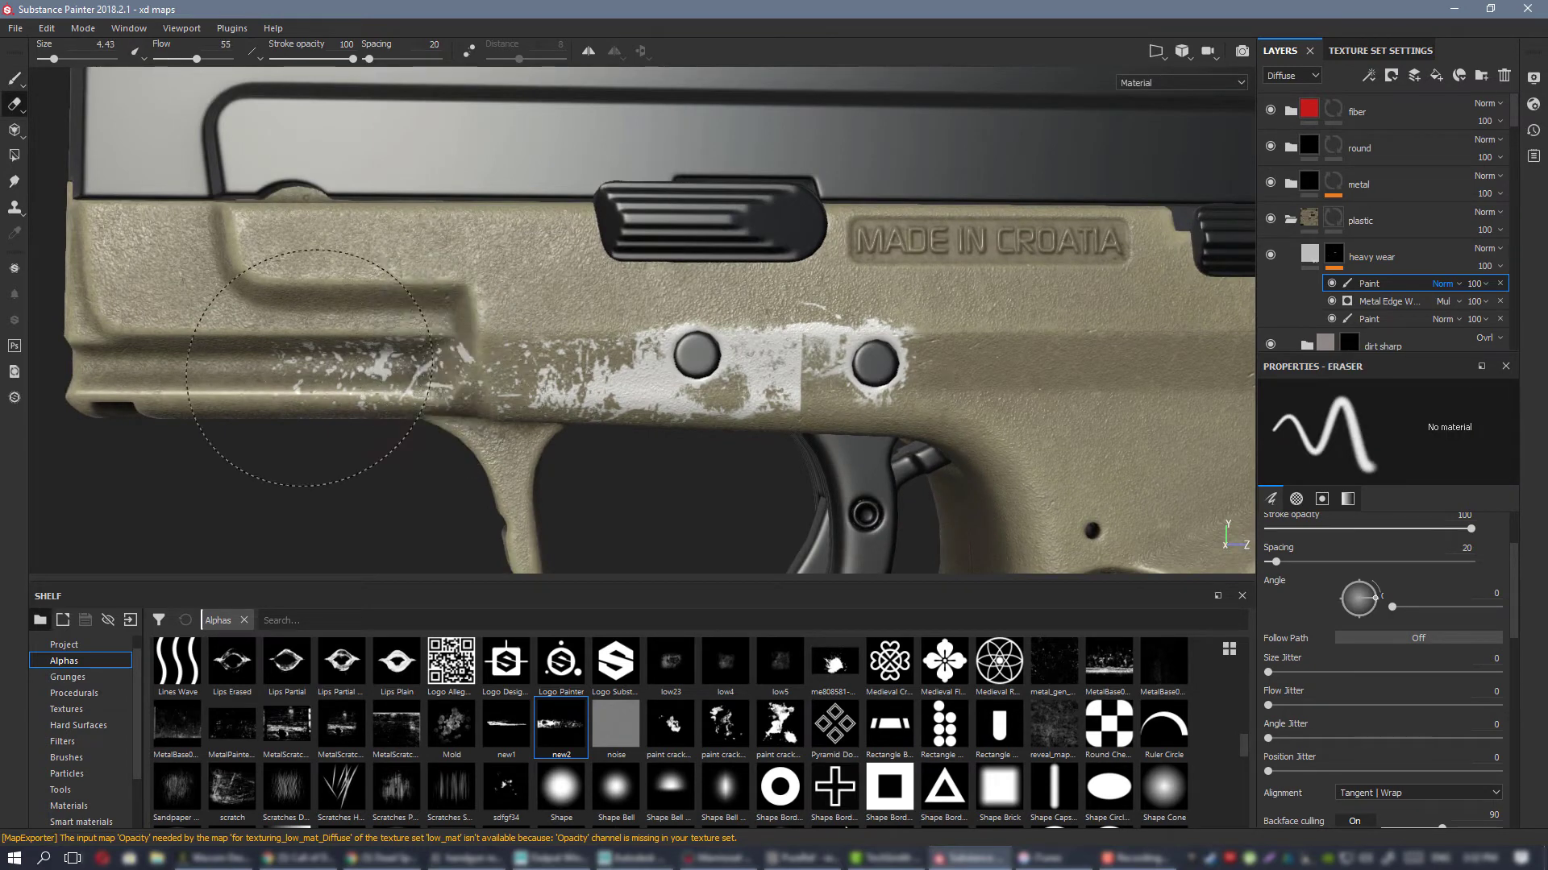
drag(309, 367, 422, 322)
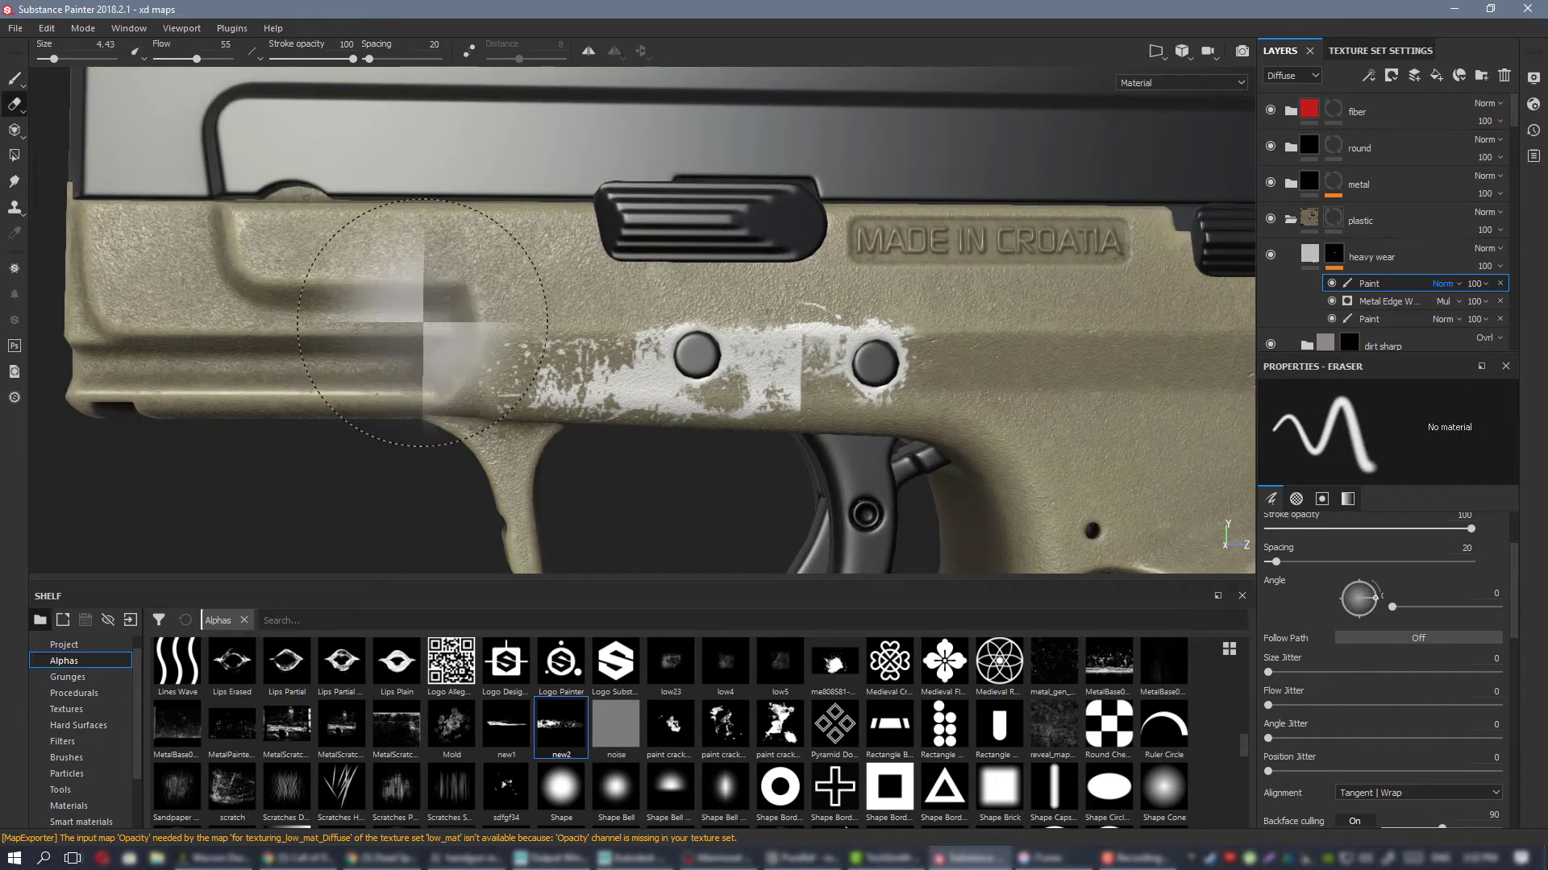
ctrl+right_drag(425, 333, 386, 333)
drag(769, 414, 783, 378)
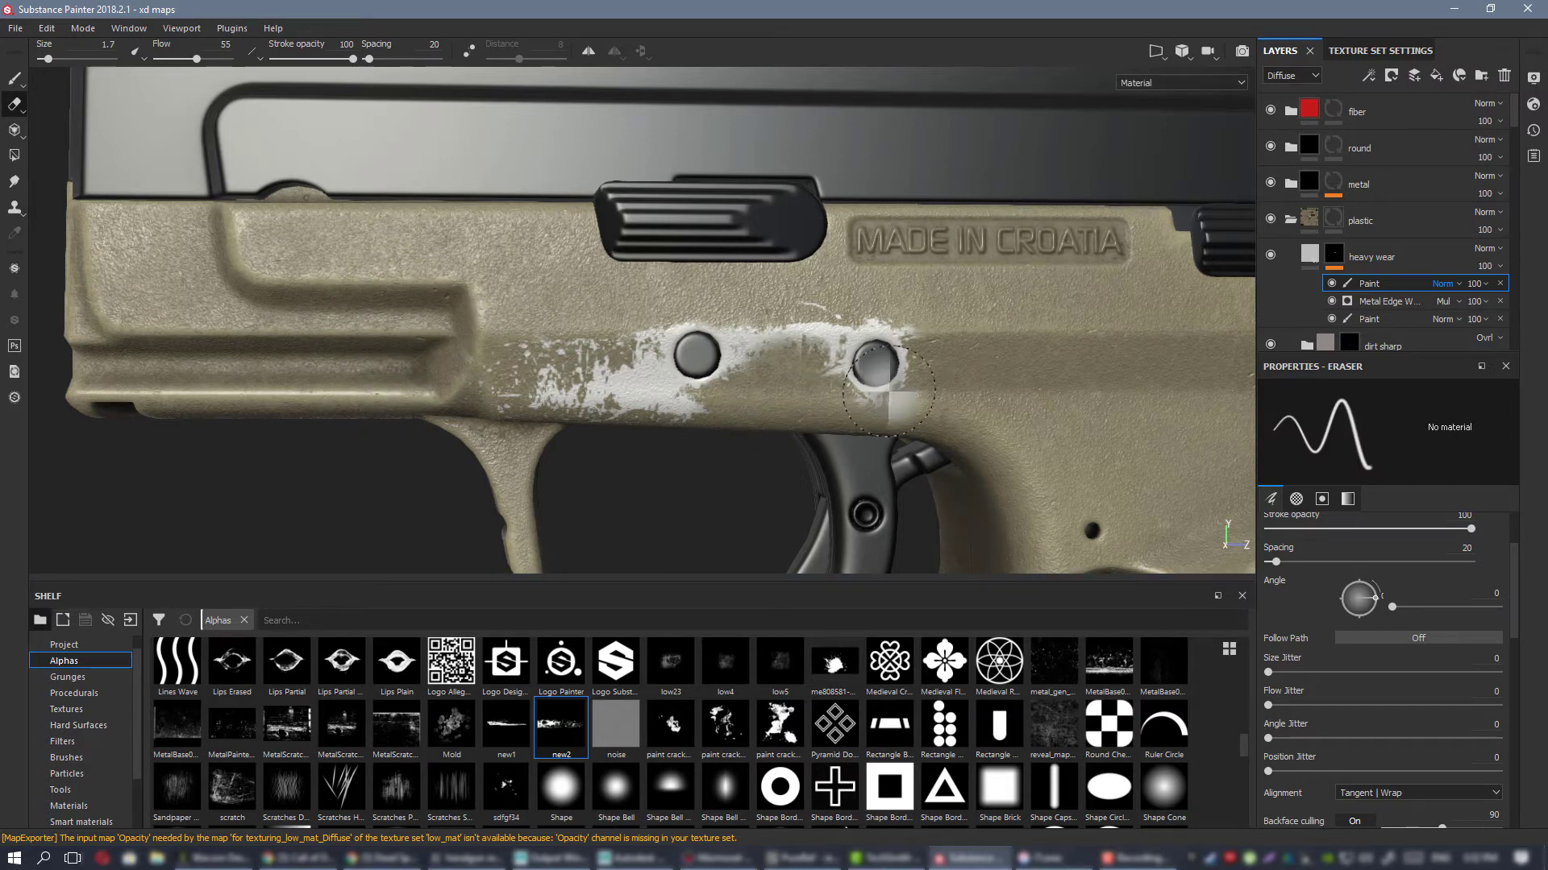
Step: Soften the wear around the pins on the opposite side of the frame with the eraser at flow 24
alt+right_drag(880, 379, 684, 261)
alt+drag(684, 261, 1461, 245)
alt+drag(565, 259, 754, 259)
shift+right_drag(753, 259, 794, 363)
mouse_move(794, 363)
alt+mouse_down()
mouse_move(737, 358)
mouse_move(661, 401)
alt+mouse_up()
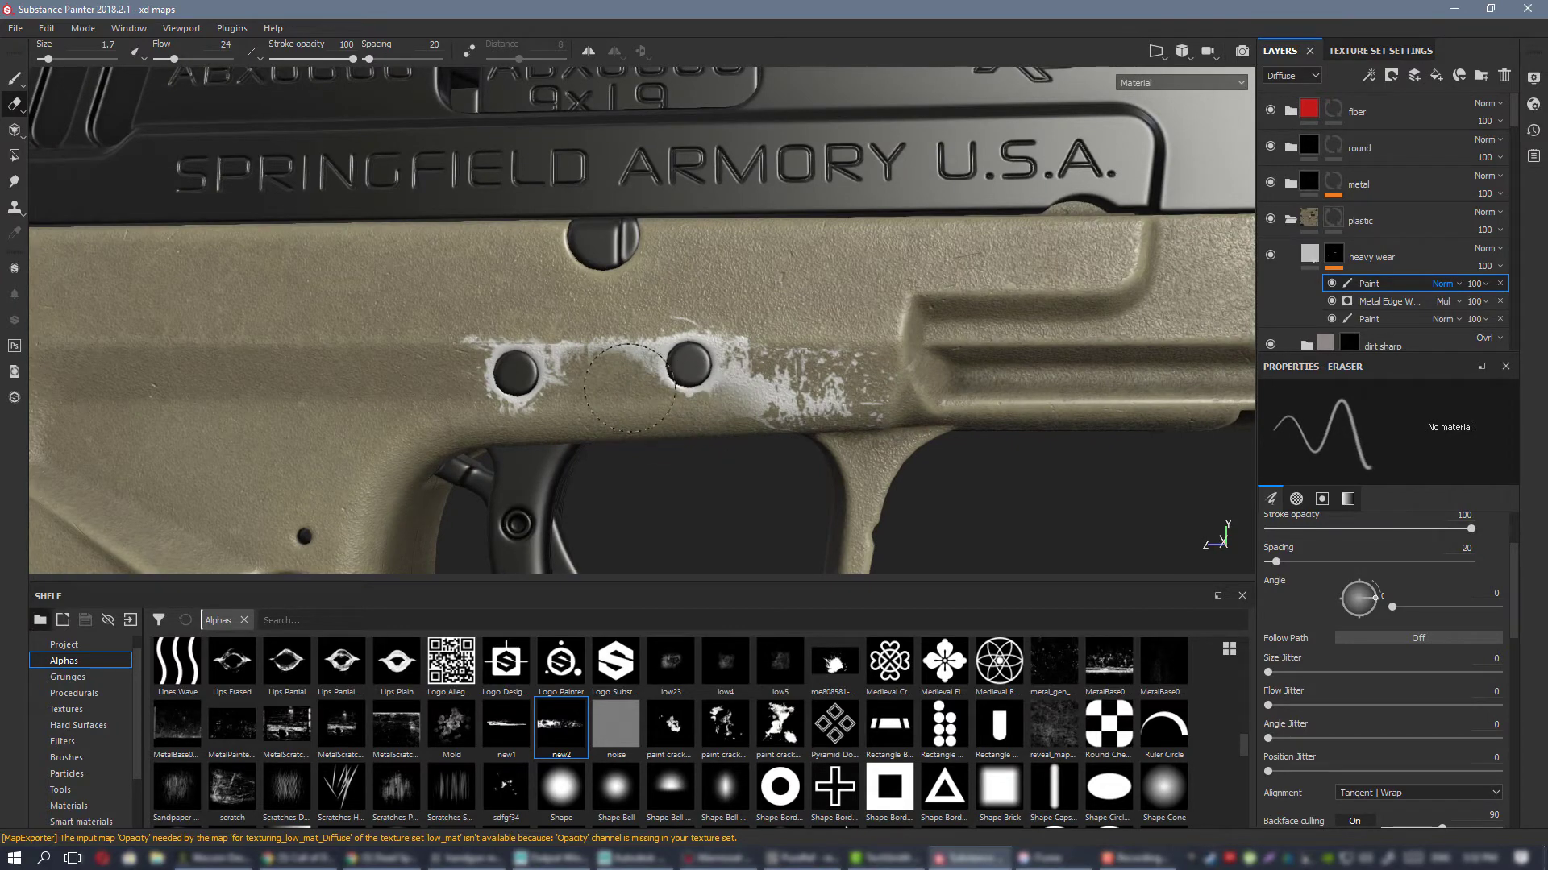
Step: Examine the wear around the pins from both sides of the pistol and under different lighting
alt+right_drag(833, 355, 516, 205)
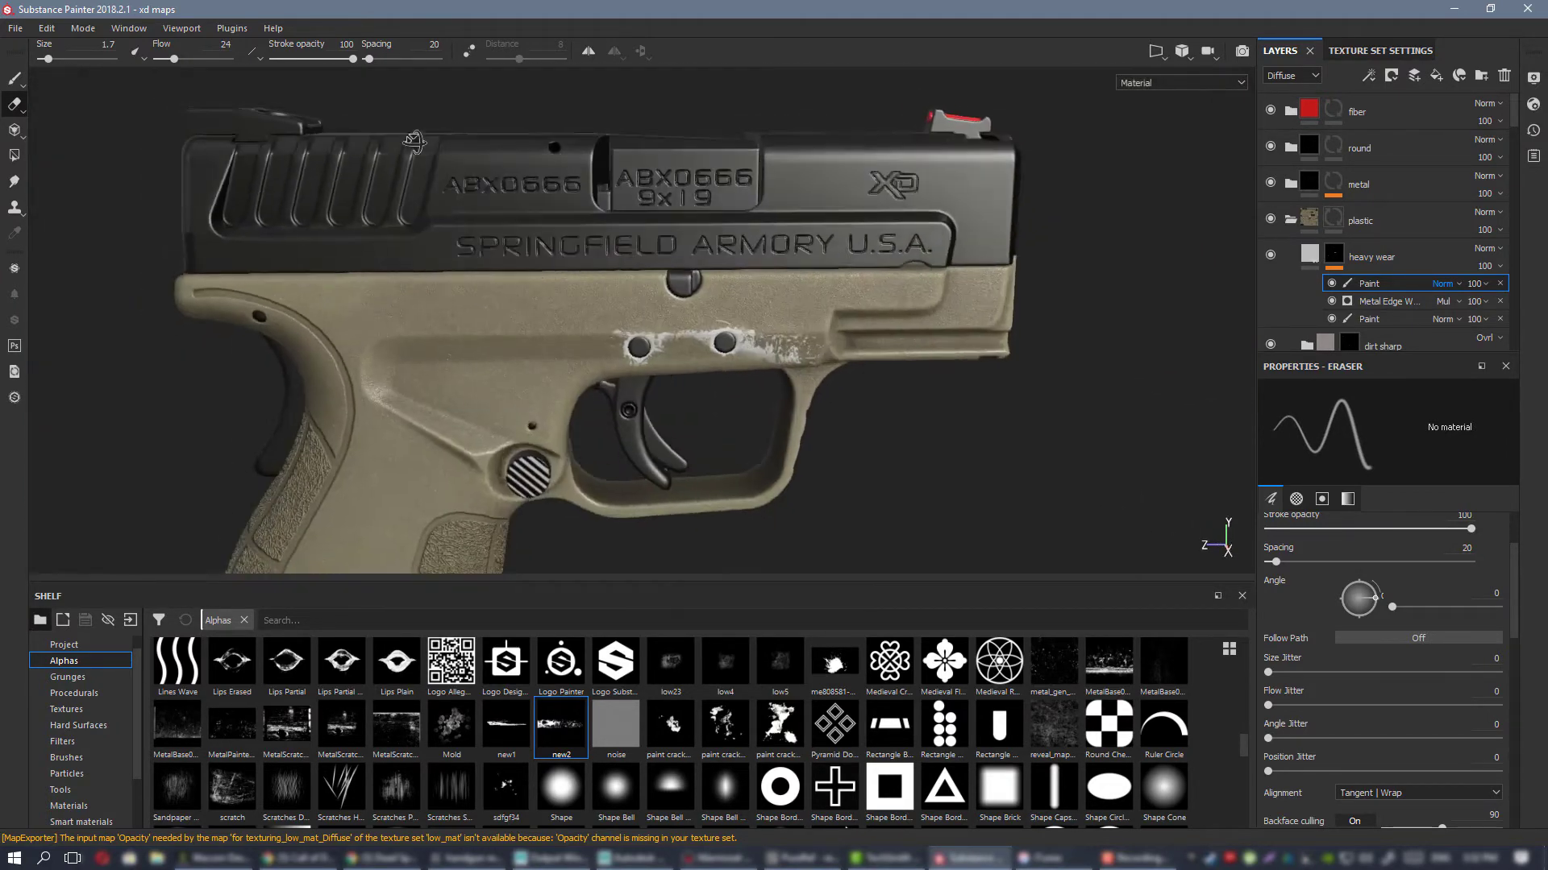
alt+drag(339, 201, 459, 250)
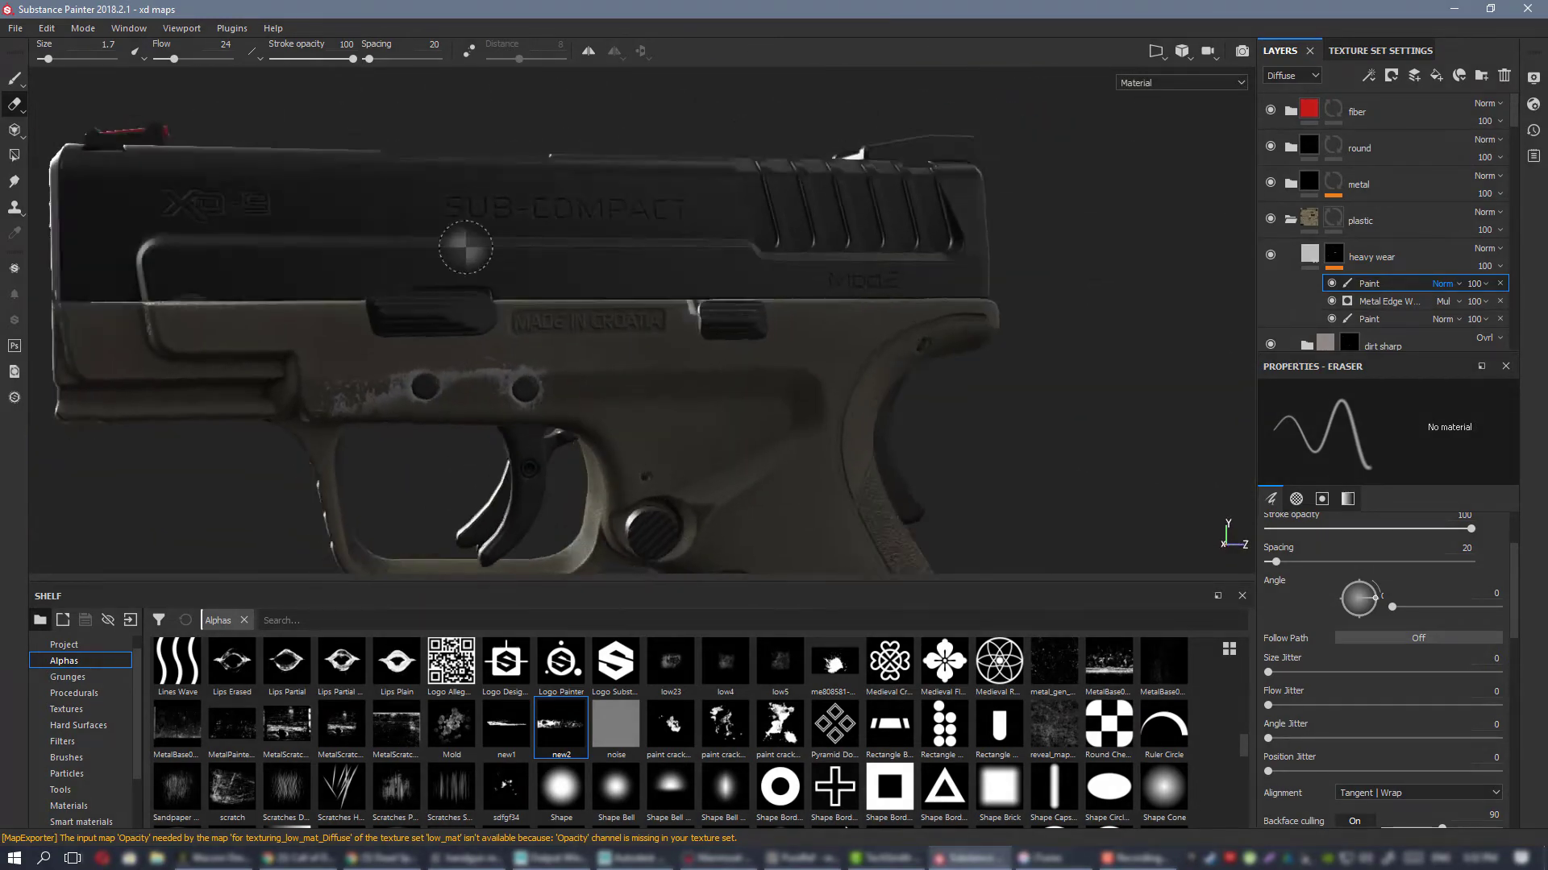
alt+middle_drag(459, 249, 607, 177)
shift+right_drag(608, 176, 596, 209)
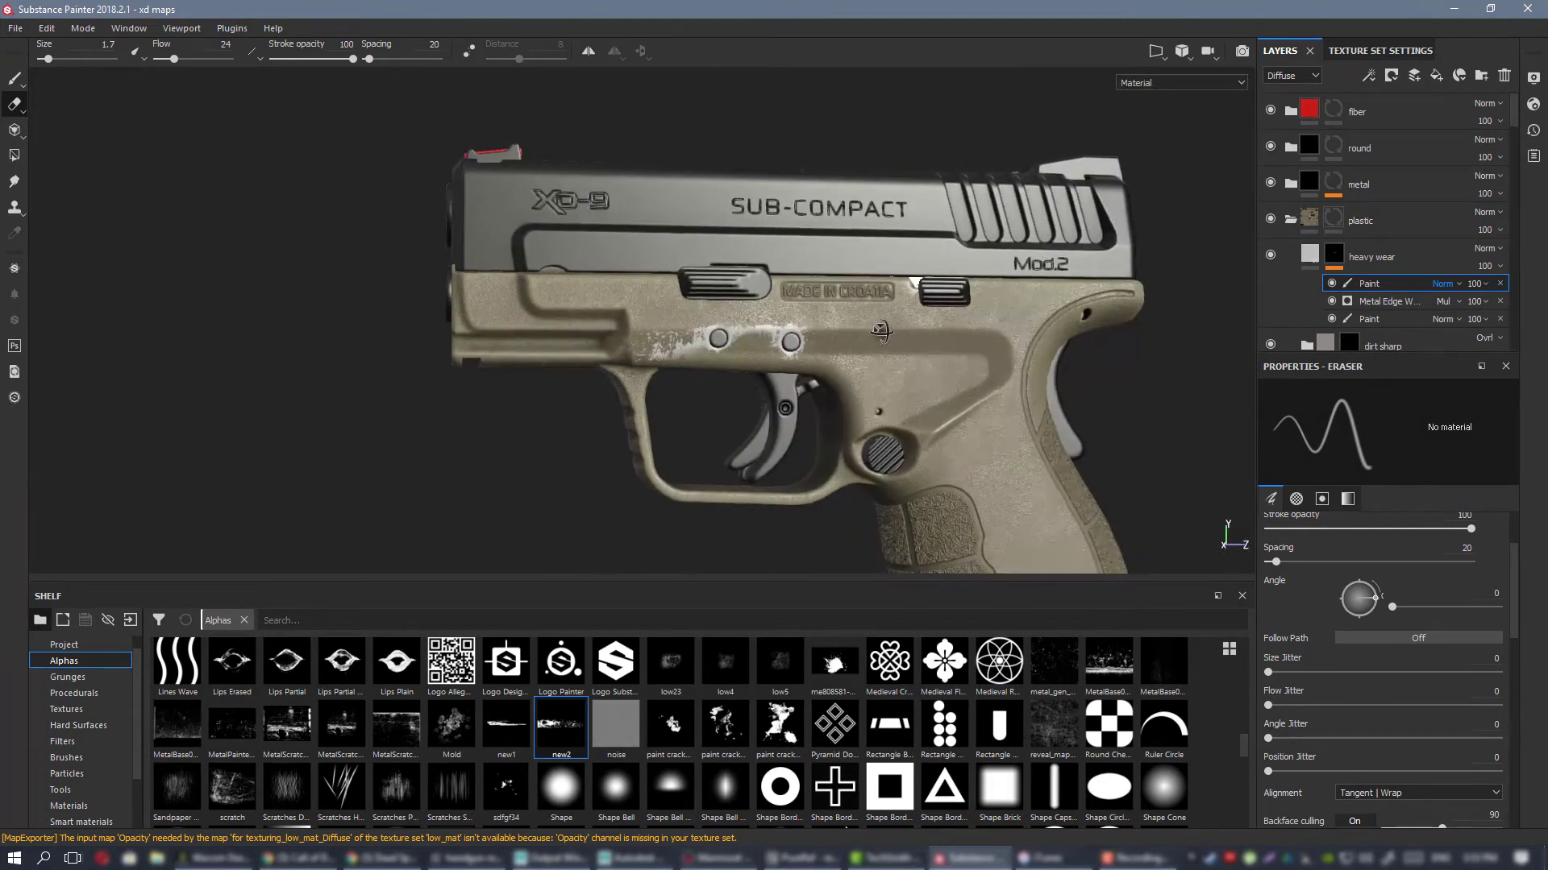
alt+drag(363, 185, 435, 201)
alt+middle_drag(435, 201, 403, 170)
alt+right_drag(403, 170, 339, 137)
alt+drag(749, 178, 783, 185)
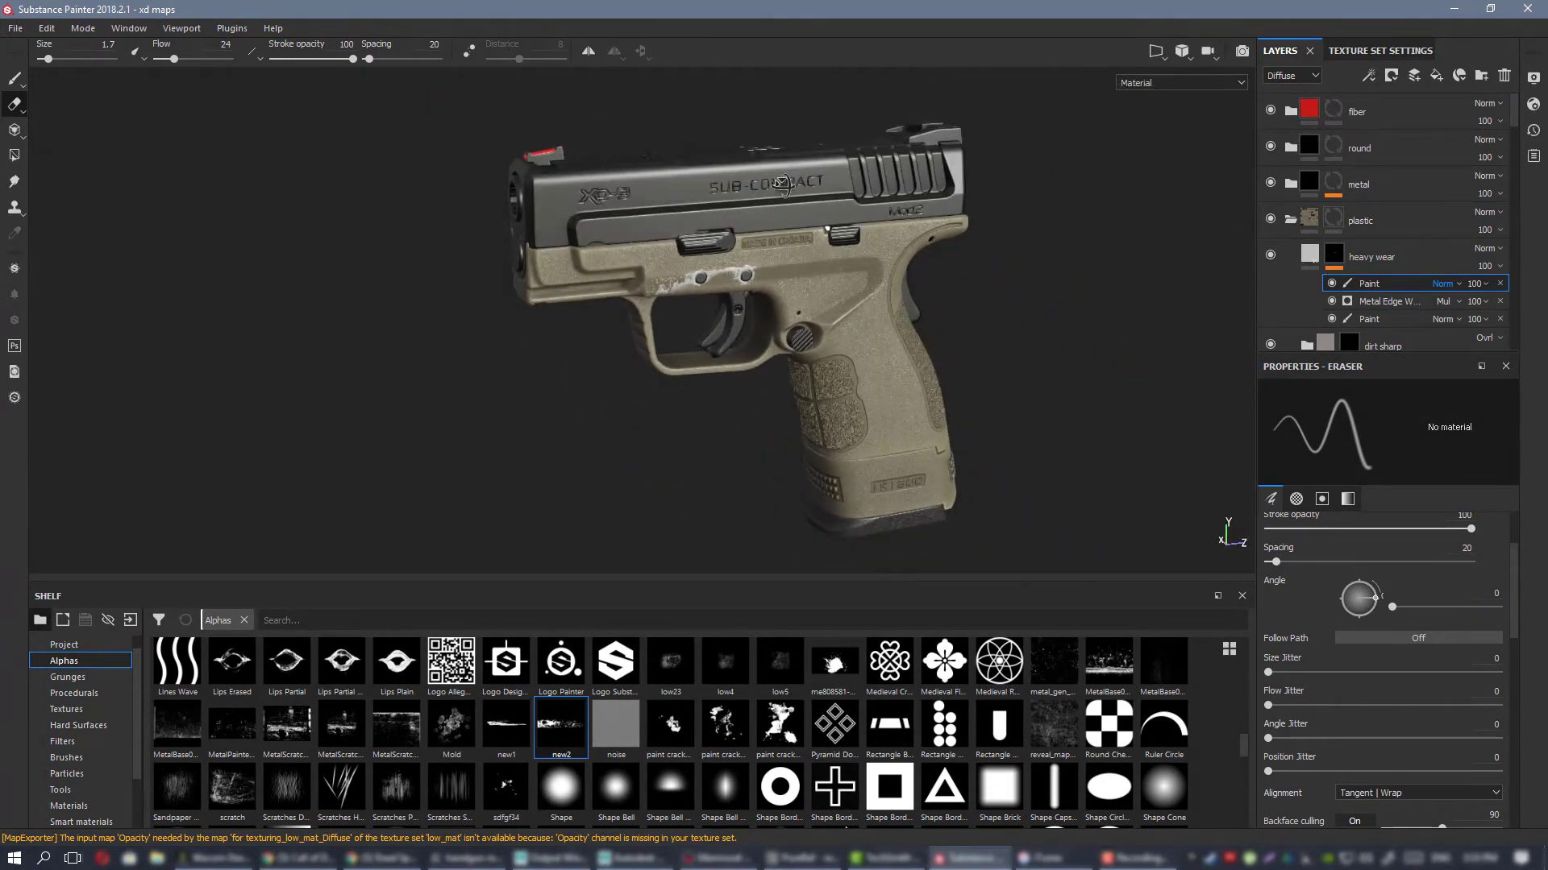
Step: In the heavy wear mask's lower Paint effect, paint wear along the frame's recessed front step with the Cement 1 brush at size 1.49, flow 100
alt+right_drag(758, 176, 947, 266)
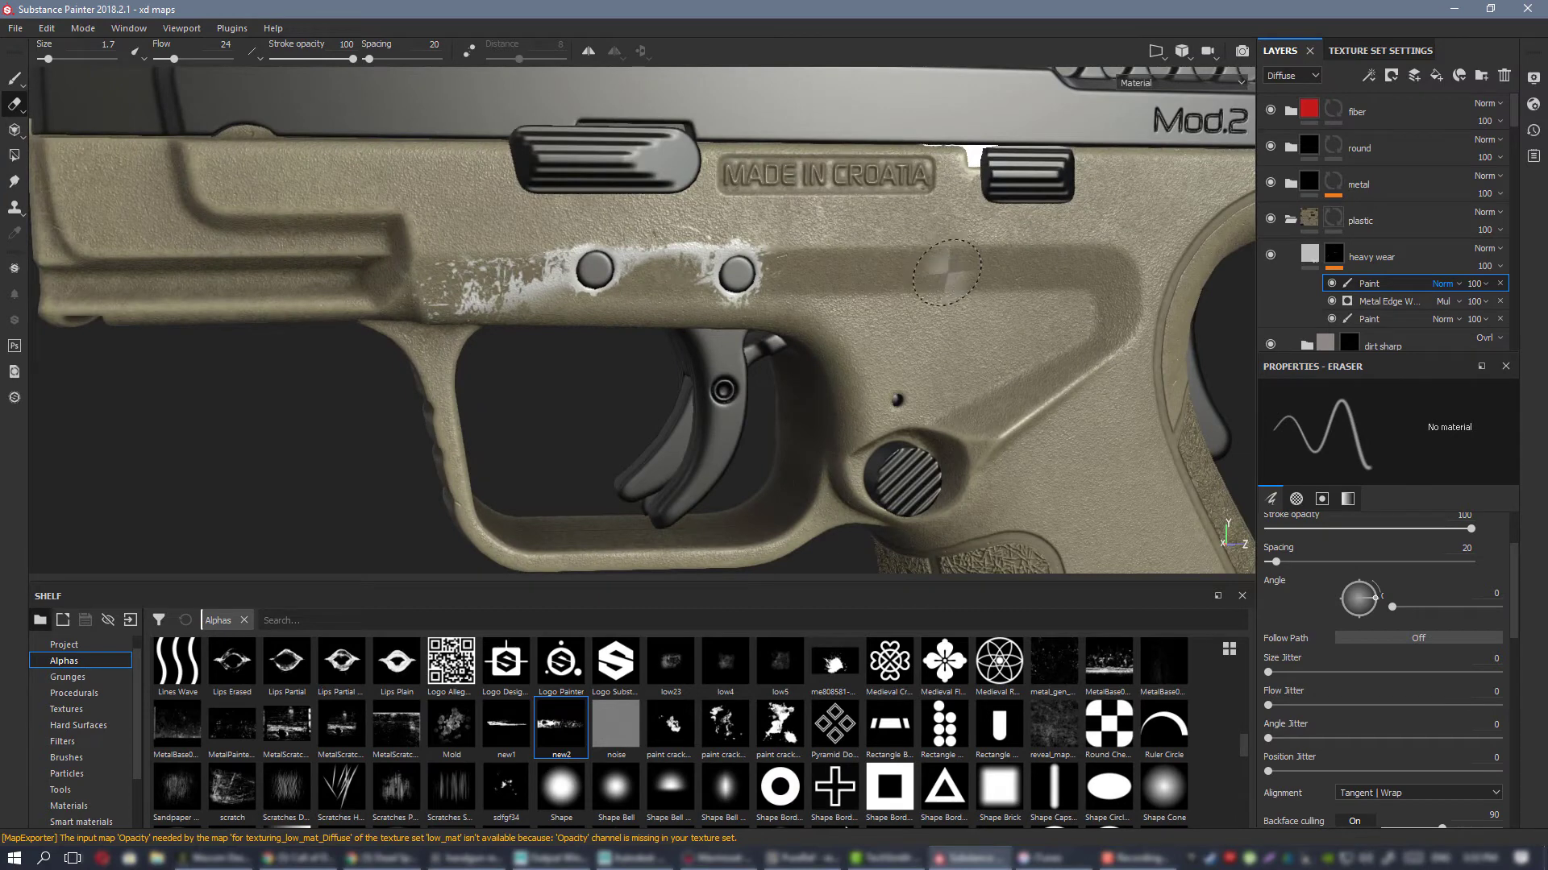
alt+middle_drag(515, 157, 705, 204)
alt+right_drag(680, 174, 734, 247)
click(1371, 319)
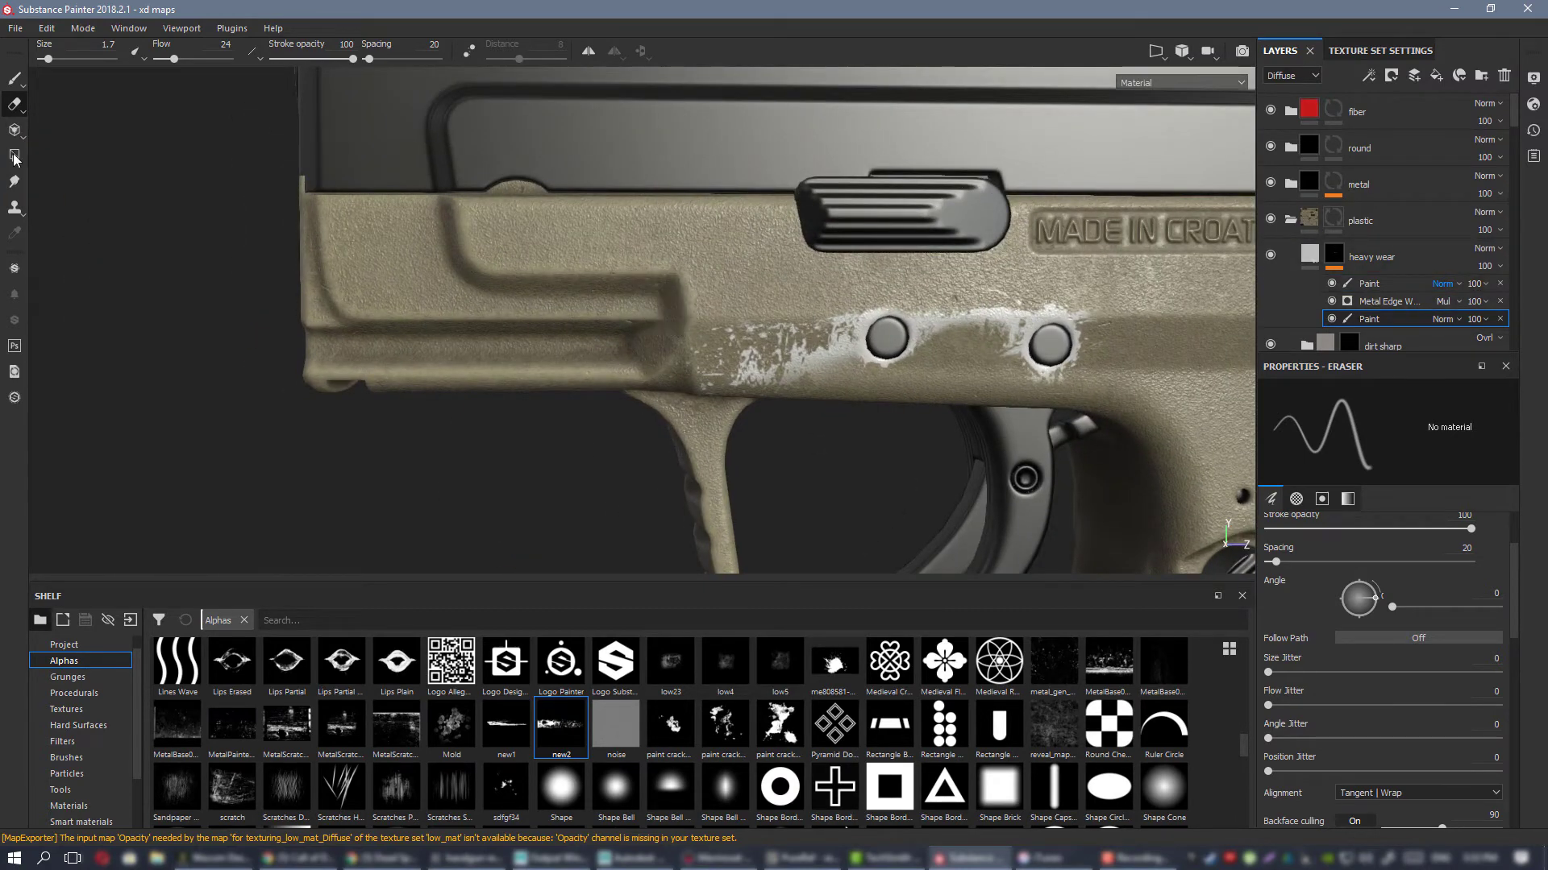
click(14, 79)
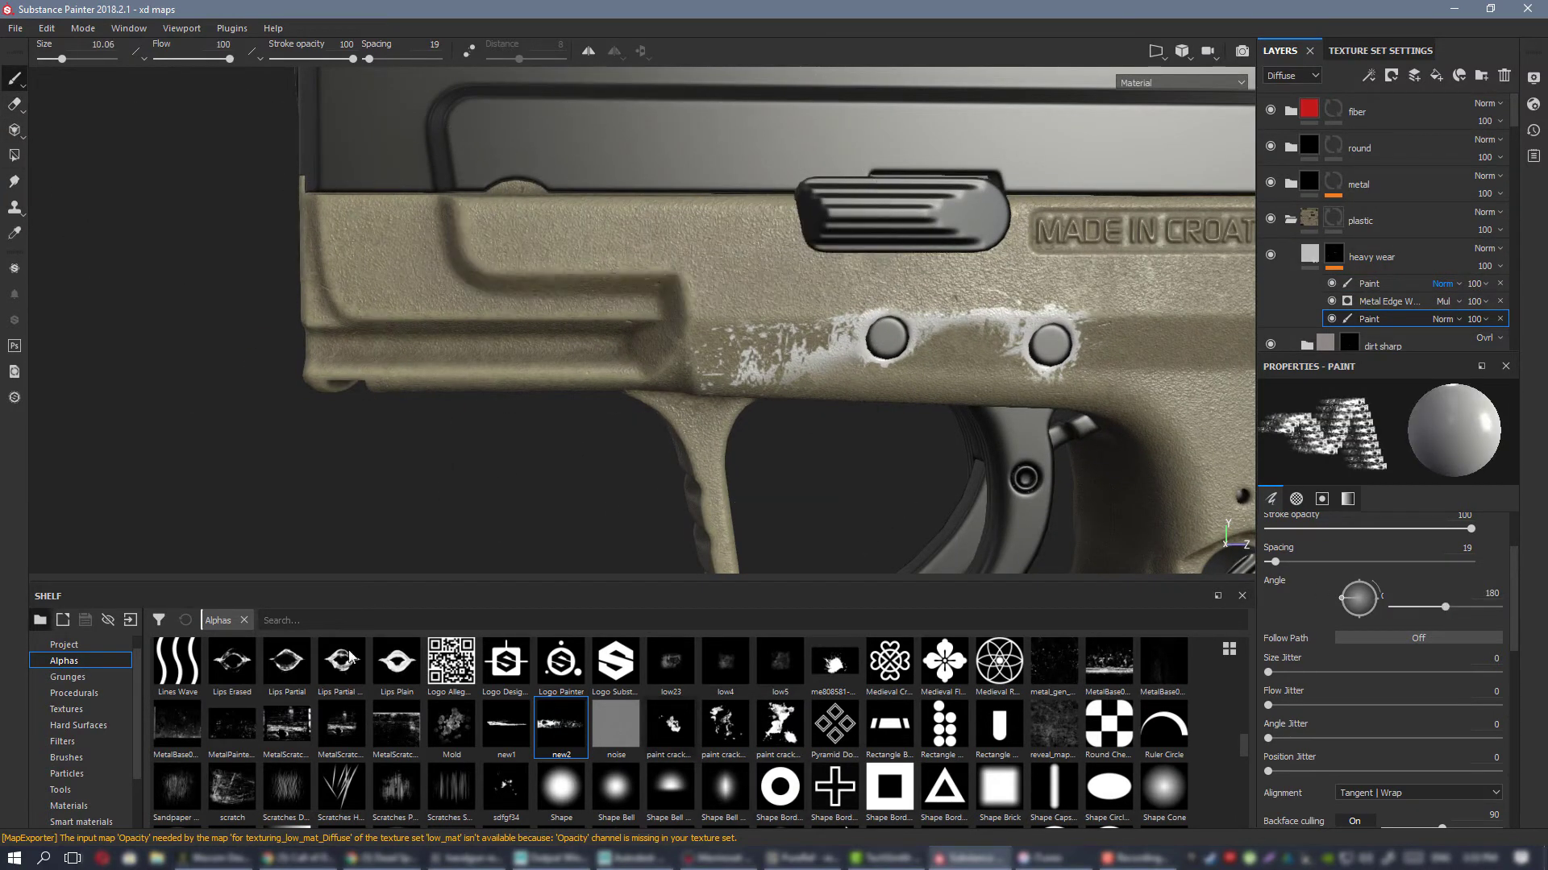
click(85, 759)
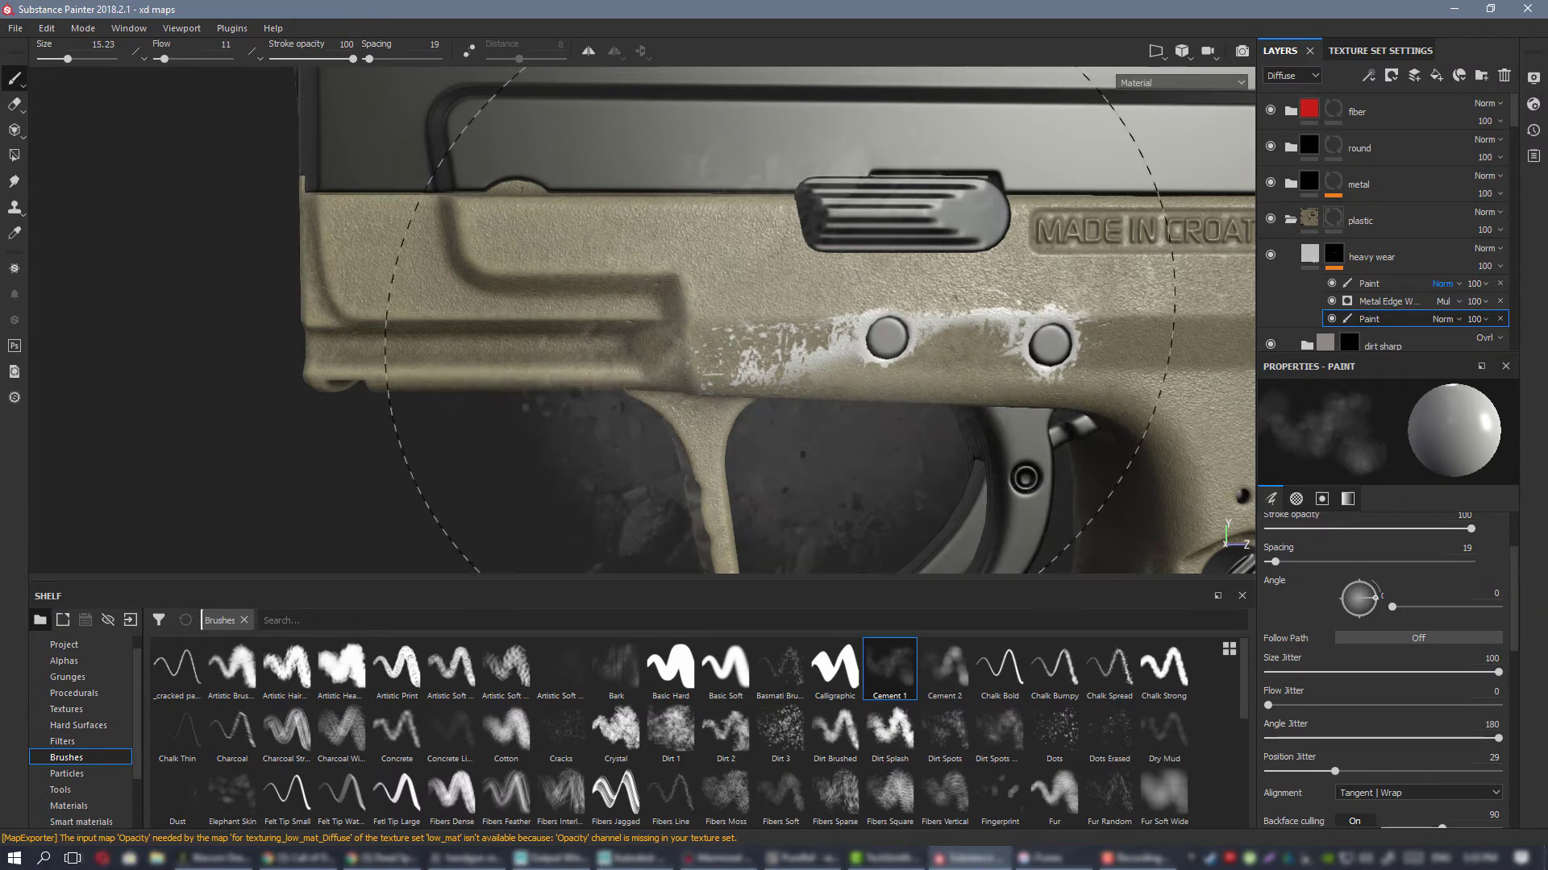
ctrl+drag(701, 300, 862, 300)
ctrl+right_drag(700, 300, 539, 300)
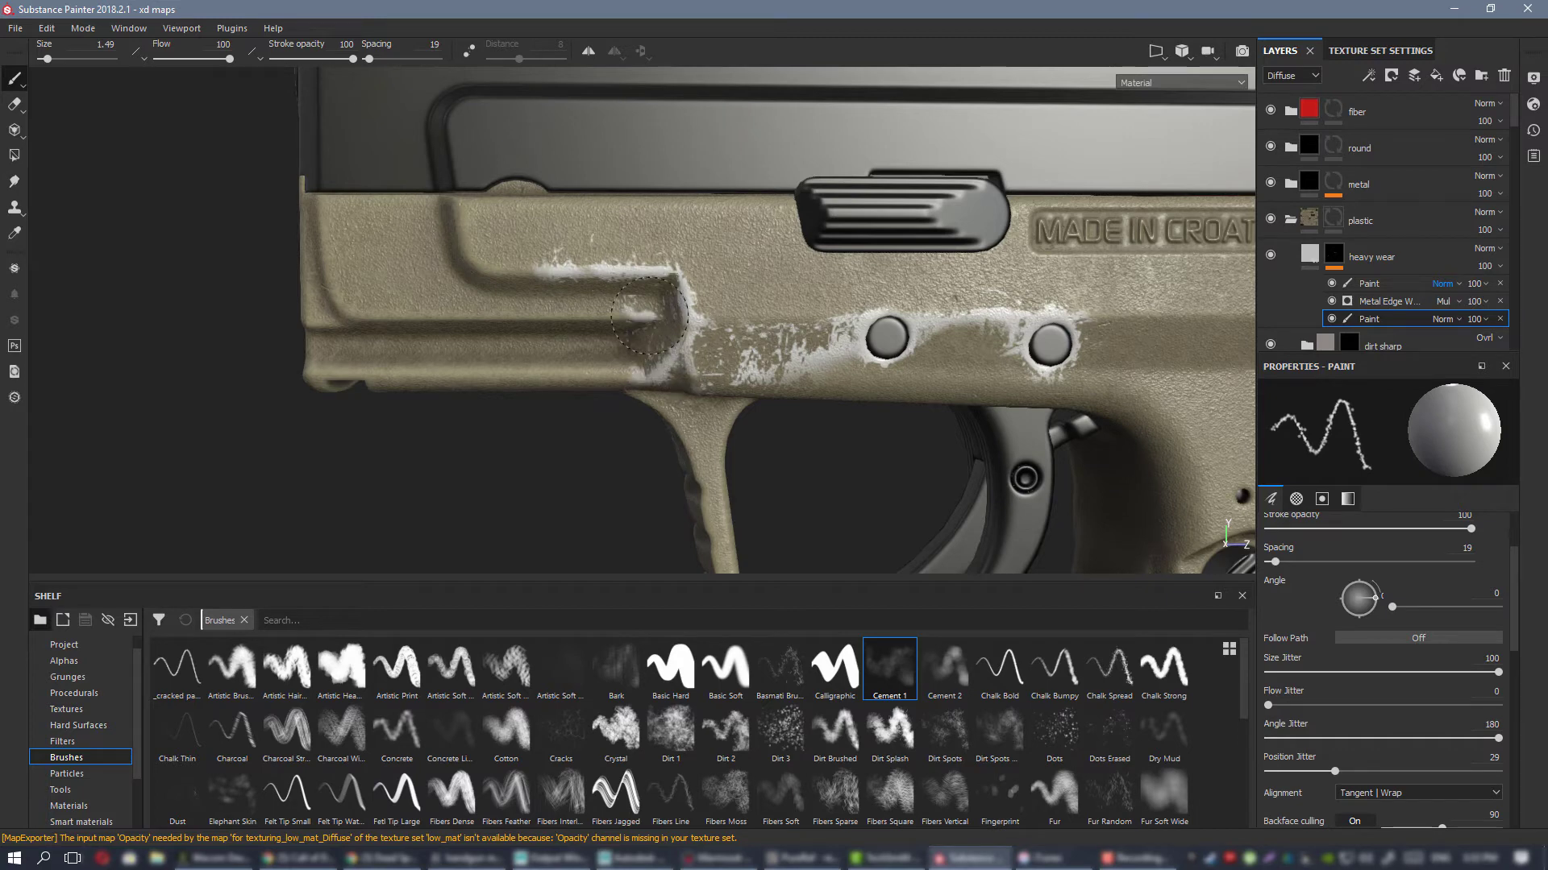
alt+middle_drag(650, 315, 637, 361)
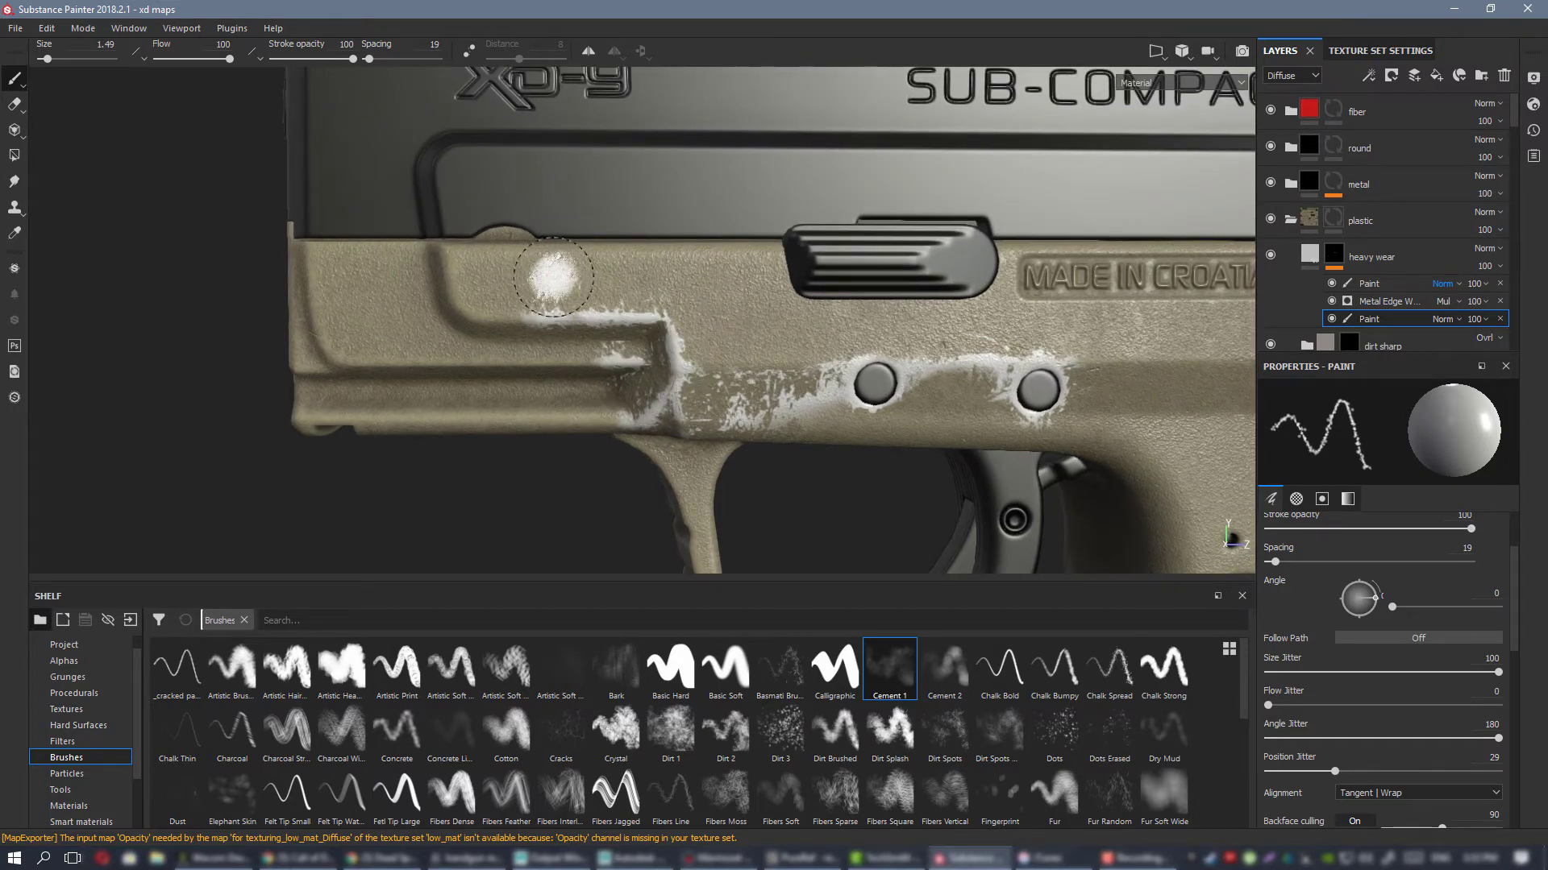
Step: Paint matching wear along the recessed step on the opposite side of the frame with the brush at size 2.19
ctrl+right_drag(553, 276, 609, 279)
alt+drag(577, 311, 1128, 306)
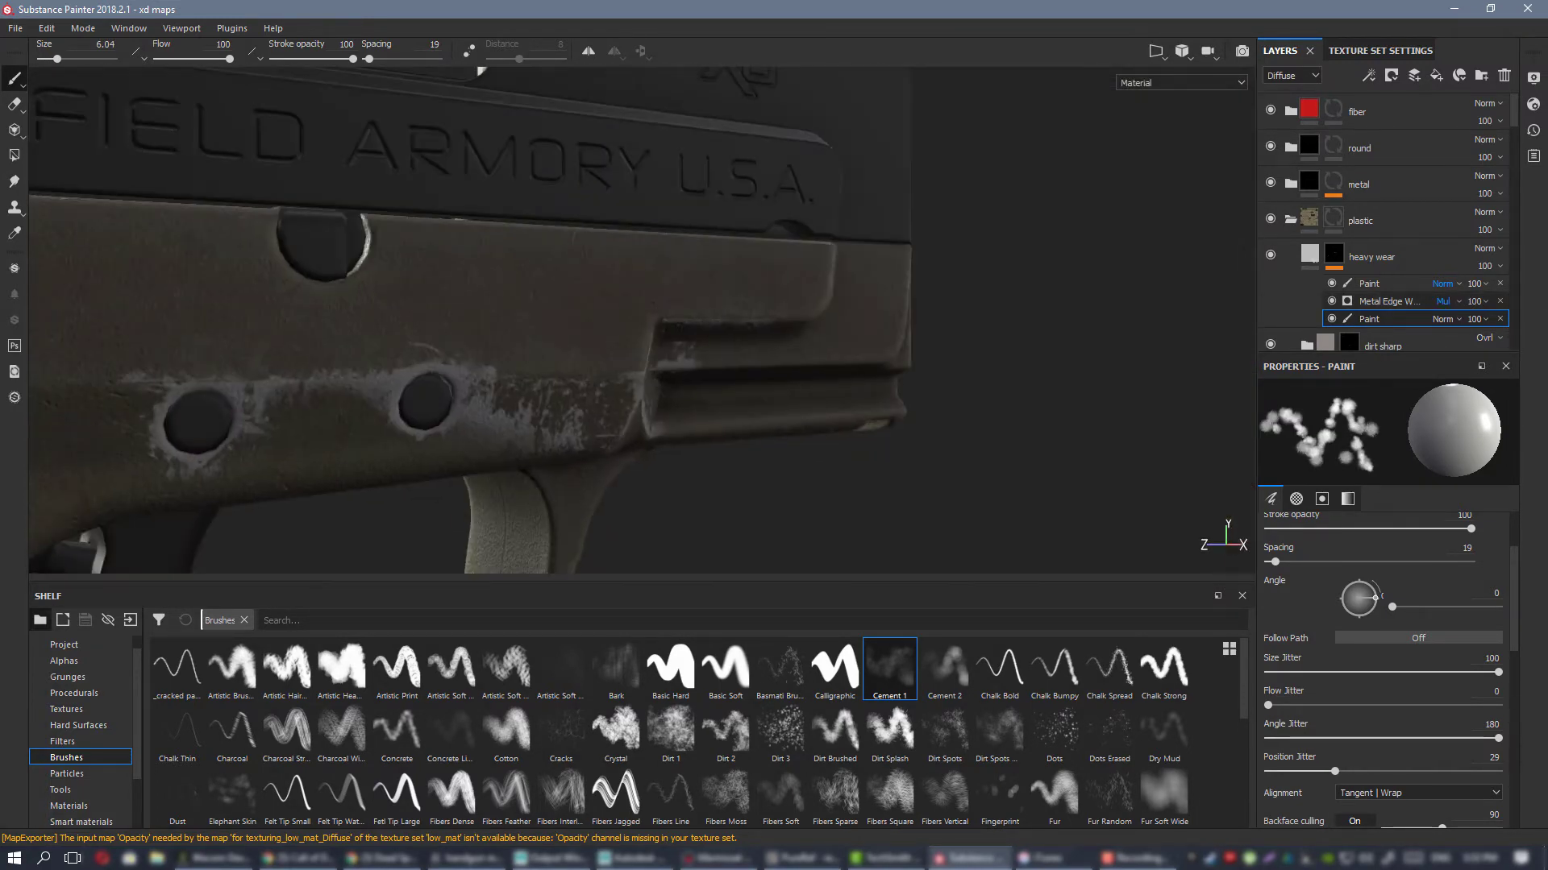
alt+drag(726, 316, 677, 296)
ctrl+right_drag(677, 297, 633, 297)
mouse_move(771, 308)
mouse_down()
mouse_move(690, 294)
mouse_move(644, 316)
mouse_up()
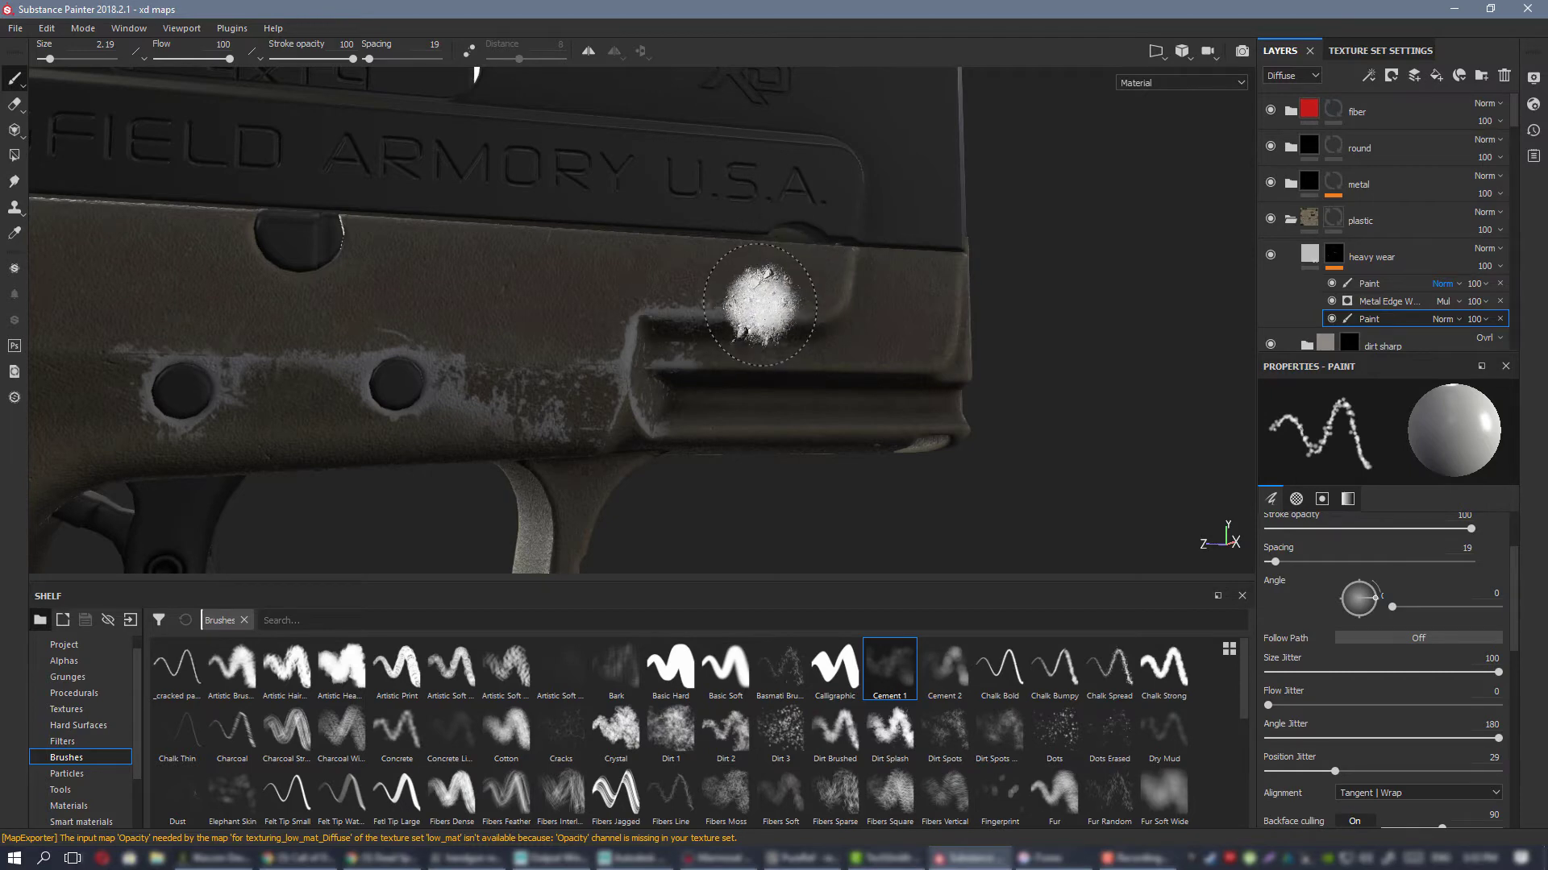
Step: Refine the wear at the recessed step's corner with the brush at size 1.96 and flow 36
alt+drag(704, 299, 669, 297)
mouse_move(669, 296)
shift+right_down()
mouse_move(785, 286)
mouse_move(771, 286)
shift+right_up()
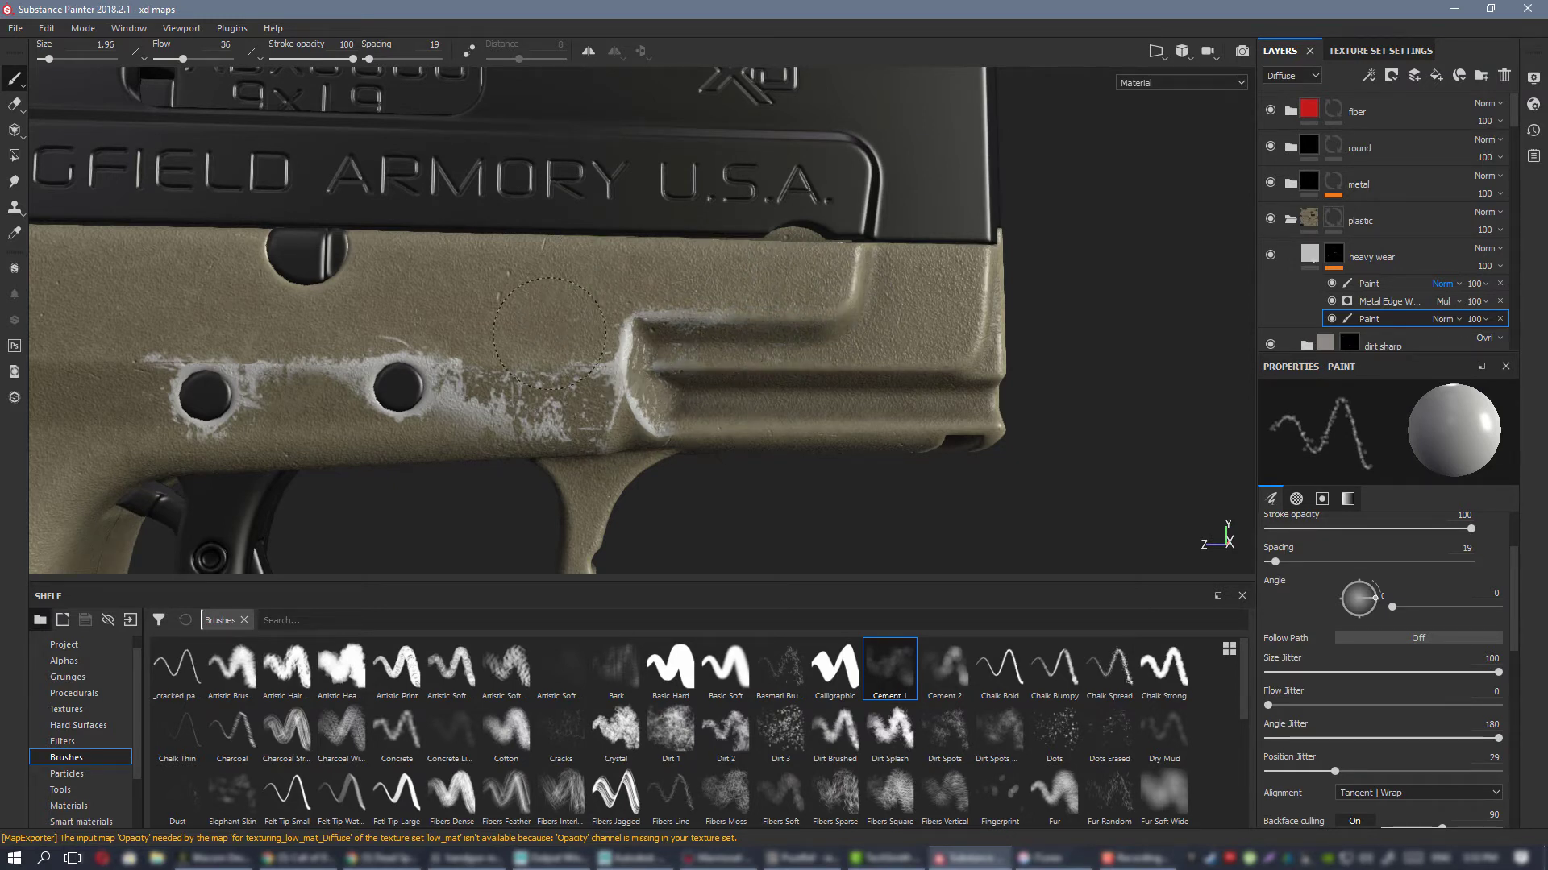
alt+drag(740, 331, 773, 322)
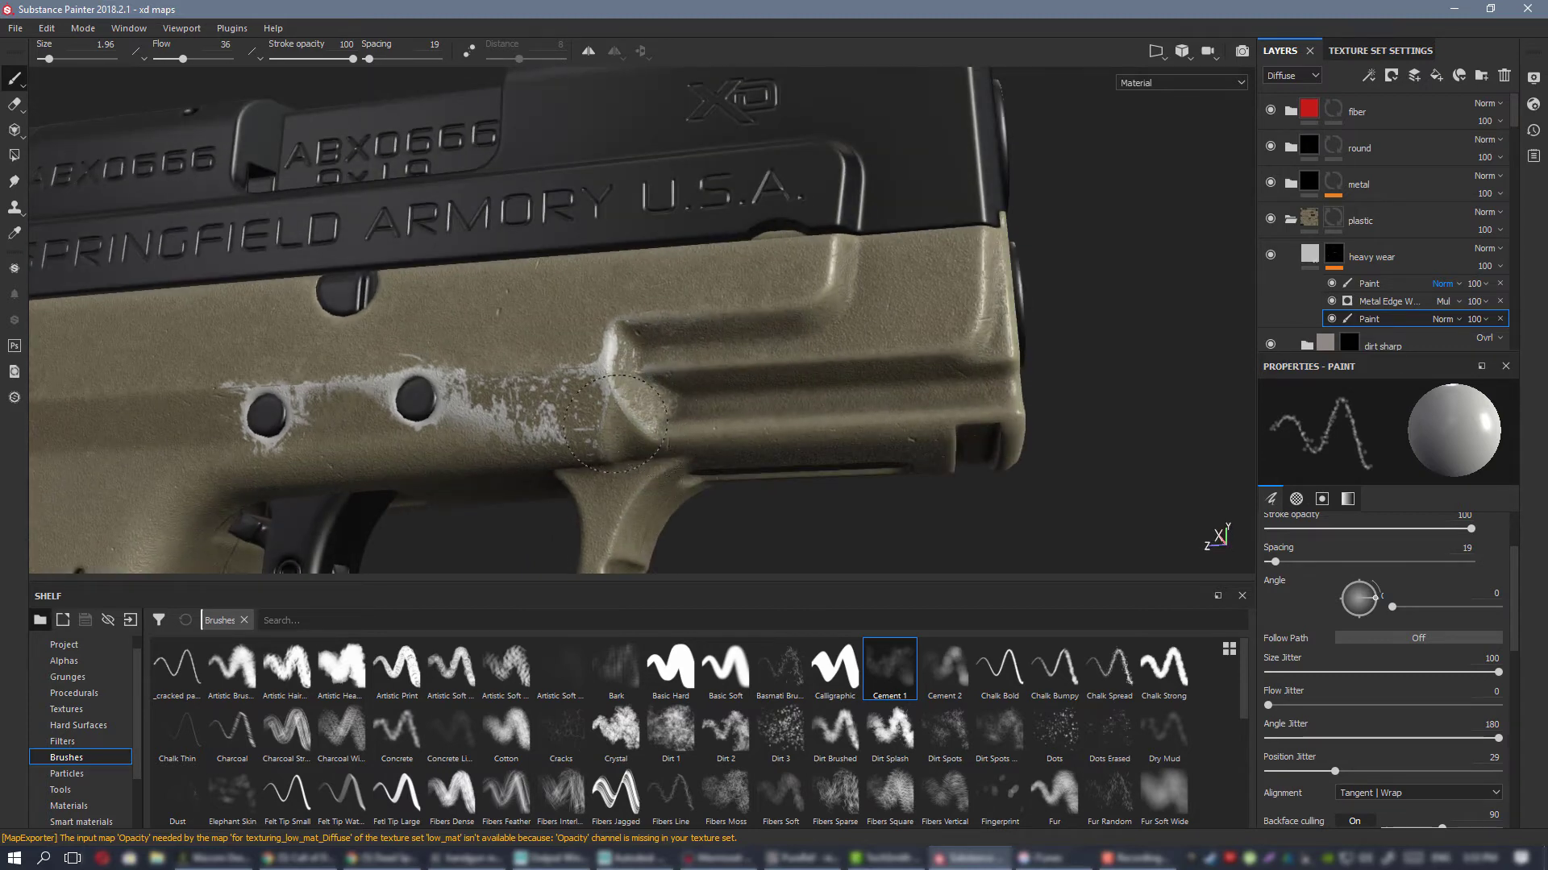
mouse_move(615, 423)
alt+mouse_down()
mouse_move(616, 279)
mouse_move(391, 209)
alt+mouse_up()
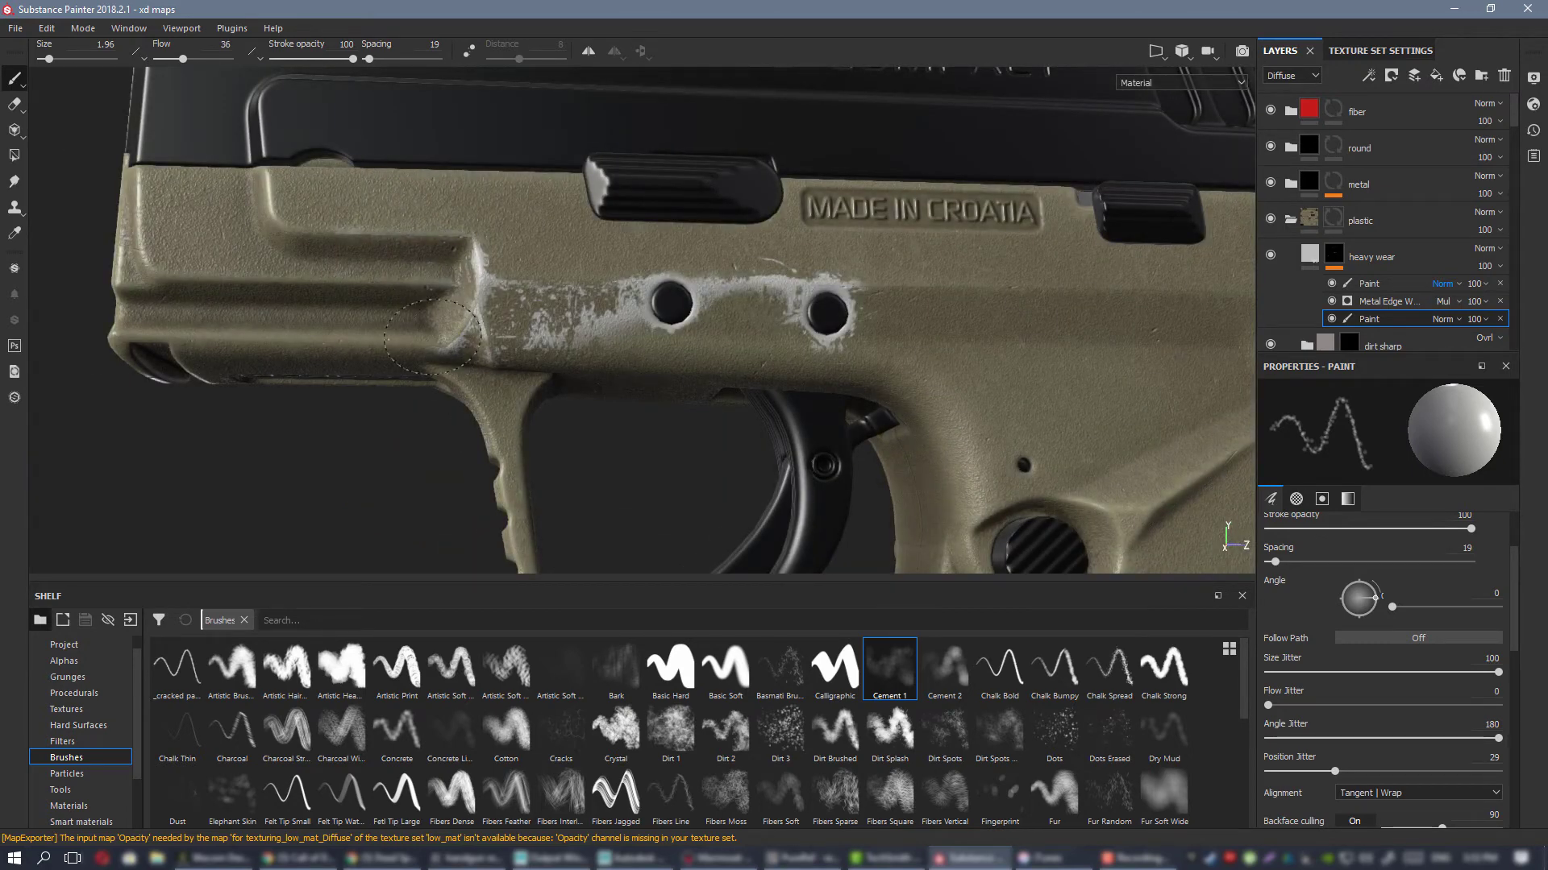
Step: Examine the painted wear on the frame up close and from a distance at several angles
alt+right_drag(385, 224, 725, 418)
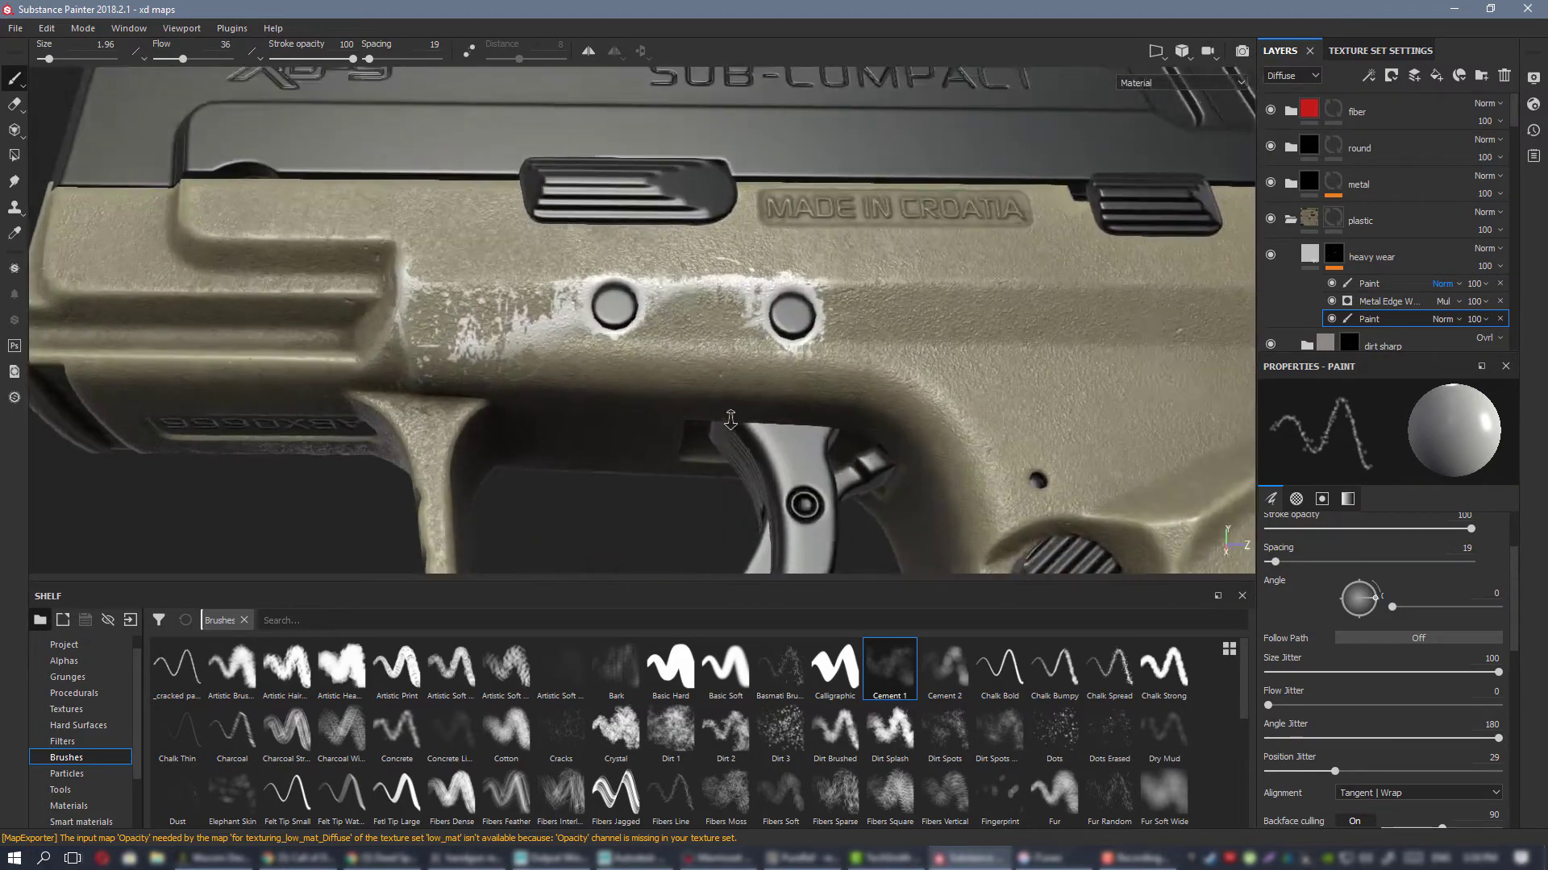
mouse_move(725, 419)
alt+mouse_down()
mouse_move(711, 304)
mouse_move(709, 403)
alt+mouse_up()
alt+right_drag(725, 383, 604, 294)
alt+right_drag(716, 282, 716, 246)
alt+middle_drag(717, 246, 687, 197)
alt+drag(688, 198, 709, 266)
alt+right_drag(644, 266, 730, 320)
alt+middle_drag(735, 331, 787, 288)
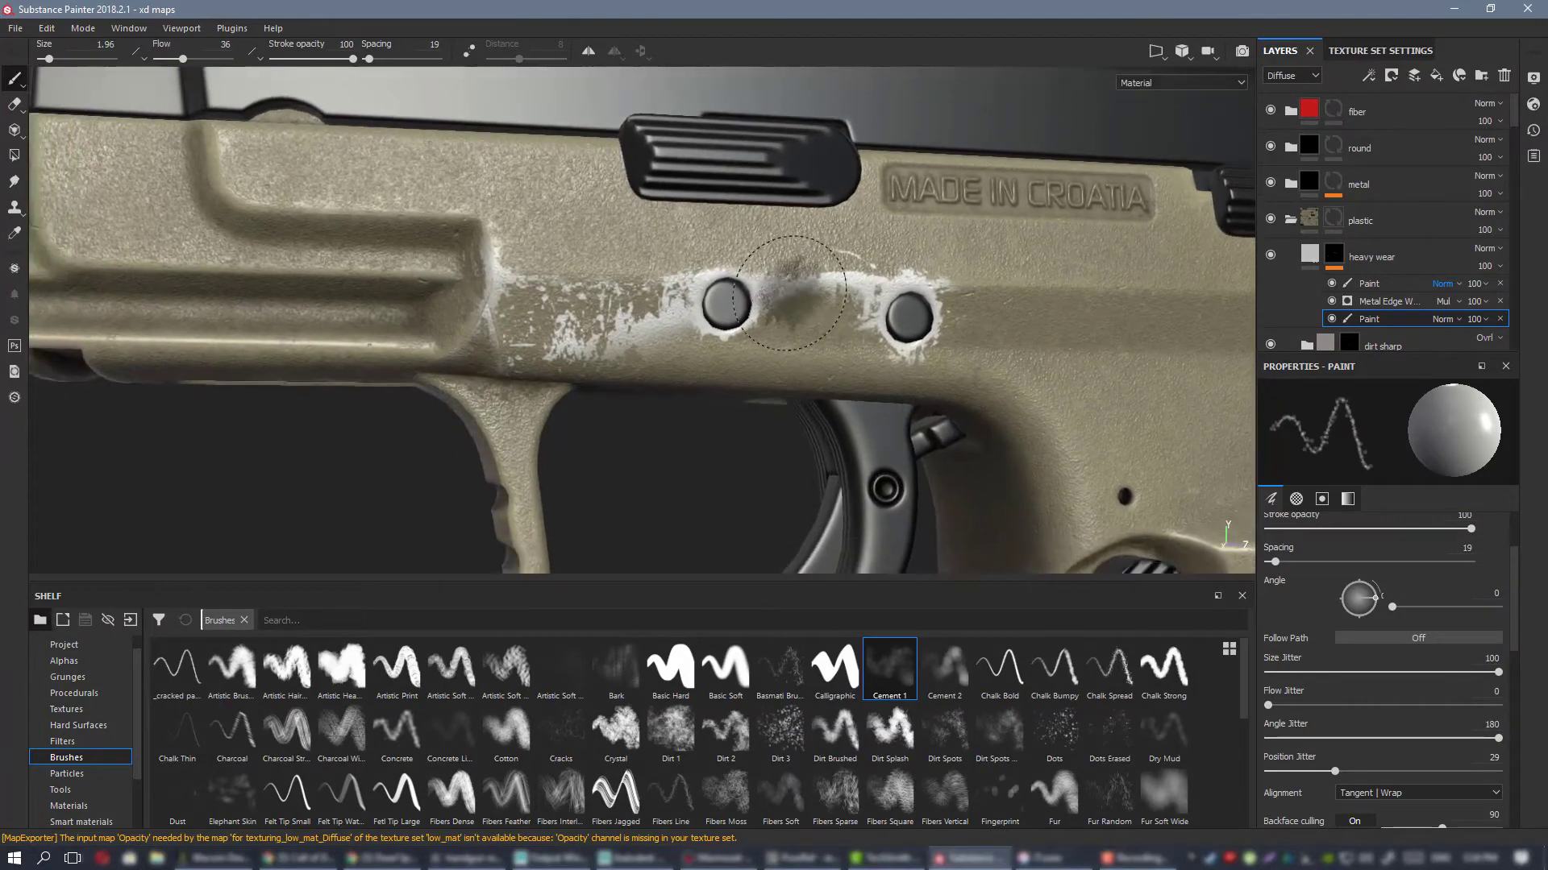
alt+drag(801, 272, 805, 262)
alt+right_drag(375, 202, 274, 137)
alt+middle_drag(844, 253, 644, 322)
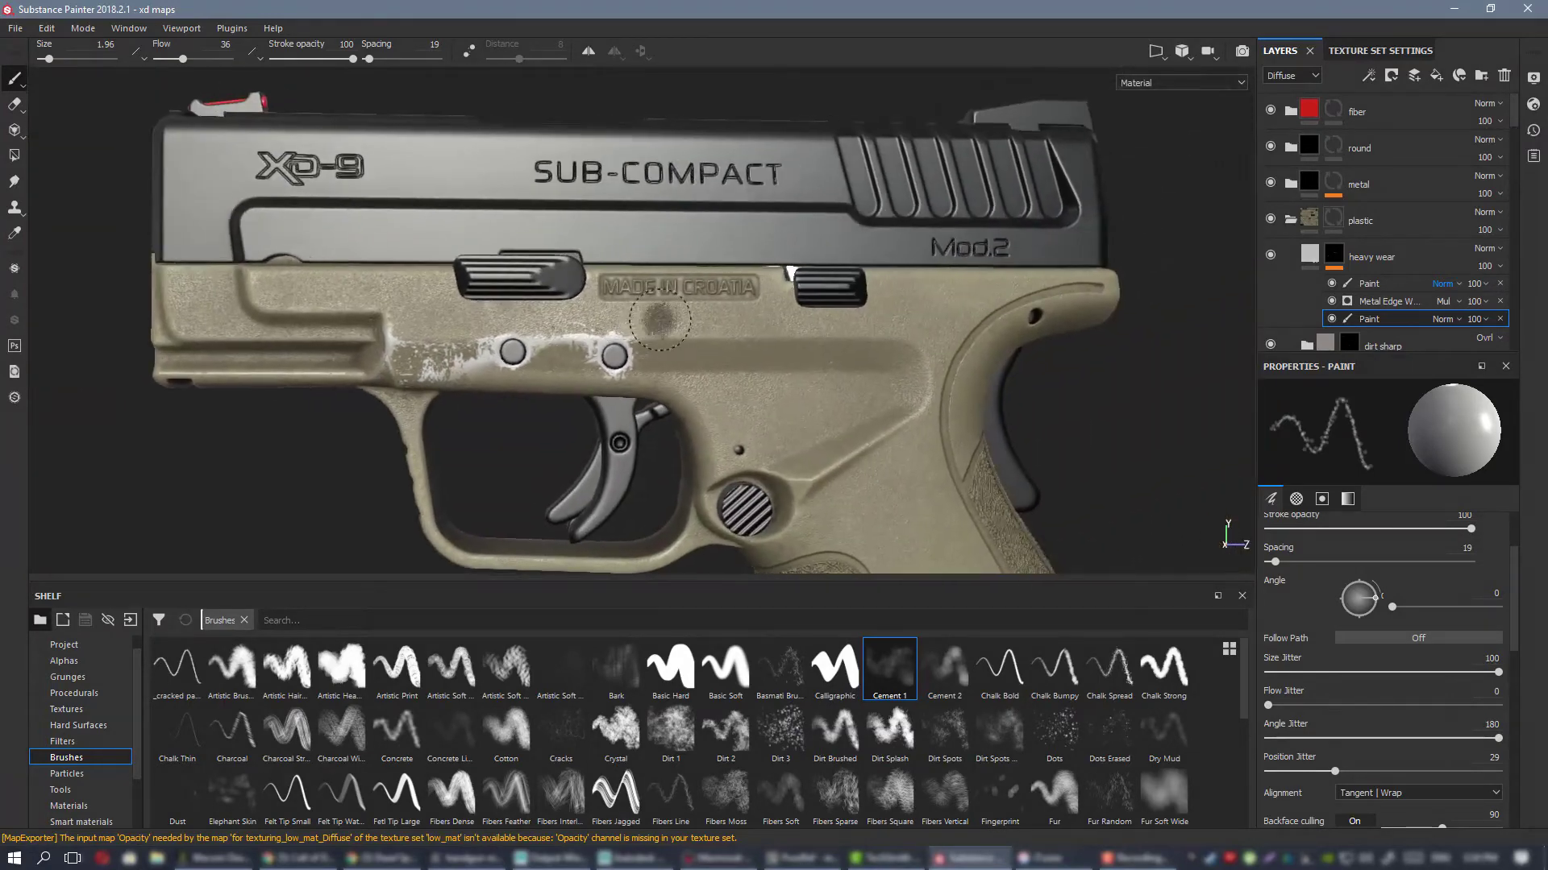
mouse_move(643, 323)
alt+mouse_down()
mouse_move(516, 307)
mouse_move(644, 322)
alt+mouse_up()
alt+right_drag(363, 323, 254, 261)
alt+drag(653, 356, 645, 323)
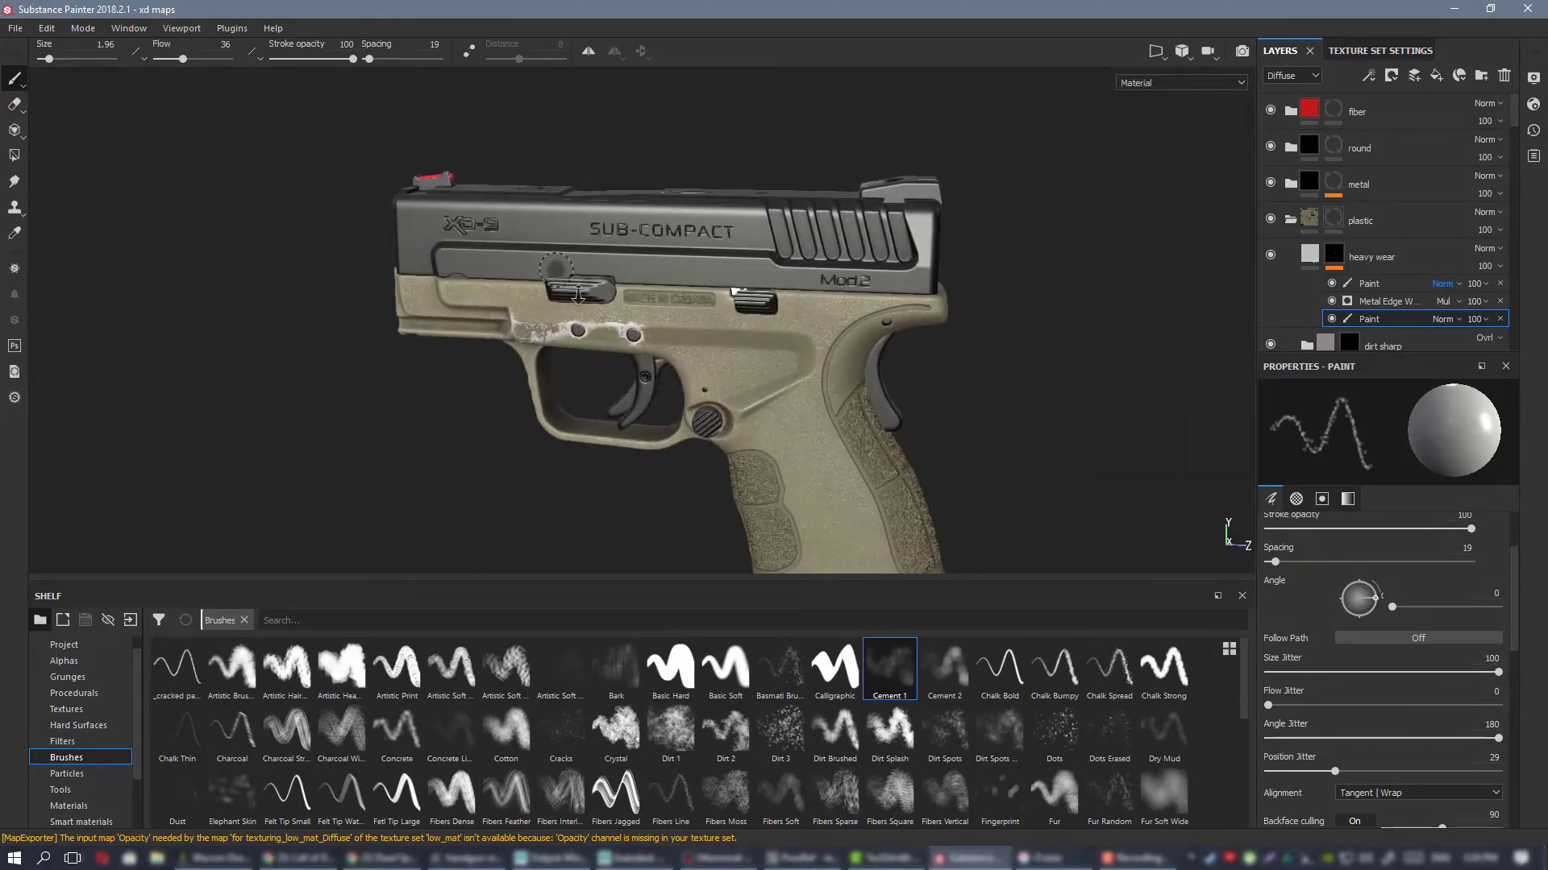
alt+right_drag(644, 322, 781, 277)
alt+middle_drag(781, 277, 770, 167)
alt+right_drag(850, 330, 926, 360)
alt+drag(926, 359, 935, 363)
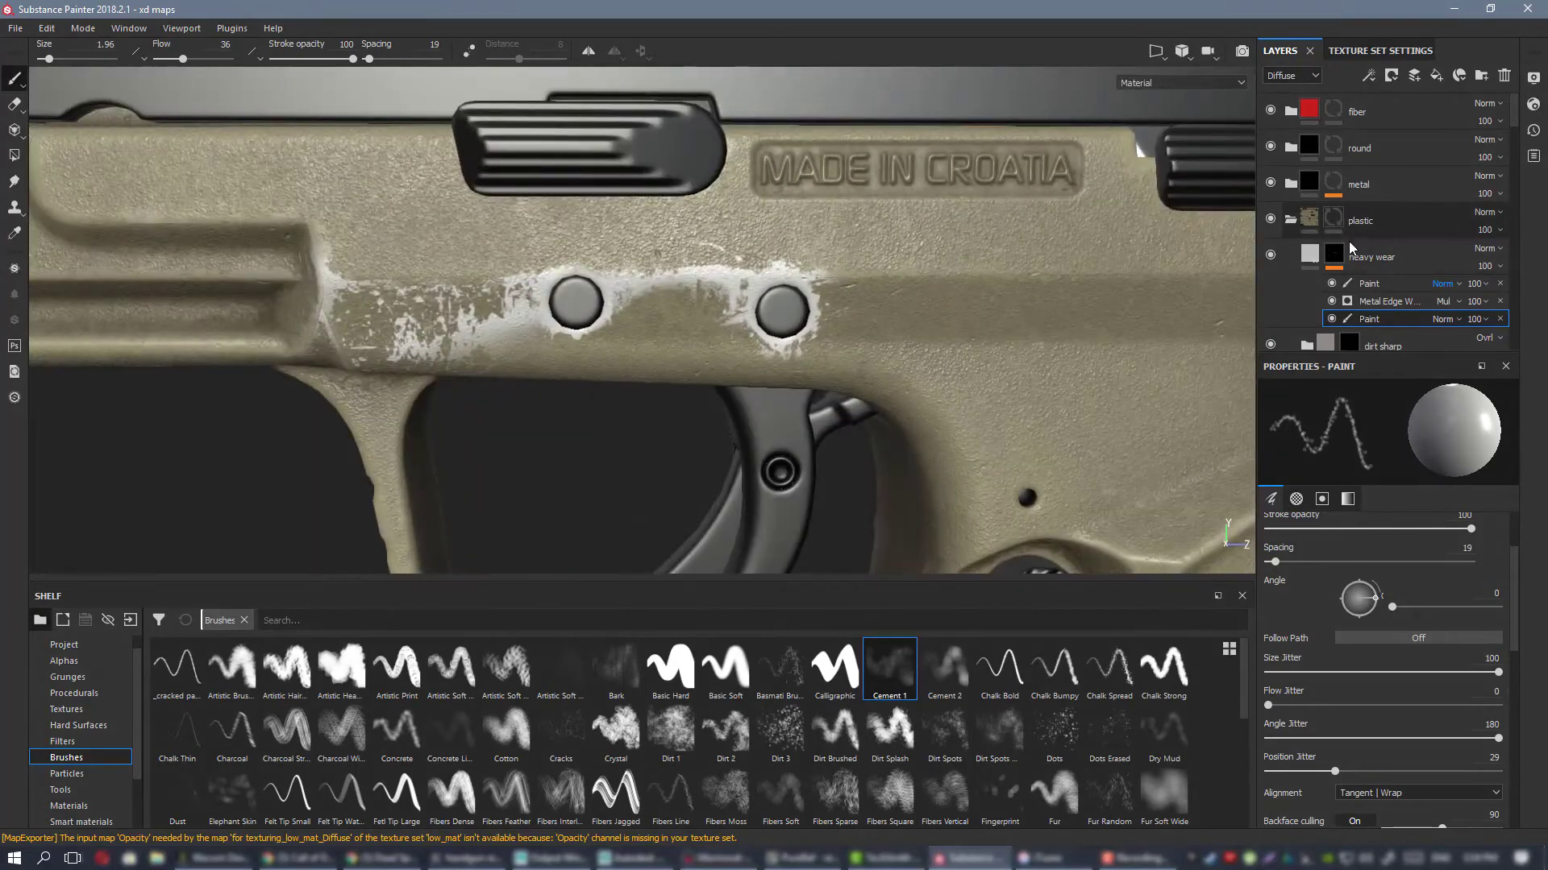
Step: Set the heavy wear fill layer's diffuse blending mode to Overlay
click(1310, 254)
alt+drag(645, 322, 672, 325)
alt+right_drag(671, 319, 690, 319)
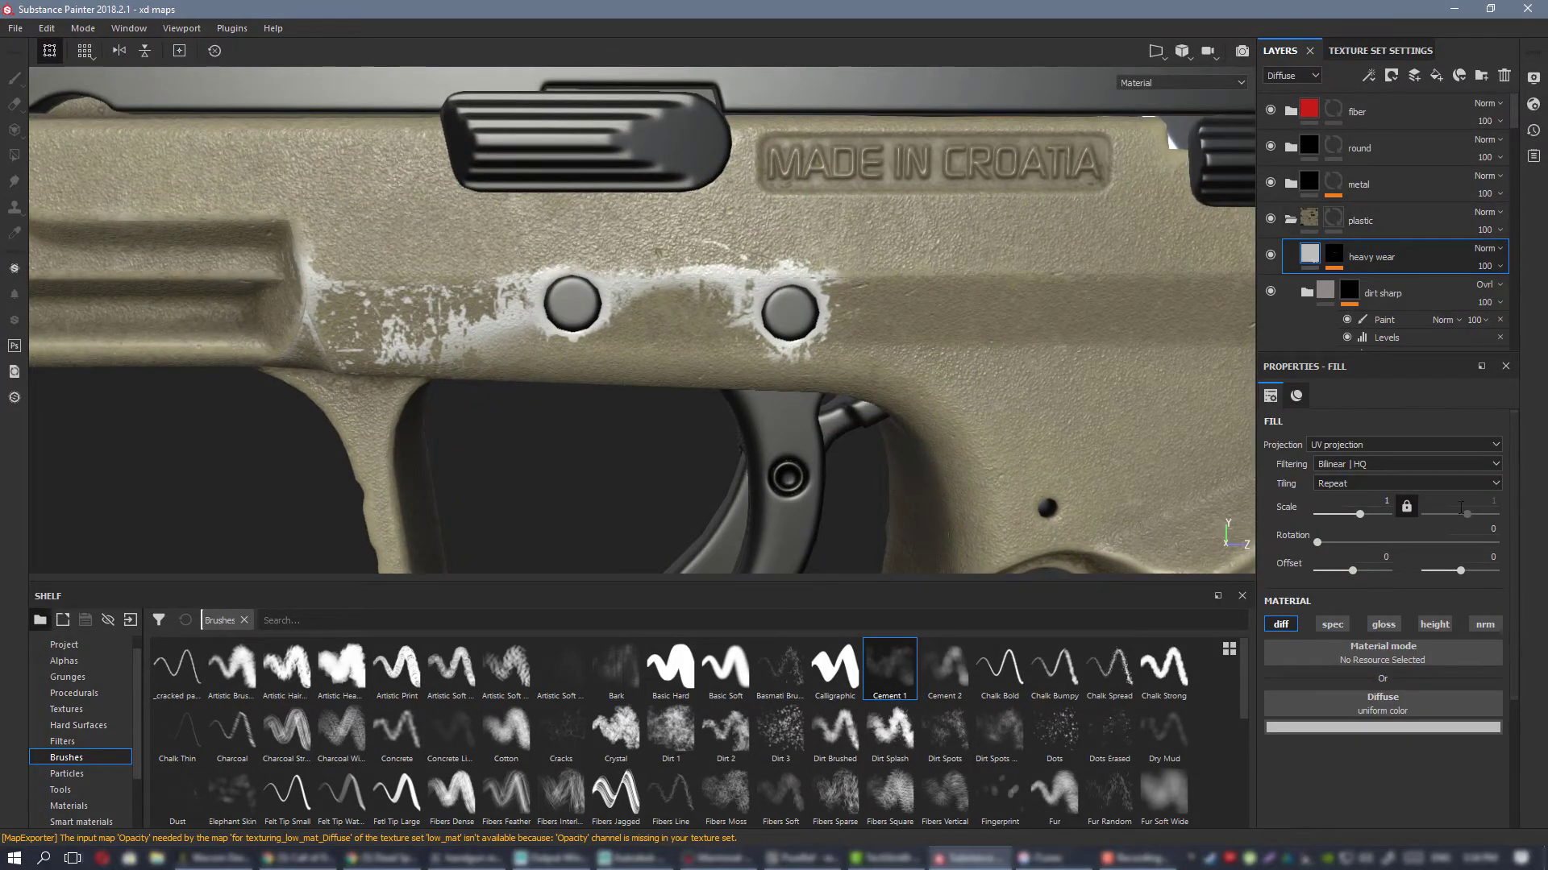
click(1487, 248)
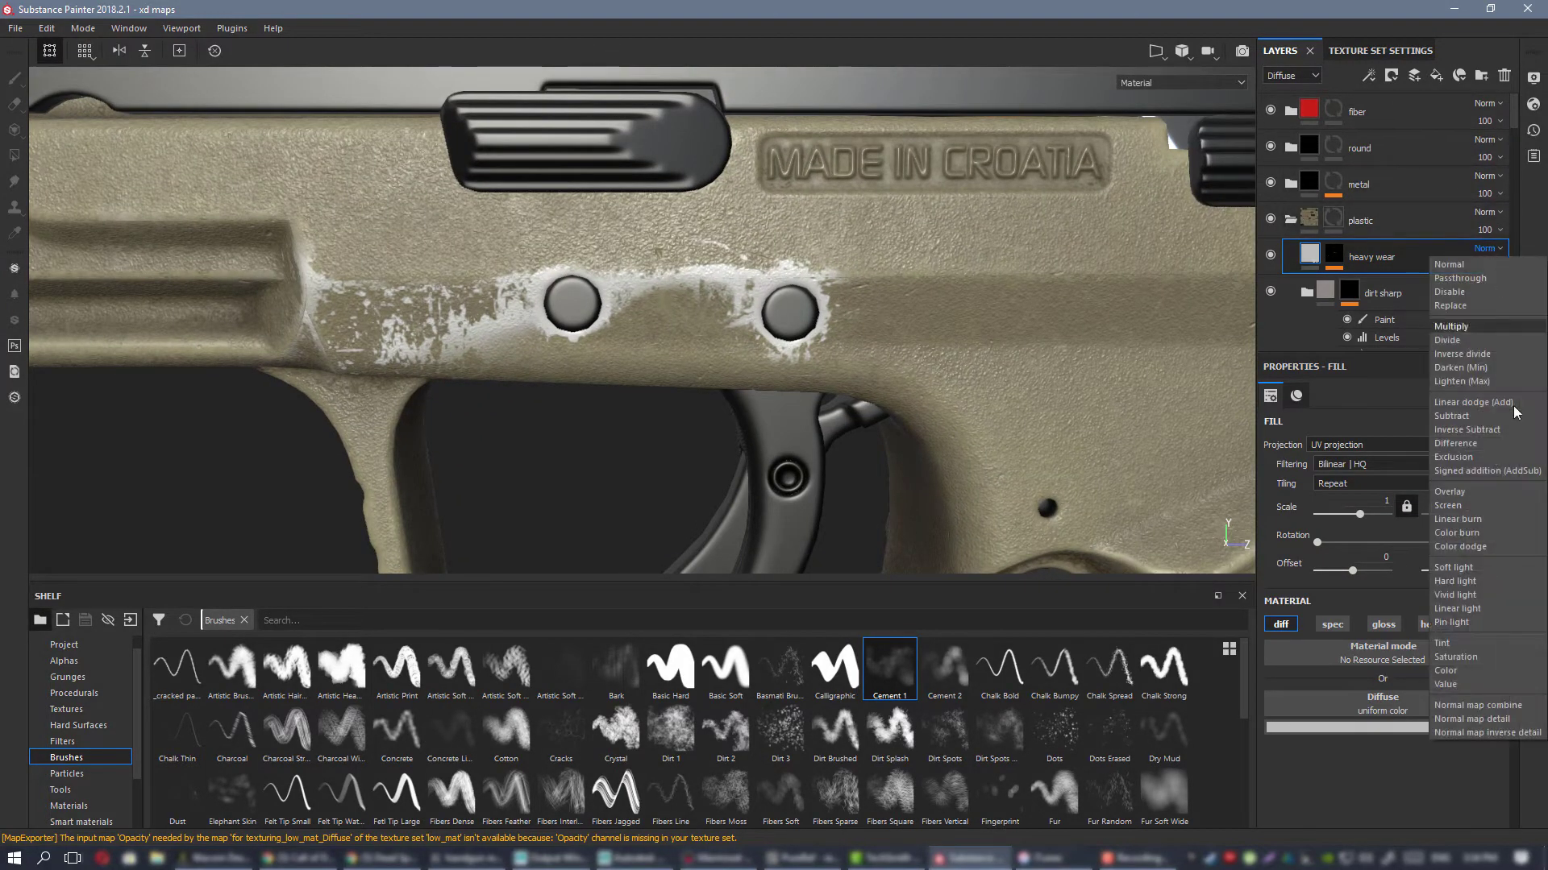
click(1450, 491)
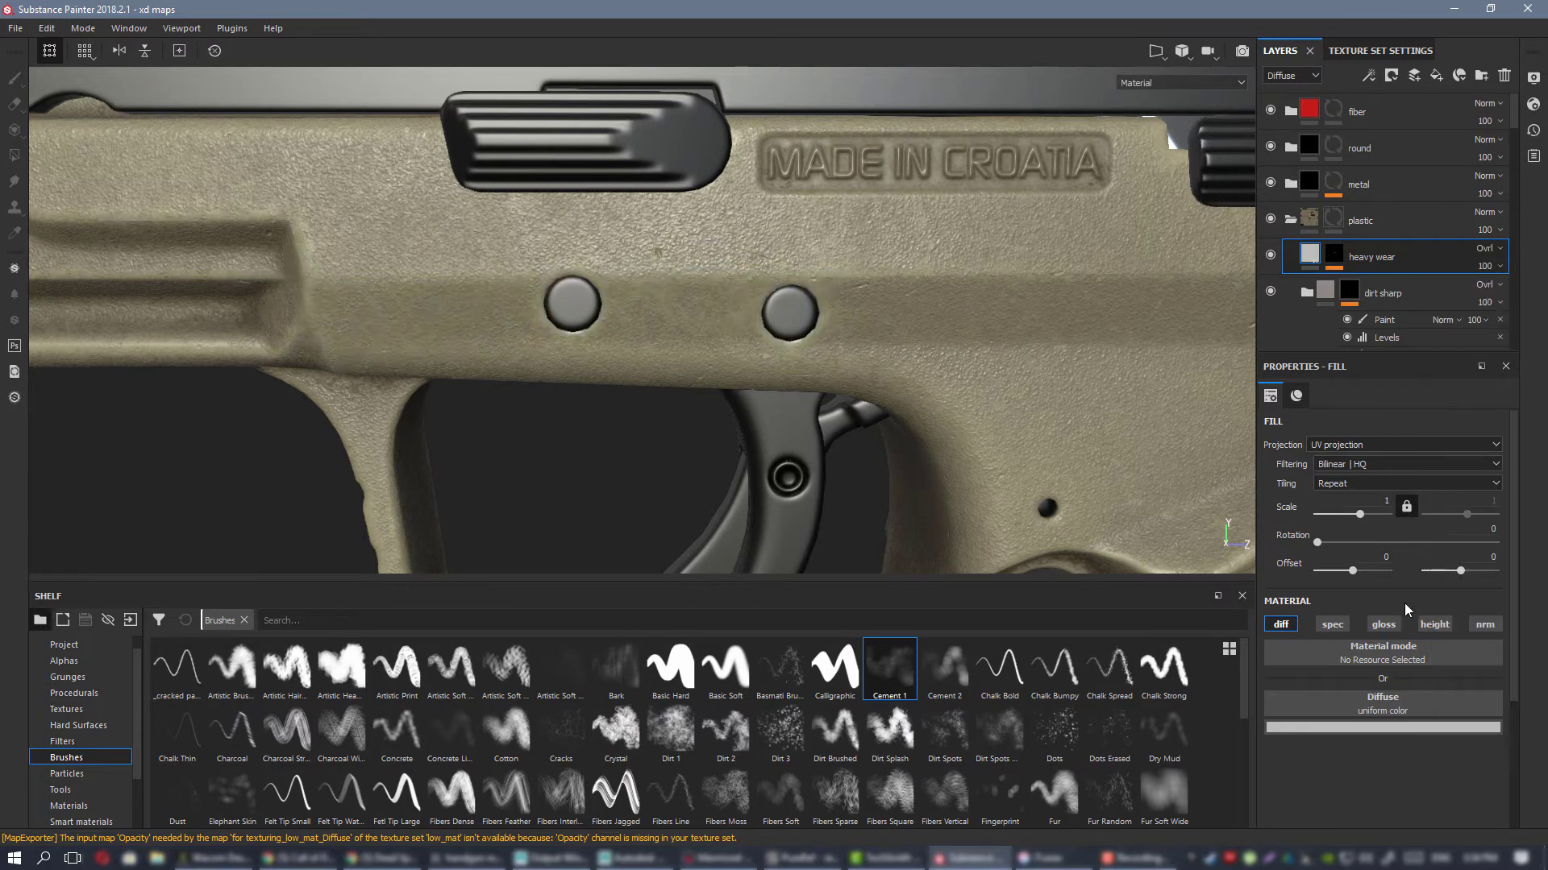
Step: Brighten the heavy wear layer's diffuse fill color to a very light gray and check the worn areas on the frame
click(1431, 731)
click(1528, 582)
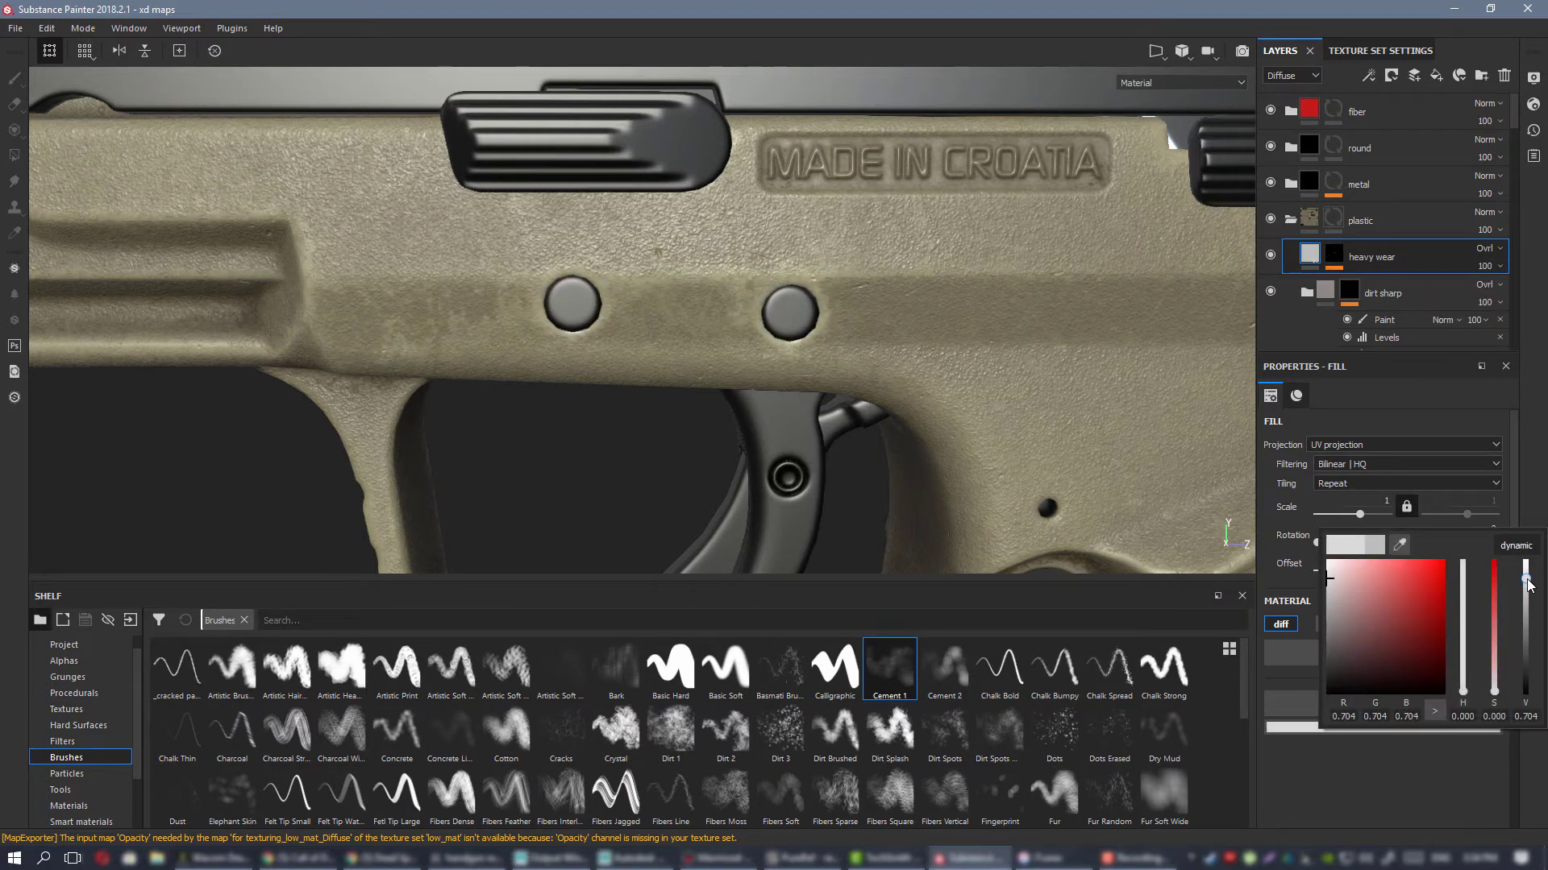
drag(1527, 578, 1529, 573)
click(822, 370)
scroll(823, 370, down, 3)
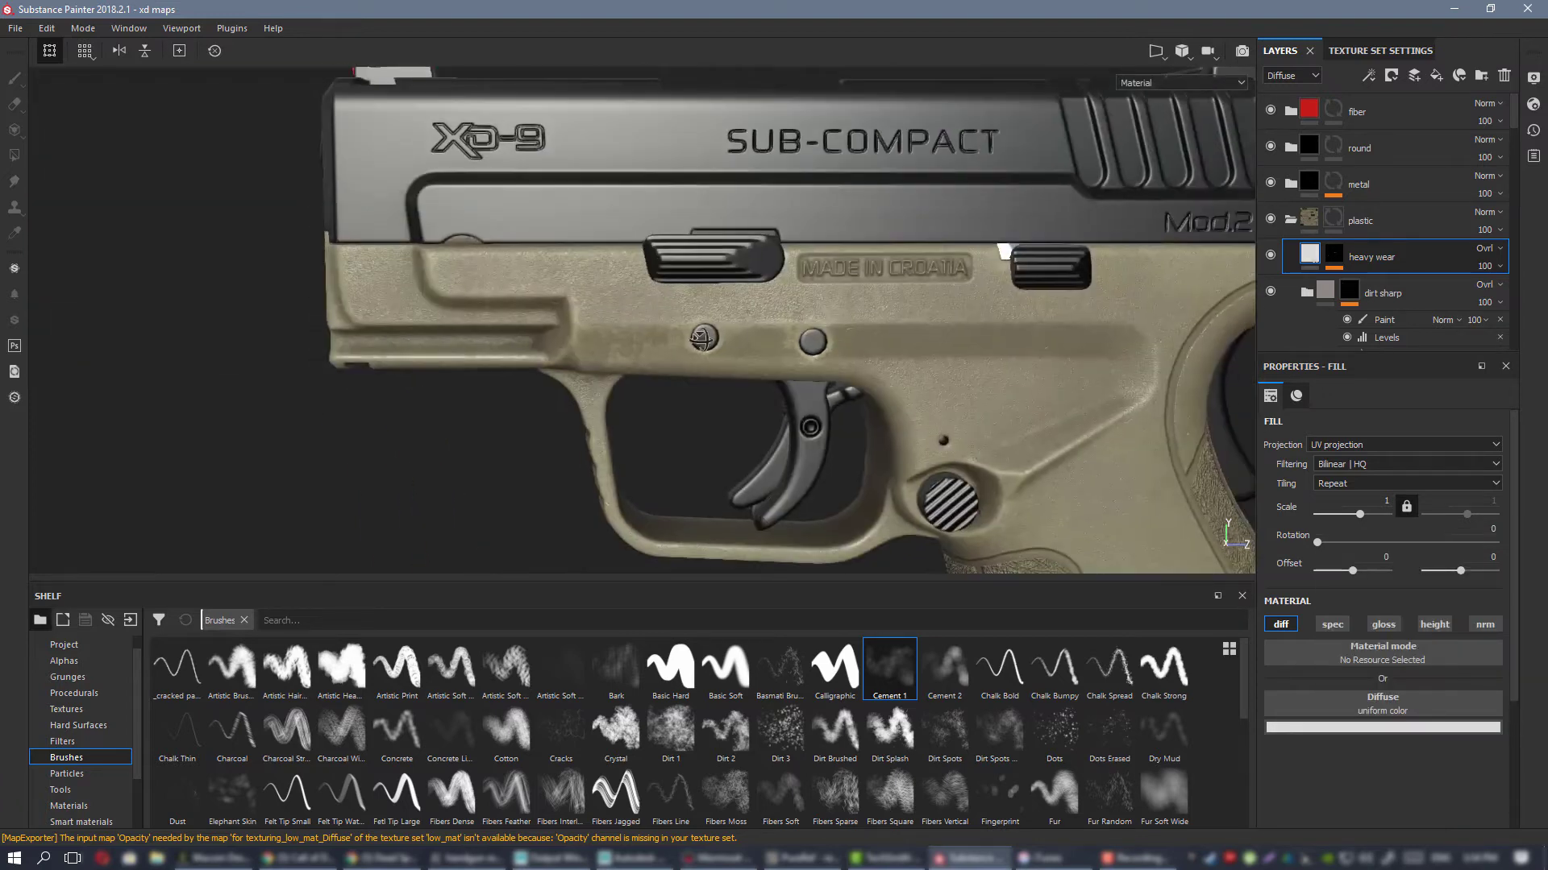
alt+drag(822, 370, 587, 341)
scroll(718, 325, down, 3)
scroll(719, 331, up, 10)
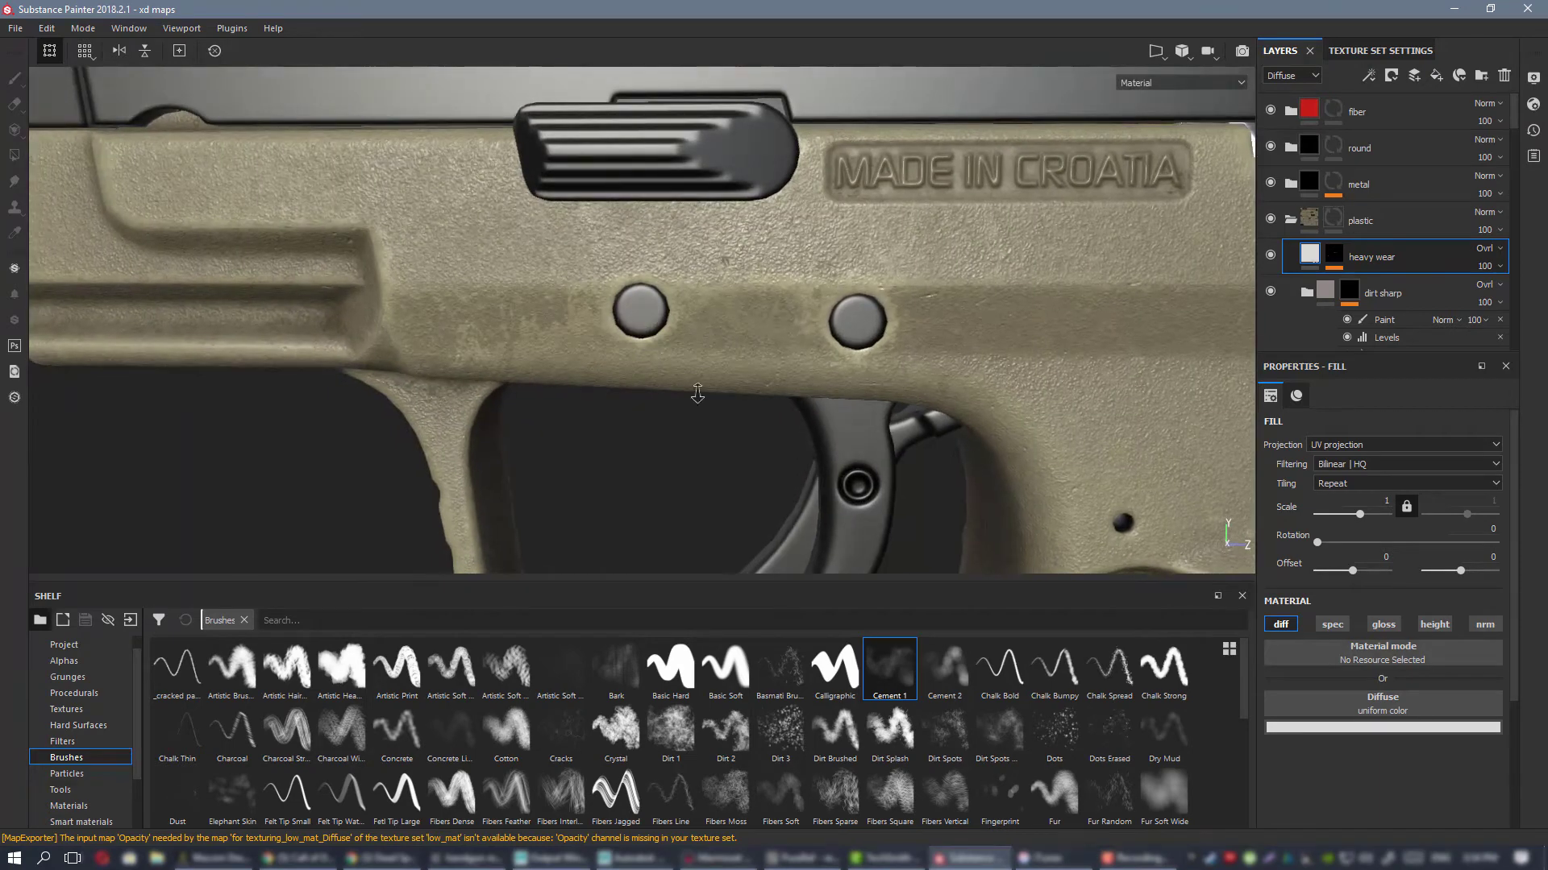
scroll(698, 395, up, 2)
alt+drag(698, 394, 645, 342)
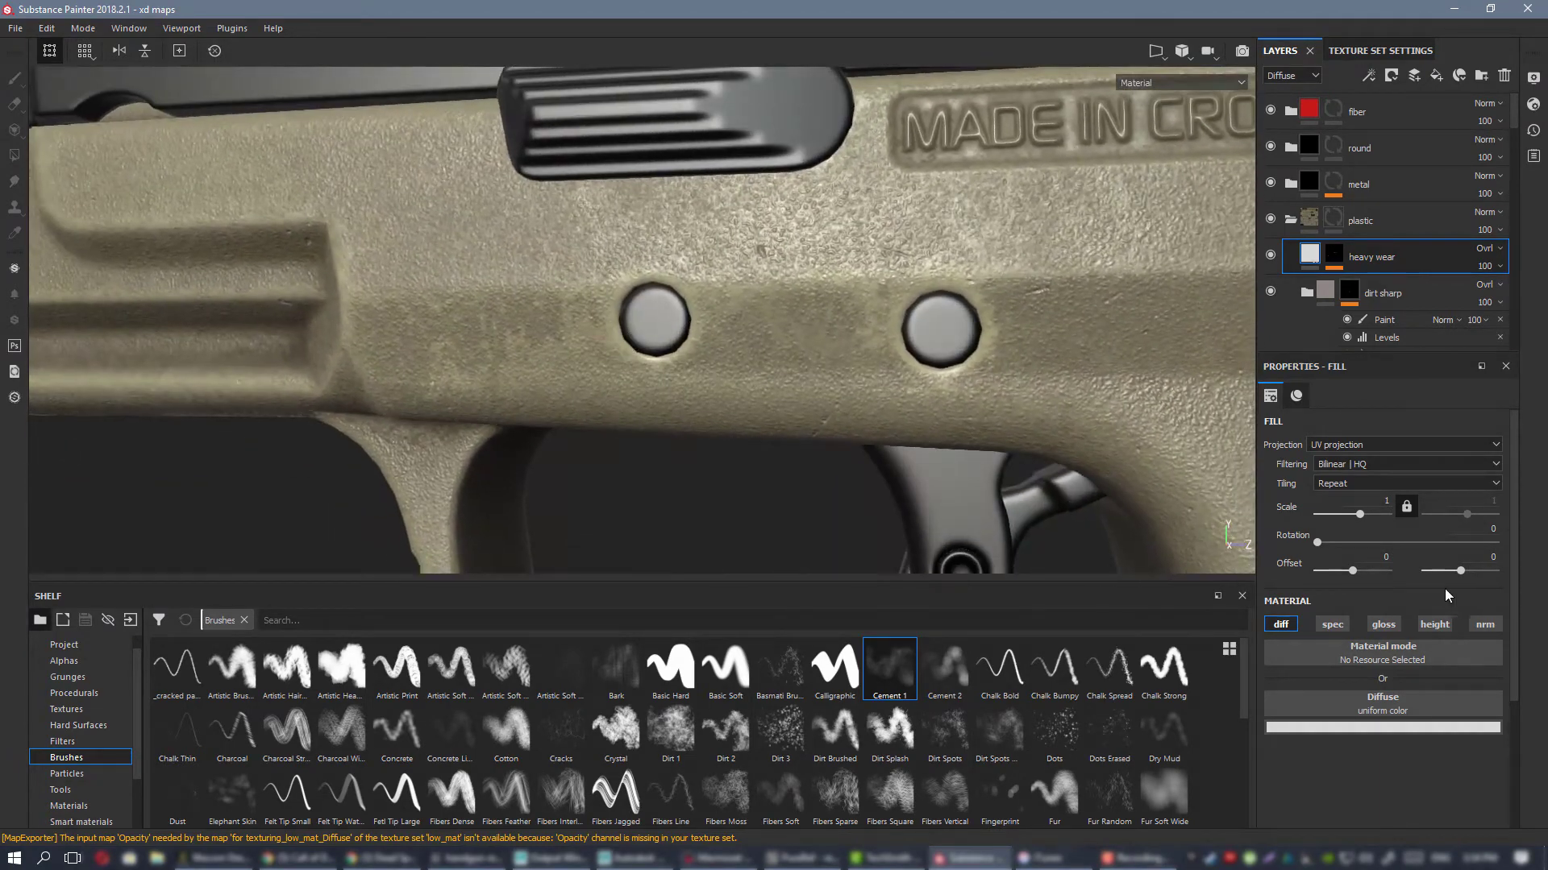
Step: Enable the heavy wear fill layer's normal channel and set its blending mode in that channel to Normal
click(1484, 625)
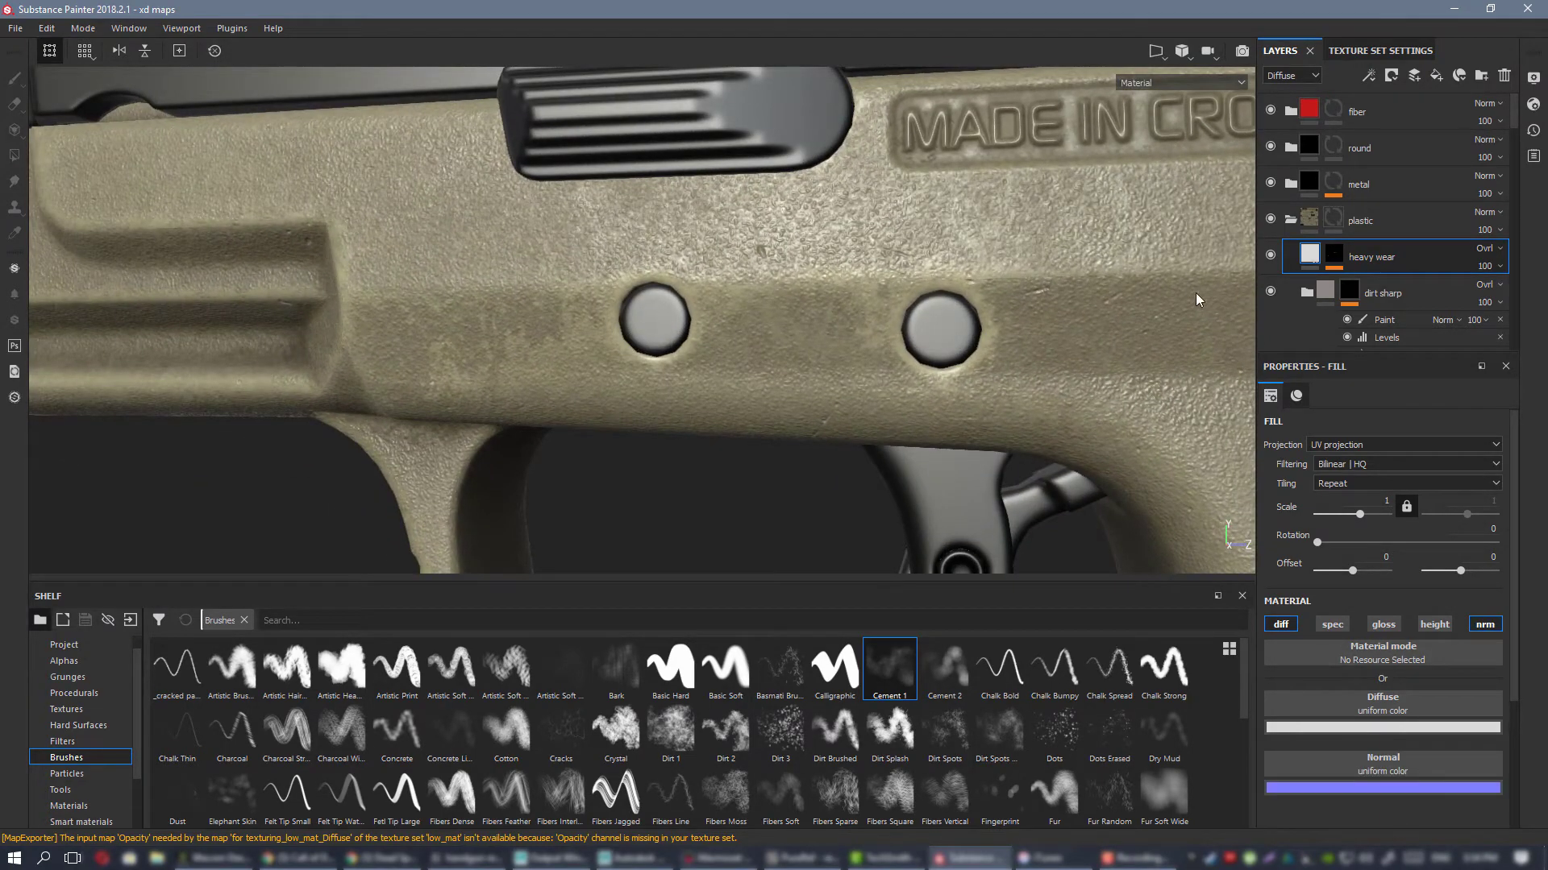
click(1292, 77)
click(1291, 133)
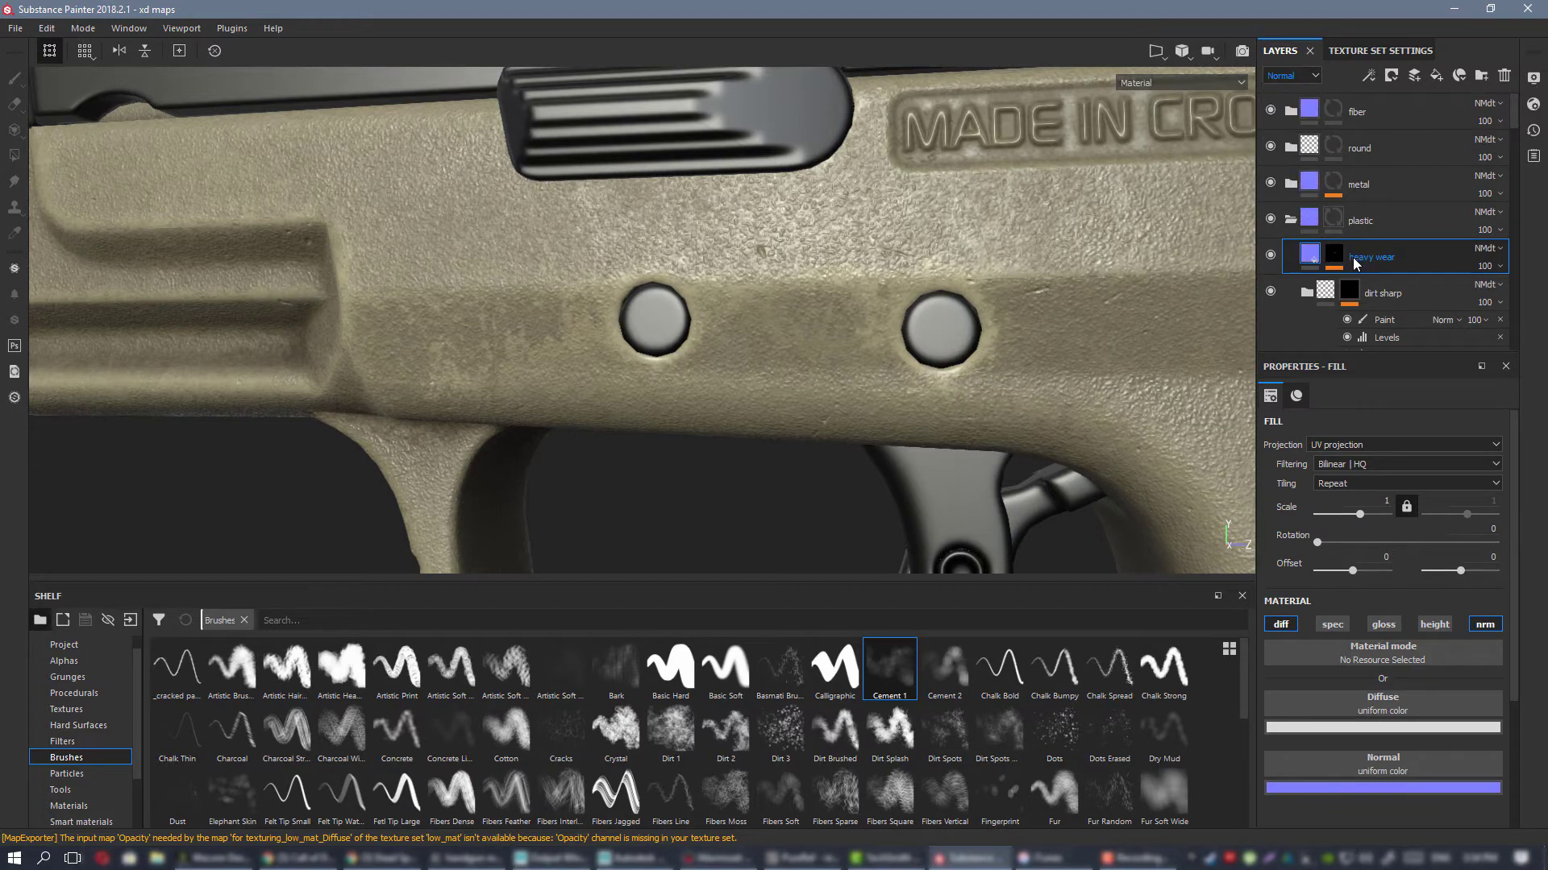
alt+drag(852, 365, 660, 231)
click(1488, 252)
click(1481, 265)
alt+right_drag(660, 231, 835, 333)
alt+middle_drag(835, 333, 849, 373)
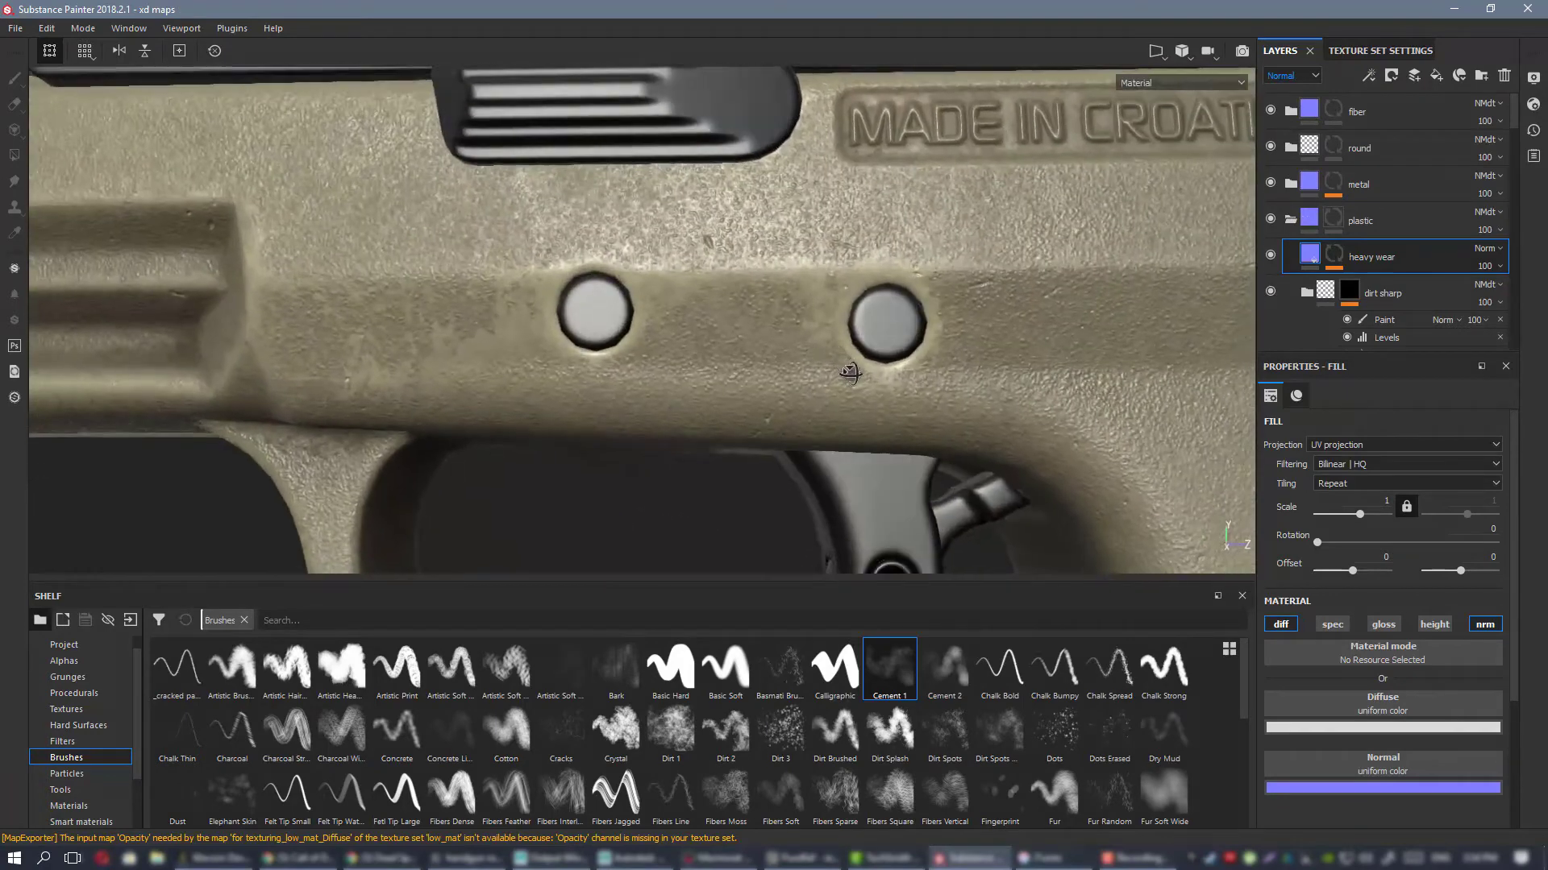
Step: Compare the frame with the heavy wear layer hidden and shown, examining the worn area around the pins from several angles
alt+drag(677, 345, 524, 343)
alt+right_drag(524, 342, 943, 456)
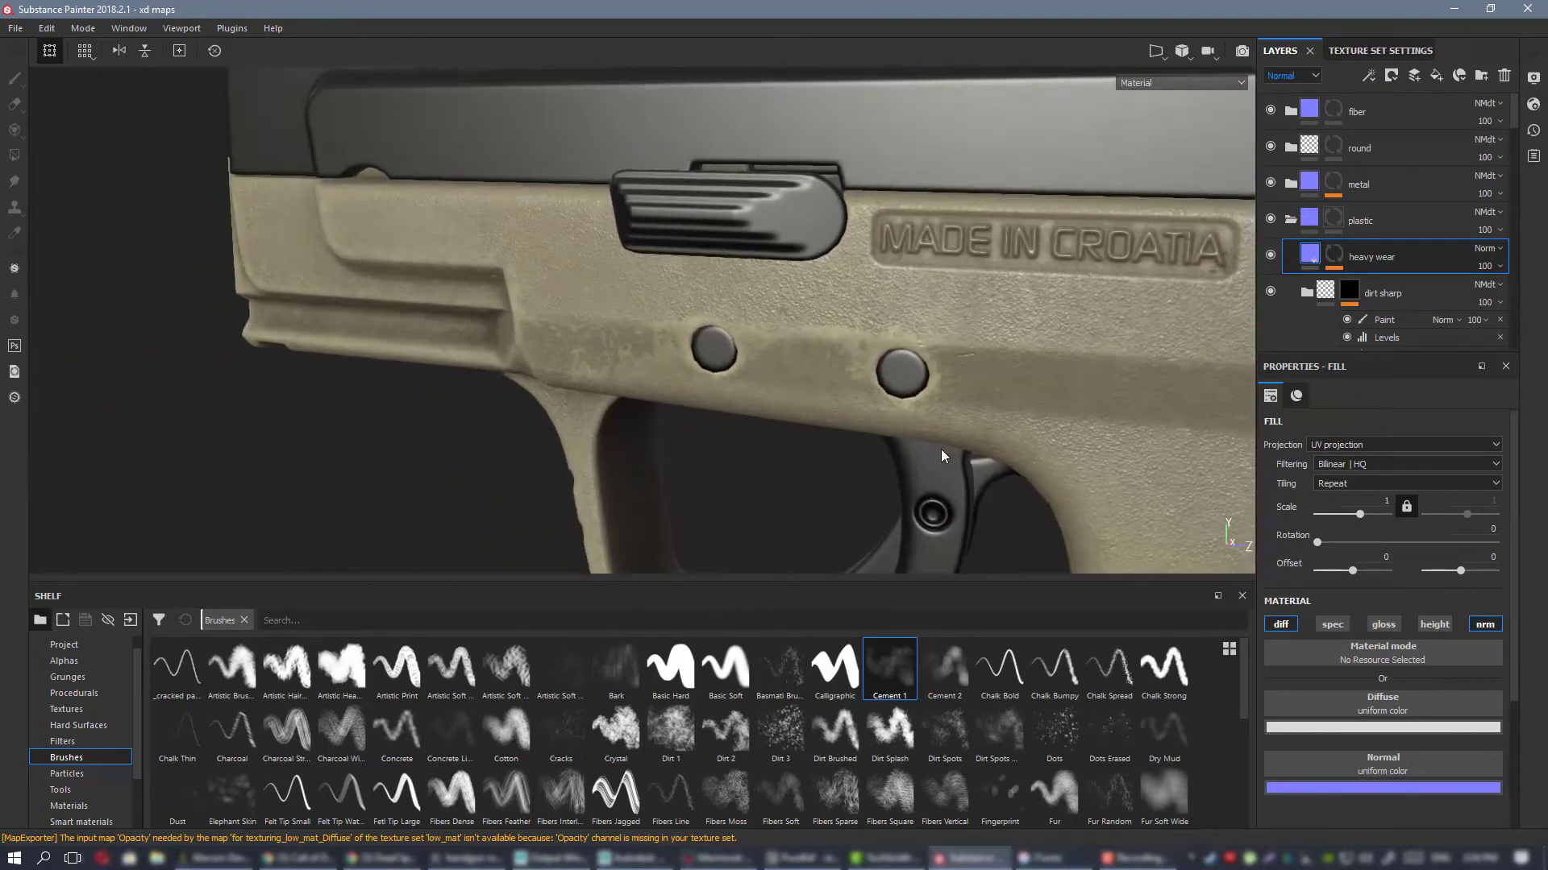
alt+middle_drag(1124, 345, 1030, 317)
click(1272, 255)
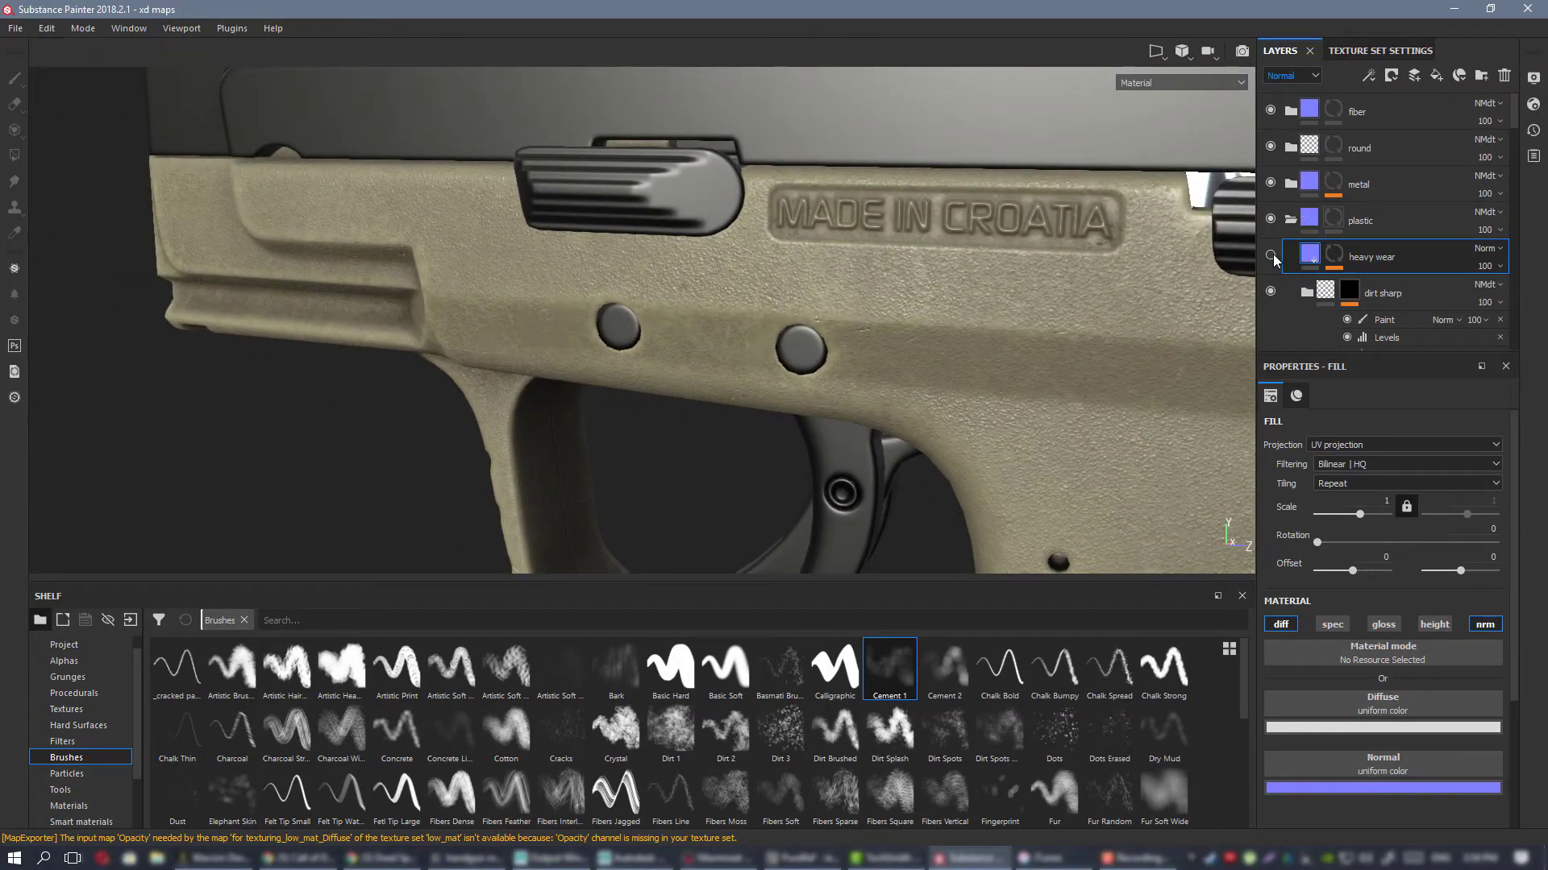
click(1271, 255)
click(1271, 256)
click(1271, 256)
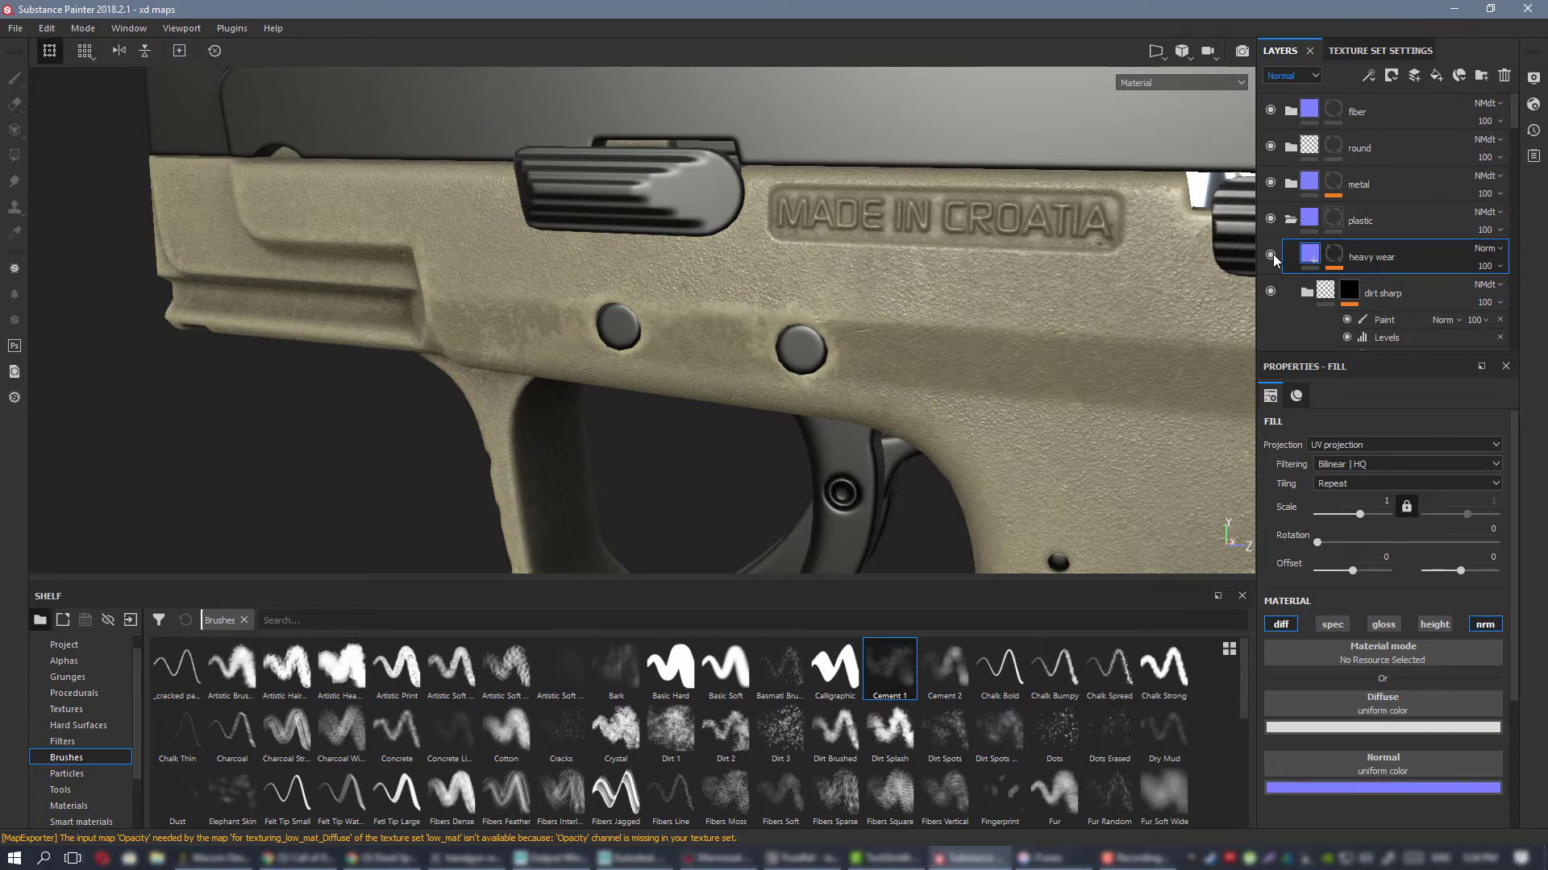
alt+drag(682, 353, 704, 266)
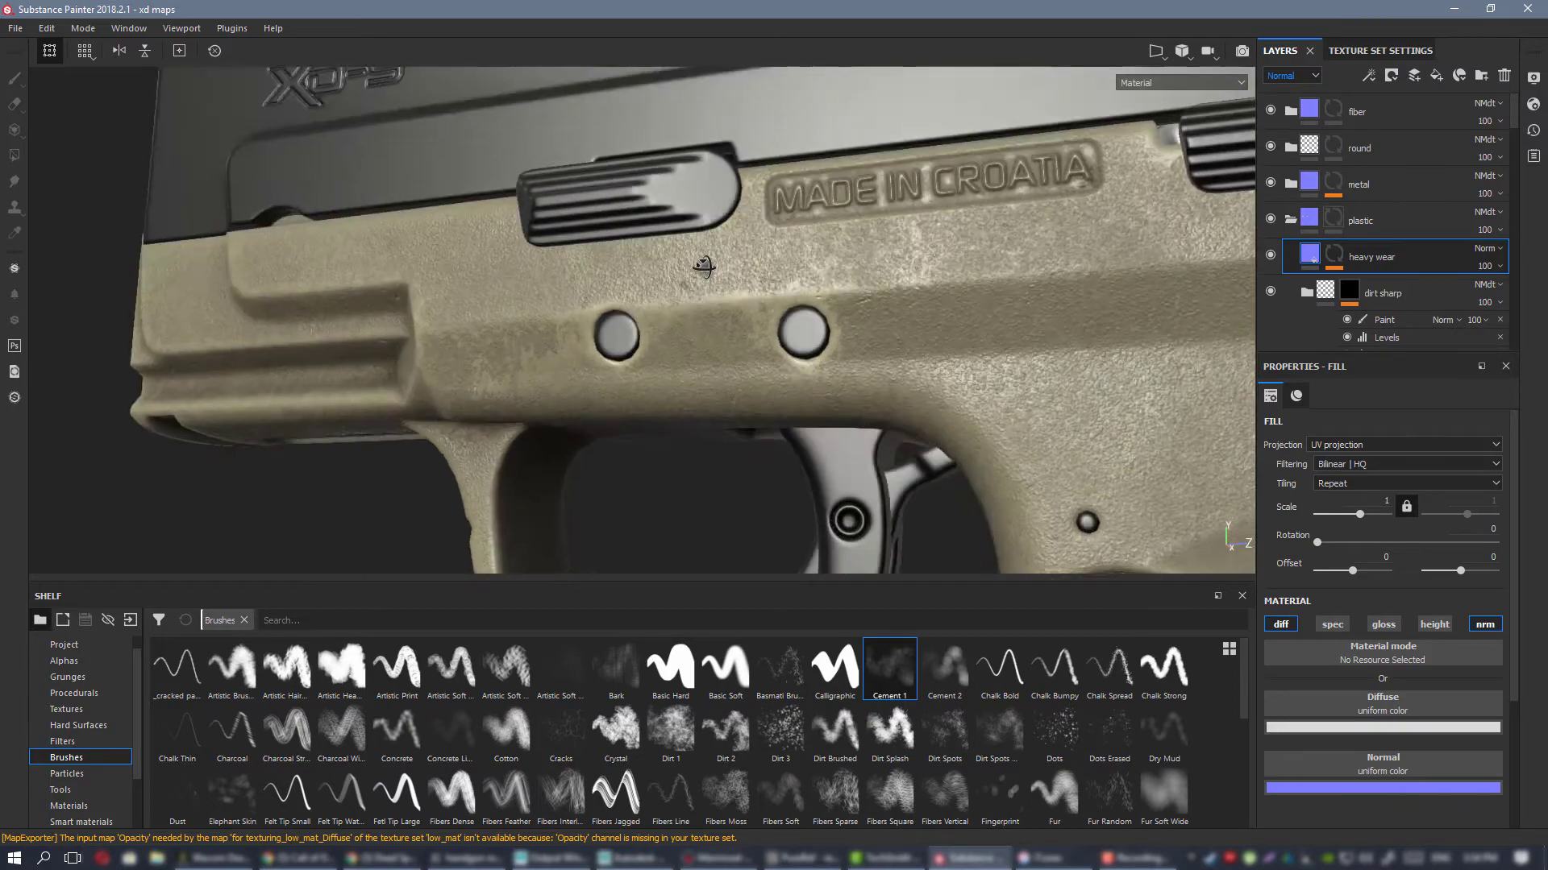
alt+right_drag(705, 266, 760, 390)
alt+middle_drag(760, 390, 705, 290)
alt+drag(705, 290, 701, 328)
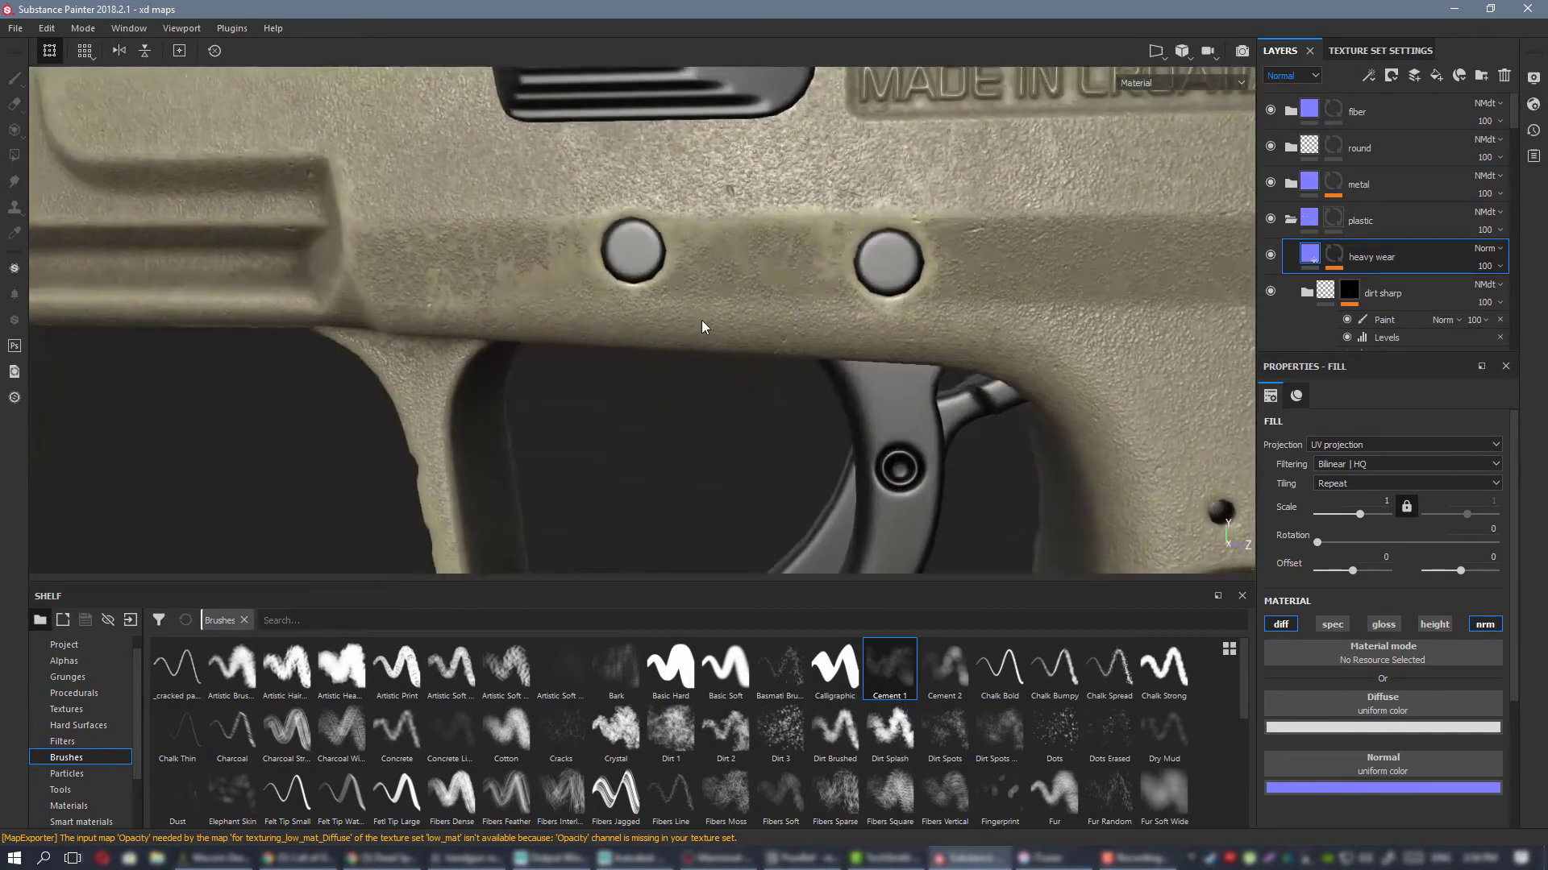
Step: Lower the heavy wear layer's normal channel opacity to 83 and check the worn area around the pins
mouse_move(824, 268)
alt+mouse_down()
mouse_move(787, 287)
mouse_move(846, 162)
mouse_move(803, 255)
alt+mouse_up()
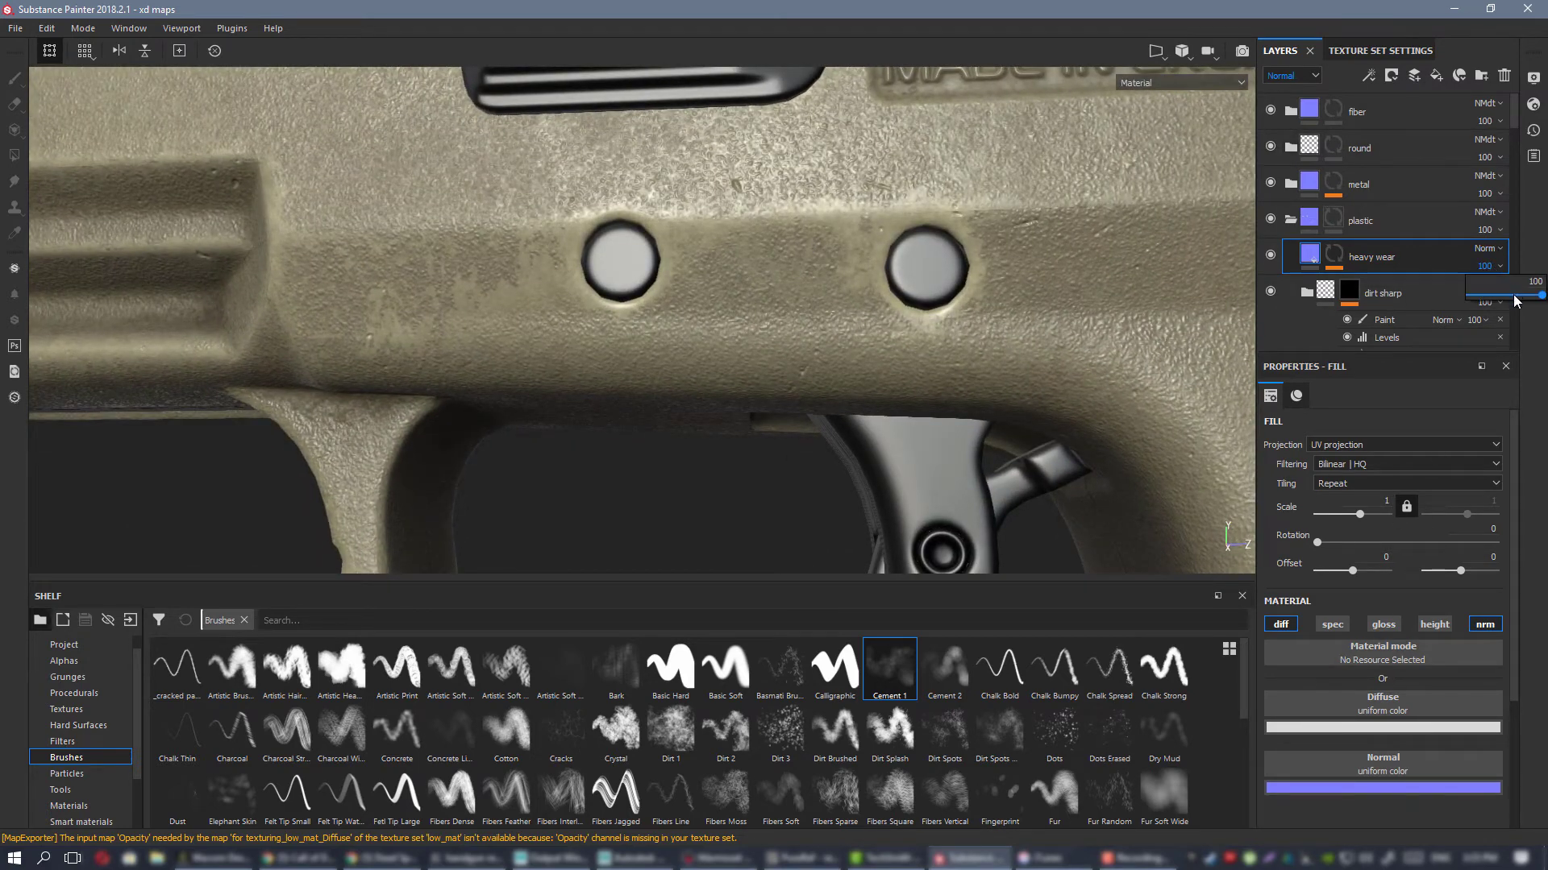
alt+drag(687, 324, 685, 338)
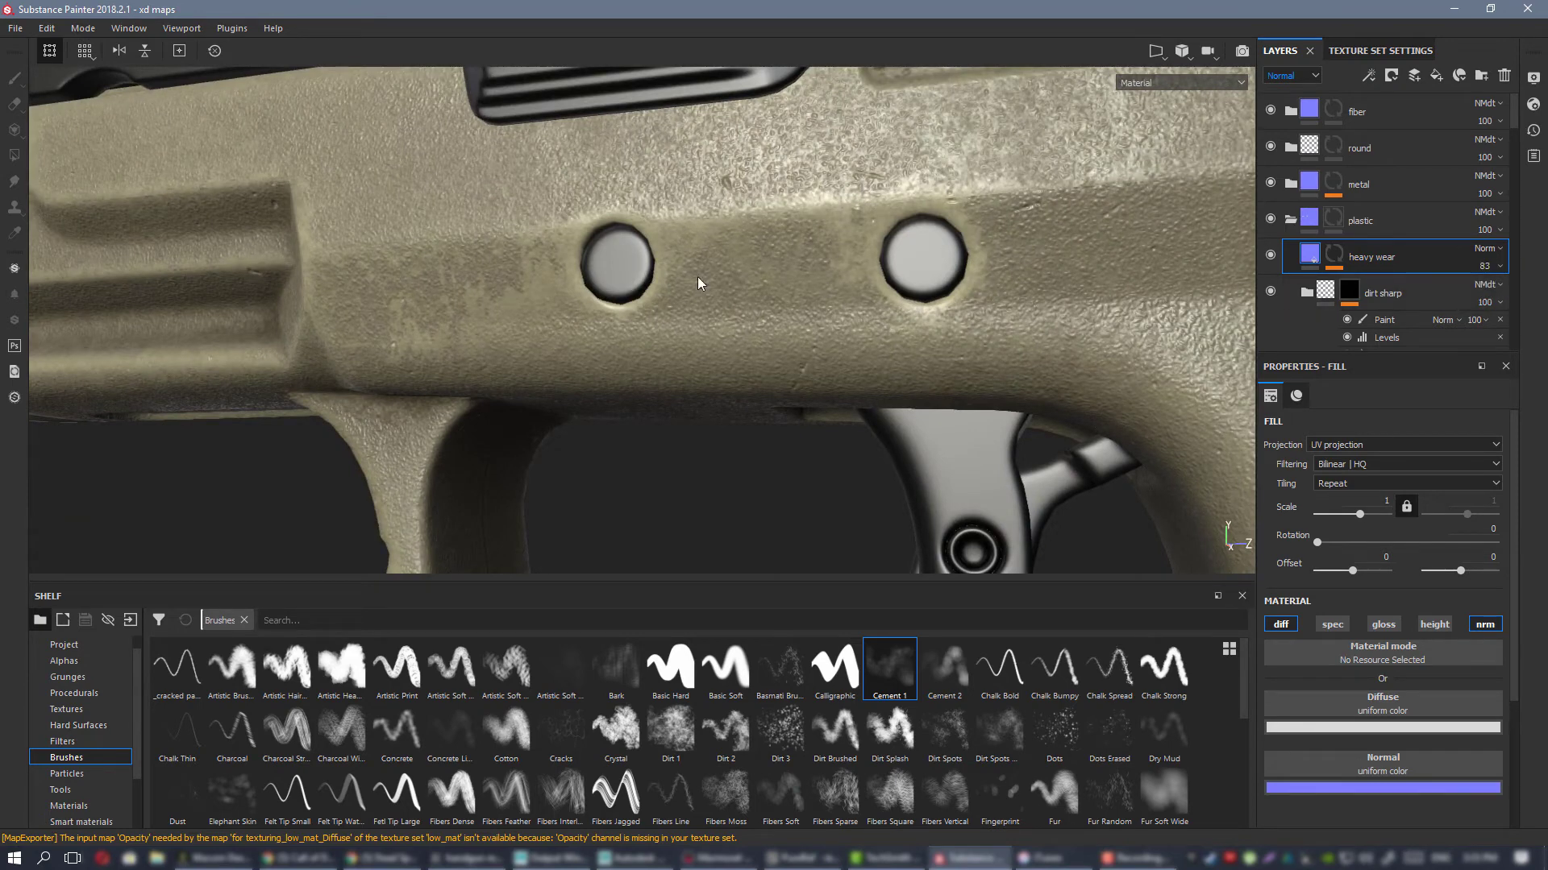
alt+drag(698, 282, 210, 221)
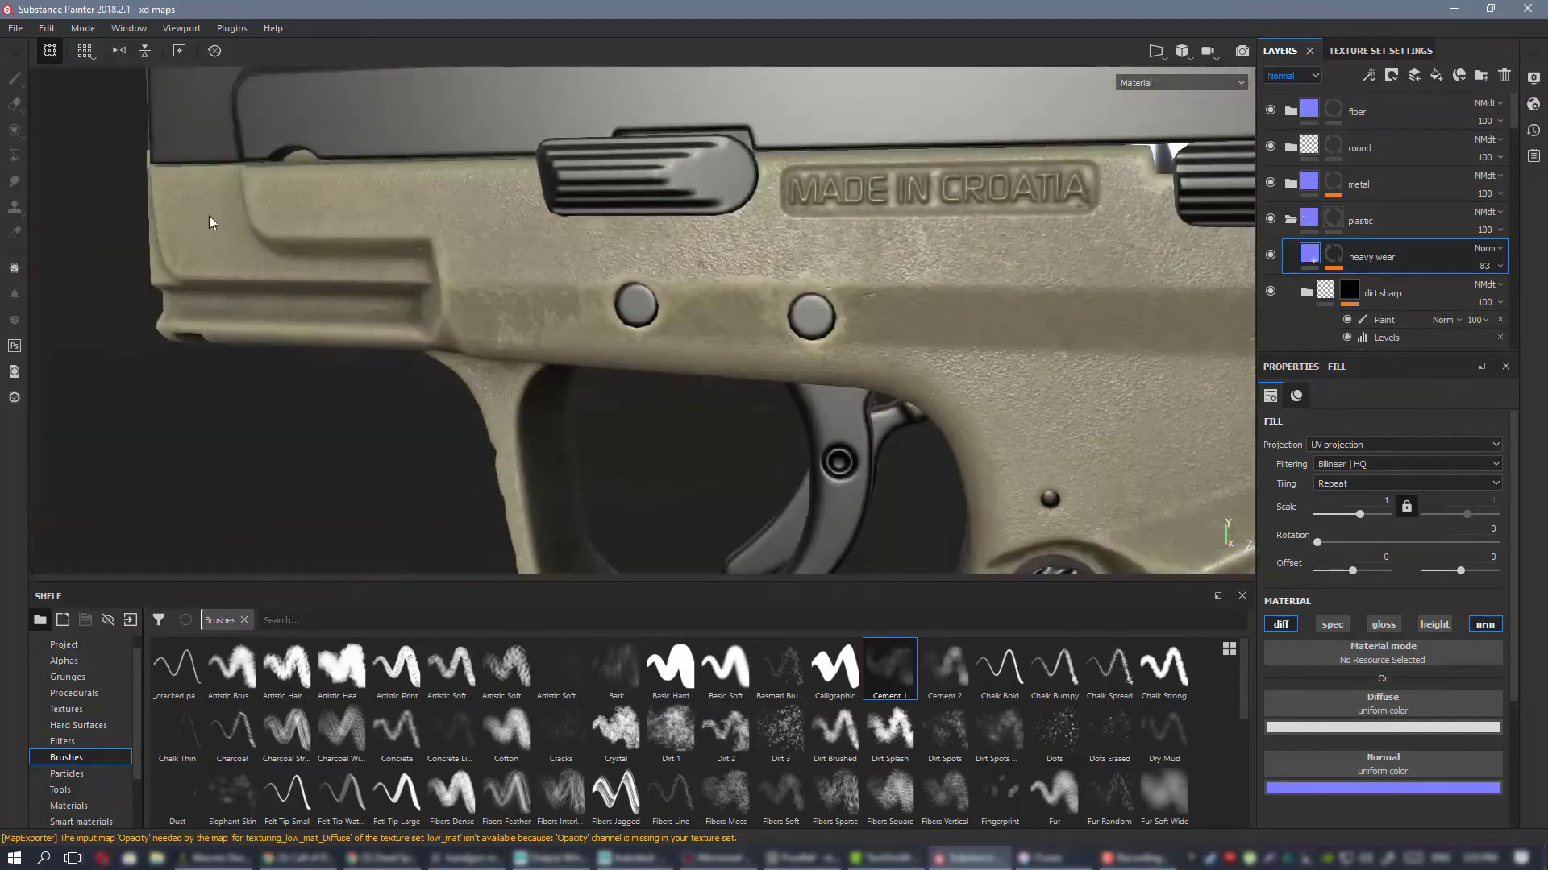
alt+right_drag(735, 247, 909, 349)
alt+drag(908, 349, 880, 354)
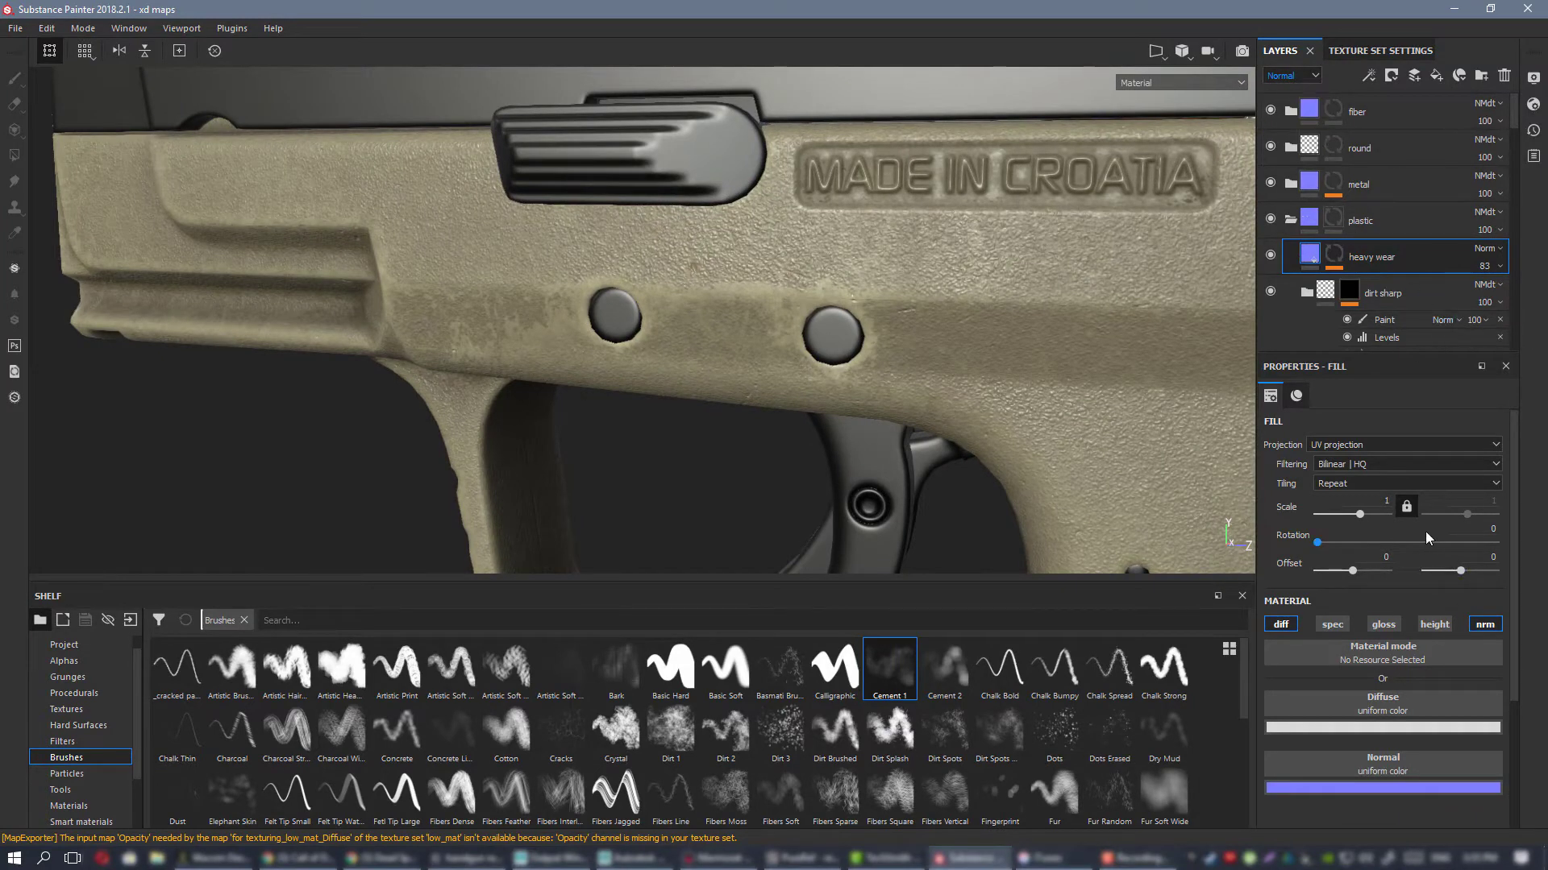
Step: Try a darker gray and a value of 0.726 for the heavy wear layer's diffuse fill, checking the frame
click(1428, 728)
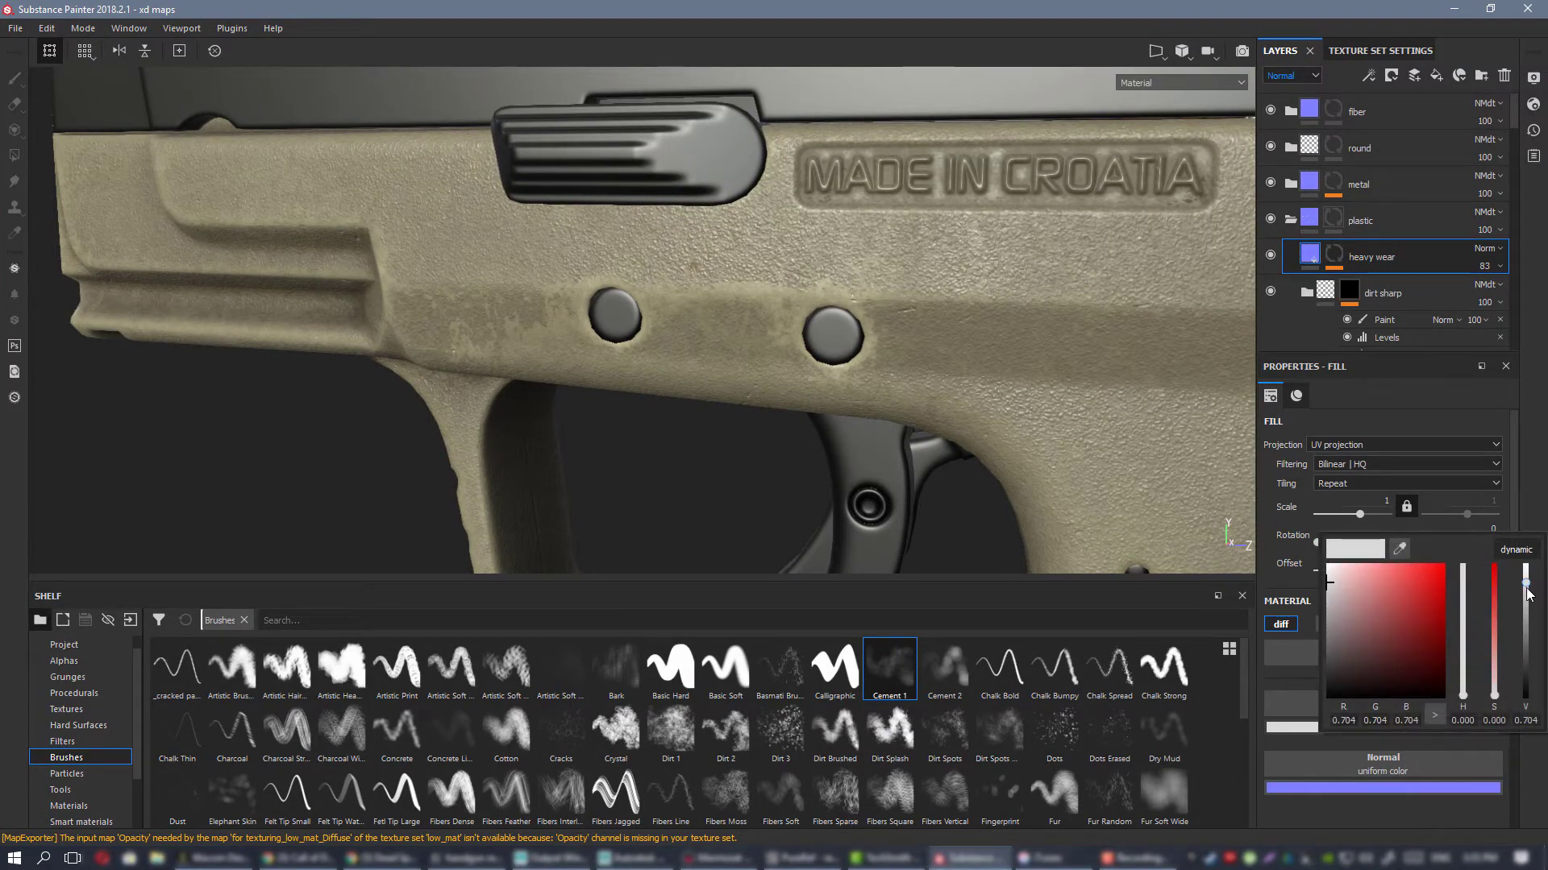
alt+right_drag(746, 375, 604, 258)
alt+drag(604, 258, 115, 223)
alt+right_drag(114, 222, 97, 194)
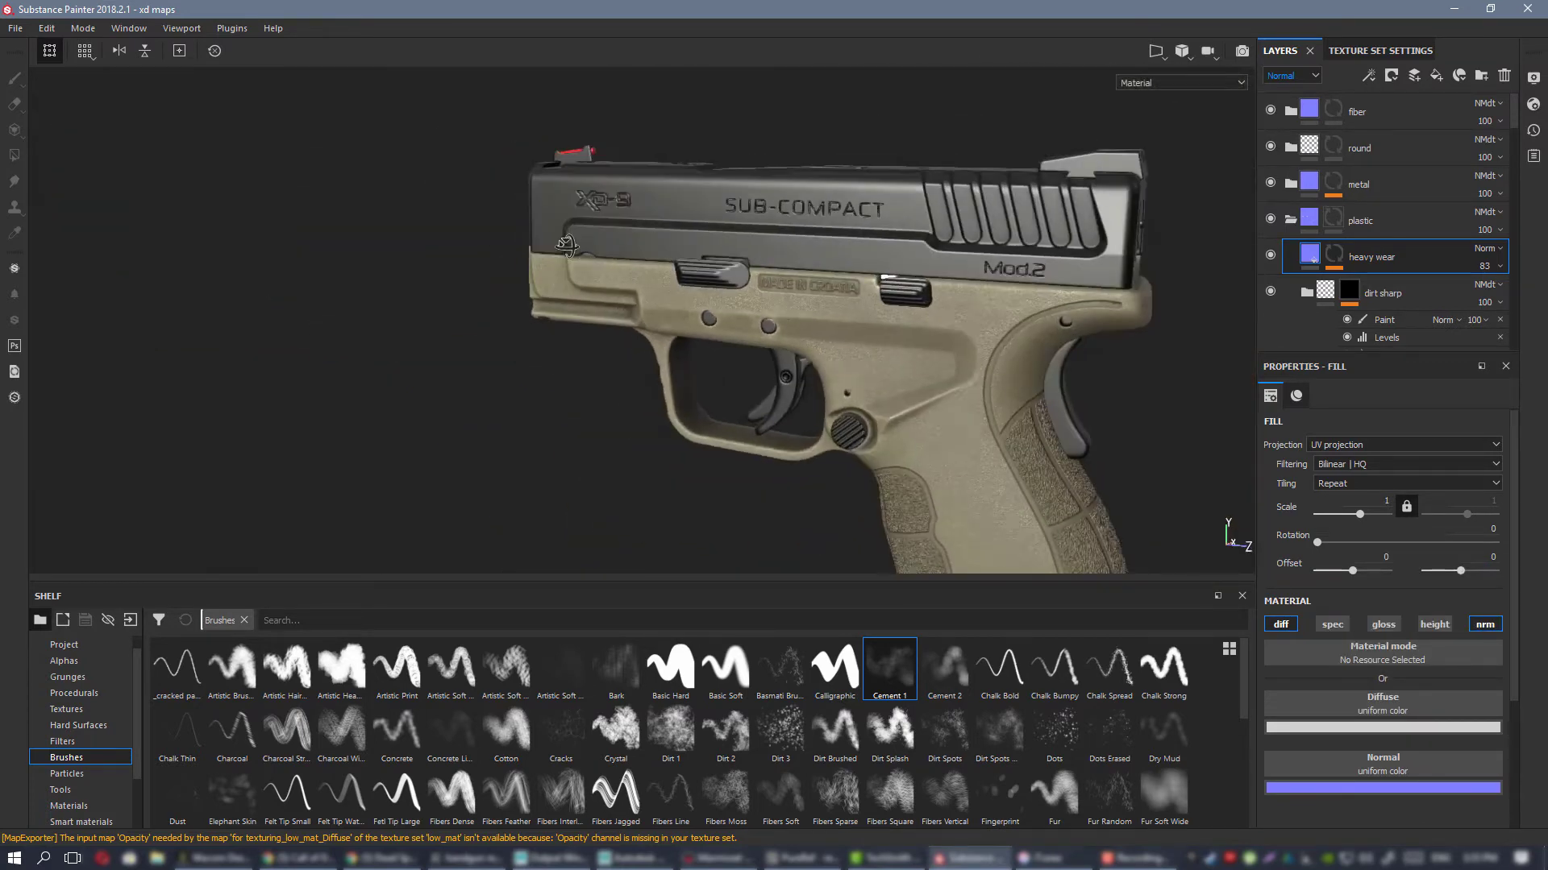
alt+drag(709, 339, 1022, 439)
alt+right_drag(1022, 438, 1120, 482)
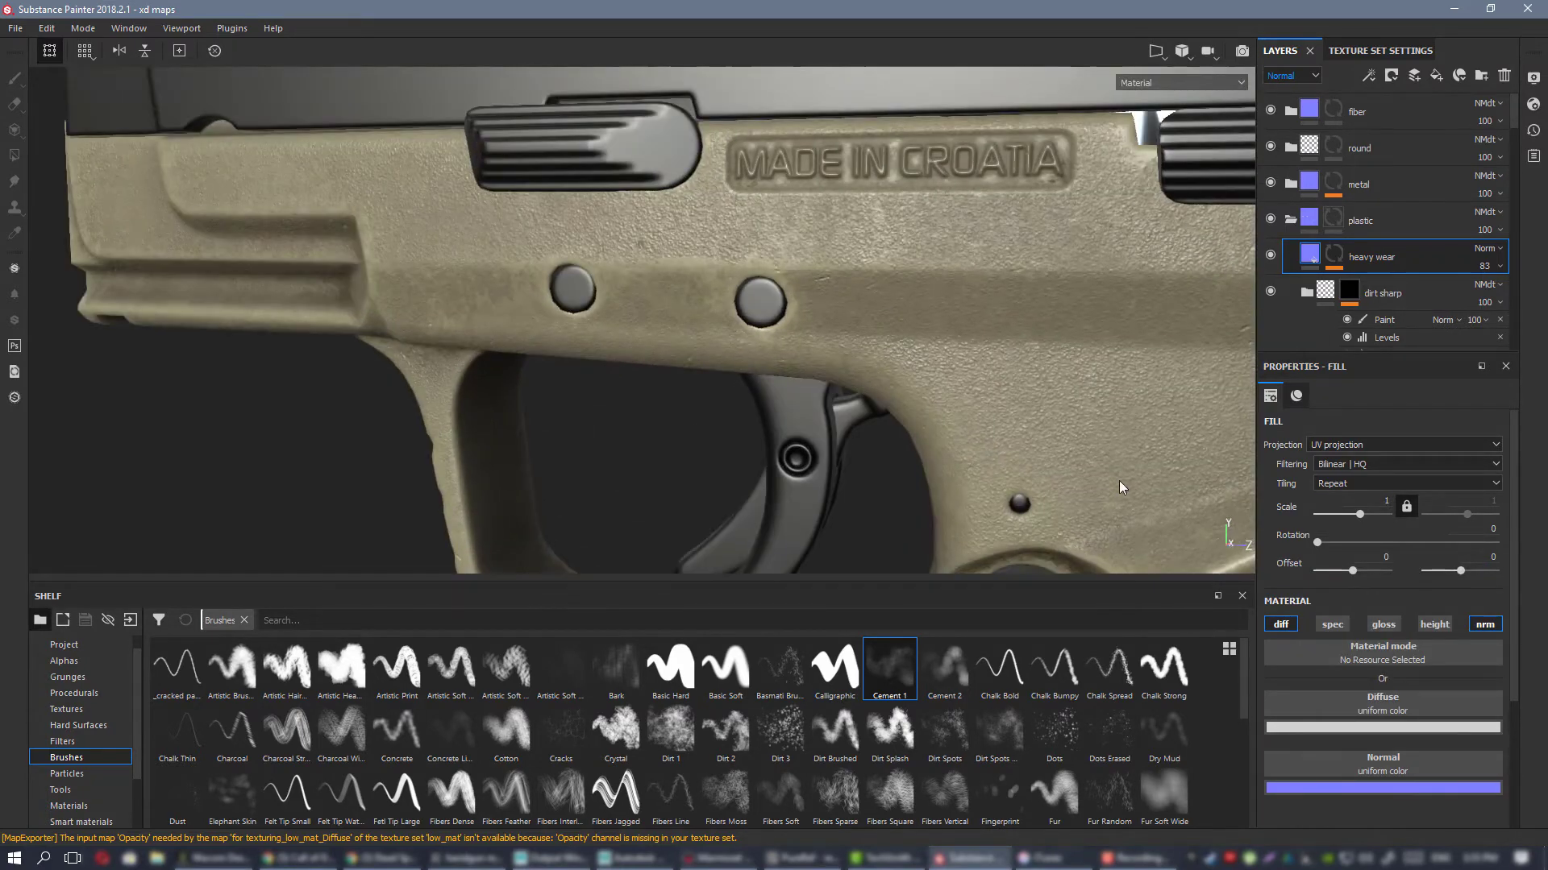
click(1441, 727)
drag(1527, 571, 1528, 568)
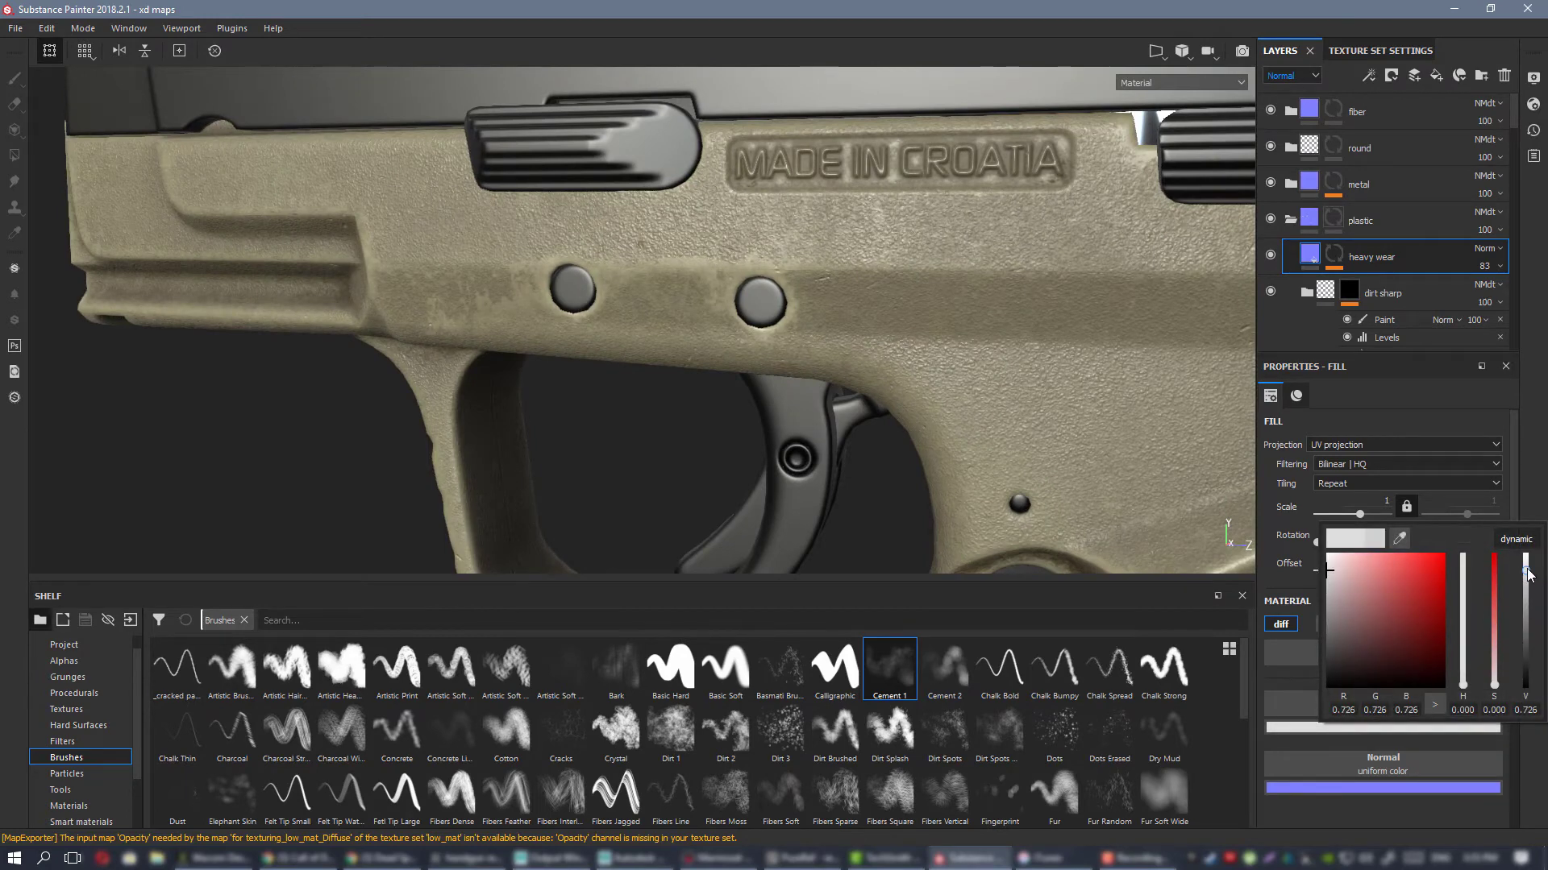
alt+right_drag(431, 286, 711, 297)
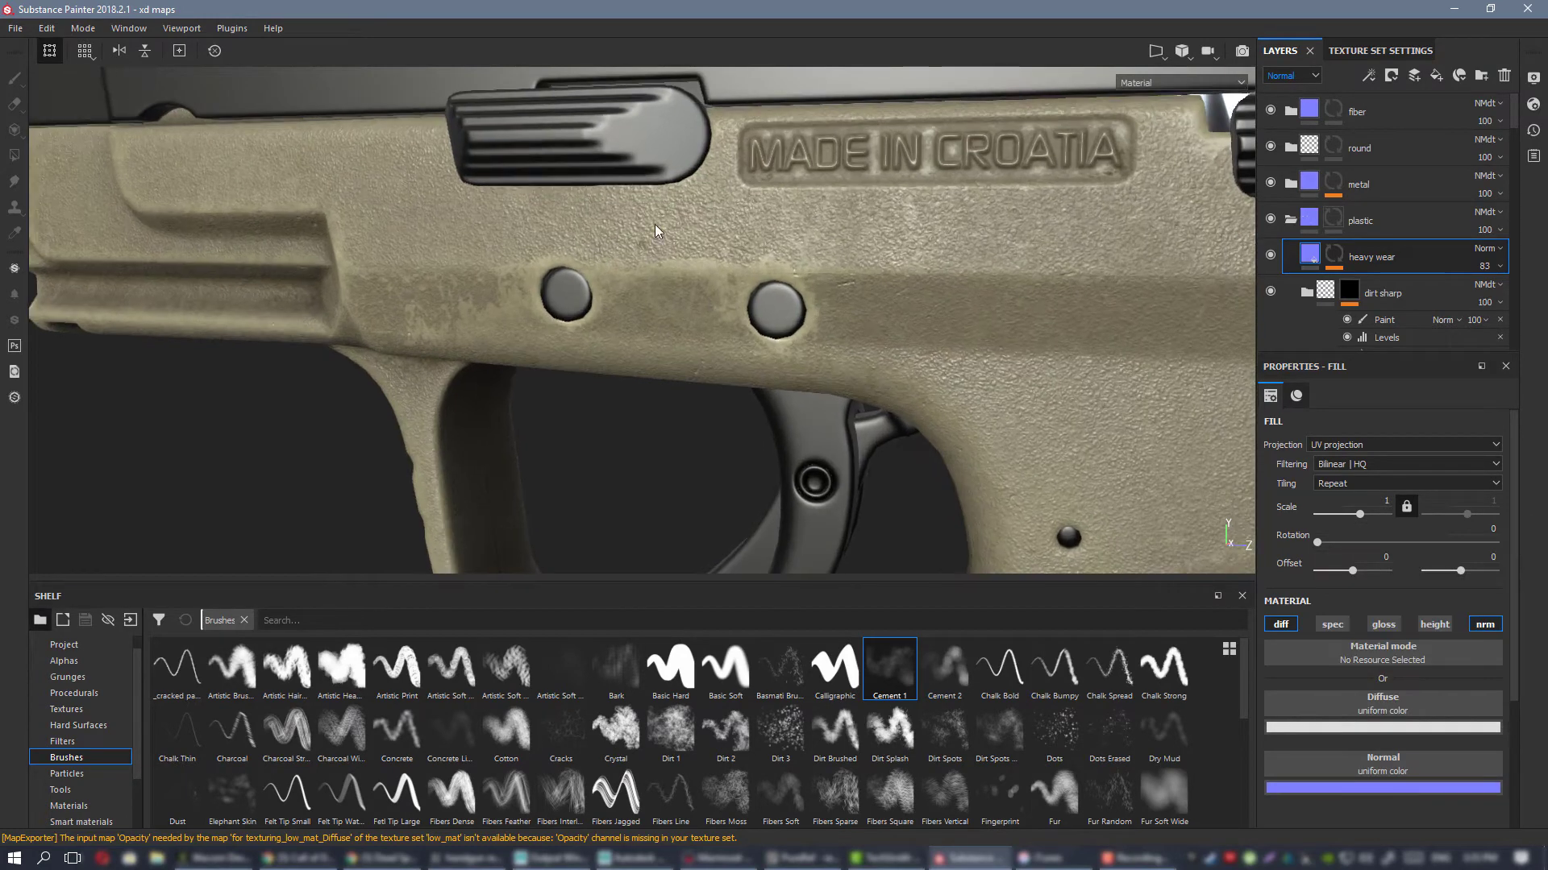
Step: Inspect the heavy wear mask's two paint effects, comparing the frame with the upper one hidden and shown
click(1334, 254)
click(1332, 284)
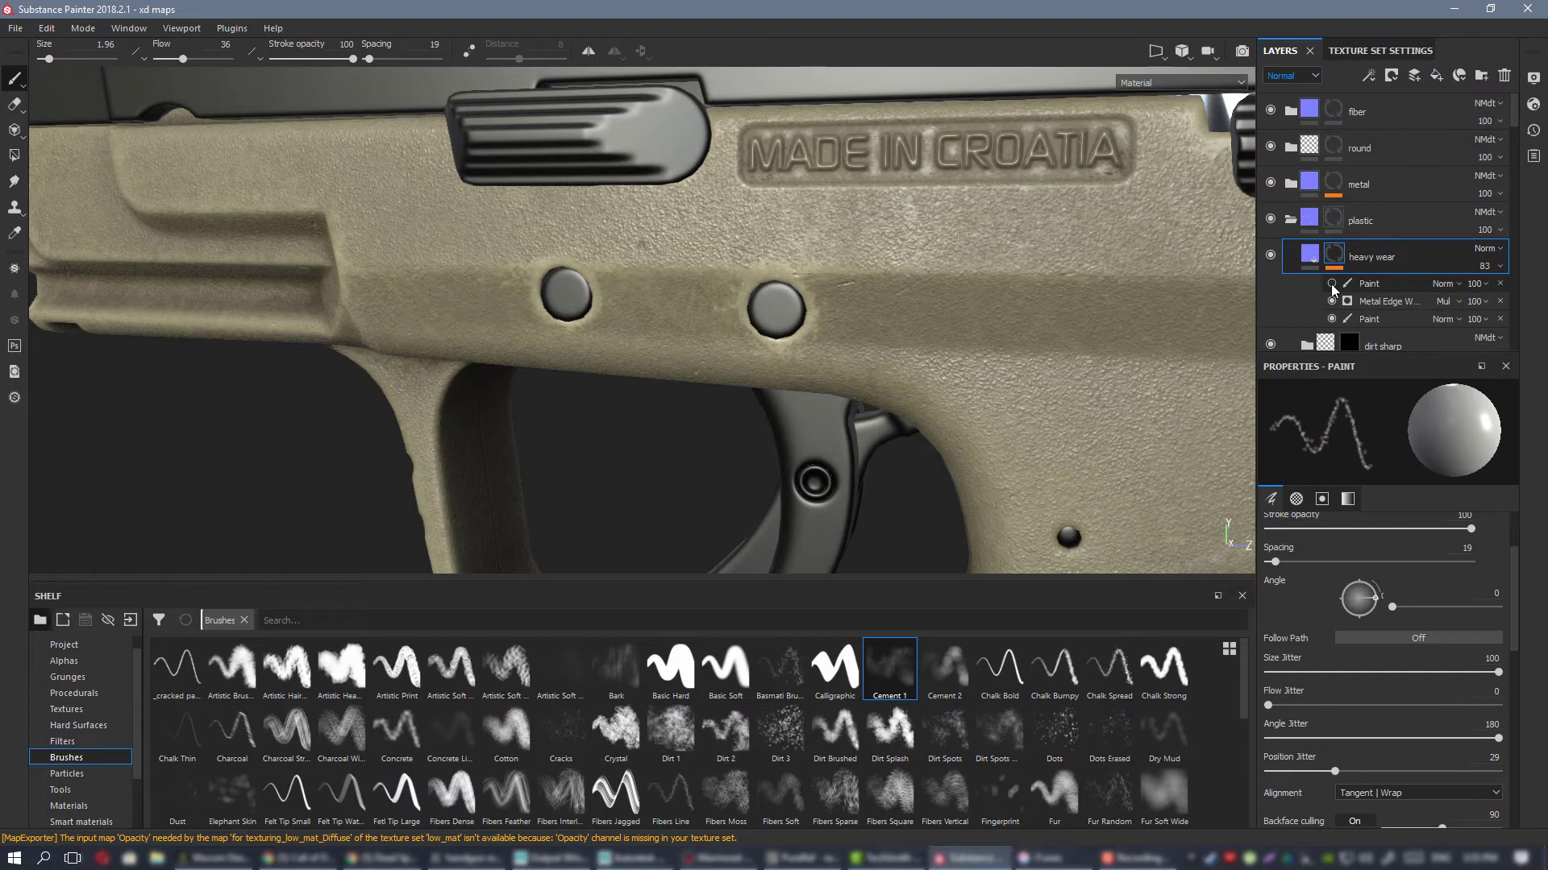
click(1332, 285)
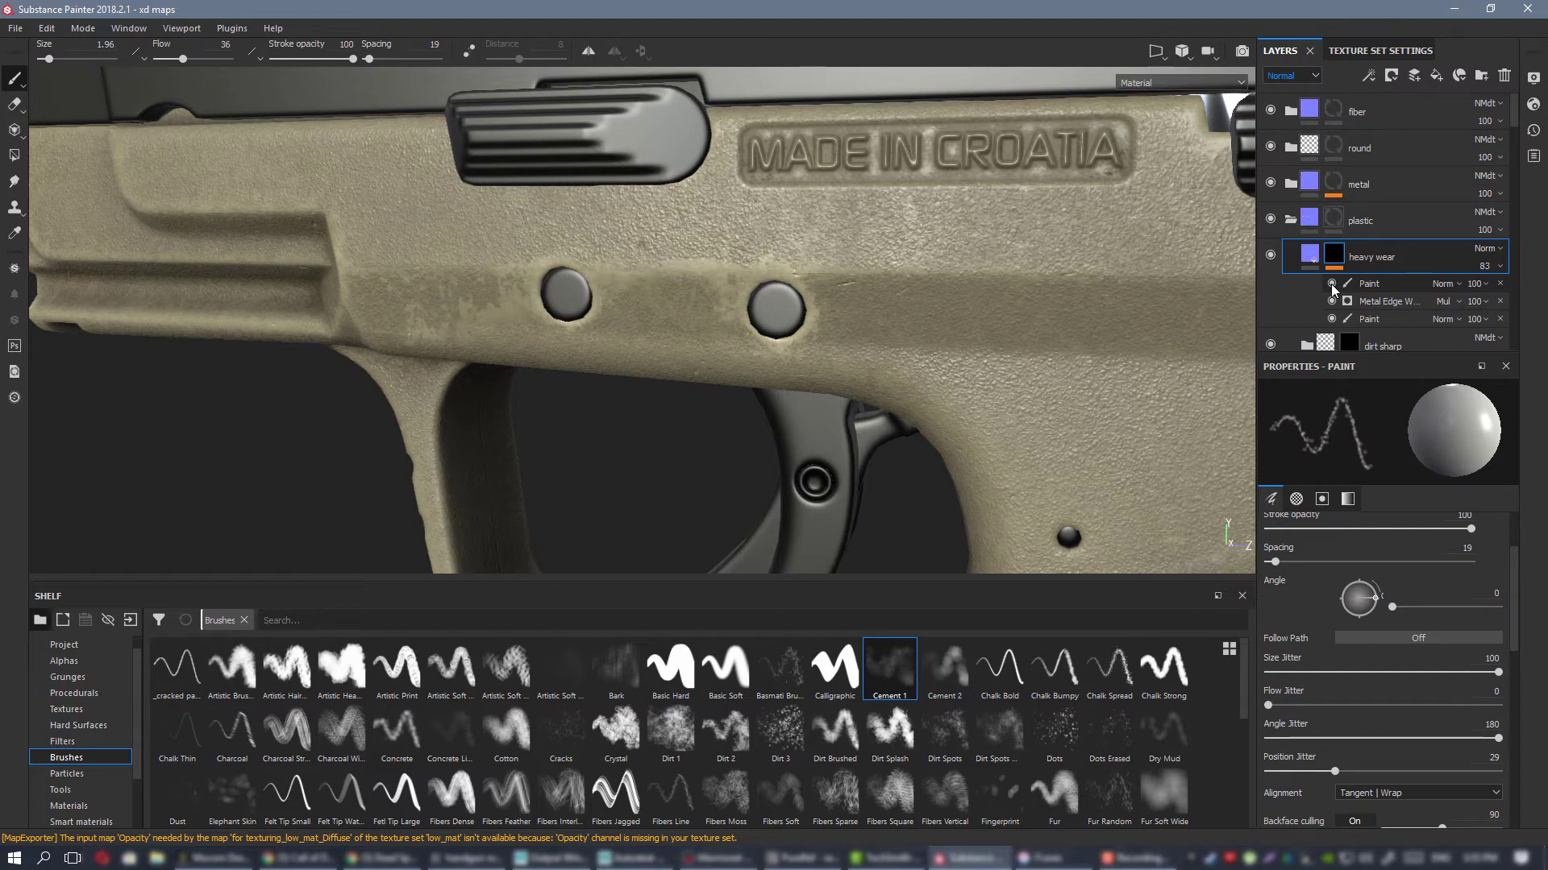
click(1370, 320)
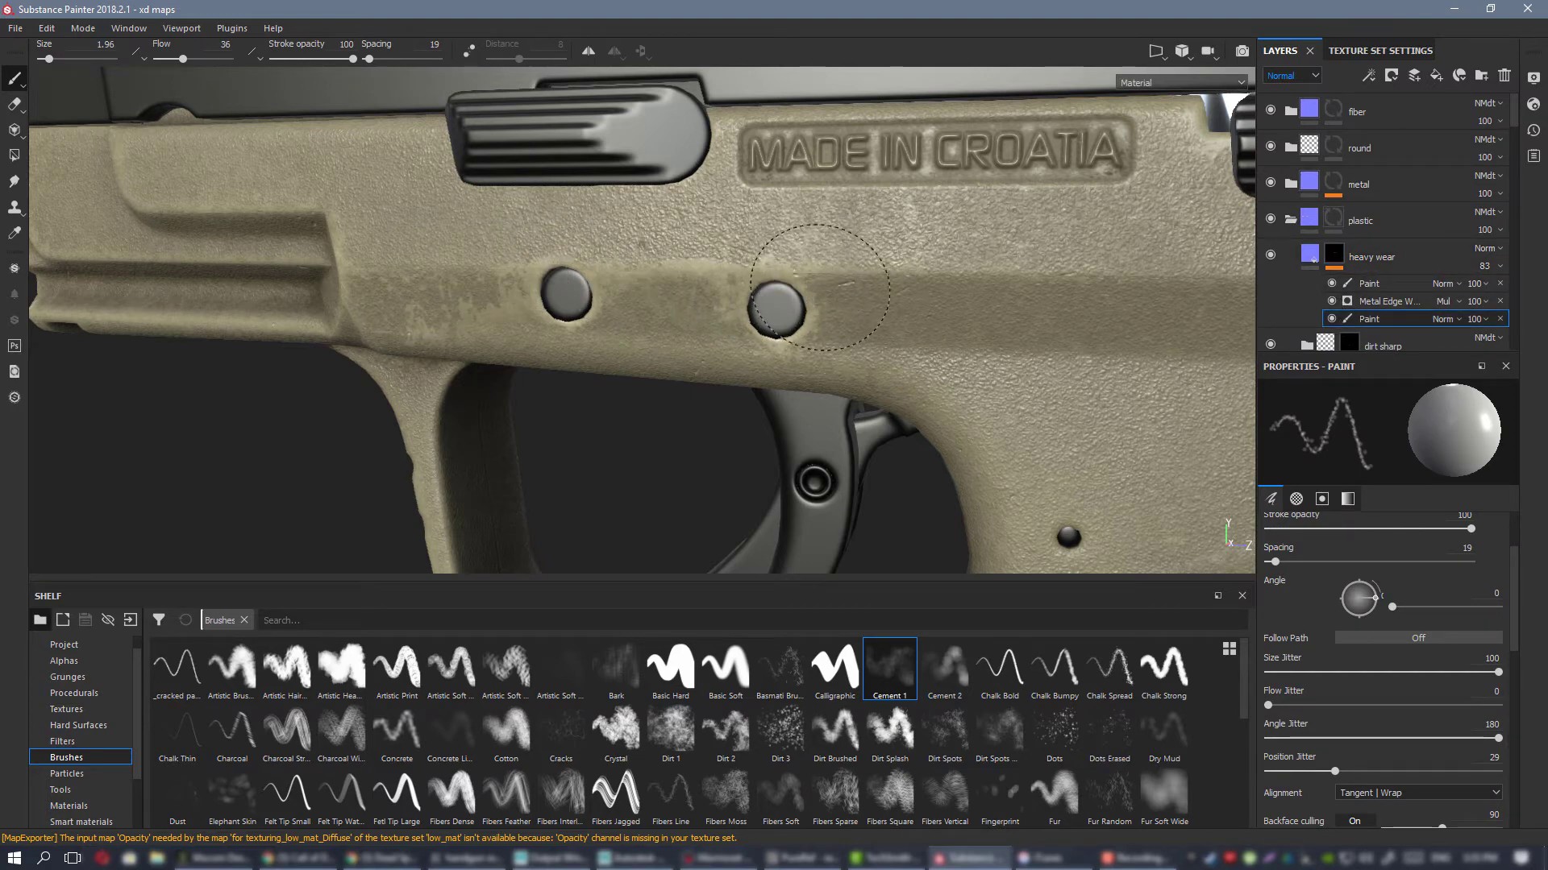
alt+drag(766, 278, 571, 317)
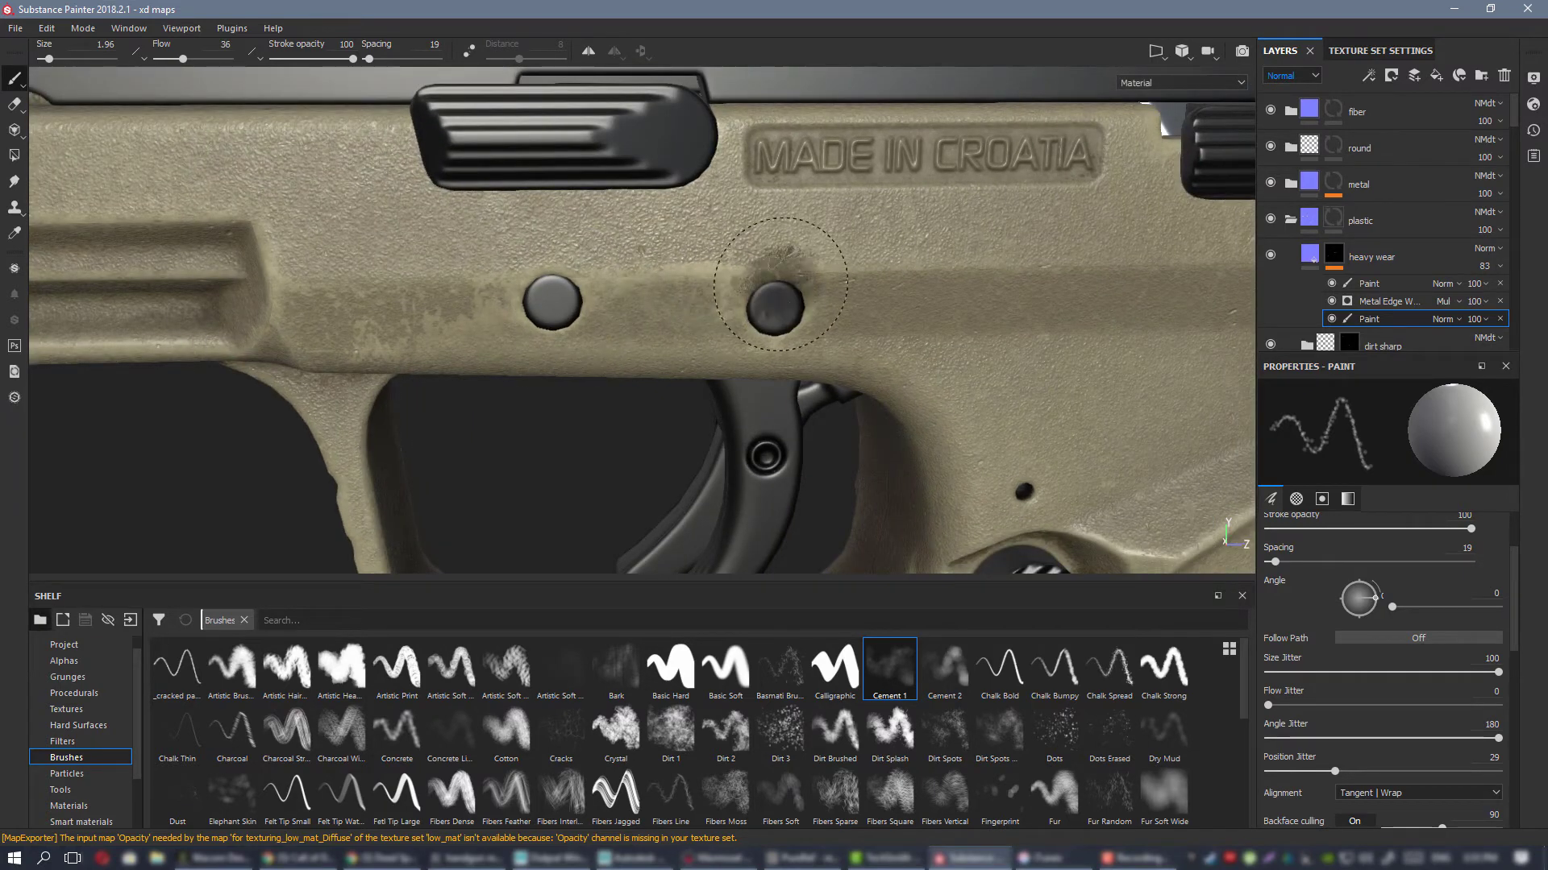
key(2)
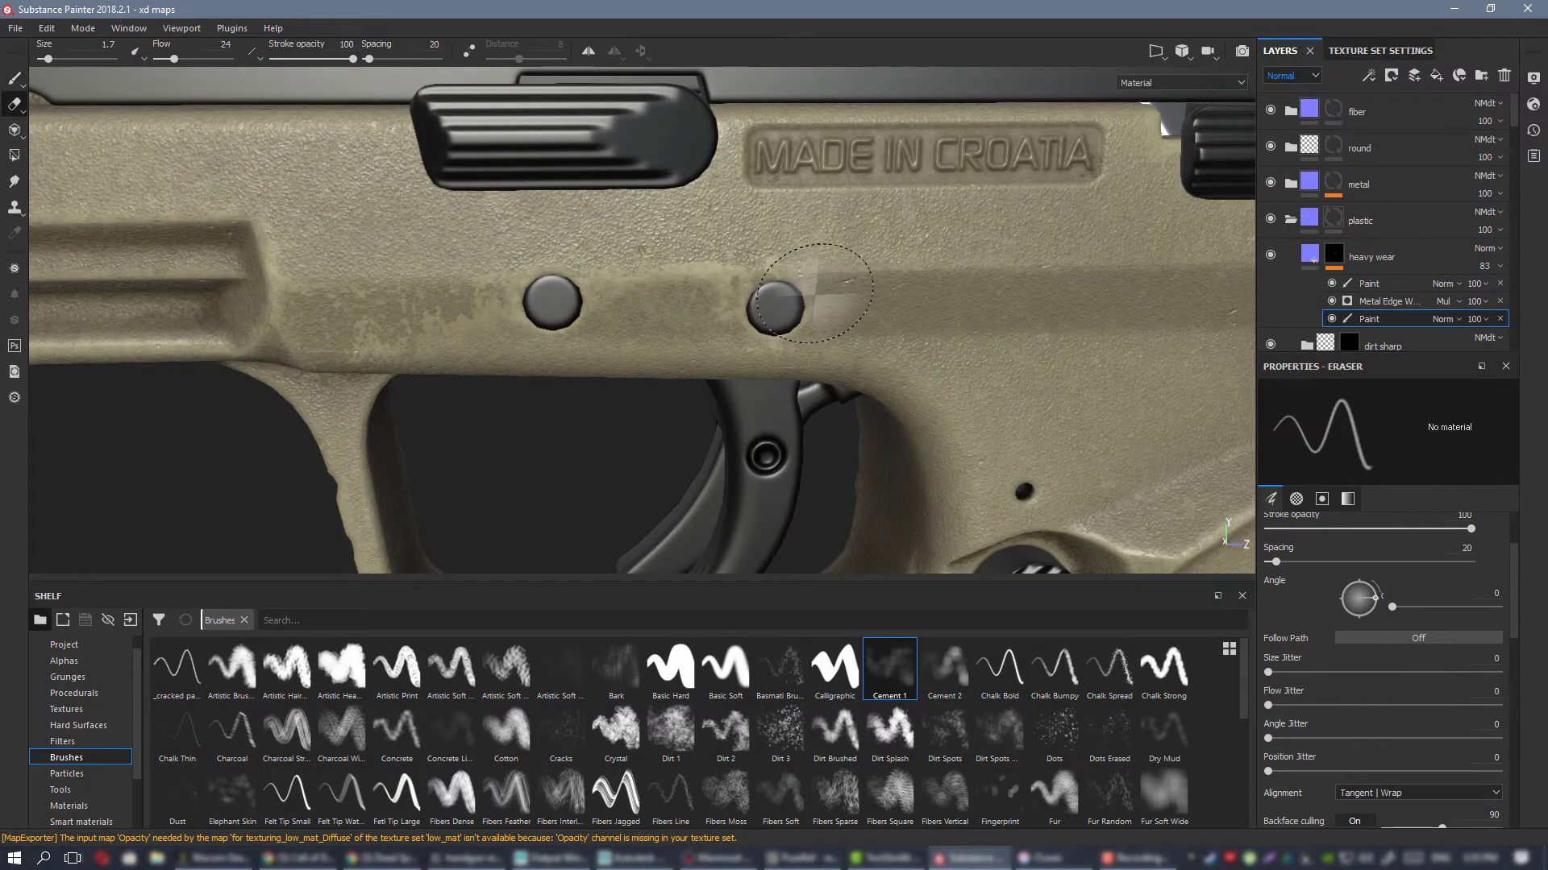
click(1402, 286)
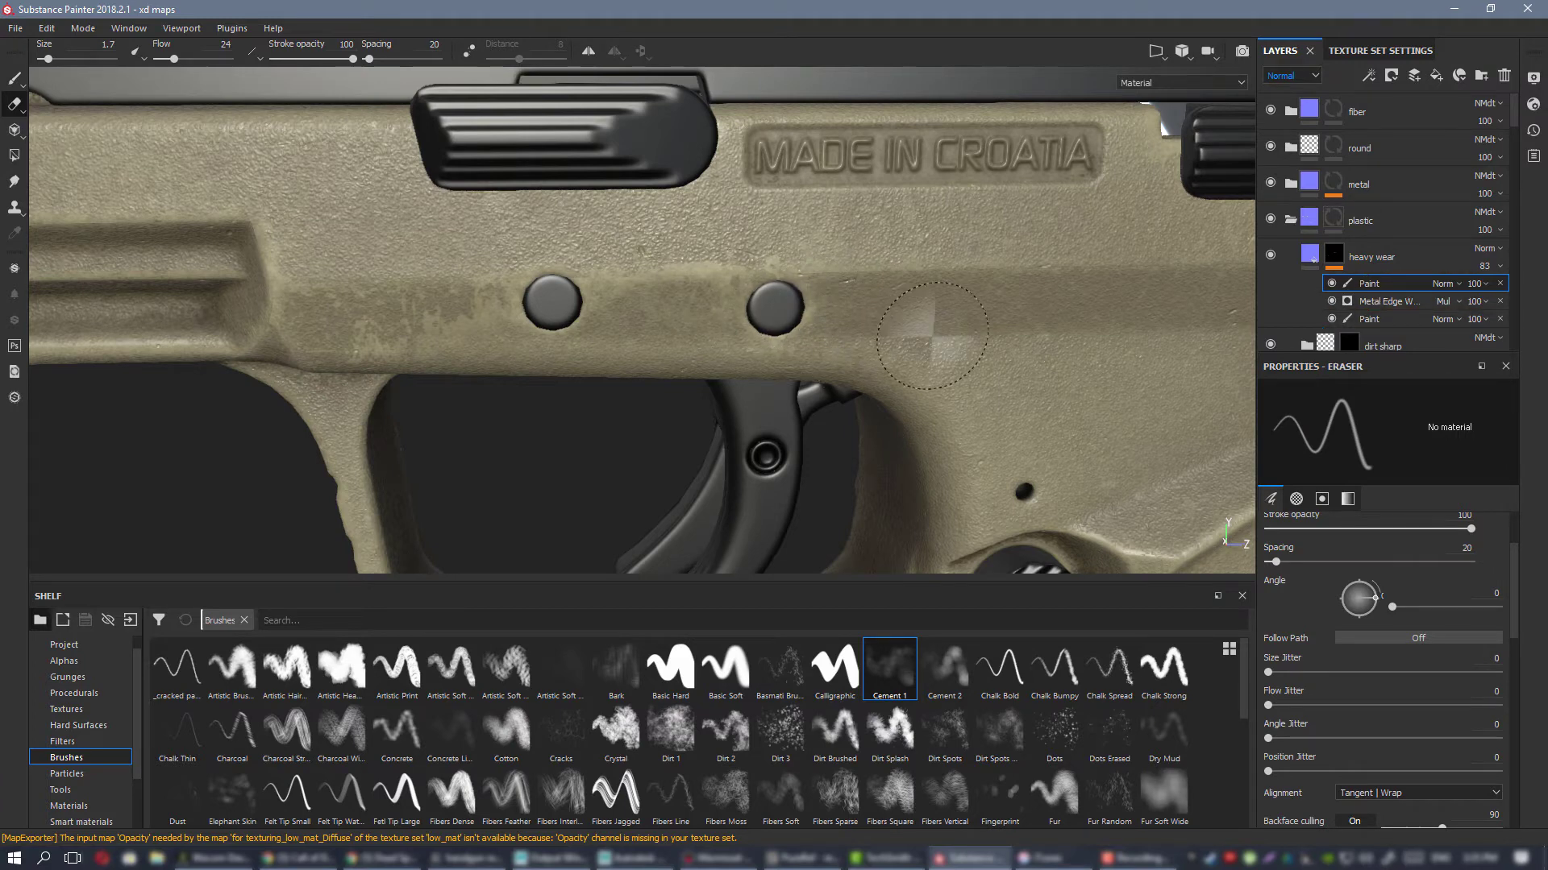
Step: Examine the wear on both sides of the frame in the Diffuse channel display, finishing in the Material display
alt+right_drag(546, 341, 567, 276)
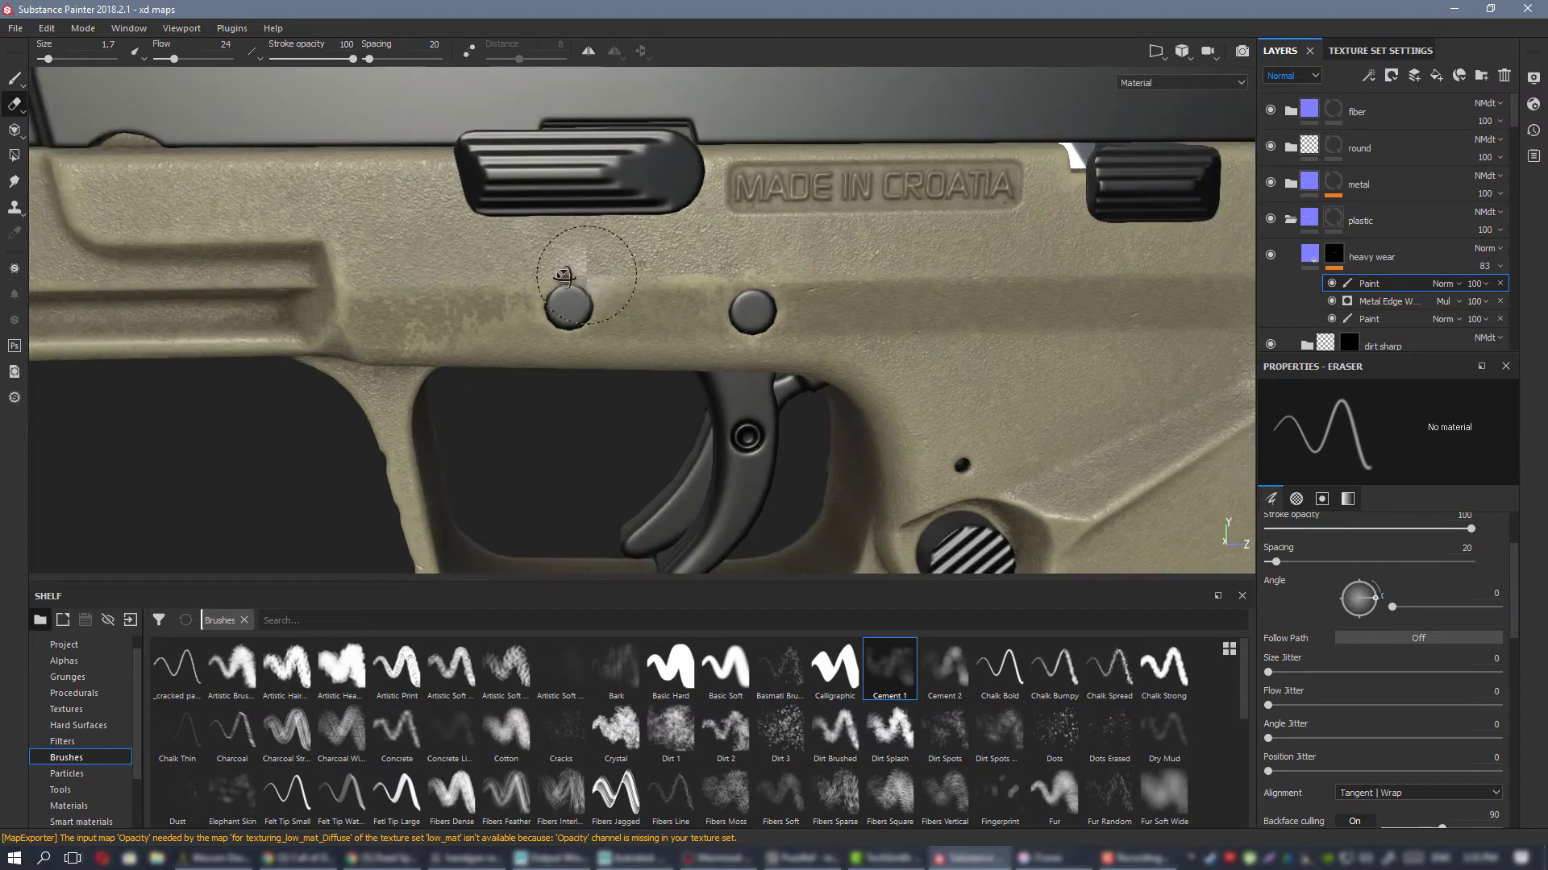
alt+drag(567, 277, 506, 296)
key(c)
key(c)
key(c)
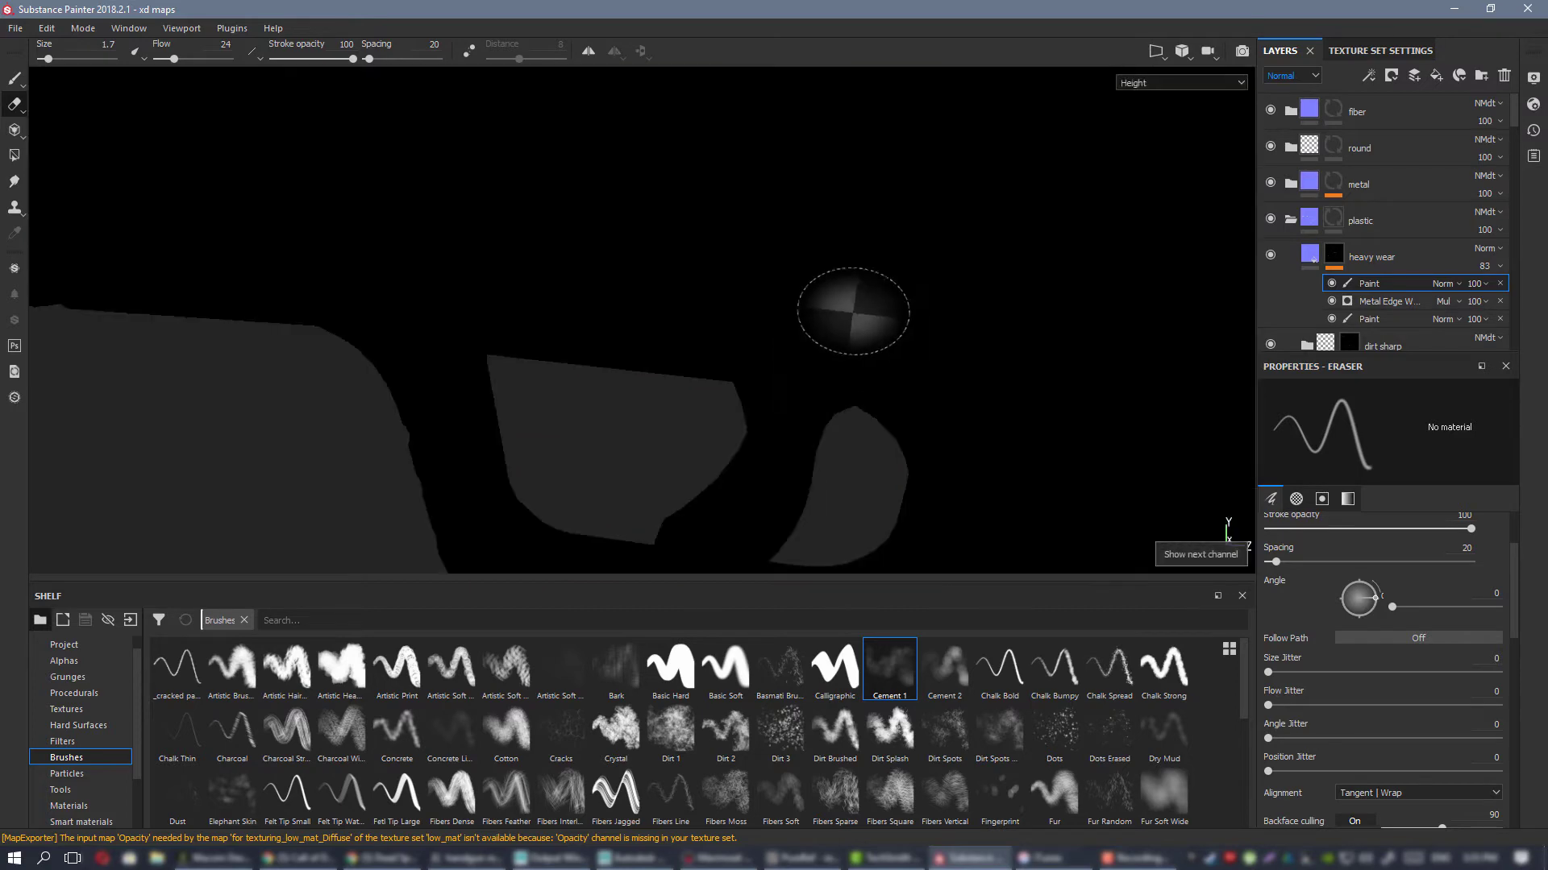
key(c)
key(c)
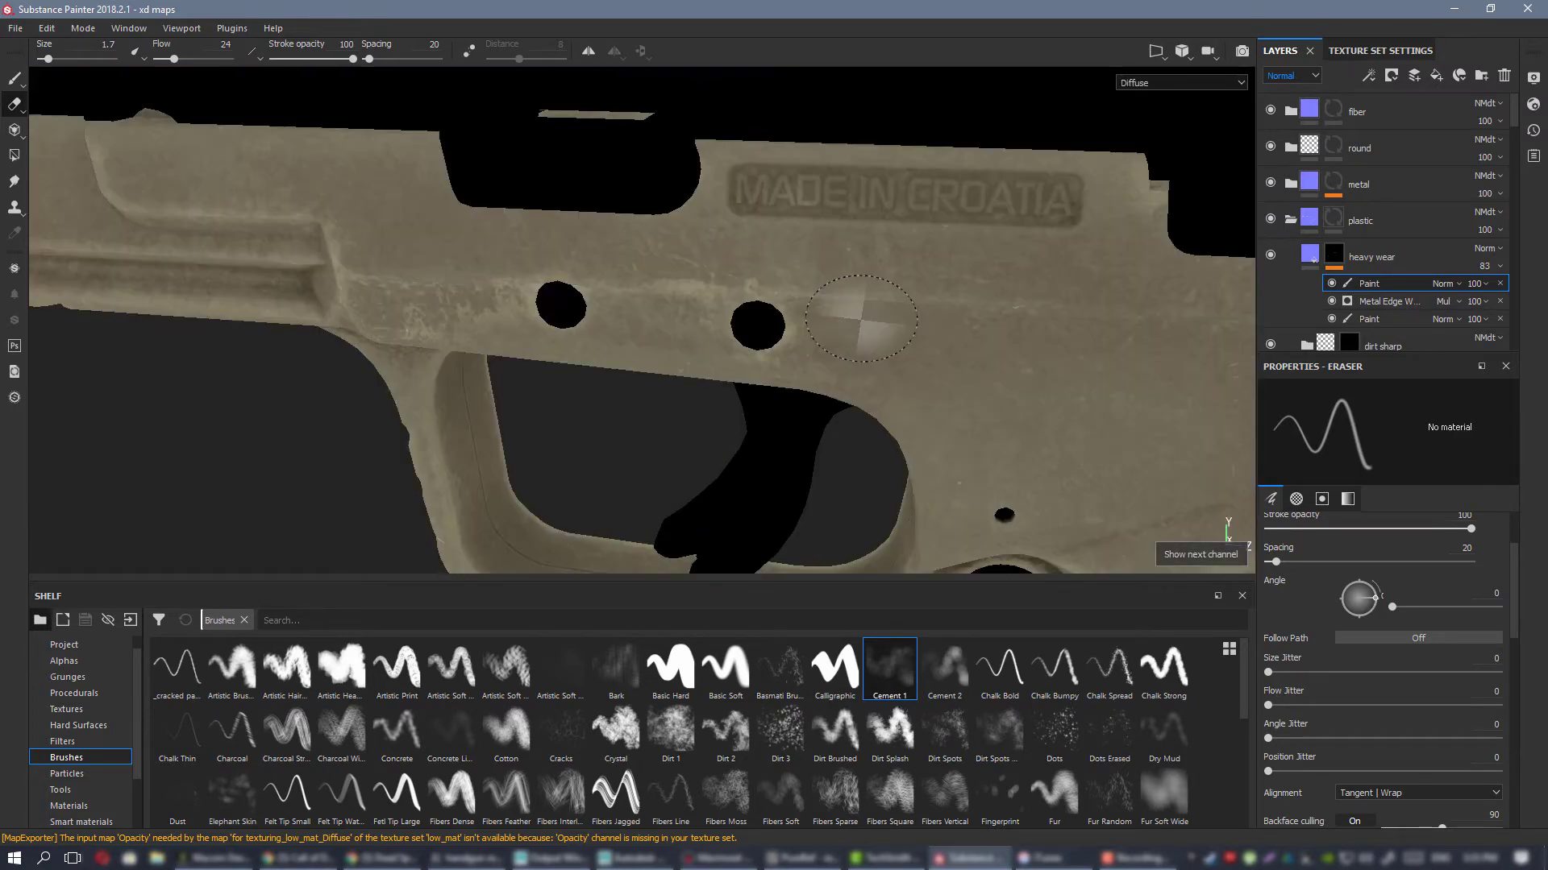
alt+drag(756, 306, 652, 213)
alt+right_drag(658, 217, 613, 201)
mouse_move(682, 293)
alt+mouse_down()
mouse_move(872, 317)
mouse_move(1227, 306)
alt+mouse_up()
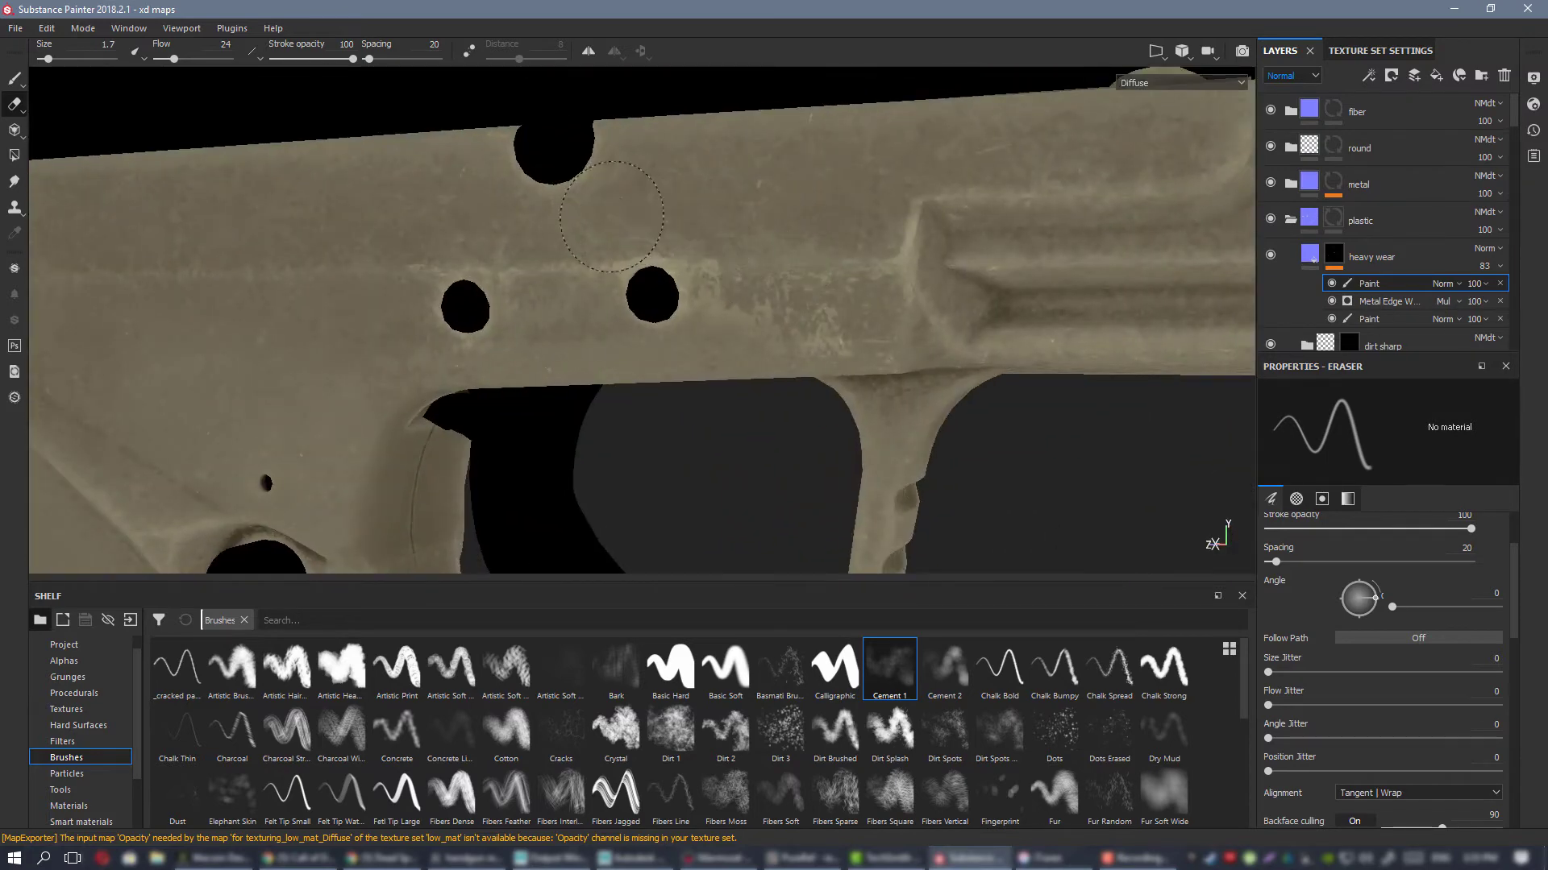
scroll(583, 262, down, 10)
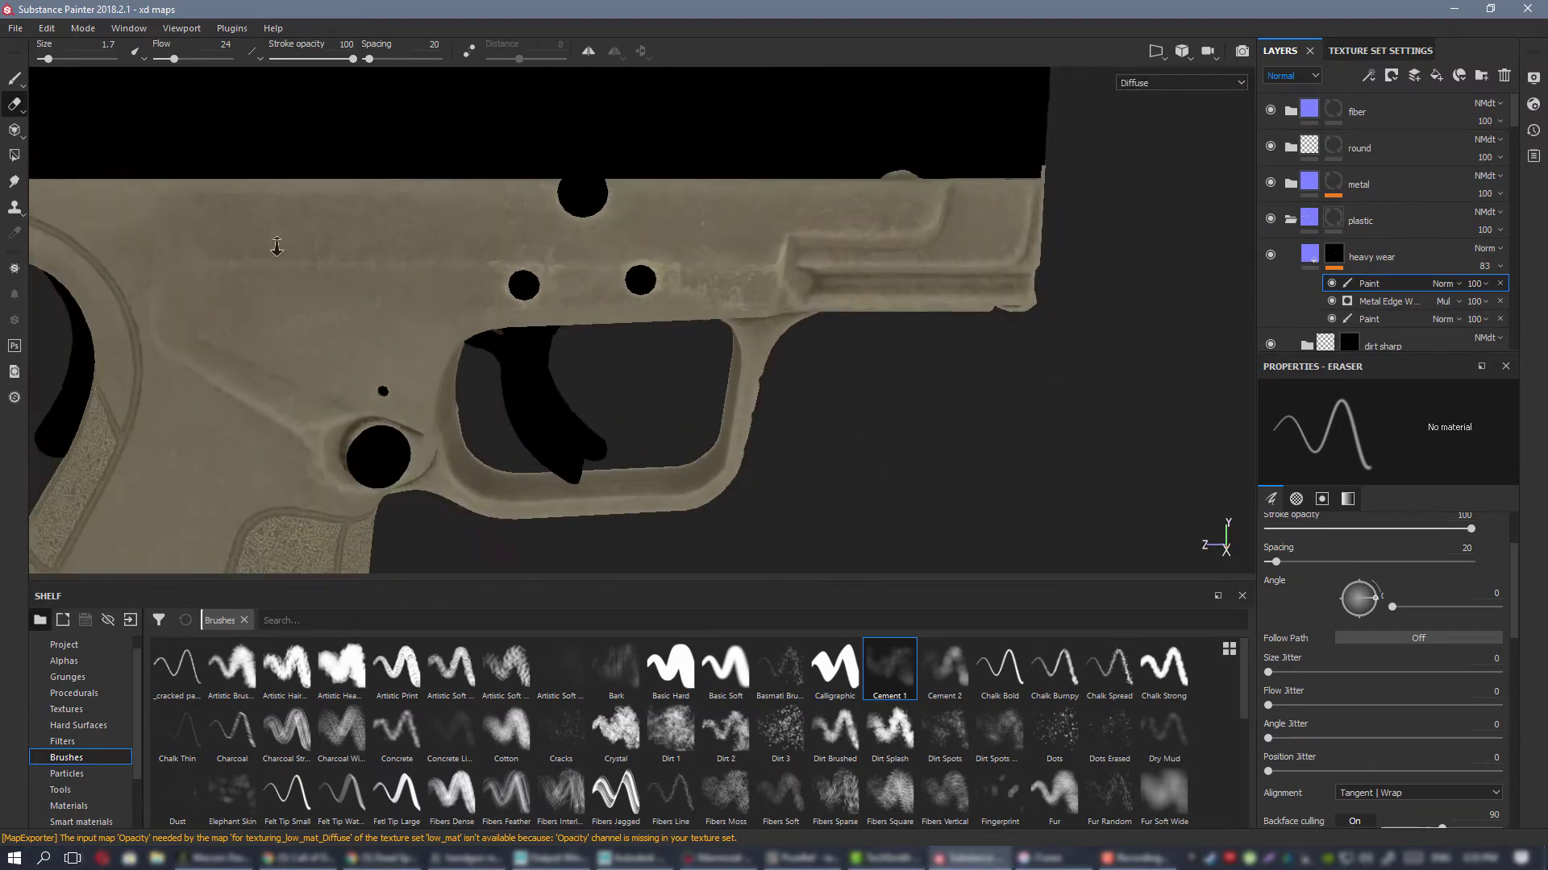
alt+drag(624, 217, 1185, 266)
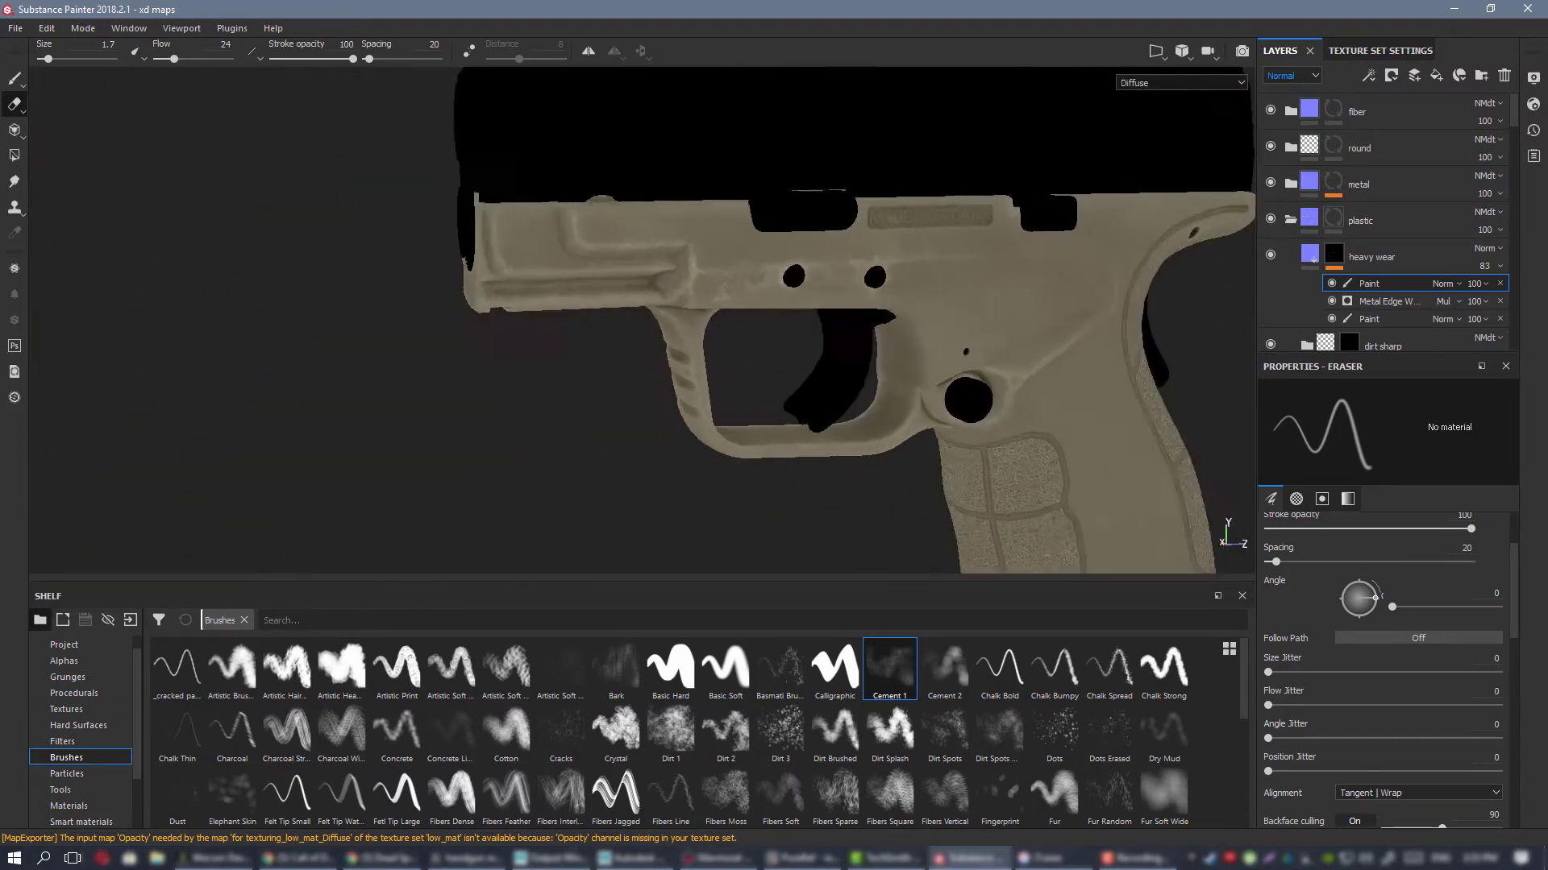
alt+middle_drag(703, 204, 539, 181)
alt+right_drag(548, 189, 764, 341)
key(m)
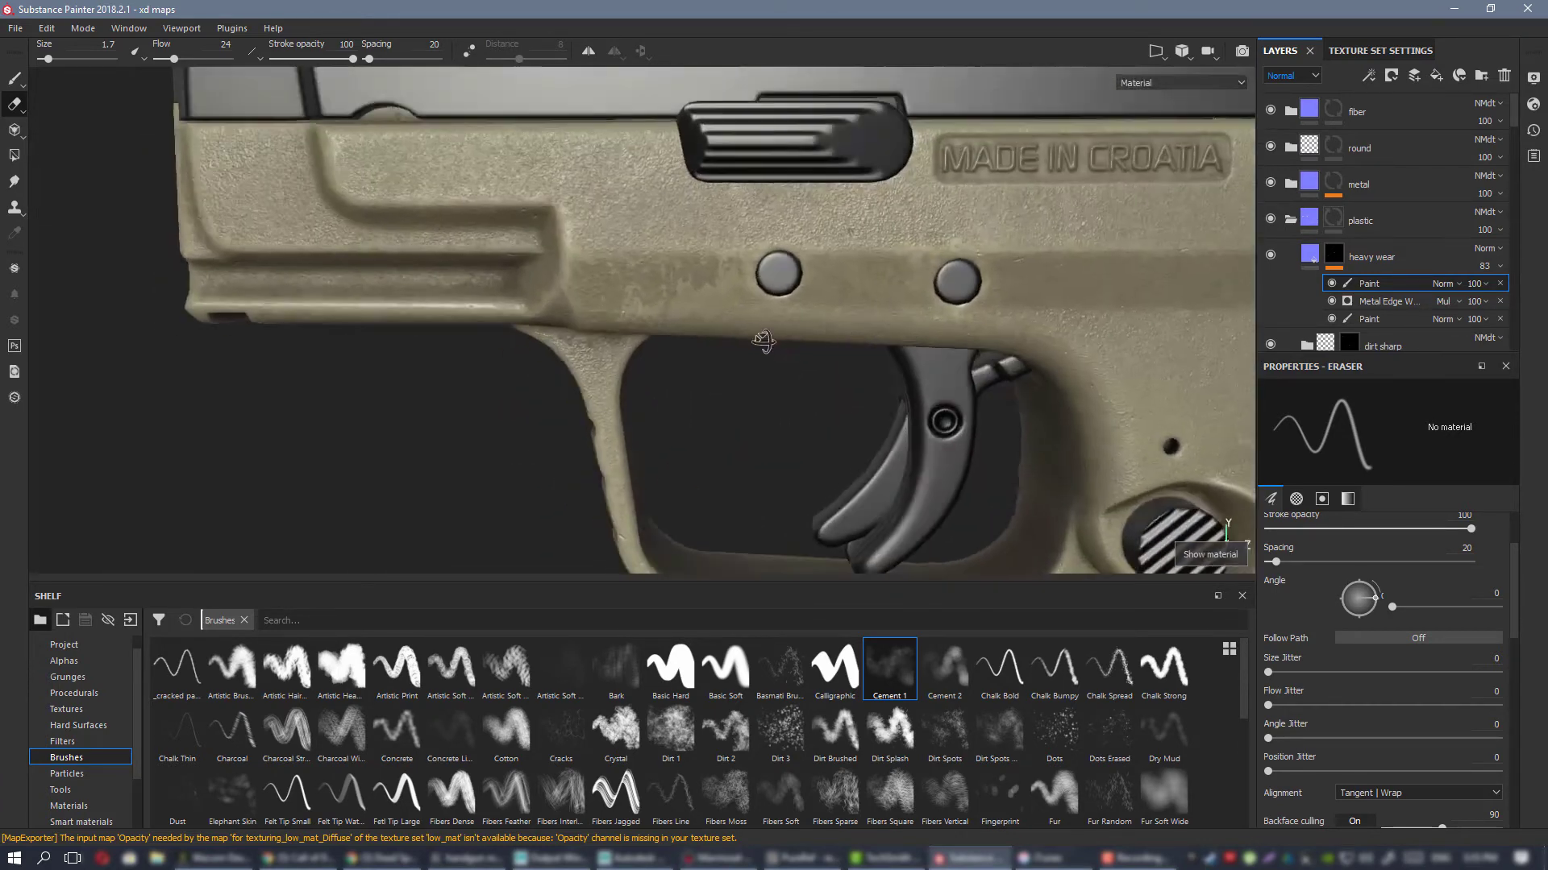
Step: Darken the heavy wear layer's diffuse fill color to a neutral gray with value 0.682
alt+drag(764, 341, 726, 341)
click(1308, 253)
click(1401, 730)
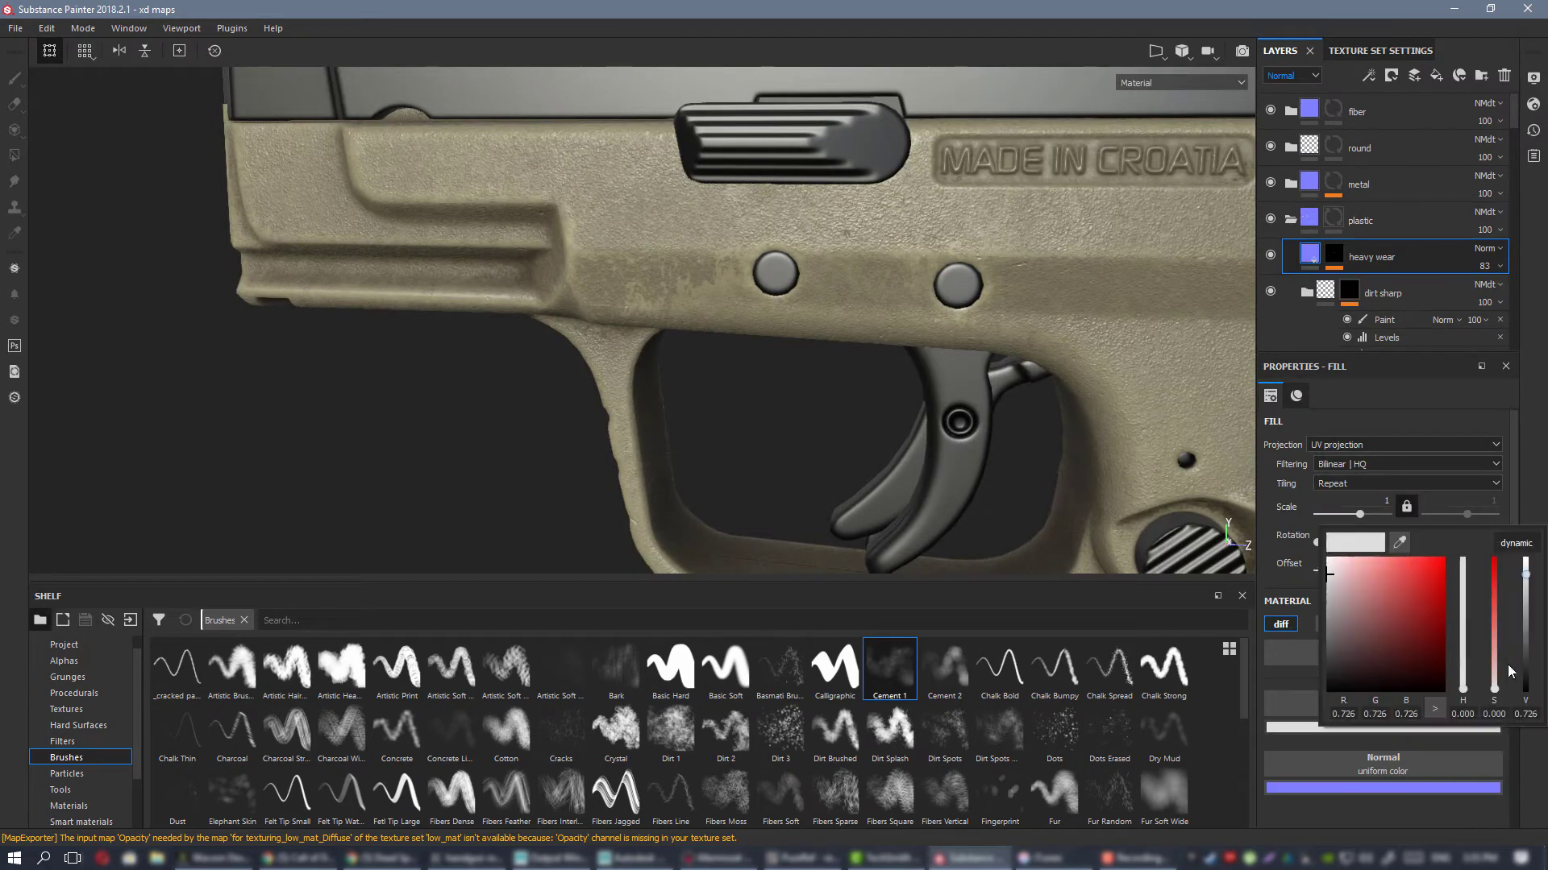
drag(1526, 587, 1526, 587)
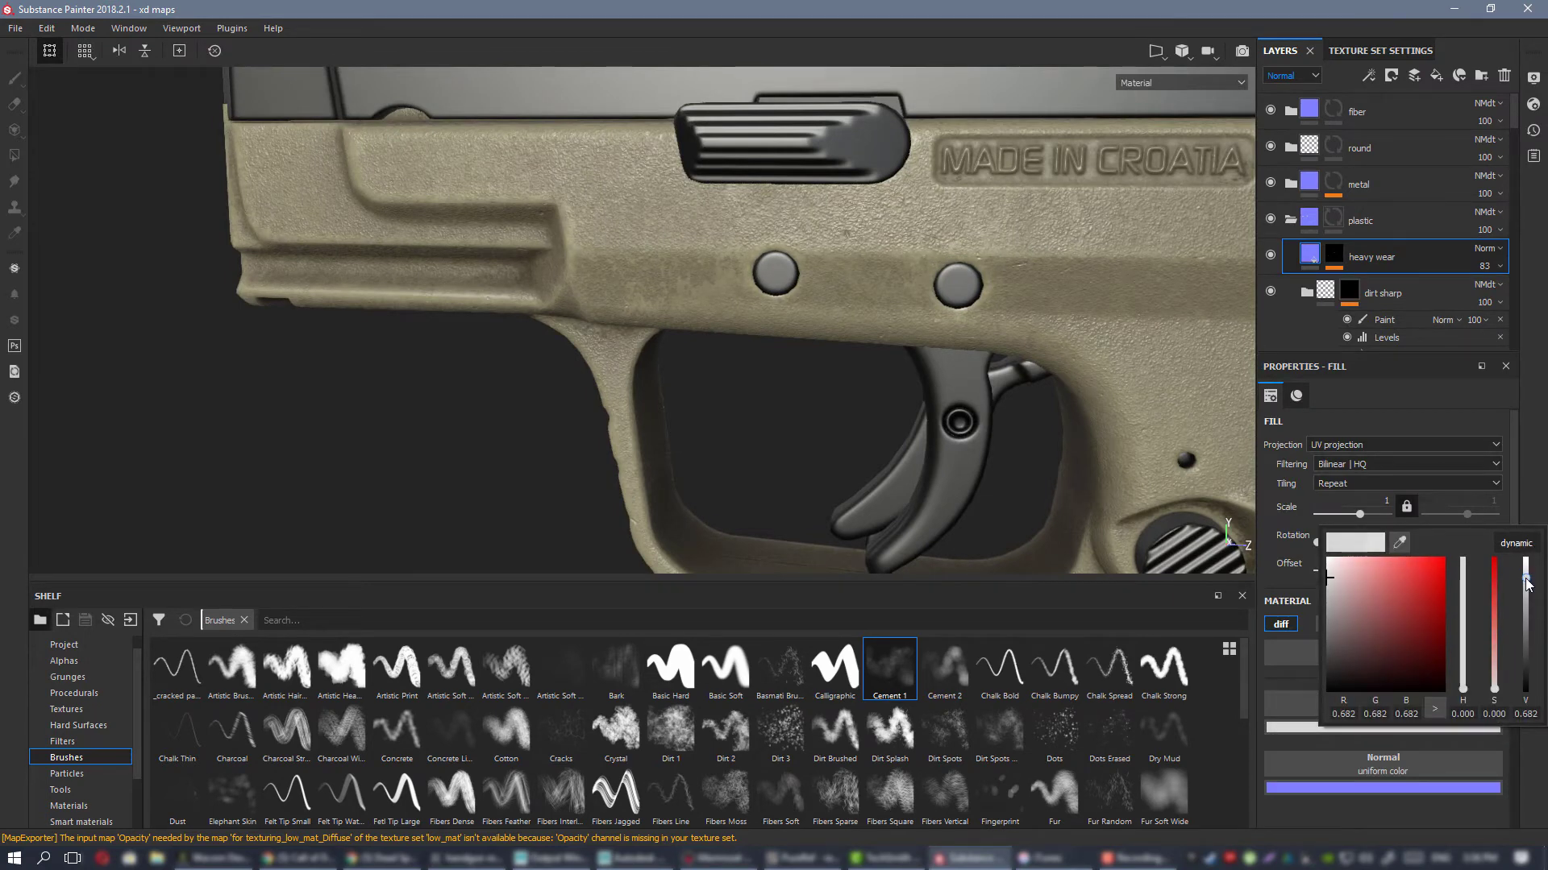
Step: Examine the frame's wear up close and from a distance, and compare it with the worn pistol photos in PureRef
alt+right_drag(892, 361, 814, 311)
alt+middle_drag(814, 311, 548, 311)
alt+drag(548, 311, 669, 309)
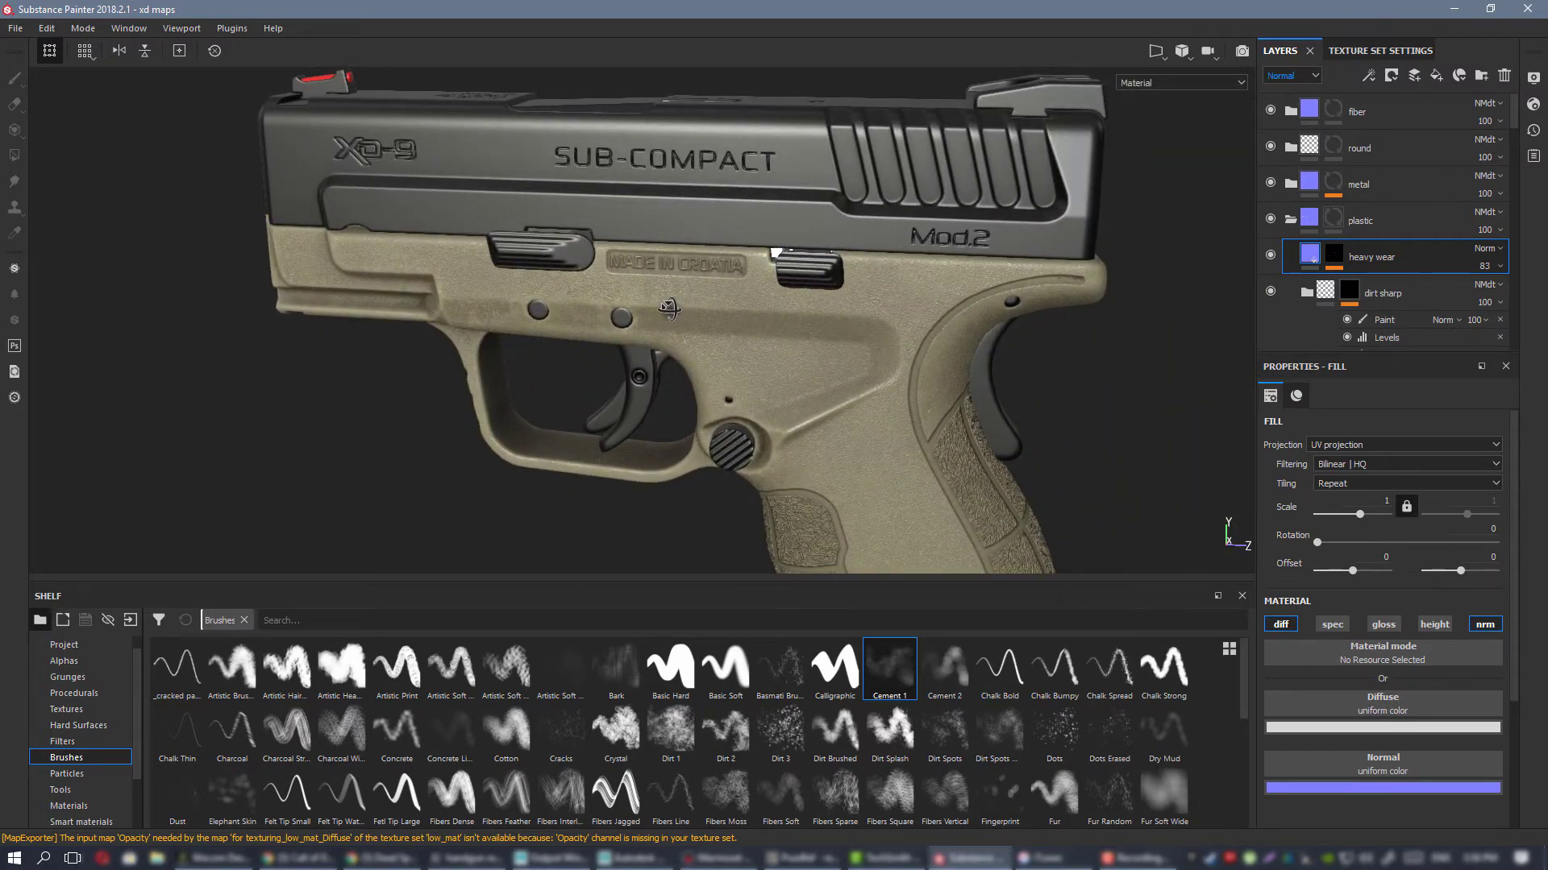
alt+right_drag(726, 359, 694, 338)
alt+middle_drag(693, 338, 854, 351)
alt+drag(668, 282, 642, 269)
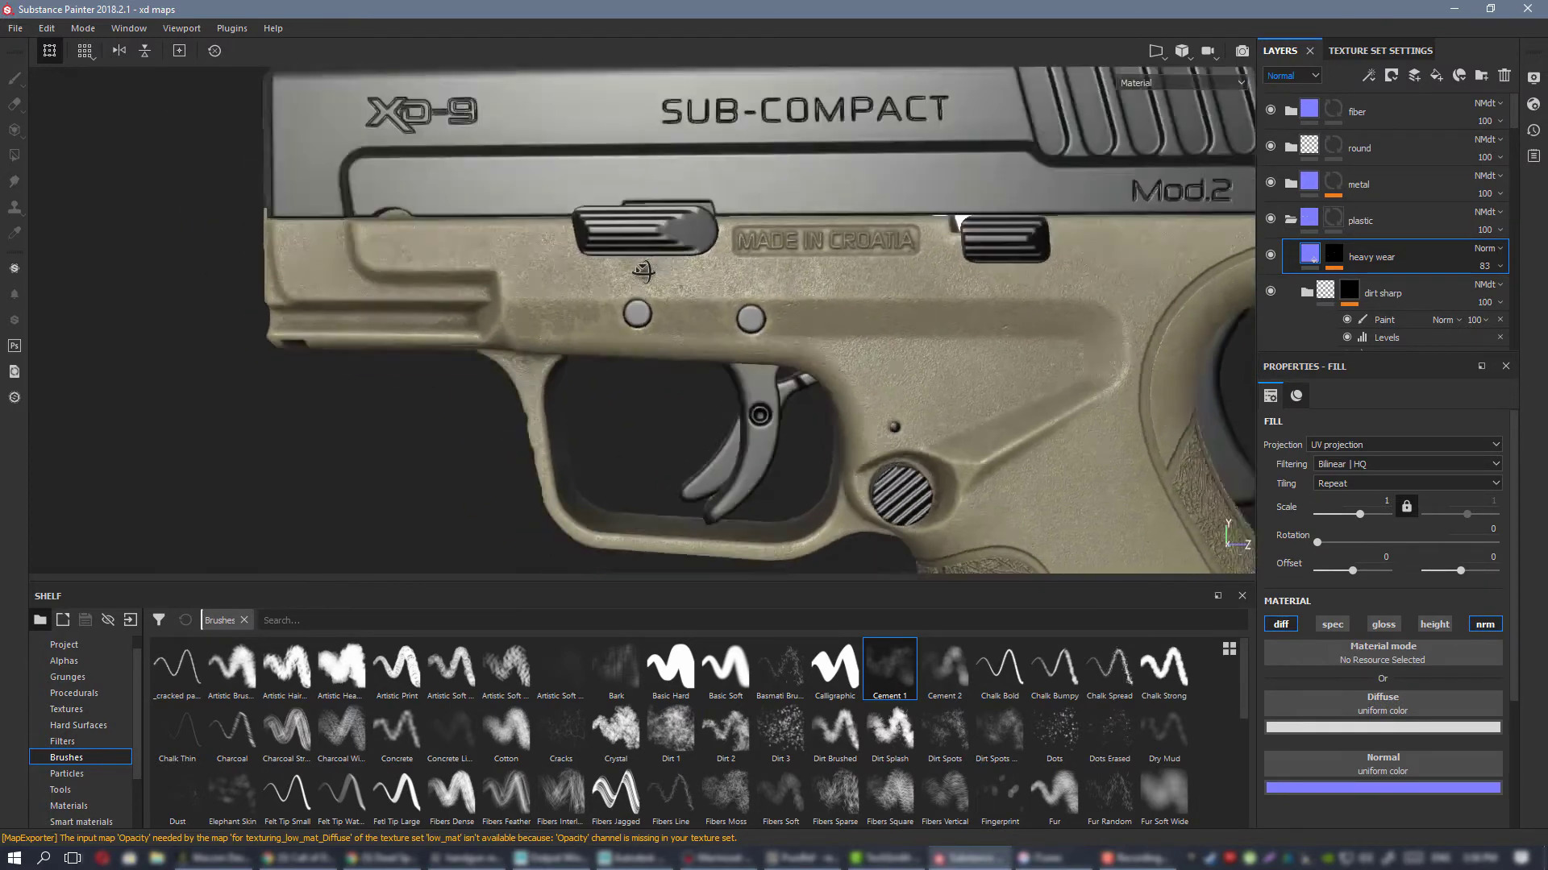
alt+right_drag(642, 269, 672, 284)
mouse_move(672, 284)
alt+mouse_down()
mouse_move(631, 264)
mouse_move(669, 300)
alt+mouse_up()
mouse_move(669, 300)
alt+right_down()
mouse_move(637, 287)
mouse_move(685, 306)
alt+right_up()
alt+drag(685, 306, 649, 269)
key(alt+Tab)
scroll(939, 408, down, 4)
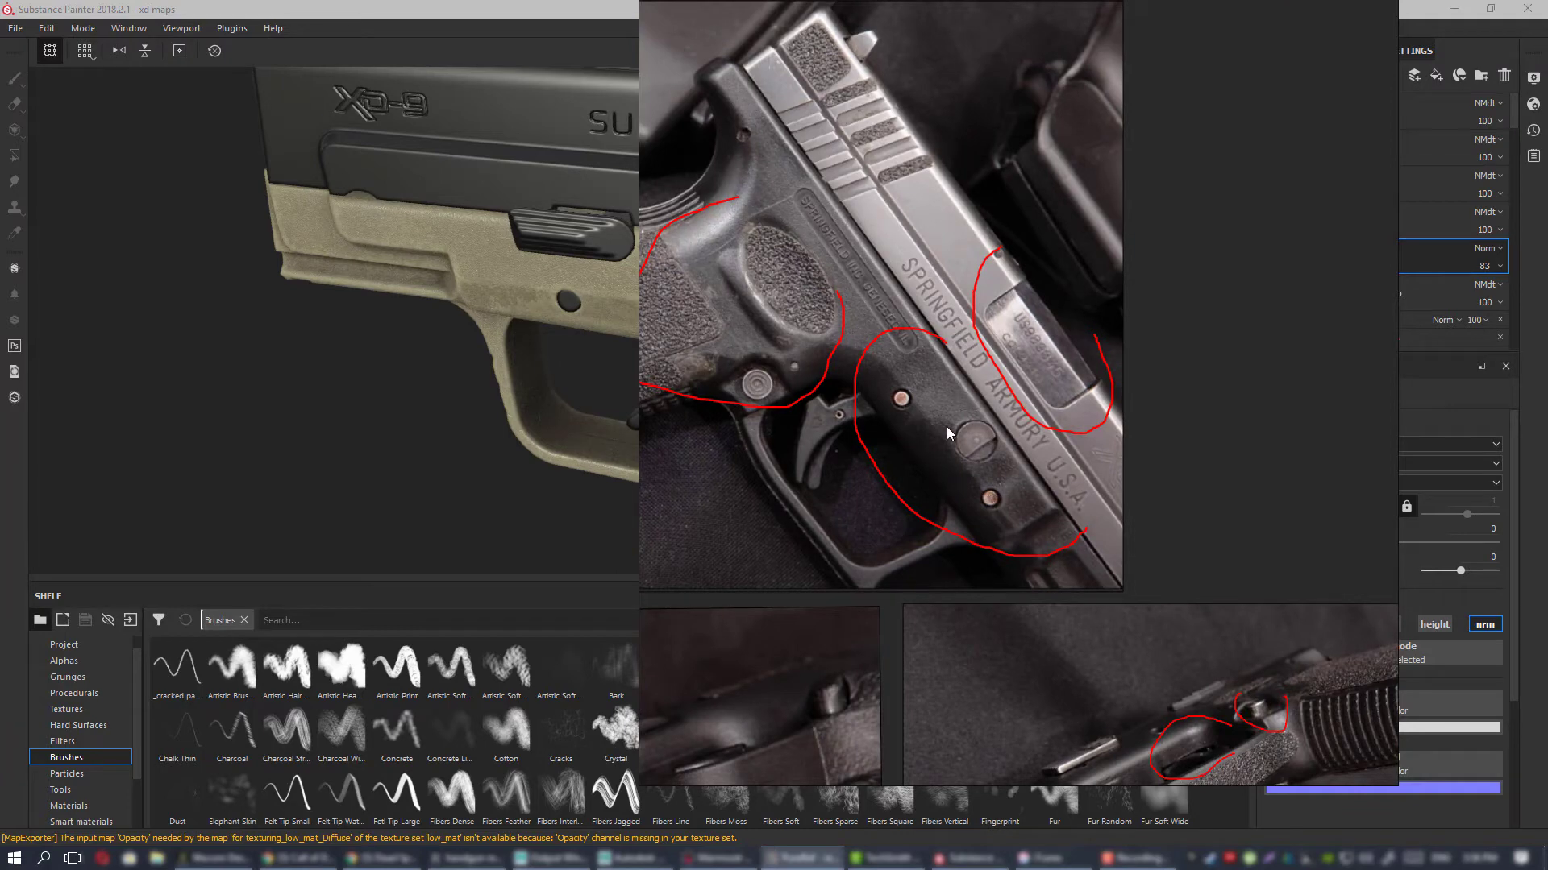
Step: Study the worn and scratched gun photos in PureRef, ending back in Substance Painter
scroll(947, 433, down, 2)
scroll(945, 398, down, 3)
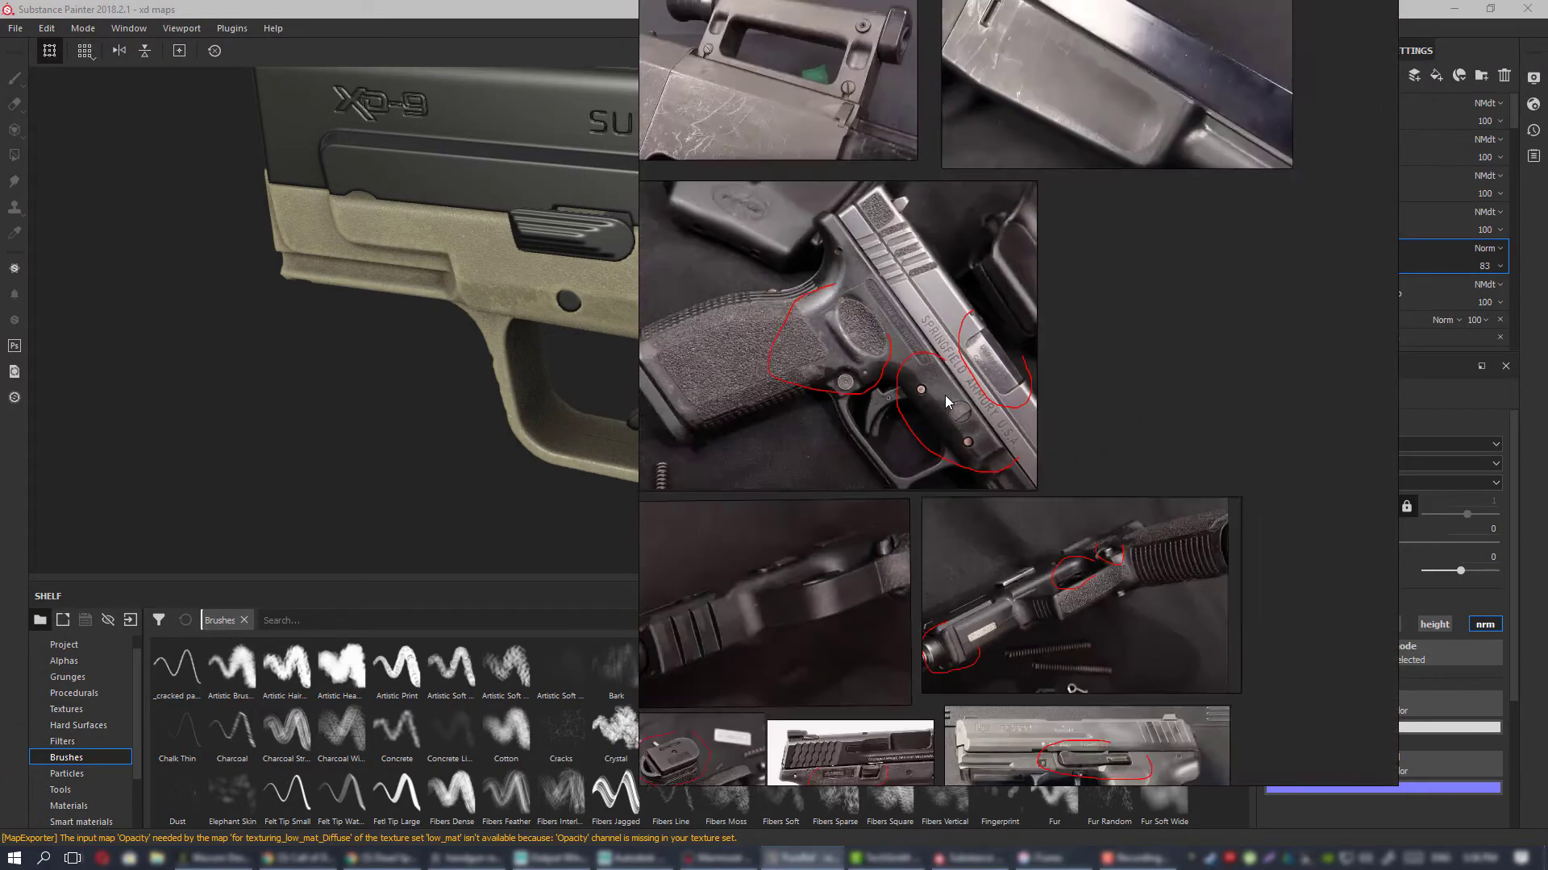
middle_drag(902, 327, 1060, 299)
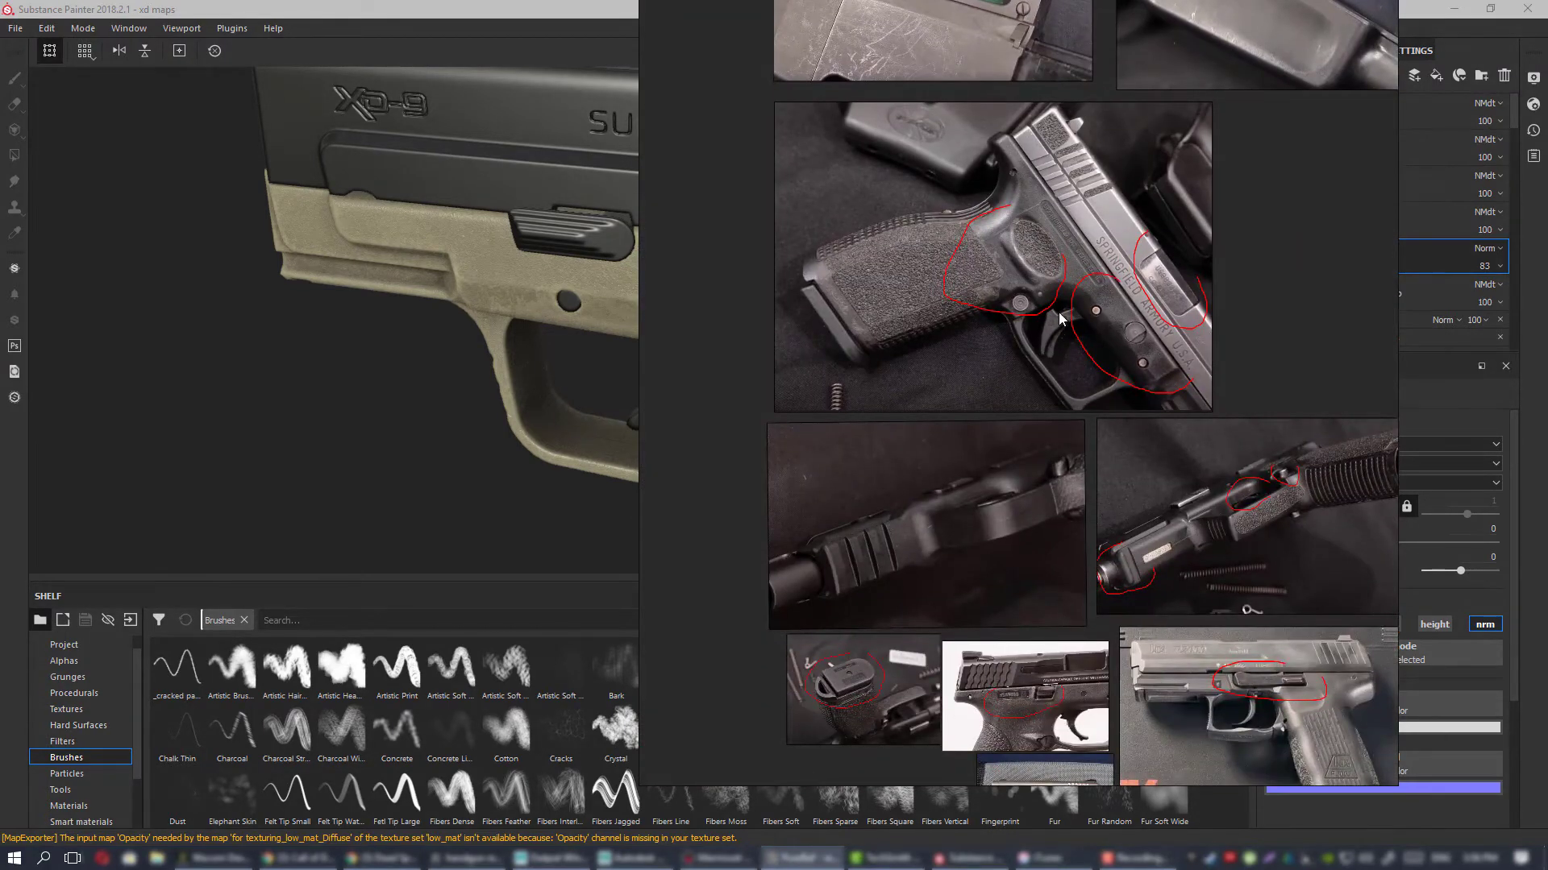
middle_drag(1057, 133, 1173, 453)
scroll(1044, 324, up, 2)
scroll(1122, 388, up, 2)
scroll(1019, 335, up, 2)
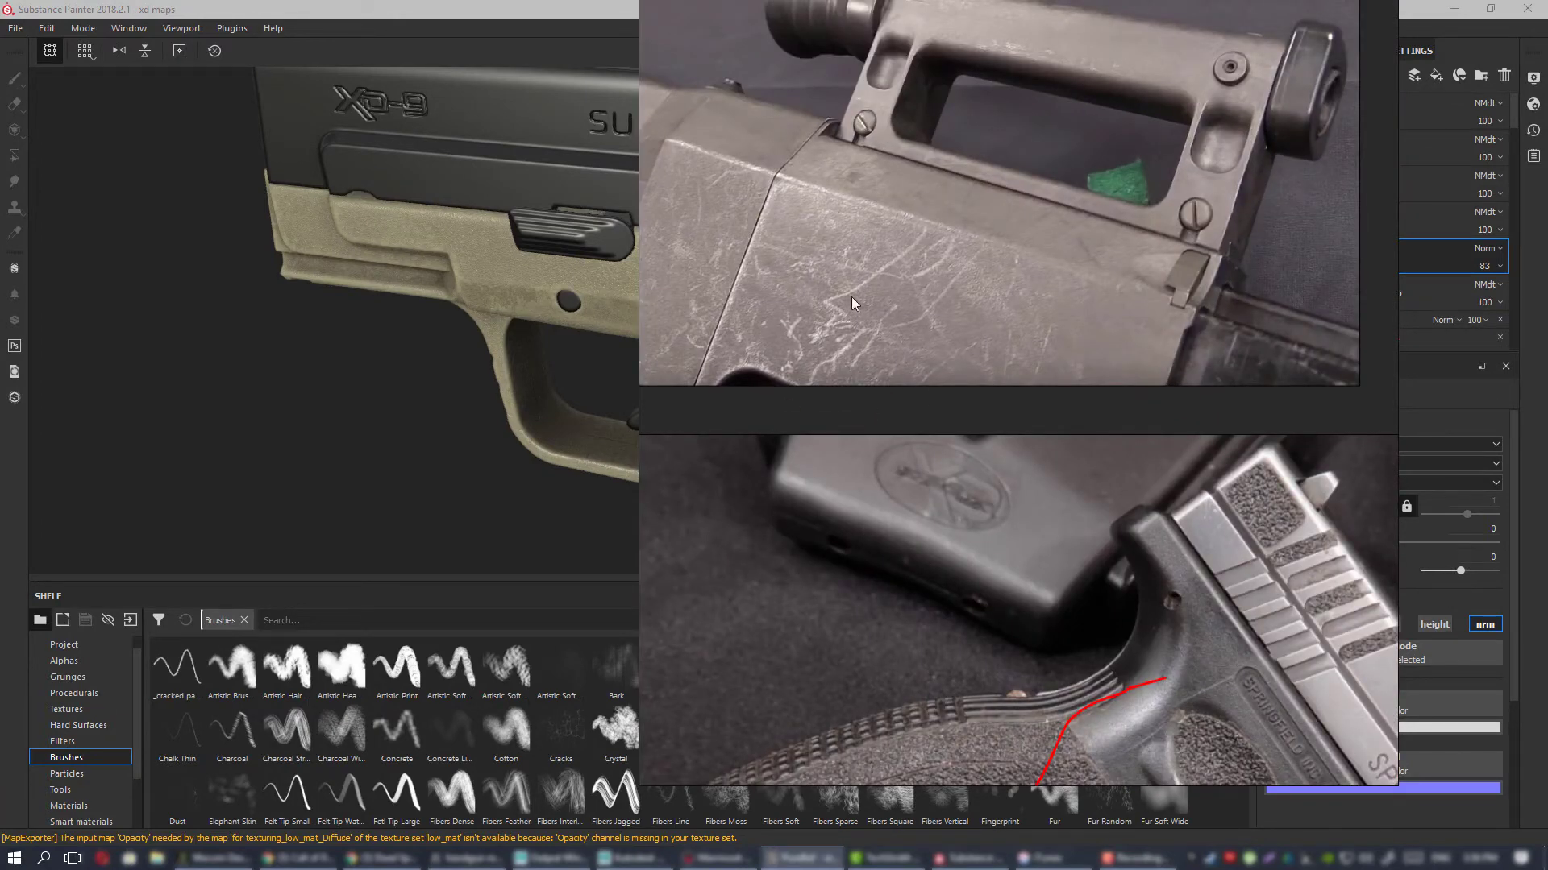
scroll(851, 297, down, 3)
scroll(808, 308, up, 2)
click(802, 859)
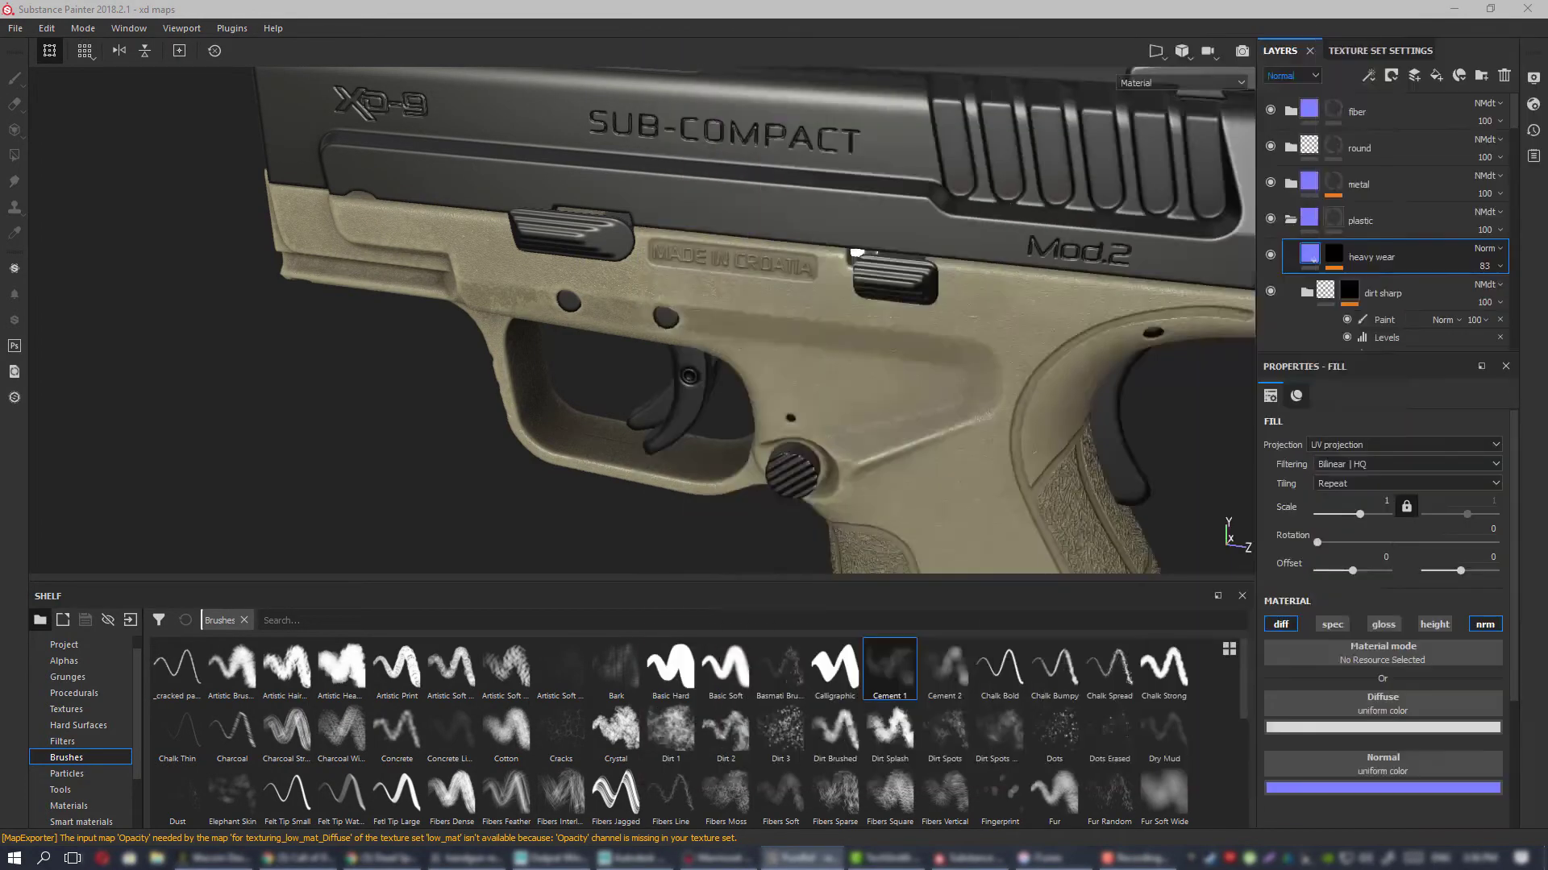
Step: Examine the heavy wear on the frame's side from several angles and distances
alt+drag(641, 363, 805, 266)
mouse_move(564, 282)
alt+middle_down()
mouse_move(819, 262)
mouse_move(1148, 290)
alt+middle_up()
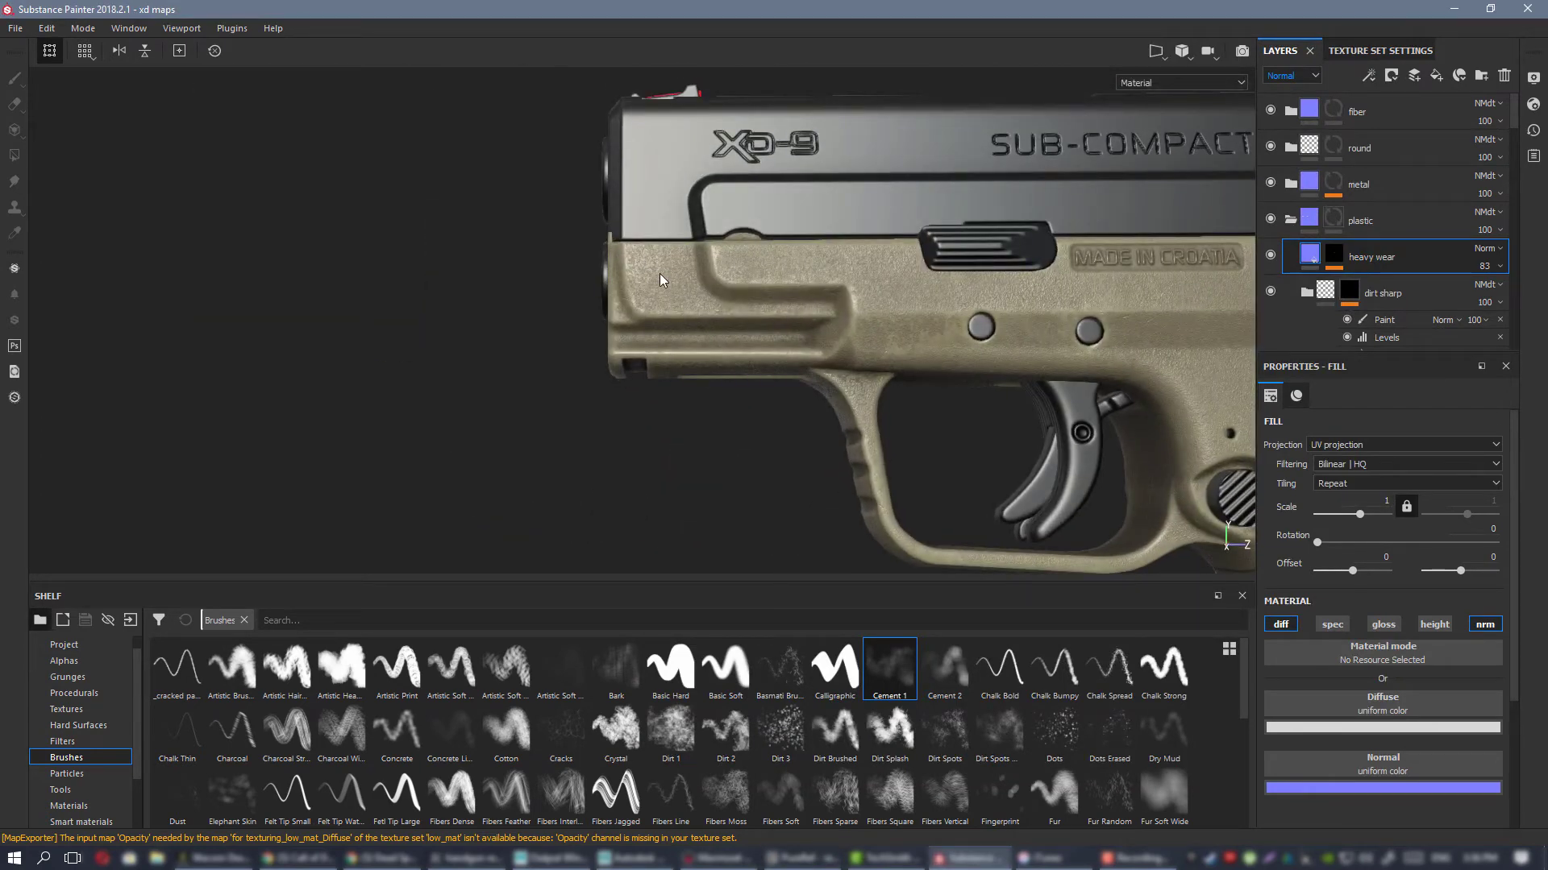
alt+middle_drag(660, 274, 553, 260)
scroll(564, 287, down, 1)
alt+drag(564, 287, 420, 262)
scroll(522, 315, down, 3)
alt+middle_drag(453, 269, 508, 241)
scroll(513, 240, up, 3)
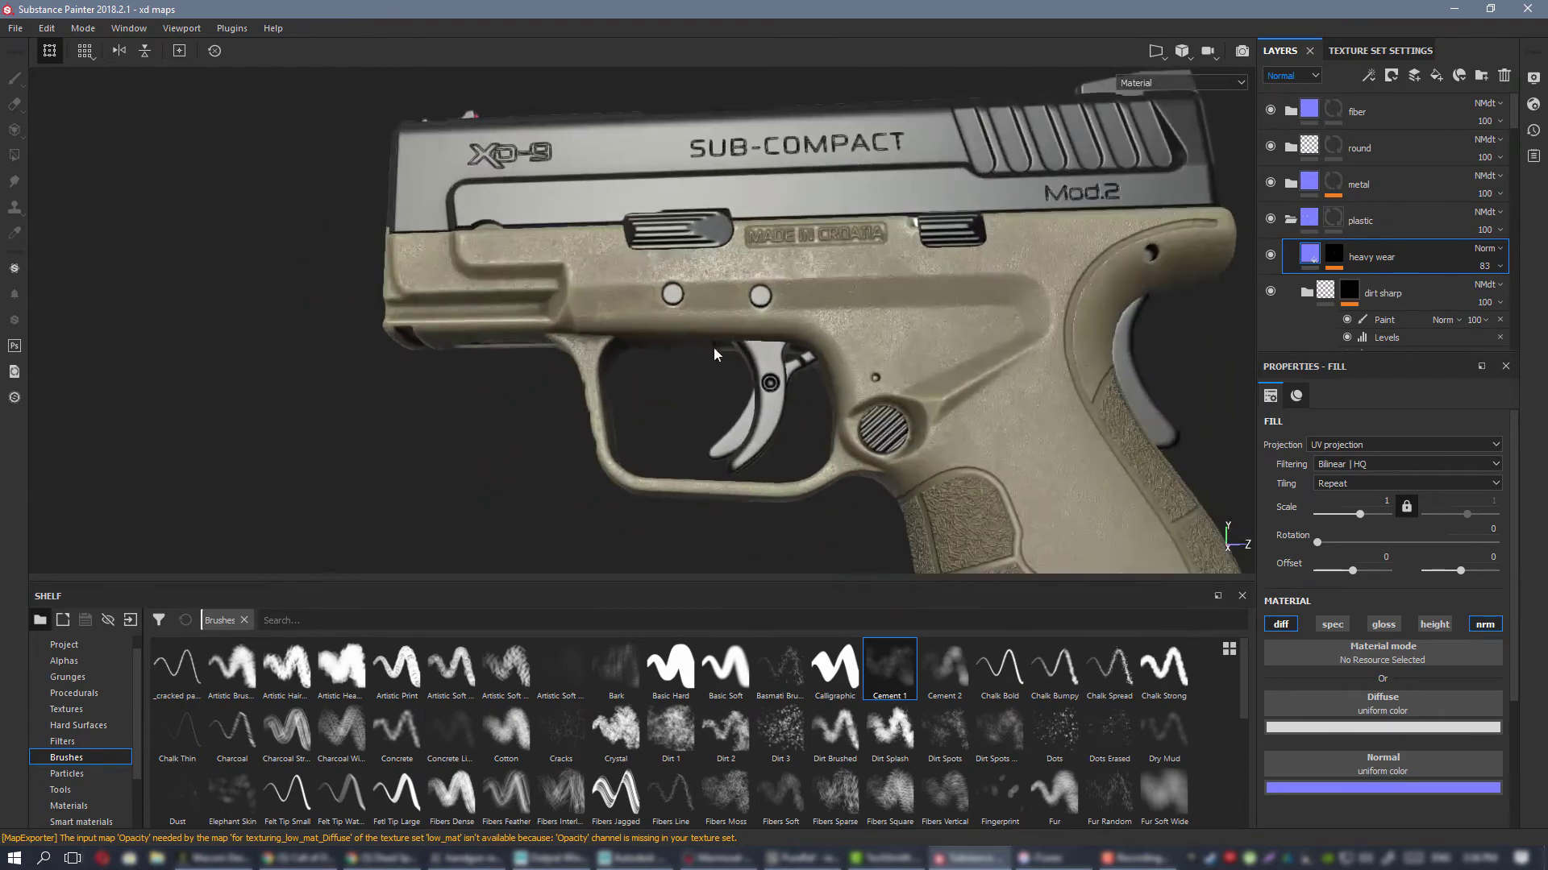
alt+drag(512, 241, 294, 252)
scroll(293, 253, down, 3)
alt+drag(605, 234, 685, 371)
scroll(780, 216, up, 3)
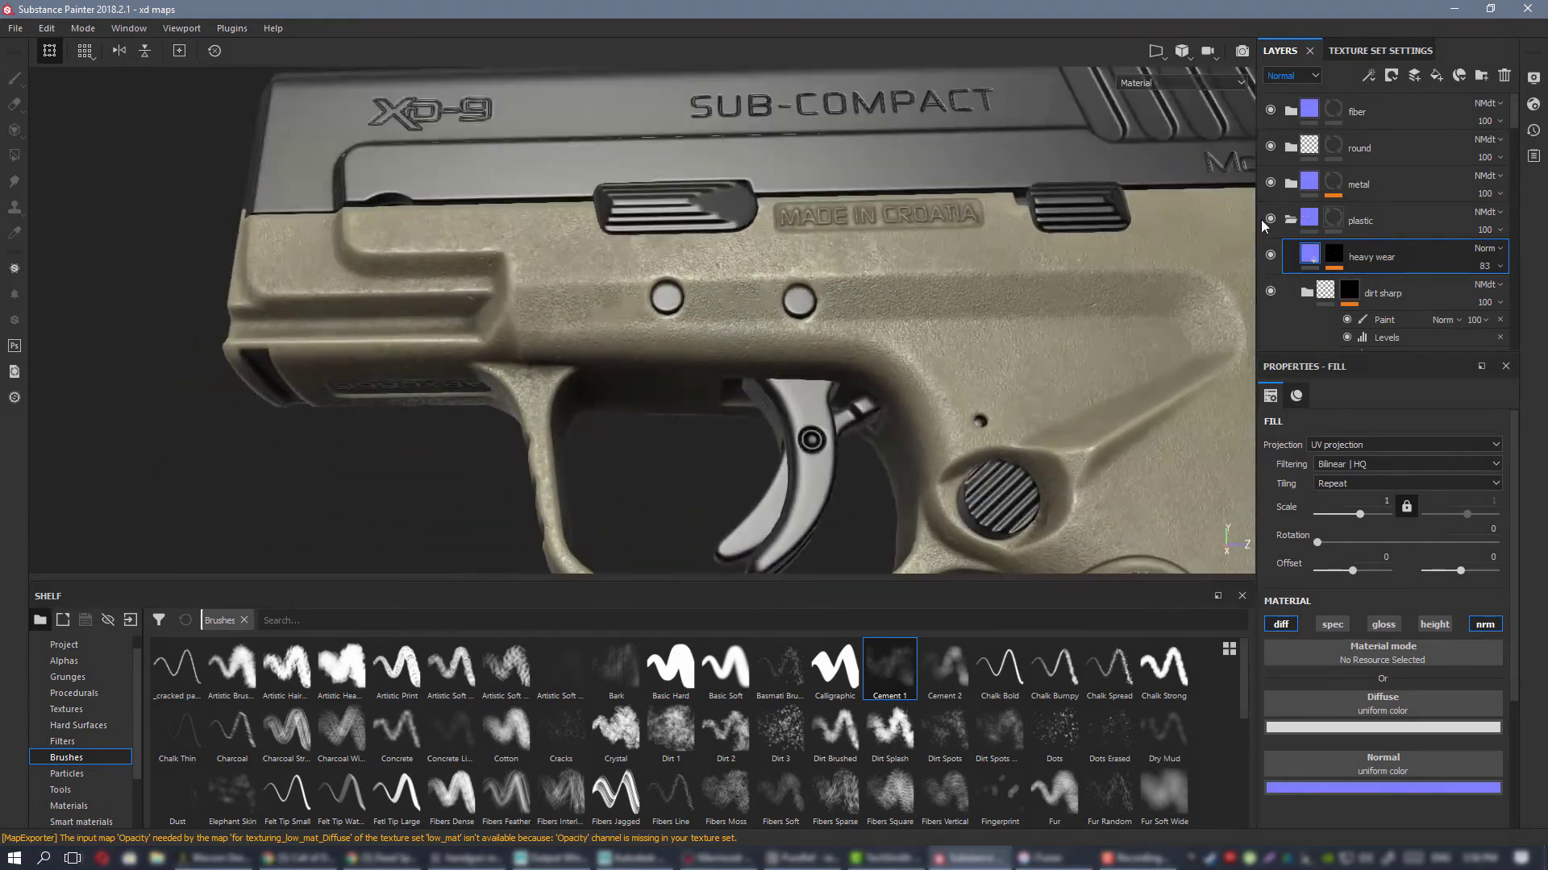
Step: Enable the glossiness channel on the heavy wear layer and set its glossiness to 0.3636
click(1291, 132)
alt+drag(702, 303, 764, 307)
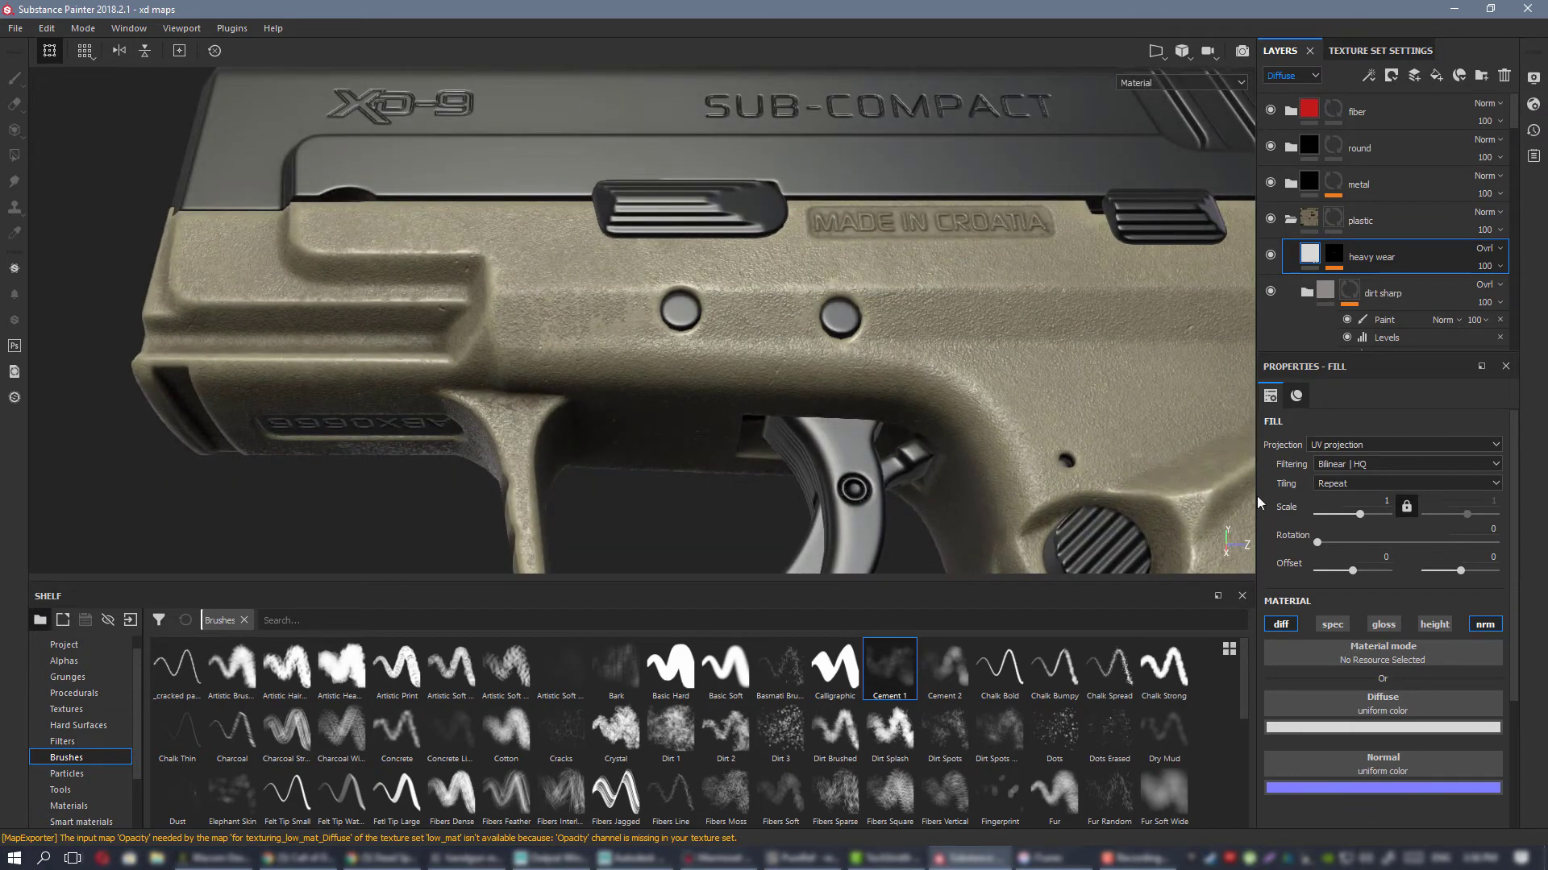
click(1383, 624)
alt+drag(727, 253, 806, 403)
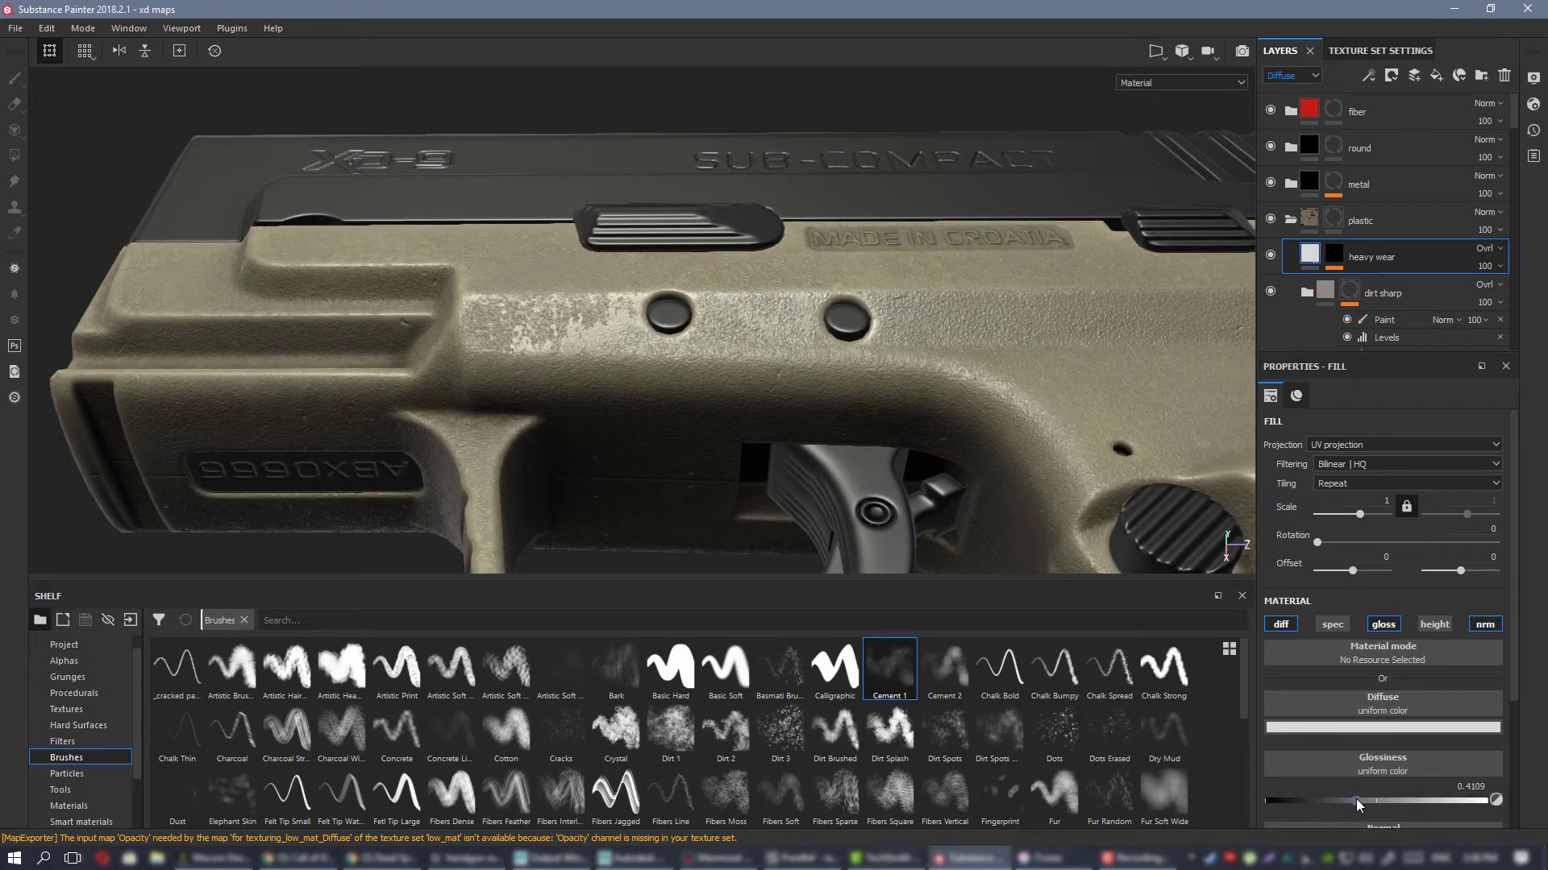
drag(1355, 800, 1344, 801)
Step: Check how light catches the worn area around the frame's two pins above the trigger guard
alt+drag(690, 346, 784, 428)
scroll(721, 403, down, 2)
alt+middle_drag(784, 428, 705, 395)
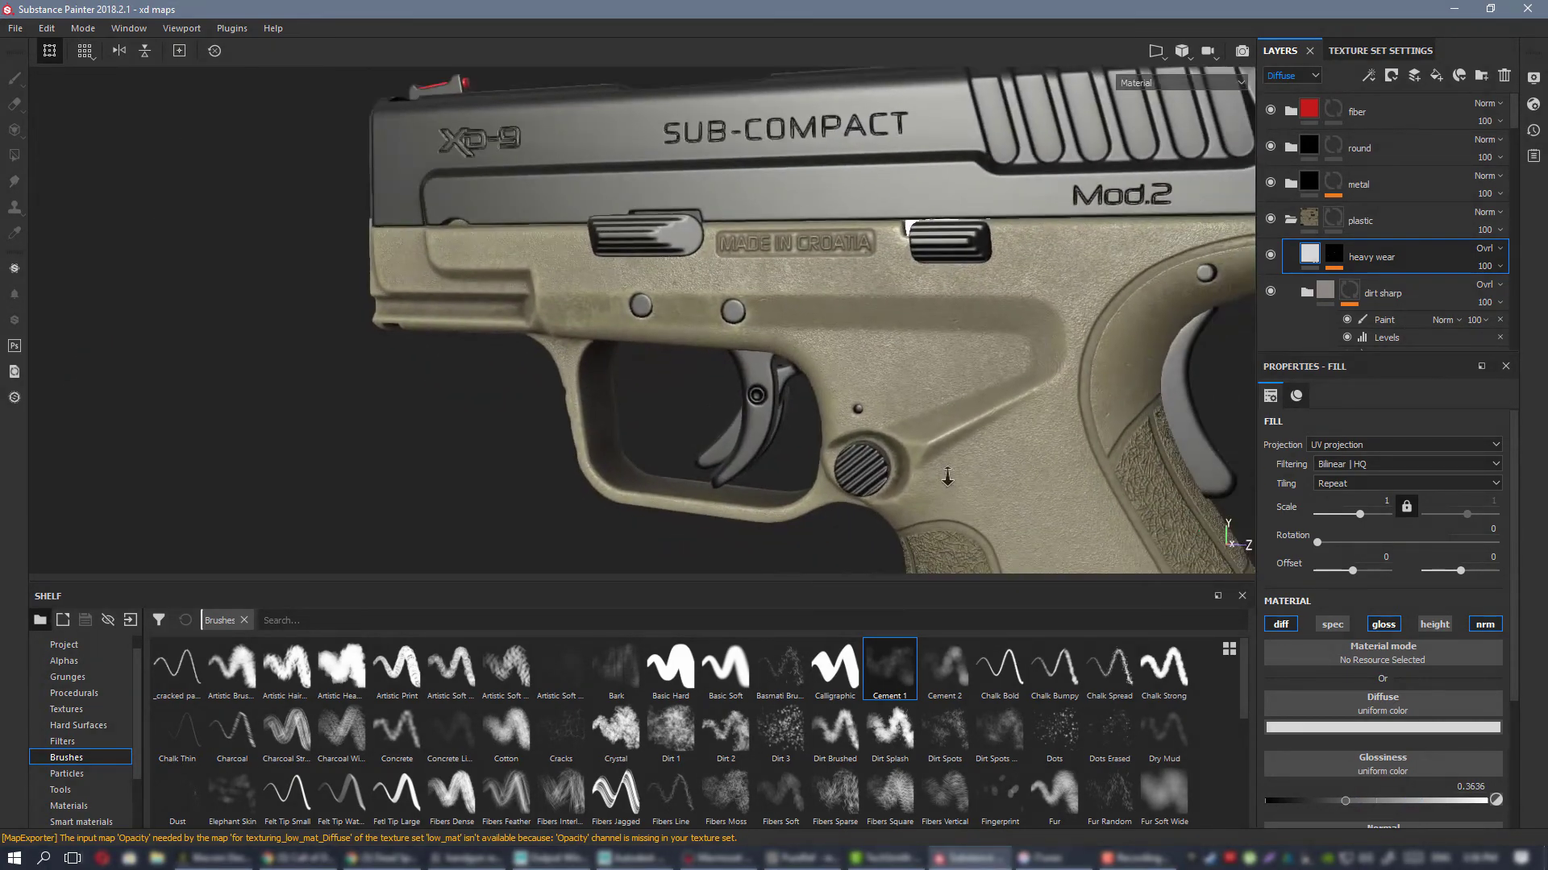
scroll(853, 240, up, 3)
alt+drag(853, 240, 887, 238)
alt+right_drag(887, 238, 542, 342)
alt+drag(774, 339, 683, 287)
alt+right_drag(683, 287, 794, 387)
alt+drag(793, 387, 808, 355)
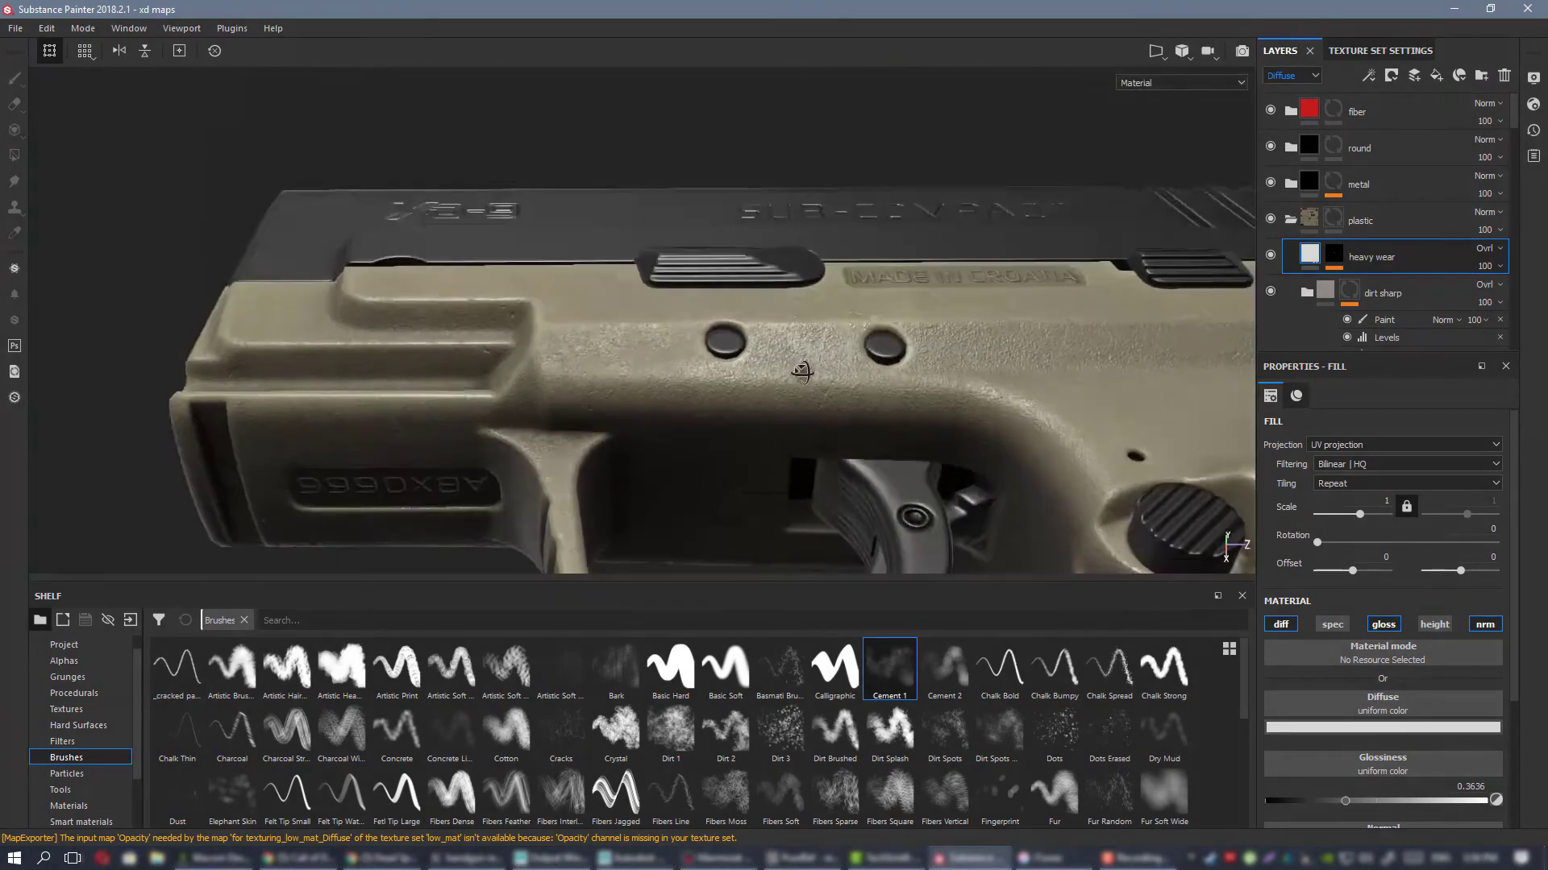
Step: Inspect the frame in the Glossiness channel display, then restore the Material display
key(c)
key(c)
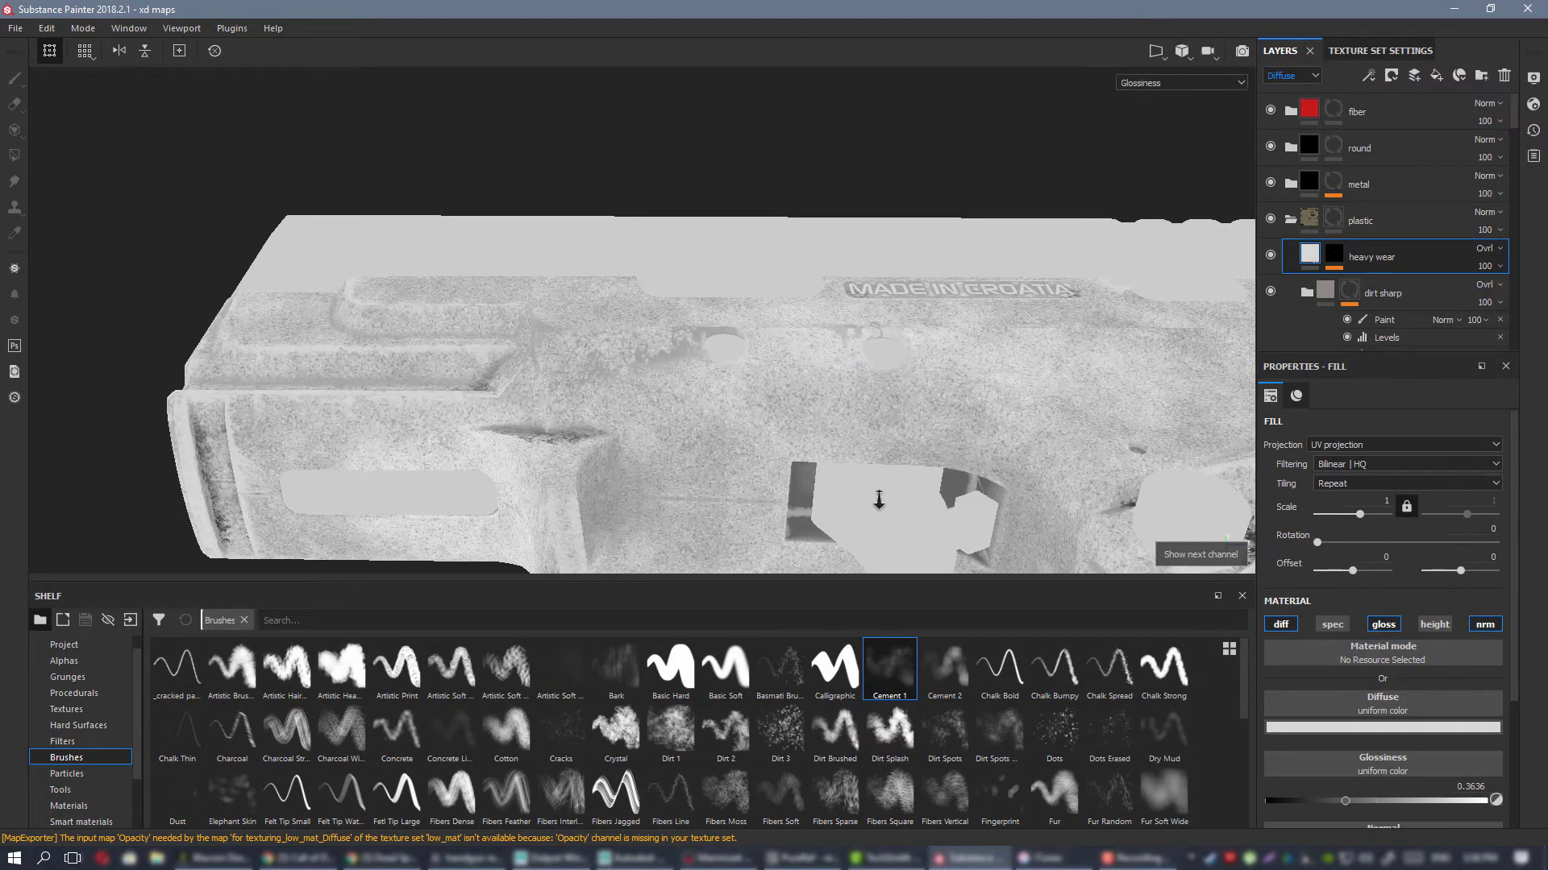
alt+right_drag(878, 501, 794, 362)
alt+drag(794, 363, 824, 367)
alt+right_drag(824, 368, 754, 292)
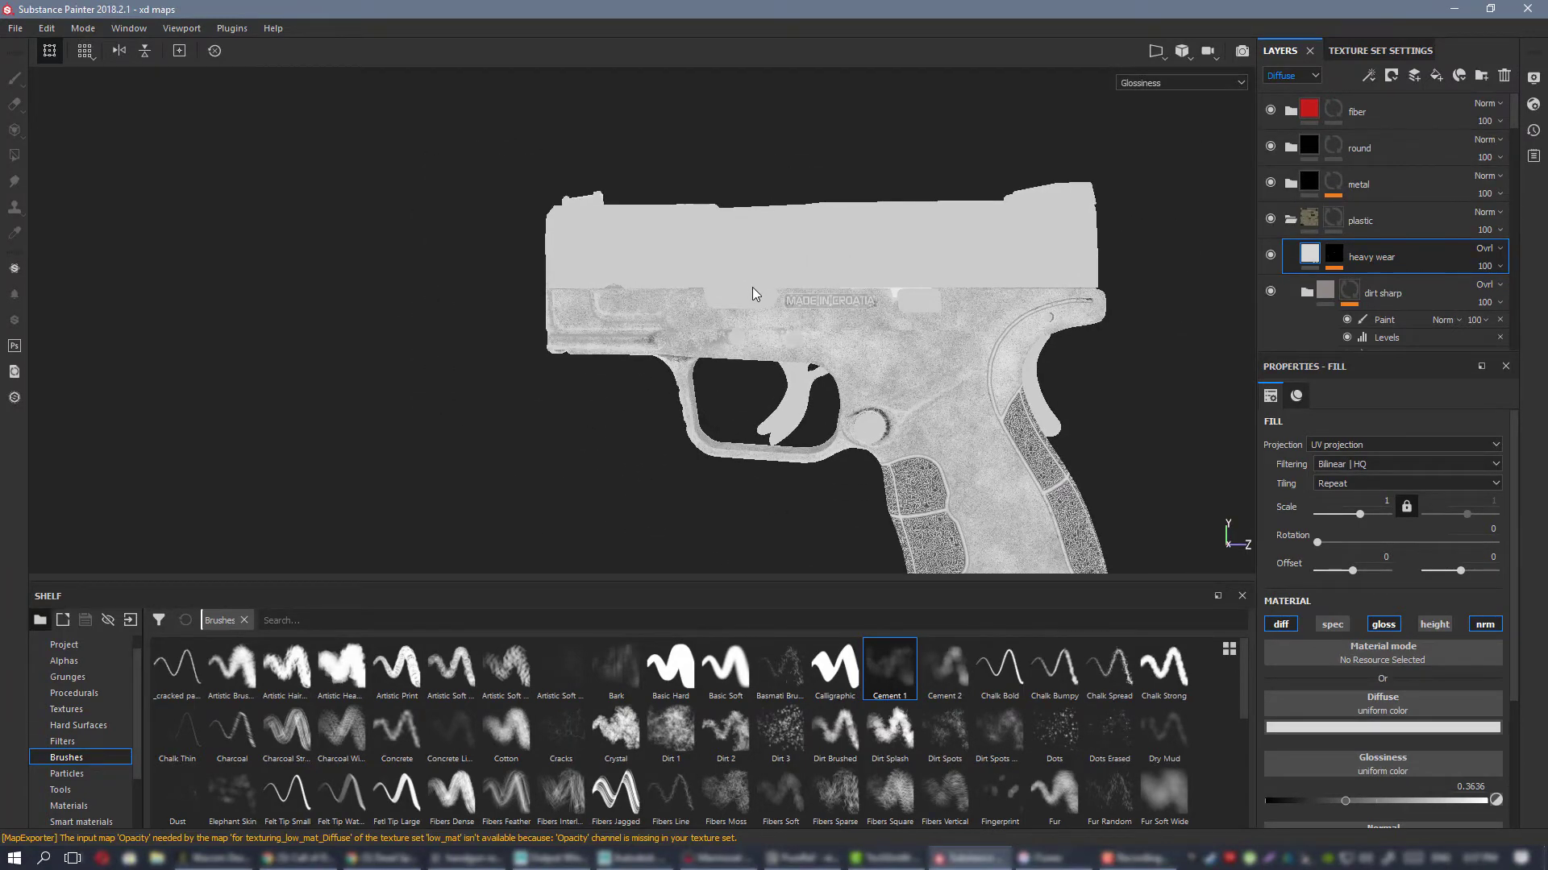
key(m)
alt+right_drag(754, 288, 762, 250)
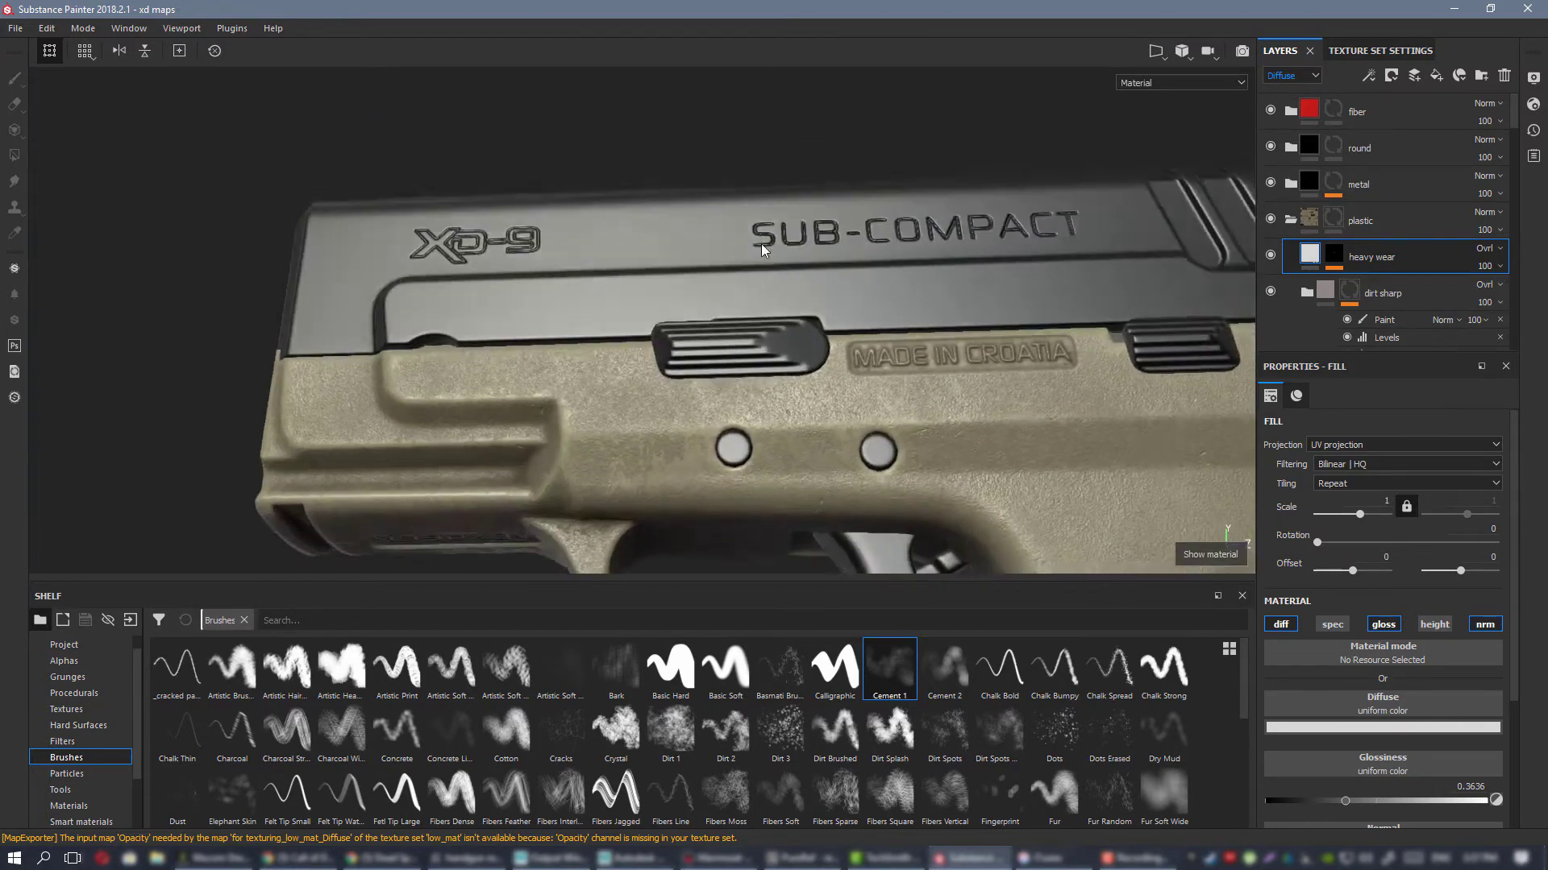
Step: Raise the heavy wear layer's glossiness to 0.6727 and check the reflections on the frame
alt+drag(762, 251, 774, 354)
alt+right_drag(773, 355, 885, 472)
alt+drag(884, 472, 830, 420)
alt+middle_drag(830, 419, 814, 283)
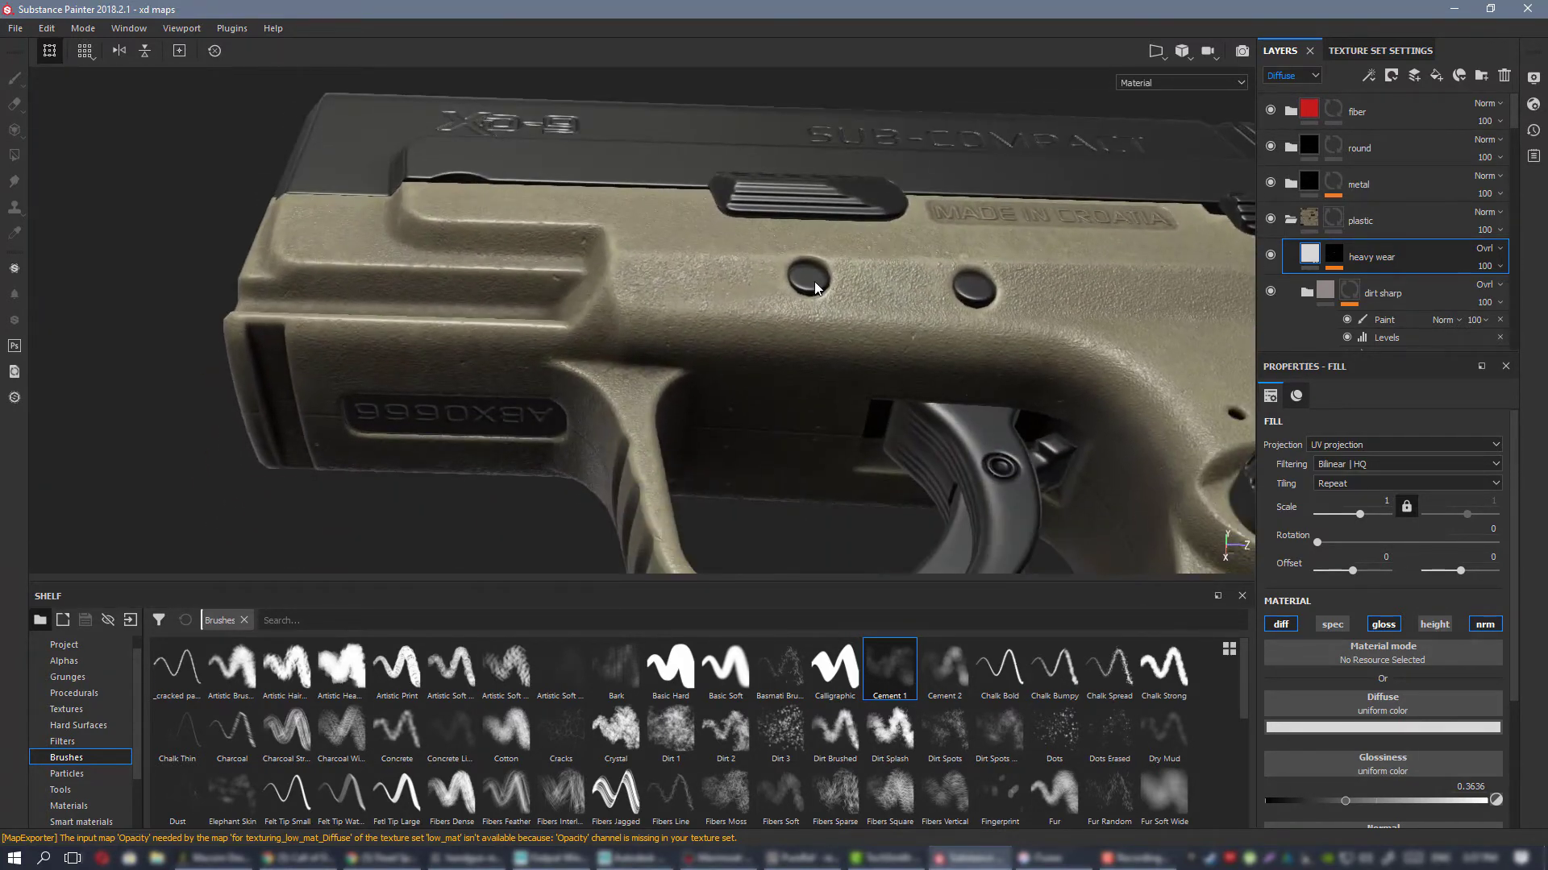
scroll(814, 282, up, 2)
click(1401, 800)
click(1413, 800)
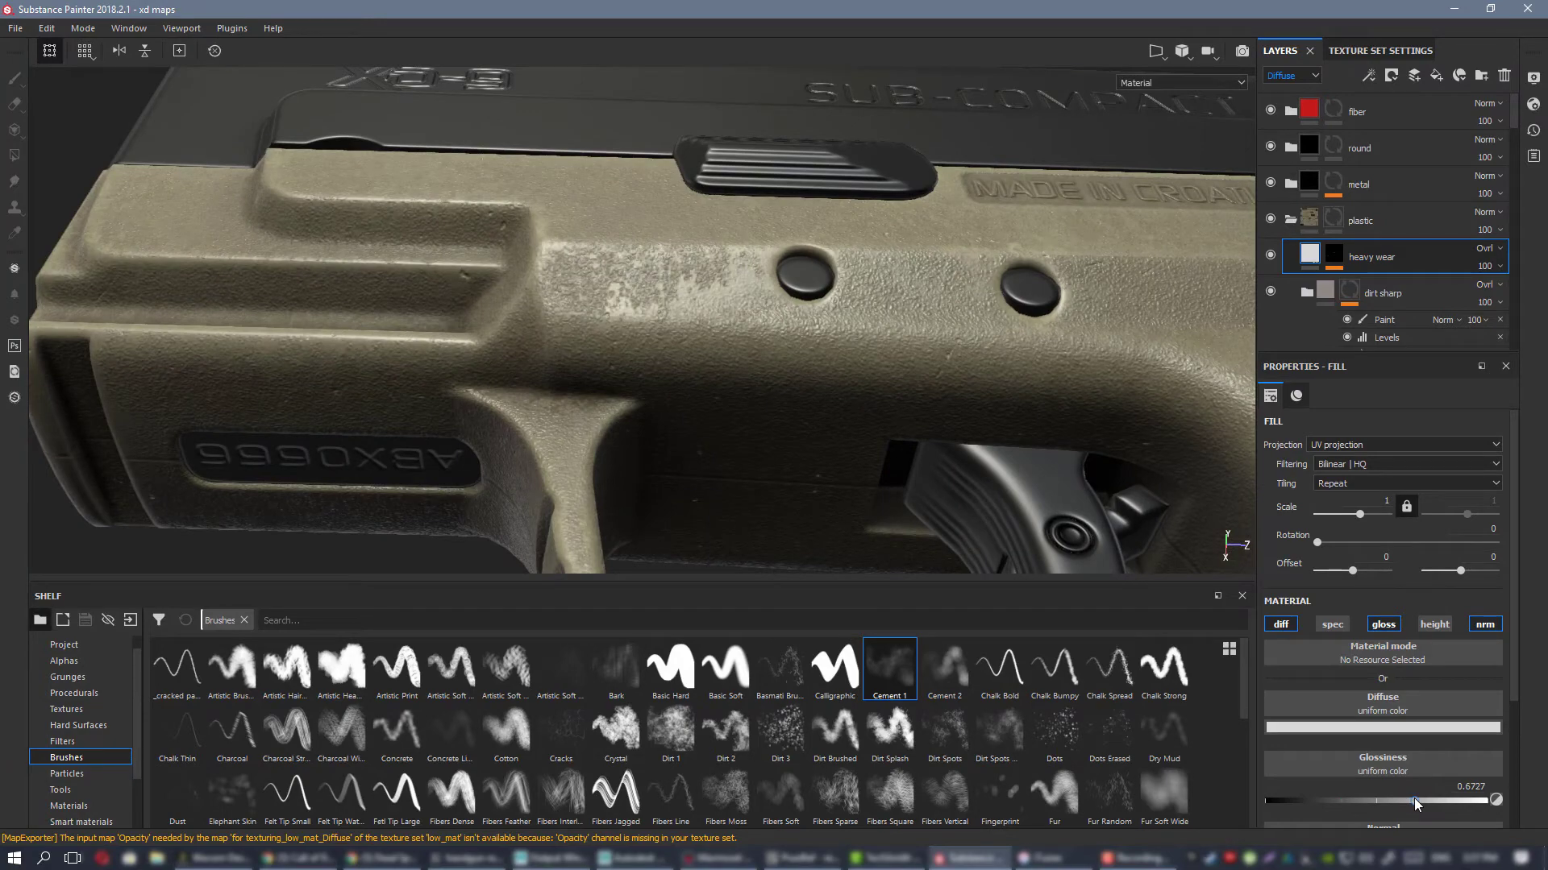
scroll(515, 283, down, 3)
alt+drag(515, 283, 757, 317)
scroll(758, 318, up, 2)
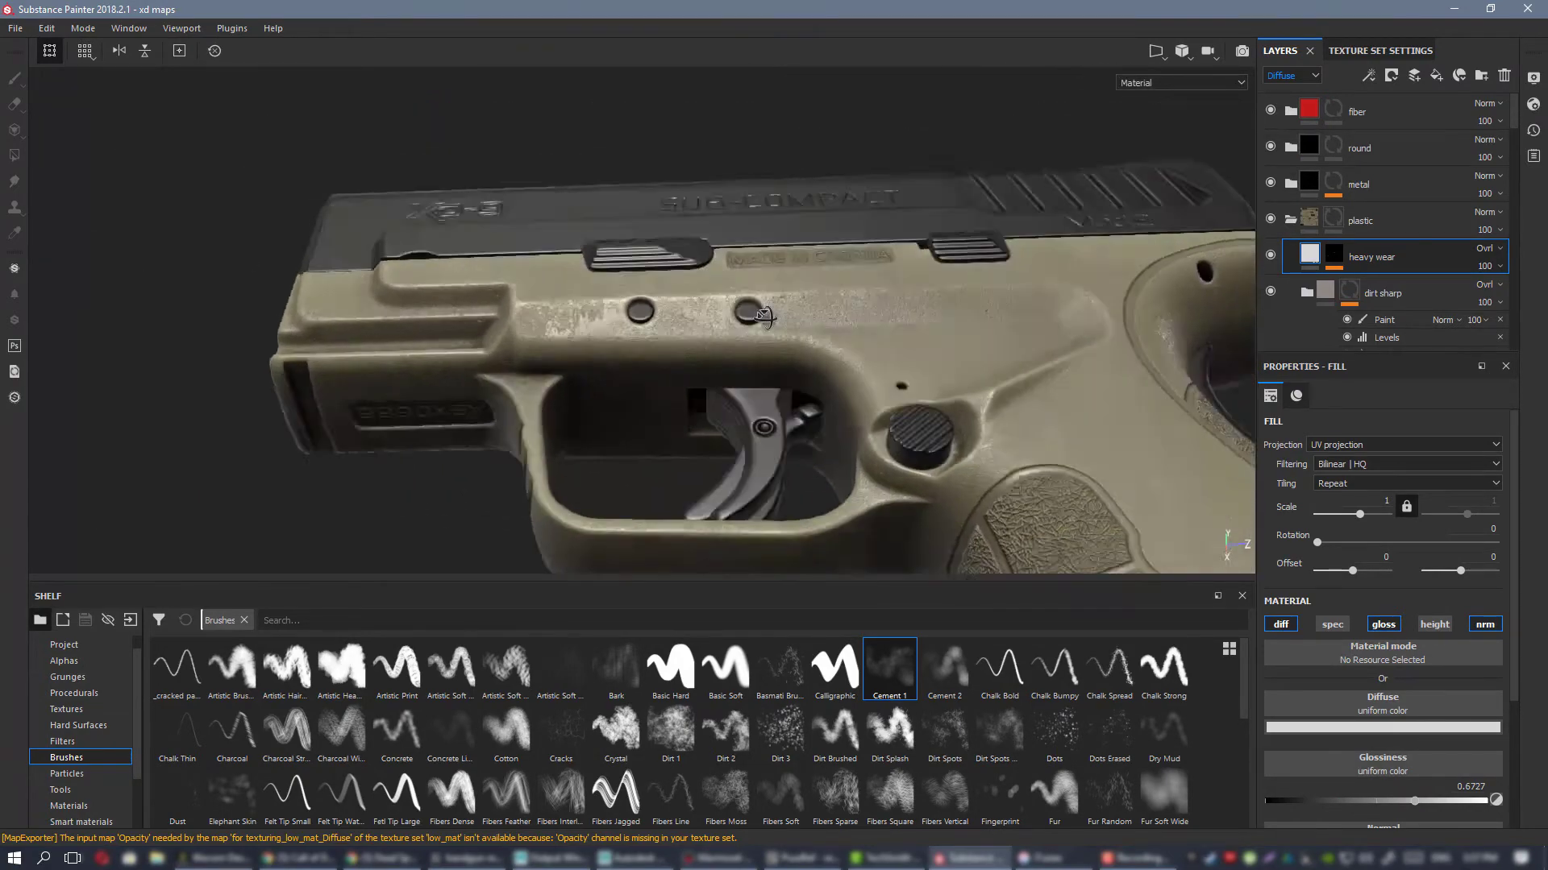
Step: Set the heavy wear layer's glossiness to 0.3891 and review the frame's wear
drag(1354, 799, 1351, 799)
alt+drag(642, 375, 597, 376)
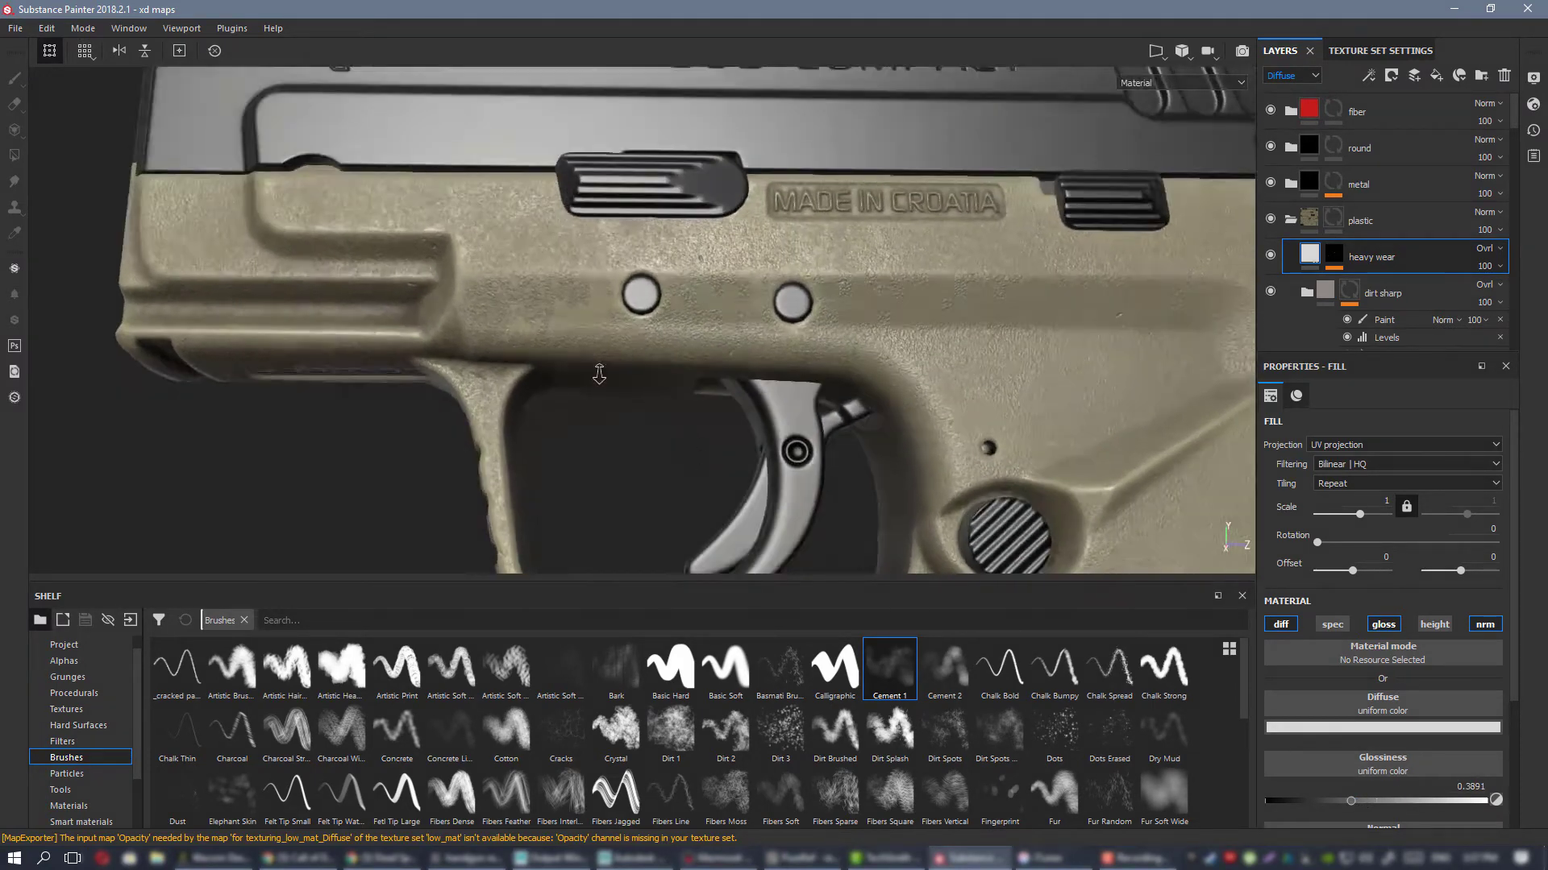
alt+right_drag(597, 377, 642, 360)
alt+middle_drag(477, 266, 613, 276)
alt+right_drag(613, 276, 564, 302)
alt+right_drag(1035, 253, 915, 342)
alt+drag(916, 342, 875, 380)
scroll(792, 340, up, 3)
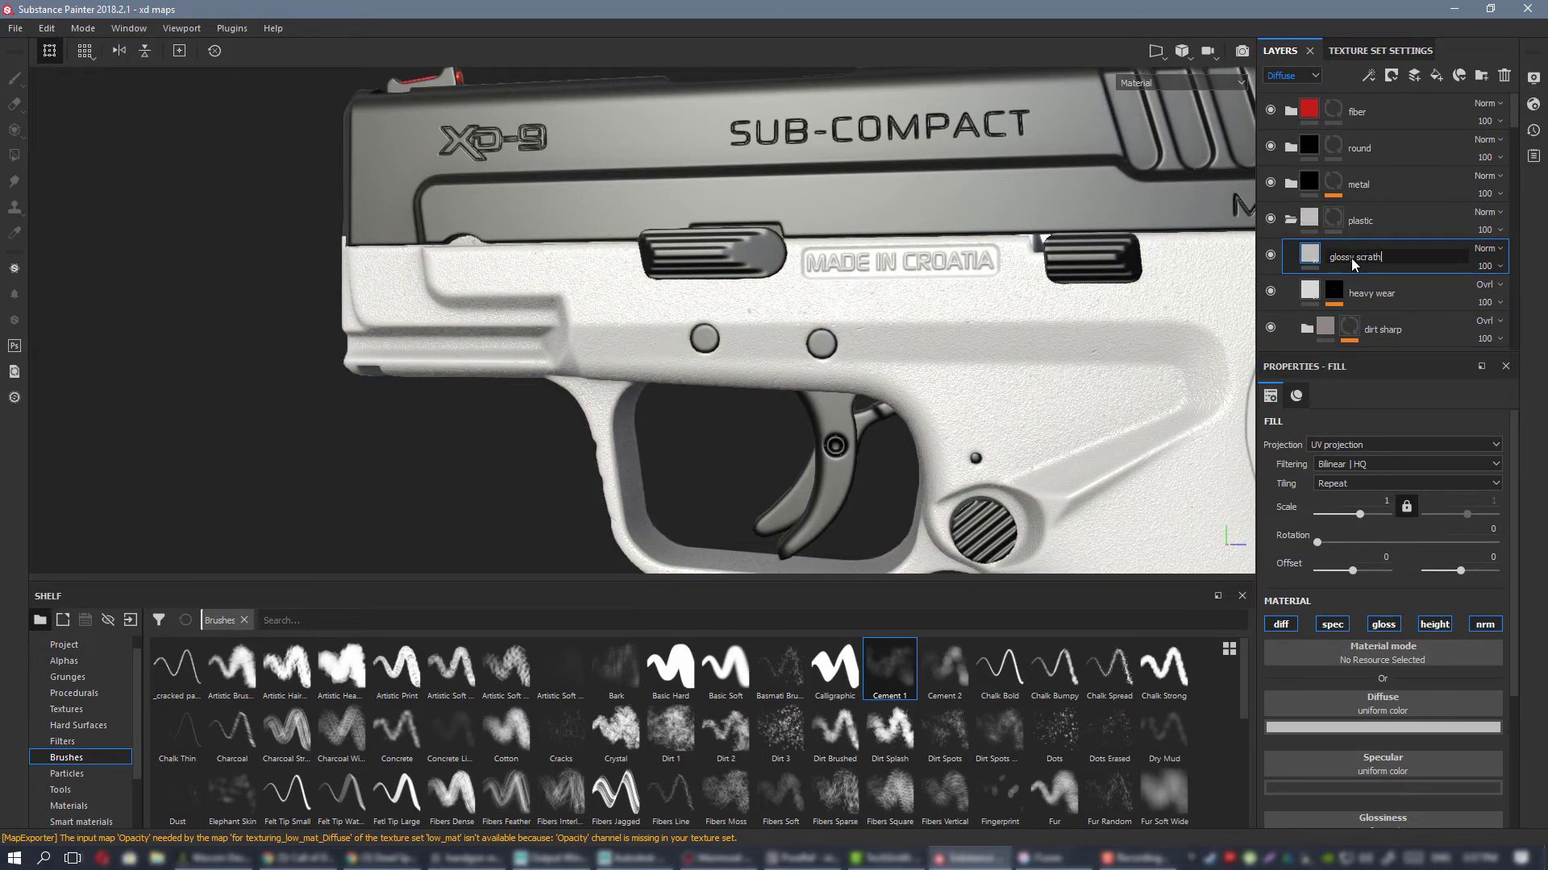
Step: Name the new fill layer in the plastic folder "glossy scratches" and turn off its specular channel
text(ches)
key(Return)
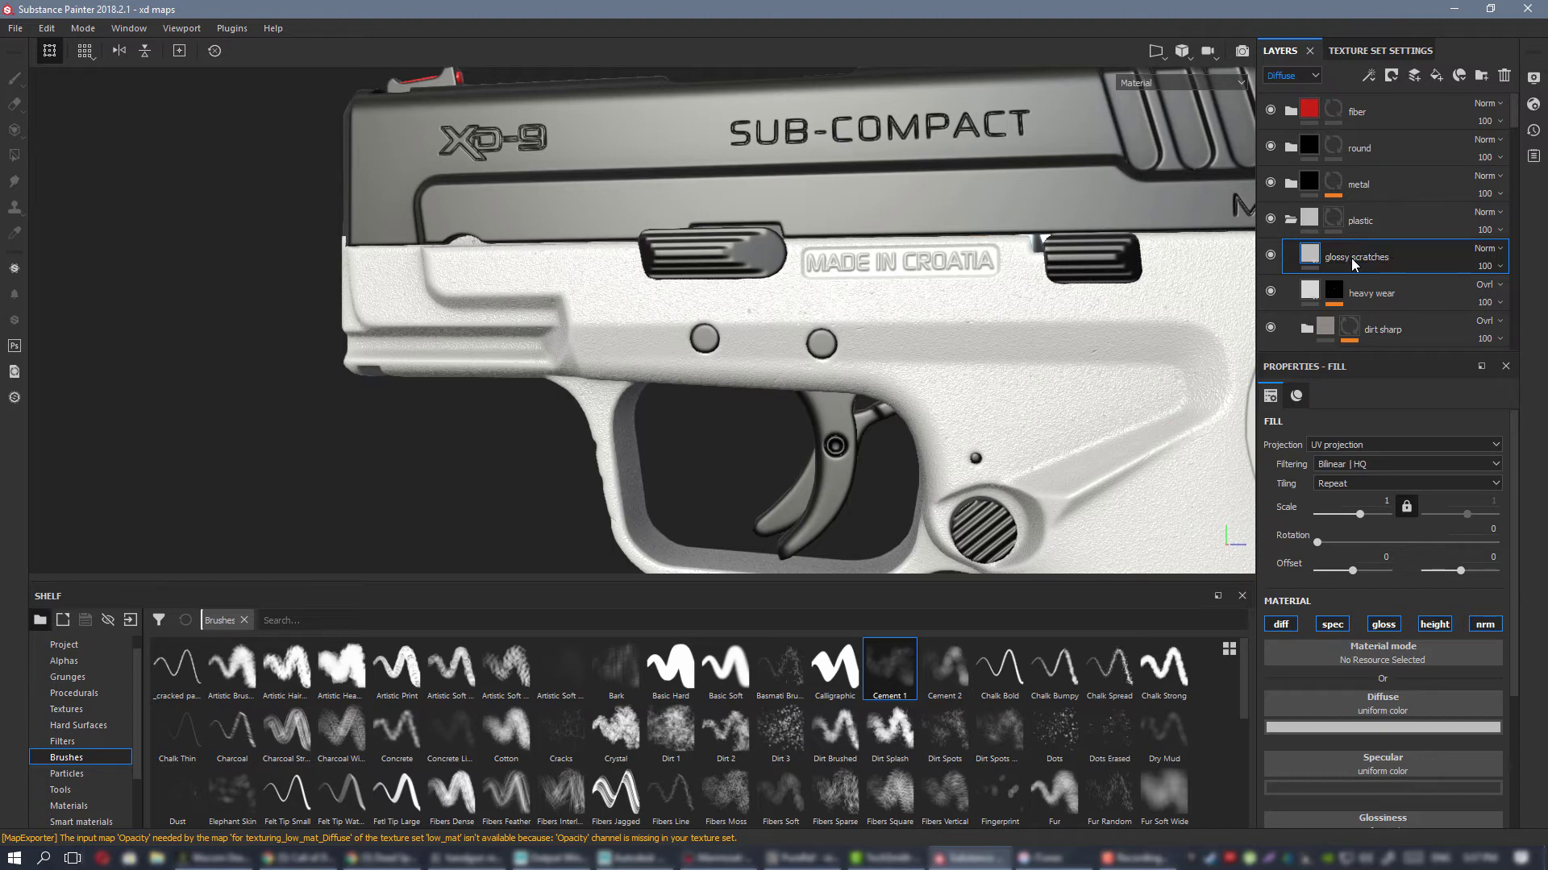
click(1332, 627)
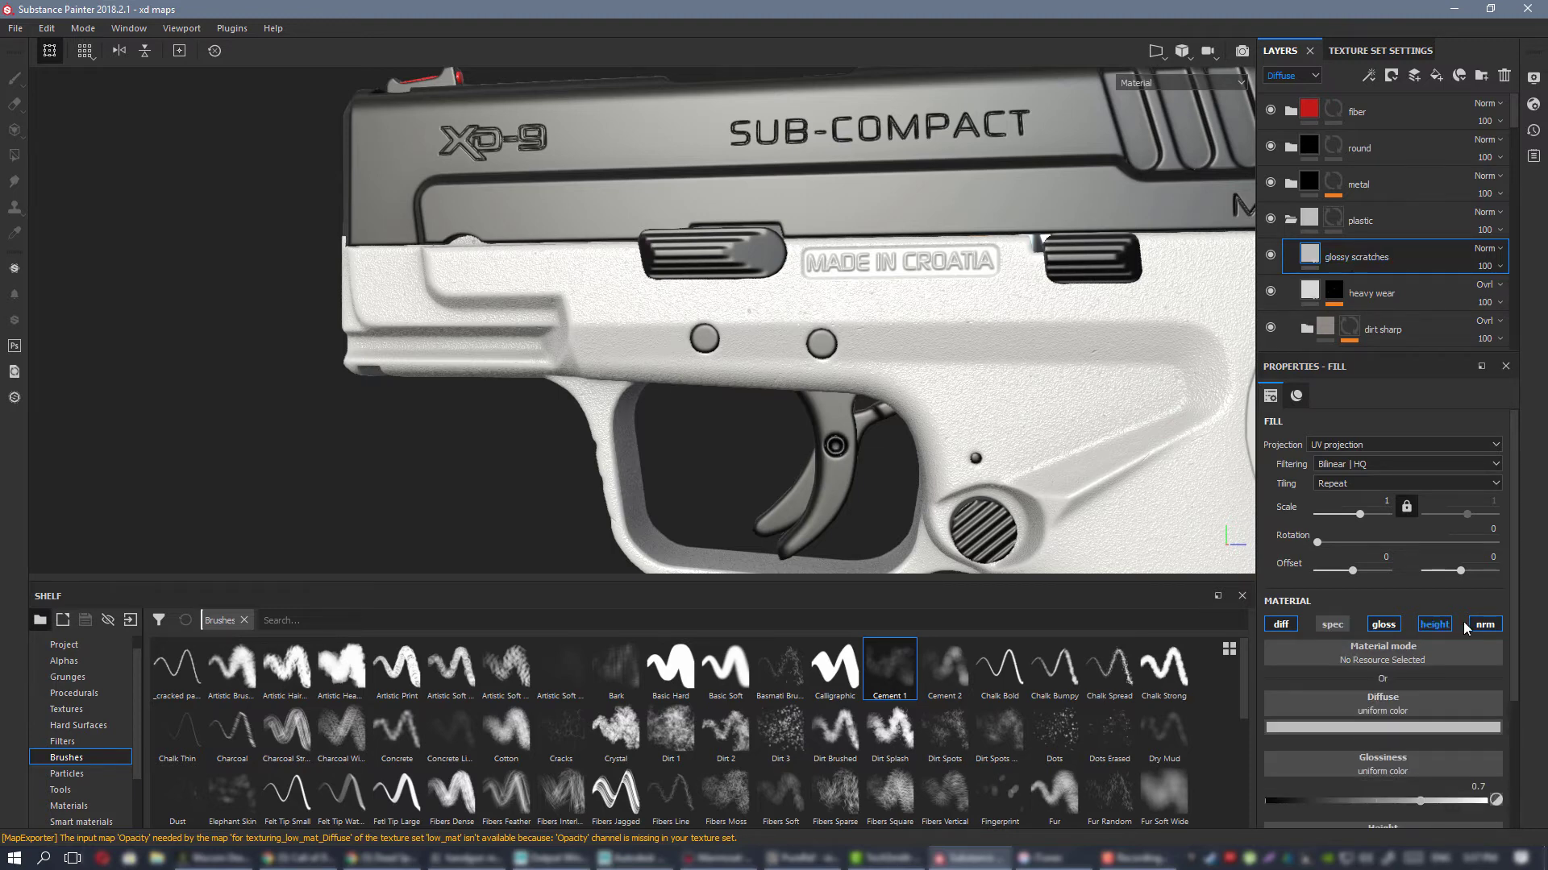
Step: Give the glossy scratches layer a black mask with a paint effect
right_click(1331, 256)
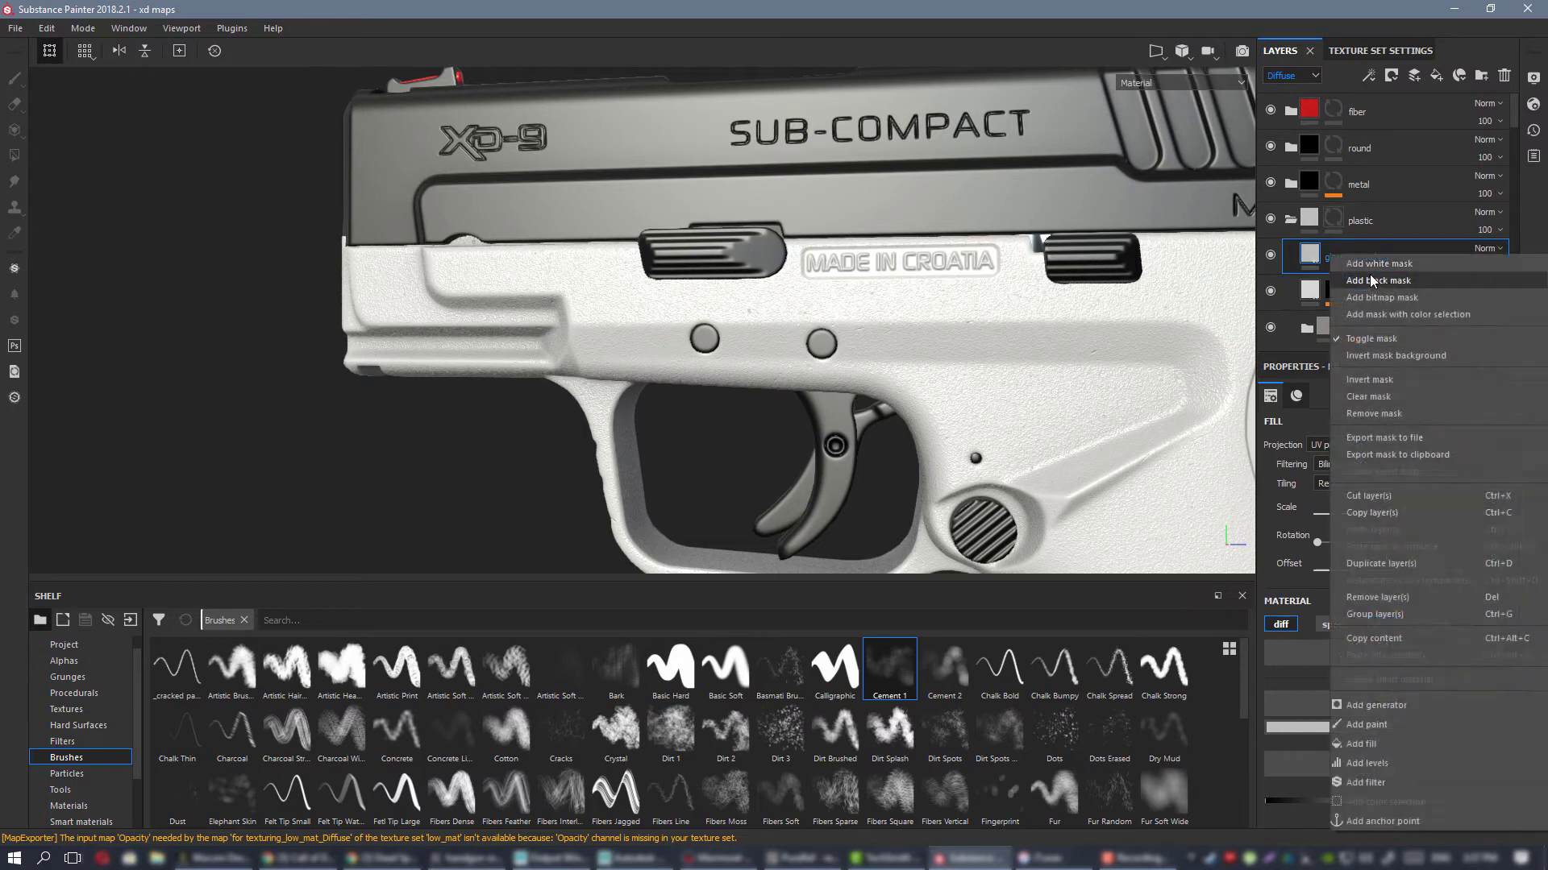
click(1370, 278)
right_click(1334, 256)
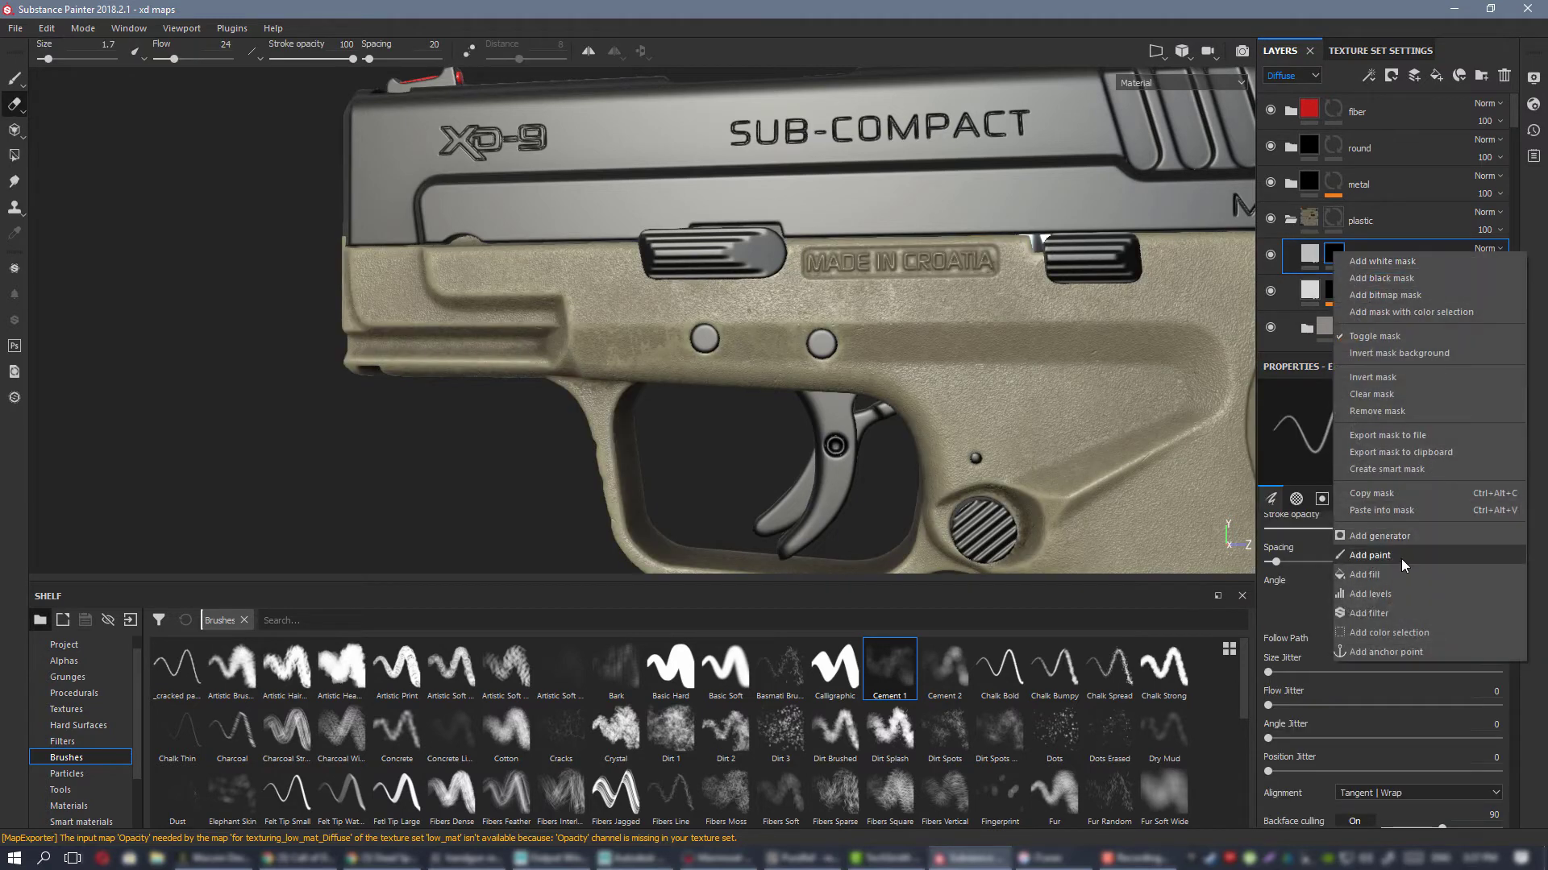
click(1370, 555)
Step: Browse the shelf's alphas, choose the "scratch" alpha and activate the Paint tool
click(64, 661)
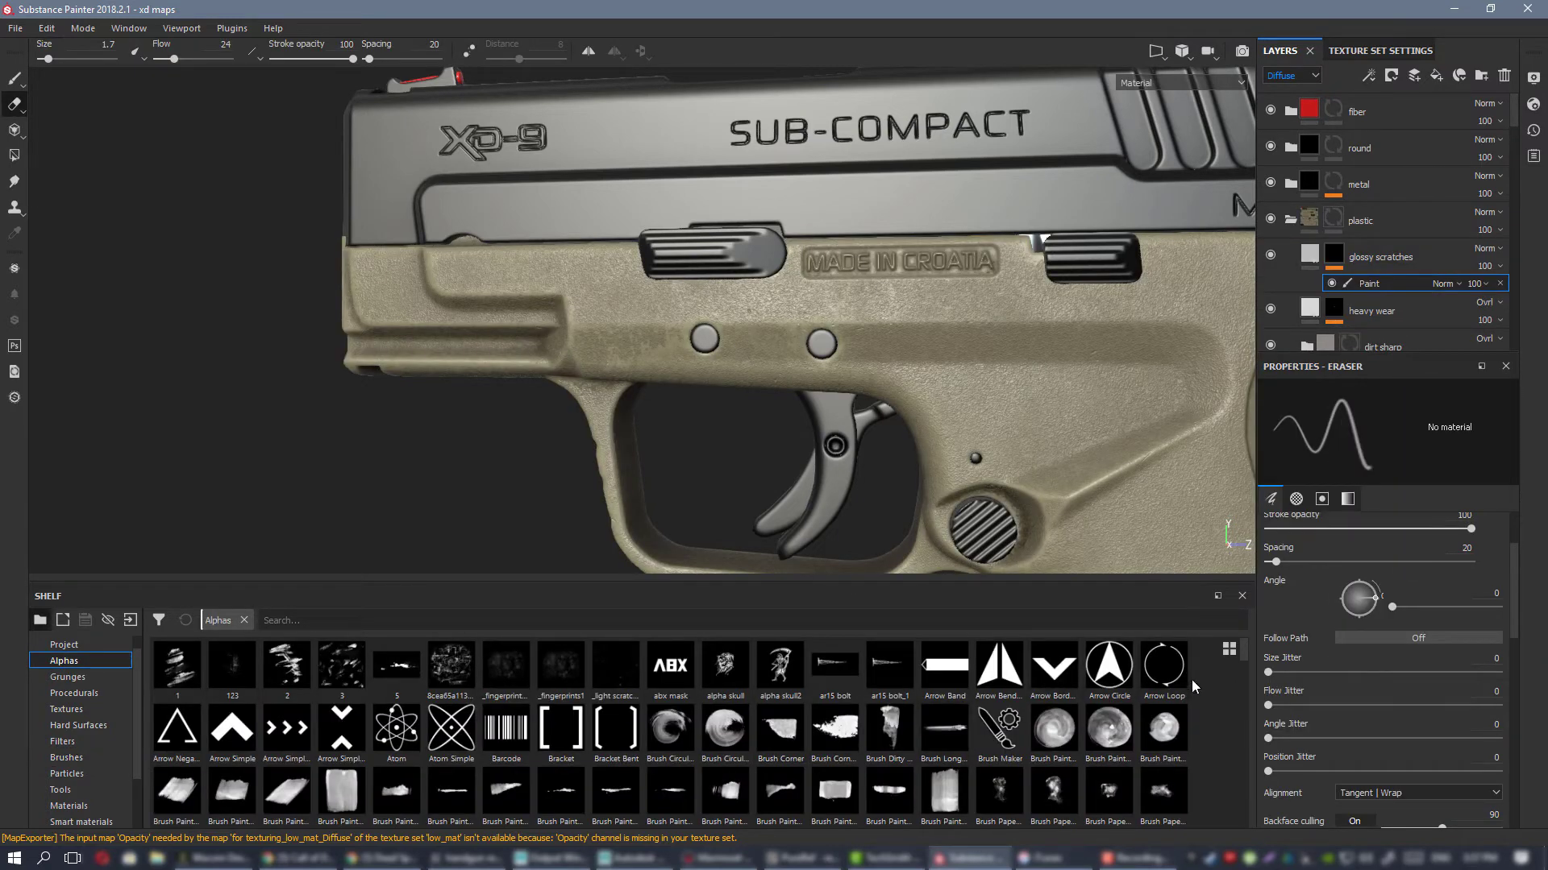
scroll(1240, 656, down, 5)
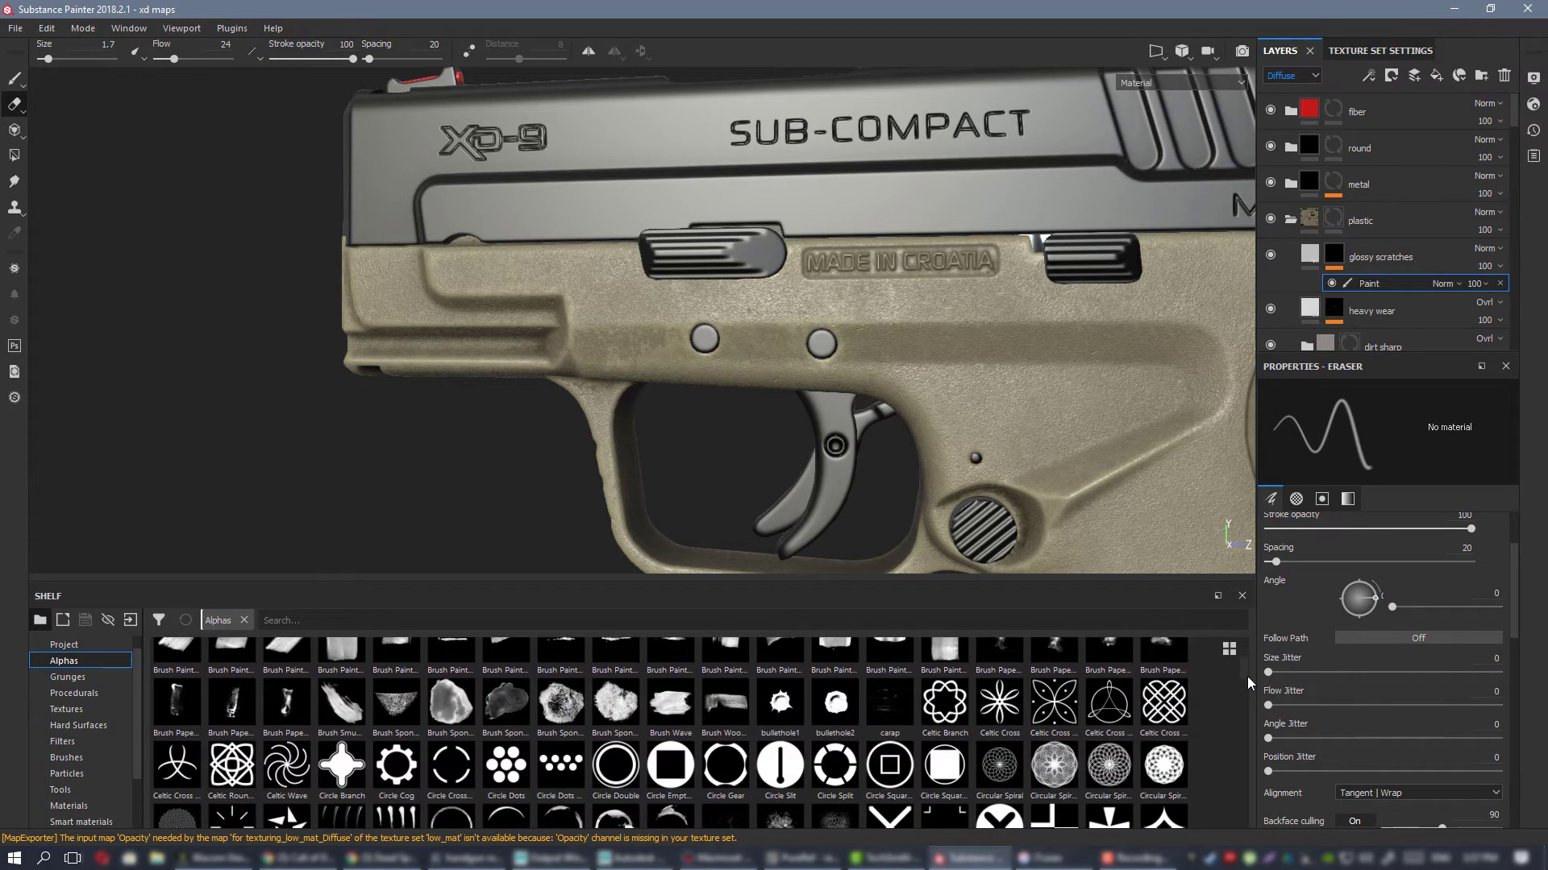
drag(1246, 676, 1246, 706)
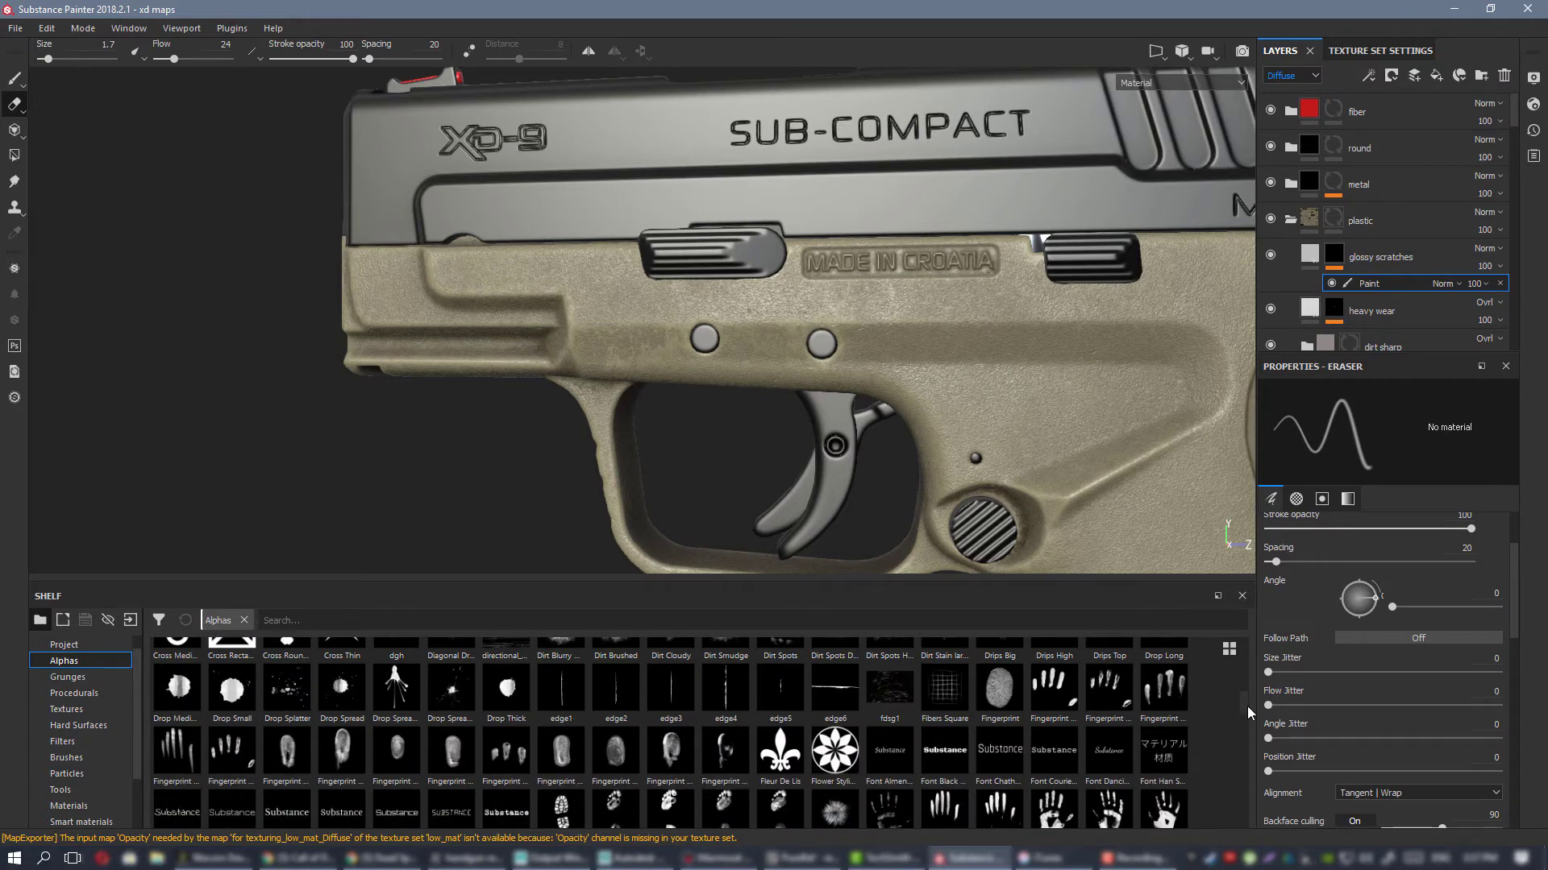
drag(1246, 706, 1252, 734)
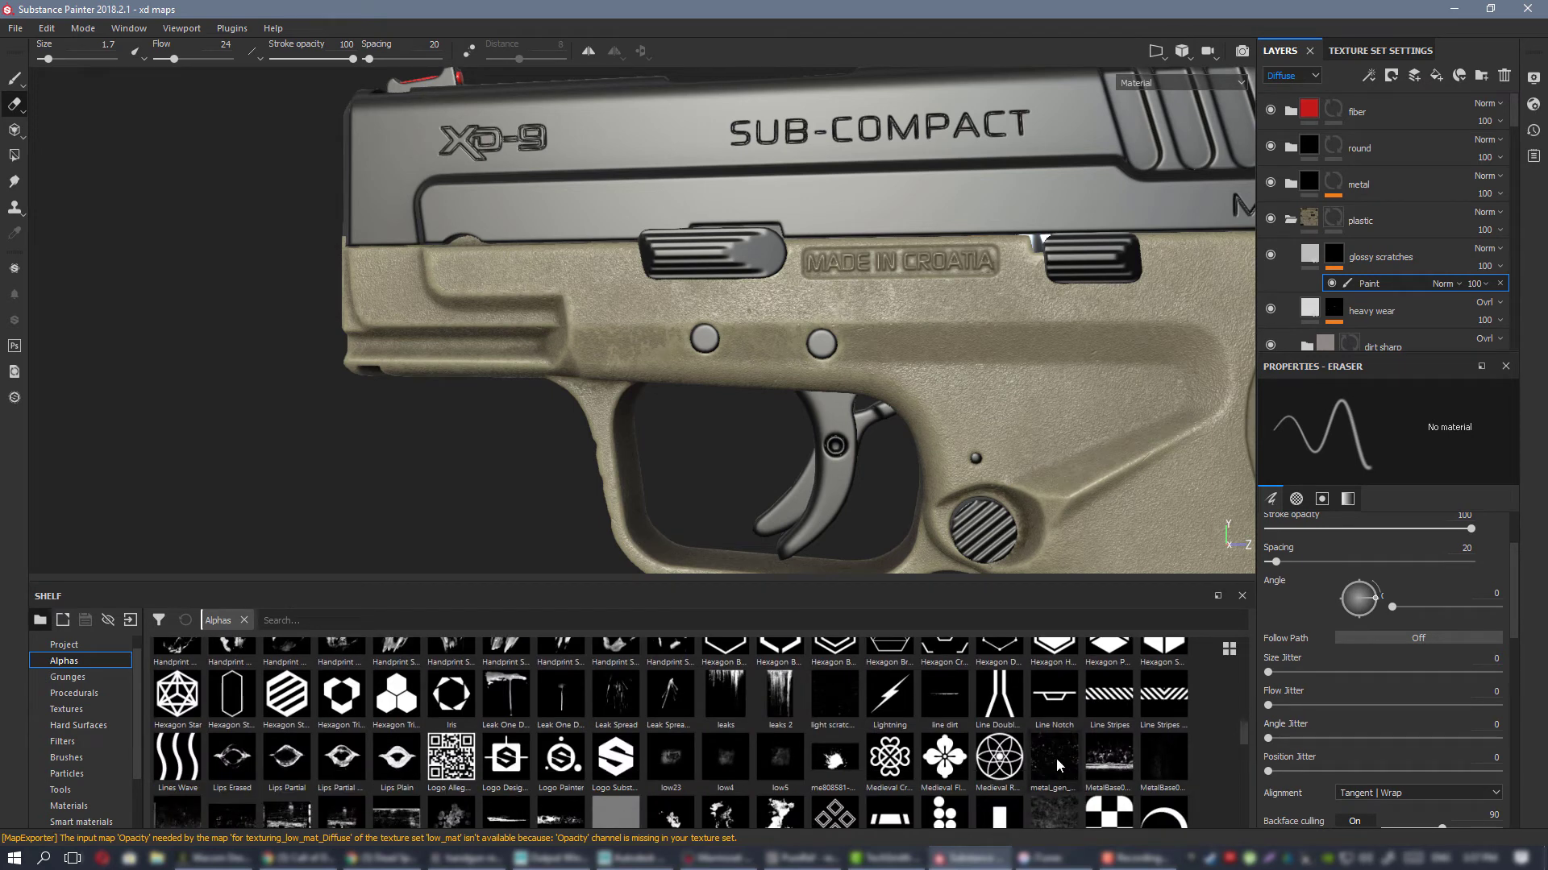
mouse_move(1051, 761)
scroll(1246, 725, down, 1)
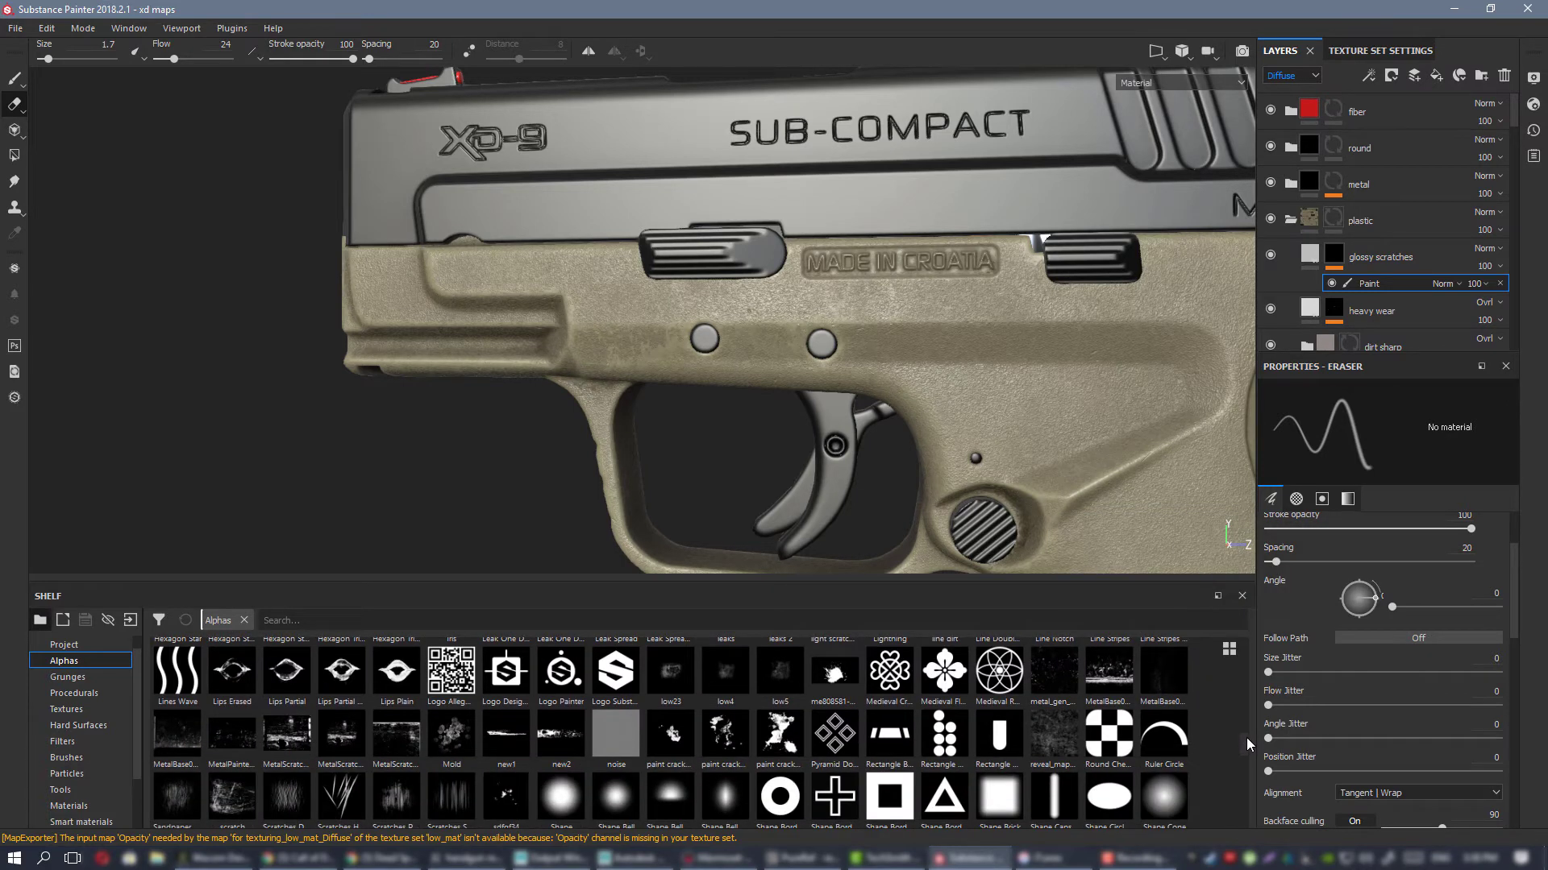
scroll(1246, 740, down, 1)
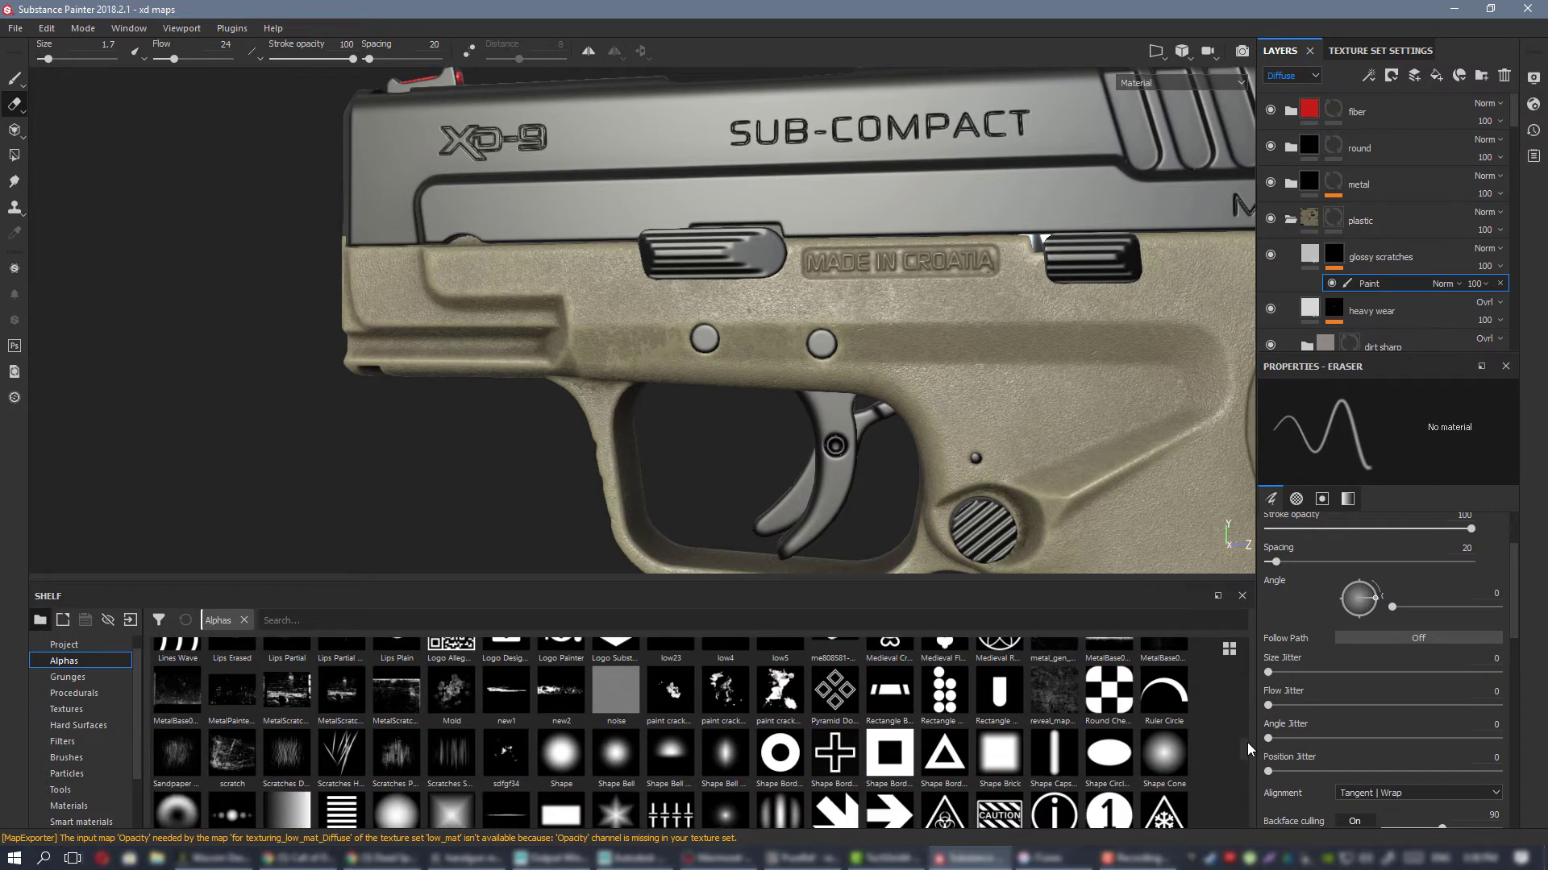
click(239, 754)
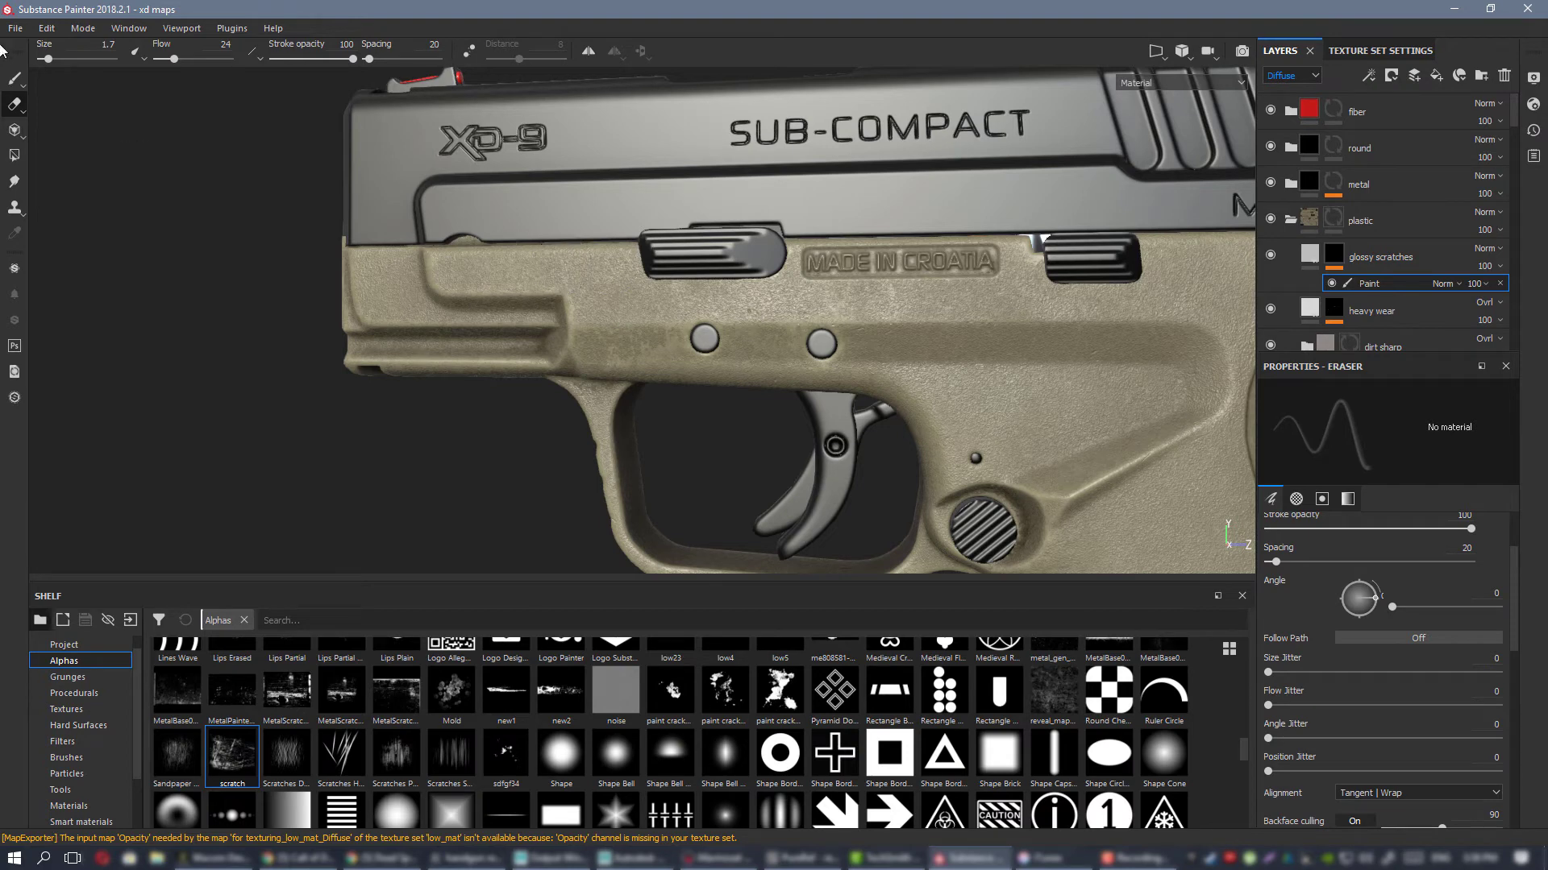
click(14, 80)
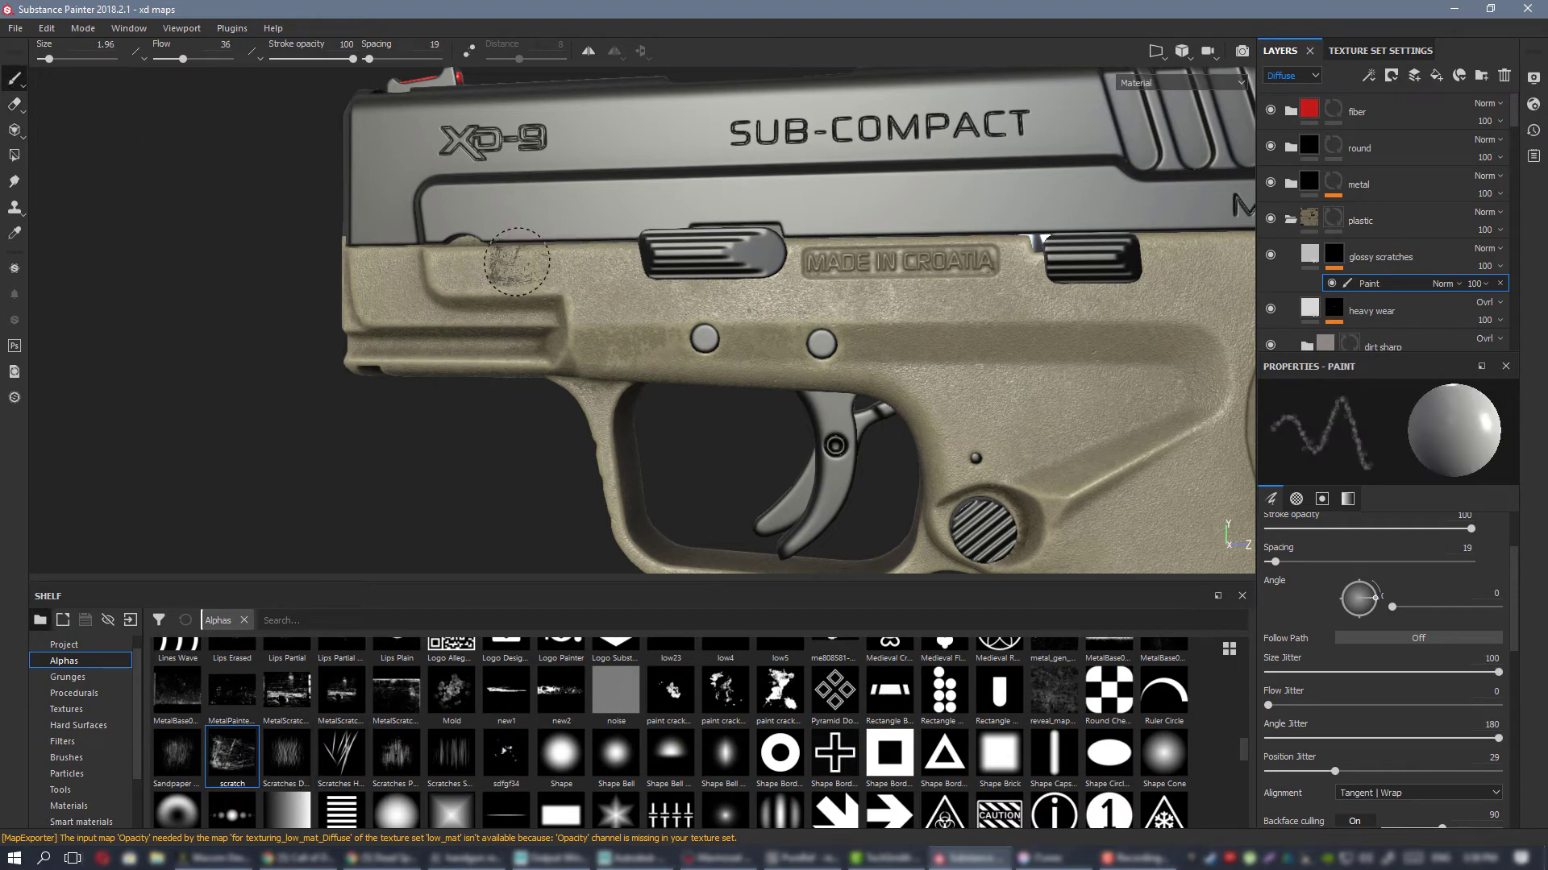
Step: Set the brush to size 9.47, flow 100 and angle 314, and stamp trial scratches on the frame's front
alt+drag(511, 240, 677, 287)
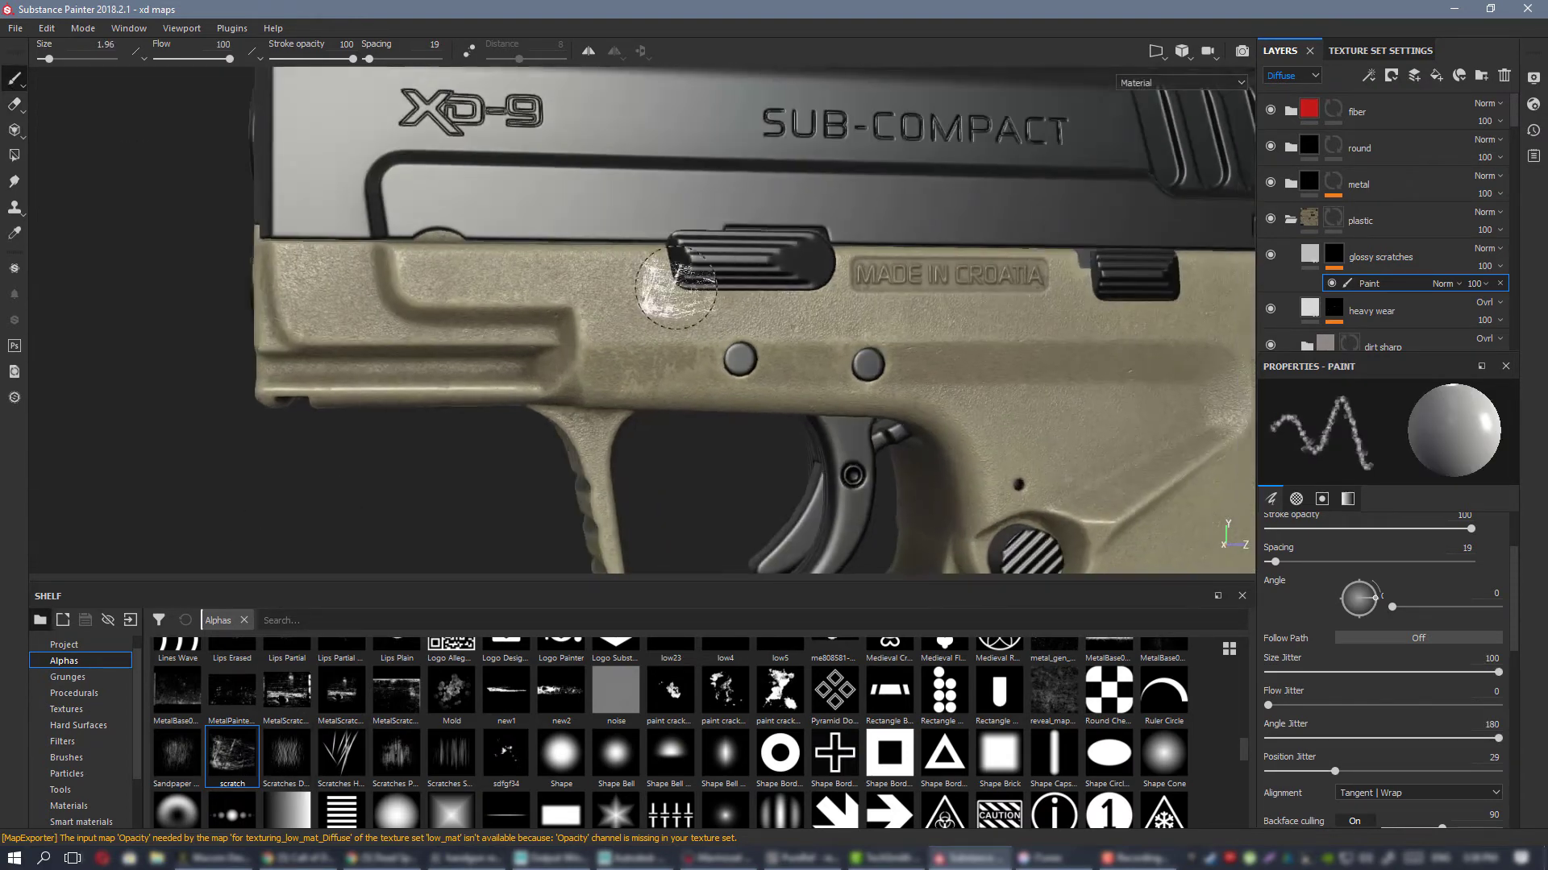
ctrl+drag(497, 278, 488, 262)
ctrl+right_drag(488, 263, 581, 266)
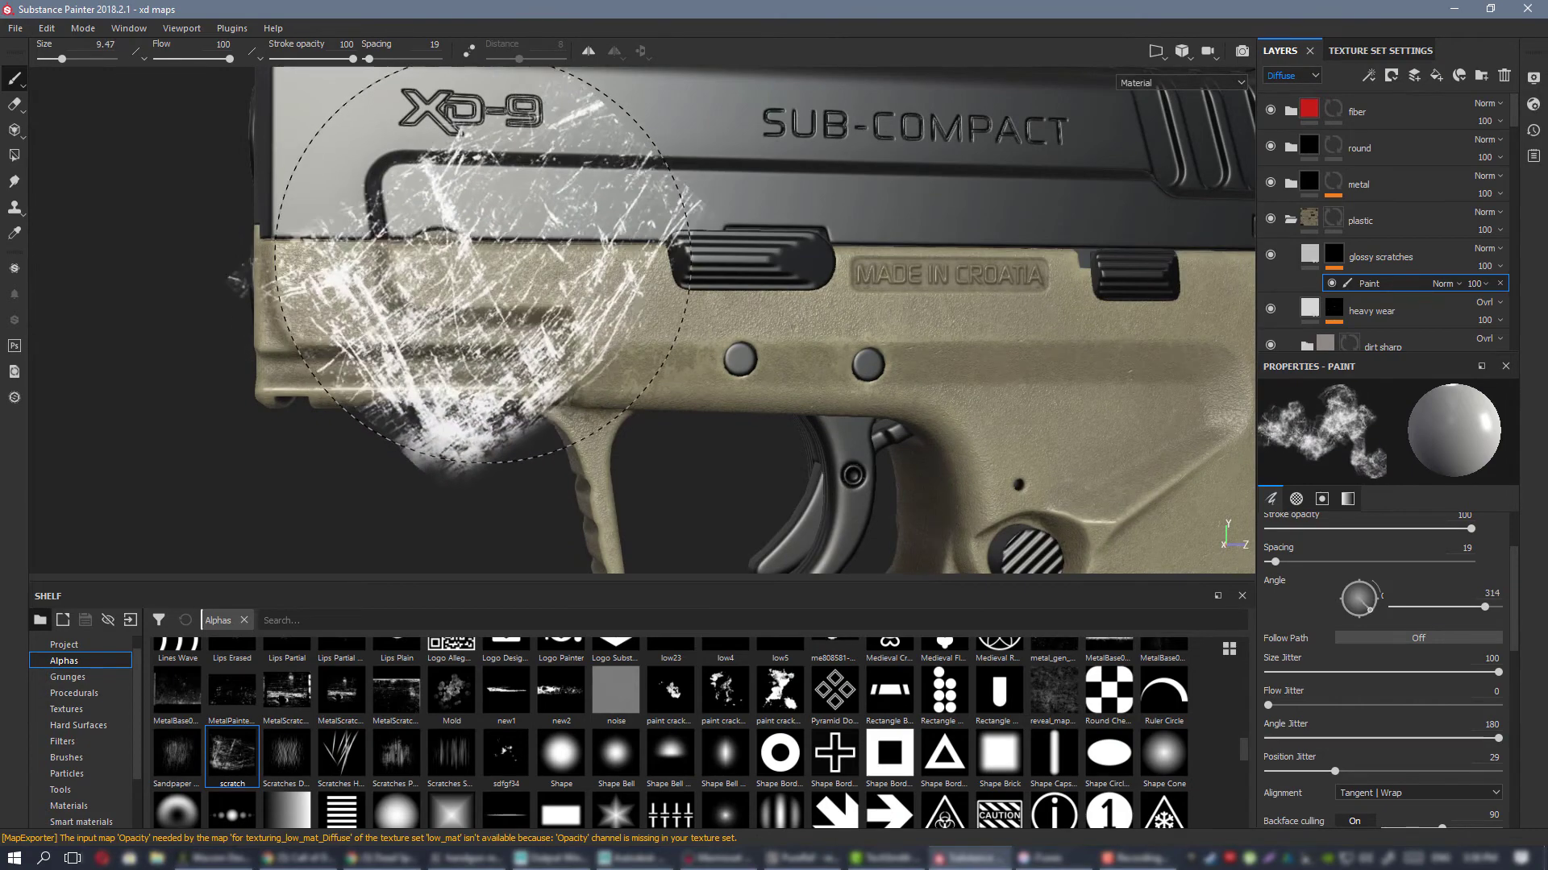
click(499, 262)
alt+drag(796, 395, 750, 404)
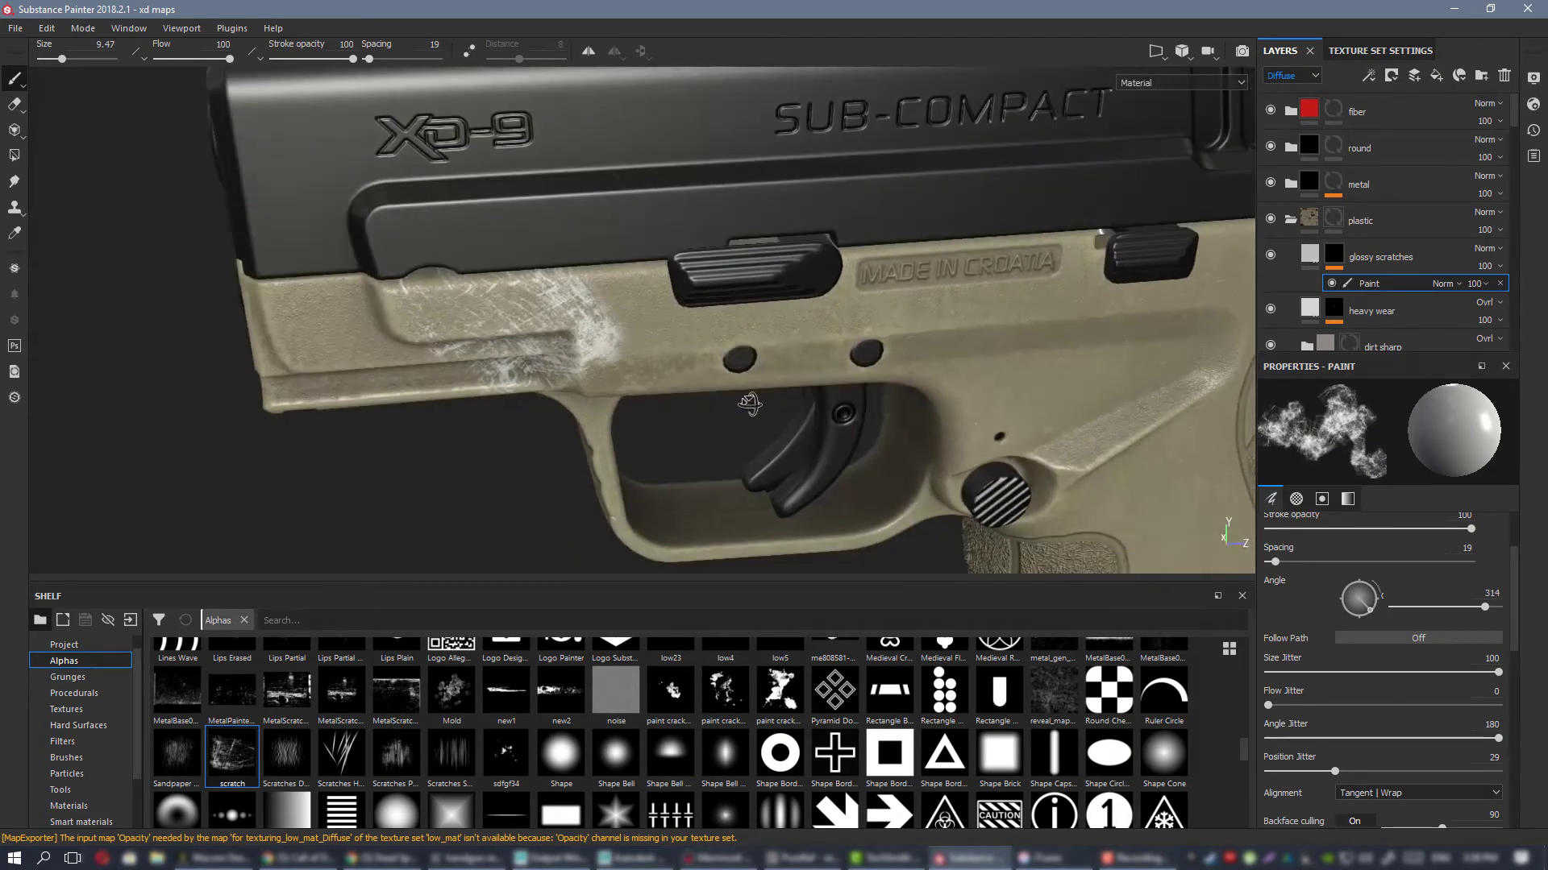
Step: Set the brush's position jitter to 0, size jitter to 10 and backface culling angle to 45
drag(1351, 772, 1266, 772)
drag(1497, 672, 1228, 671)
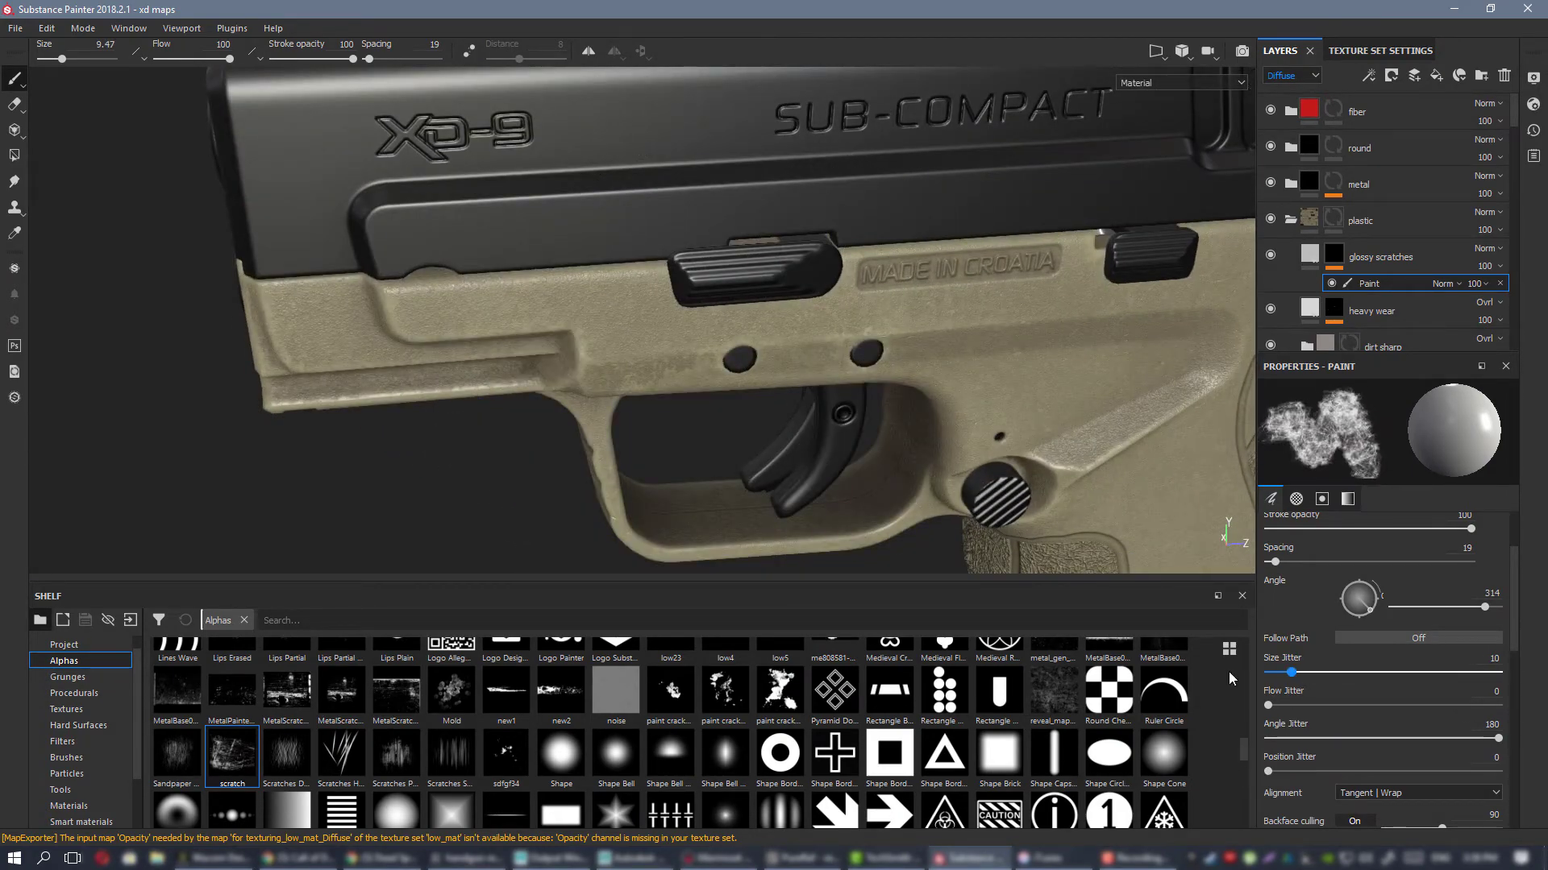
scroll(1402, 702, down, 3)
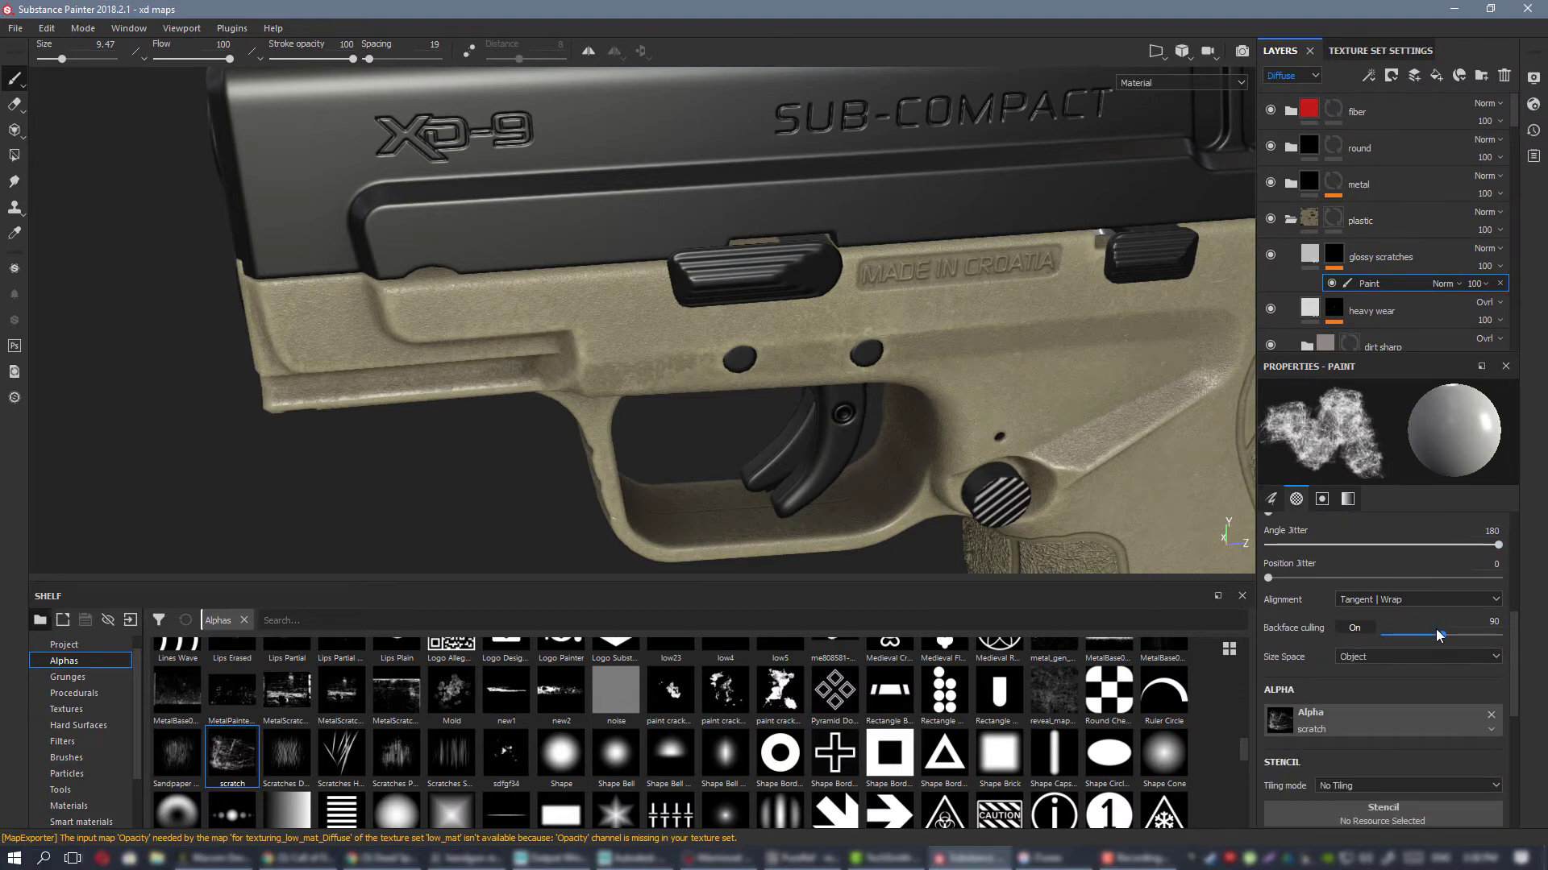
drag(1438, 635, 1385, 635)
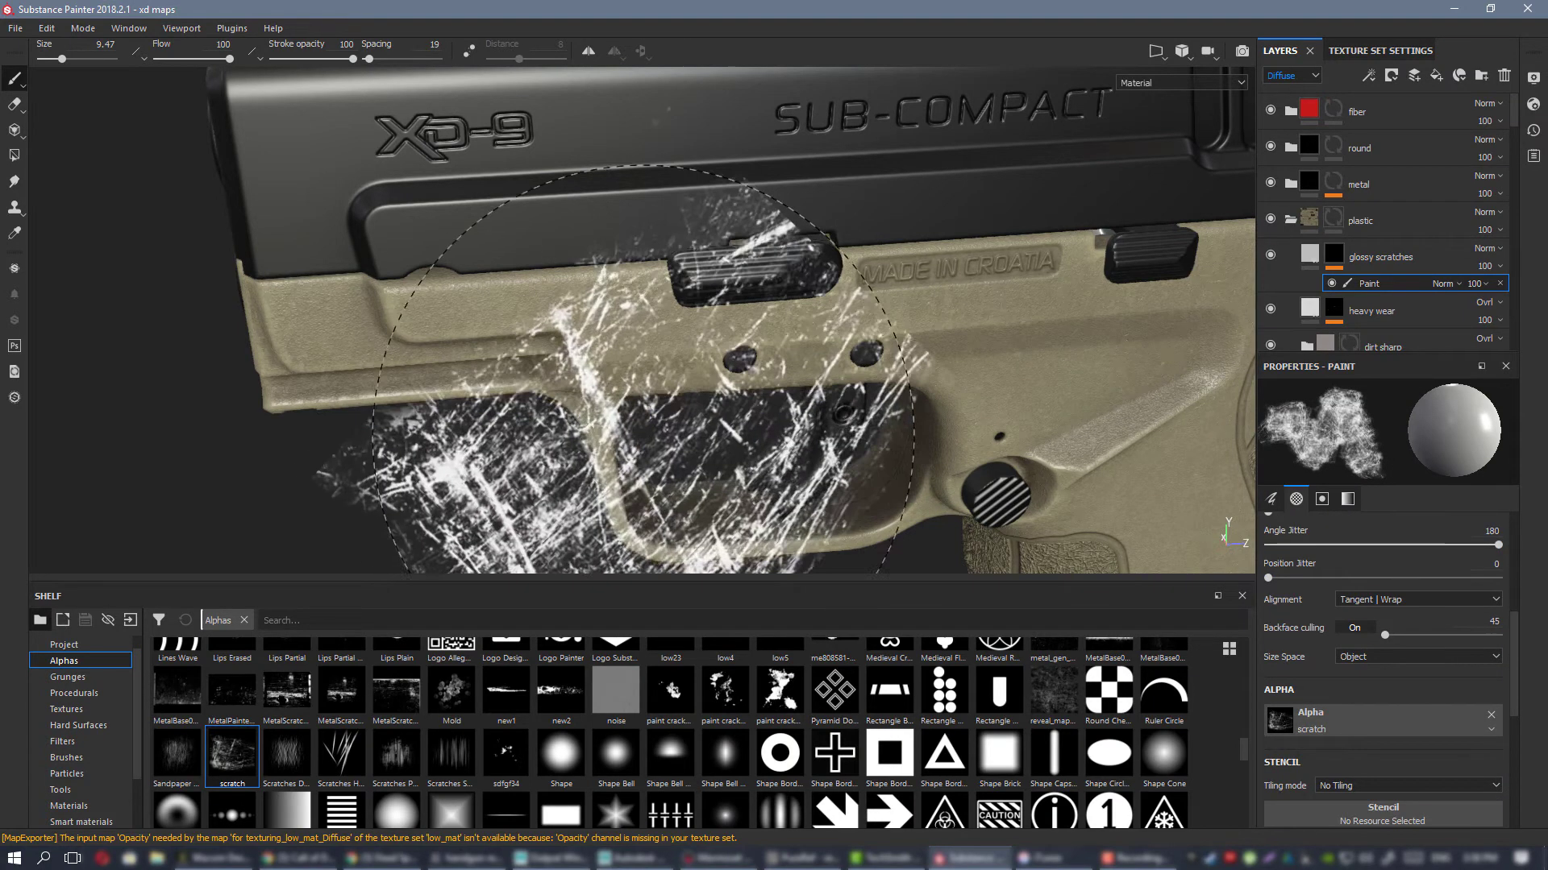
Step: Switch the viewport display from the full material to the Diffuse channel alone
scroll(585, 309, up, 2)
alt+drag(829, 516, 798, 415)
key(c)
key(c)
key(c)
key(c)
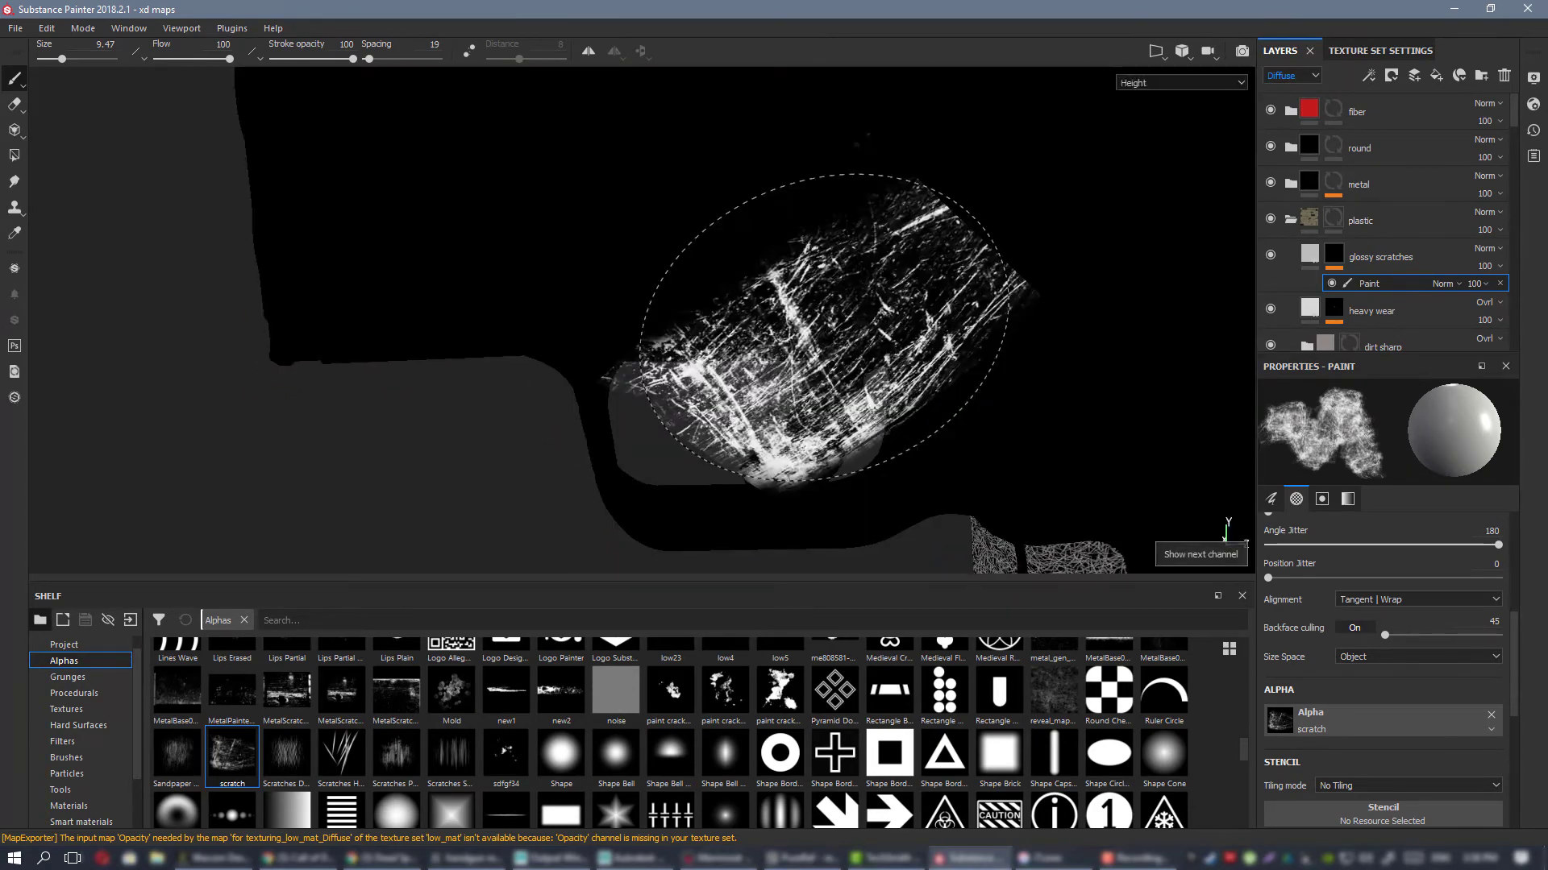
key(c)
key(c)
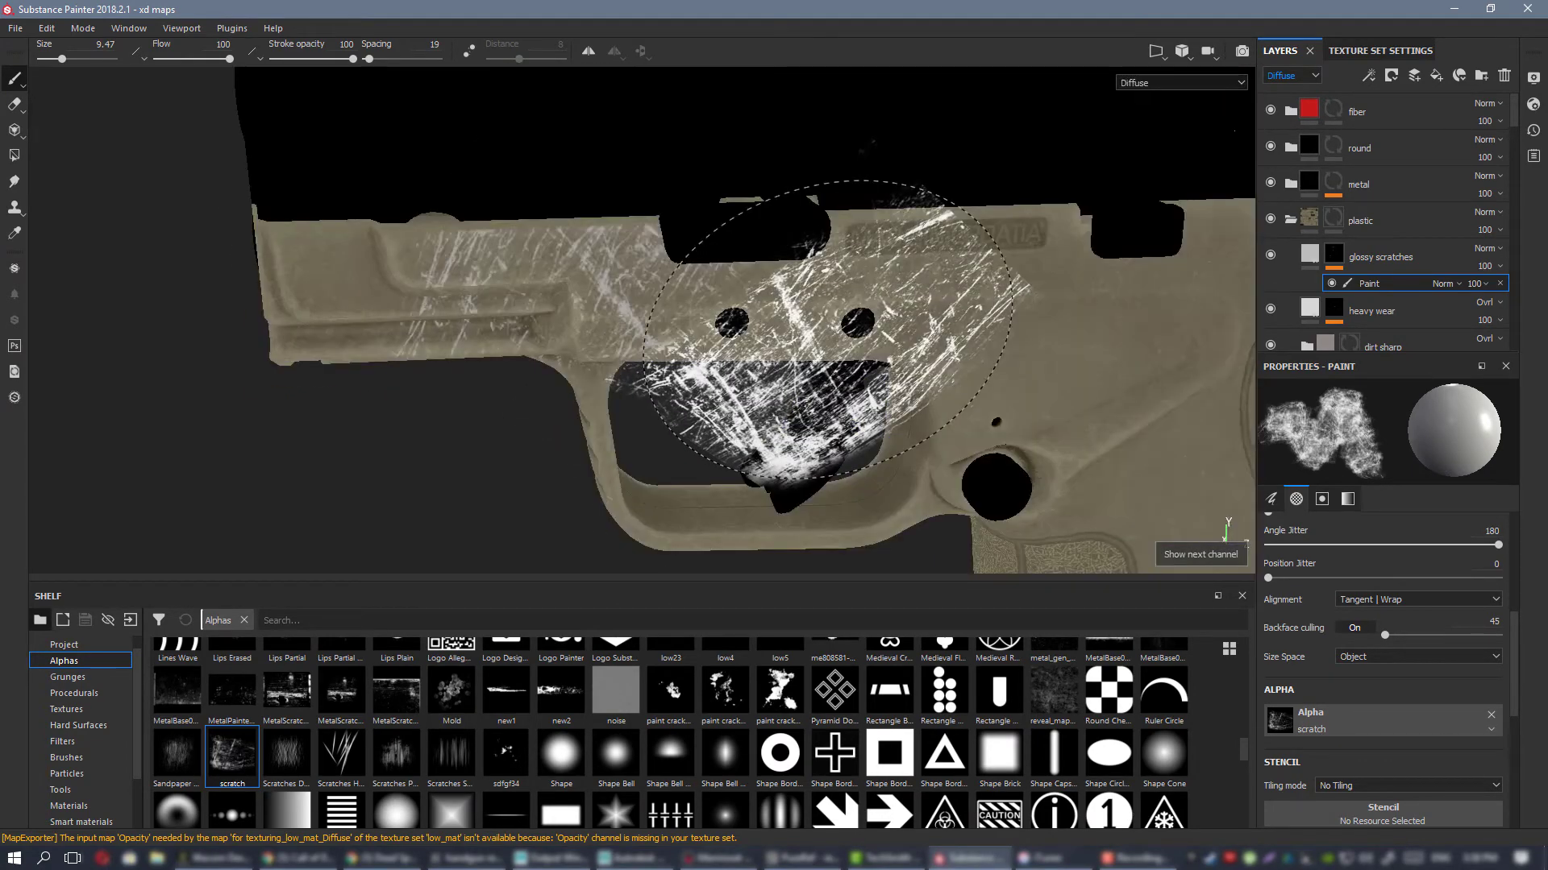
Step: Try a scratch stamp on the frame between the trigger and grip, and undo it
mouse_move(939, 238)
alt+mouse_down()
mouse_move(809, 238)
mouse_move(850, 185)
mouse_move(863, 221)
alt+mouse_up()
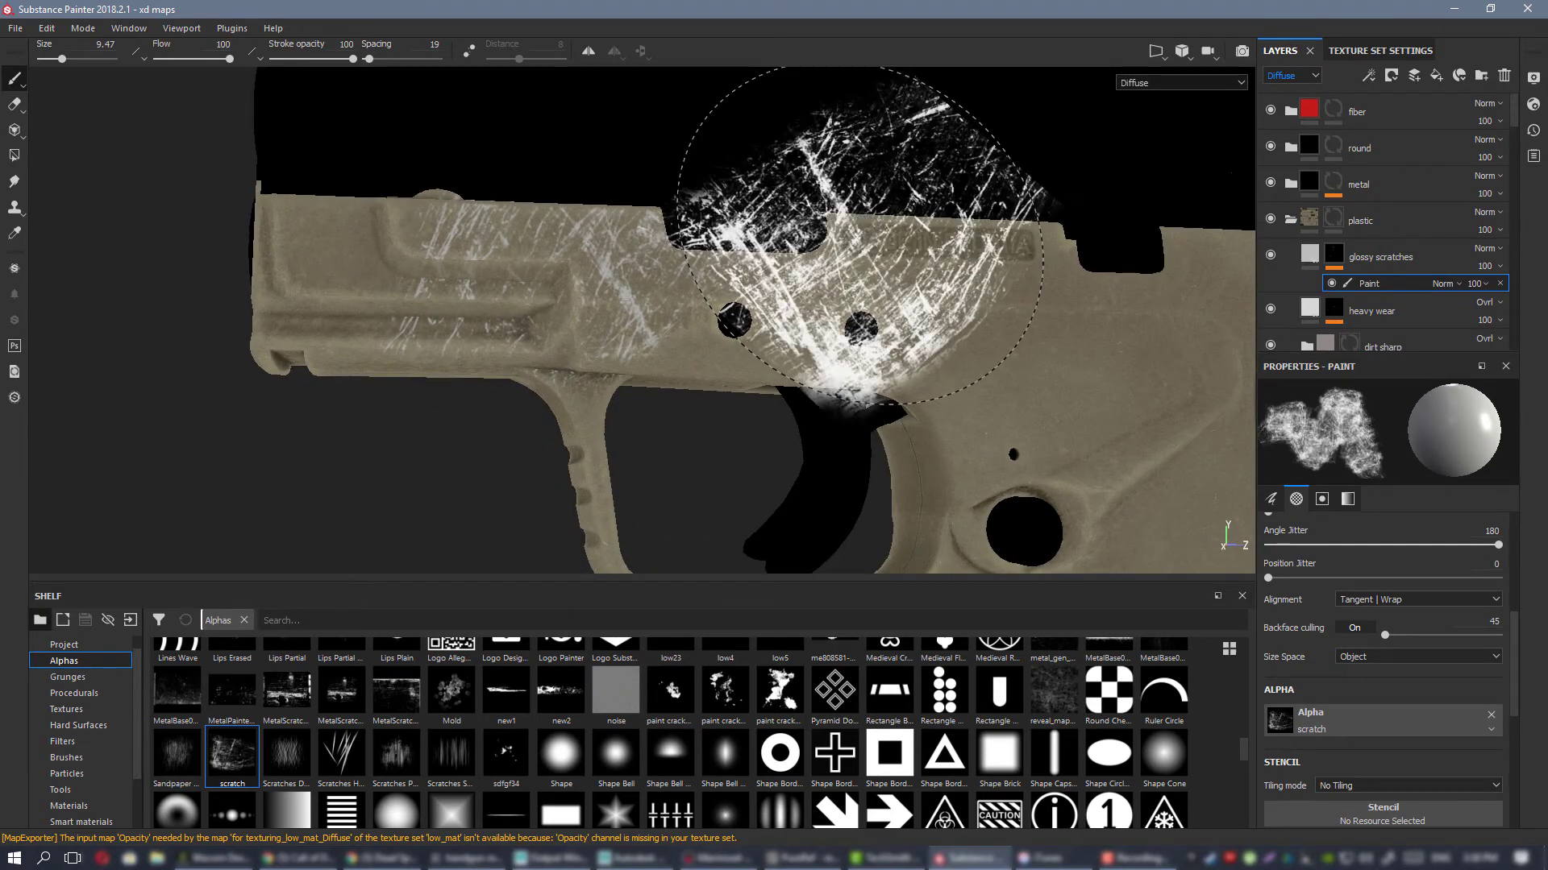
alt+middle_drag(1025, 376, 548, 239)
click(698, 420)
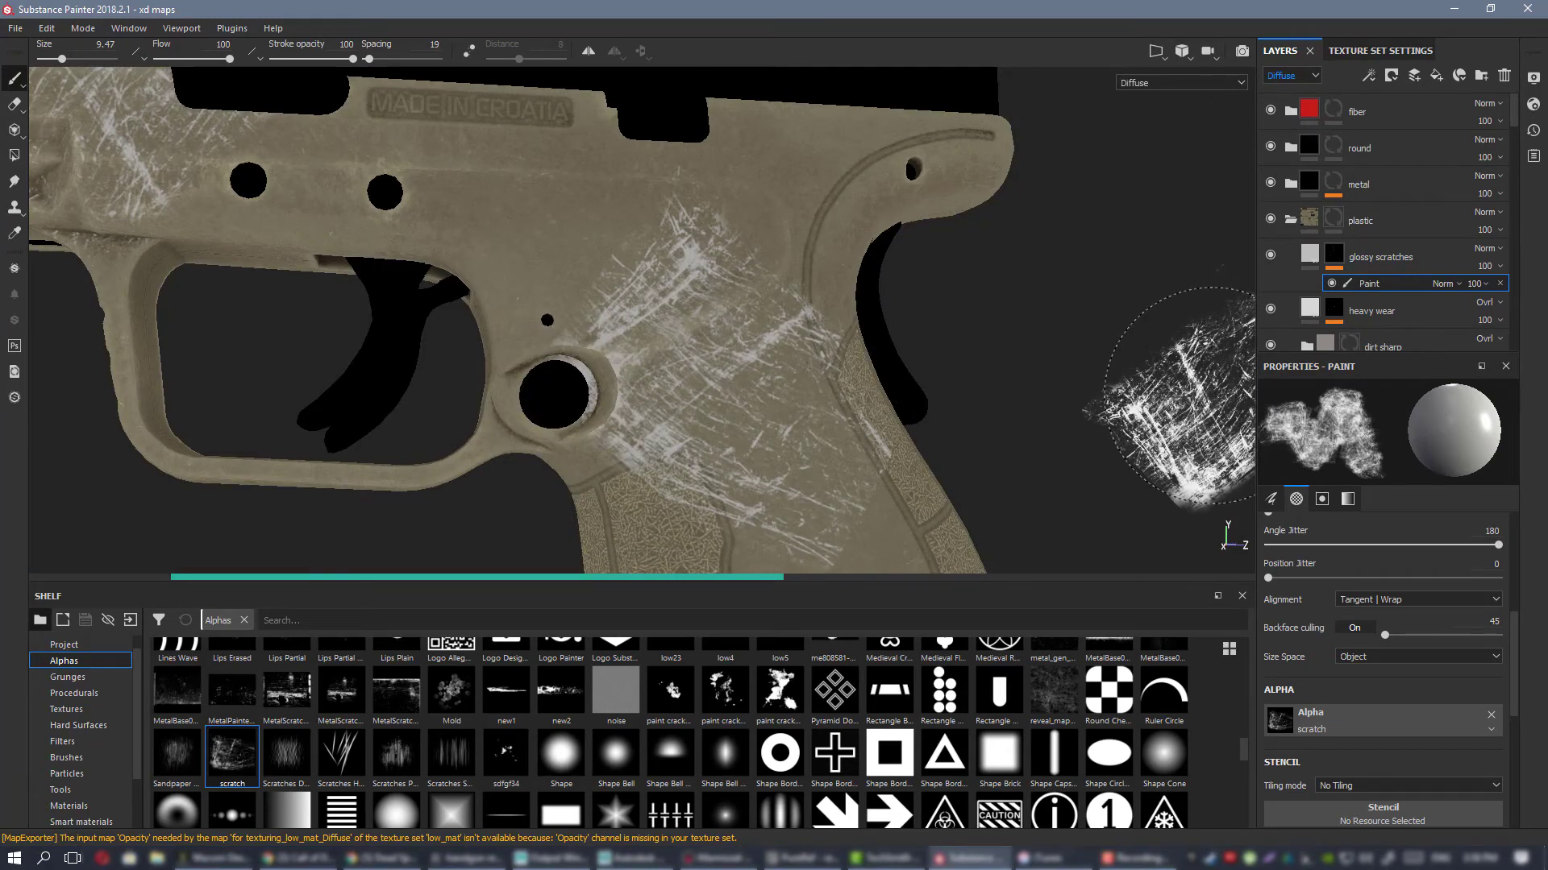
key(ctrl+z)
alt+middle_drag(382, 192, 861, 341)
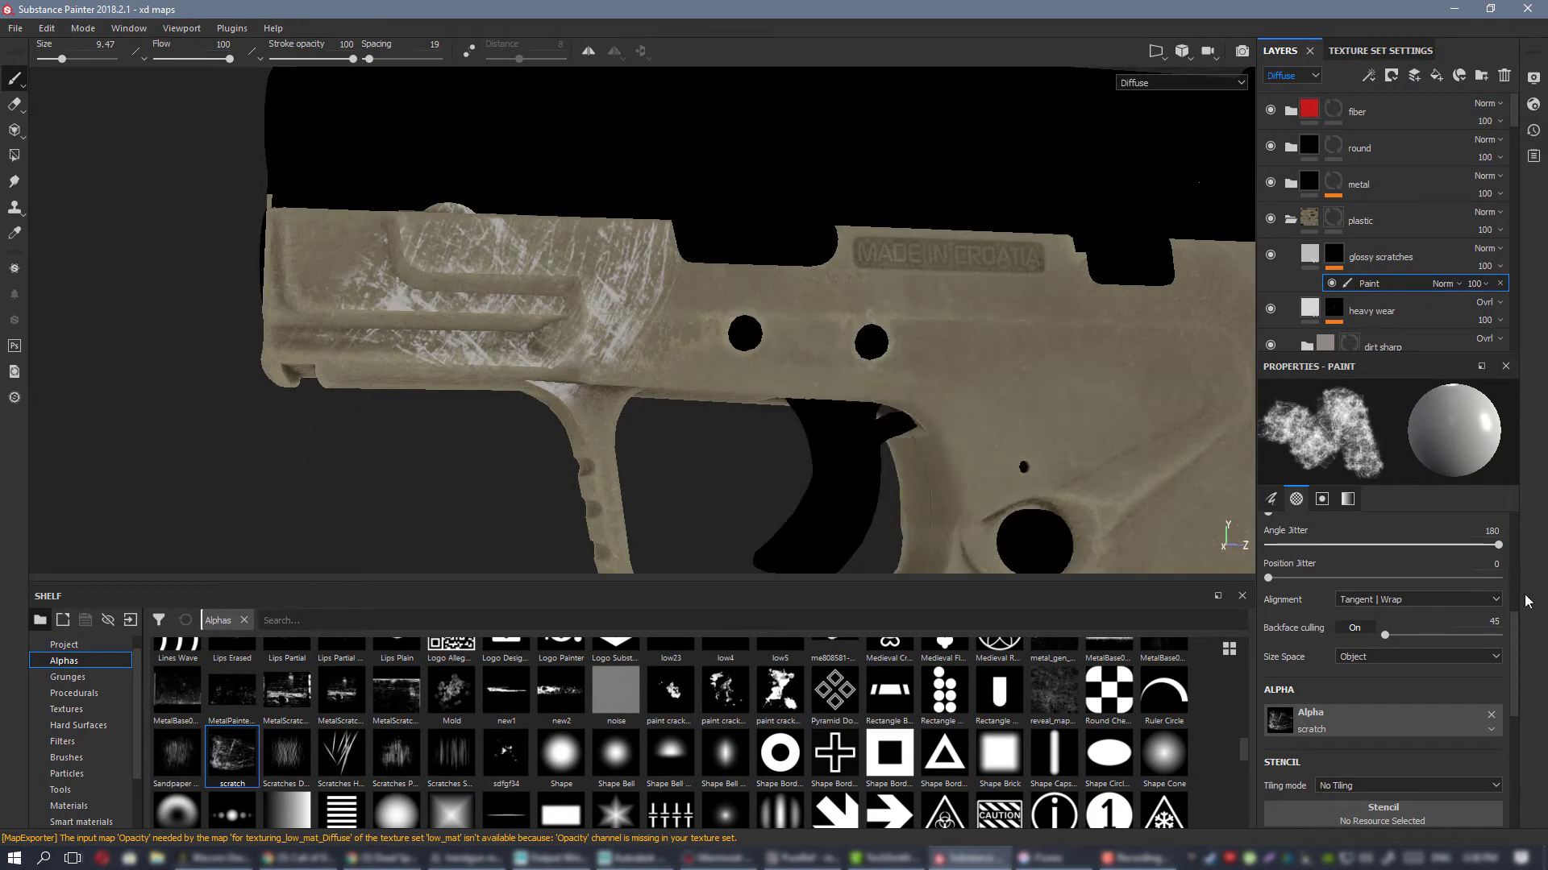
Step: Set the brush's size and angle jitter to 0 and try stamping the "scratch" alpha along the frame's front
scroll(1374, 617, up, 1)
drag(1289, 589, 1188, 582)
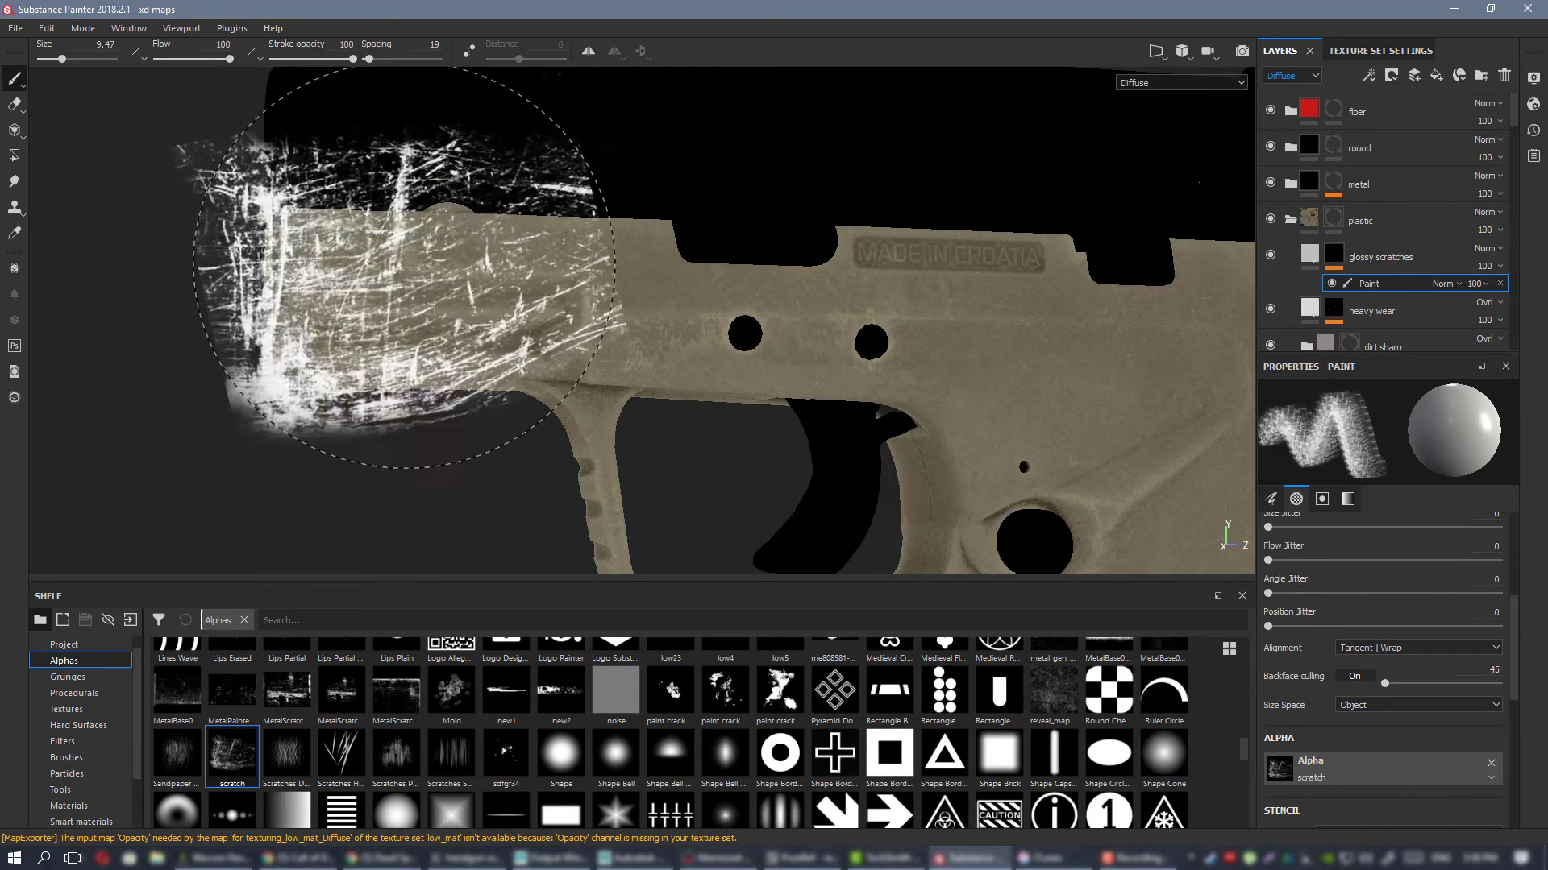
alt+drag(873, 403, 889, 340)
alt+middle_drag(725, 331, 848, 329)
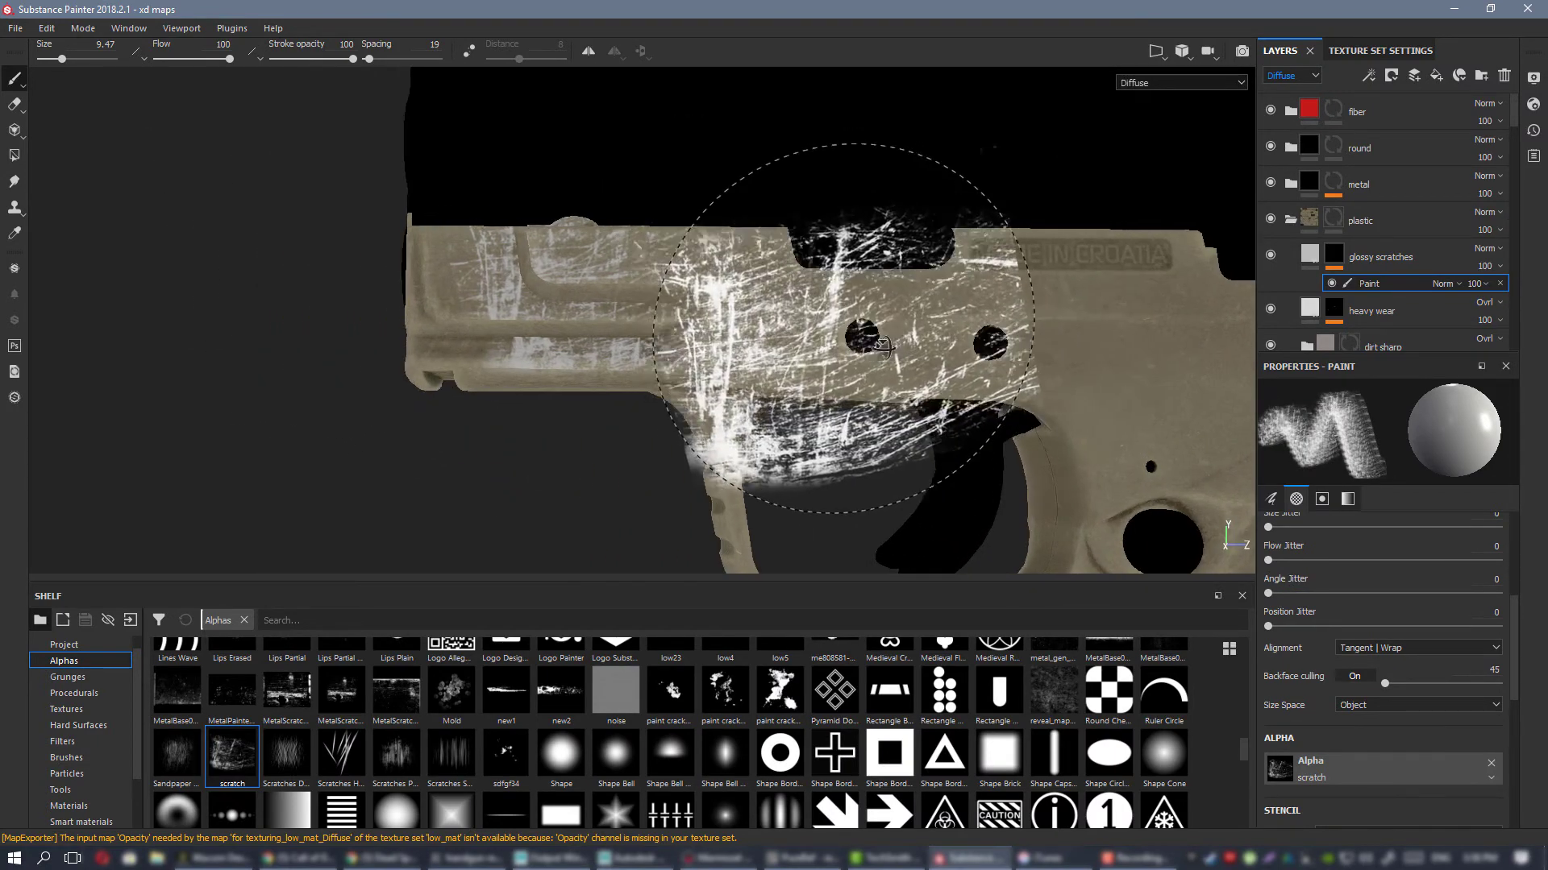
mouse_move(856, 342)
alt+mouse_down()
mouse_move(881, 380)
mouse_move(873, 345)
alt+mouse_up()
scroll(688, 276, up, 1)
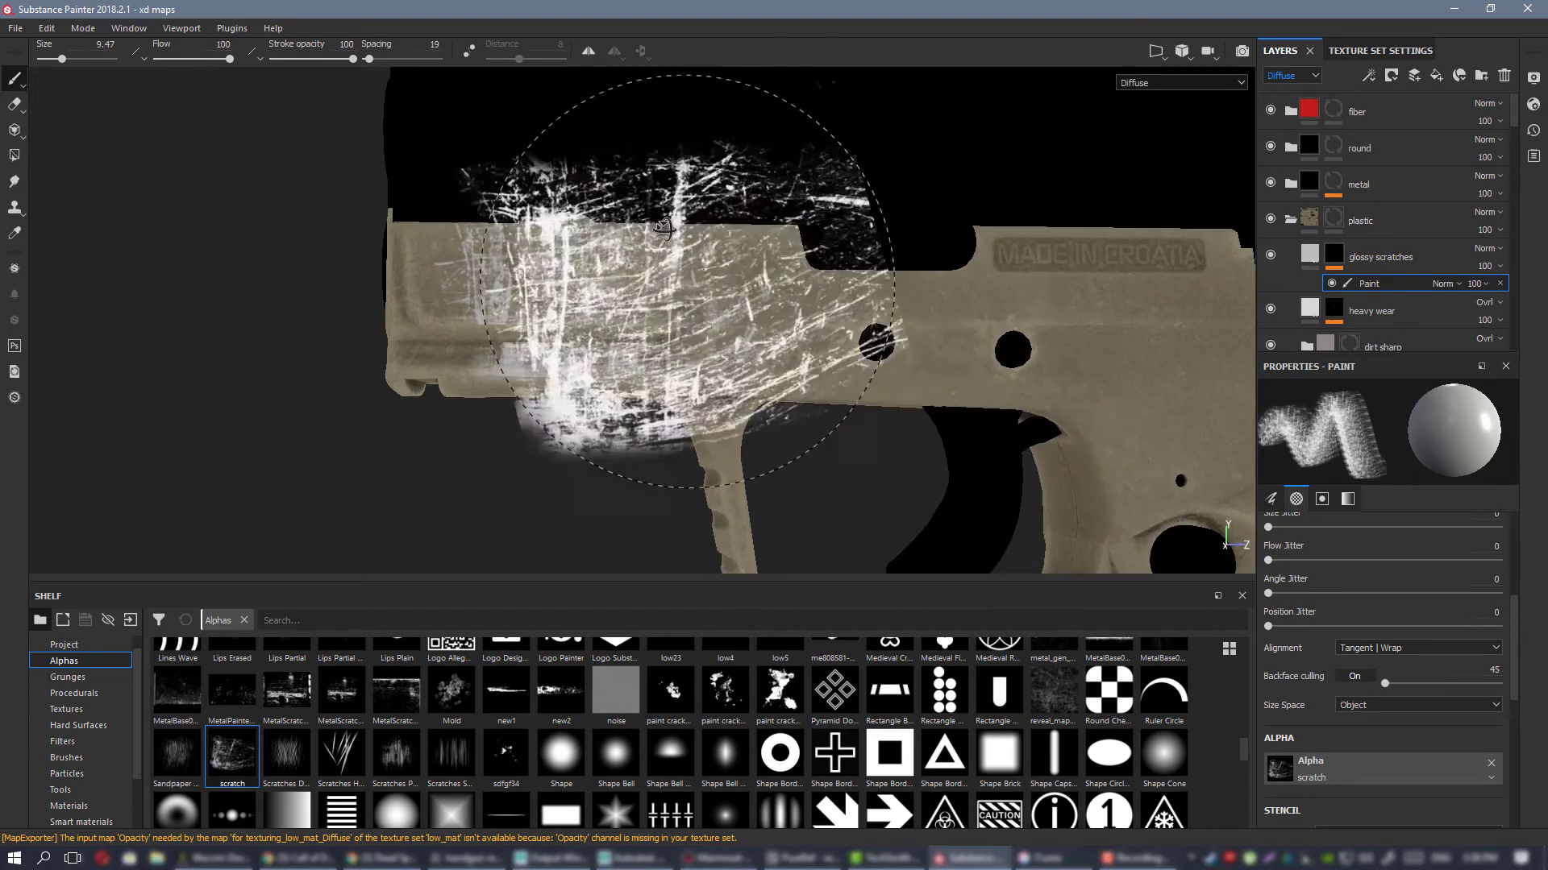
mouse_move(687, 277)
alt+mouse_down()
mouse_move(686, 318)
mouse_move(684, 304)
alt+mouse_up()
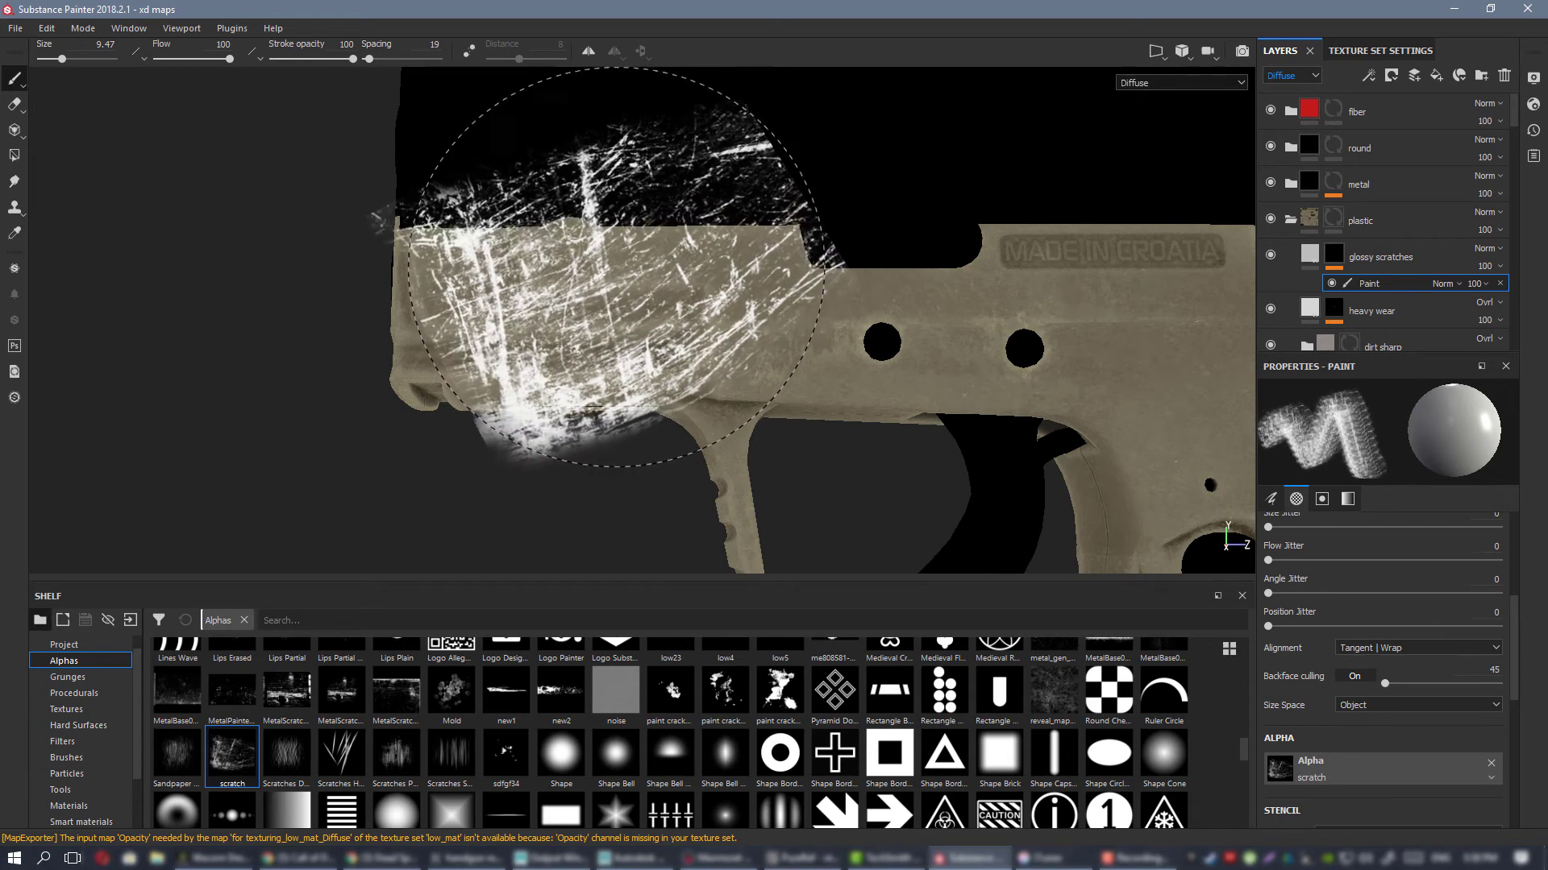
alt+drag(1025, 269, 945, 260)
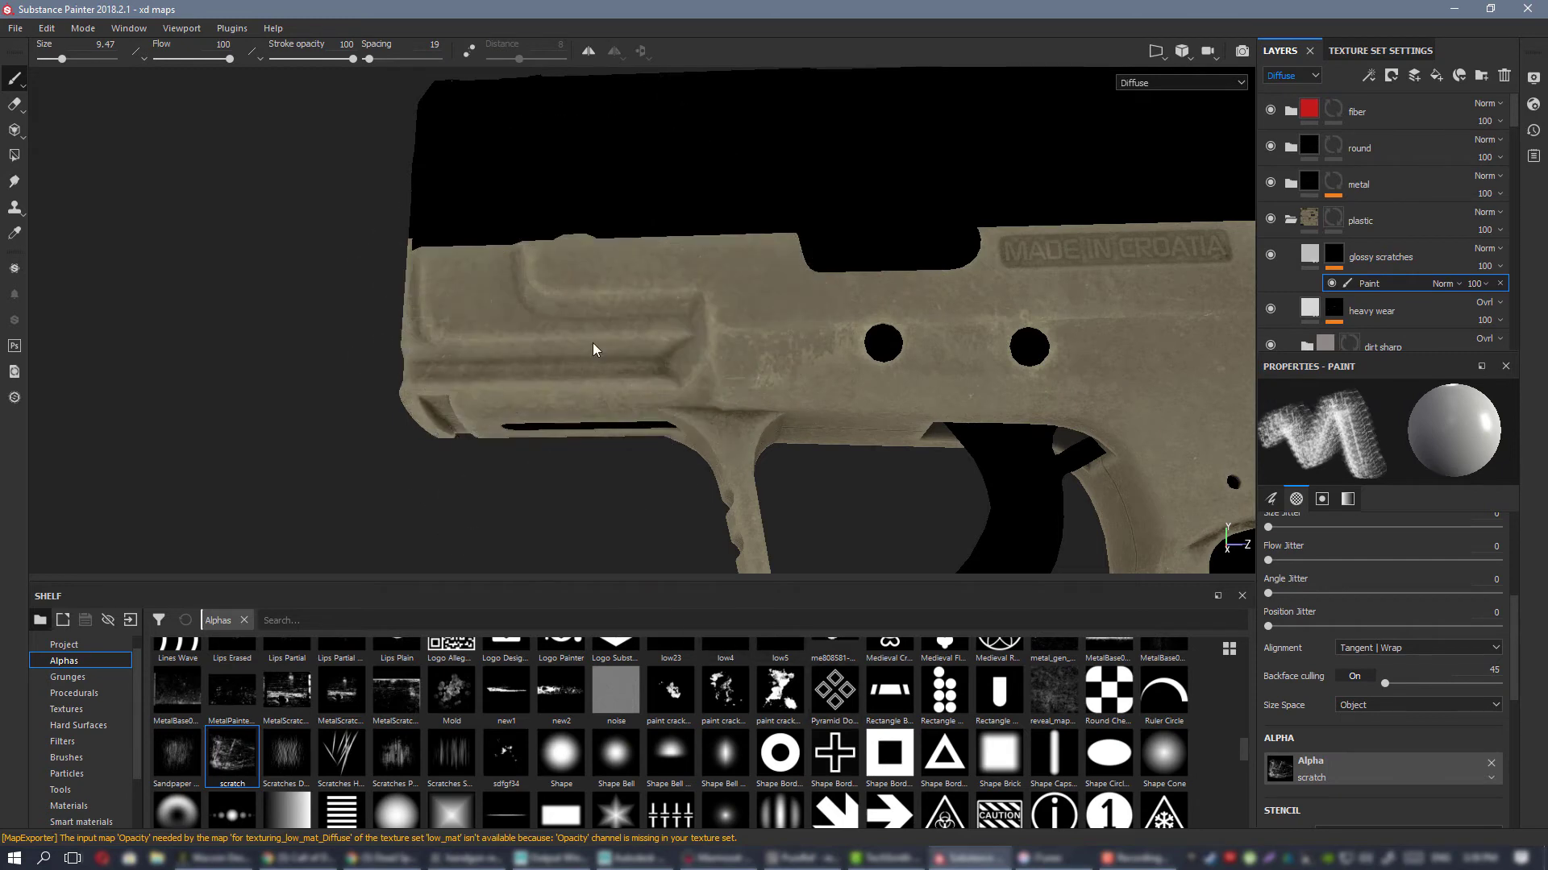
Step: Browse the metal scratch alphas and load TexturesCom_MetalScratches0044_2_M into the brush
drag(1245, 747, 1261, 791)
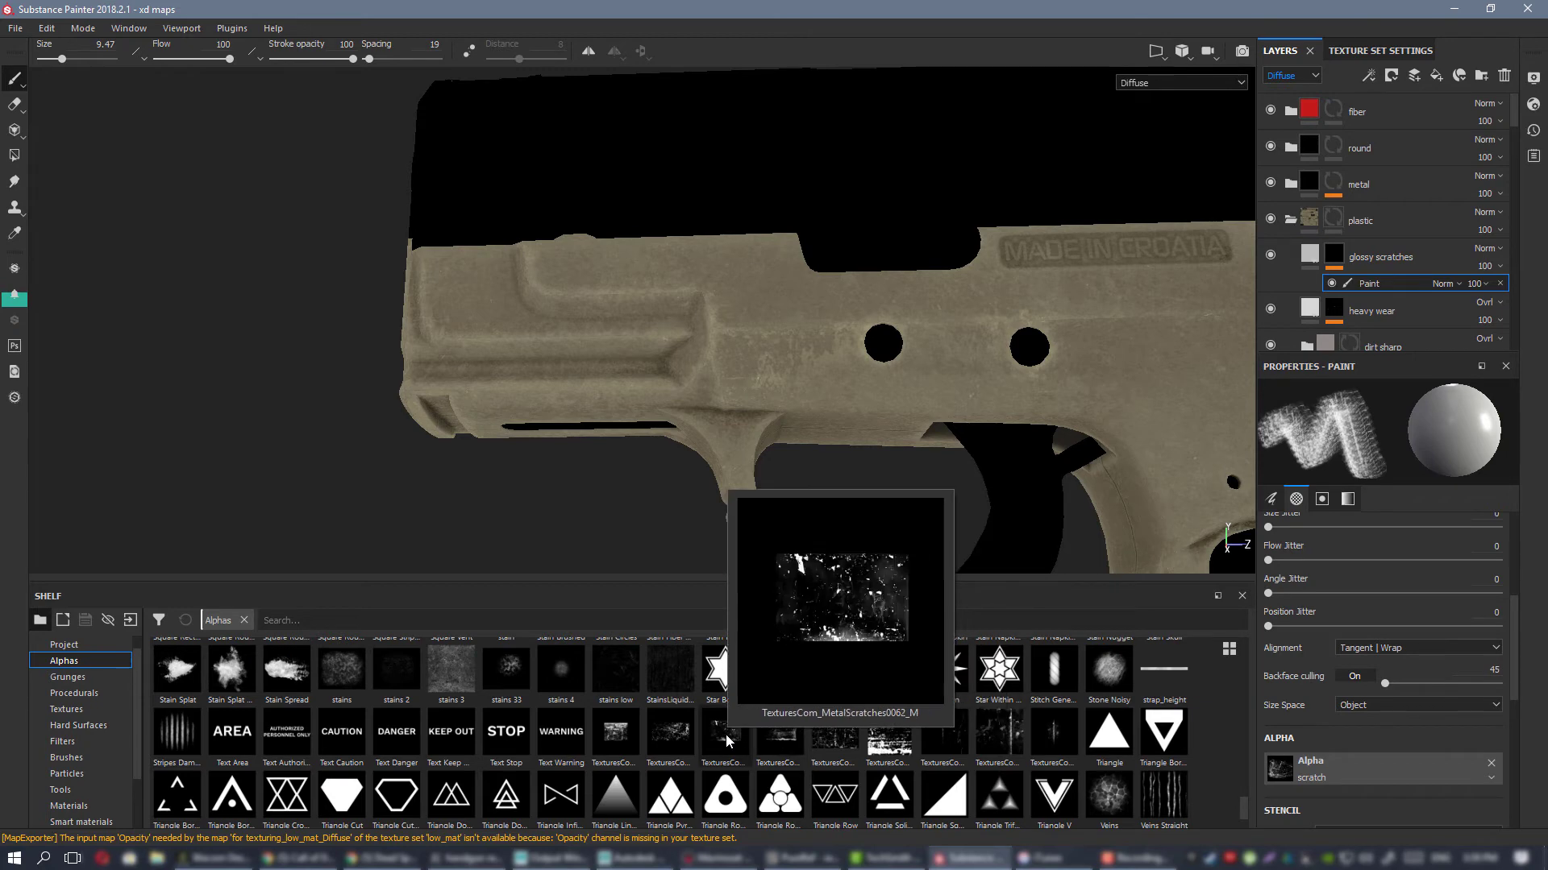
mouse_move(804, 755)
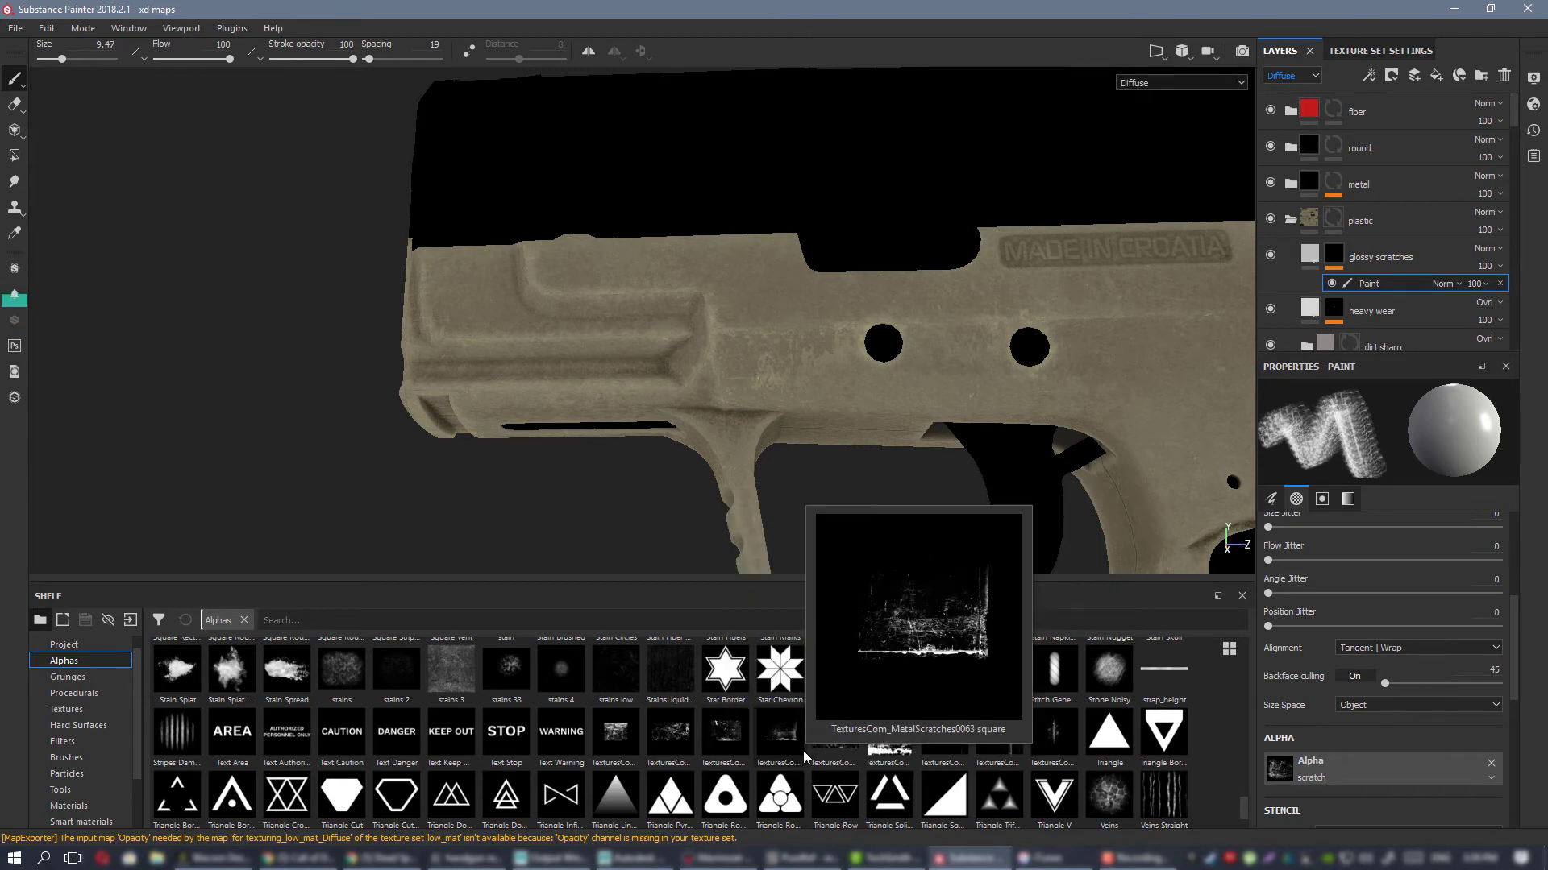
click(682, 745)
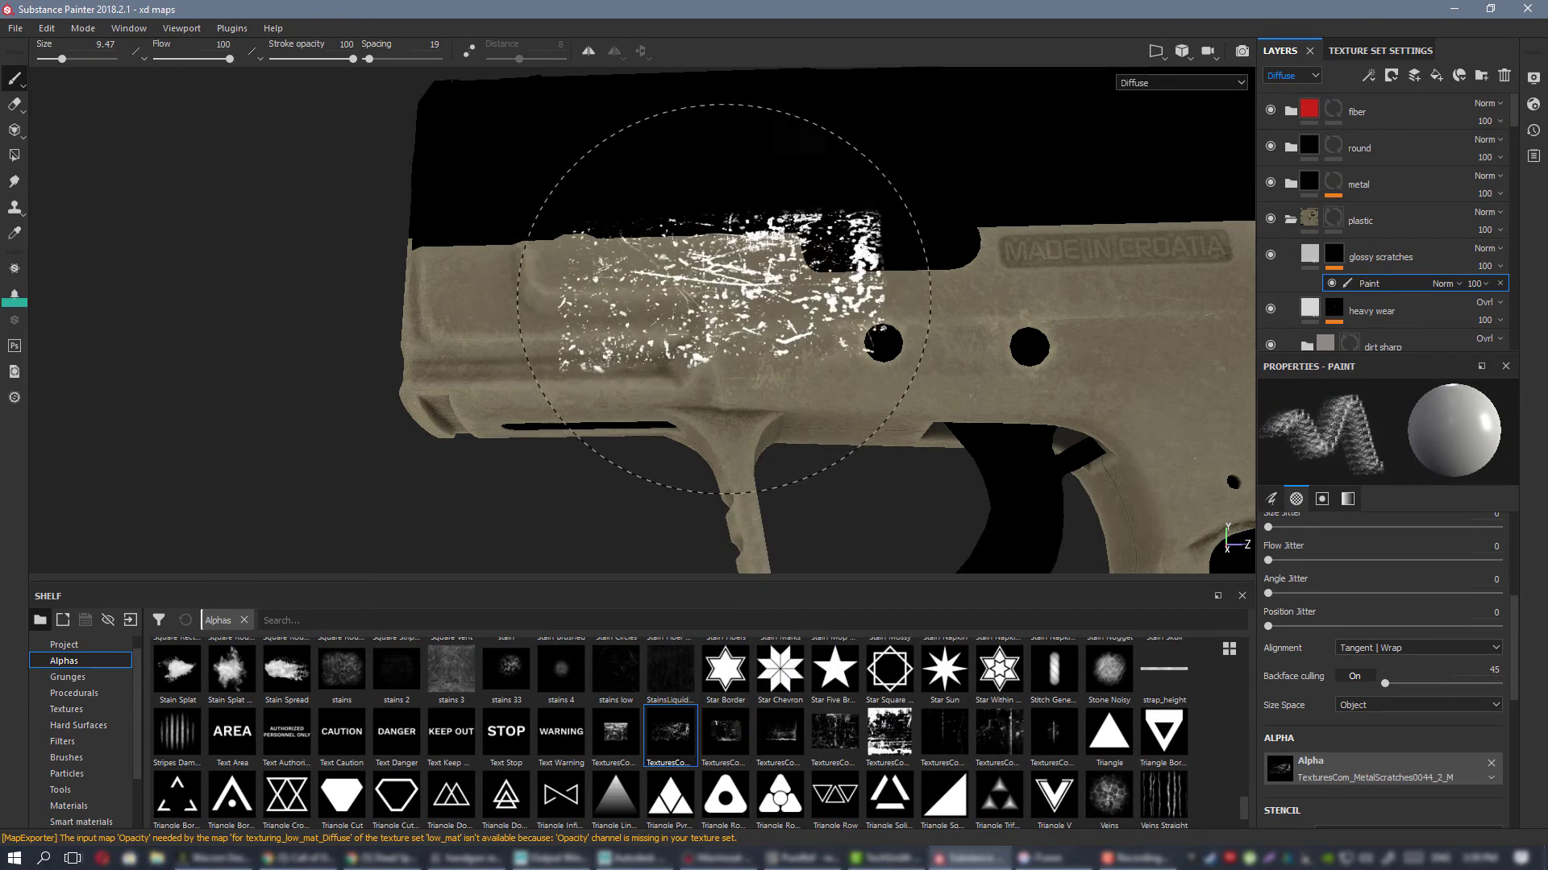
Step: Enlarge the brush to size 12.52, stamp metal scratches across the frame's front, and save the project
key(bracketright)
key(bracketright)
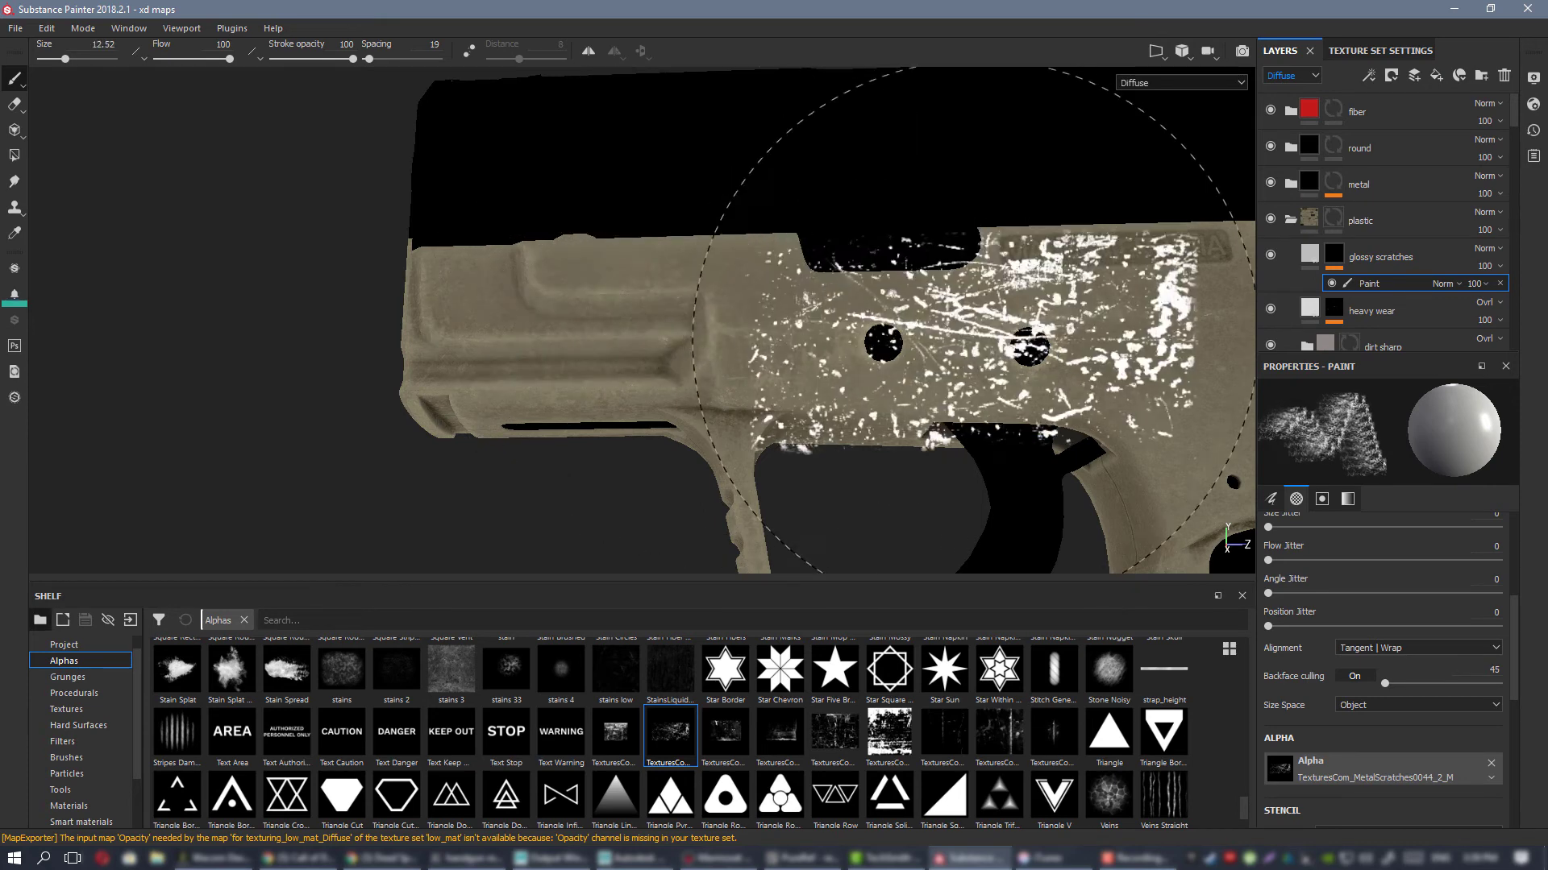
mouse_move(988, 374)
alt+mouse_down()
mouse_move(954, 404)
mouse_move(970, 418)
mouse_move(927, 373)
alt+mouse_up()
click(529, 283)
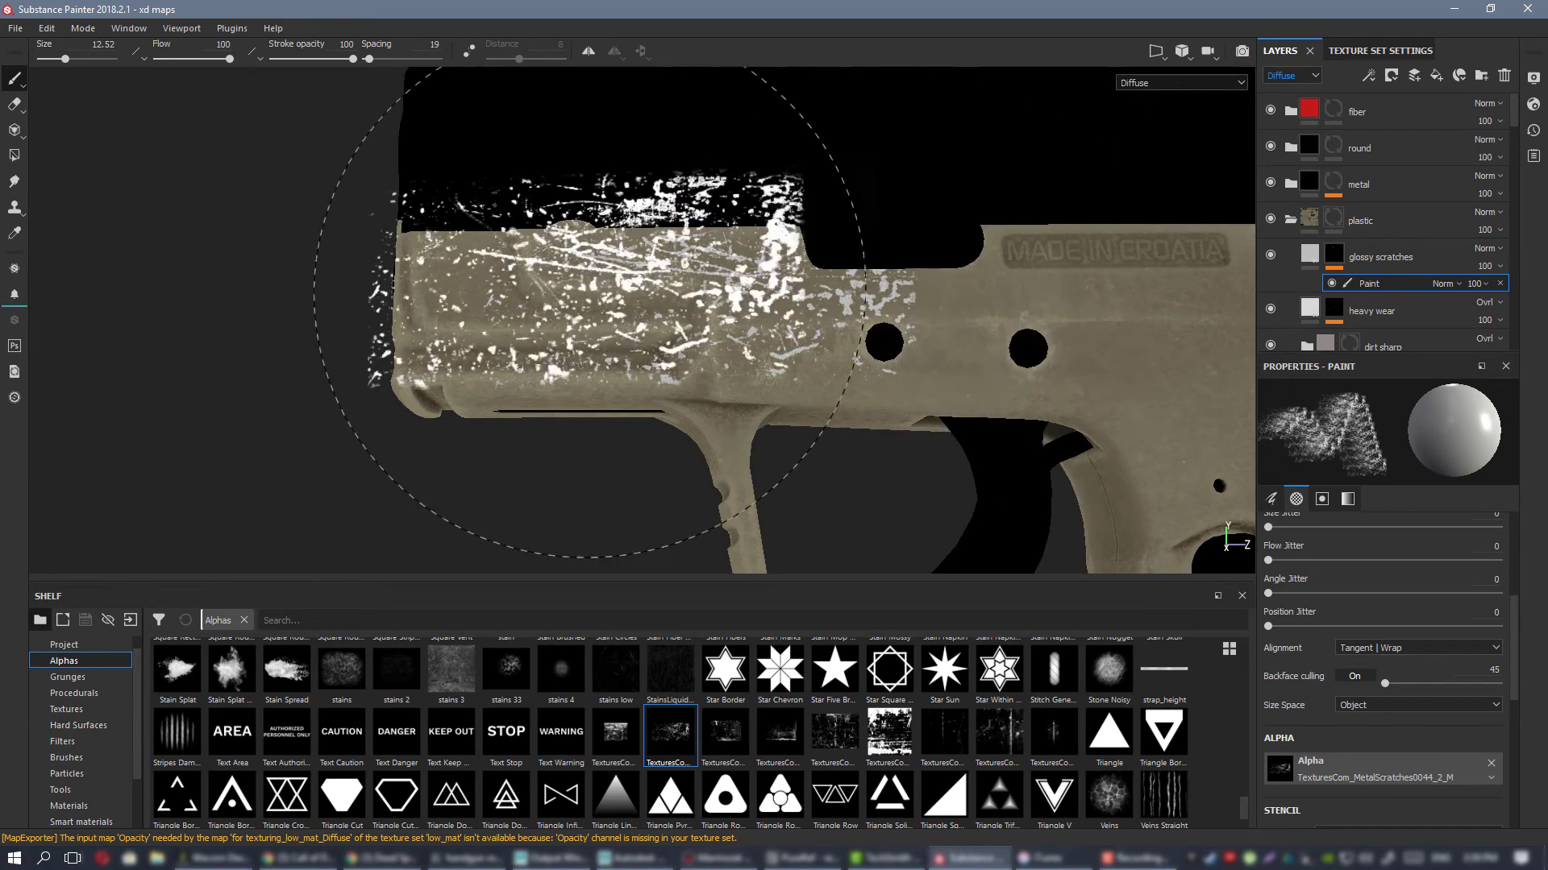
key(ctrl+s)
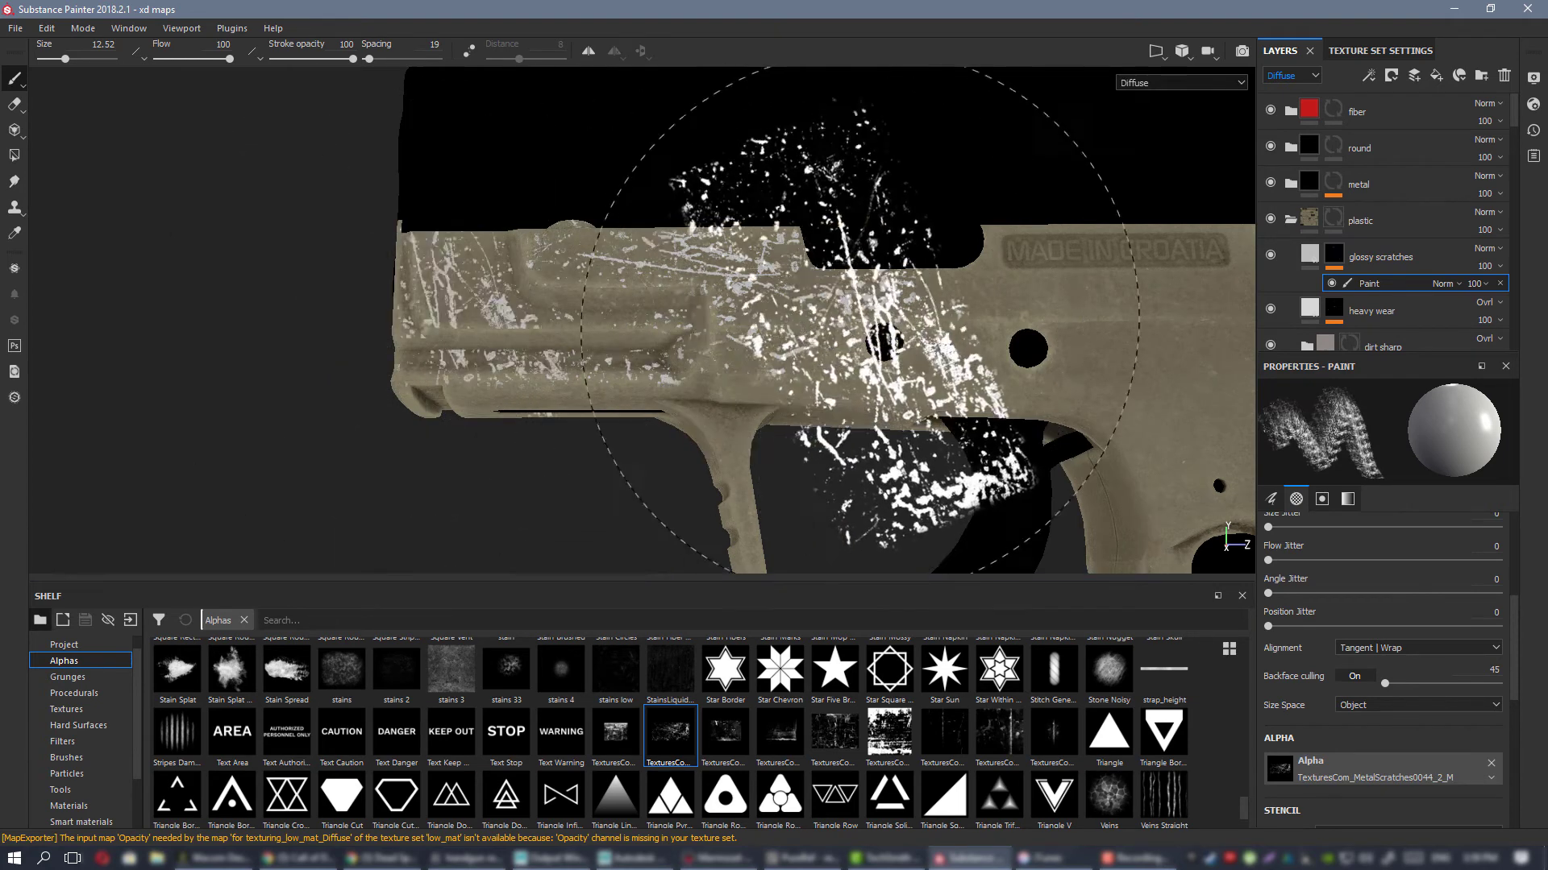
alt+drag(881, 336, 845, 304)
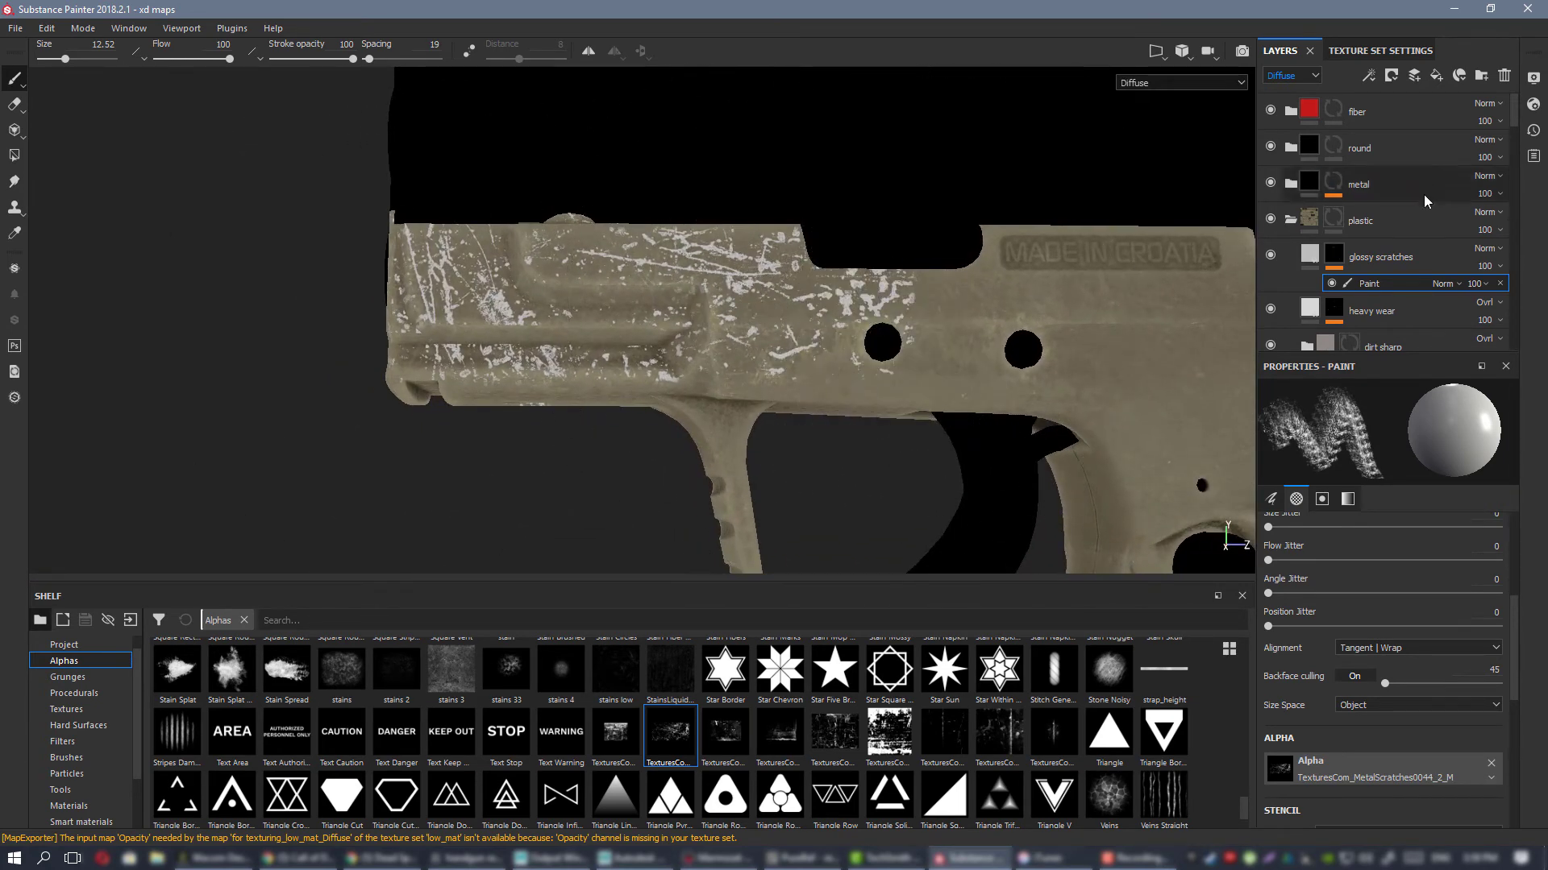
Step: Activate the Eraser with flow 100 and the alpha named "1"
click(15, 103)
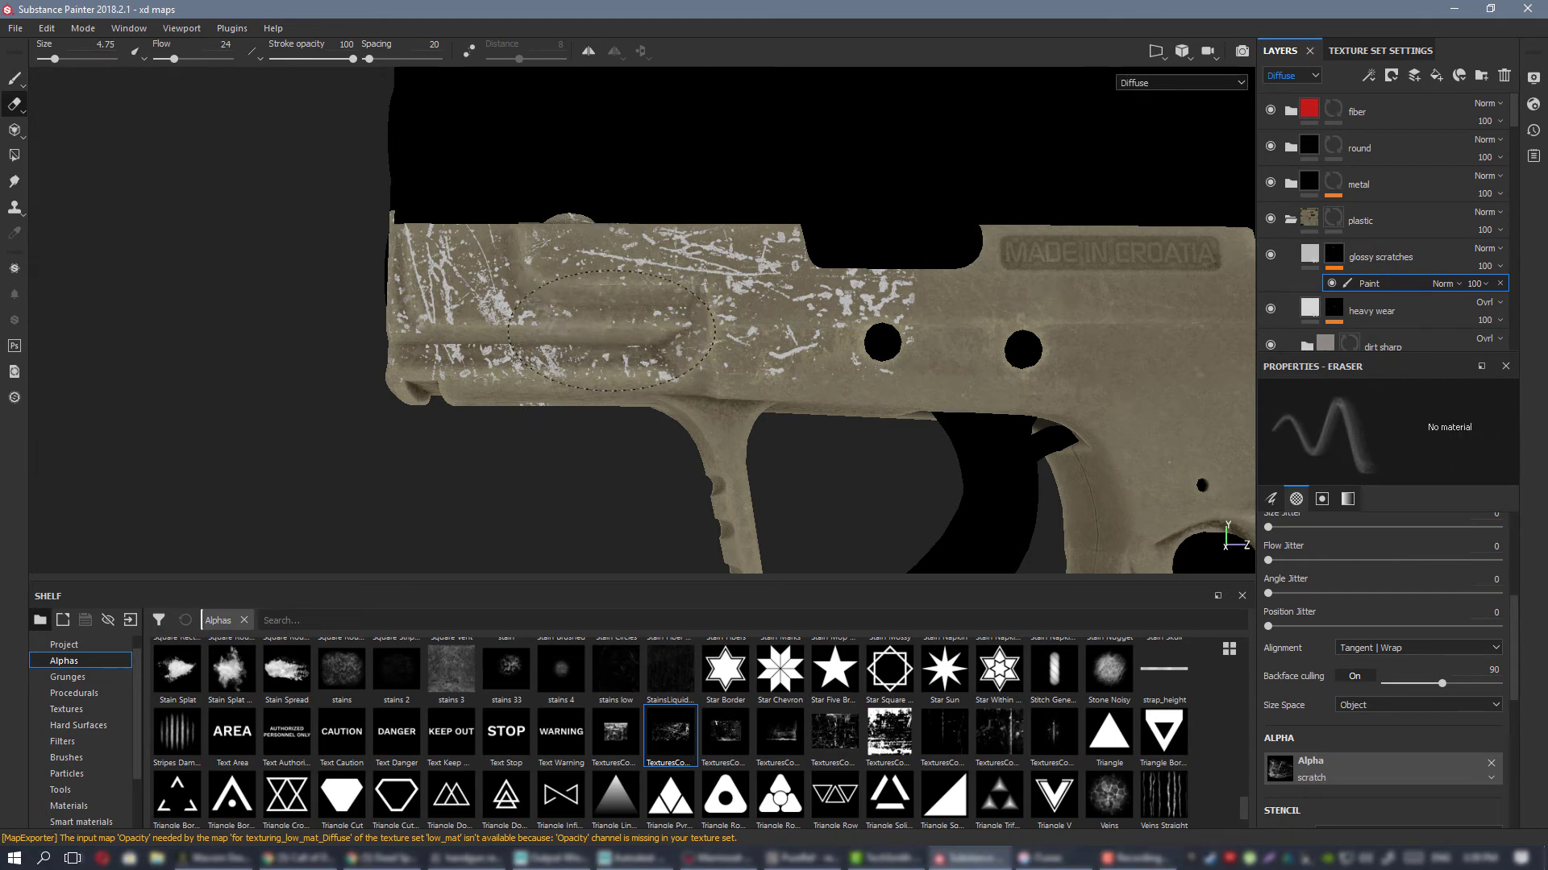
alt+drag(611, 334, 585, 316)
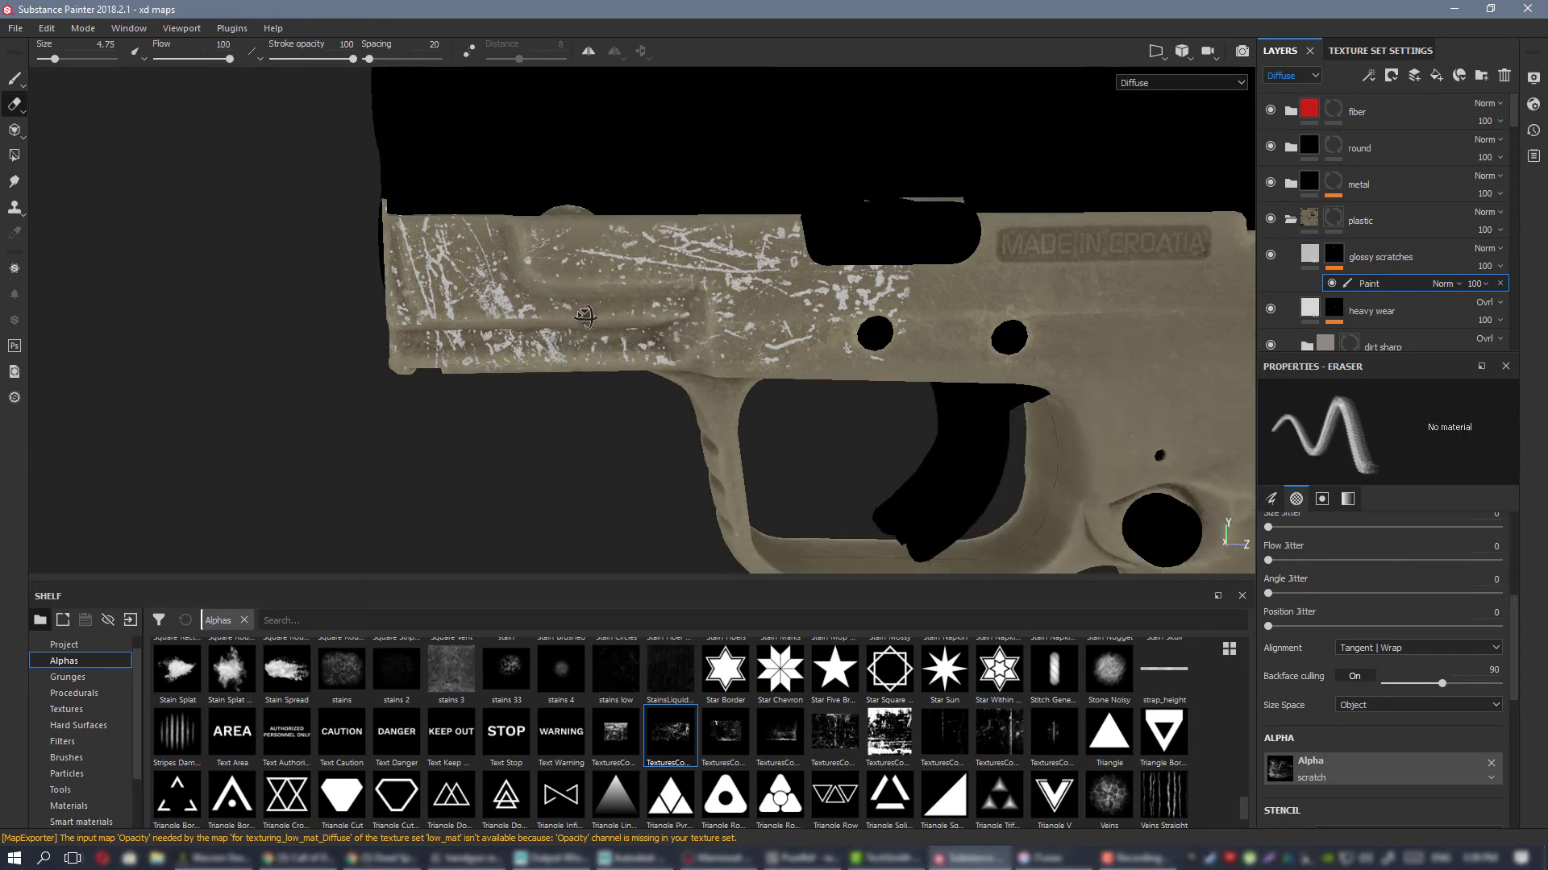
scroll(585, 316, up, 2)
scroll(577, 657, up, 10)
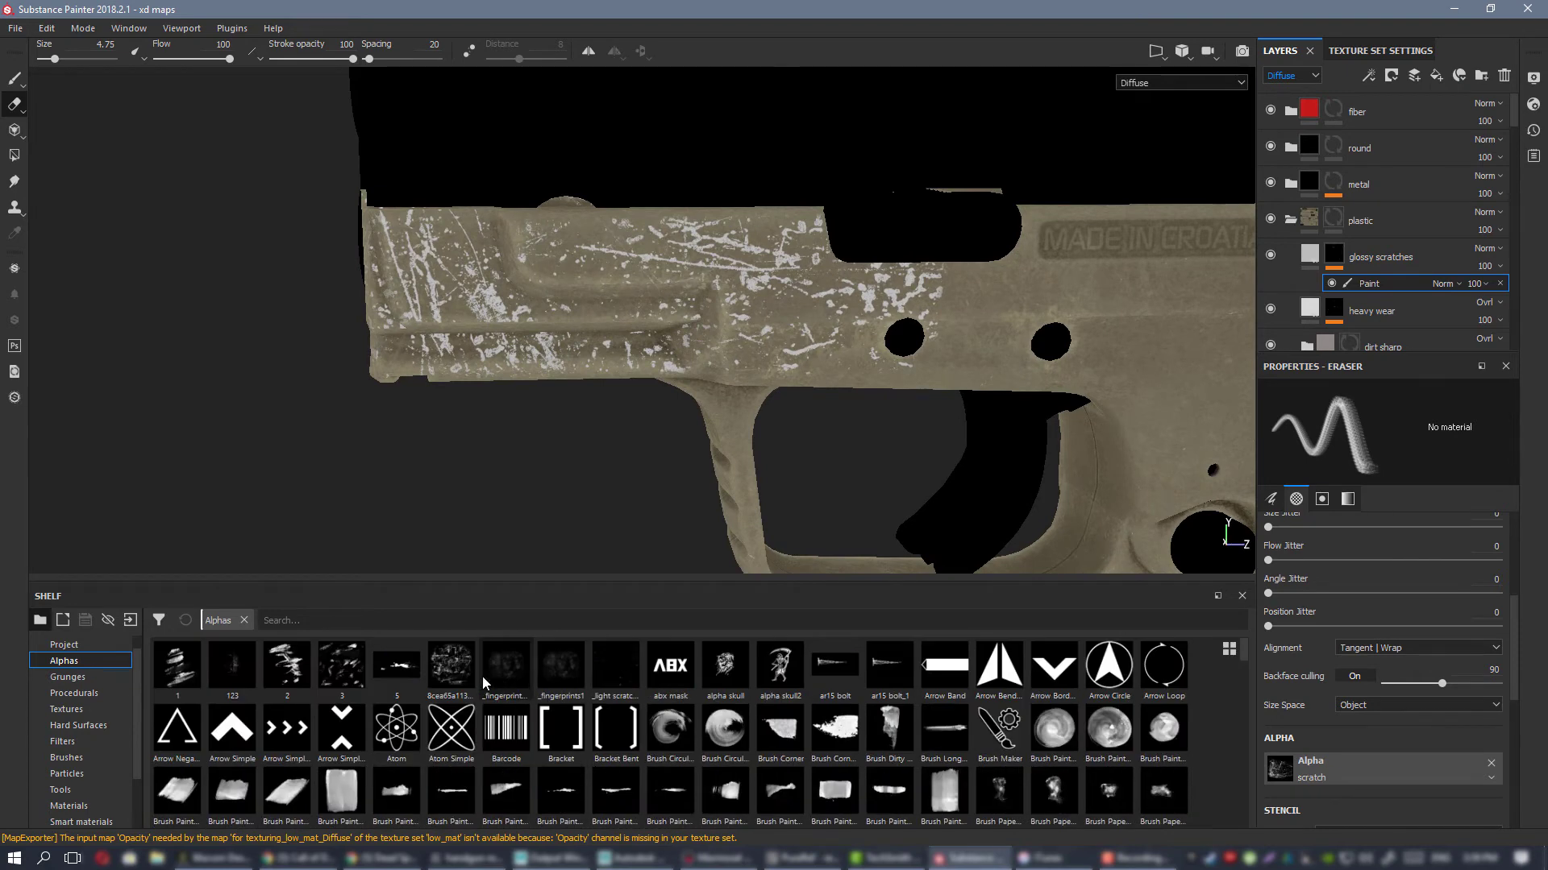
click(595, 320)
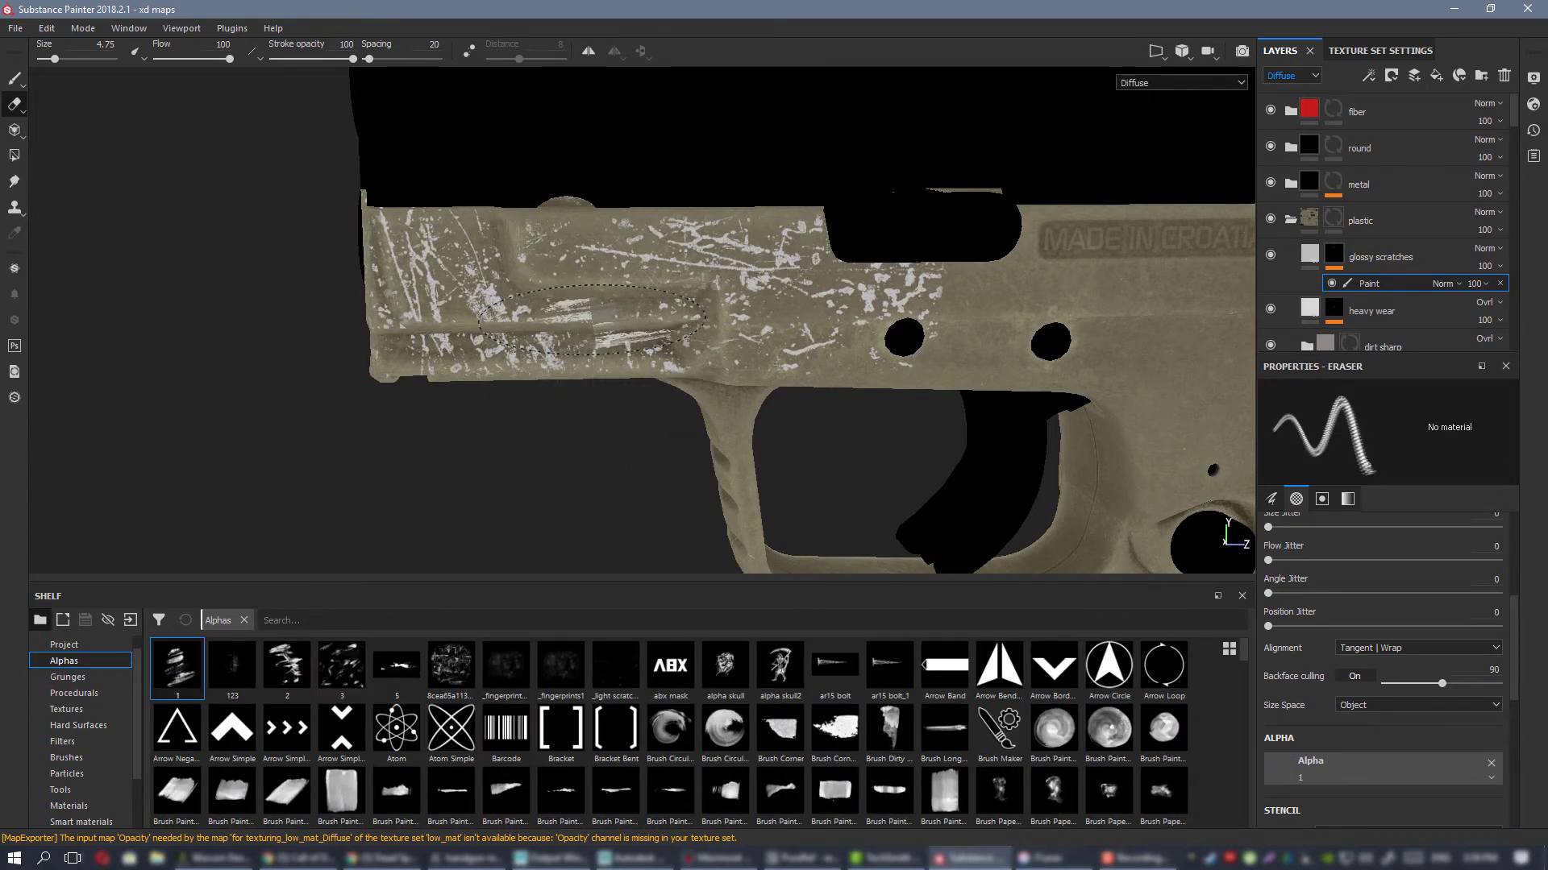
Step: Set the eraser to size 3.59 and angle jitter 180, and erase scratches along the lower rail and ahead of the frame's pin holes
ctrl+drag(617, 298, 649, 300)
ctrl+right_drag(650, 300, 620, 300)
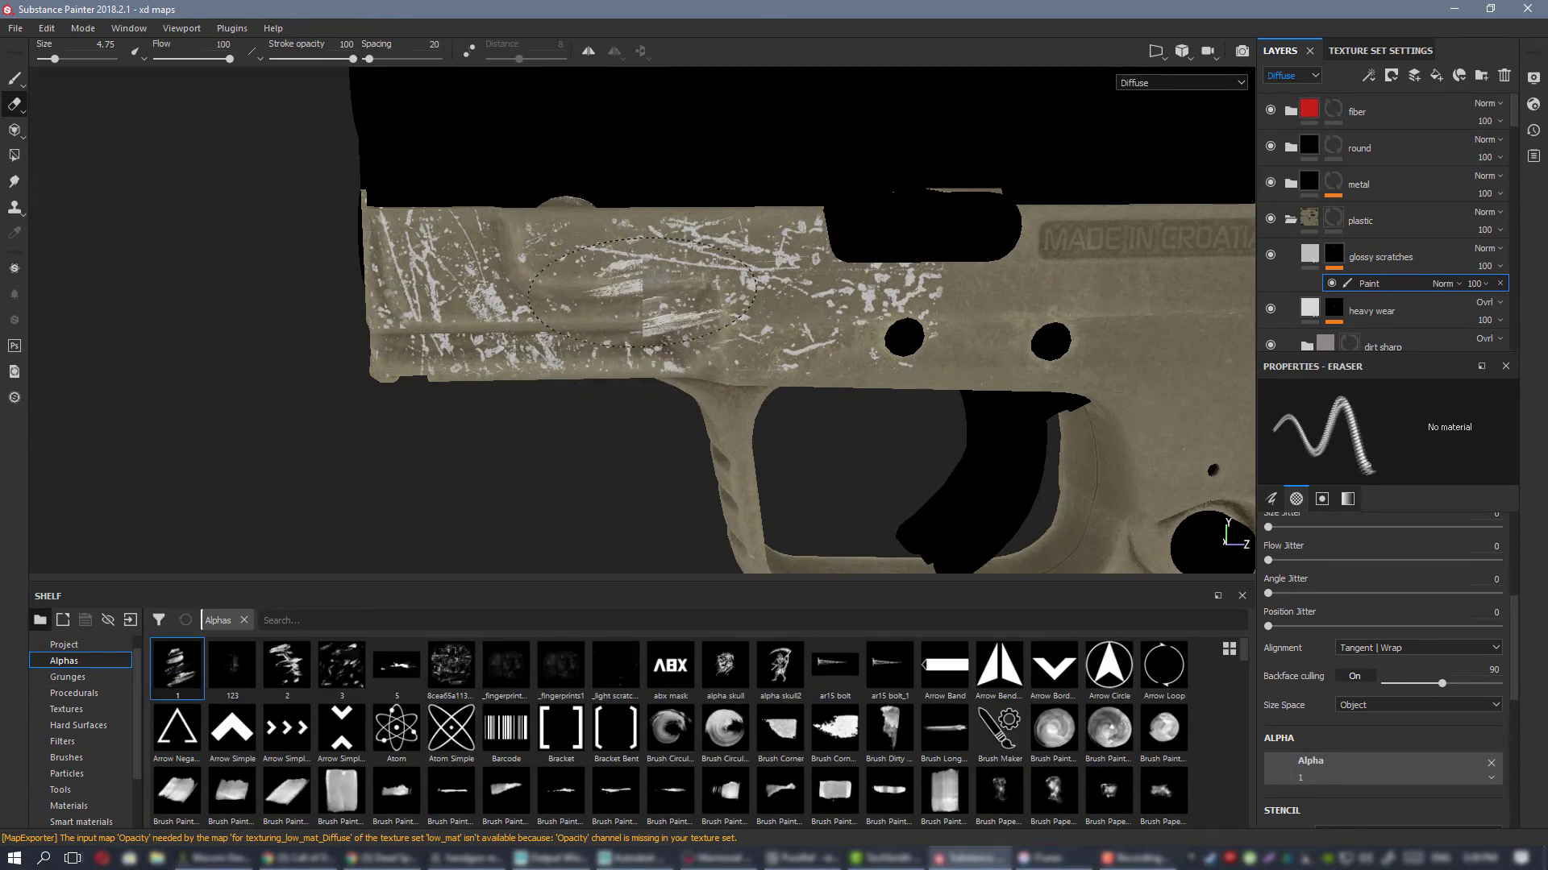
click(649, 338)
click(622, 352)
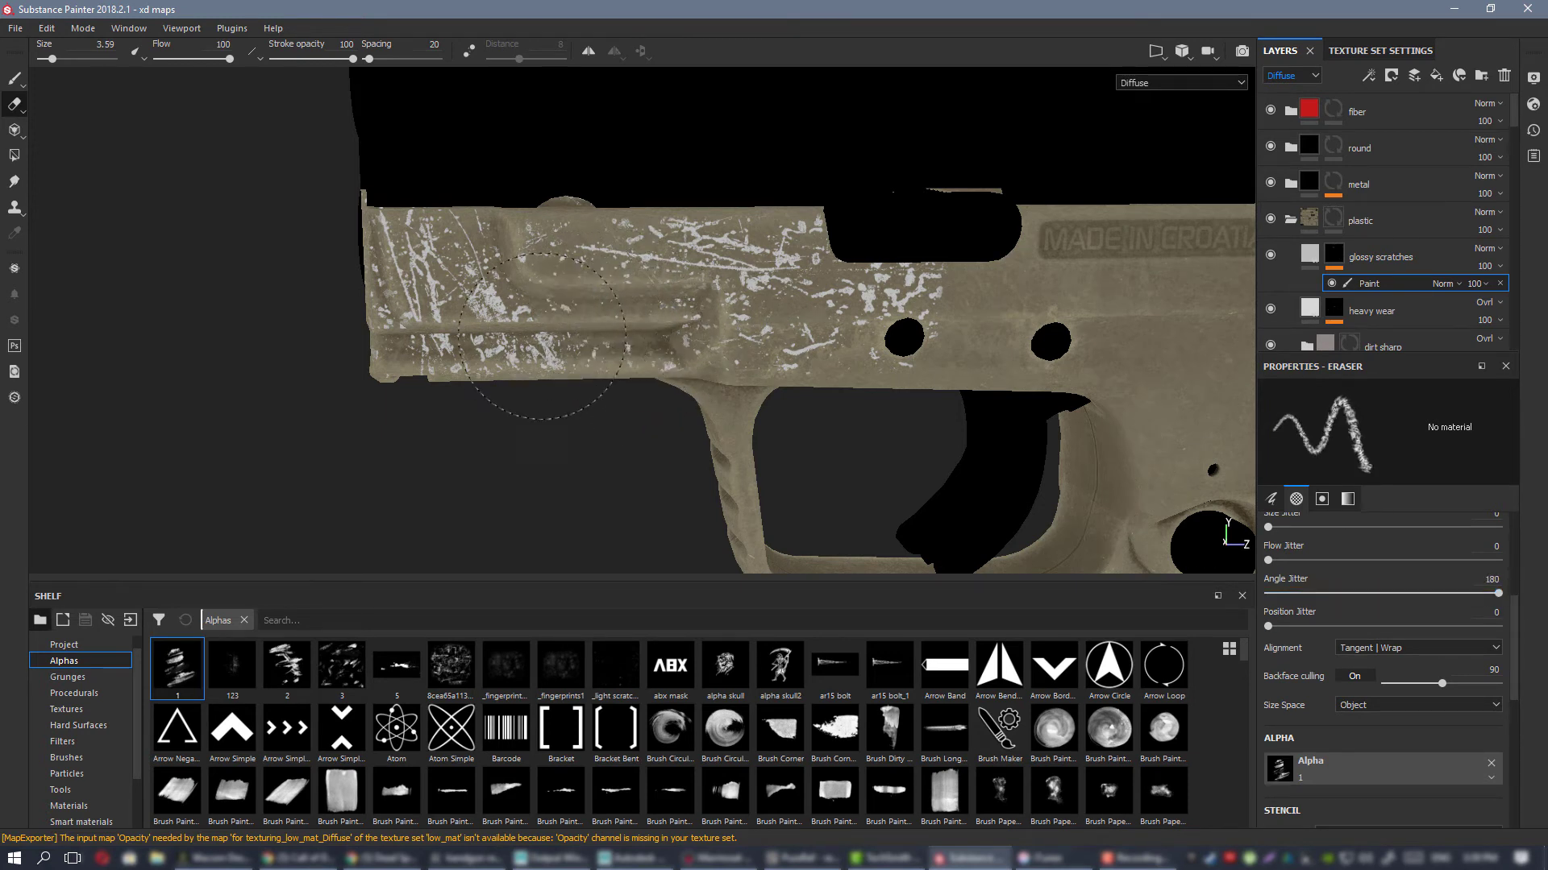
drag(460, 365, 409, 370)
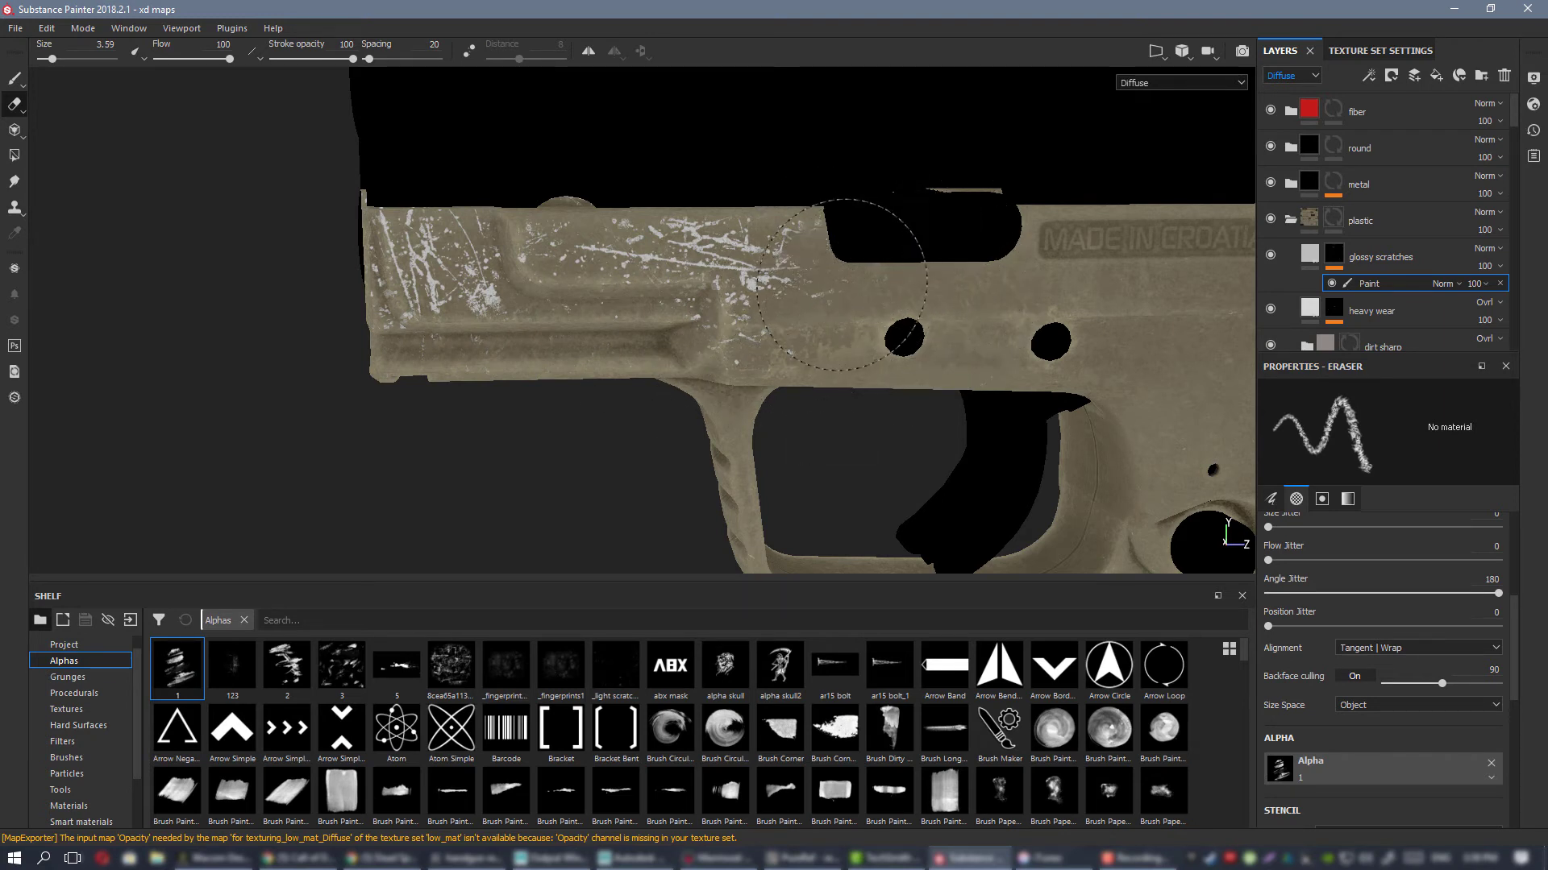
alt+middle_drag(745, 324, 732, 382)
alt+drag(724, 397, 665, 305)
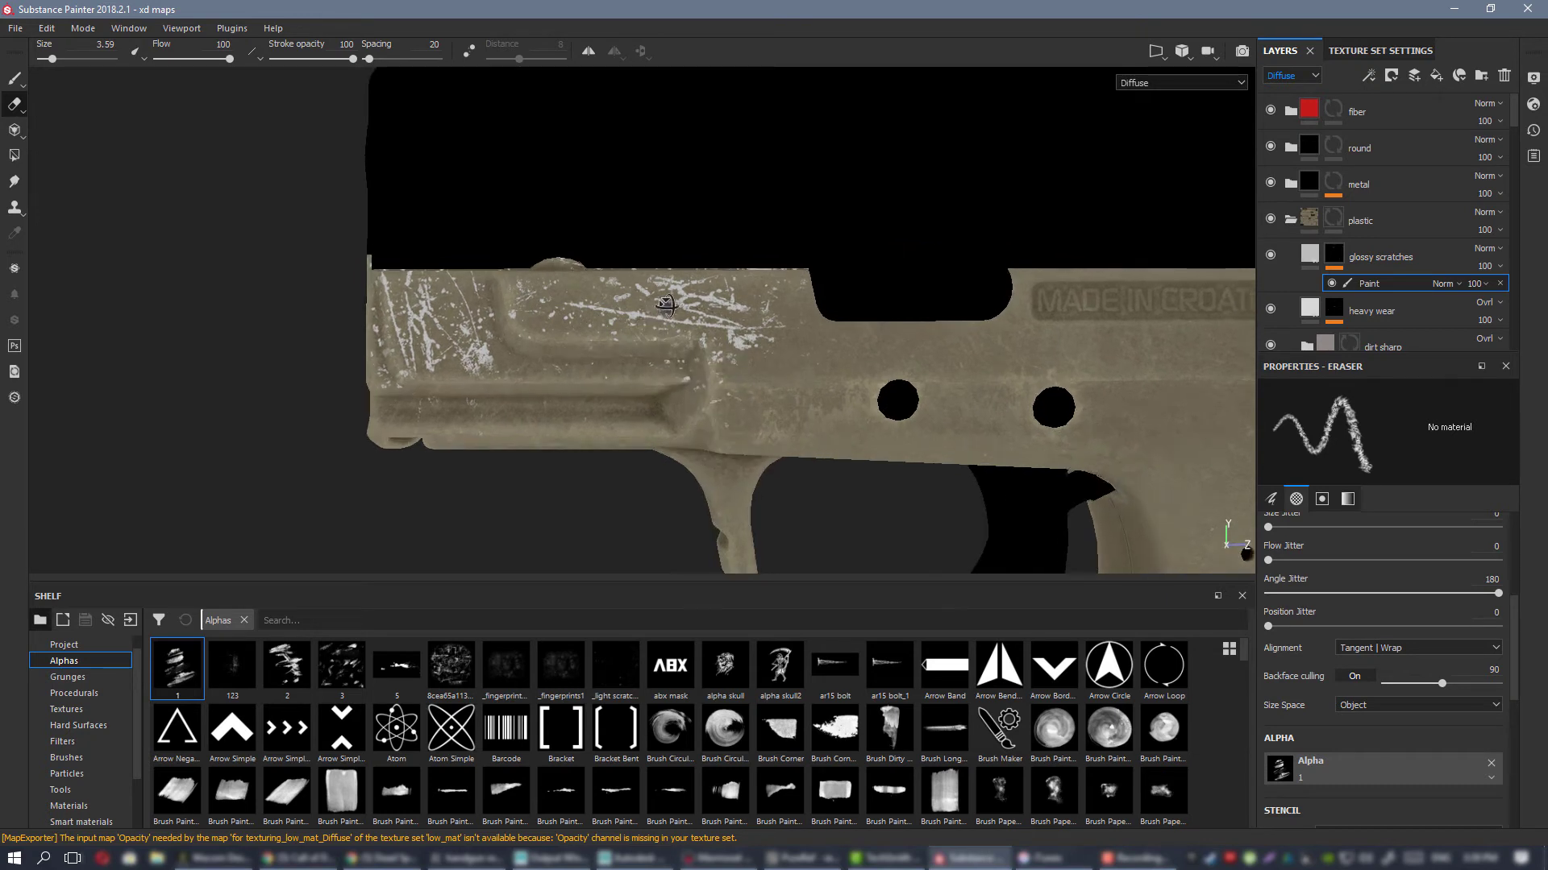
Step: Give the eraser the Brush Corner Large alpha and set its angle jitter to 0
click(832, 748)
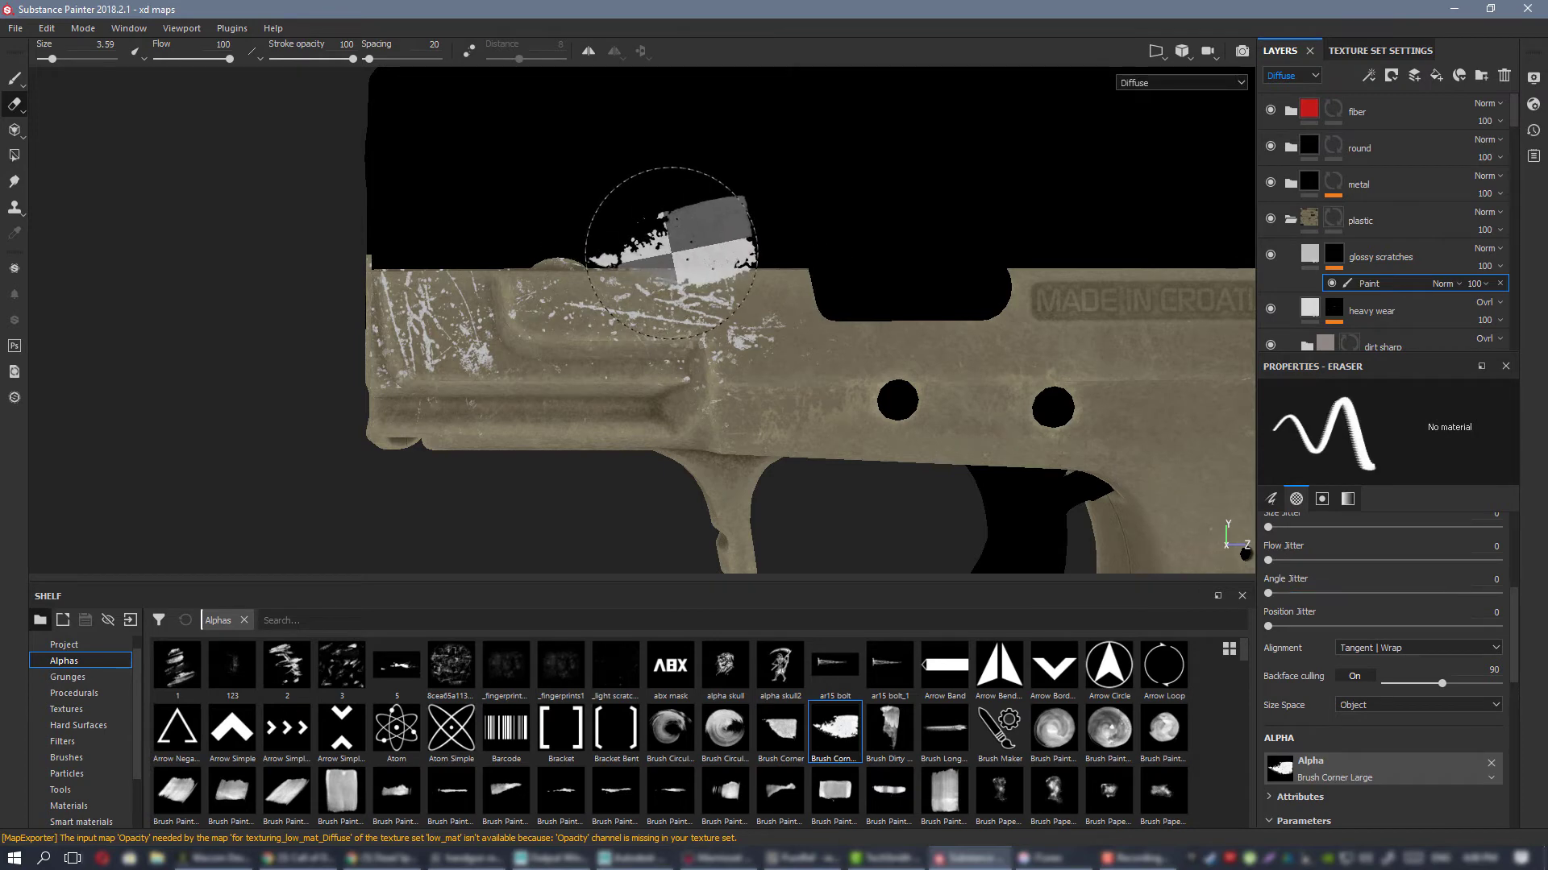
scroll(672, 252, up, 2)
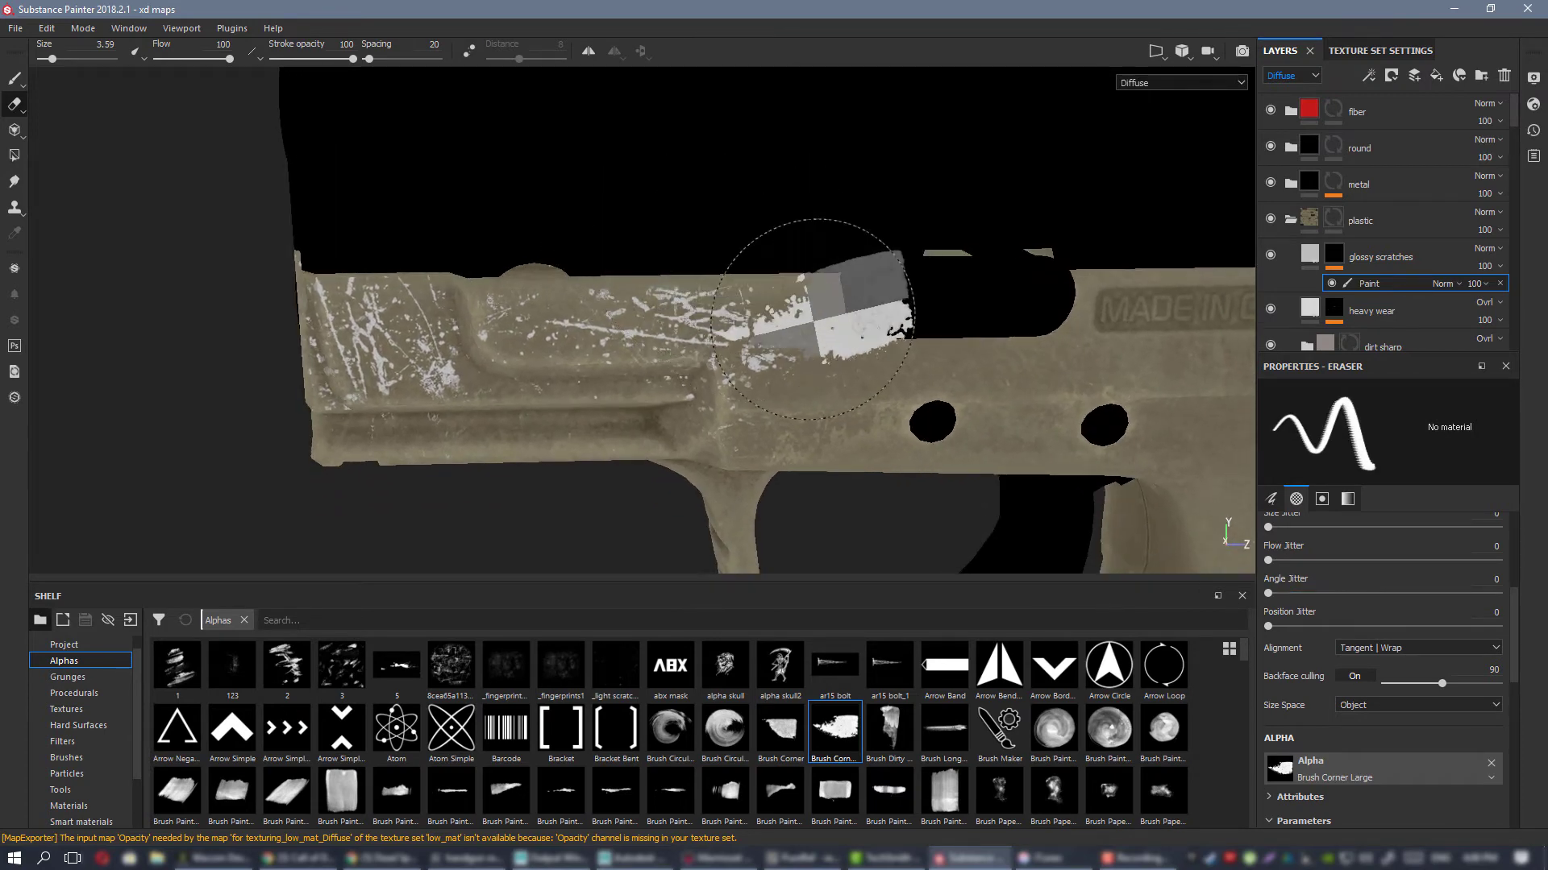
scroll(813, 319, down, 6)
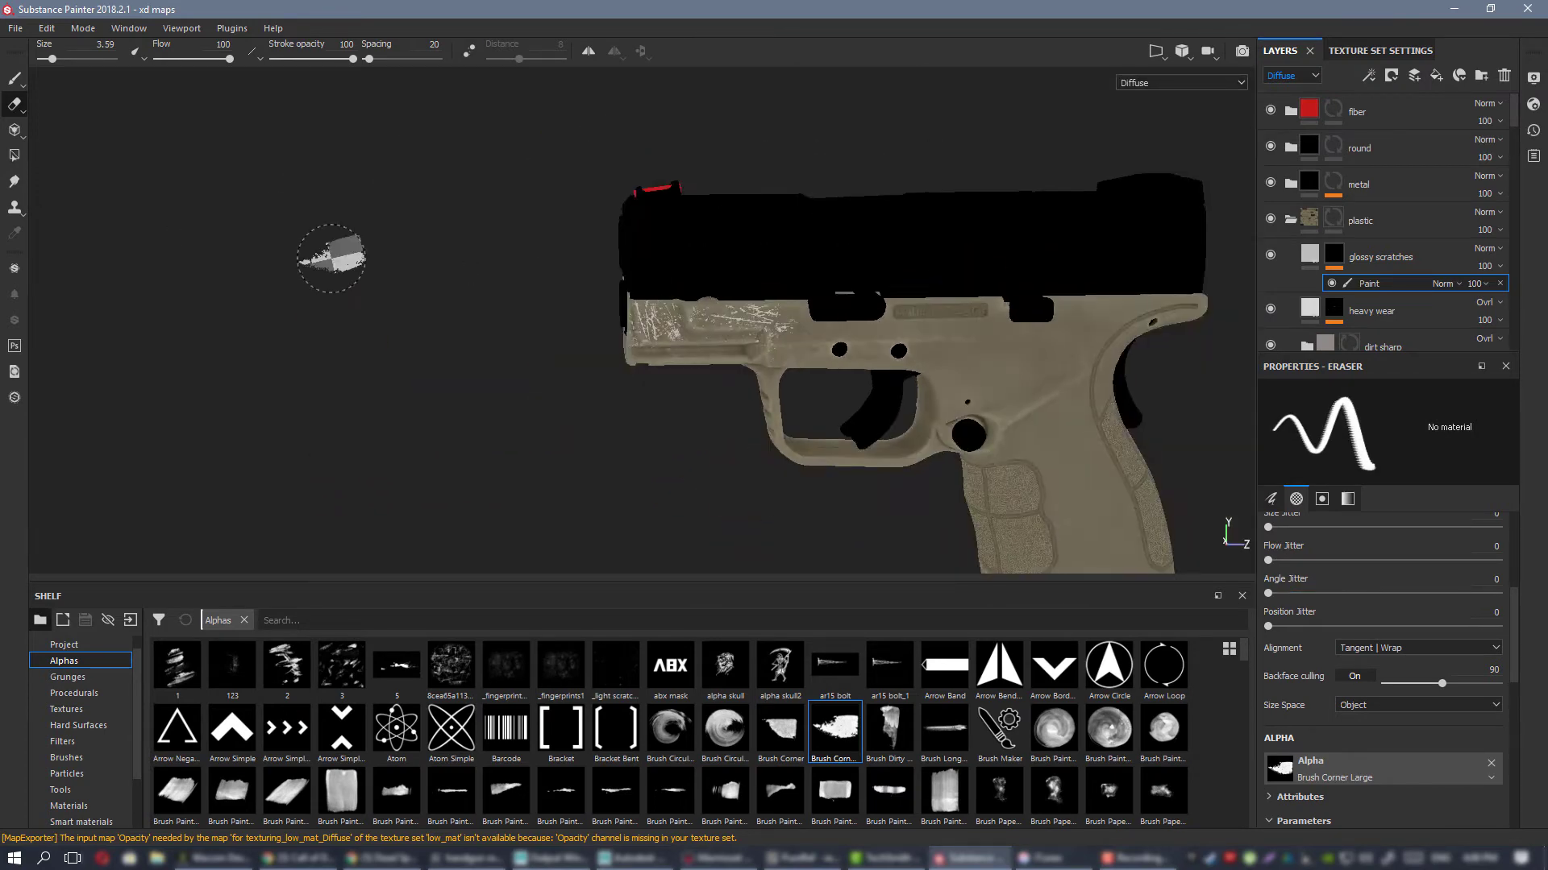
Step: Erase the scratches inside the hollow channel at the frame's front with the Brush Corner Large eraser
alt+middle_drag(818, 399, 802, 574)
alt+middle_drag(719, 97, 293, 564)
scroll(293, 565, down, 2)
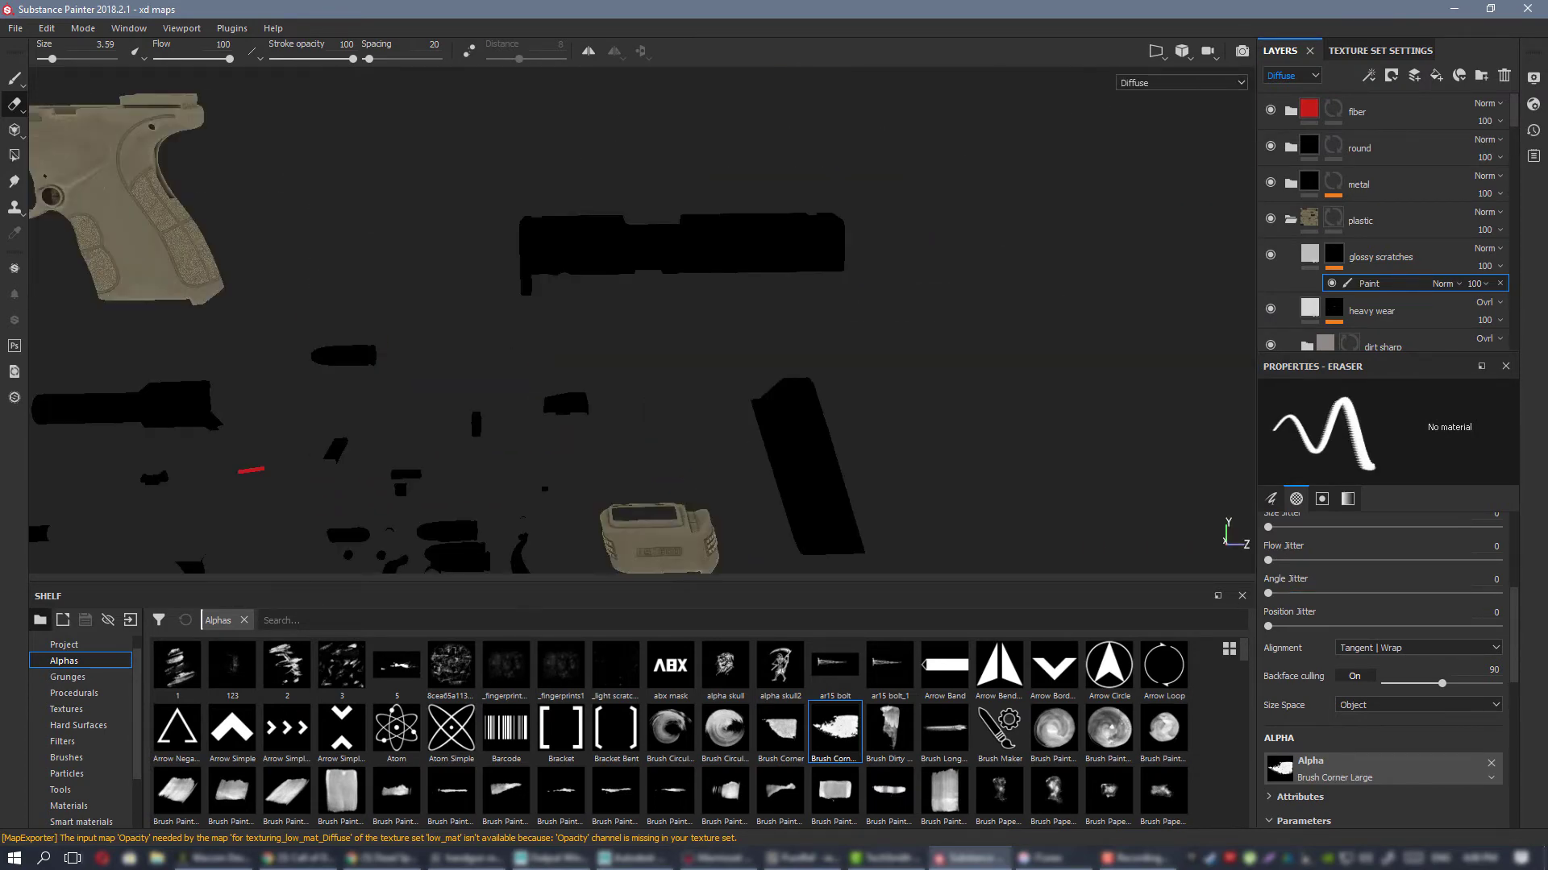
alt+middle_drag(400, 92, 1098, 222)
scroll(653, 247, up, 5)
alt+drag(645, 302, 787, 346)
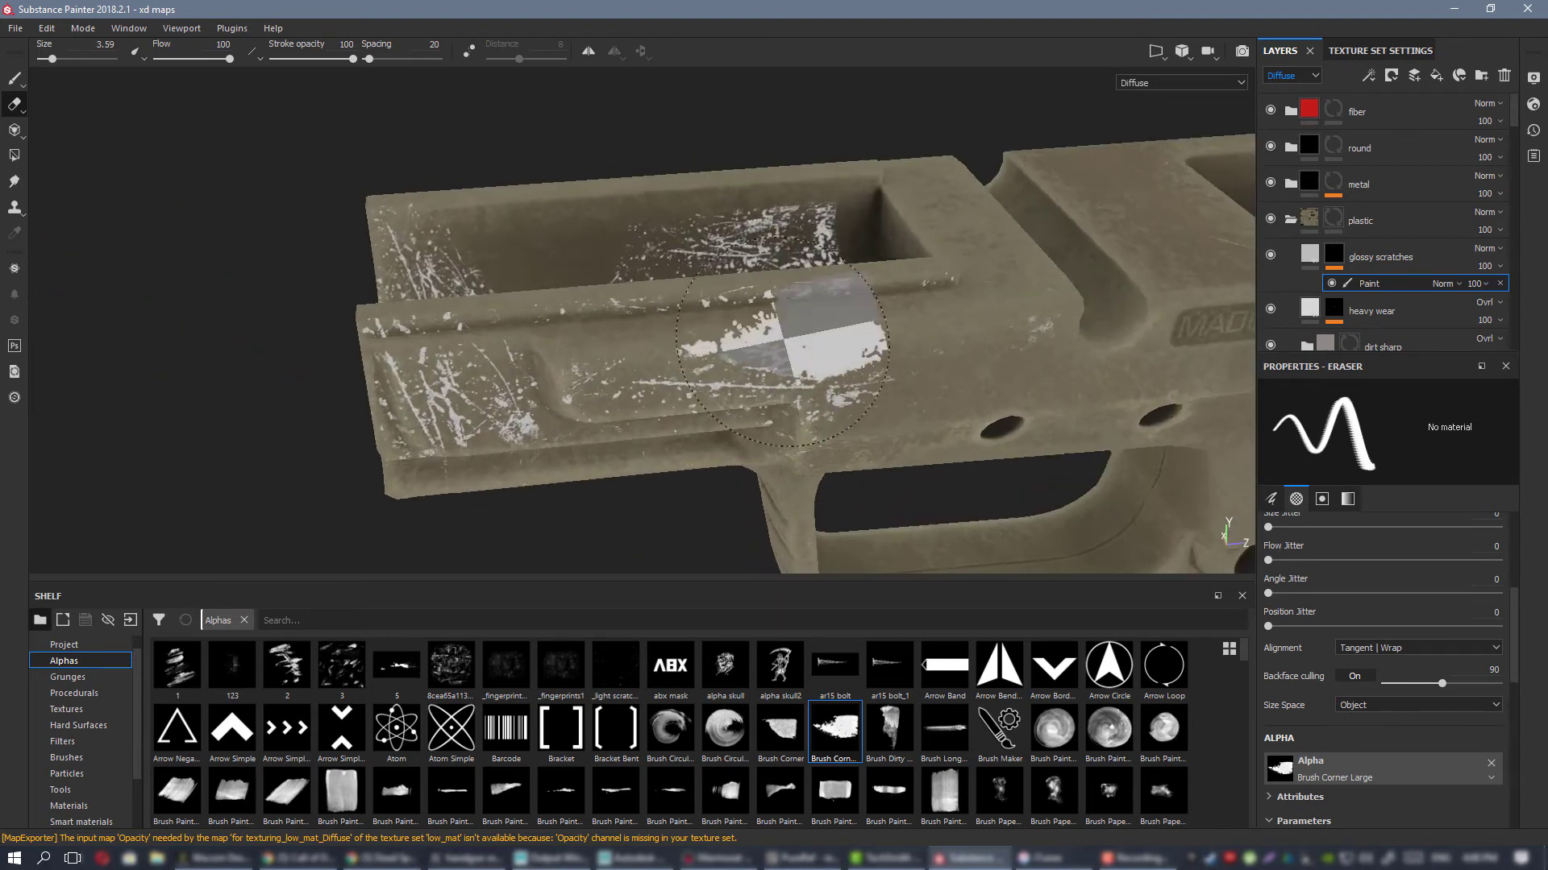
click(745, 287)
click(427, 297)
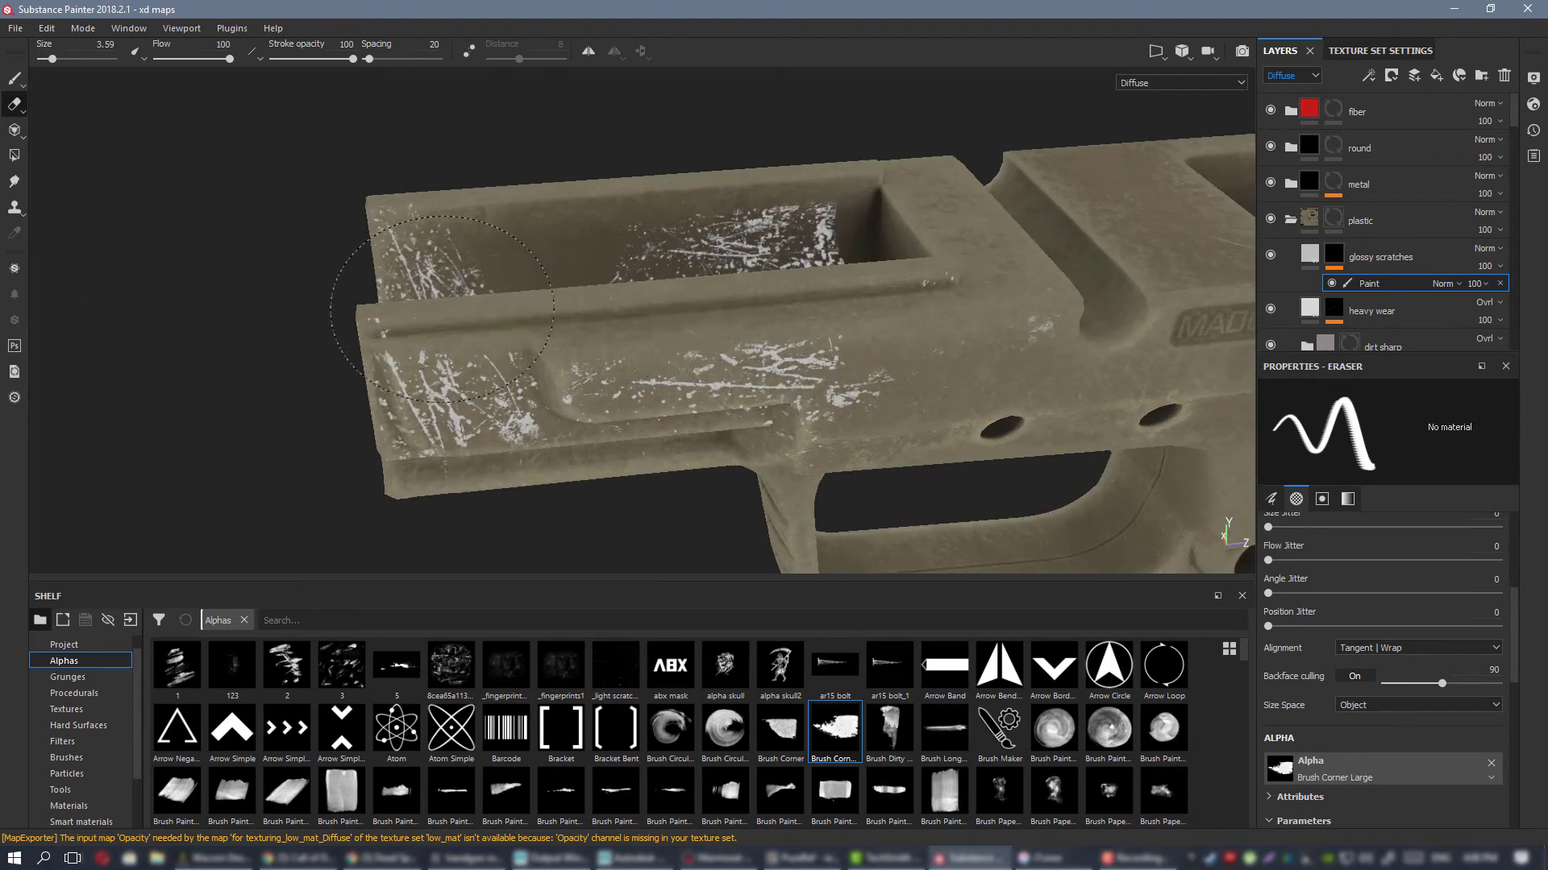
alt+drag(448, 282, 492, 395)
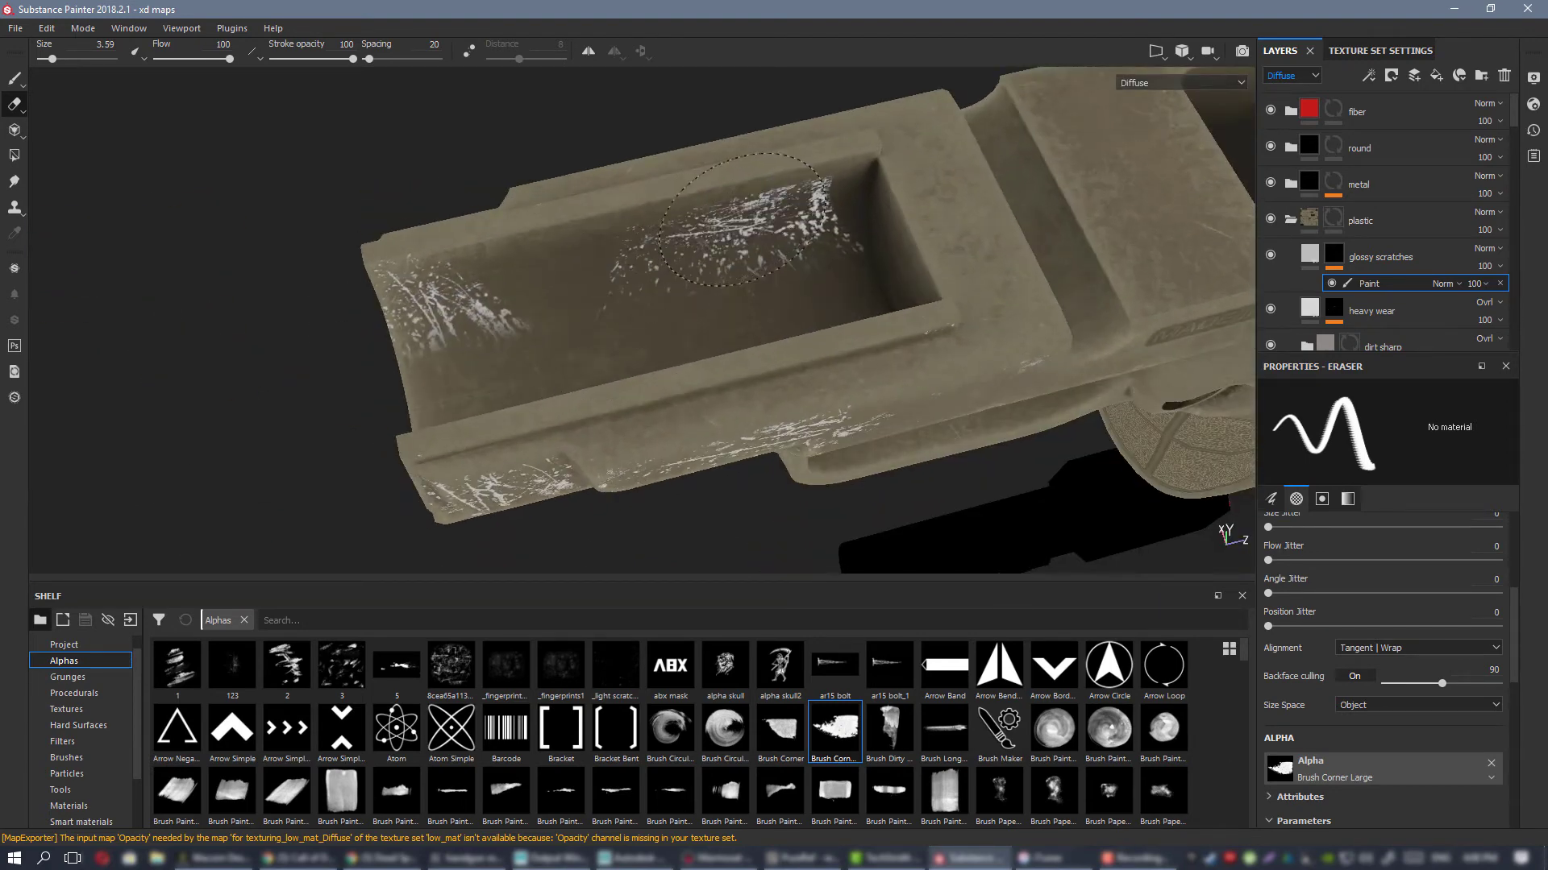
click(655, 258)
click(425, 300)
click(414, 314)
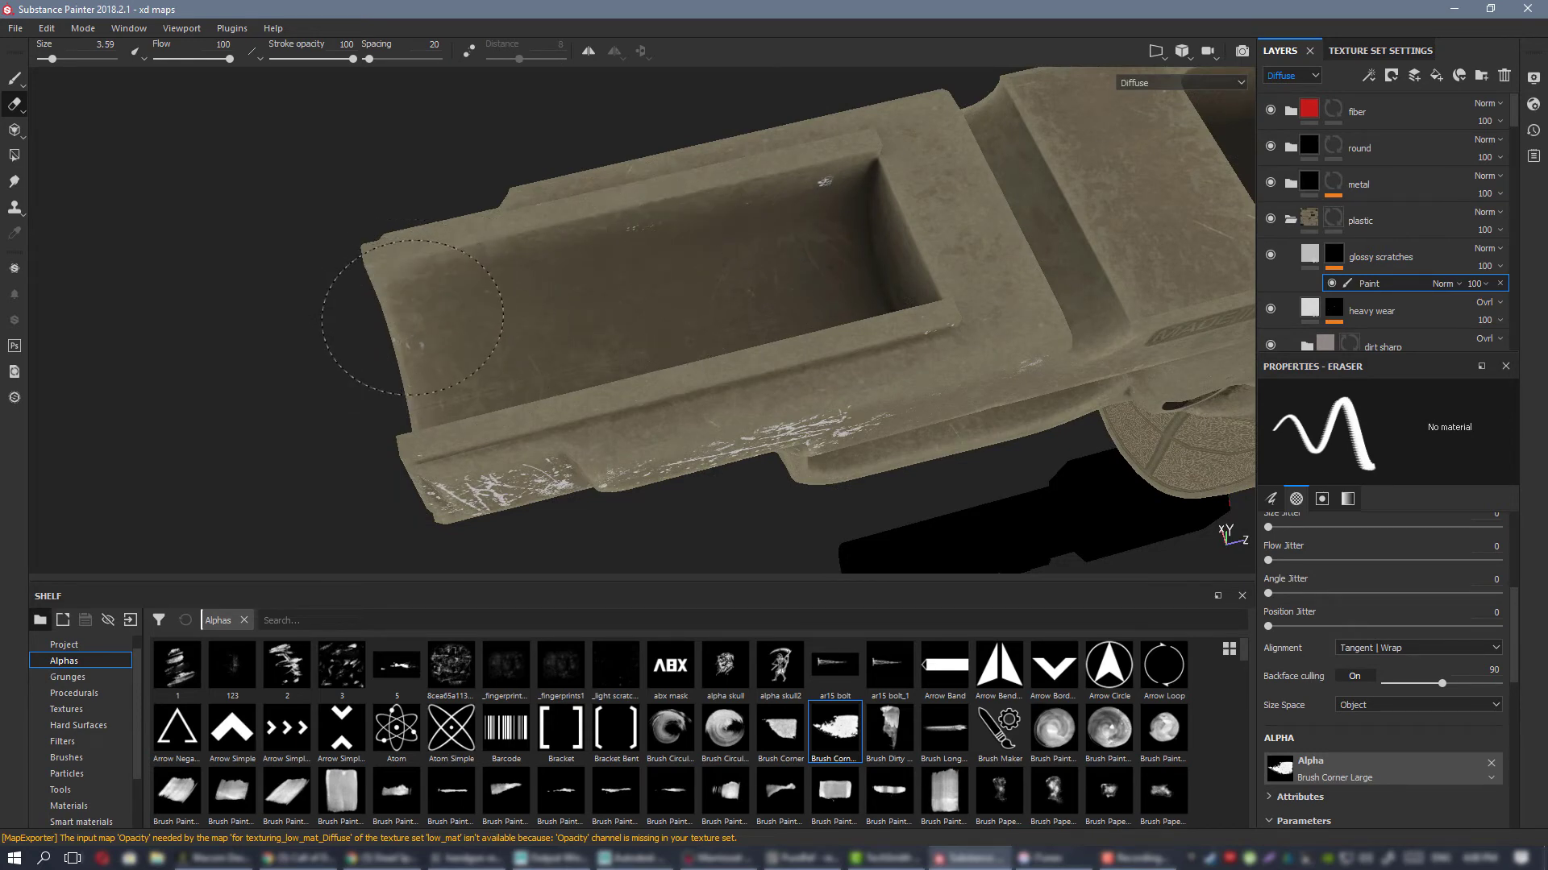
click(818, 202)
Step: Erase stray scratches around the outer edges on both sides of the frame's front
mouse_move(817, 206)
alt+mouse_down()
mouse_move(1395, 142)
mouse_move(1192, 135)
mouse_move(809, 160)
mouse_move(814, 174)
alt+mouse_up()
alt+right_drag(814, 173, 784, 276)
alt+drag(784, 277, 698, 262)
alt+right_drag(698, 263, 905, 328)
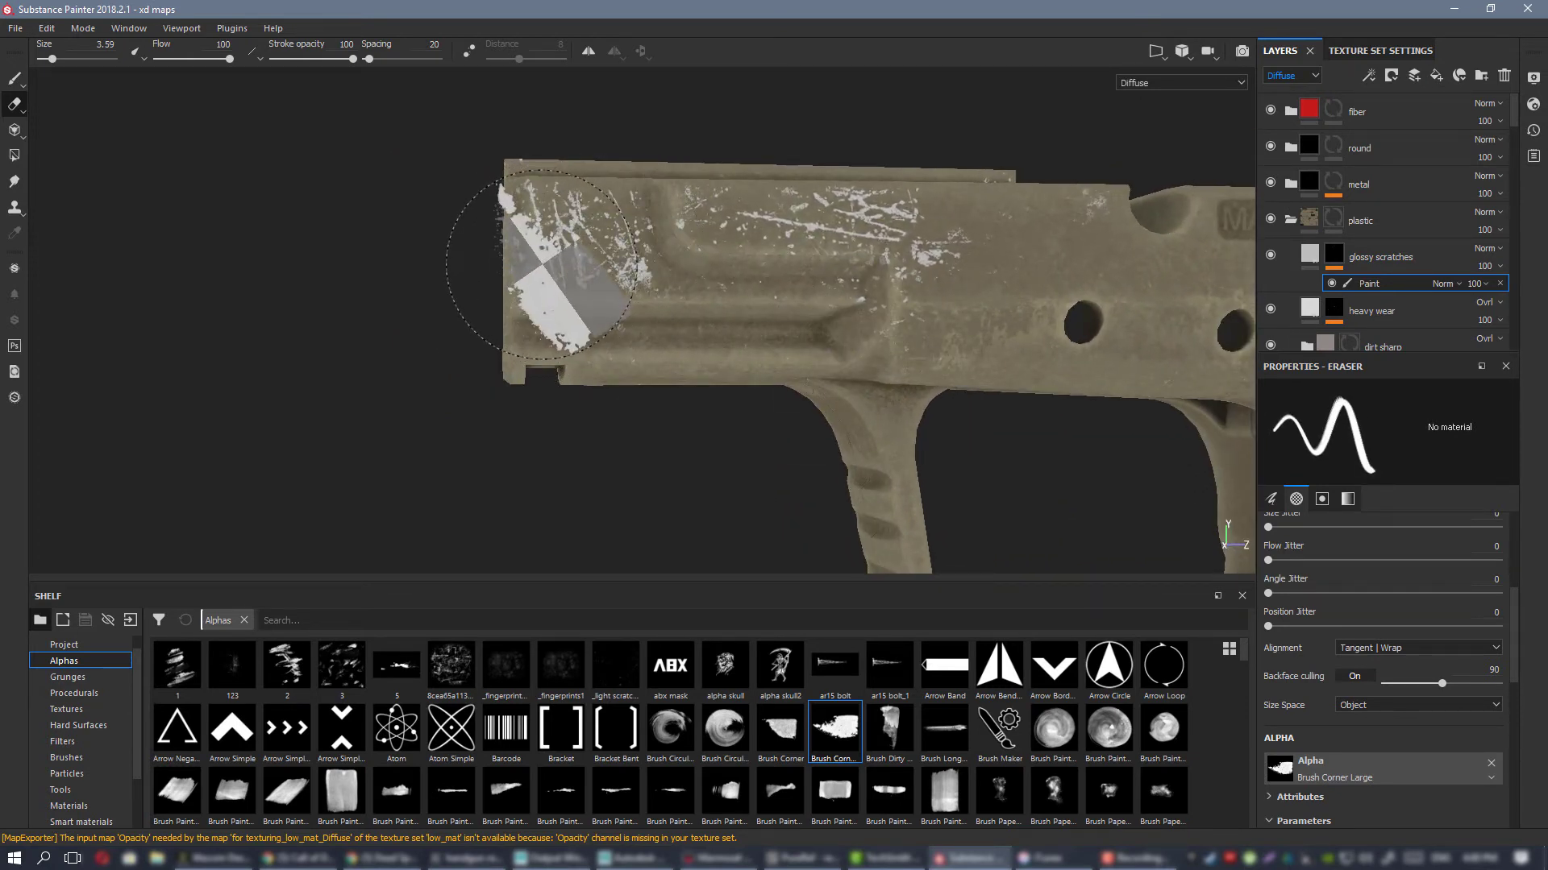
alt+drag(738, 270, 771, 330)
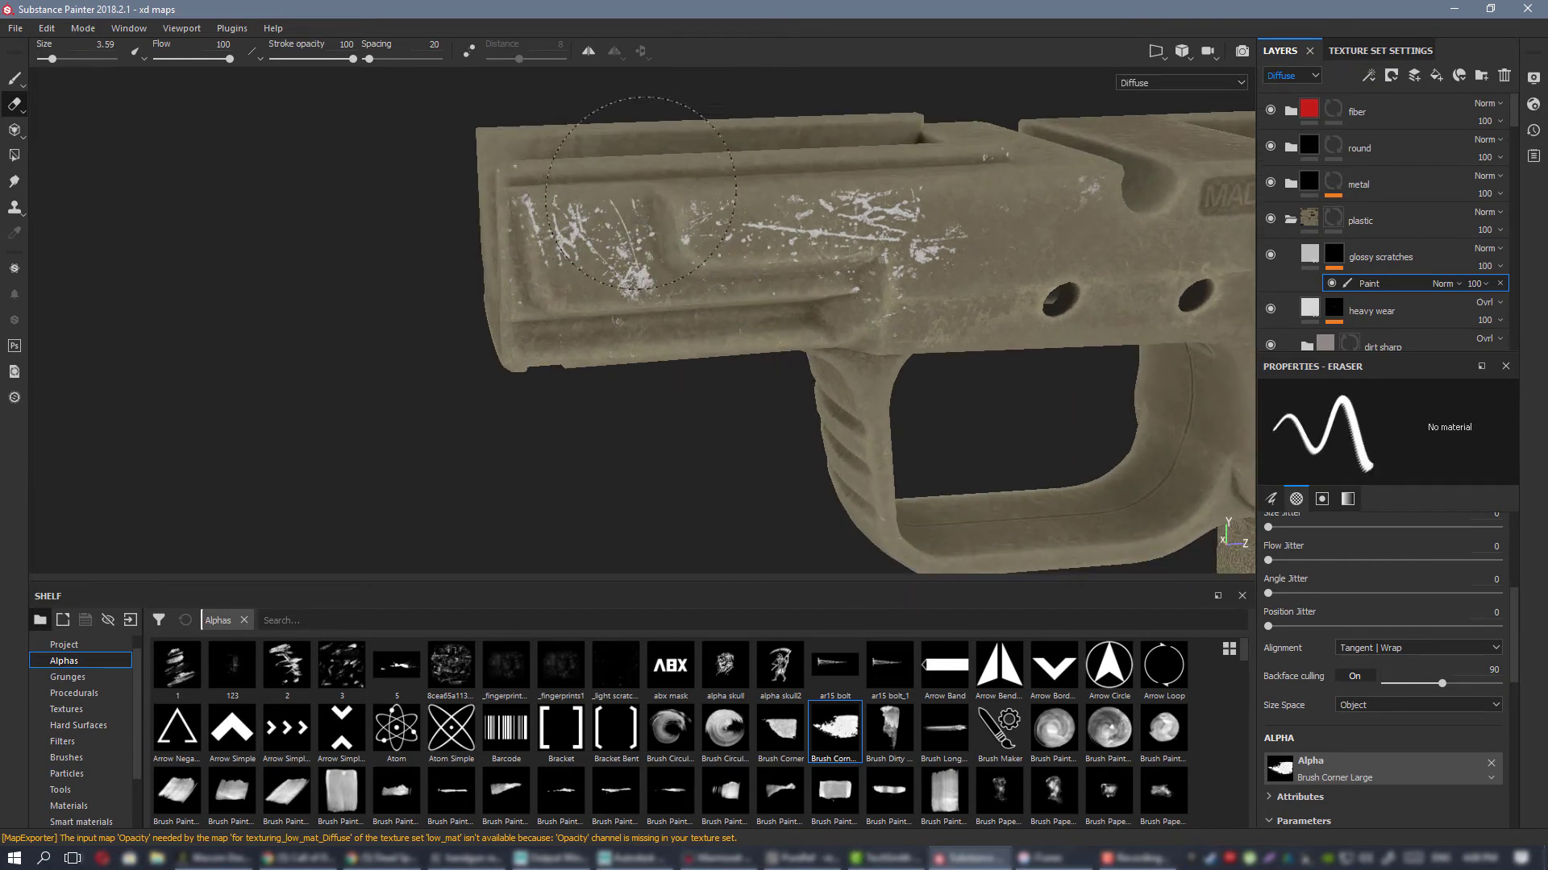
mouse_move(564, 173)
alt+mouse_down()
mouse_move(615, 166)
mouse_move(951, 241)
alt+mouse_up()
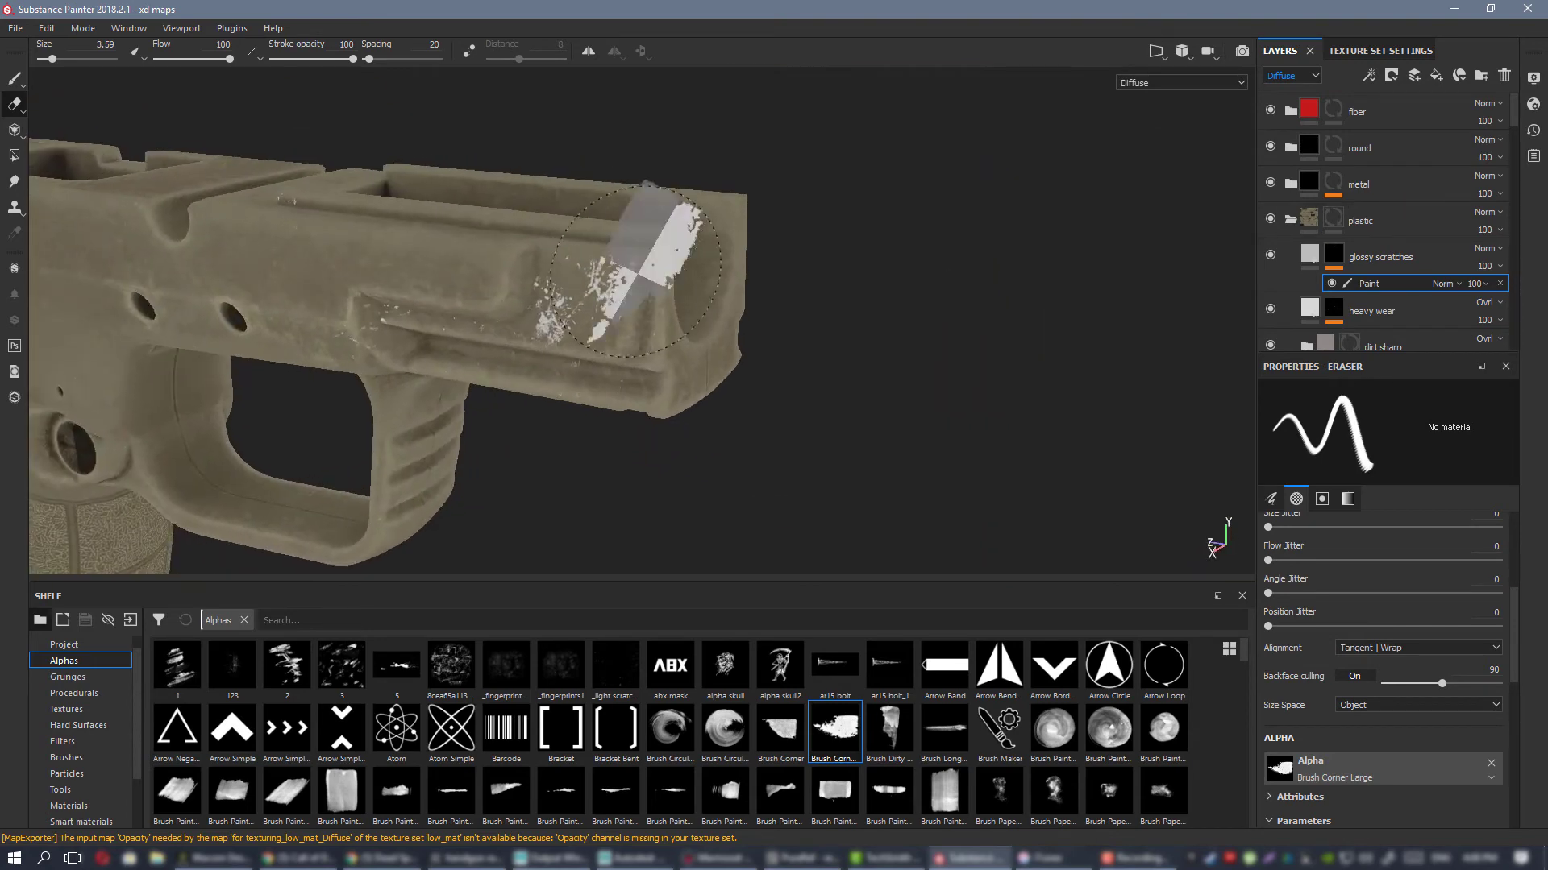
mouse_move(637, 270)
alt+mouse_down()
mouse_move(553, 331)
mouse_move(517, 321)
alt+mouse_up()
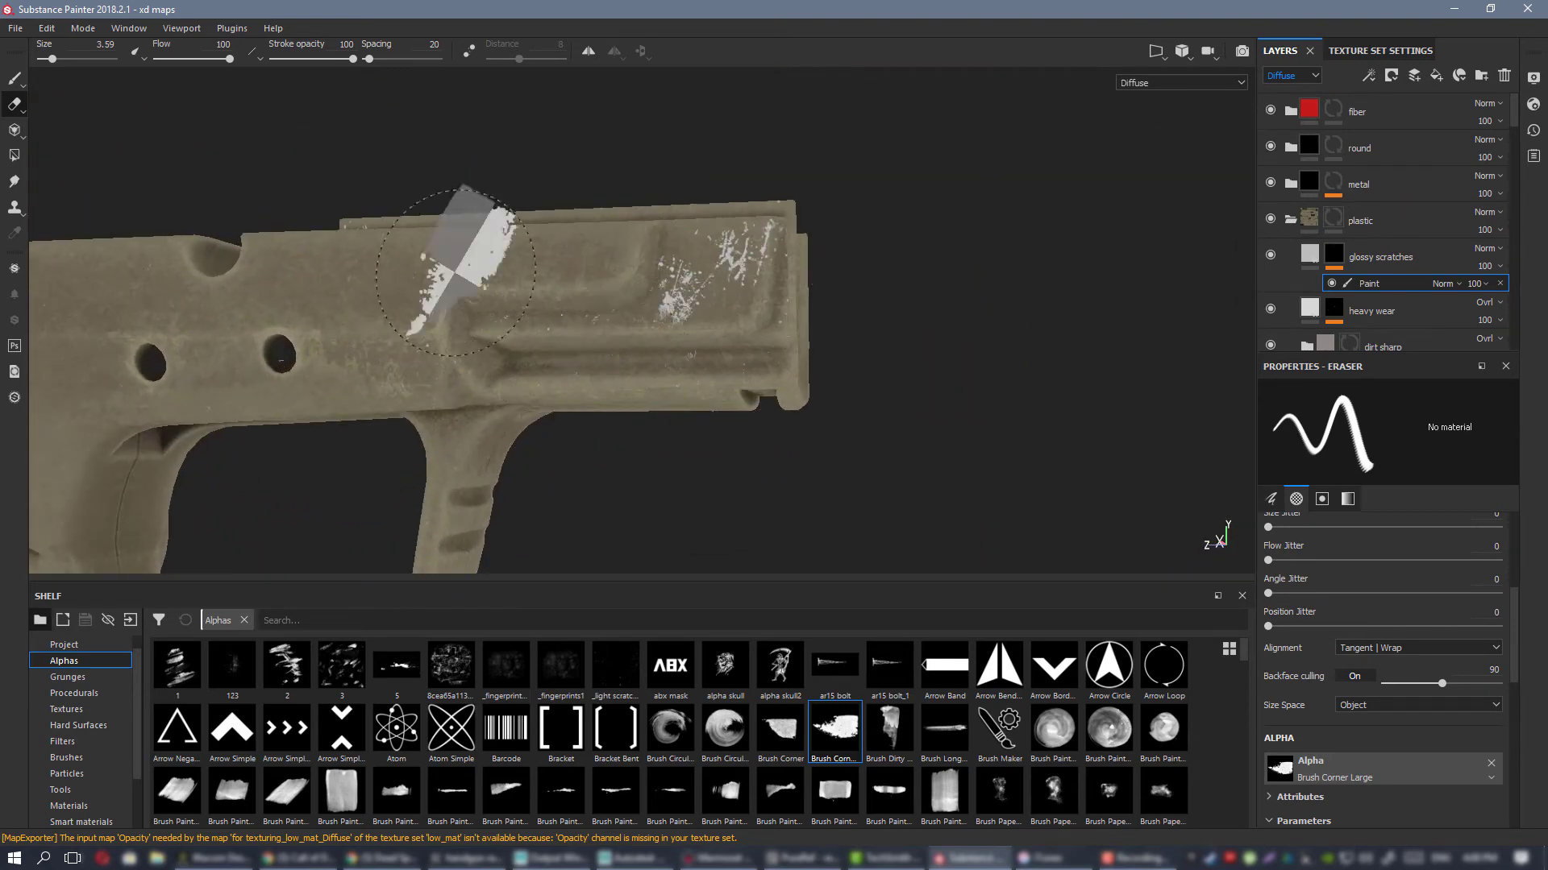
alt+drag(456, 273, 339, 161)
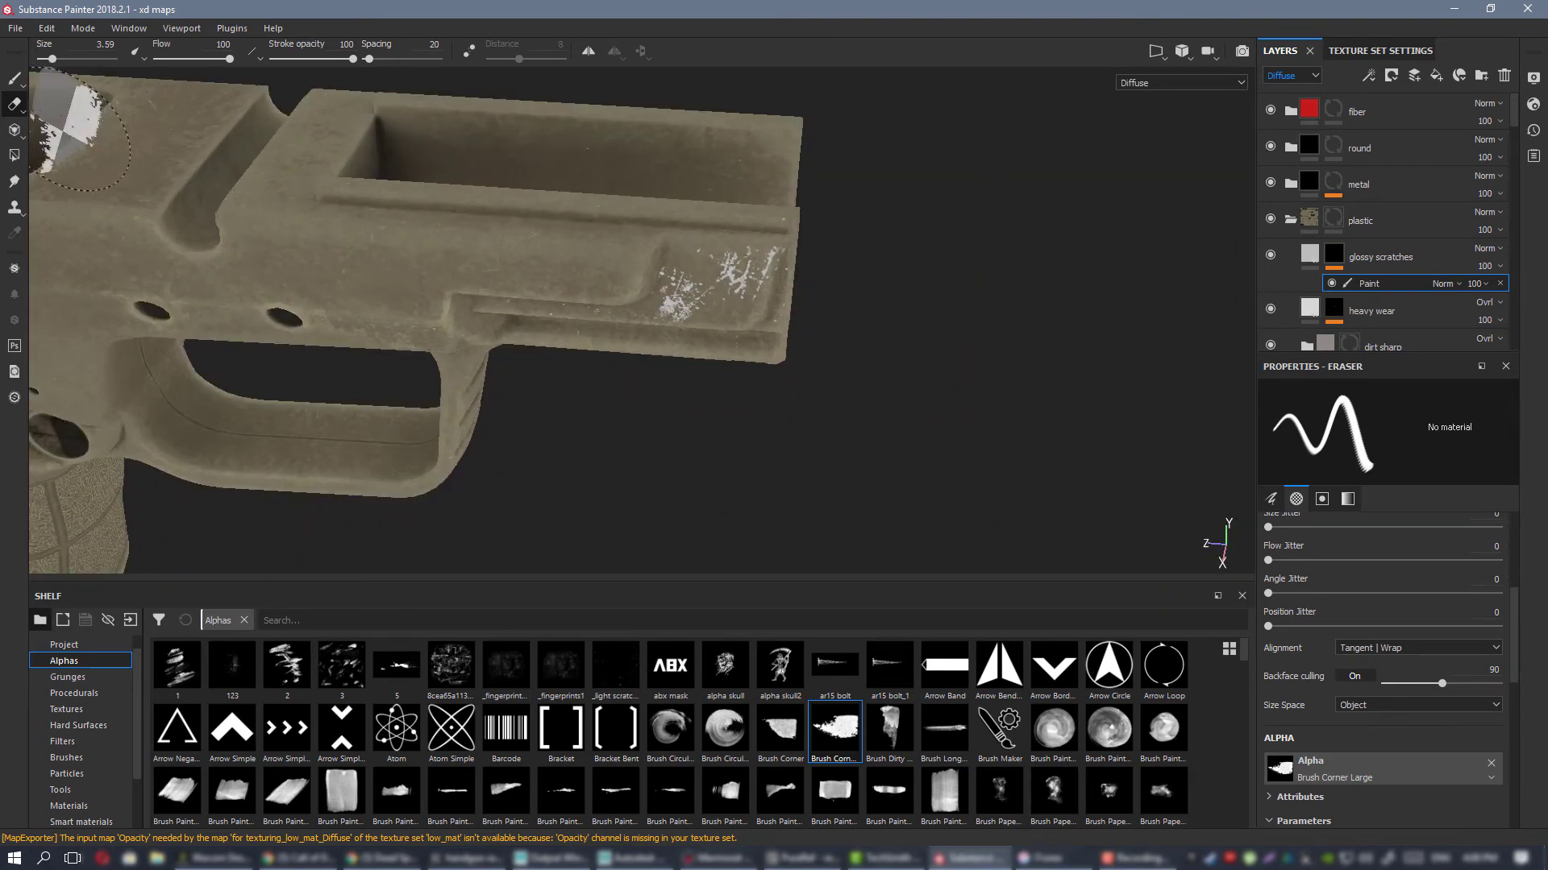
Step: Activate the Paint brush and stamp metal scratches across the right side of the frame's front, ahead of the pin holes
click(15, 79)
alt+drag(548, 282, 608, 215)
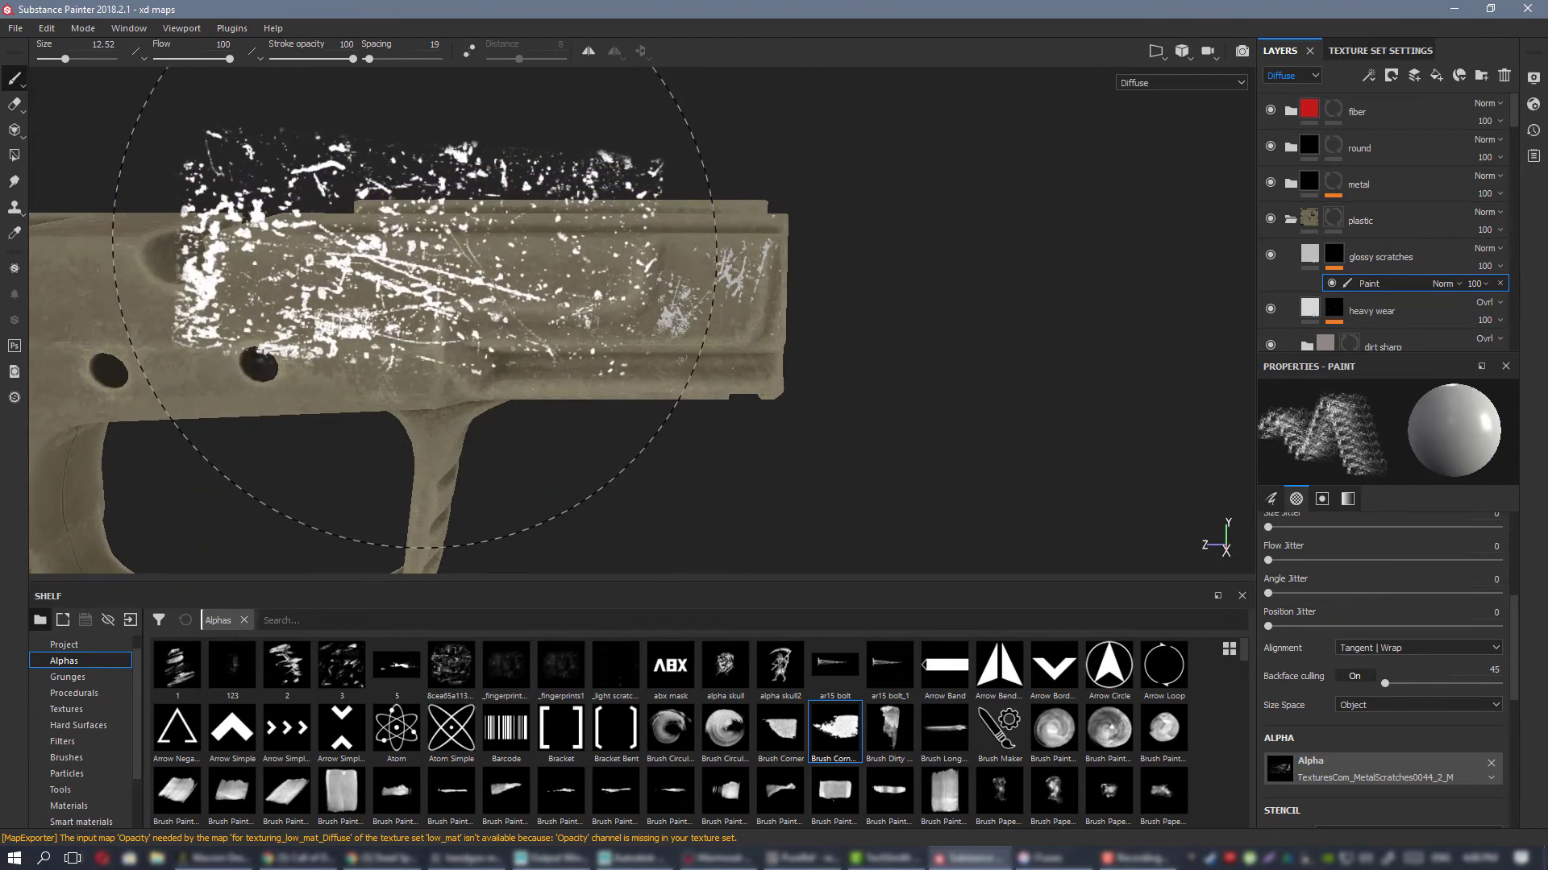
mouse_move(951, 449)
alt+mouse_down()
mouse_move(551, 327)
mouse_move(532, 346)
mouse_move(570, 302)
alt+mouse_up()
alt+middle_drag(570, 301, 685, 300)
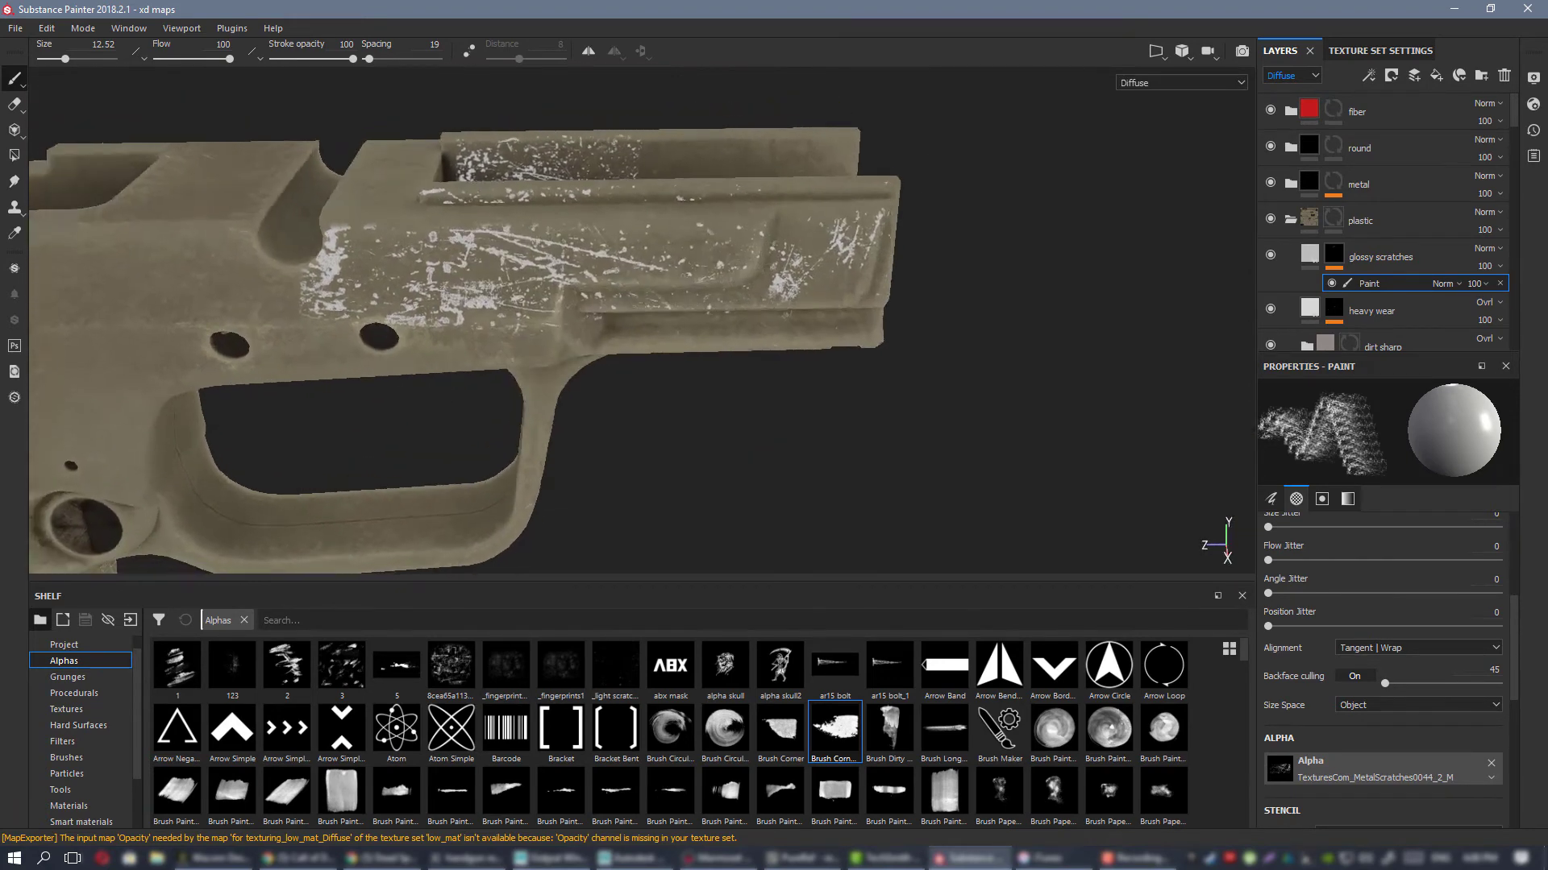
Step: Erase the overspill scratches inside the front channel, and reduce the eraser to size 1.57 for the upper rail edge
key(e)
mouse_move(685, 300)
alt+mouse_down()
mouse_move(636, 187)
mouse_move(597, 316)
alt+mouse_up()
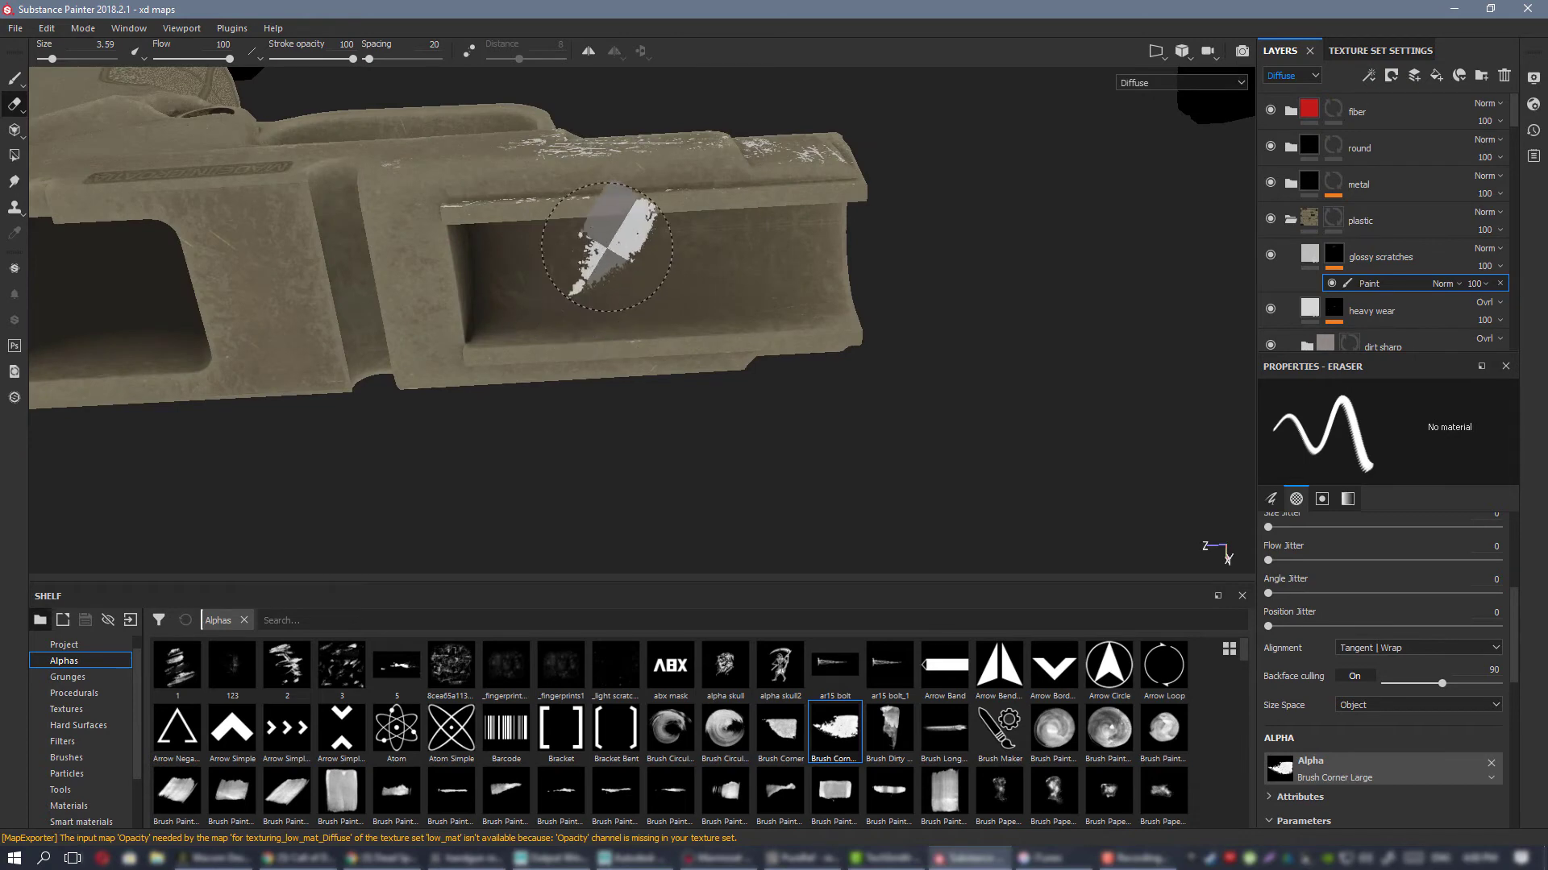
alt+drag(606, 247, 611, 346)
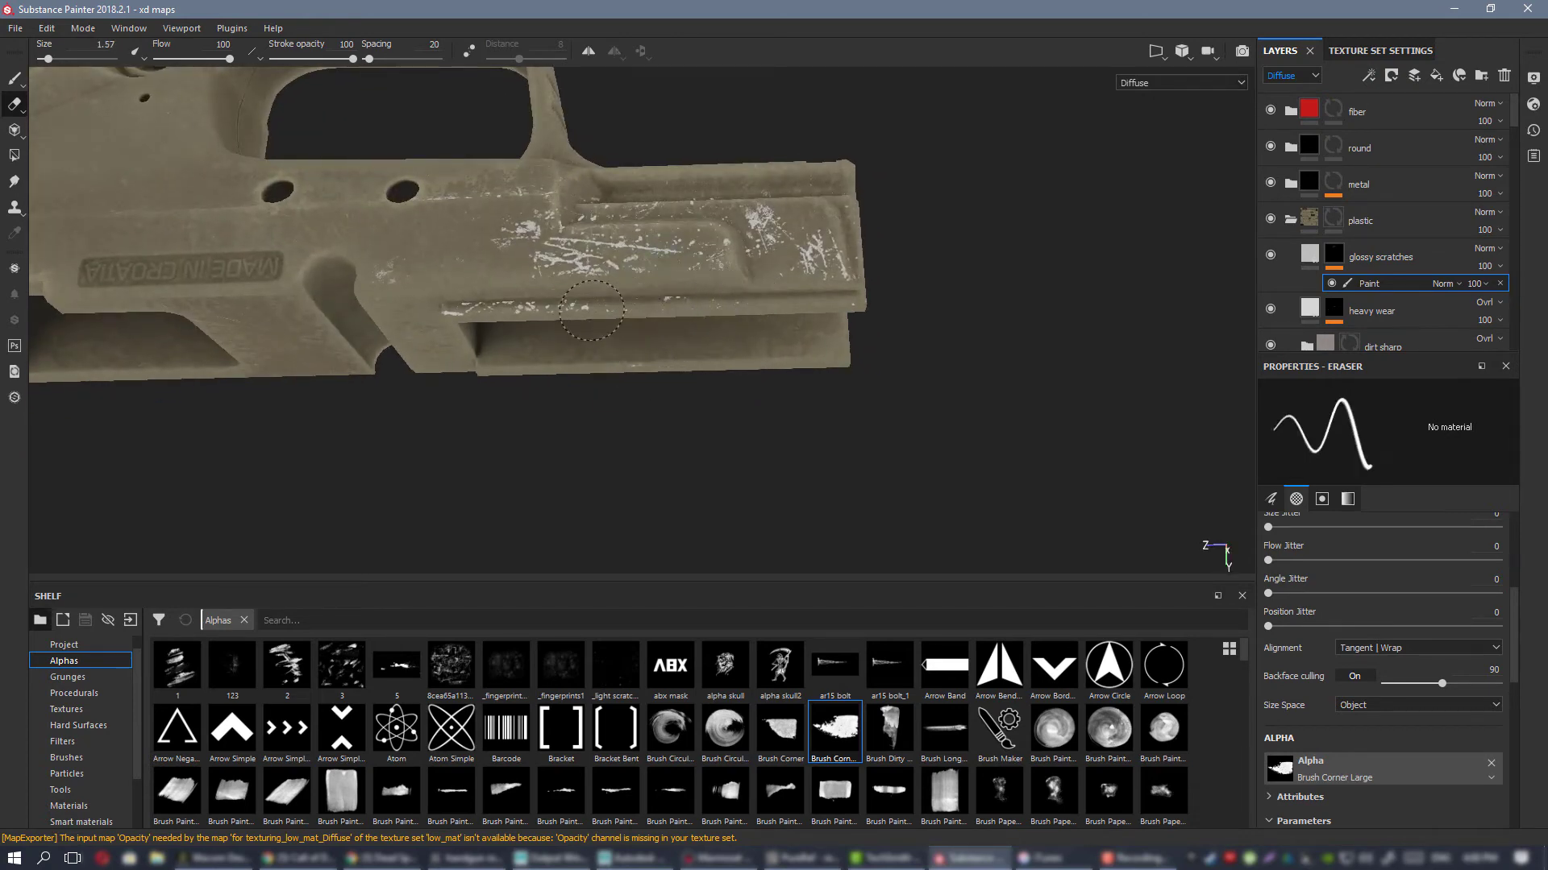
alt+drag(430, 314, 479, 178)
Step: Set the eraser to size 6.03 and erase the rear edge of the scratch patch near the front pin hole
ctrl+right_drag(499, 266, 564, 267)
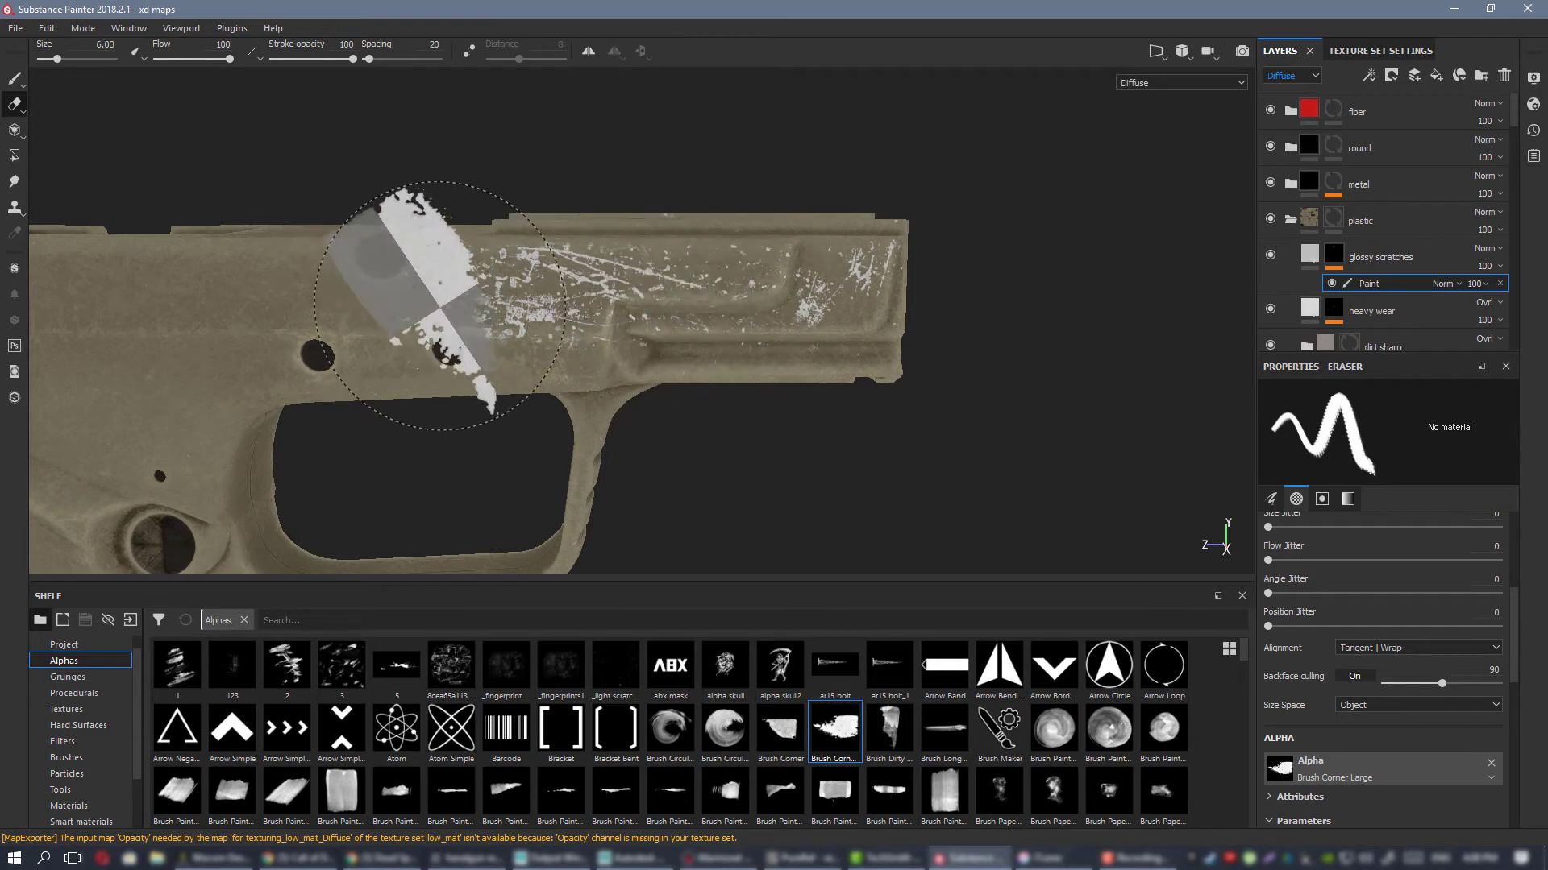
alt+drag(441, 304, 492, 276)
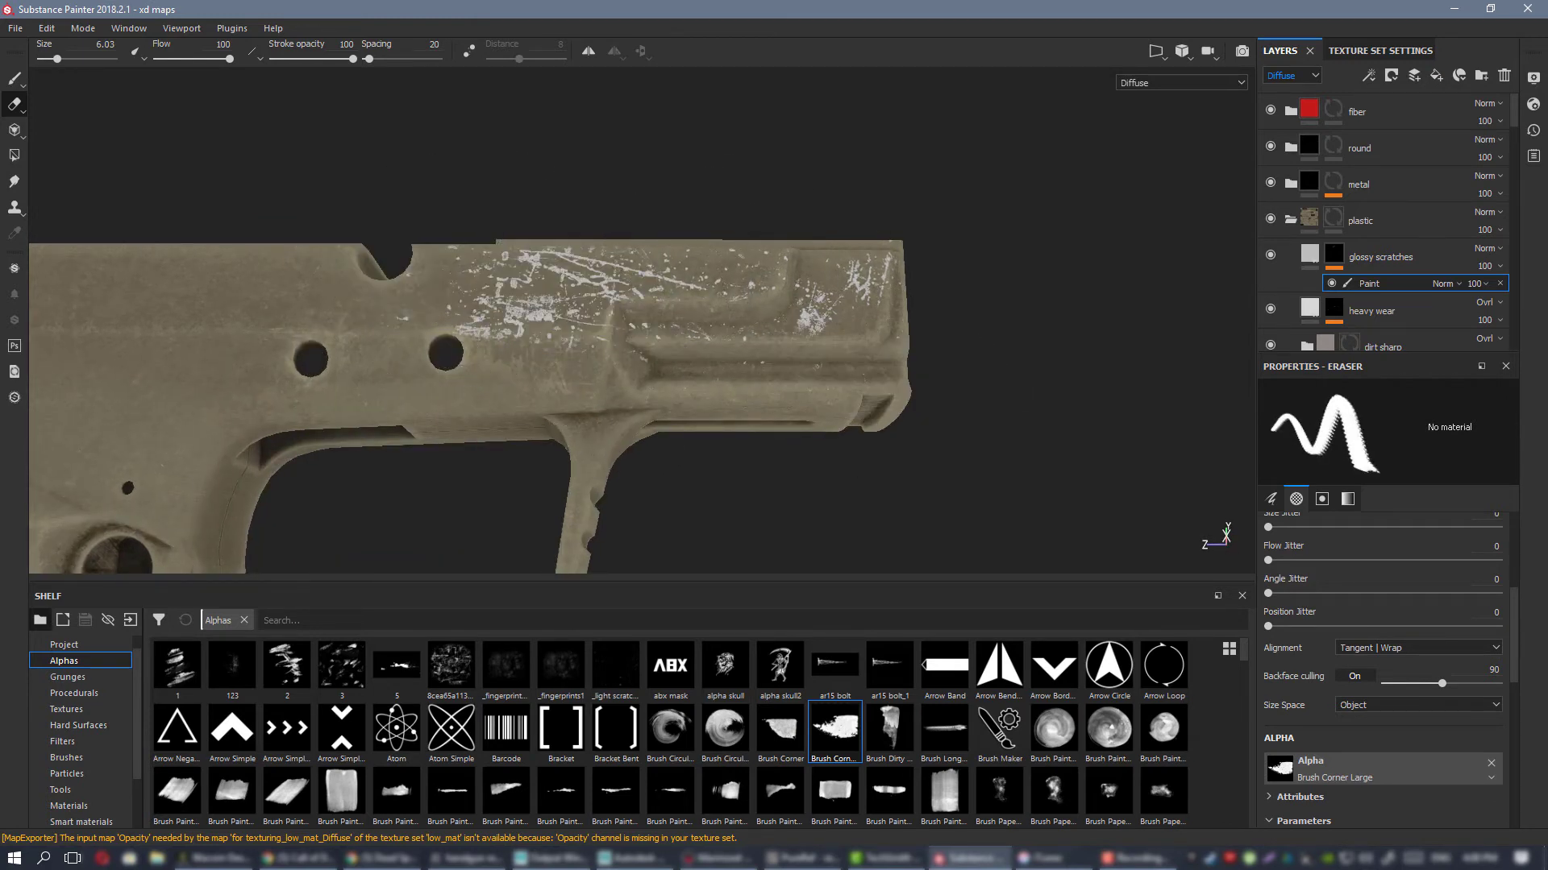
alt+drag(777, 322, 568, 356)
mouse_move(469, 352)
alt+mouse_down()
mouse_move(612, 411)
mouse_move(346, 345)
mouse_move(213, 246)
alt+mouse_up()
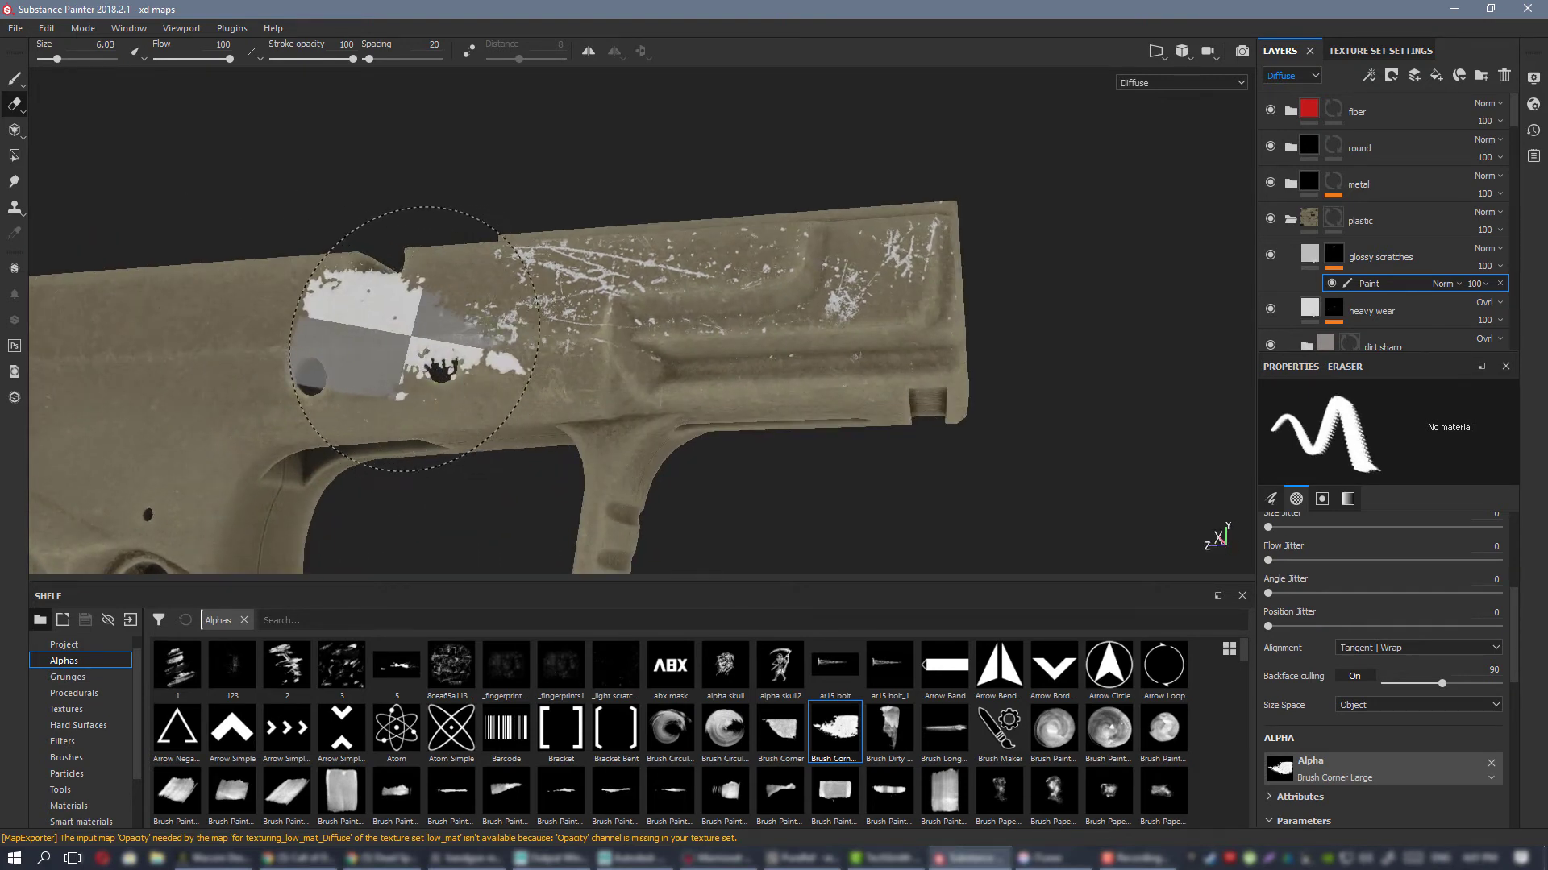
alt+drag(684, 242, 726, 282)
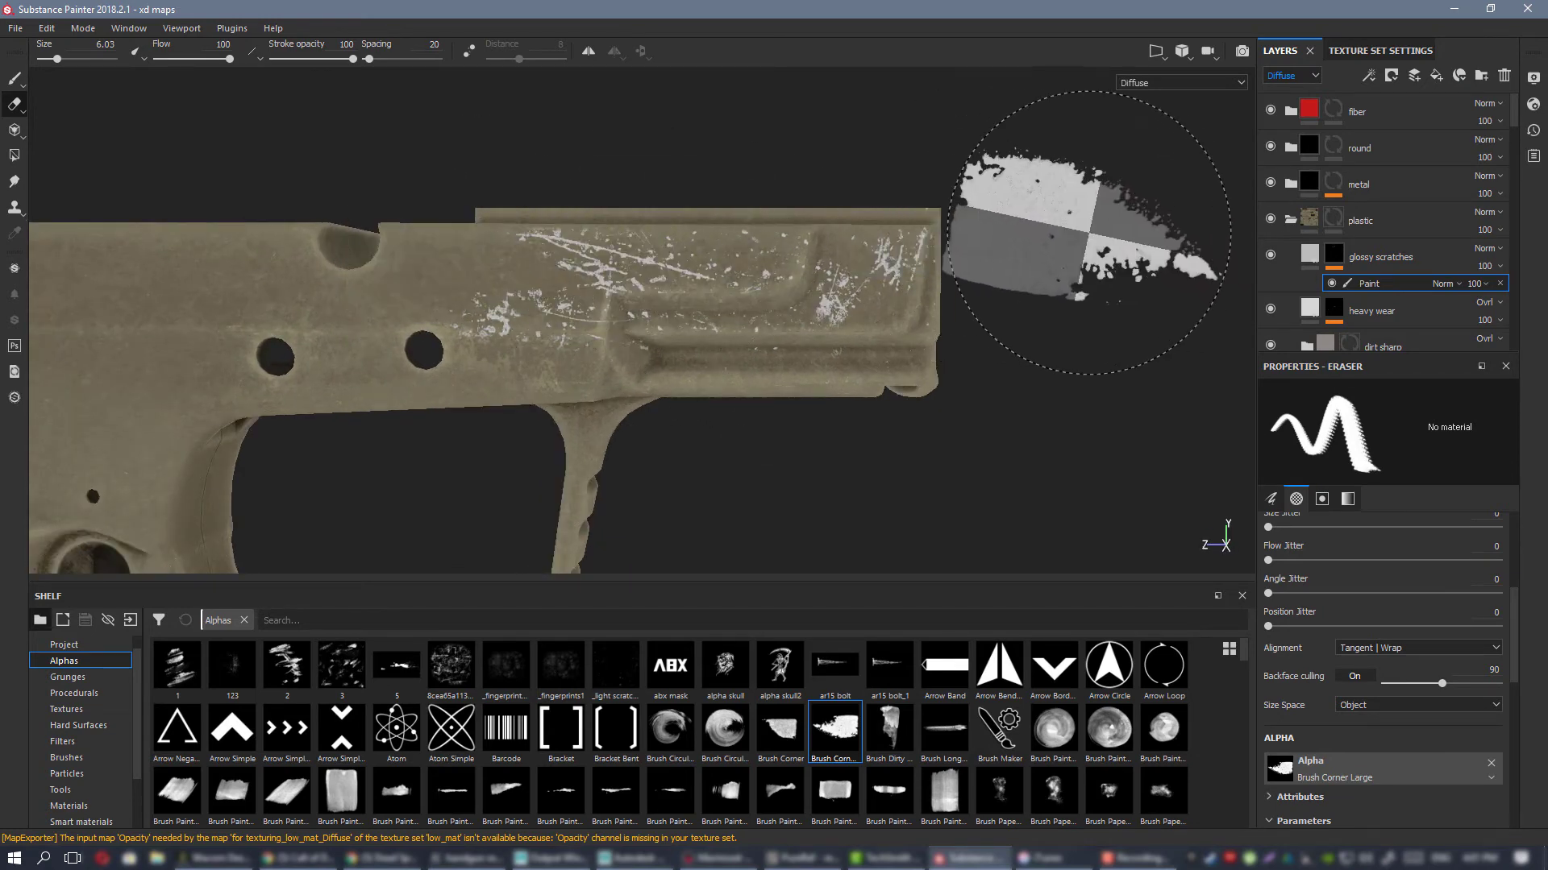
Step: Display the full material and examine the scratches on the frame's left side under the lighting
alt+right_drag(975, 274, 902, 282)
mouse_move(903, 282)
alt+mouse_down()
mouse_move(768, 277)
mouse_move(612, 221)
alt+mouse_up()
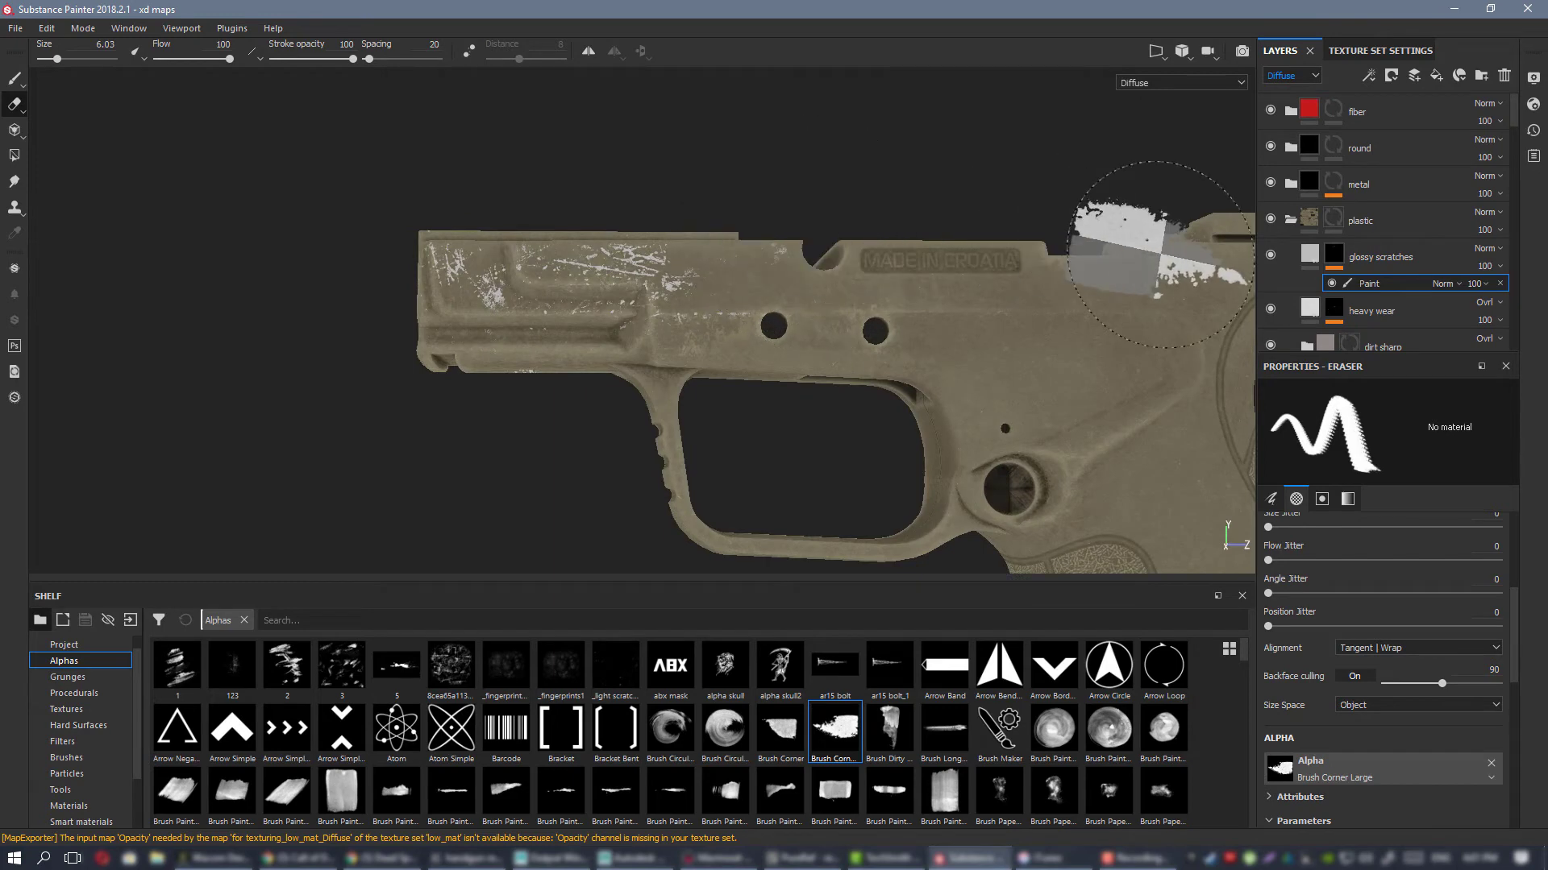
key(m)
alt+right_drag(829, 234, 1056, 520)
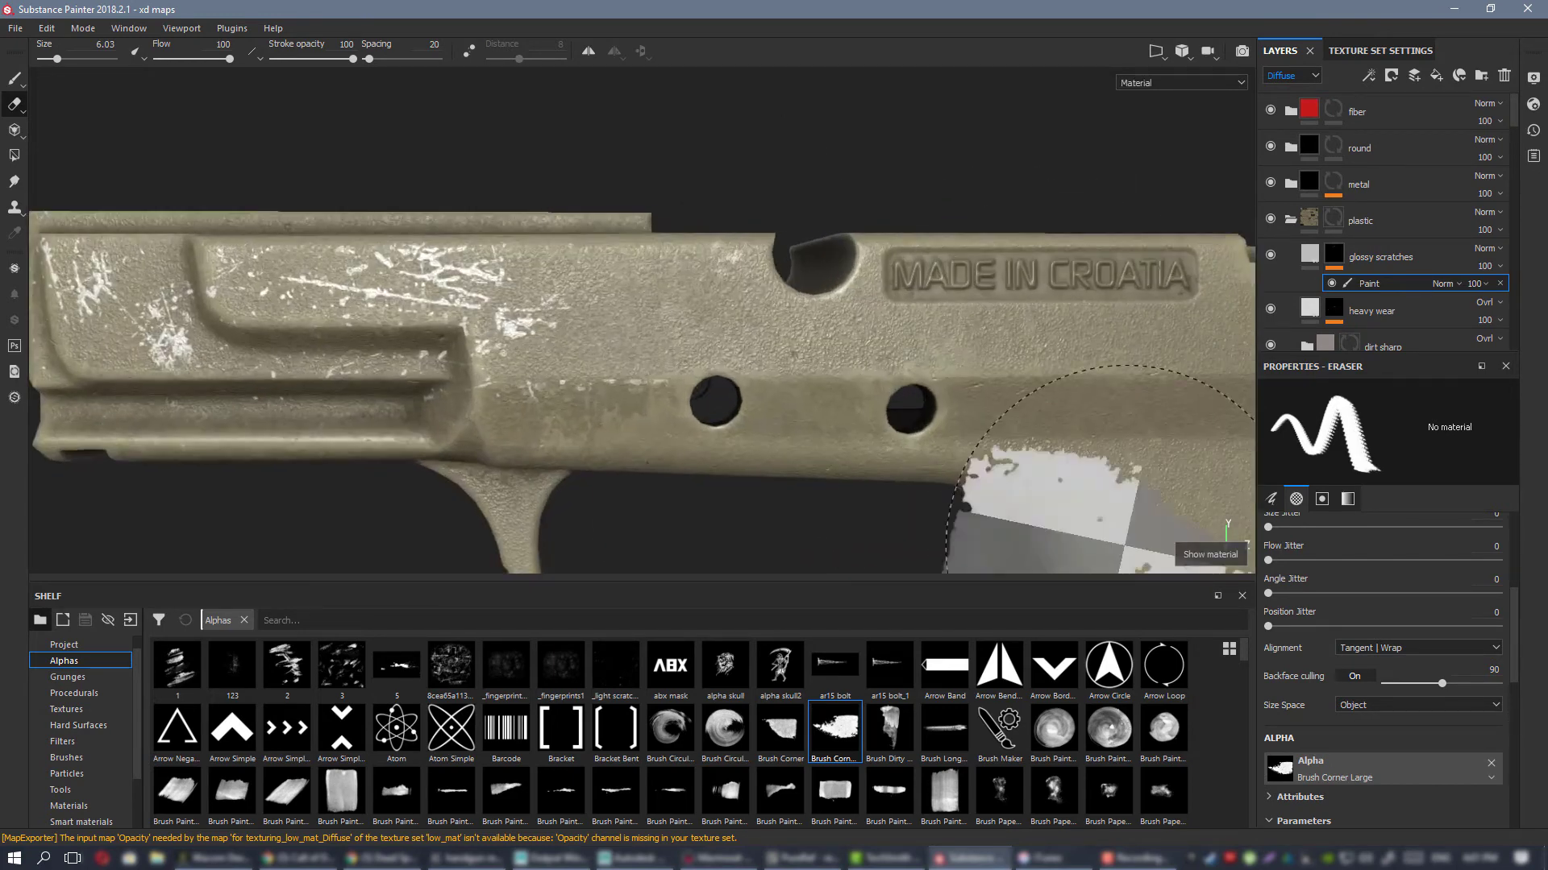
alt+right_drag(1104, 448, 778, 328)
alt+middle_drag(783, 345, 874, 305)
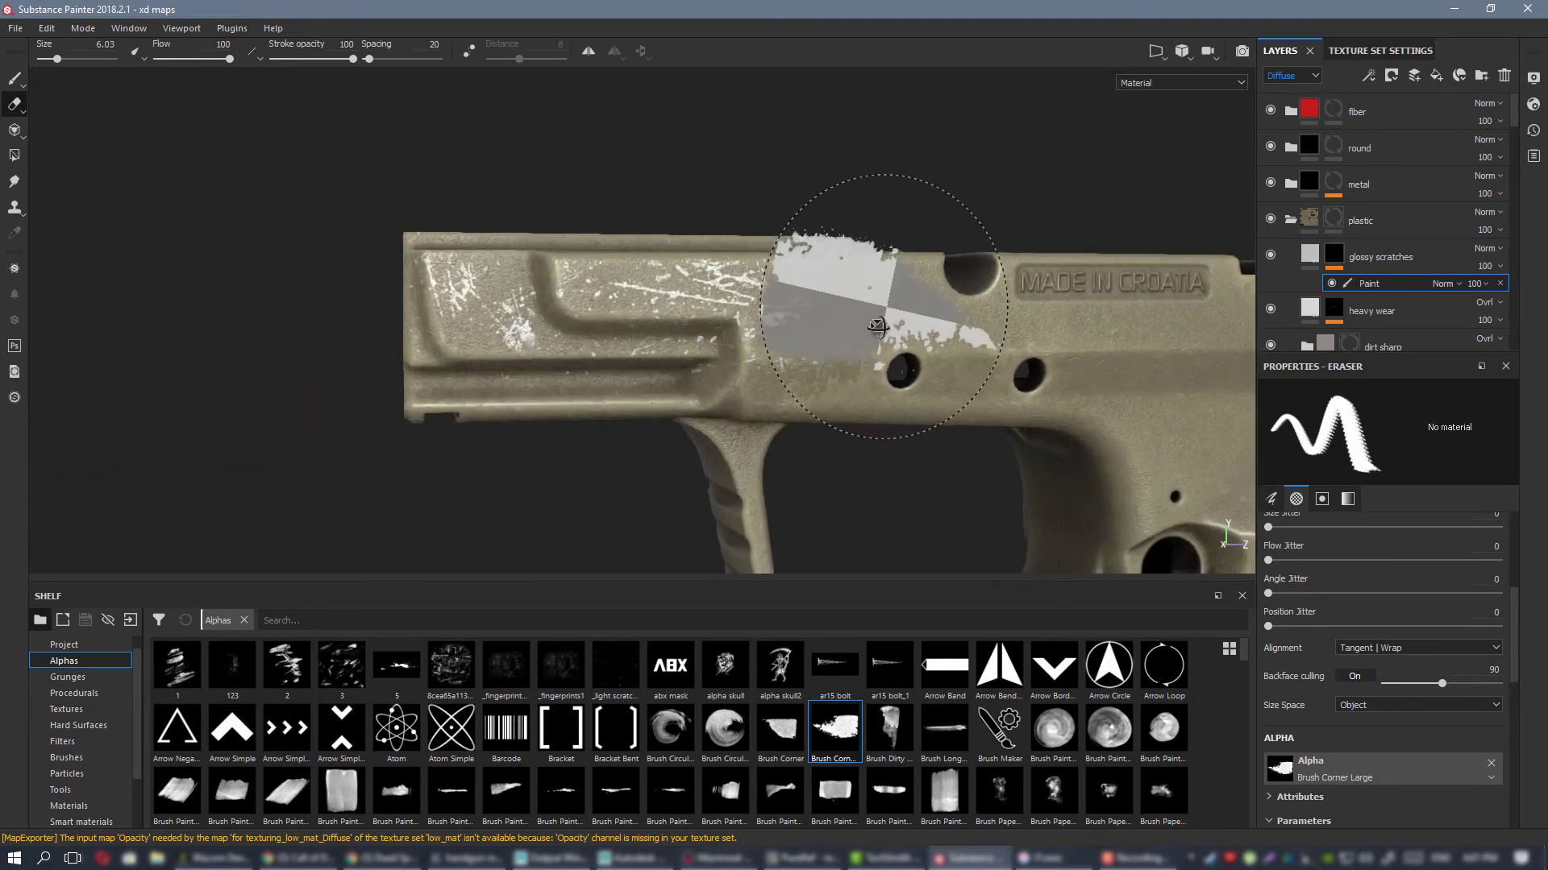
alt+drag(874, 305, 890, 332)
Step: Disable the diffuse channel of the glossy scratches fill layer and set its glossiness to 0.7673
click(1314, 256)
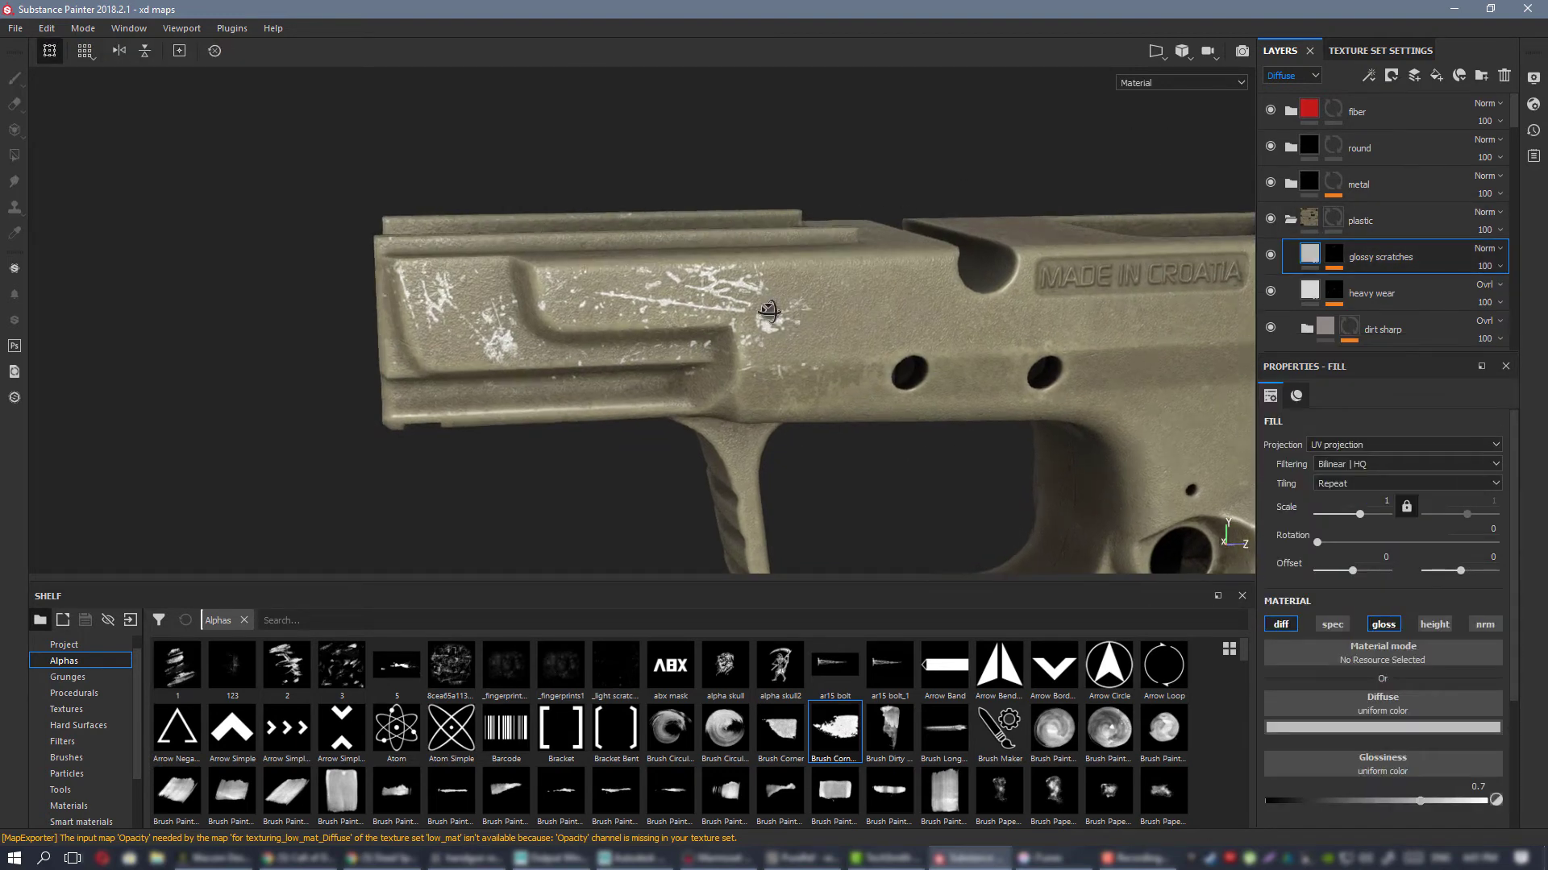
click(1281, 624)
click(1289, 625)
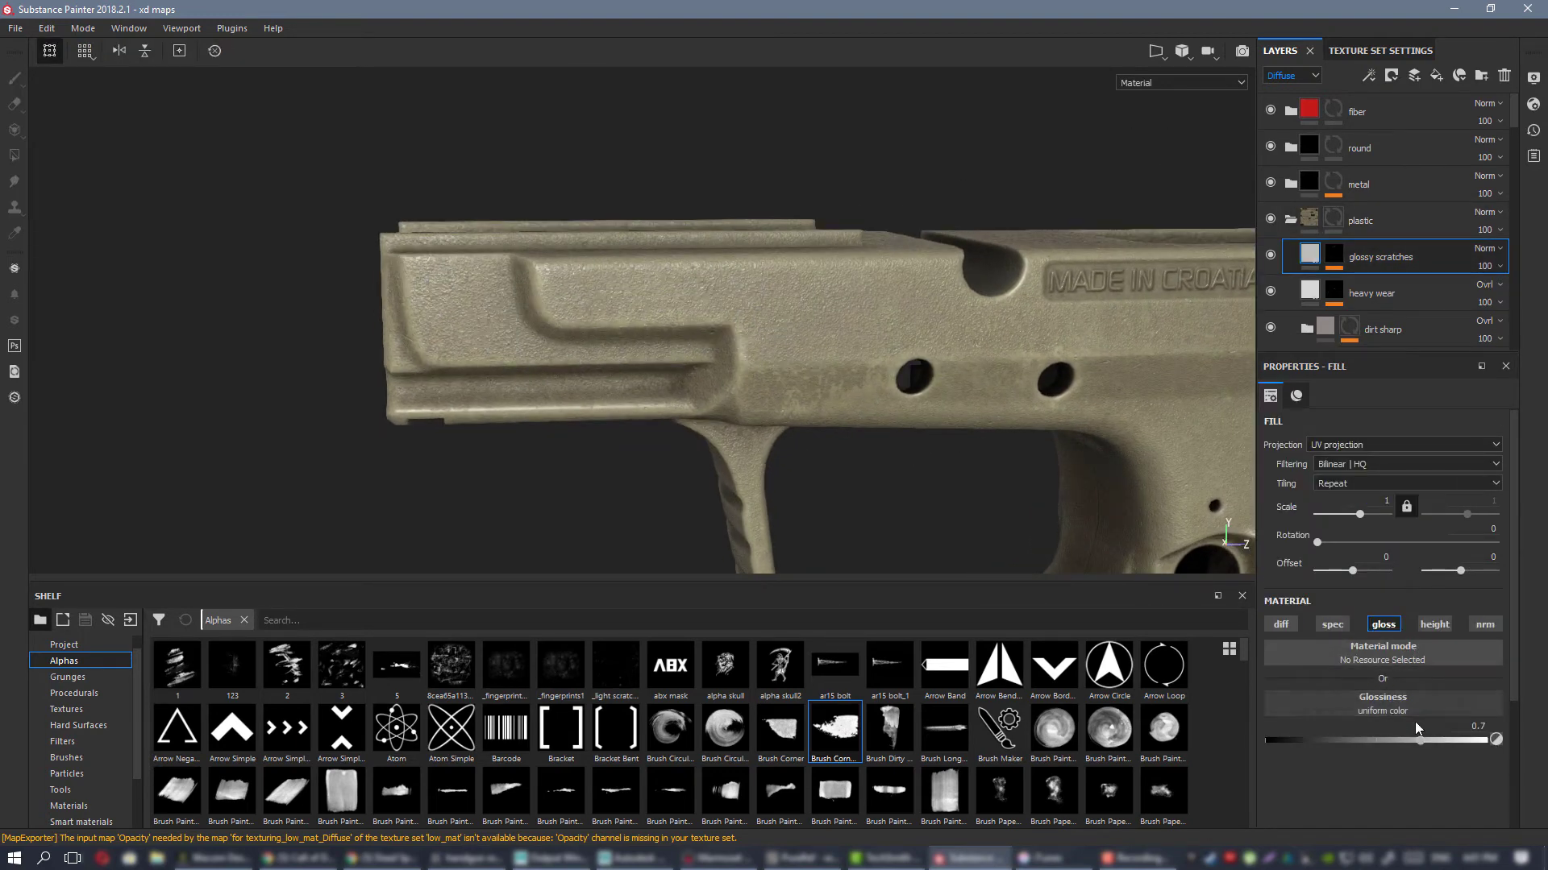
alt+right_drag(713, 370, 822, 403)
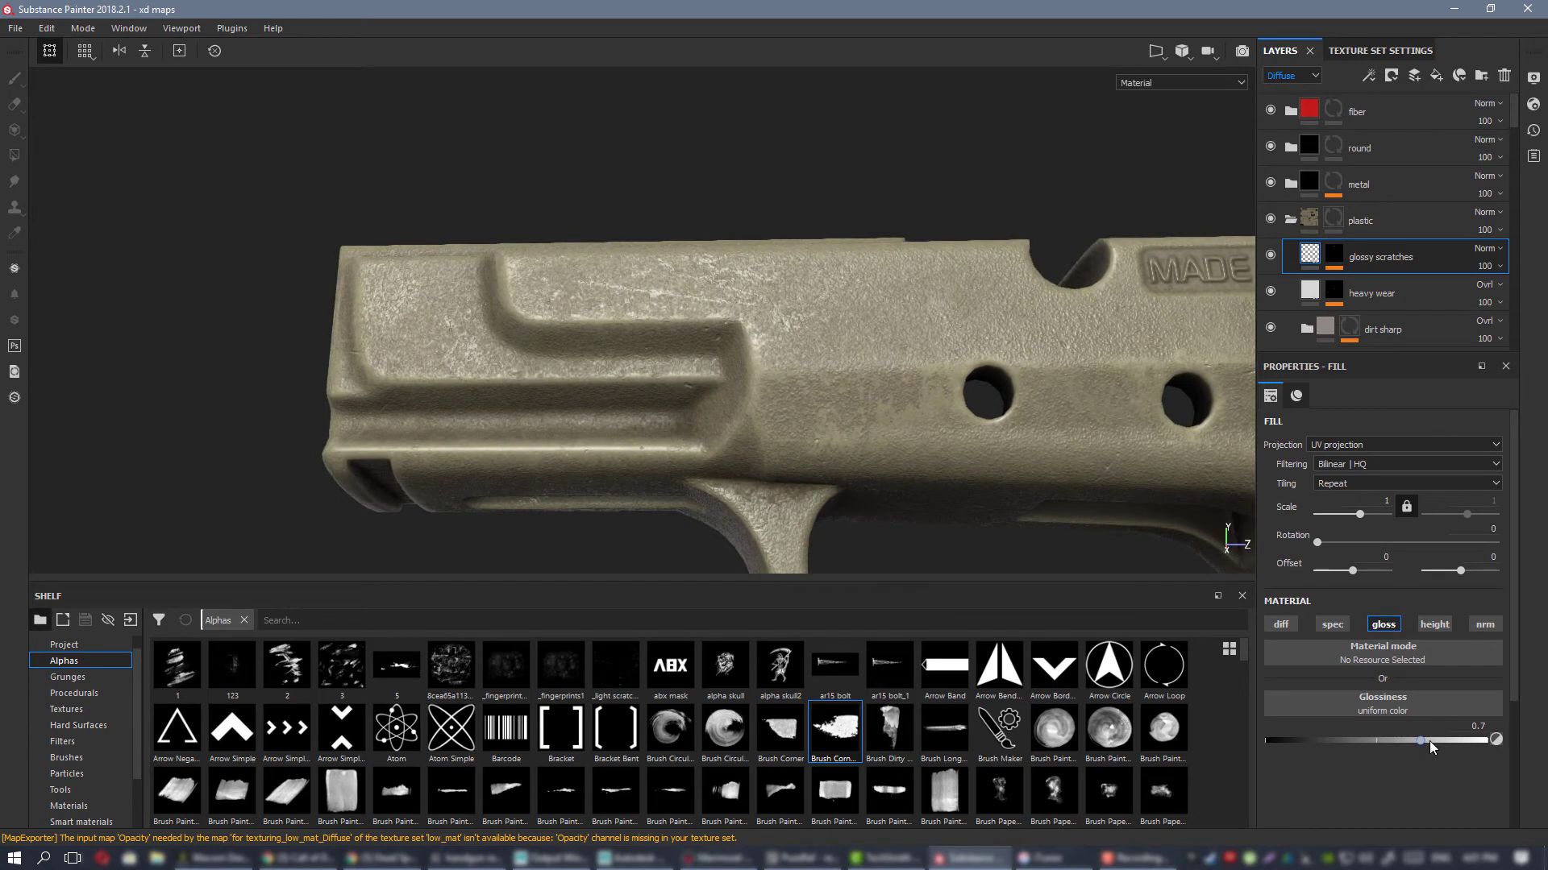
drag(1429, 742, 1435, 741)
Step: Switch the layer stack to the Normal channel, and enable the normal and diffuse channels on the glossy scratches fill
click(1293, 130)
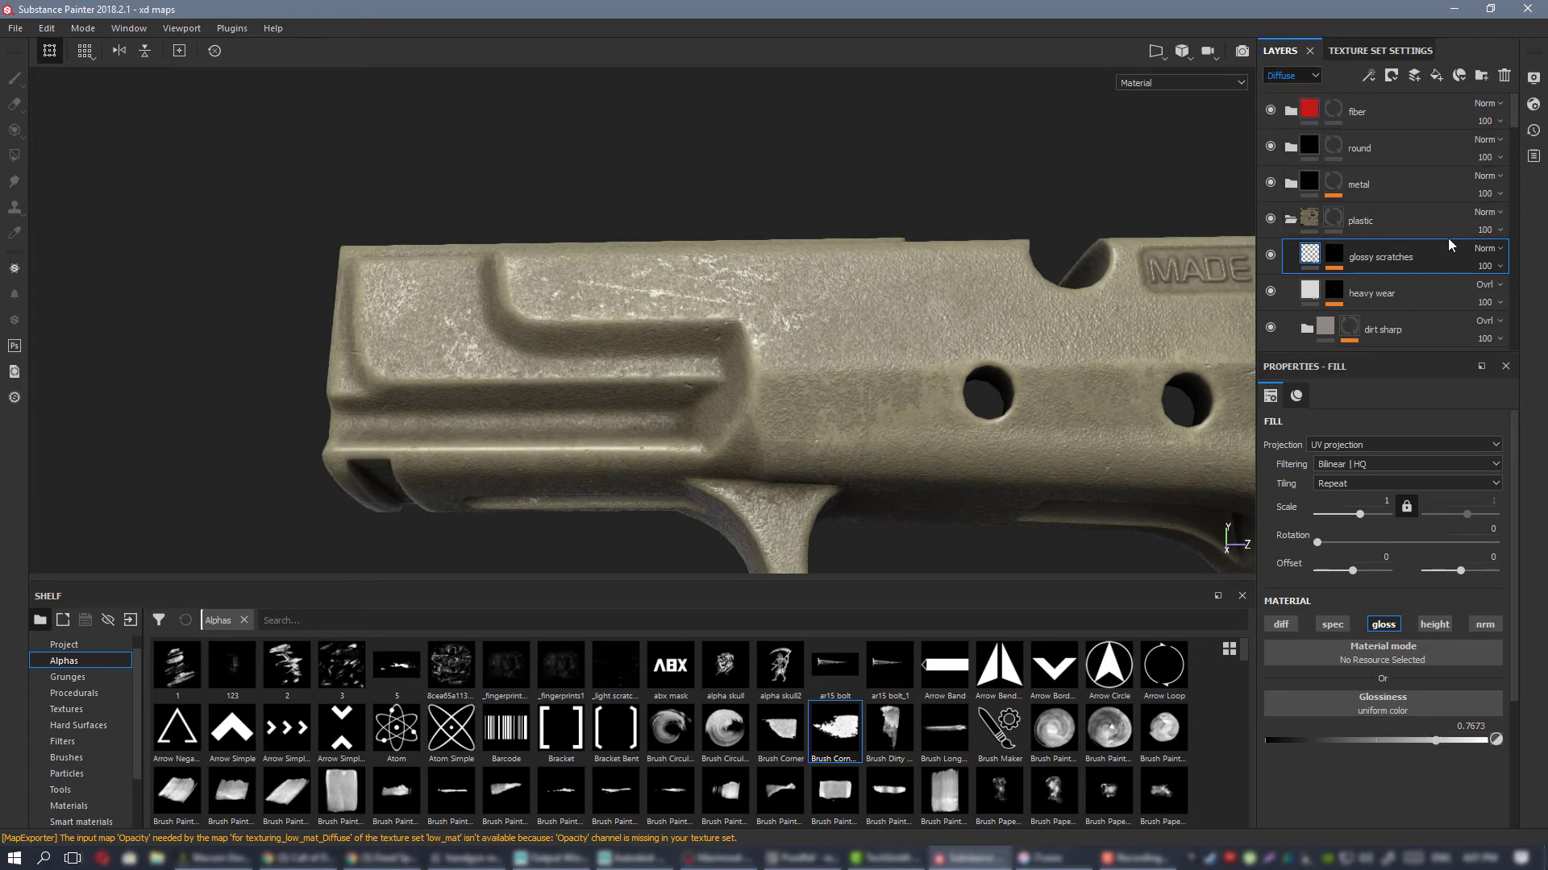
click(1490, 249)
click(1481, 262)
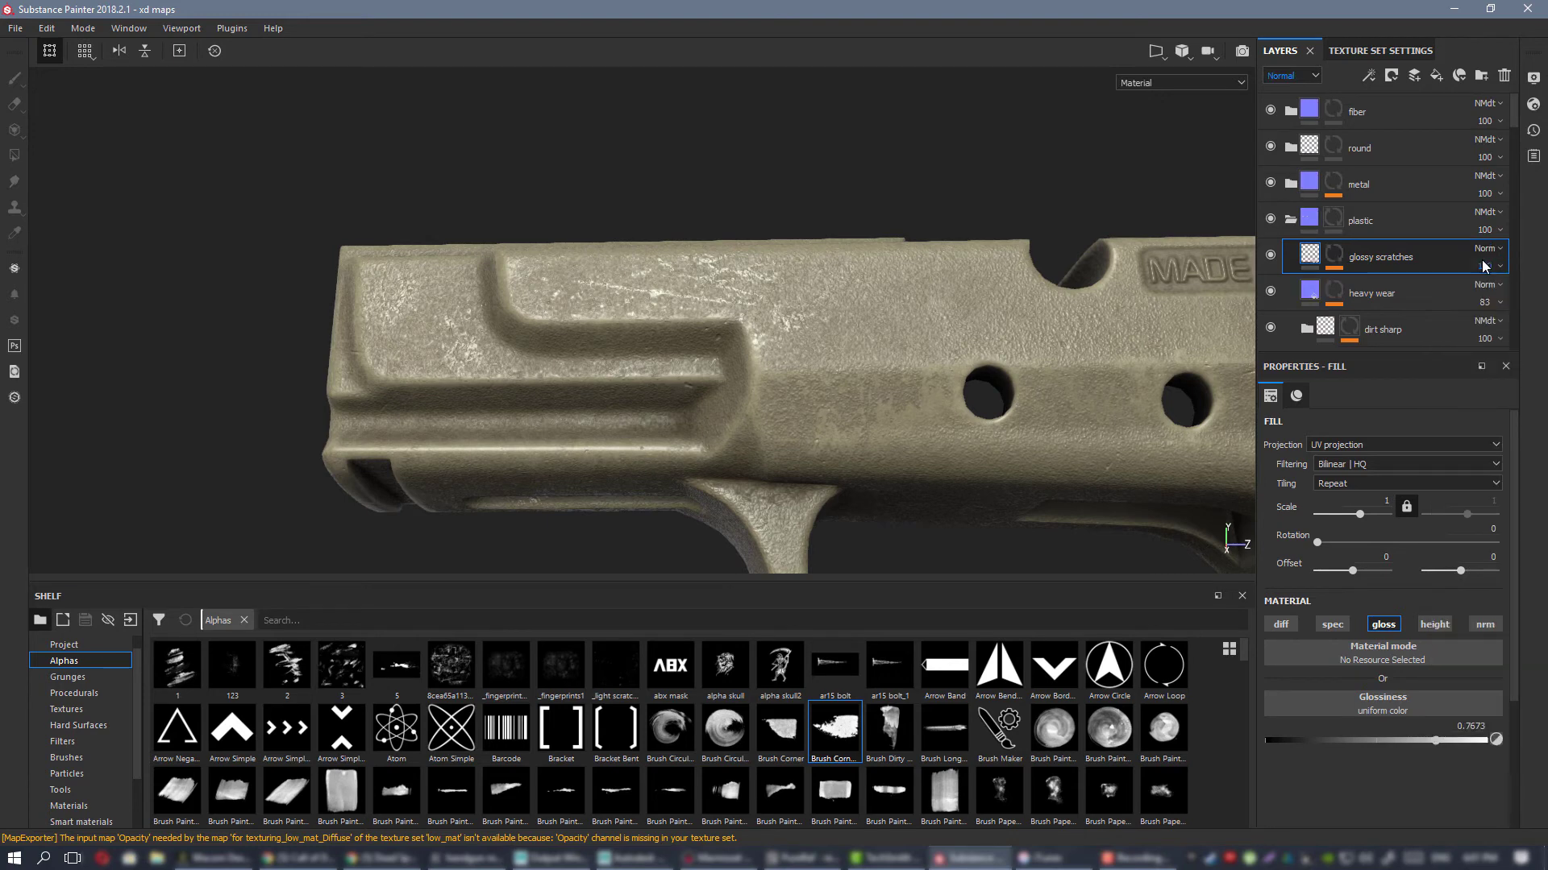
alt+drag(967, 308, 909, 378)
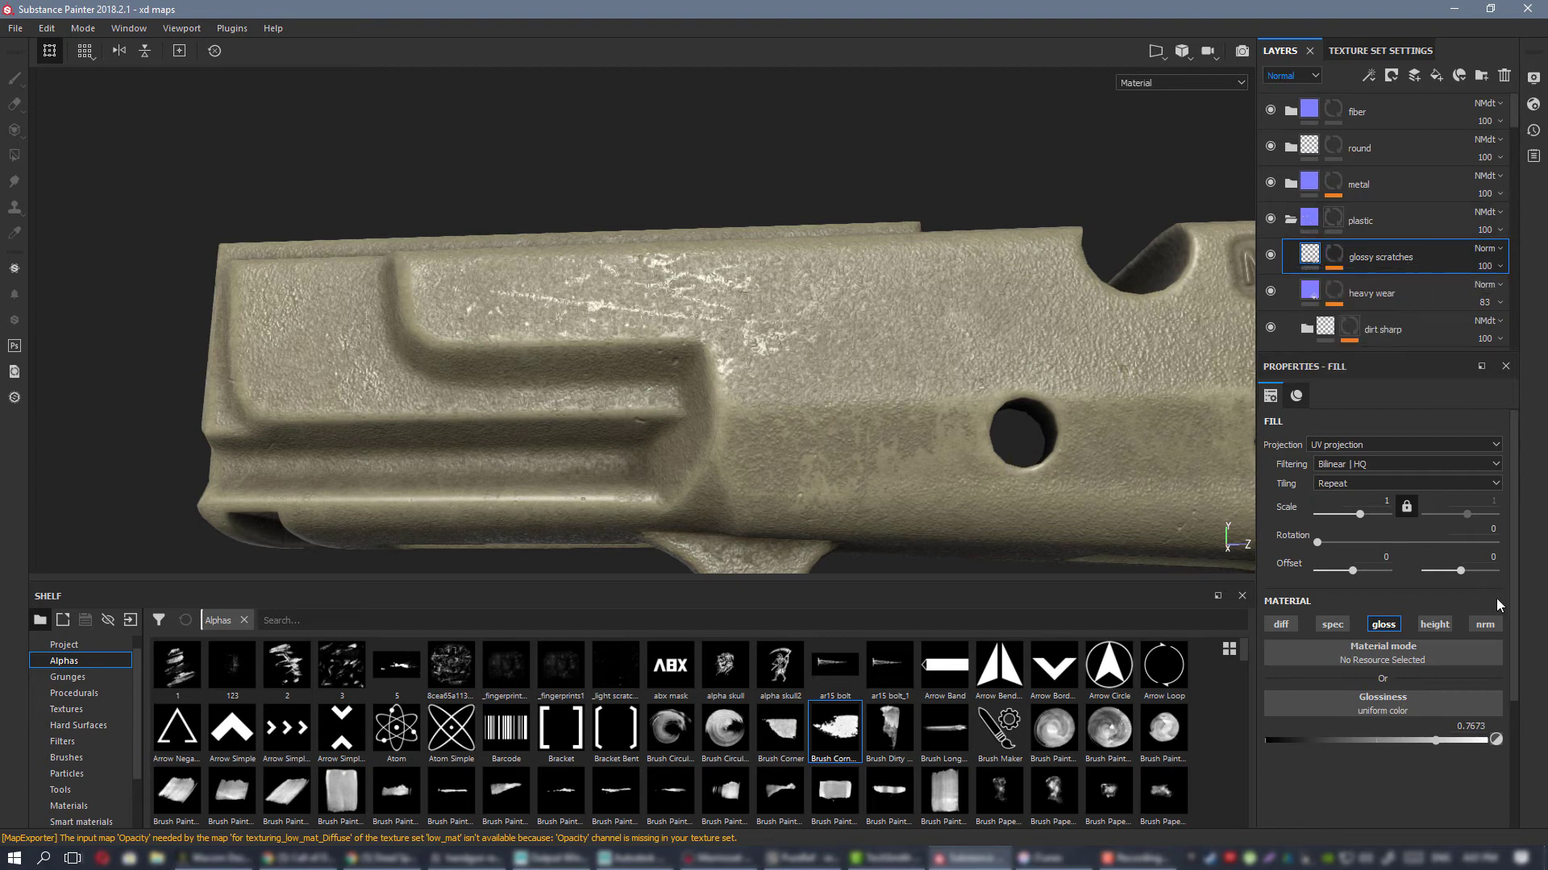
click(1484, 624)
alt+drag(960, 379, 540, 376)
alt+right_drag(539, 376, 683, 297)
alt+middle_drag(684, 297, 696, 301)
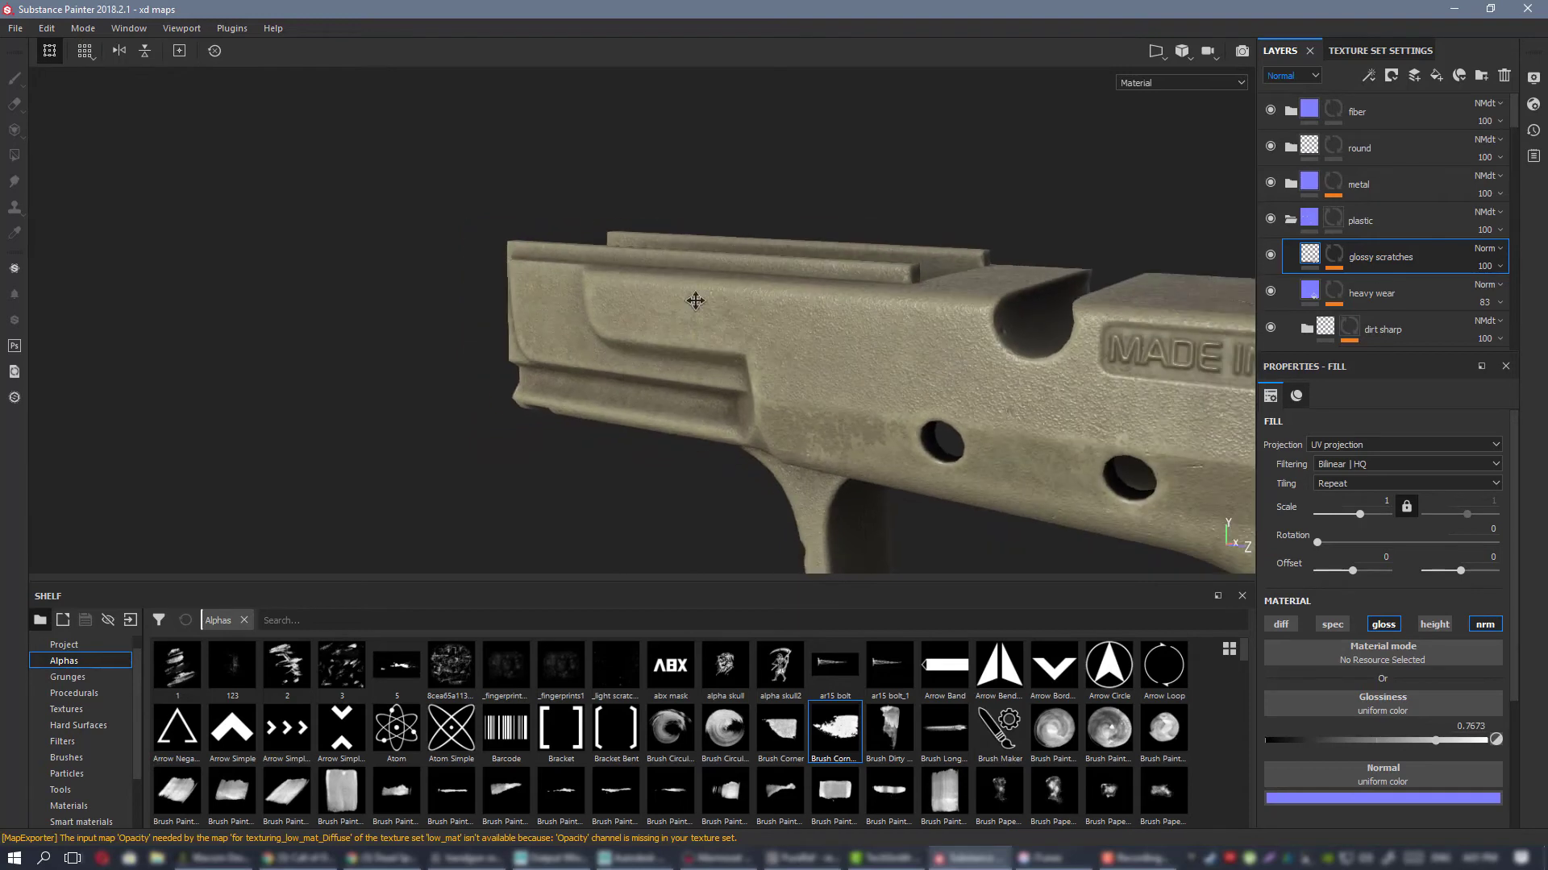
alt+drag(695, 300, 927, 372)
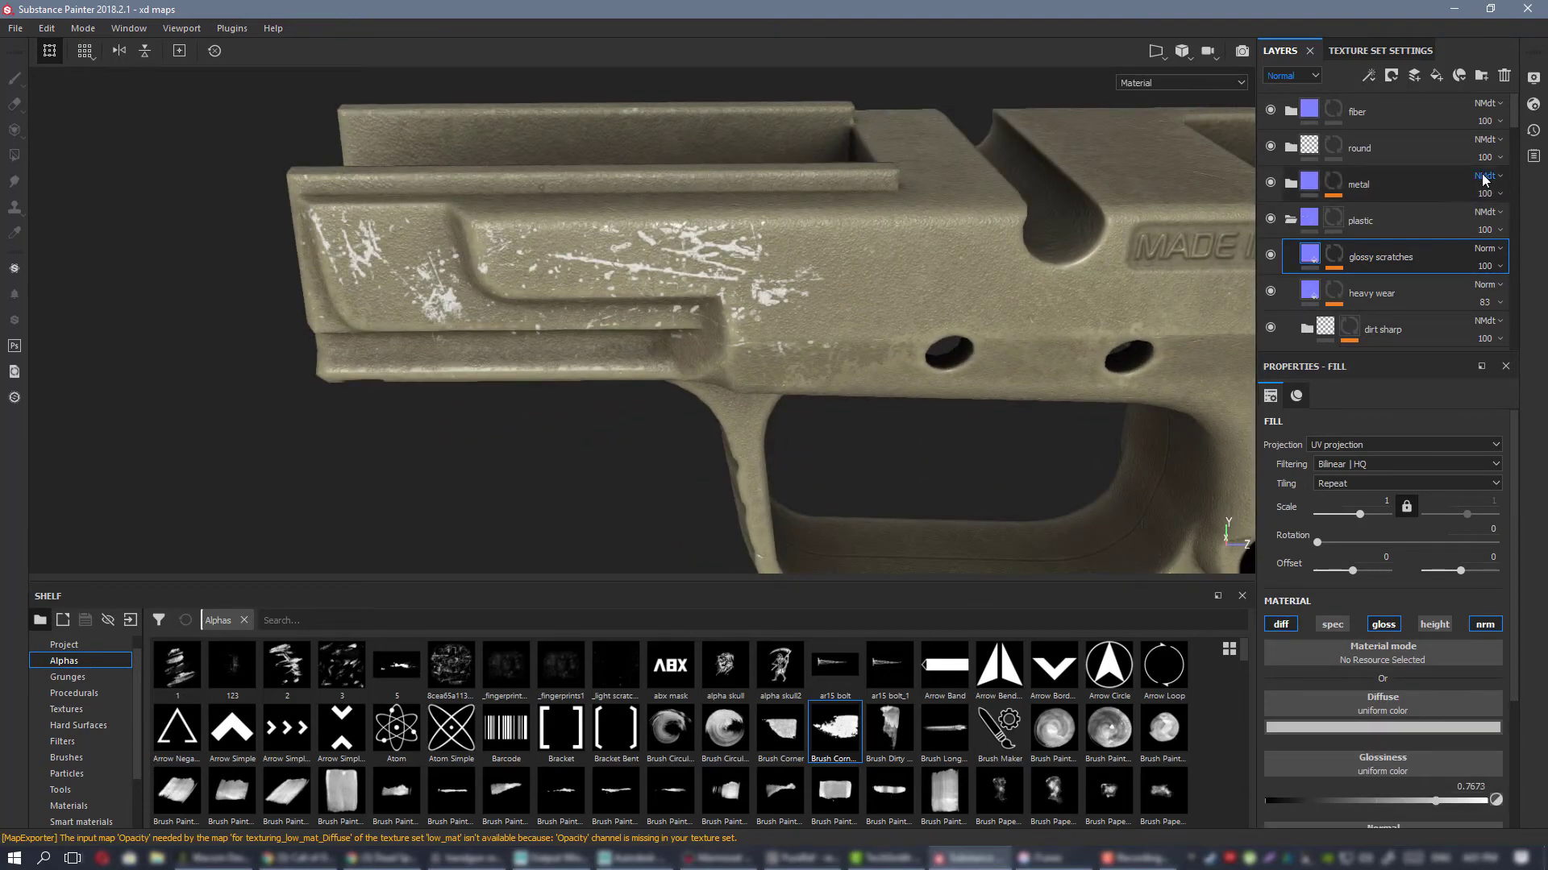
Step: Set the glossy scratches layer's diffuse blending mode to Overlay and lighten its grey diffuse color
click(1280, 91)
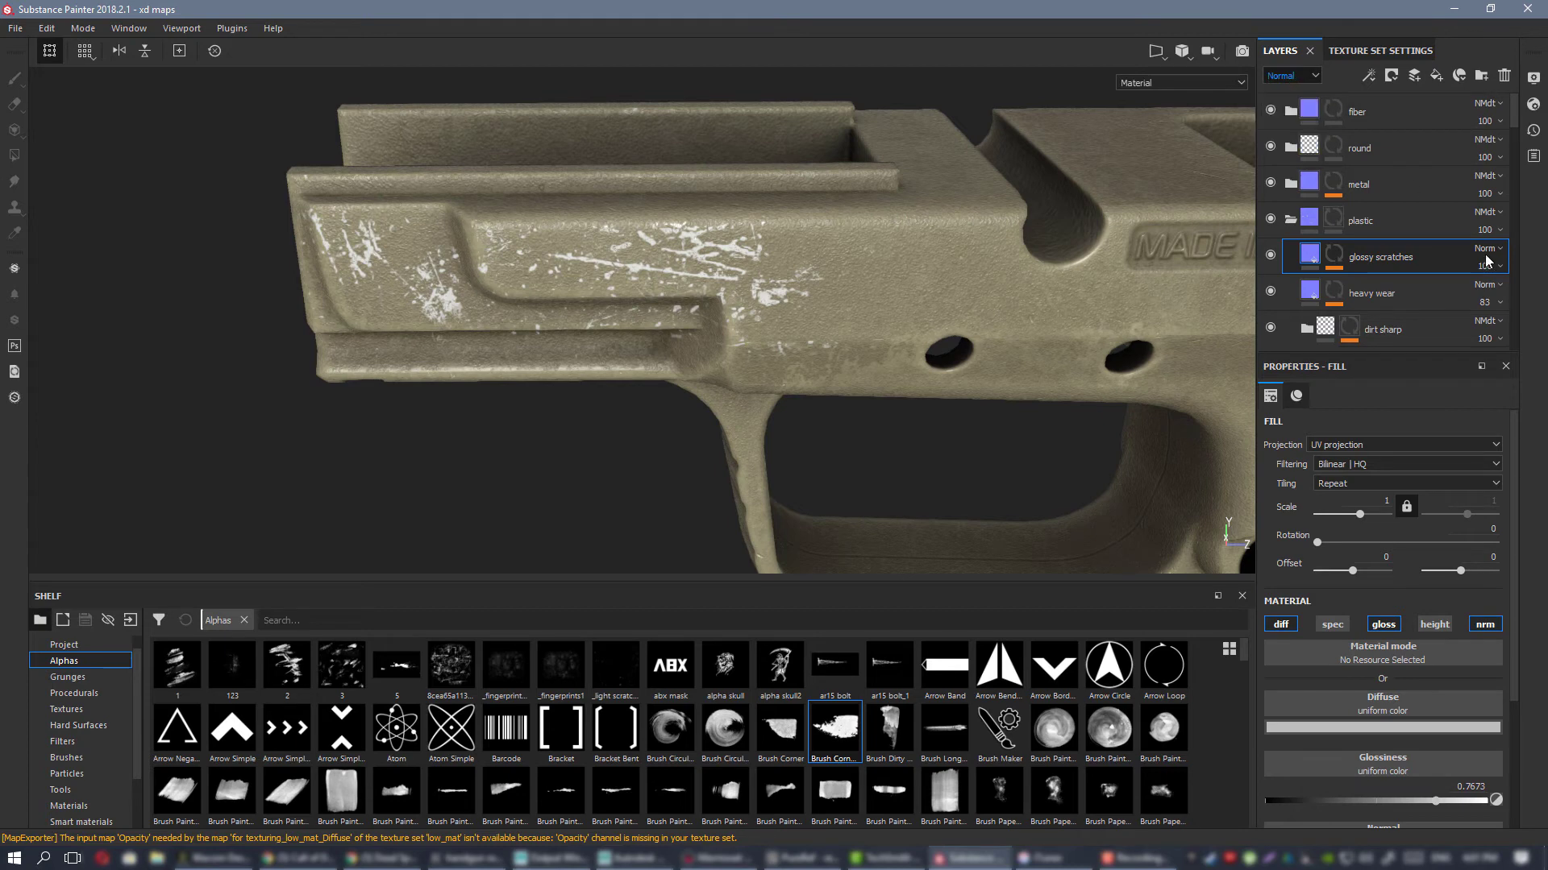
click(1486, 248)
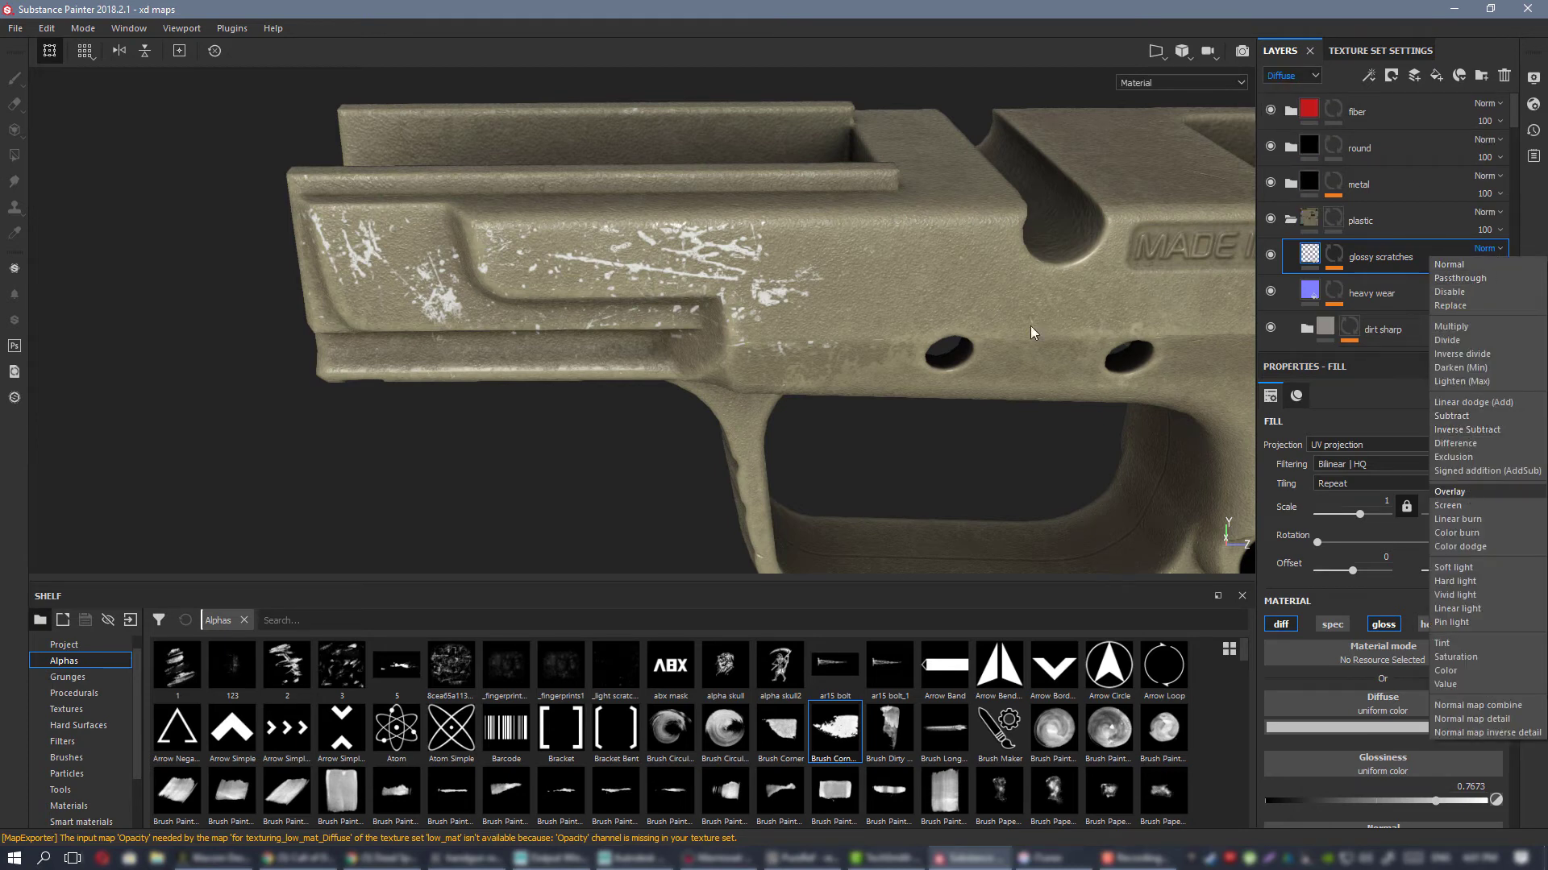
click(1464, 491)
click(1491, 727)
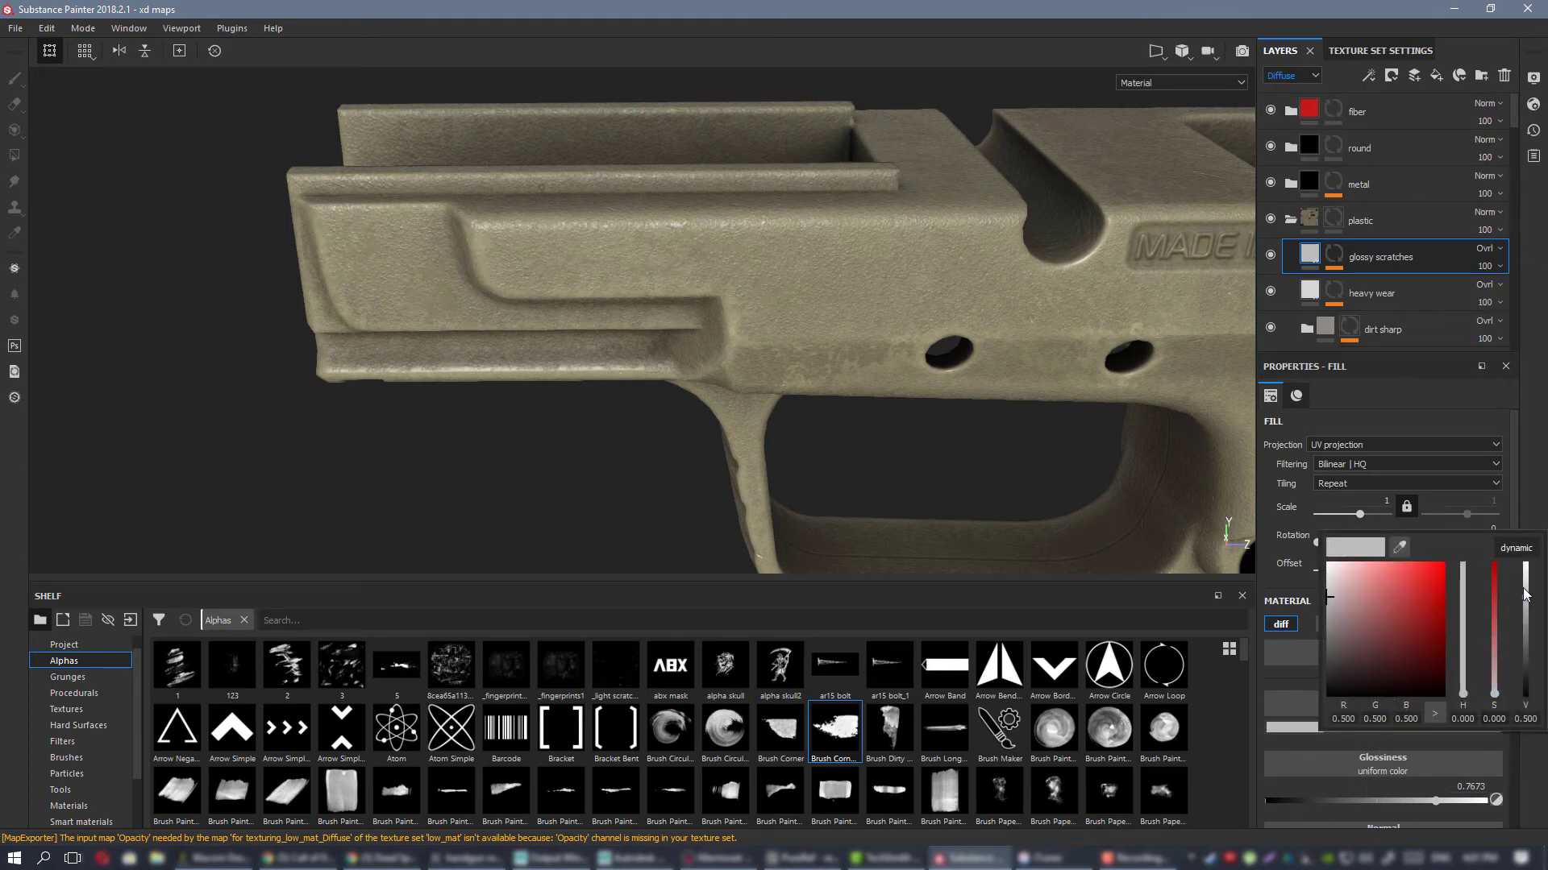
scroll(766, 363, down, 2)
alt+drag(766, 363, 643, 266)
scroll(710, 343, down, 3)
scroll(826, 368, up, 5)
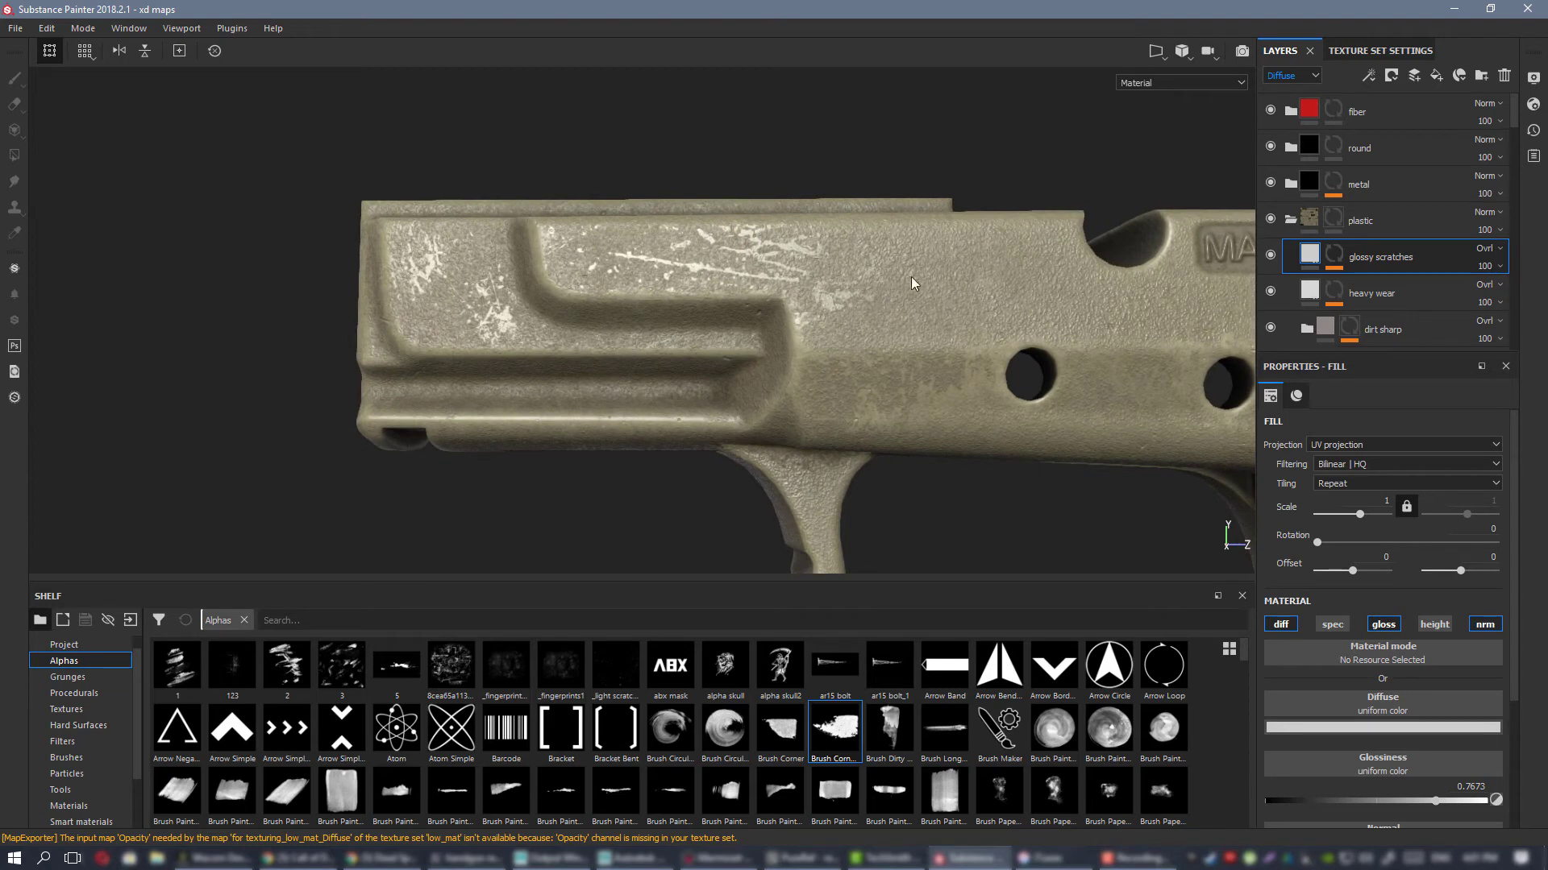
alt+drag(448, 249, 430, 262)
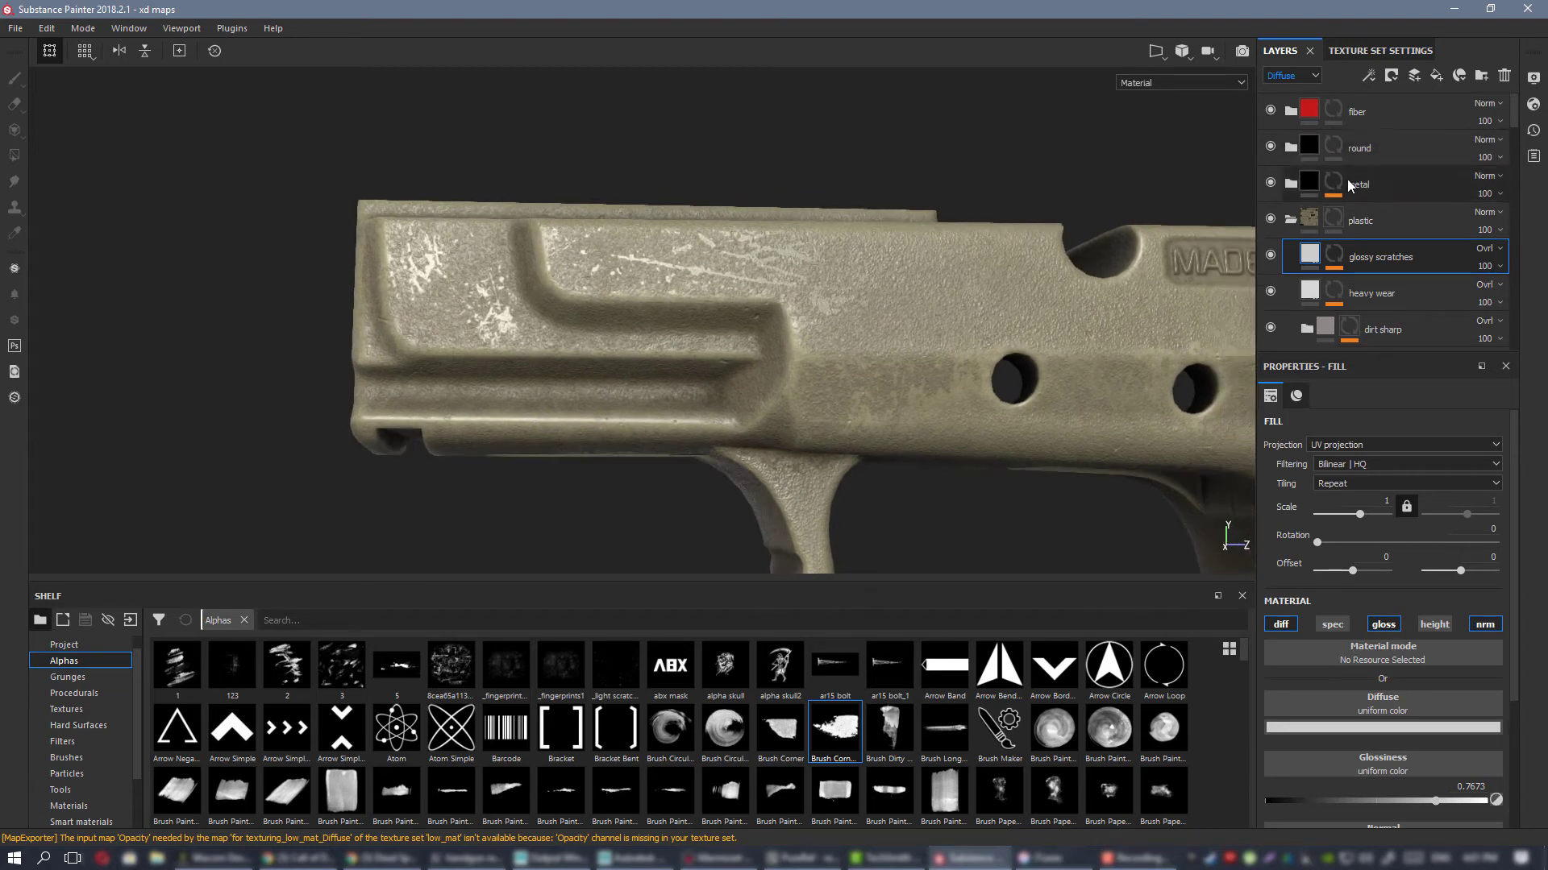
Step: Erase parts of the glossy scratches mask on the frame's left front using the Brush Corner Large alpha at sizes 1.63 and 4.06
click(1340, 258)
click(1385, 284)
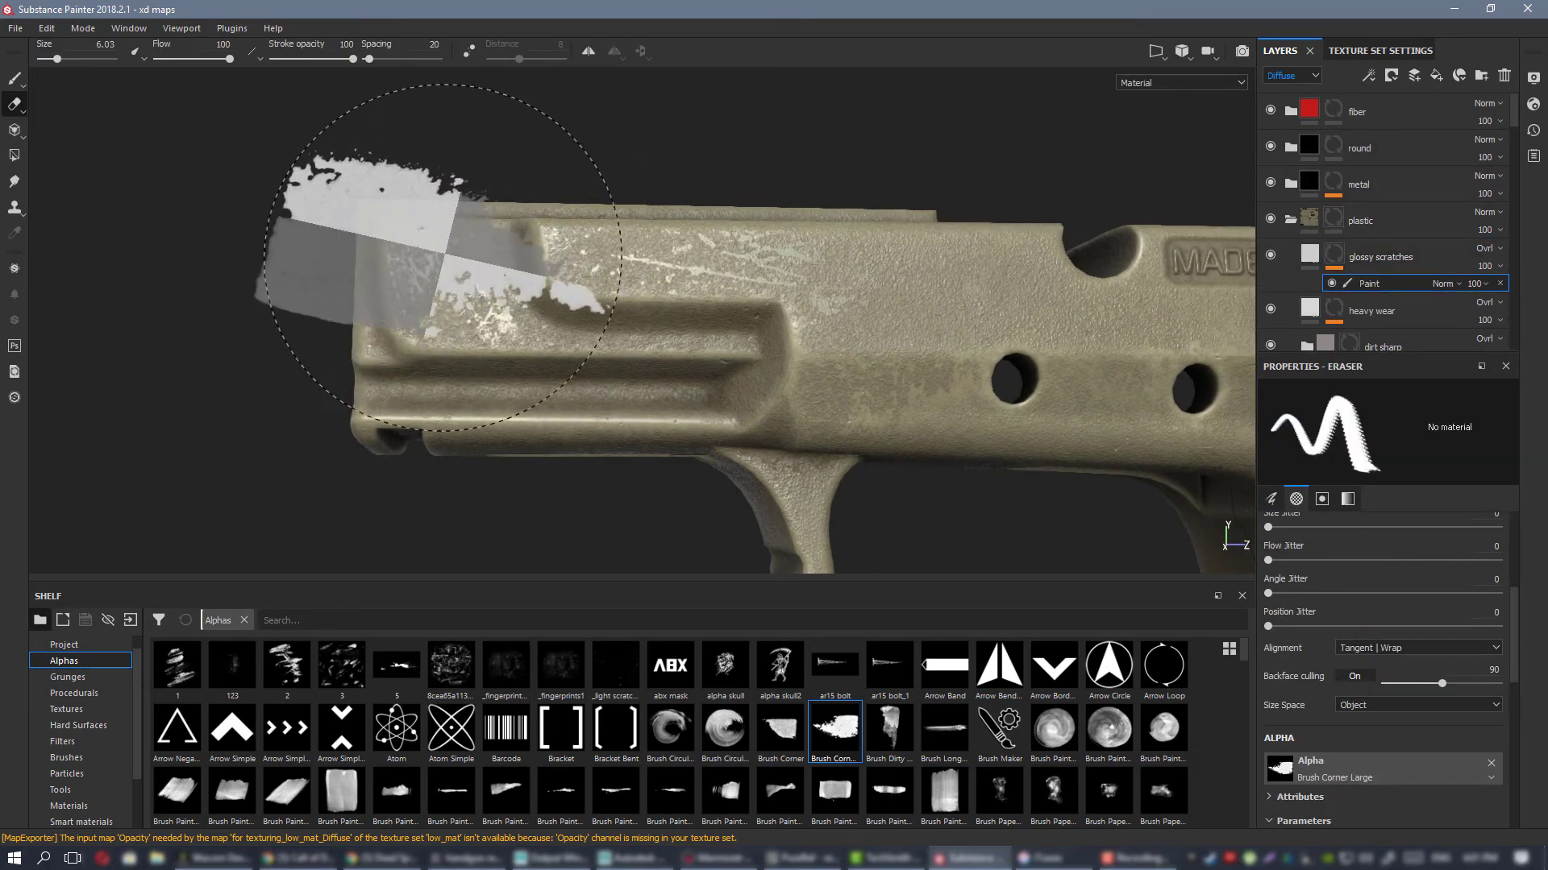
ctrl+right_drag(442, 258, 403, 259)
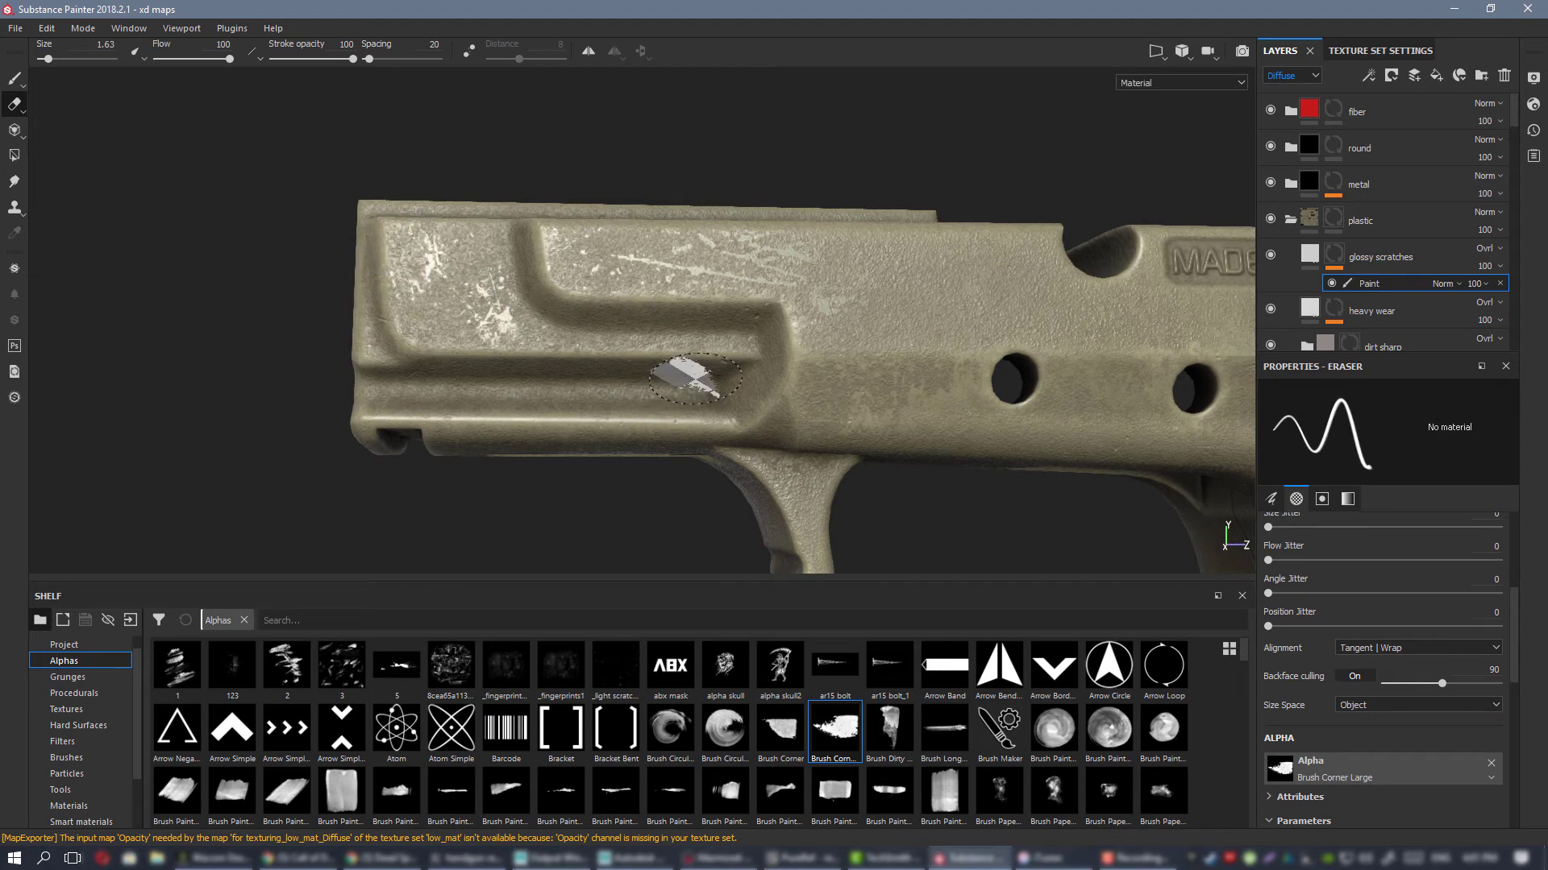
alt+drag(573, 346, 562, 303)
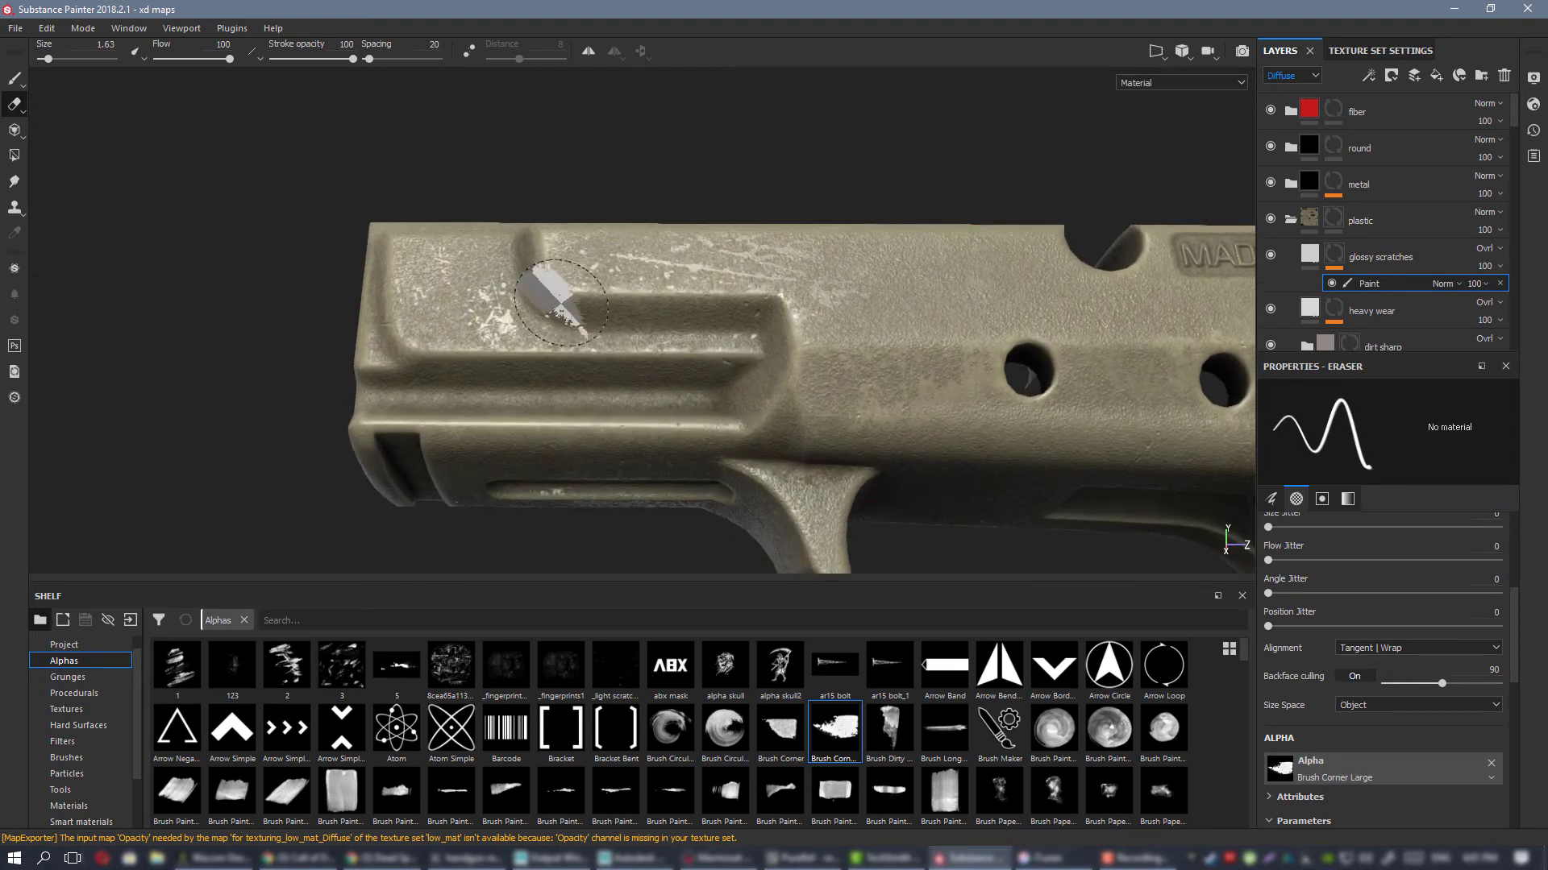
alt+drag(752, 365, 491, 297)
alt+drag(672, 420, 664, 352)
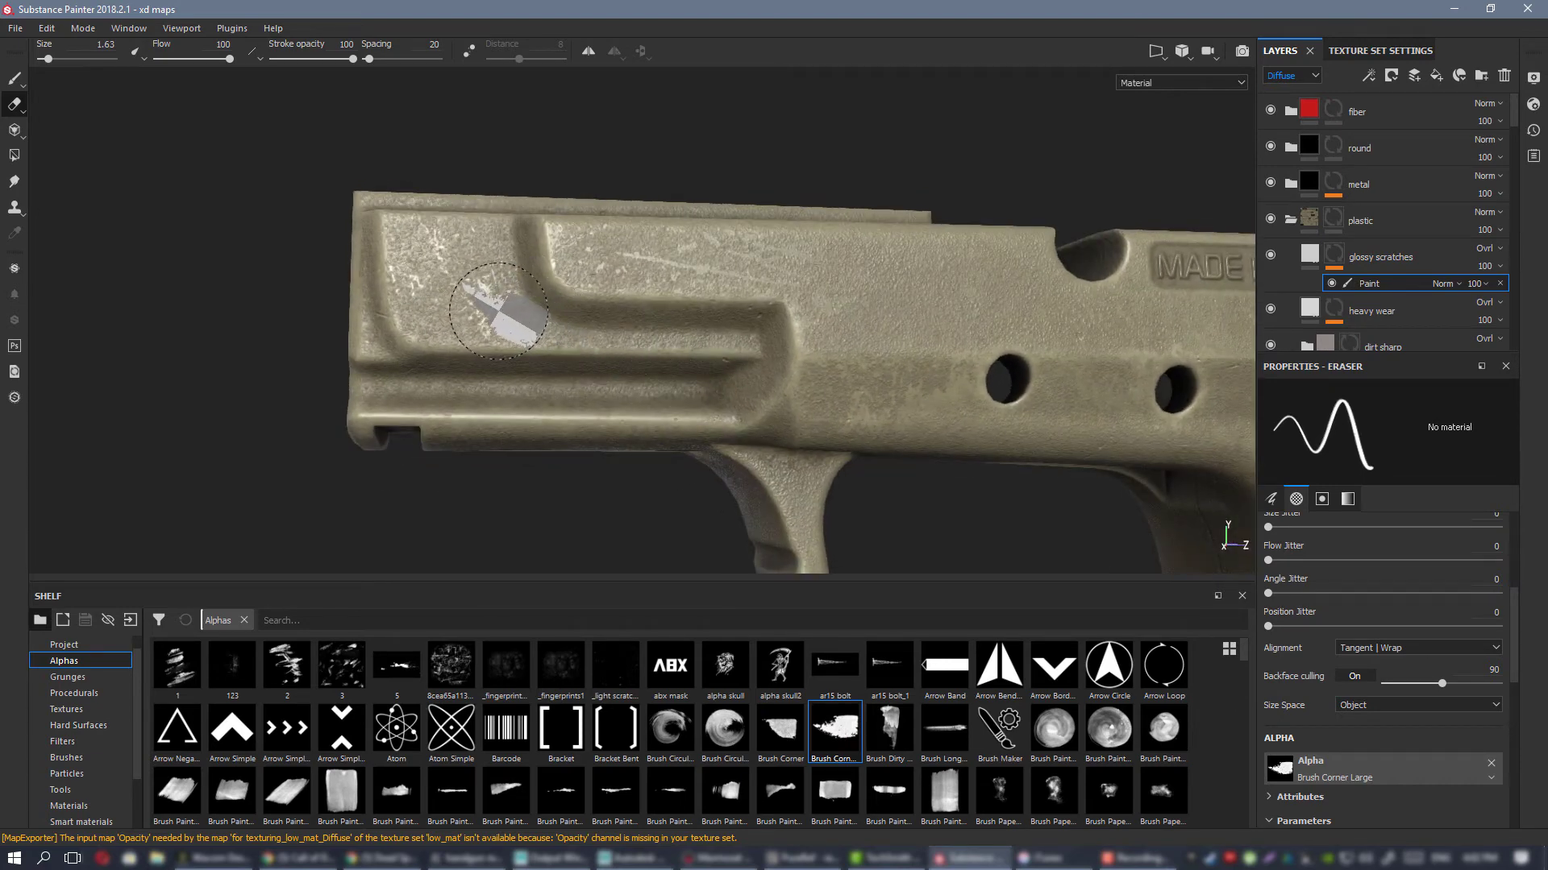
alt+drag(818, 325, 788, 346)
alt+right_drag(788, 346, 109, 146)
alt+middle_drag(627, 214, 357, 129)
alt+right_drag(621, 206, 722, 353)
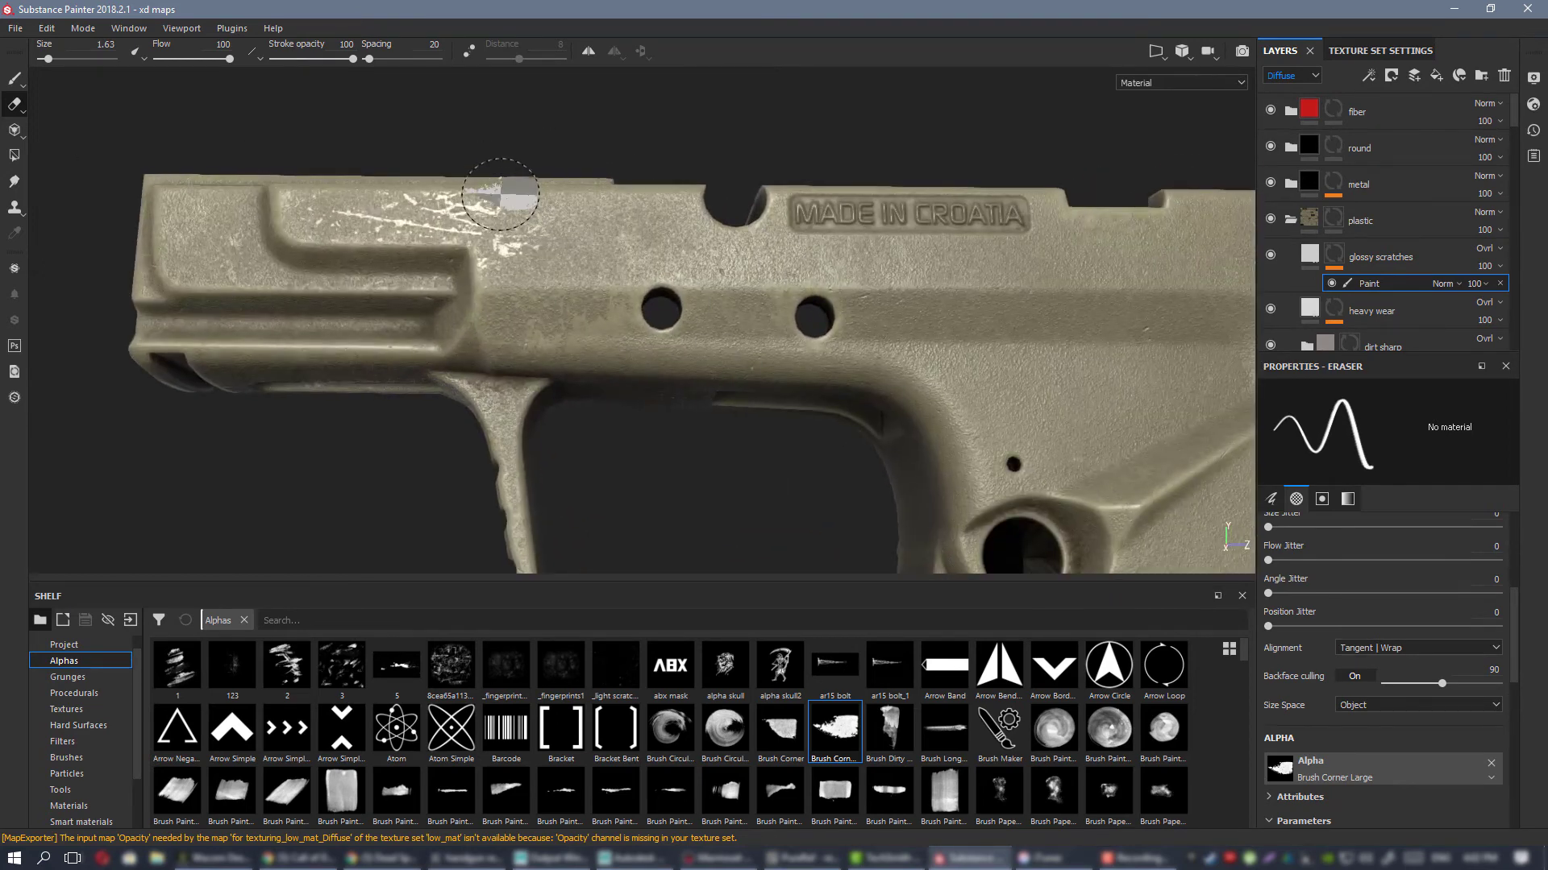
ctrl+right_drag(514, 207, 564, 207)
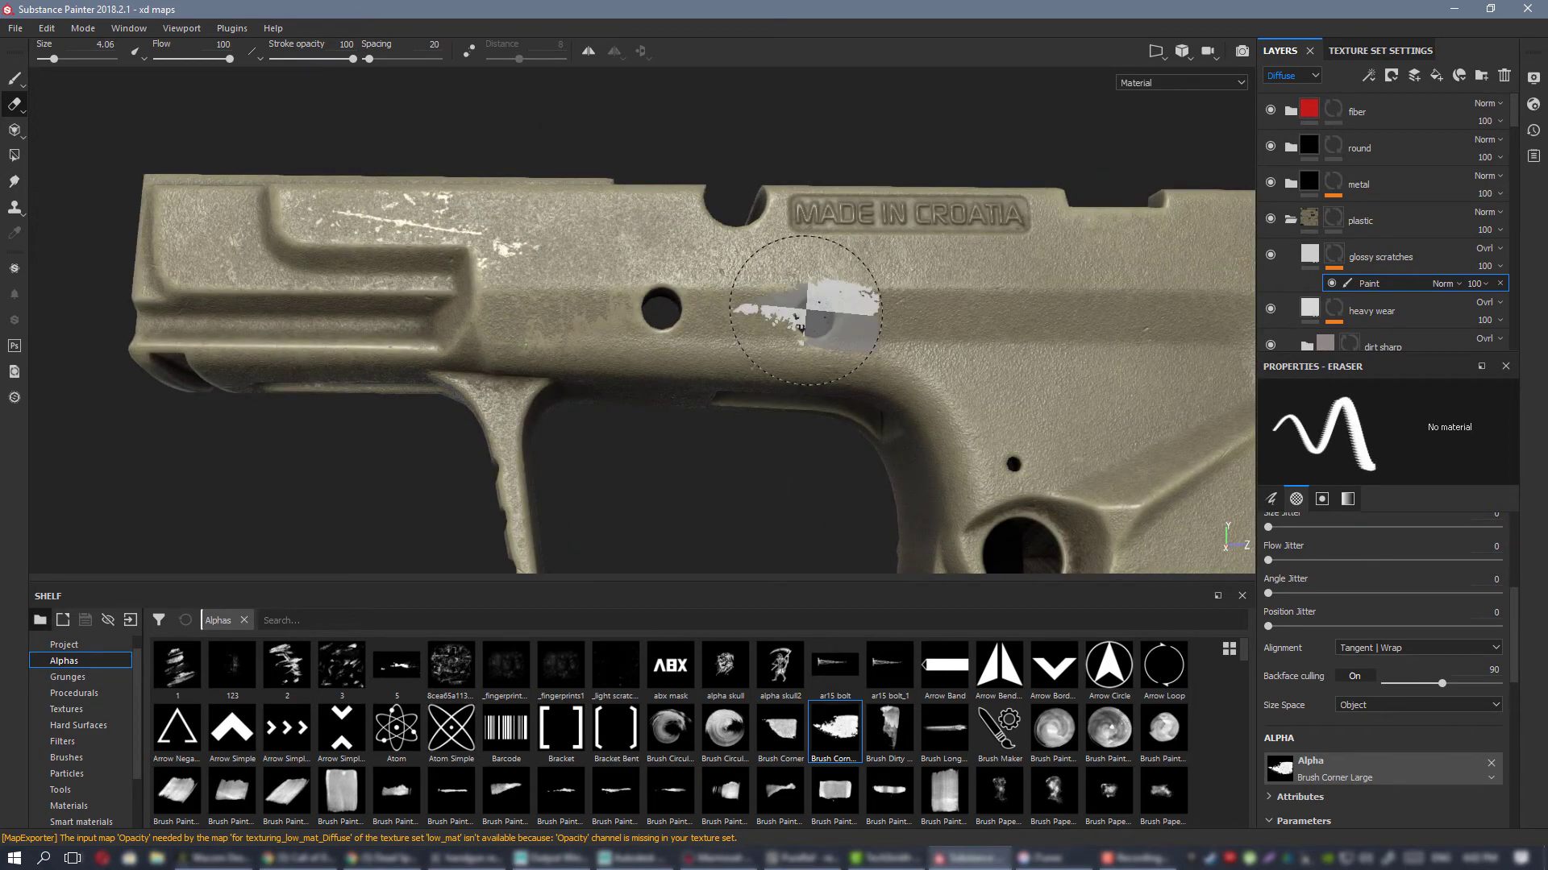
Step: Examine the glossy scratches on the frame's right side from several angles under rotated environment lighting
alt+right_drag(806, 310, 702, 241)
alt+drag(701, 241, 806, 234)
shift+right_drag(738, 318, 801, 324)
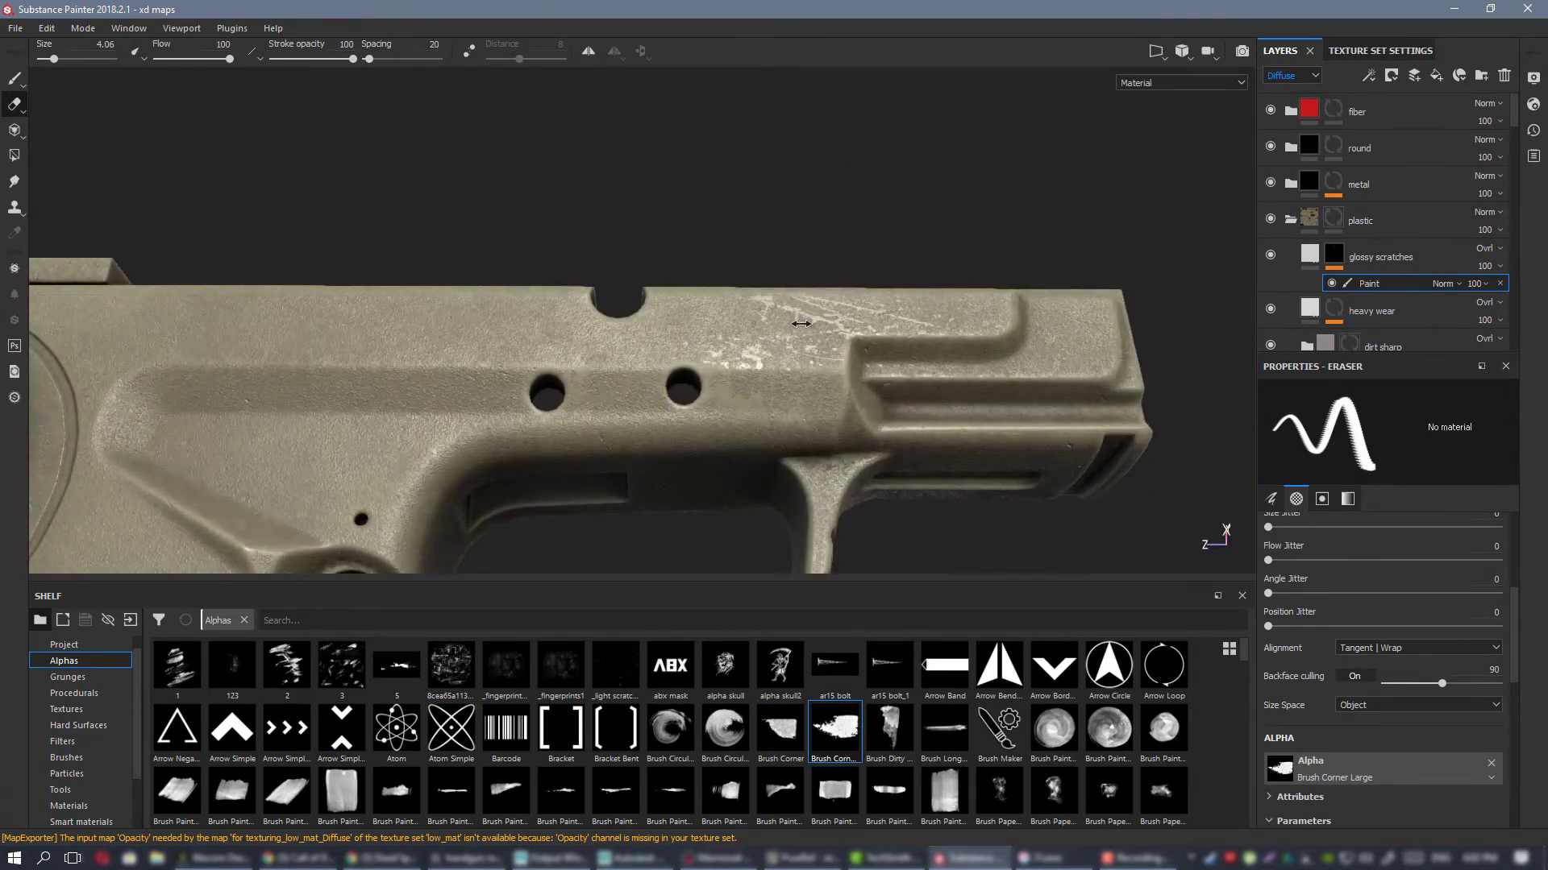
alt+drag(801, 324, 798, 373)
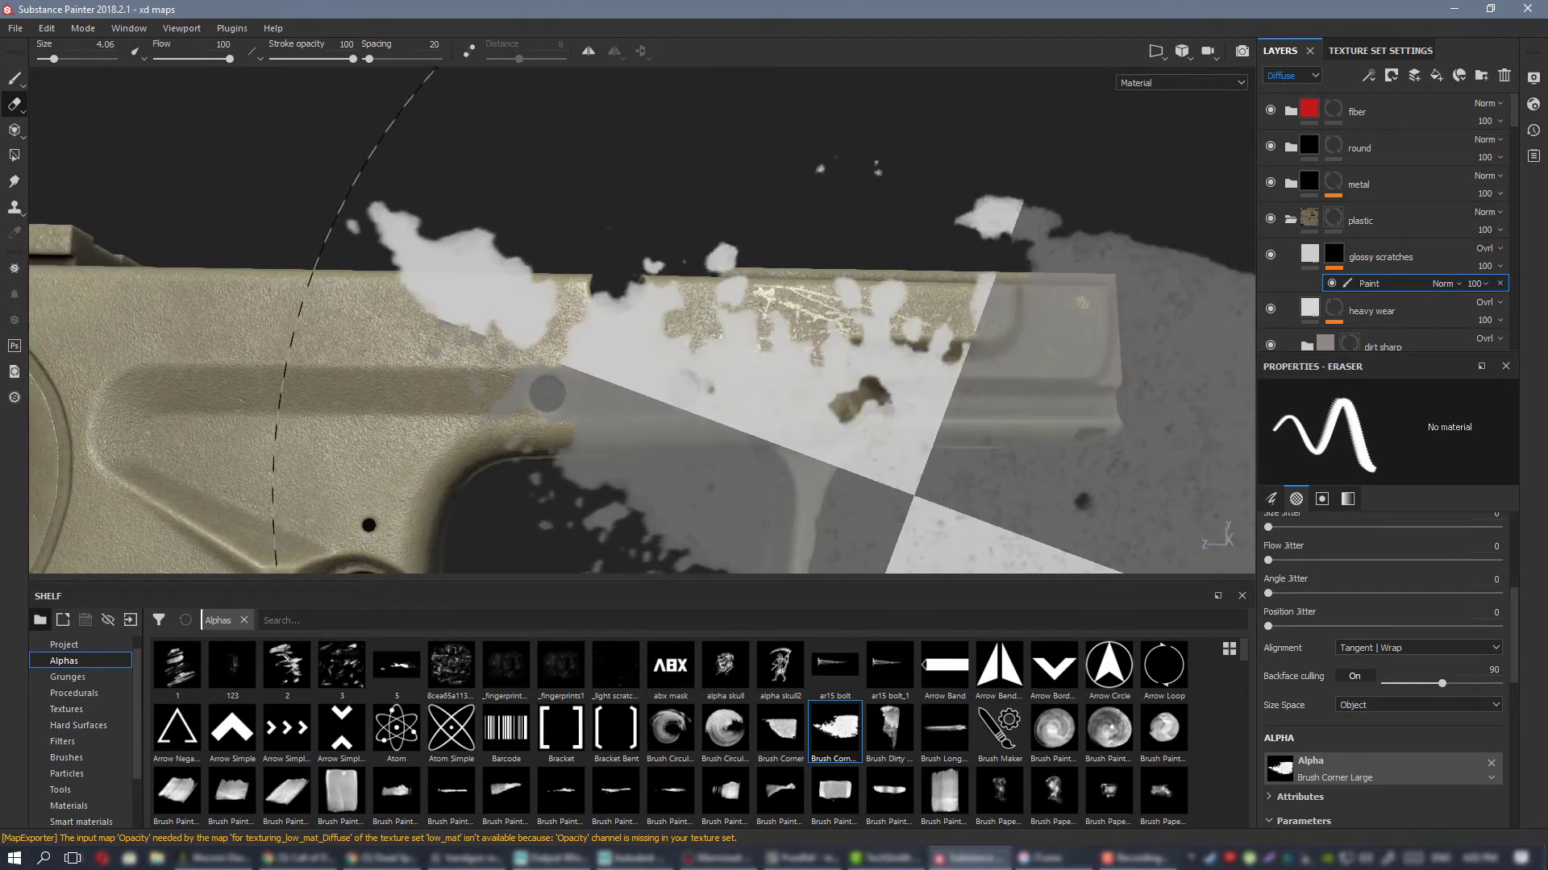
alt+drag(430, 305, 487, 310)
alt+middle_drag(952, 290, 754, 288)
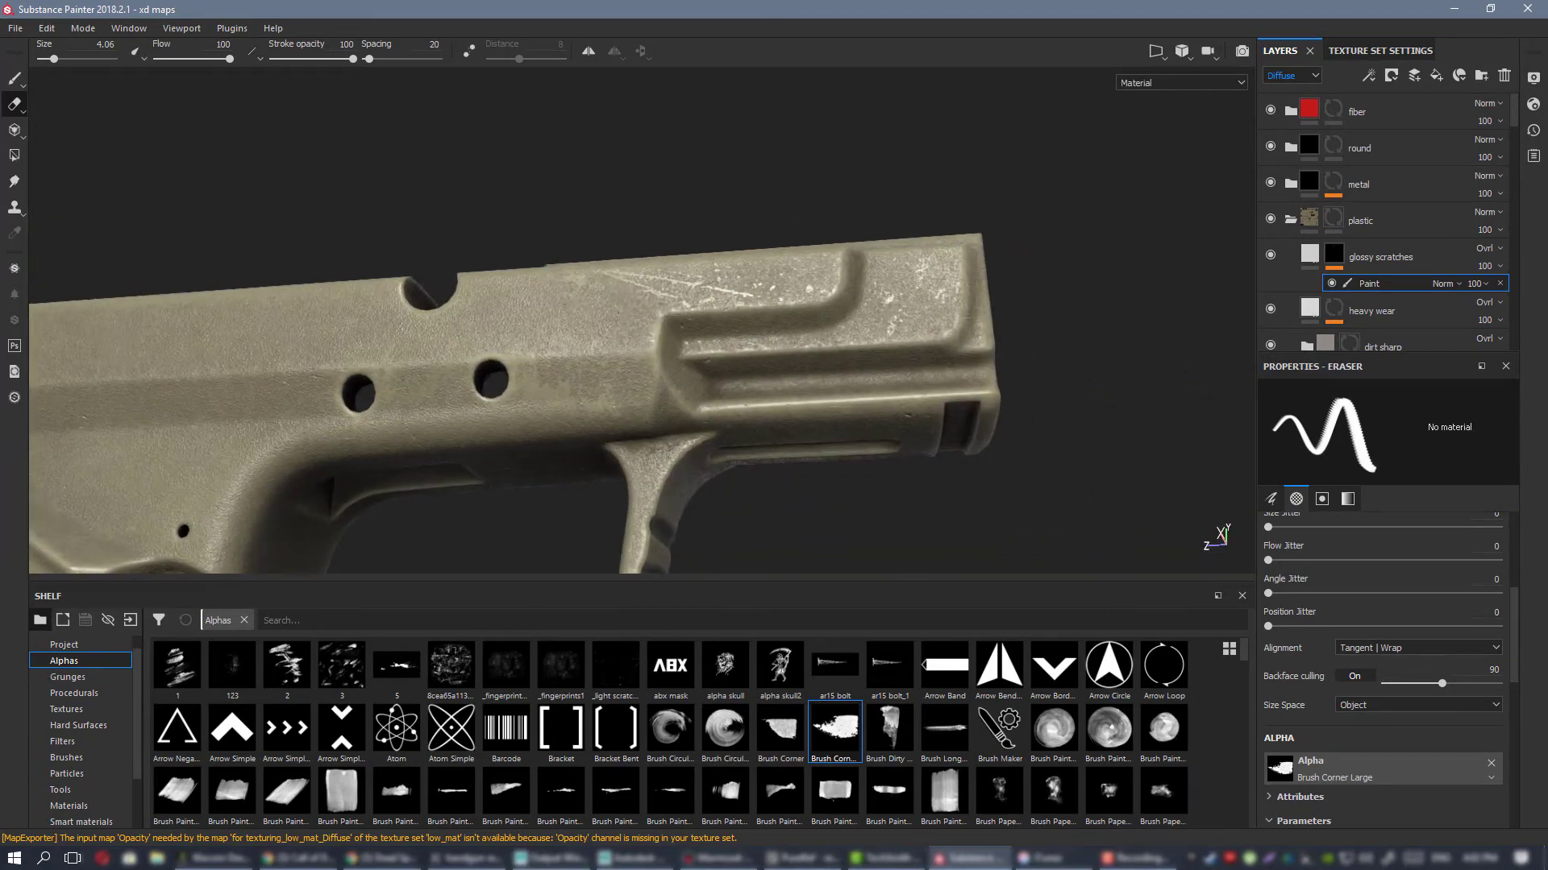
alt+drag(746, 283, 819, 292)
alt+right_drag(762, 291, 226, 292)
alt+drag(462, 304, 98, 240)
Step: Frame the whole model and examine the scratches on both sides of the assembled pistol, ending close to the right front of the frame
key(f)
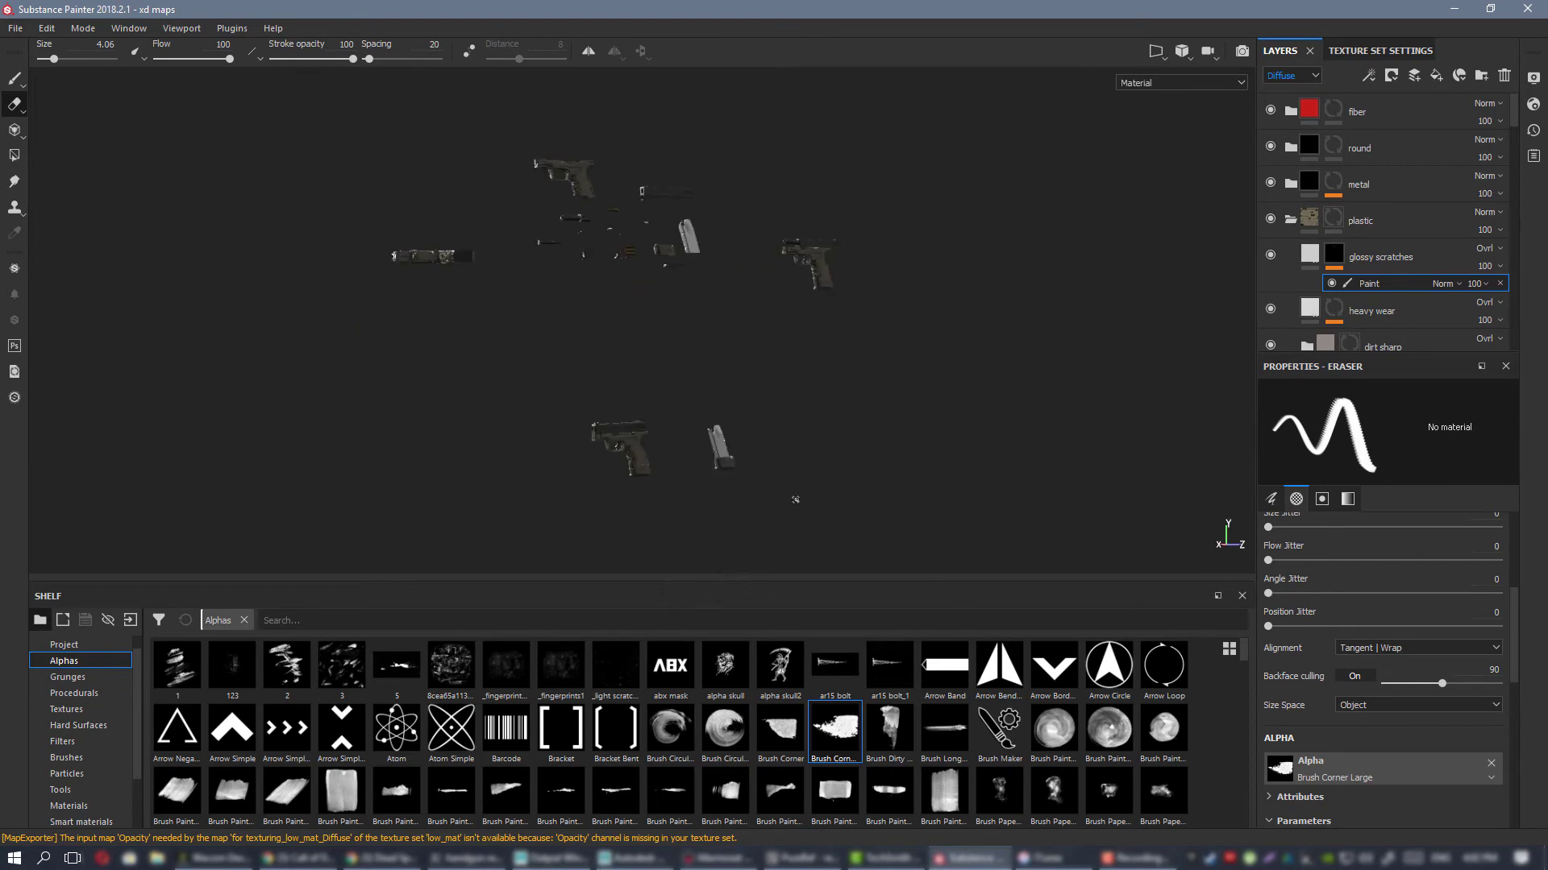
alt+right_drag(674, 320, 806, 323)
alt+right_drag(614, 252, 705, 304)
alt+drag(704, 304, 743, 322)
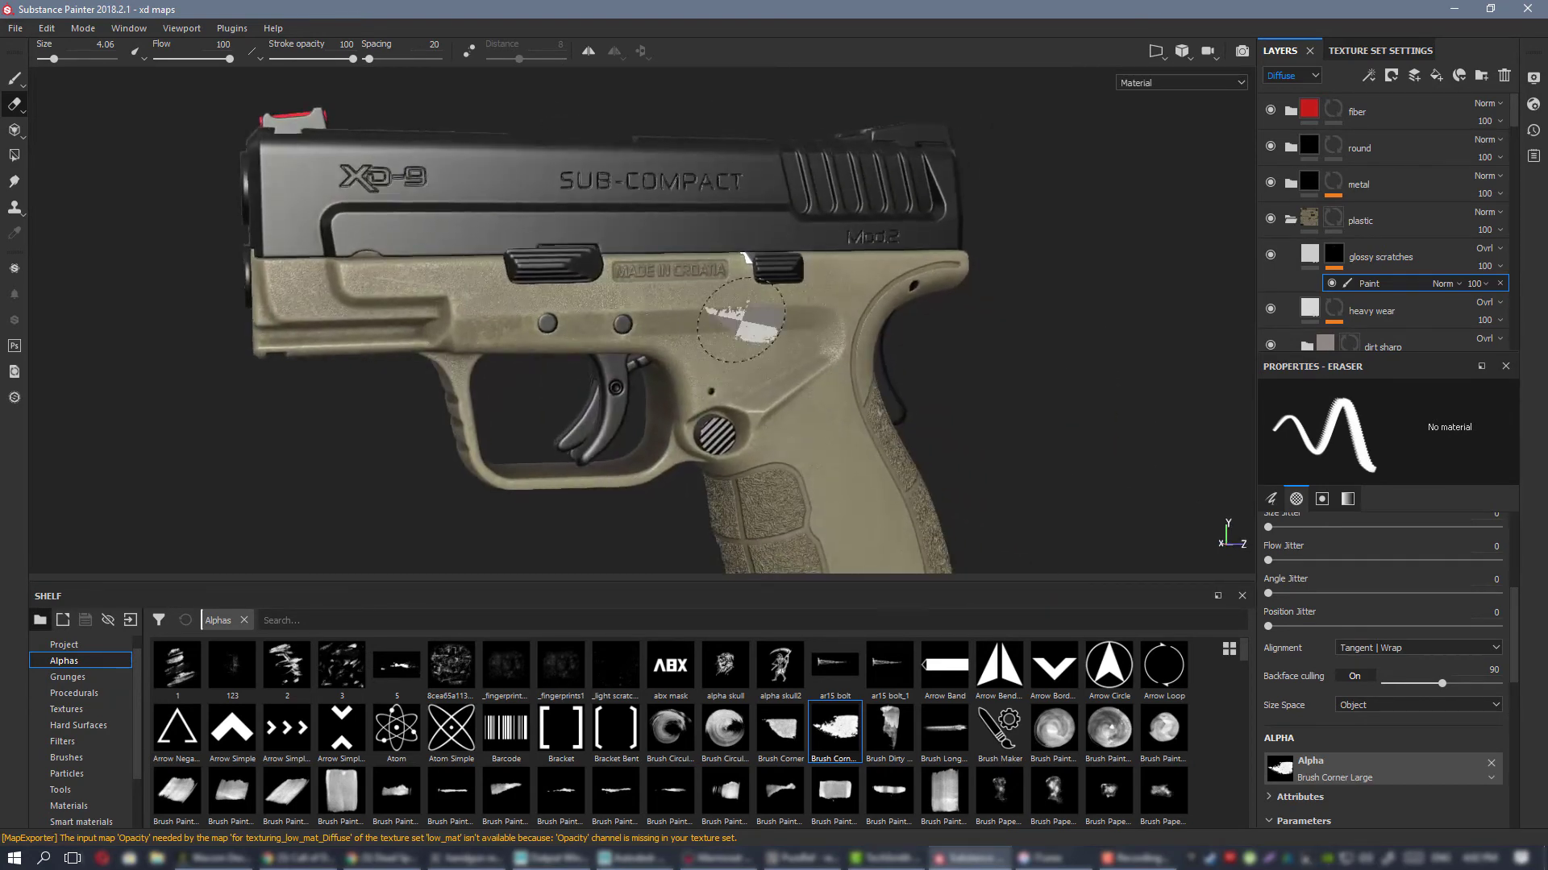
alt+right_drag(742, 321, 669, 275)
alt+drag(669, 274, 1419, 255)
shift+right_drag(661, 252, 814, 252)
alt+drag(702, 257, 755, 254)
alt+right_drag(754, 254, 900, 337)
alt+middle_drag(901, 337, 759, 337)
mouse_move(759, 337)
alt+mouse_down()
mouse_move(669, 314)
mouse_move(656, 269)
mouse_move(521, 283)
mouse_move(615, 252)
alt+mouse_up()
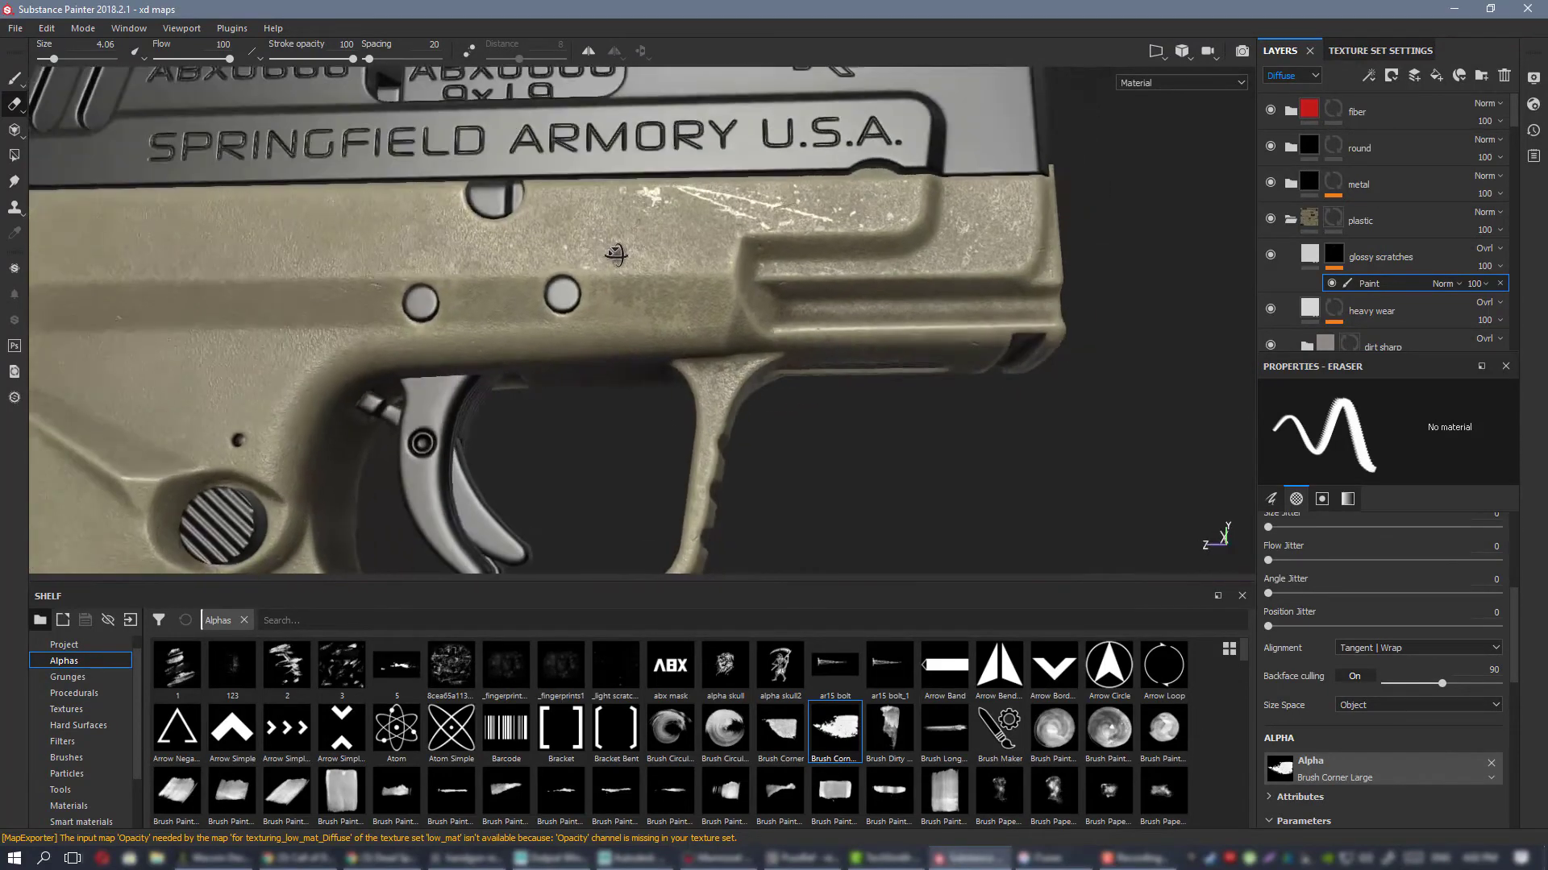
alt+right_drag(615, 252, 1129, 556)
alt+middle_drag(660, 315, 463, 399)
mouse_move(462, 399)
alt+mouse_down()
mouse_move(540, 318)
mouse_move(547, 329)
alt+mouse_up()
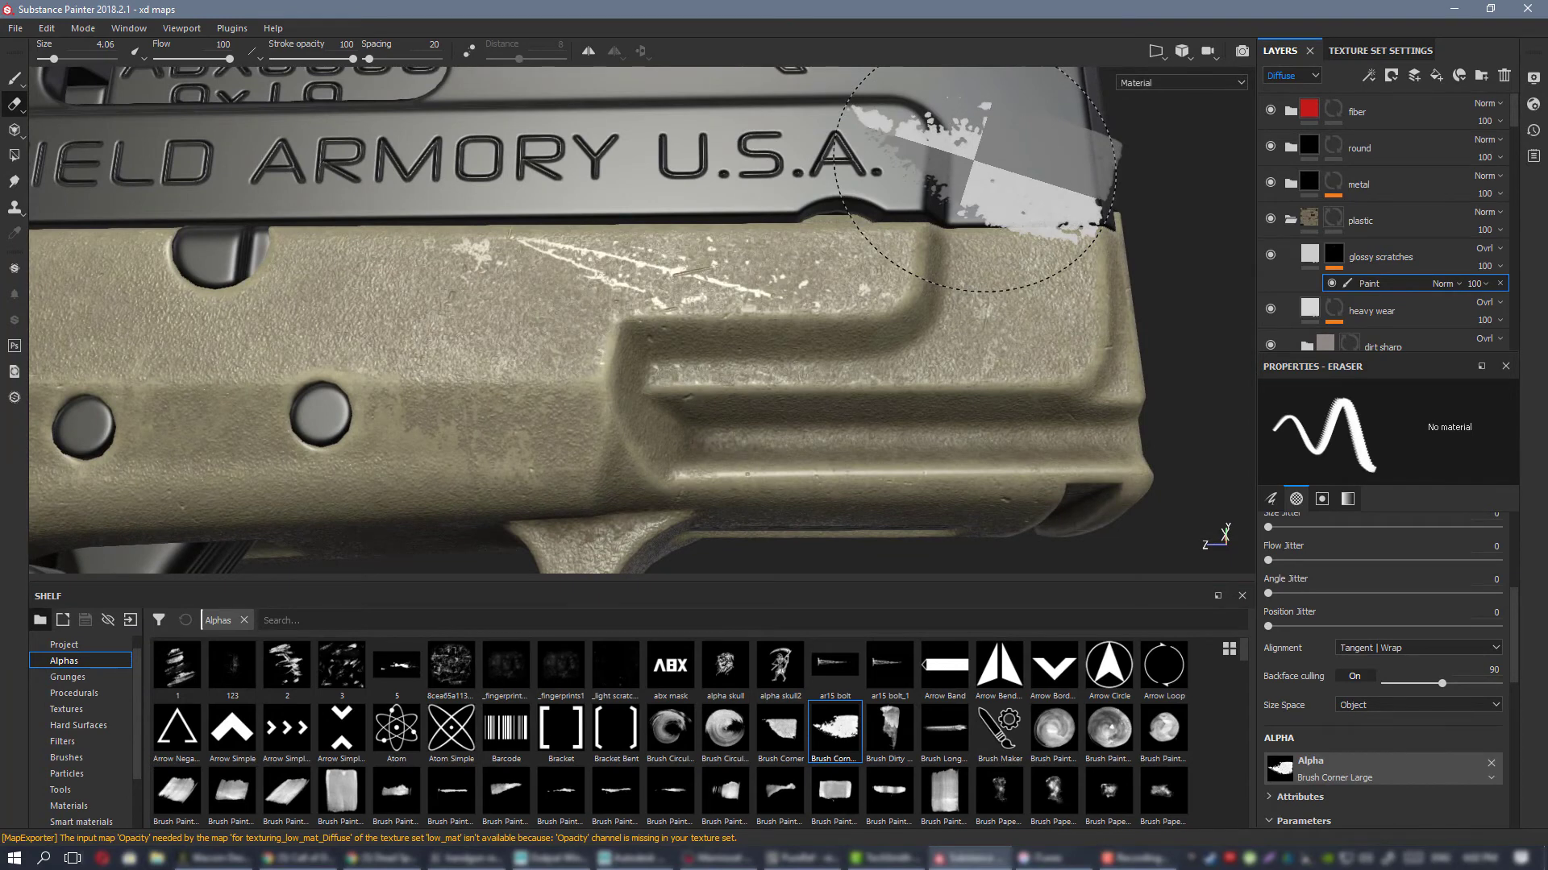
Step: Shrink the eraser to size 0.1, check the random bumps copy 1 layer's visibility, and select its mask's paint effect
mouse_move(762, 301)
alt+mouse_down()
mouse_move(815, 359)
mouse_move(760, 300)
alt+mouse_up()
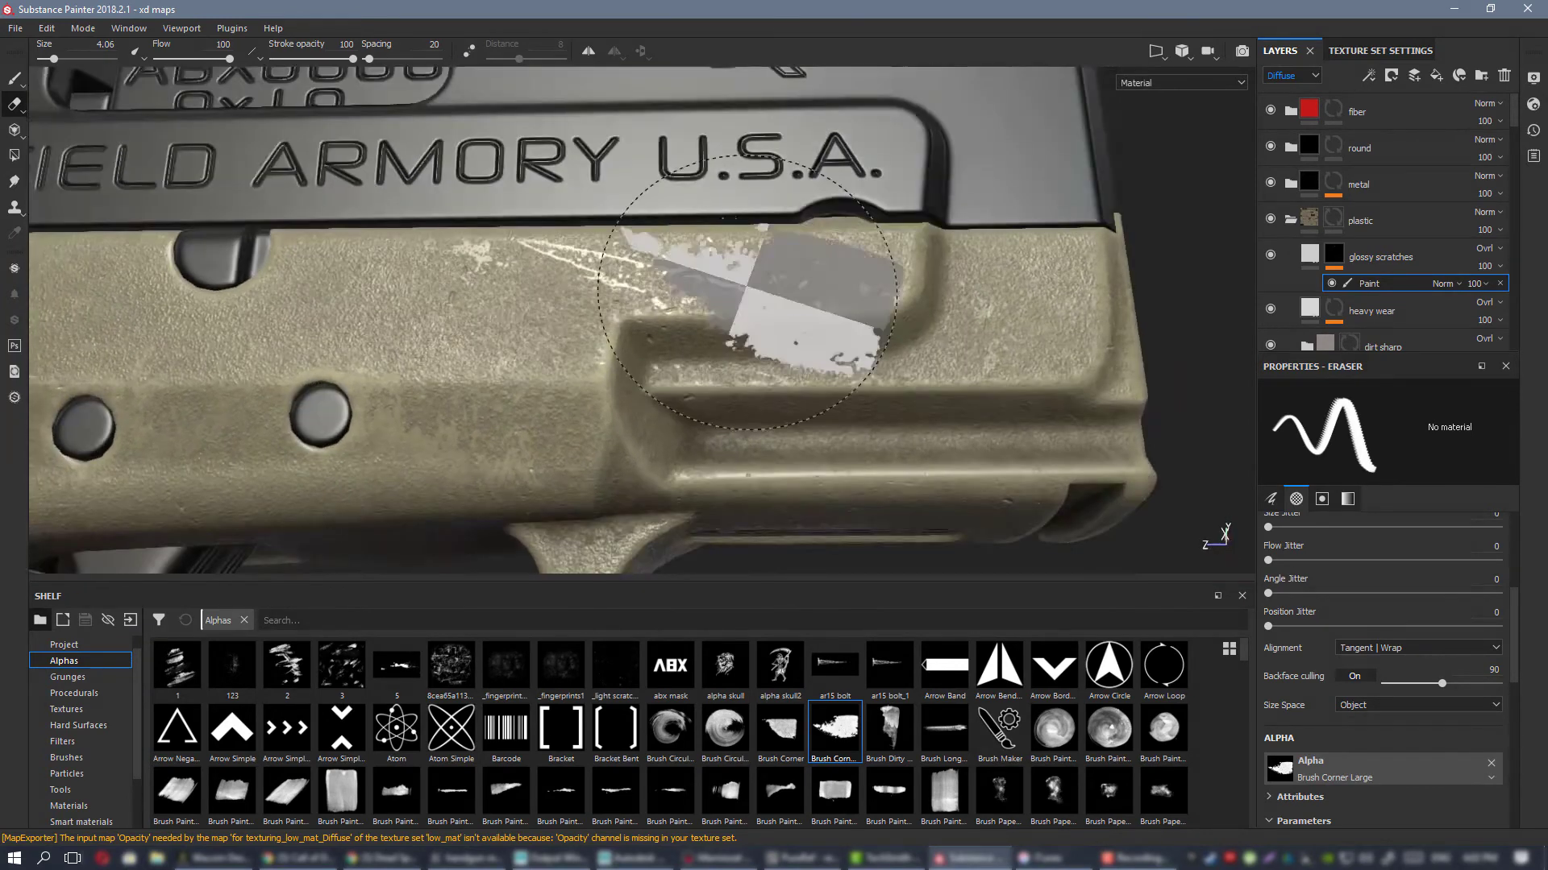
right_click(760, 300)
click(642, 230)
ctrl+right_drag(761, 285, 736, 271)
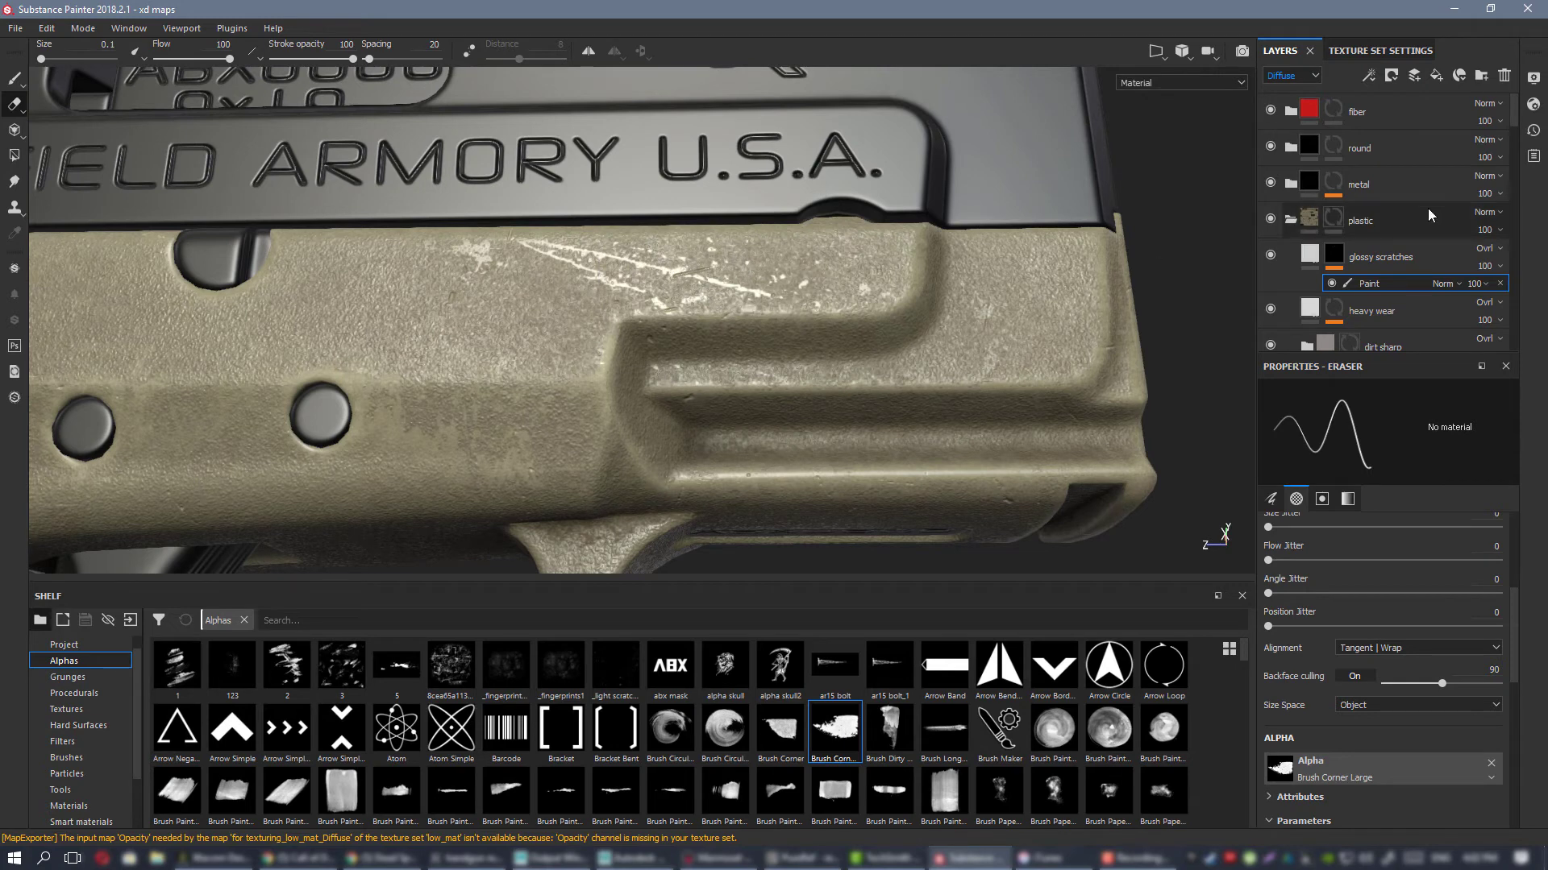
scroll(1428, 211, down, 5)
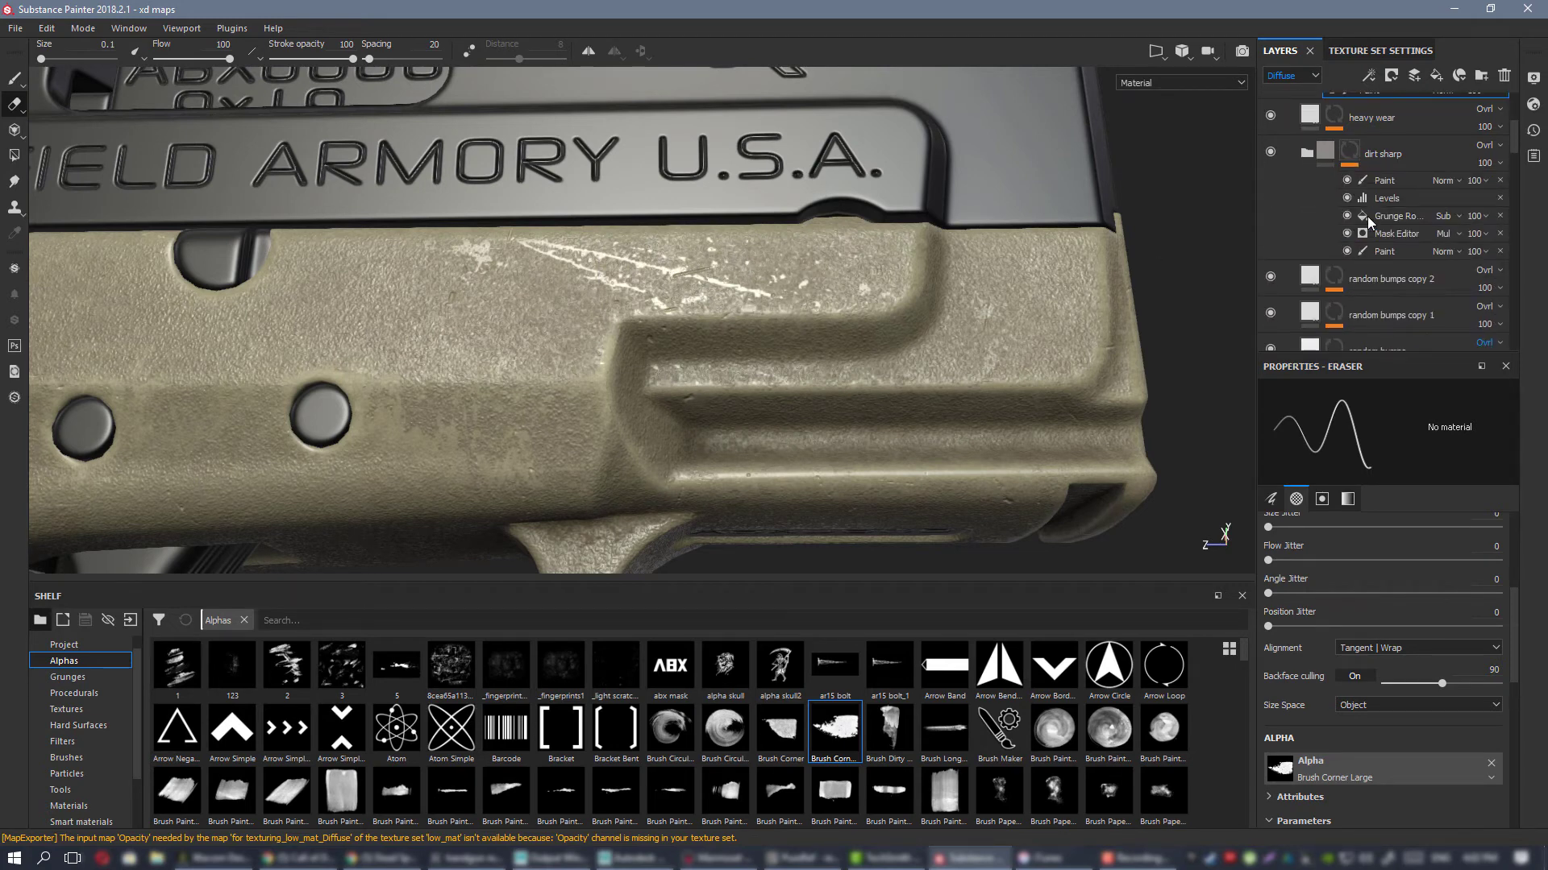
scroll(1367, 216, down, 3)
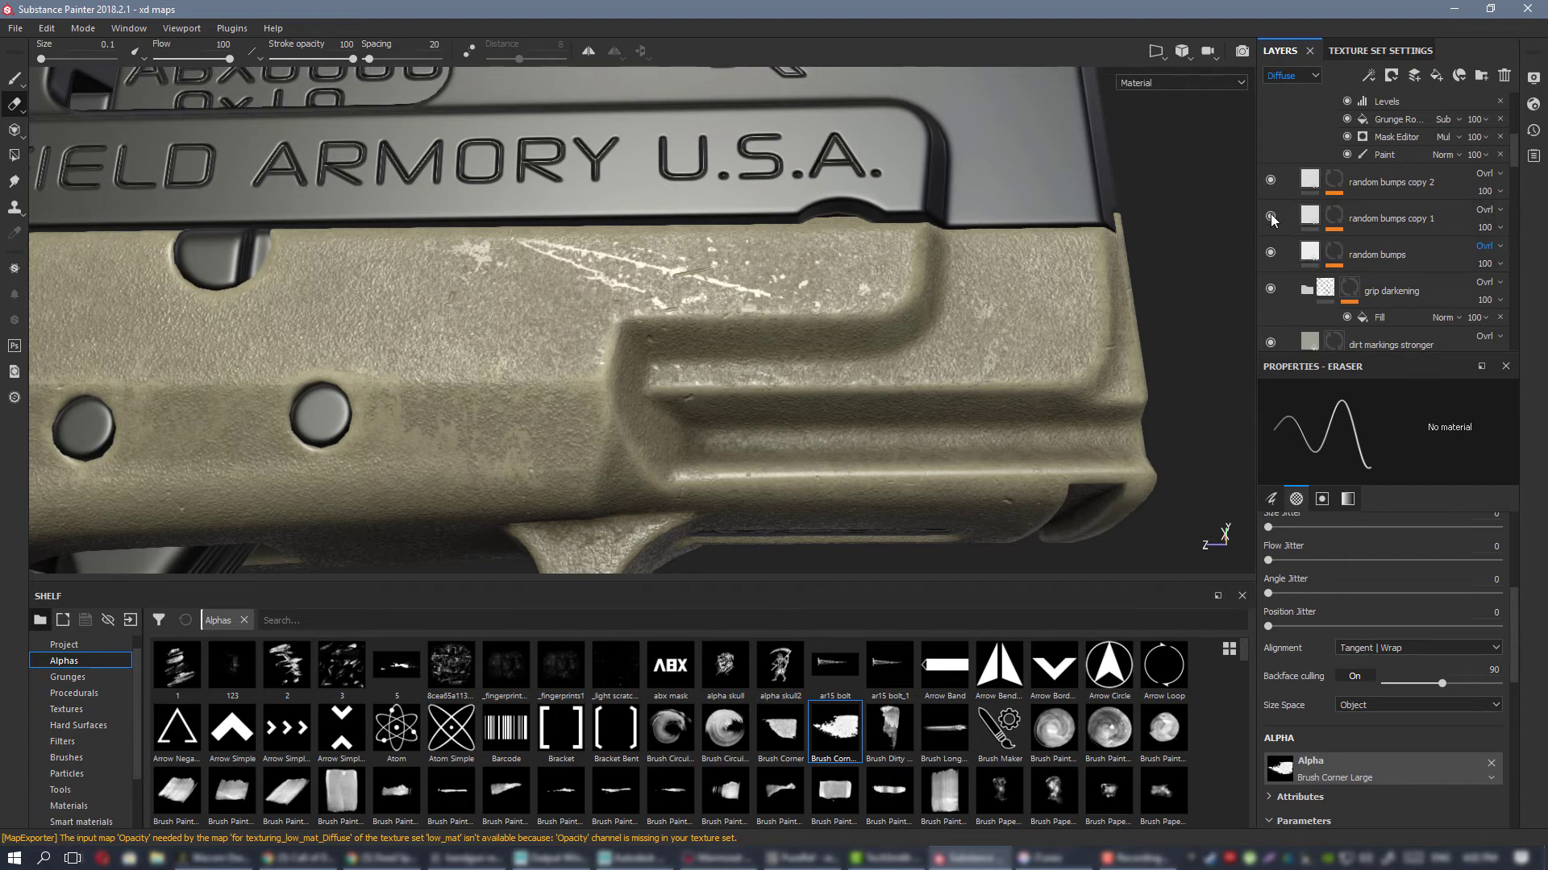
click(1271, 217)
click(1334, 216)
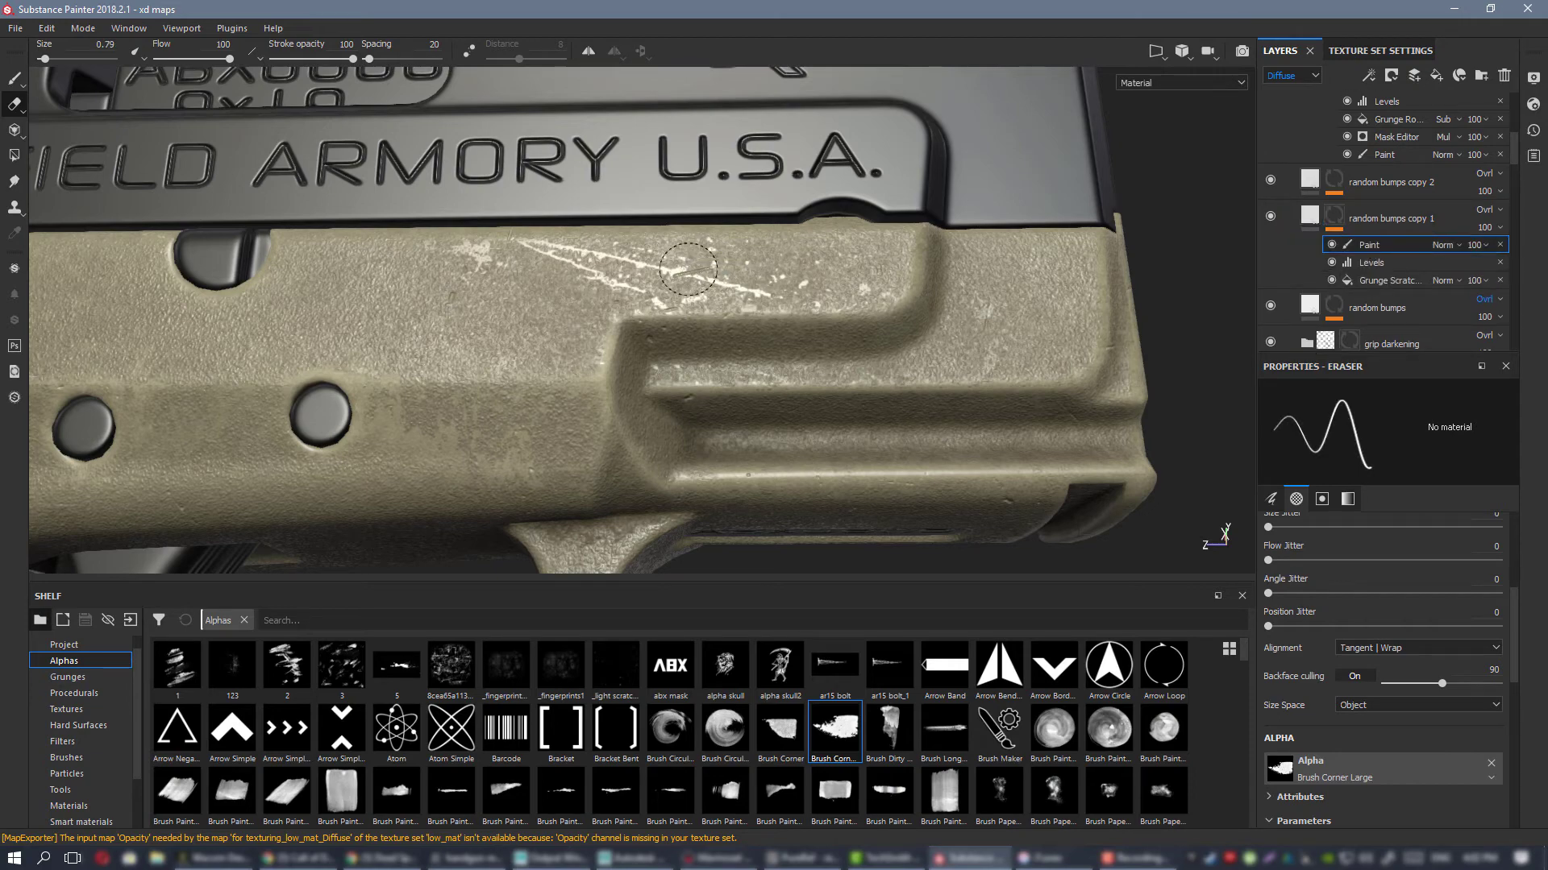
Step: Switch from erasing to painting and choose the Cement 1 brush for the random bumps copy 1 mask
click(15, 79)
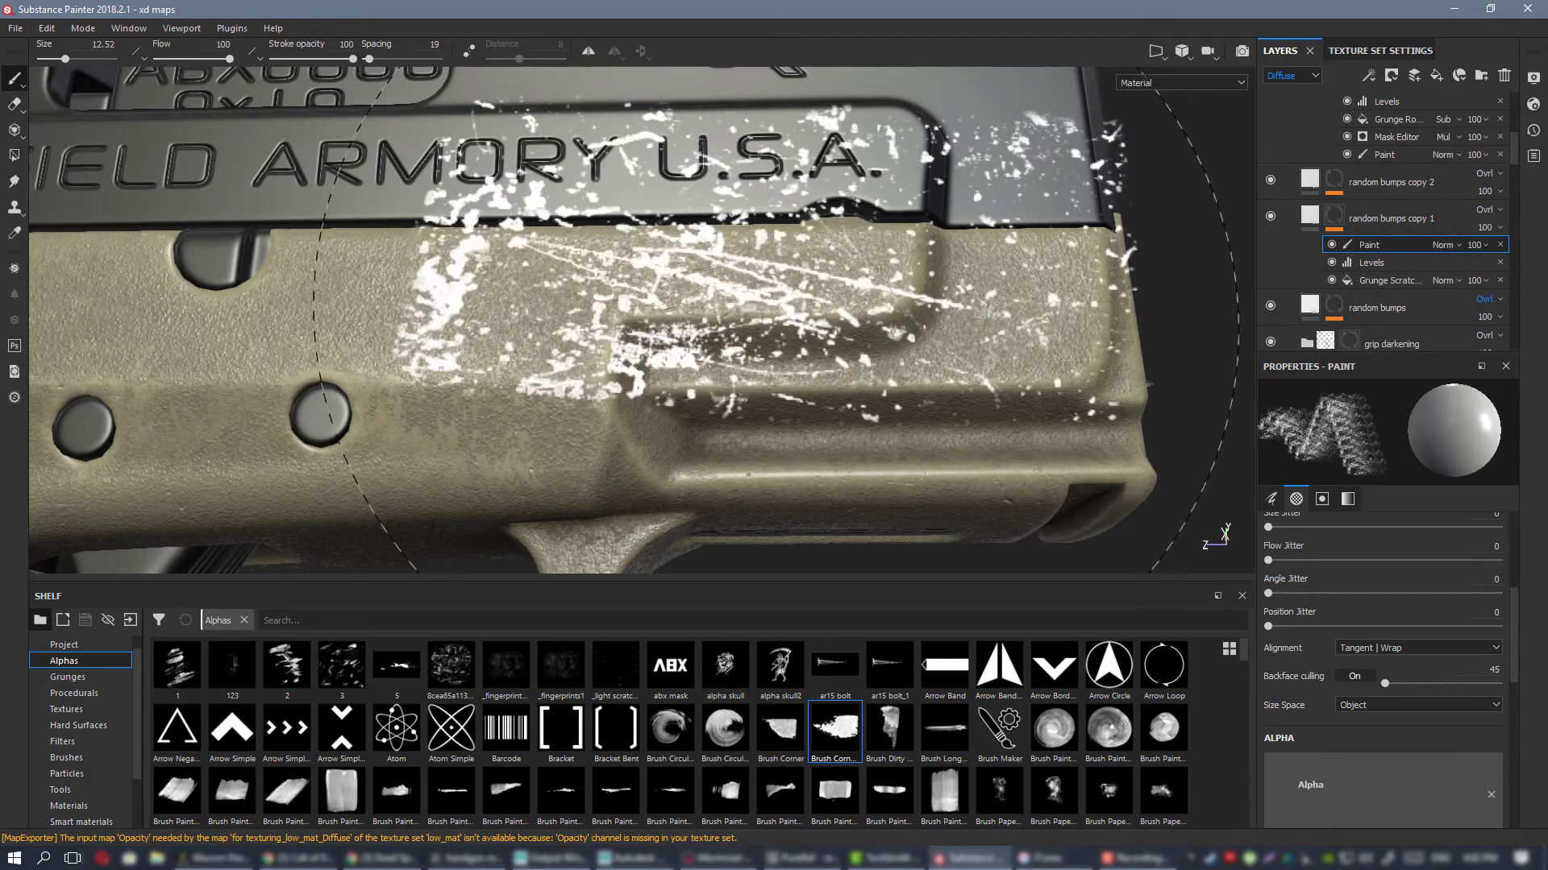
click(81, 758)
scroll(331, 758, down, 1)
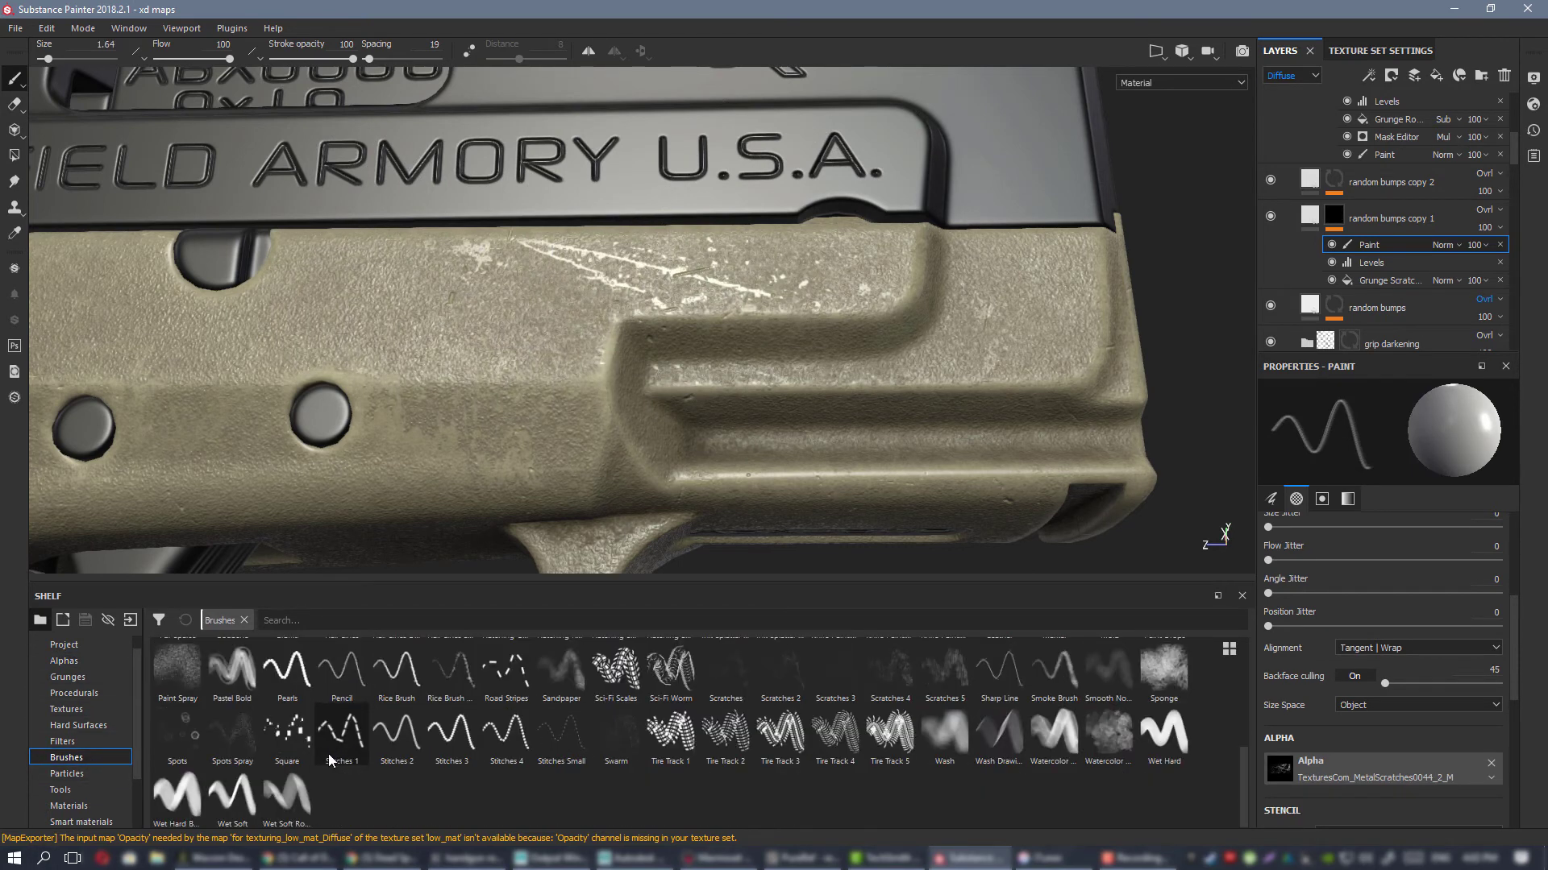
scroll(336, 761, up, 1)
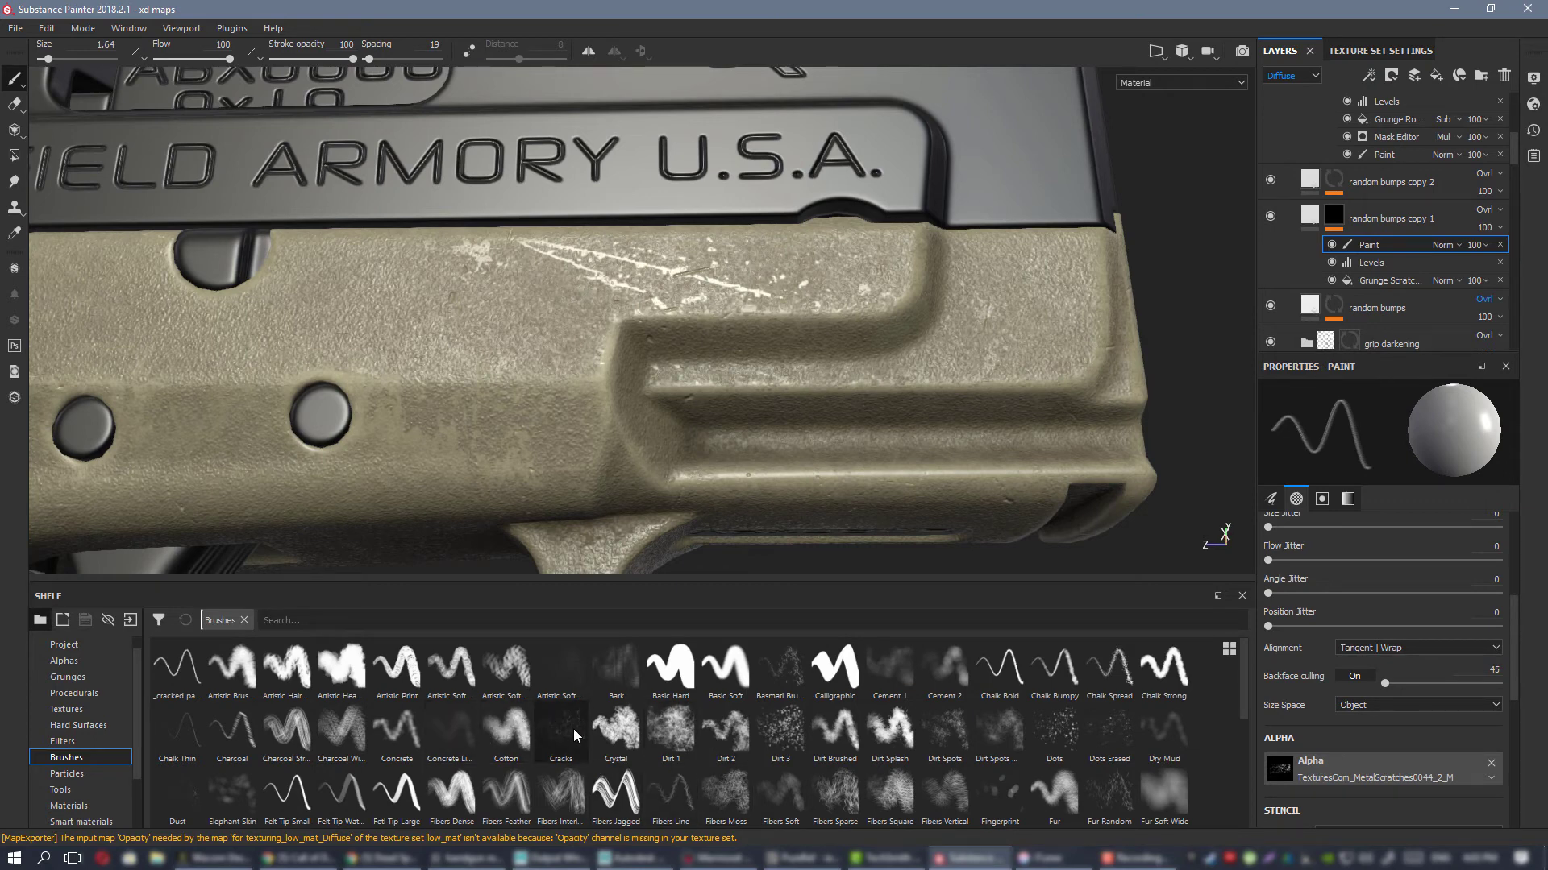
click(890, 669)
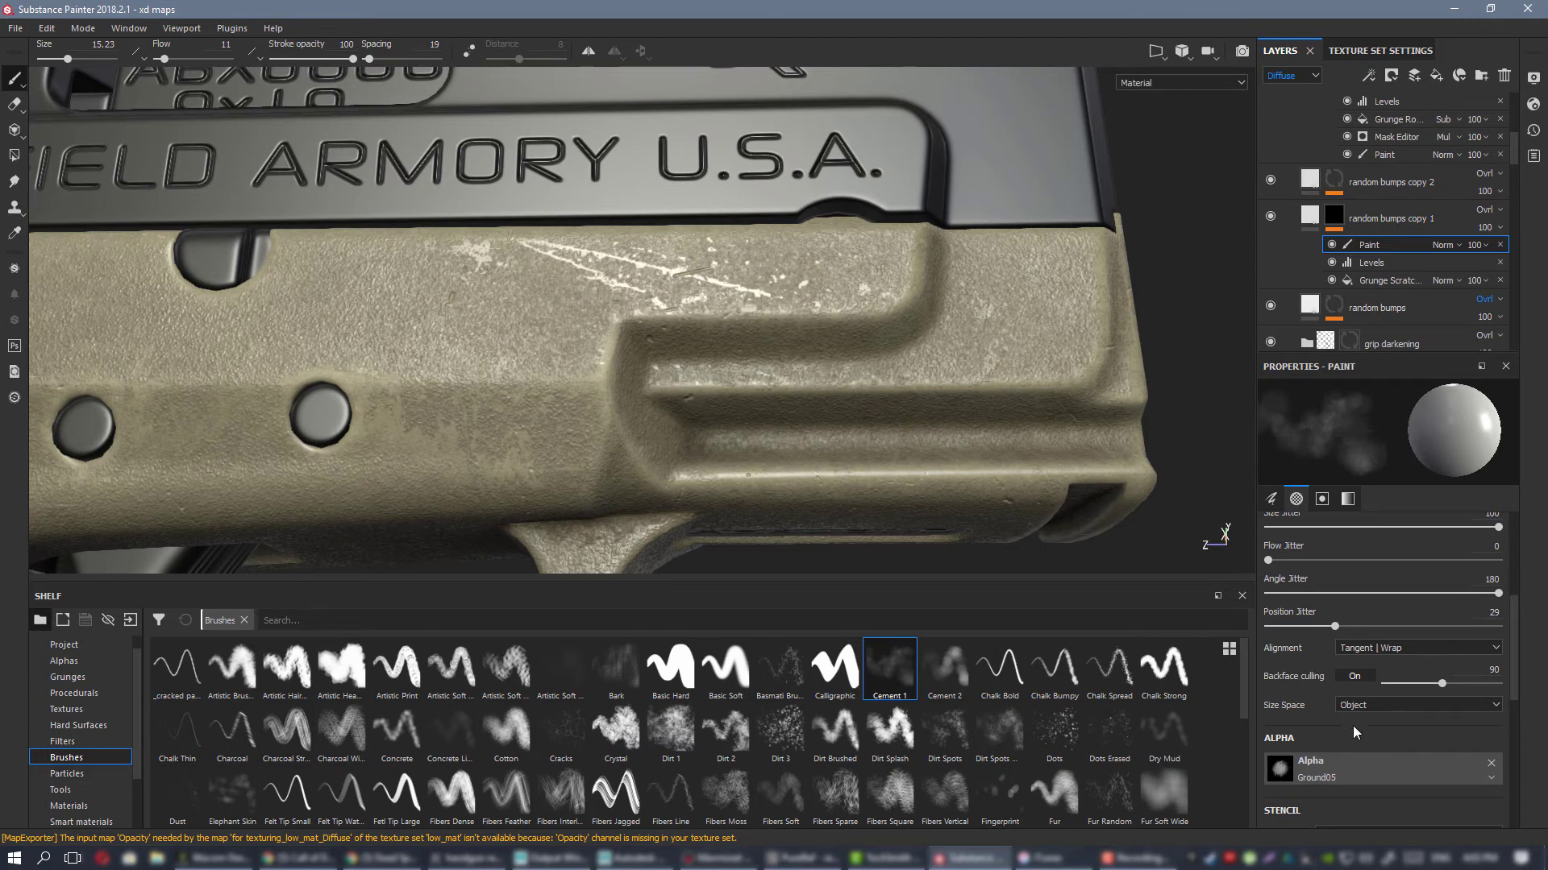
Step: Set the Cement 1 brush's size and position jitter to 0, its flow to 100 and its size to 0.71
drag(1309, 626, 1264, 626)
drag(1298, 529, 1264, 529)
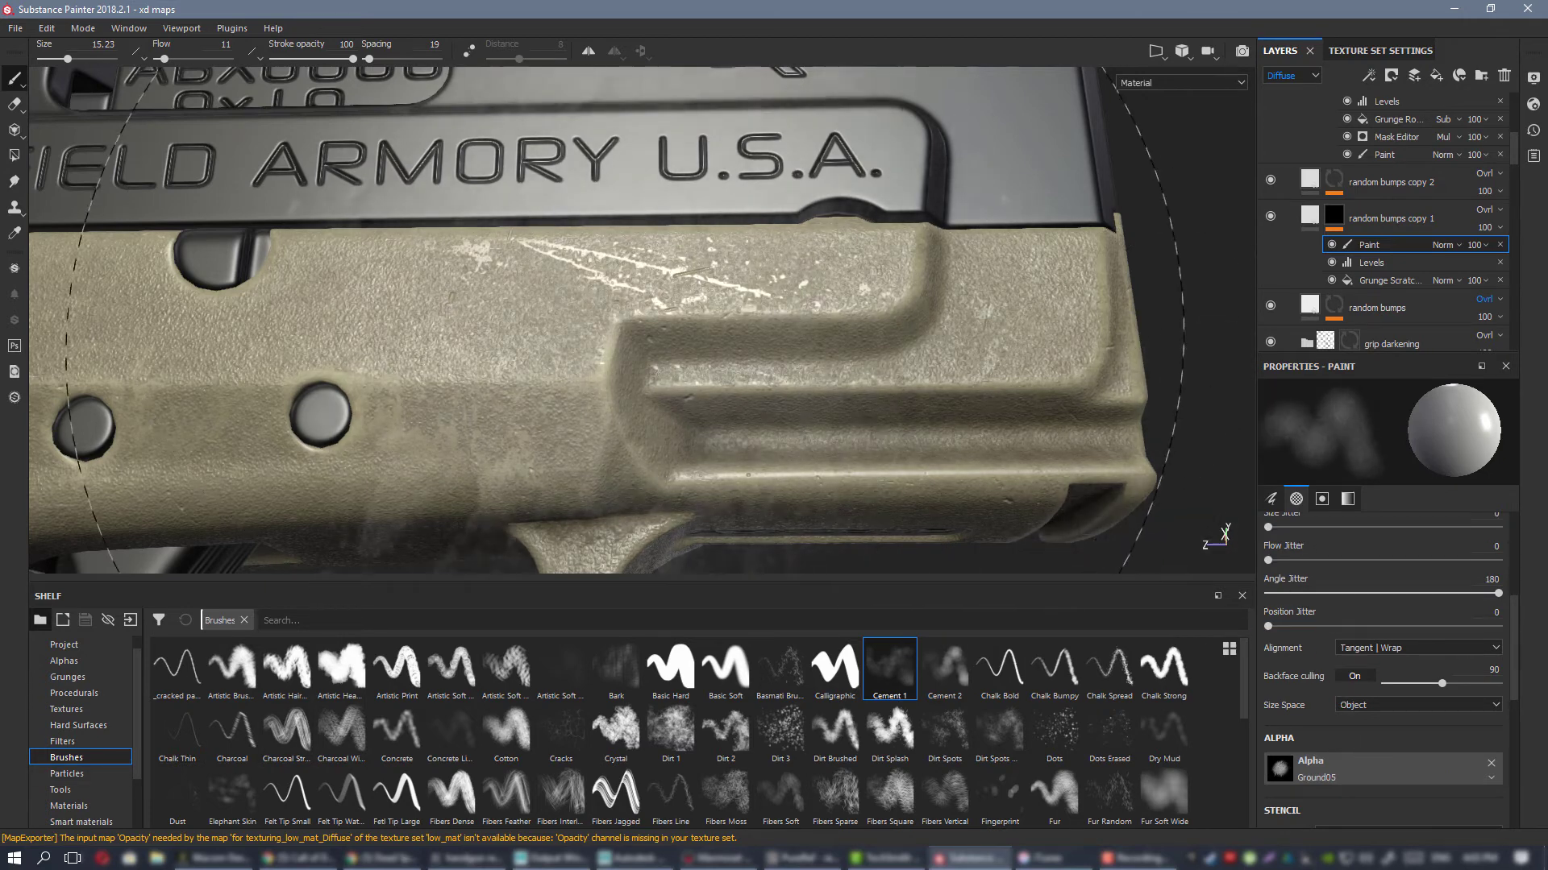
ctrl+right_drag(615, 249, 500, 249)
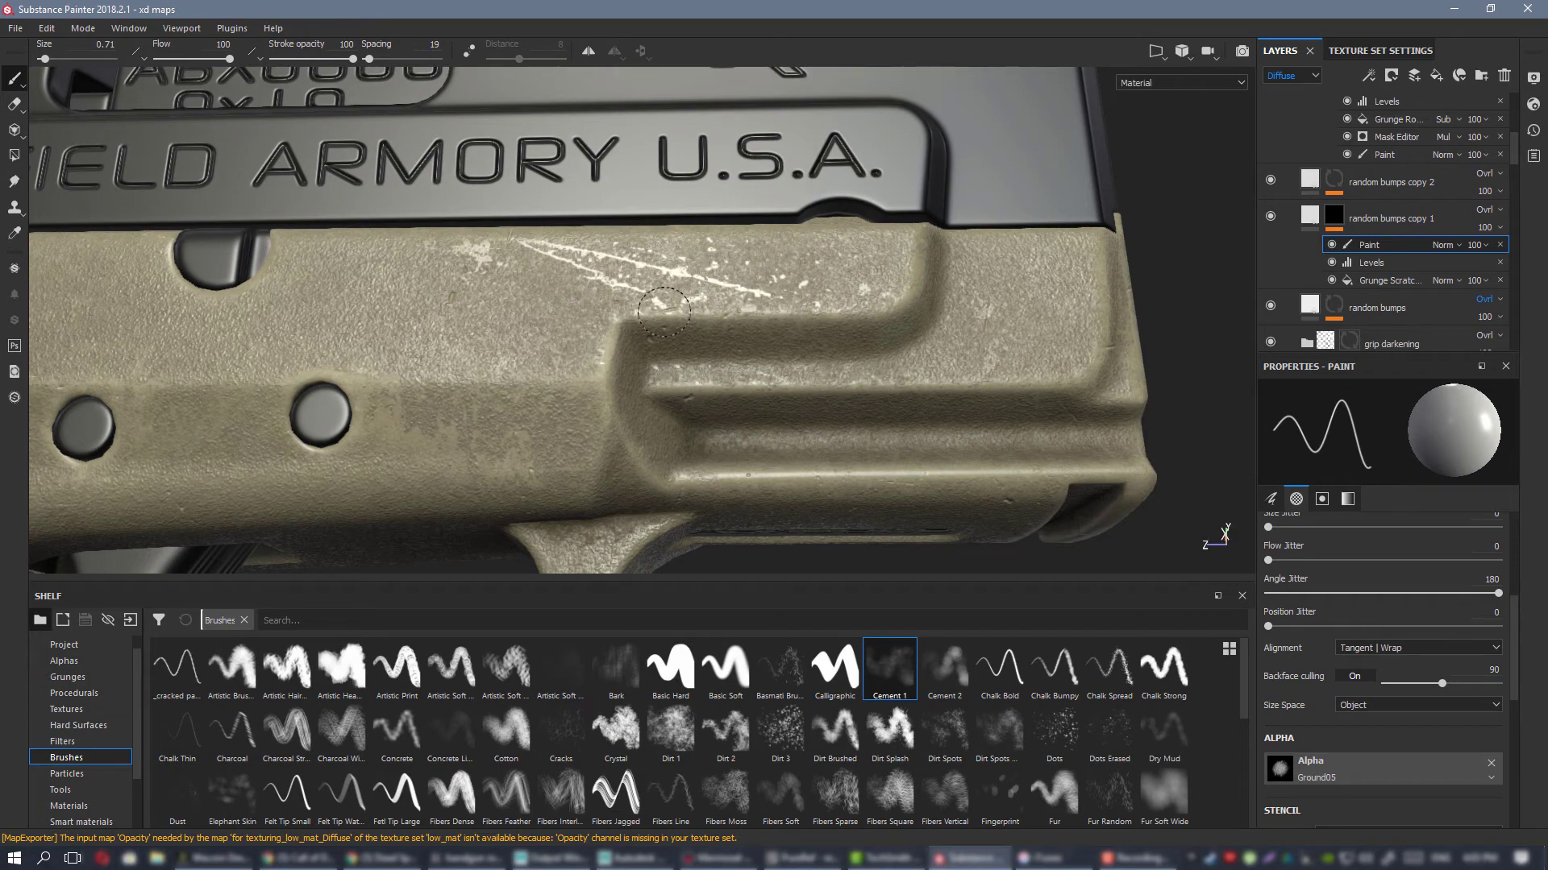
alt+right_drag(666, 303, 688, 377)
alt+drag(760, 368, 763, 362)
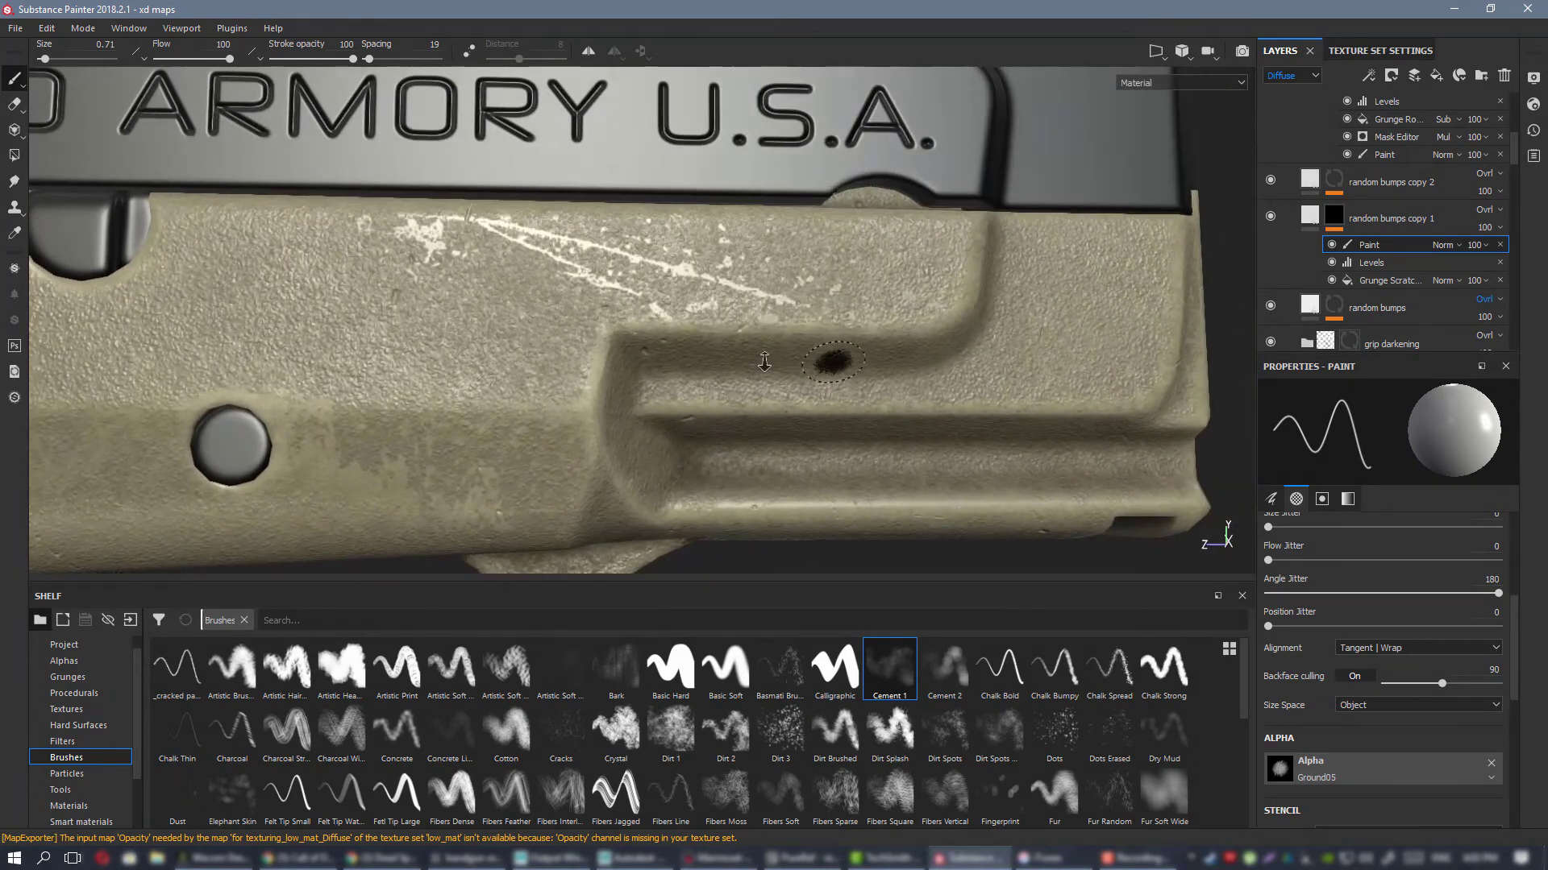
alt+right_drag(764, 361, 557, 315)
alt+drag(694, 307, 693, 354)
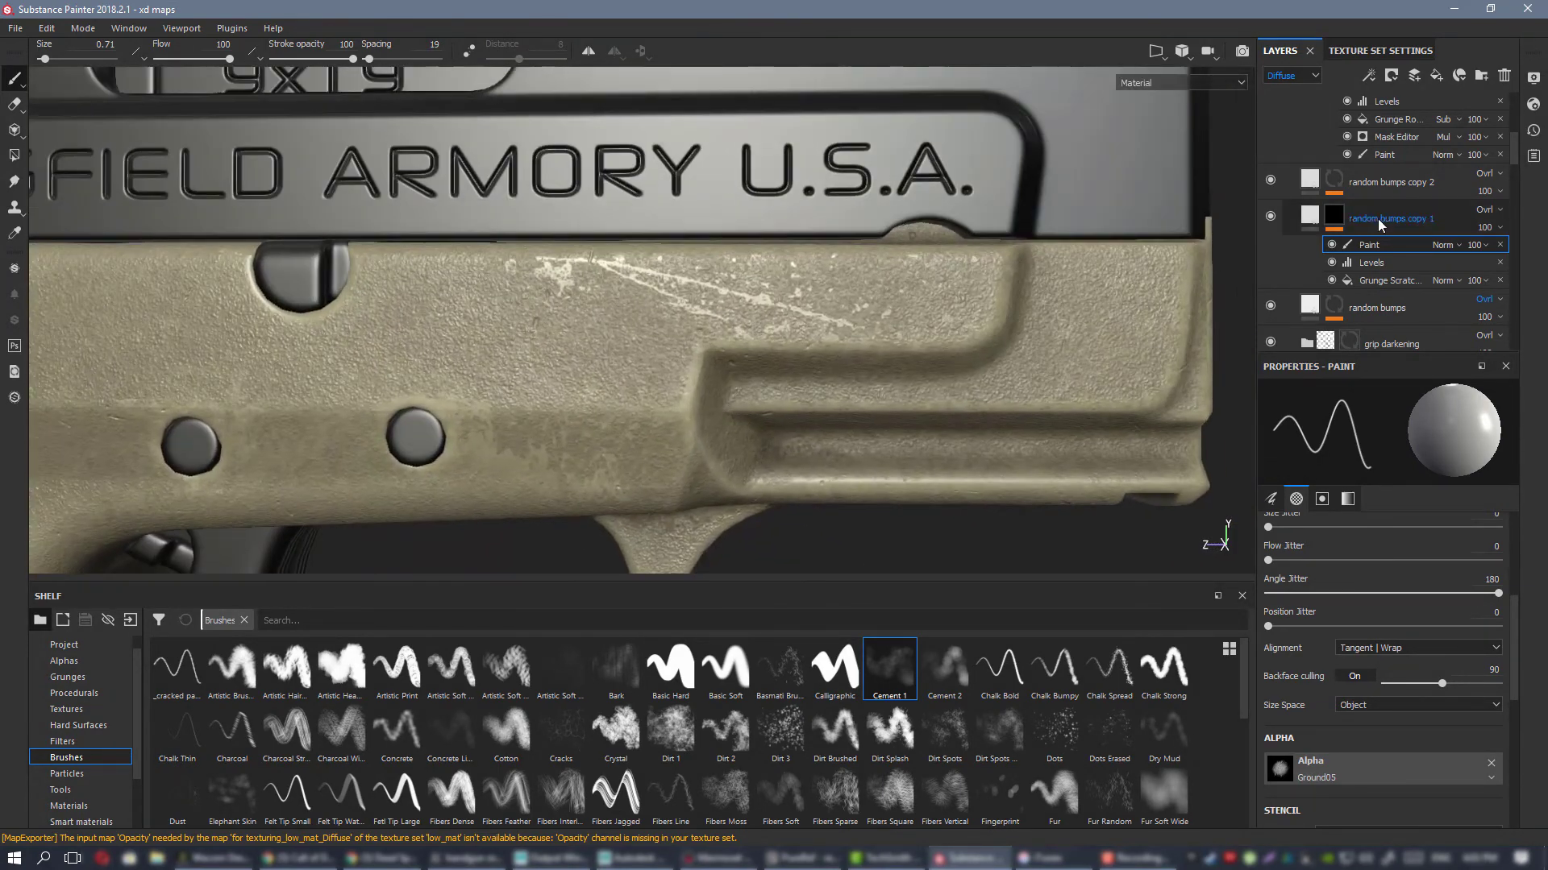
Step: Check the glossy scratches layer's visibility, enable the height channel on its fill and set the height to -0.0109
scroll(1370, 211, up, 6)
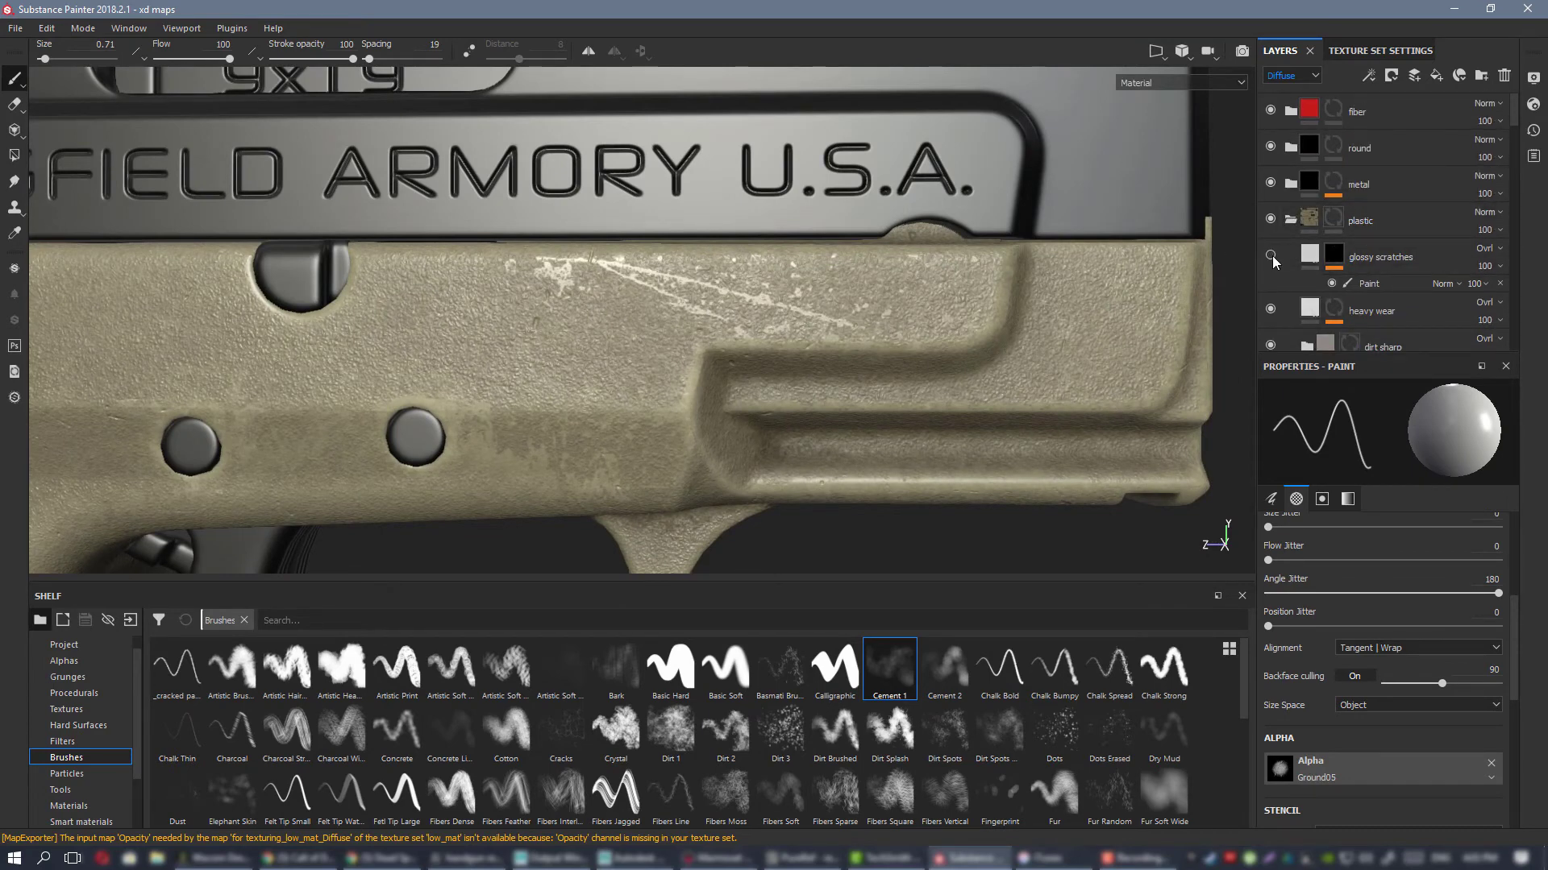
click(1270, 256)
alt+drag(719, 320, 725, 284)
click(1434, 625)
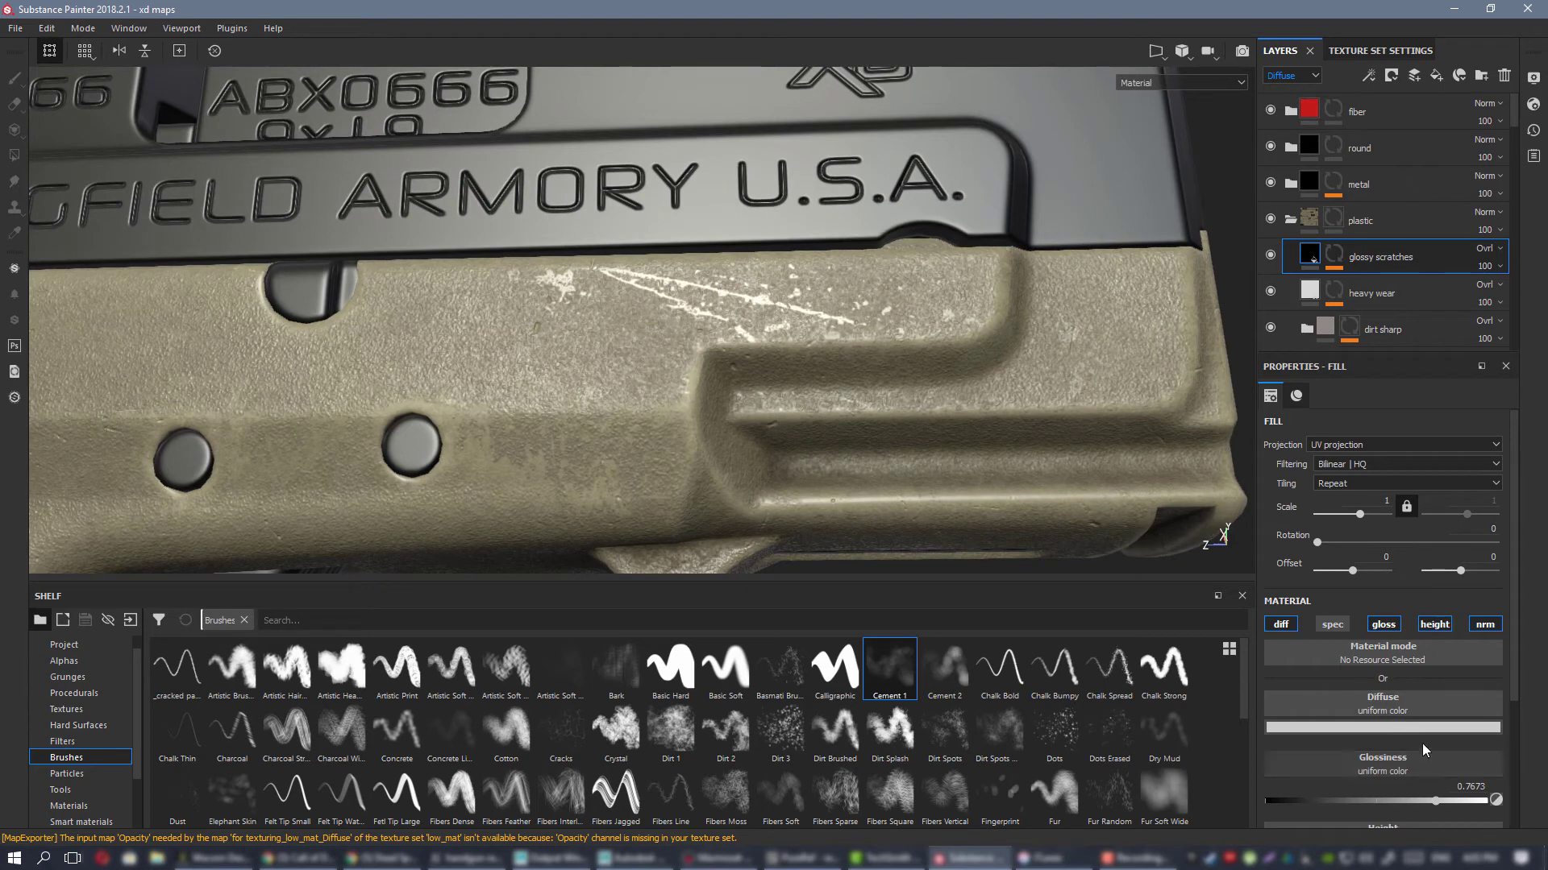
scroll(1422, 749, down, 3)
drag(1376, 691, 1373, 692)
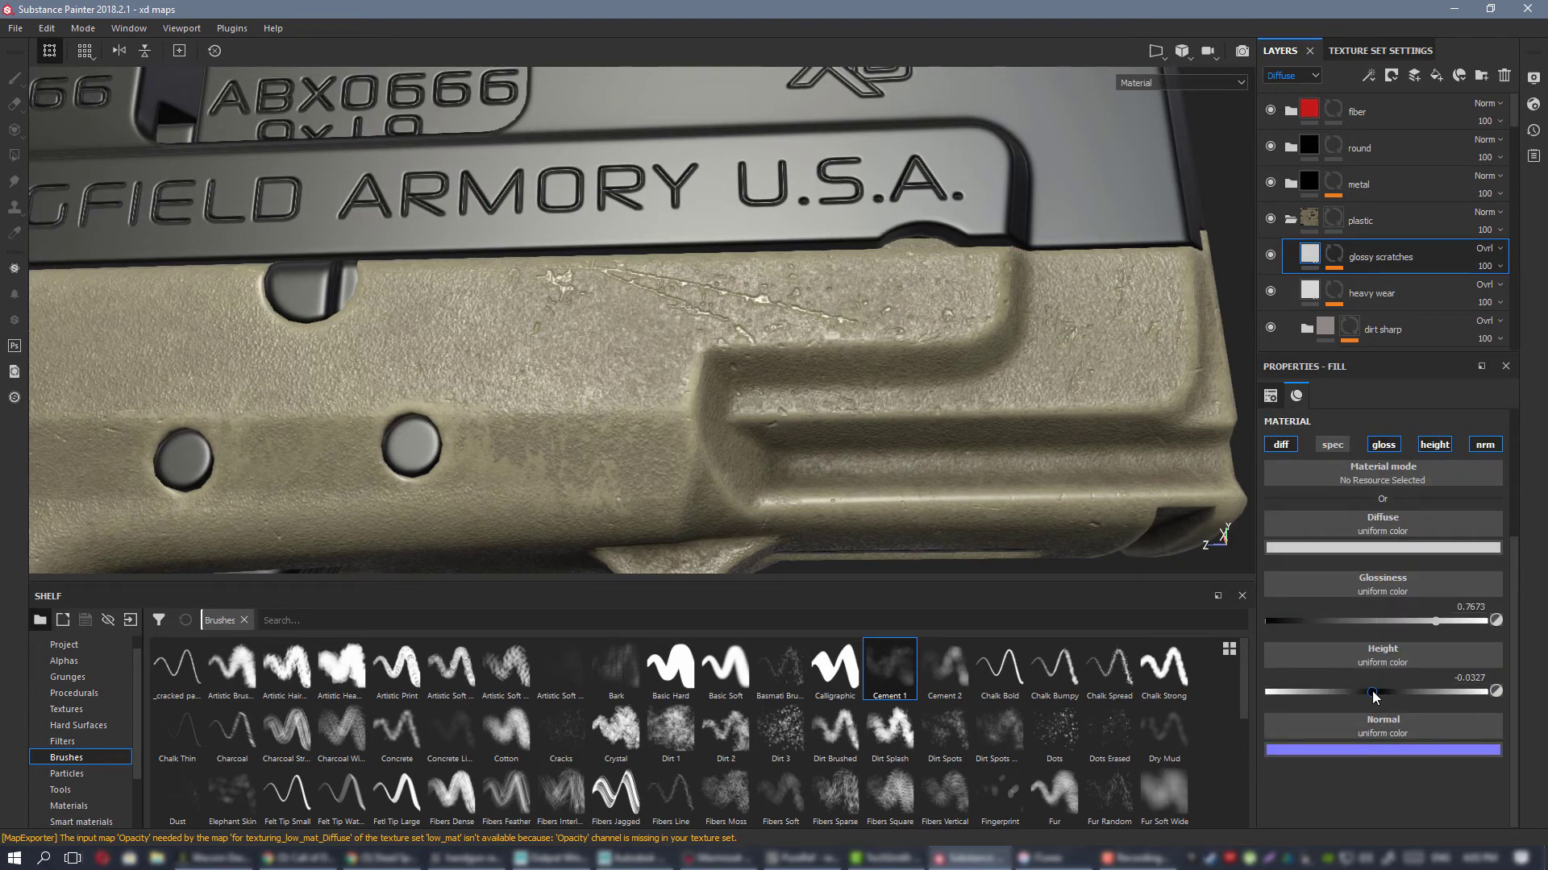
drag(1374, 692, 1375, 692)
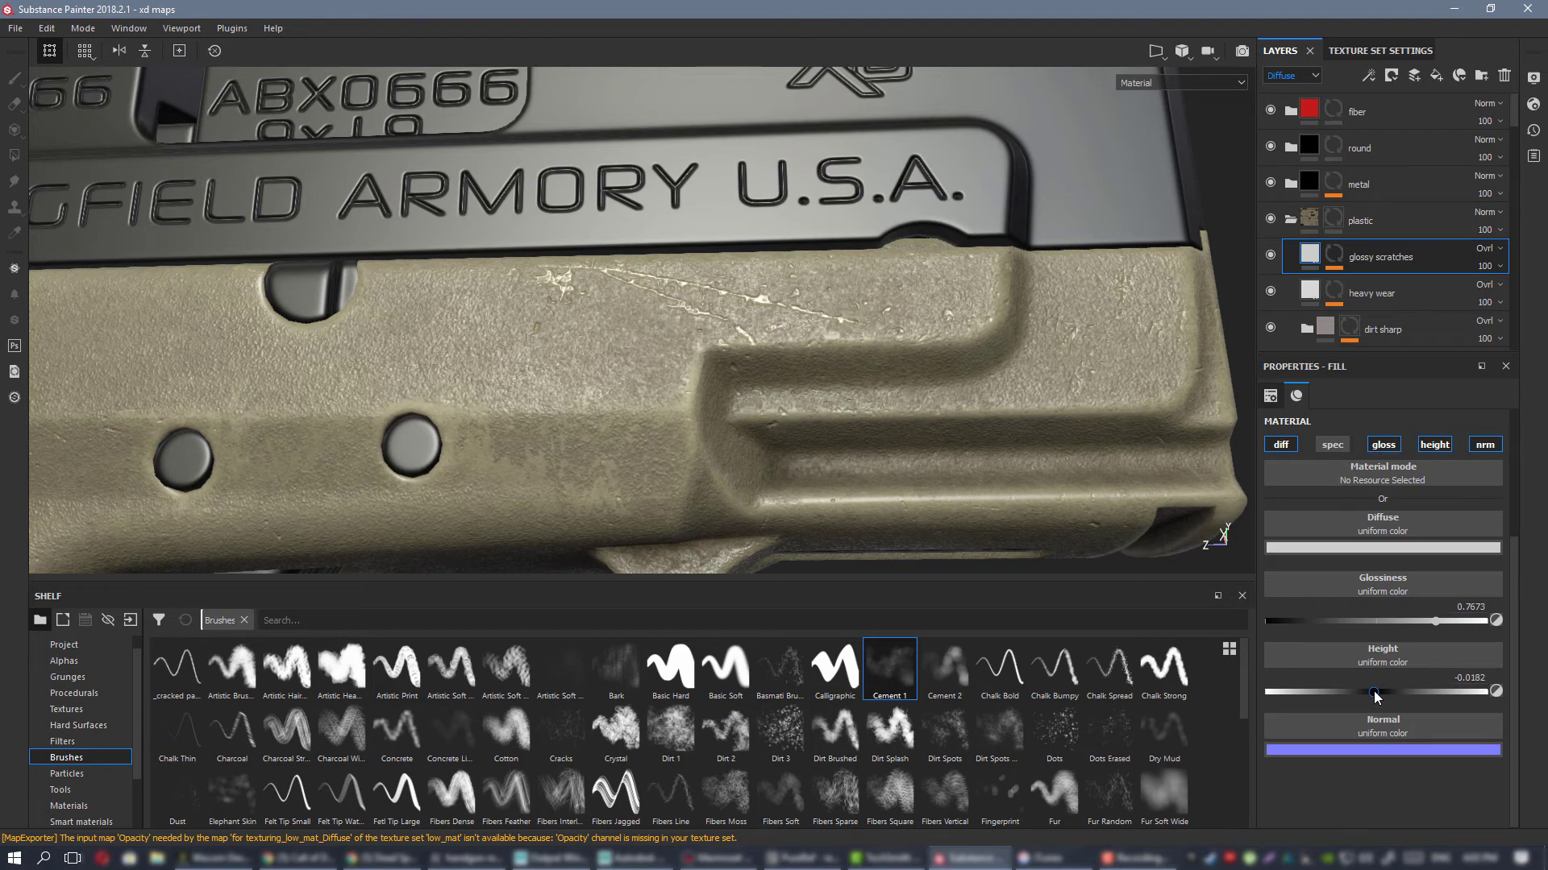
Step: Examine the recessed scratches on both sides of the assembled pistol while rotating the environment lighting
alt+drag(753, 298, 776, 277)
scroll(777, 333, down, 3)
scroll(798, 303, down, 3)
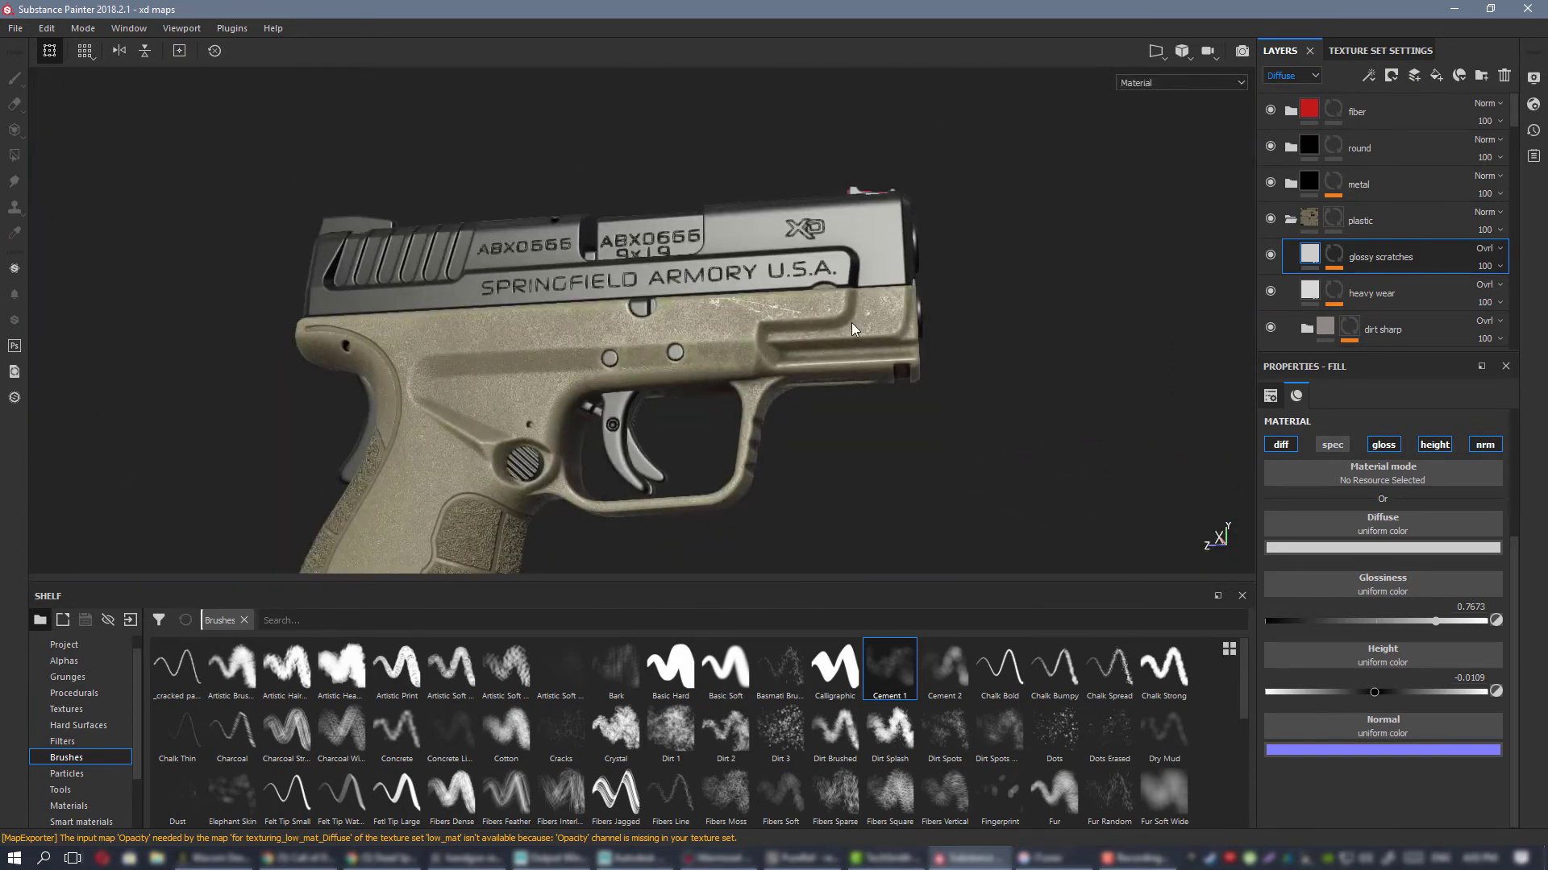
alt+drag(852, 322, 387, 315)
shift+right_drag(742, 322, 919, 323)
scroll(746, 201, up, 3)
alt+drag(898, 329, 803, 323)
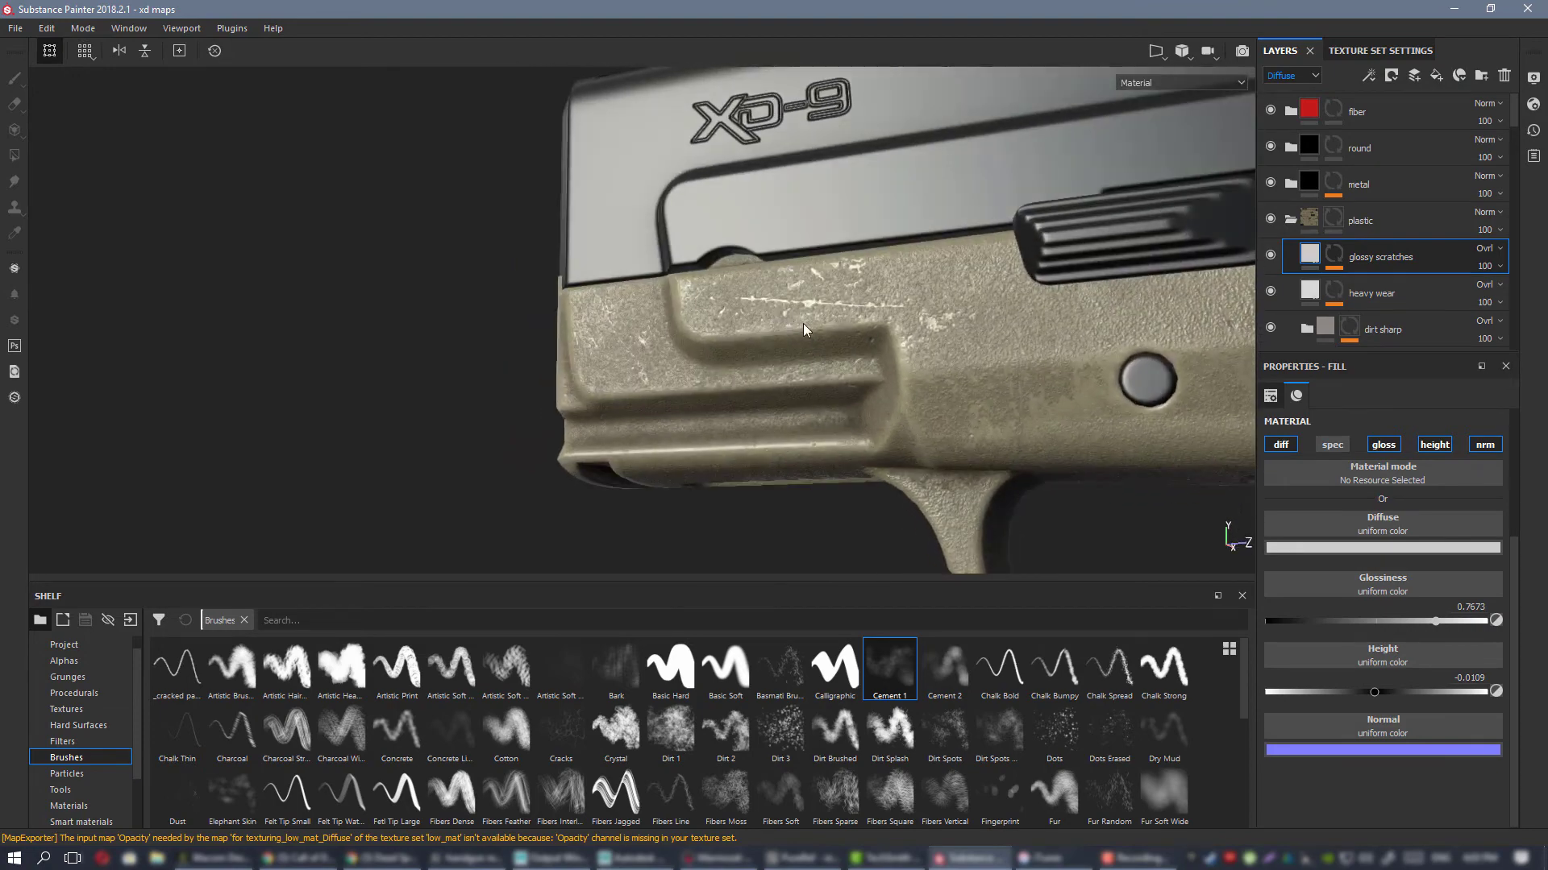
Step: Examine the wear on the pistol's left side from several distances and angles
alt+right_drag(803, 322, 703, 293)
alt+middle_drag(887, 342, 387, 302)
alt+right_drag(387, 303, 310, 274)
alt+middle_drag(613, 278, 819, 225)
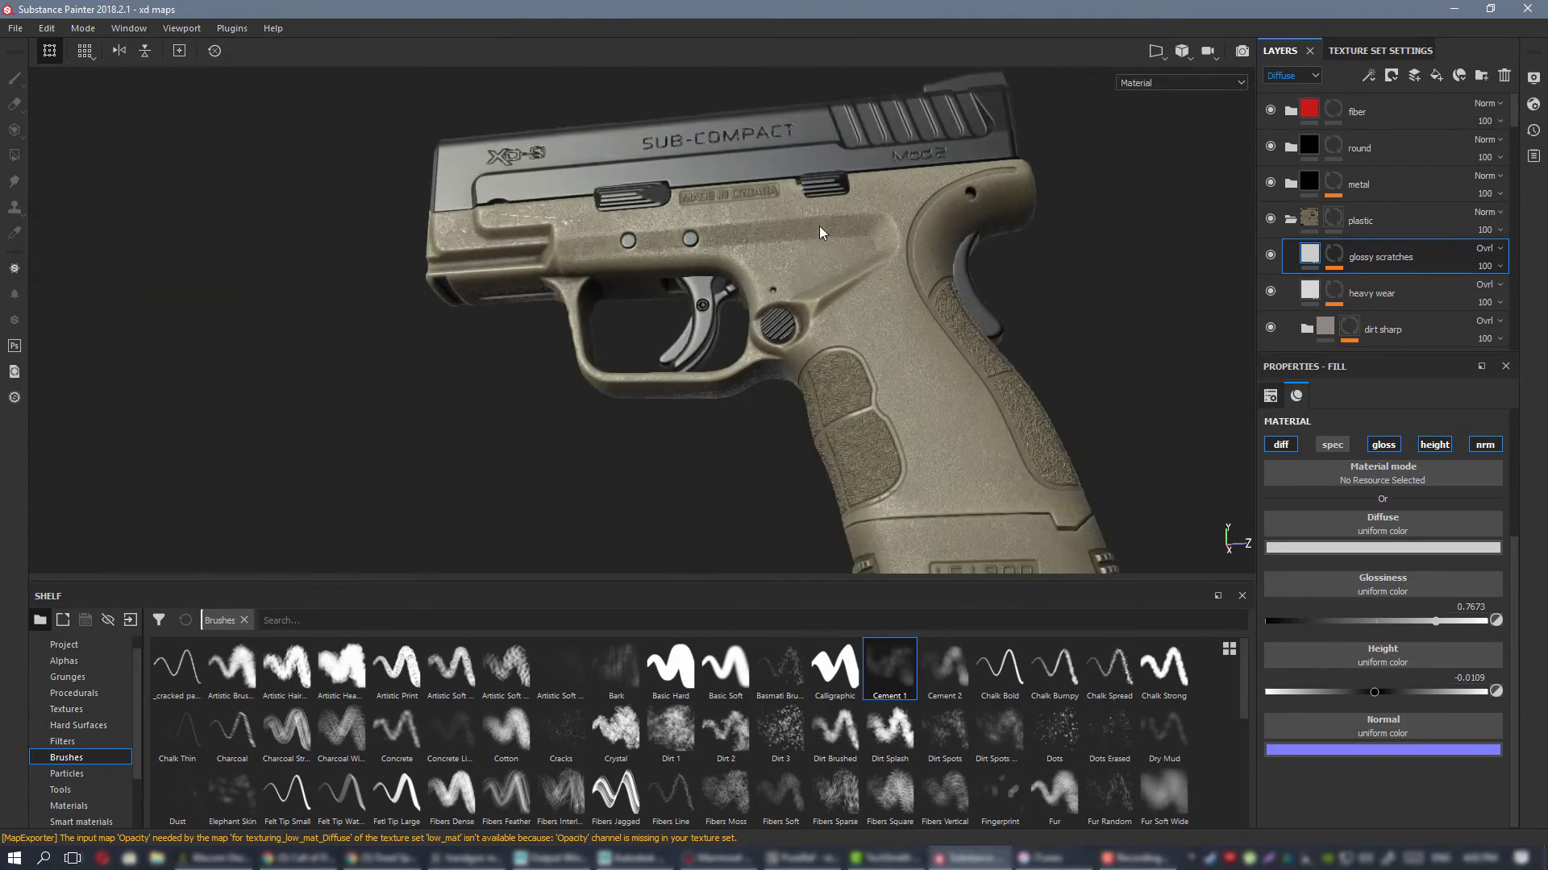
mouse_move(819, 226)
alt+mouse_down()
mouse_move(950, 311)
mouse_move(830, 234)
alt+mouse_up()
alt+right_drag(681, 181, 675, 284)
alt+drag(675, 284, 613, 266)
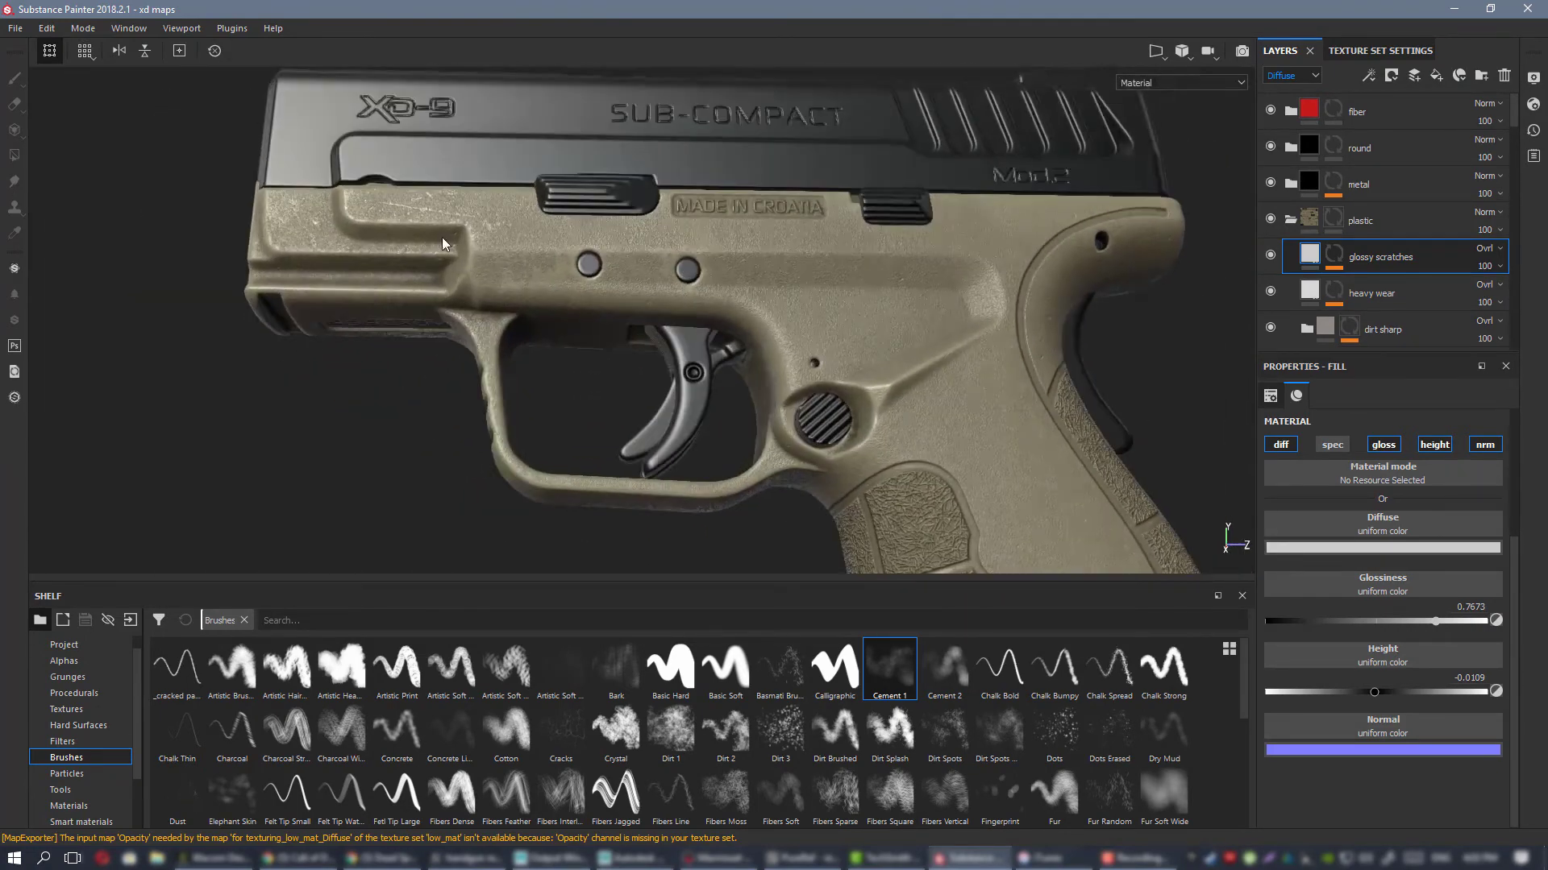
alt+middle_drag(451, 250, 733, 302)
alt+right_drag(733, 302, 850, 417)
alt+drag(850, 417, 757, 347)
alt+right_drag(492, 310, 427, 166)
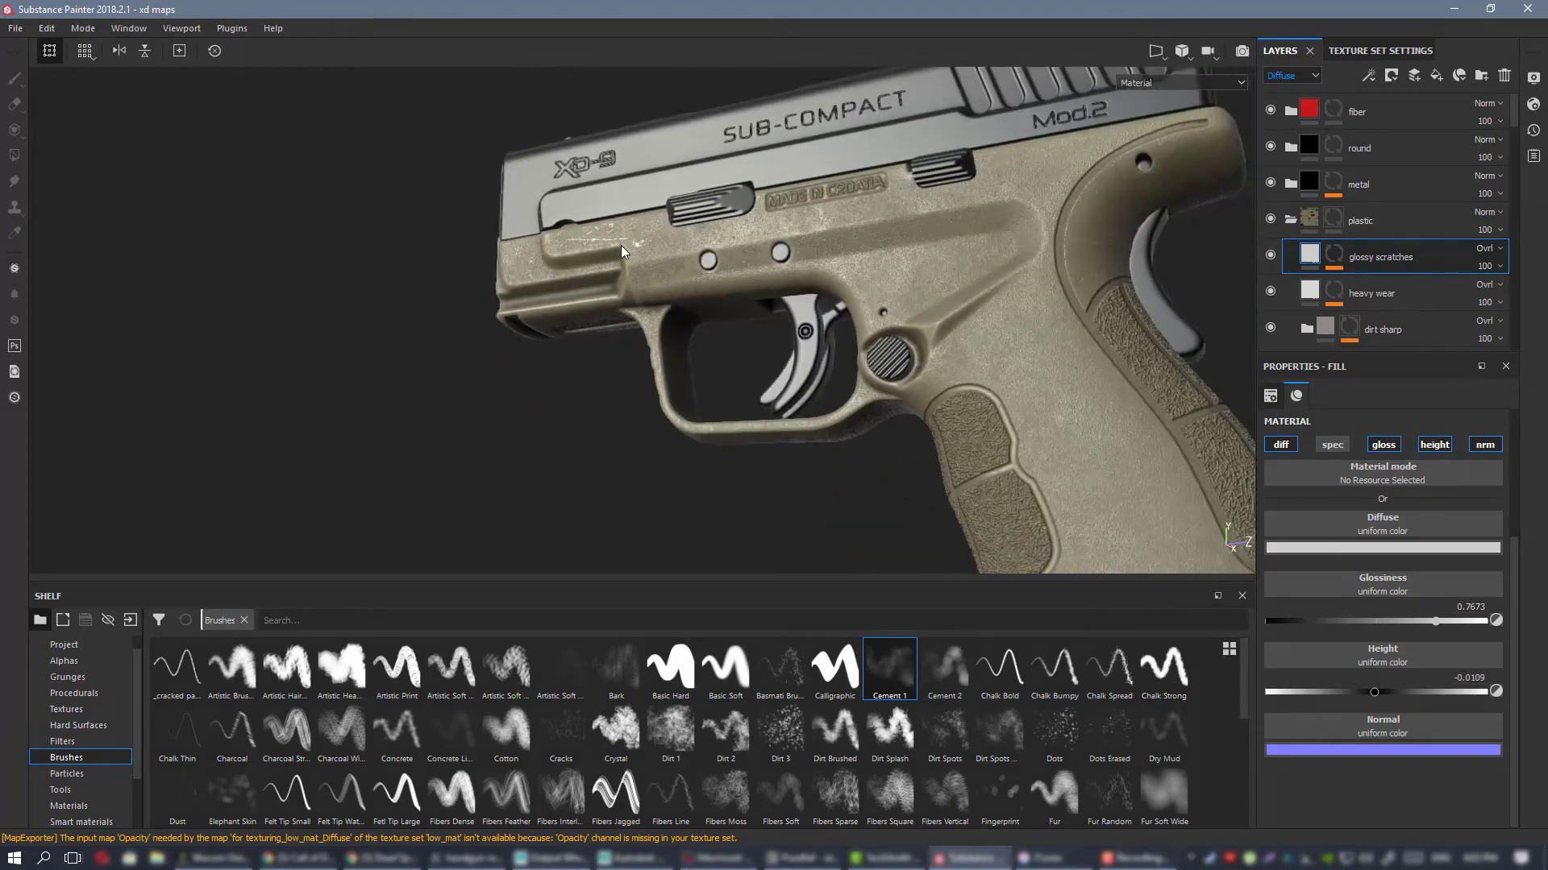
Step: Examine the scratches on both sides of the frame above the trigger guard, including the single-channel views, and return to the material view
alt+drag(626, 245, 669, 262)
alt+right_drag(710, 338, 648, 298)
alt+drag(648, 298, 1282, 278)
alt+drag(564, 252, 715, 231)
alt+right_drag(564, 181, 615, 258)
alt+drag(615, 259, 745, 338)
alt+right_drag(746, 338, 685, 287)
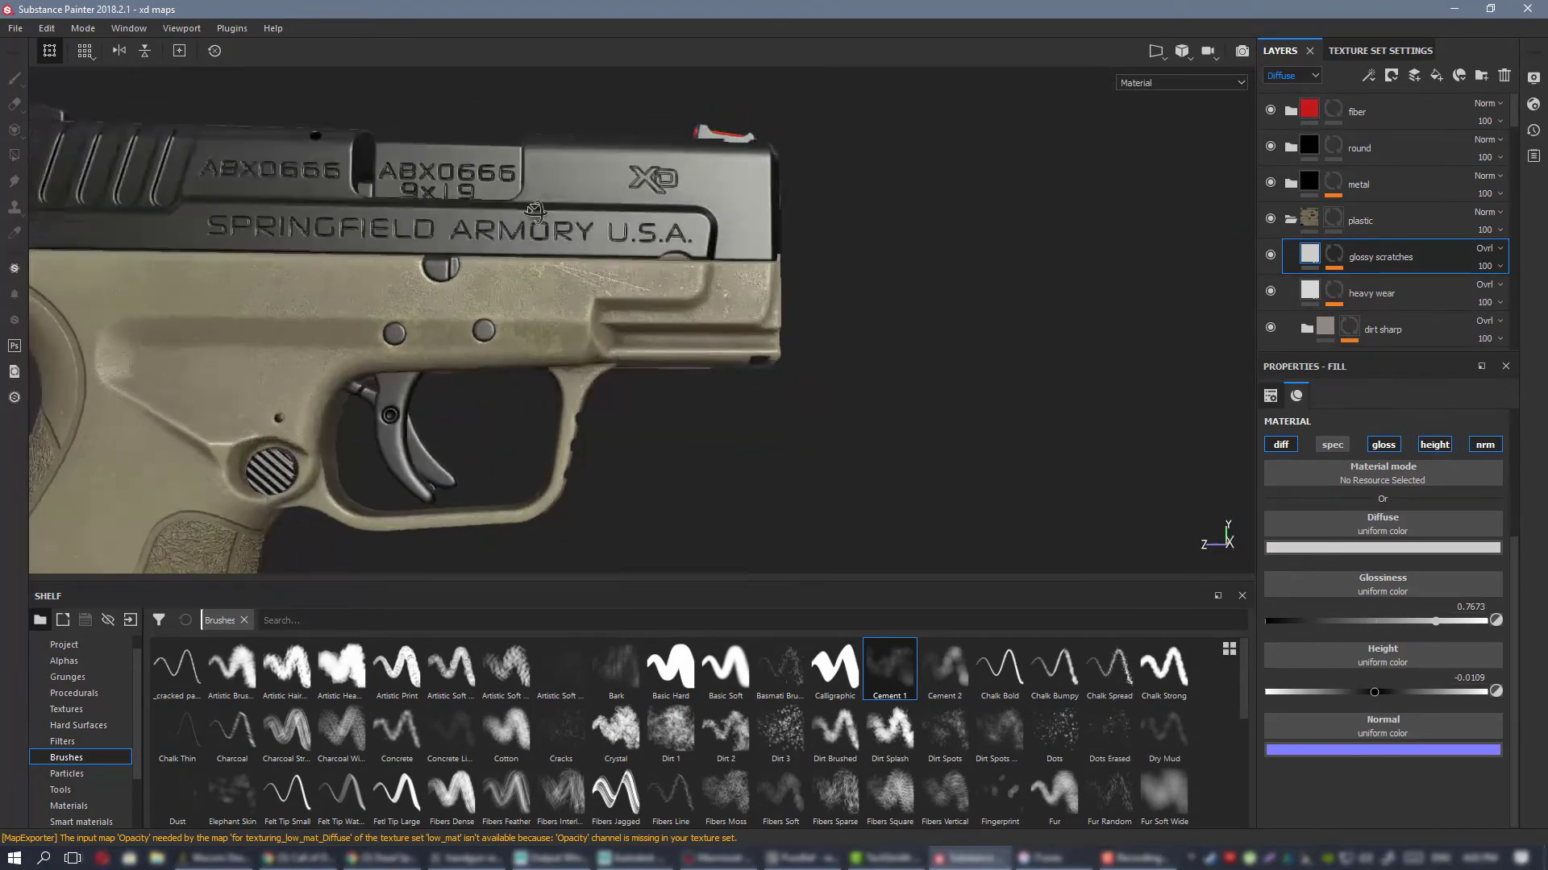
alt+drag(685, 286, 717, 286)
alt+right_drag(717, 287, 677, 250)
alt+drag(677, 250, 750, 194)
alt+right_drag(798, 419, 604, 385)
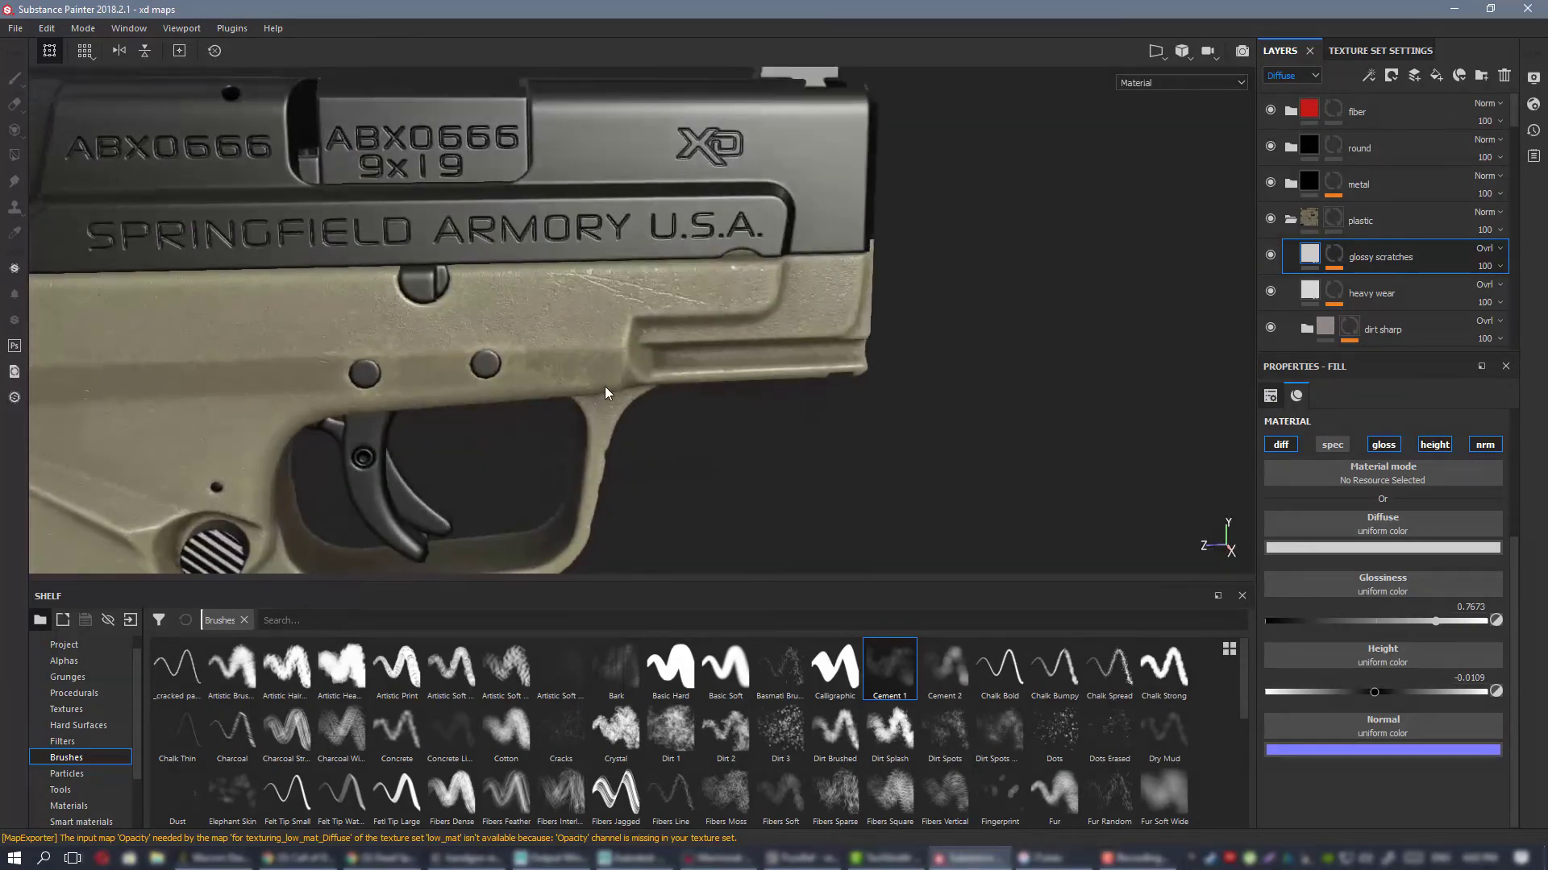
key(c)
key(c)
key(m)
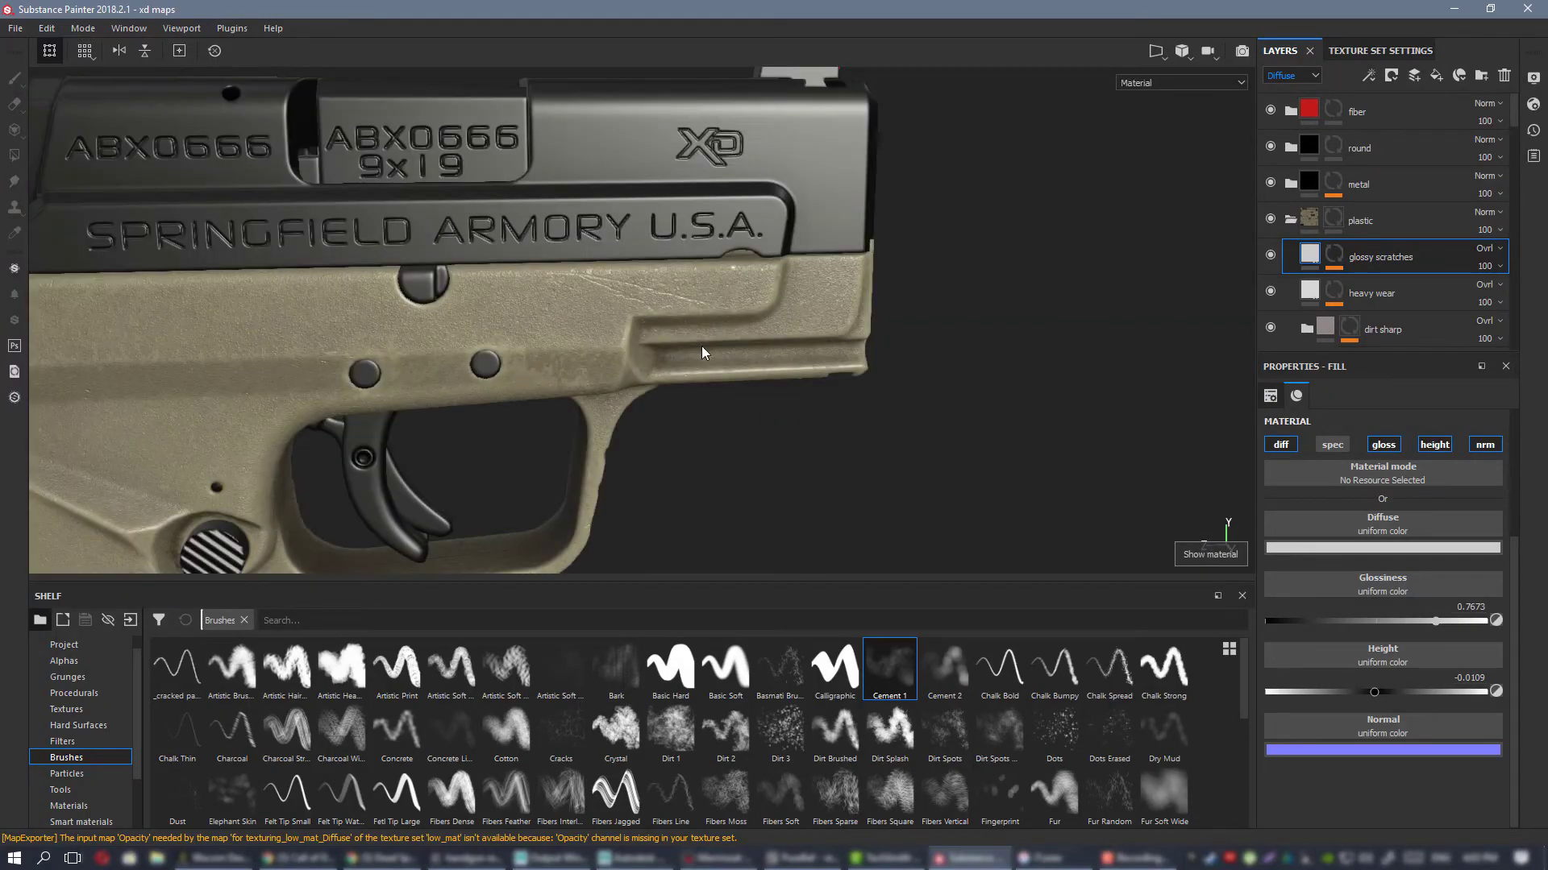
alt+drag(701, 345, 679, 244)
mouse_move(679, 244)
alt+right_down()
mouse_move(546, 245)
mouse_move(675, 249)
alt+right_up()
Step: Save the project and export the low_mat texture set as 16-bit PNG maps with the PBR SpecGloss configuration at 4096x4096
key(ctrl+s)
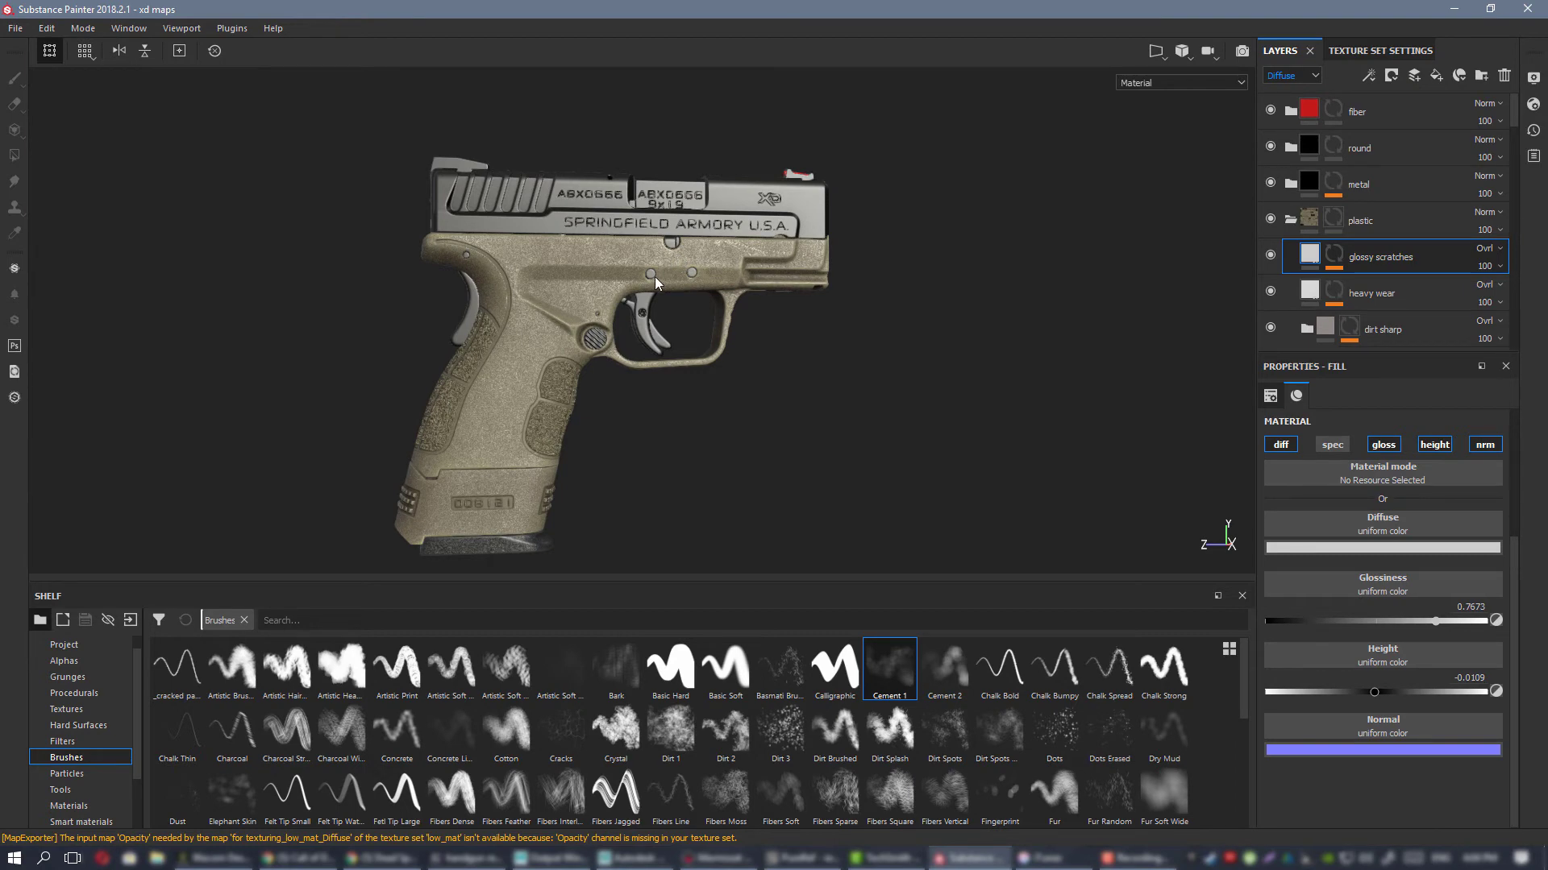
alt+drag(654, 277, 580, 236)
key(ctrl+shift+e)
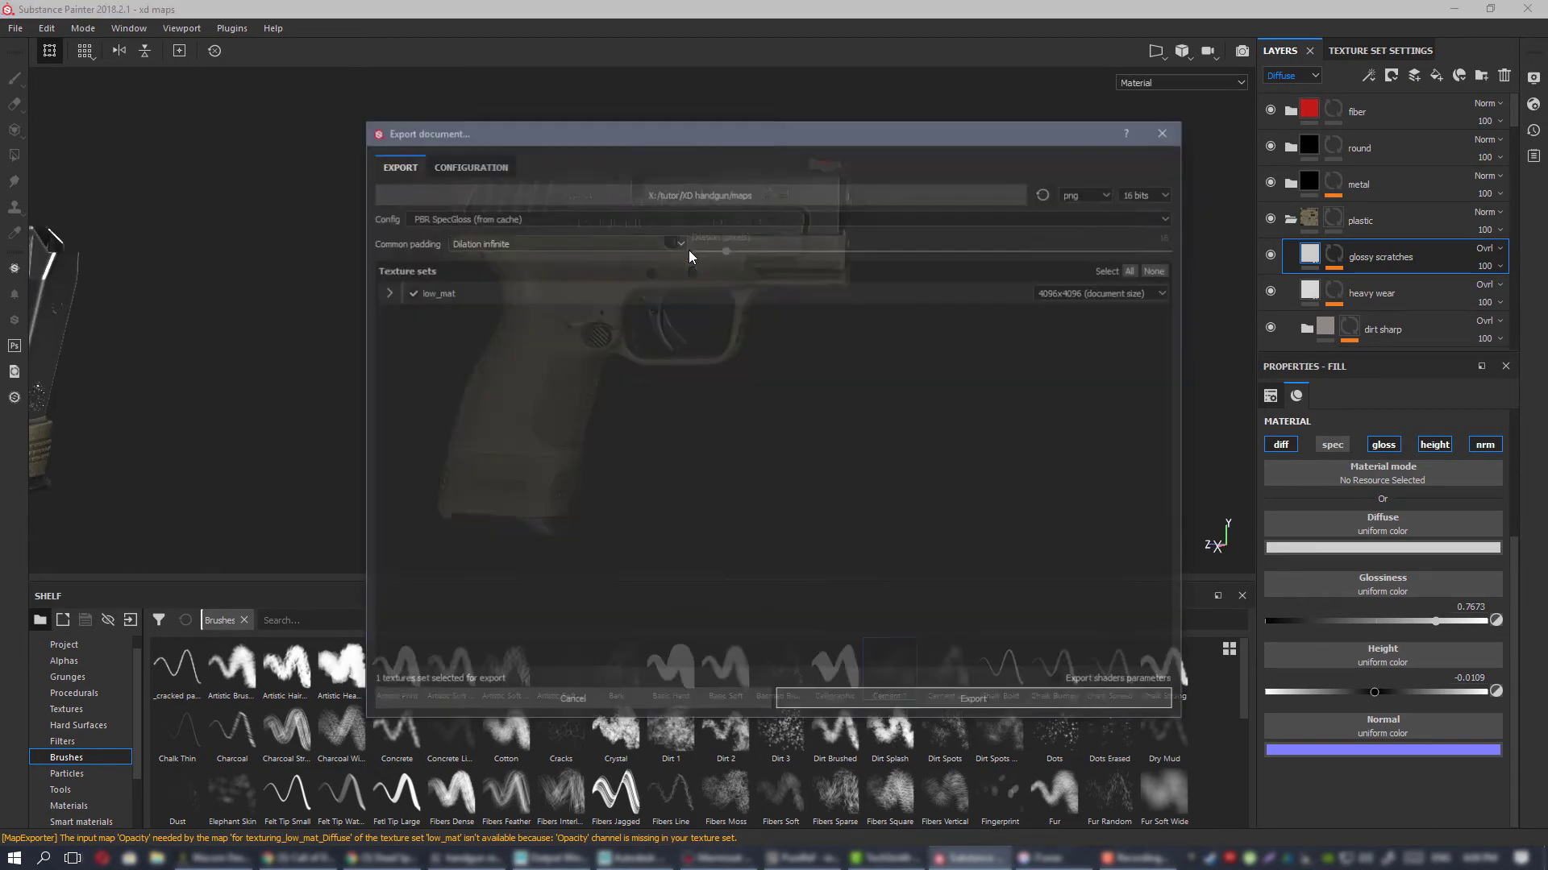
click(1014, 705)
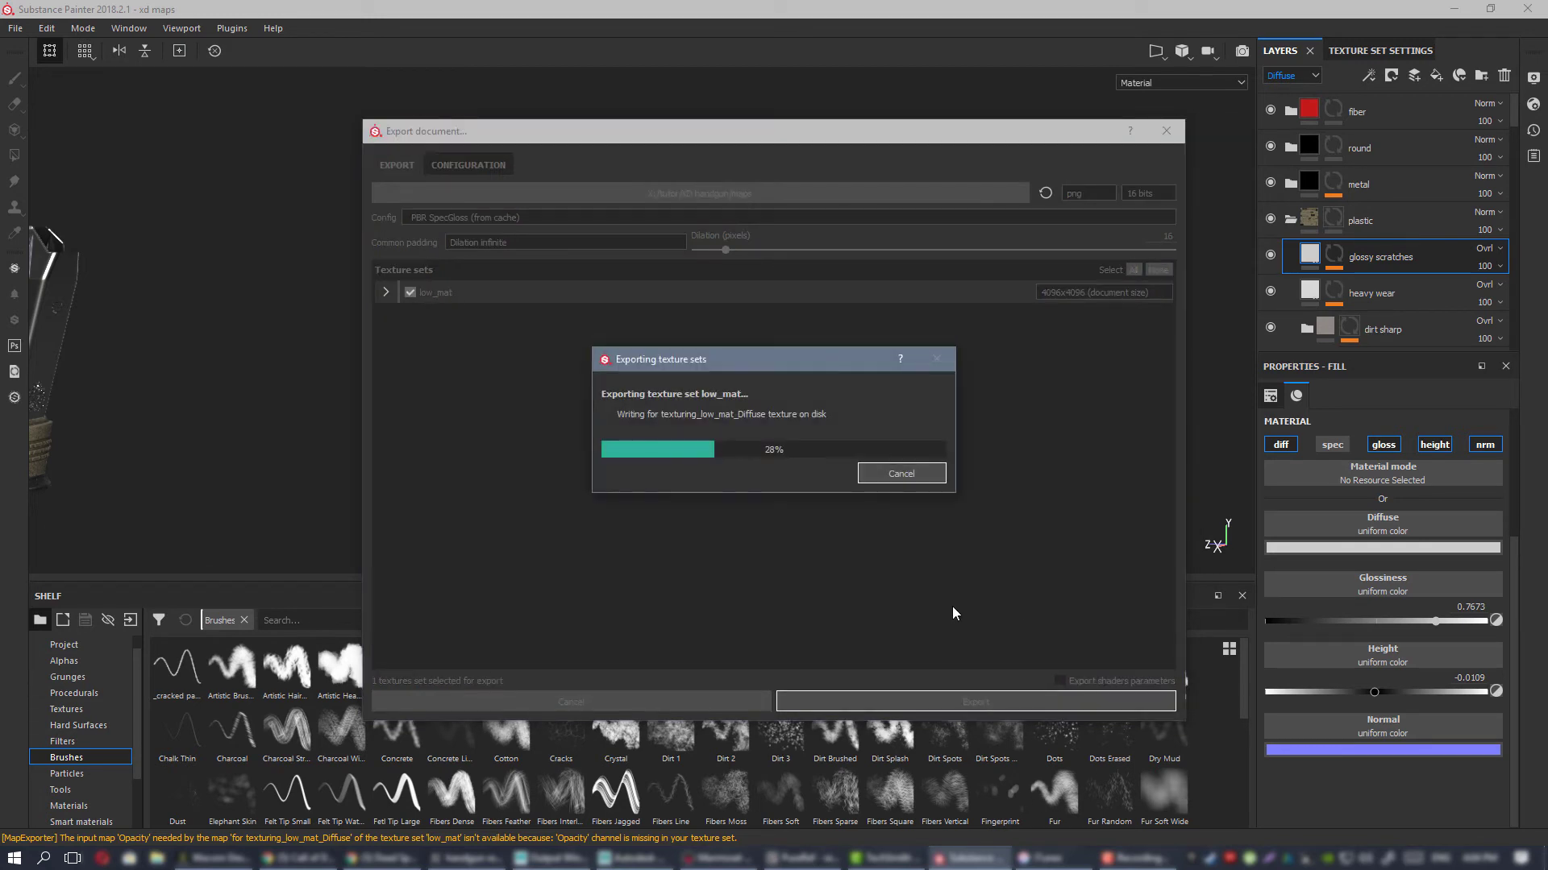
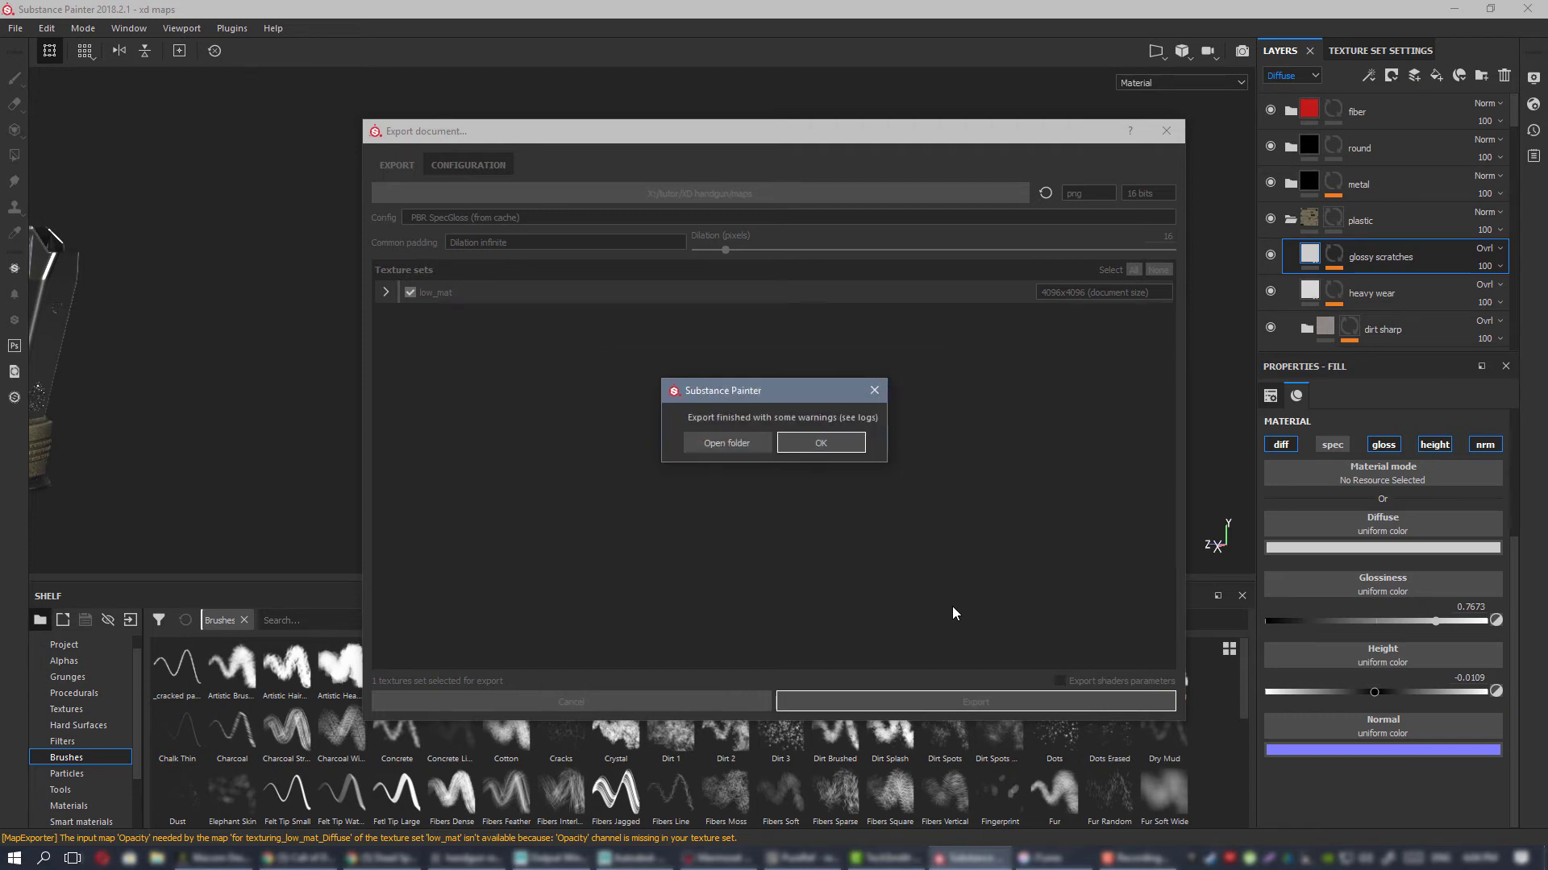
click(818, 443)
Step: Switch to Marmoset Toolbag and examine the exported textures on both sides of the pistol from several distances
click(716, 859)
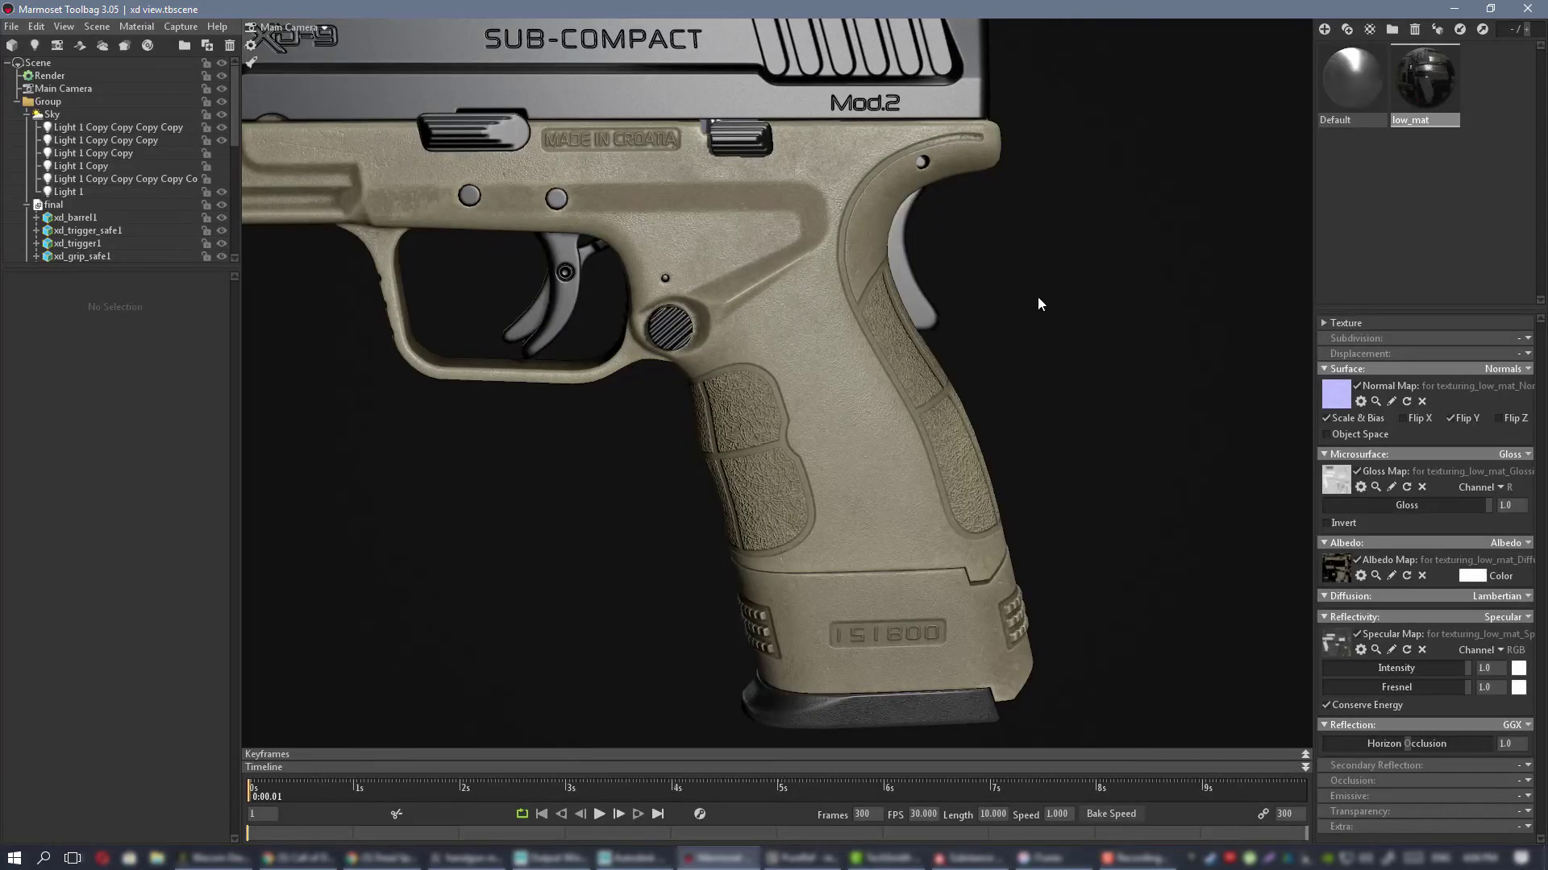
alt+drag(760, 303, 742, 341)
alt+right_drag(741, 340, 733, 253)
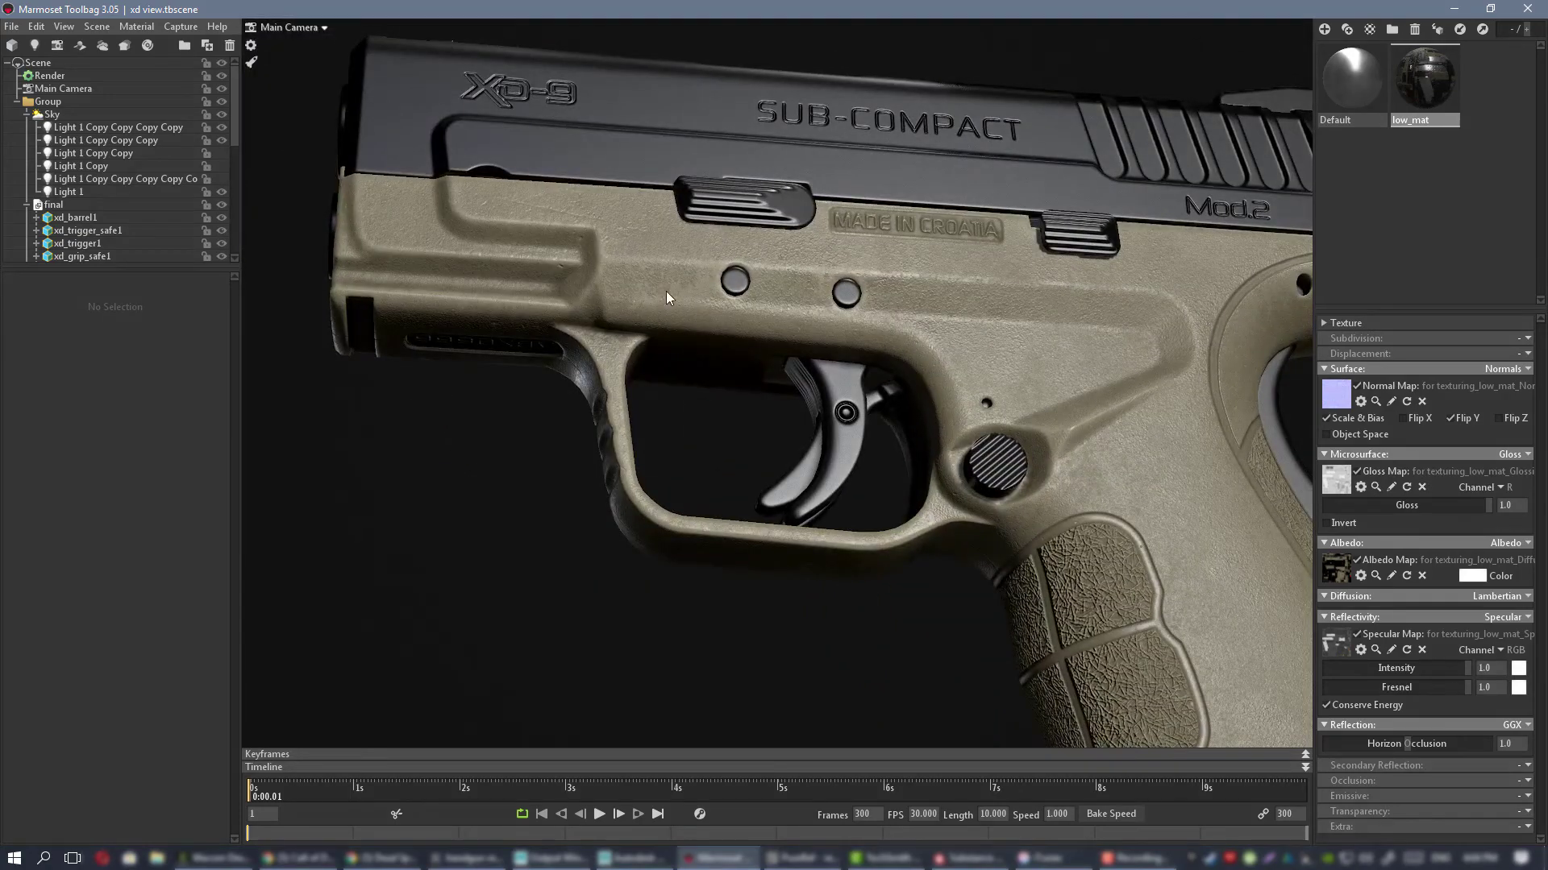
mouse_move(666, 298)
alt+right_down()
mouse_move(718, 246)
mouse_move(611, 255)
mouse_move(670, 300)
mouse_move(665, 320)
alt+right_up()
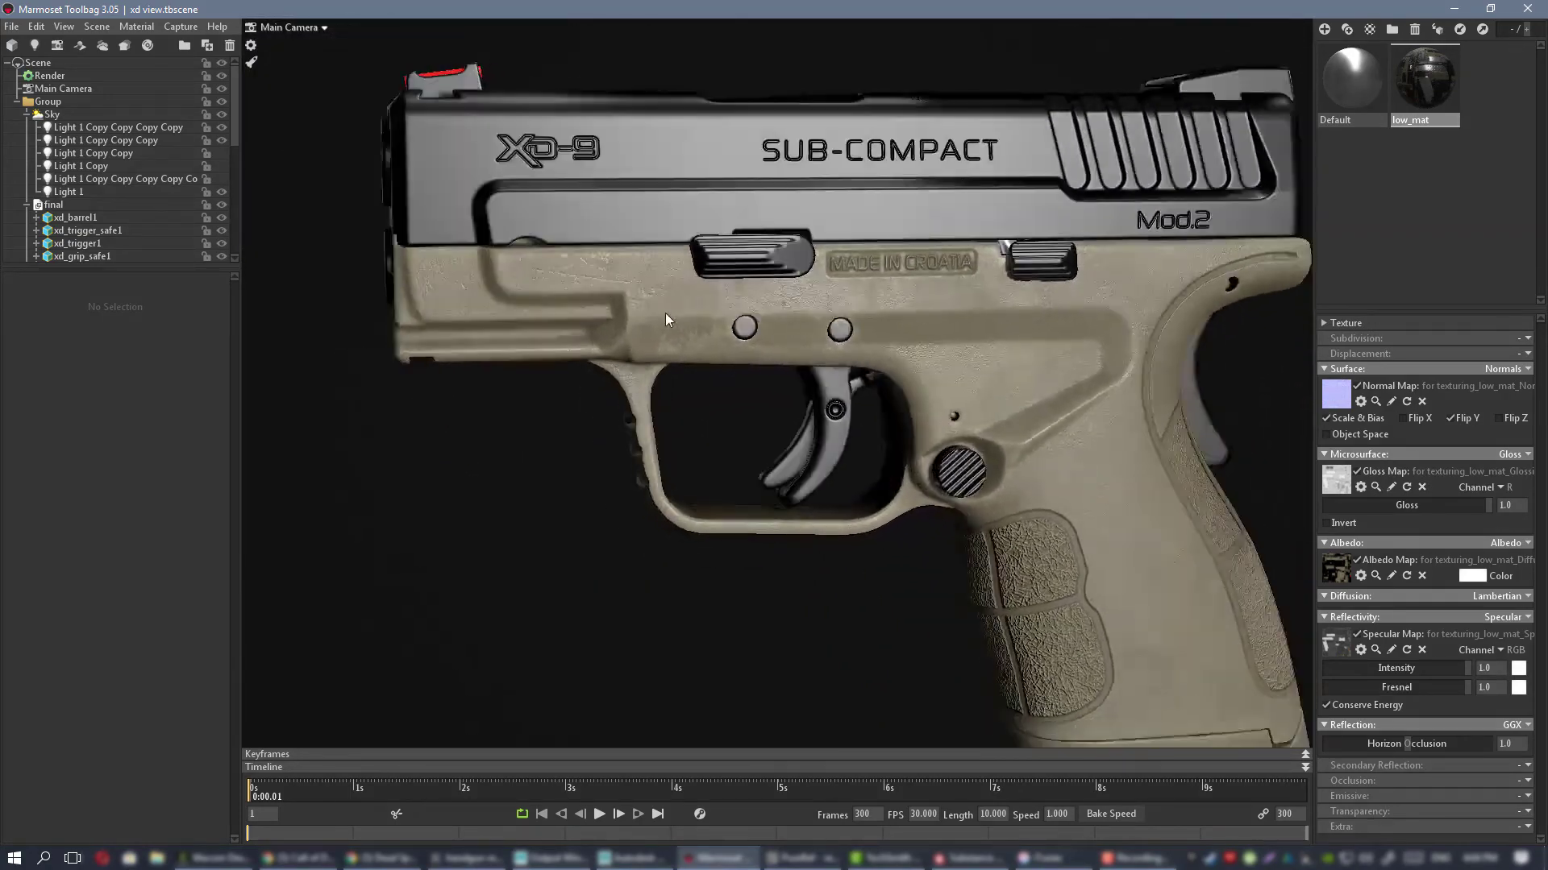
alt+drag(665, 313, 780, 286)
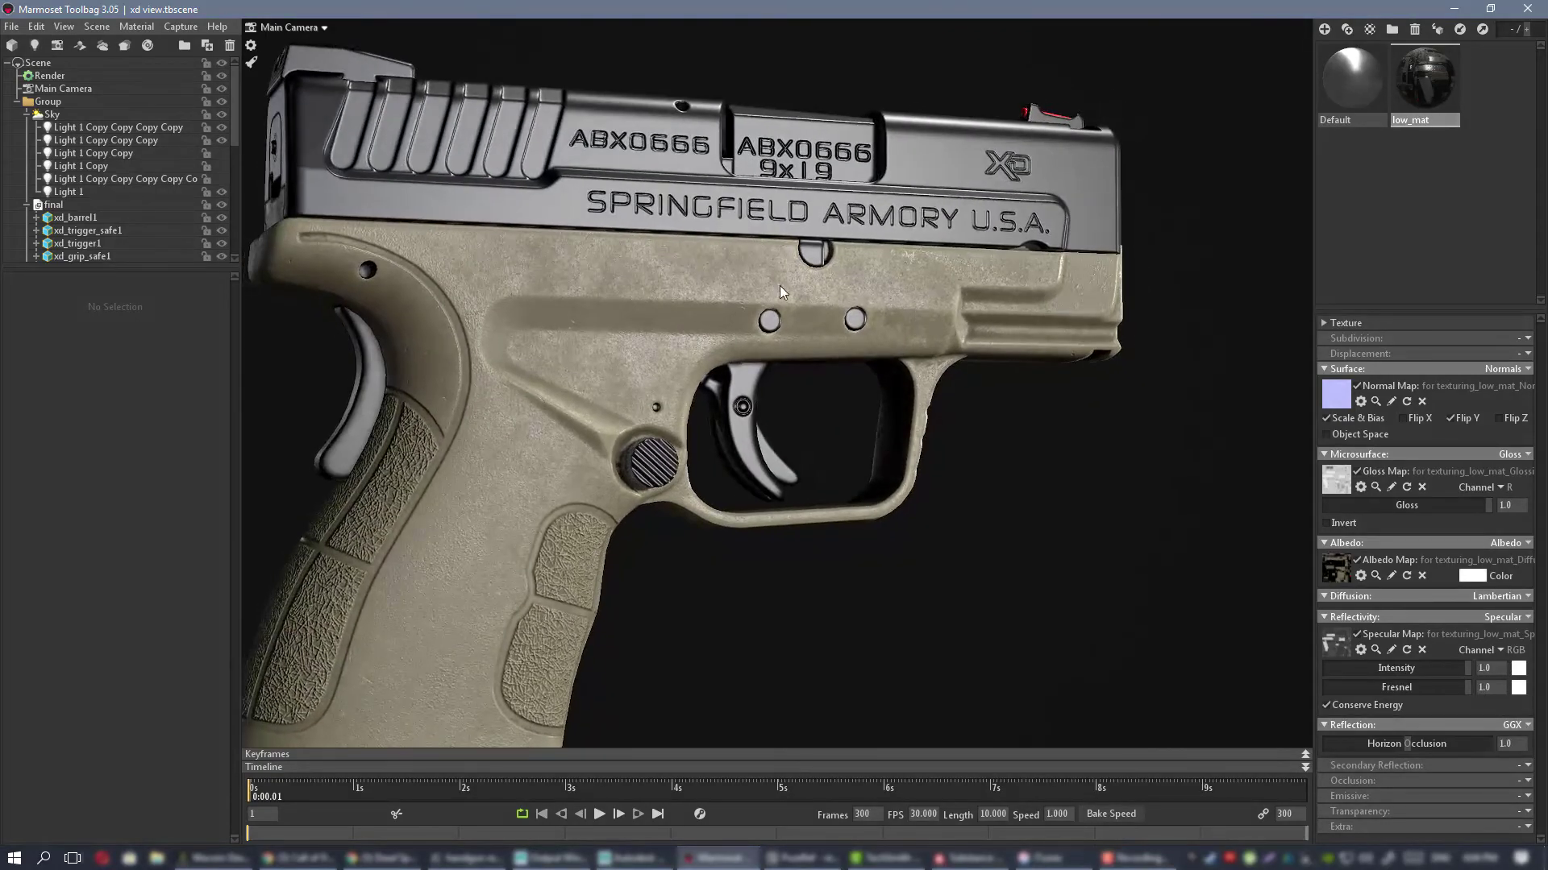
alt+right_drag(780, 286, 699, 313)
alt+drag(700, 313, 772, 248)
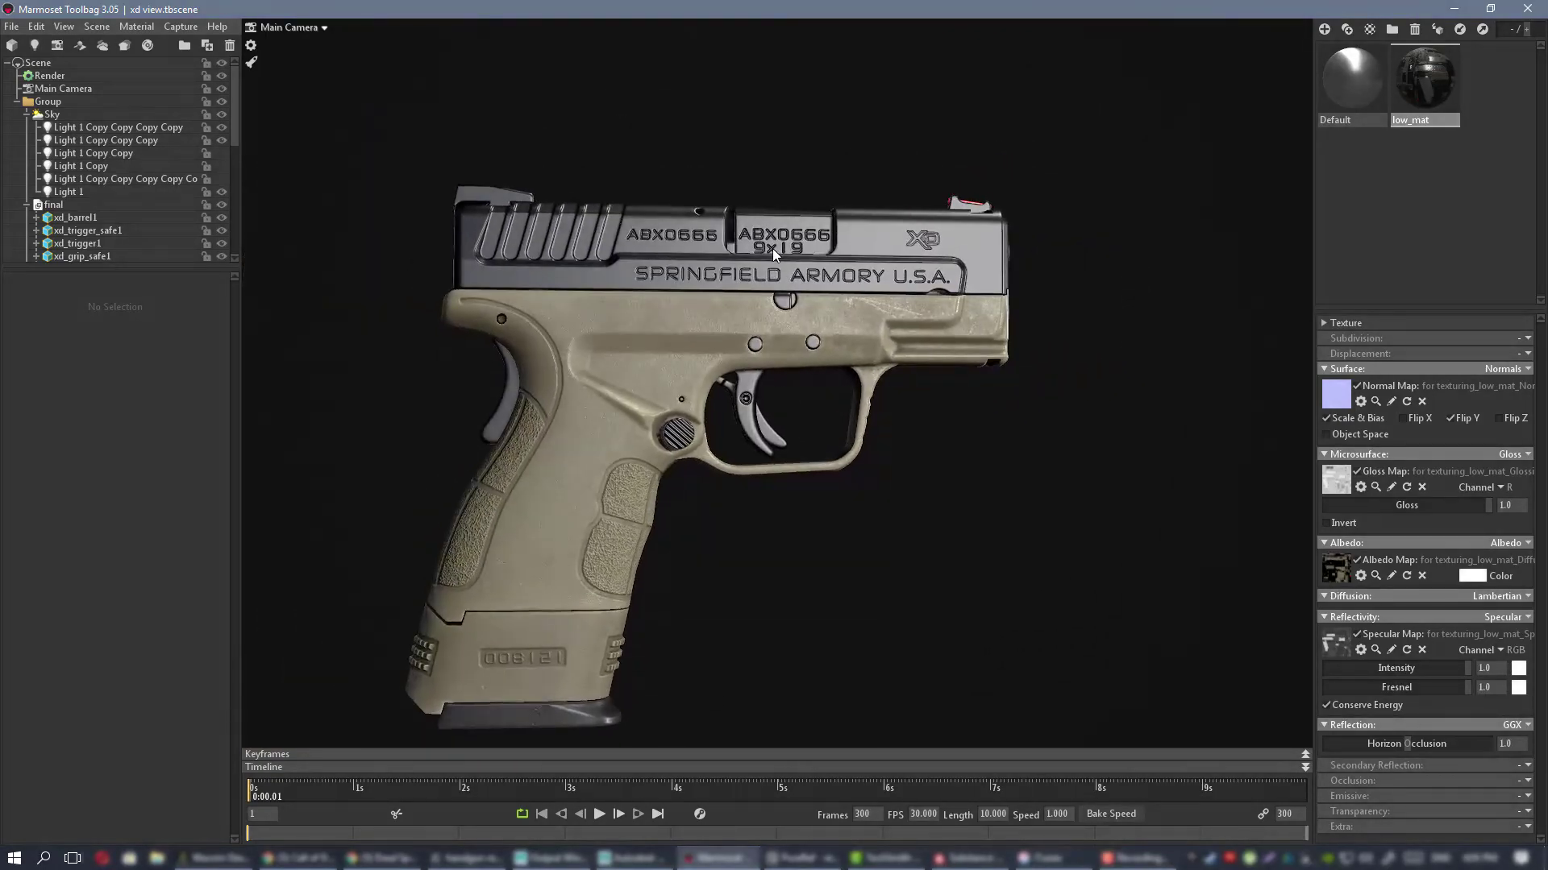
alt+right_drag(772, 248, 635, 263)
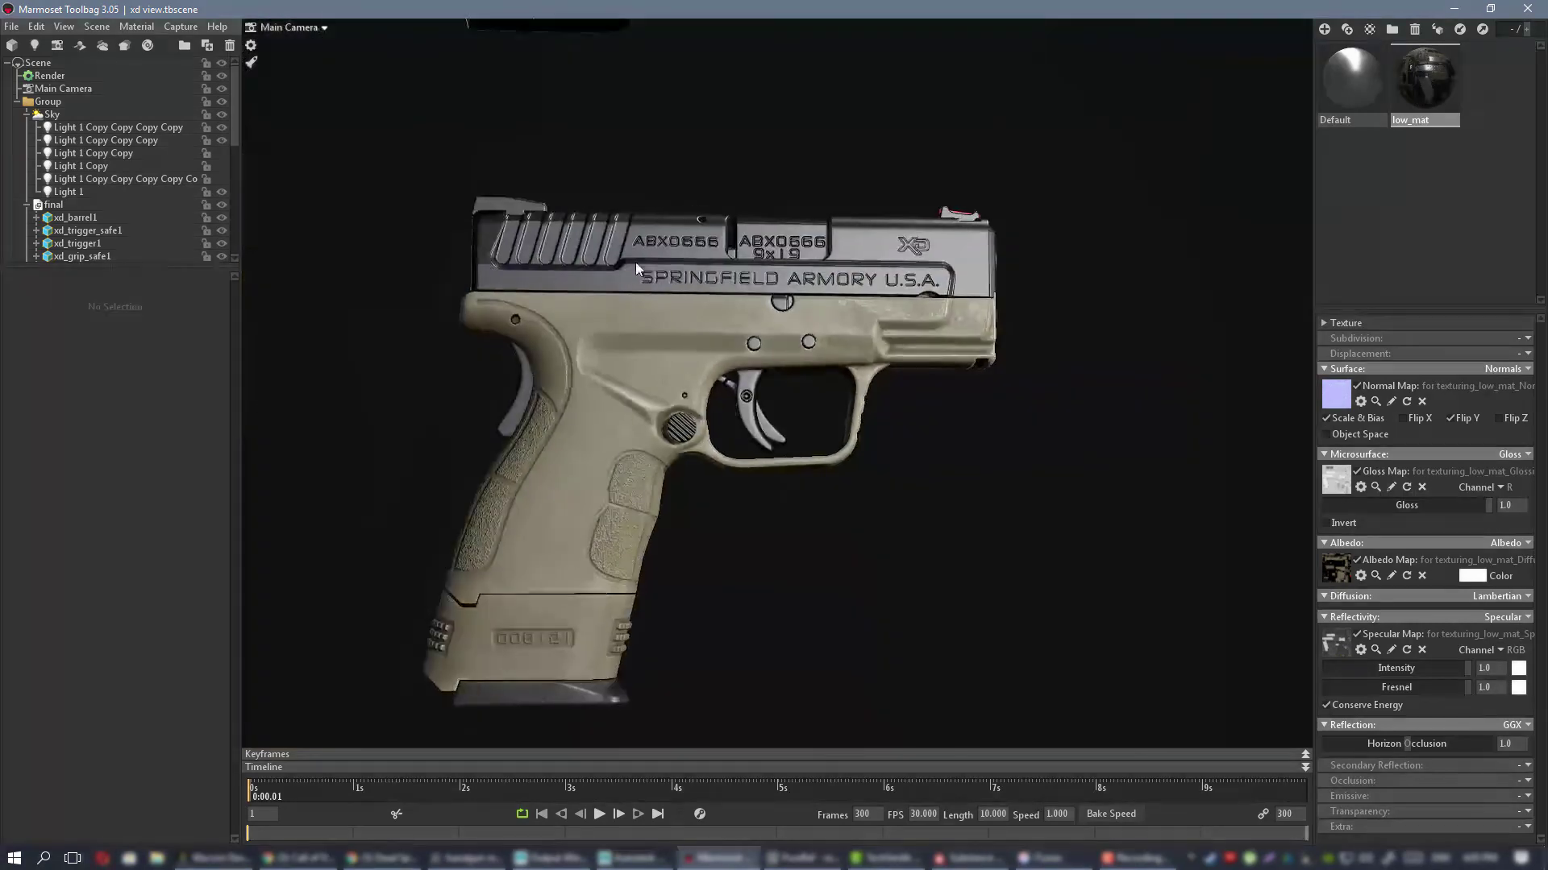
alt+right_drag(768, 292, 834, 349)
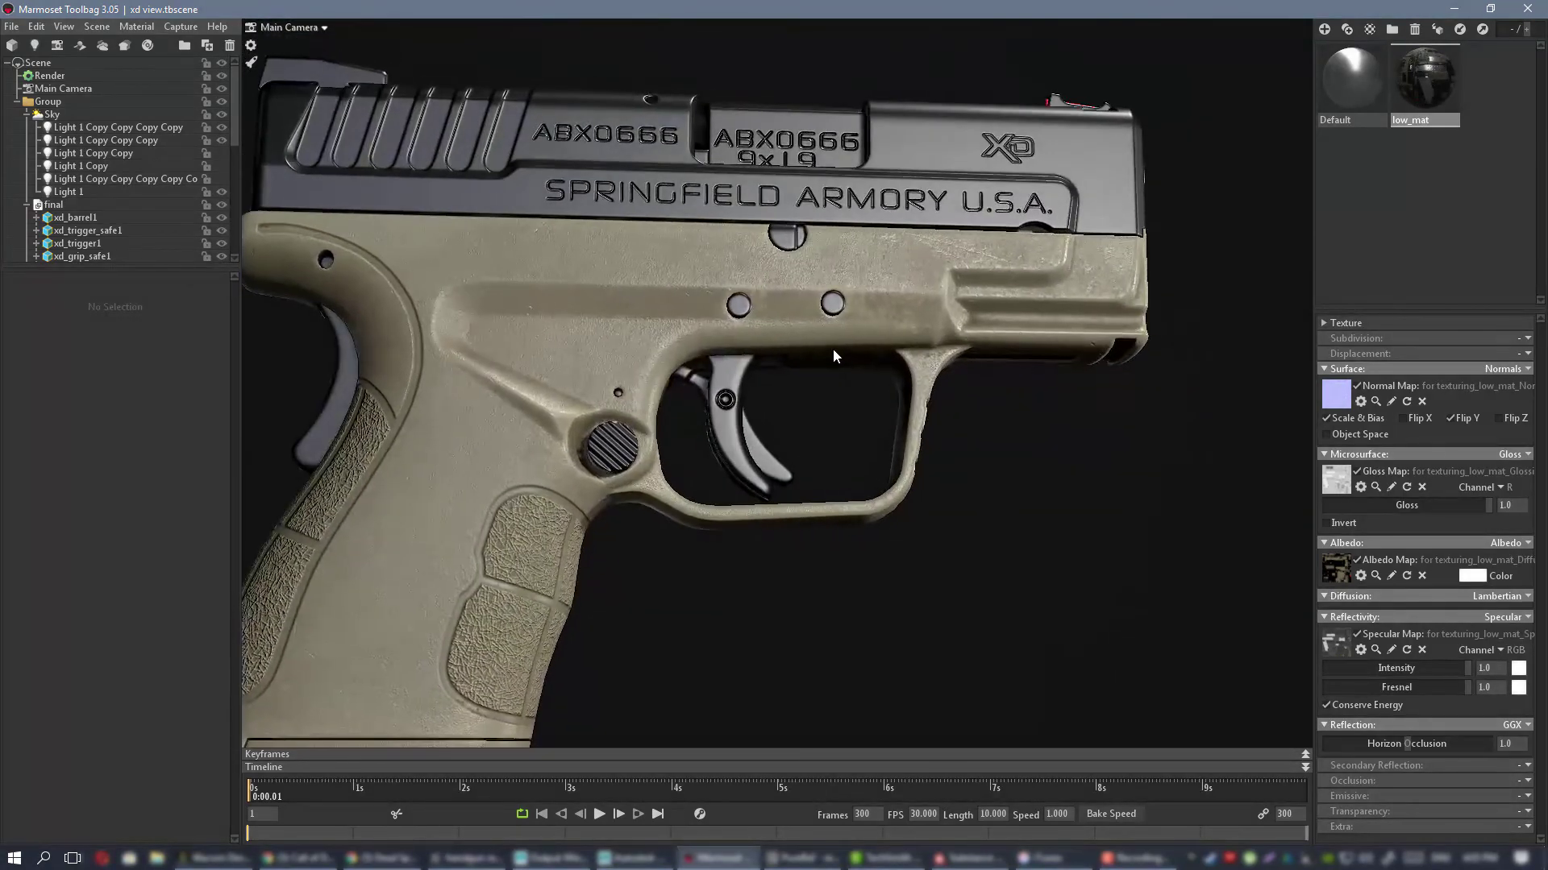
Step: Switch back to Substance Painter, check the heavy wear layer's visibility and set its fill's glossiness to 0.6036
click(968, 858)
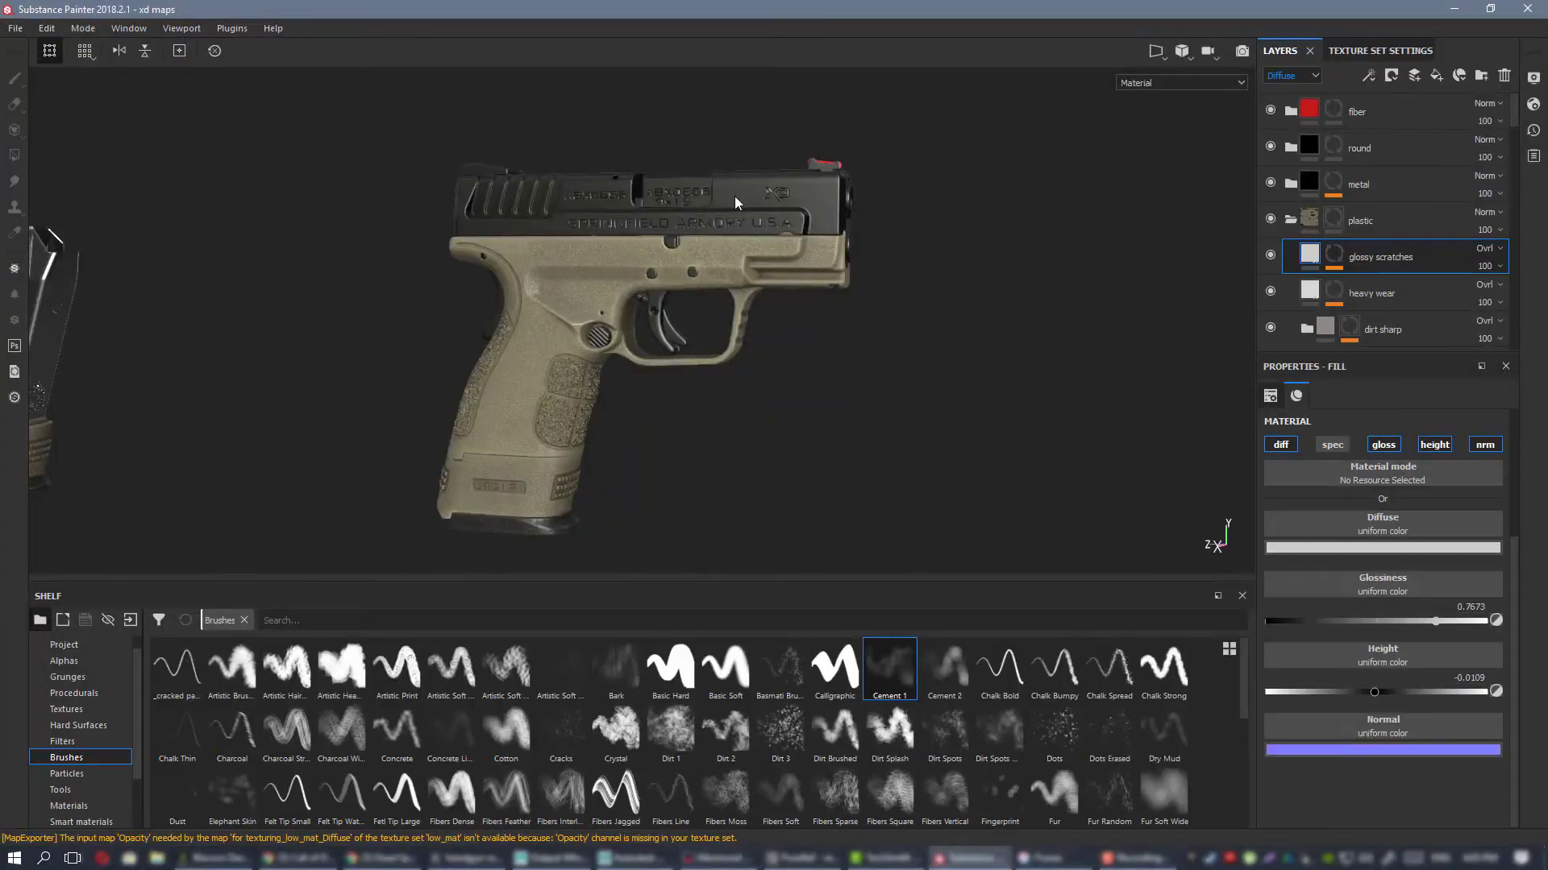
alt+right_drag(735, 202, 891, 324)
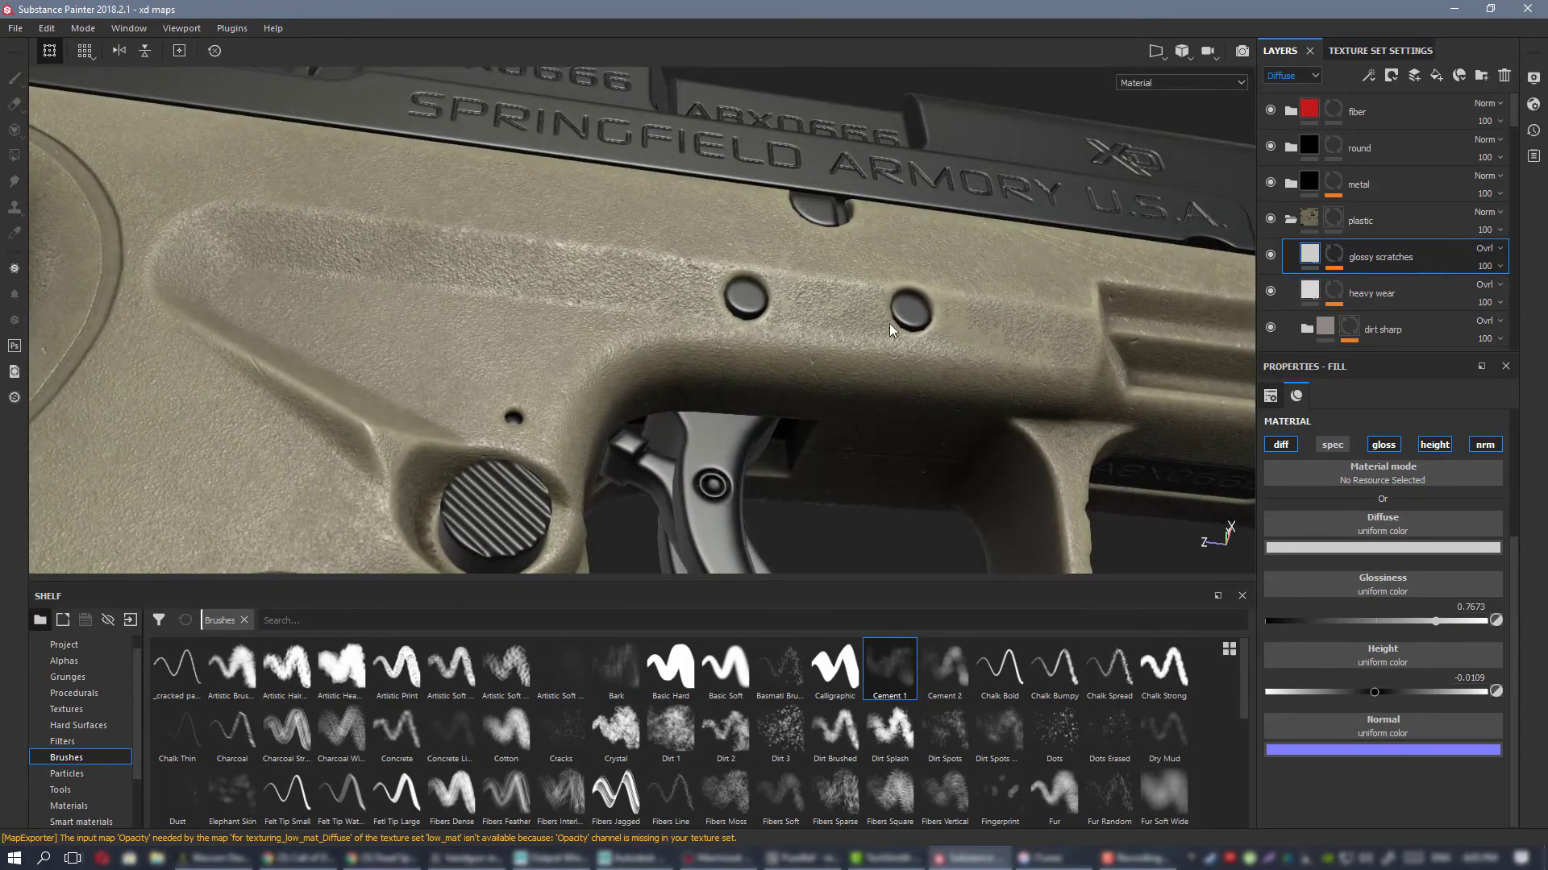
alt+drag(892, 324, 612, 300)
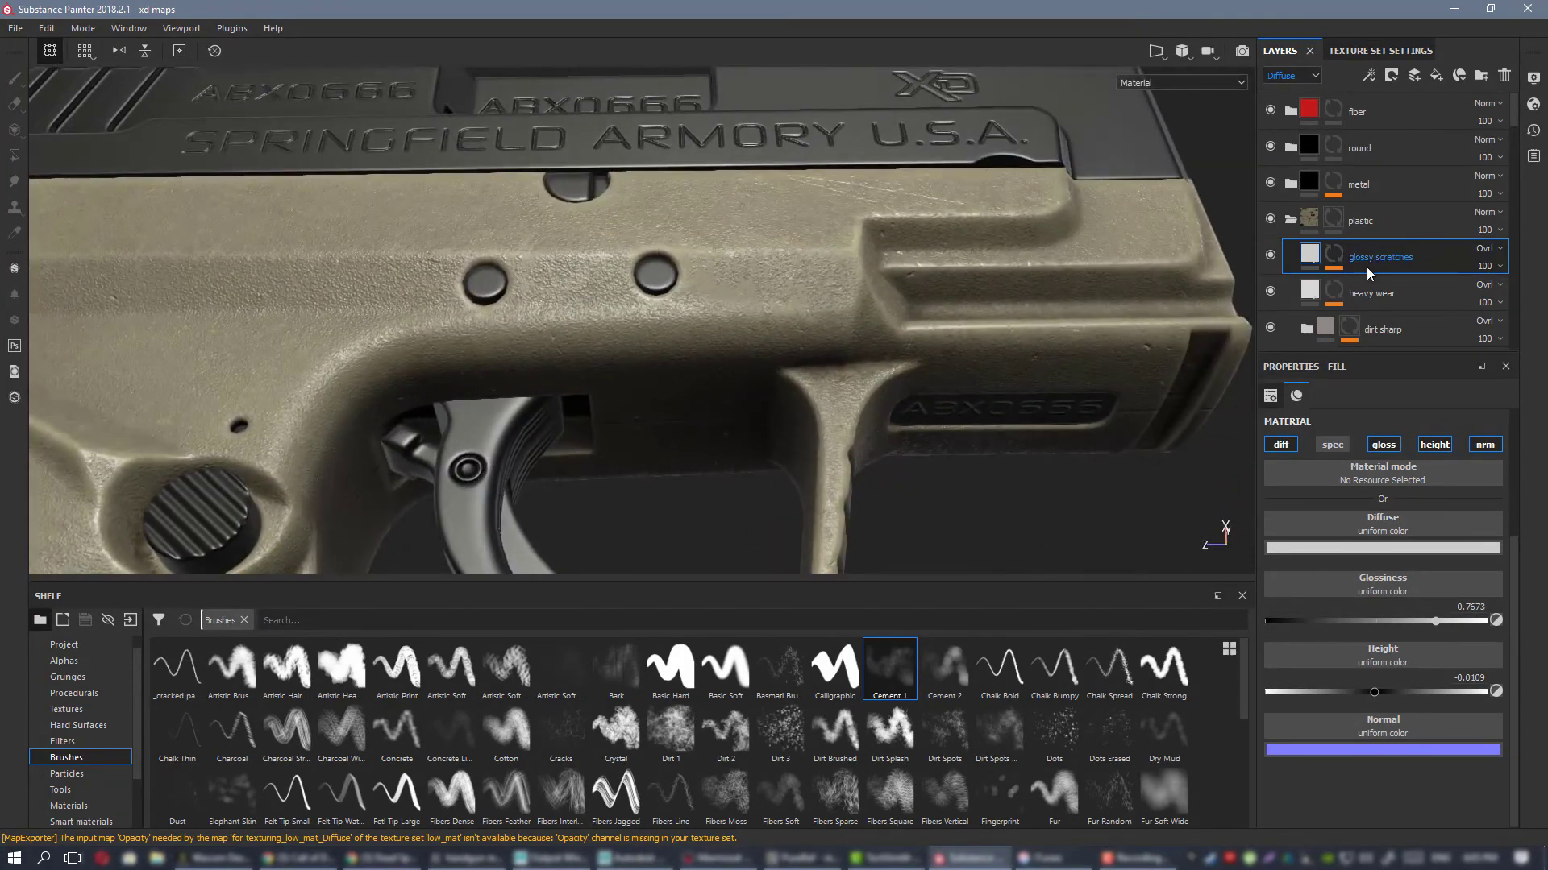
click(1272, 290)
click(1309, 291)
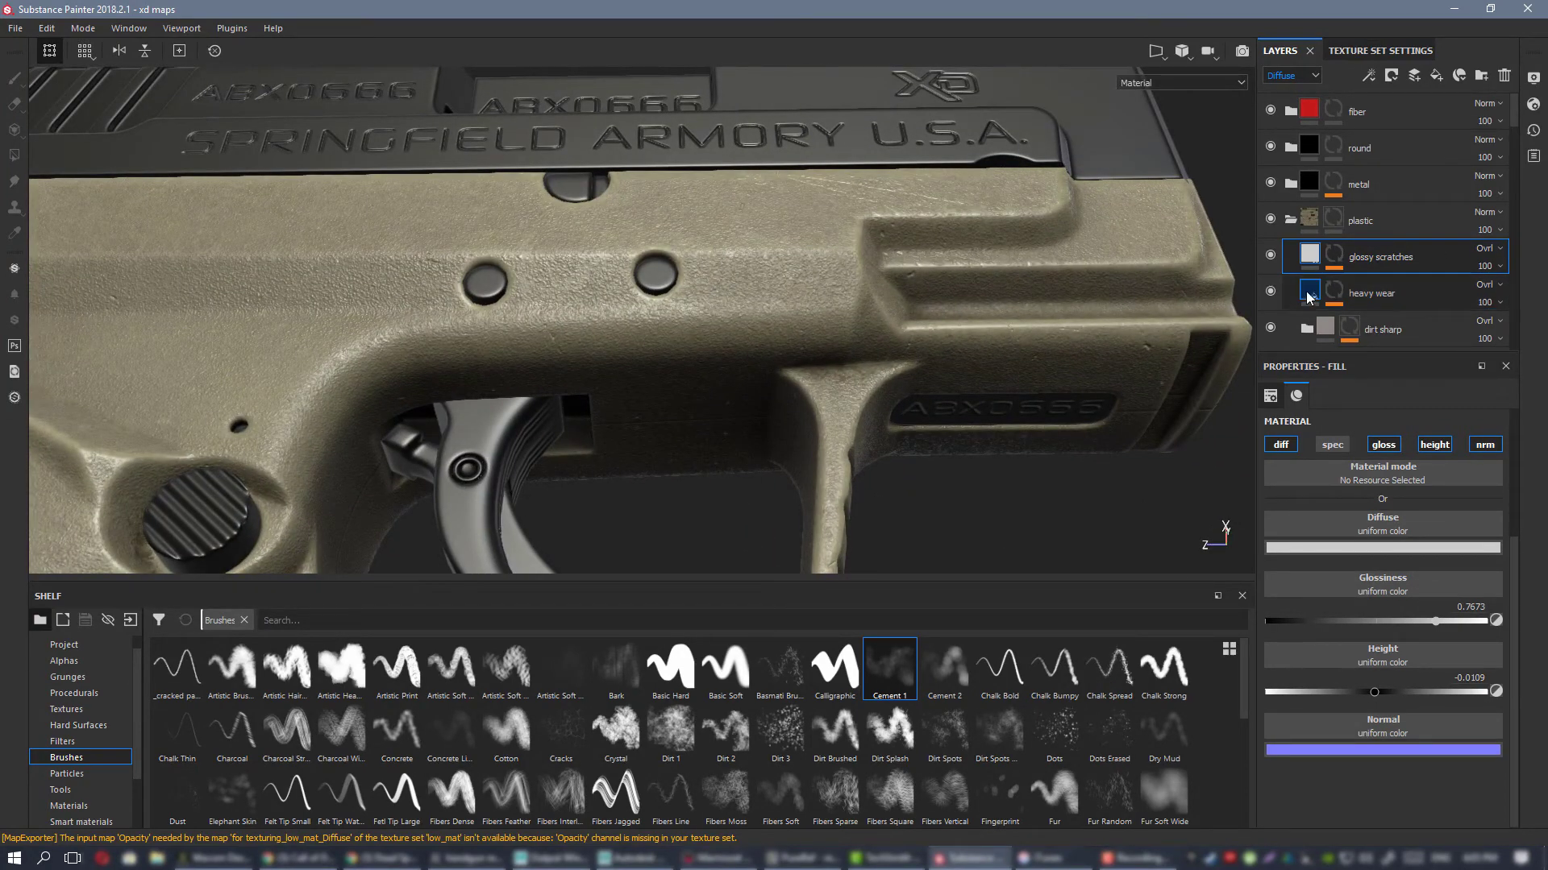
click(1400, 692)
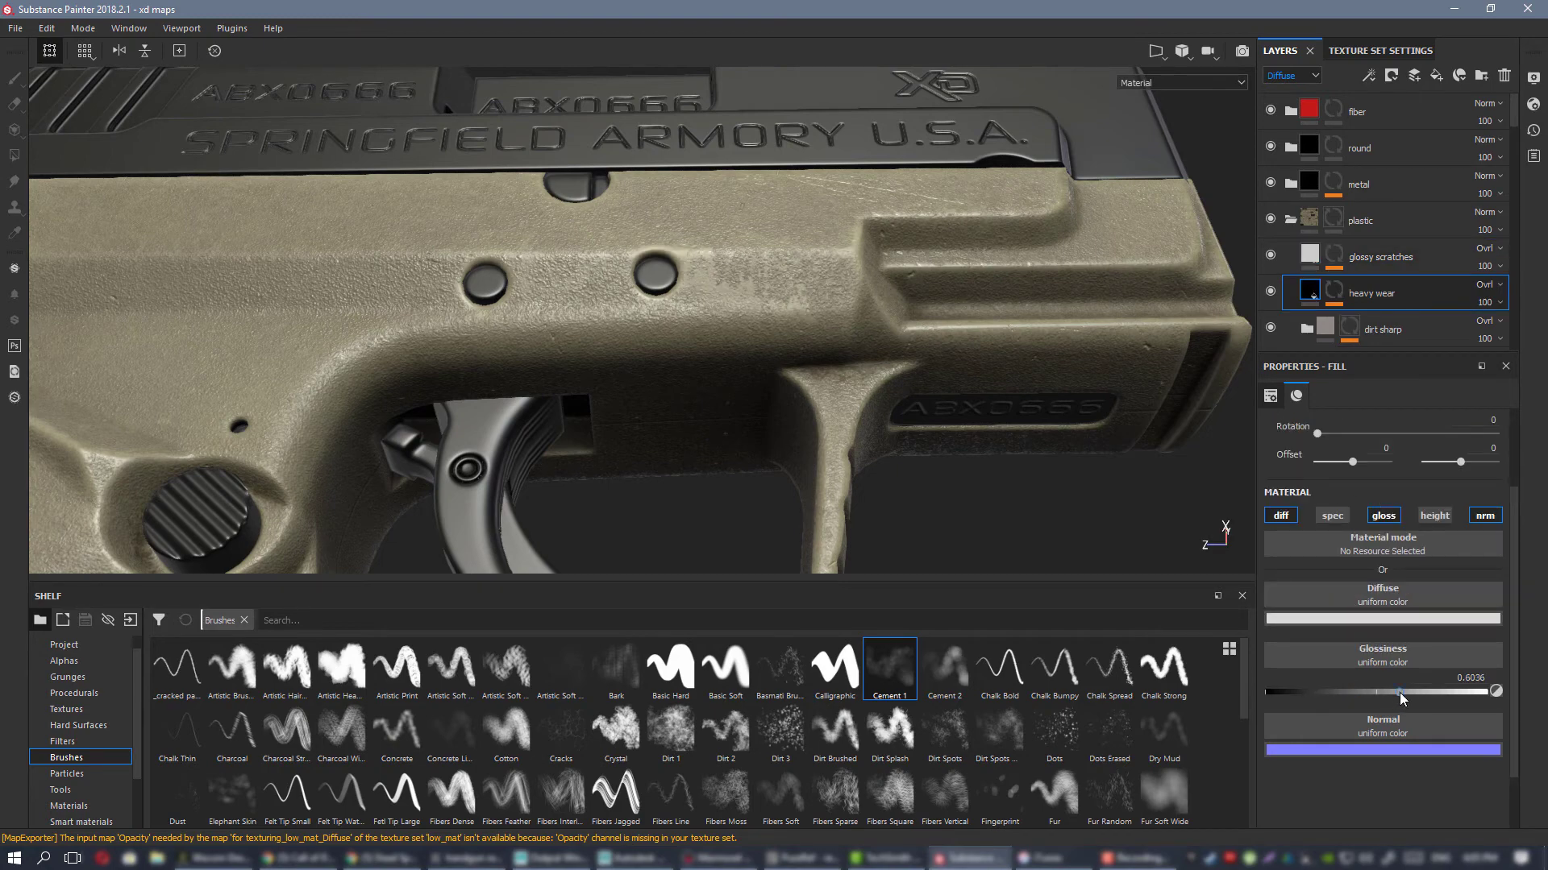
Step: Examine the heavy wear around the frame pins and front rail on both sides while rotating the environment lighting
scroll(748, 421, up, 5)
scroll(748, 420, down, 3)
mouse_move(728, 291)
alt+mouse_down()
mouse_move(777, 163)
mouse_move(739, 292)
alt+mouse_up()
shift+right_drag(905, 290, 1015, 278)
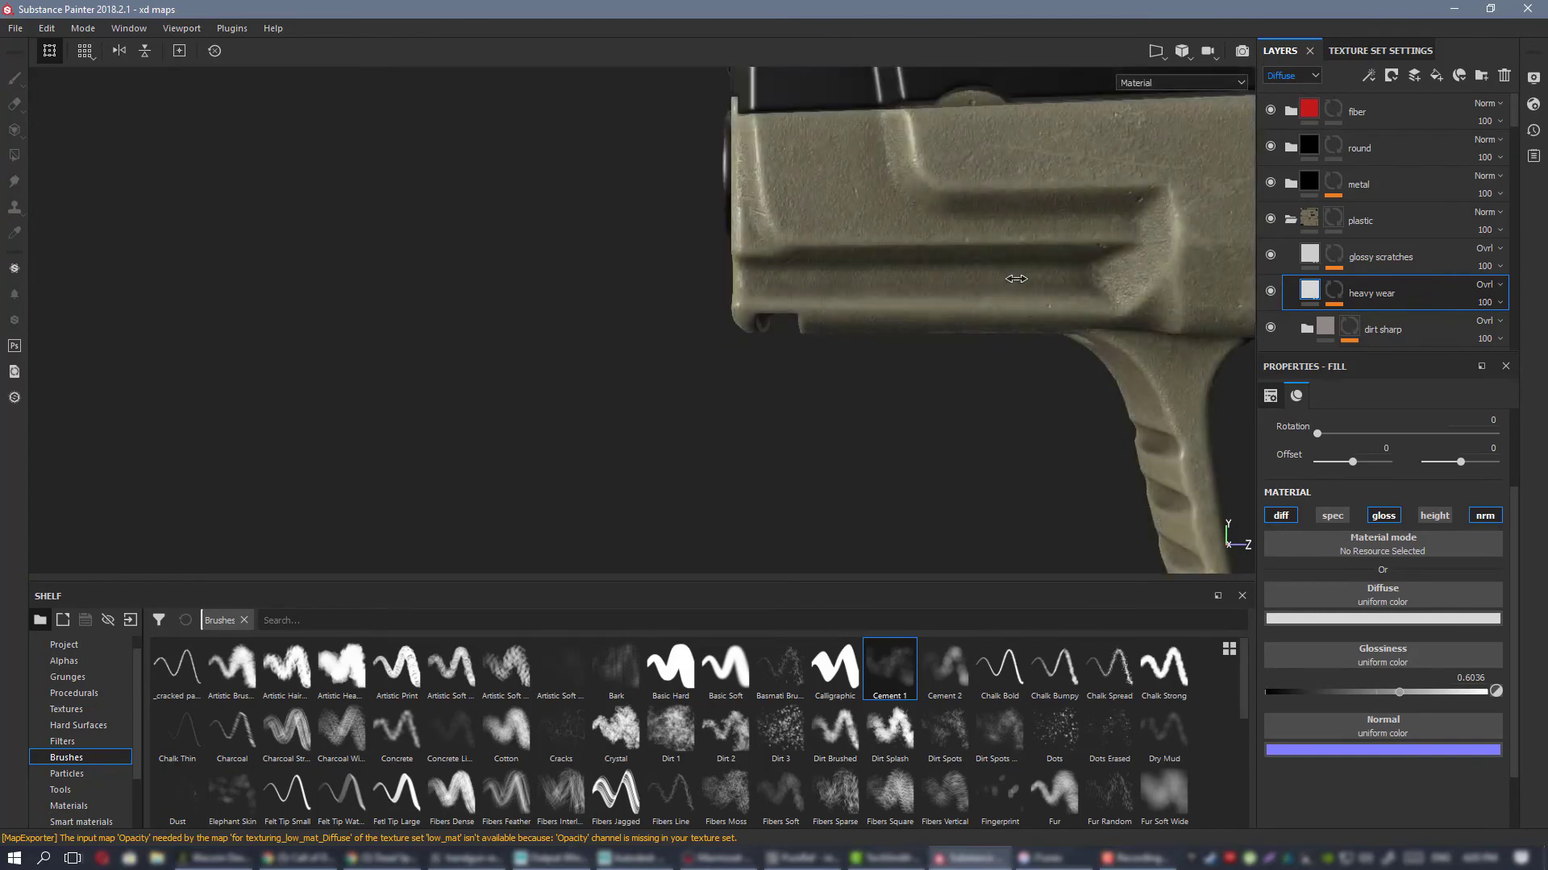
alt+middle_drag(1015, 278, 795, 263)
alt+drag(795, 263, 814, 284)
shift+right_drag(814, 283, 884, 284)
alt+drag(885, 290, 809, 311)
shift+right_drag(809, 311, 817, 313)
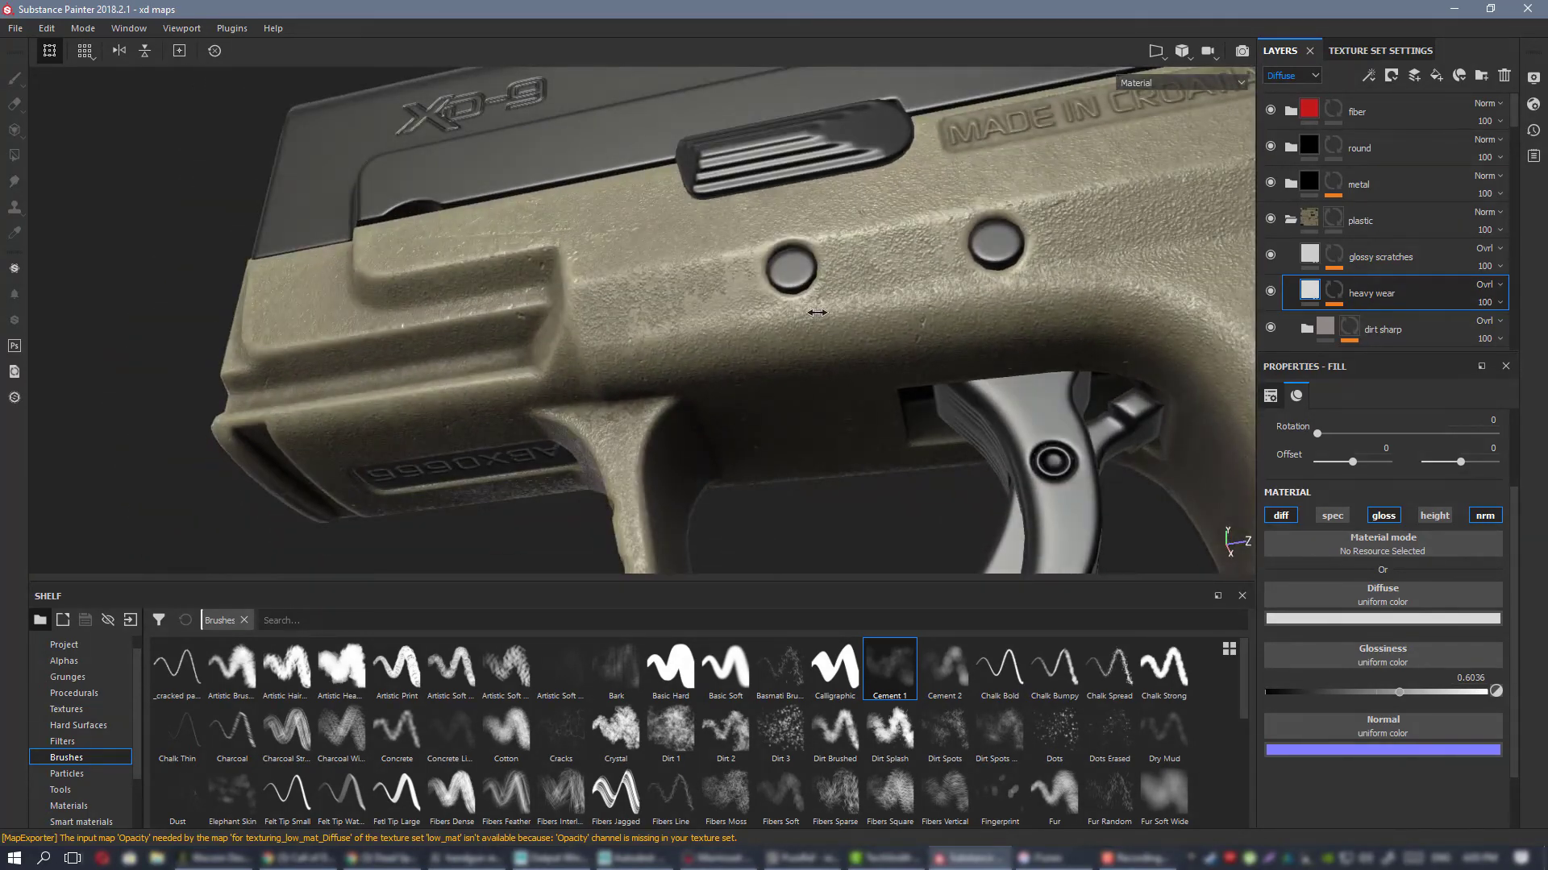
Step: Enable the height channel on the heavy wear fill, set its height to -0.0109 and check the recessed wear
click(1433, 515)
scroll(783, 260, up, 2)
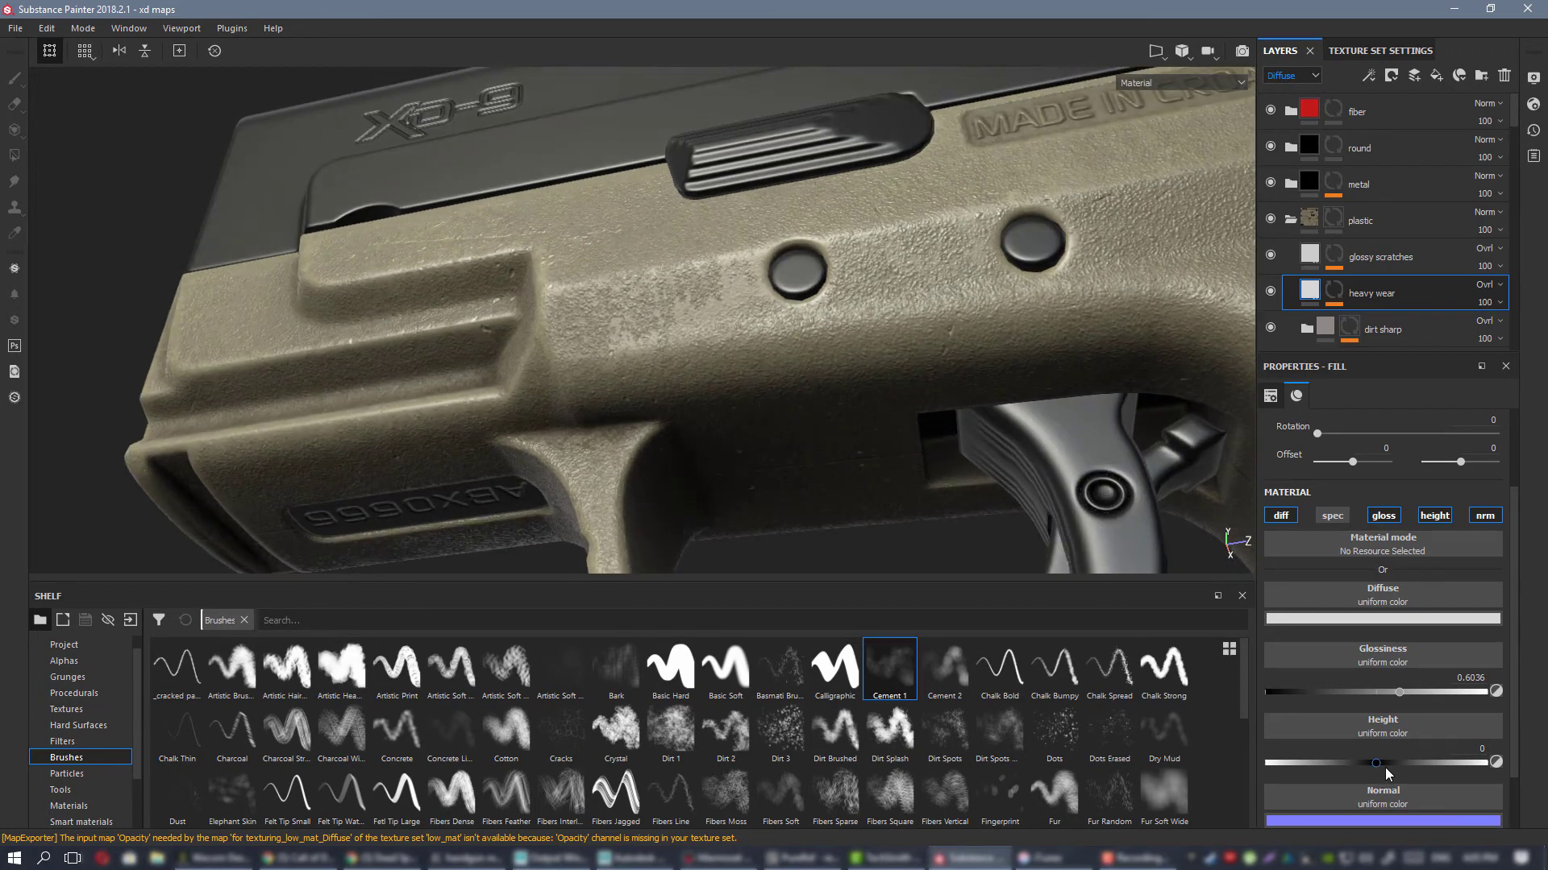
click(1376, 764)
drag(1376, 764, 1374, 764)
alt+drag(800, 442, 632, 352)
scroll(736, 325, down, 3)
alt+right_drag(632, 352, 736, 318)
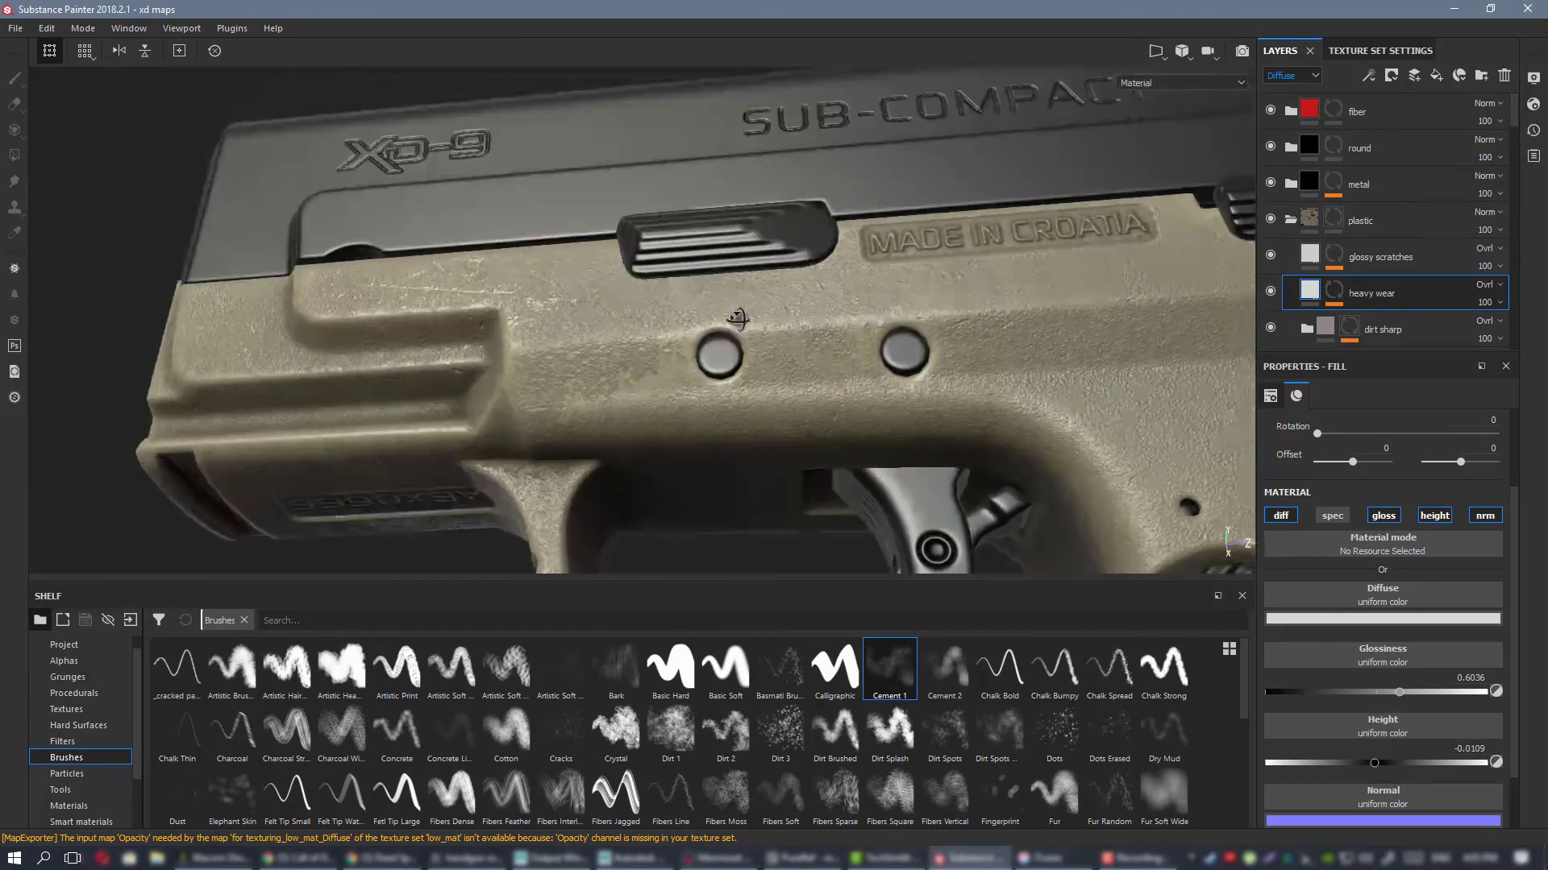
alt+drag(736, 318, 735, 311)
alt+right_drag(736, 311, 736, 378)
alt+drag(736, 379, 758, 347)
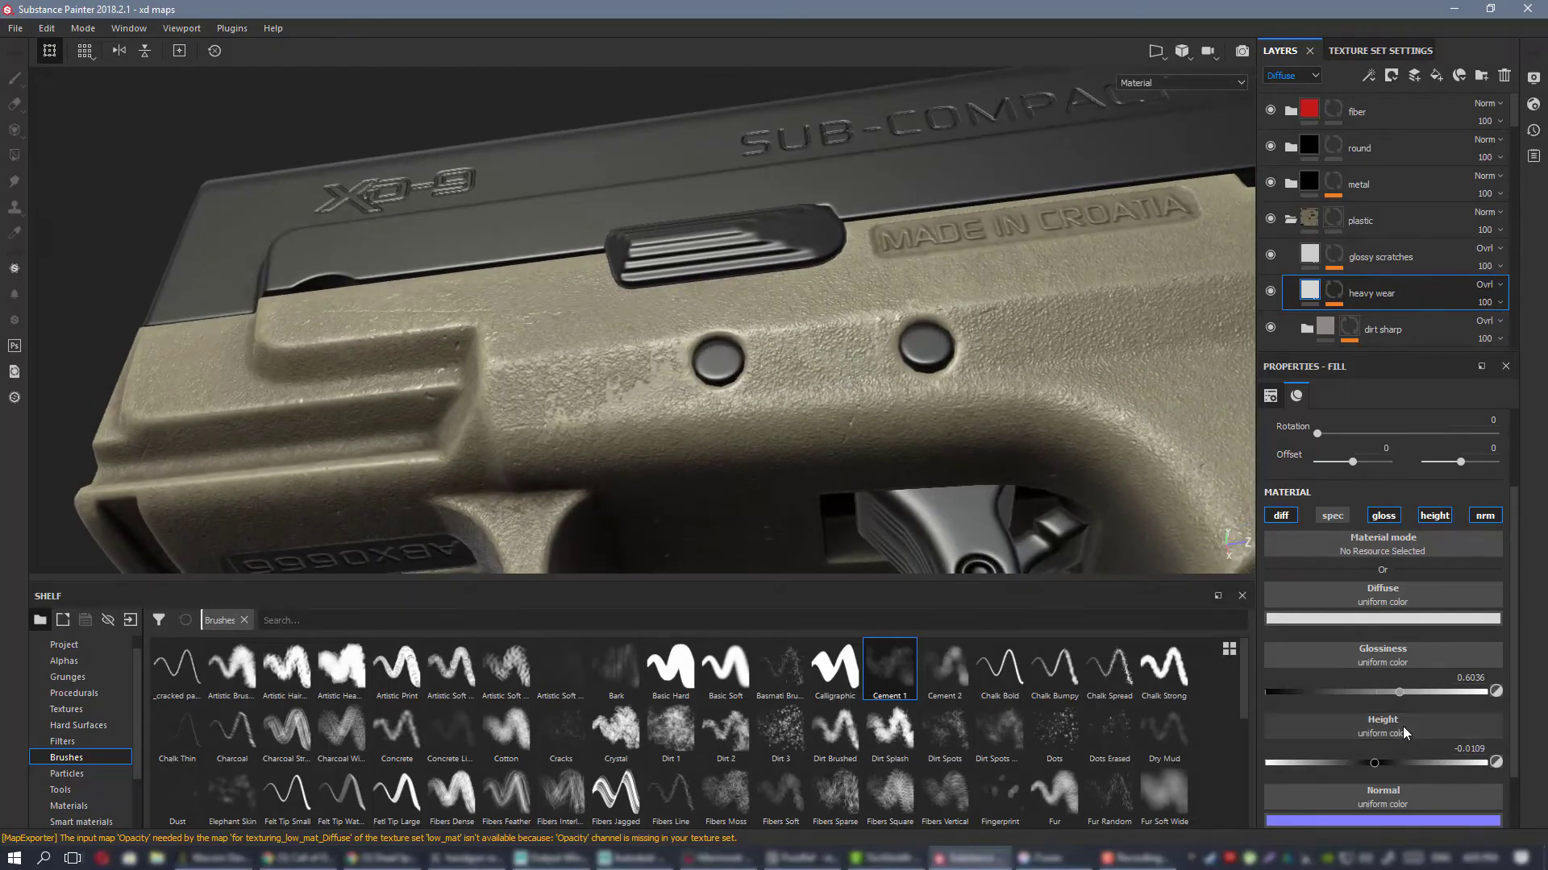
Step: Set the heavy wear fill's height to -0.005 and compare the wear with the height channel off and on
click(1482, 749)
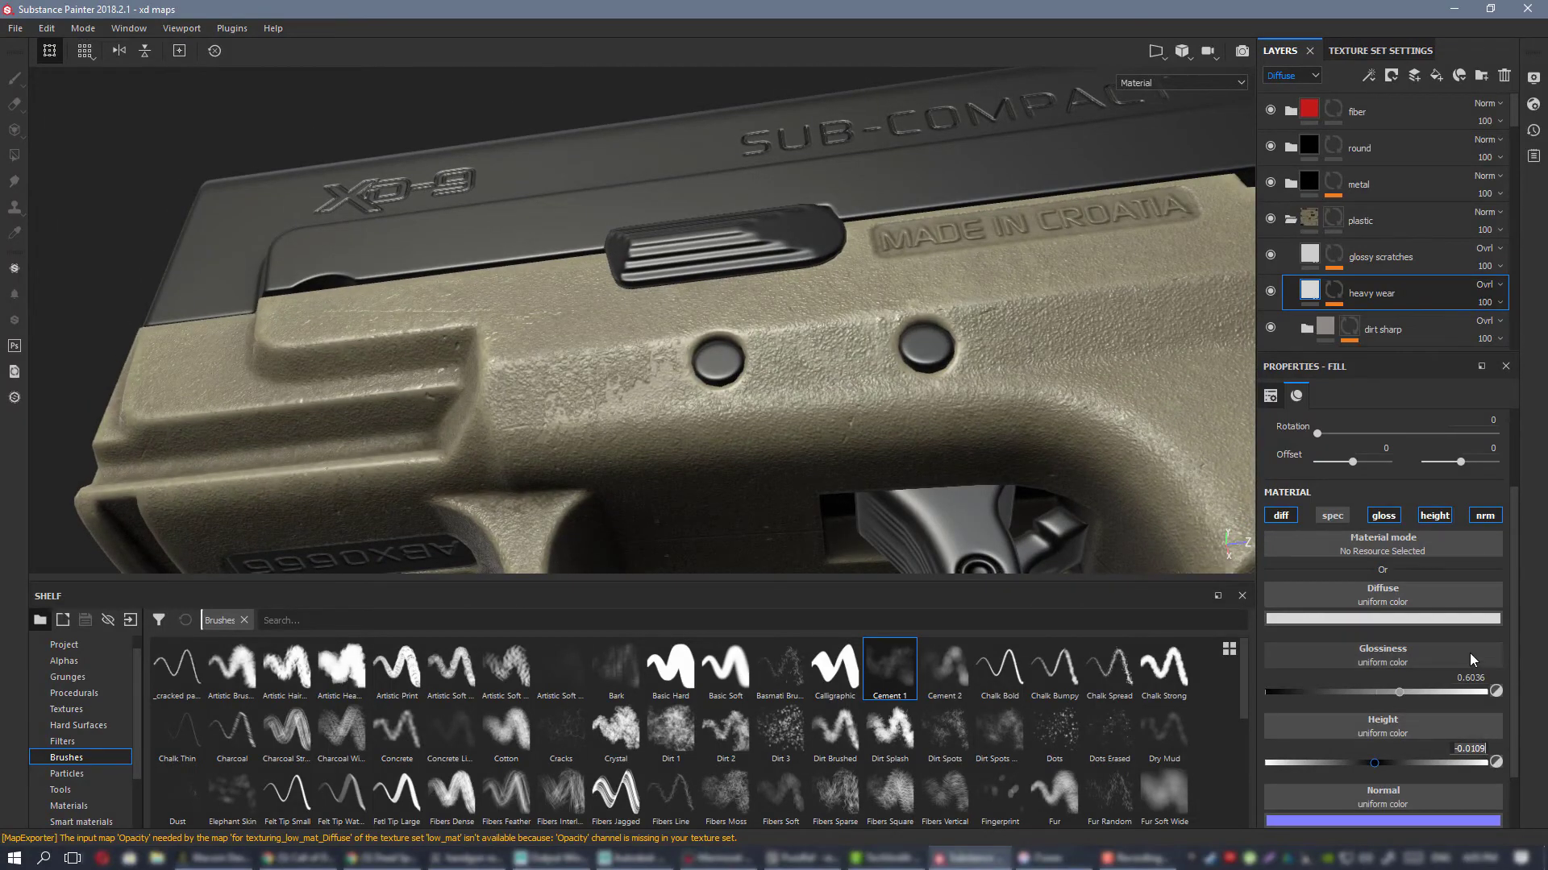
key(BackSpace)
key(BackSpace)
key(BackSpace)
text(05)
key(Return)
alt+drag(709, 420, 774, 387)
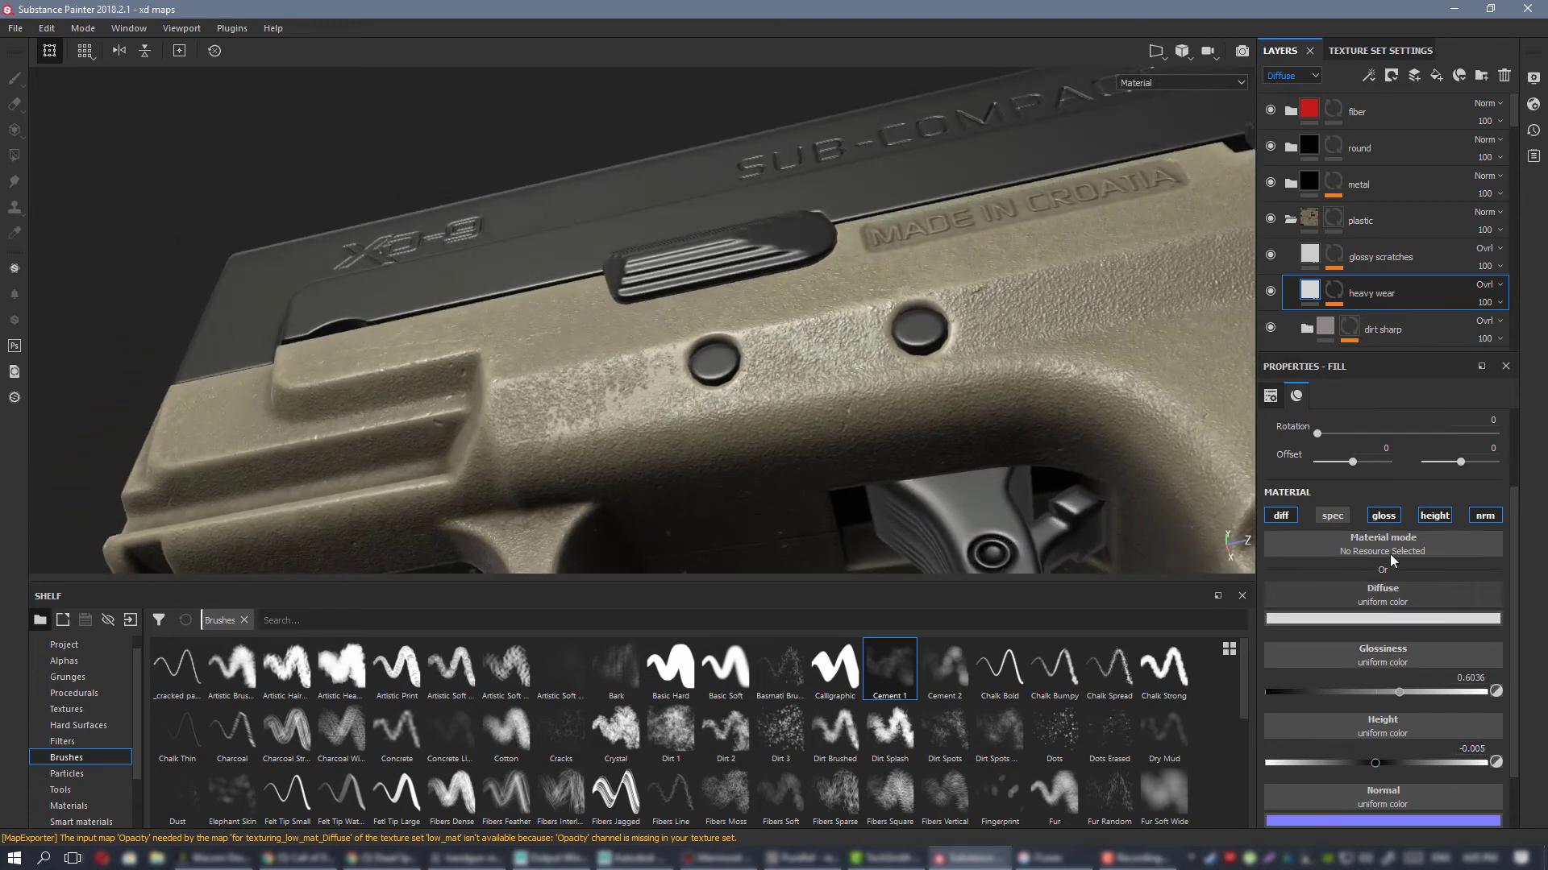
click(1436, 517)
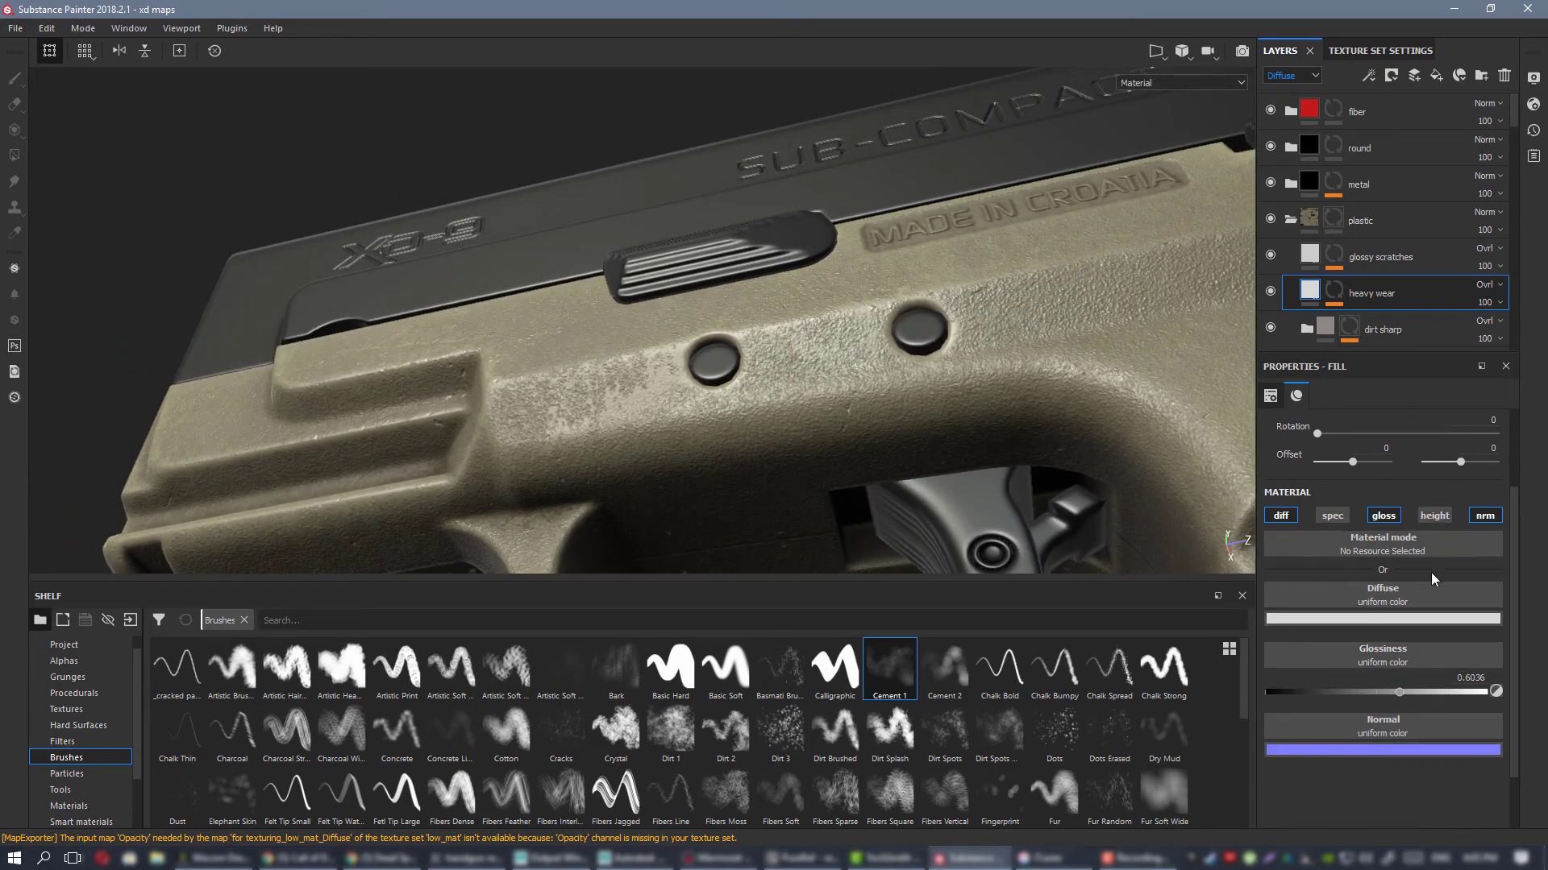
click(1434, 518)
alt+drag(812, 433, 825, 386)
Step: Save the project again and re-export the low_mat maps as 16-bit PNG with the recessed heavy wear
key(ctrl+s)
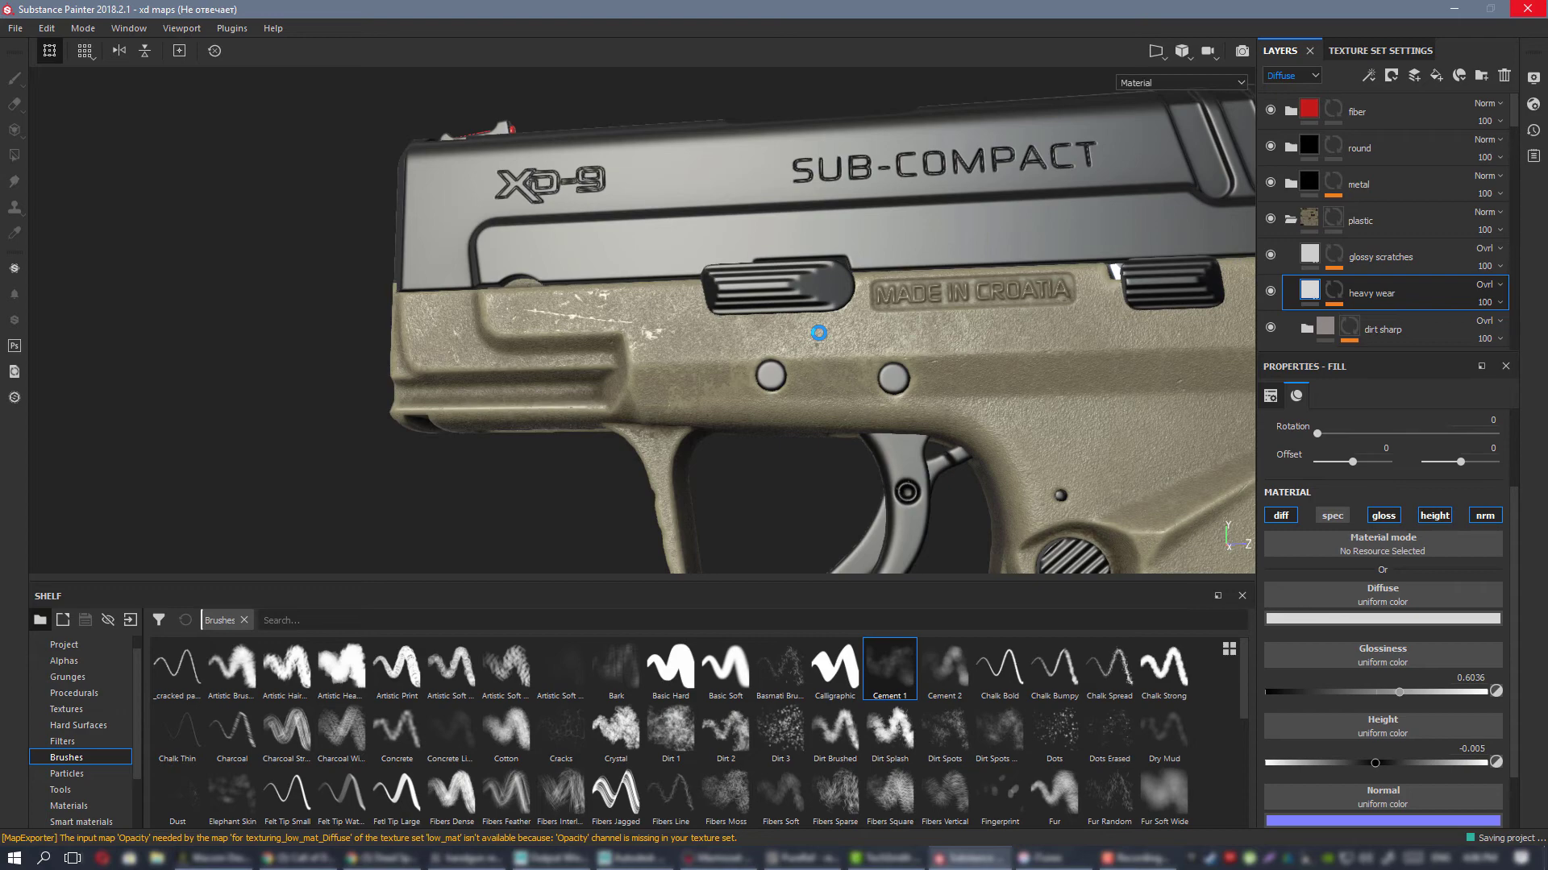
alt+middle_drag(924, 379, 472, 328)
scroll(815, 438, down, 2)
alt+drag(815, 439, 748, 480)
key(ctrl+shift+e)
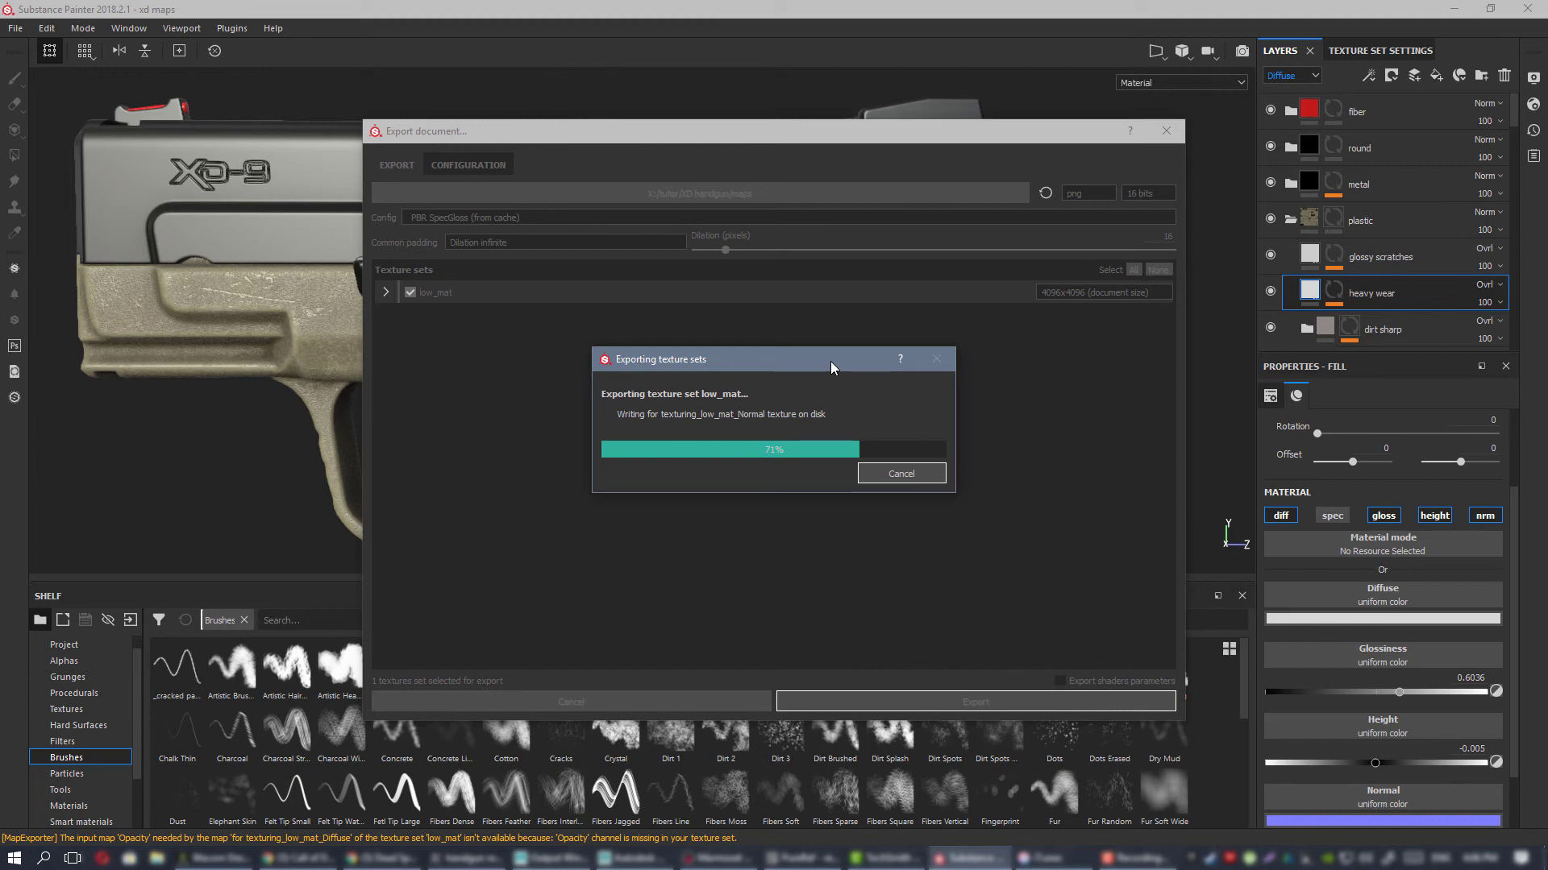
click(816, 439)
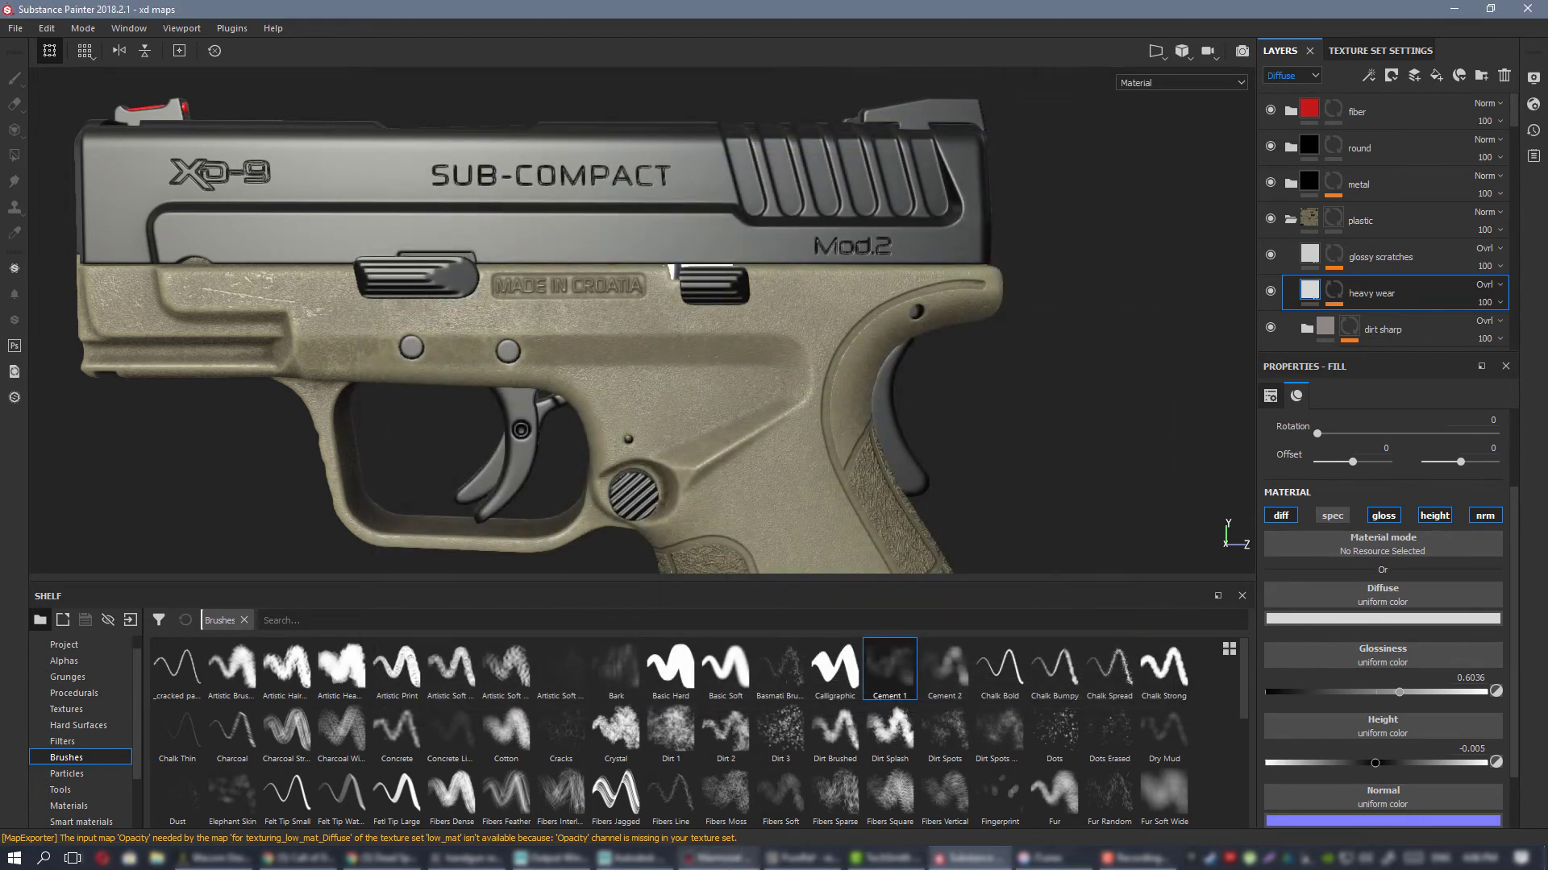
Step: Switch to Marmoset Toolbag and examine the updated heavy wear and scratches on the frame from close up and at full view
key(alt+Tab)
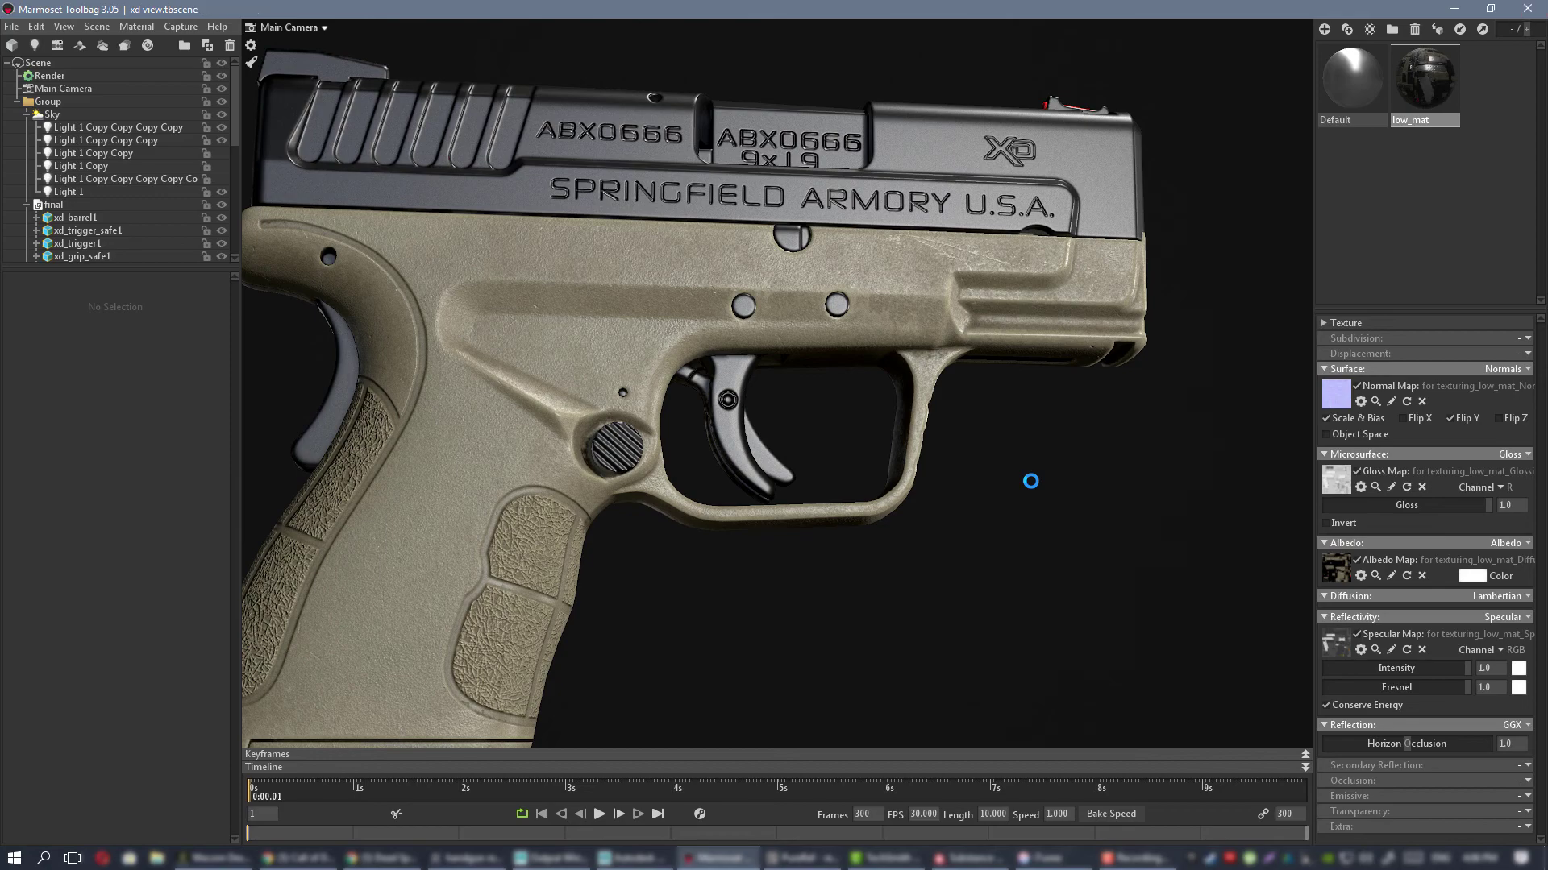
drag(1033, 488, 966, 490)
right_drag(964, 485, 885, 501)
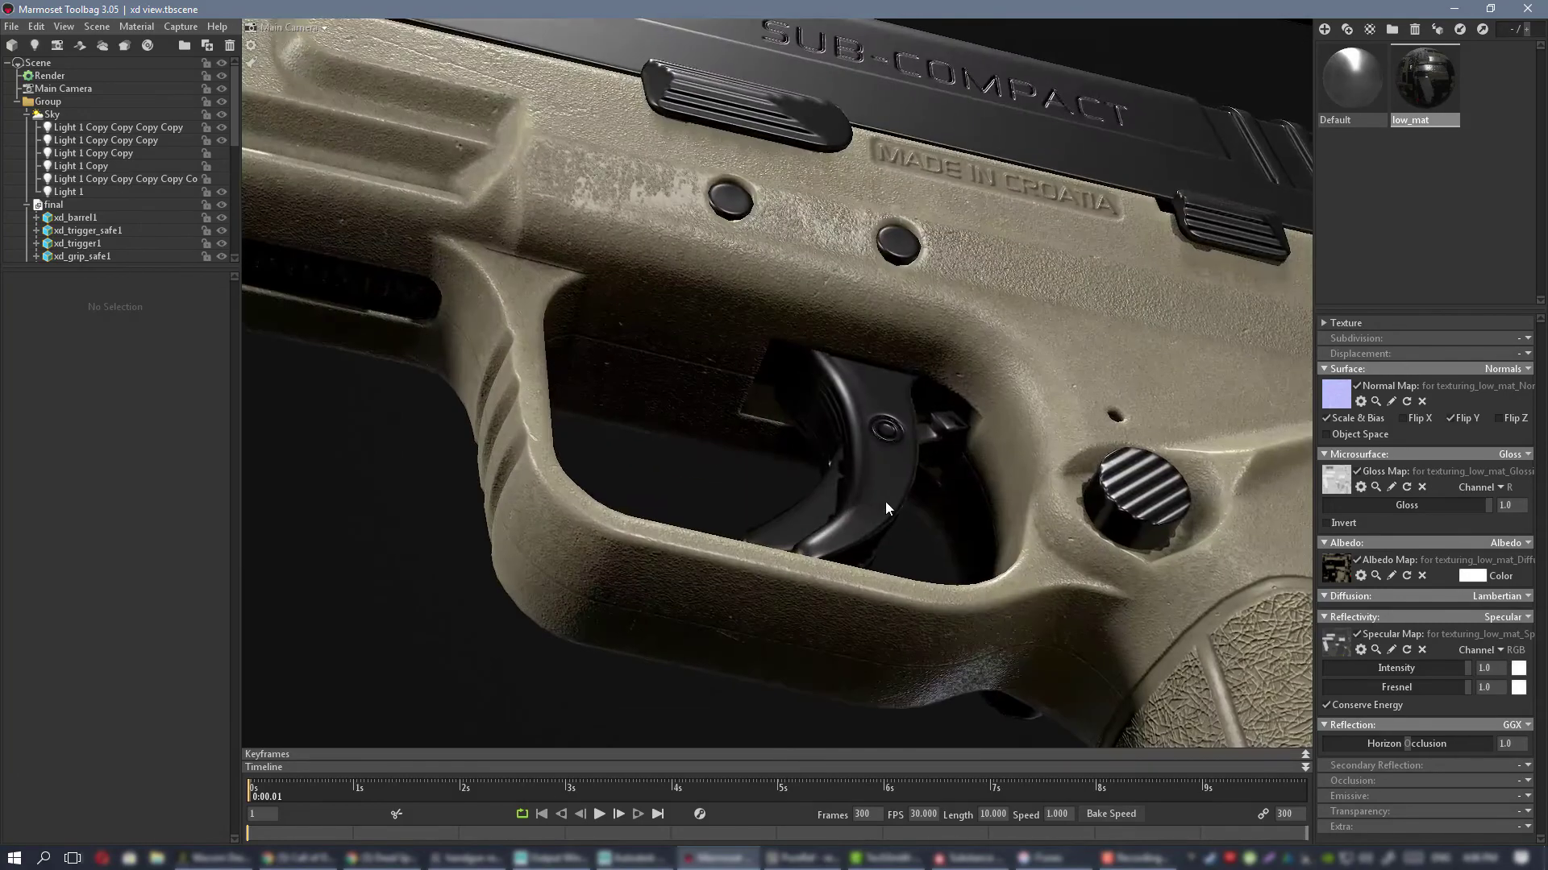
drag(884, 501, 883, 568)
right_drag(883, 567, 767, 457)
drag(768, 458, 884, 541)
scroll(868, 514, up, 4)
right_drag(885, 542, 781, 457)
drag(781, 457, 734, 542)
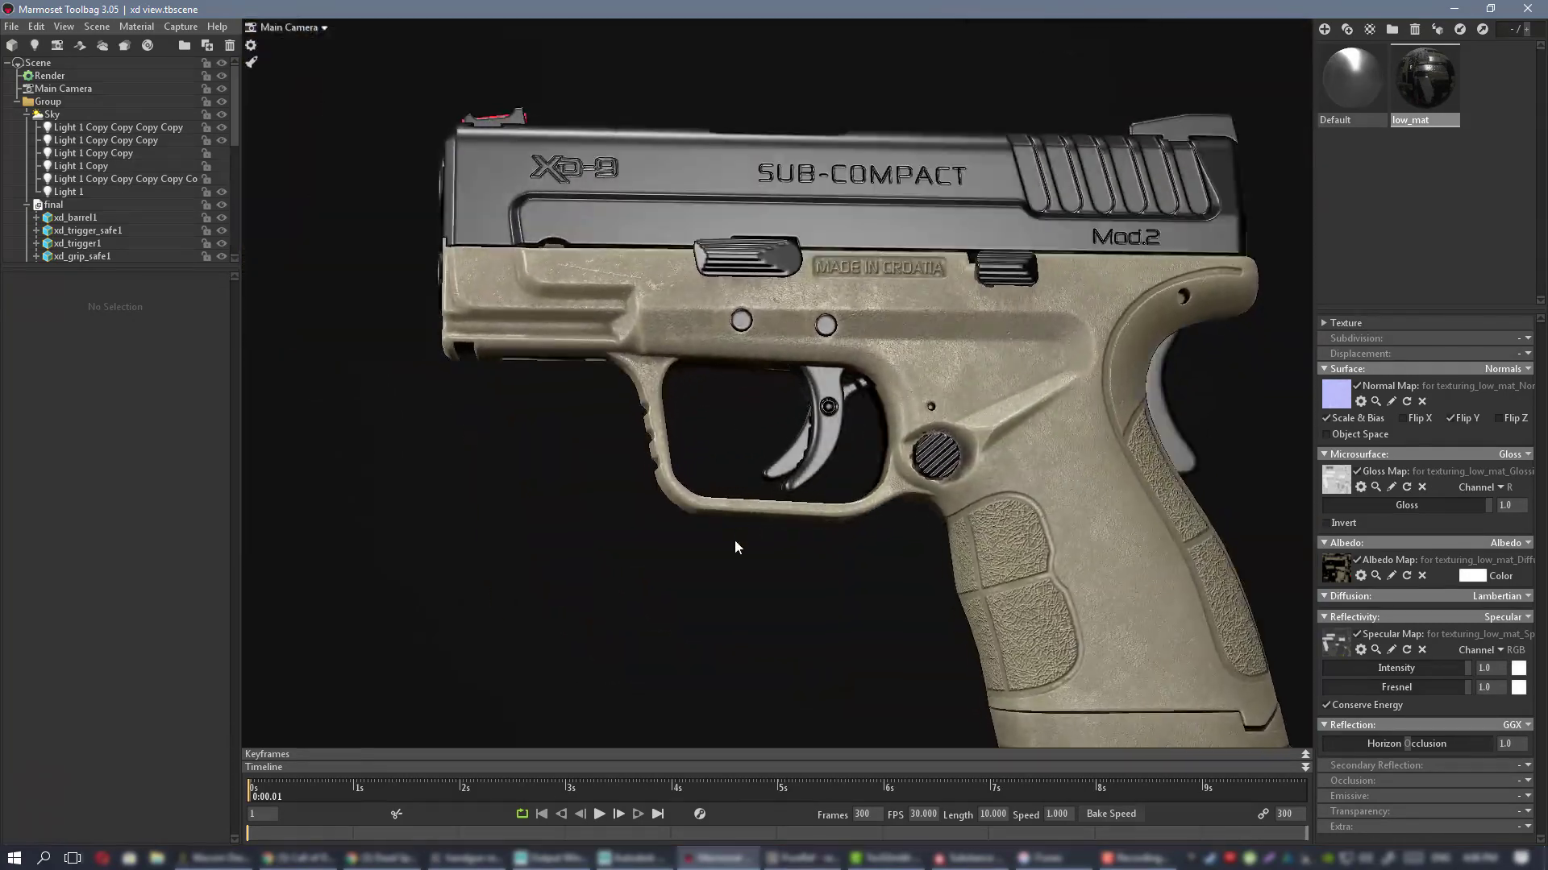
right_drag(734, 541, 762, 473)
drag(762, 473, 828, 399)
scroll(829, 399, up, 3)
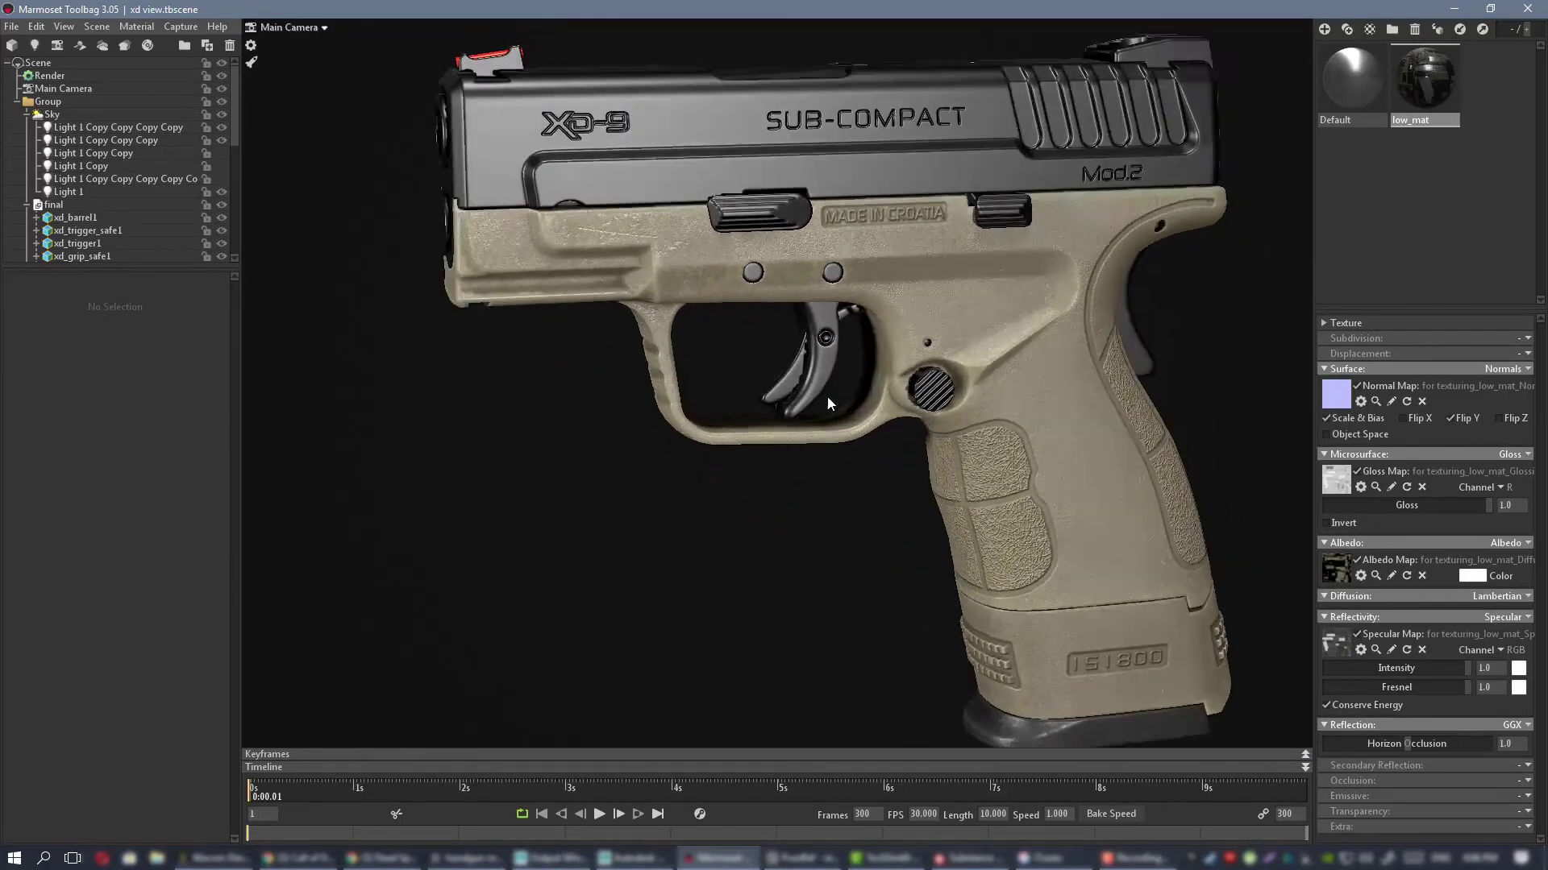
right_drag(824, 401, 714, 355)
right_drag(685, 275, 770, 343)
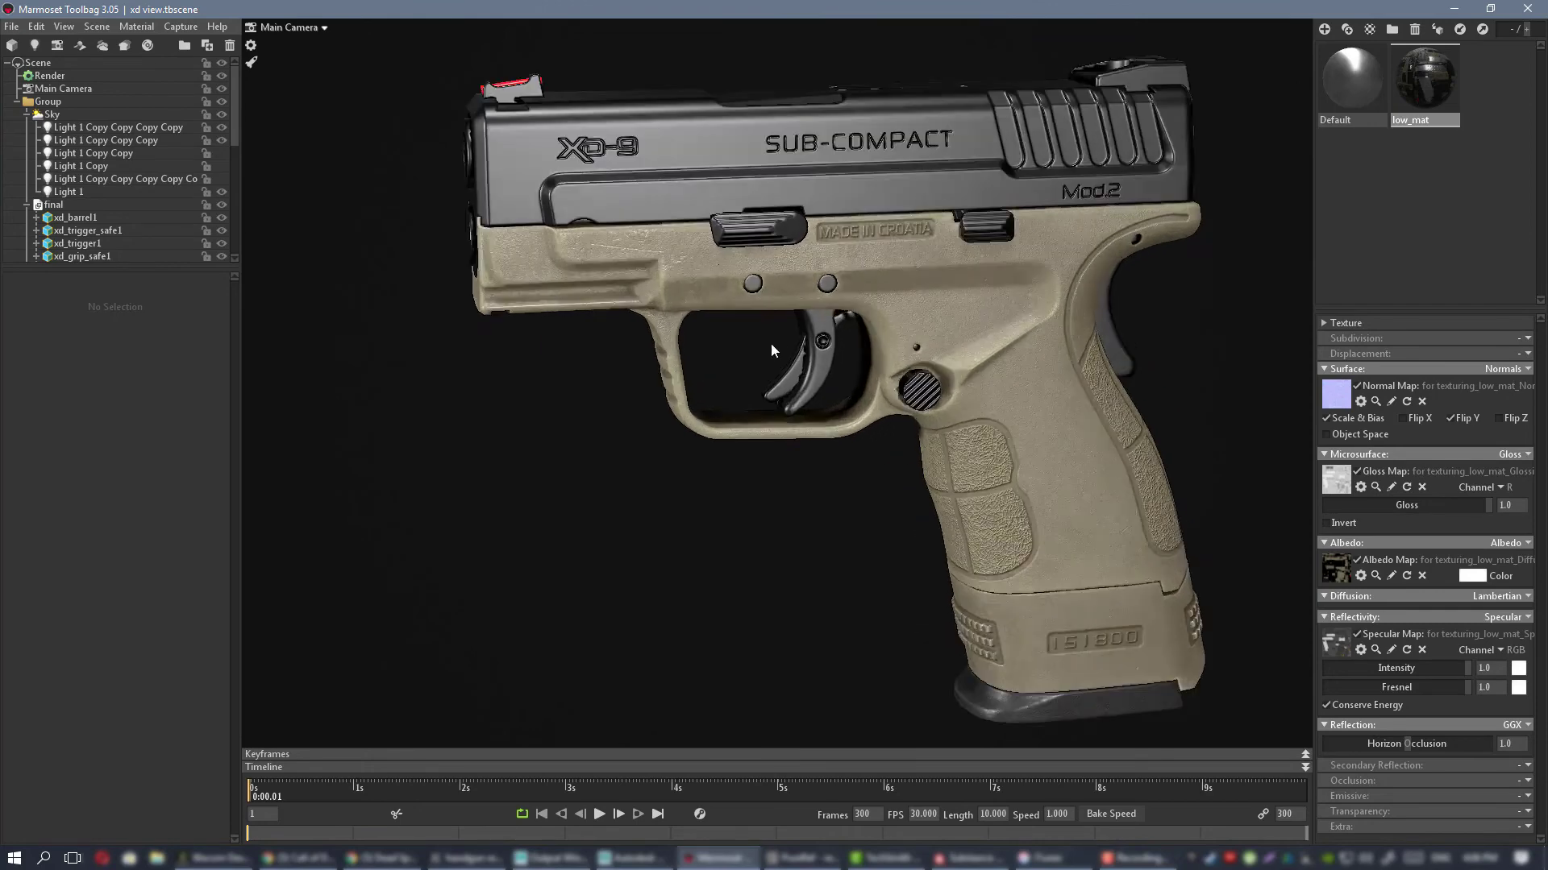
Step: Examine the tan frame's wear and gloss variation under changing reflections, from the full side view and close to the grip
drag(771, 344, 593, 157)
drag(548, 229, 758, 293)
scroll(815, 349, up, 3)
scroll(795, 322, down, 3)
middle_drag(793, 375, 779, 315)
drag(779, 315, 820, 302)
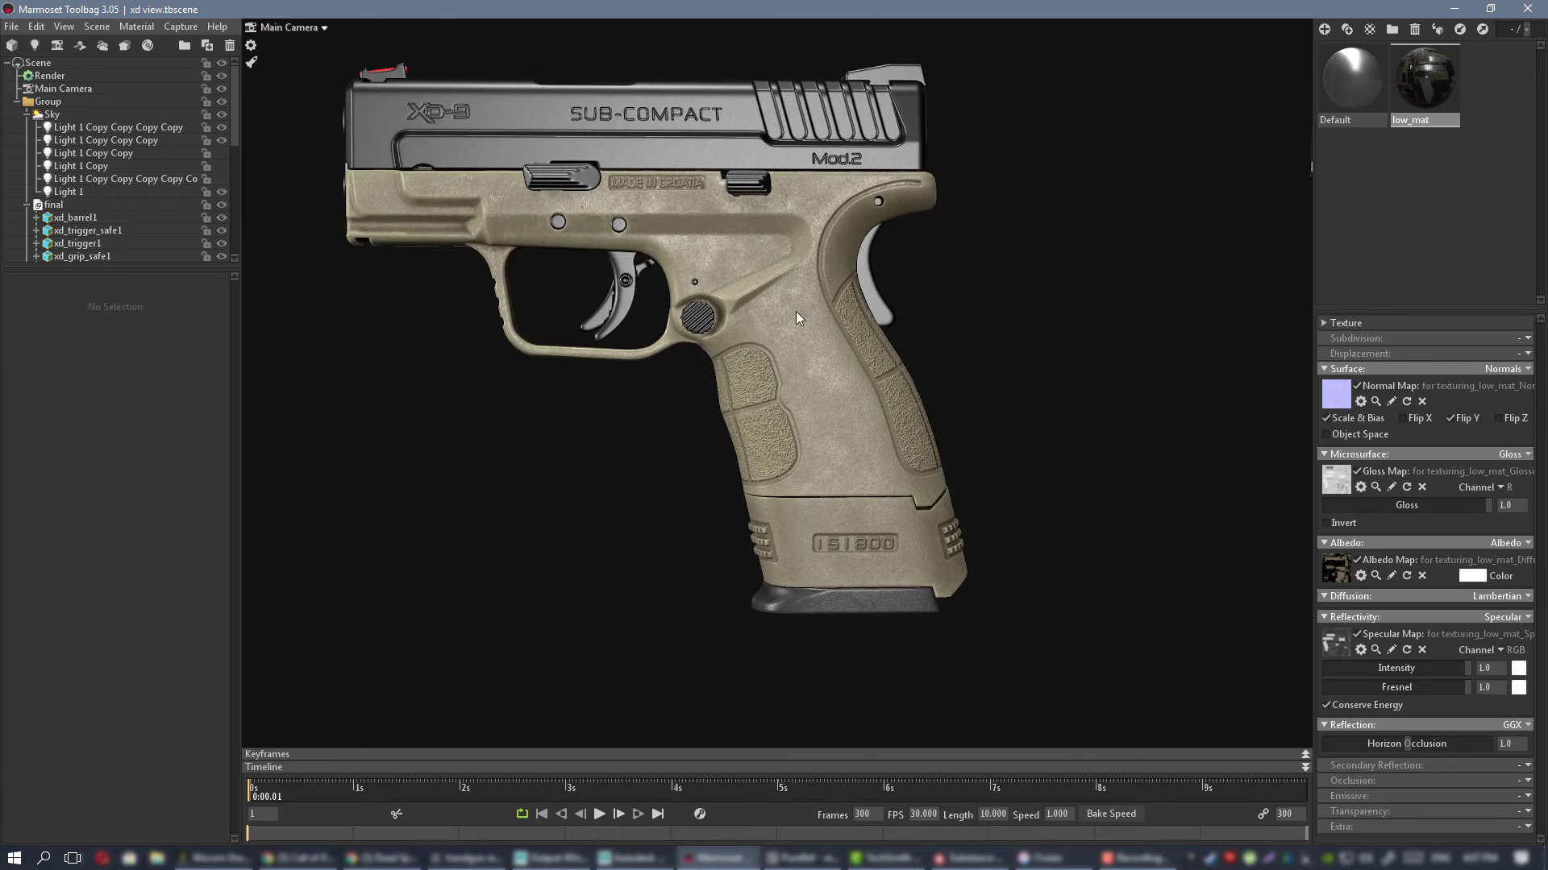
middle_drag(816, 435, 806, 345)
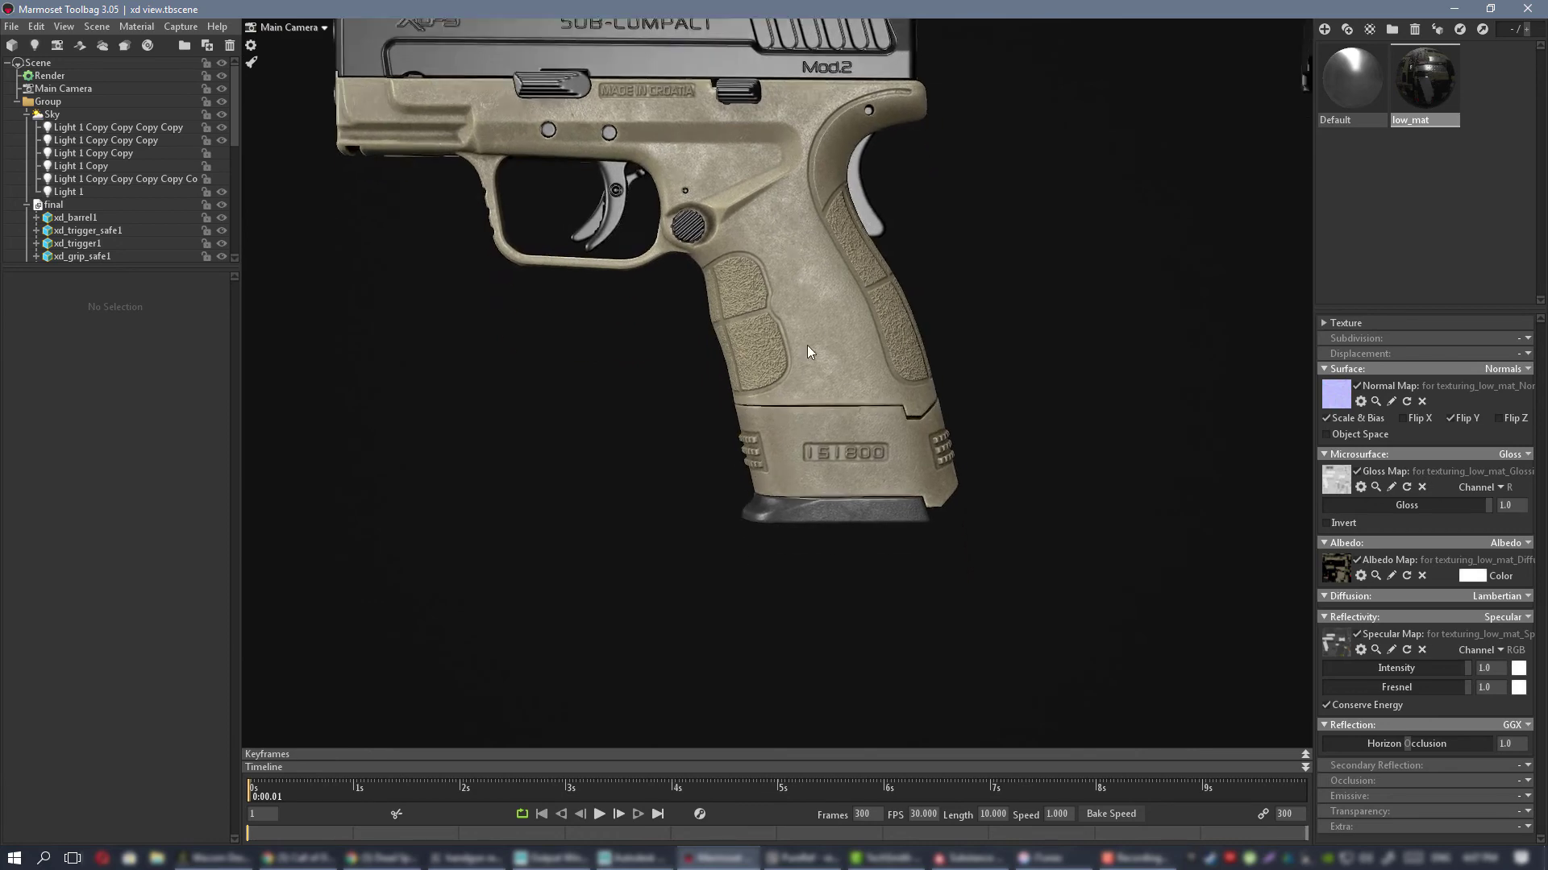
click(817, 436)
click(953, 403)
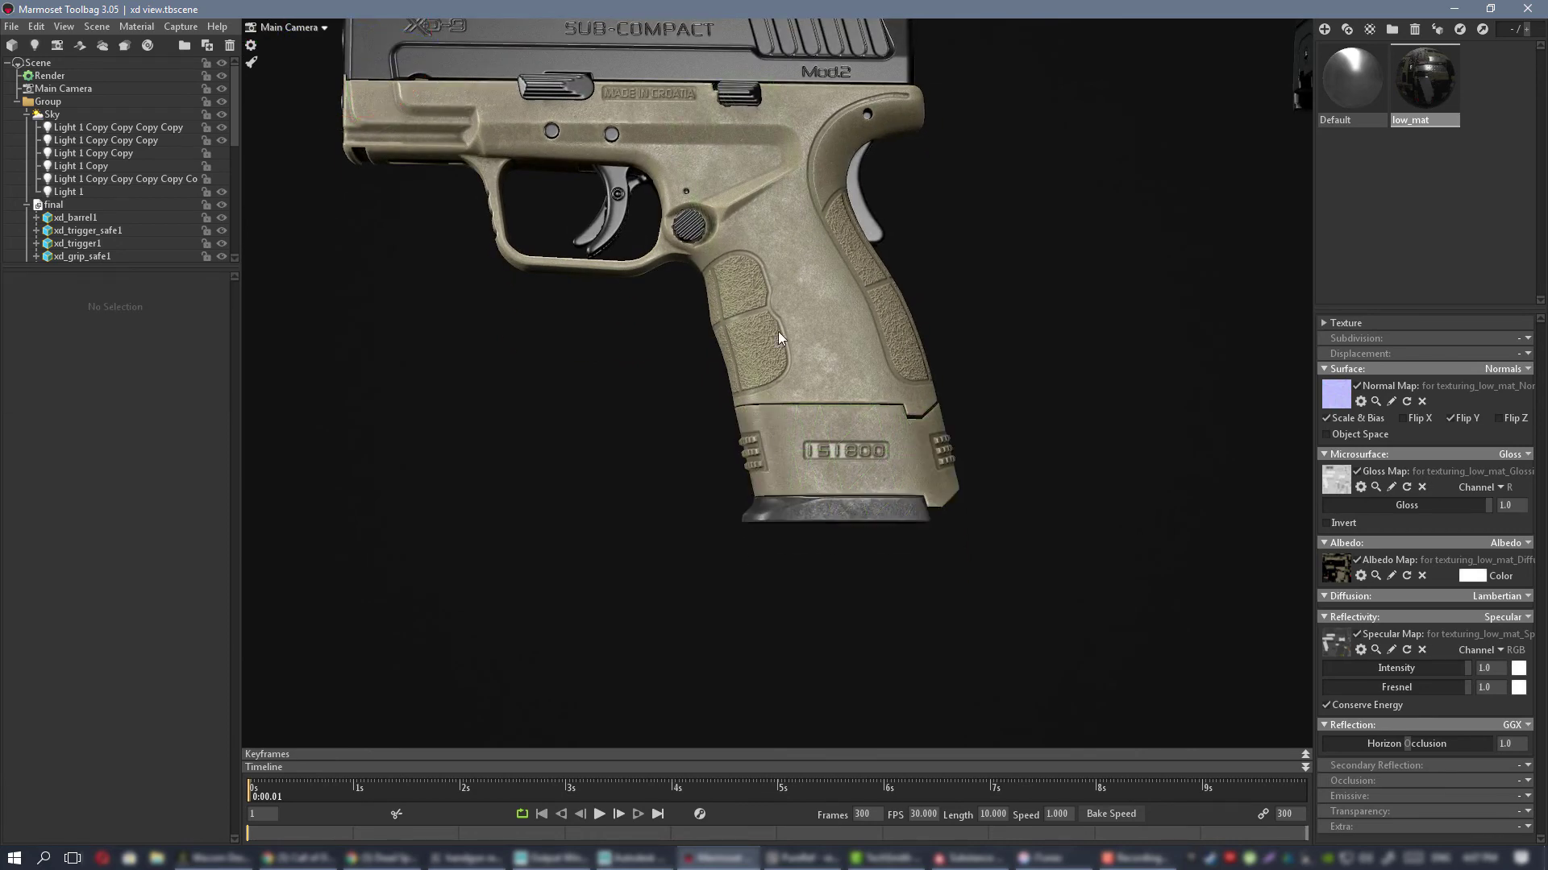
middle_drag(777, 331, 755, 422)
drag(756, 422, 757, 312)
right_drag(757, 312, 709, 336)
drag(709, 335, 698, 392)
right_drag(698, 392, 818, 430)
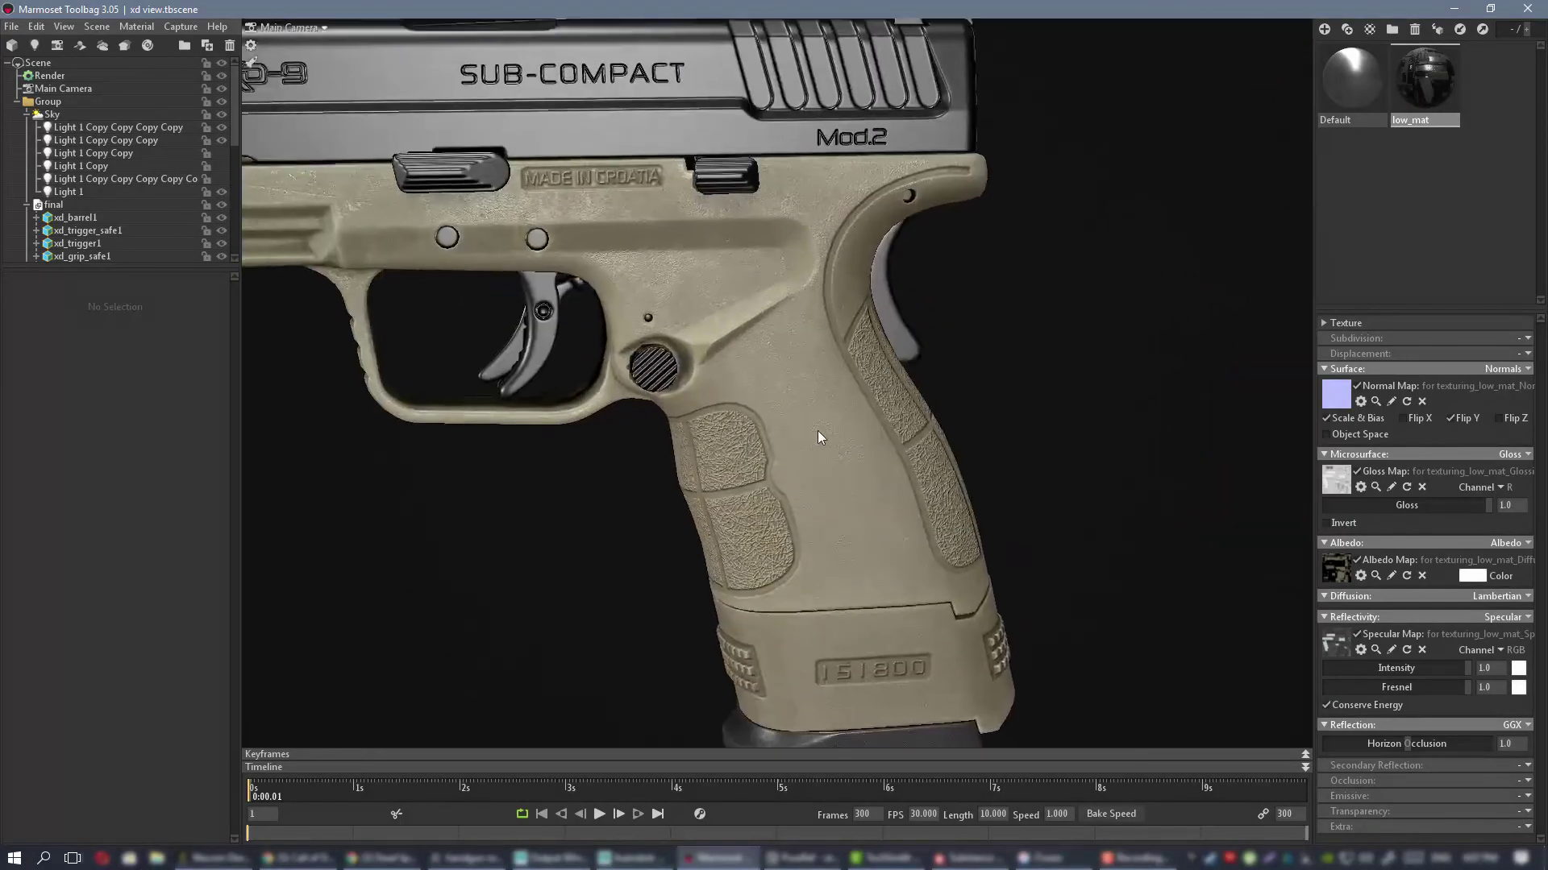
drag(817, 430, 824, 428)
right_drag(824, 428, 690, 322)
drag(690, 322, 641, 277)
right_drag(641, 277, 813, 380)
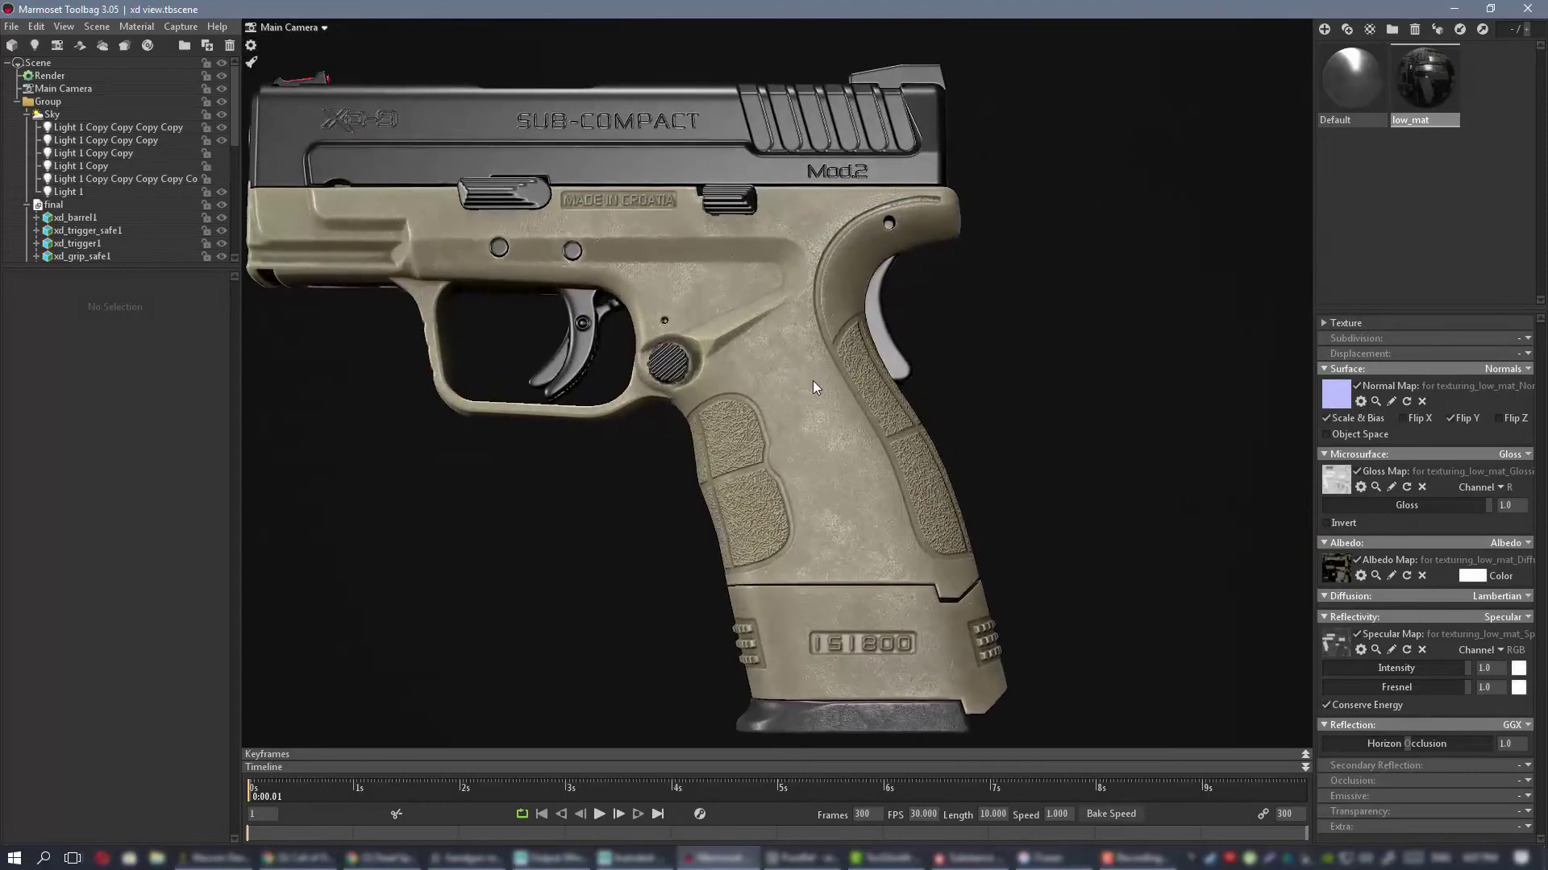
drag(813, 380, 786, 502)
right_drag(786, 502, 759, 385)
mouse_move(730, 280)
mouse_down()
mouse_move(795, 434)
mouse_move(673, 241)
mouse_move(708, 294)
mouse_move(740, 295)
mouse_up()
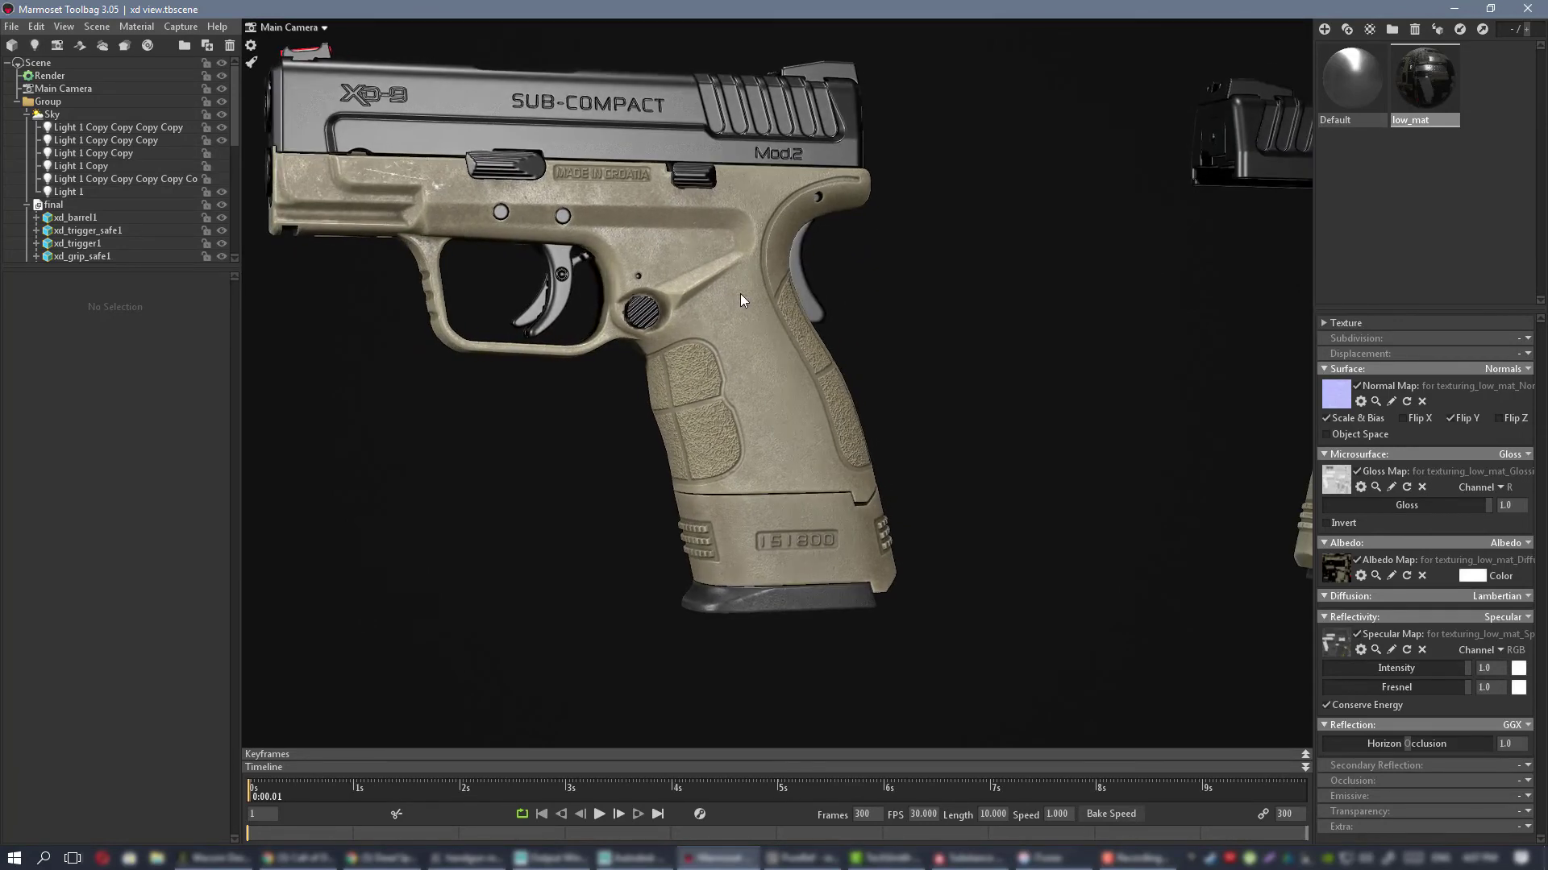
drag(828, 183, 763, 343)
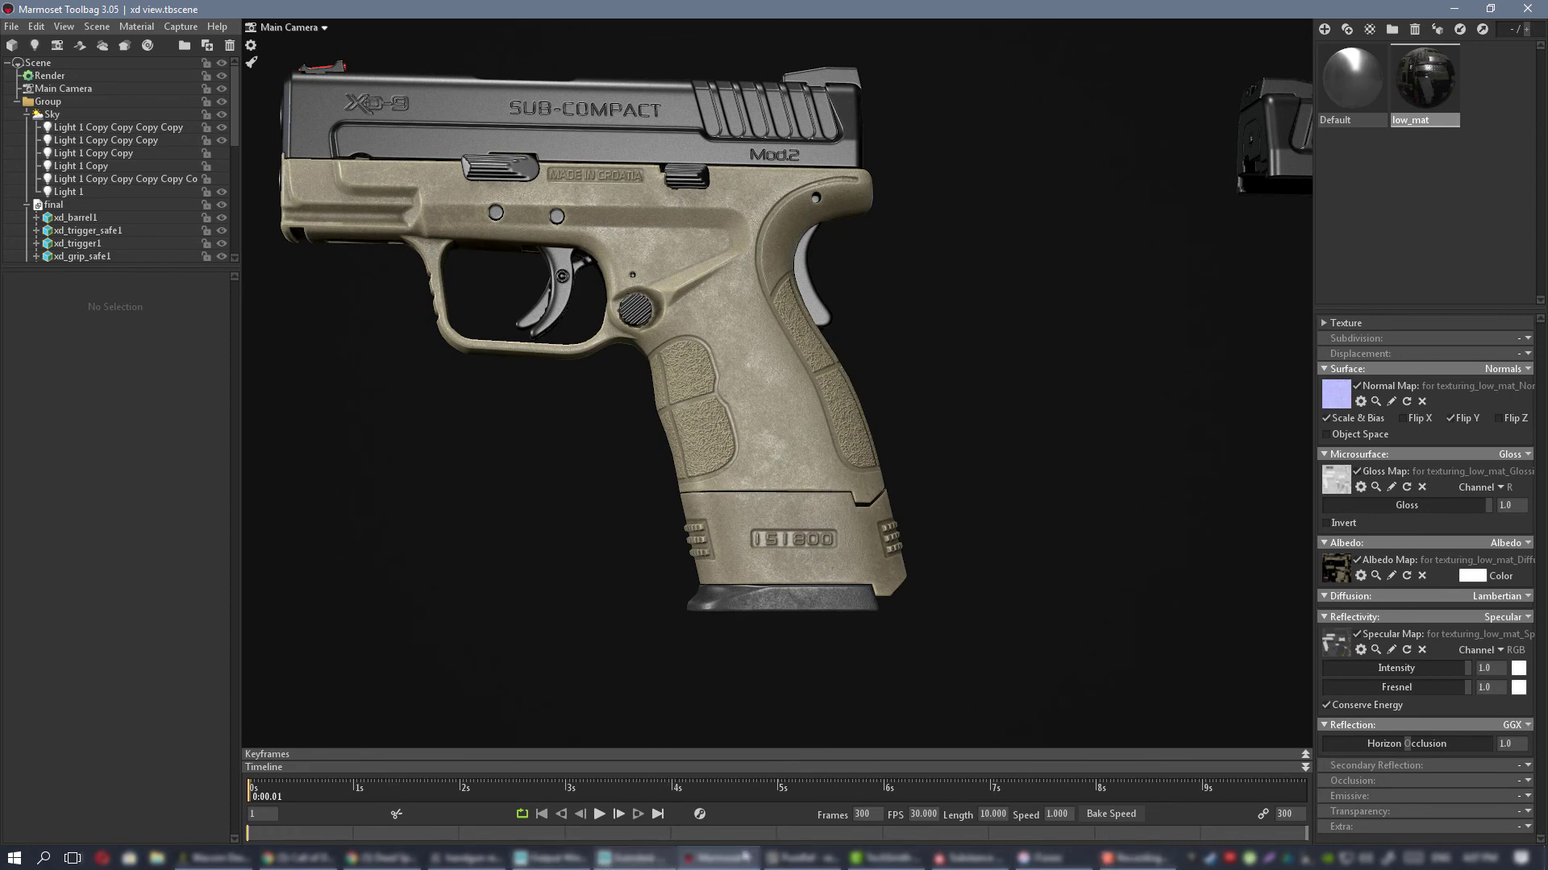
Step: Switch to Substance Painter, find the gloss var2 copy 2 layer in the plastic folder and rename it gloss var2 light
click(976, 857)
alt+right_drag(747, 356, 345, 24)
alt+middle_drag(698, 484, 677, 308)
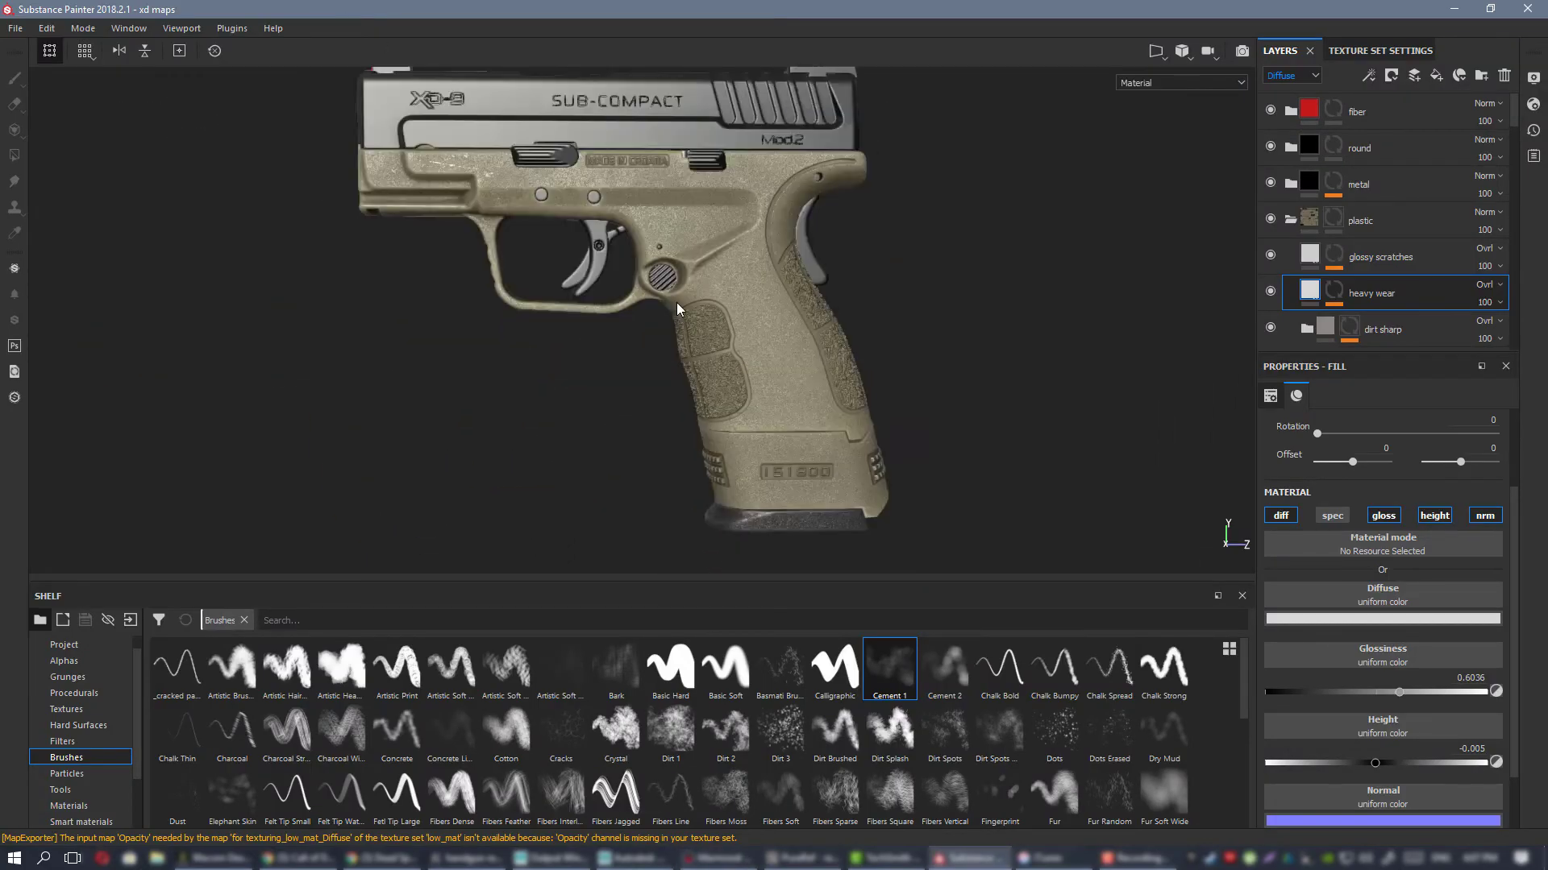
alt+drag(677, 307, 725, 339)
alt+right_drag(725, 338, 895, 419)
scroll(1371, 191, down, 5)
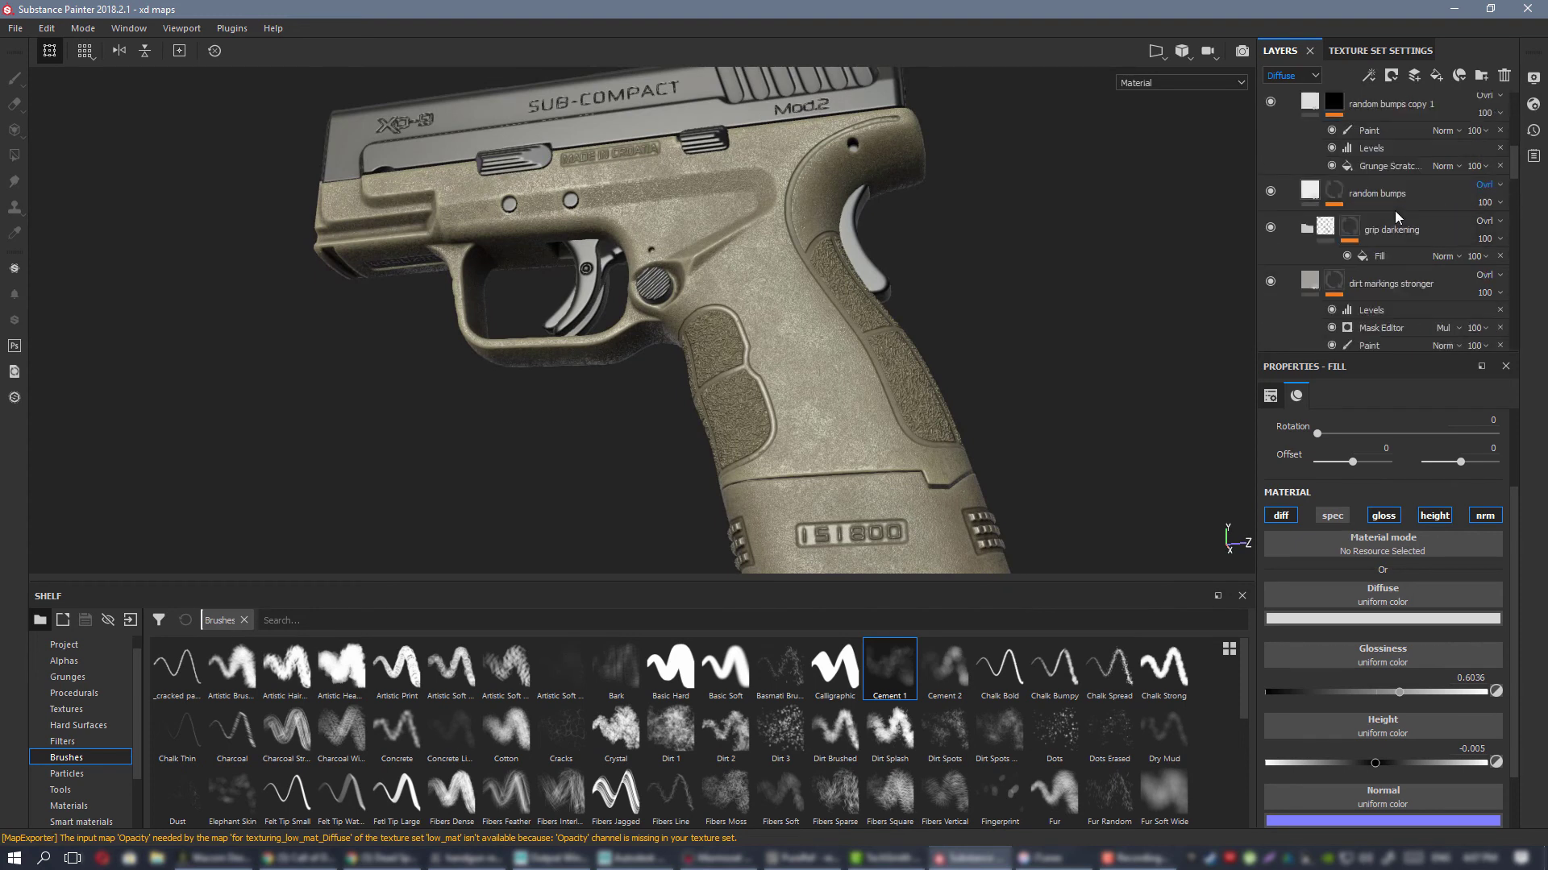
scroll(1407, 215, down, 5)
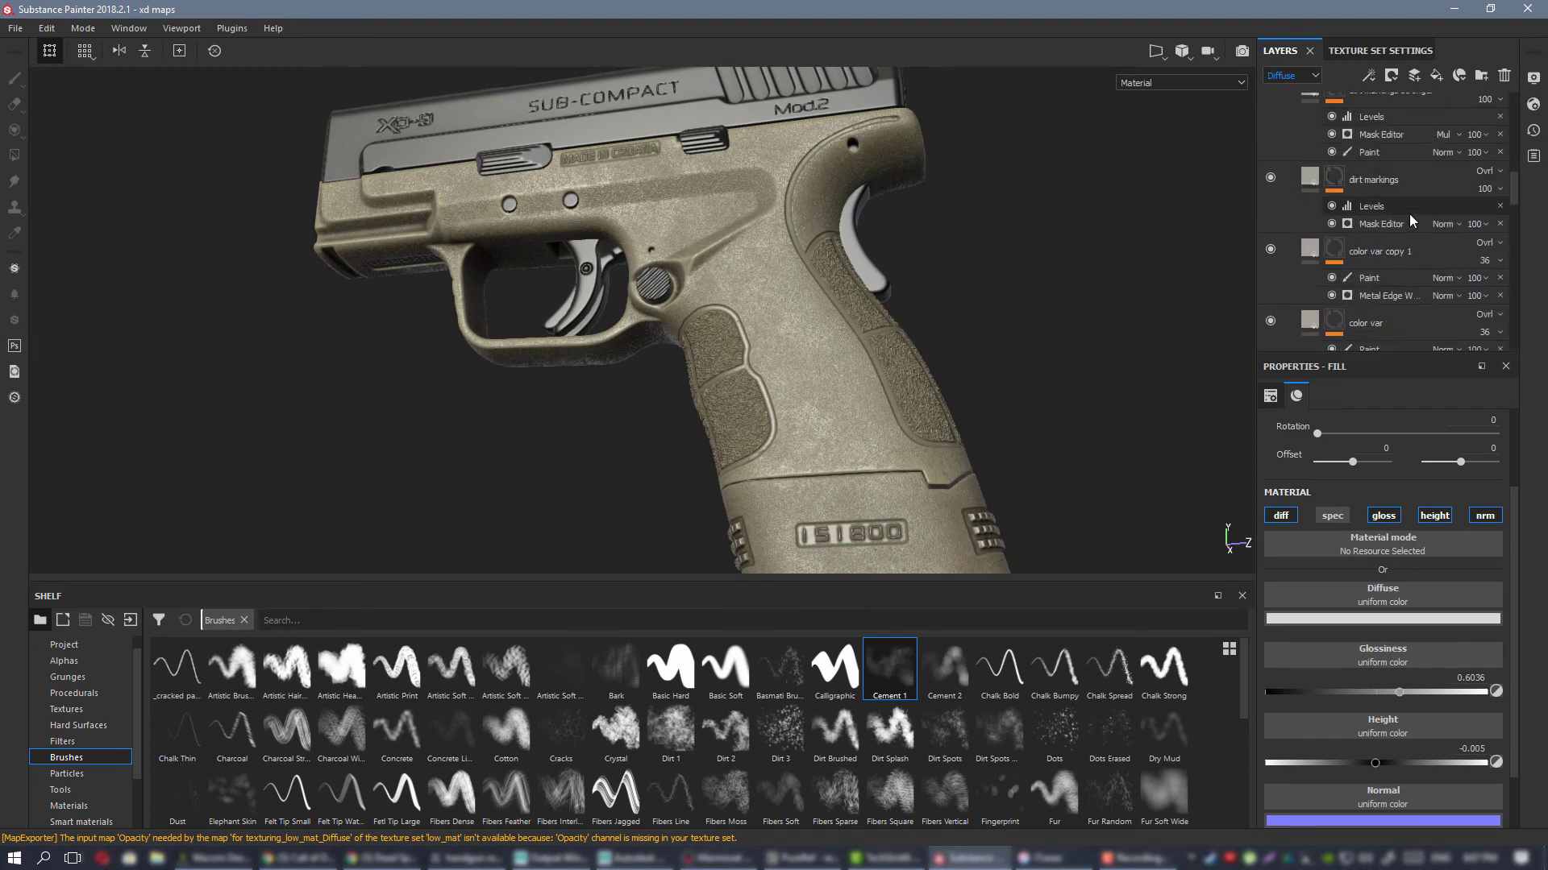
scroll(1409, 214, down, 4)
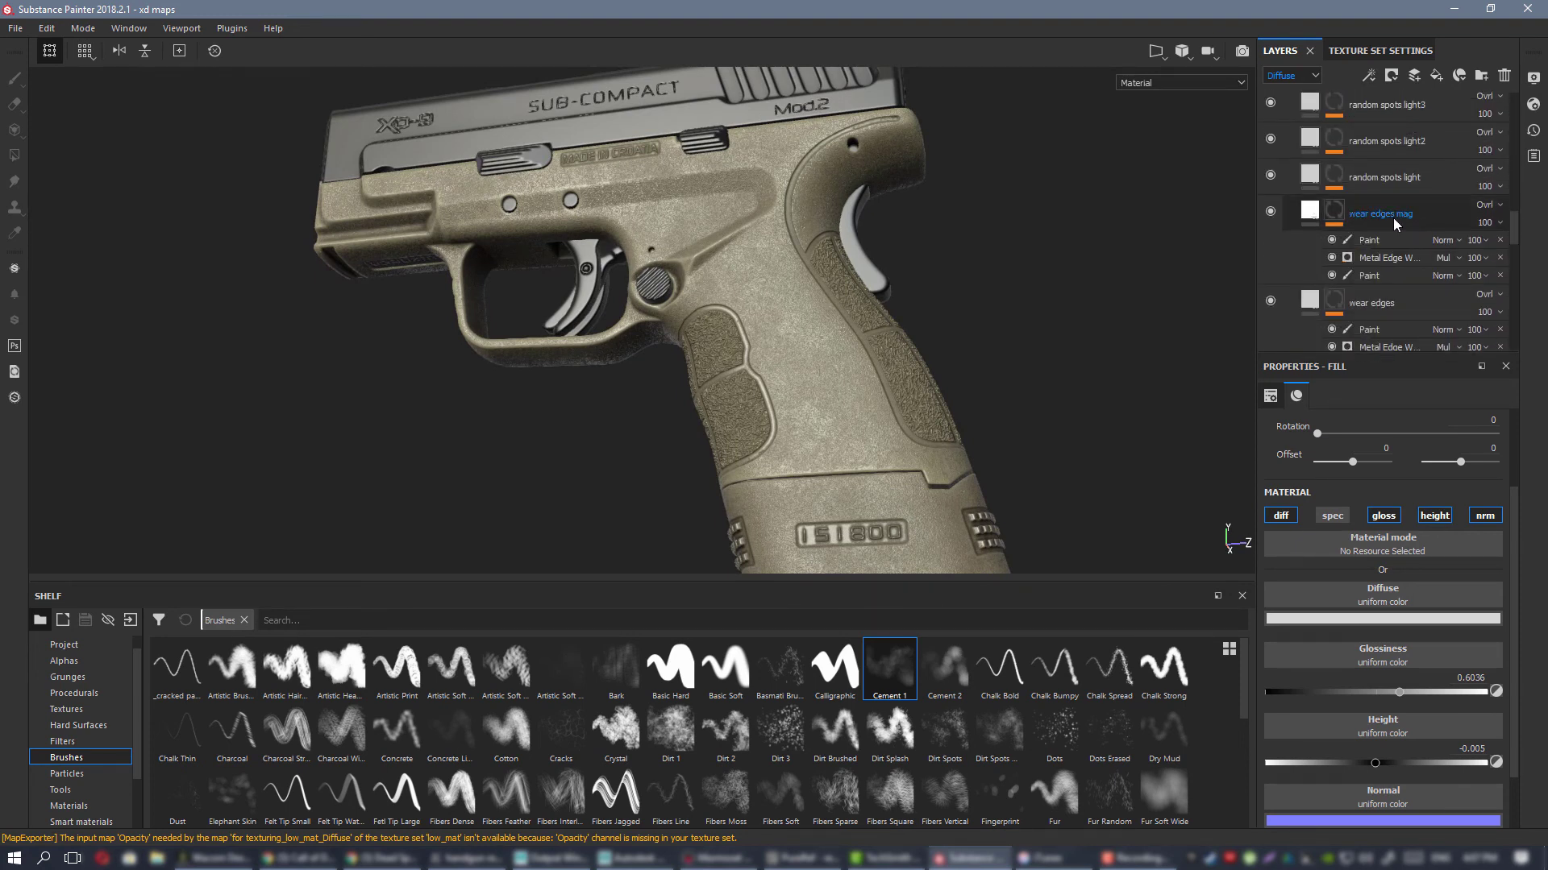
scroll(1393, 217, down, 5)
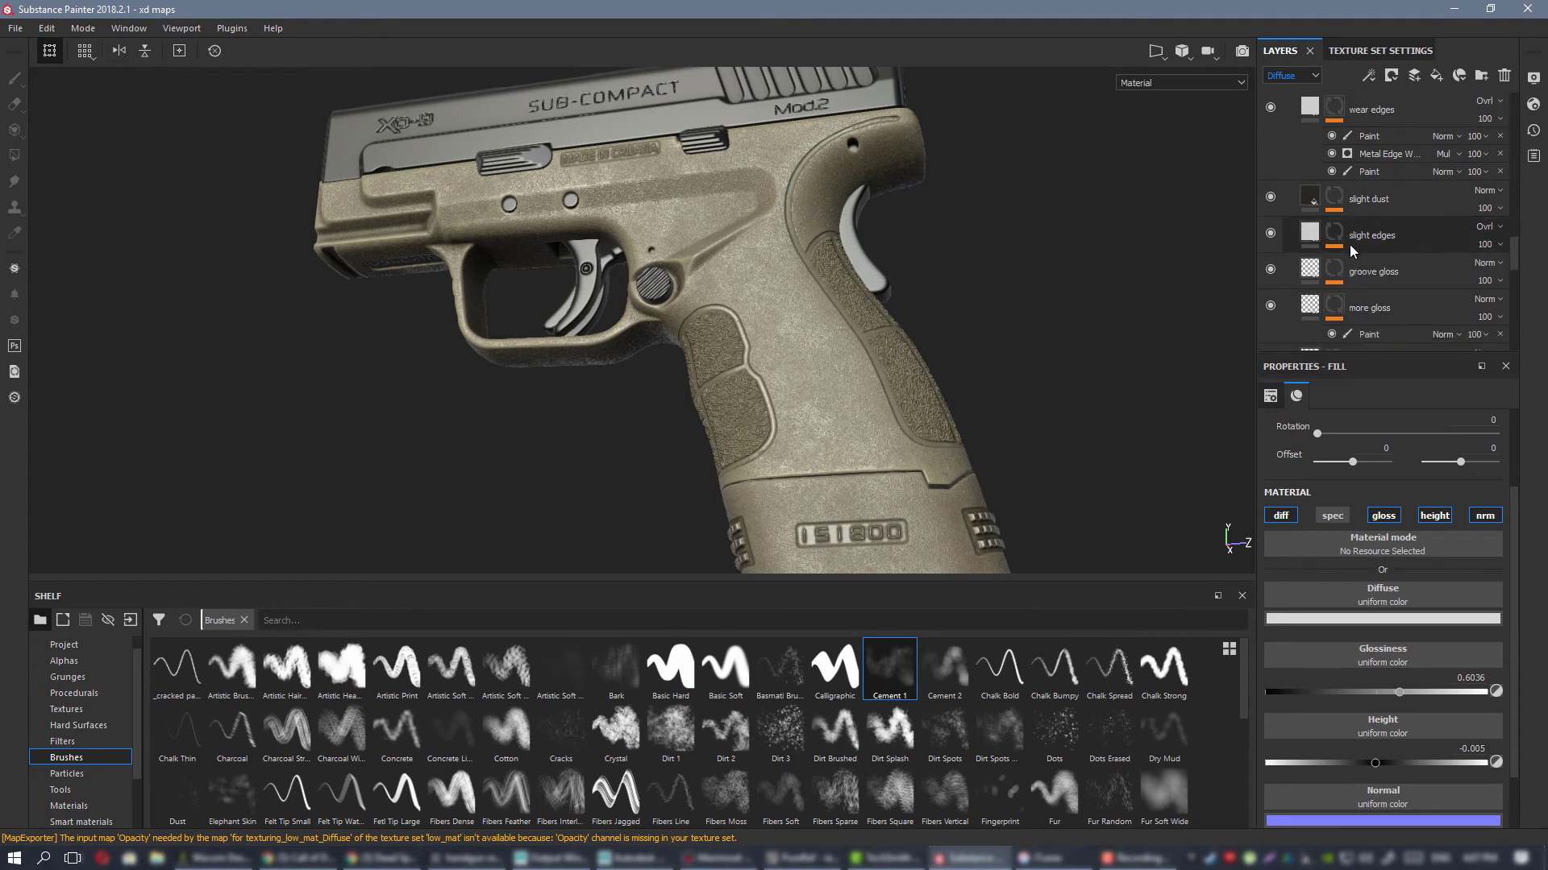
scroll(1349, 244, down, 3)
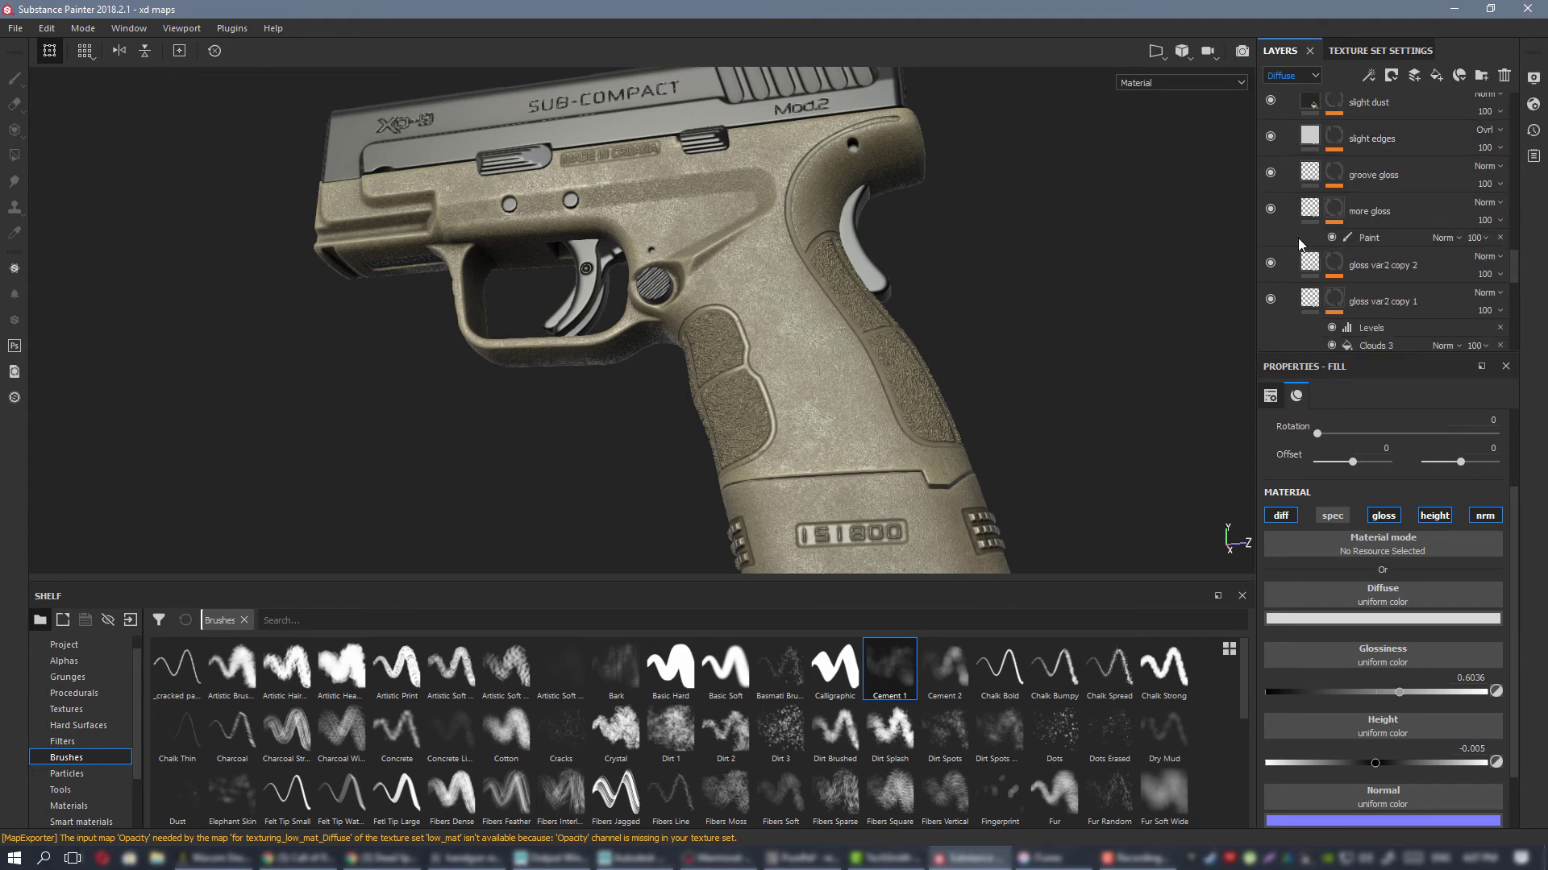
scroll(1295, 216, up, 2)
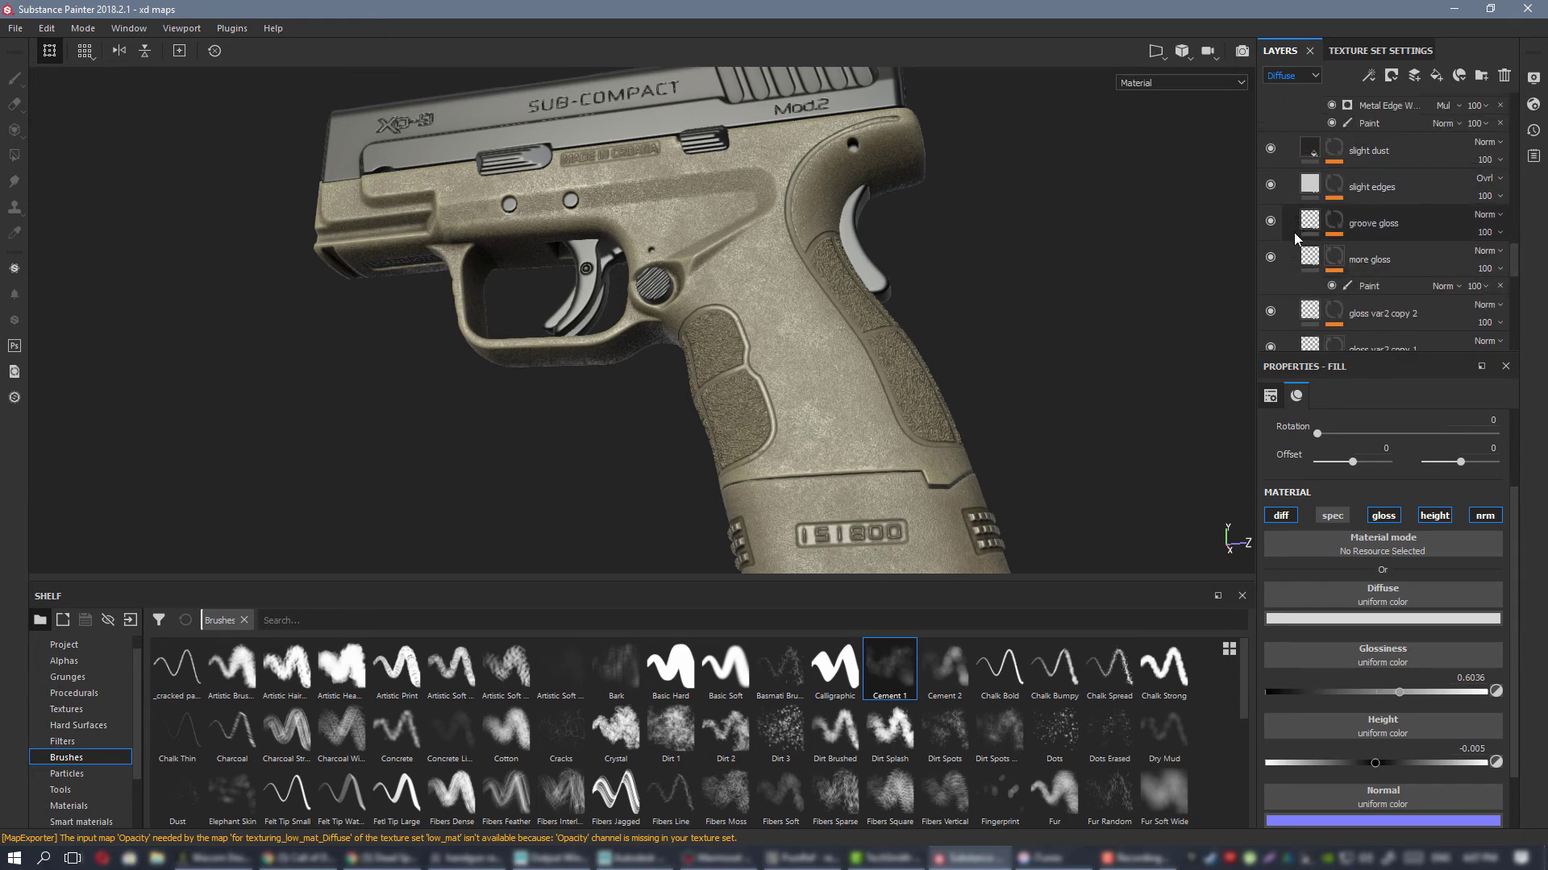
scroll(1294, 233, down, 3)
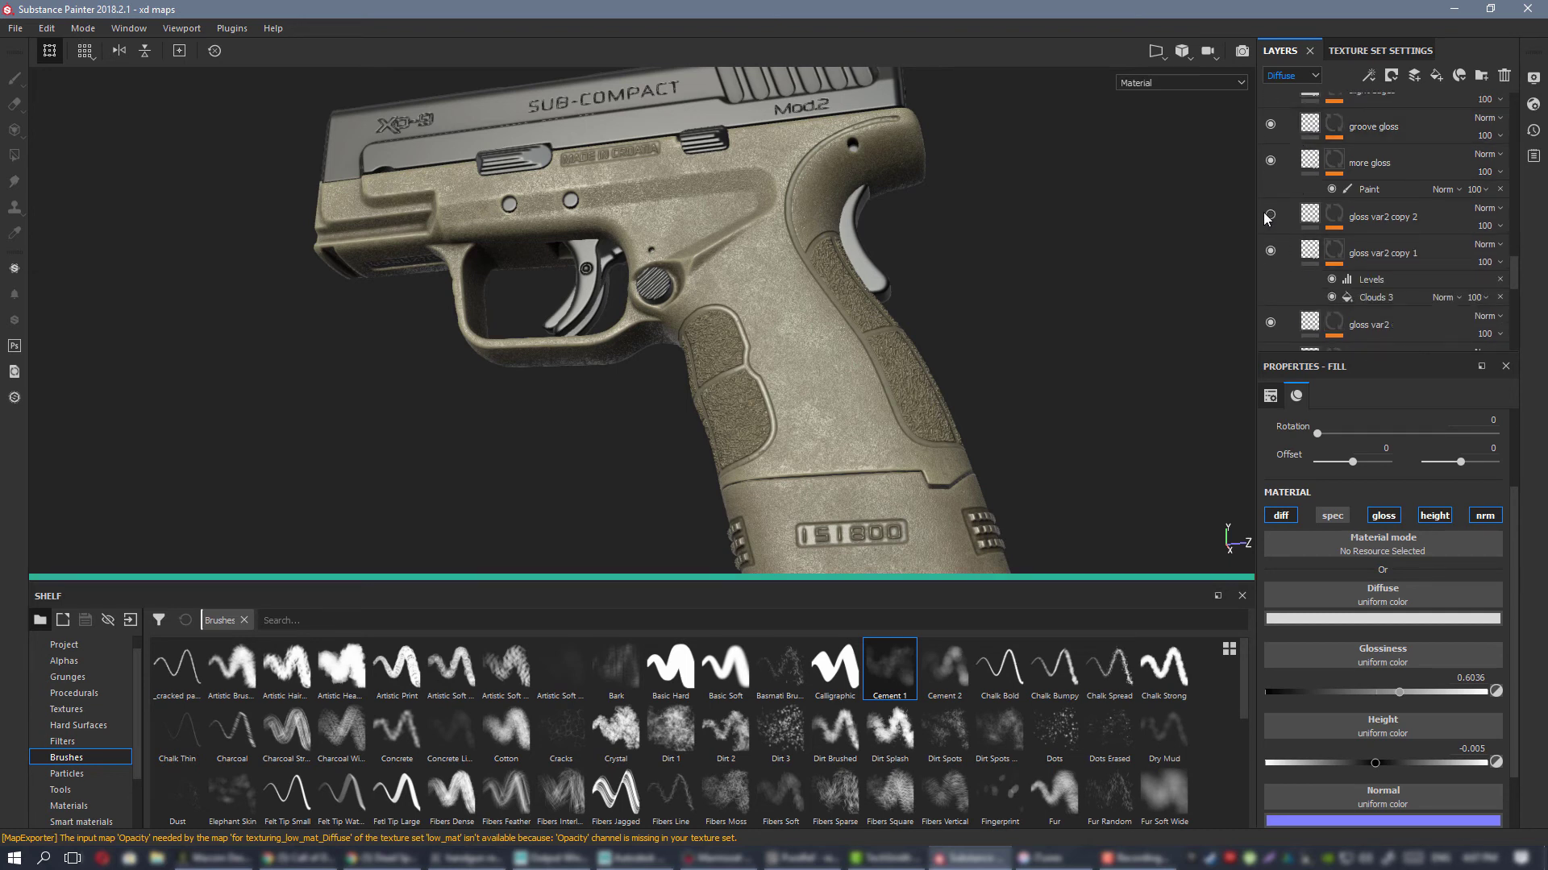
double_click(1354, 218)
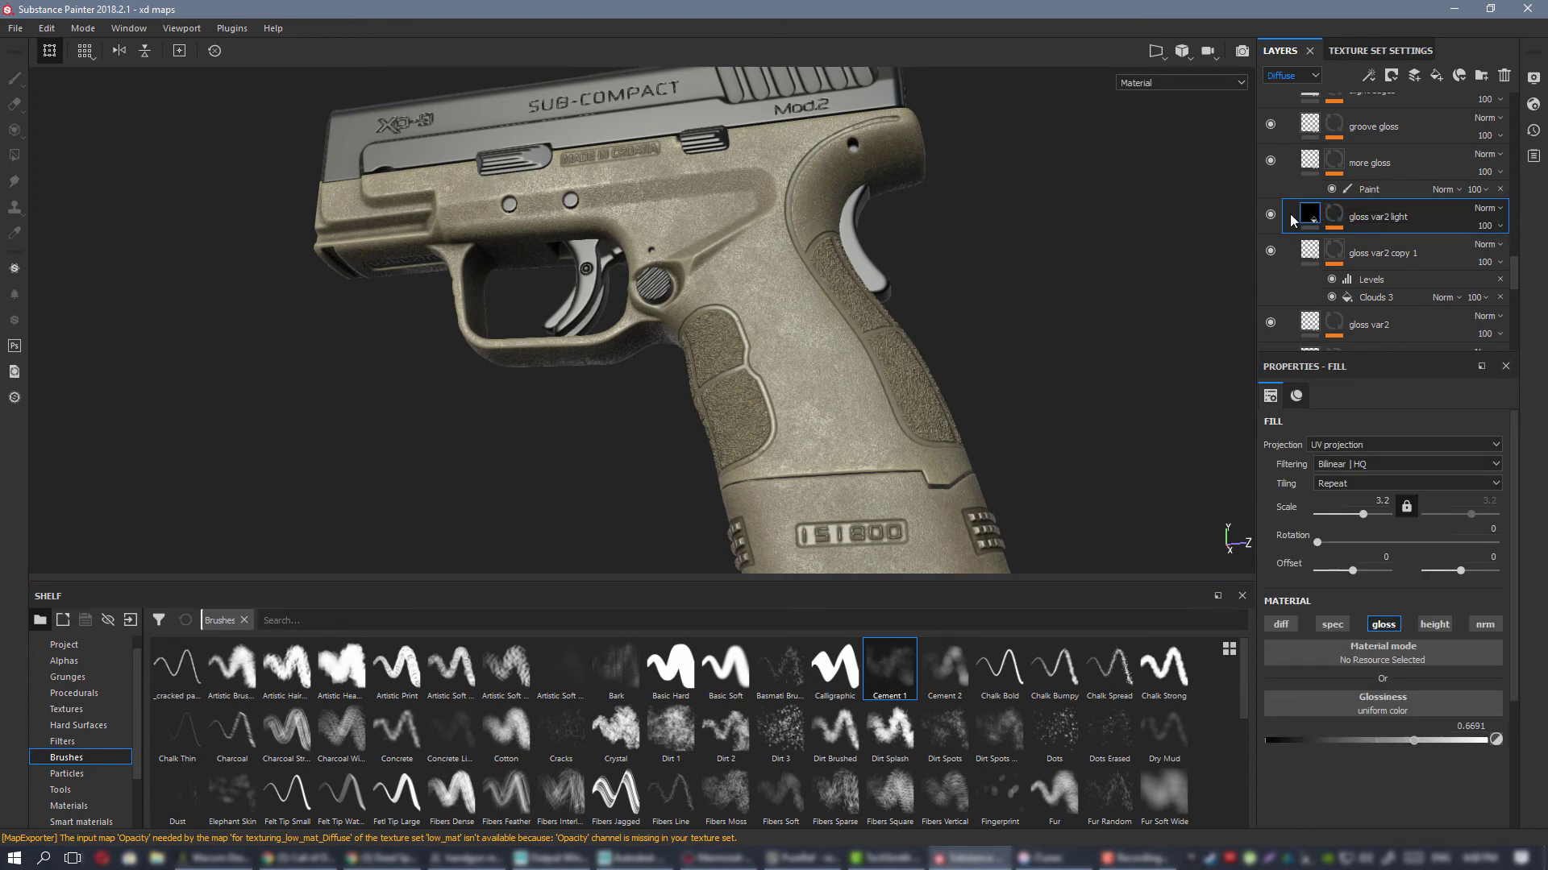
Step: Add a paint effect to the gloss var2 light layer's mask and inspect the mask on the model
click(1337, 216)
right_click(1334, 214)
click(1418, 521)
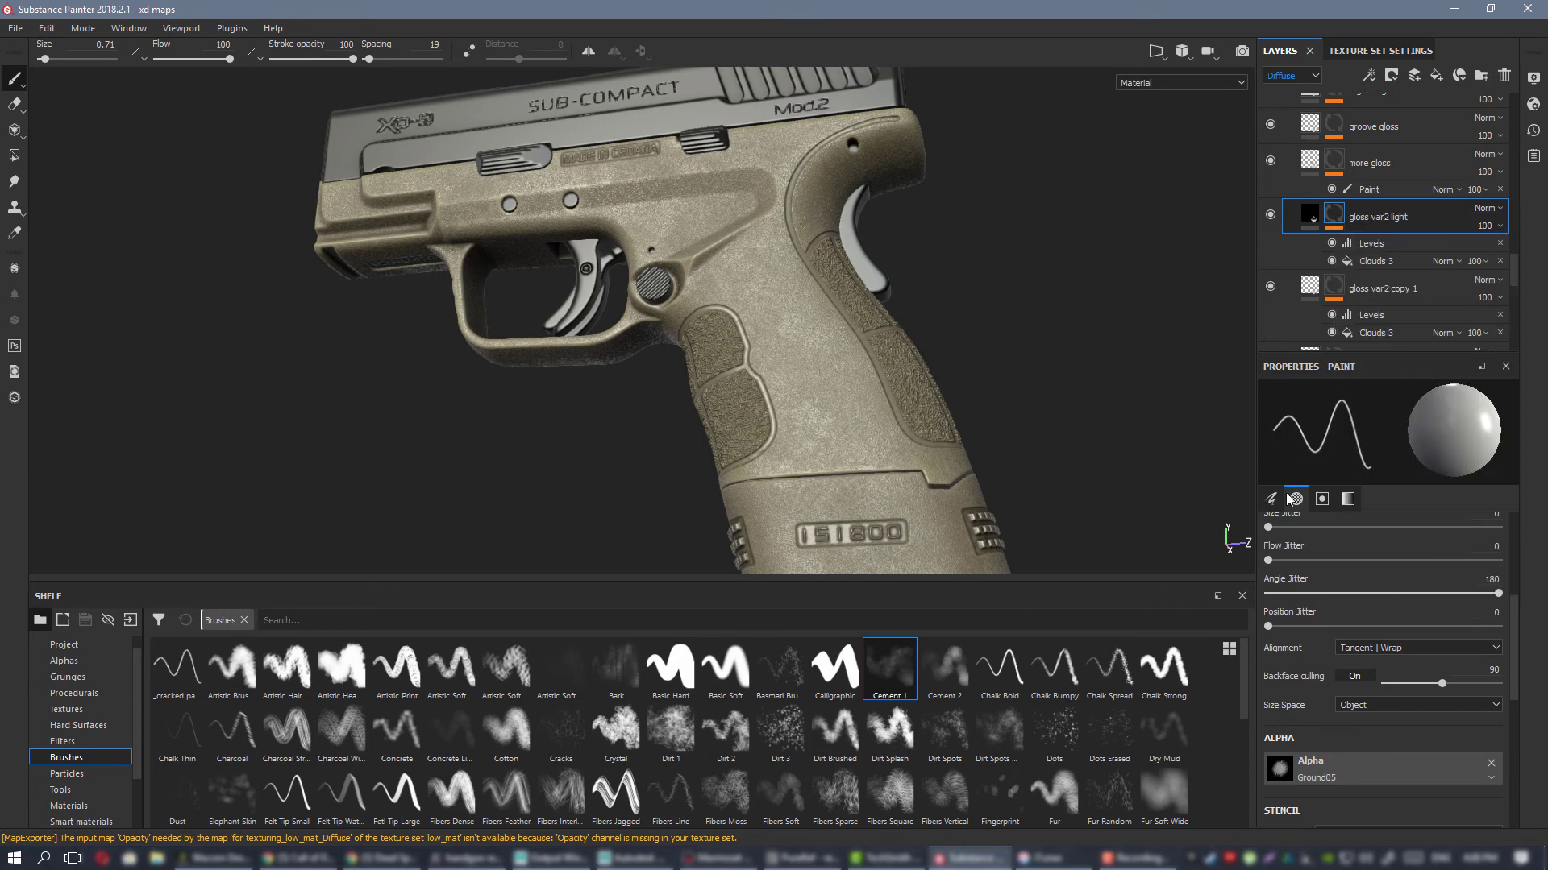
alt+click(1331, 213)
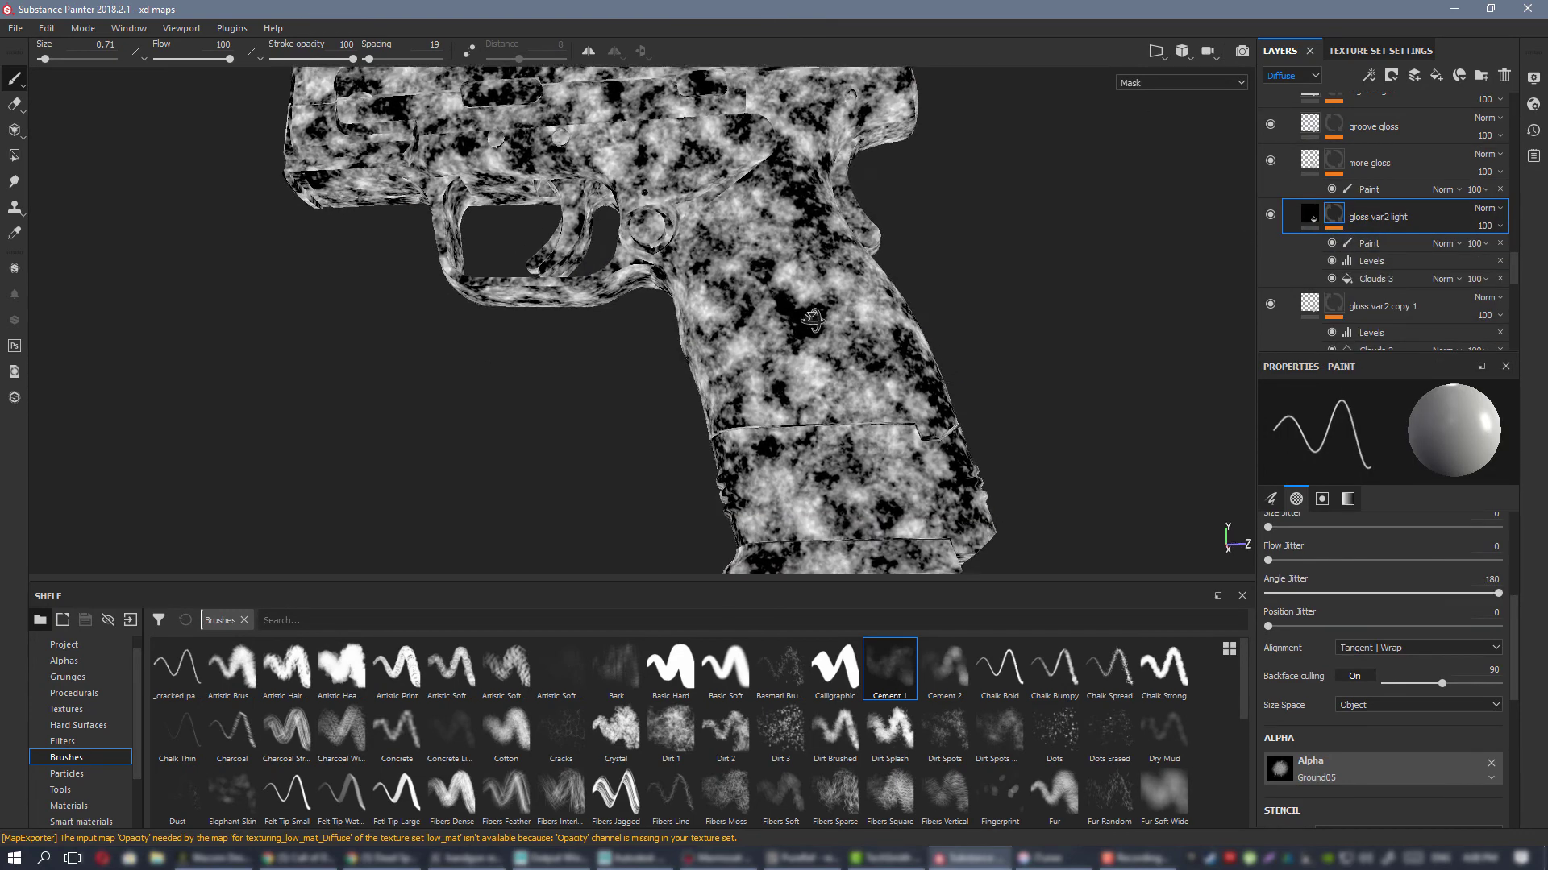
key(m)
alt+drag(813, 283, 790, 292)
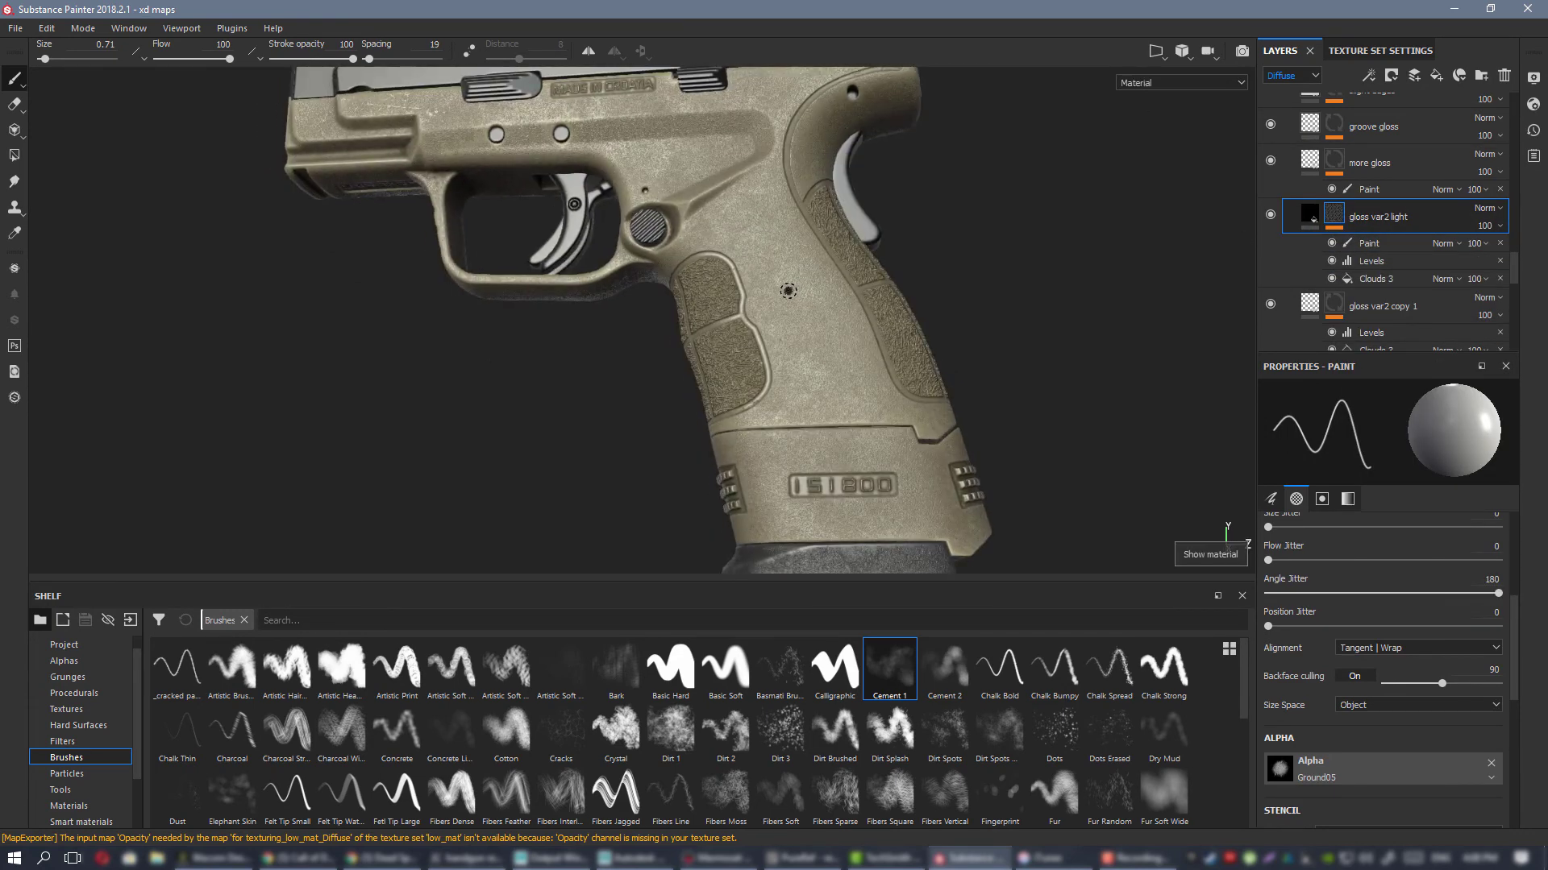
Step: Paint out the light gloss variation along the middle of the grip, using a brush of size 7.75 with flow 70
ctrl+right_drag(791, 290, 854, 290)
ctrl+drag(792, 265, 766, 265)
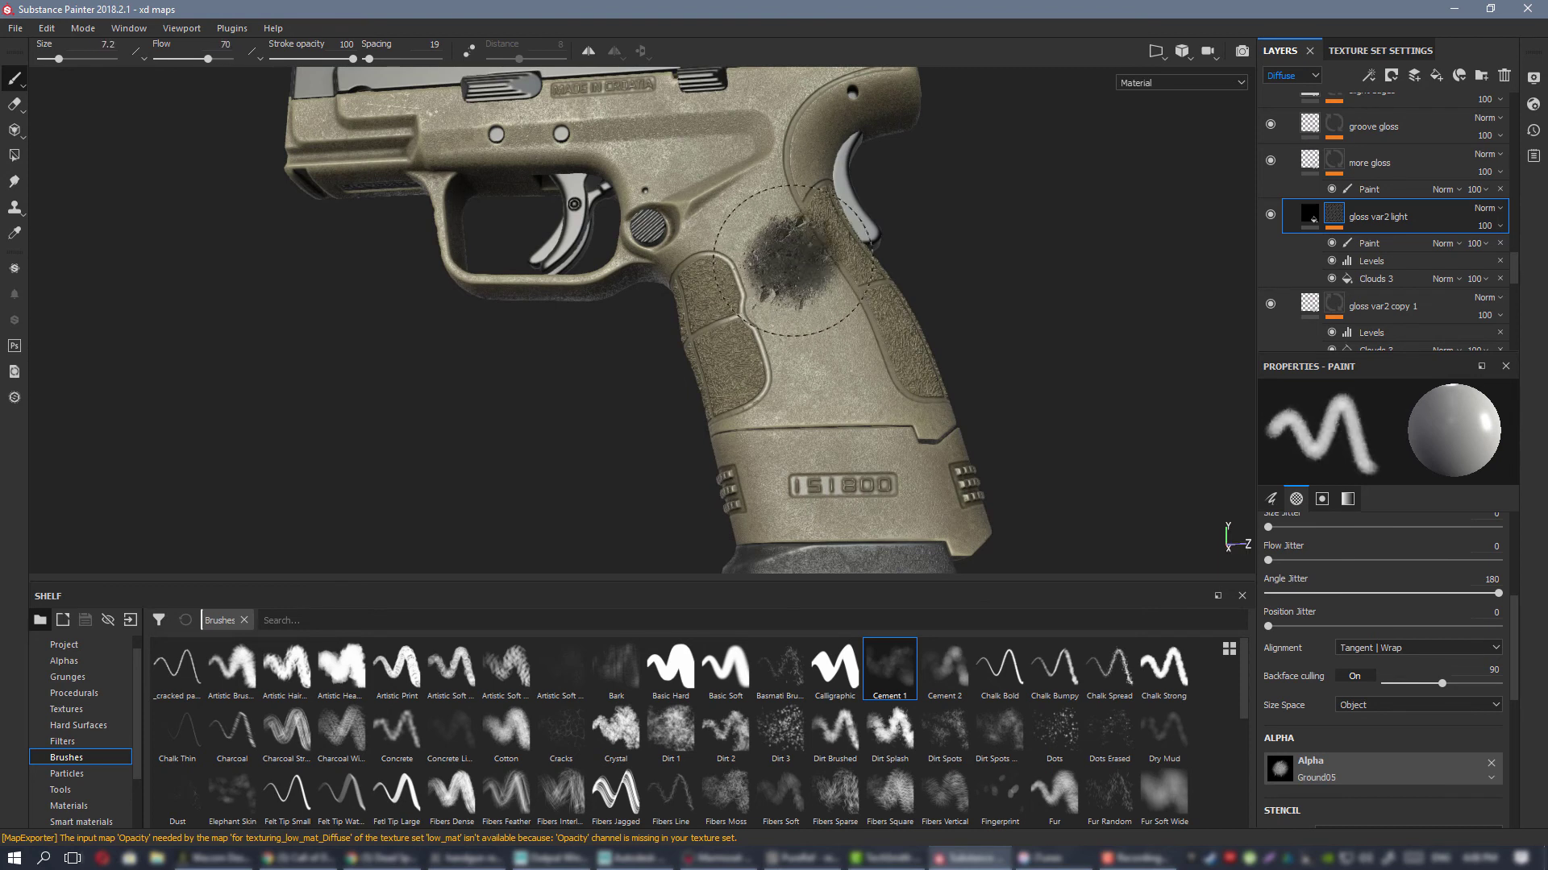
ctrl+right_drag(791, 256, 806, 256)
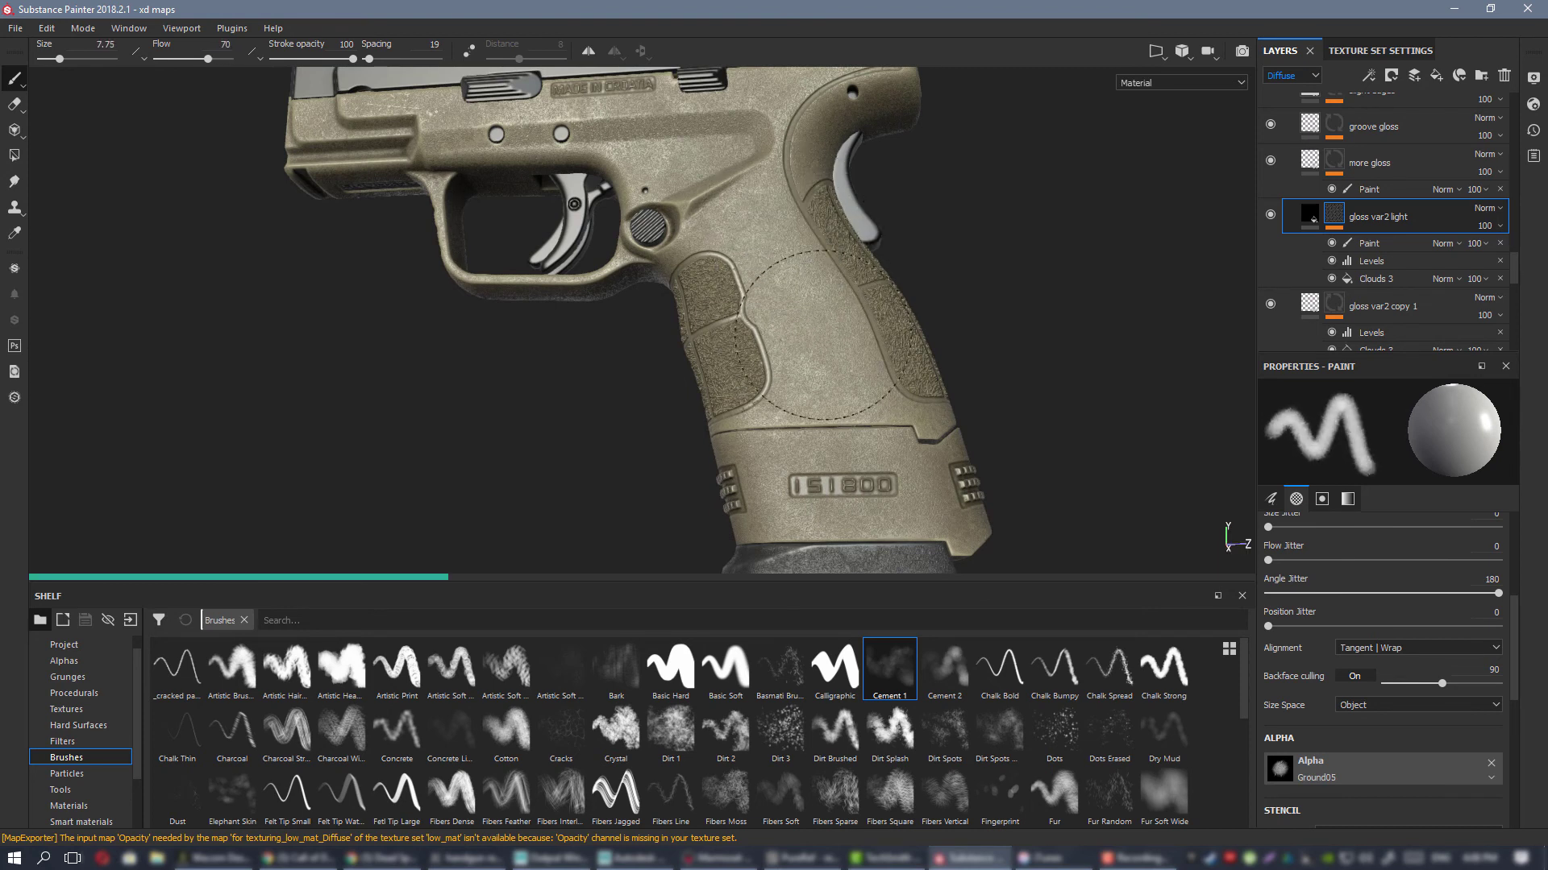
drag(822, 335, 776, 227)
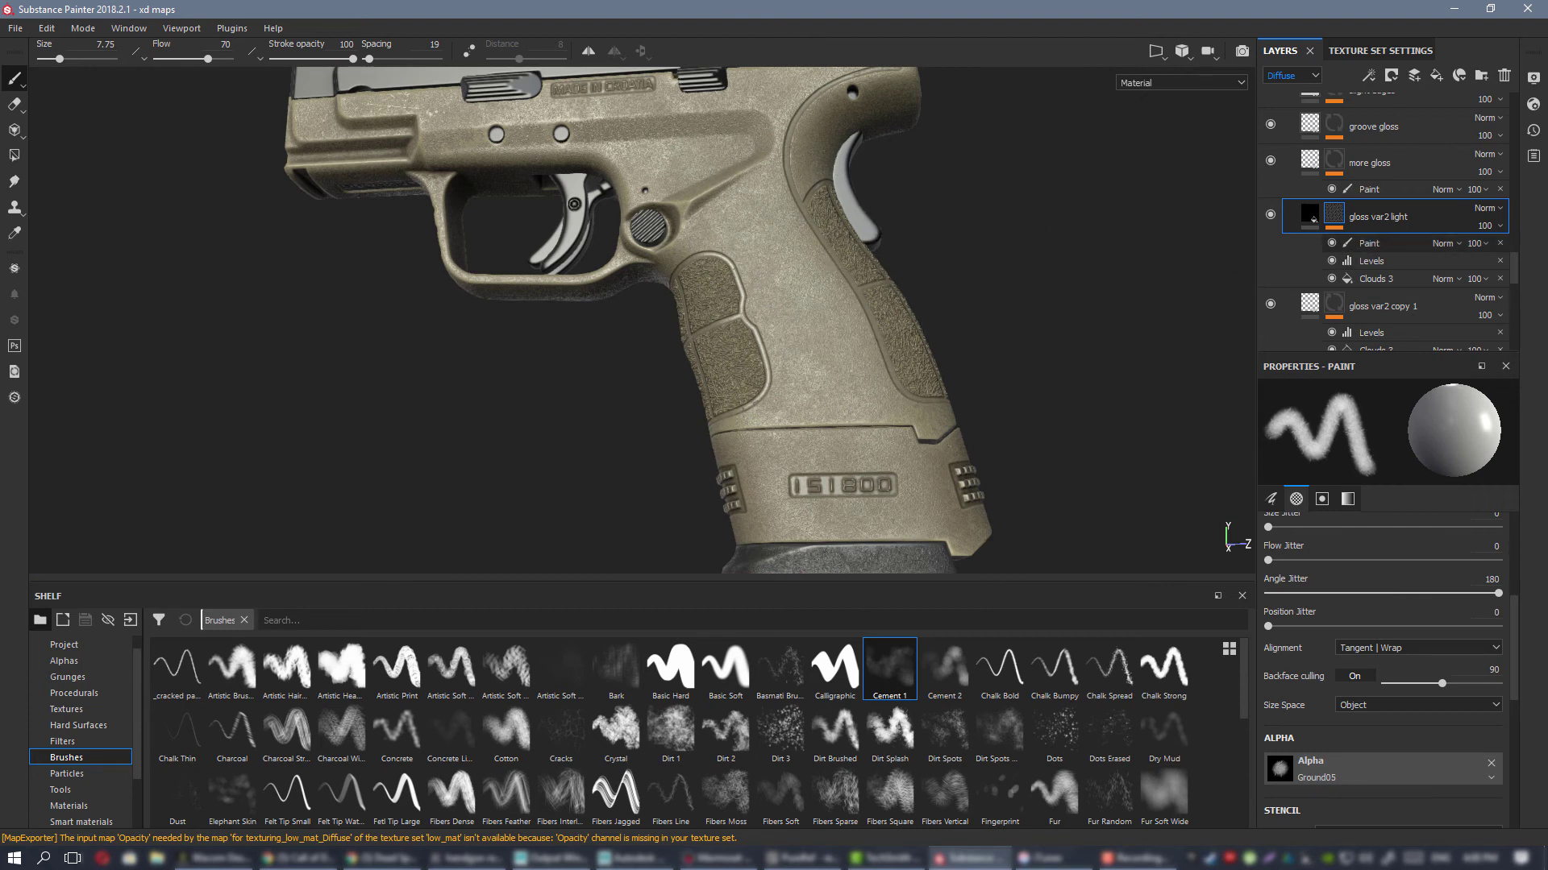
click(764, 260)
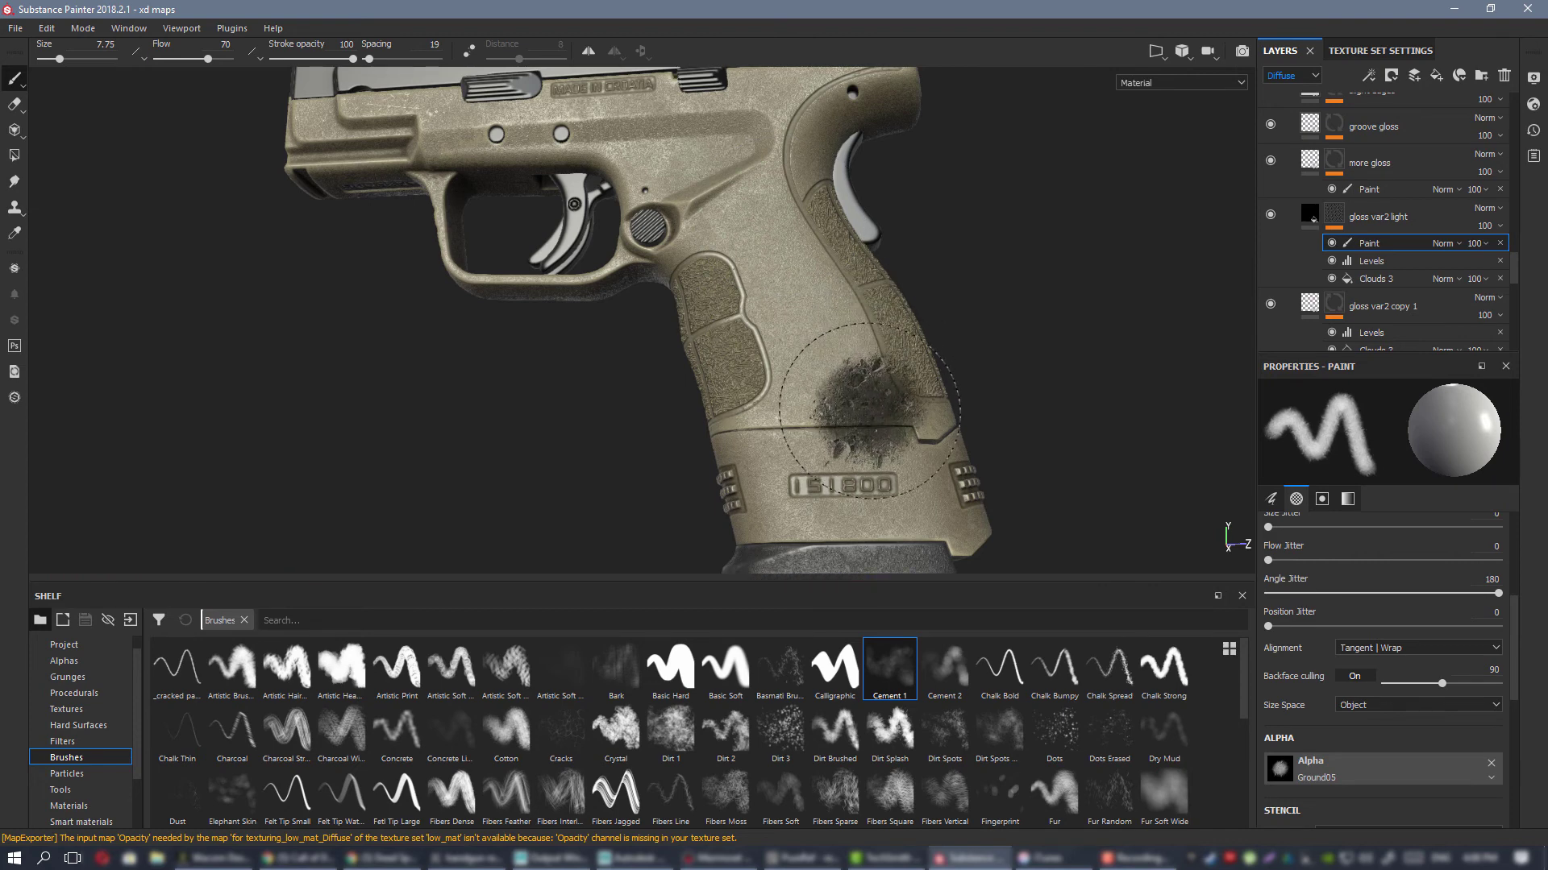
Step: Reduce the brush size to 5.98, paint out gloss variation on the frame above the grip and at the beavertail, and check the mask
alt+drag(856, 407, 842, 442)
mouse_move(842, 226)
alt+mouse_down()
mouse_move(735, 259)
mouse_move(760, 281)
alt+mouse_up()
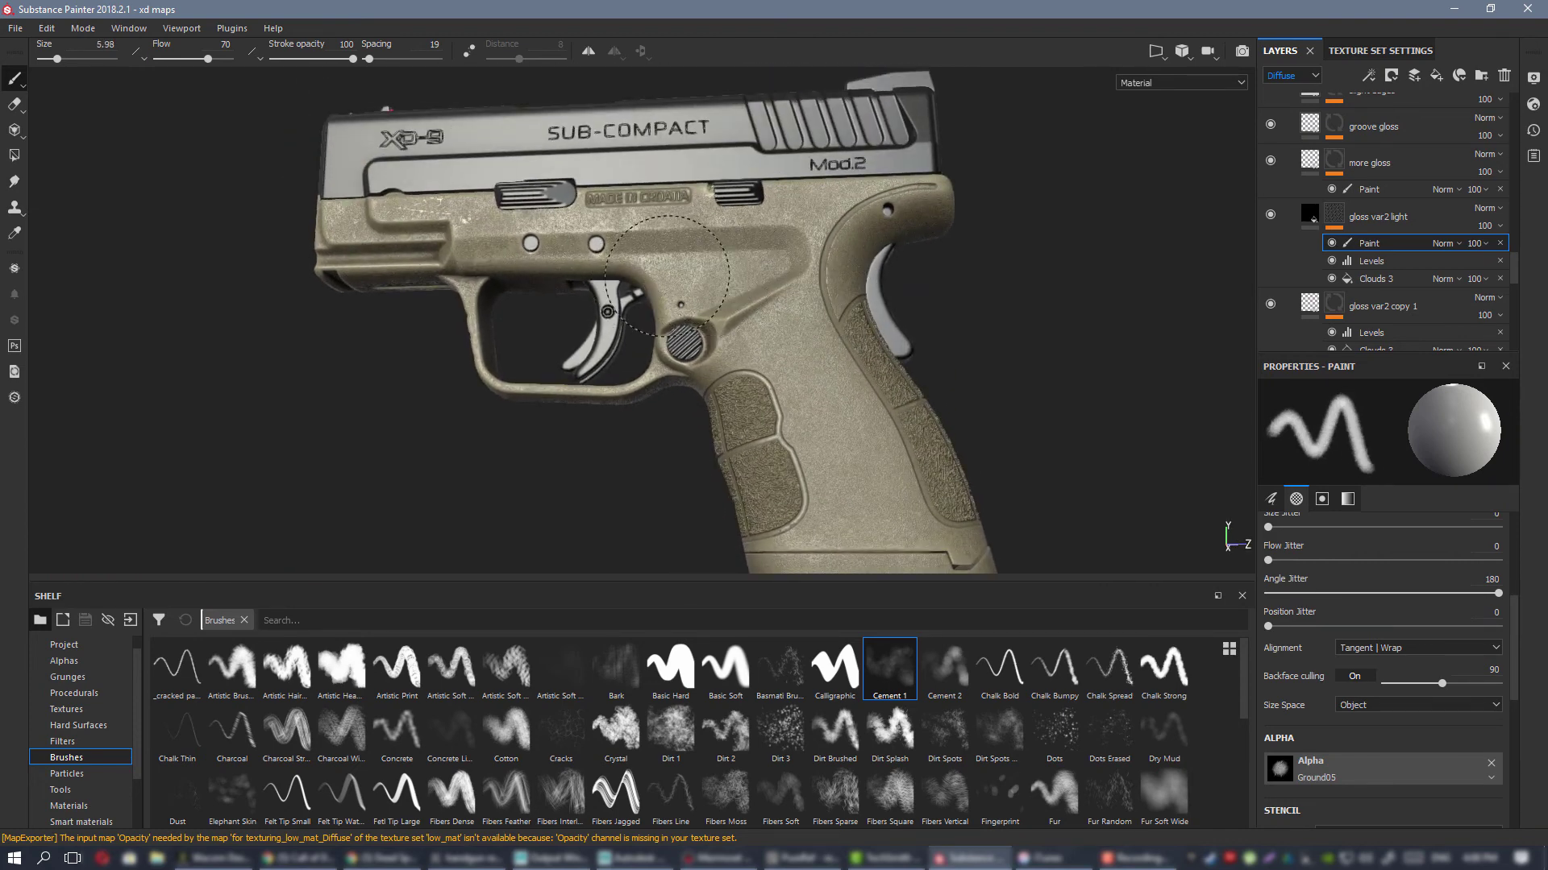
mouse_move(853, 309)
alt+mouse_down()
mouse_move(709, 290)
mouse_move(741, 274)
alt+mouse_up()
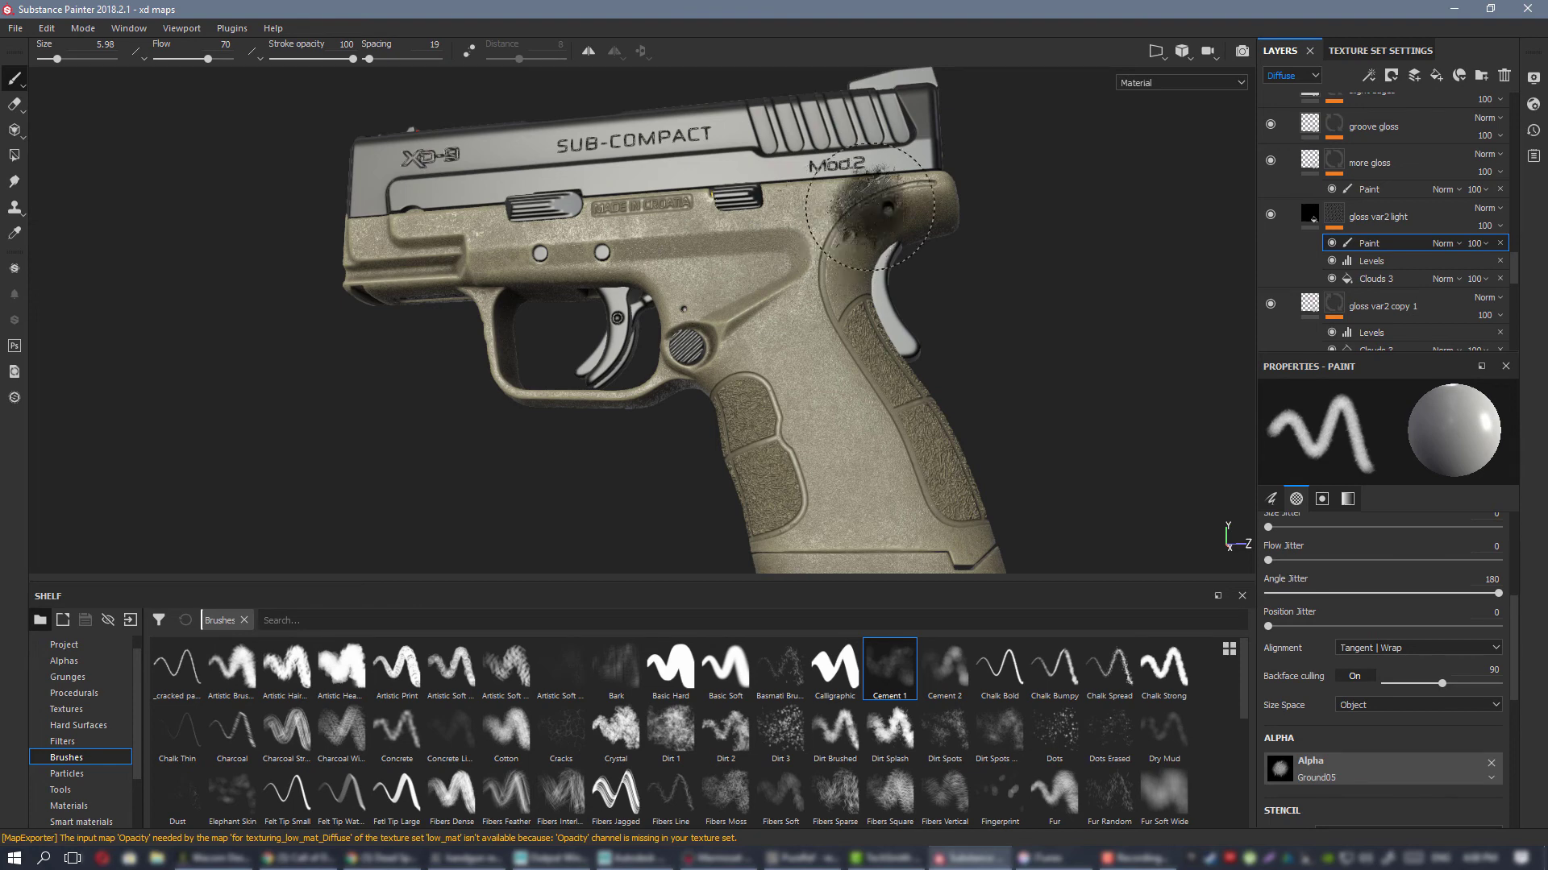
alt+drag(867, 379, 775, 379)
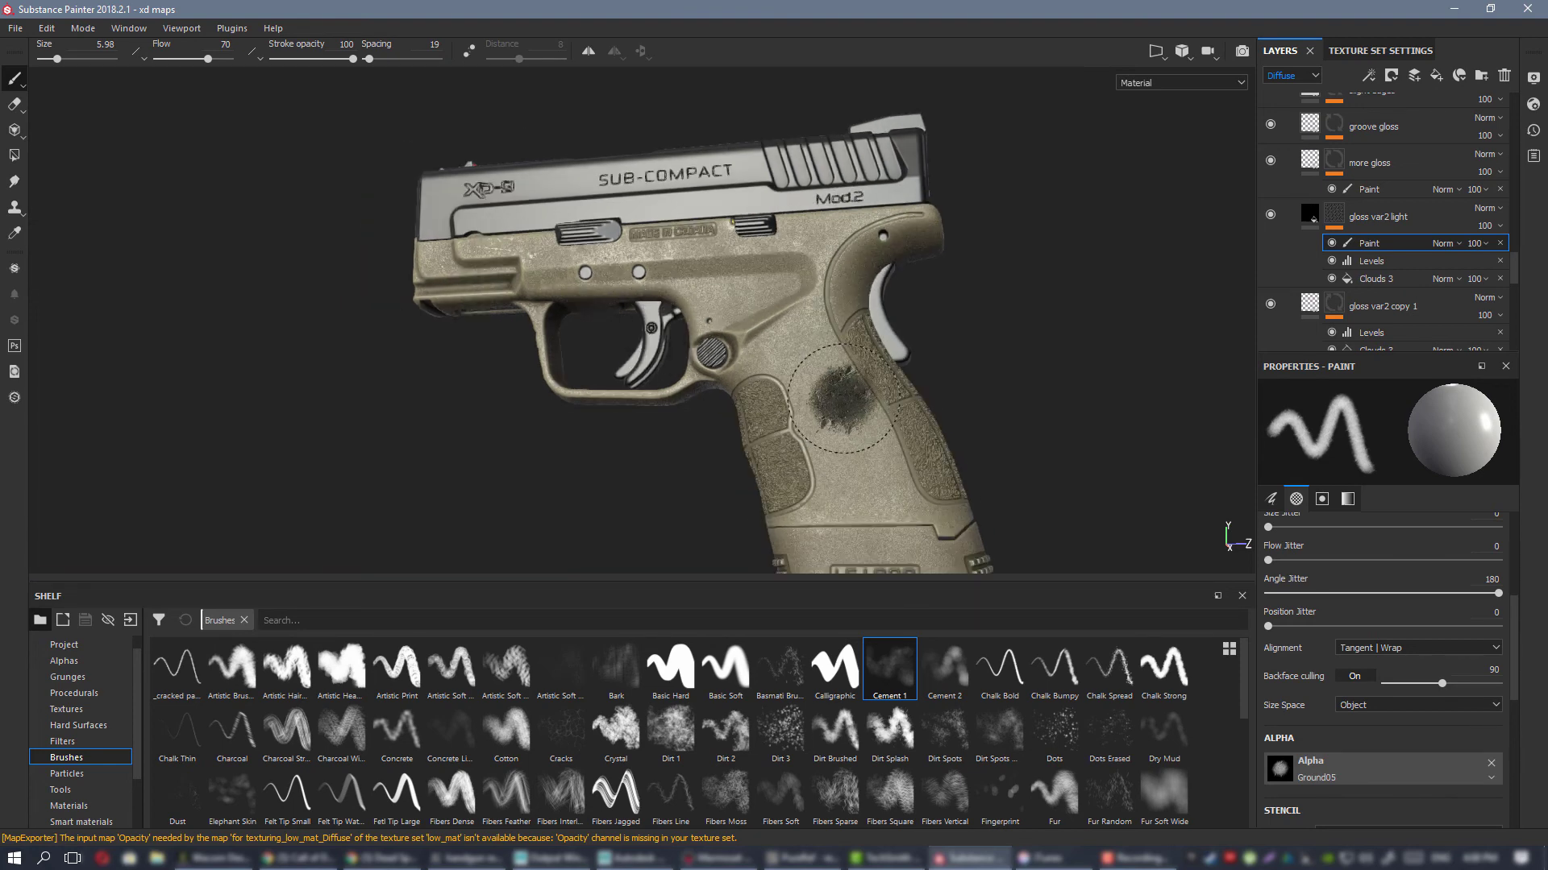
scroll(842, 399, up, 2)
key(c)
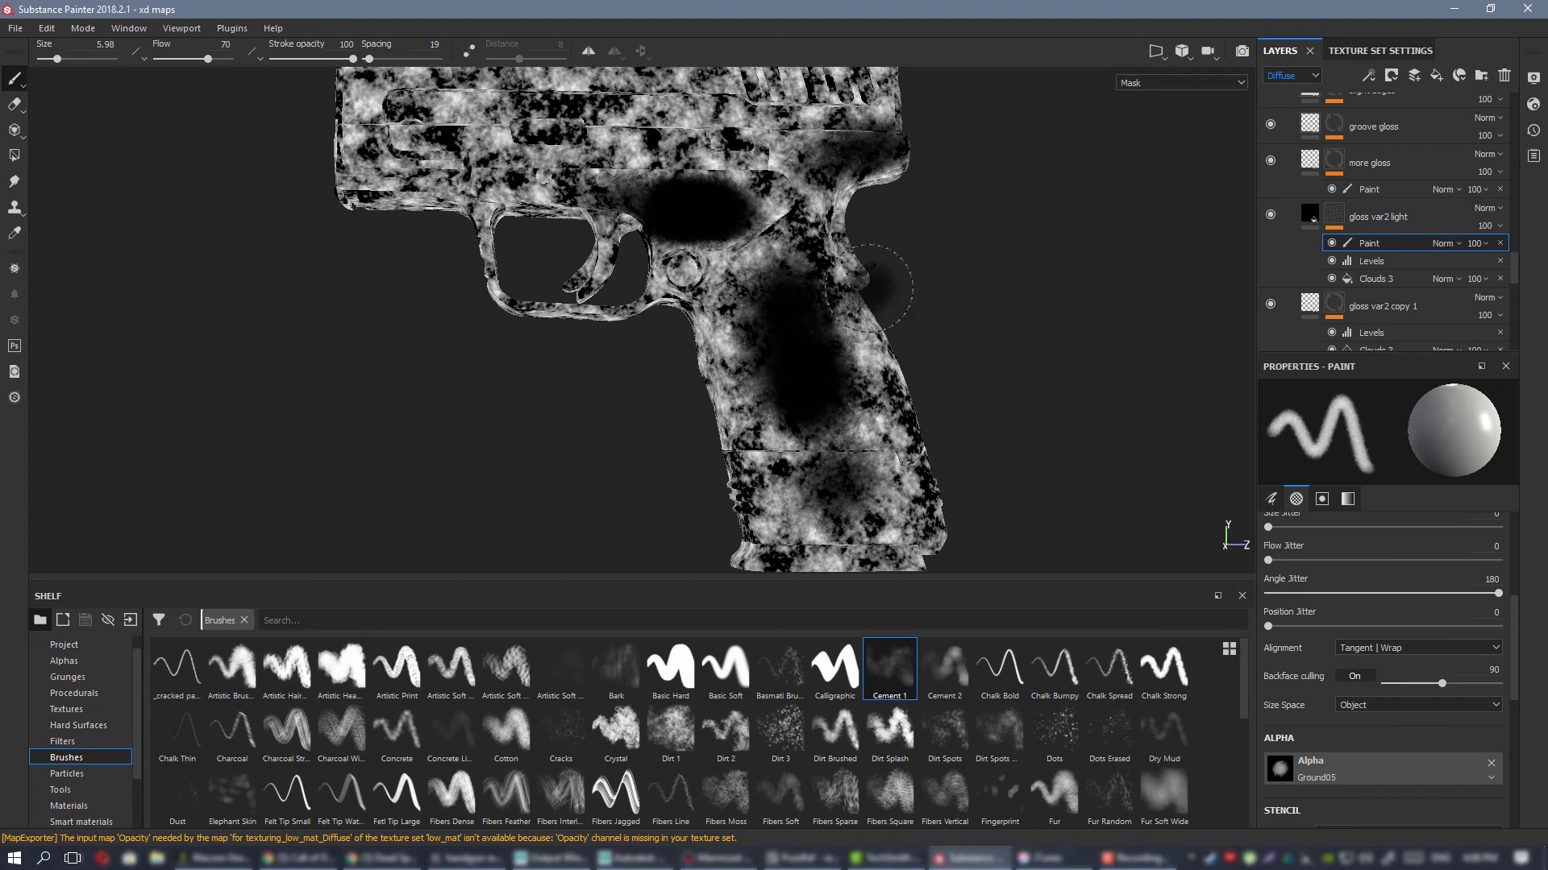
Step: Inspect the frame's side in the individual channels, comparing the diffuse and glossiness maps
key(m)
alt+drag(725, 254, 677, 256)
key(c)
key(c)
key(c)
key(c)
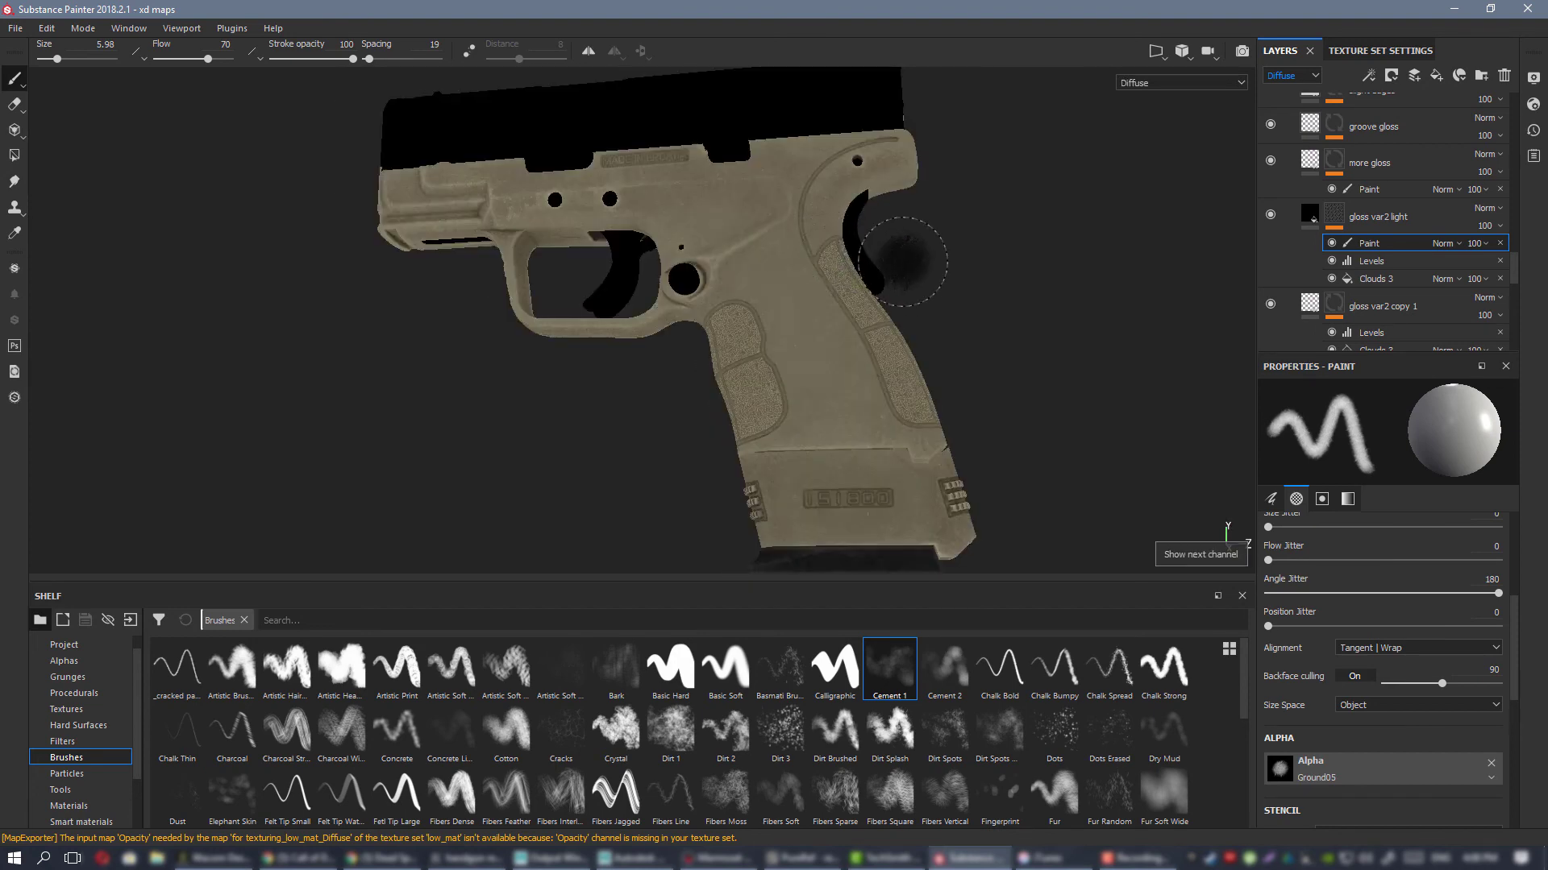
alt+drag(771, 216, 747, 251)
alt+middle_drag(746, 251, 691, 235)
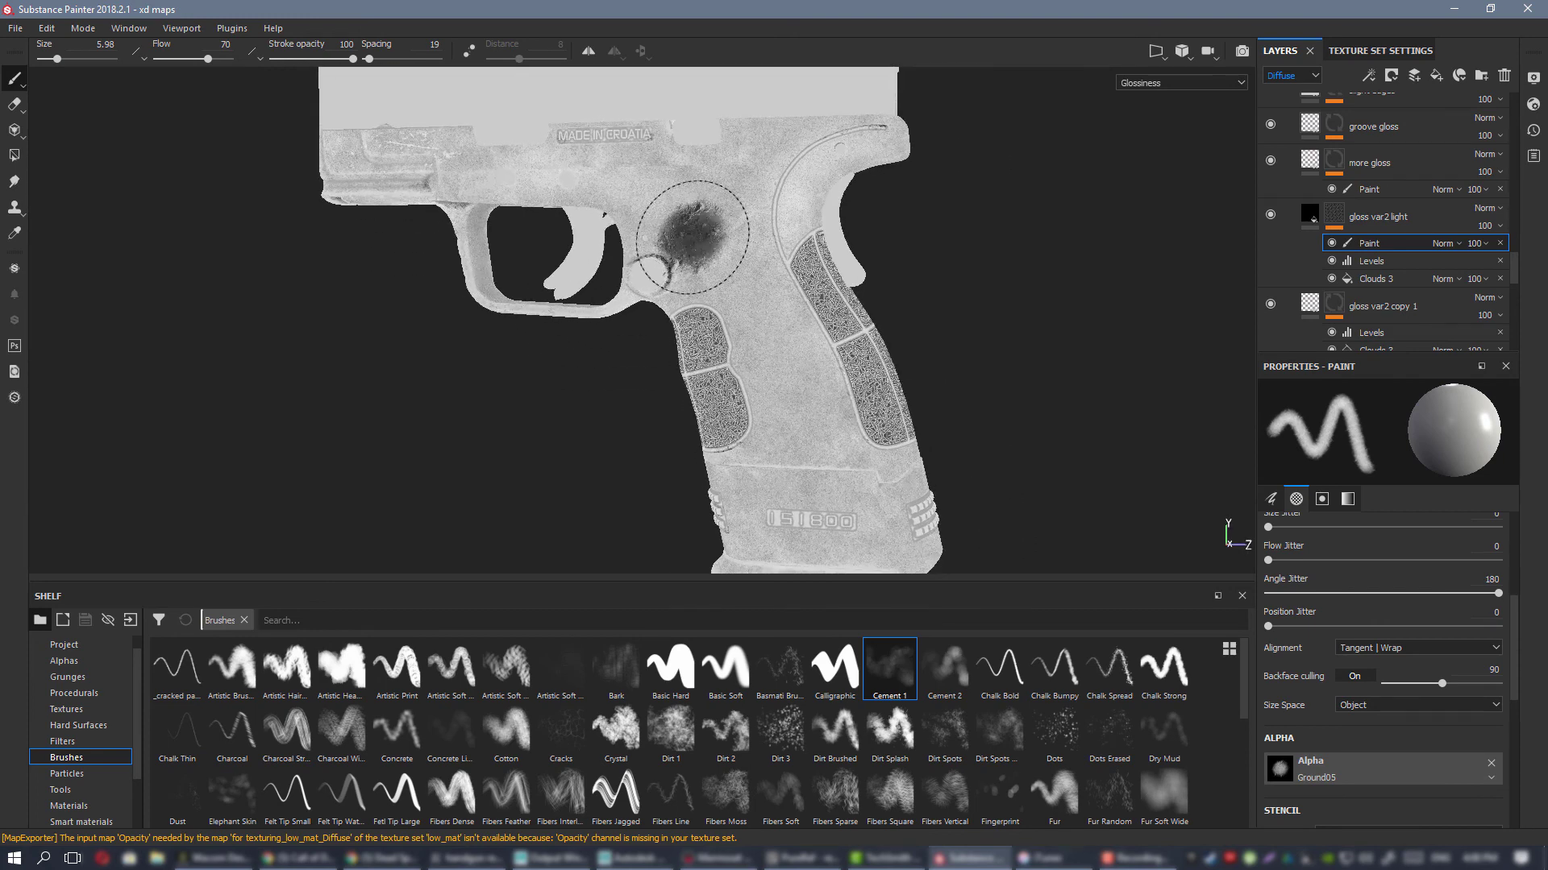
Step: Examine the rear of the frame around the beavertail and backstrap in the material view and the separate map channels, ending on diffuse
key(m)
alt+drag(779, 216, 612, 230)
alt+right_drag(613, 230, 745, 378)
alt+middle_drag(746, 379, 559, 435)
alt+drag(559, 435, 635, 362)
mouse_move(635, 363)
shift+right_down()
mouse_move(516, 360)
mouse_move(634, 358)
shift+right_up()
alt+middle_drag(584, 391, 659, 347)
alt+drag(659, 346, 710, 329)
mouse_move(709, 329)
shift+right_down()
mouse_move(661, 329)
mouse_move(717, 328)
shift+right_up()
key(c)
key(c)
key(c)
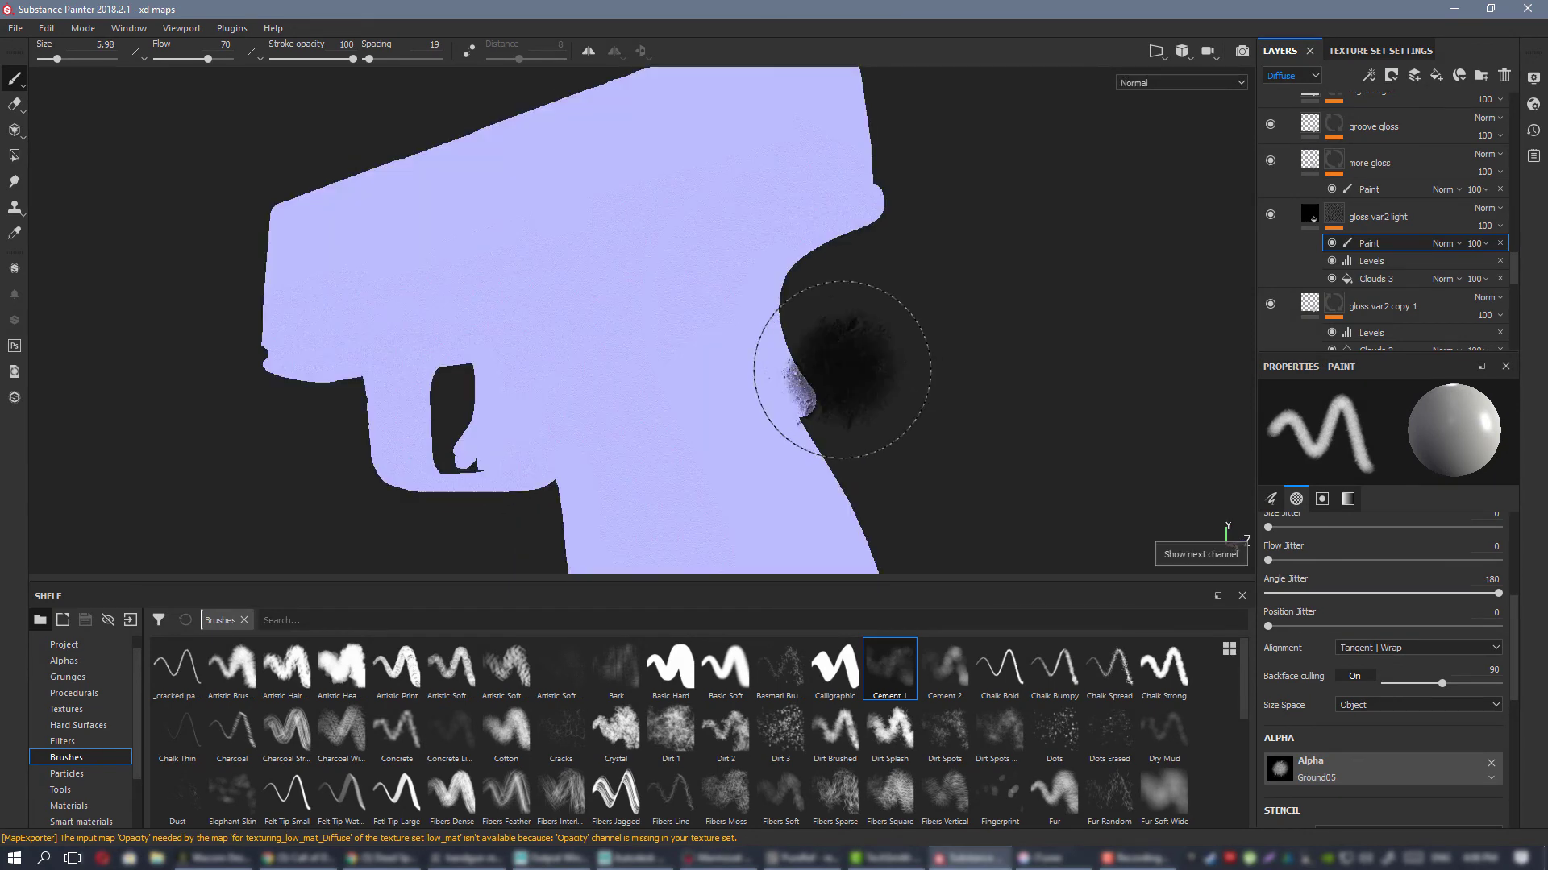
key(c)
key(c)
alt+drag(732, 306, 685, 323)
alt+right_drag(685, 322, 689, 440)
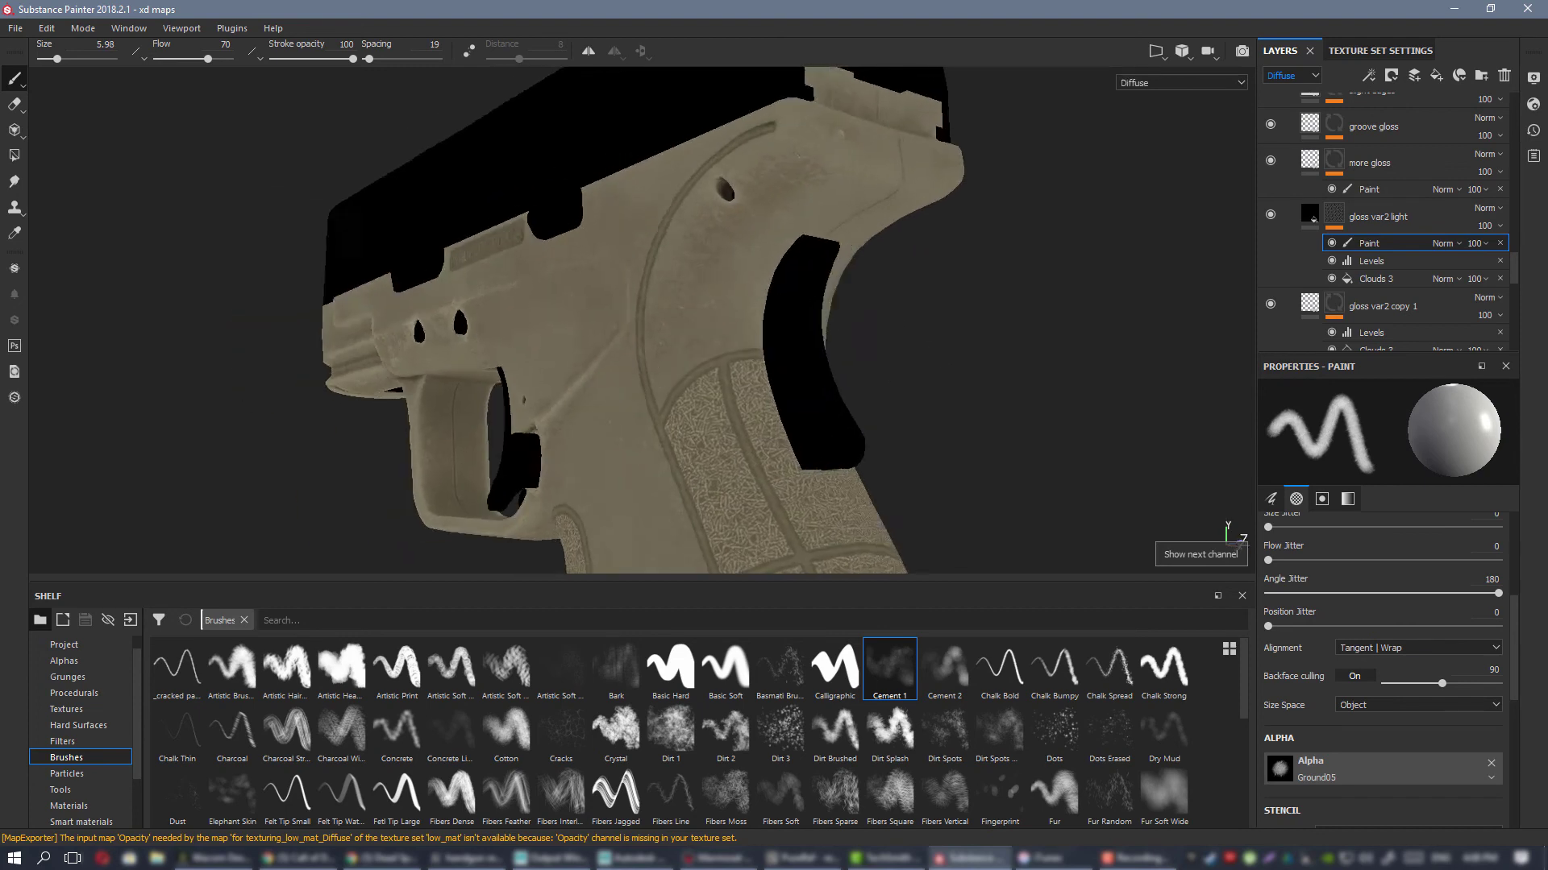
mouse_move(698, 303)
alt+mouse_down()
mouse_move(674, 324)
mouse_move(525, 283)
mouse_move(680, 258)
alt+mouse_up()
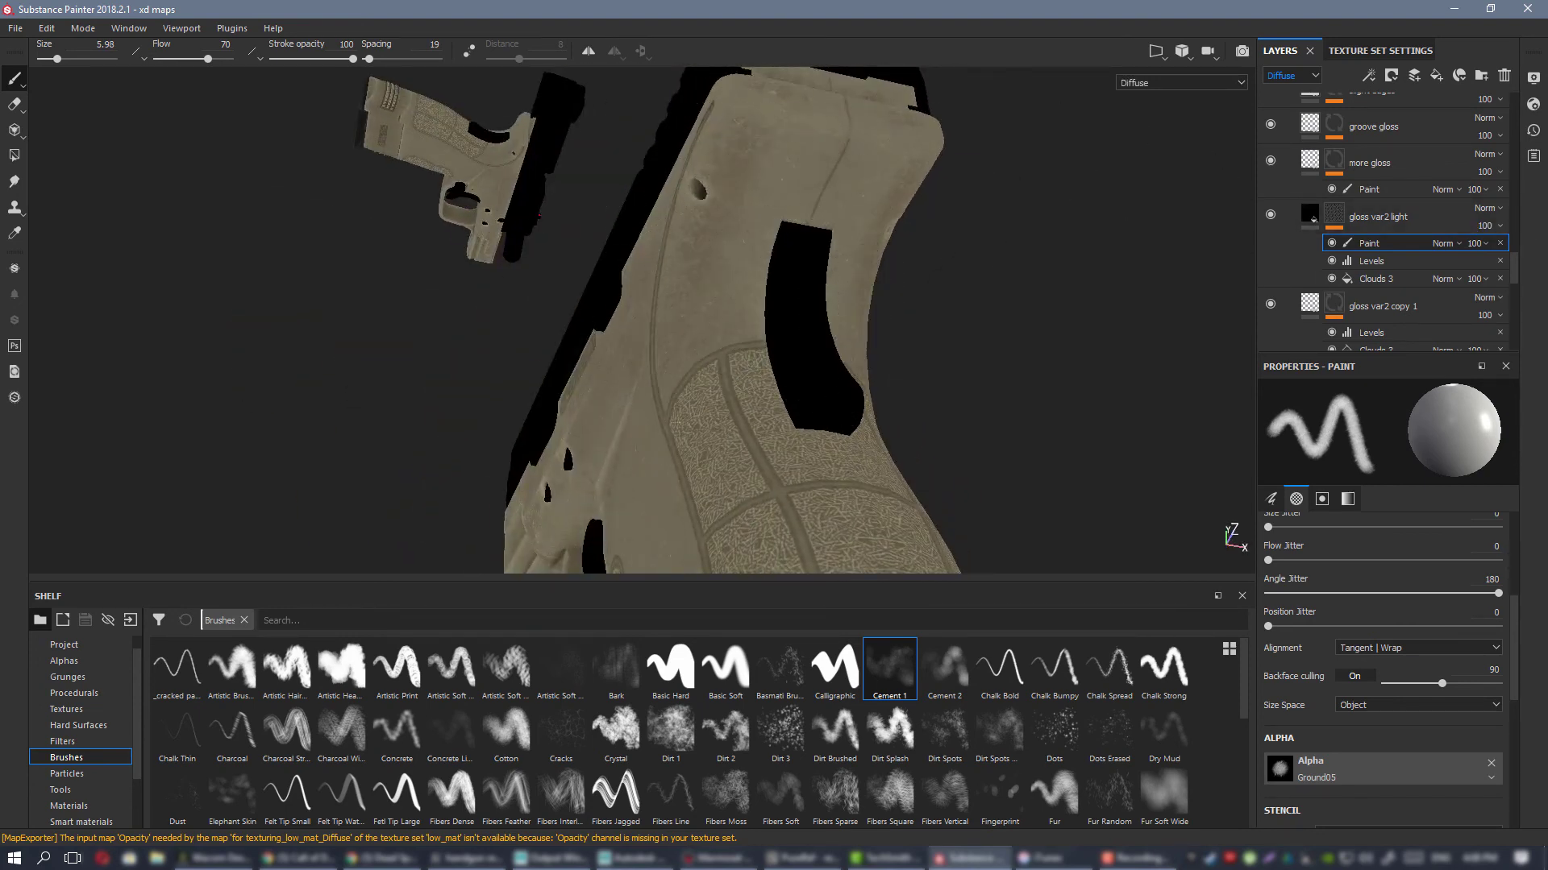
Step: Erase the color var copy 1 layer's paint on the frame around the beavertail, using the Cement 1 eraser at size 4.58, flow 100 and size jitter 0
scroll(1412, 210, up, 5)
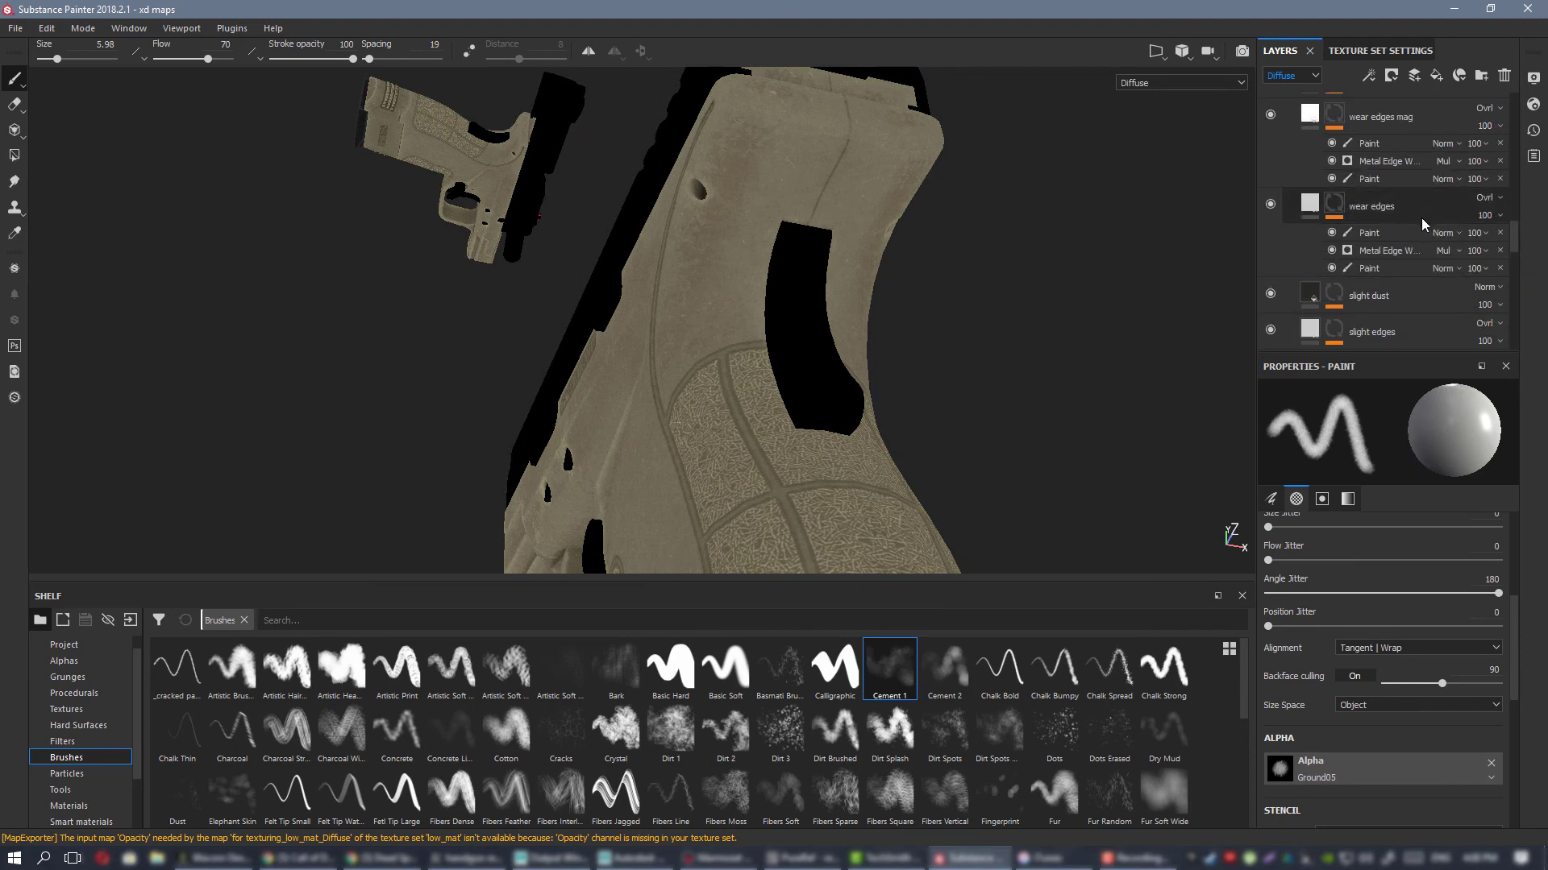
click(1424, 224)
scroll(1423, 224, up, 4)
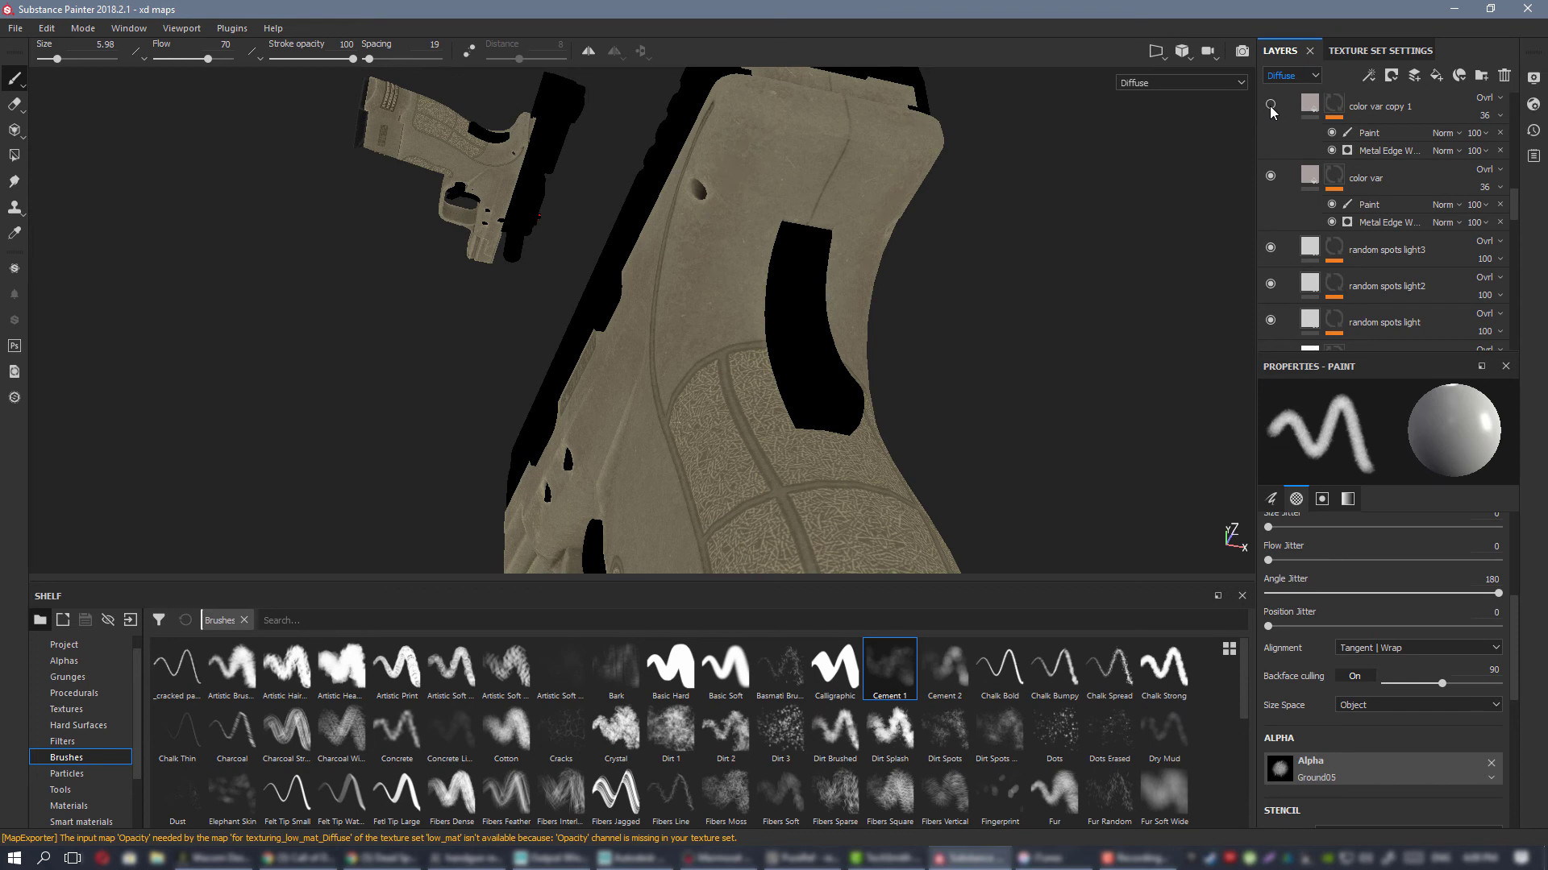
click(1334, 132)
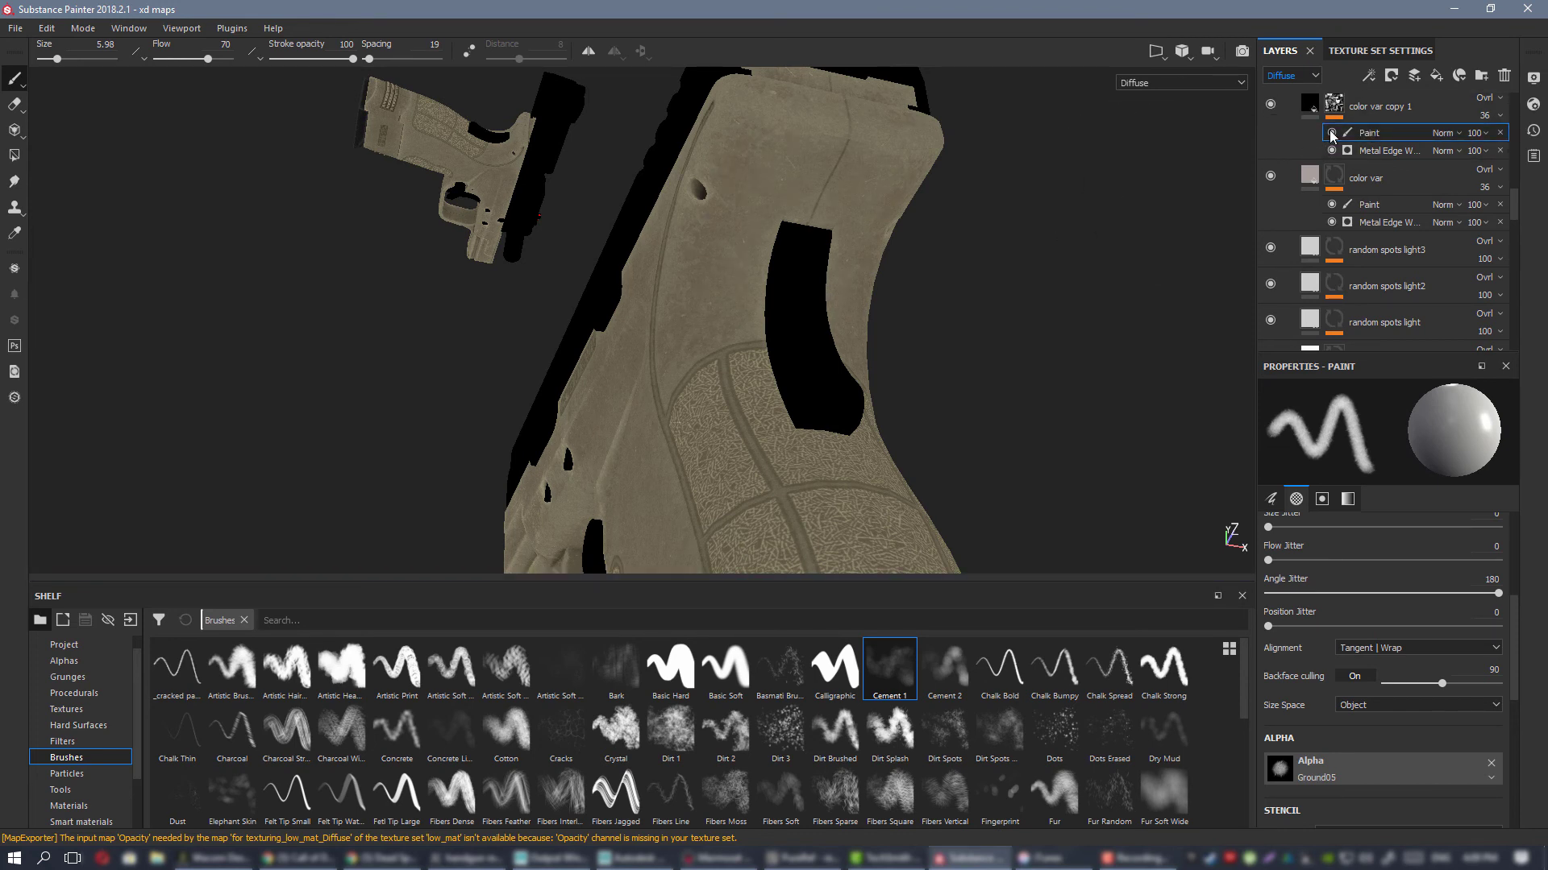
click(15, 105)
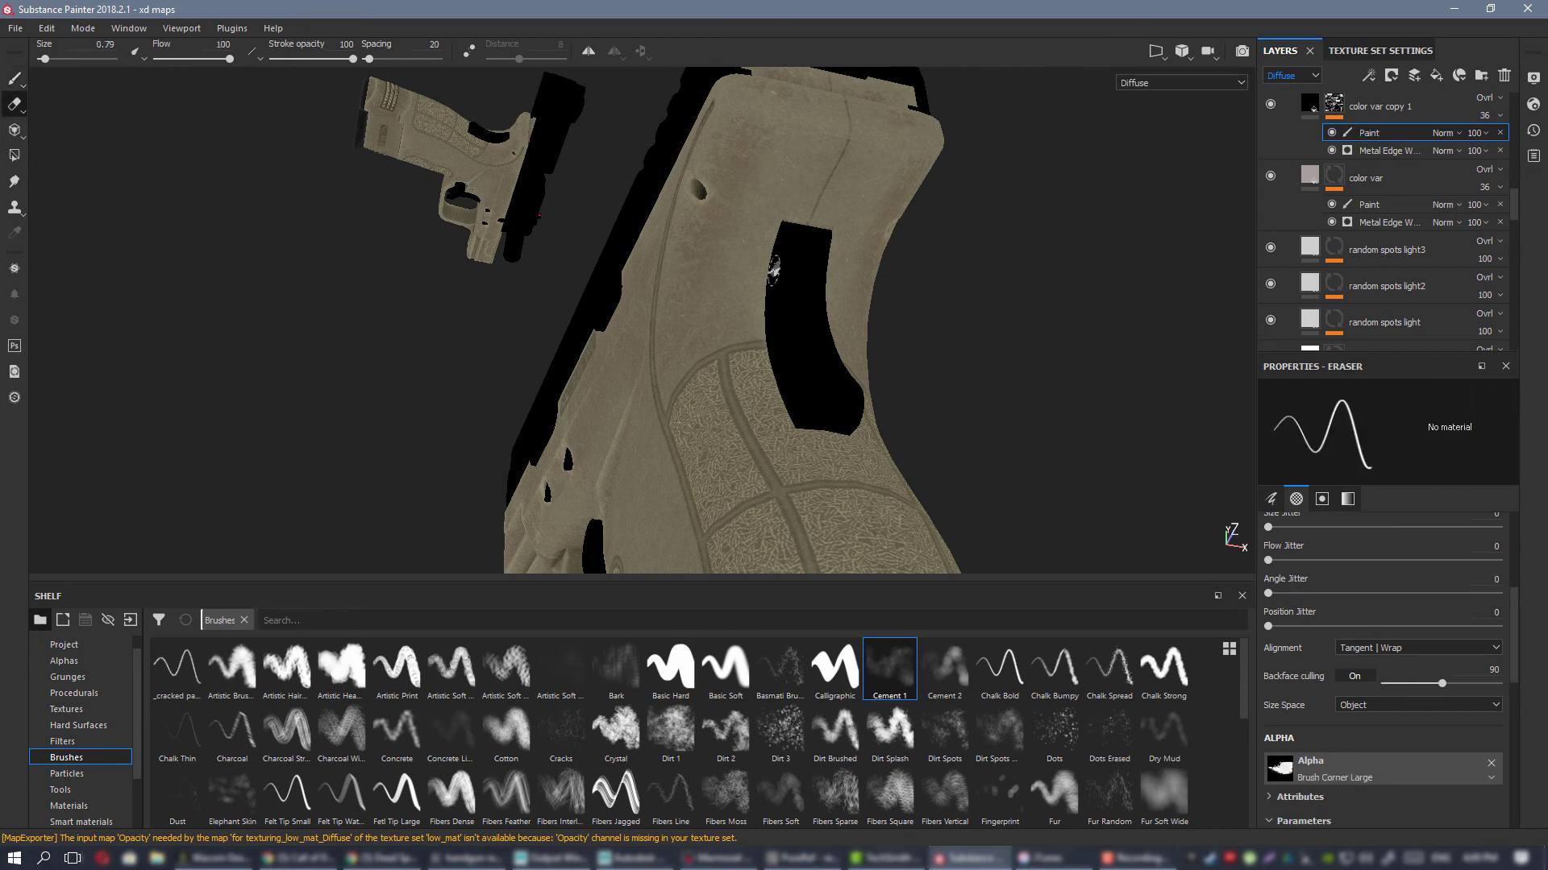
click(869, 683)
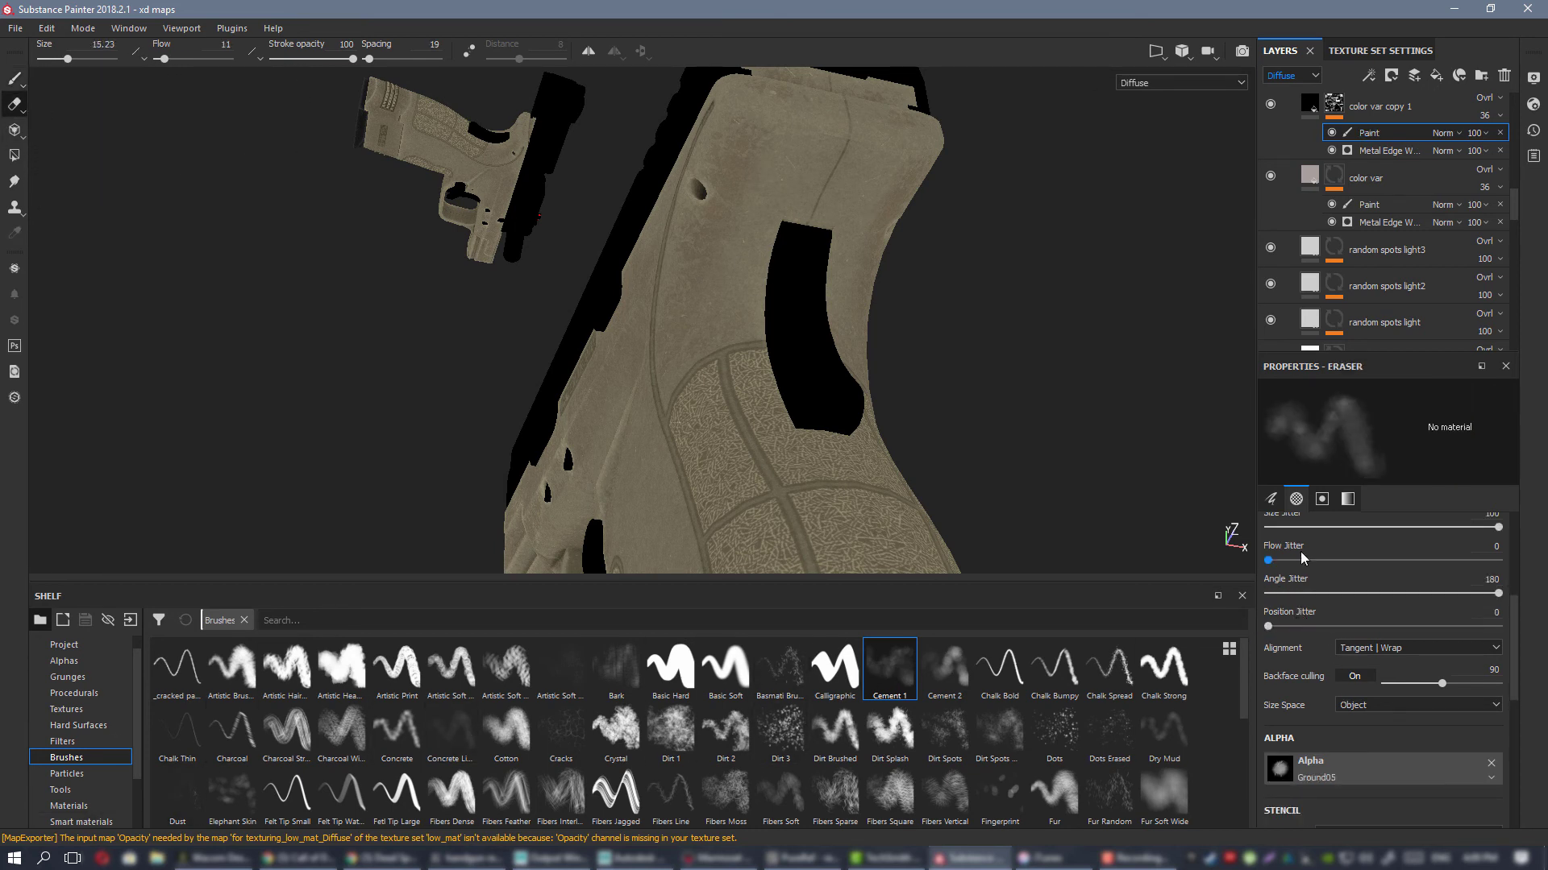
drag(1291, 528, 1263, 527)
ctrl+right_drag(806, 162, 760, 139)
ctrl+drag(760, 139, 818, 160)
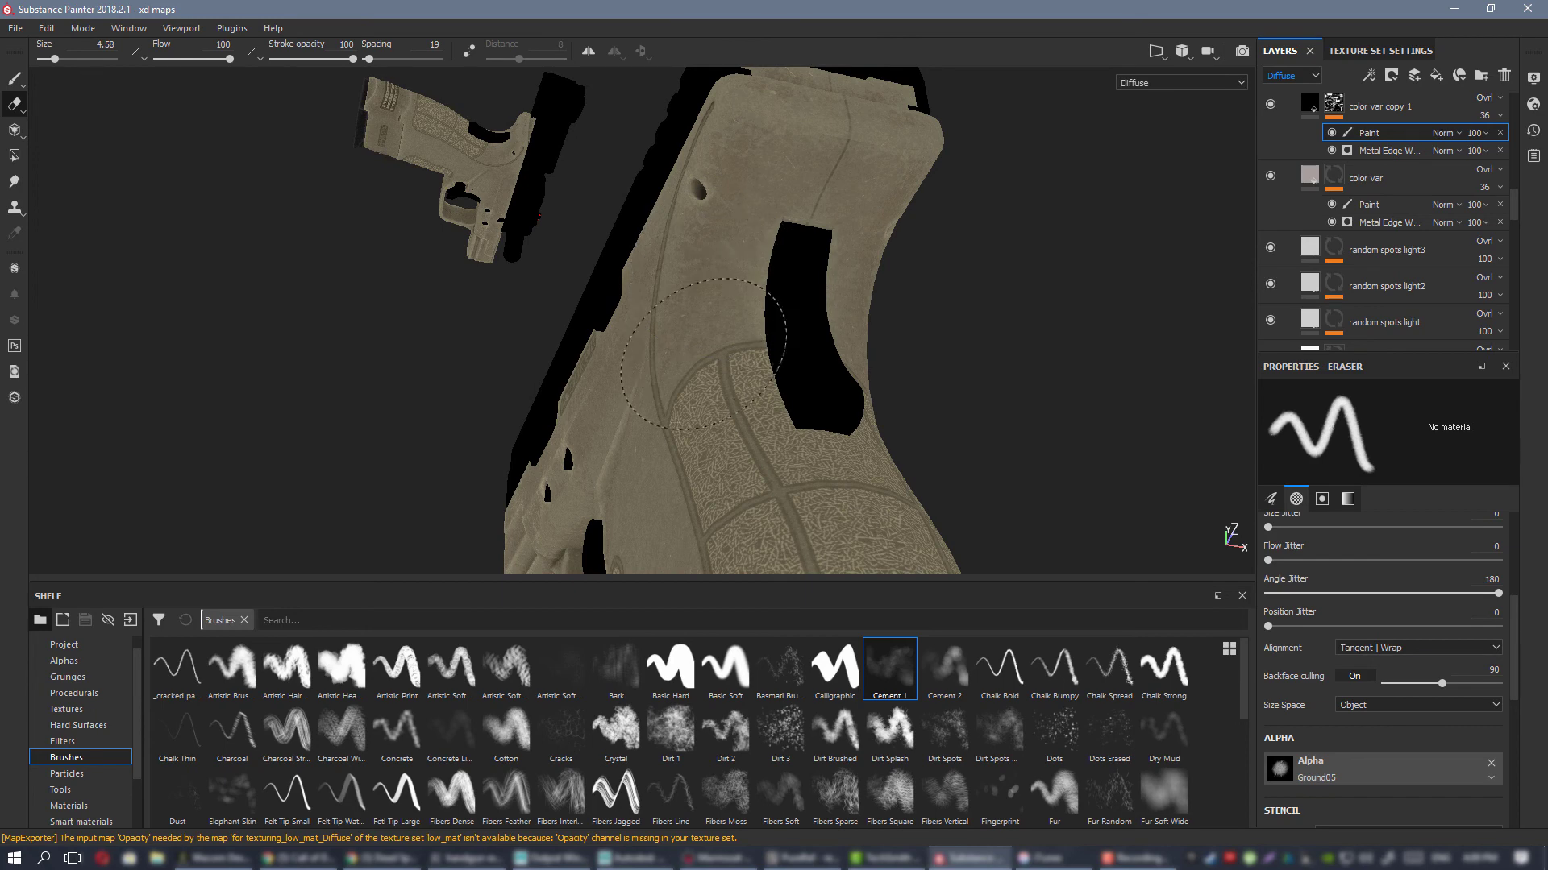
alt+drag(803, 165, 838, 270)
alt+drag(826, 210, 726, 326)
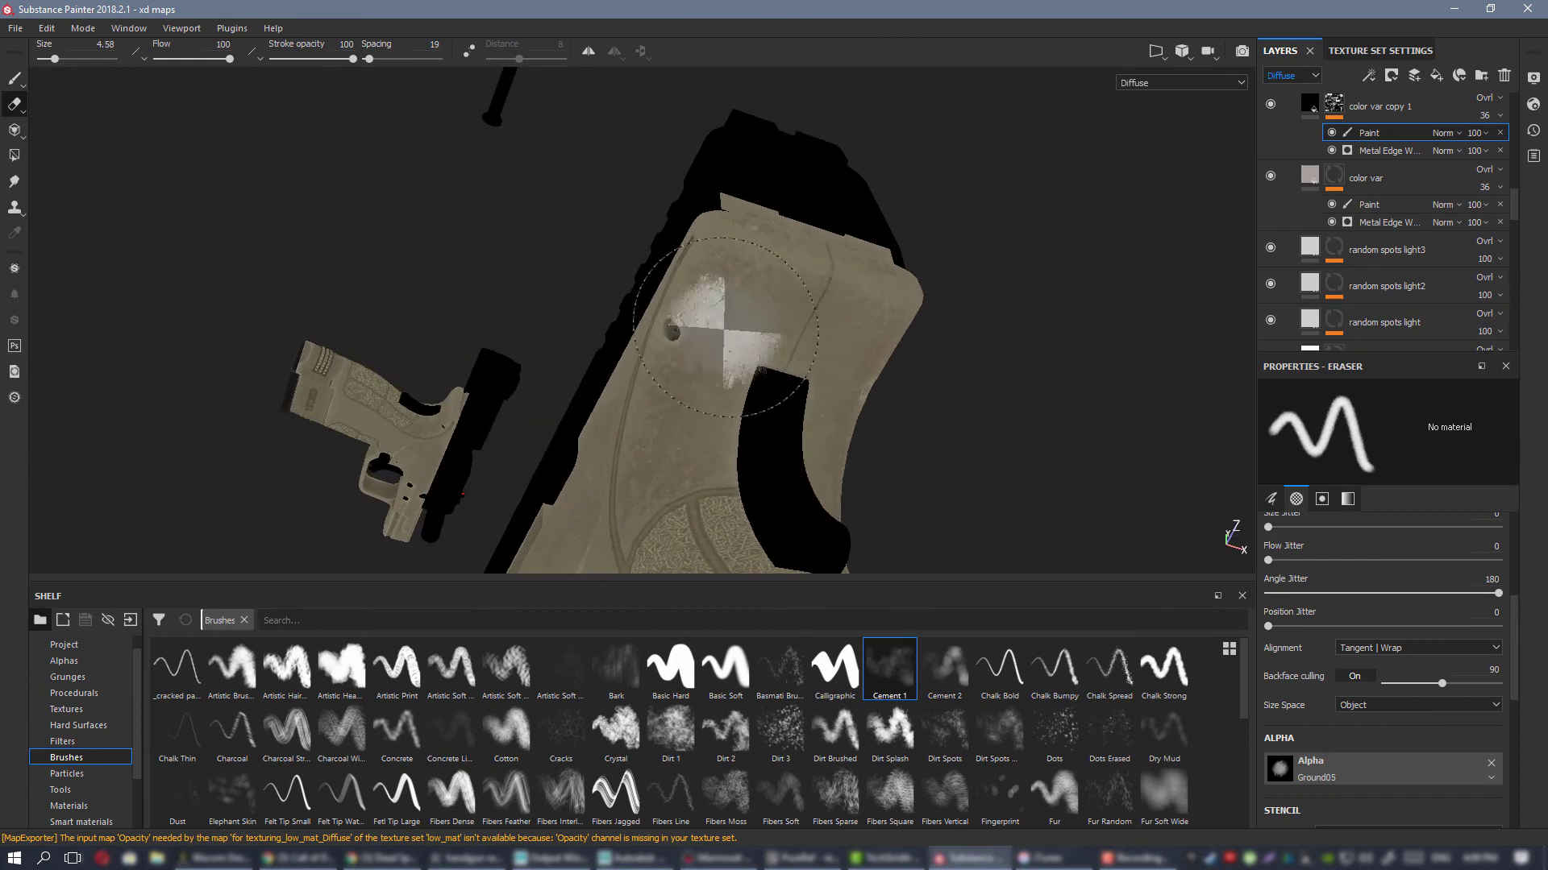
Step: Examine the whole pistol in the material view from the side, checking the frame's color and gloss variation
mouse_move(661, 498)
alt+mouse_down()
mouse_move(594, 263)
mouse_move(1012, 311)
mouse_move(932, 355)
mouse_move(957, 346)
mouse_move(860, 291)
mouse_move(895, 298)
mouse_move(857, 384)
alt+mouse_up()
key(m)
alt+middle_drag(857, 384, 796, 222)
alt+drag(796, 223, 862, 266)
shift+right_drag(863, 266, 718, 241)
alt+drag(718, 241, 881, 239)
scroll(881, 239, down, 2)
scroll(881, 238, up, 2)
alt+right_drag(787, 356, 607, 222)
alt+drag(607, 222, 606, 197)
mouse_move(639, 221)
alt+right_down()
mouse_move(737, 329)
mouse_move(704, 288)
mouse_move(714, 266)
alt+right_up()
alt+middle_drag(677, 262, 686, 277)
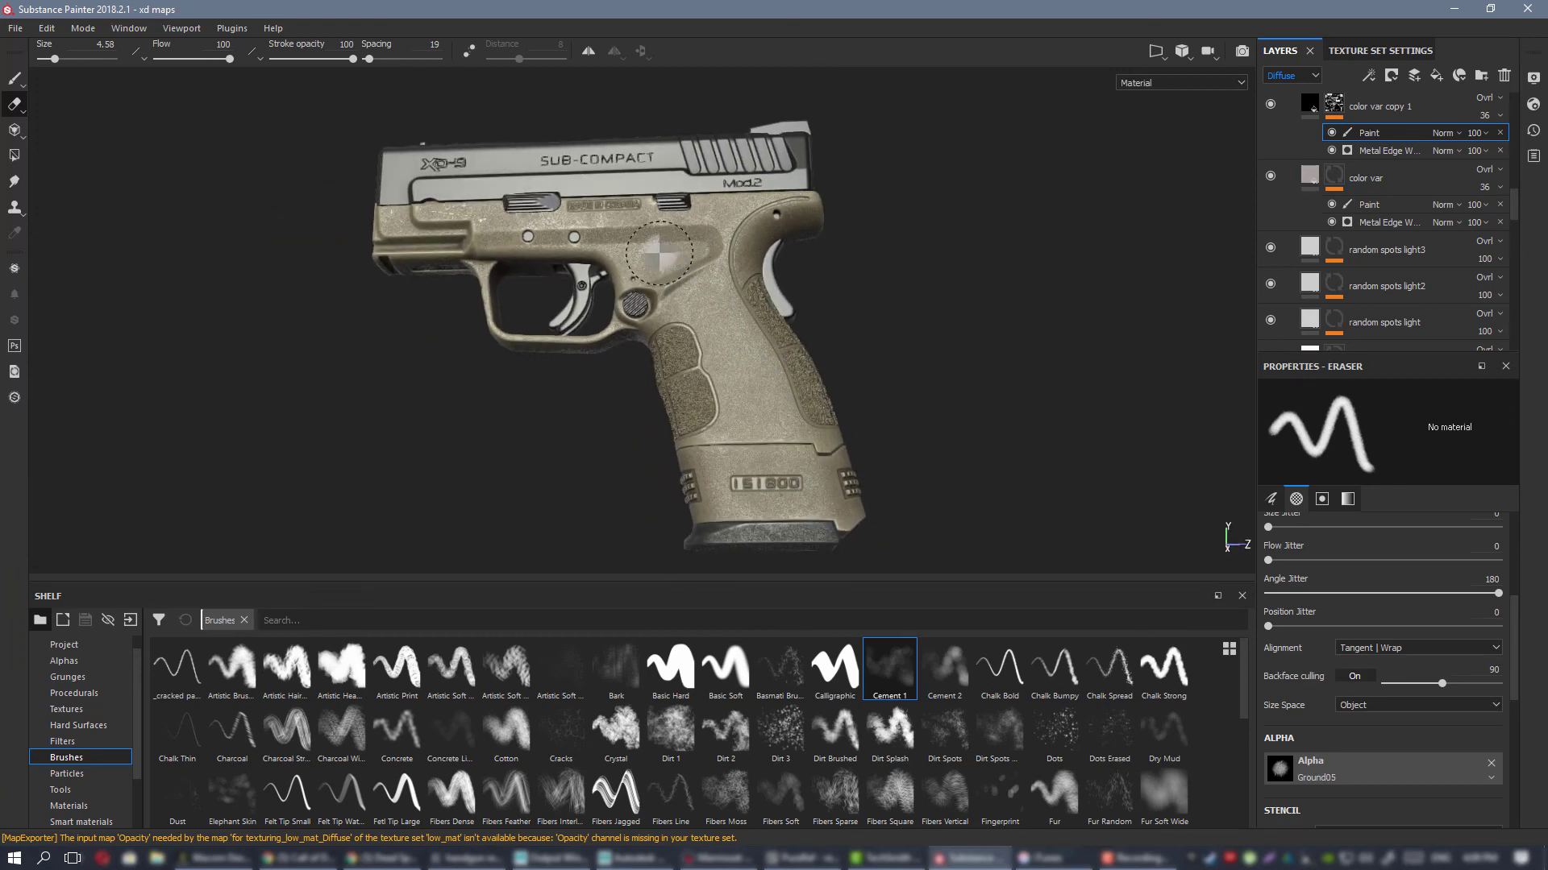
alt+right_drag(686, 277, 713, 297)
alt+middle_drag(713, 298, 679, 224)
mouse_move(678, 224)
alt+mouse_down()
mouse_move(735, 331)
mouse_move(723, 314)
alt+mouse_up()
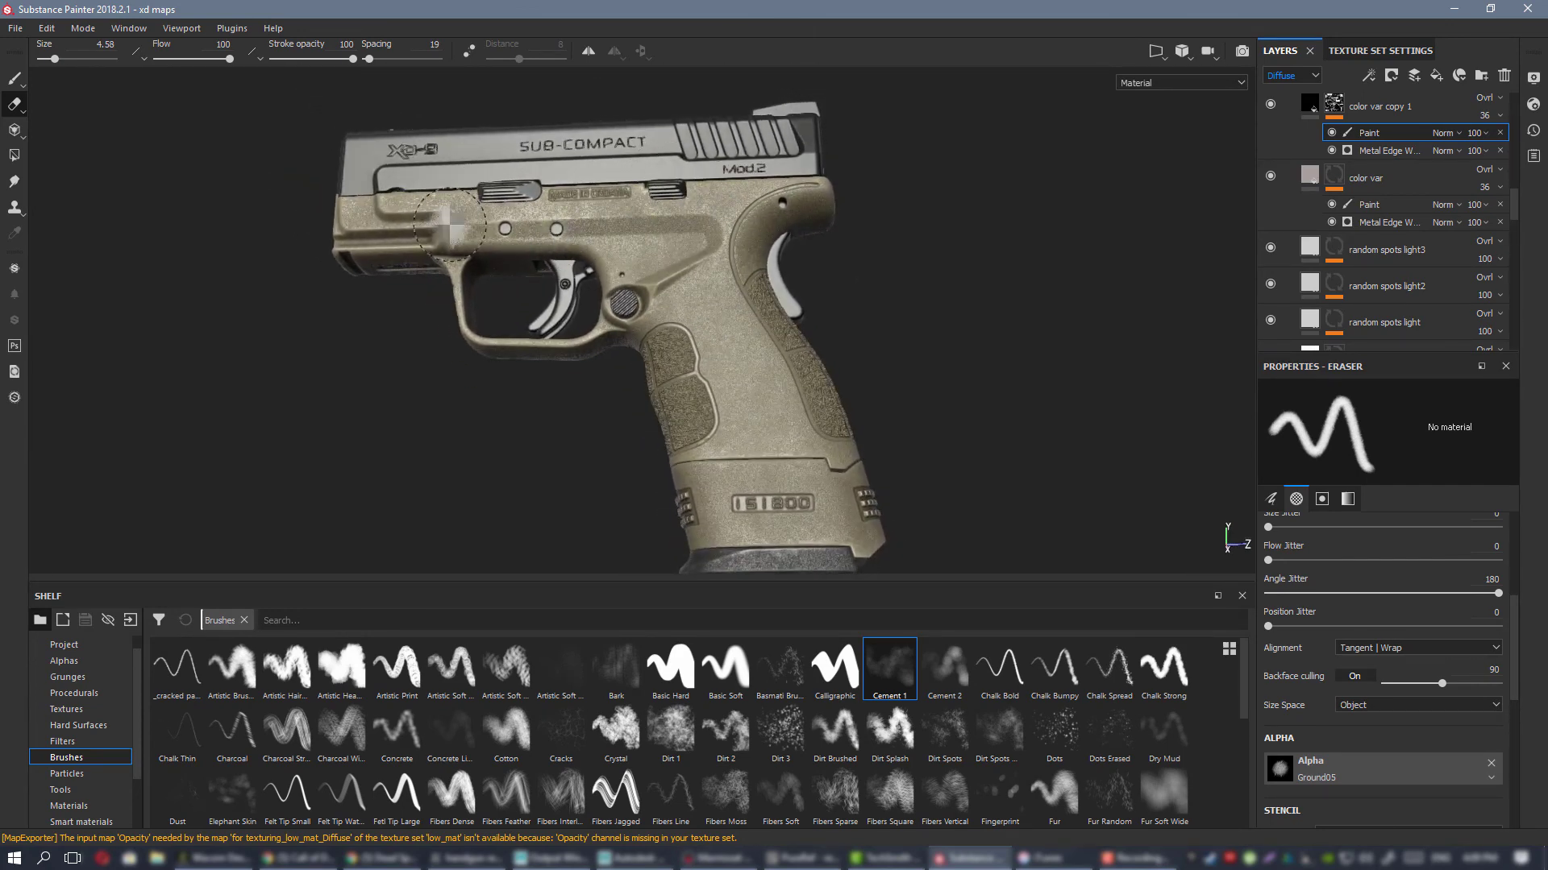
alt+drag(749, 353, 479, 182)
alt+right_drag(610, 214, 748, 350)
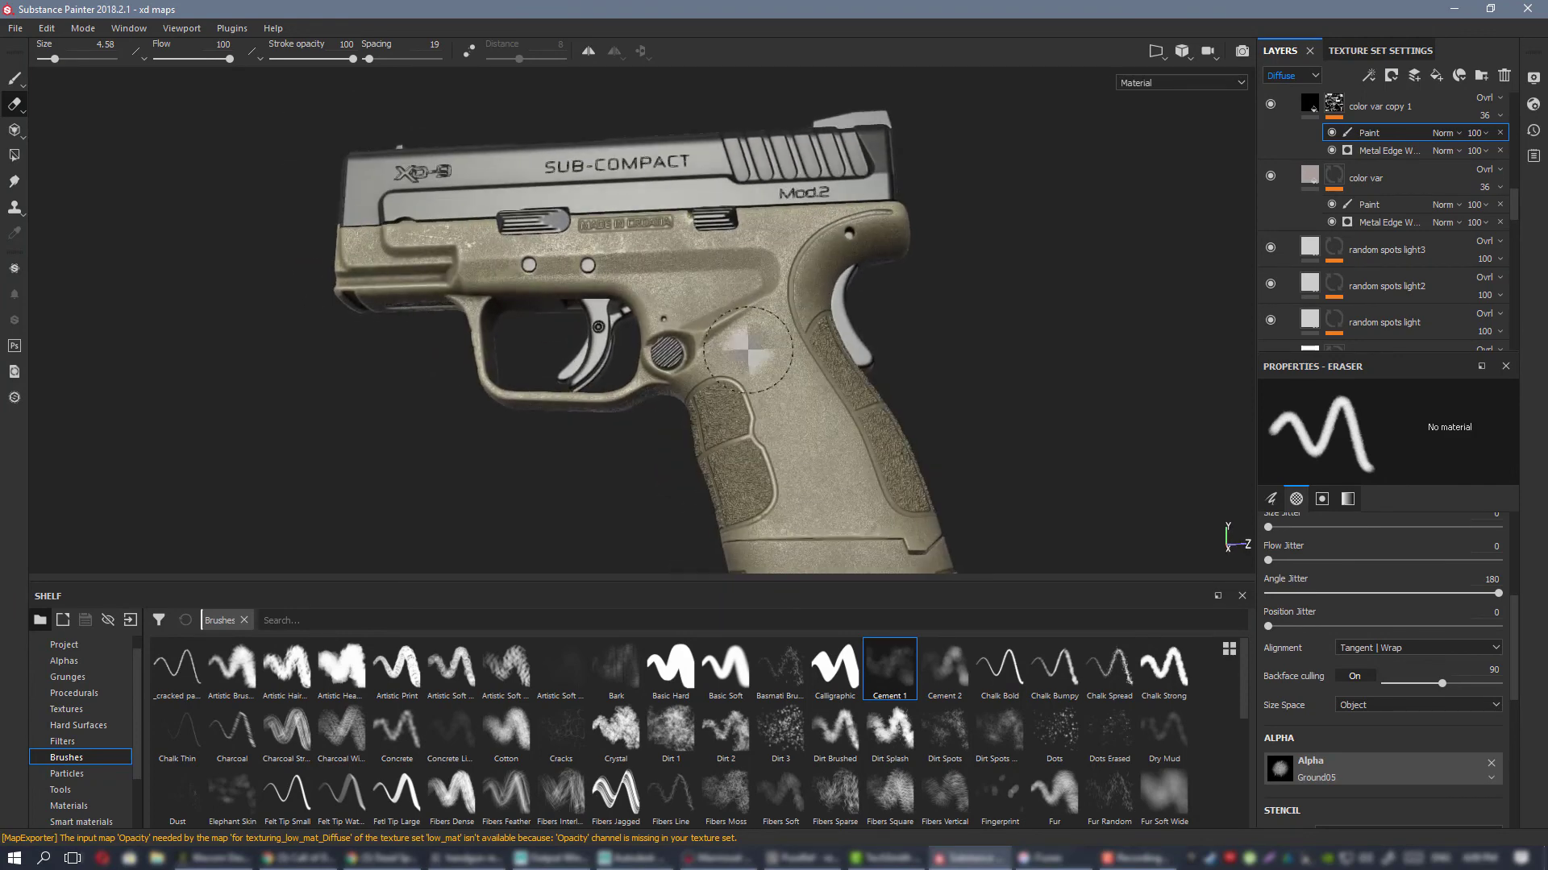
Step: Save the project and export the low_mat texture set as 16-bit PNG maps with the PBR SpecGloss configuration
alt+drag(794, 384, 724, 362)
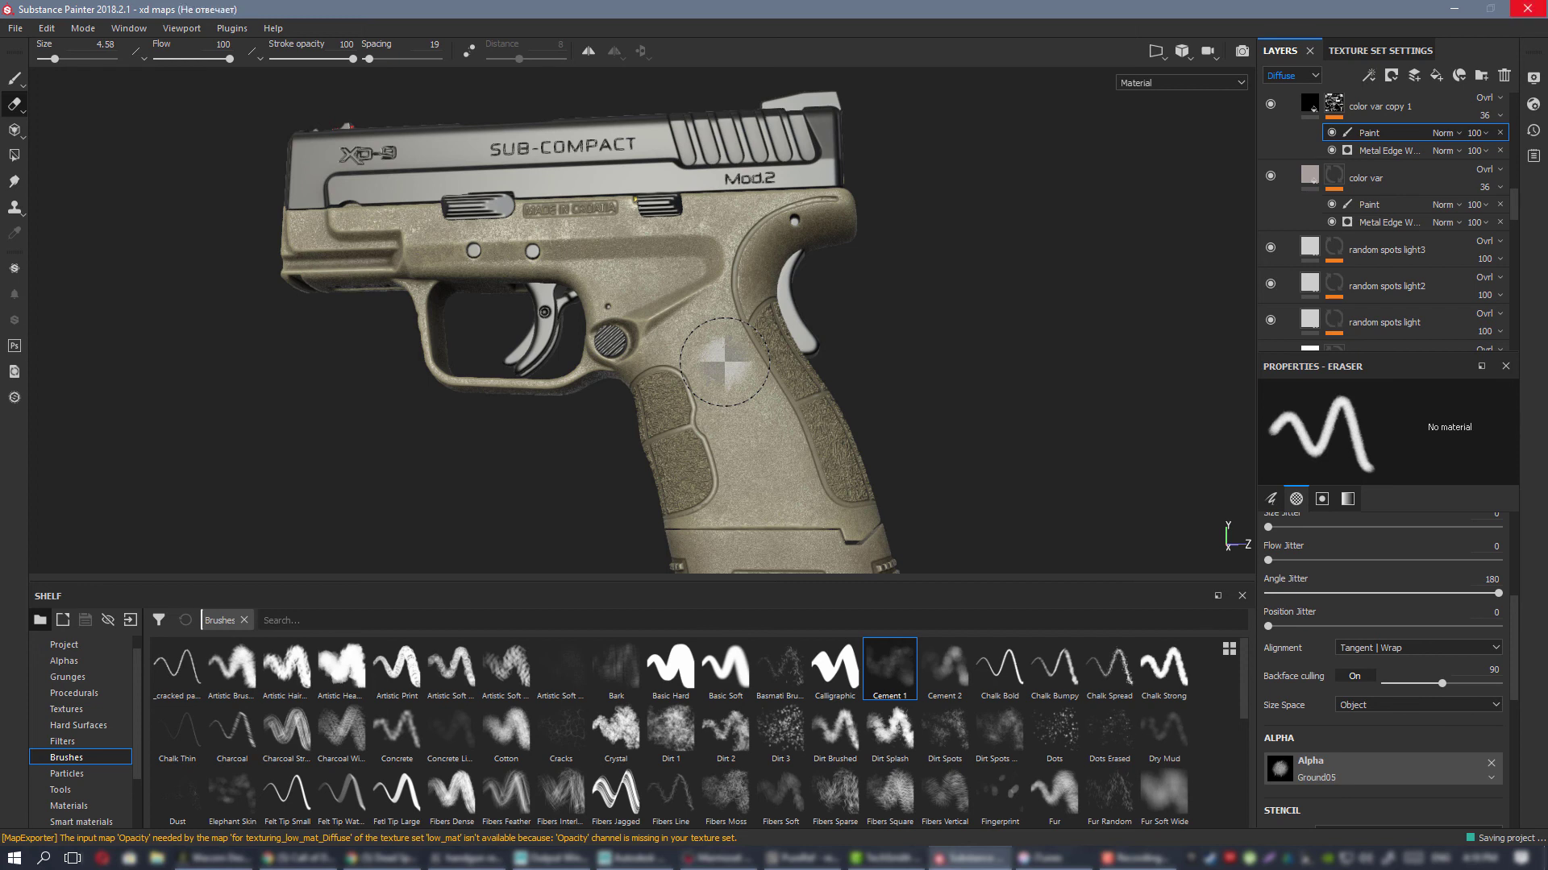
click(698, 364)
alt+drag(698, 359, 736, 338)
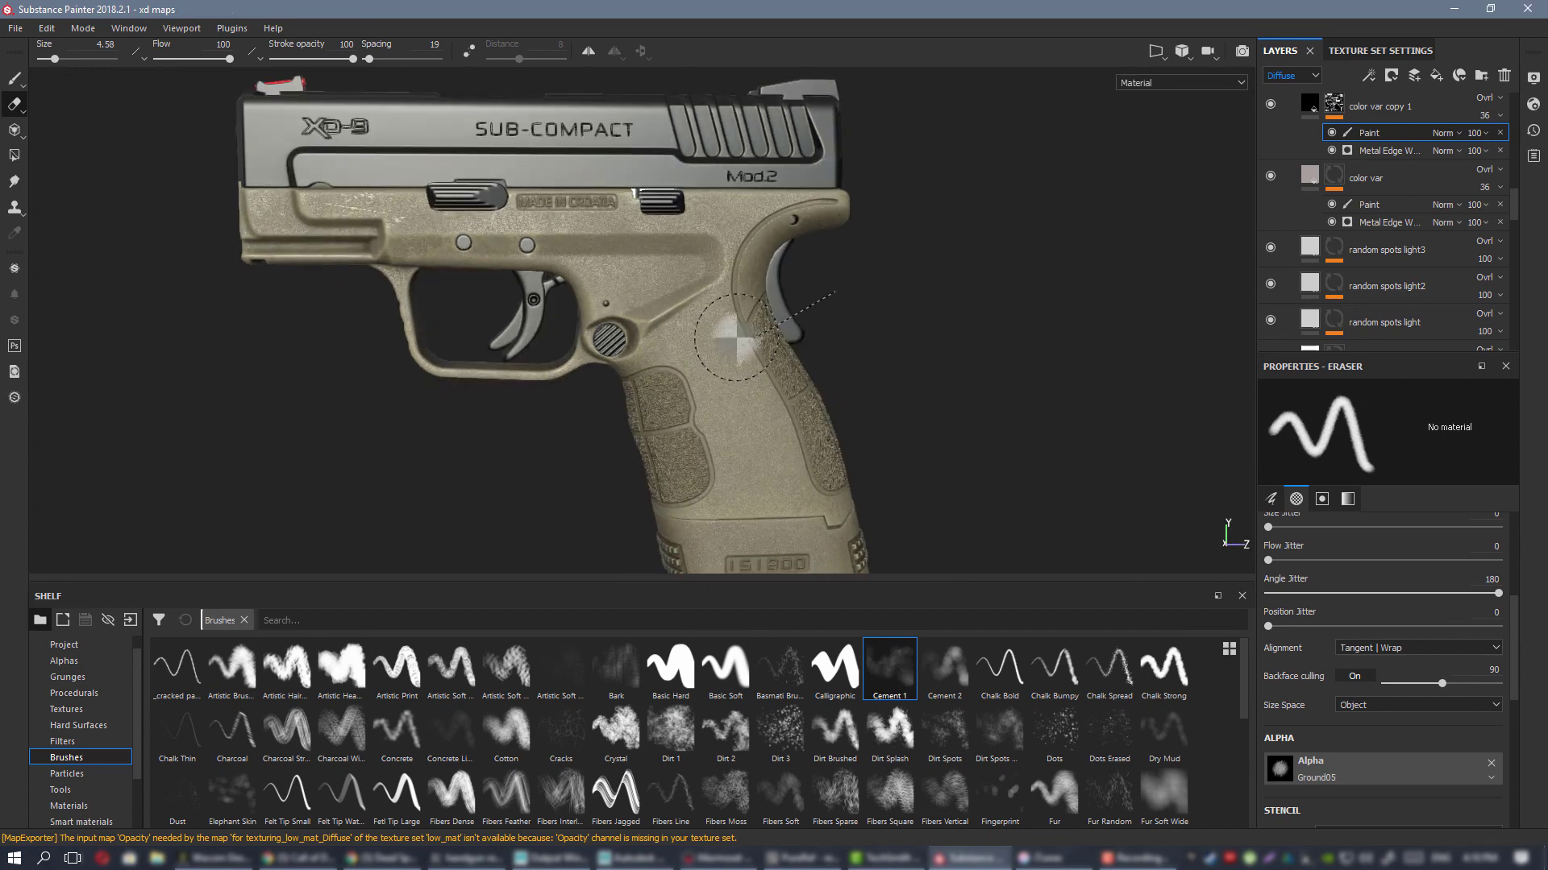
key(ctrl+shift+e)
click(895, 701)
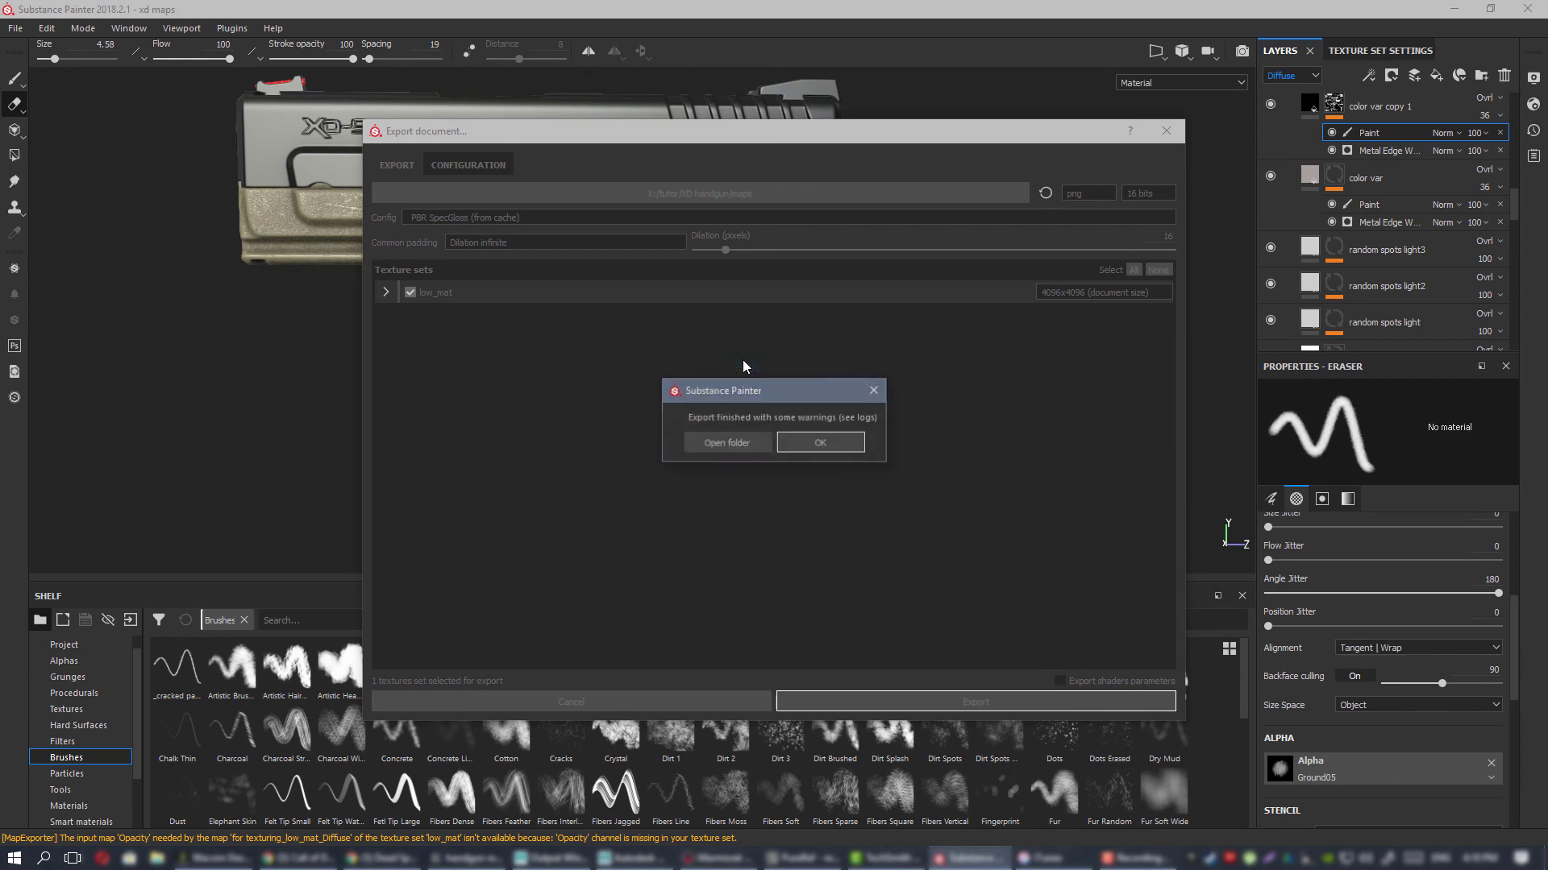
click(819, 439)
Step: Switch to Marmoset Toolbag and examine the pistol's side with the re-exported textures, toggling the speedy viewport mode for comparison
click(748, 859)
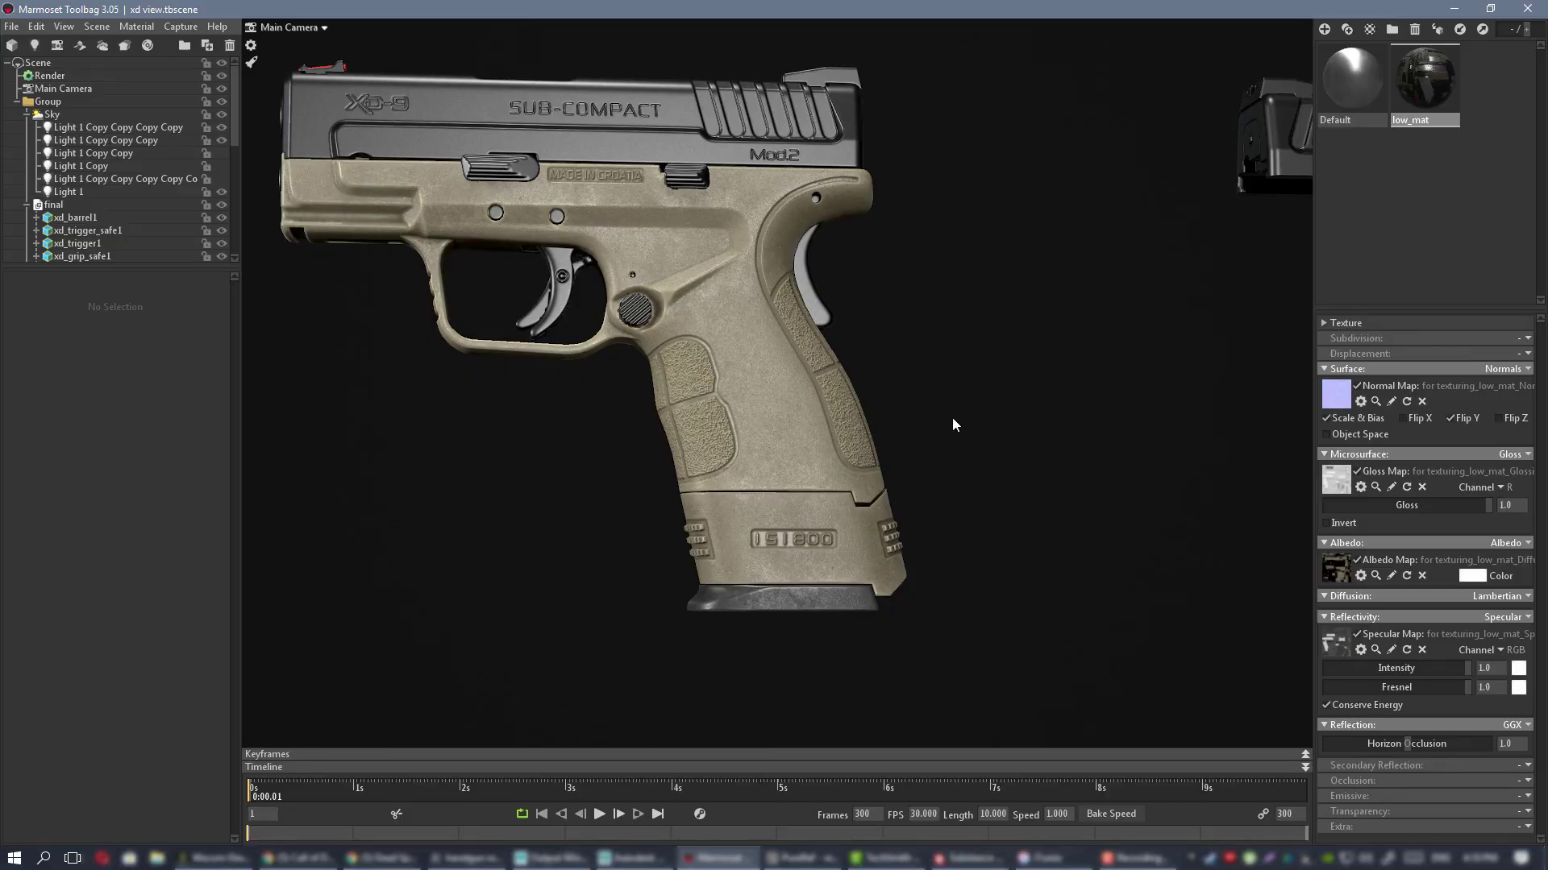
drag(952, 418, 868, 345)
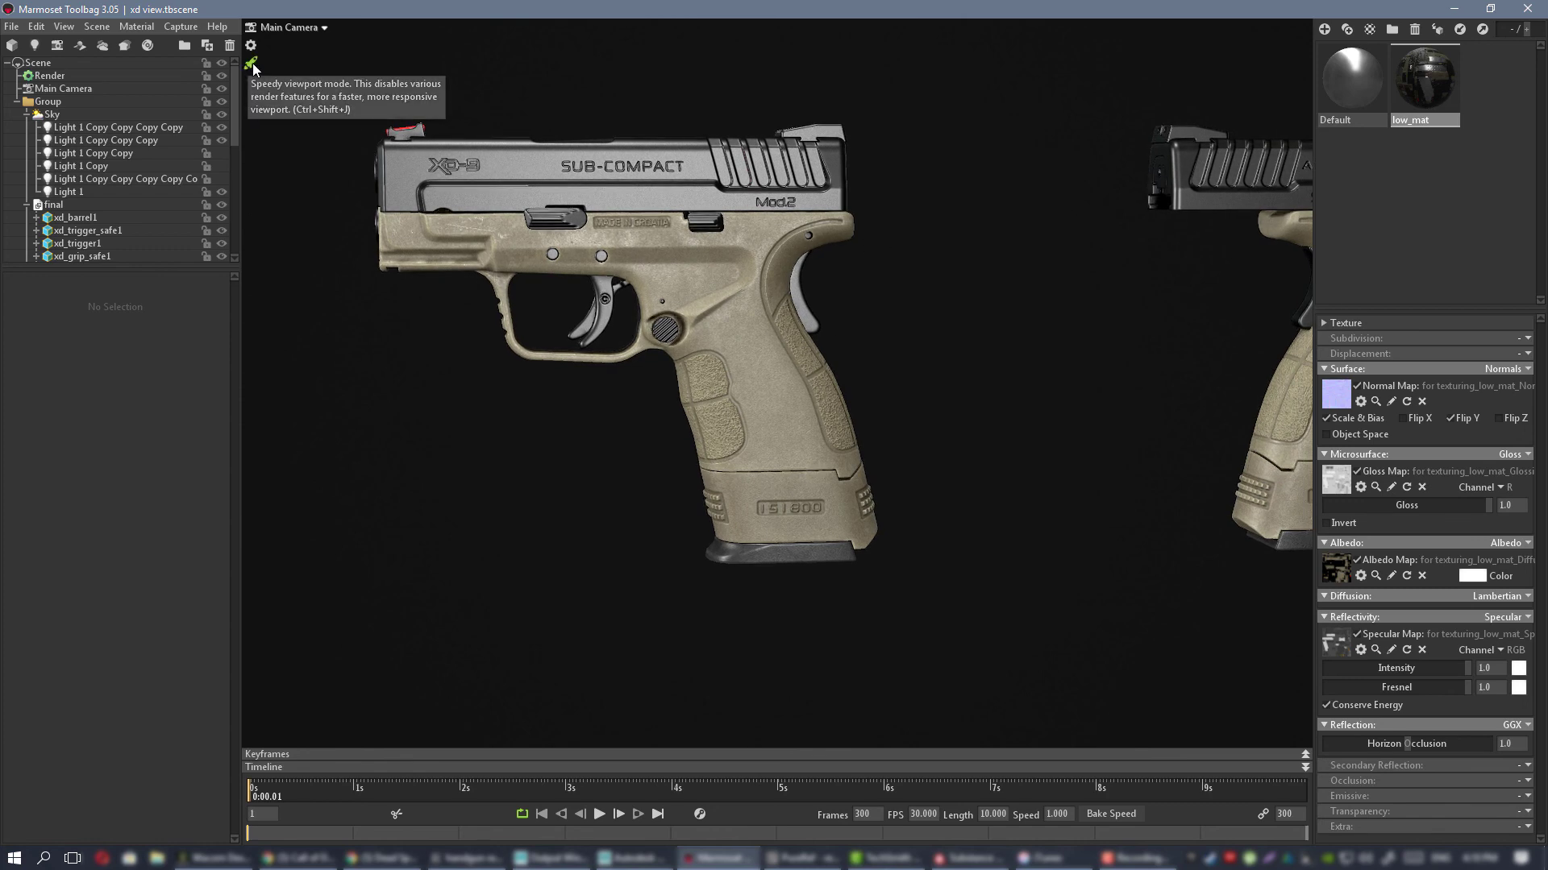
alt+drag(1054, 374, 906, 299)
alt+right_drag(907, 300, 687, 261)
scroll(903, 336, down, 10)
alt+right_drag(897, 235, 940, 294)
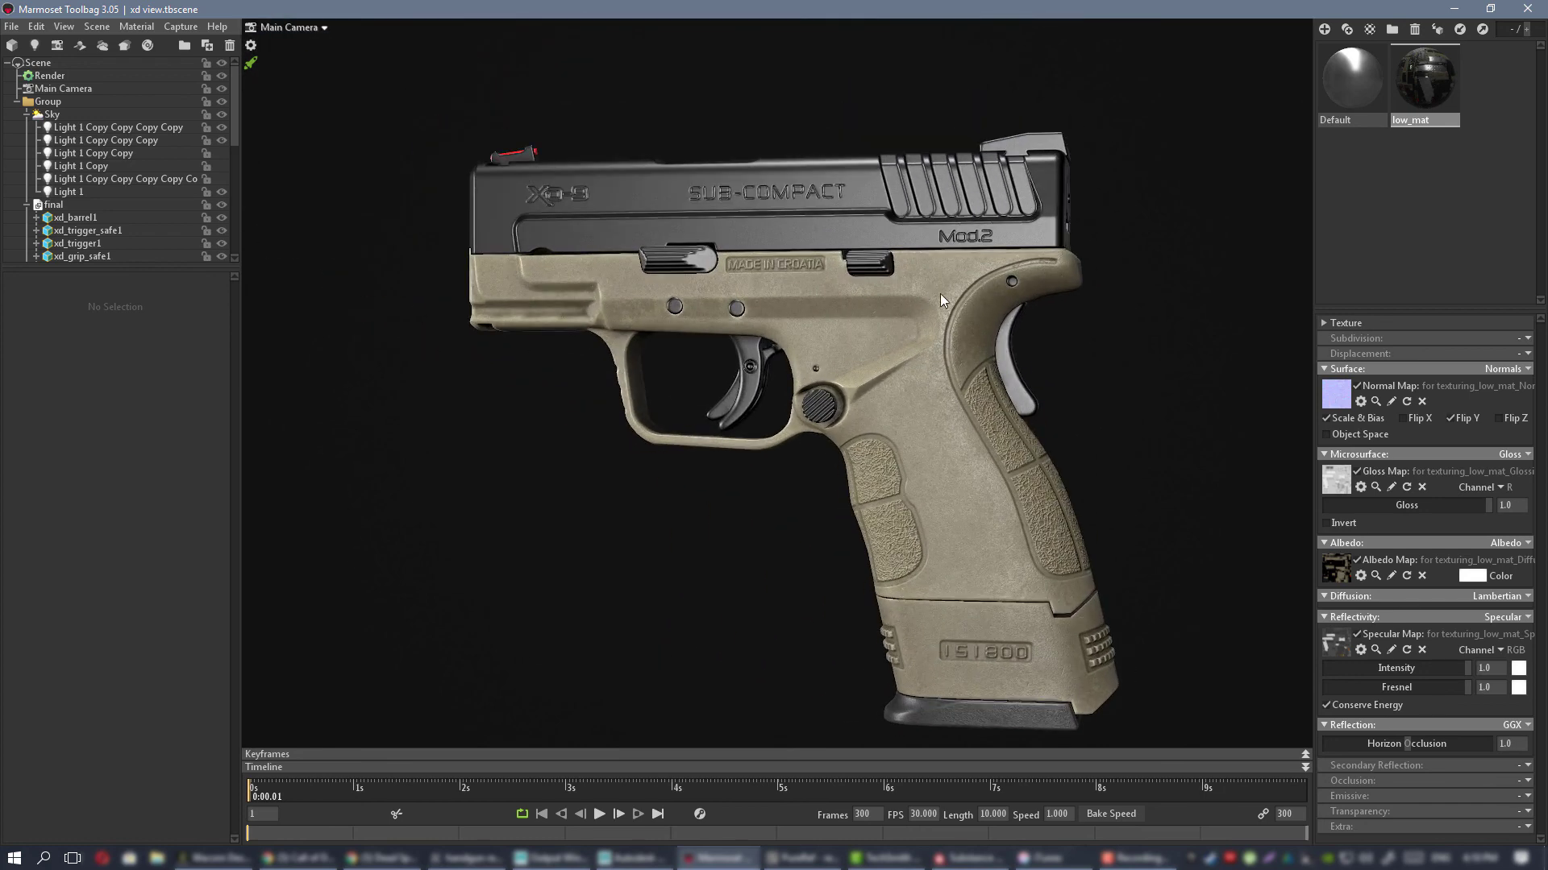
alt+middle_drag(940, 294, 852, 287)
alt+drag(852, 287, 941, 253)
alt+drag(760, 380, 863, 399)
alt+right_drag(862, 399, 787, 379)
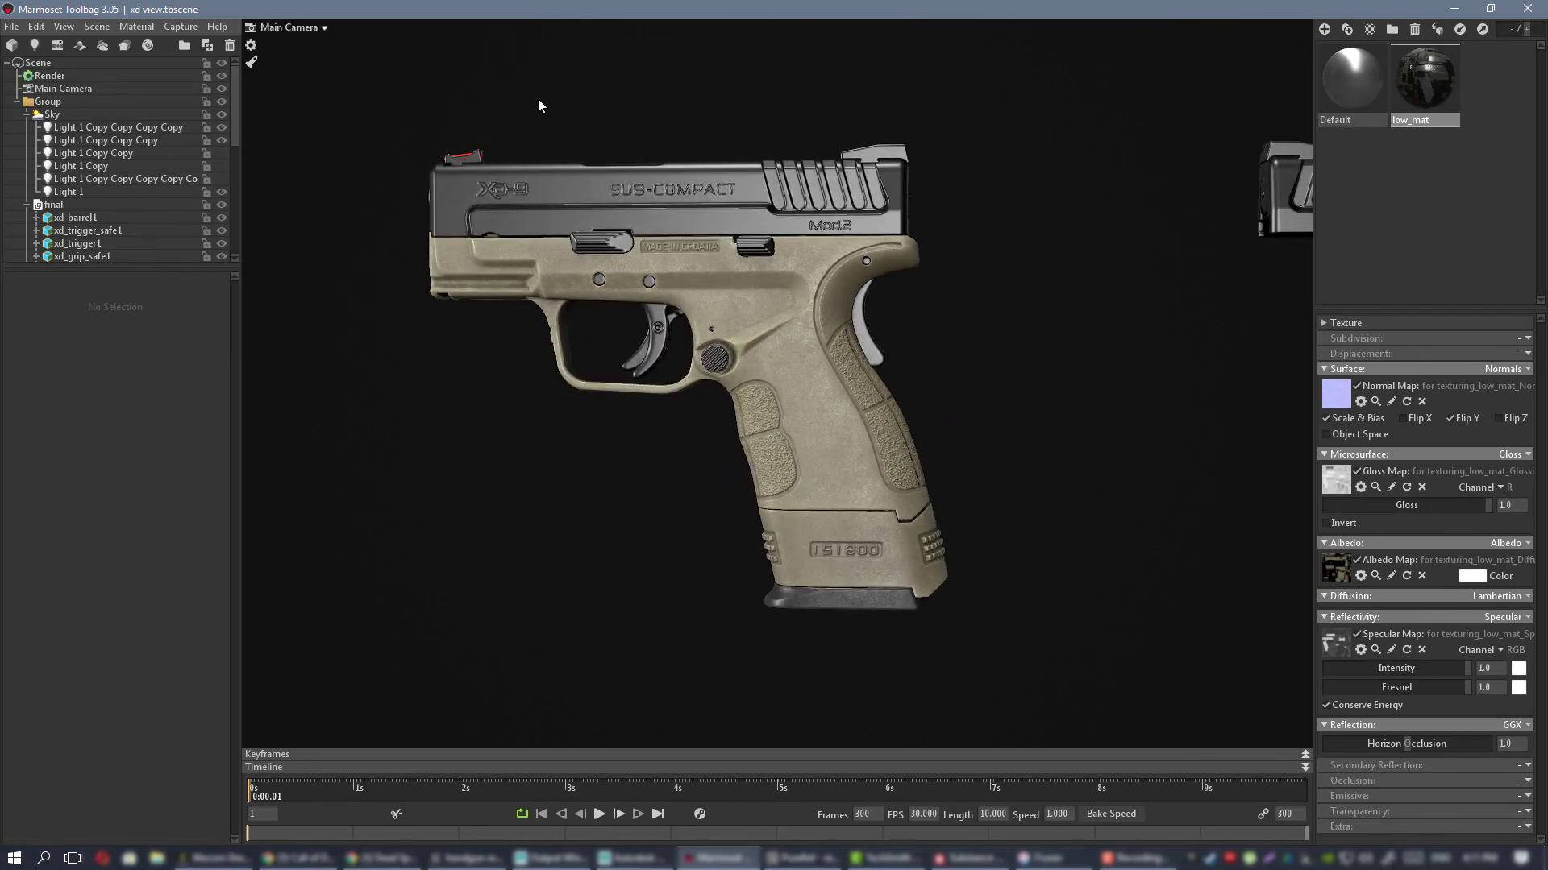
Step: Turn speedy viewport mode back on and examine the wear and gloss on the side of the frame and grip
key(ctrl+z)
key(ctrl+z)
key(ctrl+z)
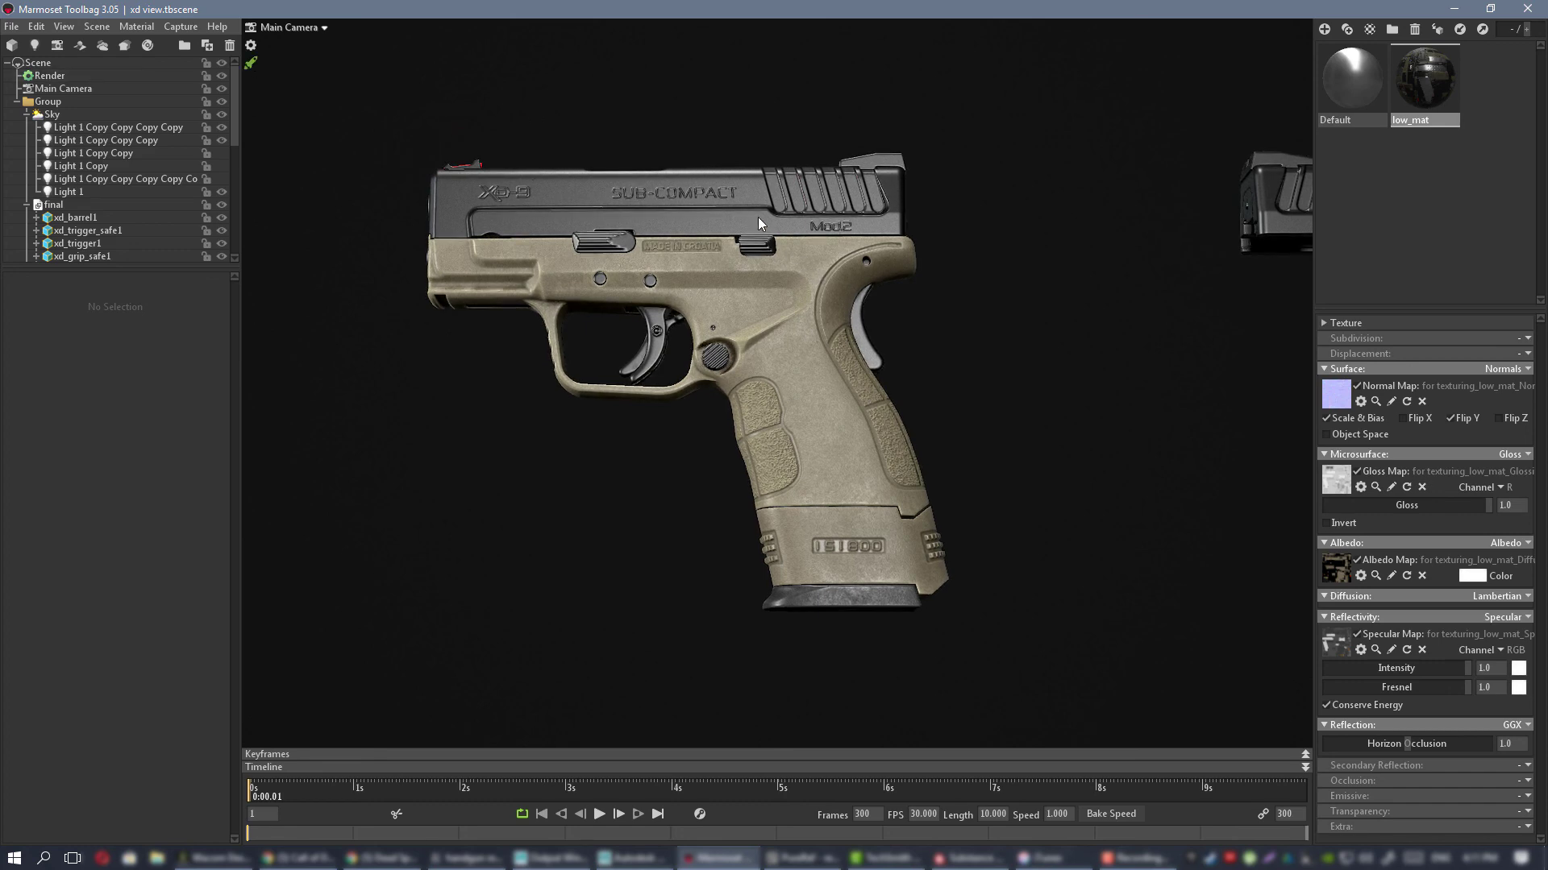
alt+right_drag(757, 216, 771, 331)
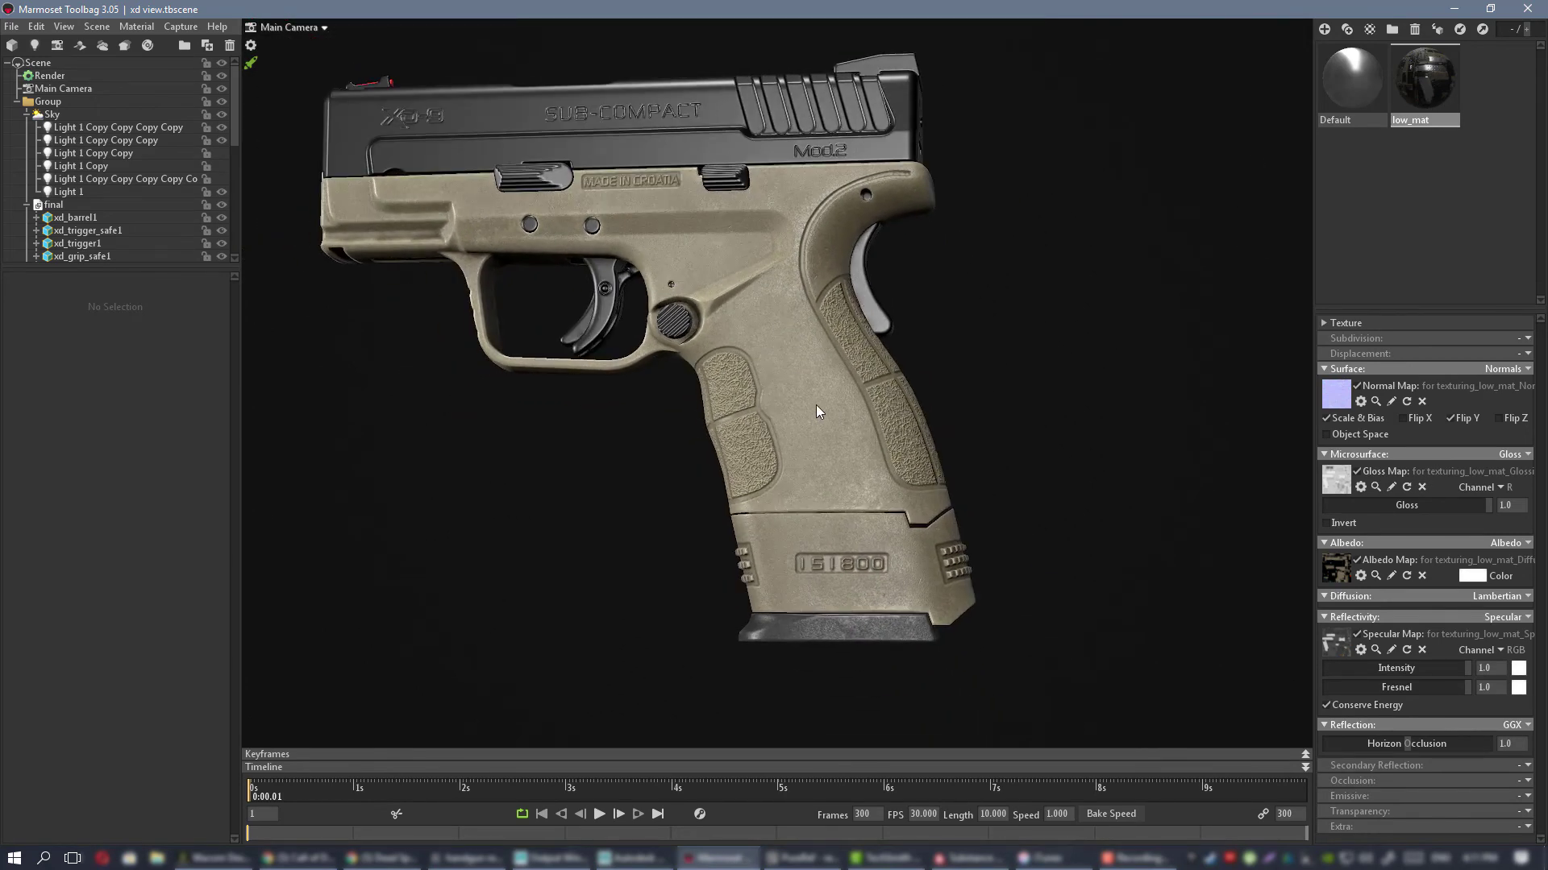
alt+drag(816, 404, 854, 509)
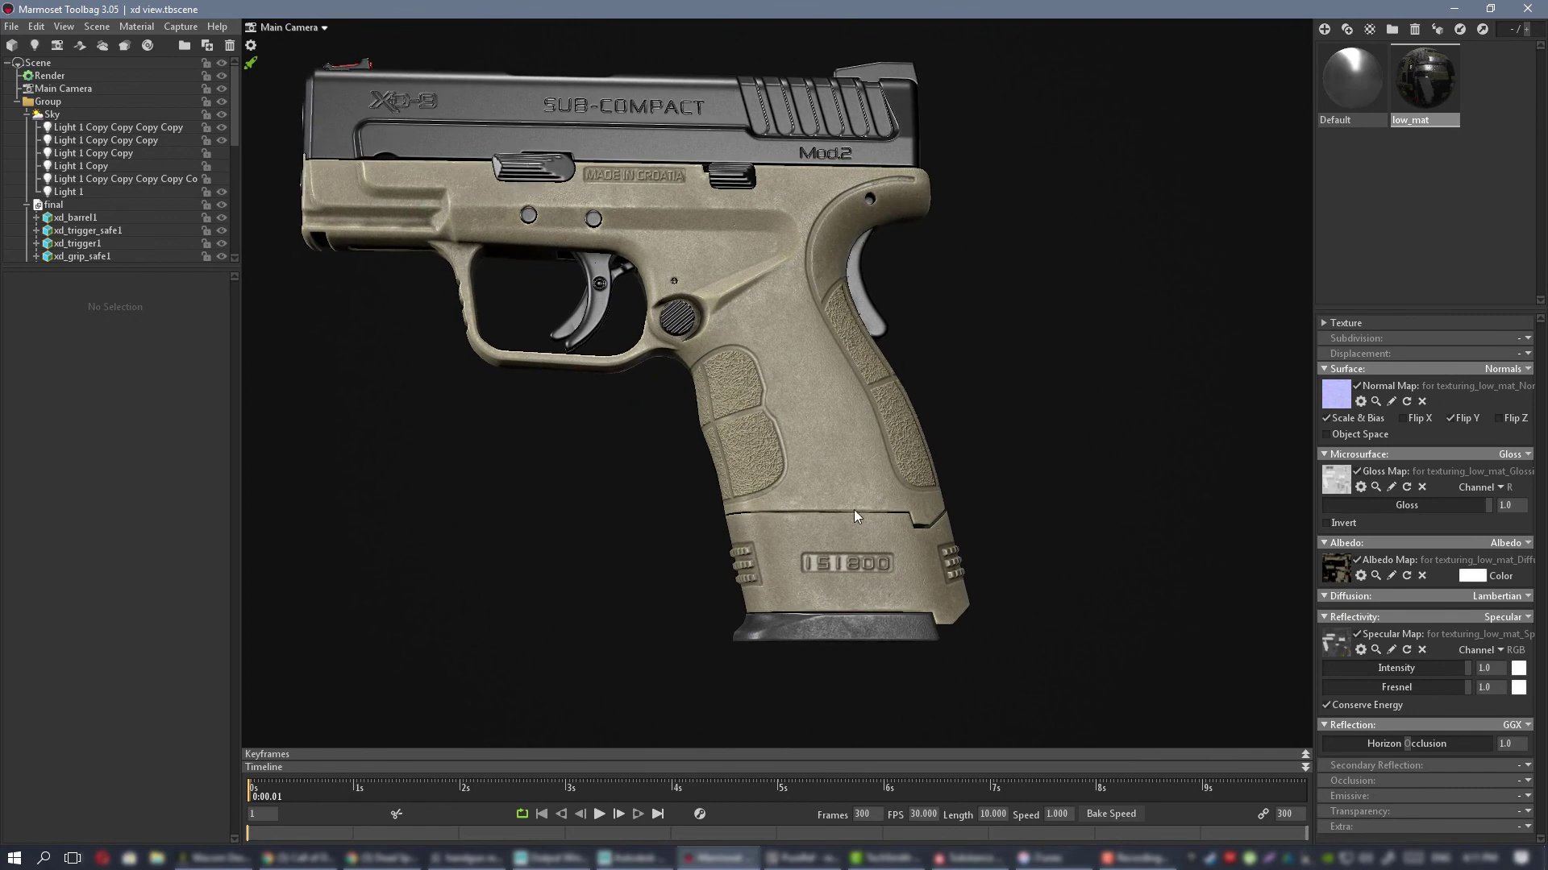
alt+middle_drag(798, 389, 819, 455)
alt+drag(819, 455, 814, 453)
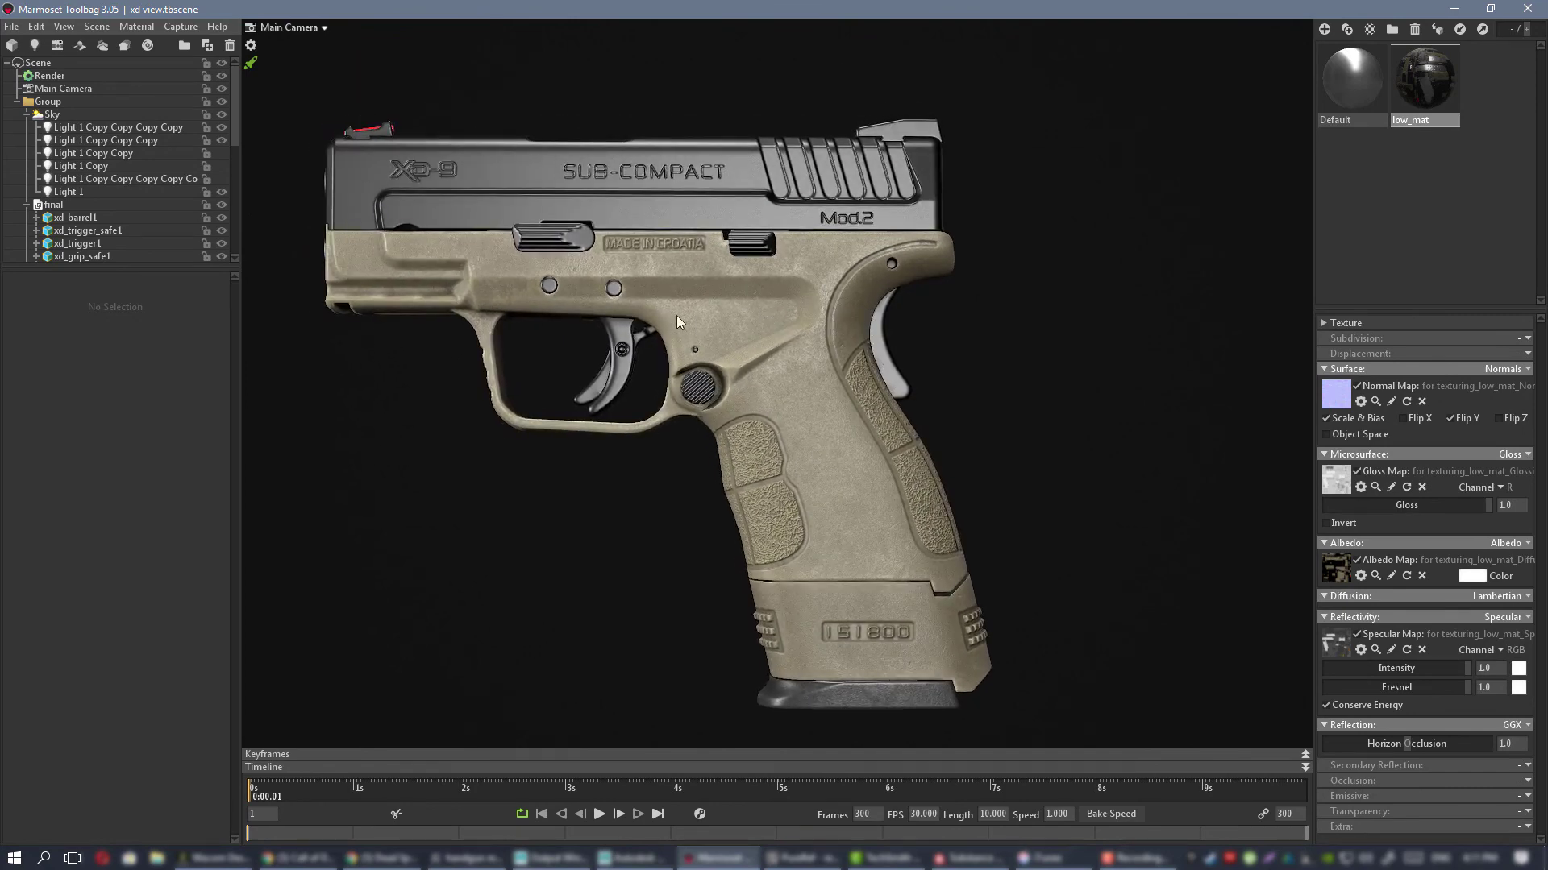
mouse_move(758, 331)
alt+mouse_down()
mouse_move(797, 340)
mouse_move(770, 326)
mouse_move(751, 346)
mouse_move(772, 358)
mouse_move(719, 321)
mouse_move(777, 330)
alt+mouse_up()
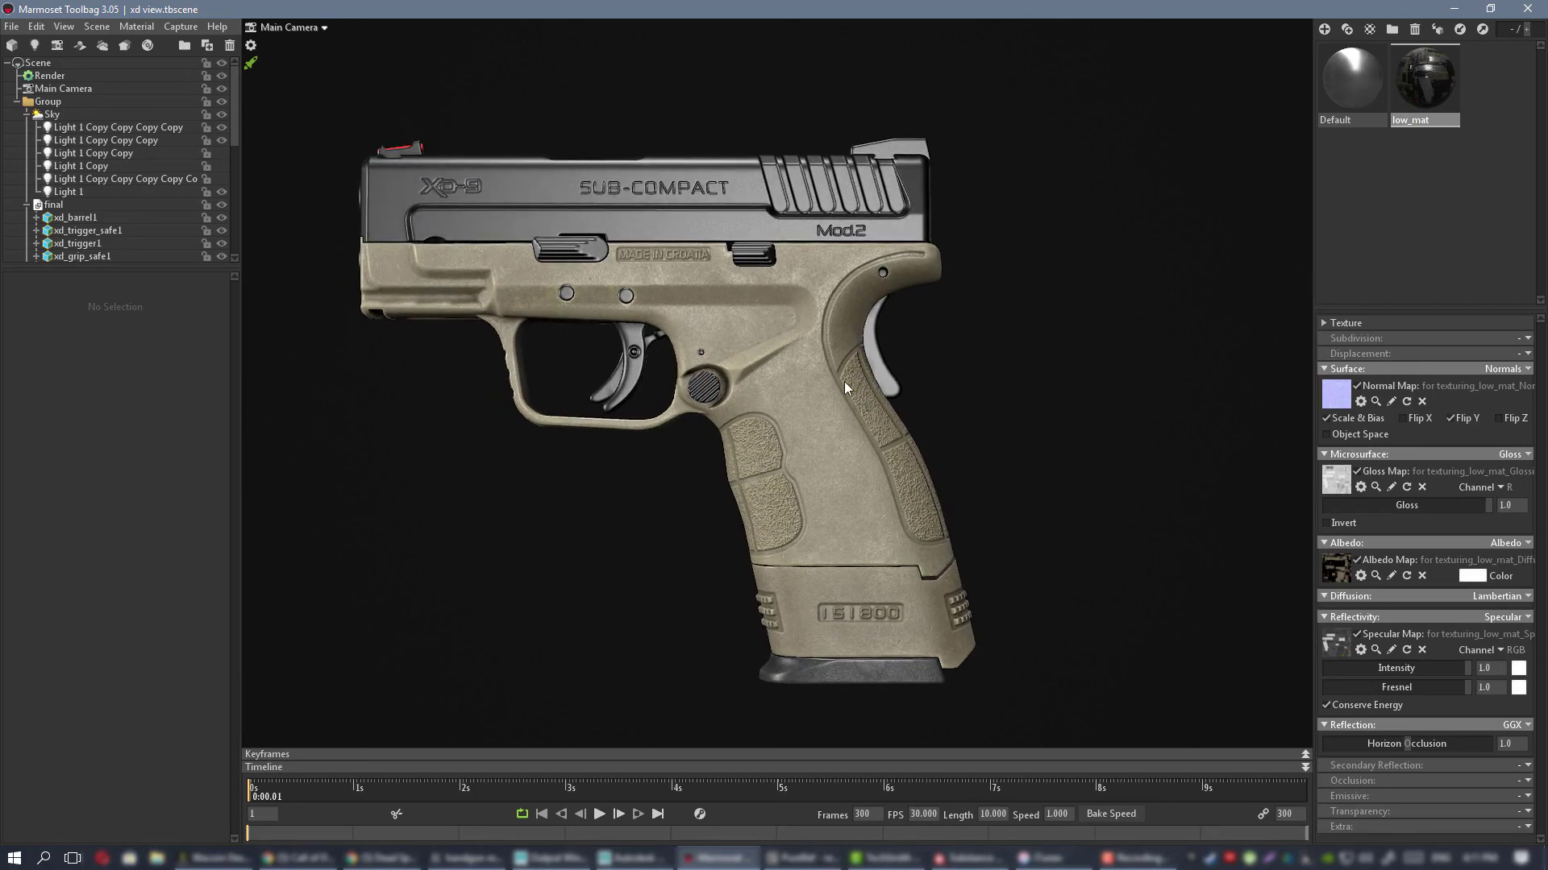
Step: Examine the rear of the frame around the beavertail, grip safety and textured backstrap up close
scroll(844, 380, down, 3)
alt+drag(844, 380, 1046, 400)
scroll(719, 331, up, 4)
alt+right_drag(1046, 400, 706, 314)
alt+drag(705, 315, 793, 303)
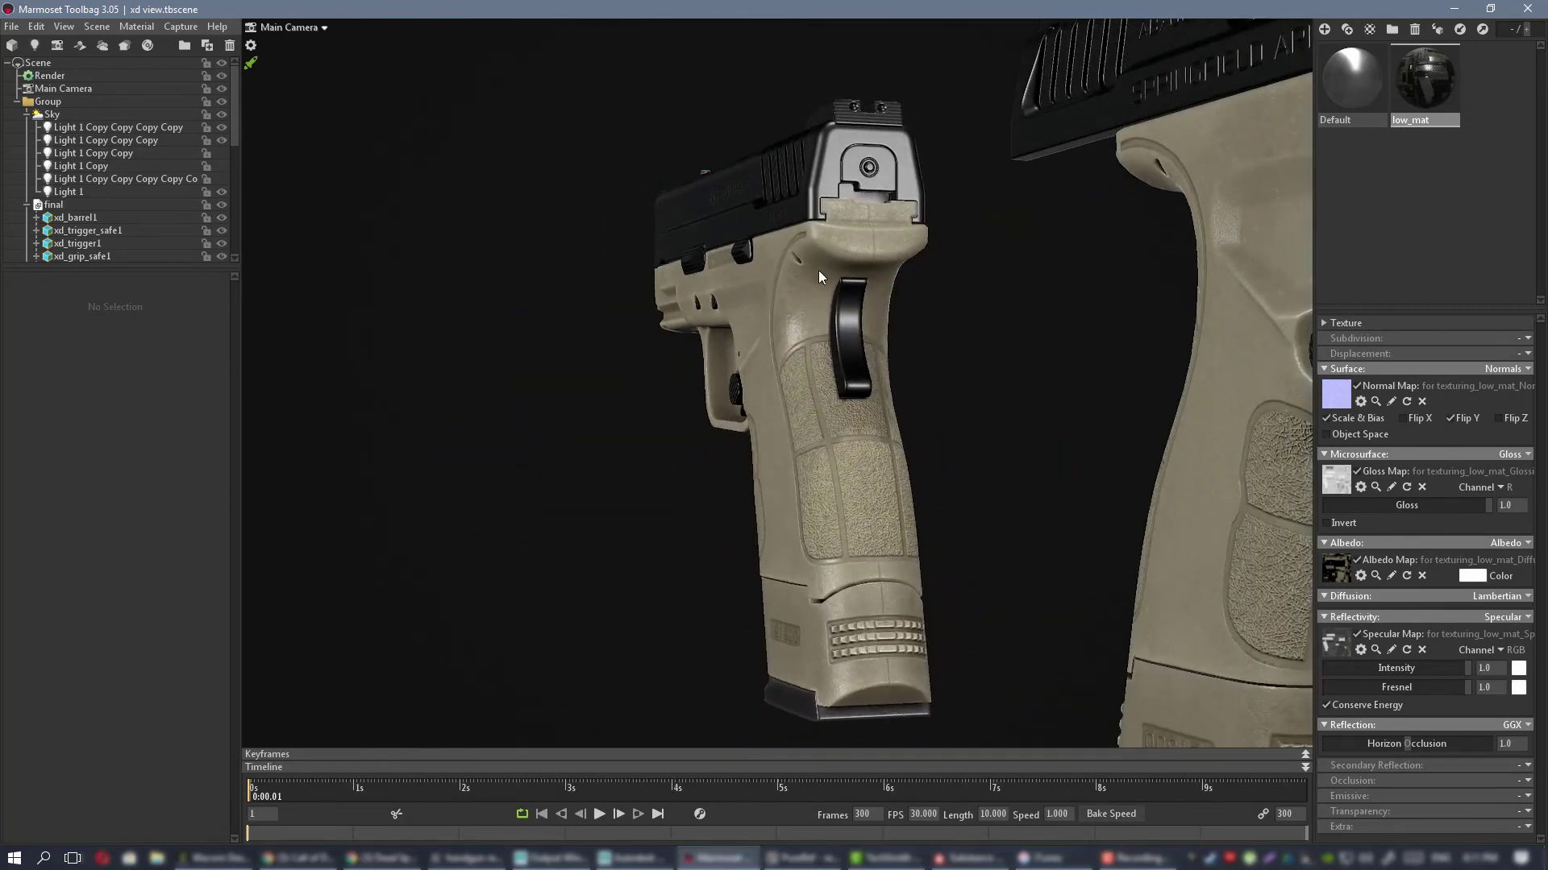
scroll(830, 273, up, 3)
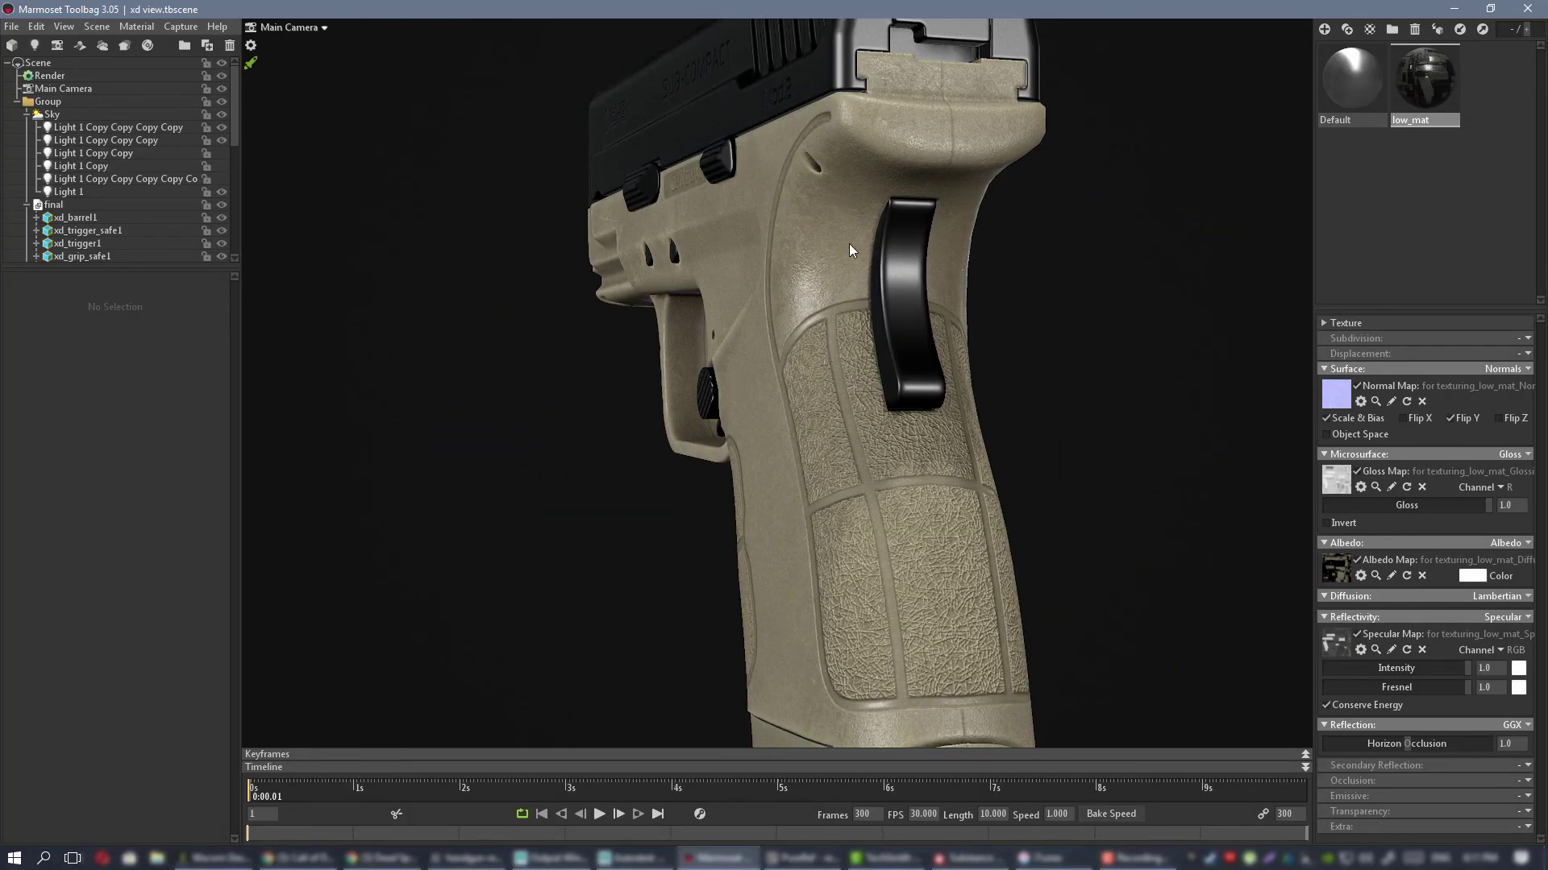
scroll(848, 250, down, 3)
Step: Rotate the lighting and examine the slide, trigger guard and frame from a front three-quarter angle
alt+drag(848, 268, 942, 307)
shift+right_drag(942, 308, 892, 307)
alt+drag(892, 307, 890, 353)
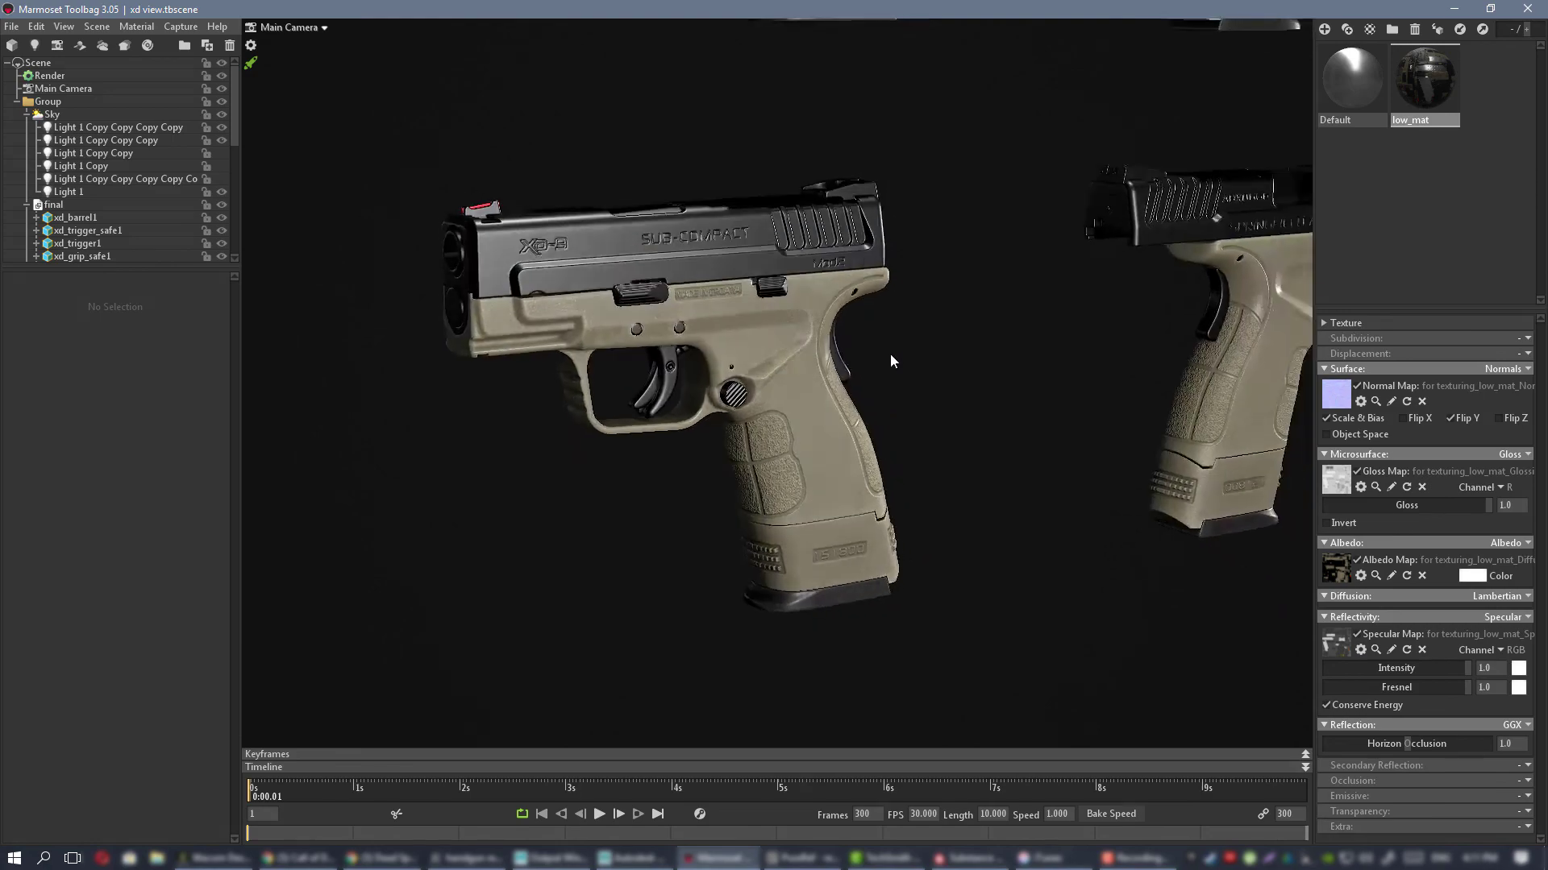
alt+right_drag(889, 353, 892, 394)
alt+drag(892, 394, 766, 382)
alt+right_drag(766, 382, 840, 354)
mouse_move(839, 354)
alt+mouse_down()
mouse_move(795, 385)
mouse_move(849, 351)
alt+mouse_up()
scroll(794, 386, down, 3)
alt+right_drag(849, 351, 868, 383)
alt+drag(868, 384, 898, 389)
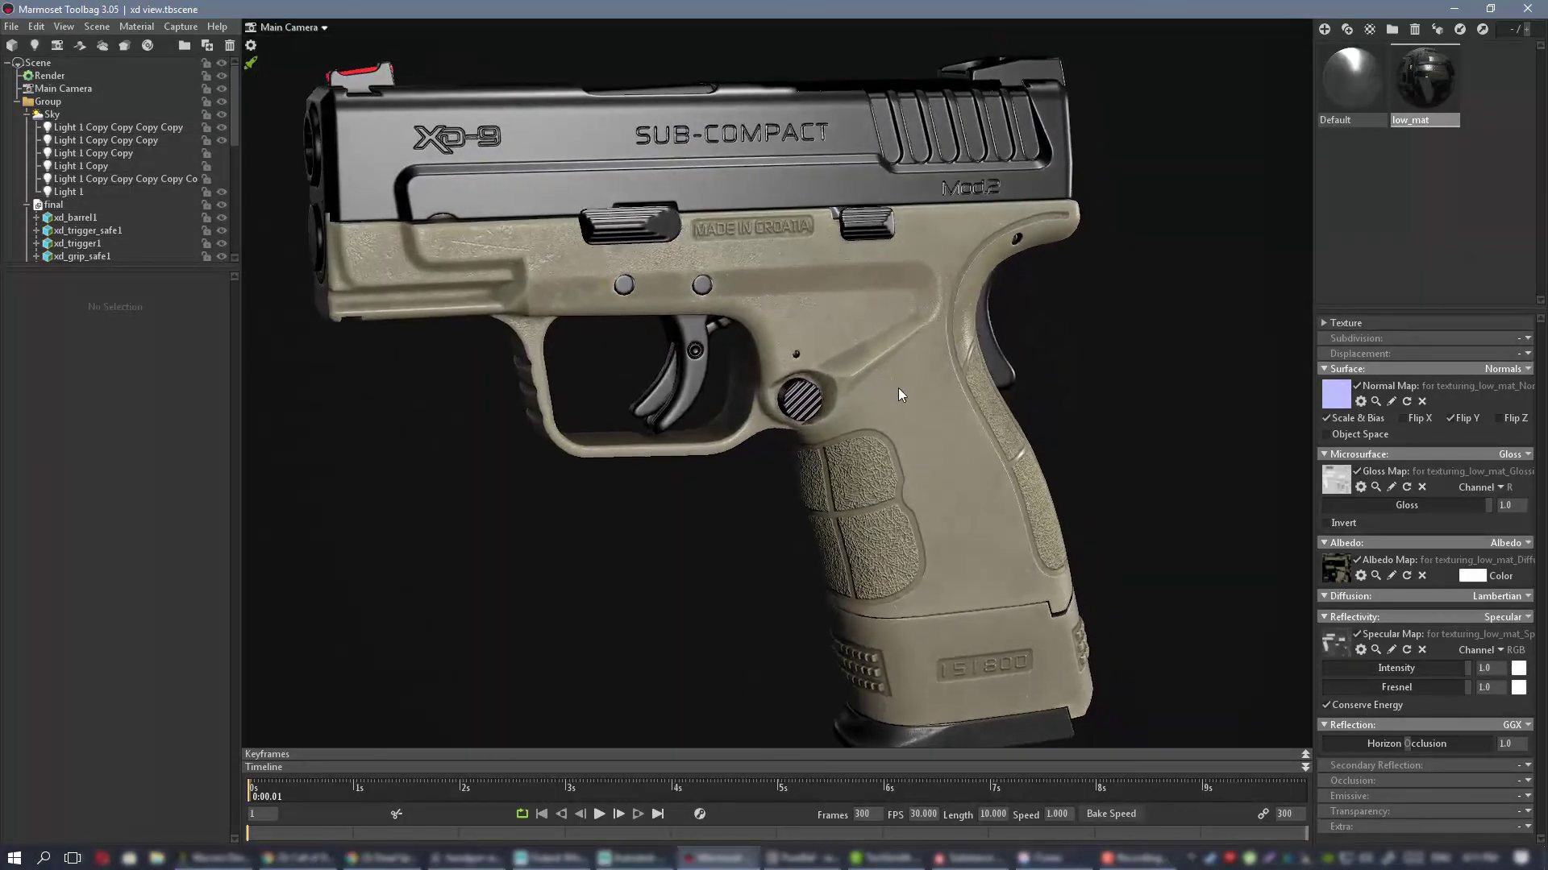
Step: Rotate the lighting again and examine how the grip and magazine extension catch highlights from several side and rear angles
shift+right_drag(898, 388, 544, 316)
scroll(685, 362, down, 2)
alt+drag(870, 403, 825, 407)
alt+middle_drag(825, 407, 772, 337)
alt+drag(771, 337, 820, 311)
alt+right_drag(820, 312, 838, 322)
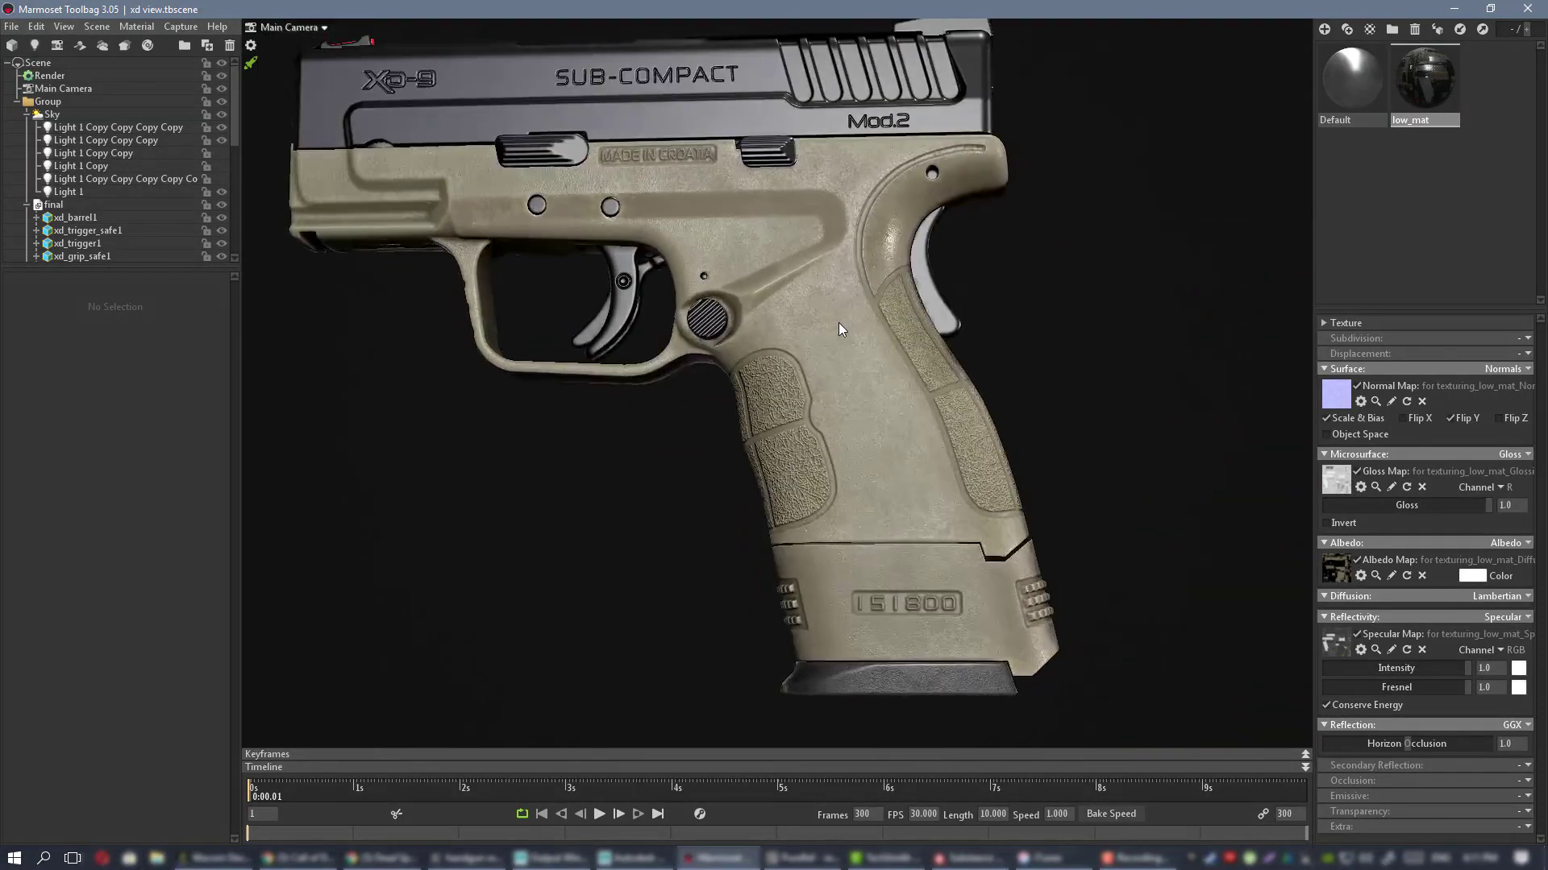
alt+drag(838, 322, 861, 365)
alt+right_drag(860, 366, 806, 330)
mouse_move(806, 330)
alt+mouse_down()
mouse_move(858, 351)
mouse_move(795, 339)
alt+mouse_up()
alt+right_drag(795, 339, 811, 360)
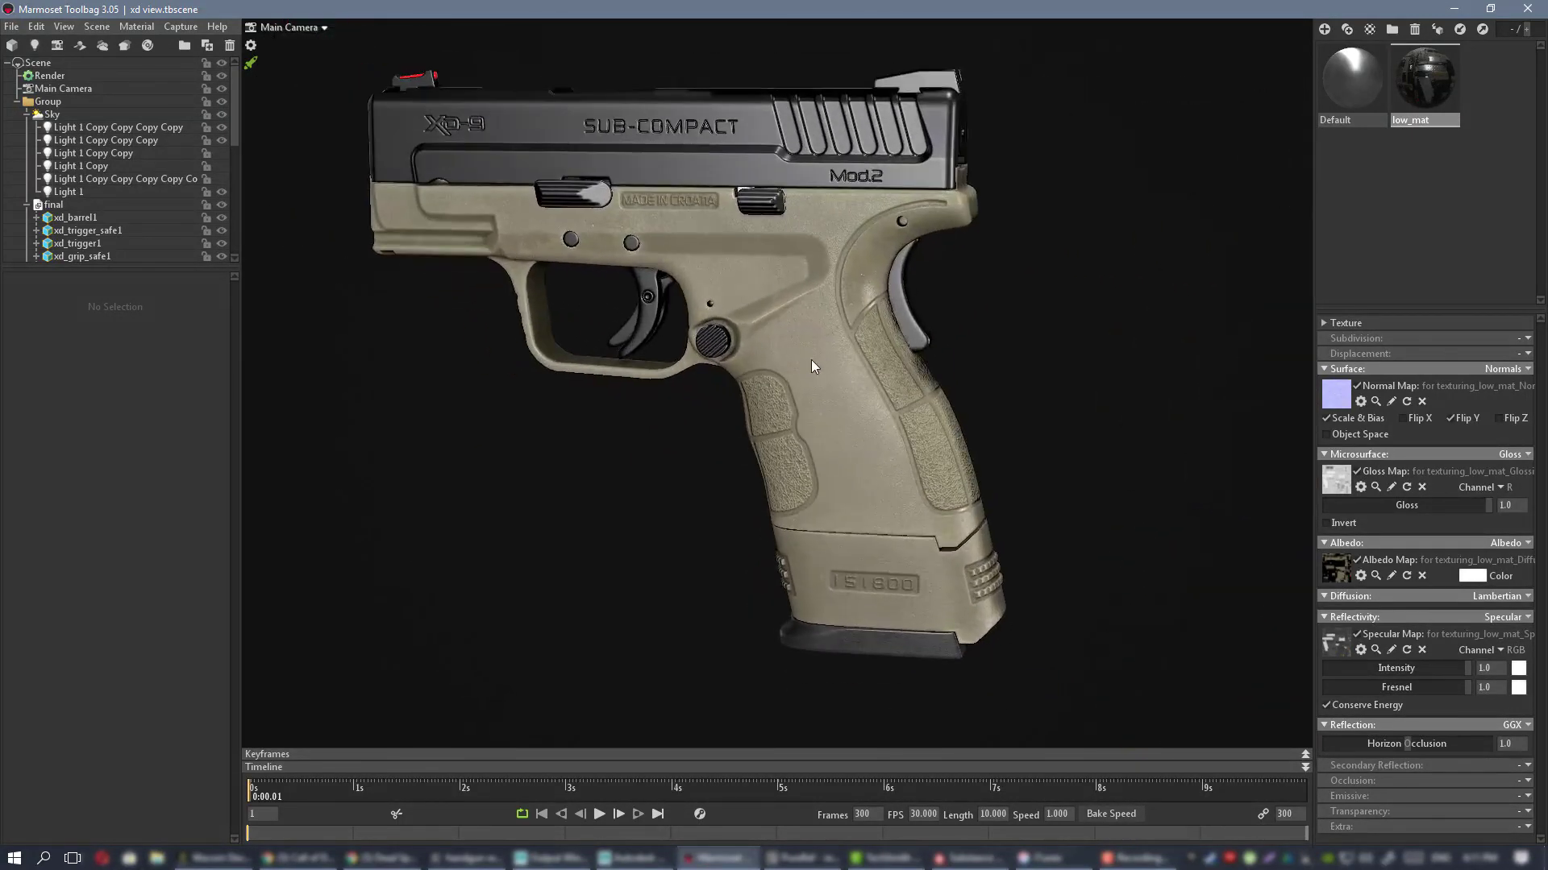
alt+drag(811, 360, 745, 366)
alt+right_drag(745, 366, 690, 325)
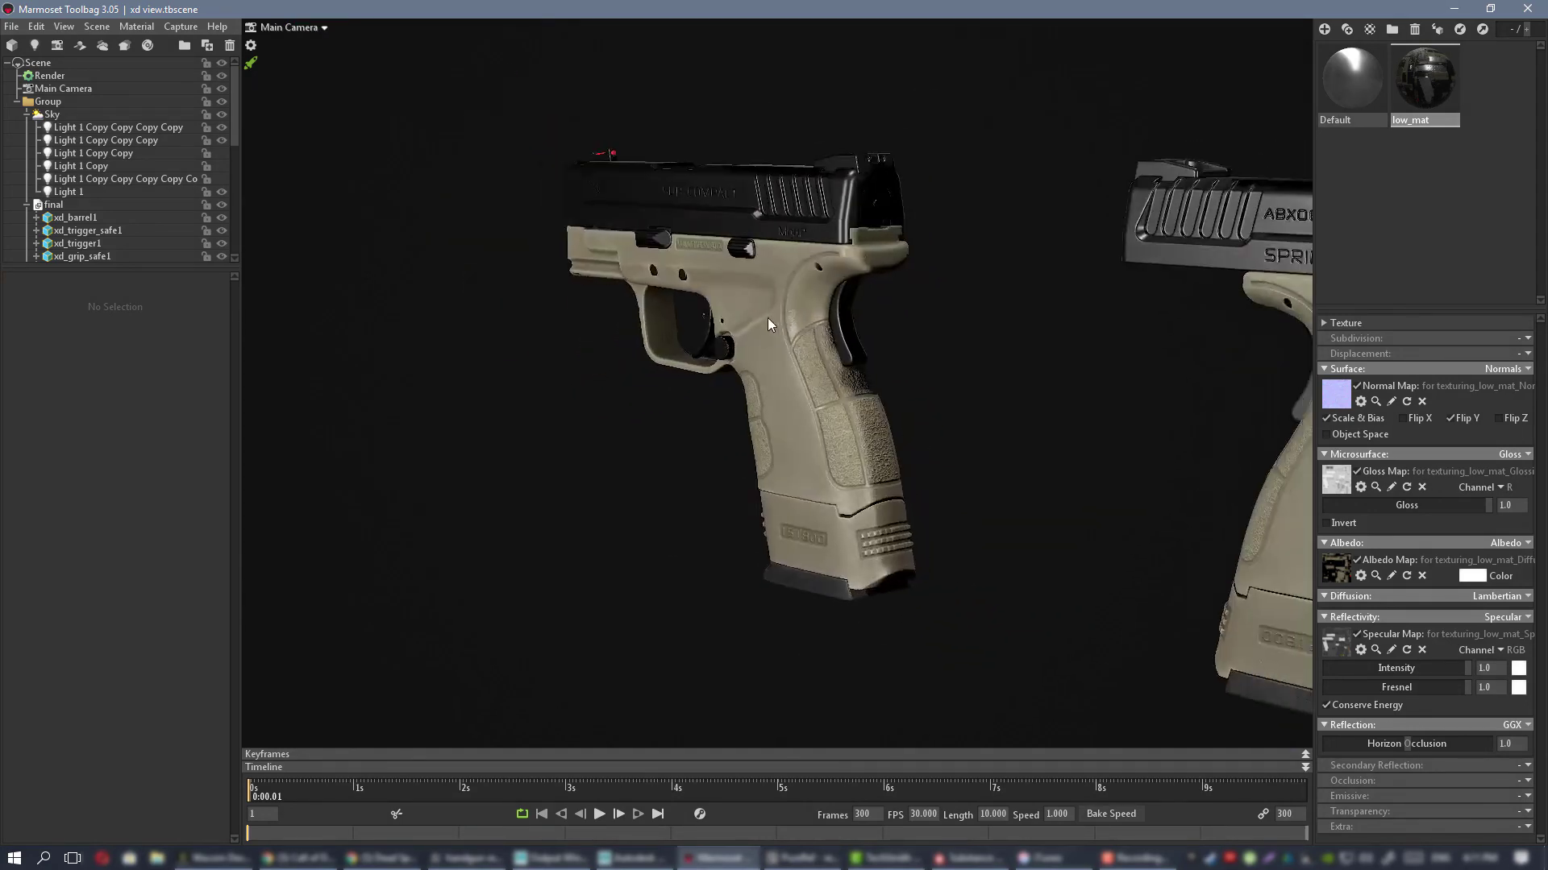